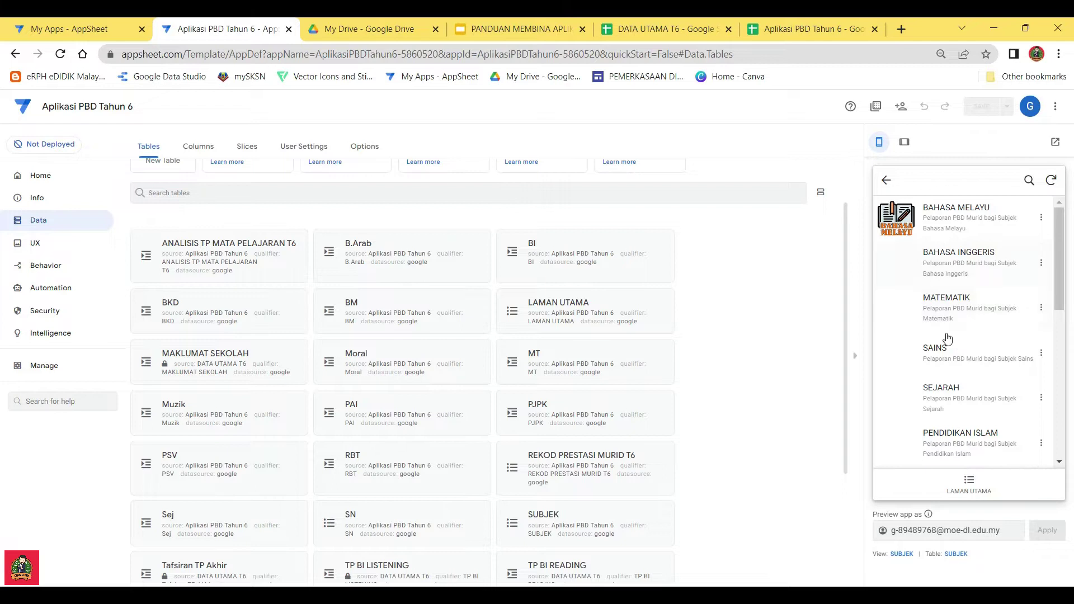
{"action": "scroll", "coordinate": [923, 335], "scroll_direction": "up", "scroll_amount": 1}
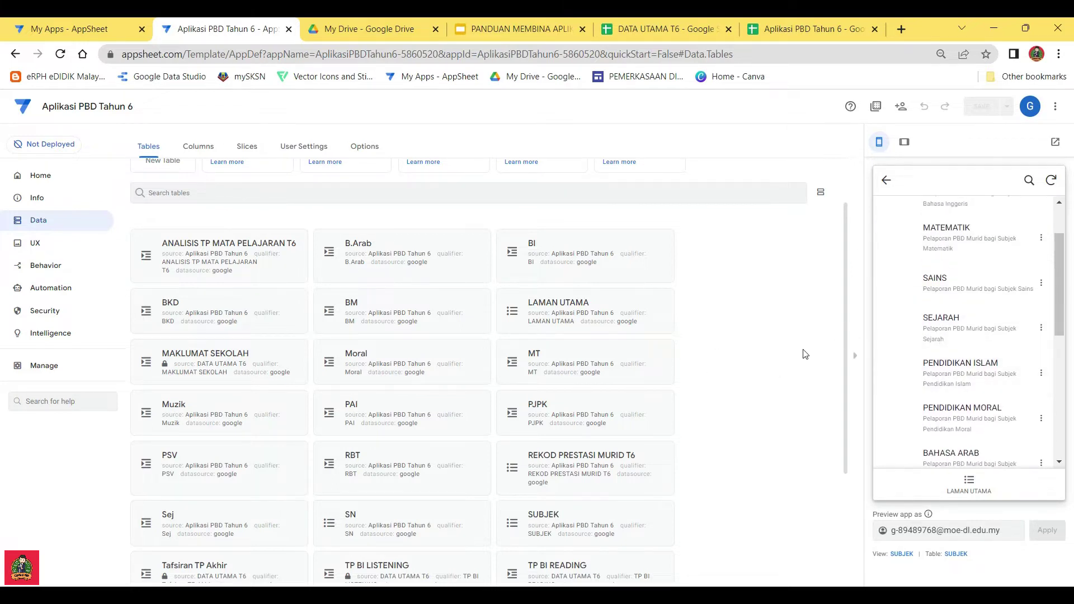
{"action": "scroll", "coordinate": [742, 336], "scroll_direction": "up", "scroll_amount": 2}
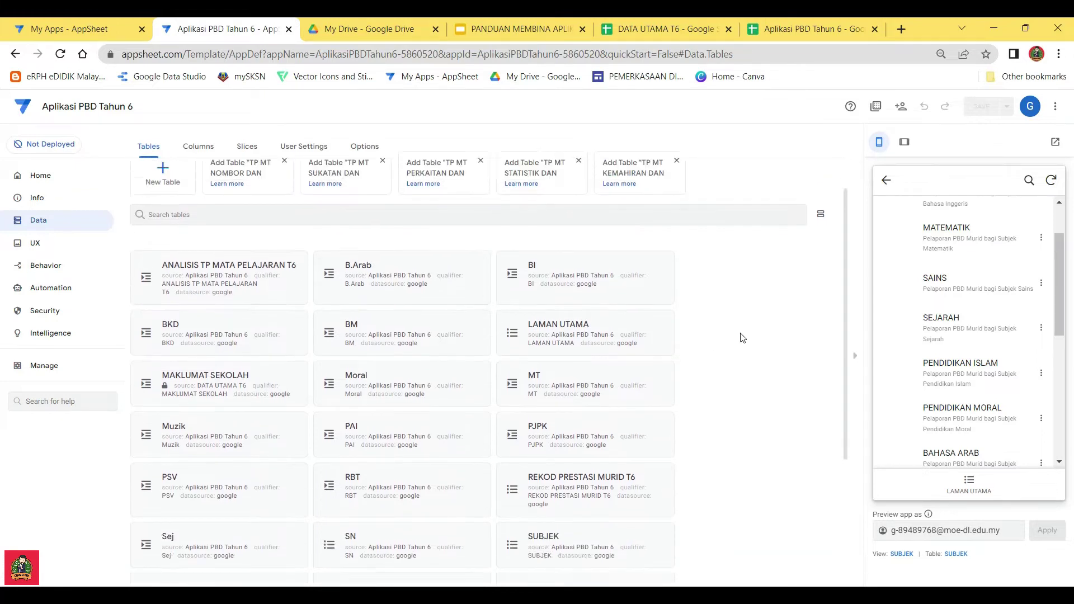
{"action": "scroll", "coordinate": [710, 333], "scroll_direction": "down", "scroll_amount": 3}
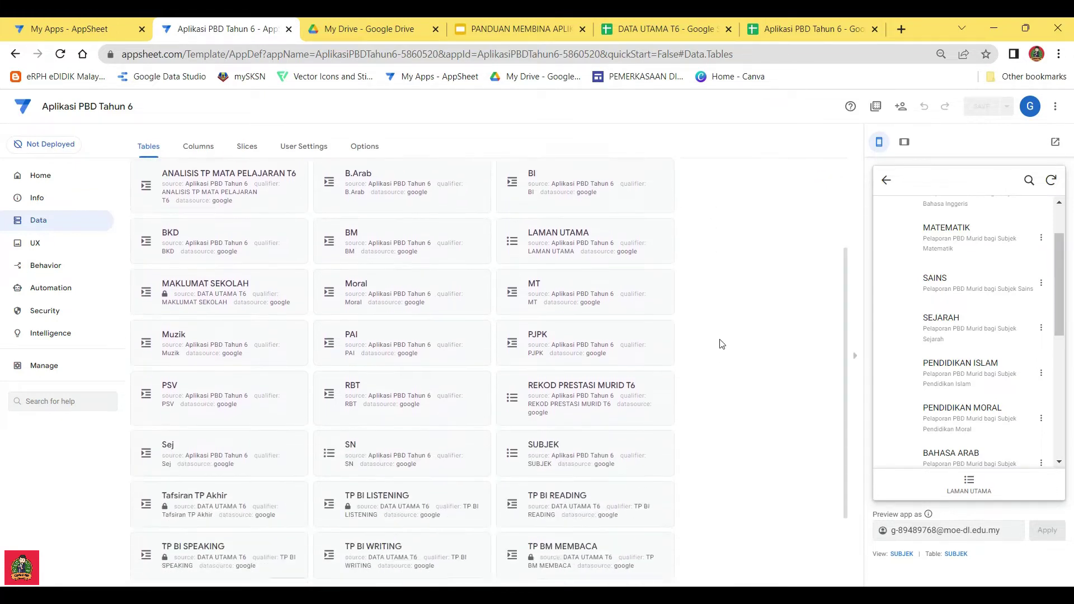
{"action": "scroll", "coordinate": [727, 342], "scroll_direction": "up", "scroll_amount": 3}
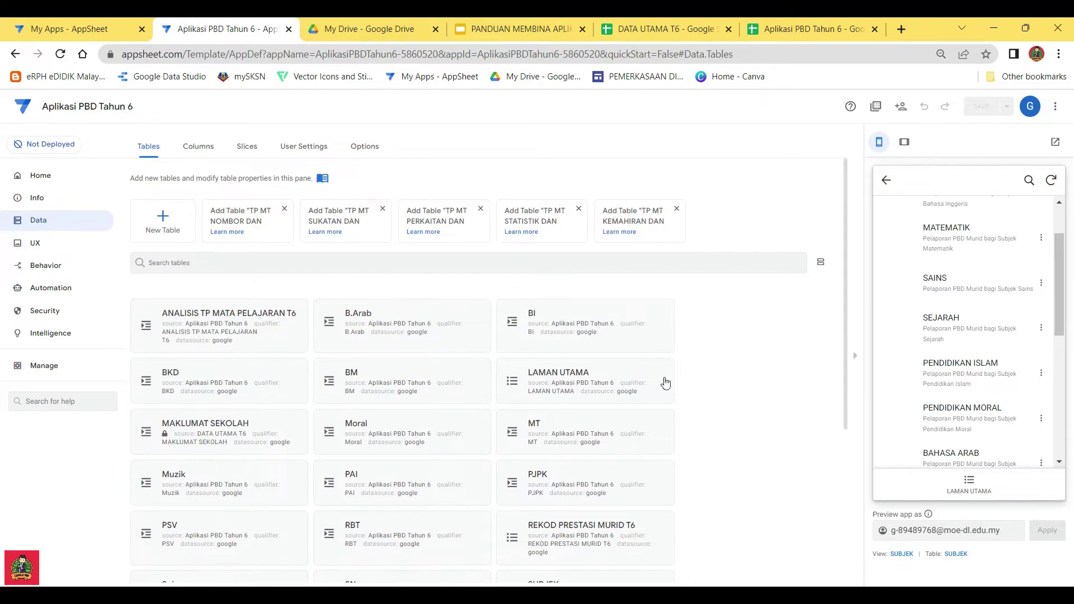
{"action": "left_click", "coordinate": [39, 290]}
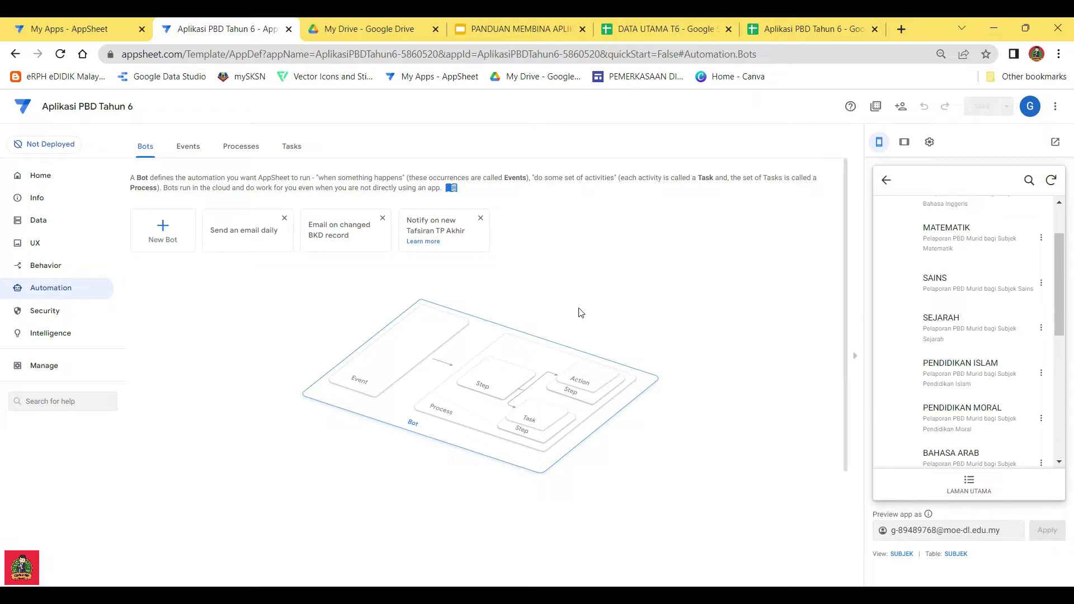
{"action": "left_click", "coordinate": [37, 220]}
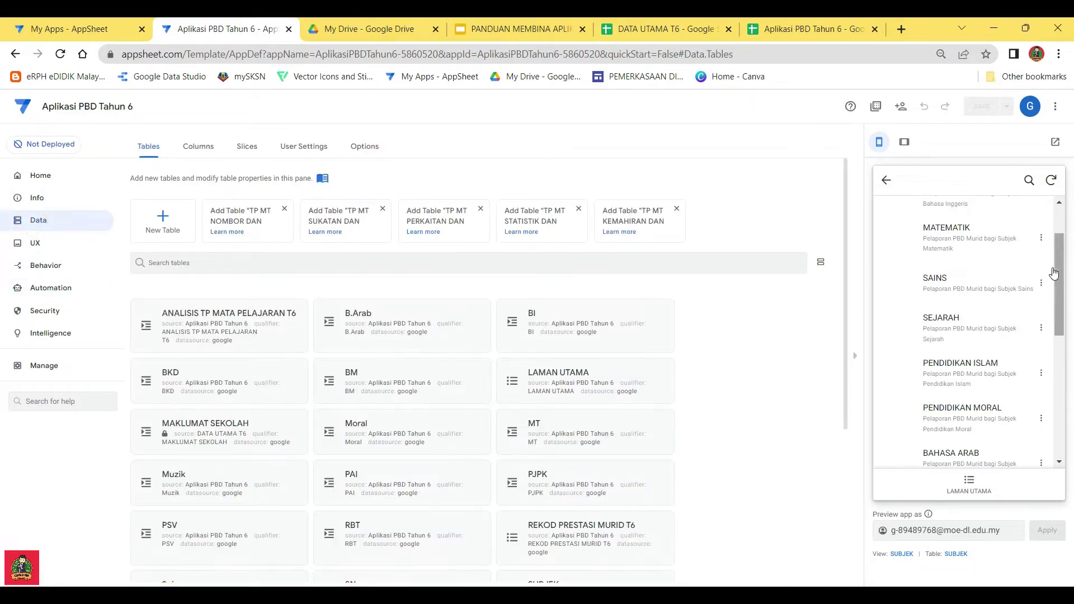
{"action": "scroll", "coordinate": [1057, 279], "scroll_direction": "up", "scroll_amount": 2}
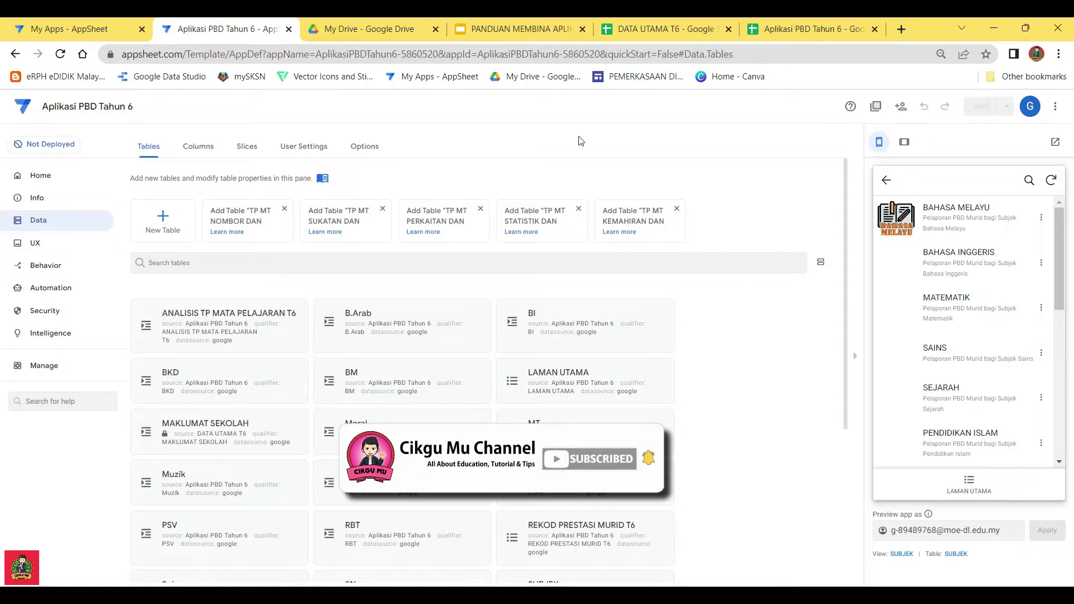
Look over the guide slides and the DATA UTAMA T6 and Aplikasi PBD Tahun 6 spreadsheets against the app's data tables
{"action": "left_click", "coordinate": [520, 29]}
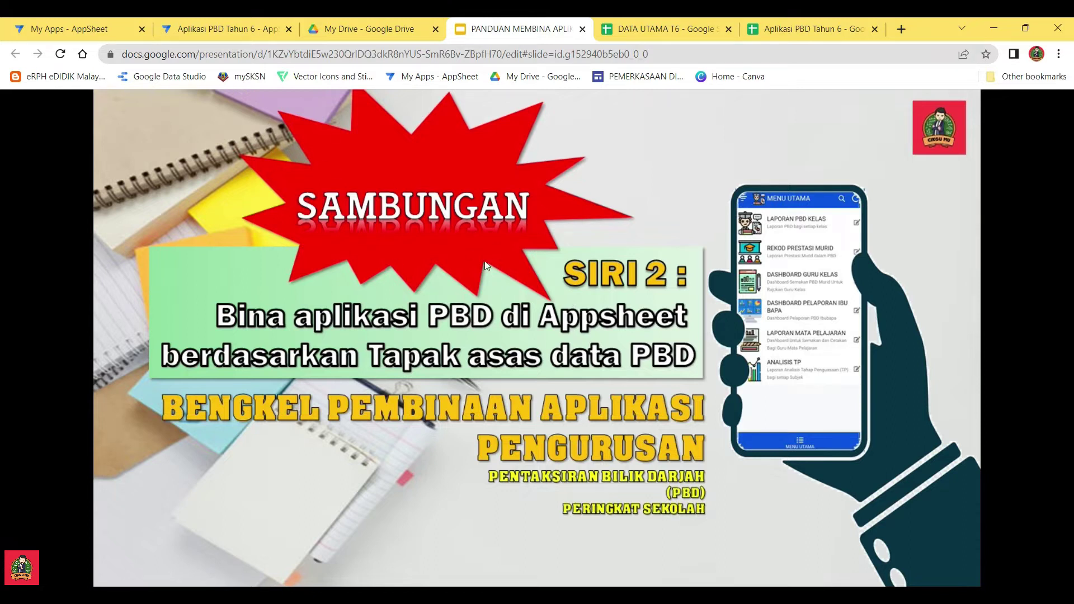
{"action": "left_click", "coordinate": [213, 28]}
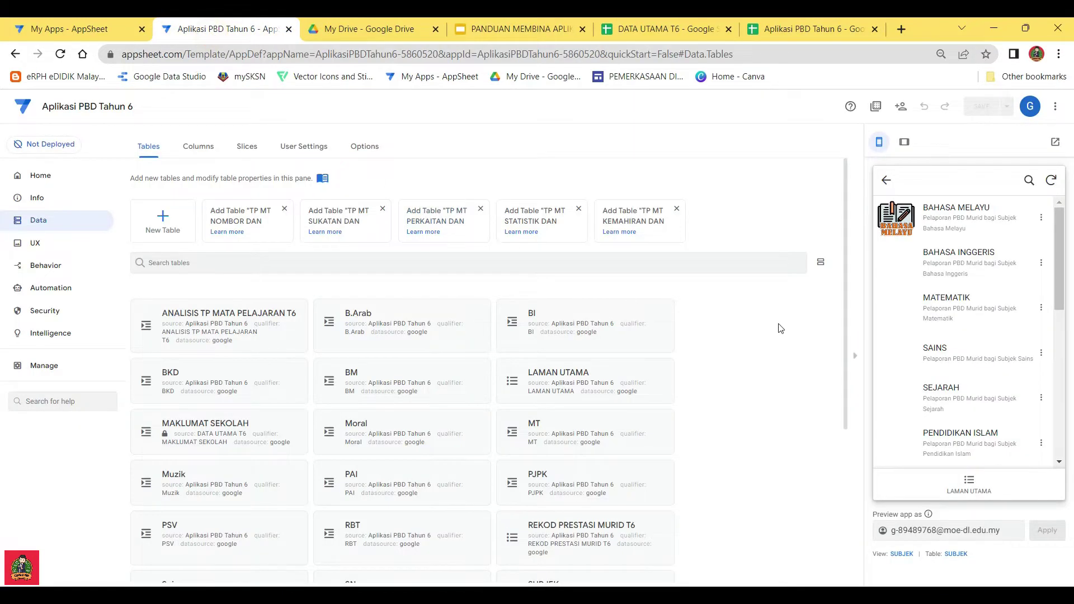
{"action": "mouse_move", "coordinate": [1058, 274]}
{"action": "left_mouse_down"}
{"action": "mouse_move", "coordinate": [1055, 395]}
{"action": "mouse_move", "coordinate": [1068, 269]}
{"action": "left_mouse_up"}
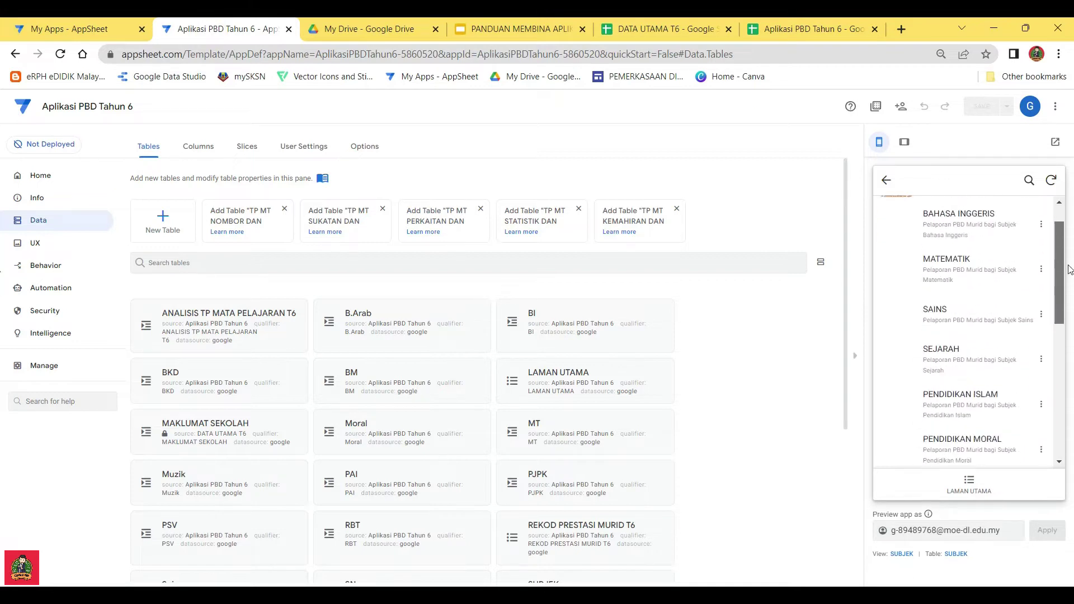
{"action": "scroll", "coordinate": [1069, 274], "scroll_direction": "up", "scroll_amount": 1}
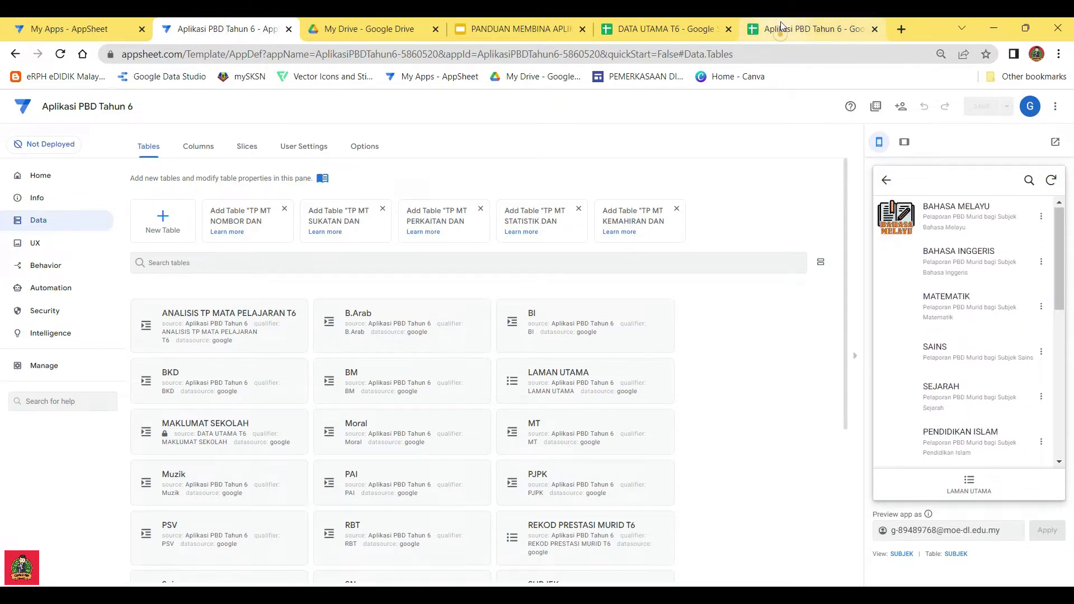
{"action": "left_click", "coordinate": [776, 35]}
{"action": "left_click", "coordinate": [653, 34]}
{"action": "left_click", "coordinate": [771, 34]}
{"action": "left_click", "coordinate": [653, 34]}
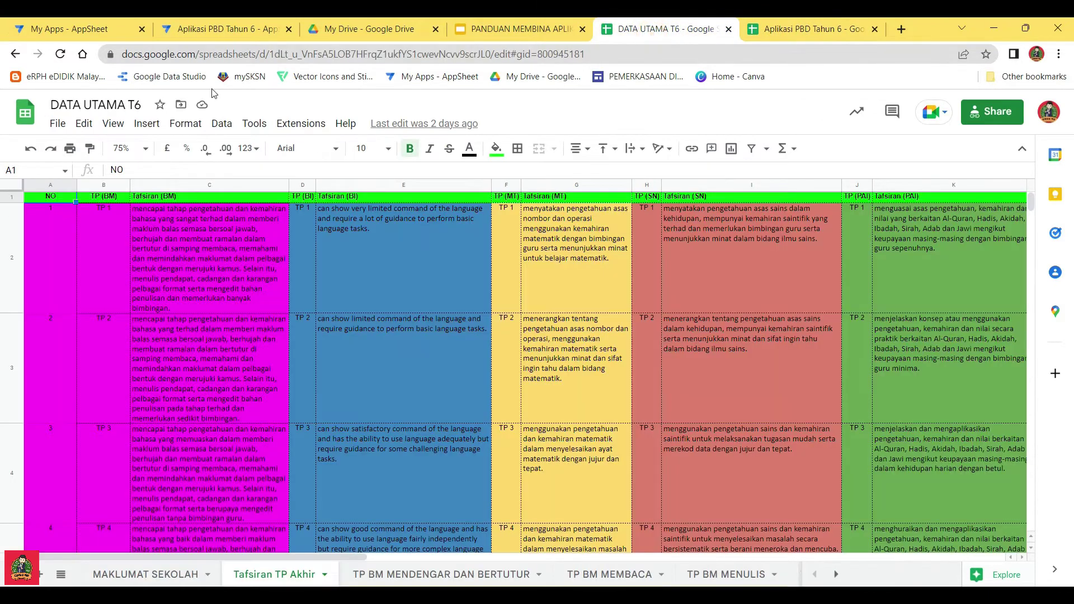
{"action": "left_click", "coordinate": [224, 29]}
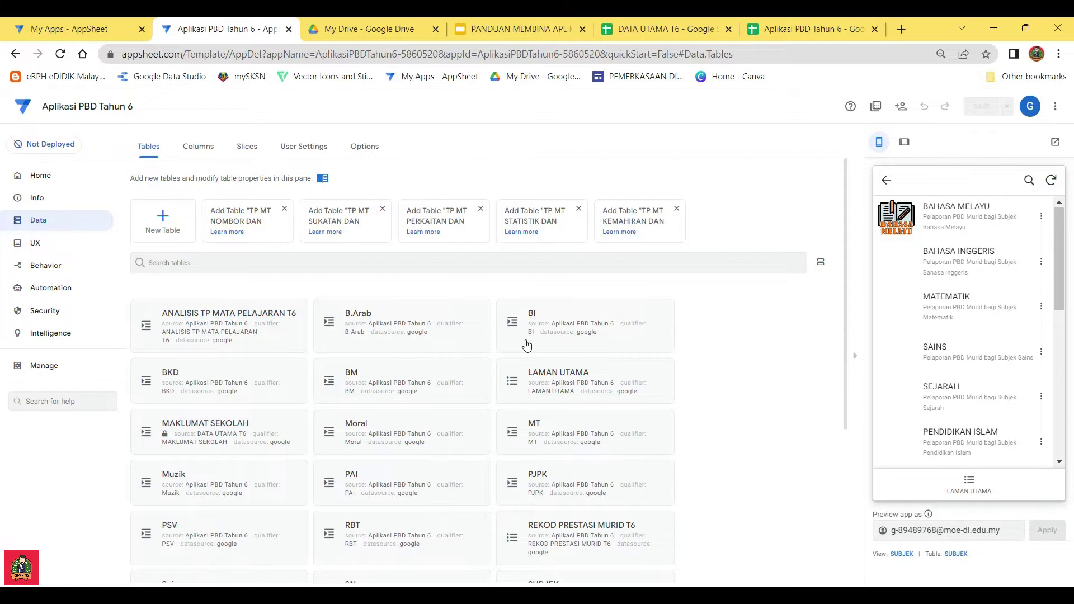
{"action": "scroll", "coordinate": [526, 345], "scroll_direction": "down", "scroll_amount": 2}
{"action": "left_click", "coordinate": [798, 35]}
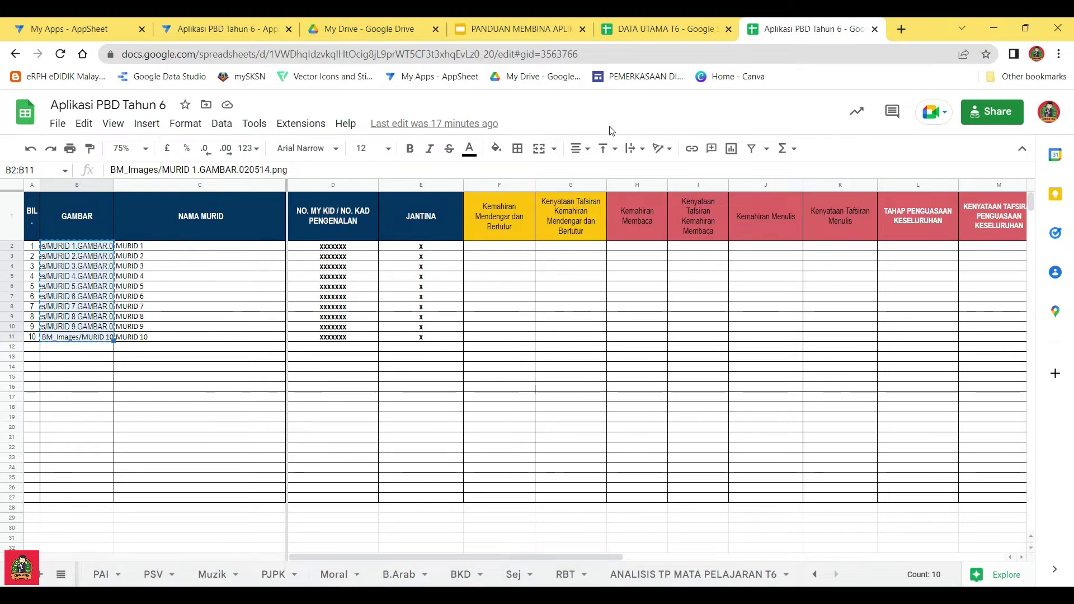
{"action": "left_click", "coordinate": [174, 31]}
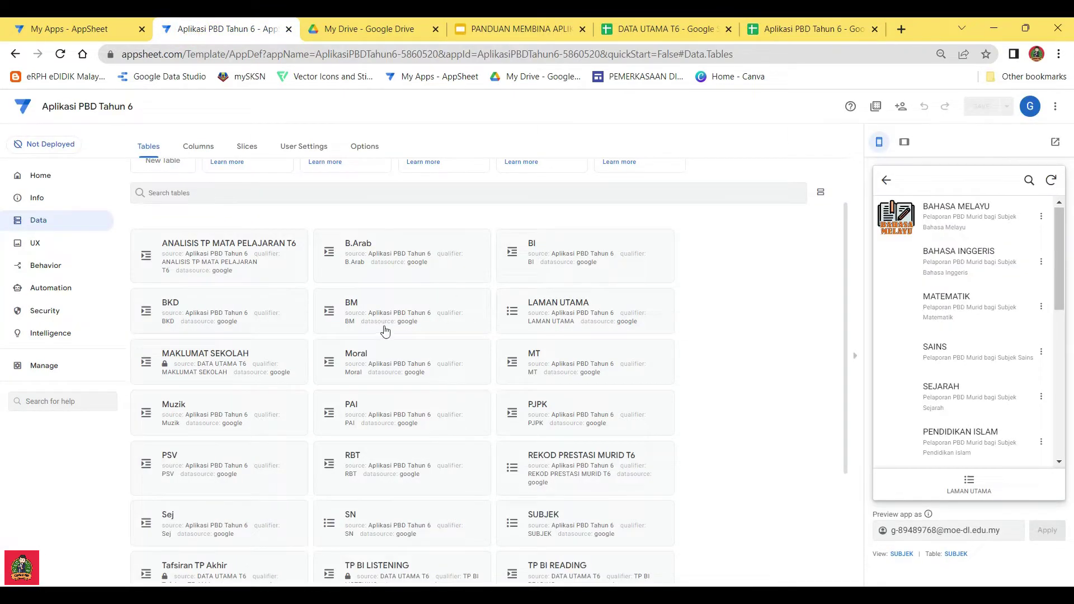
{"action": "scroll", "coordinate": [484, 312], "scroll_direction": "up", "scroll_amount": 2}
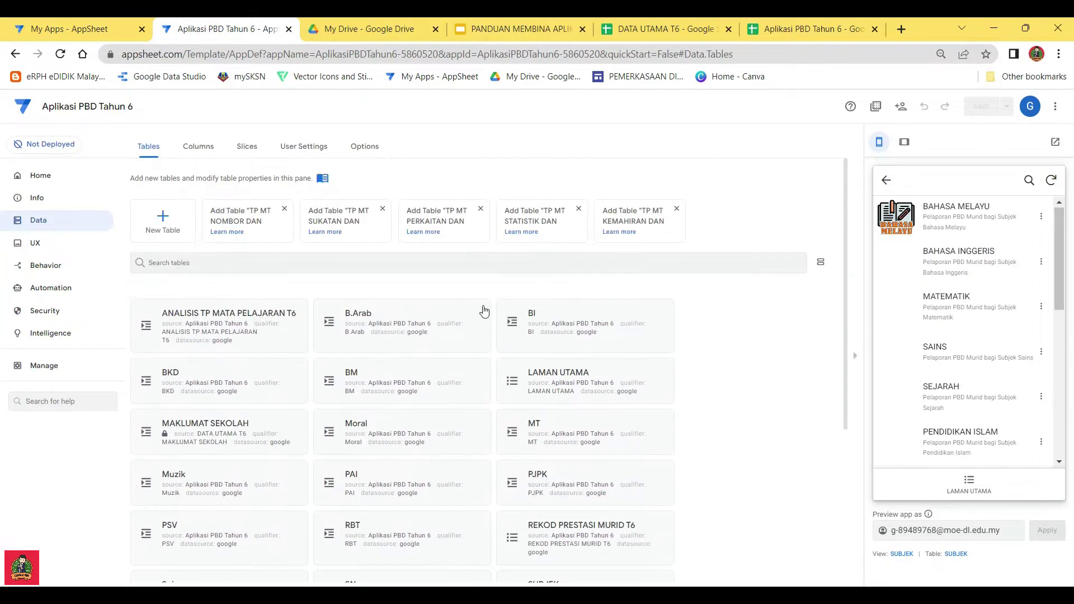
{"action": "scroll", "coordinate": [452, 399], "scroll_direction": "down", "scroll_amount": 2}
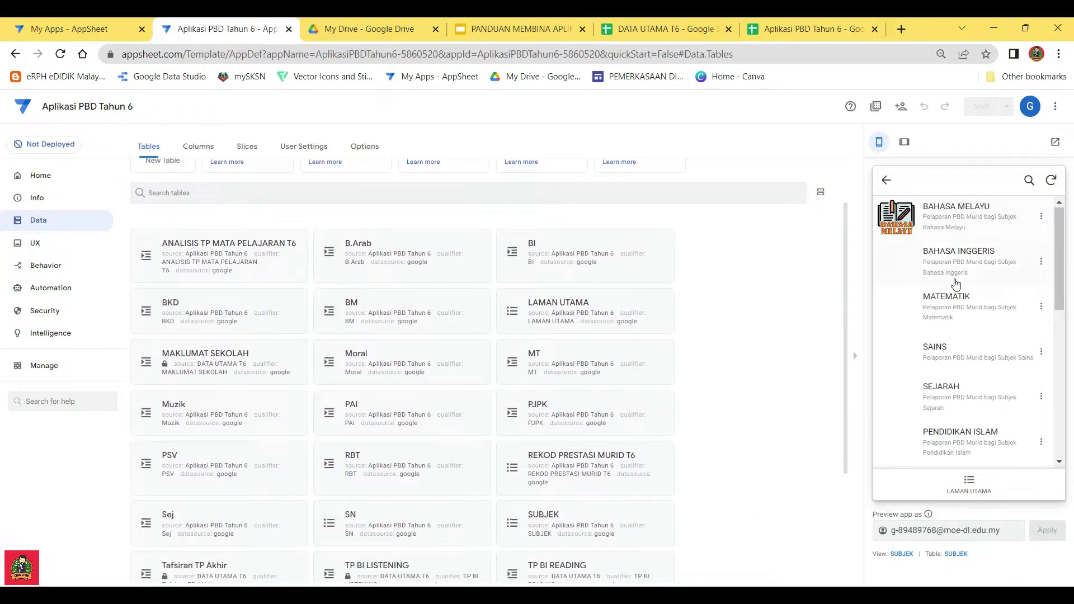
Check the Matematik, Sains, Sejarah and Bahasa Inggeris subject views in the app preview for their student lists and pictures
{"action": "left_click", "coordinate": [950, 306]}
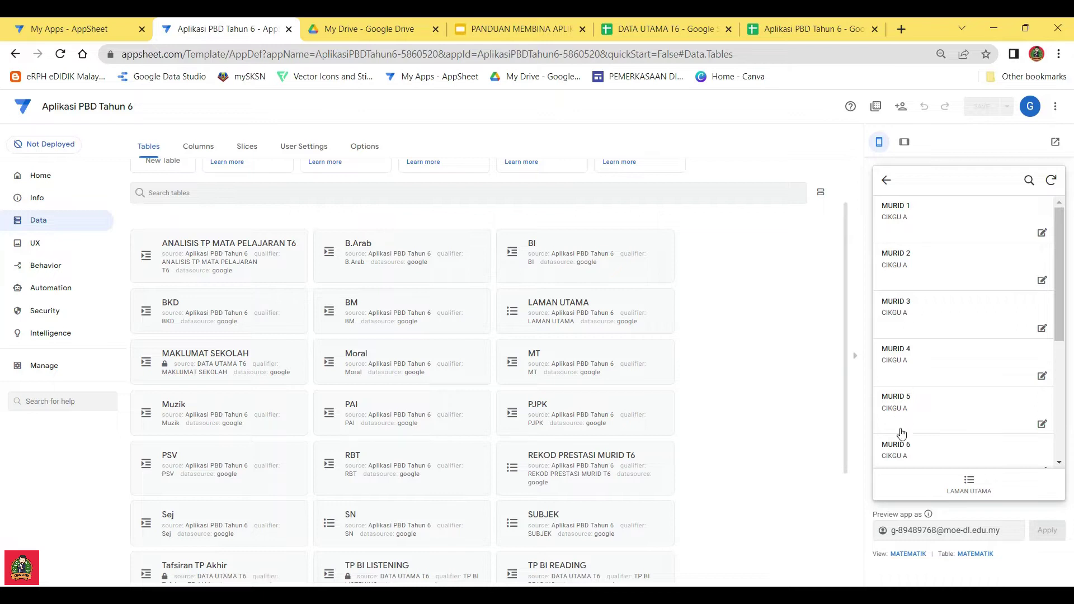
{"action": "left_click", "coordinate": [886, 180]}
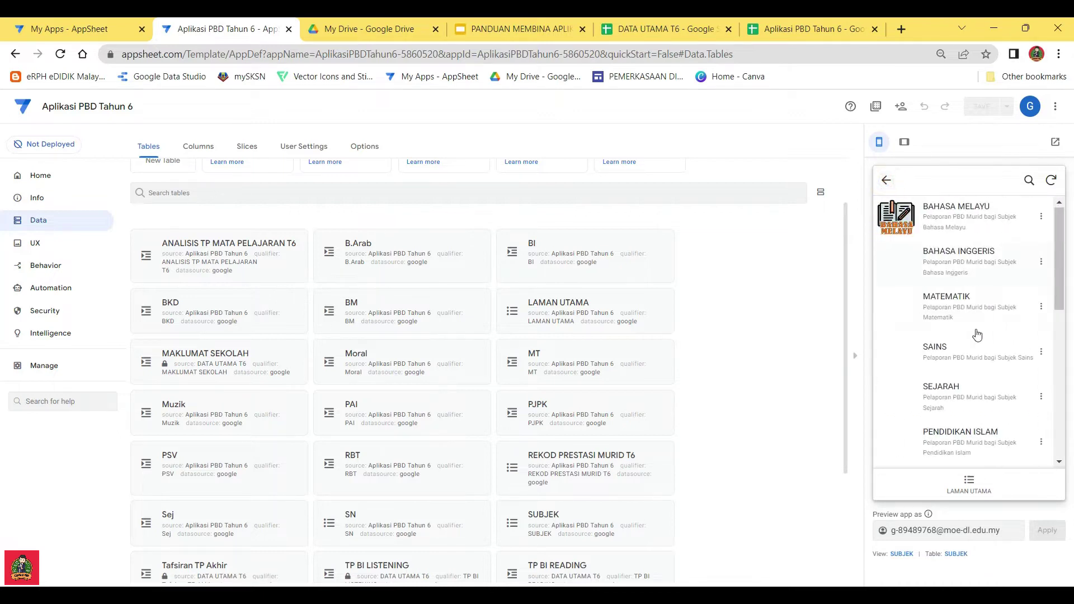
{"action": "left_click", "coordinate": [940, 348]}
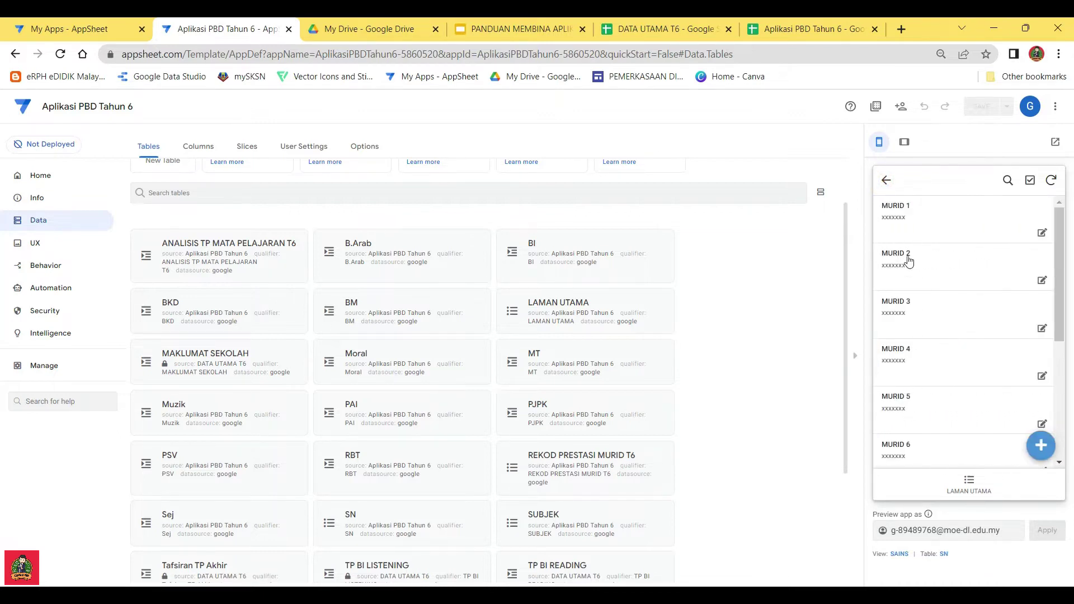
{"action": "left_click", "coordinate": [886, 180]}
{"action": "left_click", "coordinate": [947, 398]}
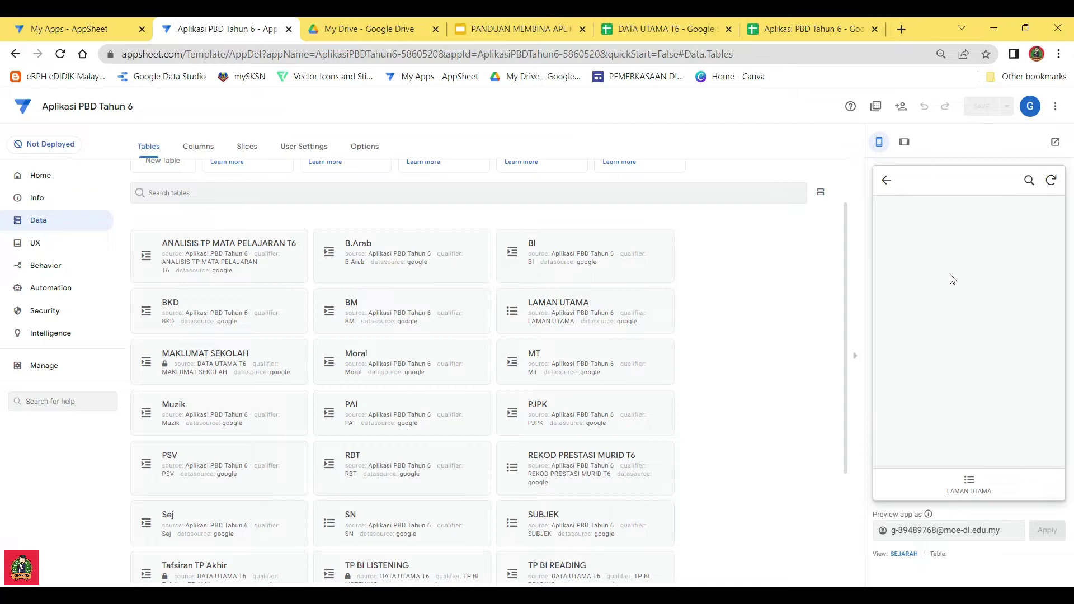
{"action": "left_click", "coordinate": [886, 180]}
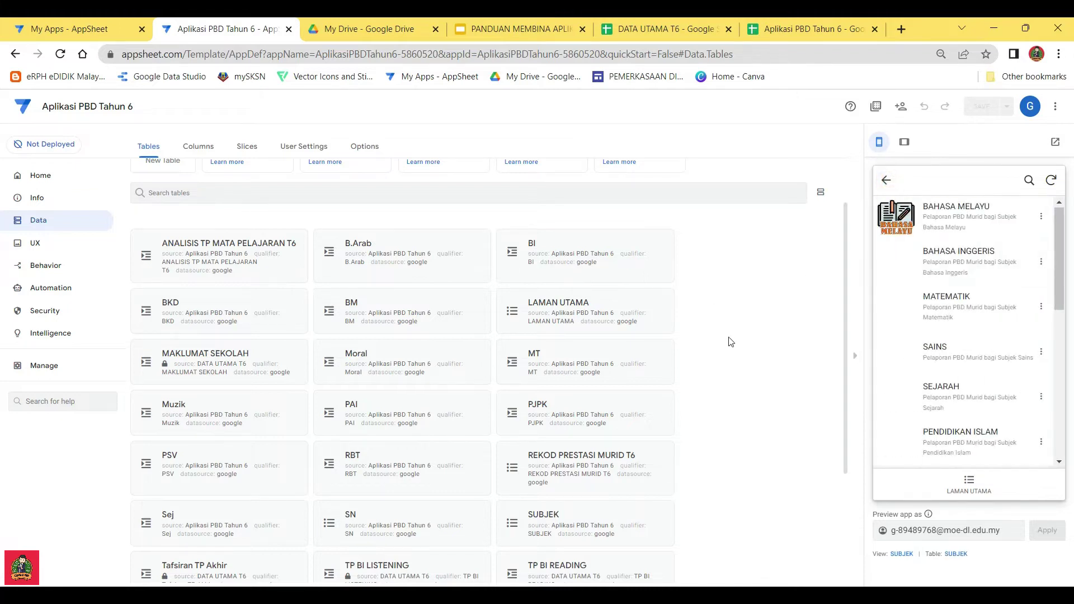
{"action": "left_click", "coordinate": [949, 263]}
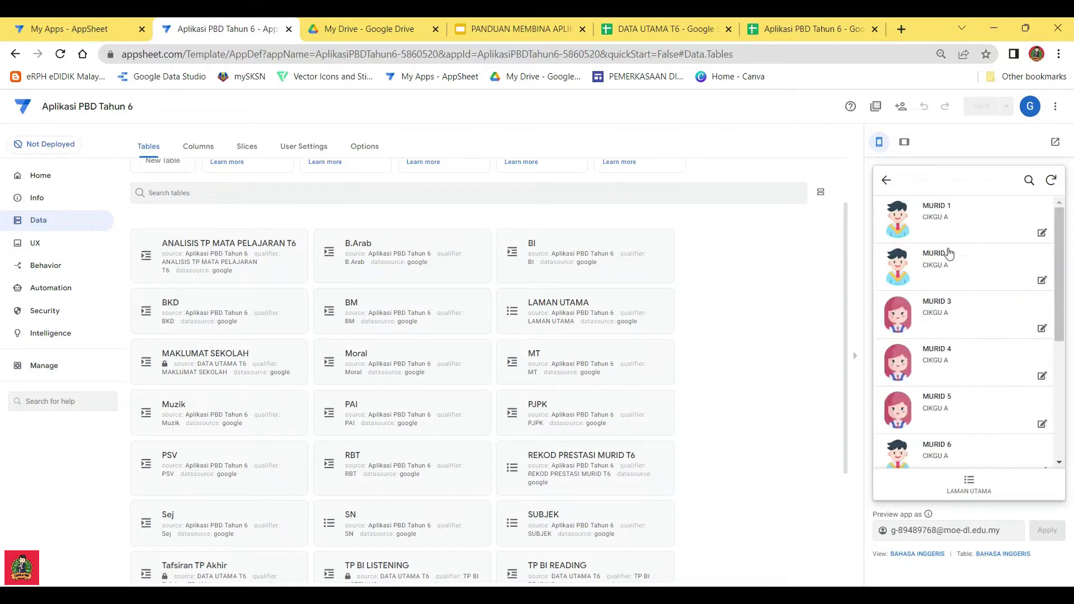
{"action": "left_click", "coordinate": [886, 181]}
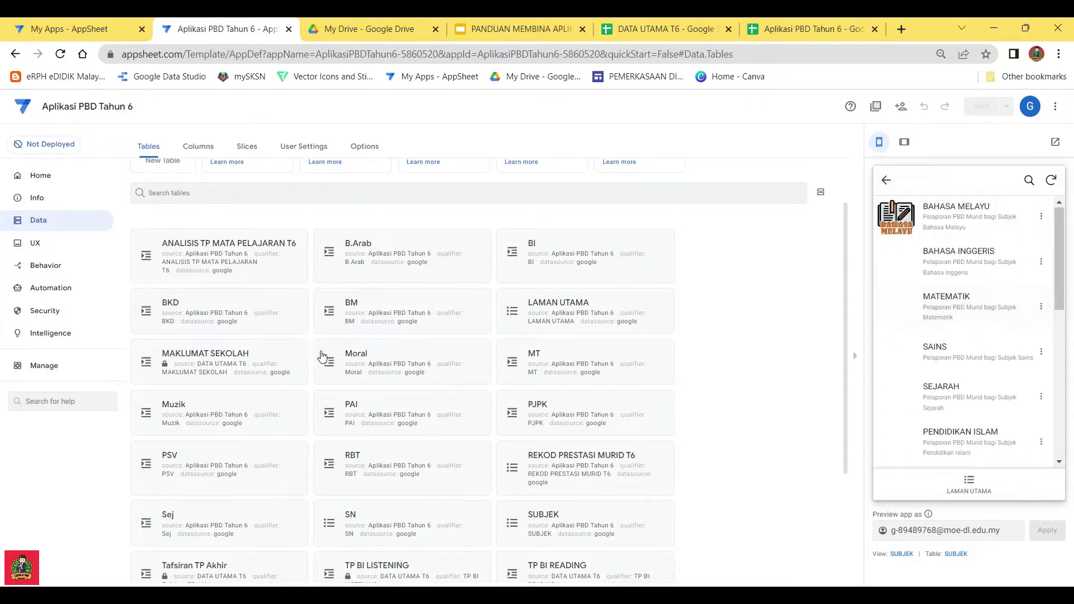
Find the MT table among the app's data tables and open its column definitions
{"action": "scroll", "coordinate": [353, 385], "scroll_direction": "down", "scroll_amount": 3}
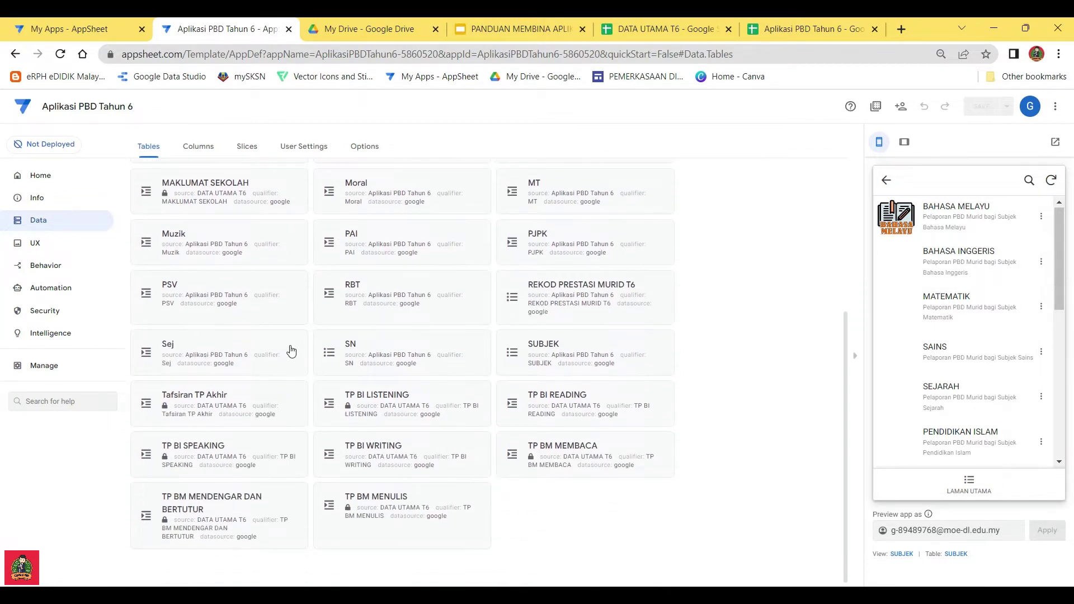
{"action": "scroll", "coordinate": [291, 350], "scroll_direction": "up", "scroll_amount": 1}
{"action": "scroll", "coordinate": [275, 353], "scroll_direction": "up", "scroll_amount": 1}
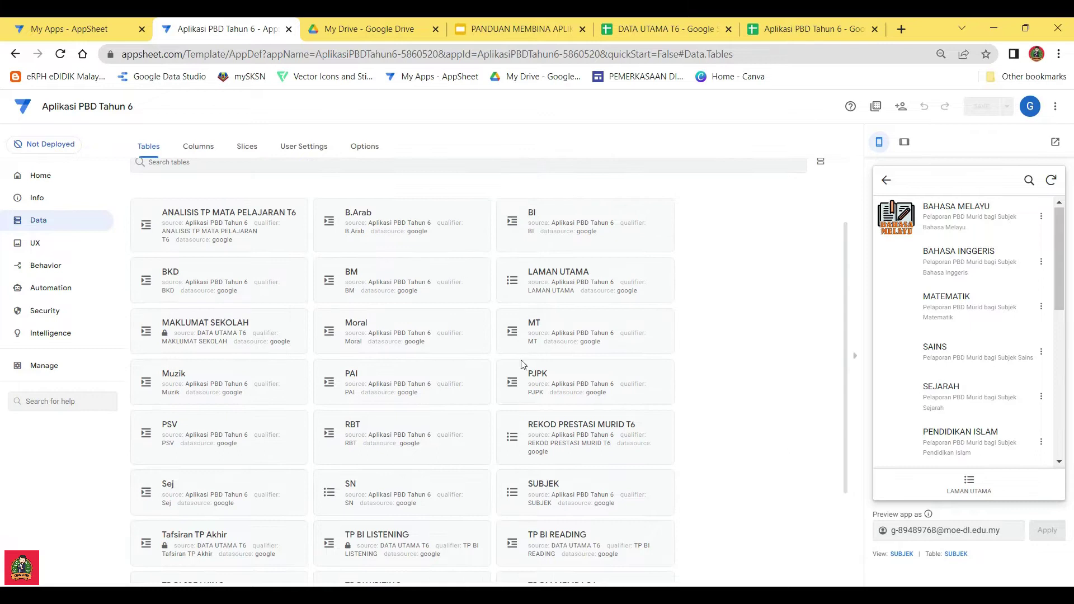
{"action": "scroll", "coordinate": [576, 404], "scroll_direction": "down", "scroll_amount": 1}
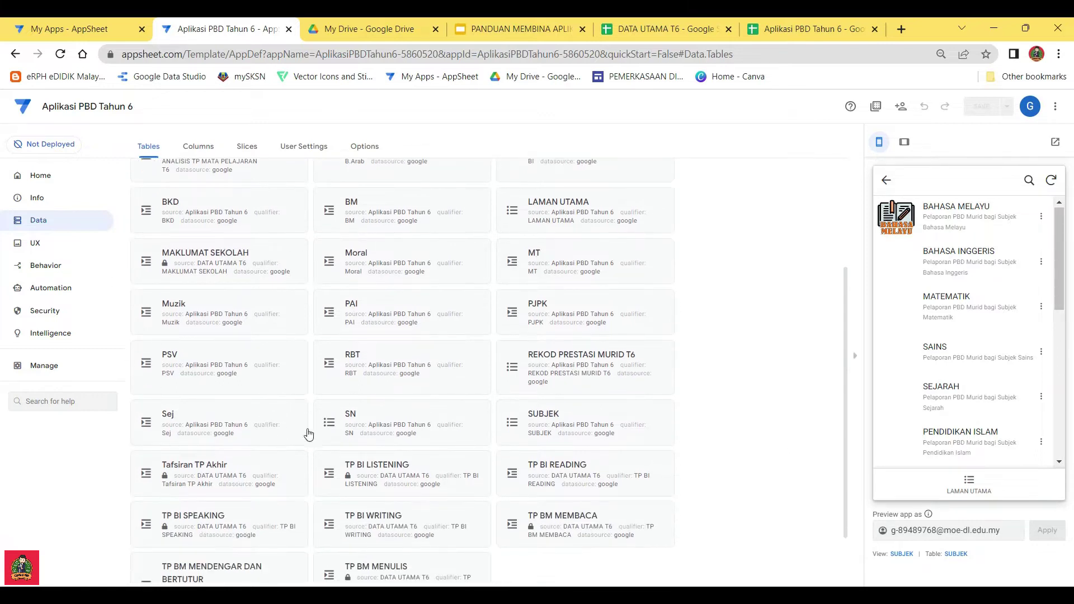
{"action": "scroll", "coordinate": [446, 441], "scroll_direction": "down", "scroll_amount": 1}
{"action": "scroll", "coordinate": [257, 419], "scroll_direction": "up", "scroll_amount": 1}
{"action": "left_click", "coordinate": [547, 256]}
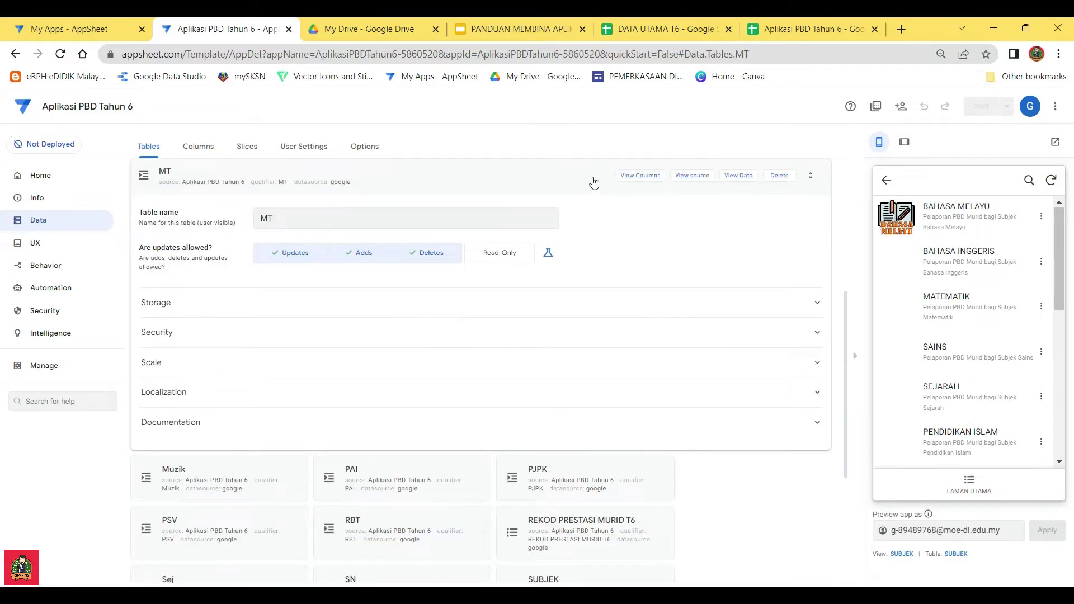
{"action": "left_click", "coordinate": [639, 176]}
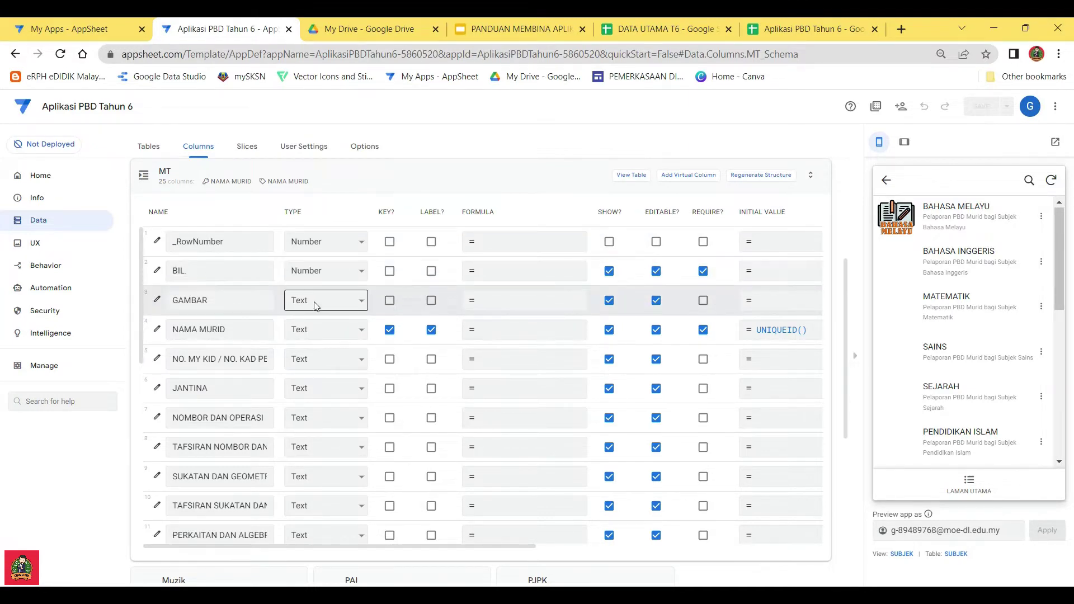
Show the Matematik student list in the preview and set the MT table's GAMBAR column type to Image
{"action": "left_click", "coordinate": [944, 306]}
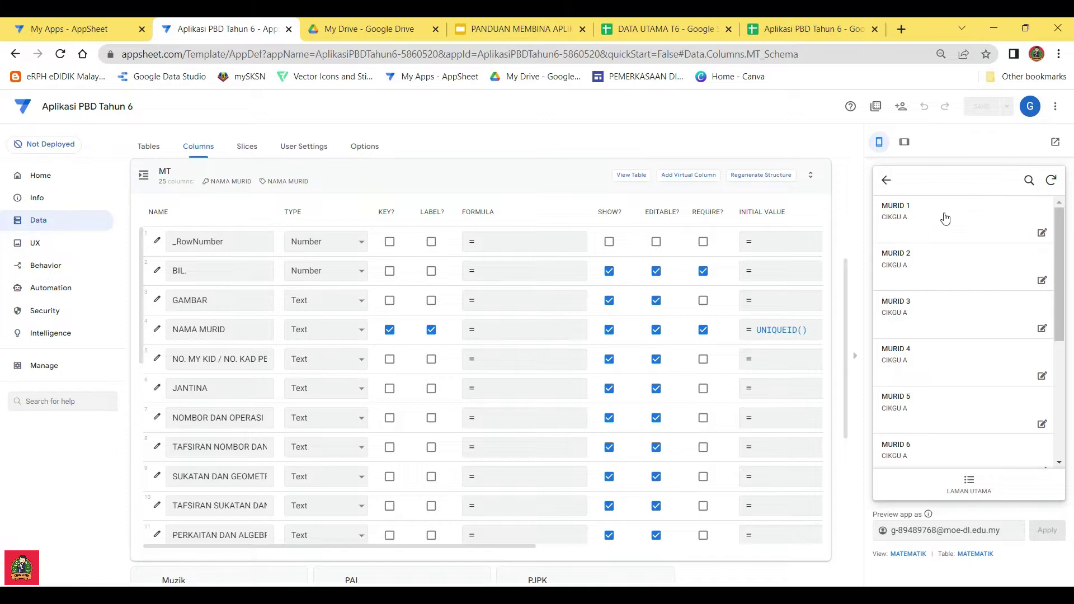
{"action": "left_click", "coordinate": [338, 301]}
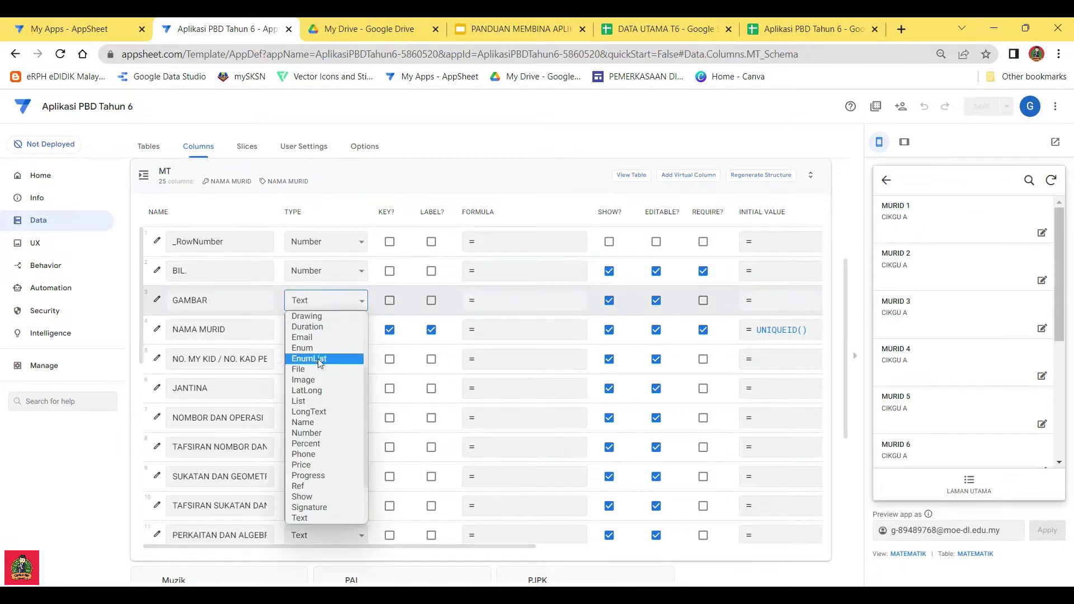
{"action": "left_click", "coordinate": [317, 379]}
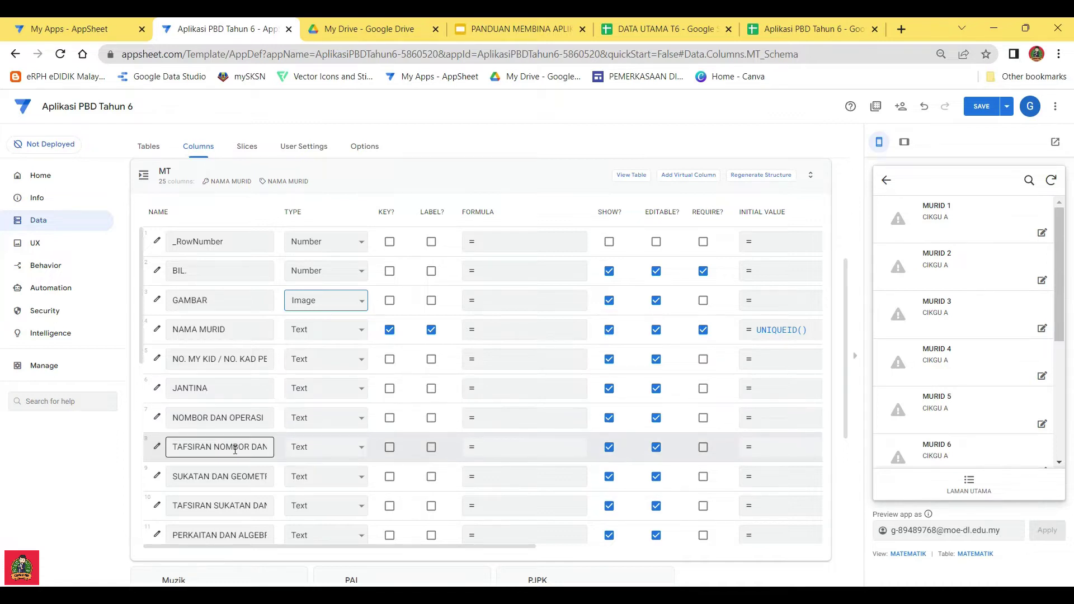
Set the types of the number-and-operations and TAFSIRAN SUKATAN interpretation columns in the MT table to LongText
{"action": "left_click", "coordinate": [324, 447]}
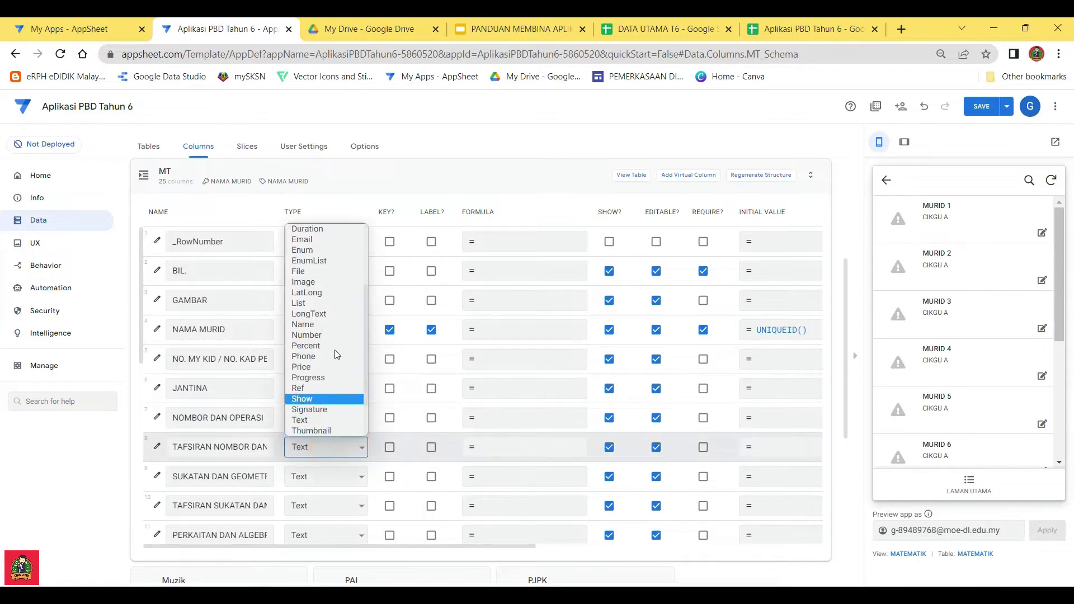
{"action": "left_click", "coordinate": [326, 315]}
{"action": "scroll", "coordinate": [302, 414], "scroll_direction": "down", "scroll_amount": 3}
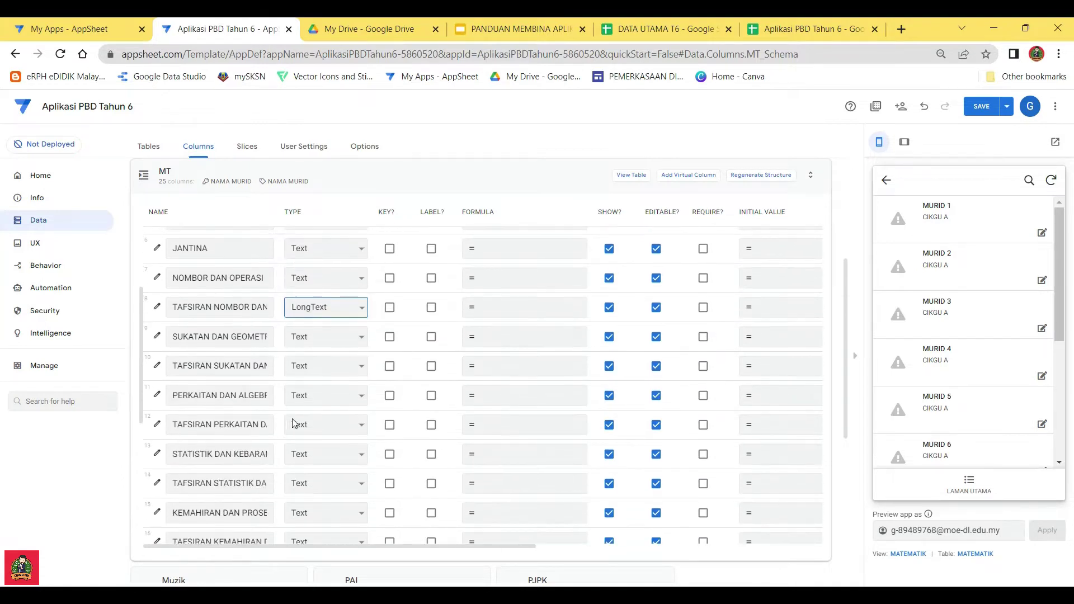
{"action": "left_click", "coordinate": [319, 366]}
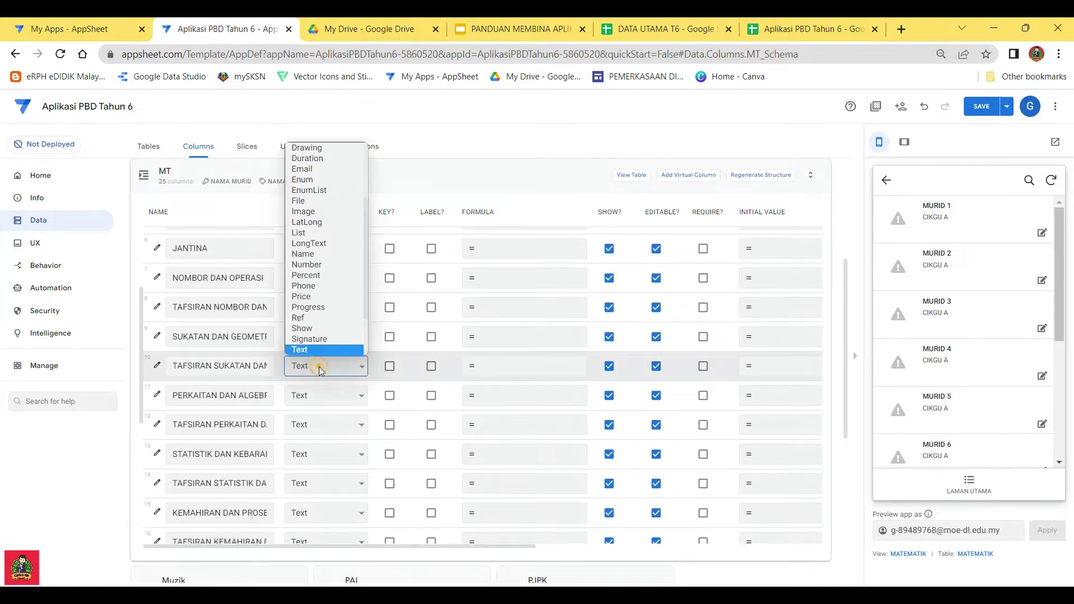
{"action": "left_click", "coordinate": [321, 243]}
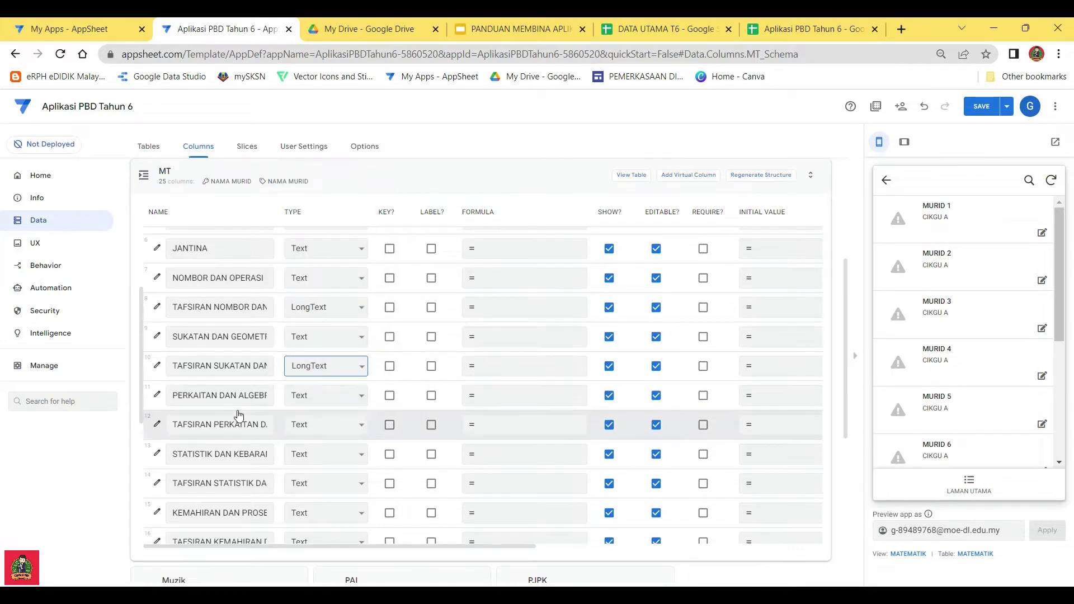
Change the TAFSIRAN PERKAITAN and TAFSIRAN STATISTIK columns of the MT table to the LongText type
{"action": "left_click", "coordinate": [349, 425]}
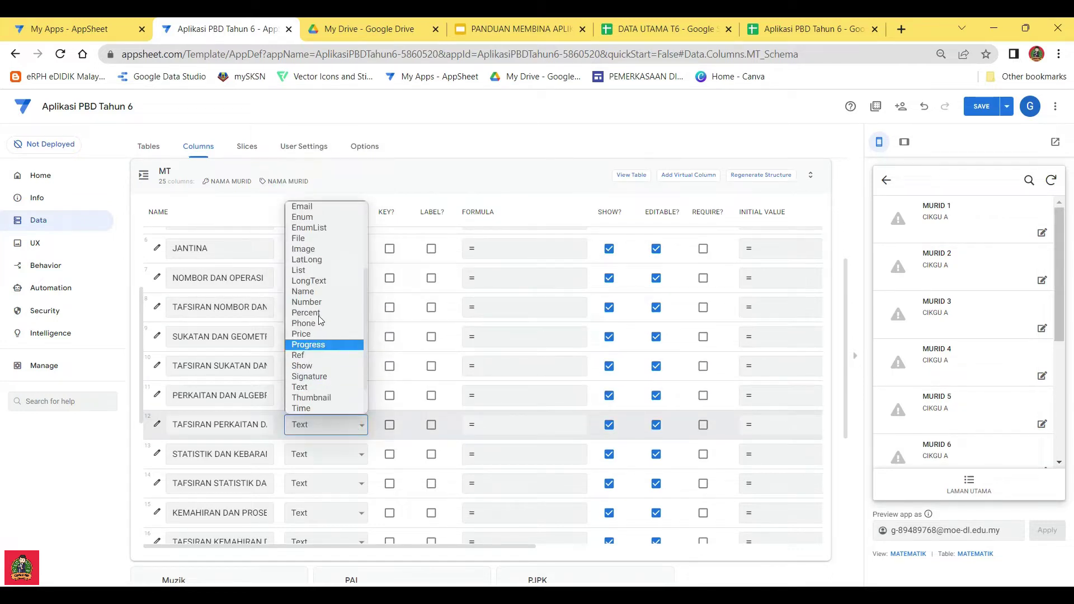
{"action": "left_click", "coordinate": [321, 282]}
{"action": "scroll", "coordinate": [322, 353], "scroll_direction": "down", "scroll_amount": 3}
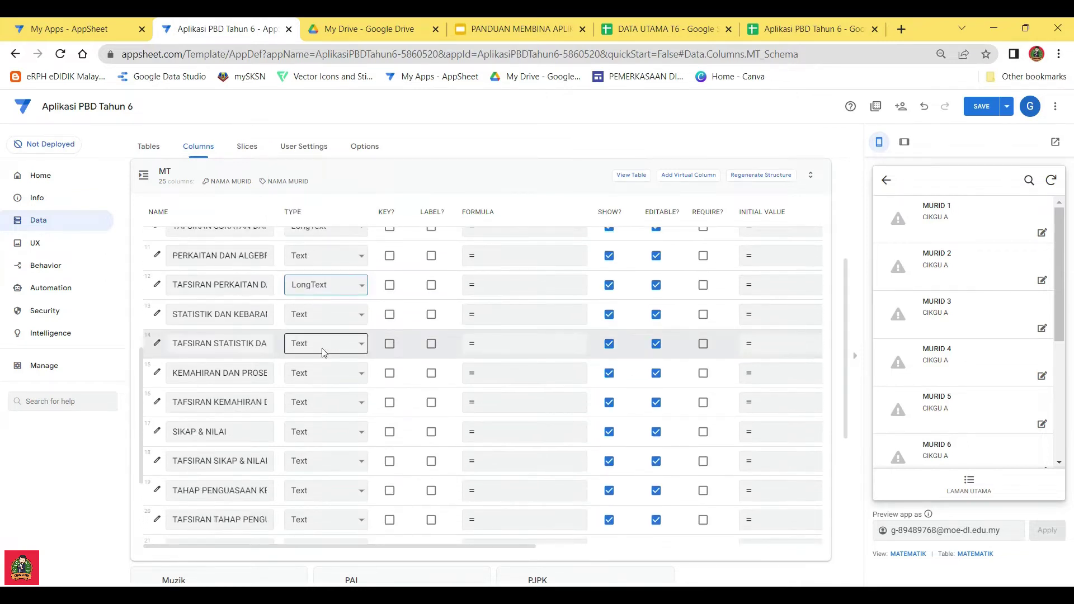
{"action": "left_click", "coordinate": [322, 351]}
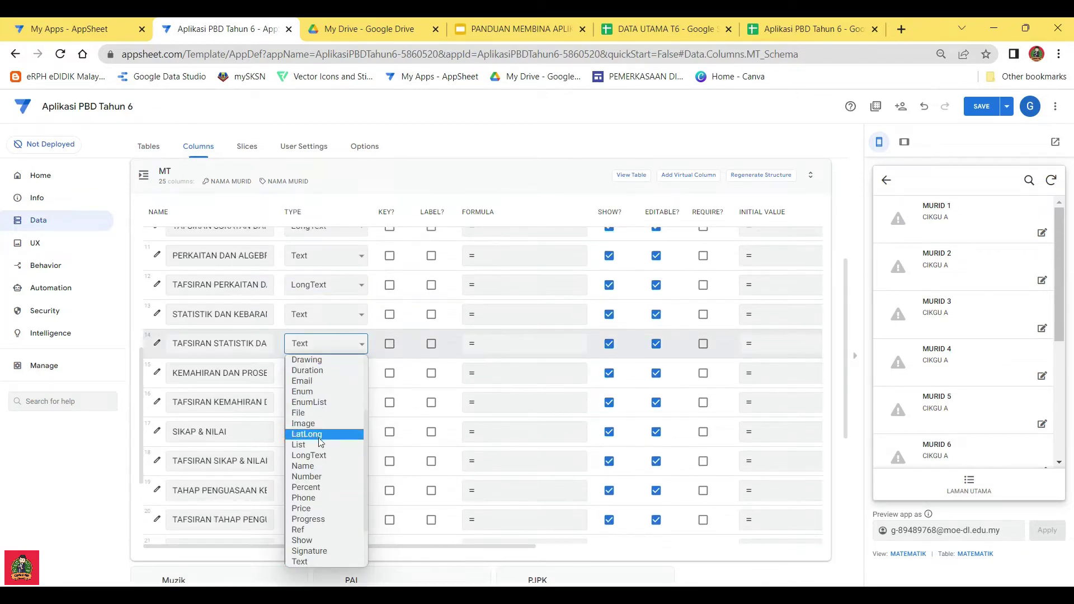
{"action": "left_click", "coordinate": [314, 455]}
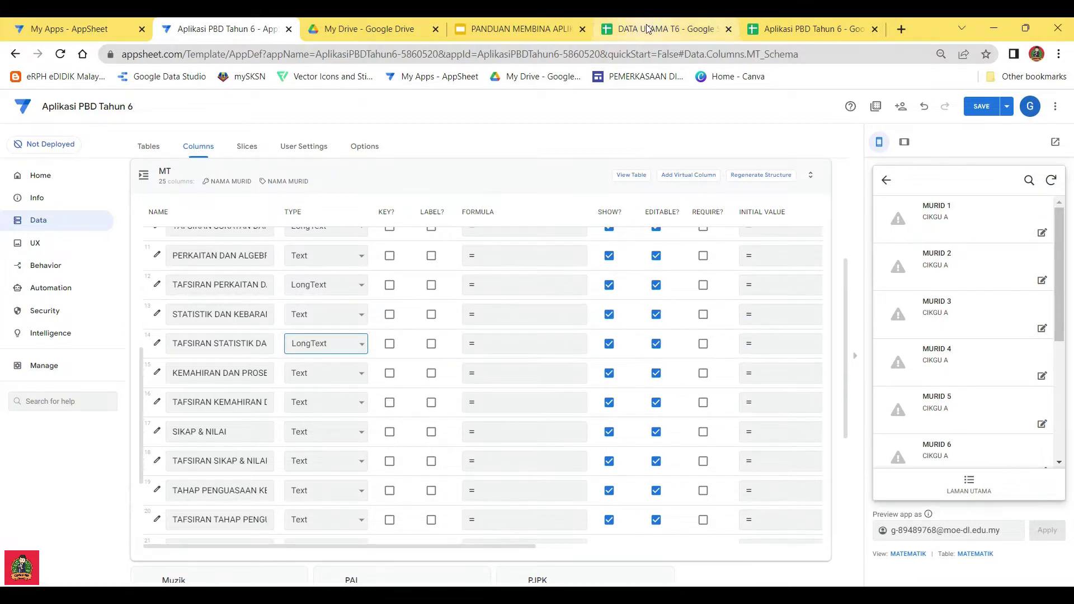
Review the interpretation texts on the TP MT NOMBOR DAN OPERASI sheet of DATA UTAMA T6, glance at the Aplikasi PBD Tahun 6 spreadsheet, and return to AppSheet
{"action": "left_click", "coordinate": [665, 31]}
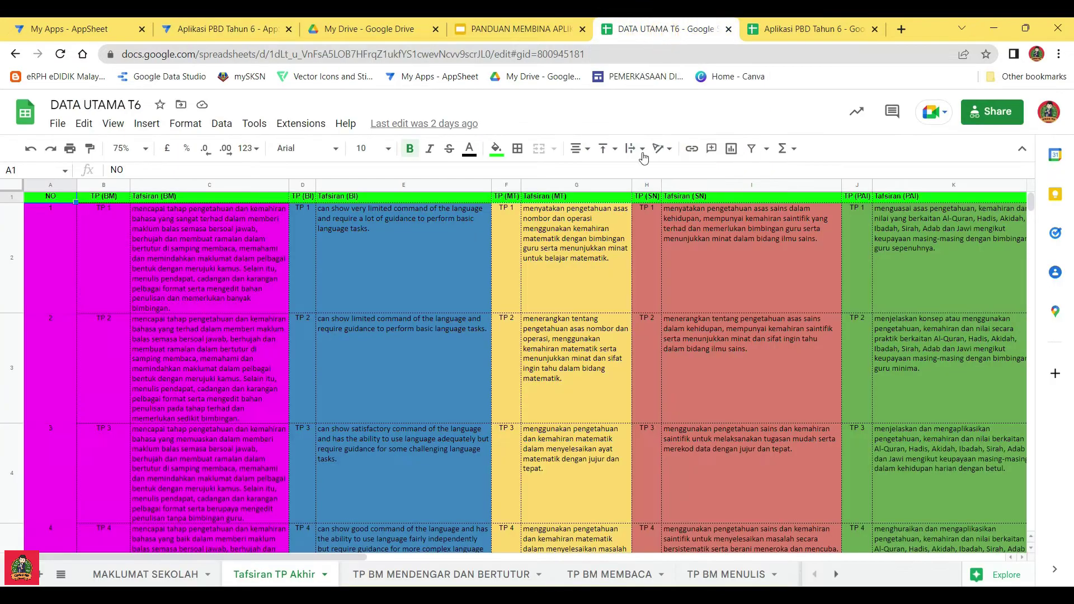
{"action": "left_click", "coordinate": [836, 574]}
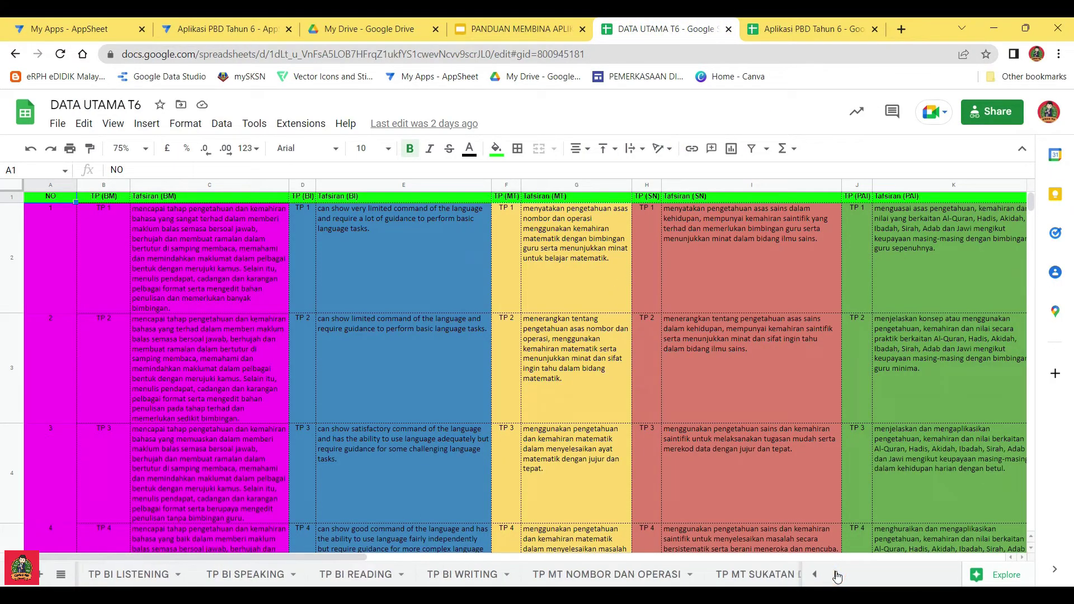
{"action": "left_click", "coordinate": [584, 574]}
{"action": "left_click", "coordinate": [138, 253]}
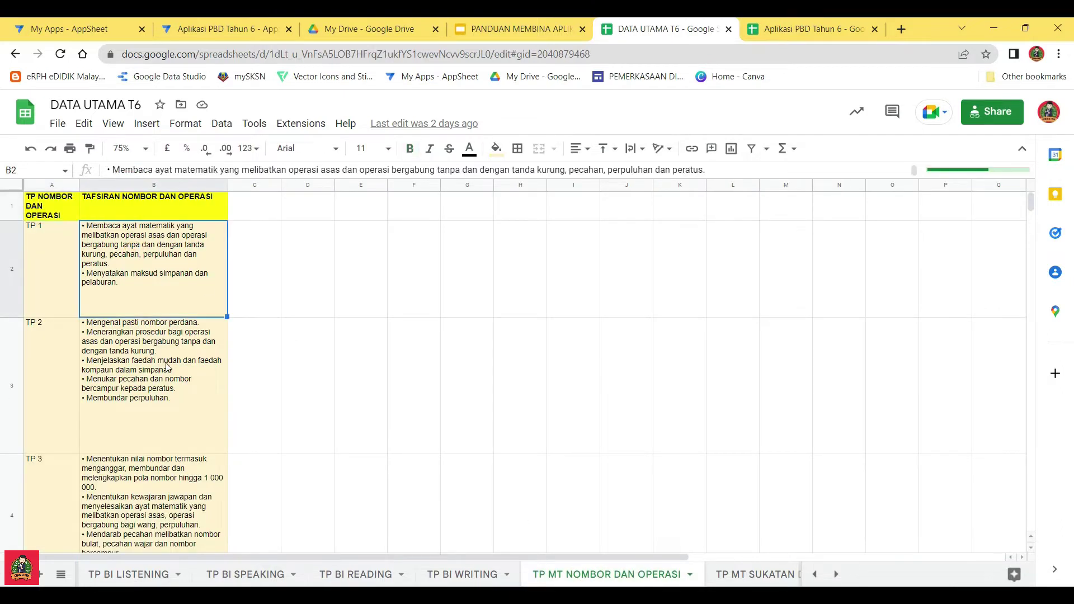
{"action": "left_click", "coordinate": [169, 369]}
{"action": "left_click", "coordinate": [178, 477]}
{"action": "left_click", "coordinate": [150, 370]}
{"action": "left_click", "coordinate": [144, 293]}
{"action": "left_click", "coordinate": [162, 351]}
{"action": "scroll", "coordinate": [171, 385], "scroll_direction": "down", "scroll_amount": 2}
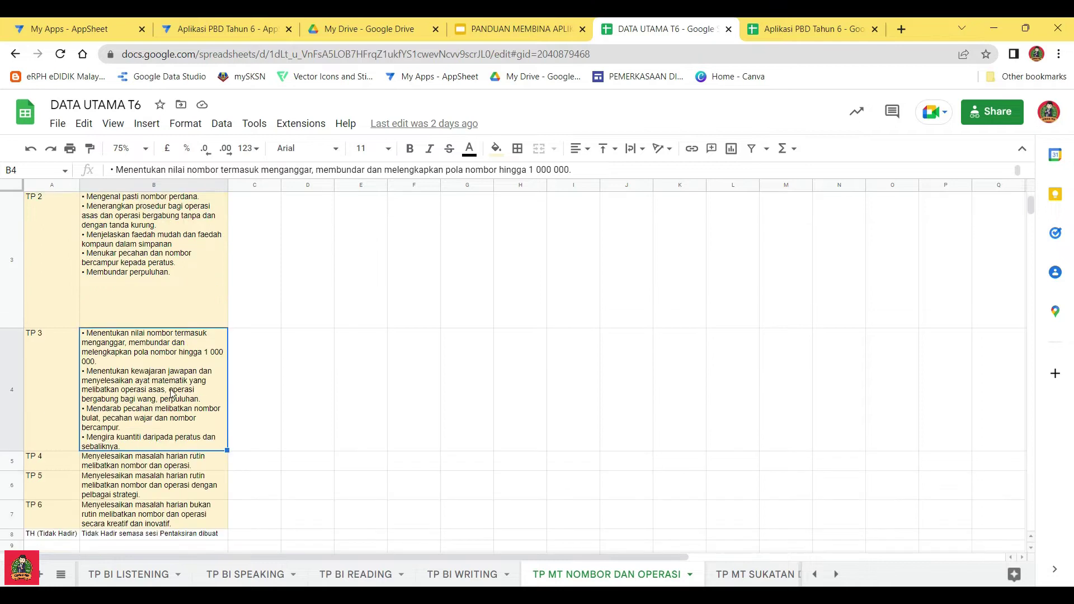
{"action": "left_click", "coordinate": [783, 29]}
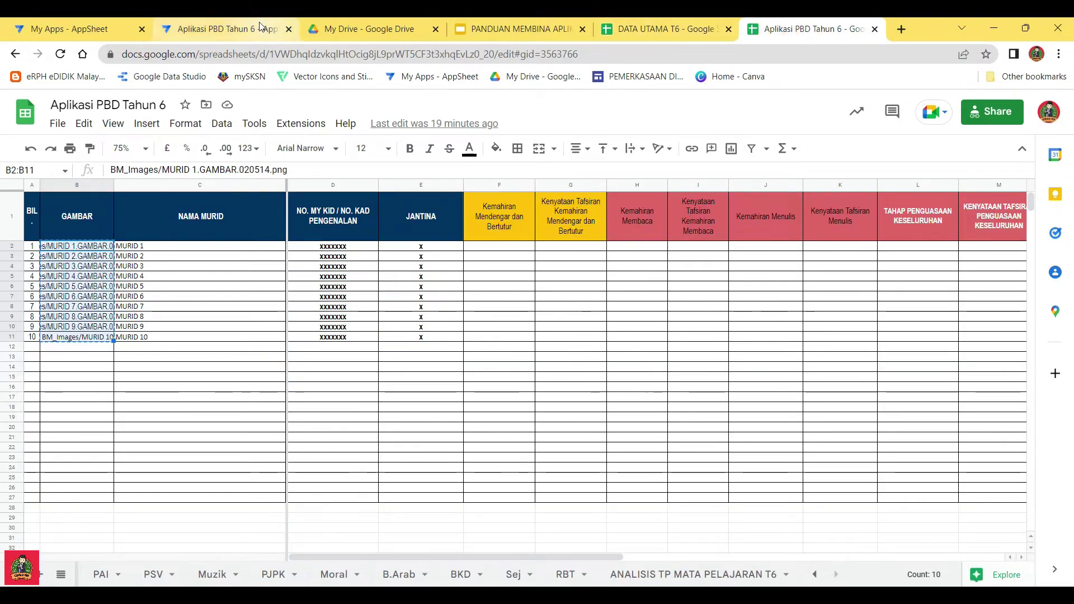
{"action": "left_click", "coordinate": [224, 29]}
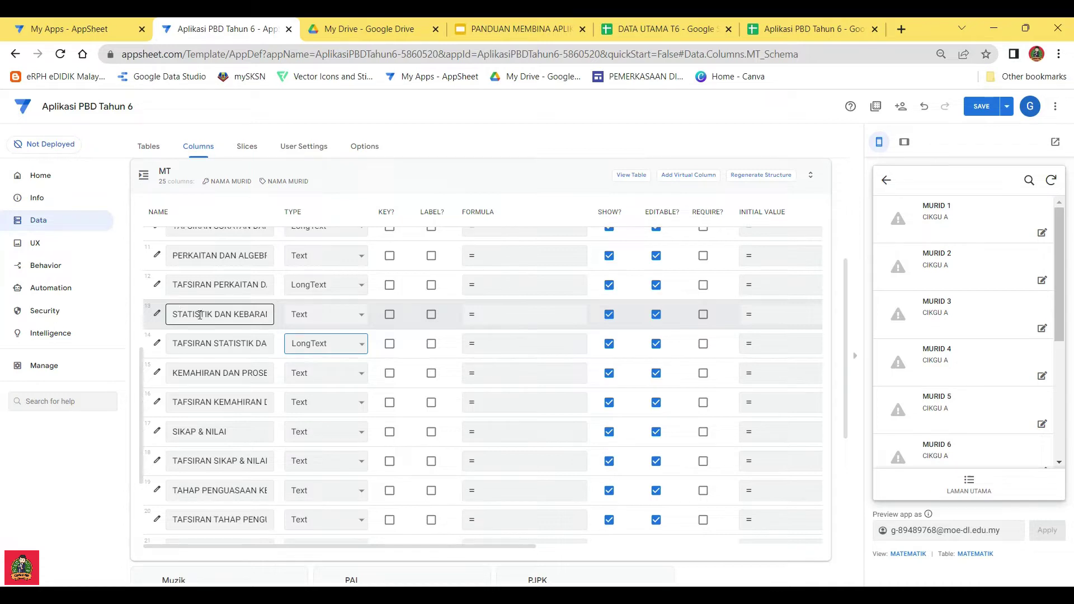
Compare the STATISTIK DAN column's type options with the short TP levels on DATA UTAMA T6's TP MT NOMBOR DAN OPERASI sheet
{"action": "left_click", "coordinate": [246, 315]}
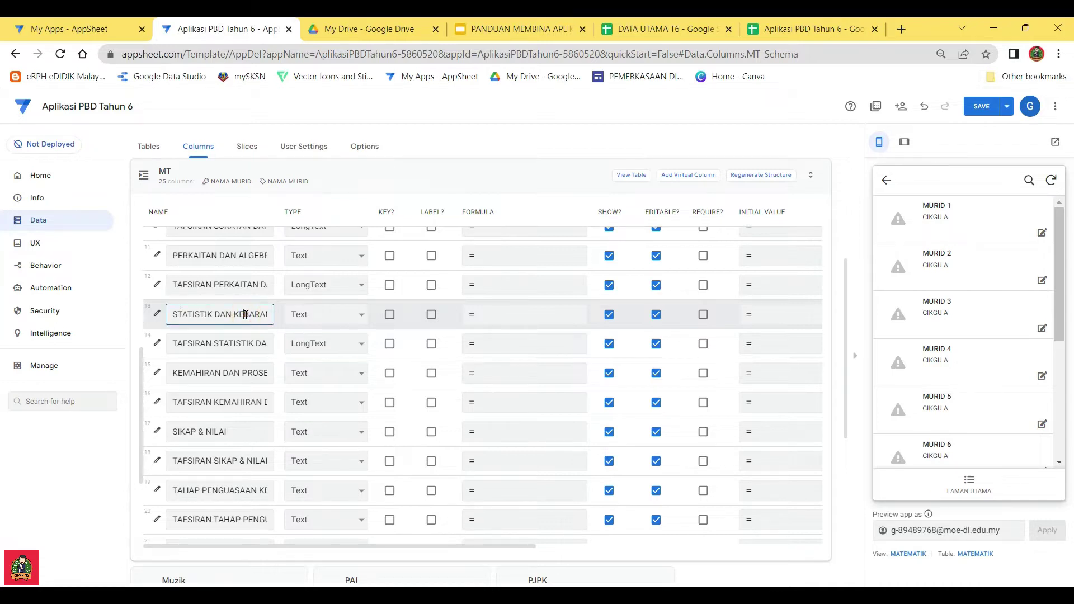
{"action": "left_click", "coordinate": [335, 317]}
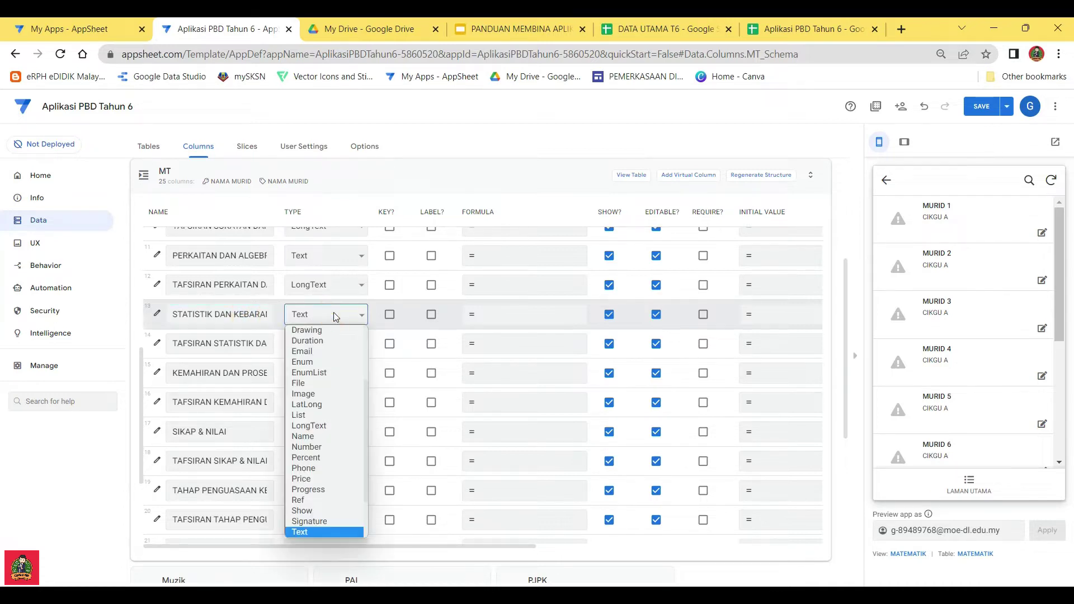
{"action": "left_click", "coordinate": [335, 317]}
{"action": "left_click", "coordinate": [665, 29]}
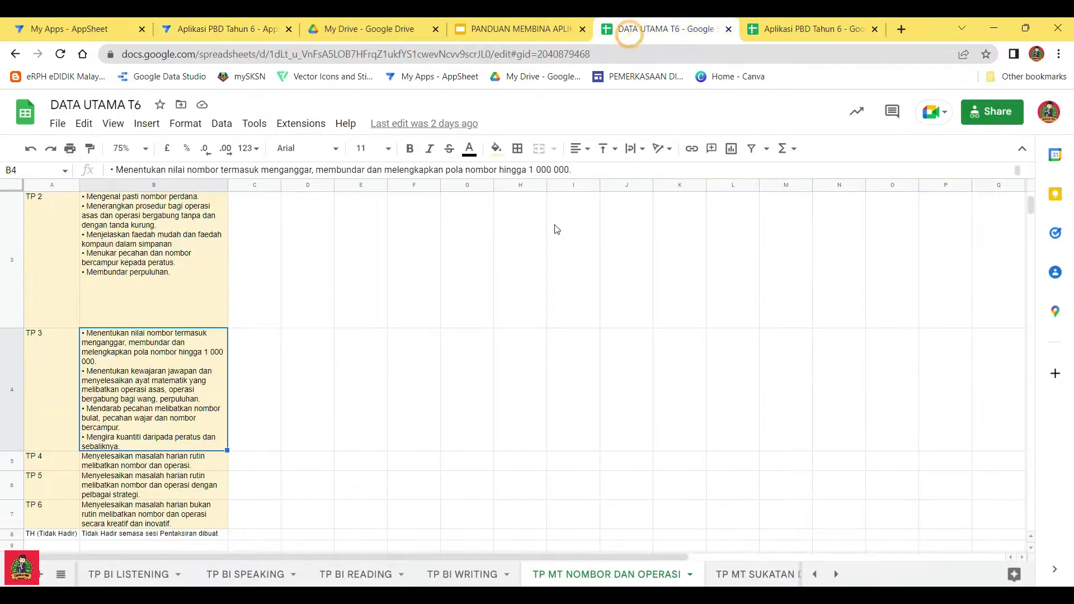
{"action": "left_click", "coordinate": [47, 252]}
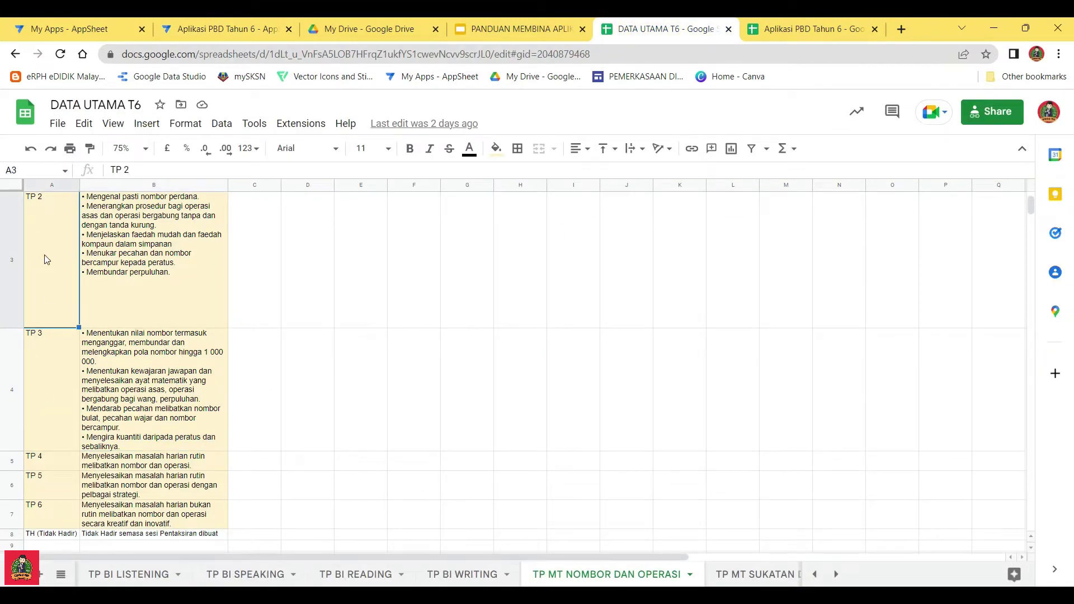
{"action": "left_click", "coordinate": [38, 348]}
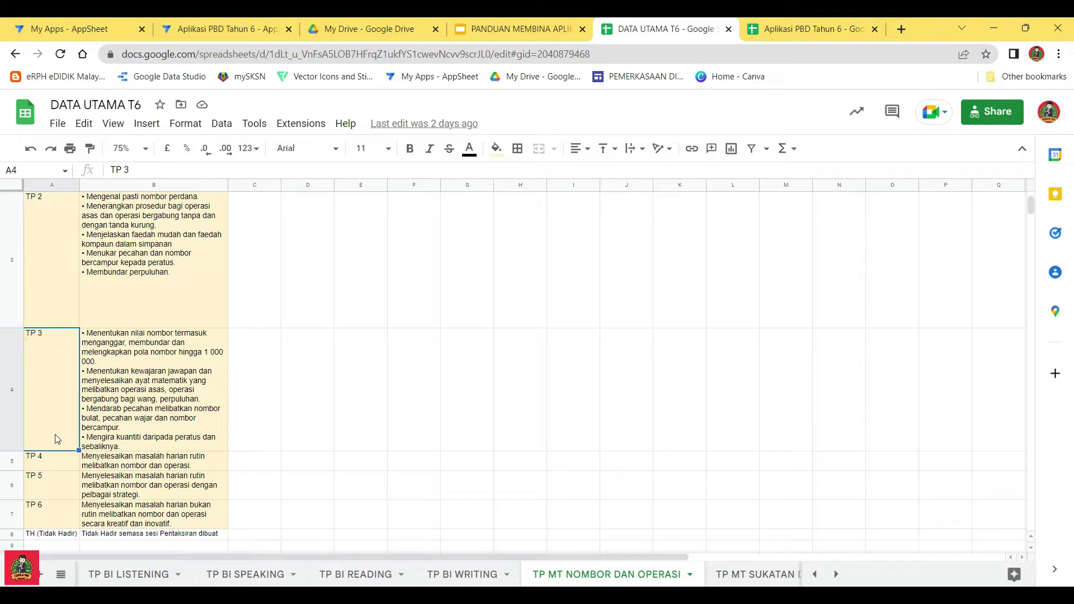
{"action": "left_click", "coordinate": [40, 463]}
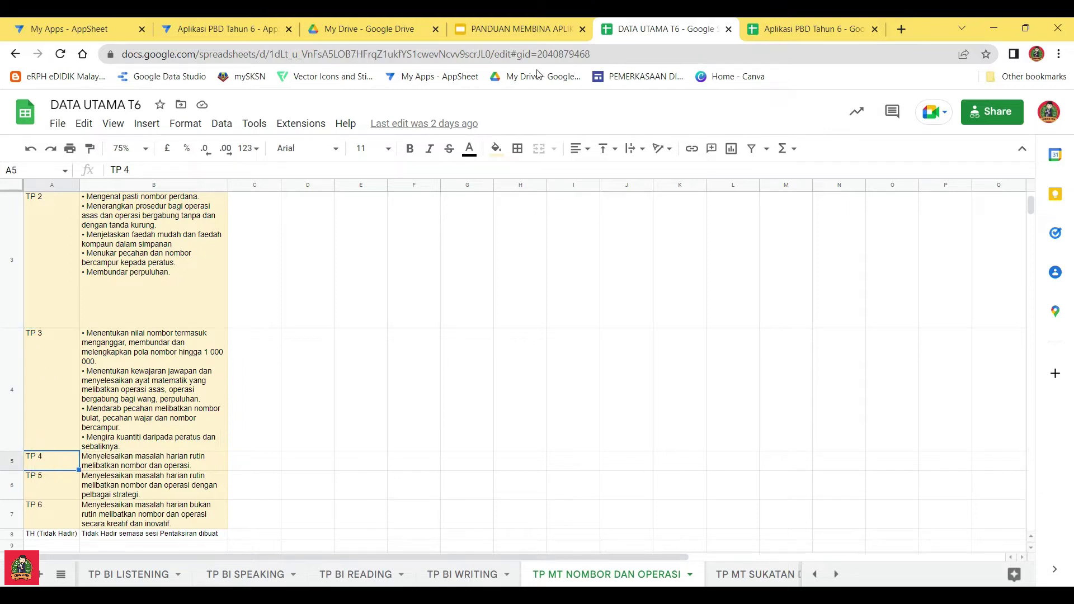
{"action": "left_click", "coordinate": [234, 29]}
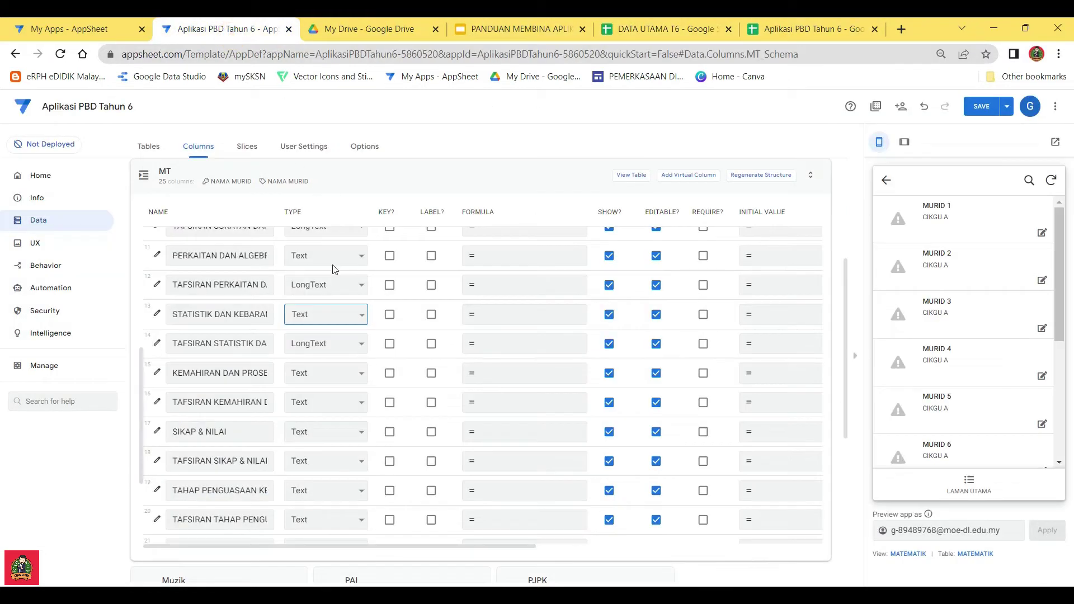
Set the TAFSIRAN KEMAHIRAN and TAFSIRAN SIKAP & NILAI columns of the MT table to LongText
{"action": "left_click", "coordinate": [326, 410]}
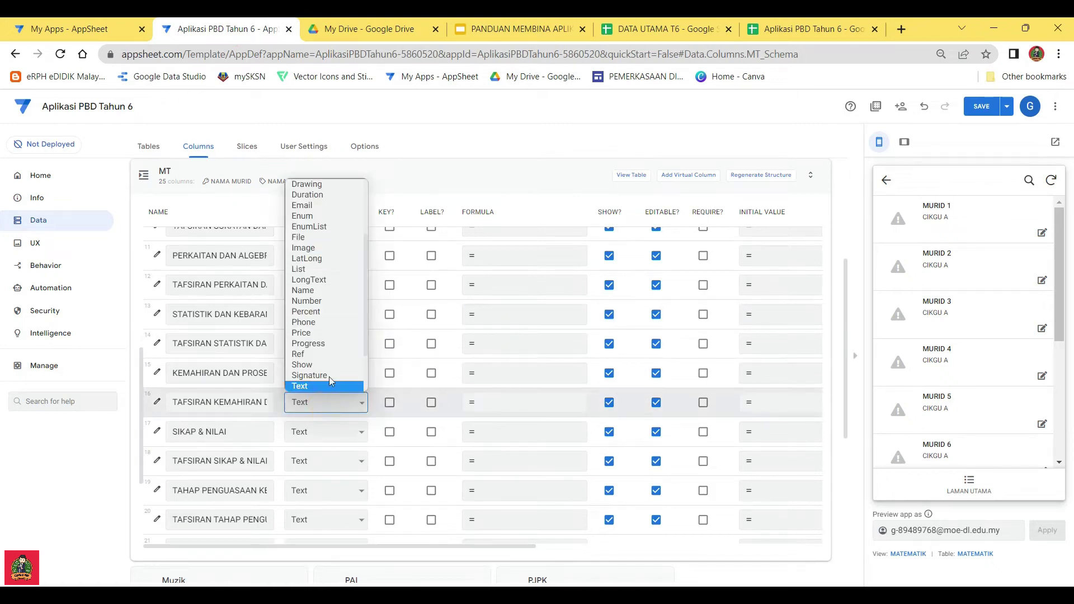
{"action": "left_click", "coordinate": [323, 280]}
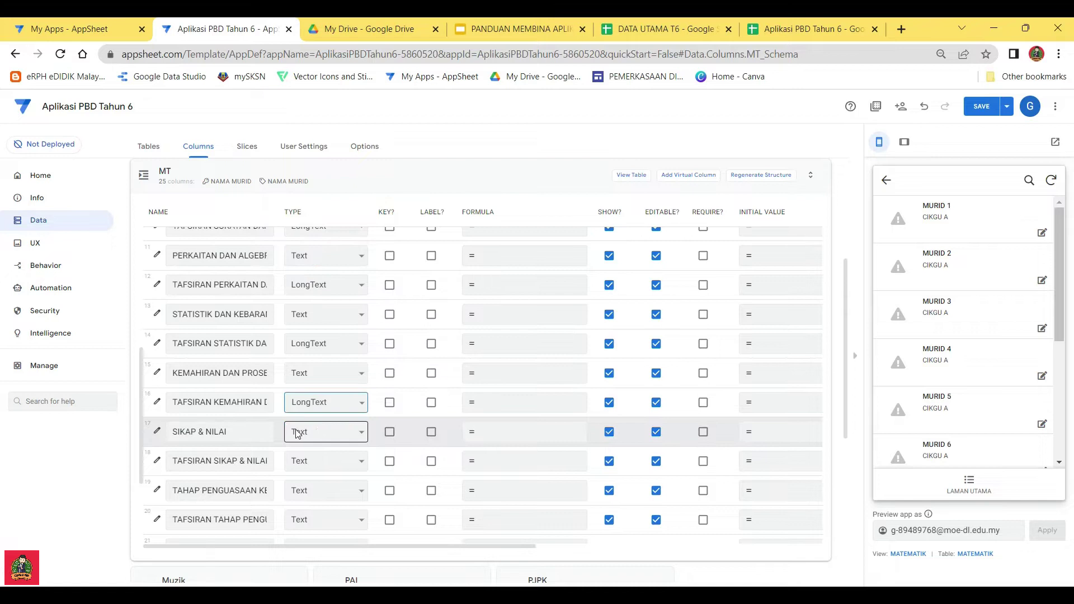
{"action": "left_click", "coordinate": [311, 457]}
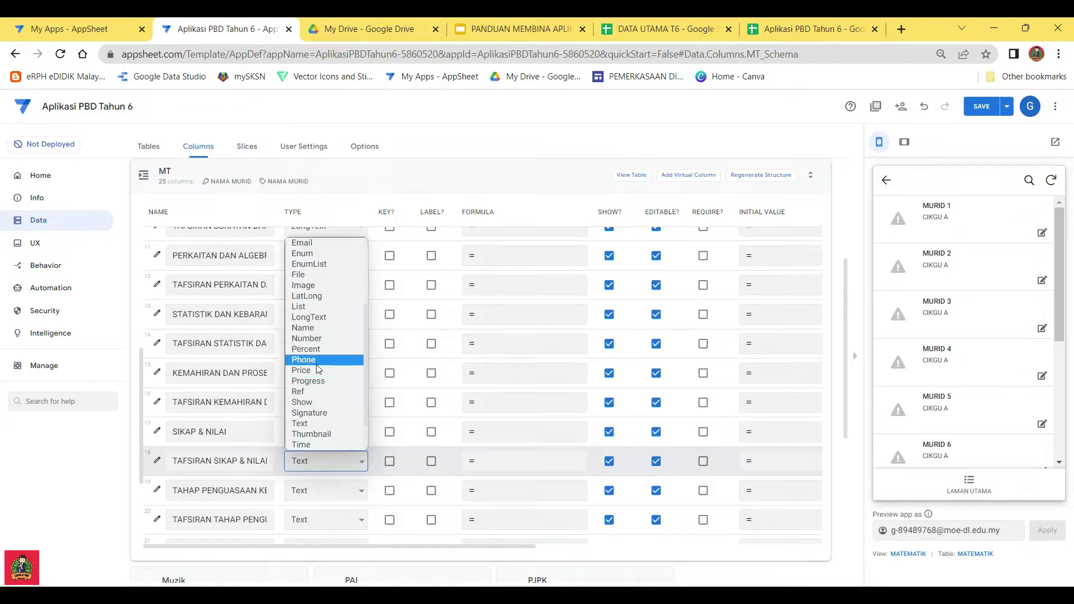
{"action": "left_click", "coordinate": [309, 317]}
Set the overall-mastery interpretation column (TAFSIRAN TAHAP) and the ULASAN GURU column to LongText
{"action": "scroll", "coordinate": [312, 425], "scroll_direction": "down", "scroll_amount": 3}
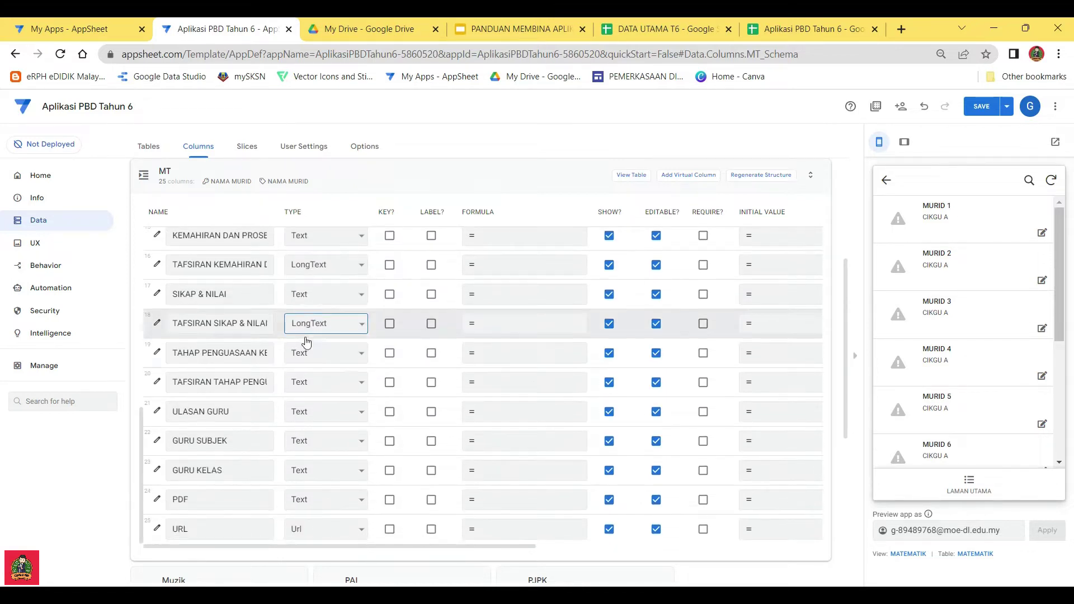
{"action": "left_click", "coordinate": [312, 383]}
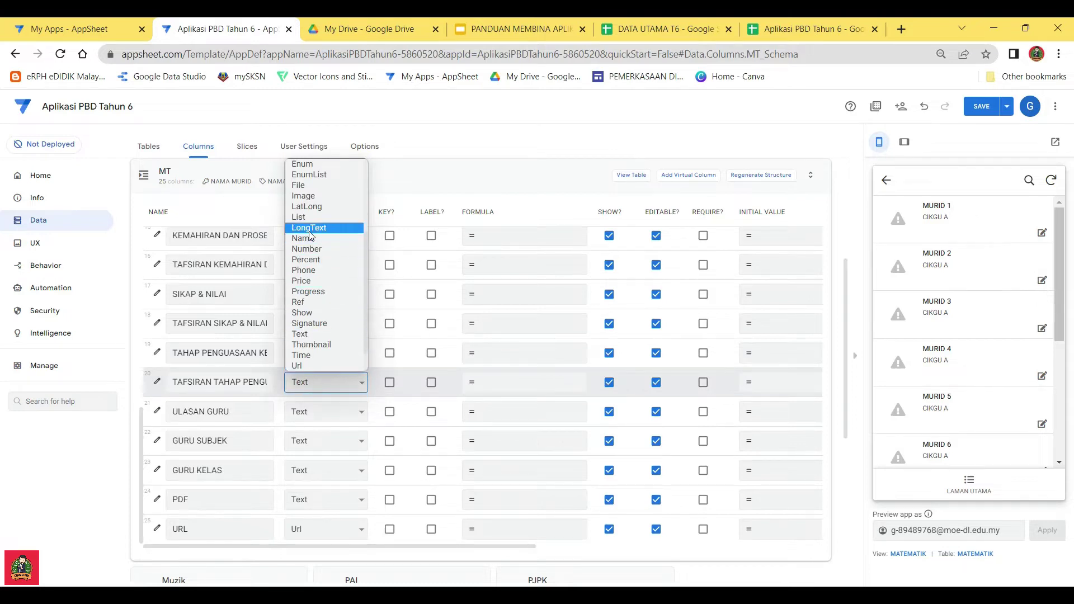
{"action": "left_click", "coordinate": [309, 240]}
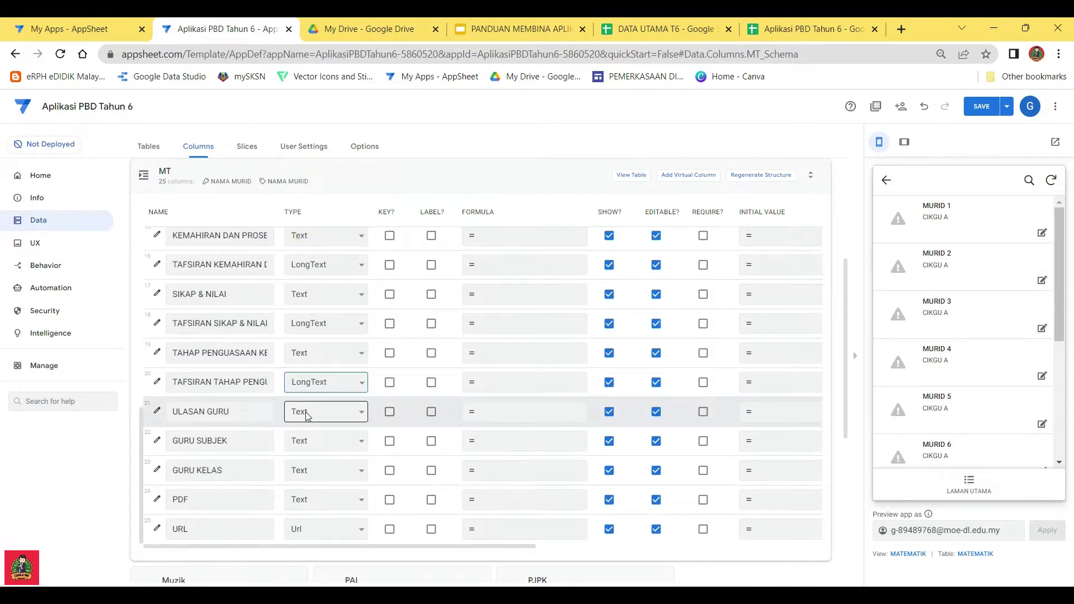
{"action": "left_click", "coordinate": [329, 418]}
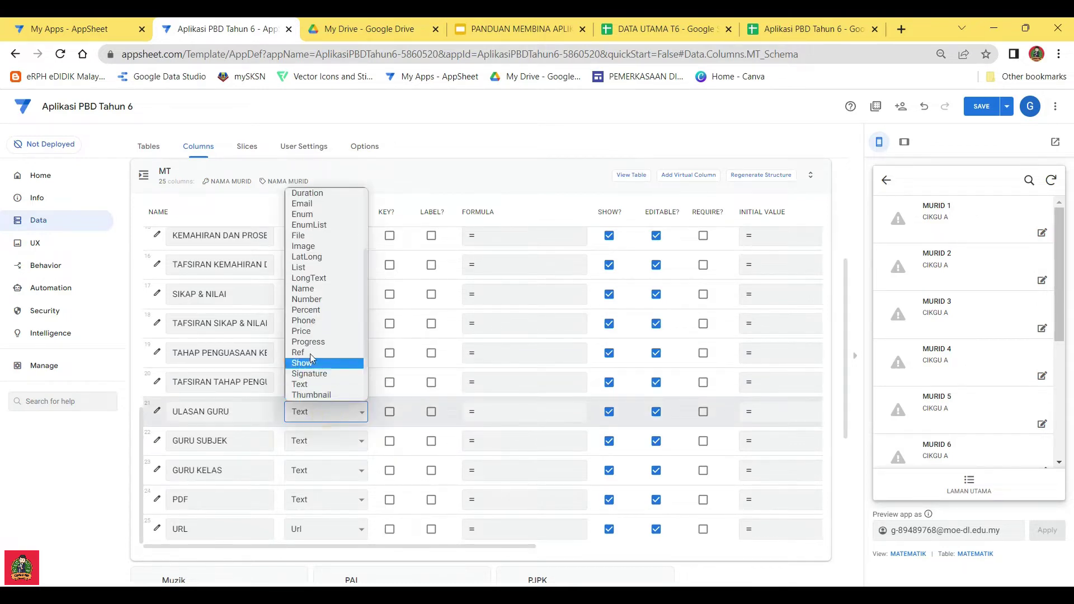
{"action": "left_click", "coordinate": [308, 279]}
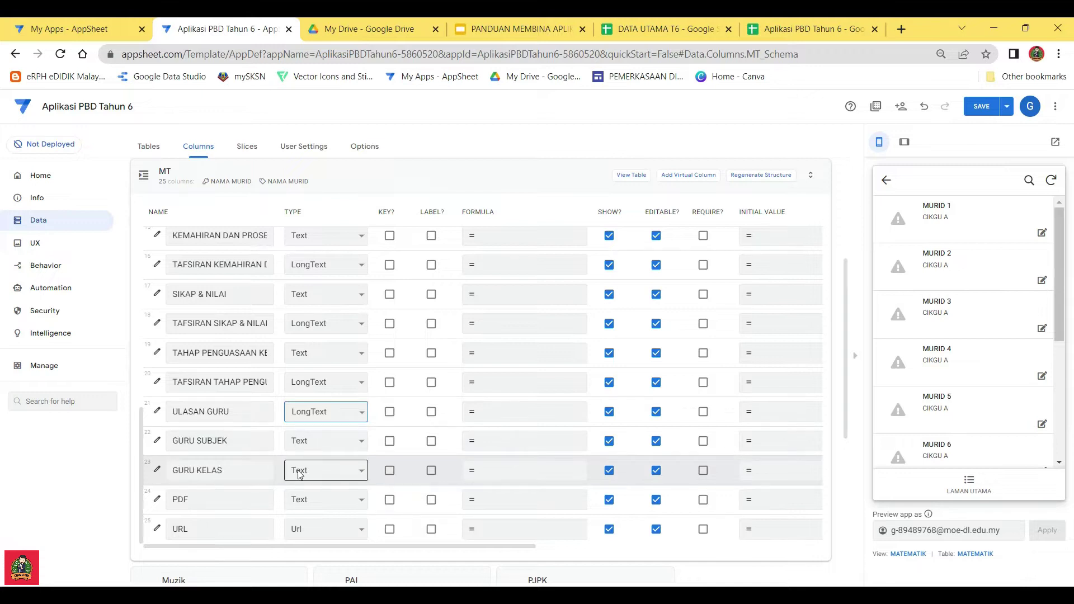
Set the type of the MT table's PDF column to File
{"action": "left_click", "coordinate": [333, 506]}
{"action": "scroll", "coordinate": [328, 446], "scroll_direction": "up", "scroll_amount": 3}
{"action": "left_click", "coordinate": [331, 435]}
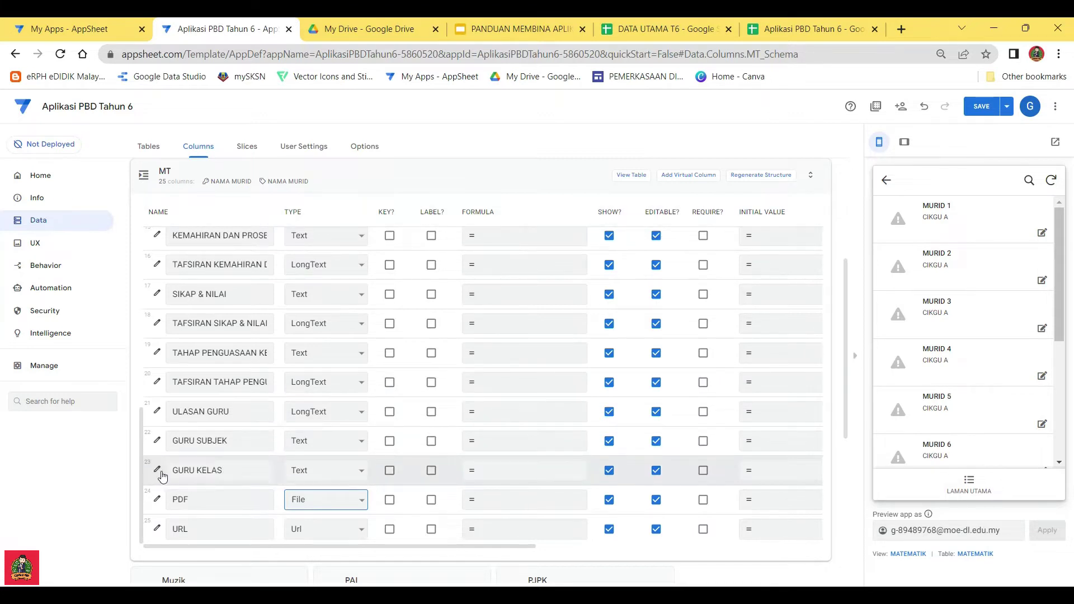
Make the GURU KELAS column non-editable and check its entries in the Aplikasi PBD Tahun 6 spreadsheet
{"action": "left_click", "coordinate": [657, 471]}
{"action": "left_click", "coordinate": [789, 33]}
{"action": "left_click_drag", "start_coordinate": [693, 562], "coordinate": [889, 558]}
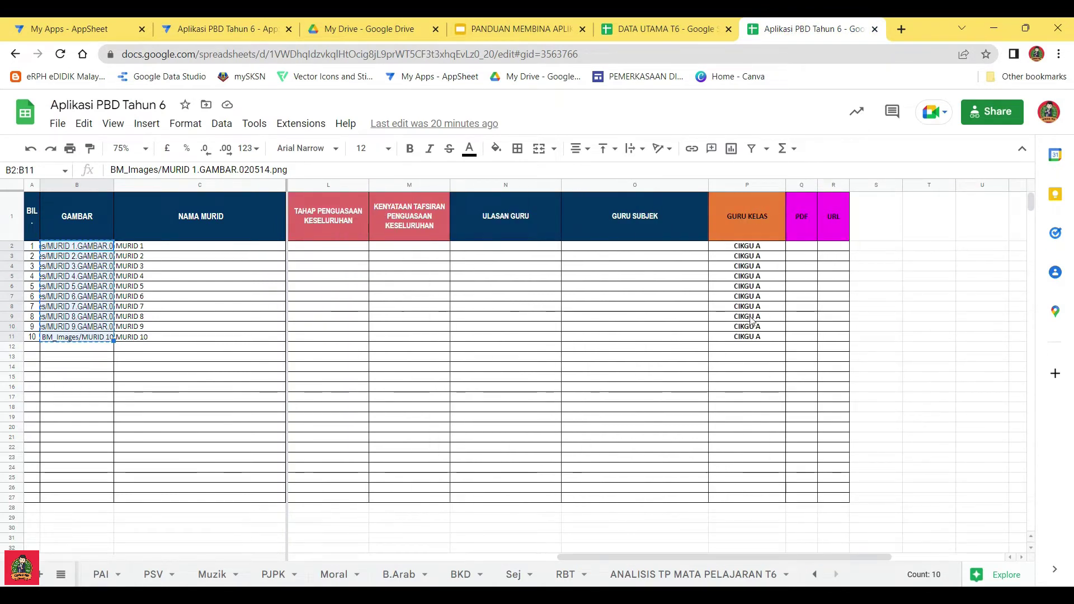
{"action": "left_click", "coordinate": [224, 29]}
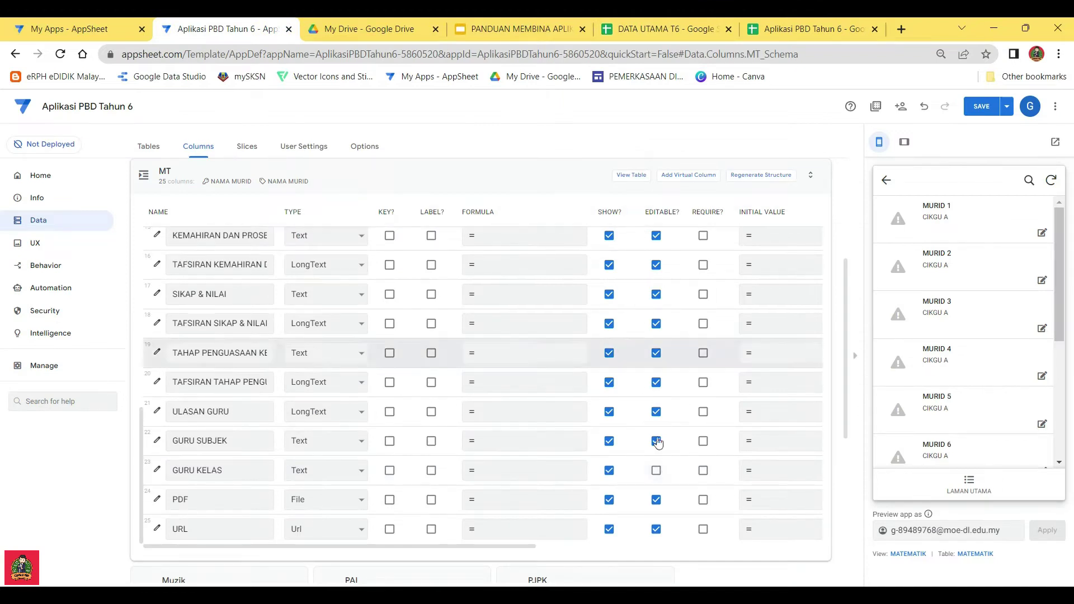
Make the GAMBAR and NAMA MURID columns of the MT table non-editable
{"action": "scroll", "coordinate": [658, 472], "scroll_direction": "up", "scroll_amount": 8}
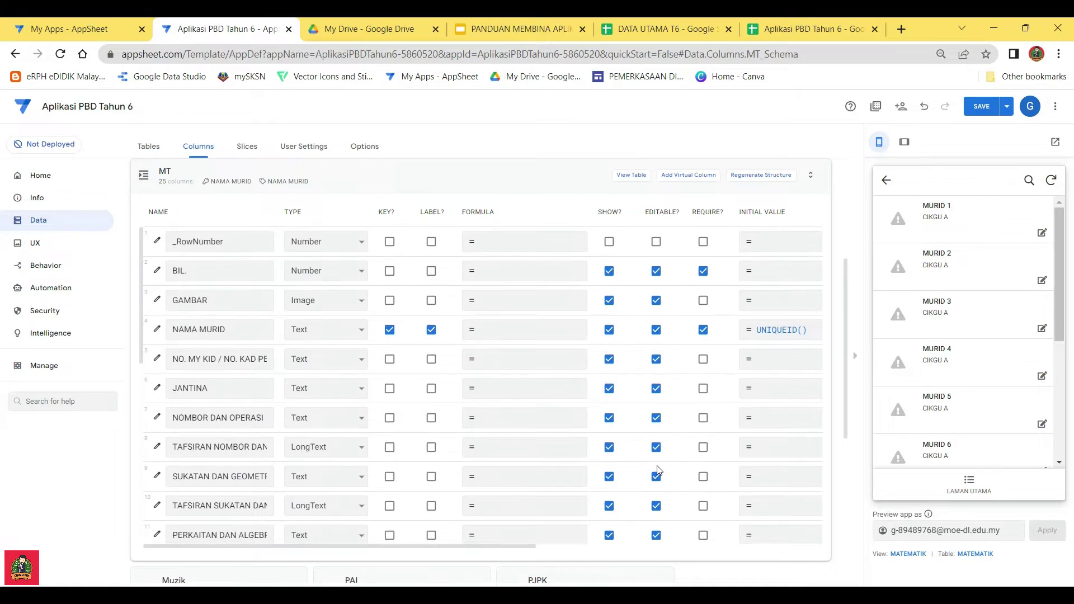
{"action": "scroll", "coordinate": [657, 472], "scroll_direction": "up", "scroll_amount": 2}
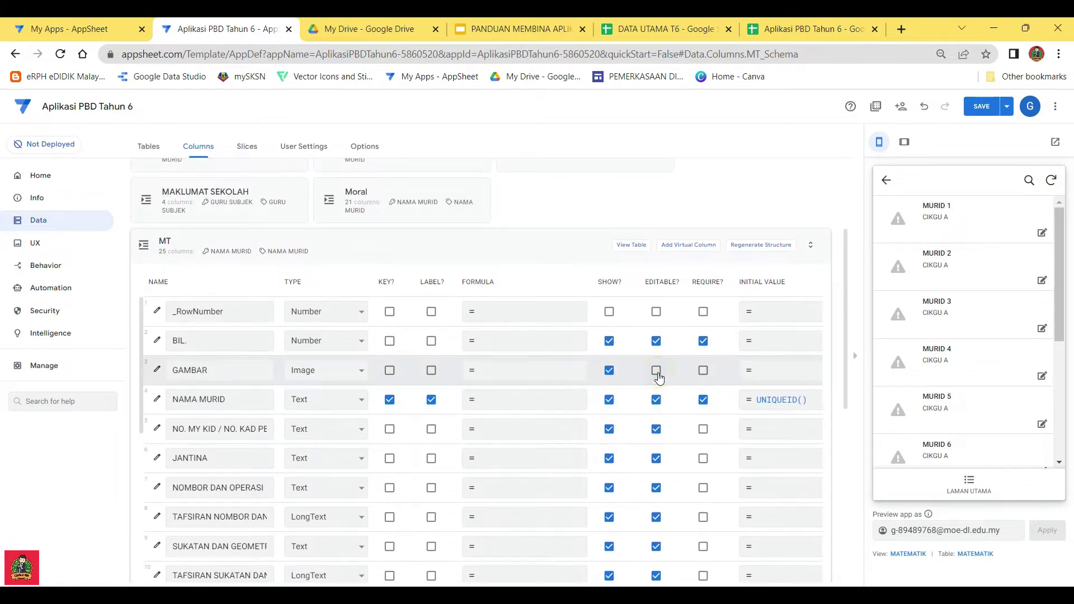
{"action": "left_click", "coordinate": [656, 399]}
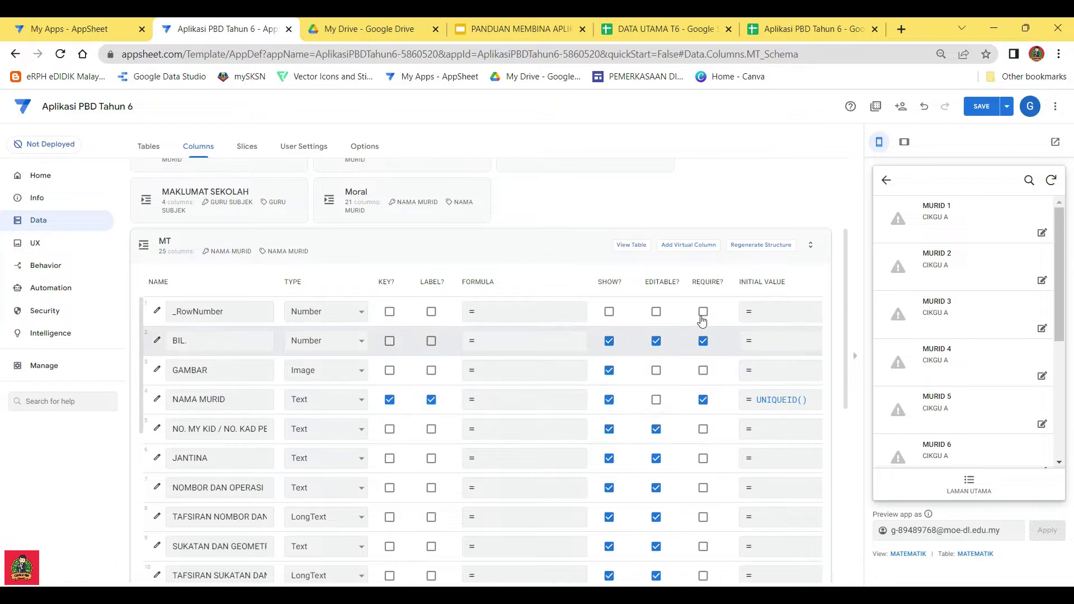
Clear the required setting of NAMA MURID and make the MT table's BIL., identity number and JANTINA columns non-editable
{"action": "left_click", "coordinate": [704, 401]}
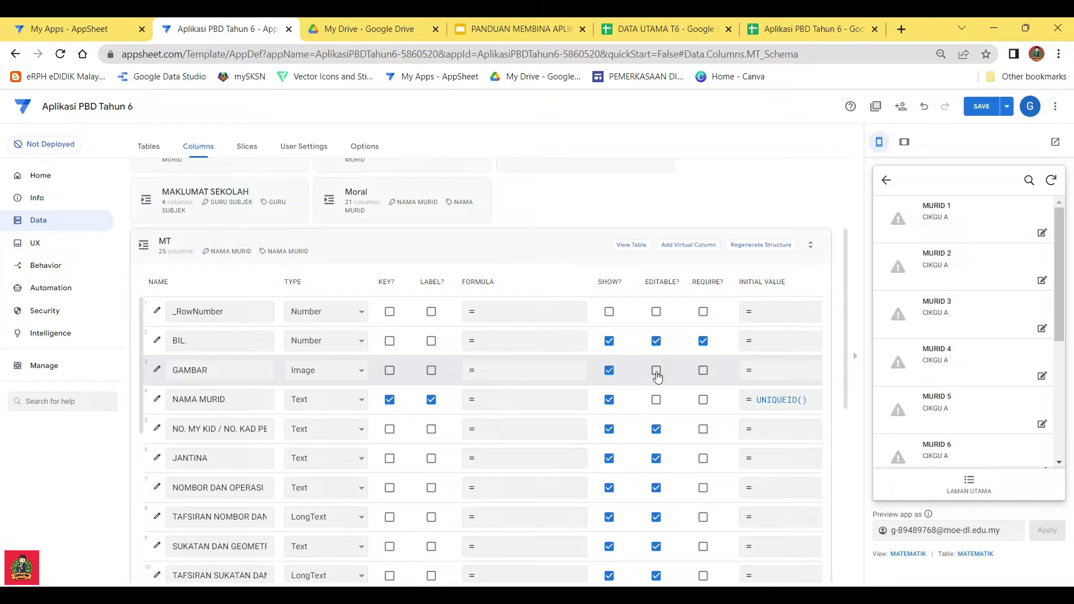
{"action": "left_click", "coordinate": [656, 431]}
{"action": "left_click", "coordinate": [657, 460]}
{"action": "left_click", "coordinate": [656, 342]}
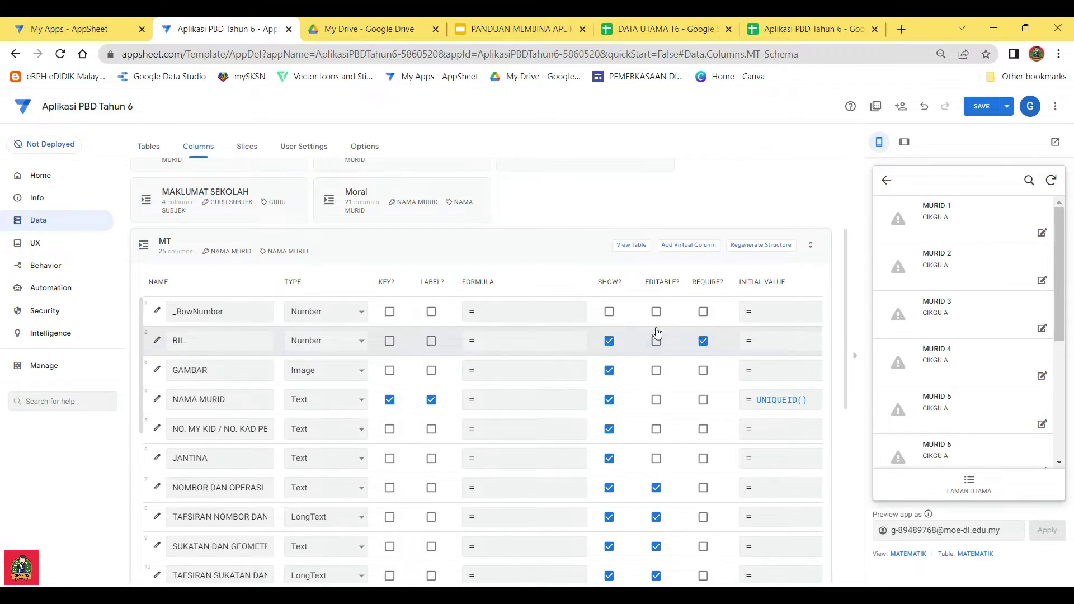
Review the remaining MT columns' editable settings and save the app changes
{"action": "scroll", "coordinate": [660, 425], "scroll_direction": "down", "scroll_amount": 4}
{"action": "scroll", "coordinate": [660, 423], "scroll_direction": "down", "scroll_amount": 5}
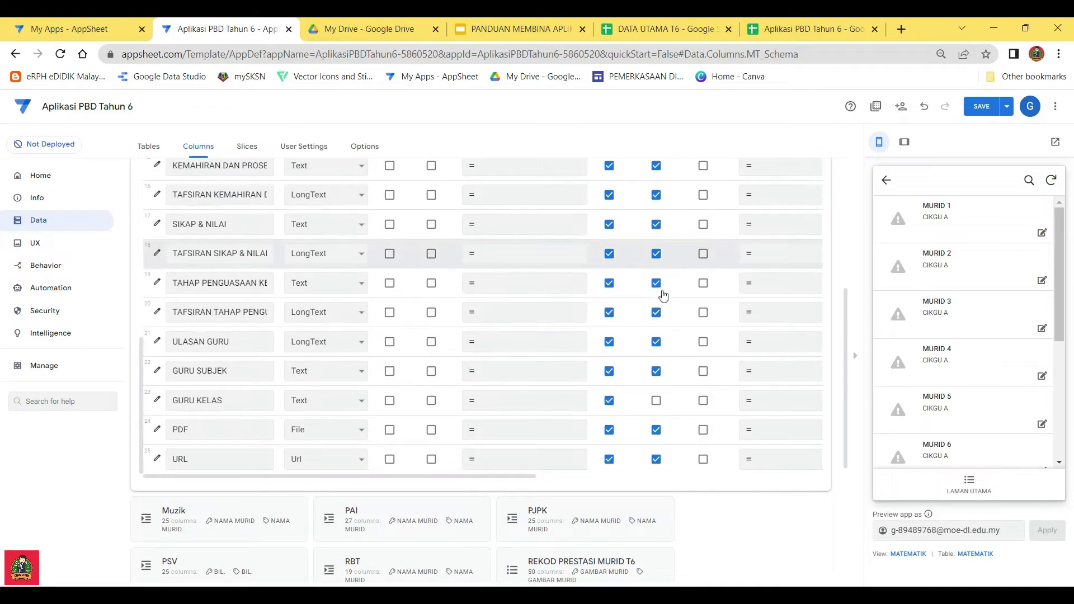
{"action": "scroll", "coordinate": [663, 295], "scroll_direction": "up", "scroll_amount": 8}
{"action": "scroll", "coordinate": [658, 288], "scroll_direction": "down", "scroll_amount": 8}
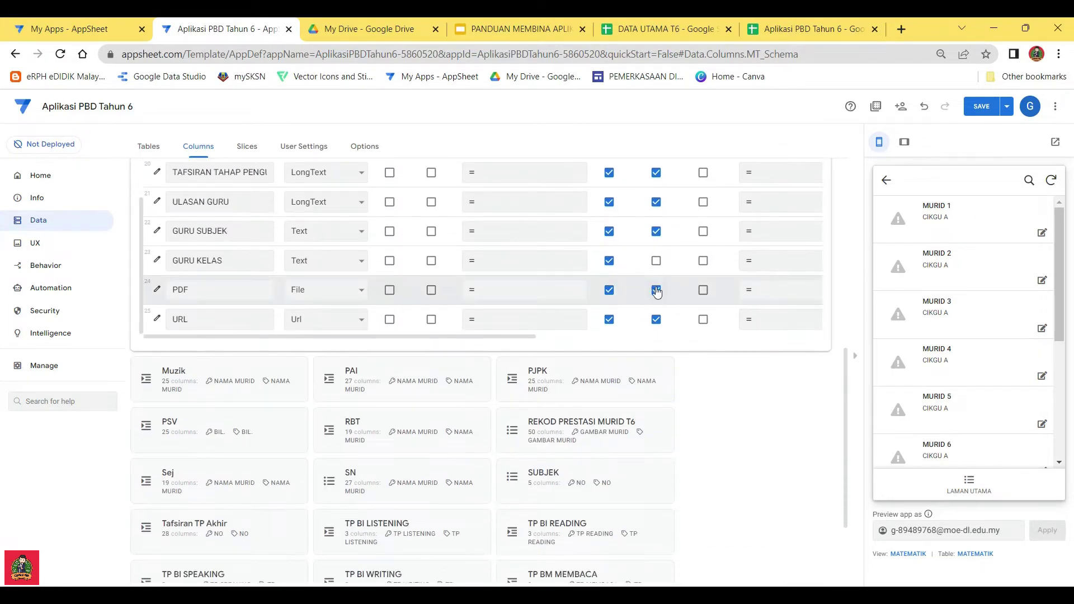
{"action": "left_click", "coordinate": [981, 106]}
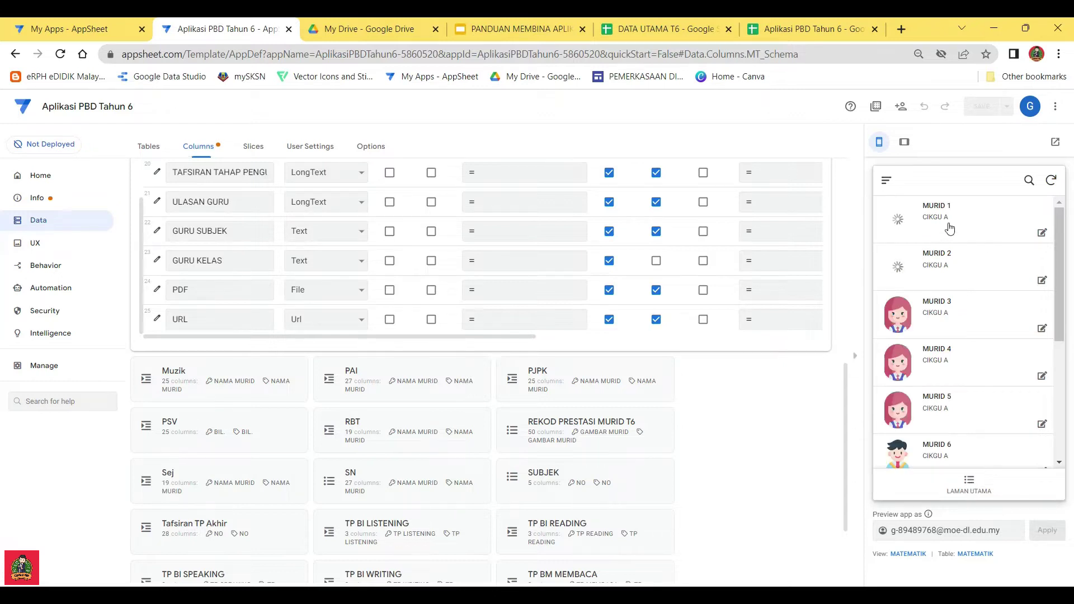
Preview the MATEMATIK pupil list by going from LAMAN UTAMA through SUBJEK
{"action": "left_click", "coordinate": [969, 483]}
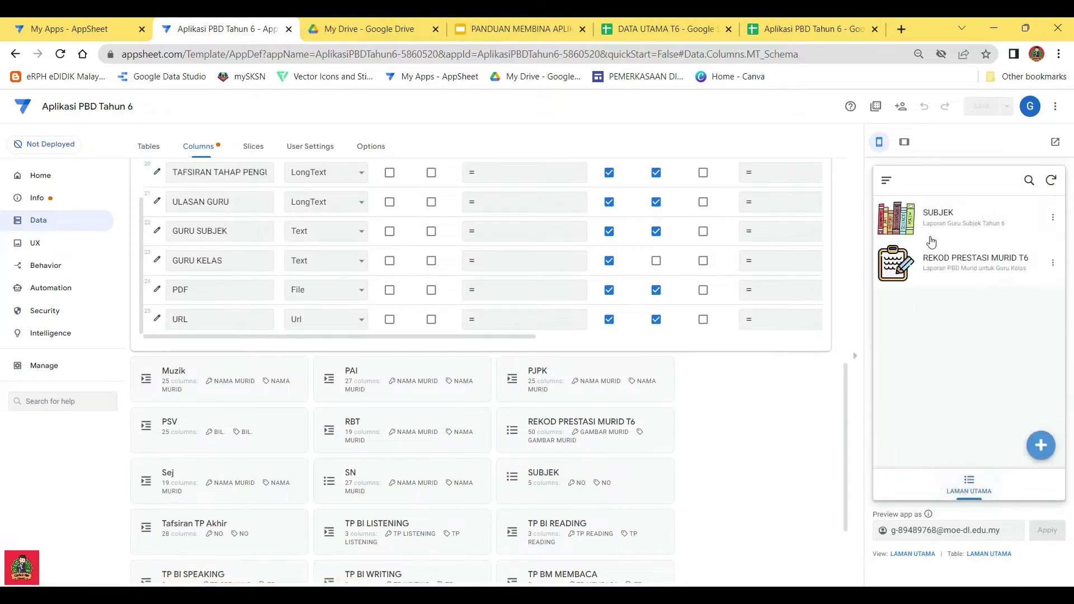
{"action": "left_click", "coordinate": [941, 214]}
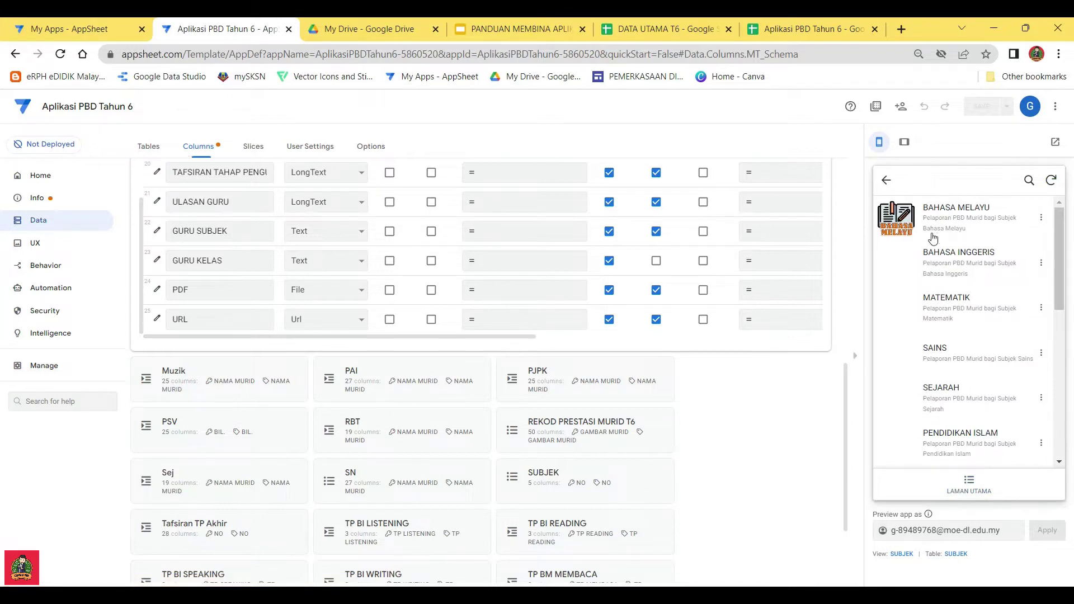
{"action": "left_click", "coordinate": [950, 305]}
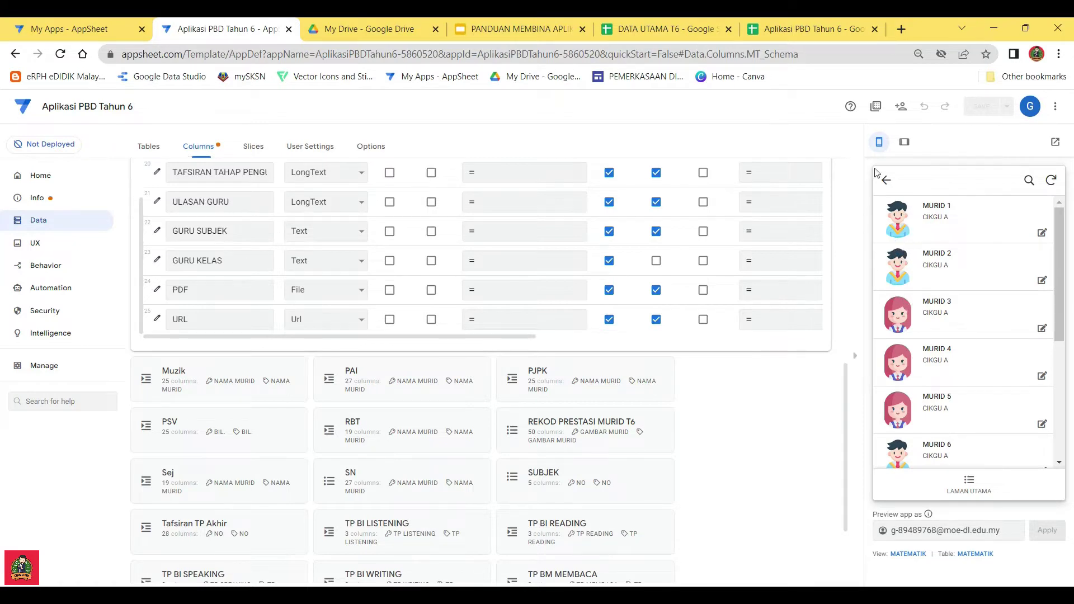
Switch to the Aplikasi PBD Tahun 6 spreadsheet and select the GAMBAR image paths in B2:B11 of the BM sheet
{"action": "left_click", "coordinate": [809, 29]}
{"action": "left_click_drag", "start_coordinate": [656, 557], "coordinate": [459, 531]}
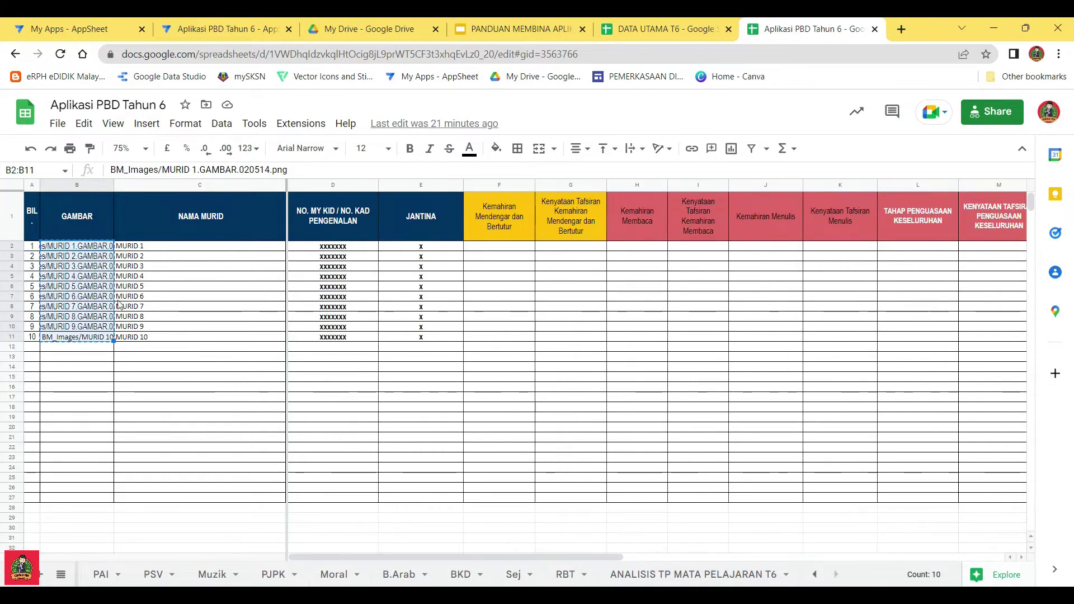
{"action": "left_click", "coordinate": [93, 349]}
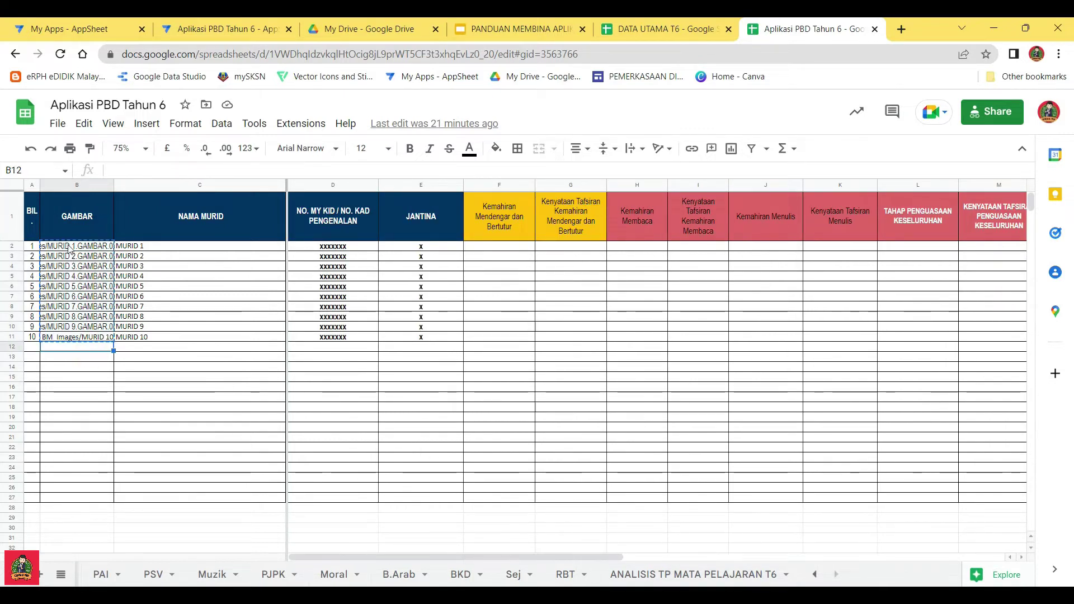
{"action": "left_click", "coordinate": [61, 574]}
{"action": "left_click", "coordinate": [85, 458]}
{"action": "left_click_drag", "start_coordinate": [85, 251], "coordinate": [90, 341]}
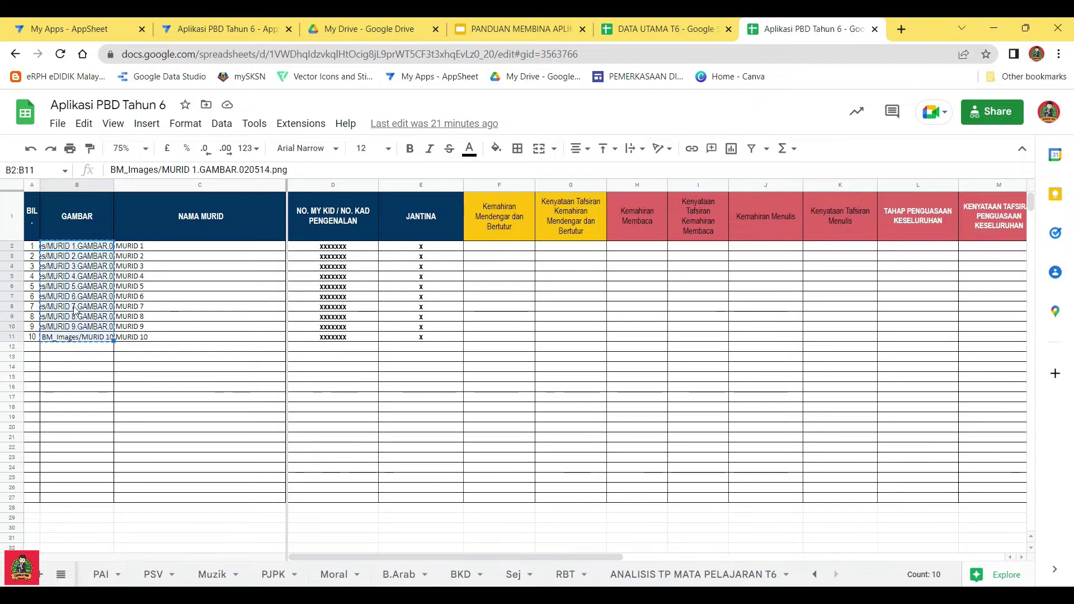
Check the PAI sheet and paste the copied image paths into the PSV sheet's GAMBAR column starting at B2
{"action": "left_click", "coordinate": [102, 574]}
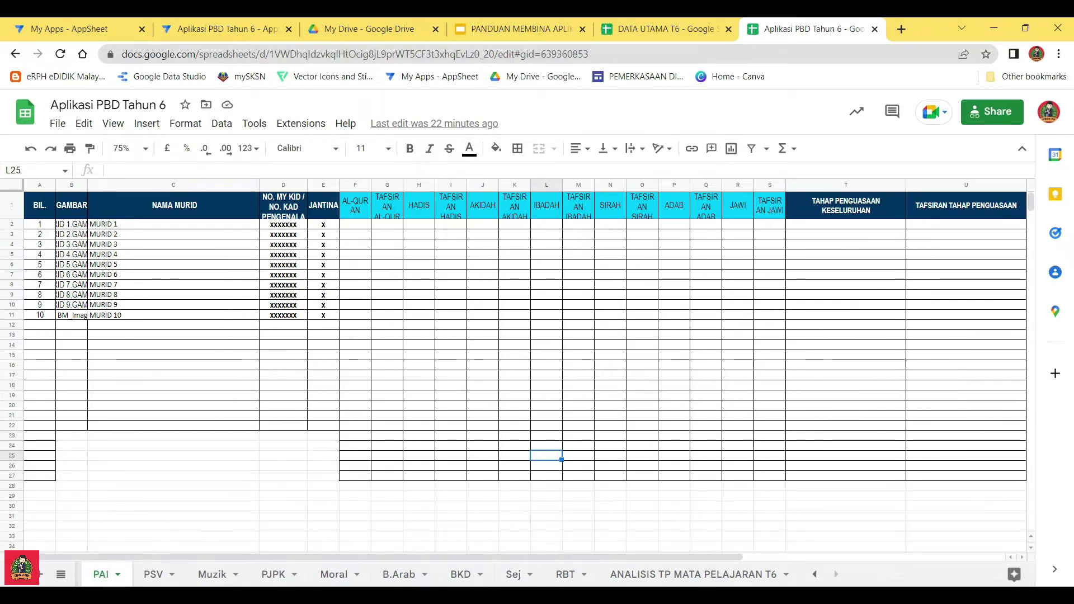
{"action": "left_click", "coordinate": [153, 575]}
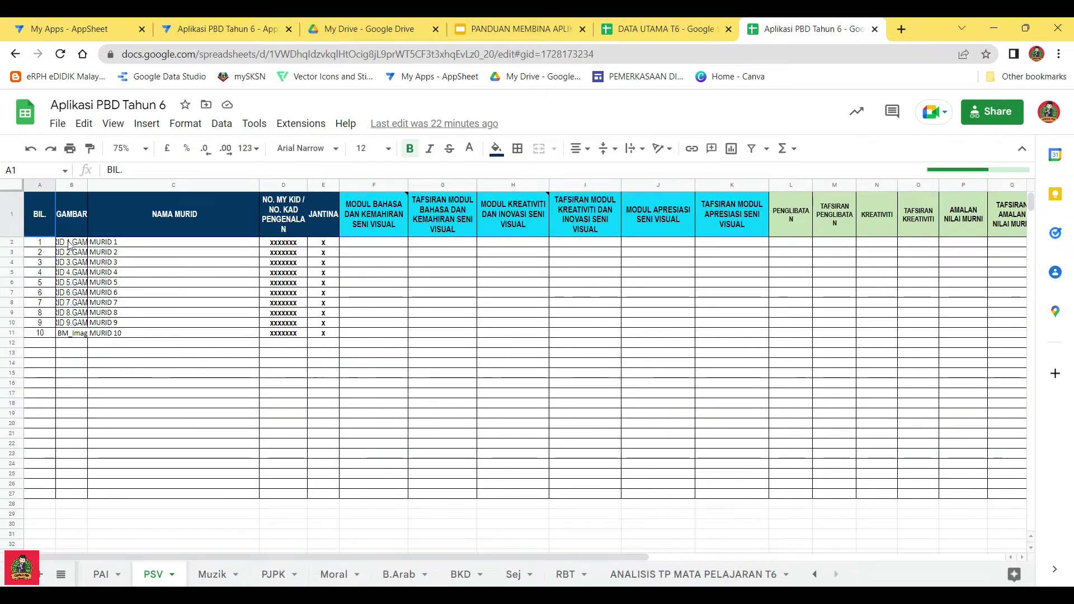
{"action": "left_click", "coordinate": [68, 244]}
{"action": "key", "text": "ctrl+v"}
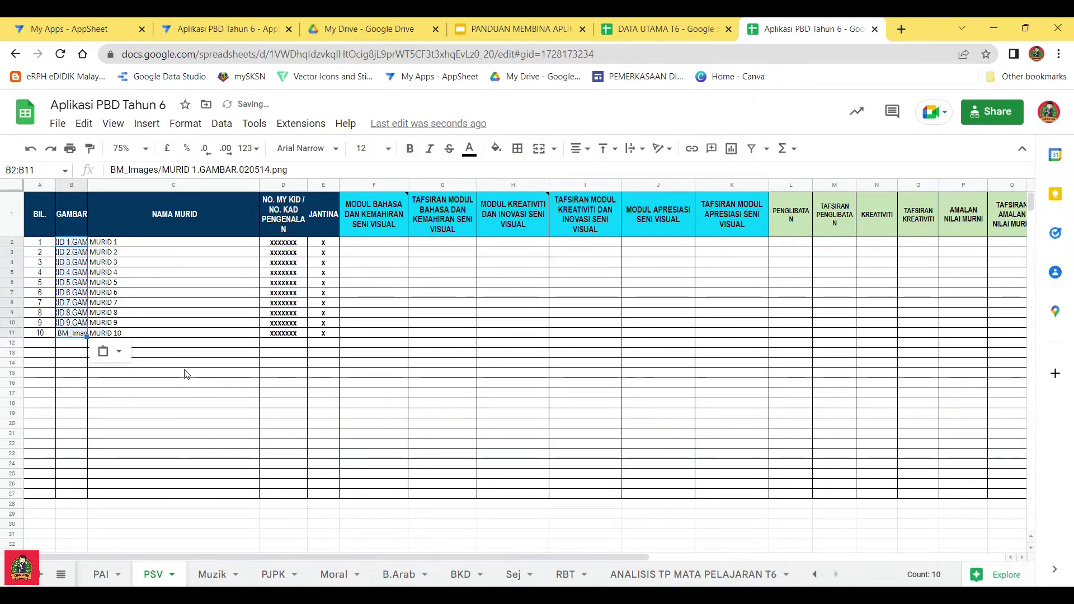
Check the GAMBAR column entries in the sheets from Muzik through RBT and in REKOD PRESTASI MURID T6
{"action": "left_click", "coordinate": [212, 574]}
{"action": "left_click", "coordinate": [274, 575]}
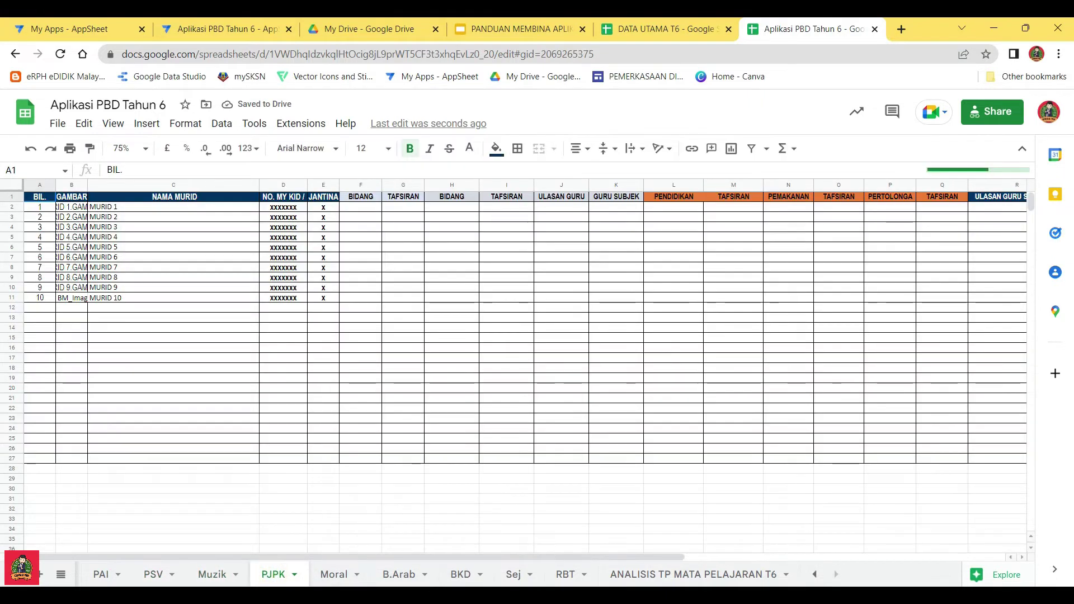
{"action": "left_click", "coordinate": [334, 574]}
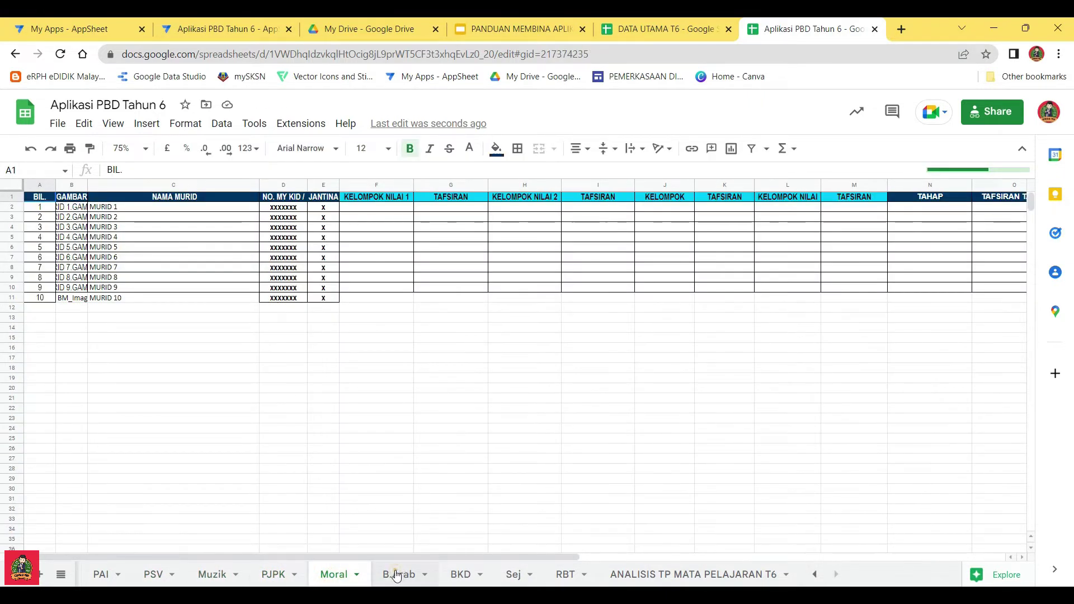
{"action": "left_click", "coordinate": [396, 574]}
{"action": "left_click", "coordinate": [461, 574]}
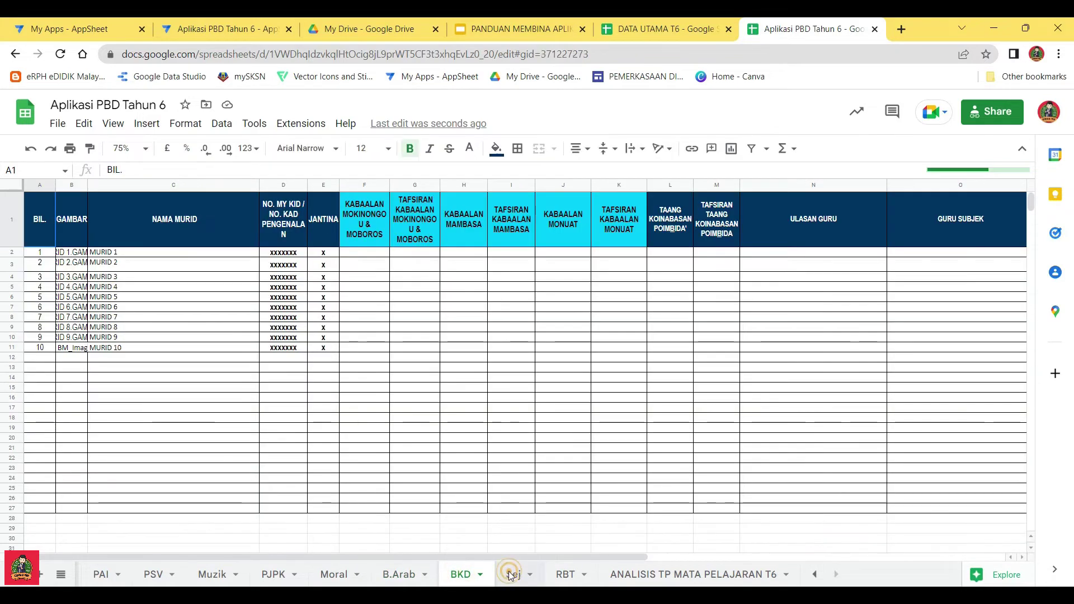
{"action": "left_click", "coordinate": [510, 574]}
{"action": "left_click", "coordinate": [567, 575]}
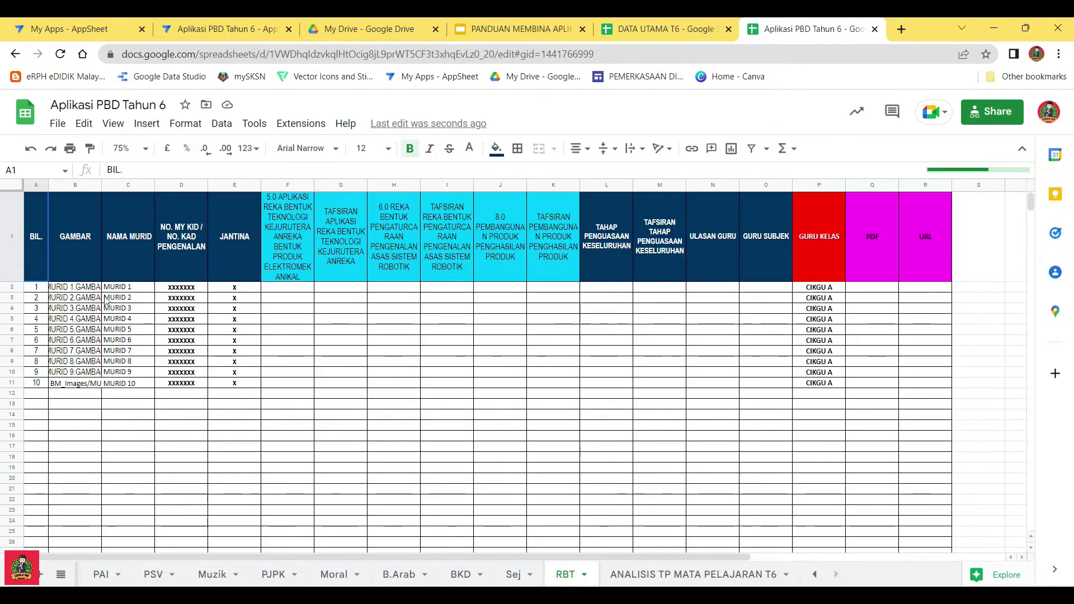
{"action": "left_click", "coordinate": [61, 574]}
{"action": "scroll", "coordinate": [54, 477], "scroll_direction": "up", "scroll_amount": 5}
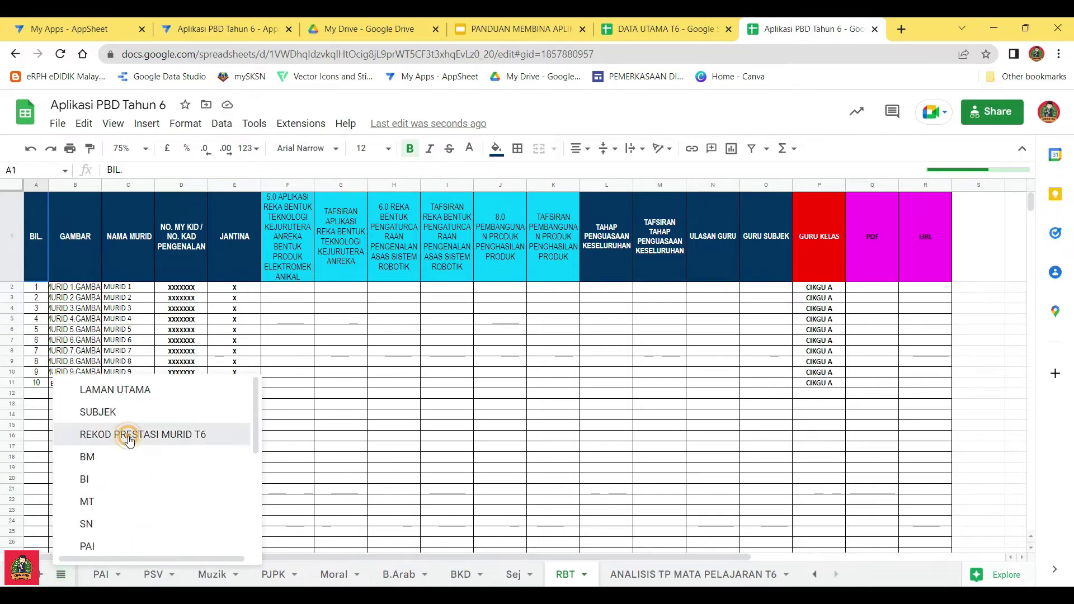
{"action": "left_click", "coordinate": [114, 431]}
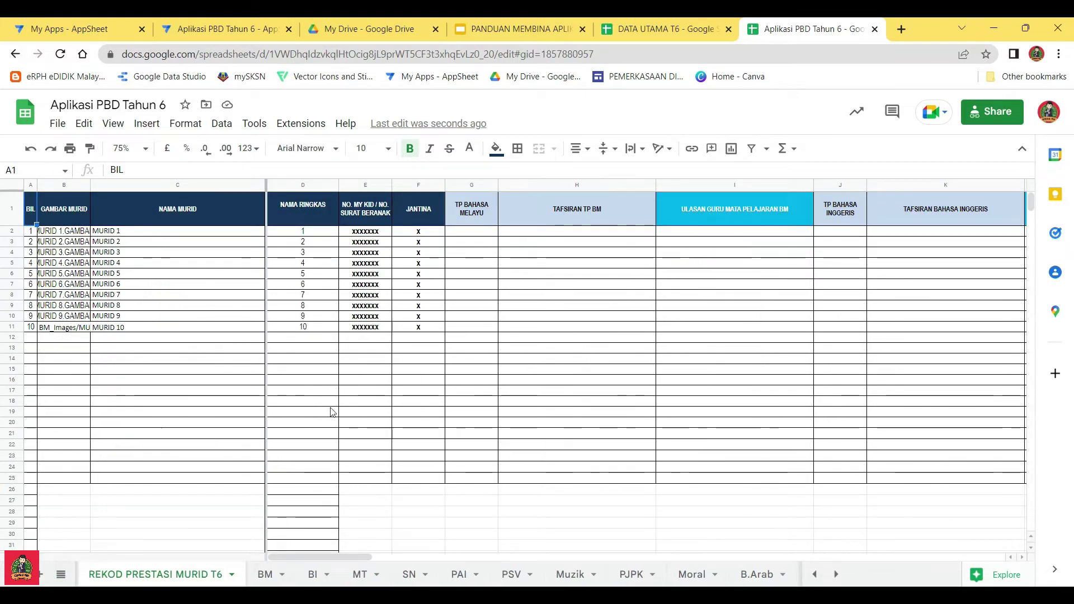
Switch back to the AppSheet editor, collapse the MT table's columns and return the preview to the subject list
{"action": "left_click", "coordinate": [224, 29]}
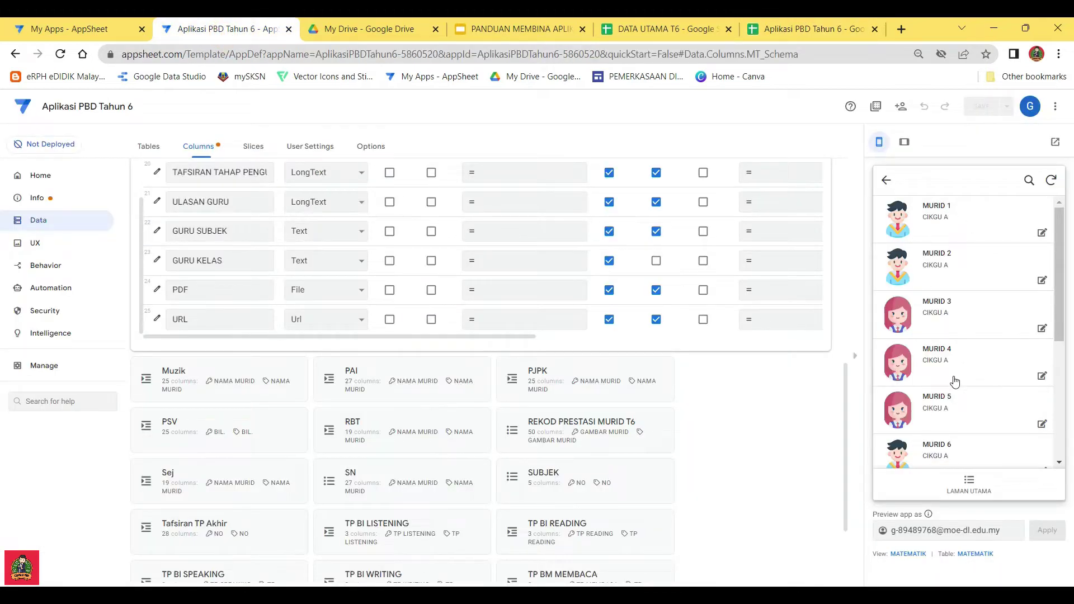
{"action": "scroll", "coordinate": [727, 406], "scroll_direction": "up", "scroll_amount": 10}
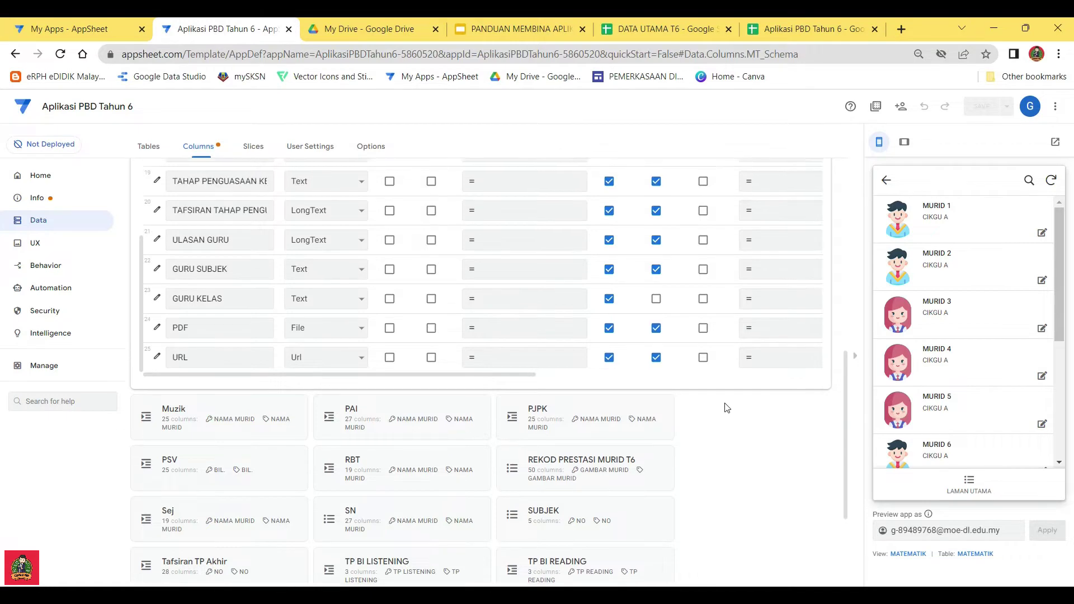
{"action": "scroll", "coordinate": [571, 365], "scroll_direction": "up", "scroll_amount": 5}
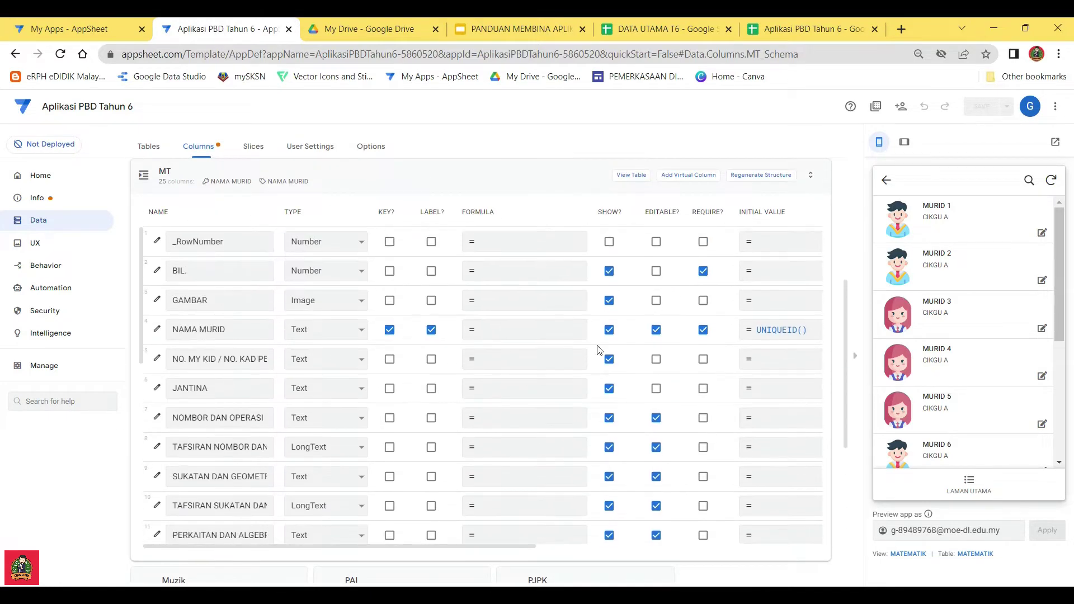
{"action": "left_click", "coordinate": [515, 394]}
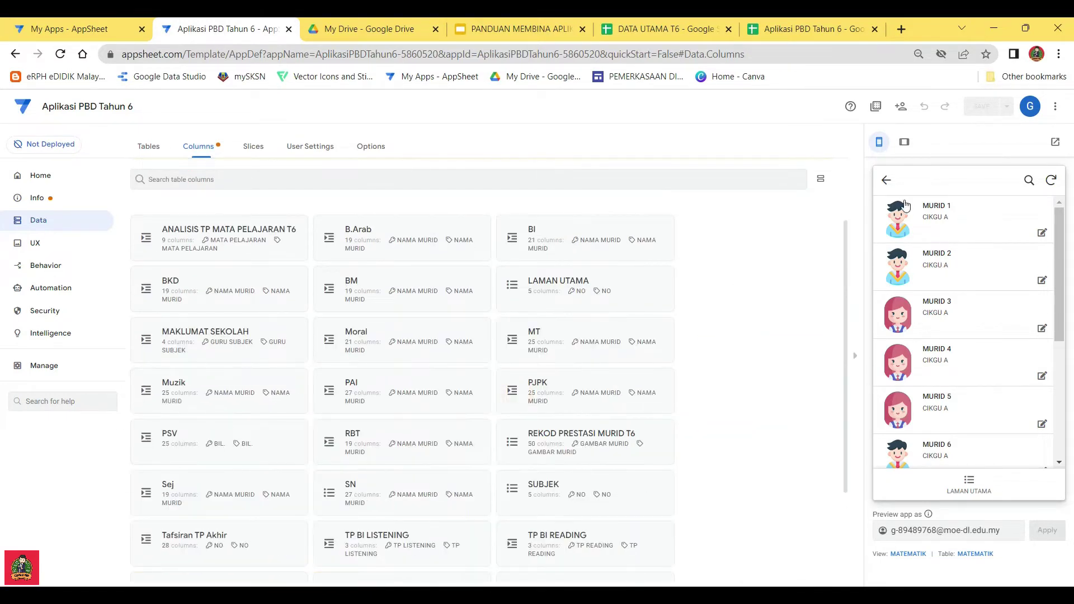
{"action": "left_click", "coordinate": [883, 184]}
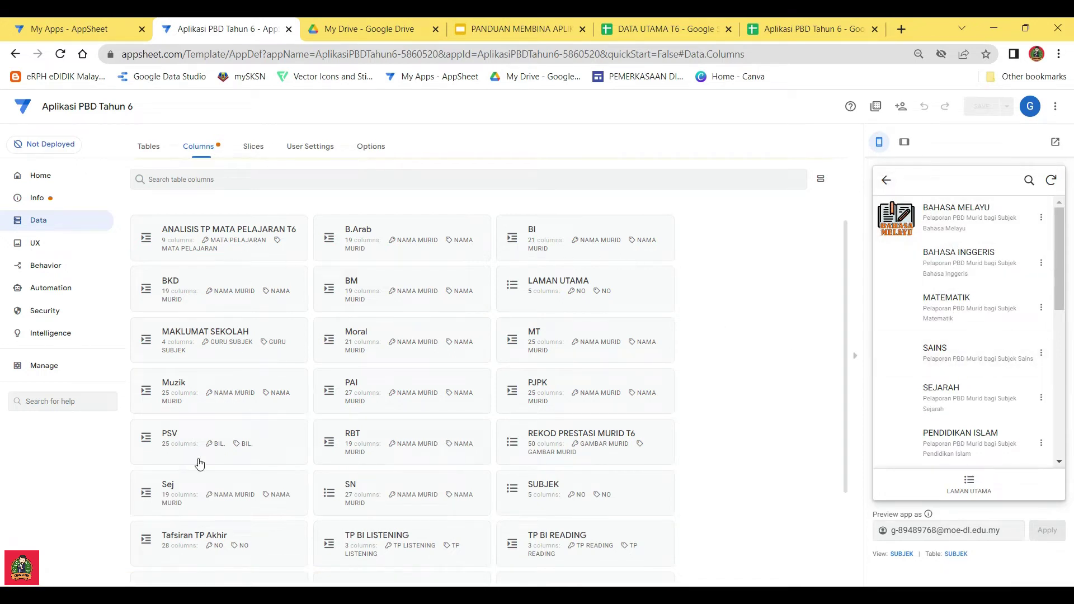
Expand the SN table's columns and set the type of its GAMBAR column to Image
{"action": "scroll", "coordinate": [379, 429], "scroll_direction": "down", "scroll_amount": 3}
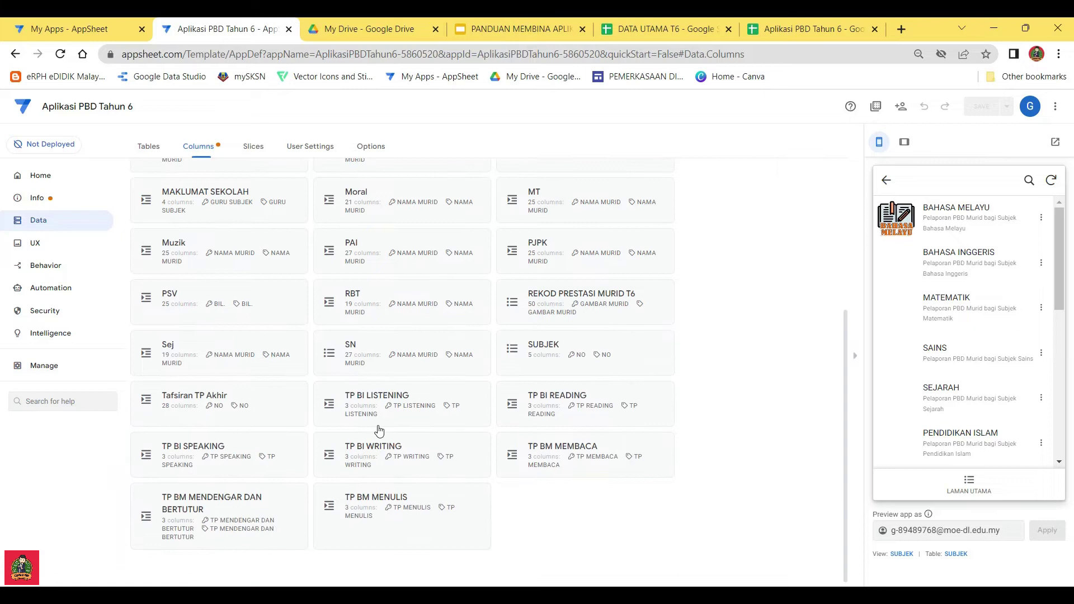
{"action": "left_click", "coordinate": [366, 347]}
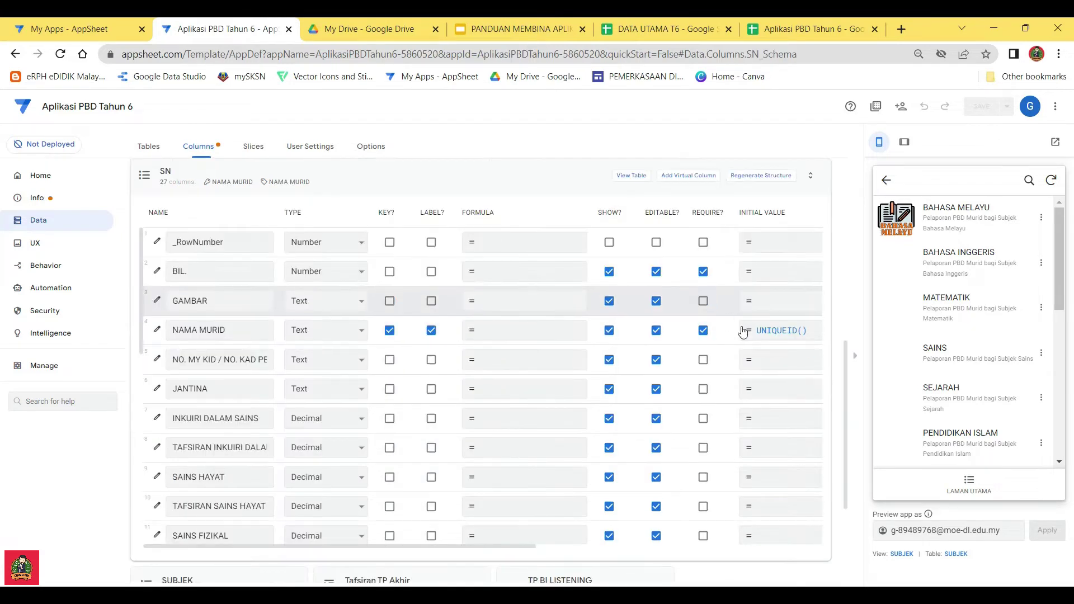
{"action": "left_click", "coordinate": [249, 297]}
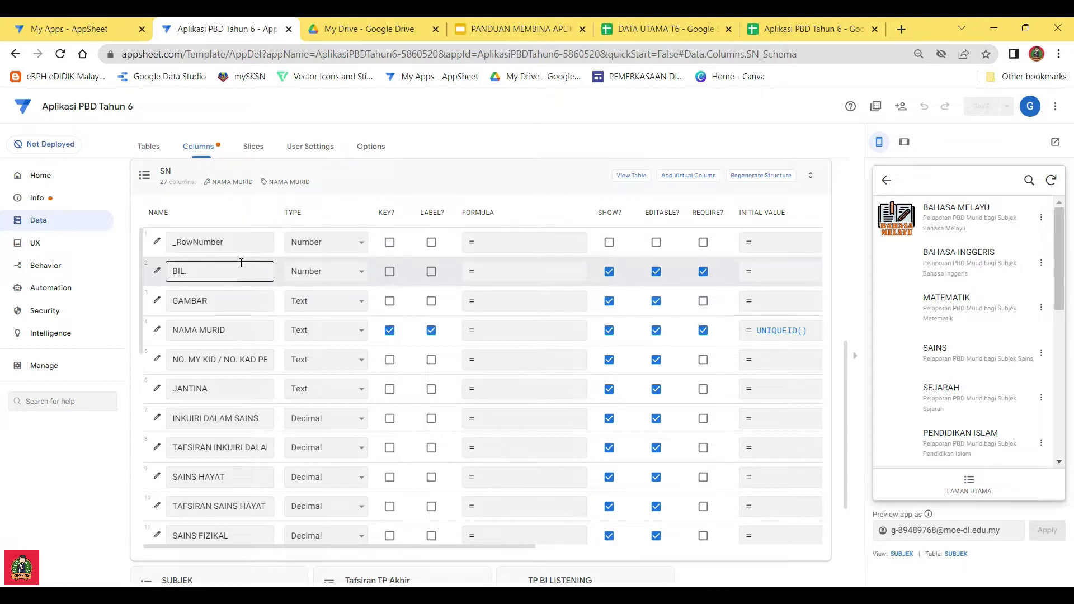
{"action": "left_click", "coordinate": [175, 294]}
{"action": "left_click", "coordinate": [328, 306]}
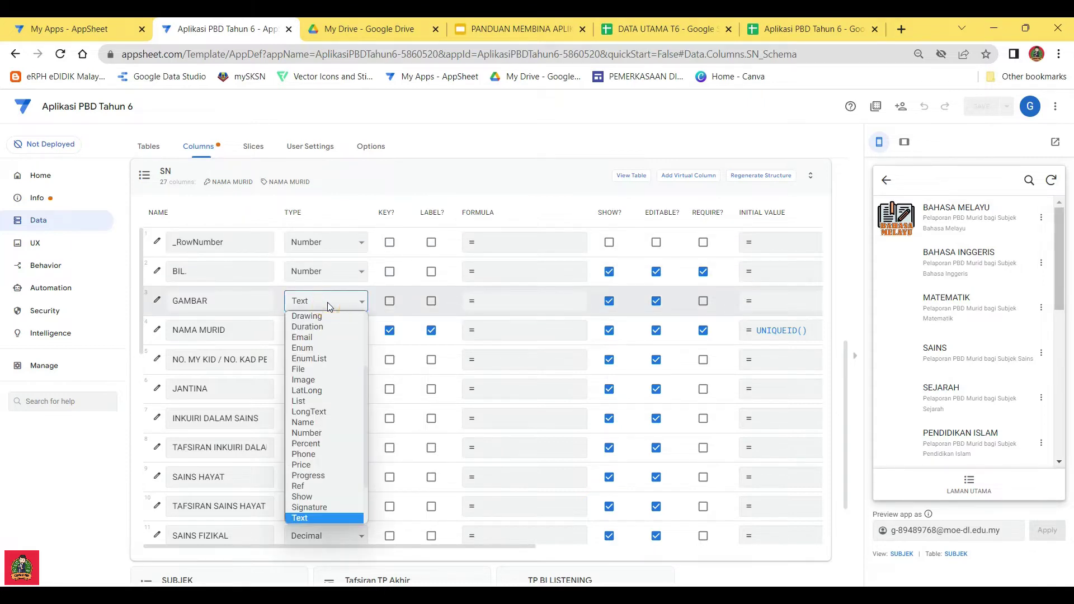
{"action": "left_click", "coordinate": [317, 381]}
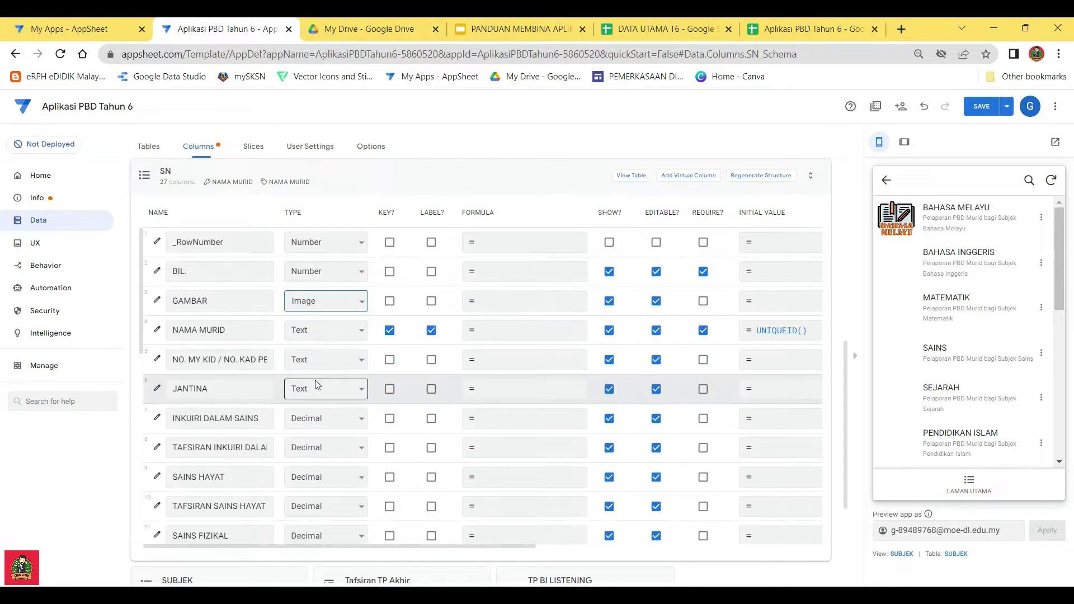
Set the type of the SN table's INKUIRI DALAM SAINS column to Text
{"action": "scroll", "coordinate": [305, 417], "scroll_direction": "down", "scroll_amount": 1}
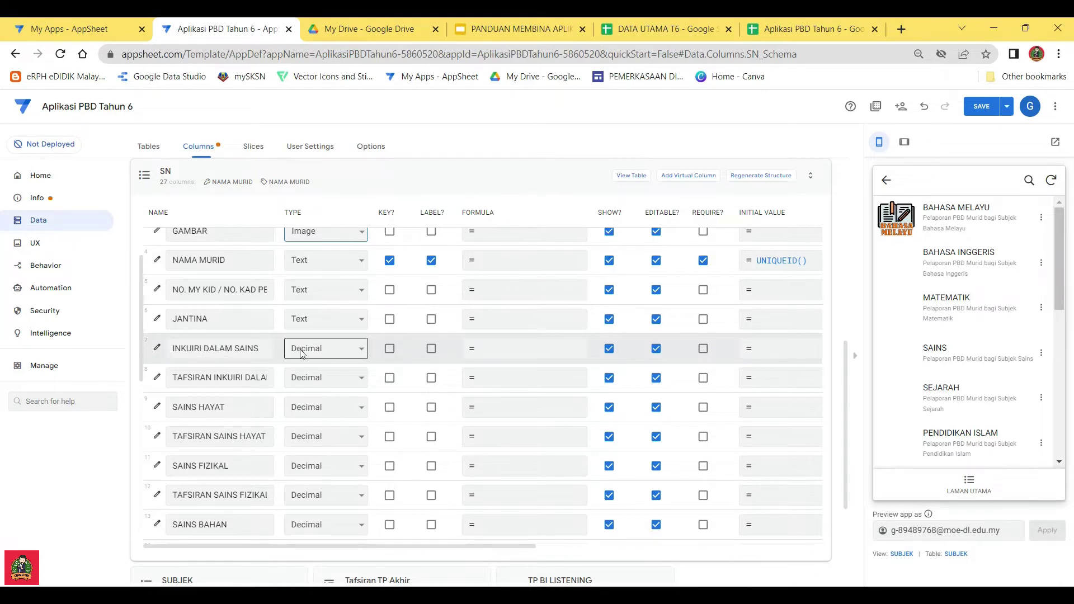
{"action": "left_click", "coordinate": [329, 351]}
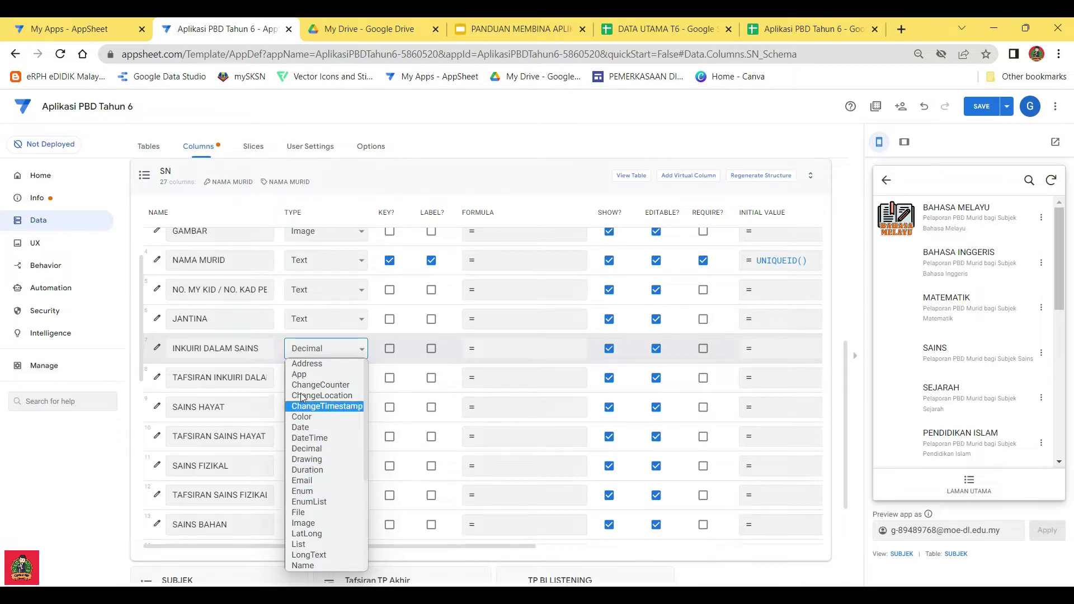
{"action": "scroll", "coordinate": [322, 506], "scroll_direction": "down", "scroll_amount": 3}
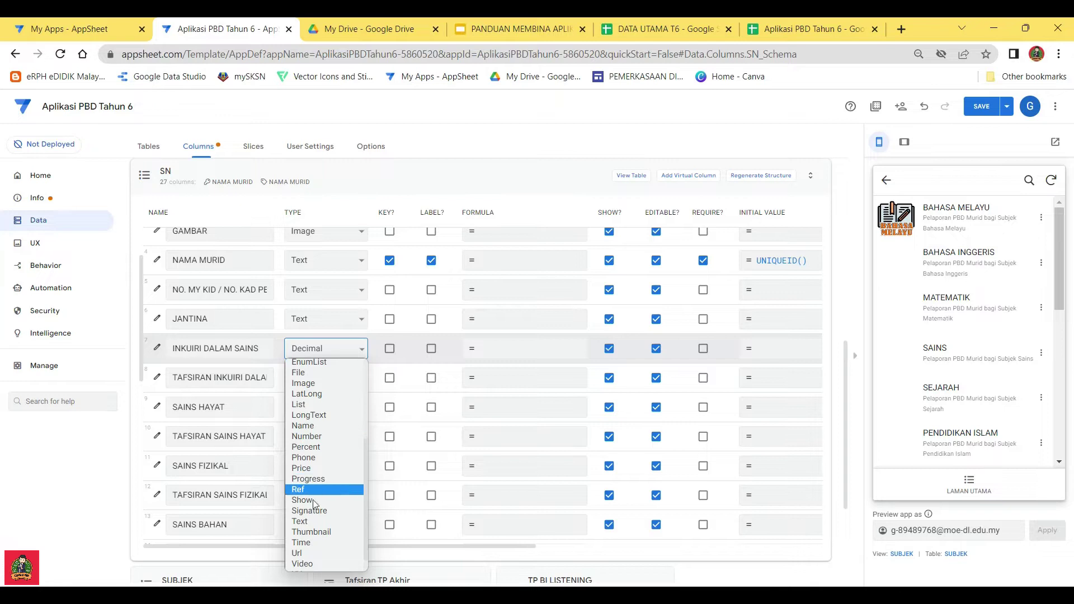
{"action": "left_click", "coordinate": [316, 520]}
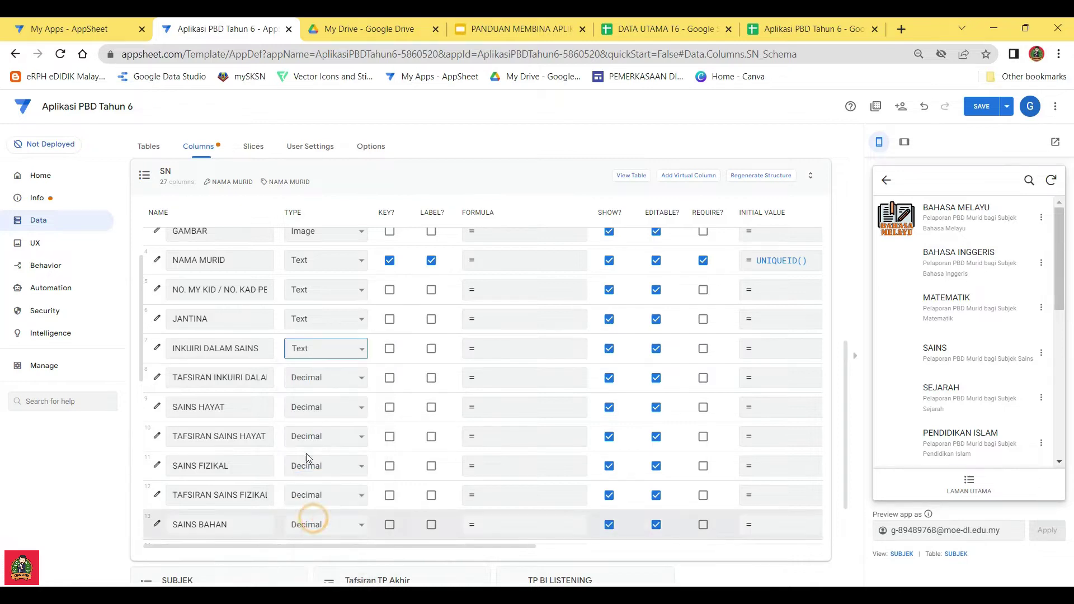
Set the type of the SN table's TAFSIRAN INKUIRI DALAM SAINS column to LongText
{"action": "left_click", "coordinate": [320, 378]}
{"action": "scroll", "coordinate": [317, 321], "scroll_direction": "down", "scroll_amount": 1}
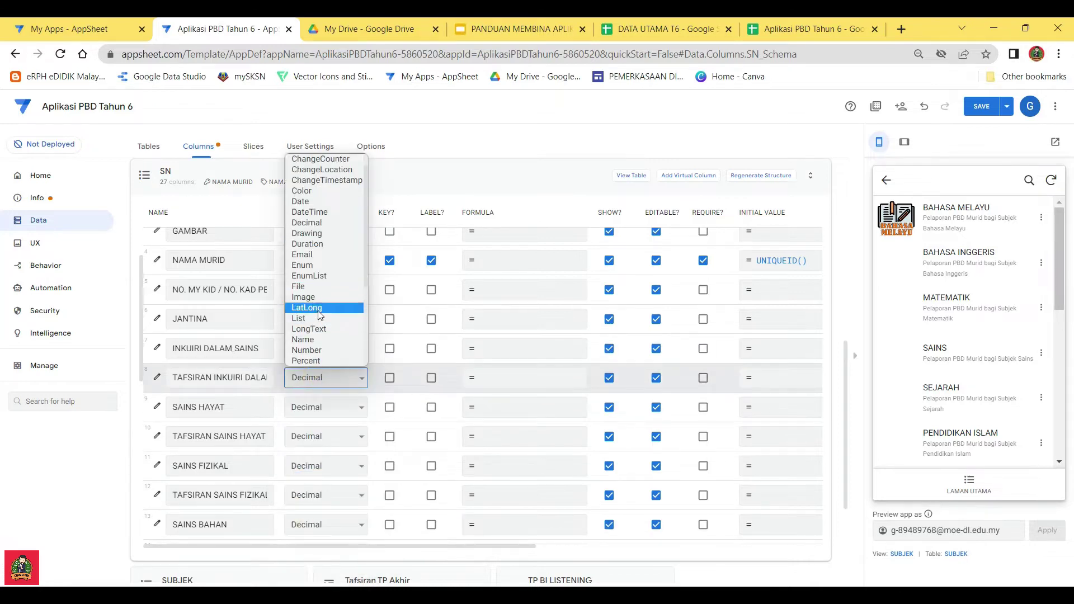
{"action": "left_click", "coordinate": [324, 330]}
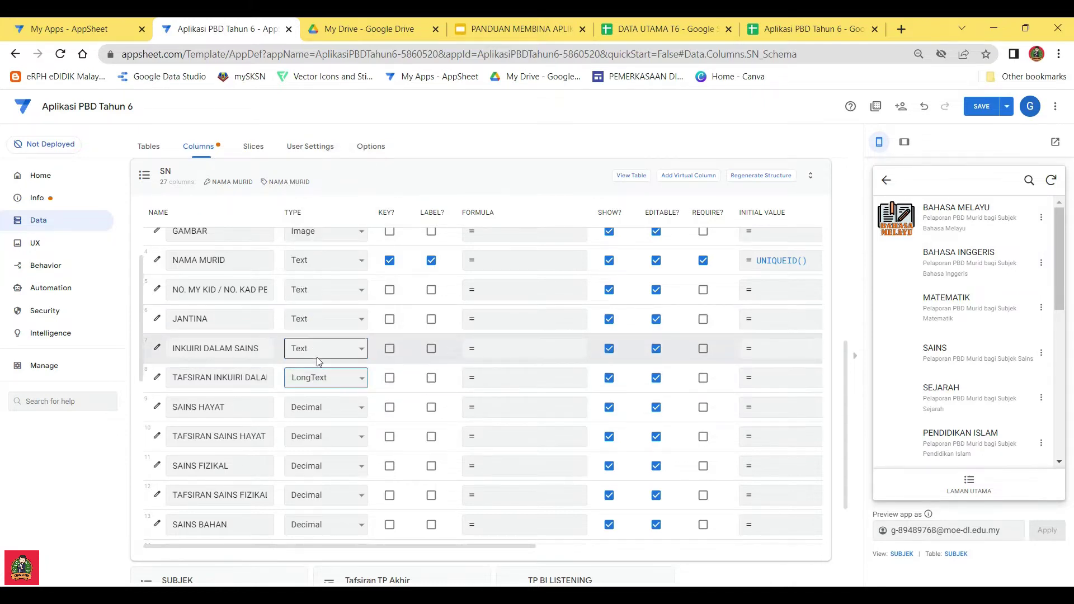
Switch to the Aplikasi PBD Tahun 6 spreadsheet in Google Sheets, open the SN sheet and increase the height of header row 1
{"action": "left_click", "coordinate": [808, 29]}
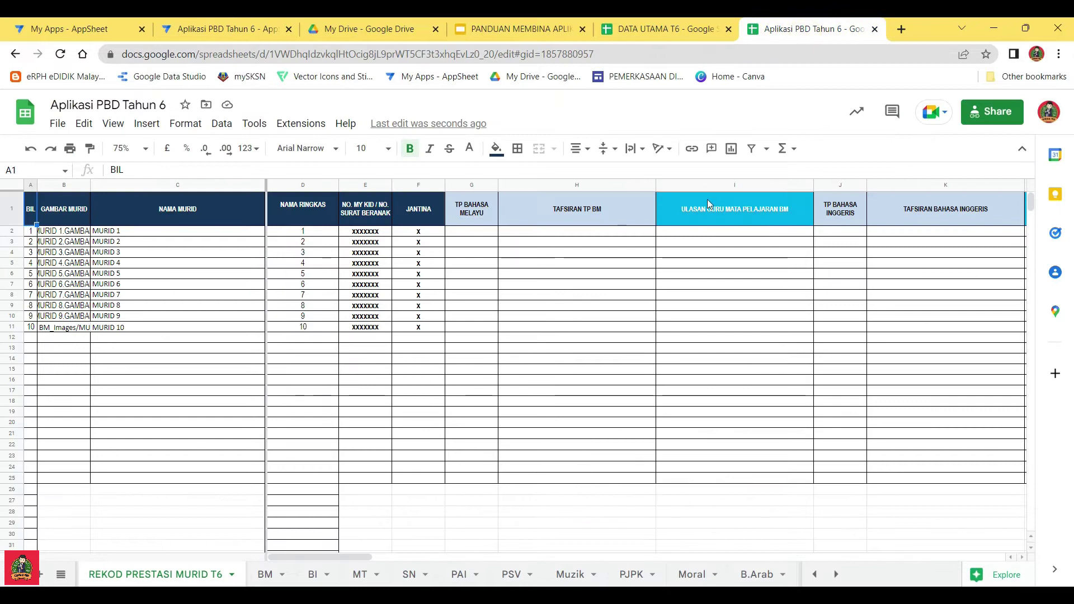
{"action": "left_click", "coordinate": [408, 574]}
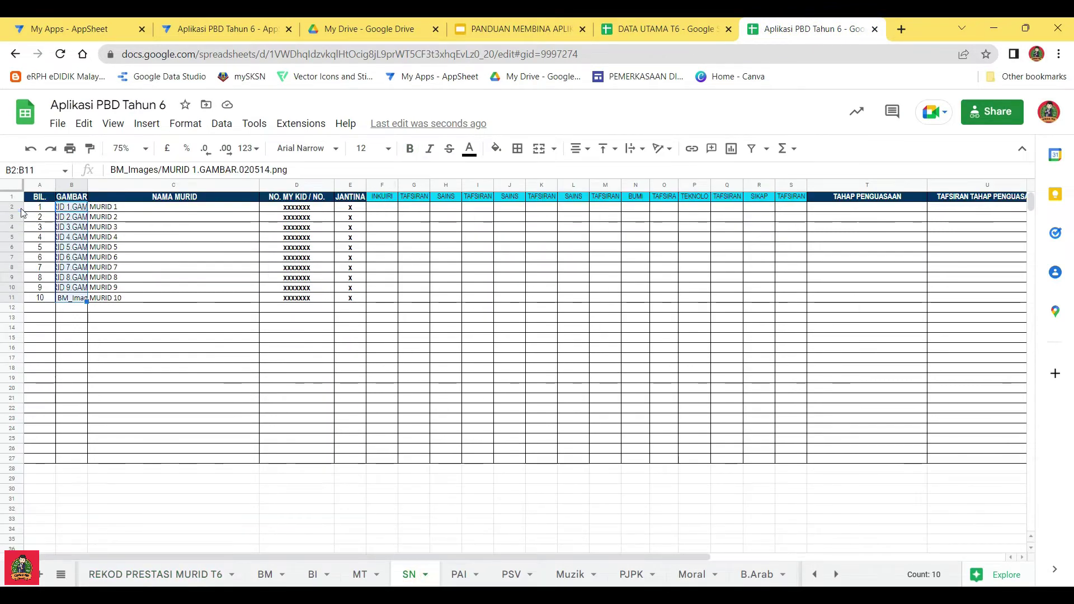
{"action": "left_click_drag", "start_coordinate": [17, 201], "coordinate": [18, 225]}
Check the full header names in the SN sheet from INKUIRI DALAM SAINS through TAFSIRAN TEKNOLOGI DAN KEHIDUPAN LESTARI
{"action": "left_click", "coordinate": [374, 212]}
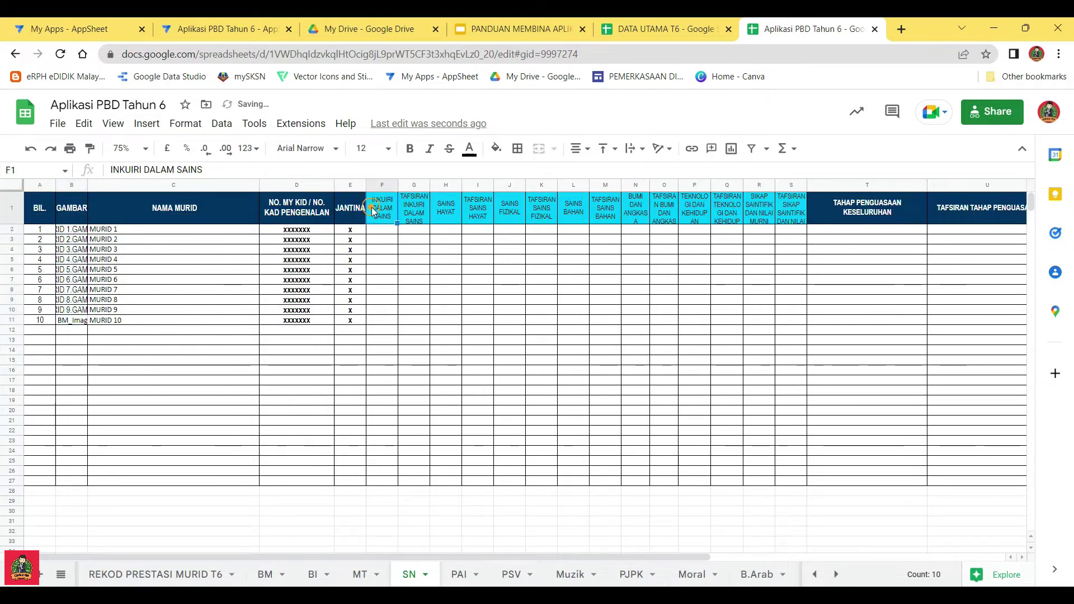
{"action": "left_click", "coordinate": [419, 211]}
{"action": "left_click", "coordinate": [446, 210]}
{"action": "left_click", "coordinate": [477, 210]}
{"action": "left_click", "coordinate": [509, 210]}
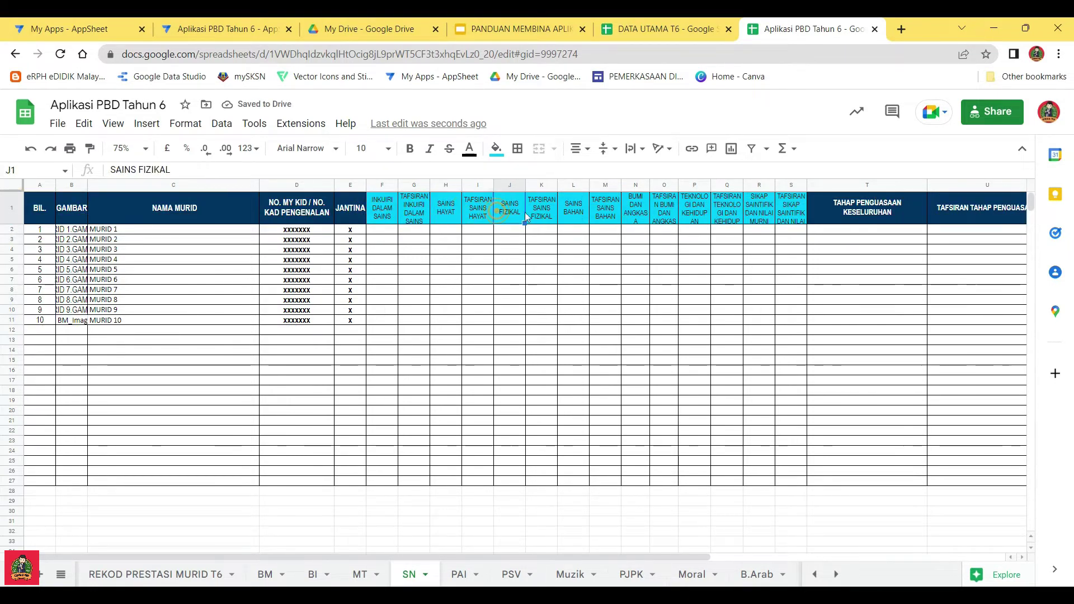
{"action": "left_click", "coordinate": [536, 213]}
{"action": "left_click", "coordinate": [568, 213]}
{"action": "left_click", "coordinate": [601, 215]}
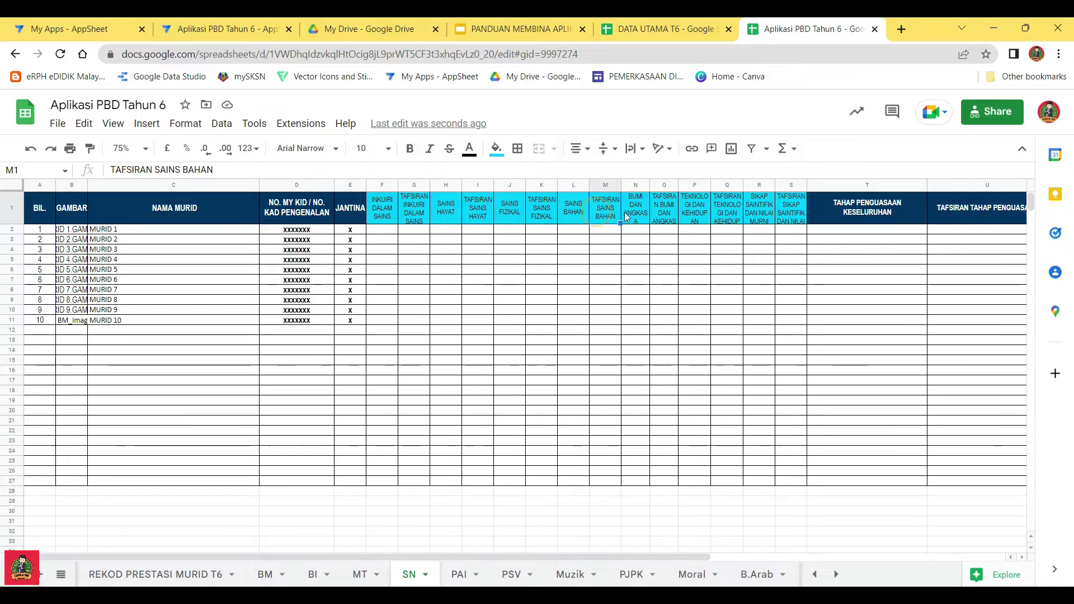
{"action": "left_click", "coordinate": [661, 217]}
{"action": "left_click", "coordinate": [695, 212]}
{"action": "left_click", "coordinate": [726, 213]}
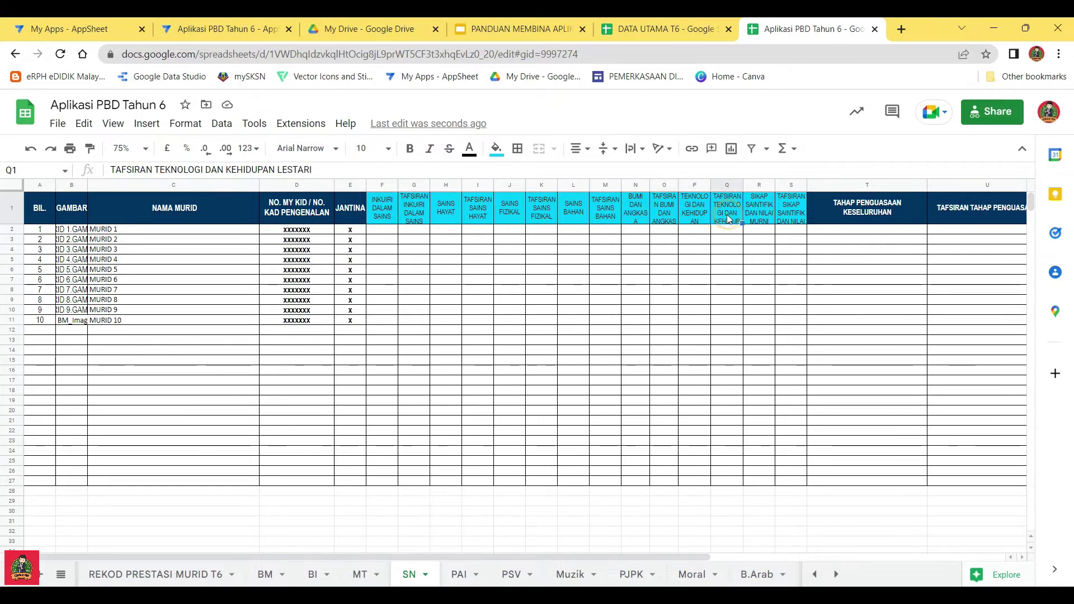
Switch back to the AppSheet editor and set the SN table's SAINS HAYAT column to Text and TAFSIRAN SAINS HAYAT to LongText
{"action": "left_click", "coordinate": [224, 28]}
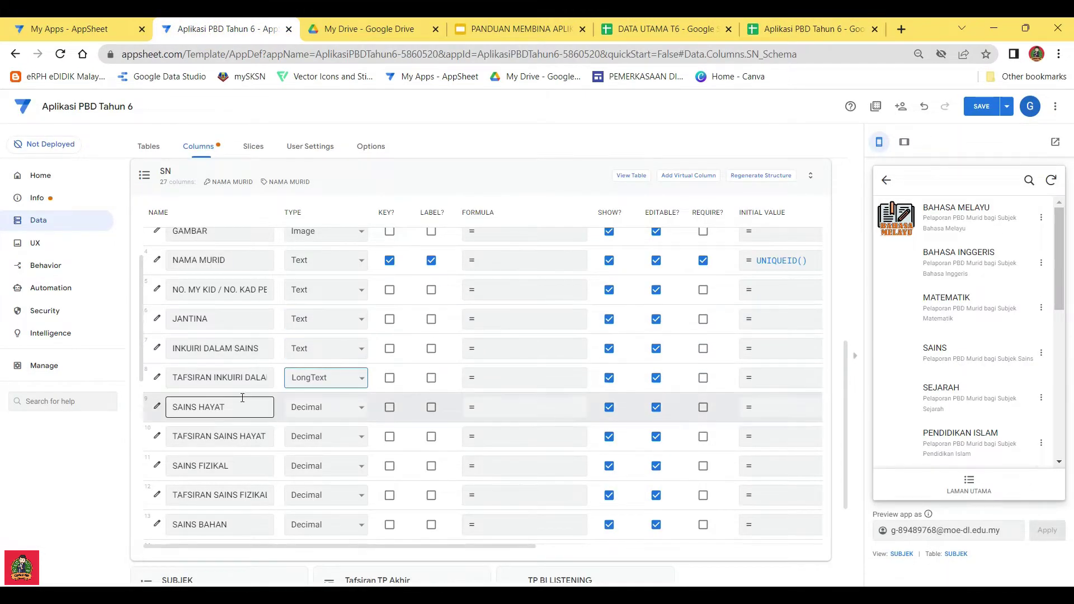
{"action": "left_click", "coordinate": [330, 412]}
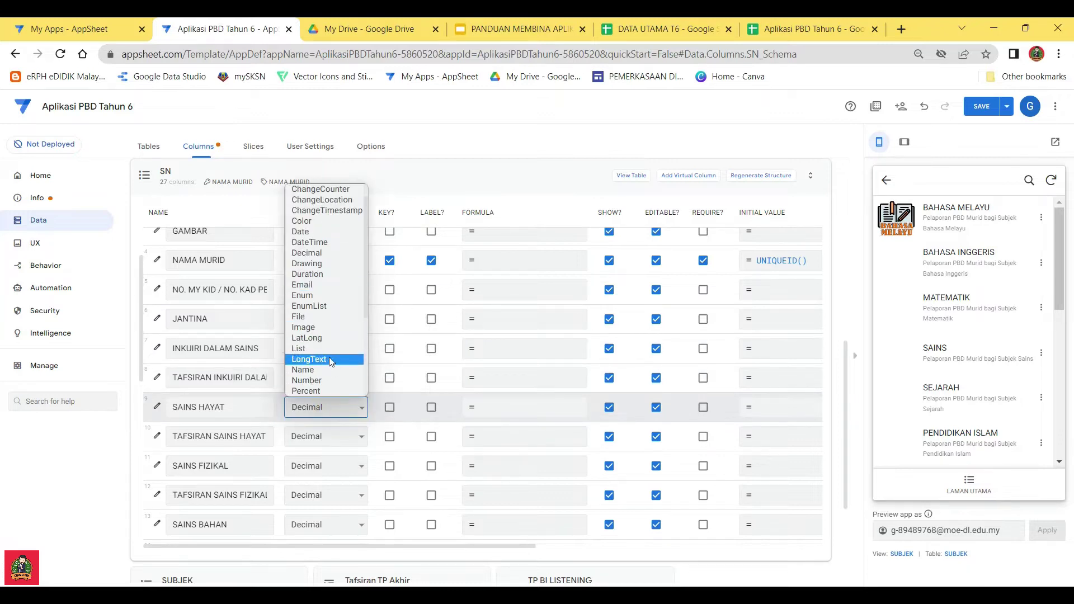
{"action": "scroll", "coordinate": [323, 356], "scroll_direction": "down", "scroll_amount": 3}
{"action": "left_click", "coordinate": [312, 349]}
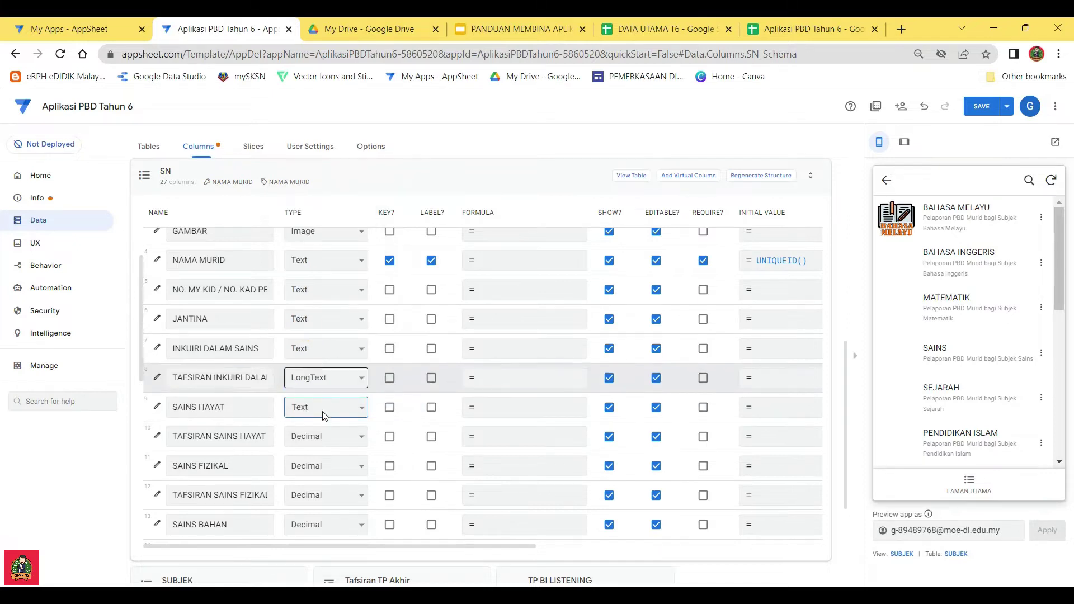
{"action": "left_click", "coordinate": [319, 437]}
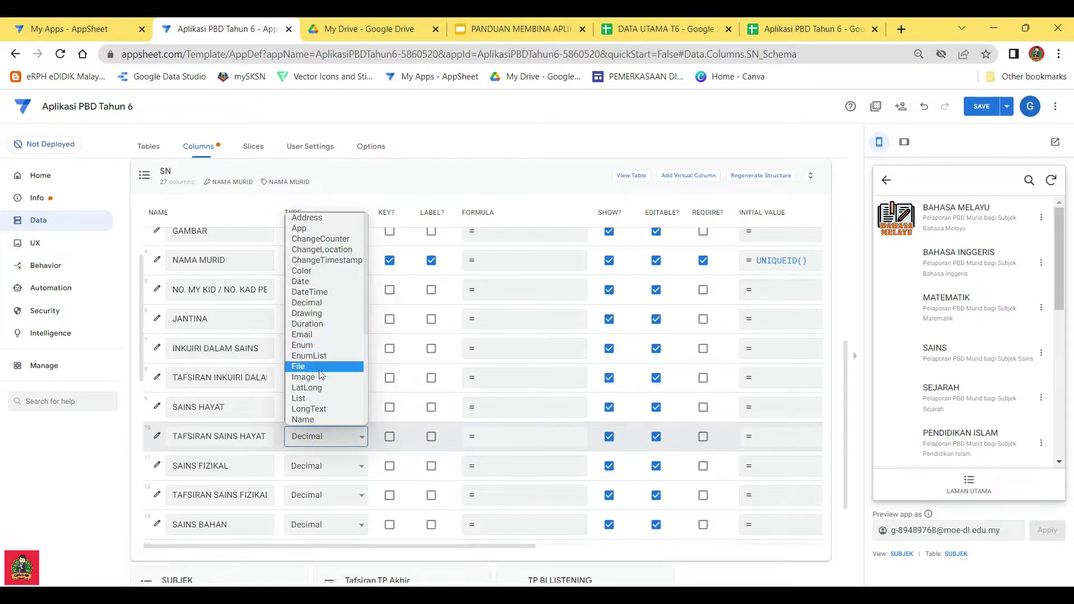
{"action": "left_click", "coordinate": [316, 410]}
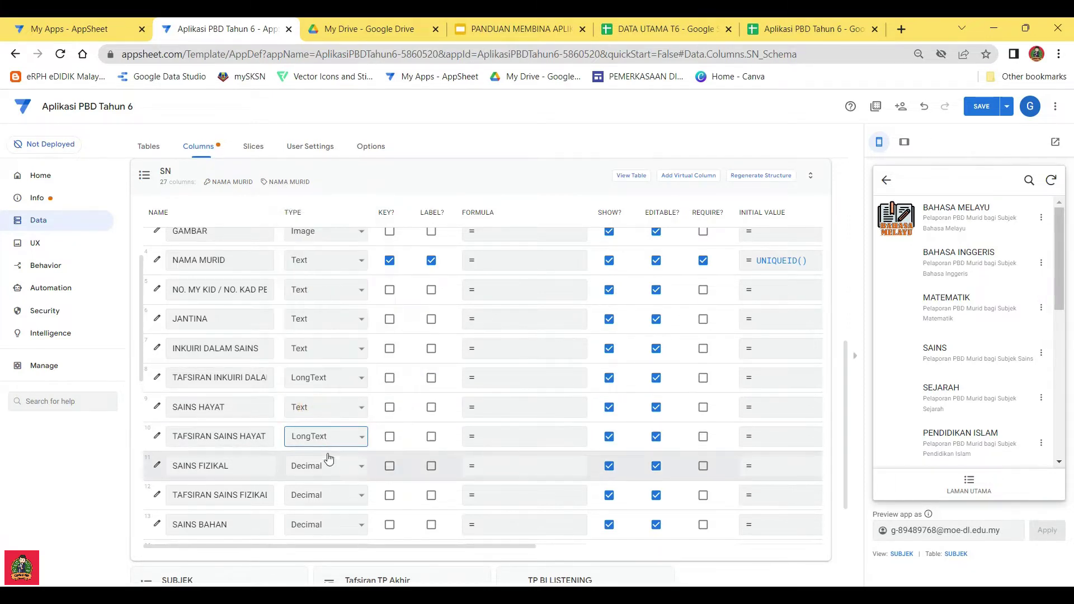
Set the type of the SN table's SAINS FIZIKAL column to Text and of TAFSIRAN SAINS FIZIKAL to LongText
{"action": "scroll", "coordinate": [324, 425], "scroll_direction": "down", "scroll_amount": 2}
{"action": "left_click", "coordinate": [331, 325]}
{"action": "scroll", "coordinate": [327, 436], "scroll_direction": "down", "scroll_amount": 3}
{"action": "left_click", "coordinate": [314, 498]}
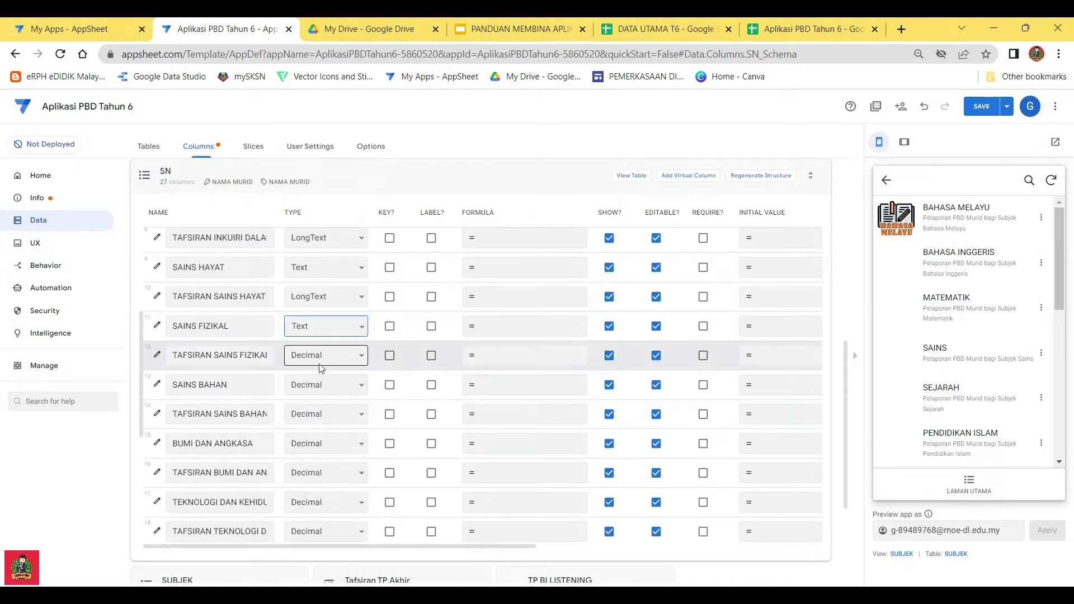
{"action": "left_click", "coordinate": [323, 363]}
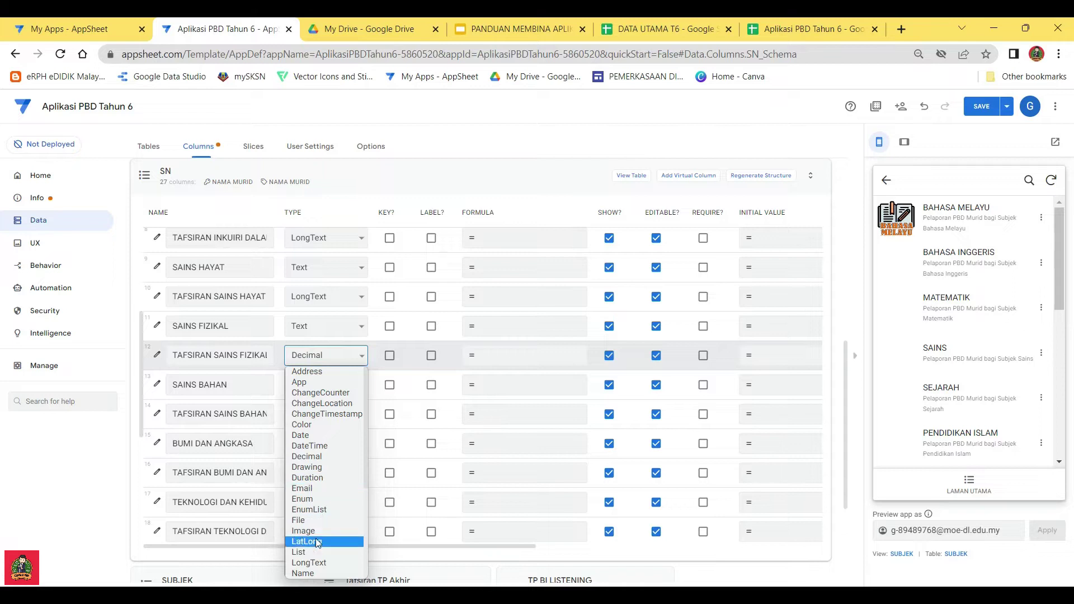
{"action": "left_click", "coordinate": [316, 562]}
Set the type of the SN table's SAINS BAHAN column to Text and of TAFSIRAN SAINS BAHAN to LongText
{"action": "left_click", "coordinate": [323, 386]}
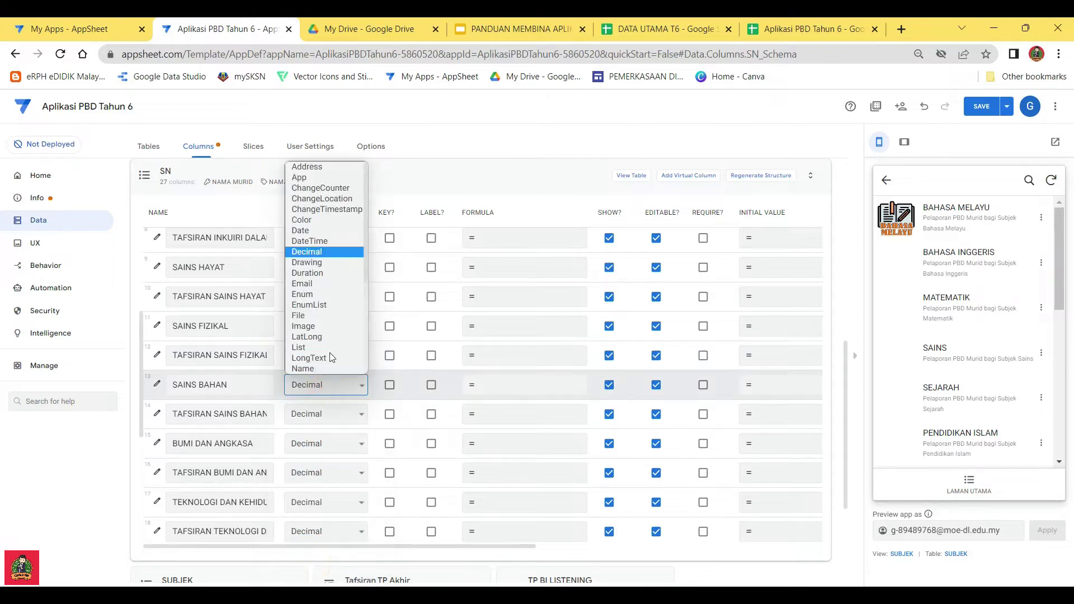
{"action": "scroll", "coordinate": [313, 335], "scroll_direction": "down", "scroll_amount": 3}
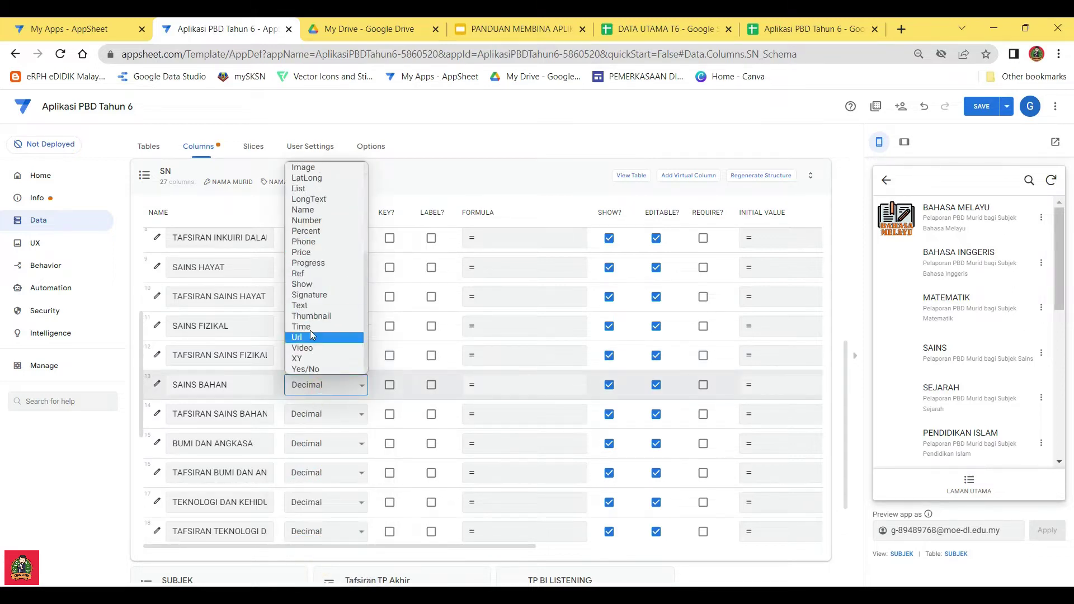
{"action": "left_click", "coordinate": [310, 330]}
{"action": "left_click", "coordinate": [323, 414]}
{"action": "left_click", "coordinate": [315, 365]}
Set the type of the SN table's BUMI DAN ANGKASA column to Text and of its TAFSIRAN column to LongText
{"action": "left_click", "coordinate": [324, 444]}
{"action": "left_click", "coordinate": [307, 357]}
{"action": "left_click", "coordinate": [324, 473]}
{"action": "left_click", "coordinate": [313, 391]}
Set the SN table's TEKNOLOGI DAN KEHIDUPAN LESTARI column to Text and its matching TAFSIRAN column to LongText
{"action": "scroll", "coordinate": [324, 414], "scroll_direction": "down", "scroll_amount": 2}
{"action": "left_click", "coordinate": [324, 431]}
{"action": "left_click", "coordinate": [314, 383]}
{"action": "left_click", "coordinate": [325, 462]}
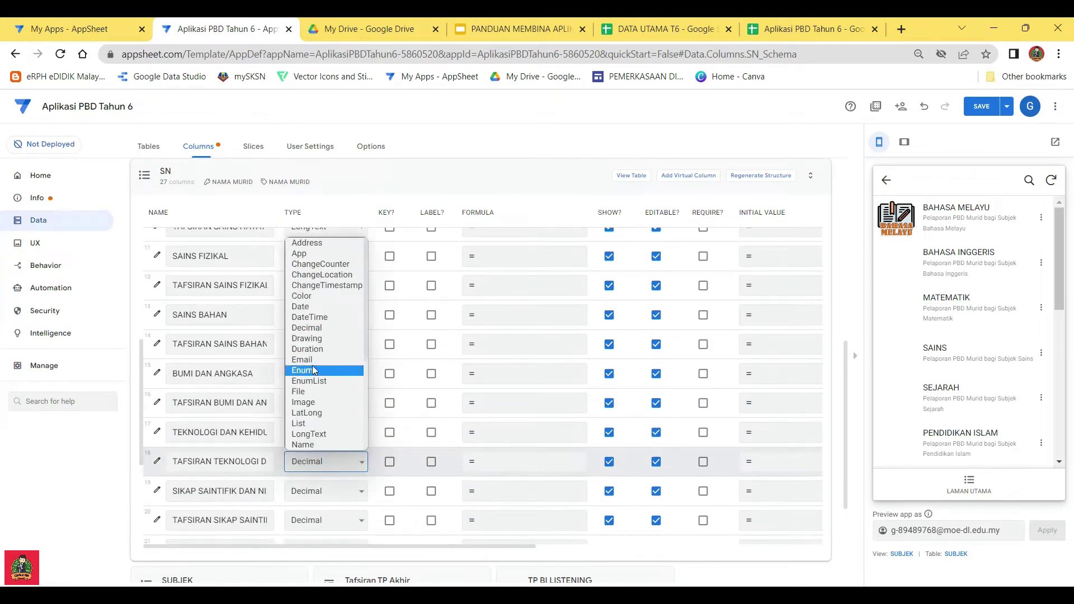
{"action": "left_click", "coordinate": [316, 436]}
Set the SN table's SIKAP SAINTIFIK DAN NILAI MURNI column to Text and its matching TAFSIRAN column to LongText
{"action": "left_click", "coordinate": [325, 491]}
{"action": "scroll", "coordinate": [320, 455], "scroll_direction": "down", "scroll_amount": 3}
{"action": "left_click", "coordinate": [318, 405]}
{"action": "left_click", "coordinate": [325, 519]}
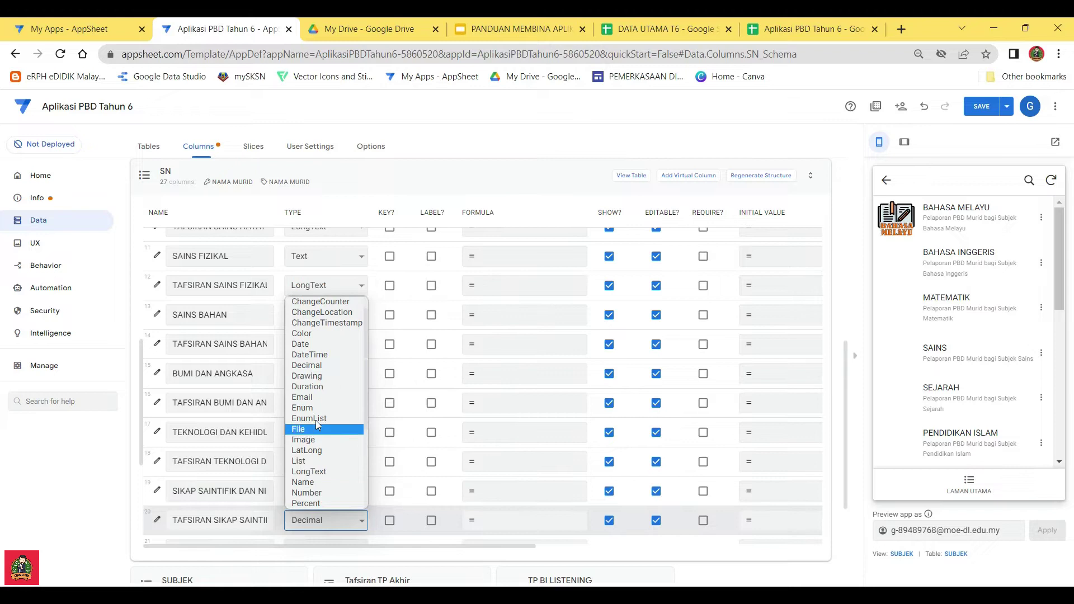
{"action": "left_click", "coordinate": [324, 470]}
Set the SN table's TAHAP PENGUASAAN KESELURUHAN column to Text and TAFSIRAN TAHAP PENGUASAAN to LongText
{"action": "scroll", "coordinate": [322, 414], "scroll_direction": "down", "scroll_amount": 2}
{"action": "left_click", "coordinate": [322, 410]}
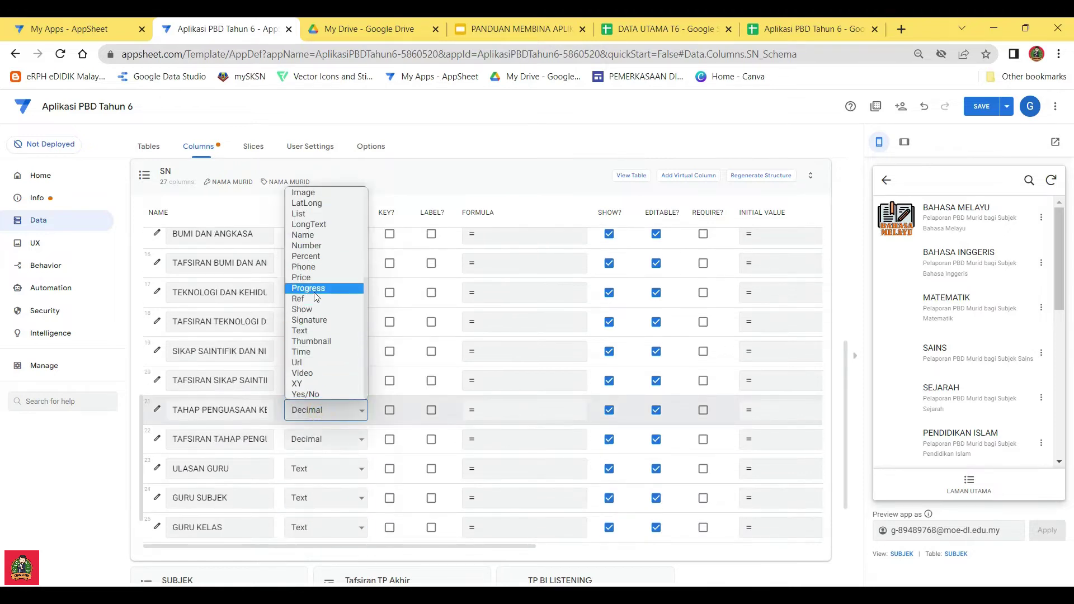
{"action": "left_click", "coordinate": [322, 342]}
{"action": "left_click", "coordinate": [324, 439]}
{"action": "left_click", "coordinate": [325, 390]}
Set the type of the SN table's ULASAN GURU column to LongText and of its PDF column to File
{"action": "left_click", "coordinate": [331, 464]}
{"action": "scroll", "coordinate": [324, 305], "scroll_direction": "down", "scroll_amount": 2}
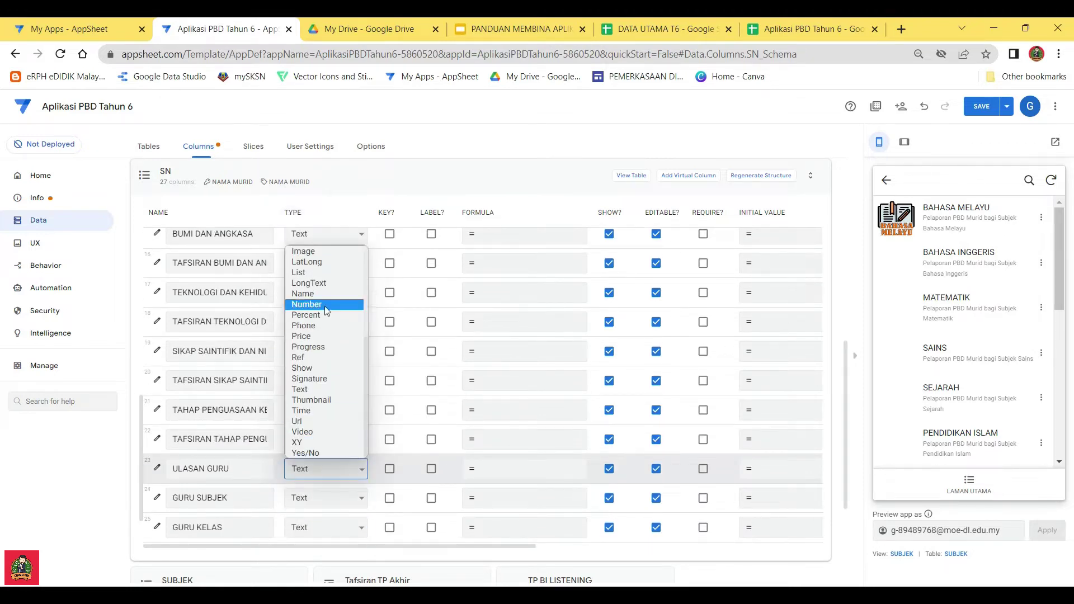
{"action": "left_click", "coordinate": [316, 285]}
{"action": "scroll", "coordinate": [330, 454], "scroll_direction": "down", "scroll_amount": 1}
{"action": "left_click", "coordinate": [324, 499]}
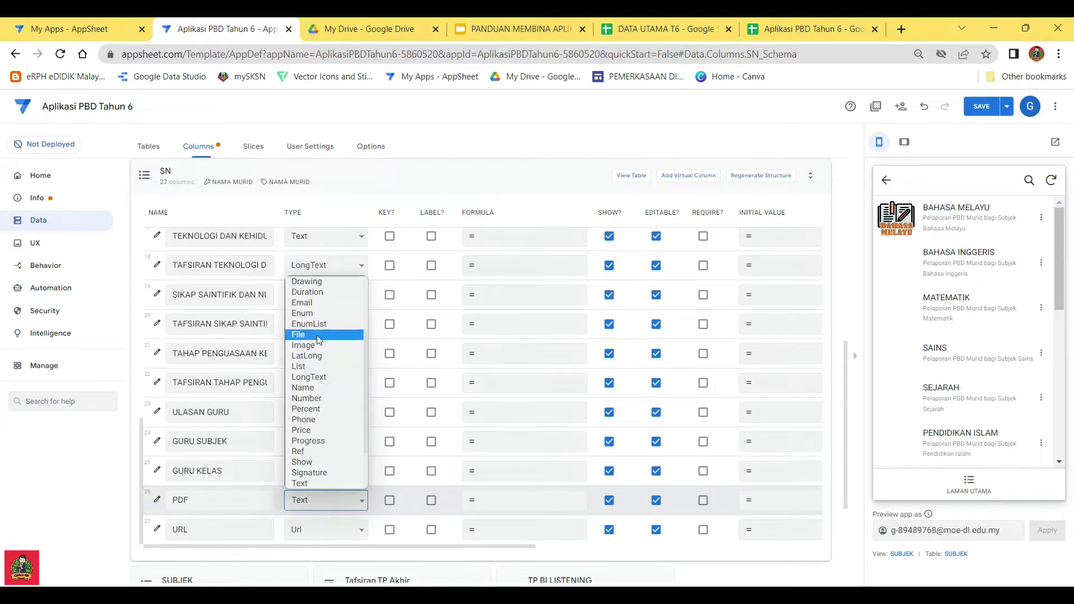
{"action": "left_click", "coordinate": [316, 334]}
Make the SN table's BIL., GAMBAR, NO. MY KID / NO. KAD PENGENALAN and JANTINA columns non-editable, save the app and collapse the table
{"action": "scroll", "coordinate": [660, 464], "scroll_direction": "up", "scroll_amount": 8}
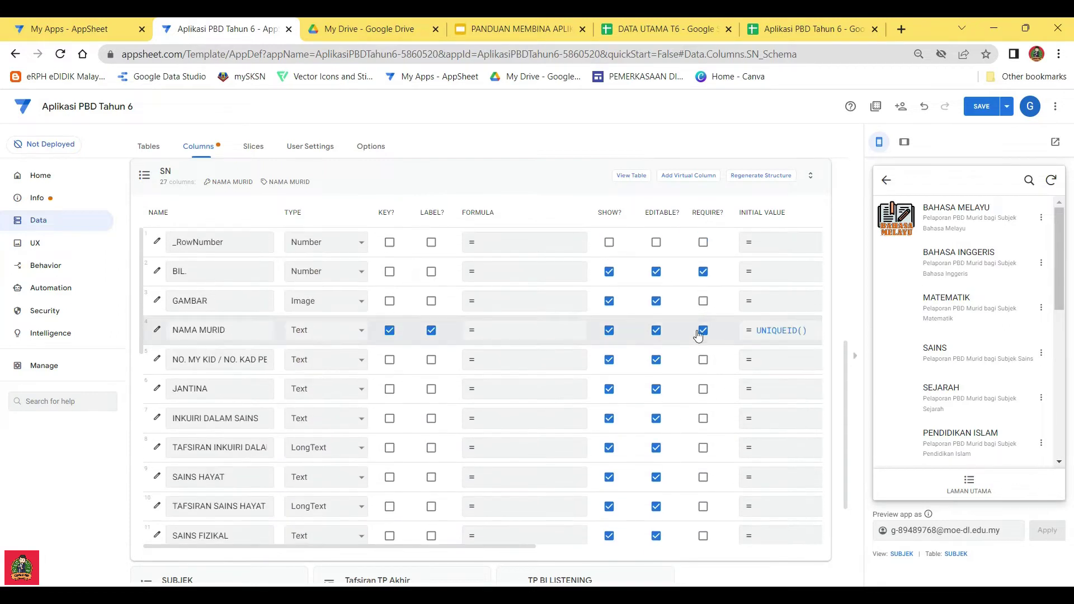
{"action": "left_click", "coordinate": [655, 271]}
{"action": "left_click", "coordinate": [976, 107]}
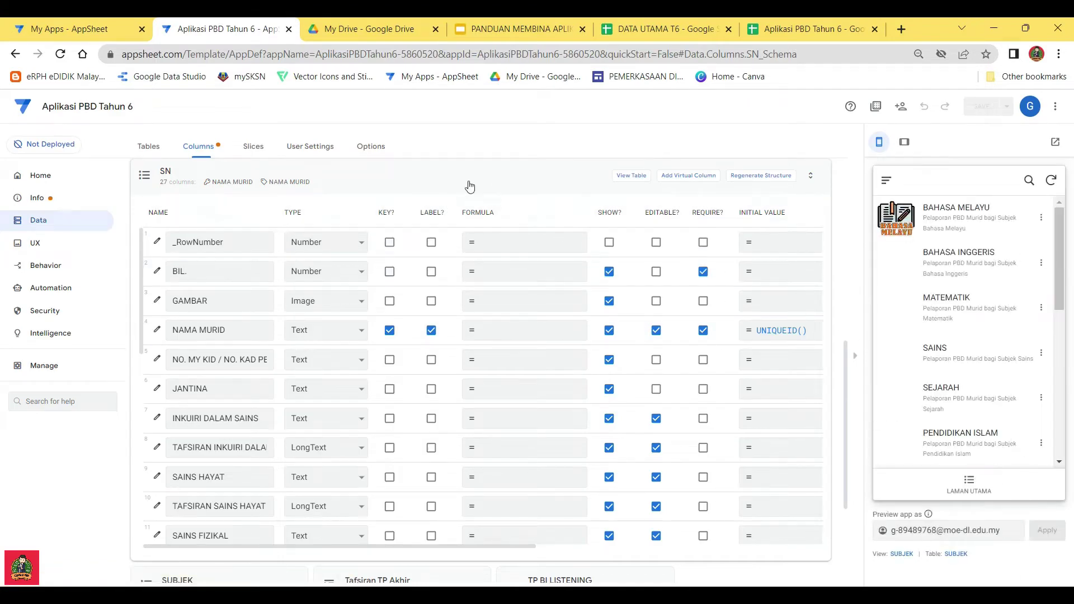
{"action": "left_click", "coordinate": [508, 179]}
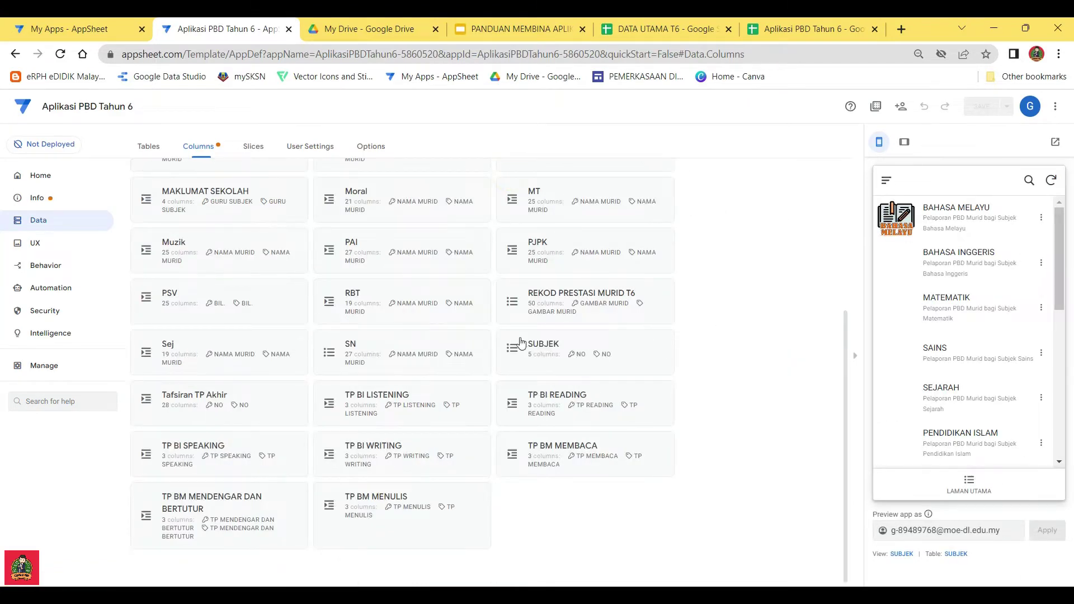
Open the edit form of MURID 1 under SAINS in the app preview and check its fields through GURU KELAS
{"action": "left_click", "coordinate": [961, 350]}
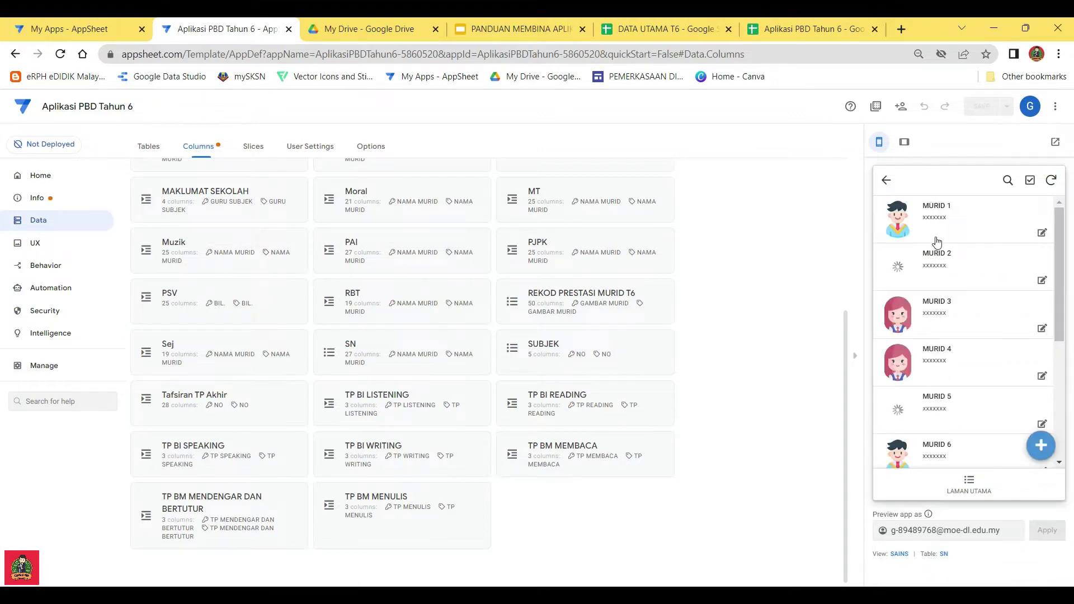
{"action": "left_click", "coordinate": [946, 207]}
{"action": "left_click", "coordinate": [1033, 443]}
{"action": "scroll", "coordinate": [962, 314], "scroll_direction": "down", "scroll_amount": 4}
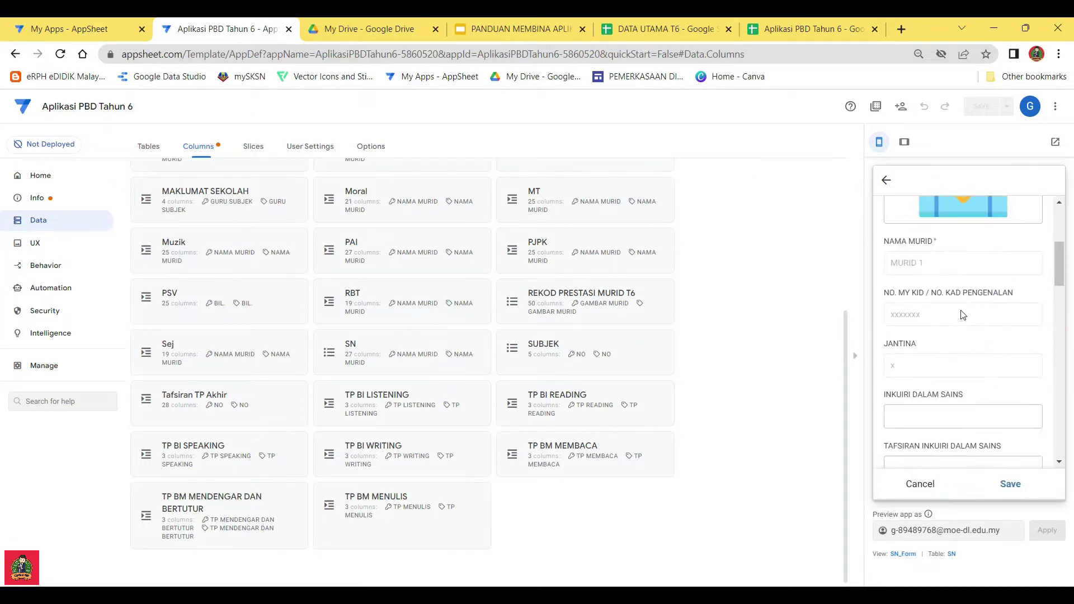
{"action": "scroll", "coordinate": [914, 348], "scroll_direction": "up", "scroll_amount": 1}
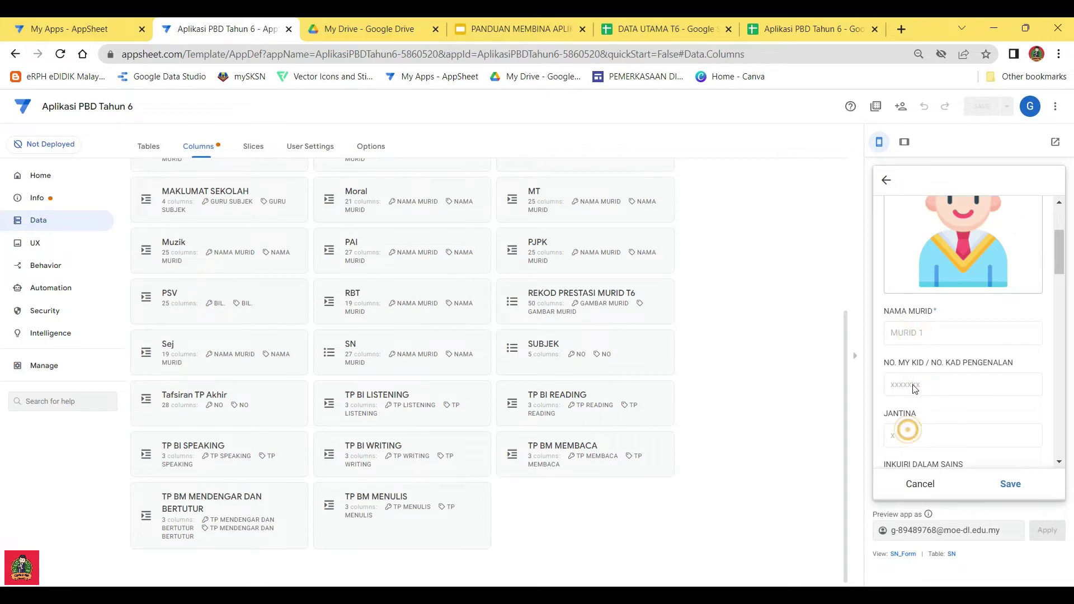
{"action": "scroll", "coordinate": [923, 313], "scroll_direction": "up", "scroll_amount": 2}
{"action": "scroll", "coordinate": [922, 311], "scroll_direction": "down", "scroll_amount": 10}
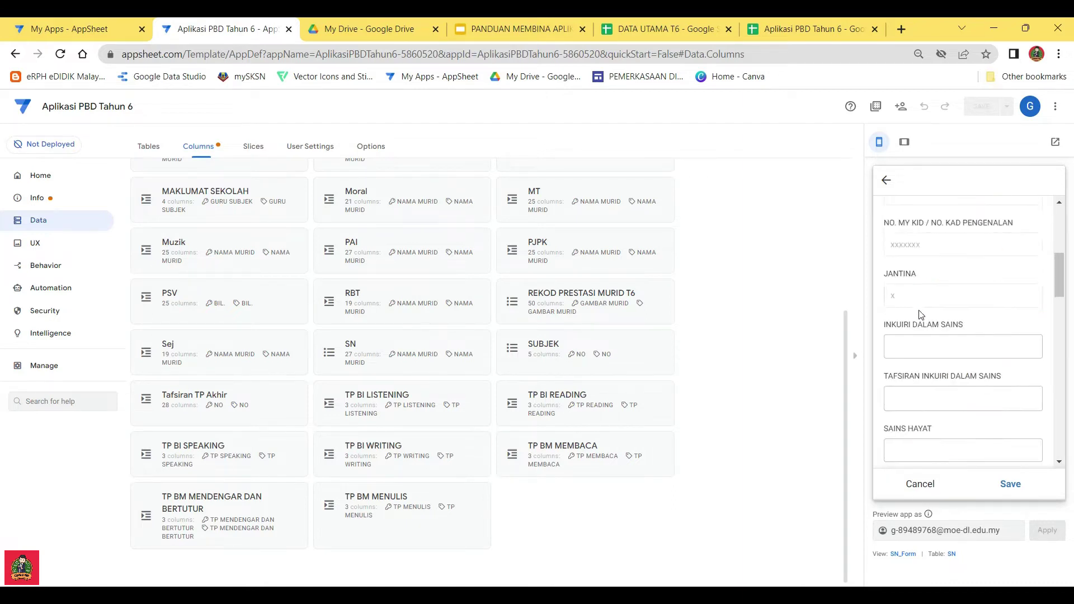
{"action": "scroll", "coordinate": [920, 330], "scroll_direction": "down", "scroll_amount": 10}
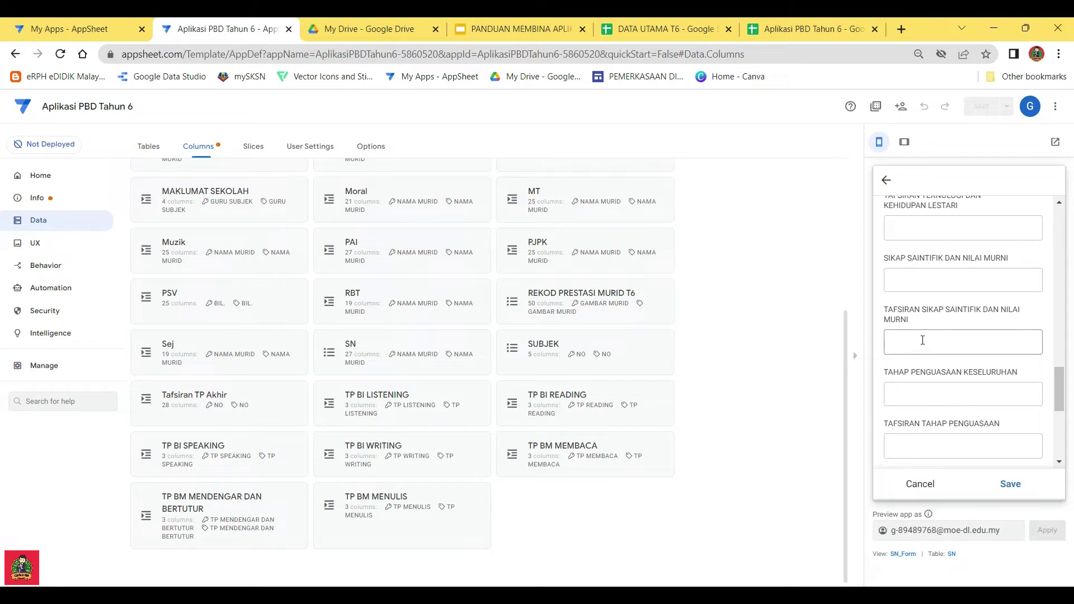
{"action": "scroll", "coordinate": [927, 358], "scroll_direction": "up", "scroll_amount": 10}
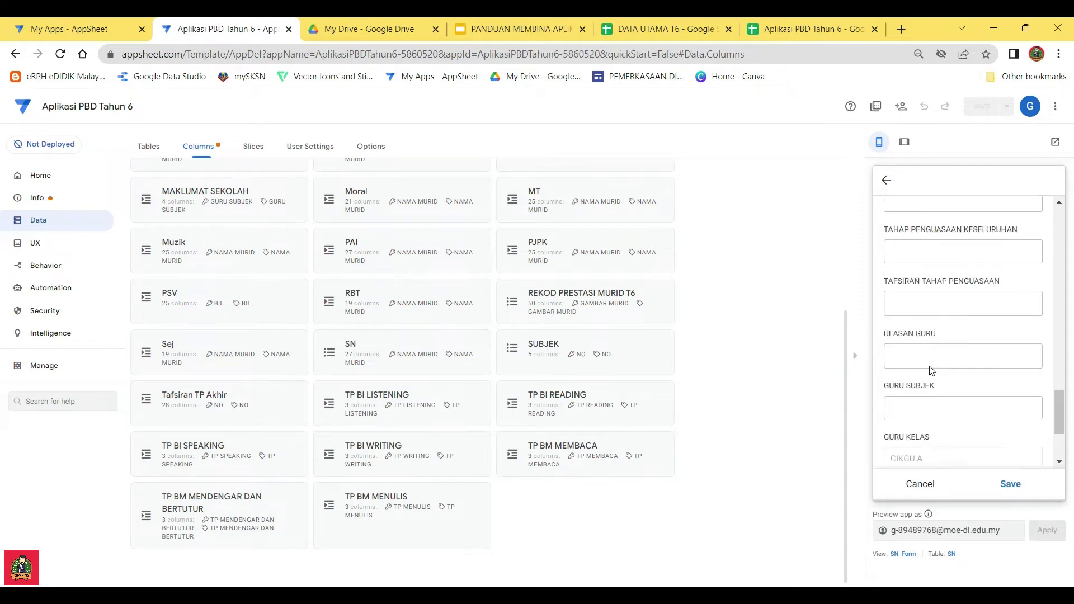
Return the preview to the subject list and expand the Sej table's columns
{"action": "left_click", "coordinate": [883, 182]}
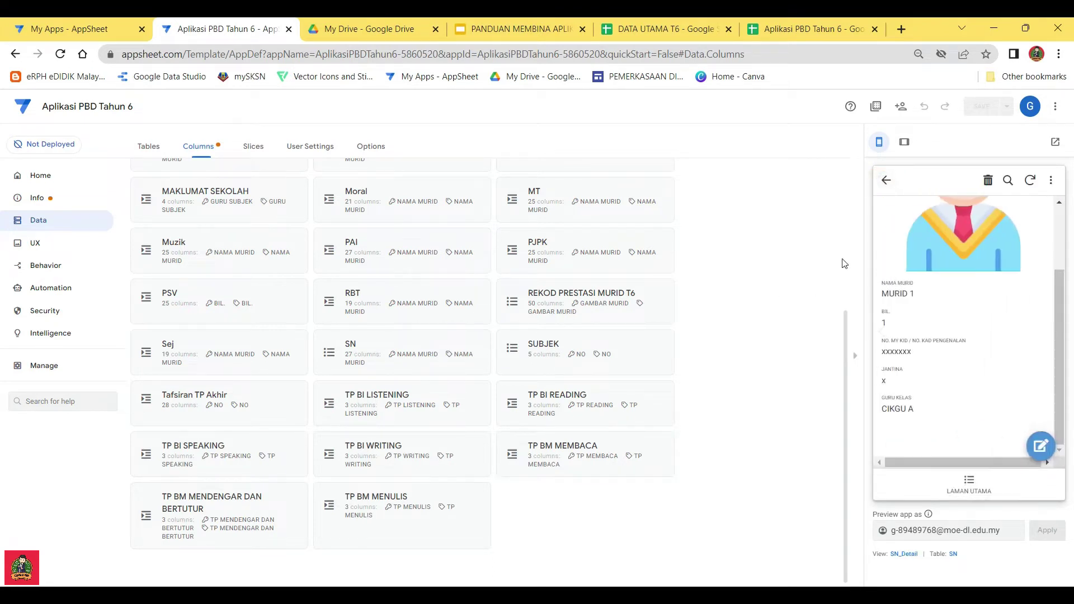
{"action": "left_click", "coordinate": [888, 181]}
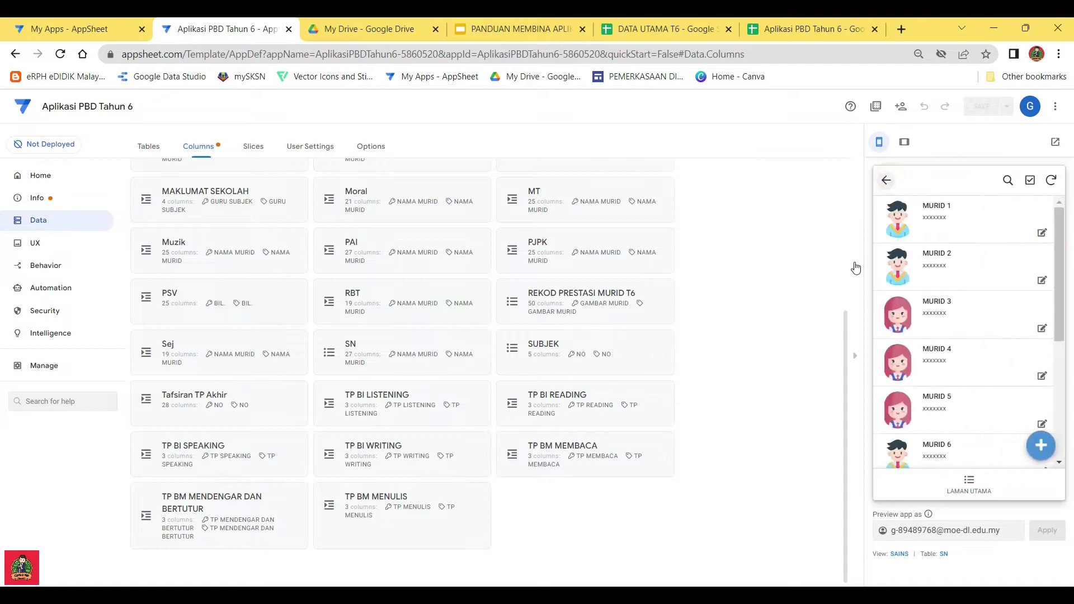
{"action": "left_click", "coordinate": [888, 180]}
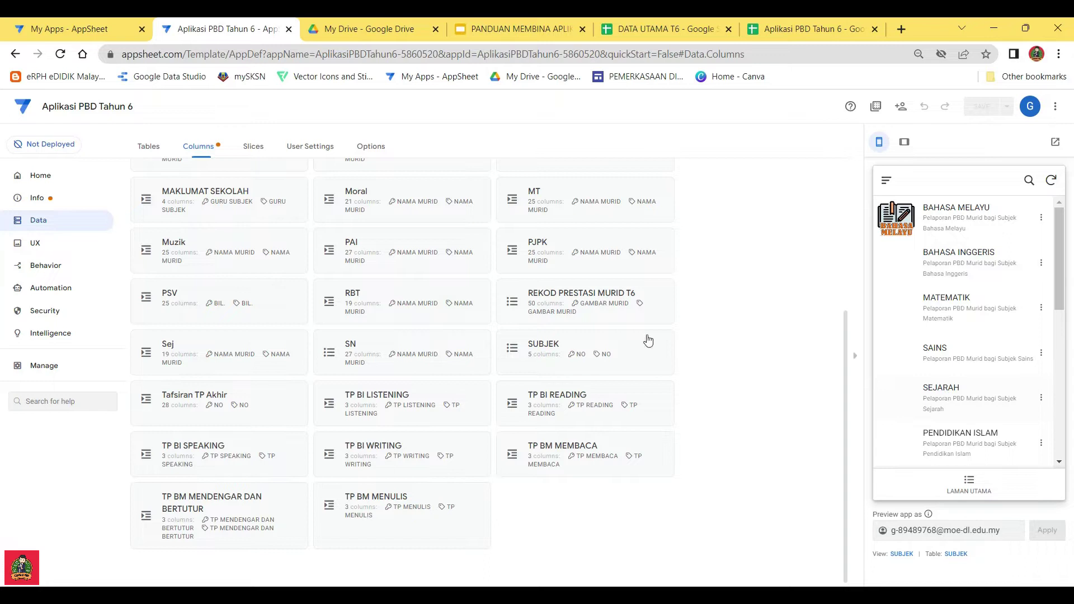
{"action": "left_click", "coordinate": [179, 349]}
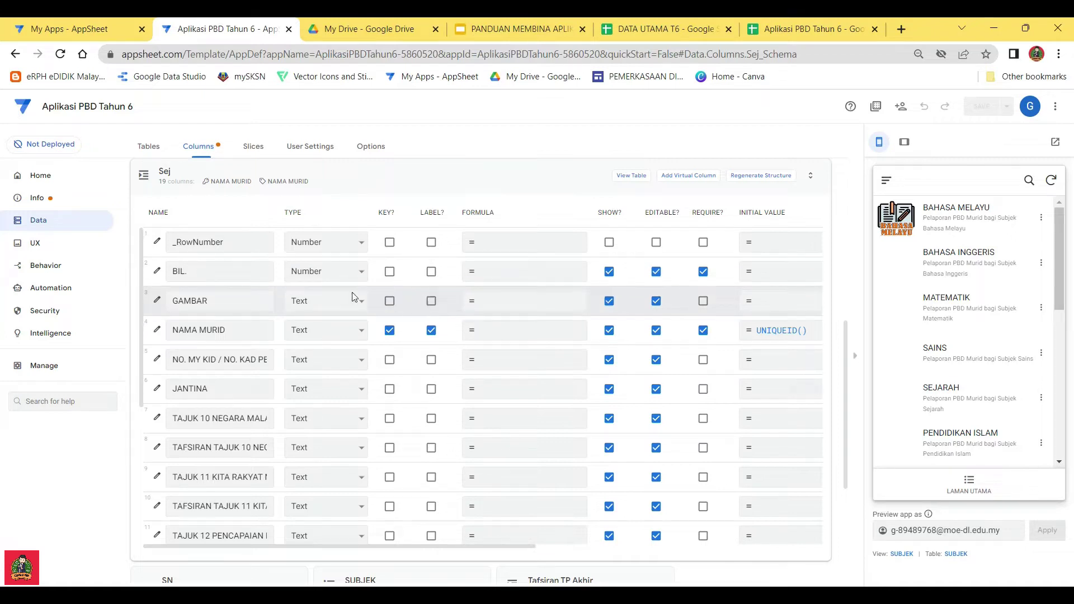
Set the Sej table's GAMBAR column type to Image, its TAFSIRAN columns to LongText and its PDF column to File
{"action": "left_click", "coordinate": [339, 305]}
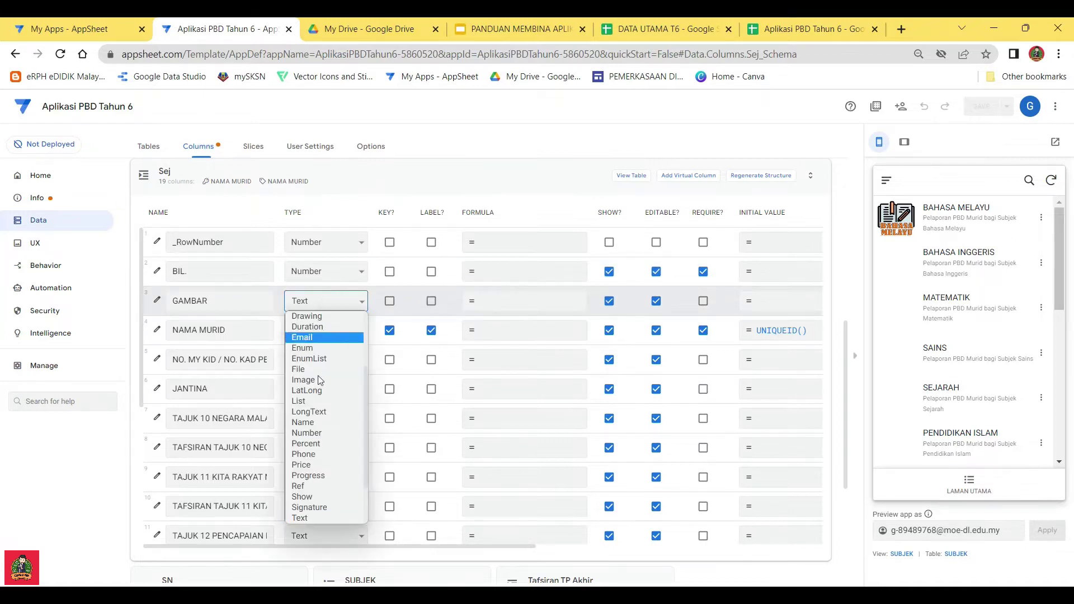
{"action": "left_click", "coordinate": [316, 381]}
{"action": "scroll", "coordinate": [320, 397], "scroll_direction": "down", "scroll_amount": 5}
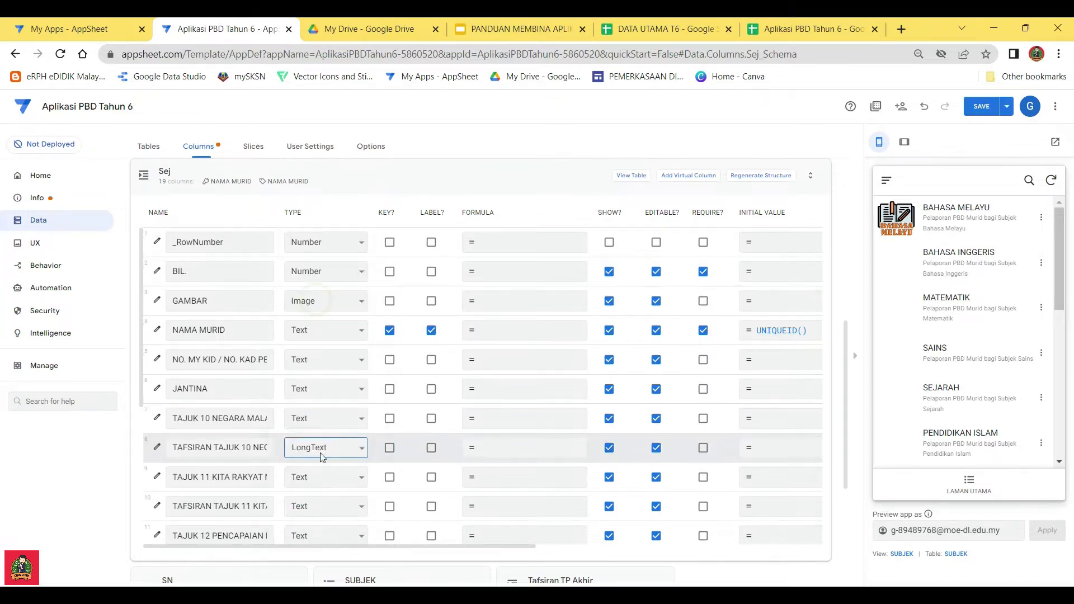
{"action": "left_click", "coordinate": [319, 414]}
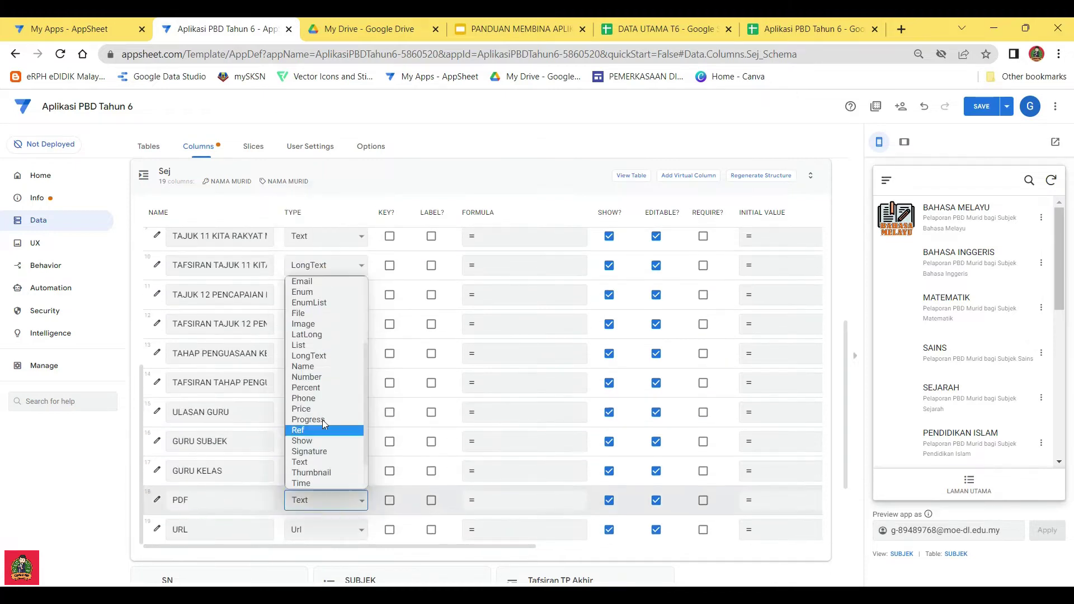
{"action": "left_click", "coordinate": [314, 435]}
Make the Sej table's BIL., GAMBAR, NO. MY KID / NO. KAD PENGENALAN and JANTINA columns non-editable, save the app and collapse the table
{"action": "left_click", "coordinate": [656, 271]}
{"action": "left_click", "coordinate": [981, 106]}
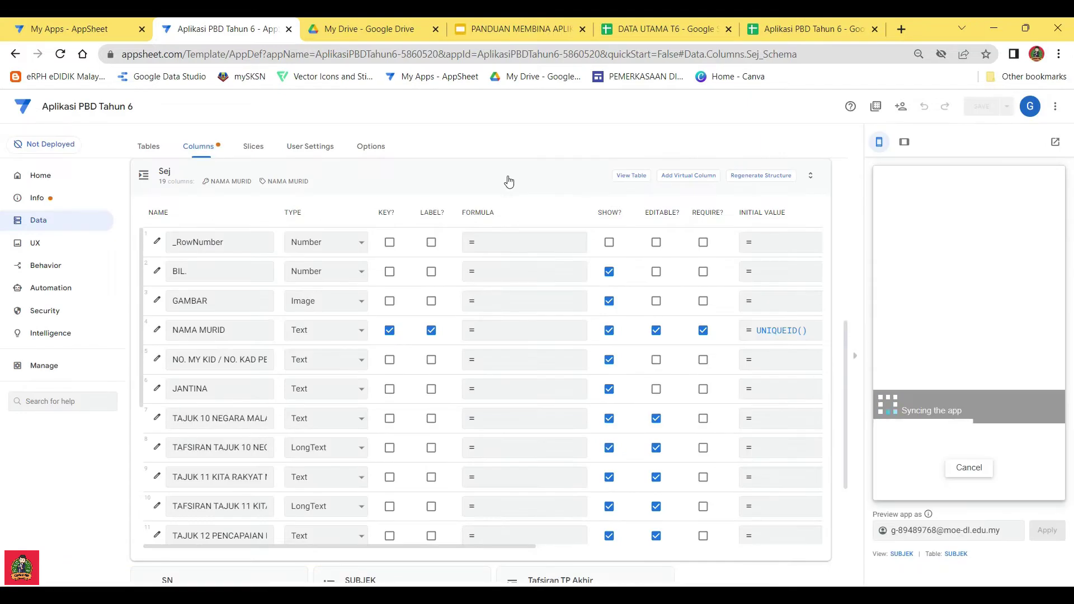
{"action": "left_click", "coordinate": [521, 180]}
Expand the PAI table and set its GAMBAR column to Image and its TAFSIRAN AL-QURAN and TAFSIRAN HADIS columns to LongText
{"action": "left_click", "coordinate": [354, 240]}
{"action": "left_click", "coordinate": [326, 301]}
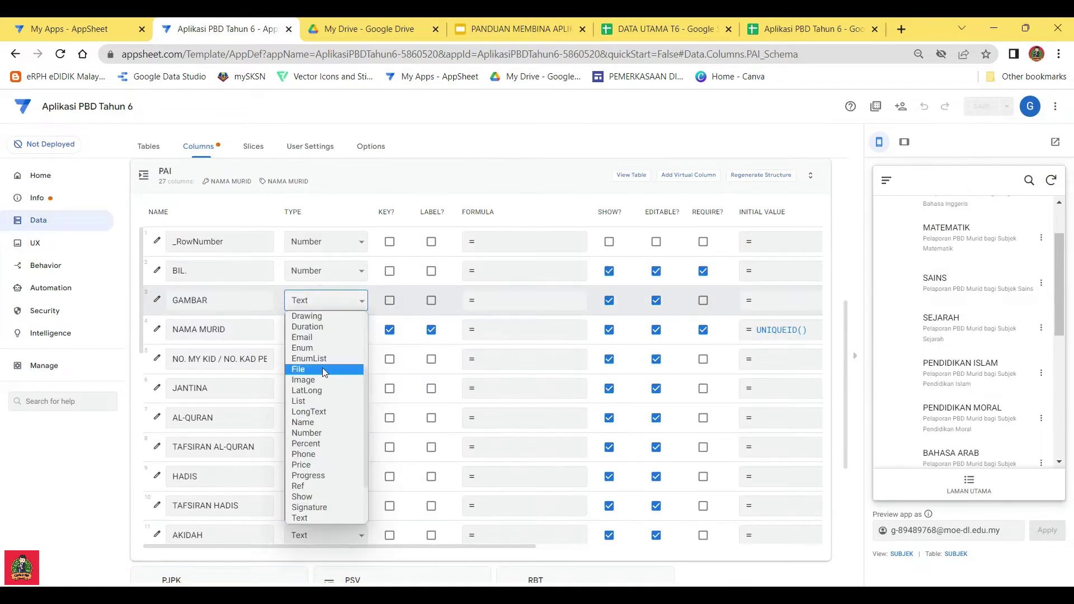
{"action": "left_click", "coordinate": [324, 367]}
{"action": "scroll", "coordinate": [330, 380], "scroll_direction": "down", "scroll_amount": 1}
{"action": "left_click", "coordinate": [326, 377]}
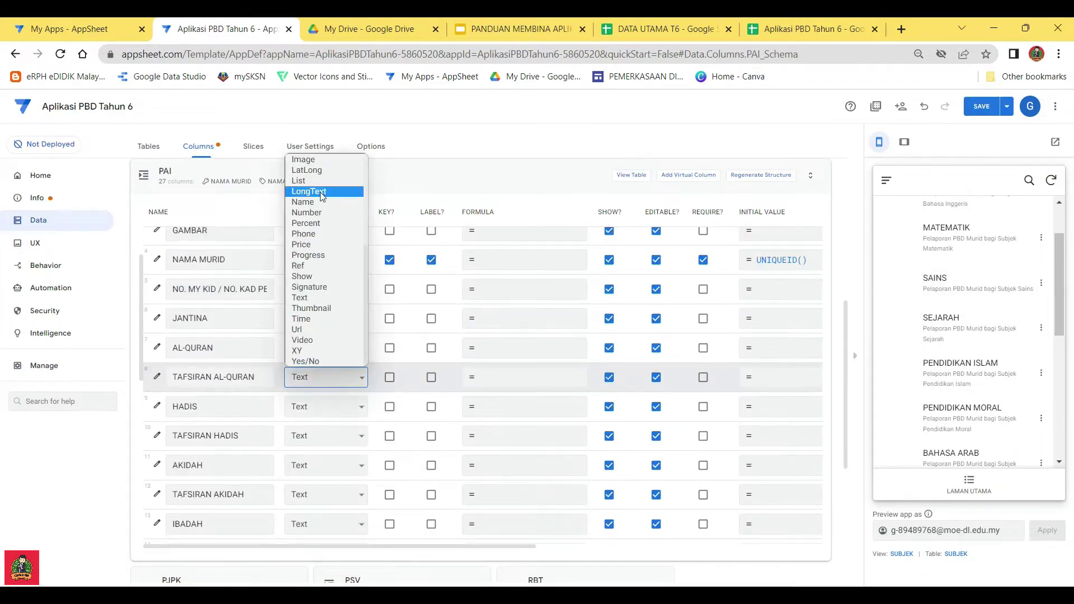
{"action": "left_click", "coordinate": [308, 190]}
{"action": "left_click", "coordinate": [326, 435]}
{"action": "left_click", "coordinate": [320, 292]}
Set the PAI table's remaining TAFSIRAN columns, from TAFSIRAN AKIDAH onward, to LongText and its PDF column to File
{"action": "scroll", "coordinate": [330, 380], "scroll_direction": "down", "scroll_amount": 1}
{"action": "left_click", "coordinate": [326, 425]}
{"action": "left_click", "coordinate": [317, 307]}
{"action": "left_click", "coordinate": [326, 413]}
{"action": "left_click", "coordinate": [313, 269]}
{"action": "left_click", "coordinate": [327, 402]}
{"action": "left_click", "coordinate": [313, 259]}
{"action": "left_click", "coordinate": [326, 461]}
{"action": "left_click", "coordinate": [313, 317]}
{"action": "scroll", "coordinate": [330, 392], "scroll_direction": "down", "scroll_amount": 3}
{"action": "left_click", "coordinate": [326, 498]}
Make the PAI table's BIL. and GAMBAR columns non-editable, save the app and collapse the table
{"action": "scroll", "coordinate": [654, 369], "scroll_direction": "up", "scroll_amount": 7}
{"action": "left_click", "coordinate": [656, 273]}
{"action": "left_click", "coordinate": [656, 303]}
{"action": "left_click", "coordinate": [985, 107]}
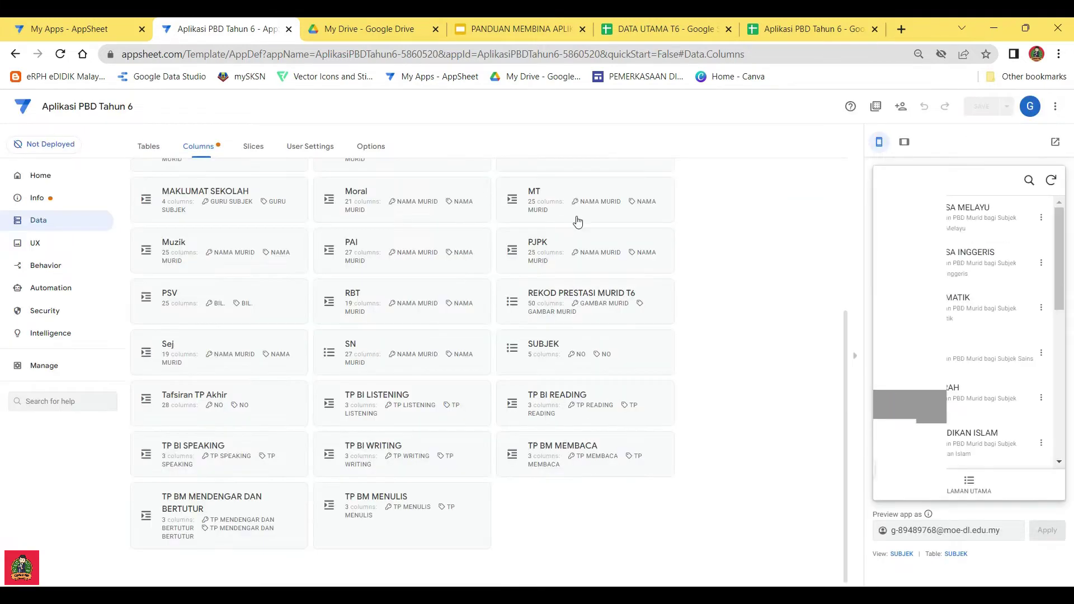
In the Moral table, set the GAMBAR column type to Image and the TAFSIRAN KELOMPOK NILAI columns to LongText
{"action": "left_click", "coordinate": [326, 505]}
{"action": "left_click", "coordinate": [309, 383]}
{"action": "scroll", "coordinate": [321, 368], "scroll_direction": "down", "scroll_amount": 5}
{"action": "left_click", "coordinate": [326, 397]}
{"action": "left_click", "coordinate": [320, 439]}
{"action": "left_click", "coordinate": [326, 426]}
{"action": "left_click", "coordinate": [321, 468]}
{"action": "left_click", "coordinate": [326, 515]}
{"action": "left_click", "coordinate": [309, 381]}
Make the Moral table's BIL., GAMBAR, NO. MY KID / NO. KAD PENGENALAN and JANTINA columns non-editable, and make BIL. not required
{"action": "scroll", "coordinate": [504, 386], "scroll_direction": "up", "scroll_amount": 10}
{"action": "left_click", "coordinate": [656, 270]}
{"action": "left_click", "coordinate": [656, 300]}
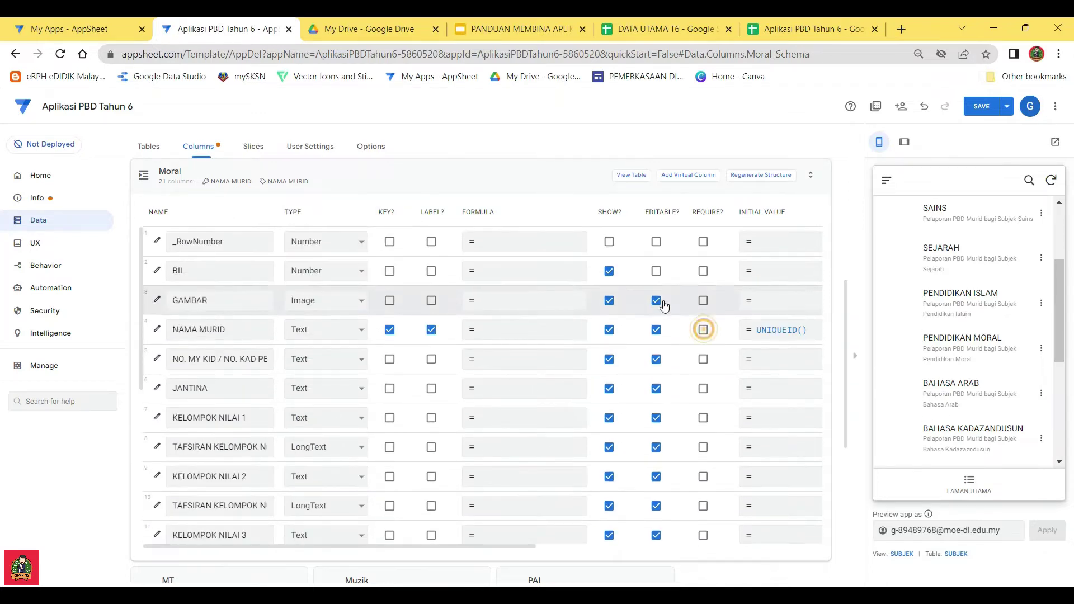
Clear the initial value of the Moral table's NAMA MURID column, turn off its editable and required options, save and collapse the table
{"action": "left_click", "coordinate": [656, 329]}
{"action": "left_click", "coordinate": [780, 329]}
{"action": "left_click", "coordinate": [762, 554]}
{"action": "left_click", "coordinate": [615, 330]}
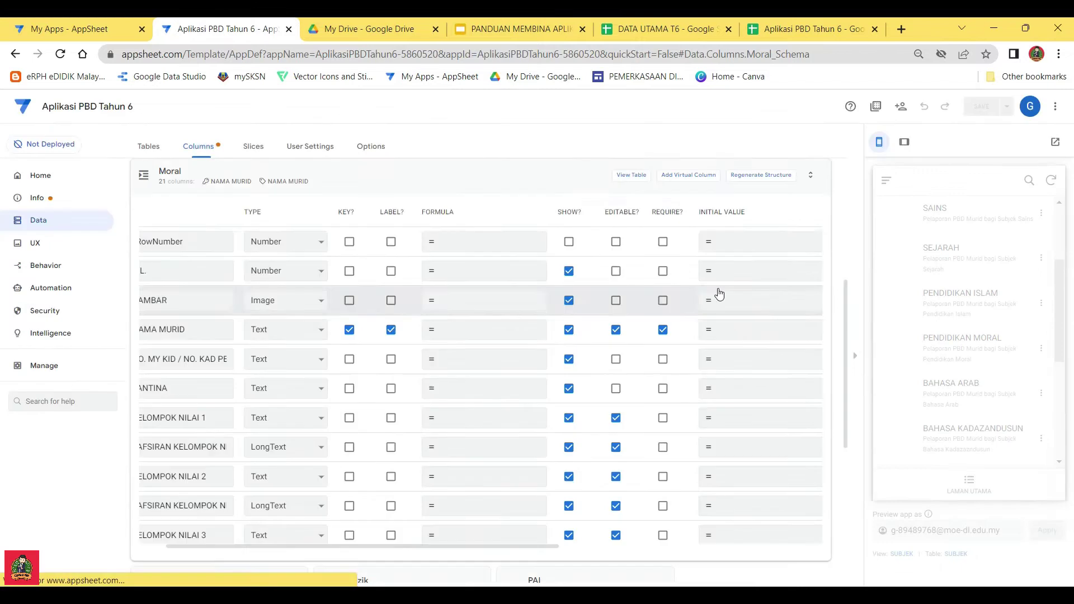
{"action": "left_click", "coordinate": [663, 329]}
{"action": "left_click", "coordinate": [458, 181]}
Expand the B.Arab table and set its GAMBAR column to Image and its three TAFSIRAN KEMAHIRAN columns to LongText
{"action": "scroll", "coordinate": [525, 290], "scroll_direction": "up", "scroll_amount": 5}
{"action": "left_click", "coordinate": [219, 185]}
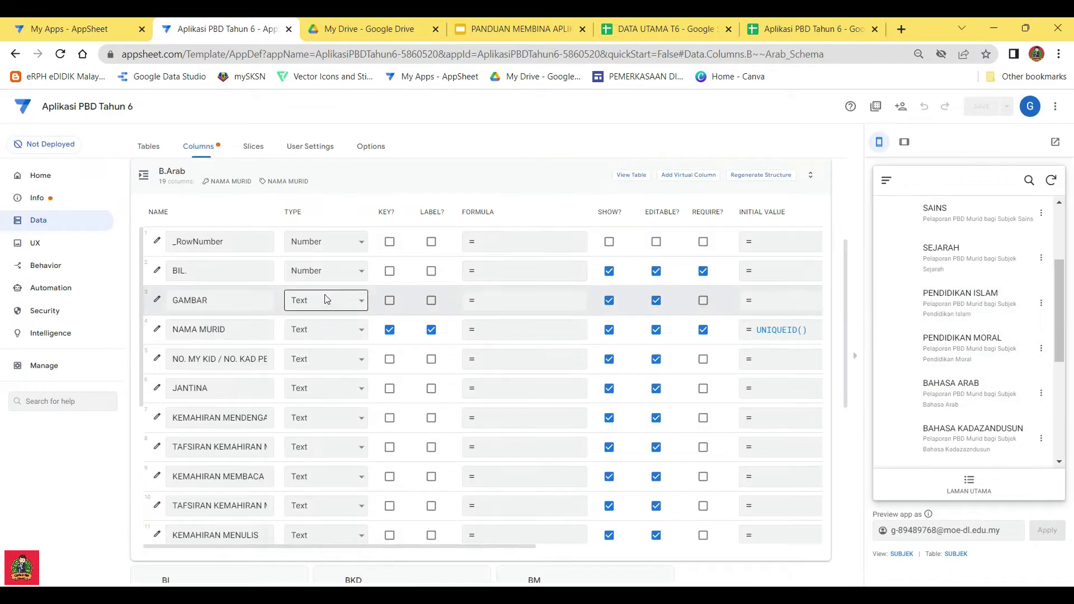
{"action": "left_click", "coordinate": [326, 447]}
{"action": "left_click", "coordinate": [313, 378]}
{"action": "left_click", "coordinate": [326, 505]}
{"action": "left_click", "coordinate": [314, 378]}
{"action": "left_click", "coordinate": [326, 354]}
{"action": "left_click", "coordinate": [313, 291]}
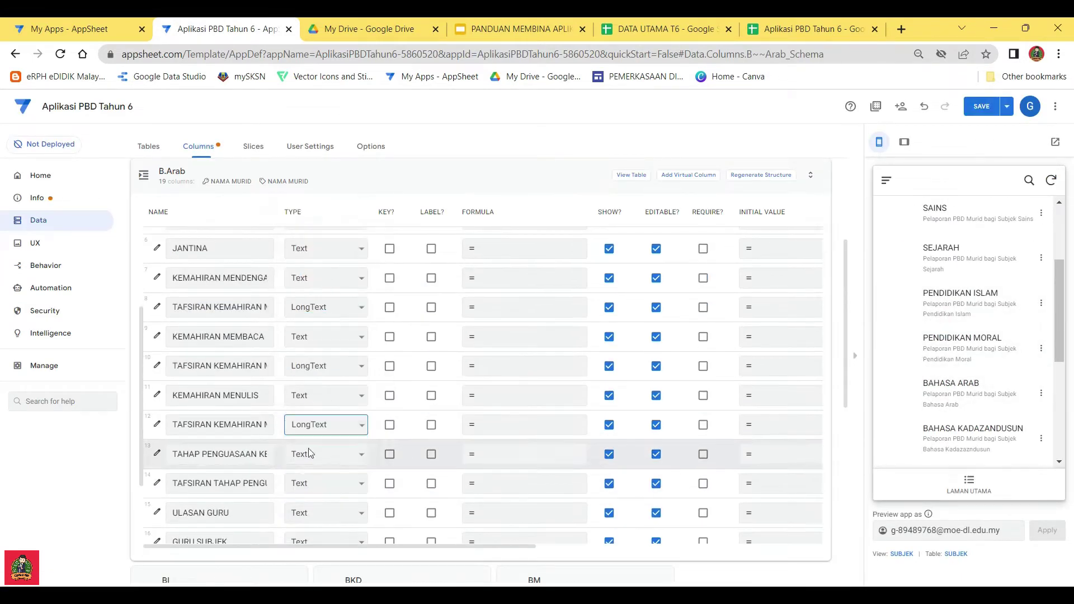
Set the B.Arab table's TAFSIRAN TAHAP PENGUASAAN and ULASAN GURU columns to LongText and its PDF column to File
{"action": "left_click", "coordinate": [326, 421]}
{"action": "left_click", "coordinate": [313, 352]}
{"action": "left_click", "coordinate": [326, 530]}
{"action": "left_click", "coordinate": [309, 353]}
{"action": "left_click", "coordinate": [326, 530]}
{"action": "left_click", "coordinate": [309, 414]}
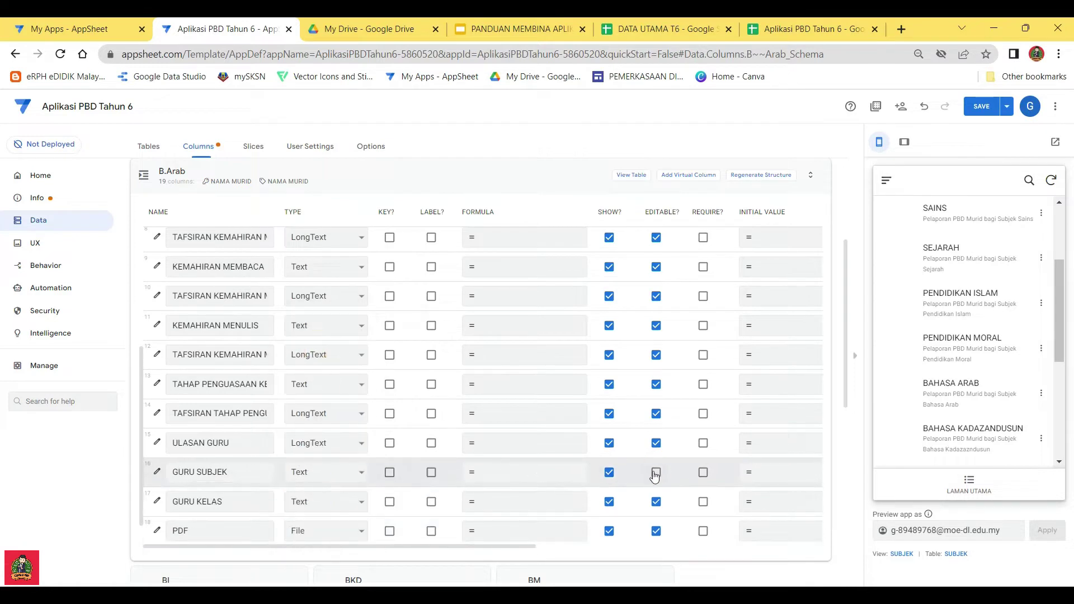
Make B.Arab's BIL., GAMBAR, NO. MY KID / NO. KAD PENGENALAN and JANTINA columns non-editable, clear NAMA MURID's initial value and save the app
{"action": "scroll", "coordinate": [654, 425], "scroll_direction": "up", "scroll_amount": 4}
{"action": "left_click", "coordinate": [781, 329]}
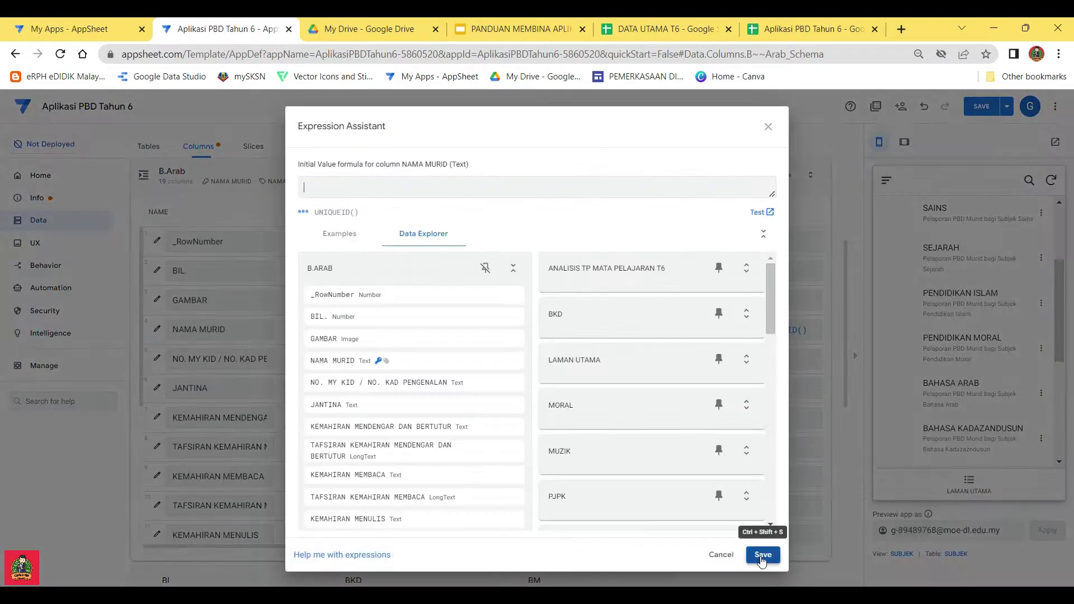
{"action": "left_click", "coordinate": [764, 554]}
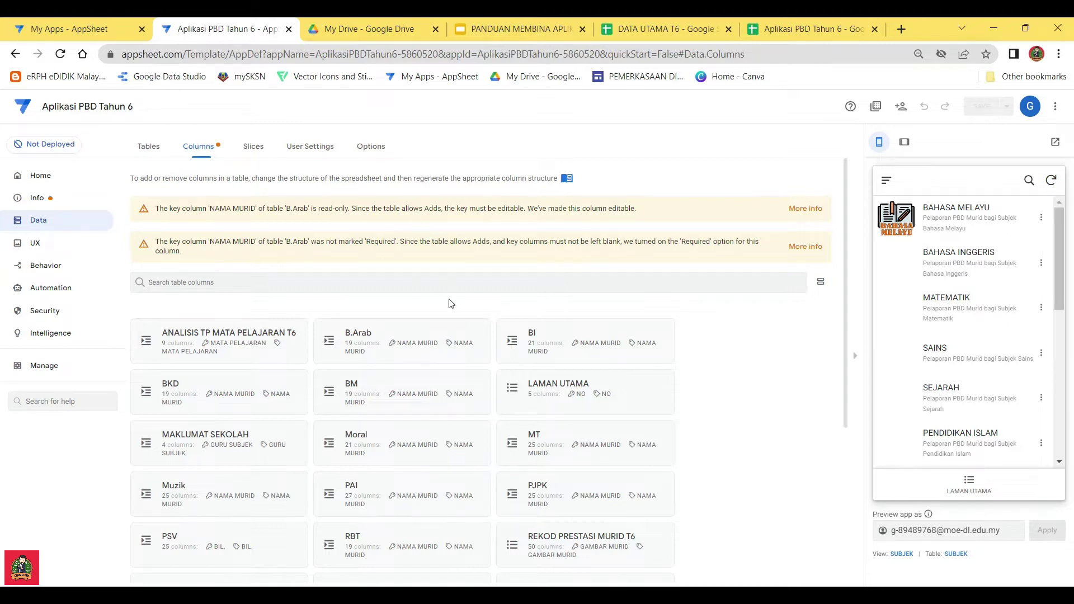
Expand the B.Arab table and make BIL. its key and label column instead of NAMA MURID
{"action": "left_click", "coordinate": [358, 336]}
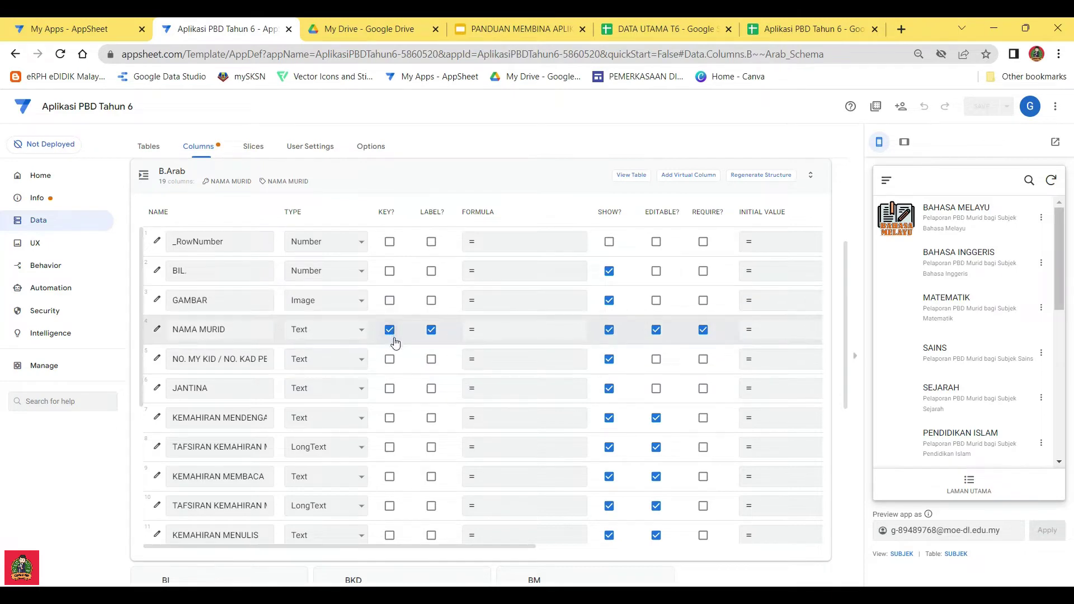
{"action": "left_click", "coordinate": [390, 272]}
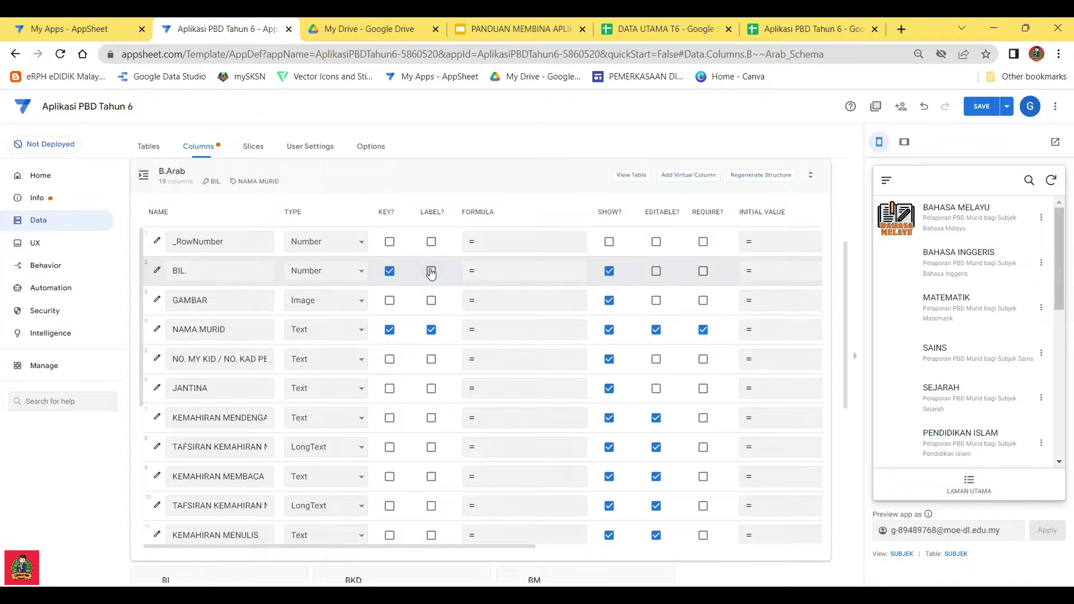
{"action": "left_click", "coordinate": [431, 271]}
{"action": "left_click", "coordinate": [389, 329]}
{"action": "left_click", "coordinate": [431, 329]}
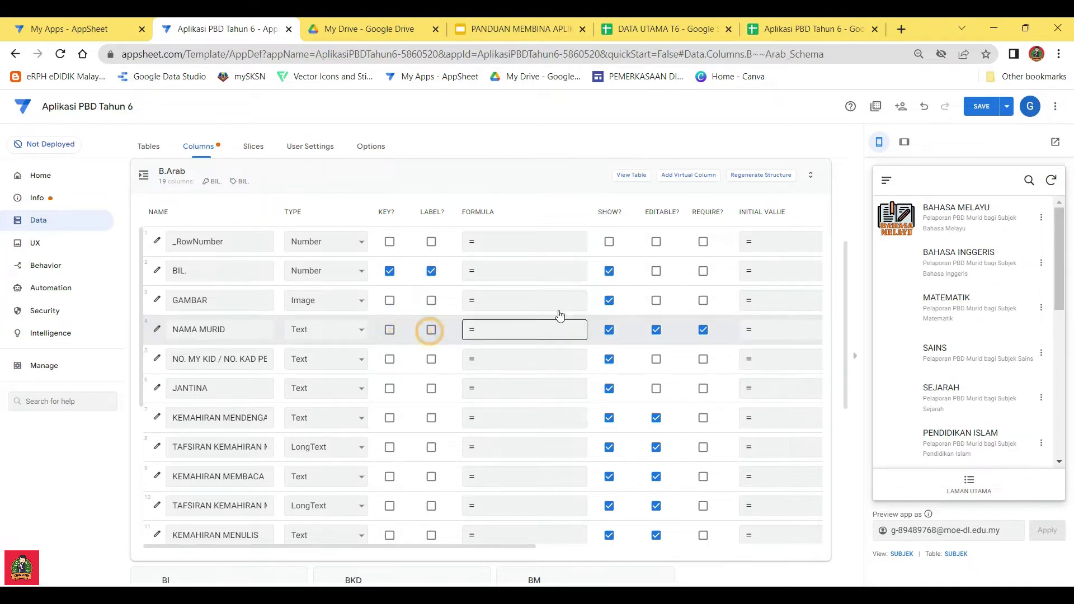
Make the B.Arab table's NAMA MURID column non-editable and not required, and save the app
{"action": "left_click", "coordinate": [704, 332]}
{"action": "left_click", "coordinate": [655, 330]}
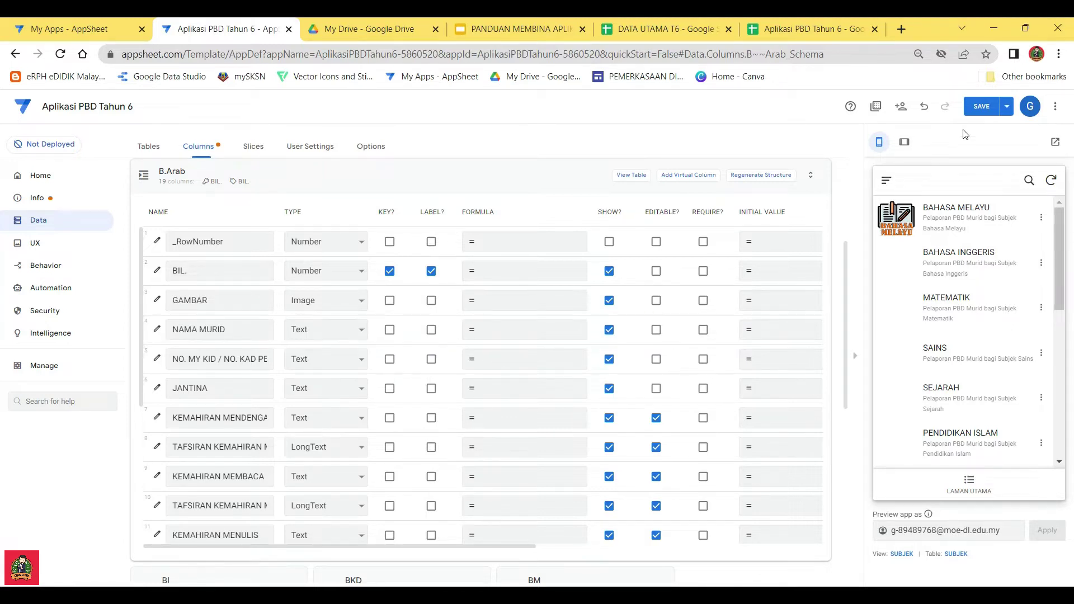
{"action": "left_click", "coordinate": [979, 105]}
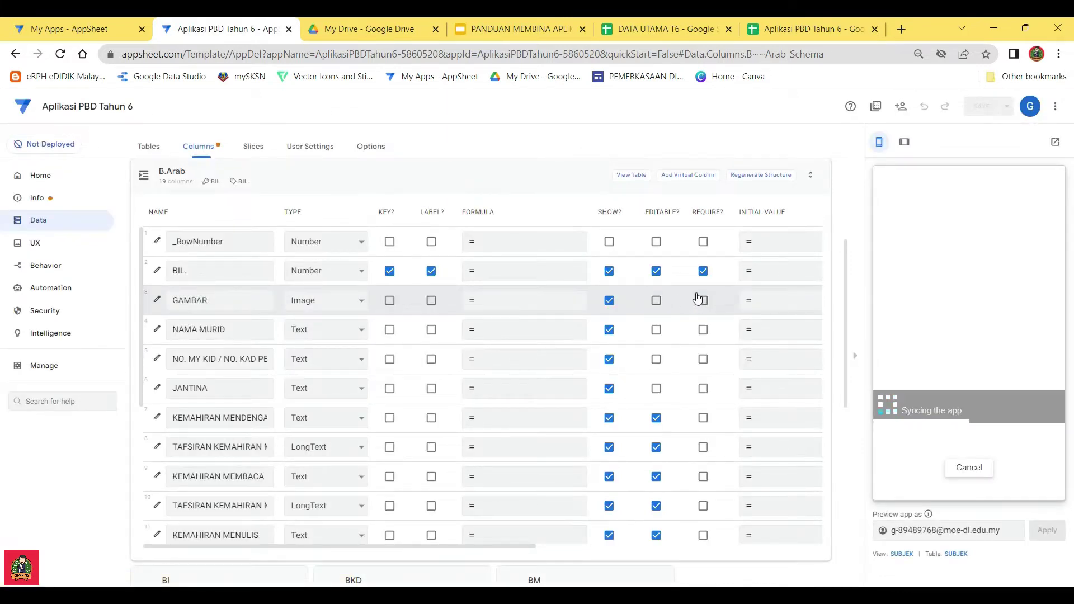
Try to make B.Arab's BIL. column non-editable, move the label from BIL. to GAMBAR, and save the app after each change
{"action": "left_click", "coordinate": [656, 270]}
{"action": "left_click", "coordinate": [980, 105]}
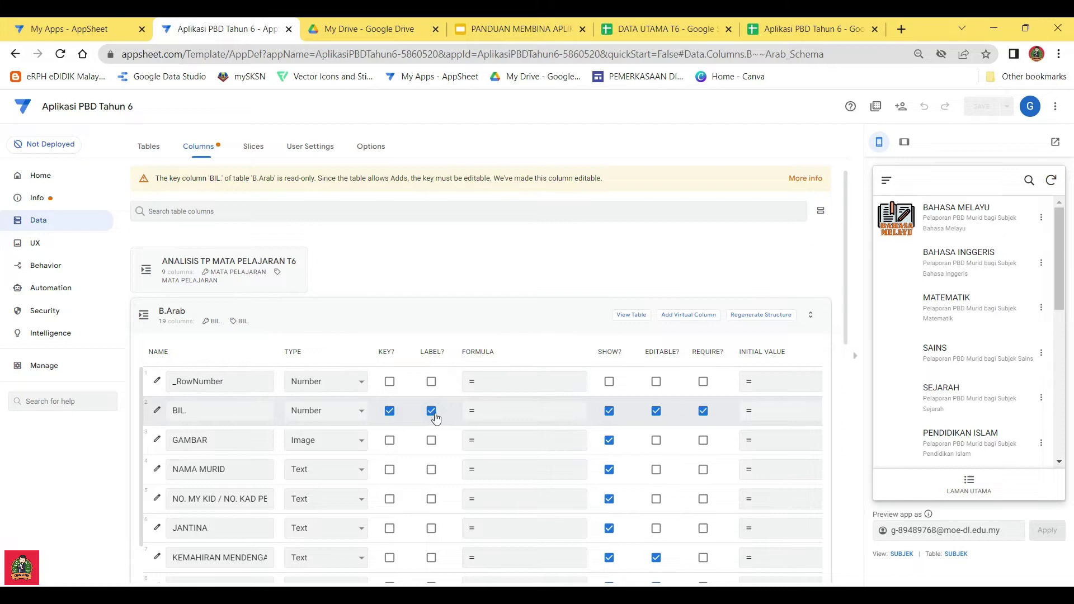
{"action": "left_click", "coordinate": [432, 441]}
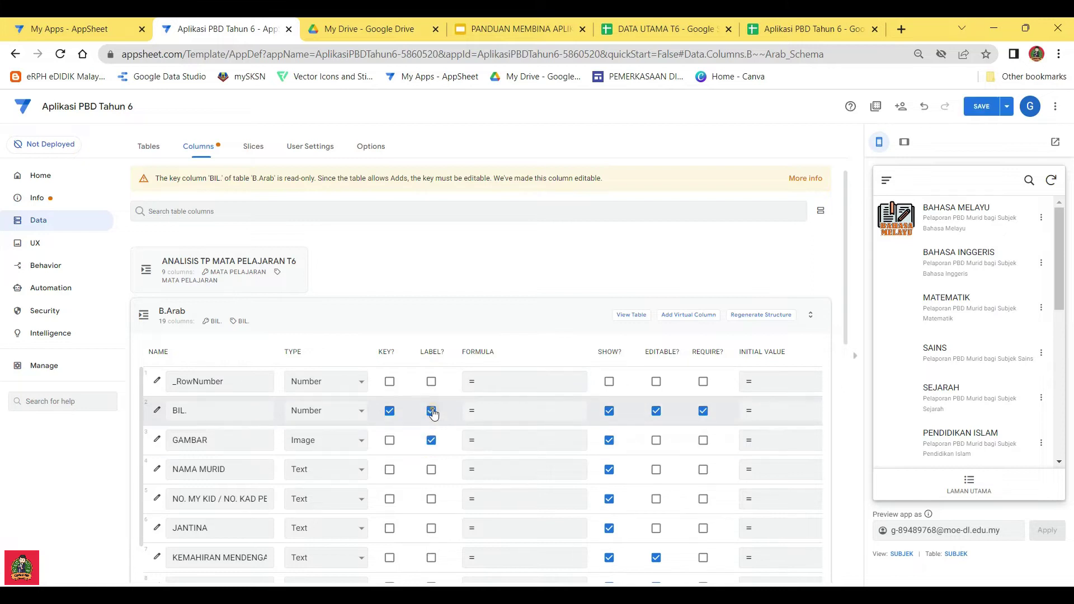
{"action": "left_click", "coordinate": [981, 106]}
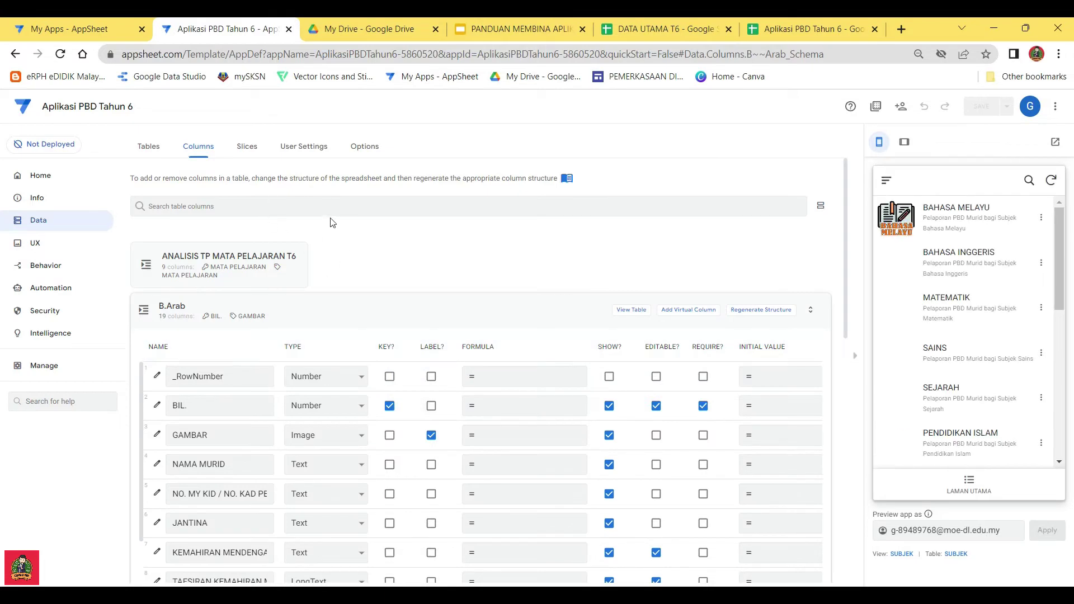
Try to make B.Arab's key column BIL. non-editable and not required, saving the app after each change
{"action": "left_click", "coordinate": [656, 406]}
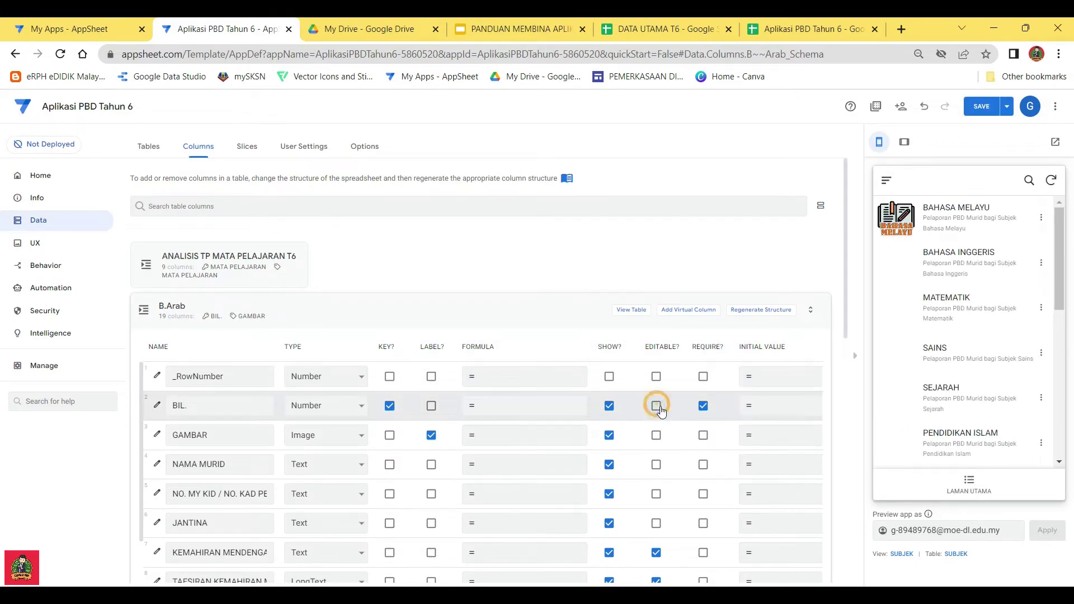
{"action": "left_click", "coordinate": [981, 105]}
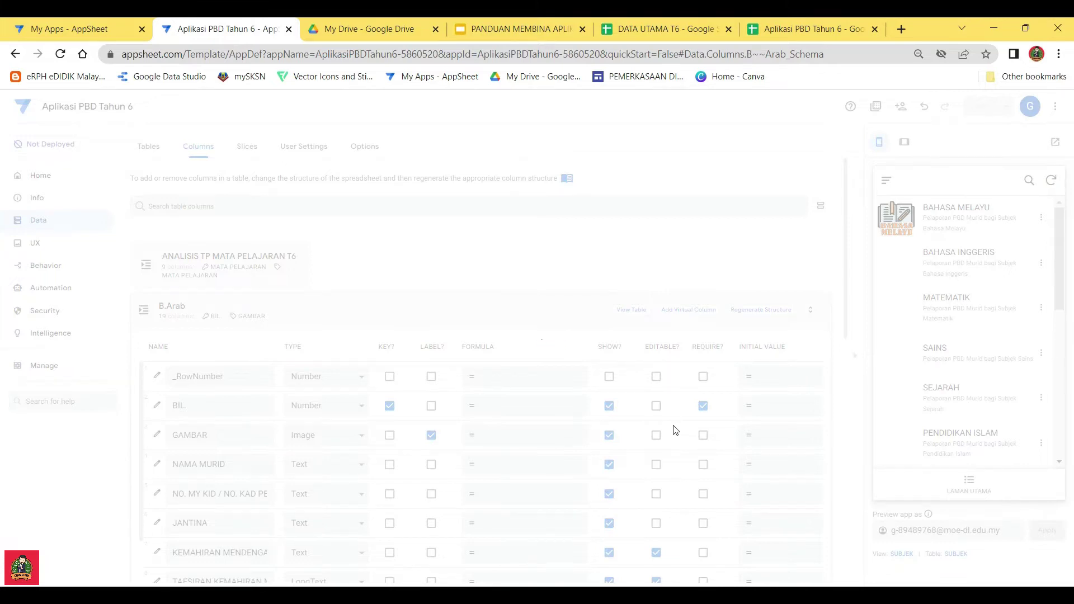
{"action": "left_click", "coordinate": [703, 440]}
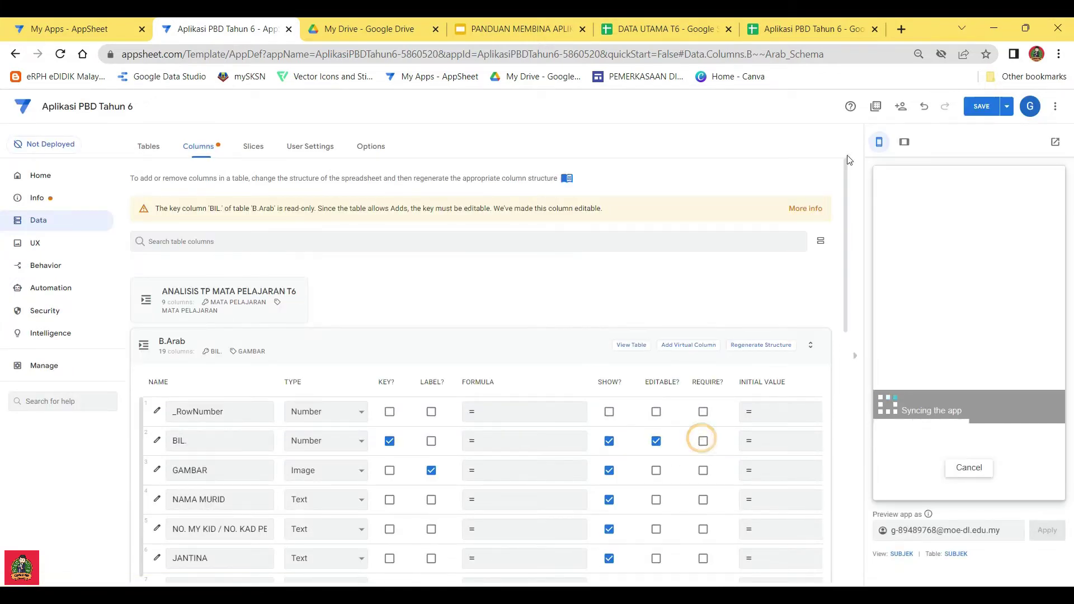
{"action": "left_click", "coordinate": [980, 106]}
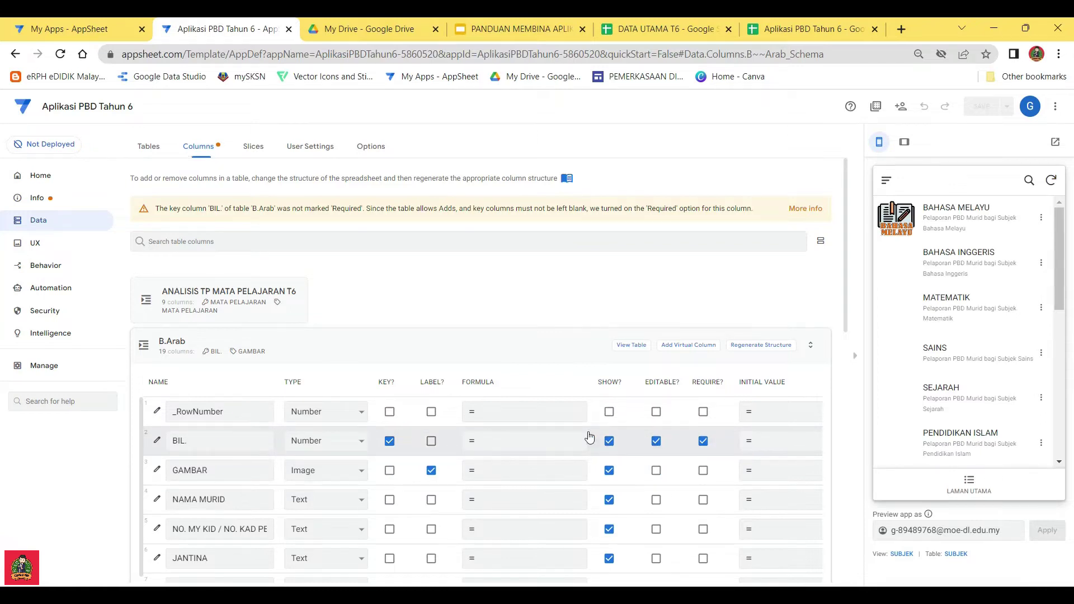
Make B.Arab's BIL. column non-editable and not required, mark GAMBAR as the key instead of BIL., and save the app
{"action": "left_click", "coordinate": [657, 443]}
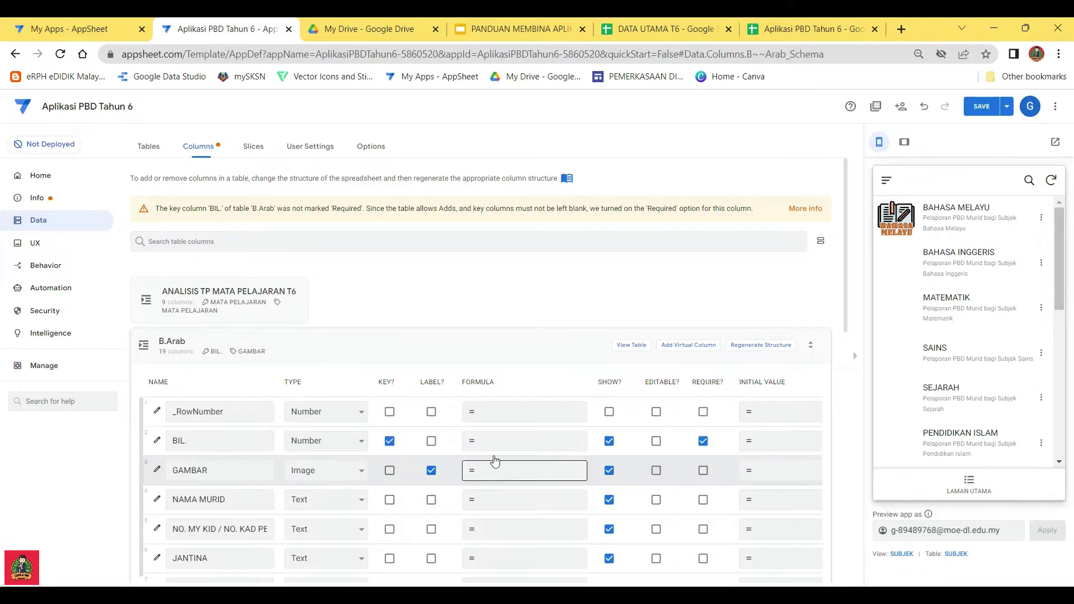
{"action": "left_click", "coordinate": [390, 470]}
{"action": "left_click", "coordinate": [390, 441]}
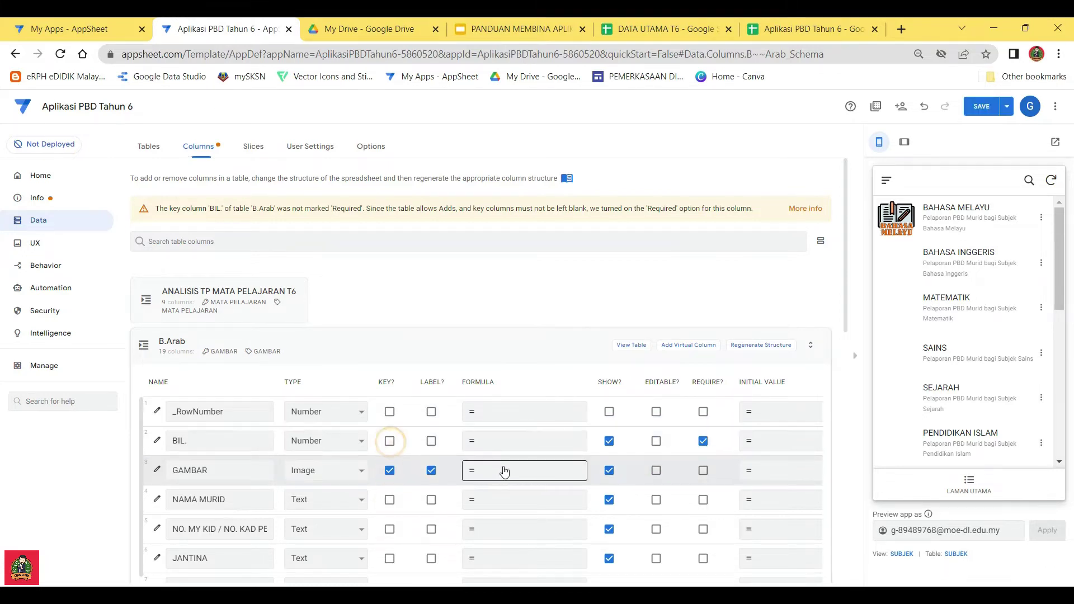
{"action": "left_click", "coordinate": [702, 442]}
{"action": "left_click", "coordinate": [980, 107]}
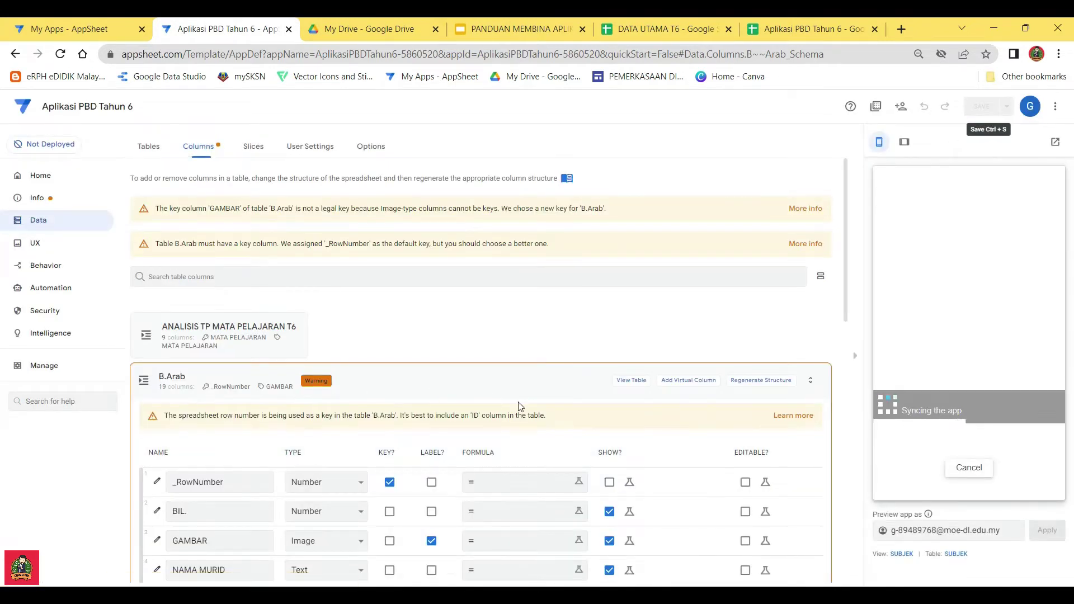
Try _RowNumber as the B.Arab table's label, choose GAMBAR and NAMA MURID as labels instead, and save the app
{"action": "scroll", "coordinate": [414, 410], "scroll_direction": "down", "scroll_amount": 2}
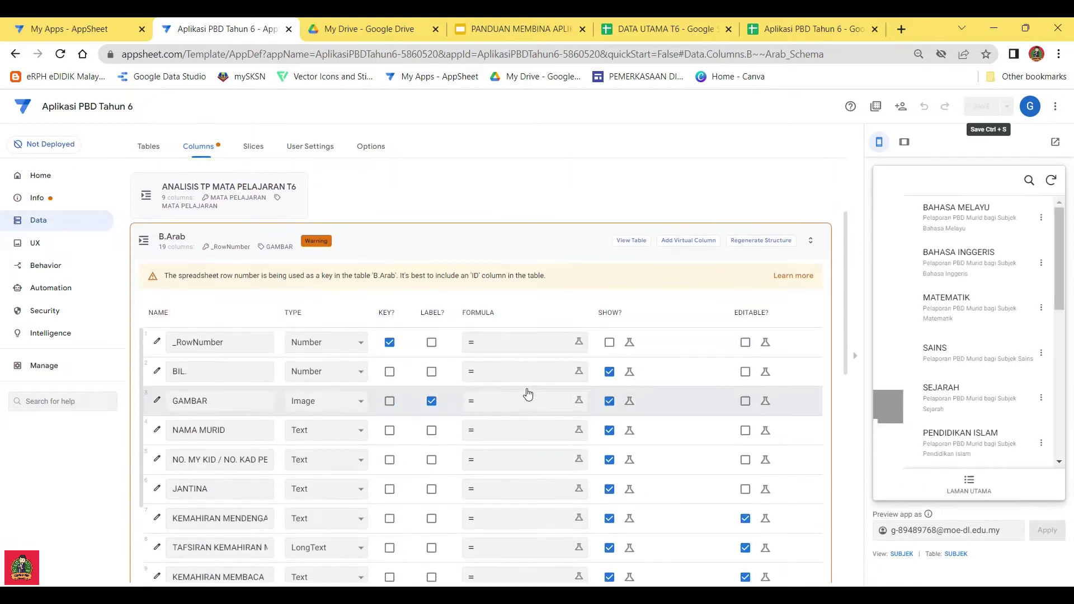
{"action": "left_click", "coordinate": [431, 342]}
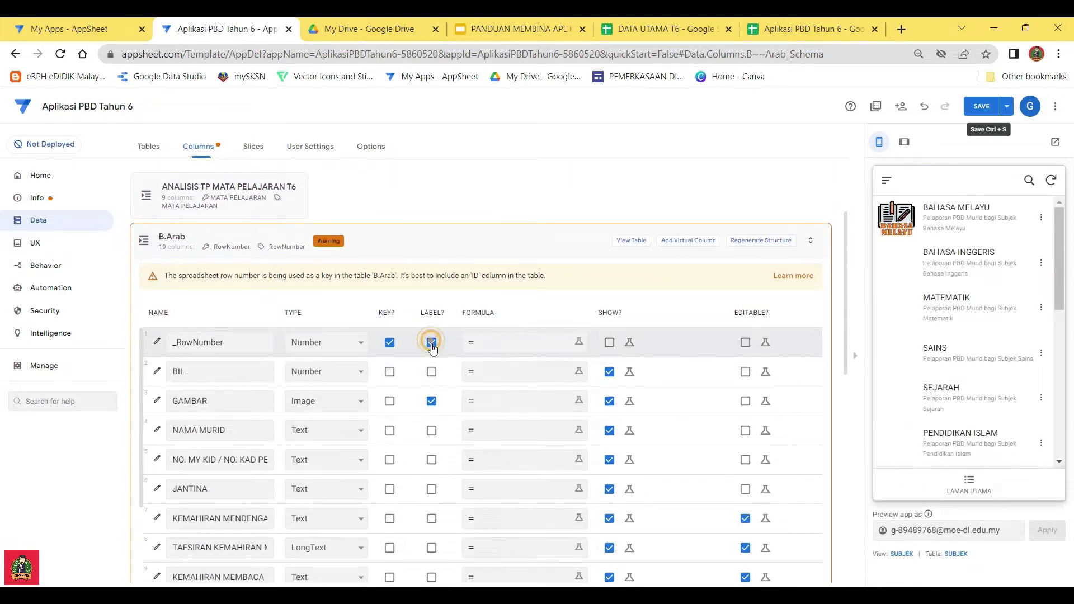
{"action": "left_click", "coordinate": [432, 402]}
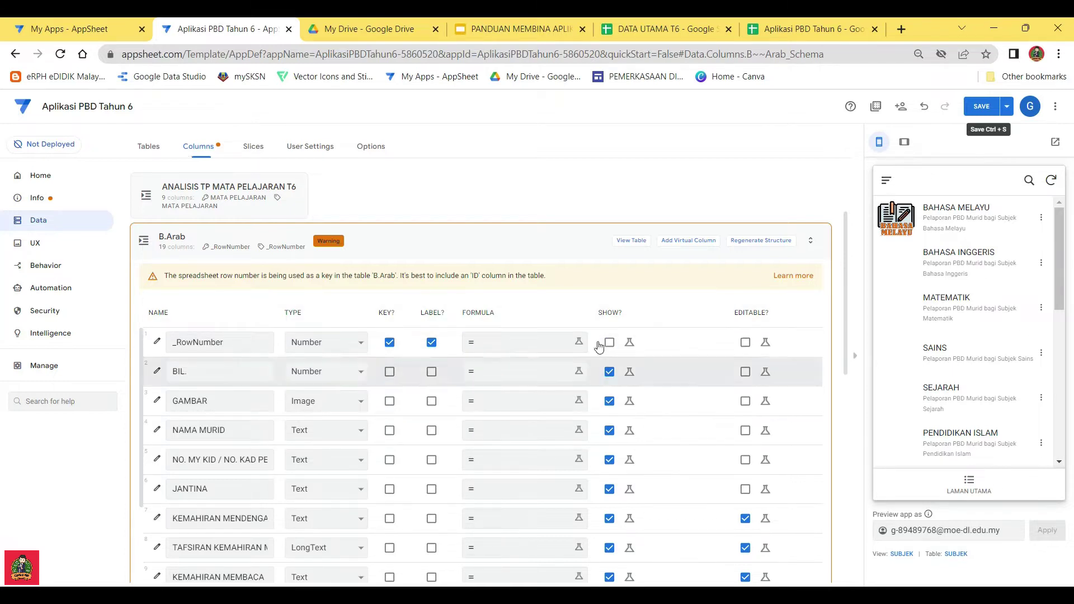
{"action": "left_click", "coordinate": [979, 106]}
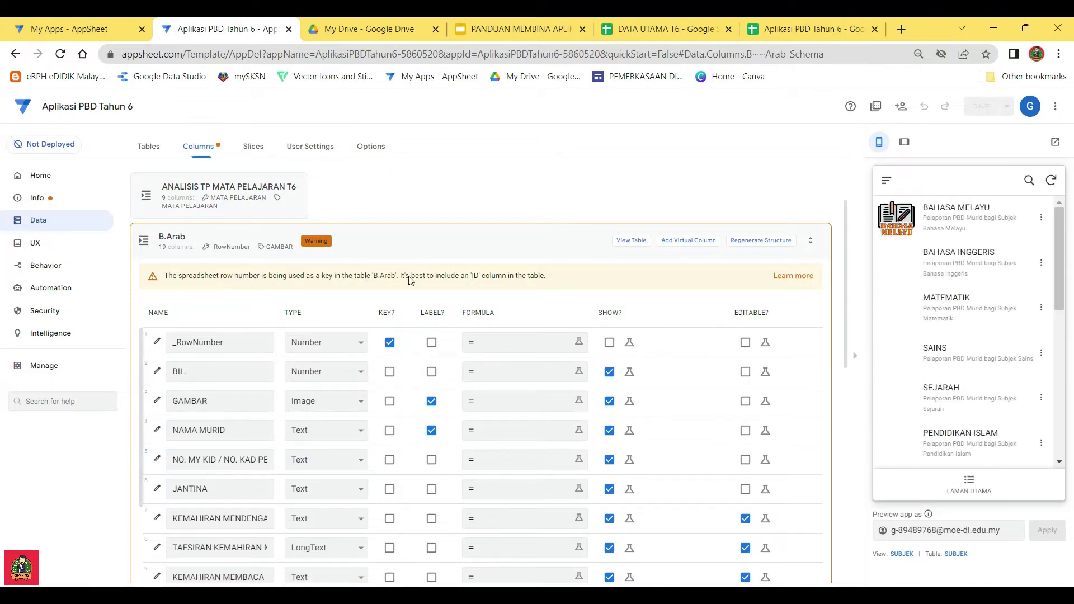
{"action": "scroll", "coordinate": [705, 397], "scroll_direction": "down", "scroll_amount": 3}
{"action": "scroll", "coordinate": [725, 429], "scroll_direction": "up", "scroll_amount": 2}
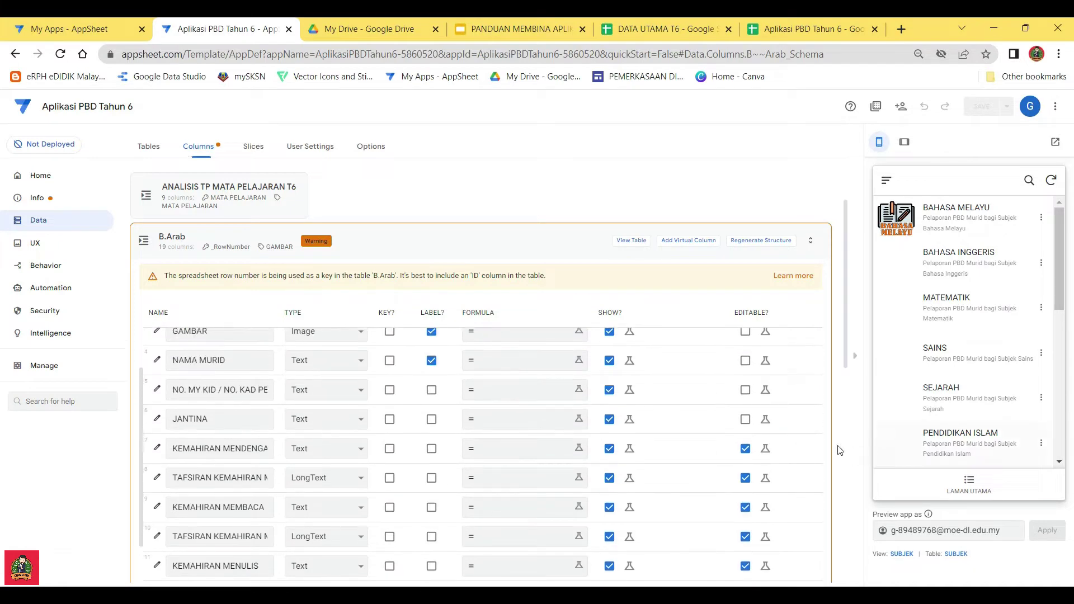
{"action": "scroll", "coordinate": [839, 450], "scroll_direction": "down", "scroll_amount": 5}
{"action": "scroll", "coordinate": [839, 448], "scroll_direction": "up", "scroll_amount": 4}
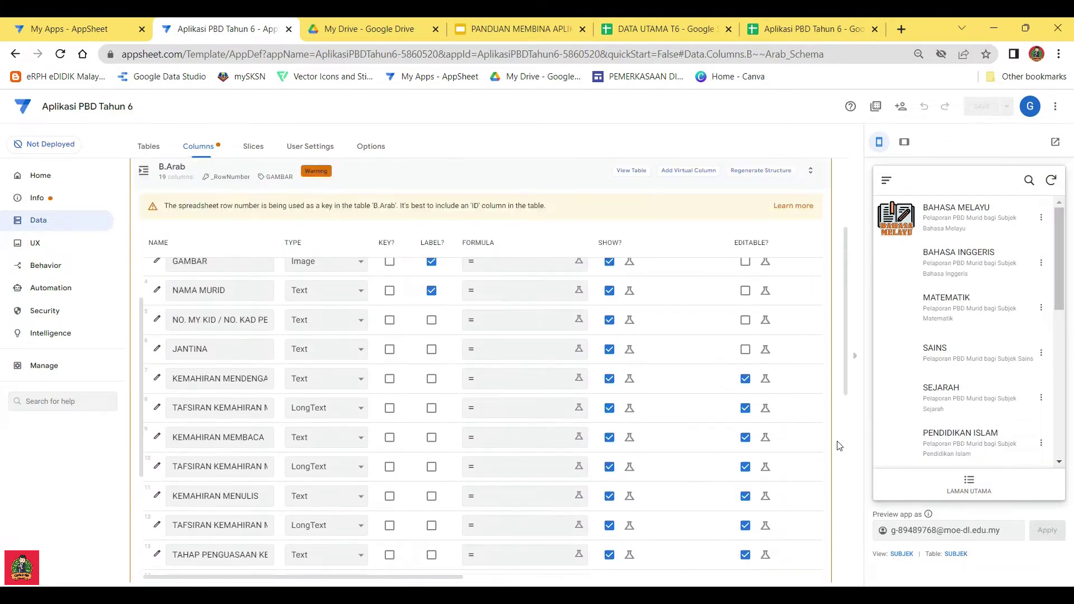
Mark BIL. as the B.Arab table's key in place of _RowNumber
{"action": "mouse_move", "coordinate": [451, 577]}
{"action": "left_mouse_down"}
{"action": "mouse_move", "coordinate": [817, 583]}
{"action": "mouse_move", "coordinate": [445, 583]}
{"action": "left_mouse_up"}
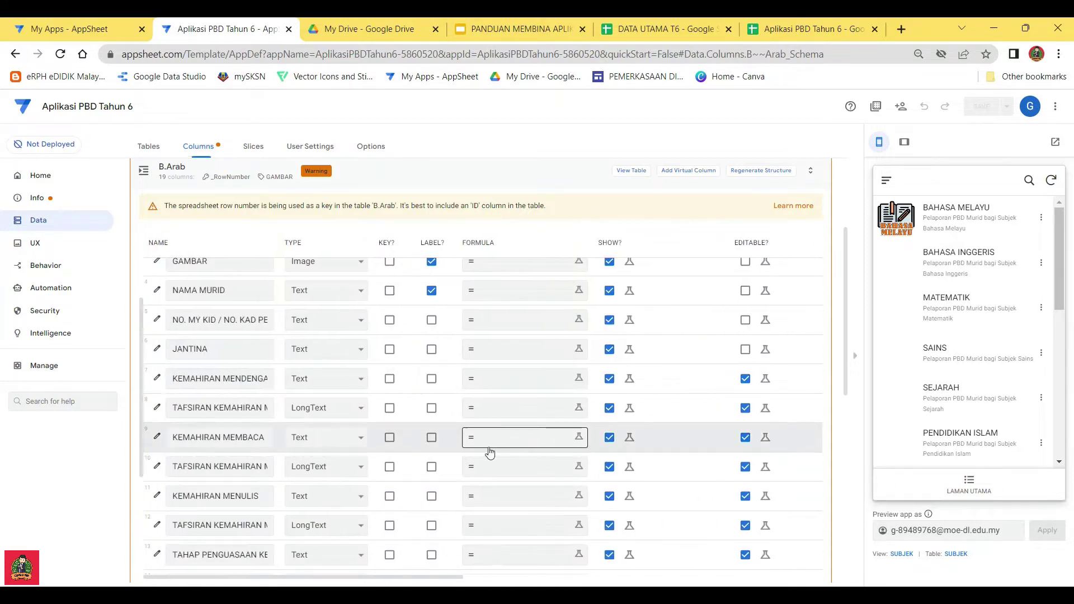
{"action": "scroll", "coordinate": [537, 430], "scroll_direction": "up", "scroll_amount": 2}
{"action": "scroll", "coordinate": [591, 410], "scroll_direction": "up", "scroll_amount": 2}
{"action": "left_click", "coordinate": [389, 341]}
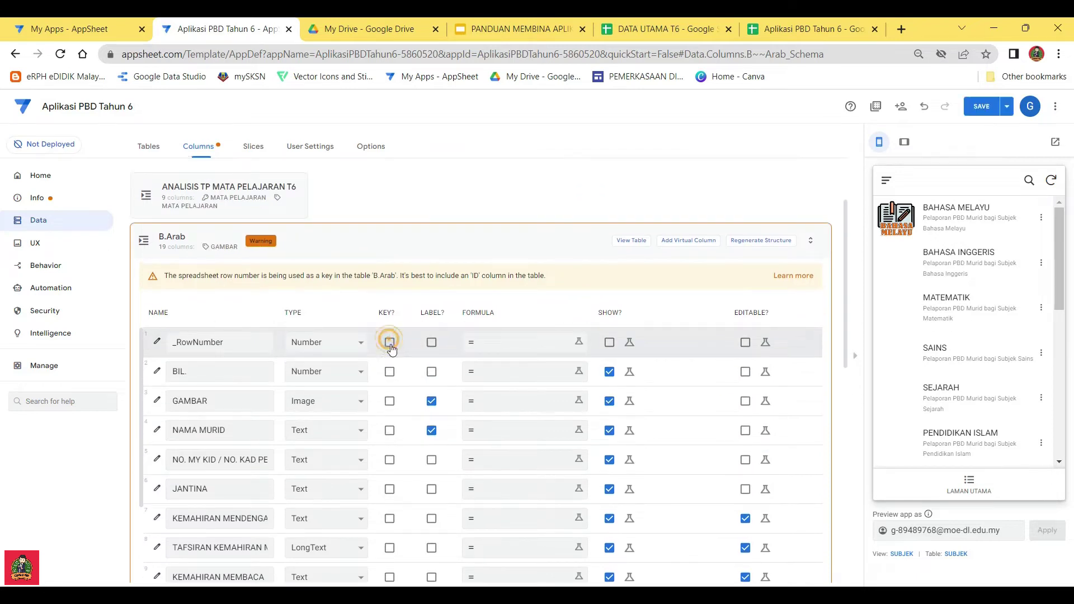
{"action": "left_click", "coordinate": [390, 372]}
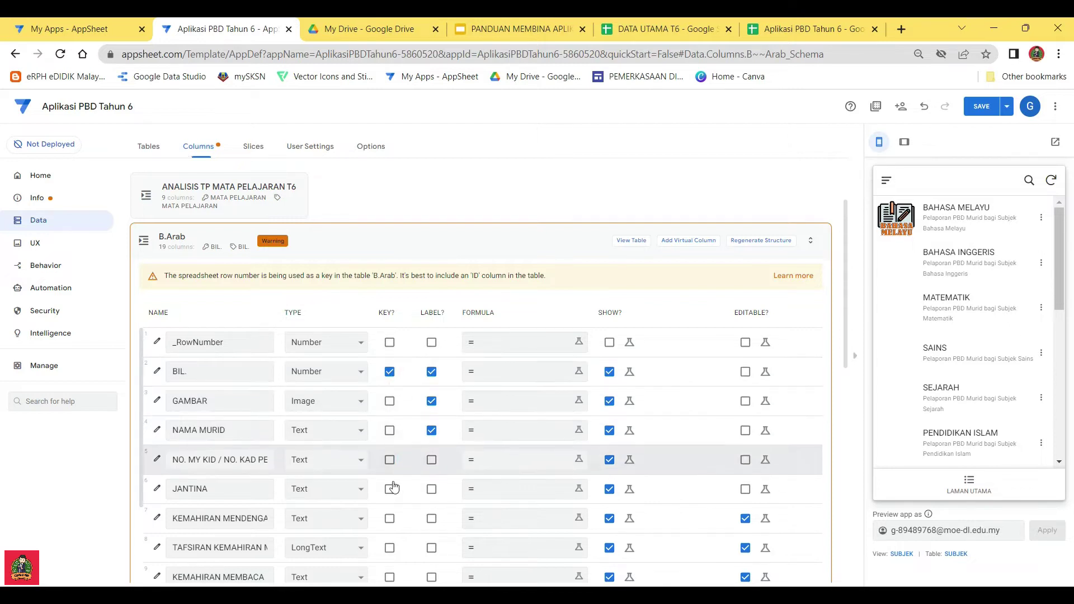
Make the KEMAHIRAN MENDENGAR DAN BERTUTUR column B.Arab's key and label, clearing the BIL., GAMBAR and NAMA MURID marks
{"action": "left_click", "coordinate": [390, 518]}
{"action": "left_click", "coordinate": [431, 518]}
{"action": "left_click", "coordinate": [431, 430]}
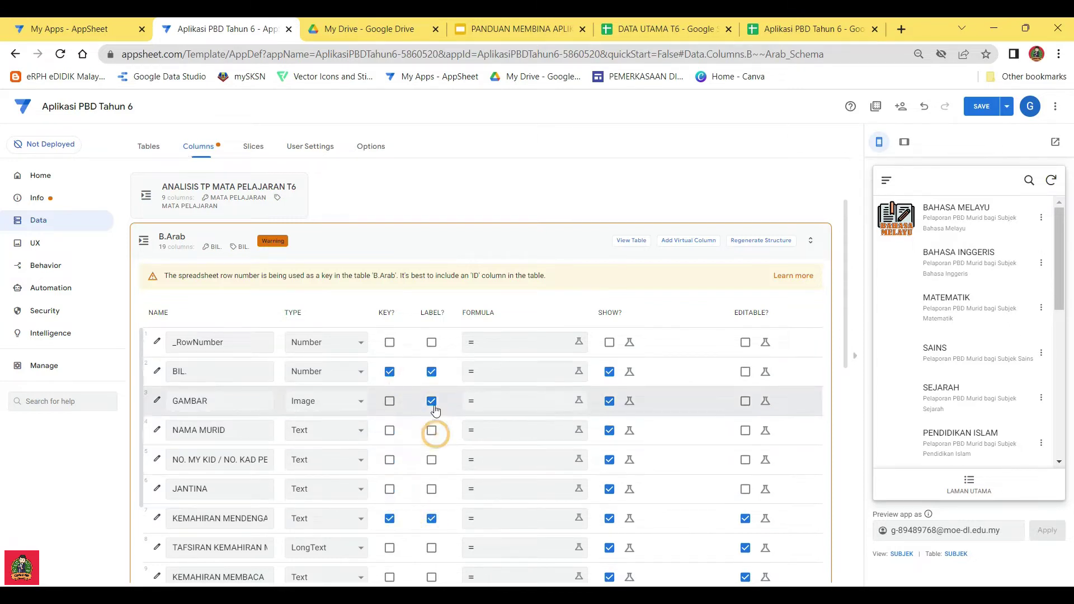
{"action": "left_click", "coordinate": [431, 401]}
{"action": "left_click", "coordinate": [431, 377]}
{"action": "left_click", "coordinate": [389, 371]}
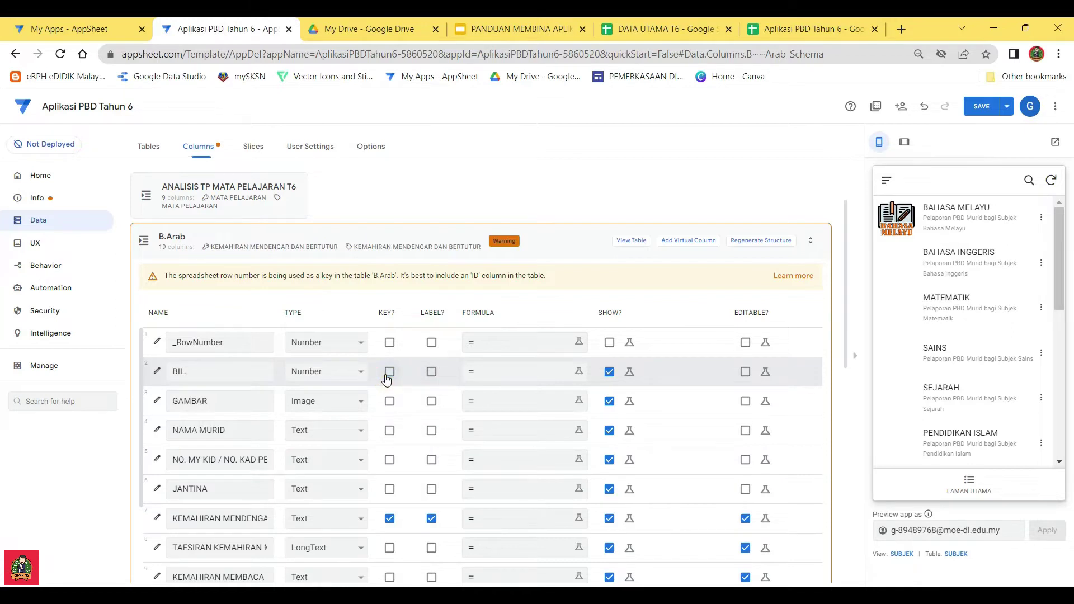
Make NAMA MURID the only key and label of B.Arab and save the app
{"action": "left_click", "coordinate": [389, 430]}
{"action": "left_click", "coordinate": [389, 518]}
{"action": "left_click", "coordinate": [437, 519]}
{"action": "left_click", "coordinate": [431, 430]}
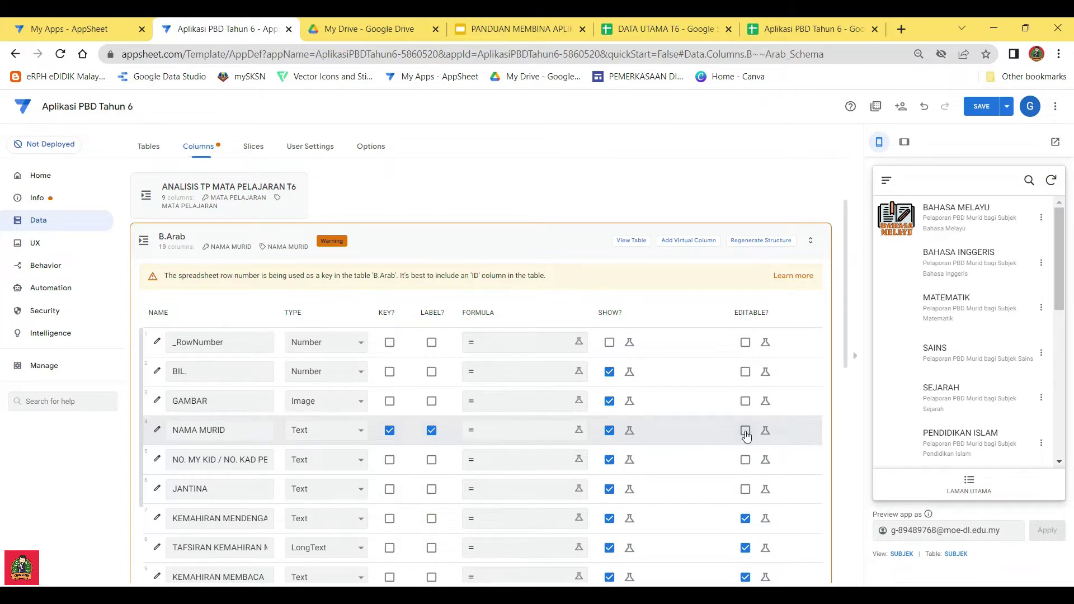
{"action": "left_click", "coordinate": [981, 106]}
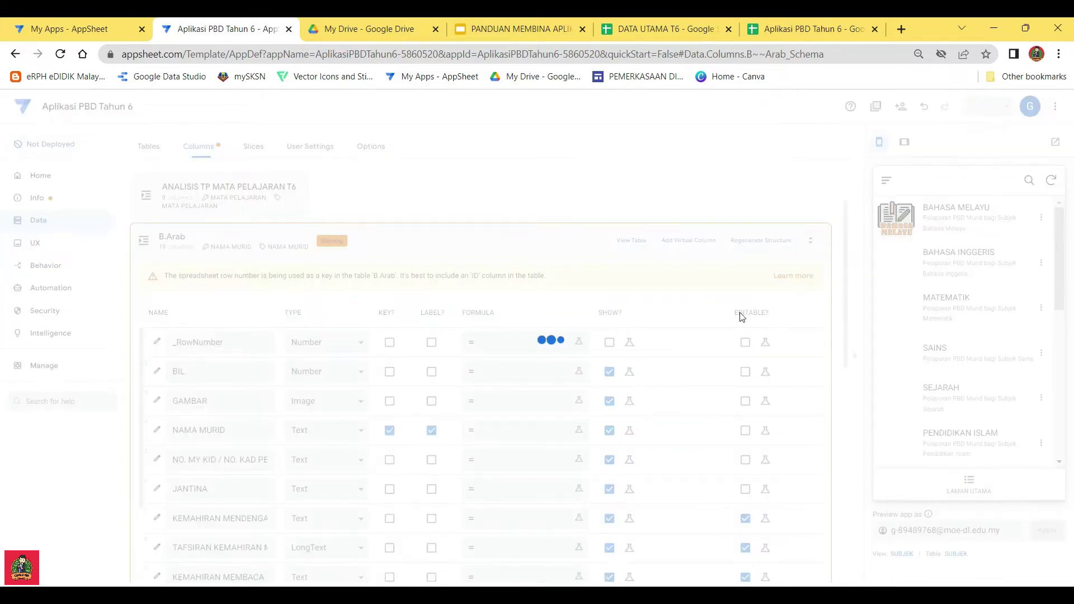
Check the BAHASA ARAB view in the app preview and return to the subject list
{"action": "left_click", "coordinate": [703, 395]}
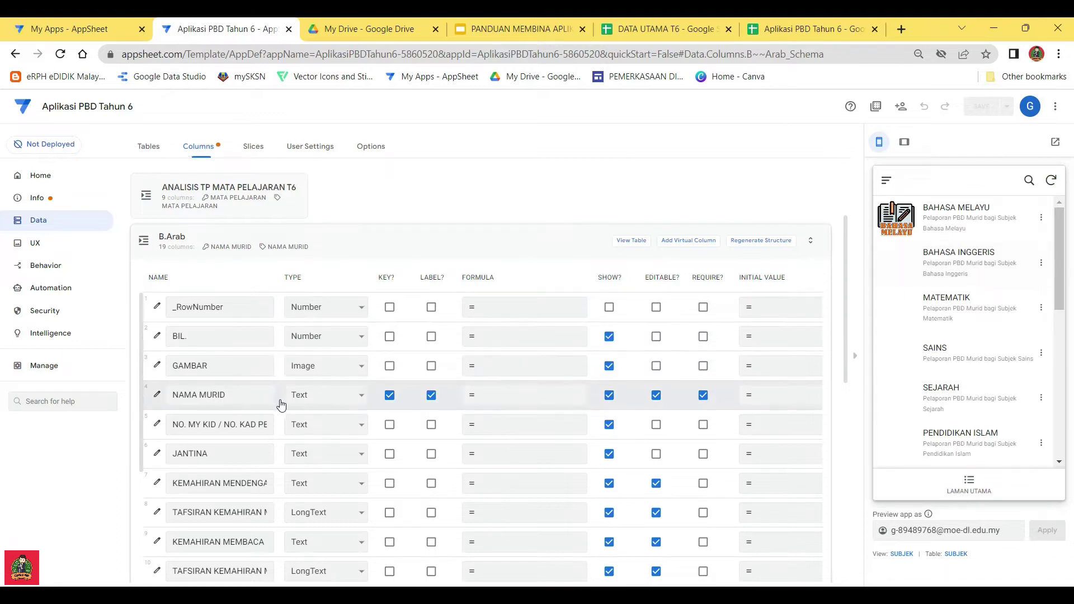
{"action": "scroll", "coordinate": [923, 369], "scroll_direction": "down", "scroll_amount": 2}
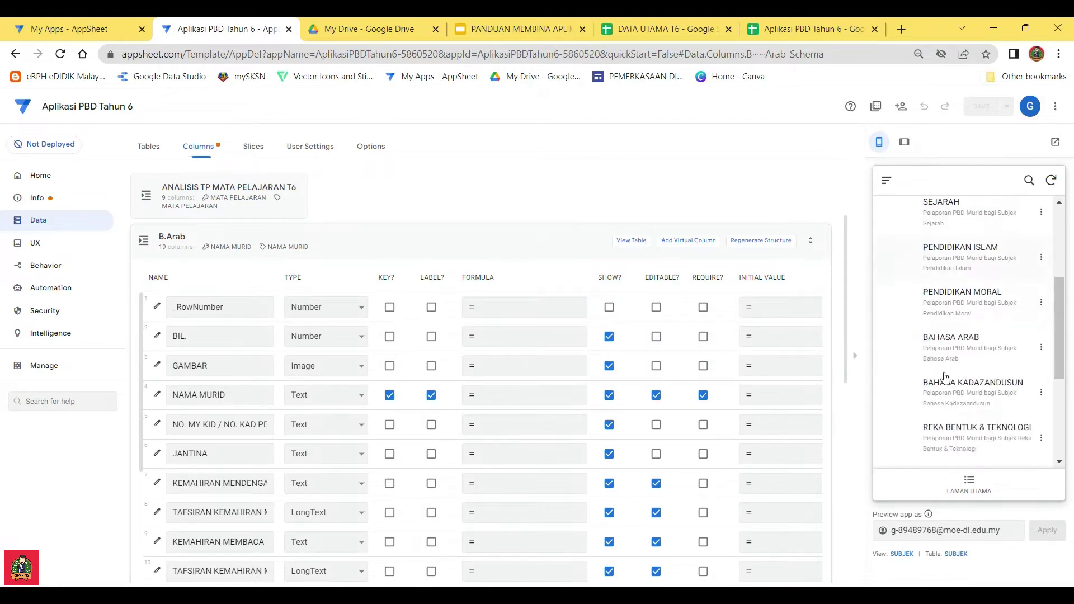
{"action": "left_click", "coordinate": [951, 324]}
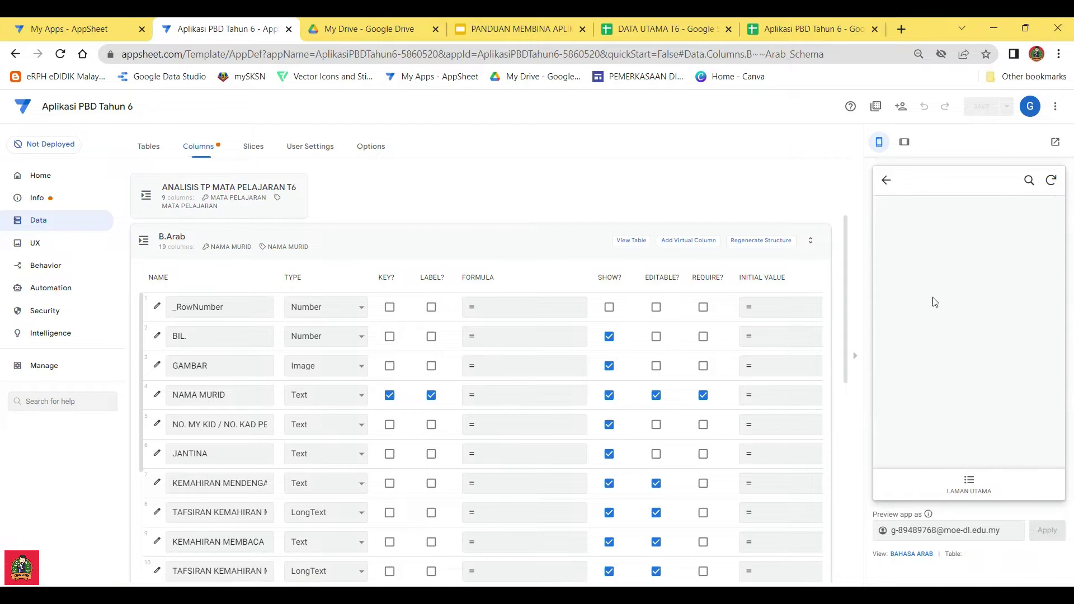
{"action": "left_click", "coordinate": [886, 182]}
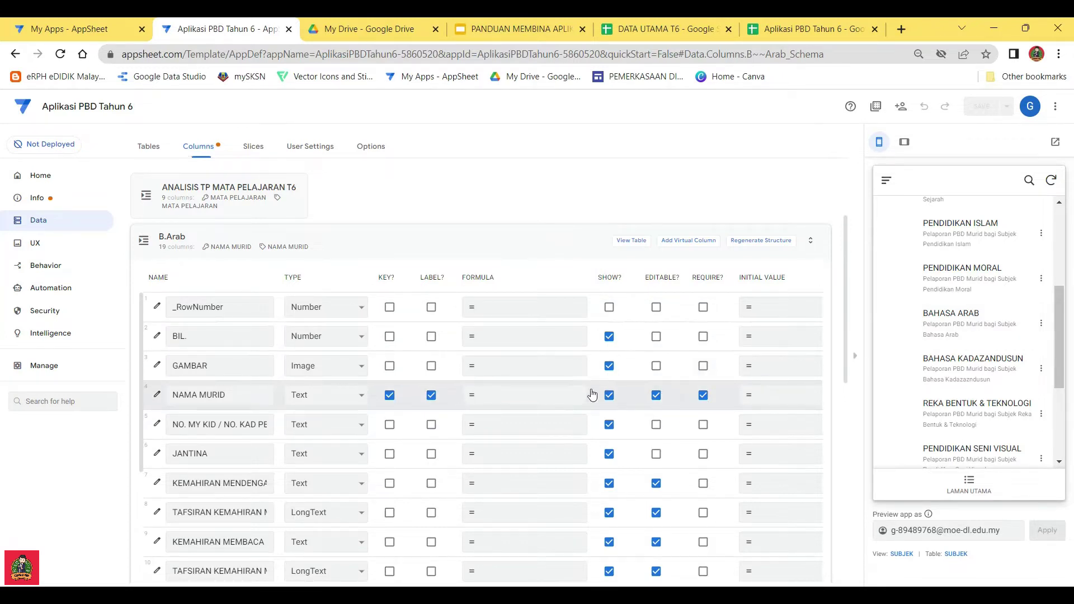
Try to make B.Arab's NAMA MURID column not required and save the app
{"action": "left_click", "coordinate": [703, 396]}
{"action": "left_click", "coordinate": [981, 109]}
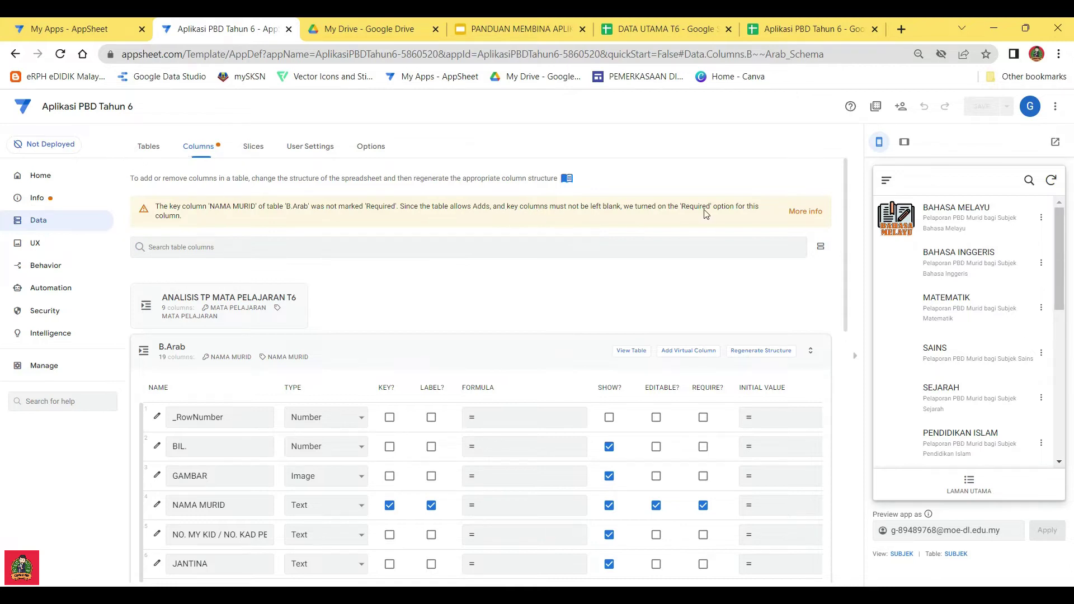
Examine the data validity, auto compute, update behavior and display settings of B.Arab's NAMA MURID column, and close the table
{"action": "scroll", "coordinate": [492, 470], "scroll_direction": "down", "scroll_amount": 1}
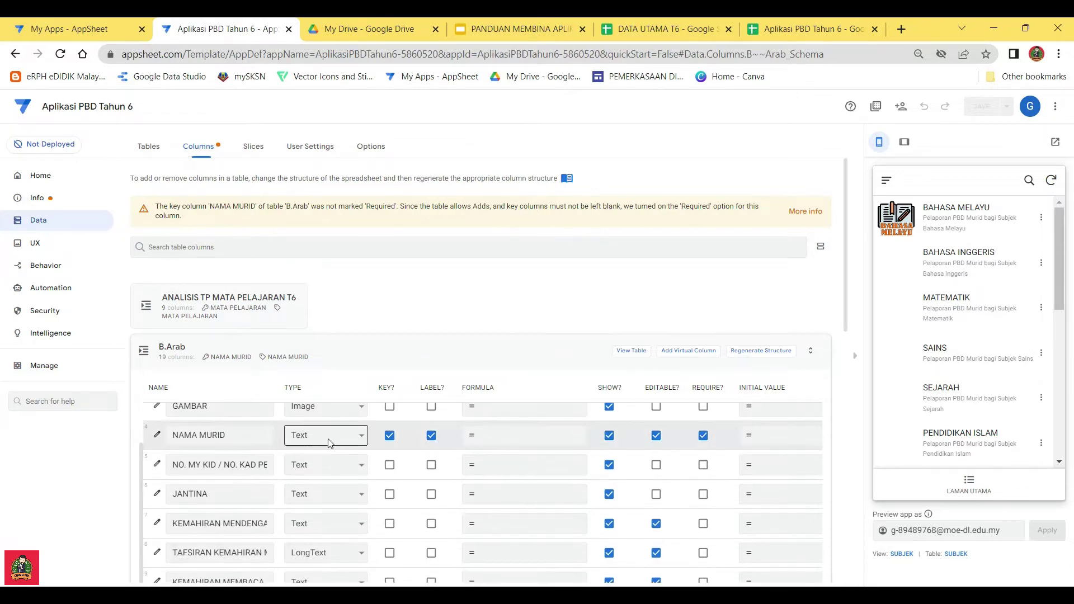
{"action": "left_click", "coordinate": [157, 435]}
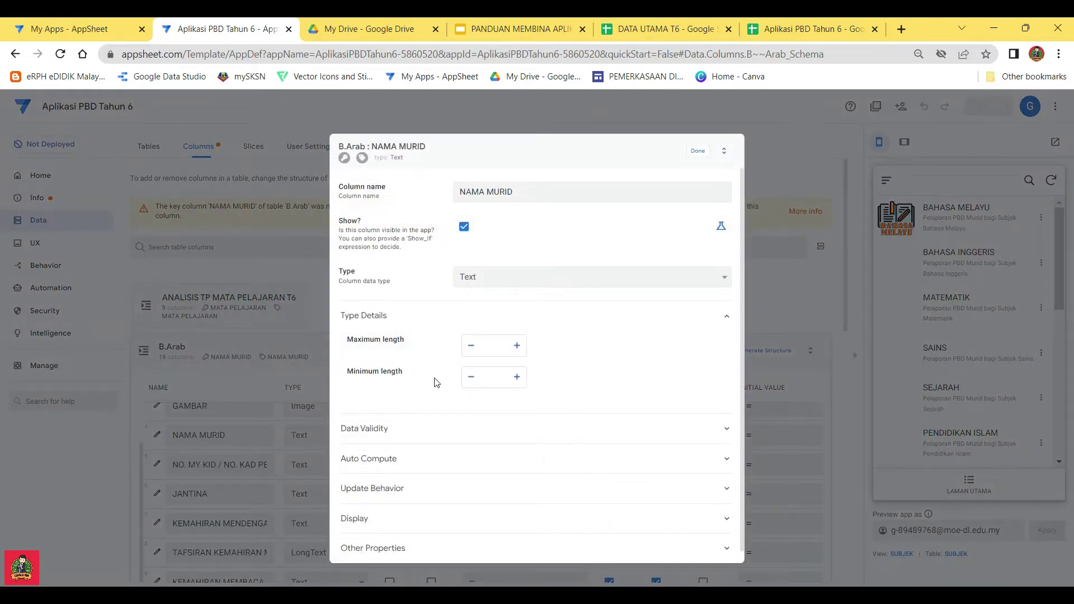
{"action": "scroll", "coordinate": [450, 422], "scroll_direction": "down", "scroll_amount": 1}
{"action": "left_click", "coordinate": [401, 417]}
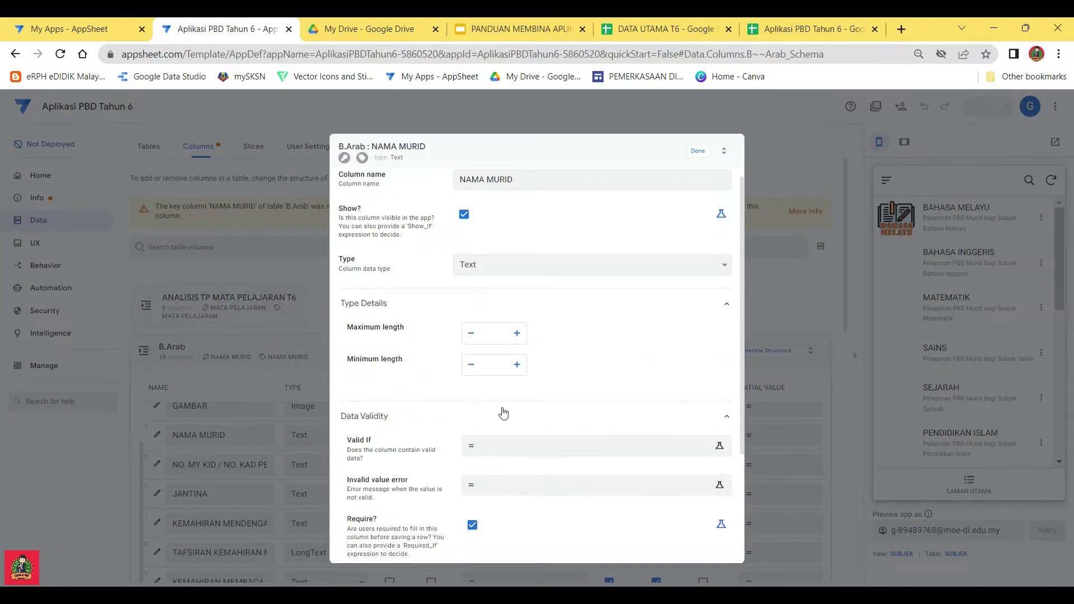
{"action": "scroll", "coordinate": [492, 415], "scroll_direction": "down", "scroll_amount": 3}
{"action": "left_click", "coordinate": [402, 447]}
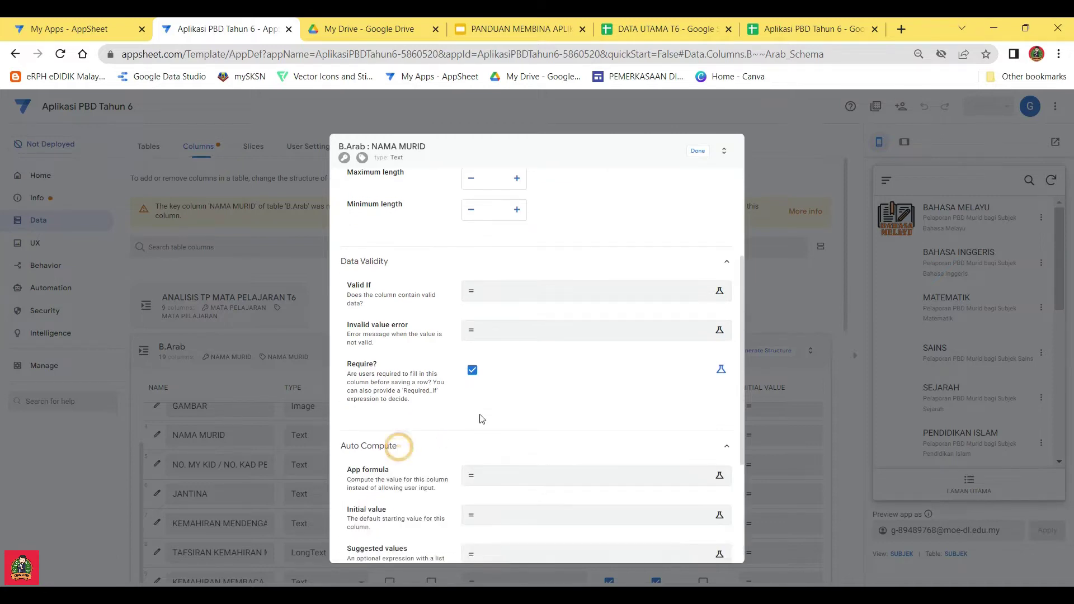
{"action": "scroll", "coordinate": [488, 414], "scroll_direction": "down", "scroll_amount": 3}
{"action": "left_click", "coordinate": [403, 475]}
{"action": "scroll", "coordinate": [468, 422], "scroll_direction": "down", "scroll_amount": 2}
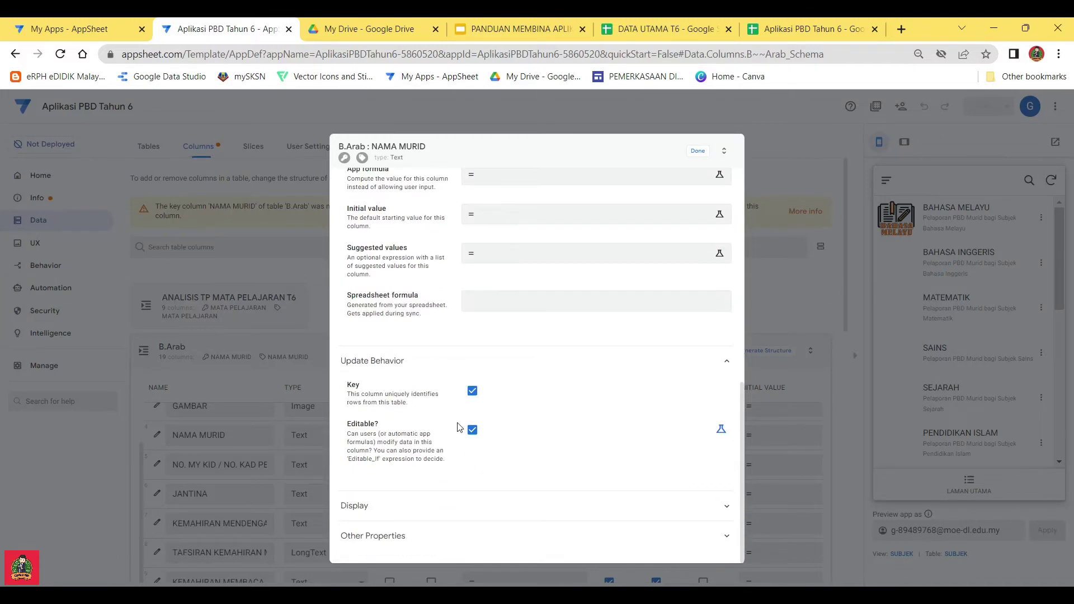
{"action": "left_click", "coordinate": [407, 507]}
{"action": "scroll", "coordinate": [447, 448], "scroll_direction": "down", "scroll_amount": 2}
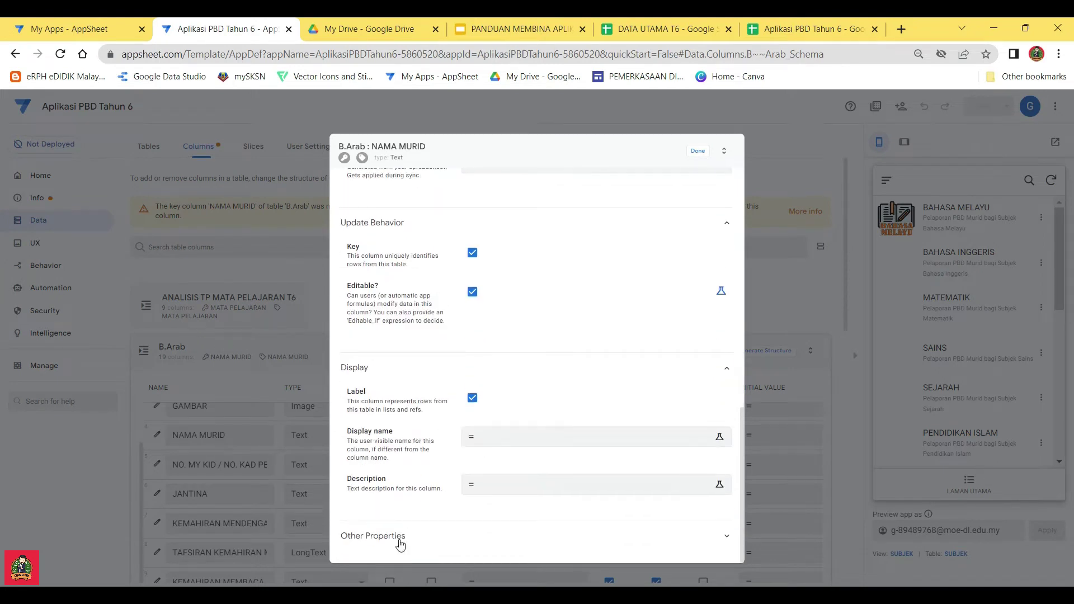
{"action": "scroll", "coordinate": [561, 255], "scroll_direction": "up", "scroll_amount": 2}
{"action": "left_click", "coordinate": [697, 150]}
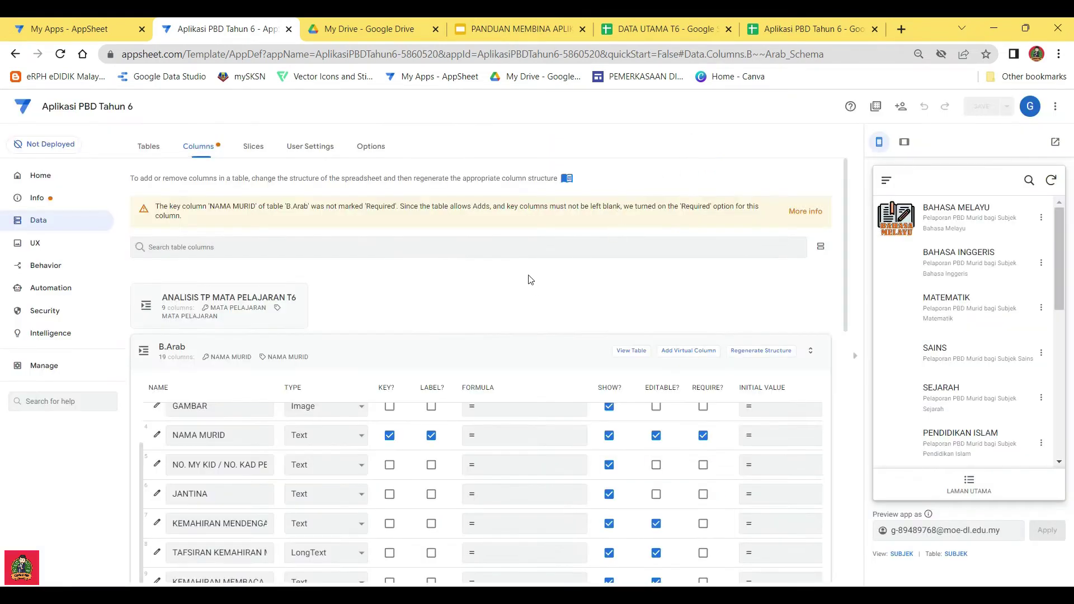
{"action": "left_click", "coordinate": [448, 357]}
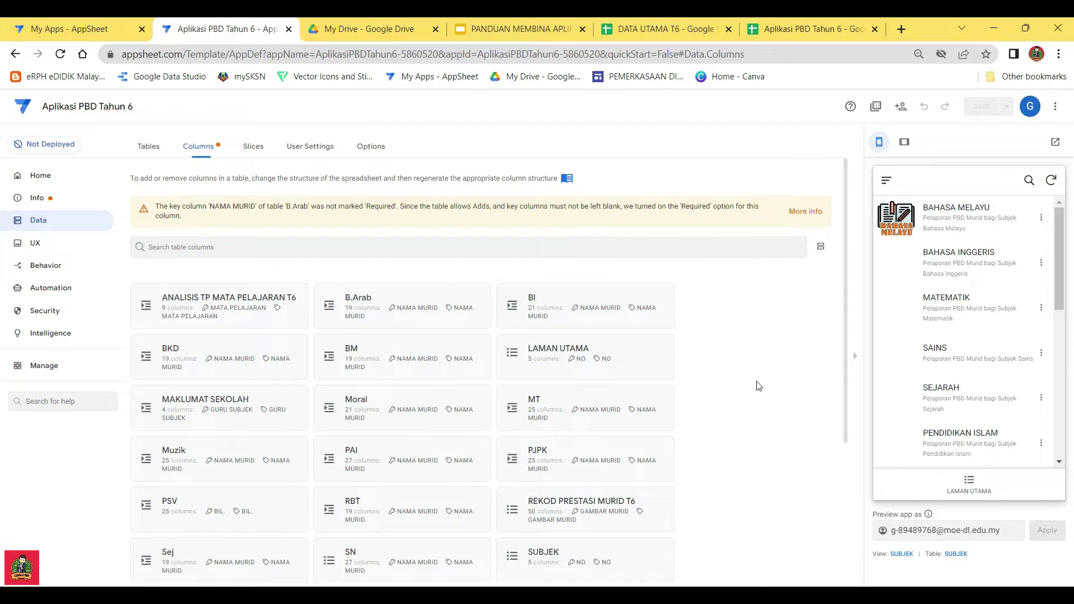
Open the BKD table's columns and set the GAMBAR column's type to Image
{"action": "scroll", "coordinate": [393, 342], "scroll_direction": "down", "scroll_amount": 2}
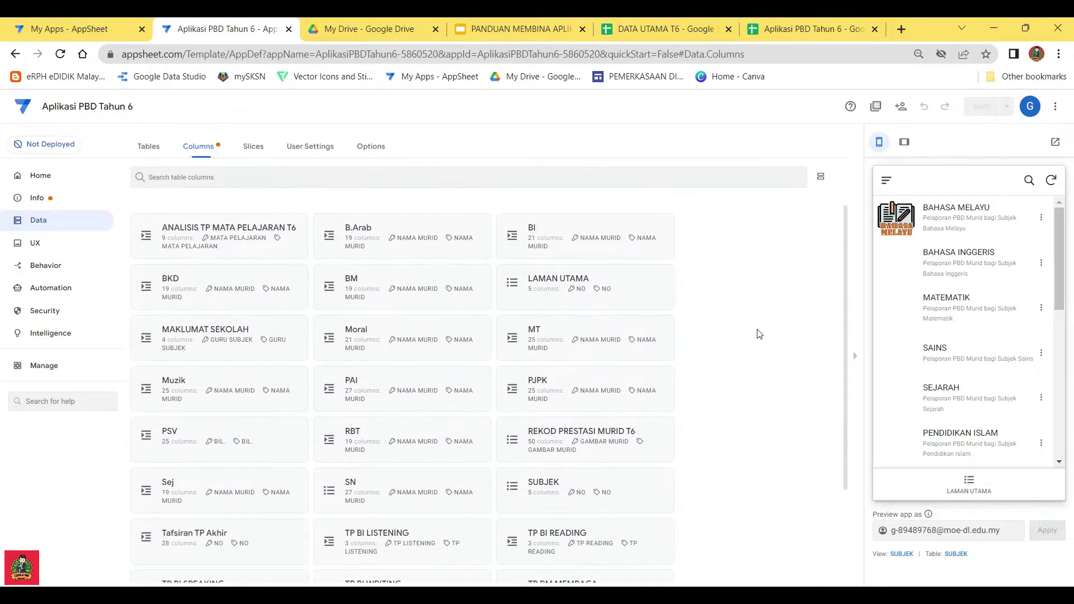
{"action": "scroll", "coordinate": [752, 332], "scroll_direction": "down", "scroll_amount": 1}
{"action": "scroll", "coordinate": [429, 312], "scroll_direction": "up", "scroll_amount": 3}
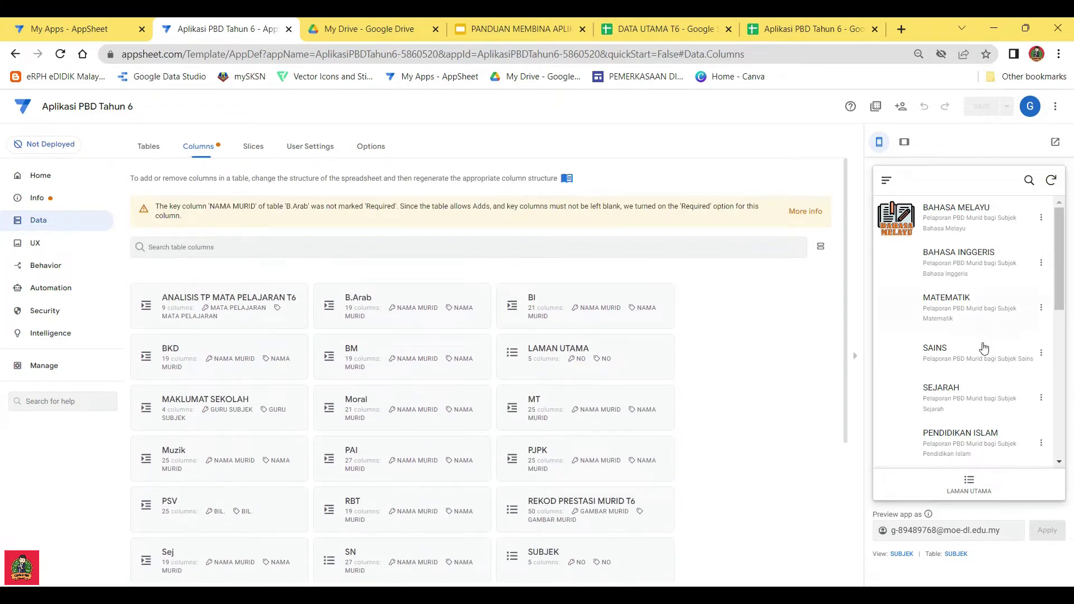
{"action": "scroll", "coordinate": [983, 348], "scroll_direction": "down", "scroll_amount": 4}
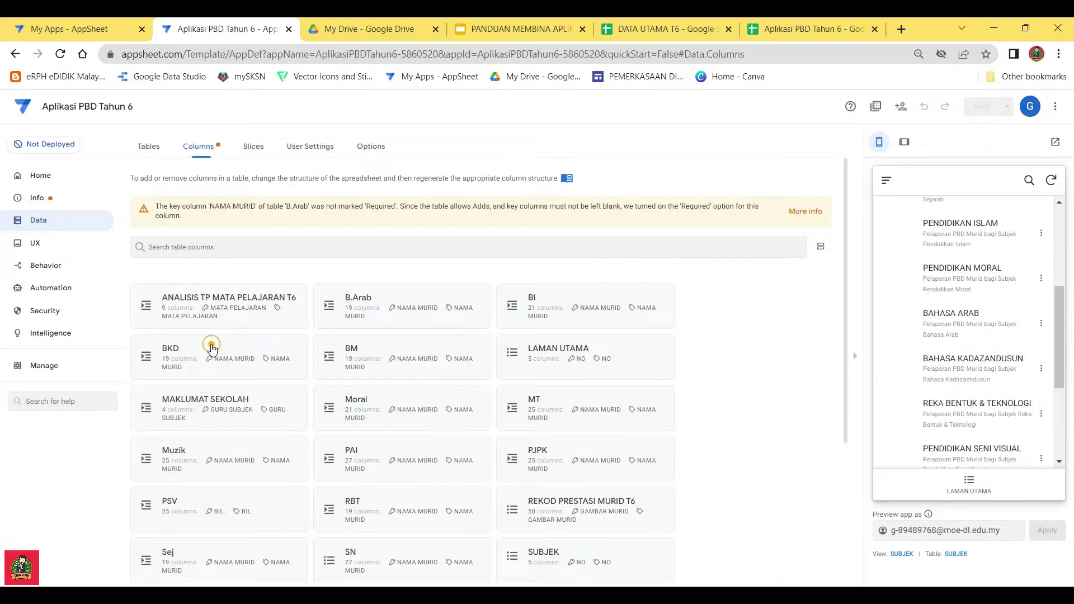
{"action": "left_click", "coordinate": [211, 347]}
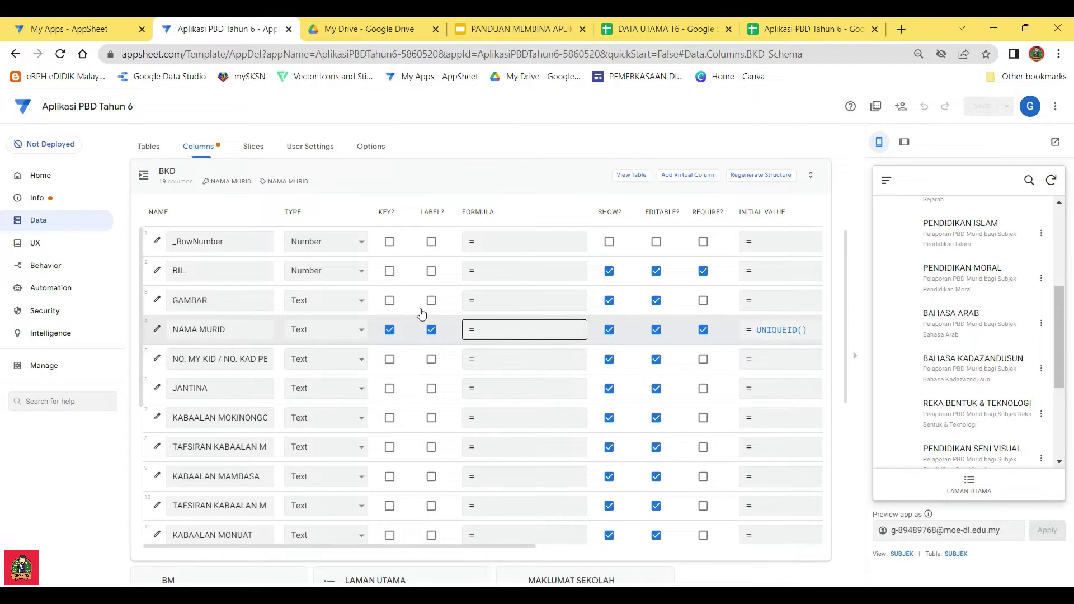
{"action": "left_click", "coordinate": [321, 304]}
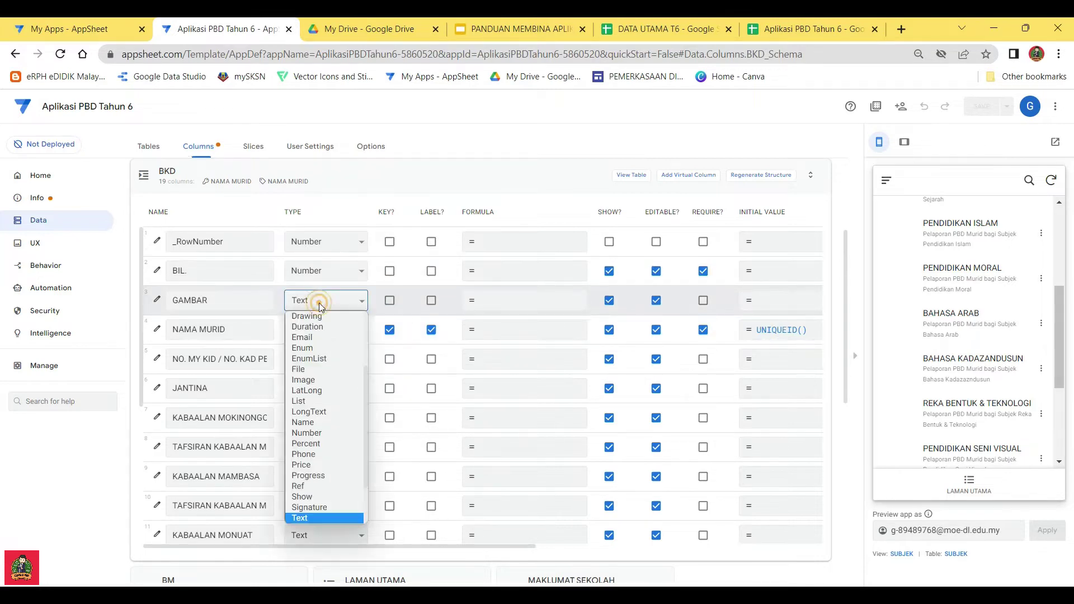
{"action": "left_click", "coordinate": [327, 381]}
Change the type of BKD's TAFSIRAN columns to LongText
{"action": "left_click", "coordinate": [326, 504]}
{"action": "left_click", "coordinate": [311, 347]}
{"action": "scroll", "coordinate": [322, 419], "scroll_direction": "down", "scroll_amount": 3}
{"action": "left_click", "coordinate": [324, 483]}
{"action": "left_click", "coordinate": [305, 335]}
{"action": "scroll", "coordinate": [325, 420], "scroll_direction": "down", "scroll_amount": 2}
{"action": "left_click", "coordinate": [325, 496]}
{"action": "left_click", "coordinate": [306, 335]}
Clear the initial value of BKD's NAMA MURID column and make the student detail columns from BIL. to JANTINA non-editable
{"action": "scroll", "coordinate": [657, 382], "scroll_direction": "up", "scroll_amount": 5}
{"action": "left_click", "coordinate": [750, 329]}
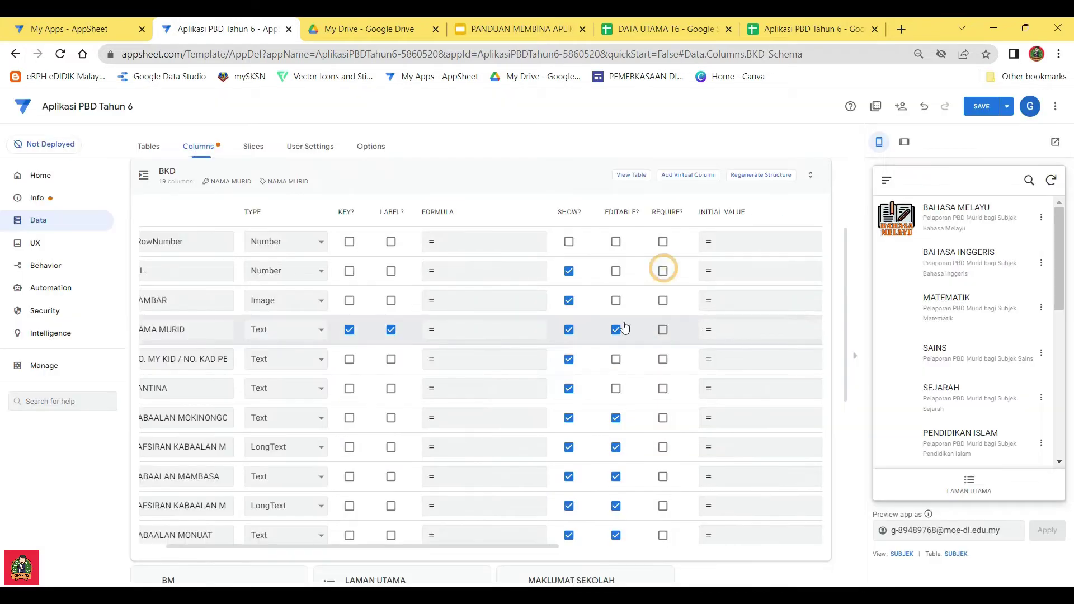
{"action": "left_click", "coordinate": [616, 329]}
Mark BIL. as BKD's key and label instead of NAMA MURID and save the app
{"action": "left_click", "coordinate": [349, 271]}
{"action": "left_click", "coordinate": [391, 270]}
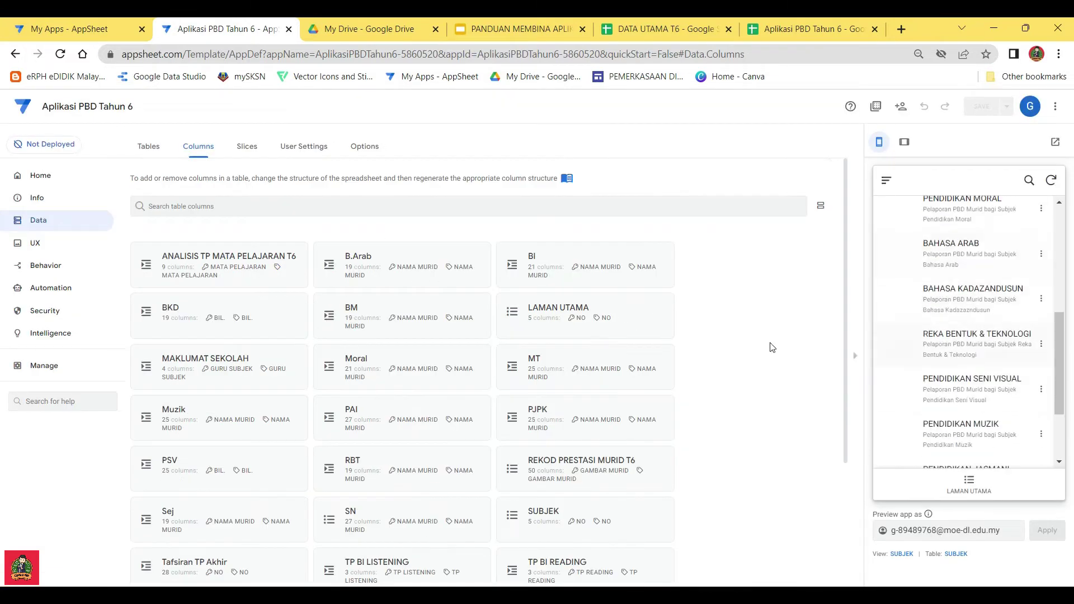
Open the RBT table and set its GAMBAR column to Image and its TAFSIRAN columns to LongText
{"action": "left_click", "coordinate": [179, 305]}
{"action": "left_click", "coordinate": [313, 308]}
{"action": "left_click", "coordinate": [324, 359]}
{"action": "left_click", "coordinate": [326, 506]}
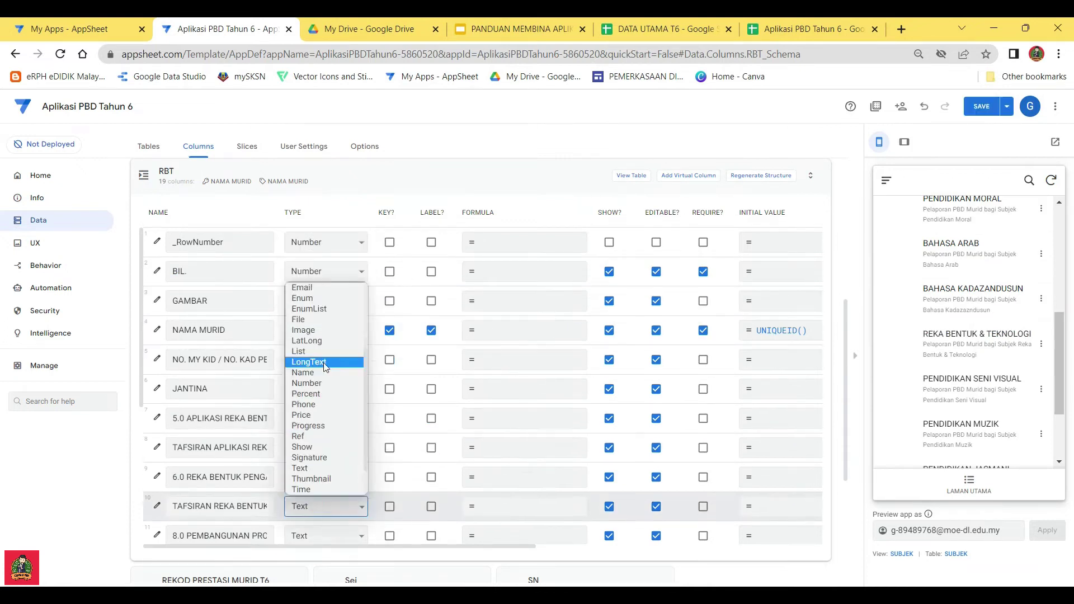
{"action": "left_click", "coordinate": [324, 360]}
{"action": "scroll", "coordinate": [325, 391], "scroll_direction": "down", "scroll_amount": 3}
{"action": "left_click", "coordinate": [326, 499]}
{"action": "left_click", "coordinate": [324, 473]}
{"action": "left_click", "coordinate": [326, 443]}
{"action": "left_click", "coordinate": [325, 531]}
{"action": "left_click", "coordinate": [307, 324]}
Mark BIL. as RBT's key and label and save the app
{"action": "scroll", "coordinate": [325, 391], "scroll_direction": "up", "scroll_amount": 5}
{"action": "left_click", "coordinate": [300, 181]}
{"action": "key", "text": "Escape"}
{"action": "left_click", "coordinate": [391, 272]}
{"action": "key", "text": "ctrl+s"}
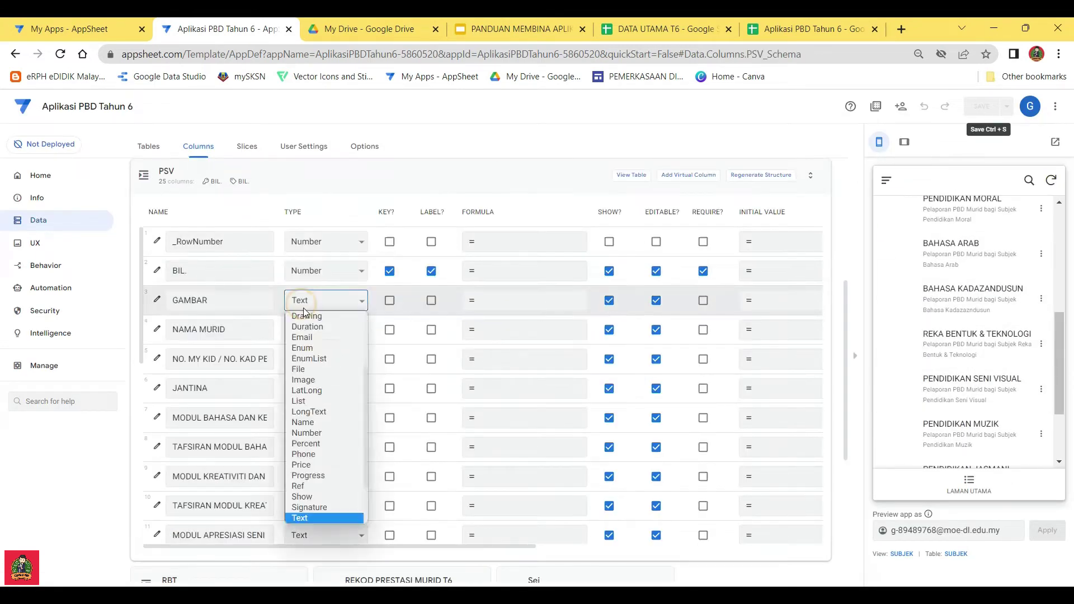
Set the PSV table's GAMBAR column to Image and its TAFSIRAN columns to LongText
{"action": "left_click", "coordinate": [313, 383]}
{"action": "left_click", "coordinate": [326, 446]}
{"action": "left_click", "coordinate": [313, 360]}
{"action": "scroll", "coordinate": [324, 391], "scroll_direction": "down", "scroll_amount": 3}
{"action": "left_click", "coordinate": [325, 414]}
{"action": "left_click", "coordinate": [327, 445]}
{"action": "scroll", "coordinate": [328, 445], "scroll_direction": "down", "scroll_amount": 4}
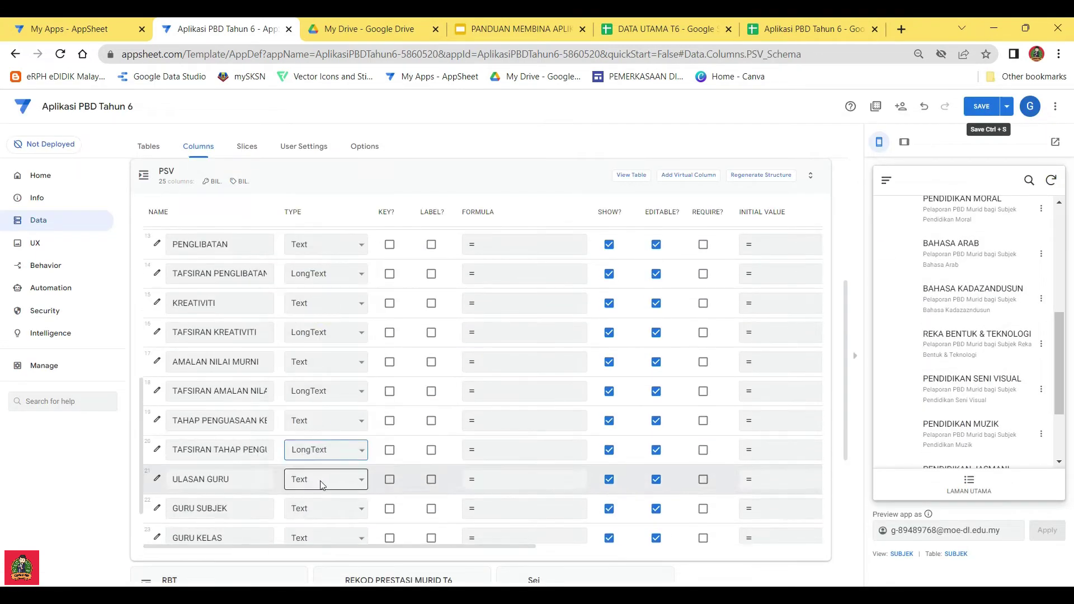
Make PSV's GAMBAR, NAMA MURID, NO. MY KID and JANTINA columns non-editable and save the app
{"action": "scroll", "coordinate": [655, 391], "scroll_direction": "up", "scroll_amount": 6}
{"action": "left_click", "coordinate": [658, 262]}
{"action": "key", "text": "ctrl+s"}
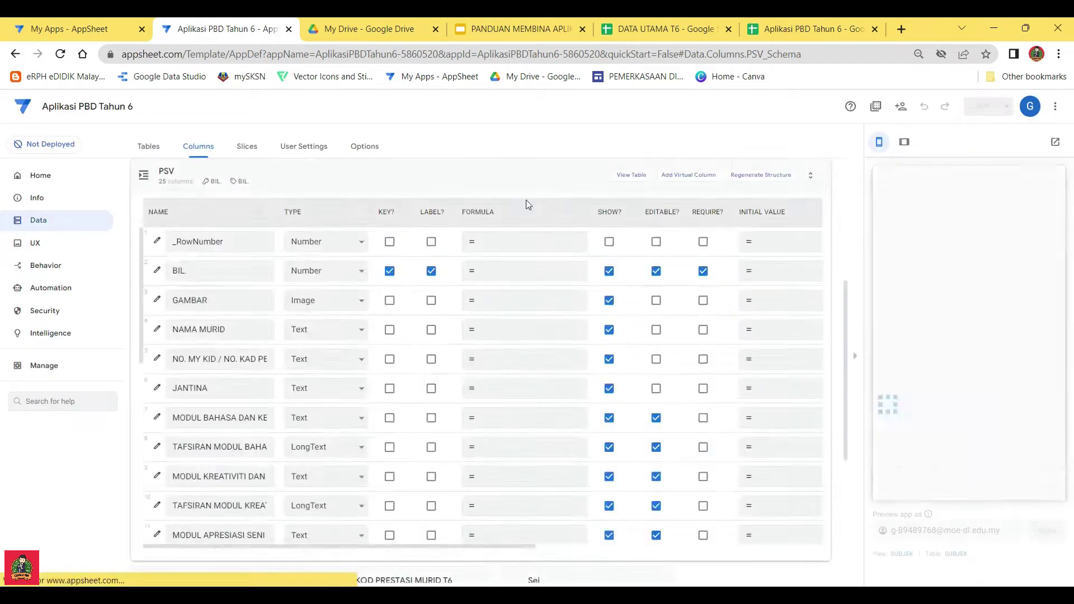
Set the Muzik table's GAMBAR column to Image and its TAFSIRAN columns to LongText
{"action": "scroll", "coordinate": [971, 391], "scroll_direction": "down", "scroll_amount": 1}
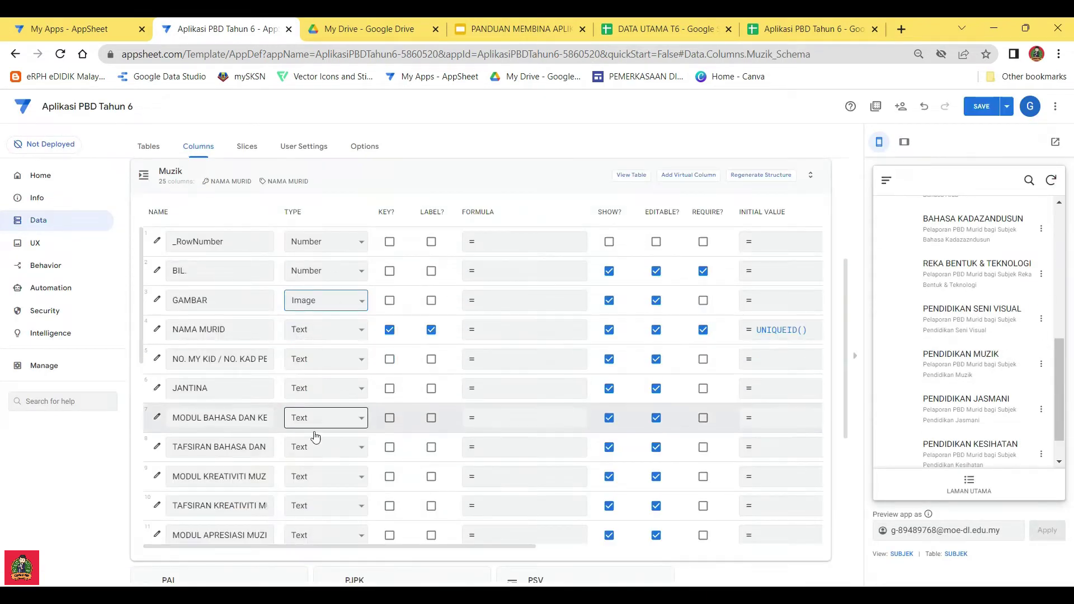
{"action": "left_click", "coordinate": [325, 503]}
{"action": "left_click", "coordinate": [313, 385]}
{"action": "scroll", "coordinate": [330, 414], "scroll_direction": "down", "scroll_amount": 2}
{"action": "scroll", "coordinate": [327, 448], "scroll_direction": "down", "scroll_amount": 2}
{"action": "left_click", "coordinate": [324, 462]}
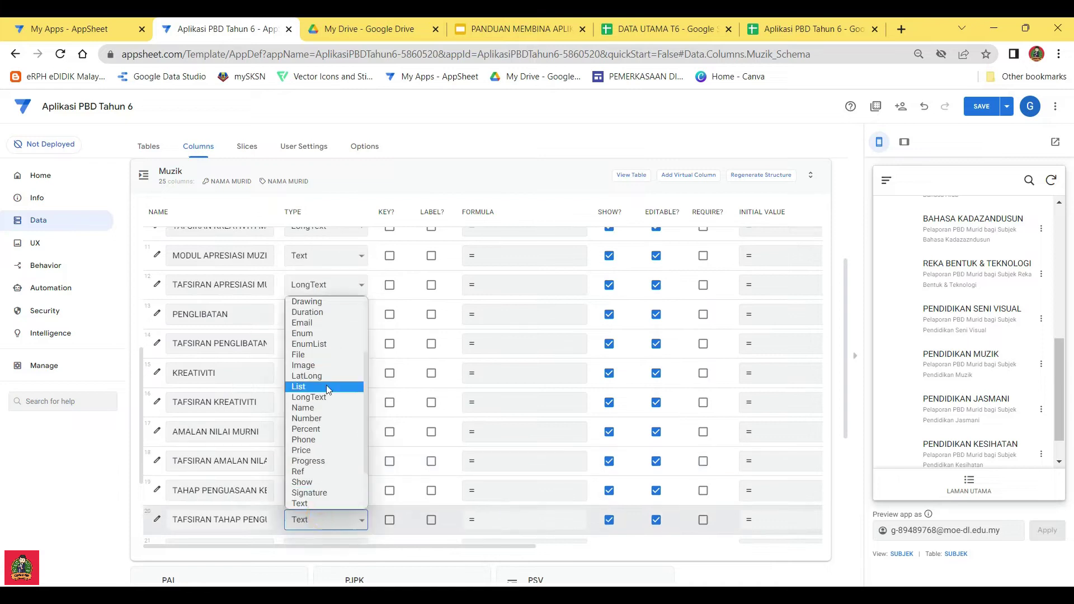
{"action": "left_click", "coordinate": [324, 385]}
{"action": "scroll", "coordinate": [323, 447], "scroll_direction": "down", "scroll_amount": 2}
{"action": "left_click", "coordinate": [313, 499]}
{"action": "left_click", "coordinate": [324, 364]}
Clear the initial value of Muzik's NAMA MURID column and remove that column as the table's key
{"action": "scroll", "coordinate": [656, 314], "scroll_direction": "up", "scroll_amount": 5}
{"action": "scroll", "coordinate": [654, 318], "scroll_direction": "up", "scroll_amount": 5}
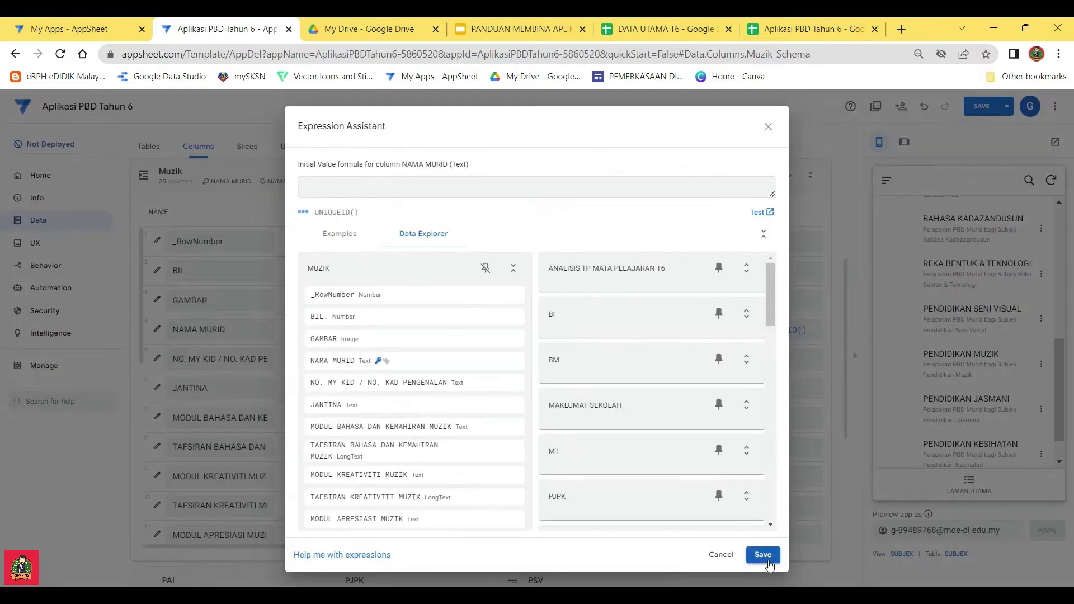
{"action": "left_click", "coordinate": [349, 329]}
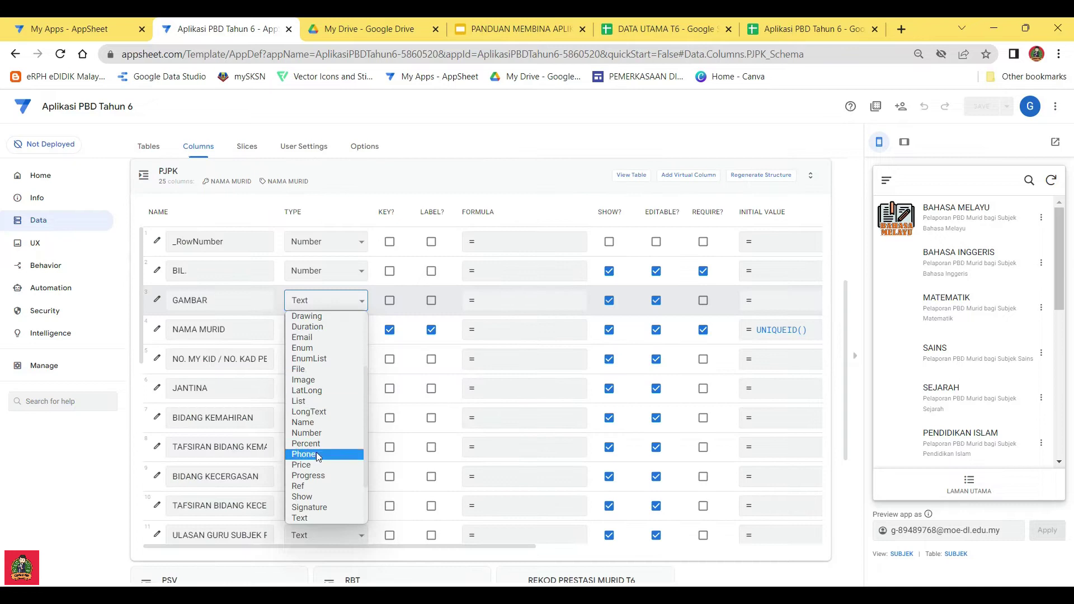
Set PJPK's GAMBAR column to Image and its TAFSIRAN and ULASAN columns up to TAFSIRAN PENDIDIKAN KESIHATAN to LongText
{"action": "left_click", "coordinate": [305, 379]}
{"action": "left_click", "coordinate": [326, 534]}
{"action": "scroll", "coordinate": [322, 274], "scroll_direction": "down", "scroll_amount": 2}
{"action": "left_click", "coordinate": [322, 274]}
{"action": "left_click", "coordinate": [325, 483]}
{"action": "left_click", "coordinate": [319, 455]}
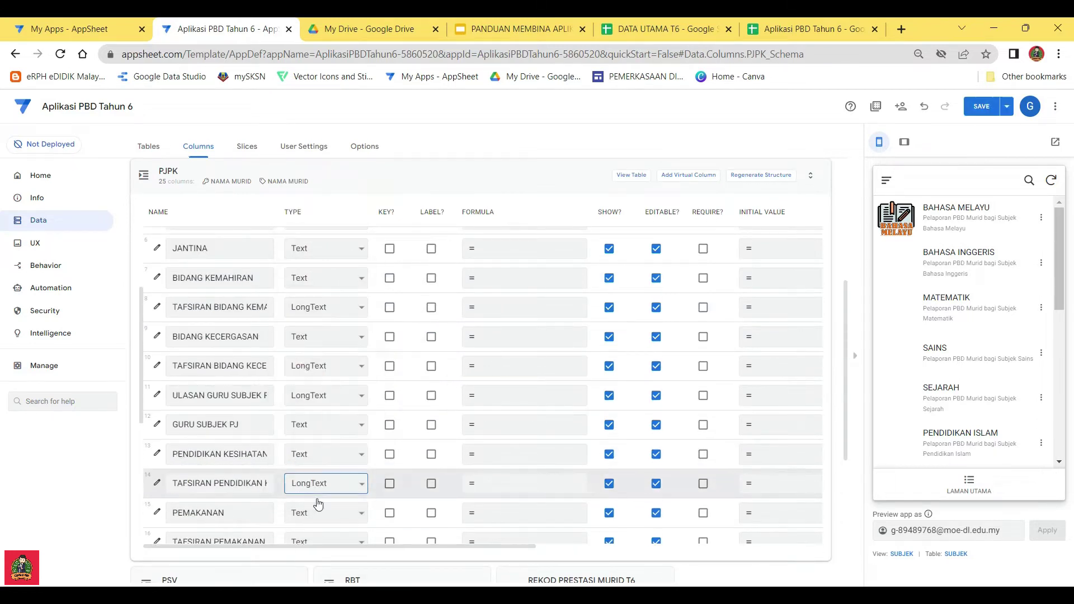
Set PJPK's TAFSIRAN PEMAKANAN and remaining TAFSIRAN and ULASAN columns to LongText, and choose the PDF column's type
{"action": "scroll", "coordinate": [321, 391], "scroll_direction": "down", "scroll_amount": 5}
{"action": "left_click", "coordinate": [325, 386]}
{"action": "left_click", "coordinate": [314, 357]}
{"action": "left_click", "coordinate": [325, 420]}
{"action": "left_click", "coordinate": [313, 391]}
{"action": "left_click", "coordinate": [322, 484]}
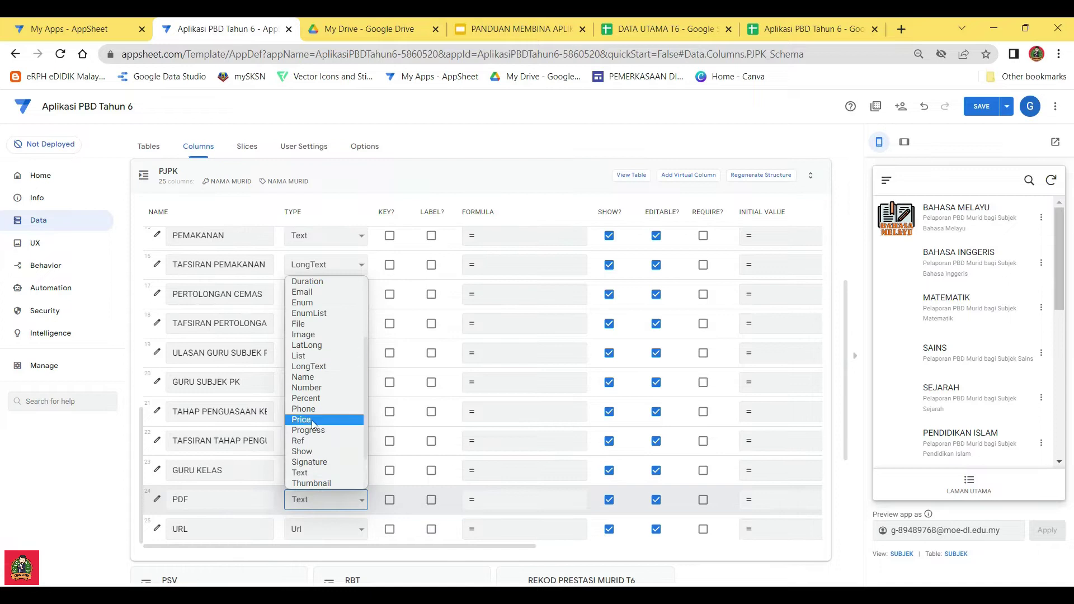
{"action": "left_click", "coordinate": [311, 421]}
Make BIL. the key of the PJPK table instead of NAMA MURID and clear NAMA MURID's initial value
{"action": "scroll", "coordinate": [669, 302], "scroll_direction": "up", "scroll_amount": 6}
{"action": "scroll", "coordinate": [670, 302], "scroll_direction": "up", "scroll_amount": 3}
{"action": "left_click", "coordinate": [389, 271]}
{"action": "left_click", "coordinate": [780, 328]}
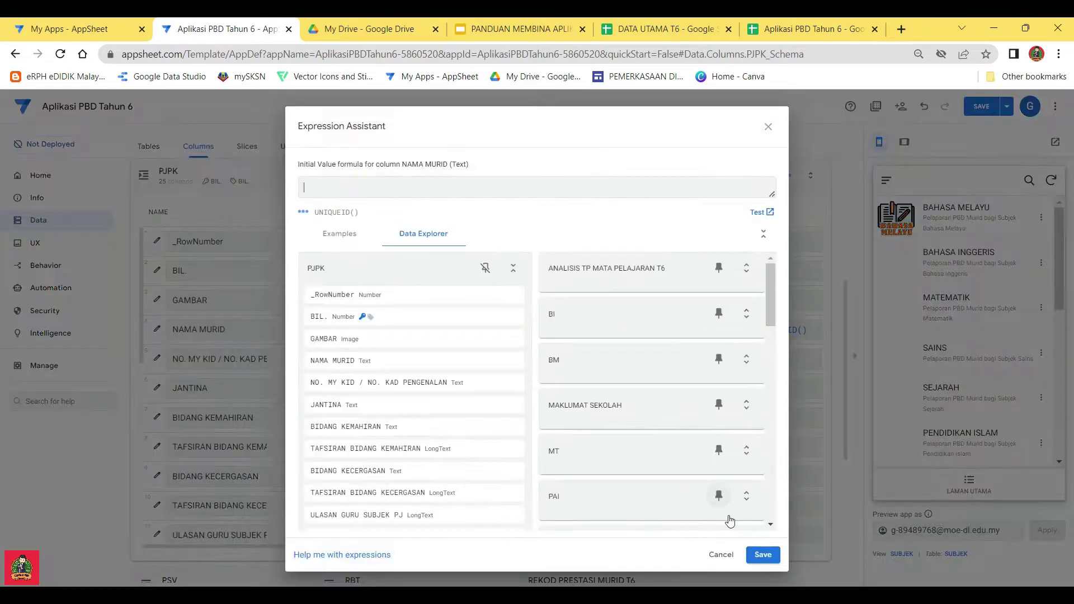
{"action": "left_click", "coordinate": [759, 553]}
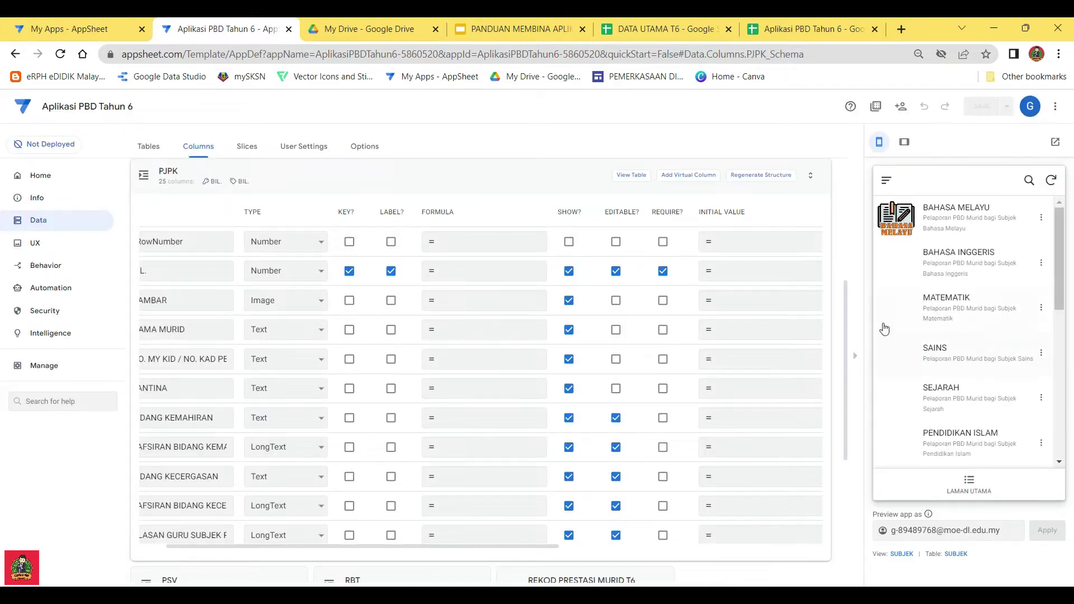
Review PJPK's column settings, the subject list in the app preview, and the keys and labels of all tables
{"action": "scroll", "coordinate": [968, 310], "scroll_direction": "down", "scroll_amount": 5}
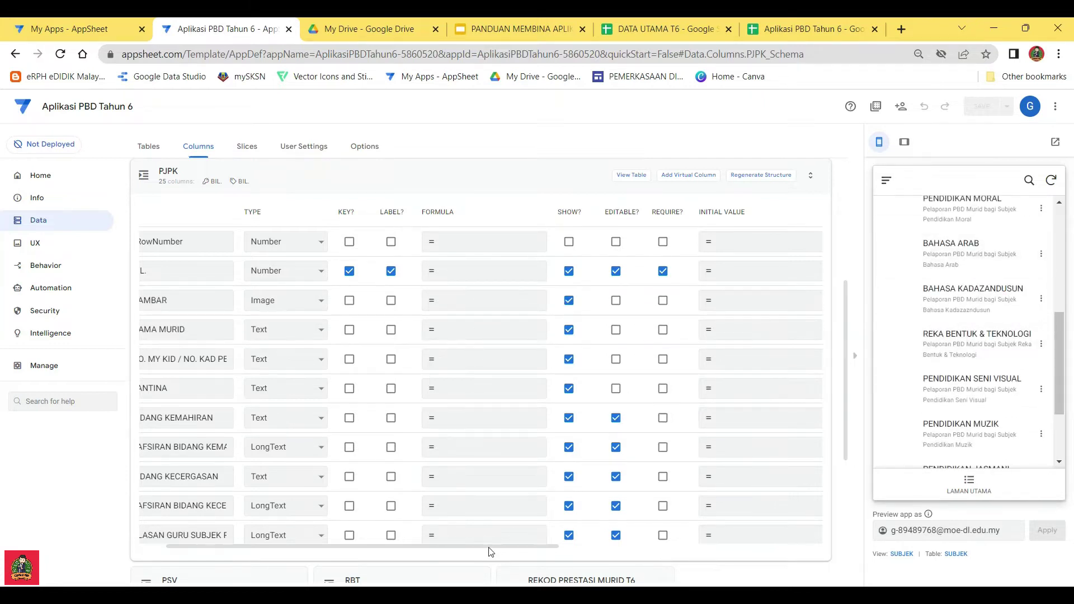
{"action": "left_click_drag", "start_coordinate": [492, 547], "coordinate": [469, 546]}
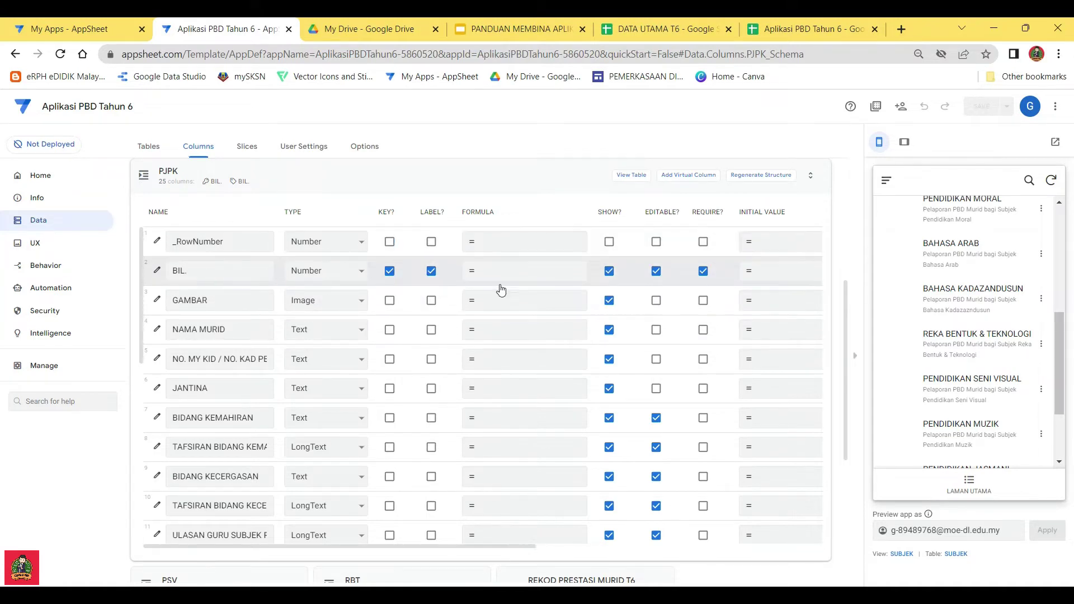
{"action": "scroll", "coordinate": [571, 384], "scroll_direction": "down", "scroll_amount": 2}
{"action": "scroll", "coordinate": [546, 388], "scroll_direction": "up", "scroll_amount": 2}
{"action": "scroll", "coordinate": [603, 399], "scroll_direction": "down", "scroll_amount": 3}
{"action": "scroll", "coordinate": [559, 406], "scroll_direction": "down", "scroll_amount": 2}
{"action": "scroll", "coordinate": [671, 410], "scroll_direction": "up", "scroll_amount": 4}
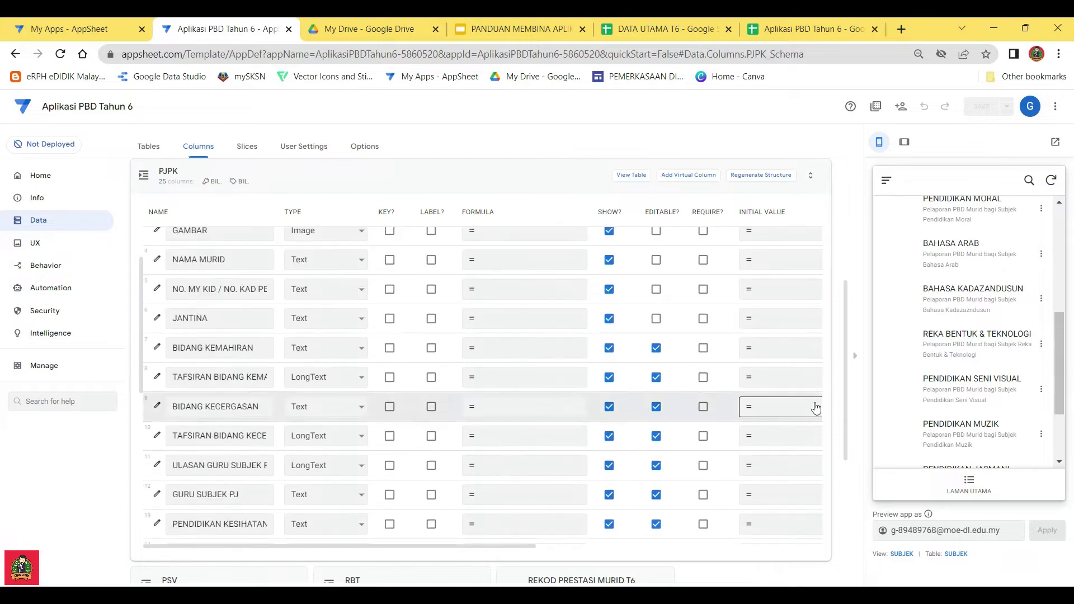
{"action": "scroll", "coordinate": [985, 363], "scroll_direction": "up", "scroll_amount": 3}
{"action": "scroll", "coordinate": [987, 364], "scroll_direction": "up", "scroll_amount": 3}
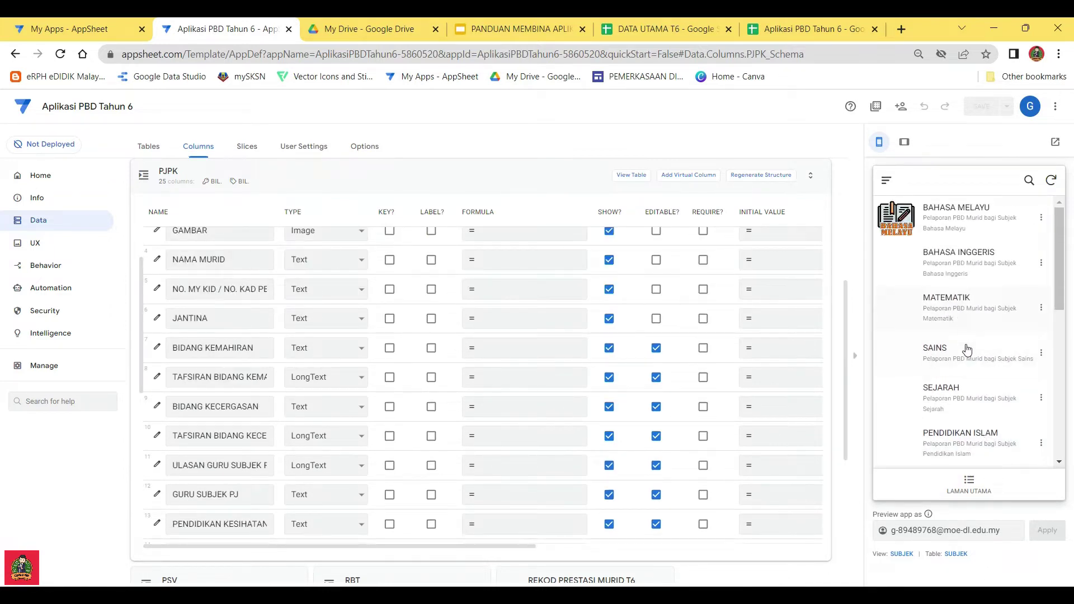
{"action": "scroll", "coordinate": [967, 349], "scroll_direction": "down", "scroll_amount": 8}
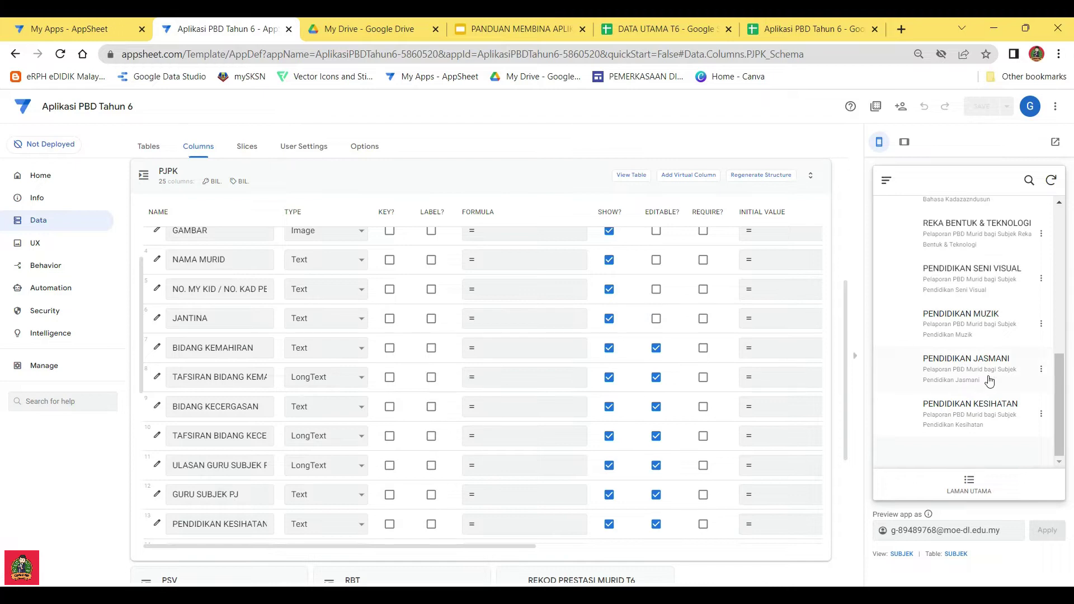
{"action": "left_click", "coordinate": [497, 182]}
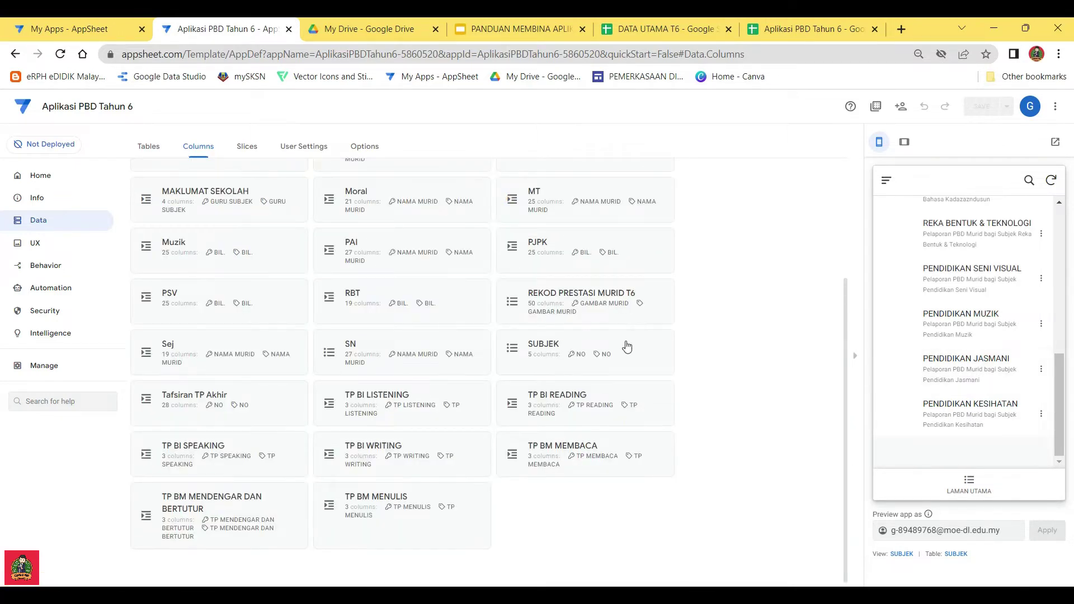
{"action": "scroll", "coordinate": [766, 363], "scroll_direction": "up", "scroll_amount": 3}
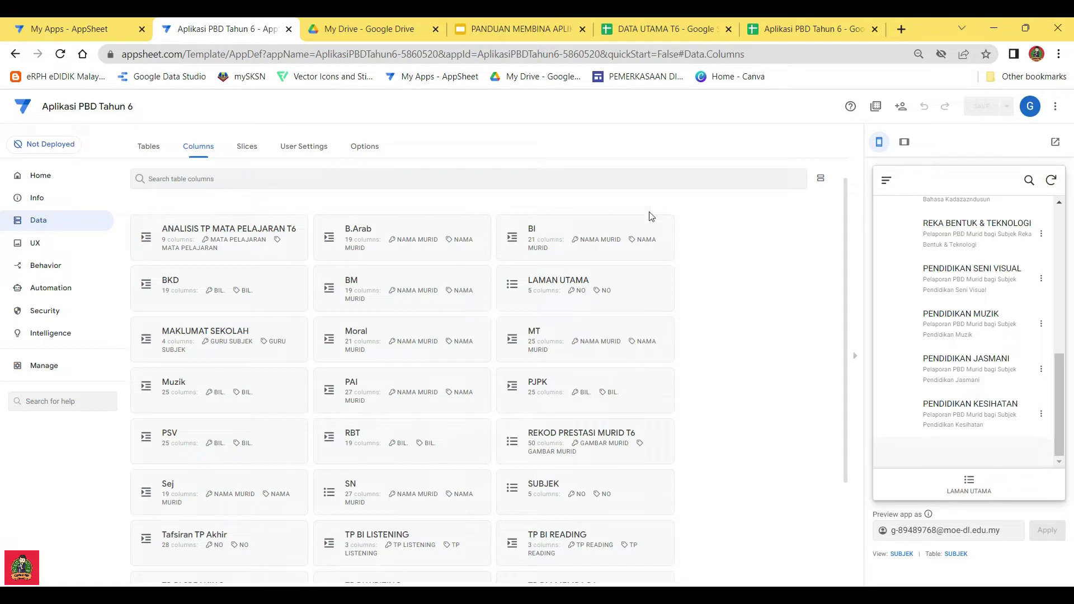
Examine the existing slices and compare how the MATEMATIK, SAINS and SEJARAH subjects open in the app preview
{"action": "left_click", "coordinate": [245, 149]}
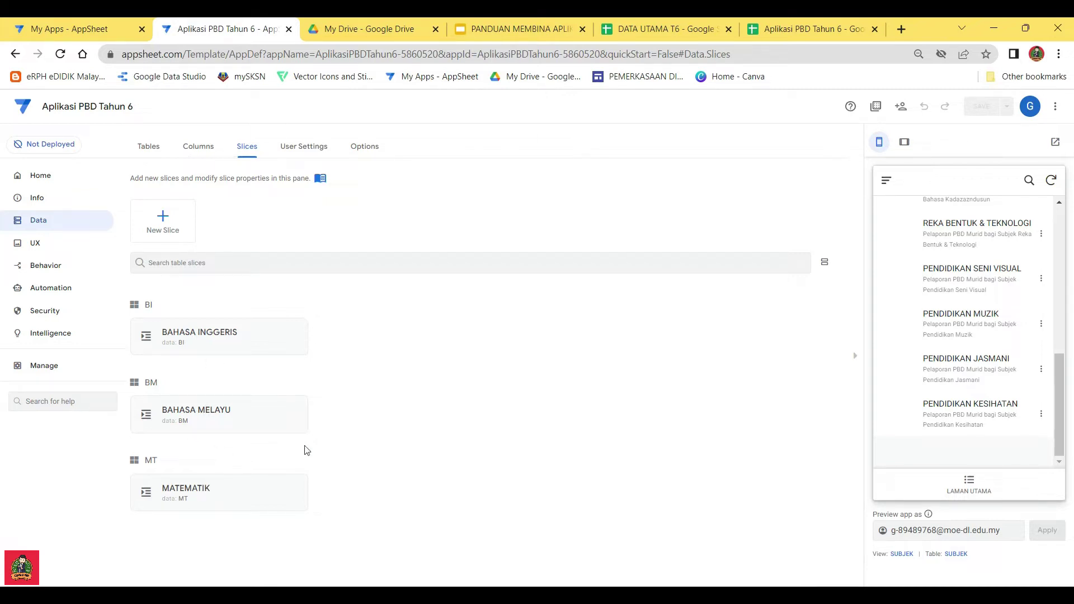
{"action": "left_click_drag", "start_coordinate": [1057, 404], "coordinate": [1065, 249]}
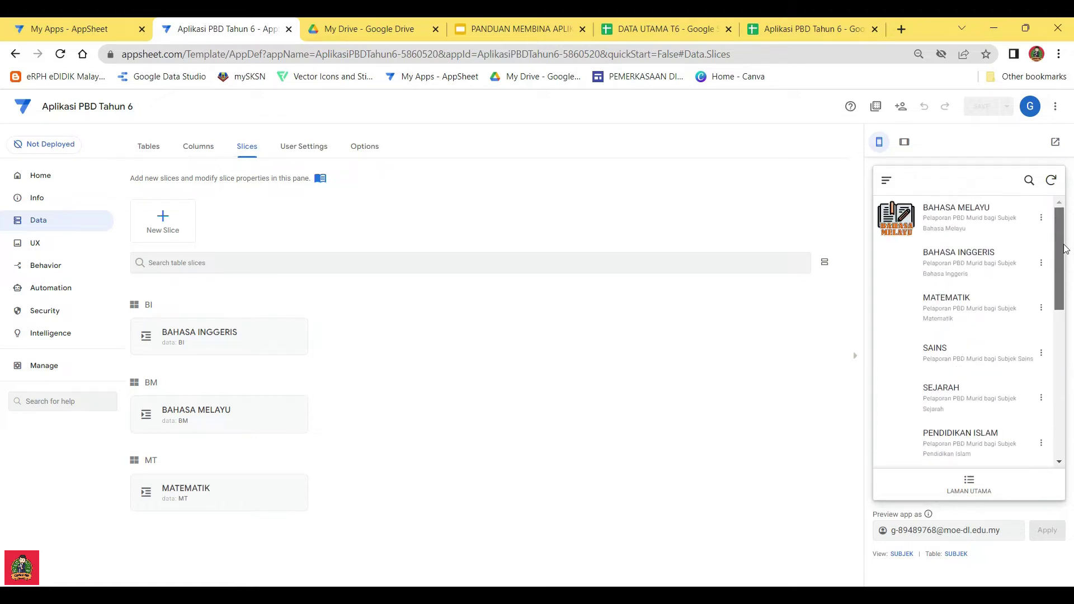
{"action": "scroll", "coordinate": [1065, 252], "scroll_direction": "down", "scroll_amount": 2}
{"action": "scroll", "coordinate": [1065, 249], "scroll_direction": "up", "scroll_amount": 2}
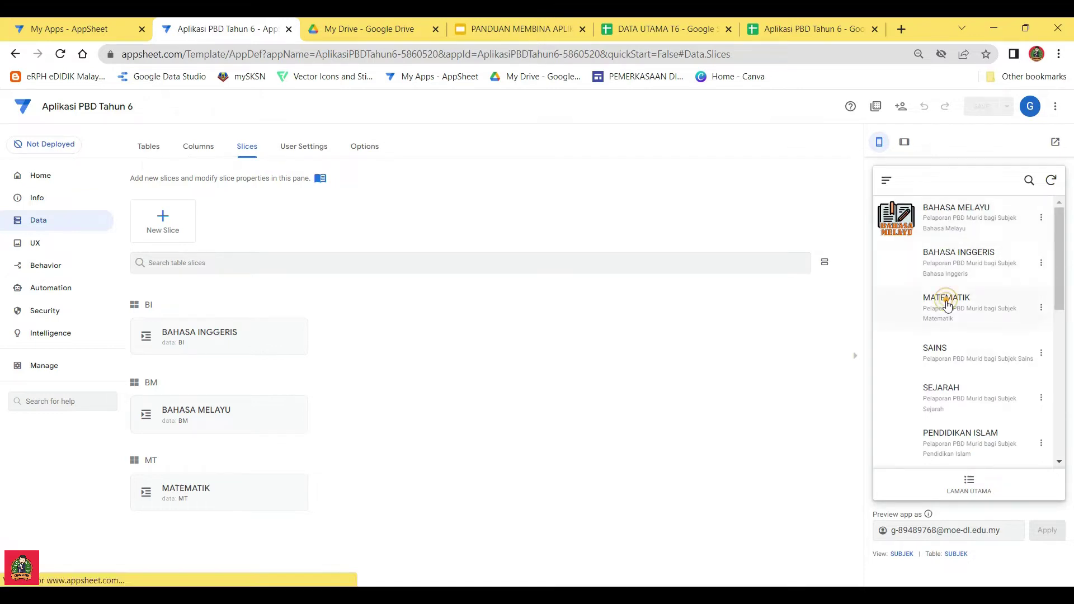
{"action": "left_click", "coordinate": [947, 305]}
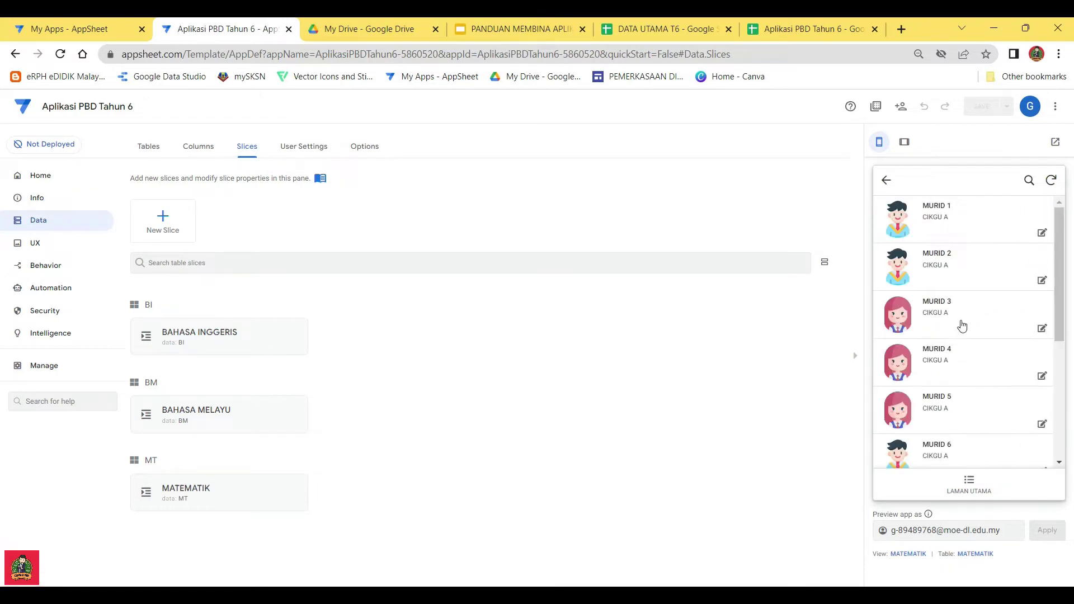
{"action": "left_click", "coordinate": [888, 182]}
{"action": "left_click", "coordinate": [949, 355]}
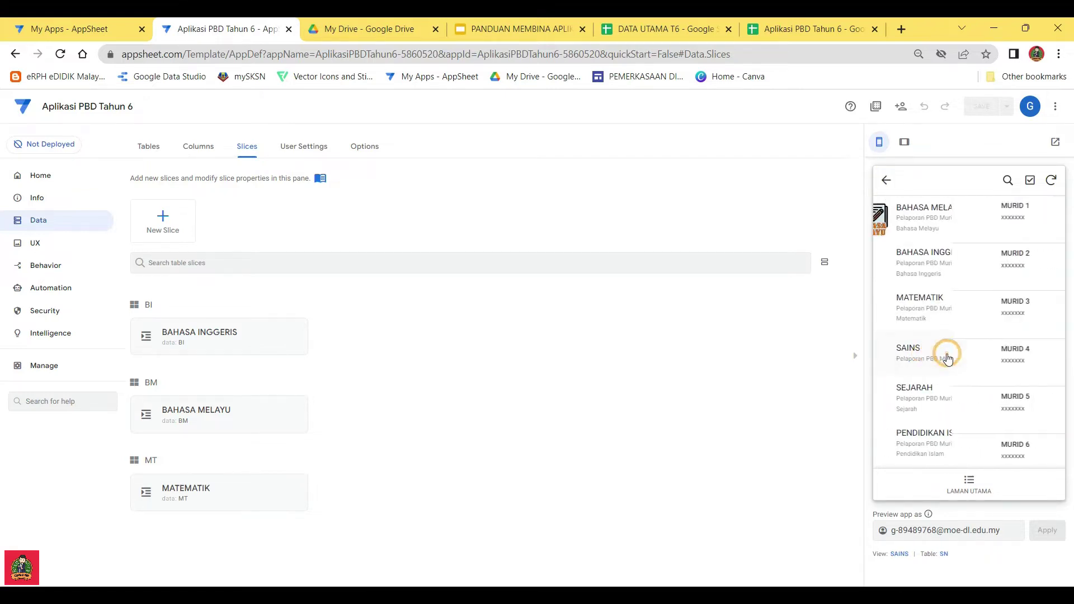
{"action": "left_click", "coordinate": [886, 179]}
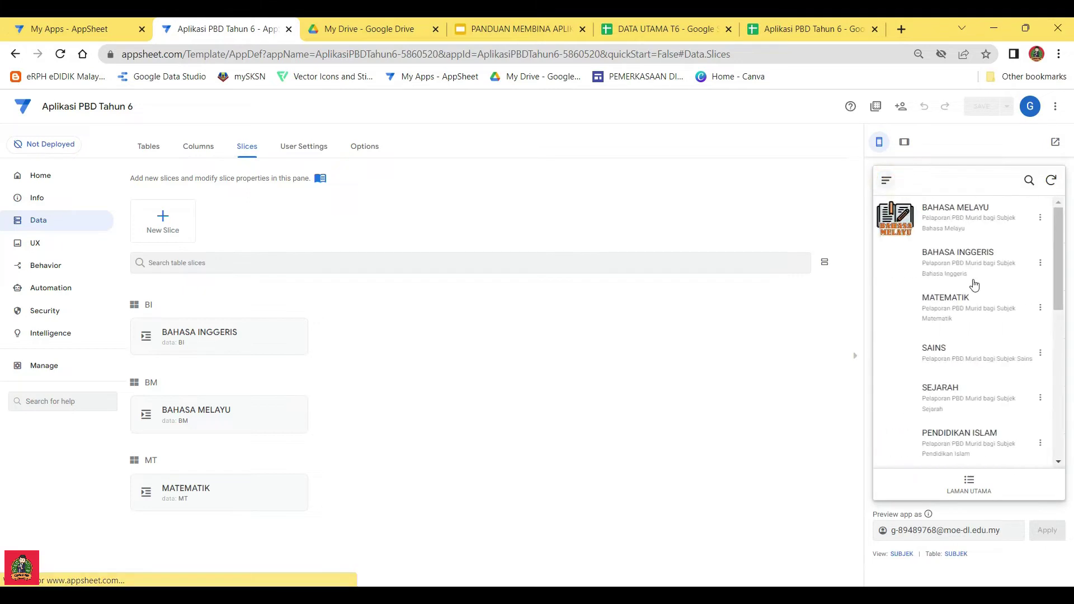
{"action": "left_click", "coordinate": [958, 401]}
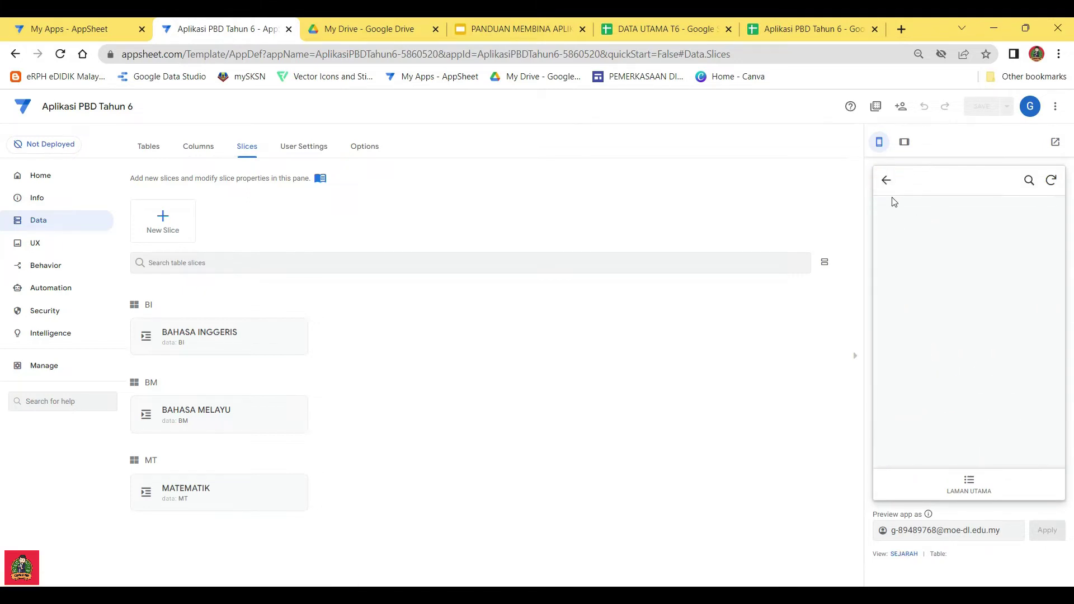
{"action": "left_click", "coordinate": [889, 181]}
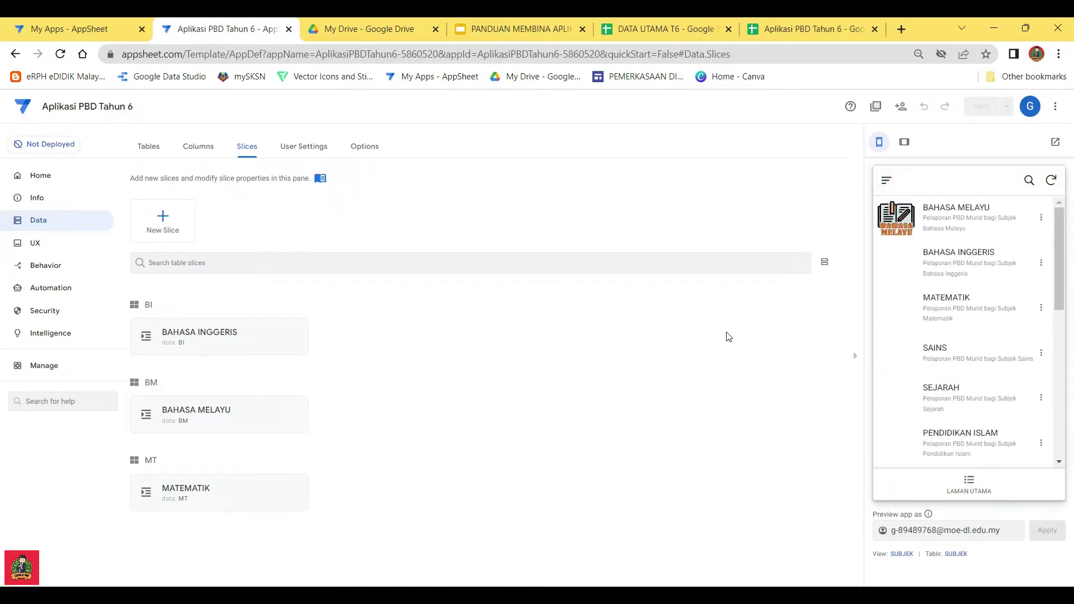
Inspect the detail page and edit form of MURID 1 under SAINS in the app preview, and return to the subject list
{"action": "left_click", "coordinate": [945, 347]}
{"action": "left_click", "coordinate": [886, 180]}
{"action": "left_click", "coordinate": [944, 352]}
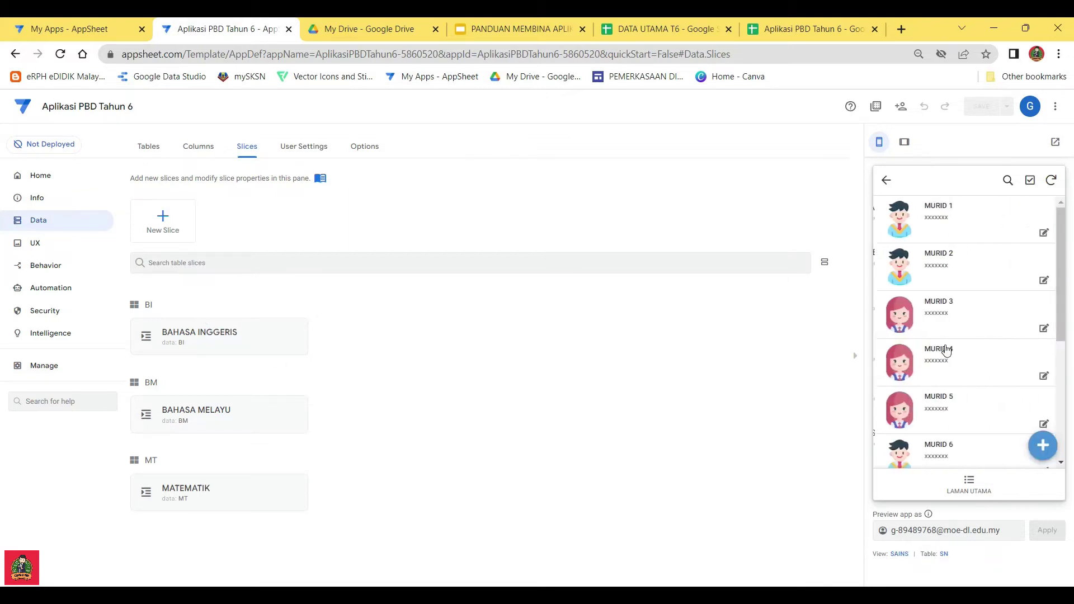
{"action": "left_click", "coordinate": [938, 210]}
{"action": "scroll", "coordinate": [1007, 392], "scroll_direction": "down", "scroll_amount": 2}
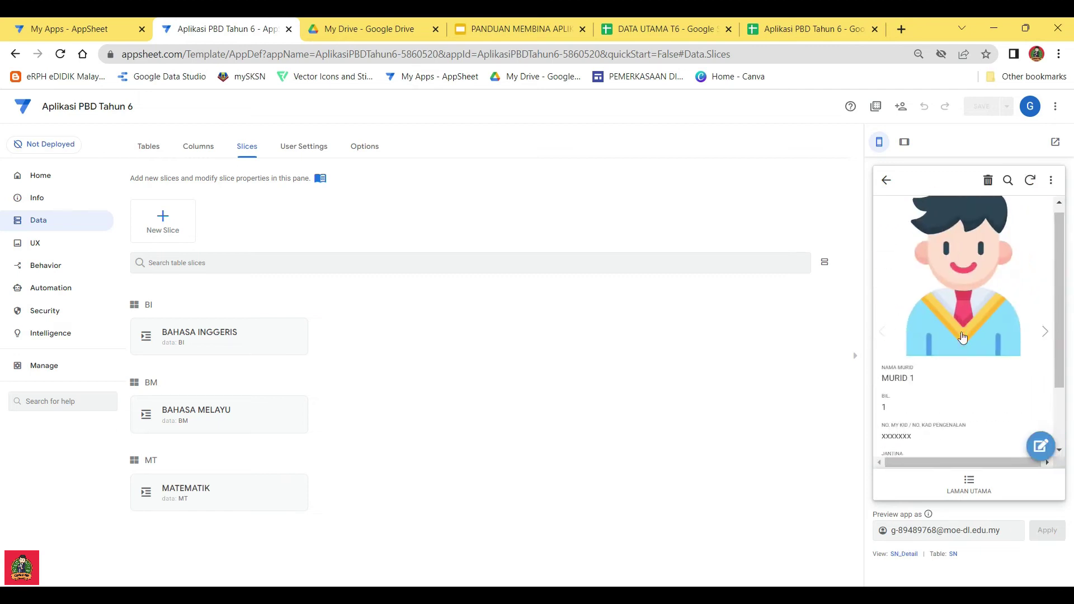
{"action": "left_click", "coordinate": [1040, 448]}
{"action": "scroll", "coordinate": [946, 302], "scroll_direction": "down", "scroll_amount": 5}
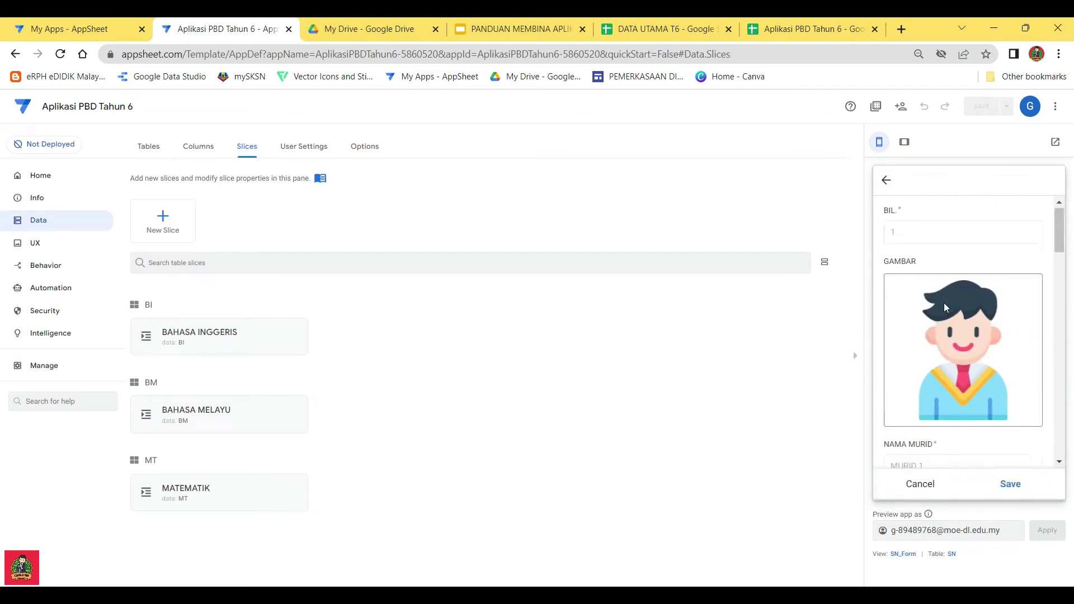
{"action": "scroll", "coordinate": [951, 313], "scroll_direction": "up", "scroll_amount": 5}
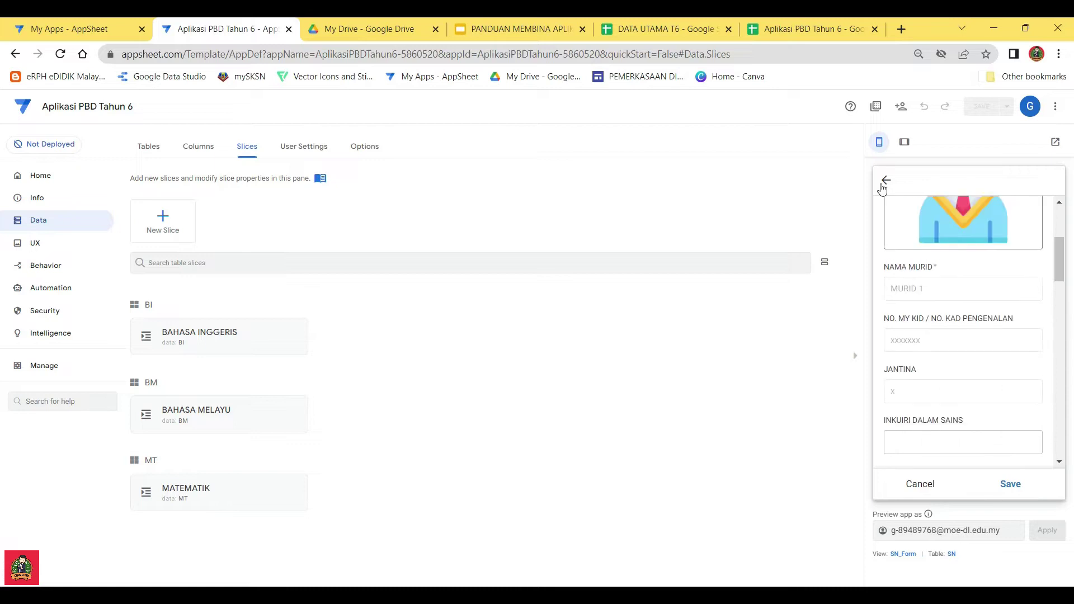
{"action": "left_click", "coordinate": [885, 179]}
{"action": "left_click", "coordinate": [886, 180]}
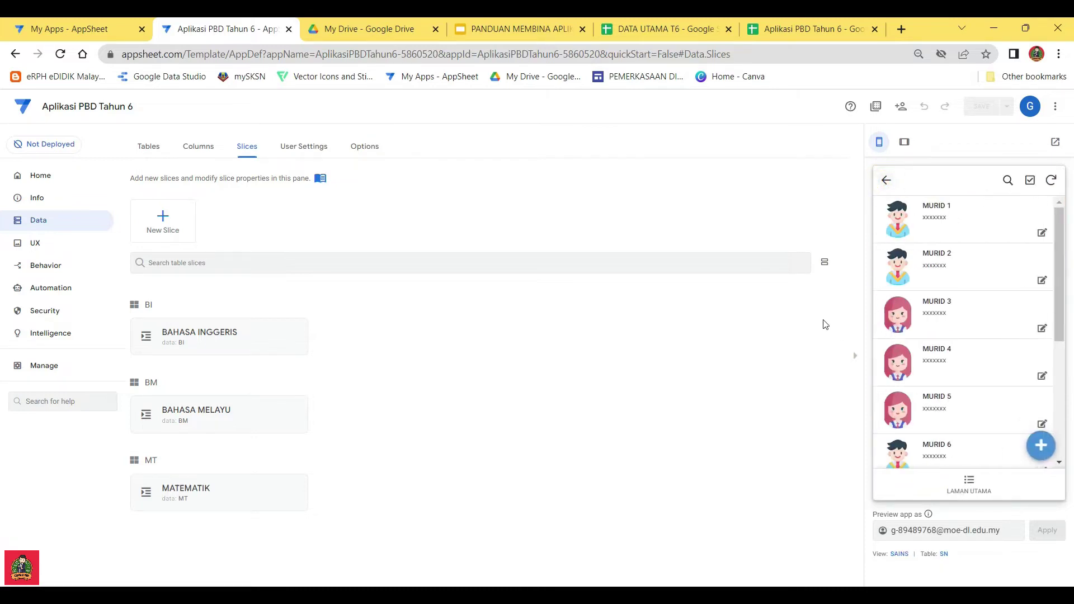
{"action": "left_click", "coordinate": [886, 179]}
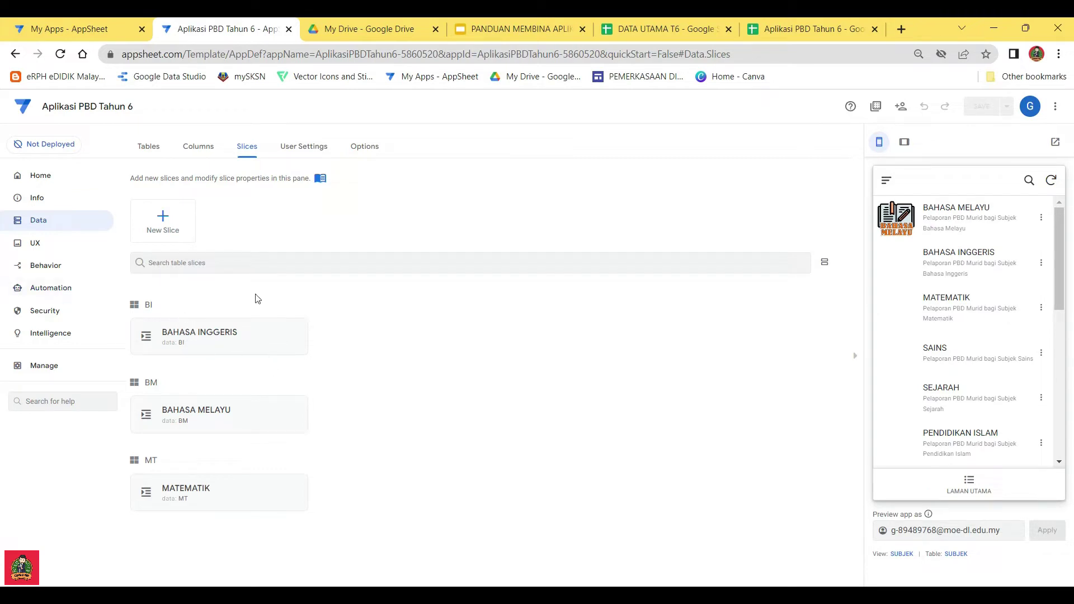
Delete the SAINS deck view based on the SN table and test the SAINS subject in the app preview
{"action": "left_click", "coordinate": [35, 244]}
{"action": "scroll", "coordinate": [346, 391], "scroll_direction": "down", "scroll_amount": 2}
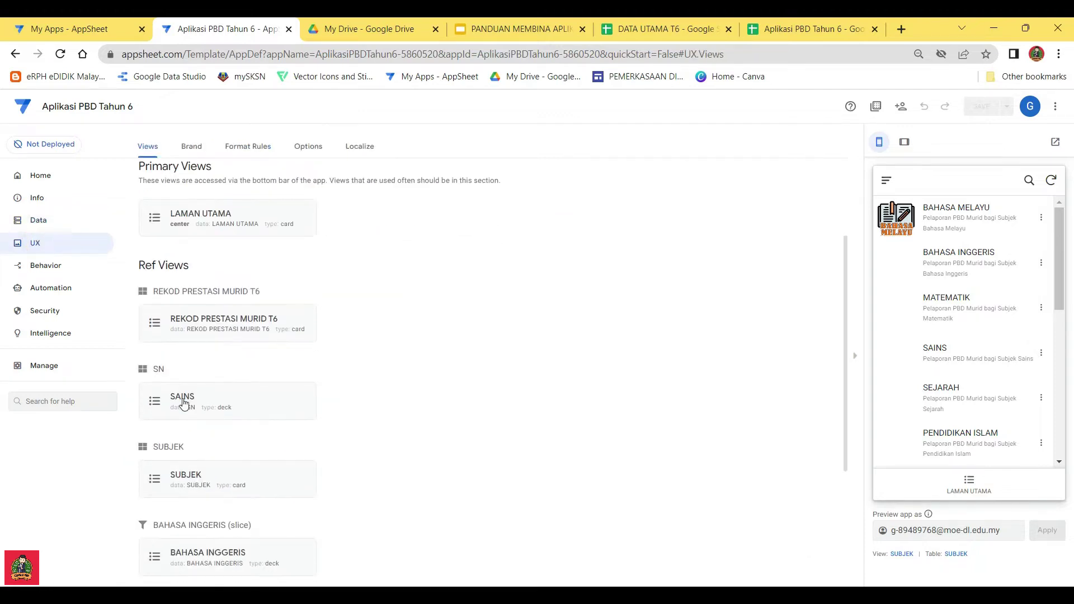
{"action": "left_click", "coordinate": [210, 402]}
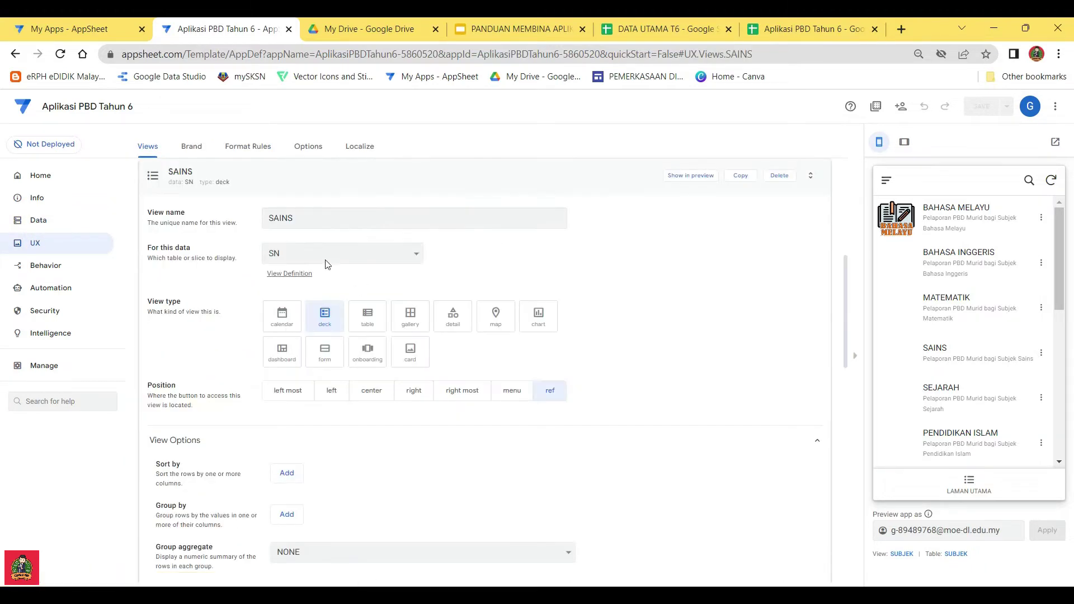
{"action": "left_click", "coordinate": [307, 254]}
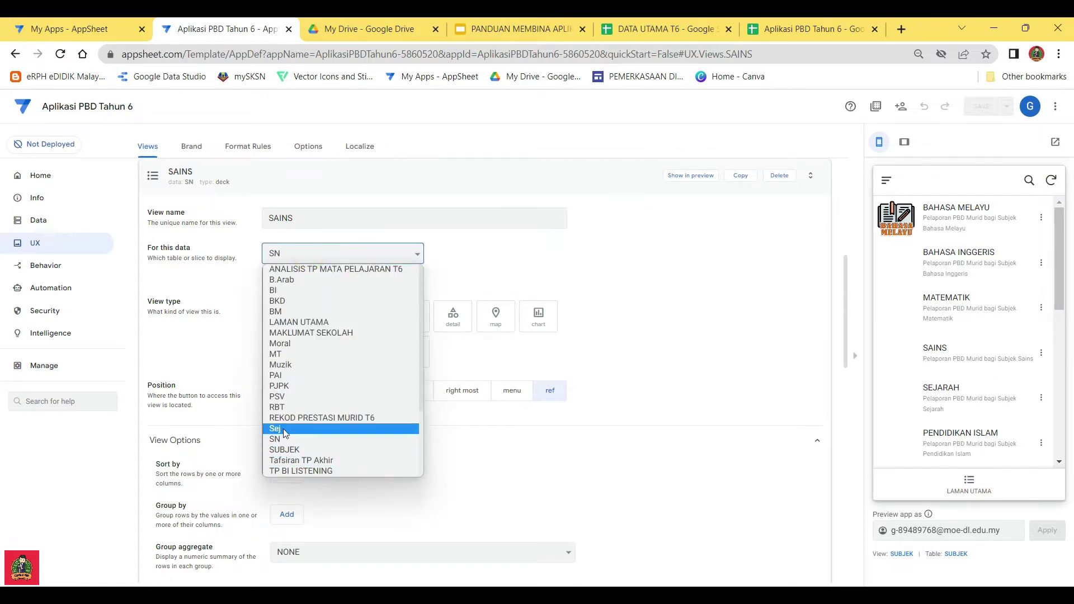
{"action": "left_click", "coordinate": [575, 260]}
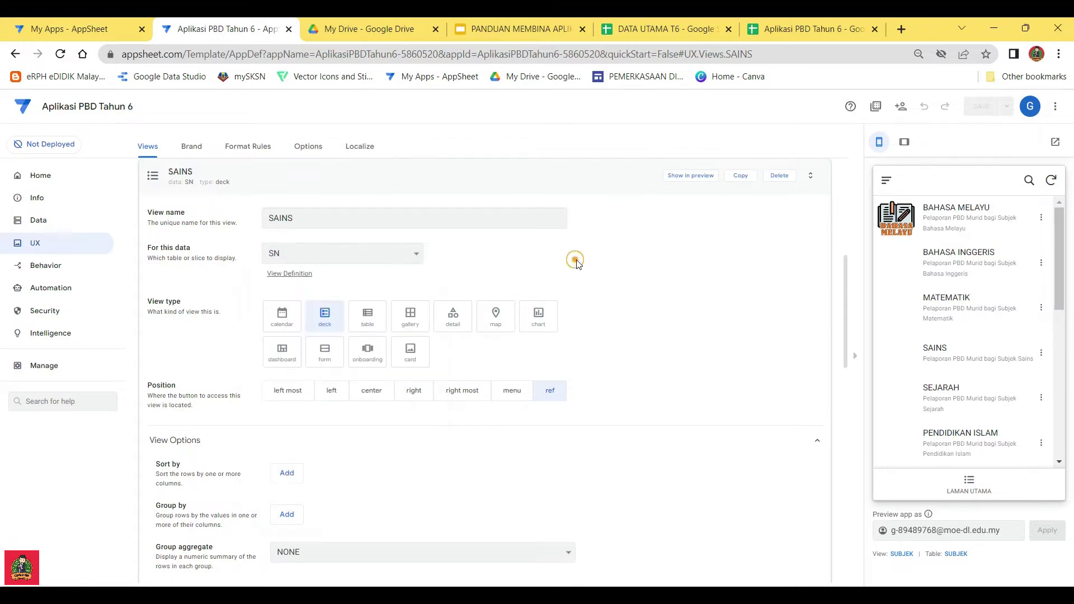
{"action": "left_click", "coordinate": [779, 175]}
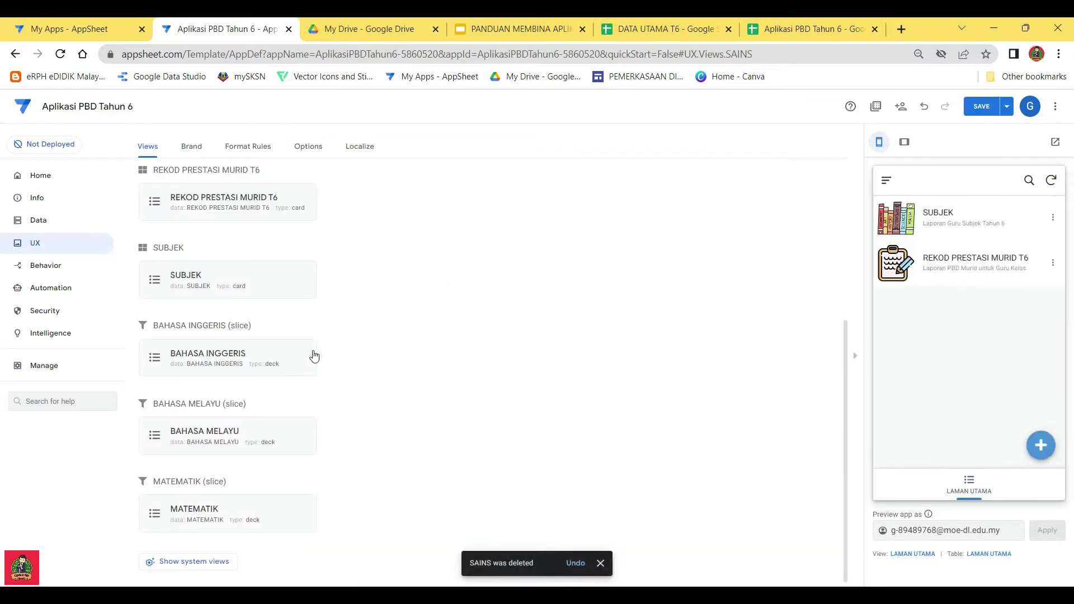
{"action": "left_click", "coordinate": [957, 217]}
{"action": "left_click", "coordinate": [953, 353]}
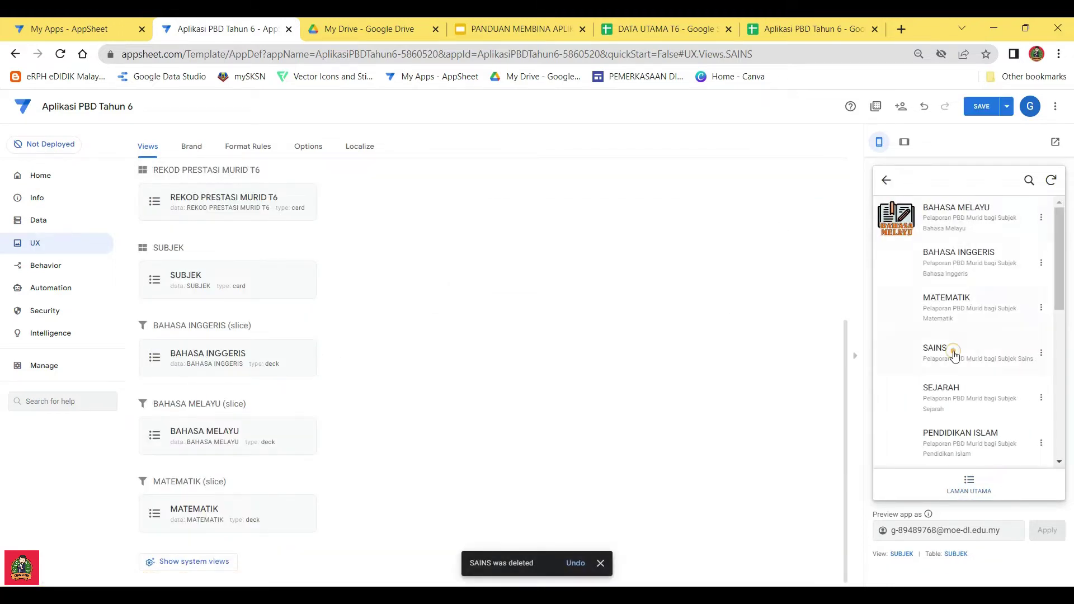
{"action": "left_click", "coordinate": [885, 180]}
Collapse the MT table's settings and open the MATEMATIK slice to examine its source table and slice columns
{"action": "left_click", "coordinate": [36, 221]}
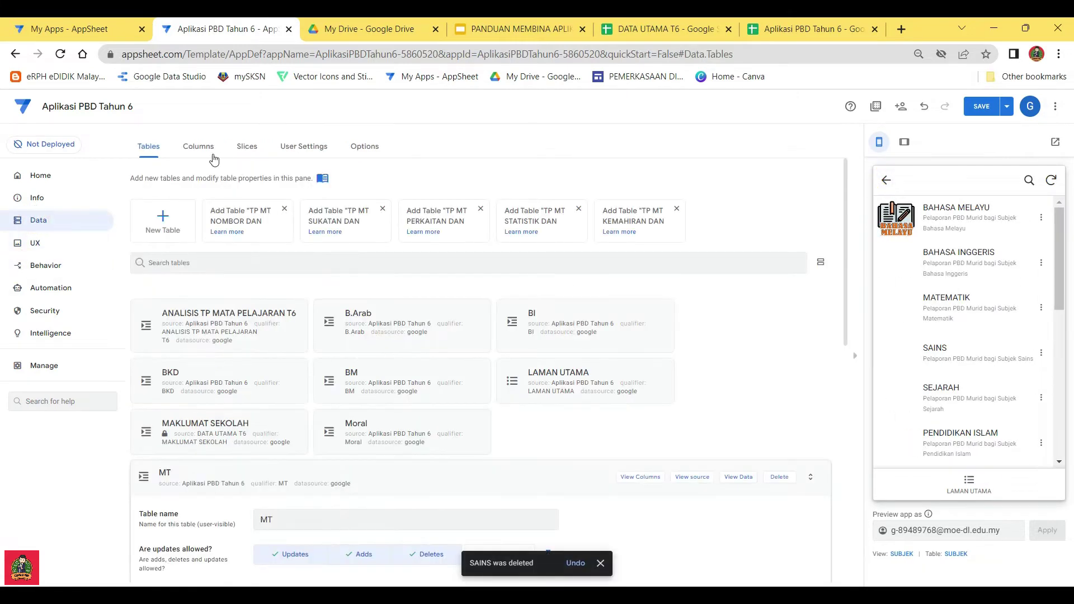
{"action": "left_click", "coordinate": [384, 480]}
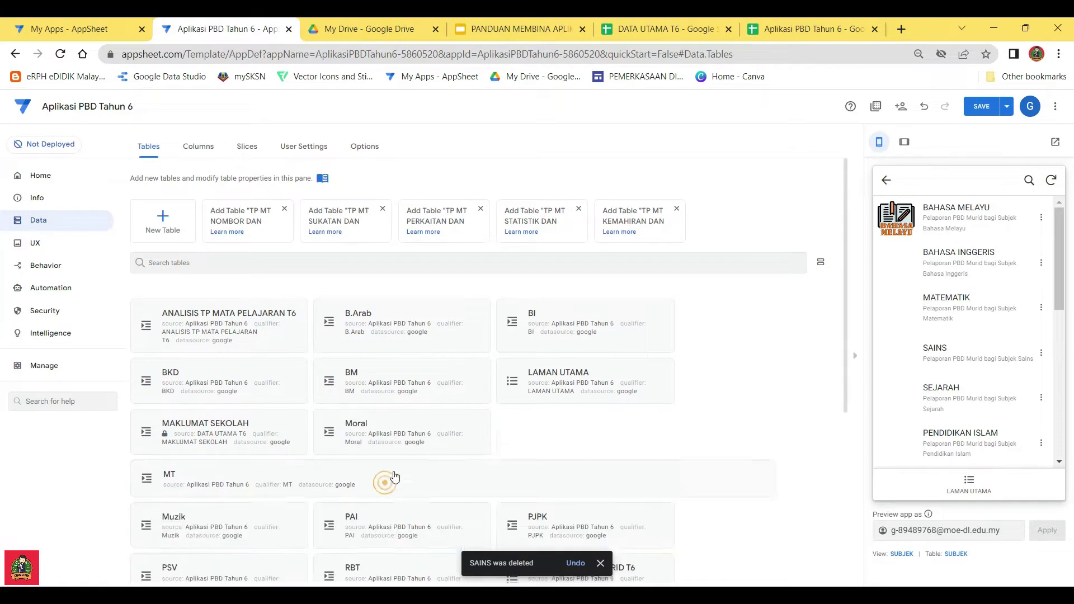
{"action": "left_click", "coordinate": [247, 146]}
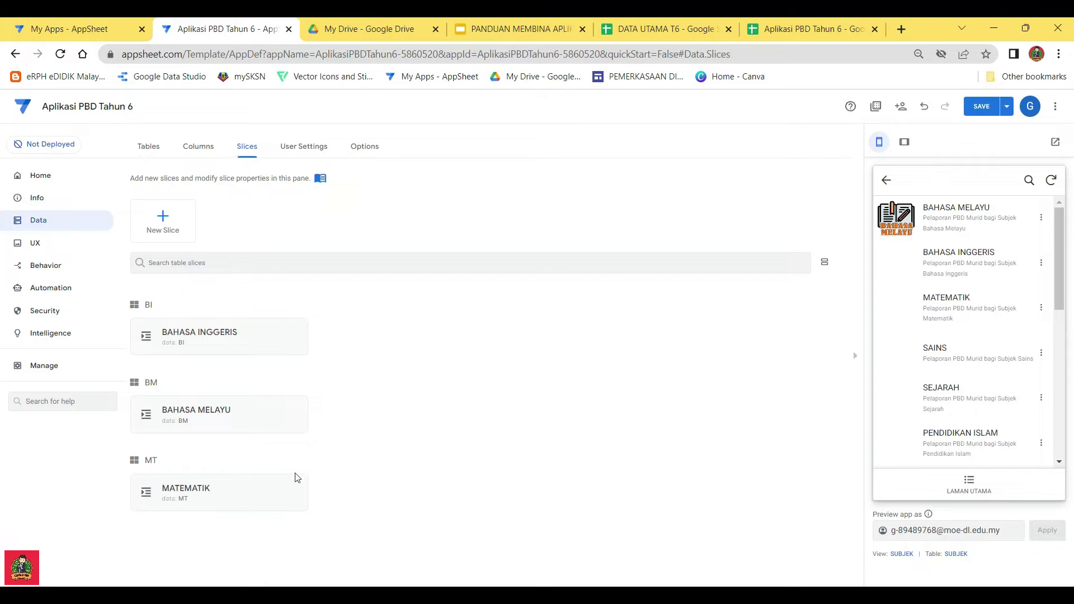
{"action": "left_click", "coordinate": [206, 492]}
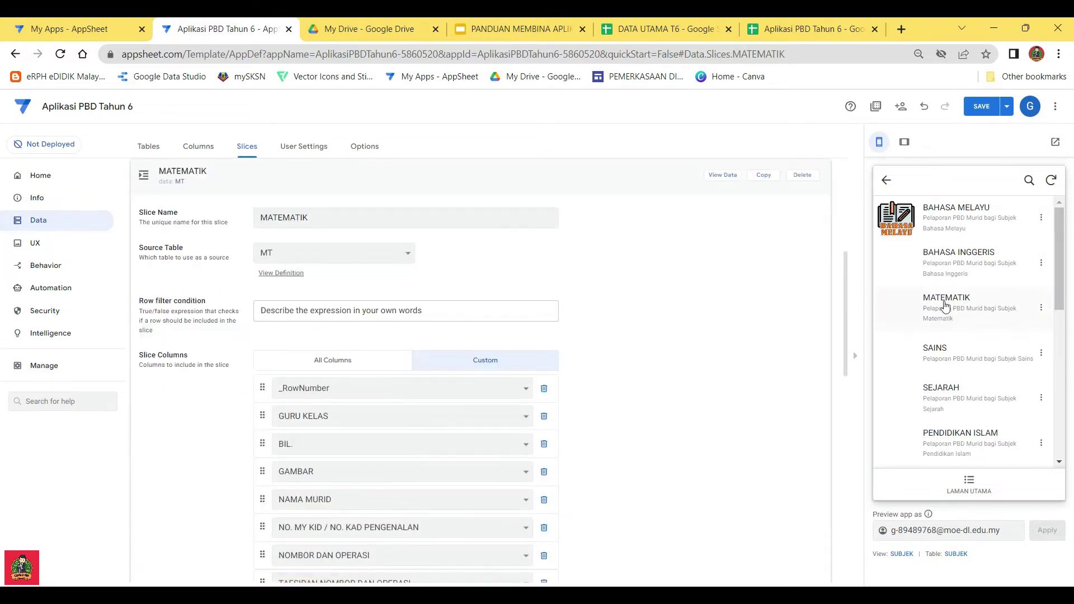
Duplicate the MATEMATIK slice, set the copy's source table to SN and rename it SAINS
{"action": "left_click", "coordinate": [765, 177]}
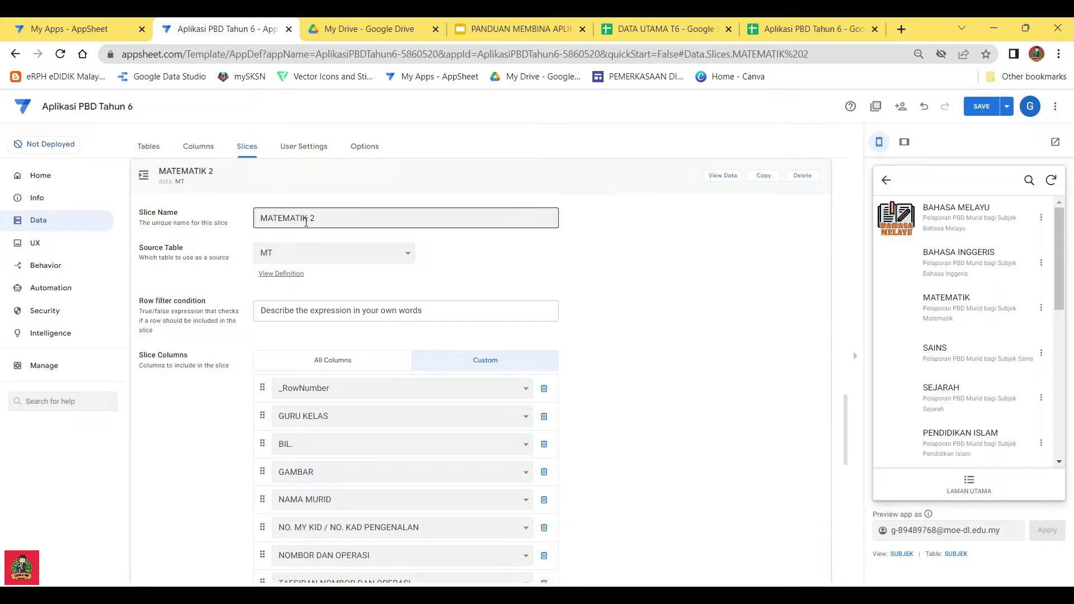
{"action": "left_click", "coordinate": [288, 252]}
{"action": "left_click", "coordinate": [289, 256]}
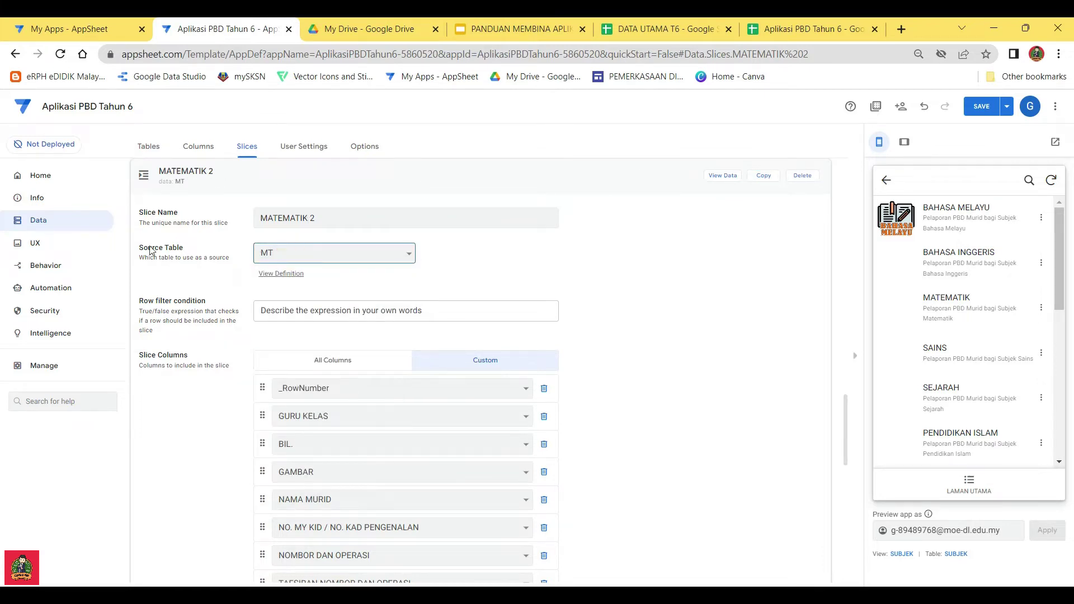
{"action": "left_click", "coordinate": [305, 253]}
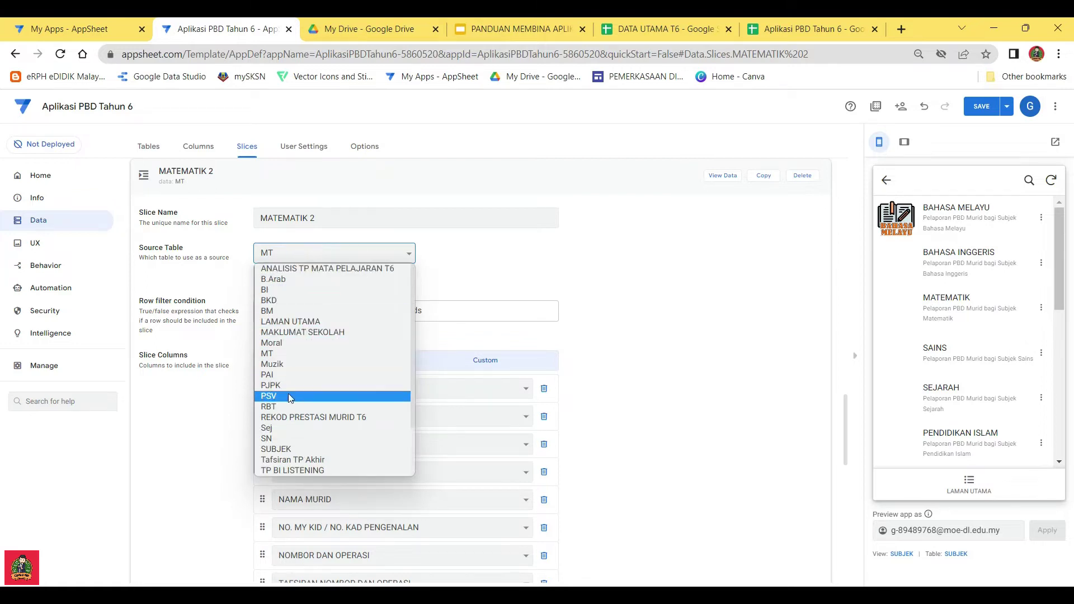
{"action": "left_click", "coordinate": [284, 438]}
{"action": "left_click_drag", "start_coordinate": [317, 218], "coordinate": [245, 222]}
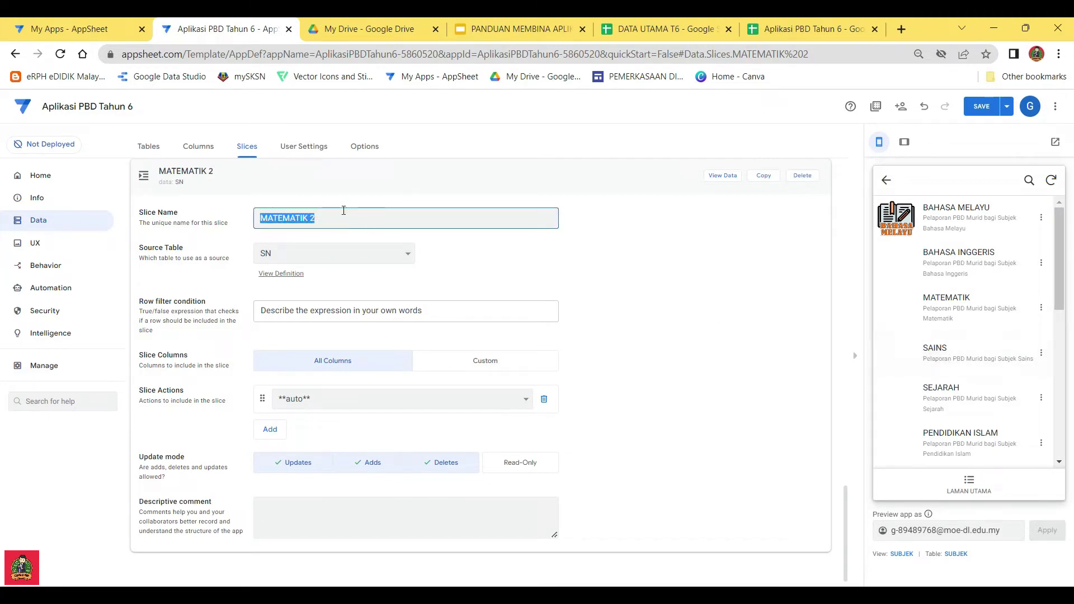
{"action": "type", "text": "SAINS"}
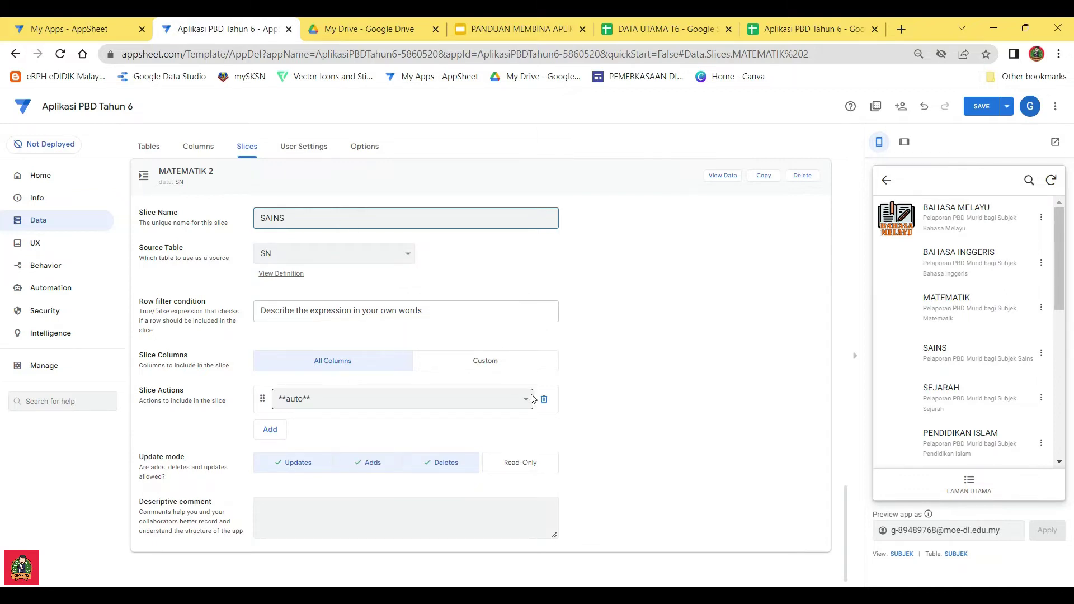
Switch the SAINS slice to custom columns and remove the BIL. column
{"action": "left_click", "coordinate": [488, 361]}
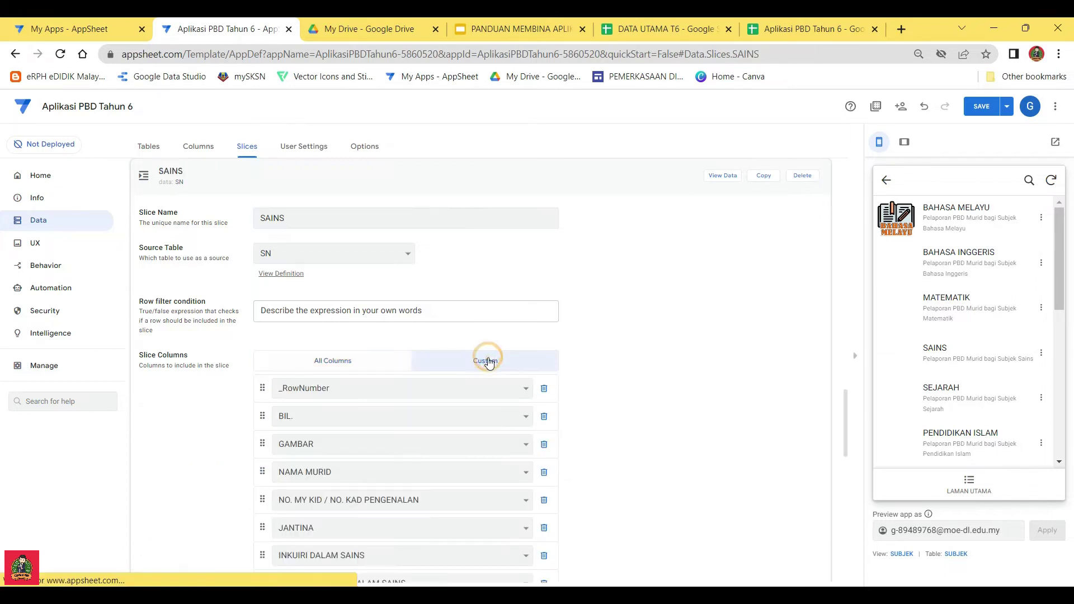
{"action": "scroll", "coordinate": [684, 369], "scroll_direction": "down", "scroll_amount": 3}
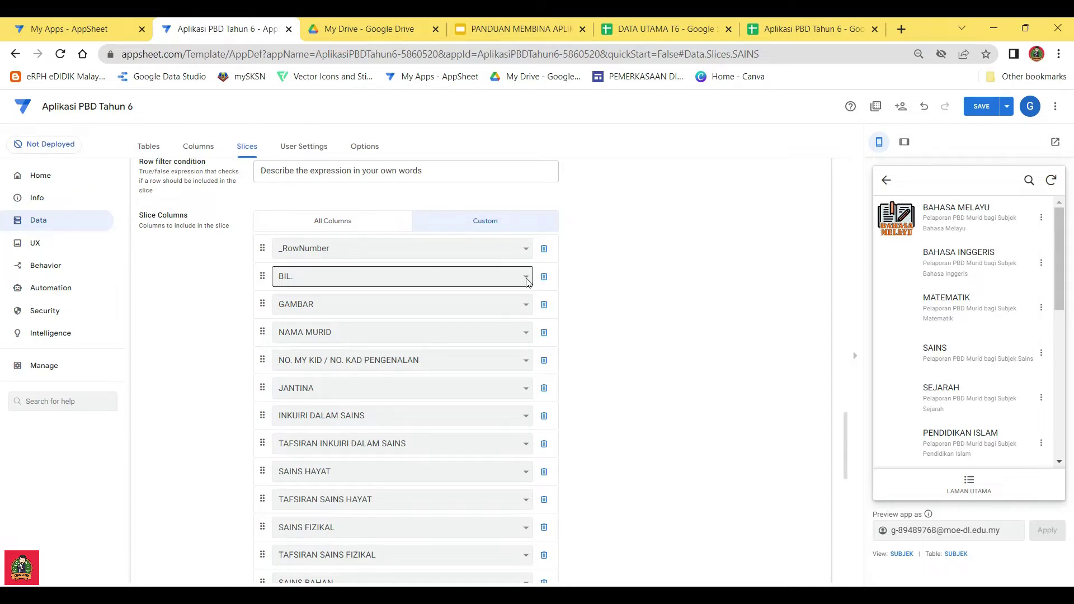
{"action": "left_click", "coordinate": [544, 281]}
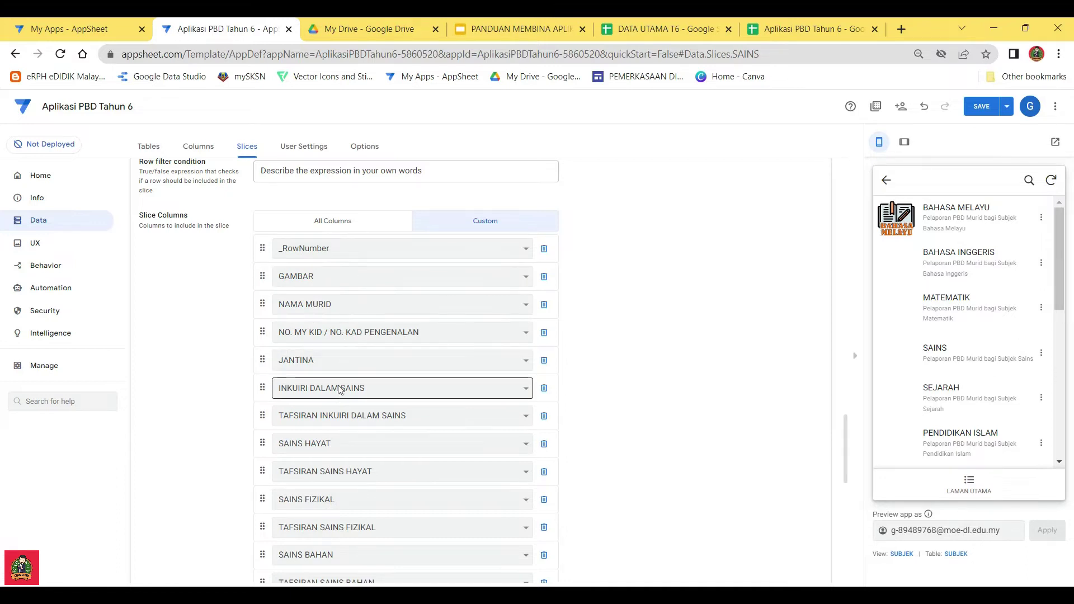
Move the GURU KELAS column directly below _RowNumber in the SAINS slice's column list
{"action": "scroll", "coordinate": [338, 394], "scroll_direction": "down", "scroll_amount": 7}
{"action": "scroll", "coordinate": [338, 397], "scroll_direction": "down", "scroll_amount": 1}
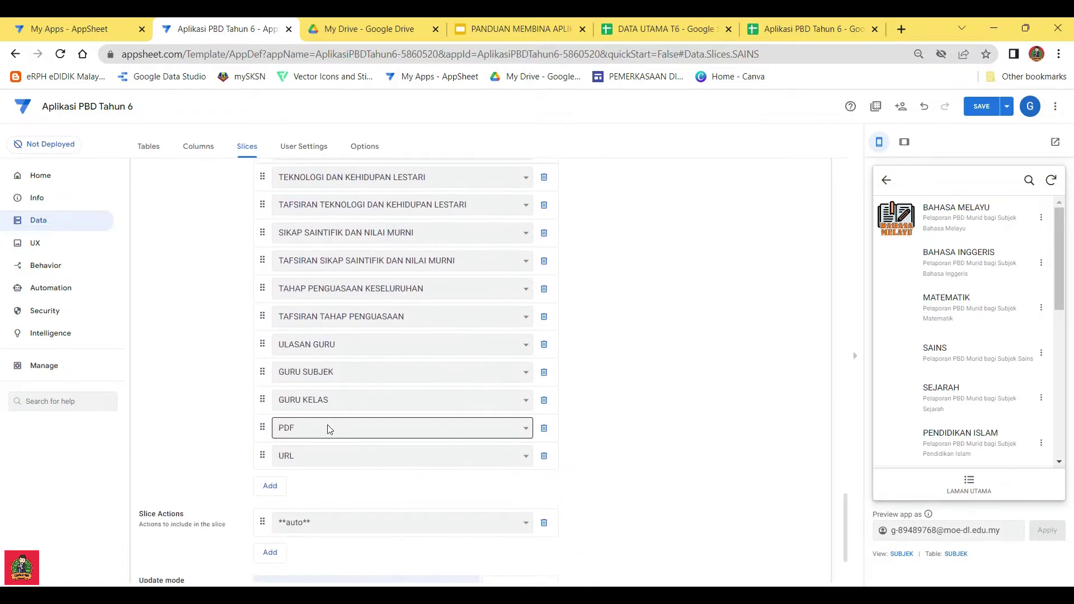
{"action": "scroll", "coordinate": [324, 399], "scroll_direction": "up", "scroll_amount": 5}
{"action": "scroll", "coordinate": [341, 313], "scroll_direction": "up", "scroll_amount": 4}
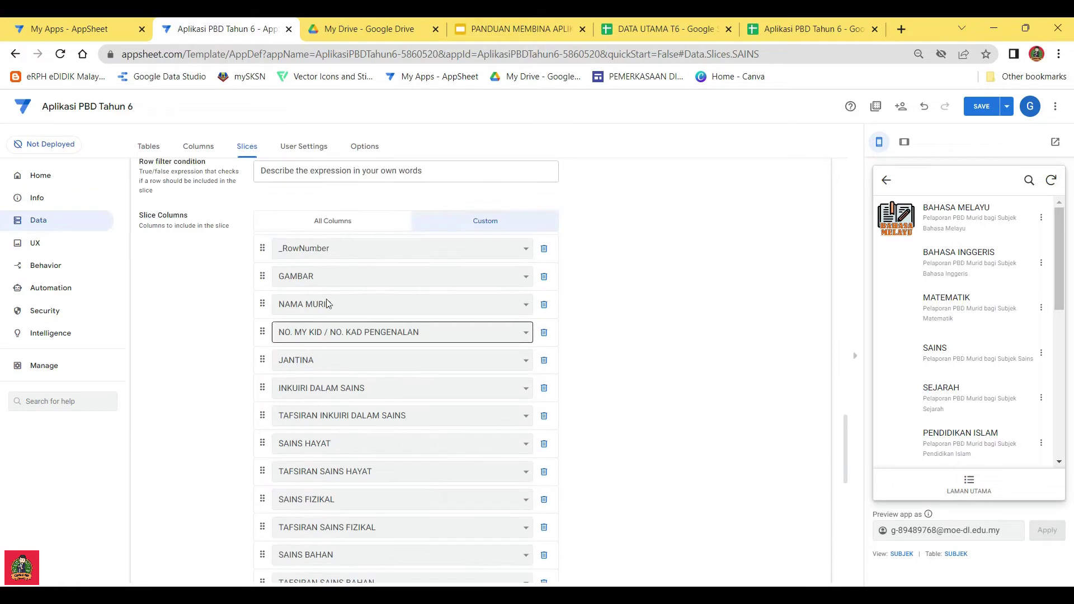
{"action": "scroll", "coordinate": [346, 363], "scroll_direction": "down", "scroll_amount": 5}
{"action": "scroll", "coordinate": [330, 405], "scroll_direction": "down", "scroll_amount": 1}
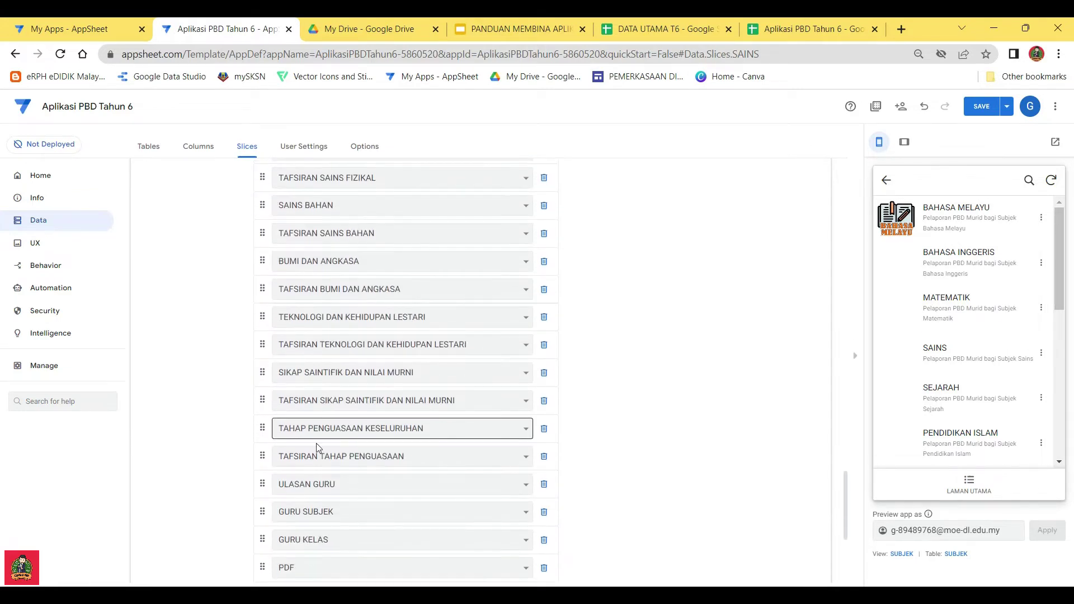
{"action": "left_click_drag", "start_coordinate": [262, 543], "coordinate": [273, 237]}
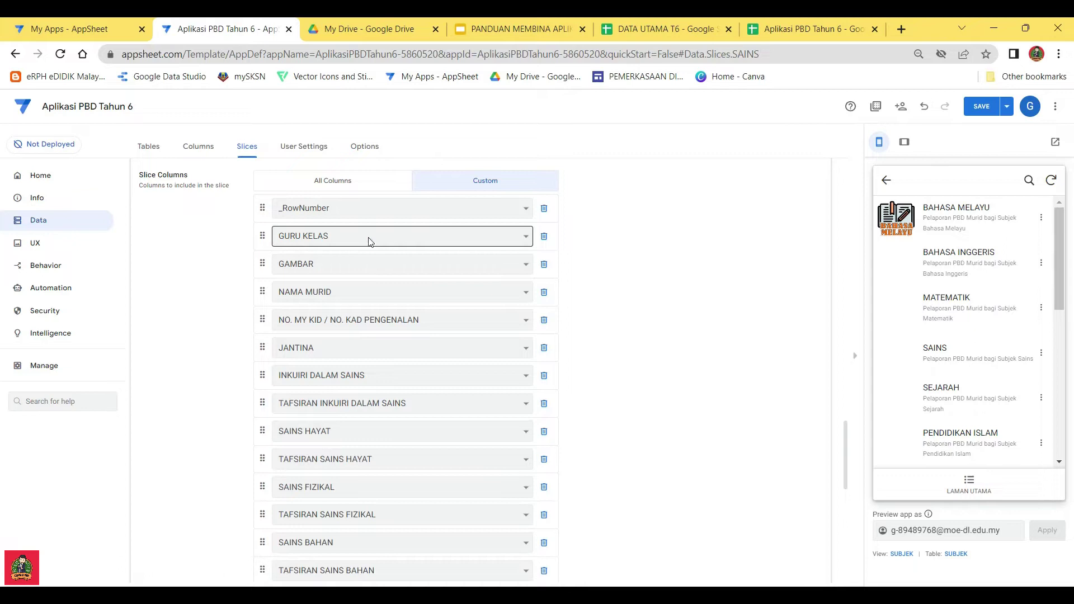
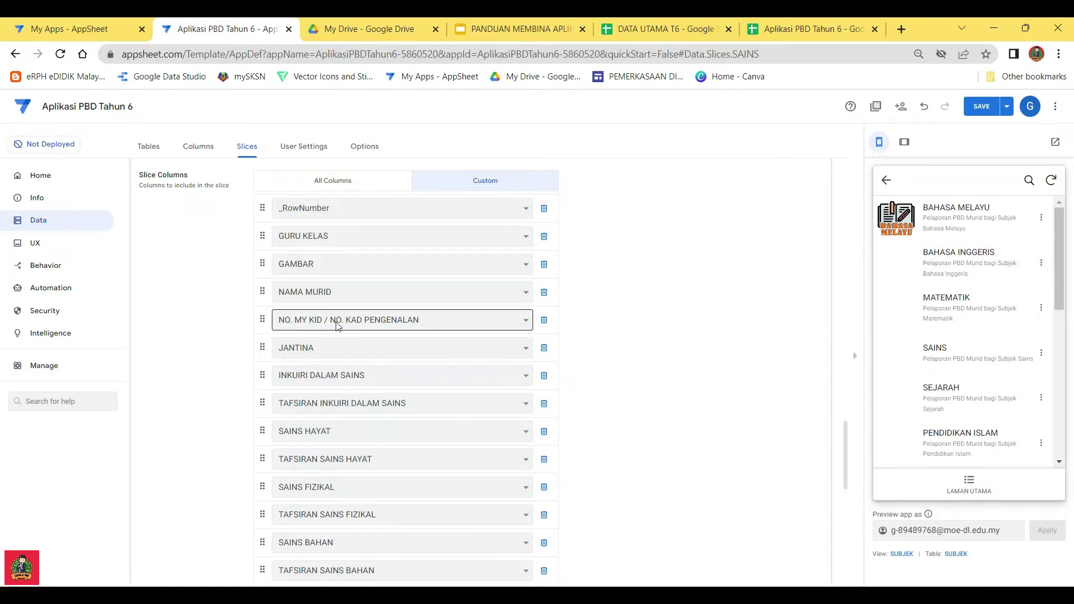
Disable adds and deletes in the SAINS slice's update mode, leaving only updates allowed
{"action": "scroll", "coordinate": [328, 391], "scroll_direction": "down", "scroll_amount": 6}
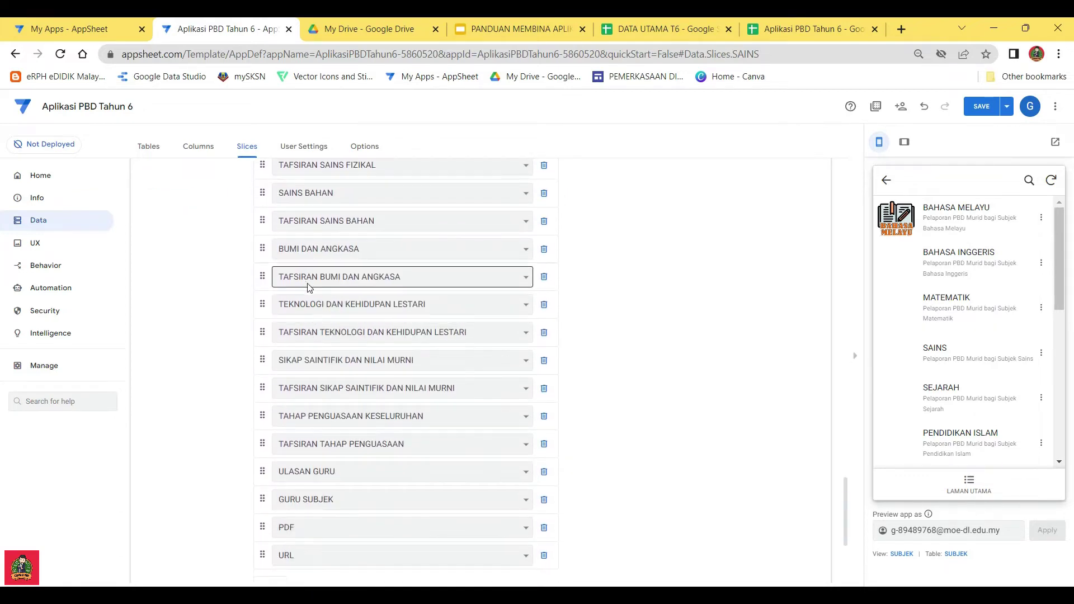
{"action": "scroll", "coordinate": [309, 287], "scroll_direction": "down", "scroll_amount": 3}
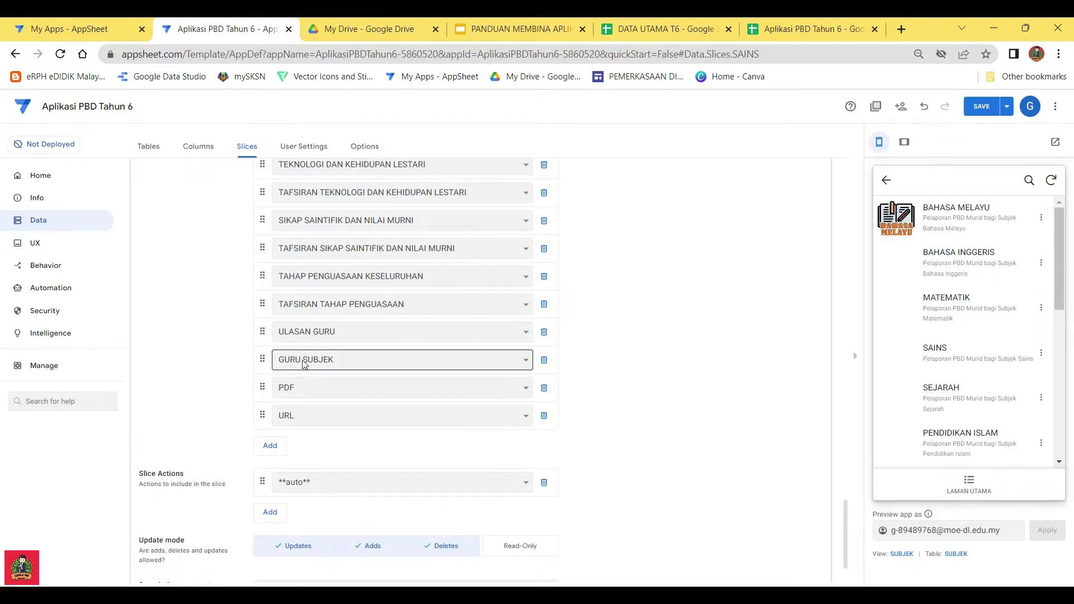
{"action": "scroll", "coordinate": [368, 424], "scroll_direction": "down", "scroll_amount": 1}
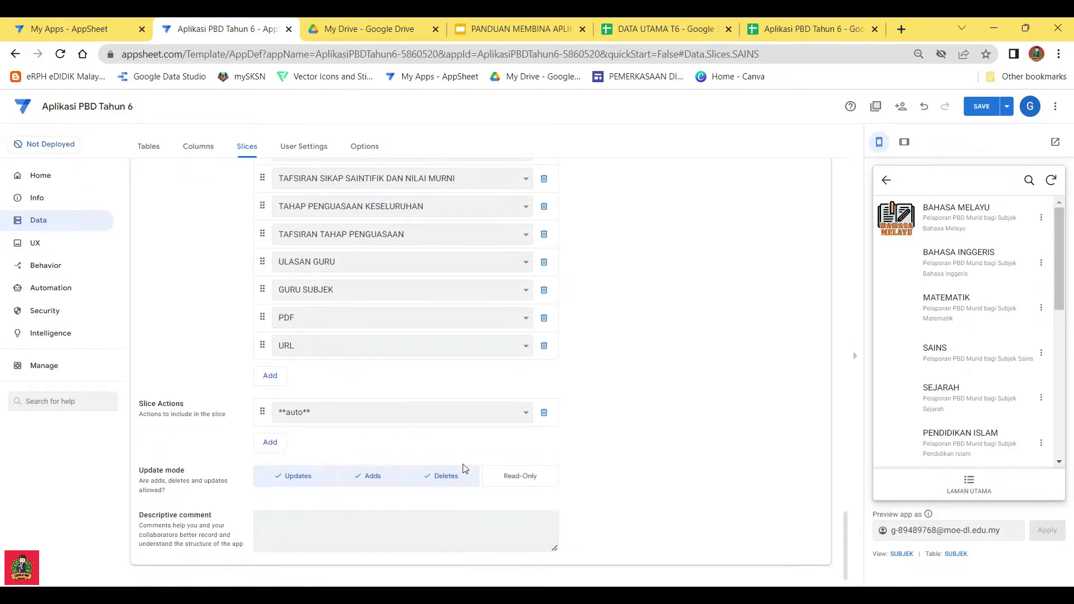
{"action": "scroll", "coordinate": [374, 454], "scroll_direction": "down", "scroll_amount": 1}
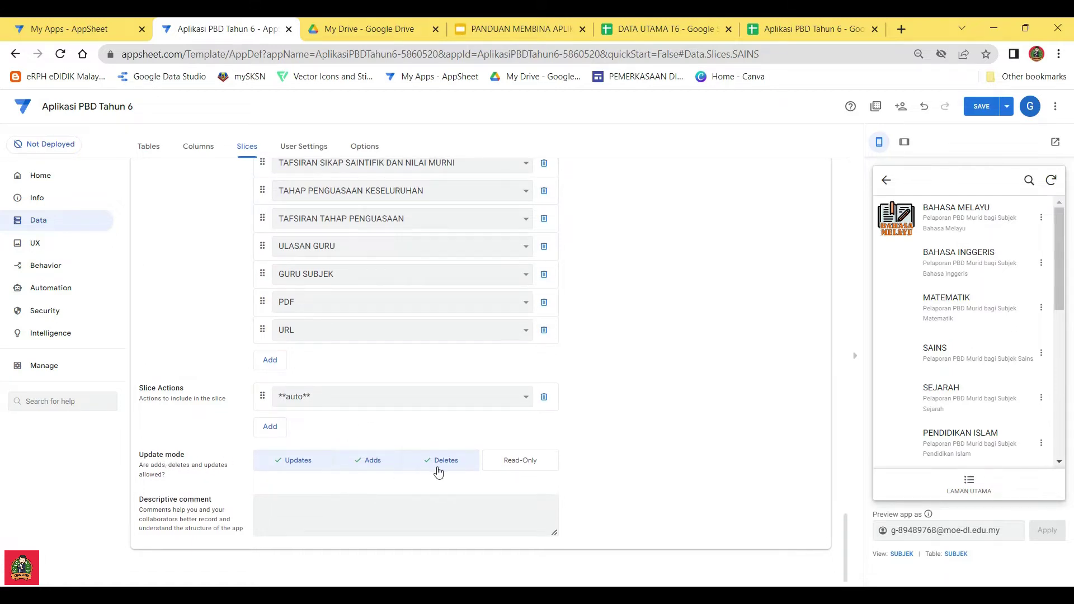
{"action": "left_click", "coordinate": [360, 463]}
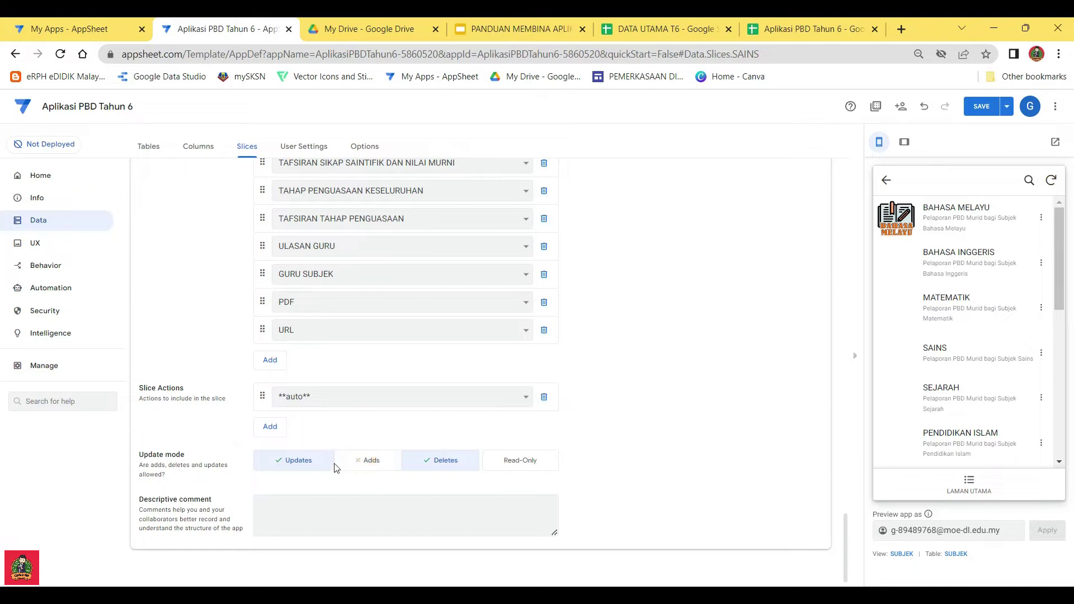
{"action": "left_click", "coordinate": [429, 465]}
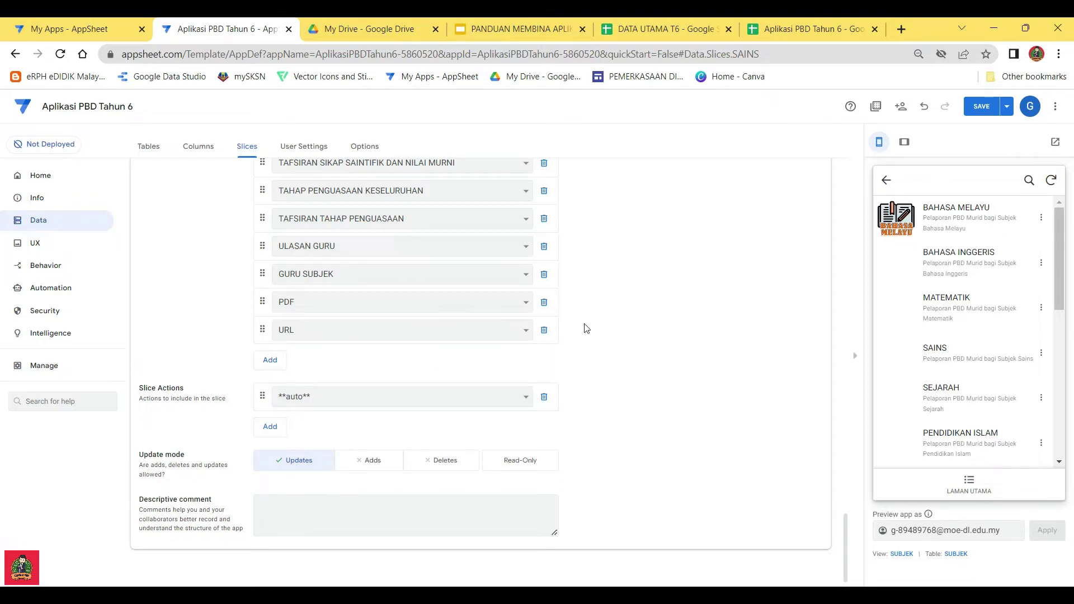
Review the SAINS slice's settings and save the app
{"action": "scroll", "coordinate": [587, 327], "scroll_direction": "up", "scroll_amount": 10}
{"action": "scroll", "coordinate": [595, 325], "scroll_direction": "down", "scroll_amount": 10}
{"action": "scroll", "coordinate": [717, 232], "scroll_direction": "down", "scroll_amount": 2}
{"action": "left_click", "coordinate": [981, 107]}
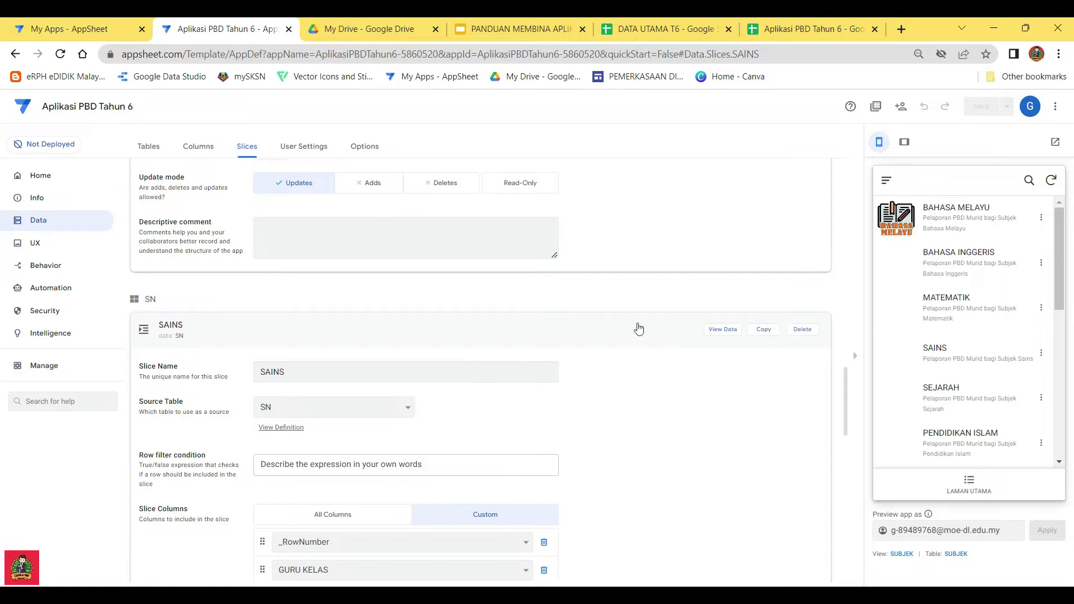
Collapse the settings of the SAINS and MATEMATIK slices
{"action": "left_click", "coordinate": [636, 328]}
{"action": "scroll", "coordinate": [631, 360], "scroll_direction": "up", "scroll_amount": 10}
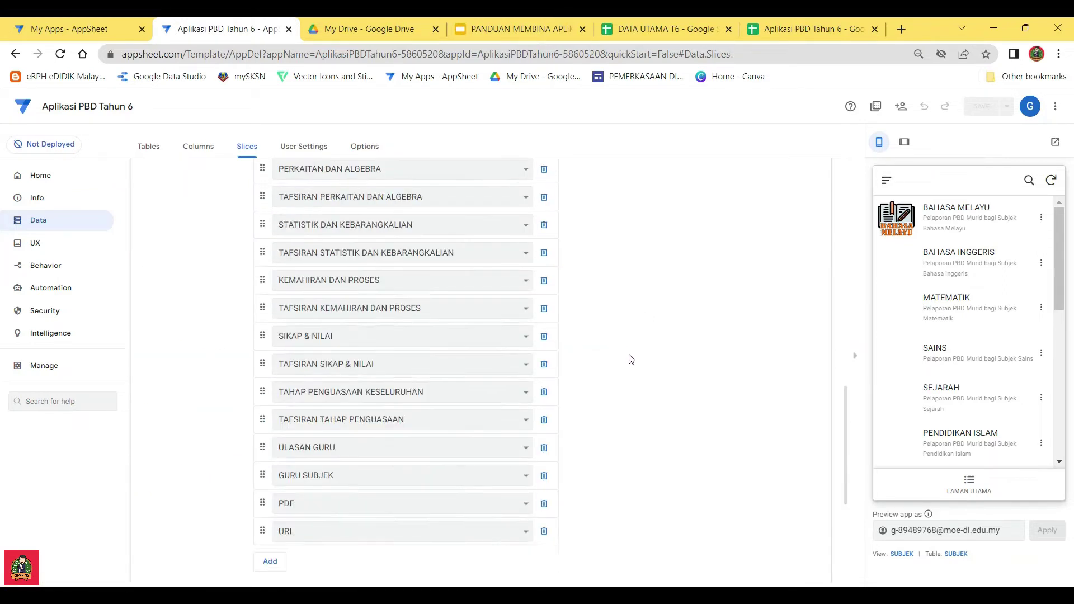
{"action": "scroll", "coordinate": [614, 367], "scroll_direction": "up", "scroll_amount": 3}
{"action": "left_click", "coordinate": [523, 381]}
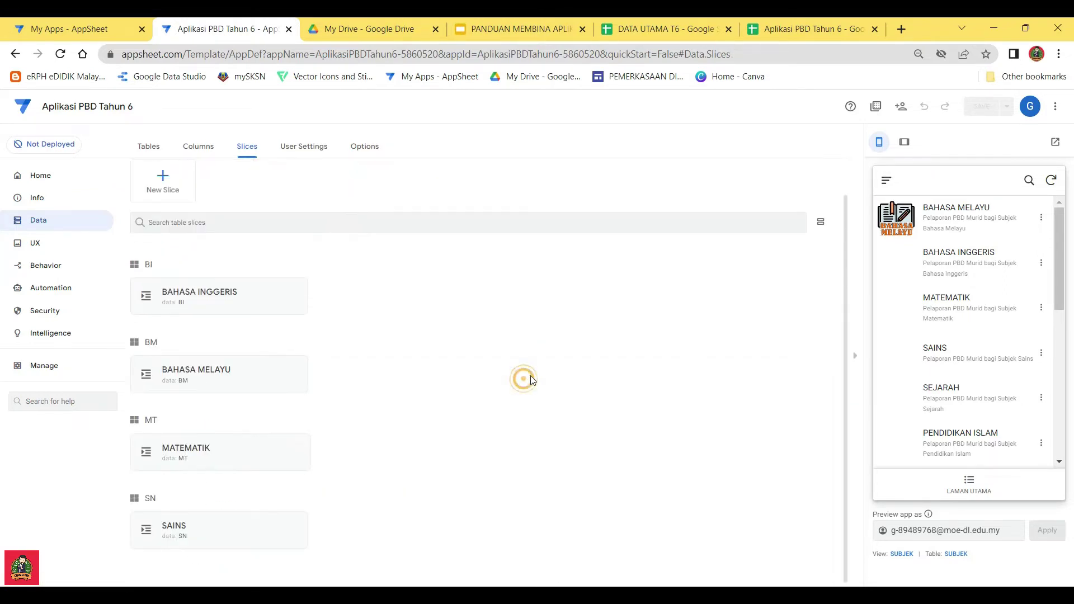
Create a new slice named SEJARAH with Sej as its source table
{"action": "scroll", "coordinate": [396, 279], "scroll_direction": "up", "scroll_amount": 1}
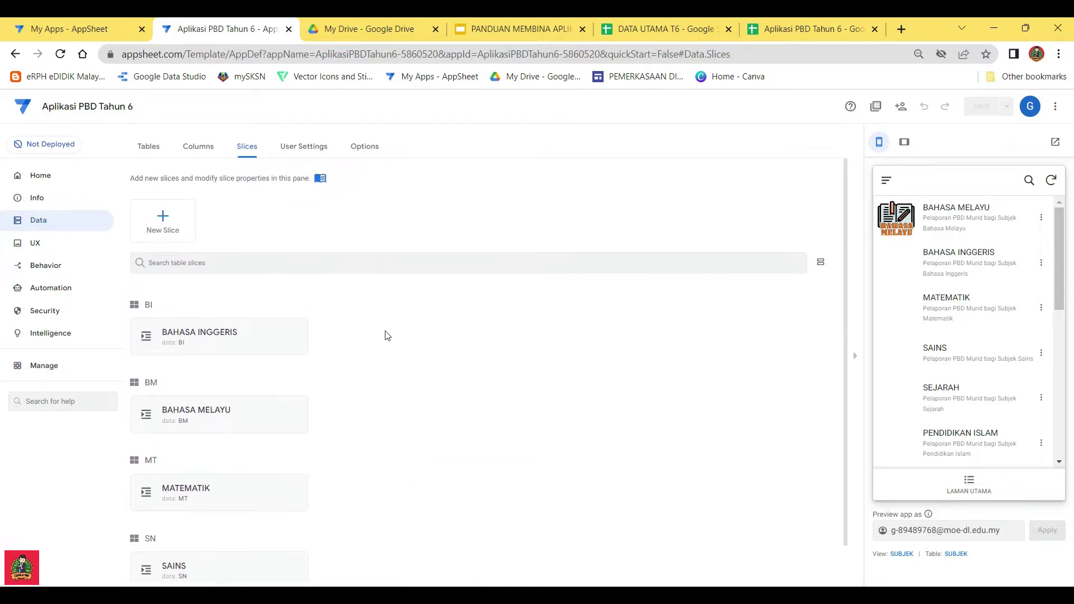
{"action": "scroll", "coordinate": [367, 334], "scroll_direction": "down", "scroll_amount": 1}
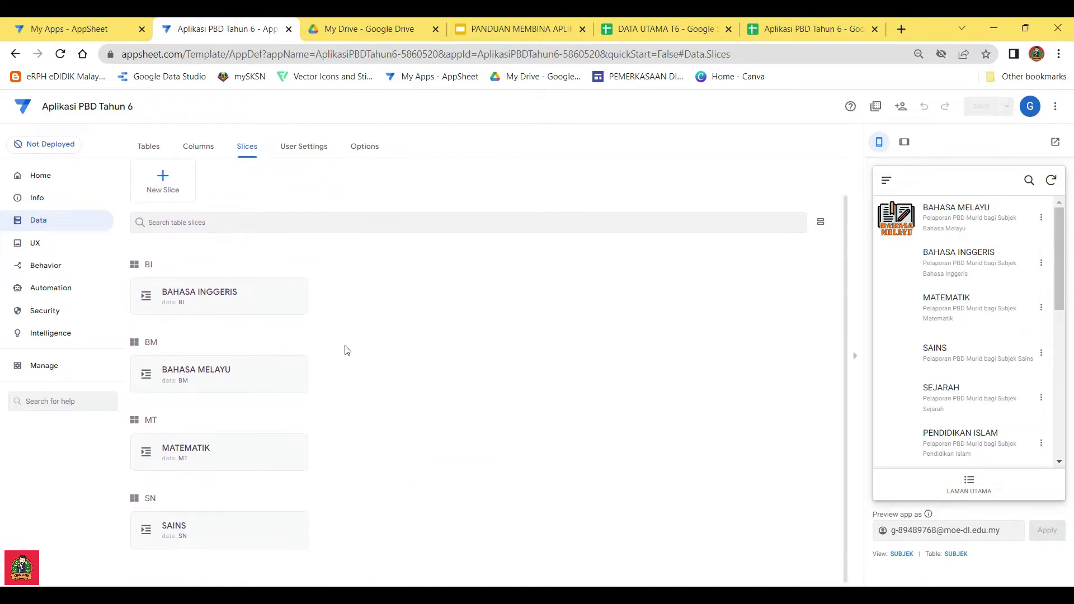
{"action": "scroll", "coordinate": [410, 323], "scroll_direction": "up", "scroll_amount": 1}
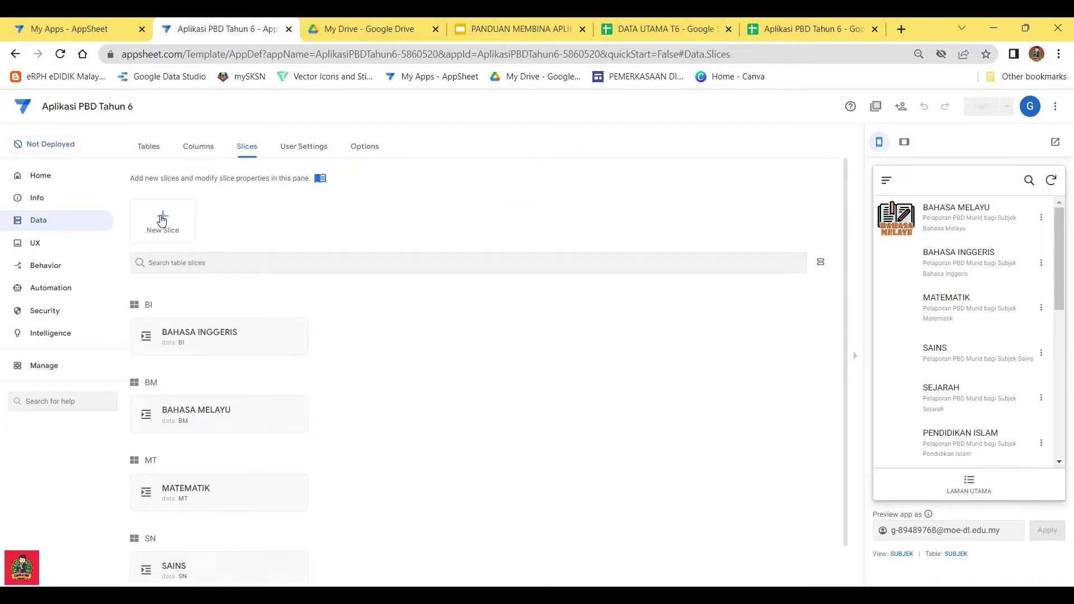
{"action": "left_click", "coordinate": [162, 220]}
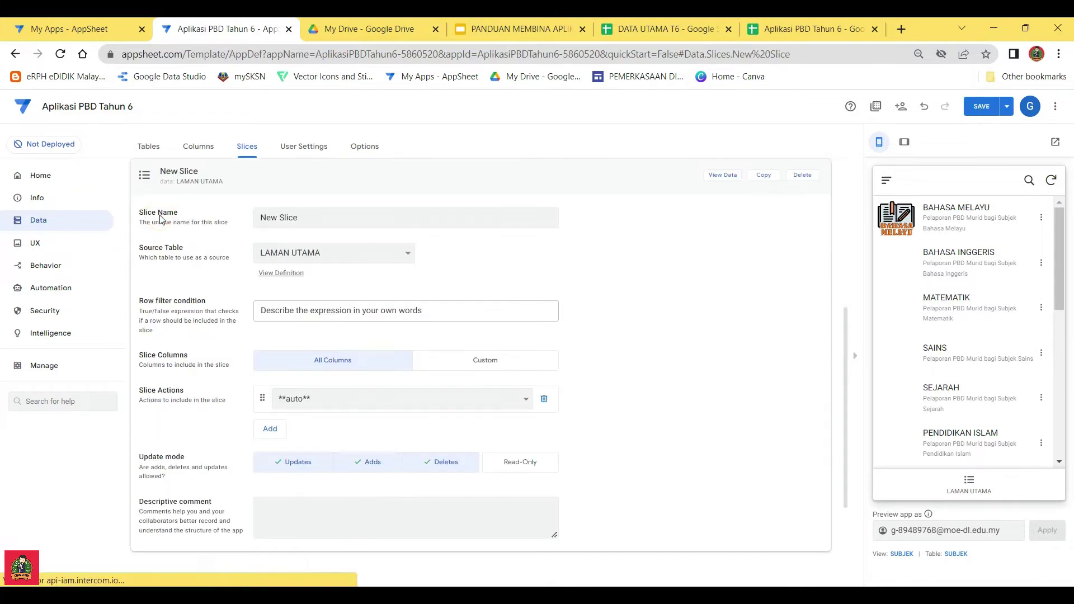
{"action": "left_click", "coordinate": [289, 218]}
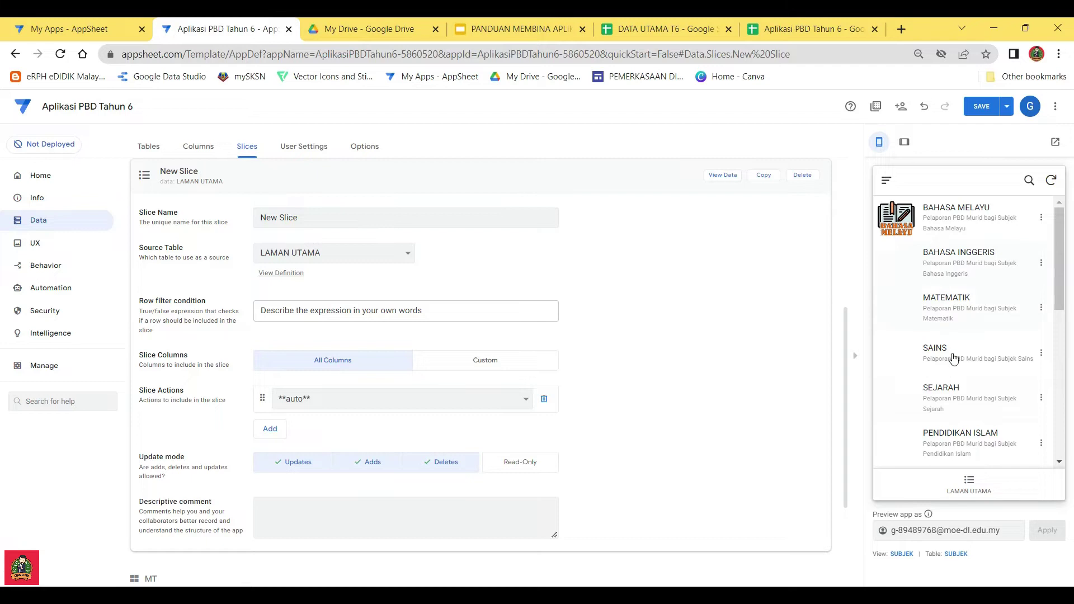
{"action": "left_click", "coordinate": [304, 223]}
{"action": "key", "text": "ctrl+a"}
{"action": "type", "text": "SE"}
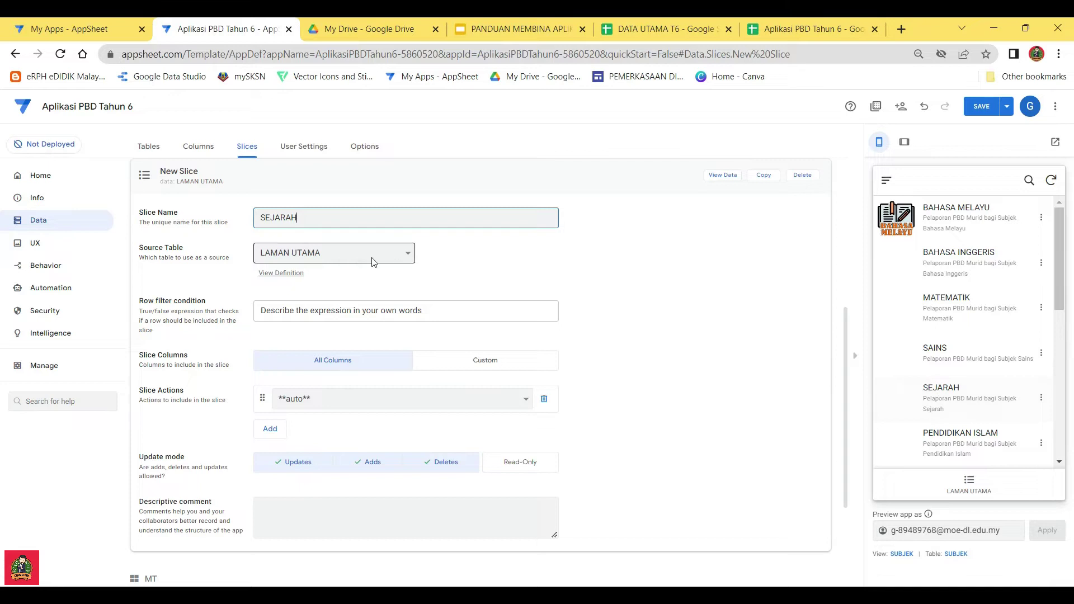
{"action": "left_click", "coordinate": [338, 252]}
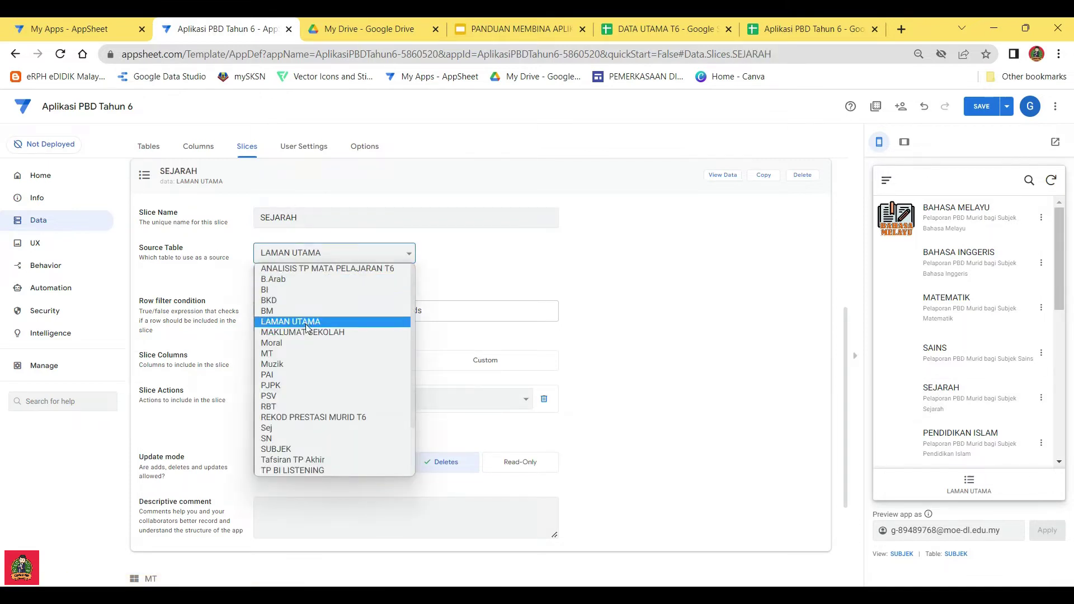
{"action": "left_click", "coordinate": [280, 428]}
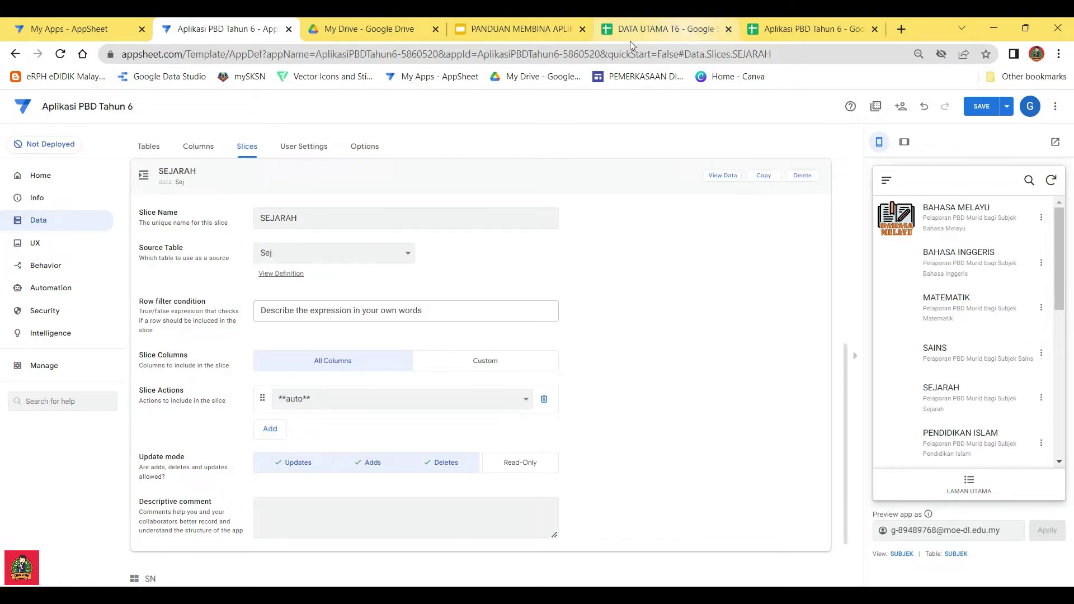
Switch to the Aplikasi PBD Tahun 6 spreadsheet in Google Sheets and compare the Sej sheet's columns with the SEJARAH slice
{"action": "left_click", "coordinate": [787, 30]}
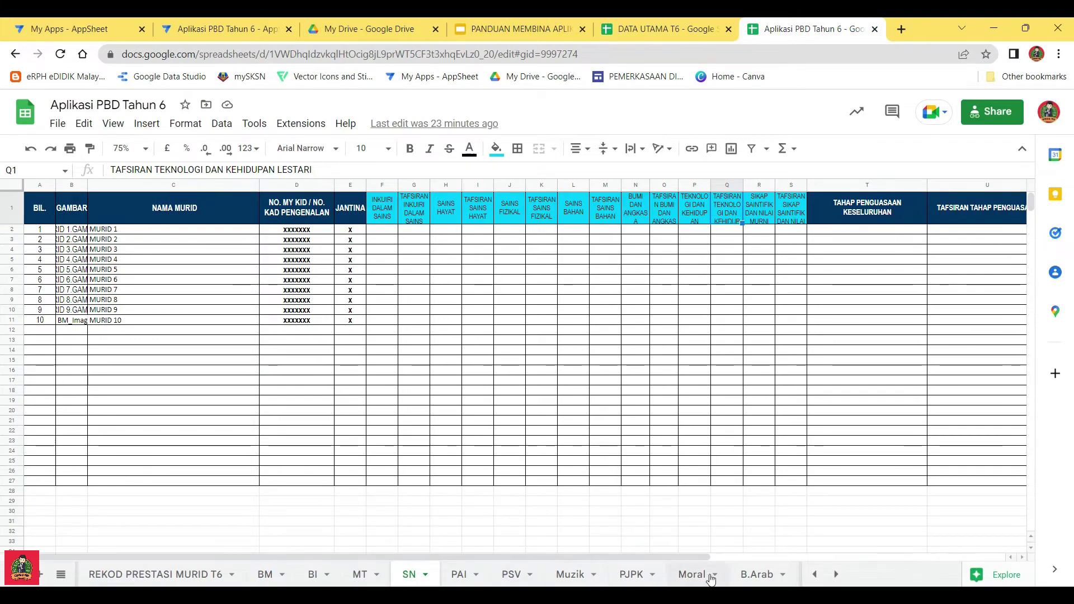
{"action": "left_click", "coordinate": [836, 574]}
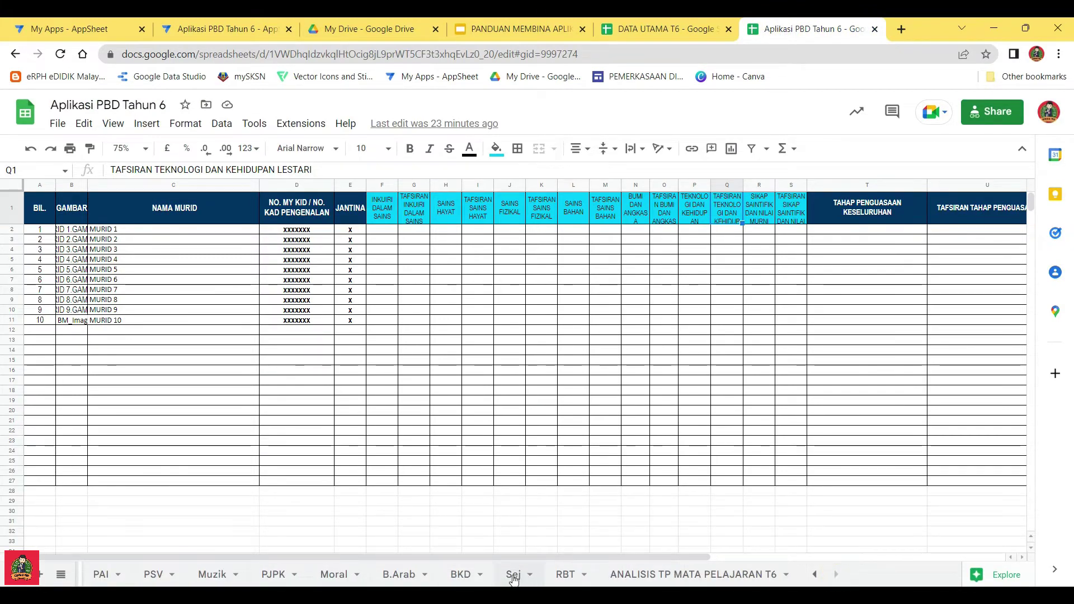
{"action": "left_click", "coordinate": [514, 576]}
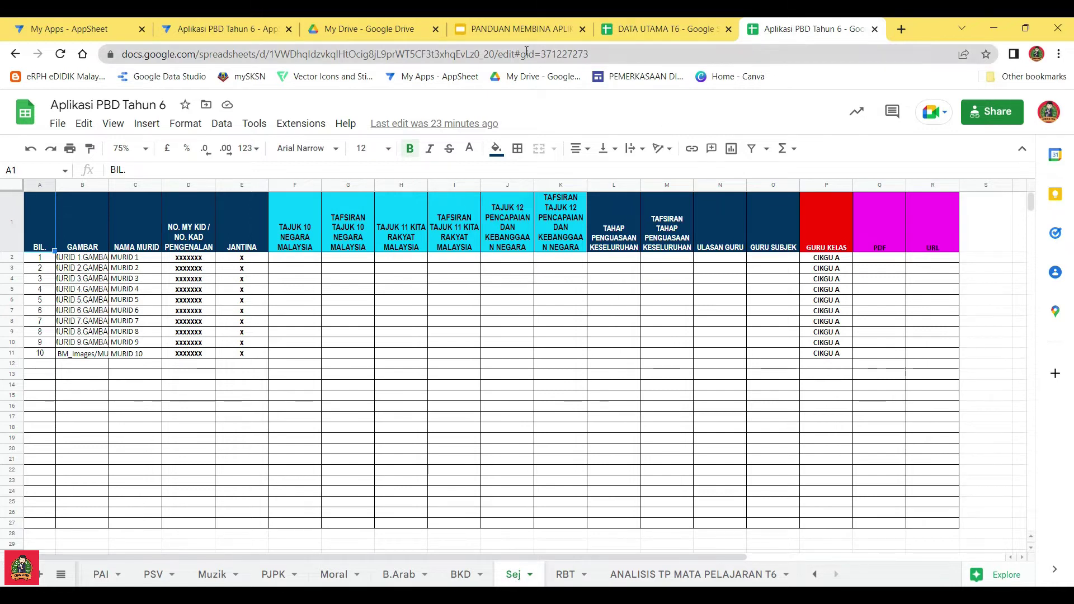
{"action": "left_click", "coordinate": [230, 29]}
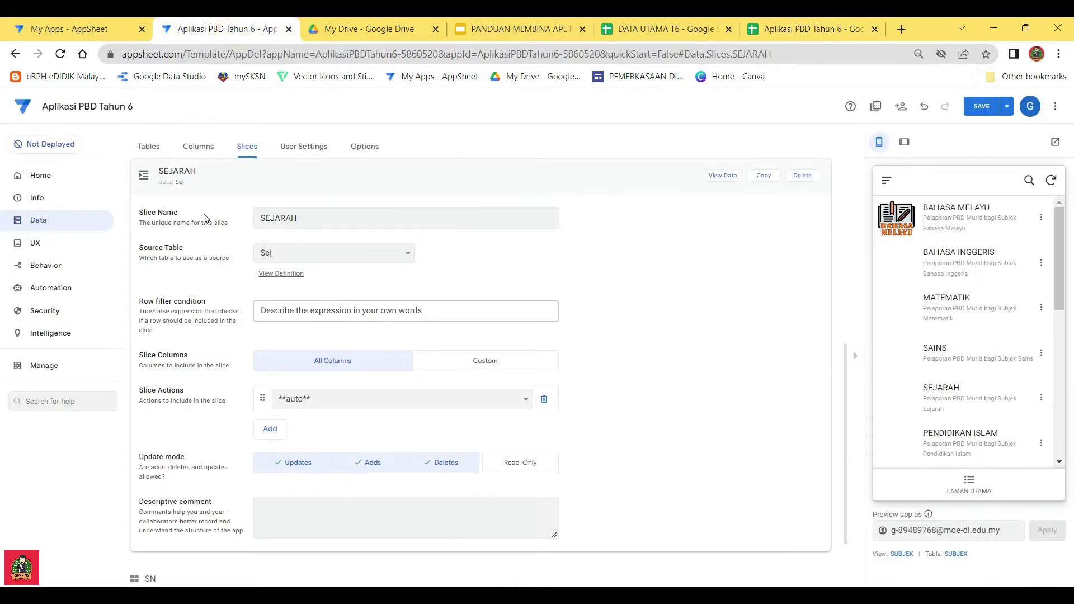
{"action": "left_click", "coordinate": [805, 29]}
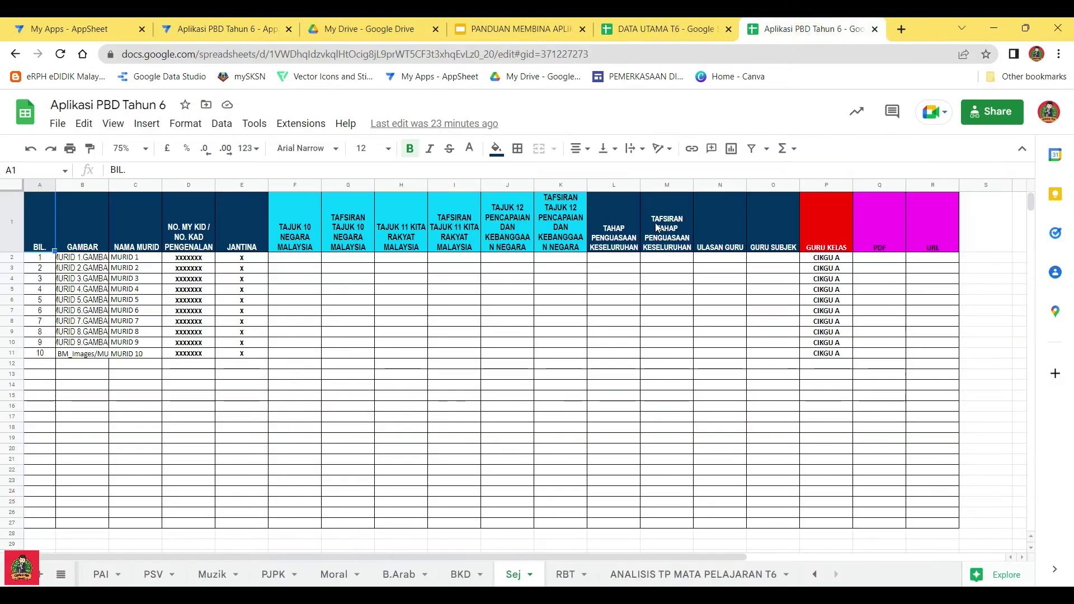
Open the SUBJEK sheet, locate the SEJARAH subject entry and enlarge the sheet view to 100%
{"action": "left_click", "coordinate": [59, 576]}
{"action": "scroll", "coordinate": [108, 492], "scroll_direction": "up", "scroll_amount": 5}
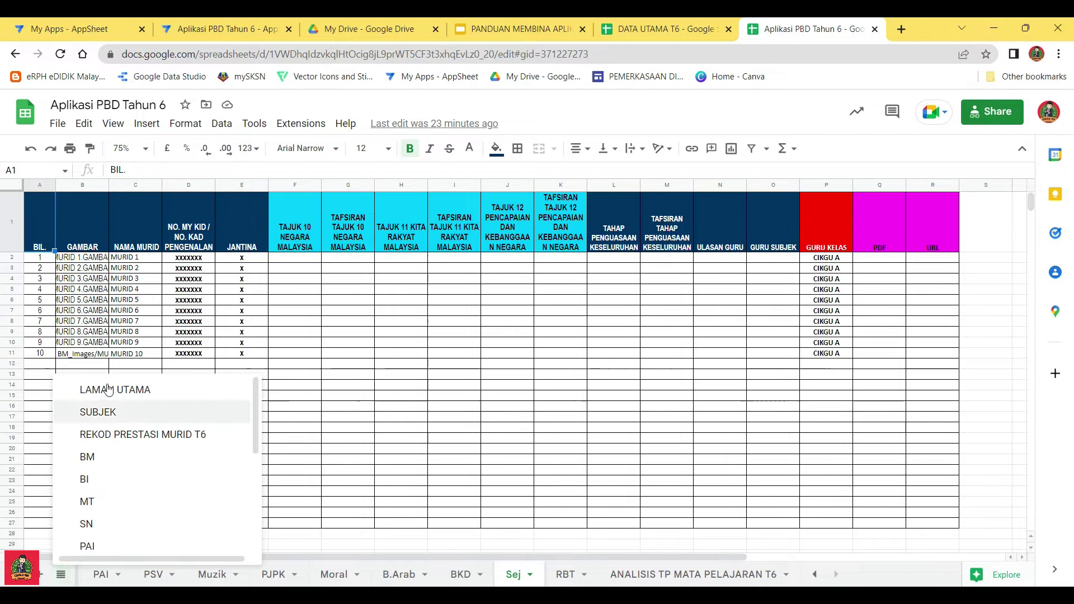
{"action": "left_click", "coordinate": [111, 414]}
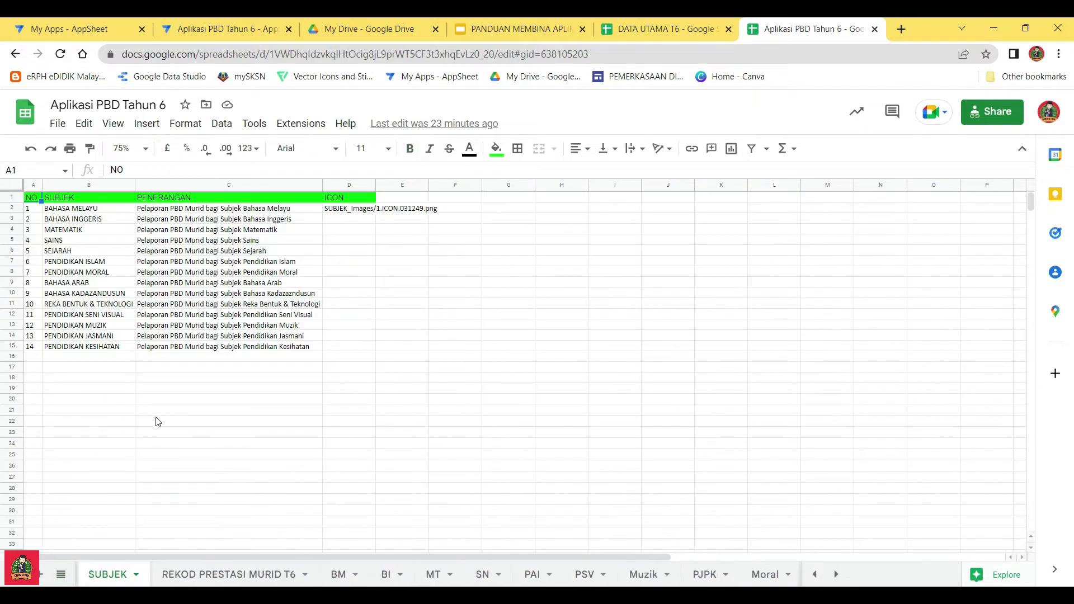
{"action": "left_click", "coordinate": [68, 252]}
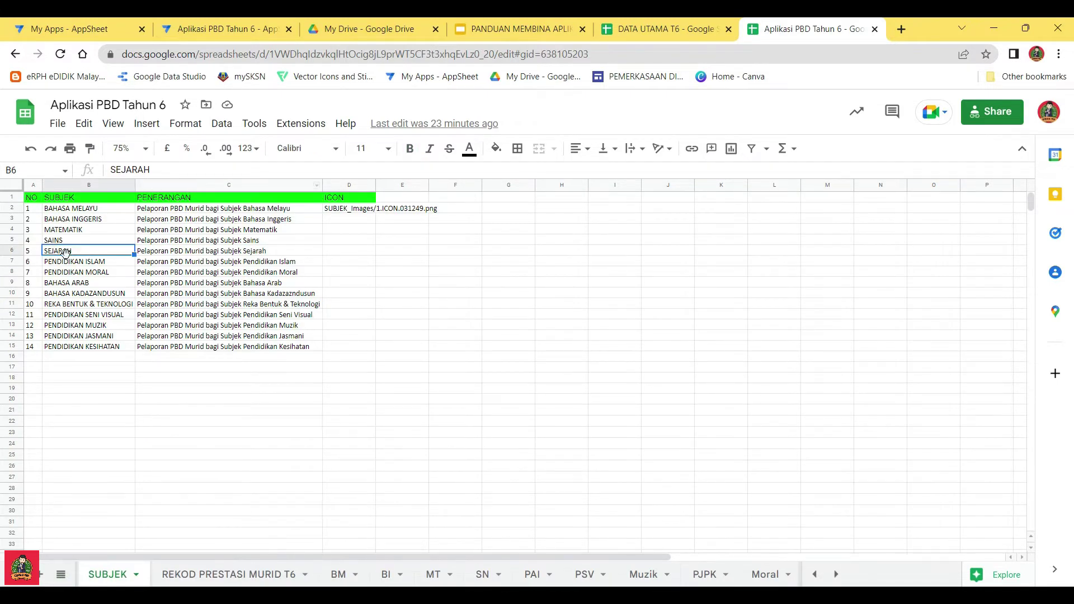
{"action": "left_click", "coordinate": [123, 149]}
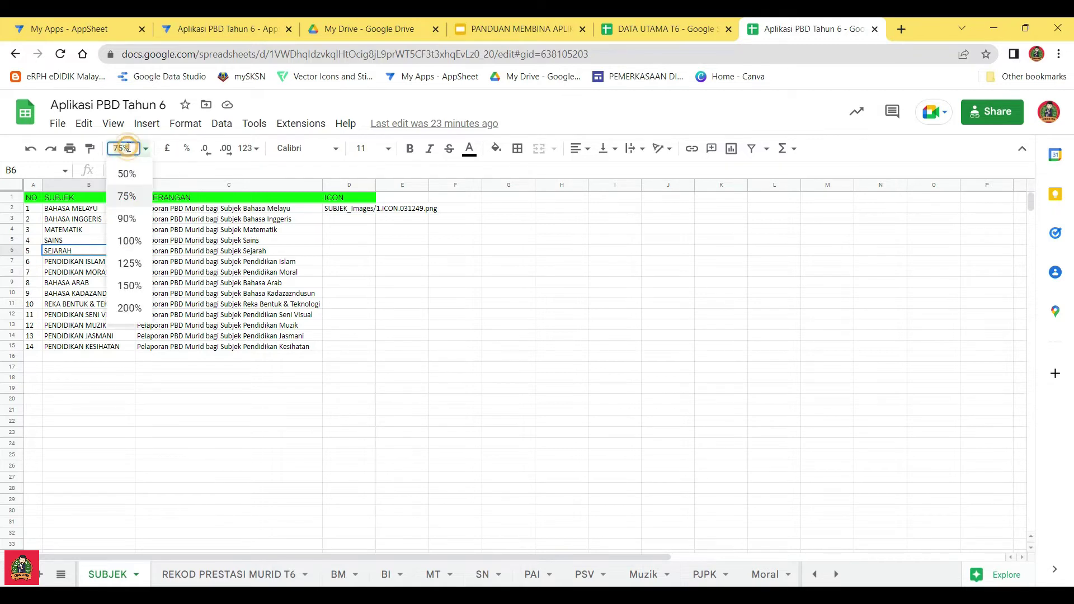
{"action": "left_click", "coordinate": [122, 242]}
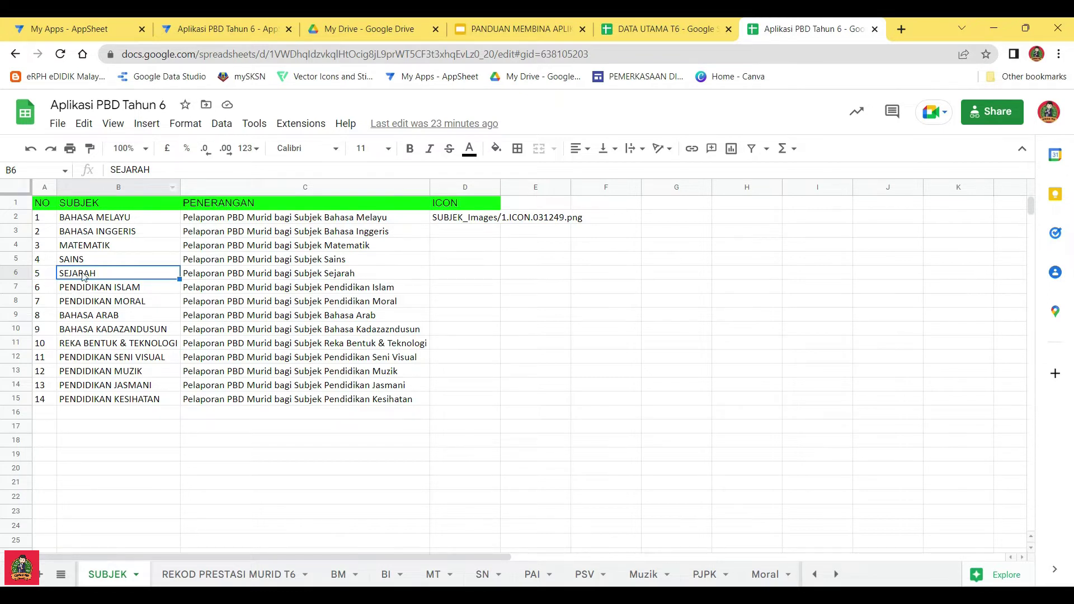
Check the SEJARAH slice's settings in AppSheet, and return to the Sej sheet in Google Sheets to view its columns
{"action": "left_click", "coordinate": [223, 29]}
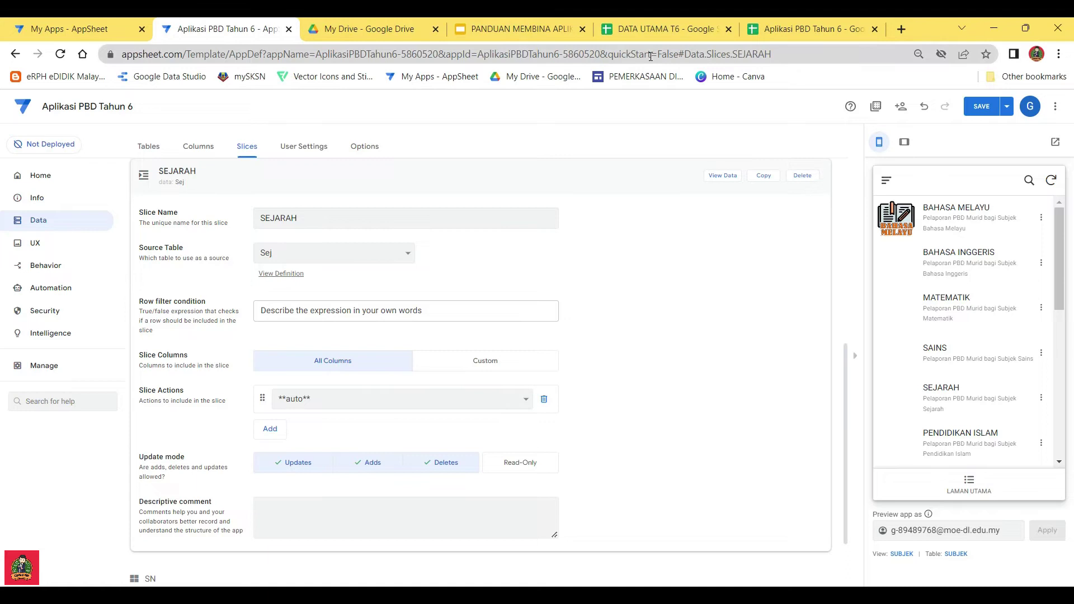
{"action": "left_click", "coordinate": [789, 30]}
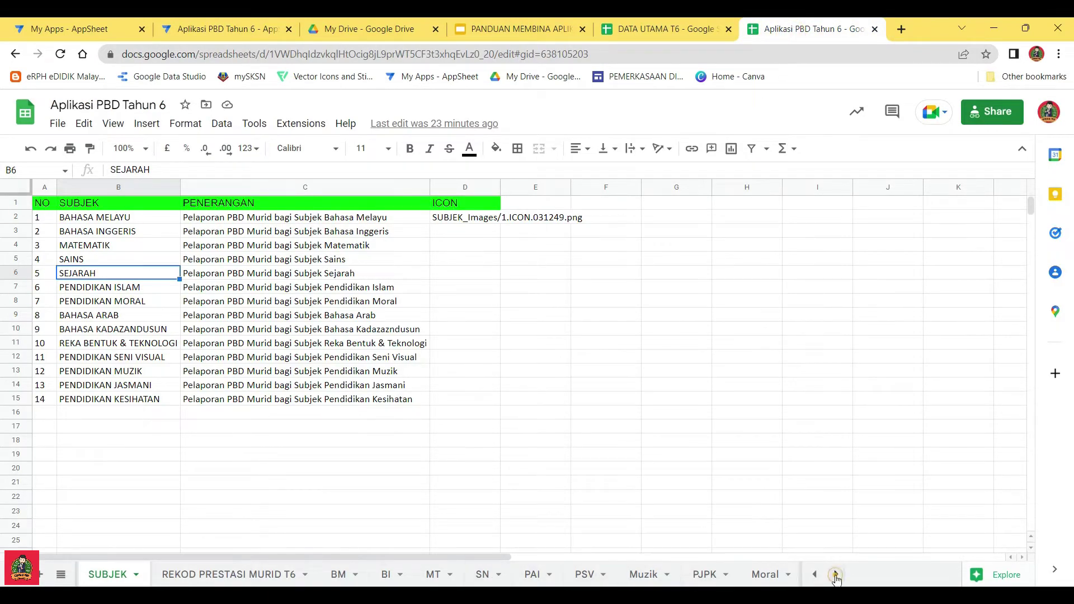
{"action": "left_click", "coordinate": [835, 574]}
{"action": "left_click", "coordinate": [512, 574]}
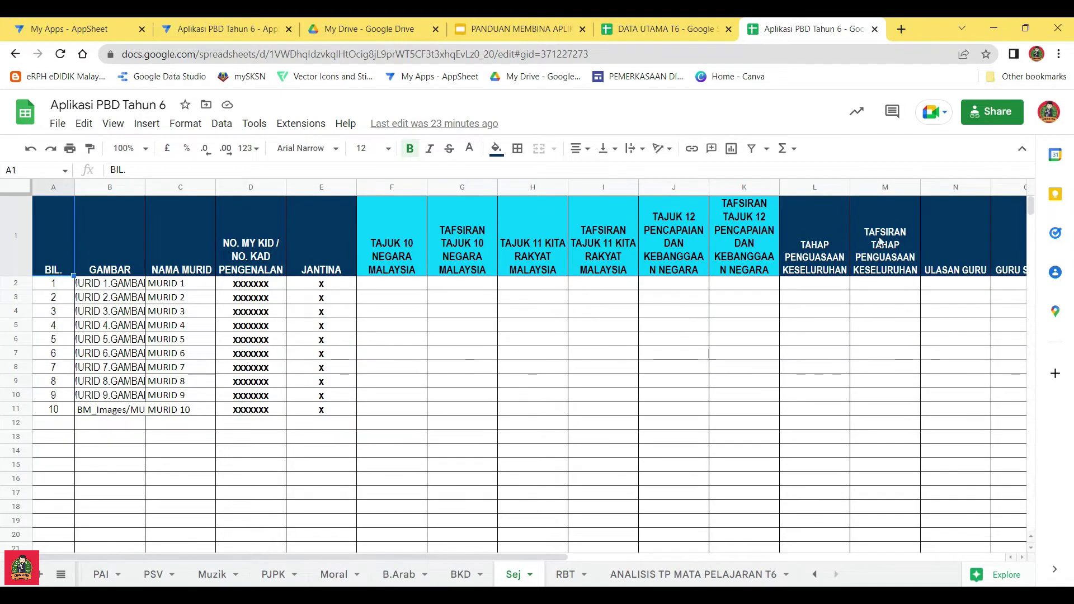
Switch to AppSheet and give the SEJARAH slice custom columns, removing BIL. and moving GURU KELAS directly below _RowNumber
{"action": "left_click", "coordinate": [278, 31]}
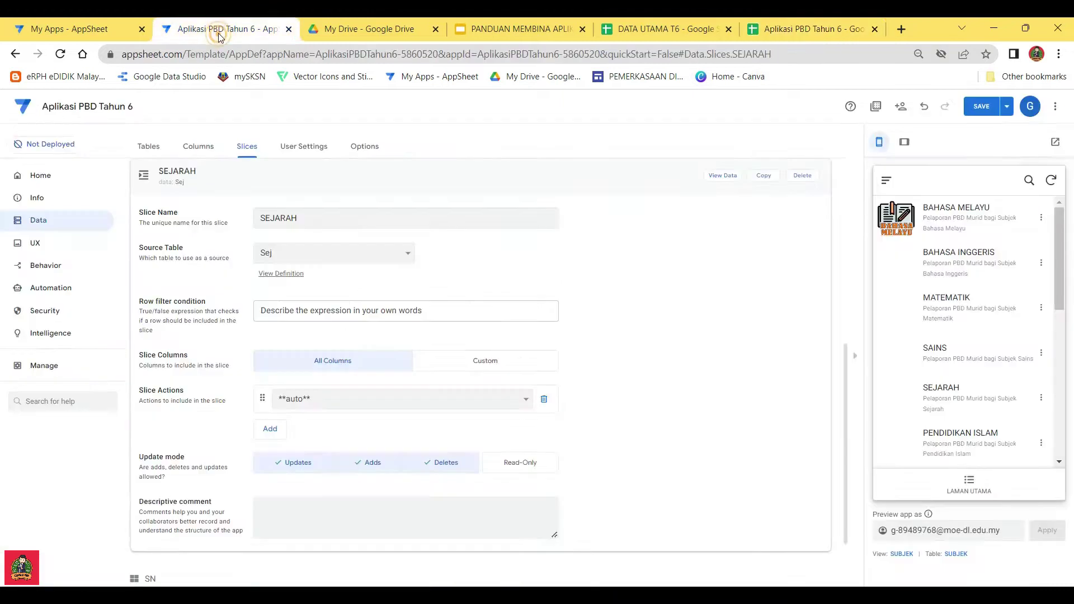
{"action": "left_click", "coordinate": [463, 360]}
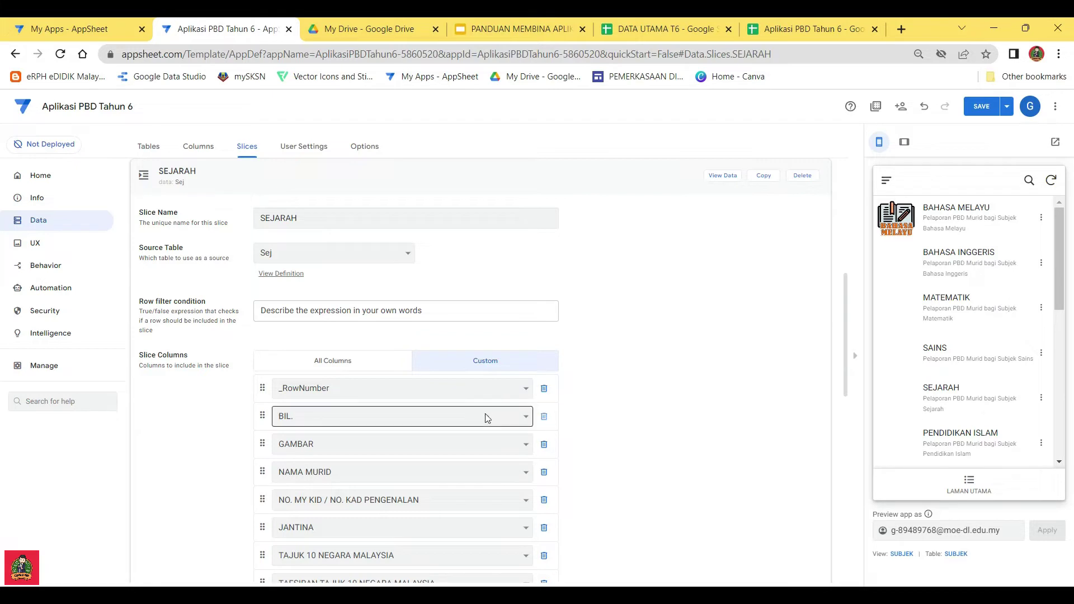
{"action": "left_click", "coordinate": [544, 419]}
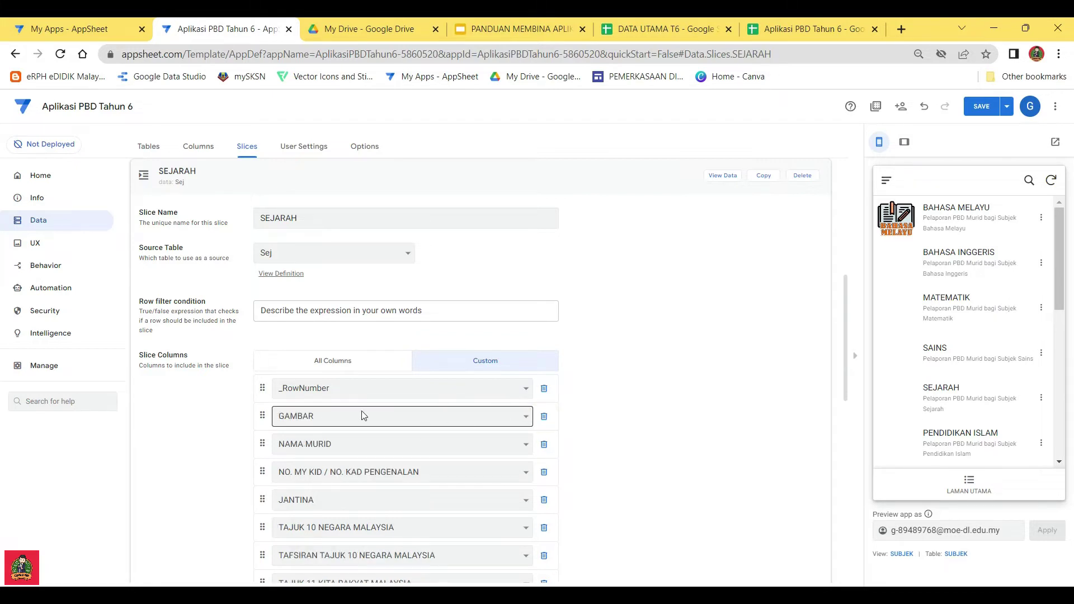
{"action": "scroll", "coordinate": [361, 415], "scroll_direction": "down", "scroll_amount": 6}
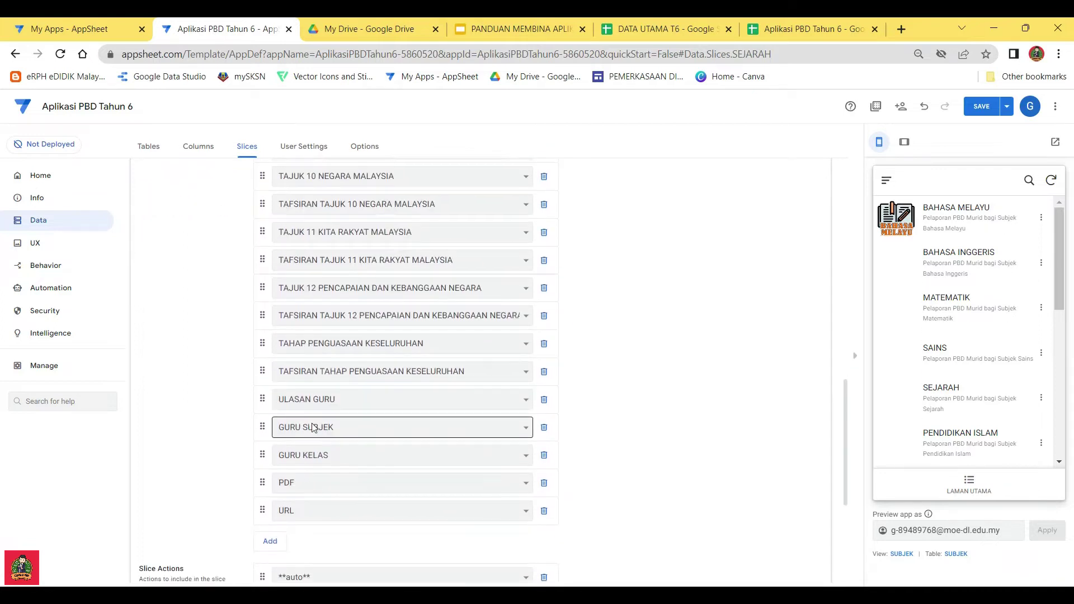
{"action": "scroll", "coordinate": [314, 428], "scroll_direction": "down", "scroll_amount": 1}
{"action": "left_click_drag", "start_coordinate": [263, 391], "coordinate": [267, 286]}
{"action": "left_click_drag", "start_coordinate": [266, 274], "coordinate": [266, 273]}
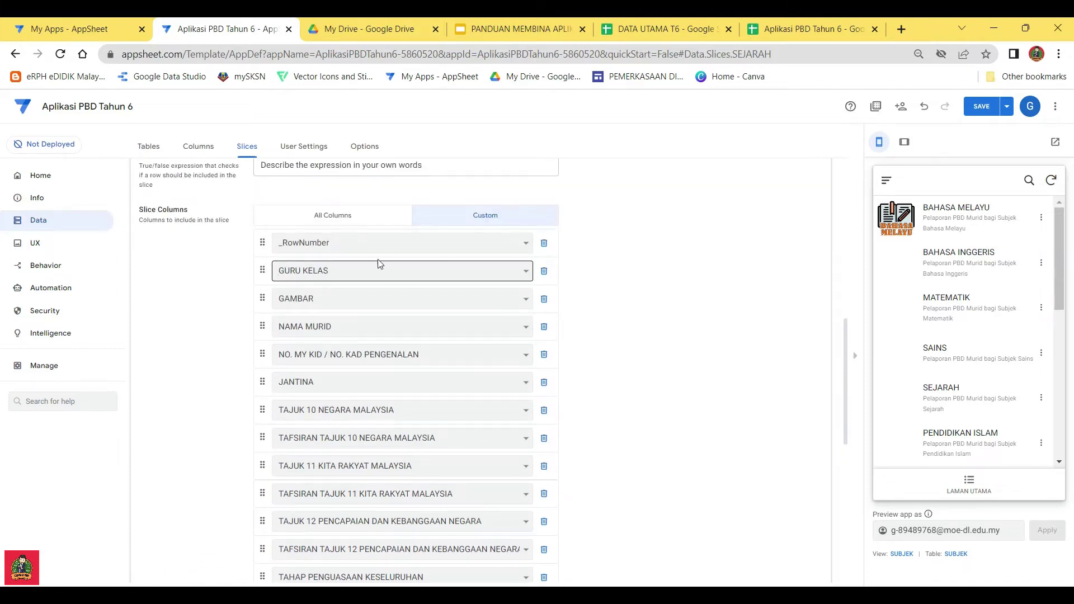
Check the column order of the Sej sheet in Google Sheets and return to the SEJARAH slice in AppSheet
{"action": "left_click", "coordinate": [788, 30]}
{"action": "mouse_move", "coordinate": [557, 558]}
{"action": "left_mouse_down"}
{"action": "mouse_move", "coordinate": [756, 558]}
{"action": "mouse_move", "coordinate": [563, 557]}
{"action": "left_mouse_up"}
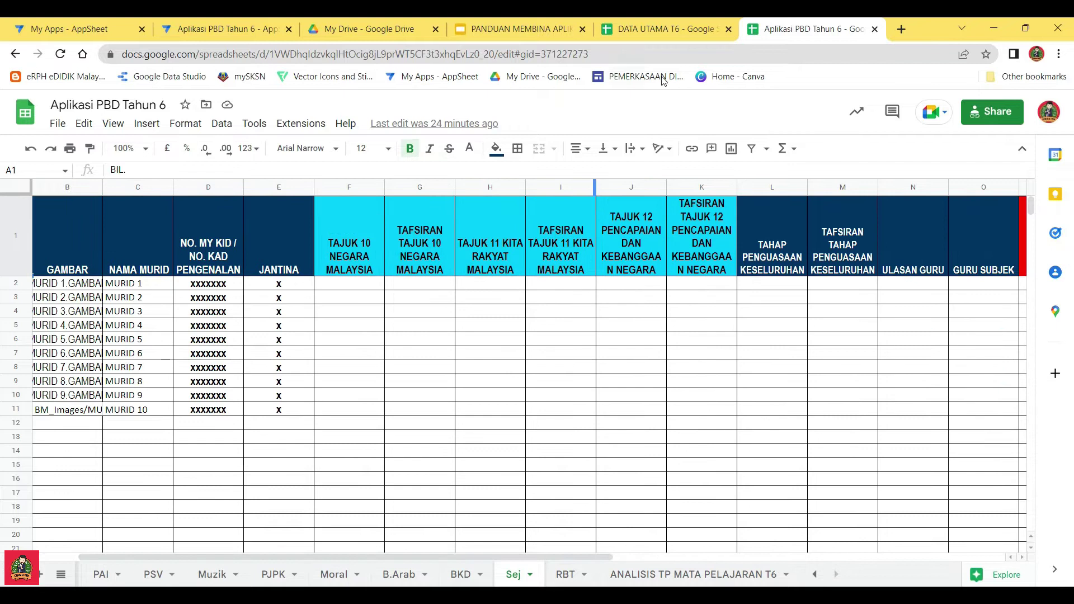
{"action": "left_click", "coordinate": [233, 29]}
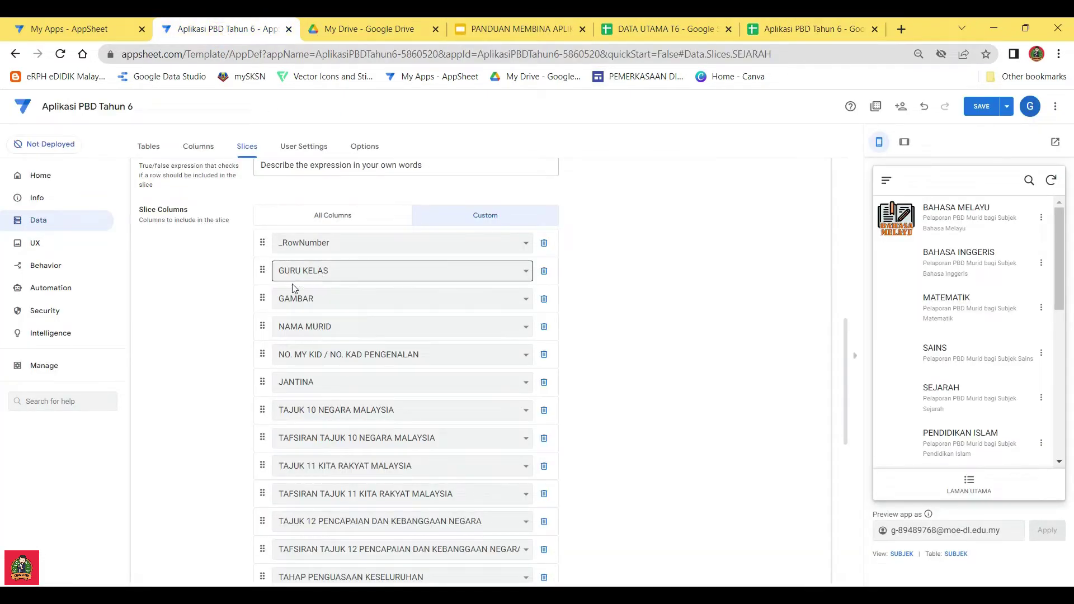
Restrict the SEJARAH slice's update mode to Updates only by disabling Adds and Deletes
{"action": "scroll", "coordinate": [333, 290], "scroll_direction": "down", "scroll_amount": 1}
{"action": "scroll", "coordinate": [308, 279], "scroll_direction": "down", "scroll_amount": 4}
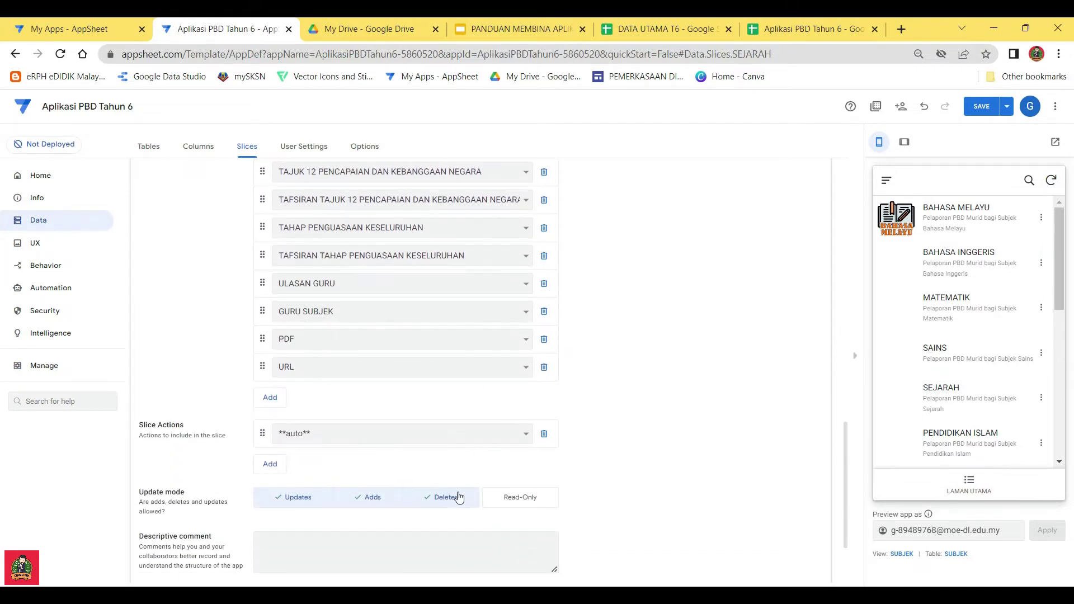
{"action": "left_click", "coordinate": [428, 503]}
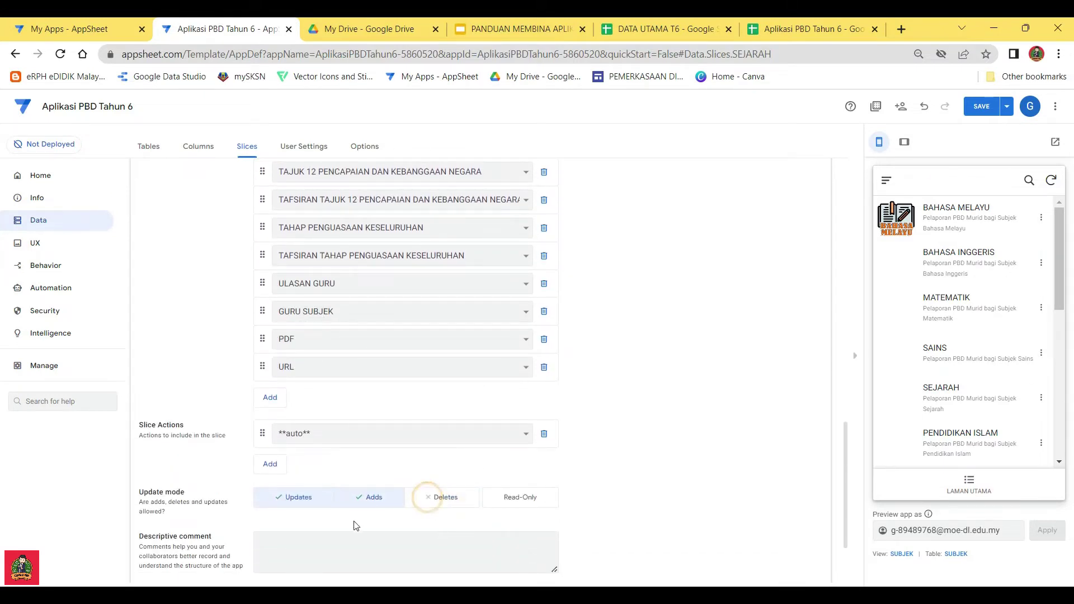
{"action": "left_click", "coordinate": [360, 500]}
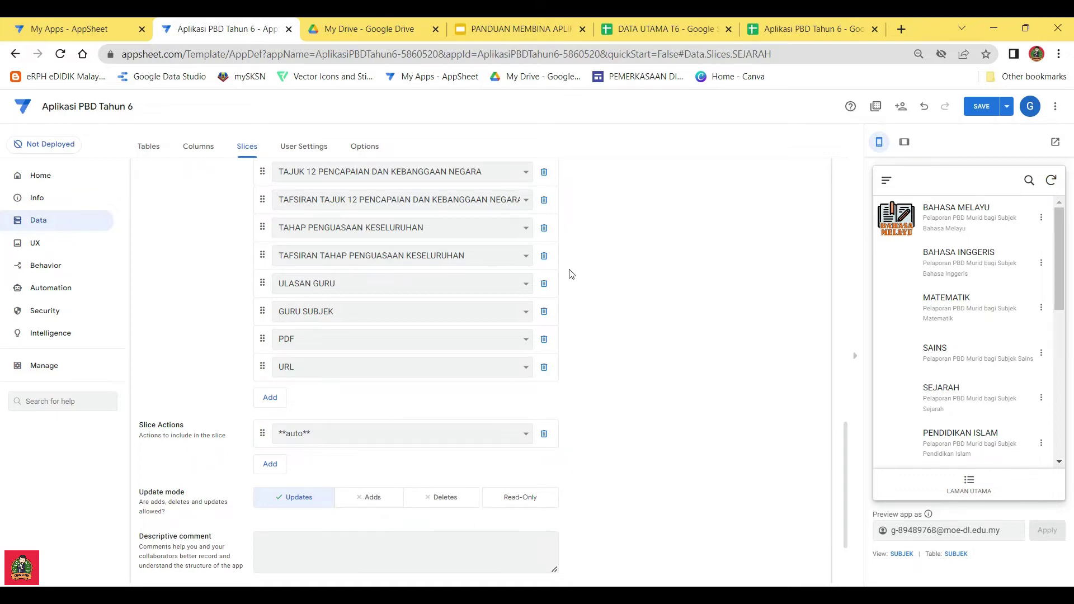
Switch to the Sej sheet in Google Sheets and examine the first empty row below the pupil records
{"action": "left_click", "coordinate": [801, 31]}
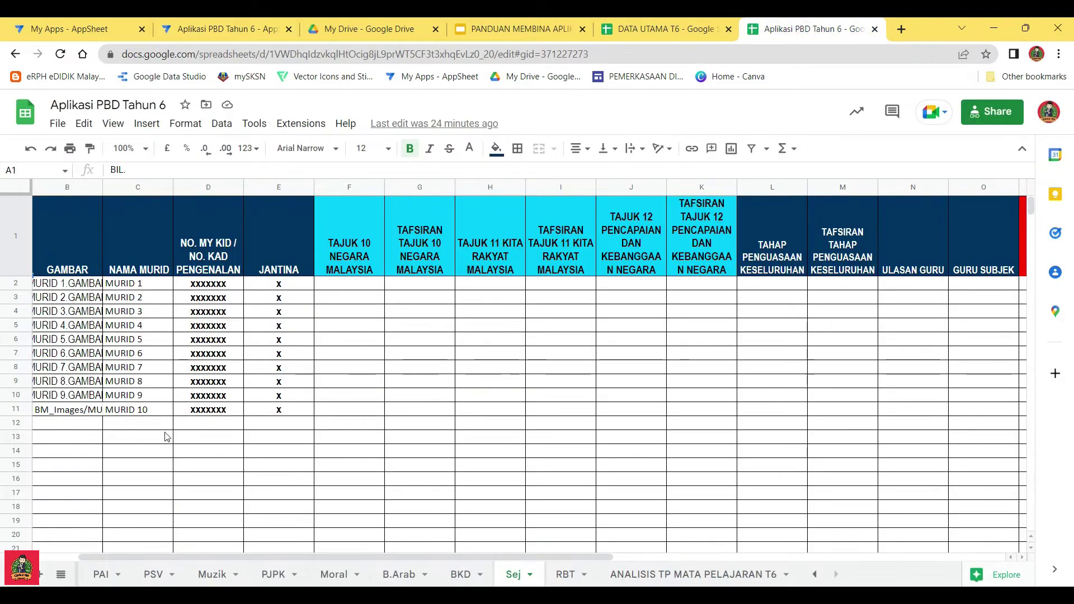
{"action": "left_click_drag", "start_coordinate": [488, 556], "coordinate": [425, 556]}
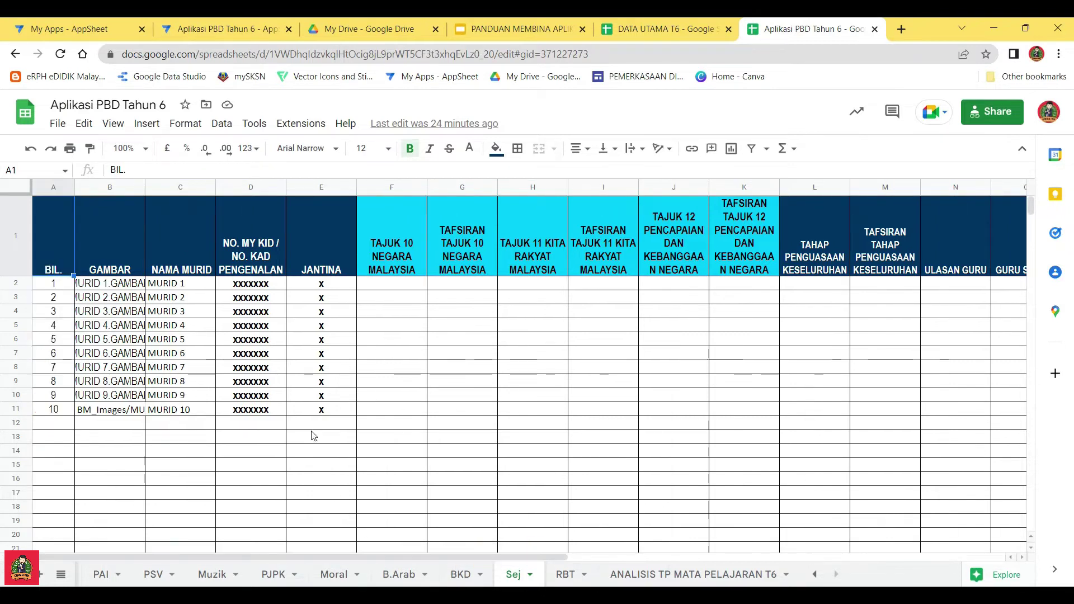
{"action": "left_click", "coordinate": [51, 424]}
{"action": "left_click", "coordinate": [105, 424]}
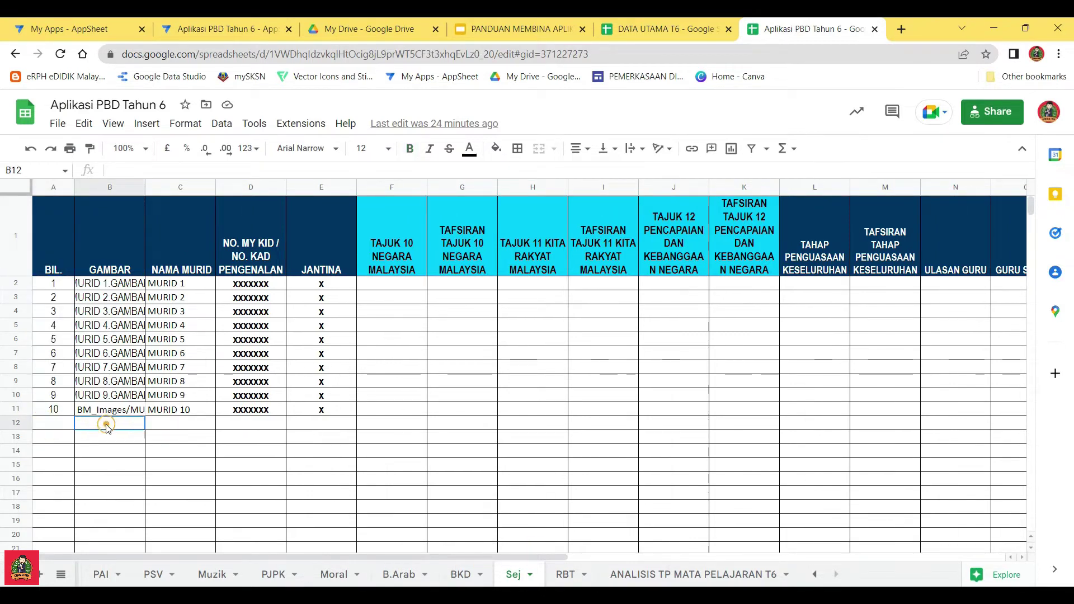
{"action": "left_click", "coordinate": [53, 430]}
{"action": "left_click", "coordinate": [98, 429]}
{"action": "left_click", "coordinate": [49, 429]}
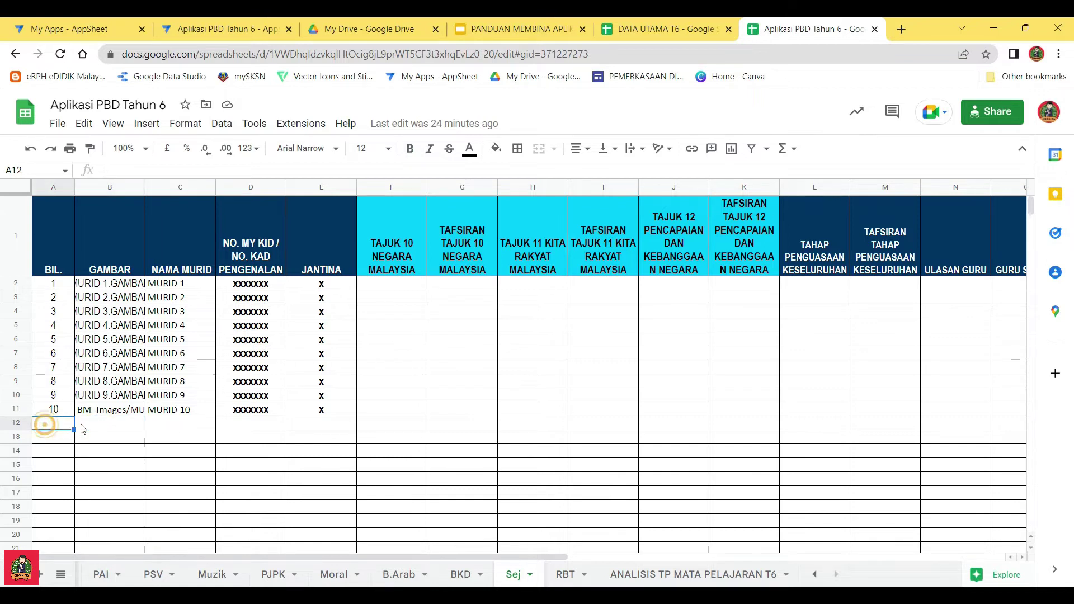
{"action": "left_click", "coordinate": [167, 424]}
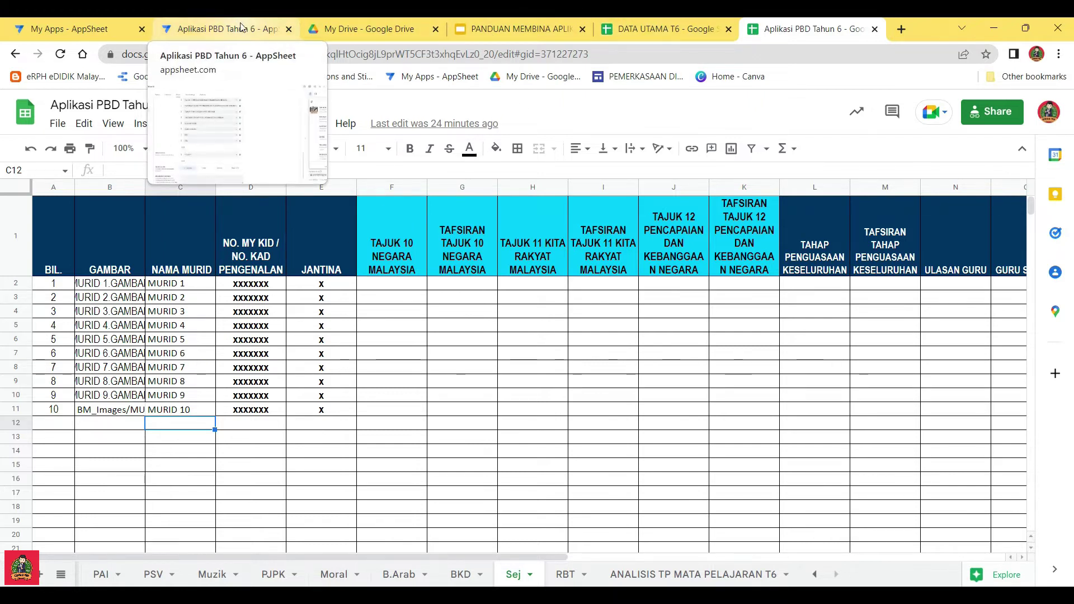
Switch back to AppSheet, save the app and collapse the SEJARAH slice's settings
{"action": "left_click", "coordinate": [224, 28]}
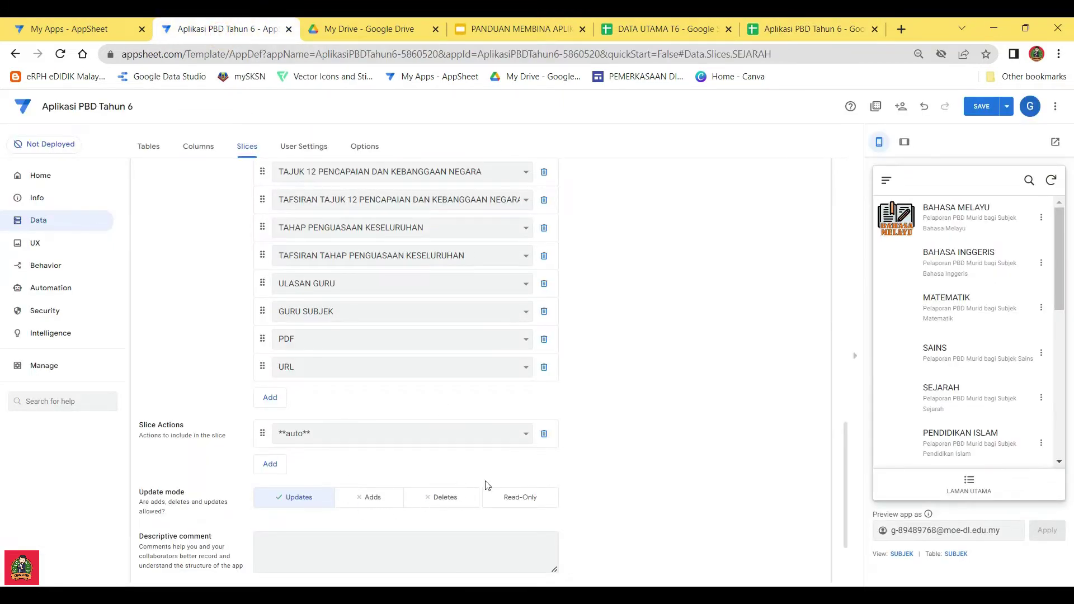
{"action": "scroll", "coordinate": [488, 486], "scroll_direction": "down", "scroll_amount": 1}
{"action": "left_click", "coordinate": [982, 106]}
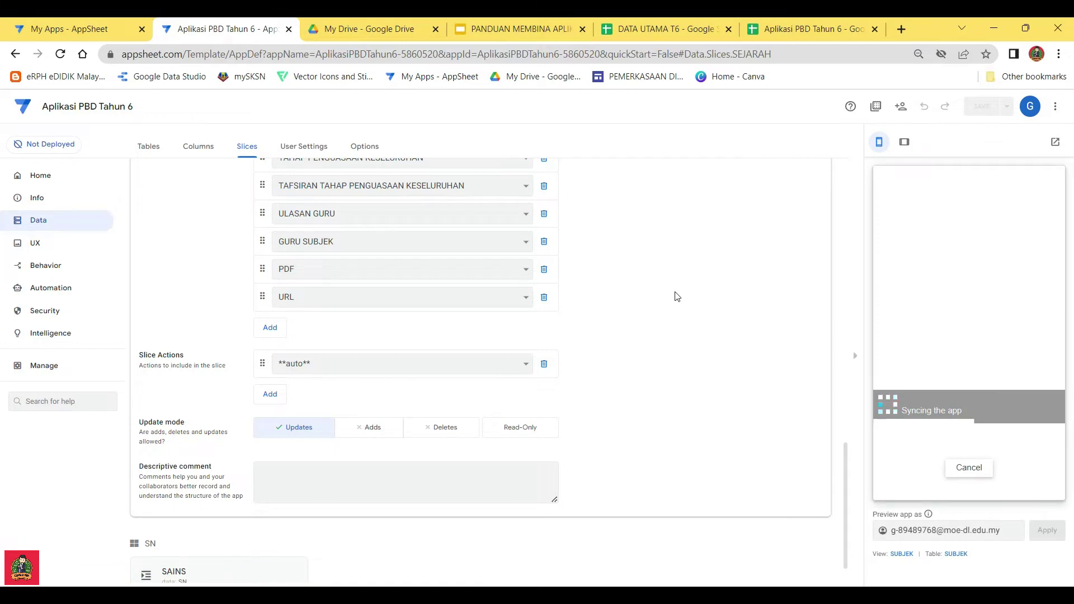
{"action": "scroll", "coordinate": [675, 295], "scroll_direction": "up", "scroll_amount": 10}
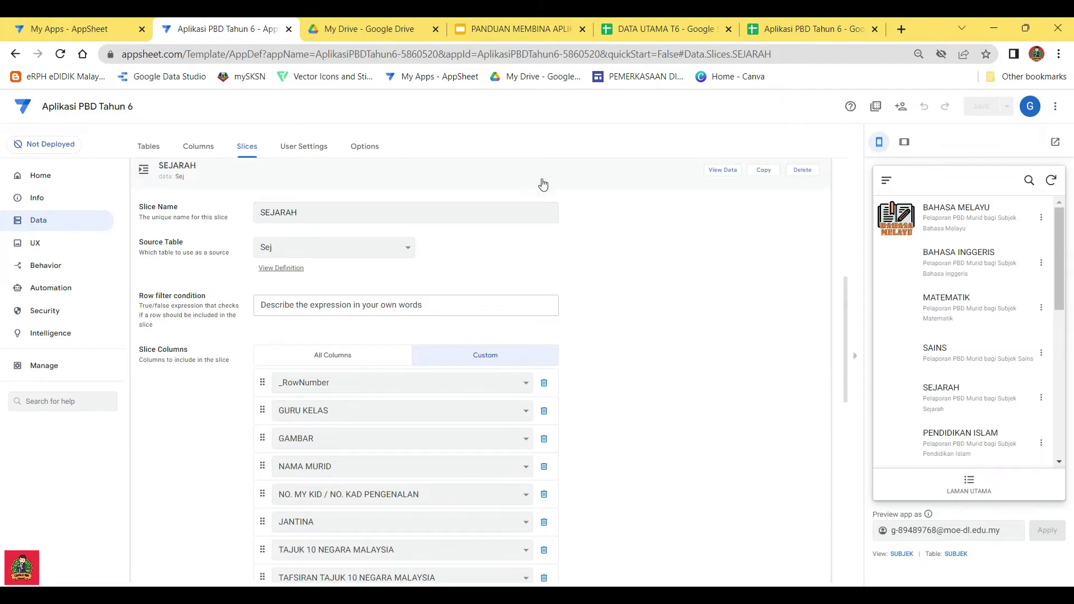
{"action": "left_click", "coordinate": [579, 195]}
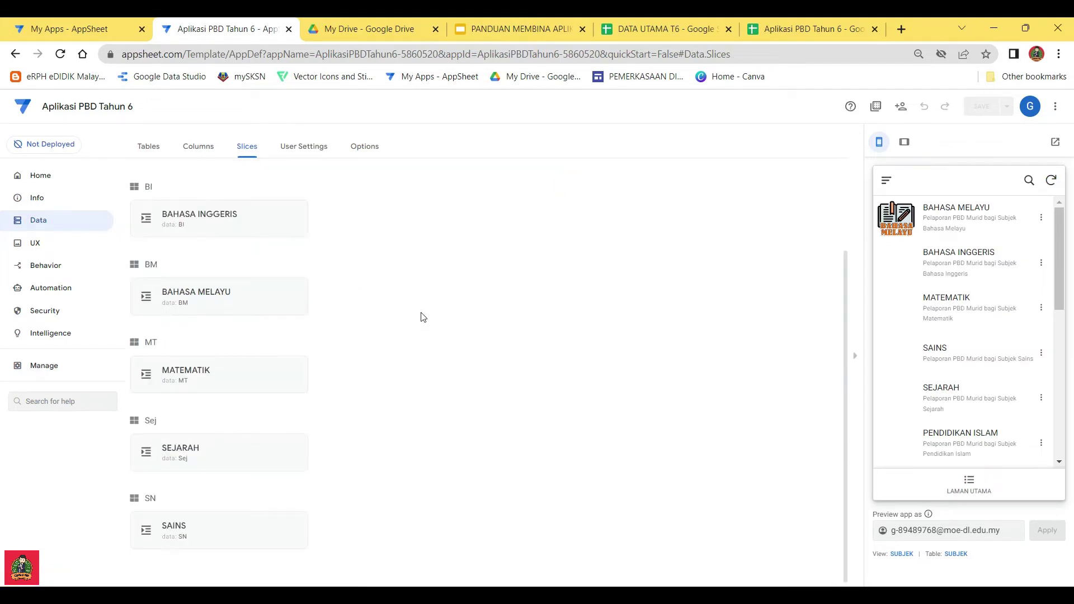
Duplicate the SAINS slice, set the copy's source table to PAI and begin its new name with PENDIDIKAN
{"action": "scroll", "coordinate": [242, 283], "scroll_direction": "up", "scroll_amount": 3}
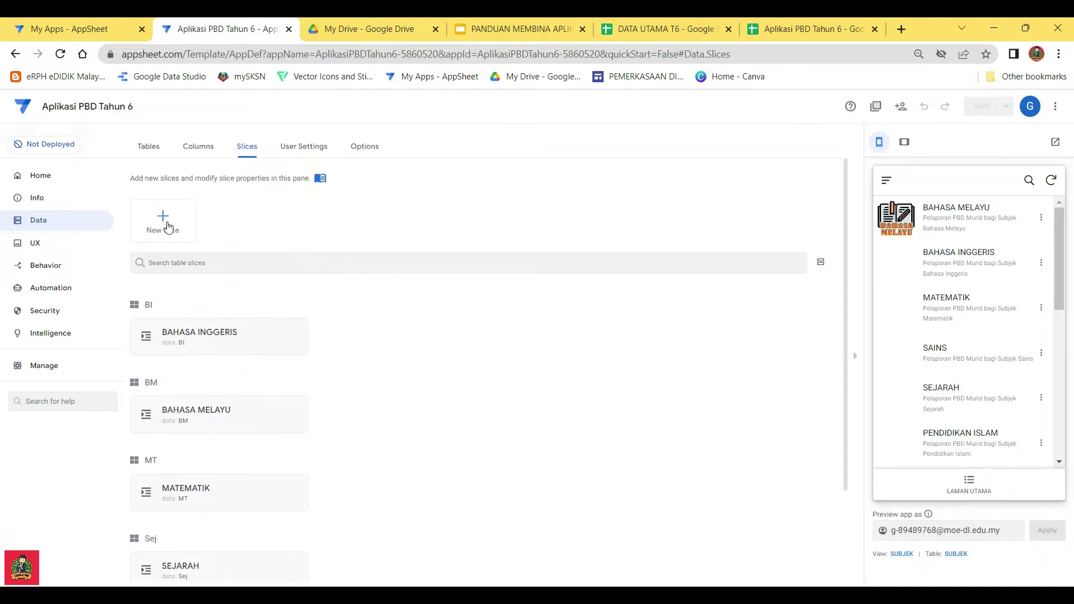
{"action": "scroll", "coordinate": [379, 378], "scroll_direction": "down", "scroll_amount": 2}
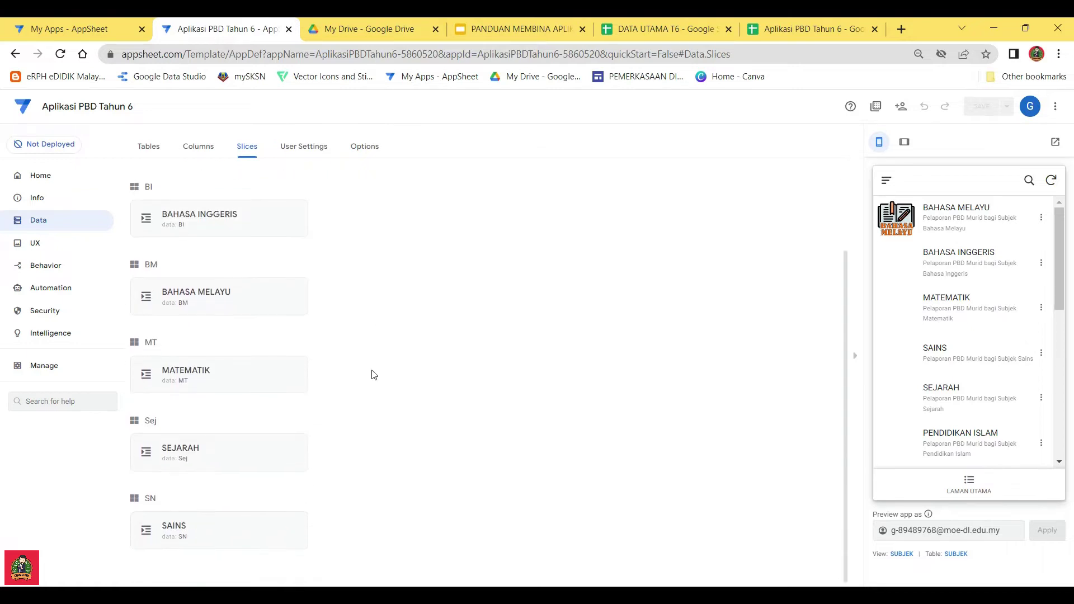
{"action": "left_click", "coordinate": [195, 529]}
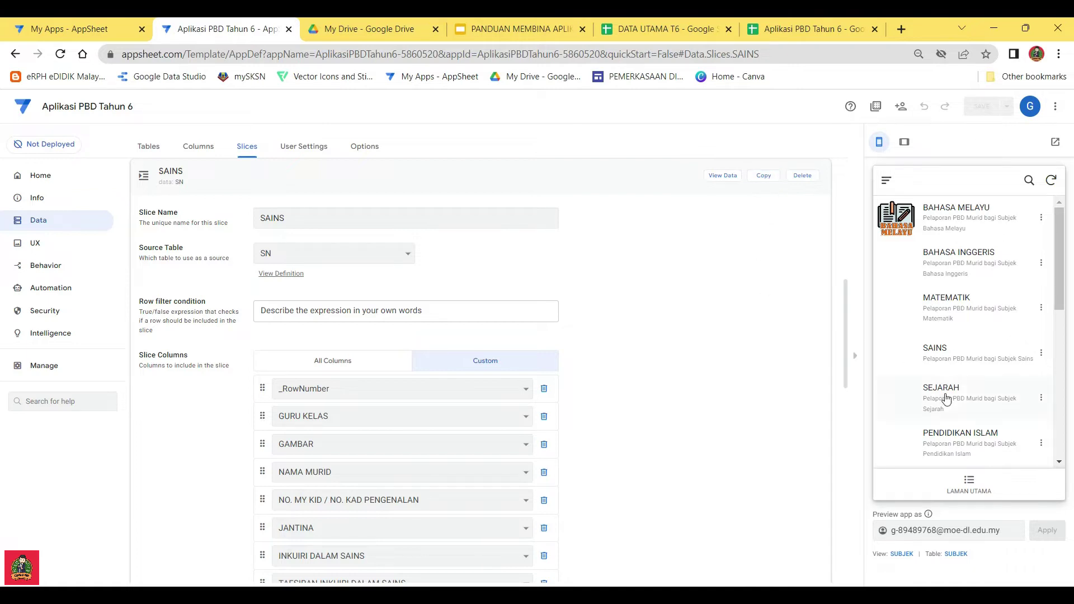
{"action": "left_click", "coordinate": [763, 175]}
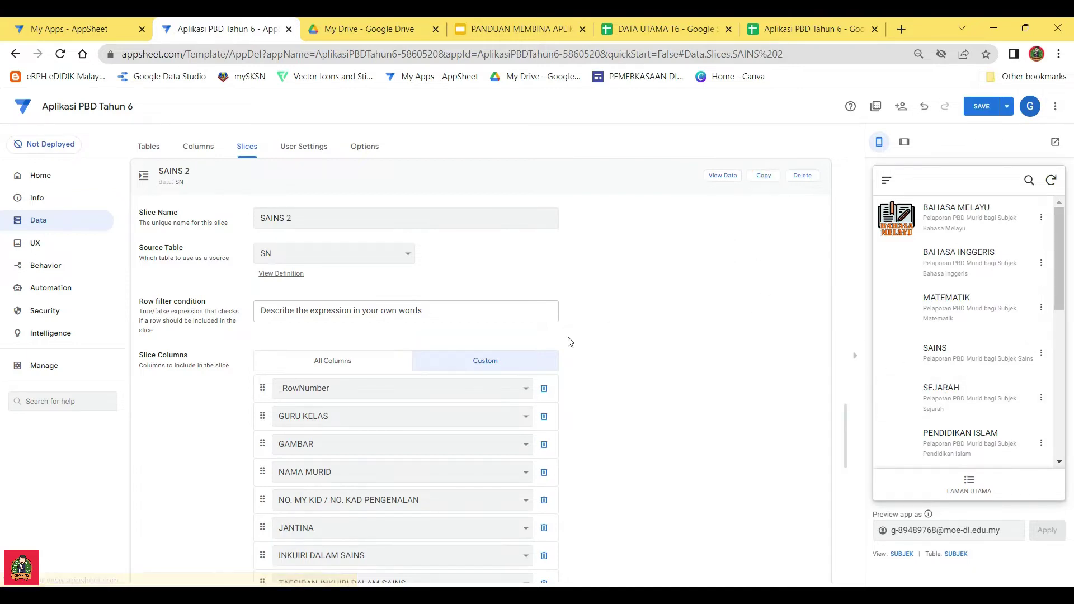
{"action": "left_click", "coordinate": [300, 255]}
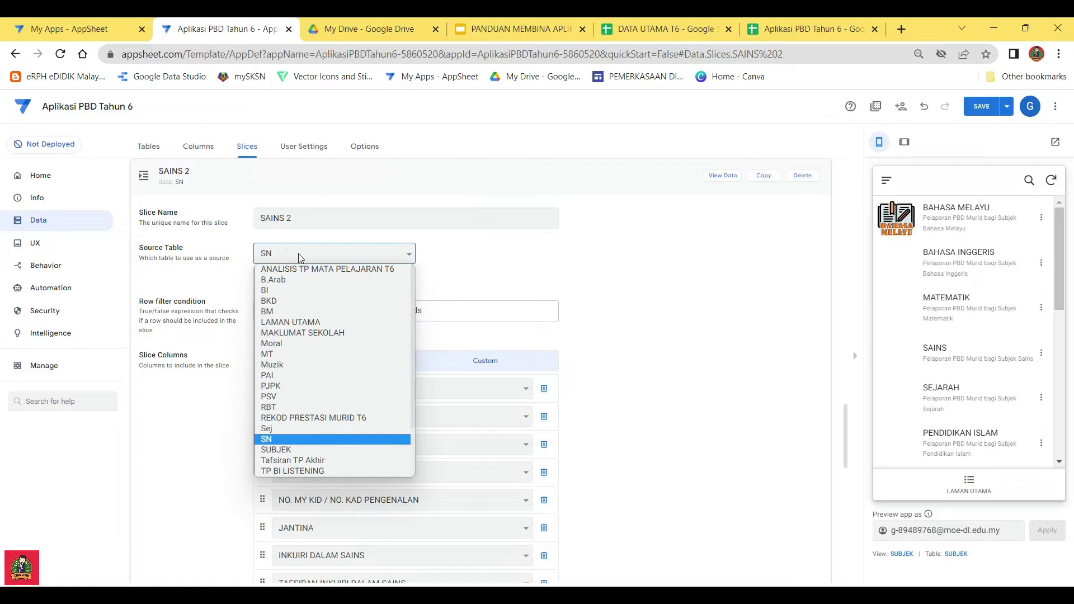
{"action": "left_click", "coordinate": [291, 380]}
{"action": "triple_click", "coordinate": [292, 218]}
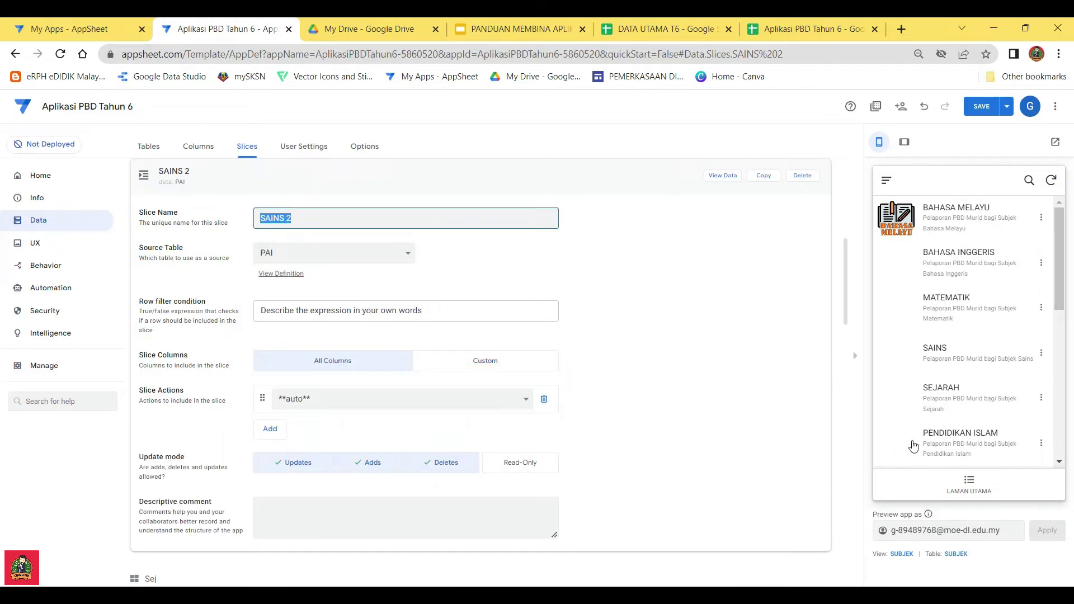
{"action": "type", "text": "PENDIDIKAN"}
Rename the PENDIDIKAN slice based on the PJPK table as PENDIDIKAN JASMANI
{"action": "left_click", "coordinate": [739, 407]}
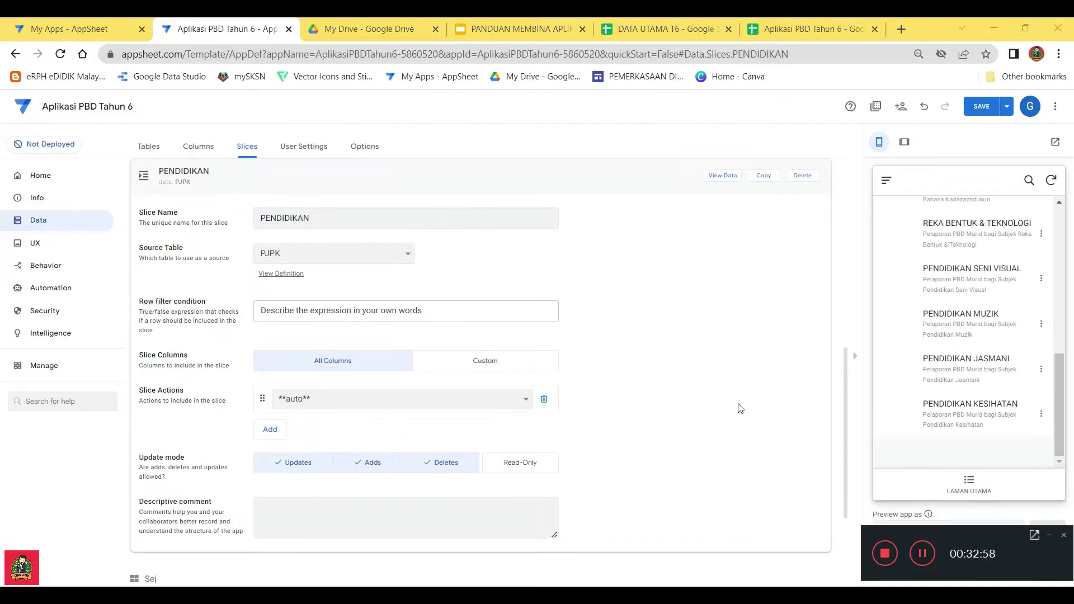
{"action": "left_click", "coordinate": [1056, 535]}
{"action": "left_click", "coordinate": [349, 219]}
{"action": "type", "text": "JASMANI"}
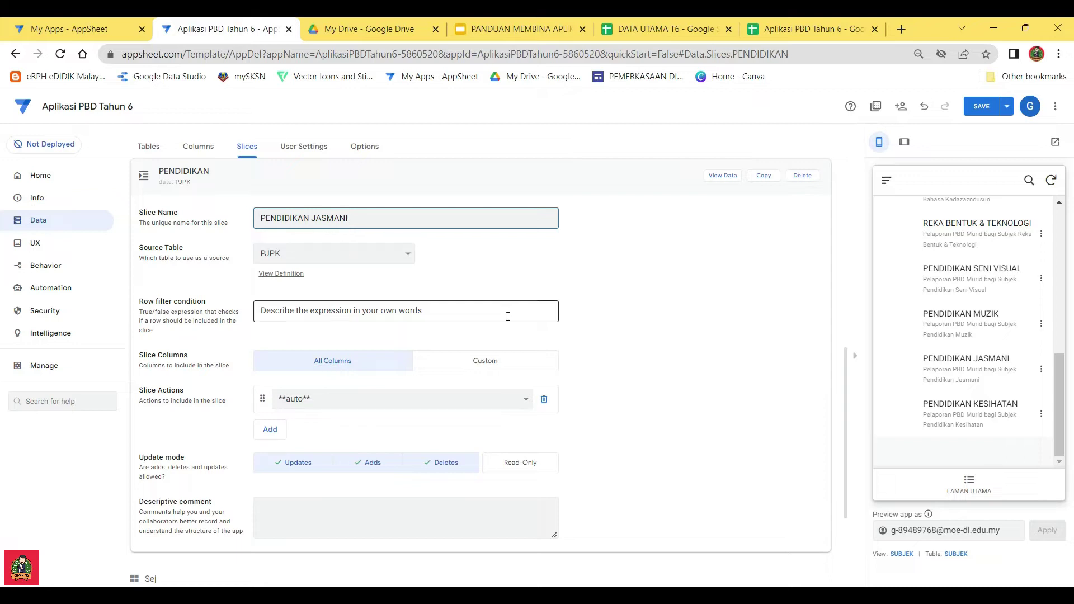
Set the PENDIDIKAN JASMANI slice to custom columns and check the PJ column headings on the PJPK sheet in Google Sheets
{"action": "left_click", "coordinate": [487, 362]}
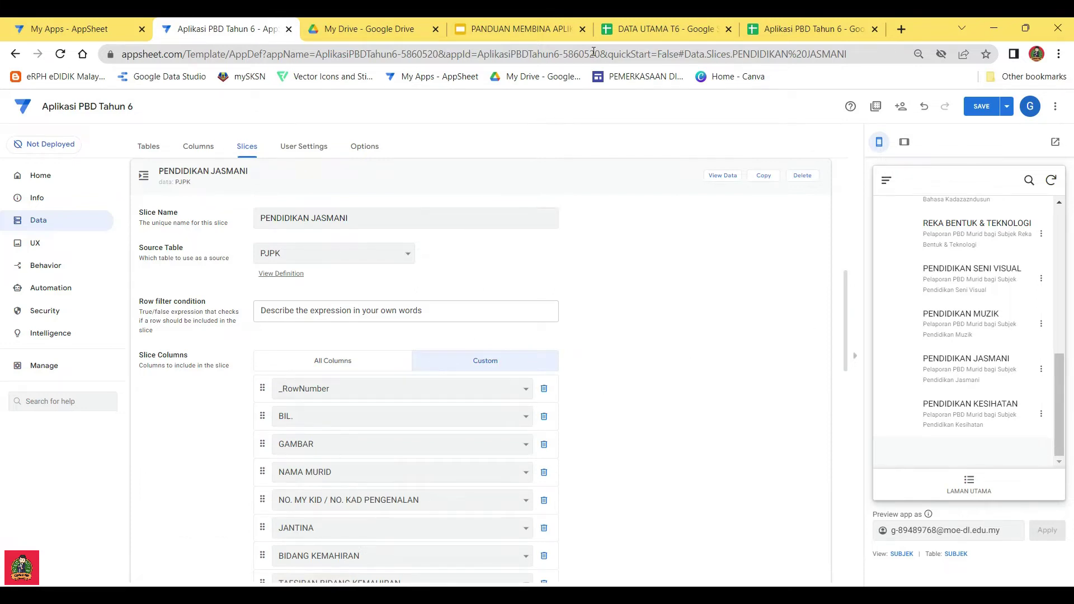
{"action": "left_click", "coordinate": [792, 35]}
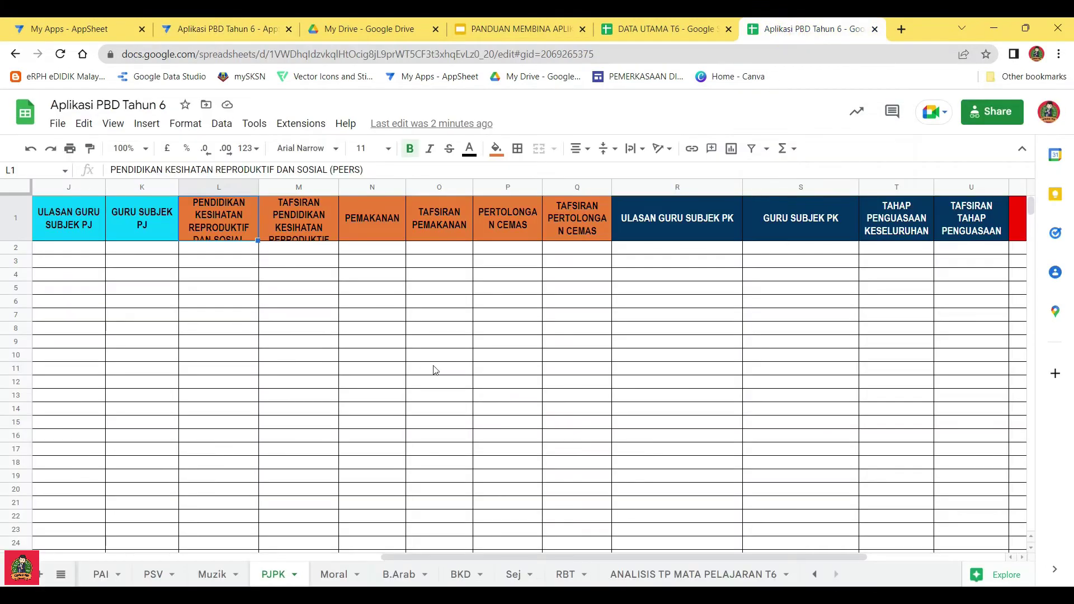
{"action": "left_click_drag", "start_coordinate": [565, 552], "coordinate": [369, 556]}
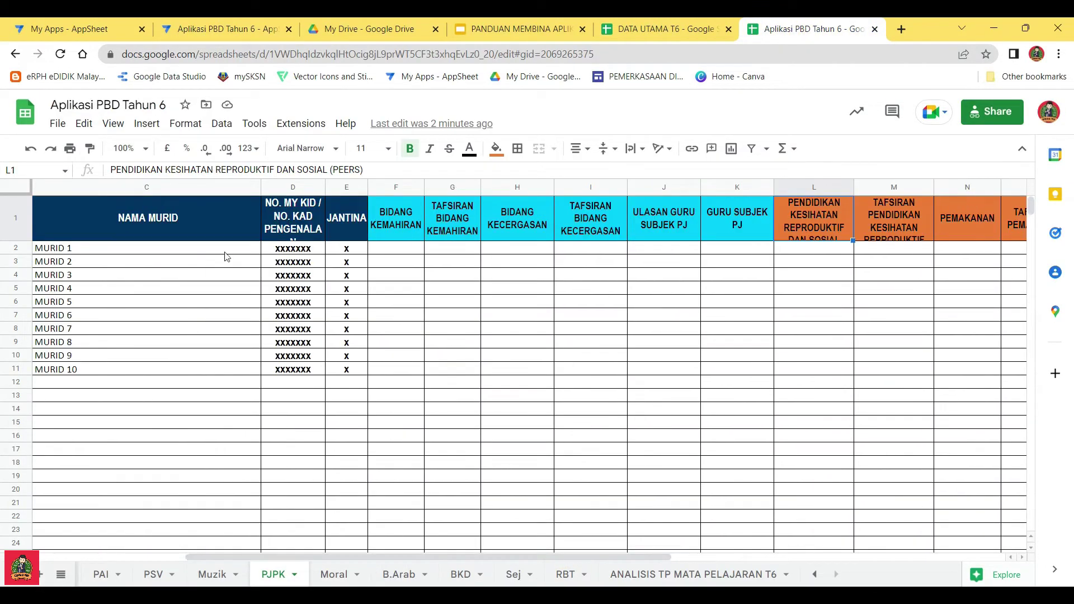
{"action": "left_click", "coordinate": [403, 215]}
{"action": "left_click", "coordinate": [514, 215]}
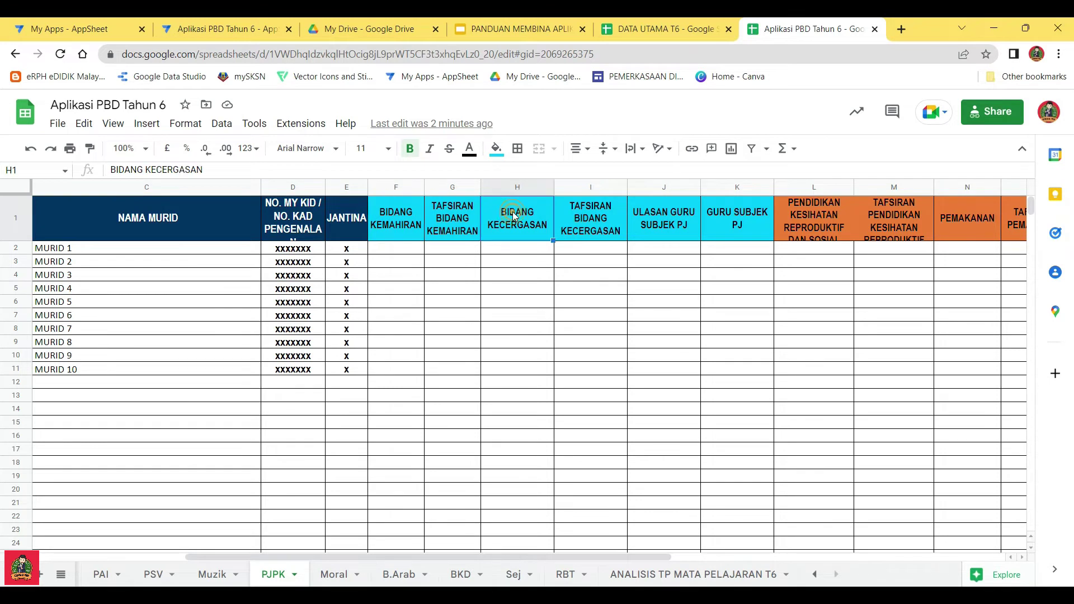
{"action": "left_click", "coordinate": [656, 225]}
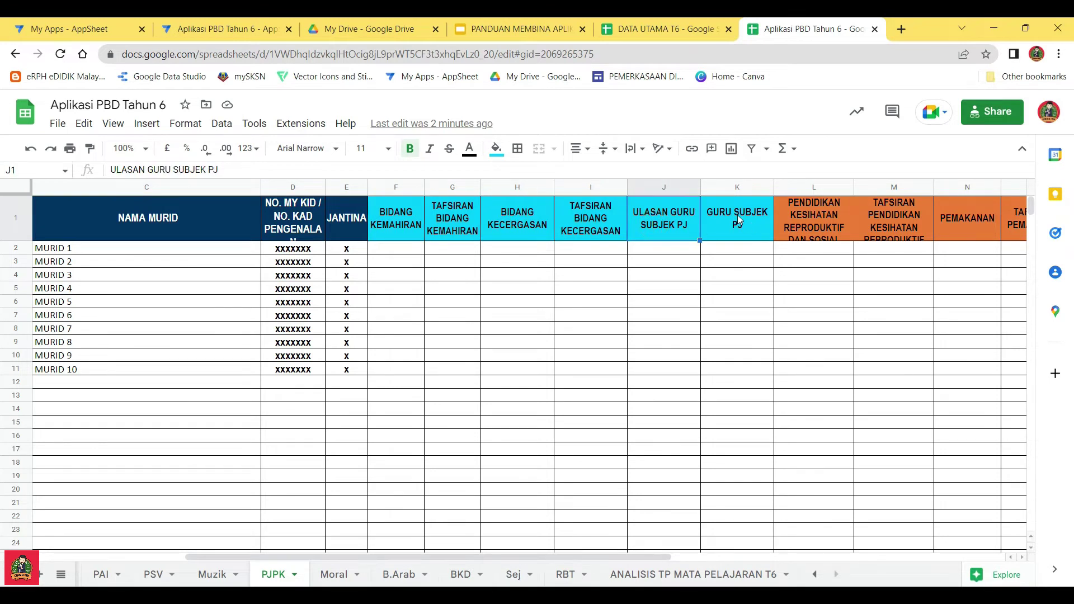
{"action": "left_click", "coordinate": [732, 213]}
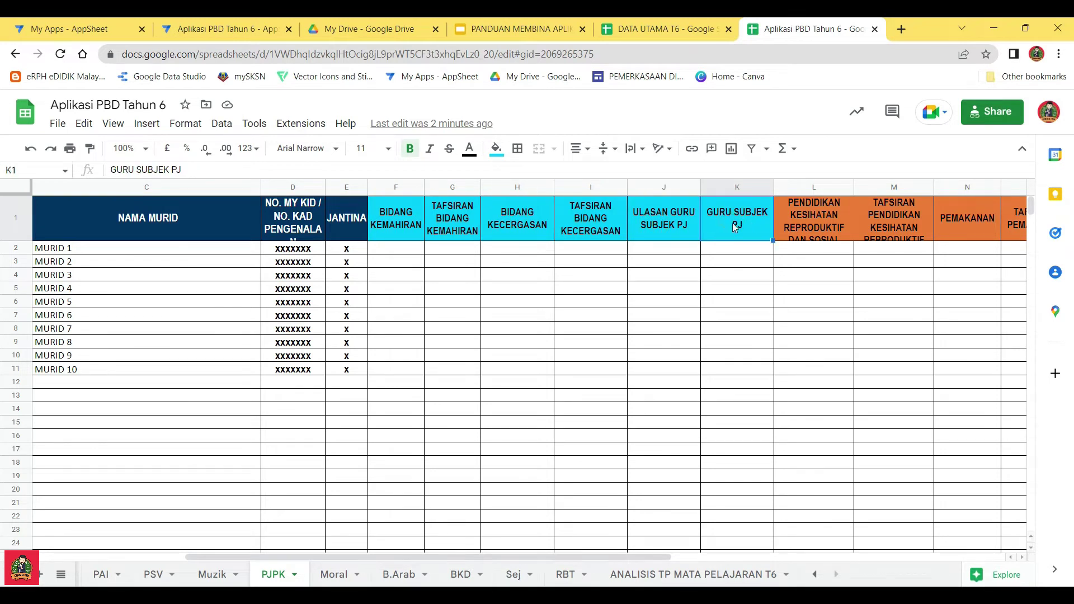
Switch back to AppSheet and remove the BIL. column from the PENDIDIKAN JASMANI slice
{"action": "left_click", "coordinate": [229, 29]}
{"action": "scroll", "coordinate": [324, 381], "scroll_direction": "down", "scroll_amount": 1}
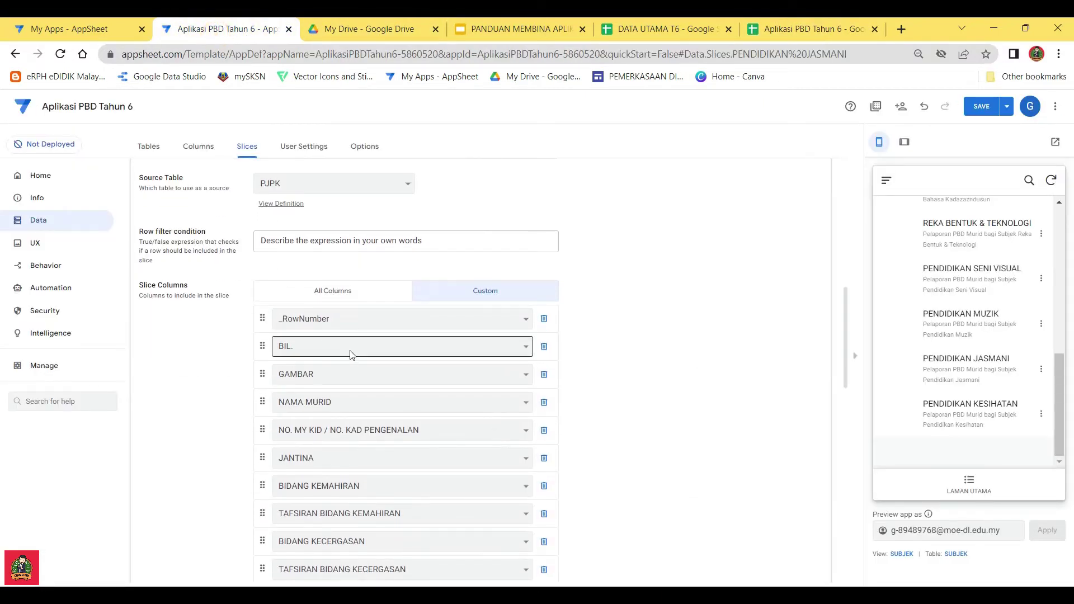
{"action": "left_click", "coordinate": [545, 348]}
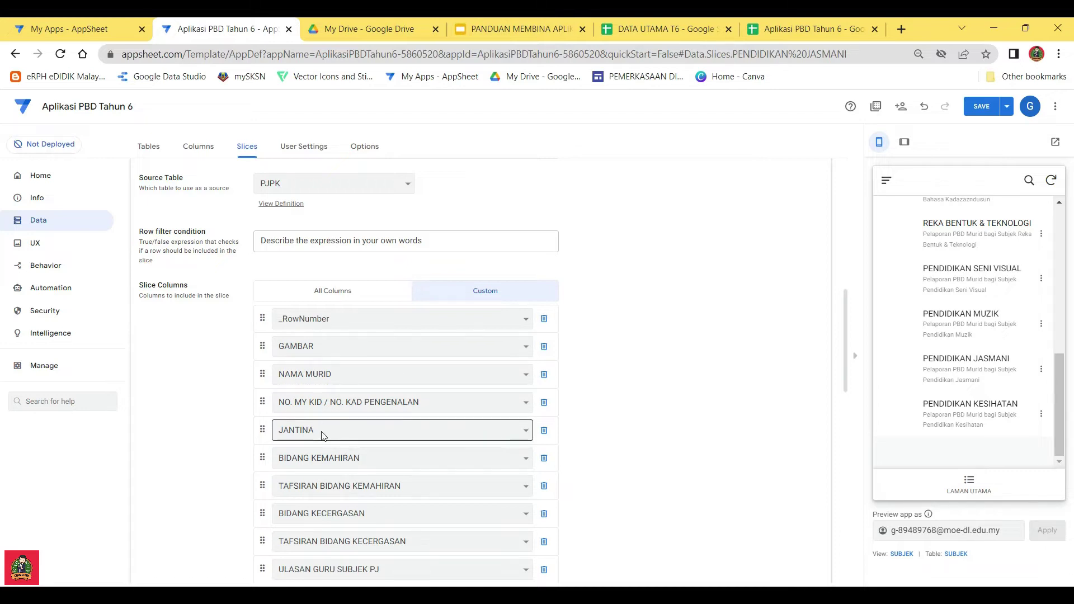
Remove the health education columns from the slice, from PENDIDIKAN KESIHATAN REPRODUKTIF DAN SOSIAL (PEERS) through GURU SUBJEK PK
{"action": "scroll", "coordinate": [328, 424], "scroll_direction": "down", "scroll_amount": 2}
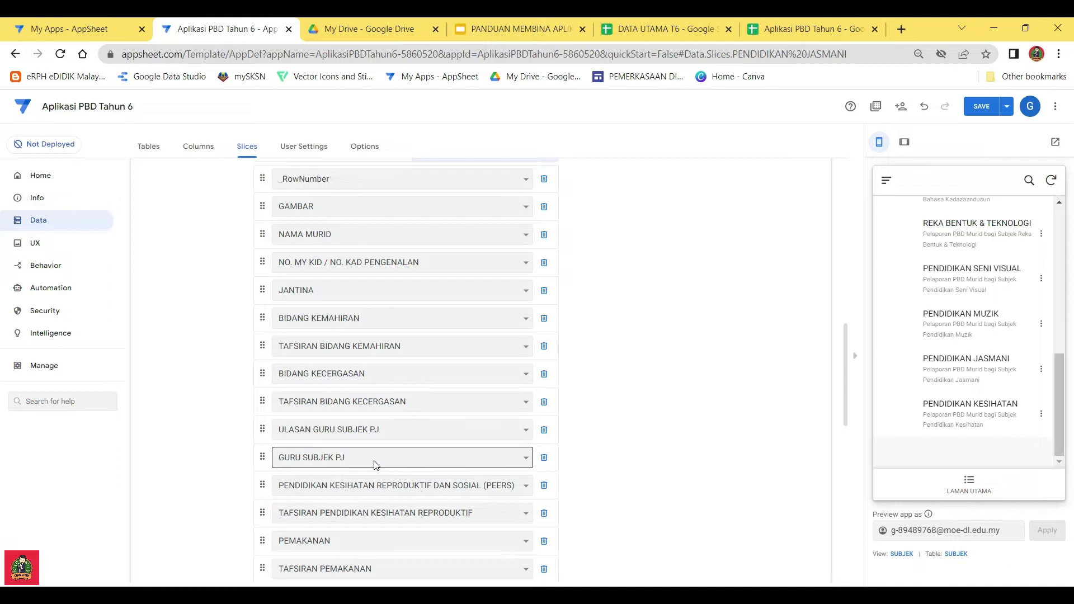
{"action": "scroll", "coordinate": [360, 384], "scroll_direction": "down", "scroll_amount": 4}
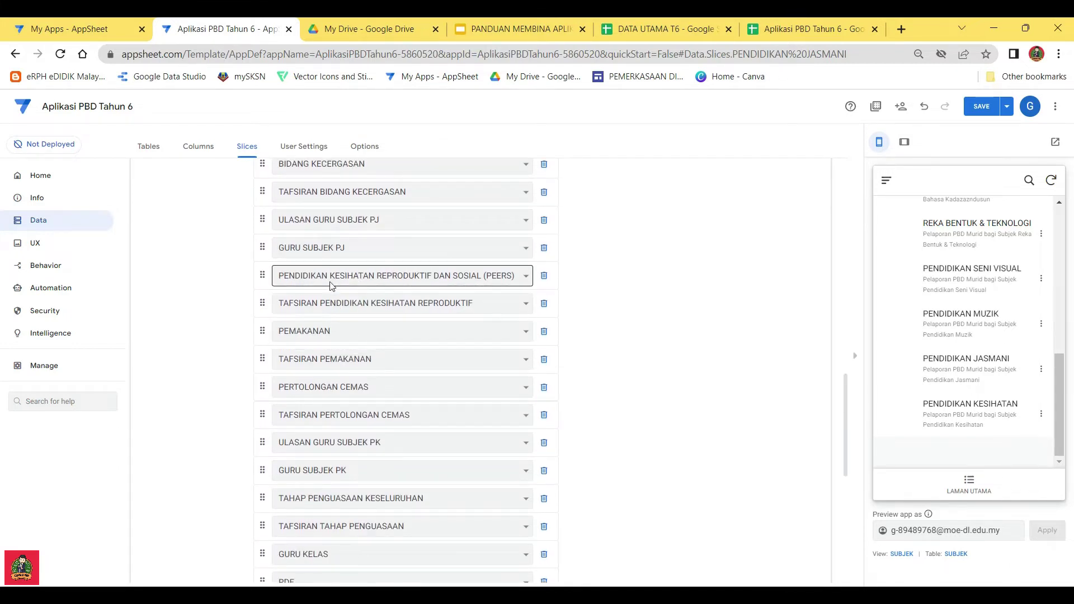
{"action": "left_click", "coordinate": [543, 277]}
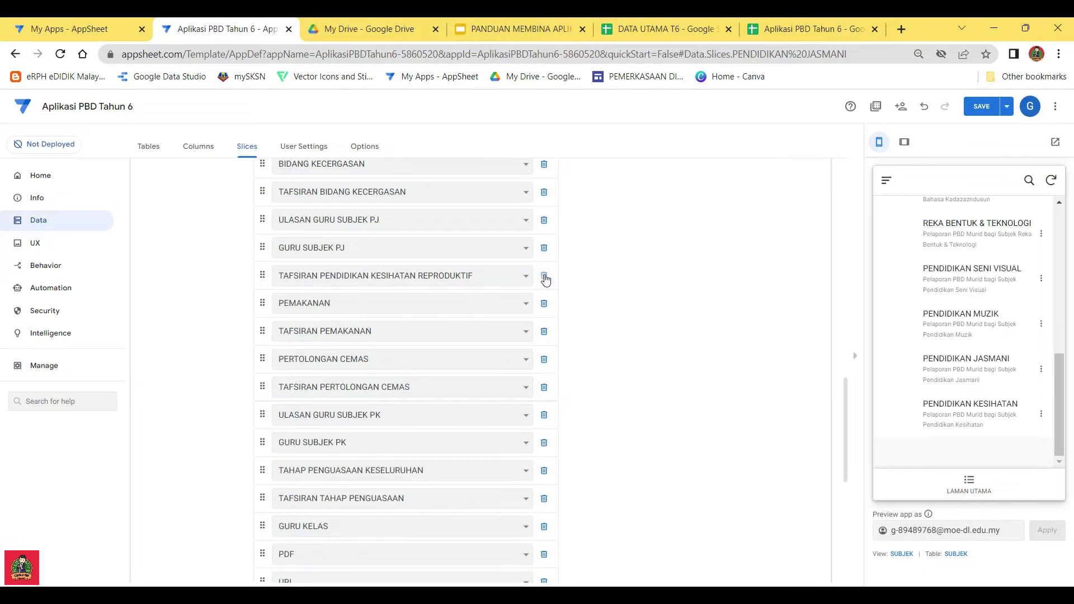
{"action": "left_click", "coordinate": [544, 276]}
{"action": "left_click", "coordinate": [542, 277]}
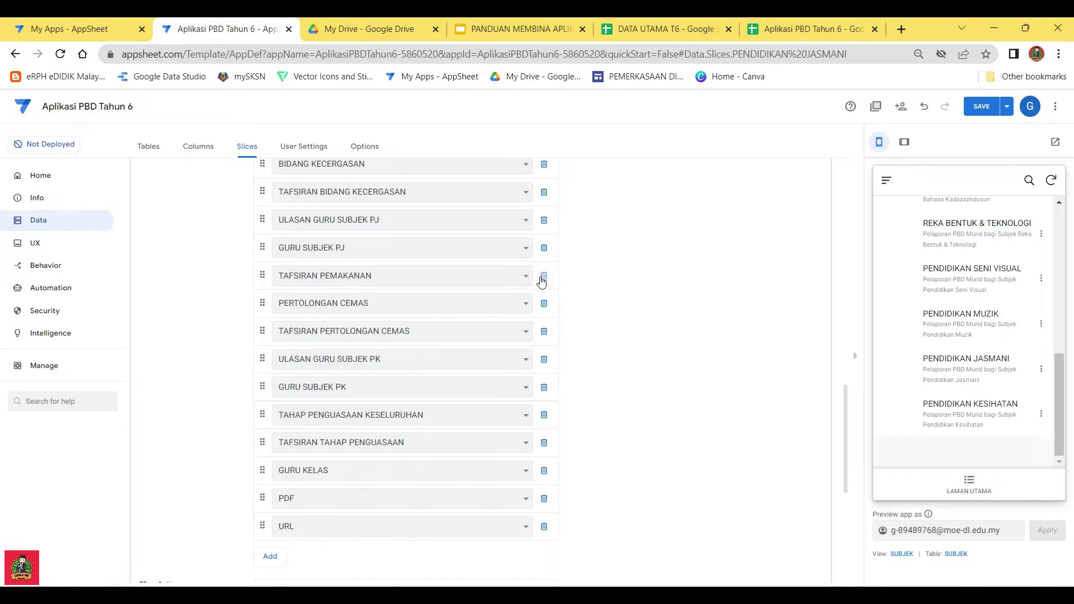
{"action": "left_click", "coordinate": [543, 278]}
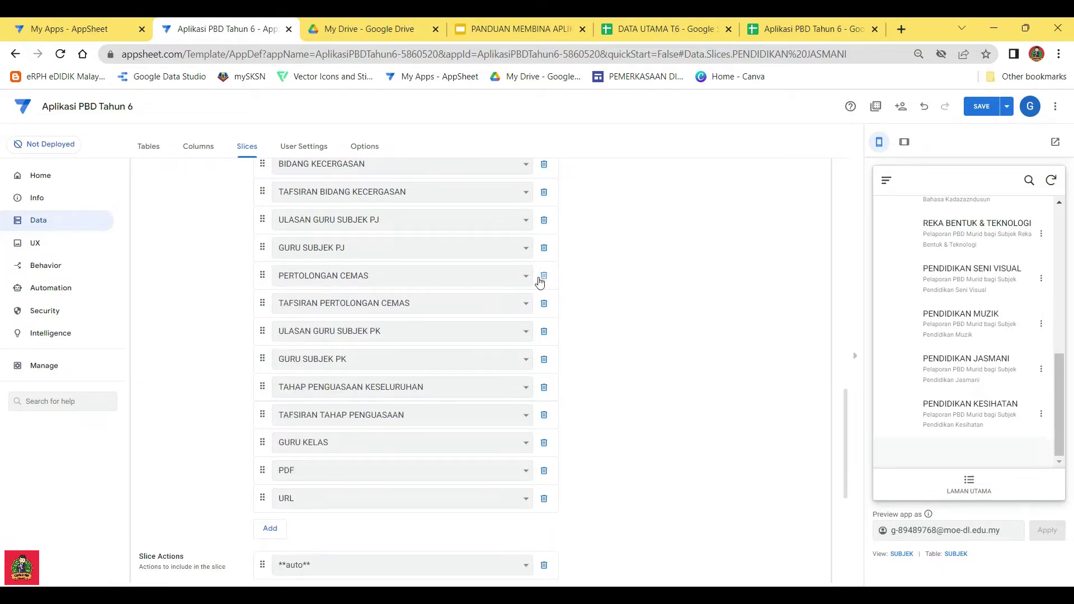
{"action": "left_click", "coordinate": [543, 277]}
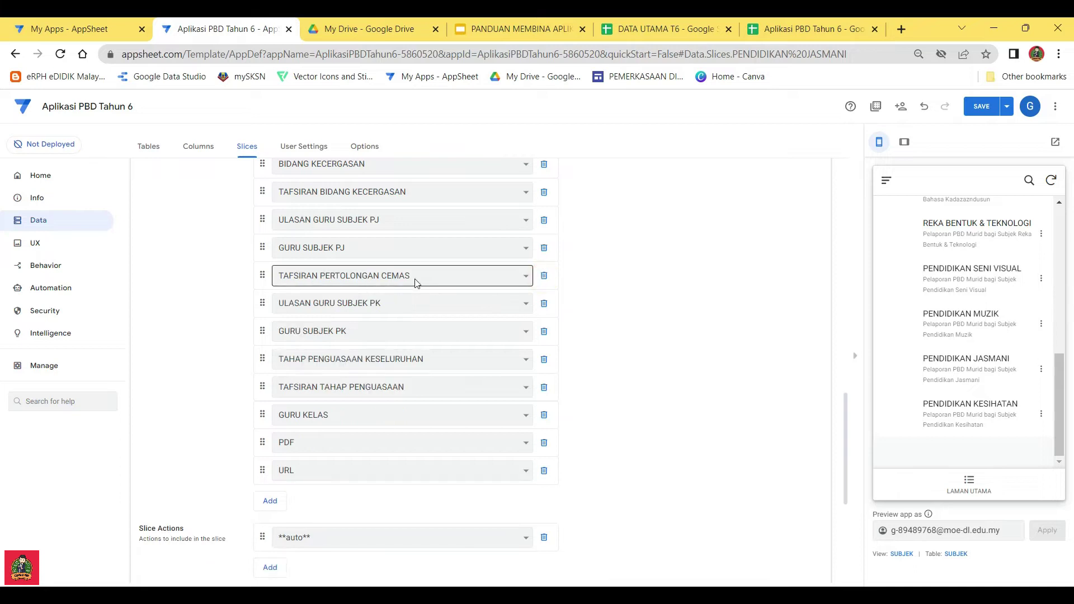
{"action": "left_click", "coordinate": [546, 278]}
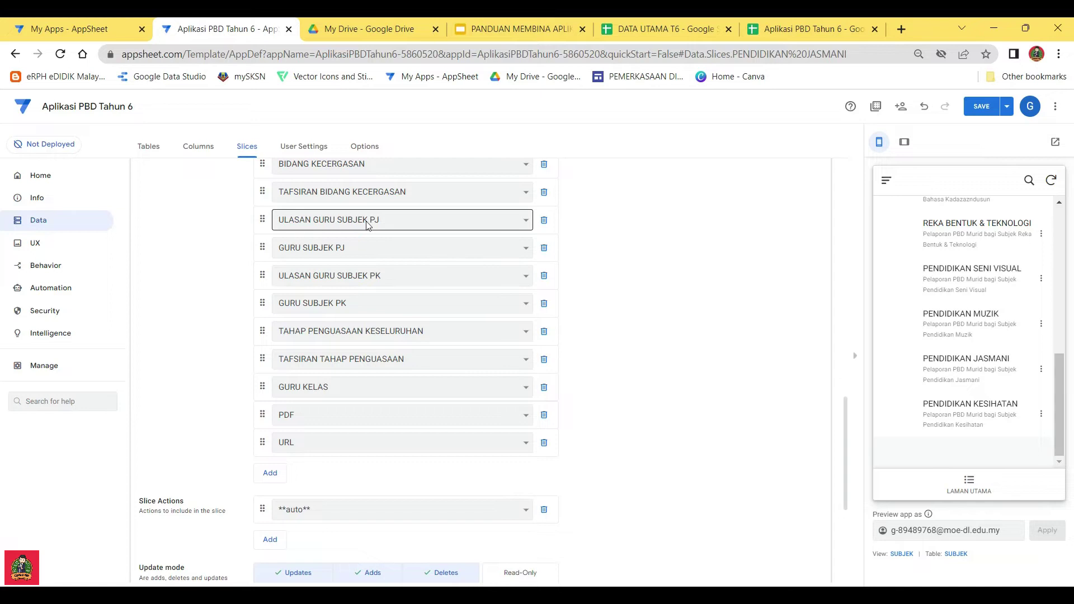
{"action": "left_click", "coordinate": [544, 278]}
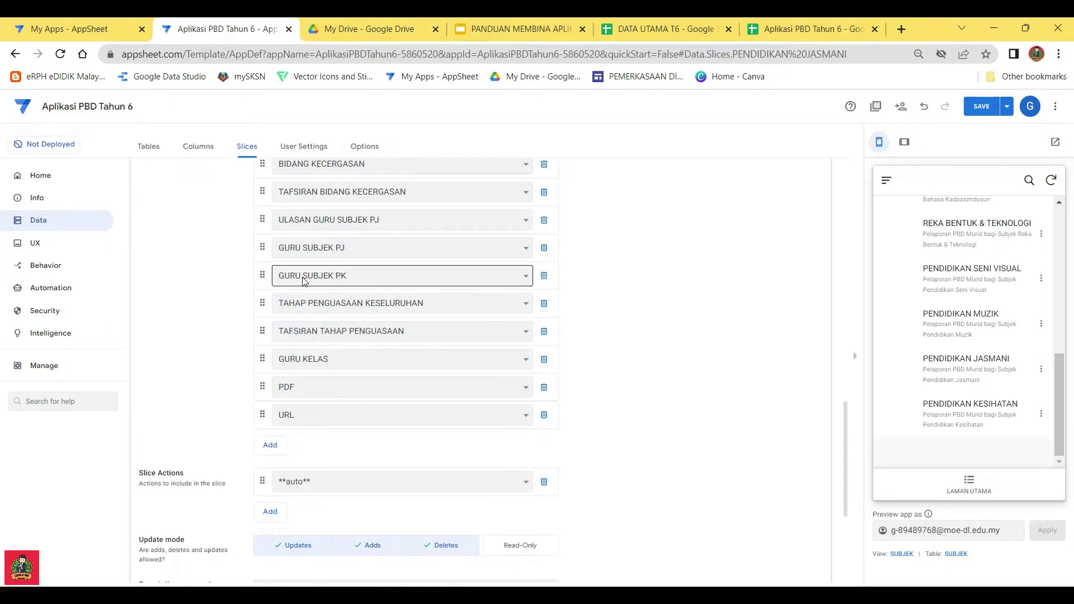
{"action": "left_click", "coordinate": [545, 278]}
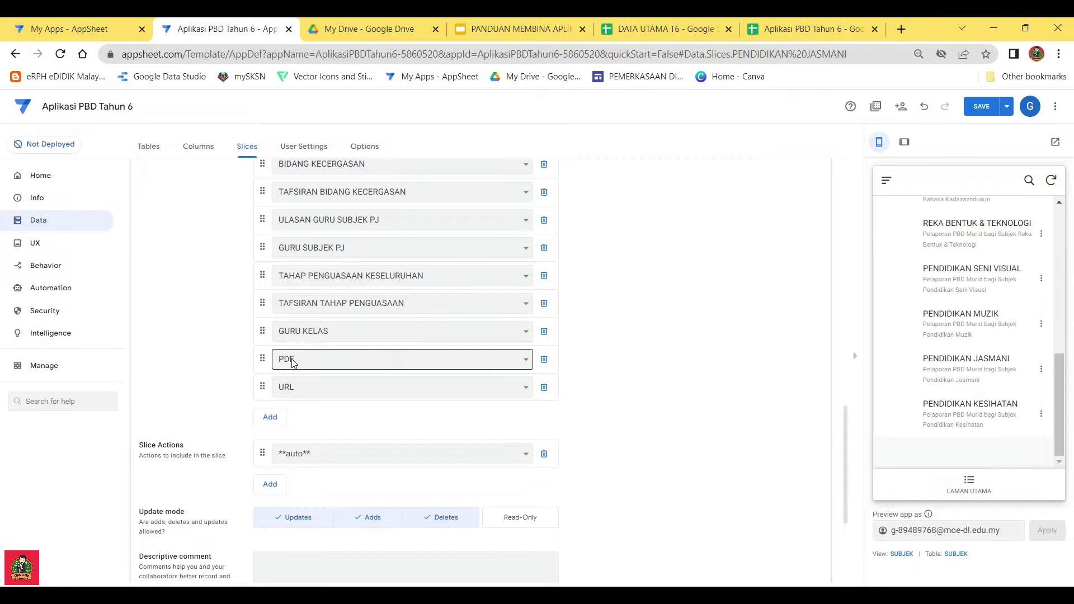
Move the GURU KELAS column directly below _RowNumber in the PENDIDIKAN JASMANI slice
{"action": "scroll", "coordinate": [262, 392], "scroll_direction": "up", "scroll_amount": 4}
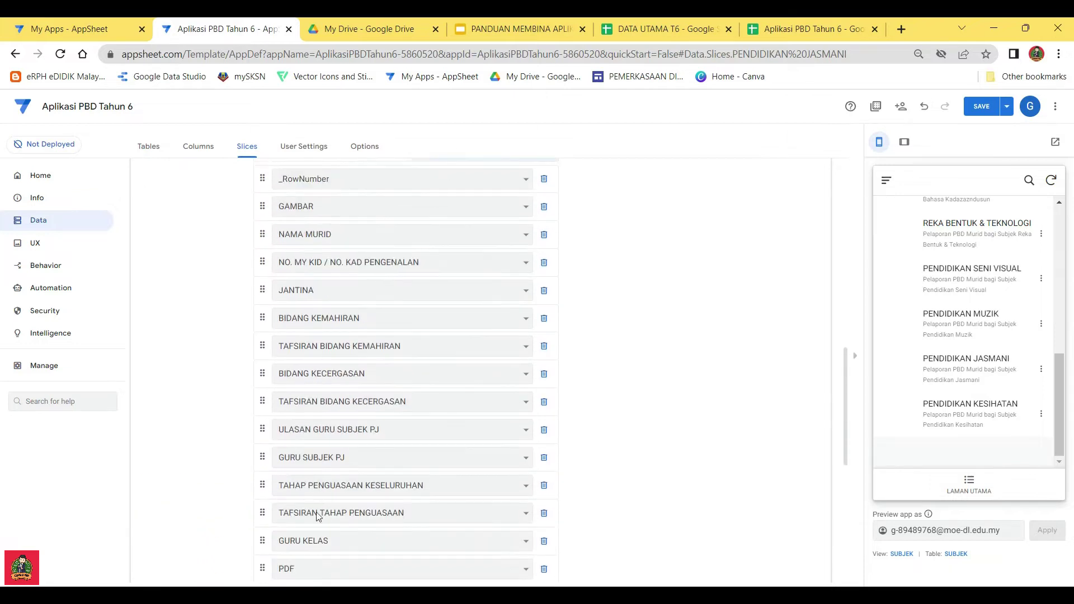
{"action": "left_click", "coordinate": [261, 540]}
{"action": "left_click_drag", "start_coordinate": [261, 542], "coordinate": [246, 203]}
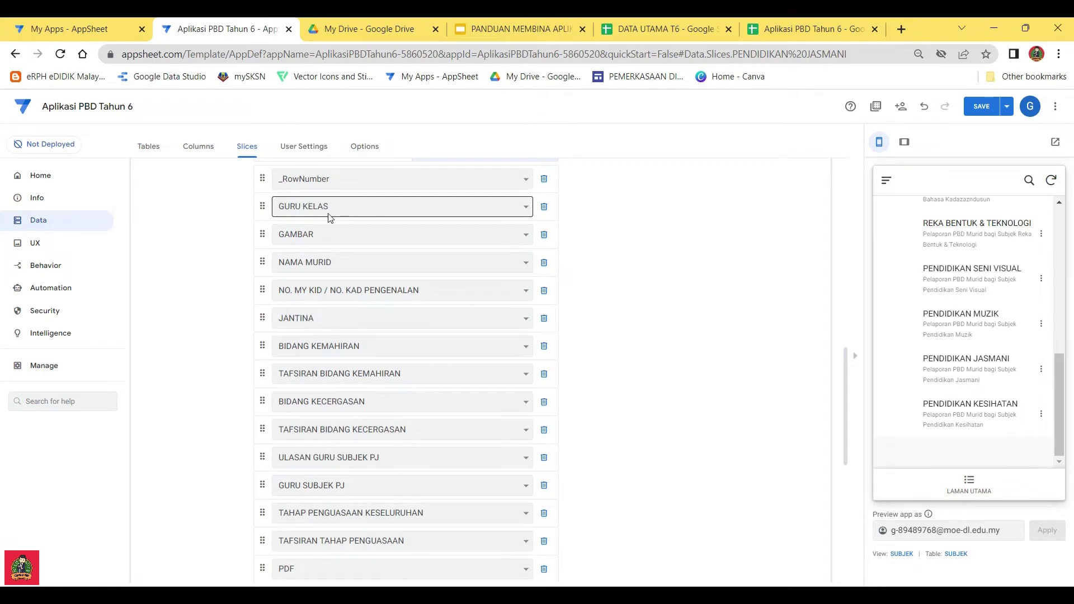
{"action": "scroll", "coordinate": [332, 221], "scroll_direction": "up", "scroll_amount": 1}
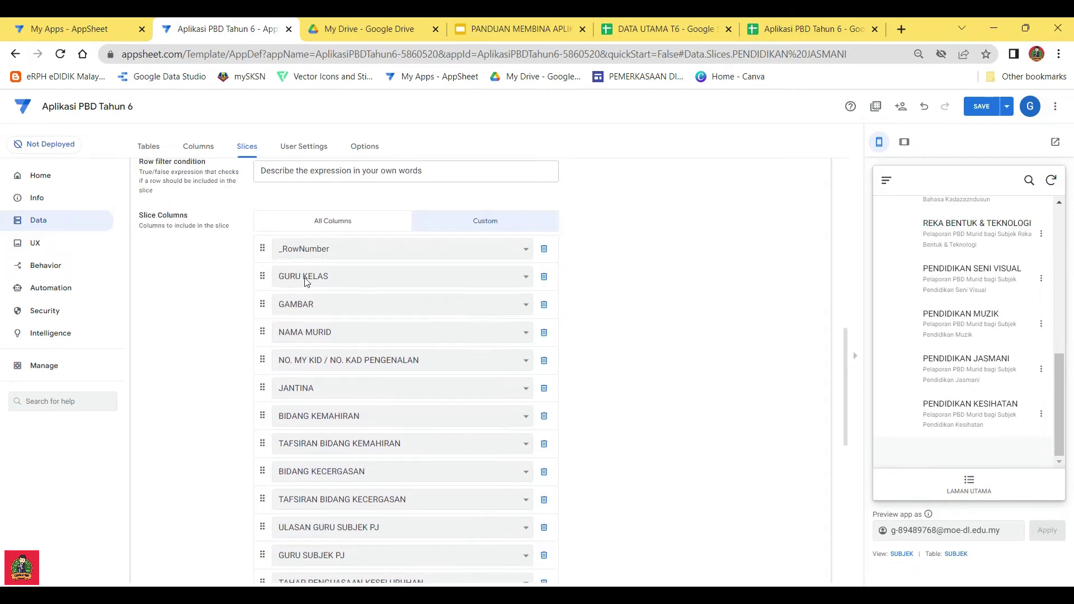
Disable adds and deletes for the PENDIDIKAN JASMANI slice so only updates are allowed, and save the app
{"action": "scroll", "coordinate": [330, 335], "scroll_direction": "down", "scroll_amount": 5}
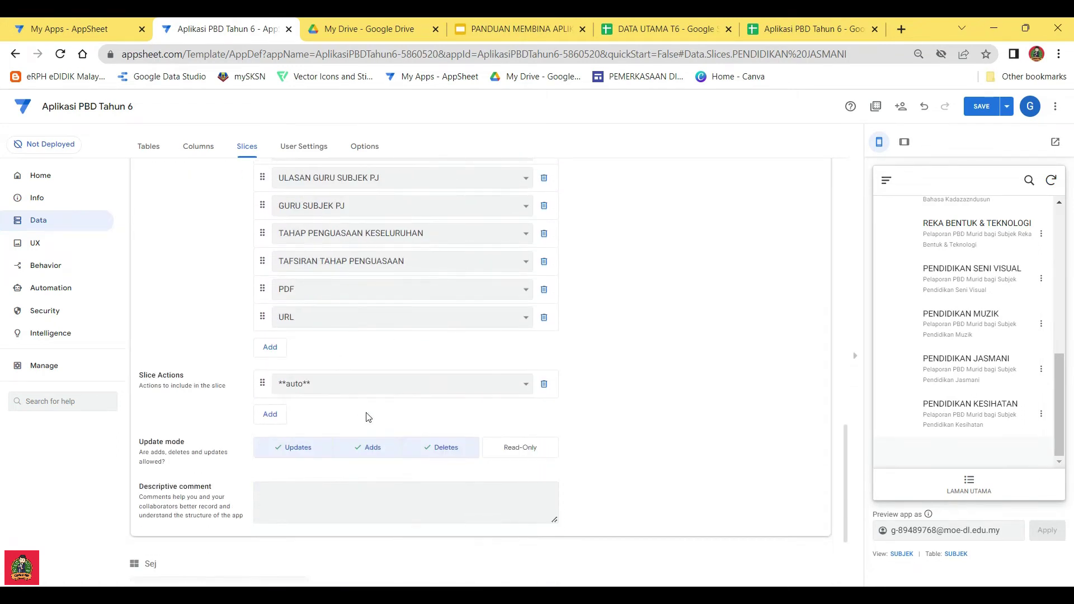
{"action": "left_click", "coordinate": [361, 449]}
{"action": "left_click", "coordinate": [422, 447]}
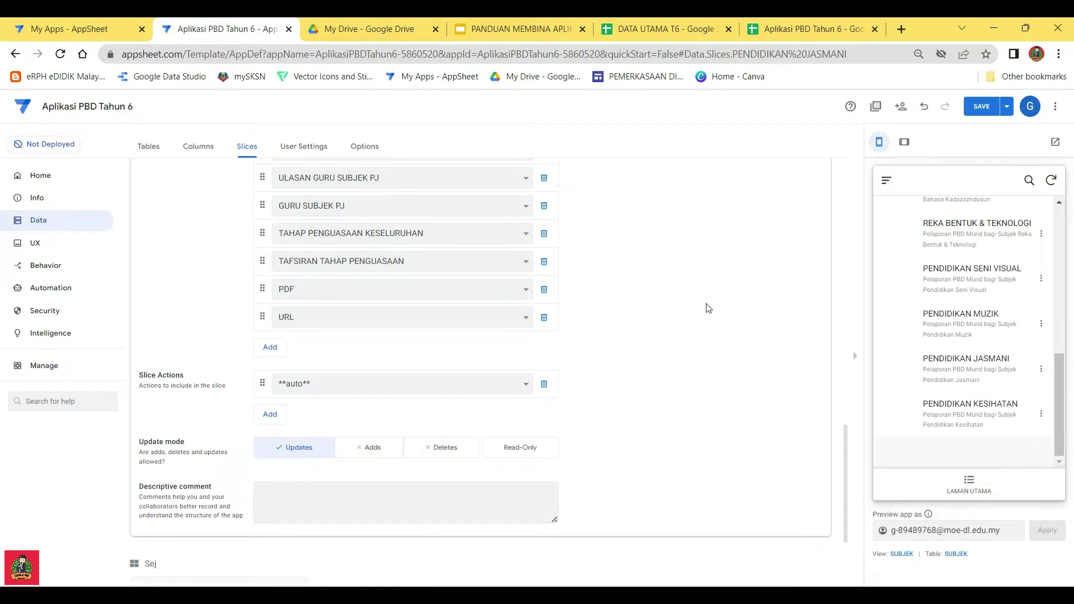
{"action": "scroll", "coordinate": [716, 274], "scroll_direction": "up", "scroll_amount": 3}
{"action": "left_click", "coordinate": [982, 107]}
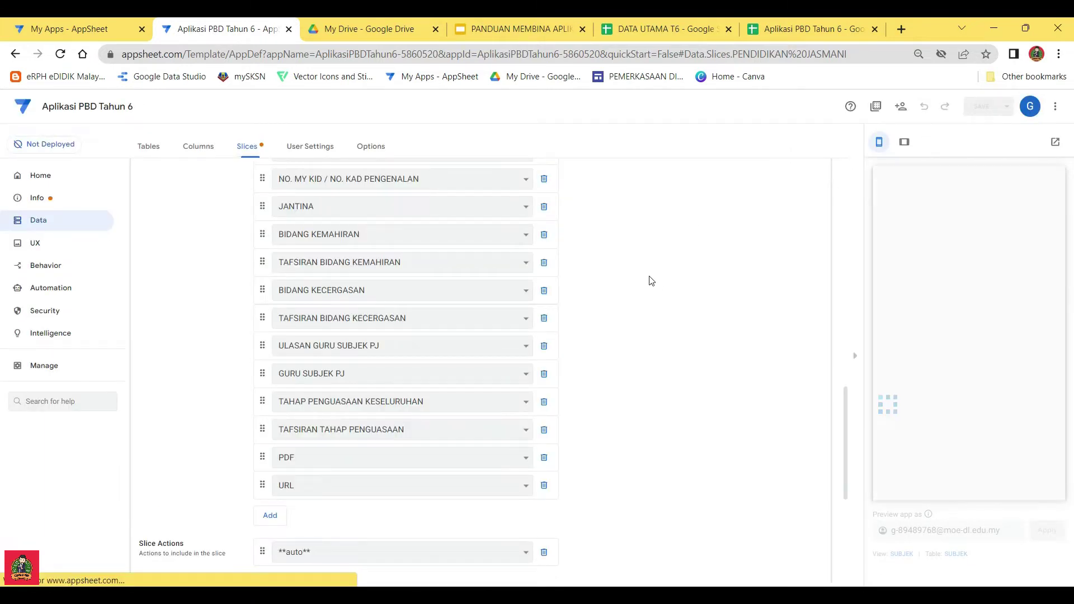
Duplicate the PENDIDIKAN JASMANI slice and rename the copy as PENDIDIKAN KESIHATAN
{"action": "scroll", "coordinate": [608, 299], "scroll_direction": "up", "scroll_amount": 3}
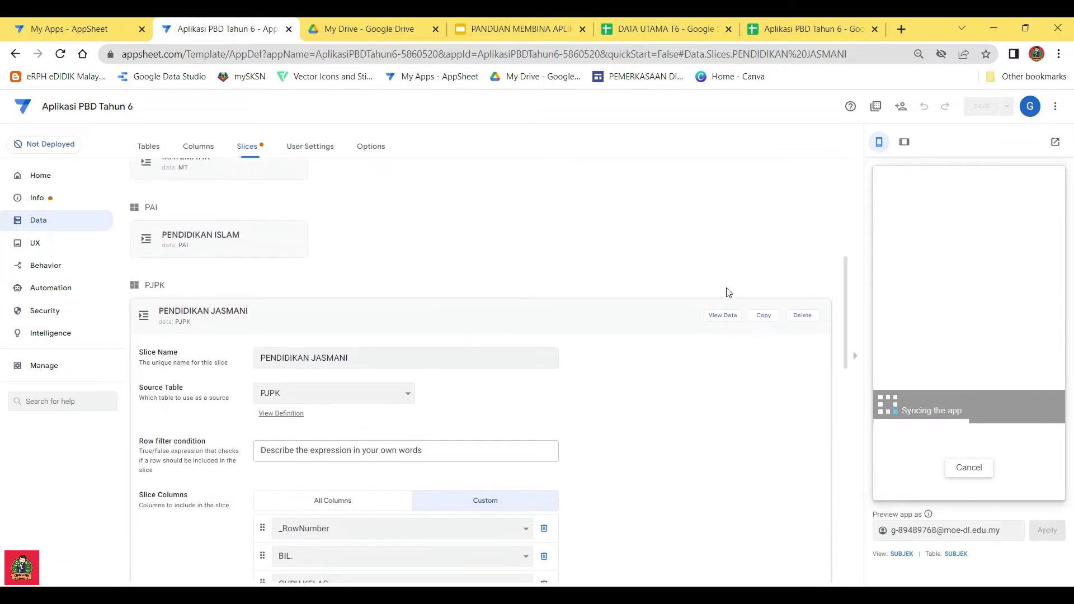
{"action": "left_click", "coordinate": [763, 318]}
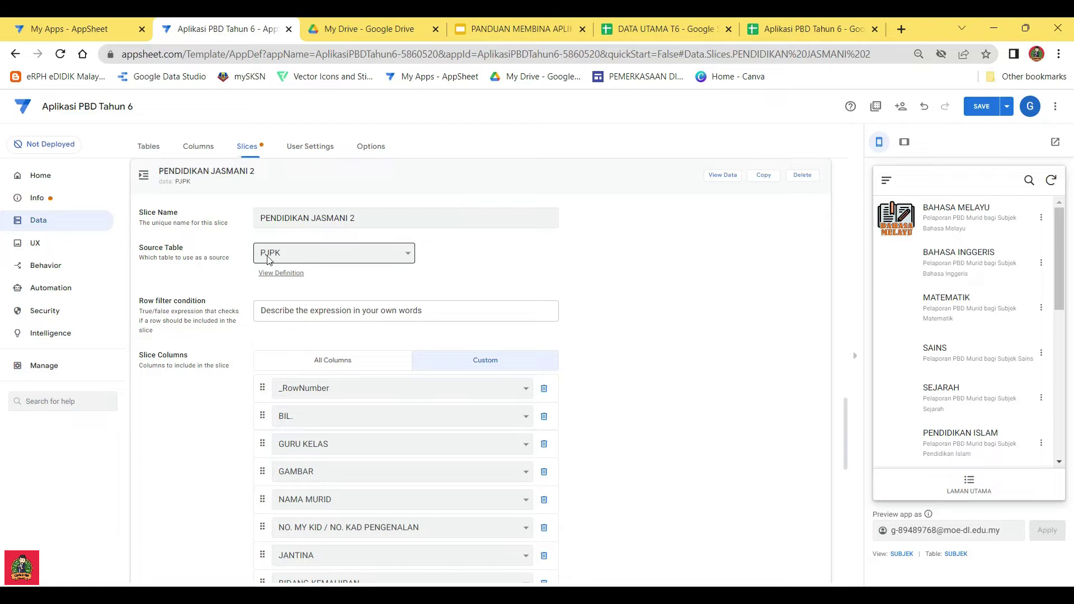
{"action": "left_click_drag", "start_coordinate": [355, 218], "coordinate": [310, 218]}
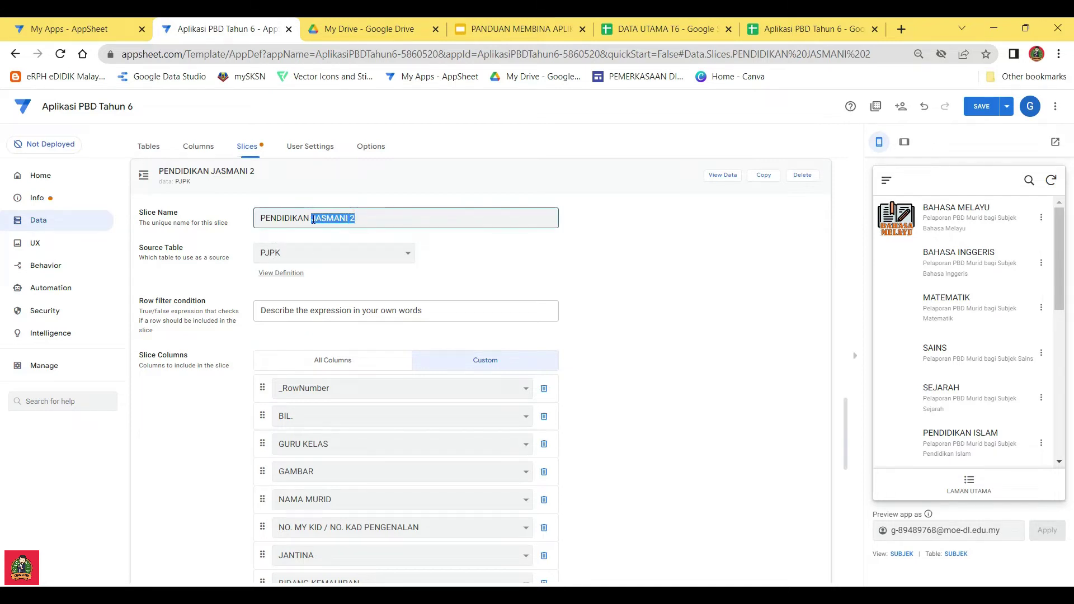
{"action": "type", "text": "KESIHAT"}
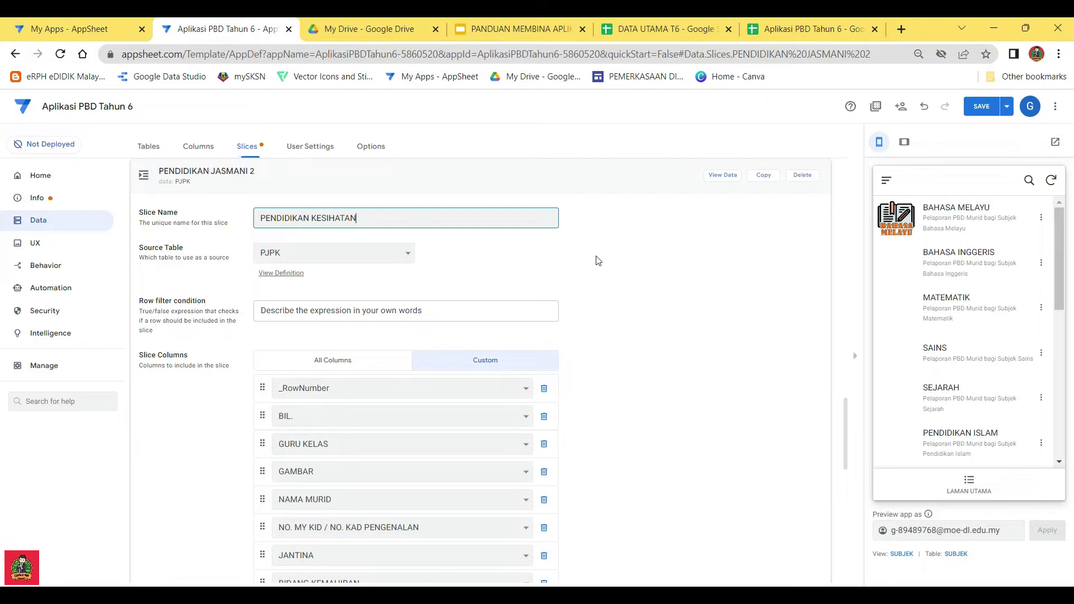
{"action": "left_click", "coordinate": [636, 290]}
Replace the BIDANG KEMAHIRAN column with PENDIDIKAN KESIHATAN REPRODUKTIF DAN SOSIAL (PEERS) and its TAFSIRAN column with TAFSIRAN PENDIDIKAN KESIHATAN REPRODUKTIF
{"action": "scroll", "coordinate": [584, 364], "scroll_direction": "down", "scroll_amount": 3}
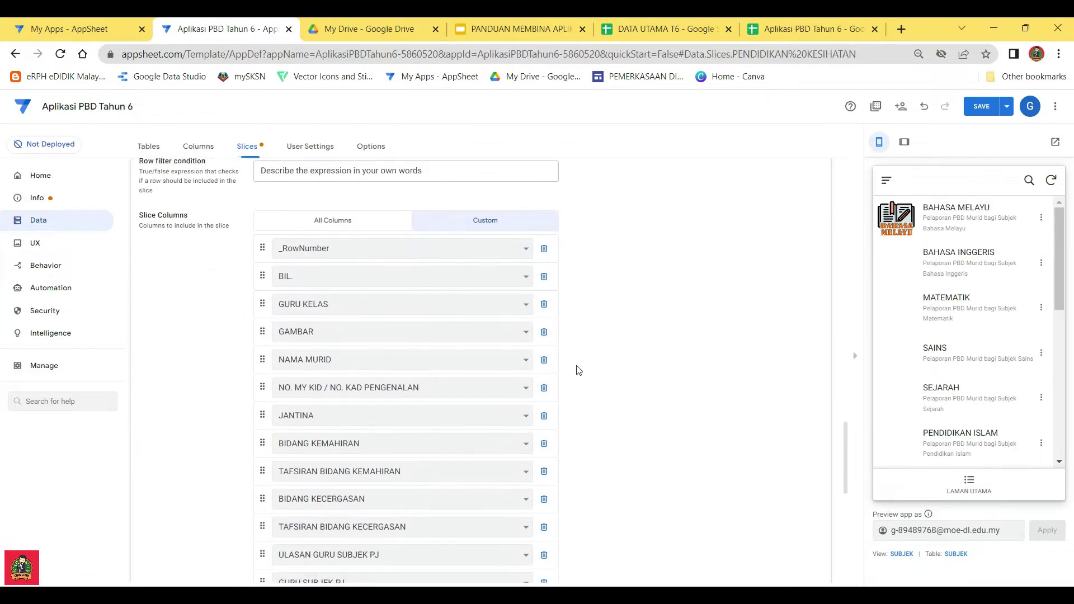
{"action": "scroll", "coordinate": [354, 367], "scroll_direction": "down", "scroll_amount": 2}
{"action": "scroll", "coordinate": [353, 367], "scroll_direction": "down", "scroll_amount": 3}
{"action": "scroll", "coordinate": [357, 332], "scroll_direction": "up", "scroll_amount": 5}
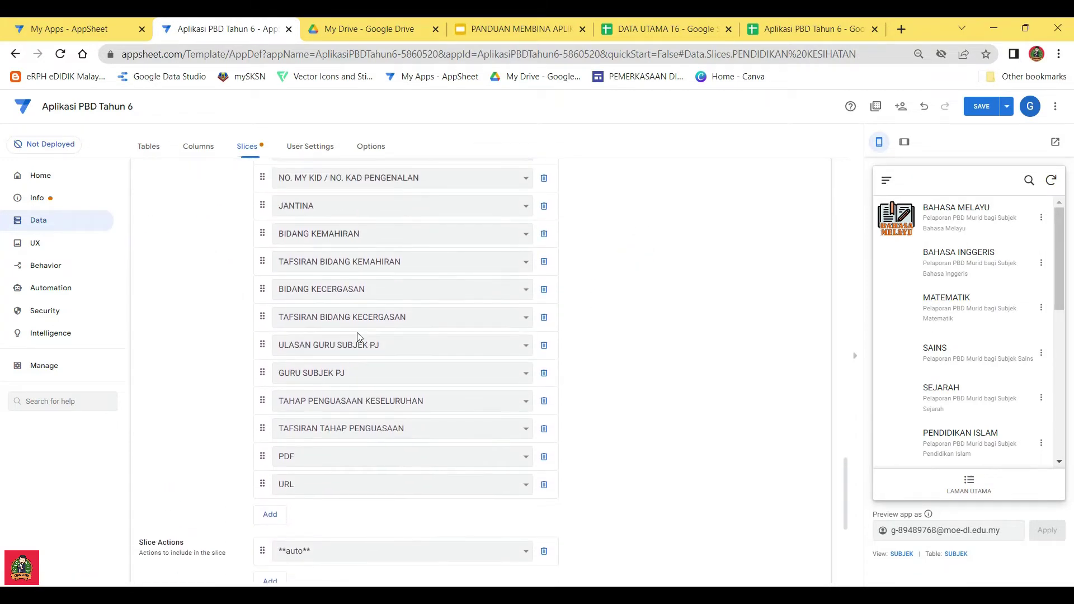
{"action": "scroll", "coordinate": [373, 347], "scroll_direction": "down", "scroll_amount": 1}
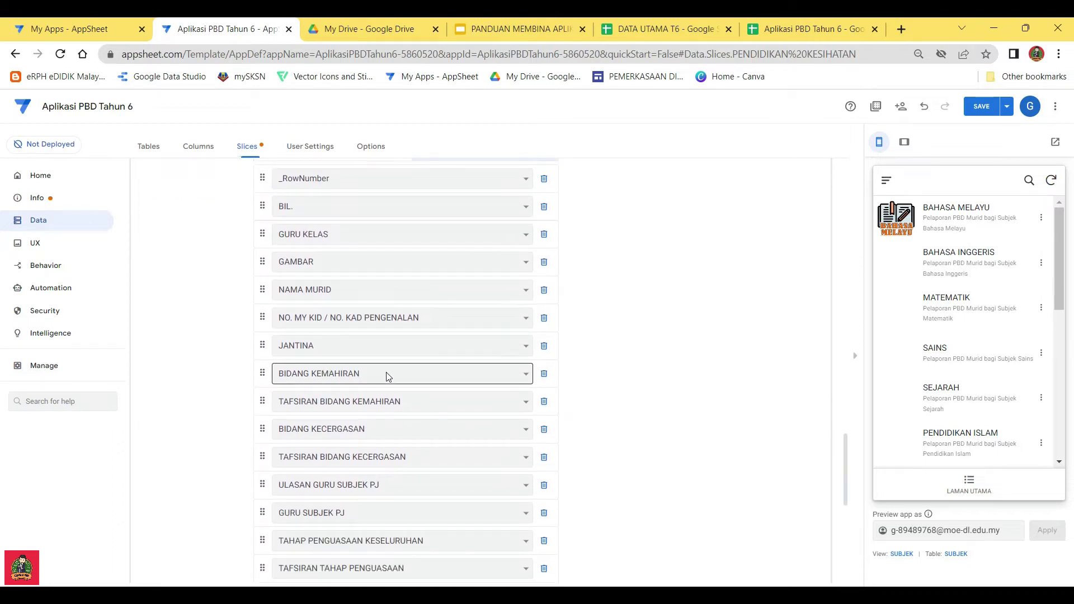
{"action": "left_click", "coordinate": [525, 376]}
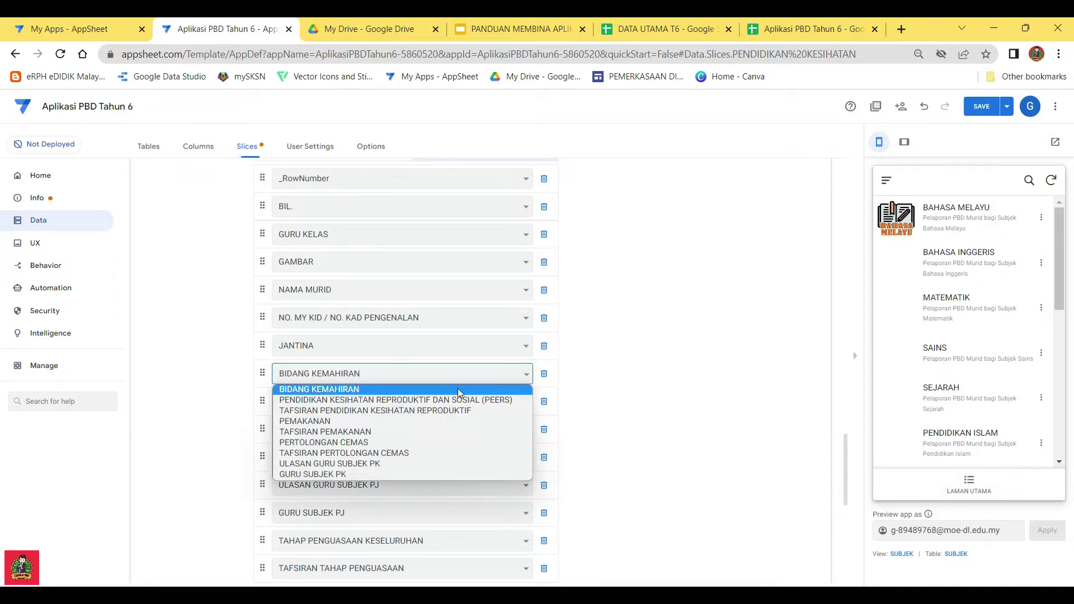
{"action": "left_click", "coordinate": [350, 402]}
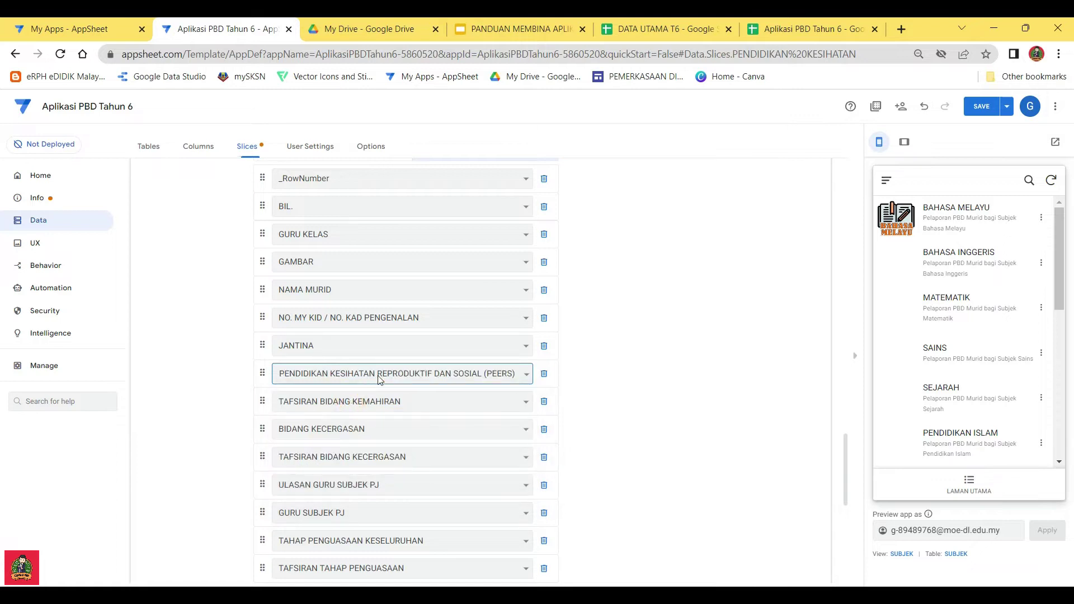
{"action": "left_click", "coordinate": [396, 402]}
{"action": "left_click", "coordinate": [391, 437]}
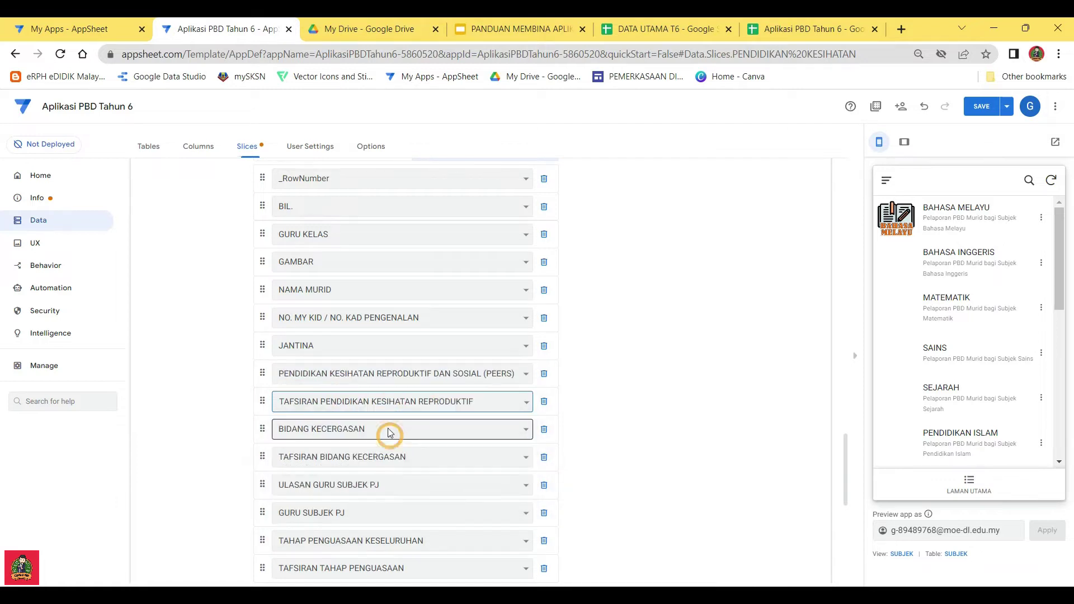
Replace the BIDANG KECERGASAN column with PEMAKANAN and the TAFSIRAN BIDANG KECERGASAN column with TAFSIRAN PEMAKANAN
{"action": "left_click", "coordinate": [364, 431]}
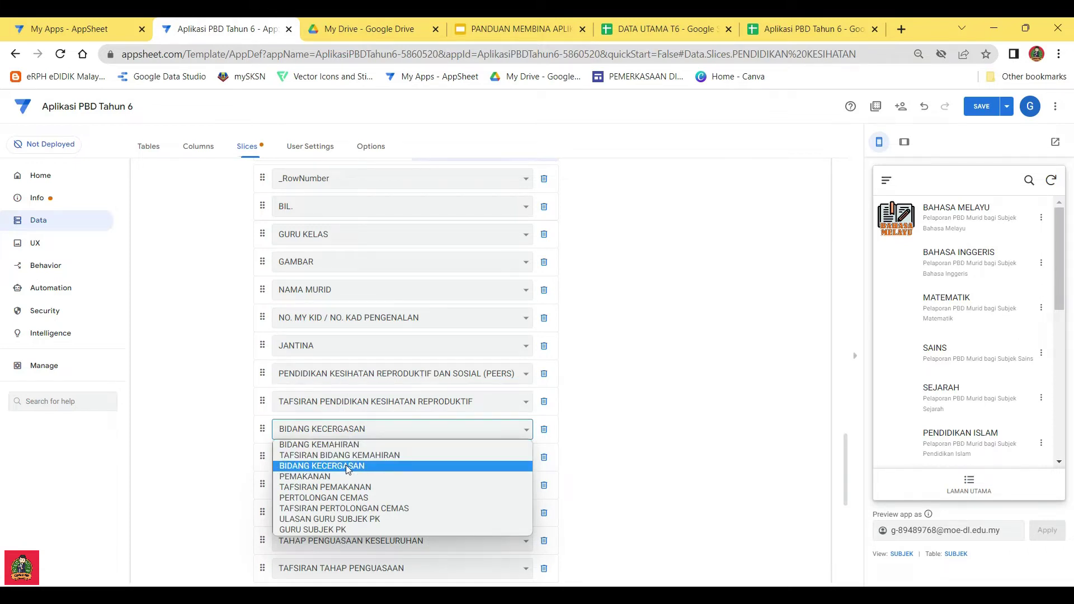
{"action": "left_click", "coordinate": [354, 426]}
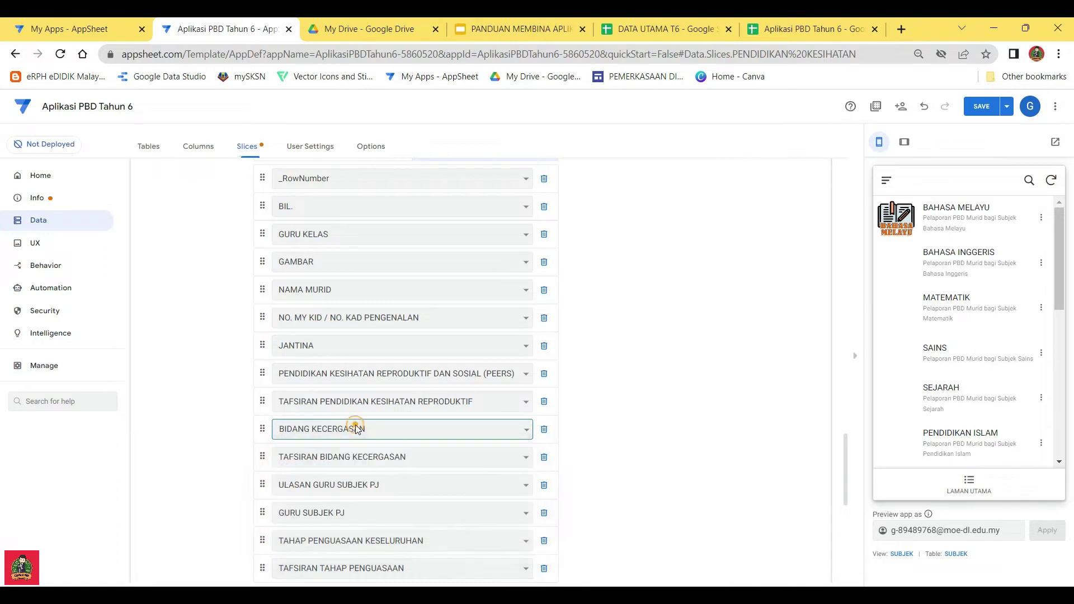
{"action": "left_click", "coordinate": [366, 428]}
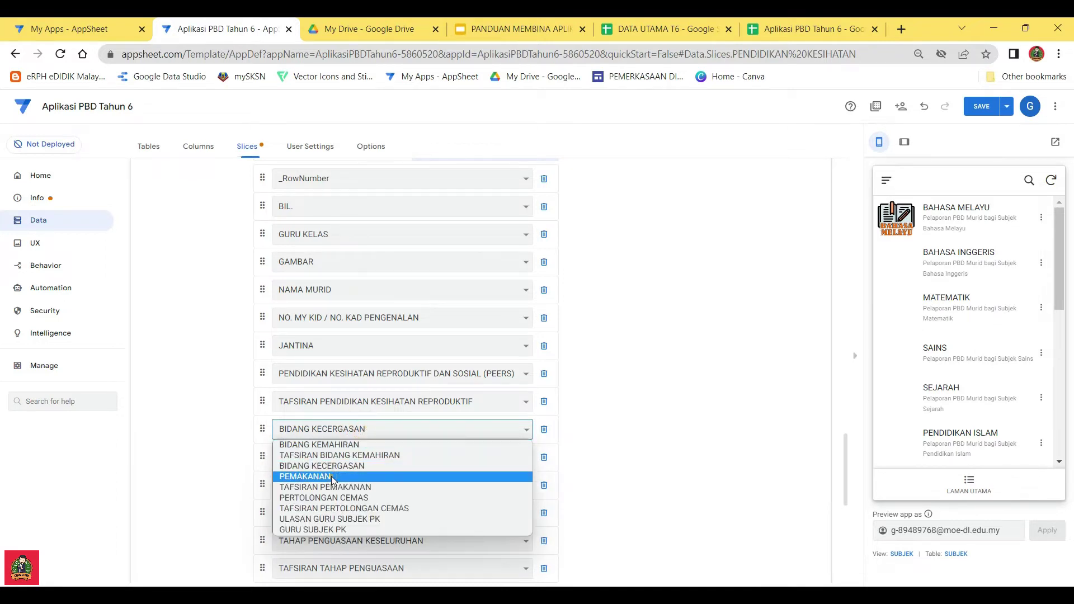
{"action": "left_click", "coordinate": [333, 476]}
{"action": "left_click", "coordinate": [353, 457]}
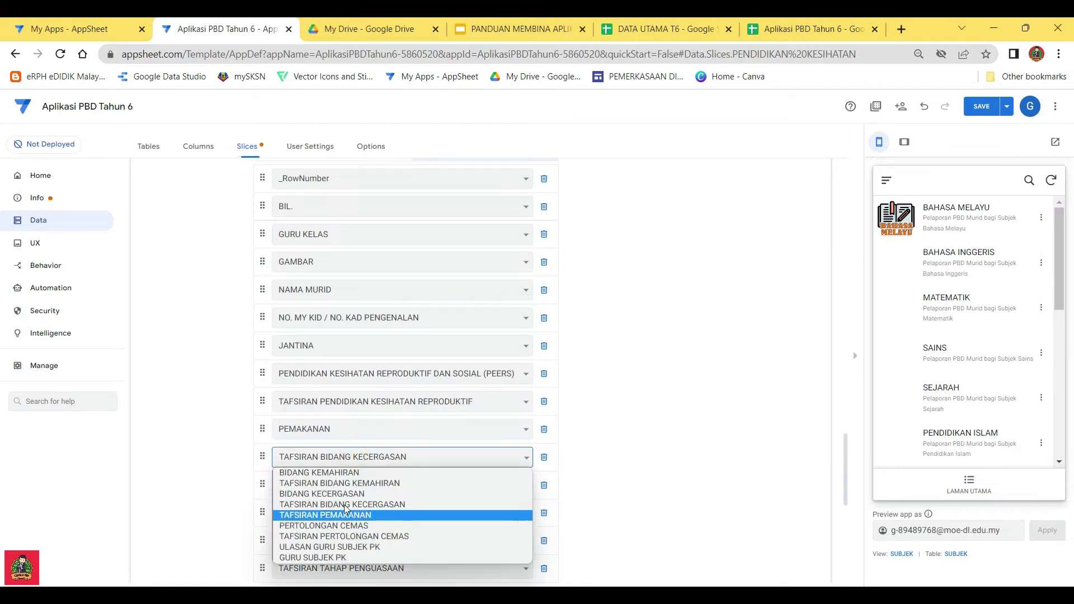
{"action": "left_click", "coordinate": [344, 515]}
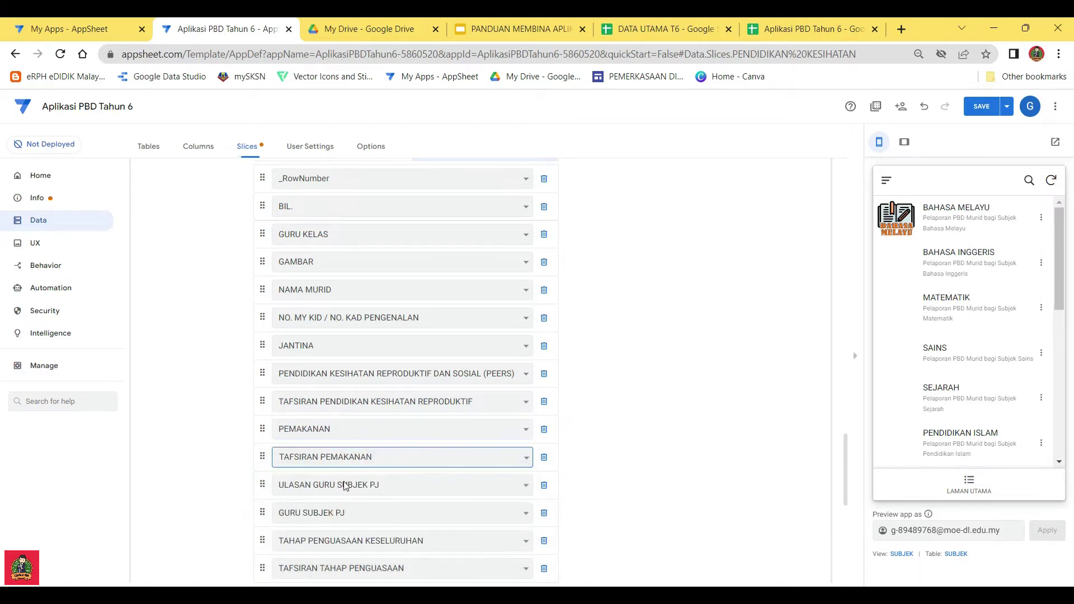
{"action": "scroll", "coordinate": [339, 458], "scroll_direction": "down", "scroll_amount": 3}
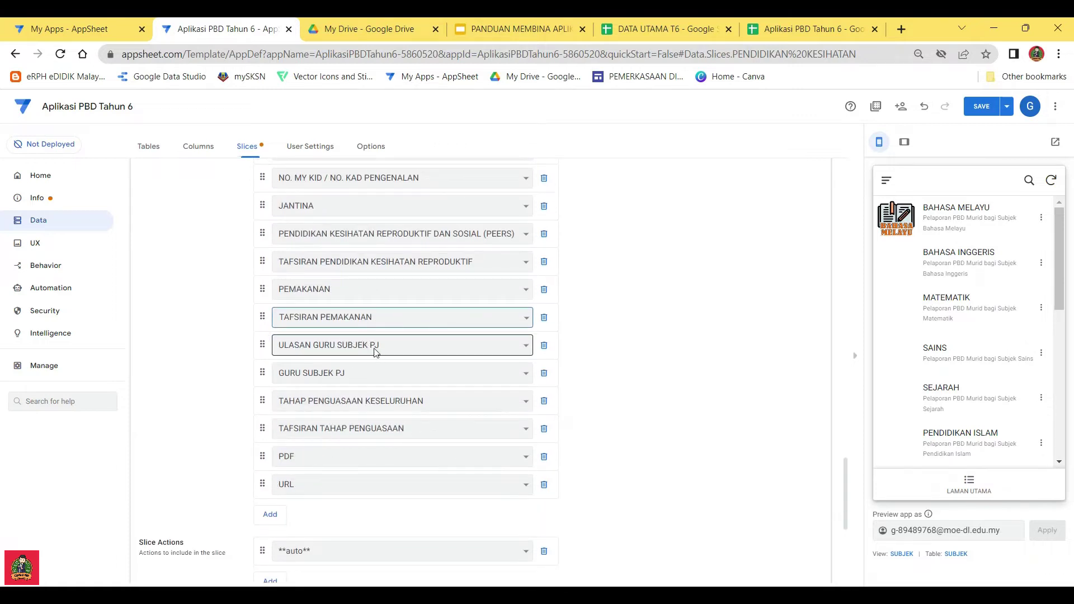
In the PENDIDIKAN KESIHATAN slice, replace the two PJ teacher columns with ULASAN GURU SUBJEK PK and GURU SUBJEK PK
{"action": "left_click", "coordinate": [336, 350]}
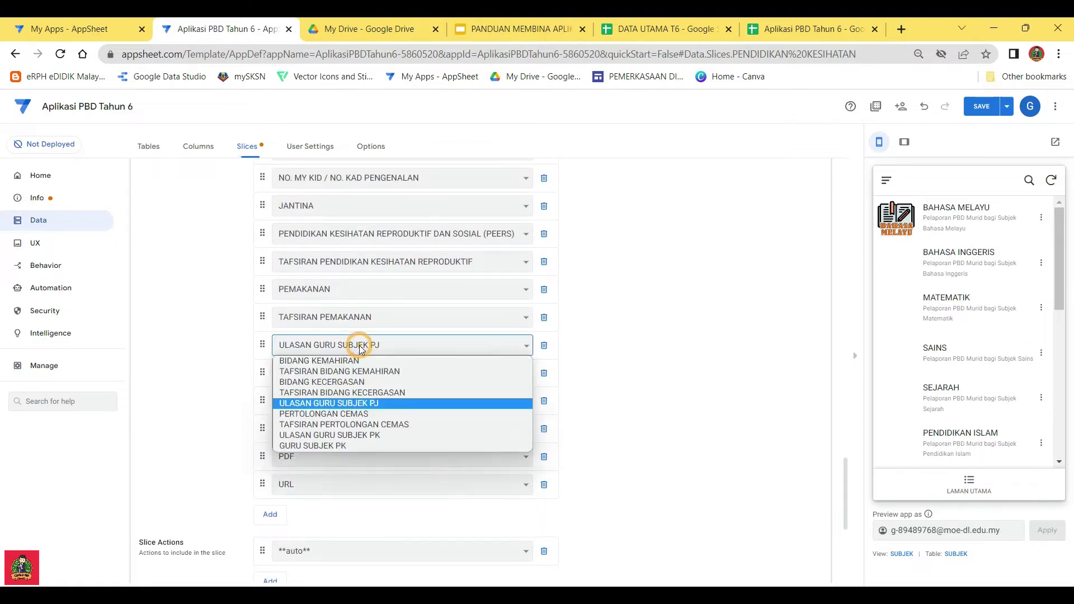
{"action": "left_click", "coordinate": [354, 434]}
{"action": "left_click", "coordinate": [344, 371]}
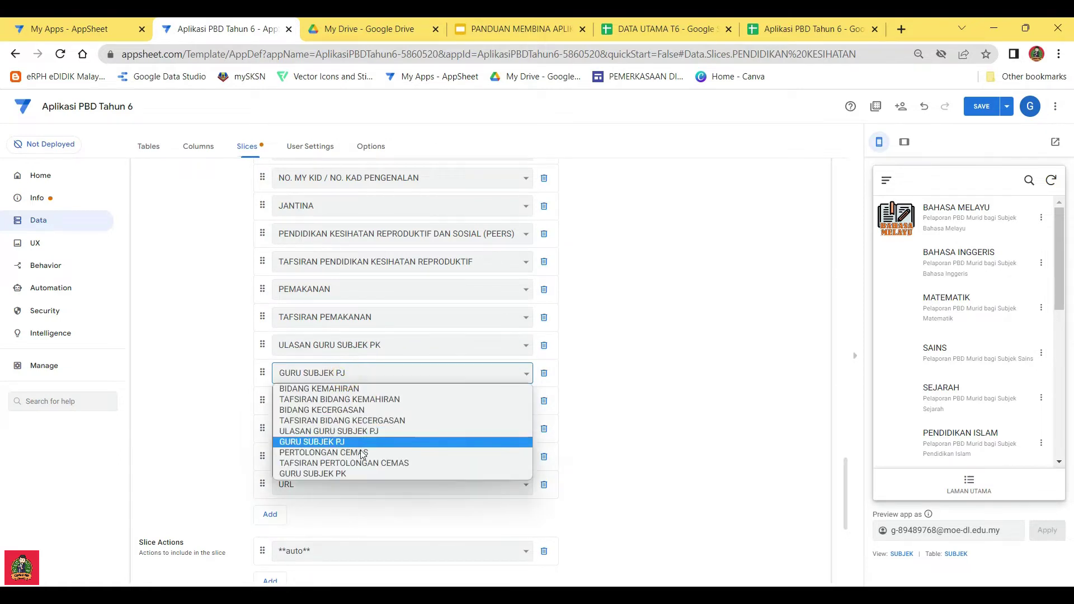
{"action": "left_click", "coordinate": [334, 473]}
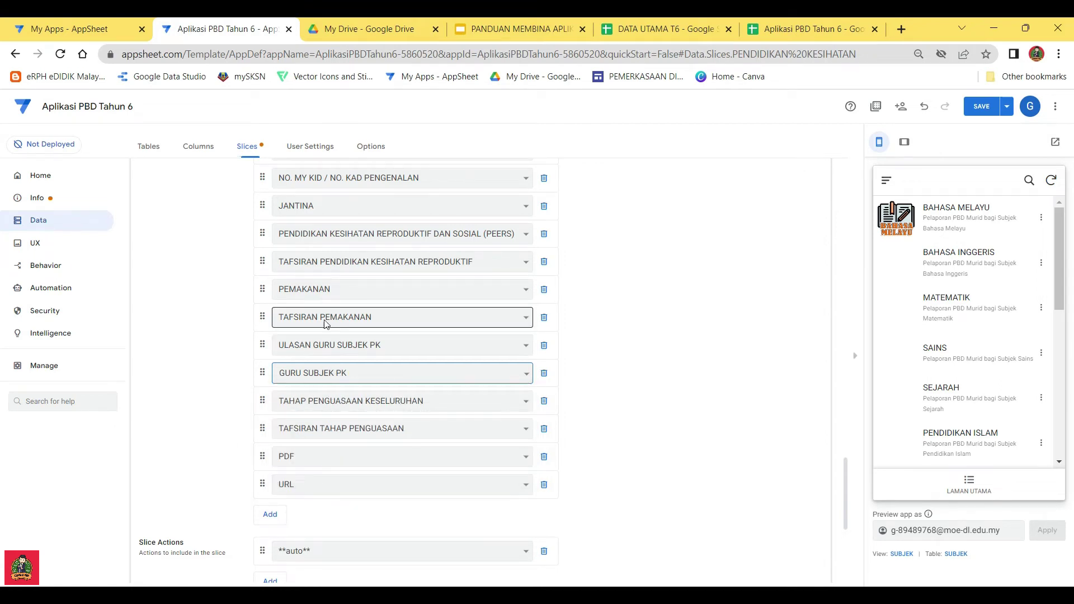
Check the PJPK sheet's header row in Google Sheets for health education columns missing from the slice, from TAFSIRAN PEMAKANAN through TAFSIRAN PERTOLONGAN CEMAS
{"action": "left_click", "coordinate": [805, 29]}
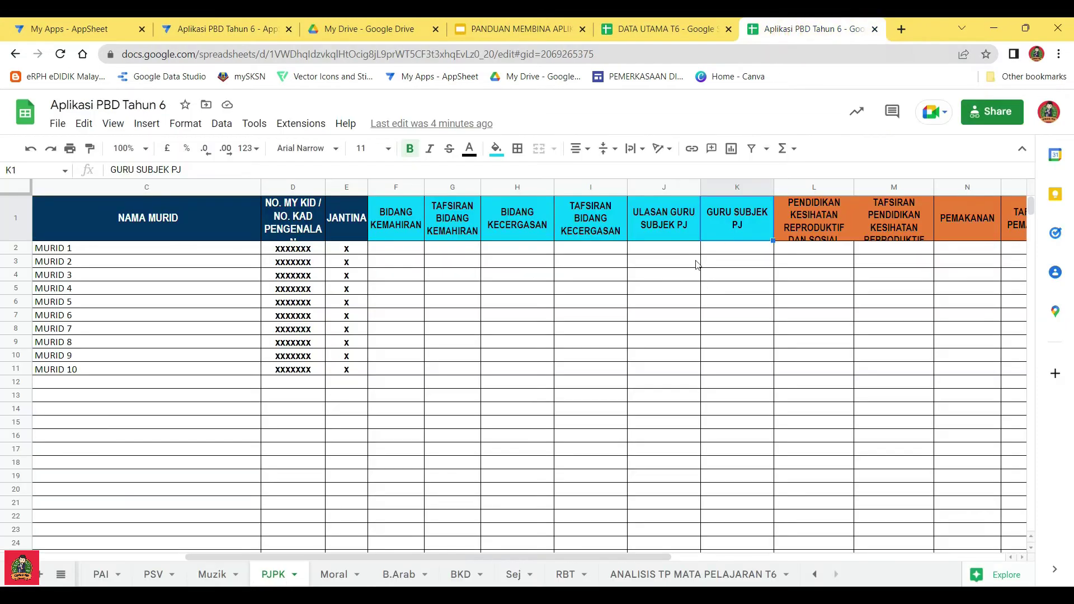
{"action": "left_click_drag", "start_coordinate": [643, 557], "coordinate": [744, 557]}
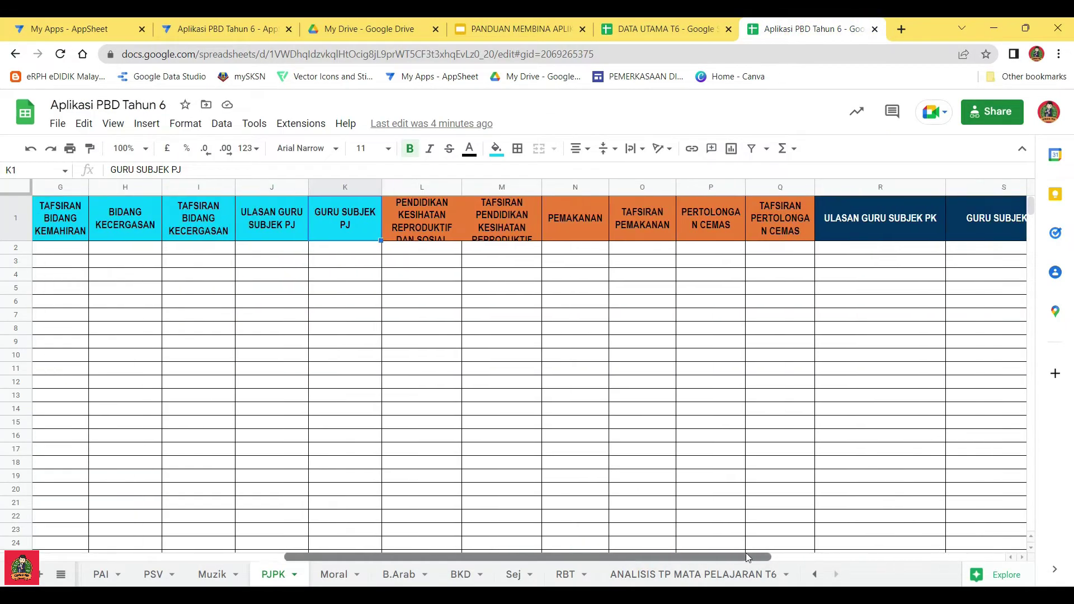
{"action": "left_click", "coordinate": [646, 217]}
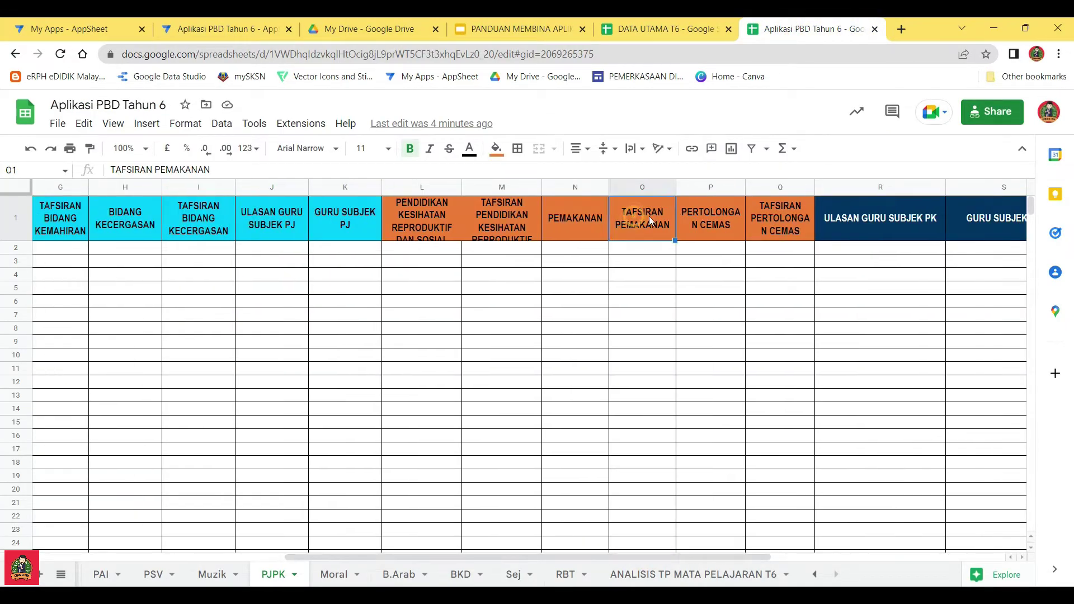
{"action": "left_click", "coordinate": [723, 216]}
{"action": "left_click", "coordinate": [768, 217]}
{"action": "left_click", "coordinate": [712, 212]}
{"action": "left_click", "coordinate": [758, 217]}
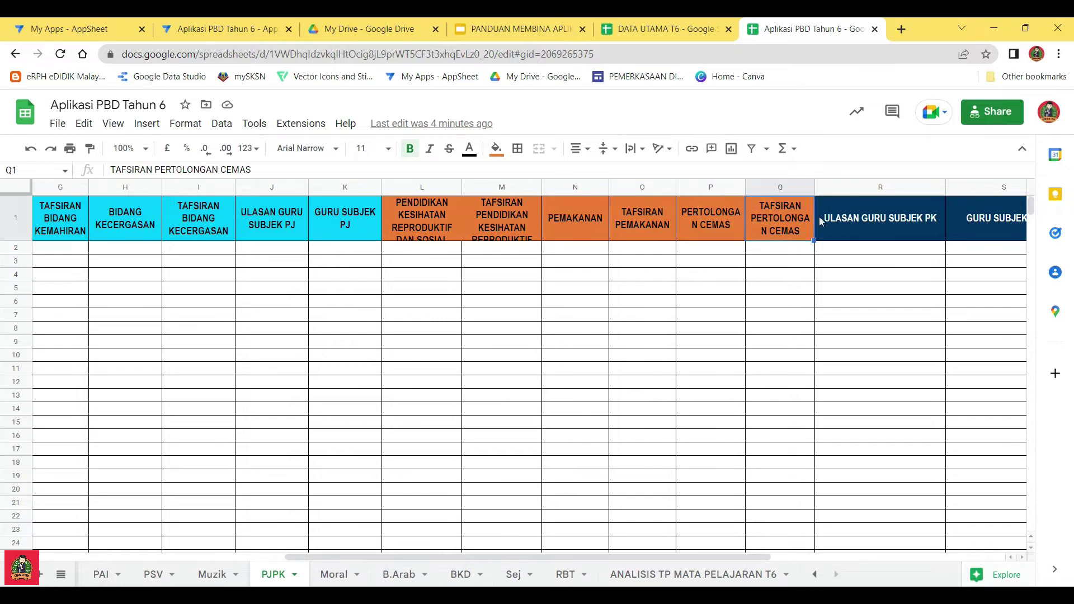
{"action": "left_click", "coordinate": [713, 224]}
{"action": "left_click", "coordinate": [767, 219]}
{"action": "left_click", "coordinate": [703, 219]}
Back in AppSheet, add PERTOLONGAN CEMAS and TAFSIRAN PERTOLONGAN CEMAS to the slice columns and move them directly below TAFSIRAN PEMAKANAN
{"action": "left_click", "coordinate": [241, 29]}
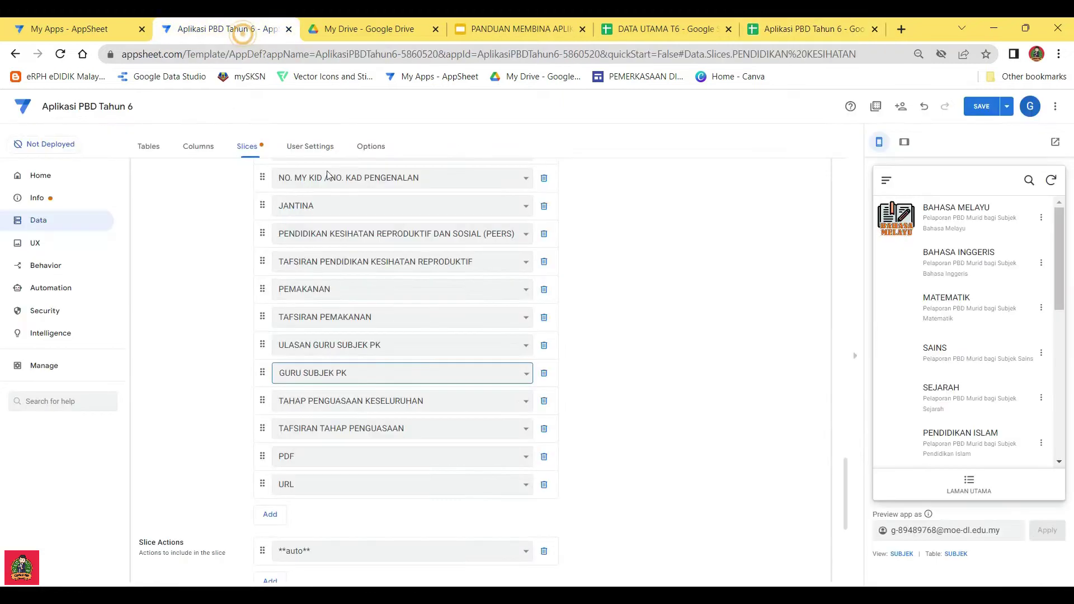
{"action": "left_click", "coordinate": [268, 515]}
{"action": "scroll", "coordinate": [360, 469], "scroll_direction": "down", "scroll_amount": 1}
{"action": "left_click", "coordinate": [373, 446]}
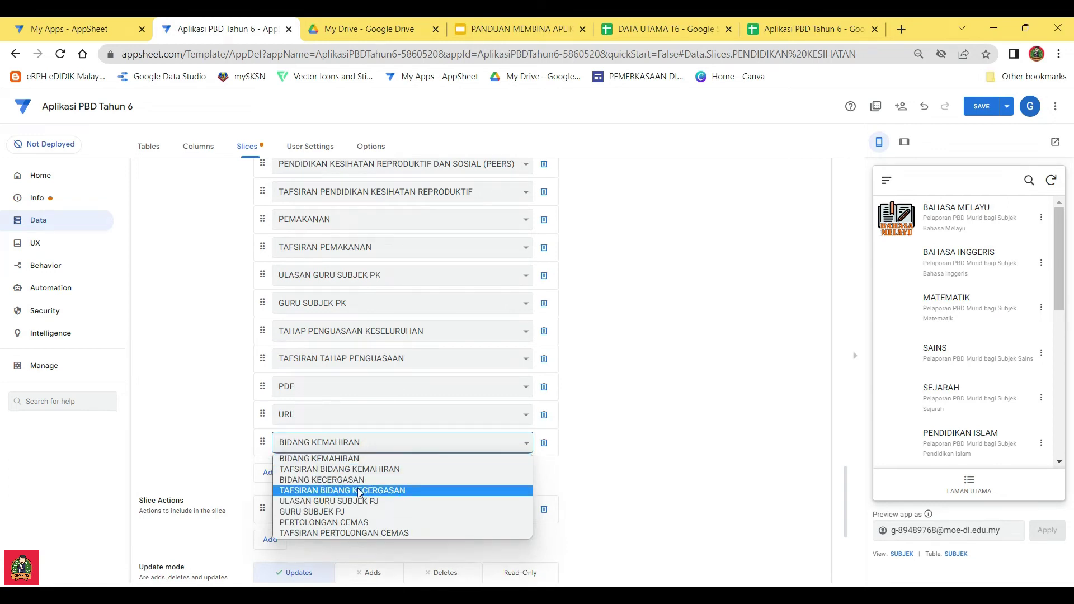
{"action": "left_click", "coordinate": [327, 522]}
{"action": "left_click", "coordinate": [270, 472]}
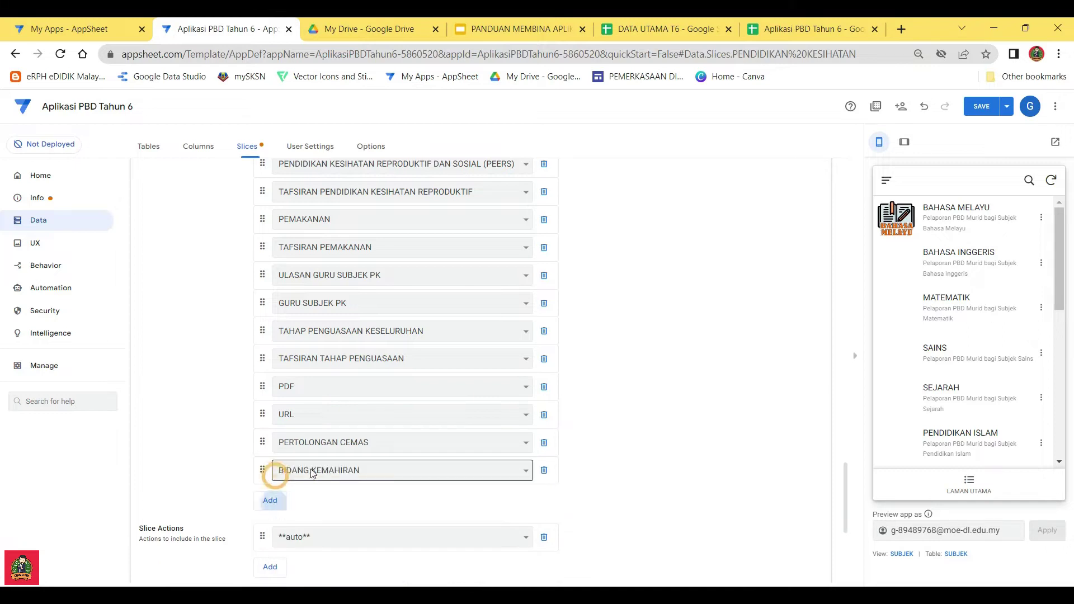
{"action": "left_click", "coordinate": [334, 470]}
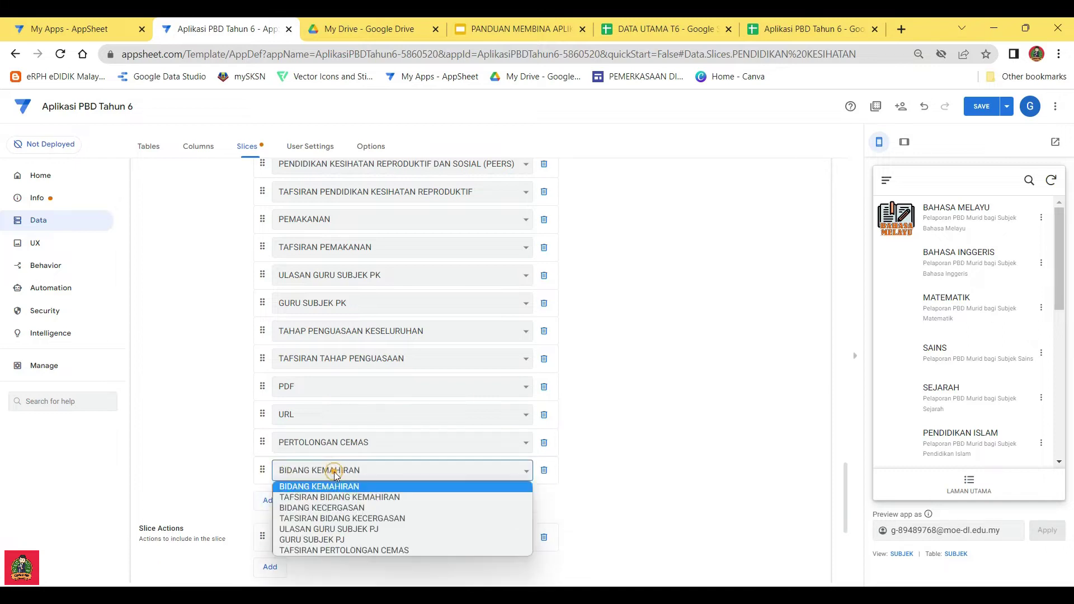
{"action": "left_click", "coordinate": [347, 551]}
{"action": "left_click_drag", "start_coordinate": [261, 441], "coordinate": [274, 269]}
{"action": "left_click_drag", "start_coordinate": [267, 473], "coordinate": [264, 302]}
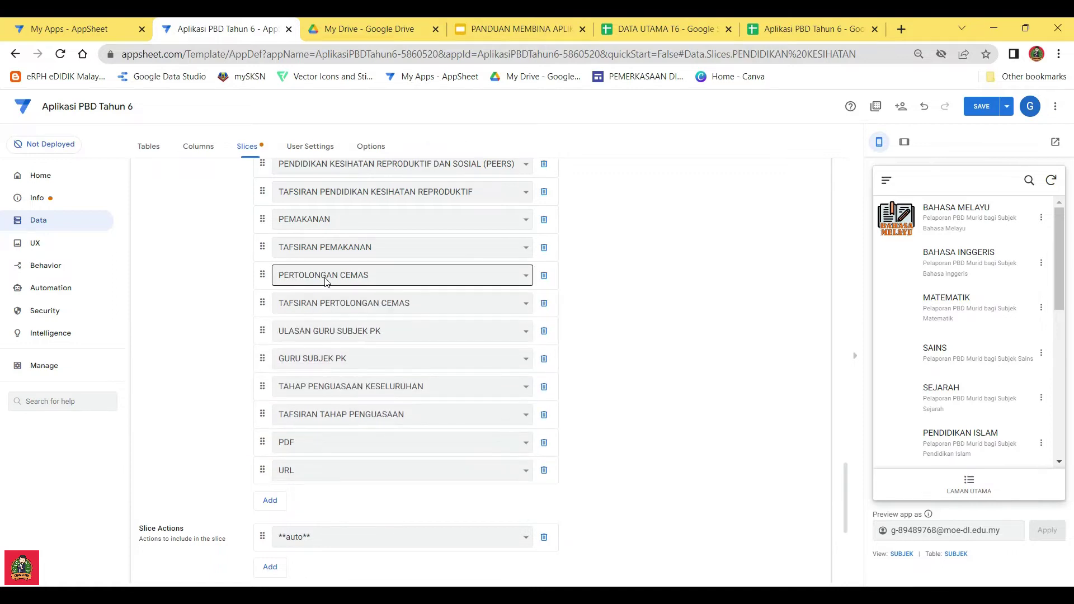
Compare the slice columns with the health education headers on the PJPK sheet in Google Sheets, through ULASAN GURU SUBJEK PK
{"action": "left_click", "coordinate": [772, 29]}
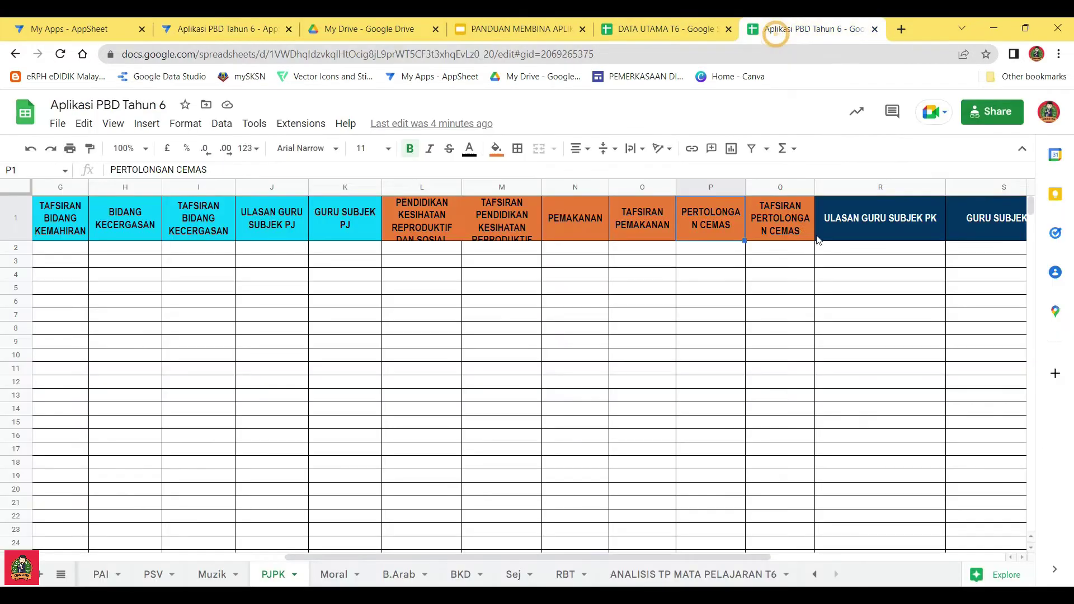
{"action": "left_click", "coordinate": [417, 217]}
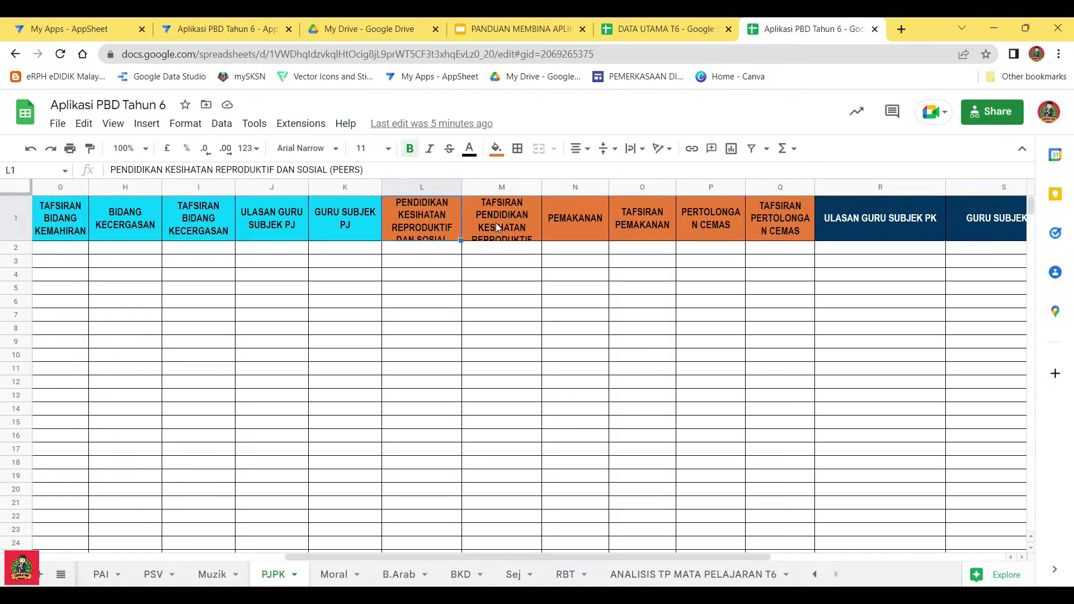
{"action": "left_click", "coordinate": [572, 226]}
{"action": "left_click", "coordinate": [712, 224]}
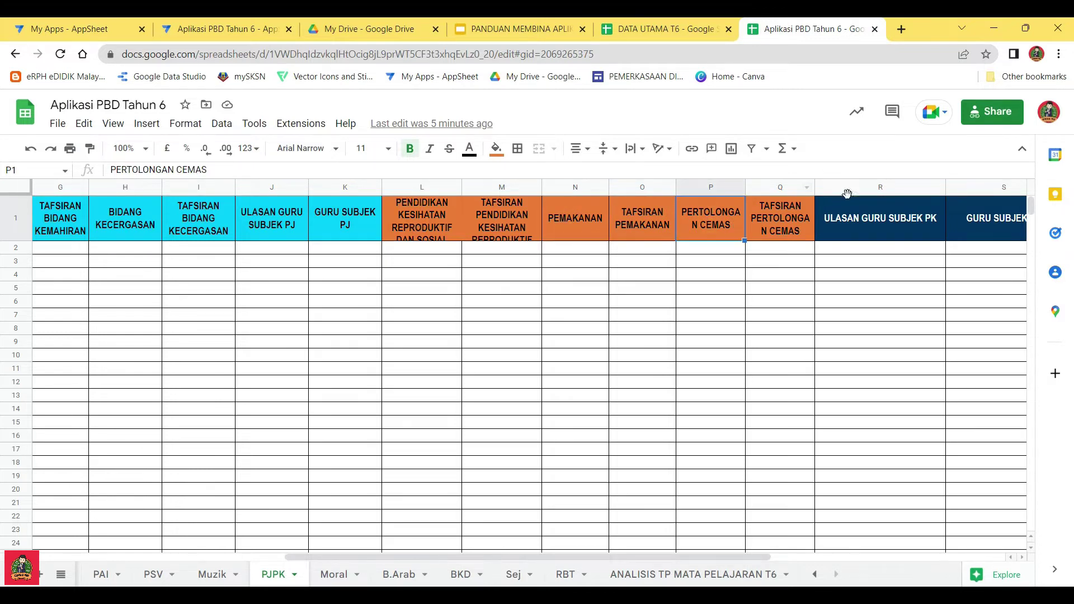
{"action": "left_click", "coordinate": [886, 228]}
Return to AppSheet, review the PENDIDIKAN KESIHATAN slice's settings and save the app
{"action": "left_click", "coordinate": [224, 29]}
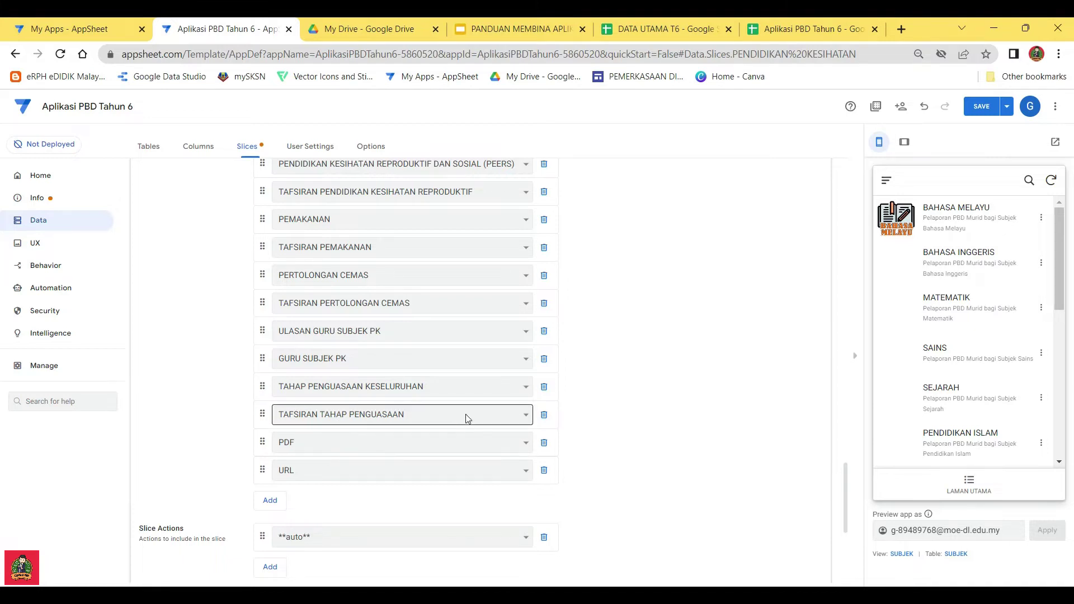
{"action": "scroll", "coordinate": [506, 386], "scroll_direction": "up", "scroll_amount": 5}
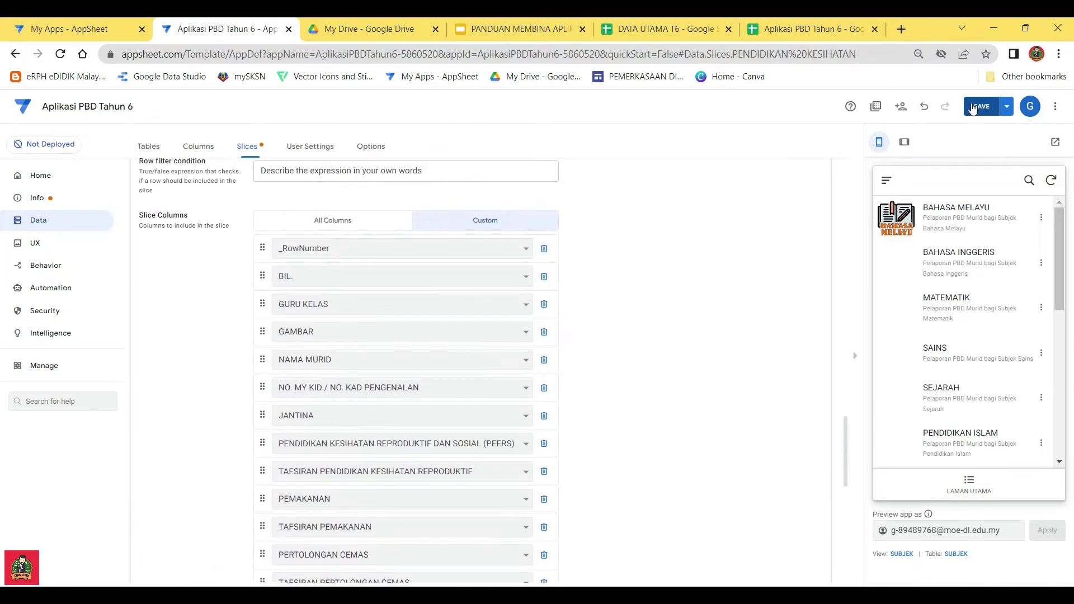
{"action": "scroll", "coordinate": [532, 287], "scroll_direction": "up", "scroll_amount": 3}
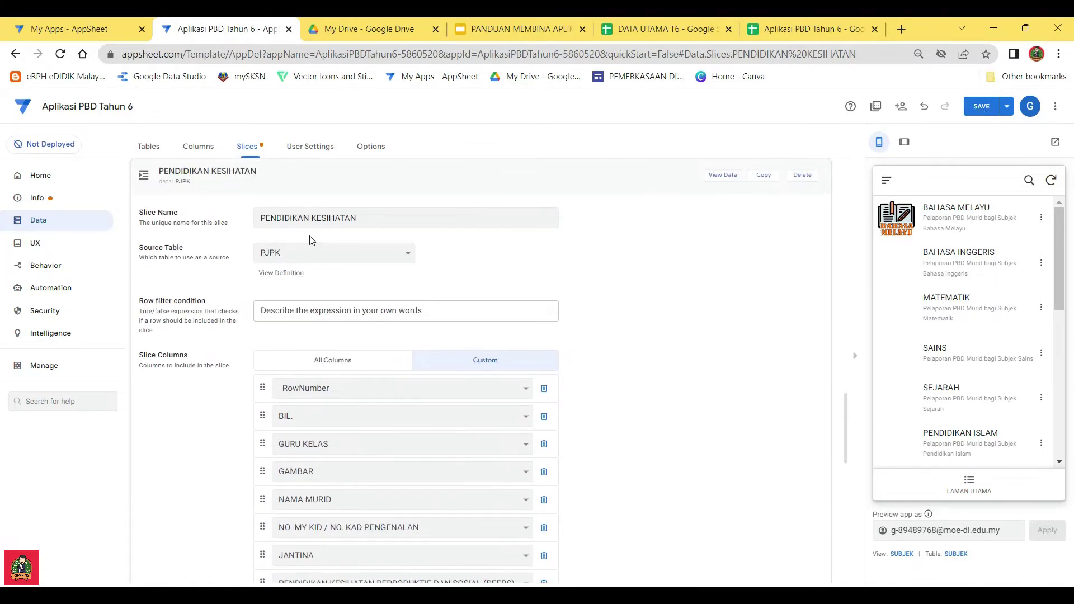
{"action": "scroll", "coordinate": [427, 484], "scroll_direction": "down", "scroll_amount": 10}
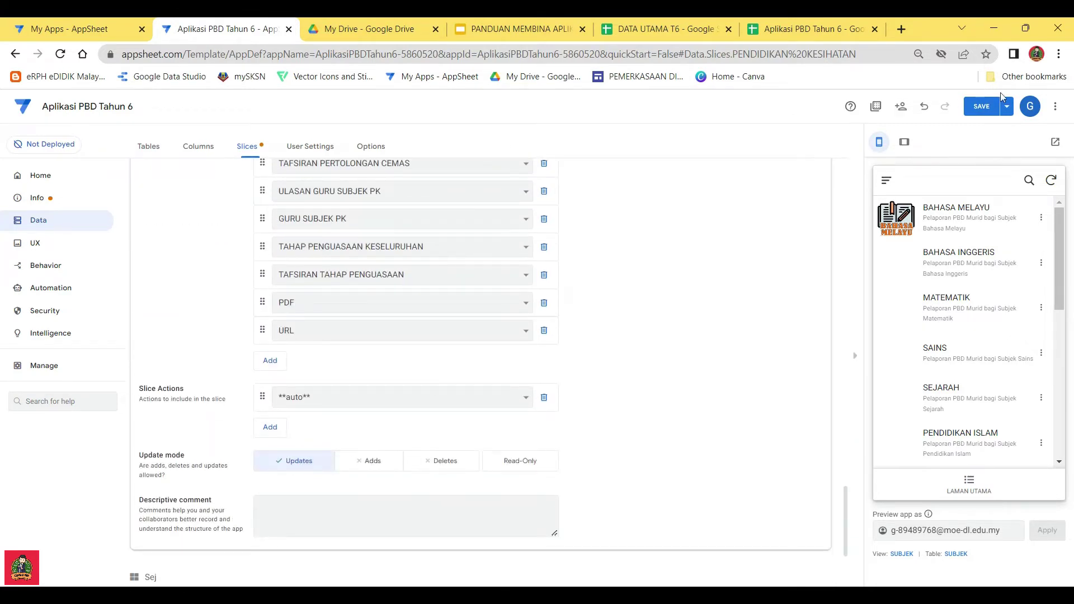
{"action": "left_click", "coordinate": [980, 109]}
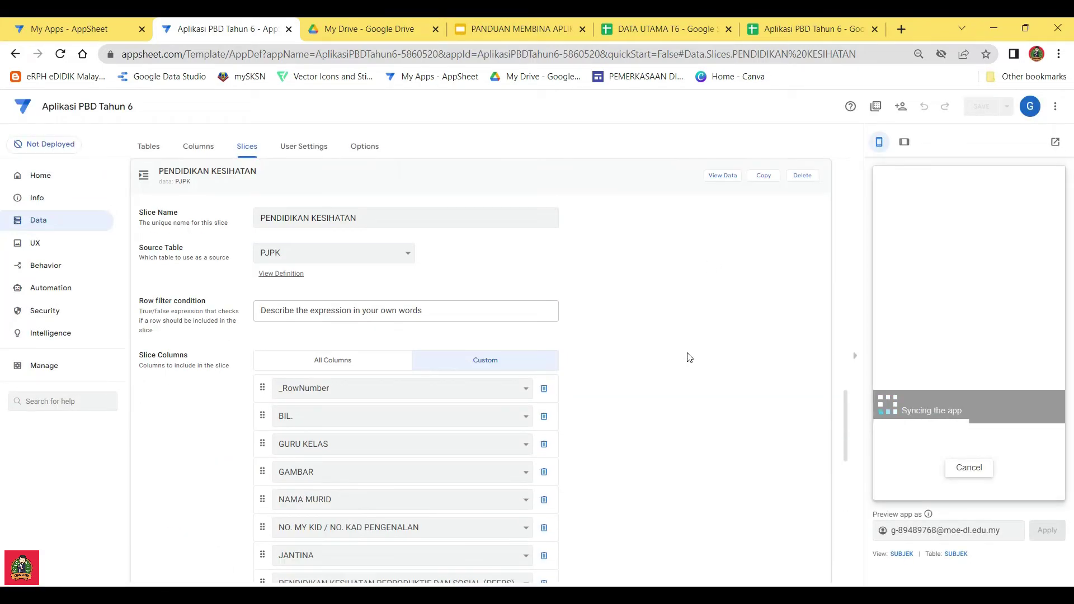
Collapse the PENDIDIKAN KESIHATAN and PENDIDIKAN JASMANI slice definitions and review the list of slices
{"action": "left_click", "coordinate": [429, 180]}
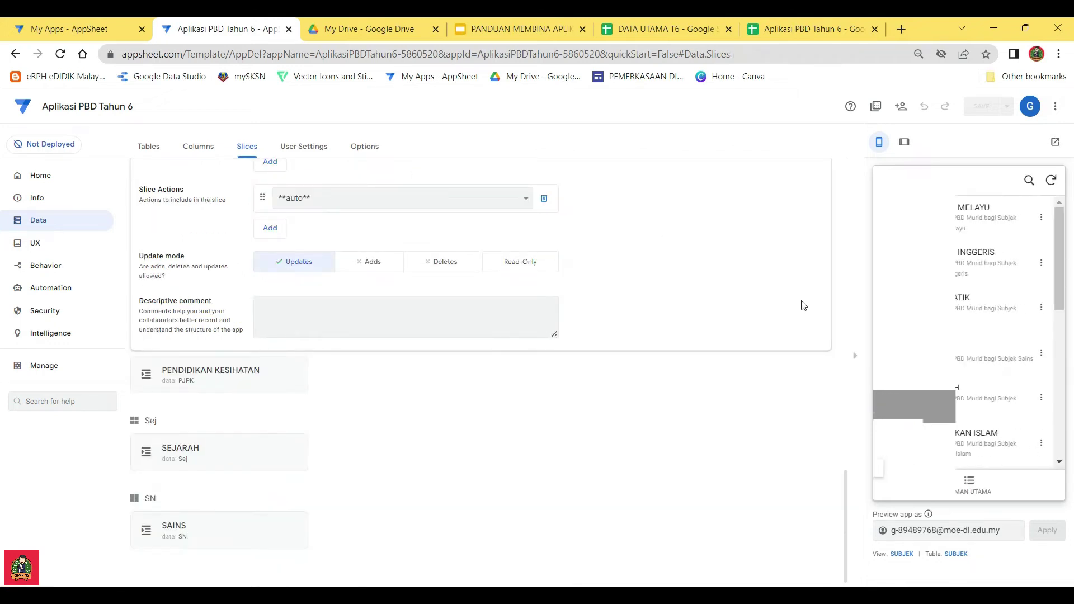
{"action": "scroll", "coordinate": [990, 358], "scroll_direction": "down", "scroll_amount": 2}
{"action": "scroll", "coordinate": [978, 360], "scroll_direction": "down", "scroll_amount": 1}
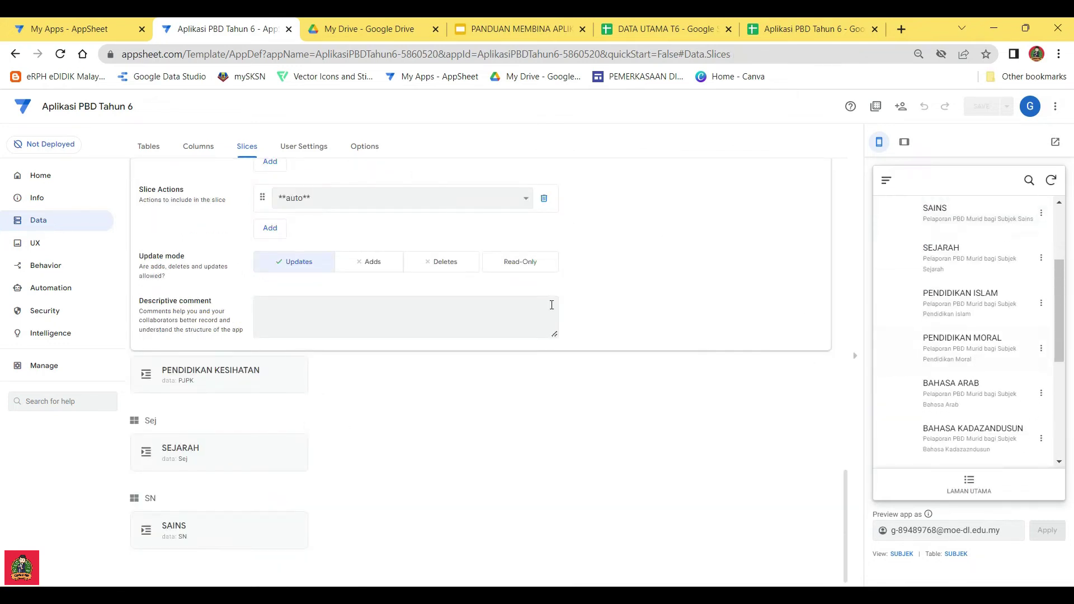
{"action": "scroll", "coordinate": [552, 305], "scroll_direction": "up", "scroll_amount": 10}
{"action": "left_click", "coordinate": [546, 316]}
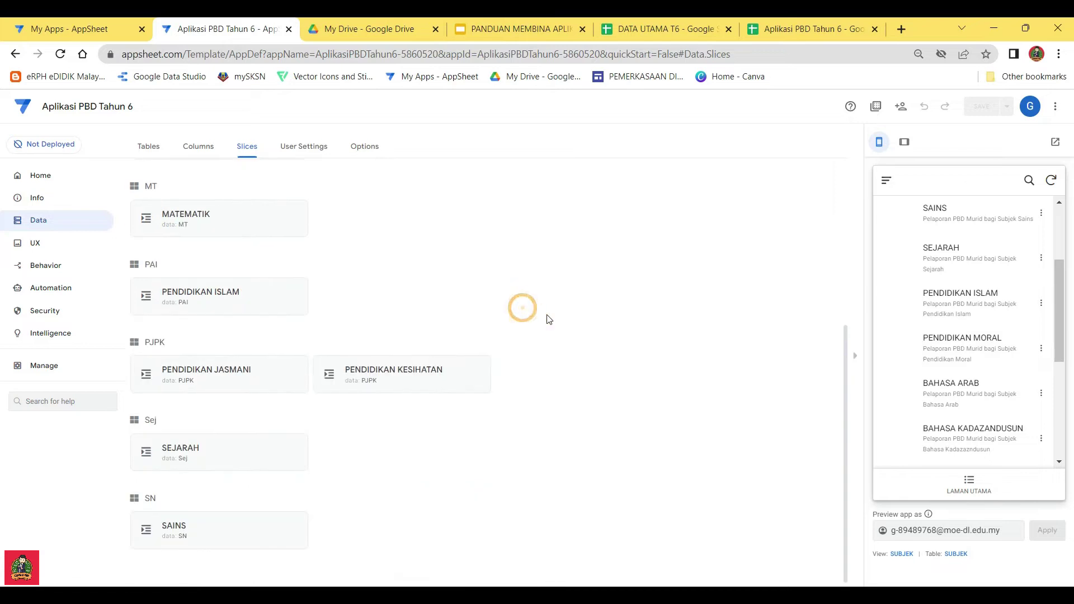
{"action": "scroll", "coordinate": [294, 356], "scroll_direction": "up", "scroll_amount": 3}
{"action": "scroll", "coordinate": [291, 342], "scroll_direction": "down", "scroll_amount": 3}
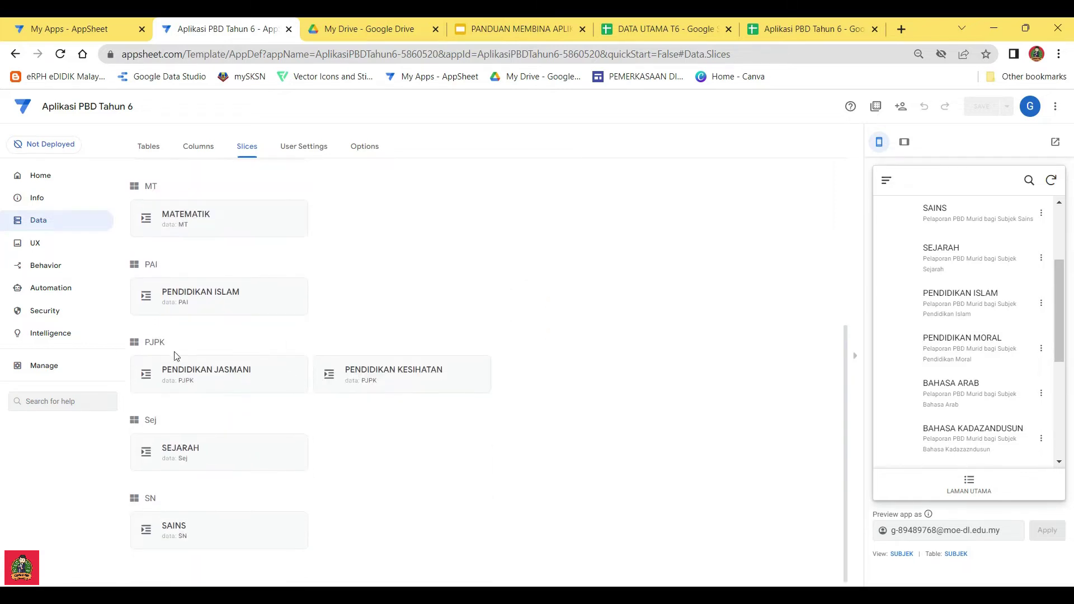
Compare the two PJPK slices with the PJPK sheet's columns in Google Sheets, then return to AppSheet
{"action": "left_click", "coordinate": [754, 29]}
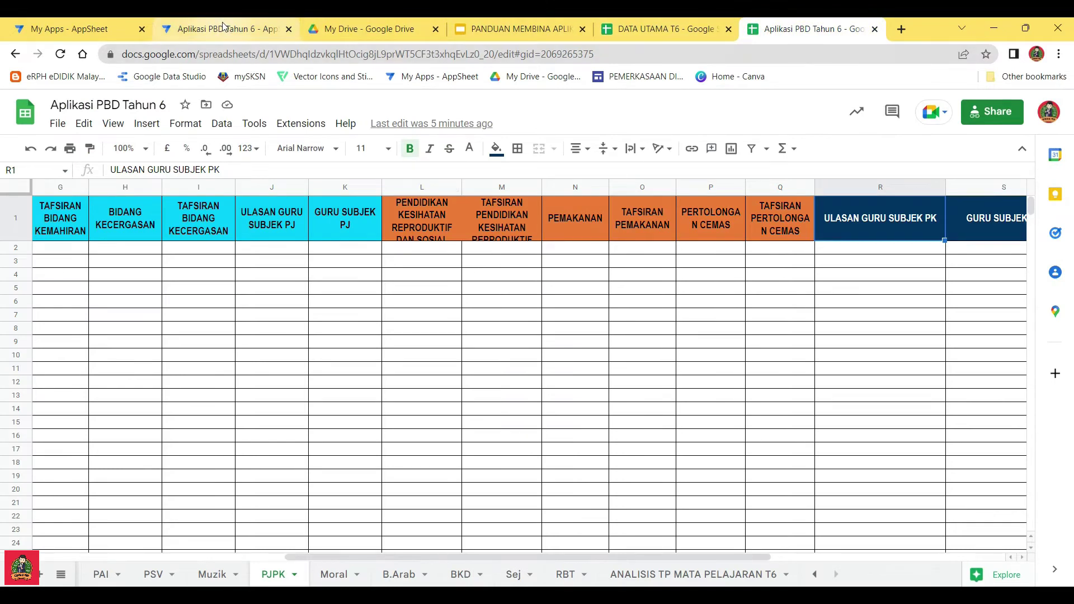
{"action": "left_click", "coordinate": [224, 29]}
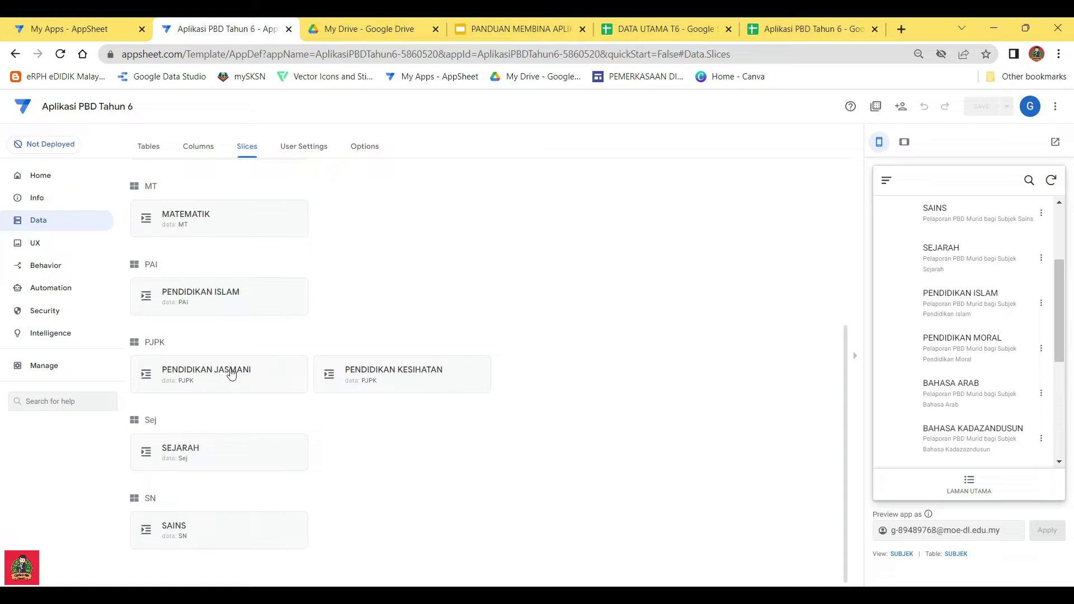
{"action": "key", "text": "ctrl+6"}
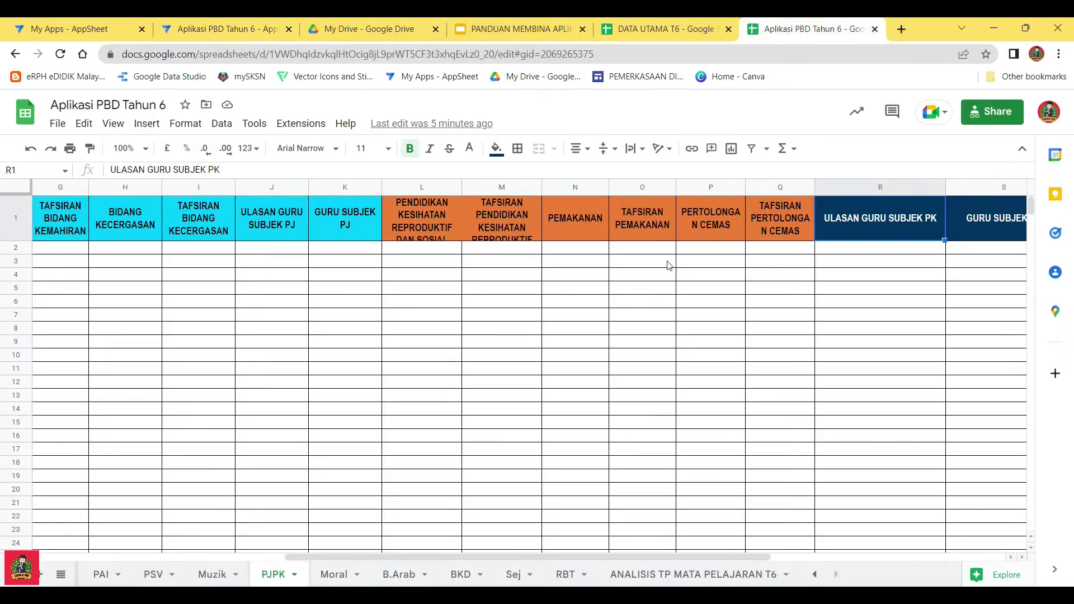
{"action": "left_click", "coordinate": [231, 30]}
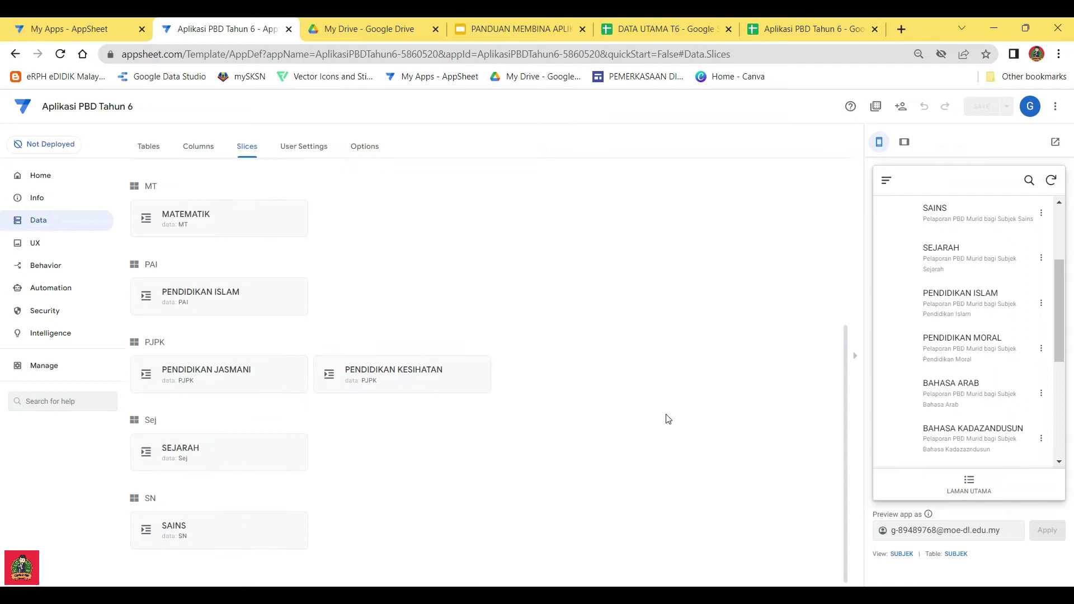
Review the existing slices against the subjects in the app preview to see which subjects still need a slice
{"action": "scroll", "coordinate": [630, 402], "scroll_direction": "up", "scroll_amount": 3}
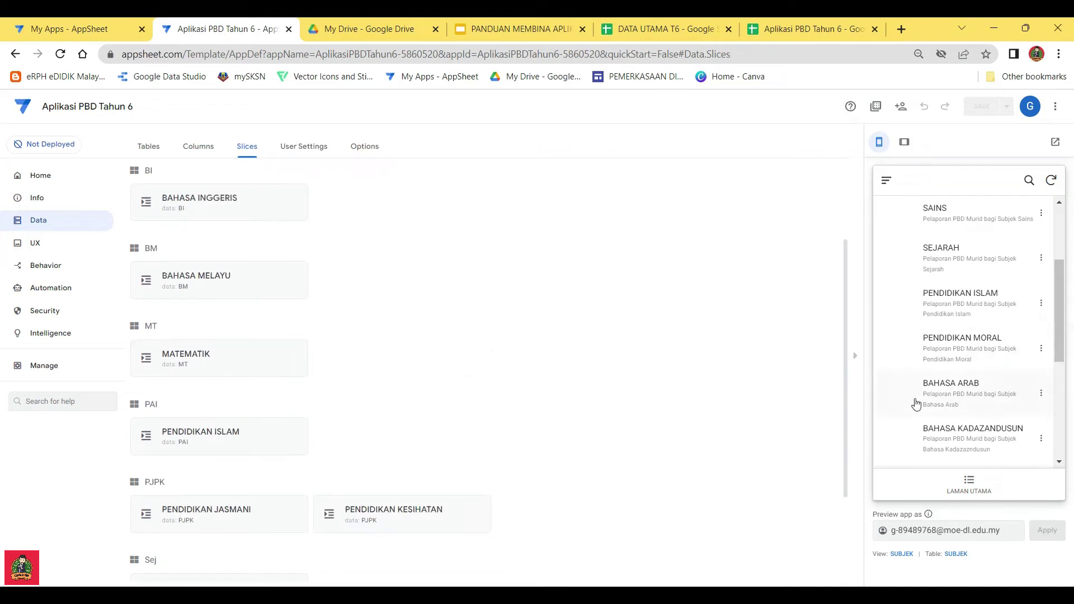
{"action": "scroll", "coordinate": [447, 316], "scroll_direction": "down", "scroll_amount": 3}
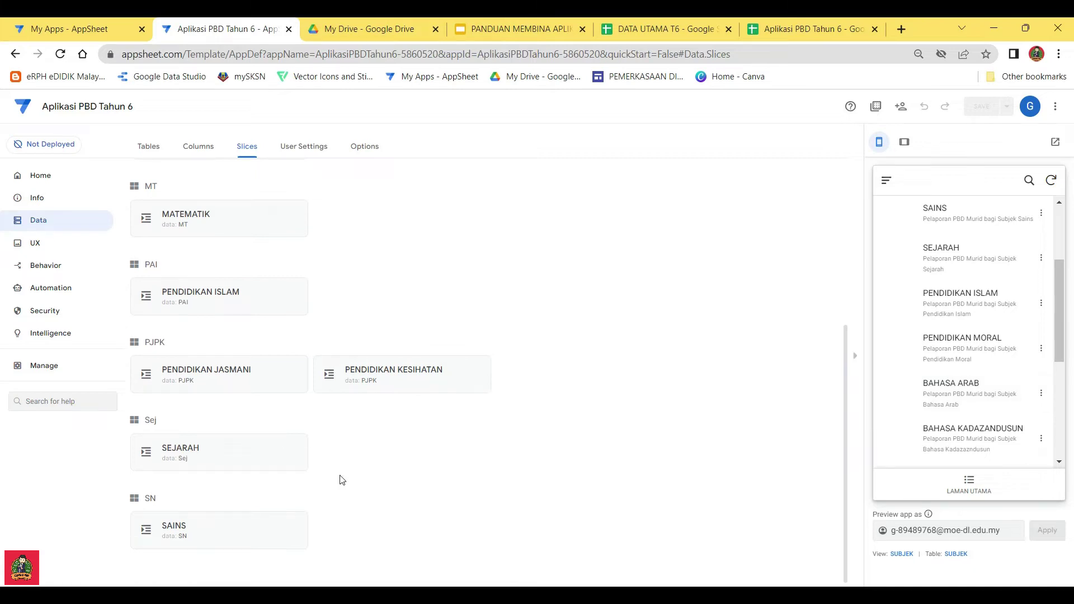
{"action": "scroll", "coordinate": [602, 388], "scroll_direction": "up", "scroll_amount": 2}
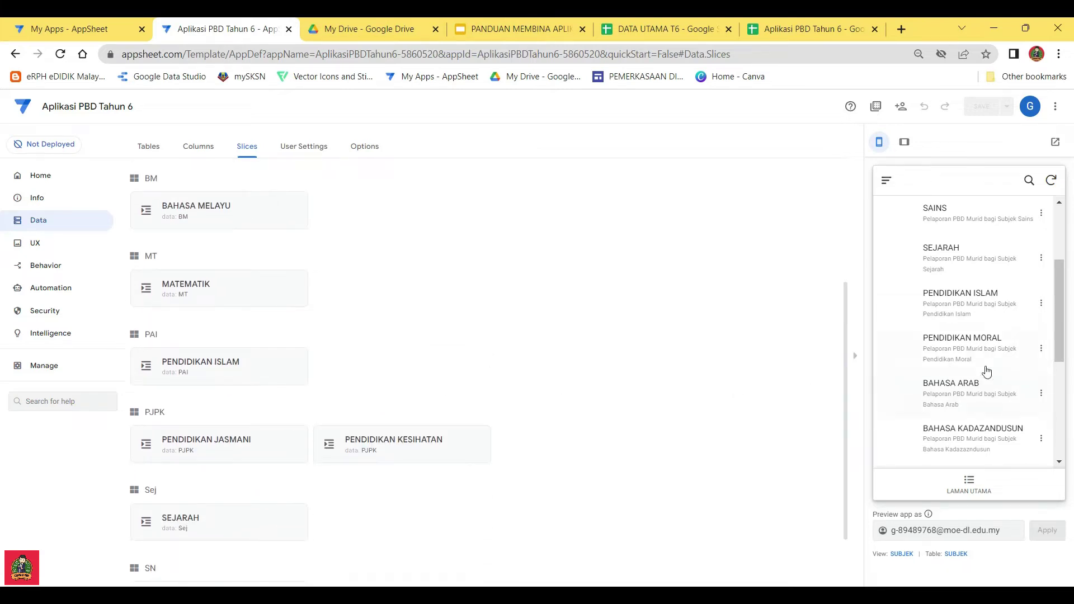
{"action": "scroll", "coordinate": [986, 371], "scroll_direction": "down", "scroll_amount": 4}
{"action": "scroll", "coordinate": [973, 385], "scroll_direction": "up", "scroll_amount": 4}
{"action": "scroll", "coordinate": [221, 390], "scroll_direction": "down", "scroll_amount": 2}
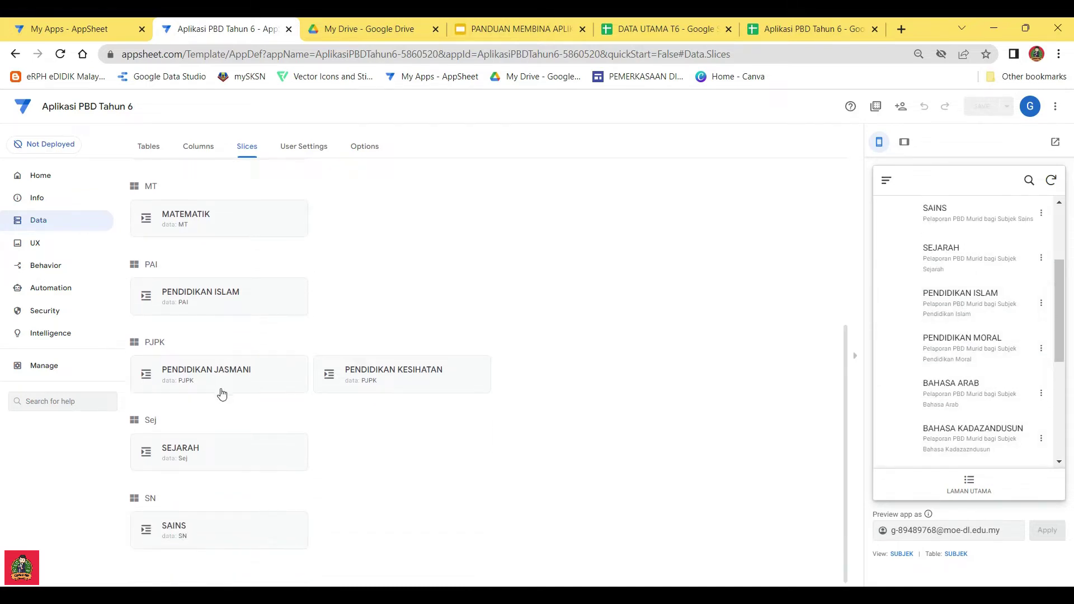
{"action": "scroll", "coordinate": [221, 390], "scroll_direction": "up", "scroll_amount": 6}
{"action": "scroll", "coordinate": [963, 395], "scroll_direction": "down", "scroll_amount": 2}
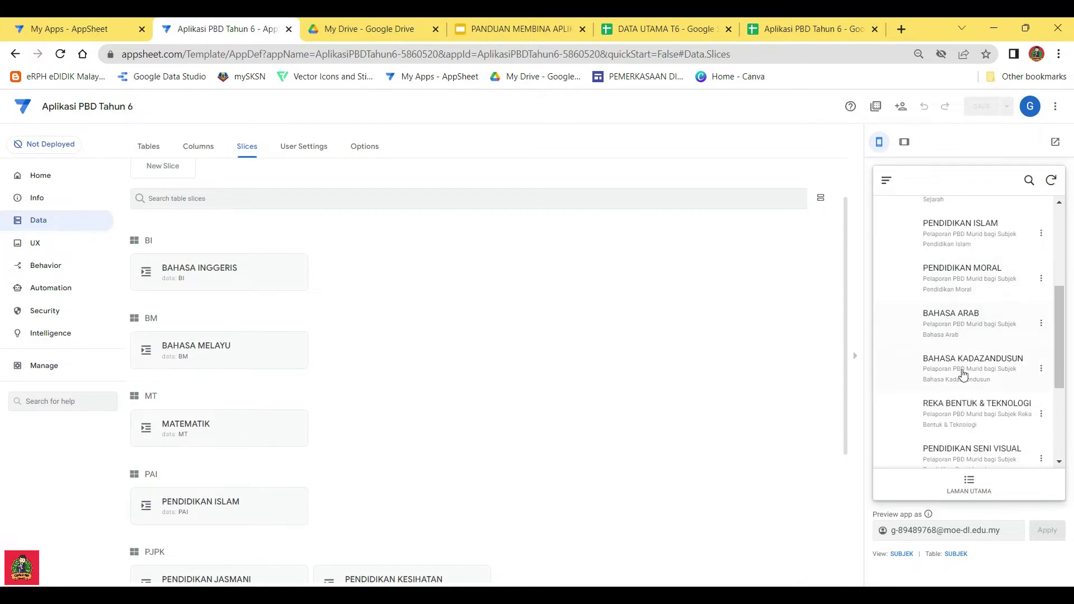
{"action": "scroll", "coordinate": [962, 374], "scroll_direction": "down", "scroll_amount": 2}
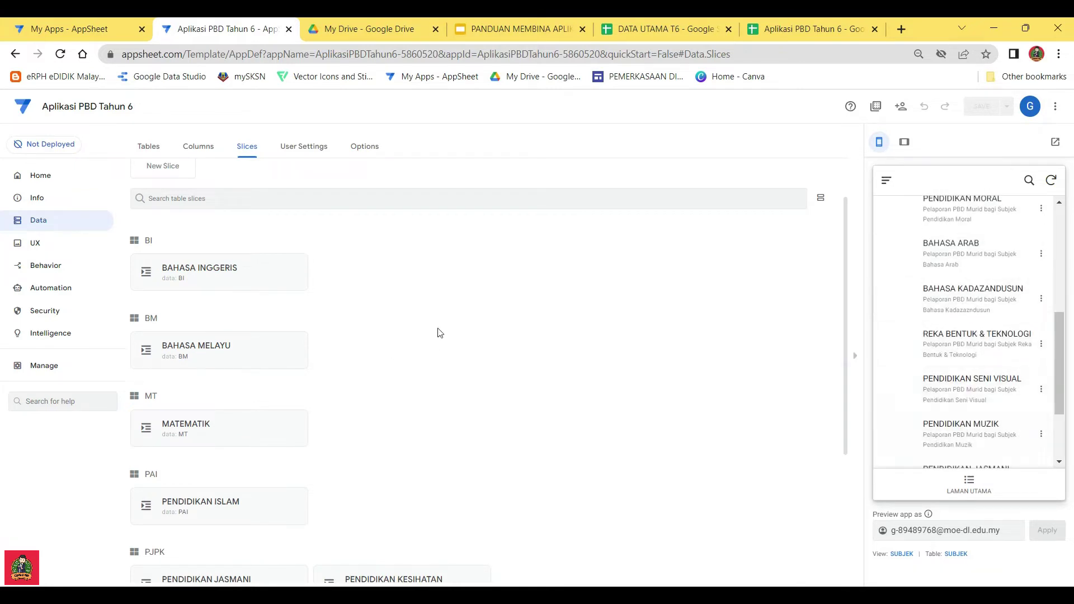
{"action": "scroll", "coordinate": [440, 333], "scroll_direction": "up", "scroll_amount": 1}
{"action": "scroll", "coordinate": [455, 364], "scroll_direction": "down", "scroll_amount": 3}
{"action": "scroll", "coordinate": [455, 364], "scroll_direction": "up", "scroll_amount": 4}
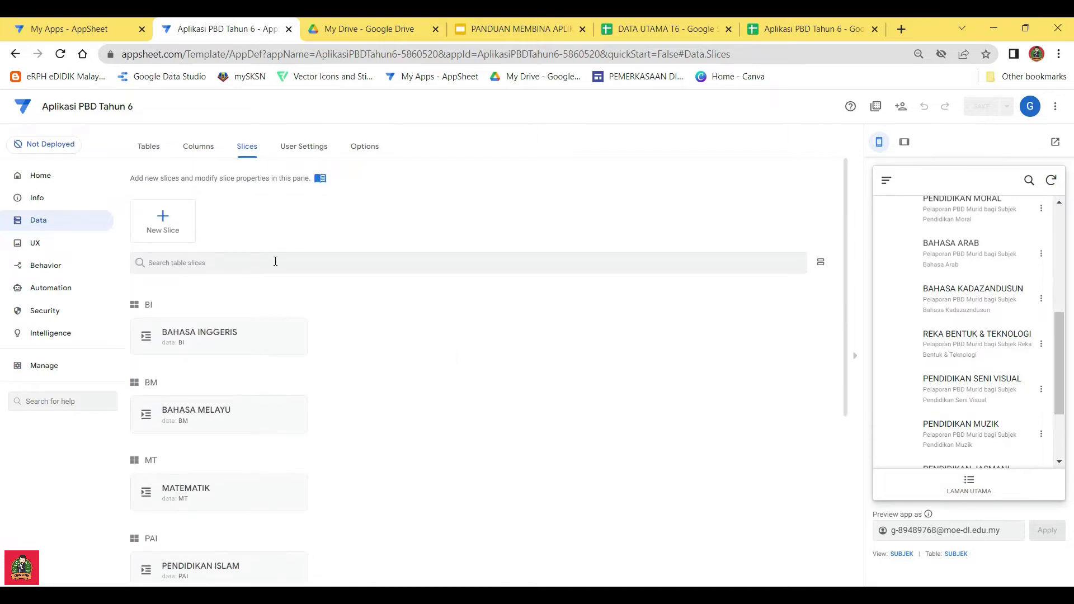
Create a slice from the Moral source table and name it PENDIDIKAN MORAL
{"action": "left_click", "coordinate": [162, 218]}
{"action": "left_click", "coordinate": [390, 252]}
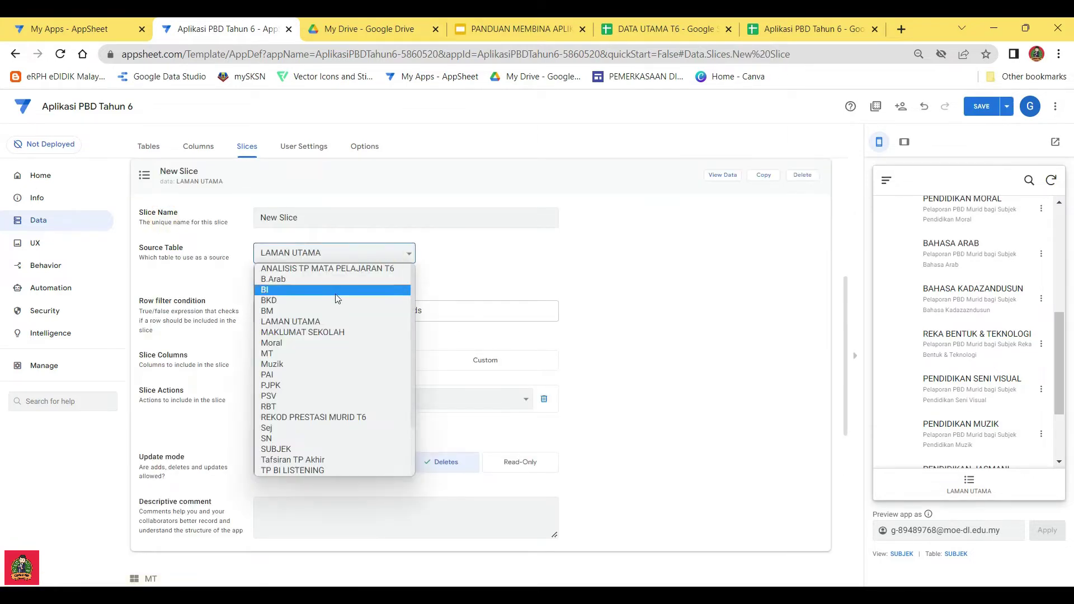
{"action": "left_click", "coordinate": [292, 348]}
{"action": "left_click_drag", "start_coordinate": [299, 218], "coordinate": [249, 218]}
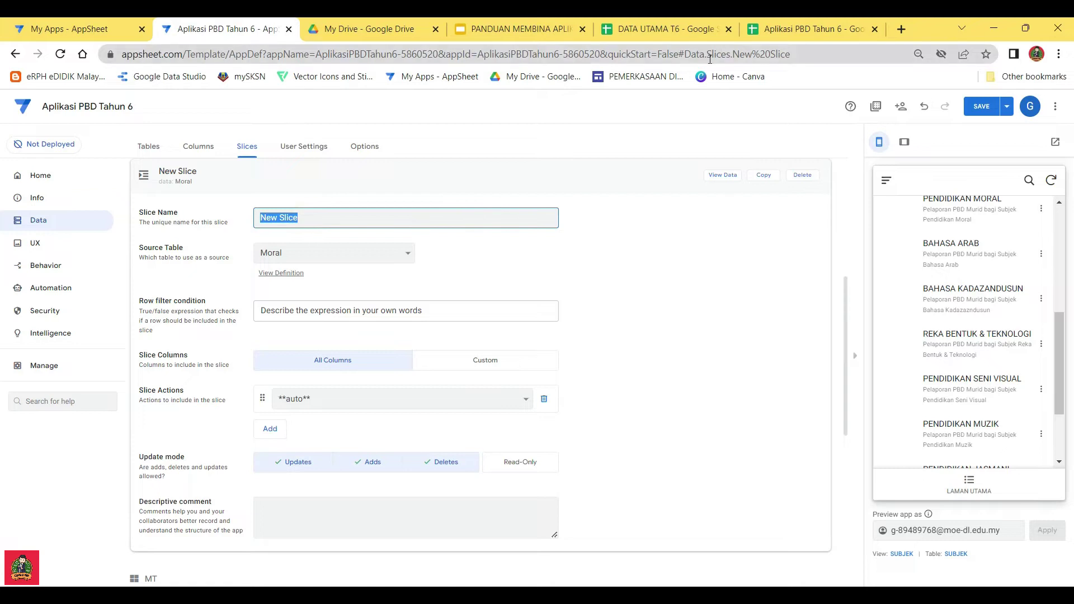
{"action": "type", "text": "PENDIDI"}
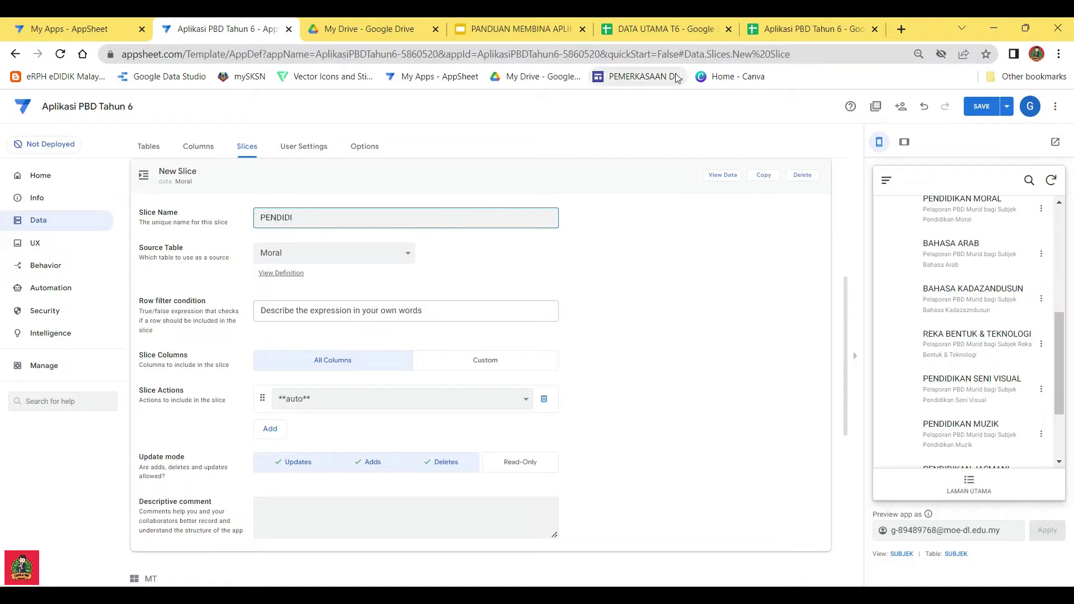
{"action": "type", "text": "KAN MORAL"}
Give the PENDIDIKAN MORAL slice custom columns without BIL., reorder its columns and save the app
{"action": "left_click", "coordinate": [502, 360]}
{"action": "scroll", "coordinate": [666, 434], "scroll_direction": "down", "scroll_amount": 3}
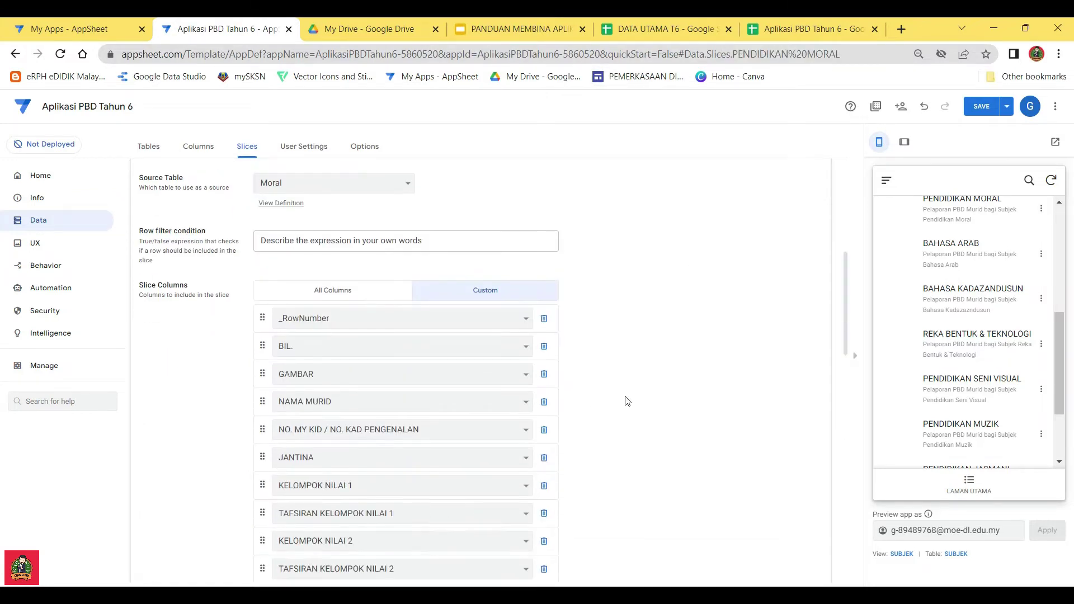
{"action": "scroll", "coordinate": [414, 401], "scroll_direction": "down", "scroll_amount": 6}
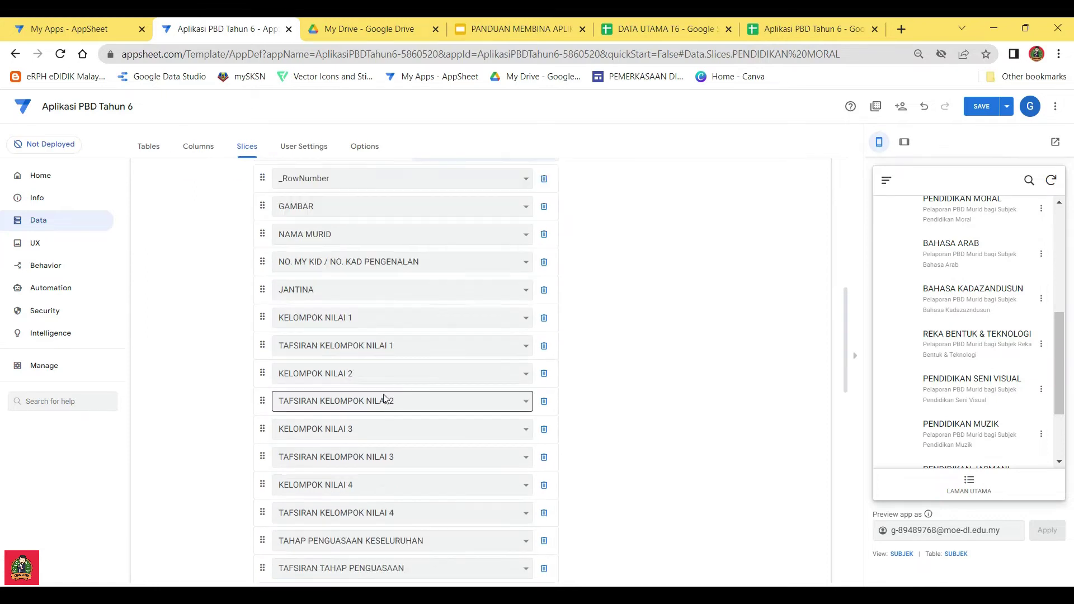
{"action": "scroll", "coordinate": [369, 420], "scroll_direction": "up", "scroll_amount": 2}
{"action": "scroll", "coordinate": [353, 434], "scroll_direction": "down", "scroll_amount": 1}
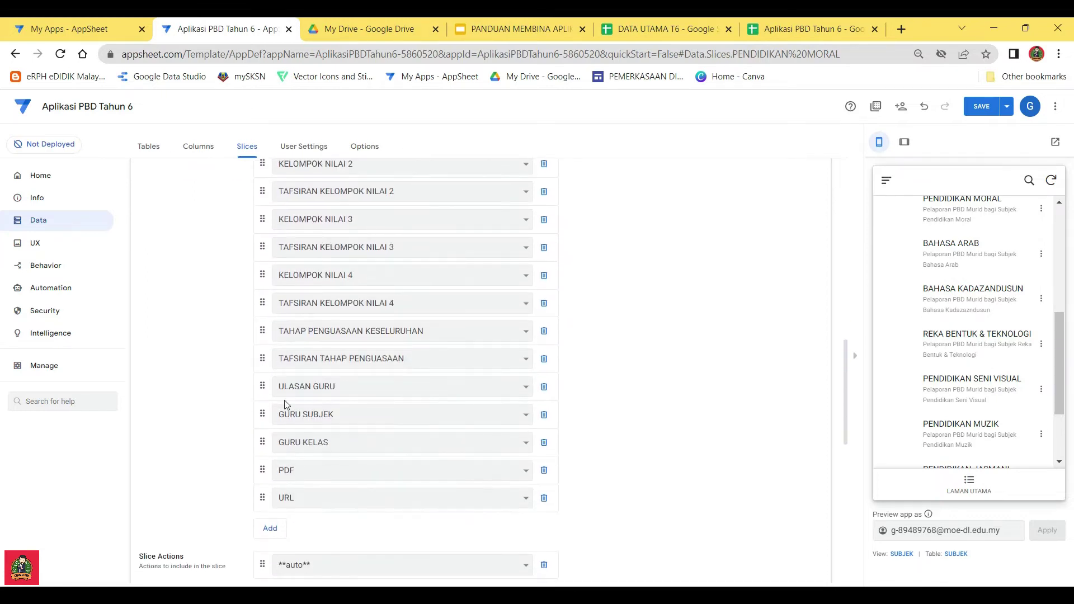
{"action": "scroll", "coordinate": [263, 417], "scroll_direction": "up", "scroll_amount": 1}
{"action": "left_click_drag", "start_coordinate": [261, 486], "coordinate": [263, 264]}
{"action": "scroll", "coordinate": [426, 371], "scroll_direction": "down", "scroll_amount": 6}
{"action": "left_click", "coordinate": [981, 107]}
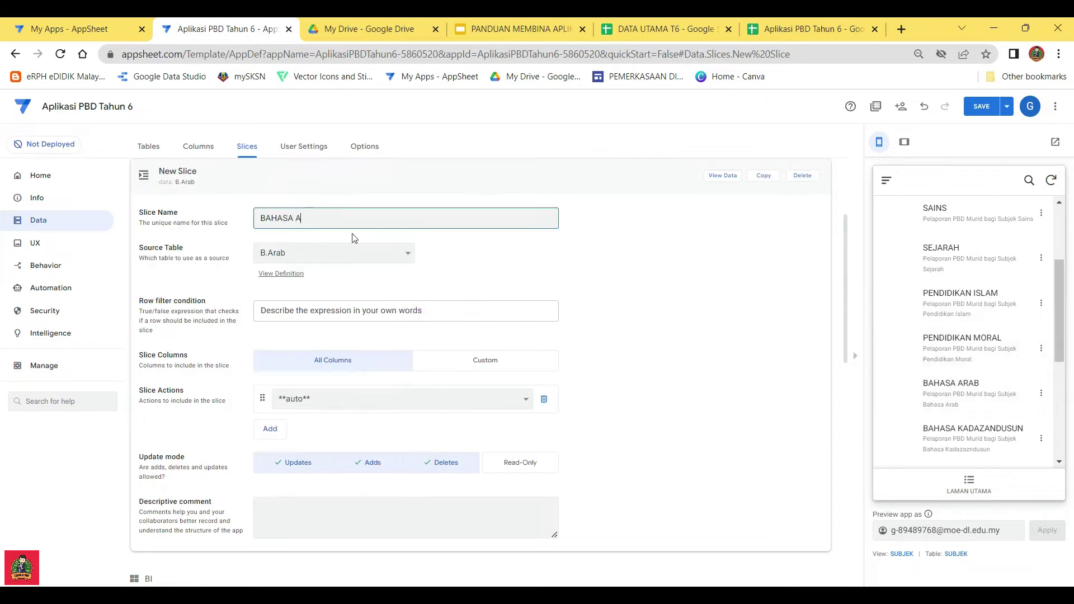
Define the BAHASA ARAB slice from the B.Arab table and the BAHASA KADAZANDUSUN slice from BKD with custom columns
{"action": "scroll", "coordinate": [538, 350], "scroll_direction": "down", "scroll_amount": 5}
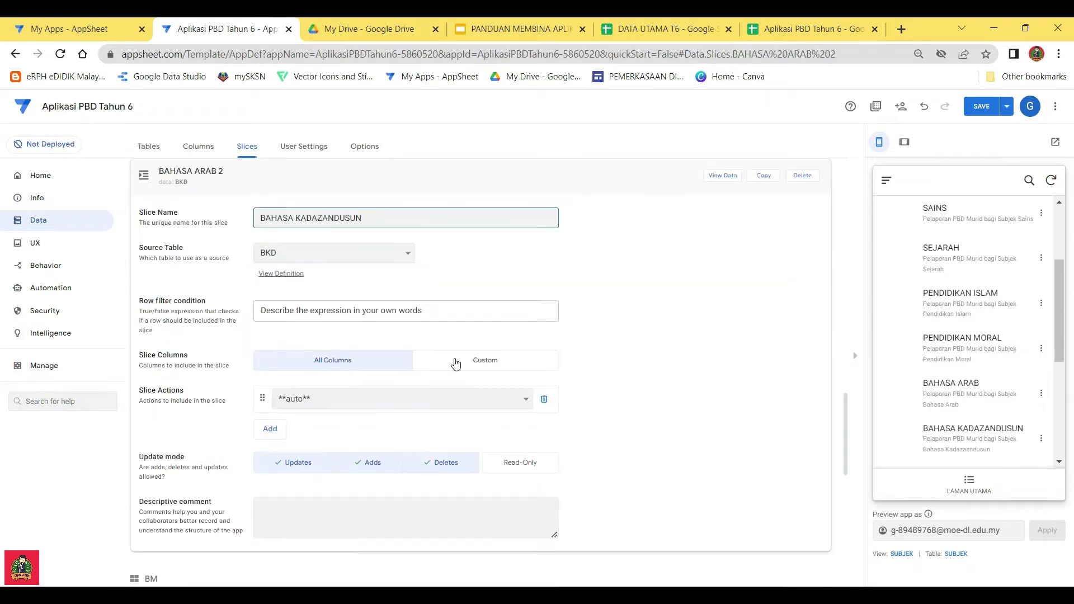
{"action": "left_click", "coordinate": [456, 362]}
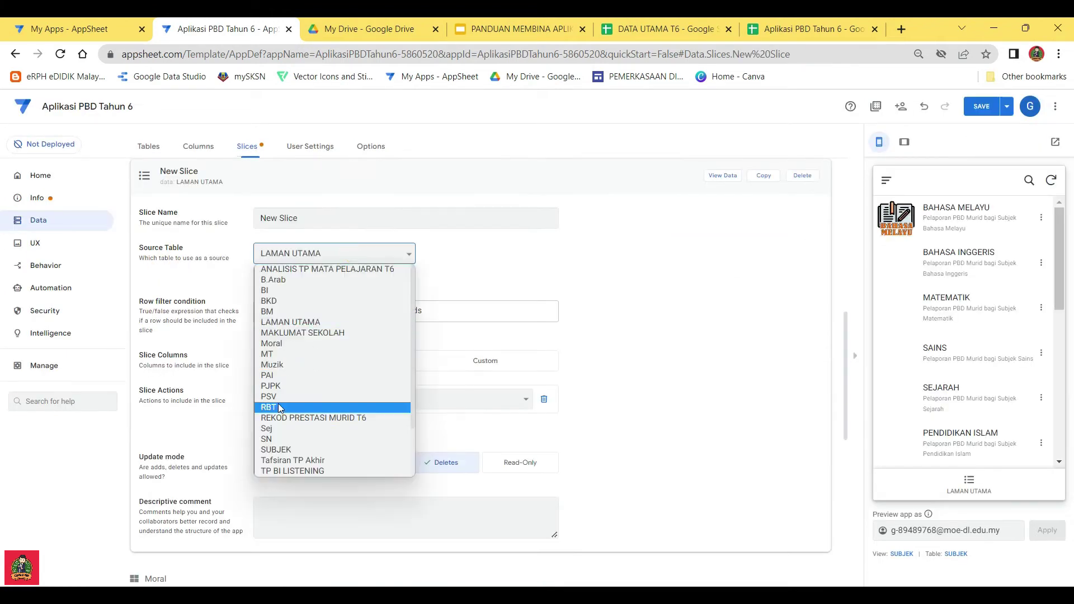
Create the REKA BENTUK TEKNOLOGI slice from the RBT table with custom columns, allowing only updates
{"action": "left_click", "coordinate": [278, 403]}
{"action": "scroll", "coordinate": [267, 371], "scroll_direction": "down", "scroll_amount": 15}
{"action": "scroll", "coordinate": [267, 371], "scroll_direction": "down", "scroll_amount": 10}
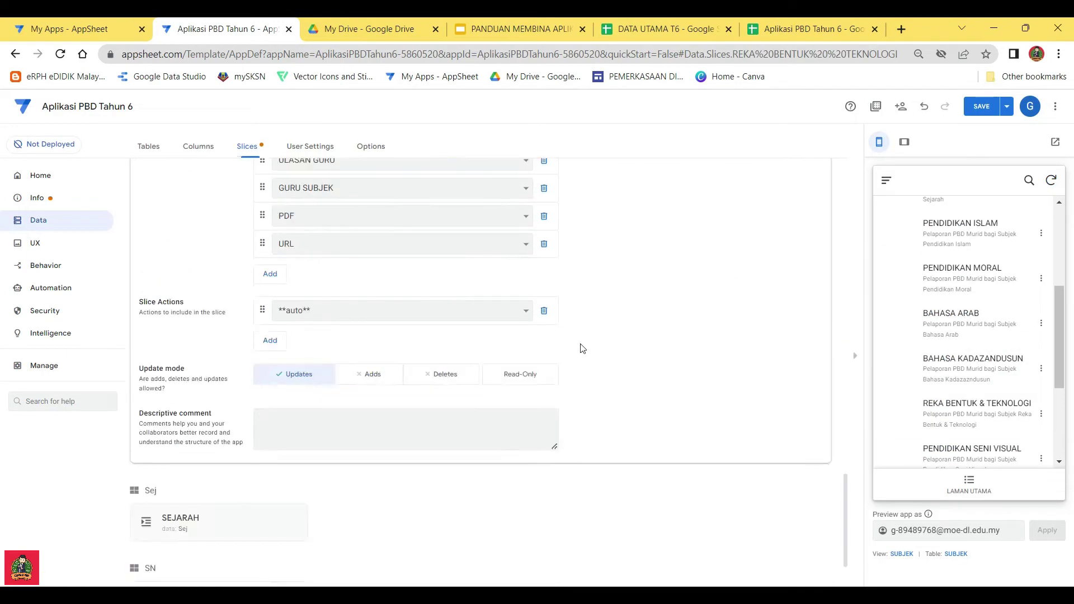
Create the PENDIDIKAN SENI VISUAL slice from PSV and the PENDIDIKAN MUZIK slice from Muzik, both with custom columns
{"action": "triple_click", "coordinate": [261, 218]}
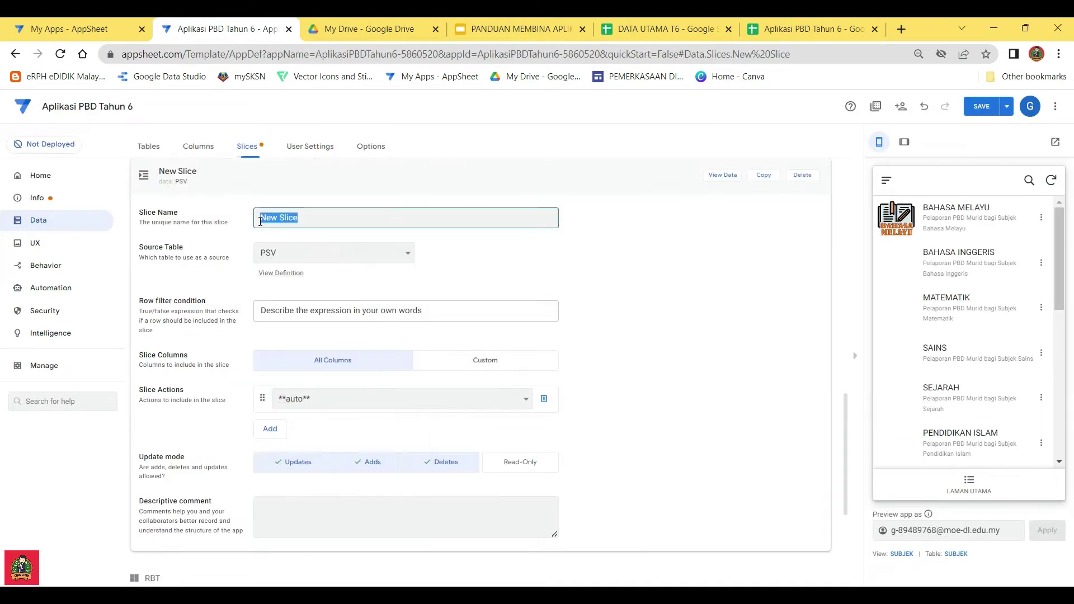
{"action": "type", "text": "PENDIDIKAN SENI VI"}
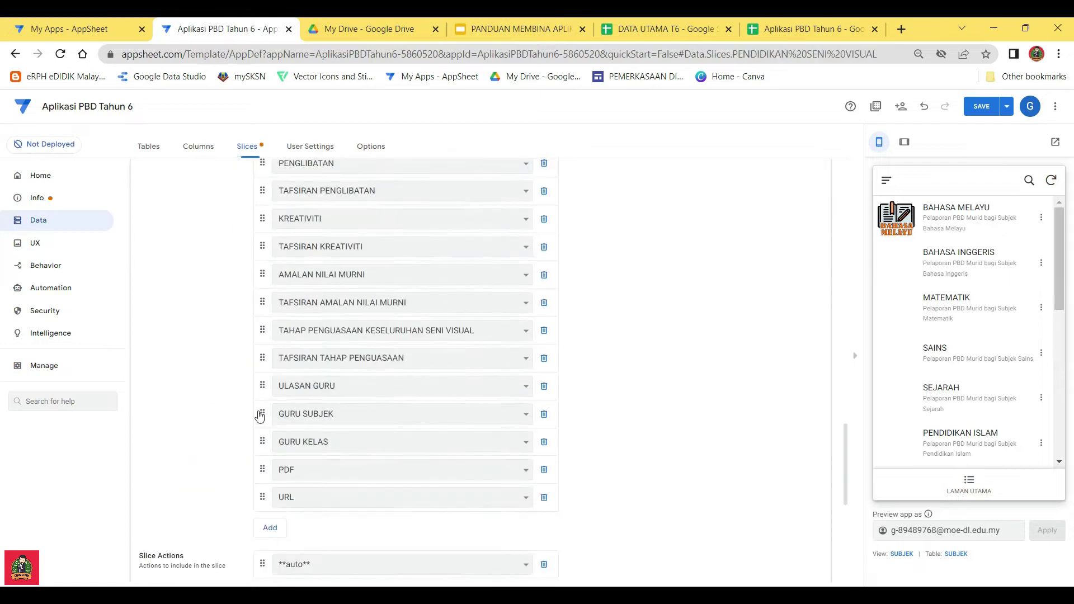
{"action": "left_click", "coordinate": [429, 361]}
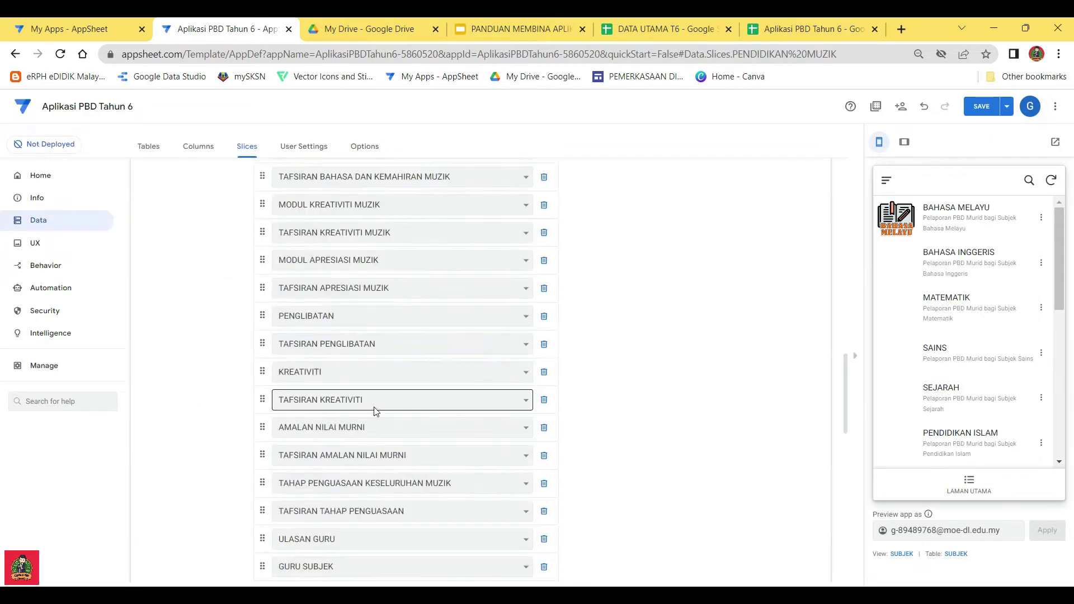
{"action": "scroll", "coordinate": [284, 277], "scroll_direction": "up", "scroll_amount": 5}
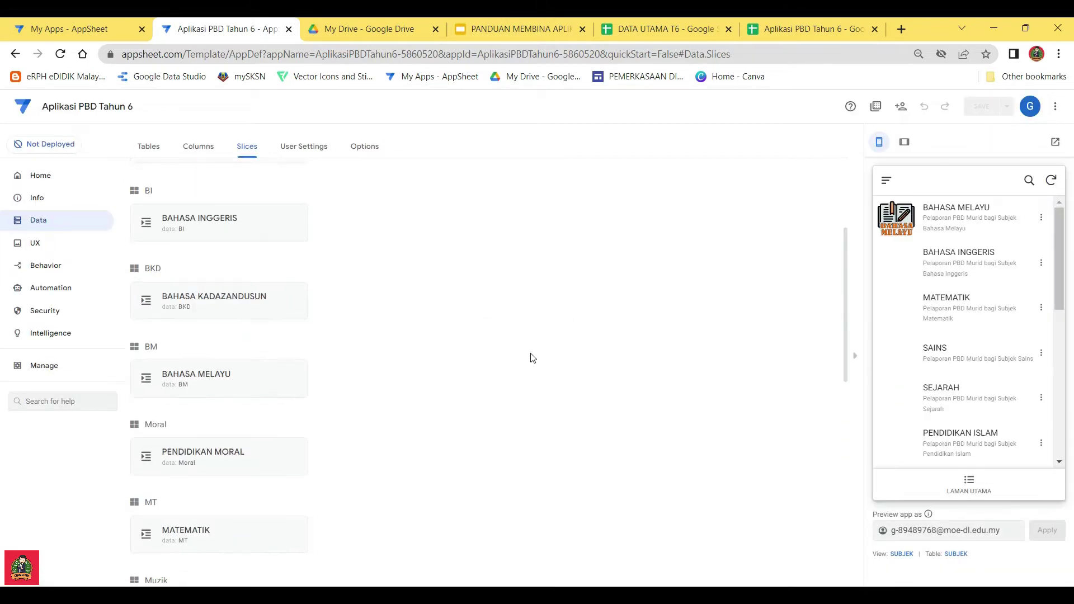
Review the full list of slices and compare it with the subjects in the app preview
{"action": "scroll", "coordinate": [470, 313], "scroll_direction": "down", "scroll_amount": 2}
{"action": "scroll", "coordinate": [462, 306], "scroll_direction": "down", "scroll_amount": 10}
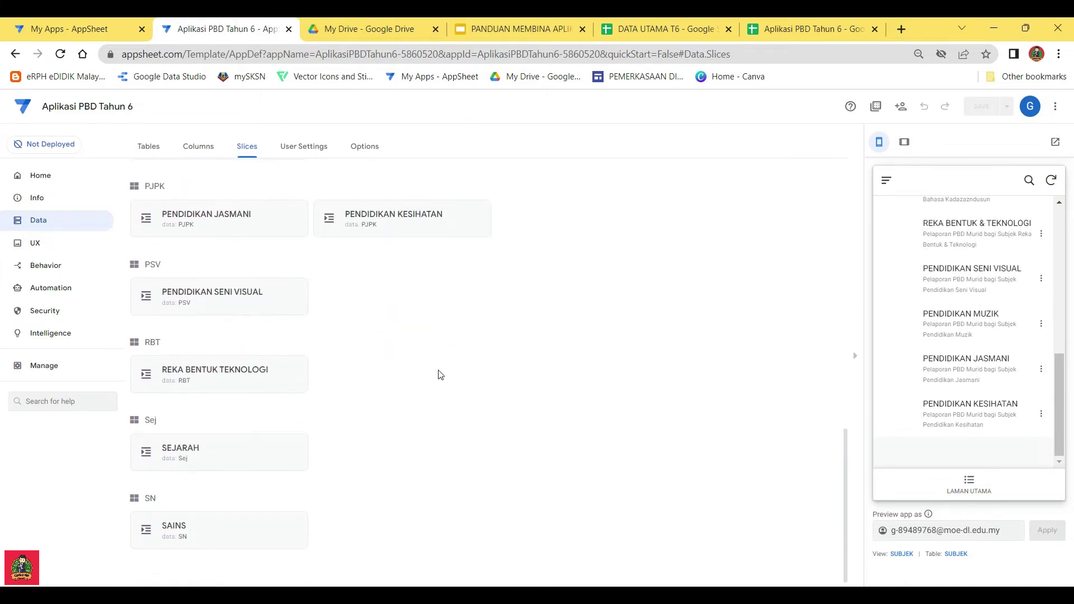
{"action": "scroll", "coordinate": [440, 375], "scroll_direction": "up", "scroll_amount": 12}
{"action": "scroll", "coordinate": [1001, 324], "scroll_direction": "up", "scroll_amount": 10}
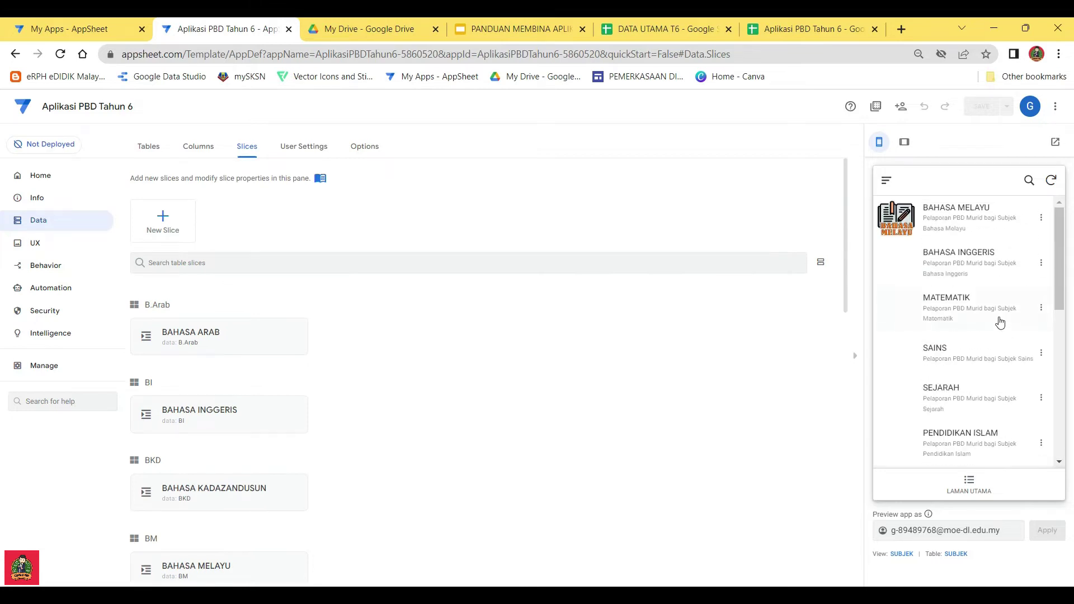
{"action": "scroll", "coordinate": [961, 282], "scroll_direction": "down", "scroll_amount": 3}
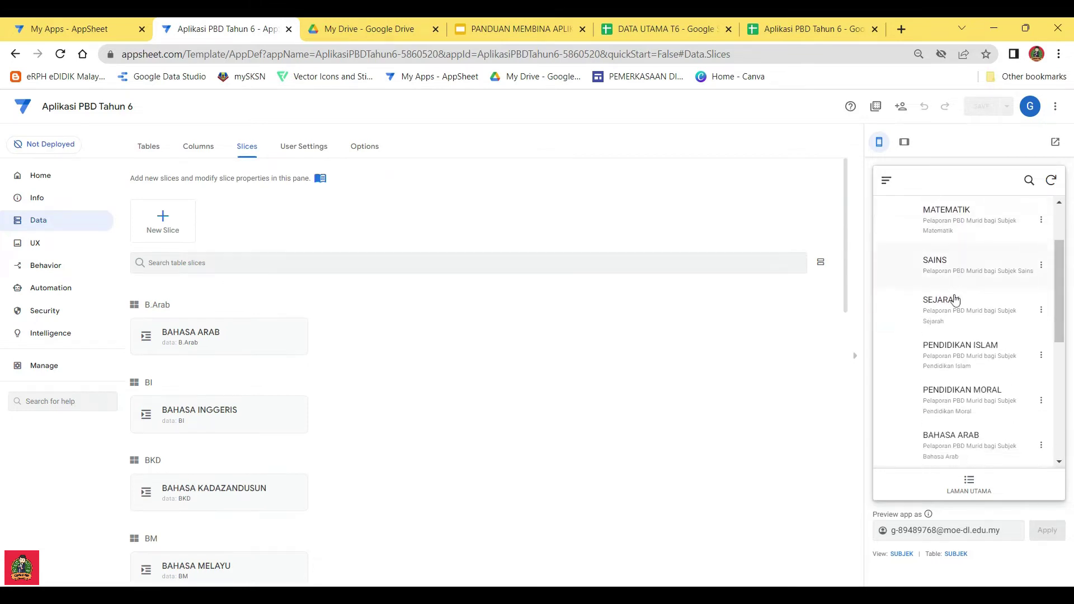
{"action": "scroll", "coordinate": [954, 300], "scroll_direction": "down", "scroll_amount": 2}
{"action": "scroll", "coordinate": [392, 343], "scroll_direction": "down", "scroll_amount": 12}
{"action": "scroll", "coordinate": [386, 375], "scroll_direction": "down", "scroll_amount": 2}
{"action": "scroll", "coordinate": [403, 372], "scroll_direction": "up", "scroll_amount": 15}
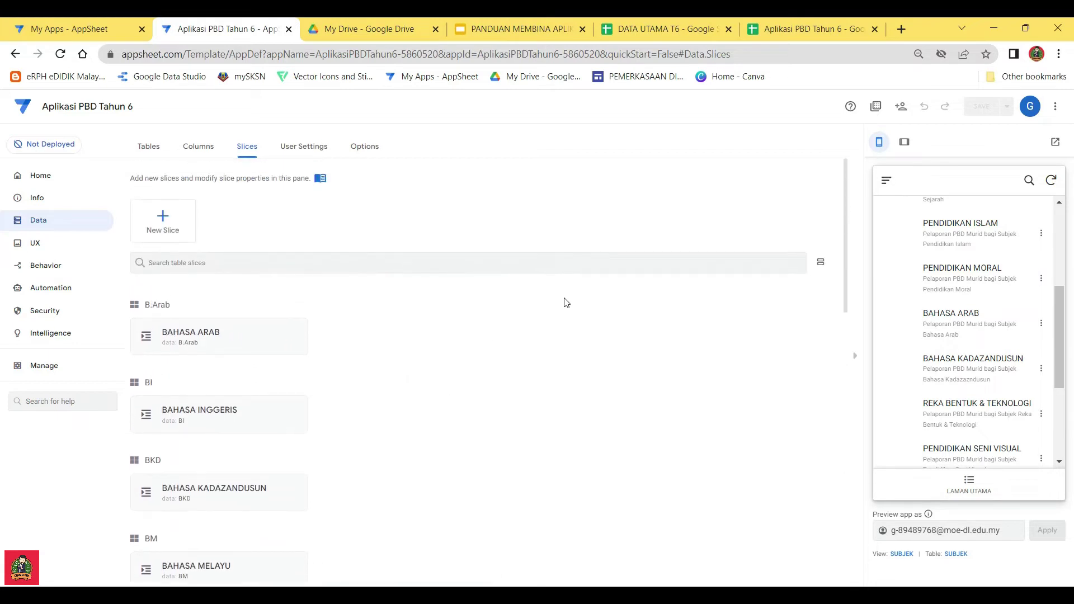
{"action": "scroll", "coordinate": [486, 342], "scroll_direction": "down", "scroll_amount": 3}
{"action": "scroll", "coordinate": [482, 342], "scroll_direction": "up", "scroll_amount": 4}
Show the app's data tables and review which ones have been added
{"action": "left_click", "coordinate": [43, 218]}
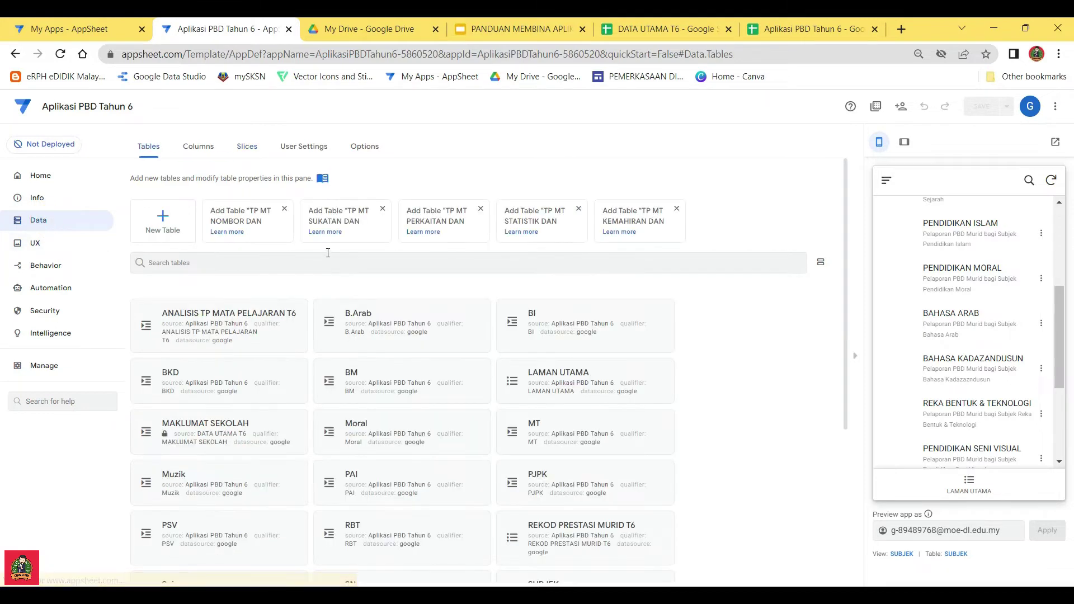
{"action": "scroll", "coordinate": [737, 345], "scroll_direction": "down", "scroll_amount": 5}
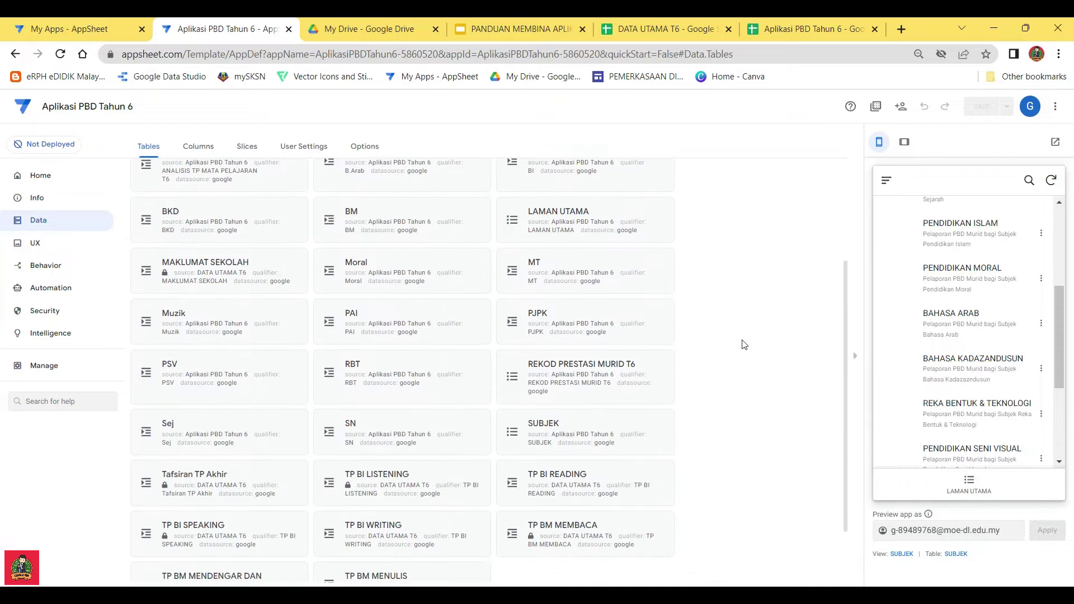
{"action": "scroll", "coordinate": [742, 344], "scroll_direction": "up", "scroll_amount": 3}
{"action": "scroll", "coordinate": [743, 343], "scroll_direction": "down", "scroll_amount": 3}
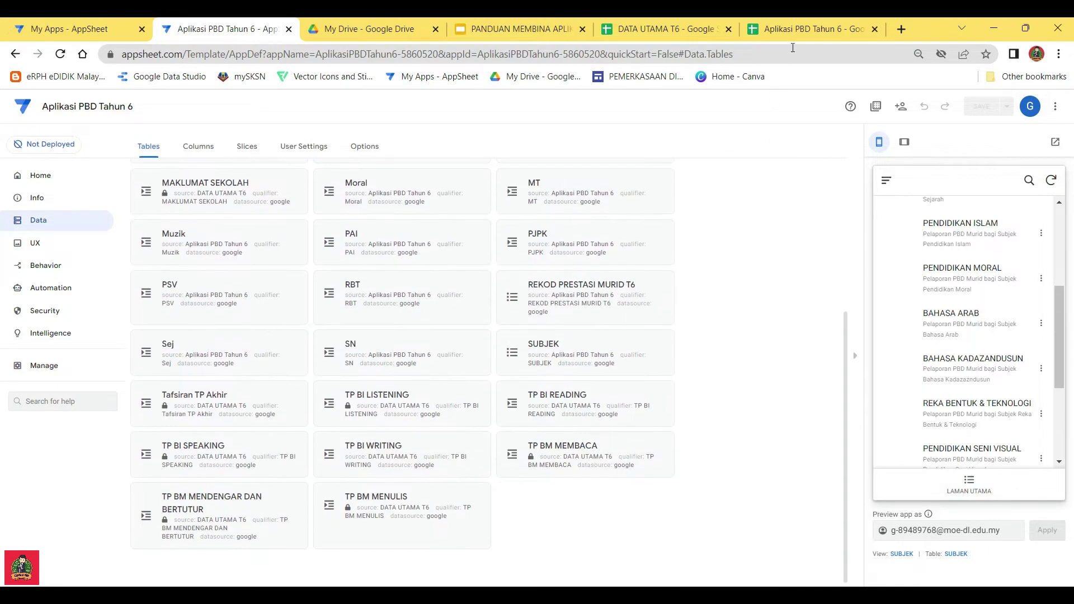
Switch to Google Sheets and examine the sheets of DATA UTAMA T6, including TP MT SUKATAN DAN GEOMETRI and MAKLUMAT SEKOLAH
{"action": "left_click", "coordinate": [794, 30]}
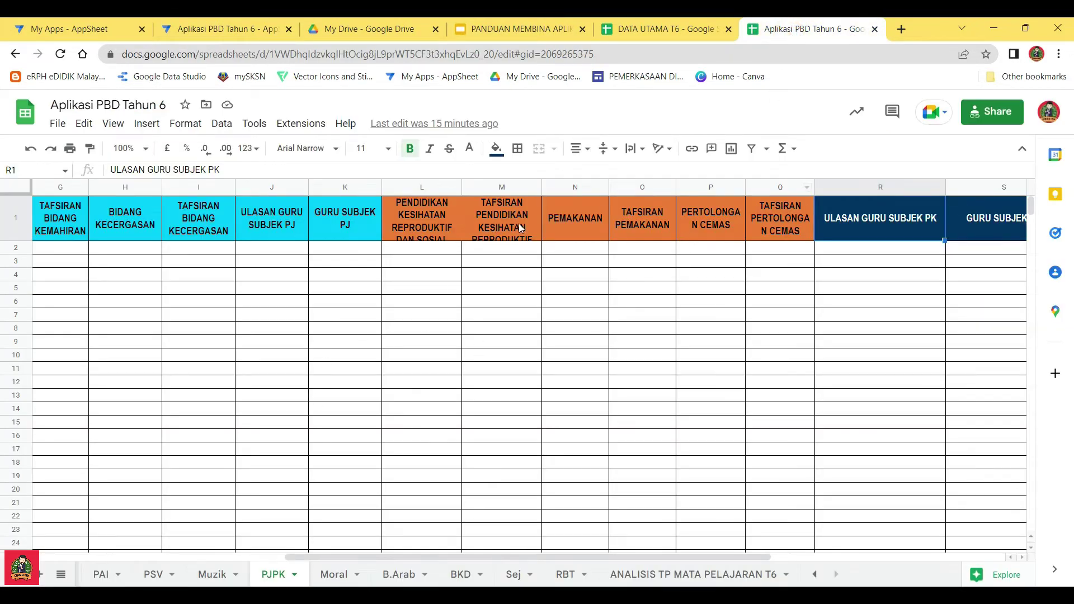
{"action": "left_click", "coordinate": [673, 29]}
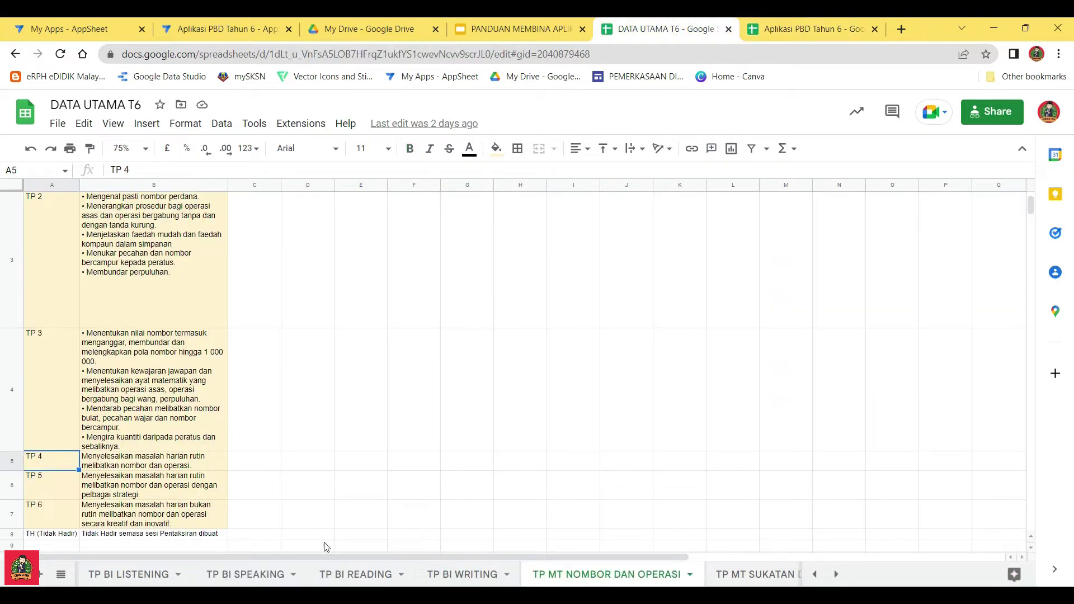
{"action": "left_click_drag", "start_coordinate": [324, 557], "coordinate": [267, 556]}
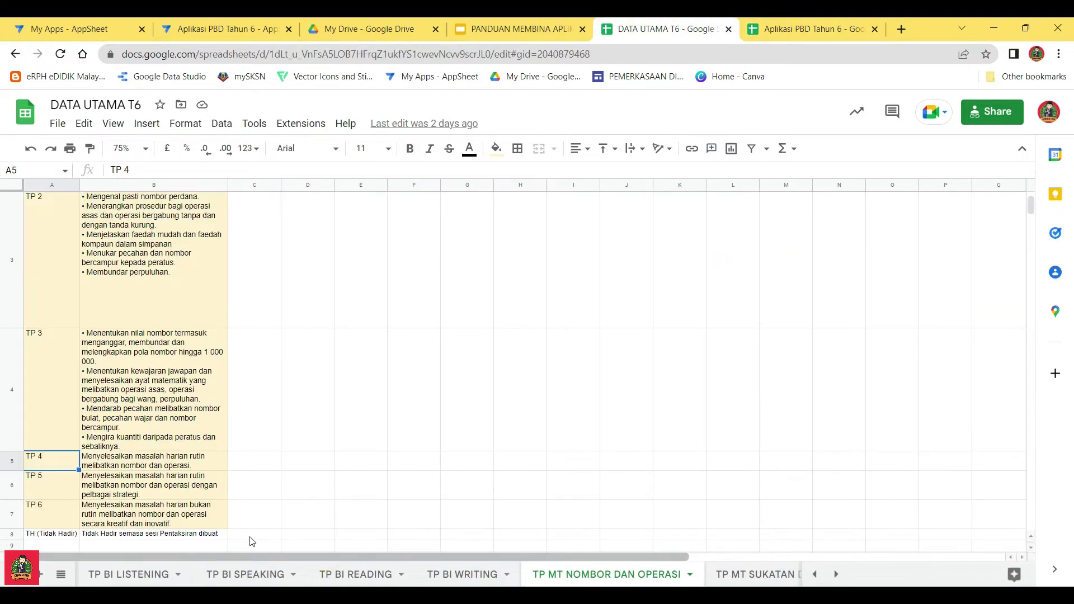
{"action": "left_click", "coordinate": [762, 575]}
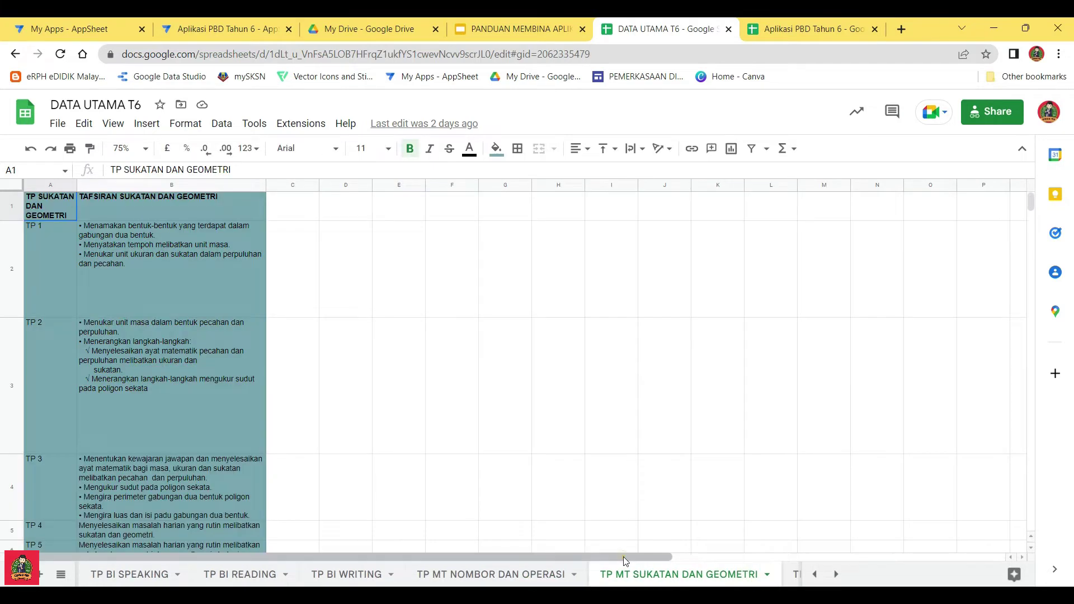
{"action": "left_click", "coordinate": [60, 574]}
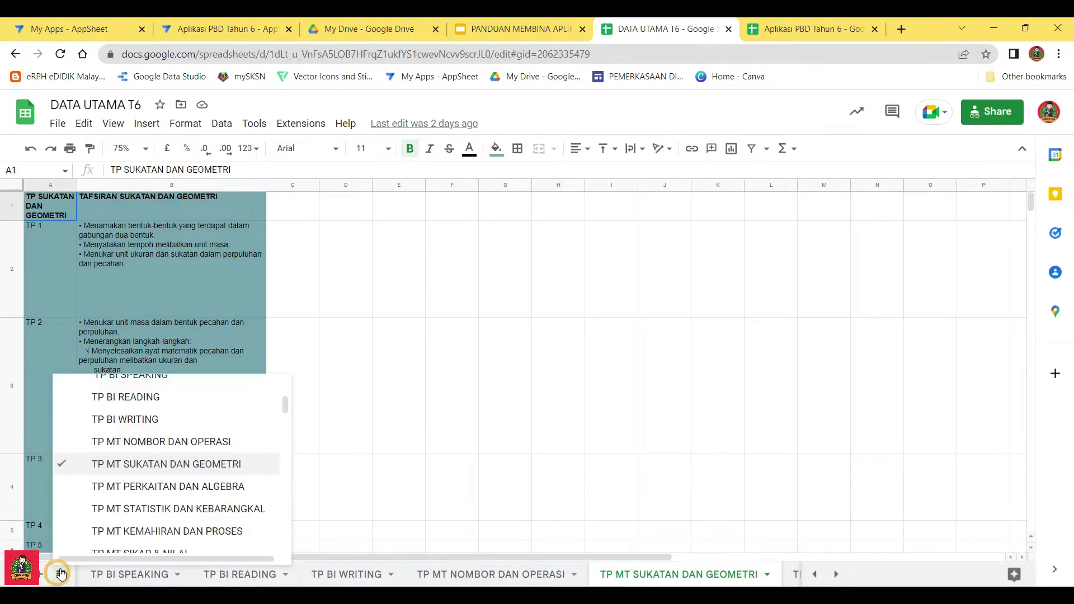
{"action": "scroll", "coordinate": [143, 460], "scroll_direction": "up", "scroll_amount": 5}
{"action": "left_click", "coordinate": [131, 389]}
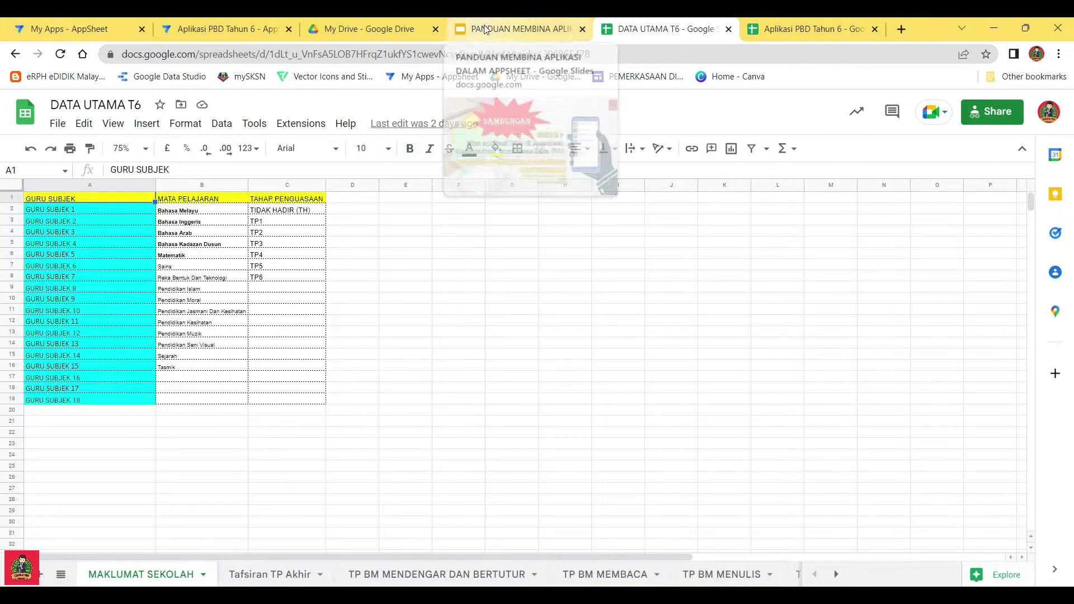
Return to AppSheet and check which DATA UTAMA T6 sheets already exist as tables
{"action": "left_click", "coordinate": [224, 29]}
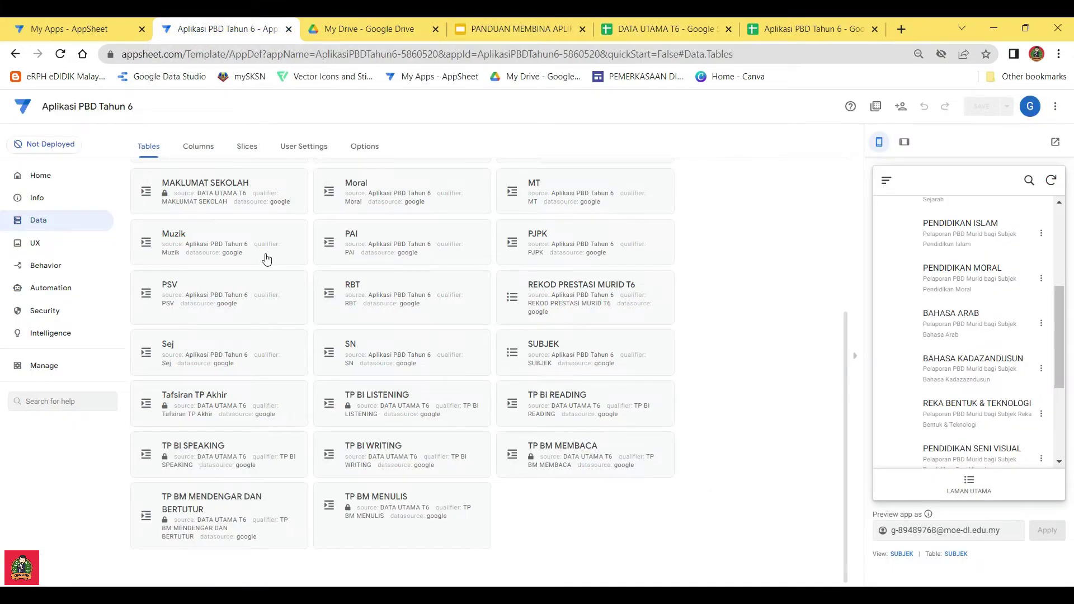
{"action": "scroll", "coordinate": [436, 342], "scroll_direction": "up", "scroll_amount": 4}
{"action": "scroll", "coordinate": [437, 346], "scroll_direction": "down", "scroll_amount": 4}
{"action": "scroll", "coordinate": [625, 391], "scroll_direction": "up", "scroll_amount": 5}
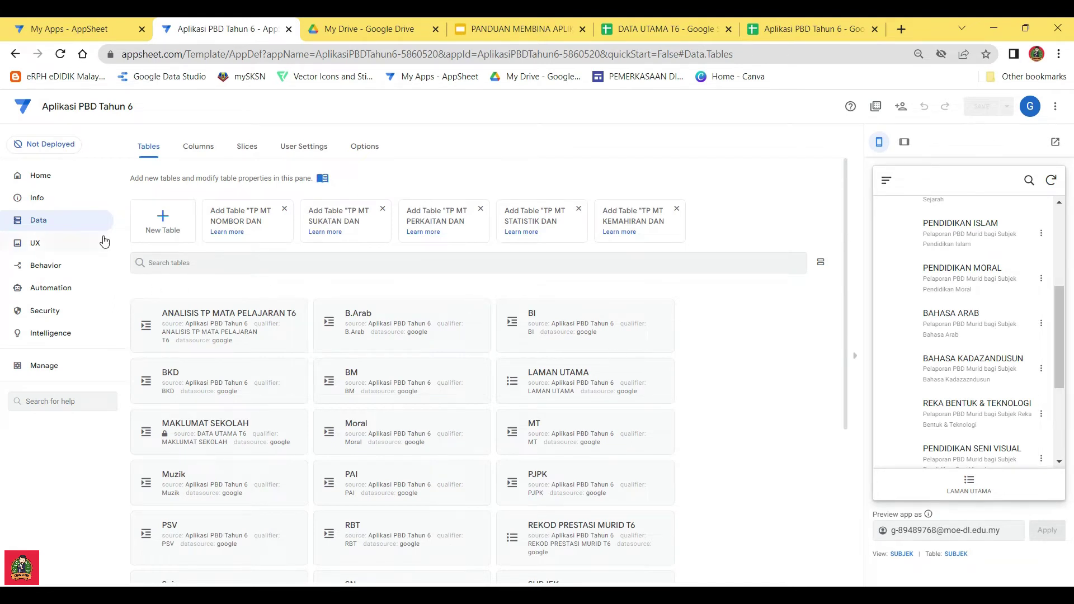
Start a new table from the DATA UTAMA T6 spreadsheet in the Drive folder appsheet/data/AplikasiPBDTahun6-5860520
{"action": "left_click", "coordinate": [161, 219]}
{"action": "left_click", "coordinate": [444, 220]}
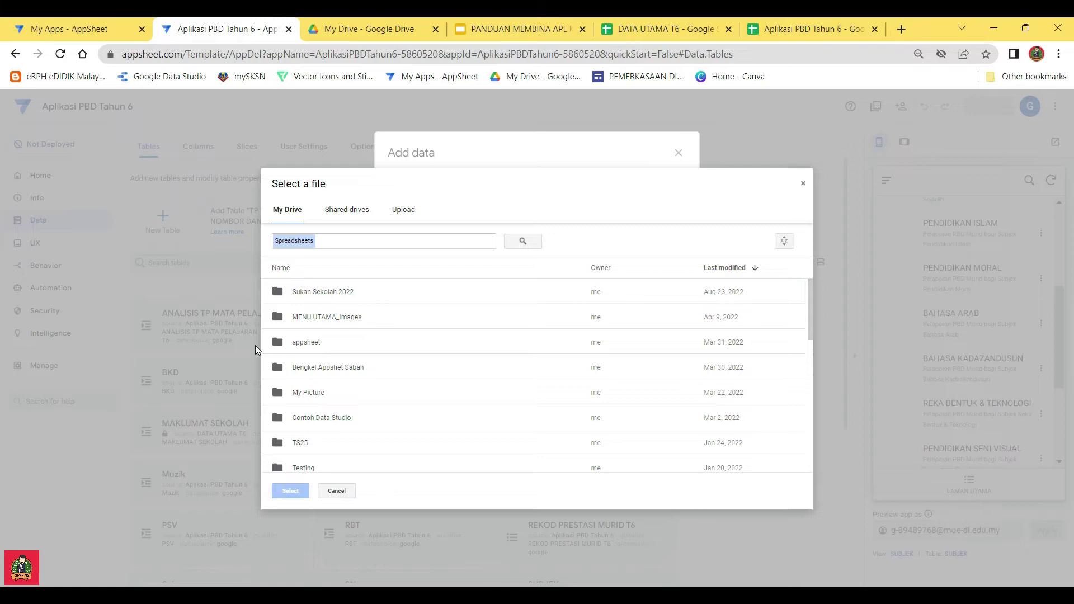
{"action": "double_click", "coordinate": [305, 343]}
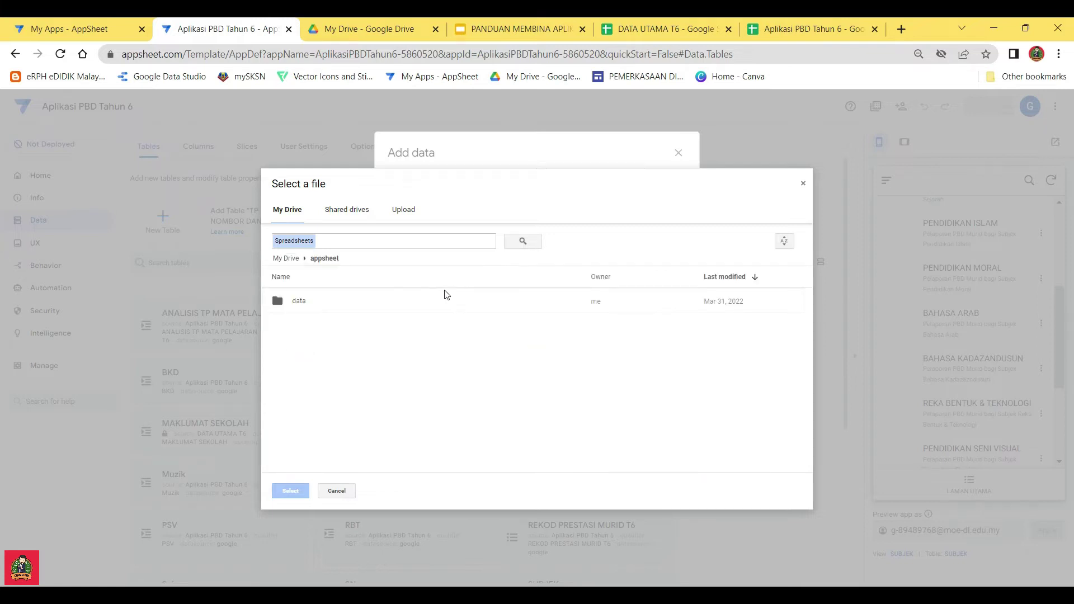
{"action": "double_click", "coordinate": [290, 303]}
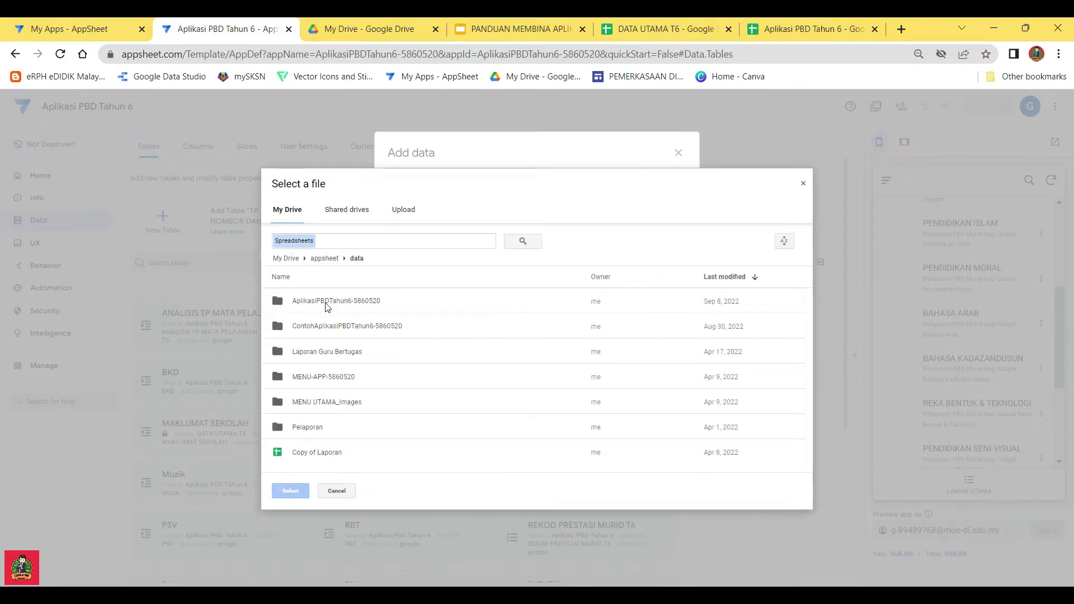
{"action": "double_click", "coordinate": [331, 303]}
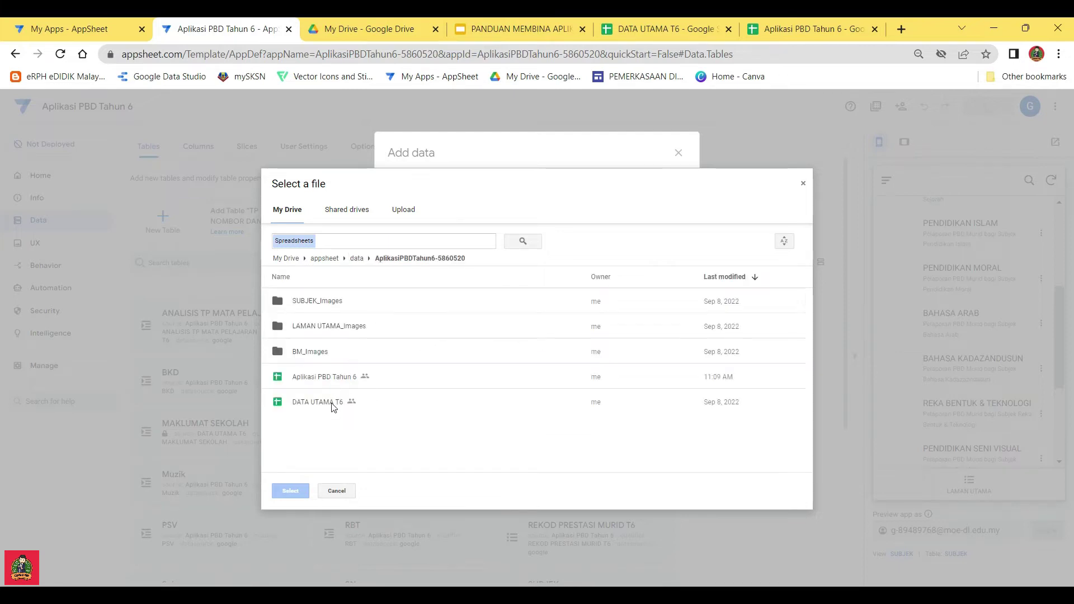
{"action": "left_click", "coordinate": [327, 404]}
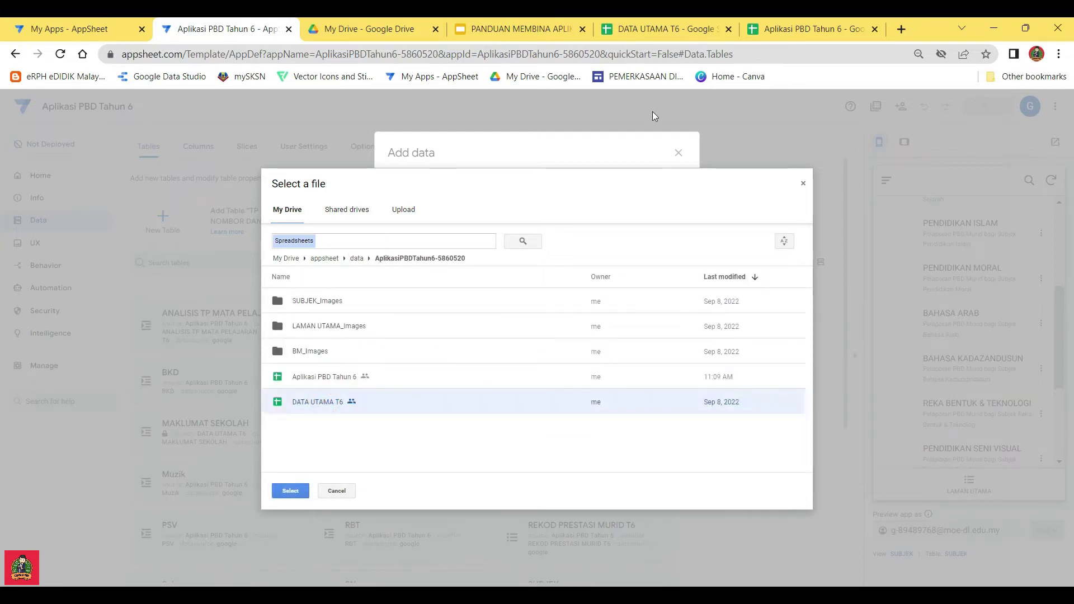
{"action": "left_click", "coordinate": [689, 29]}
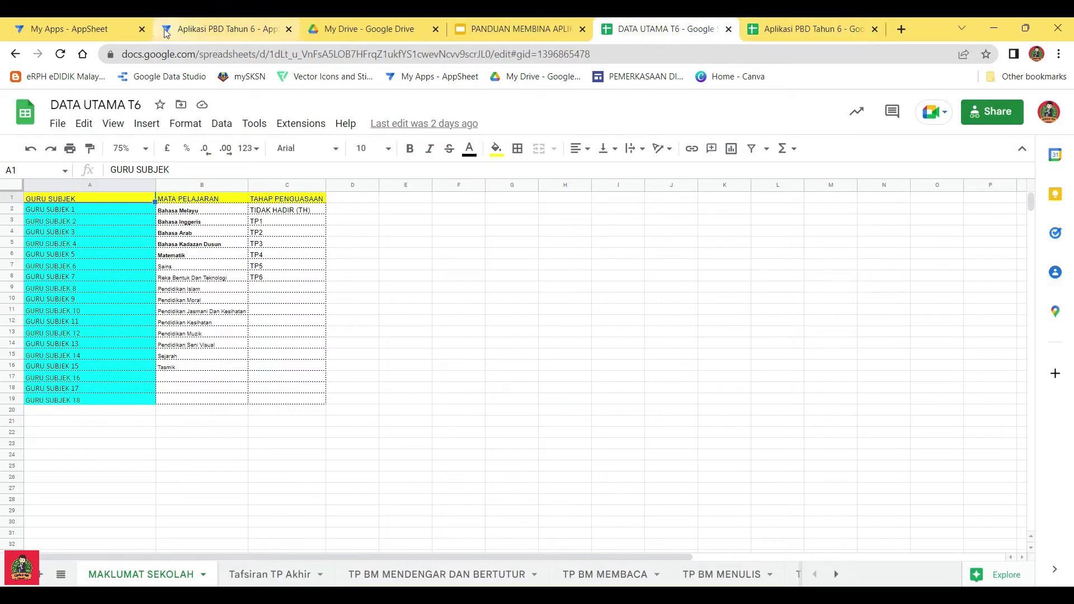
{"action": "left_click", "coordinate": [221, 29]}
{"action": "left_click", "coordinate": [291, 492]}
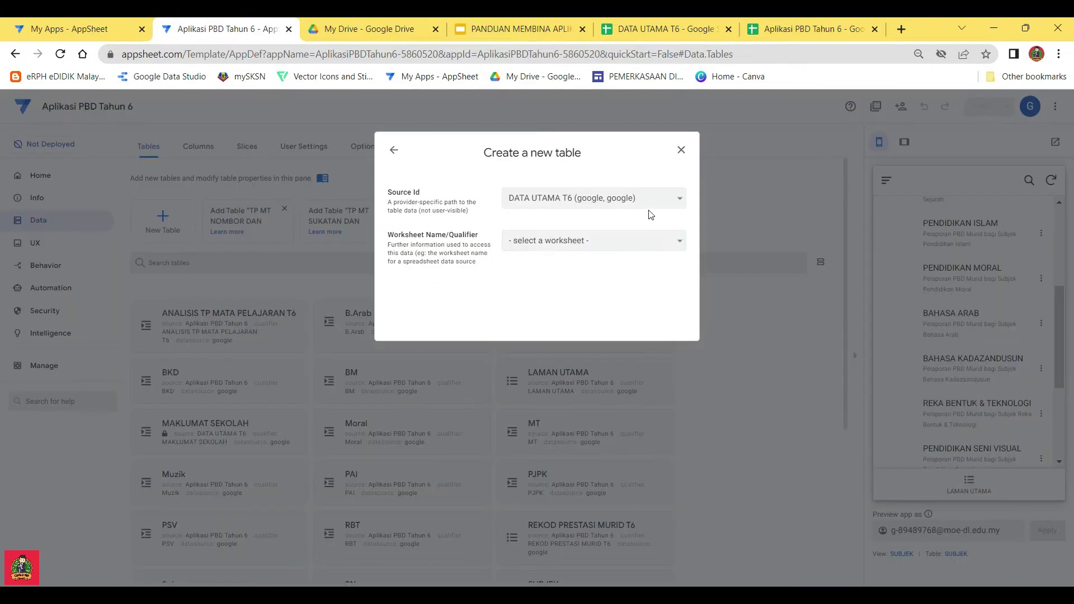
Add the TP MT NOMBOR DAN OPERASI worksheet as a read-only table
{"action": "left_click", "coordinate": [589, 242]}
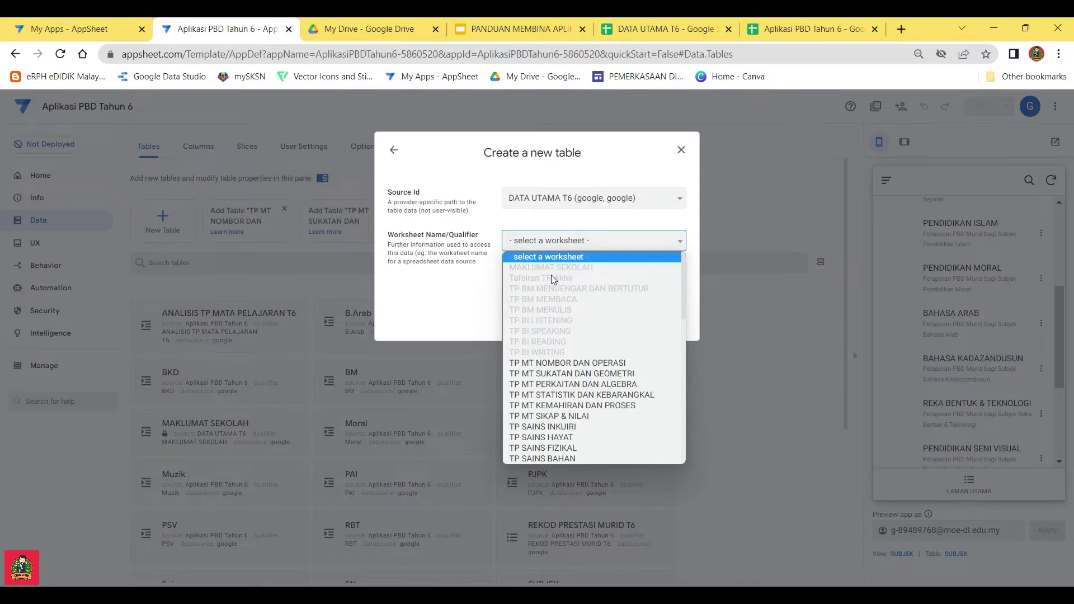
{"action": "scroll", "coordinate": [569, 414], "scroll_direction": "down", "scroll_amount": 5}
{"action": "scroll", "coordinate": [568, 414], "scroll_direction": "down", "scroll_amount": 1}
{"action": "scroll", "coordinate": [565, 386], "scroll_direction": "up", "scroll_amount": 10}
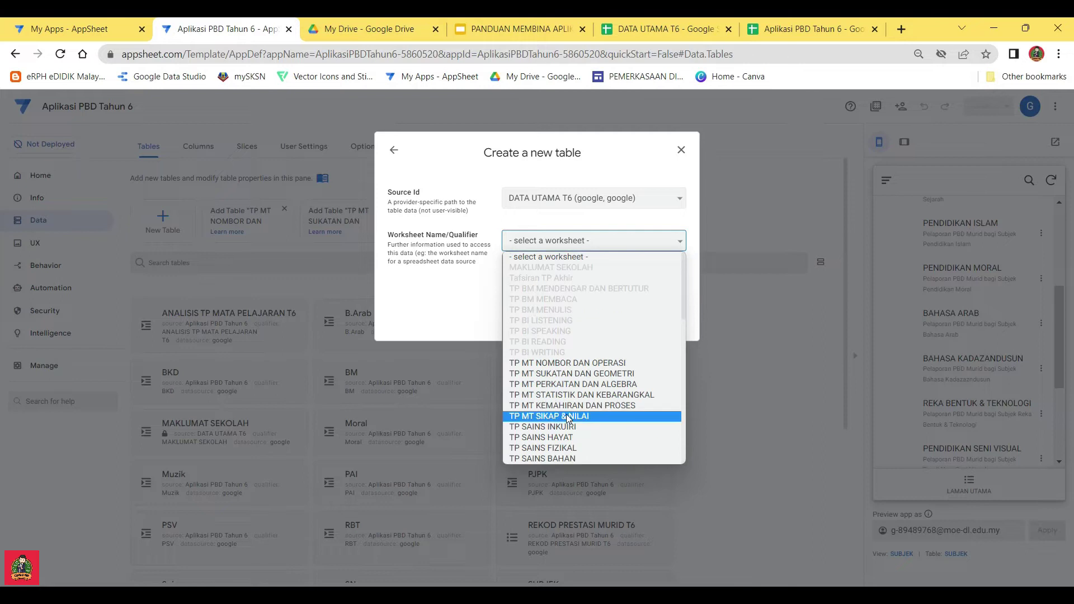
{"action": "scroll", "coordinate": [564, 386], "scroll_direction": "down", "scroll_amount": 3}
{"action": "scroll", "coordinate": [566, 395], "scroll_direction": "up", "scroll_amount": 3}
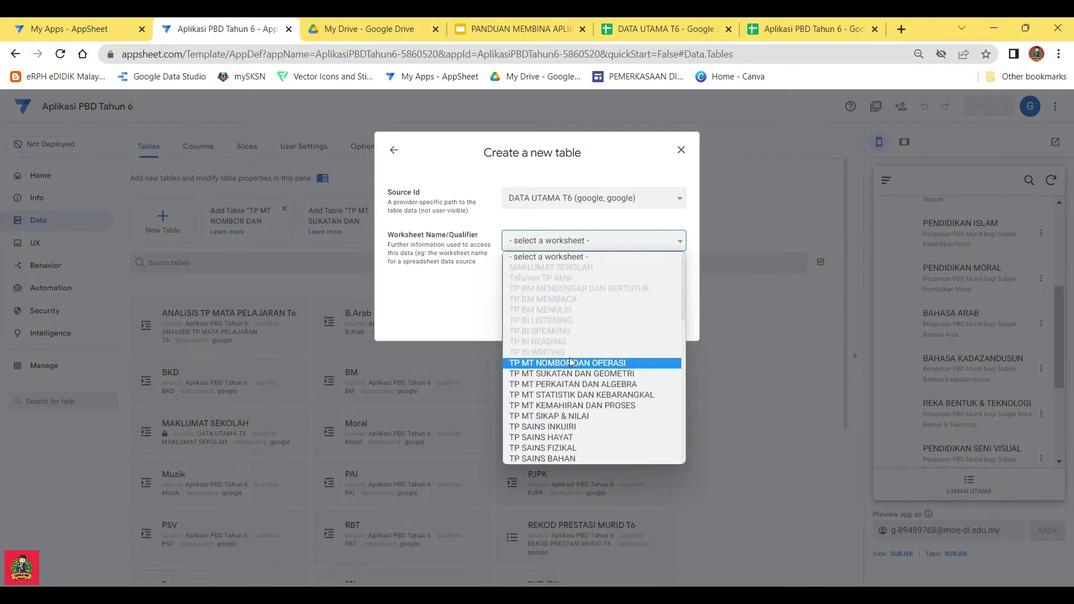
{"action": "left_click", "coordinate": [551, 364]}
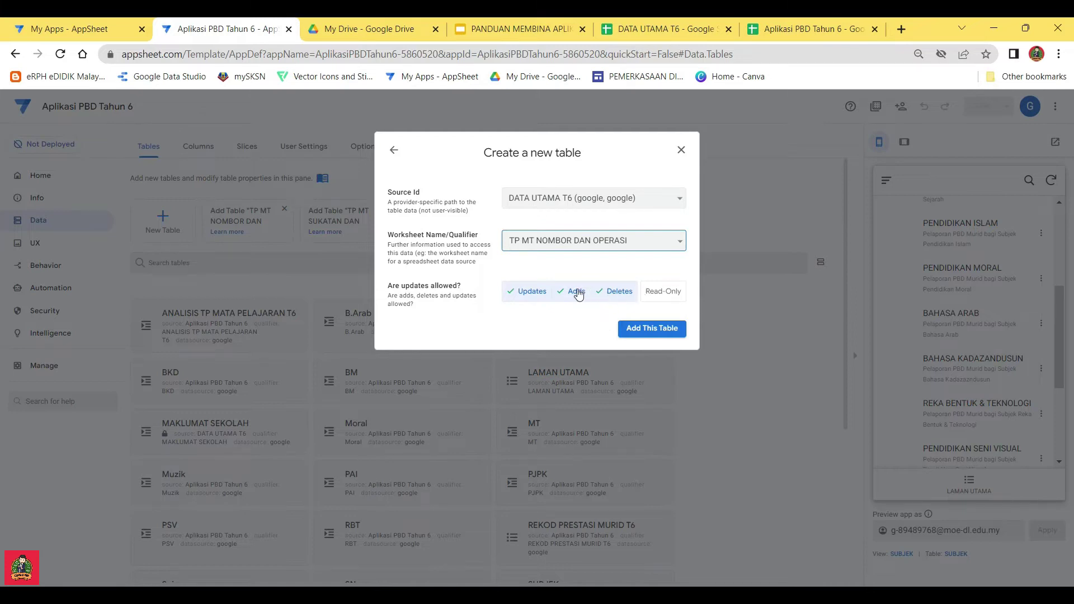
{"action": "left_click", "coordinate": [659, 296]}
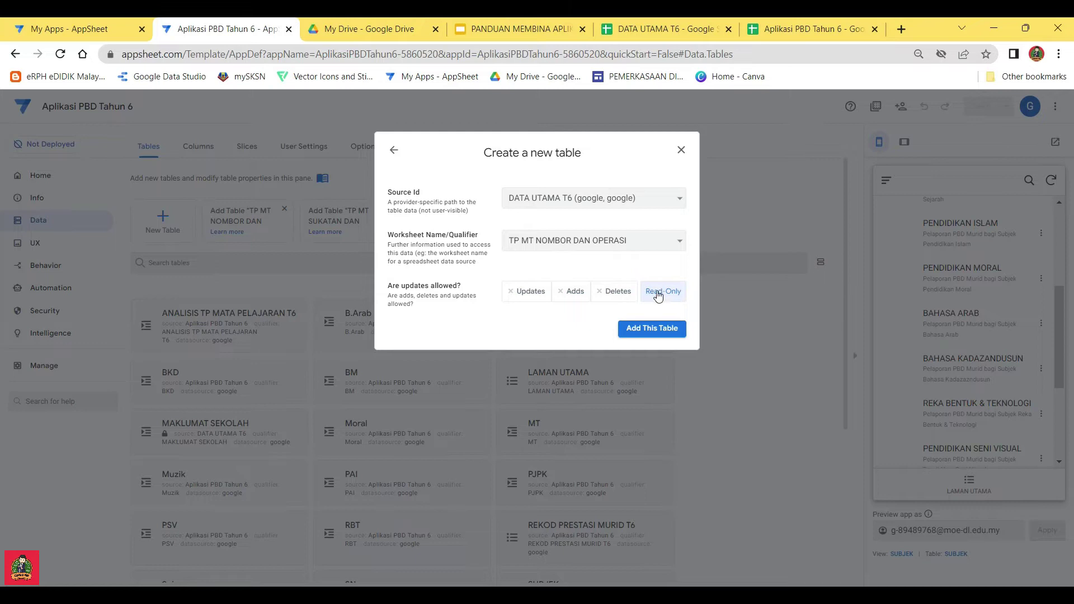
{"action": "left_click", "coordinate": [651, 330]}
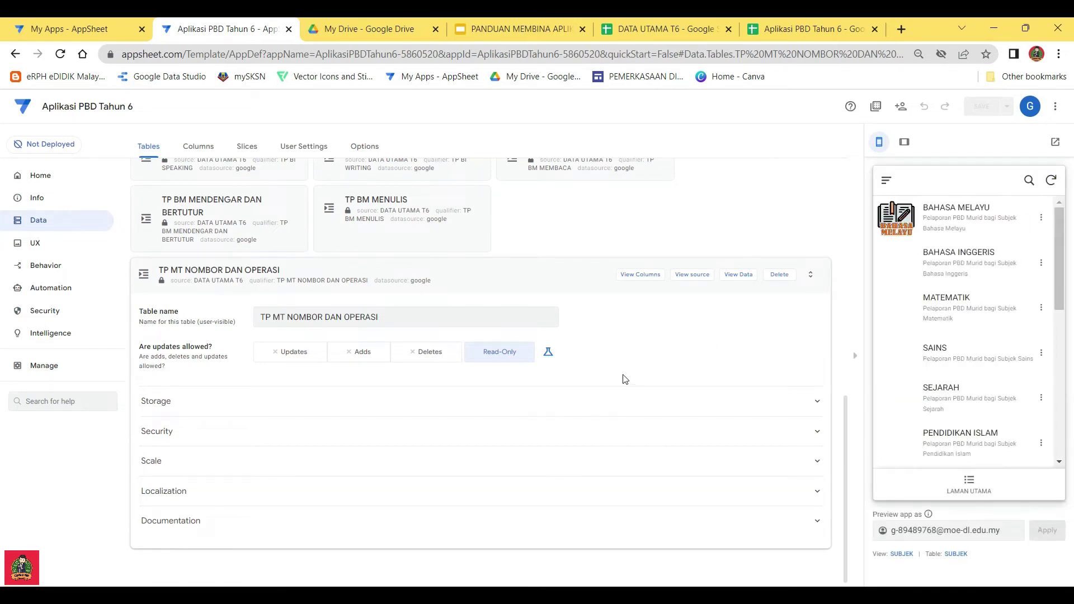
{"action": "left_click", "coordinate": [532, 281]}
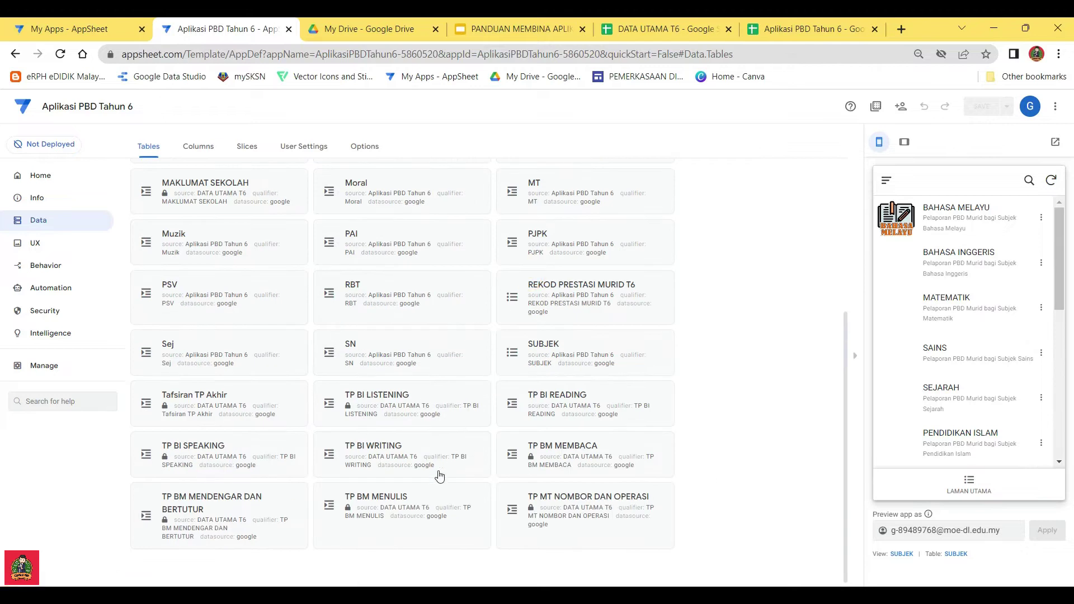
Add the suggested TP MT SUKATAN DAN GEOMETRI table and set it to read-only
{"action": "scroll", "coordinate": [464, 434], "scroll_direction": "up", "scroll_amount": 5}
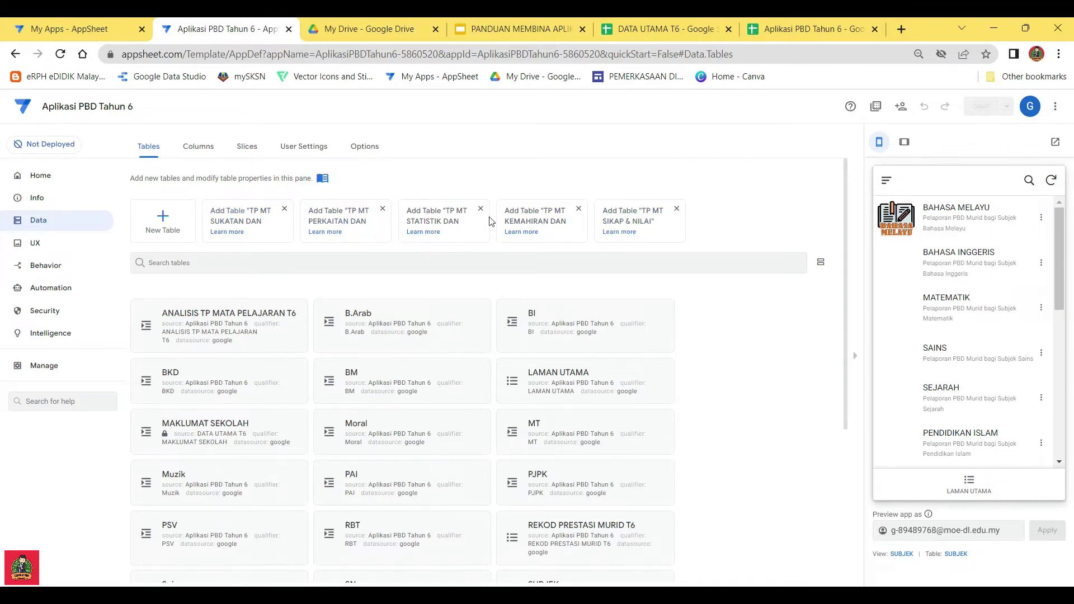
{"action": "left_click", "coordinate": [615, 29]}
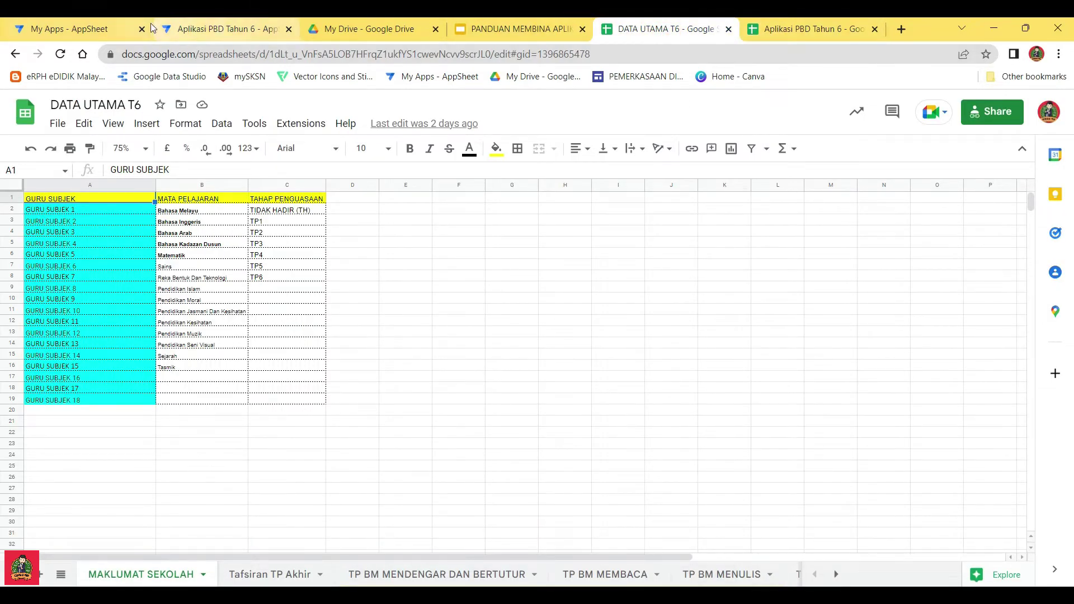
{"action": "left_click", "coordinate": [218, 29]}
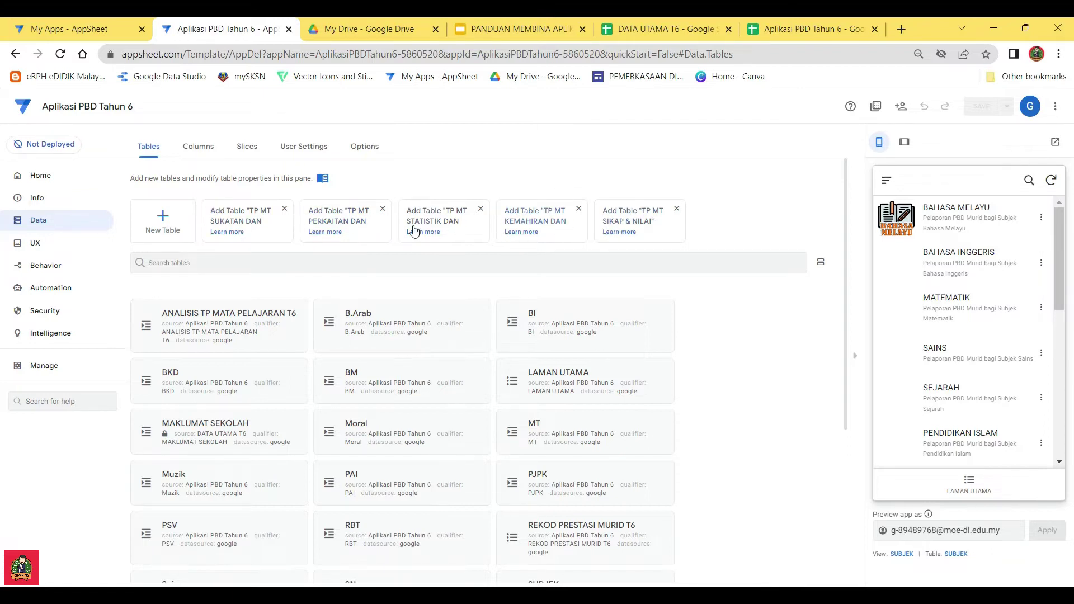
{"action": "left_click", "coordinate": [246, 216]}
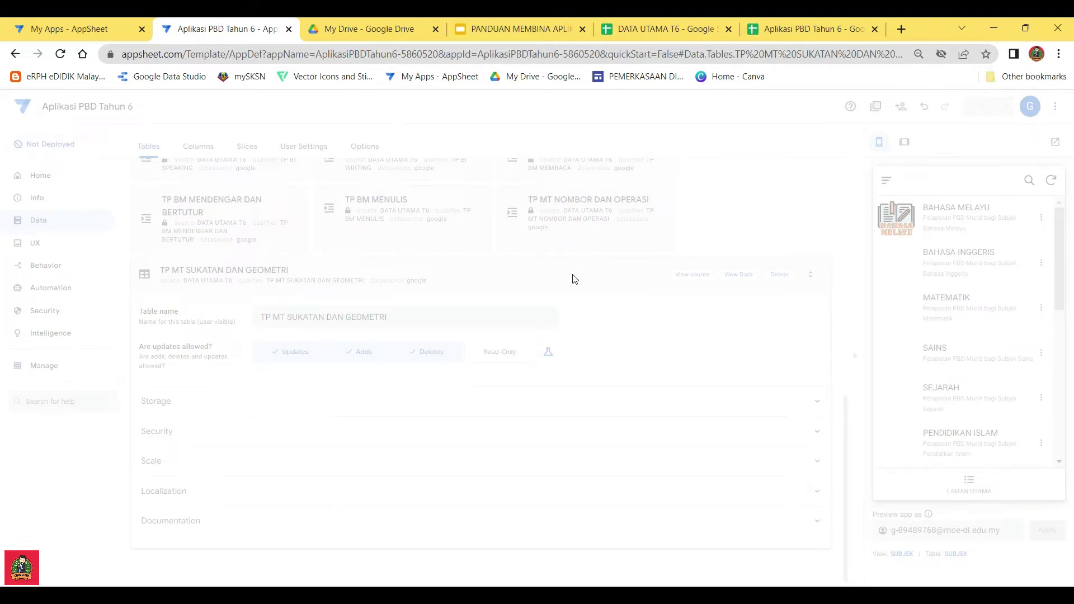
{"action": "left_click", "coordinate": [500, 354]}
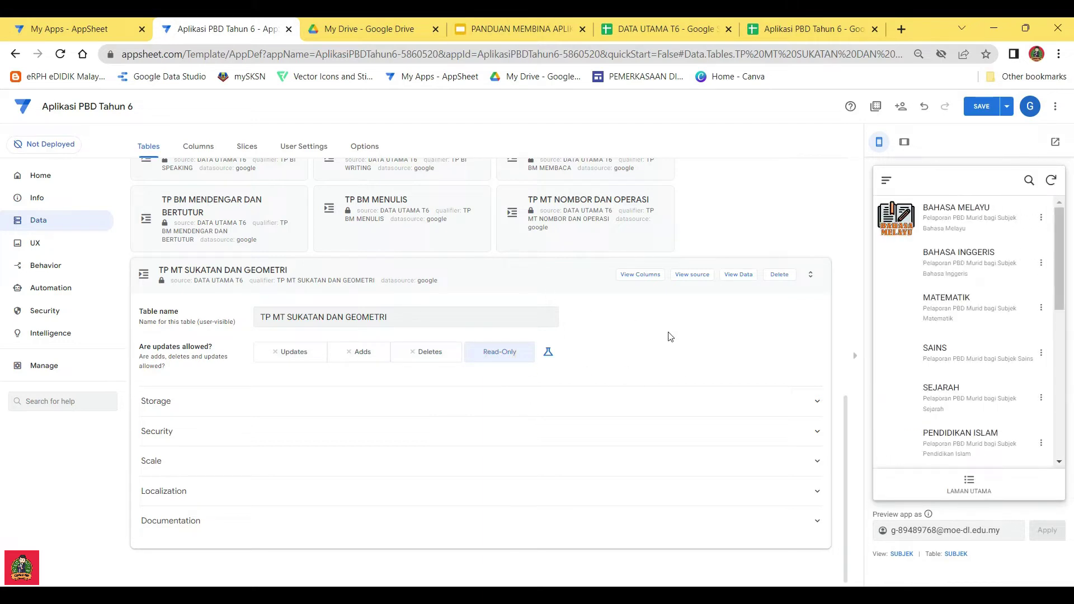
Examine the columns of TP MT SUKATAN DAN GEOMETRI and the column overview of the other tables
{"action": "left_click", "coordinate": [639, 275]}
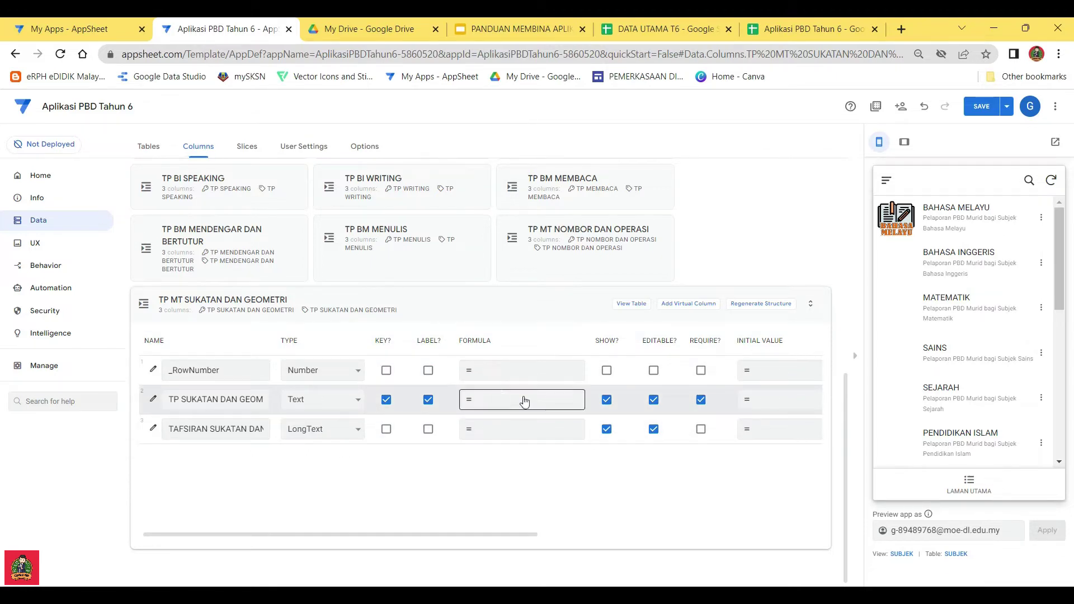
{"action": "left_click", "coordinate": [470, 310]}
{"action": "scroll", "coordinate": [506, 390], "scroll_direction": "up", "scroll_amount": 4}
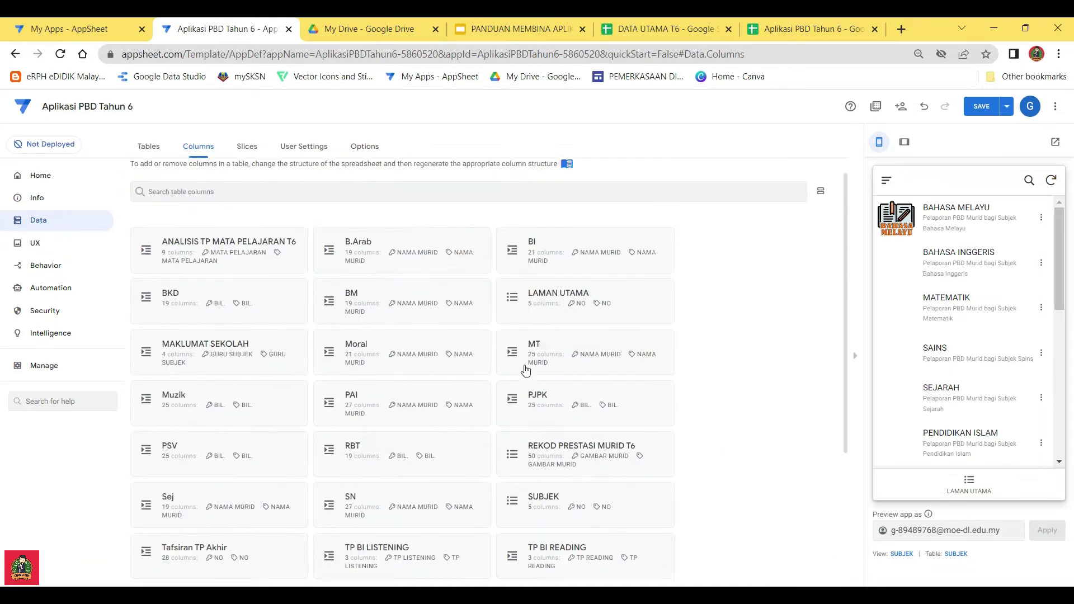
{"action": "scroll", "coordinate": [382, 290], "scroll_direction": "down", "scroll_amount": 4}
{"action": "scroll", "coordinate": [335, 252], "scroll_direction": "up", "scroll_amount": 4}
Add the suggested TP MT PERKAITAN DAN ALGEBRA table and set it to read-only
{"action": "left_click", "coordinate": [155, 149]}
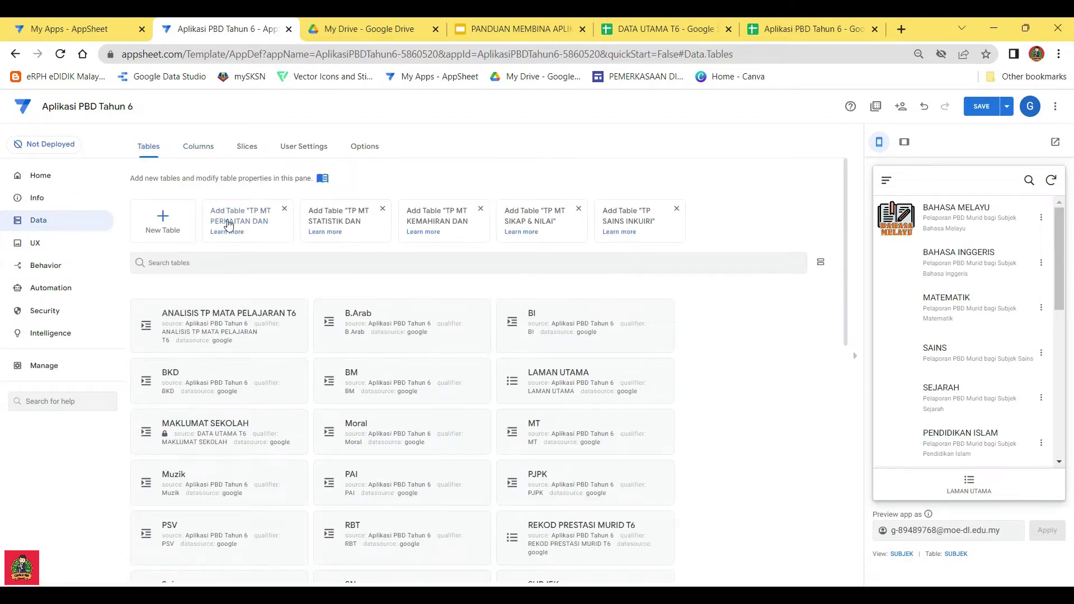
{"action": "left_click", "coordinate": [254, 213]}
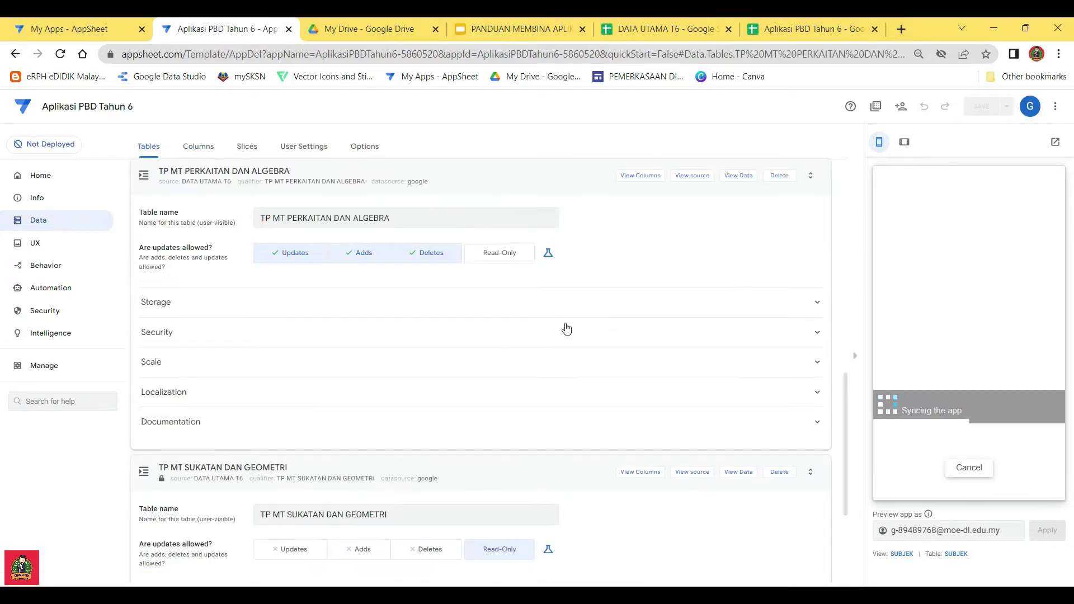
{"action": "left_click", "coordinate": [501, 256]}
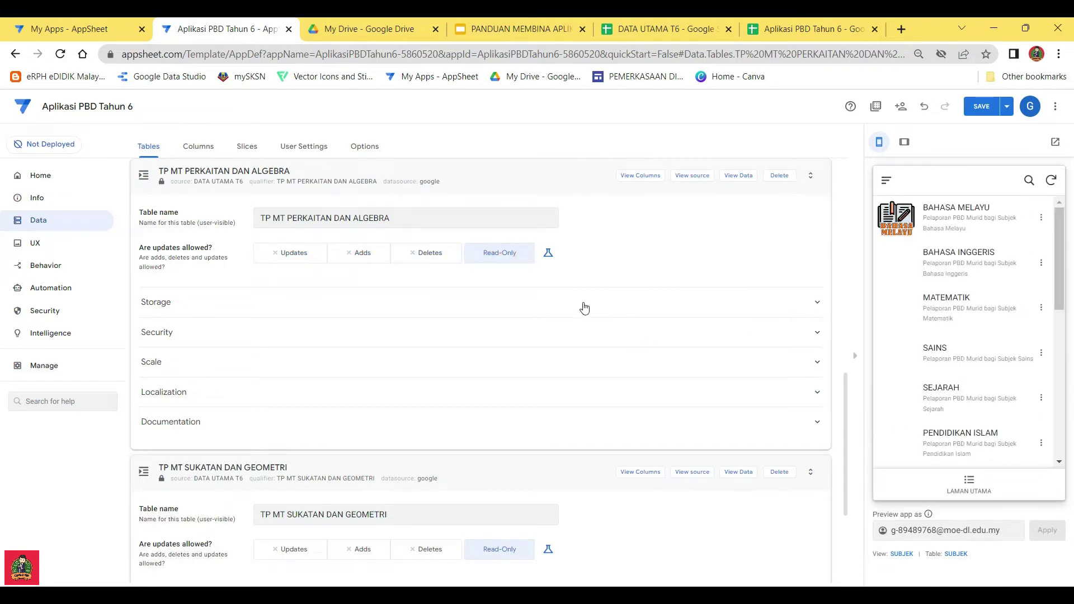
{"action": "left_click", "coordinate": [478, 180]}
{"action": "left_click", "coordinate": [501, 295]}
Add TP MT STATISTIK DAN KEBARANGKAL, TP MT KEMAHIRAN DAN PROSES and TP MT SIKAP & NILAI as read-only tables
{"action": "scroll", "coordinate": [410, 321], "scroll_direction": "up", "scroll_amount": 10}
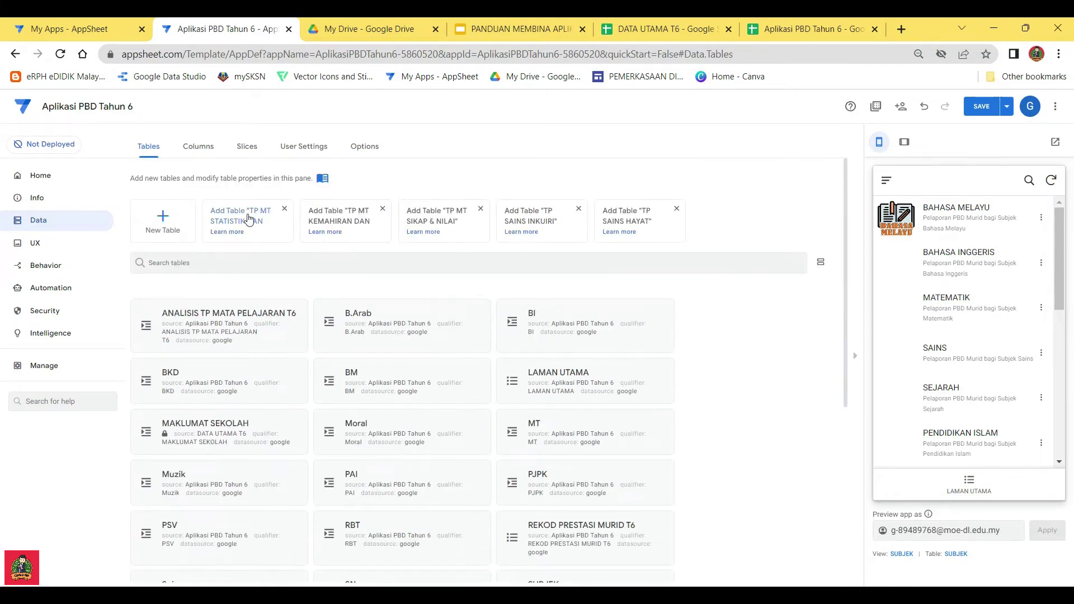
{"action": "left_click", "coordinate": [247, 216]}
{"action": "left_click", "coordinate": [412, 305]}
{"action": "left_click", "coordinate": [240, 211]}
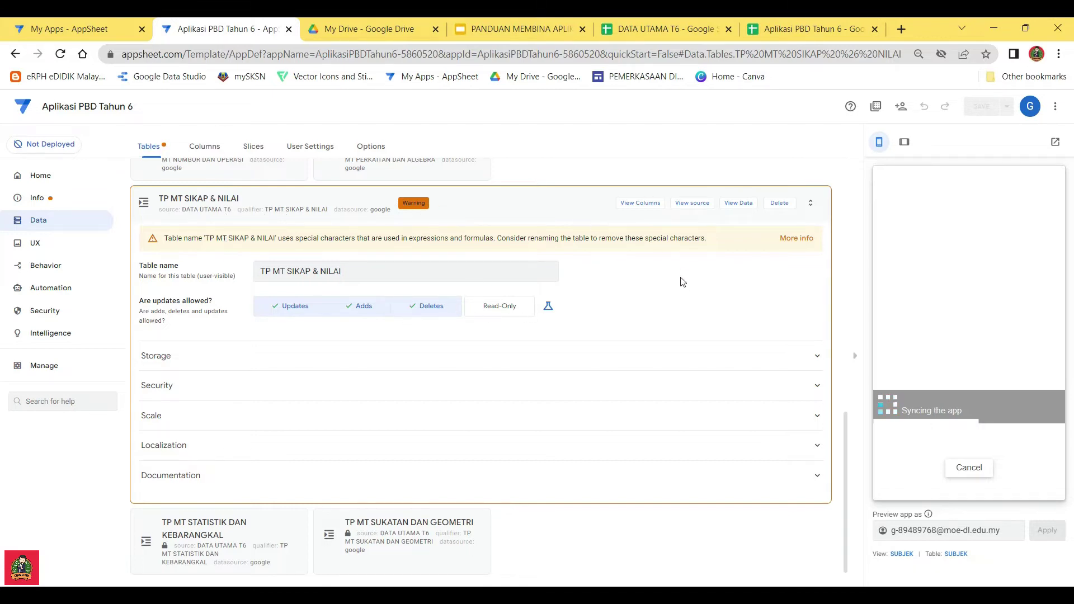
{"action": "left_click", "coordinate": [497, 306]}
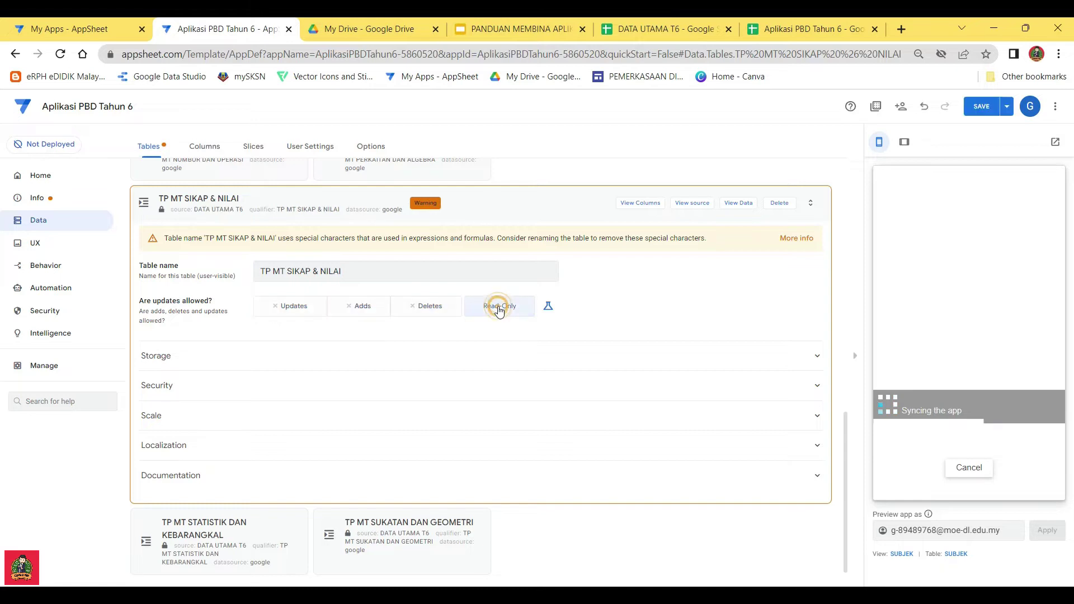
Check the columns and the table settings of TP MT SIKAP & NILAI
{"action": "left_click", "coordinate": [643, 203]}
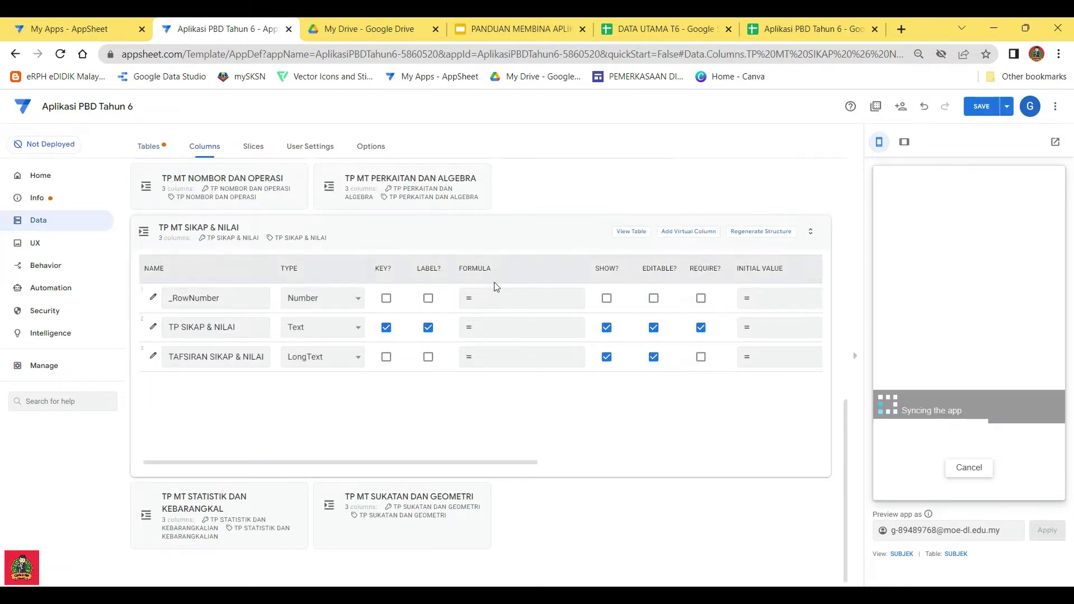
{"action": "scroll", "coordinate": [429, 337], "scroll_direction": "up", "scroll_amount": 6}
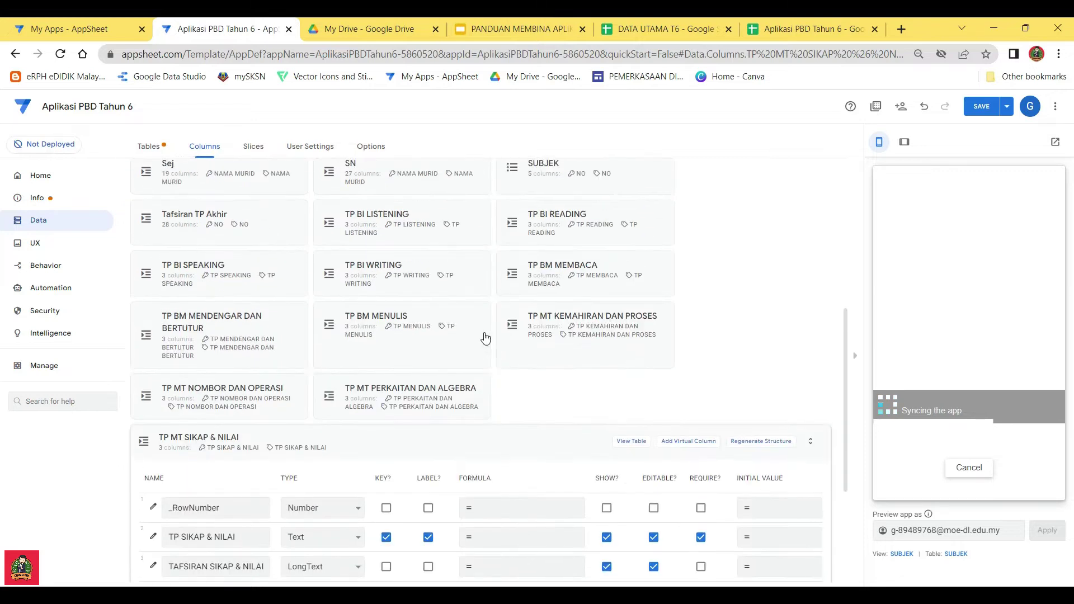
{"action": "scroll", "coordinate": [428, 337], "scroll_direction": "up", "scroll_amount": 4}
{"action": "scroll", "coordinate": [363, 285], "scroll_direction": "down", "scroll_amount": 8}
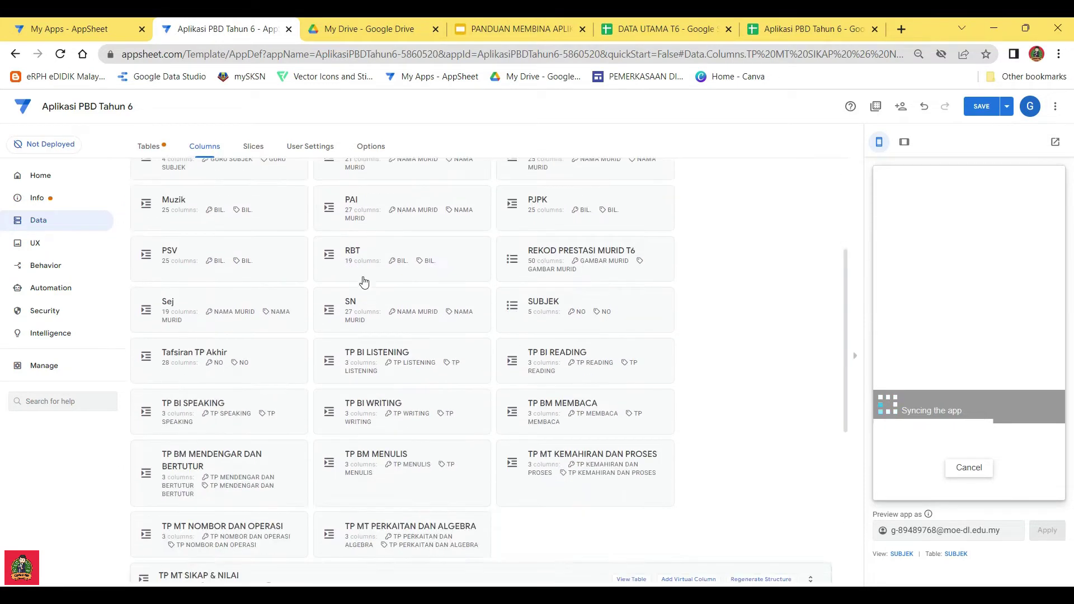
{"action": "left_click", "coordinate": [148, 148]}
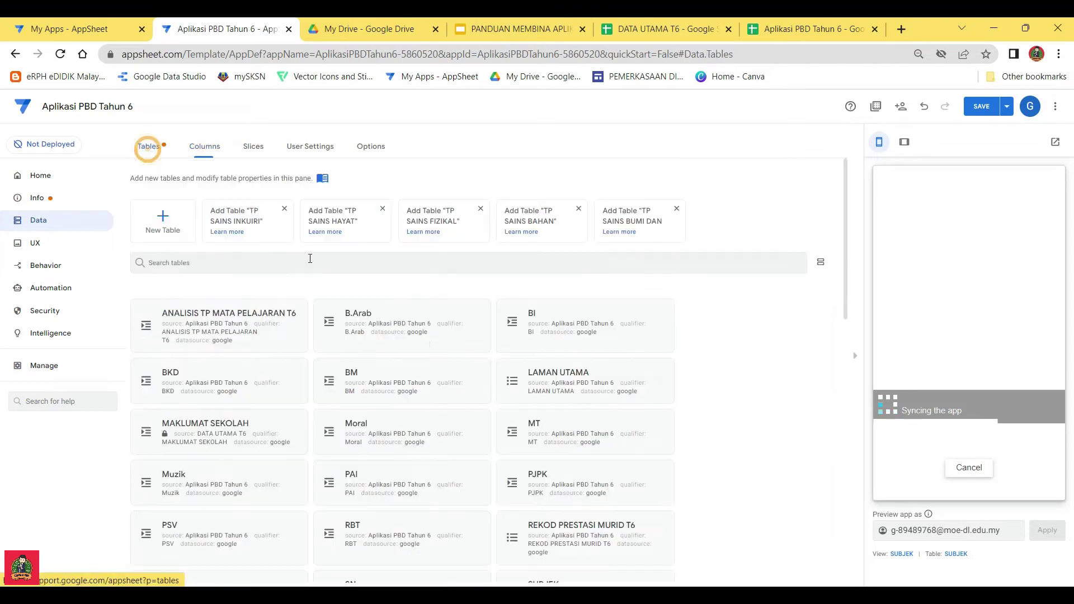
{"action": "scroll", "coordinate": [427, 341], "scroll_direction": "down", "scroll_amount": 10}
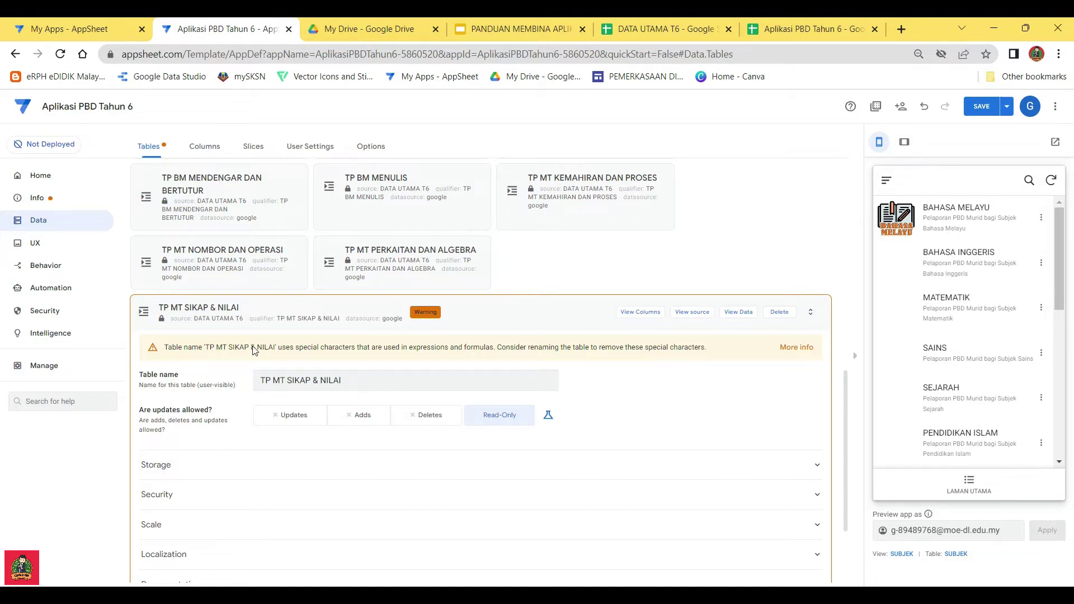
Switch to the DATA UTAMA T6 spreadsheet and rename the TP MT SIKAP & NILAI sheet to TP MT SIKAP DAN NILAI
{"action": "left_click", "coordinate": [677, 33]}
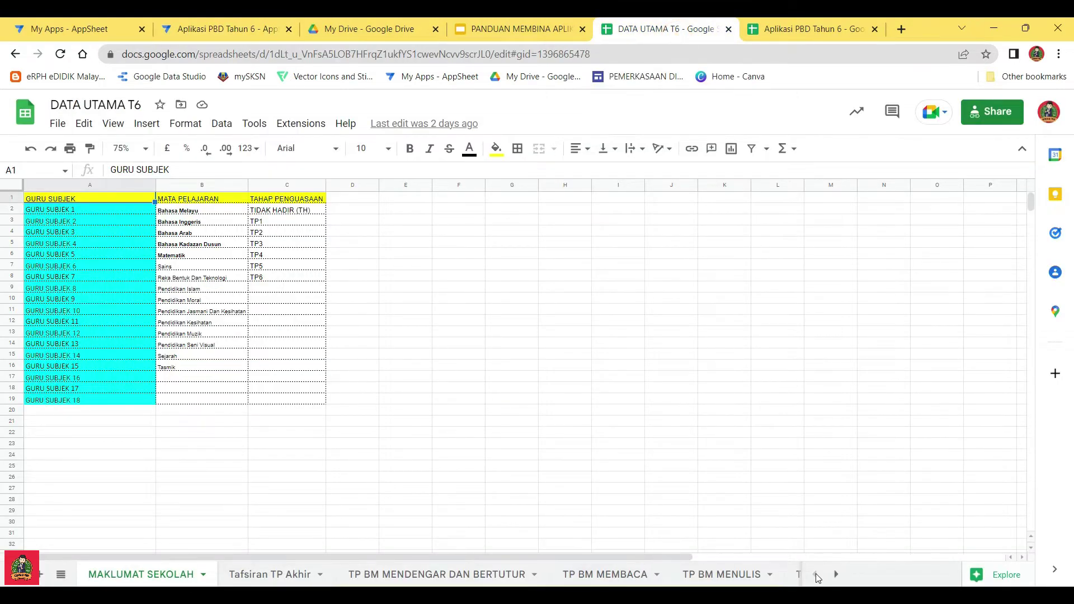
{"action": "left_click", "coordinate": [837, 575]}
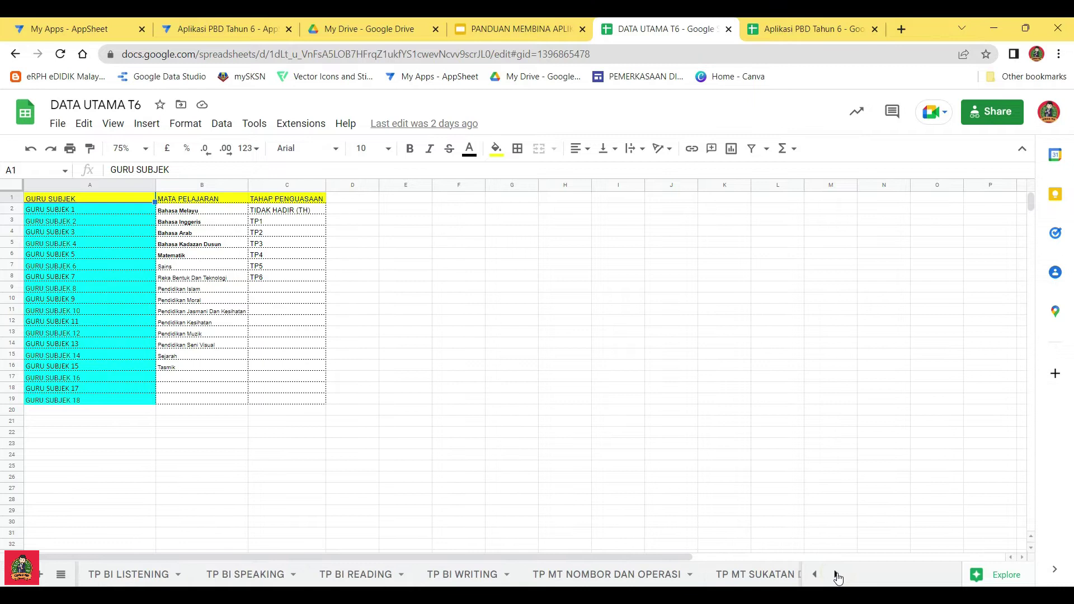
{"action": "left_click", "coordinate": [835, 575]}
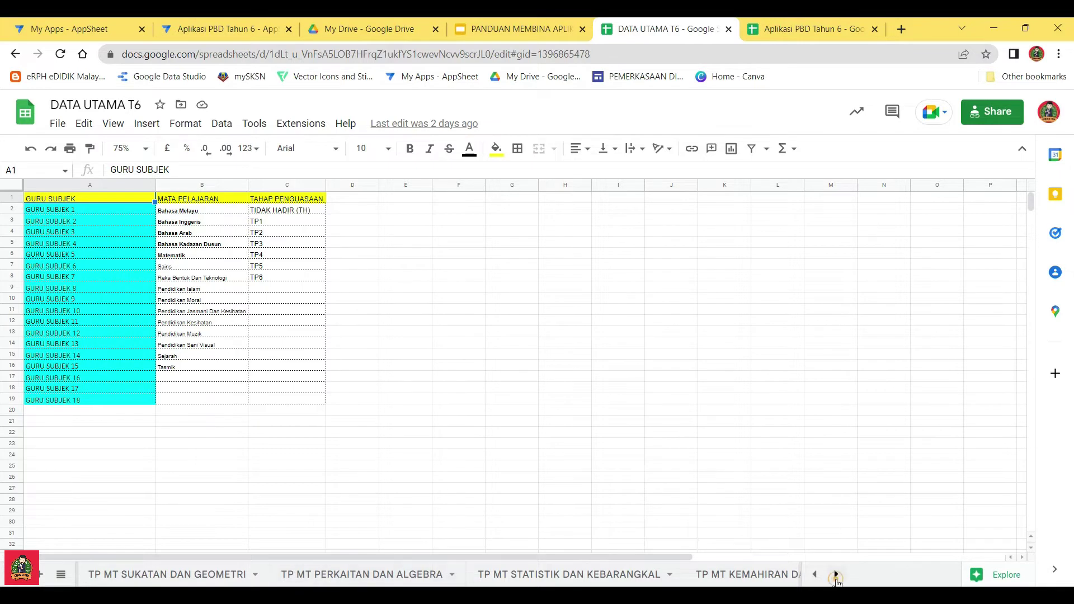
{"action": "left_click", "coordinate": [836, 575]}
{"action": "left_click", "coordinate": [340, 576]}
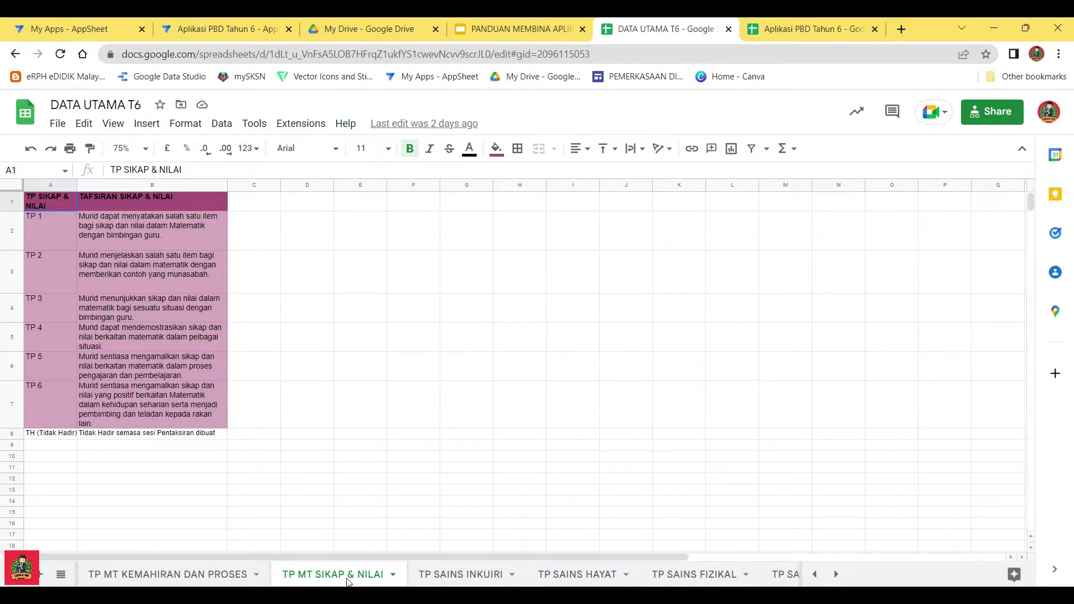
{"action": "double_click", "coordinate": [351, 576]}
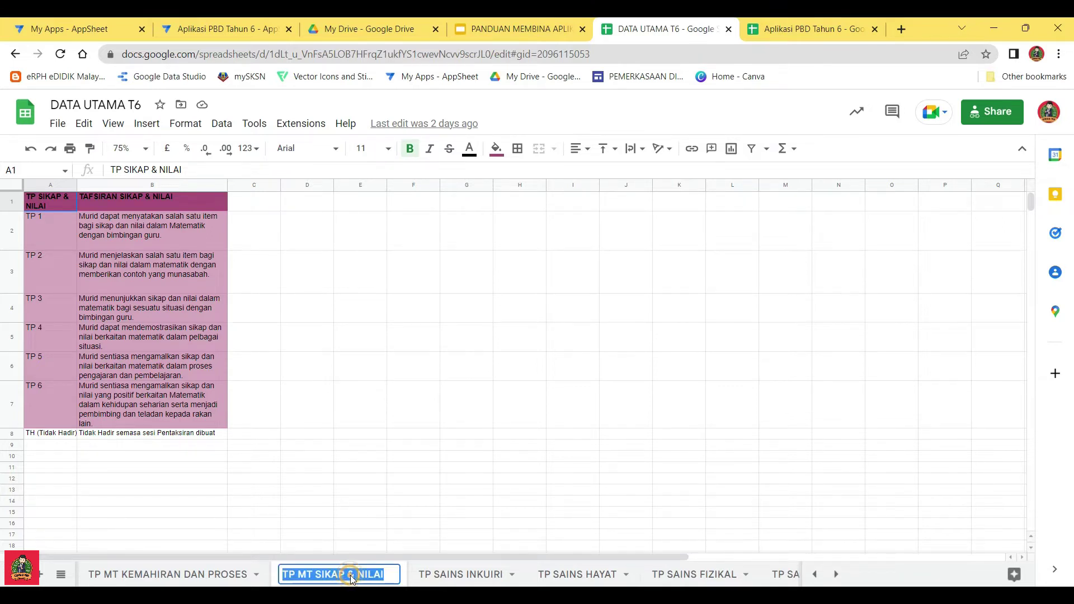
{"action": "left_click", "coordinate": [356, 576]}
{"action": "key", "text": "BackSpace"}
{"action": "key", "text": "BackSpace"}
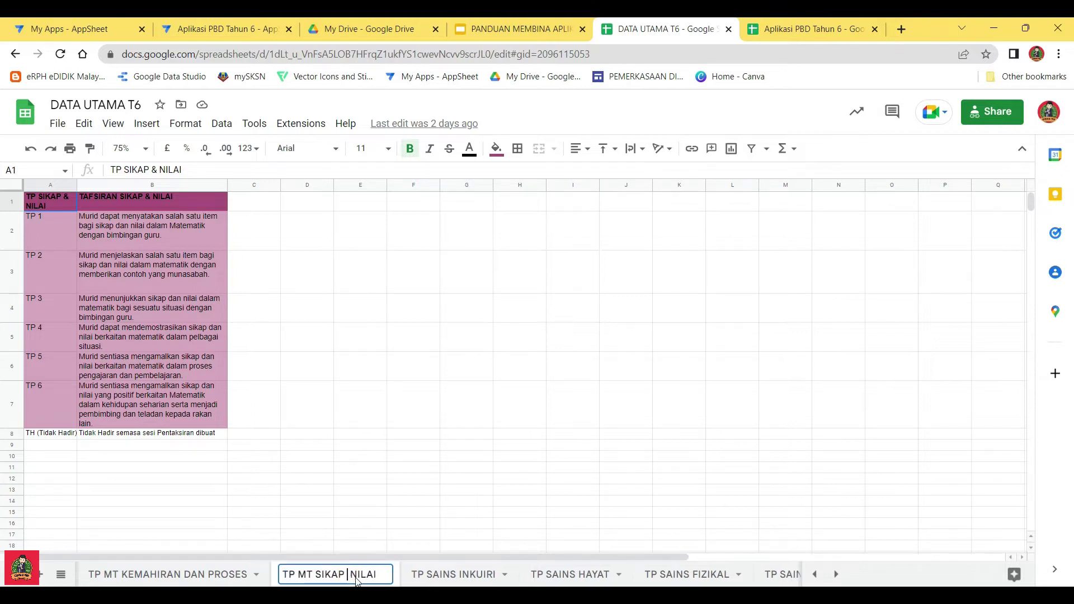
{"action": "key", "text": "BackSpace"}
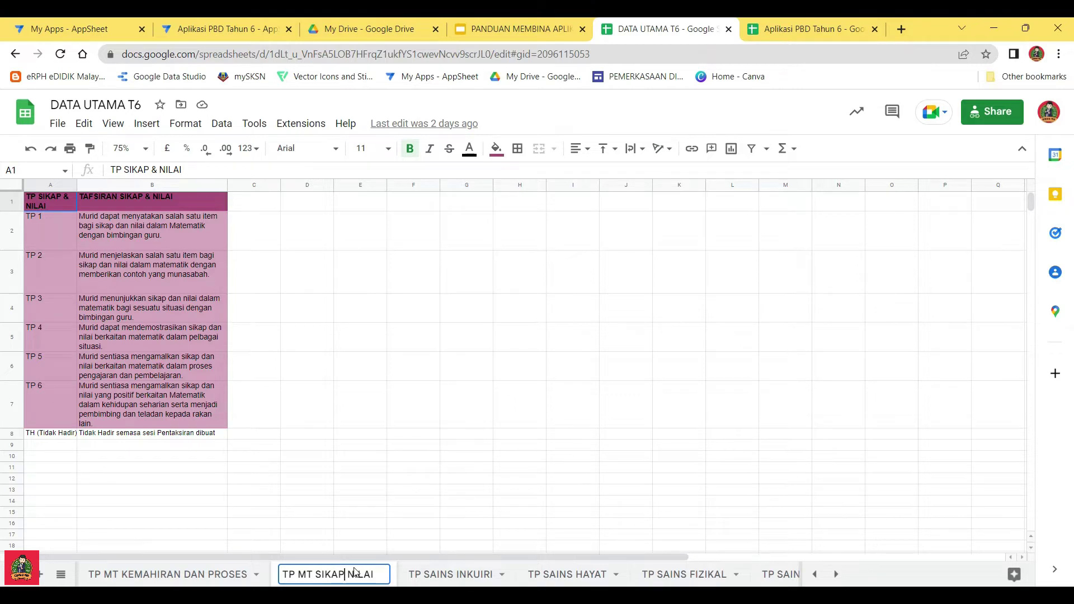
{"action": "type", "text": "DAN"}
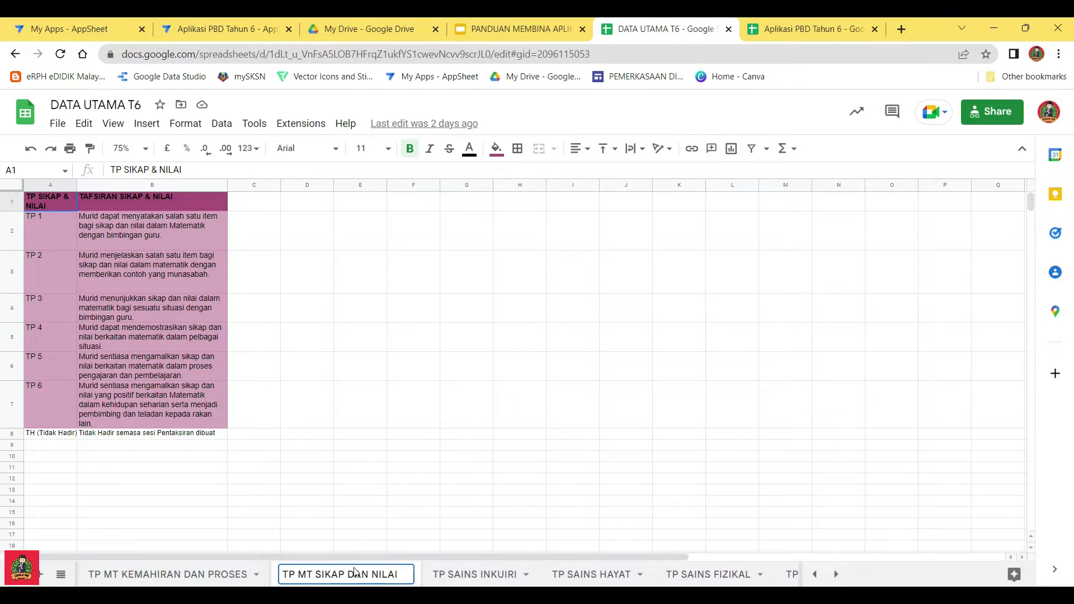
{"action": "left_click", "coordinate": [405, 493]}
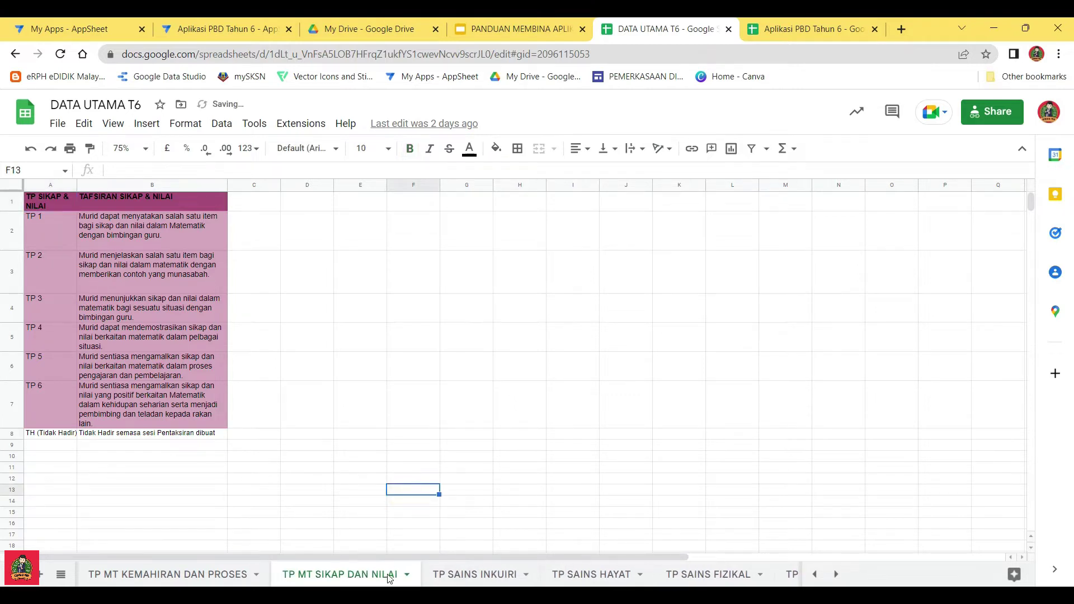
Look through the remaining DATA UTAMA T6 sheet names, from TP SAINS to TP BKD KABAALAN MONUAT, for special characters
{"action": "left_click", "coordinate": [835, 575]}
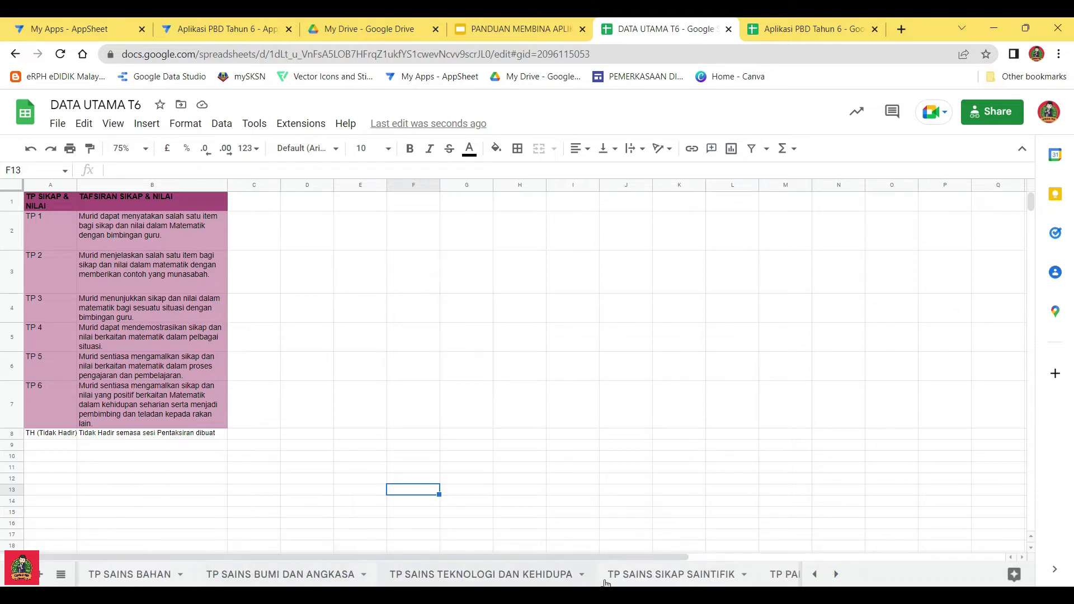
{"action": "left_click", "coordinate": [836, 575]}
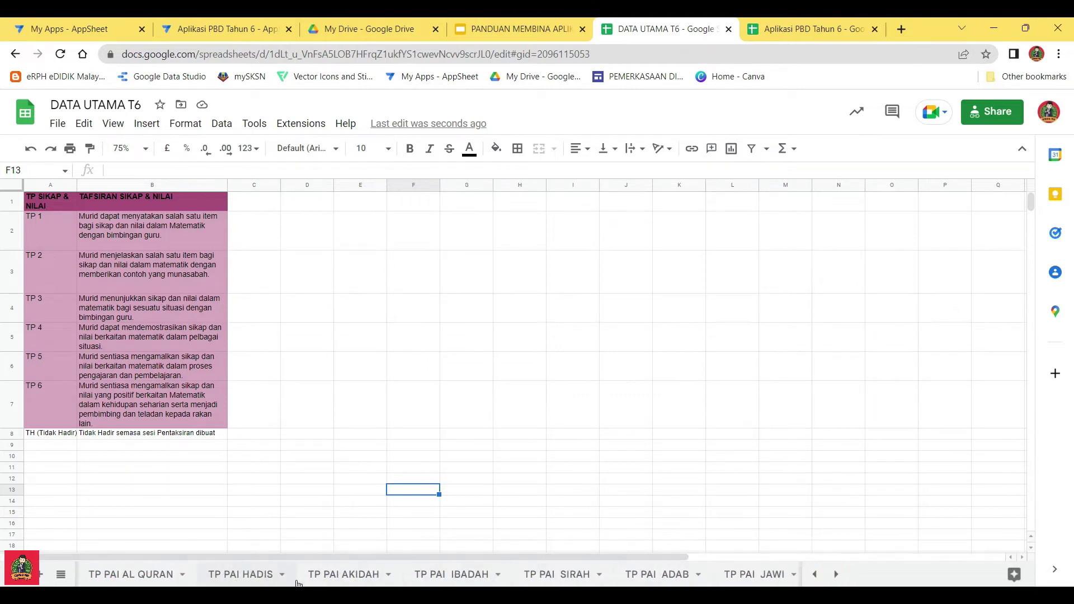
{"action": "left_click", "coordinate": [836, 574]}
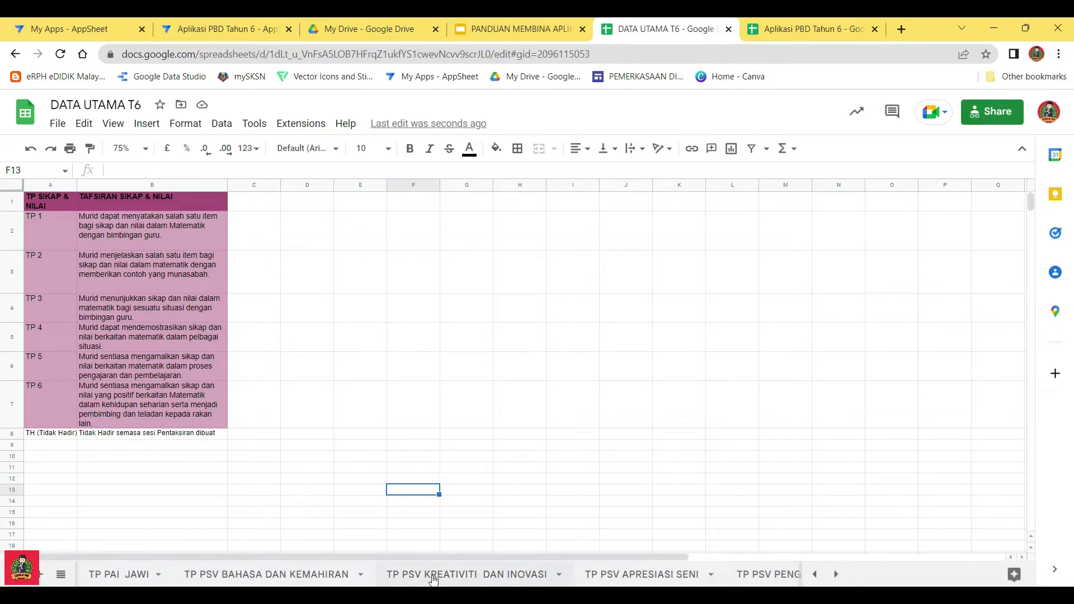
{"action": "left_click", "coordinate": [835, 574]}
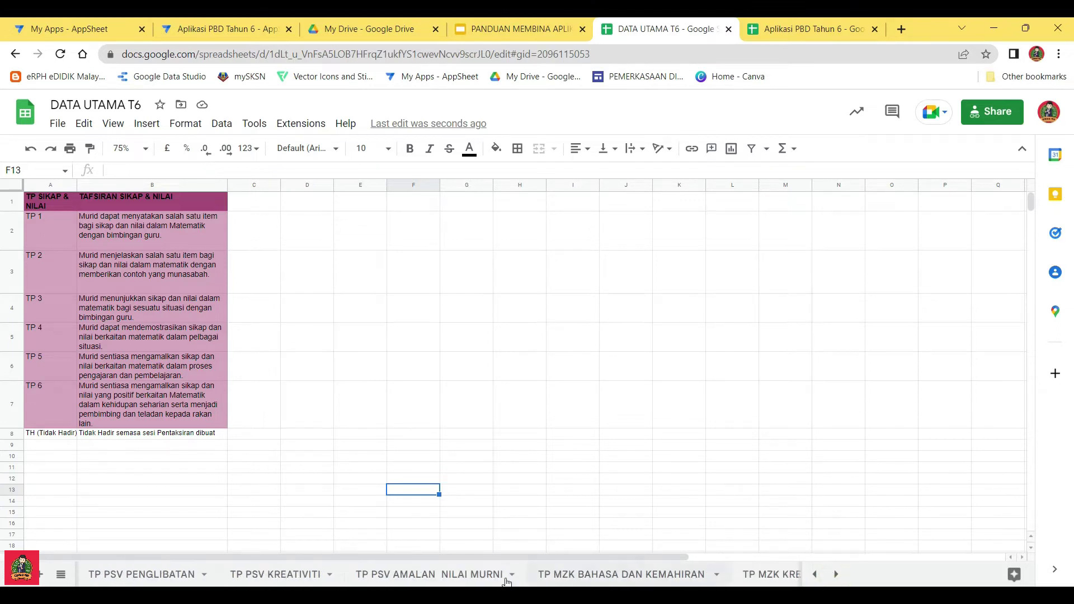
{"action": "left_click", "coordinate": [835, 574]}
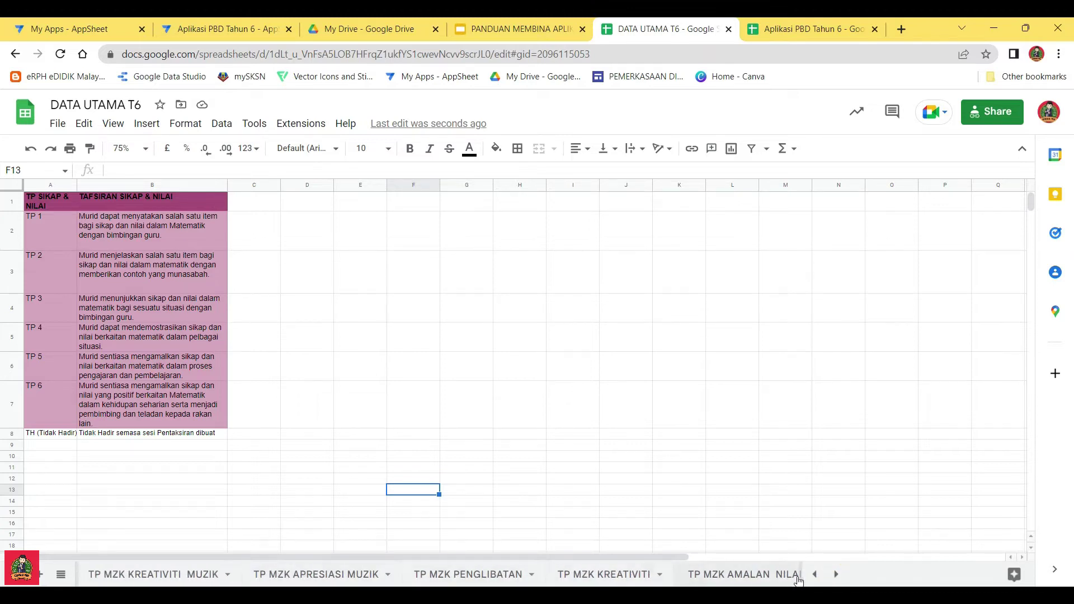
{"action": "left_click", "coordinate": [836, 574]}
{"action": "left_click", "coordinate": [836, 575]}
{"action": "left_click", "coordinate": [835, 574]}
{"action": "left_click", "coordinate": [827, 576]}
{"action": "left_click", "coordinate": [835, 574]}
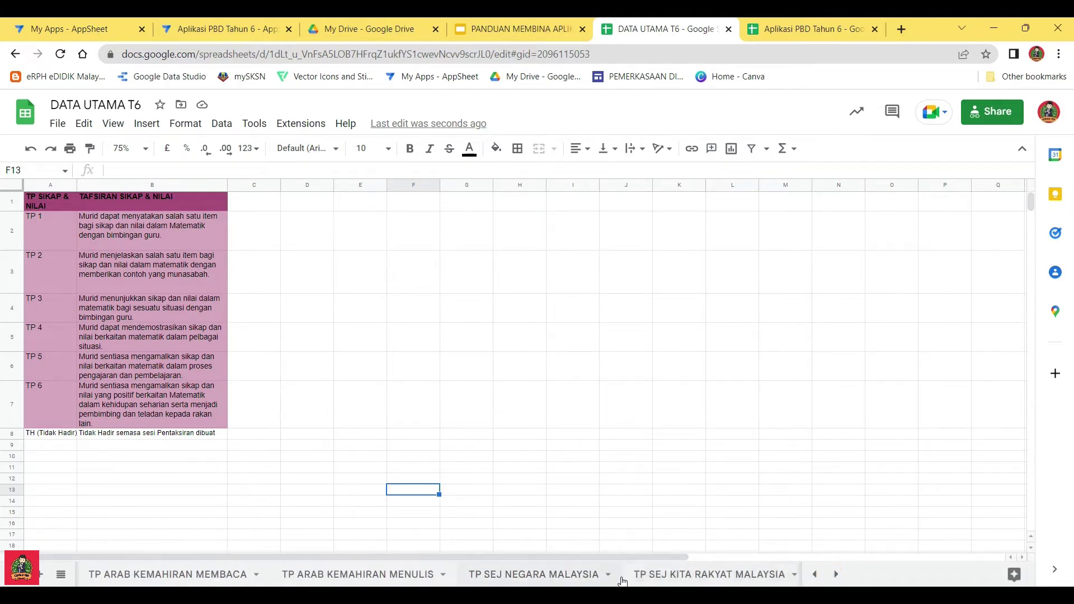
{"action": "left_click", "coordinate": [835, 574]}
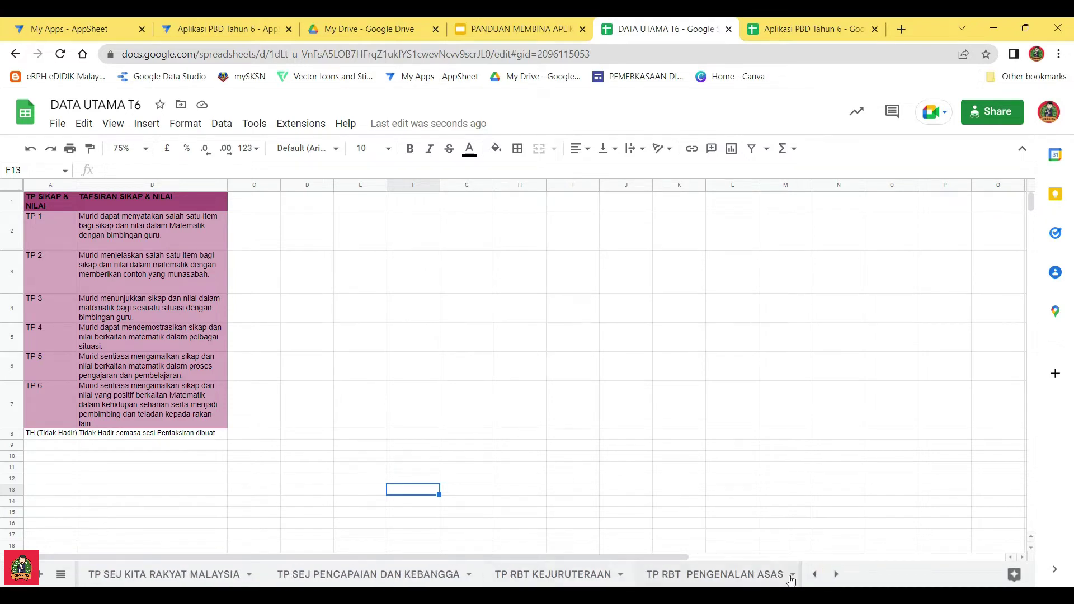
{"action": "left_click", "coordinate": [836, 575]}
{"action": "left_click", "coordinate": [835, 576]}
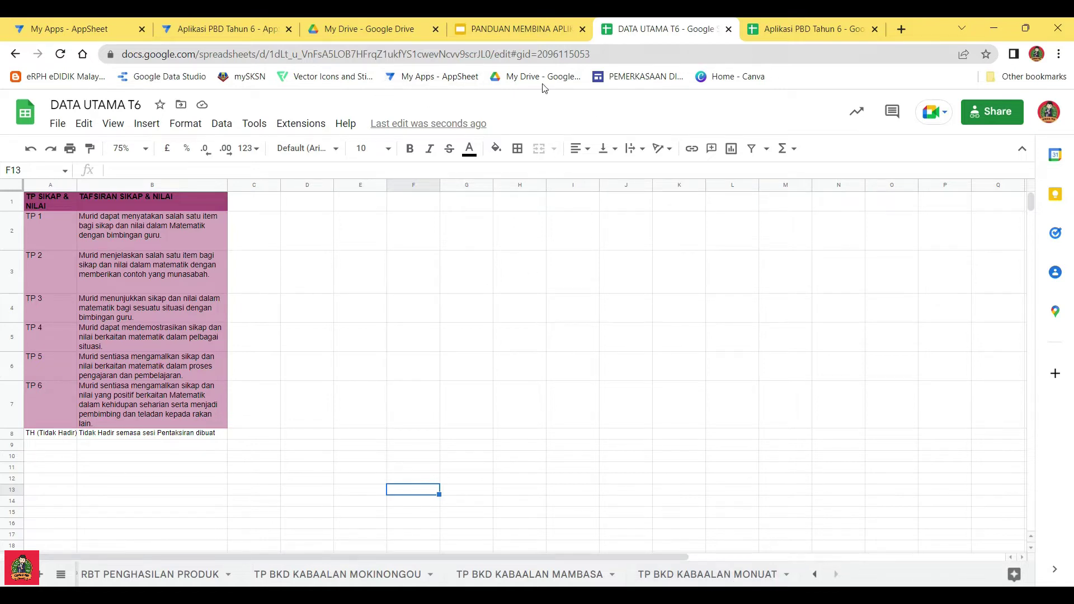
Switch to the AppSheet editor, delete the TP MT SIKAP & NILAI table and dismiss the suggestion to add it again
{"action": "left_click", "coordinate": [224, 28]}
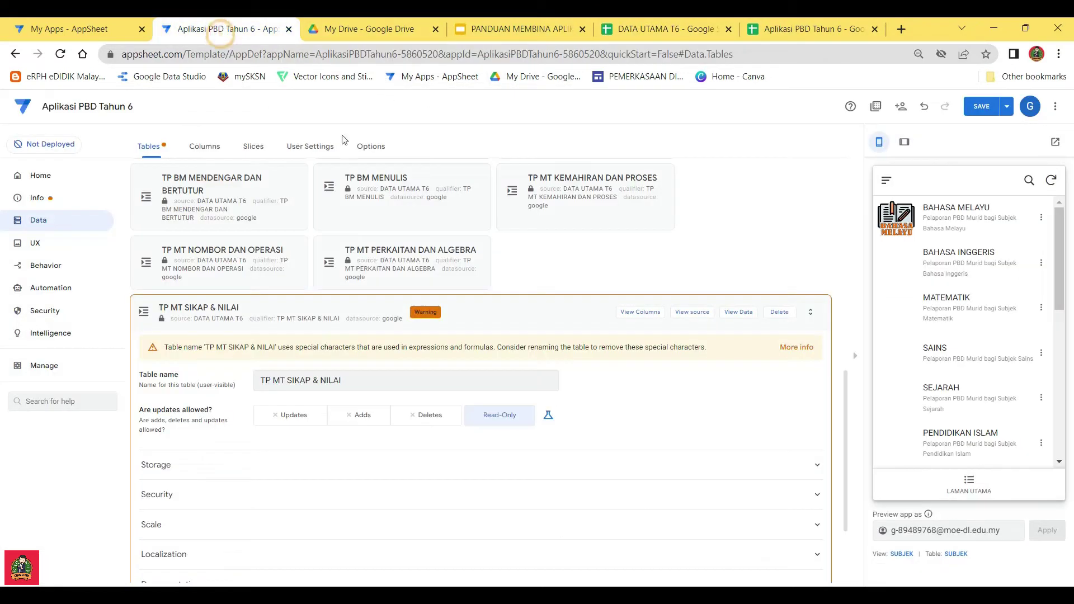
{"action": "left_click", "coordinate": [779, 313]}
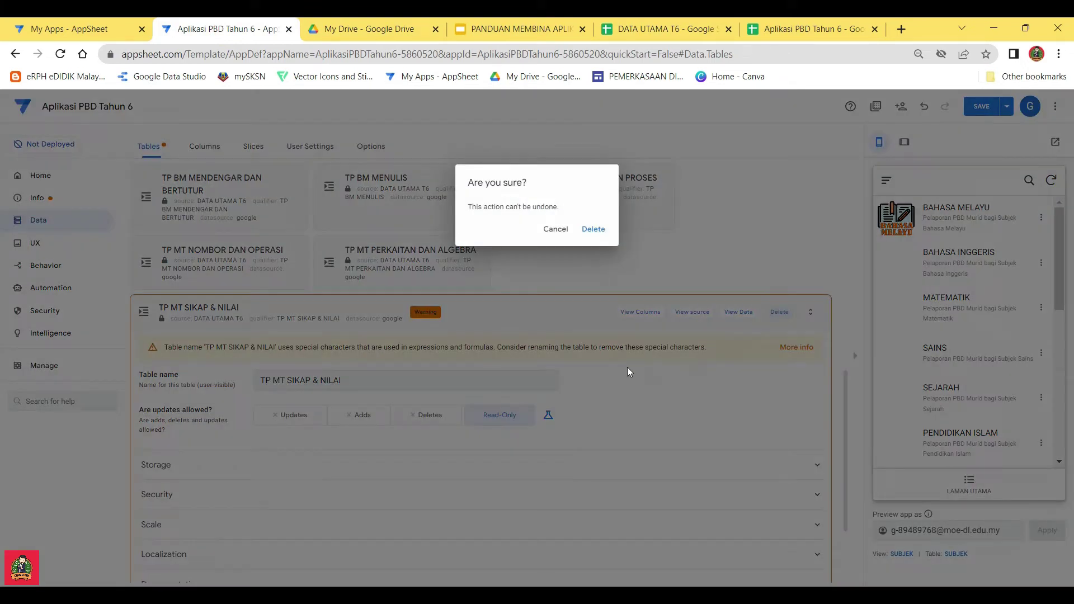
{"action": "left_click", "coordinate": [582, 230]}
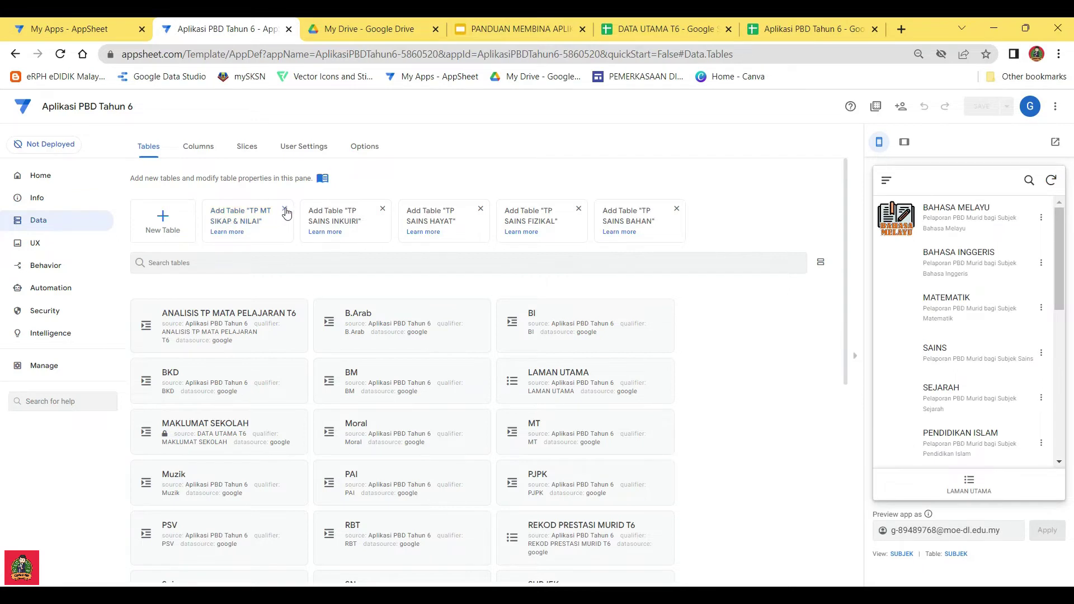
{"action": "left_click", "coordinate": [285, 211]}
Add the suggested TP BKD KABAALAN MAMBASA table and set it to read-only
{"action": "left_click", "coordinate": [240, 220]}
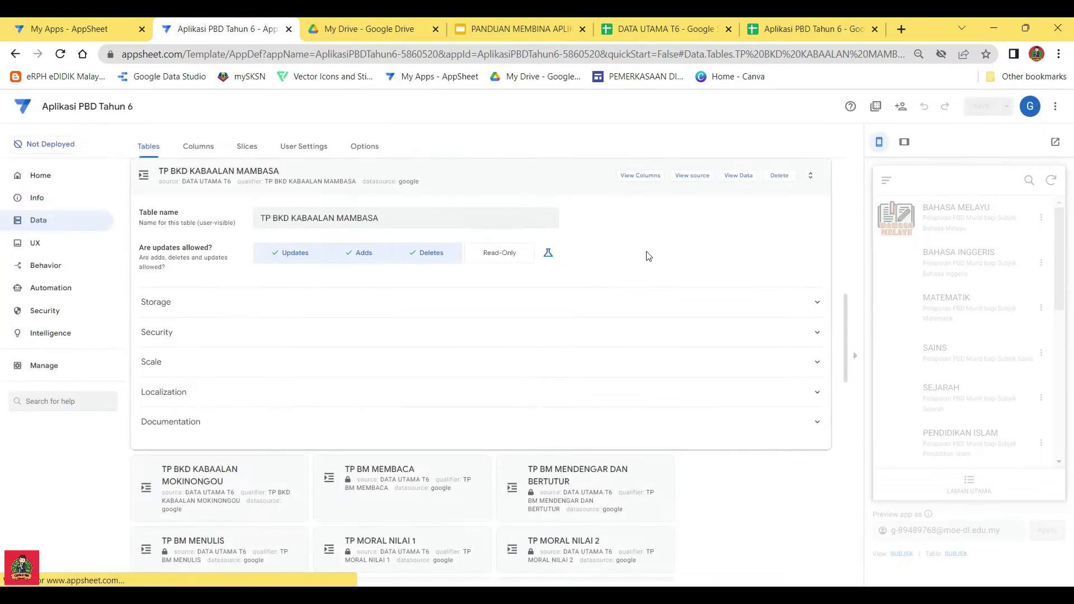
{"action": "left_click", "coordinate": [536, 183]}
{"action": "scroll", "coordinate": [548, 263], "scroll_direction": "up", "scroll_amount": 10}
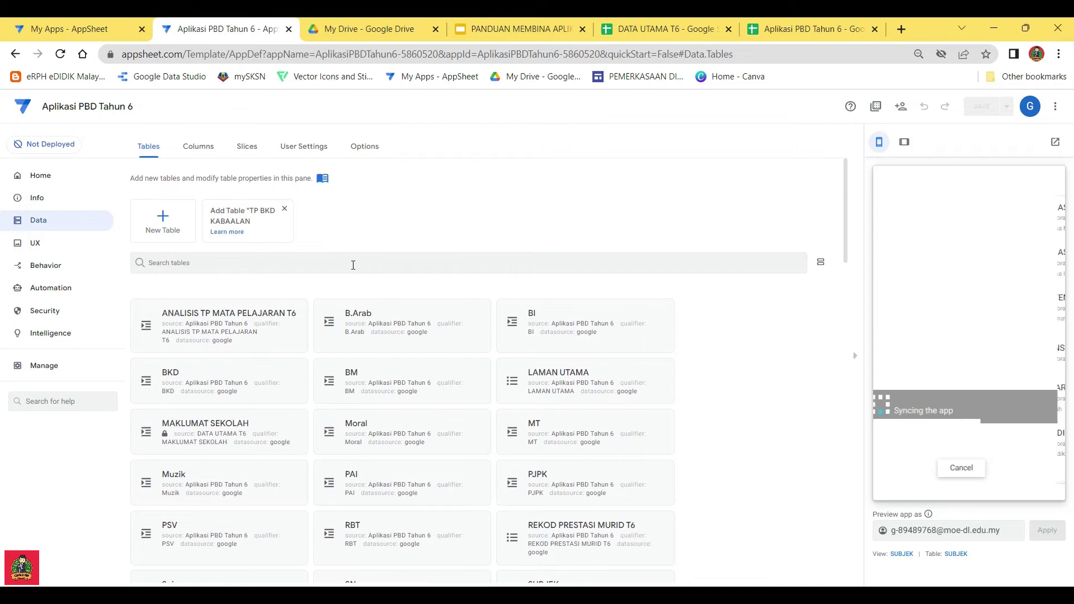
Add the suggested TP BKD KABAALAN MONUAT table, check its sheet in DATA UTAMA T6, and set the table to read-only
{"action": "left_click", "coordinate": [241, 212]}
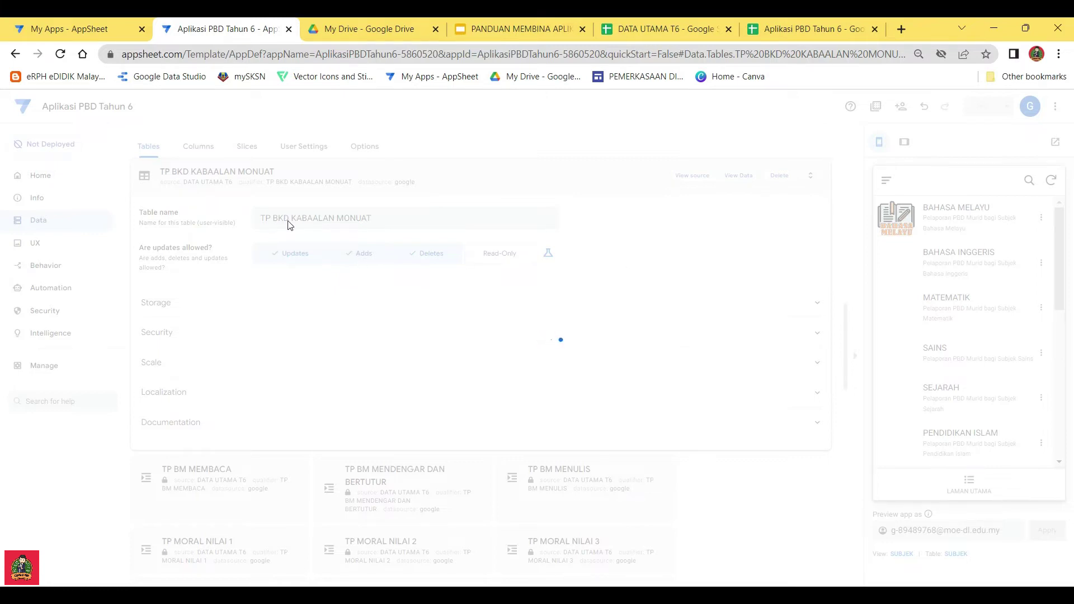
{"action": "left_click", "coordinate": [810, 31]}
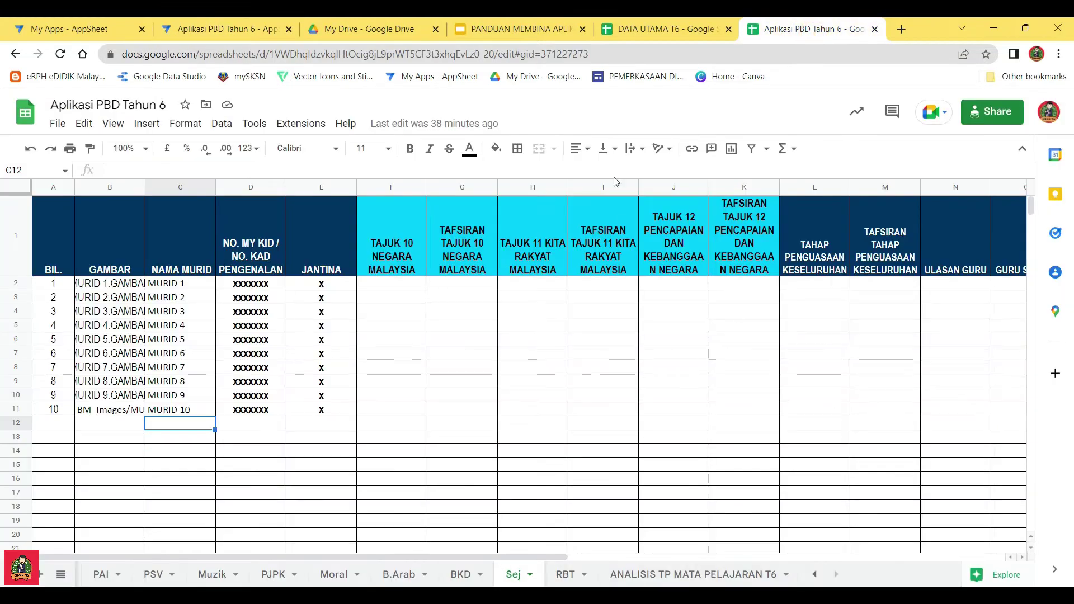
{"action": "left_click", "coordinate": [660, 33]}
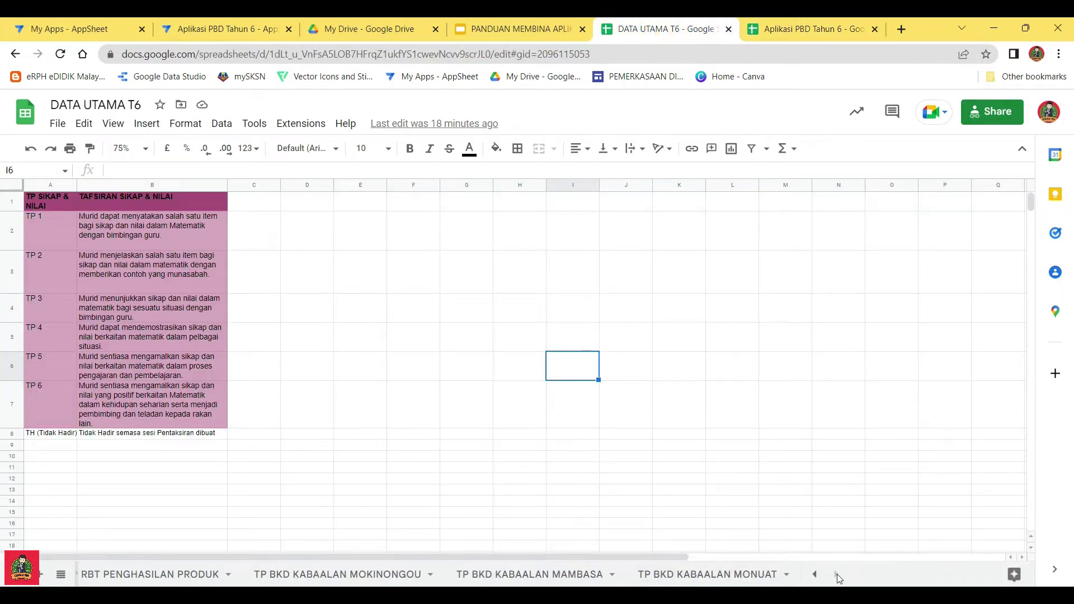
{"action": "left_click", "coordinate": [649, 576]}
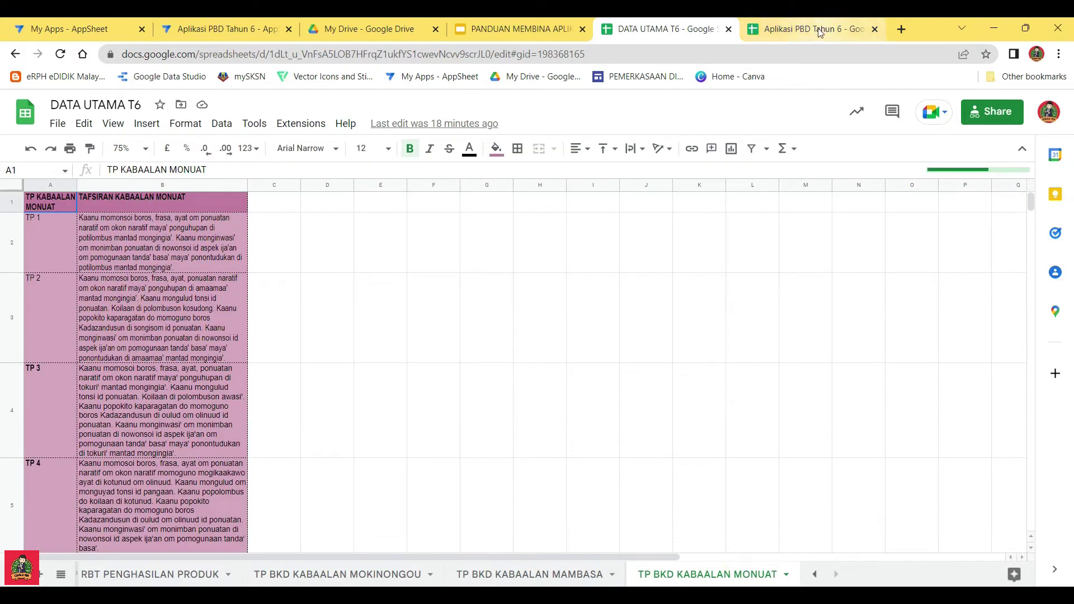
{"action": "left_click", "coordinate": [229, 29]}
{"action": "left_click", "coordinate": [502, 250]}
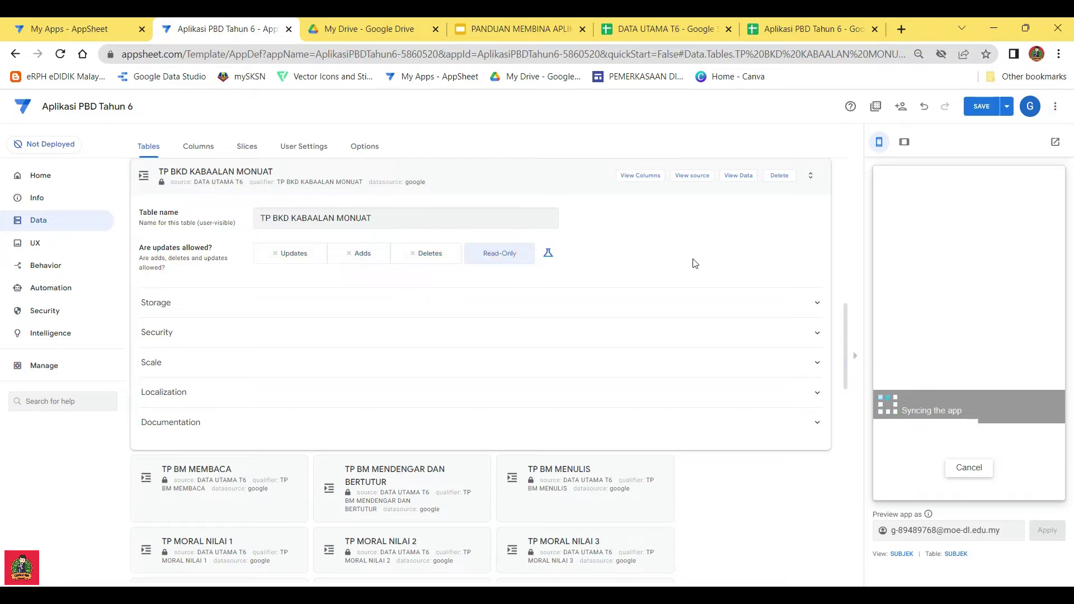
{"action": "left_click", "coordinate": [520, 186]}
Review the complete table list and save the app
{"action": "scroll", "coordinate": [664, 329], "scroll_direction": "up", "scroll_amount": 5}
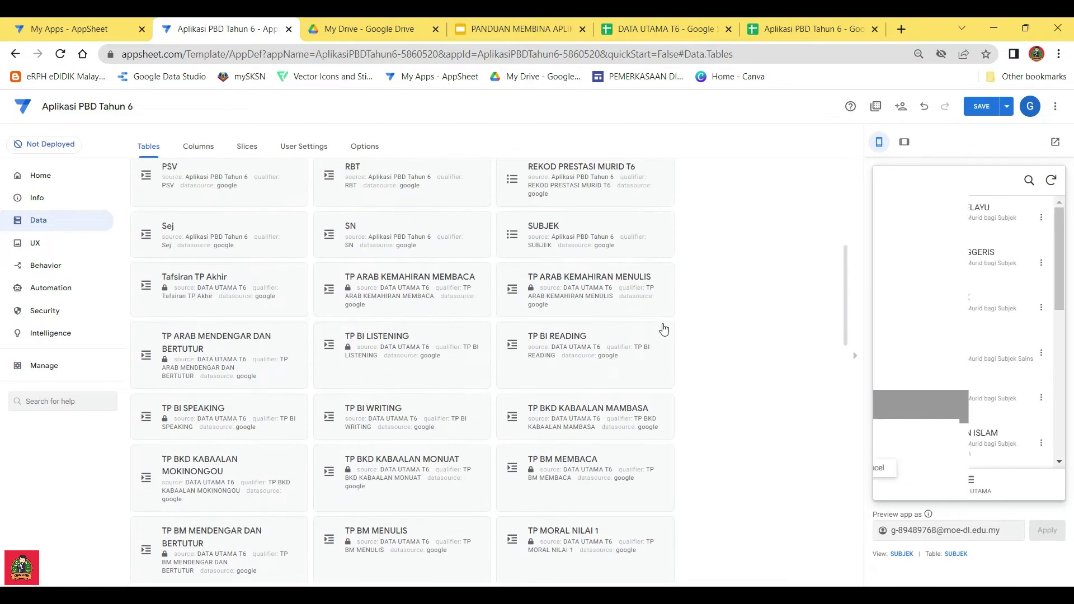
{"action": "scroll", "coordinate": [666, 333], "scroll_direction": "up", "scroll_amount": 5}
{"action": "scroll", "coordinate": [671, 335], "scroll_direction": "down", "scroll_amount": 15}
{"action": "scroll", "coordinate": [688, 362], "scroll_direction": "up", "scroll_amount": 20}
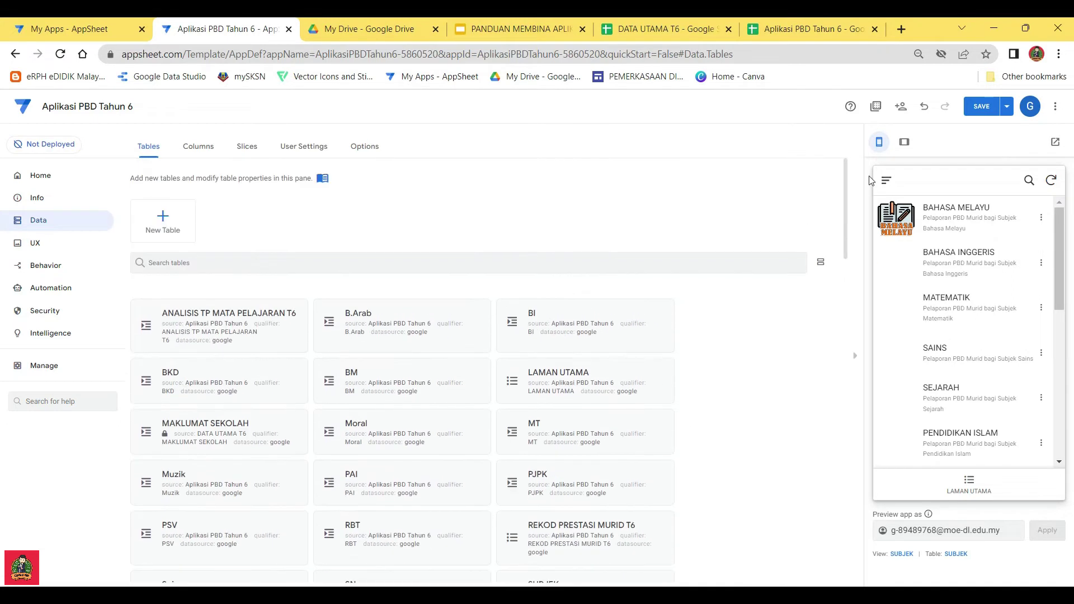
{"action": "left_click", "coordinate": [981, 107]}
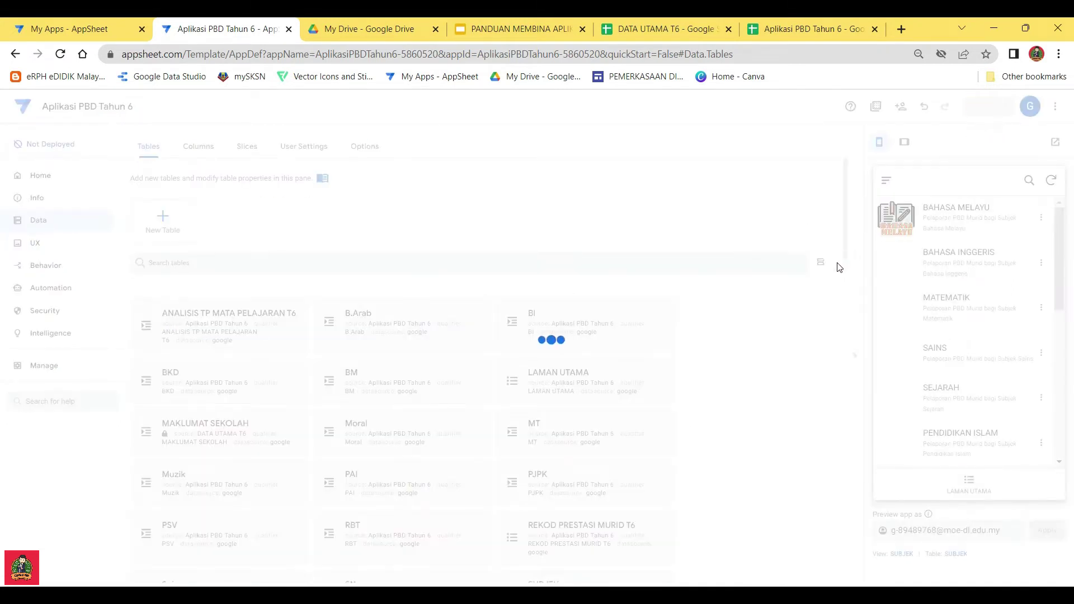
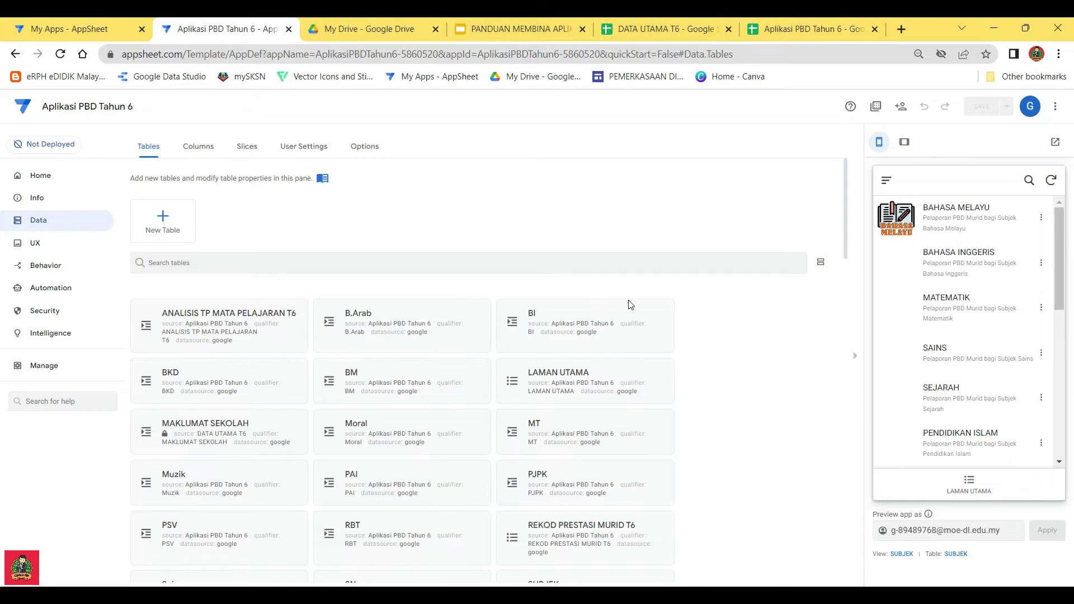
Check the column overview, then preview MURID 1's BAHASA MELAYU edit form and open the Kemahiran Mendengar dan Bertutur choices
{"action": "left_click", "coordinate": [199, 145]}
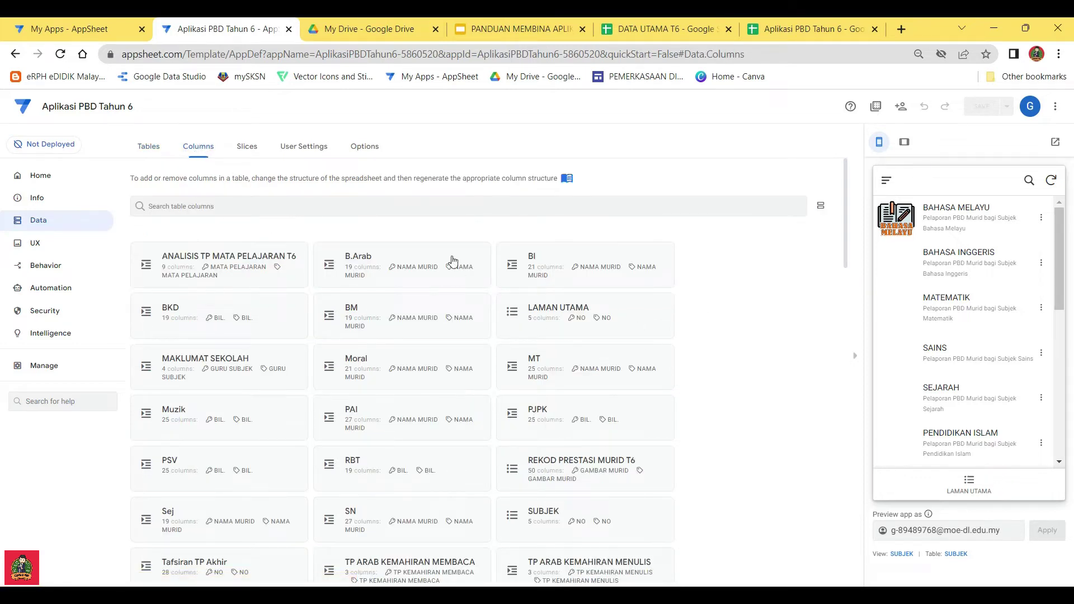
{"action": "left_click", "coordinate": [956, 212]}
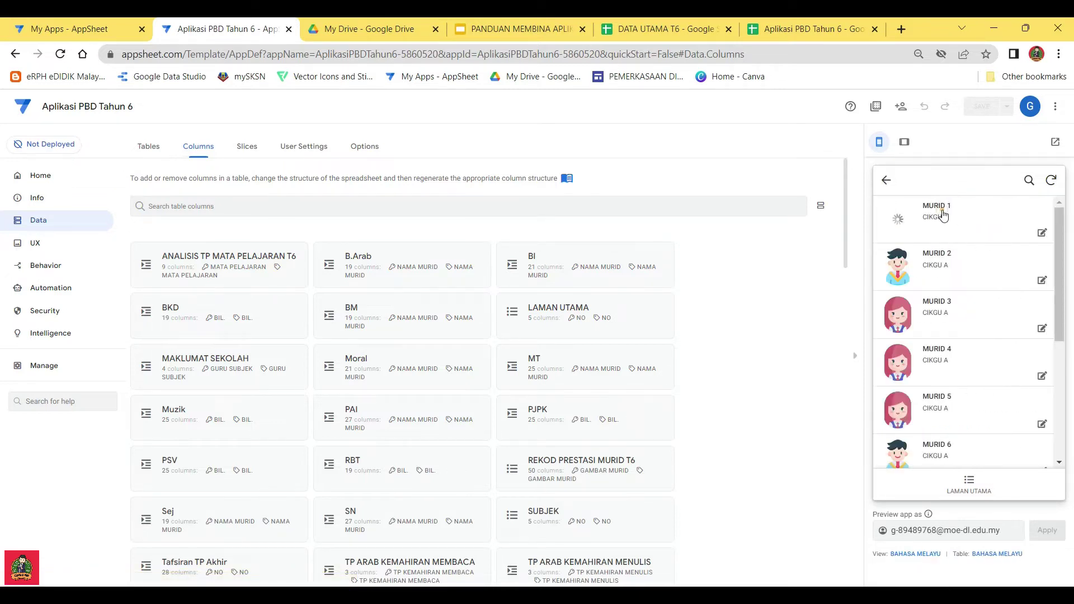
{"action": "left_click", "coordinate": [943, 215]}
{"action": "scroll", "coordinate": [1032, 439], "scroll_direction": "down", "scroll_amount": 2}
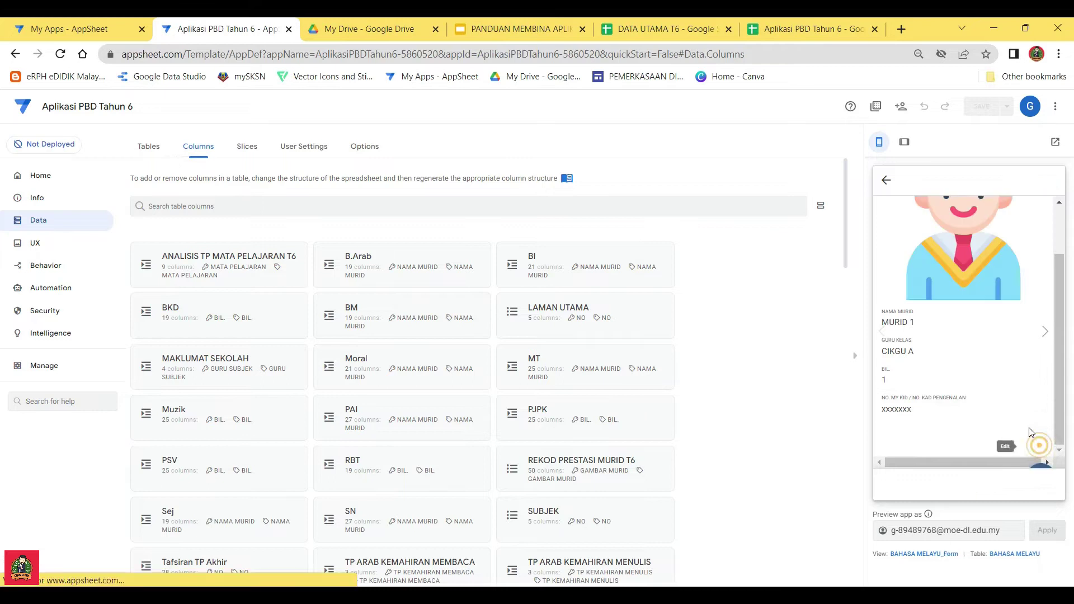
{"action": "left_click", "coordinate": [1037, 445]}
{"action": "scroll", "coordinate": [968, 343], "scroll_direction": "down", "scroll_amount": 3}
{"action": "left_click", "coordinate": [980, 273]}
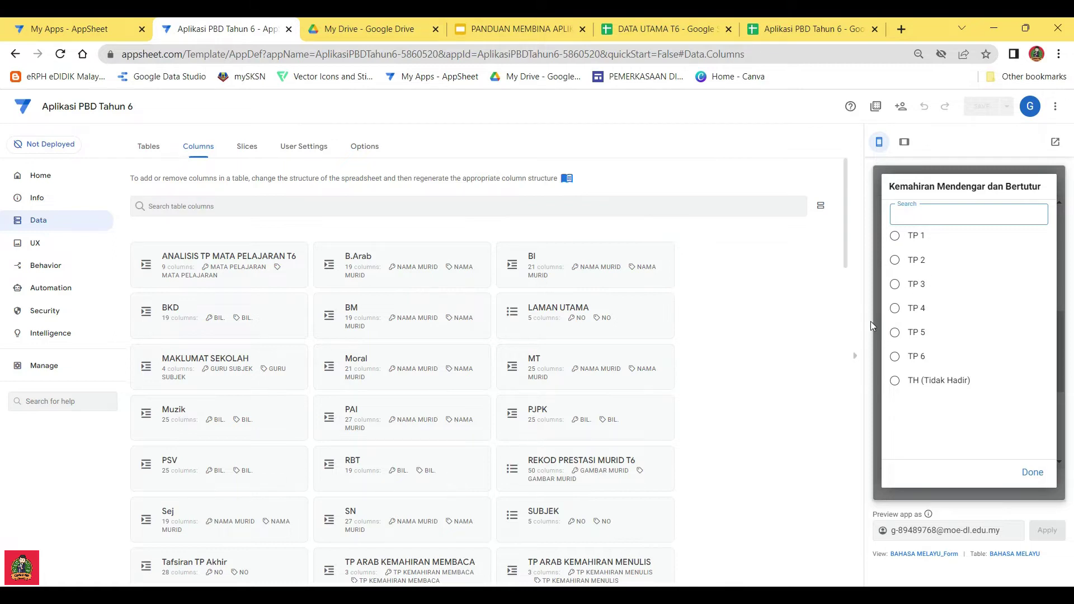
Close the Kemahiran Mendengar dan Bertutur choices, check the Kemahiran Membaca choices, and return the preview to the subject list
{"action": "left_click", "coordinate": [1033, 473]}
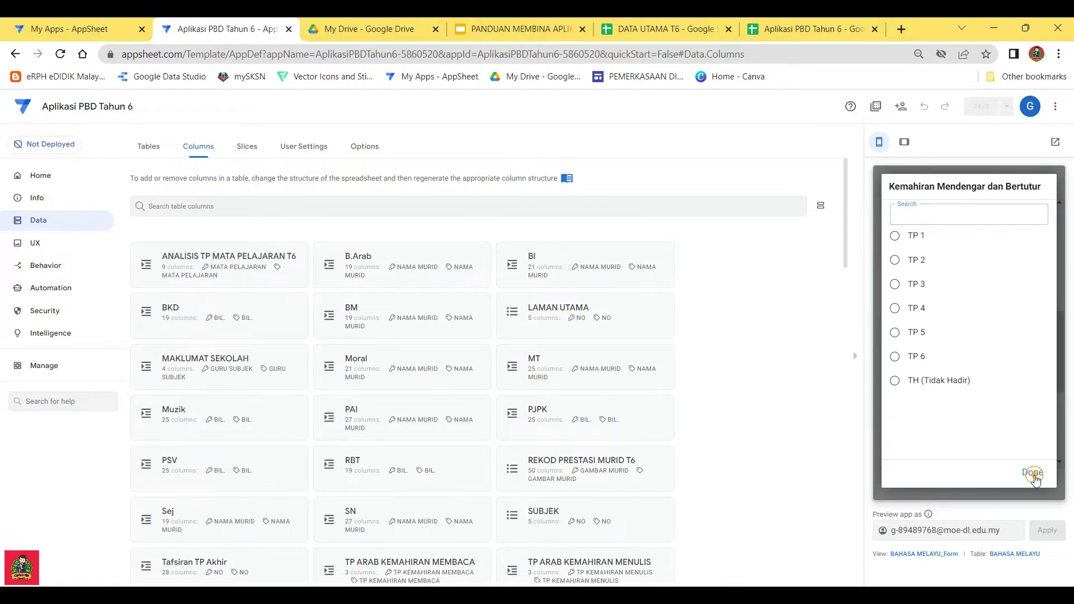
{"action": "left_click", "coordinate": [957, 327]}
{"action": "left_click", "coordinate": [1029, 471]}
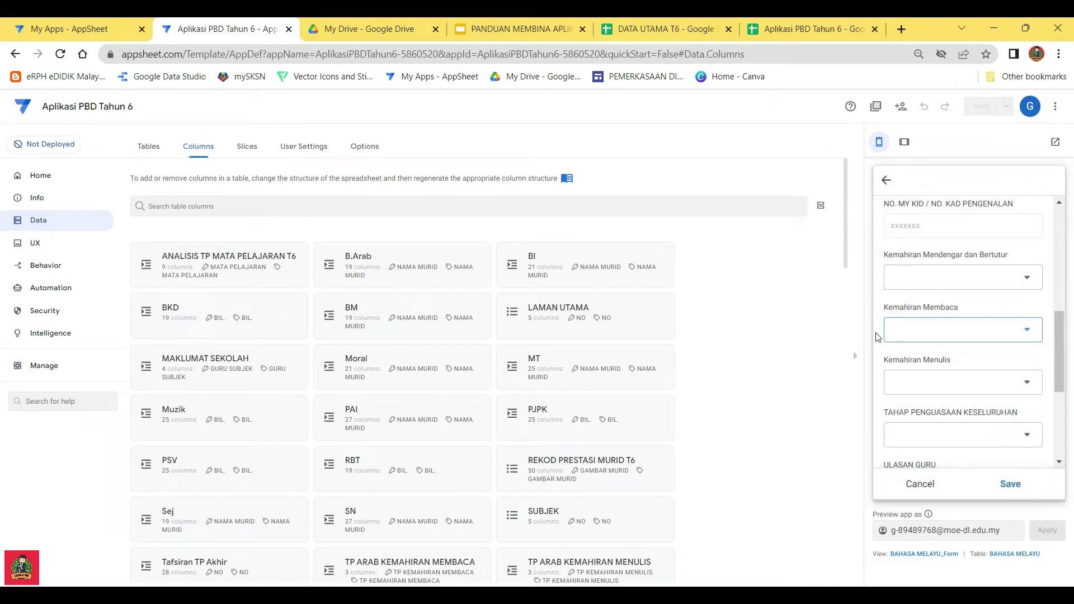
{"action": "left_click", "coordinate": [885, 181]}
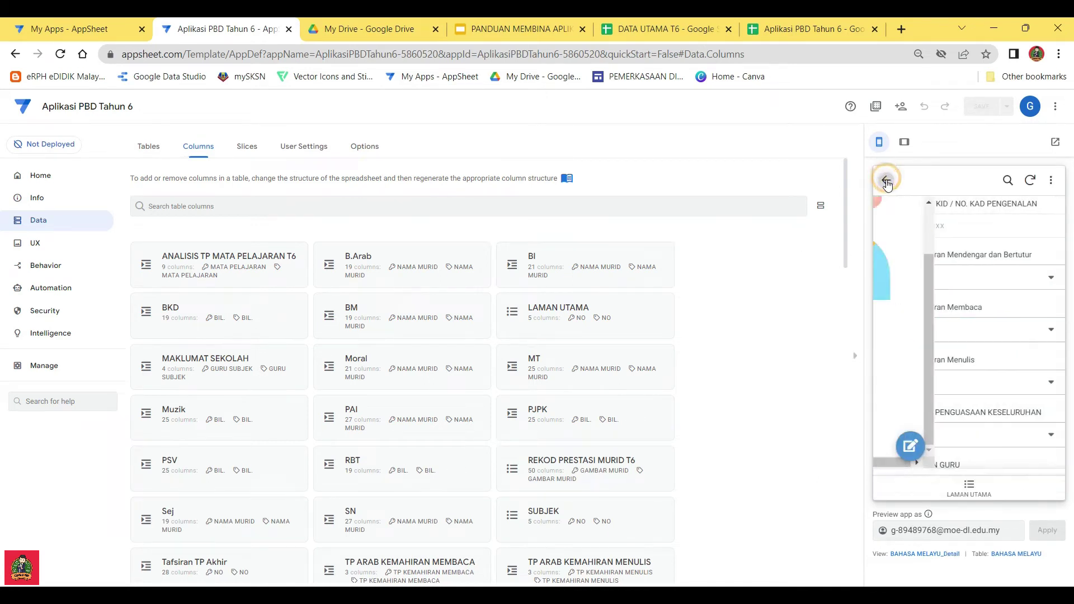
{"action": "left_click", "coordinate": [885, 181]}
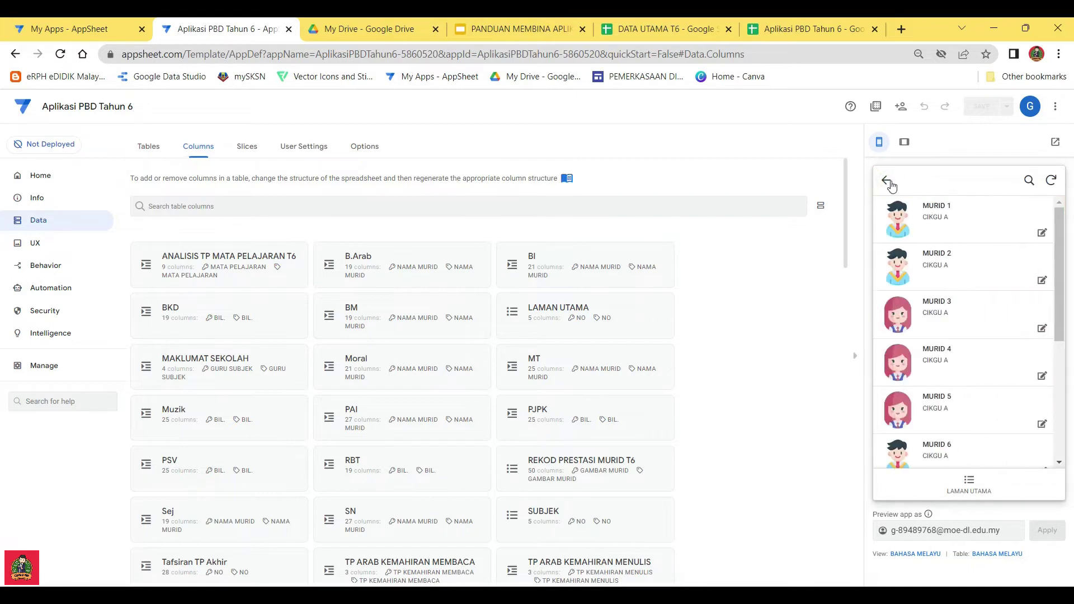
{"action": "left_click", "coordinate": [888, 181]}
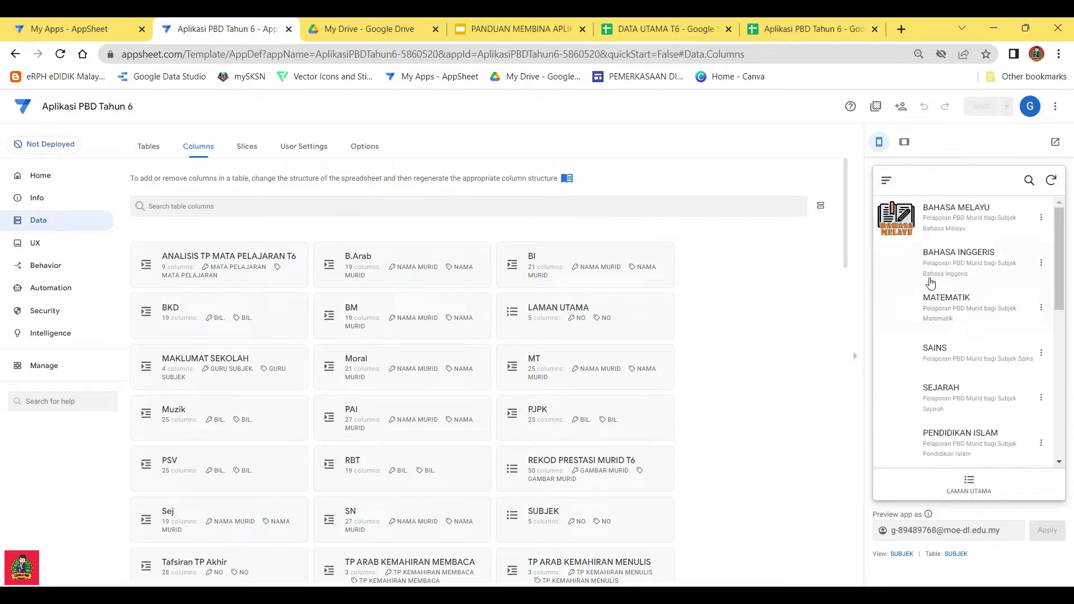
Preview MURID 1's MATEMATIK edit form and examine its NOMBOR DAN OPERASI field
{"action": "left_click", "coordinate": [958, 300]}
{"action": "left_click", "coordinate": [960, 213]}
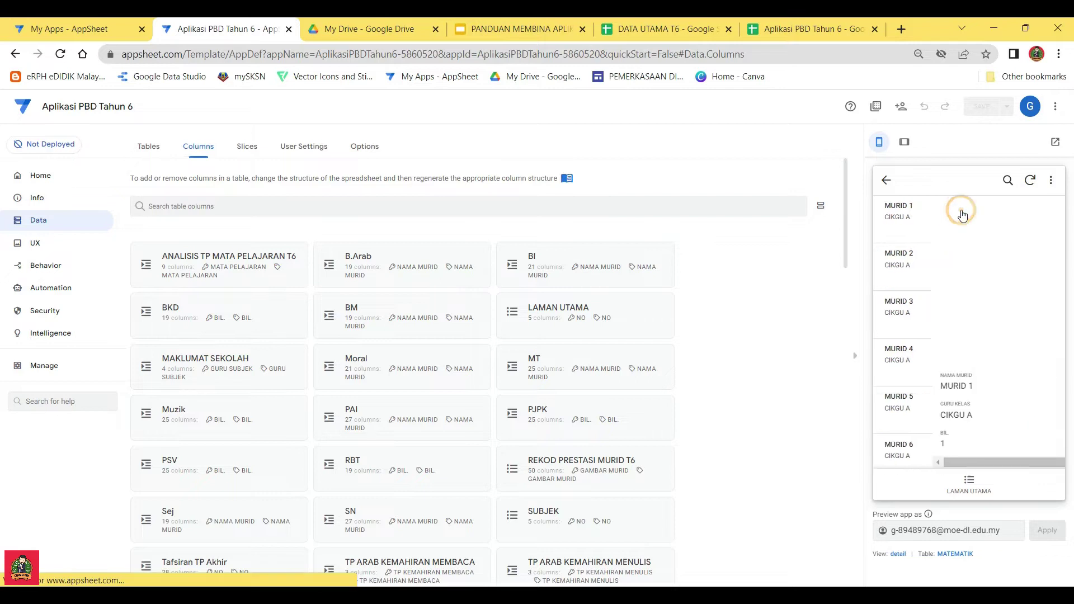
{"action": "left_click", "coordinate": [1040, 446]}
{"action": "scroll", "coordinate": [973, 266], "scroll_direction": "down", "scroll_amount": 5}
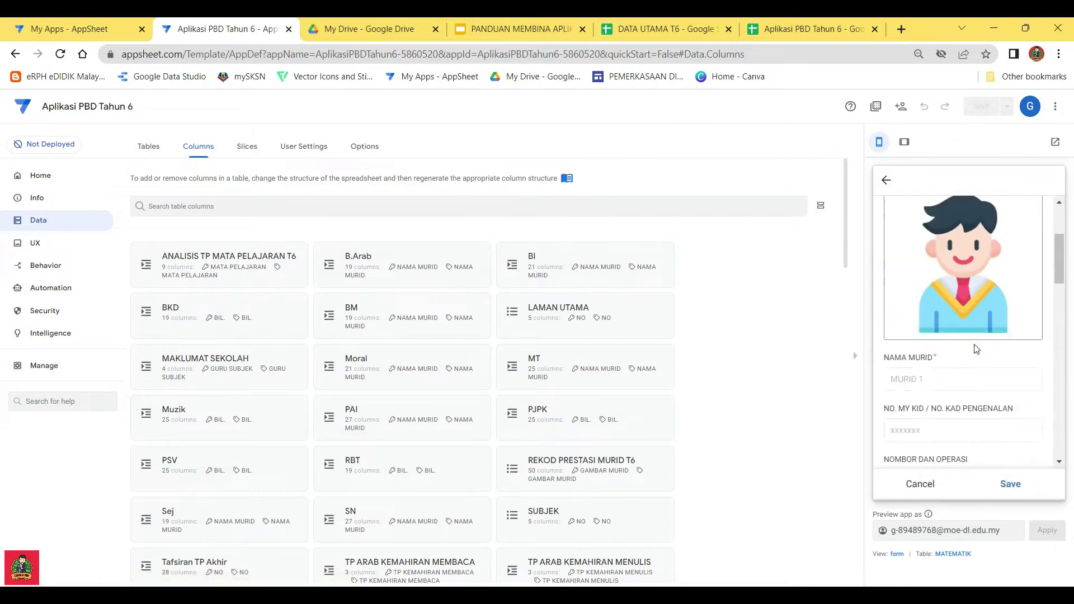
{"action": "left_click", "coordinate": [969, 350]}
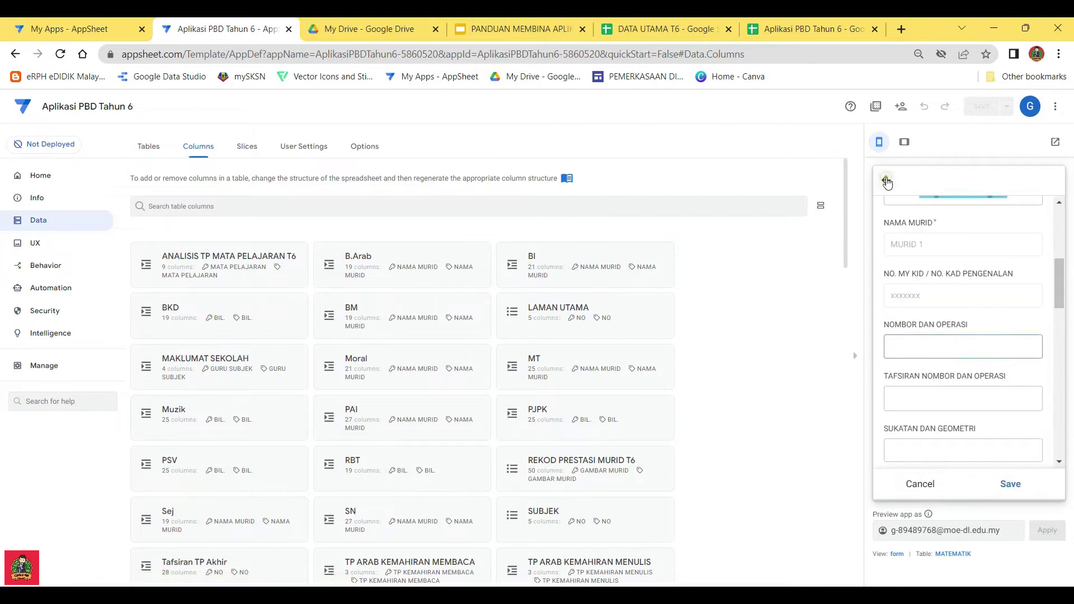
{"action": "left_click", "coordinate": [886, 180]}
Preview MURID 1's BAHASA INGGERIS edit form, examine its skill fields, and return to the subject list
{"action": "left_click", "coordinate": [967, 484]}
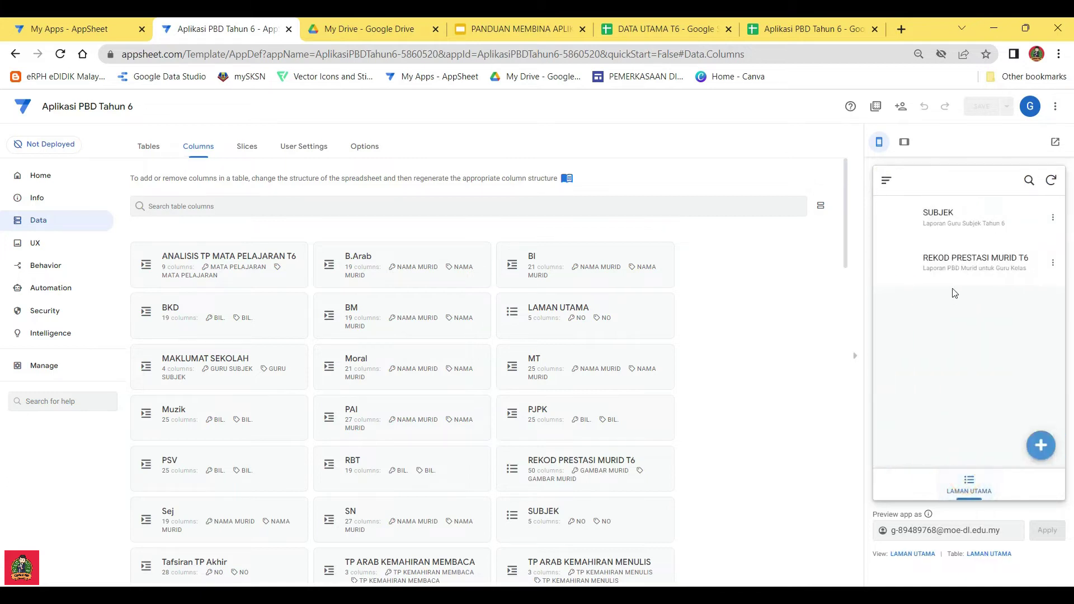
{"action": "left_click", "coordinate": [945, 218]}
{"action": "left_click", "coordinate": [950, 254]}
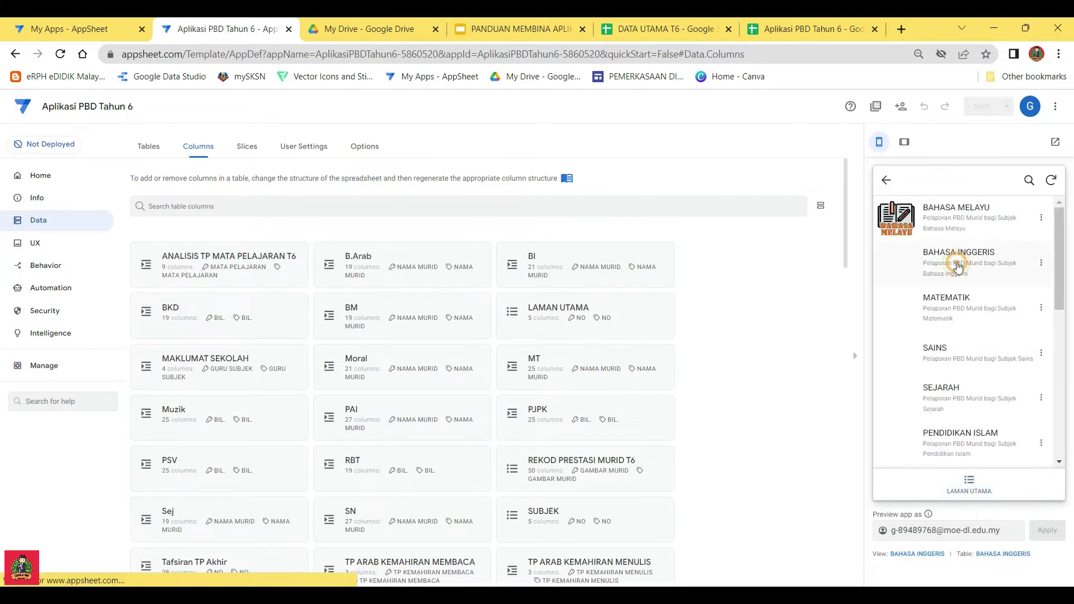
{"action": "left_click", "coordinate": [941, 212]}
{"action": "scroll", "coordinate": [973, 324], "scroll_direction": "down", "scroll_amount": 2}
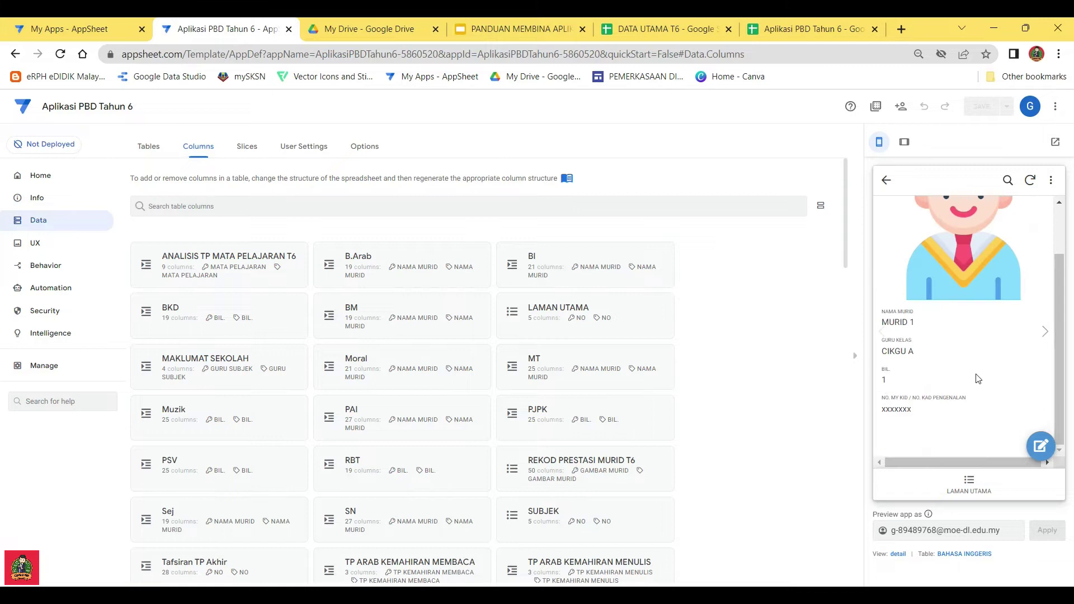
{"action": "left_click", "coordinate": [1040, 445]}
{"action": "scroll", "coordinate": [987, 345], "scroll_direction": "down", "scroll_amount": 5}
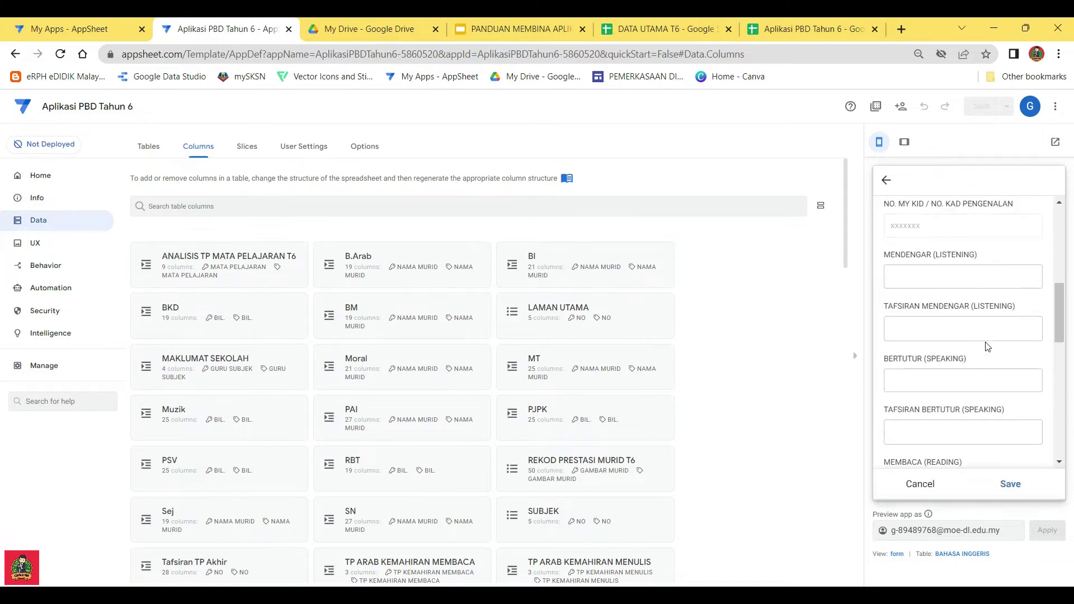
{"action": "scroll", "coordinate": [957, 313], "scroll_direction": "up", "scroll_amount": 1}
{"action": "scroll", "coordinate": [956, 307], "scroll_direction": "down", "scroll_amount": 1}
{"action": "scroll", "coordinate": [954, 304], "scroll_direction": "up", "scroll_amount": 1}
{"action": "left_click", "coordinate": [887, 183]}
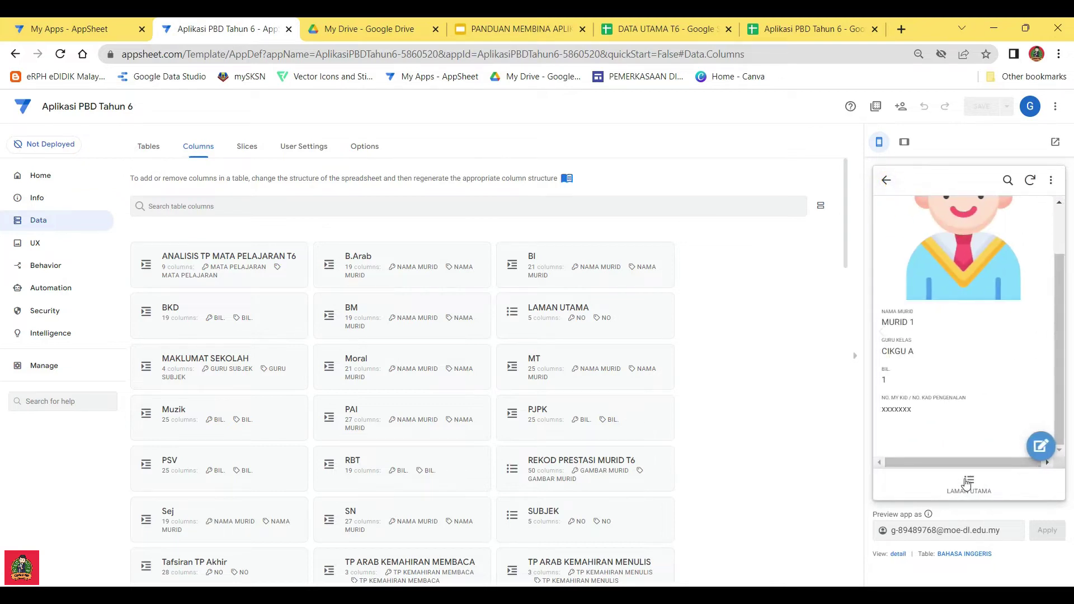
{"action": "left_click", "coordinate": [886, 181]}
{"action": "left_click", "coordinate": [948, 218]}
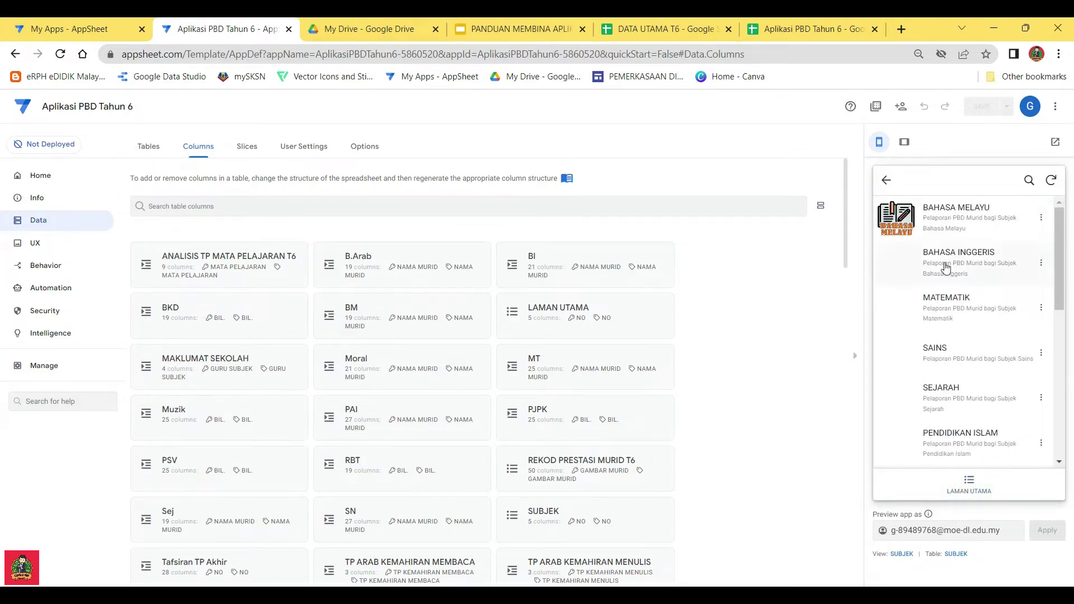
Open the settings of the MENDENGAR (LISTENING) column in the BI table
{"action": "left_click", "coordinate": [552, 258]}
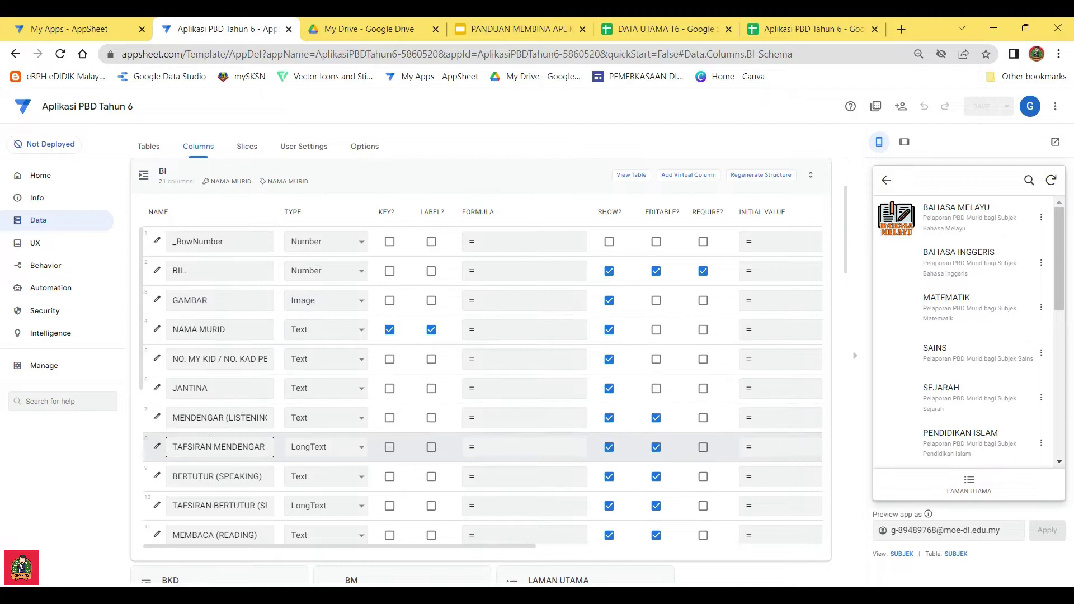
{"action": "scroll", "coordinate": [178, 407], "scroll_direction": "down", "scroll_amount": 1}
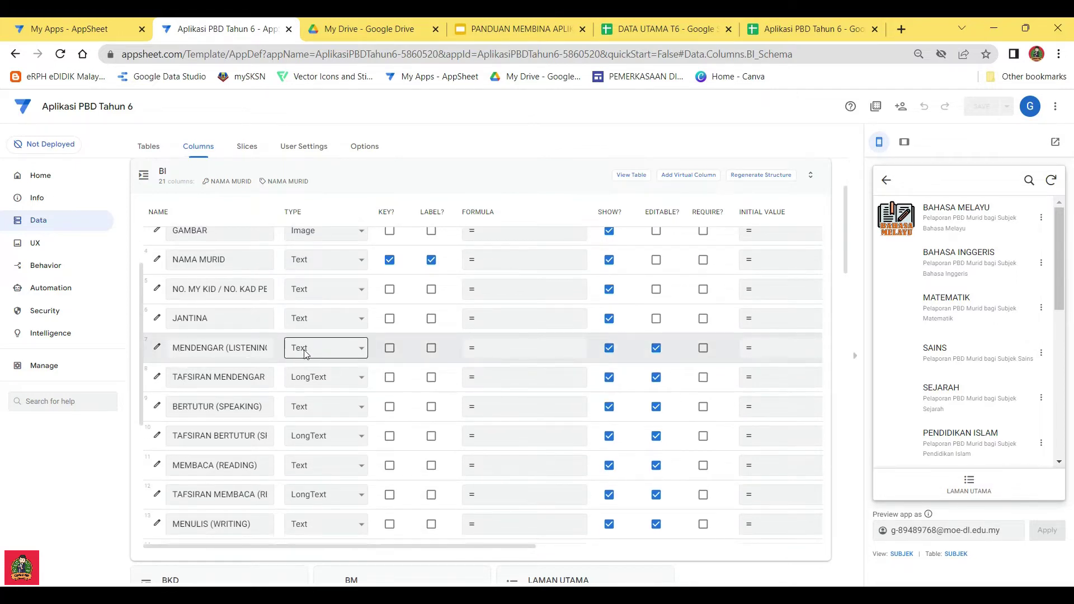
{"action": "left_click", "coordinate": [158, 348]}
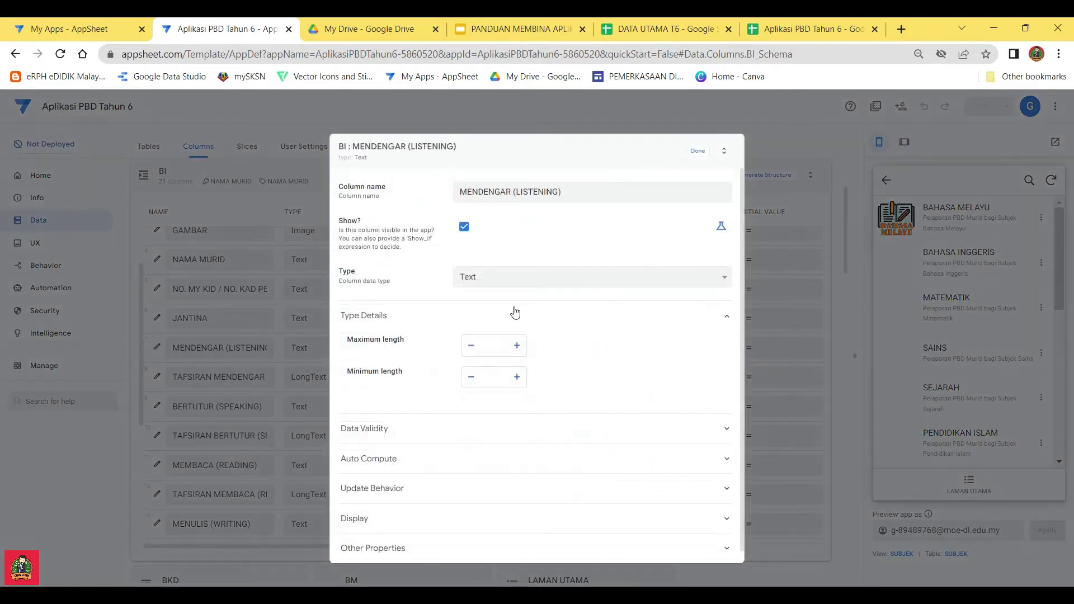
Open the Valid If expression of MENDENGAR (LISTENING) and show the Data Explorer in the Expression Assistant
{"action": "left_click", "coordinate": [373, 429]}
{"action": "scroll", "coordinate": [472, 420], "scroll_direction": "down", "scroll_amount": 3}
{"action": "left_click", "coordinate": [508, 323]}
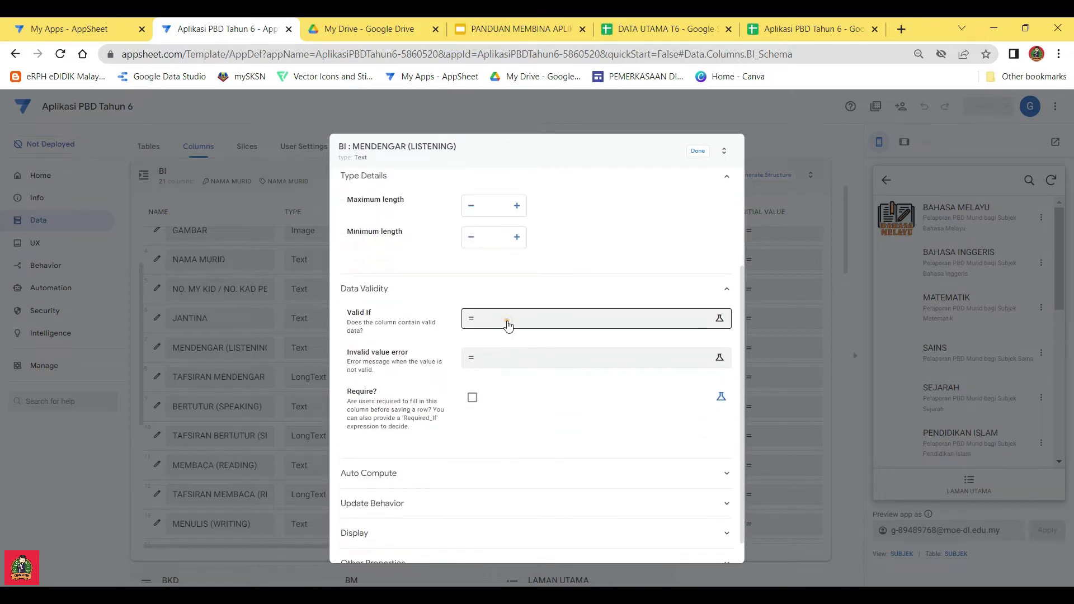
{"action": "left_click", "coordinate": [338, 234]}
{"action": "left_click", "coordinate": [411, 234]}
{"action": "left_click", "coordinate": [338, 238]}
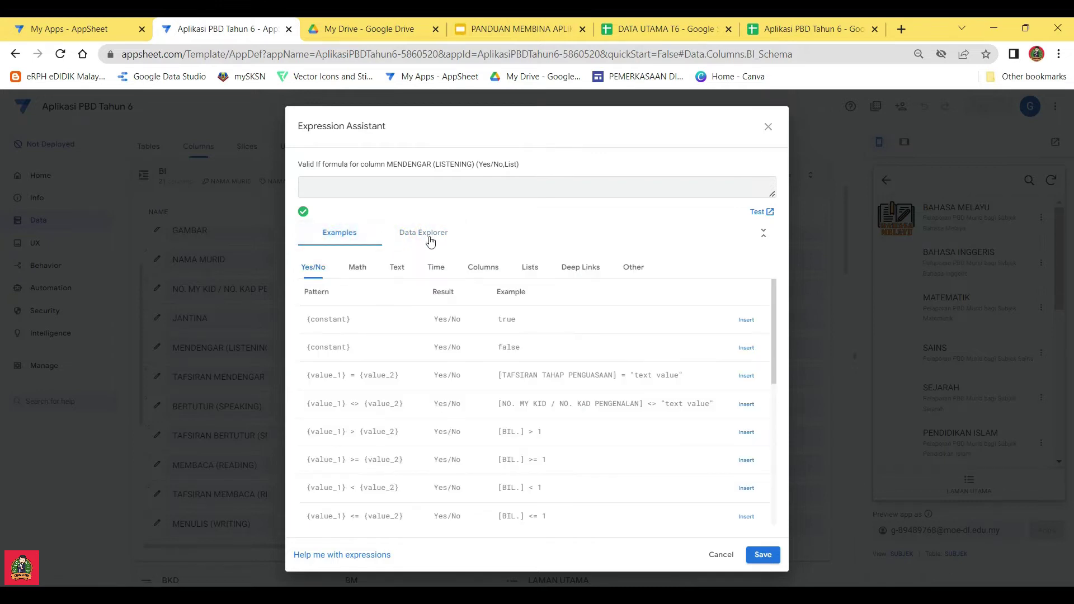
{"action": "left_click", "coordinate": [411, 233]}
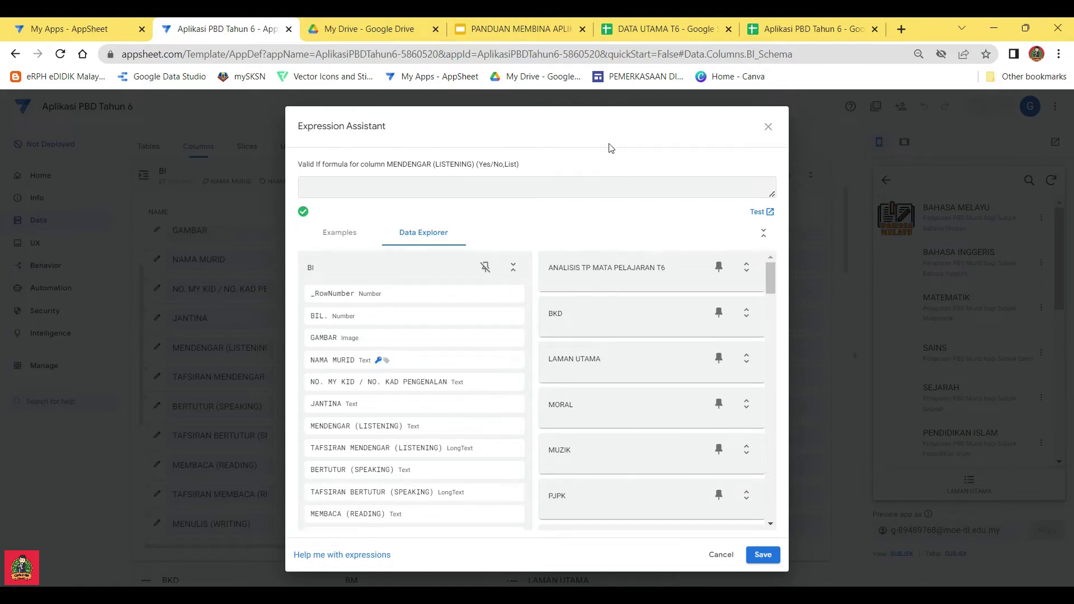
Switch to the DATA UTAMA T6 spreadsheet, look at the TP BI LISTENING sheet, and return to the AppSheet Expression Assistant
{"action": "left_click", "coordinate": [644, 32]}
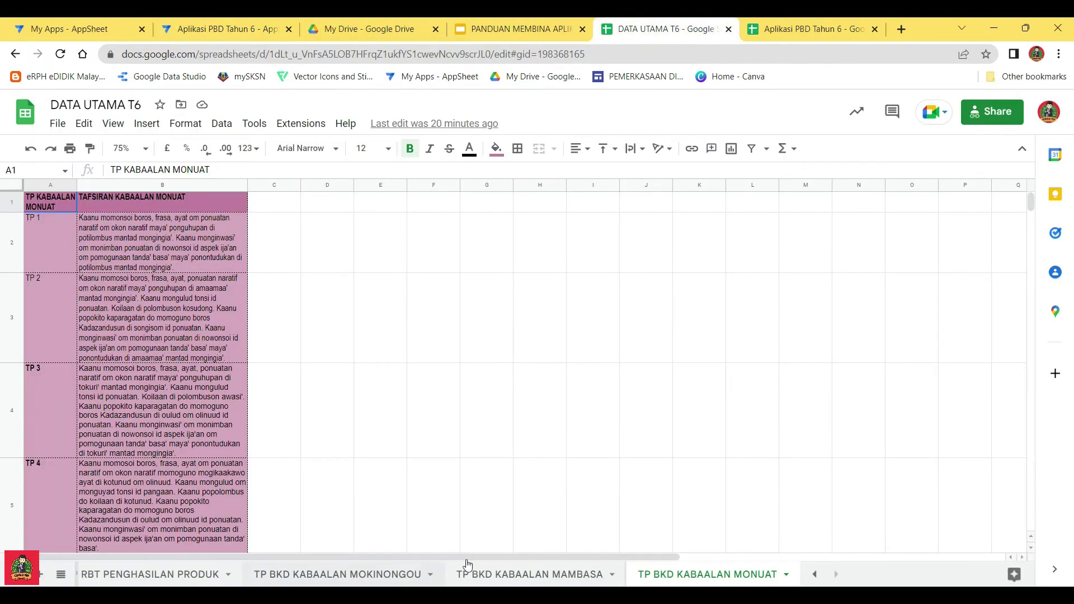
{"action": "left_click", "coordinate": [61, 574]}
{"action": "scroll", "coordinate": [219, 494], "scroll_direction": "up", "scroll_amount": 5}
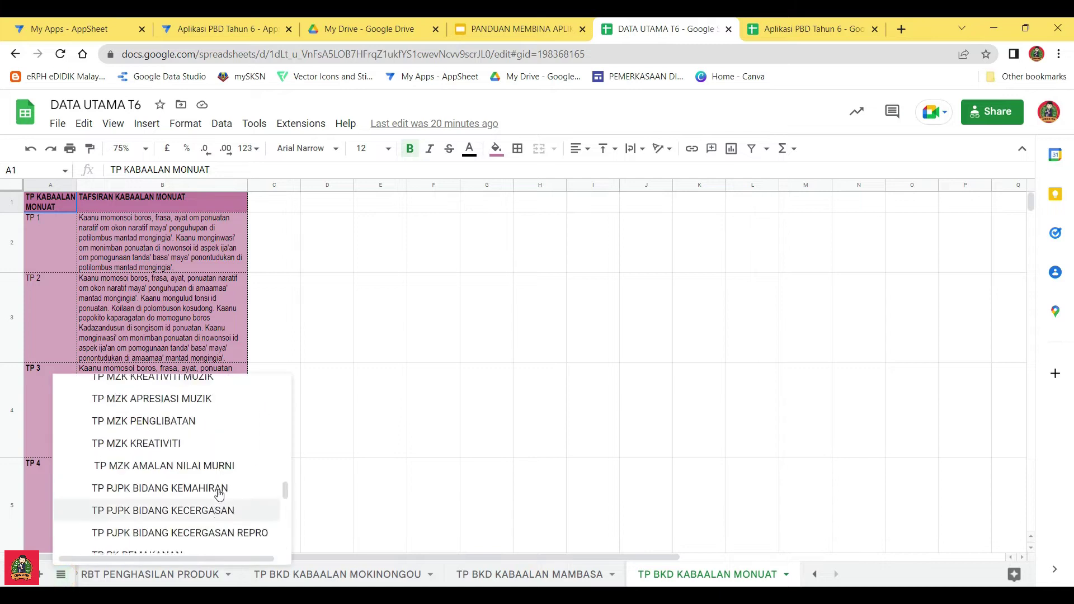
{"action": "scroll", "coordinate": [219, 494], "scroll_direction": "up", "scroll_amount": 10}
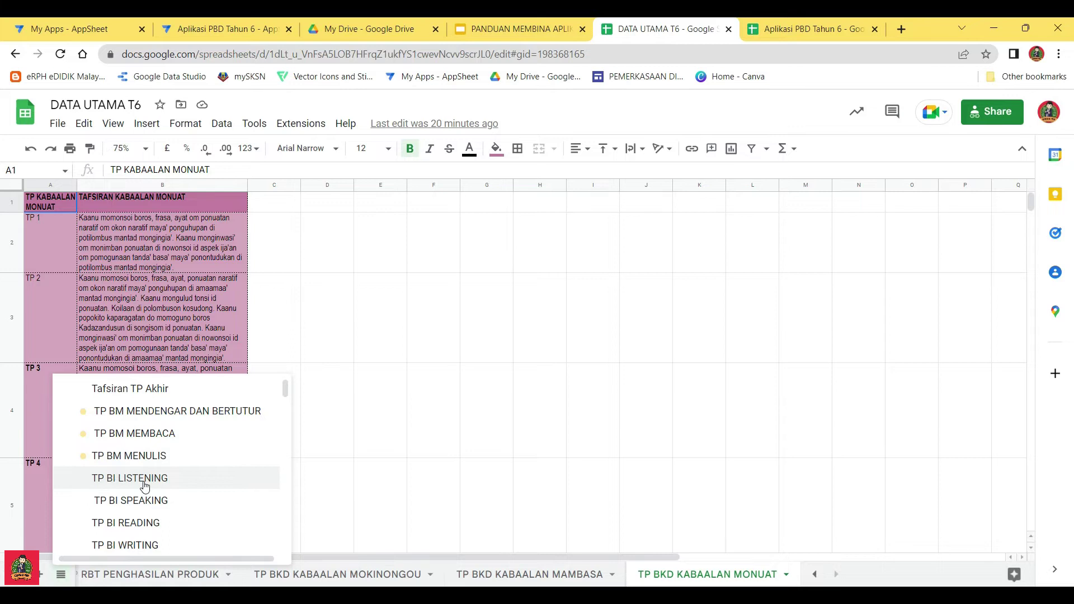
{"action": "left_click", "coordinate": [145, 479]}
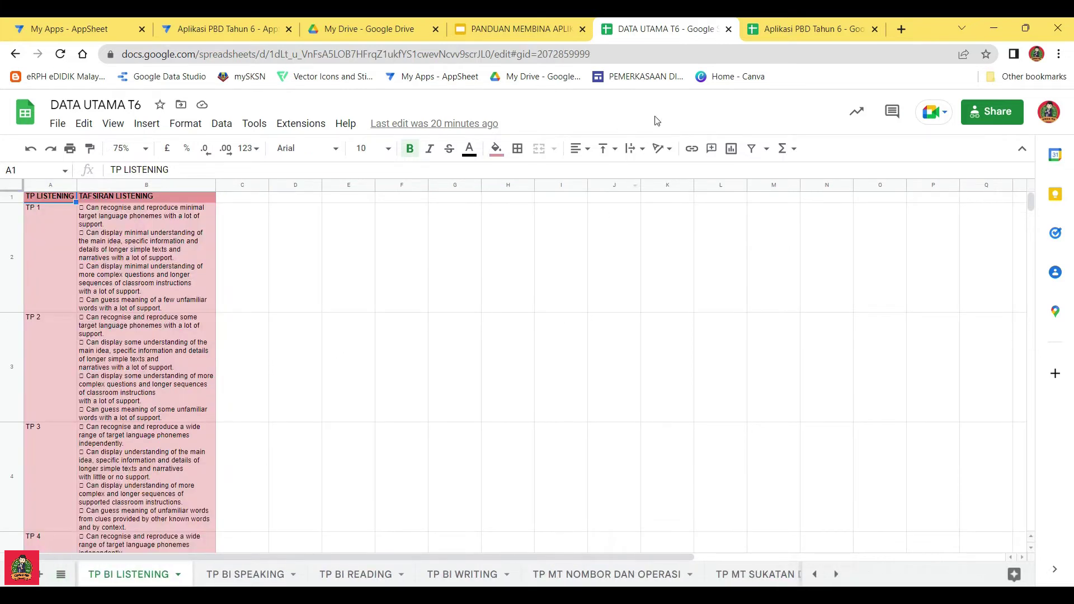
{"action": "left_click", "coordinate": [218, 29]}
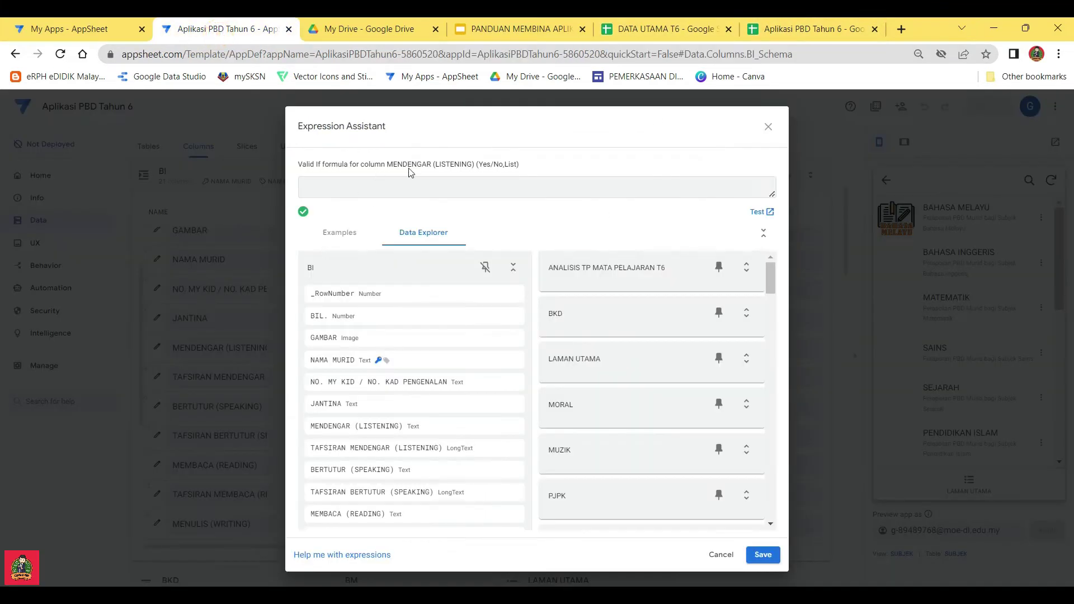
Find the TP BI LISTENING table in the Data Explorer and expand its columns
{"action": "left_click_drag", "start_coordinate": [387, 164], "coordinate": [472, 163]}
{"action": "scroll", "coordinate": [578, 382], "scroll_direction": "down", "scroll_amount": 10}
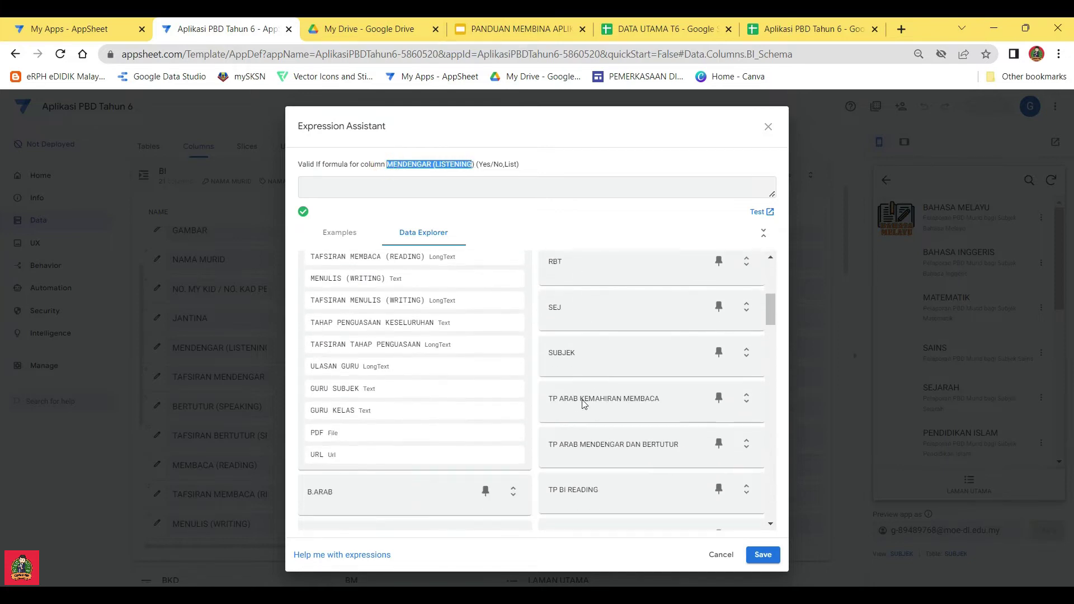
{"action": "scroll", "coordinate": [510, 384], "scroll_direction": "down", "scroll_amount": 4}
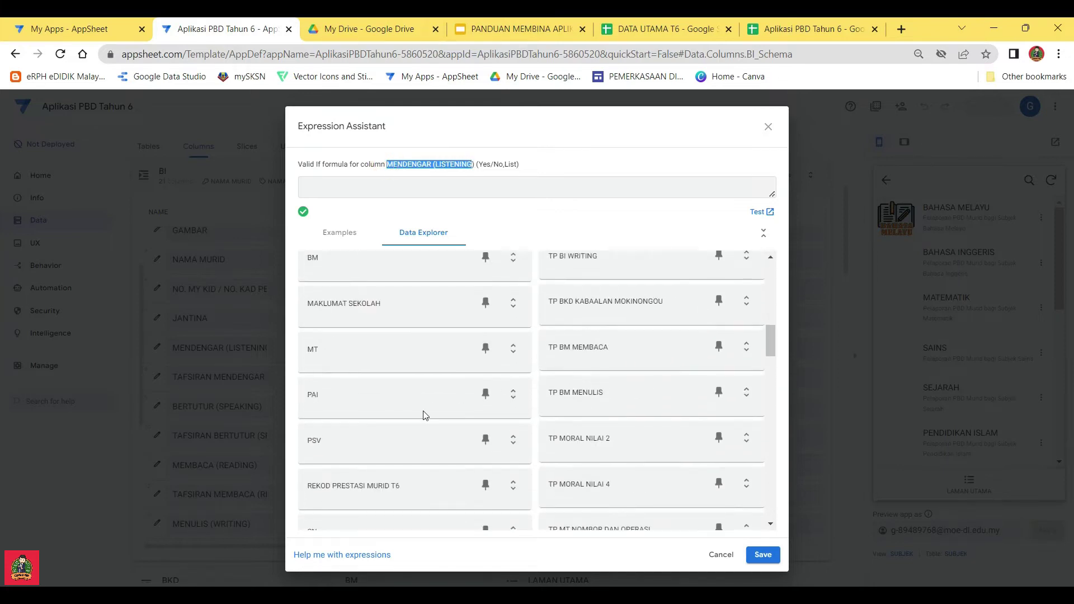
{"action": "scroll", "coordinate": [469, 412], "scroll_direction": "down", "scroll_amount": 2}
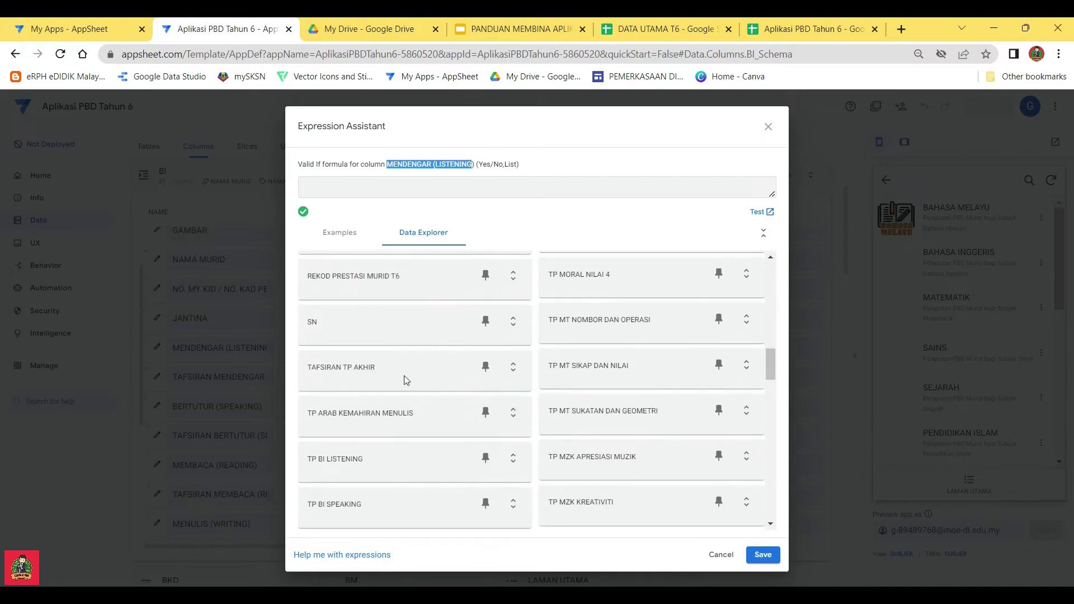
{"action": "scroll", "coordinate": [404, 376], "scroll_direction": "down", "scroll_amount": 3}
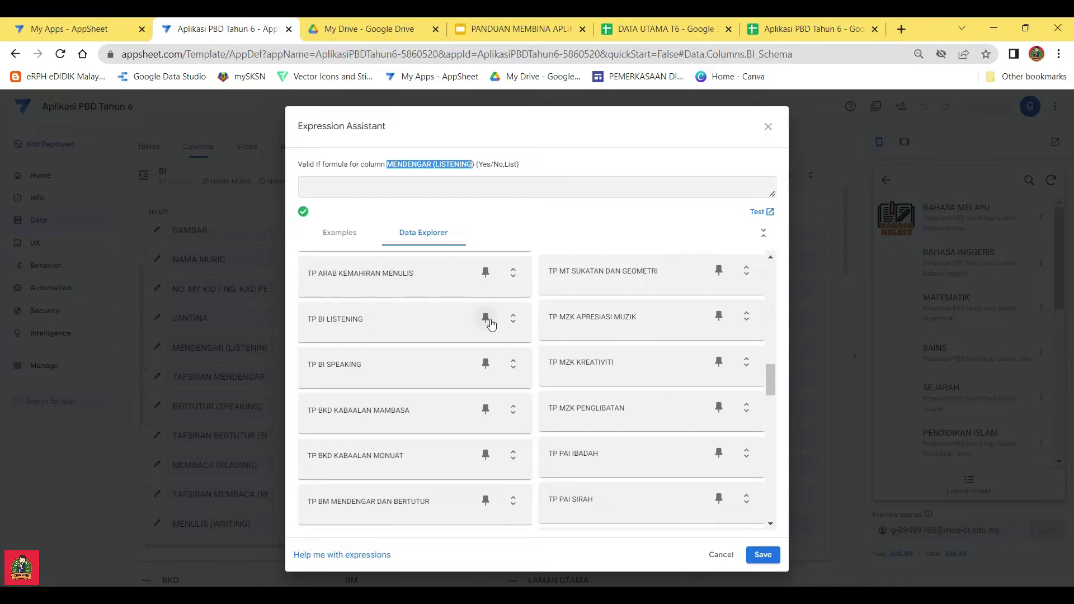
{"action": "left_click", "coordinate": [512, 320]}
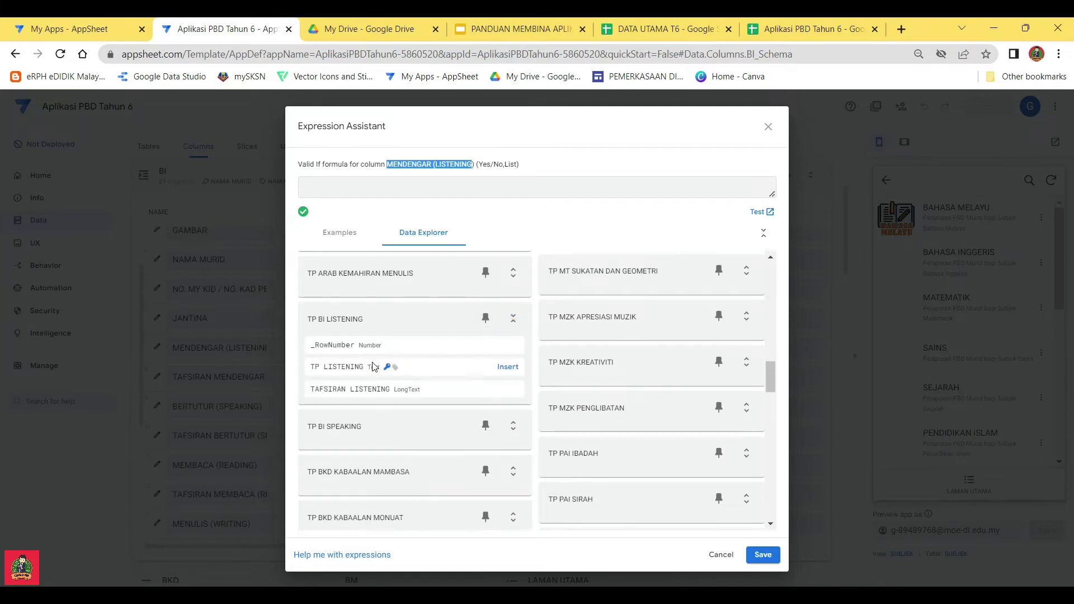
Check the TP LISTENING and TAFSIRAN LISTENING headers in the DATA UTAMA T6 spreadsheet, then return to the AppSheet Expression Assistant
{"action": "left_click", "coordinate": [663, 29]}
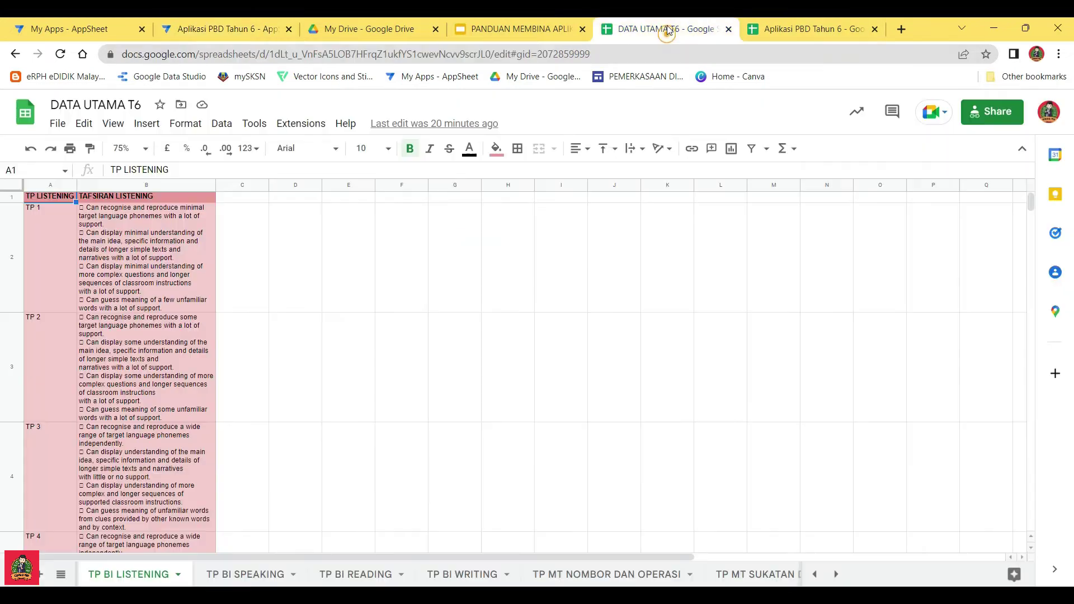
{"action": "left_click", "coordinate": [46, 198]}
{"action": "left_click", "coordinate": [124, 202]}
{"action": "left_click", "coordinate": [47, 200]}
{"action": "left_click", "coordinate": [114, 200]}
{"action": "left_click", "coordinate": [48, 200]}
{"action": "left_click", "coordinate": [120, 200]}
{"action": "left_click", "coordinate": [49, 201]}
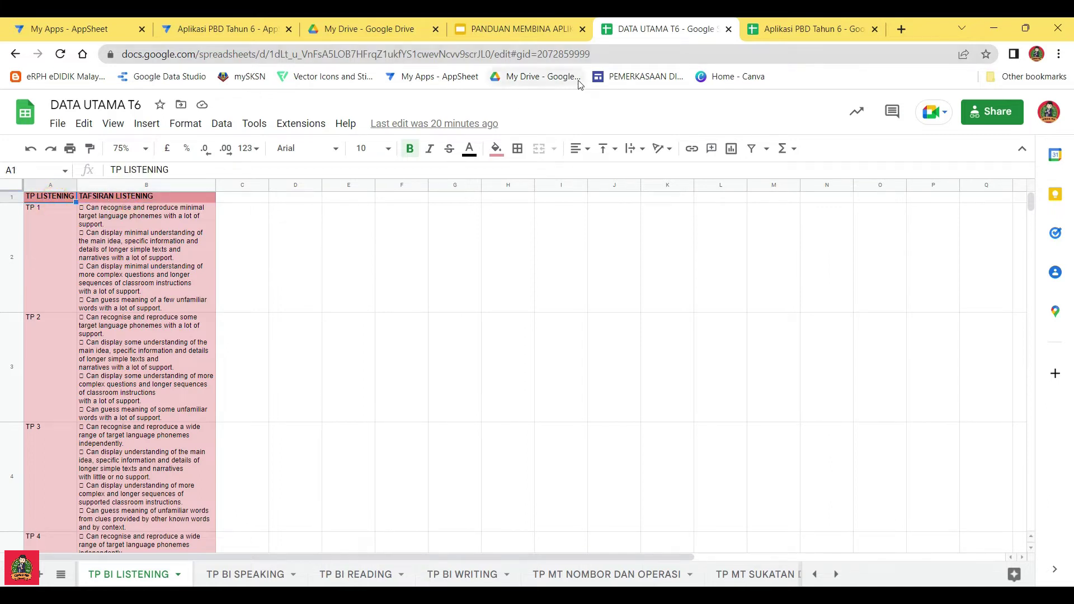
{"action": "left_click", "coordinate": [117, 200]}
{"action": "left_click", "coordinate": [51, 200]}
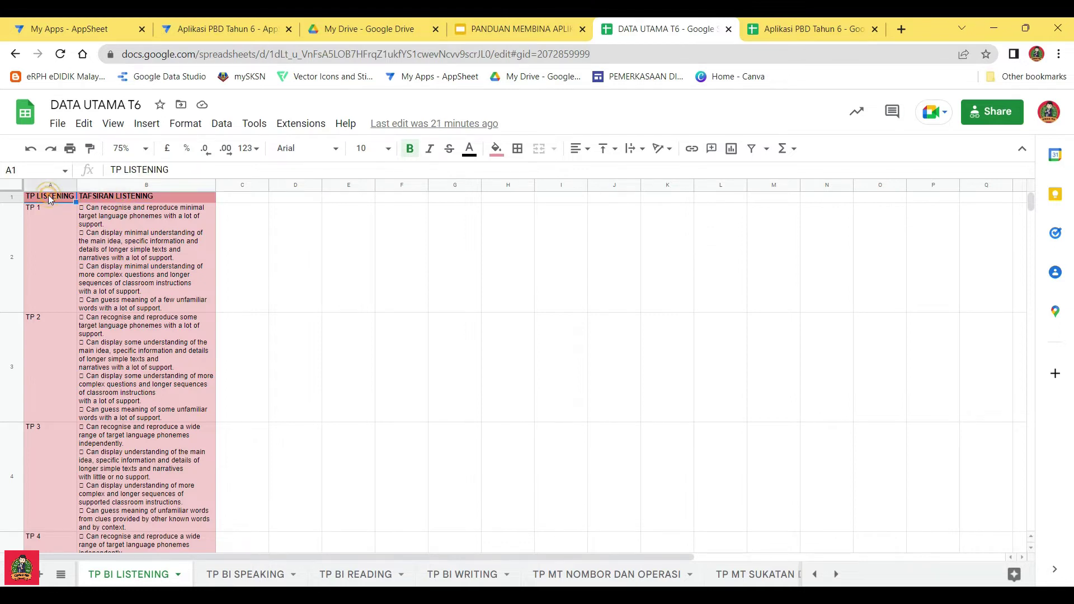
{"action": "left_click", "coordinate": [124, 201]}
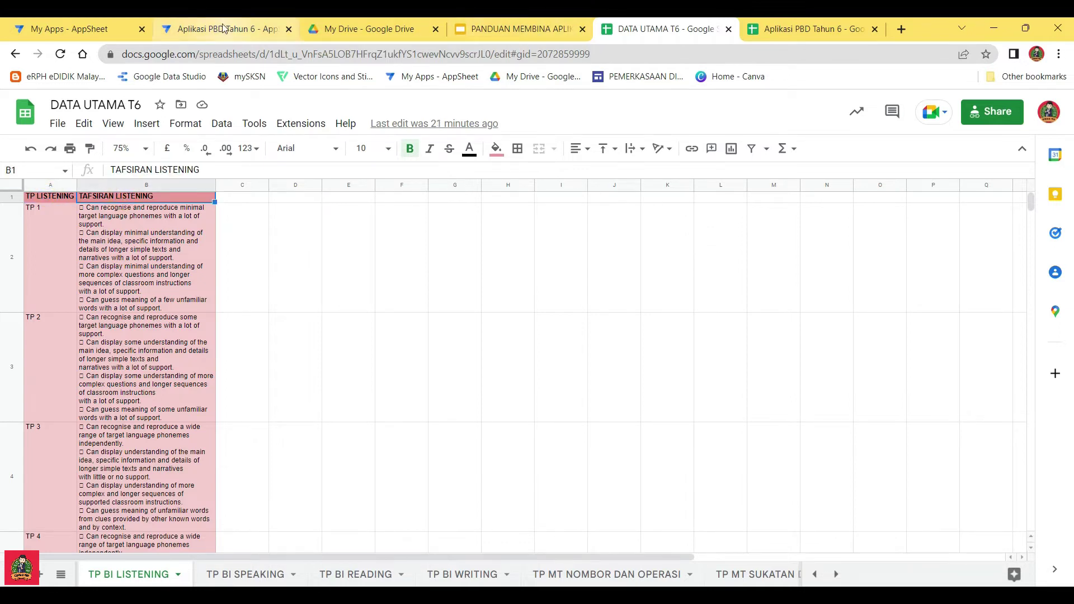
{"action": "left_click", "coordinate": [224, 28]}
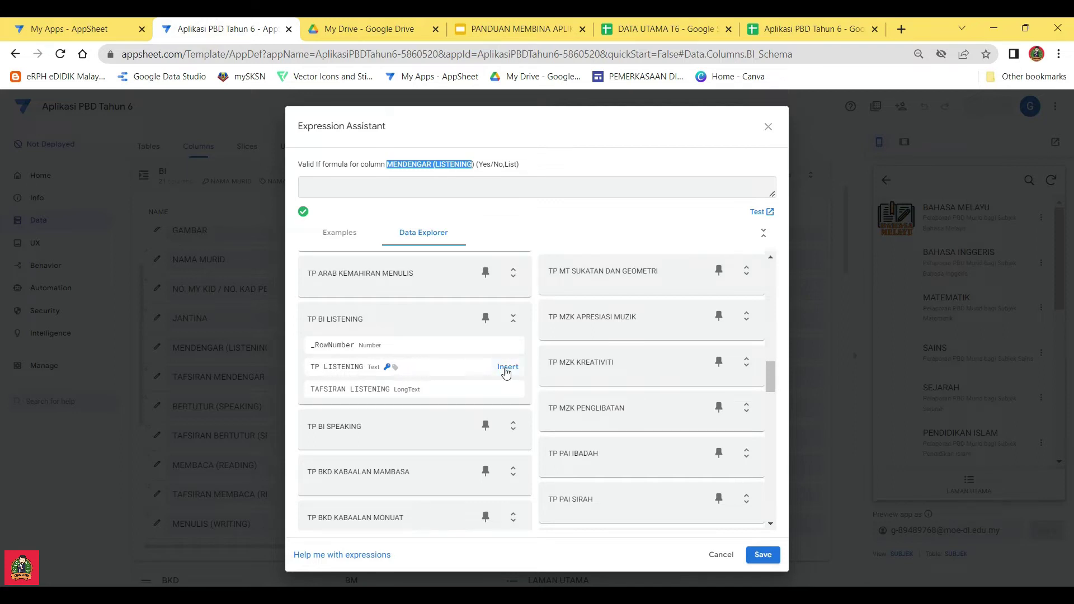
Set the Valid If expression of MENDENGAR (LISTENING) to TP BI LISTENING[TP LISTENING] and close the column settings
{"action": "left_click", "coordinate": [443, 164]}
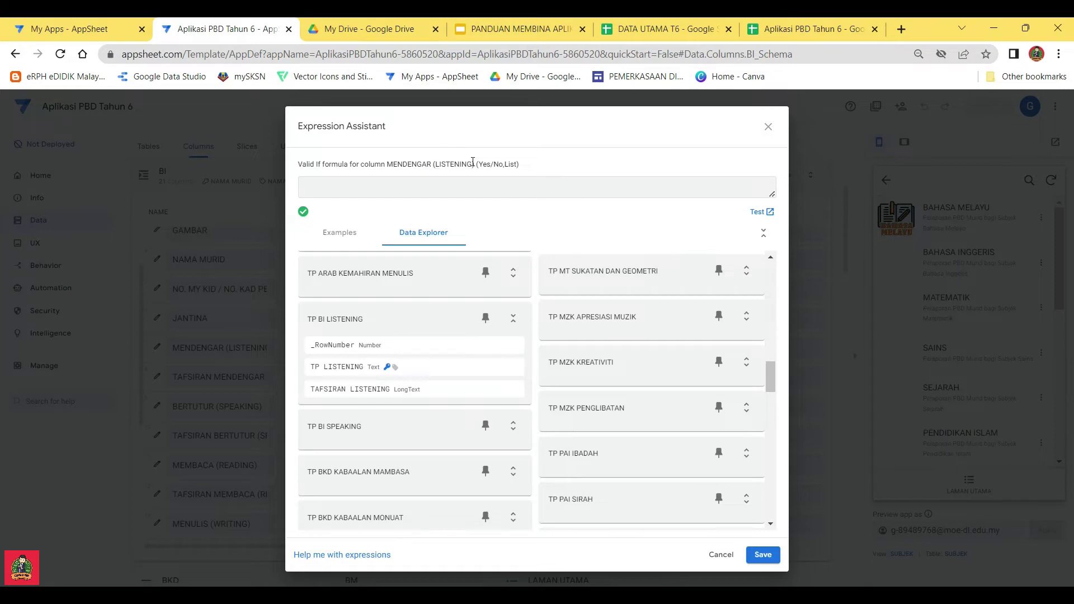
{"action": "left_click_drag", "start_coordinate": [473, 162], "coordinate": [400, 163]}
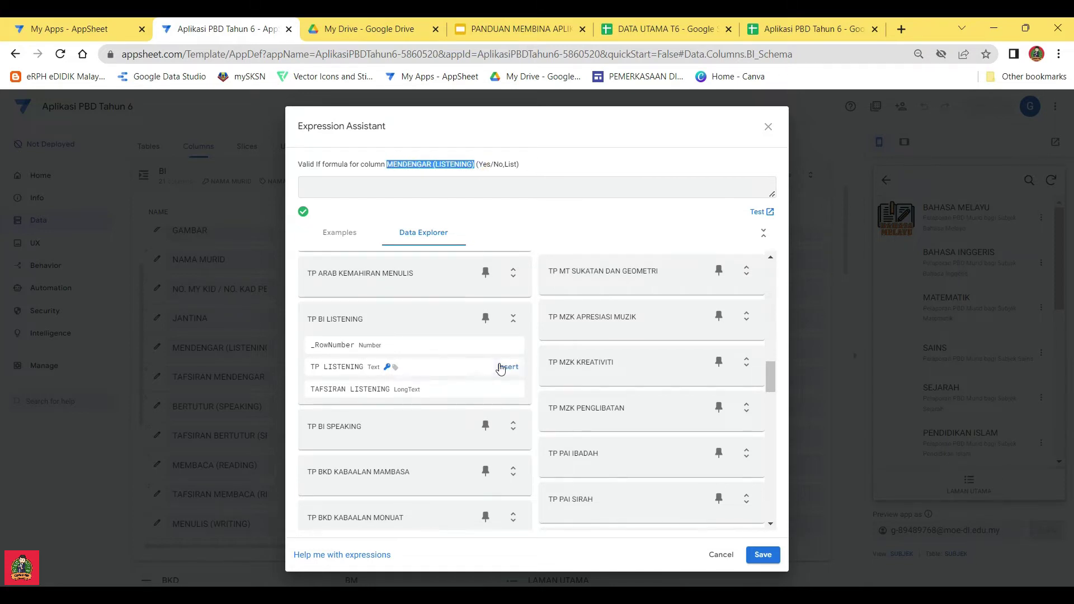
{"action": "left_click", "coordinate": [503, 367]}
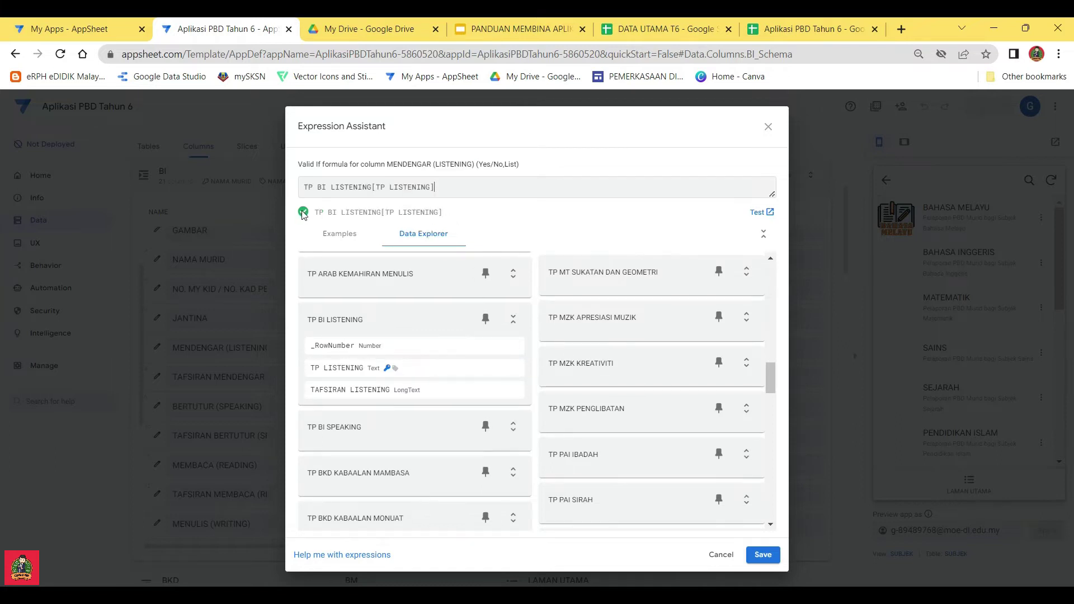
{"action": "left_click", "coordinate": [763, 554]}
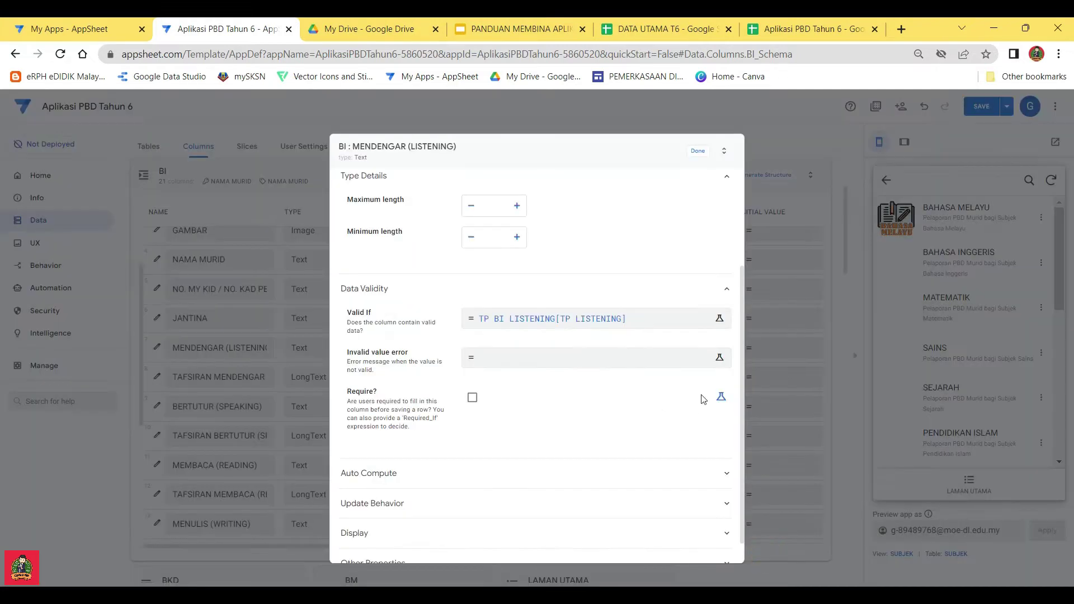
{"action": "left_click", "coordinate": [695, 152]}
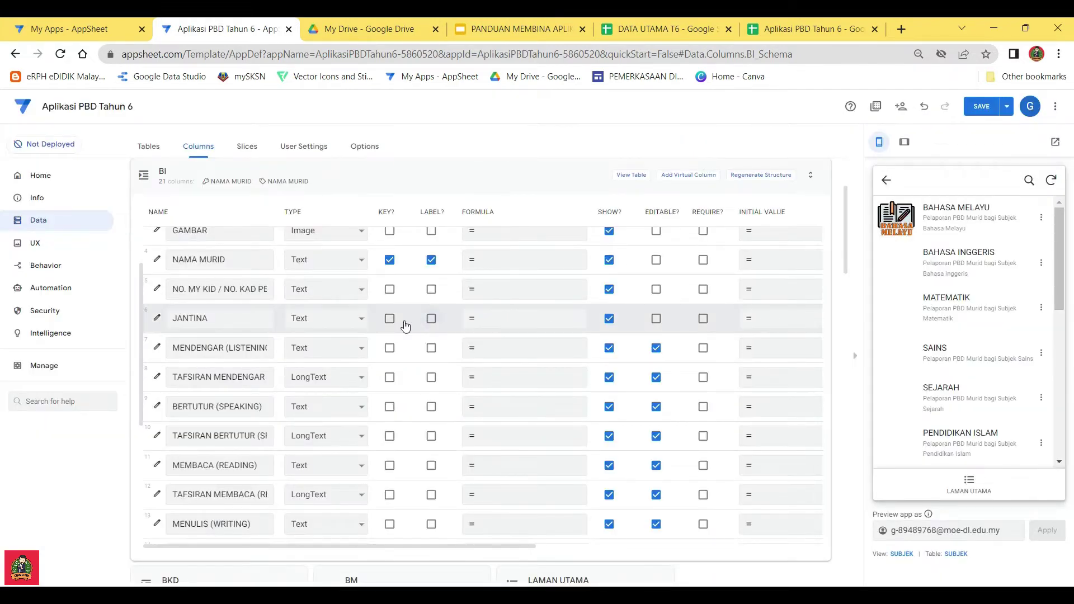
Set the Valid If expression of the BI column TAFSIRAN MENDENGAR (LISTENING) to TP BI LISTENING[TAFSIRAN LISTENING] and close the column settings
{"action": "left_click", "coordinate": [157, 376]}
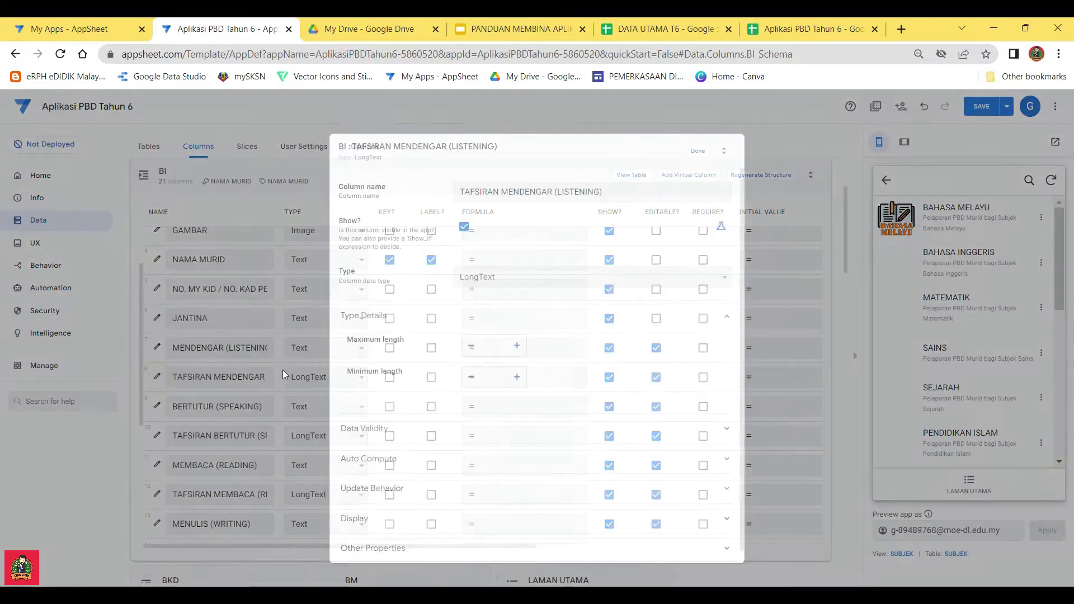
{"action": "left_click", "coordinate": [443, 429]}
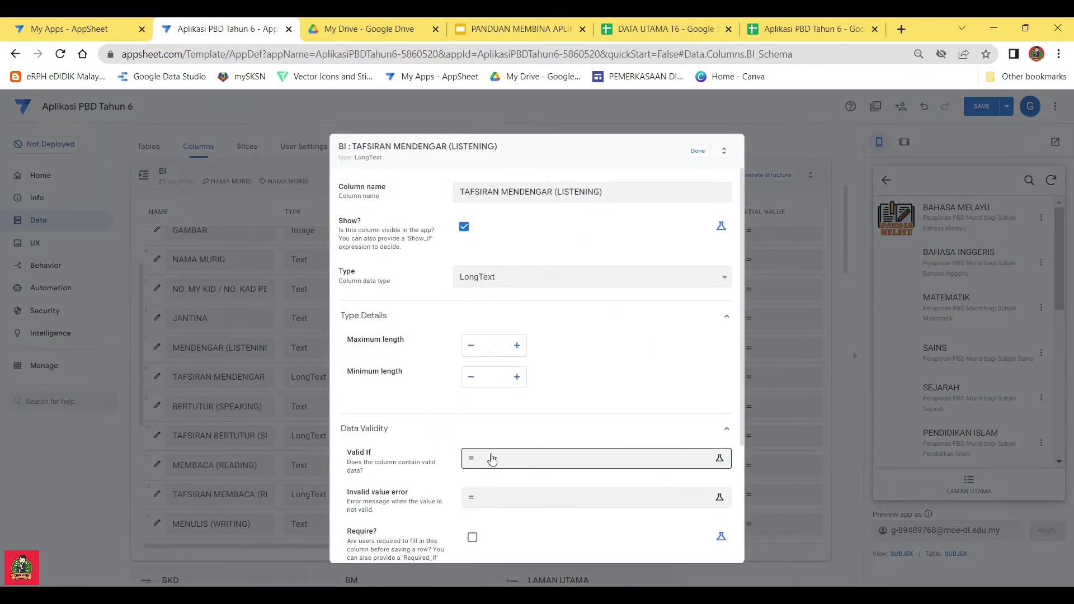
{"action": "left_click", "coordinate": [491, 455]}
{"action": "scroll", "coordinate": [447, 313], "scroll_direction": "down", "scroll_amount": 15}
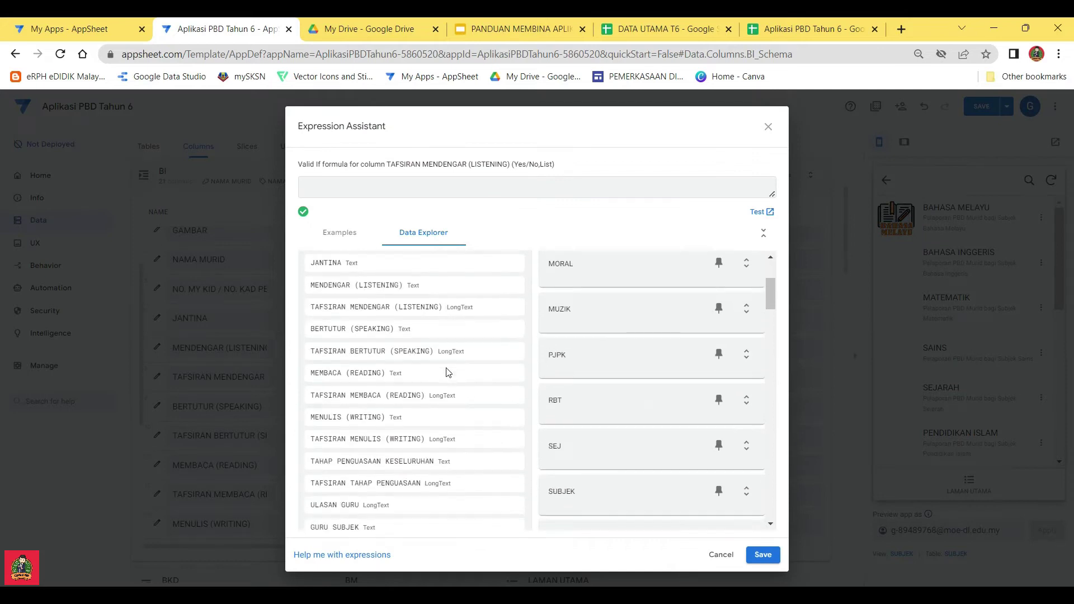
{"action": "scroll", "coordinate": [447, 380], "scroll_direction": "down", "scroll_amount": 3}
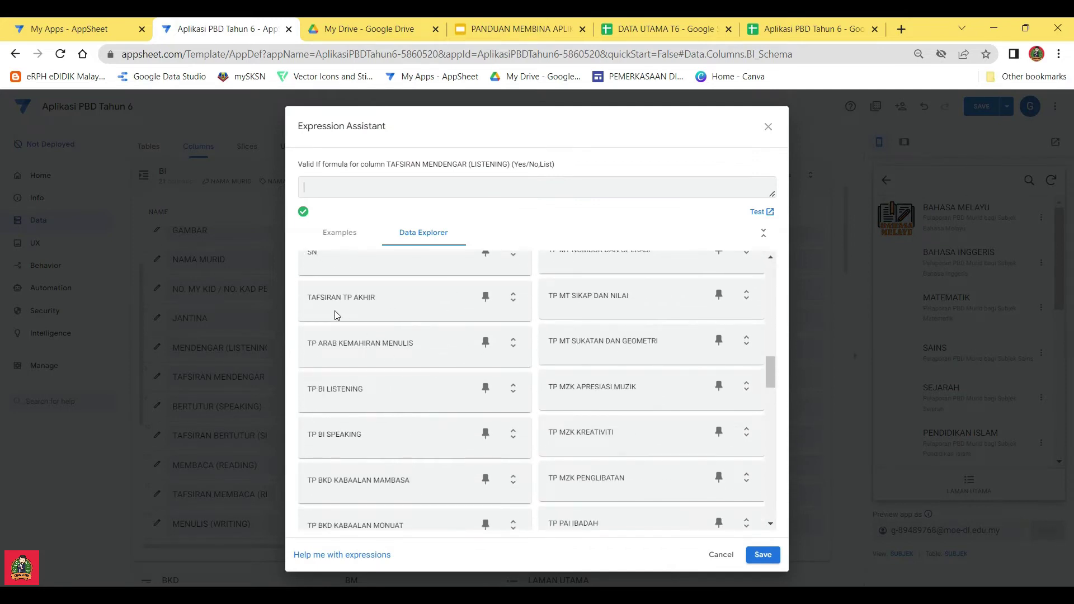
{"action": "left_click_drag", "start_coordinate": [311, 389], "coordinate": [364, 394]}
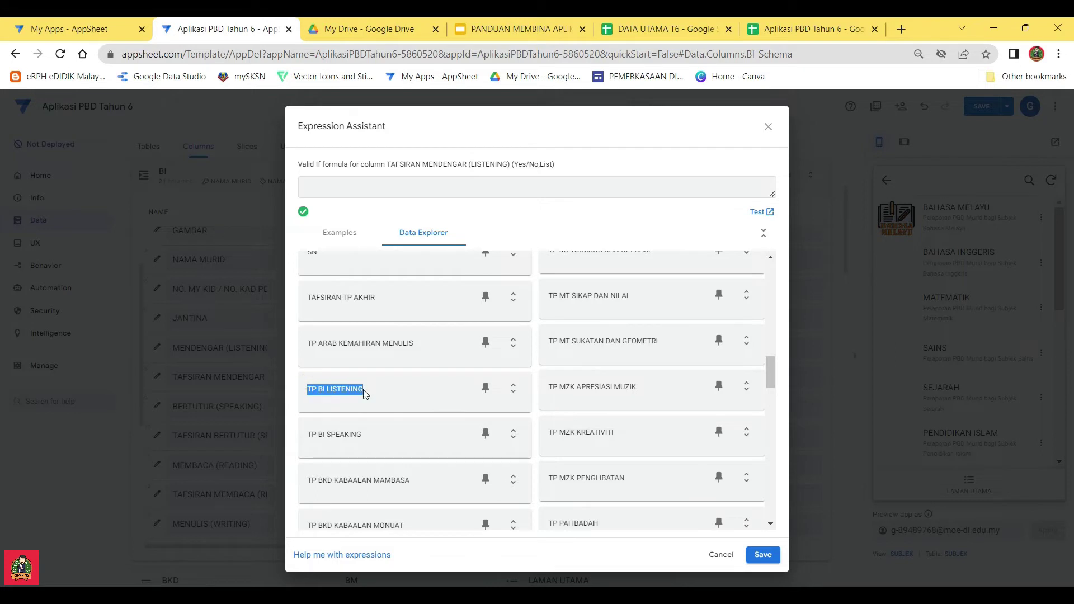
{"action": "left_click", "coordinate": [513, 388]}
{"action": "left_click", "coordinate": [508, 459]}
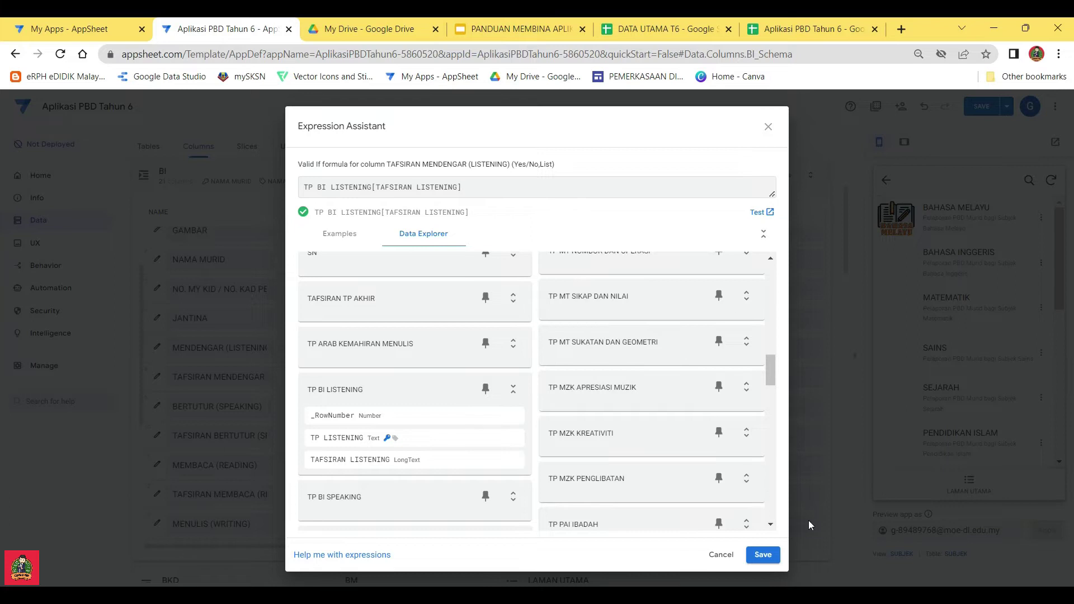
{"action": "left_click", "coordinate": [763, 554]}
{"action": "left_click", "coordinate": [695, 152]}
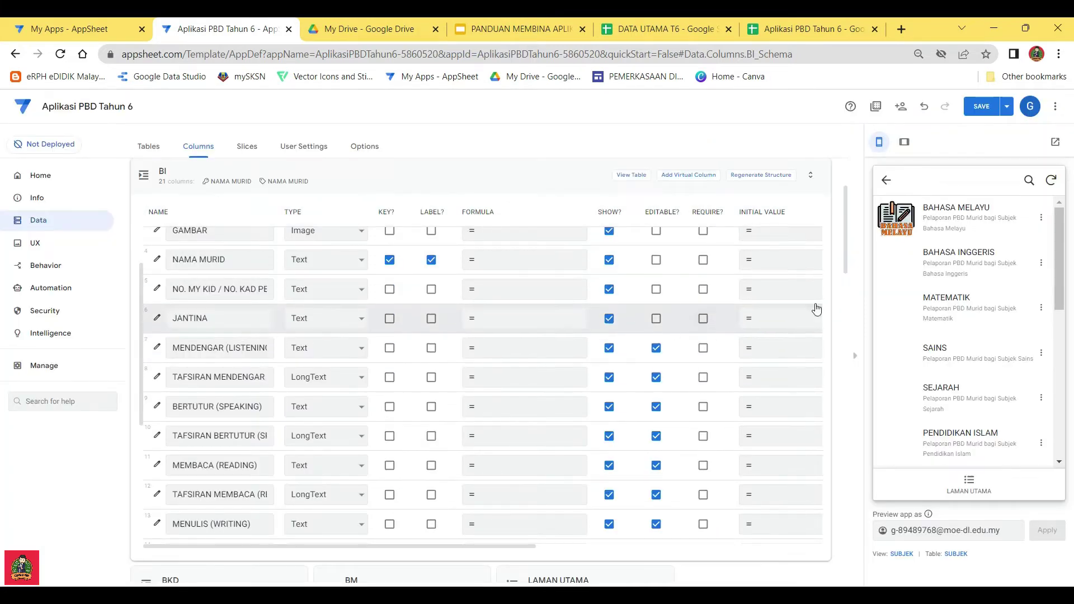
Open the edit form of MURID 1 under BAHASA INGGERIS in the app preview and save the app
{"action": "left_click", "coordinate": [954, 263]}
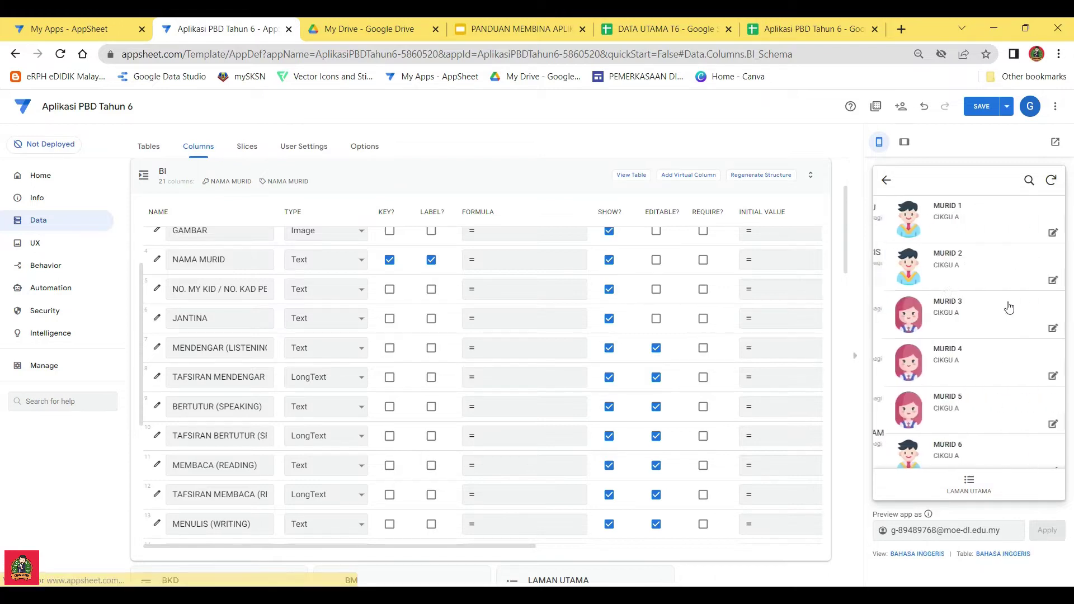
{"action": "left_click", "coordinate": [945, 215]}
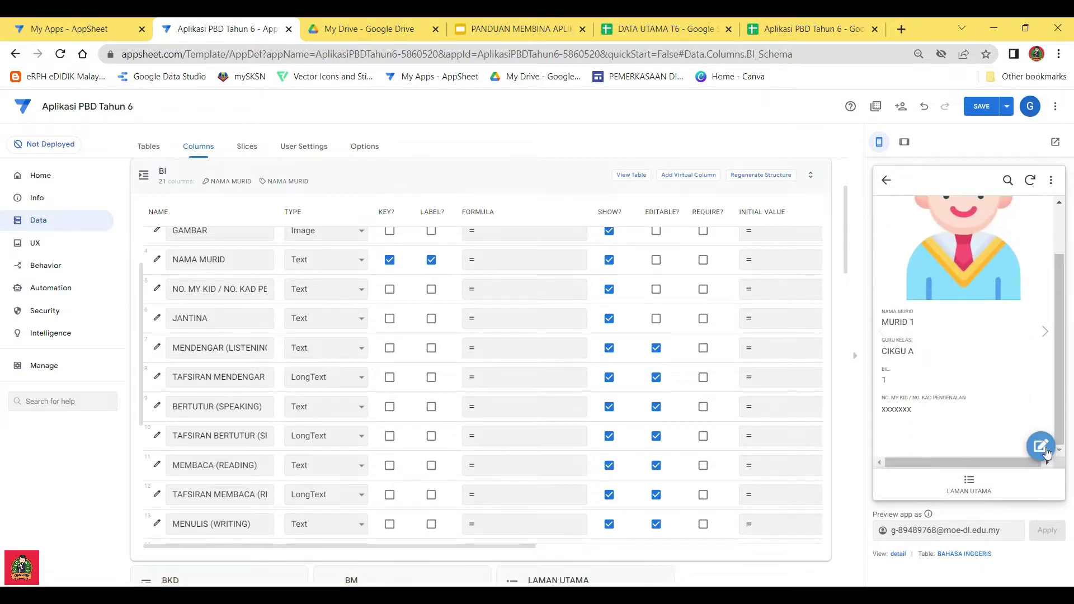
{"action": "left_click", "coordinate": [1040, 445]}
{"action": "scroll", "coordinate": [972, 311], "scroll_direction": "down", "scroll_amount": 1}
{"action": "scroll", "coordinate": [970, 311], "scroll_direction": "down", "scroll_amount": 5}
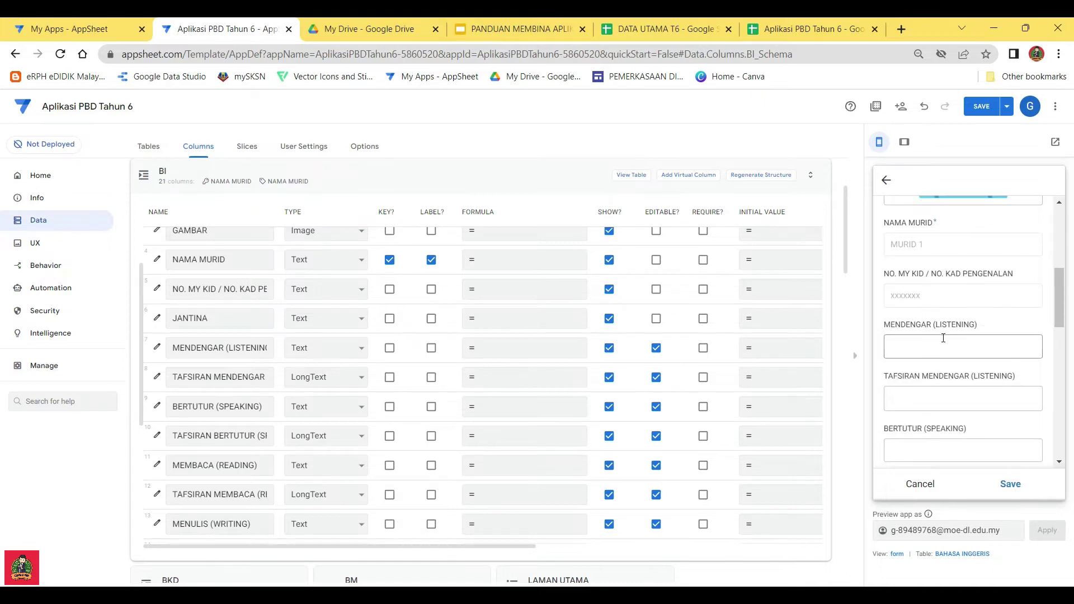
{"action": "scroll", "coordinate": [942, 338], "scroll_direction": "down", "scroll_amount": 1}
{"action": "left_click", "coordinate": [924, 327]}
{"action": "left_click", "coordinate": [983, 107]}
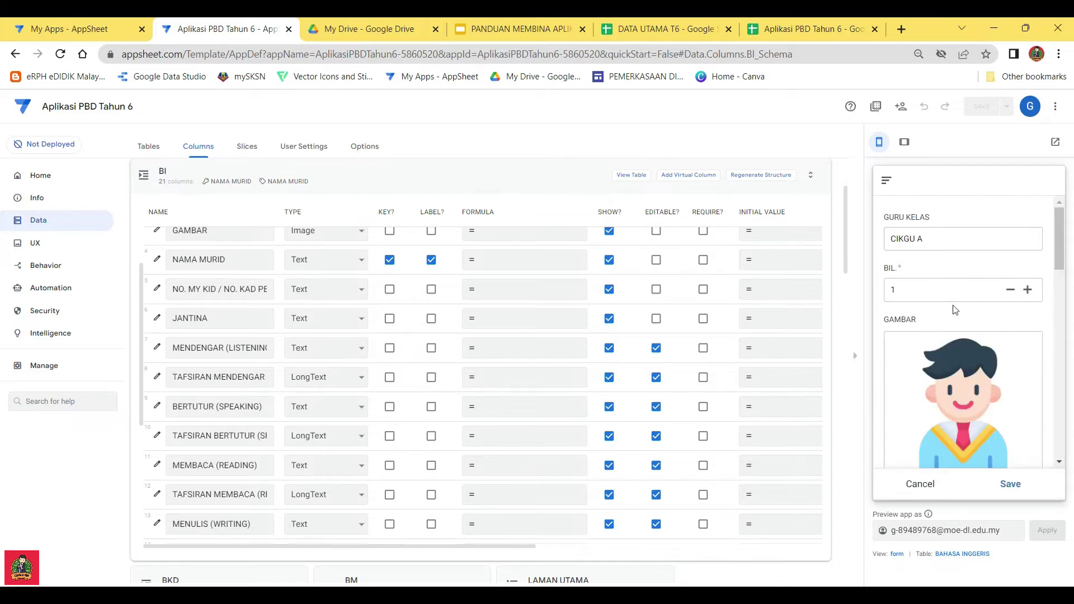
Test the MENDENGAR (LISTENING) choices in the preview form by selecting TP 4
{"action": "scroll", "coordinate": [951, 302], "scroll_direction": "down", "scroll_amount": 3}
{"action": "scroll", "coordinate": [949, 307], "scroll_direction": "down", "scroll_amount": 2}
{"action": "scroll", "coordinate": [942, 292], "scroll_direction": "up", "scroll_amount": 5}
{"action": "scroll", "coordinate": [933, 319], "scroll_direction": "down", "scroll_amount": 4}
{"action": "scroll", "coordinate": [932, 320], "scroll_direction": "down", "scroll_amount": 1}
{"action": "left_click", "coordinate": [953, 281]}
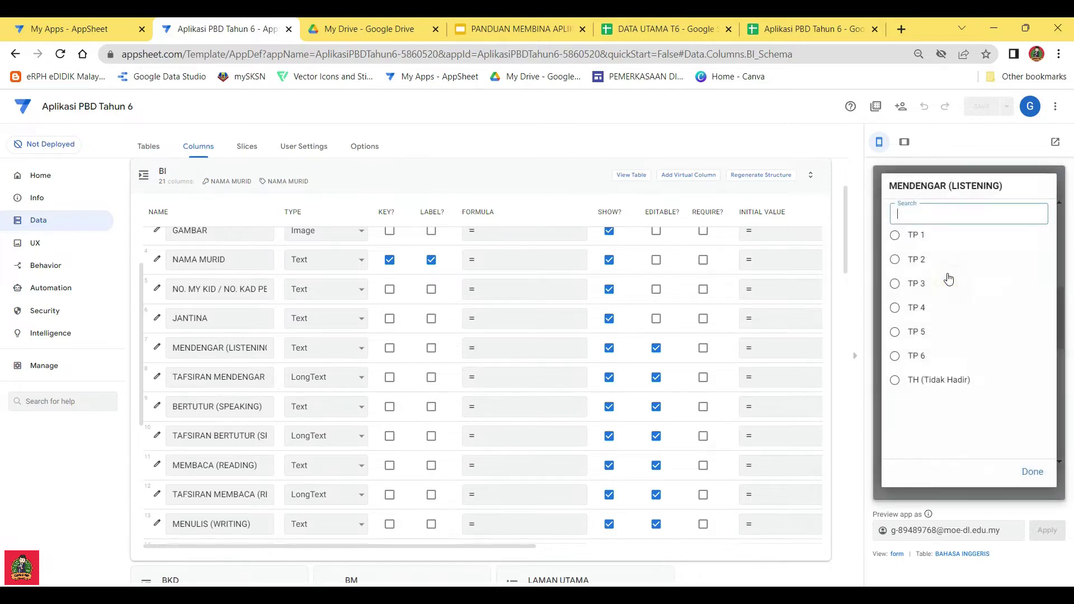
{"action": "left_click", "coordinate": [898, 310]}
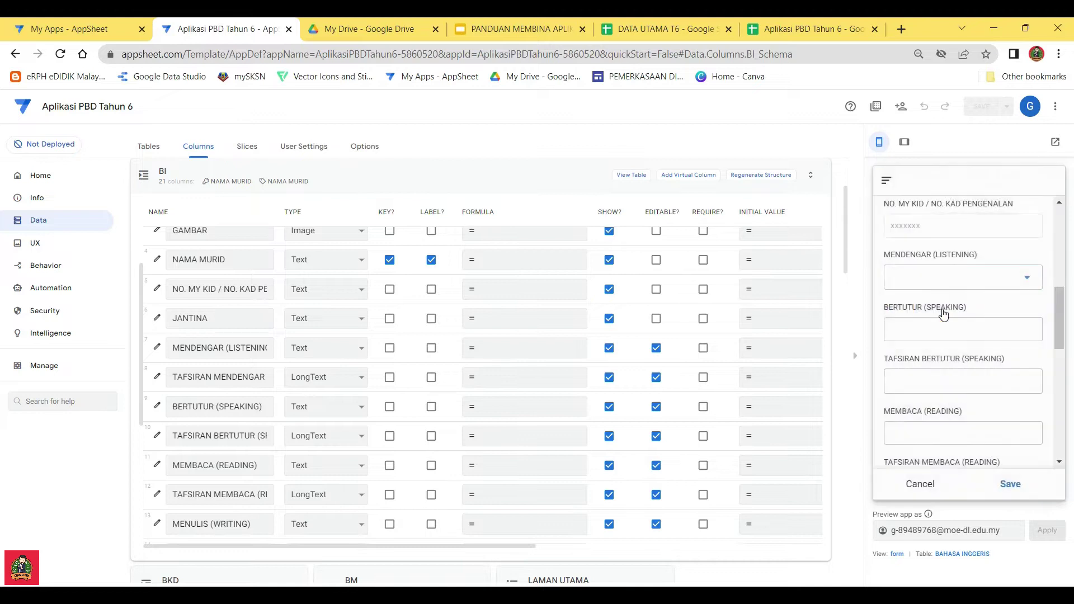
{"action": "left_click", "coordinate": [942, 338]}
{"action": "left_click", "coordinate": [900, 304]}
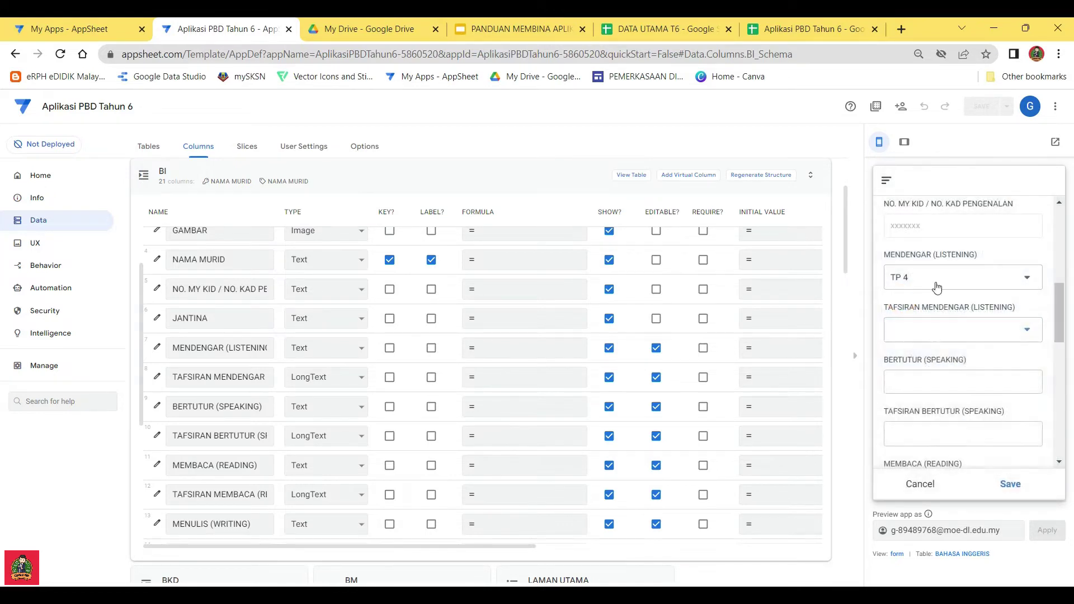
Pick a TAFSIRAN MENDENGAR (LISTENING) description in the preview form, then cancel the form and discard its edits
{"action": "scroll", "coordinate": [928, 352], "scroll_direction": "down", "scroll_amount": 4}
{"action": "left_click", "coordinate": [917, 307]}
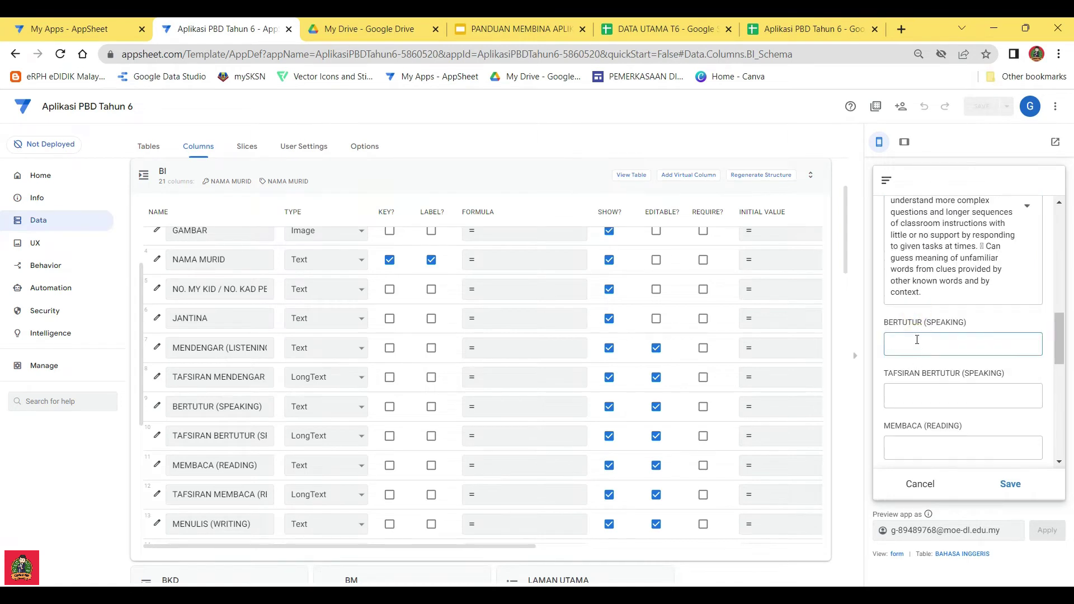
{"action": "left_click", "coordinate": [919, 484]}
{"action": "left_click", "coordinate": [1016, 320]}
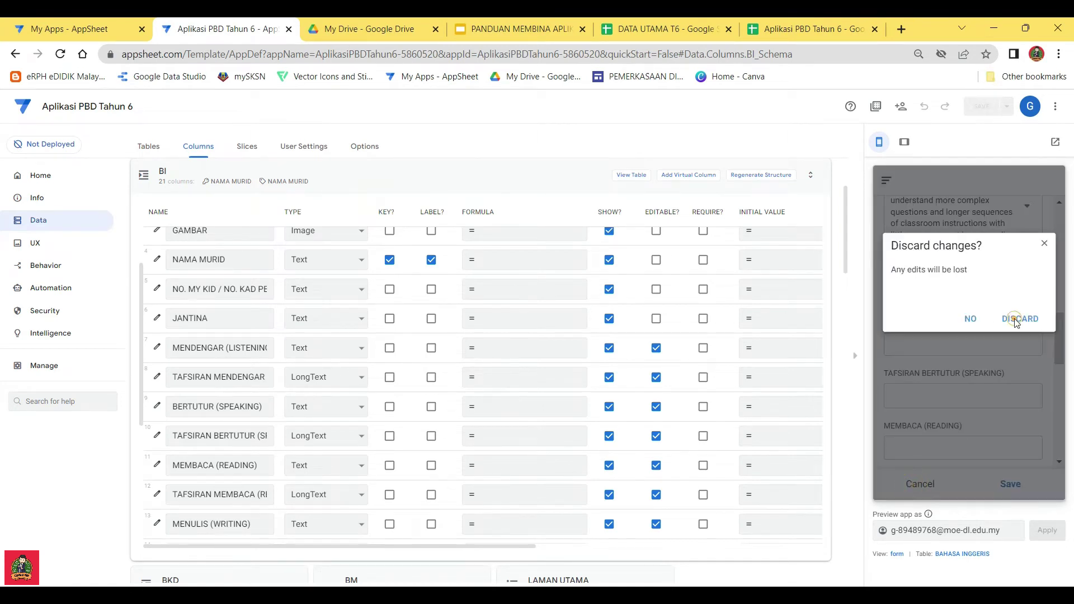
Set the Valid If expression of the BI column BERTUTUR (SPEAKING) to TP BI SPEAKING[TP SPEAKING] and close the column settings
{"action": "left_click", "coordinate": [157, 407]}
{"action": "left_click", "coordinate": [443, 430]}
{"action": "left_click", "coordinate": [530, 459]}
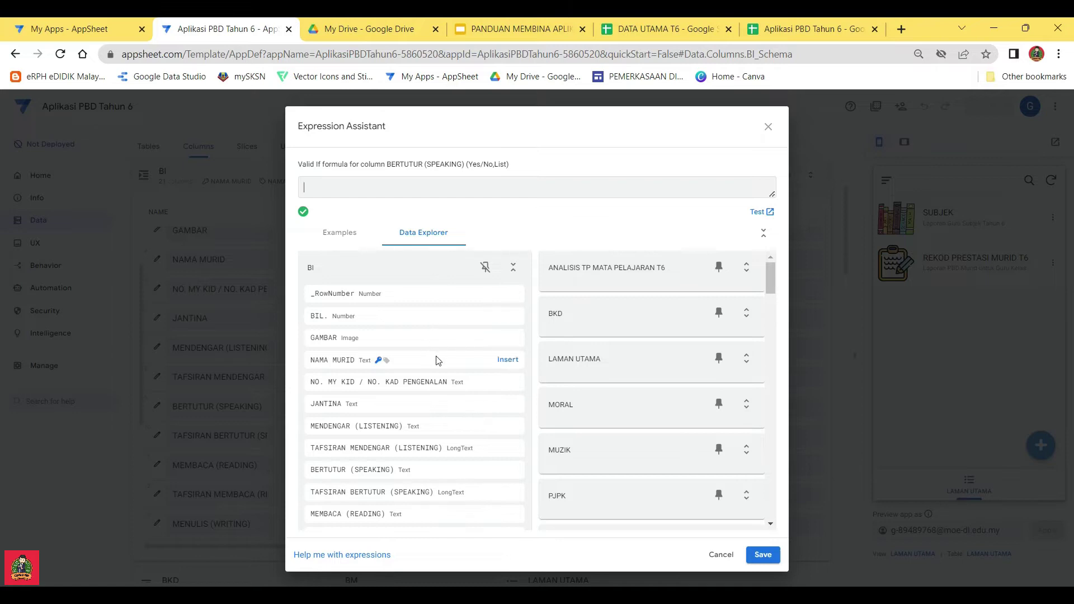
{"action": "scroll", "coordinate": [433, 358], "scroll_direction": "down", "scroll_amount": 15}
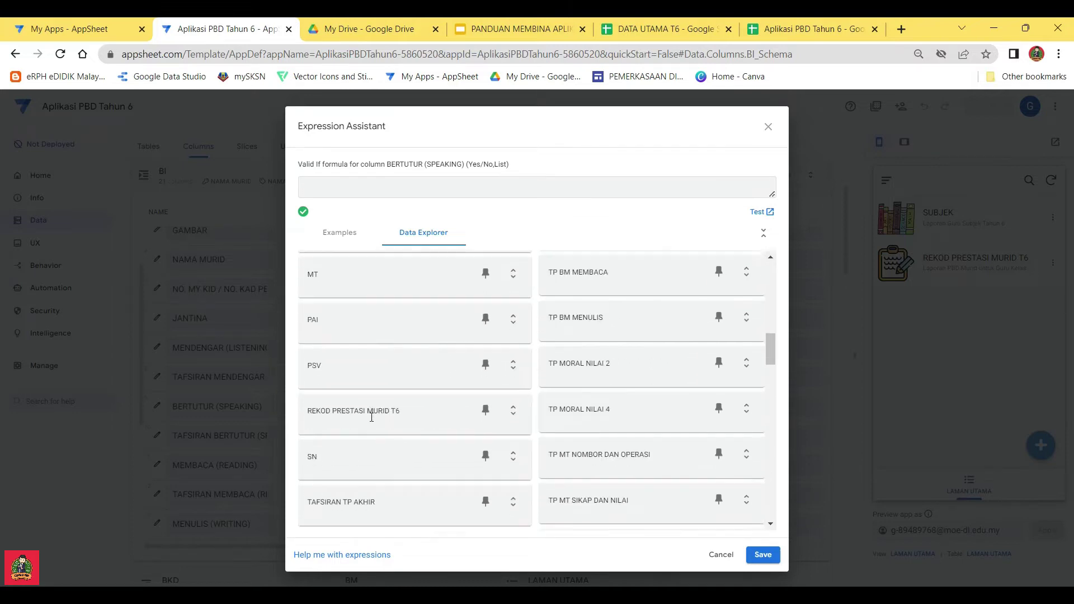
{"action": "scroll", "coordinate": [380, 437], "scroll_direction": "down", "scroll_amount": 4}
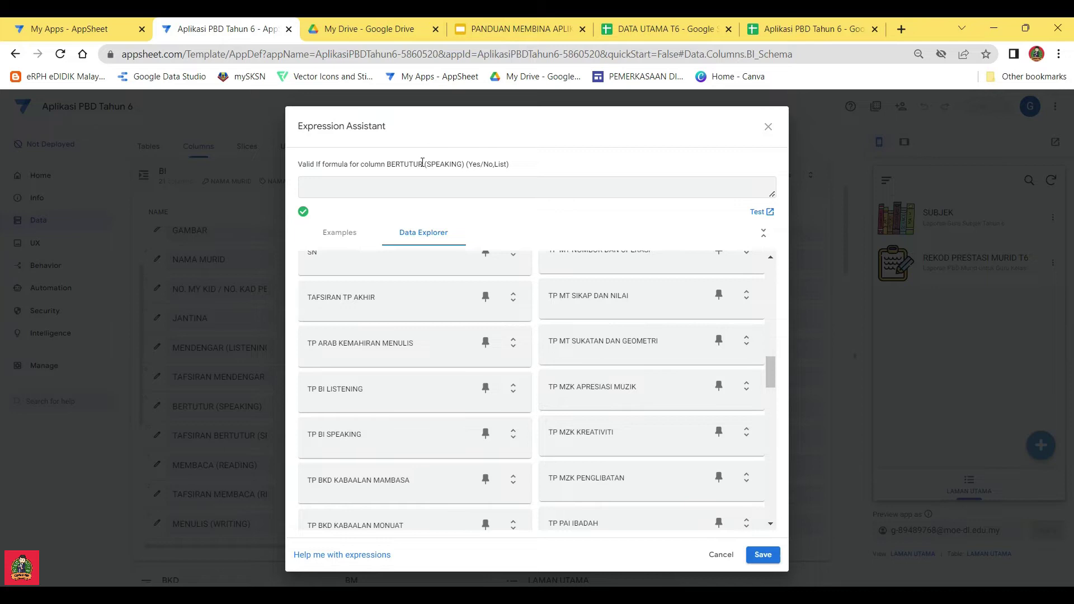
{"action": "left_click", "coordinate": [512, 434]}
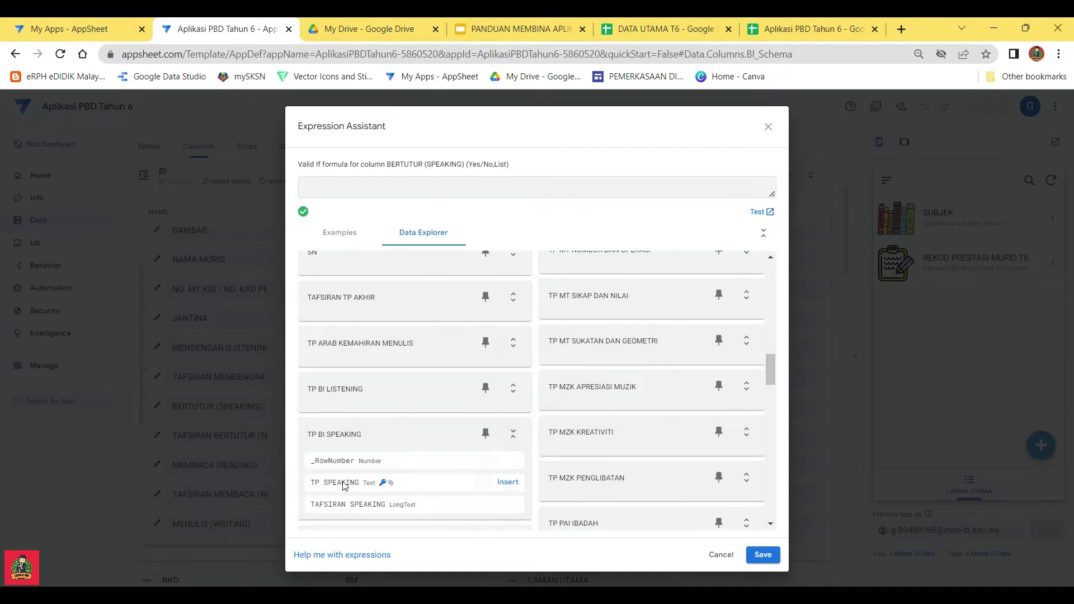
{"action": "left_click", "coordinate": [504, 484]}
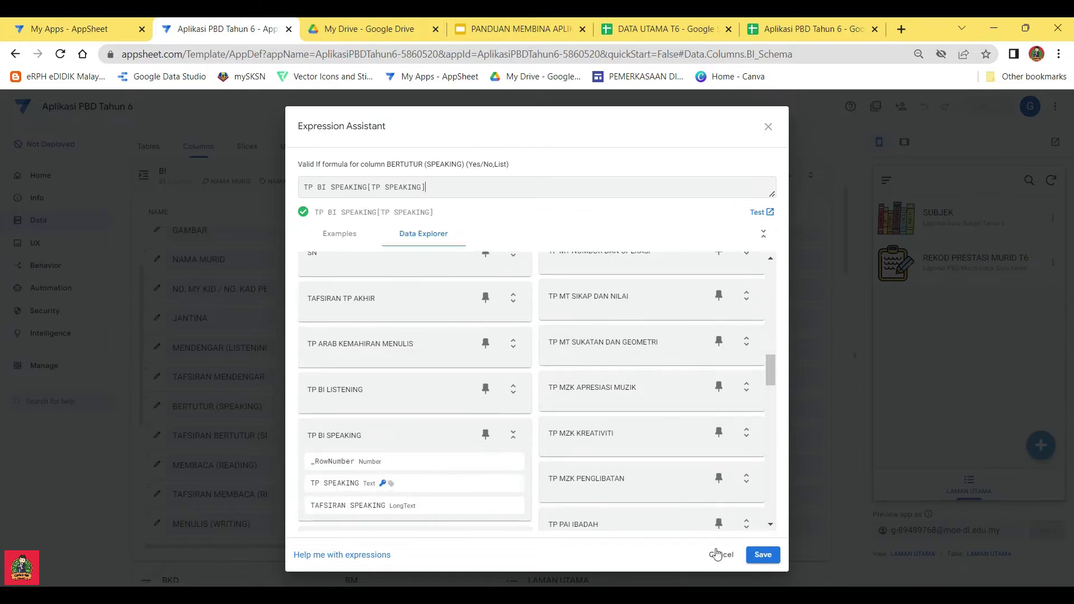
{"action": "left_click", "coordinate": [762, 553]}
{"action": "left_click", "coordinate": [701, 150]}
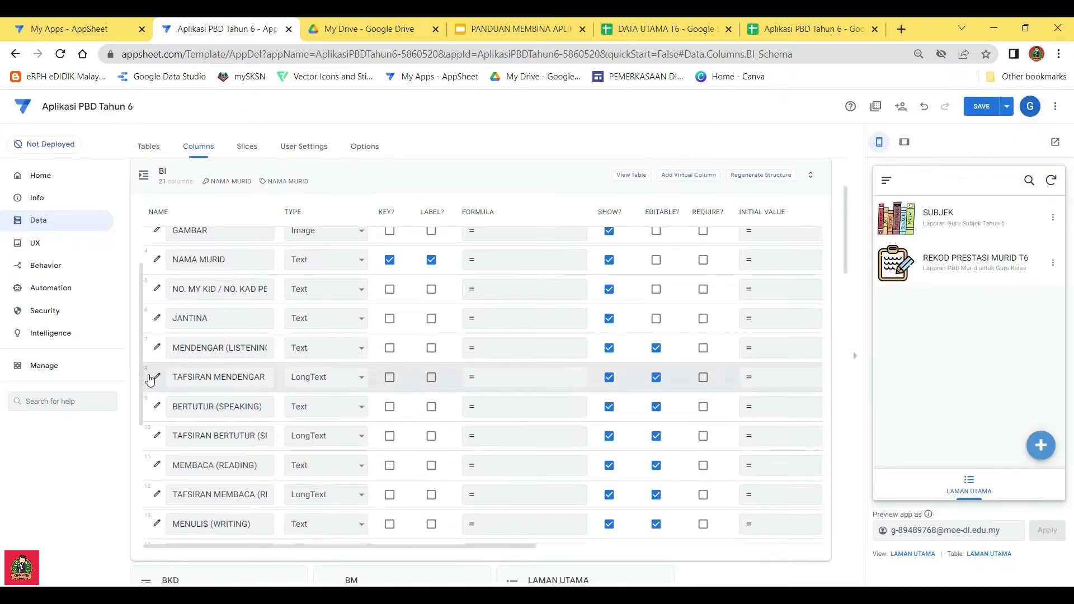
Set the Valid If expression of the BI column TAFSIRAN BERTUTUR (SPEAKING) to TP BI SPEAKING[TAFSIRAN SPEAKING] and close the column settings
{"action": "left_click", "coordinate": [156, 437]}
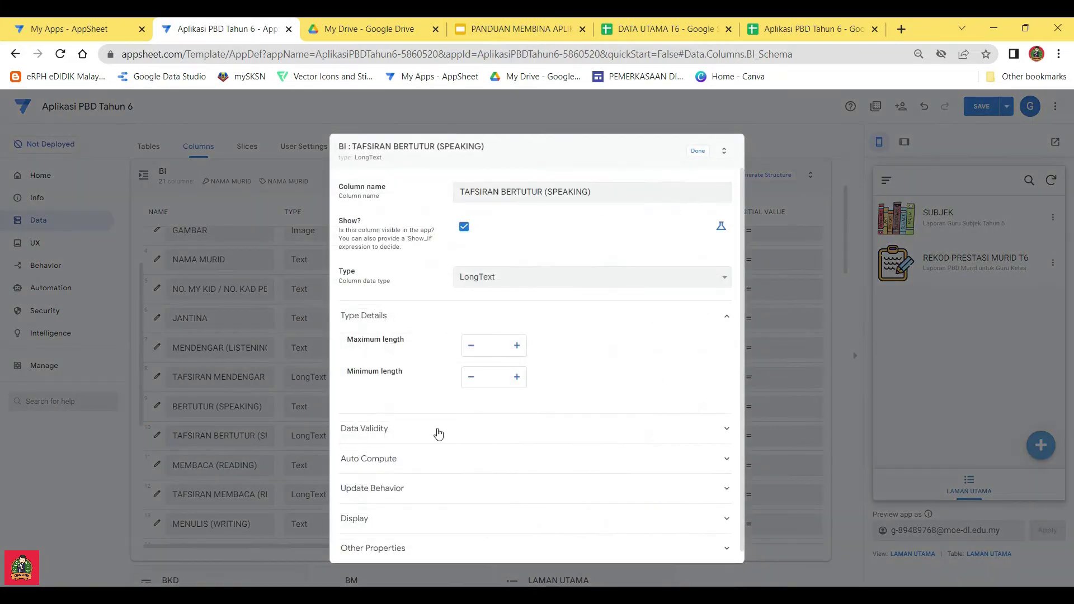
{"action": "left_click", "coordinate": [450, 429]}
{"action": "left_click", "coordinate": [450, 456]}
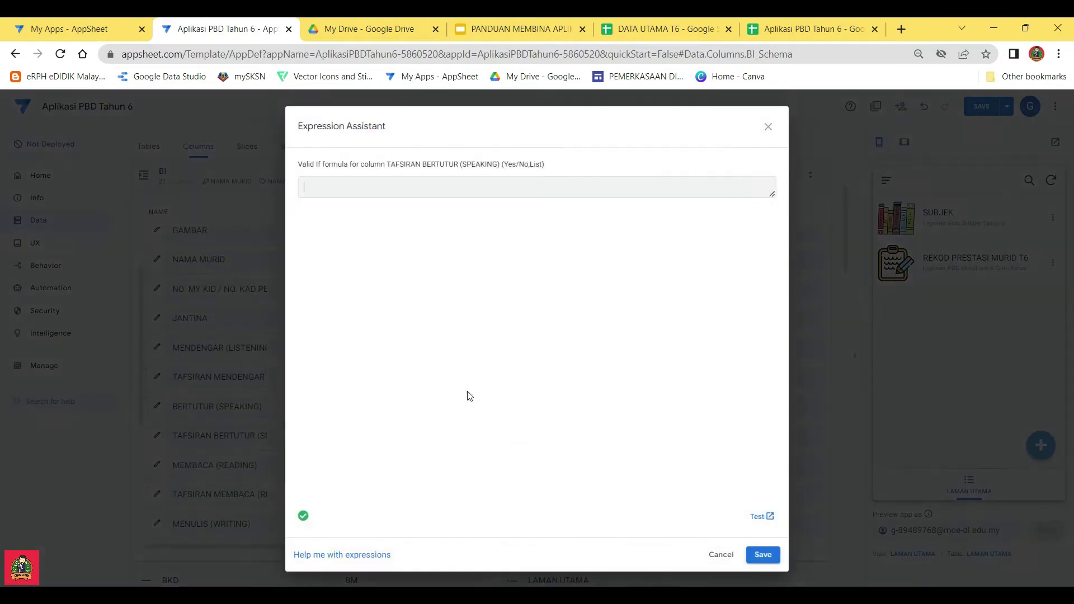
{"action": "scroll", "coordinate": [381, 402], "scroll_direction": "down", "scroll_amount": 10}
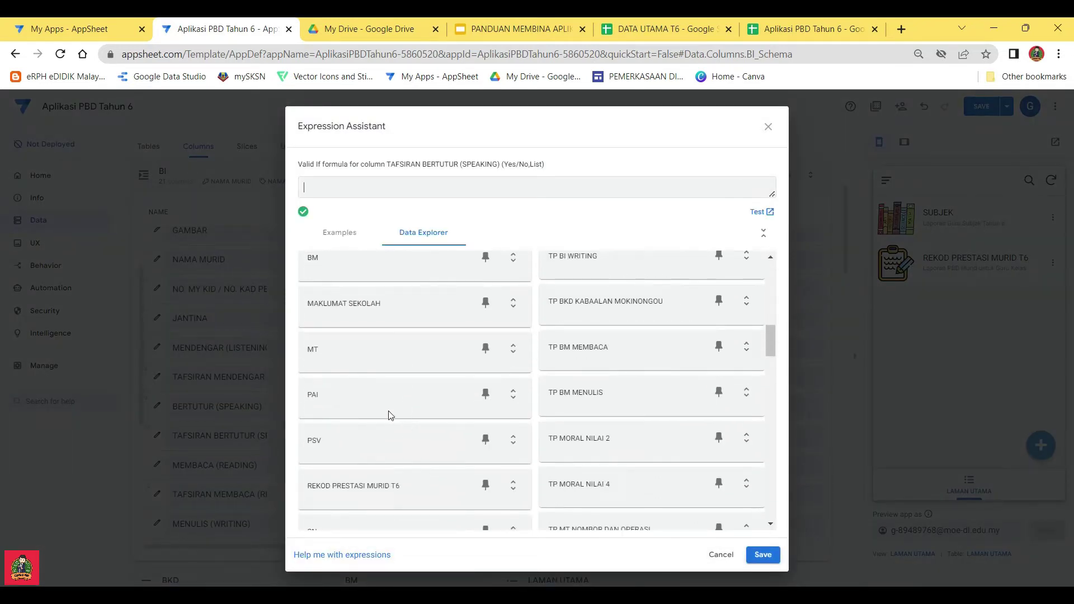
{"action": "scroll", "coordinate": [366, 399], "scroll_direction": "down", "scroll_amount": 3}
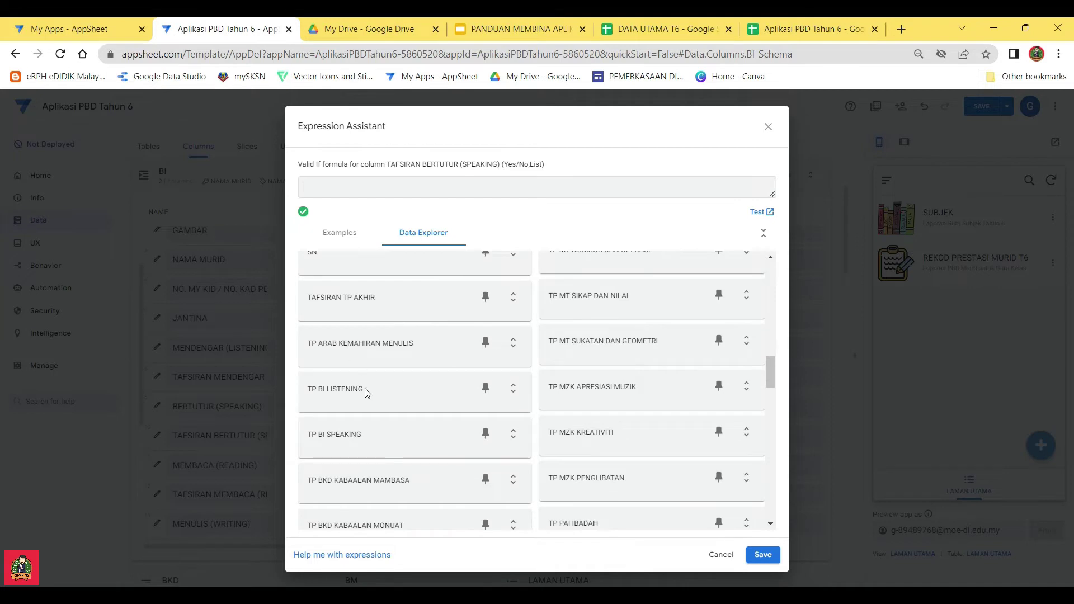
{"action": "left_click", "coordinate": [513, 434]}
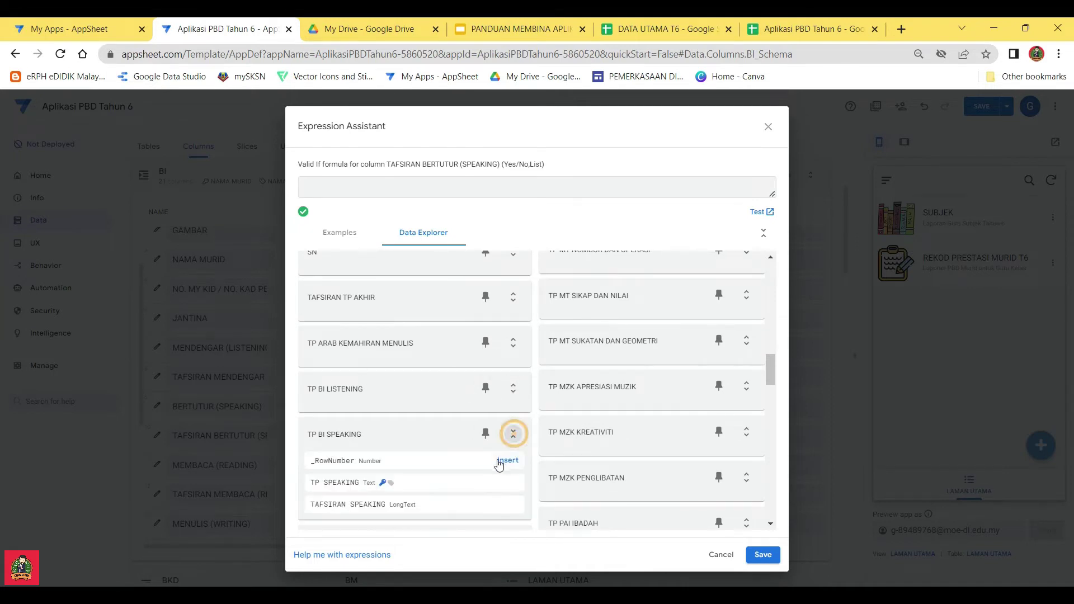
{"action": "scroll", "coordinate": [363, 455], "scroll_direction": "down", "scroll_amount": 1}
{"action": "left_click", "coordinate": [508, 435]}
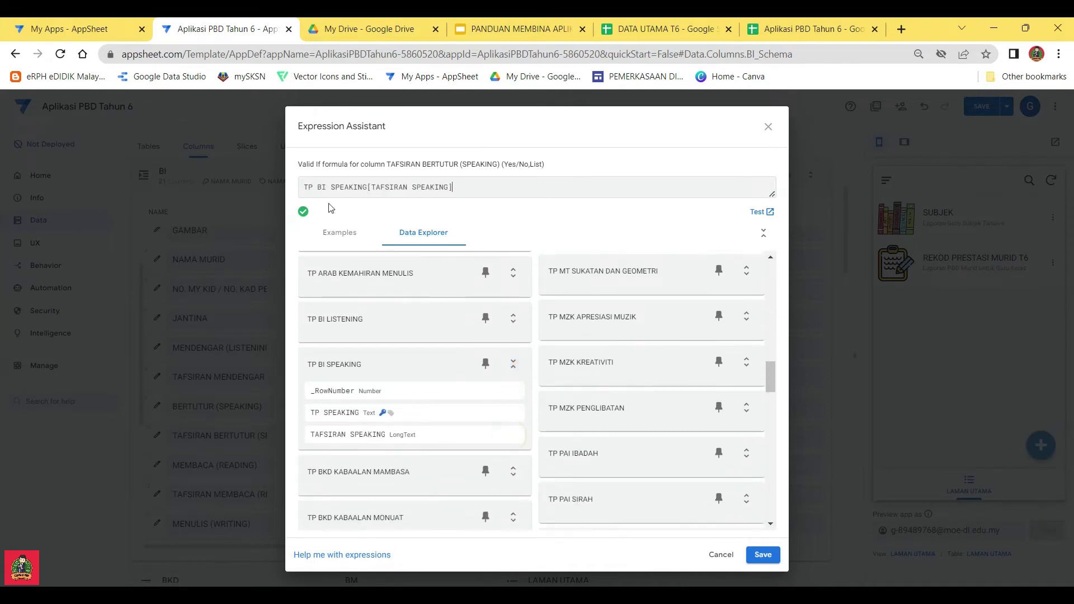
{"action": "left_click", "coordinate": [763, 554]}
{"action": "left_click", "coordinate": [699, 155]}
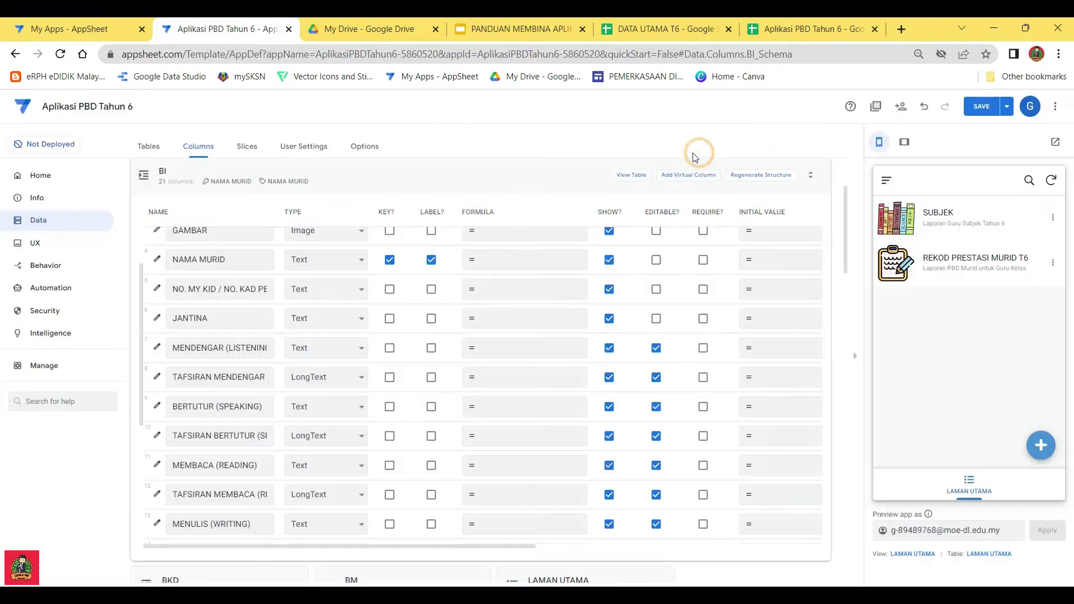
Set the Valid If expression of the BI column MEMBACA (READING) to TP BI READING[TP READING] and close the column settings
{"action": "left_click", "coordinate": [157, 465]}
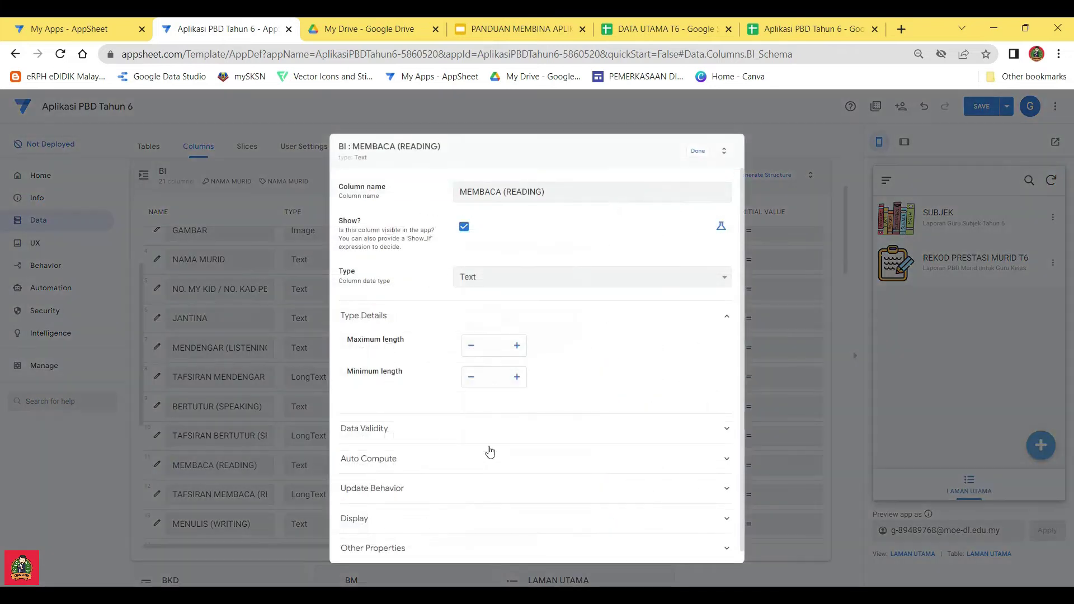
{"action": "left_click", "coordinate": [421, 432]}
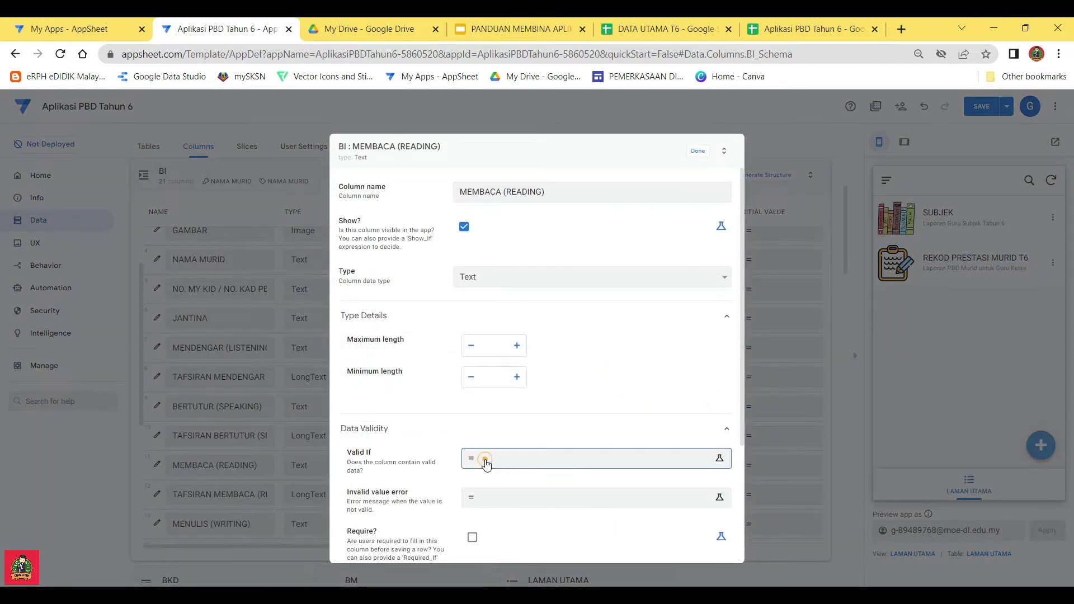
{"action": "left_click", "coordinate": [486, 459]}
{"action": "scroll", "coordinate": [434, 411], "scroll_direction": "down", "scroll_amount": 10}
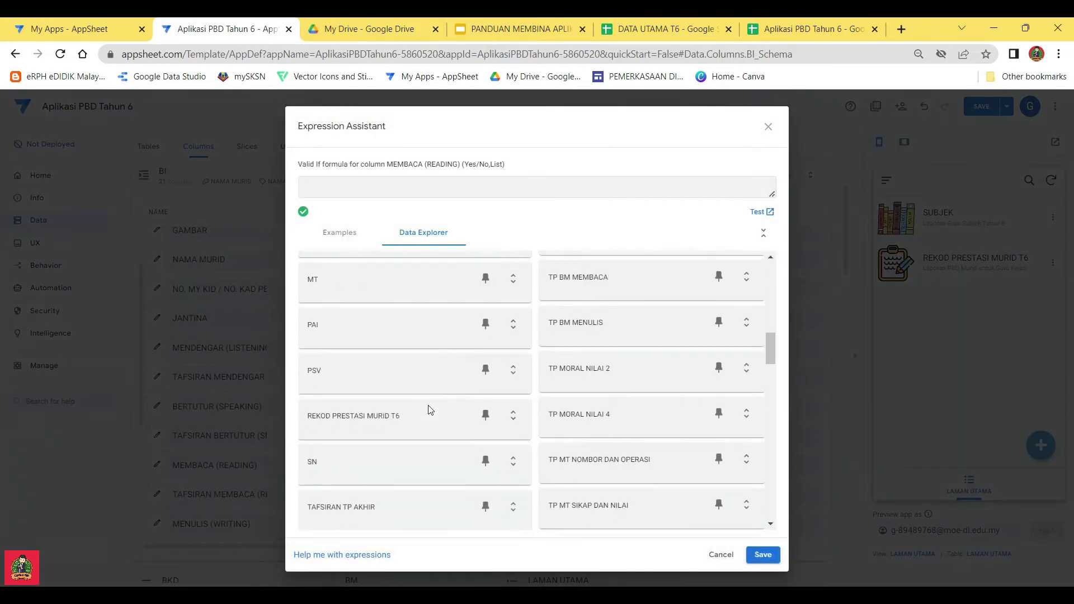
{"action": "scroll", "coordinate": [386, 414], "scroll_direction": "down", "scroll_amount": 1}
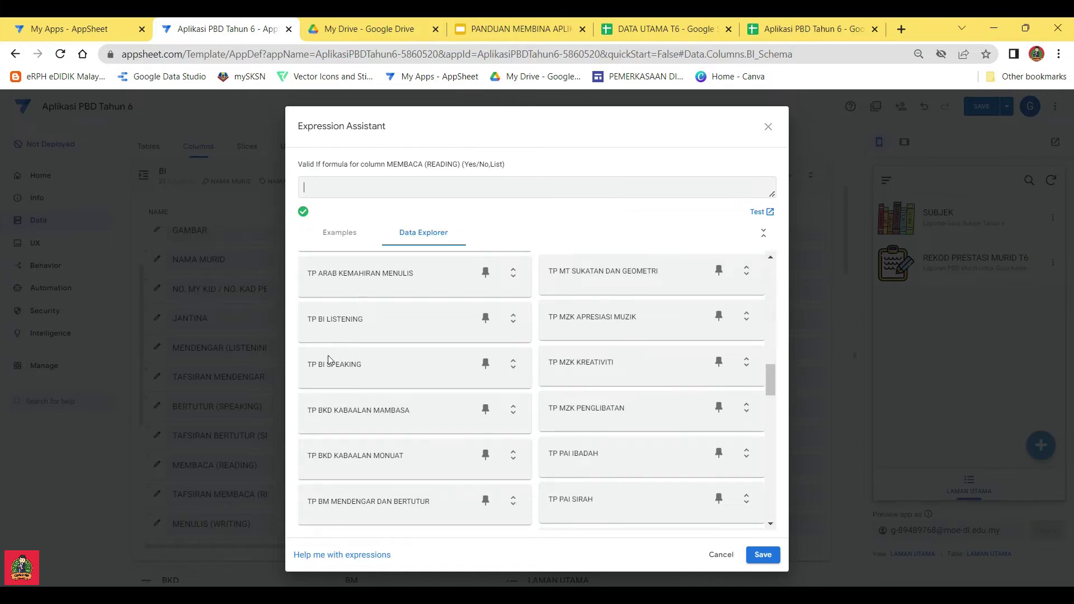
{"action": "scroll", "coordinate": [359, 363], "scroll_direction": "down", "scroll_amount": 3}
{"action": "scroll", "coordinate": [354, 406], "scroll_direction": "down", "scroll_amount": 8}
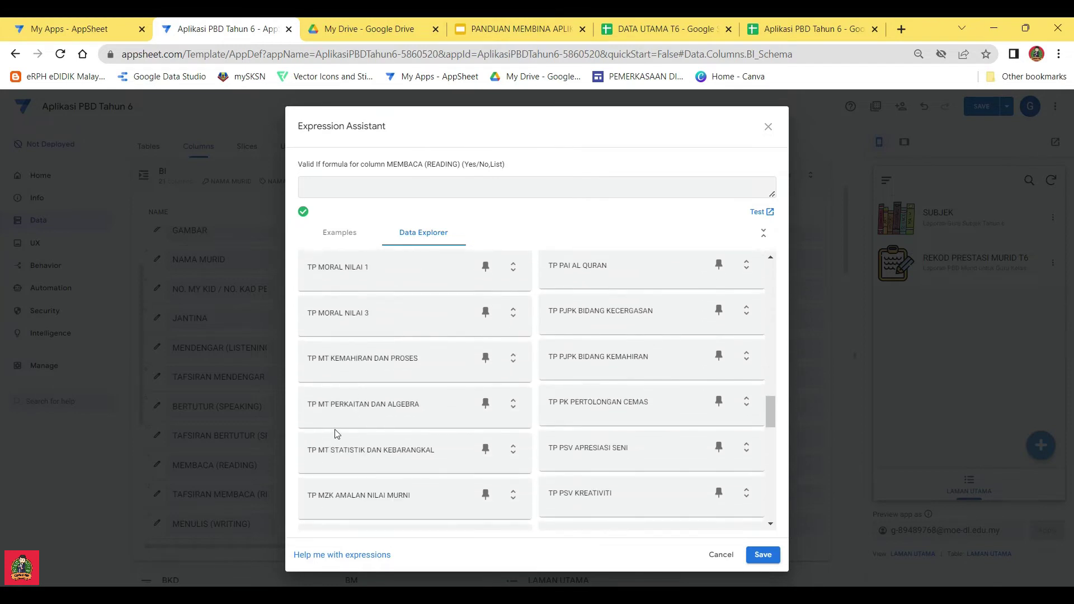
{"action": "scroll", "coordinate": [330, 449], "scroll_direction": "down", "scroll_amount": 6}
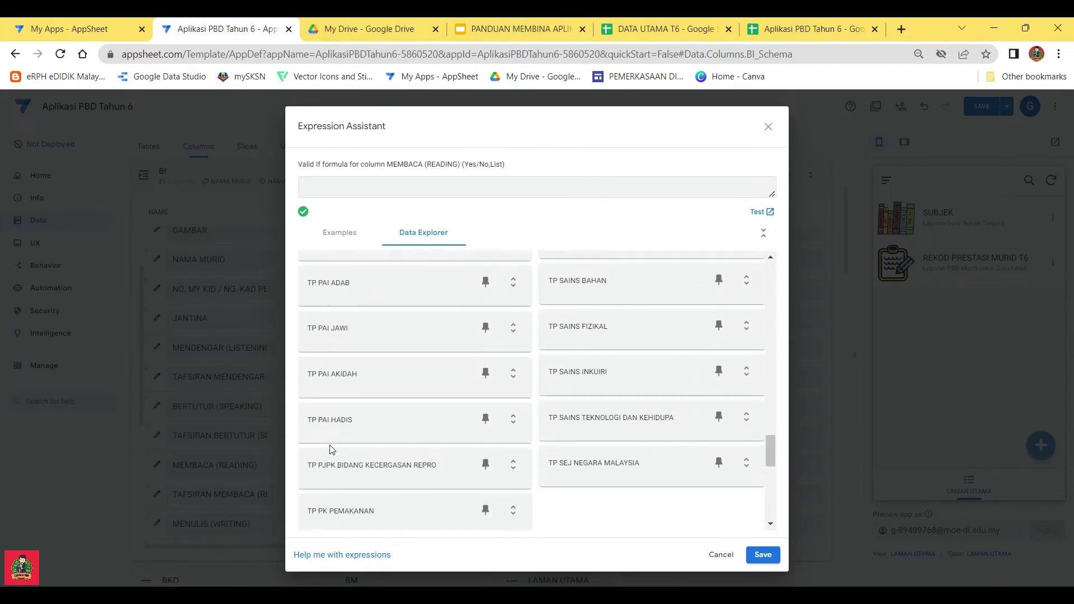
{"action": "scroll", "coordinate": [331, 446], "scroll_direction": "down", "scroll_amount": 6}
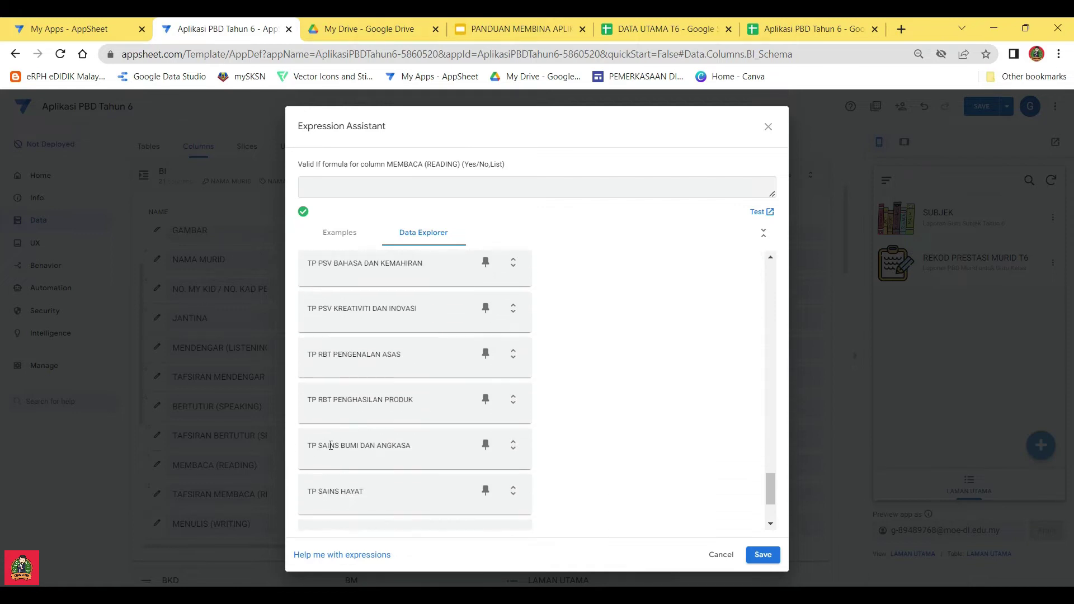
{"action": "scroll", "coordinate": [581, 417], "scroll_direction": "up", "scroll_amount": 20}
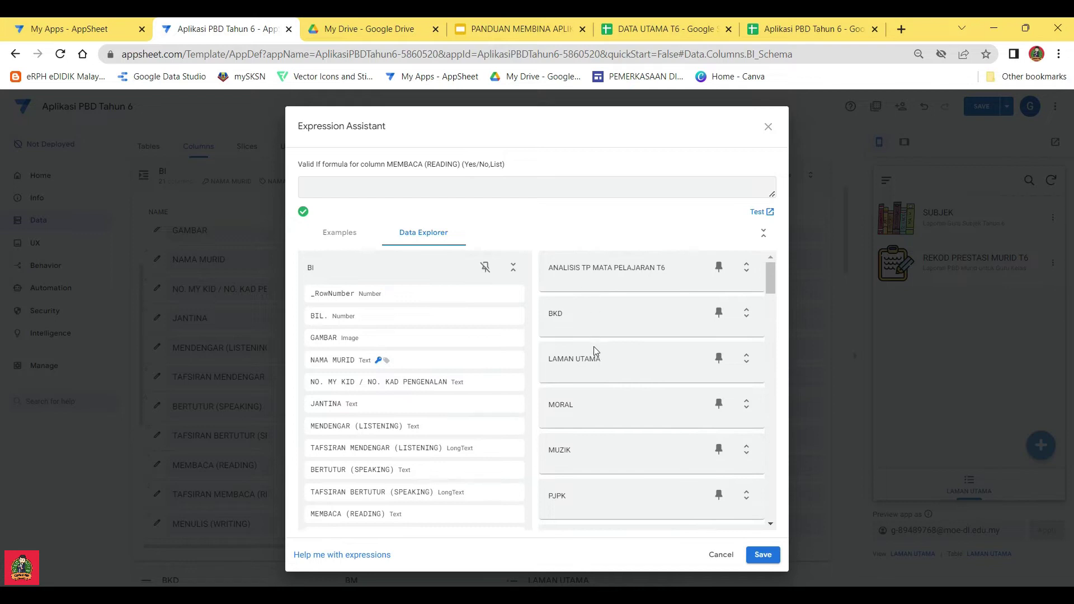
{"action": "scroll", "coordinate": [594, 351], "scroll_direction": "down", "scroll_amount": 10}
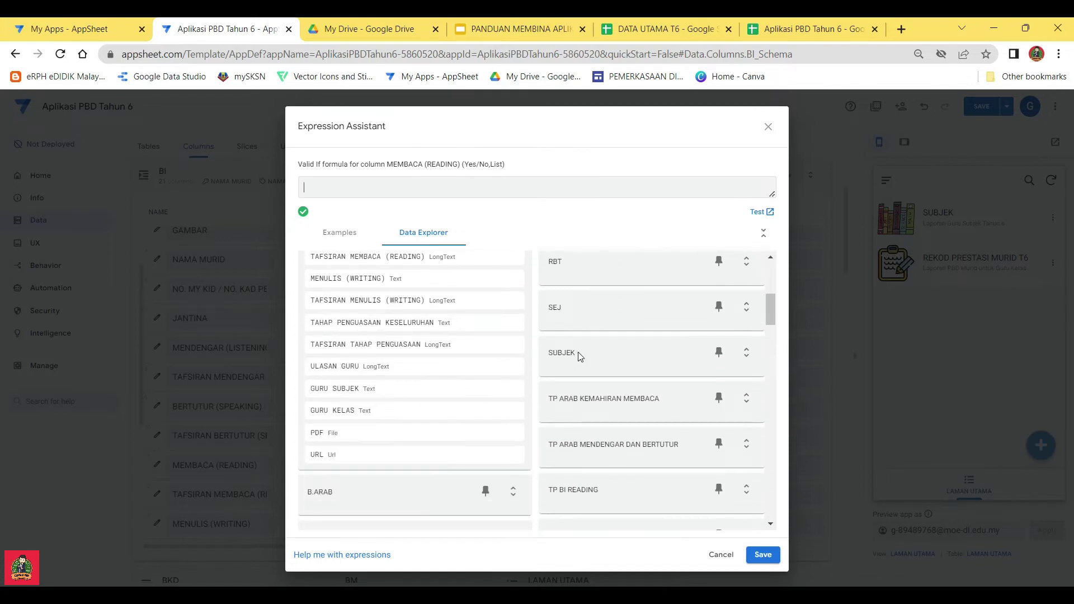
{"action": "scroll", "coordinate": [579, 357], "scroll_direction": "down", "scroll_amount": 5}
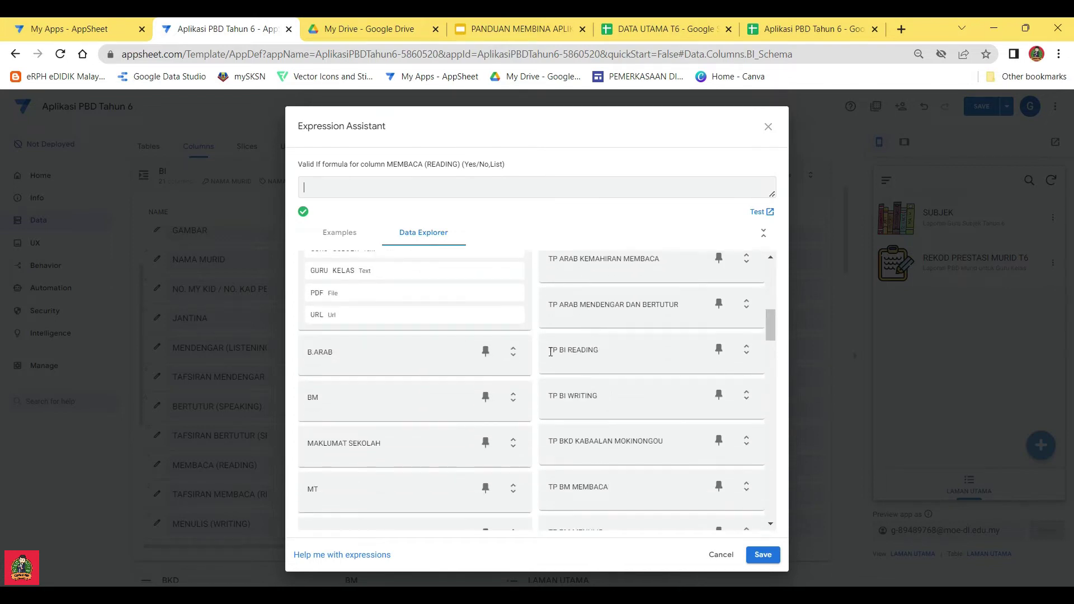
{"action": "left_click", "coordinate": [746, 349]}
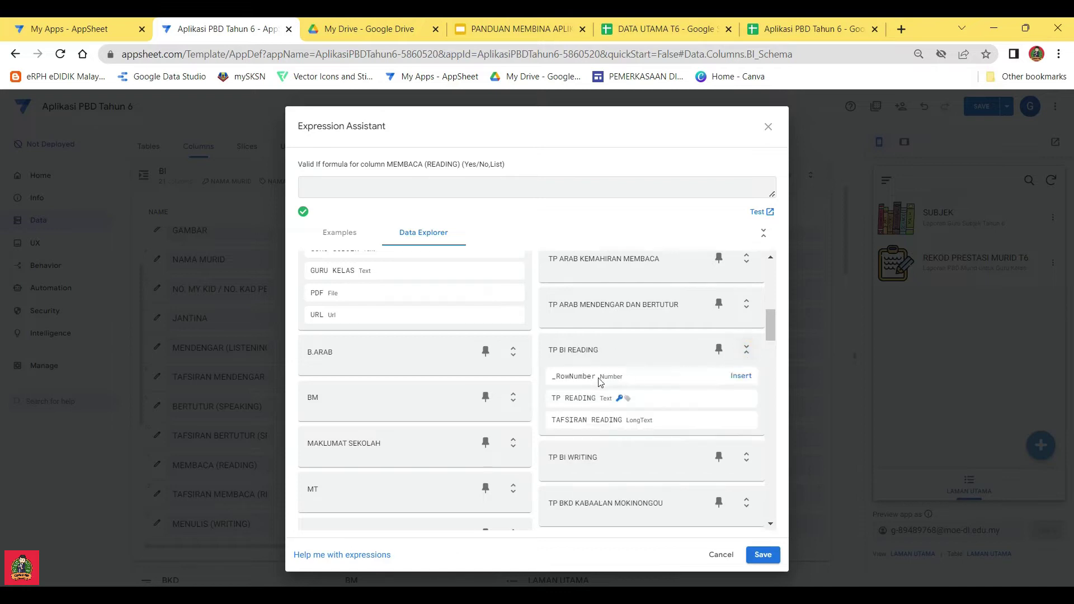
{"action": "left_click", "coordinate": [742, 397]}
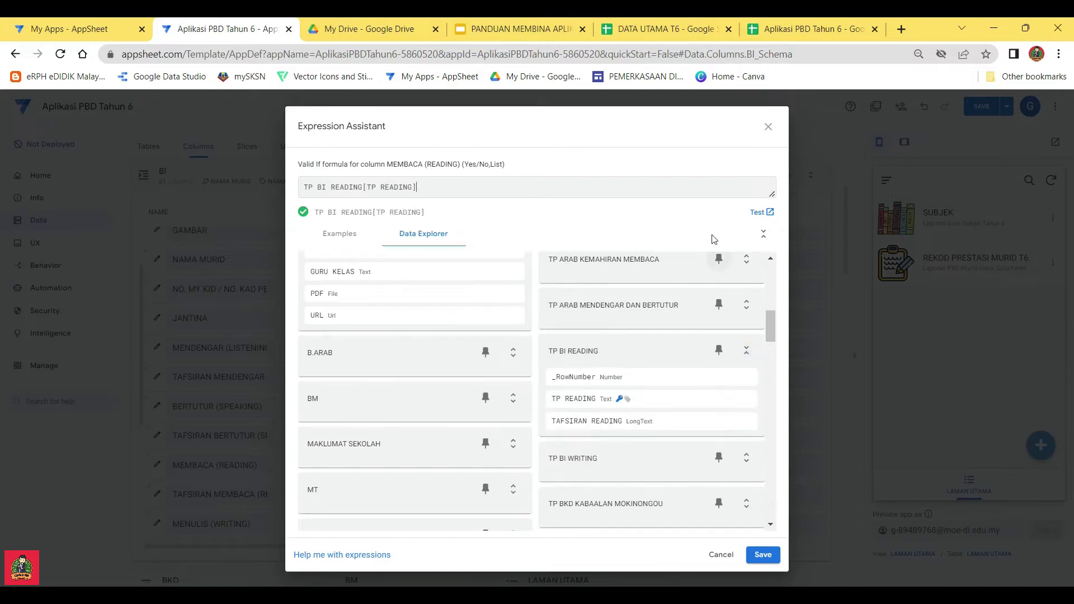
{"action": "left_click", "coordinate": [762, 555]}
{"action": "left_click", "coordinate": [695, 152]}
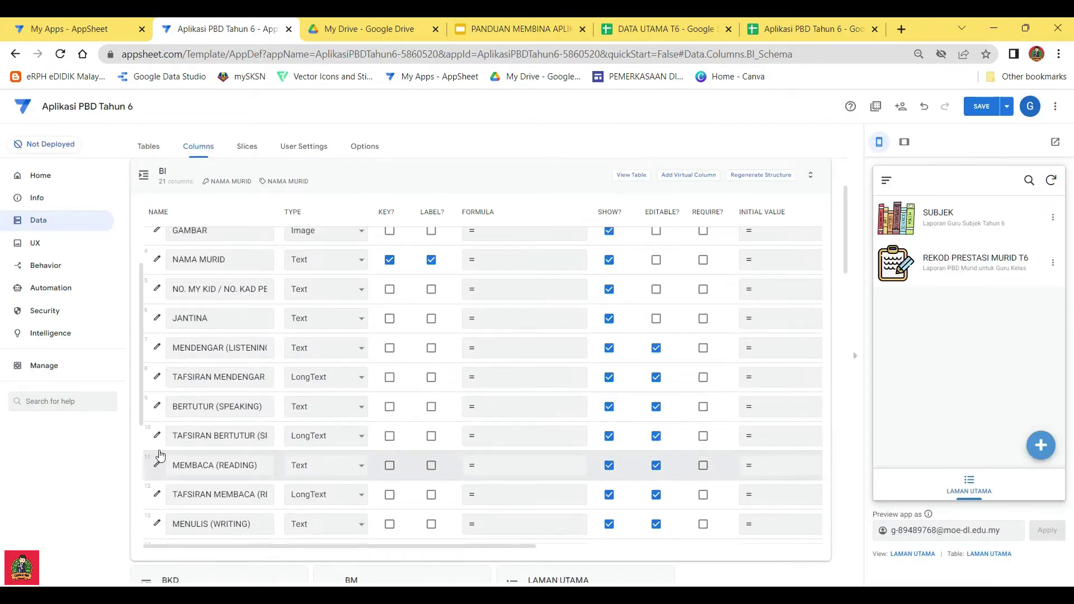
Set the Valid If expression of the BI column TAFSIRAN MEMBACA (READING) to TP BI READING[TAFSIRAN READING] and close the column settings
{"action": "left_click", "coordinate": [157, 495]}
{"action": "left_click", "coordinate": [461, 428]}
{"action": "left_click", "coordinate": [515, 457]}
{"action": "scroll", "coordinate": [642, 376], "scroll_direction": "down", "scroll_amount": 6}
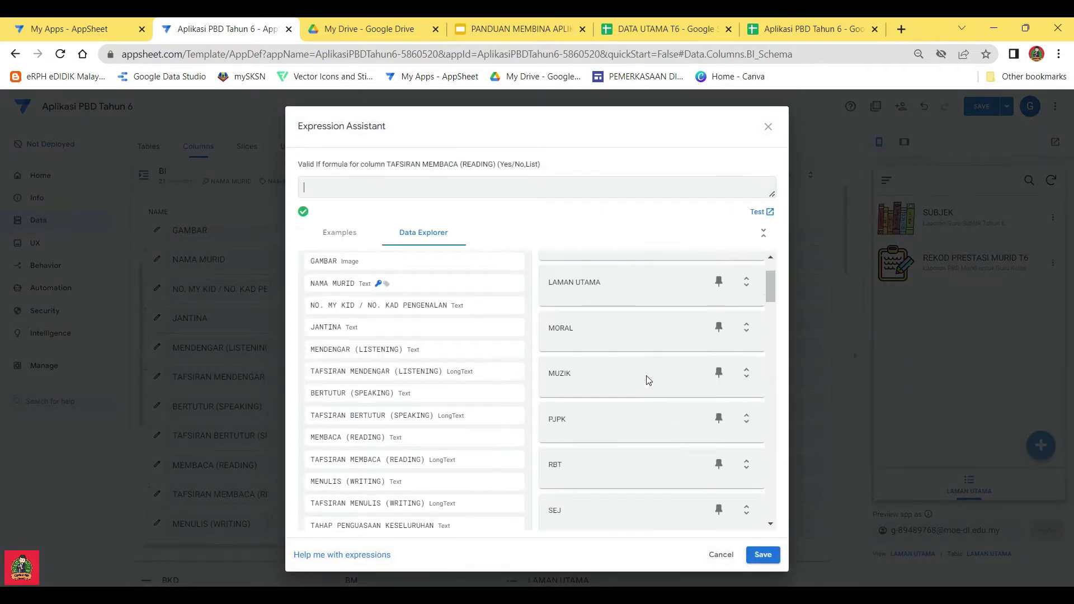
{"action": "left_click", "coordinate": [746, 419]}
{"action": "left_click", "coordinate": [741, 490]}
{"action": "left_click", "coordinate": [761, 554]}
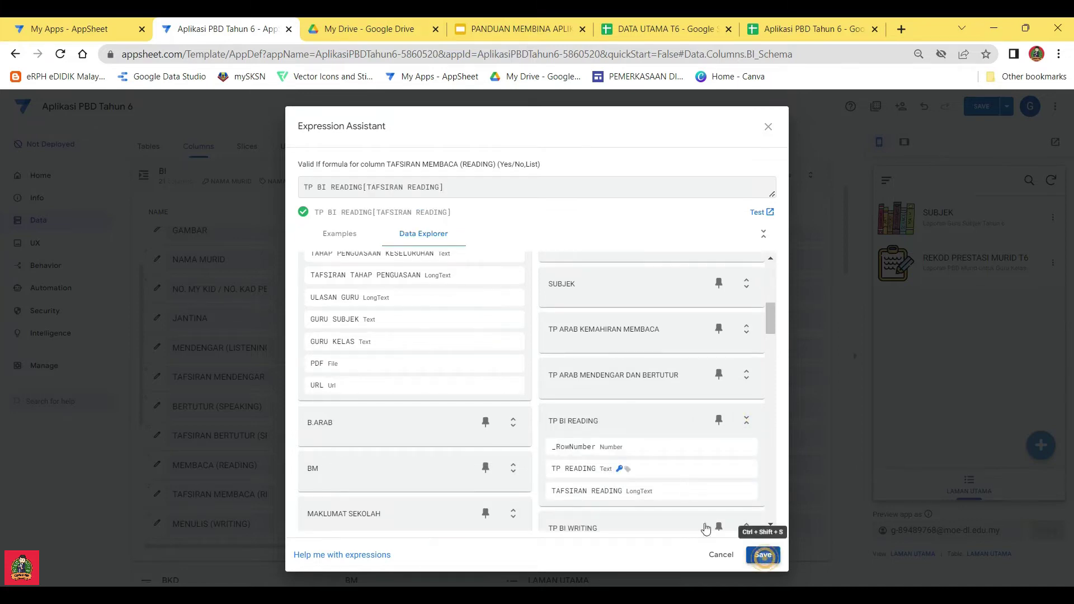
{"action": "left_click", "coordinate": [698, 150]}
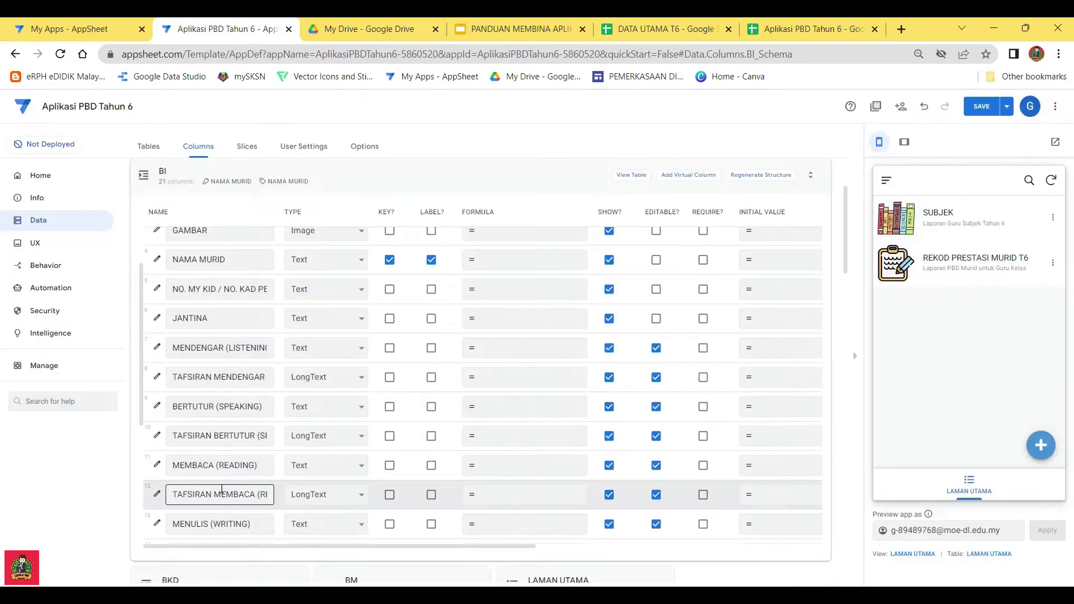
Set the Valid If expression of the BI column MENULIS (WRITING) to TP BI WRITING[TP WRITING] and close the column settings
{"action": "scroll", "coordinate": [184, 464], "scroll_direction": "down", "scroll_amount": 1}
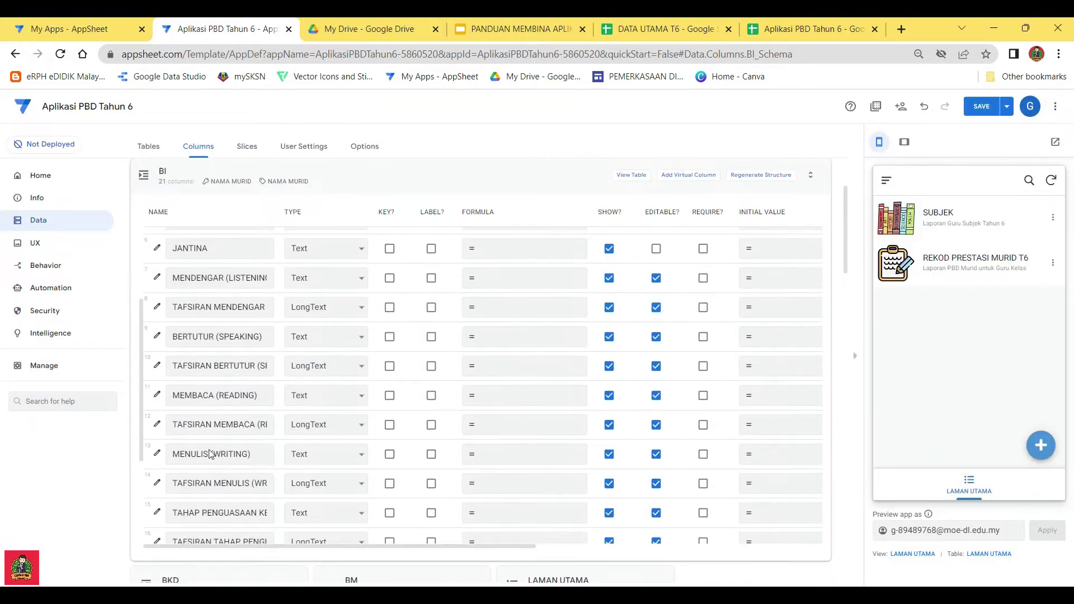
{"action": "left_click", "coordinate": [157, 455]}
{"action": "left_click", "coordinate": [429, 429]}
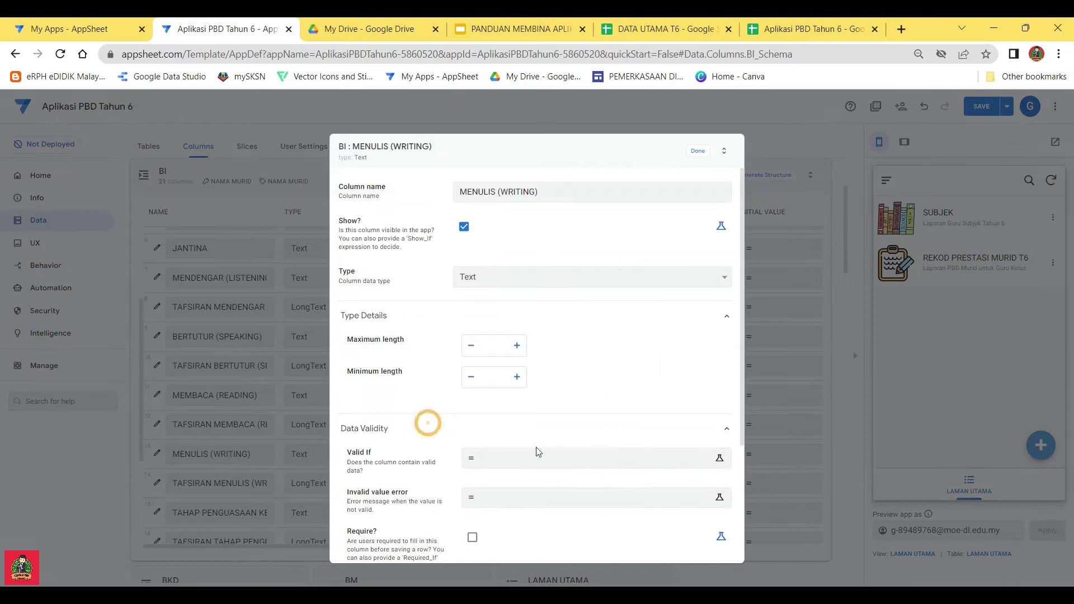
{"action": "left_click", "coordinate": [530, 455]}
{"action": "scroll", "coordinate": [590, 364], "scroll_direction": "down", "scroll_amount": 10}
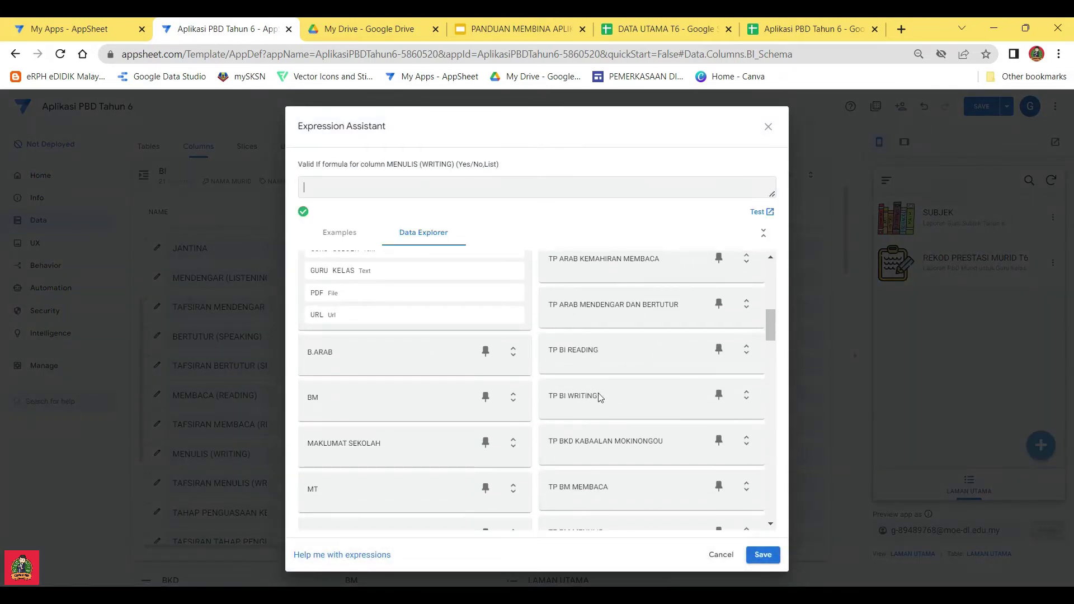
{"action": "left_click", "coordinate": [746, 395]}
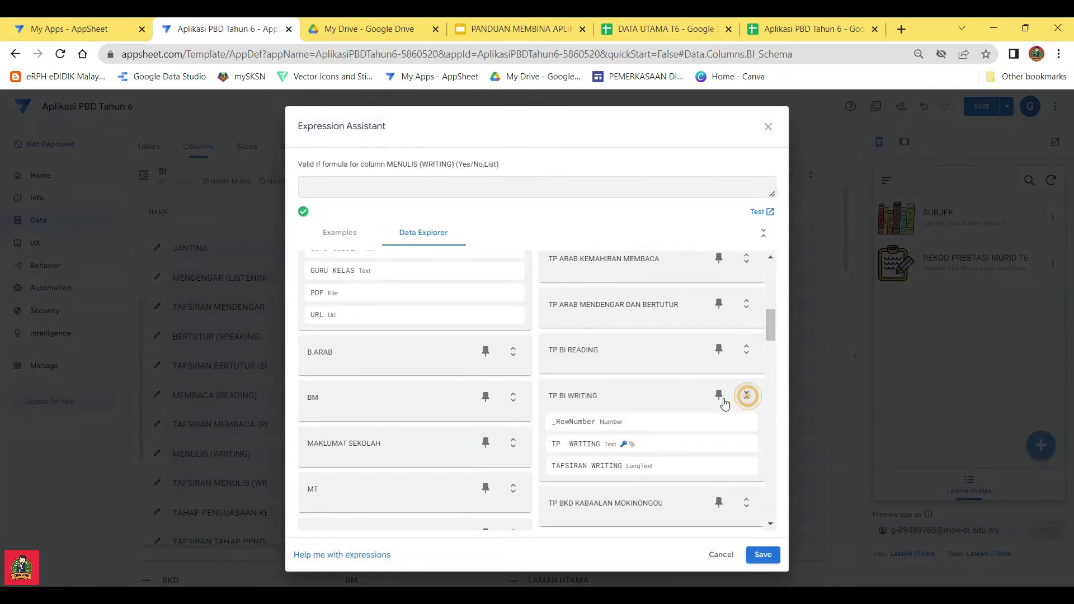
{"action": "left_click", "coordinate": [737, 443]}
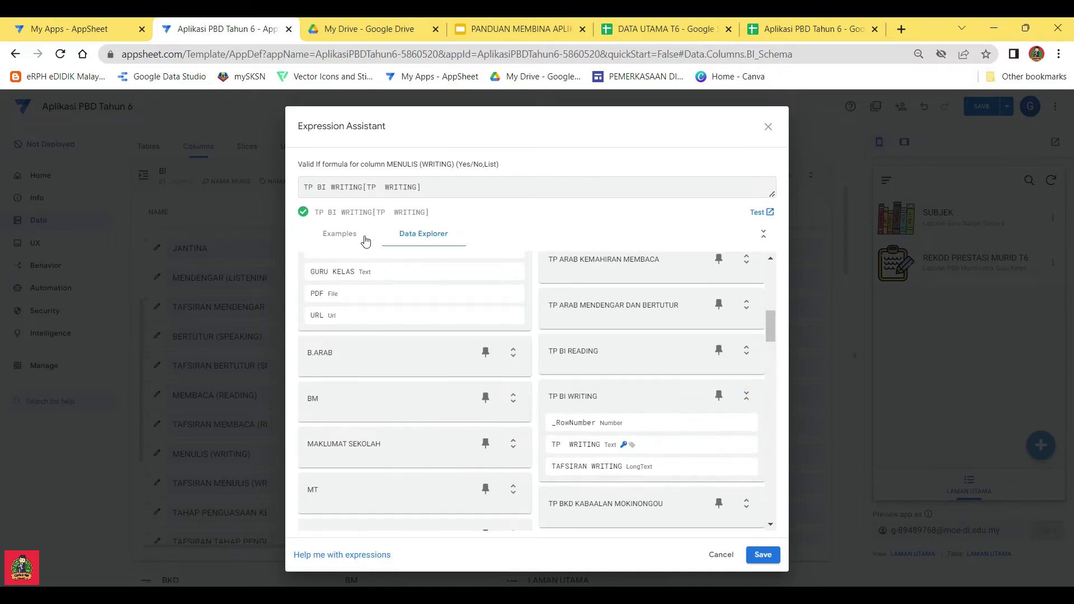
{"action": "left_click", "coordinate": [762, 554]}
{"action": "left_click", "coordinate": [695, 153]}
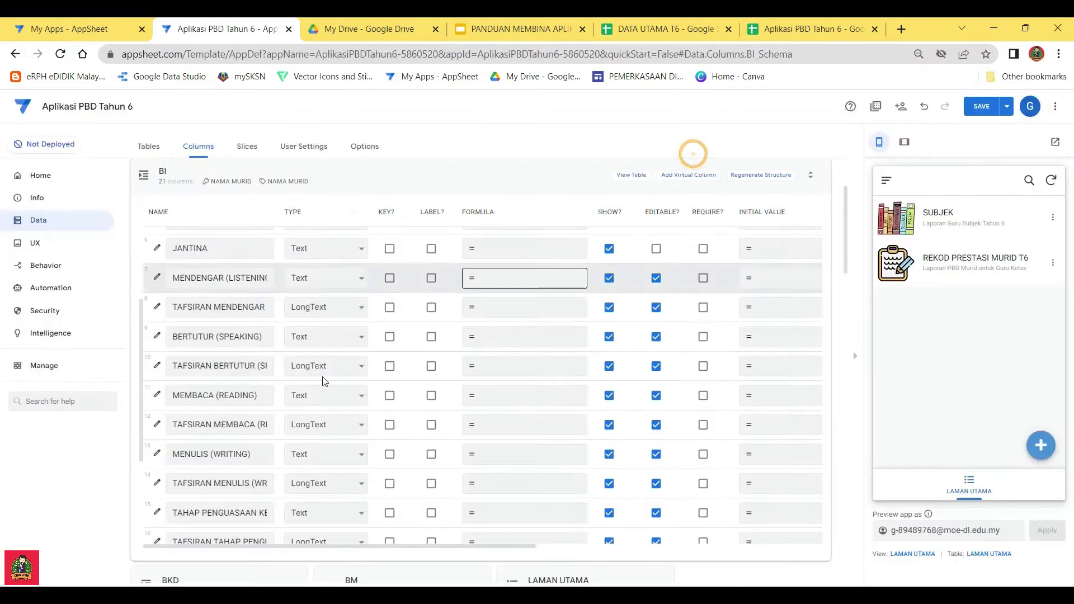
Set the Valid If expression of the BI column TAFSIRAN MENULIS (WRITING) to TP BI WRITING[TAFSIRAN WRITING] and close the column settings
{"action": "left_click", "coordinate": [158, 482]}
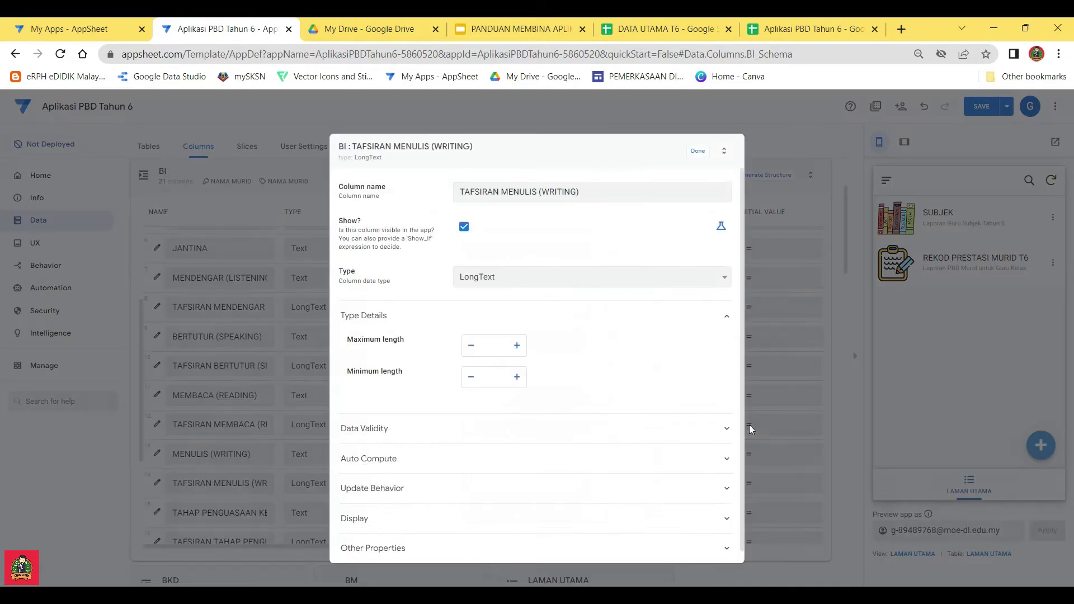
{"action": "left_click", "coordinate": [601, 435]}
{"action": "scroll", "coordinate": [673, 455], "scroll_direction": "down", "scroll_amount": 1}
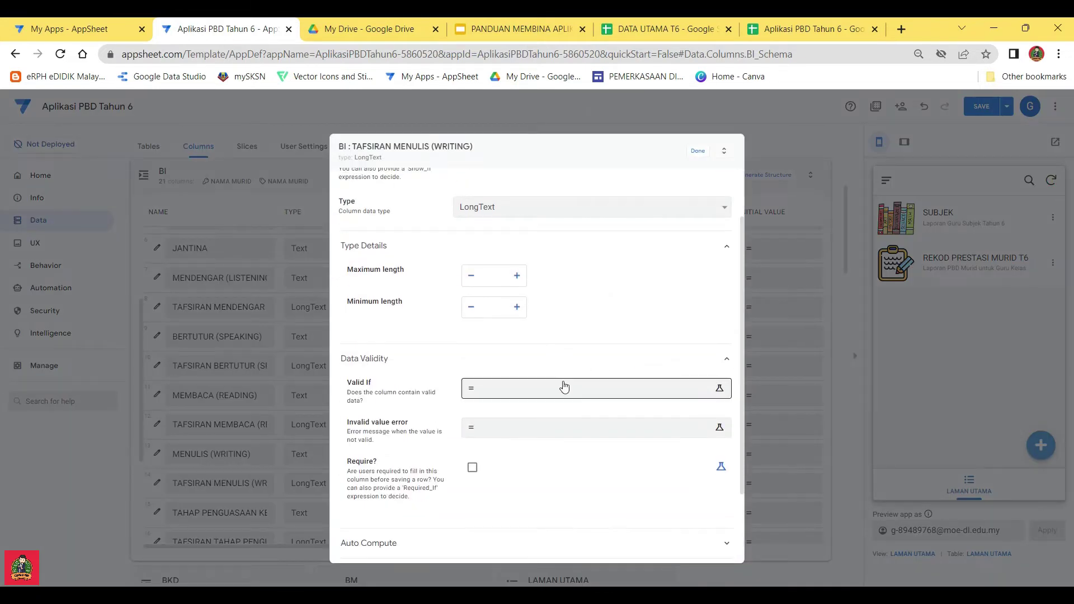
{"action": "left_click", "coordinate": [560, 389]}
{"action": "scroll", "coordinate": [618, 417], "scroll_direction": "down", "scroll_amount": 5}
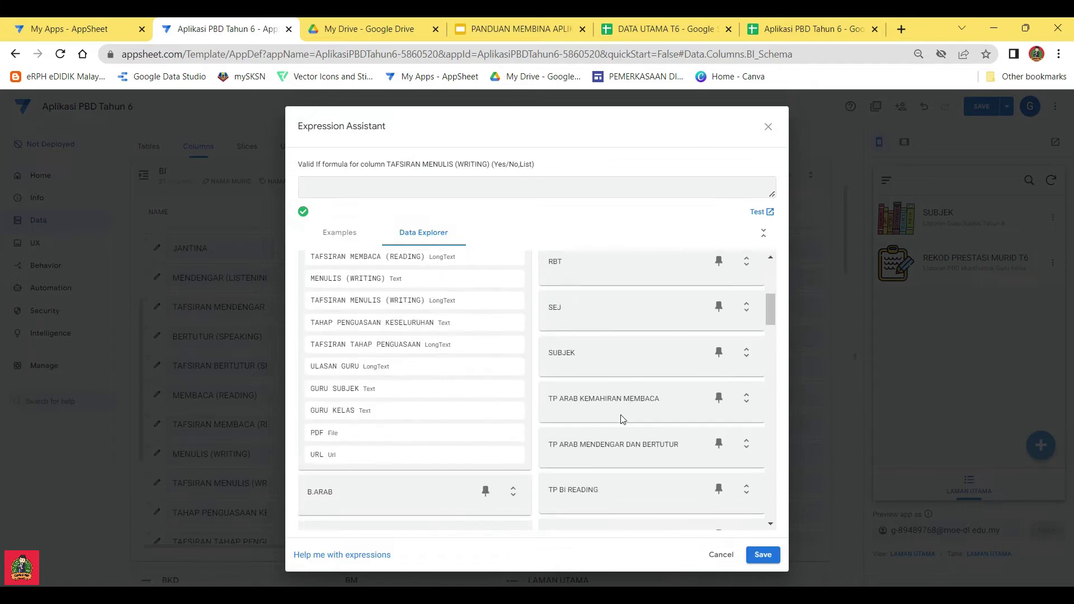
{"action": "scroll", "coordinate": [627, 422], "scroll_direction": "down", "scroll_amount": 1}
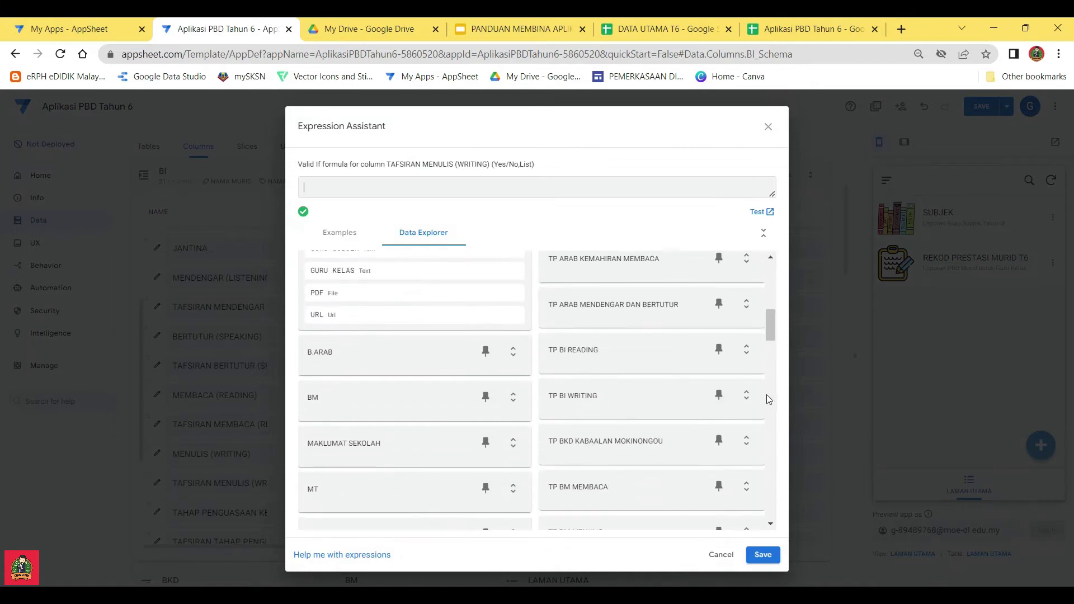
{"action": "left_click", "coordinate": [745, 396]}
{"action": "left_click", "coordinate": [739, 468]}
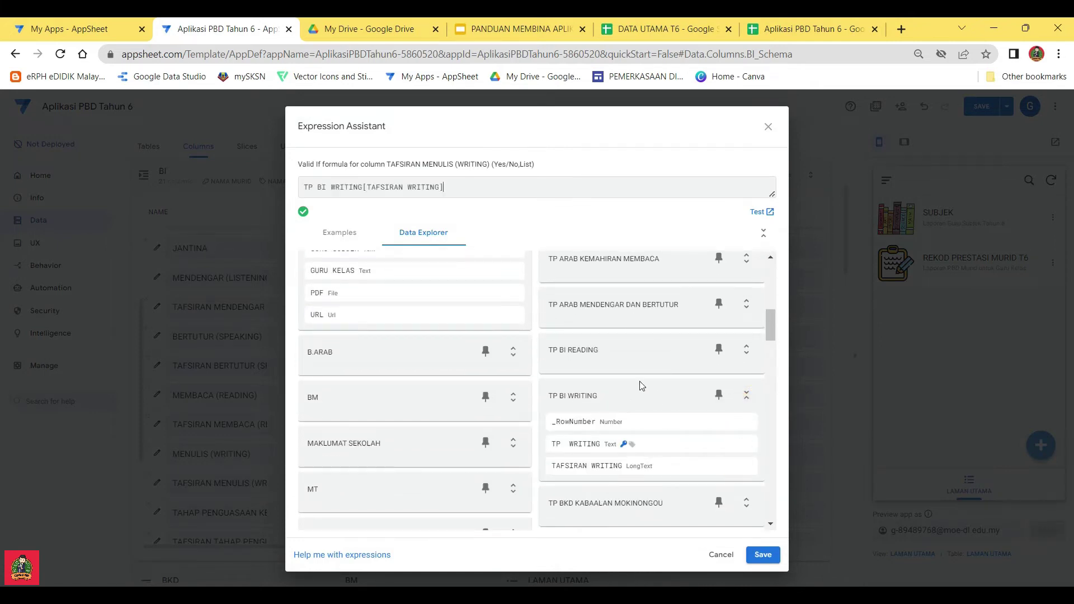
{"action": "left_click", "coordinate": [764, 554]}
{"action": "left_click", "coordinate": [699, 153]}
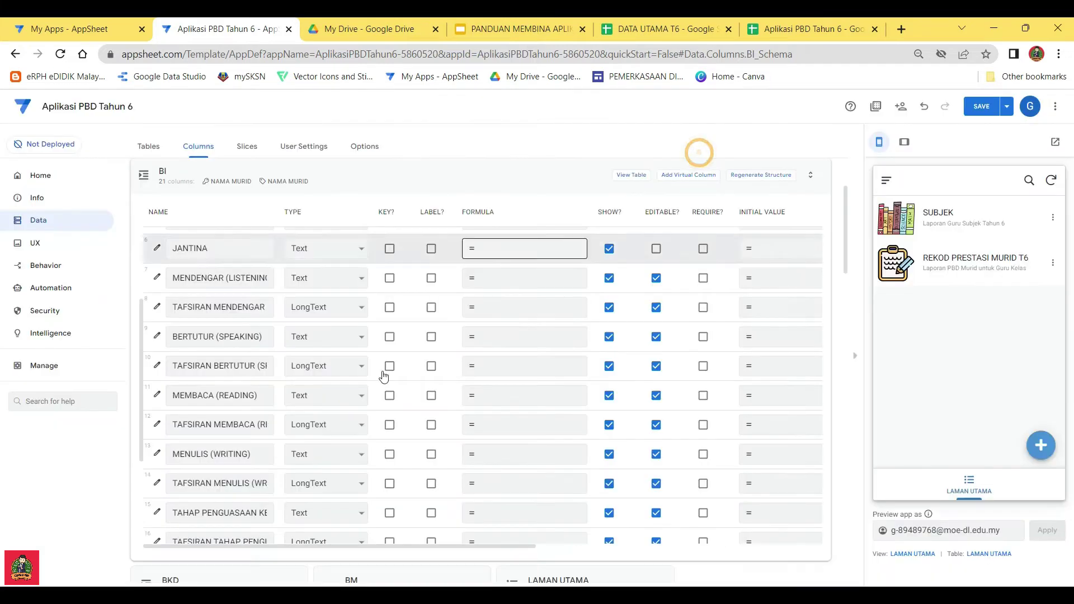
Open the Valid If expression of the BI column TAHAP PENGUASAAN KESELURUHAN and browse the available tables for its choices
{"action": "scroll", "coordinate": [221, 498], "scroll_direction": "down", "scroll_amount": 3}
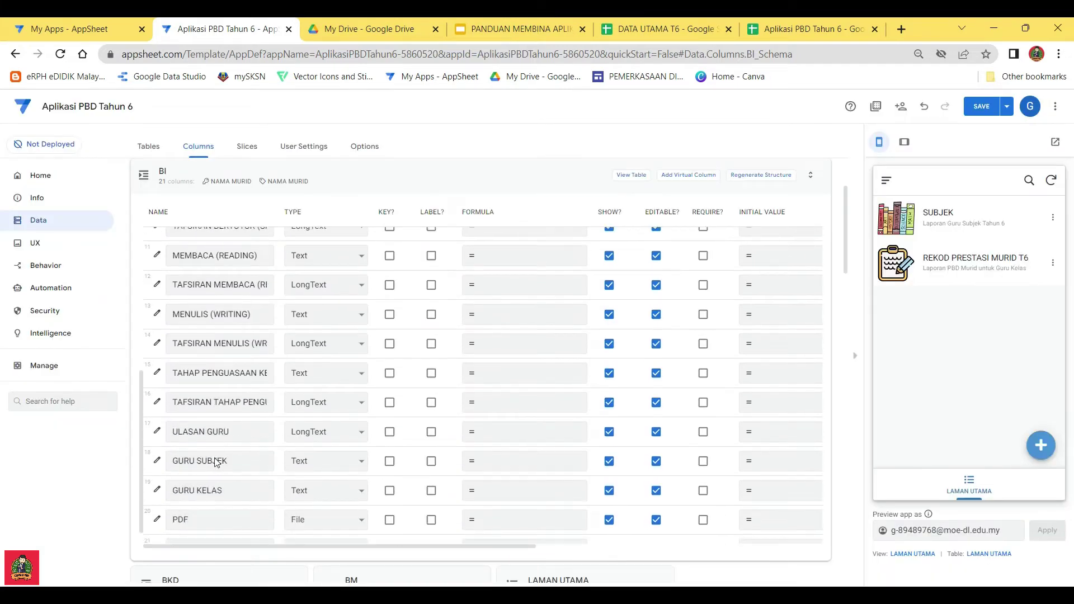
{"action": "left_click", "coordinate": [157, 372]}
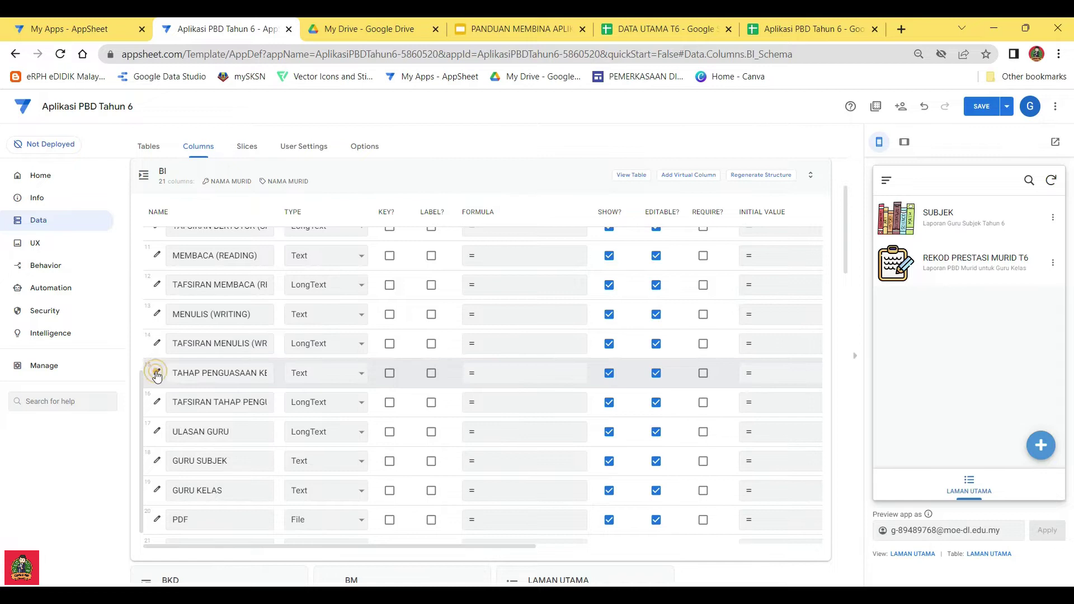
{"action": "left_click", "coordinate": [472, 433]}
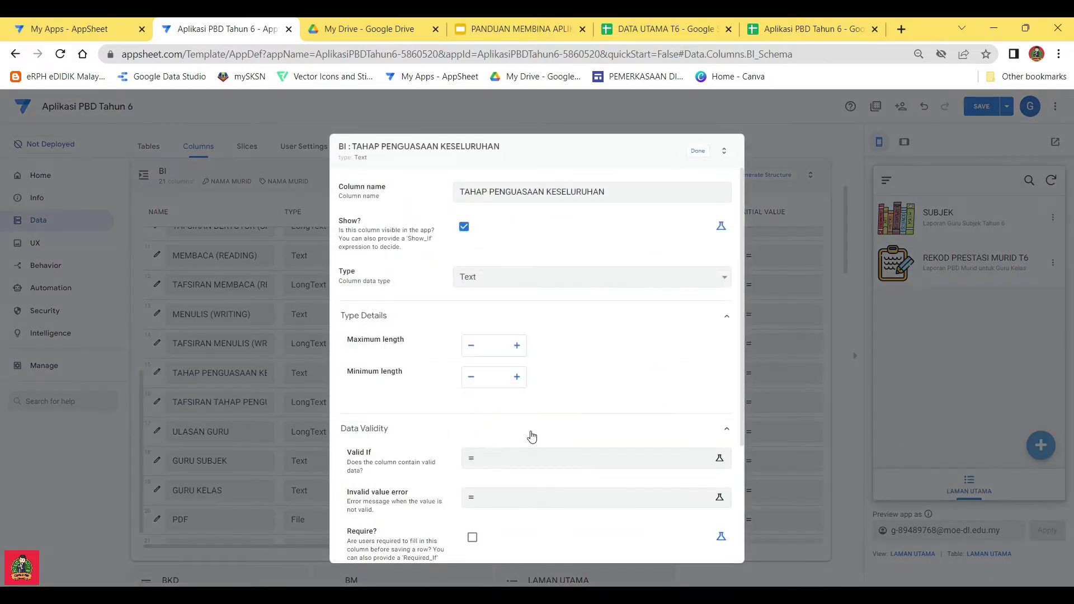
{"action": "left_click", "coordinate": [501, 454]}
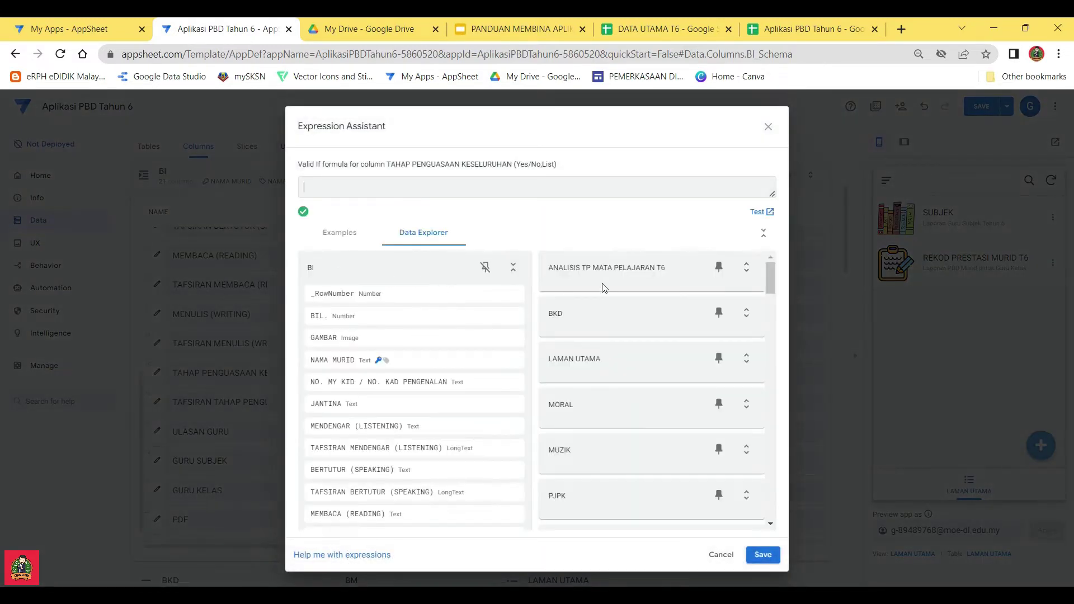
{"action": "scroll", "coordinate": [586, 397], "scroll_direction": "down", "scroll_amount": 5}
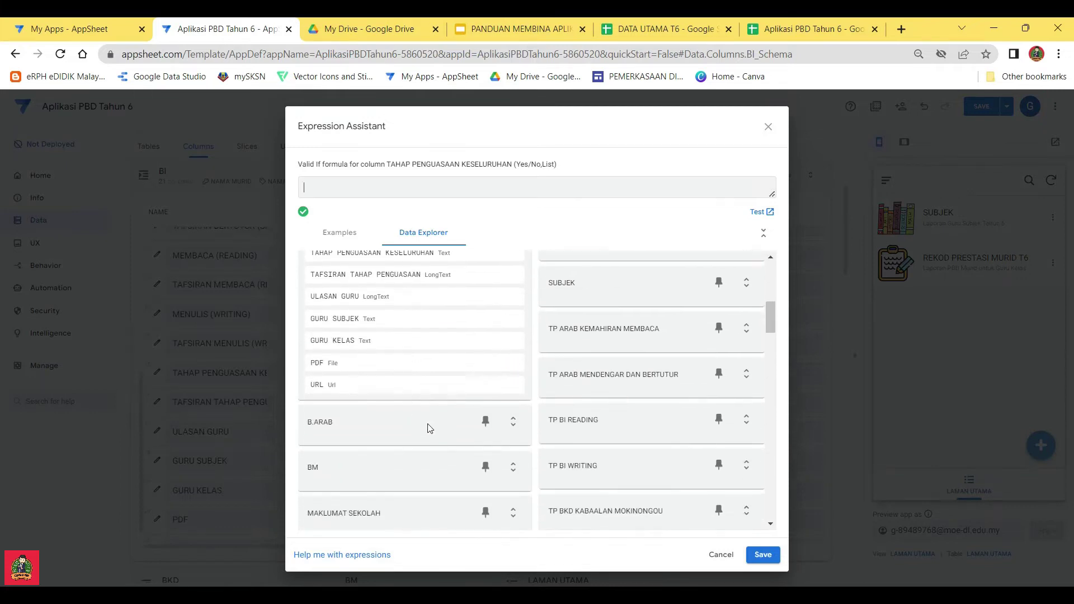
{"action": "scroll", "coordinate": [565, 368], "scroll_direction": "up", "scroll_amount": 5}
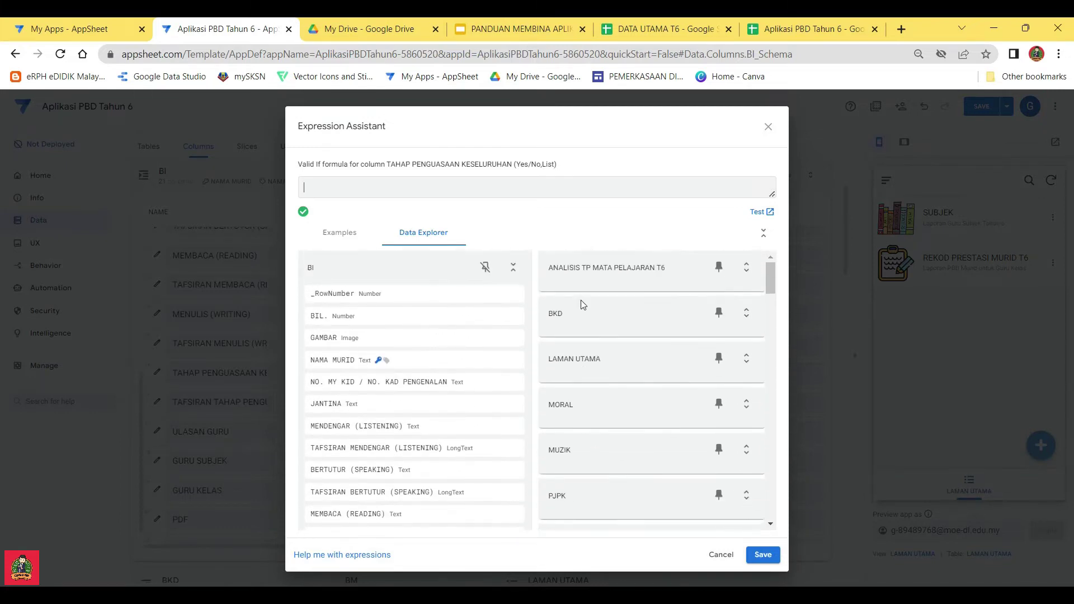
{"action": "scroll", "coordinate": [592, 291], "scroll_direction": "down", "scroll_amount": 5}
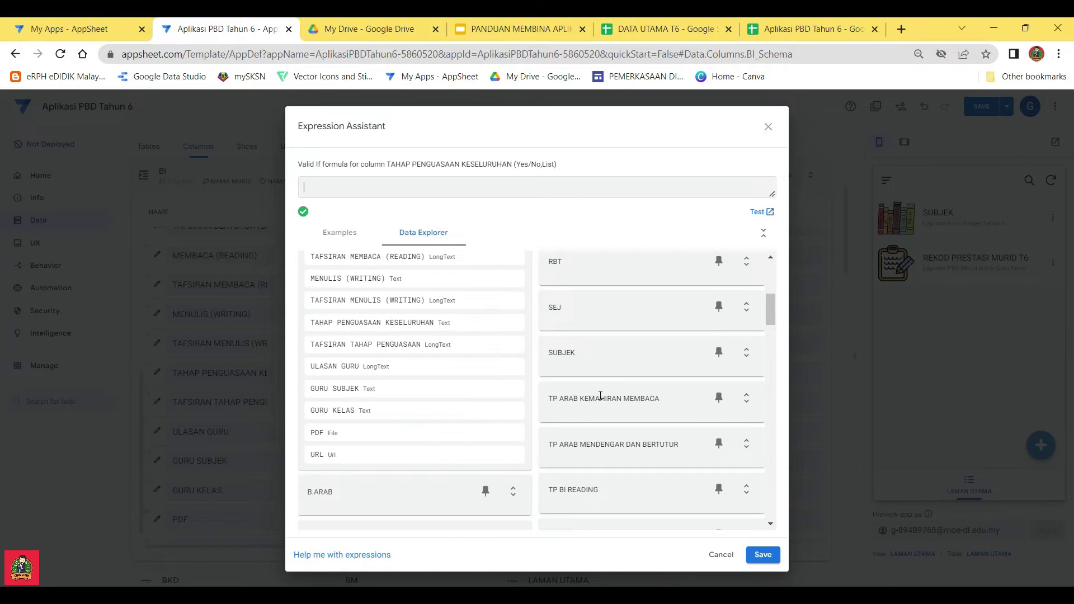
{"action": "scroll", "coordinate": [431, 424], "scroll_direction": "down", "scroll_amount": 5}
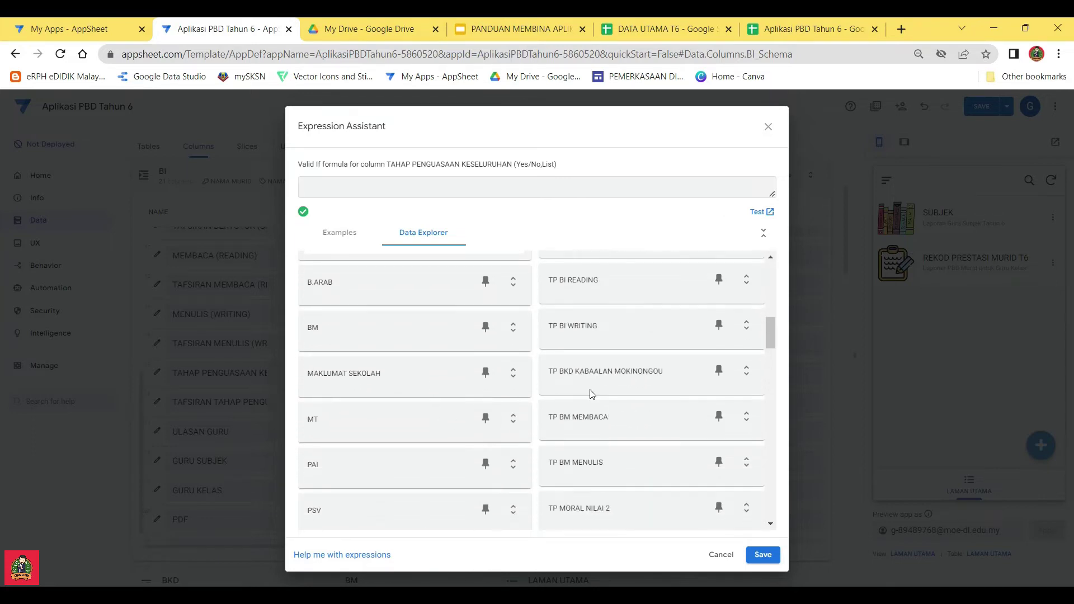
{"action": "scroll", "coordinate": [592, 390], "scroll_direction": "down", "scroll_amount": 4}
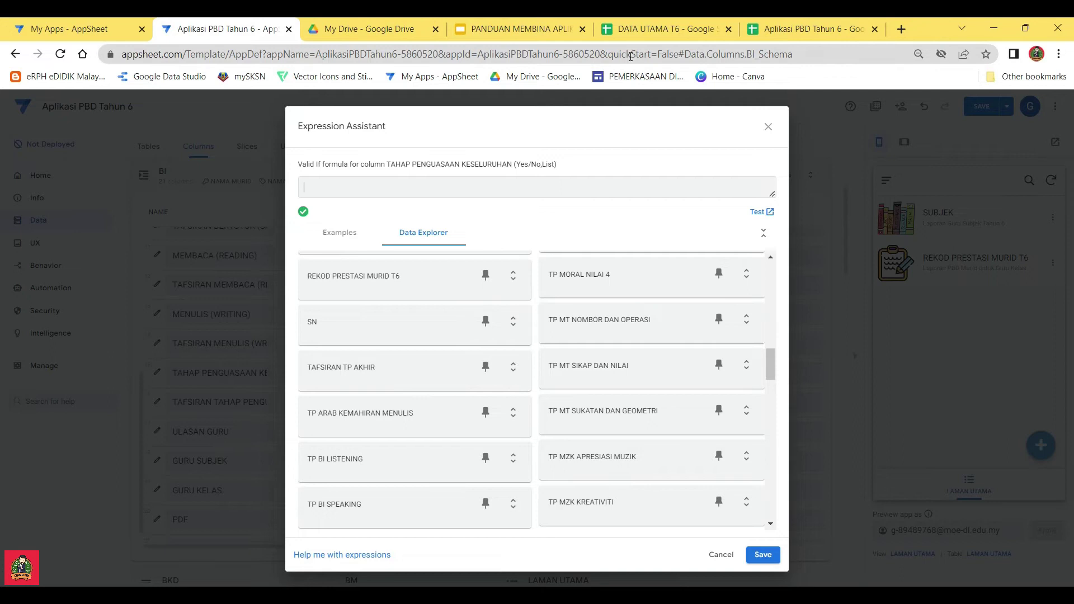
Switch to the DATA UTAMA T6 spreadsheet in Google Sheets and view the BI columns of the Tafsiran TP Akhir sheet
{"action": "left_click", "coordinate": [632, 29]}
{"action": "left_click", "coordinate": [61, 575]}
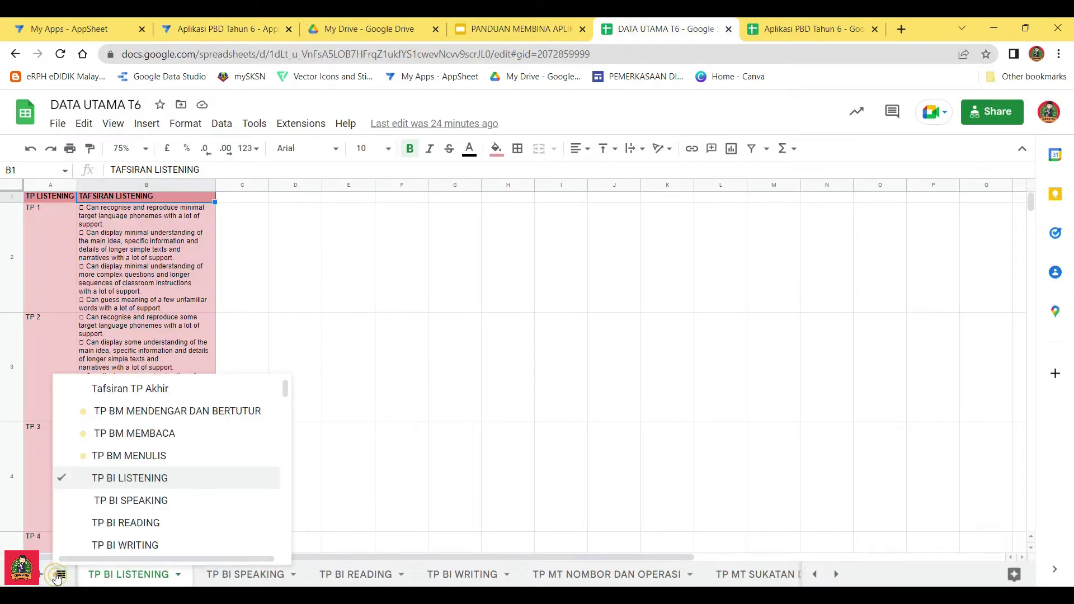
{"action": "left_click", "coordinate": [132, 387]}
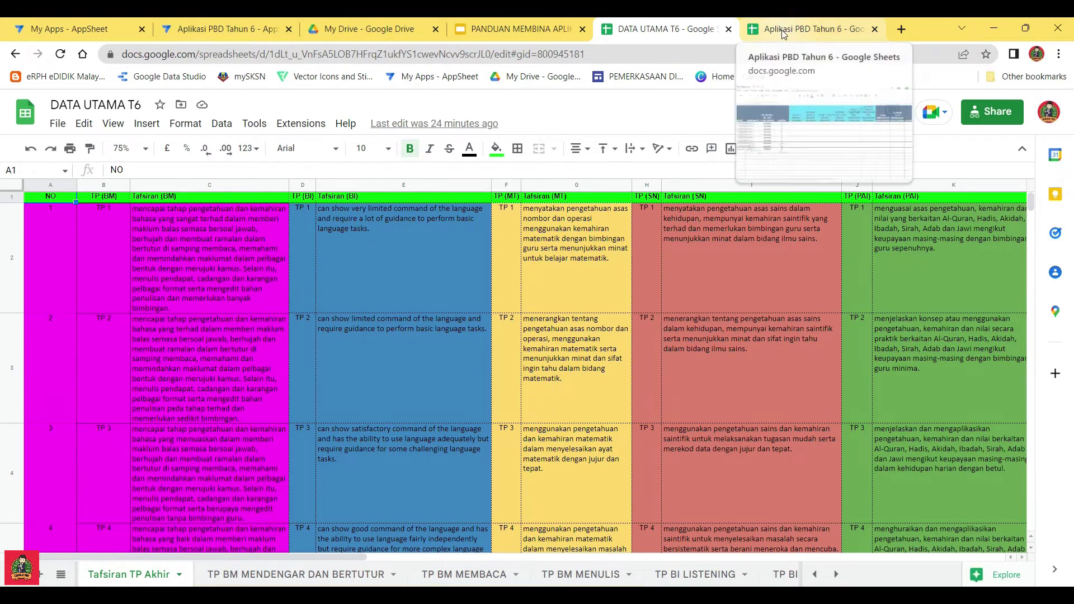
Return to the AppSheet editor, set the column's Valid If expression to Tafsiran TP Akhir[TP (BI)] and close the column settings
{"action": "left_click", "coordinate": [235, 31]}
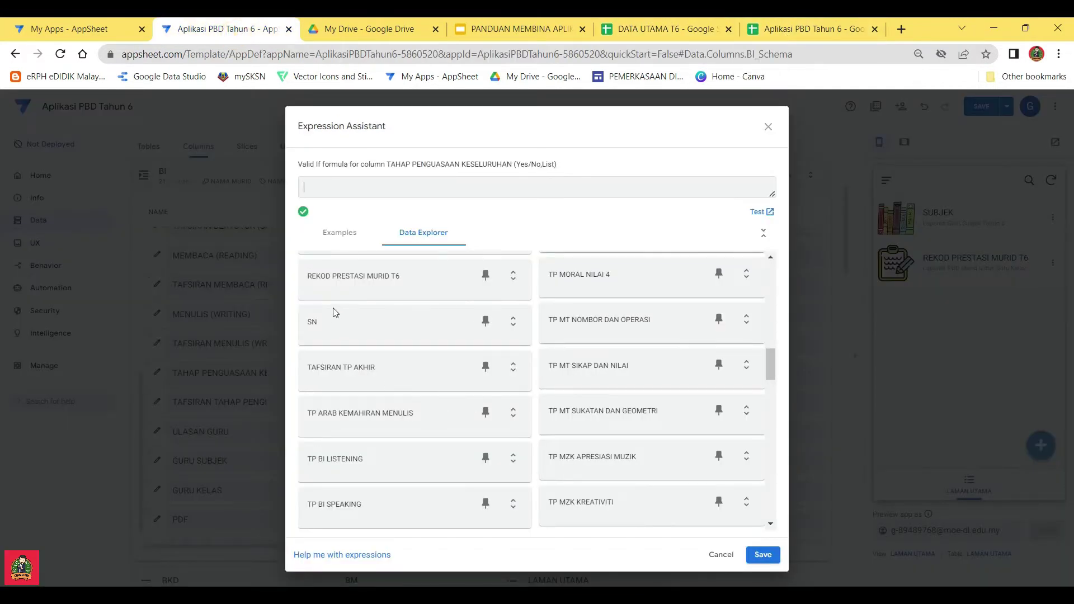
{"action": "left_click", "coordinate": [512, 367]}
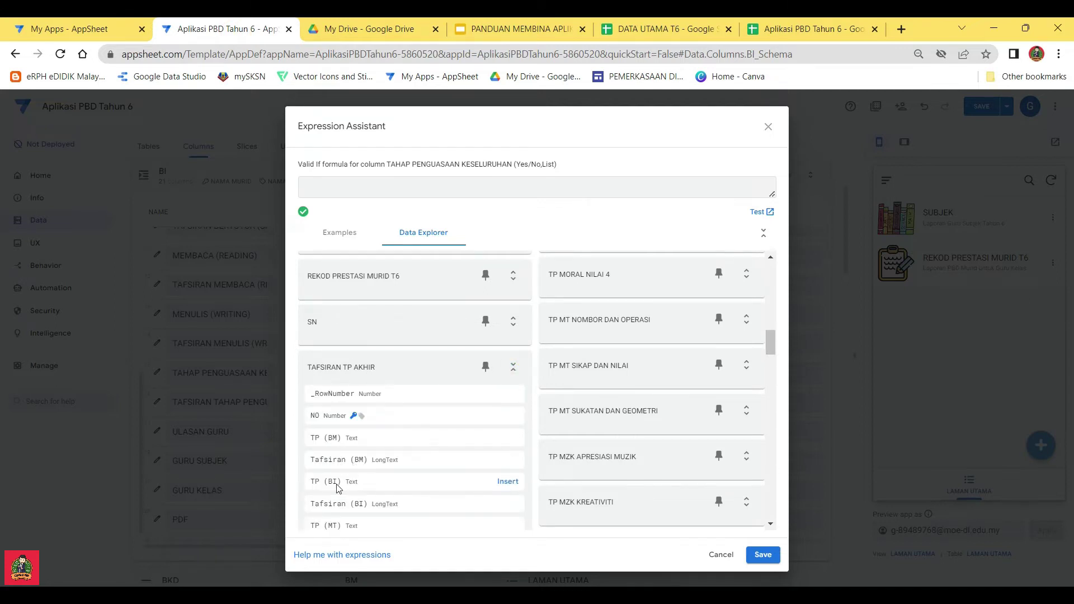
{"action": "left_click", "coordinate": [507, 483]}
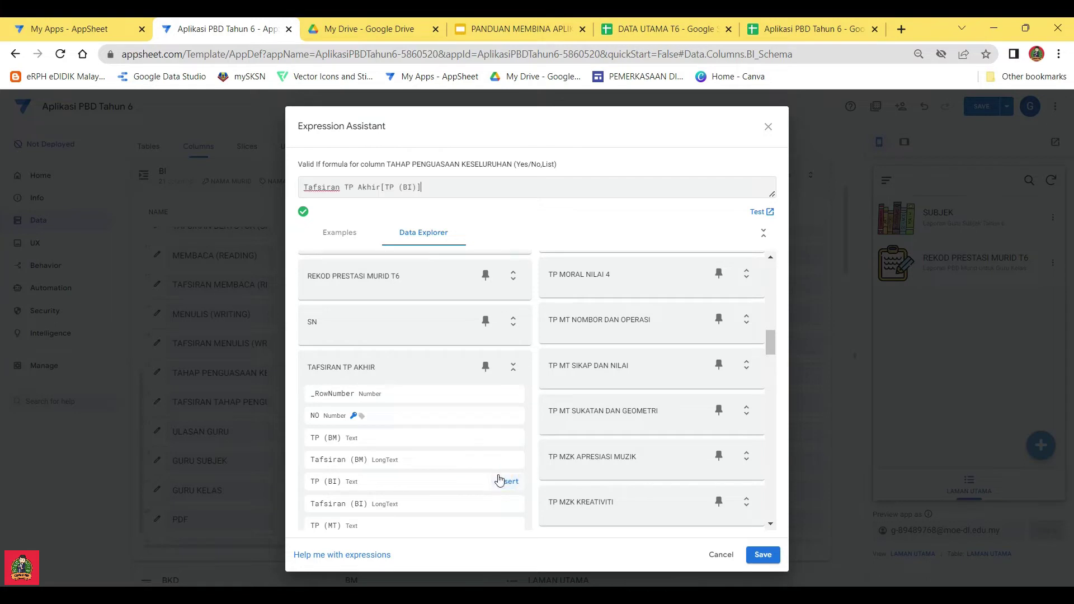
{"action": "left_click", "coordinate": [763, 554]}
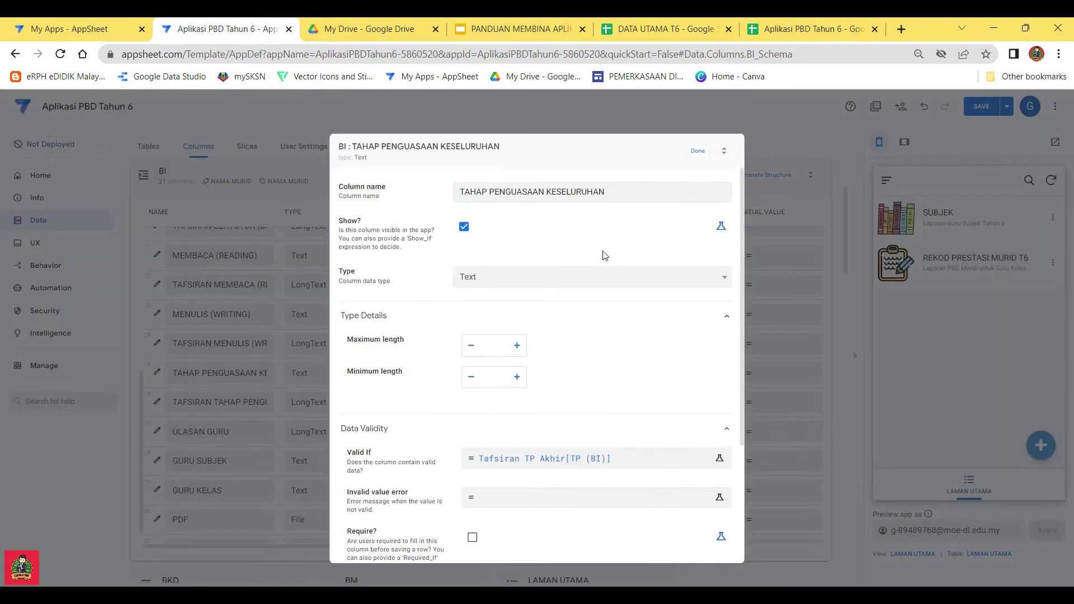
{"action": "left_click", "coordinate": [692, 154]}
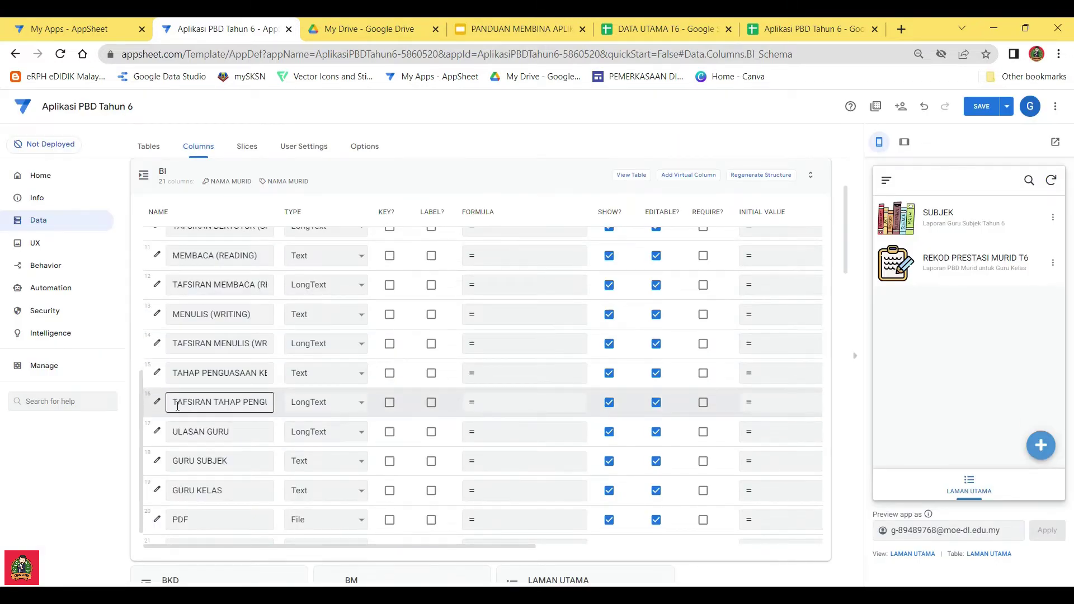
Set the Valid If expression of the BI column TAFSIRAN TAHAP PENGUASAAN to Tafsiran TP Akhir[Tafsiran (BI)] and close the column settings
{"action": "left_click", "coordinate": [157, 403]}
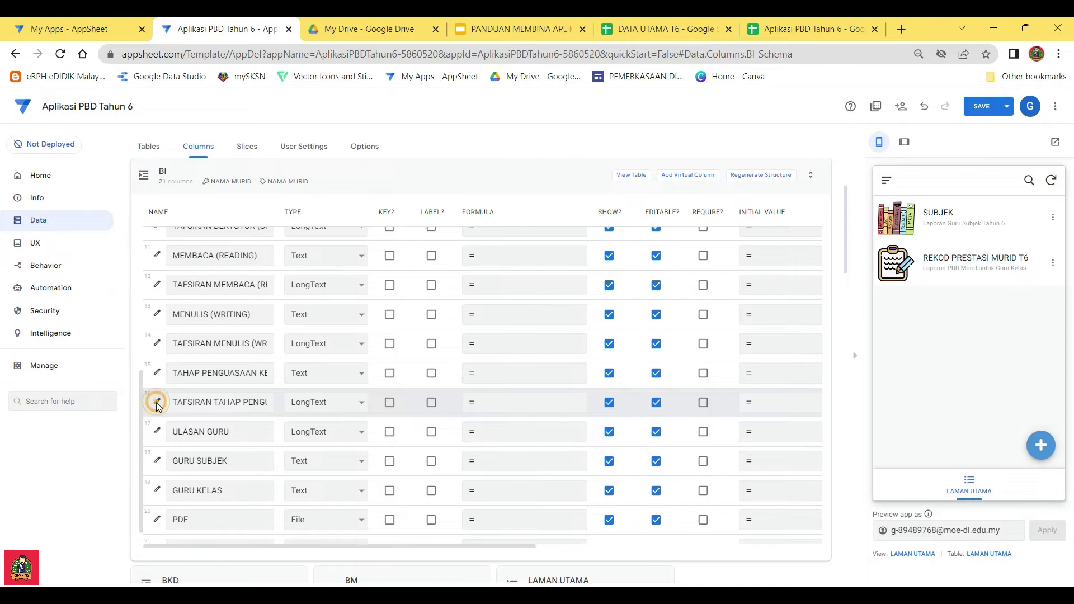
{"action": "left_click", "coordinate": [438, 428]}
{"action": "left_click", "coordinate": [494, 458]}
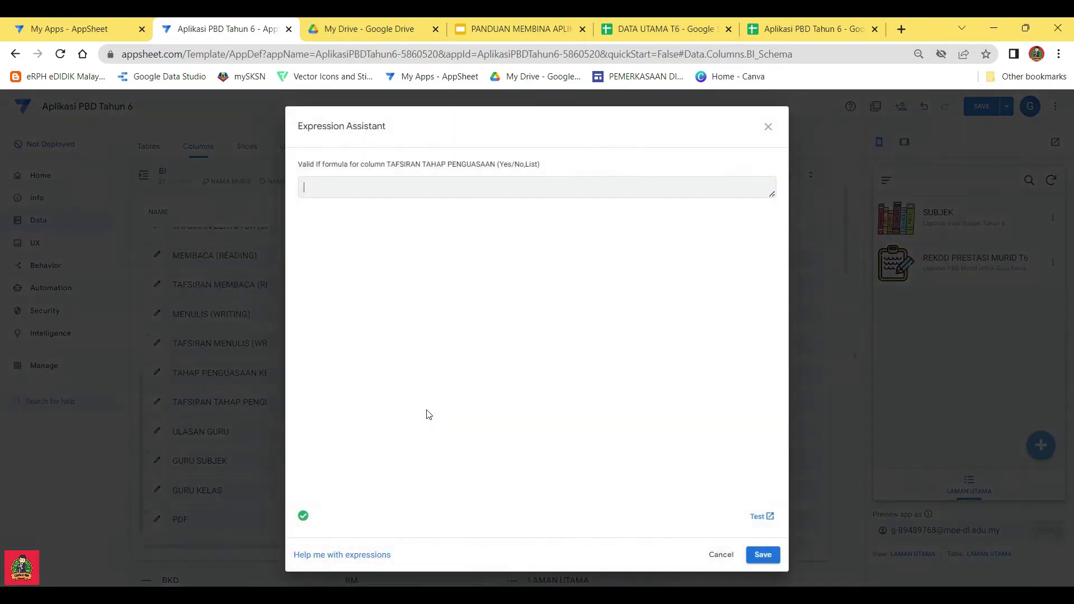
{"action": "scroll", "coordinate": [417, 427], "scroll_direction": "down", "scroll_amount": 5}
{"action": "scroll", "coordinate": [409, 433], "scroll_direction": "down", "scroll_amount": 4}
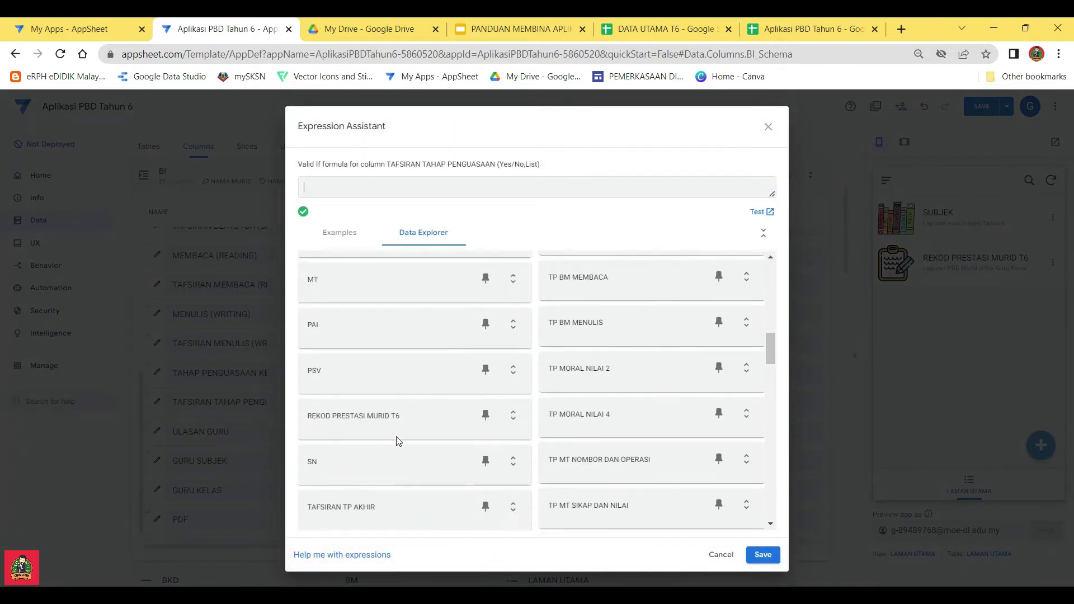
{"action": "scroll", "coordinate": [382, 420], "scroll_direction": "down", "scroll_amount": 1}
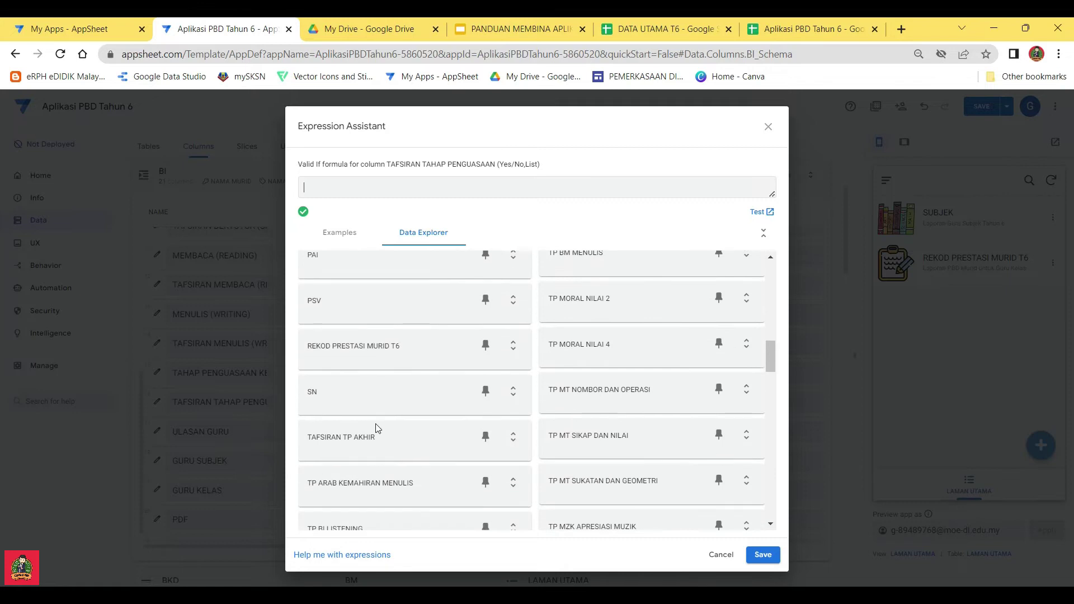
{"action": "left_click", "coordinate": [507, 437]}
{"action": "scroll", "coordinate": [402, 392], "scroll_direction": "down", "scroll_amount": 5}
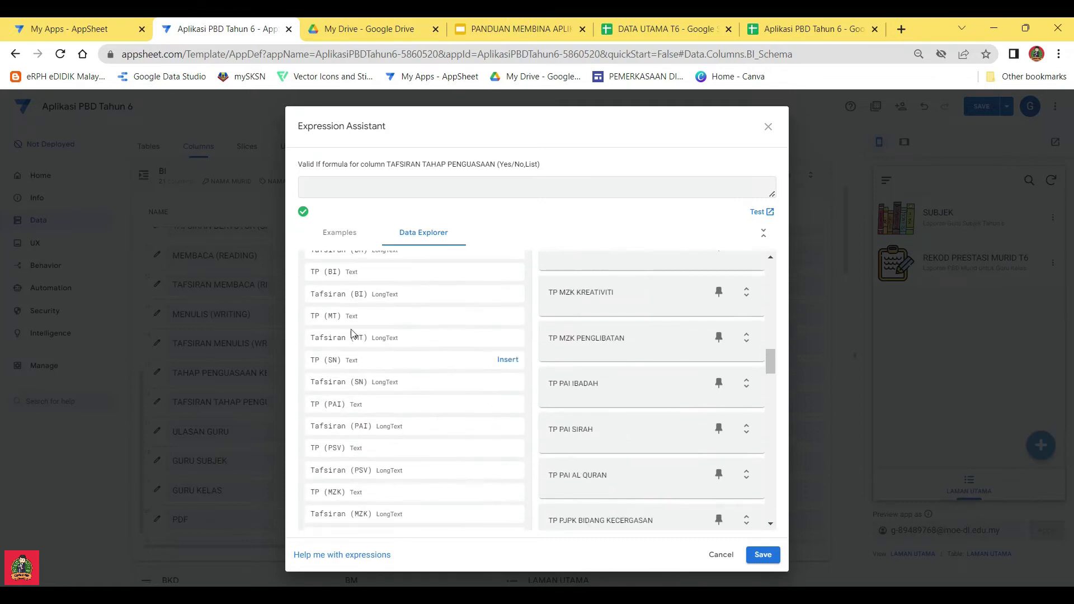
{"action": "scroll", "coordinate": [352, 334], "scroll_direction": "up", "scroll_amount": 1}
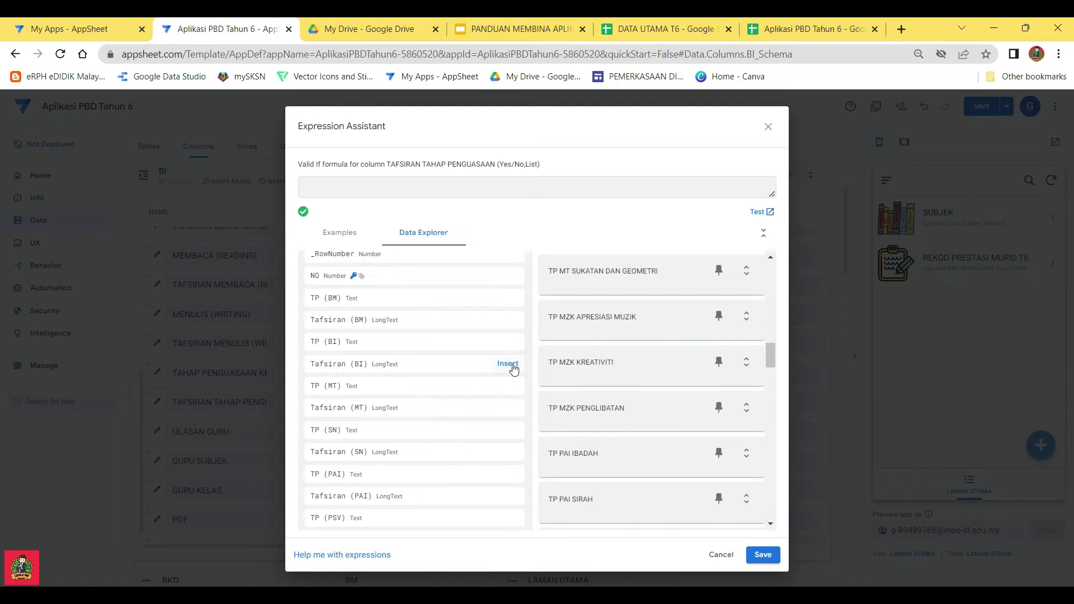
{"action": "left_click", "coordinate": [510, 364]}
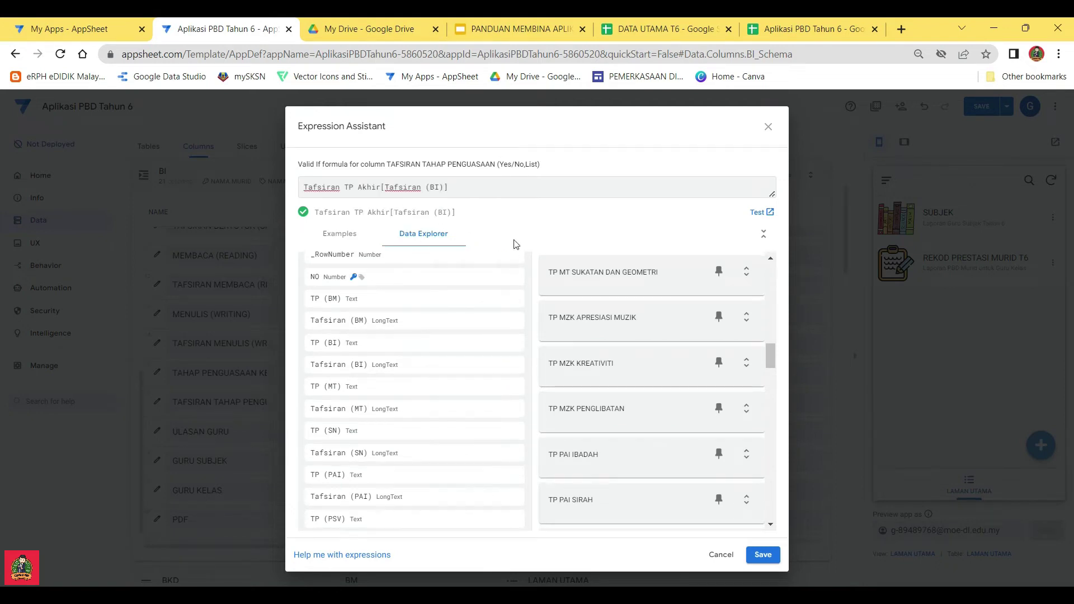
{"action": "left_click", "coordinate": [763, 555]}
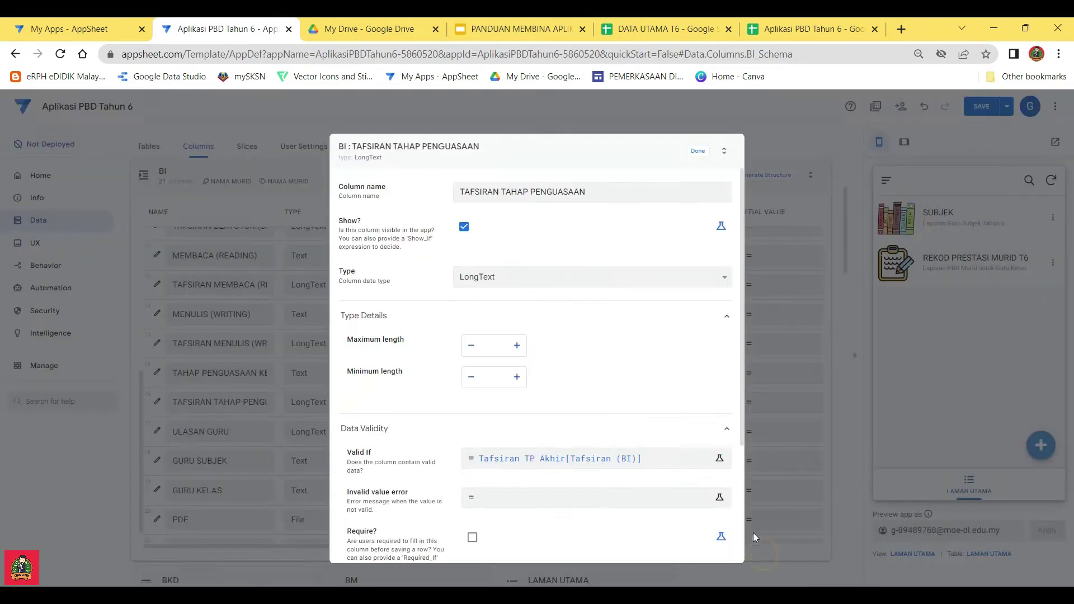
{"action": "left_click", "coordinate": [697, 152]}
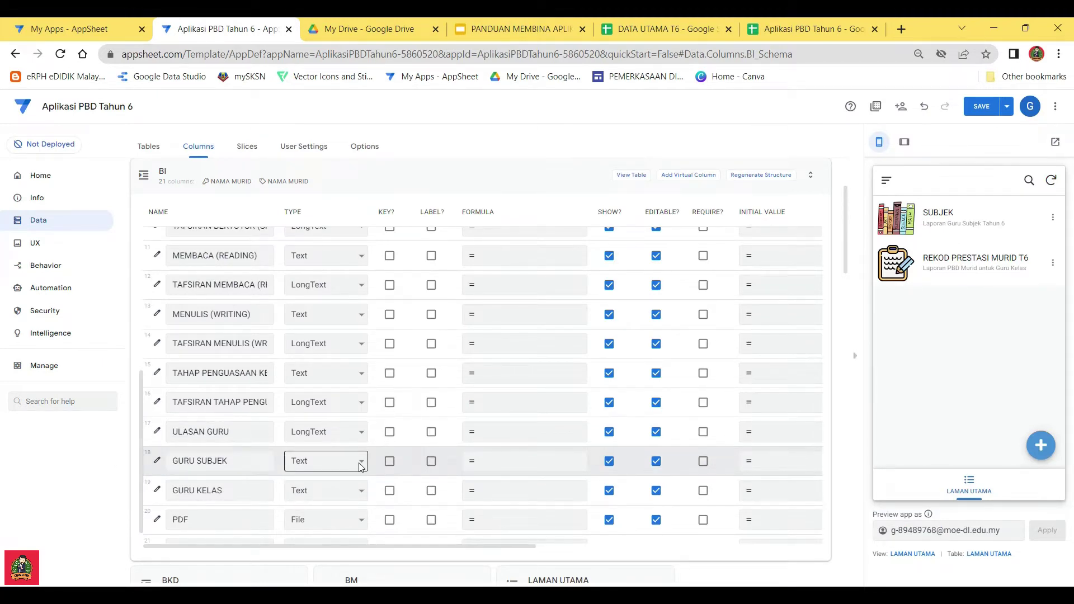
Set the Valid If expression of the BI column GURU SUBJEK to MAKLUMAT SEKOLAH[GURU SUBJEK] and close the column settings
{"action": "left_click", "coordinate": [157, 461]}
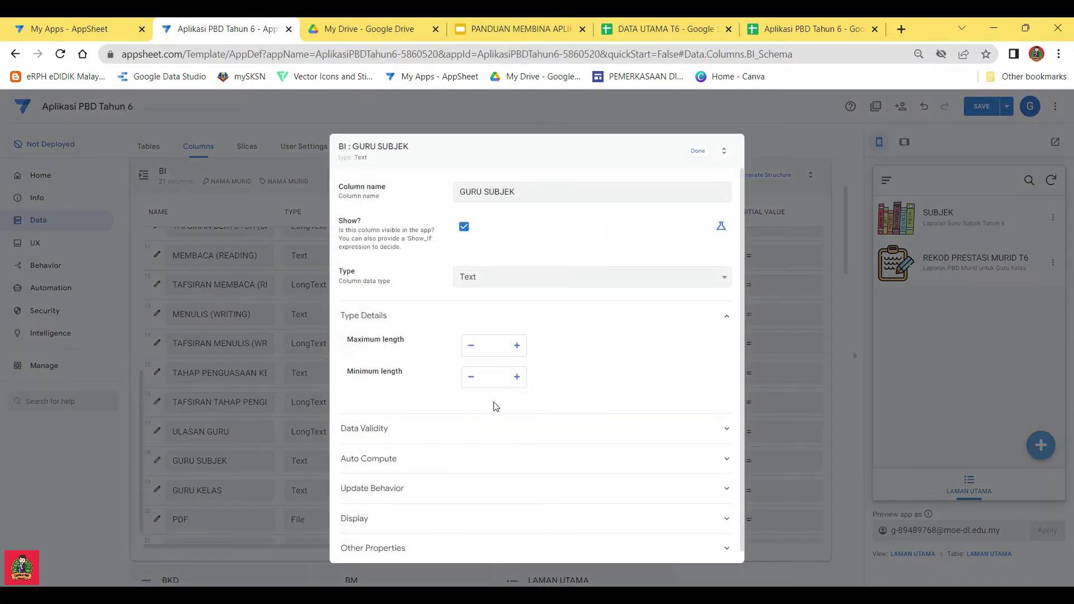
{"action": "left_click", "coordinate": [467, 429]}
{"action": "left_click", "coordinate": [500, 458]}
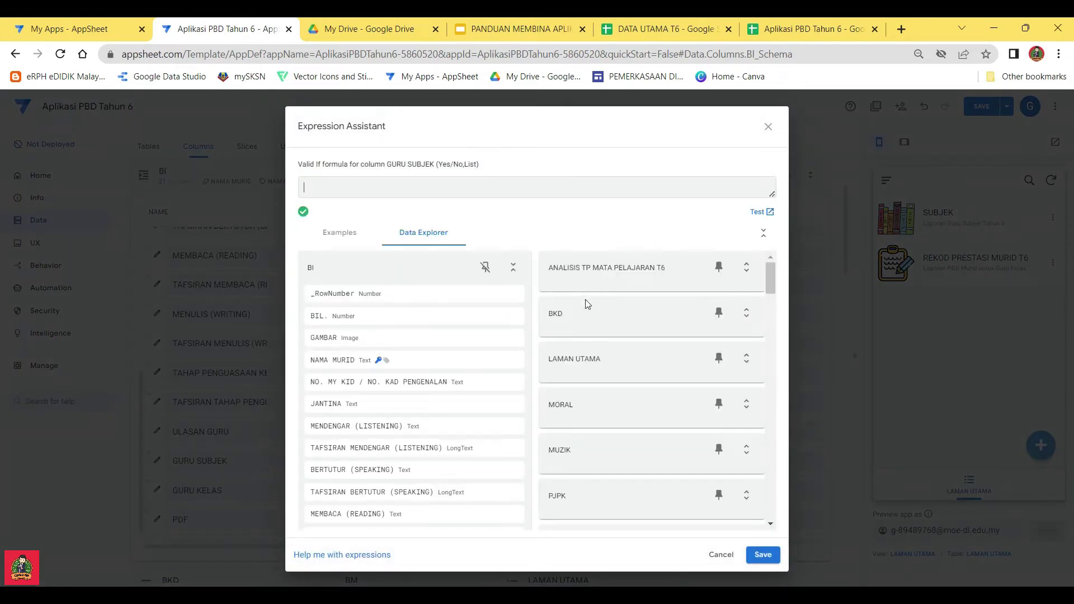
{"action": "scroll", "coordinate": [571, 361], "scroll_direction": "down", "scroll_amount": 8}
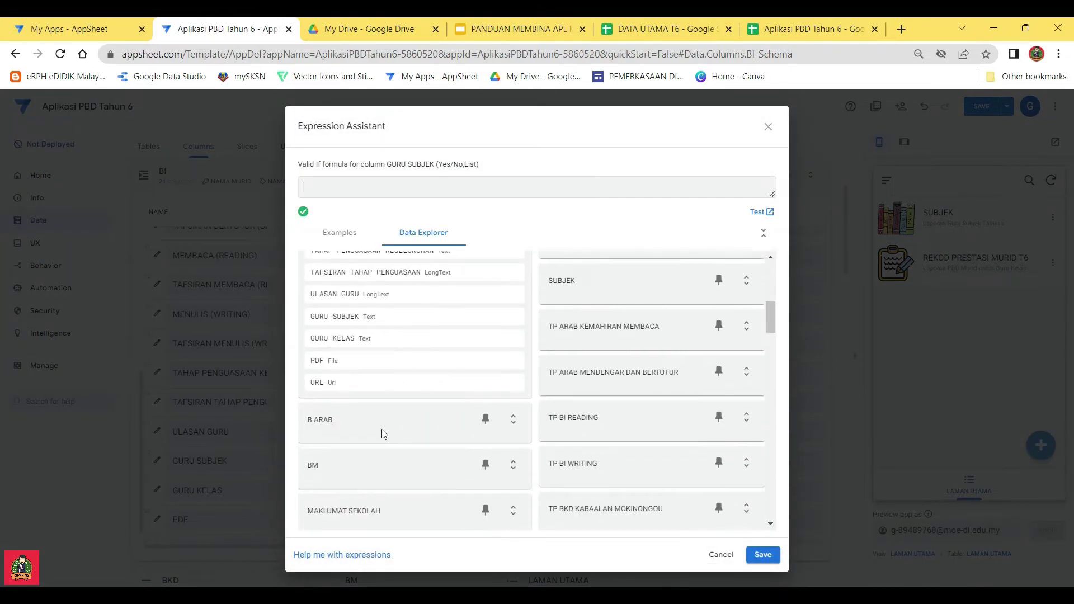
{"action": "left_click", "coordinate": [513, 442]}
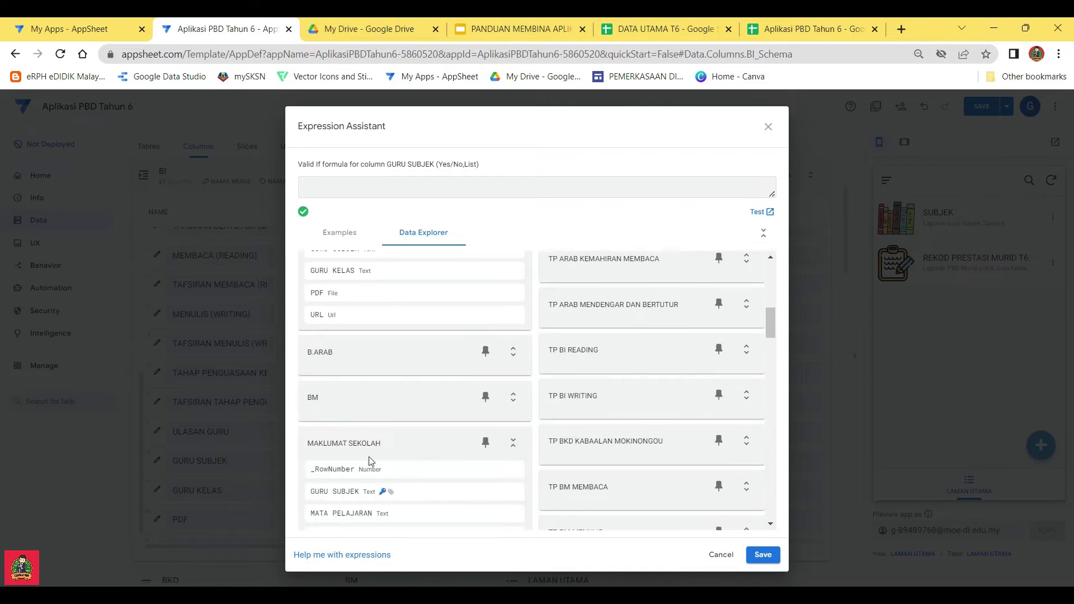
{"action": "scroll", "coordinate": [368, 488], "scroll_direction": "down", "scroll_amount": 1}
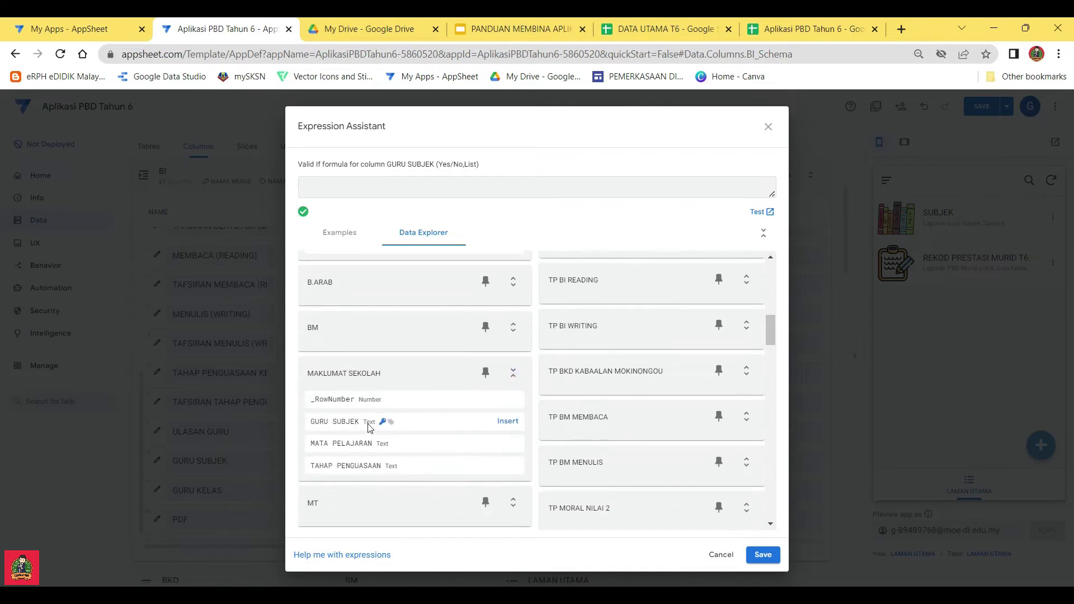
{"action": "left_click", "coordinate": [513, 422]}
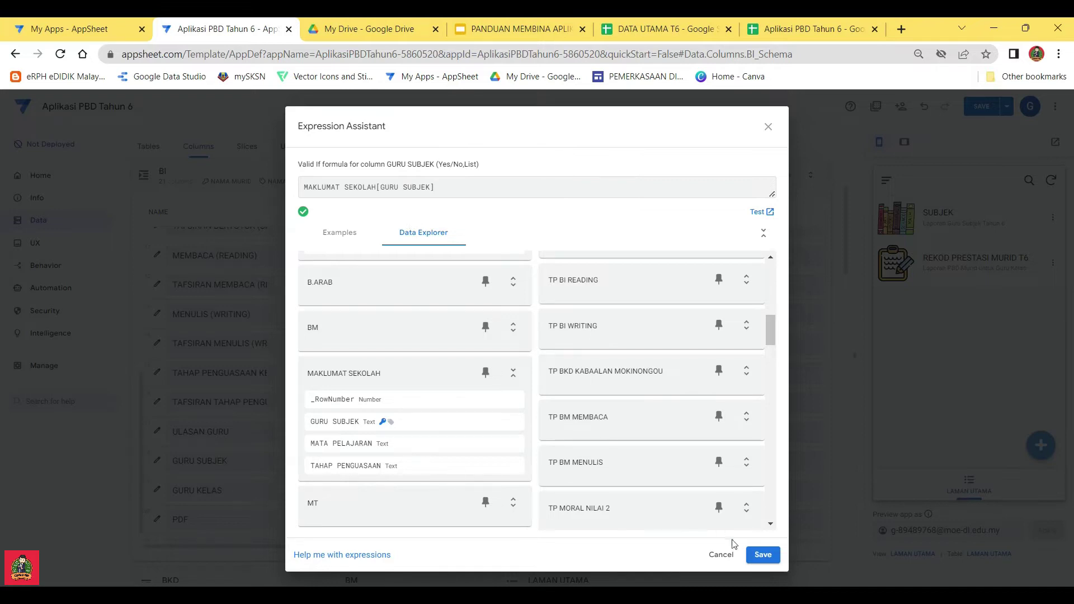
{"action": "left_click", "coordinate": [762, 554]}
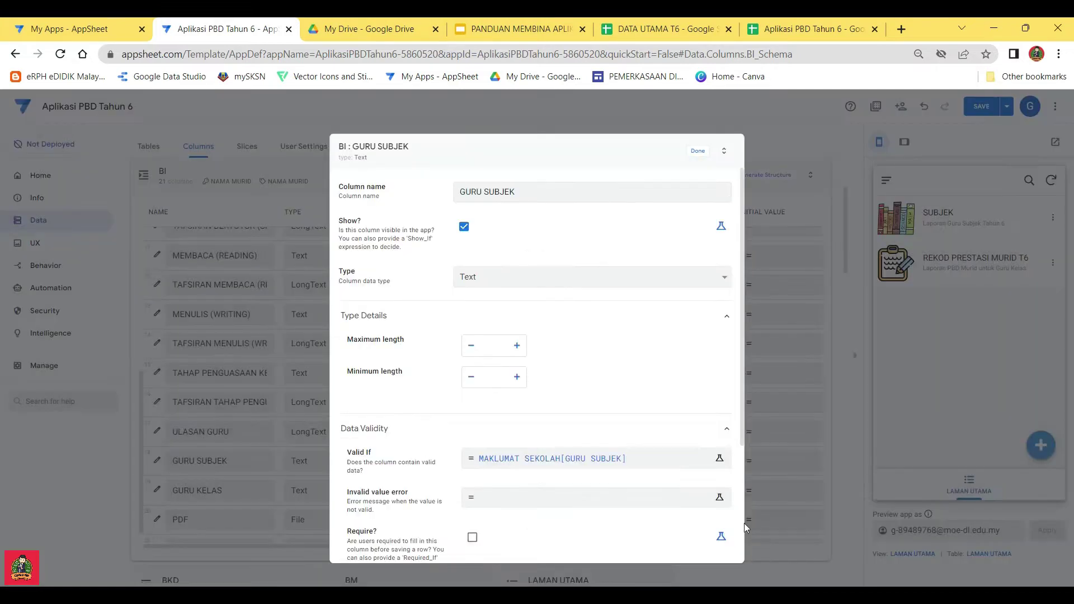
{"action": "left_click", "coordinate": [697, 155]}
Save the app and open the BAHASA INGGERIS student list under SUBJEK in the app preview
{"action": "left_click", "coordinate": [979, 106]}
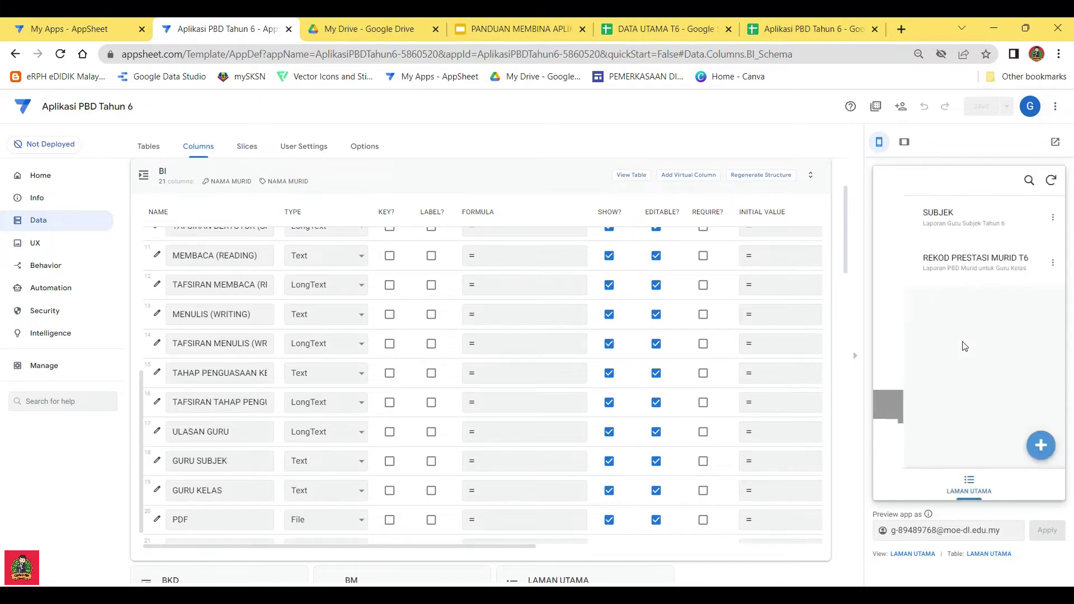
{"action": "left_click", "coordinate": [967, 227]}
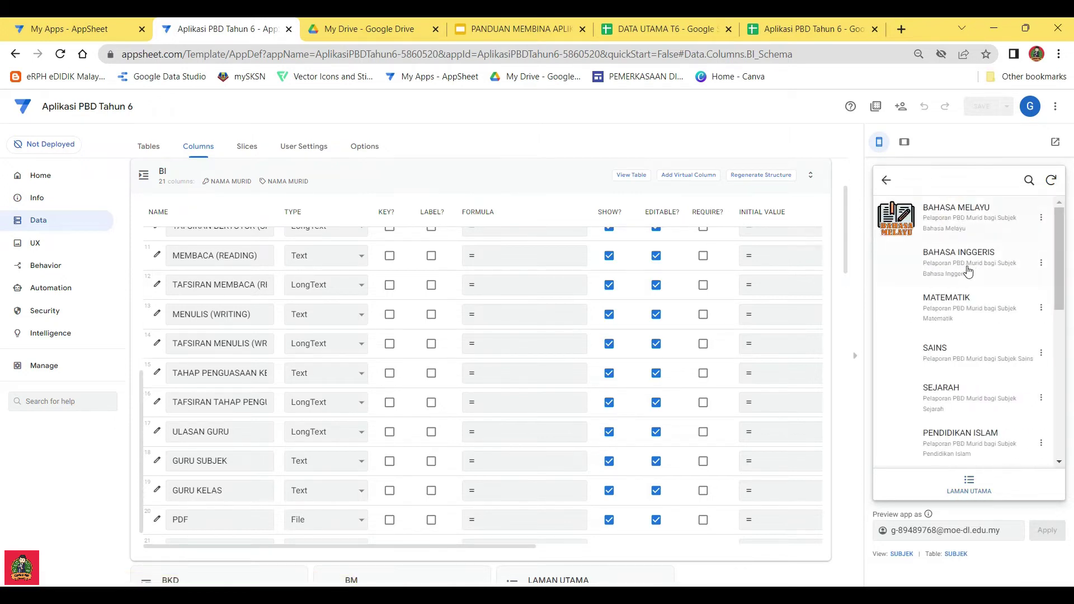
{"action": "left_click", "coordinate": [963, 254]}
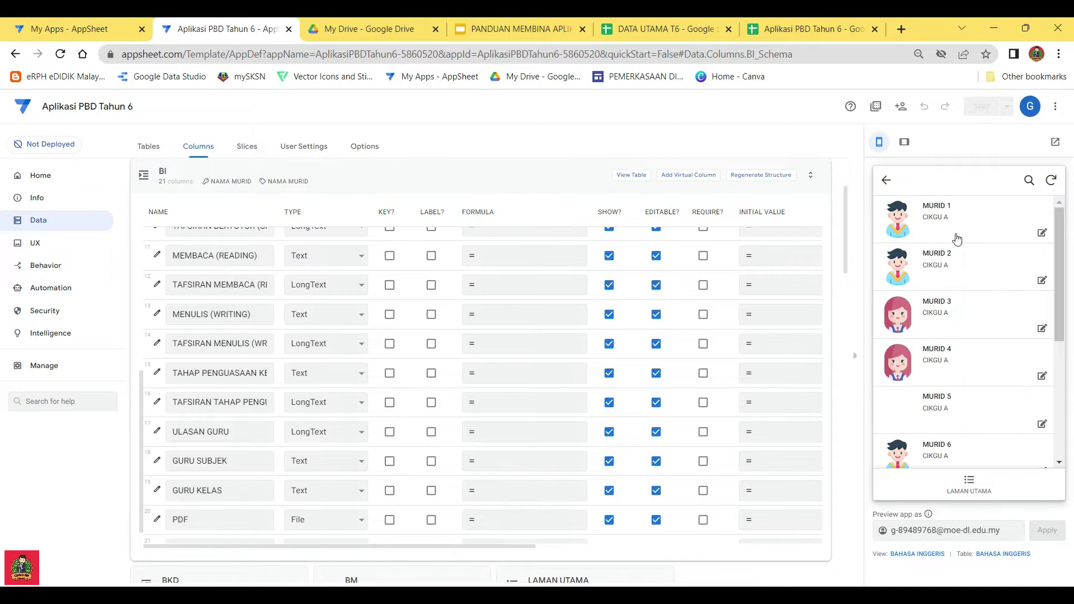
Open MURID 1's BAHASA INGGERIS form for editing in the preview and choose TP 4 and its TAFSIRAN for MENDENGAR (LISTENING)
{"action": "left_click", "coordinate": [939, 212]}
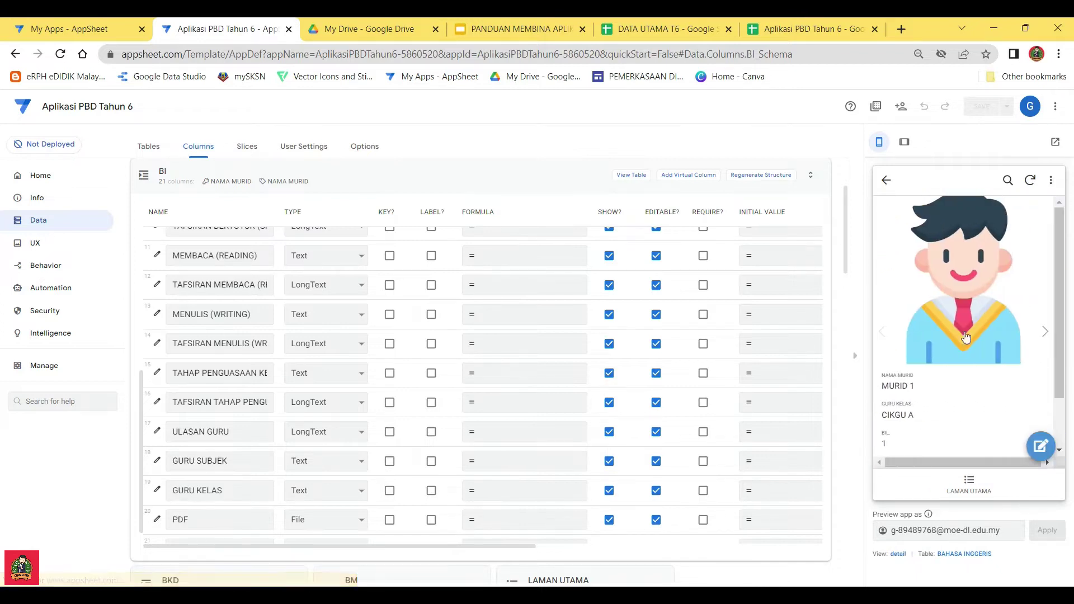
{"action": "left_click", "coordinate": [1041, 443]}
{"action": "scroll", "coordinate": [978, 378], "scroll_direction": "down", "scroll_amount": 5}
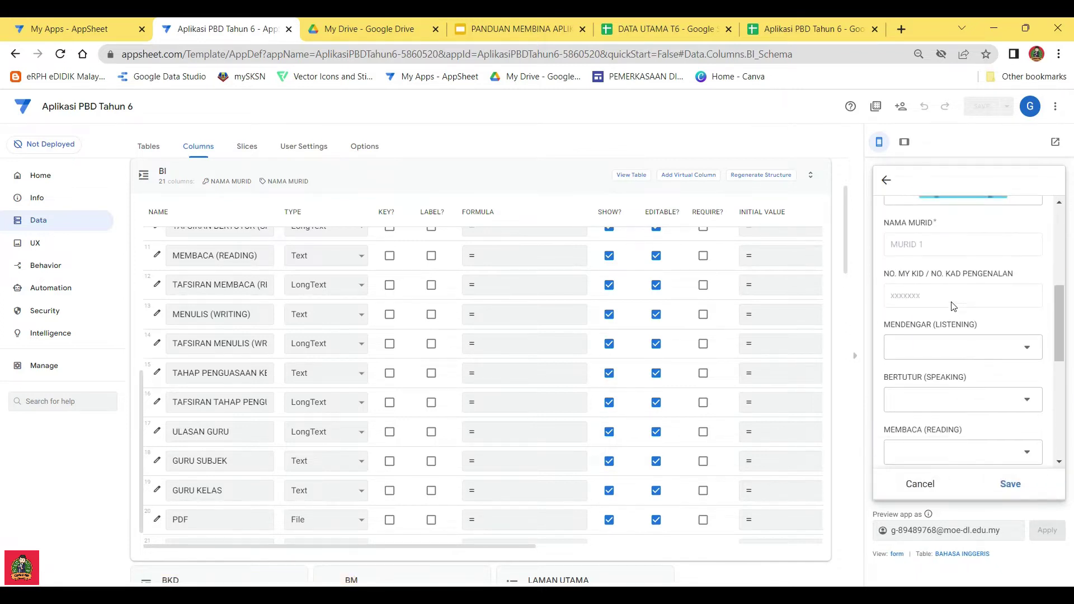
{"action": "left_click", "coordinate": [969, 354]}
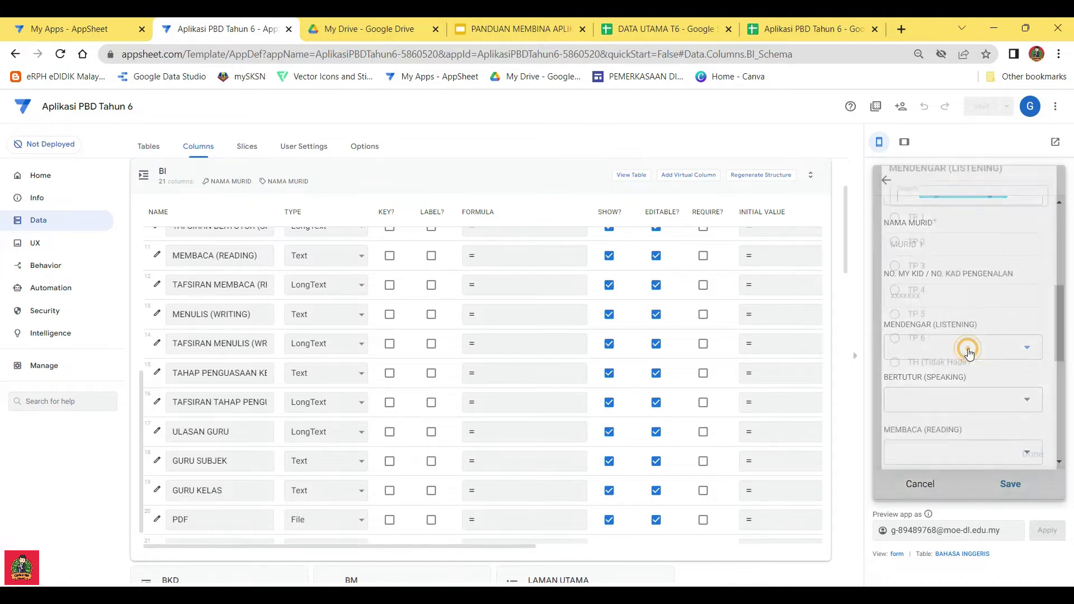
{"action": "left_click", "coordinate": [959, 309]}
{"action": "left_click", "coordinate": [969, 340]}
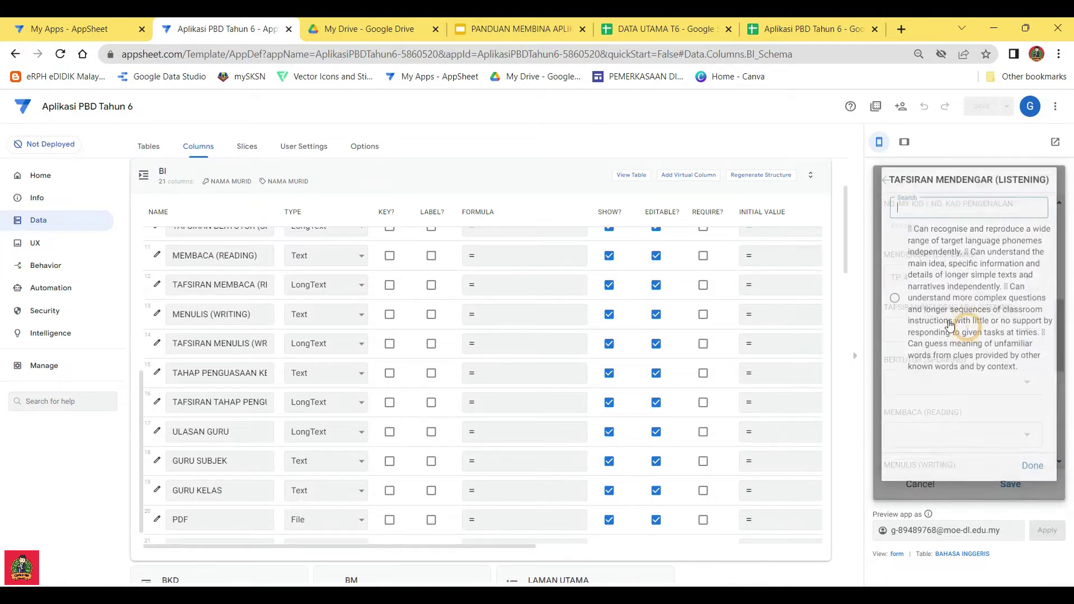
{"action": "left_click", "coordinate": [967, 342]}
Choose a mastery level for BERTUTUR (SPEAKING) in the preview form and select its matching TAFSIRAN
{"action": "left_click", "coordinate": [967, 380]}
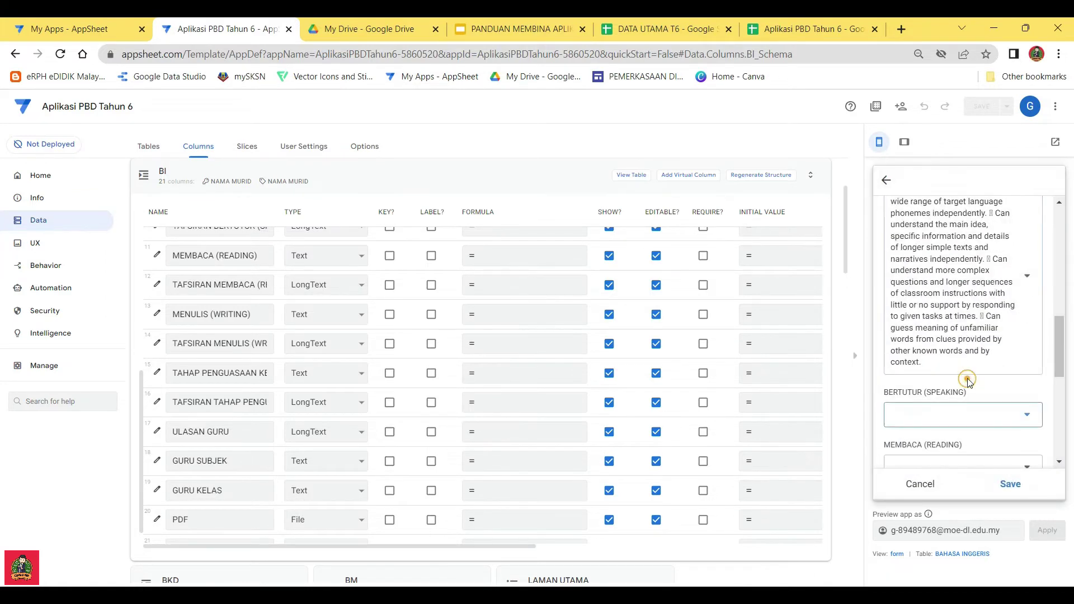
{"action": "left_click", "coordinate": [951, 308]}
{"action": "left_click", "coordinate": [951, 392]}
{"action": "left_click", "coordinate": [966, 337]}
Set MEMBACA (READING) to TP 4 in the preview form and select its matching TAFSIRAN
{"action": "scroll", "coordinate": [966, 335], "scroll_direction": "down", "scroll_amount": 3}
{"action": "left_click", "coordinate": [964, 333]}
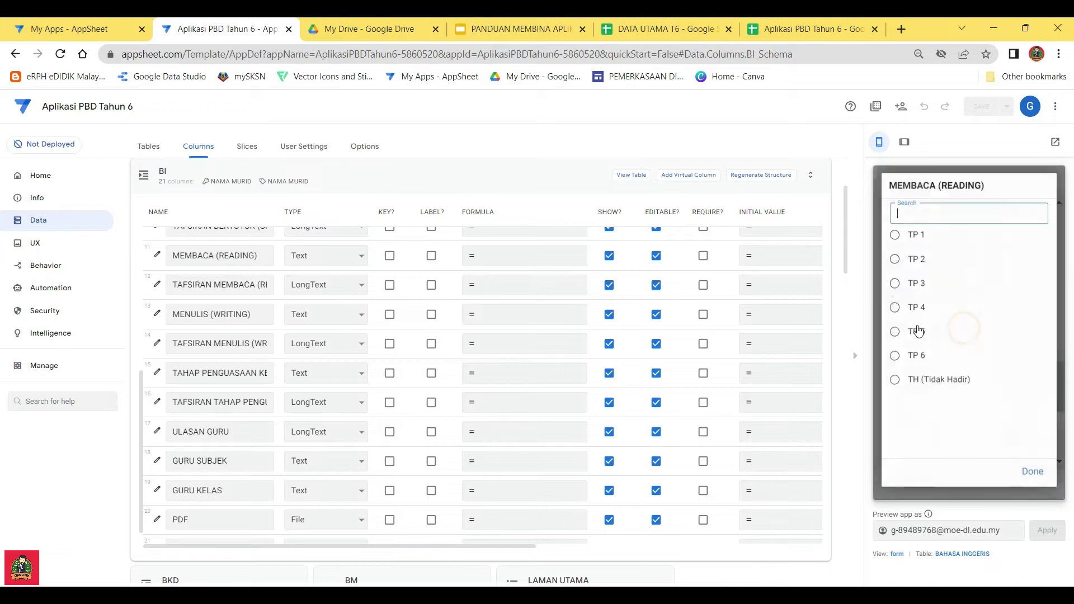
{"action": "left_click", "coordinate": [920, 308]}
{"action": "left_click", "coordinate": [976, 414]}
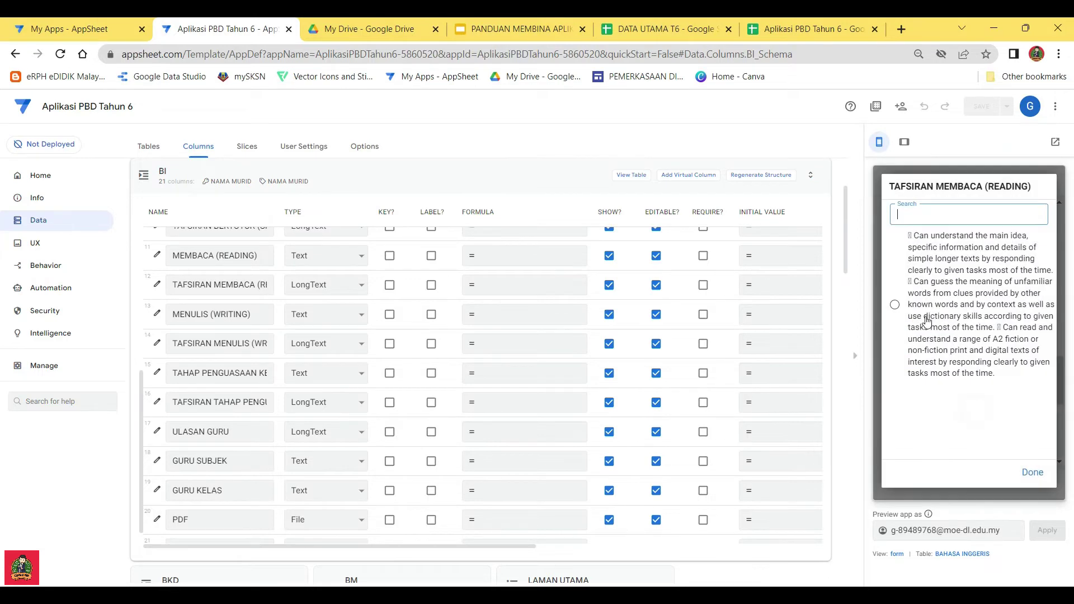
{"action": "left_click", "coordinate": [906, 307]}
Choose a mastery level for MENULIS (WRITING) in the preview form and select its matching TAFSIRAN
{"action": "scroll", "coordinate": [949, 353], "scroll_direction": "down", "scroll_amount": 3}
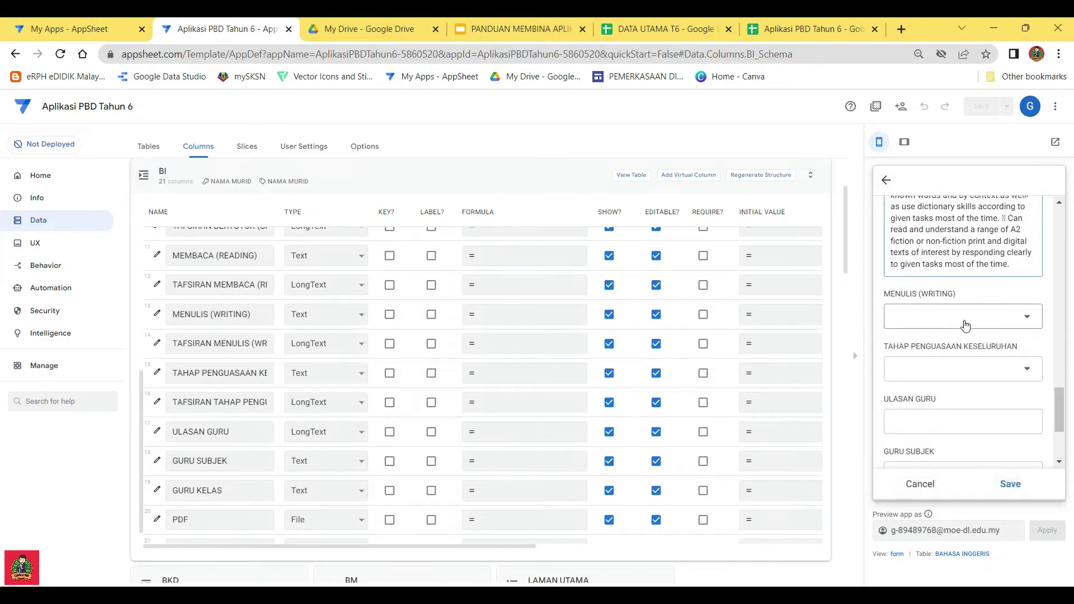
{"action": "left_click", "coordinate": [961, 323]}
{"action": "left_click", "coordinate": [894, 304]}
{"action": "scroll", "coordinate": [971, 354], "scroll_direction": "down", "scroll_amount": 1}
{"action": "left_click", "coordinate": [962, 258]}
{"action": "left_click", "coordinate": [916, 323]}
Choose a TAHAP PENGUASAAN KESELURUHAN level in the preview form and select the matching TAFSIRAN TAHAP PENGUASAAN
{"action": "scroll", "coordinate": [951, 347], "scroll_direction": "down", "scroll_amount": 2}
{"action": "left_click", "coordinate": [960, 361]}
{"action": "left_click", "coordinate": [898, 307]}
{"action": "scroll", "coordinate": [970, 302], "scroll_direction": "down", "scroll_amount": 2}
{"action": "left_click", "coordinate": [970, 302]}
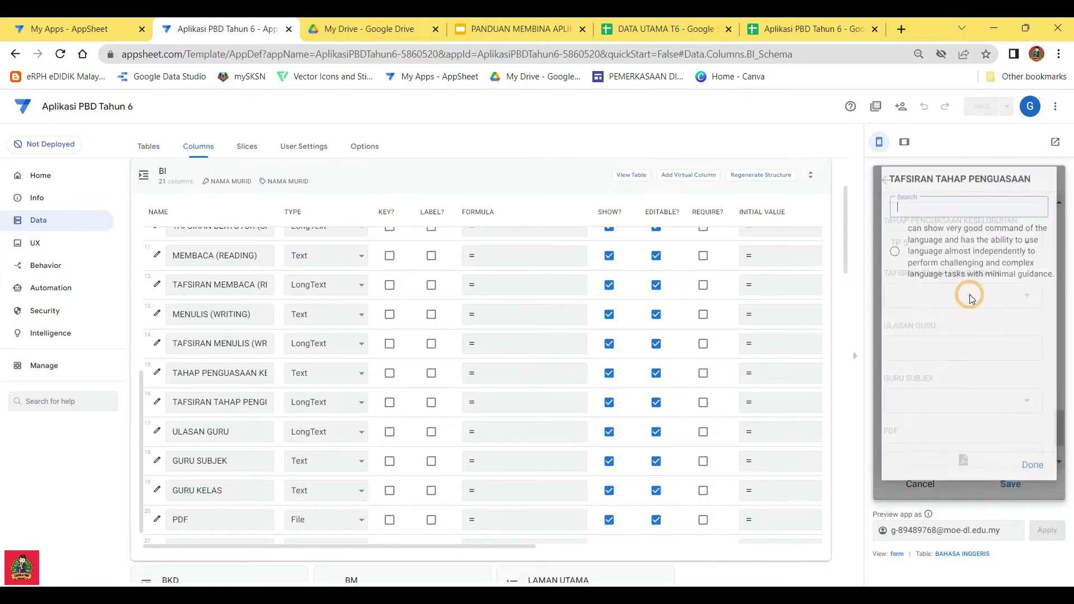
{"action": "left_click", "coordinate": [970, 291]}
Choose GURU SUBJEK 5 for GURU SUBJEK in the preview form and leave the form without saving, returning to the SUBJEK list
{"action": "scroll", "coordinate": [910, 280], "scroll_direction": "down", "scroll_amount": 2}
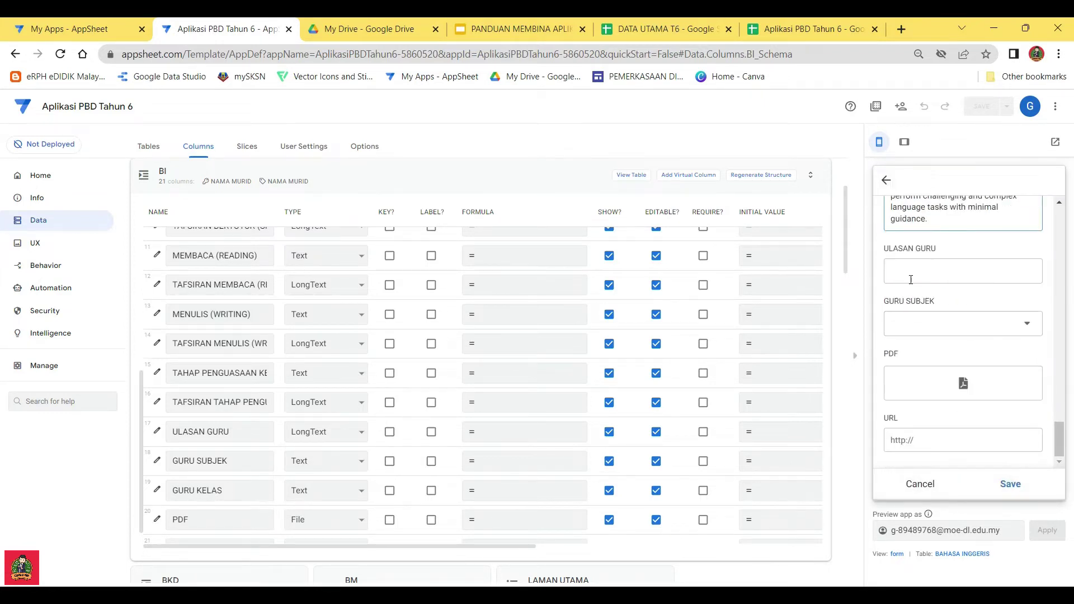
{"action": "left_click", "coordinate": [899, 265]}
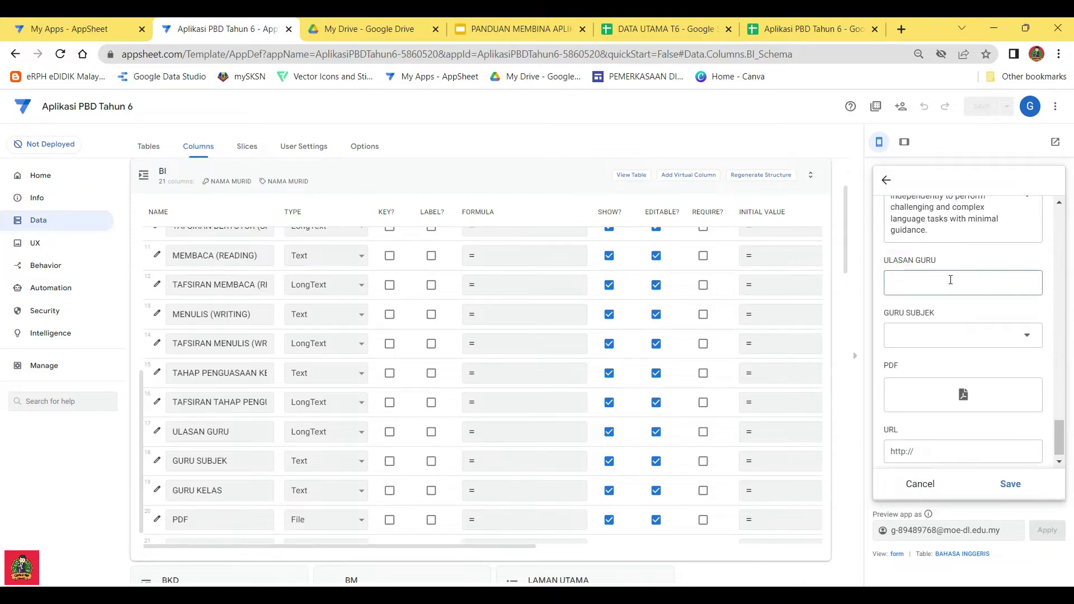
{"action": "left_click", "coordinate": [983, 335]}
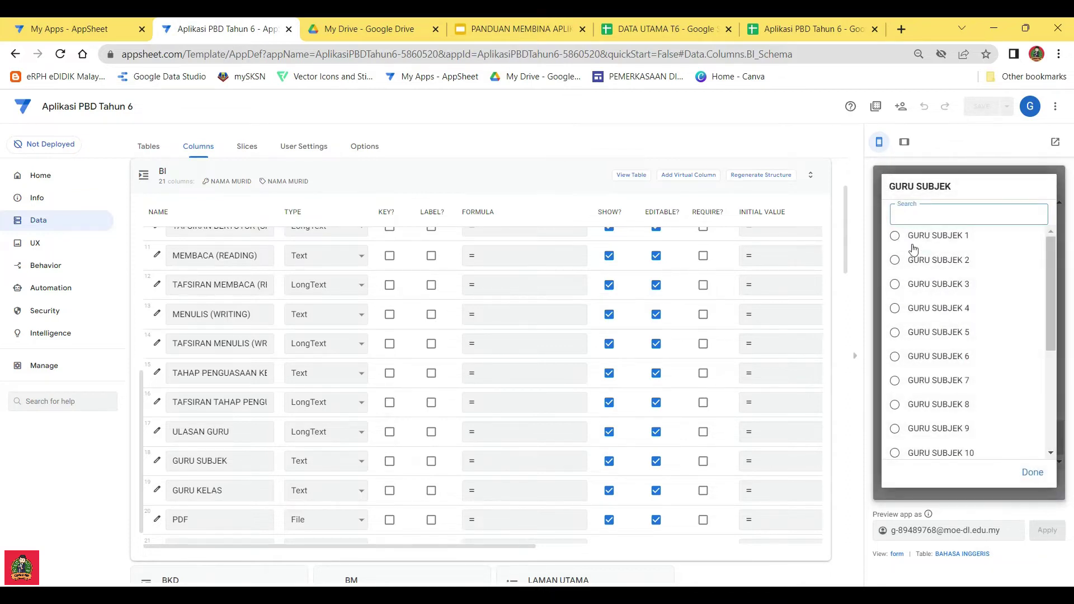
{"action": "scroll", "coordinate": [926, 387], "scroll_direction": "down", "scroll_amount": 4}
{"action": "scroll", "coordinate": [927, 387], "scroll_direction": "up", "scroll_amount": 4}
{"action": "left_click", "coordinate": [894, 332]}
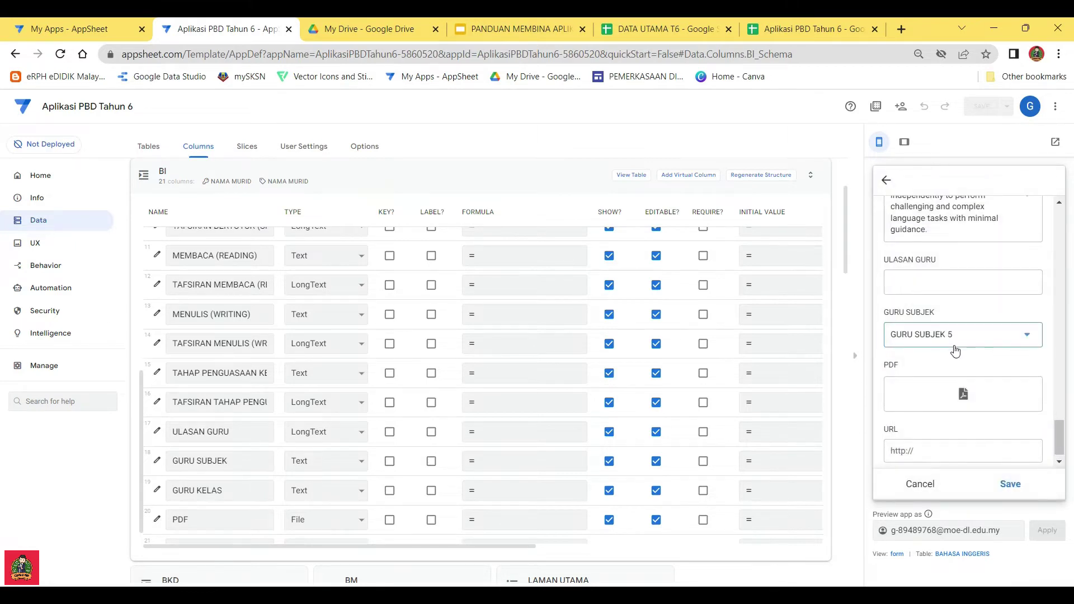
{"action": "left_click", "coordinate": [920, 484]}
{"action": "left_click", "coordinate": [1019, 319]}
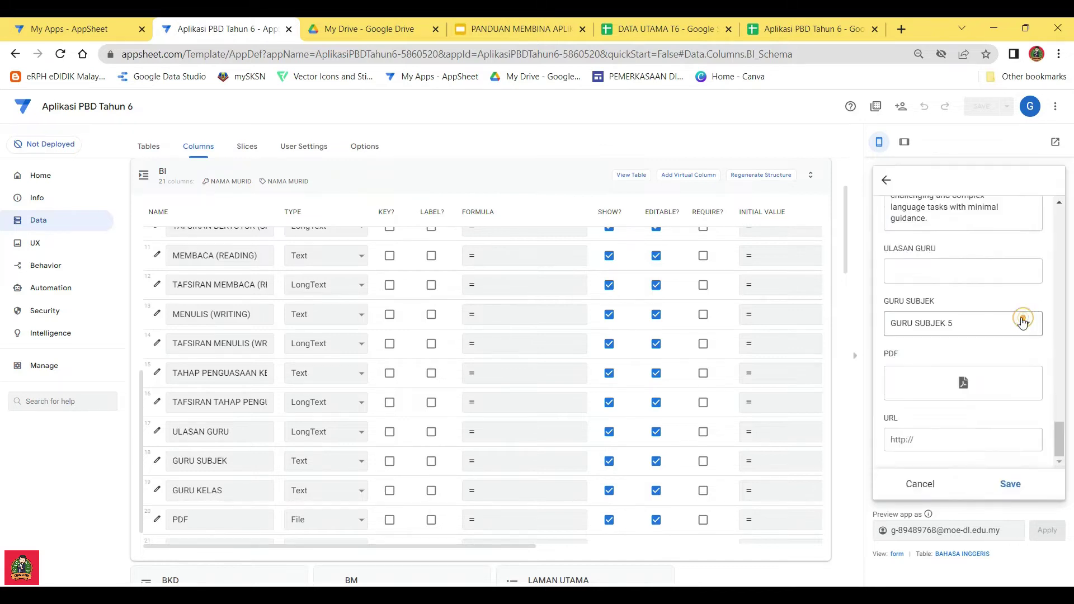
{"action": "left_click", "coordinate": [884, 181]}
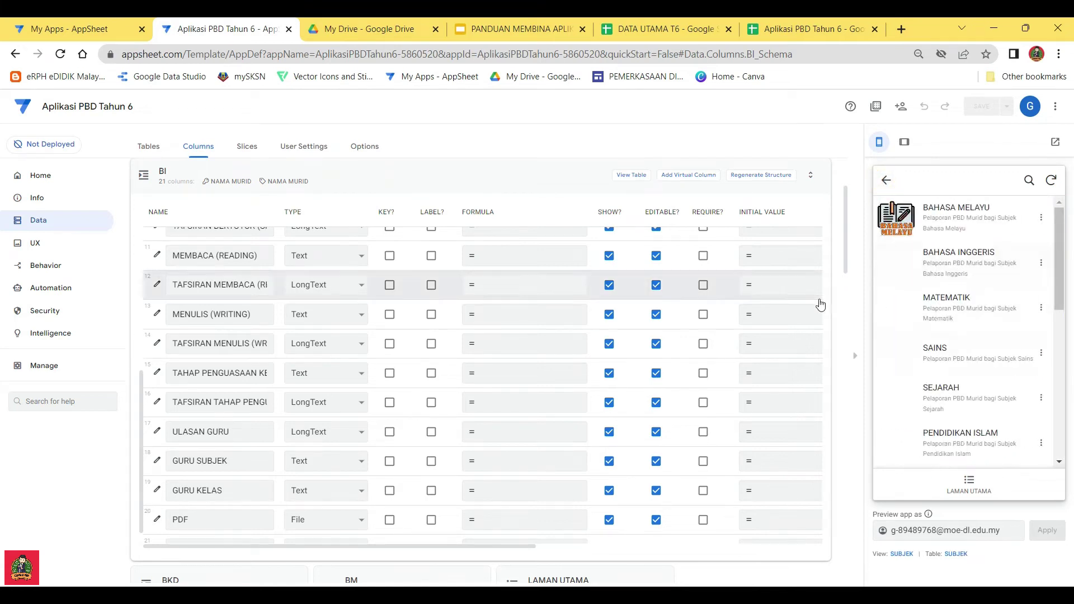
Collapse the BI column list and expand the columns of the MT table
{"action": "left_click", "coordinate": [511, 181]}
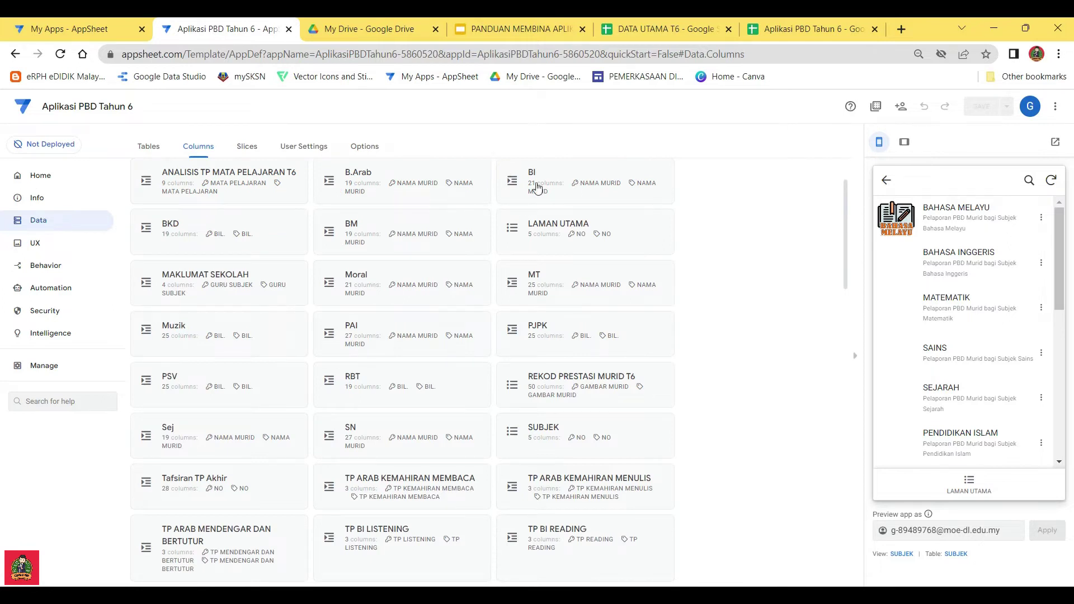
{"action": "left_click", "coordinate": [569, 273]}
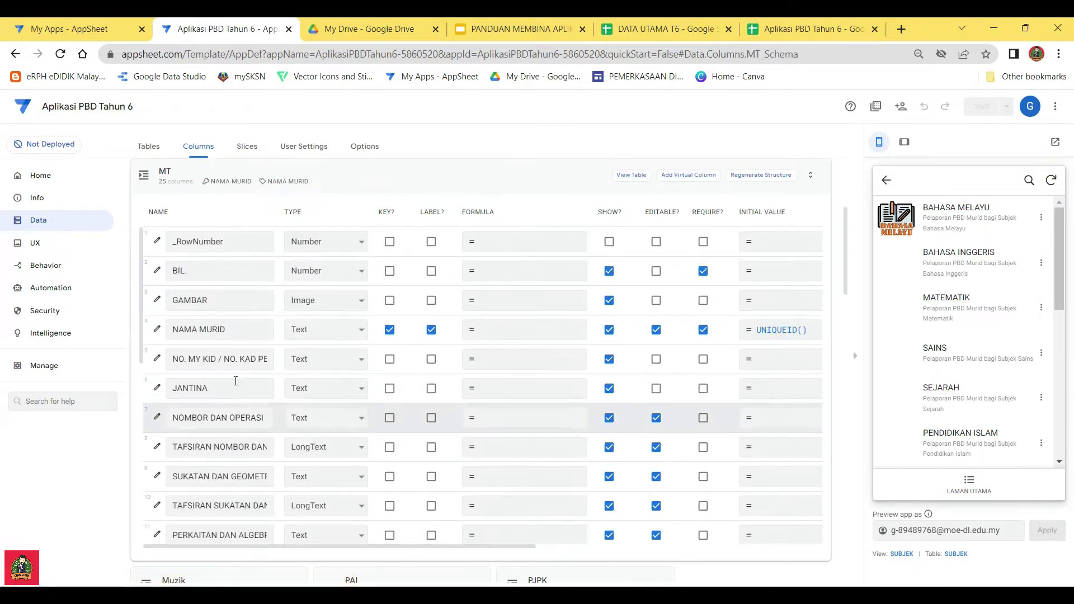
{"action": "scroll", "coordinate": [236, 380], "scroll_direction": "down", "scroll_amount": 1}
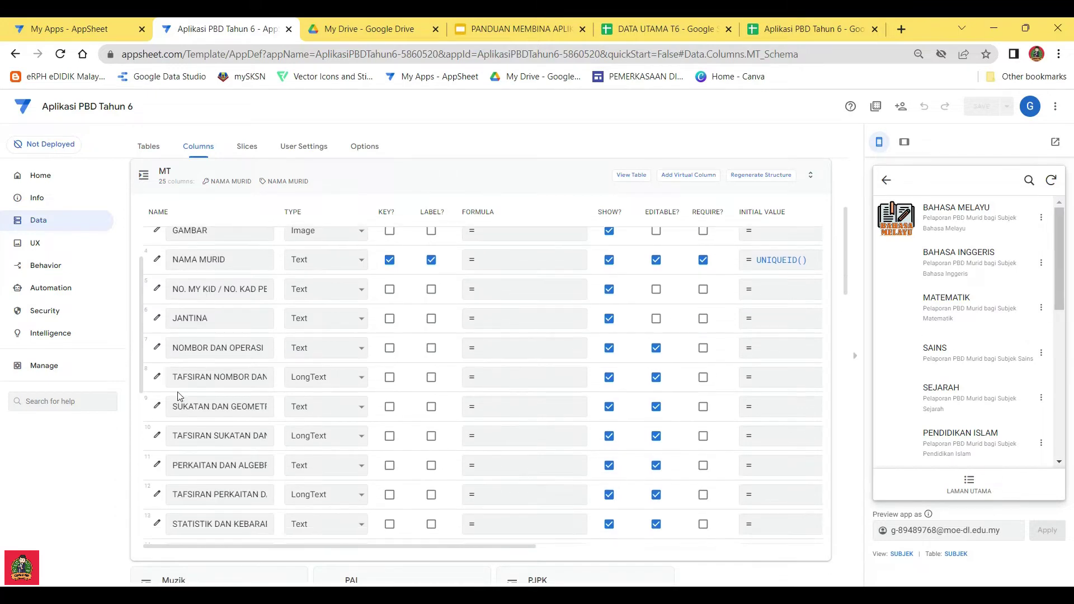
Set the Valid If expression of the MT column NOMBOR DAN OPERASI to TP MT NOMBOR DAN OPERASI[TP NOMBOR DAN OPERASI] and close the column settings
{"action": "left_click", "coordinate": [156, 347]}
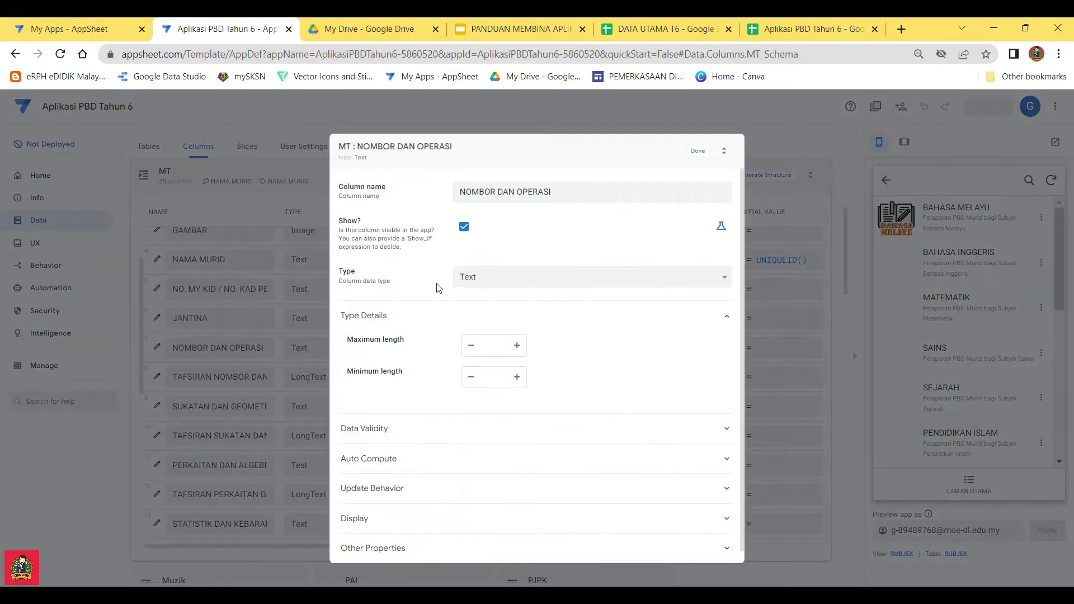
{"action": "left_click", "coordinate": [467, 429]}
{"action": "left_click", "coordinate": [529, 468]}
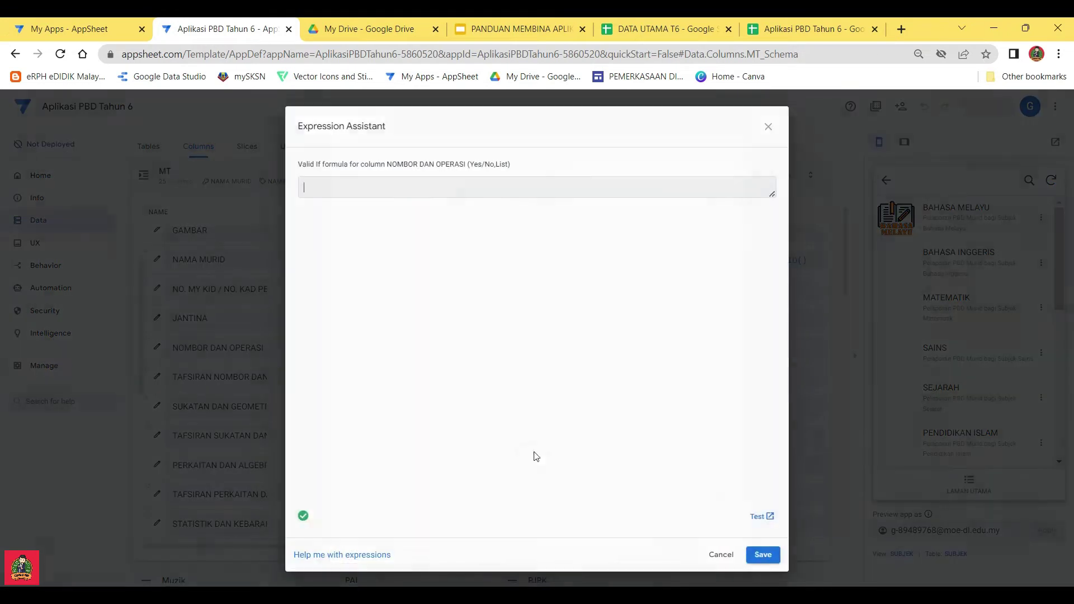
{"action": "scroll", "coordinate": [597, 325], "scroll_direction": "down", "scroll_amount": 10}
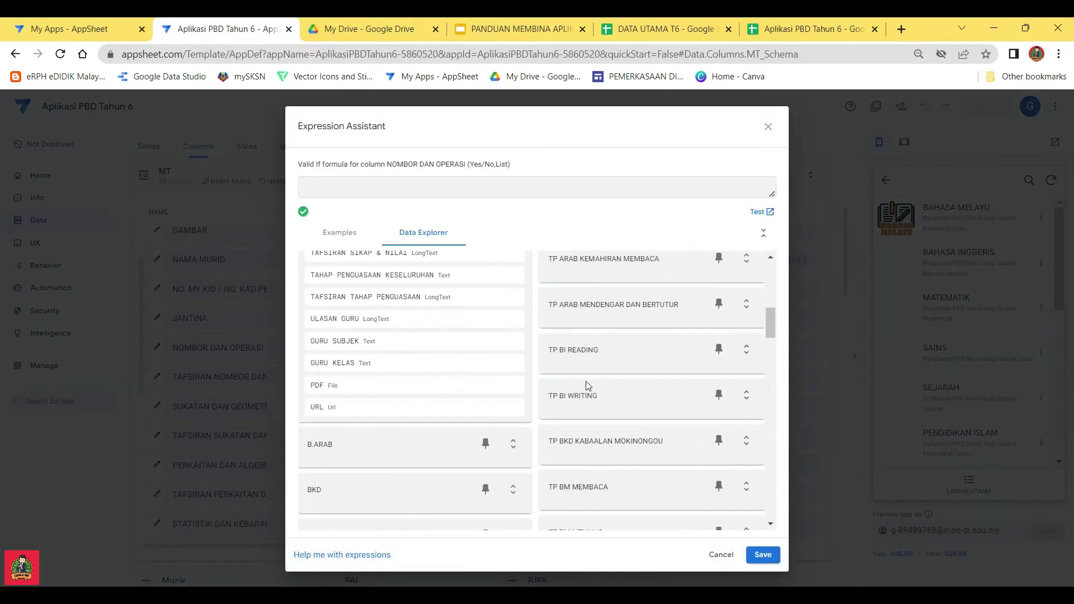
{"action": "scroll", "coordinate": [587, 384], "scroll_direction": "down", "scroll_amount": 4}
{"action": "scroll", "coordinate": [585, 380], "scroll_direction": "down", "scroll_amount": 2}
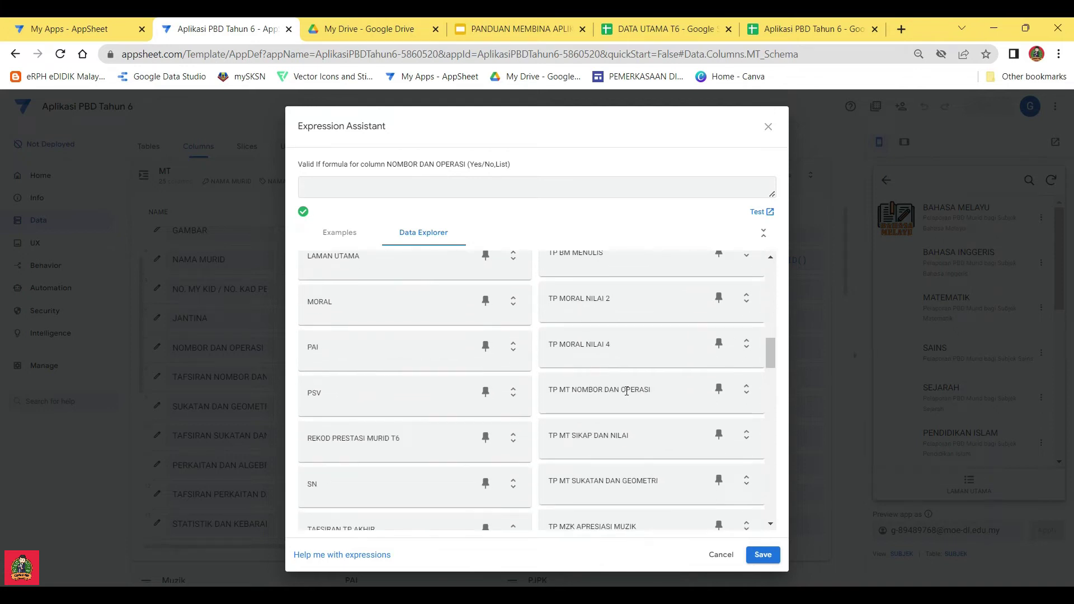
{"action": "left_click", "coordinate": [746, 389]}
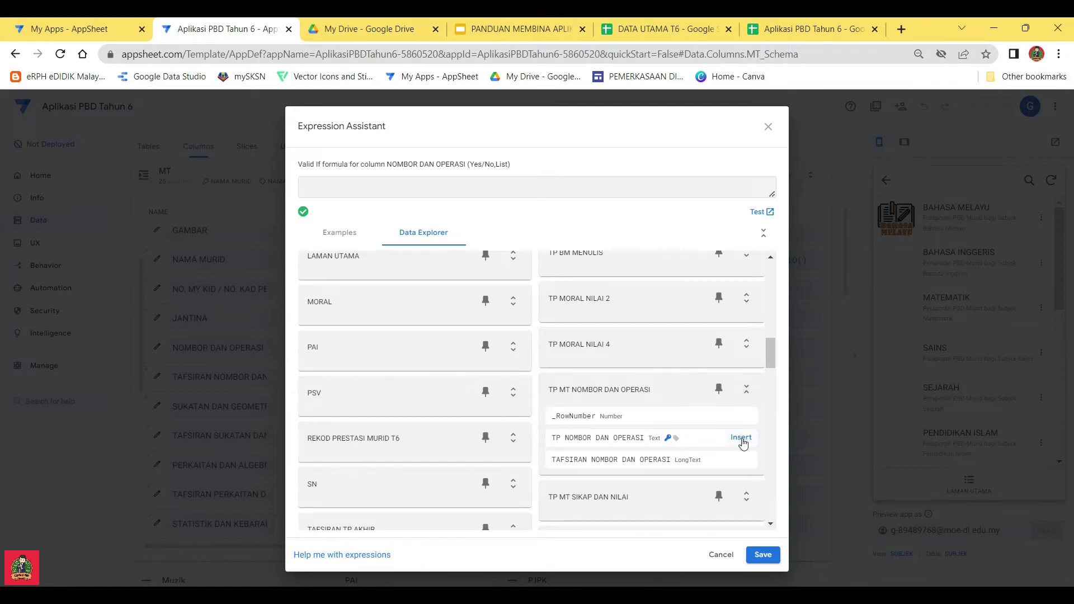
{"action": "left_click", "coordinate": [741, 439]}
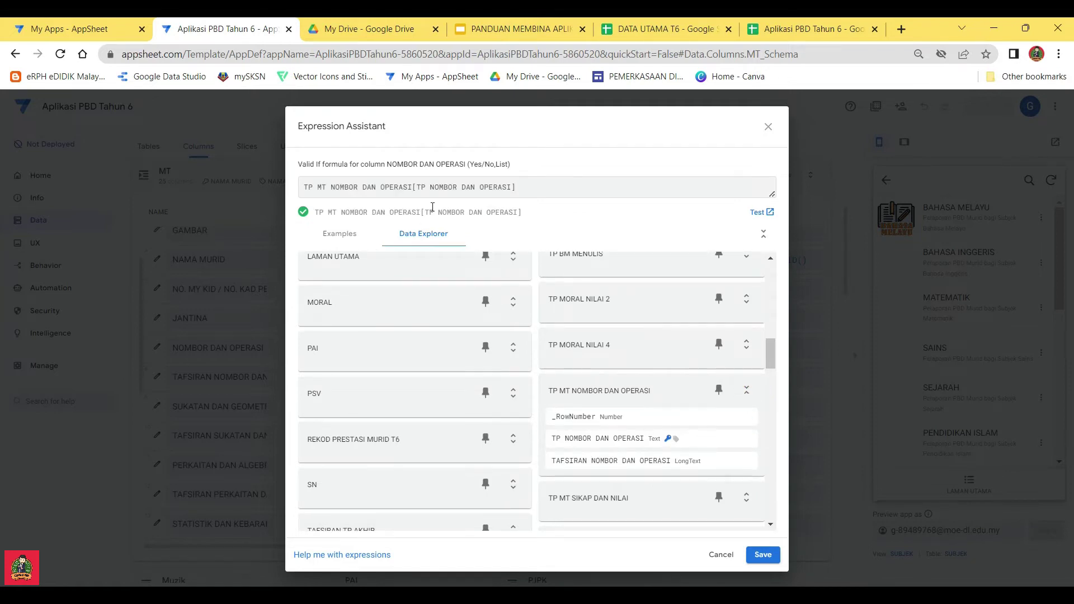
{"action": "left_click", "coordinate": [768, 552]}
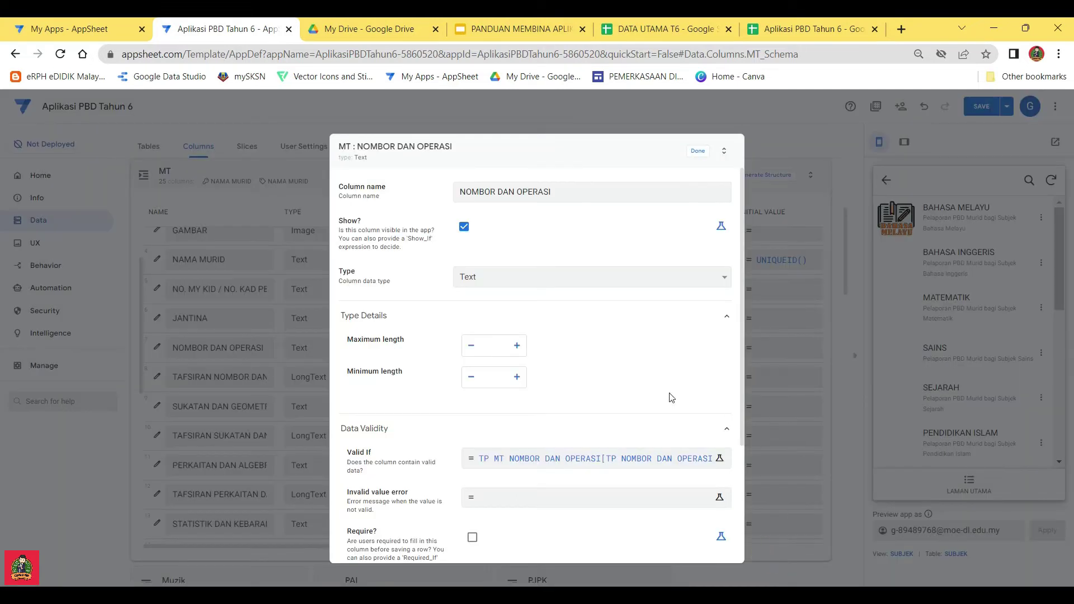
{"action": "left_click", "coordinate": [696, 151]}
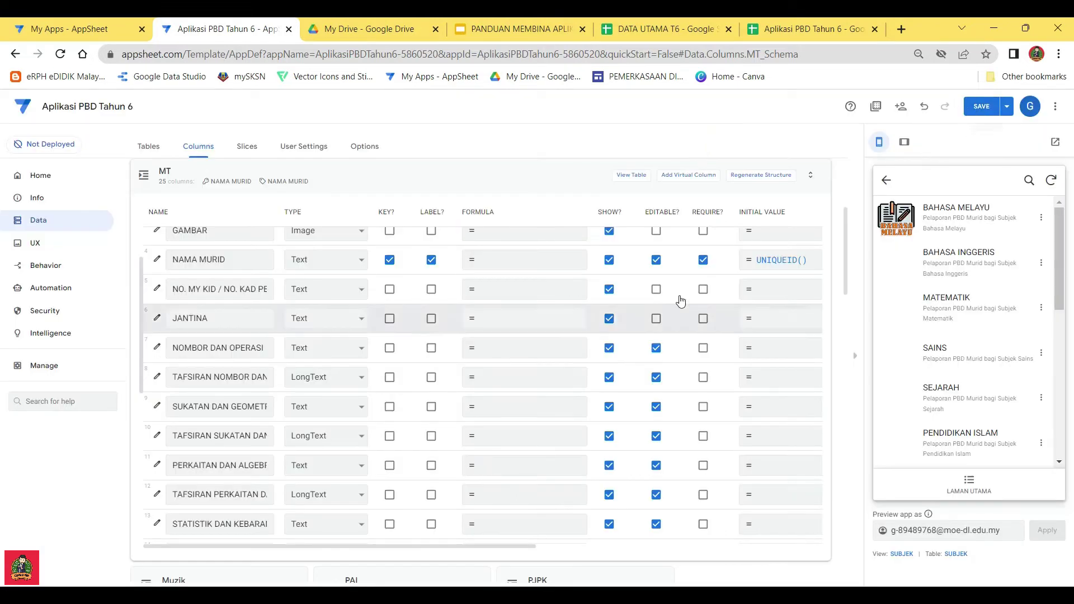
Set the MT column TAFSIRAN NOMBOR DAN OPERASI's Valid If to TP MT NOMBOR DAN OPERASI[TAFSIRAN NOMBOR DAN OPERASI] and close its settings
{"action": "left_click", "coordinate": [157, 377]}
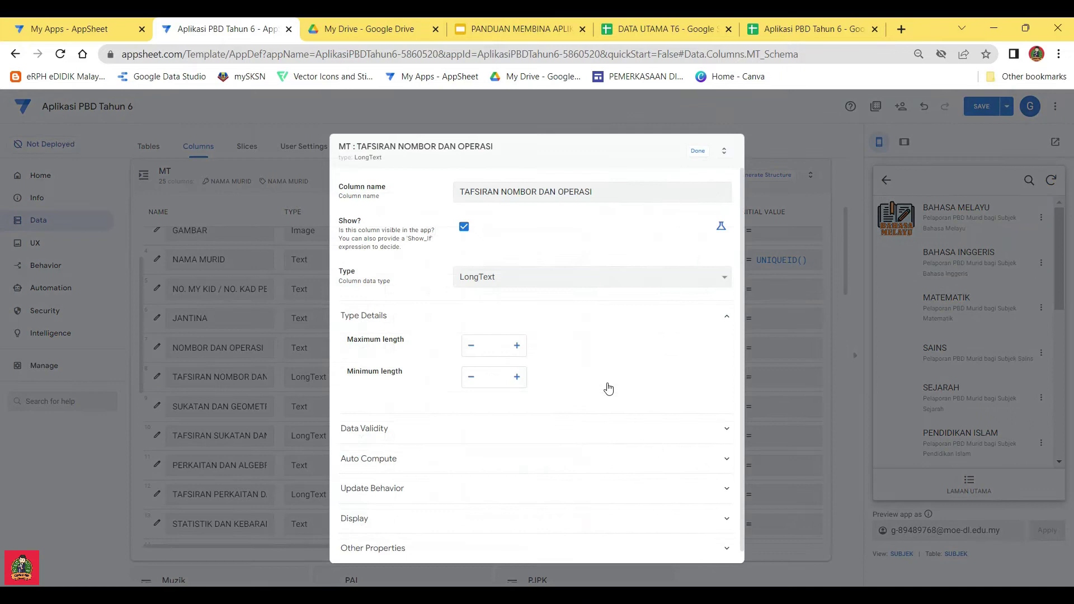
{"action": "left_click", "coordinate": [535, 427]}
{"action": "left_click", "coordinate": [643, 462]}
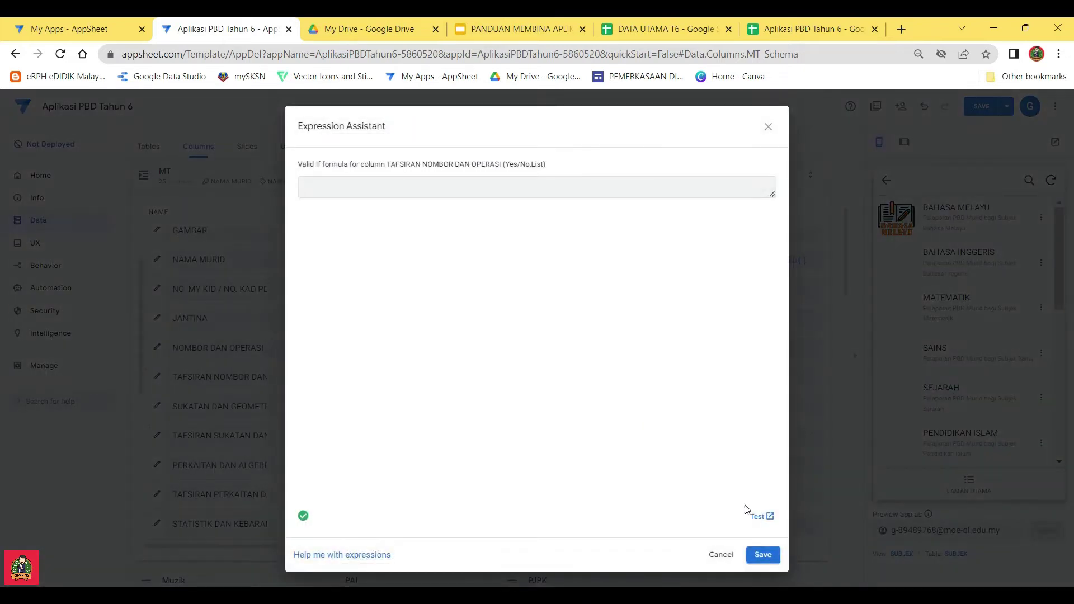
{"action": "scroll", "coordinate": [638, 411], "scroll_direction": "down", "scroll_amount": 10}
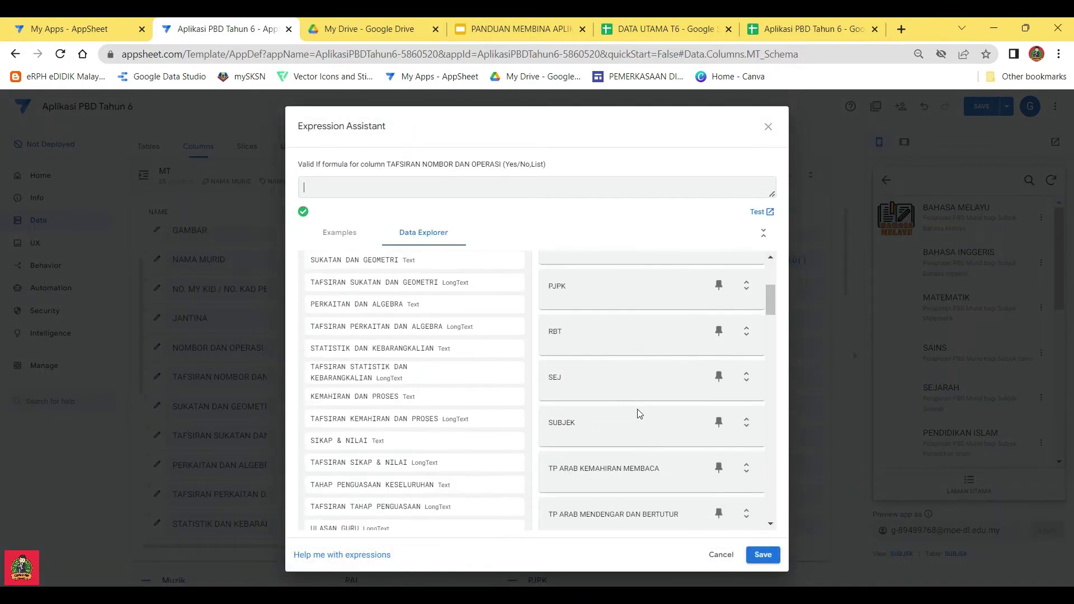
{"action": "scroll", "coordinate": [640, 422], "scroll_direction": "down", "scroll_amount": 10}
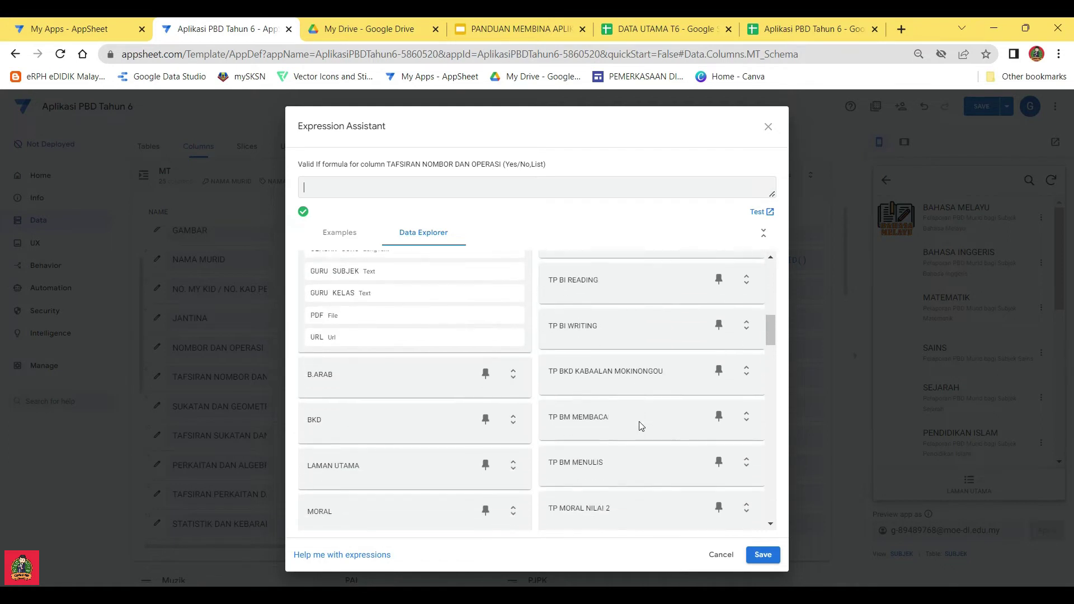
{"action": "scroll", "coordinate": [638, 414], "scroll_direction": "down", "scroll_amount": 1}
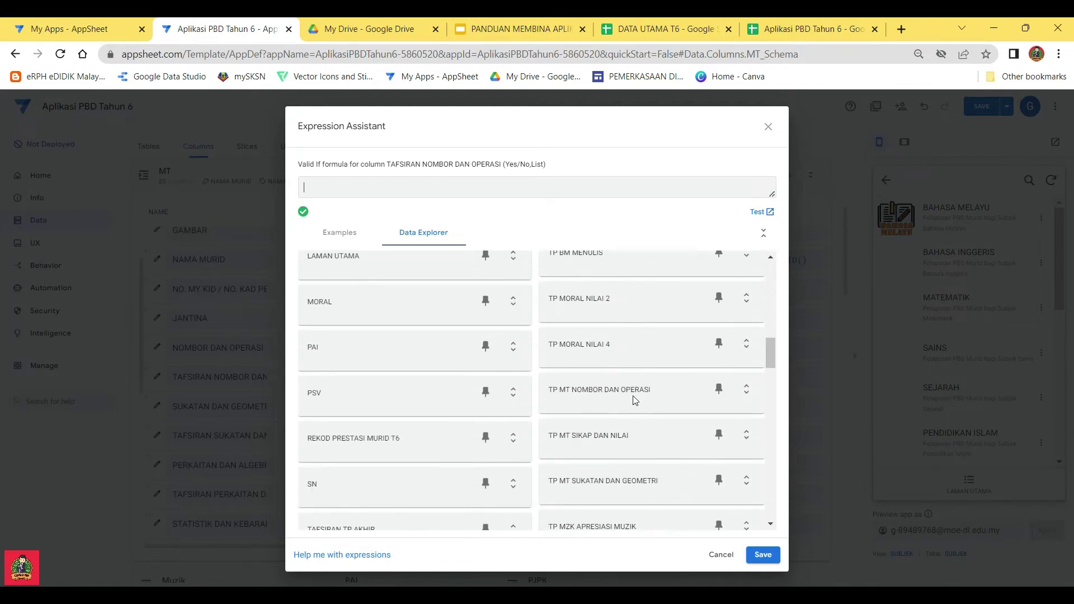
{"action": "left_click", "coordinate": [746, 390]}
{"action": "left_click", "coordinate": [744, 460]}
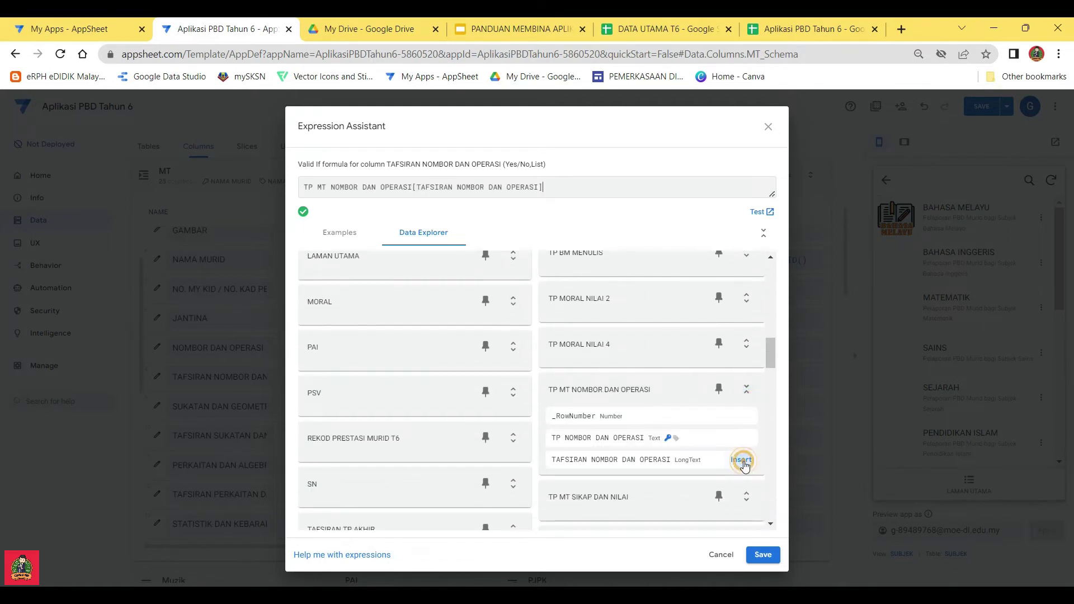
{"action": "left_click", "coordinate": [762, 553]}
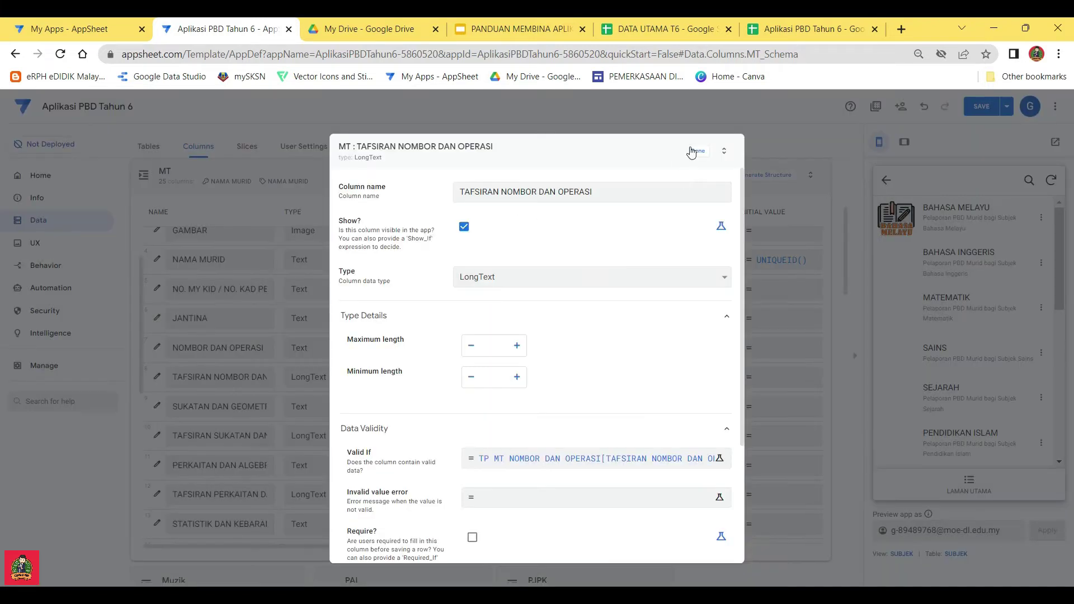
{"action": "left_click", "coordinate": [693, 150]}
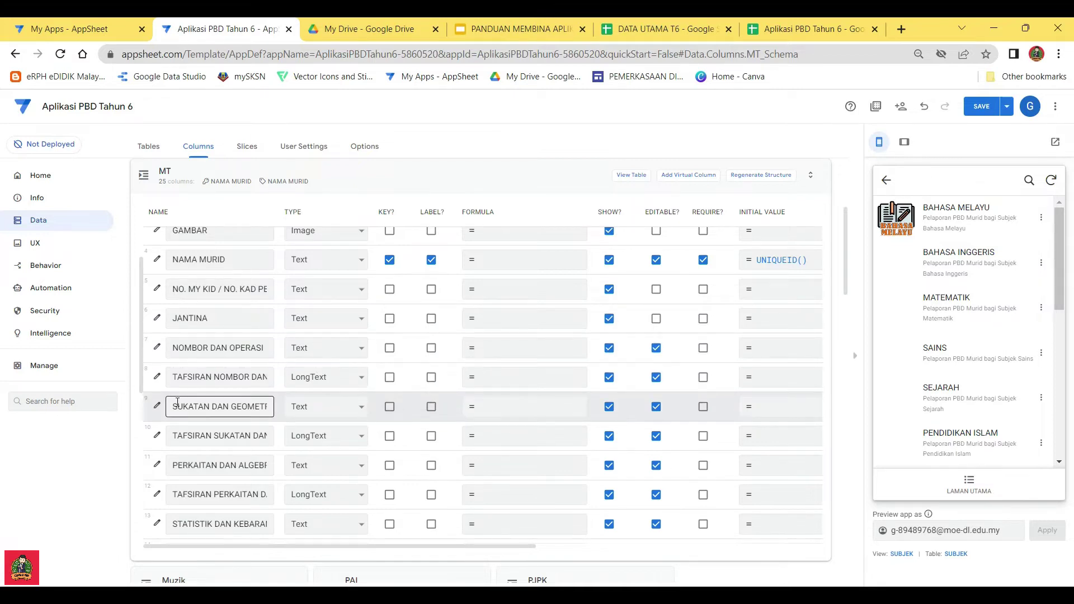
Set the MT column SUKATAN DAN GEOMETRI's Valid If to TP MT SUKATAN DAN GEOMETRI[TP SUKATAN DAN GEOMETRI] and close its settings
{"action": "left_click", "coordinate": [157, 407]}
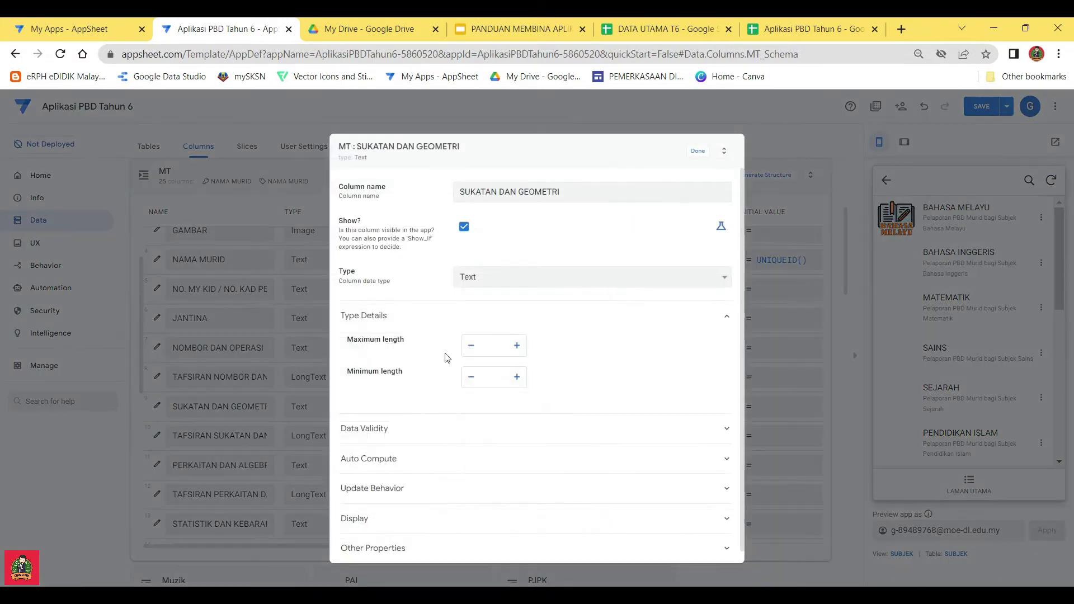
{"action": "left_click", "coordinate": [587, 430]}
{"action": "left_click", "coordinate": [526, 458]}
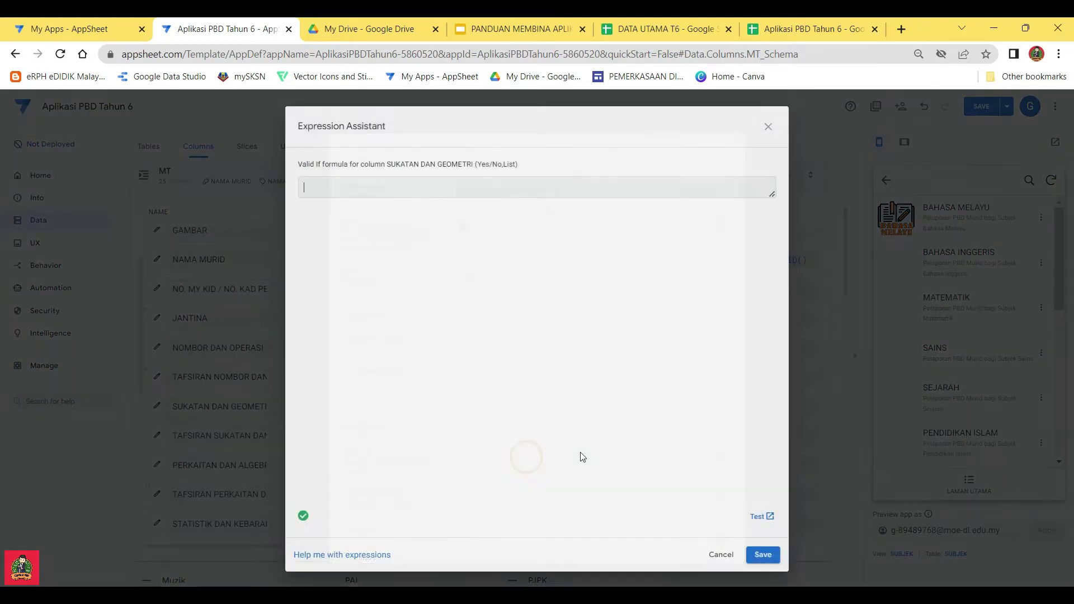
{"action": "scroll", "coordinate": [613, 394], "scroll_direction": "down", "scroll_amount": 3}
{"action": "scroll", "coordinate": [612, 429], "scroll_direction": "down", "scroll_amount": 10}
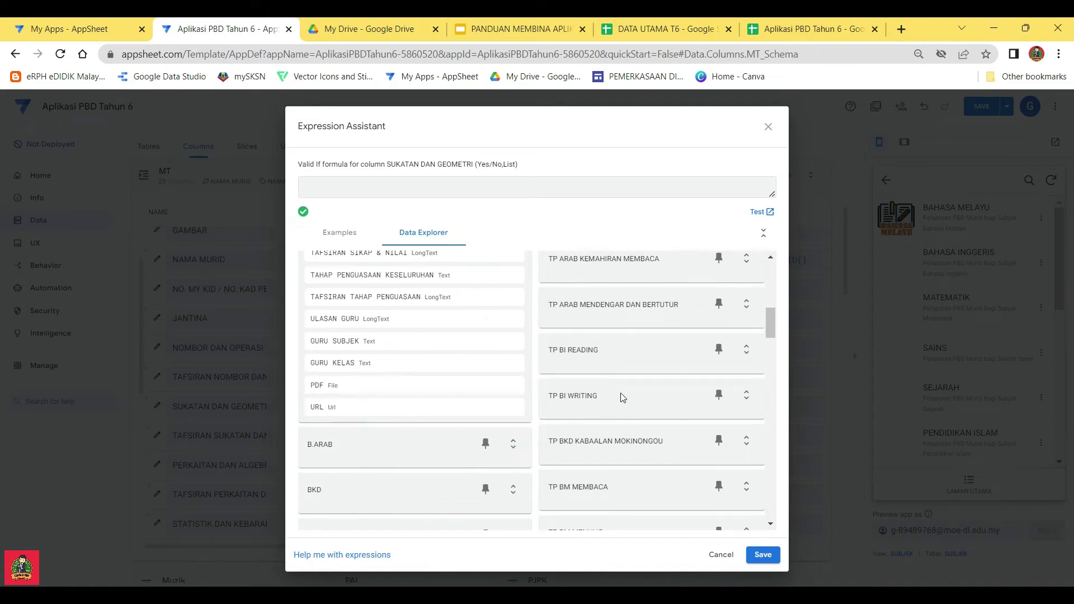
{"action": "scroll", "coordinate": [610, 382], "scroll_direction": "down", "scroll_amount": 1}
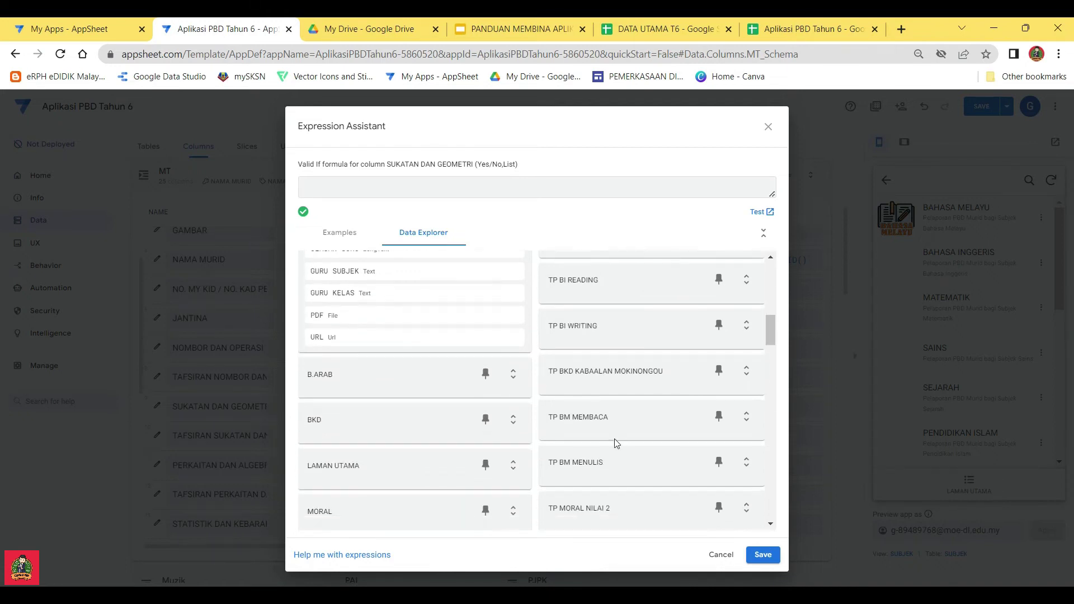
{"action": "scroll", "coordinate": [615, 414], "scroll_direction": "up", "scroll_amount": 2}
{"action": "scroll", "coordinate": [614, 417], "scroll_direction": "up", "scroll_amount": 2}
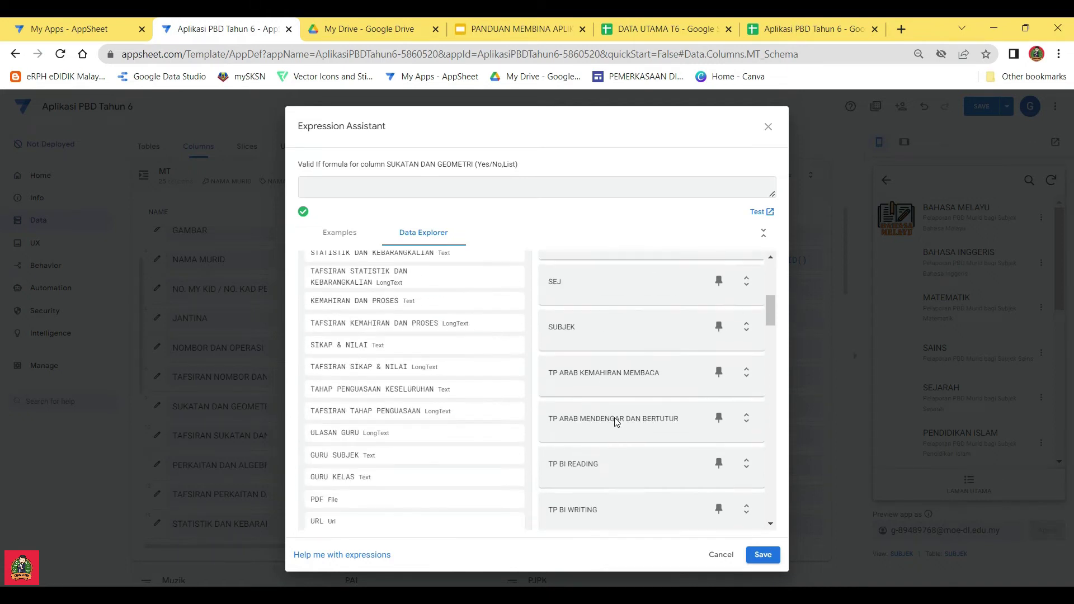
{"action": "scroll", "coordinate": [616, 419], "scroll_direction": "down", "scroll_amount": 5}
{"action": "scroll", "coordinate": [615, 422], "scroll_direction": "down", "scroll_amount": 3}
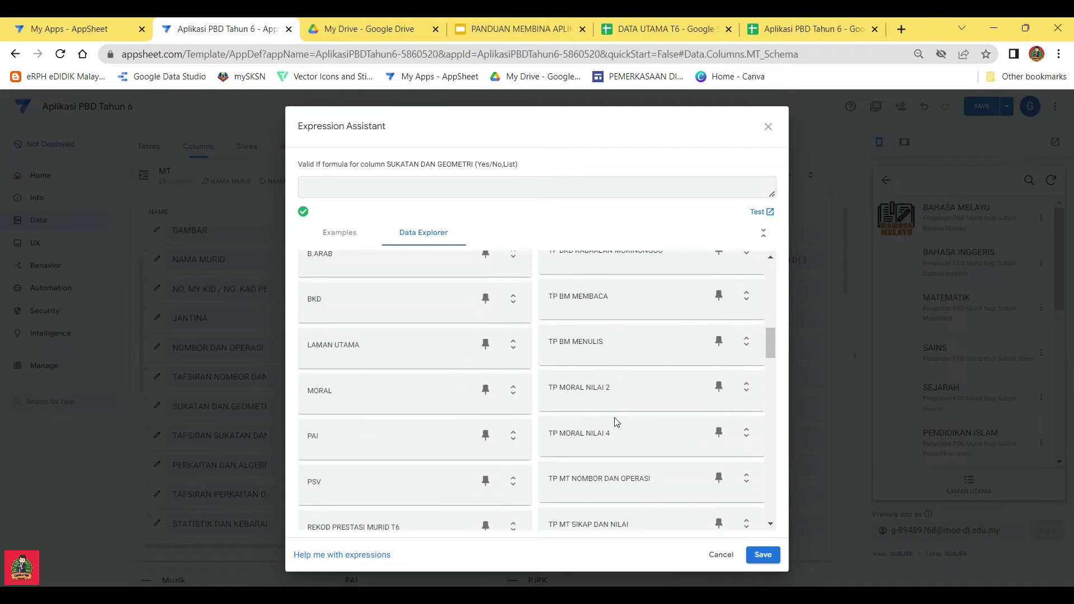
{"action": "scroll", "coordinate": [616, 420], "scroll_direction": "up", "scroll_amount": 2}
{"action": "scroll", "coordinate": [593, 402], "scroll_direction": "down", "scroll_amount": 2}
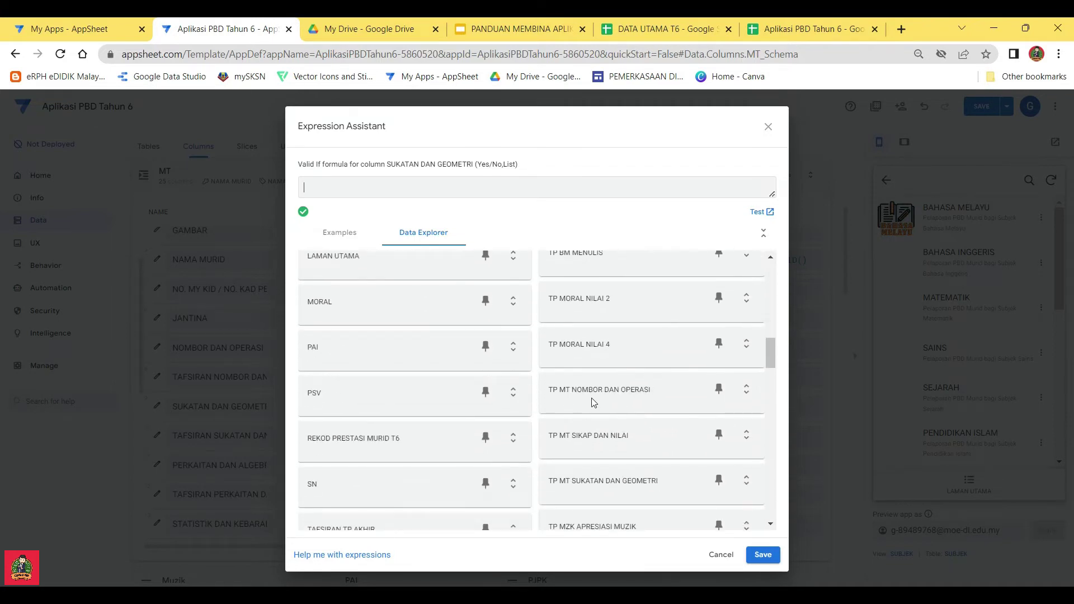
{"action": "left_click", "coordinate": [746, 389]}
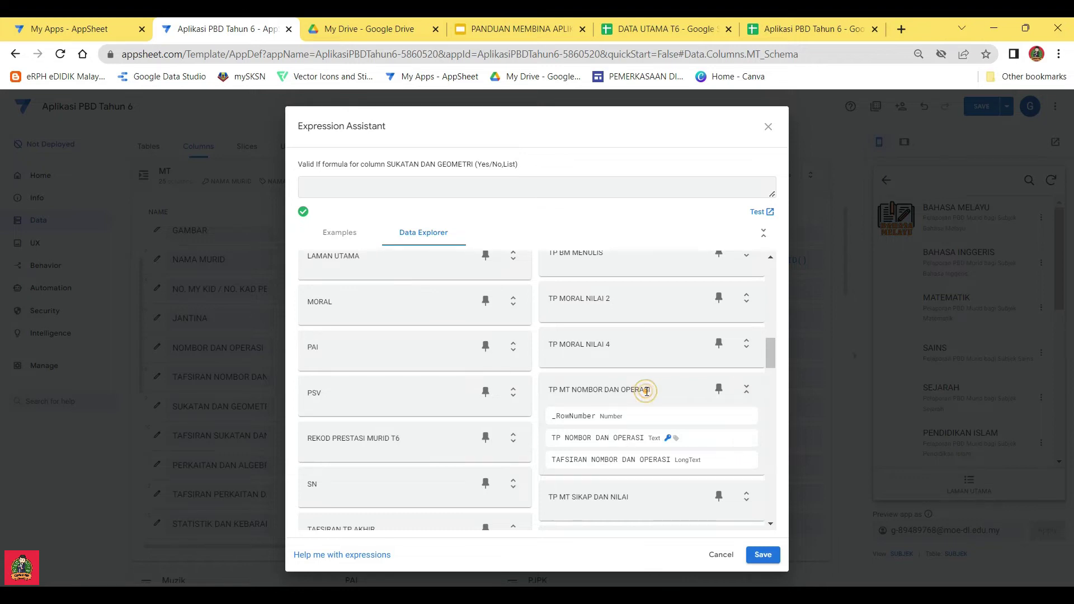
{"action": "left_click", "coordinate": [745, 388]}
{"action": "left_click", "coordinate": [746, 481]}
{"action": "scroll", "coordinate": [746, 480], "scroll_direction": "down", "scroll_amount": 2}
{"action": "left_click", "coordinate": [744, 391]}
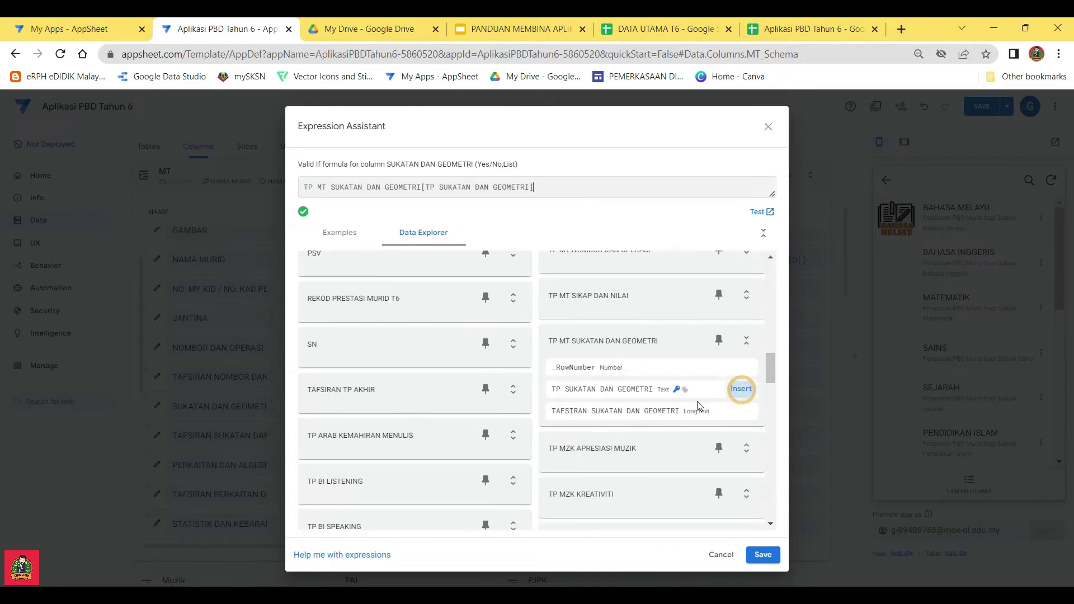
{"action": "left_click", "coordinate": [758, 555]}
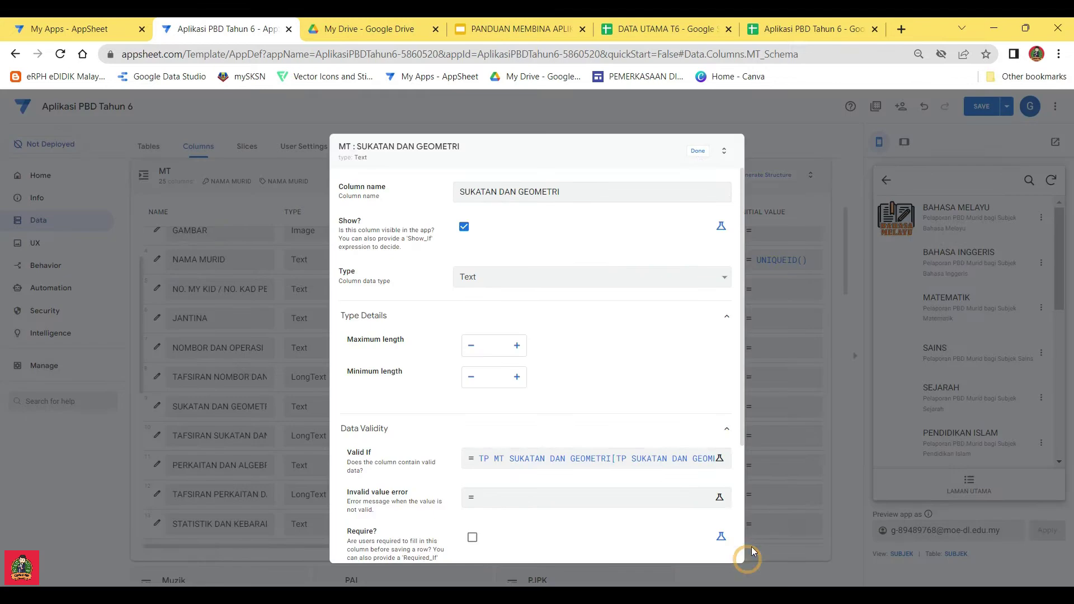
{"action": "left_click", "coordinate": [697, 152]}
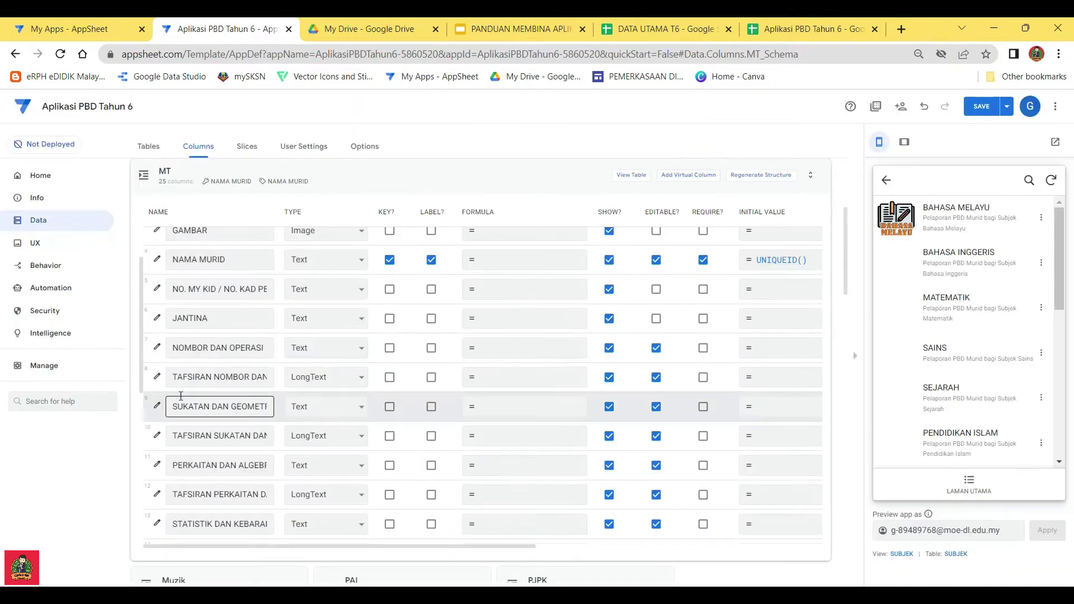
Set the MT column TAFSIRAN SUKATAN DAN GEOMETRI's Valid If to TP MT SUKATAN DAN GEOMETRI[TAFSIRAN SUKATAN DAN GEOMETRI] and close its settings
{"action": "left_click", "coordinate": [157, 435]}
{"action": "left_click", "coordinate": [520, 429]}
{"action": "left_click", "coordinate": [515, 455]}
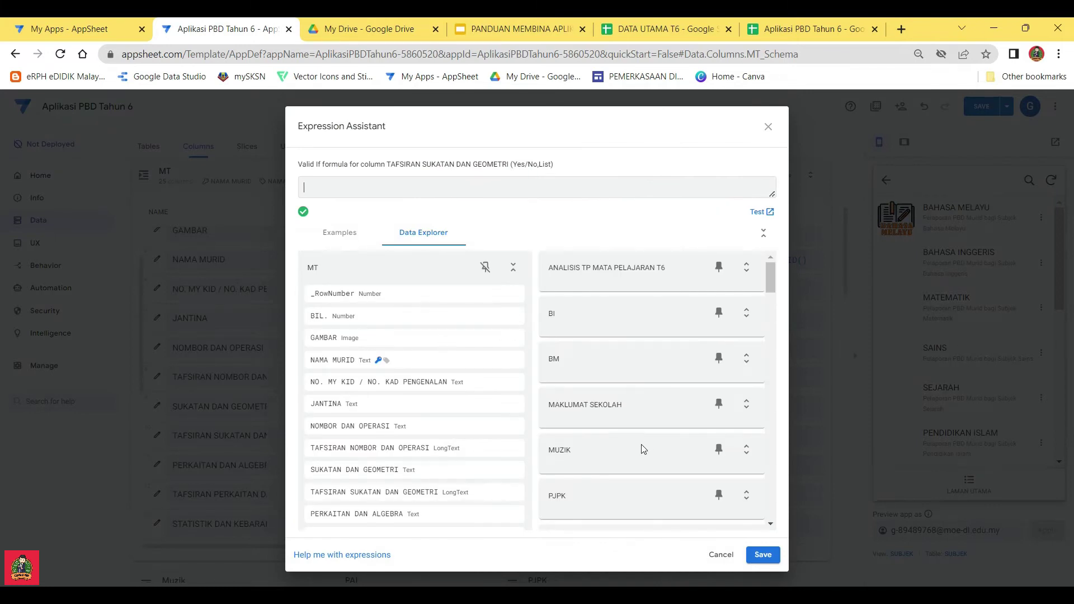
{"action": "scroll", "coordinate": [643, 449], "scroll_direction": "down", "scroll_amount": 10}
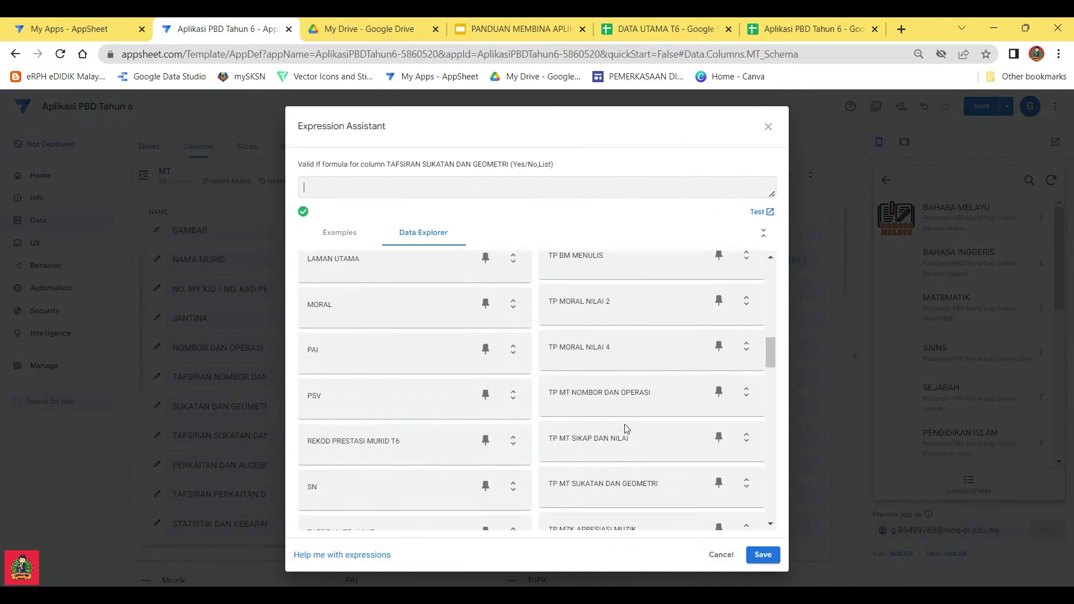
{"action": "left_click", "coordinate": [746, 483]}
{"action": "scroll", "coordinate": [671, 441], "scroll_direction": "down", "scroll_amount": 3}
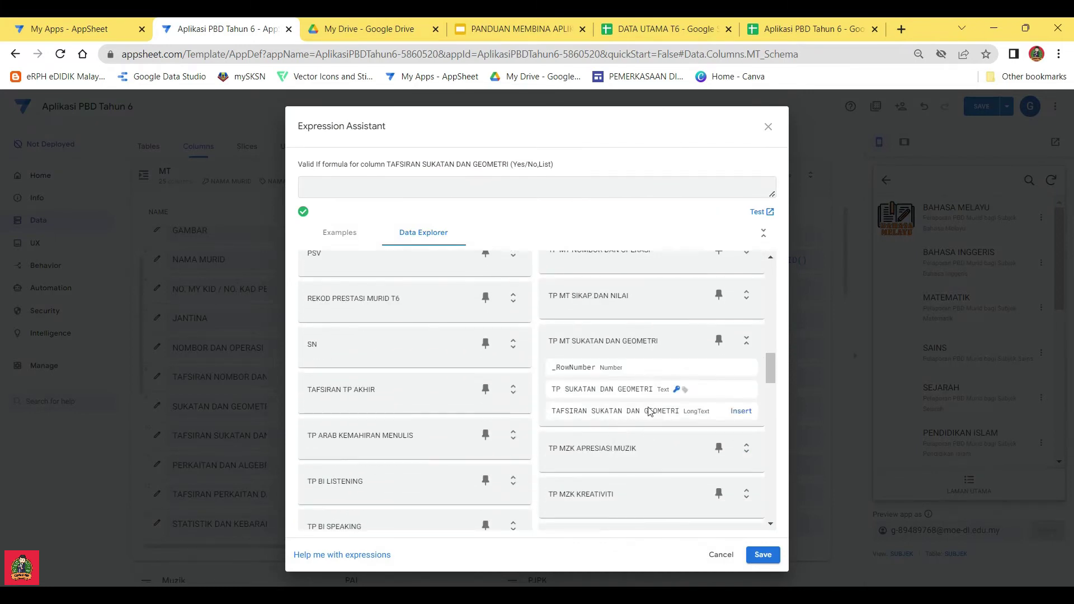
{"action": "left_click", "coordinate": [741, 411]}
{"action": "left_click", "coordinate": [762, 555]}
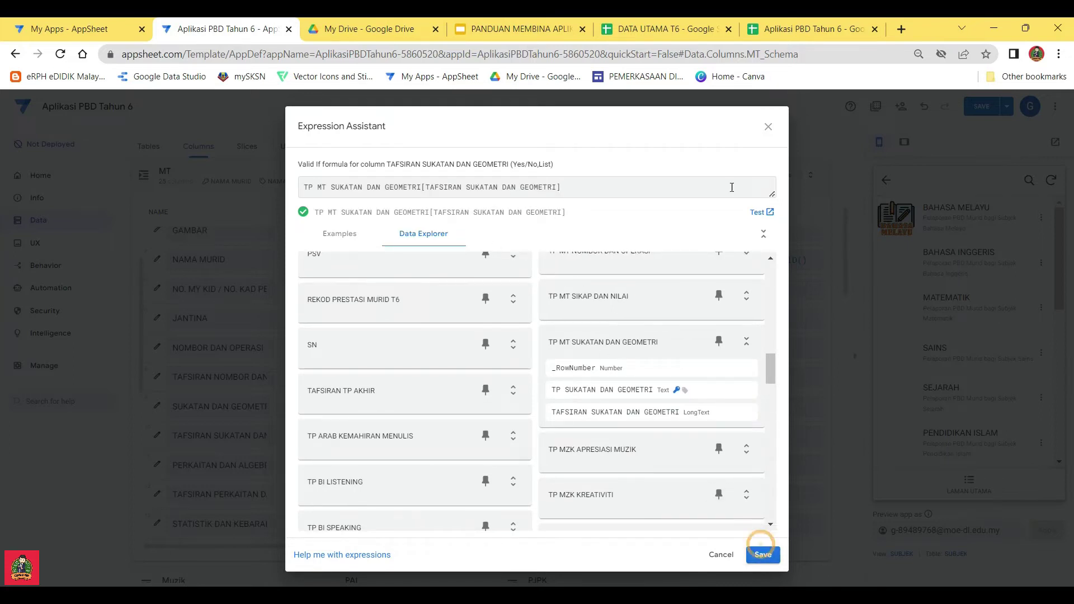
{"action": "left_click", "coordinate": [761, 555]}
{"action": "left_click", "coordinate": [696, 152]}
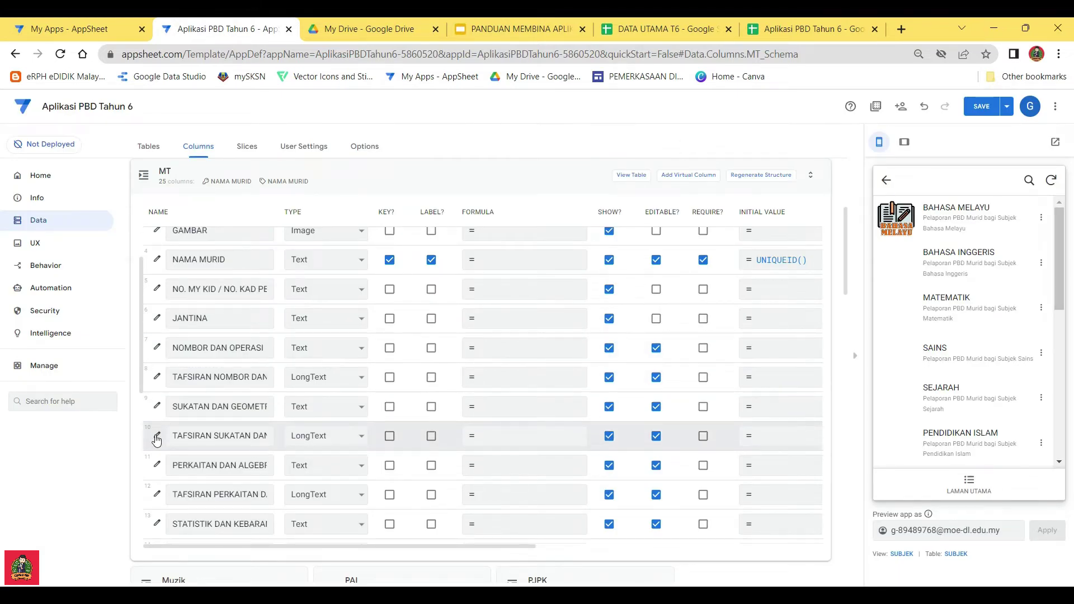
Set the MT column PERKAITAN DAN ALGEBRA's Valid If to TP MT PERKAITAN DAN ALGEBRA[TP PERKAITAN DAN ALGEBRA] and close its settings
{"action": "left_click", "coordinate": [157, 464]}
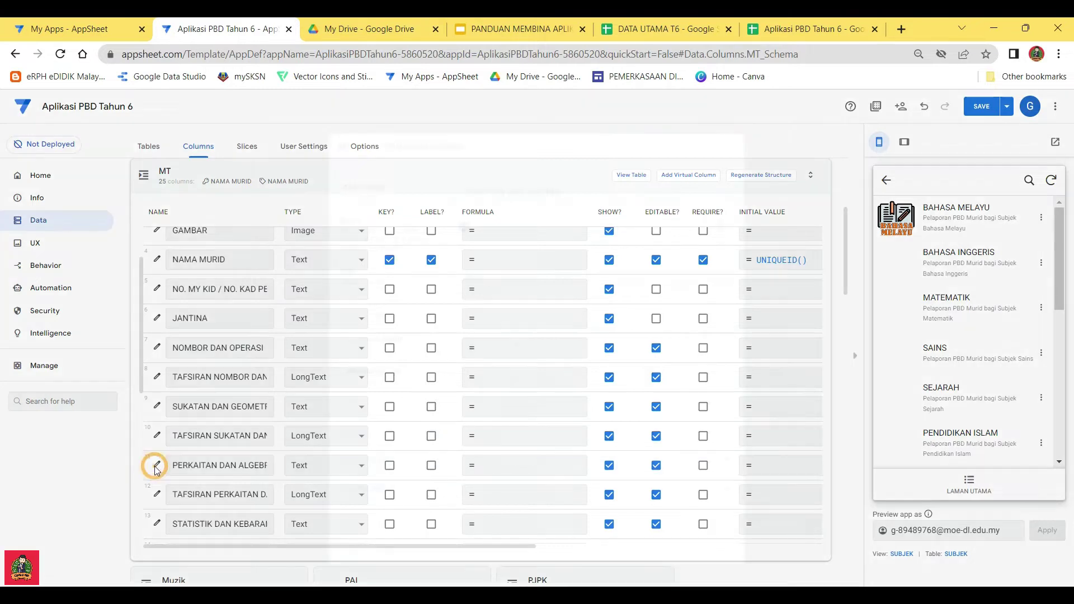
{"action": "left_click", "coordinate": [558, 430]}
{"action": "left_click", "coordinate": [601, 460]}
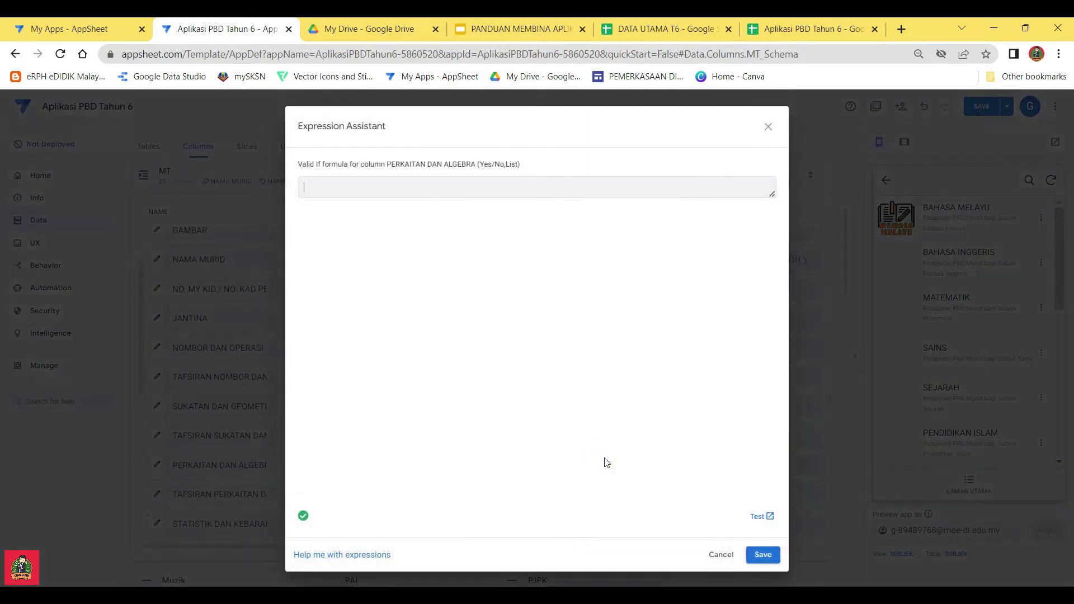
{"action": "scroll", "coordinate": [613, 331], "scroll_direction": "down", "scroll_amount": 10}
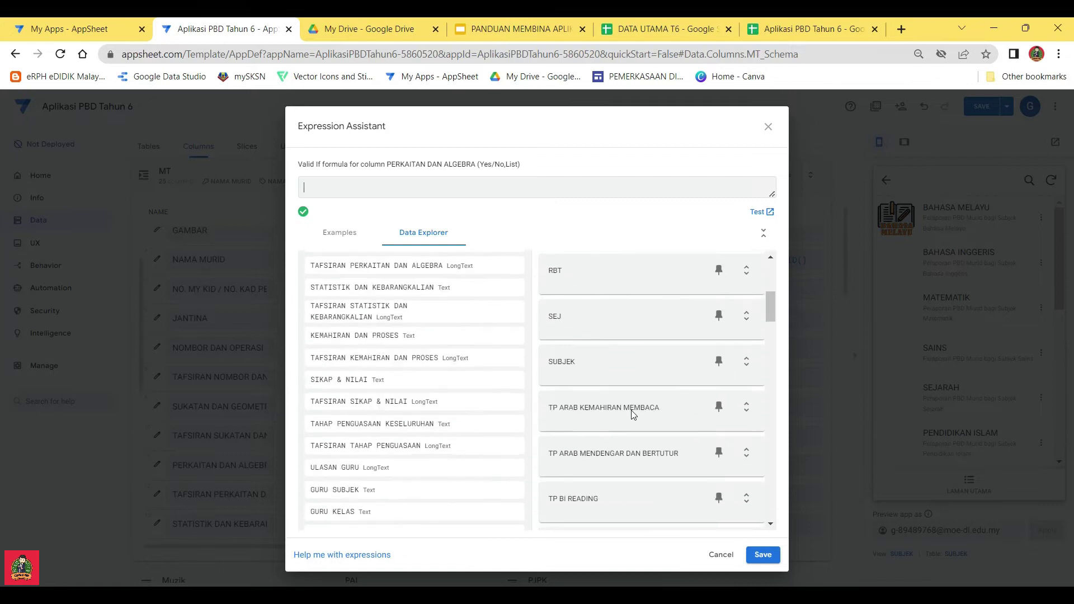
{"action": "scroll", "coordinate": [609, 391], "scroll_direction": "down", "scroll_amount": 4}
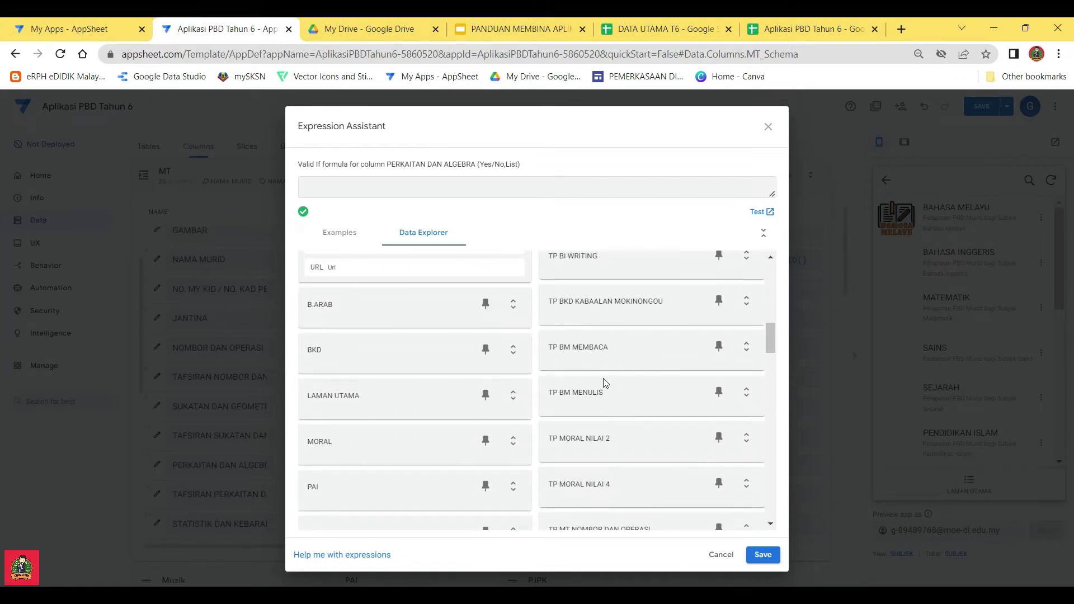
{"action": "scroll", "coordinate": [614, 395], "scroll_direction": "down", "scroll_amount": 1}
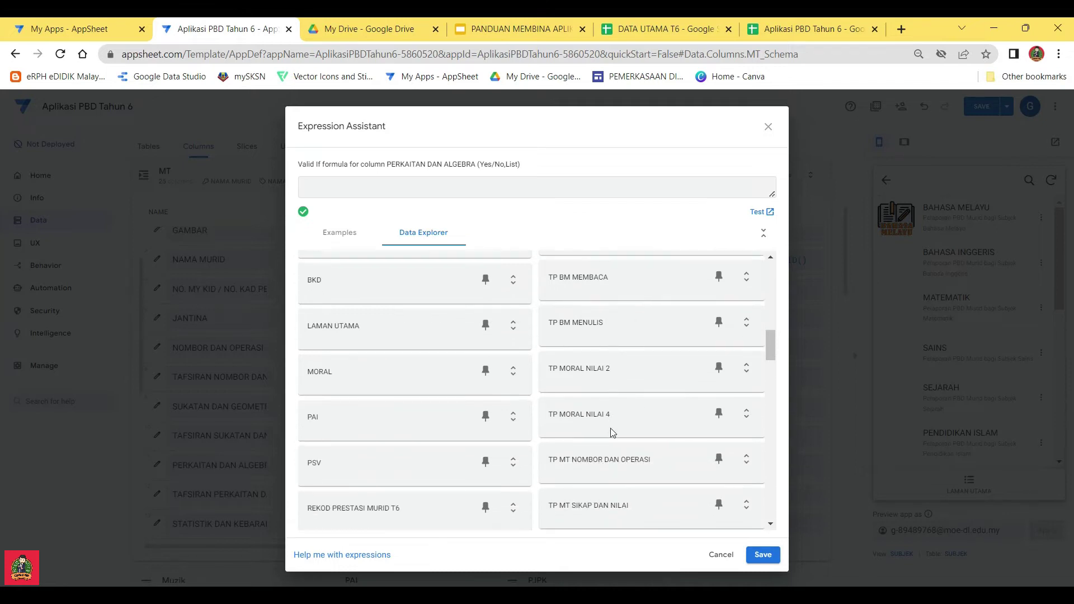
{"action": "scroll", "coordinate": [613, 440], "scroll_direction": "down", "scroll_amount": 3}
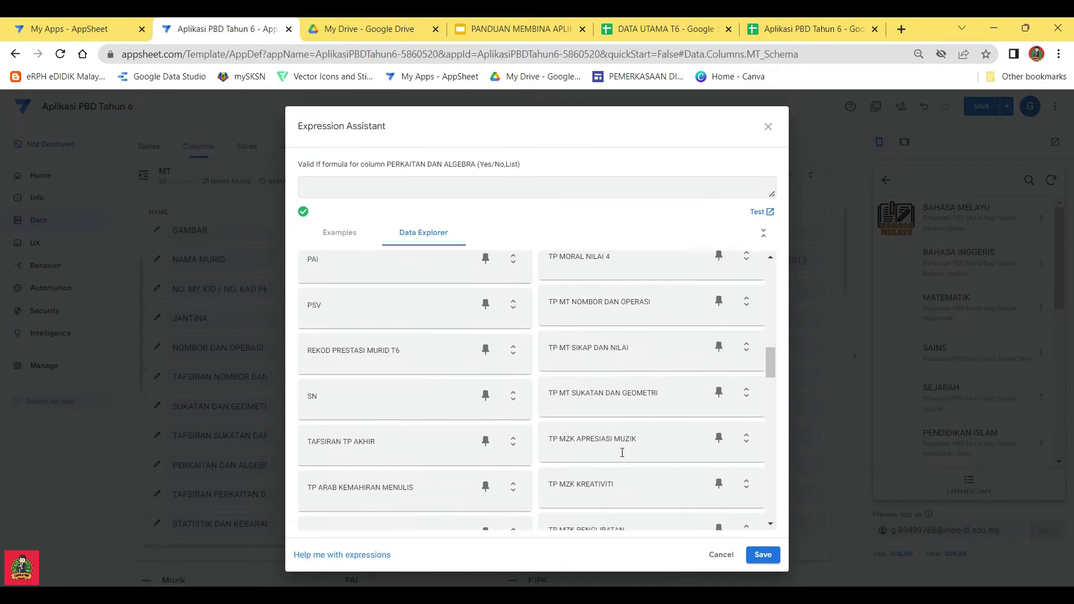
{"action": "scroll", "coordinate": [615, 443], "scroll_direction": "down", "scroll_amount": 1}
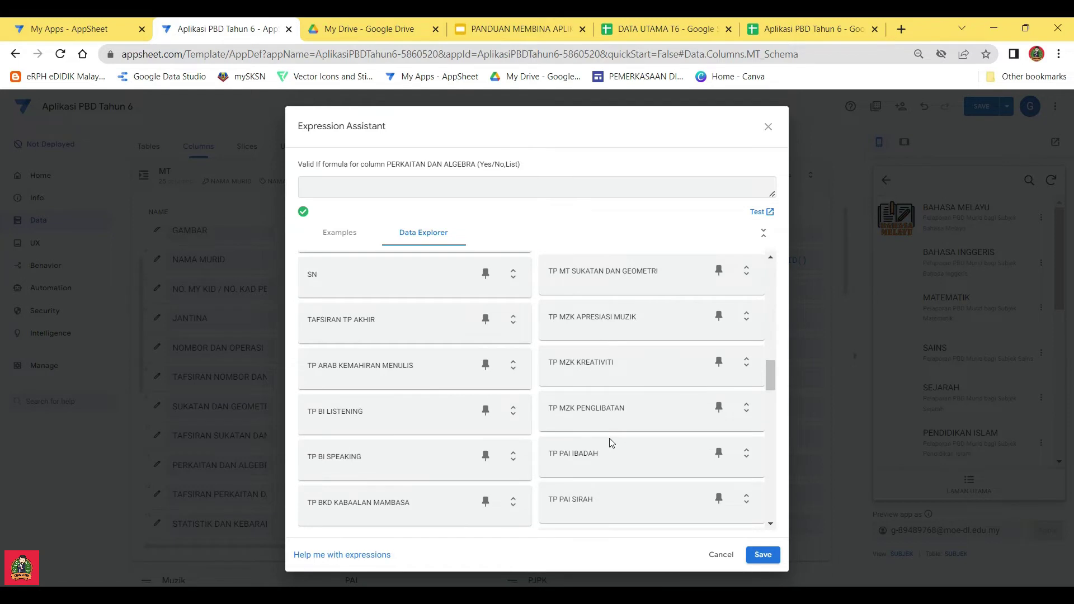
{"action": "scroll", "coordinate": [612, 442], "scroll_direction": "up", "scroll_amount": 1}
{"action": "scroll", "coordinate": [614, 423], "scroll_direction": "down", "scroll_amount": 1}
{"action": "scroll", "coordinate": [616, 410], "scroll_direction": "down", "scroll_amount": 3}
{"action": "scroll", "coordinate": [615, 410], "scroll_direction": "down", "scroll_amount": 1}
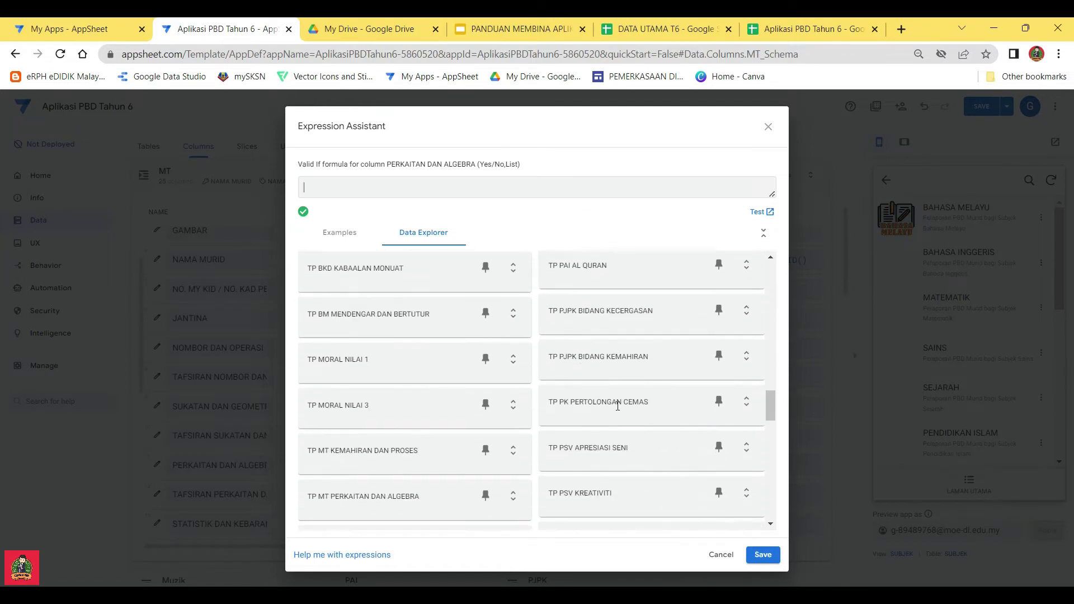
{"action": "scroll", "coordinate": [618, 406], "scroll_direction": "down", "scroll_amount": 1}
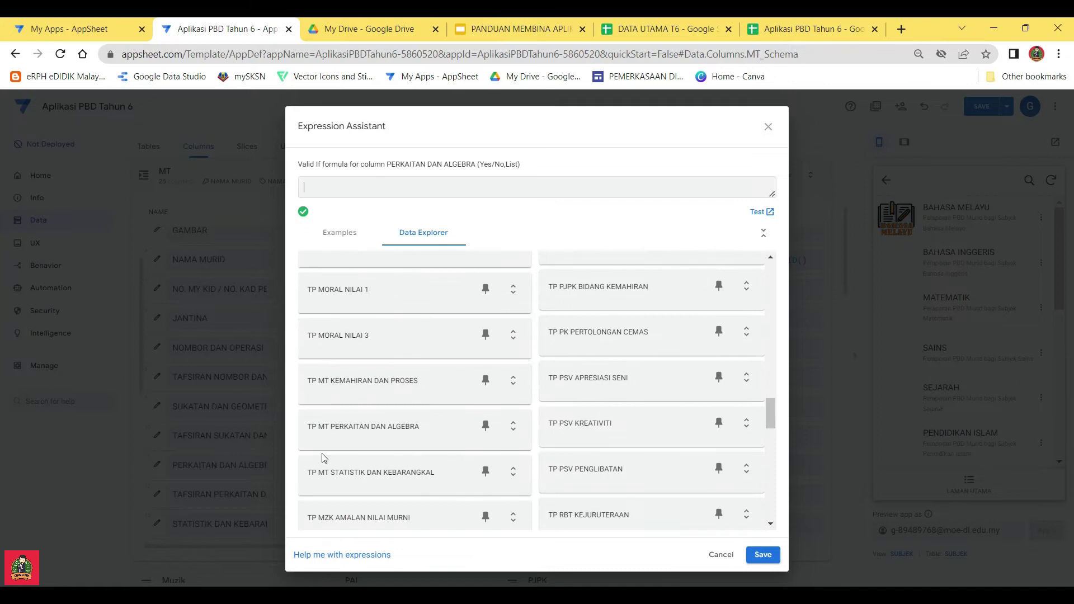
{"action": "left_click", "coordinate": [512, 426]}
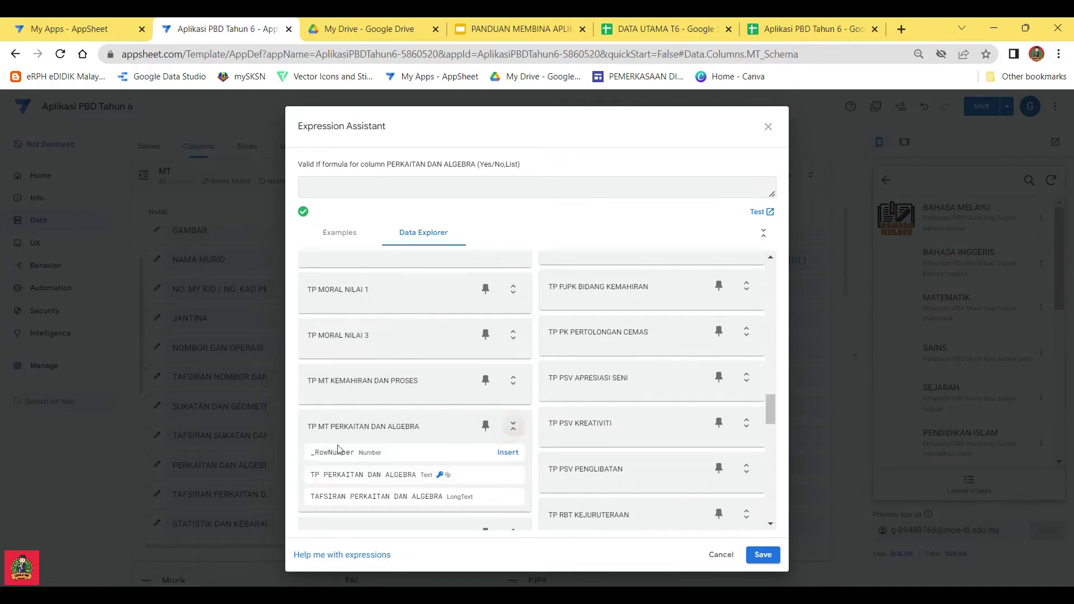
{"action": "scroll", "coordinate": [511, 425], "scroll_direction": "down", "scroll_amount": 1}
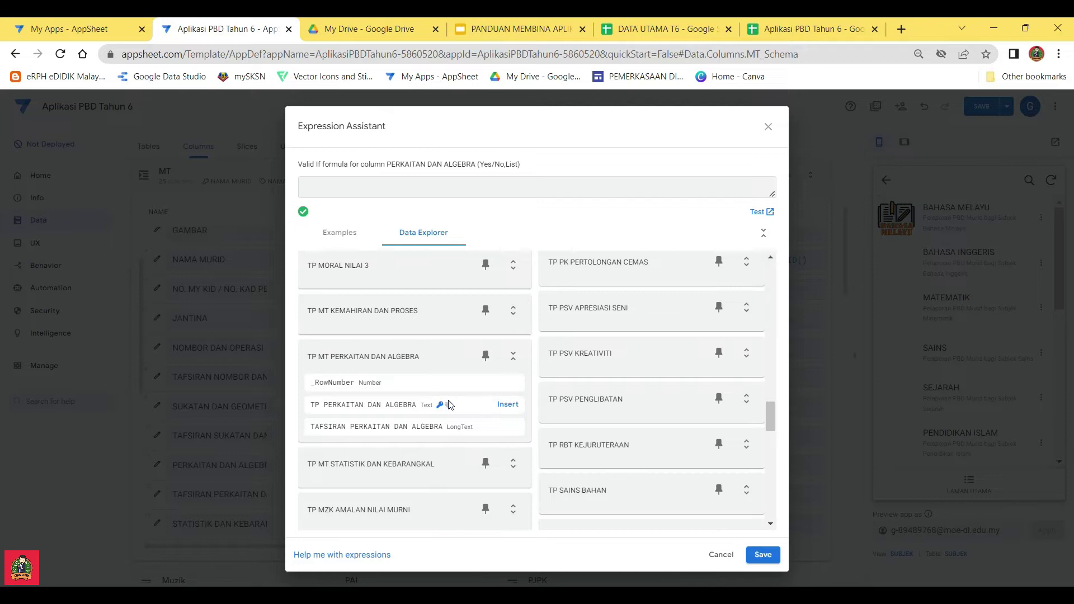
{"action": "left_click", "coordinate": [508, 405]}
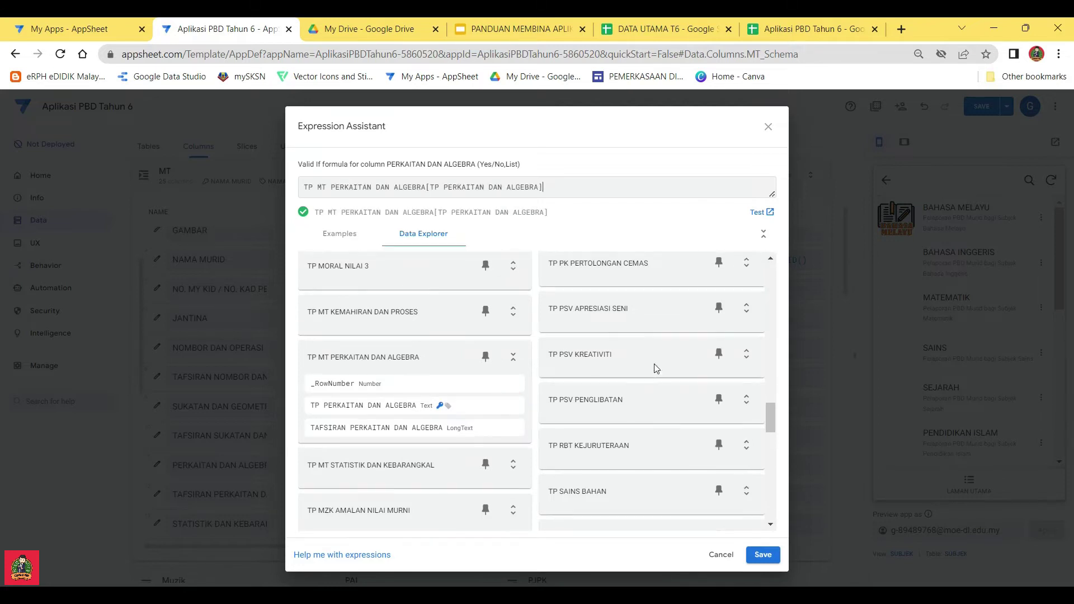
{"action": "left_click", "coordinate": [764, 557]}
{"action": "left_click", "coordinate": [696, 152]}
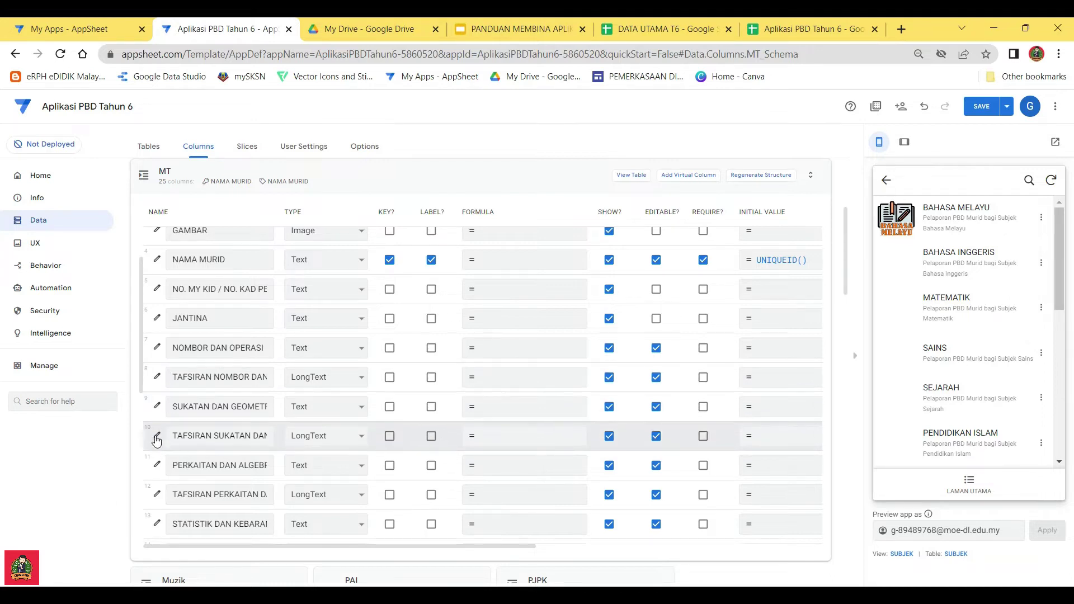
Set the MT column TAFSIRAN PERKAITAN DAN ALGEBRA's Valid If to TP MT PERKAITAN DAN ALGEBRA[TAFSIRAN PERKAITAN DAN ALGEBRA] and close its settings
{"action": "left_click", "coordinate": [157, 495]}
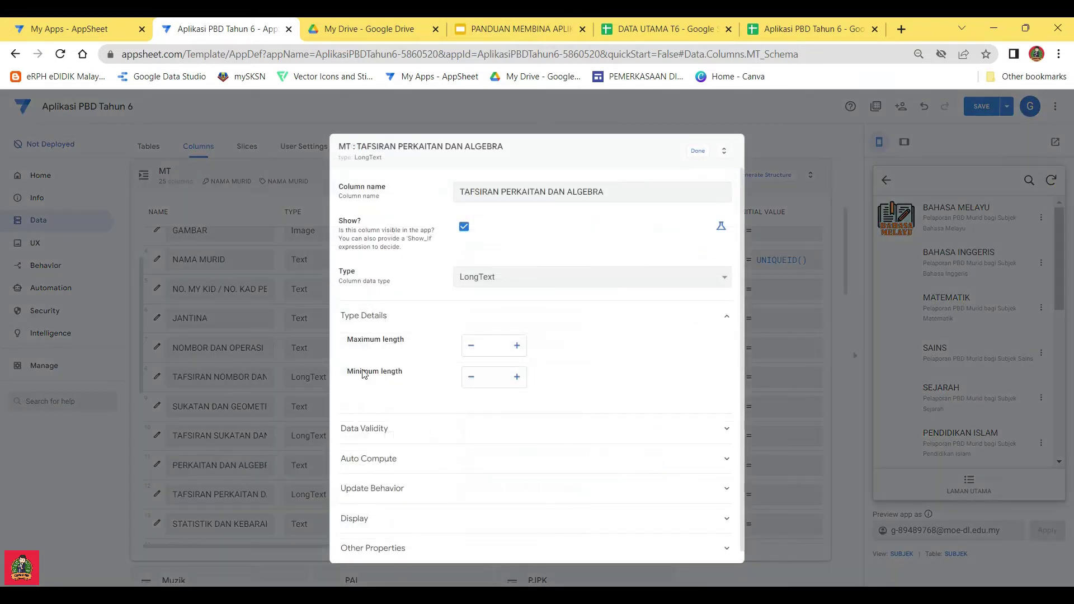
{"action": "left_click", "coordinate": [433, 430]}
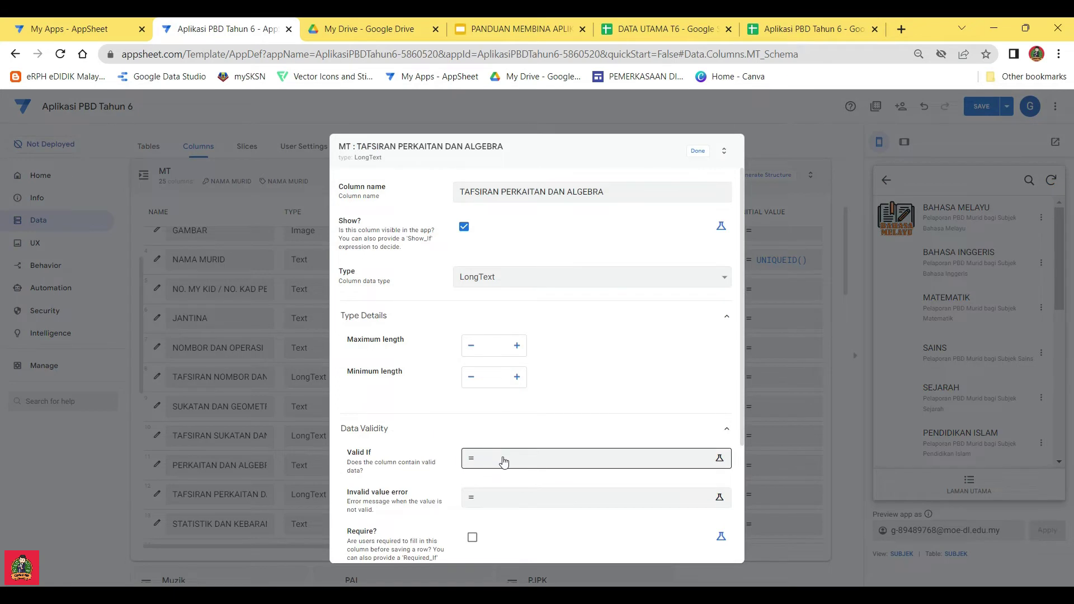
{"action": "left_click", "coordinate": [504, 461]}
{"action": "scroll", "coordinate": [452, 432], "scroll_direction": "down", "scroll_amount": 5}
{"action": "scroll", "coordinate": [452, 432], "scroll_direction": "down", "scroll_amount": 5}
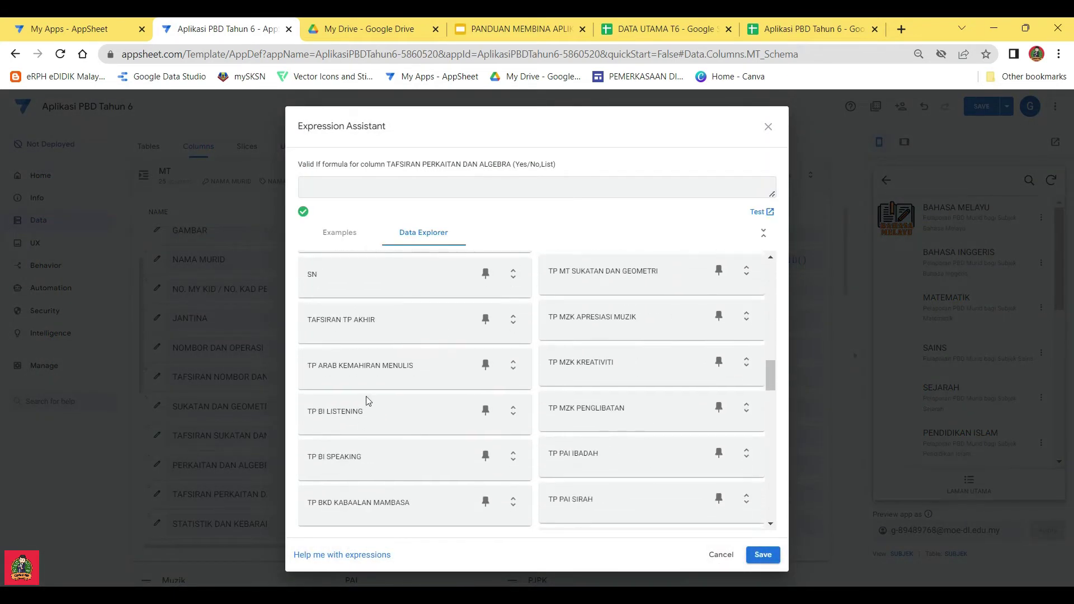
{"action": "scroll", "coordinate": [377, 392], "scroll_direction": "down", "scroll_amount": 4}
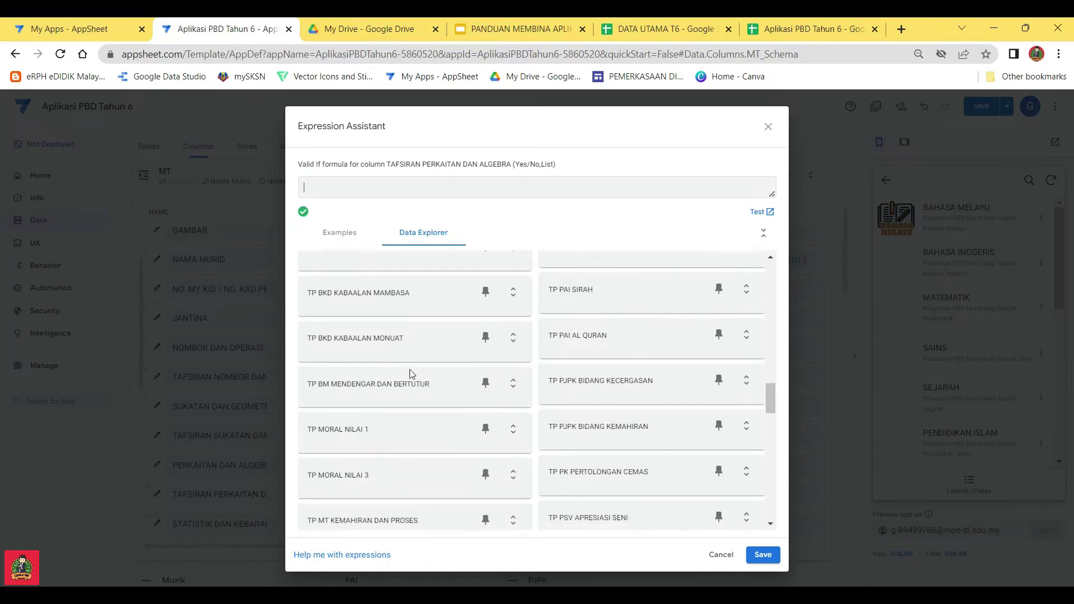
{"action": "scroll", "coordinate": [390, 407], "scroll_direction": "down", "scroll_amount": 3}
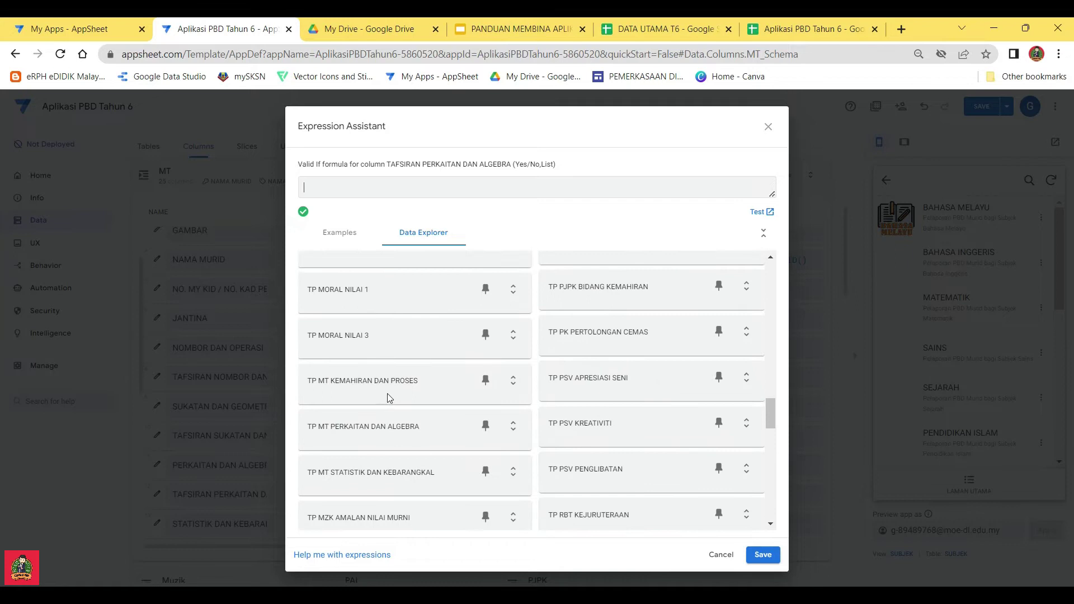
{"action": "left_click", "coordinate": [513, 426]}
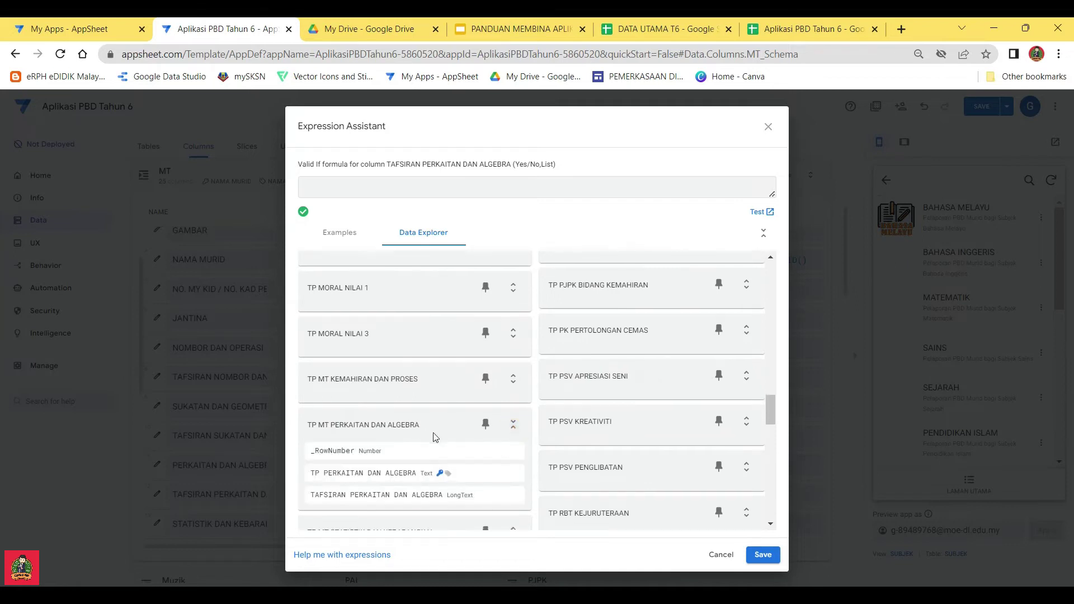
{"action": "scroll", "coordinate": [366, 437], "scroll_direction": "down", "scroll_amount": 1}
{"action": "left_click", "coordinate": [507, 427]}
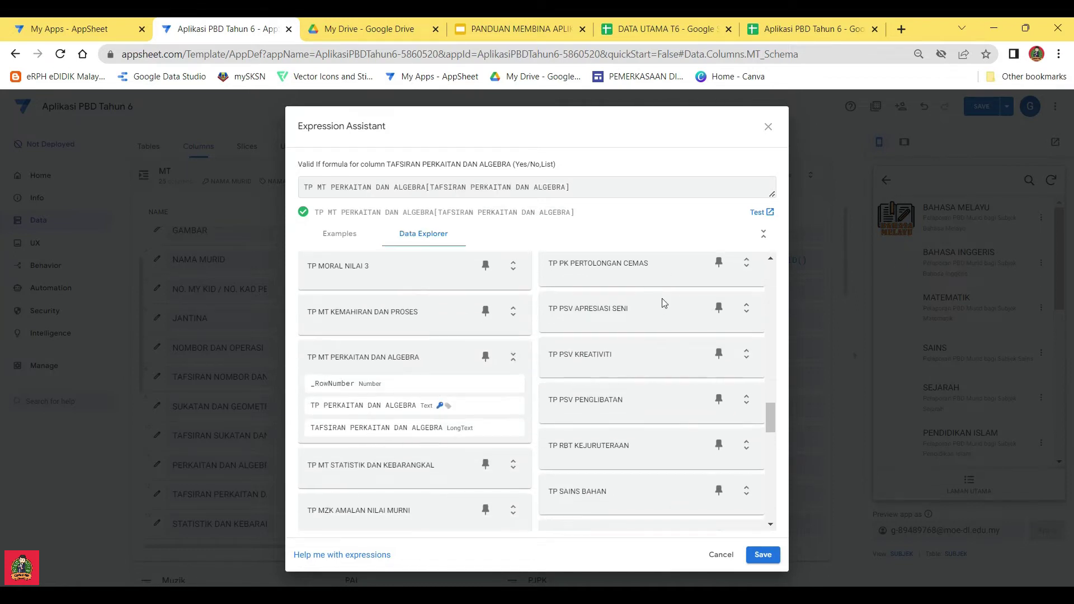
{"action": "left_click", "coordinate": [766, 555]}
{"action": "left_click", "coordinate": [699, 151]}
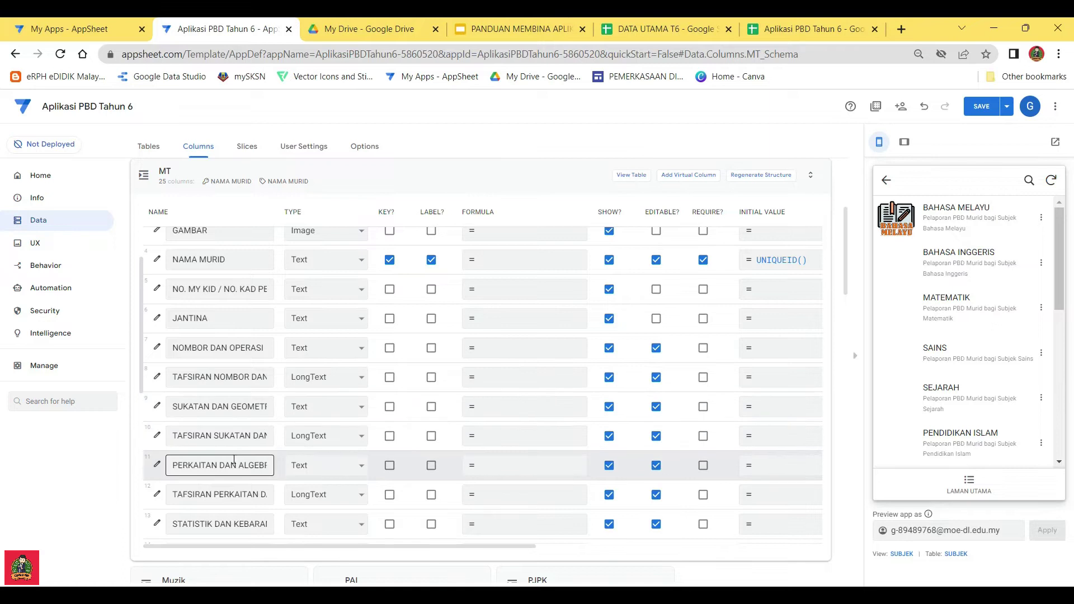
Set the MT column STATISTIK DAN KEBARANGKALIAN's Valid If to TP MT STATISTIK DAN KEBARANGKAL[TP STATISTIK DAN KEBARANGKALIAN] and close its settings
{"action": "scroll", "coordinate": [230, 463], "scroll_direction": "down", "scroll_amount": 2}
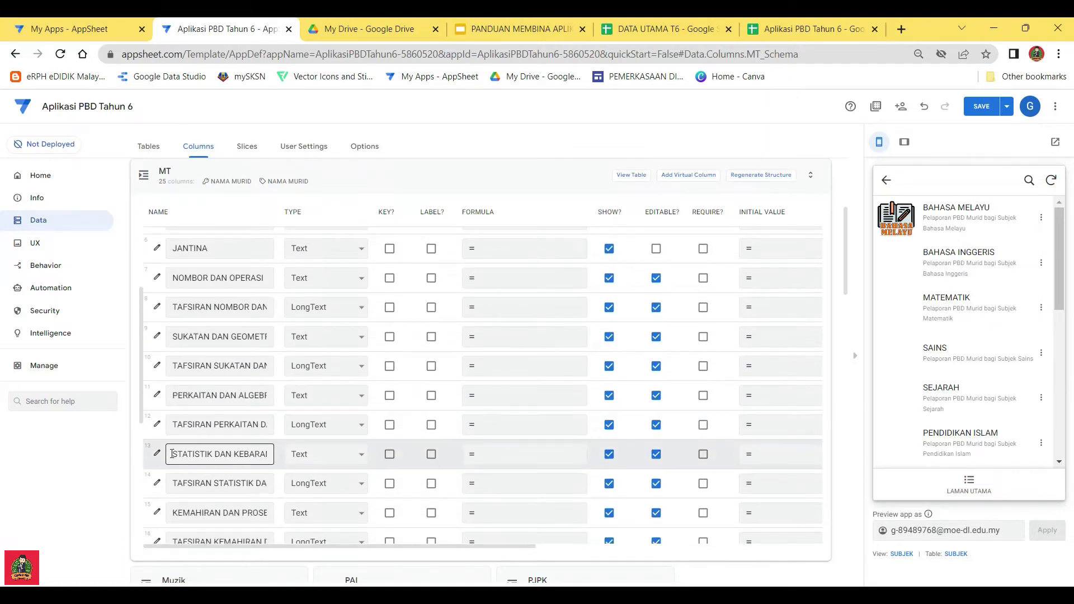
{"action": "left_click", "coordinate": [154, 455]}
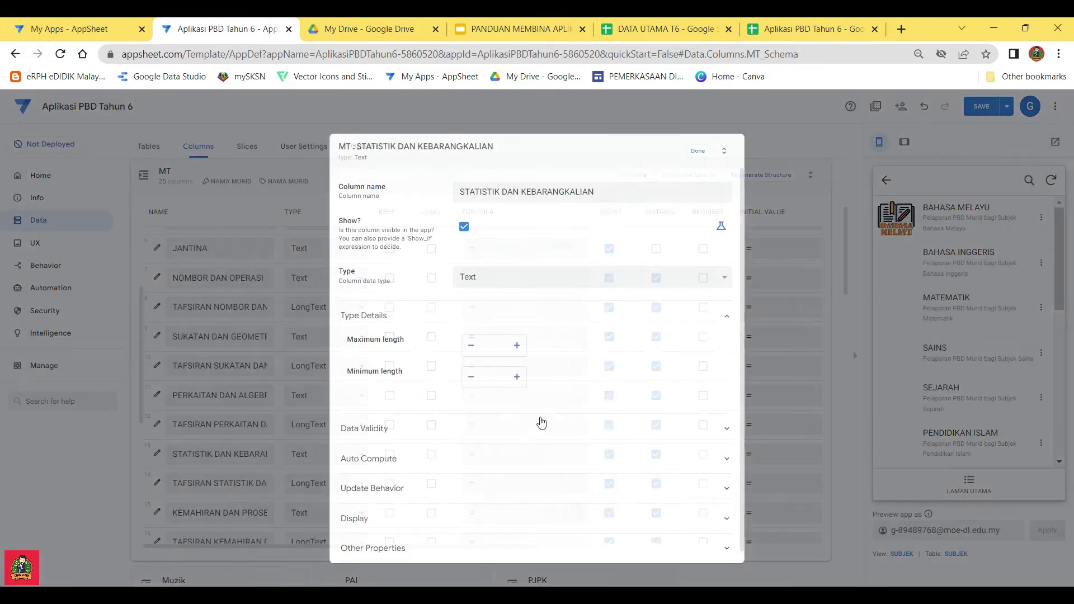
{"action": "left_click", "coordinate": [477, 431]}
{"action": "left_click", "coordinate": [529, 459]}
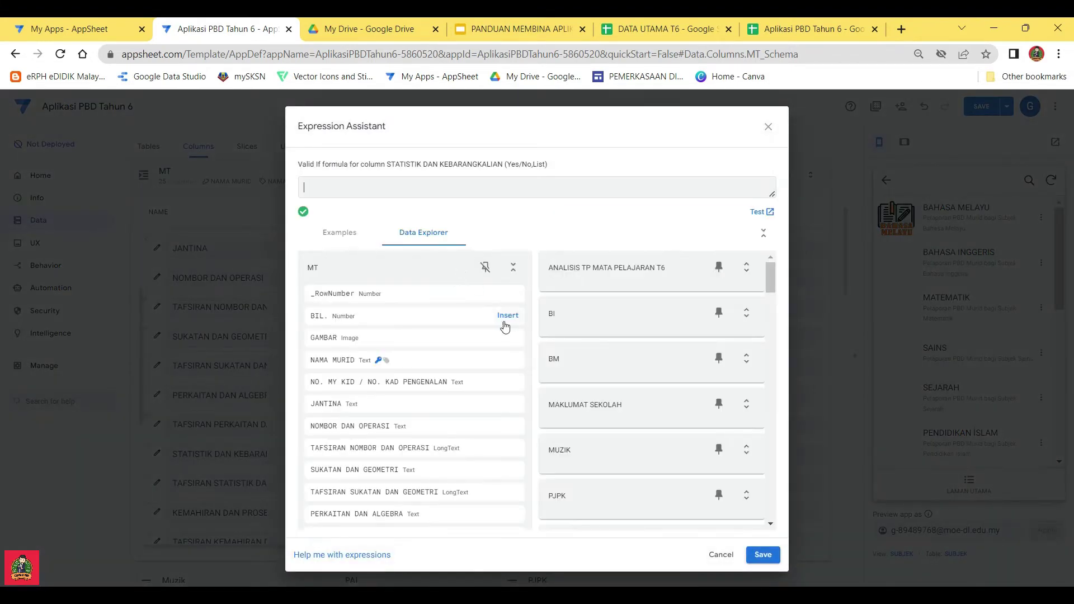
{"action": "scroll", "coordinate": [436, 413], "scroll_direction": "down", "scroll_amount": 10}
{"action": "scroll", "coordinate": [418, 416], "scroll_direction": "down", "scroll_amount": 15}
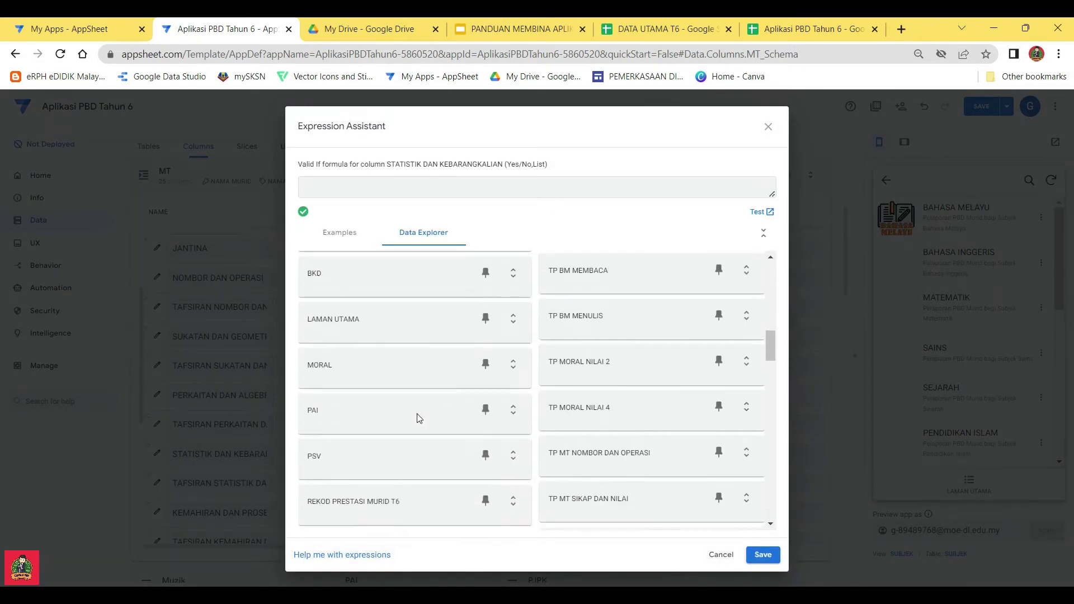
{"action": "scroll", "coordinate": [417, 417], "scroll_direction": "down", "scroll_amount": 4}
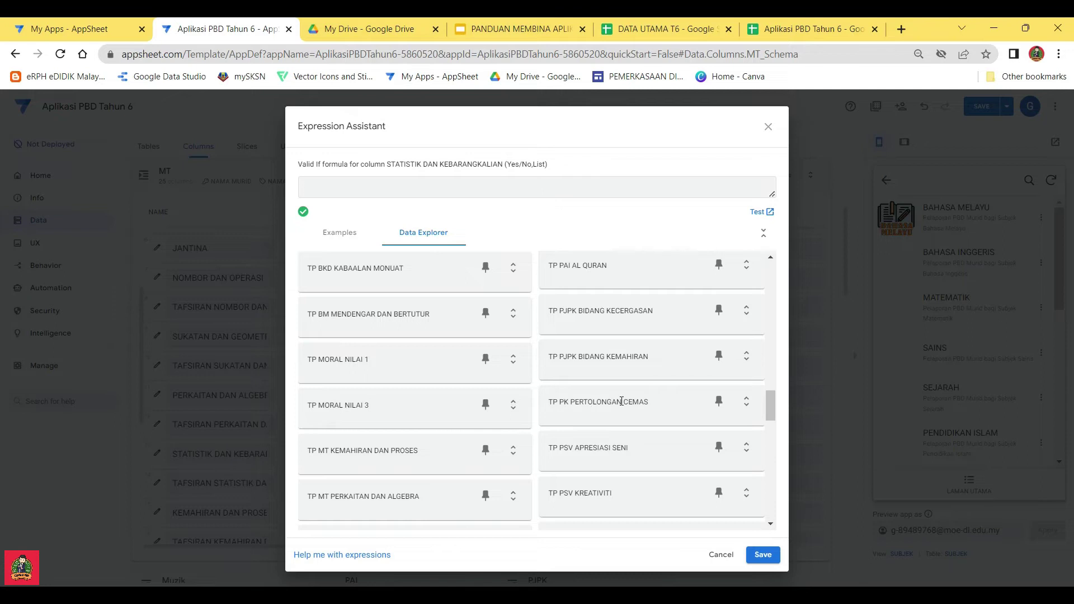
{"action": "scroll", "coordinate": [397, 413], "scroll_direction": "down", "scroll_amount": 4}
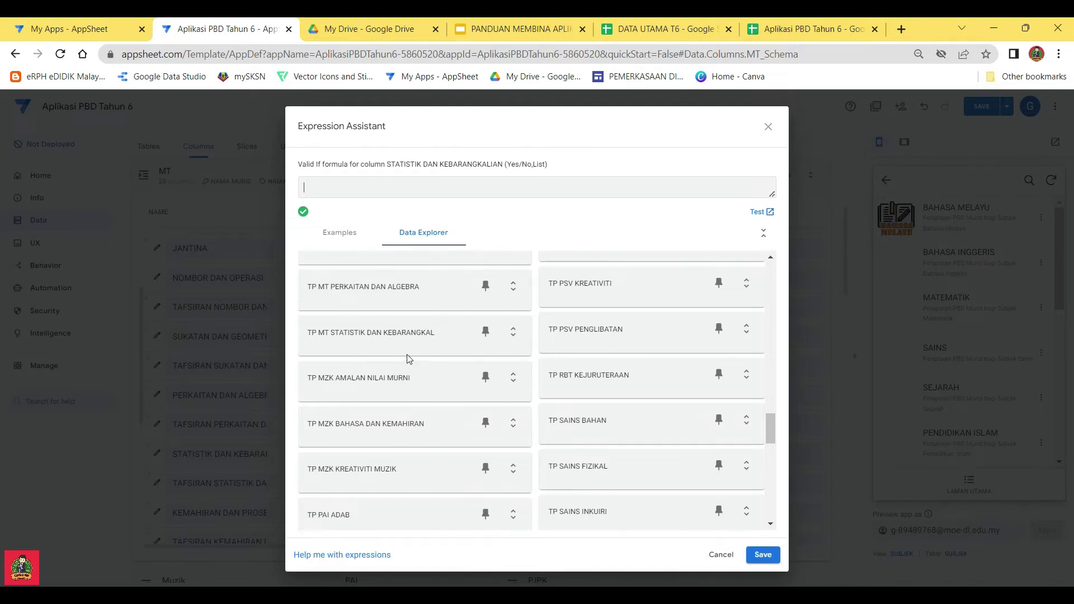
{"action": "left_click", "coordinate": [513, 331]}
{"action": "left_click", "coordinate": [507, 381]}
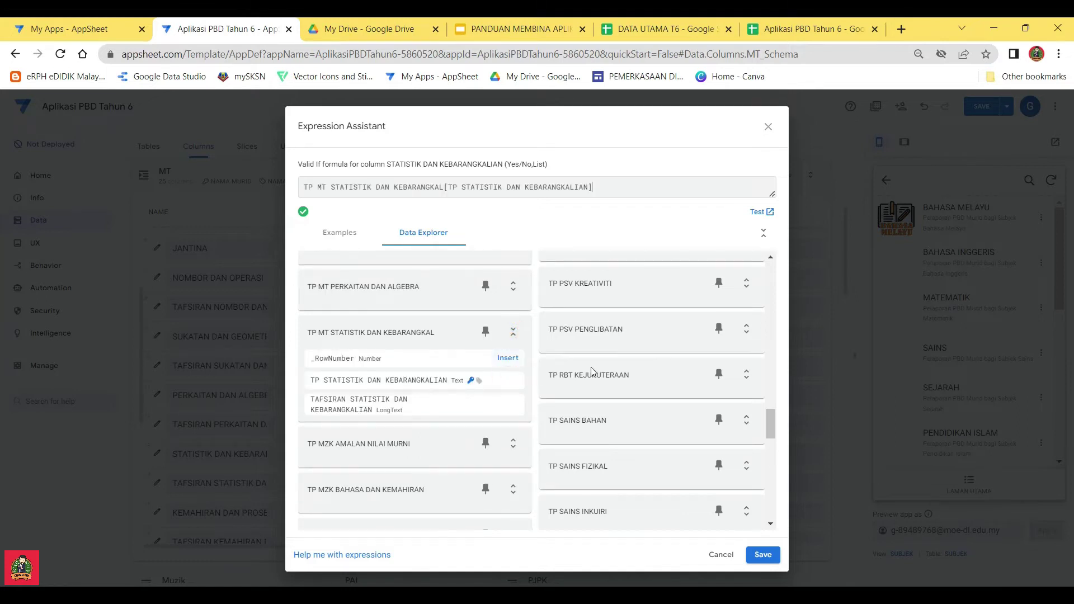
{"action": "left_click", "coordinate": [759, 555]}
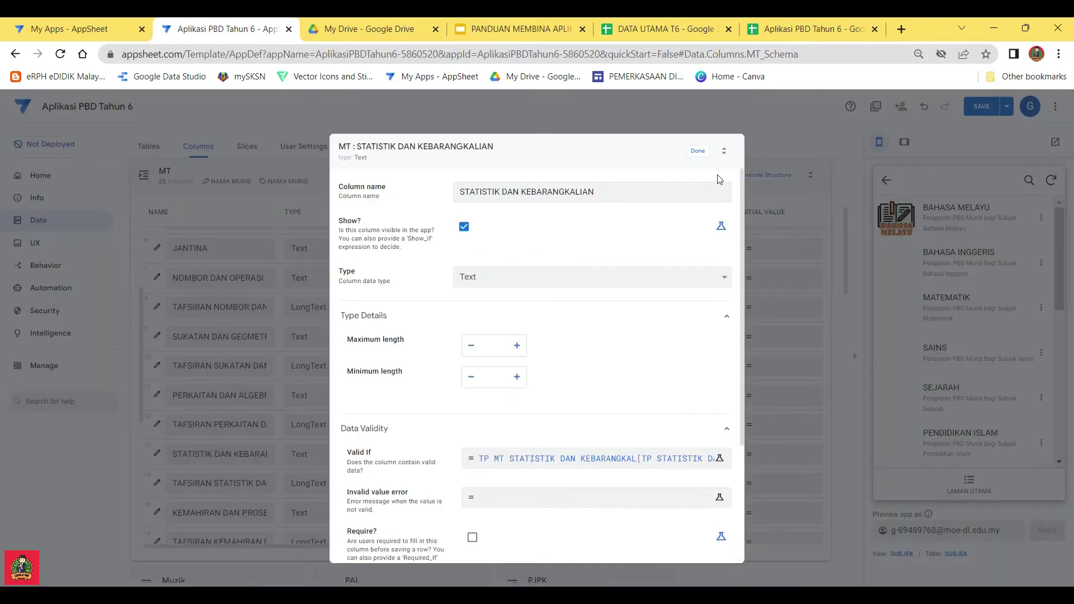
{"action": "left_click", "coordinate": [696, 152]}
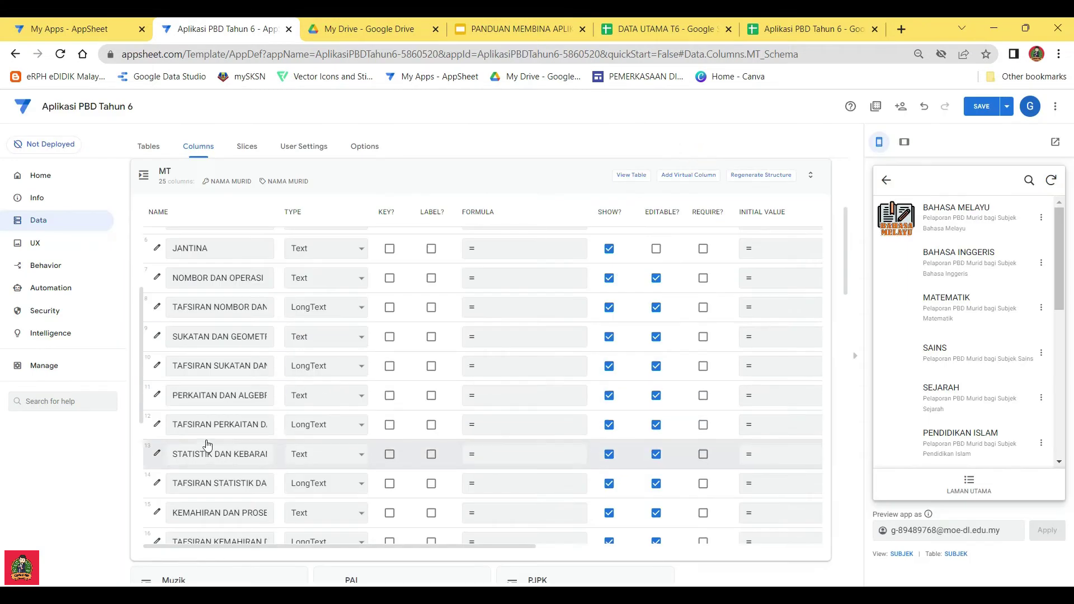
Set the MT column TAFSIRAN STATISTIK DAN KEBARANGKALIAN's Valid If to TP MT STATISTIK DAN KEBARANGKAL[TAFSIRAN STATISTIK DAN KEBARANGKALIAN] and close its settings
{"action": "left_click", "coordinate": [157, 484]}
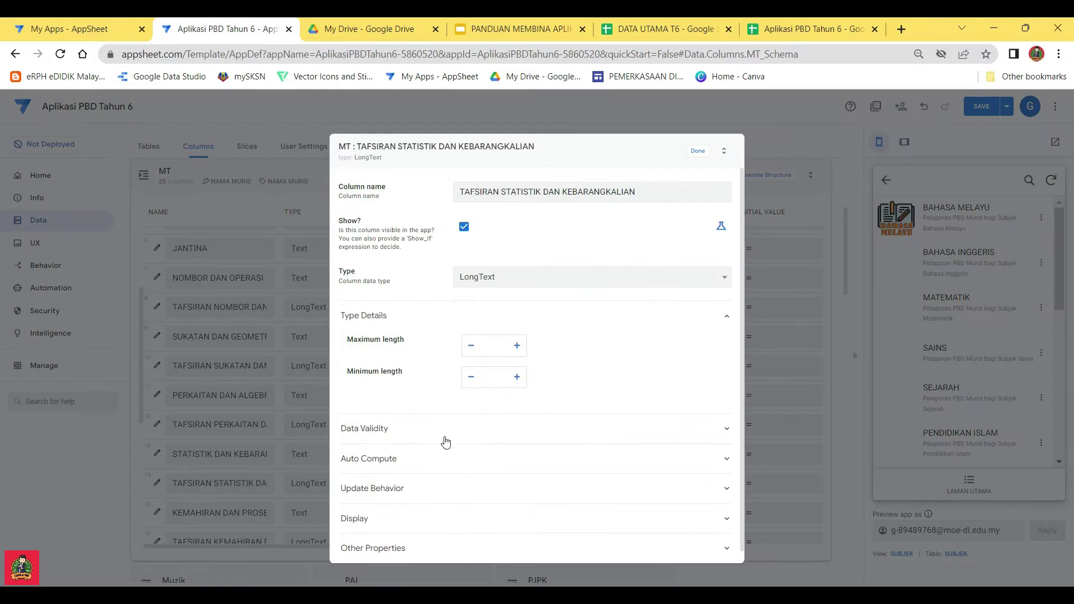
{"action": "left_click", "coordinate": [443, 432]}
{"action": "left_click", "coordinate": [494, 462]}
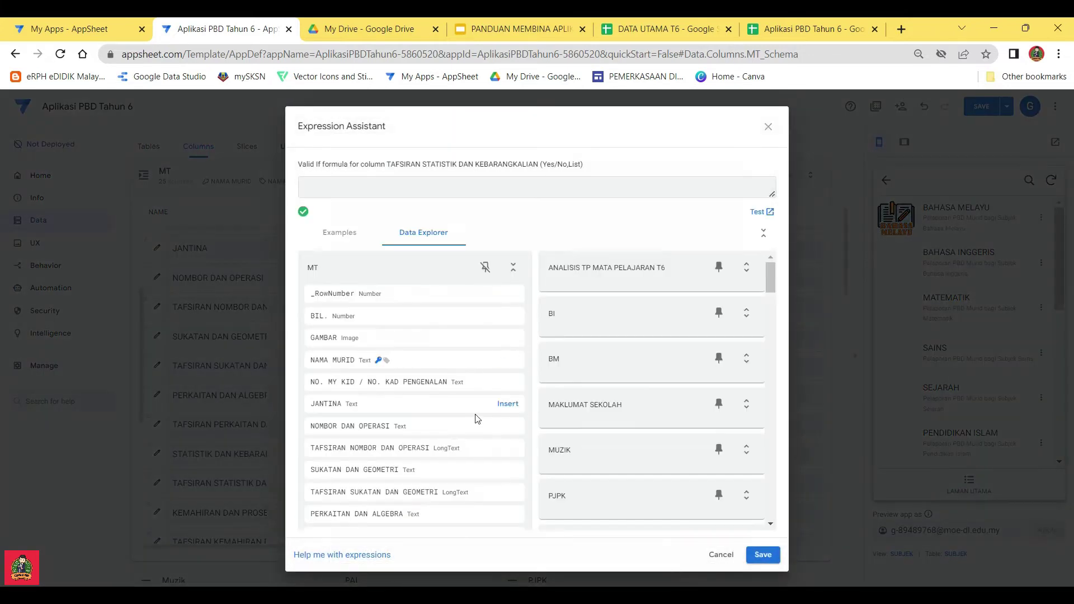
{"action": "scroll", "coordinate": [427, 371], "scroll_direction": "down", "scroll_amount": 12}
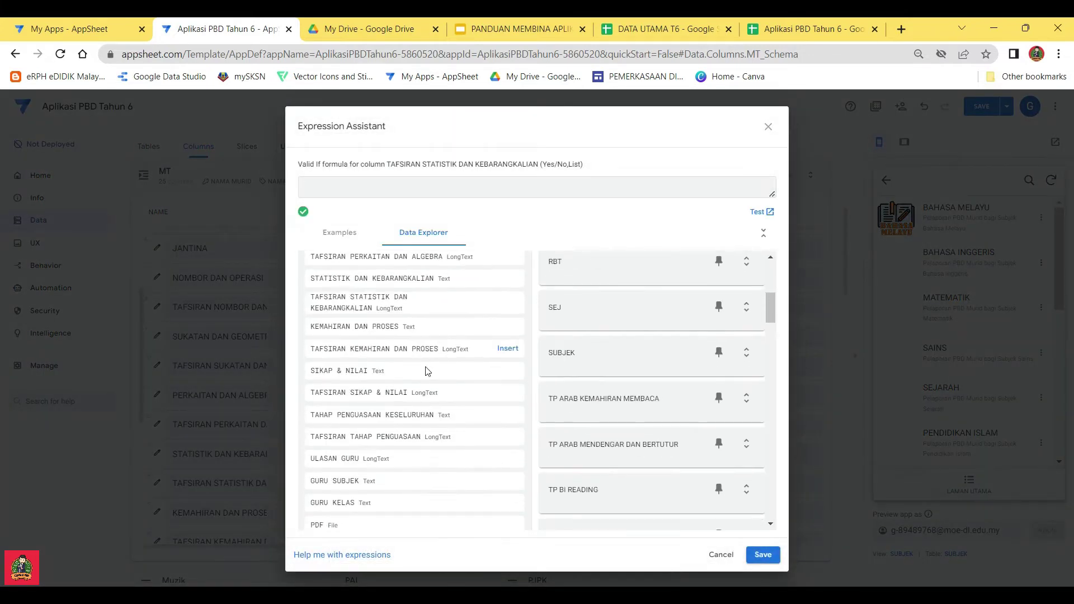
{"action": "scroll", "coordinate": [404, 416], "scroll_direction": "down", "scroll_amount": 8}
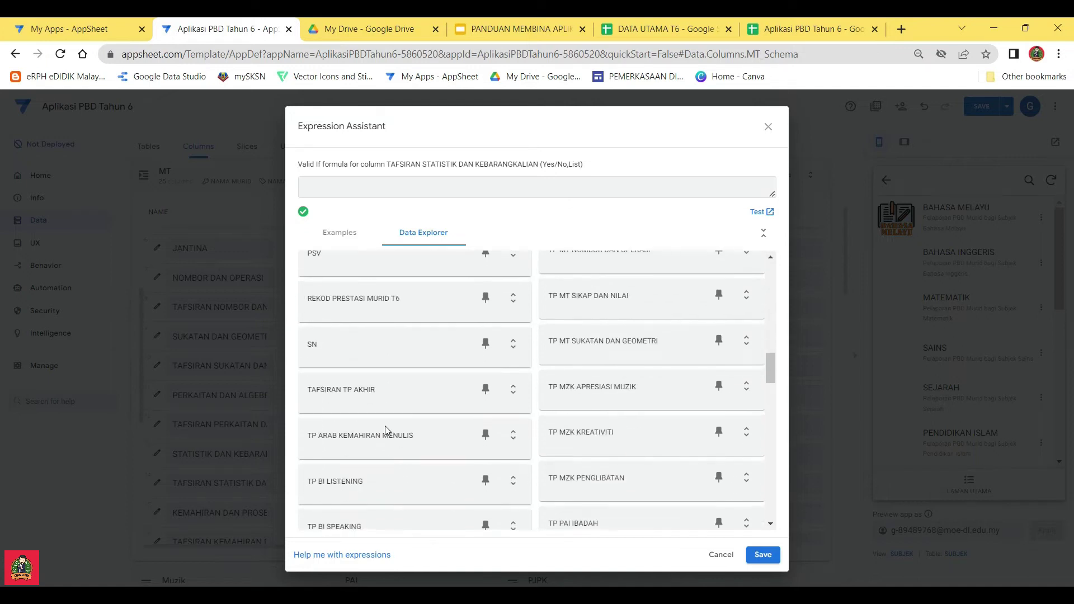
{"action": "scroll", "coordinate": [381, 411], "scroll_direction": "down", "scroll_amount": 5}
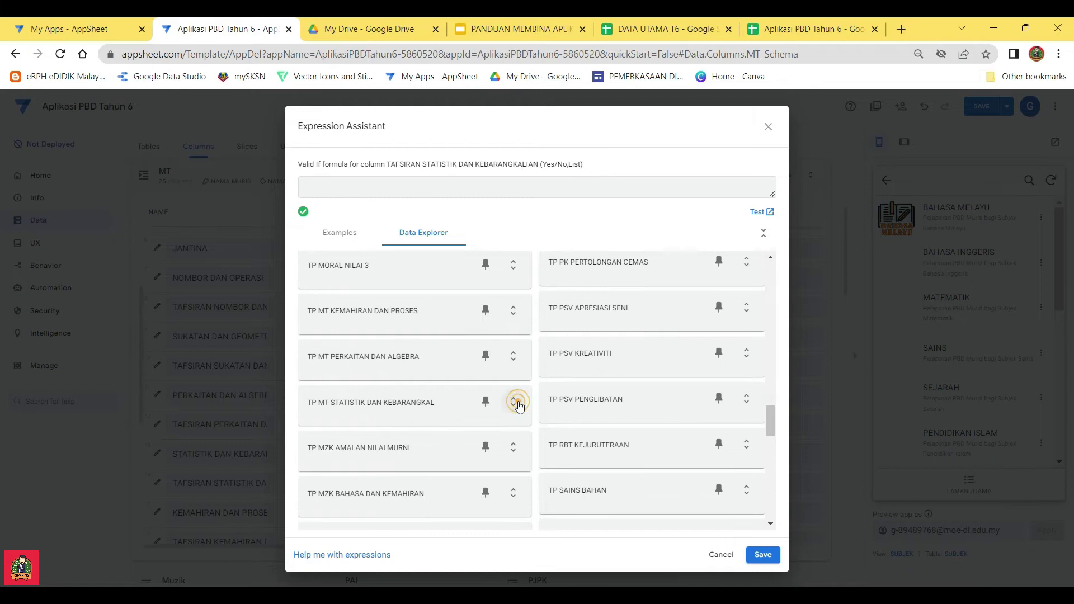
{"action": "left_click", "coordinate": [513, 403]}
{"action": "left_click", "coordinate": [507, 474]}
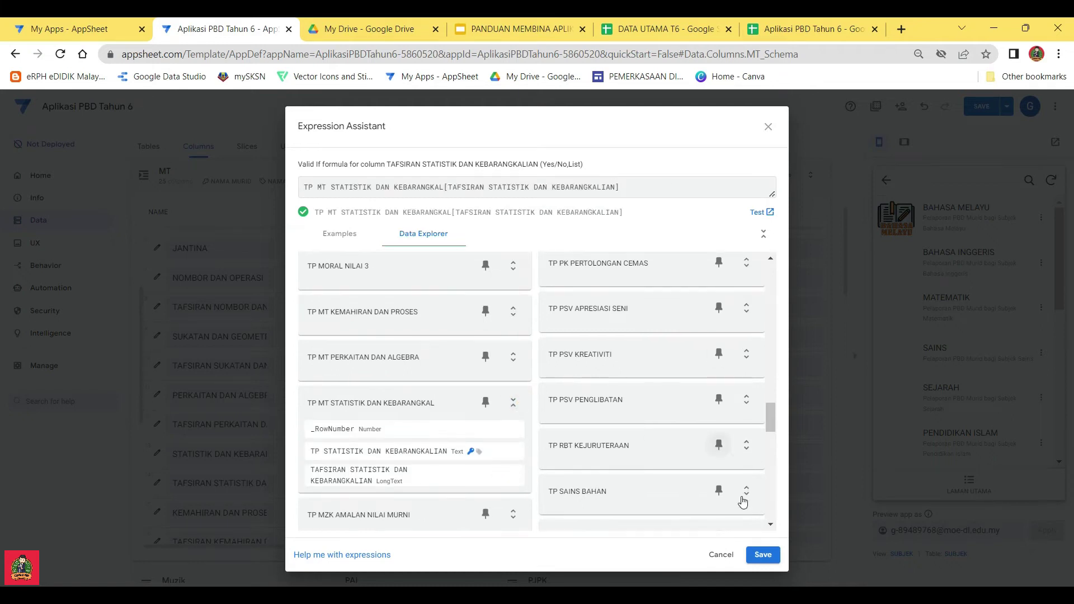
{"action": "left_click", "coordinate": [762, 555]}
{"action": "left_click", "coordinate": [697, 151]}
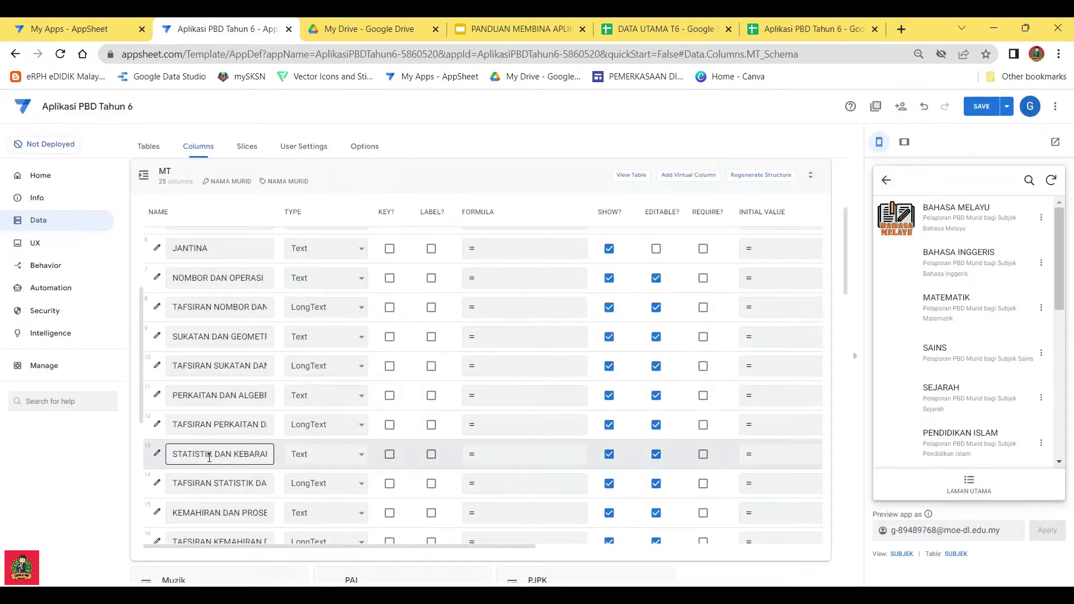
Set the Valid If formula of the KEMAHIRAN DAN PROSES column to TP MT KEMAHIRAN DAN PROSES[TP KEMAHIRAN DAN PROSES]
{"action": "scroll", "coordinate": [165, 390], "scroll_direction": "down", "scroll_amount": 3}
{"action": "left_click", "coordinate": [157, 372]}
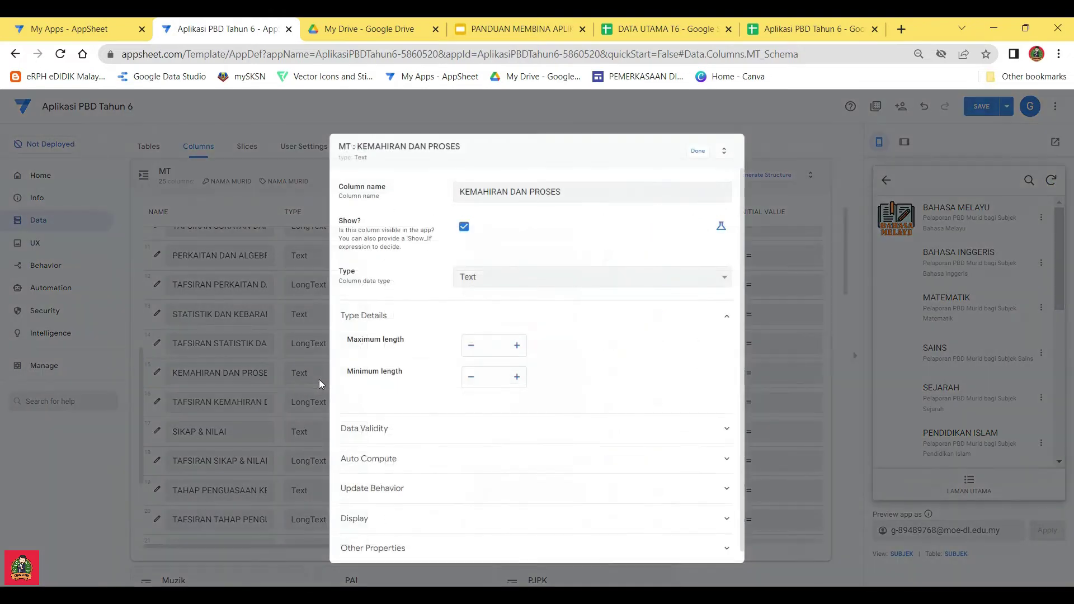
{"action": "left_click", "coordinate": [458, 427]}
{"action": "left_click", "coordinate": [532, 457]}
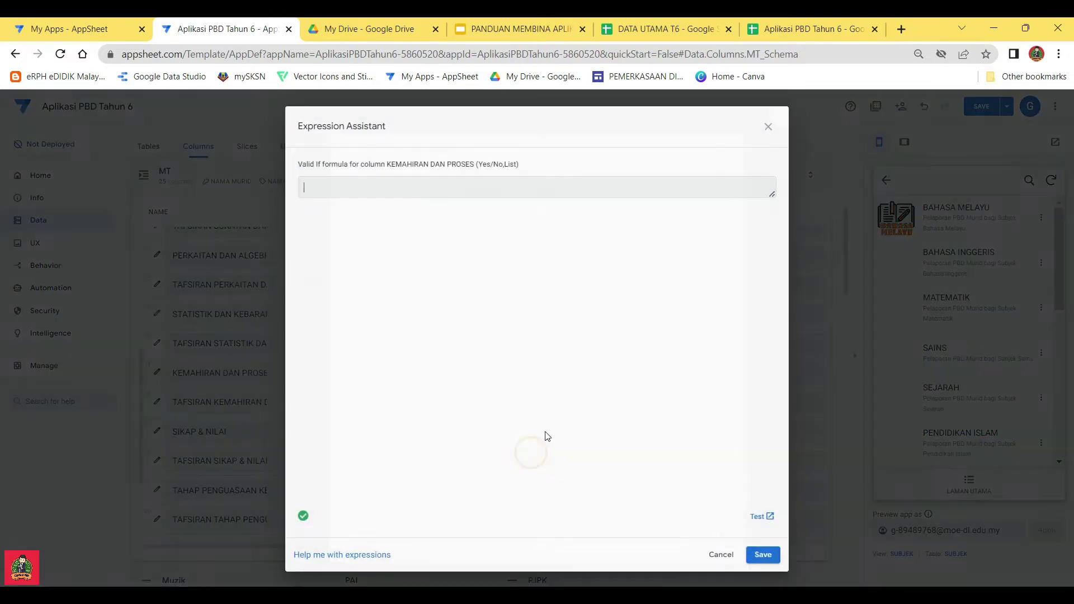
{"action": "scroll", "coordinate": [376, 360], "scroll_direction": "down", "scroll_amount": 15}
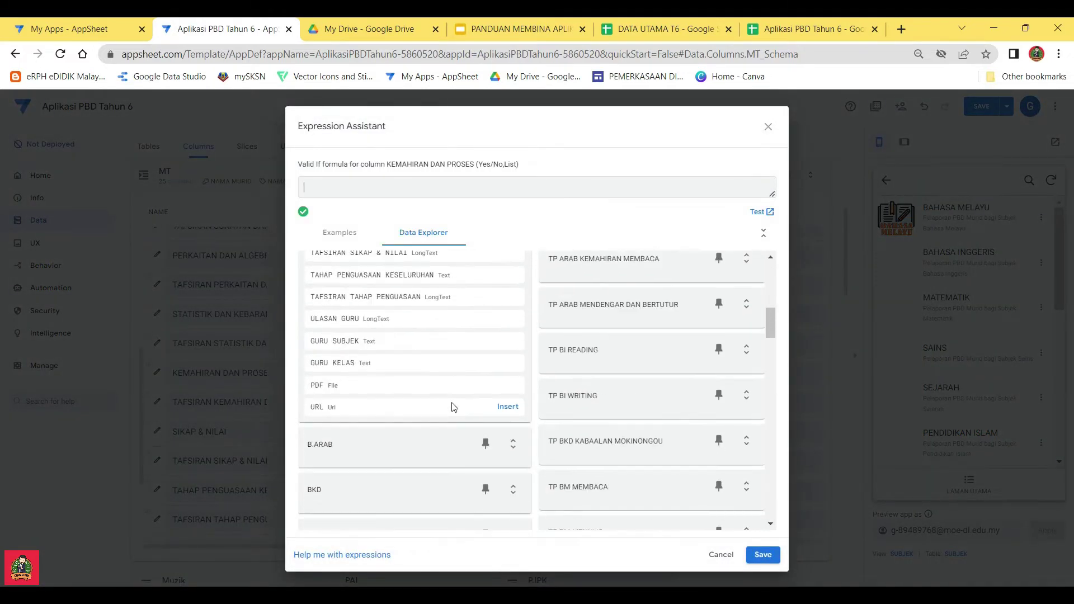
{"action": "scroll", "coordinate": [376, 400], "scroll_direction": "down", "scroll_amount": 1}
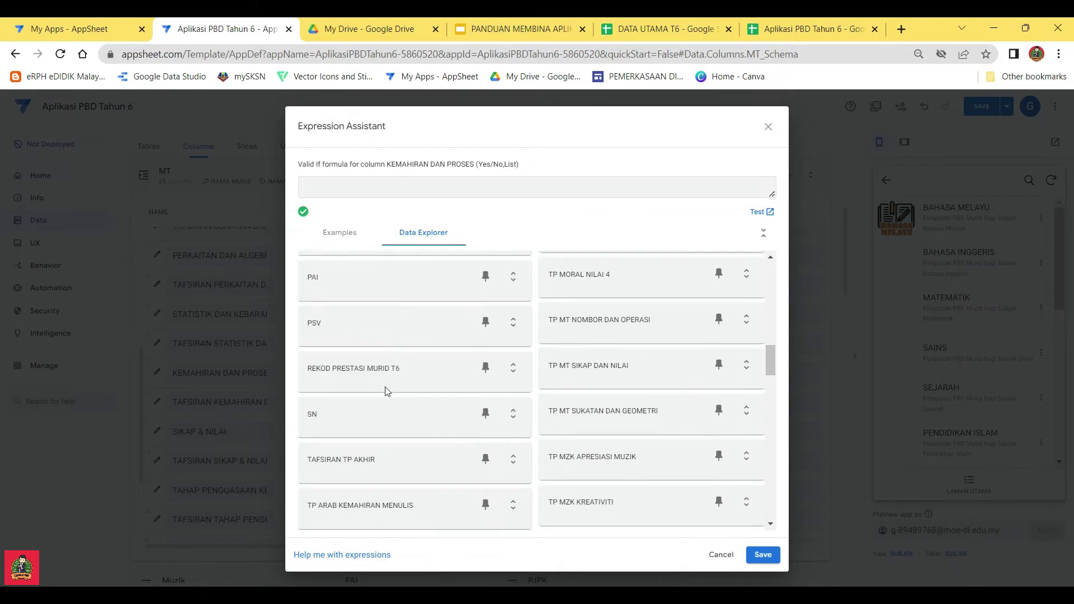
{"action": "scroll", "coordinate": [425, 398], "scroll_direction": "down", "scroll_amount": 4}
{"action": "scroll", "coordinate": [417, 400], "scroll_direction": "down", "scroll_amount": 1}
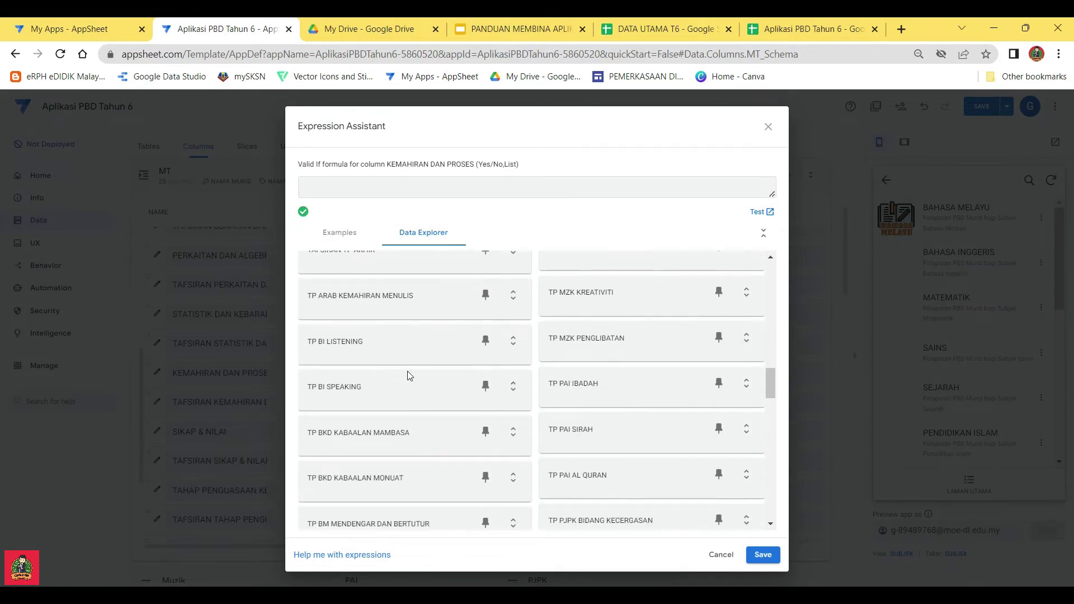
{"action": "scroll", "coordinate": [406, 375], "scroll_direction": "down", "scroll_amount": 3}
{"action": "scroll", "coordinate": [403, 371], "scroll_direction": "down", "scroll_amount": 3}
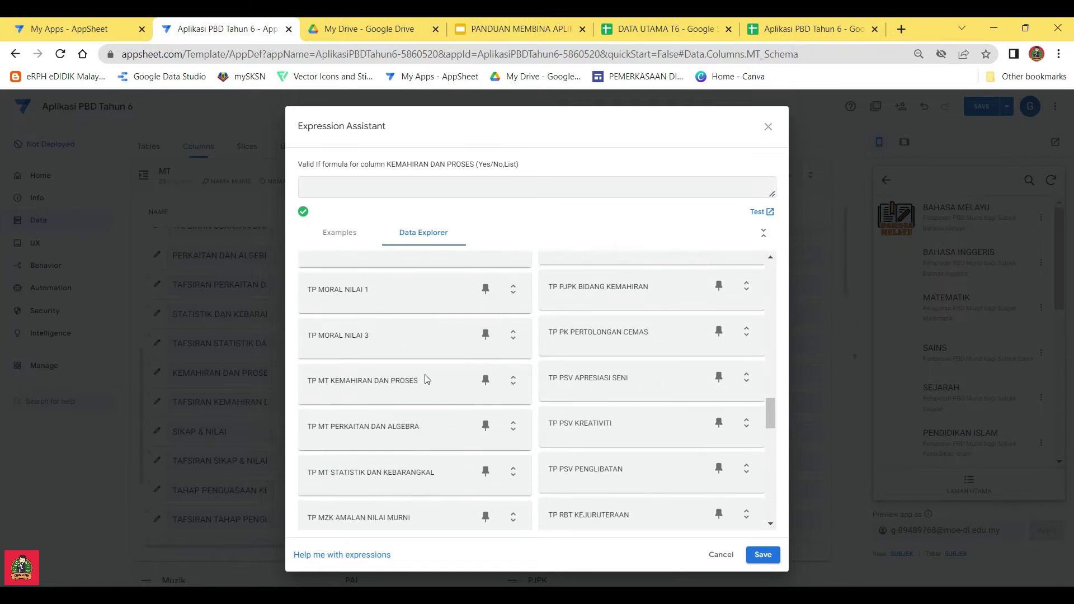
{"action": "scroll", "coordinate": [417, 385], "scroll_direction": "down", "scroll_amount": 2}
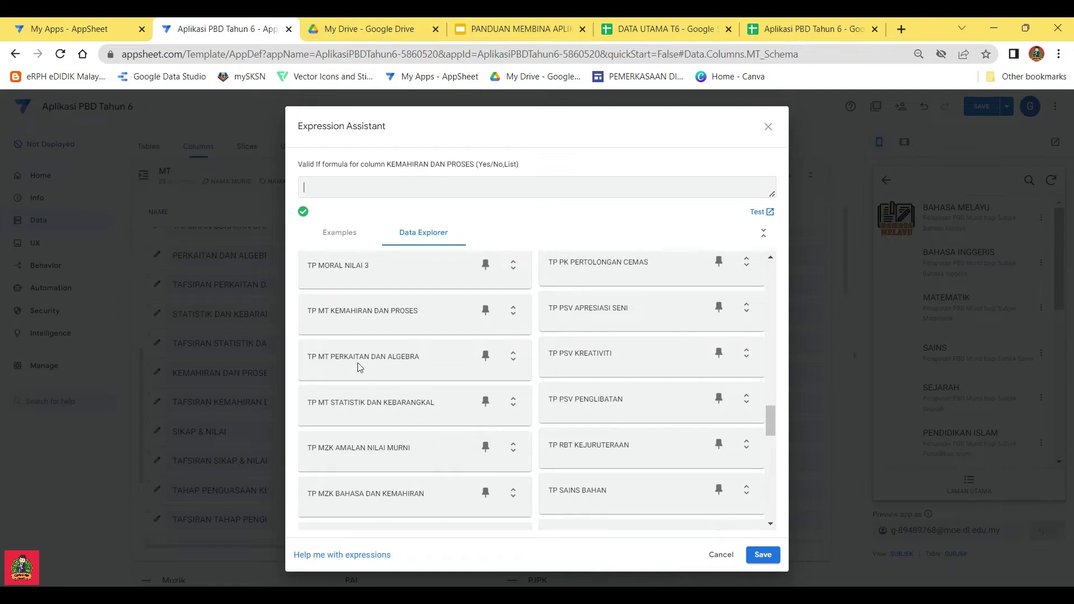
{"action": "left_click", "coordinate": [513, 312]}
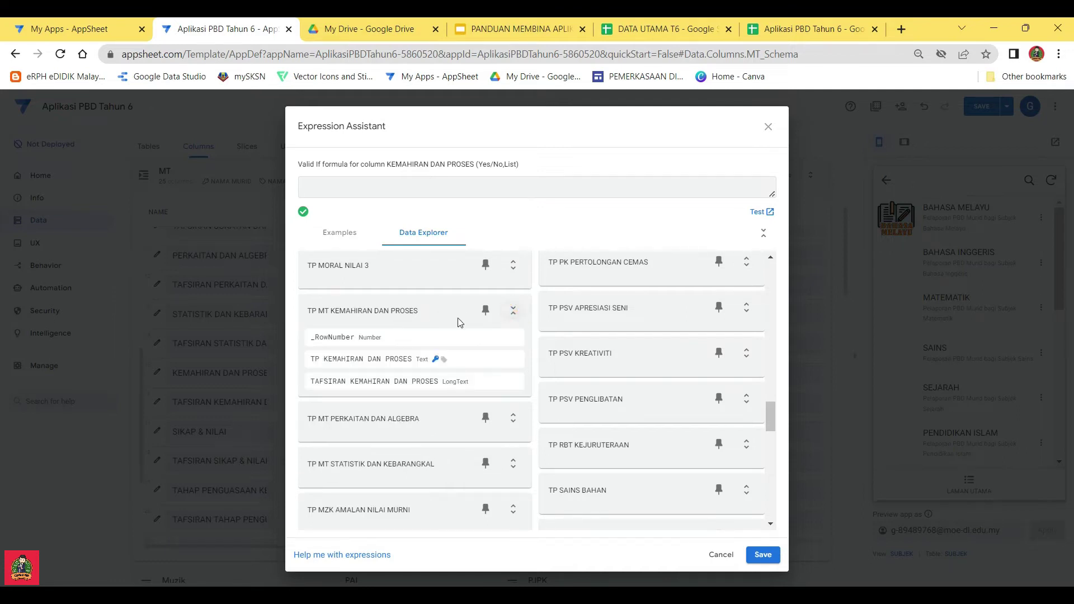
{"action": "left_click", "coordinate": [507, 359]}
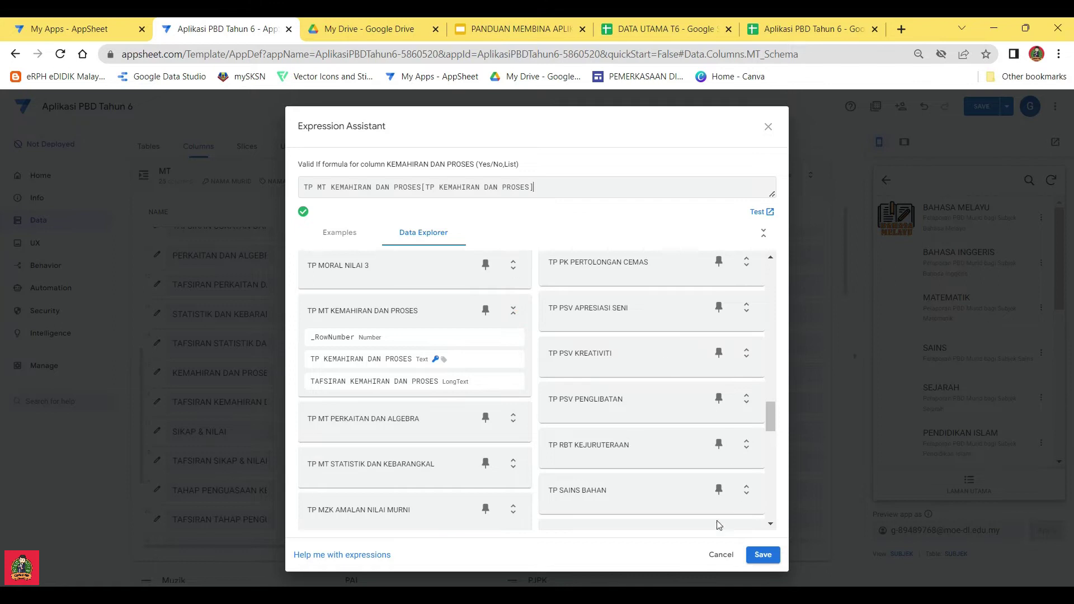
{"action": "left_click", "coordinate": [763, 554]}
Set the Valid If formula of the TAFSIRAN KEMAHIRAN DAN PROSES column using the TP MT KEMAHIRAN DAN PROSES table
{"action": "left_click", "coordinate": [156, 401]}
{"action": "left_click", "coordinate": [532, 455]}
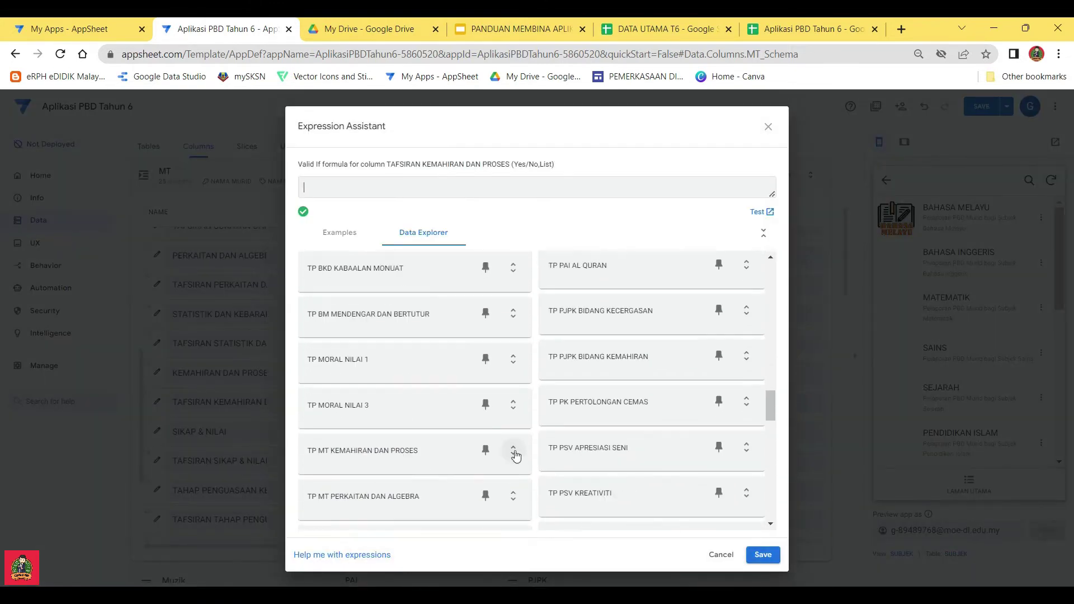
{"action": "left_click", "coordinate": [768, 127]}
{"action": "left_click", "coordinate": [698, 149]}
Set the Valid If formula of the SIKAP & NILAI column using the TP MT SIKAP DAN NILAI table
{"action": "left_click", "coordinate": [156, 431]}
{"action": "left_click", "coordinate": [532, 455]}
{"action": "scroll", "coordinate": [383, 456], "scroll_direction": "down", "scroll_amount": 5}
{"action": "scroll", "coordinate": [383, 456], "scroll_direction": "up", "scroll_amount": 5}
{"action": "left_click", "coordinate": [746, 359]}
{"action": "left_click", "coordinate": [746, 408]}
{"action": "left_click", "coordinate": [763, 554]}
Set the Valid If formula of the TAFSIRAN SIKAP & NILAI column using the TP MT SIKAP DAN NILAI table
{"action": "left_click", "coordinate": [156, 460]}
{"action": "left_click", "coordinate": [532, 456]}
{"action": "left_click", "coordinate": [746, 365]}
{"action": "left_click", "coordinate": [621, 432]}
{"action": "left_click", "coordinate": [763, 554]}
Set the Valid If formula of the MT table's TAHAP PENGUASAAN KESELURUHAN column by inserting its reference column
{"action": "left_click", "coordinate": [157, 490]}
{"action": "left_click", "coordinate": [532, 456]}
{"action": "left_click", "coordinate": [511, 388]}
{"action": "left_click", "coordinate": [363, 434]}
{"action": "left_click", "coordinate": [763, 554]}
{"action": "left_click", "coordinate": [697, 148]}
Set the Valid If formula of the MT table's TAFSIRAN TAHAP PENGUASAAN column by inserting its reference column
{"action": "left_click", "coordinate": [157, 449]}
{"action": "left_click", "coordinate": [532, 456]}
{"action": "scroll", "coordinate": [465, 390], "scroll_direction": "down", "scroll_amount": 5}
{"action": "left_click", "coordinate": [511, 391]}
{"action": "left_click", "coordinate": [363, 367]}
{"action": "left_click", "coordinate": [763, 554]}
{"action": "left_click", "coordinate": [697, 149]}
Set the Valid If formula of the MT table's GURU SUBJEK column to MAKLUMAT SEKOLAH[GURU SUBJEK]
{"action": "left_click", "coordinate": [157, 440]}
{"action": "left_click", "coordinate": [532, 456]}
{"action": "scroll", "coordinate": [651, 391], "scroll_direction": "up", "scroll_amount": 5}
{"action": "left_click", "coordinate": [746, 405]}
{"action": "left_click", "coordinate": [587, 453]}
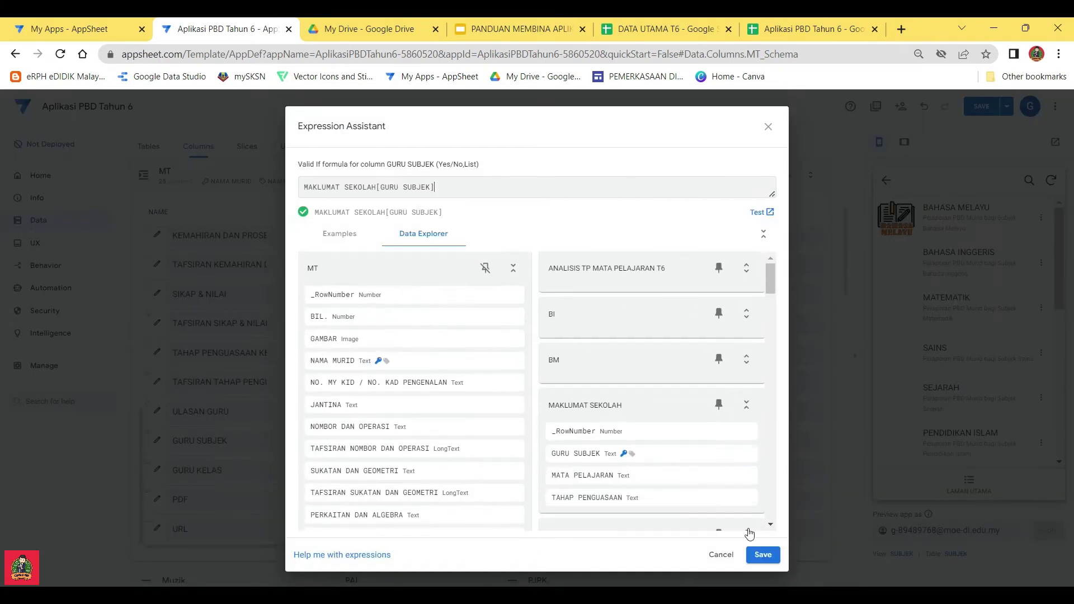
{"action": "left_click", "coordinate": [762, 554]}
{"action": "left_click", "coordinate": [697, 148]}
Leave the MT table's column list and open the columns of the PJPK table
{"action": "left_click", "coordinate": [463, 180]}
{"action": "left_click", "coordinate": [170, 274]}
{"action": "scroll", "coordinate": [534, 304], "scroll_direction": "up", "scroll_amount": 5}
{"action": "left_click", "coordinate": [546, 319]}
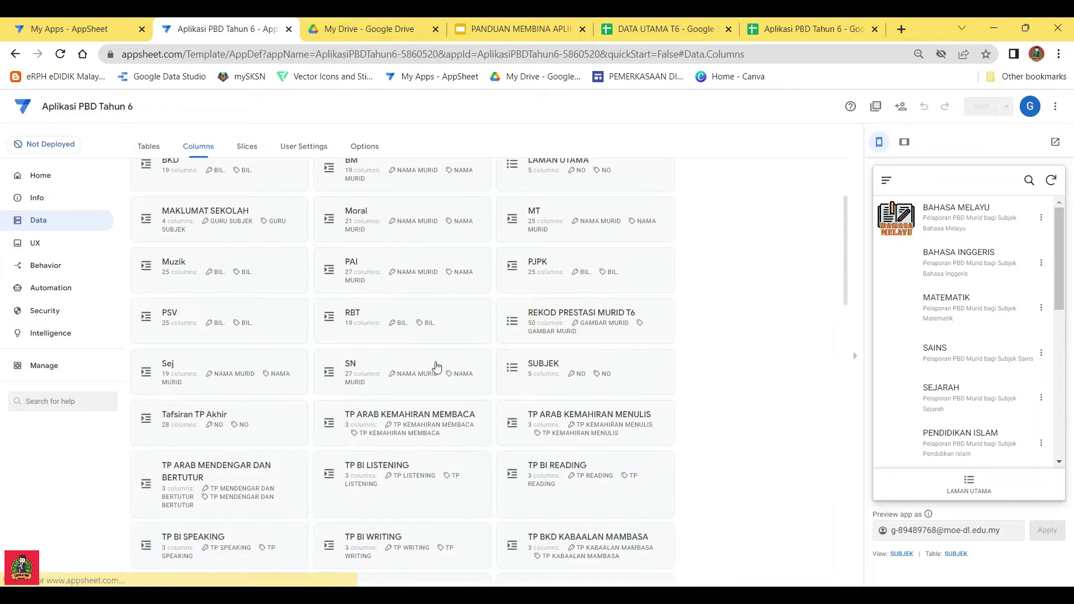
{"action": "left_click_drag", "start_coordinate": [1057, 291], "coordinate": [1057, 424]}
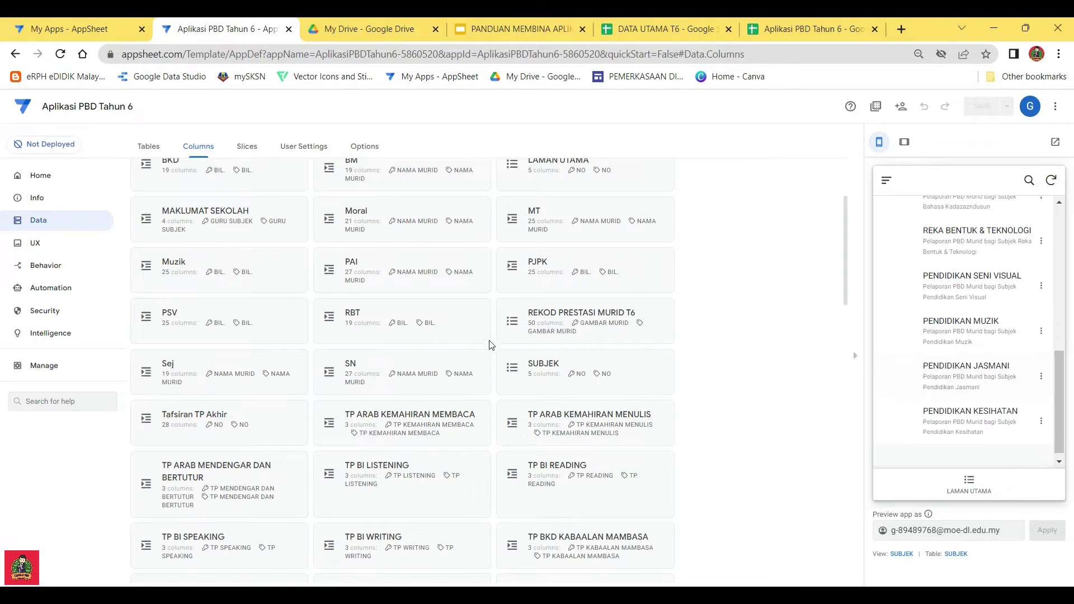
{"action": "left_click", "coordinate": [548, 259]}
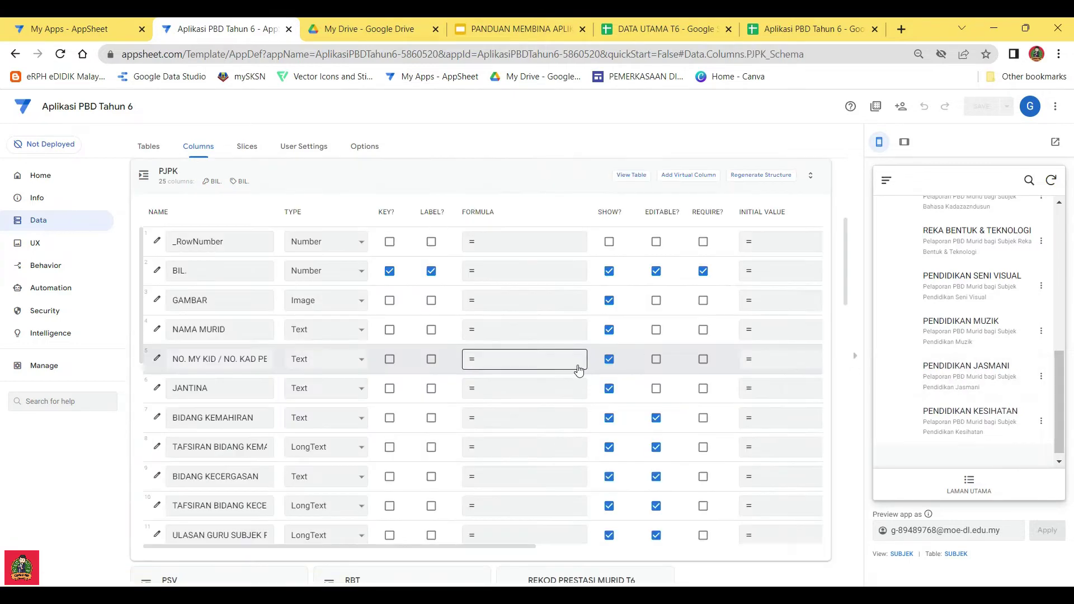
Enter TP PJPK BIDANG KEMAHIRAN[TP BIDANG KEMAHIRAN] as the Valid If formula of the BIDANG KEMAHIRAN column
{"action": "scroll", "coordinate": [240, 391], "scroll_direction": "down", "scroll_amount": 1}
{"action": "left_click", "coordinate": [157, 348]}
{"action": "left_click", "coordinate": [463, 427]}
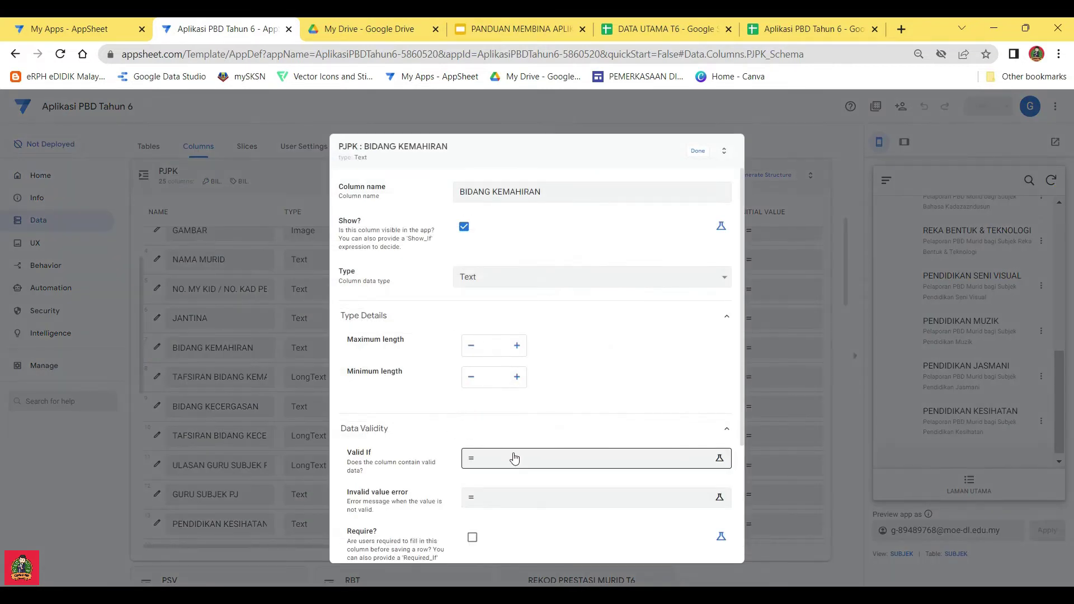
{"action": "left_click", "coordinate": [515, 455]}
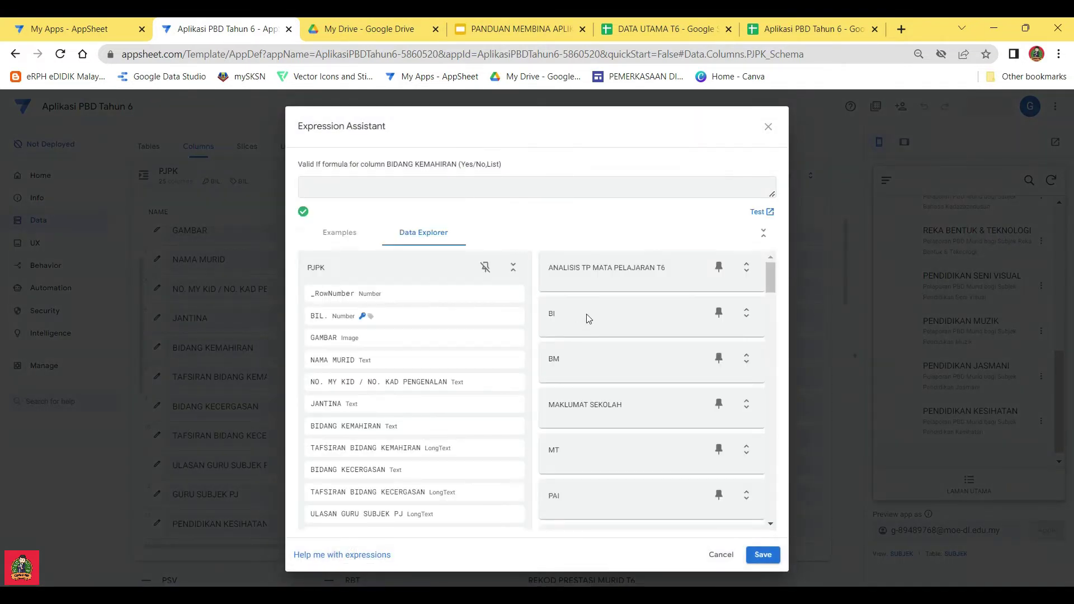
{"action": "scroll", "coordinate": [588, 319], "scroll_direction": "down", "scroll_amount": 10}
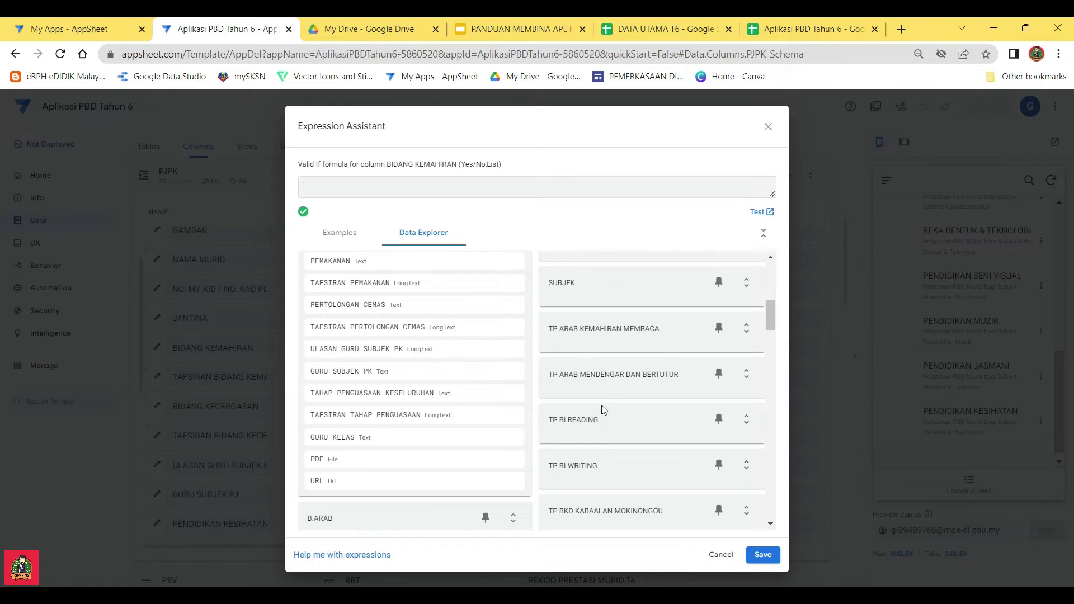
{"action": "scroll", "coordinate": [605, 374], "scroll_direction": "up", "scroll_amount": 1}
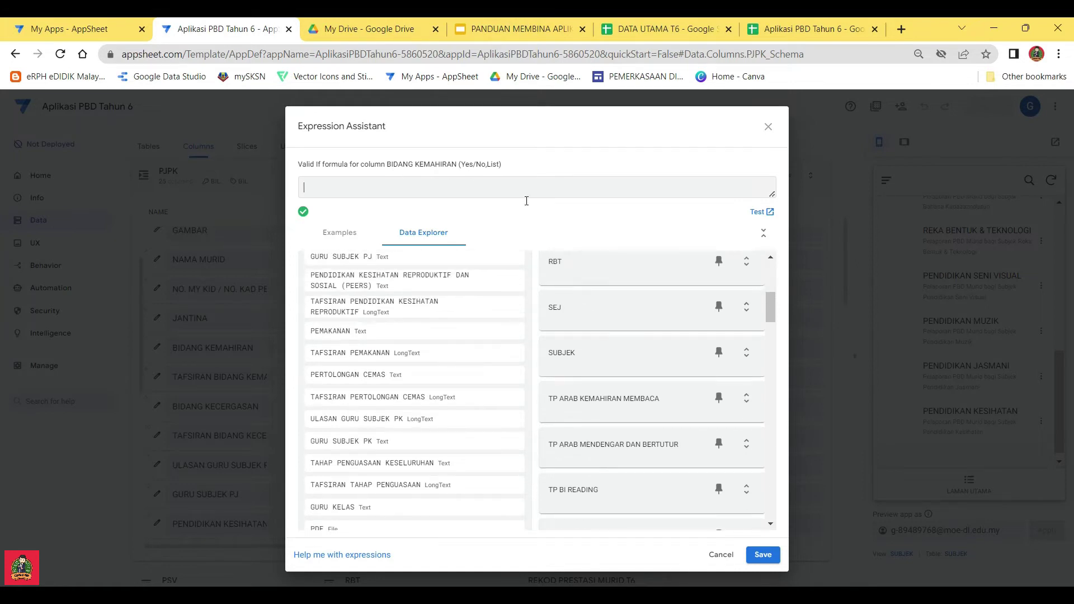
{"action": "scroll", "coordinate": [636, 374], "scroll_direction": "down", "scroll_amount": 10}
{"action": "scroll", "coordinate": [584, 444], "scroll_direction": "down", "scroll_amount": 4}
{"action": "scroll", "coordinate": [576, 443], "scroll_direction": "down", "scroll_amount": 2}
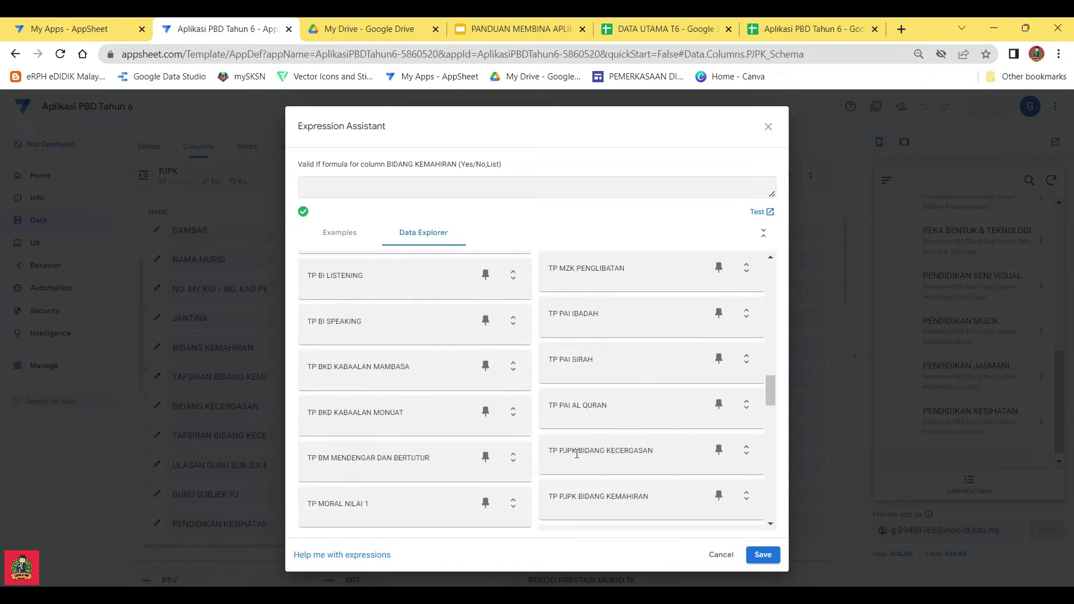
{"action": "left_click", "coordinate": [745, 496]}
{"action": "scroll", "coordinate": [666, 464], "scroll_direction": "down", "scroll_amount": 1}
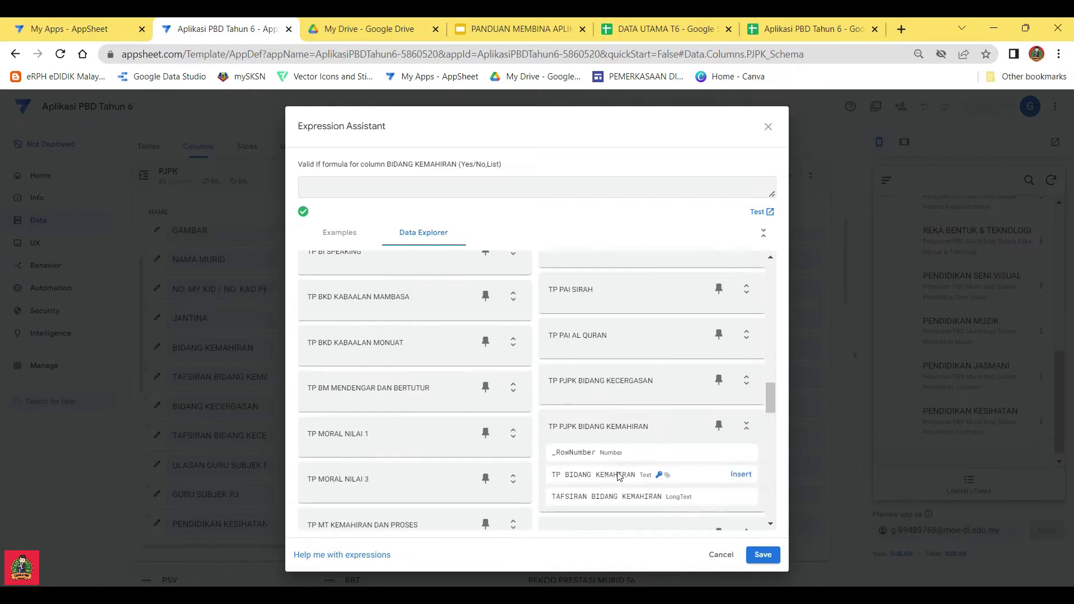
{"action": "left_click", "coordinate": [741, 475]}
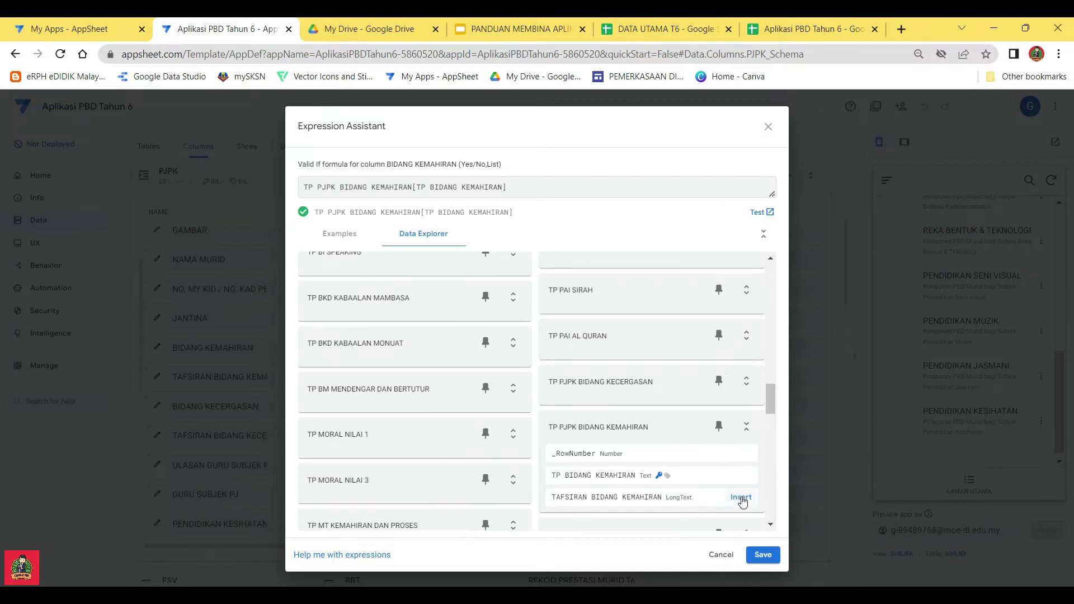
Copy an inserted TP PJPK BIDANG KEMAHIRAN[TAFSIRAN BIDANG KEMAHIRAN] reference, remove it from the formula, and save the BIDANG KEMAHIRAN column's formula
{"action": "left_click", "coordinate": [741, 498]}
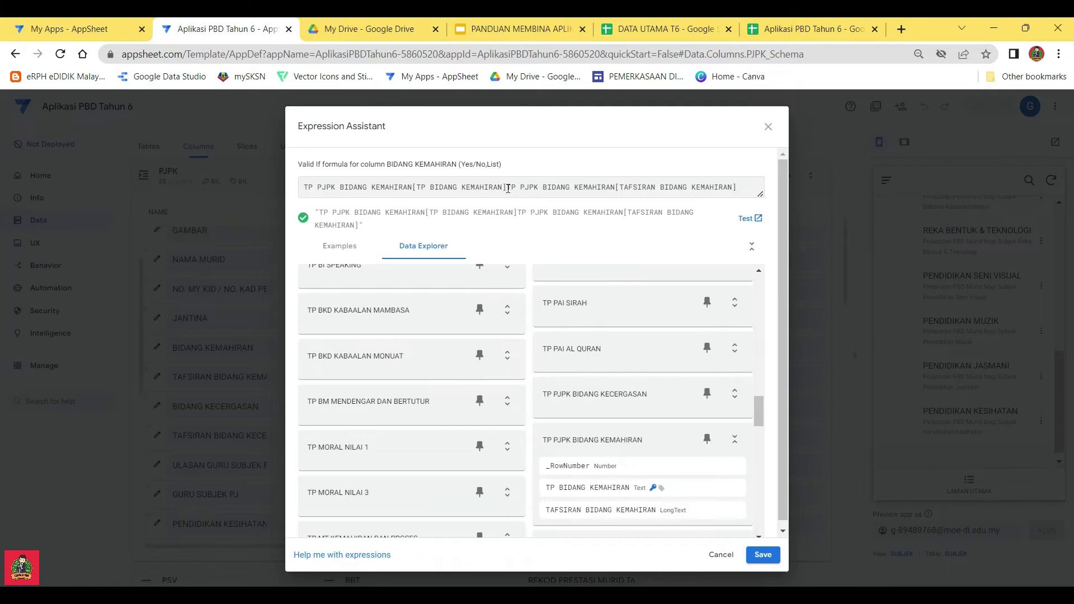
{"action": "left_click_drag", "start_coordinate": [742, 187], "coordinate": [508, 189]}
{"action": "key", "text": "ctrl+c"}
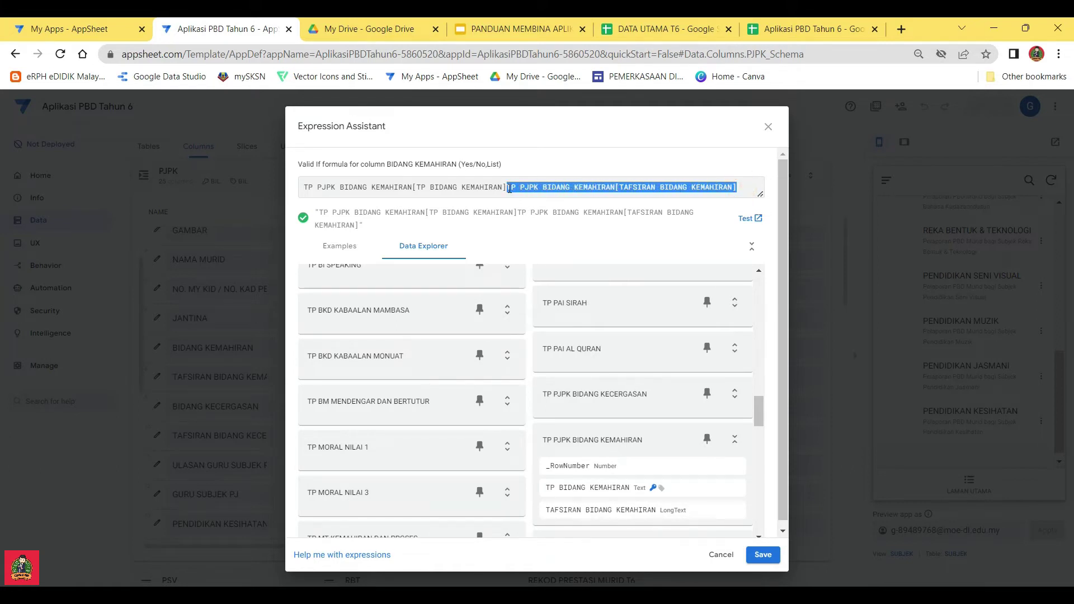
{"action": "key", "text": "BackSpace"}
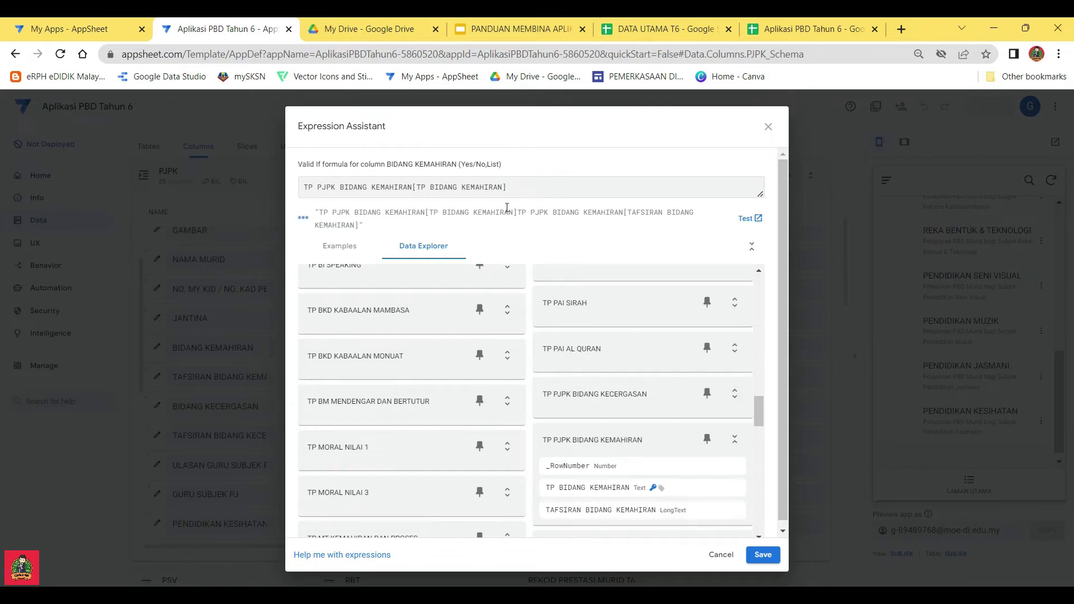
{"action": "right_click", "coordinate": [502, 189]}
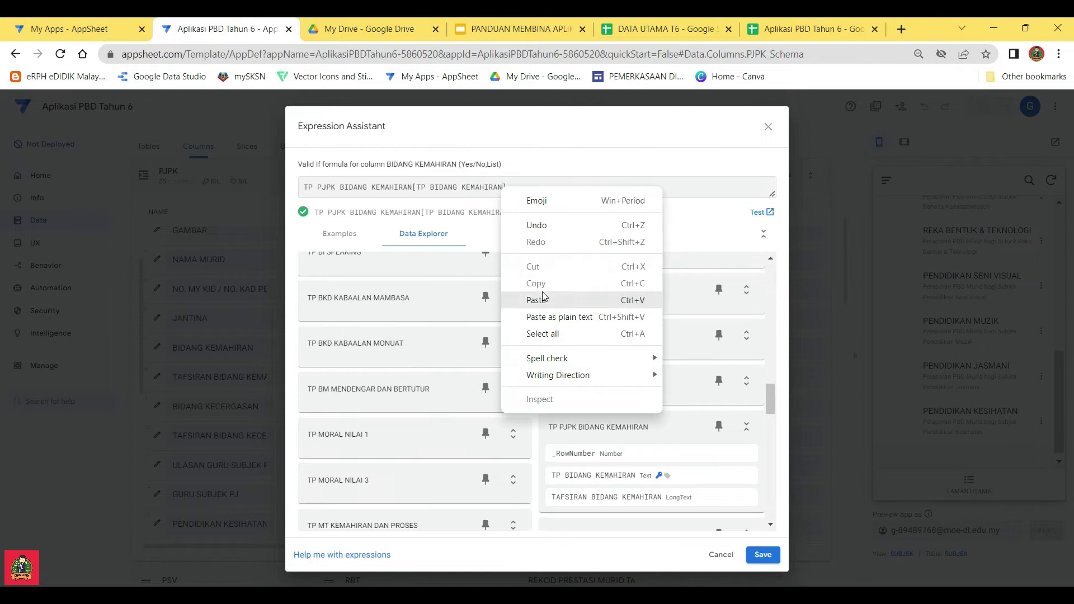
{"action": "left_click", "coordinate": [678, 185]}
{"action": "left_click", "coordinate": [763, 555]}
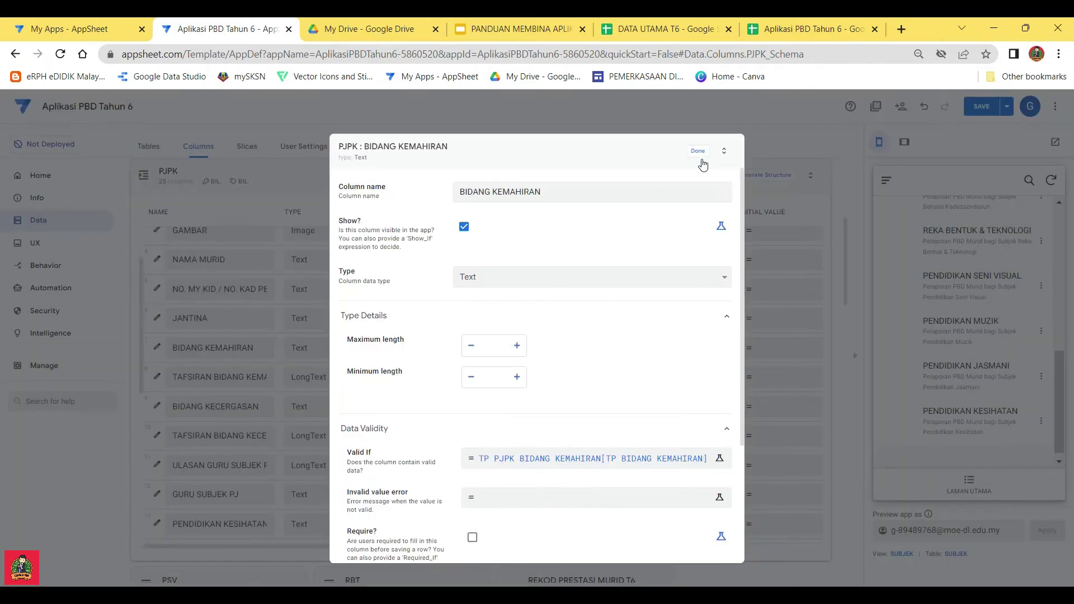
{"action": "left_click", "coordinate": [698, 150]}
Paste TP PJPK BIDANG KEMAHIRAN[TAFSIRAN BIDANG KEMAHIRAN] as the Valid If formula of the TAFSIRAN BIDANG KEMAHIRAN column and save it
{"action": "left_click", "coordinate": [159, 375]}
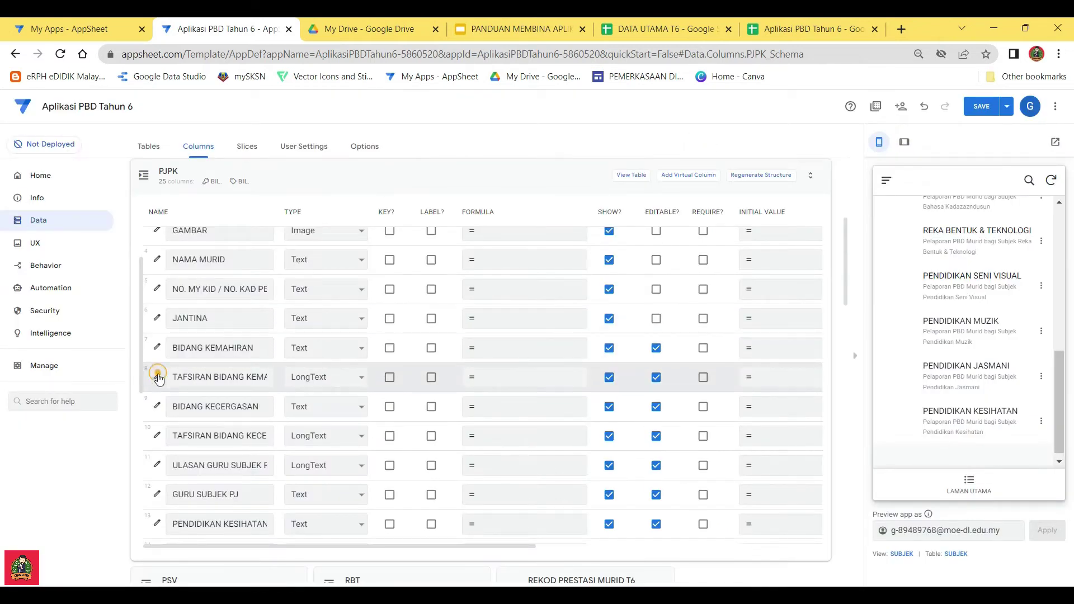
{"action": "left_click", "coordinate": [485, 429]}
{"action": "left_click", "coordinate": [546, 461]}
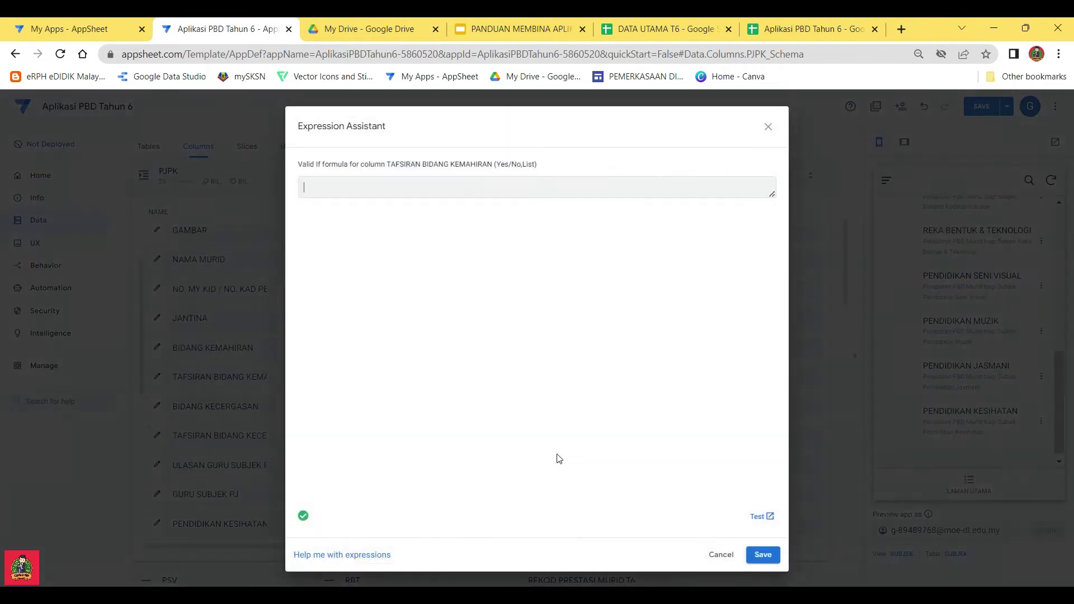
{"action": "key", "text": "ctrl+v"}
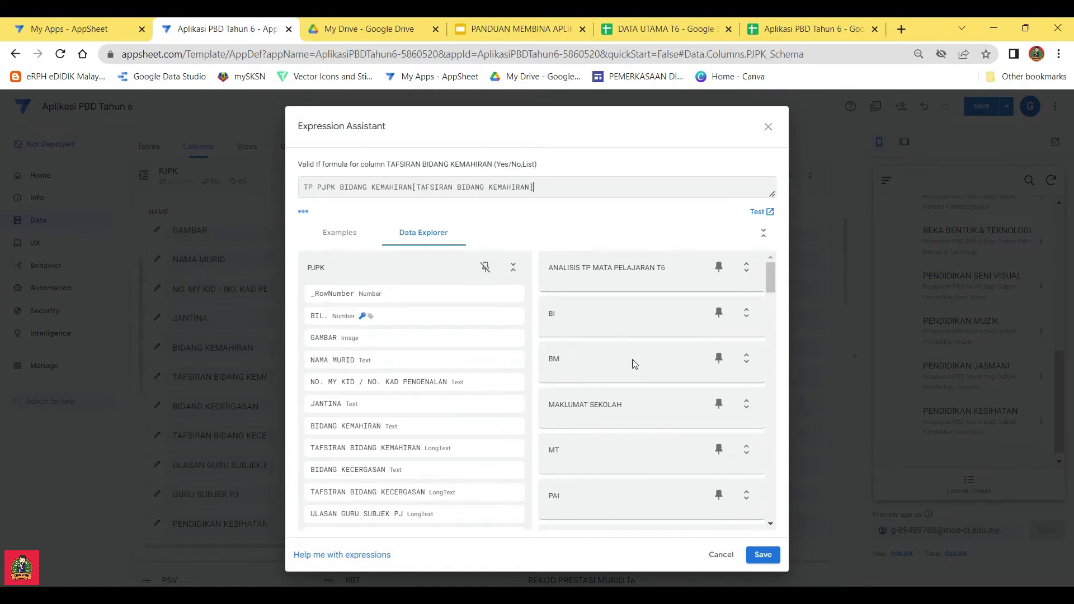
{"action": "left_click", "coordinate": [762, 555]}
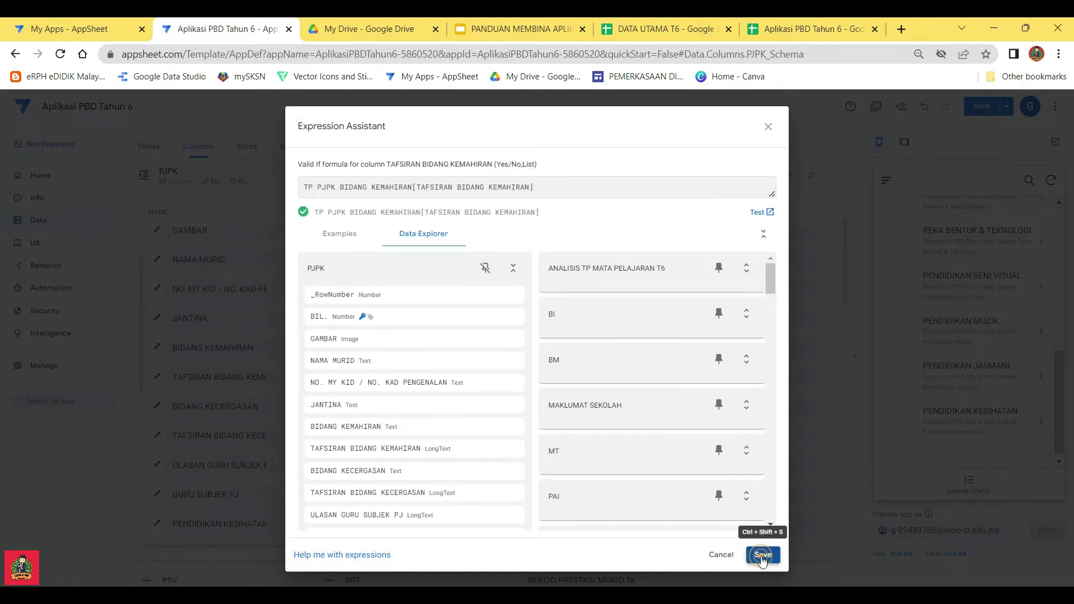
{"action": "left_click", "coordinate": [693, 152]}
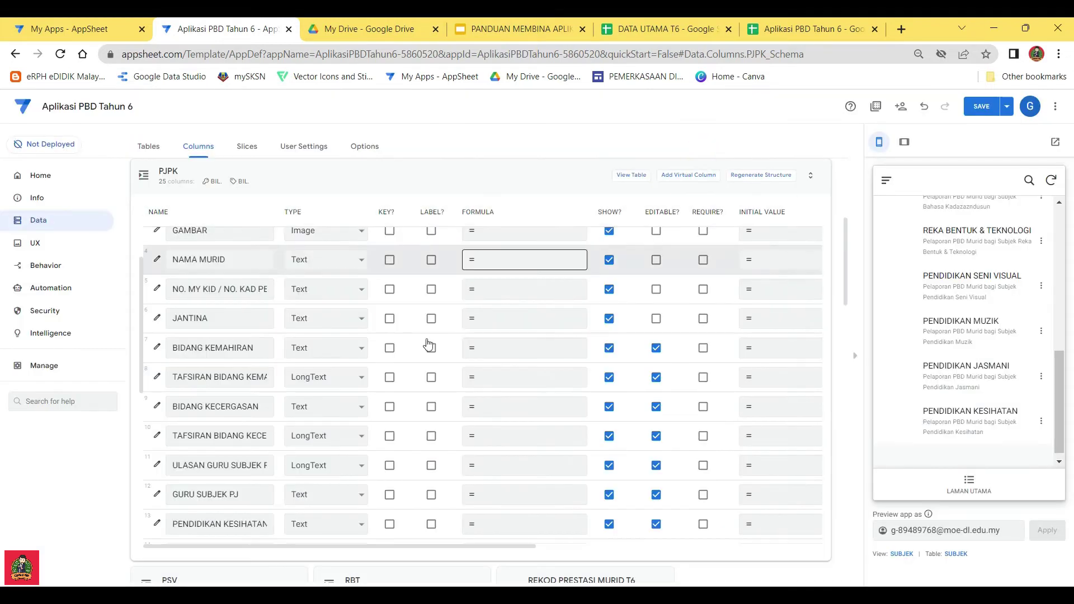
Enter TP PJPK BIDANG KECERGASAN[TP BIDANG KECERGASAN] as the Valid If formula of the PJPK table's BIDANG KECERGASAN column
{"action": "left_click", "coordinate": [157, 407]}
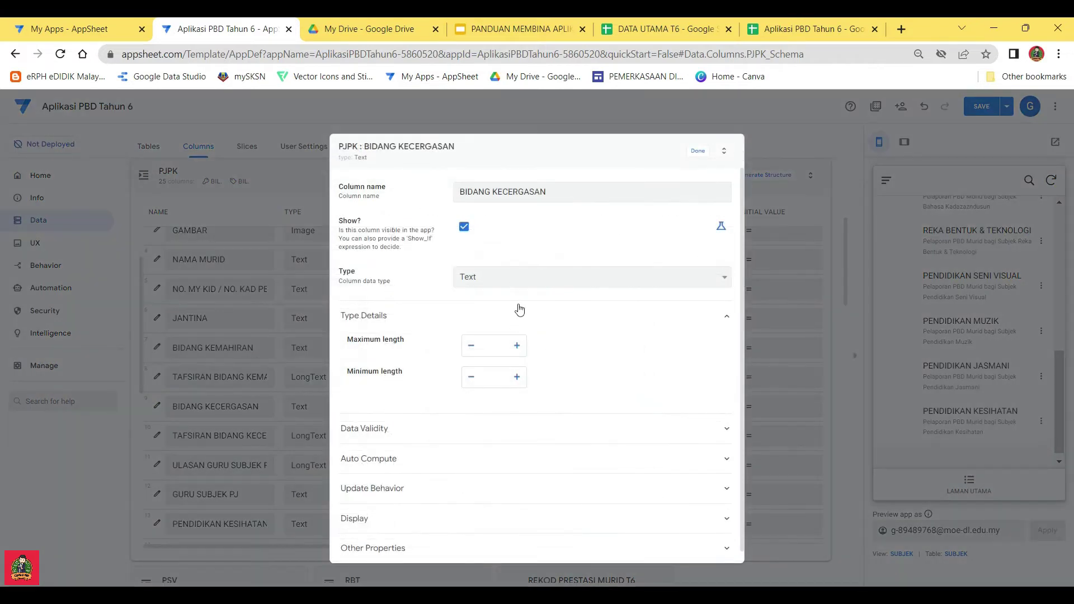
{"action": "left_click", "coordinate": [506, 429]}
{"action": "scroll", "coordinate": [616, 447], "scroll_direction": "down", "scroll_amount": 3}
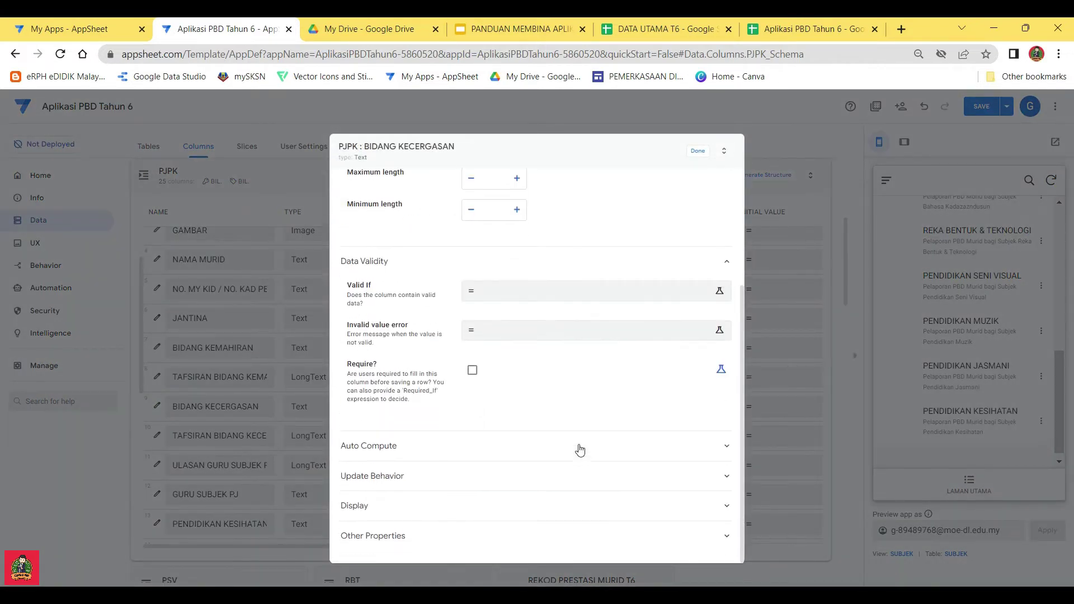
{"action": "left_click", "coordinate": [527, 293]}
{"action": "scroll", "coordinate": [621, 381], "scroll_direction": "down", "scroll_amount": 10}
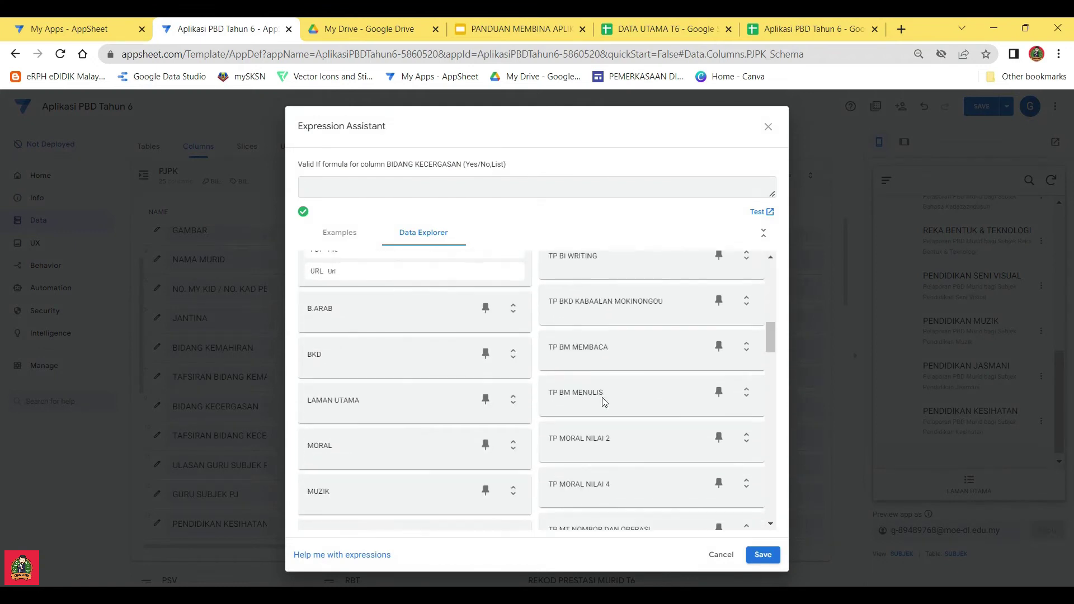
{"action": "scroll", "coordinate": [595, 407], "scroll_direction": "down", "scroll_amount": 5}
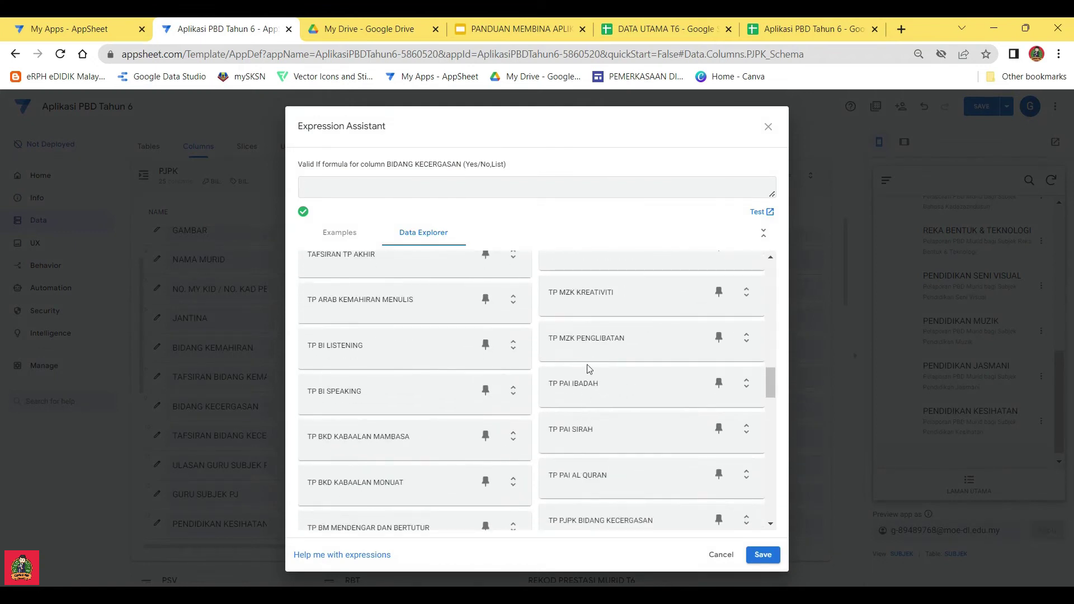
{"action": "scroll", "coordinate": [592, 386], "scroll_direction": "down", "scroll_amount": 3}
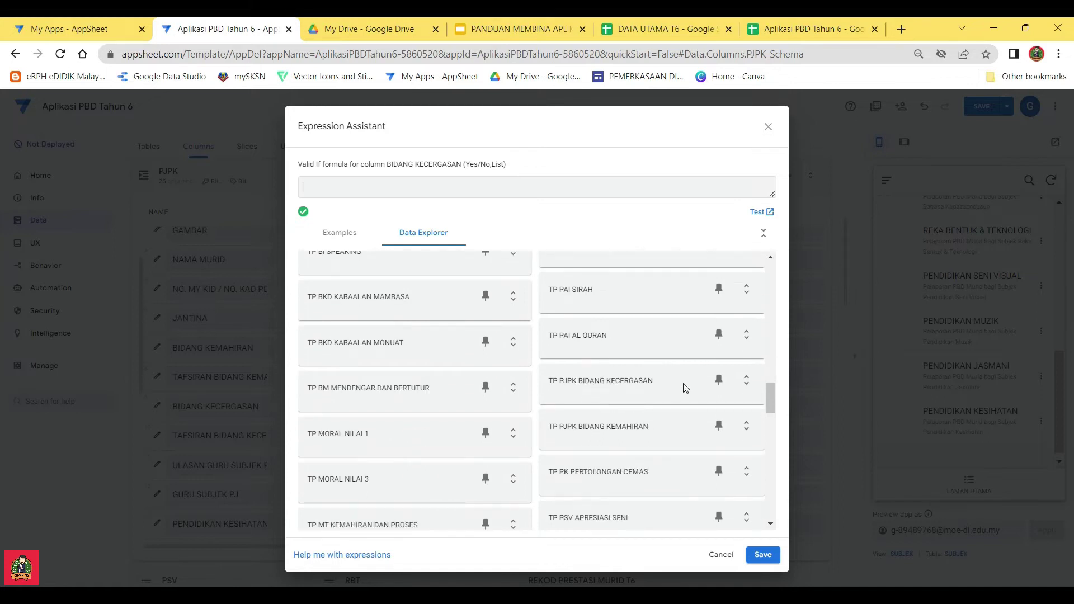
{"action": "left_click", "coordinate": [746, 380]}
{"action": "left_click", "coordinate": [741, 428]}
Insert a TP PJPK BIDANG KECERGASAN[TAFSIRAN BIDANG KECERGASAN] reference, cut it from the formula, and save the BIDANG KECERGASAN column's formula
{"action": "left_click", "coordinate": [748, 451]}
{"action": "left_click_drag", "start_coordinate": [516, 187], "coordinate": [758, 187]}
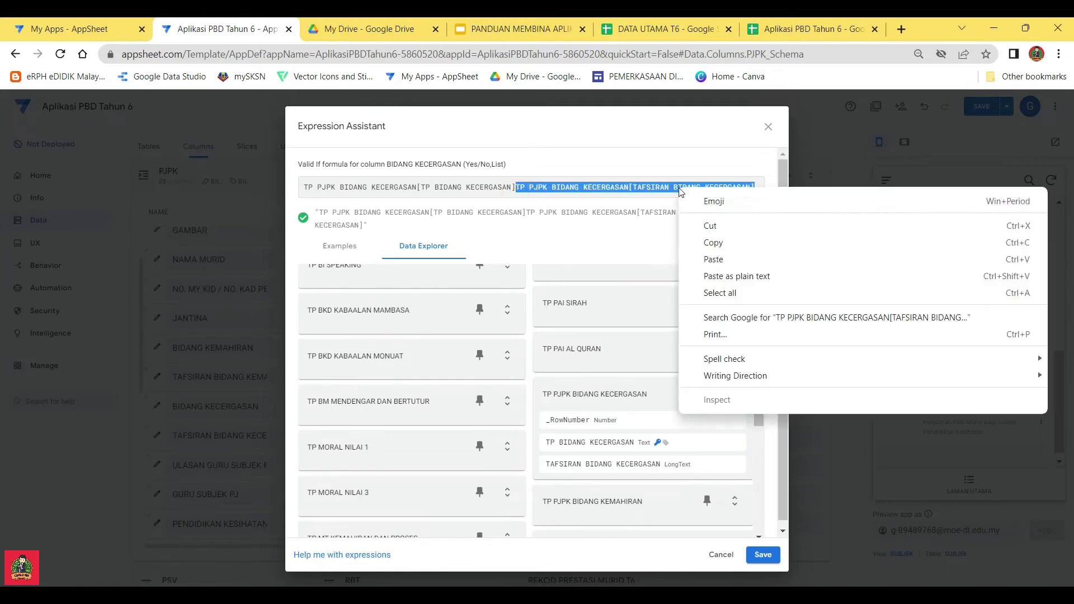
{"action": "left_click", "coordinate": [709, 226]}
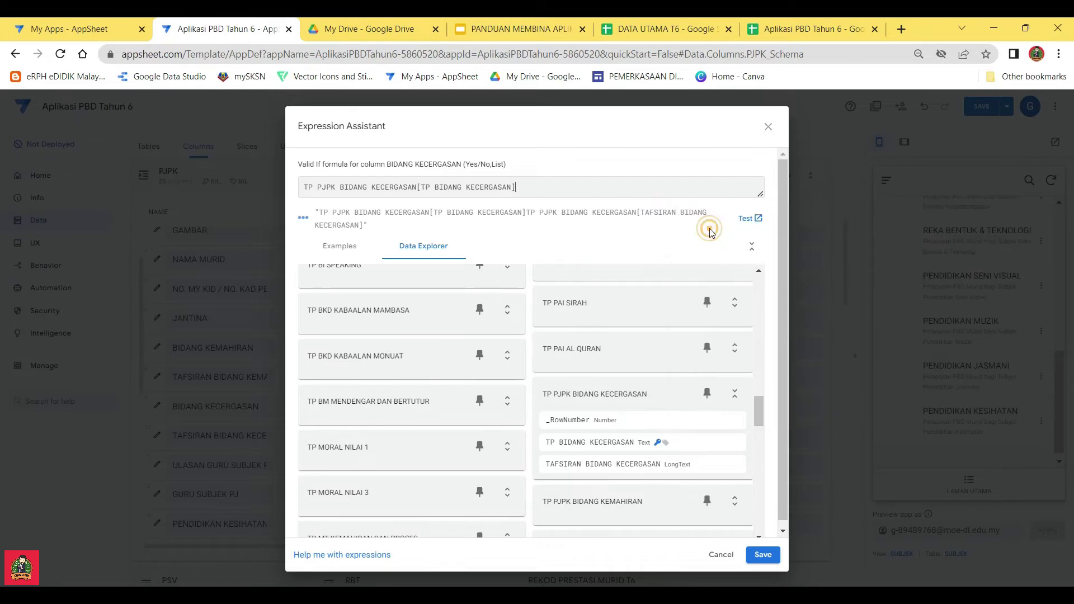
{"action": "left_click", "coordinate": [762, 554]}
{"action": "left_click", "coordinate": [695, 154]}
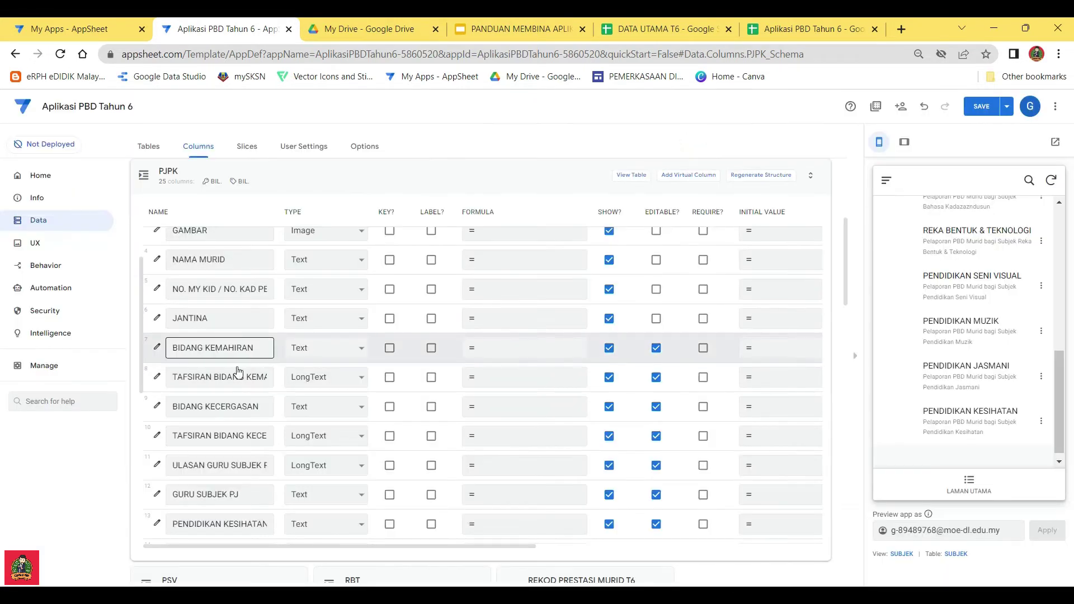
Paste TP PJPK BIDANG KECERGASAN[TAFSIRAN BIDANG KECERGASAN] as the Valid If formula of the TAFSIRAN BIDANG KECERGASAN column and save it
{"action": "left_click", "coordinate": [156, 435]}
{"action": "left_click", "coordinate": [464, 433]}
{"action": "left_click", "coordinate": [504, 454]}
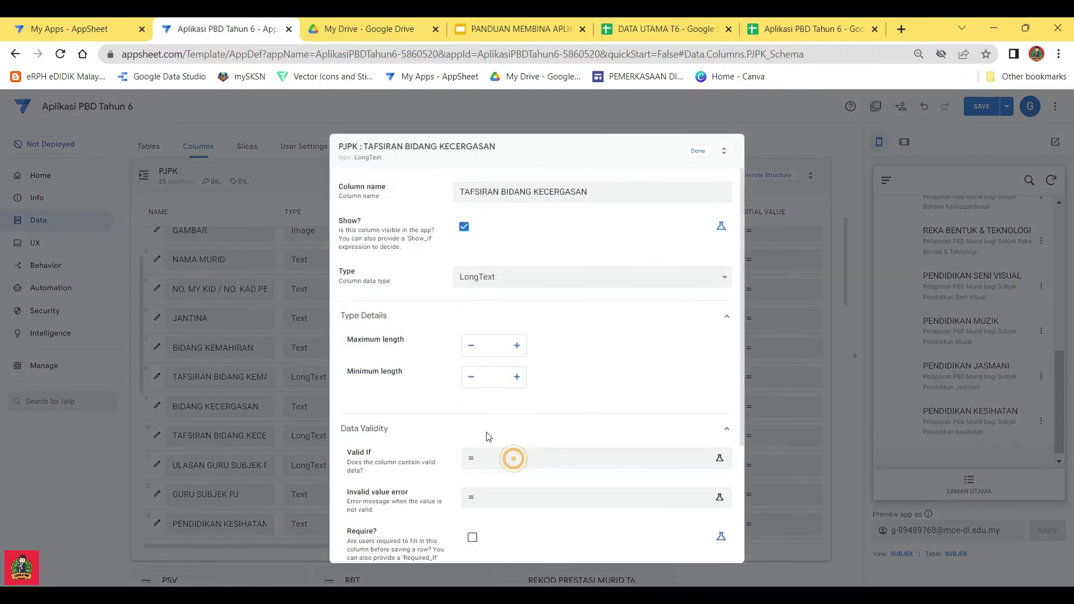
{"action": "right_click", "coordinate": [313, 190]}
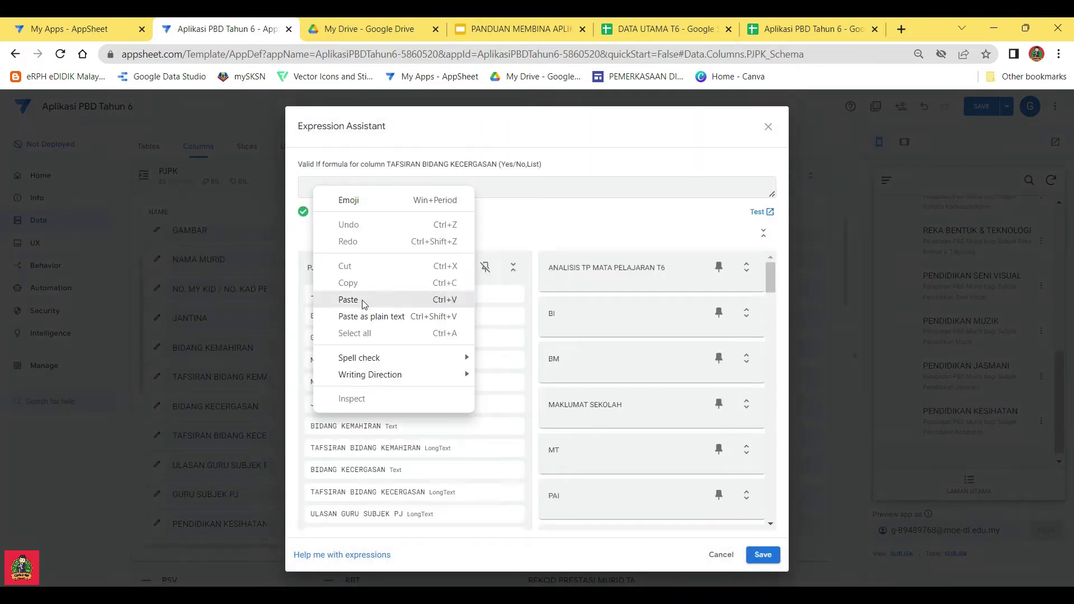
{"action": "left_click", "coordinate": [368, 296]}
{"action": "left_click", "coordinate": [762, 555]}
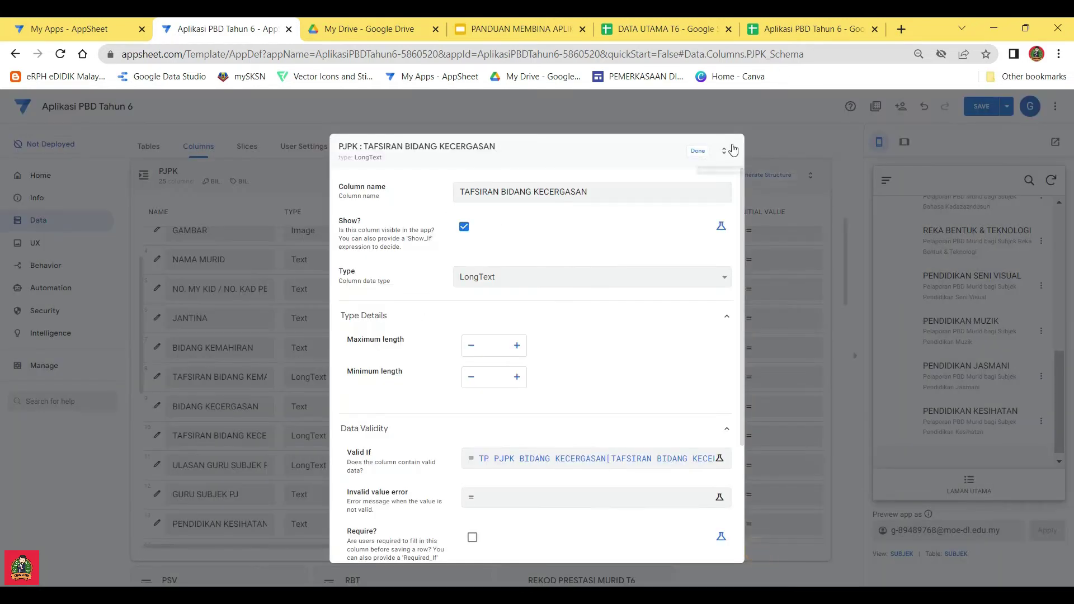
{"action": "left_click", "coordinate": [699, 152]}
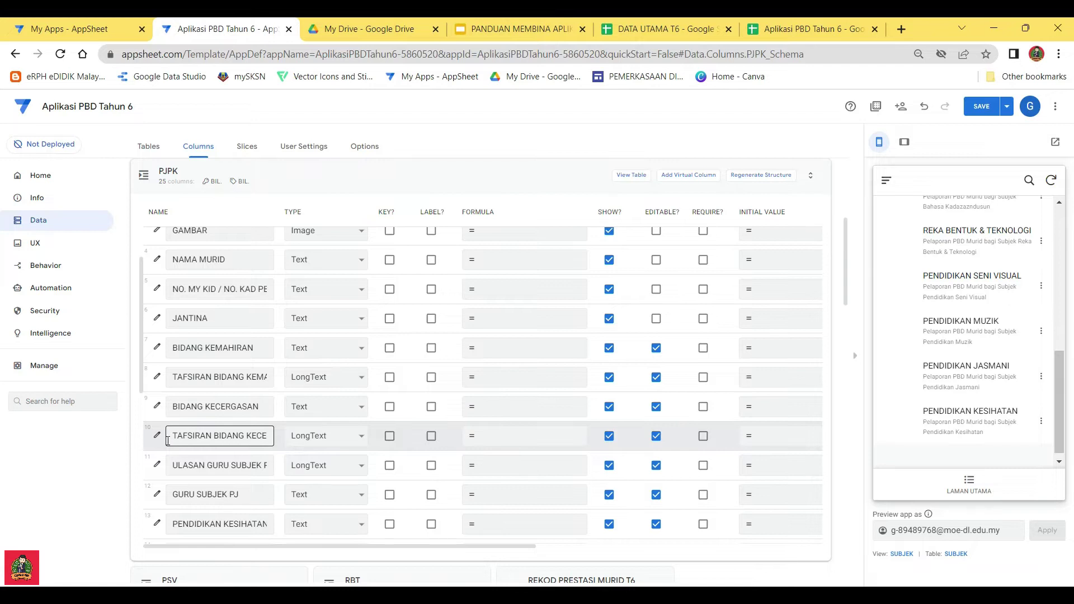
Set the Valid If formula of the GURU SUBJEK PJ column to MAKLUMAT SEKOLAH[GURU SUBJEK] and save it
{"action": "scroll", "coordinate": [151, 497], "scroll_direction": "down", "scroll_amount": 1}
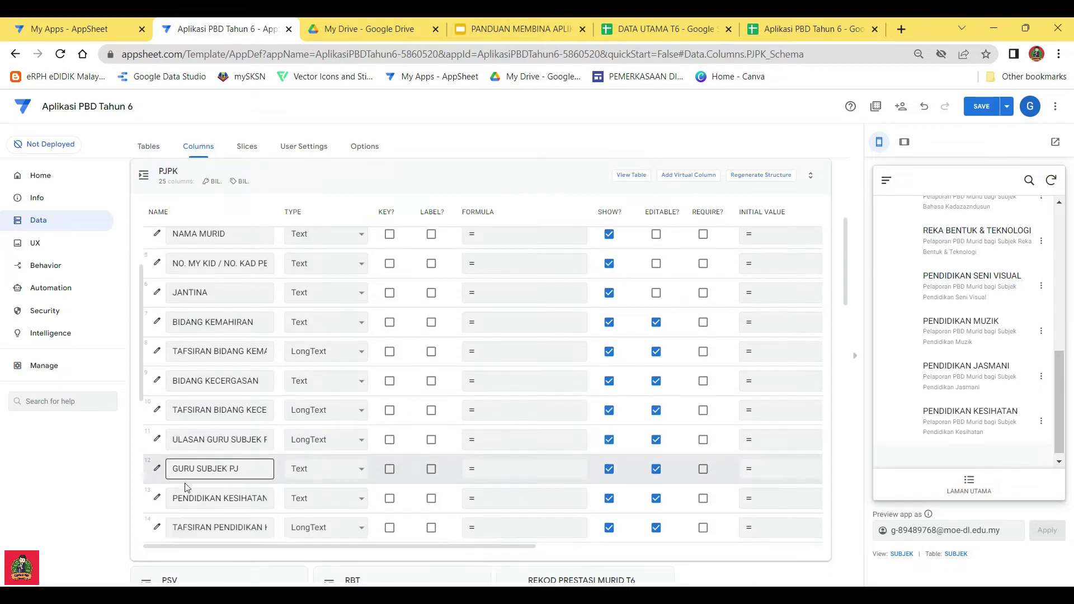
{"action": "left_click", "coordinate": [155, 425]}
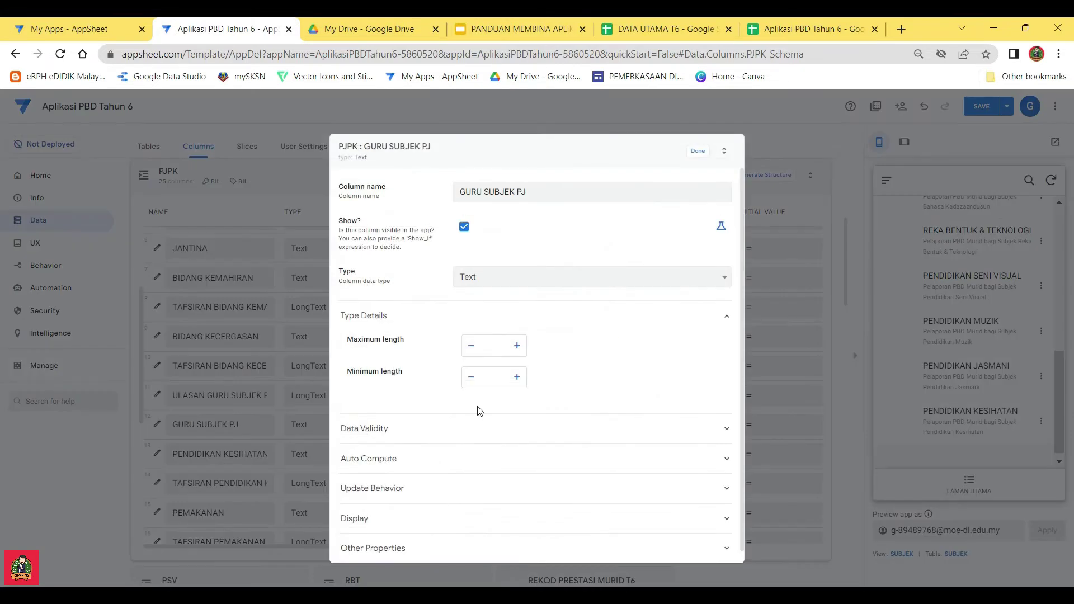
{"action": "left_click", "coordinate": [453, 430]}
{"action": "left_click", "coordinate": [495, 453]}
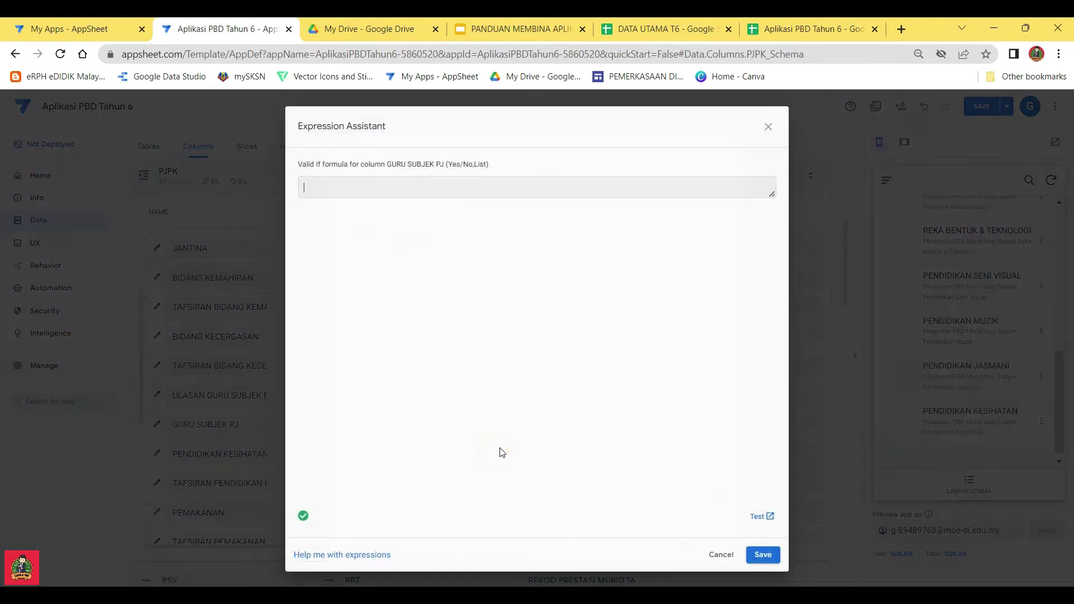
{"action": "scroll", "coordinate": [352, 415], "scroll_direction": "down", "scroll_amount": 5}
{"action": "scroll", "coordinate": [565, 374], "scroll_direction": "up", "scroll_amount": 3}
{"action": "scroll", "coordinate": [579, 382], "scroll_direction": "up", "scroll_amount": 1}
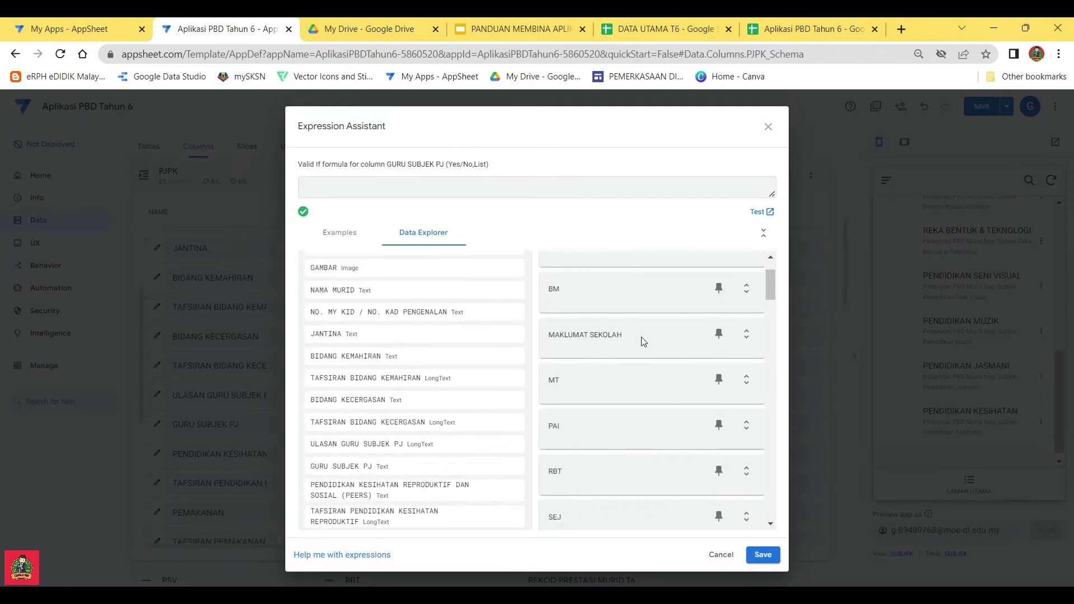
{"action": "left_click", "coordinate": [746, 334]}
{"action": "left_click", "coordinate": [740, 383]}
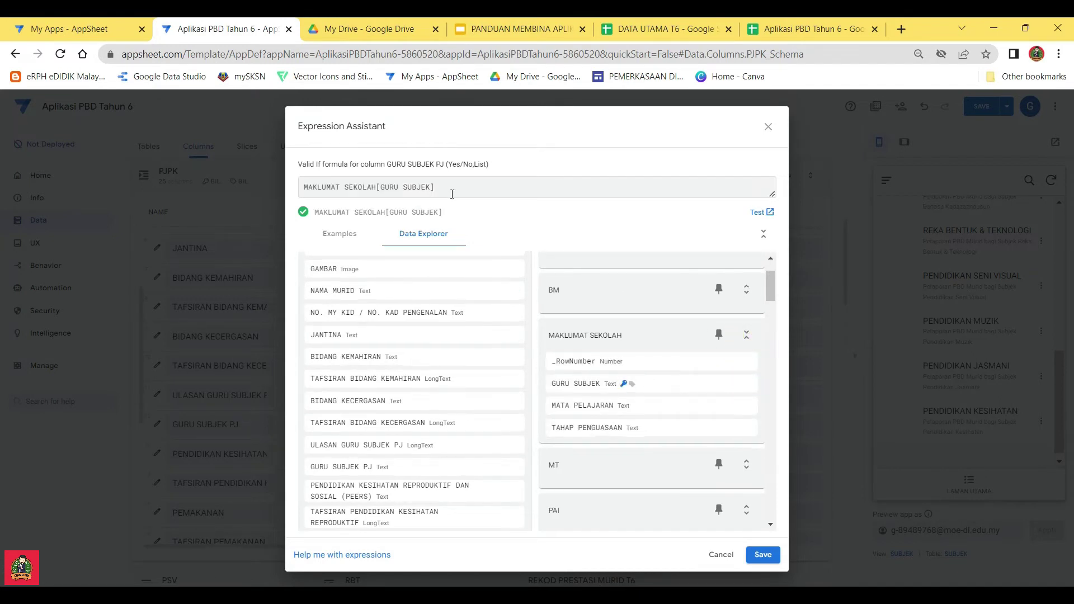
{"action": "left_click", "coordinate": [761, 554]}
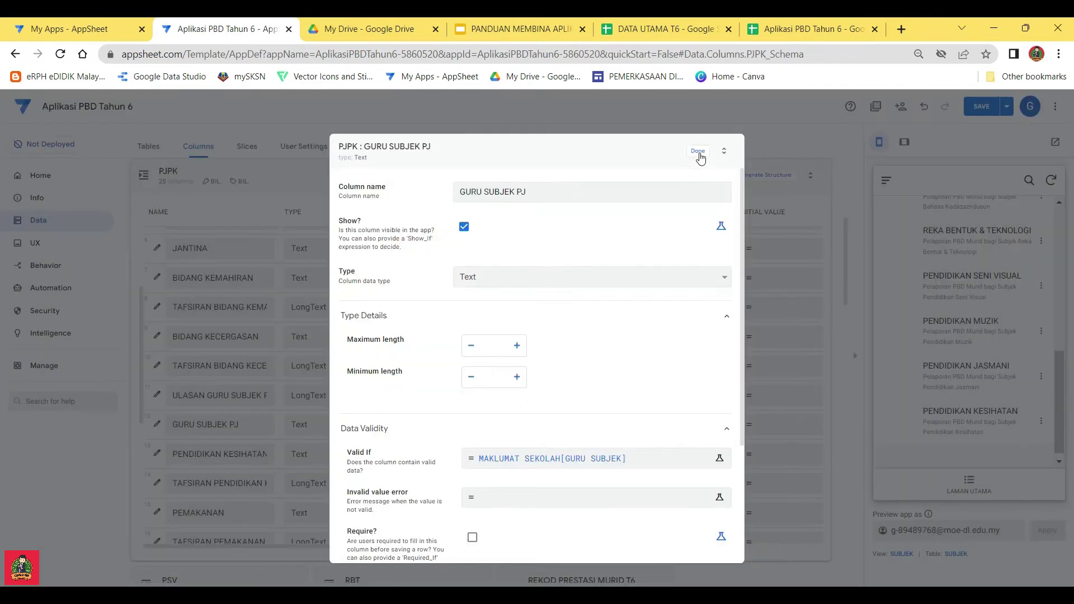
{"action": "left_click", "coordinate": [697, 152]}
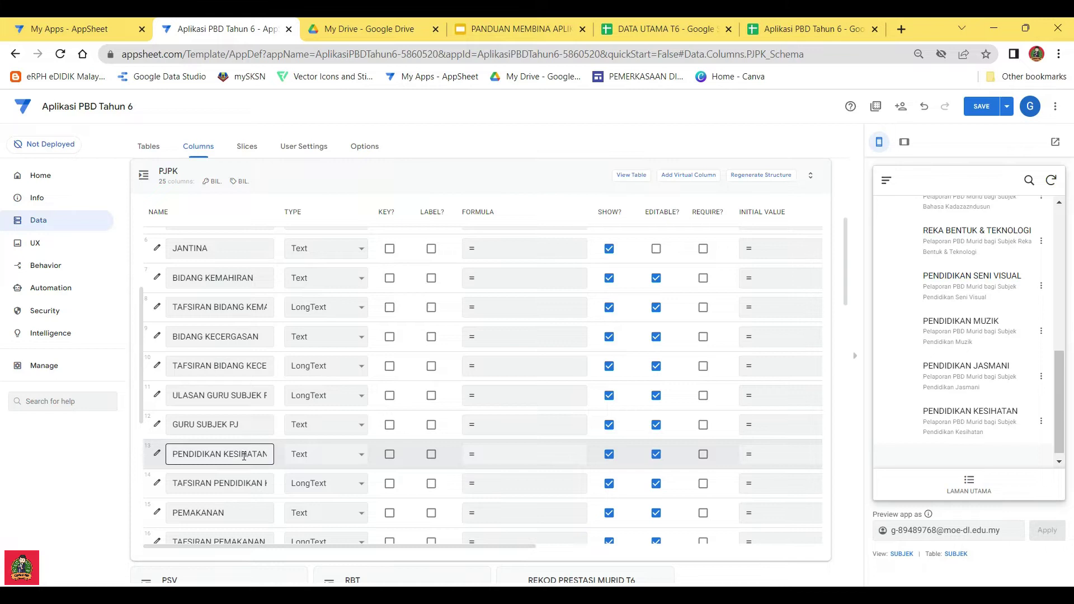
Enter TP PJPK BIDANG KECERGASAN REPRO[TP REPRODUKTIF DAN SOSIAL] as the Valid If formula of the PENDIDIKAN KESIHATAN REPRODUKTIF DAN SOSIAL (PEERS) column
{"action": "left_click", "coordinate": [154, 456]}
{"action": "left_click", "coordinate": [400, 442]}
{"action": "left_click", "coordinate": [541, 467]}
{"action": "scroll", "coordinate": [615, 414], "scroll_direction": "down", "scroll_amount": 12}
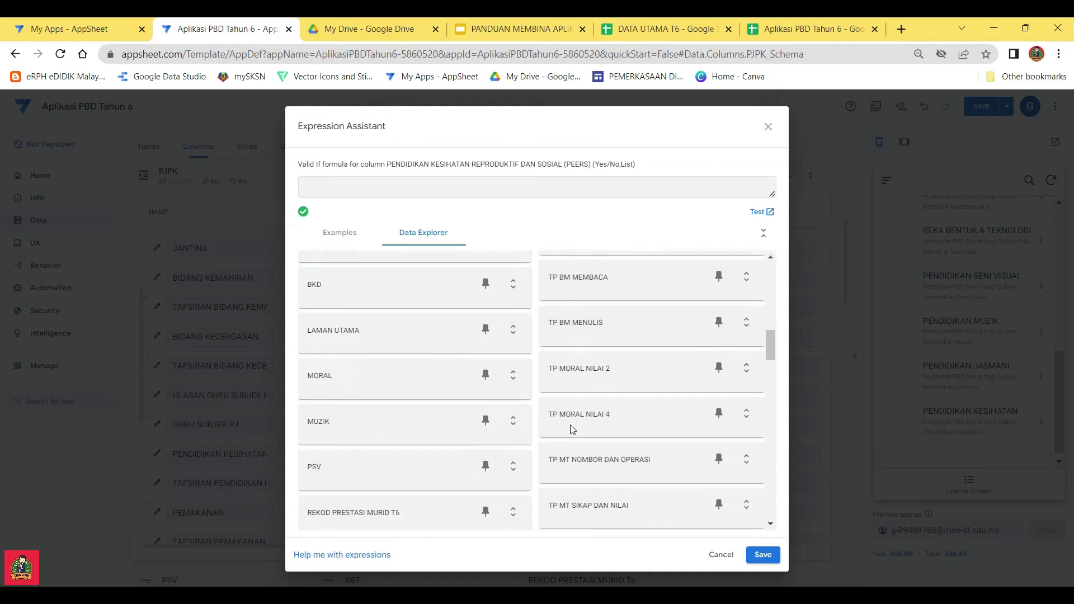
{"action": "scroll", "coordinate": [571, 429], "scroll_direction": "down", "scroll_amount": 1}
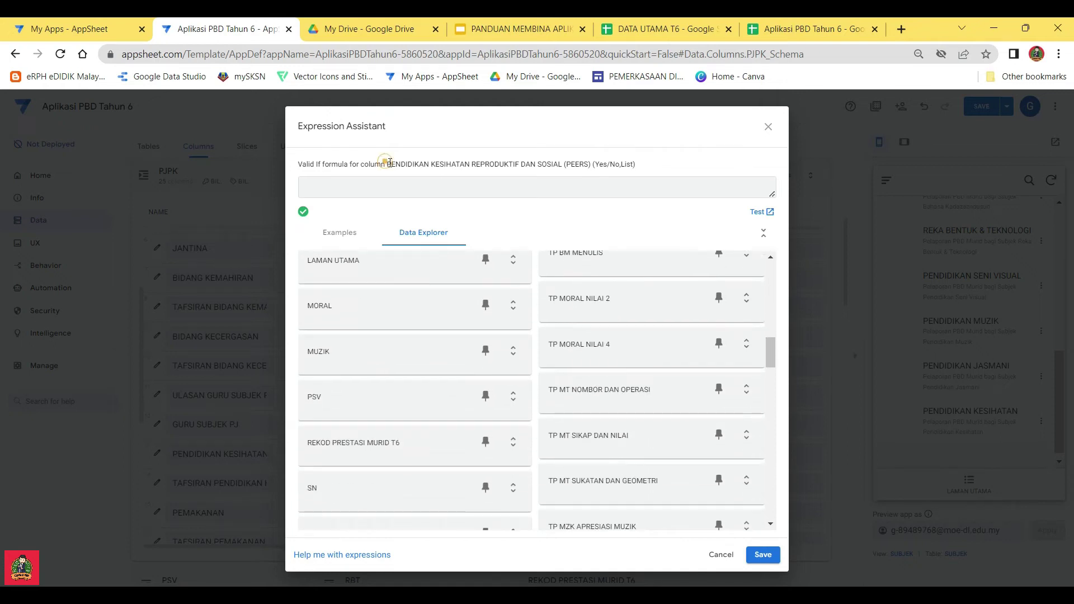
{"action": "left_click_drag", "start_coordinate": [389, 162], "coordinate": [532, 165]}
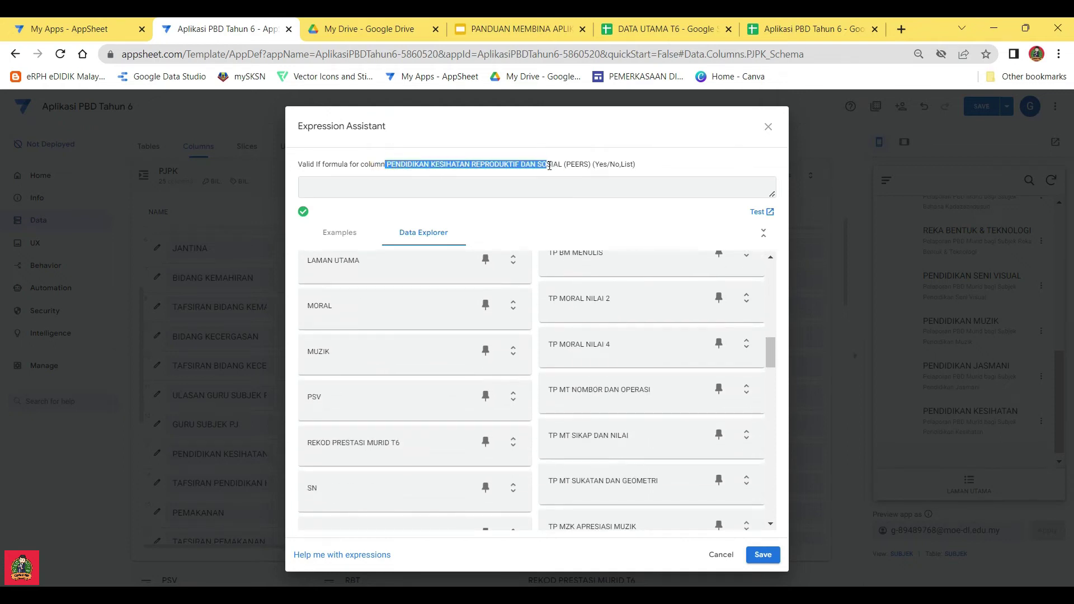
{"action": "scroll", "coordinate": [616, 486], "scroll_direction": "down", "scroll_amount": 2}
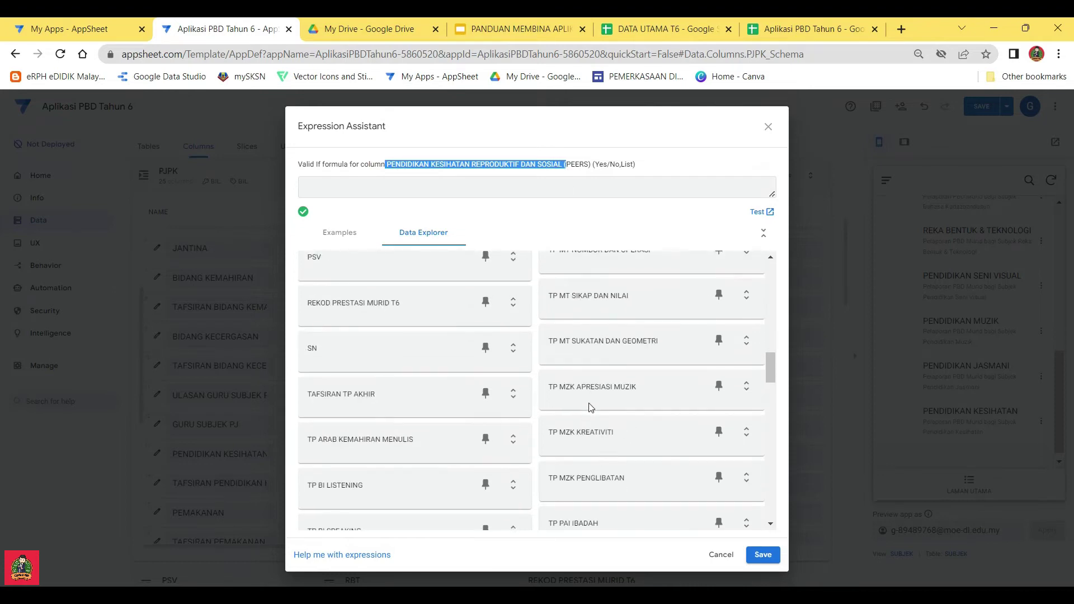
{"action": "scroll", "coordinate": [590, 407], "scroll_direction": "down", "scroll_amount": 8}
{"action": "left_click_drag", "start_coordinate": [307, 423], "coordinate": [508, 431]}
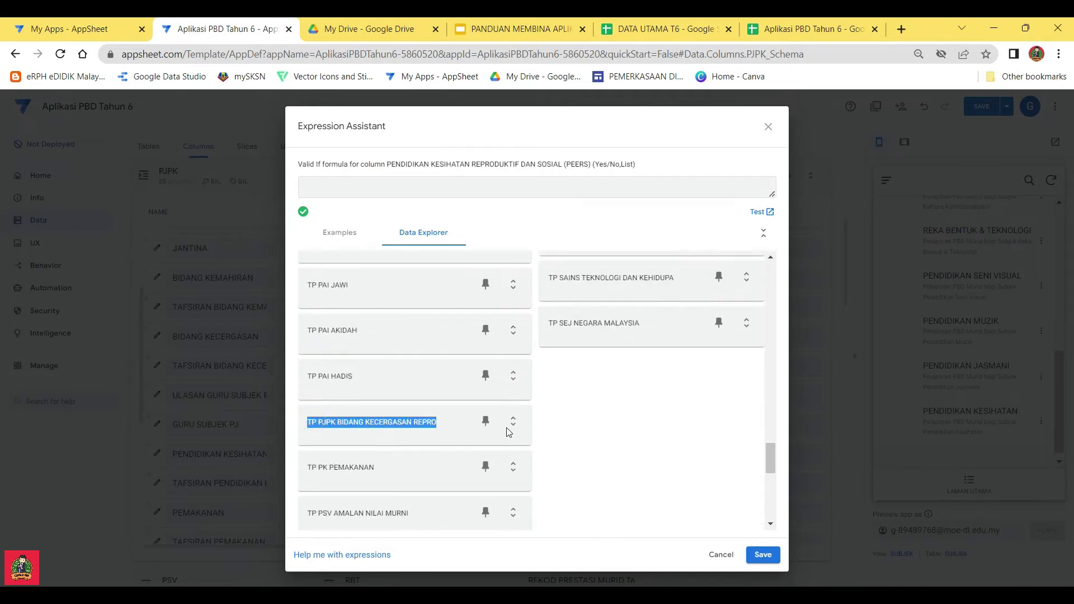
{"action": "left_click", "coordinate": [512, 421]}
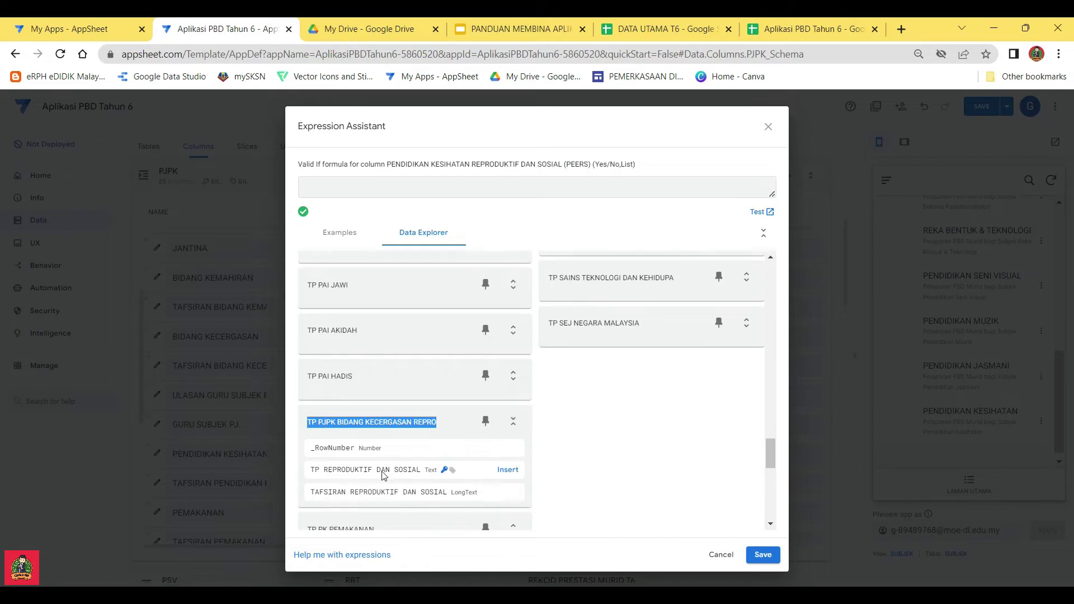
{"action": "left_click", "coordinate": [508, 470]}
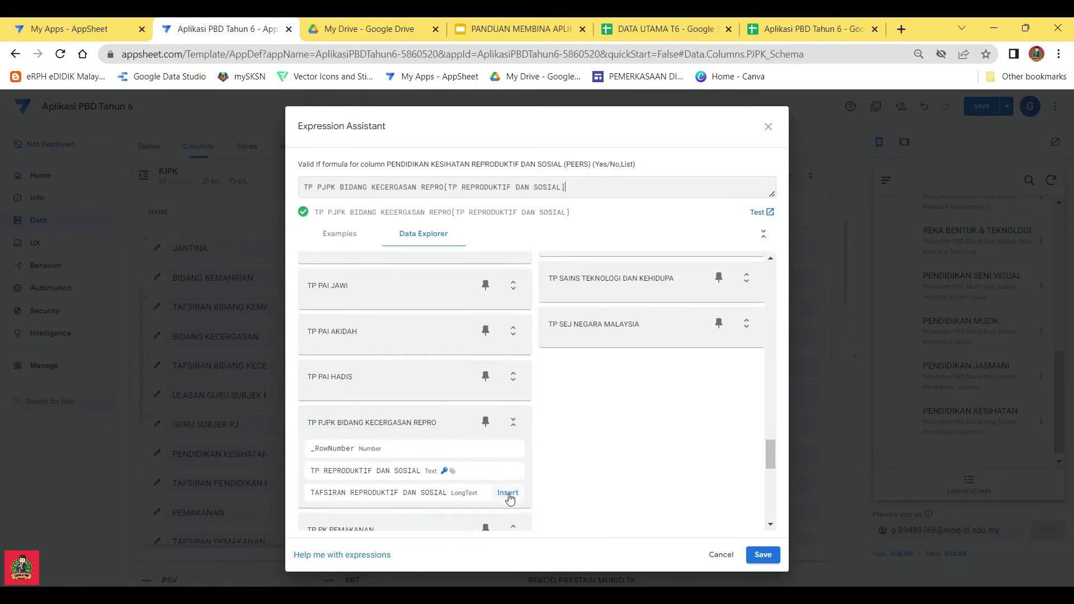
Copy an inserted TP PJPK BIDANG KECERGASAN REPRO[TAFSIRAN REPRODUKTIF DAN SOSIAL] reference, remove it from the formula, and save the PEERS column's formula
{"action": "left_click", "coordinate": [508, 495]}
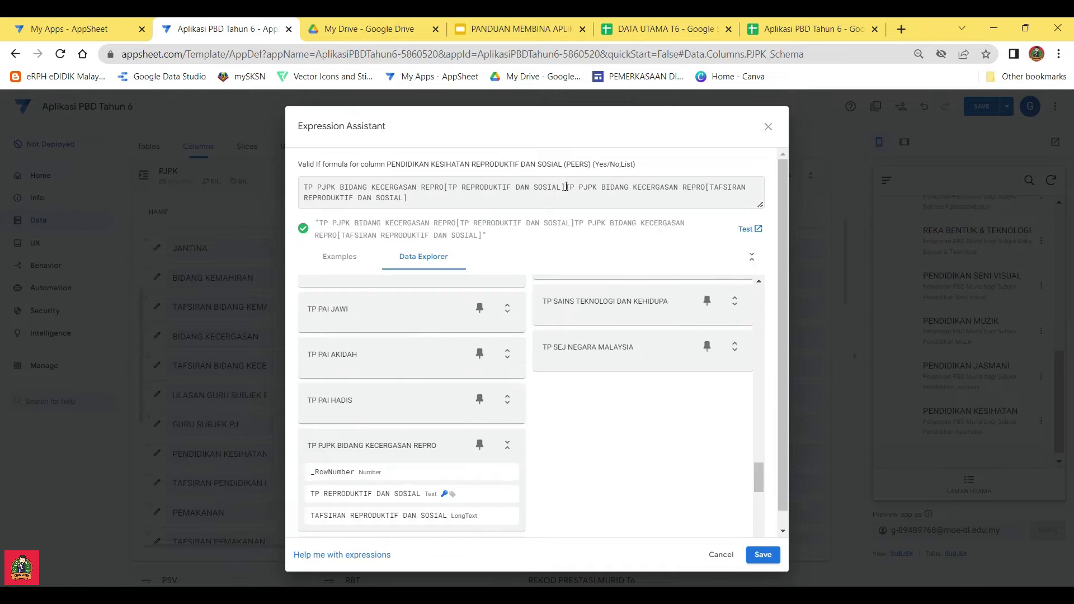
{"action": "left_click_drag", "start_coordinate": [565, 187], "coordinate": [598, 200]}
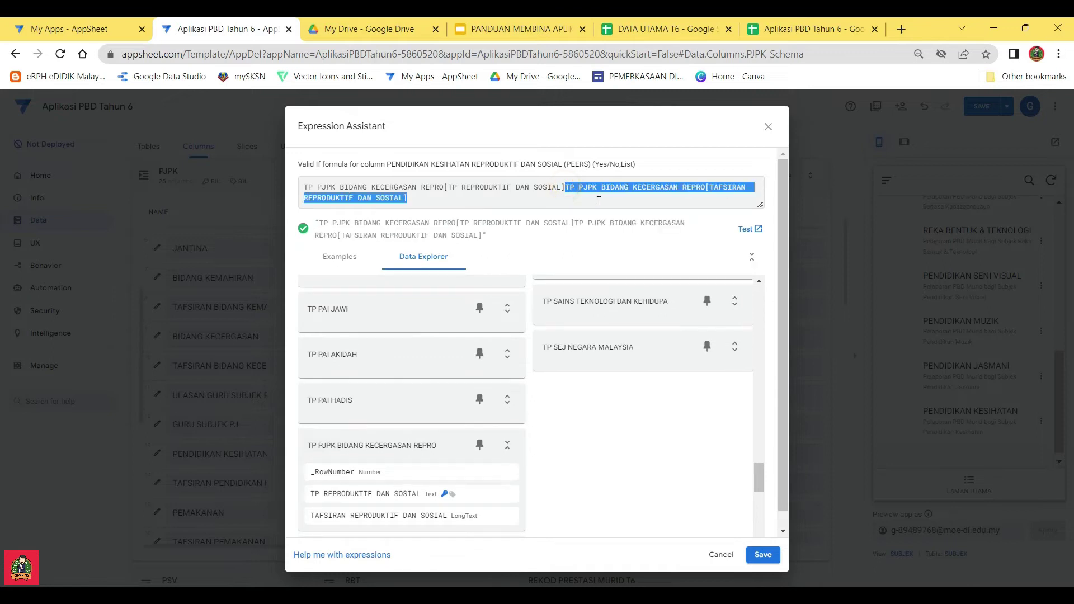
{"action": "left_click_drag", "start_coordinate": [308, 188], "coordinate": [606, 202]}
{"action": "key", "text": "ctrl+c"}
{"action": "left_click", "coordinate": [565, 187]}
{"action": "key", "text": "BackSpace"}
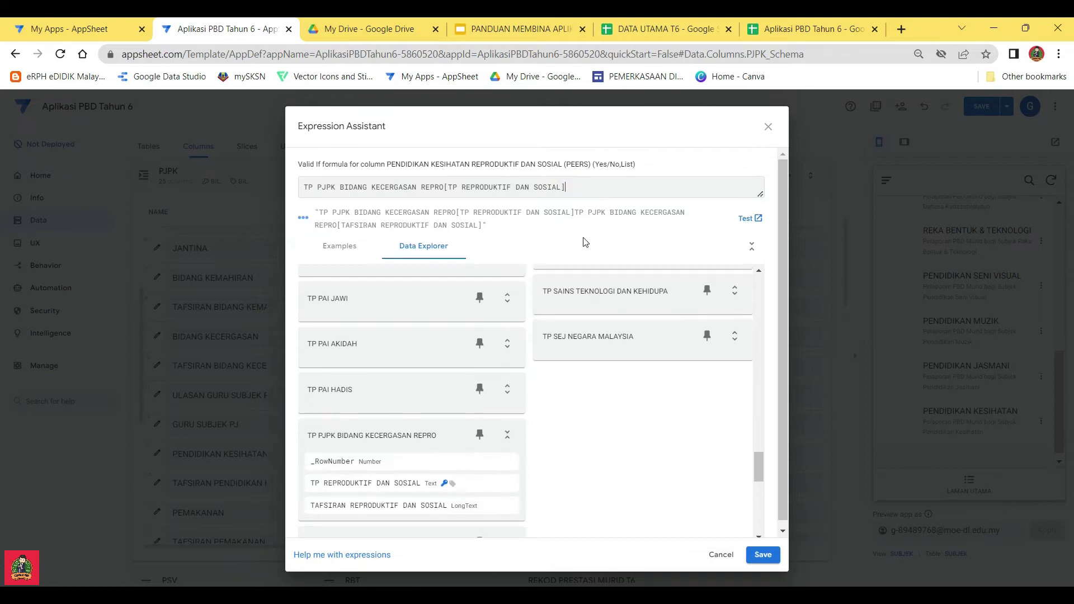
{"action": "left_click", "coordinate": [763, 555]}
{"action": "left_click", "coordinate": [692, 158]}
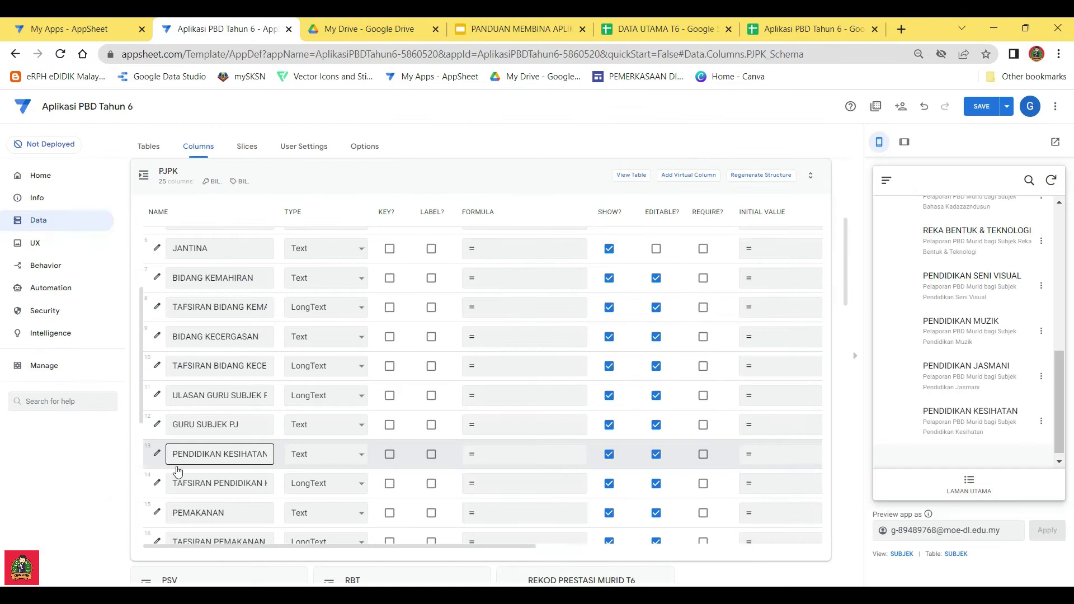
Paste TP PJPK BIDANG KECERGASAN REPRO[TAFSIRAN REPRODUKTIF DAN SOSIAL] as the Valid If formula of the TAFSIRAN PENDIDIKAN KESIHATAN REPRODUKTIF column and save it
{"action": "left_click", "coordinate": [157, 484]}
{"action": "left_click", "coordinate": [469, 430]}
{"action": "left_click", "coordinate": [470, 455]}
{"action": "key", "text": "ctrl+v"}
{"action": "left_click", "coordinate": [763, 554]}
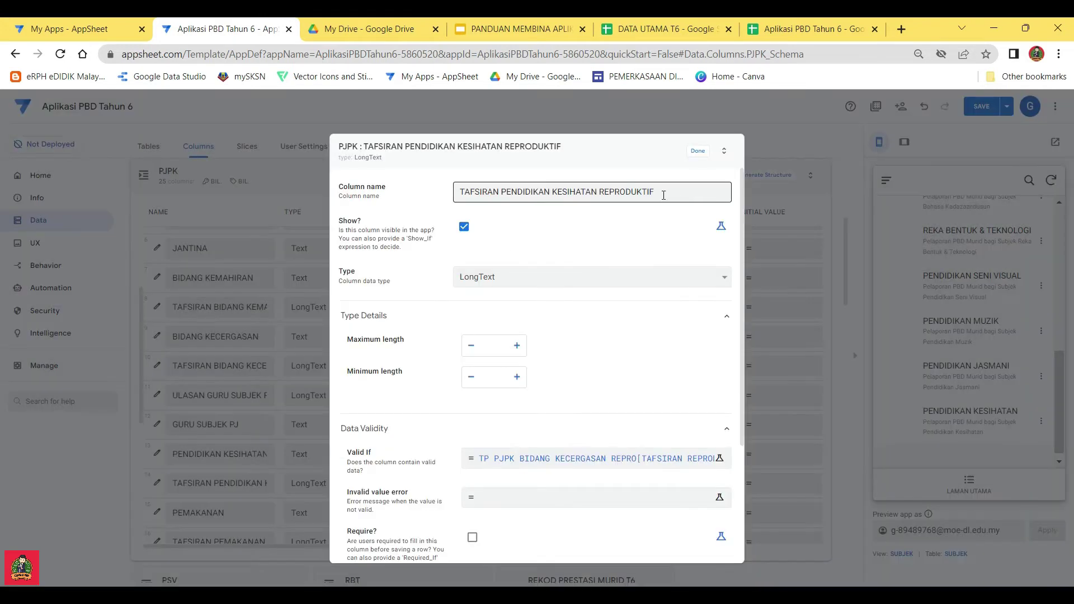
{"action": "left_click", "coordinate": [698, 152]}
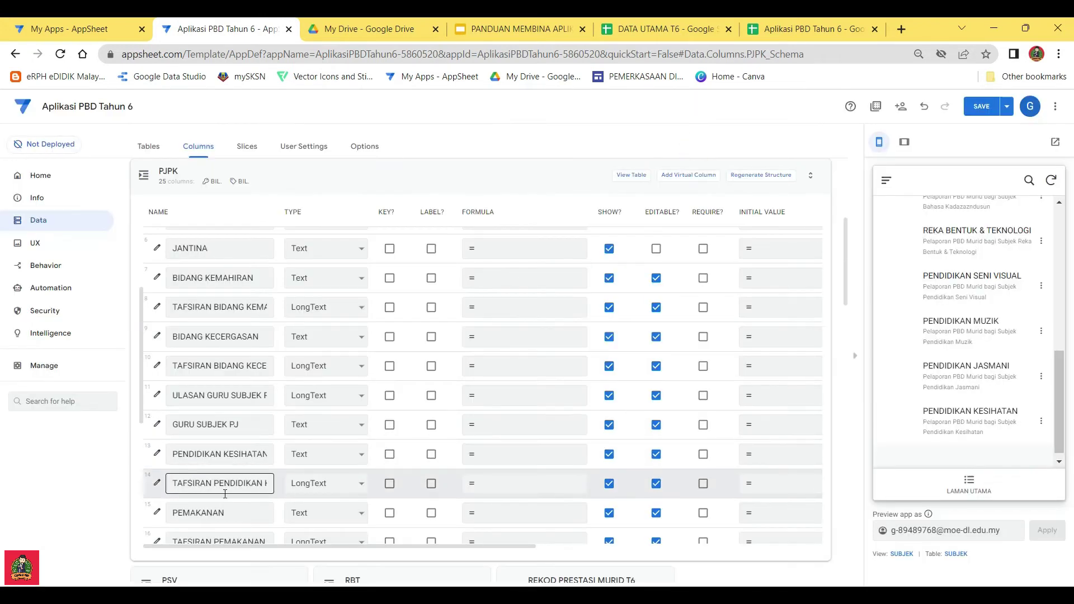
Enter TP PK PEMAKANAN[TP PEMAKANAN] as the Valid If formula of the PJPK table's PEMAKANAN column
{"action": "scroll", "coordinate": [224, 494], "scroll_direction": "down", "scroll_amount": 1}
{"action": "left_click", "coordinate": [157, 441]}
{"action": "left_click", "coordinate": [469, 427]}
{"action": "left_click", "coordinate": [504, 453]}
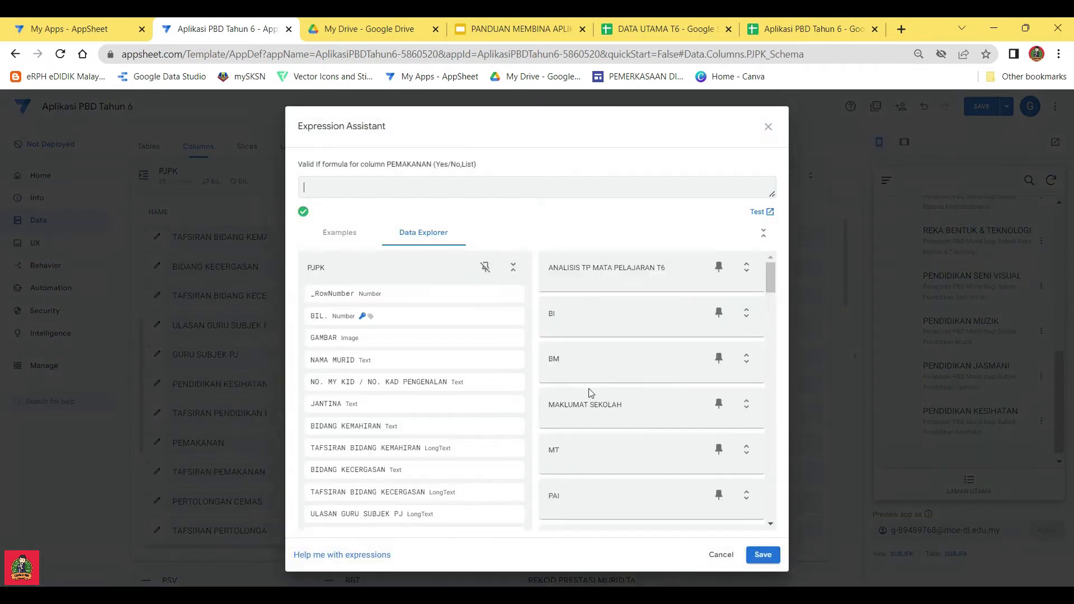
{"action": "scroll", "coordinate": [590, 393], "scroll_direction": "down", "scroll_amount": 15}
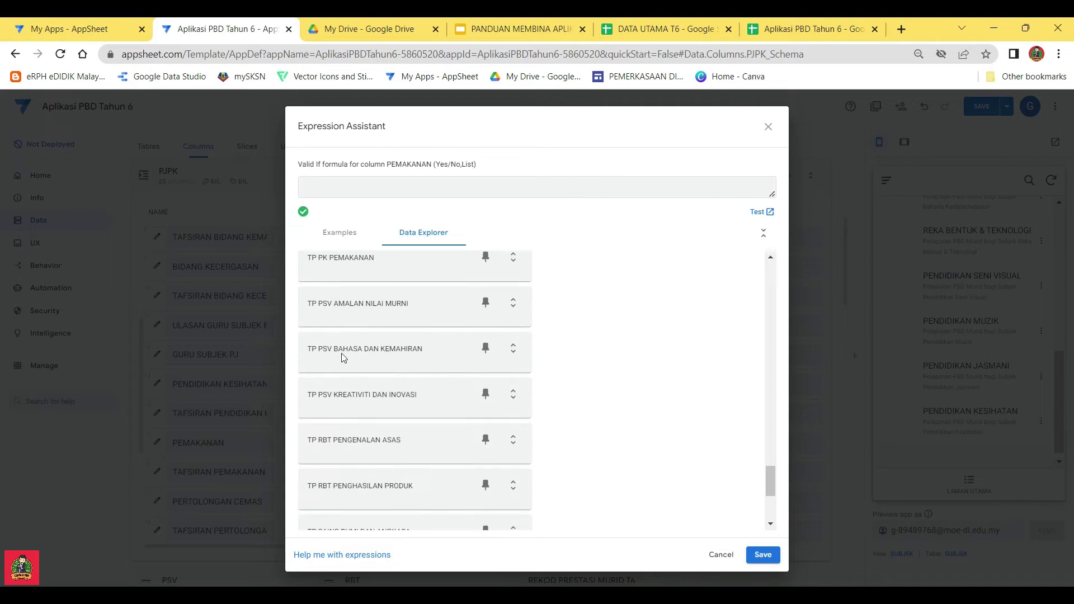
{"action": "scroll", "coordinate": [343, 357], "scroll_direction": "up", "scroll_amount": 1}
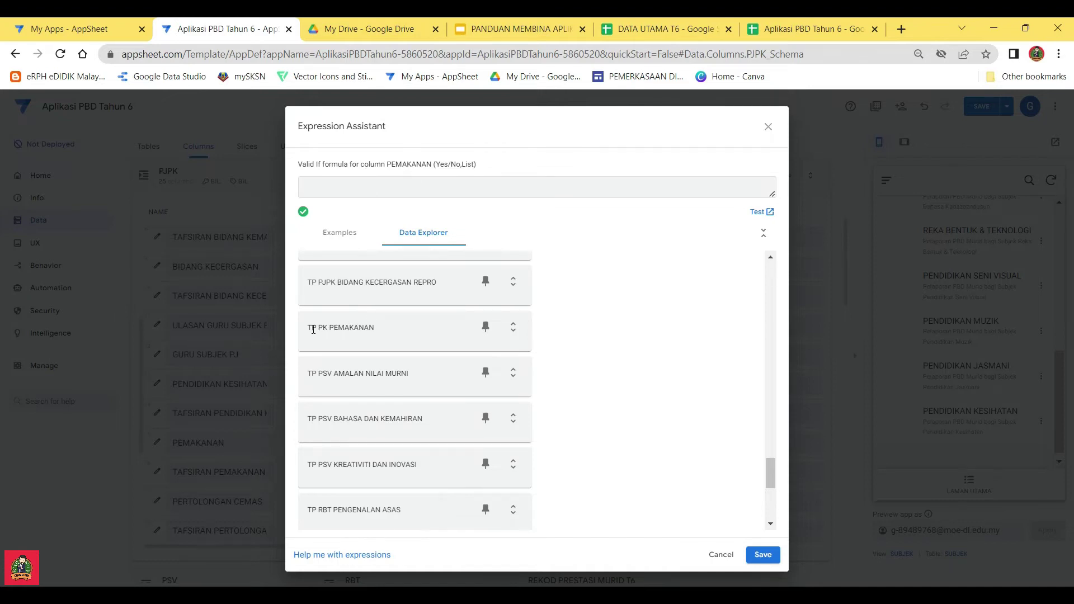
{"action": "left_click", "coordinate": [512, 331]}
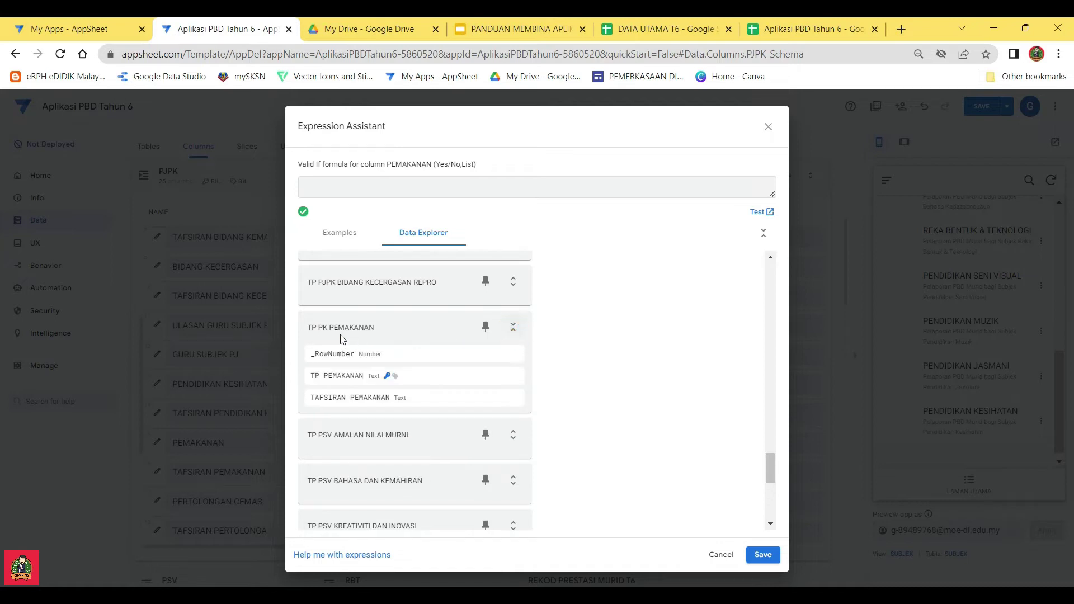
{"action": "left_click", "coordinate": [516, 380]}
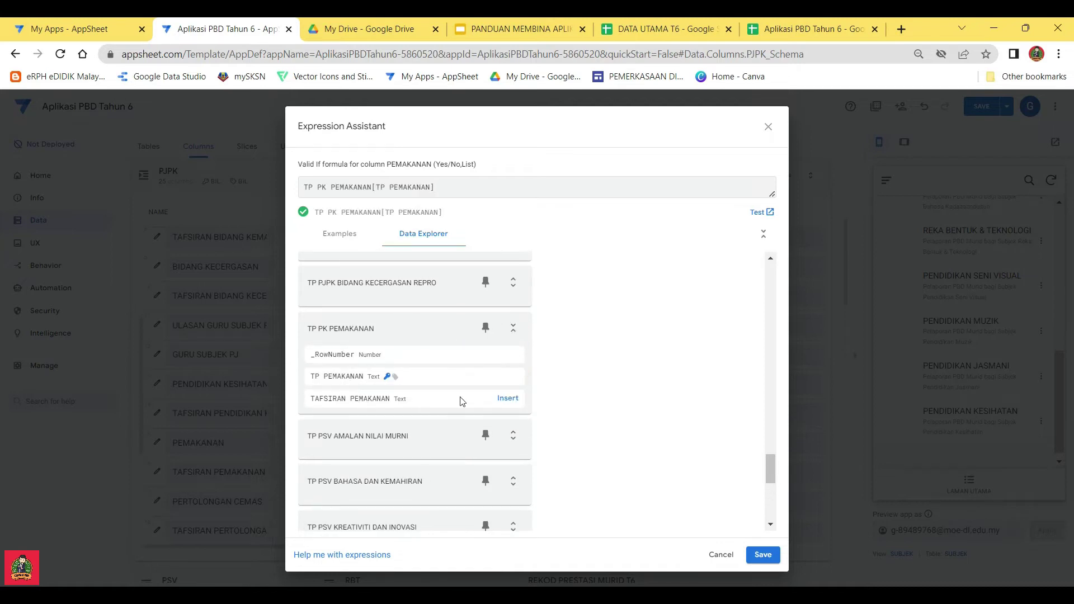
Insert a TP PK PEMAKANAN[TAFSIRAN PEMAKANAN] reference, copy it, remove it from the formula, and save the PEMAKANAN column's formula
{"action": "left_click", "coordinate": [509, 399]}
{"action": "left_click_drag", "start_coordinate": [604, 188], "coordinate": [436, 193]}
{"action": "key", "text": "ctrl+c"}
{"action": "key", "text": "BackSpace"}
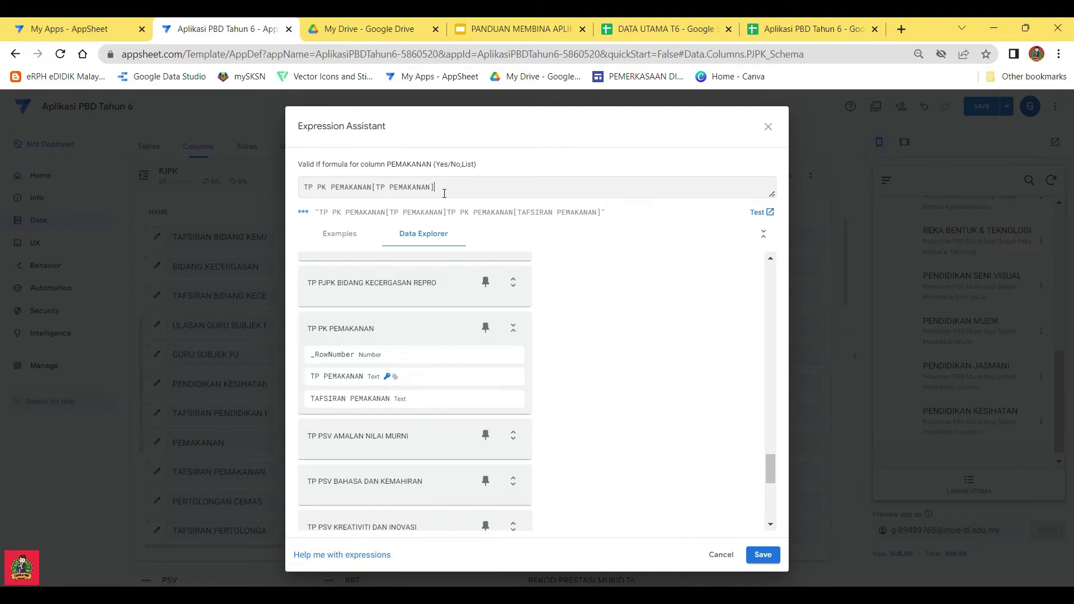
{"action": "left_click", "coordinate": [748, 554]}
{"action": "left_click", "coordinate": [691, 159]}
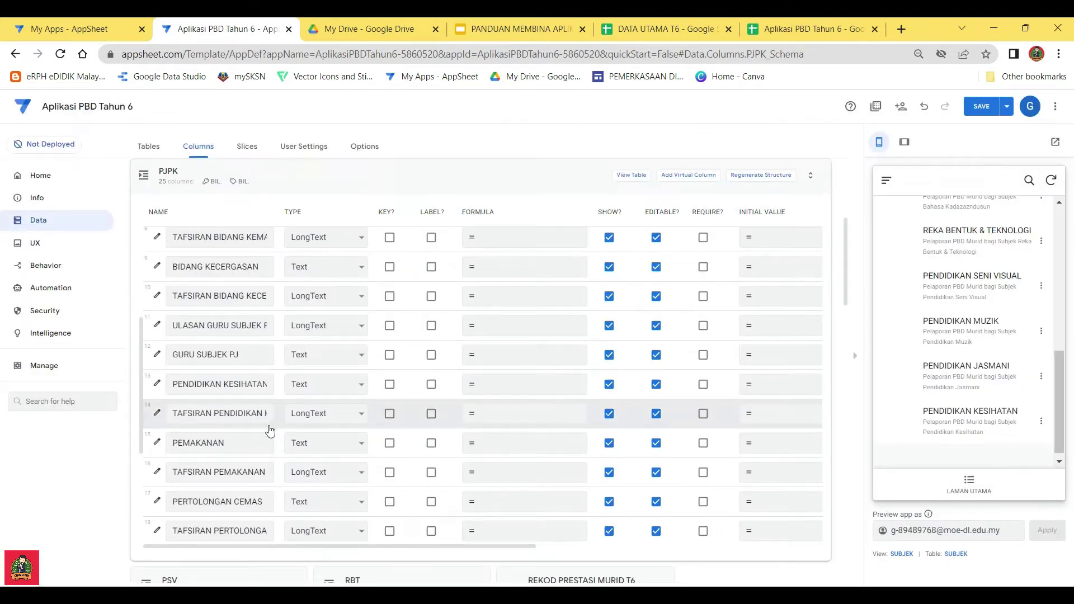
Paste TP PK PEMAKANAN[TAFSIRAN PEMAKANAN] as the Valid If formula of the TAFSIRAN PEMAKANAN column and save it
{"action": "left_click", "coordinate": [157, 472]}
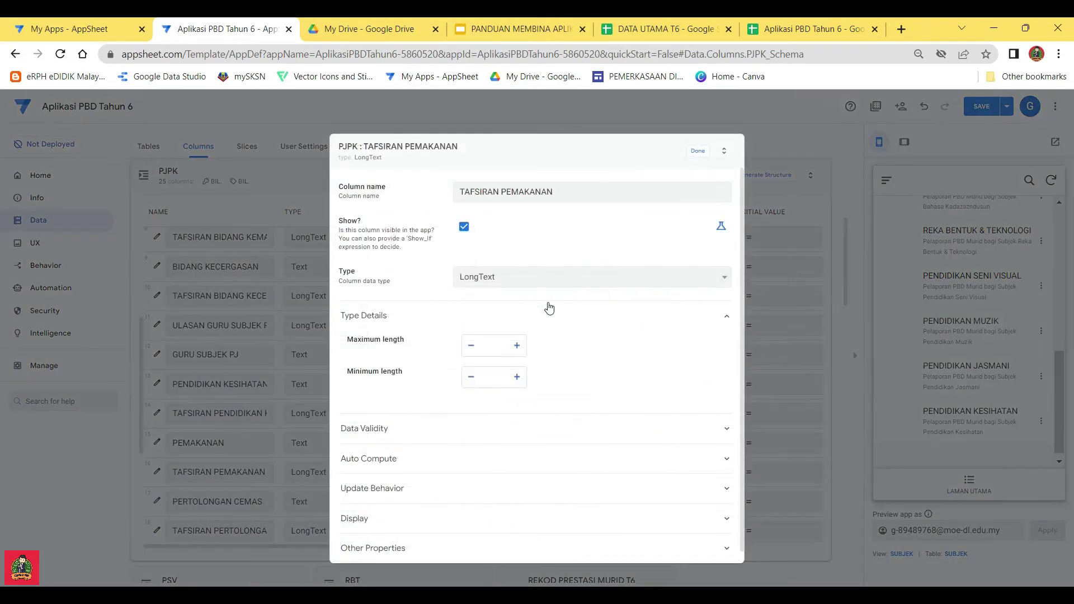
{"action": "left_click", "coordinate": [488, 436]}
{"action": "left_click", "coordinate": [518, 450]}
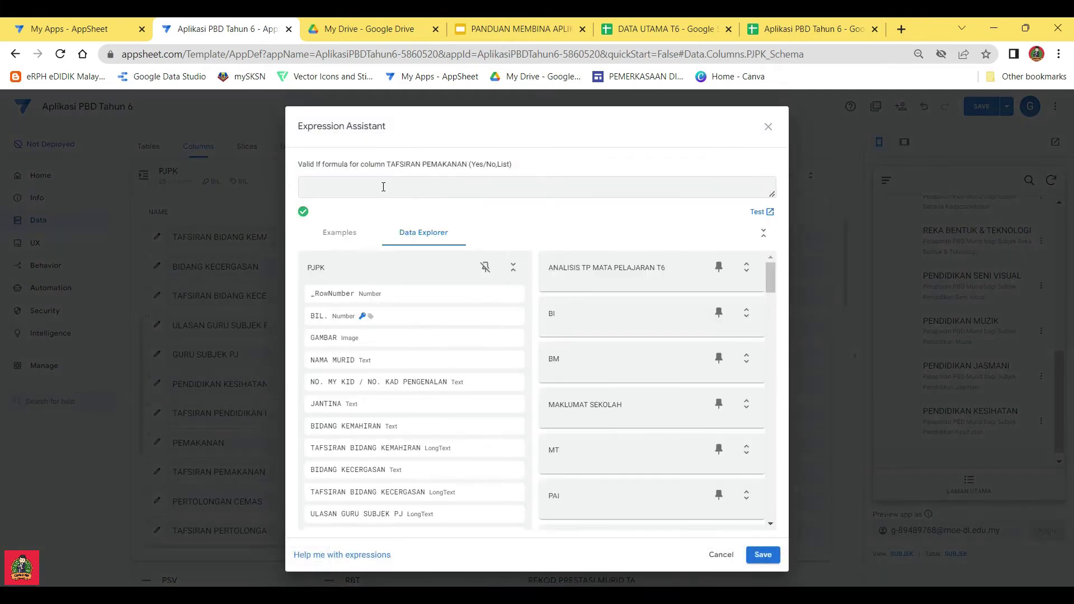
{"action": "key", "text": "ctrl+v"}
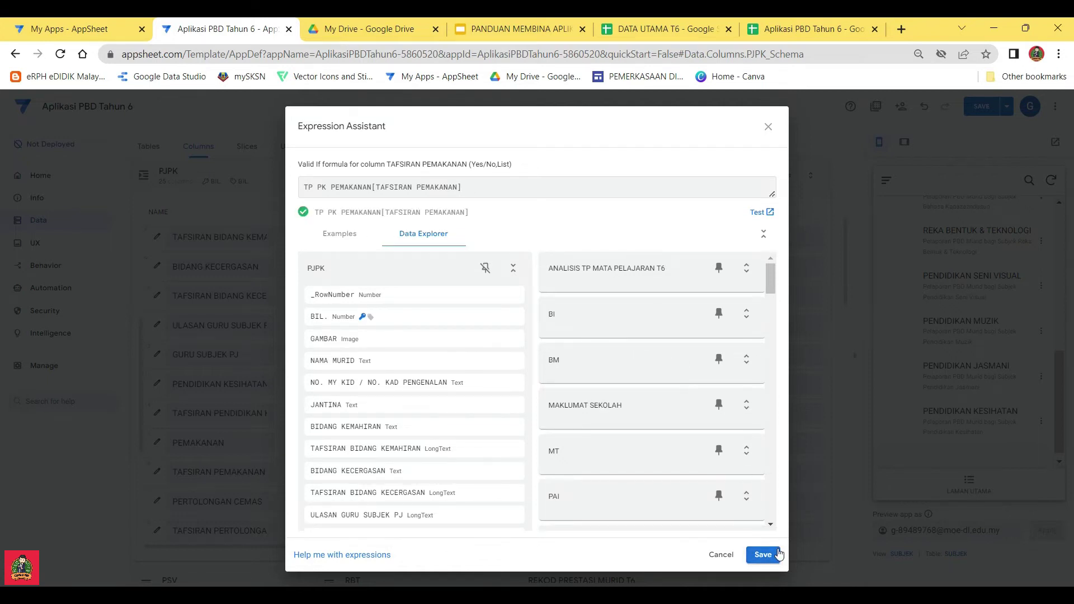
{"action": "left_click", "coordinate": [763, 554]}
{"action": "left_click", "coordinate": [698, 153]}
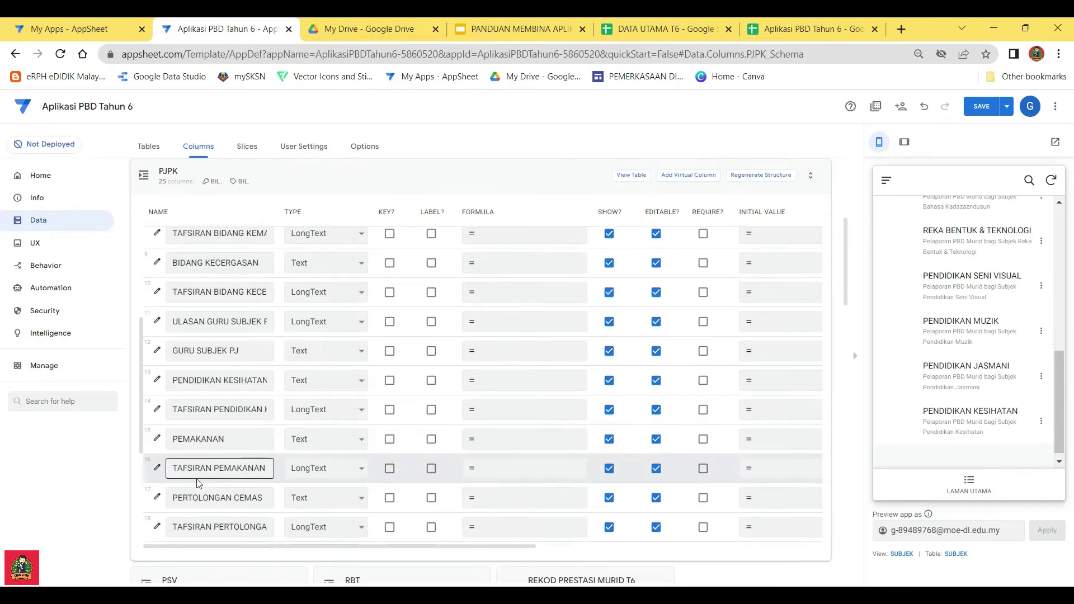
Enter TP PK PERTOLONGAN CEMAS[TP PERTOLONGAN CEMAS] as the Valid If formula of the PERTOLONGAN CEMAS column
{"action": "scroll", "coordinate": [202, 480], "scroll_direction": "down", "scroll_amount": 1}
{"action": "left_click", "coordinate": [156, 431]}
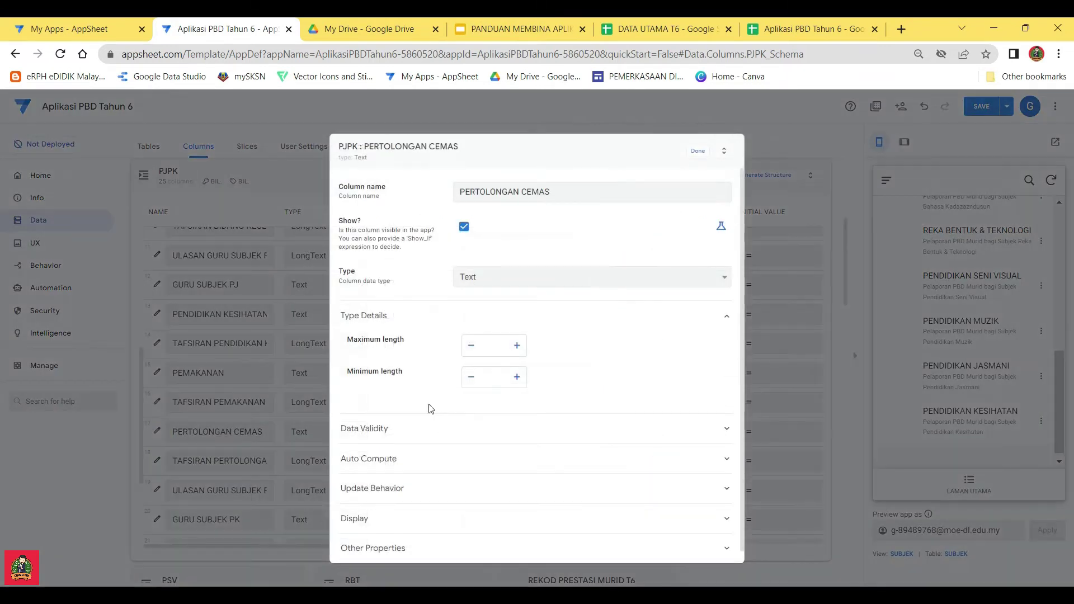
{"action": "left_click", "coordinate": [420, 418]}
{"action": "left_click", "coordinate": [485, 456]}
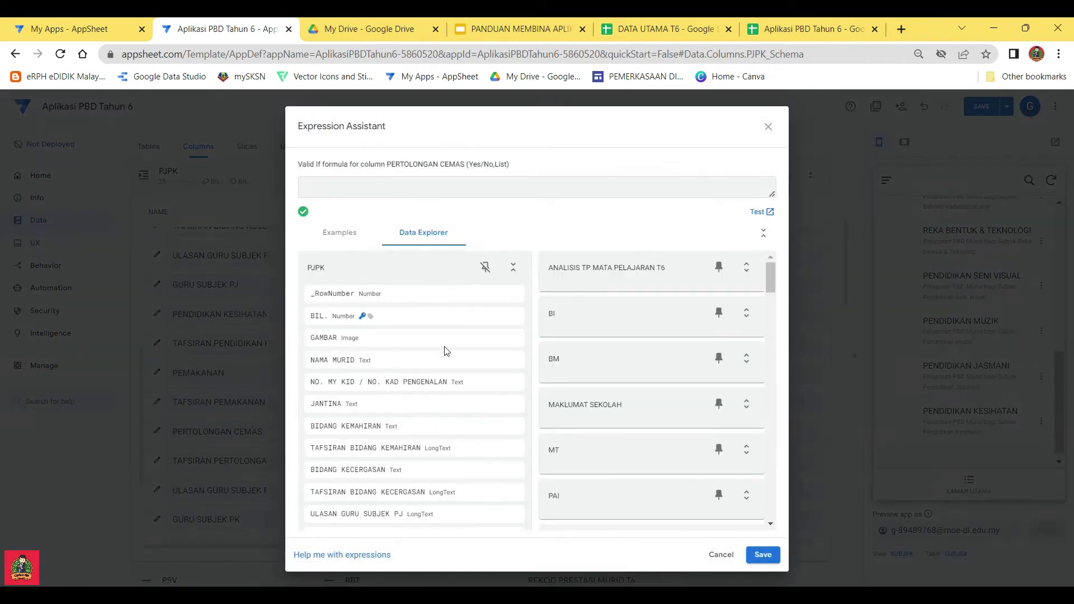
{"action": "scroll", "coordinate": [447, 380], "scroll_direction": "down", "scroll_amount": 10}
{"action": "scroll", "coordinate": [448, 421], "scroll_direction": "down", "scroll_amount": 6}
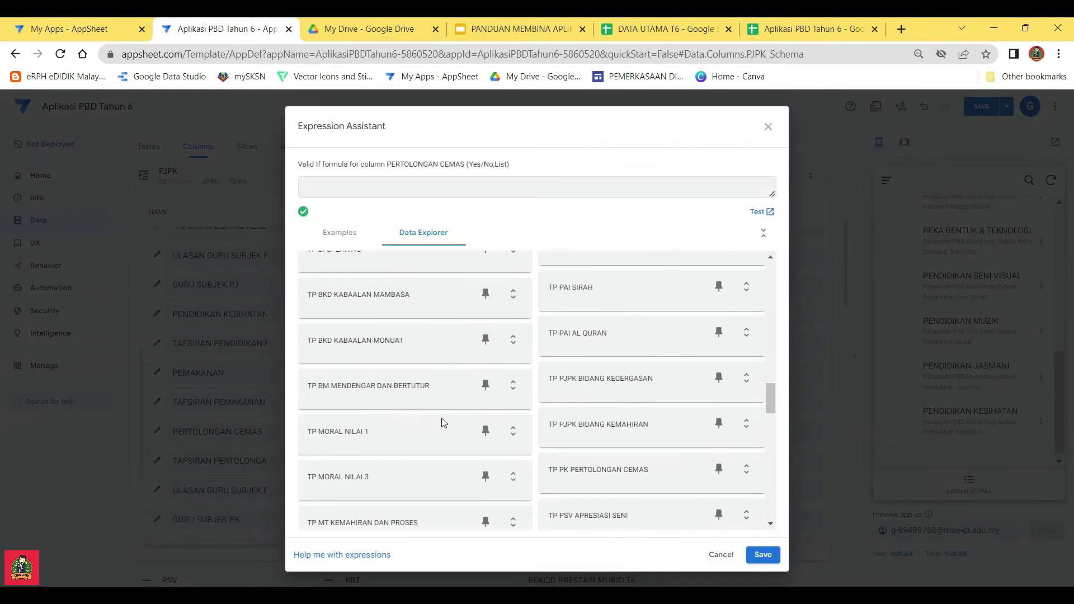
{"action": "scroll", "coordinate": [399, 421], "scroll_direction": "down", "scroll_amount": 3}
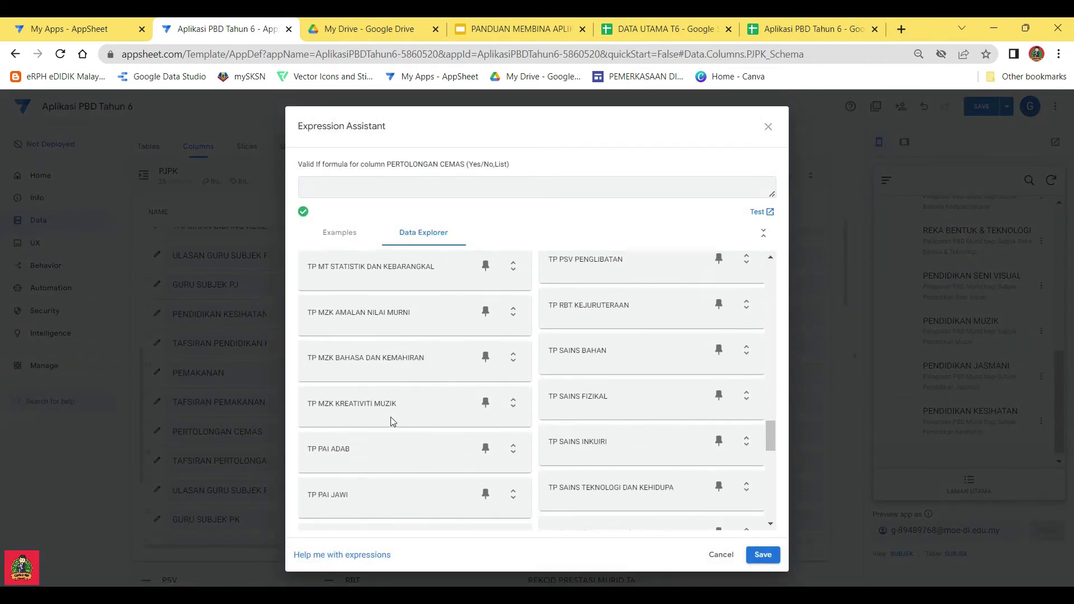
{"action": "scroll", "coordinate": [364, 401], "scroll_direction": "down", "scroll_amount": 3}
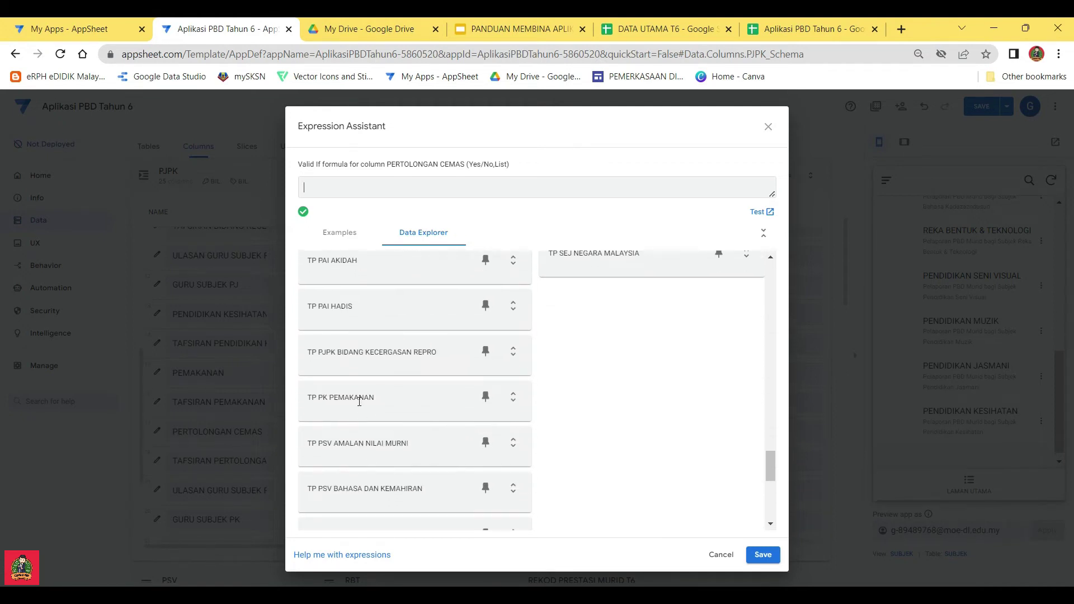
{"action": "scroll", "coordinate": [364, 418], "scroll_direction": "down", "scroll_amount": 3}
{"action": "scroll", "coordinate": [361, 431], "scroll_direction": "down", "scroll_amount": 5}
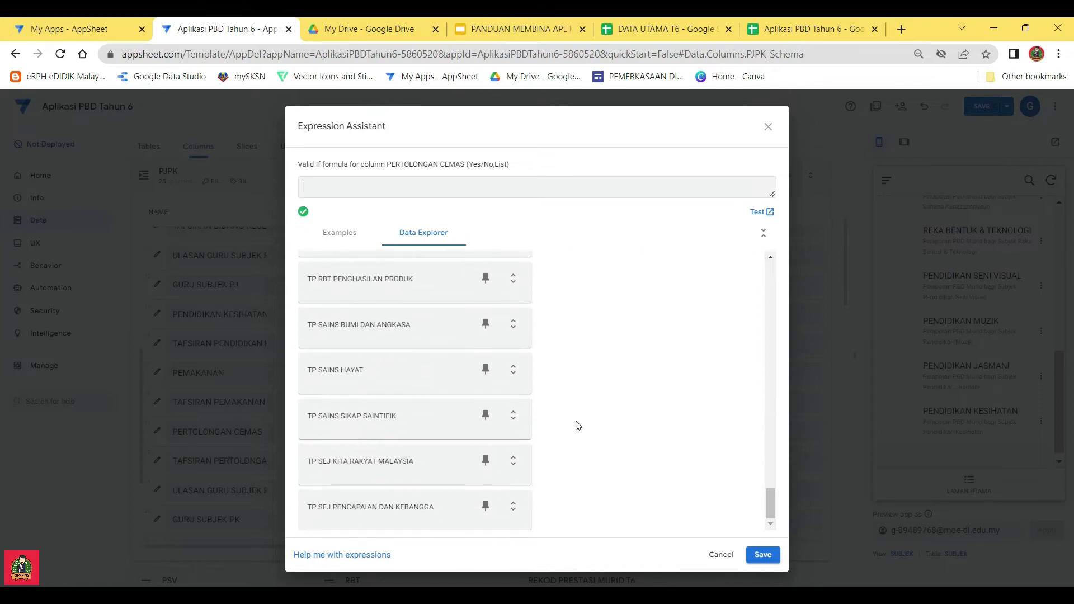
{"action": "scroll", "coordinate": [577, 425], "scroll_direction": "up", "scroll_amount": 5}
{"action": "scroll", "coordinate": [588, 366], "scroll_direction": "up", "scroll_amount": 5}
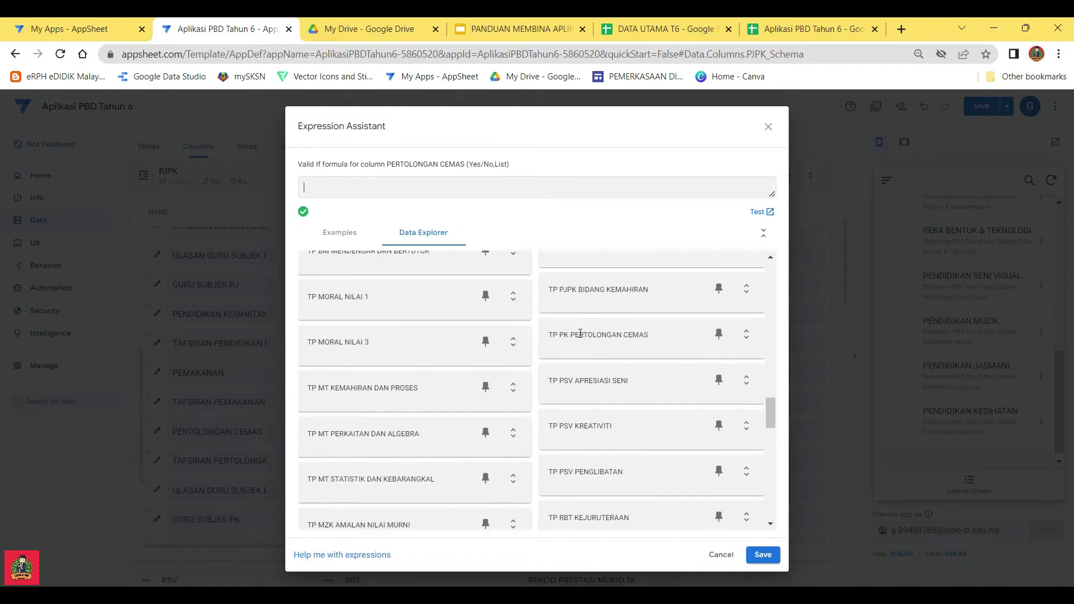
{"action": "left_click", "coordinate": [747, 336]}
{"action": "left_click", "coordinate": [746, 382]}
Insert a TP PK PERTOLONGAN CEMAS[TAFSIRAN PERTOLONGAN CEMAS] reference, copy it, remove it from the formula, and save the PERTOLONGAN CEMAS column's formula
{"action": "left_click", "coordinate": [745, 404]}
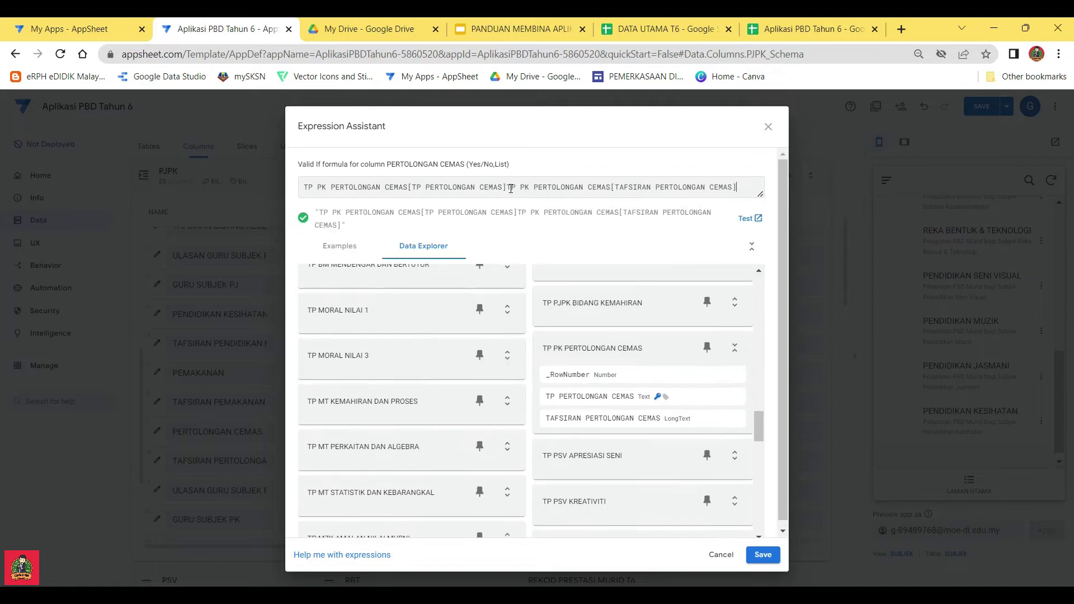
{"action": "left_click_drag", "start_coordinate": [509, 187], "coordinate": [765, 186]}
{"action": "key", "text": "ctrl+c"}
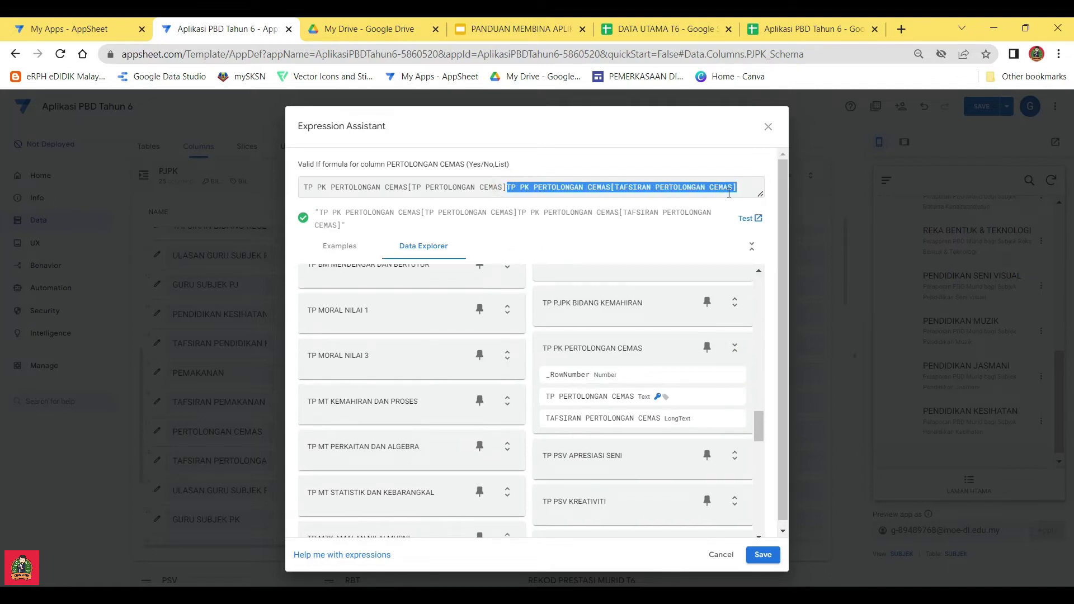
{"action": "key", "text": "BackSpace"}
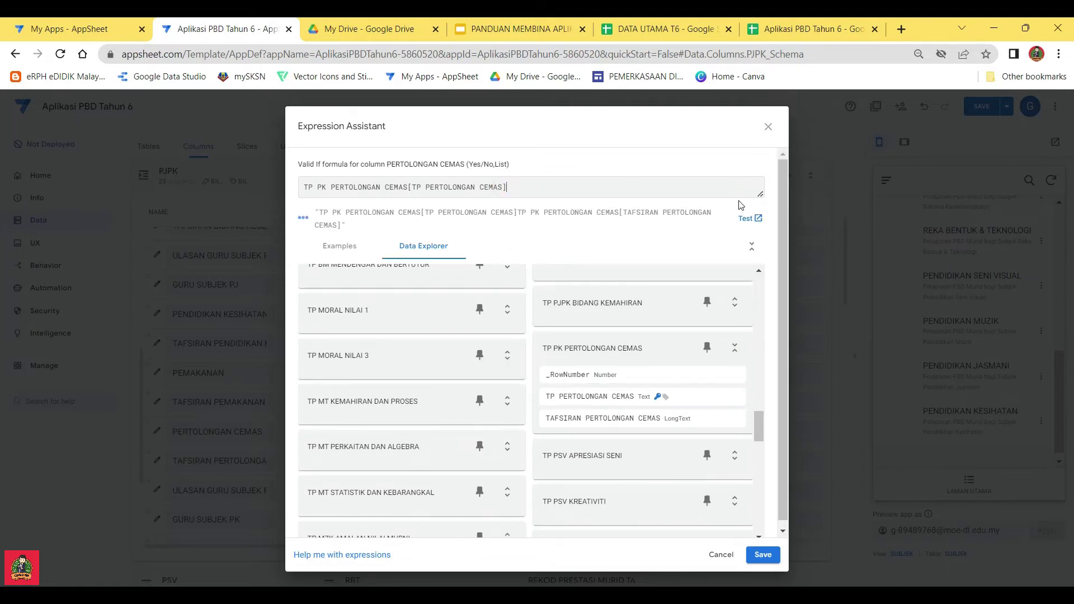
{"action": "left_click", "coordinate": [762, 555]}
{"action": "left_click", "coordinate": [696, 150]}
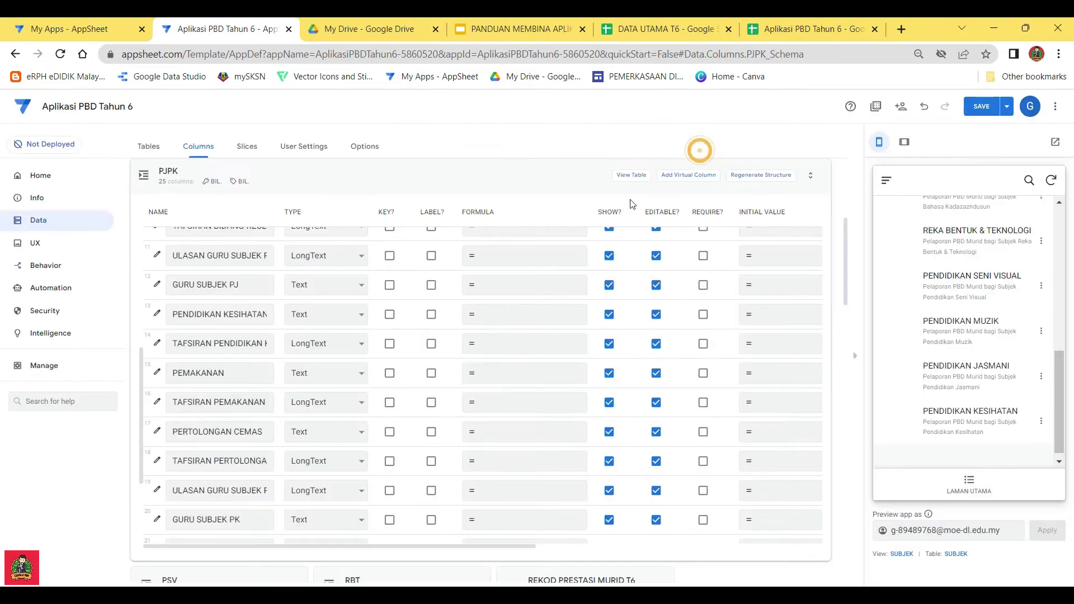
Paste TP PK PERTOLONGAN CEMAS[TAFSIRAN PERTOLONGAN CEMAS] as the Valid If formula of the TAFSIRAN PERTOLONGAN CEMAS column and save it
{"action": "left_click", "coordinate": [157, 462]}
{"action": "left_click", "coordinate": [562, 429]}
{"action": "left_click", "coordinate": [538, 462]}
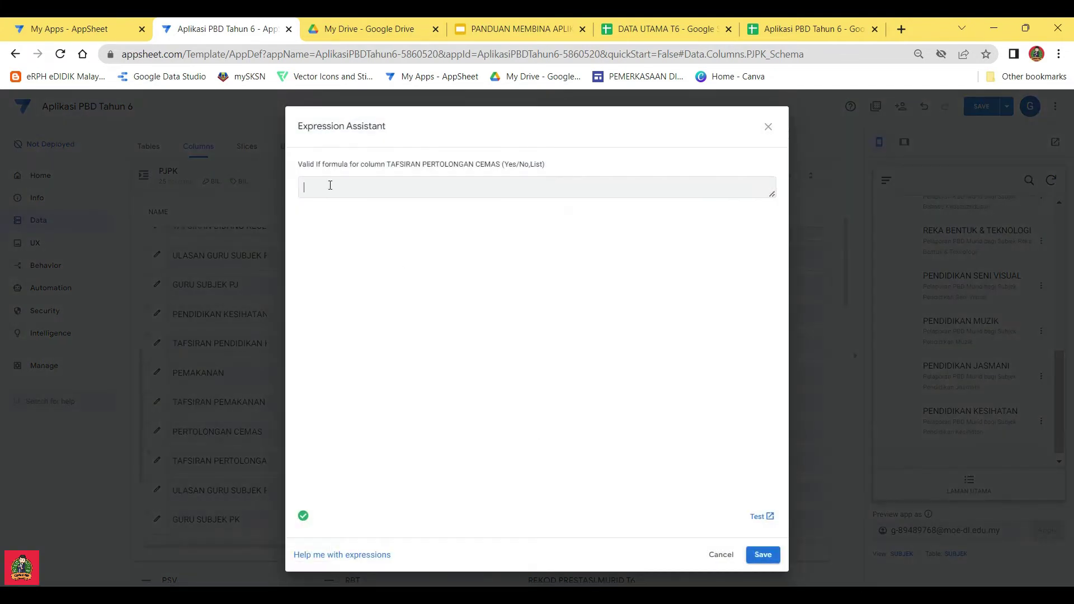
{"action": "key", "text": "ctrl+v"}
{"action": "left_click", "coordinate": [772, 555]}
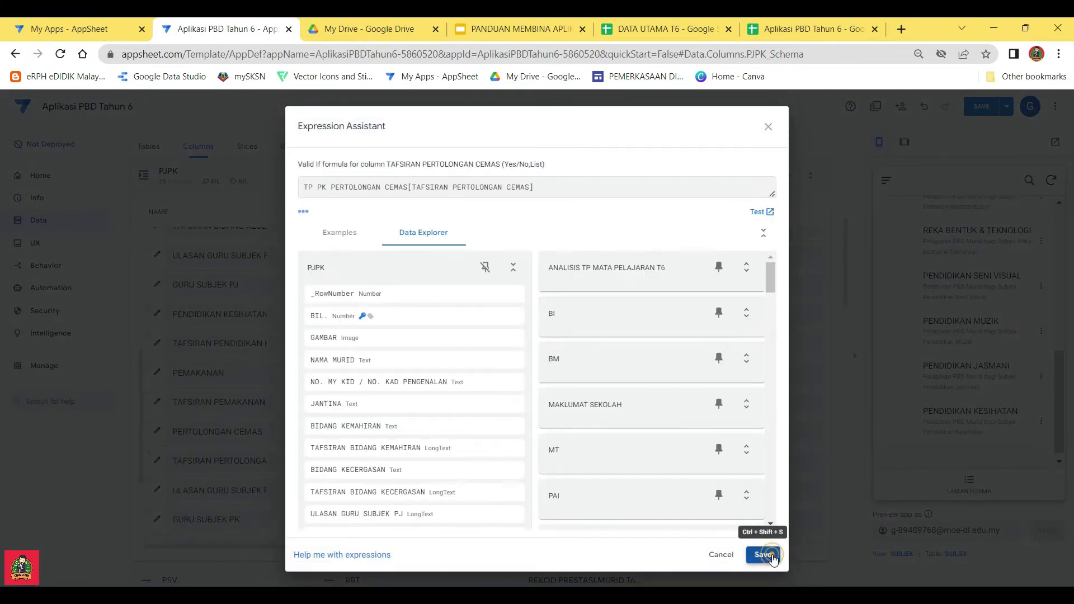
{"action": "left_click", "coordinate": [695, 157]}
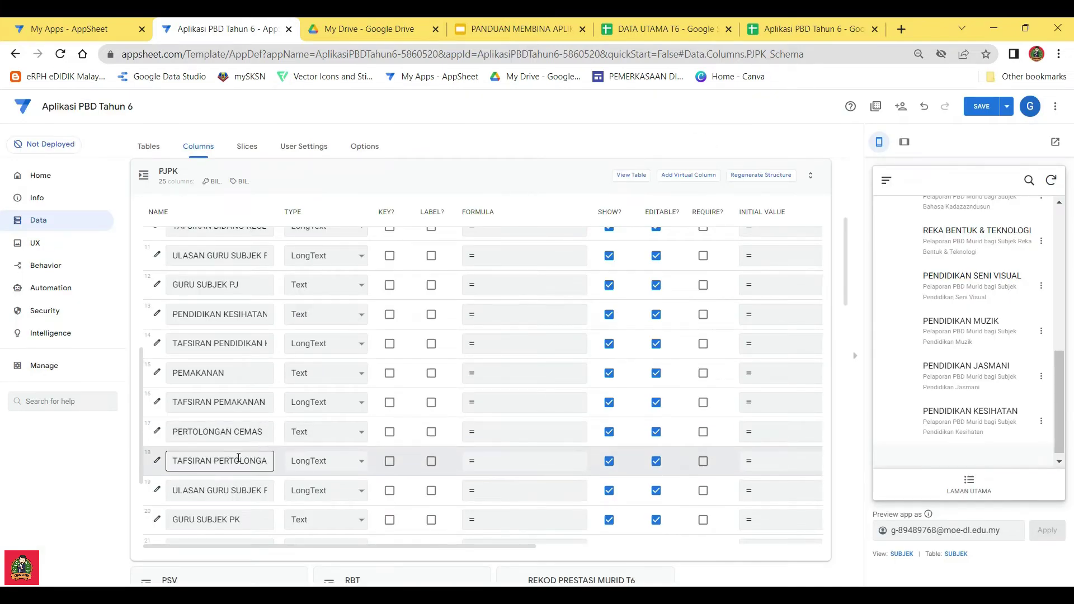
Set the Valid If formula of the GURU SUBJEK PK column to MAKLUMAT SEKOLAH[GURU SUBJEK] and save it
{"action": "scroll", "coordinate": [208, 468], "scroll_direction": "down", "scroll_amount": 1}
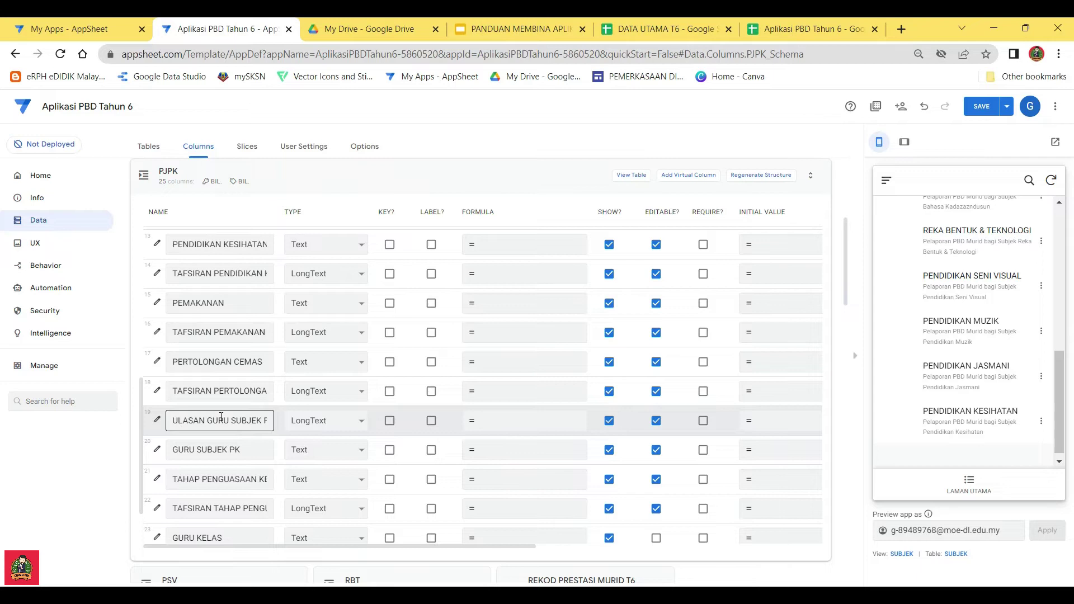
{"action": "left_click", "coordinate": [156, 452]}
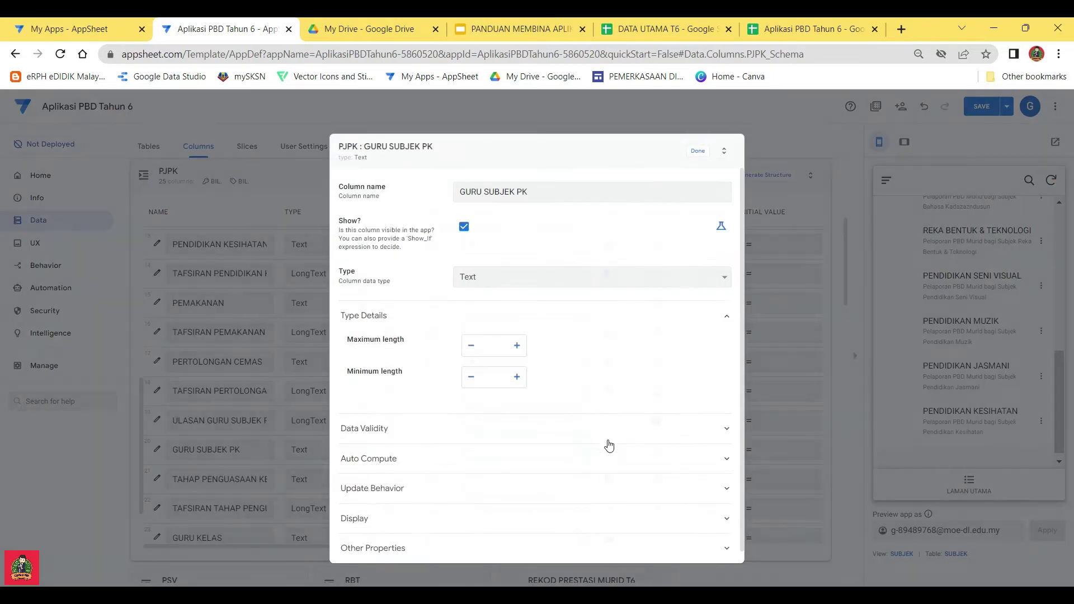
{"action": "left_click", "coordinate": [515, 429]}
{"action": "left_click", "coordinate": [525, 458]}
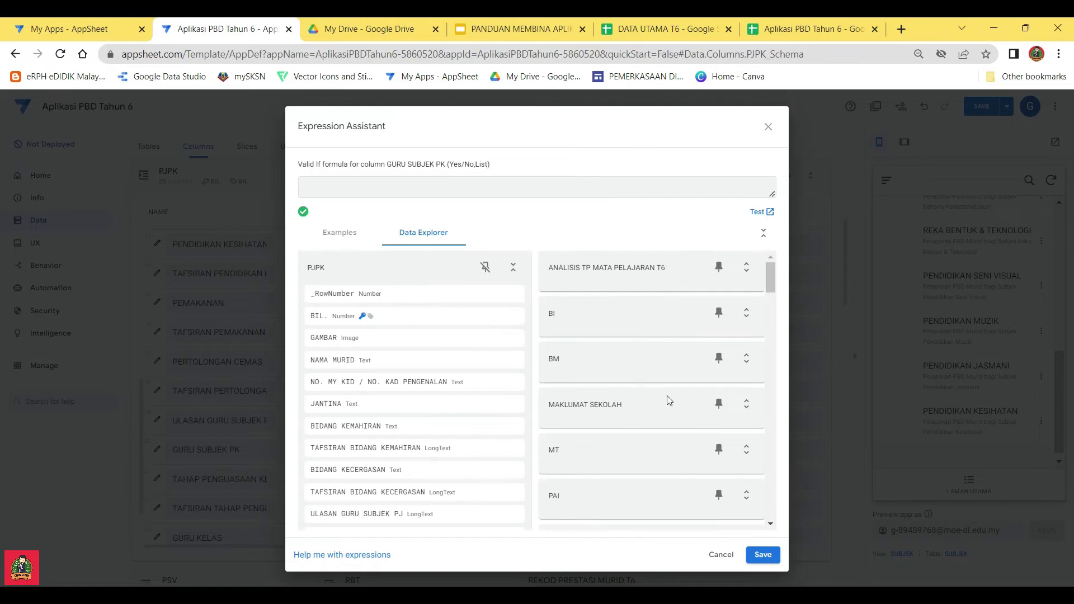
{"action": "left_click", "coordinate": [746, 404]}
{"action": "left_click", "coordinate": [744, 453]}
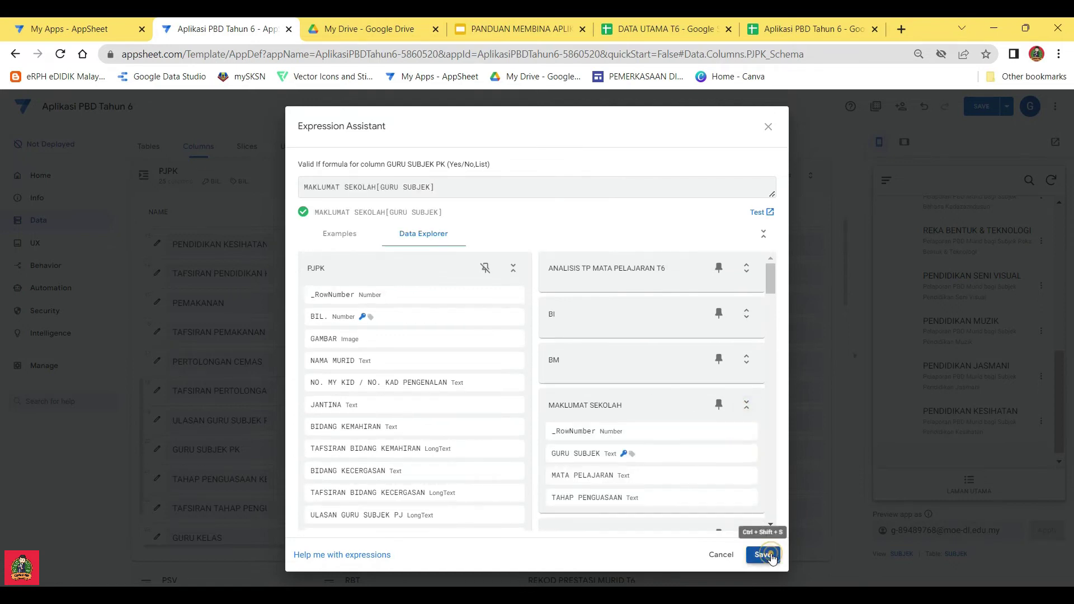
{"action": "left_click", "coordinate": [763, 554]}
{"action": "left_click", "coordinate": [699, 151]}
Enter Tafsiran TP Akhir[TP (PJPK)] as the Valid If formula of the TAHAP PENGUASAAN KESELURUHAN column
{"action": "scroll", "coordinate": [396, 351], "scroll_direction": "down", "scroll_amount": 2}
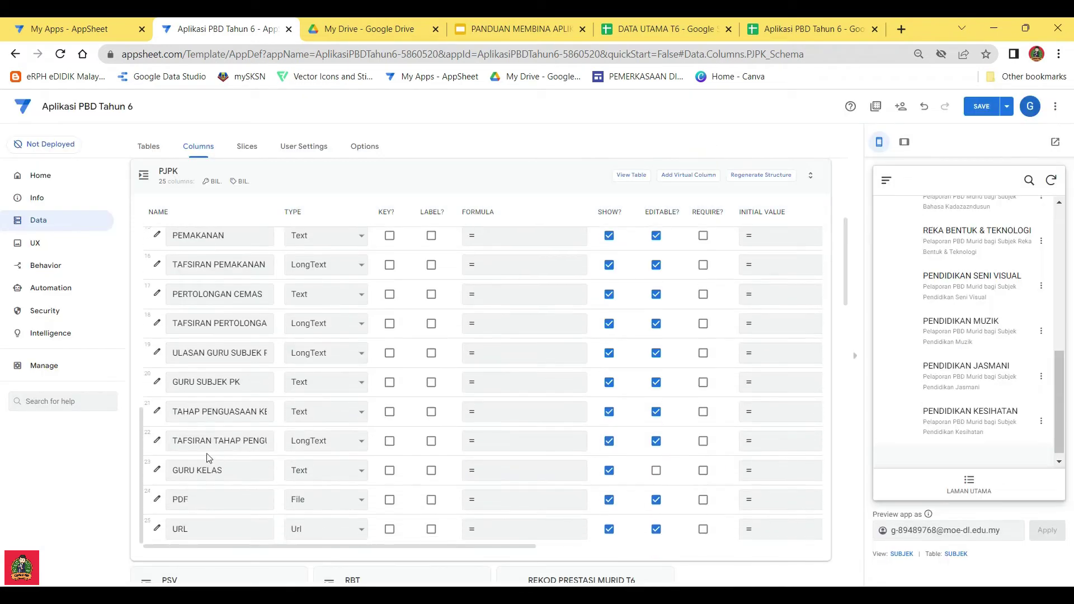
{"action": "left_click", "coordinate": [157, 413]}
{"action": "left_click", "coordinate": [499, 433]}
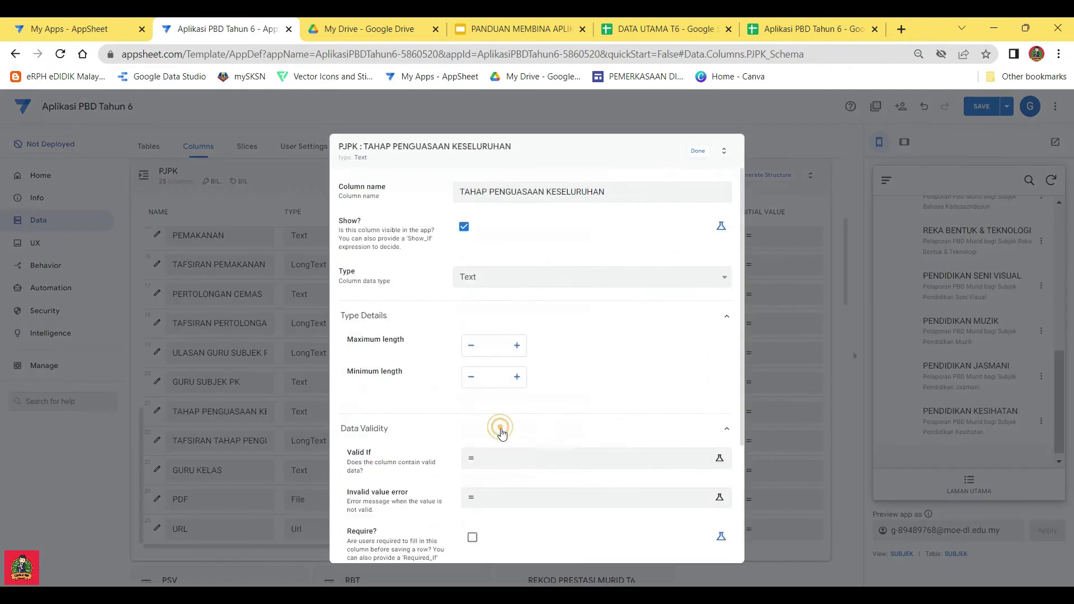
{"action": "left_click", "coordinate": [568, 459]}
{"action": "scroll", "coordinate": [361, 380], "scroll_direction": "down", "scroll_amount": 10}
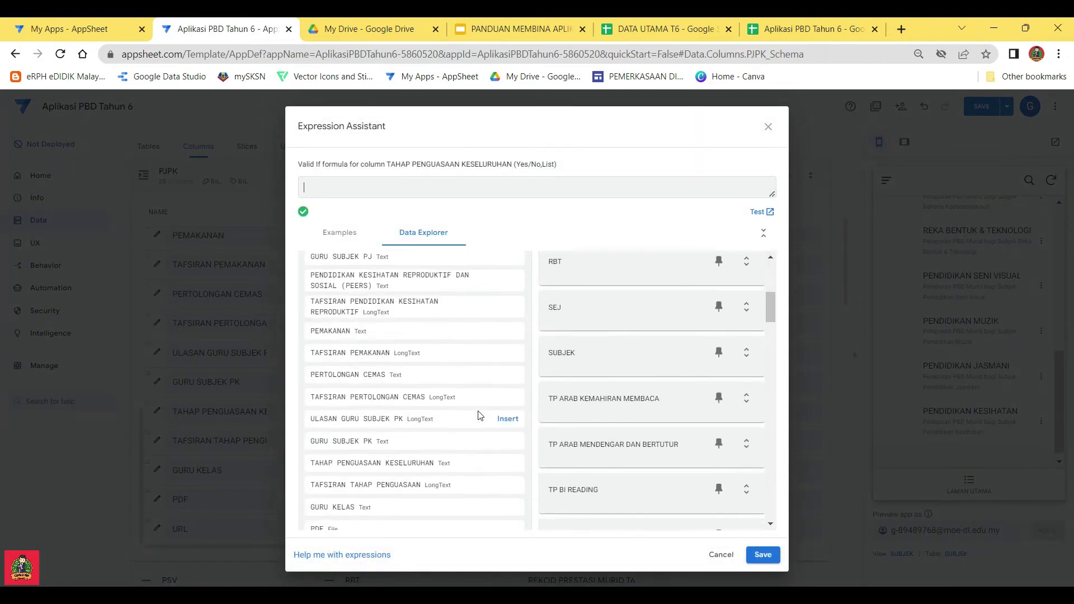
{"action": "scroll", "coordinate": [361, 376], "scroll_direction": "down", "scroll_amount": 5}
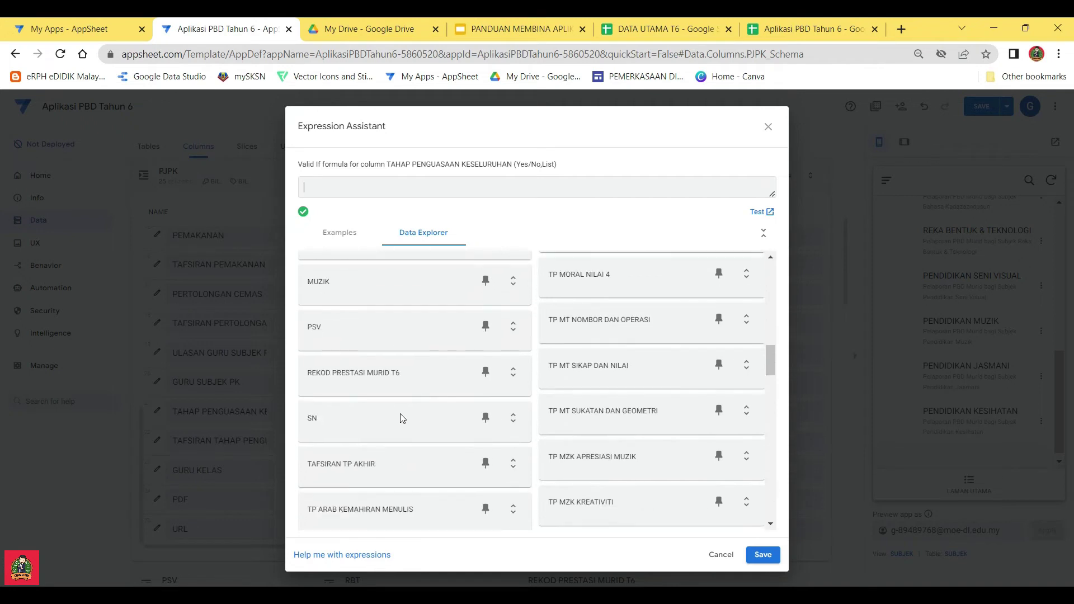
{"action": "left_click", "coordinate": [517, 397]}
{"action": "scroll", "coordinate": [422, 439], "scroll_direction": "down", "scroll_amount": 5}
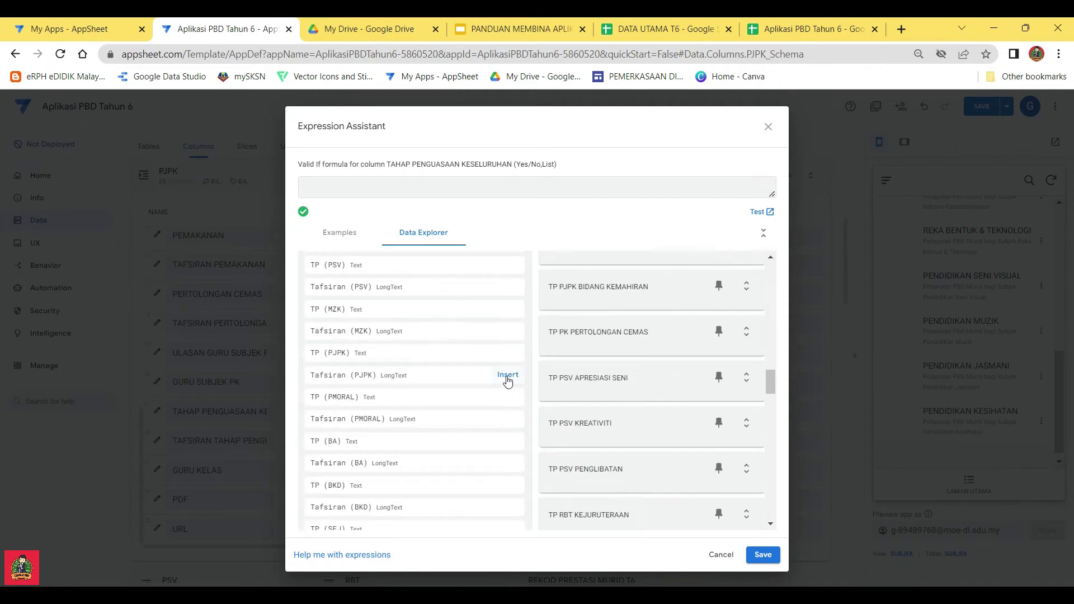
{"action": "left_click", "coordinate": [509, 352]}
Insert a Tafsiran TP Akhir[Tafsiran (PJPK)] reference, copy it, remove it from the formula, and save the TAHAP PENGUASAAN KESELURUHAN column's formula
{"action": "left_click", "coordinate": [507, 375]}
{"action": "left_click_drag", "start_coordinate": [582, 188], "coordinate": [438, 188]}
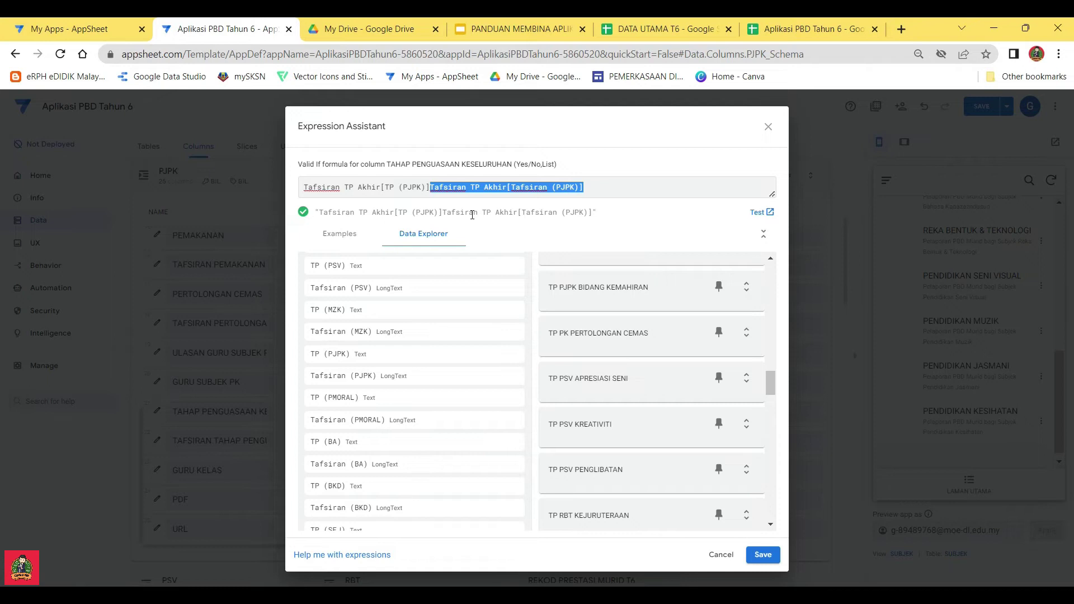
{"action": "key", "text": "BackSpace"}
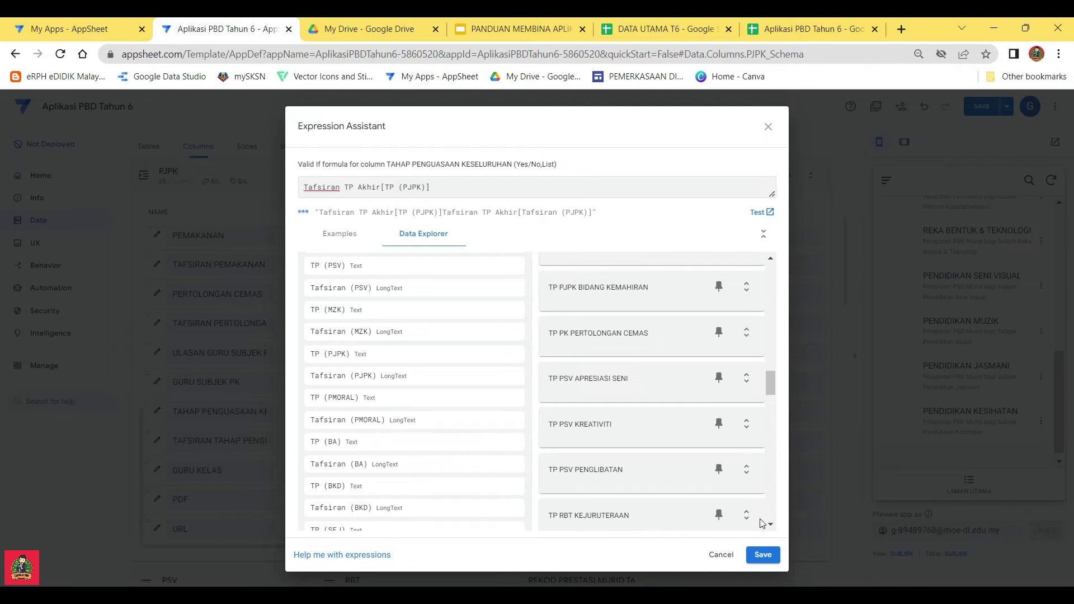
{"action": "left_click", "coordinate": [762, 553]}
{"action": "left_click", "coordinate": [695, 152]}
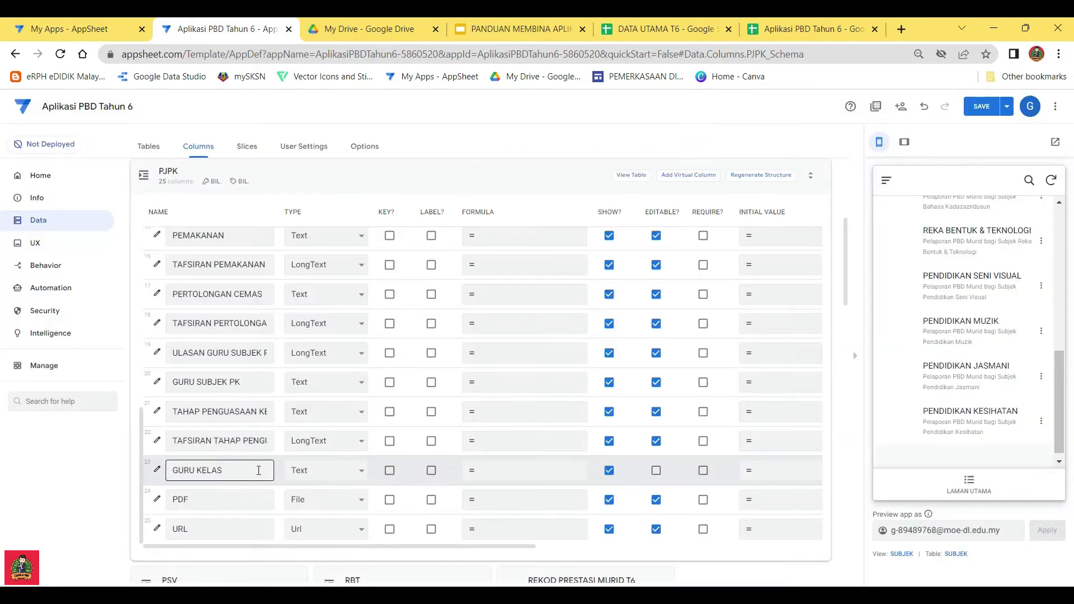
Paste Tafsiran TP Akhir[Tafsiran (PJPK)] as the Valid If formula of the TAFSIRAN TAHAP PENGUASAAN column, then save the column and the app
{"action": "left_click", "coordinate": [156, 440]}
{"action": "left_click", "coordinate": [416, 428]}
{"action": "left_click", "coordinate": [480, 463]}
{"action": "left_click", "coordinate": [340, 185]}
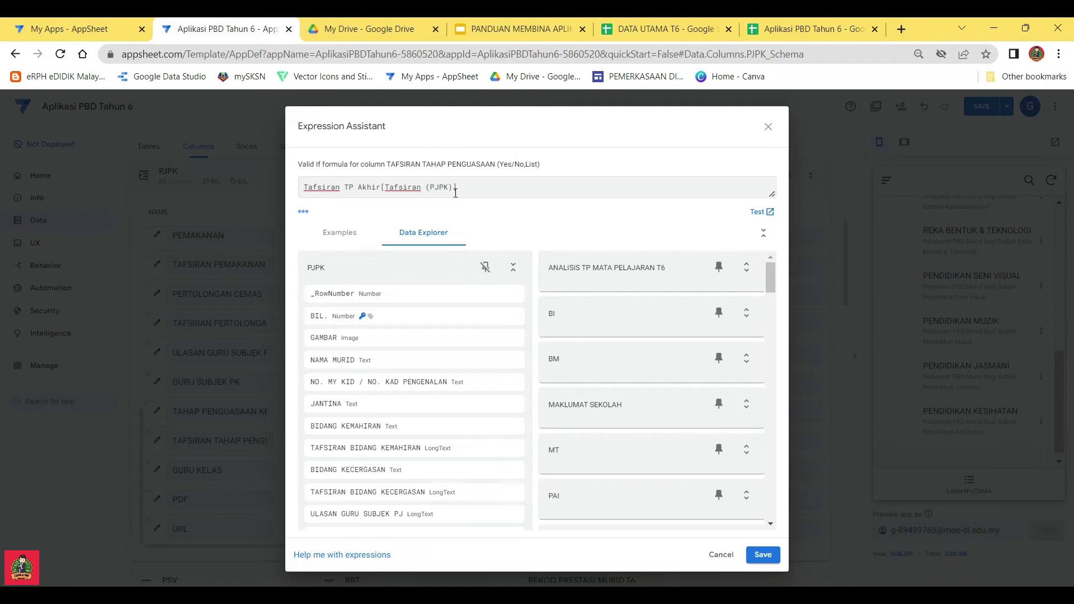
{"action": "left_click", "coordinate": [763, 554]}
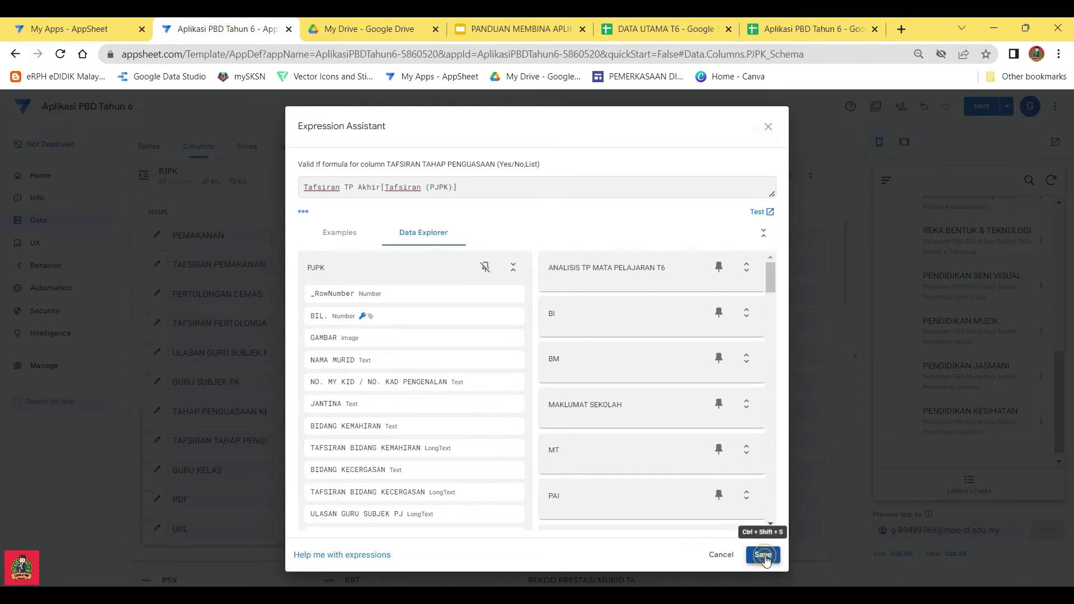
{"action": "left_click", "coordinate": [697, 149]}
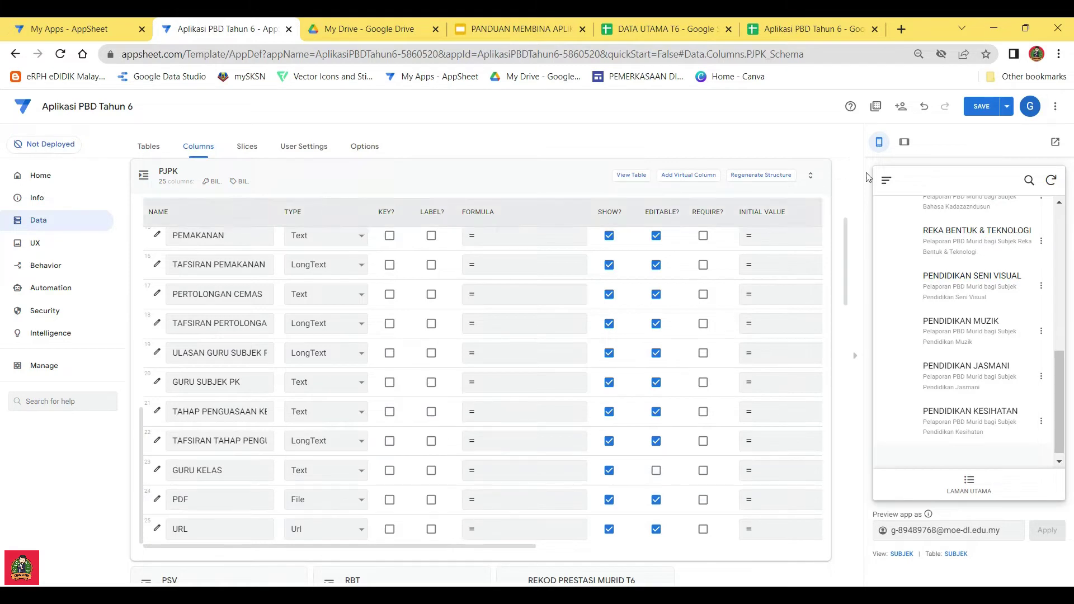
{"action": "left_click", "coordinate": [976, 112]}
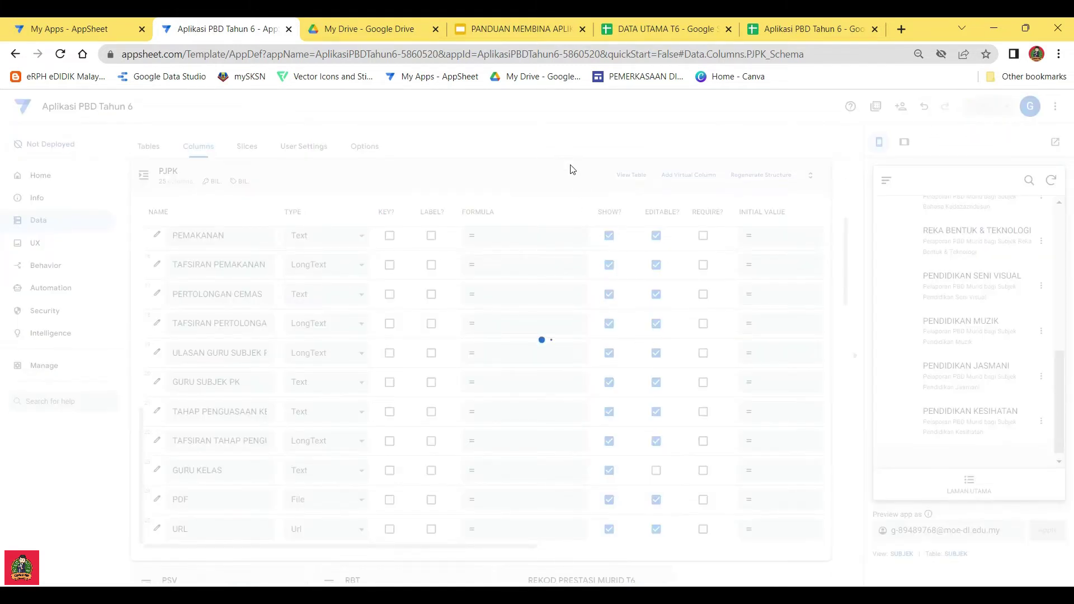
{"action": "left_click", "coordinate": [495, 175]}
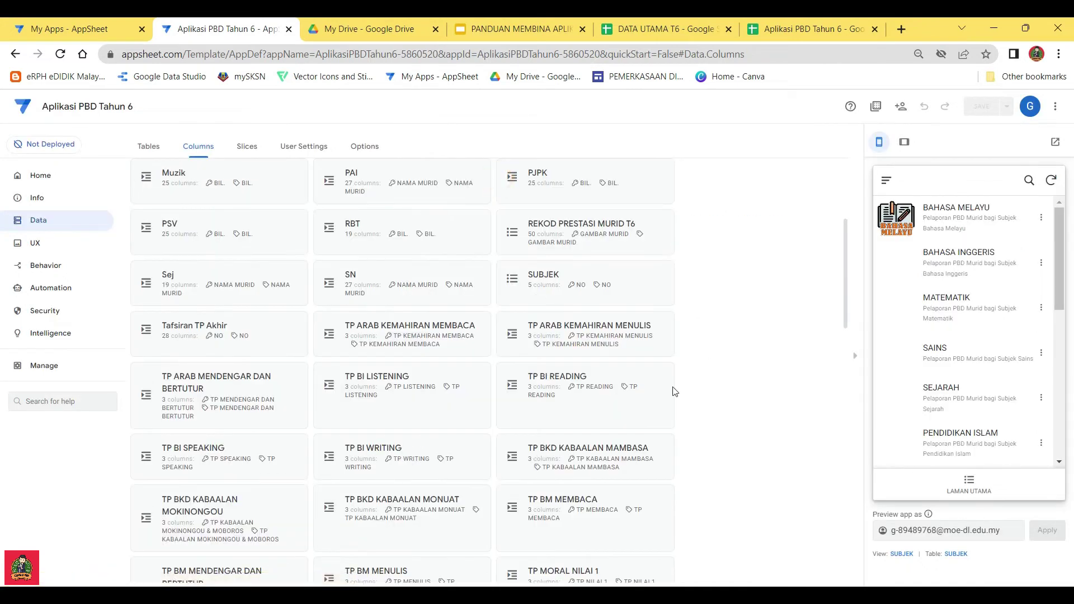
Look through the list of table columns and check the SEJARAH subject in the app preview
{"action": "scroll", "coordinate": [671, 386], "scroll_direction": "down", "scroll_amount": 15}
{"action": "scroll", "coordinate": [660, 405], "scroll_direction": "down", "scroll_amount": 10}
{"action": "scroll", "coordinate": [490, 402], "scroll_direction": "up", "scroll_amount": 12}
{"action": "scroll", "coordinate": [490, 402], "scroll_direction": "up", "scroll_amount": 10}
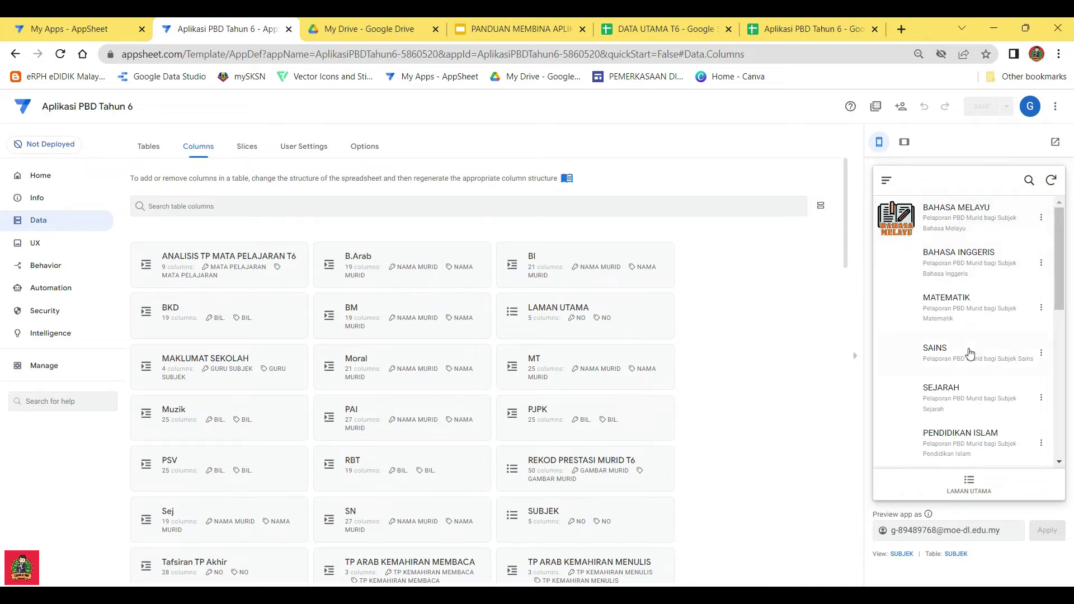
{"action": "scroll", "coordinate": [969, 352], "scroll_direction": "down", "scroll_amount": 10}
{"action": "scroll", "coordinate": [968, 361], "scroll_direction": "up", "scroll_amount": 10}
{"action": "left_click", "coordinate": [952, 393]}
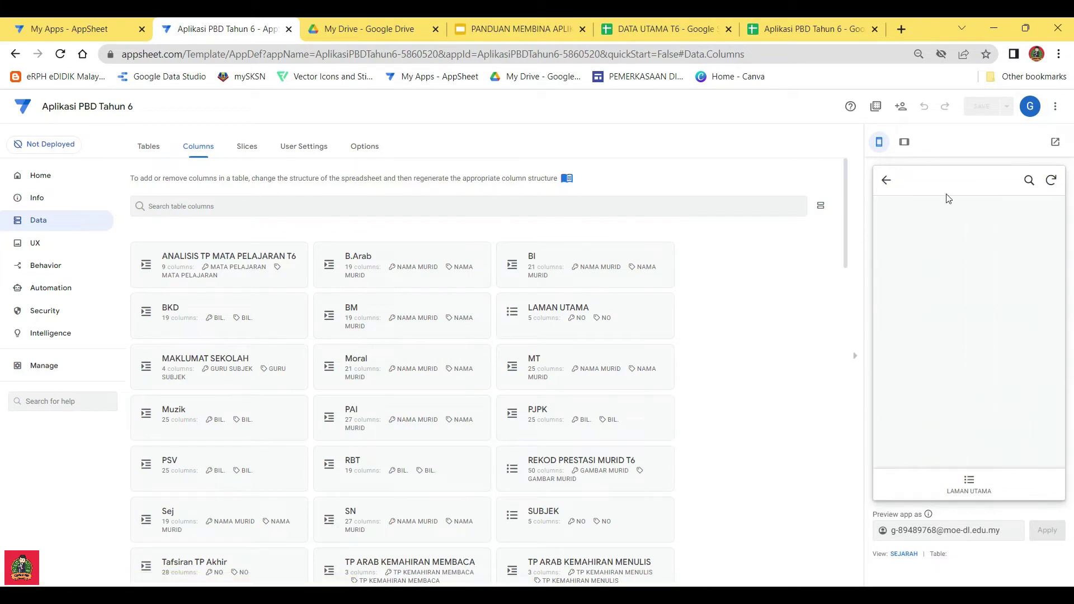
{"action": "left_click", "coordinate": [887, 181]}
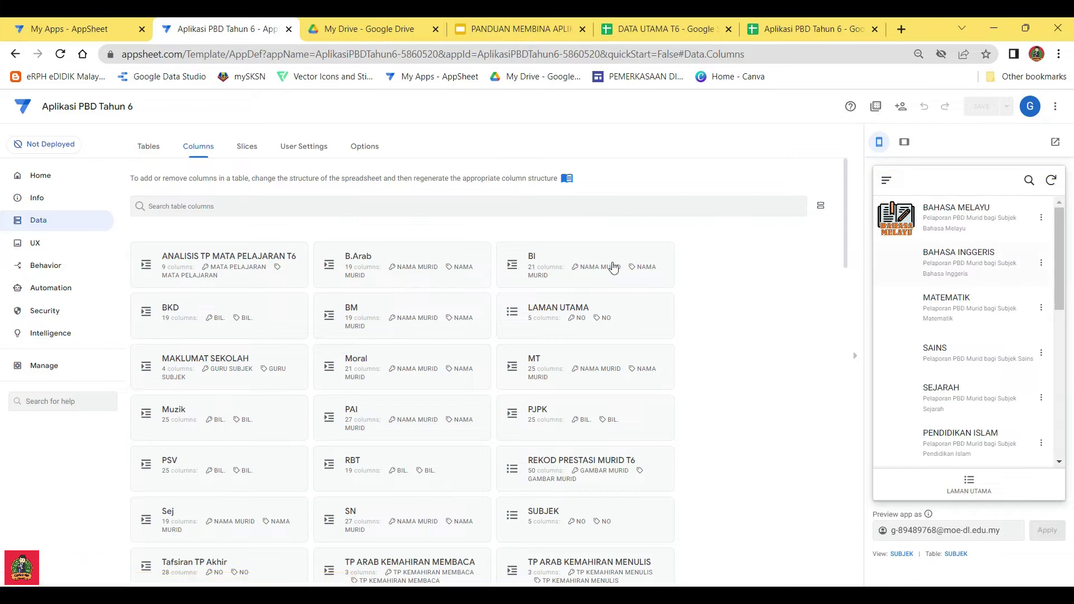
Review the app's existing primary and ref views and check the MATEMATIK and SAINS subjects in the app preview
{"action": "left_click", "coordinate": [42, 247]}
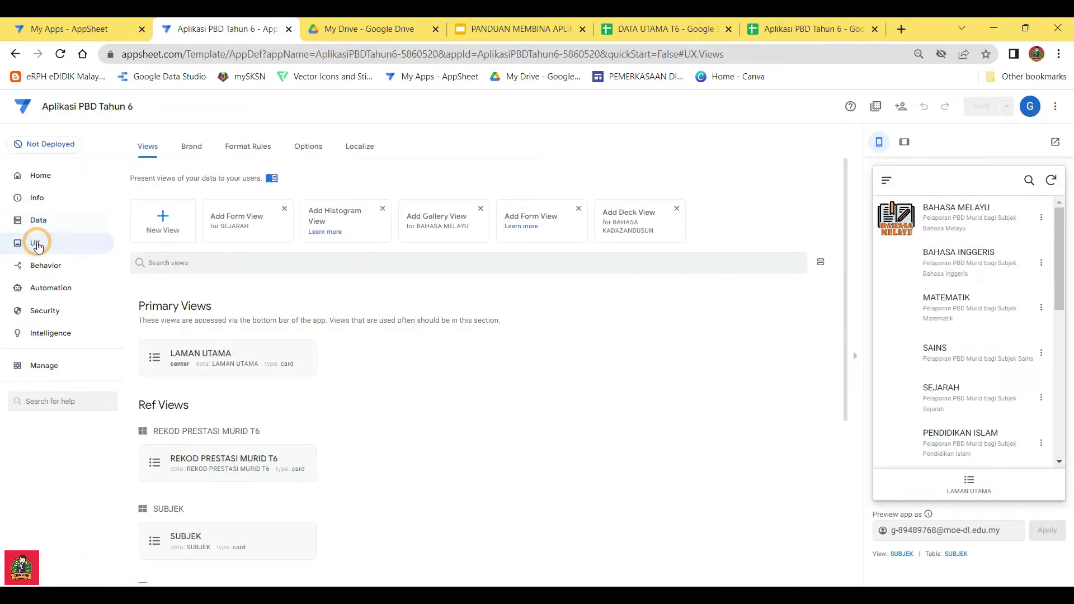
{"action": "scroll", "coordinate": [338, 393], "scroll_direction": "down", "scroll_amount": 3}
{"action": "scroll", "coordinate": [285, 341], "scroll_direction": "down", "scroll_amount": 2}
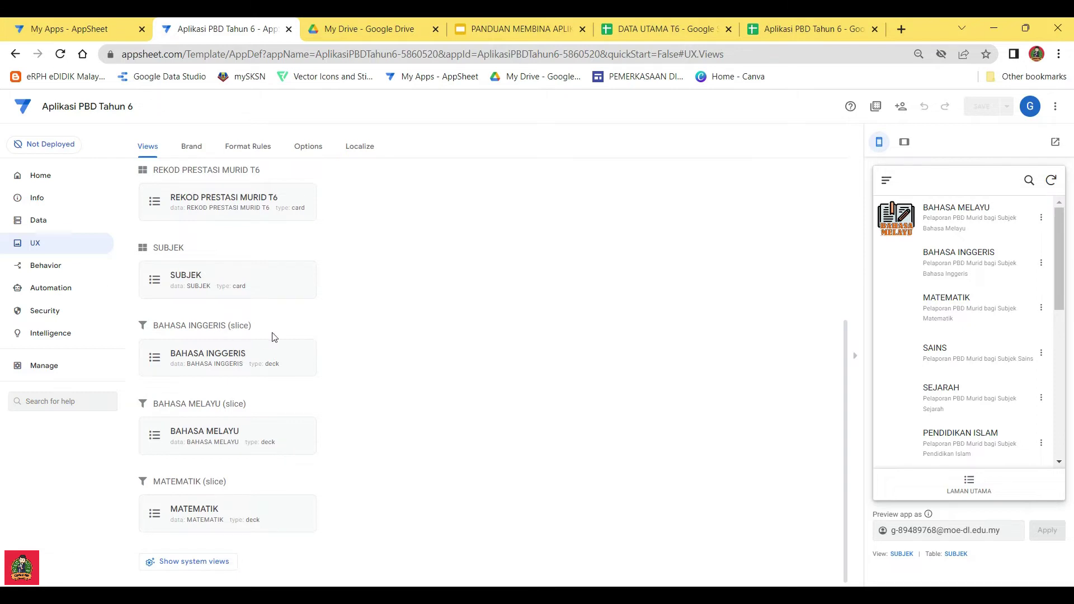
{"action": "scroll", "coordinate": [242, 350], "scroll_direction": "up", "scroll_amount": 1}
{"action": "scroll", "coordinate": [243, 363], "scroll_direction": "down", "scroll_amount": 1}
{"action": "left_click", "coordinate": [963, 301]}
{"action": "left_click", "coordinate": [885, 180]}
{"action": "left_click", "coordinate": [963, 364]}
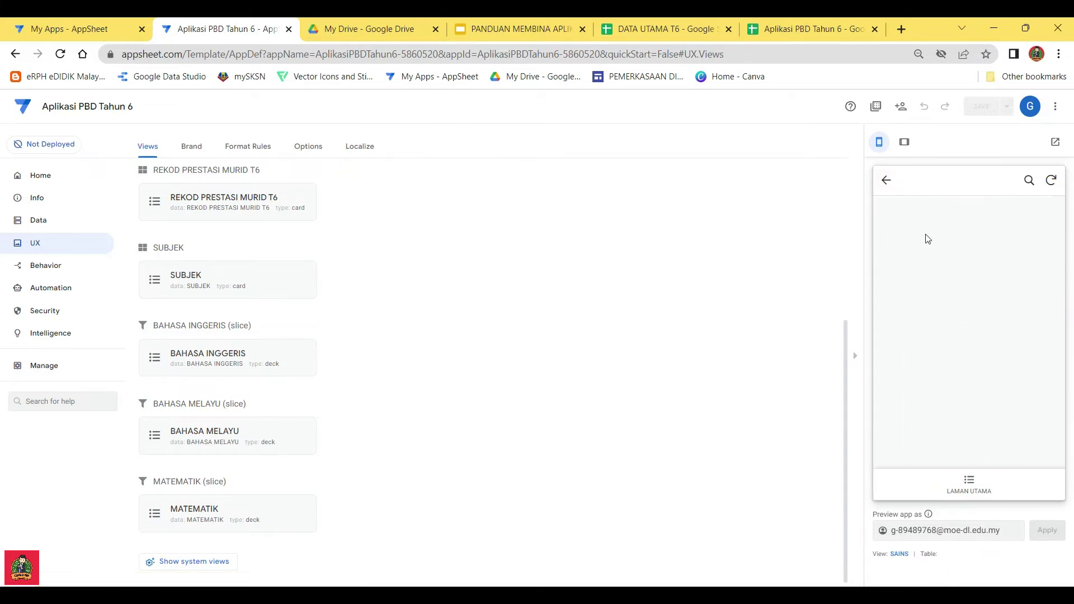
{"action": "left_click", "coordinate": [885, 181]}
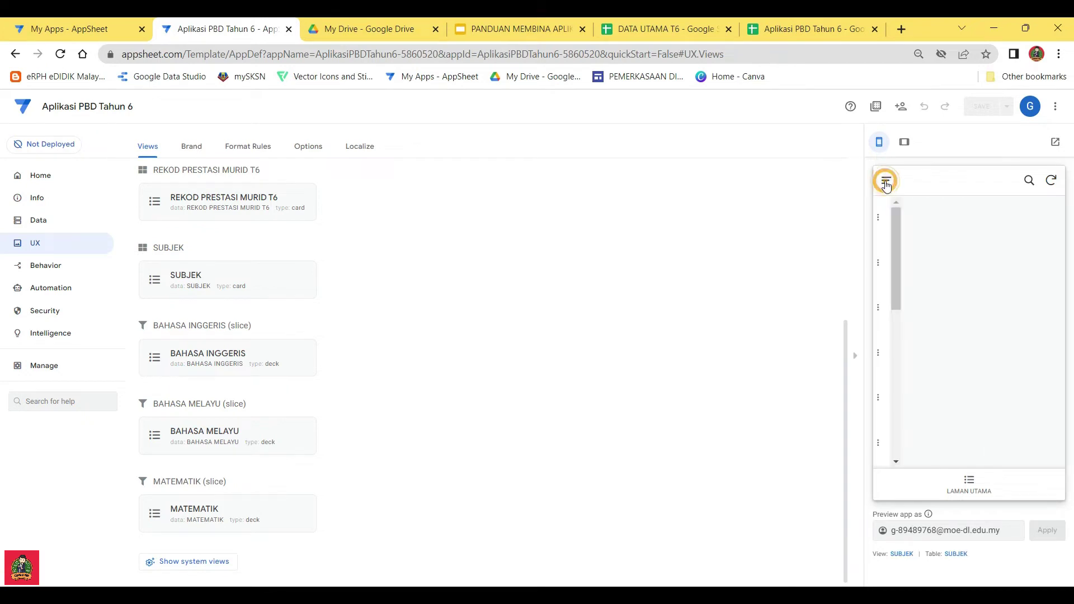
{"action": "scroll", "coordinate": [522, 341], "scroll_direction": "up", "scroll_amount": 5}
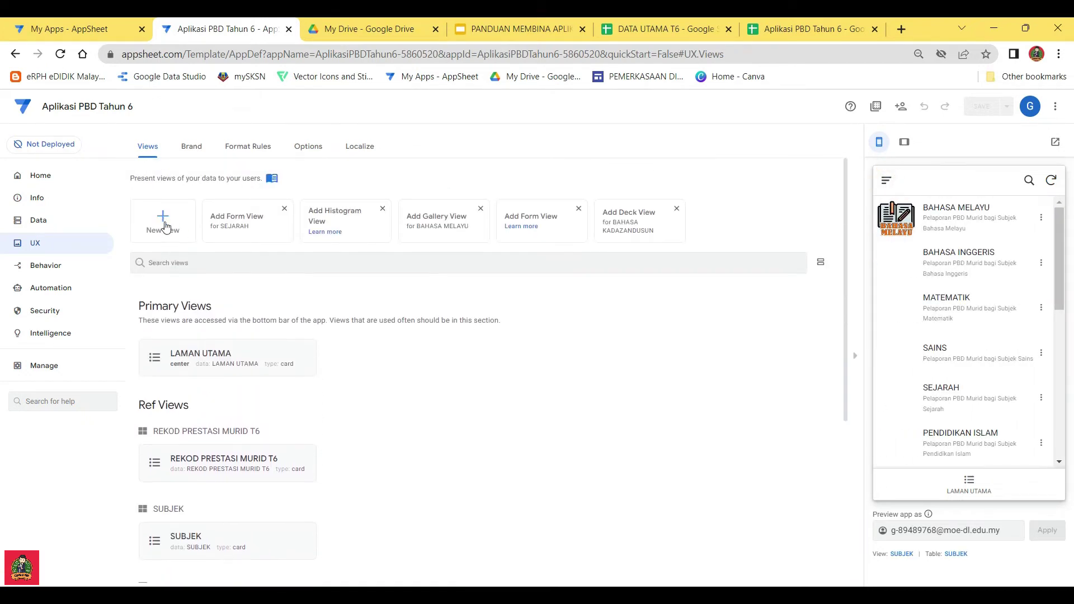
Create a view named SAINS for the SN table, with the card view type and the ref position
{"action": "left_click", "coordinate": [165, 218]}
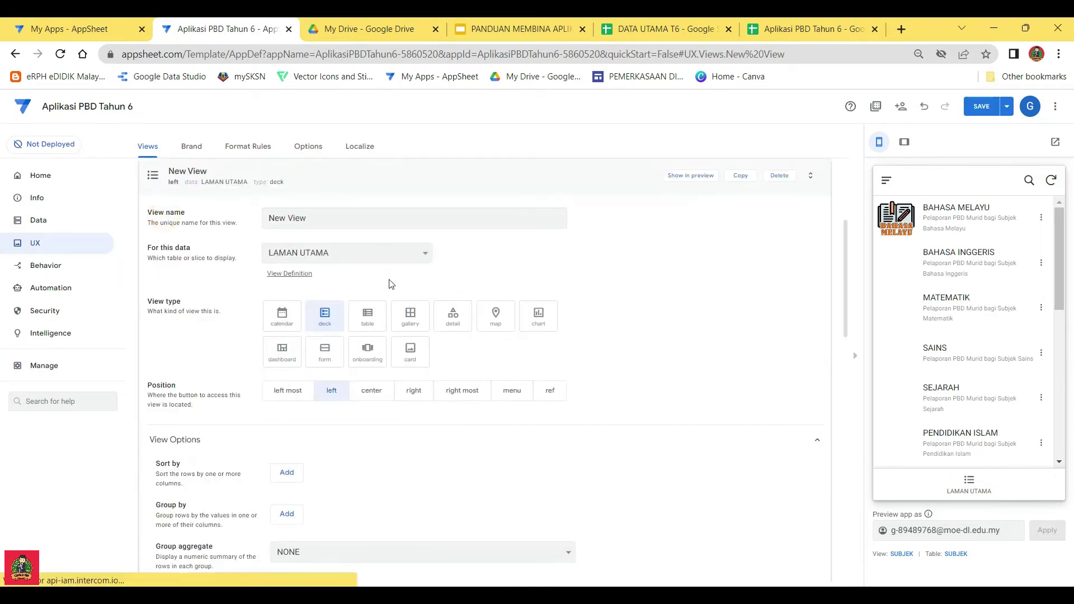
{"action": "left_click", "coordinate": [421, 255]}
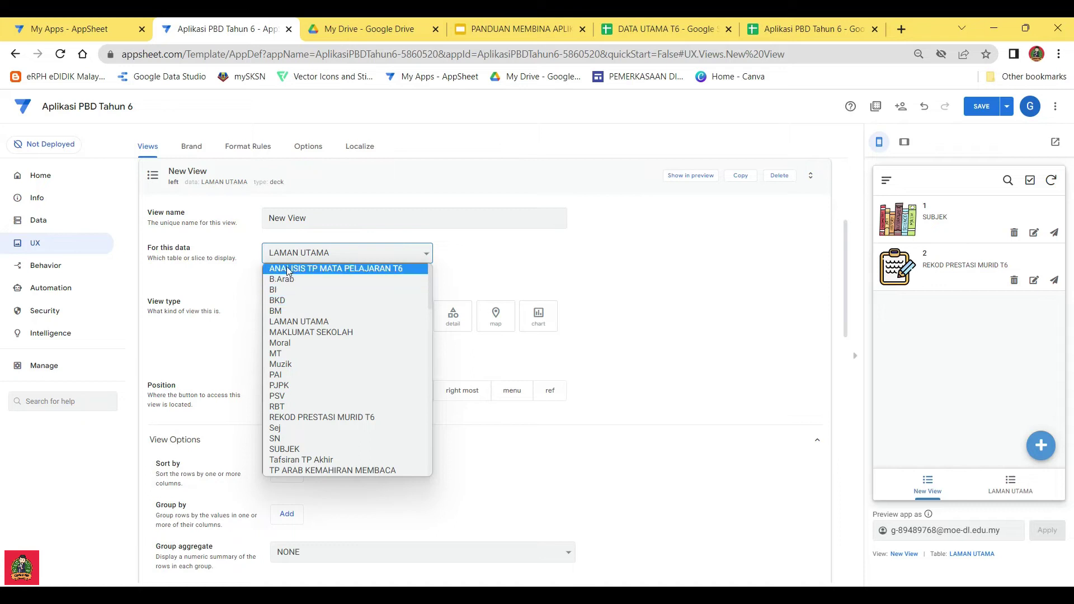
{"action": "left_click", "coordinate": [286, 438]}
{"action": "double_click", "coordinate": [315, 217]}
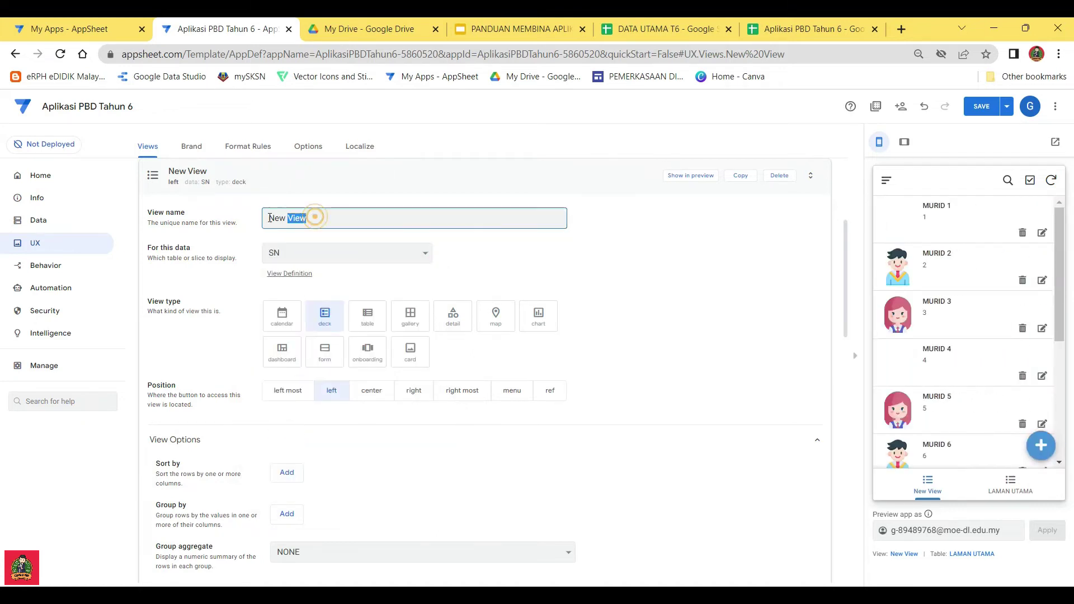
{"action": "left_click_drag", "start_coordinate": [270, 218], "coordinate": [261, 221]}
{"action": "type", "text": "SAINS"}
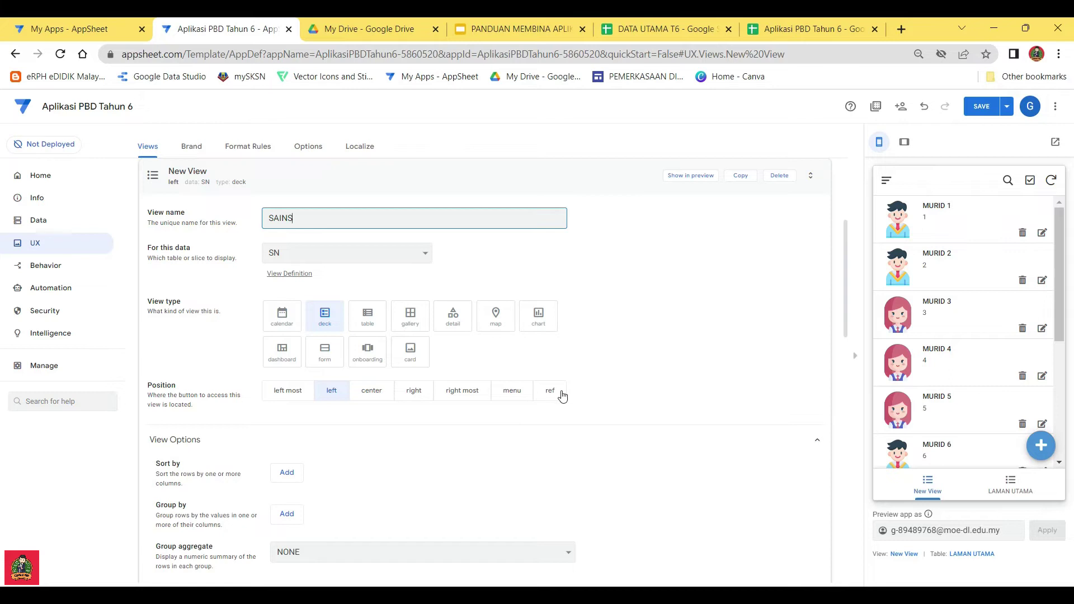
{"action": "left_click", "coordinate": [411, 352]}
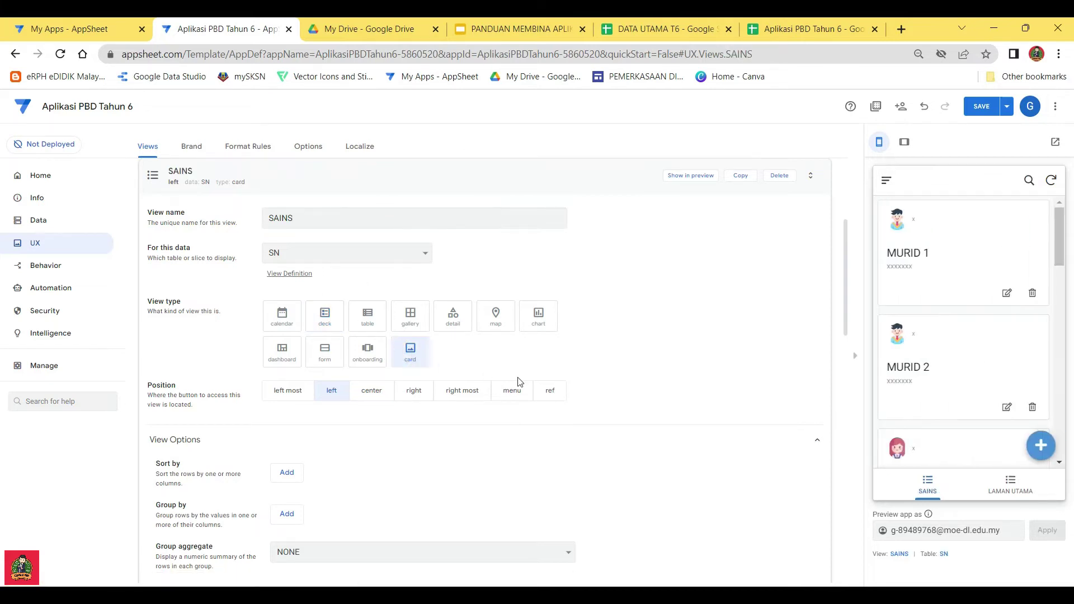
{"action": "left_click", "coordinate": [550, 391]}
Give the SAINS view a list layout with NAMA MURID as title and NO. MY KID / NO. KAD PENGENALAN as subtitle, and save the app
{"action": "scroll", "coordinate": [494, 364], "scroll_direction": "down", "scroll_amount": 5}
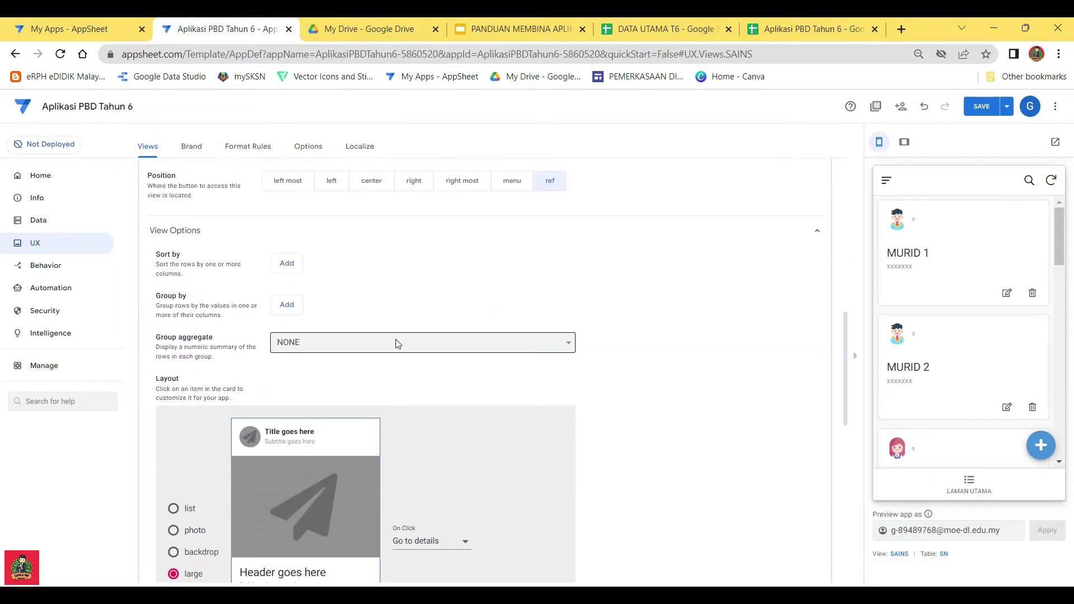
{"action": "left_click", "coordinate": [174, 439]}
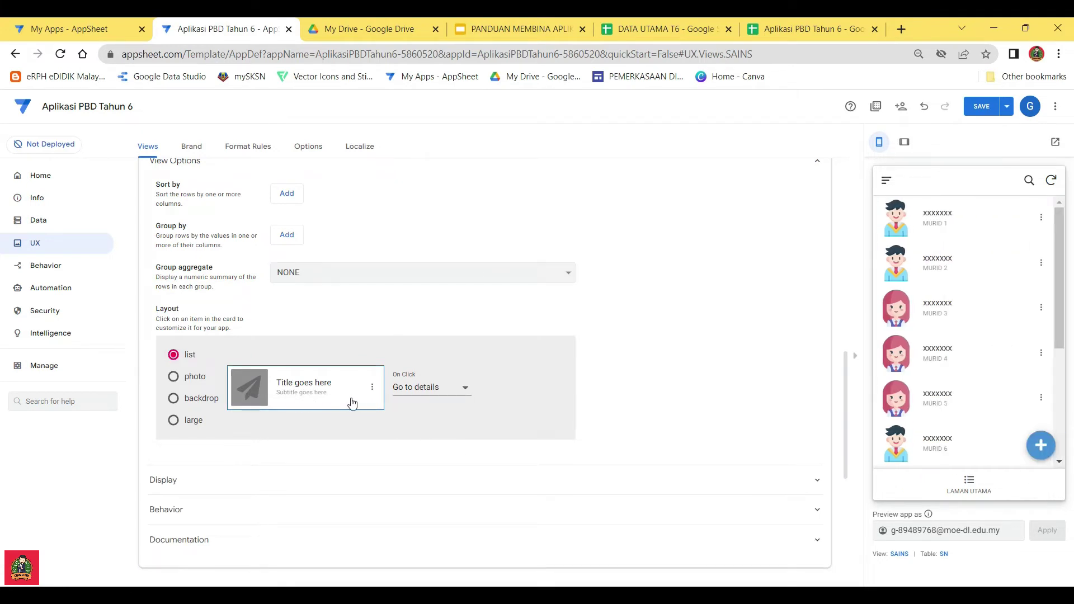
{"action": "left_click", "coordinate": [297, 385]}
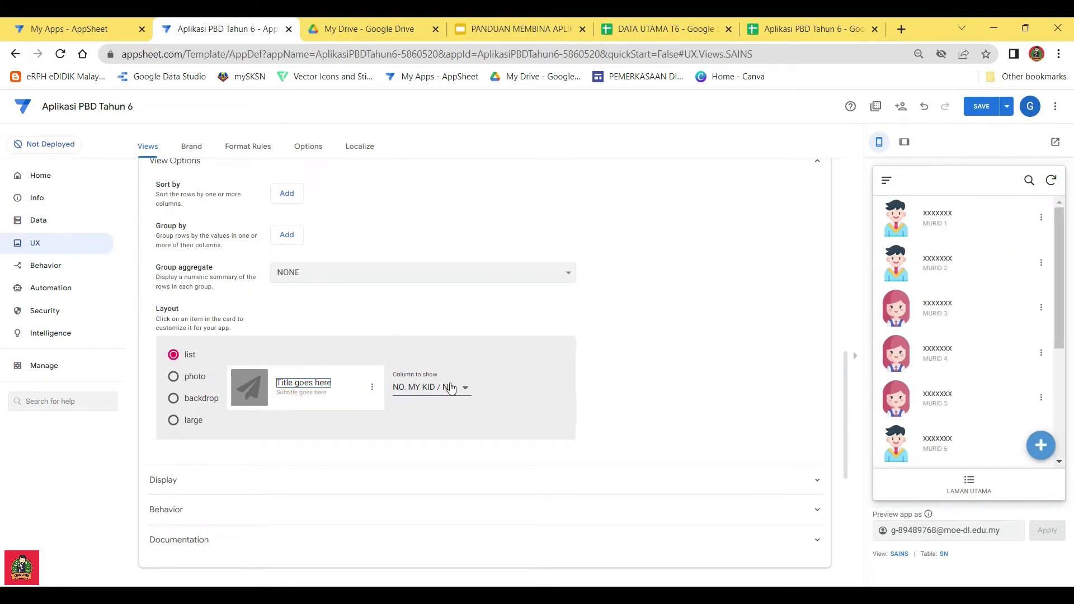
{"action": "left_click", "coordinate": [449, 386]}
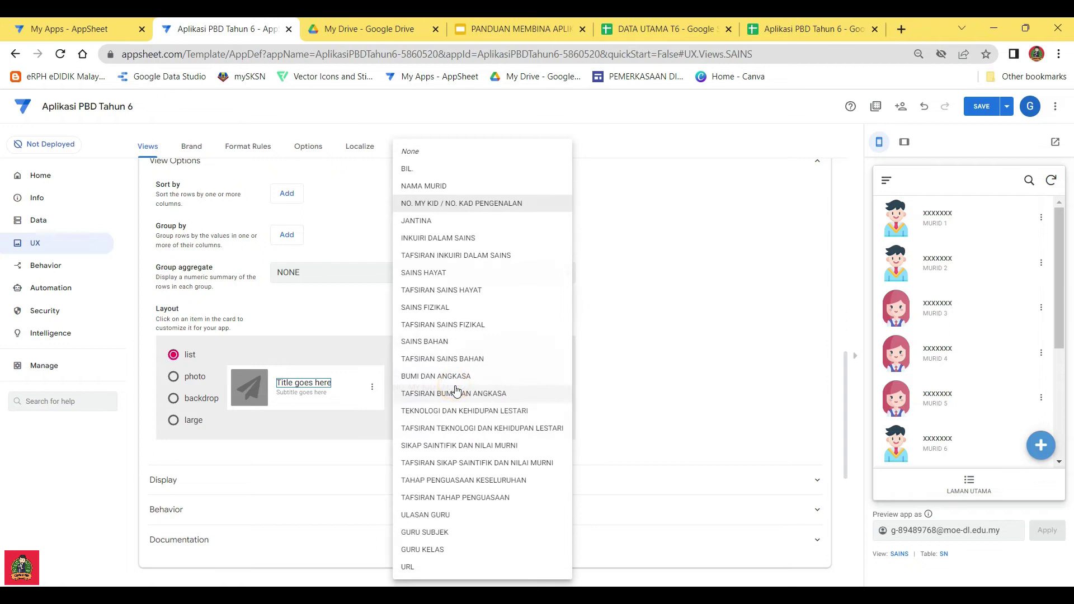
{"action": "left_click", "coordinate": [423, 185]}
{"action": "left_click", "coordinate": [314, 393]}
{"action": "left_click", "coordinate": [438, 389]}
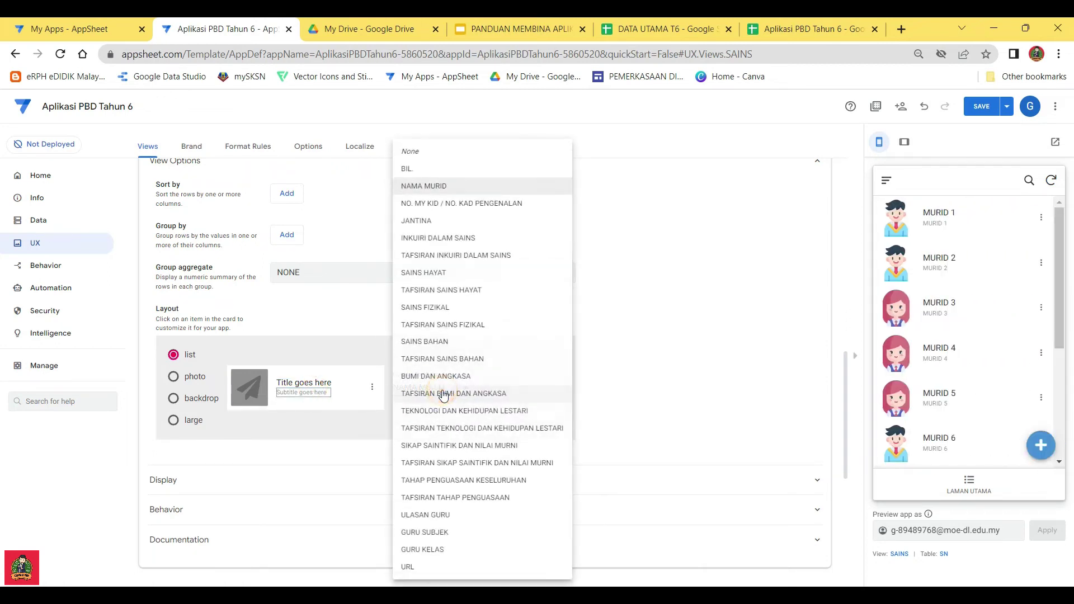
{"action": "left_click", "coordinate": [431, 203]}
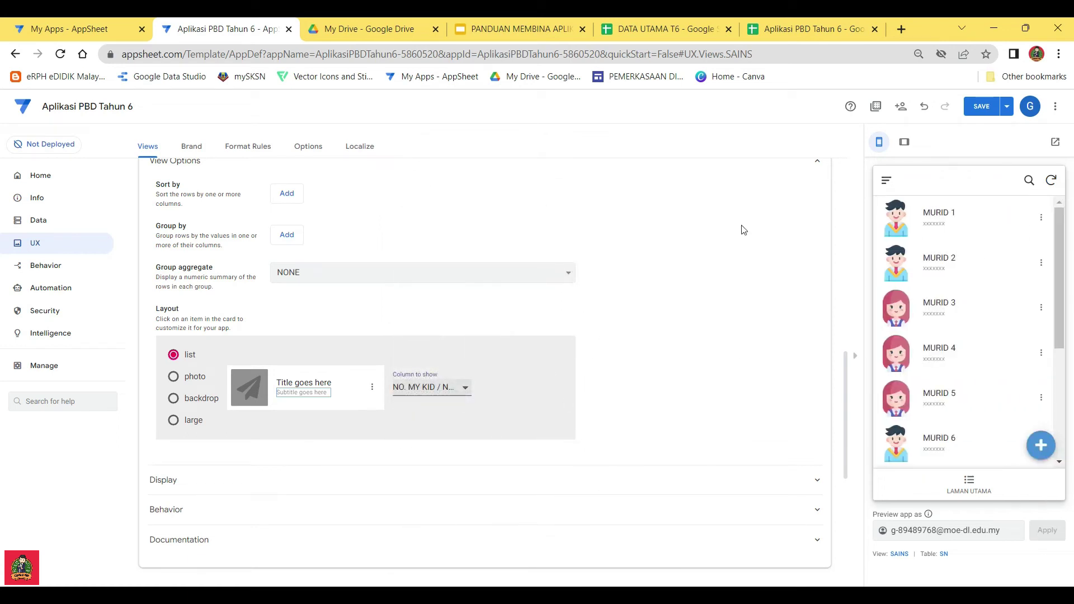
{"action": "left_click", "coordinate": [981, 109]}
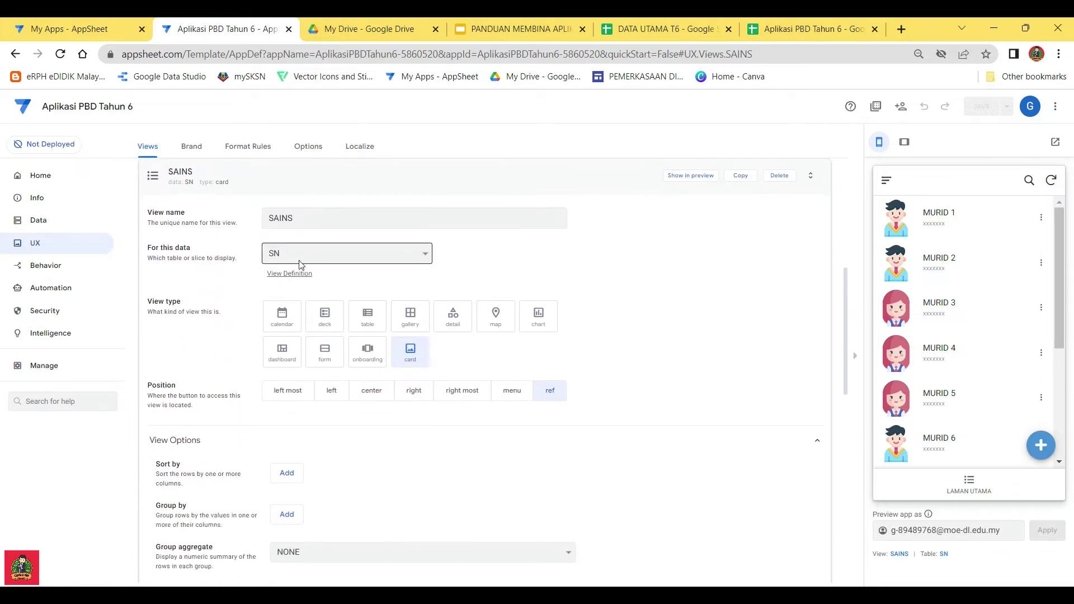
Change the SAINS view's data source to SAINS (slice), save the app, and collapse the view
{"action": "left_click", "coordinate": [422, 257]}
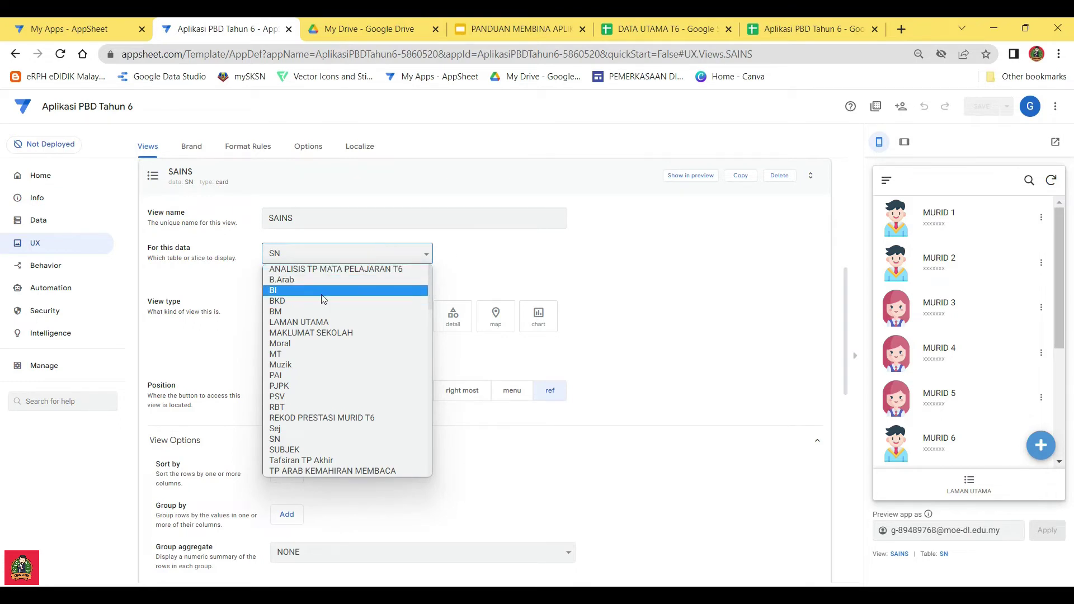
{"action": "left_click", "coordinate": [373, 256]}
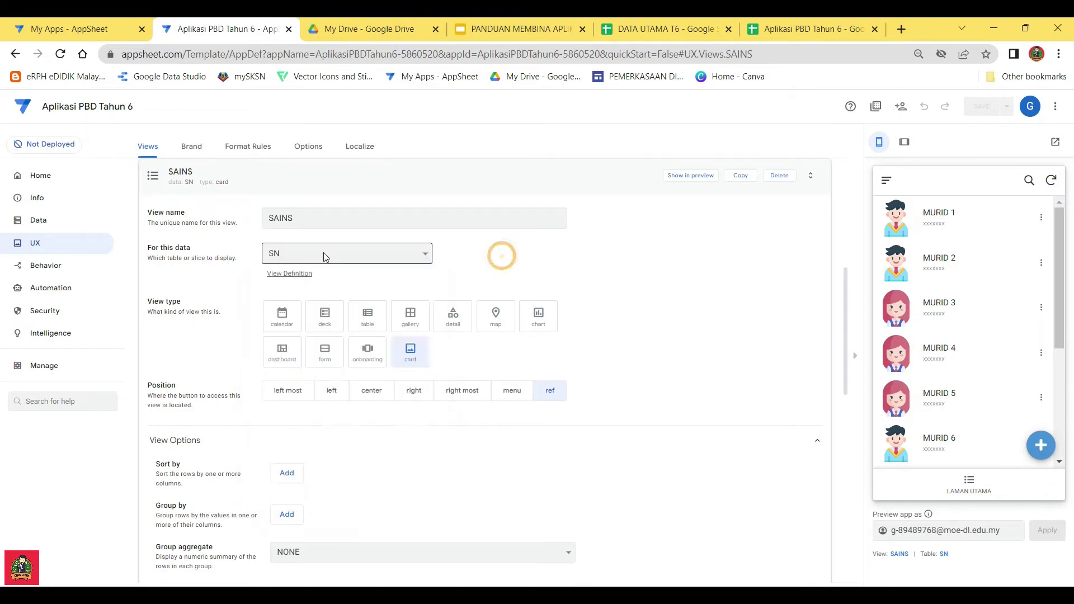
{"action": "left_click", "coordinate": [374, 256]}
{"action": "left_click_drag", "start_coordinate": [430, 293], "coordinate": [432, 471]}
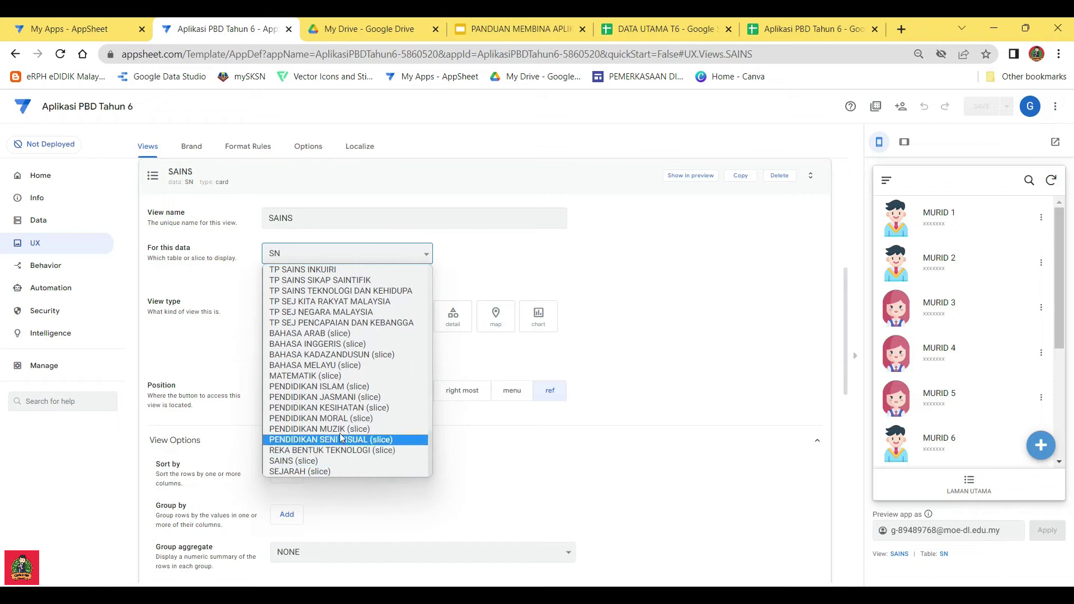
{"action": "left_click", "coordinate": [301, 461]}
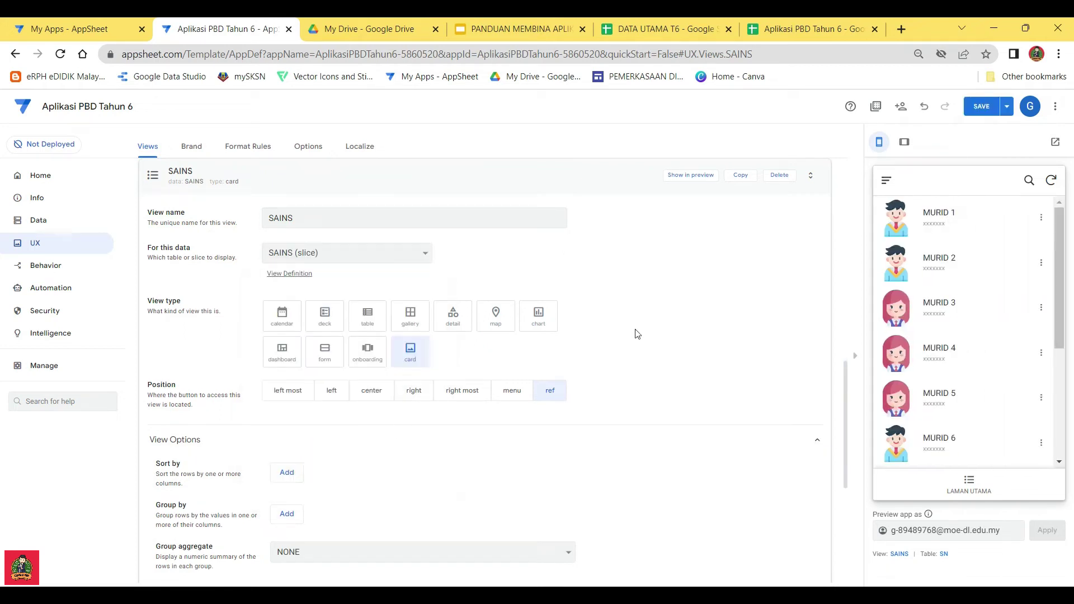
{"action": "left_click", "coordinate": [982, 111]}
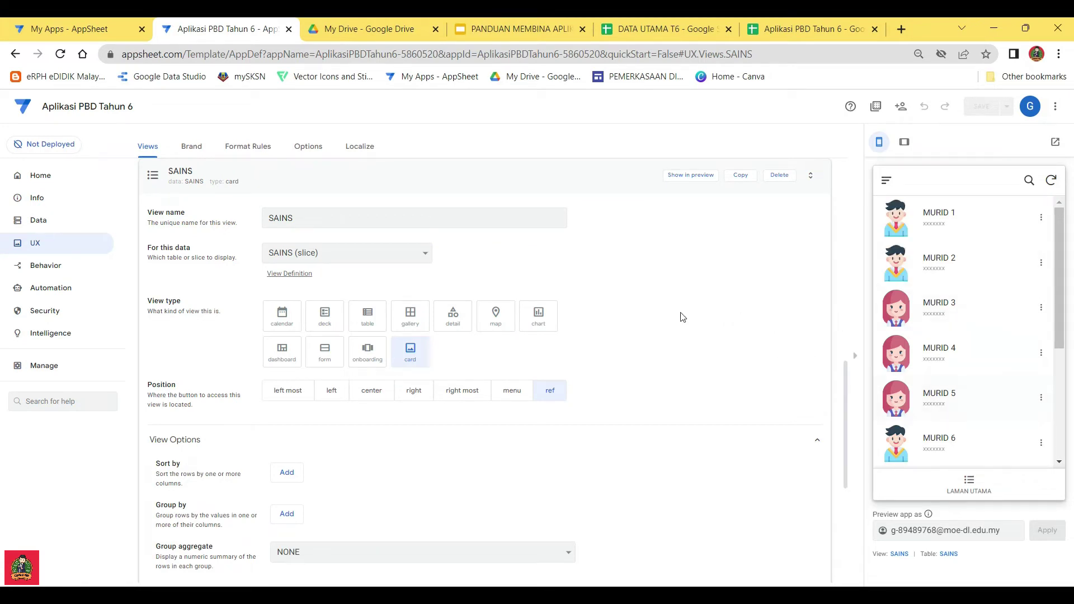
{"action": "left_click", "coordinate": [529, 178]}
Create a new view and set its data source to SEJARAH (slice)
{"action": "scroll", "coordinate": [377, 321], "scroll_direction": "up", "scroll_amount": 5}
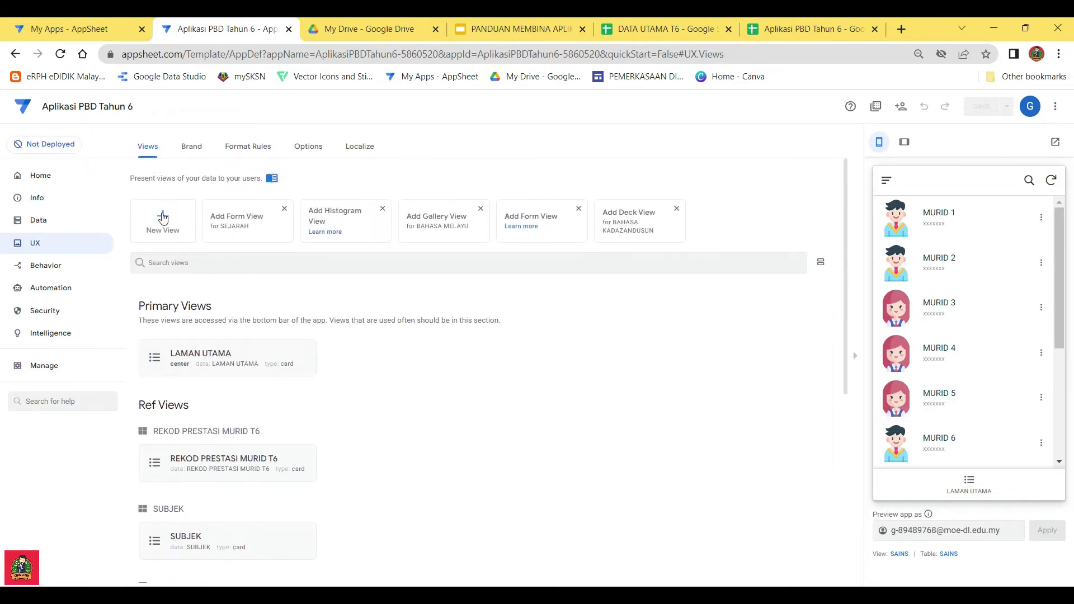
{"action": "left_click", "coordinate": [163, 218]}
{"action": "left_click", "coordinate": [378, 253]}
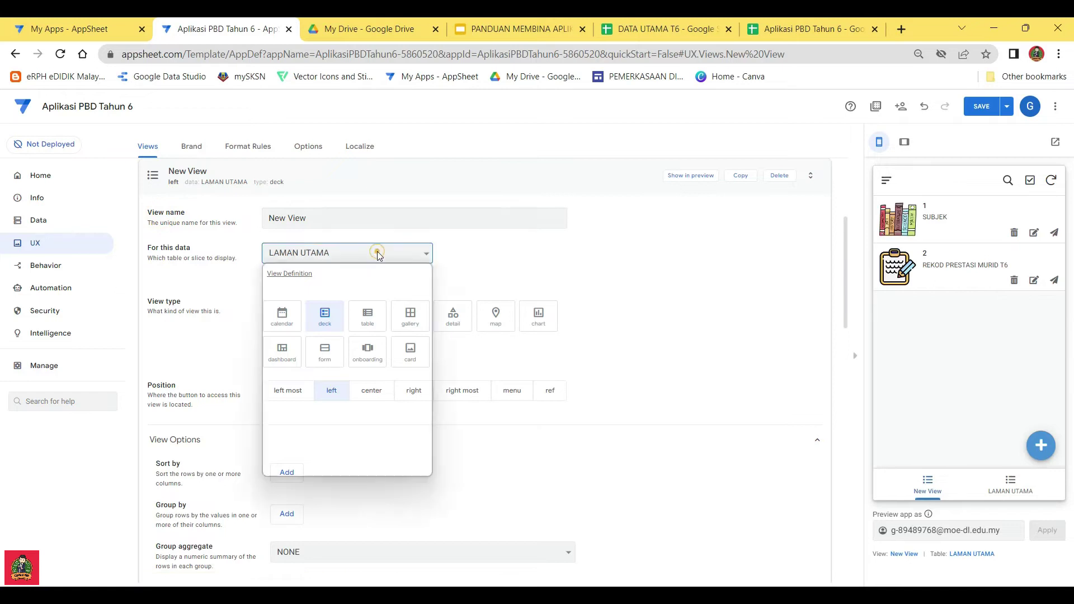
{"action": "left_click", "coordinate": [377, 253]}
{"action": "left_click", "coordinate": [930, 217]}
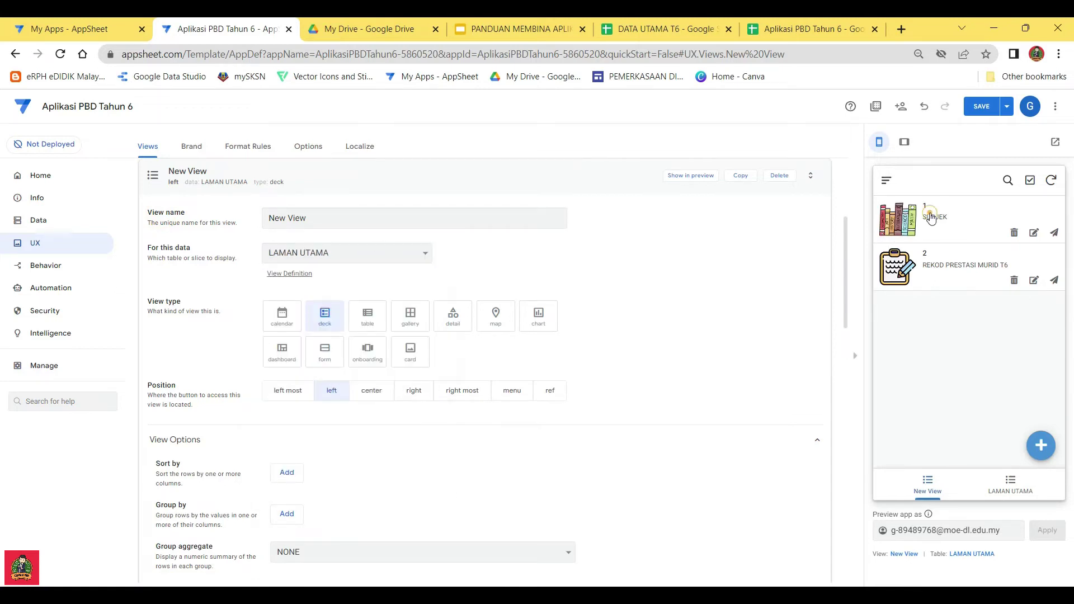
{"action": "left_click", "coordinate": [892, 185]}
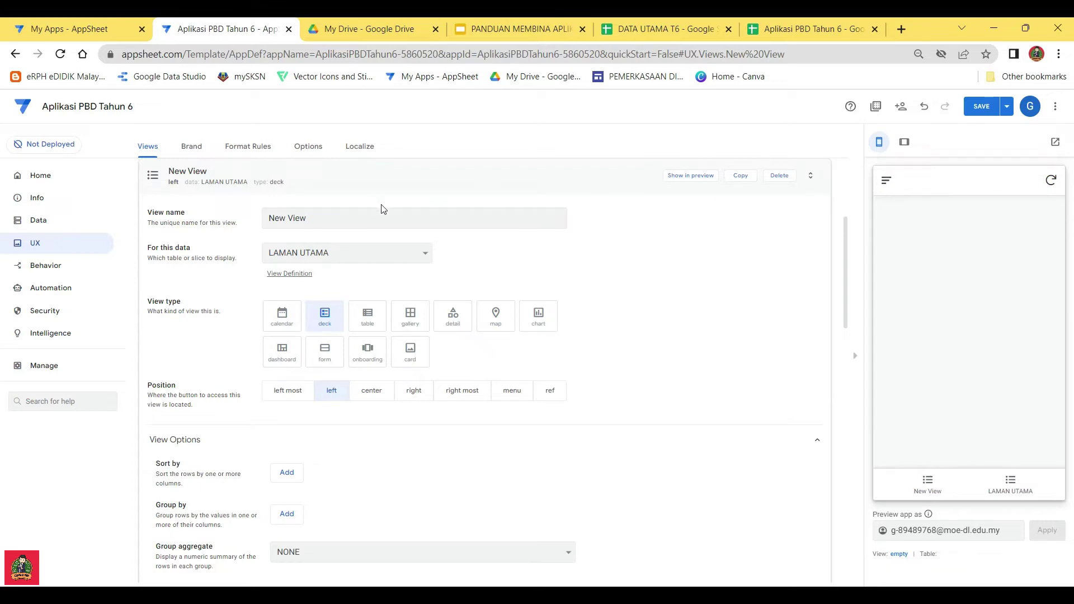
{"action": "left_click", "coordinate": [408, 258]}
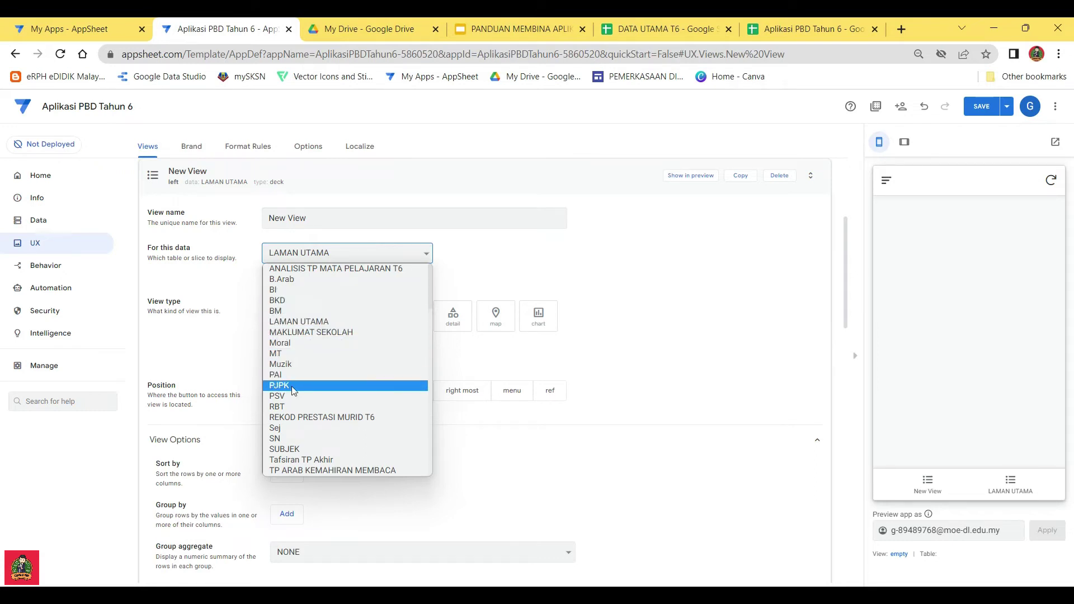
{"action": "left_click", "coordinate": [289, 427]}
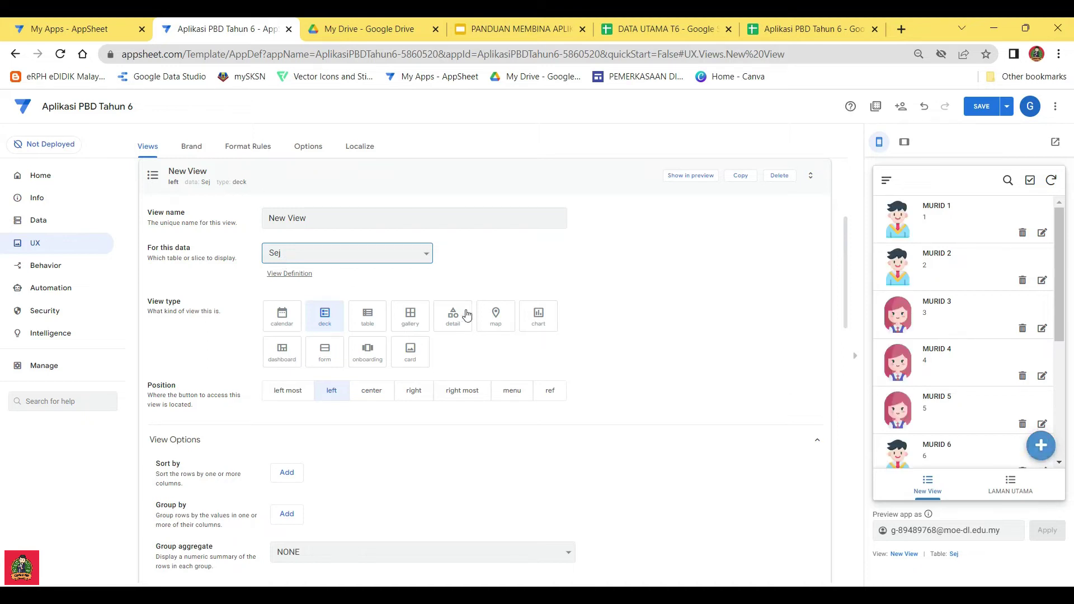
{"action": "left_click", "coordinate": [414, 257]}
{"action": "left_click_drag", "start_coordinate": [428, 299], "coordinate": [424, 464]}
{"action": "scroll", "coordinate": [423, 467], "scroll_direction": "down", "scroll_amount": 1}
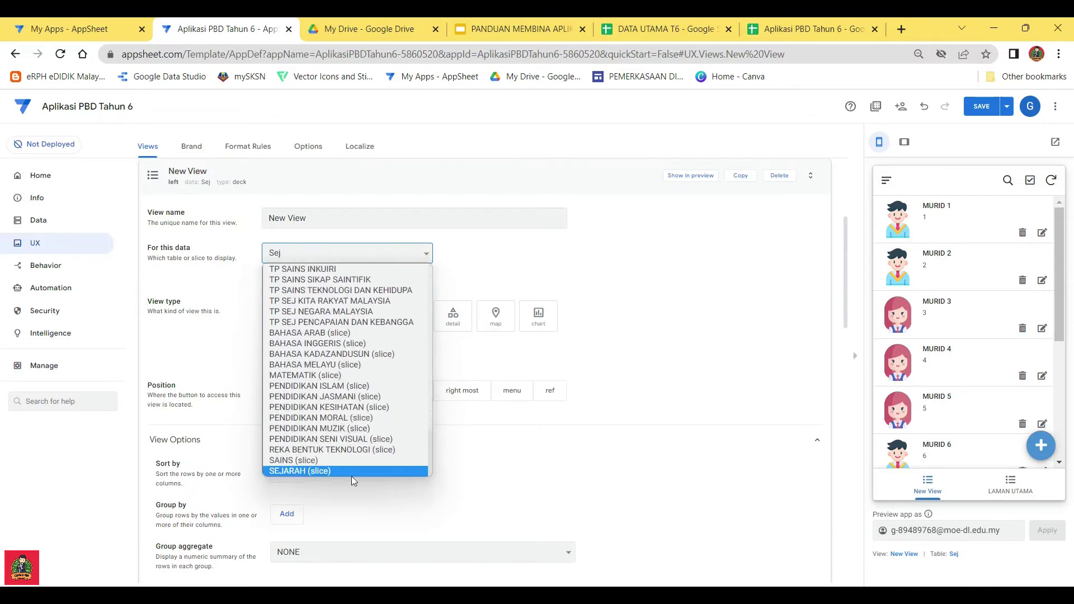
{"action": "left_click", "coordinate": [307, 471]}
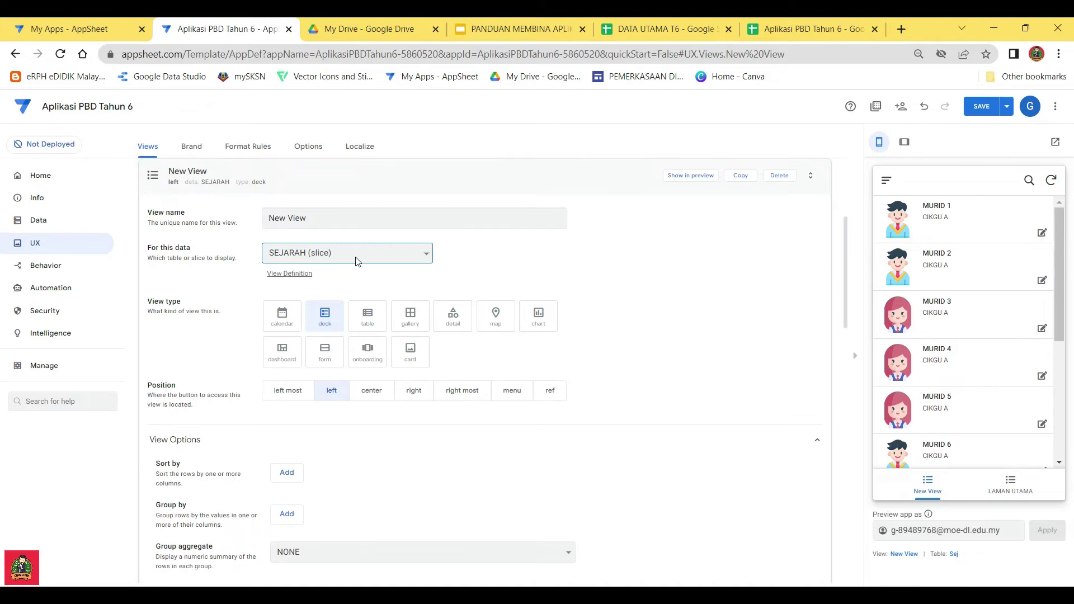
Name the new view SEJARAH and give it the card view type and the ref position
{"action": "left_click_drag", "start_coordinate": [307, 217], "coordinate": [244, 222]}
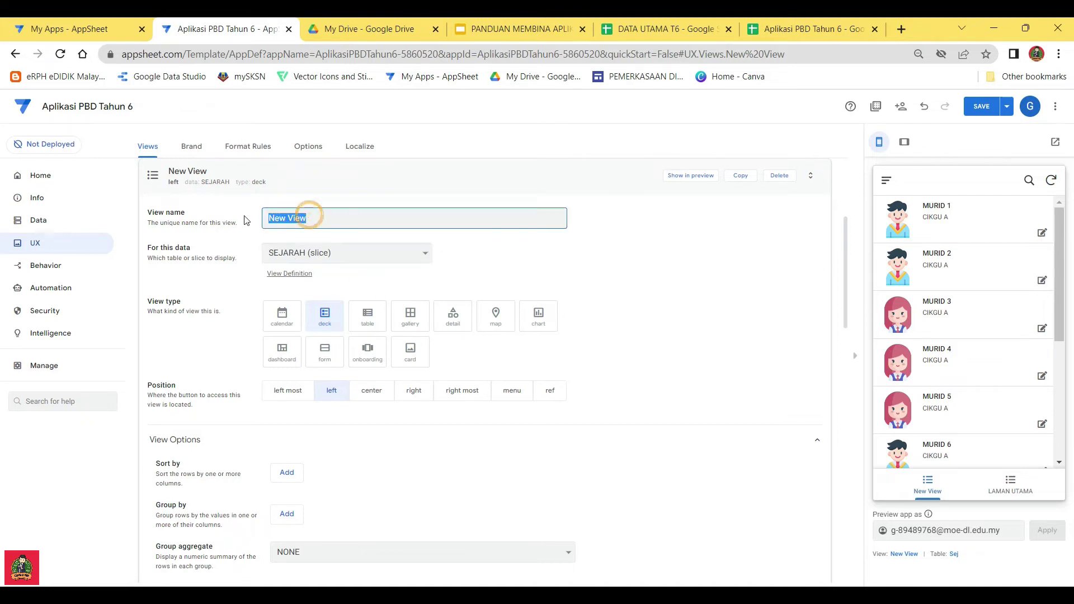
{"action": "type", "text": "SEJARAH"}
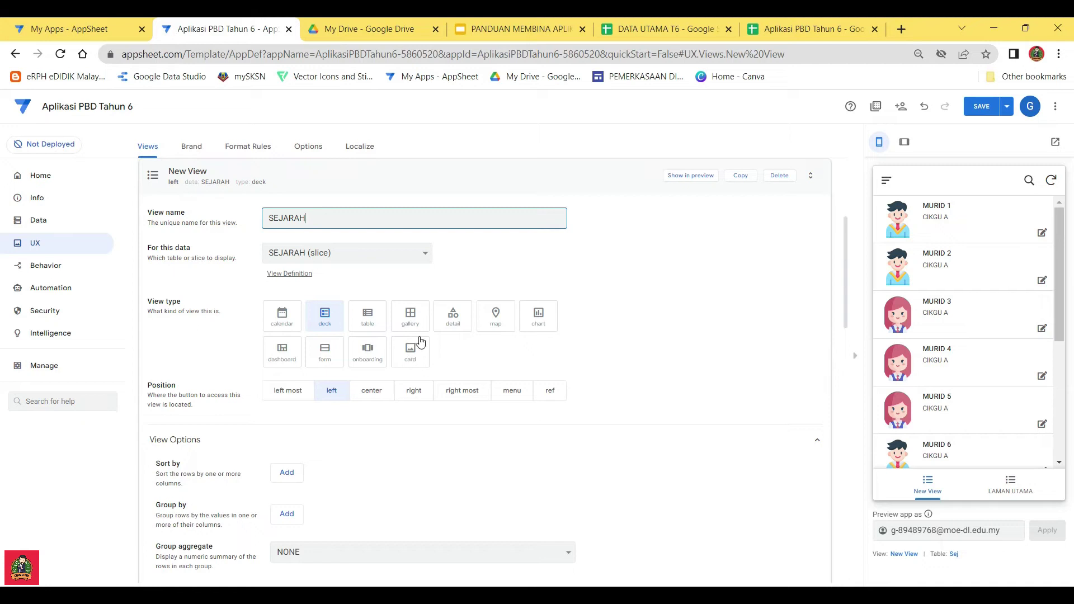
{"action": "left_click", "coordinate": [410, 351]}
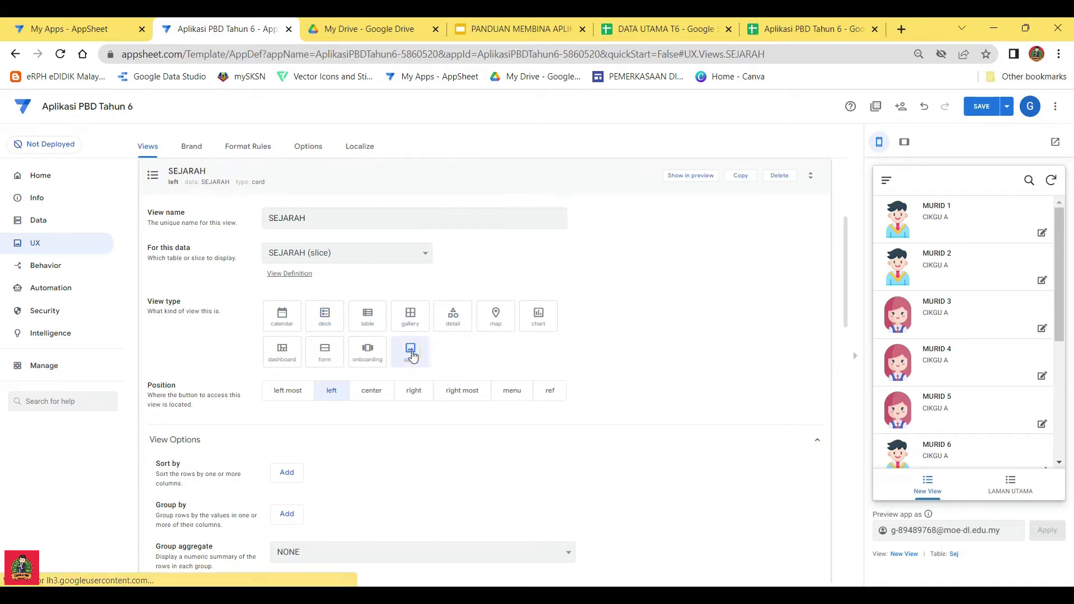
{"action": "left_click", "coordinate": [550, 391]}
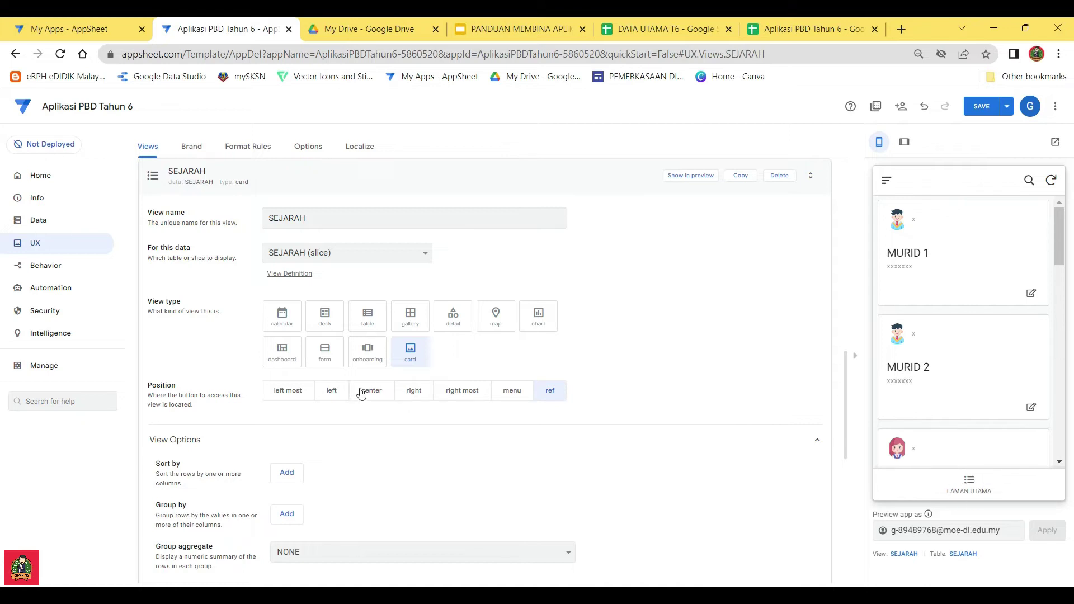
{"action": "left_click", "coordinate": [331, 392]}
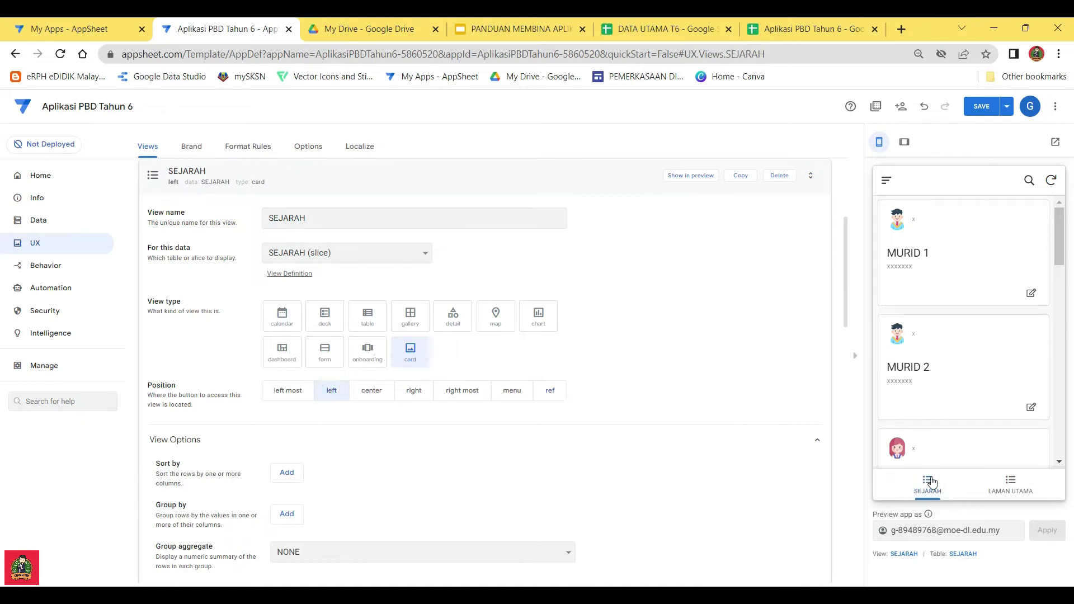
{"action": "left_click", "coordinate": [550, 393]}
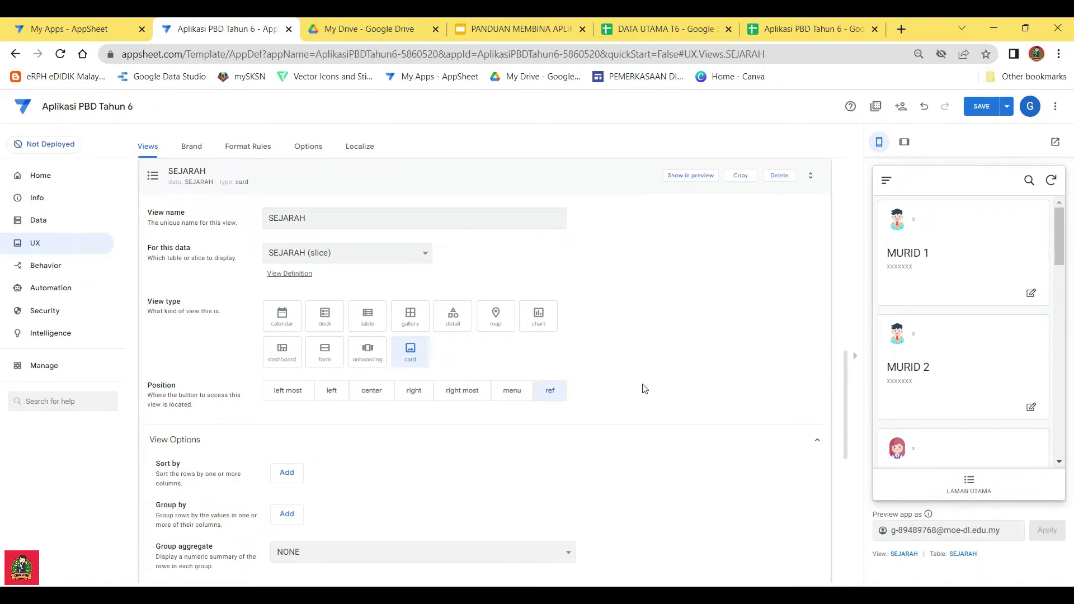
Give the SEJARAH view a list layout with NAMA MURID as title and NO. MY KID / NO. KAD PENGENALAN as subtitle, and save the app
{"action": "scroll", "coordinate": [384, 341], "scroll_direction": "down", "scroll_amount": 5}
{"action": "left_click", "coordinate": [175, 437]}
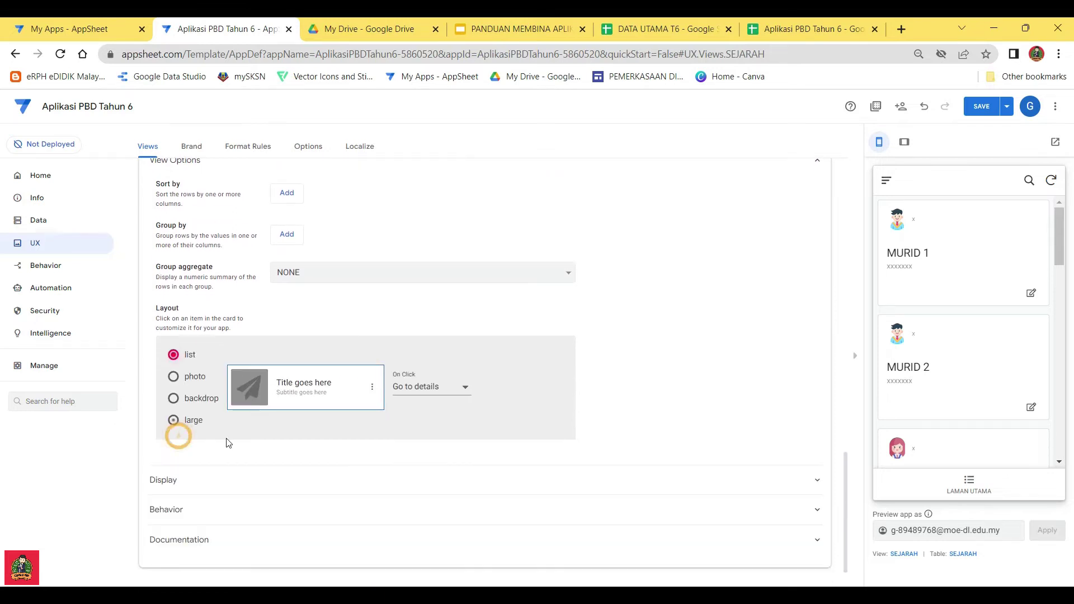
{"action": "left_click", "coordinate": [317, 383]}
{"action": "left_click", "coordinate": [443, 387]}
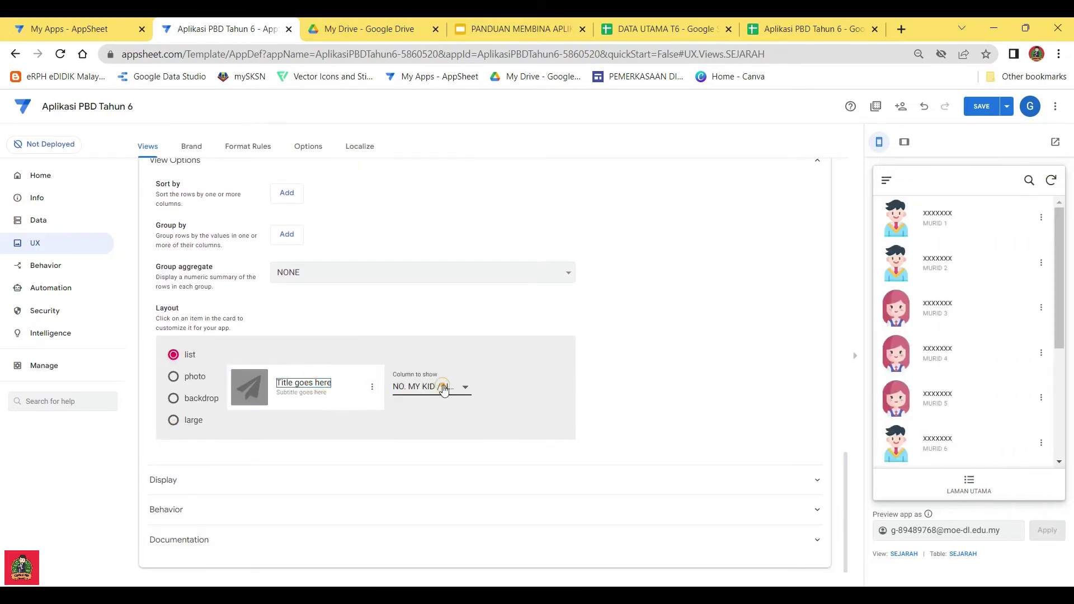
{"action": "left_click", "coordinate": [419, 321]}
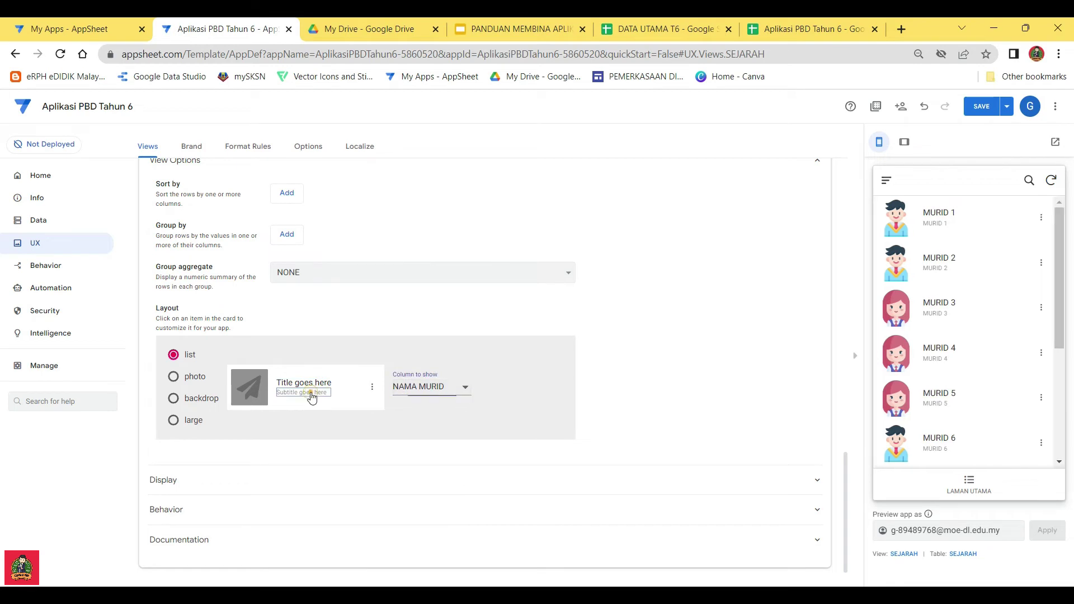
{"action": "left_click", "coordinate": [441, 389]}
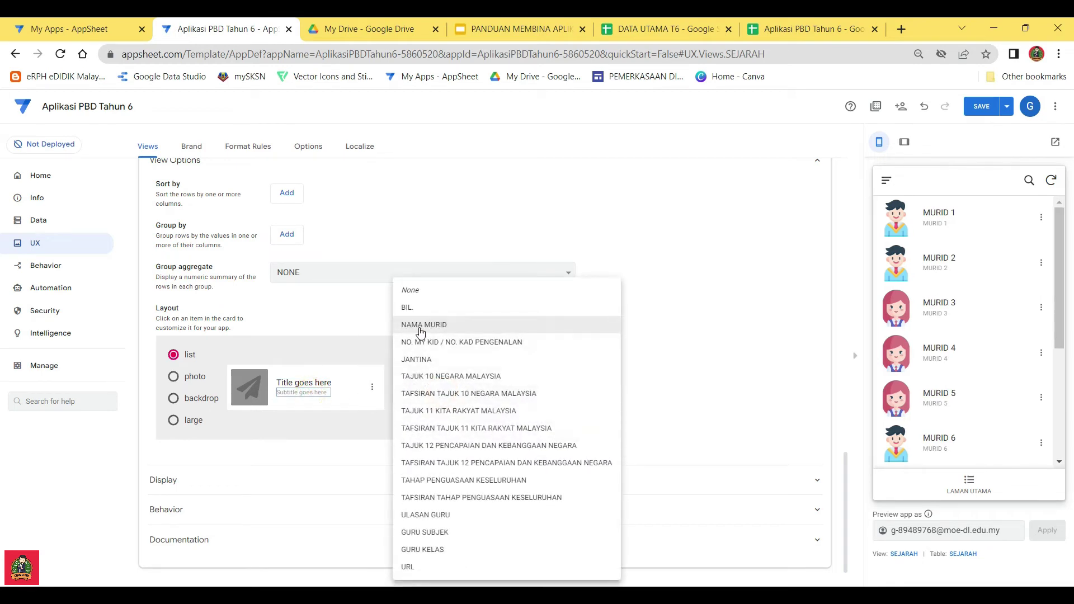
{"action": "left_click", "coordinate": [423, 342]}
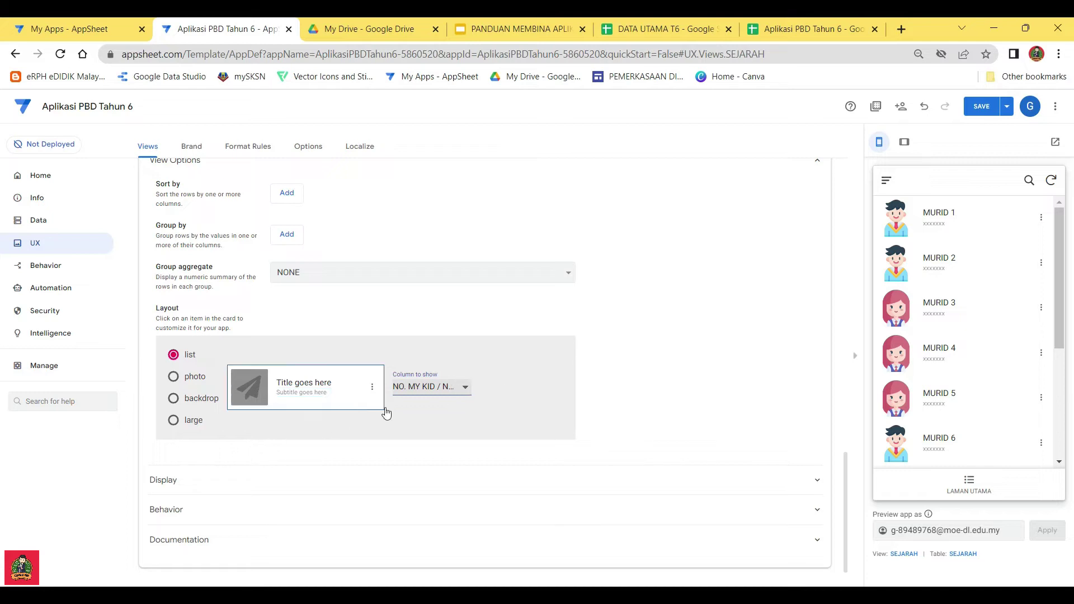
{"action": "scroll", "coordinate": [546, 374], "scroll_direction": "up", "scroll_amount": 6}
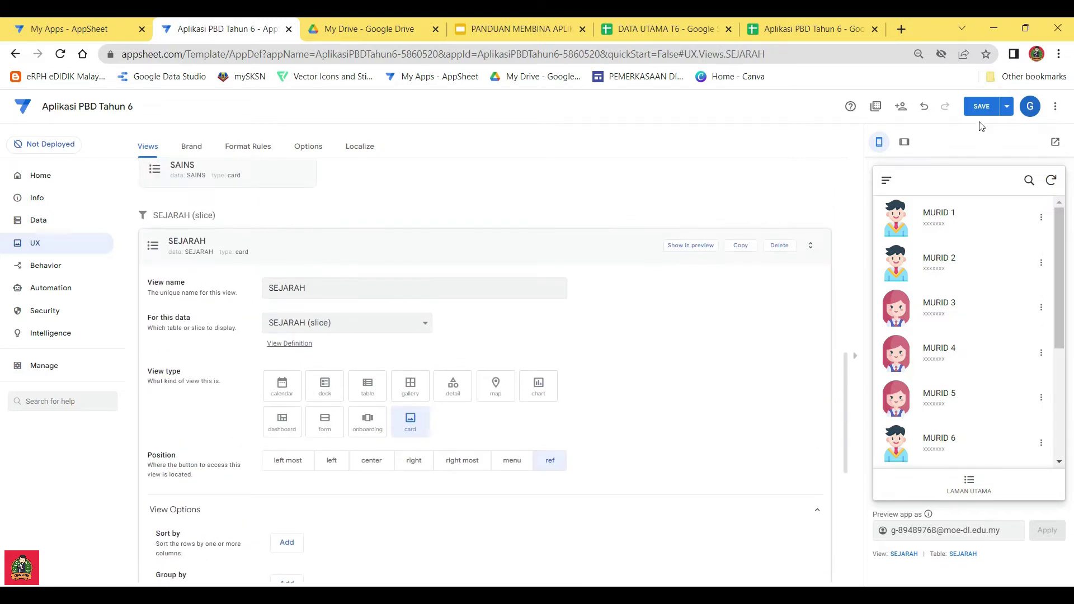
{"action": "left_click", "coordinate": [982, 107]}
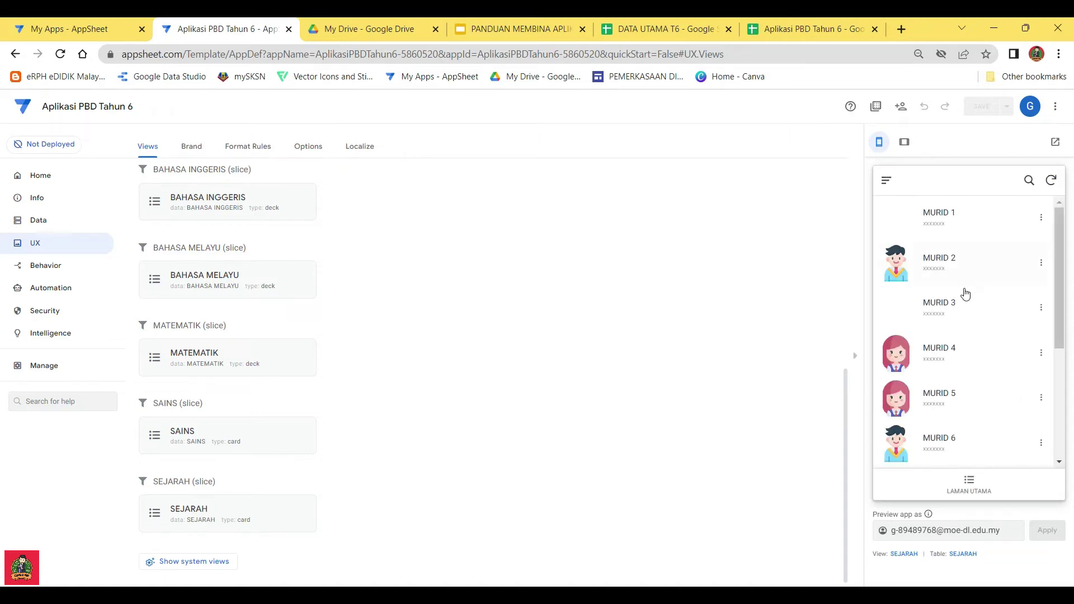
Check the SAINS and SEJARAH subjects from the SUBJEK list in the app preview
{"action": "left_click", "coordinate": [976, 482]}
{"action": "left_click", "coordinate": [944, 212]}
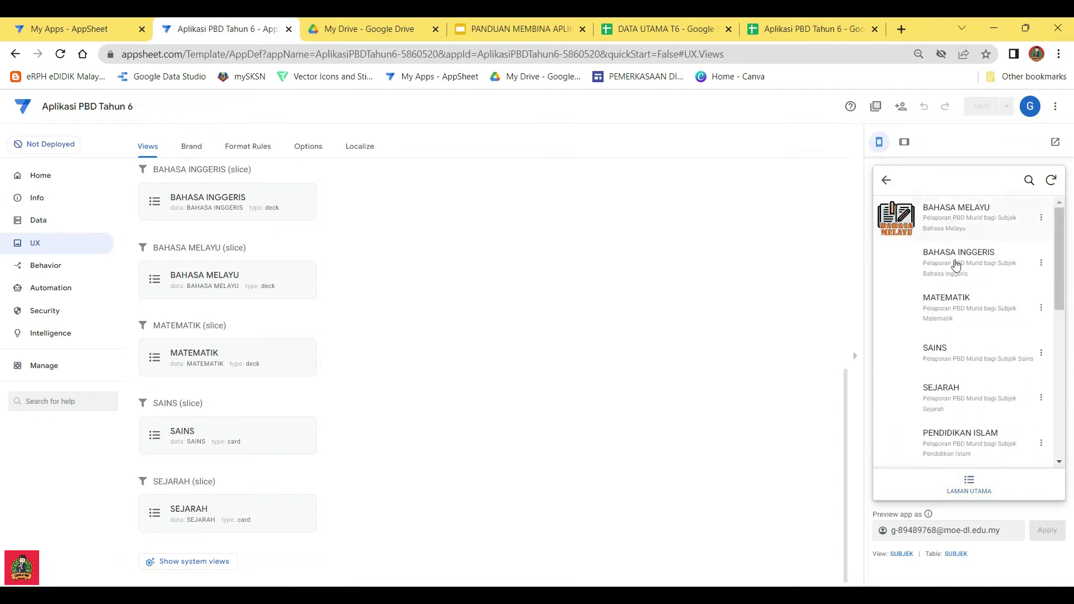
{"action": "left_click", "coordinate": [961, 354]}
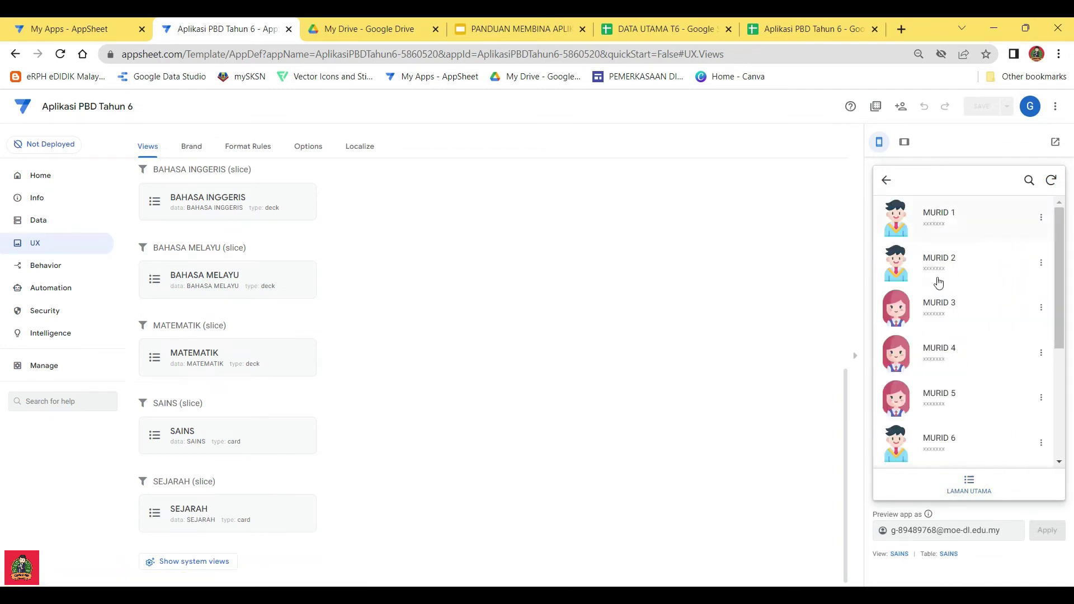
{"action": "left_click", "coordinate": [887, 182]}
{"action": "left_click", "coordinate": [950, 394]}
{"action": "left_click", "coordinate": [885, 179]}
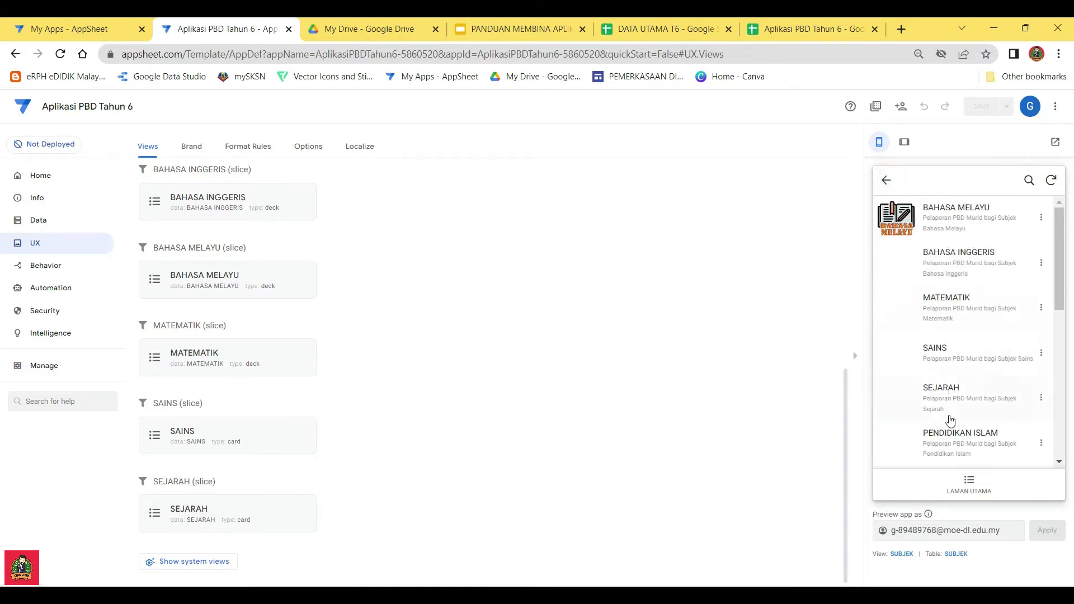
{"action": "scroll", "coordinate": [956, 391], "scroll_direction": "down", "scroll_amount": 2}
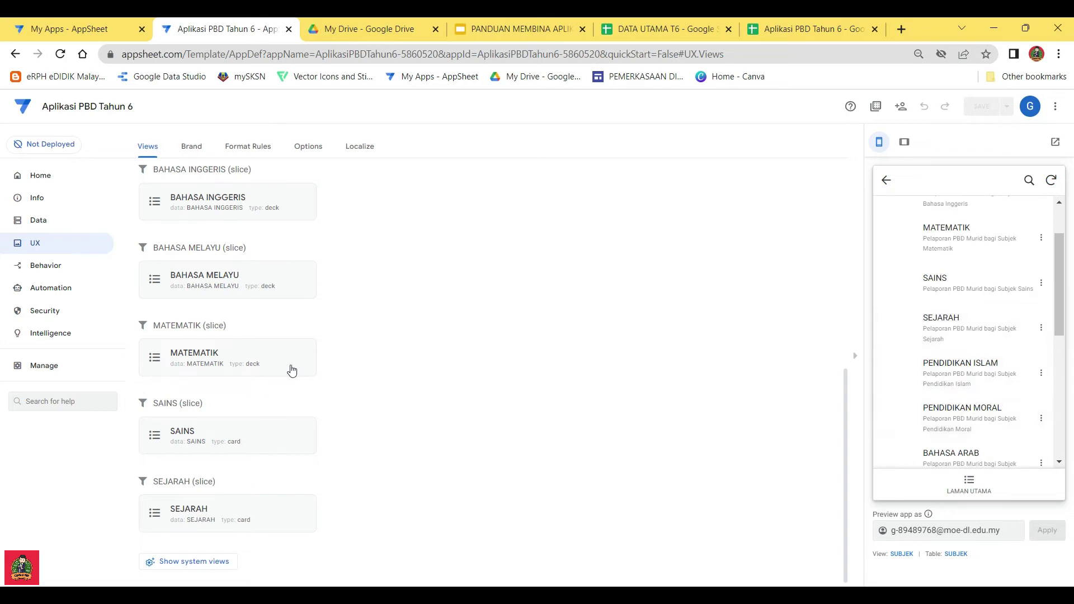
Duplicate the SEJARAH ref view
{"action": "scroll", "coordinate": [454, 378], "scroll_direction": "up", "scroll_amount": 7}
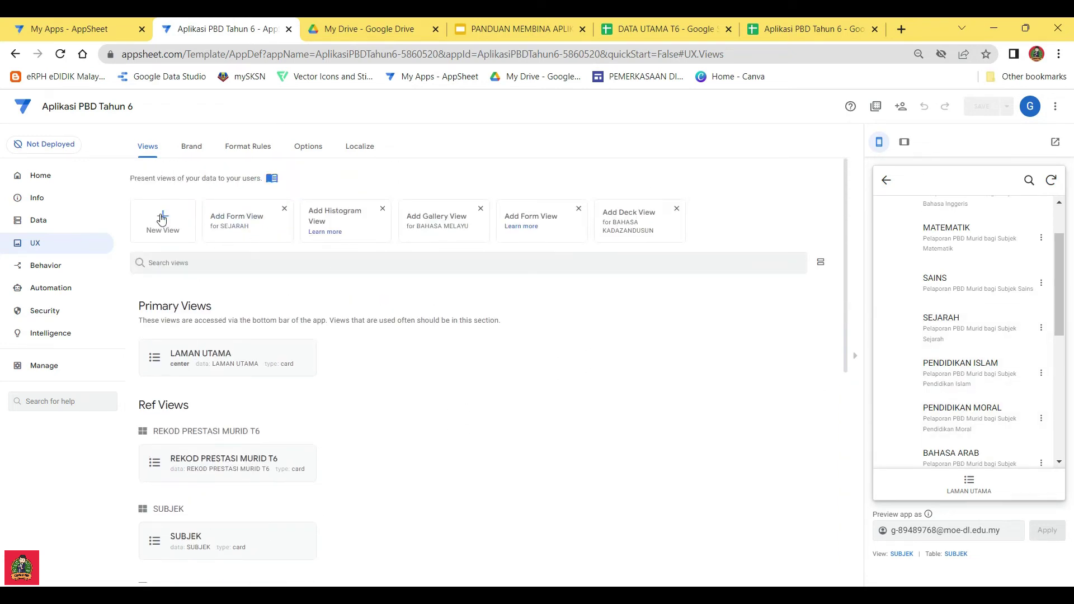
{"action": "scroll", "coordinate": [467, 431], "scroll_direction": "down", "scroll_amount": 4}
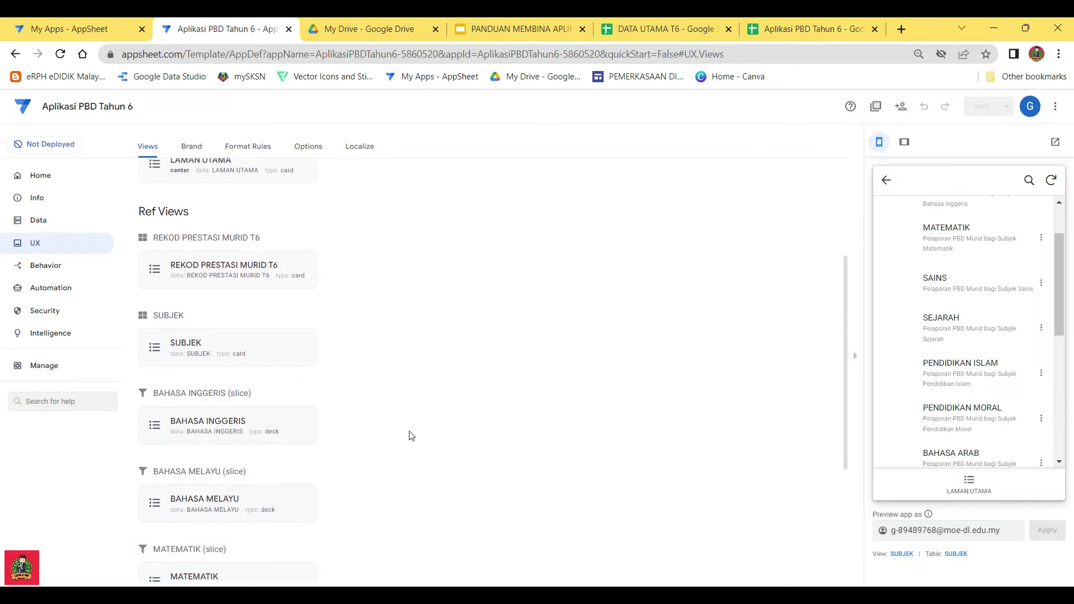
{"action": "scroll", "coordinate": [365, 407], "scroll_direction": "down", "scroll_amount": 2}
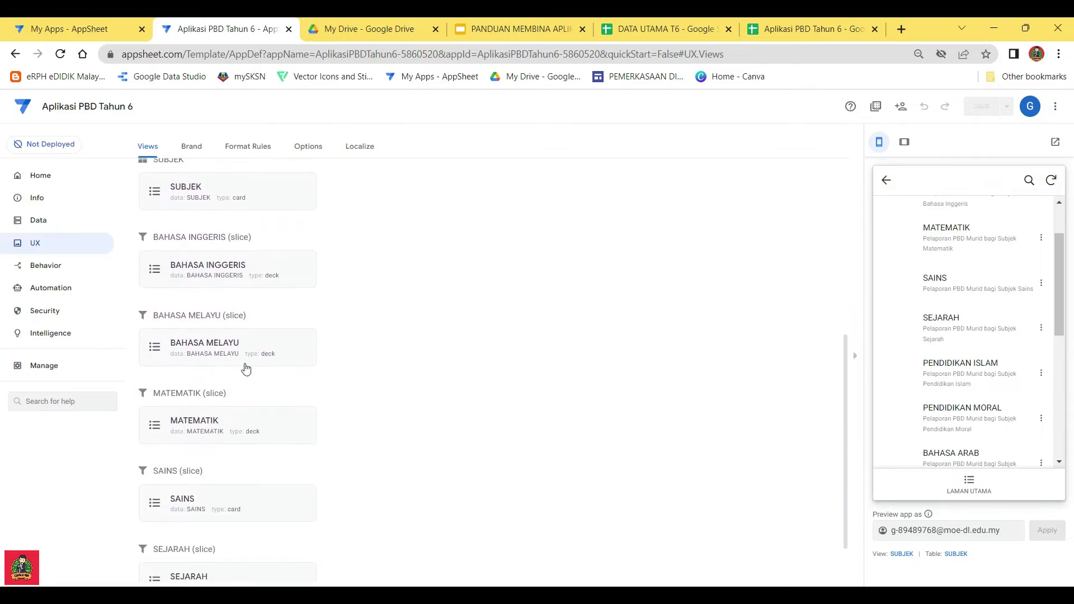
{"action": "scroll", "coordinate": [382, 424], "scroll_direction": "down", "scroll_amount": 1}
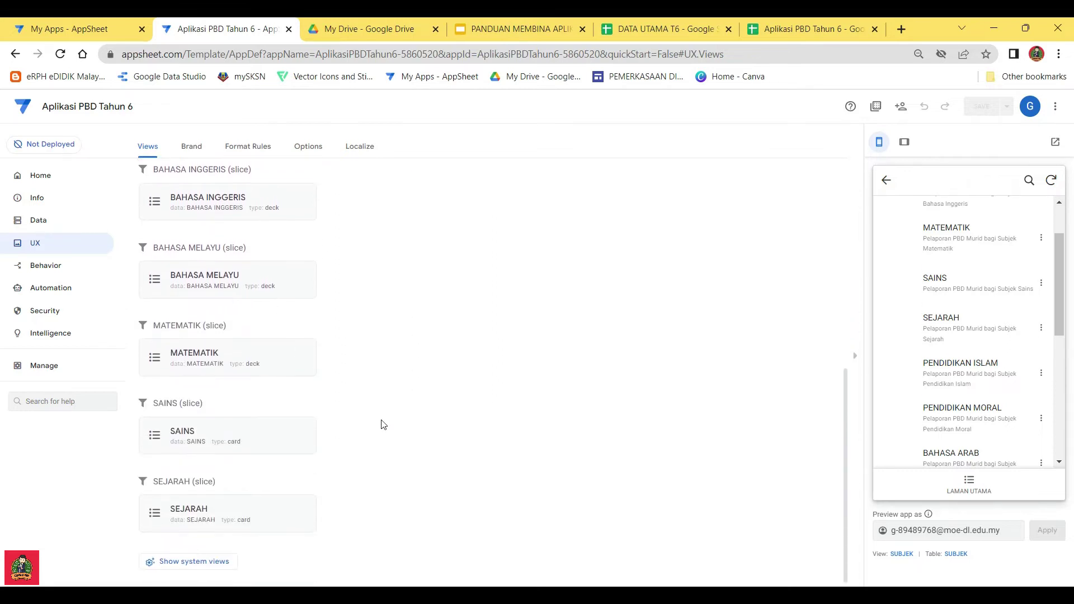
{"action": "left_click", "coordinate": [201, 514]}
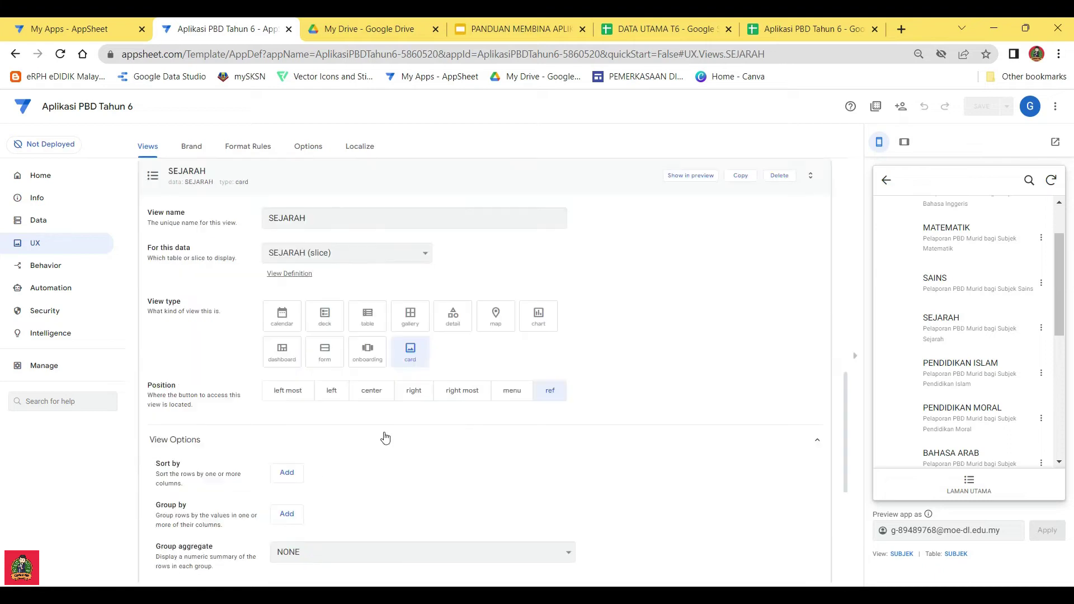
{"action": "left_click", "coordinate": [741, 176]}
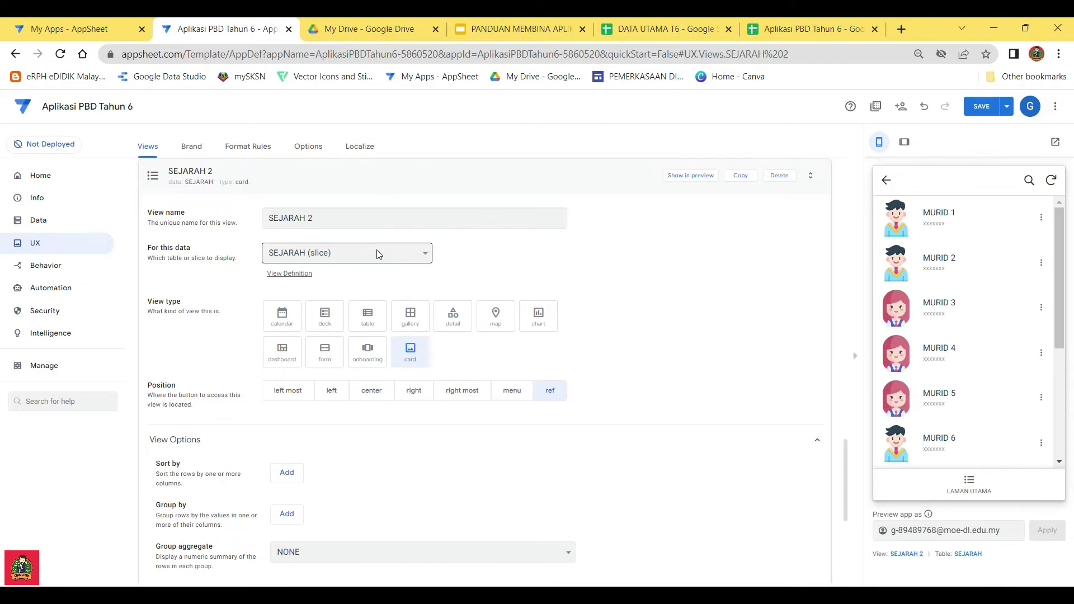
Set the copied view's data source to PENDIDIKAN ISLAM (slice) and rename it PENDIDIKAN ISLAM
{"action": "left_click", "coordinate": [353, 247]}
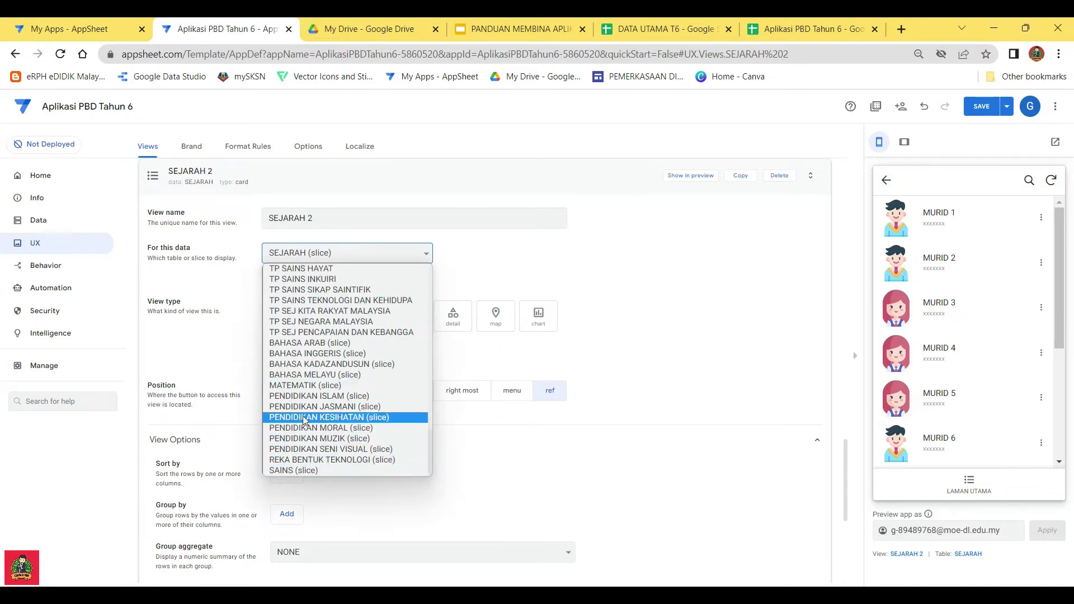
{"action": "left_click", "coordinate": [305, 396]}
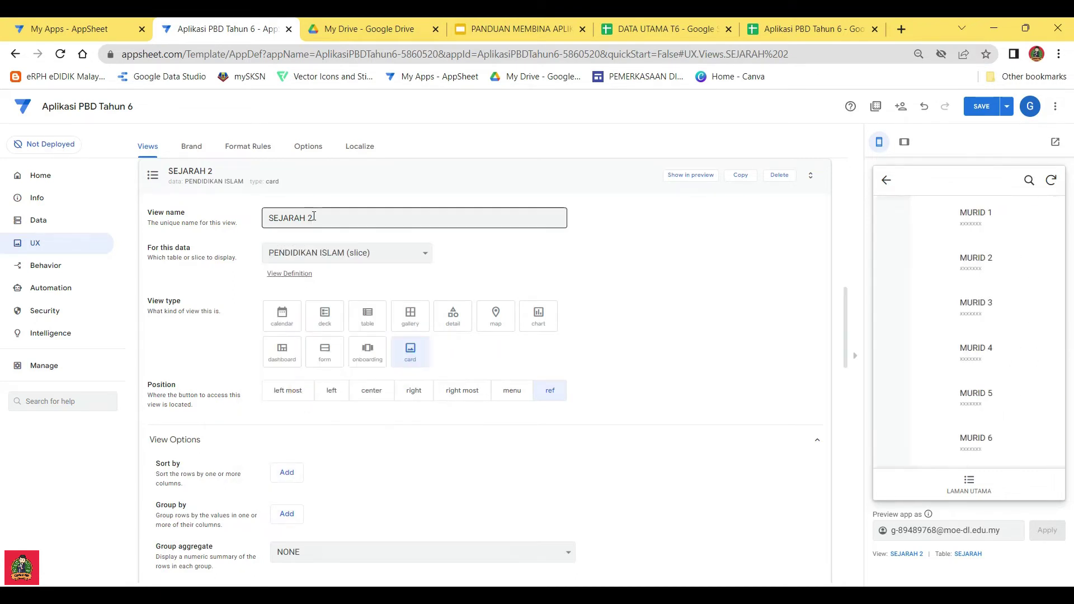
{"action": "left_click_drag", "start_coordinate": [316, 219], "coordinate": [272, 219]}
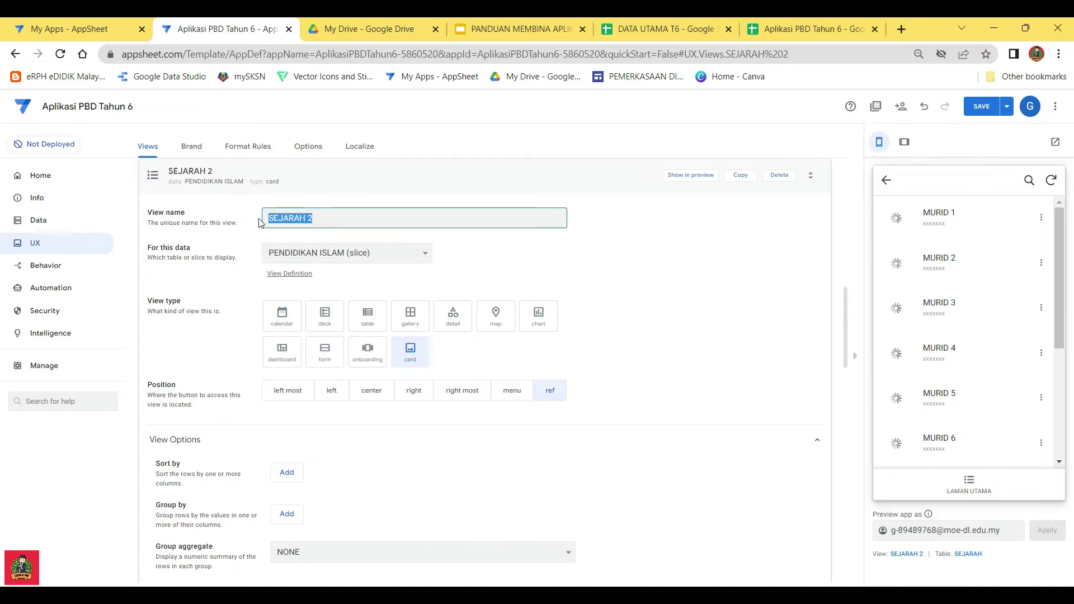
{"action": "type", "text": "PENDIDIKAN ISLAM"}
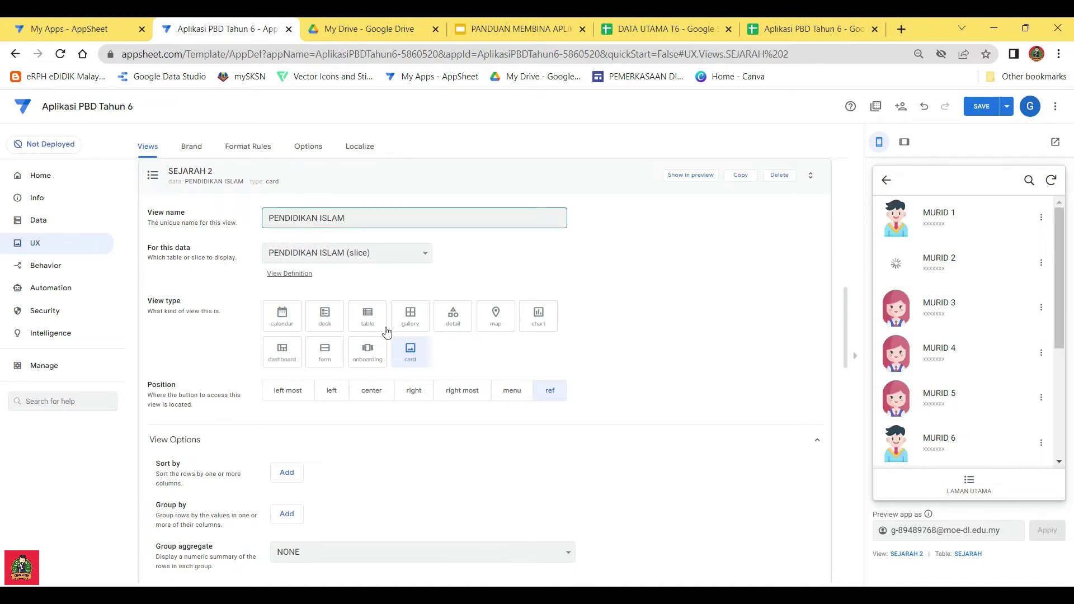
Duplicate the PENDIDIKAN ISLAM view and set the copy's data source to PENDIDIKAN MORAL (slice)
{"action": "scroll", "coordinate": [436, 419], "scroll_direction": "down", "scroll_amount": 5}
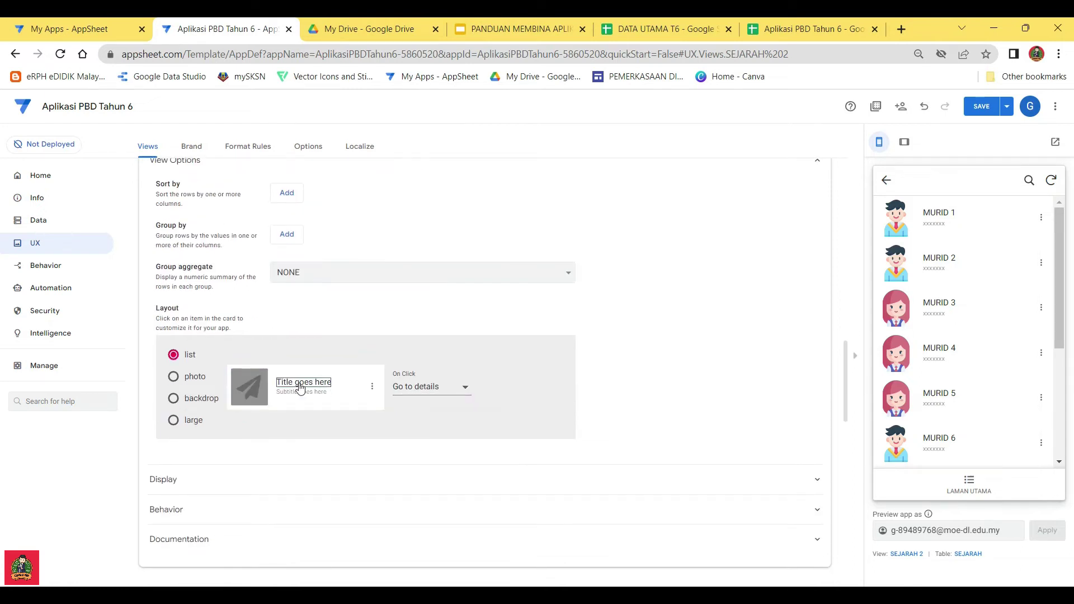
{"action": "scroll", "coordinate": [327, 367], "scroll_direction": "up", "scroll_amount": 5}
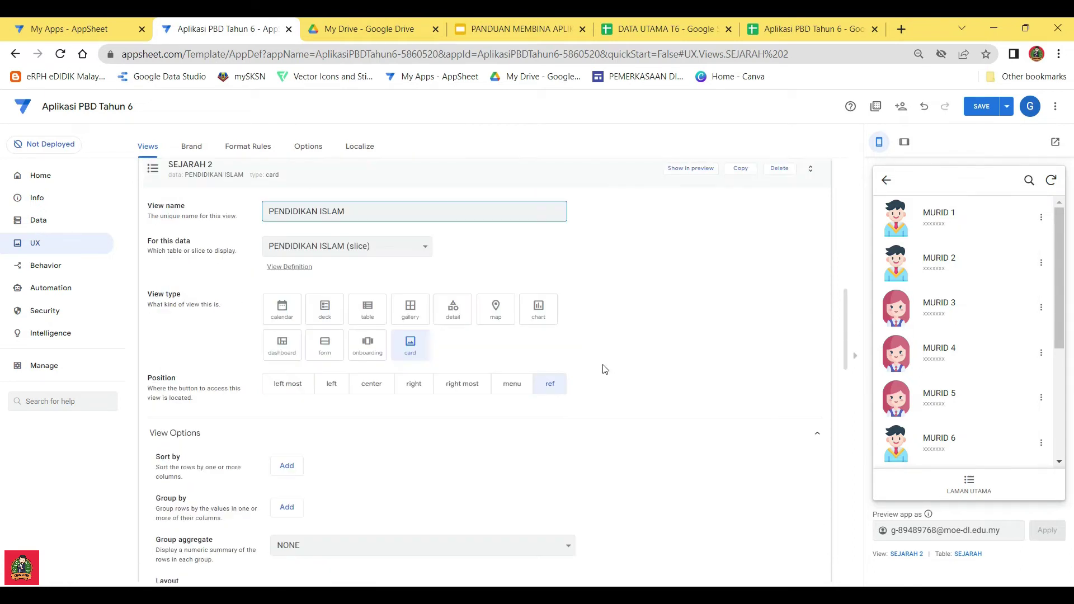
{"action": "left_click", "coordinate": [738, 183]}
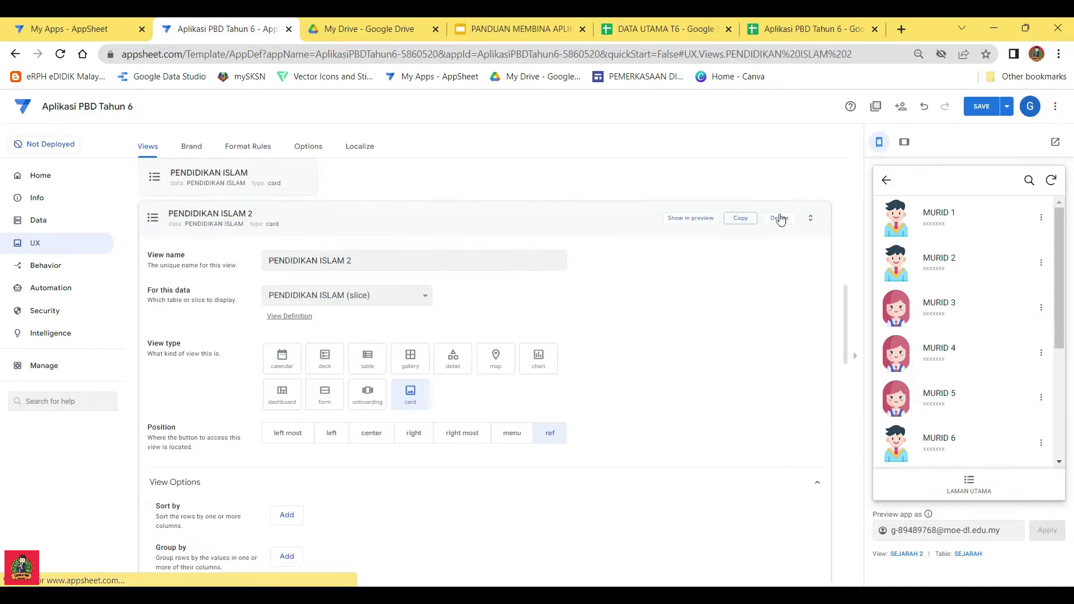
{"action": "left_click", "coordinate": [396, 295]}
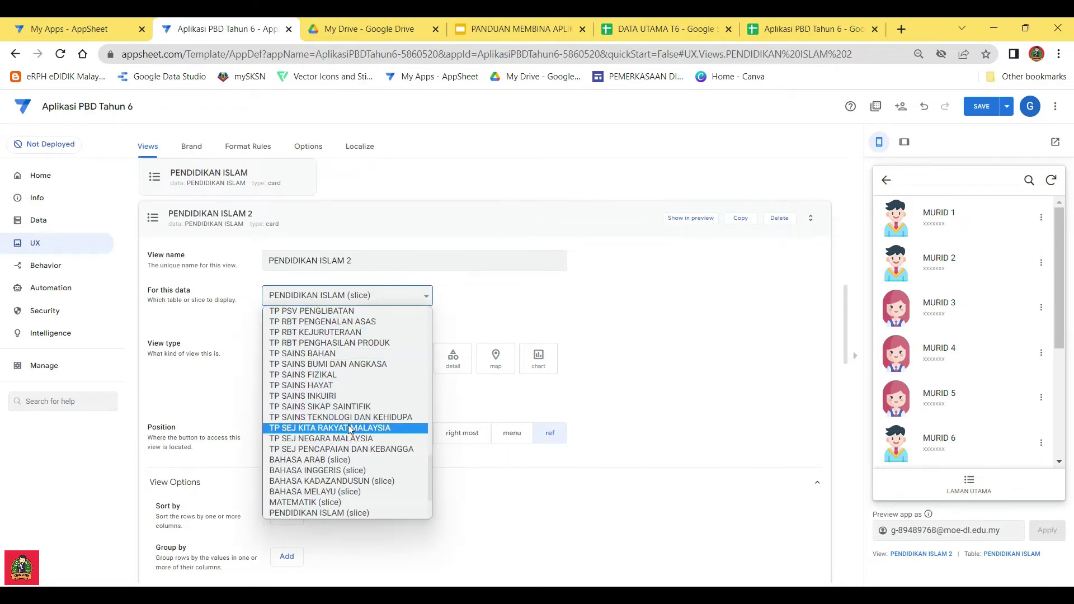
{"action": "scroll", "coordinate": [332, 508], "scroll_direction": "down", "scroll_amount": 3}
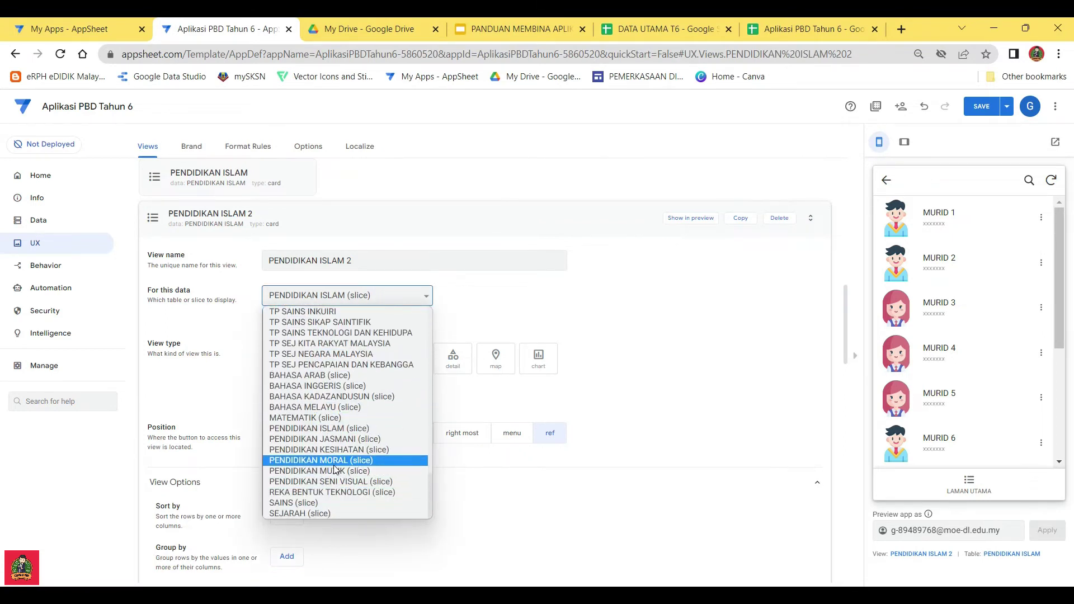
{"action": "left_click", "coordinate": [327, 462]}
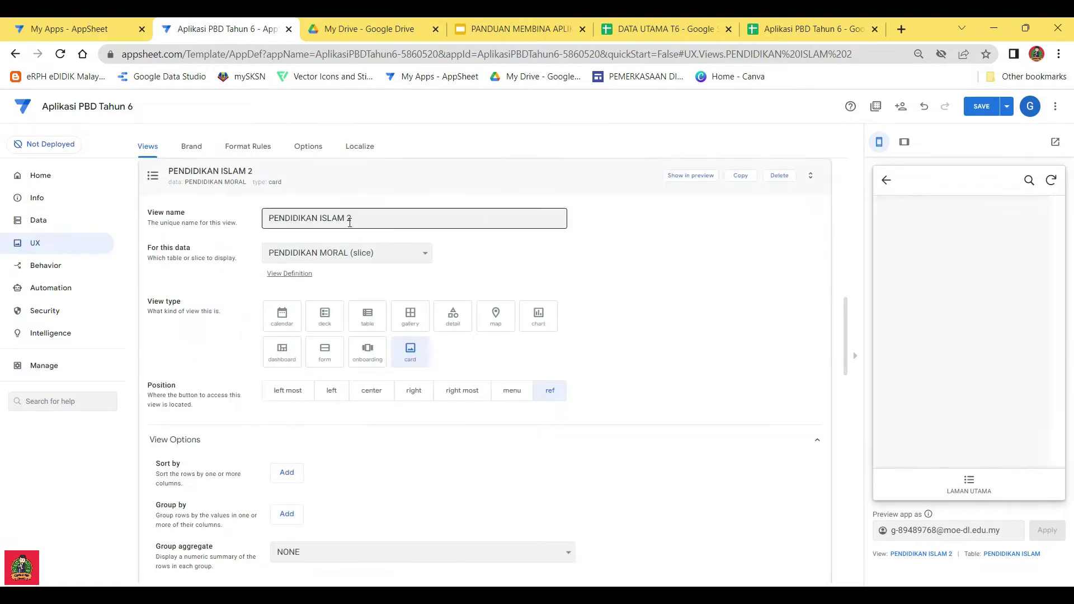
Rename the copied PENDIDIKAN ISLAM view as PENDIDIKAN MORAL and save the app
{"action": "left_click_drag", "start_coordinate": [353, 218], "coordinate": [320, 218]}
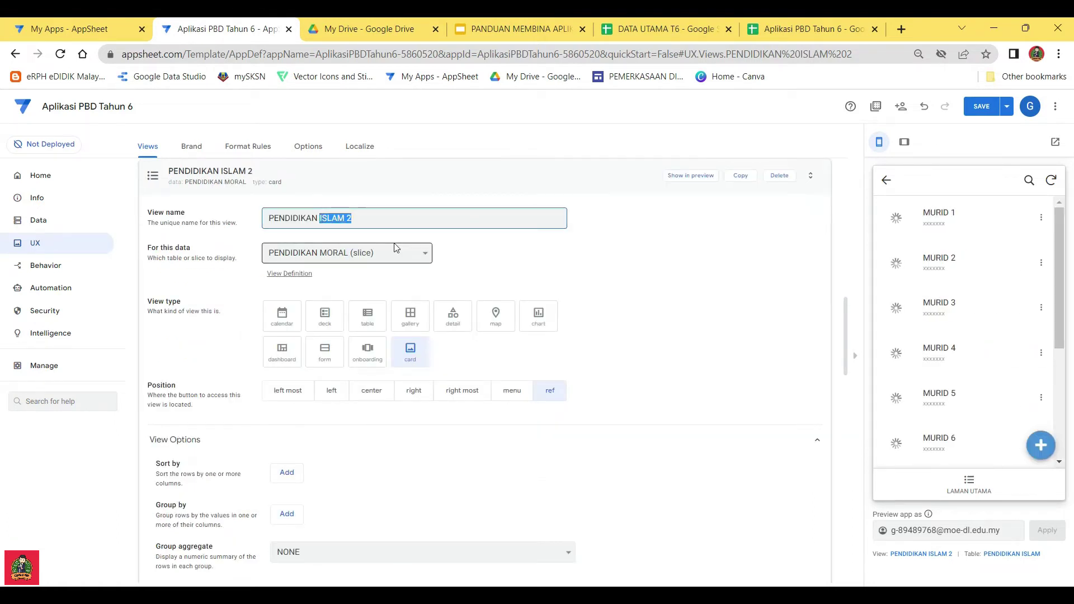
{"action": "type", "text": "MORA"}
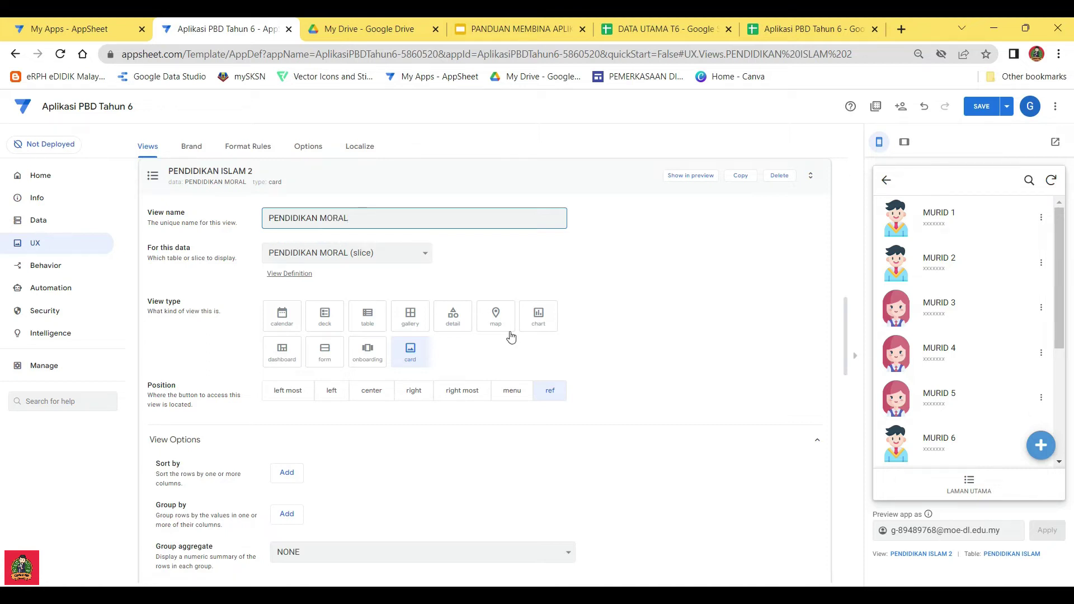
{"action": "scroll", "coordinate": [489, 468], "scroll_direction": "down", "scroll_amount": 6}
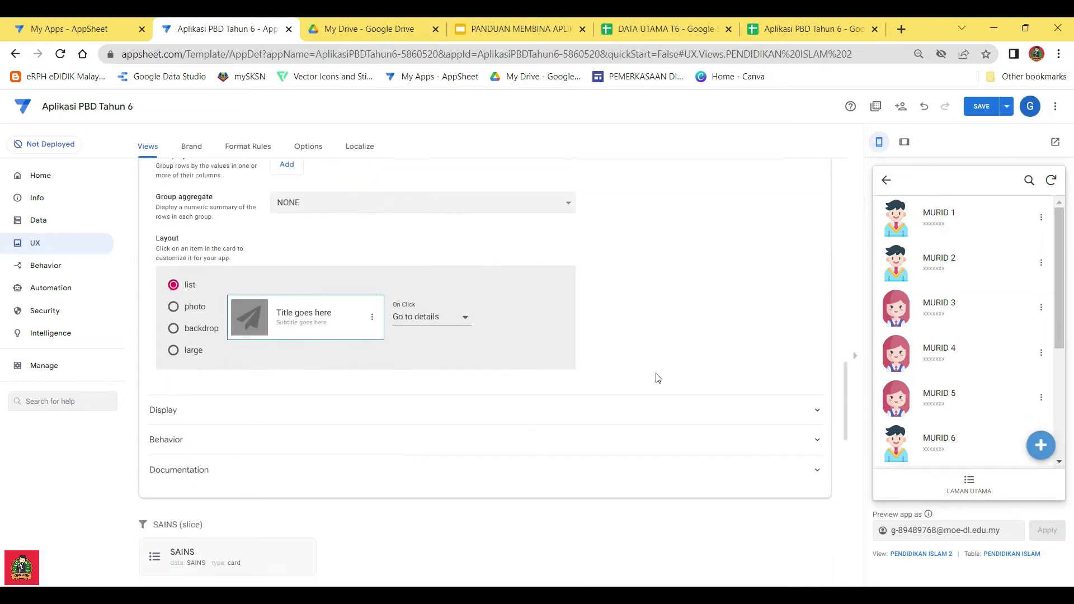
{"action": "scroll", "coordinate": [698, 286], "scroll_direction": "up", "scroll_amount": 5}
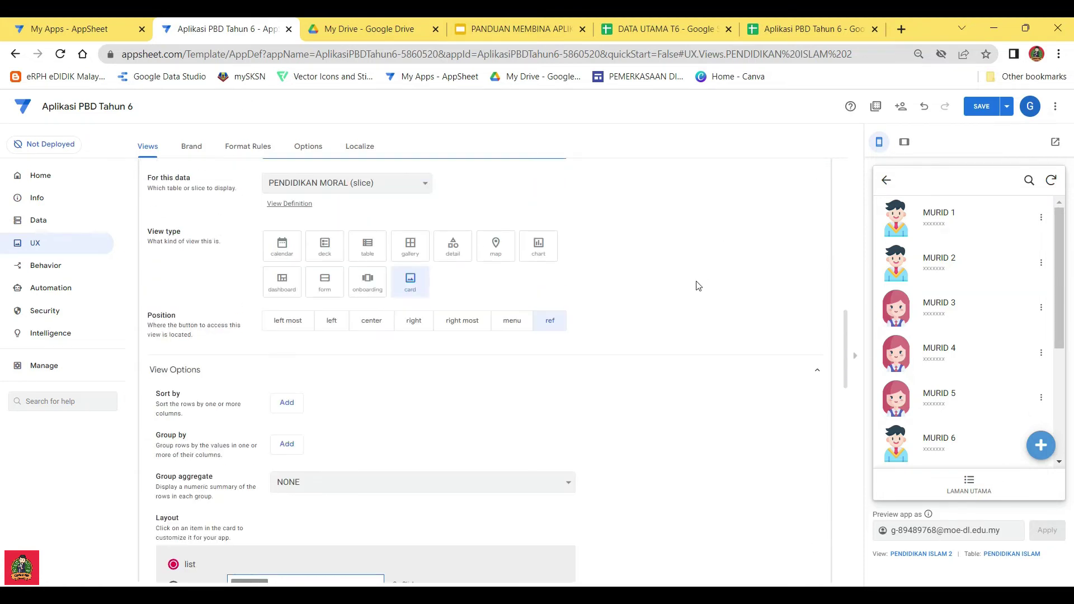
{"action": "left_click", "coordinate": [980, 111]}
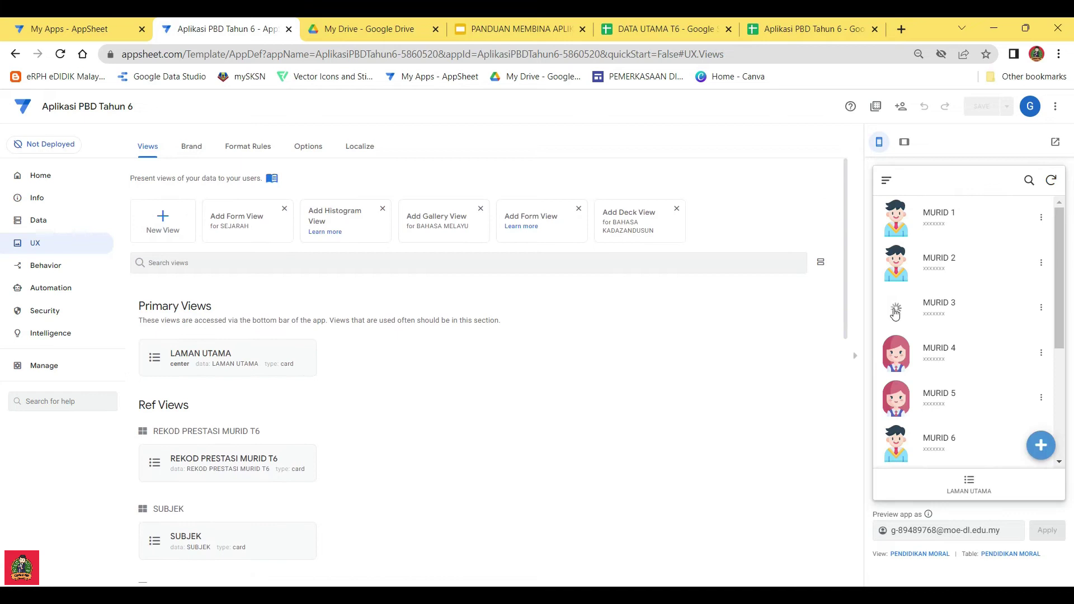
Check the PENDIDIKAN ISLAM and PENDIDIKAN MORAL subjects in the app preview and look through the remaining subjects in the SUBJEK list
{"action": "left_click", "coordinate": [969, 479]}
{"action": "left_click", "coordinate": [938, 224]}
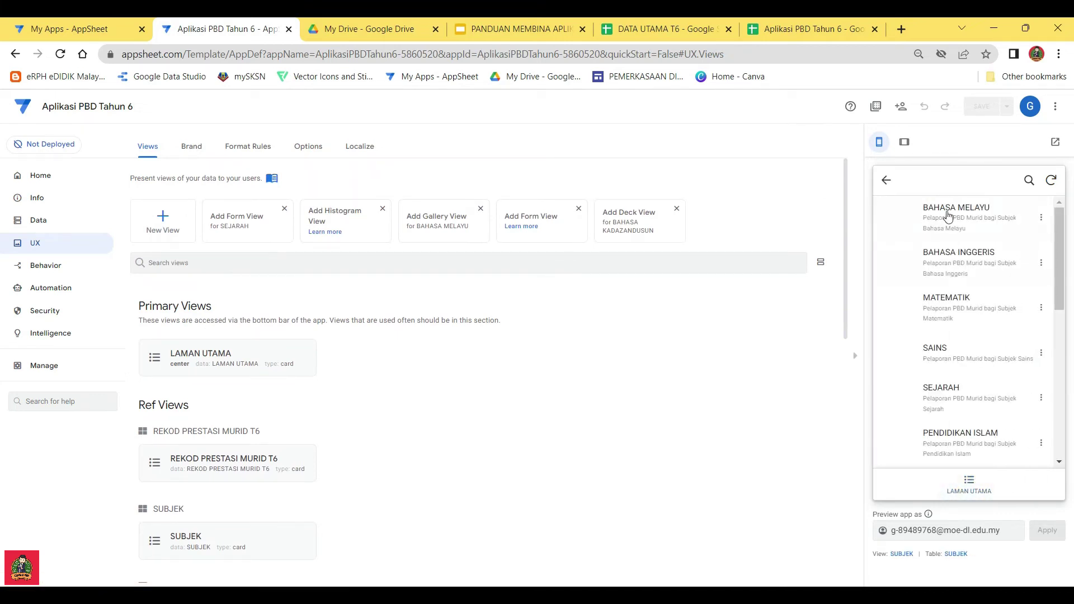
{"action": "scroll", "coordinate": [972, 347], "scroll_direction": "down", "scroll_amount": 1}
{"action": "left_click", "coordinate": [975, 373]}
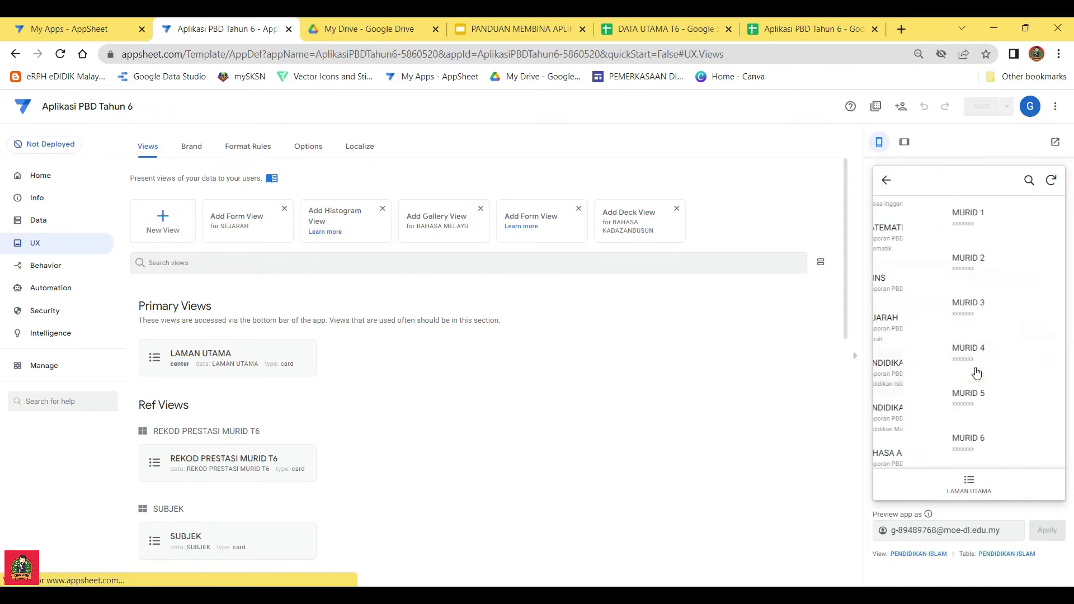
{"action": "left_click", "coordinate": [886, 180]}
{"action": "scroll", "coordinate": [971, 333], "scroll_direction": "down", "scroll_amount": 1}
{"action": "left_click", "coordinate": [962, 344]}
{"action": "left_click", "coordinate": [886, 180]}
{"action": "scroll", "coordinate": [975, 348], "scroll_direction": "down", "scroll_amount": 1}
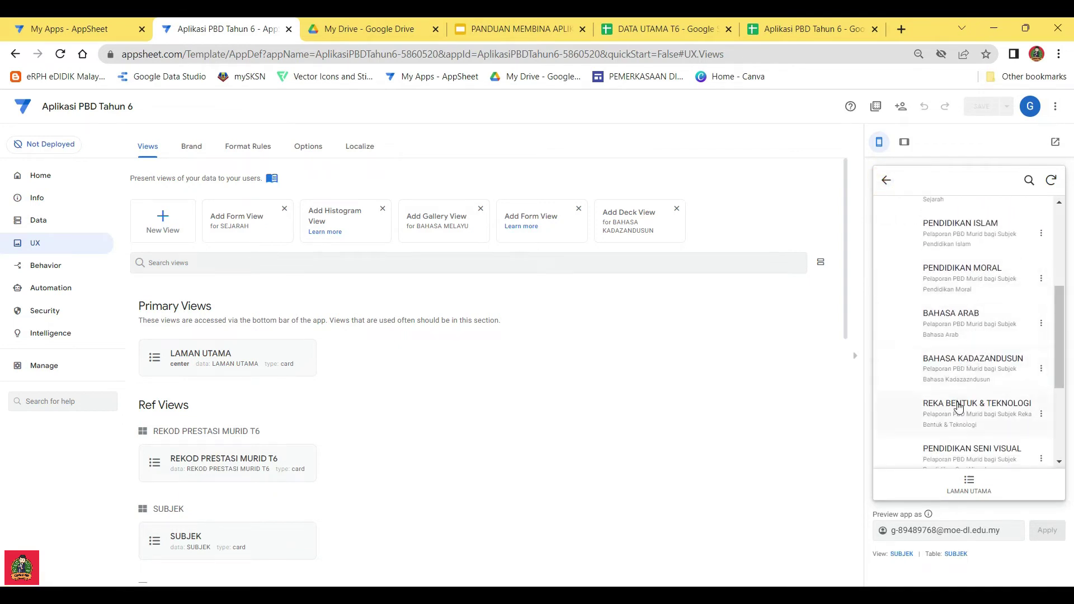
{"action": "scroll", "coordinate": [951, 419], "scroll_direction": "down", "scroll_amount": 1}
{"action": "scroll", "coordinate": [963, 422], "scroll_direction": "down", "scroll_amount": 3}
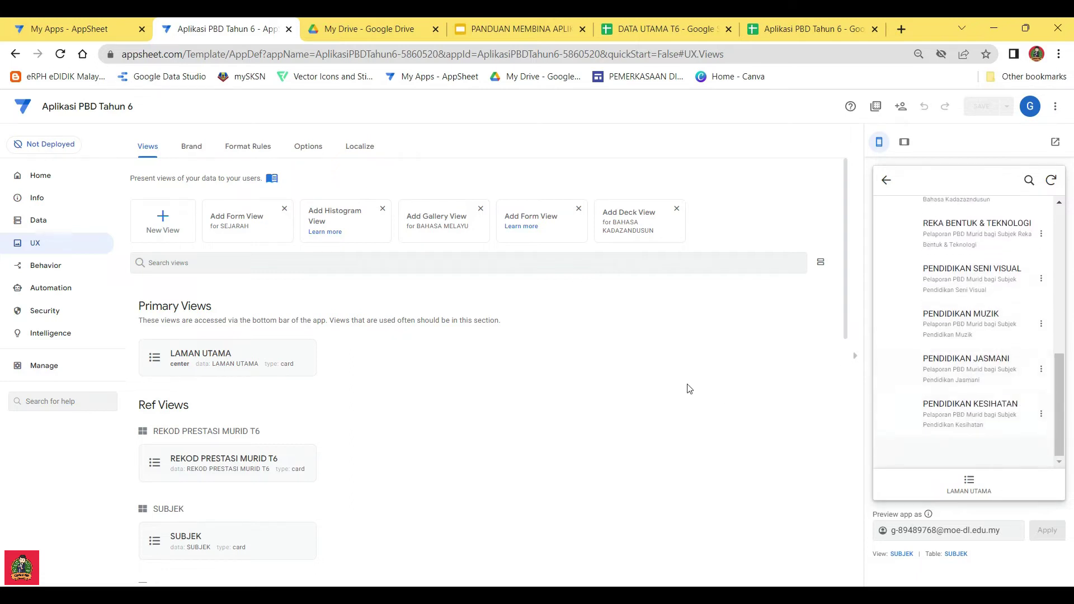
Duplicate the BAHASA INGGERIS deck view and set the copy's data source to BAHASA ARAB (slice)
{"action": "scroll", "coordinate": [427, 428], "scroll_direction": "down", "scroll_amount": 4}
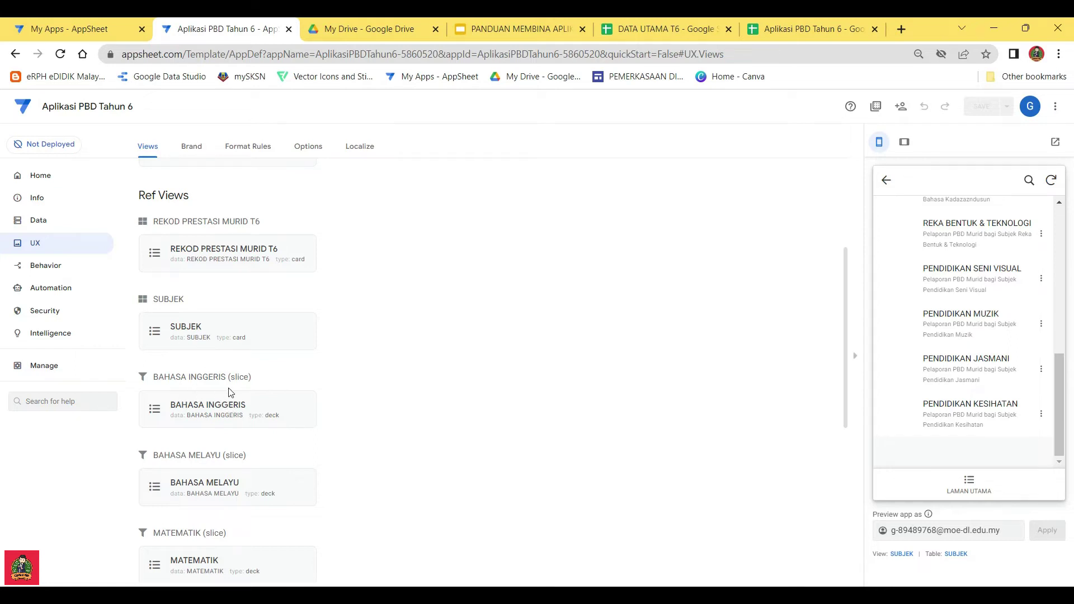
{"action": "scroll", "coordinate": [230, 392], "scroll_direction": "down", "scroll_amount": 1}
{"action": "left_click", "coordinate": [218, 340]}
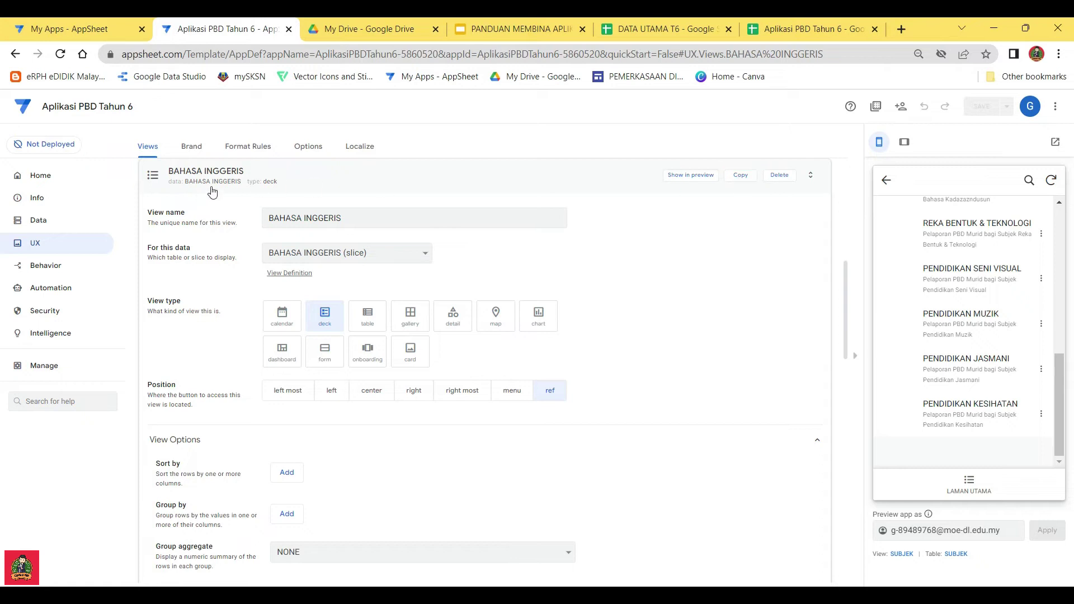
{"action": "left_click", "coordinate": [740, 176]}
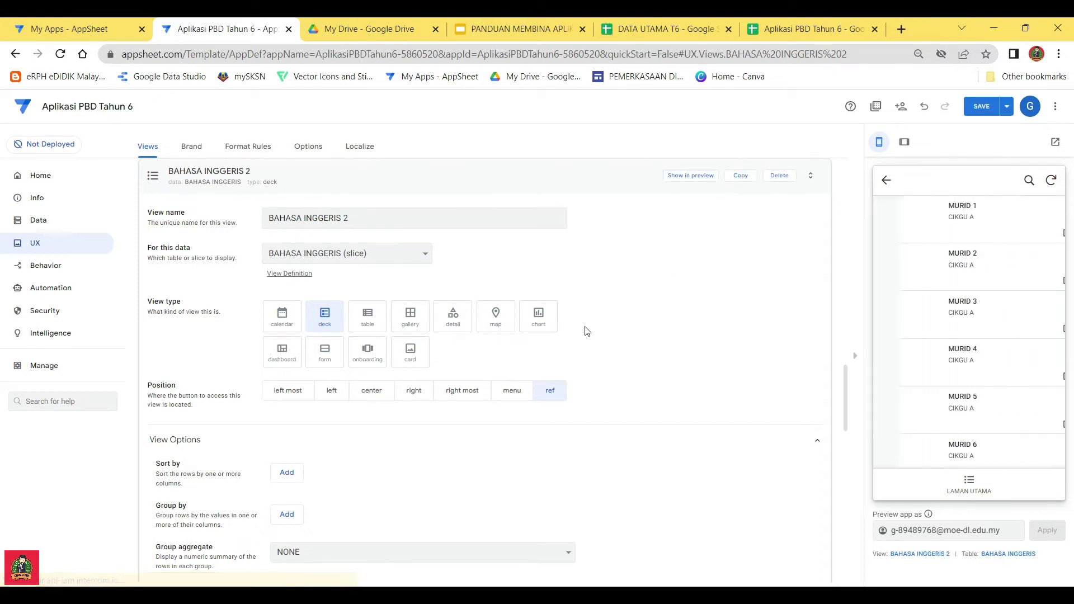
{"action": "left_click", "coordinate": [347, 253]}
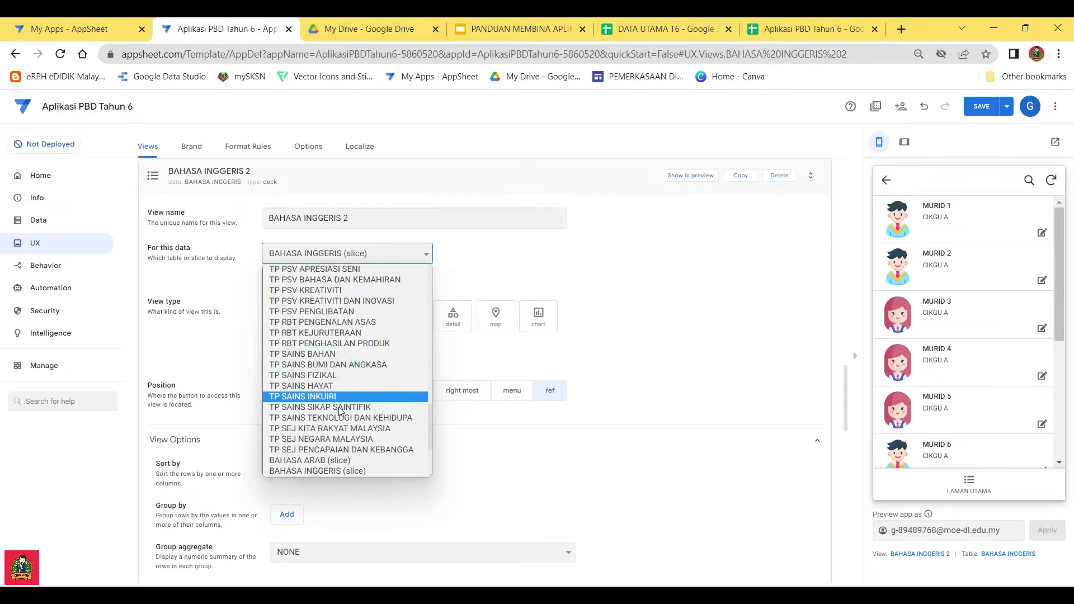
{"action": "scroll", "coordinate": [348, 425], "scroll_direction": "down", "scroll_amount": 4}
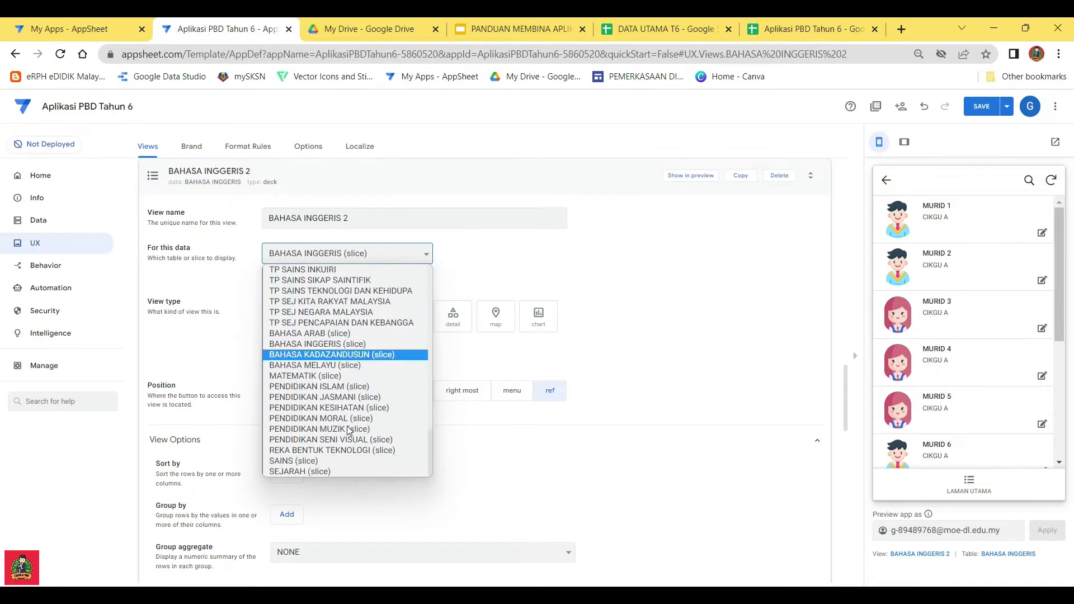
{"action": "left_click", "coordinate": [329, 335]}
Rename the copied BAHASA INGGERIS view as BAHASA ARAB
{"action": "left_click", "coordinate": [297, 219]}
{"action": "left_click_drag", "start_coordinate": [350, 218], "coordinate": [297, 220]}
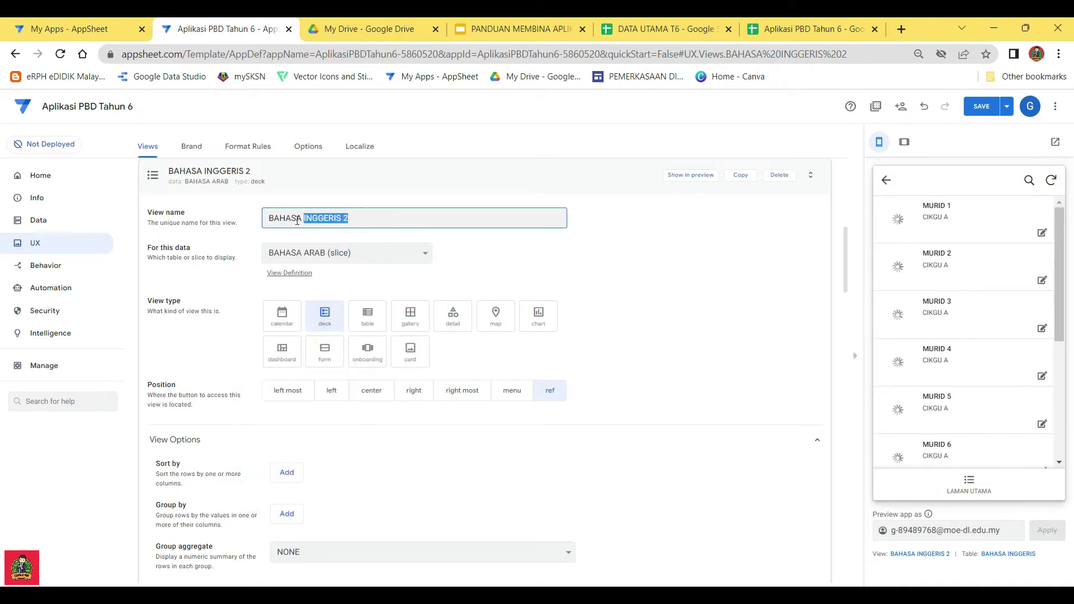
{"action": "type", "text": "ARAB"}
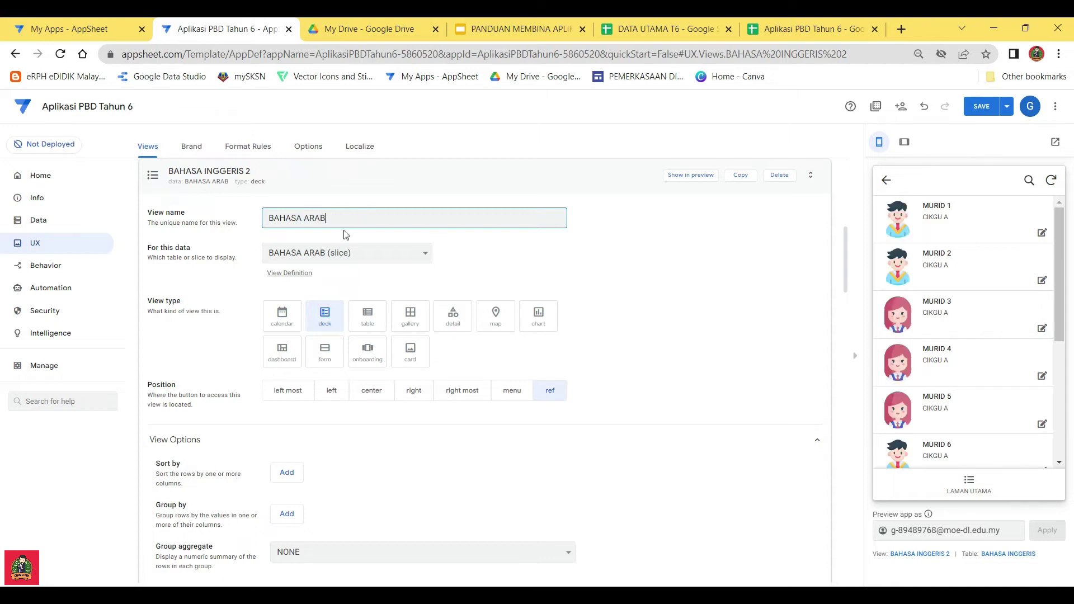
Duplicate the BAHASA ARAB view and set the copy's data source to BAHASA KADAZANDUSUN (slice)
{"action": "left_click", "coordinate": [746, 178]}
{"action": "left_click", "coordinate": [363, 296]}
{"action": "scroll", "coordinate": [351, 353], "scroll_direction": "down", "scroll_amount": 3}
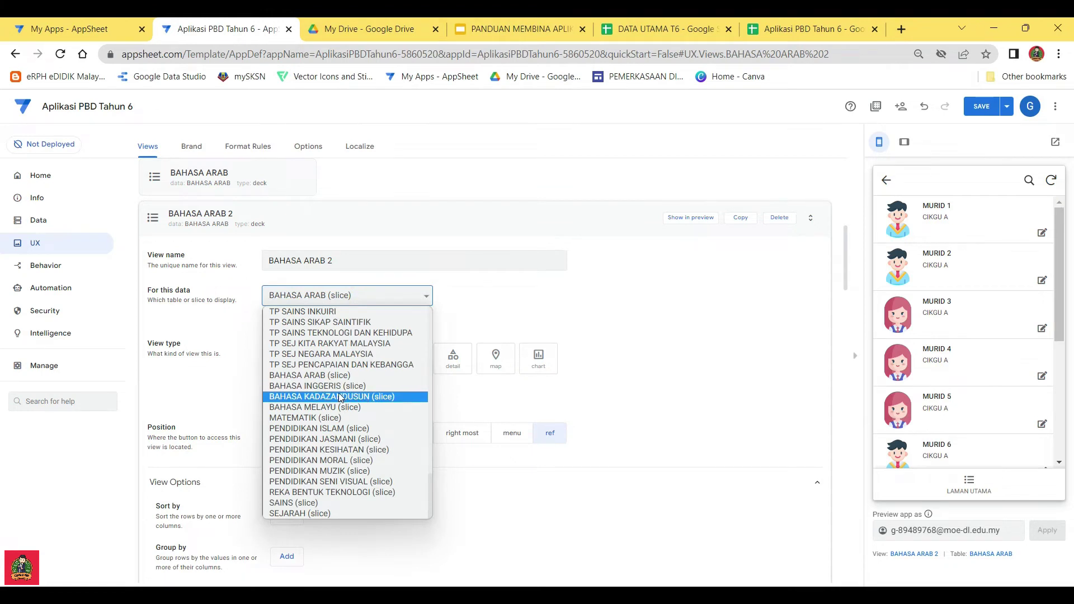
{"action": "left_click", "coordinate": [341, 397]}
Rename the copied BAHASA ARAB view as BAHASA KADAZANDUSUN, save the app and collapse the view's settings
{"action": "left_click_drag", "start_coordinate": [336, 217], "coordinate": [305, 218]}
{"action": "type", "text": "KADAZANDUSUN"}
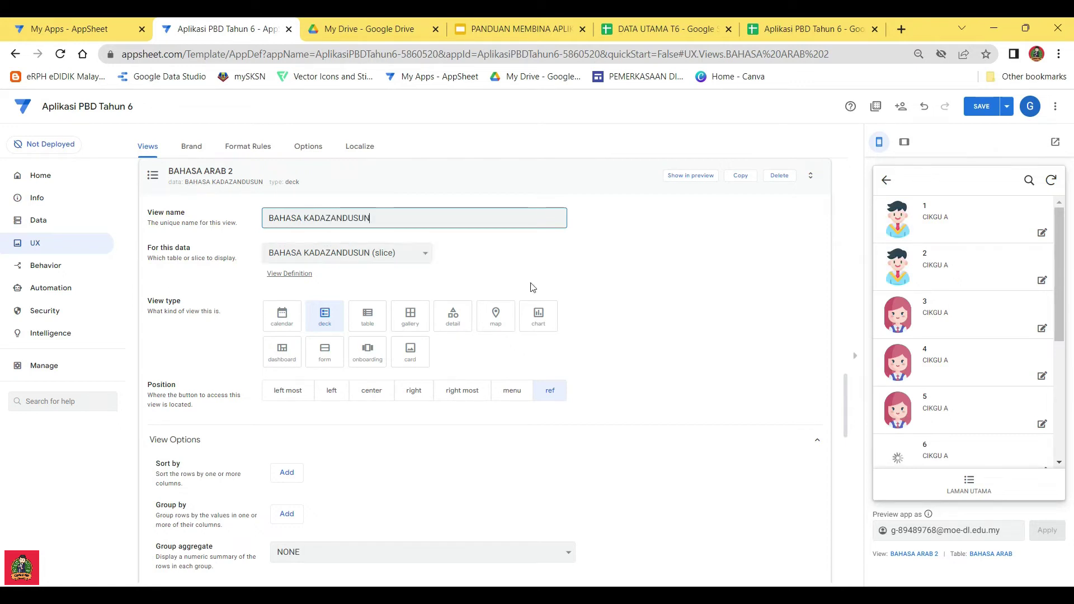
{"action": "left_click", "coordinate": [980, 106]}
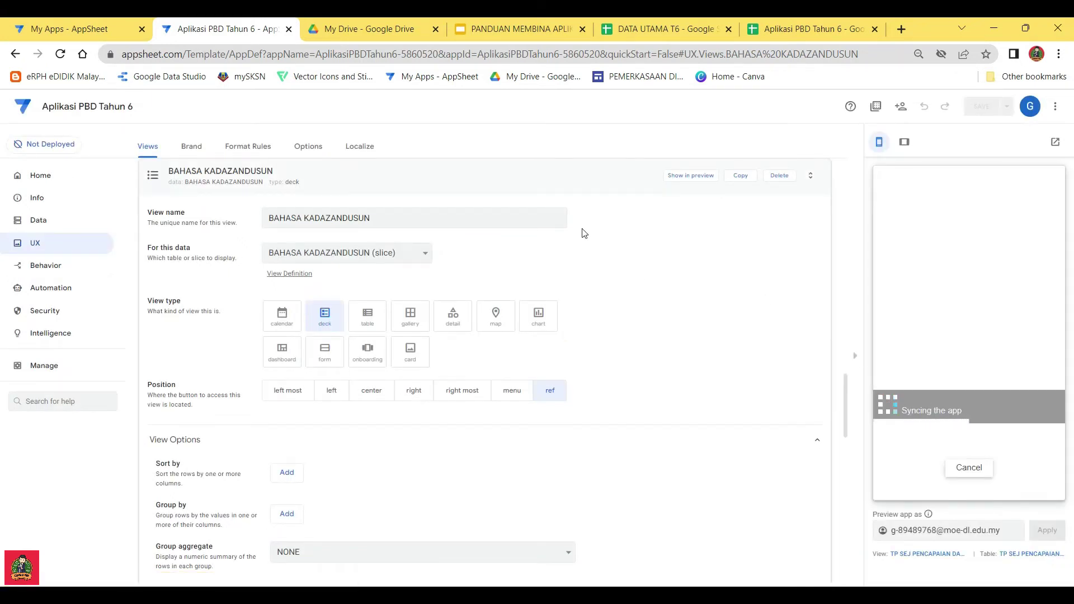
{"action": "left_click", "coordinate": [606, 180]}
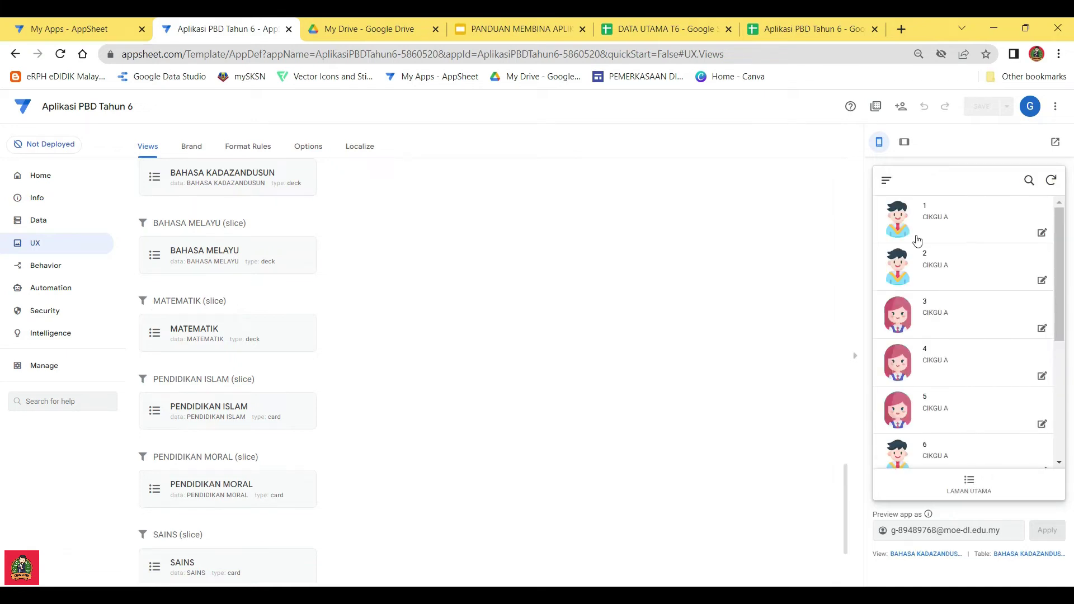
Check the BAHASA ARAB and BAHASA KADAZANDUSUN subjects from the SUBJEK list in the app preview
{"action": "left_click", "coordinate": [967, 485]}
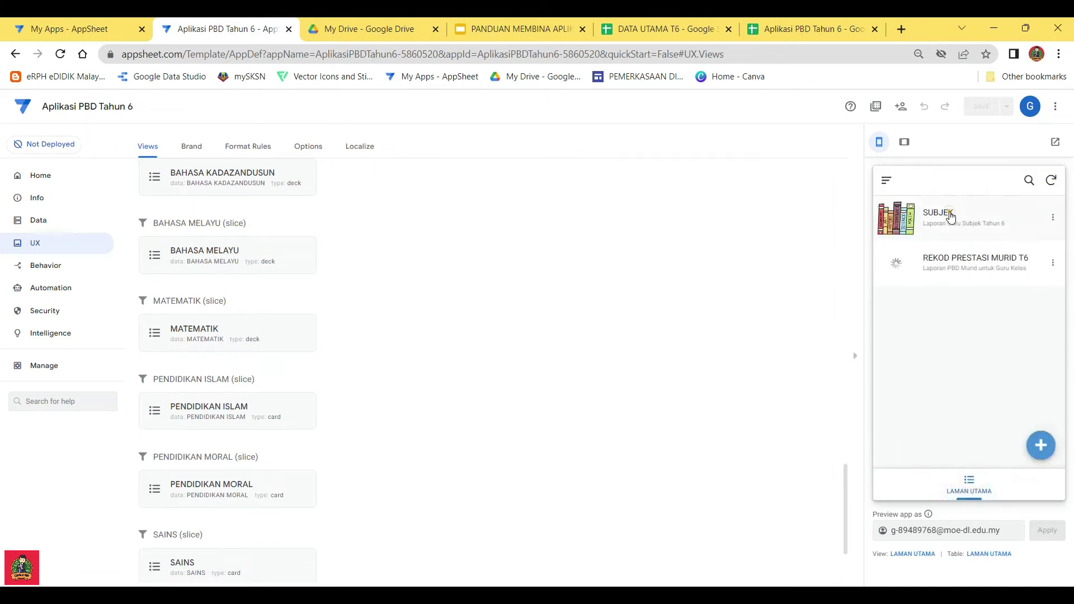
{"action": "scroll", "coordinate": [962, 355], "scroll_direction": "down", "scroll_amount": 3}
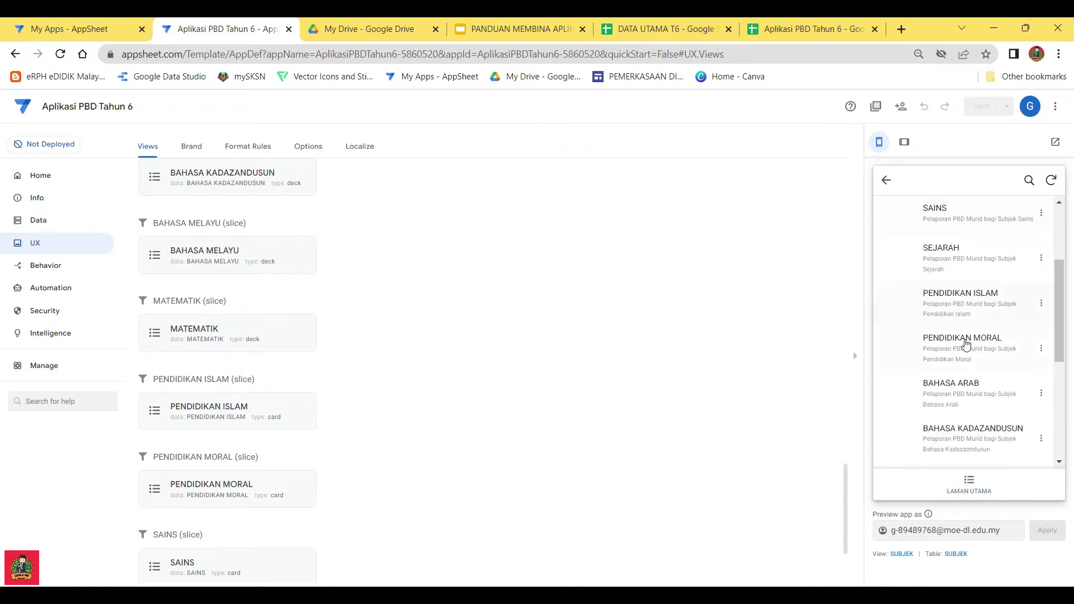
{"action": "left_click", "coordinate": [968, 385]}
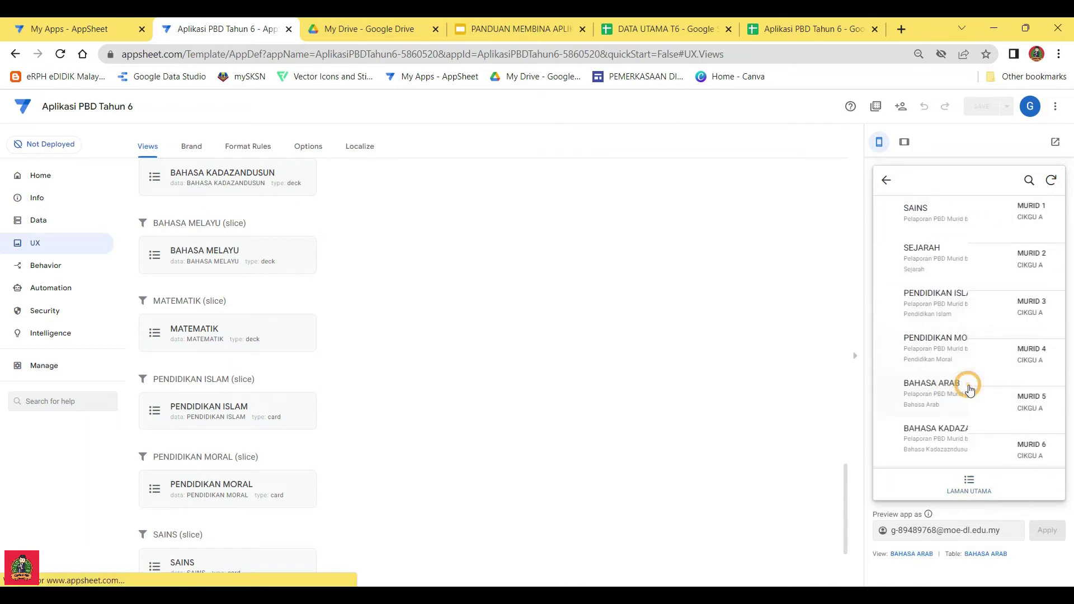
{"action": "left_click", "coordinate": [884, 180]}
{"action": "scroll", "coordinate": [965, 369], "scroll_direction": "down", "scroll_amount": 2}
{"action": "left_click", "coordinate": [964, 364]}
{"action": "left_click", "coordinate": [884, 180]}
{"action": "scroll", "coordinate": [975, 324], "scroll_direction": "down", "scroll_amount": 2}
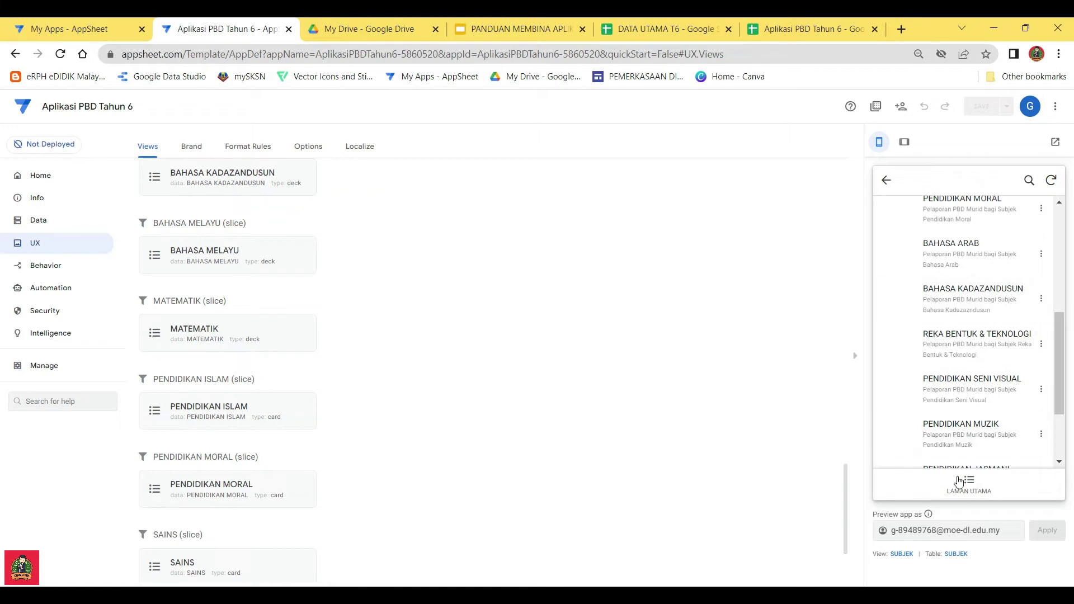
Duplicate the BAHASA MELAYU deck view and set the copy's data source to REKA BENTUK TEKNOLOGI (slice)
{"action": "left_click", "coordinate": [222, 253]}
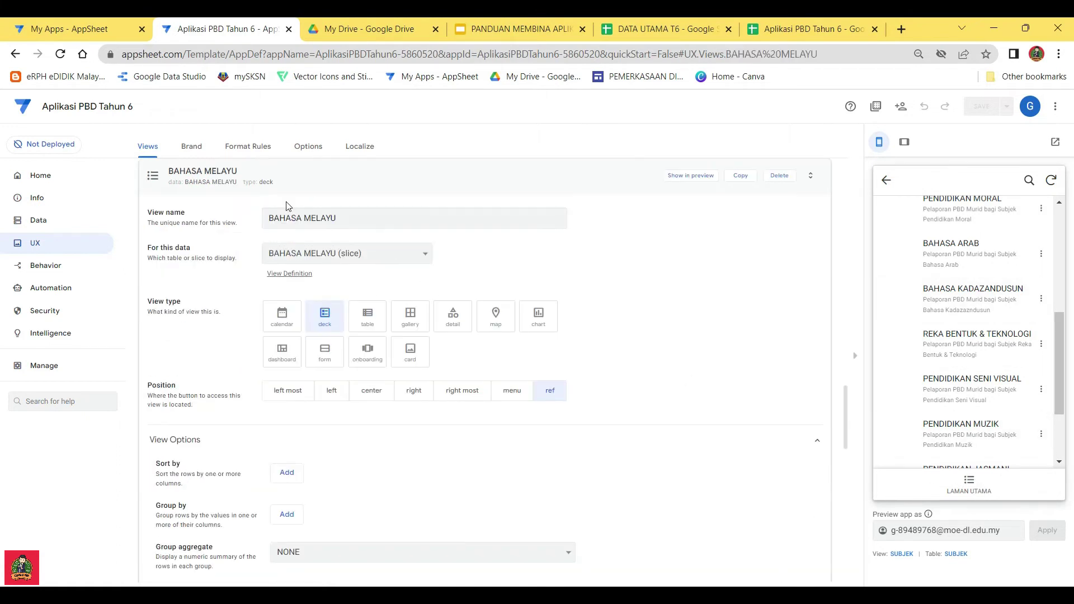
{"action": "left_click", "coordinate": [740, 177]}
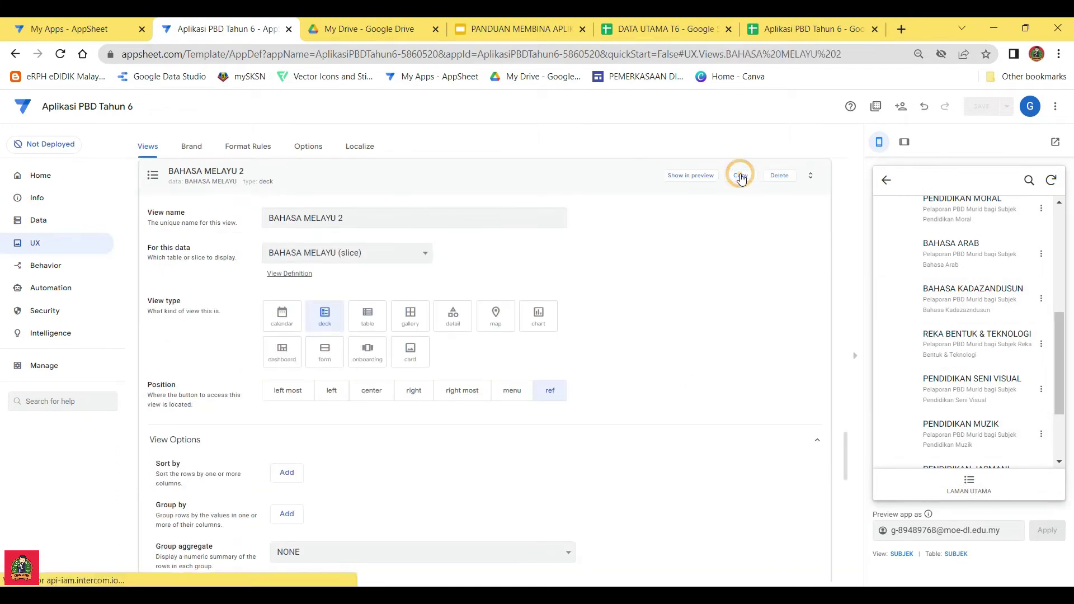
{"action": "left_click", "coordinate": [378, 251]}
{"action": "scroll", "coordinate": [369, 385], "scroll_direction": "down", "scroll_amount": 2}
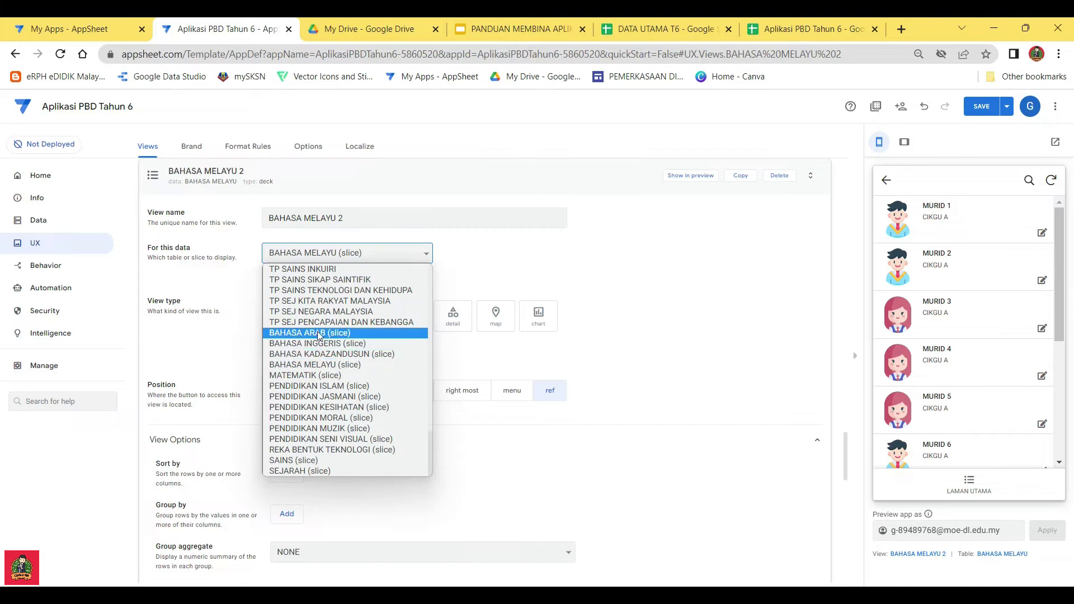
{"action": "left_click", "coordinate": [329, 449]}
Rename the BAHASA MELAYU 2 view as REKA BENTUK DAN TEKNOLOGI
{"action": "left_click_drag", "start_coordinate": [347, 217], "coordinate": [259, 218]}
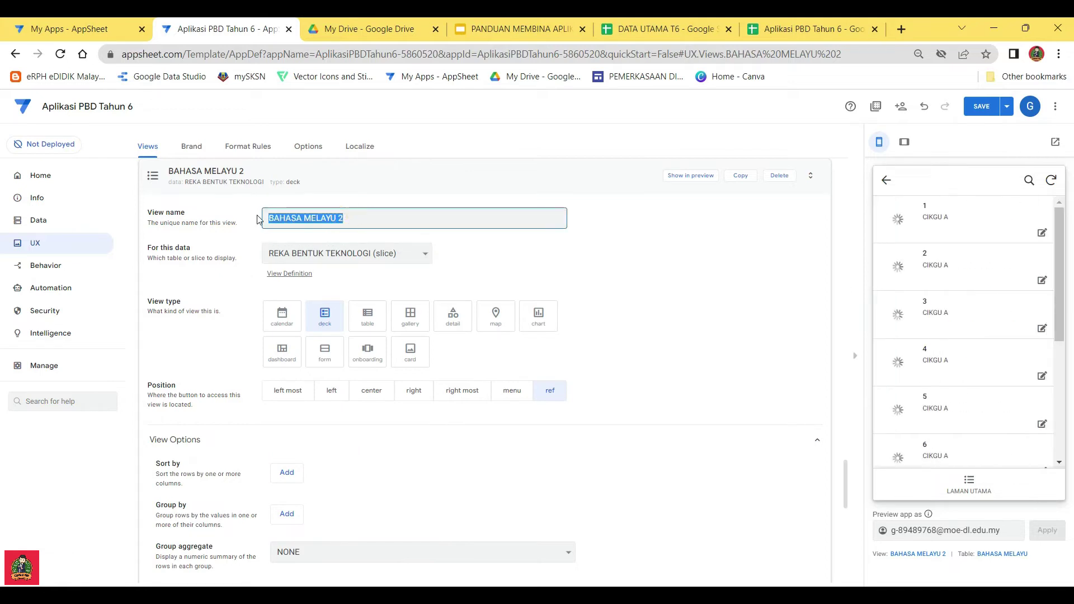
{"action": "type", "text": "REKA "}
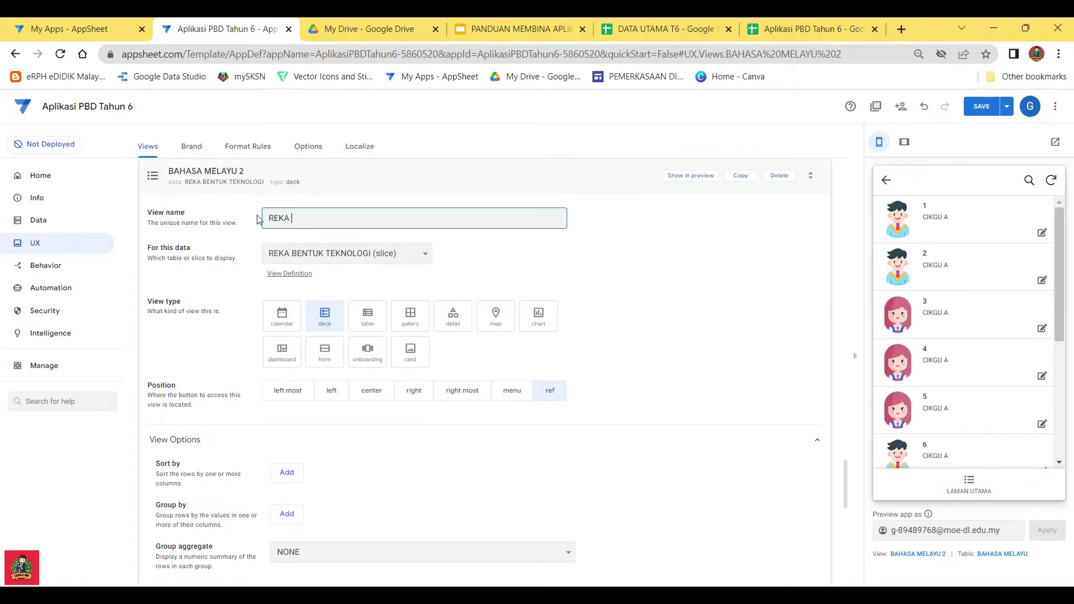
{"action": "type", "text": "BENTUK DAN TEKNOLOGI"}
Create a PENDIDIKAN SENI VISUAL view from a copy of REKA BENTUK DAN TEKNOLOGI, using PENDIDIKAN SENI VISUAL (slice) as its data
{"action": "left_click", "coordinate": [742, 177]}
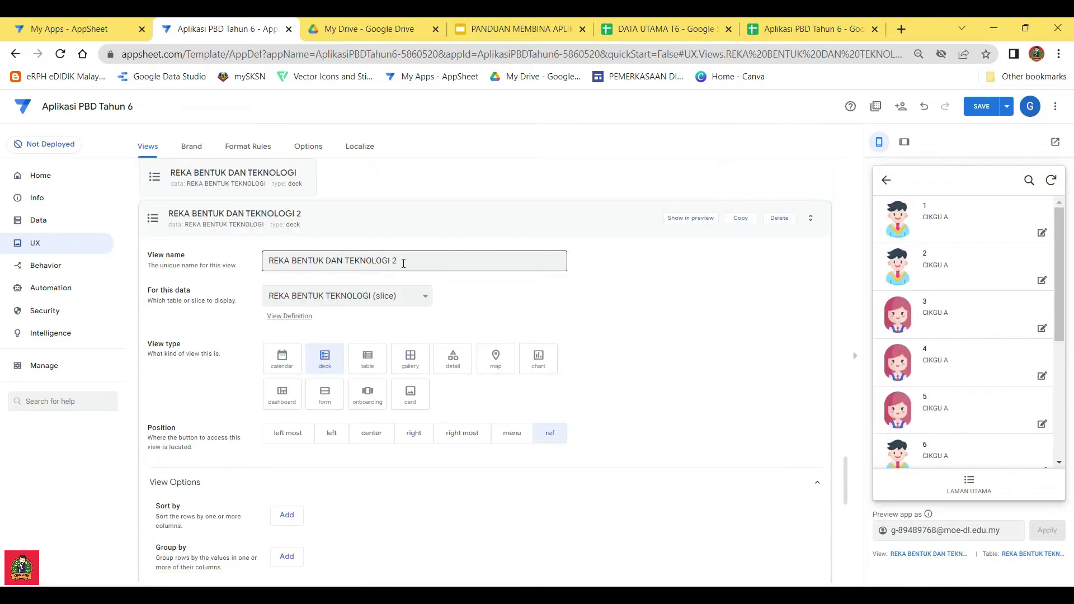
{"action": "left_click", "coordinate": [410, 295]}
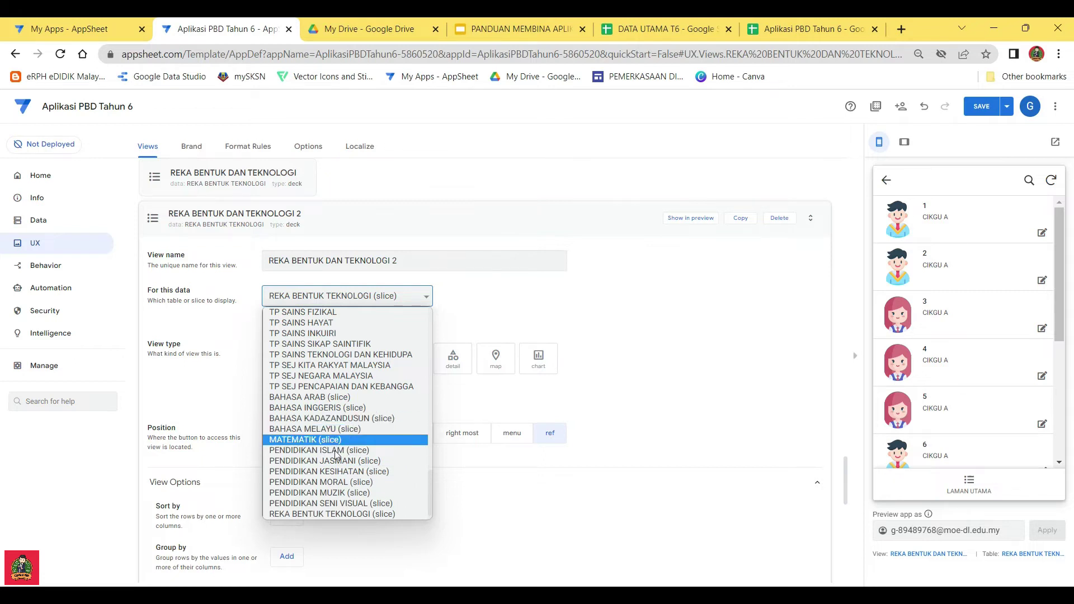
{"action": "left_click", "coordinate": [350, 502]}
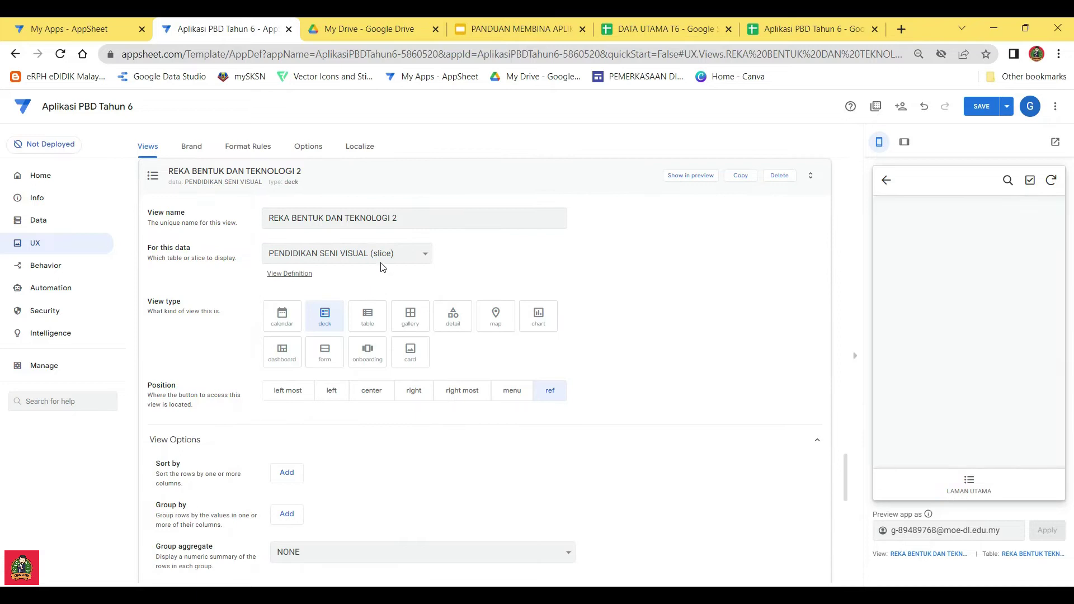
{"action": "left_click", "coordinate": [406, 219]}
{"action": "left_click_drag", "start_coordinate": [405, 220], "coordinate": [259, 222]}
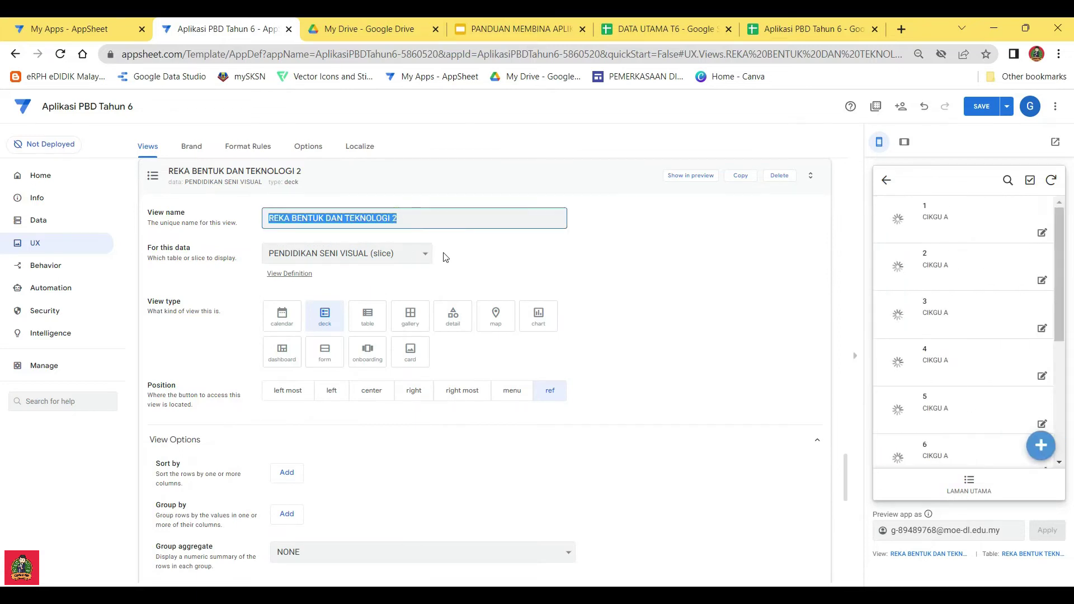
{"action": "type", "text": "PENDIDIKAN SENI VISUAL"}
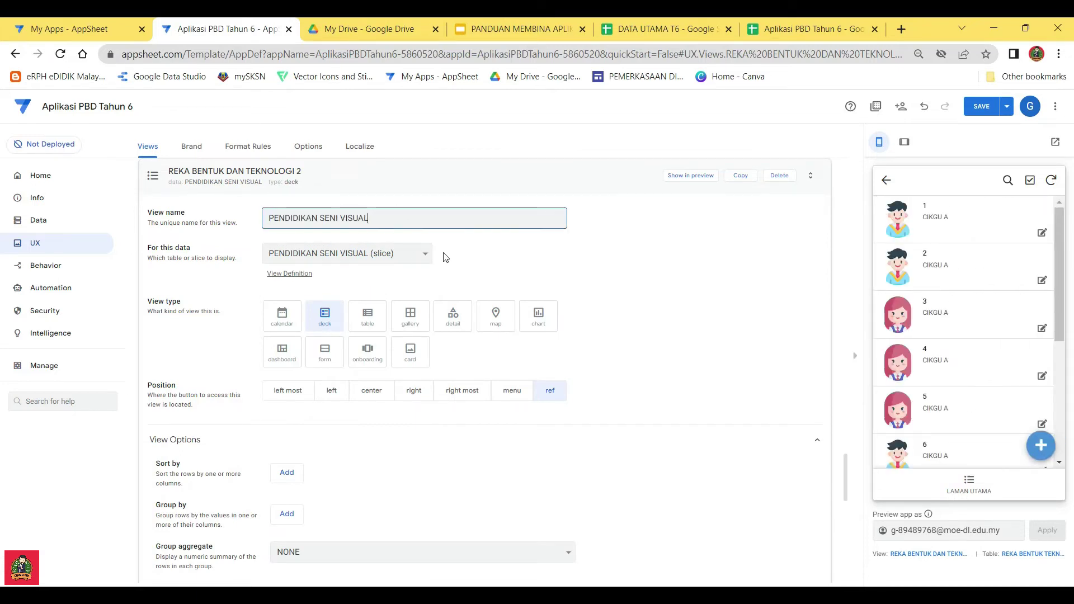
Create a PENDIDIKAN MUZIK view from a copy of PENDIDIKAN SENI VISUAL, using PENDIDIKAN MUZIK (slice) as its data
{"action": "left_click", "coordinate": [740, 175]}
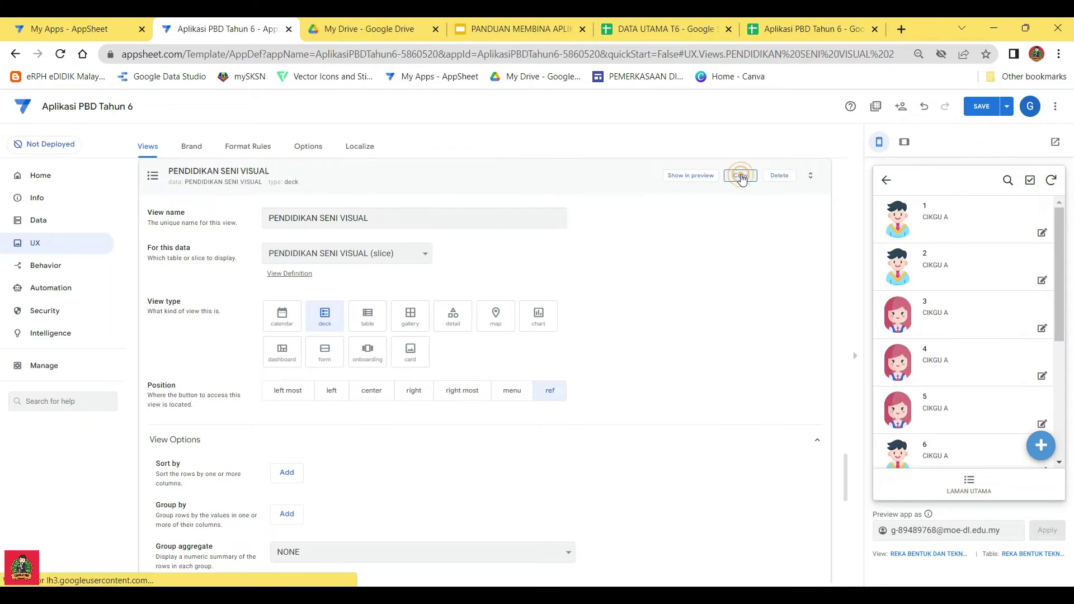
{"action": "left_click", "coordinate": [400, 295]}
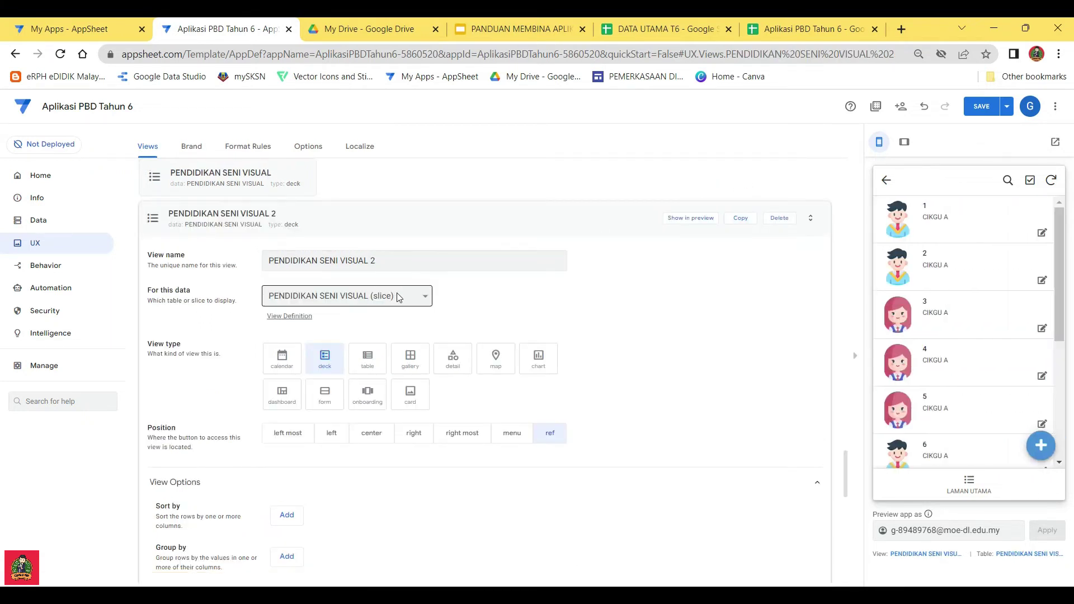
{"action": "left_click", "coordinate": [343, 503]}
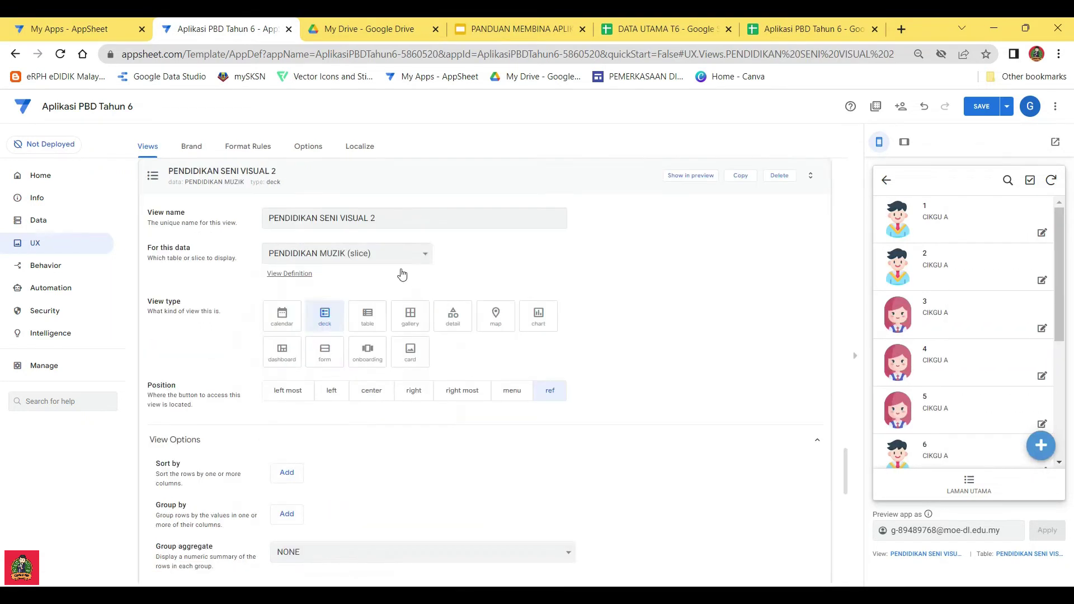
{"action": "triple_click", "coordinate": [390, 220]}
{"action": "type", "text": "PENDIDIKAN MUZIK"}
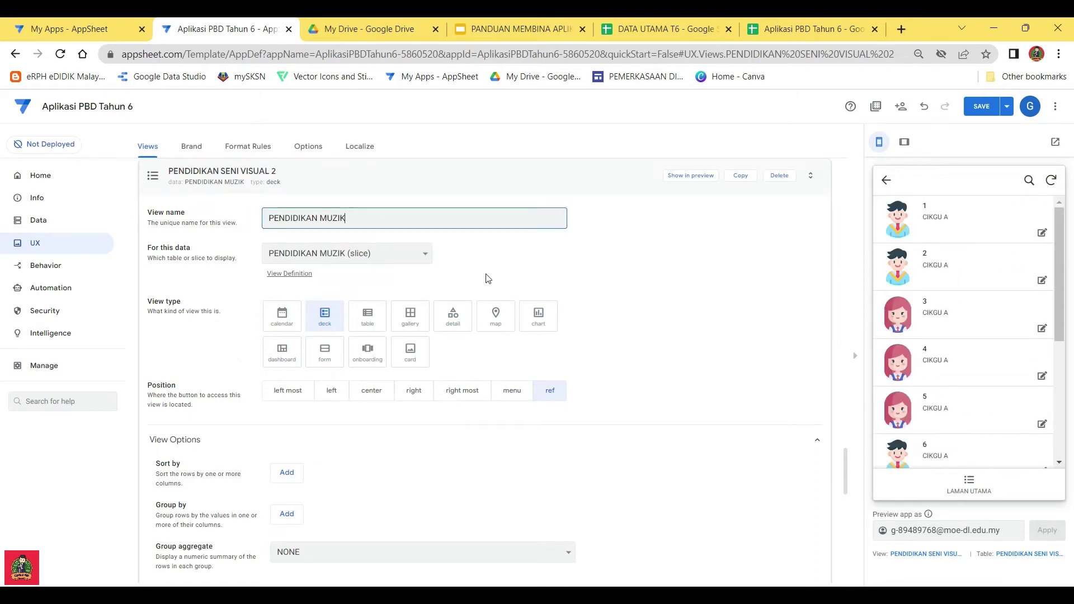
Create a PENDIDIKAN JASMANI view from a copy of PENDIDIKAN MUZIK, using PENDIDIKAN JASMANI (slice) as its data
{"action": "left_click", "coordinate": [740, 175]}
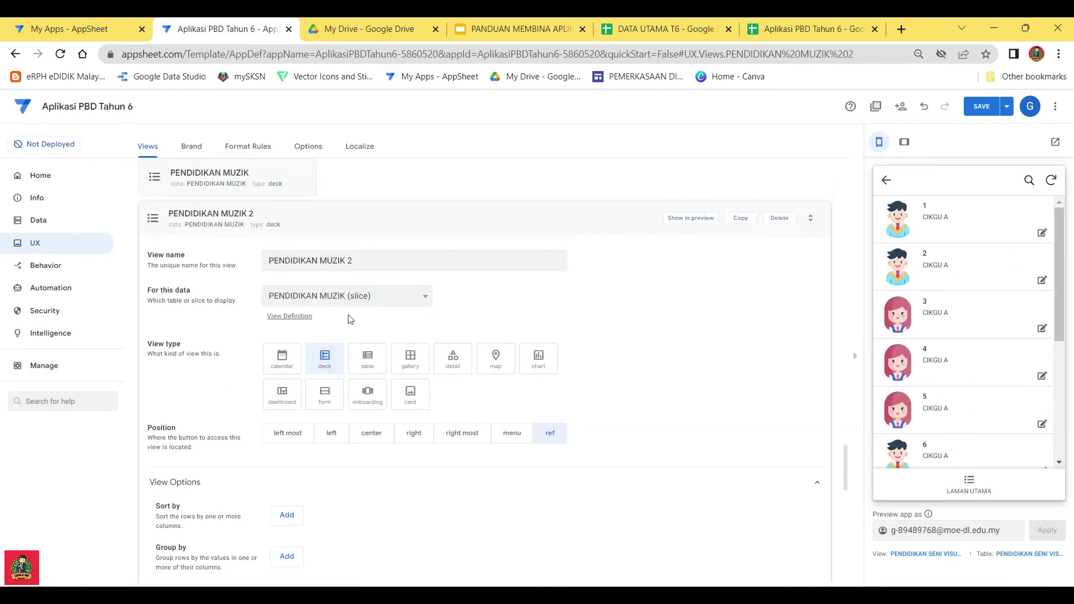
{"action": "left_click", "coordinate": [376, 299]}
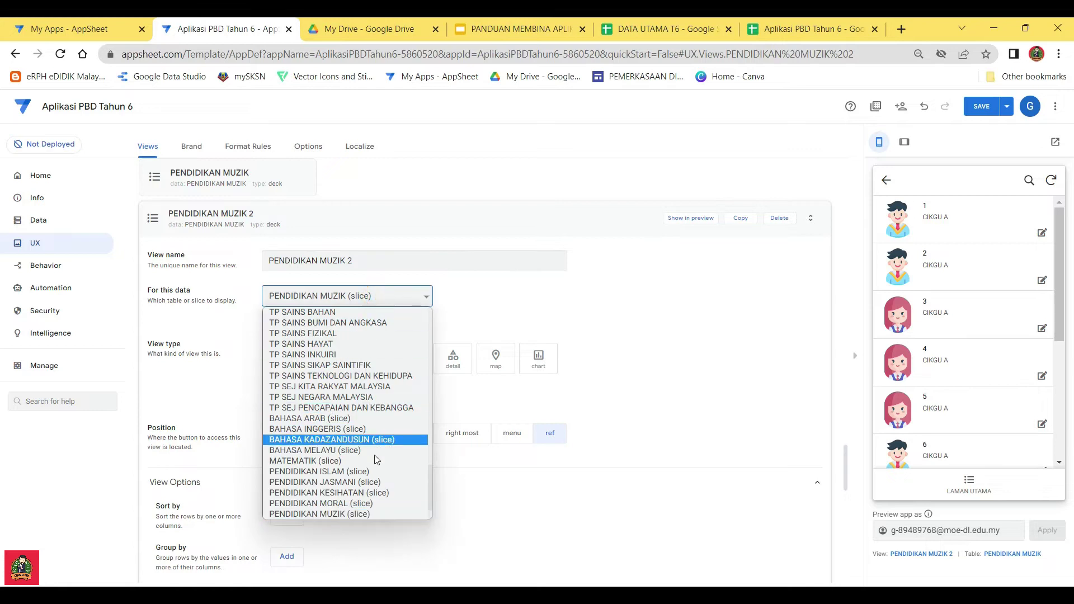
{"action": "left_click", "coordinate": [347, 482]}
{"action": "scroll", "coordinate": [346, 482], "scroll_direction": "down", "scroll_amount": 1}
{"action": "left_click_drag", "start_coordinate": [358, 218], "coordinate": [324, 220]}
{"action": "type", "text": "JA"}
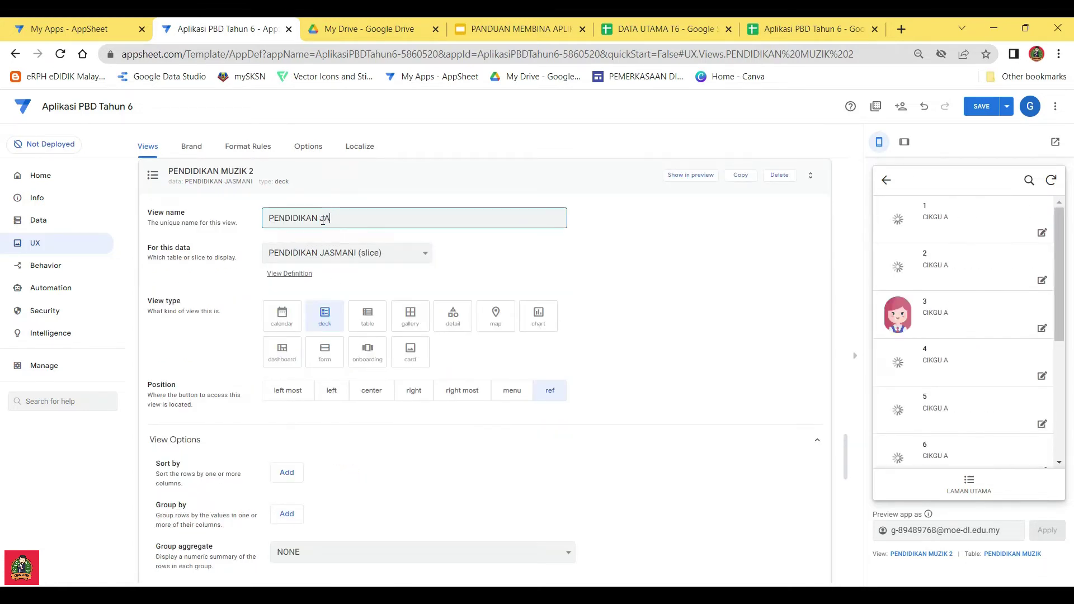
{"action": "type", "text": "SMANI"}
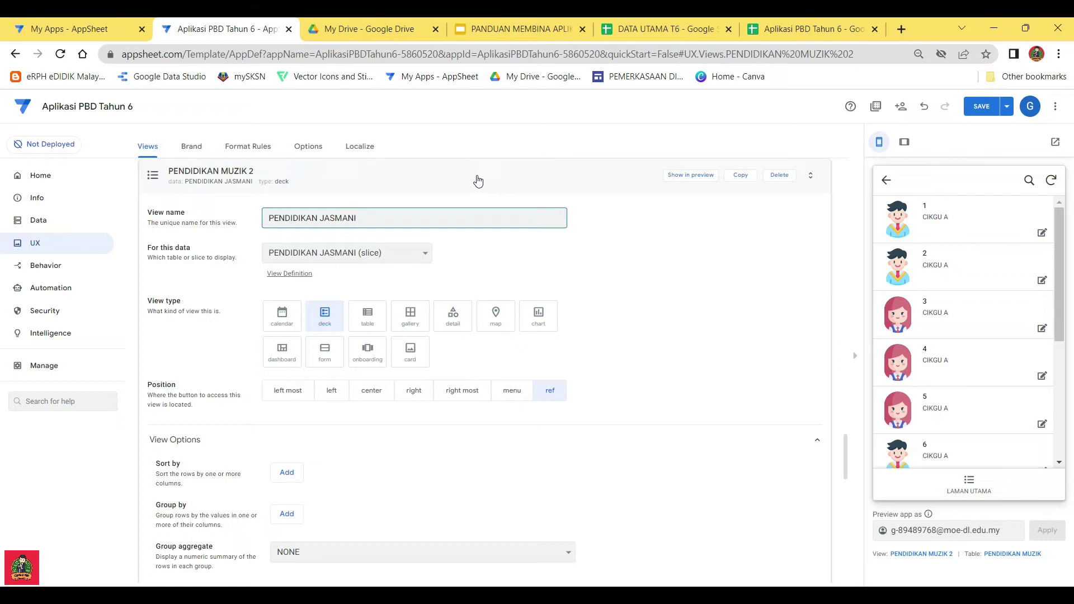
Create a PENDIDIKAN KESIHATAN view from a copy of PENDIDIKAN JASMANI, using PENDIDIKAN KESIHATAN (slice) as its data, and save the app
{"action": "left_click", "coordinate": [741, 177]}
{"action": "left_click", "coordinate": [386, 297]}
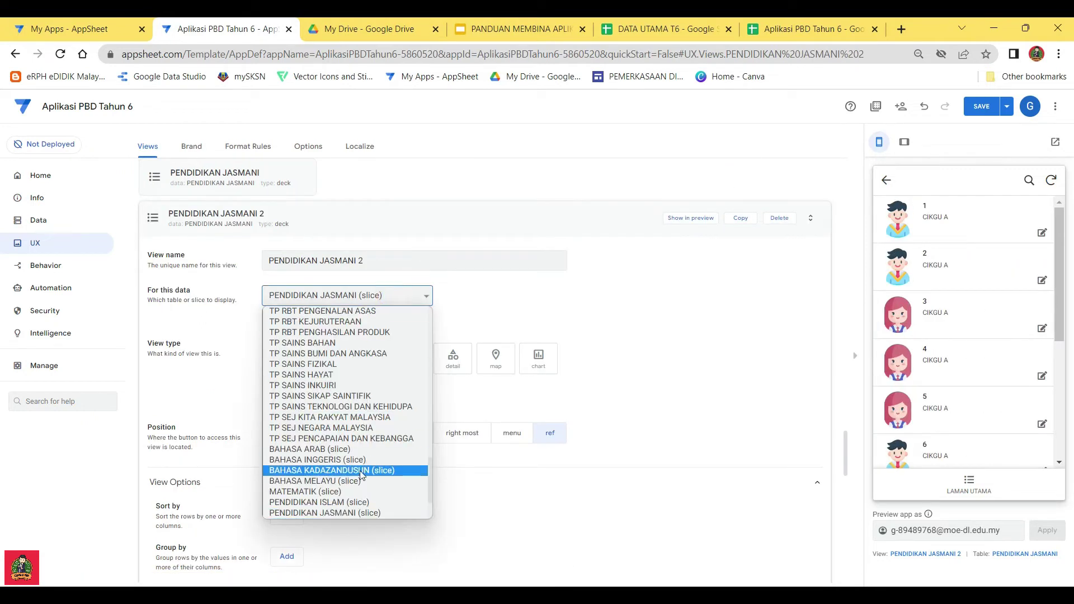
{"action": "scroll", "coordinate": [355, 503], "scroll_direction": "down", "scroll_amount": 2}
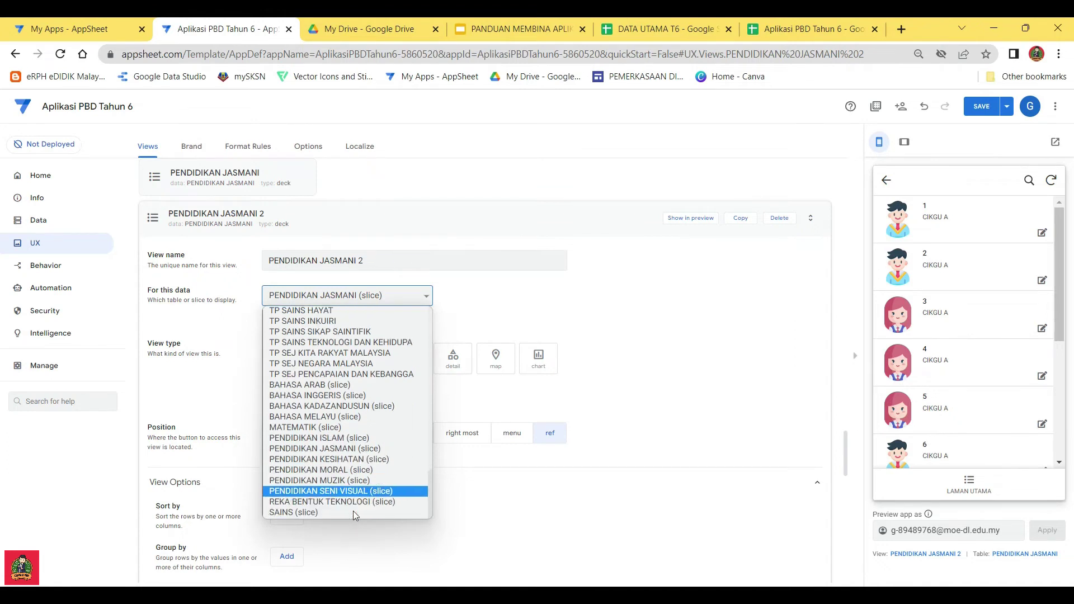
{"action": "left_click", "coordinate": [358, 447]}
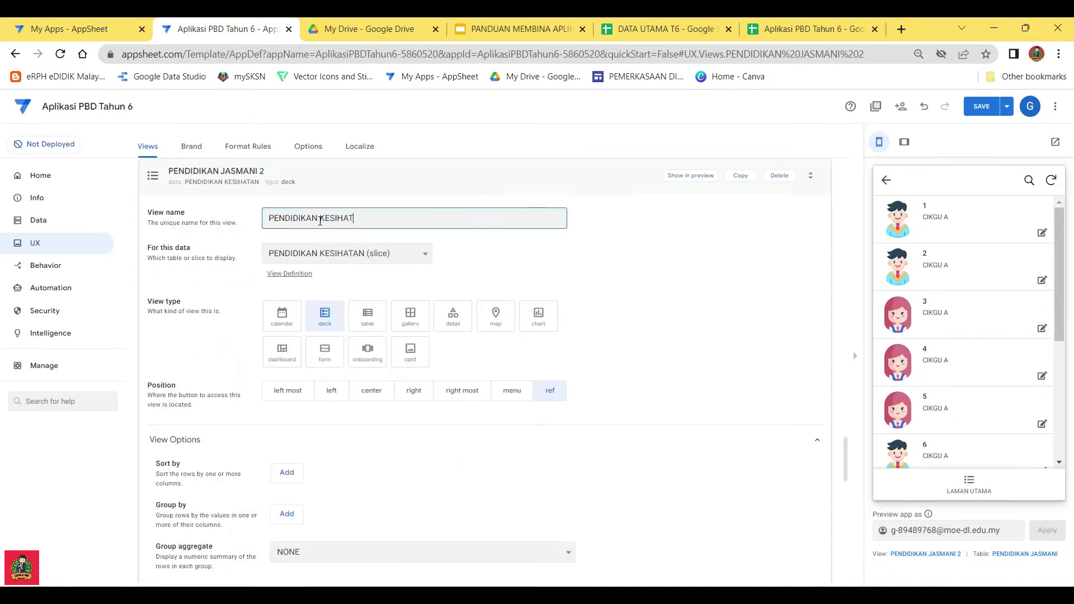
{"action": "type", "text": "AN"}
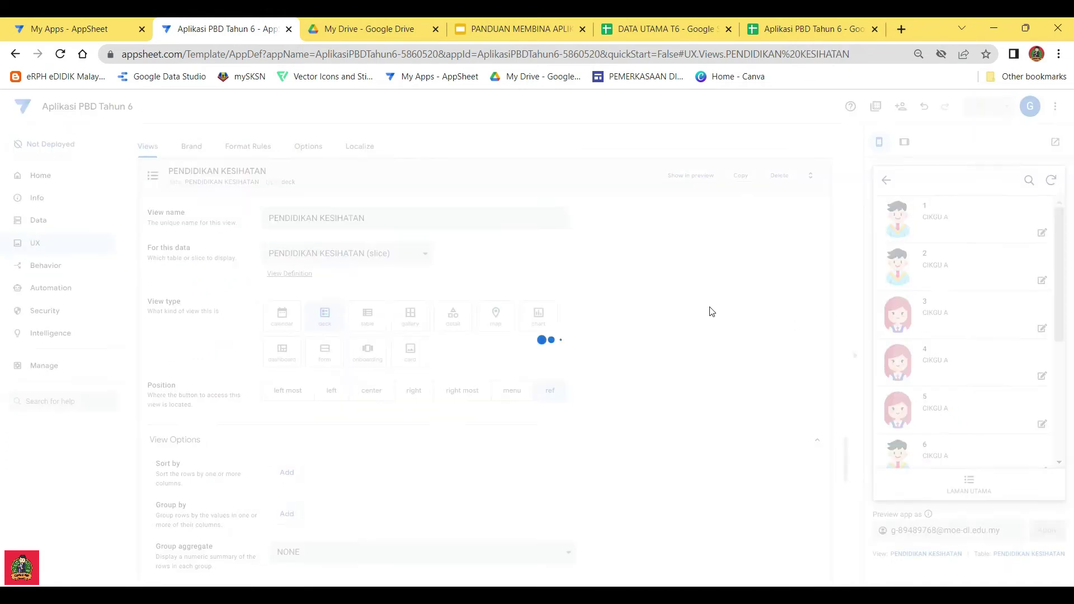
{"action": "left_click", "coordinate": [578, 174]}
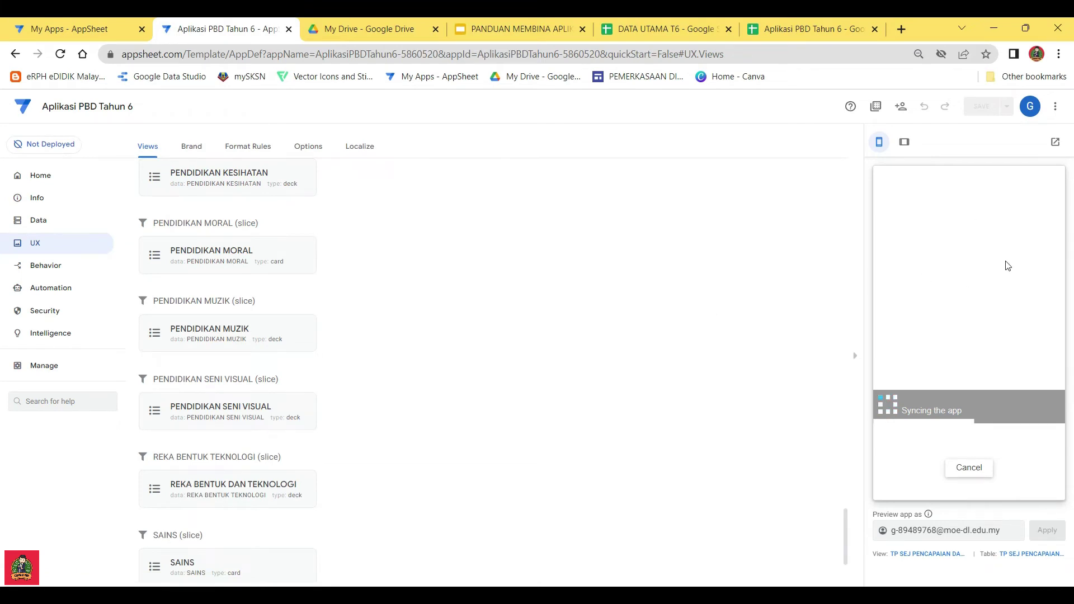
Open the SUBJEK list from LAMAN UTAMA in the app preview and check the BAHASA ARAB subject
{"action": "left_click", "coordinate": [971, 484]}
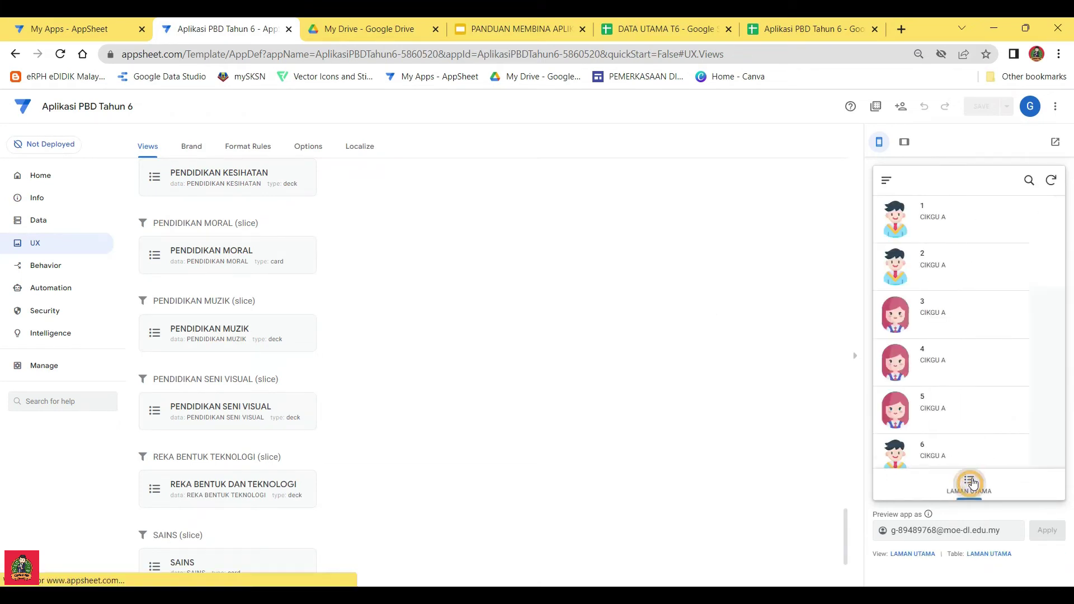
{"action": "left_click", "coordinate": [948, 215]}
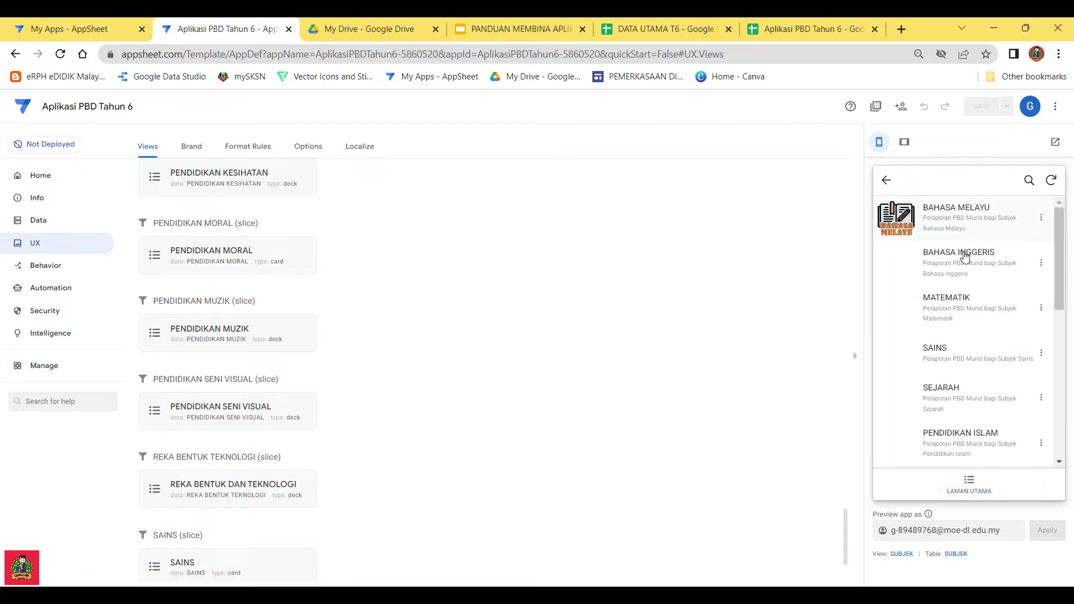
{"action": "scroll", "coordinate": [955, 289], "scroll_direction": "down", "scroll_amount": 5}
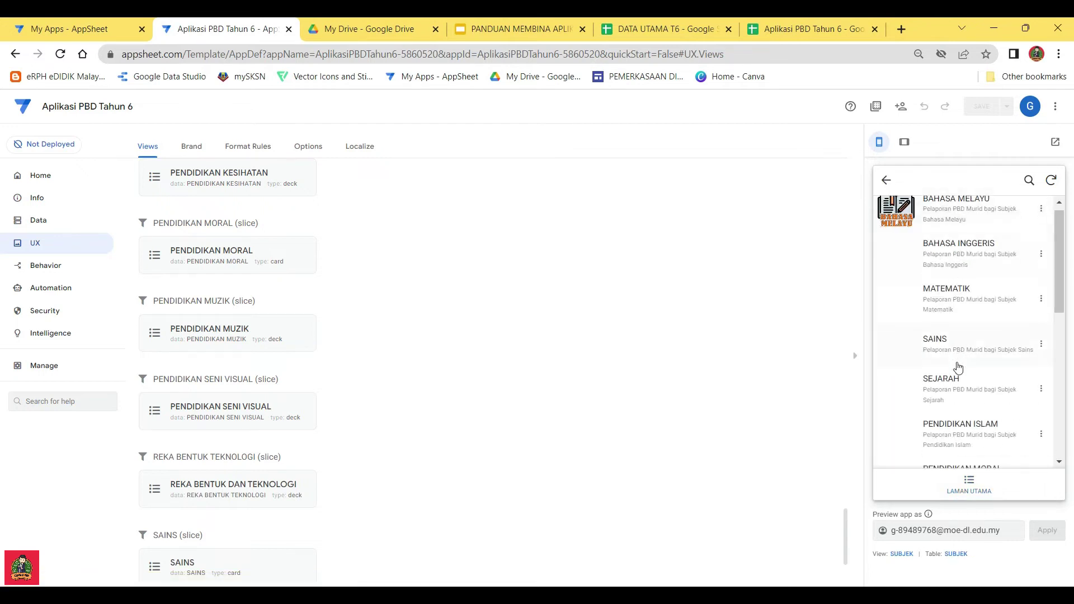
{"action": "left_click", "coordinate": [955, 247]}
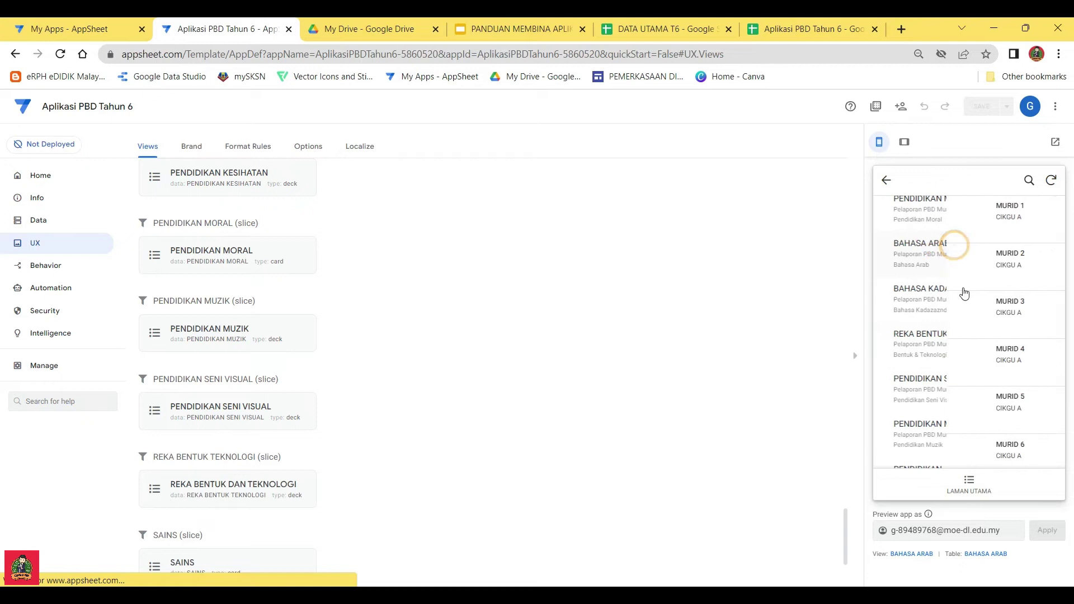
{"action": "left_click", "coordinate": [886, 180]}
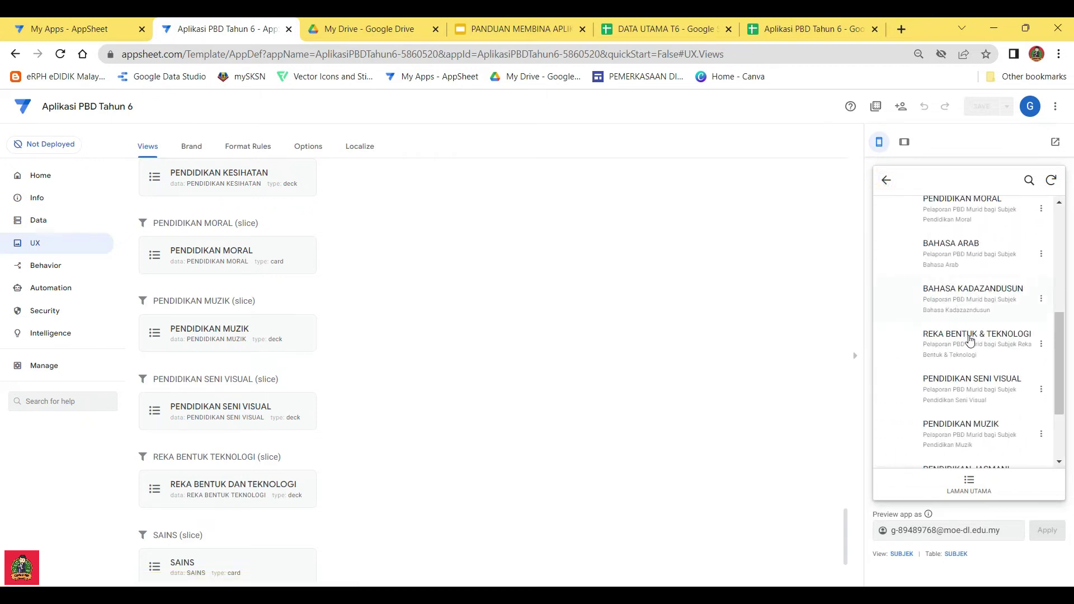
Check the BAHASA KADAZANDUSUN subject in the preview, including the first pupil's details and edit form, and return to the SUBJEK list
{"action": "left_click", "coordinate": [961, 297]}
{"action": "left_click", "coordinate": [934, 217]}
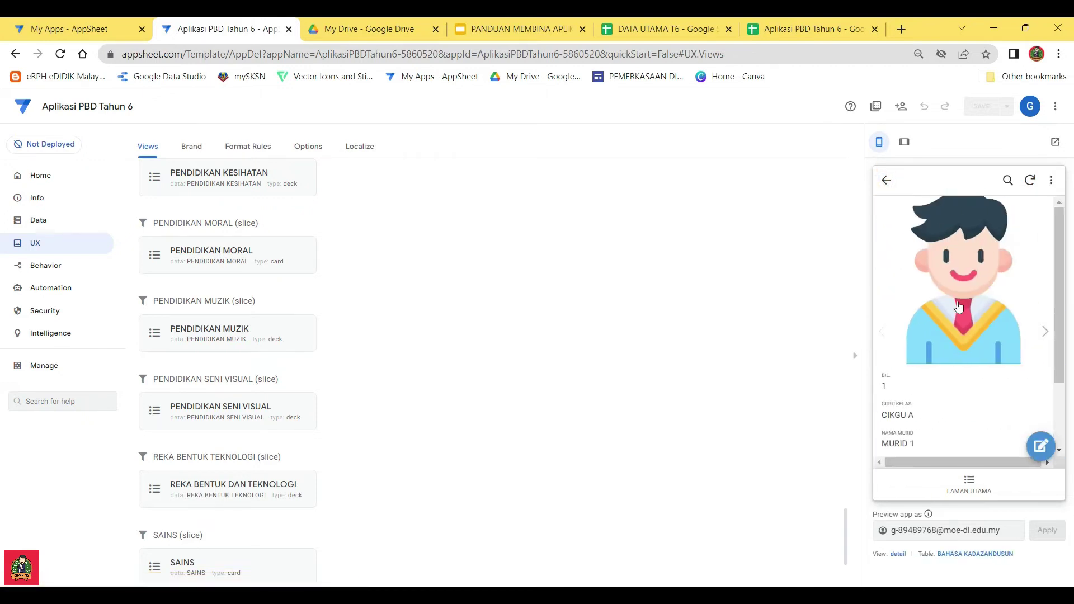
{"action": "scroll", "coordinate": [1018, 370], "scroll_direction": "down", "scroll_amount": 2}
{"action": "left_click", "coordinate": [1039, 445]}
{"action": "scroll", "coordinate": [963, 304], "scroll_direction": "down", "scroll_amount": 10}
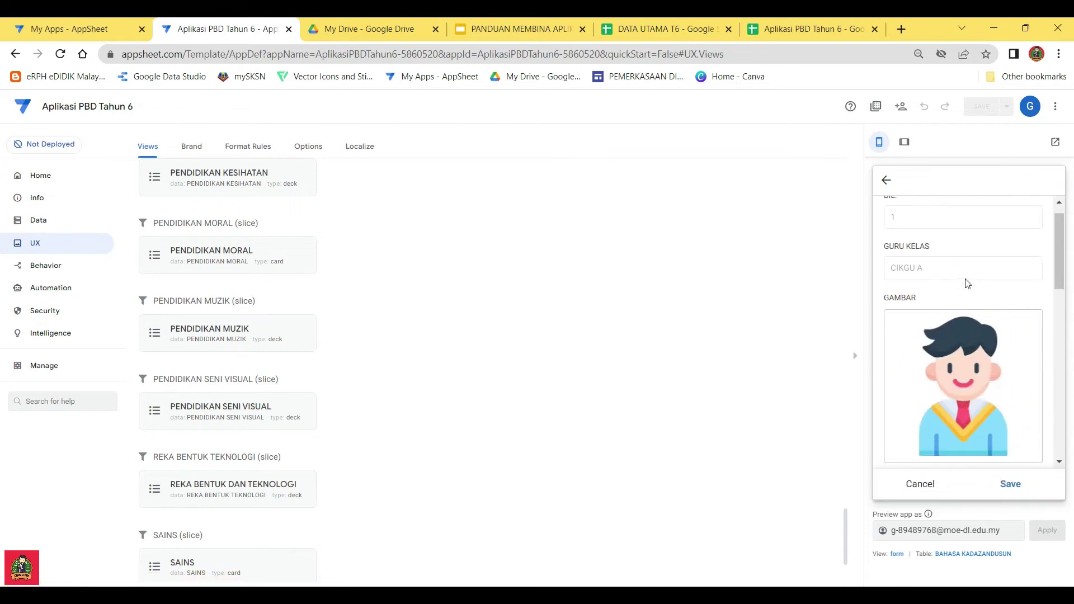
{"action": "scroll", "coordinate": [953, 339], "scroll_direction": "up", "scroll_amount": 3}
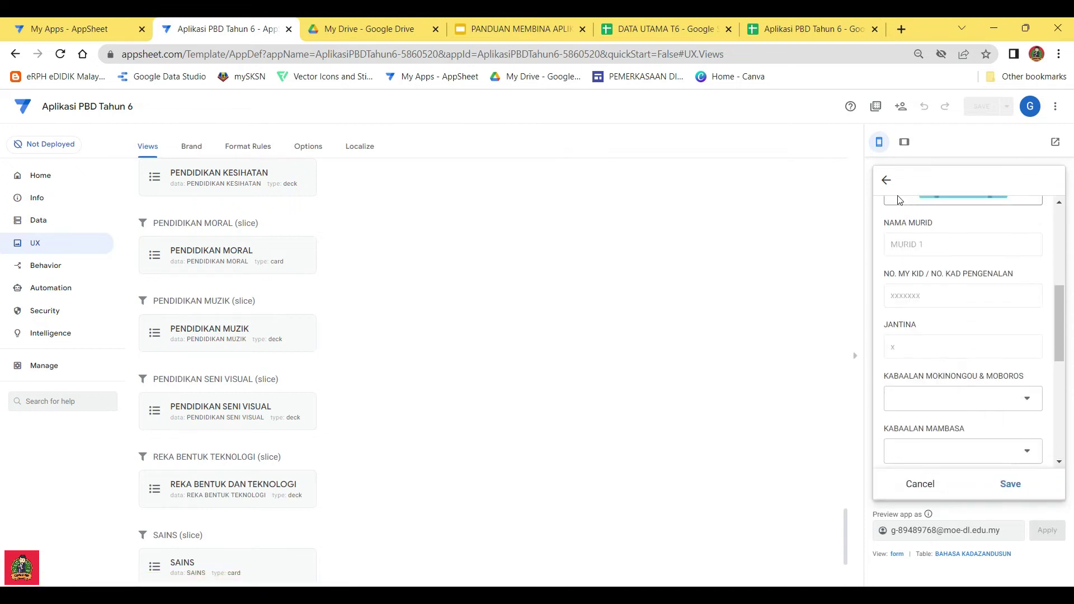
{"action": "left_click", "coordinate": [883, 181]}
{"action": "left_click", "coordinate": [885, 180]}
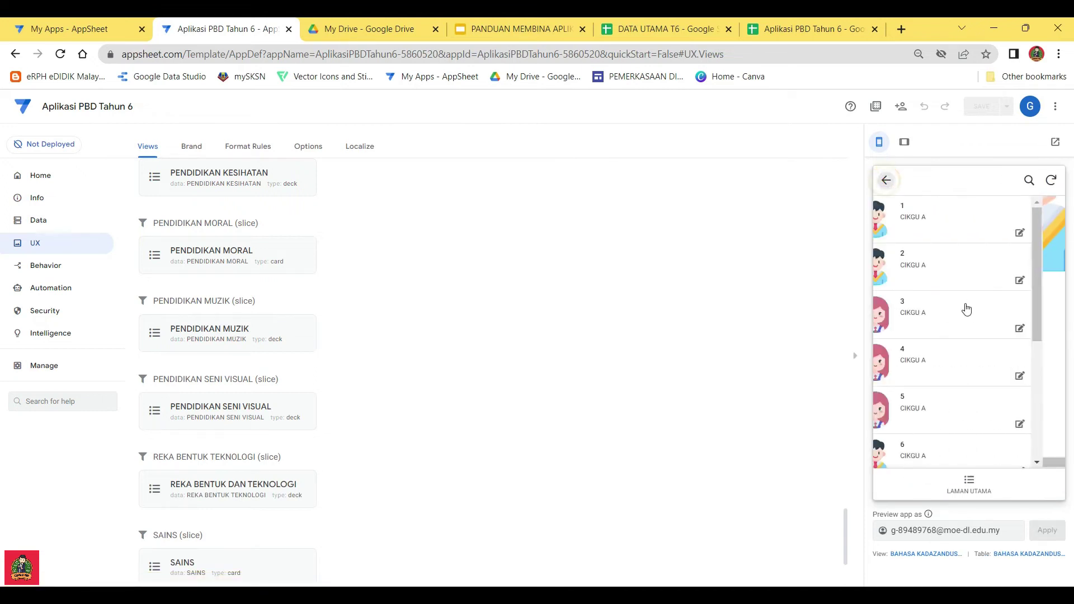
{"action": "left_click", "coordinate": [885, 179]}
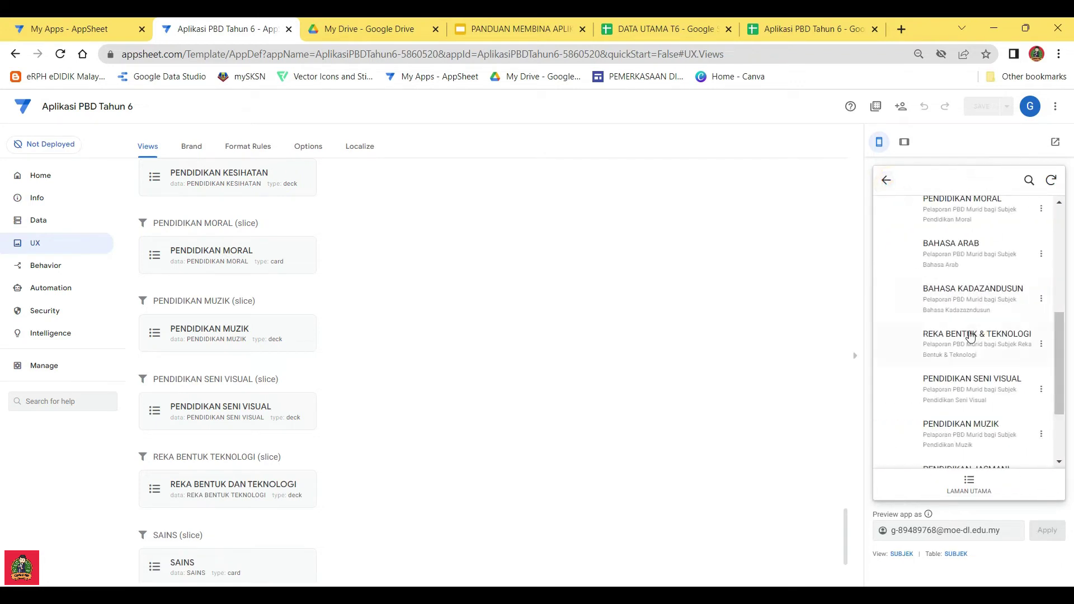
Check the PENDIDIKAN SENI VISUAL subject in the preview, including the first pupil's details and the fields of the edit form
{"action": "scroll", "coordinate": [960, 294], "scroll_direction": "down", "scroll_amount": 1}
{"action": "left_click", "coordinate": [964, 310]}
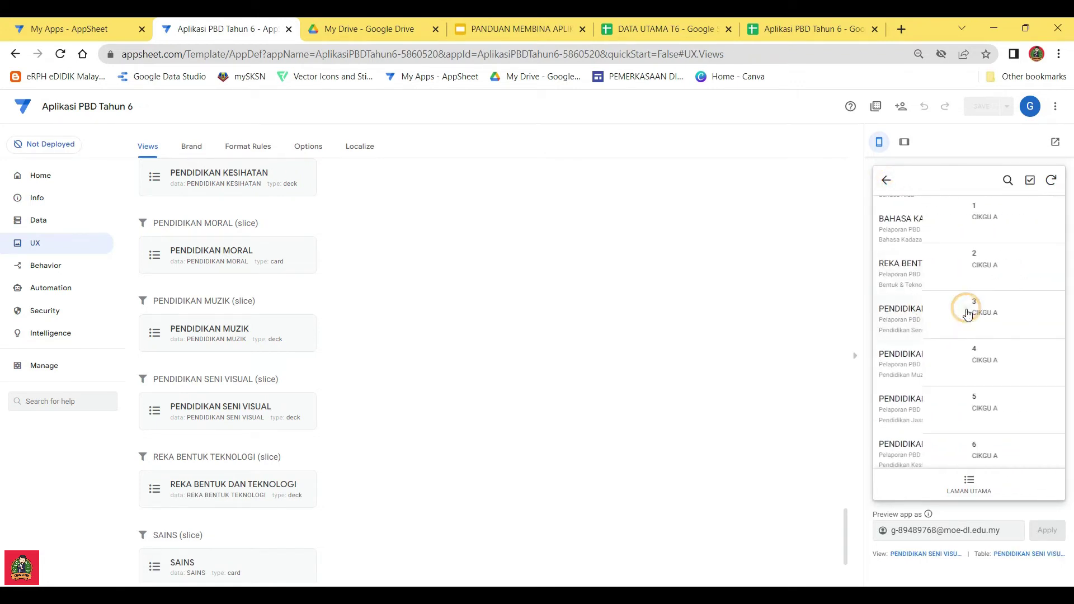
{"action": "left_click", "coordinate": [926, 234]}
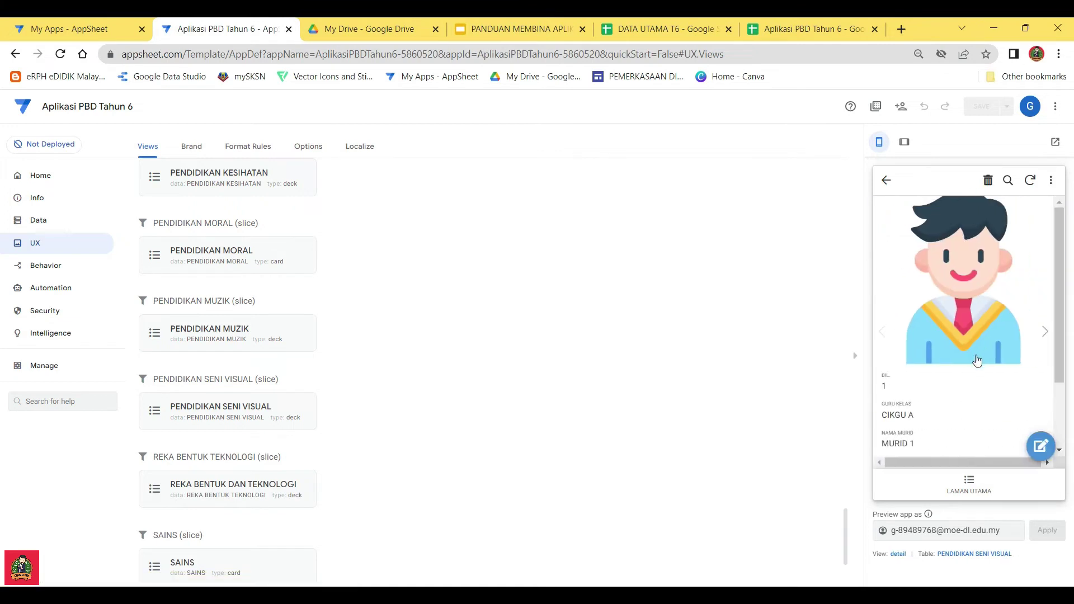
{"action": "scroll", "coordinate": [976, 360], "scroll_direction": "down", "scroll_amount": 2}
{"action": "left_click", "coordinate": [1045, 449]}
{"action": "scroll", "coordinate": [971, 319], "scroll_direction": "down", "scroll_amount": 6}
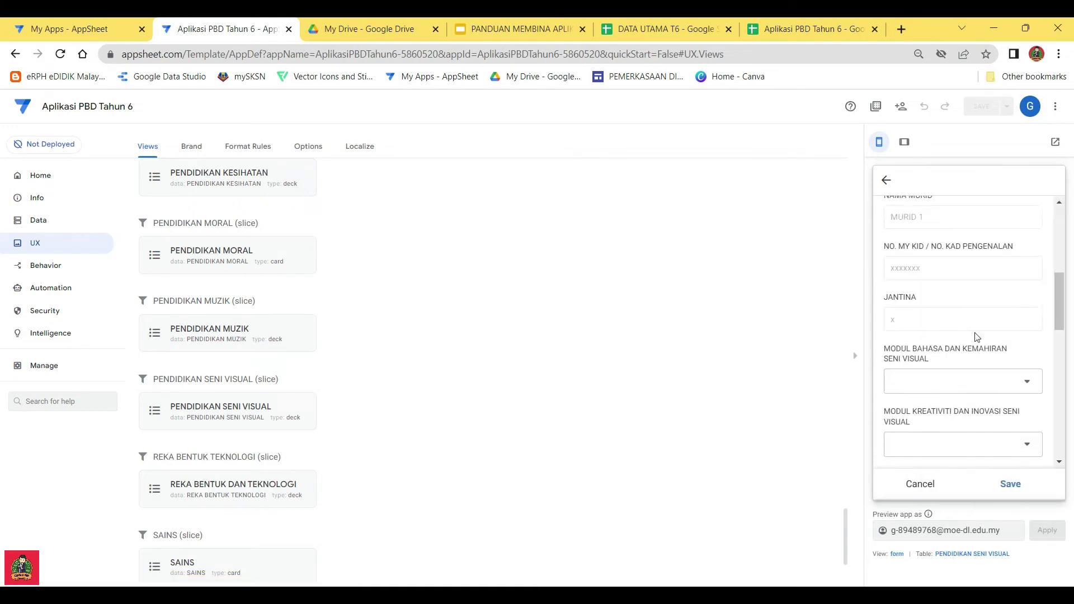
{"action": "scroll", "coordinate": [975, 342], "scroll_direction": "up", "scroll_amount": 5}
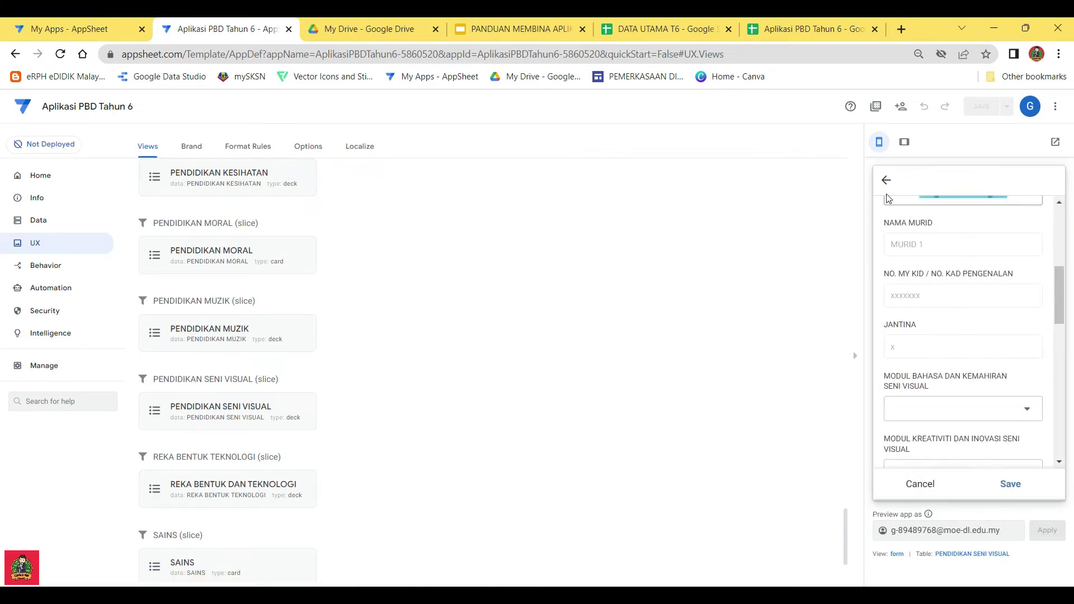
{"action": "left_click", "coordinate": [885, 180]}
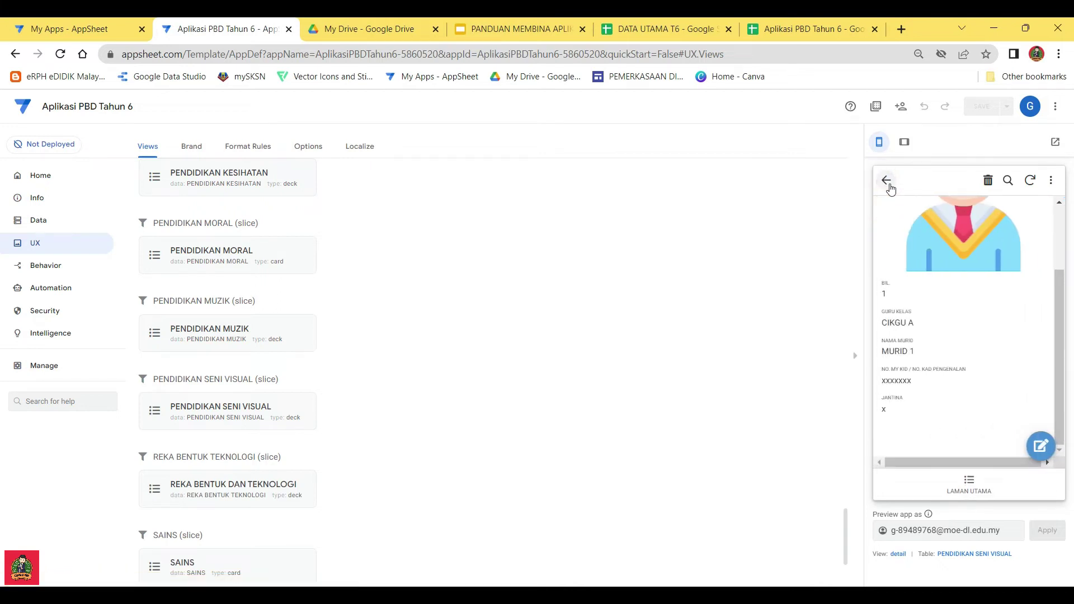
Return to the SUBJEK list in the app preview and check whether the REKA BENTUK & TEKNOLOGI subject opens its pupil list
{"action": "left_click", "coordinate": [888, 182]}
{"action": "left_click", "coordinate": [886, 181]}
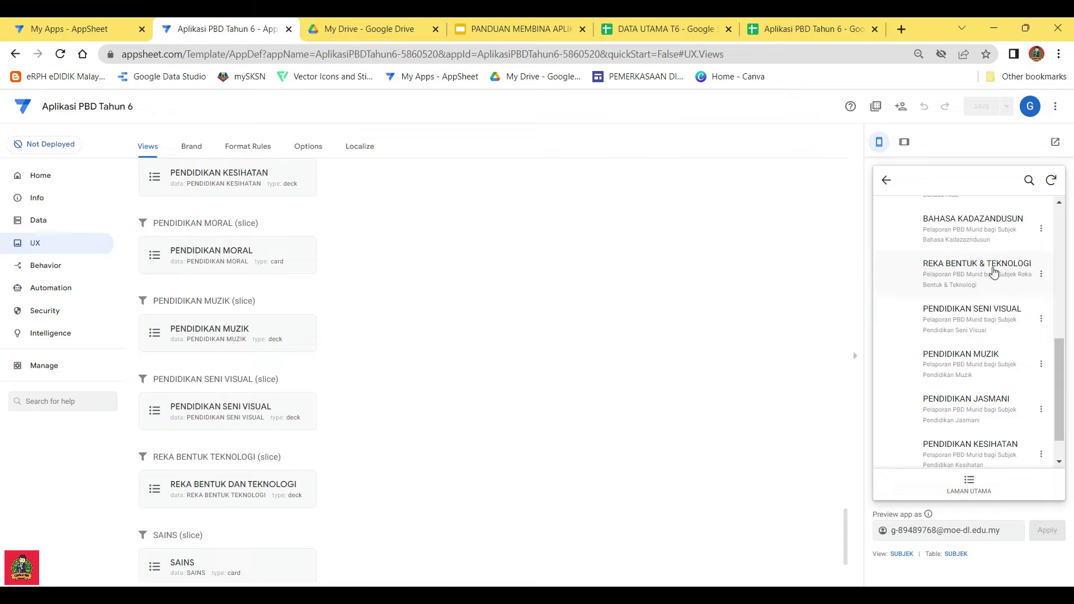
{"action": "left_click", "coordinate": [993, 272]}
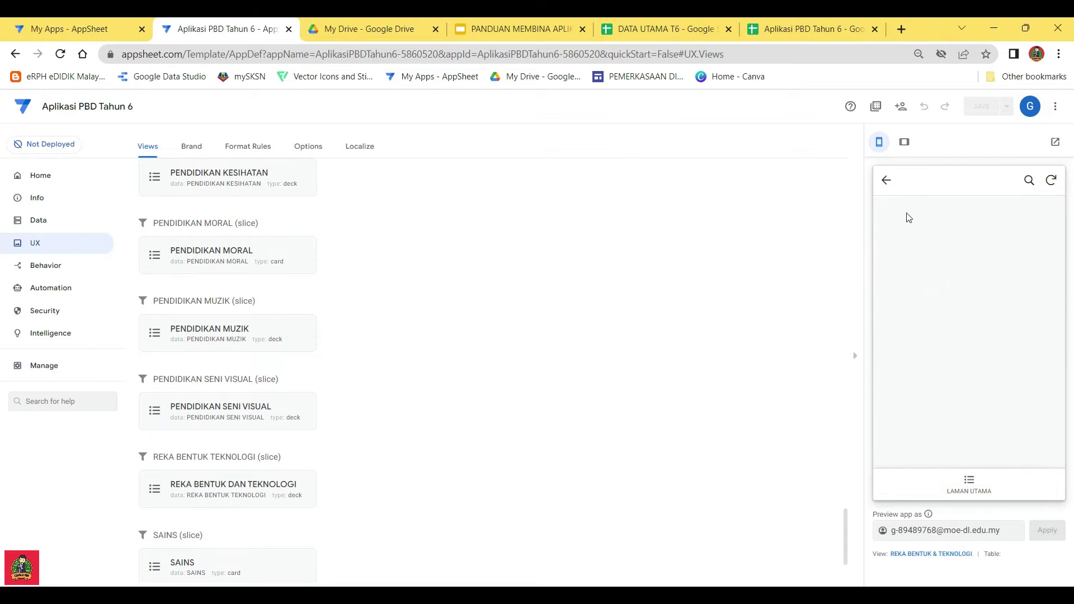
{"action": "left_click", "coordinate": [886, 180]}
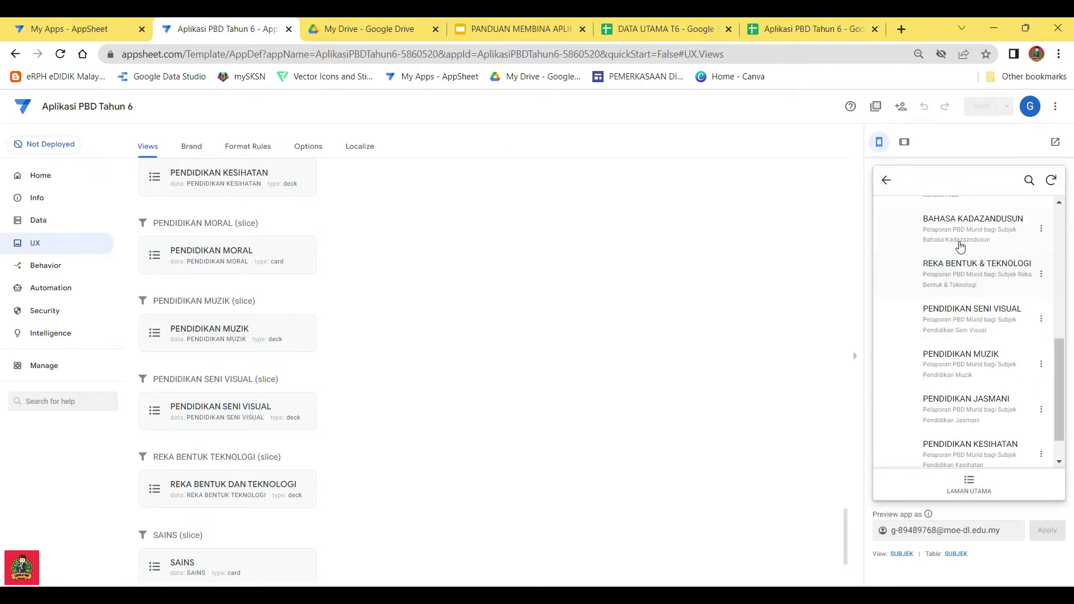
{"action": "left_click", "coordinate": [978, 267]}
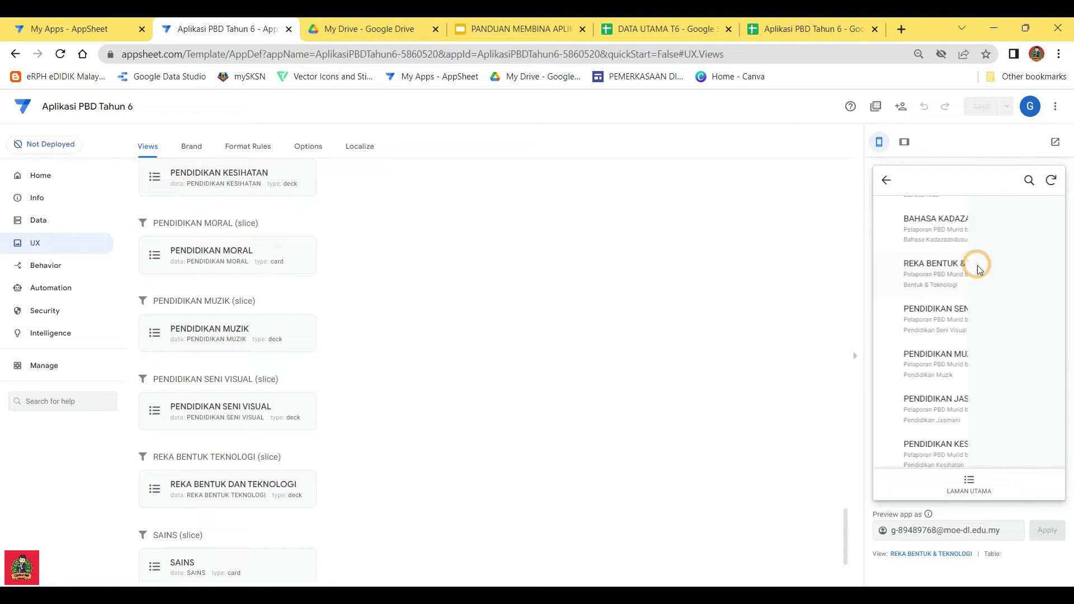
{"action": "left_click", "coordinate": [886, 181]}
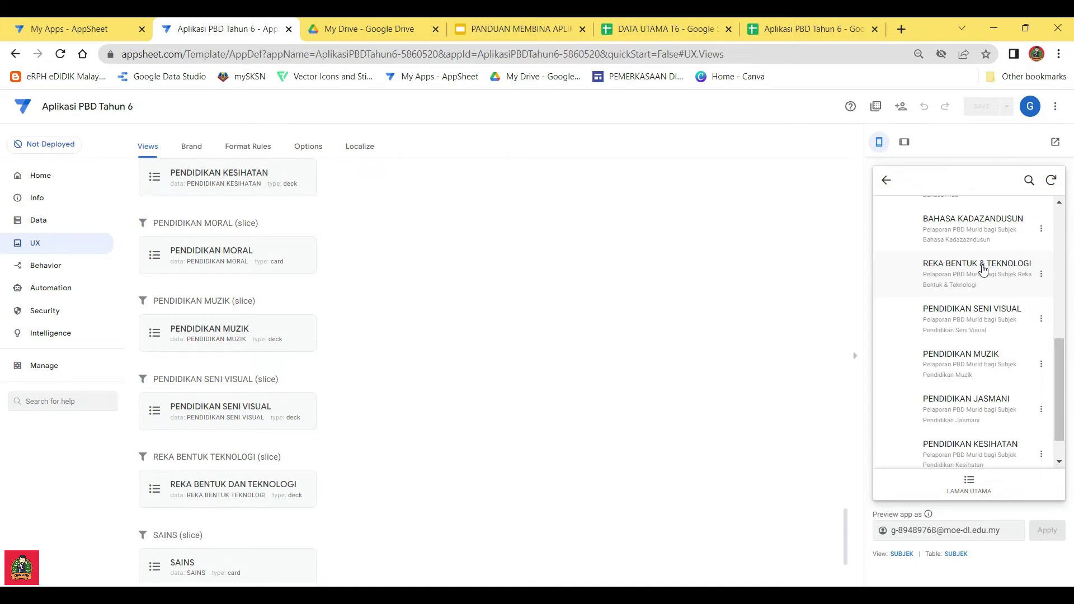
Rename the REKA BENTUK DAN TEKNOLOGI view as REKA BENTUK & TEKNOLOGI and save the app
{"action": "left_click", "coordinate": [236, 490]}
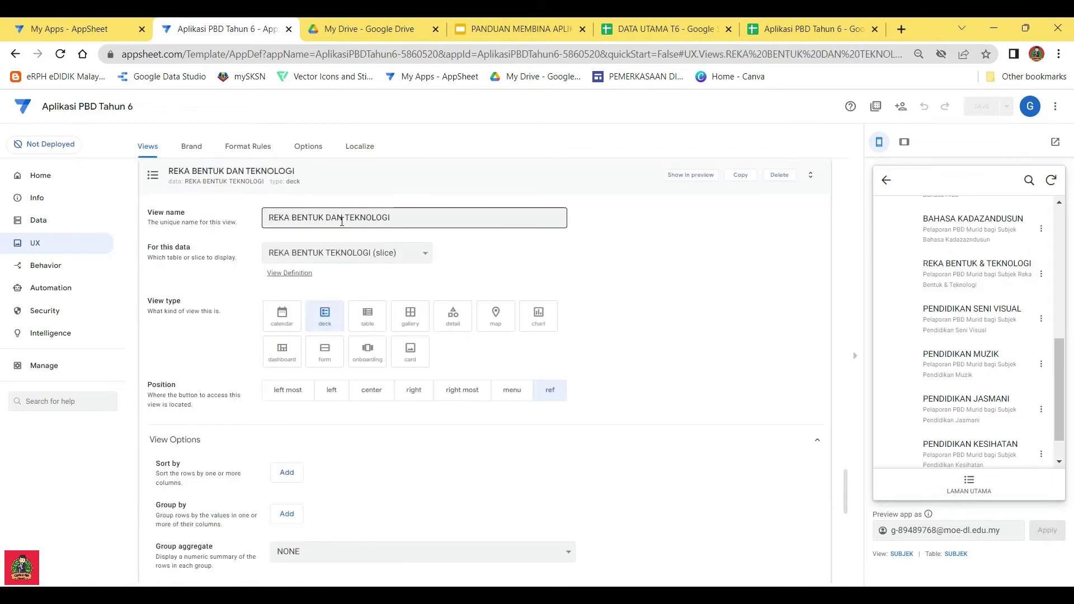
{"action": "left_click_drag", "start_coordinate": [344, 218], "coordinate": [330, 219]}
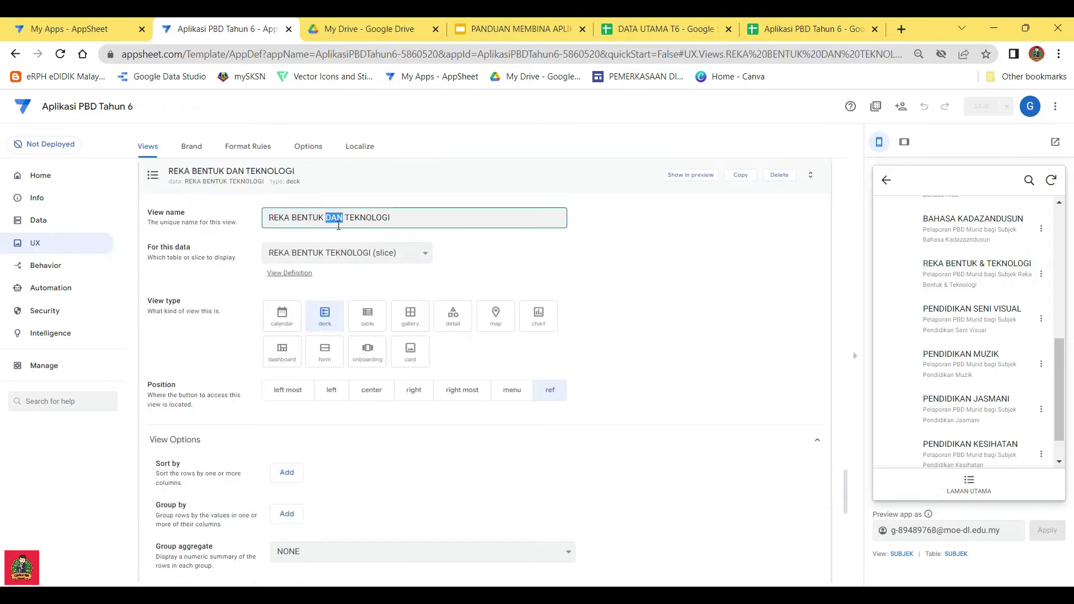
{"action": "type", "text": "&"}
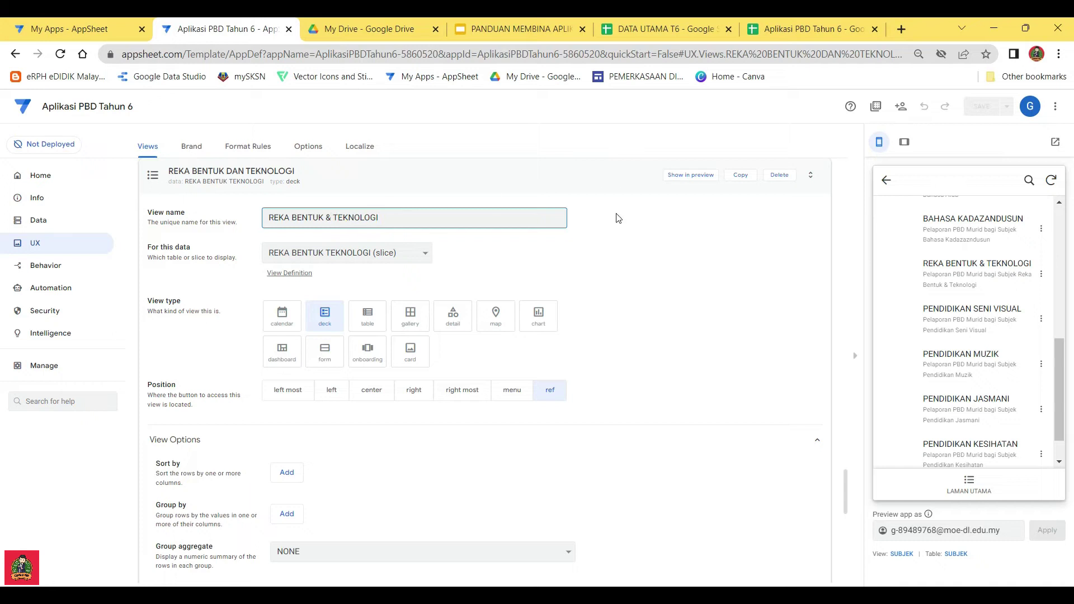
{"action": "left_click", "coordinate": [601, 173]}
{"action": "left_click", "coordinate": [970, 106]}
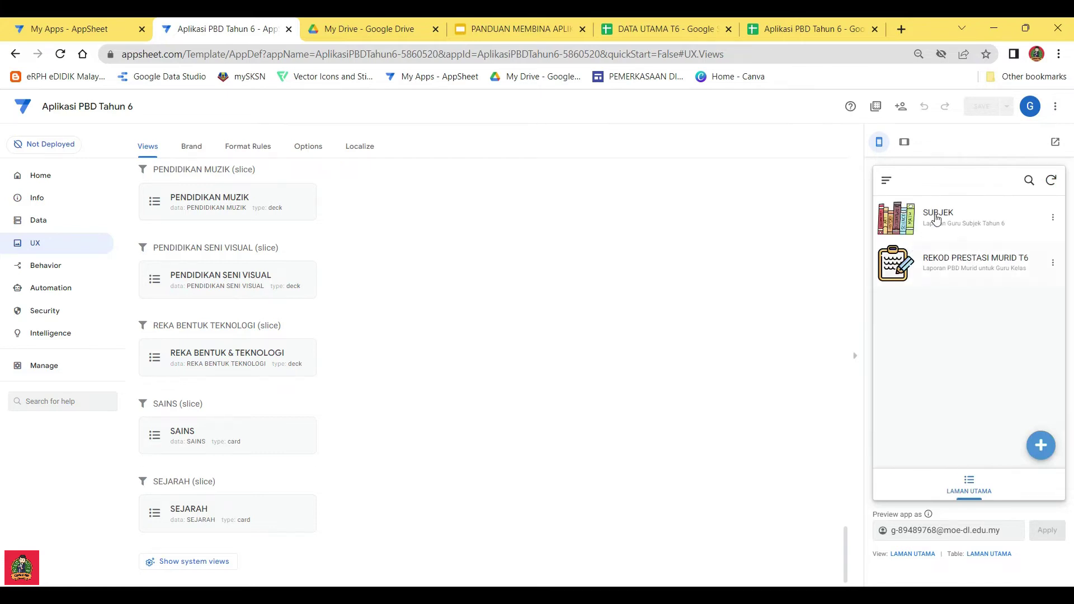
Check the REKA BENTUK & TEKNOLOGI subject in the preview, including the first pupil's details, and return to the SUBJEK list
{"action": "left_click", "coordinate": [936, 220]}
{"action": "scroll", "coordinate": [961, 343], "scroll_direction": "down", "scroll_amount": 5}
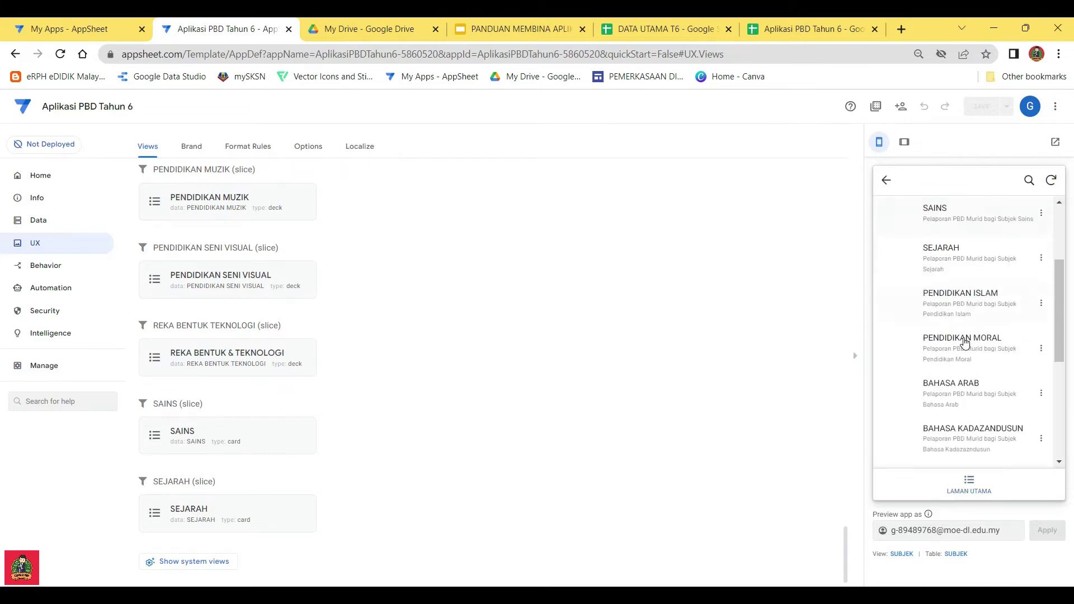
{"action": "scroll", "coordinate": [966, 347], "scroll_direction": "down", "scroll_amount": 1}
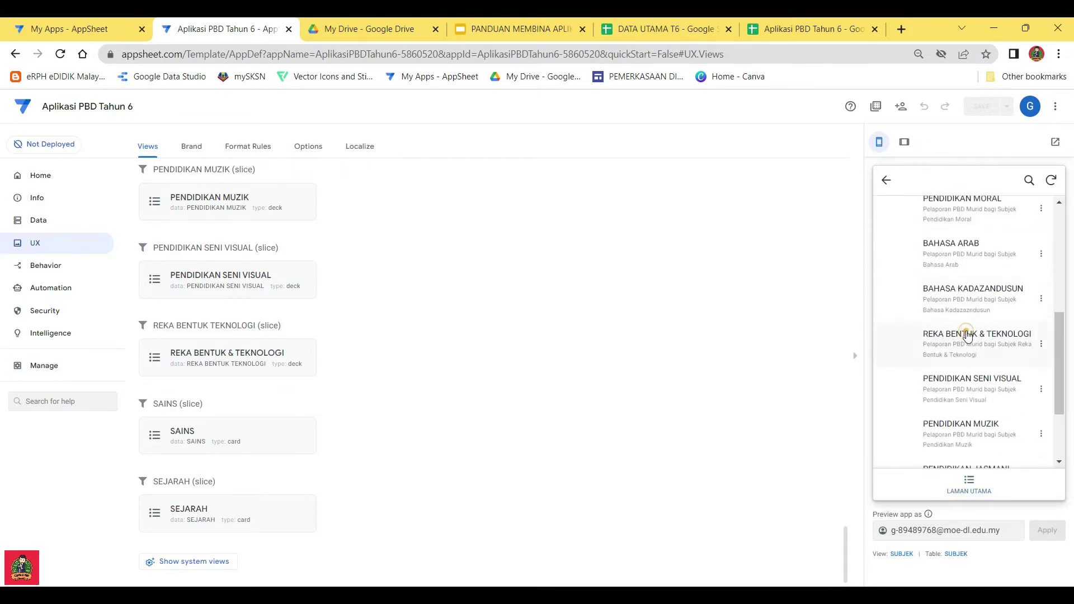
{"action": "left_click", "coordinate": [966, 336]}
{"action": "left_click", "coordinate": [932, 213]}
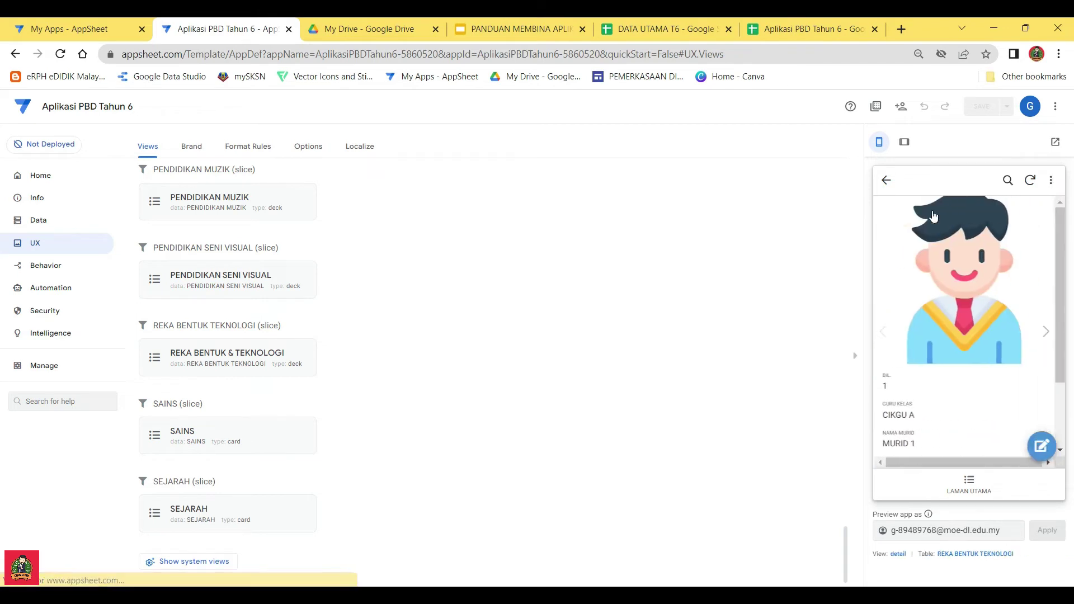
{"action": "left_click", "coordinate": [886, 180]}
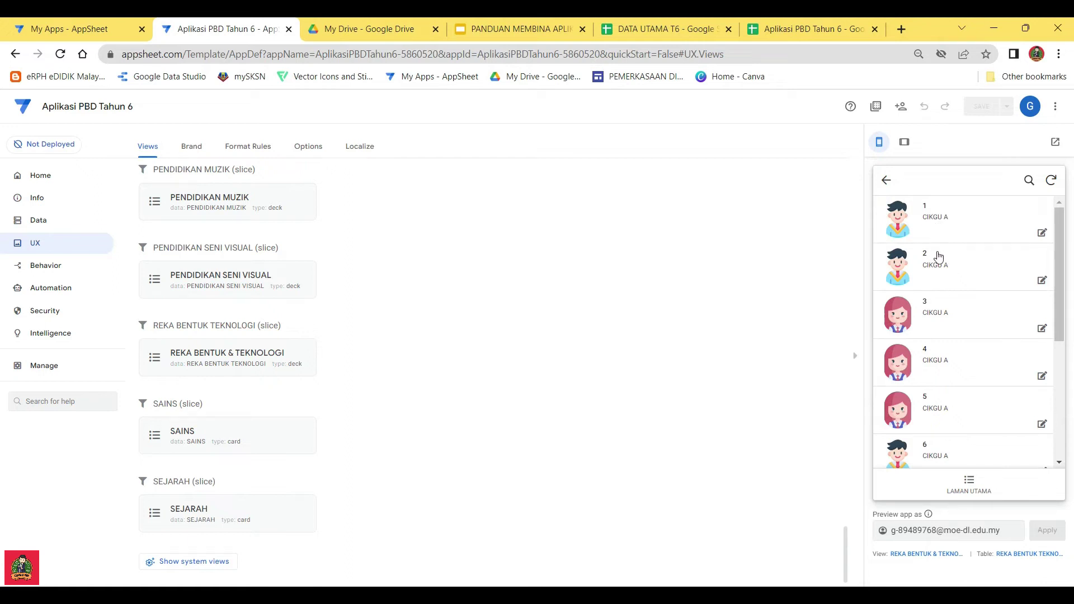
{"action": "left_click", "coordinate": [888, 183]}
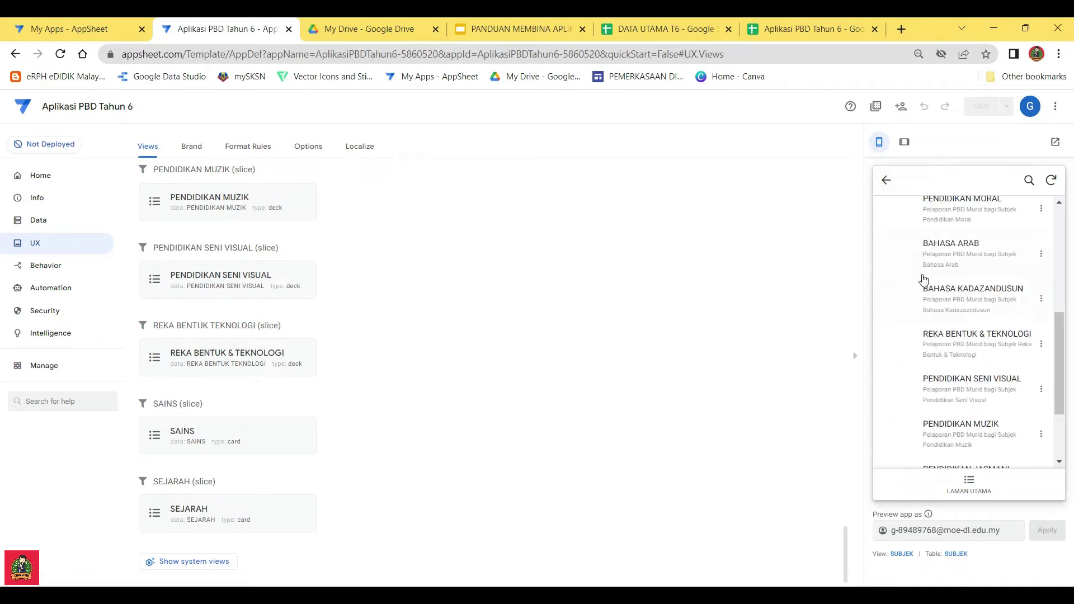
Check the PENDIDIKAN JASMANI subject in the preview, including the first pupil's details and edit form fields, and return to the SUBJEK list
{"action": "scroll", "coordinate": [959, 380], "scroll_direction": "down", "scroll_amount": 2}
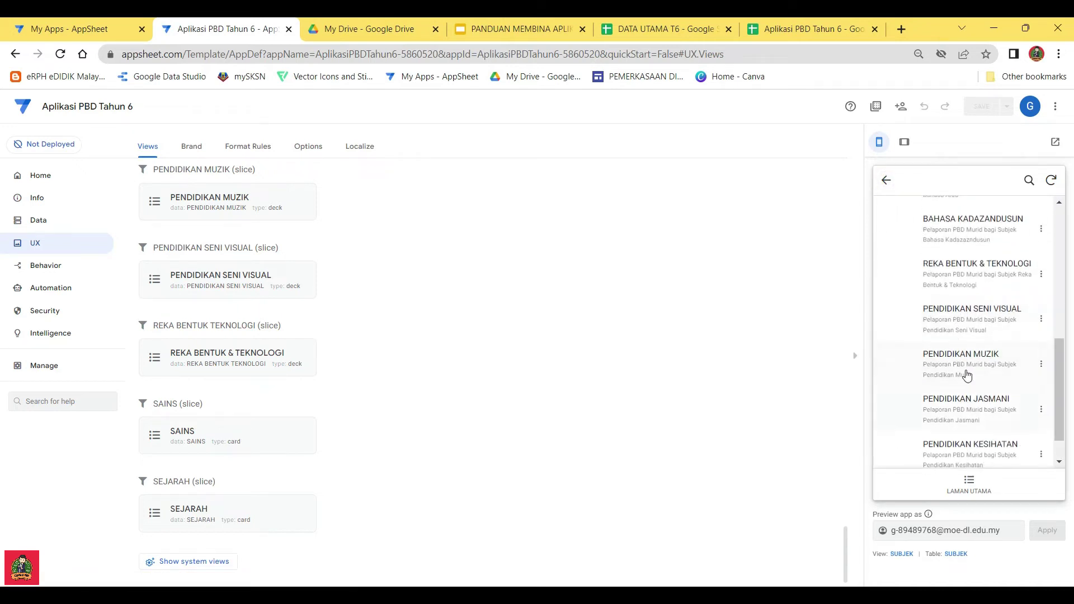
{"action": "left_click", "coordinate": [969, 410]}
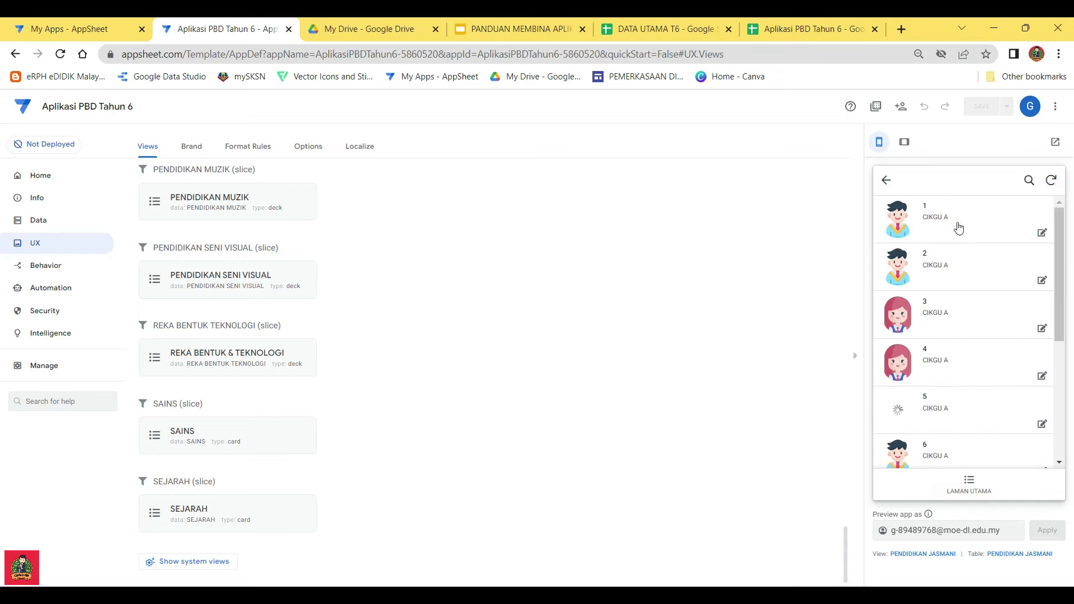
{"action": "left_click", "coordinate": [938, 220]}
{"action": "left_click", "coordinate": [1041, 446]}
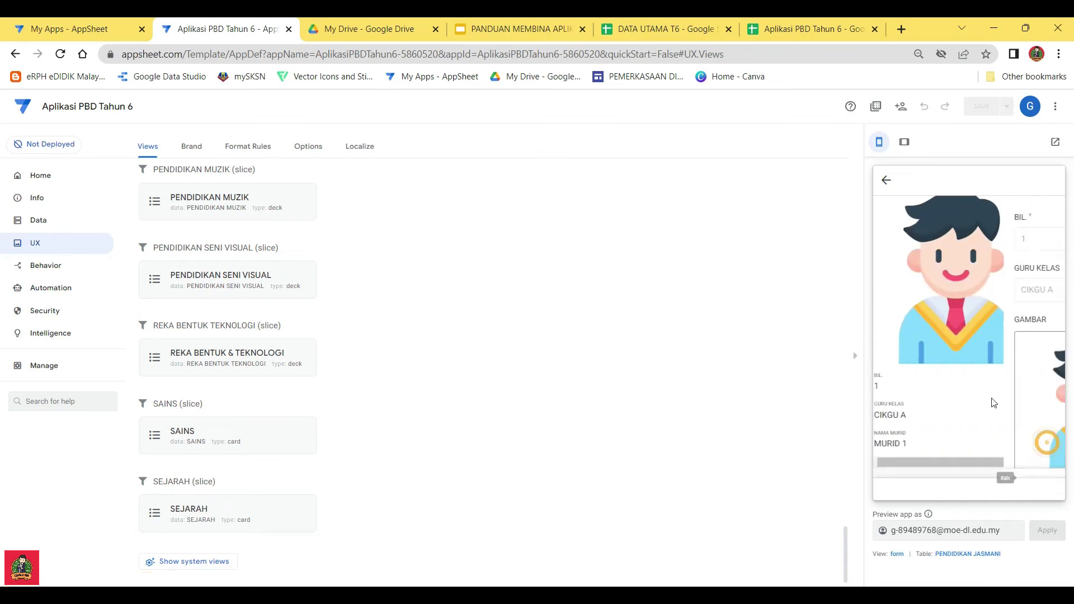
{"action": "scroll", "coordinate": [949, 302], "scroll_direction": "down", "scroll_amount": 6}
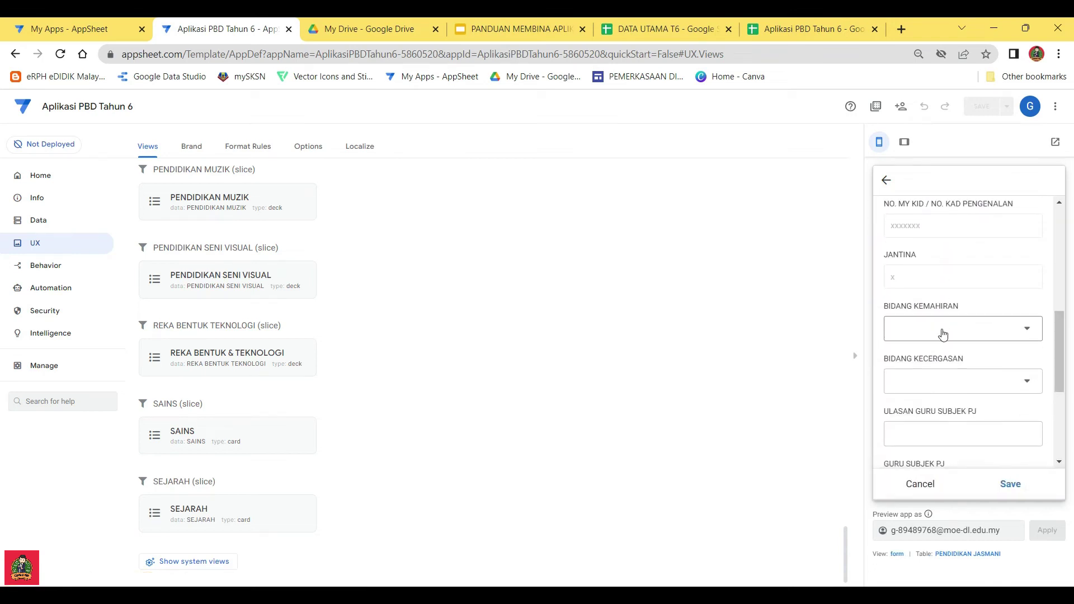
{"action": "scroll", "coordinate": [952, 373], "scroll_direction": "down", "scroll_amount": 4}
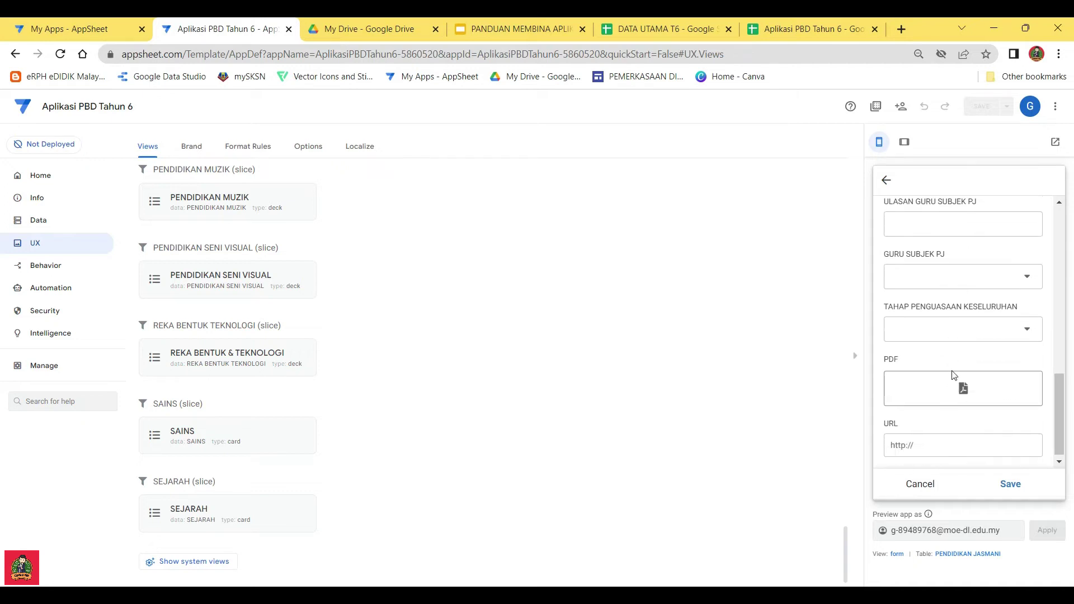
{"action": "left_click", "coordinate": [886, 182]}
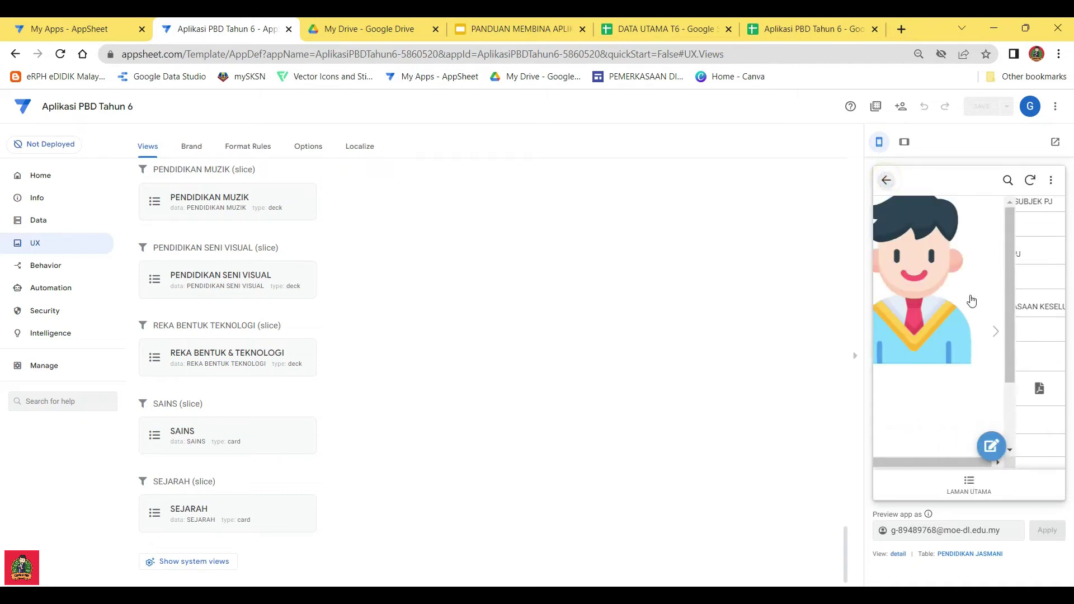
{"action": "left_click", "coordinate": [886, 180]}
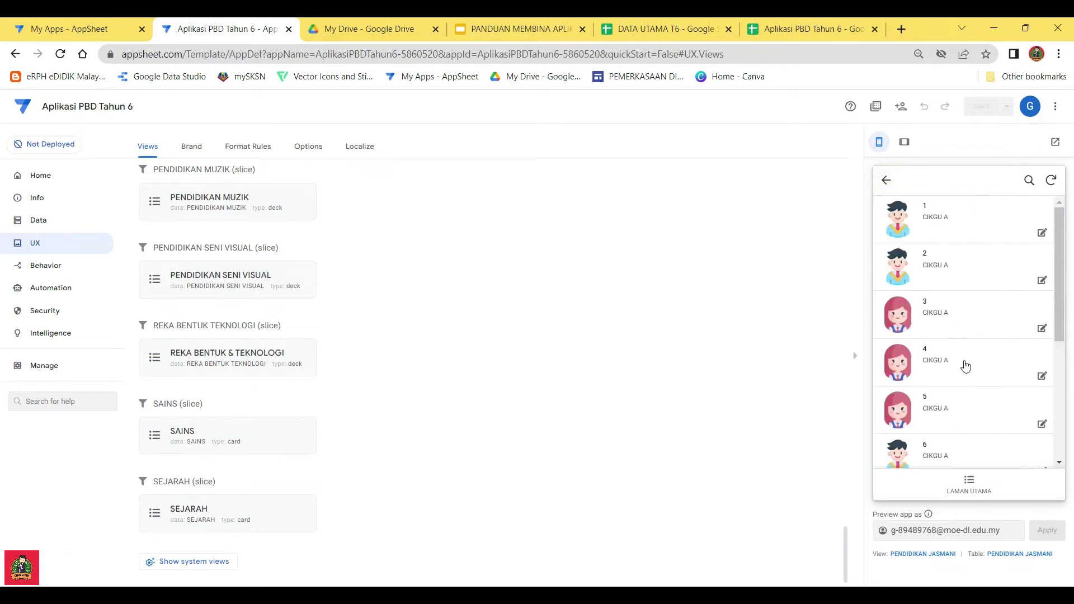
{"action": "left_click", "coordinate": [882, 178]}
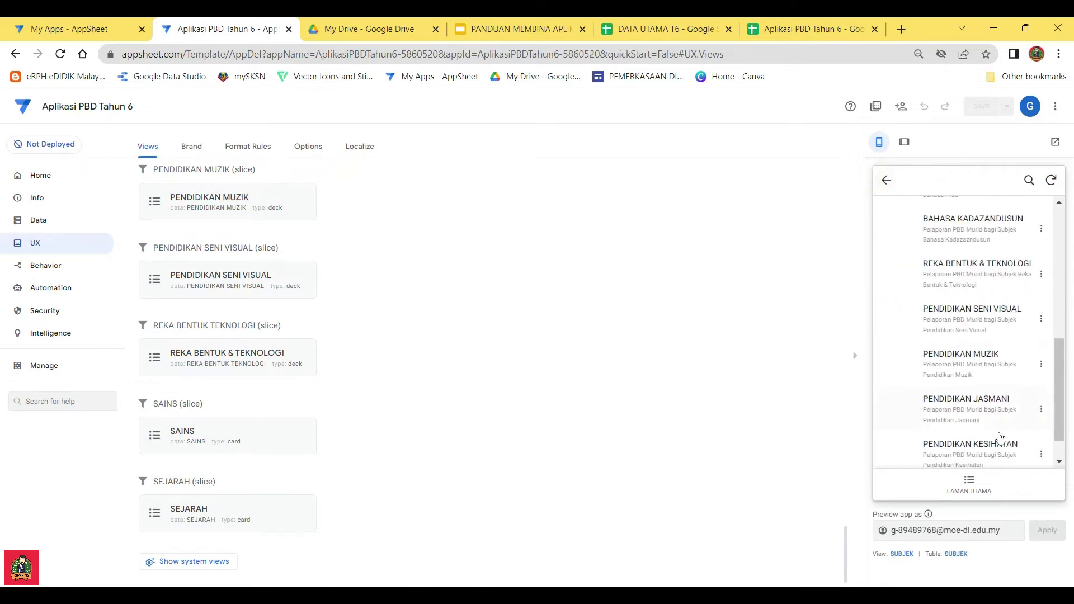
Check the PENDIDIKAN KESIHATAN subject in the preview, including the first pupil's edit form fields, and return to the SUBJEK list
{"action": "scroll", "coordinate": [1001, 437], "scroll_direction": "down", "scroll_amount": 2}
{"action": "left_click", "coordinate": [1004, 414]}
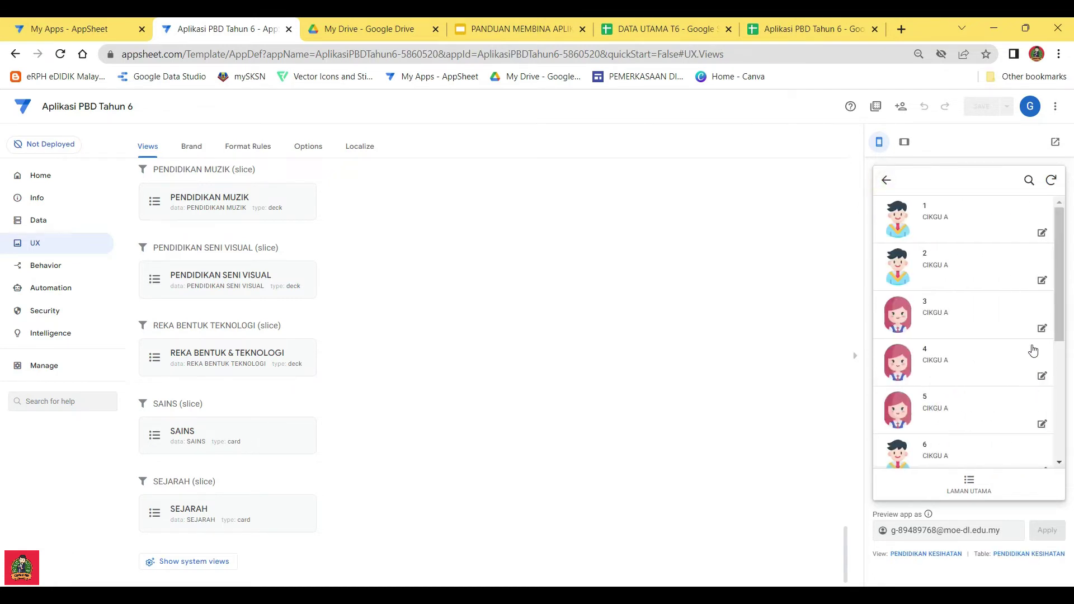
{"action": "left_click", "coordinate": [1043, 234]}
{"action": "scroll", "coordinate": [983, 314], "scroll_direction": "down", "scroll_amount": 8}
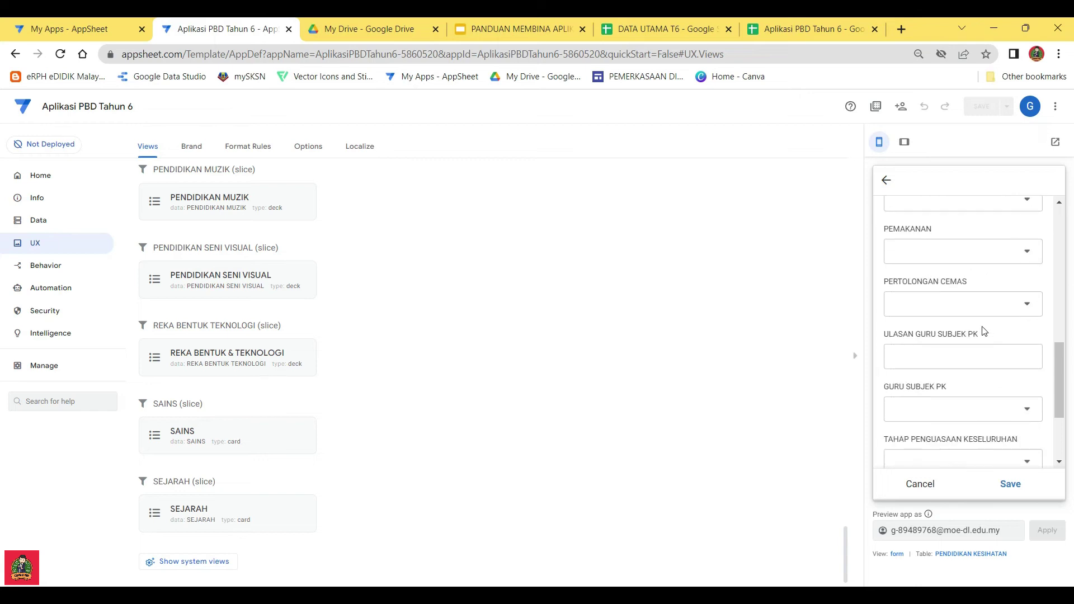
{"action": "scroll", "coordinate": [983, 331], "scroll_direction": "down", "scroll_amount": 3}
{"action": "scroll", "coordinate": [982, 331], "scroll_direction": "up", "scroll_amount": 10}
{"action": "left_click", "coordinate": [884, 180]}
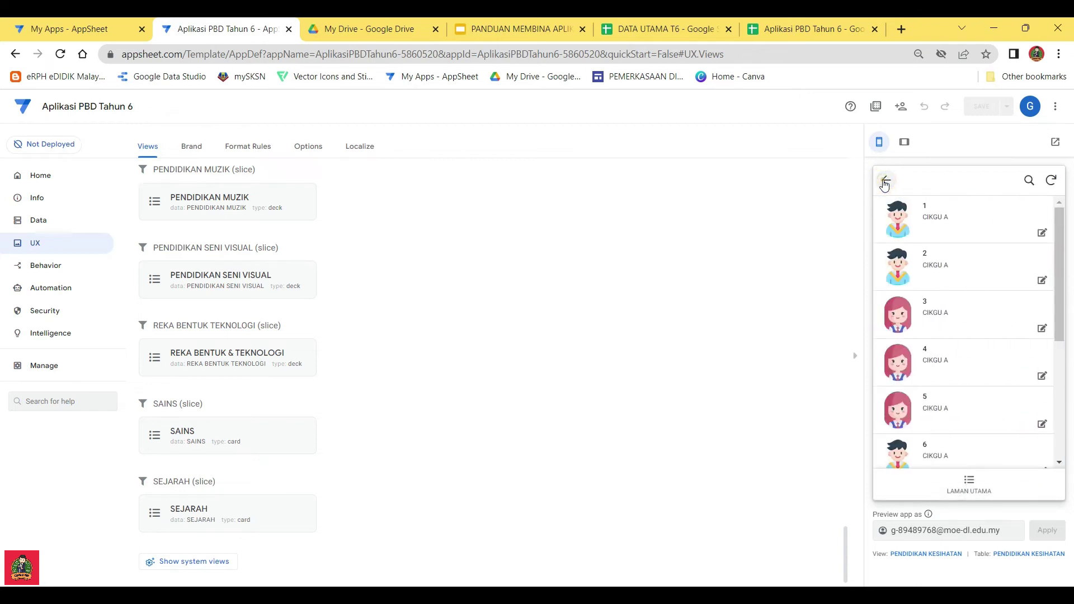
{"action": "left_click", "coordinate": [884, 181]}
Compare the pupil lists of SEJARAH, PENDIDIKAN ISLAM, PENDIDIKAN MORAL, BAHASA ARAB and BAHASA KADAZANDUSUN in the preview, returning to SUBJEK after each
{"action": "scroll", "coordinate": [972, 390], "scroll_direction": "up", "scroll_amount": 4}
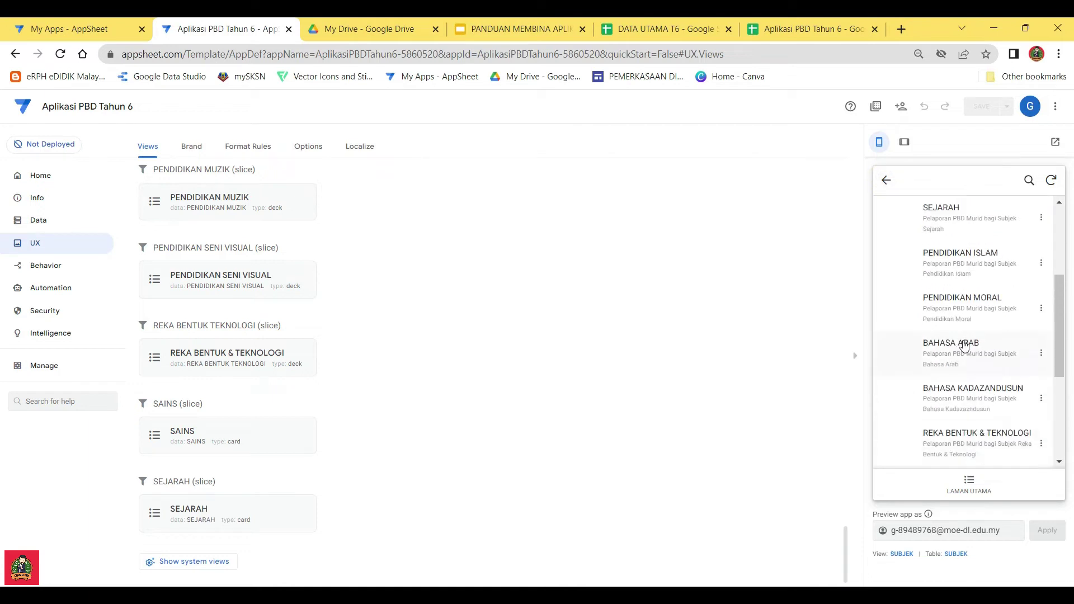
{"action": "left_click", "coordinate": [945, 213]}
{"action": "left_click", "coordinate": [885, 180]}
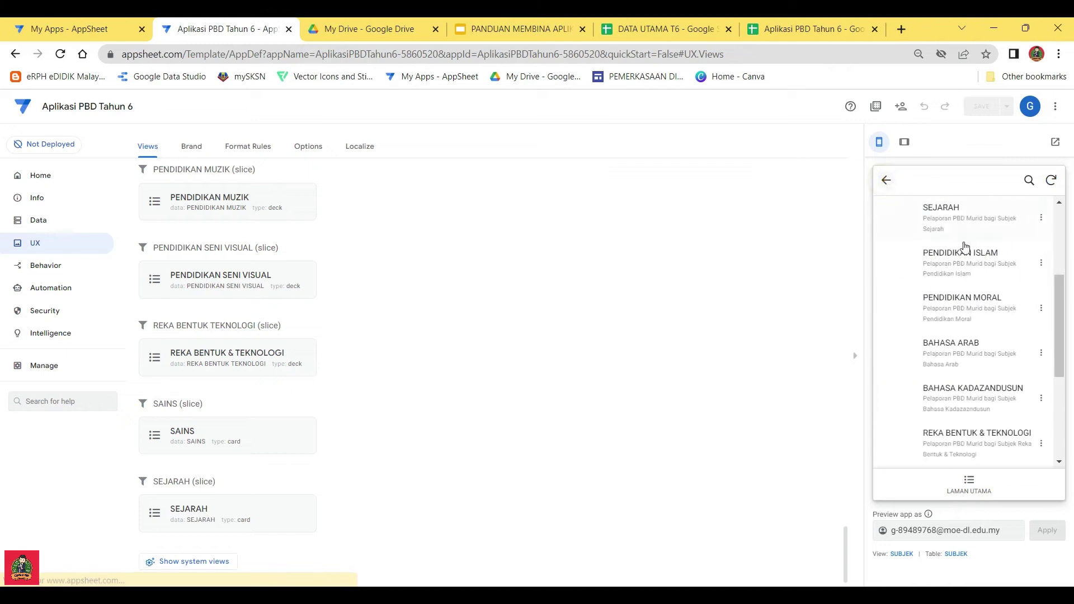
{"action": "left_click", "coordinate": [961, 276]}
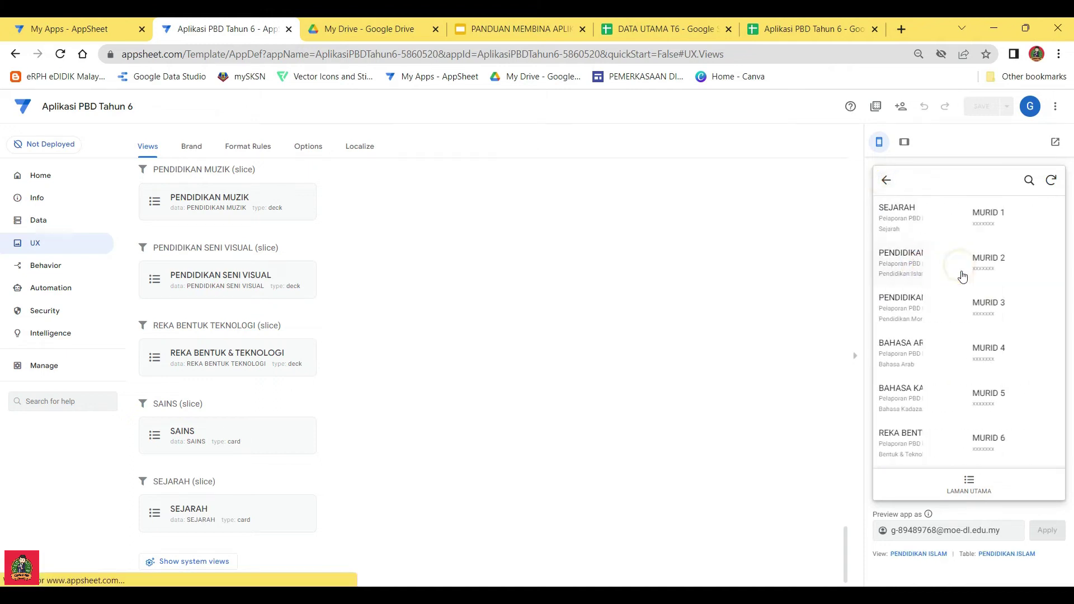
{"action": "left_click", "coordinate": [886, 180]}
{"action": "left_click", "coordinate": [968, 320]}
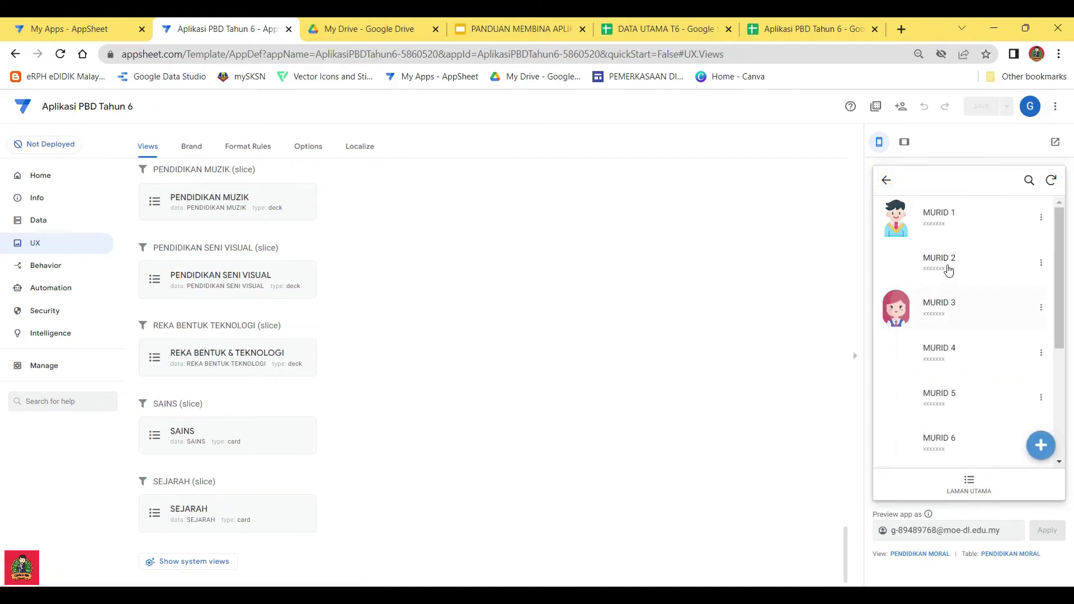
{"action": "left_click", "coordinate": [886, 180]}
{"action": "left_click", "coordinate": [963, 347]}
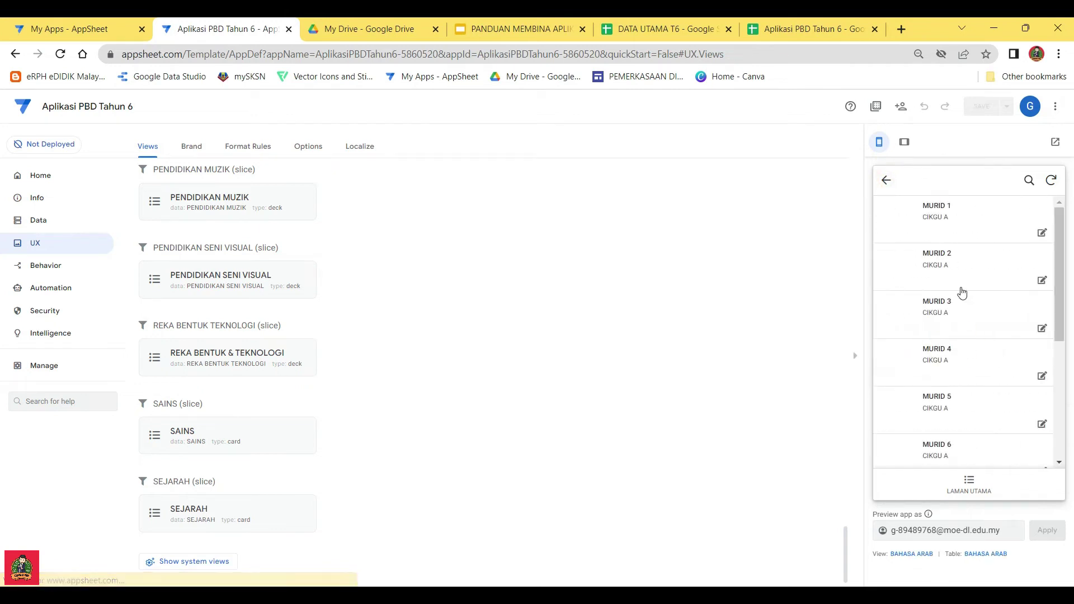
{"action": "left_click", "coordinate": [887, 179]}
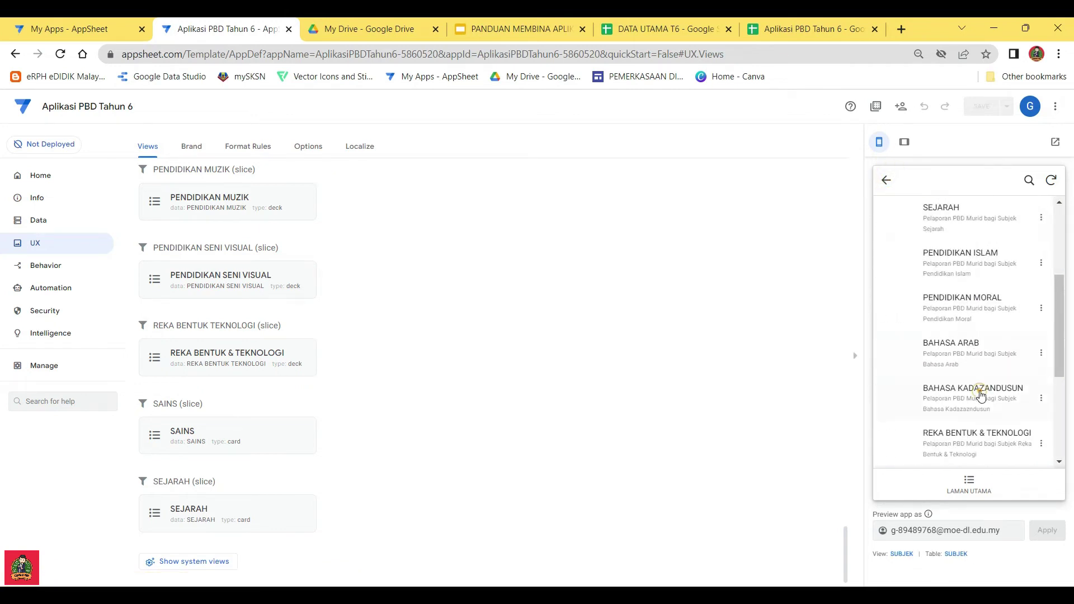
{"action": "left_click", "coordinate": [981, 390]}
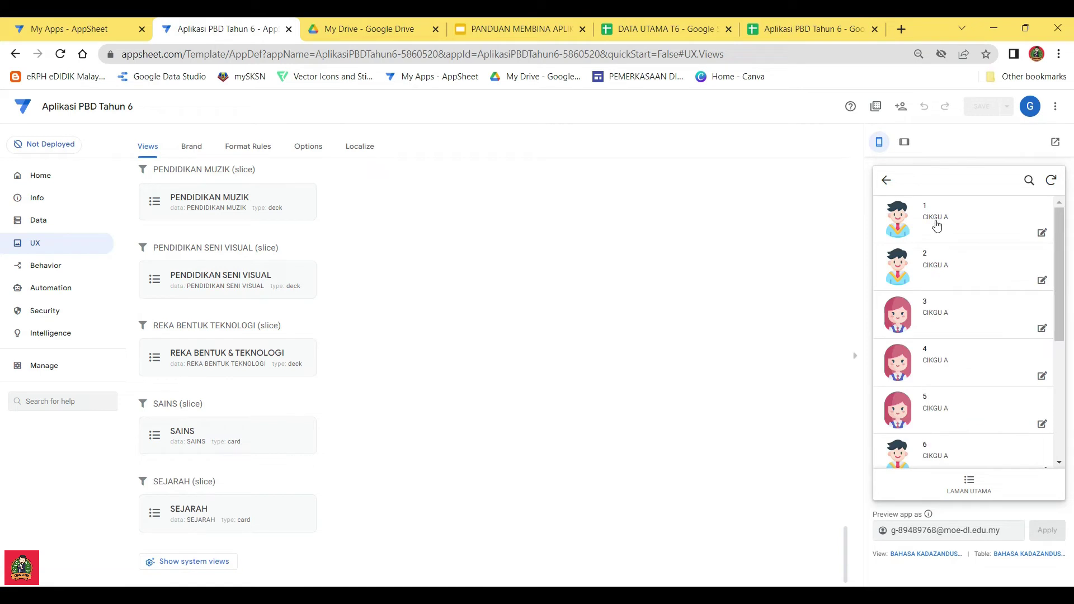
{"action": "left_click", "coordinate": [887, 182]}
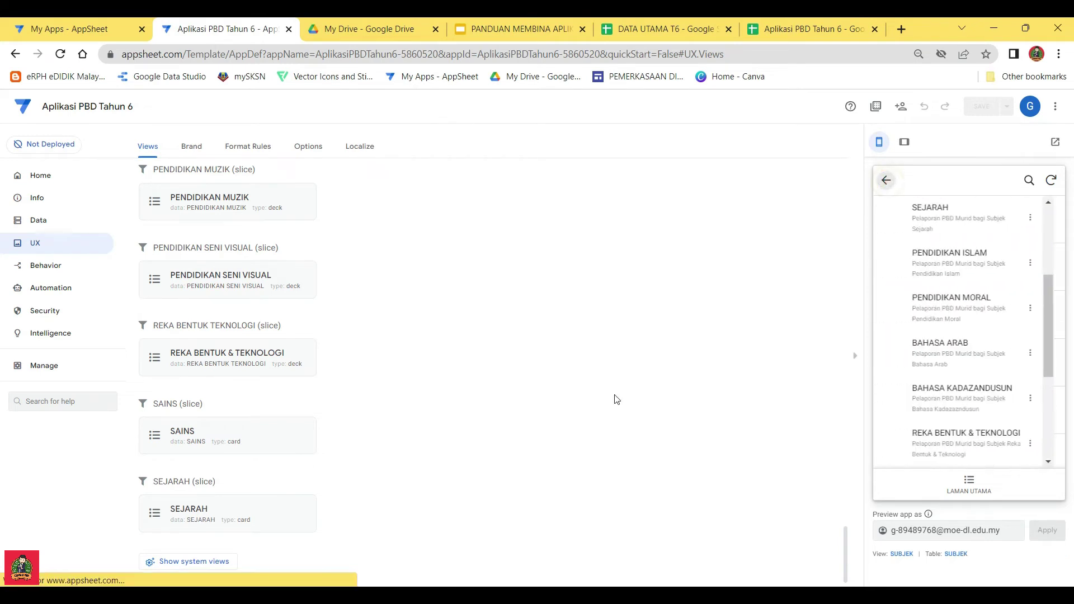
Look through the subject views list and collapse the expanded BAHASA MELAYU view settings
{"action": "scroll", "coordinate": [276, 327], "scroll_direction": "up", "scroll_amount": 5}
{"action": "scroll", "coordinate": [263, 357], "scroll_direction": "up", "scroll_amount": 2}
{"action": "scroll", "coordinate": [279, 374], "scroll_direction": "down", "scroll_amount": 6}
{"action": "scroll", "coordinate": [287, 388], "scroll_direction": "up", "scroll_amount": 10}
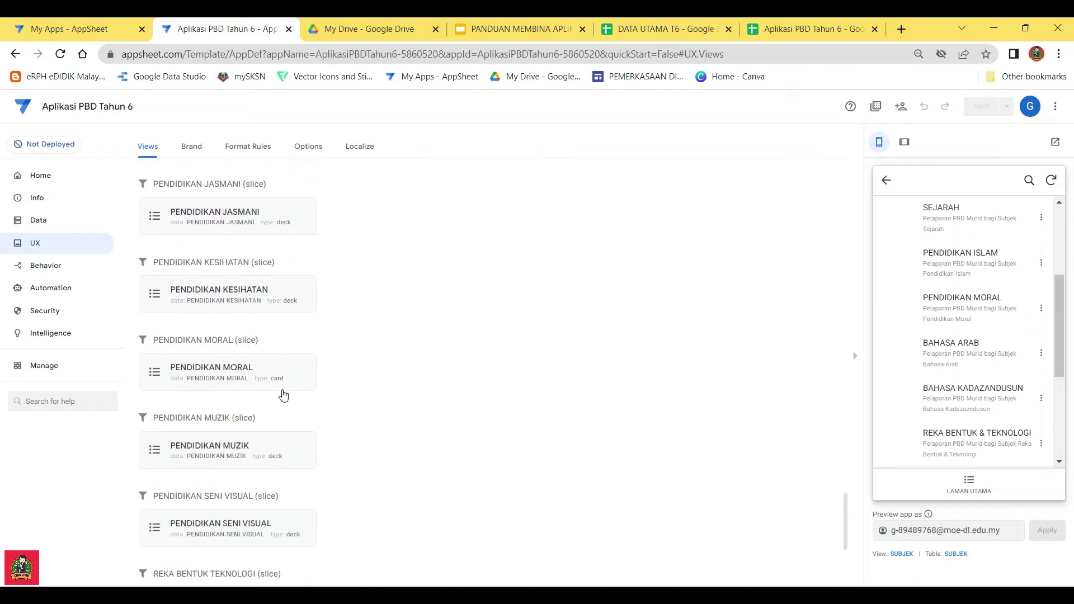
{"action": "scroll", "coordinate": [213, 334], "scroll_direction": "up", "scroll_amount": 10}
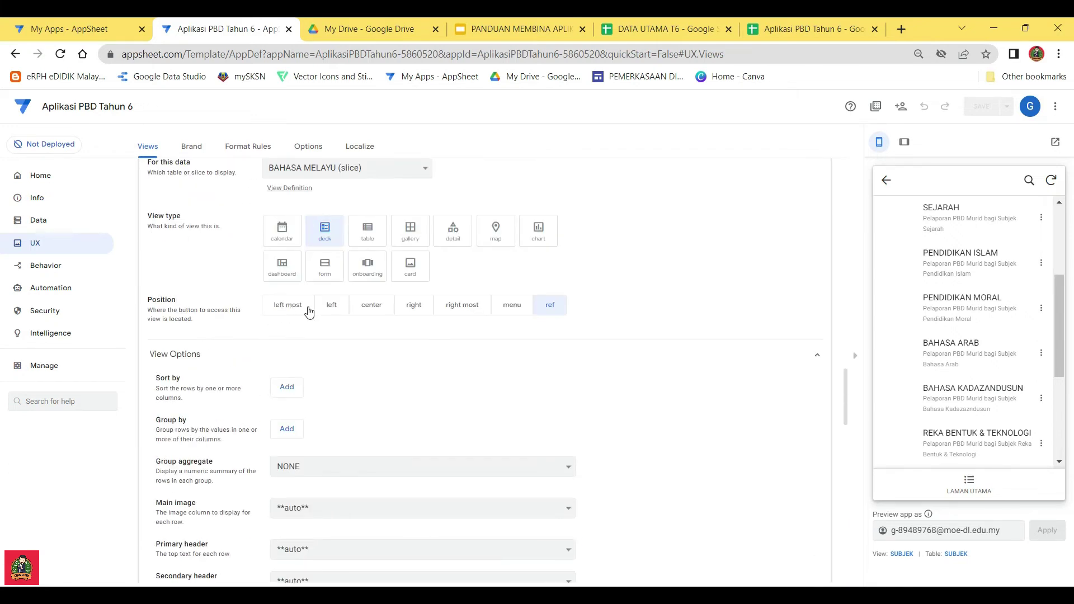
{"action": "scroll", "coordinate": [341, 330], "scroll_direction": "up", "scroll_amount": 1}
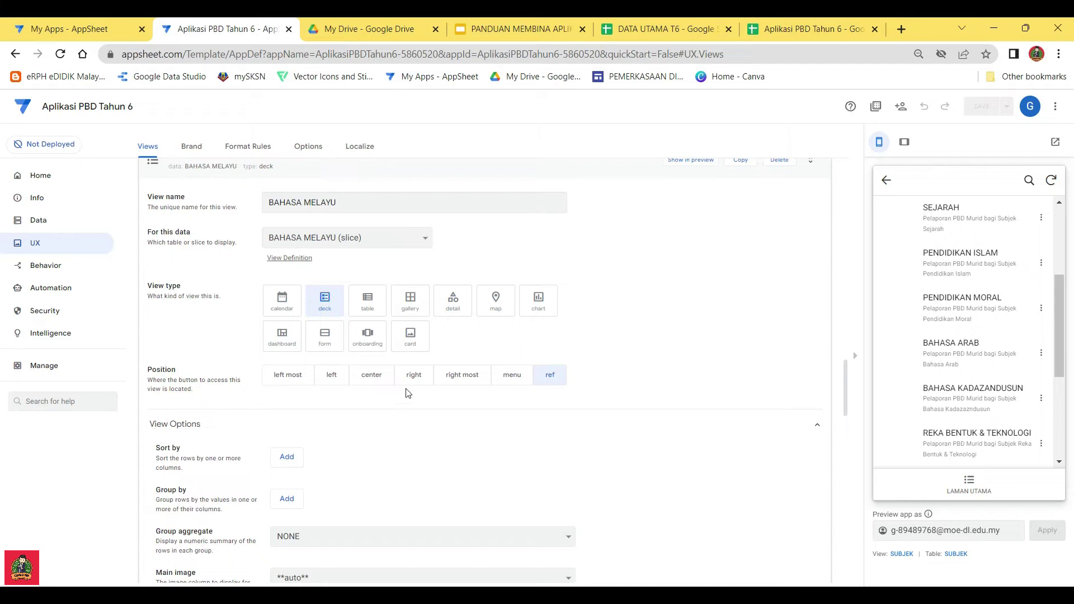
{"action": "scroll", "coordinate": [429, 233], "scroll_direction": "up", "scroll_amount": 2}
{"action": "left_click", "coordinate": [442, 308]}
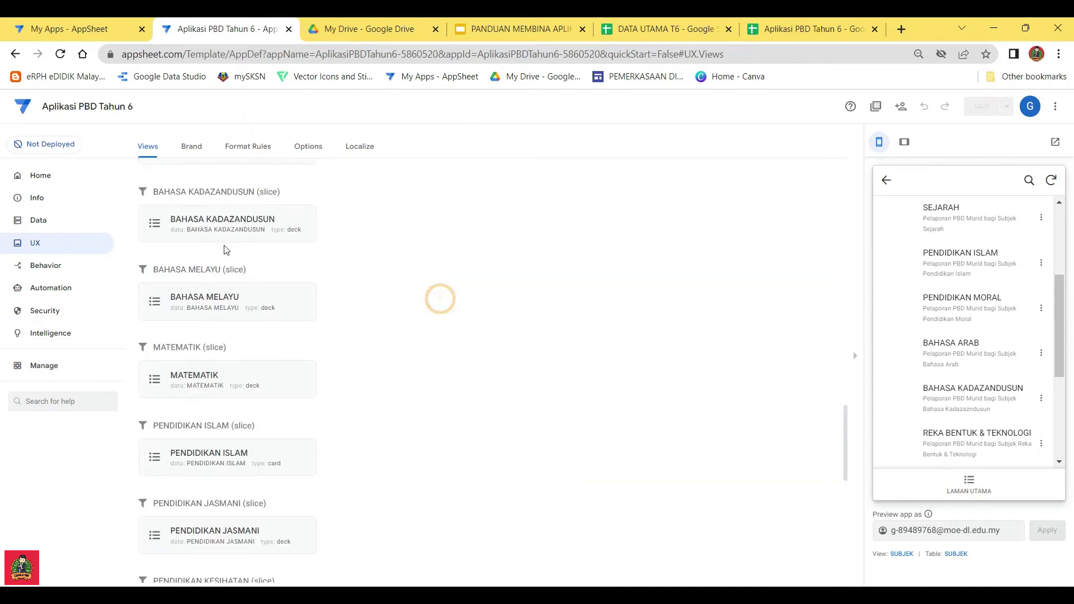
Change the BAHASA KADAZANDUSUN view to the card type with the list layout
{"action": "left_click", "coordinate": [230, 220]}
{"action": "scroll", "coordinate": [398, 451], "scroll_direction": "down", "scroll_amount": 1}
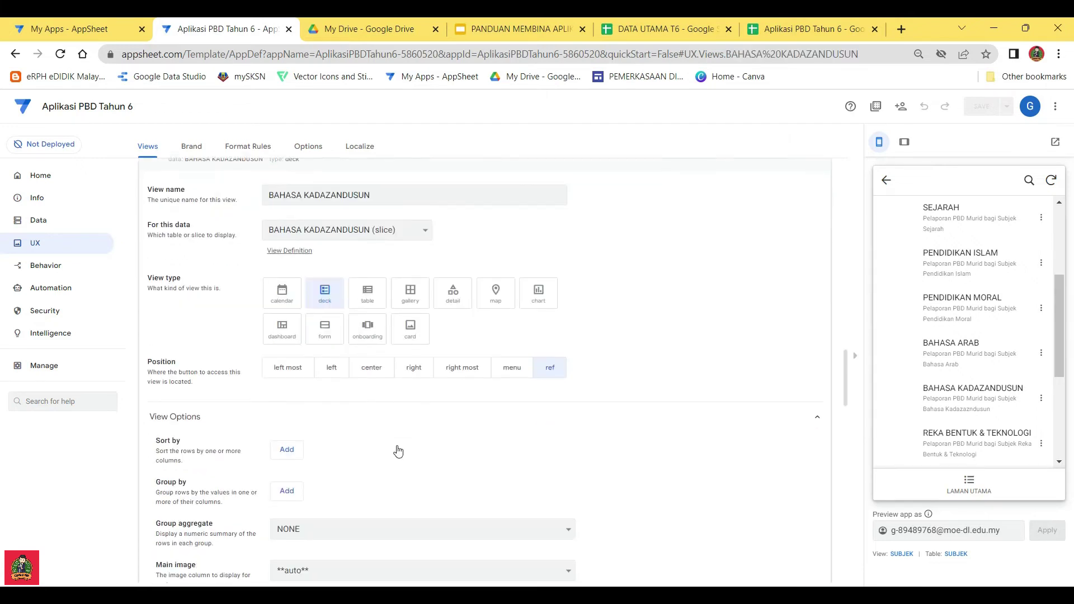
{"action": "scroll", "coordinate": [398, 451], "scroll_direction": "down", "scroll_amount": 6}
{"action": "scroll", "coordinate": [415, 398], "scroll_direction": "up", "scroll_amount": 7}
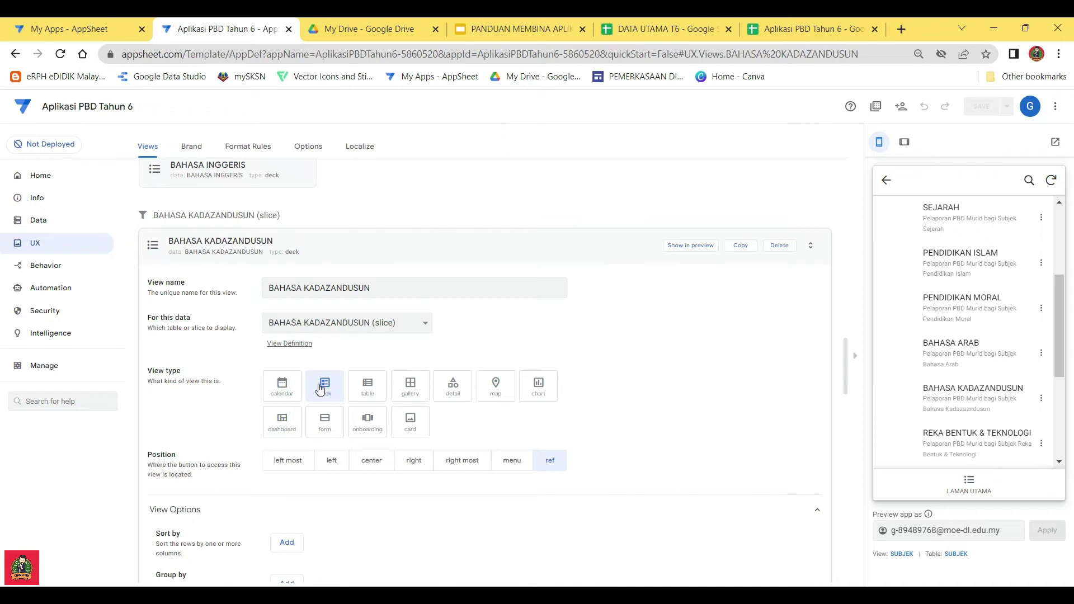
{"action": "scroll", "coordinate": [333, 386], "scroll_direction": "down", "scroll_amount": 1}
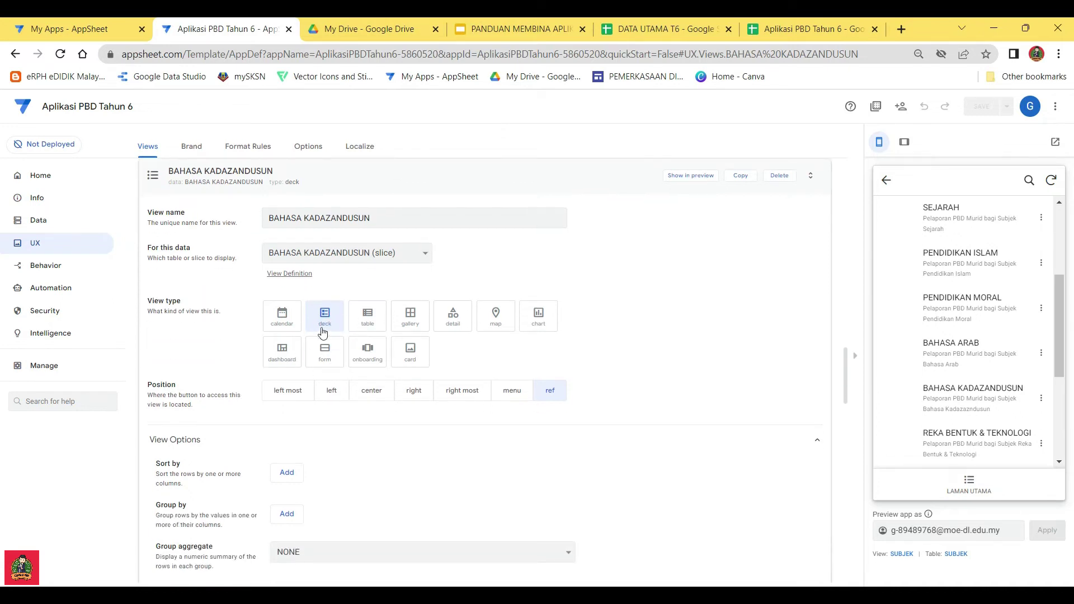
{"action": "left_click", "coordinate": [411, 352]}
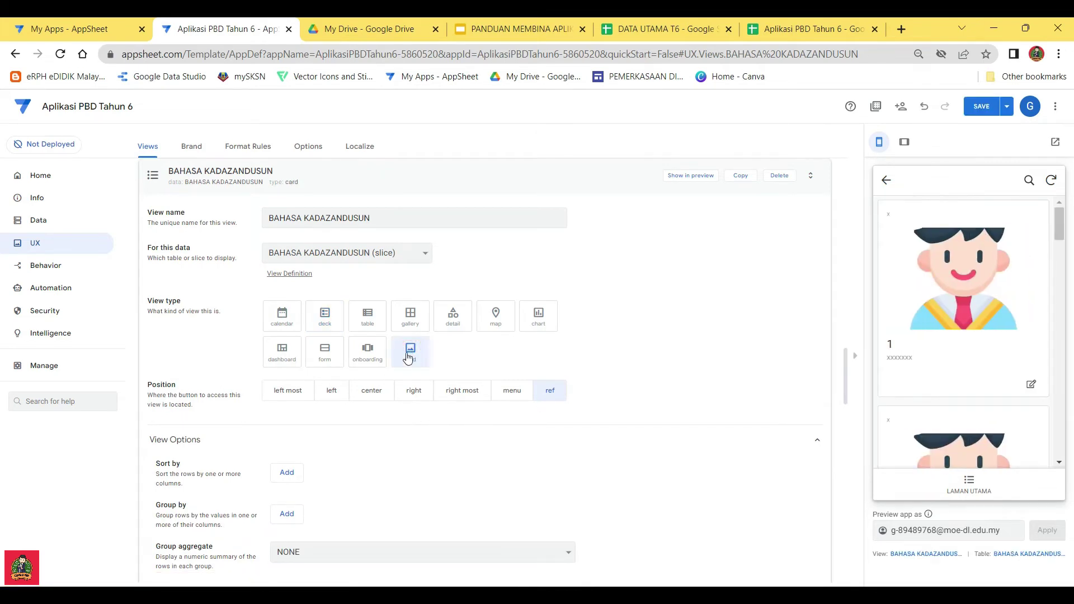
{"action": "scroll", "coordinate": [400, 367], "scroll_direction": "down", "scroll_amount": 6}
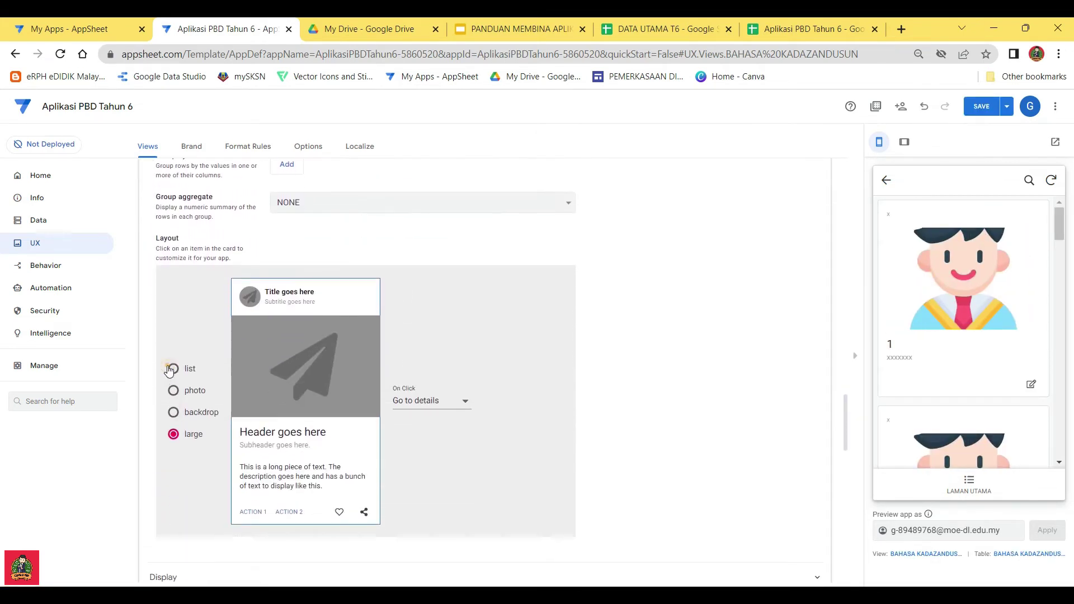
{"action": "left_click", "coordinate": [170, 369]}
Set the BAHASA KADAZANDUSUN card's title to NAMA MURID and its subtitle to NO. MY KID / NO. KAD PENGENALAN
{"action": "left_click", "coordinate": [420, 317]}
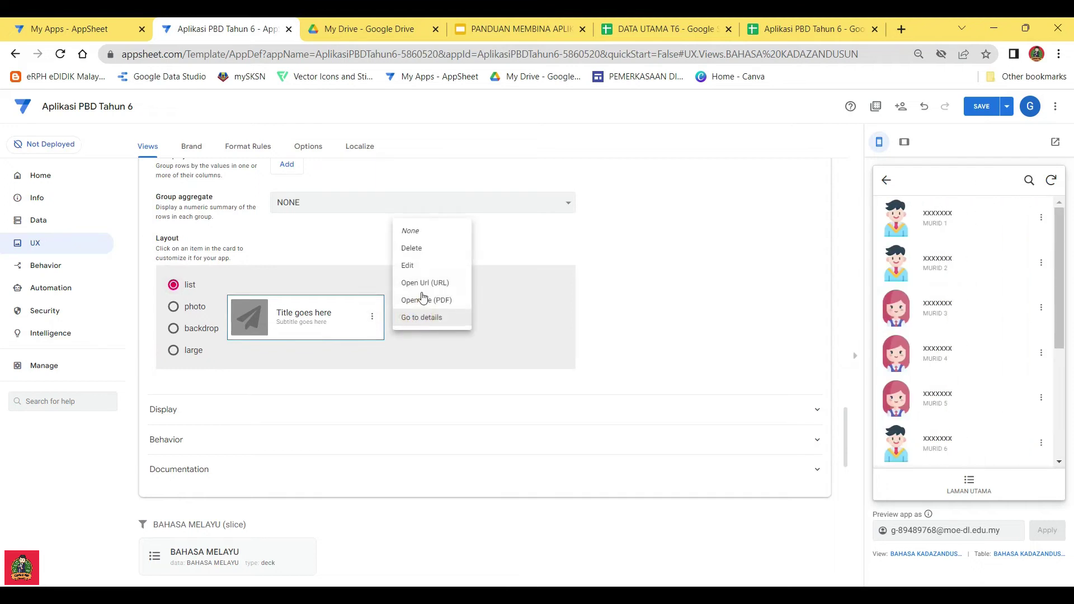
{"action": "left_click", "coordinate": [318, 314]}
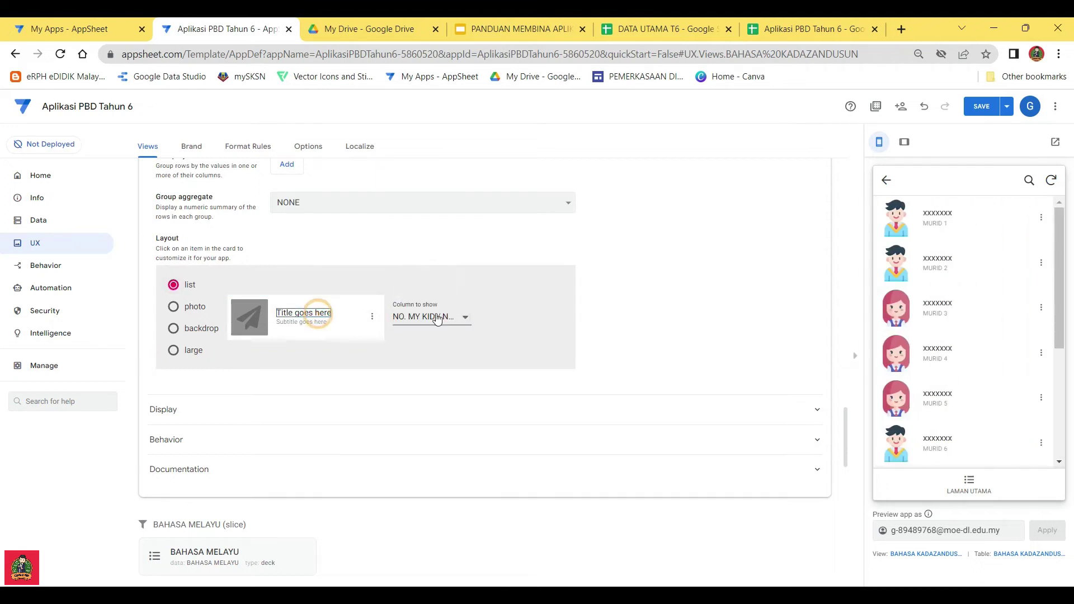
{"action": "left_click", "coordinate": [437, 318]}
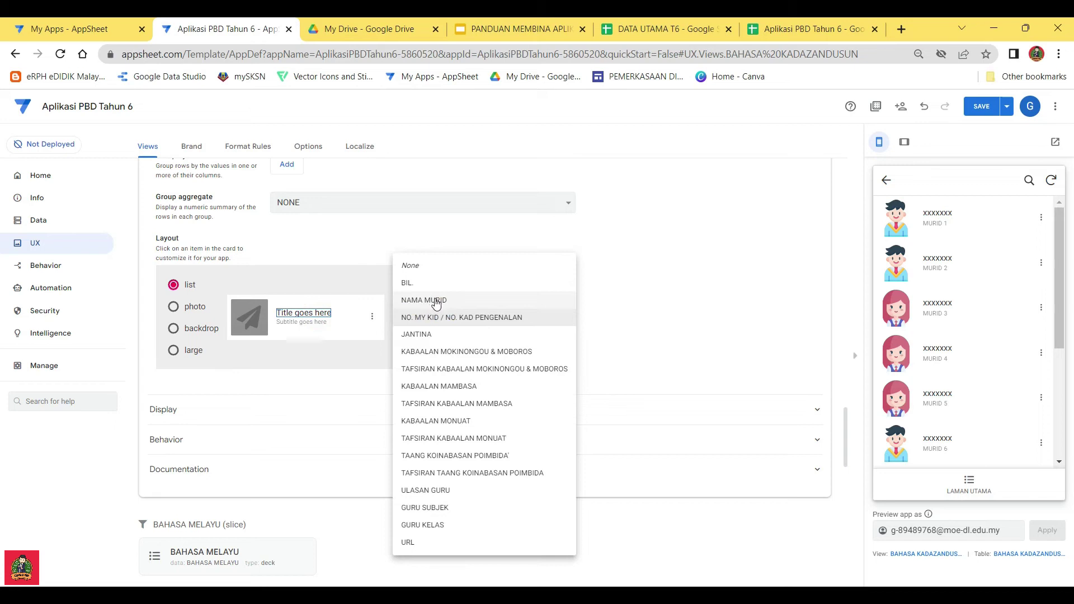
{"action": "left_click", "coordinate": [436, 302]}
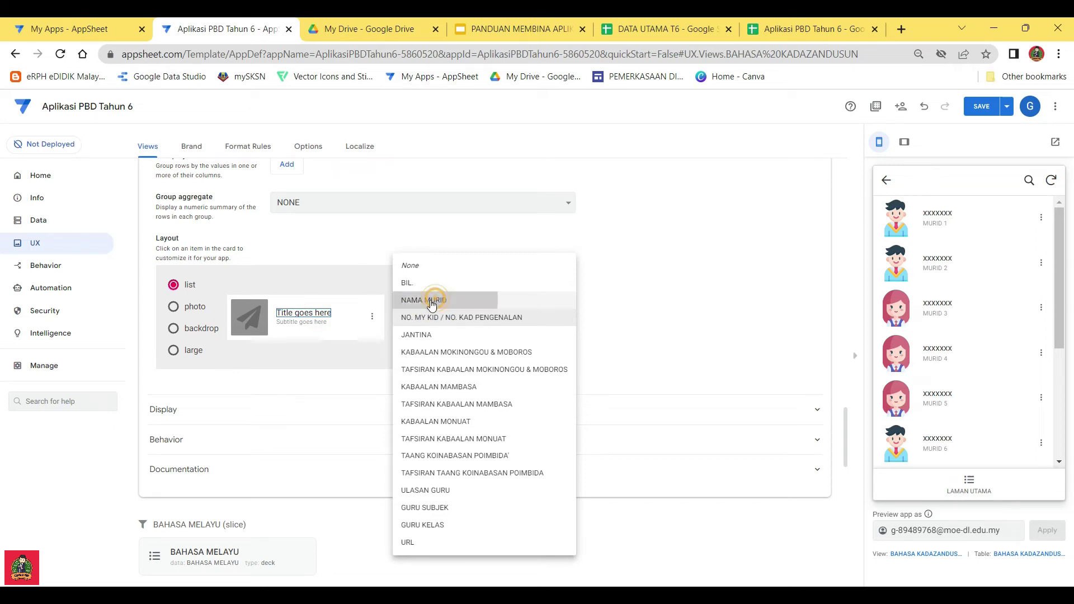
{"action": "left_click", "coordinate": [302, 321]}
{"action": "left_click", "coordinate": [432, 320]}
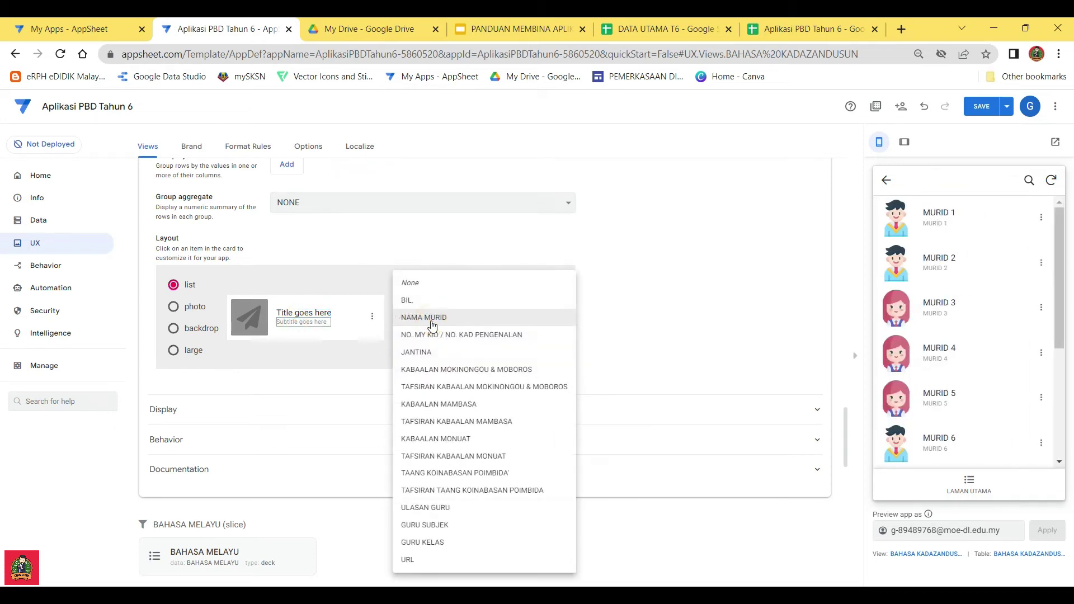
{"action": "left_click", "coordinate": [429, 335]}
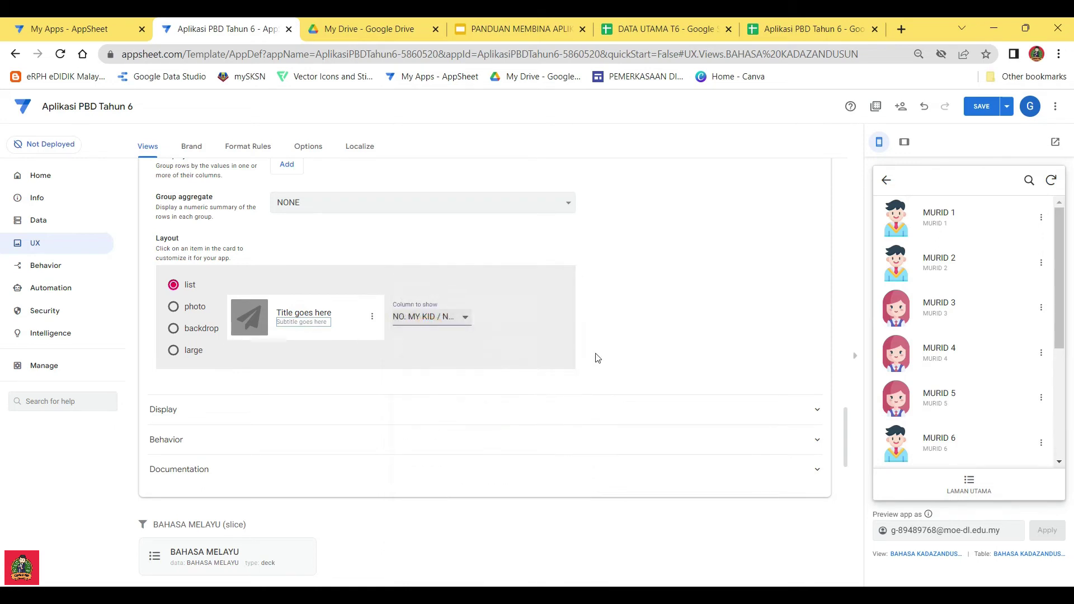
Review the BAHASA KADAZANDUSUN card settings, save the app and collapse the view
{"action": "scroll", "coordinate": [618, 303], "scroll_direction": "up", "scroll_amount": 5}
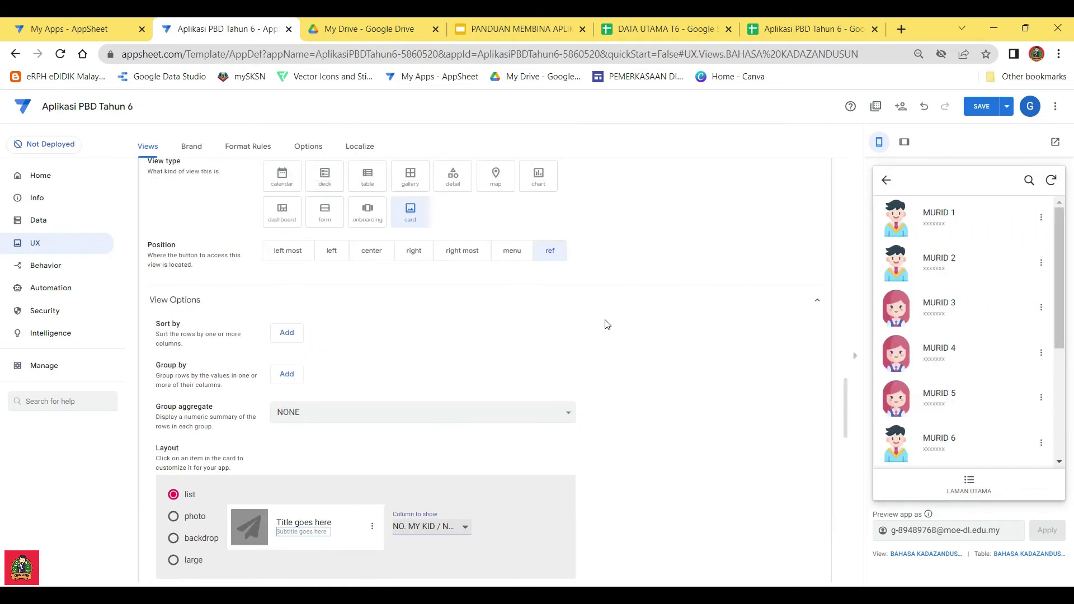
{"action": "scroll", "coordinate": [619, 346], "scroll_direction": "down", "scroll_amount": 5}
{"action": "scroll", "coordinate": [652, 374], "scroll_direction": "up", "scroll_amount": 4}
{"action": "left_click", "coordinate": [987, 112]}
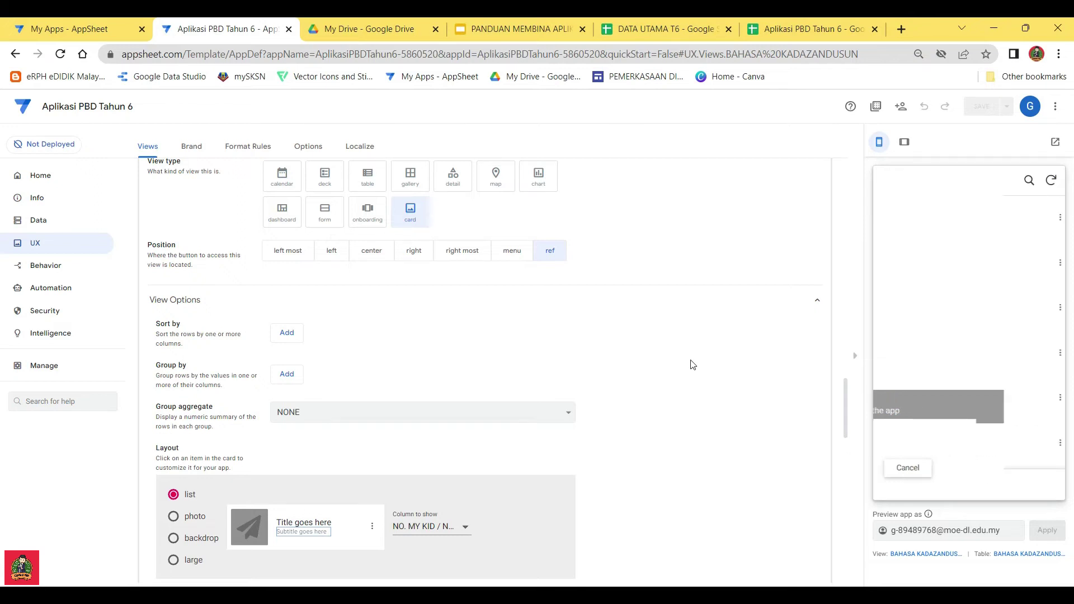
{"action": "scroll", "coordinate": [692, 365], "scroll_direction": "up", "scroll_amount": 5}
{"action": "left_click", "coordinate": [491, 304]}
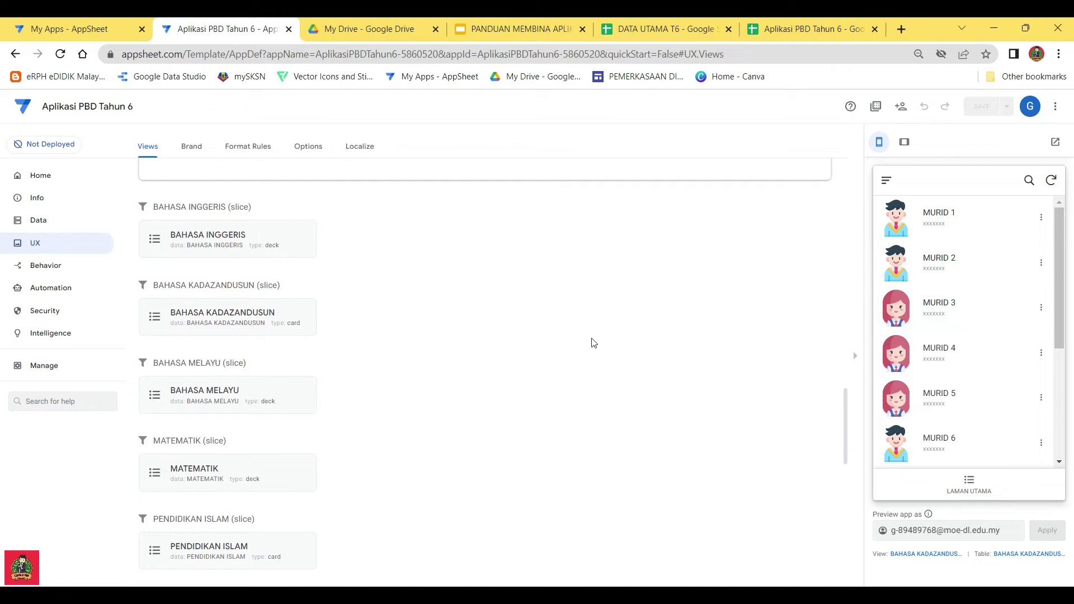
{"action": "left_click", "coordinate": [252, 312]}
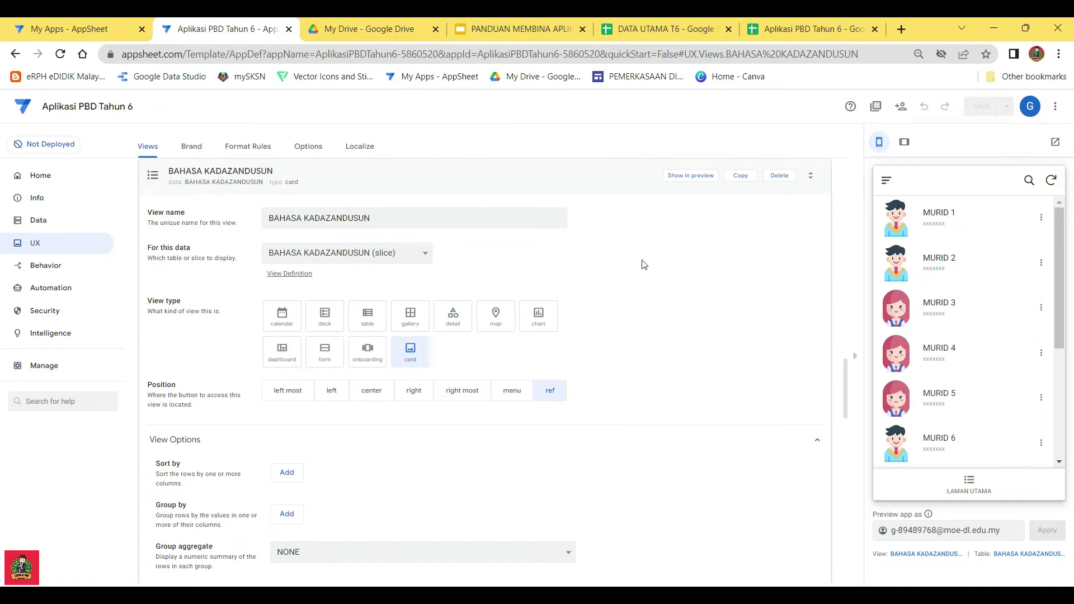
{"action": "left_click", "coordinate": [608, 185]}
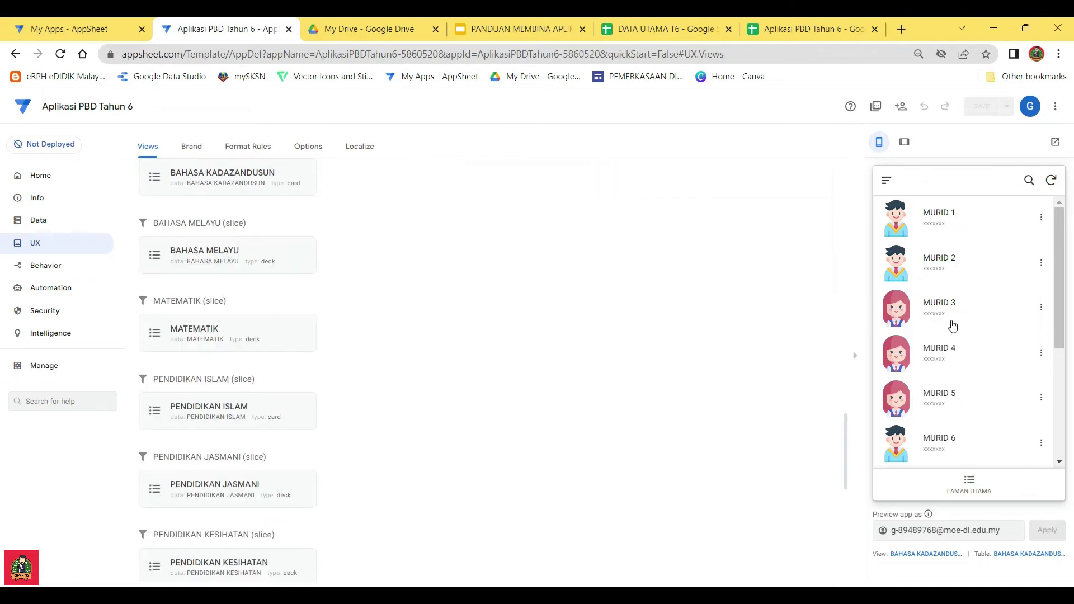
Return to LAMAN UTAMA in the preview and open the PENDIDIKAN MUZIK pupil list through SUBJEK
{"action": "left_click", "coordinate": [969, 482]}
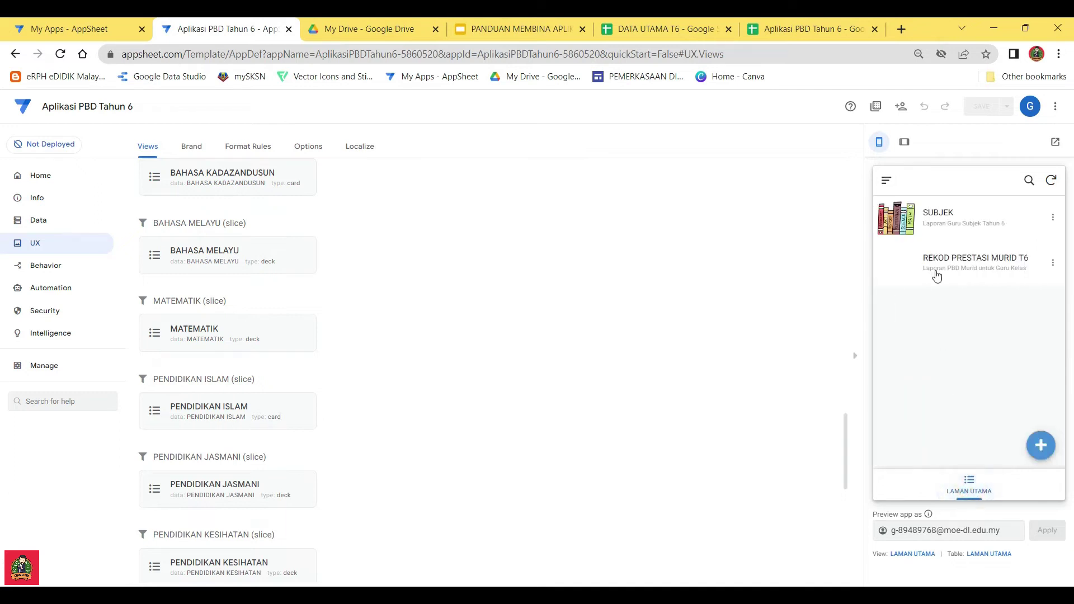
{"action": "left_click", "coordinate": [958, 220]}
{"action": "scroll", "coordinate": [958, 348], "scroll_direction": "down", "scroll_amount": 3}
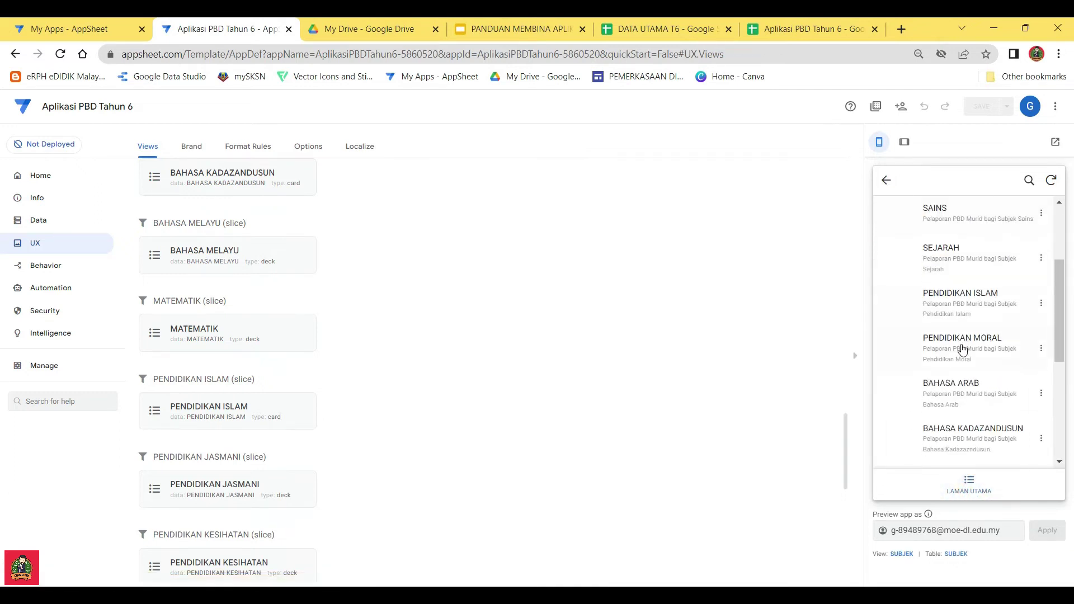
{"action": "scroll", "coordinate": [973, 385], "scroll_direction": "down", "scroll_amount": 4}
{"action": "left_click", "coordinate": [959, 361]}
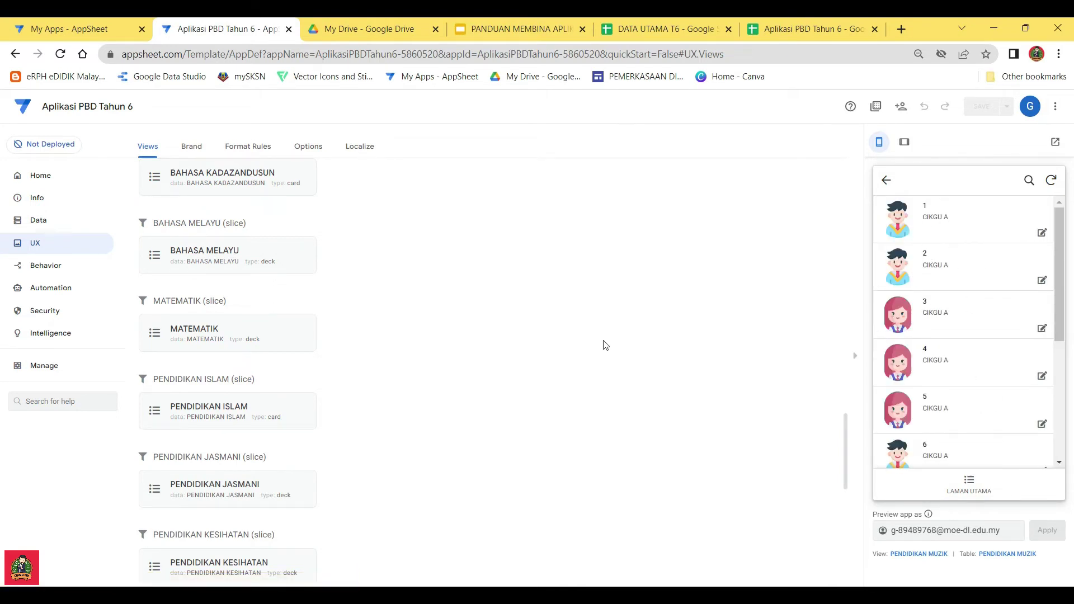
Reopen the BAHASA ARAB view settings, try the card view type and switch back to deck
{"action": "scroll", "coordinate": [470, 336], "scroll_direction": "up", "scroll_amount": 4}
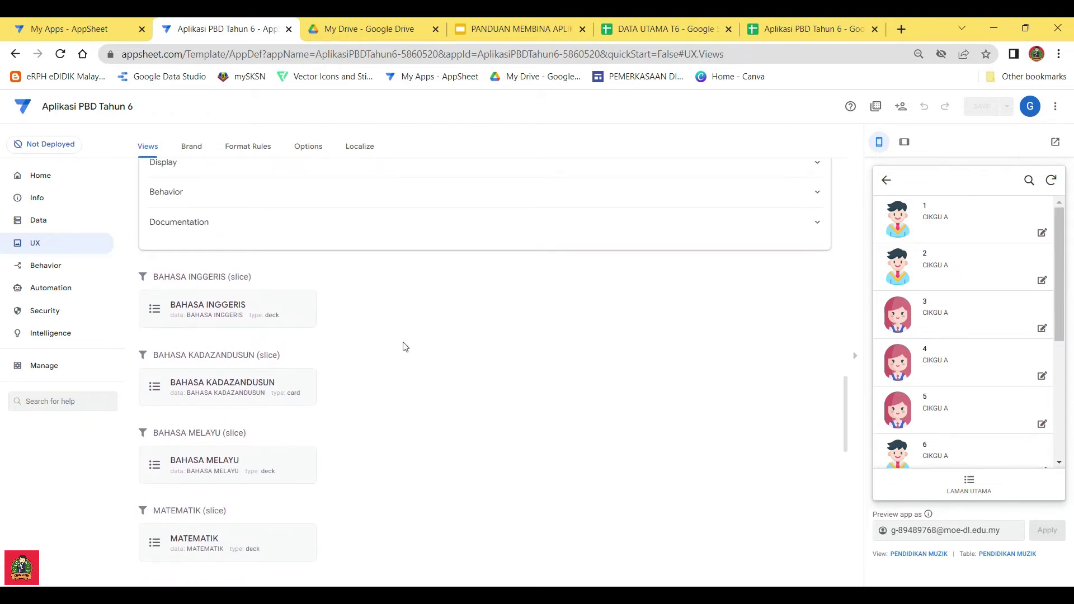
{"action": "scroll", "coordinate": [354, 337], "scroll_direction": "up", "scroll_amount": 15}
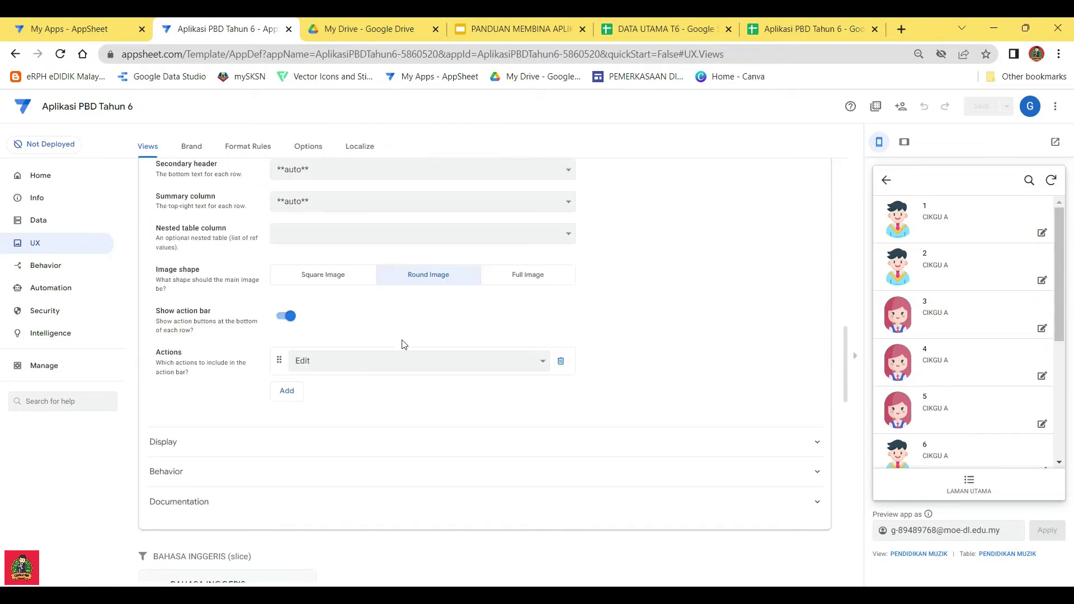
{"action": "left_click", "coordinate": [427, 244]}
{"action": "scroll", "coordinate": [288, 317], "scroll_direction": "up", "scroll_amount": 5}
{"action": "scroll", "coordinate": [257, 333], "scroll_direction": "down", "scroll_amount": 4}
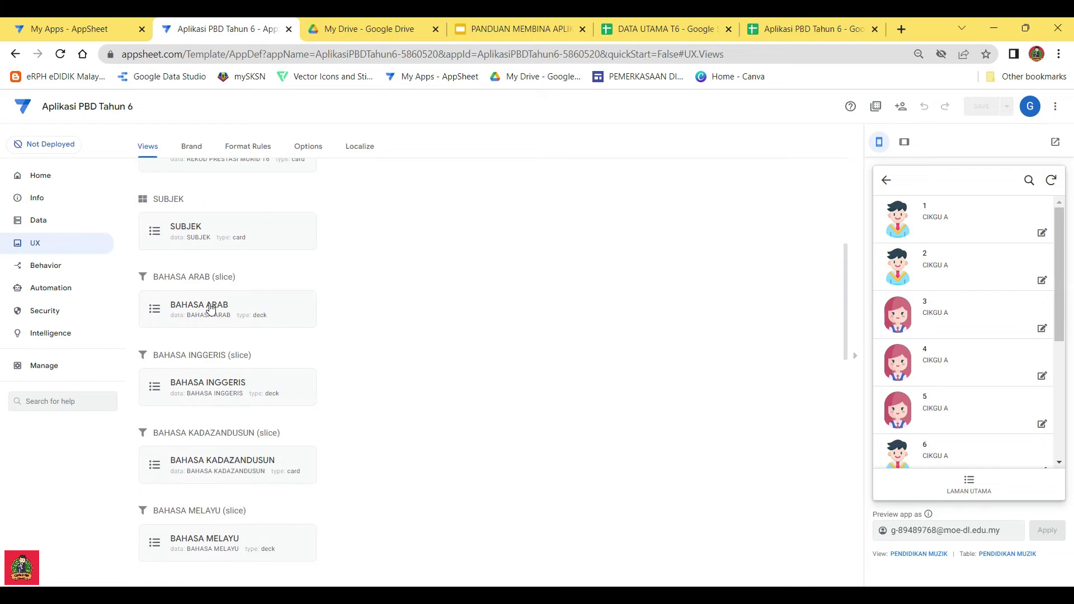
{"action": "left_click", "coordinate": [210, 306]}
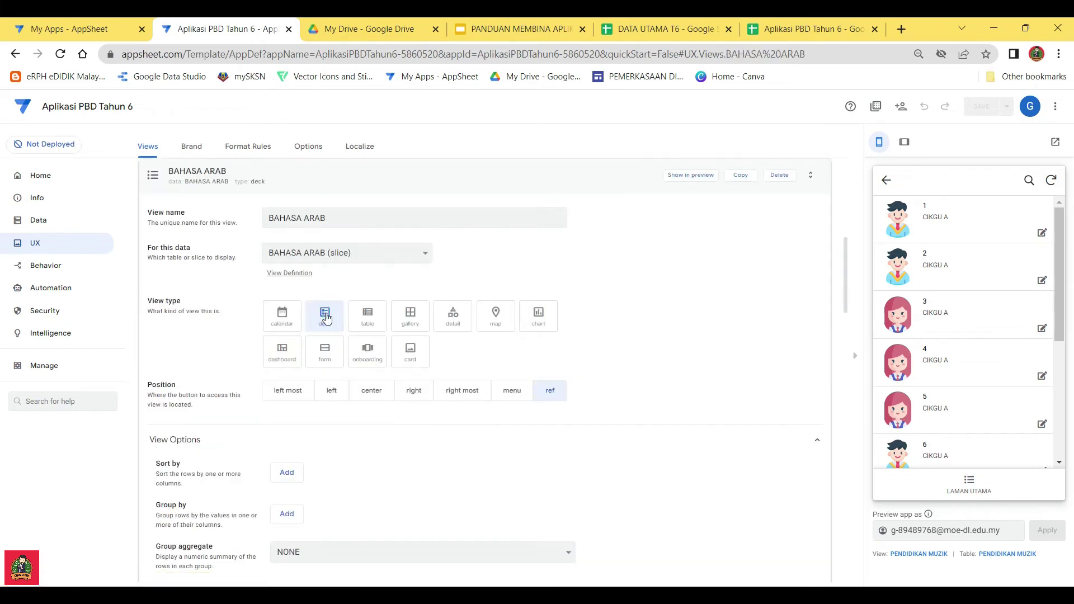
{"action": "left_click", "coordinate": [425, 359]}
{"action": "left_click", "coordinate": [323, 320]}
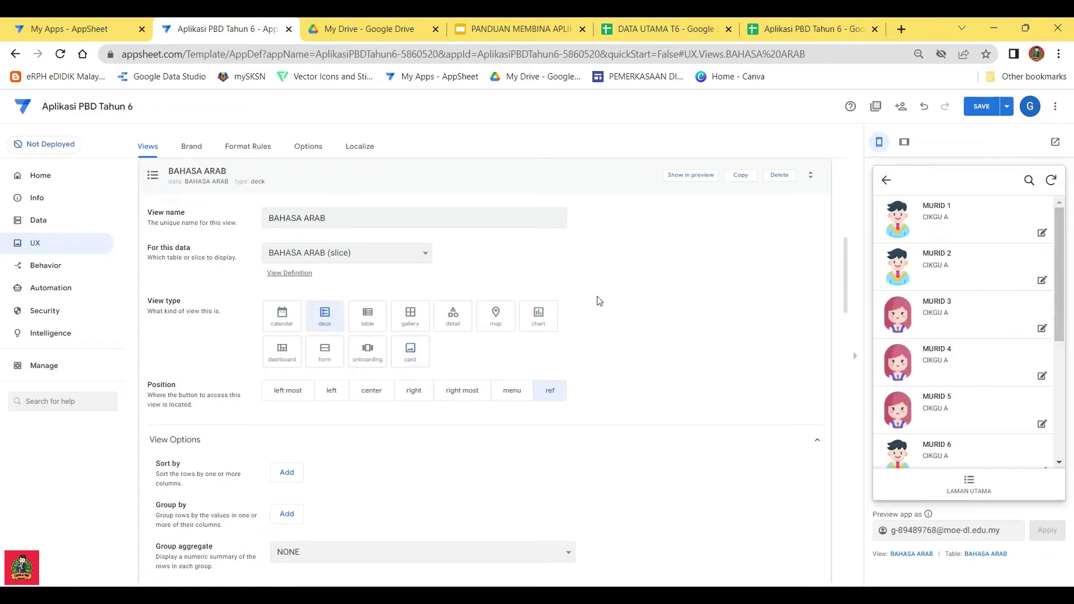
Set the BAHASA ARAB view's primary header to NAMA MURID and secondary header to NO. MY KID / NO. KAD PENGENALAN
{"action": "scroll", "coordinate": [463, 452], "scroll_direction": "down", "scroll_amount": 3}
{"action": "scroll", "coordinate": [300, 412], "scroll_direction": "down", "scroll_amount": 2}
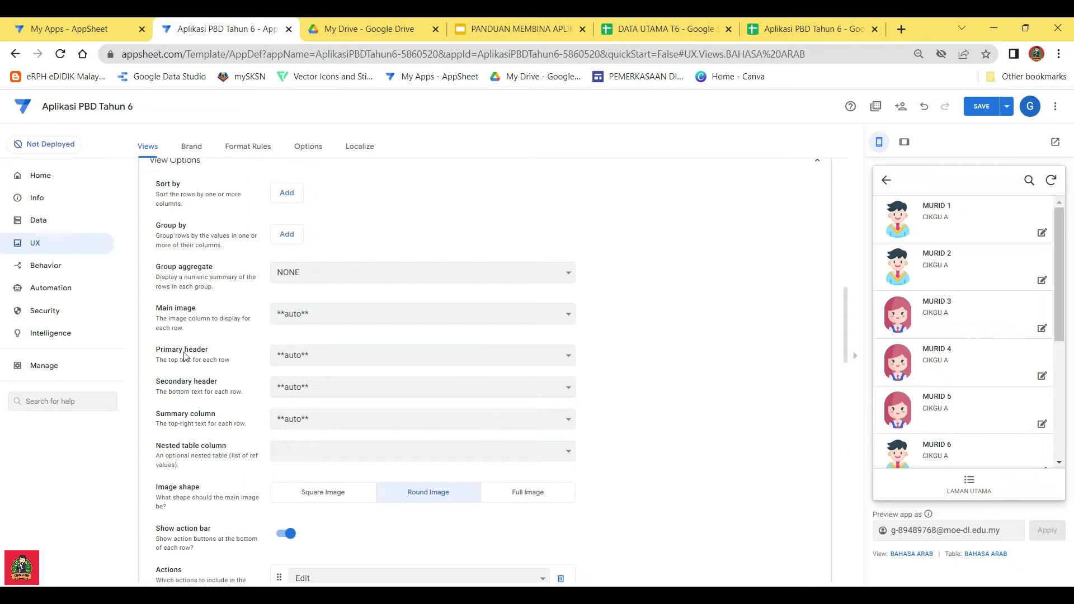
{"action": "left_click", "coordinate": [348, 354]}
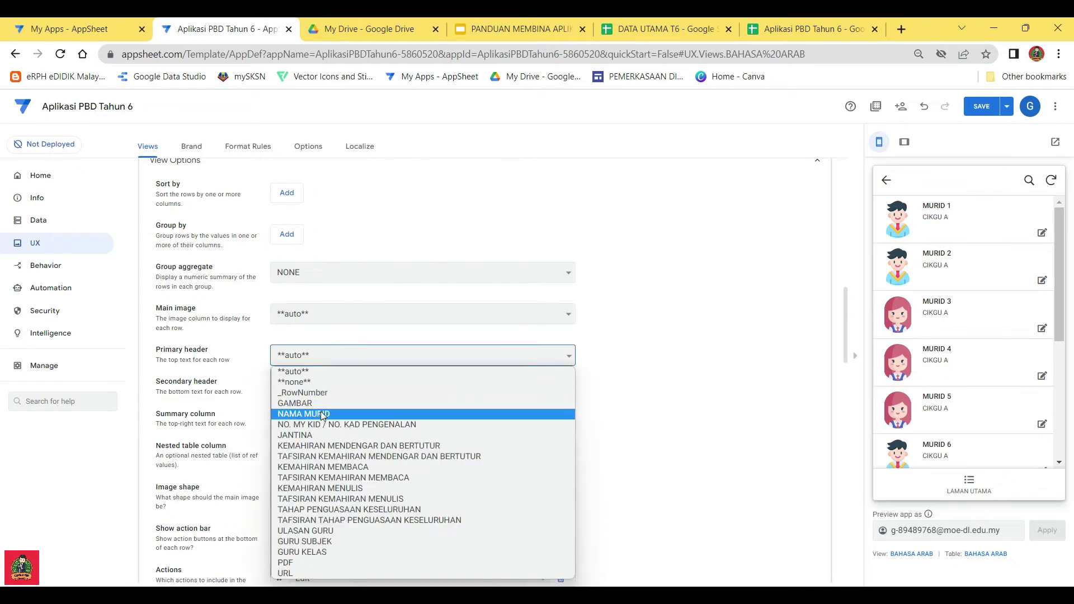
{"action": "left_click", "coordinate": [343, 413]}
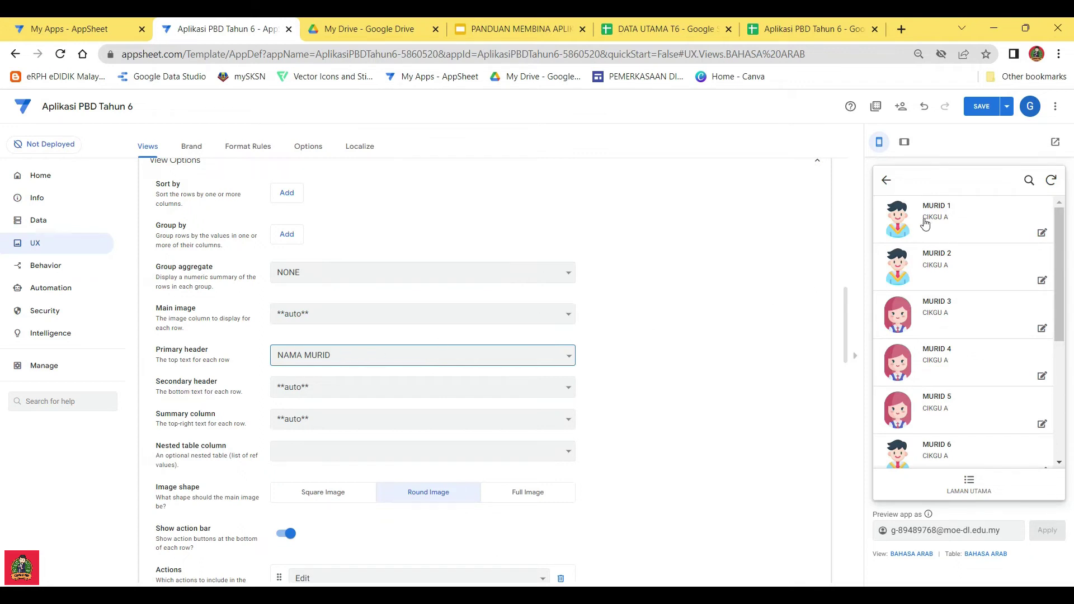
{"action": "left_click", "coordinate": [434, 387]}
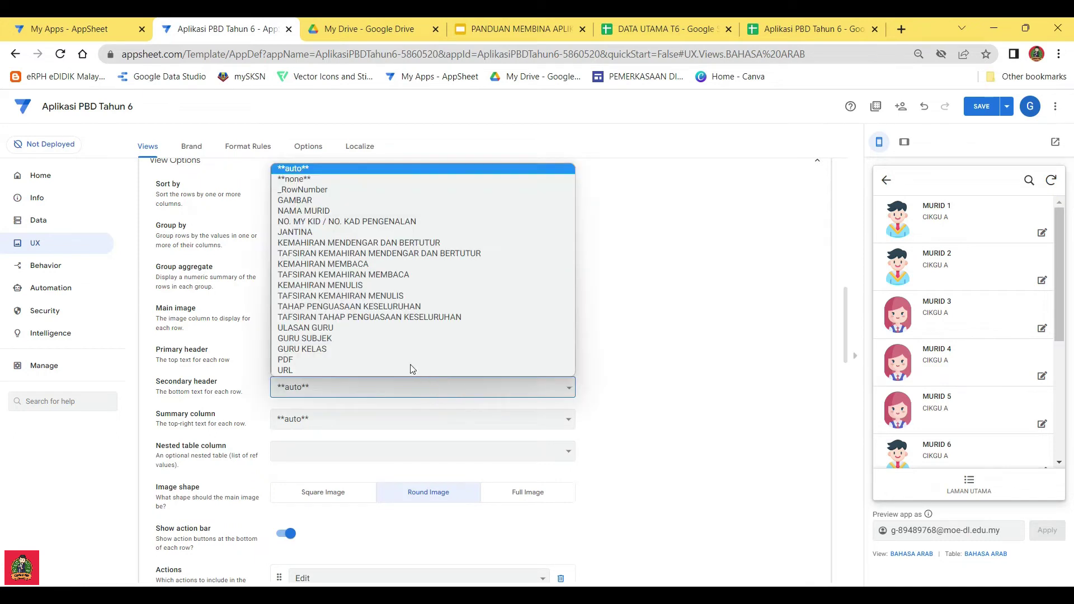
{"action": "left_click", "coordinate": [313, 221]}
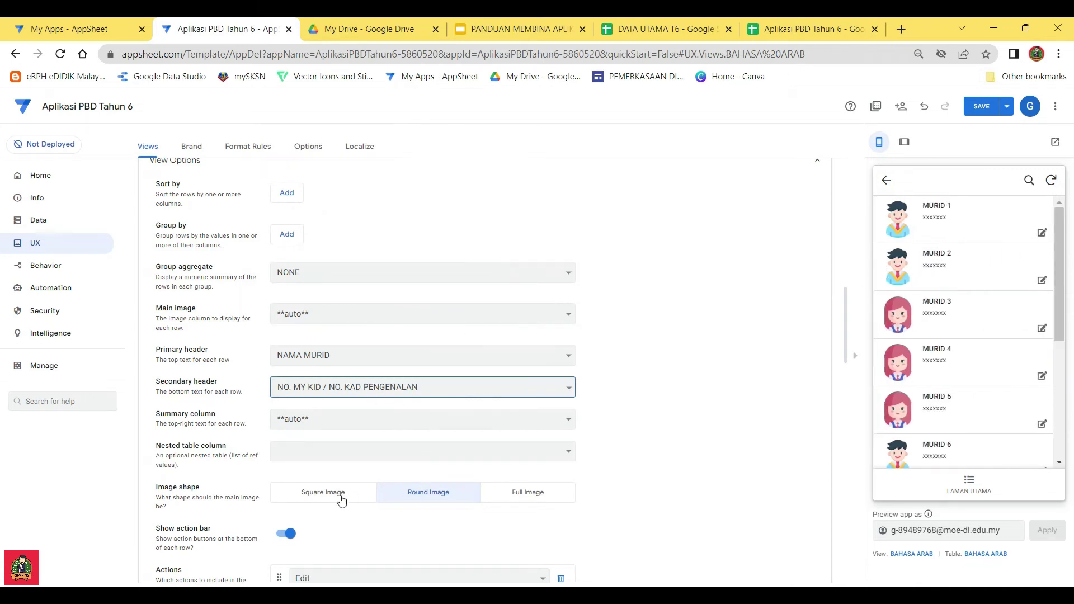
Try the full and square image shapes for the BAHASA ARAB view and return it to Round Image
{"action": "left_click", "coordinate": [520, 493]}
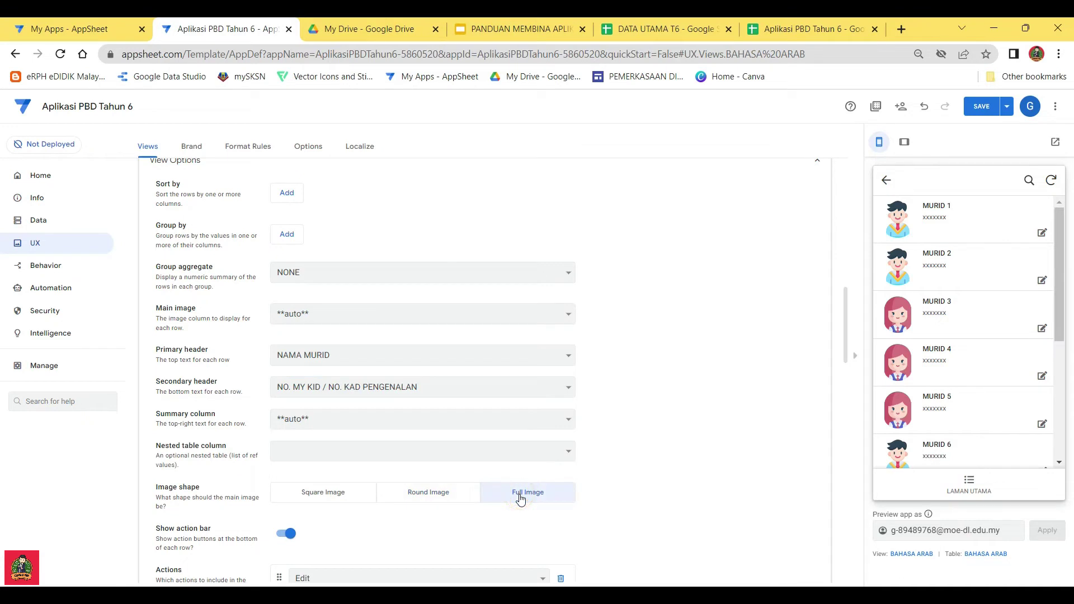
{"action": "left_click", "coordinate": [427, 494]}
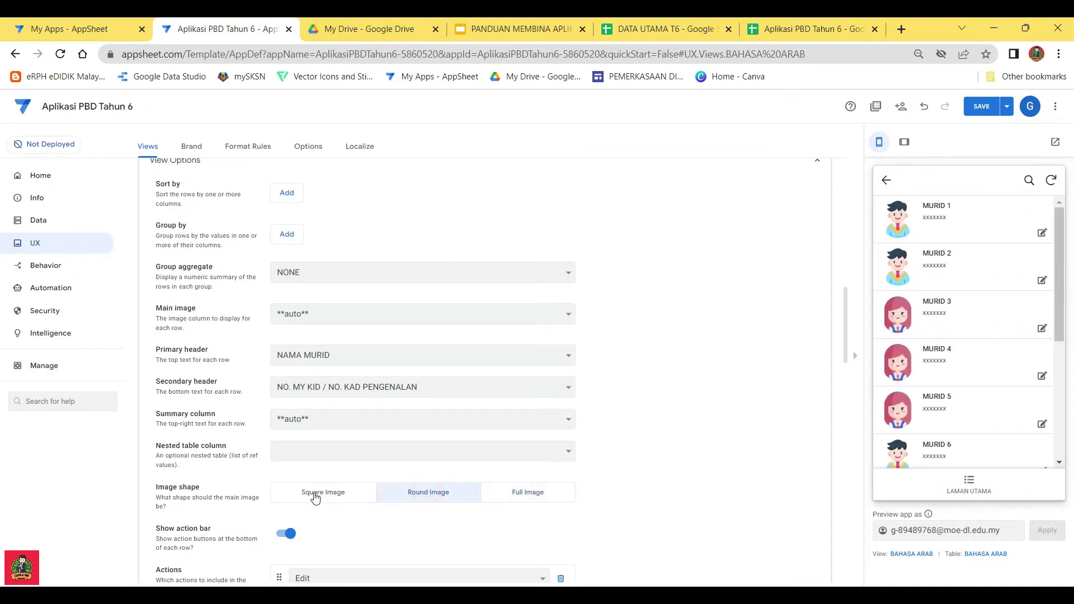
{"action": "left_click", "coordinate": [312, 494]}
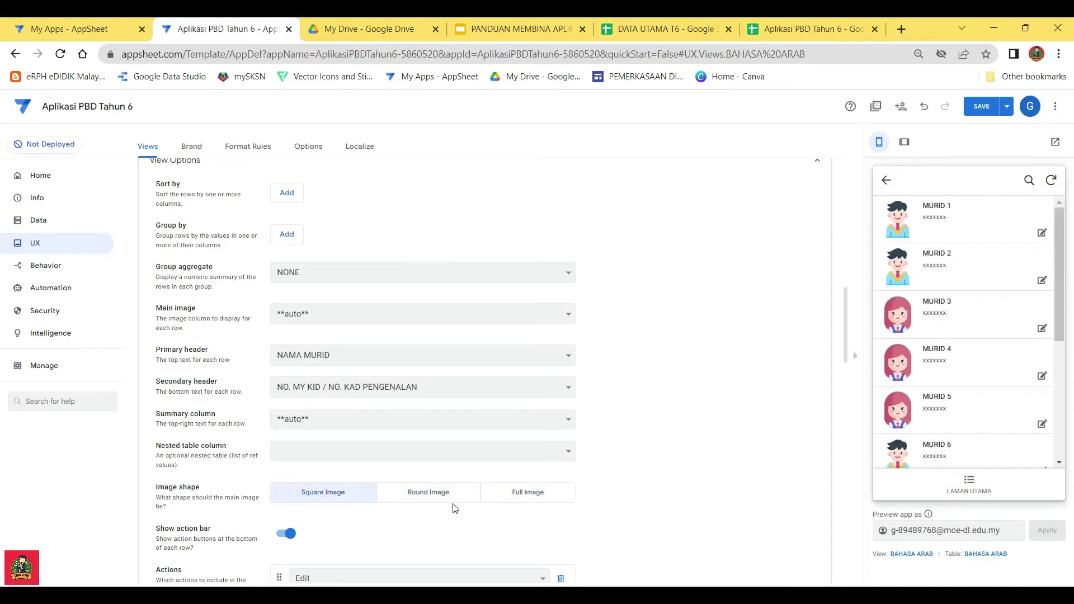
{"action": "left_click", "coordinate": [431, 494]}
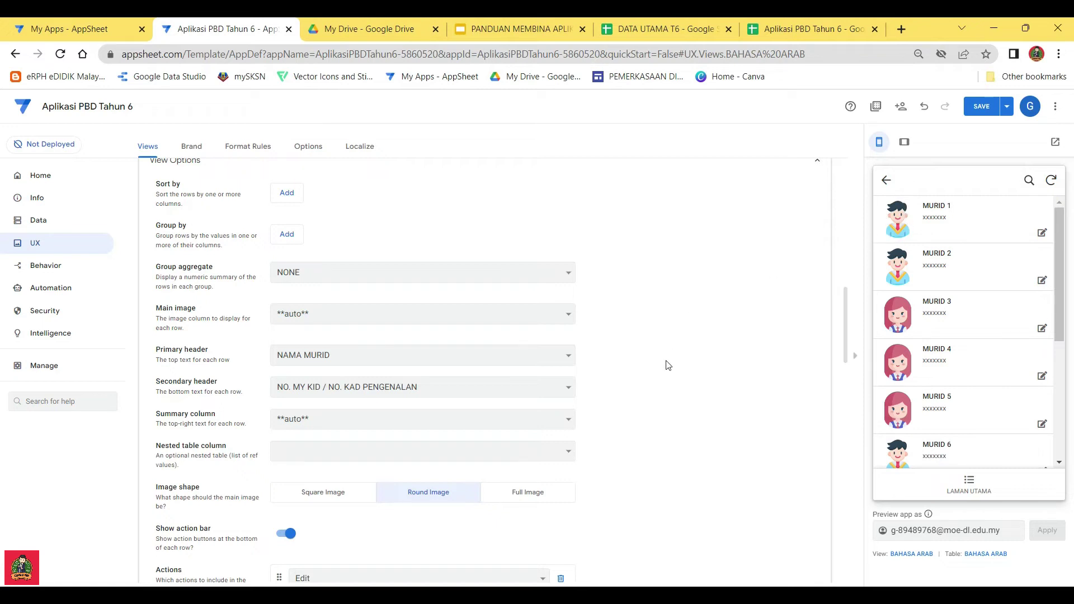
Review the BAHASA ARAB deck settings, save the app and collapse the view
{"action": "scroll", "coordinate": [635, 379], "scroll_direction": "down", "scroll_amount": 2}
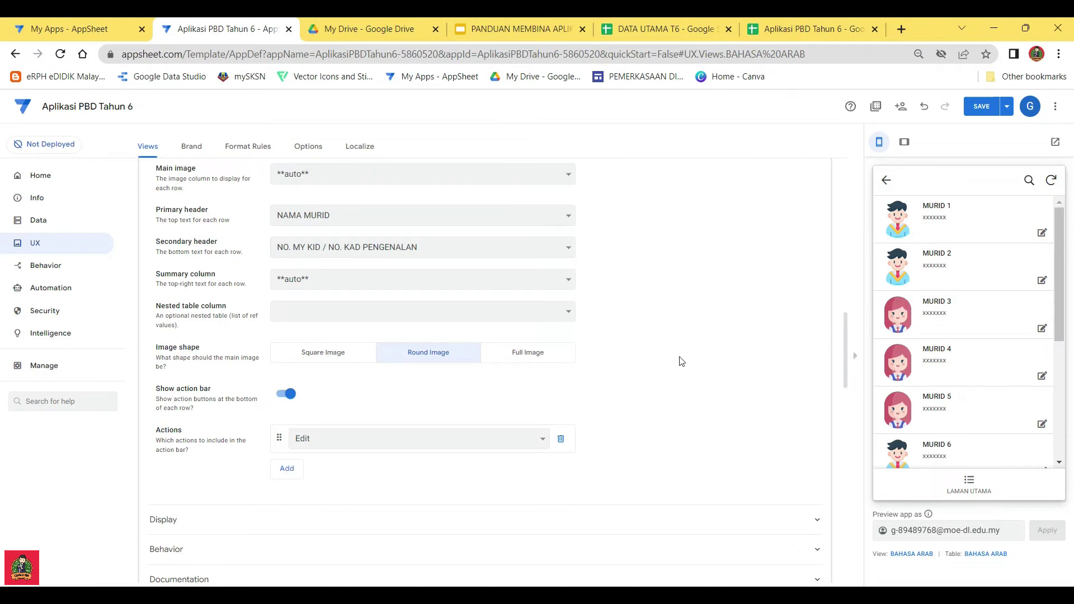
{"action": "scroll", "coordinate": [591, 386], "scroll_direction": "up", "scroll_amount": 4}
{"action": "scroll", "coordinate": [635, 364], "scroll_direction": "down", "scroll_amount": 3}
{"action": "scroll", "coordinate": [637, 364], "scroll_direction": "up", "scroll_amount": 4}
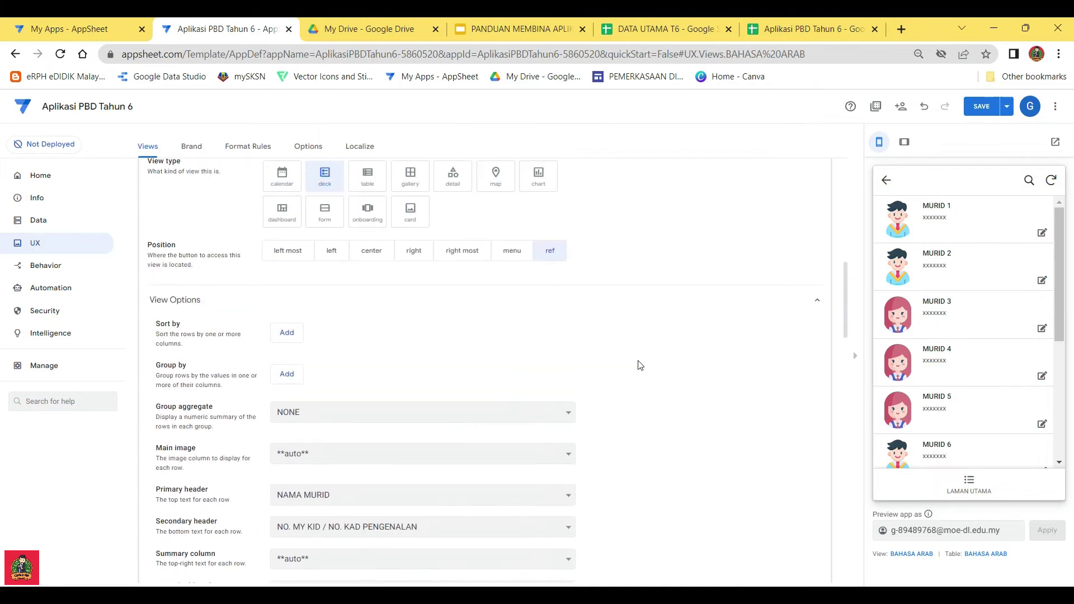
{"action": "scroll", "coordinate": [571, 391], "scroll_direction": "down", "scroll_amount": 5}
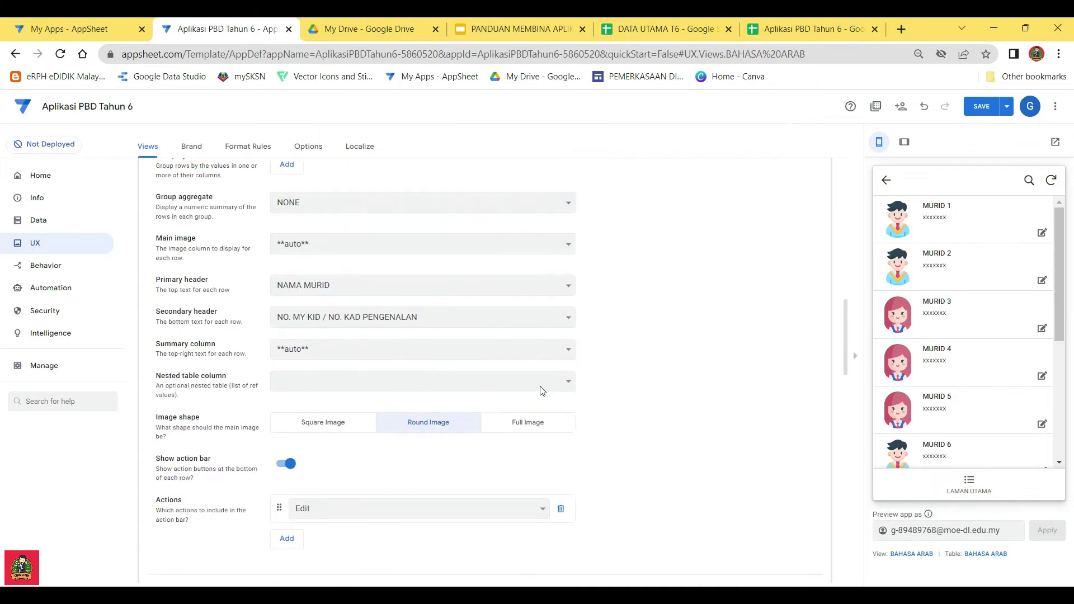
{"action": "scroll", "coordinate": [593, 358], "scroll_direction": "up", "scroll_amount": 5}
{"action": "scroll", "coordinate": [582, 274], "scroll_direction": "up", "scroll_amount": 3}
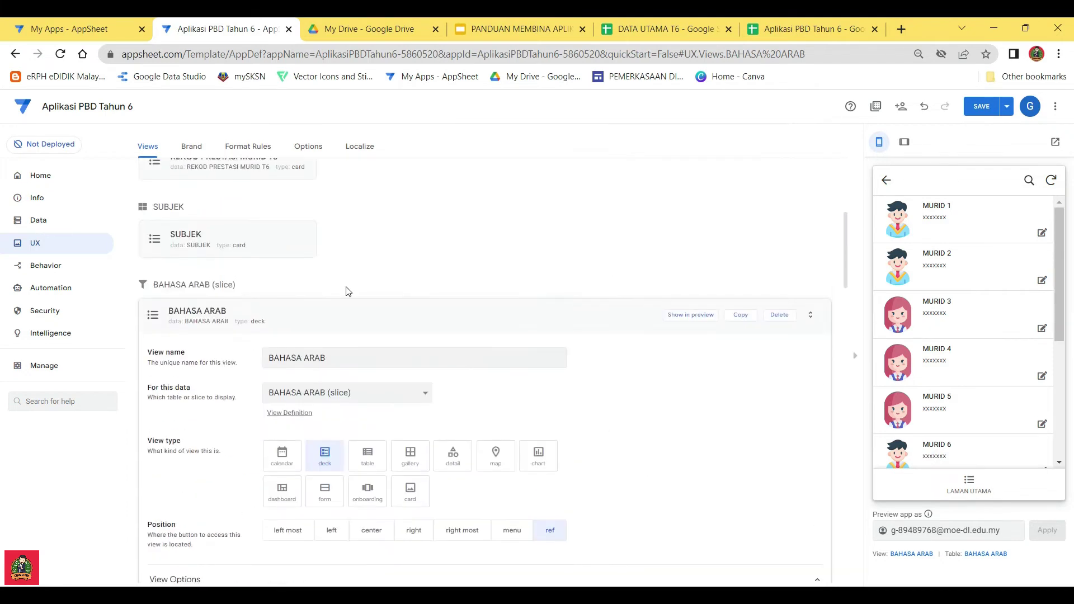
{"action": "left_click", "coordinate": [979, 106]}
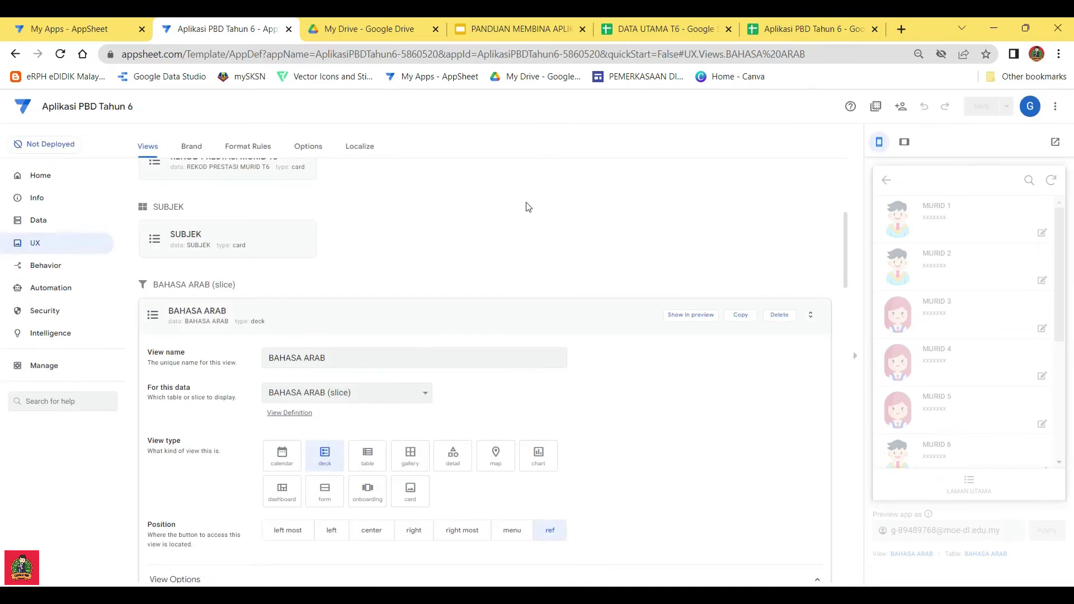
{"action": "left_click", "coordinate": [442, 316]}
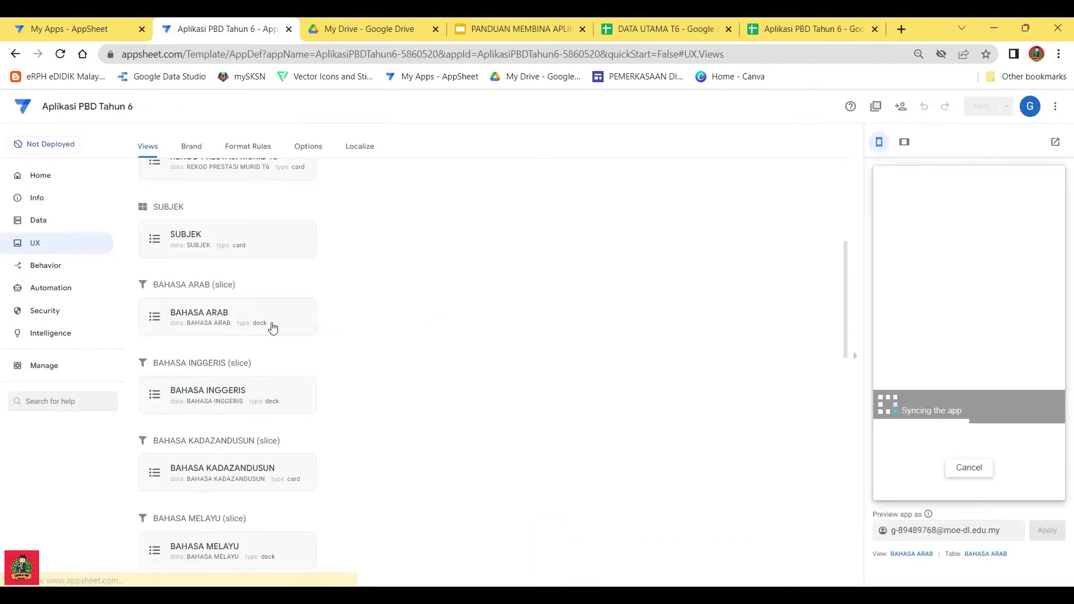
Set the BAHASA INGGERIS view's primary header to NAMA MURID and secondary header to NO. MY KID / NO. KAD PENGENALAN
{"action": "left_click", "coordinate": [252, 390]}
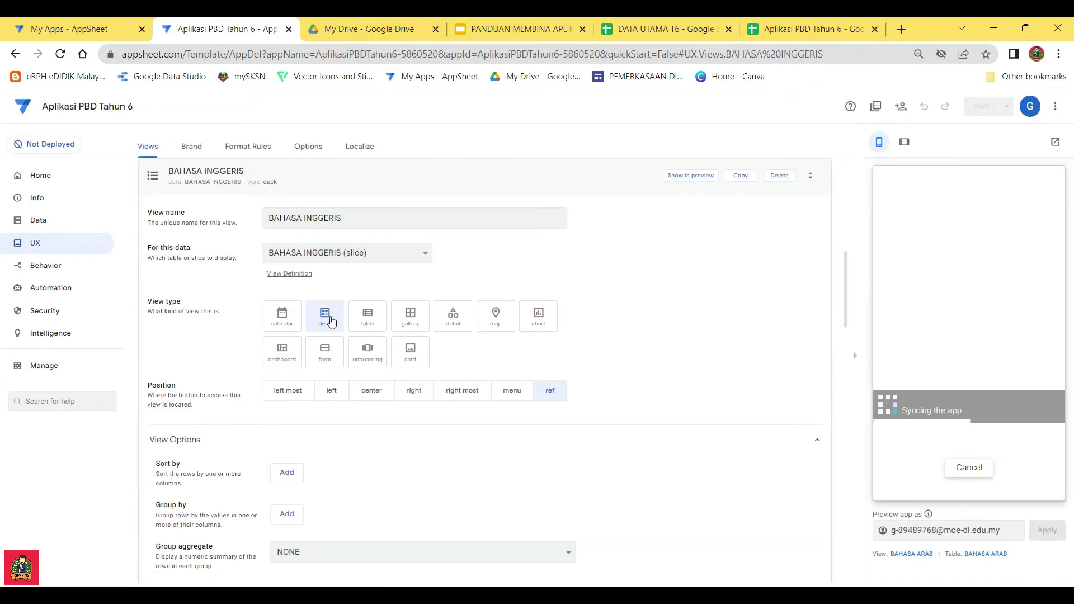
{"action": "scroll", "coordinate": [331, 347], "scroll_direction": "down", "scroll_amount": 5}
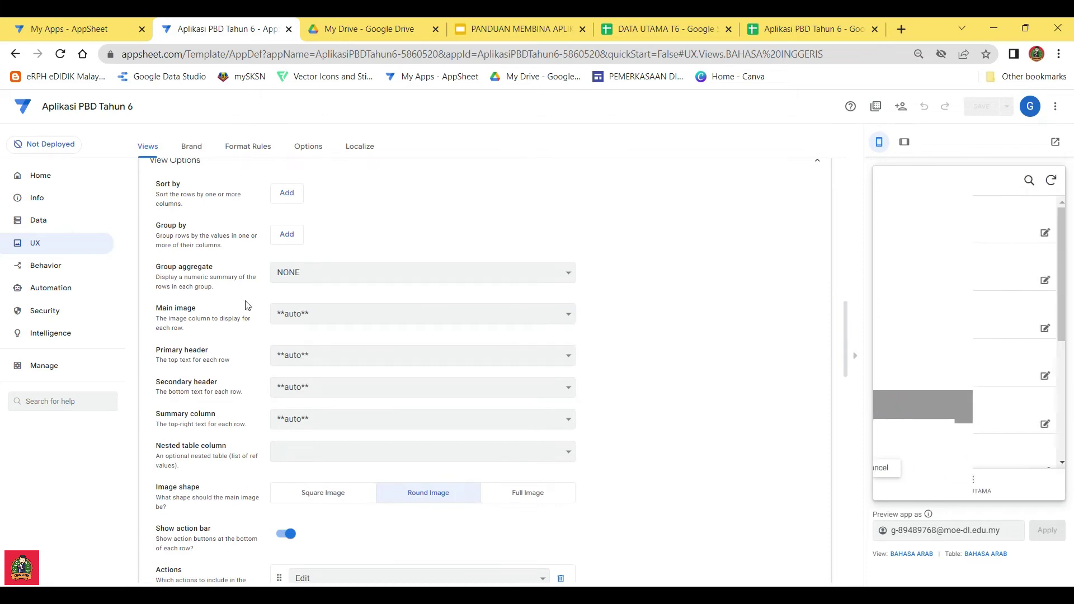
{"action": "left_click", "coordinate": [311, 356]}
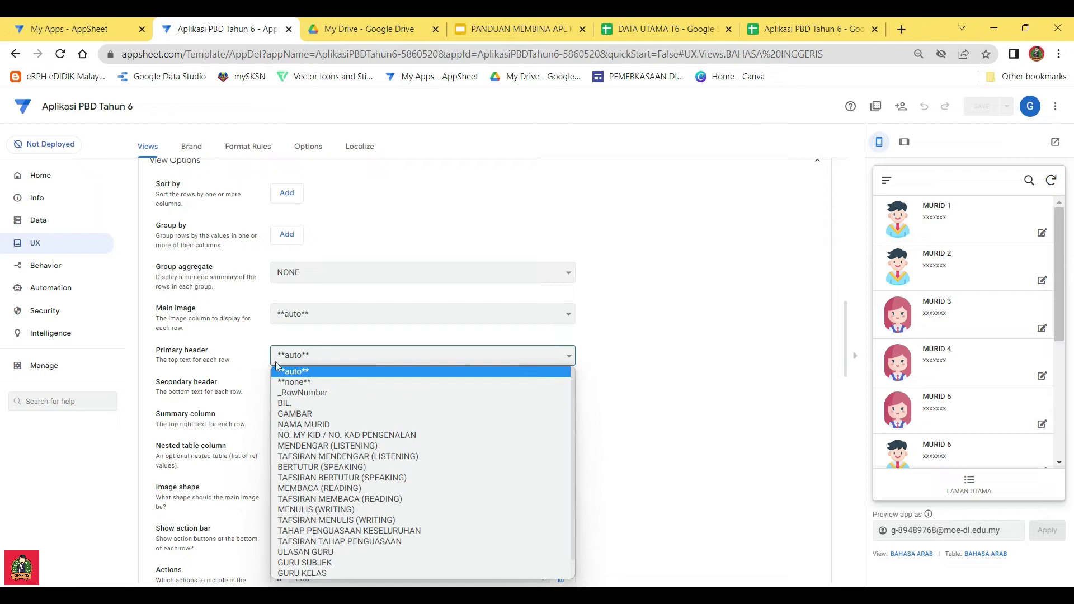
{"action": "left_click", "coordinate": [310, 423]}
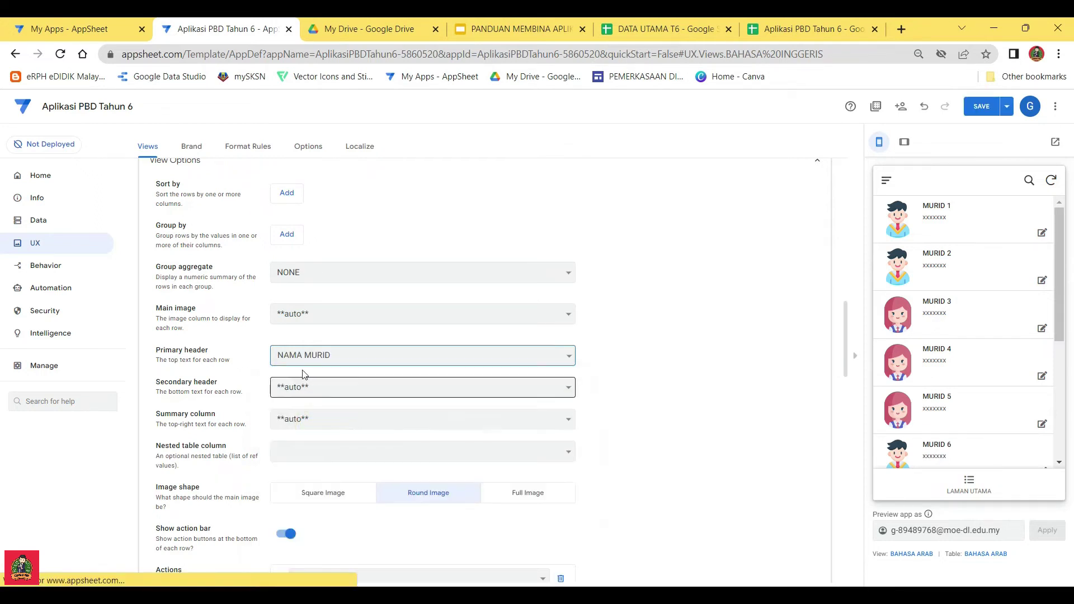
{"action": "left_click", "coordinate": [317, 389]}
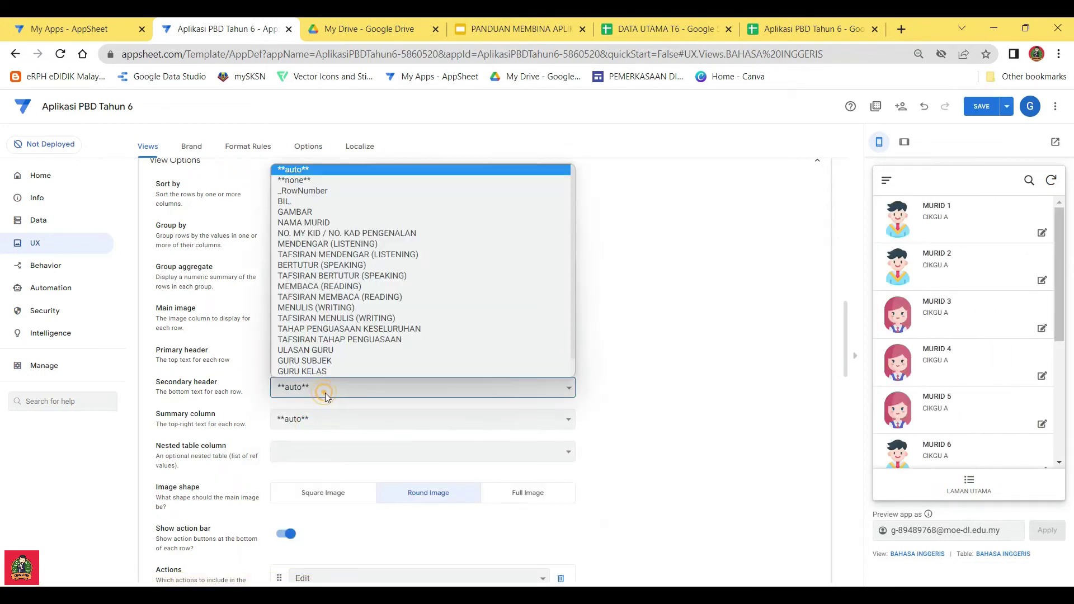
{"action": "left_click", "coordinate": [328, 237]}
Open the BAHASA KADAZANDUSUN view settings and change its view type to deck
{"action": "scroll", "coordinate": [373, 447], "scroll_direction": "down", "scroll_amount": 3}
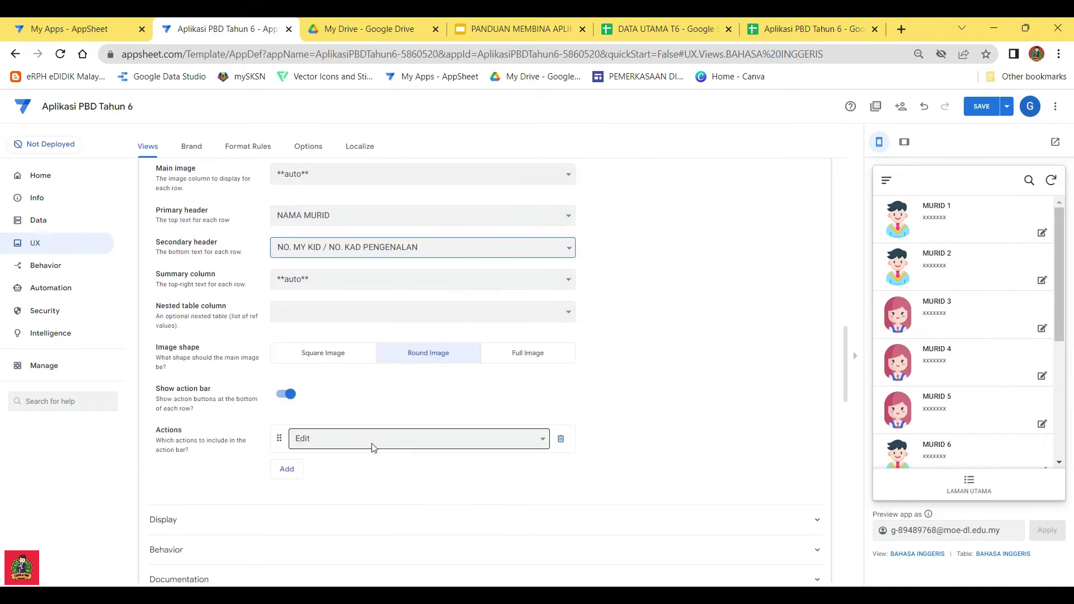
{"action": "scroll", "coordinate": [373, 448], "scroll_direction": "down", "scroll_amount": 5}
{"action": "left_click", "coordinate": [245, 391]}
{"action": "scroll", "coordinate": [379, 314], "scroll_direction": "down", "scroll_amount": 3}
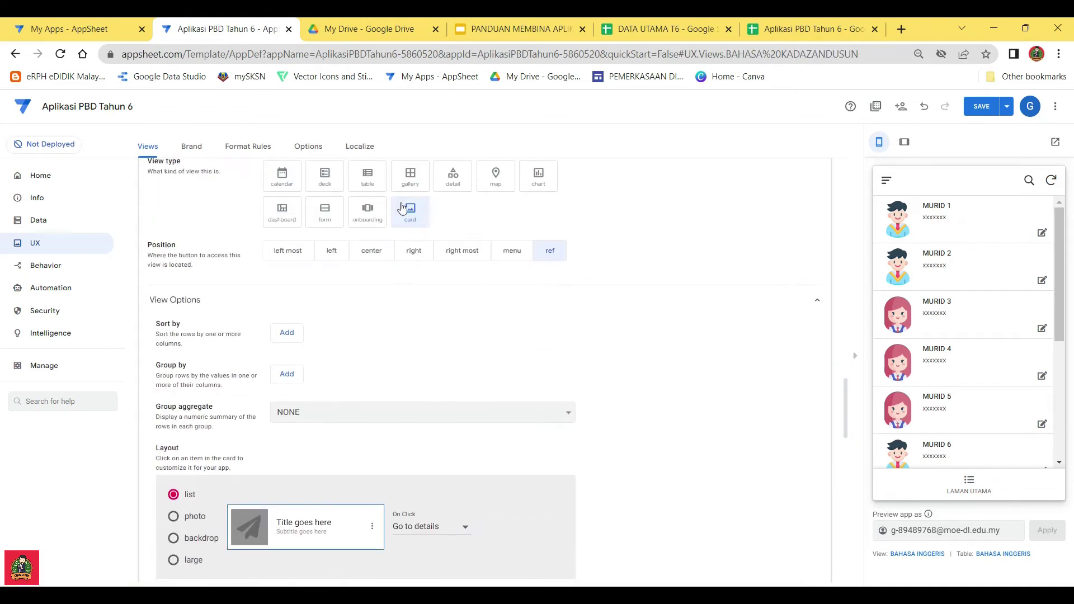
{"action": "left_click", "coordinate": [327, 177]}
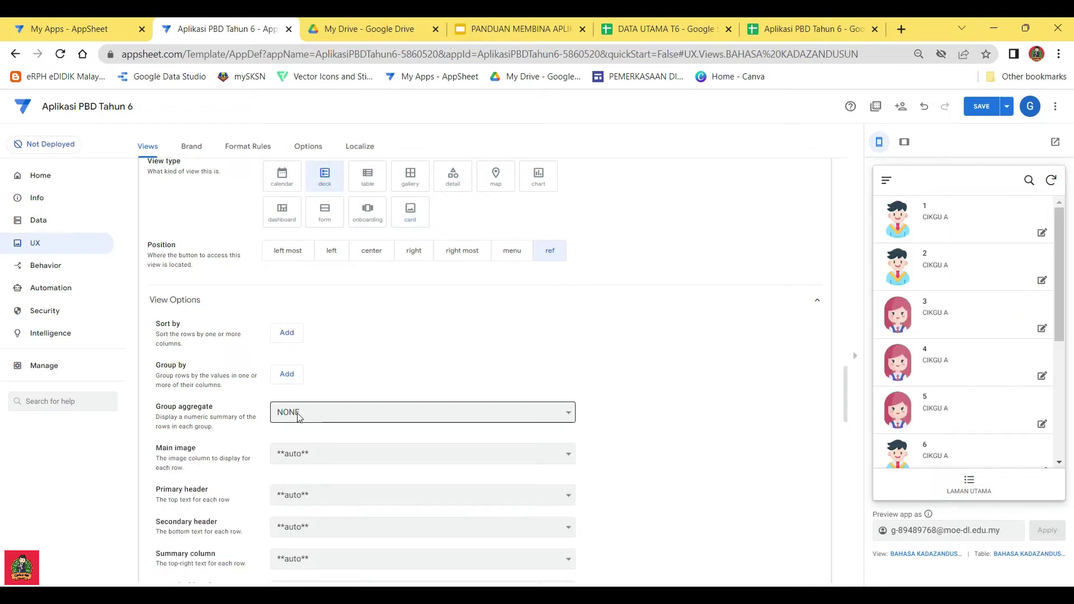
Set the BAHASA KADAZANDUSUN view's primary header to NAMA MURID and secondary header to NO. MY KID / NO. KAD PENGENALAN
{"action": "scroll", "coordinate": [294, 415], "scroll_direction": "down", "scroll_amount": 1}
{"action": "left_click", "coordinate": [353, 425]}
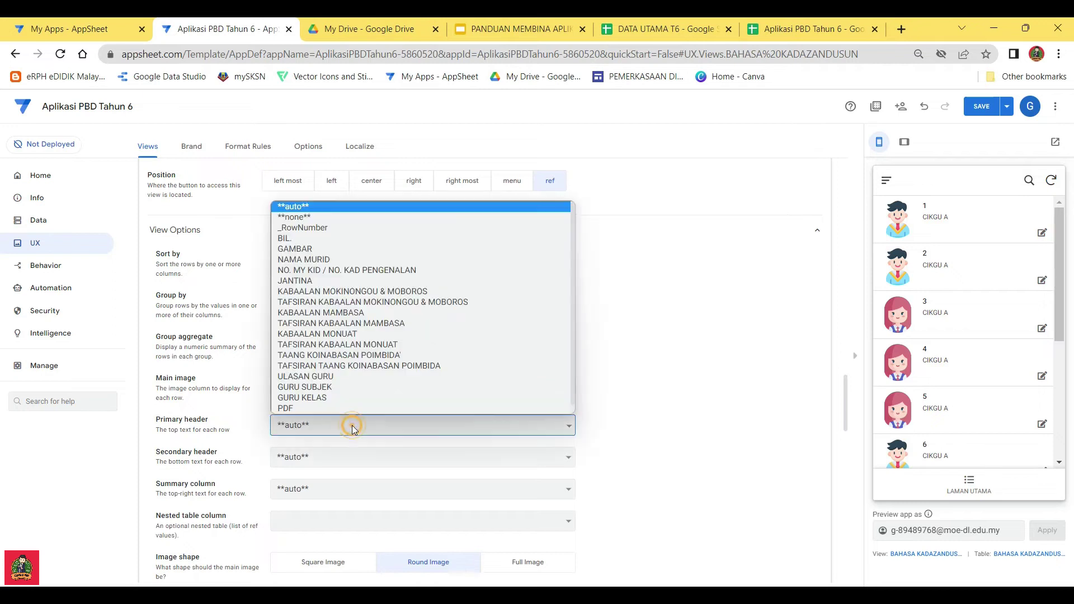
{"action": "left_click", "coordinate": [323, 263]}
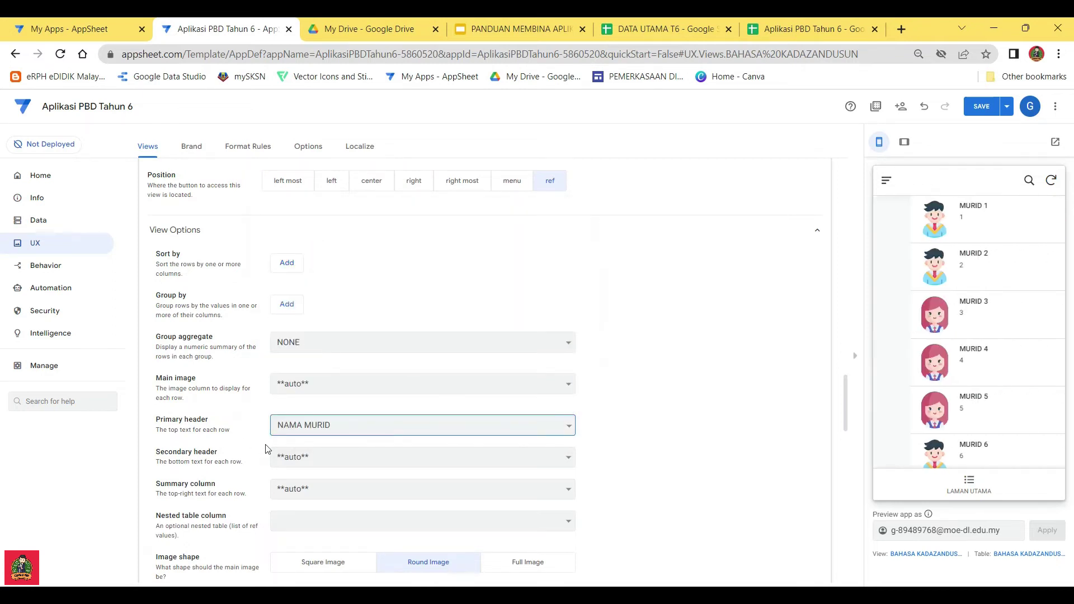
{"action": "left_click", "coordinate": [322, 458]}
{"action": "left_click", "coordinate": [321, 292]}
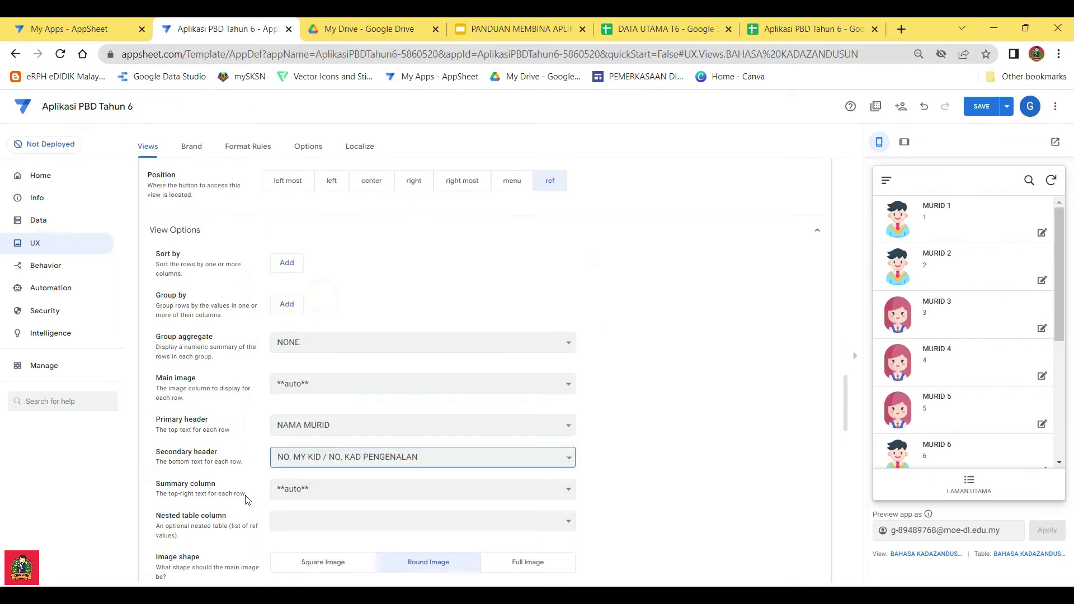
Set the BAHASA MELAYU view's primary header to NAMA MURID and secondary header to NO. MY KID / NO. KAD PENGENALAN
{"action": "scroll", "coordinate": [273, 398], "scroll_direction": "down", "scroll_amount": 2}
{"action": "scroll", "coordinate": [414, 425], "scroll_direction": "down", "scroll_amount": 1}
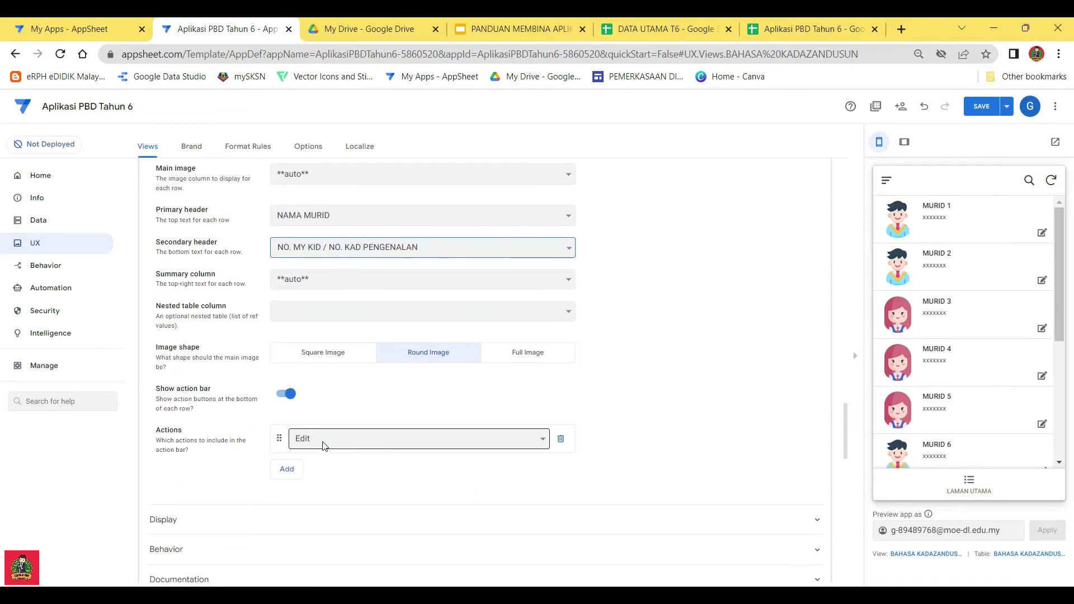
{"action": "scroll", "coordinate": [326, 439], "scroll_direction": "down", "scroll_amount": 3}
{"action": "left_click", "coordinate": [227, 454]}
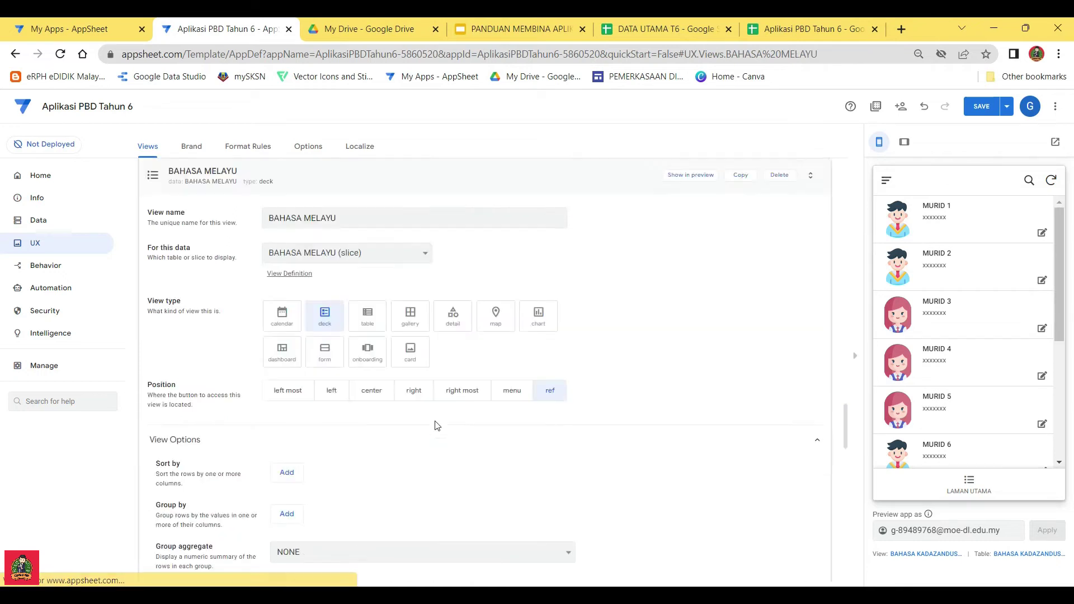
{"action": "scroll", "coordinate": [324, 358], "scroll_direction": "down", "scroll_amount": 4}
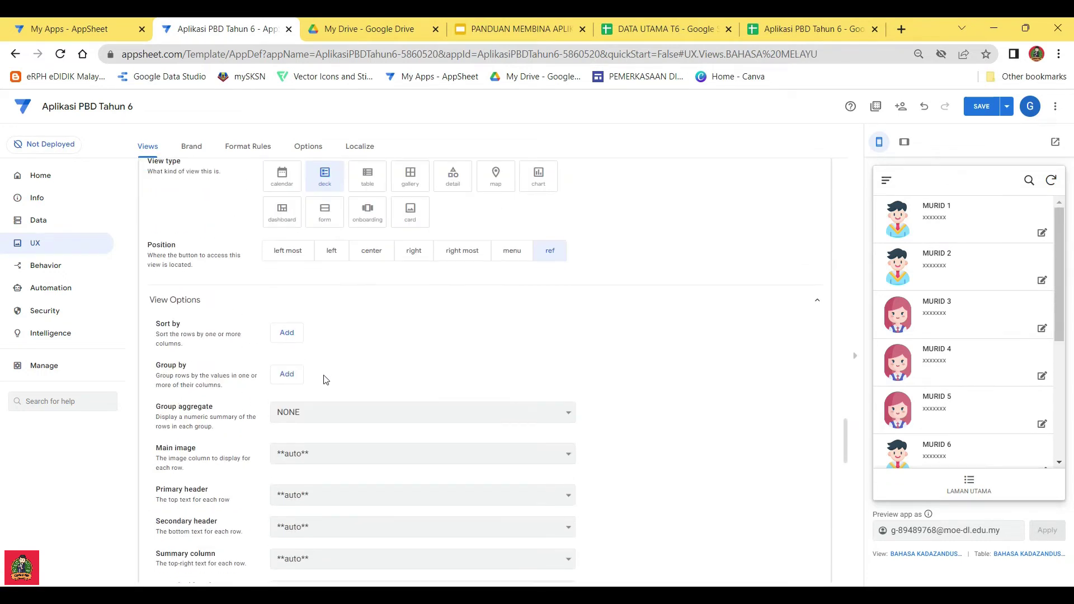
{"action": "left_click", "coordinate": [313, 360]}
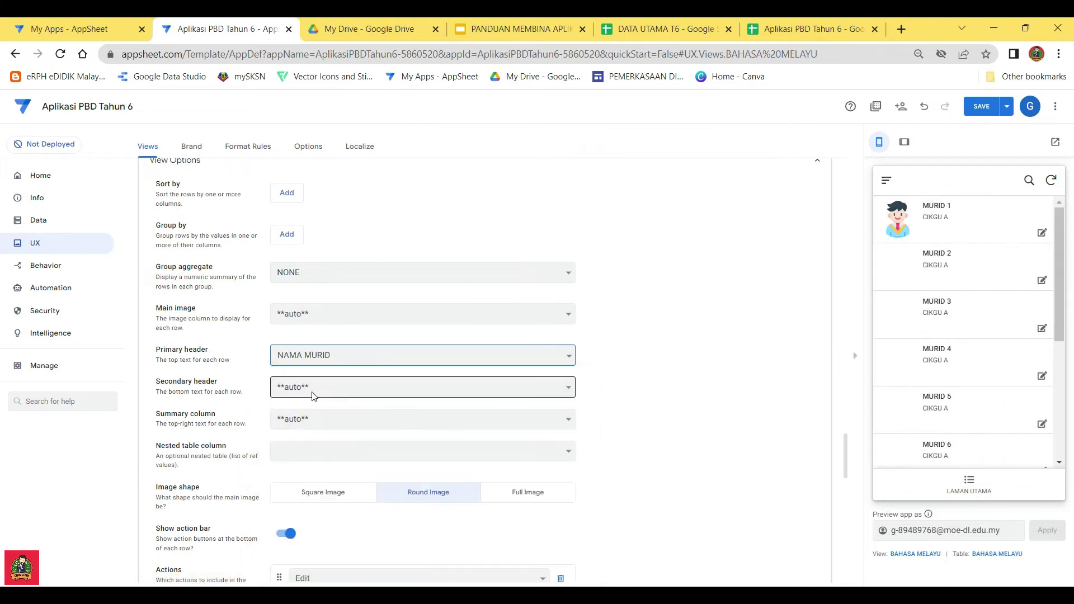
{"action": "left_click", "coordinate": [311, 390]}
{"action": "left_click", "coordinate": [325, 232]}
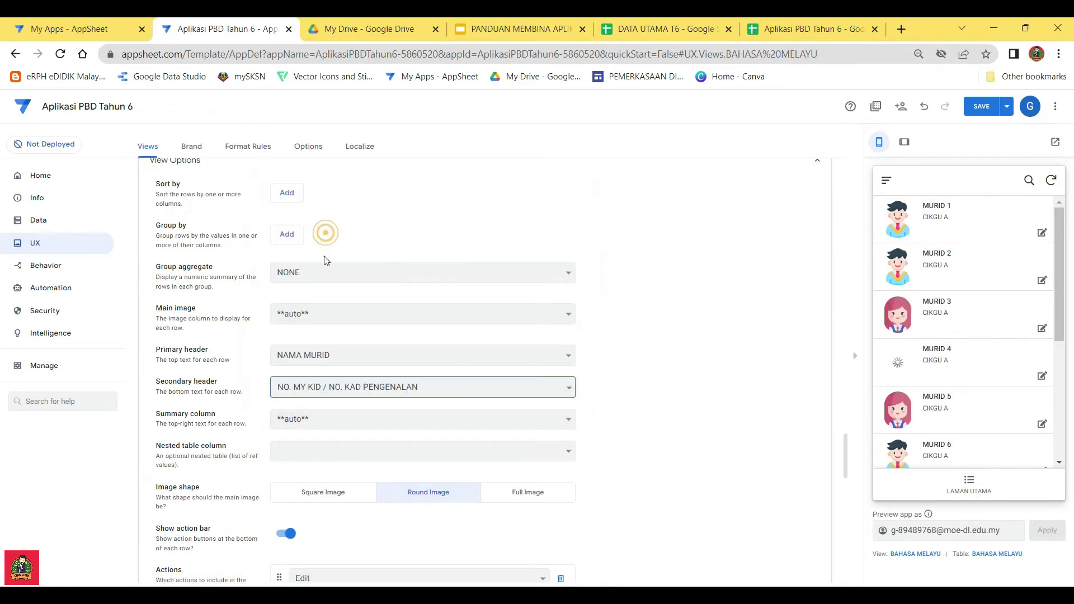
Set the MATEMATIK view's primary header to NAMA MURID and secondary header to NO. MY KID / NO. KAD PENGENALAN
{"action": "scroll", "coordinate": [314, 379], "scroll_direction": "down", "scroll_amount": 10}
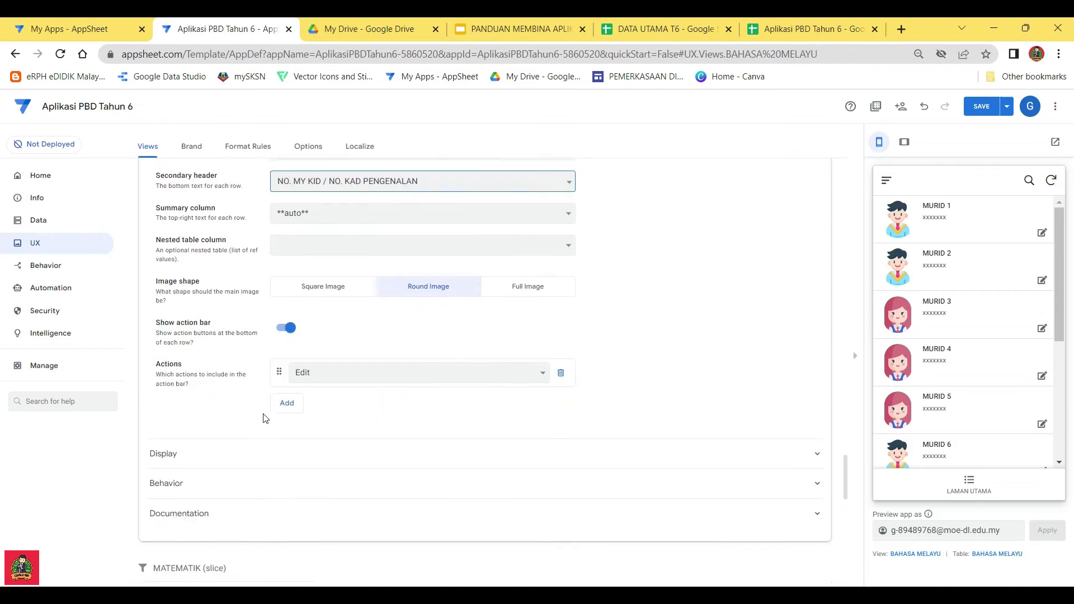
{"action": "left_click", "coordinate": [226, 386]}
{"action": "scroll", "coordinate": [358, 358], "scroll_direction": "down", "scroll_amount": 7}
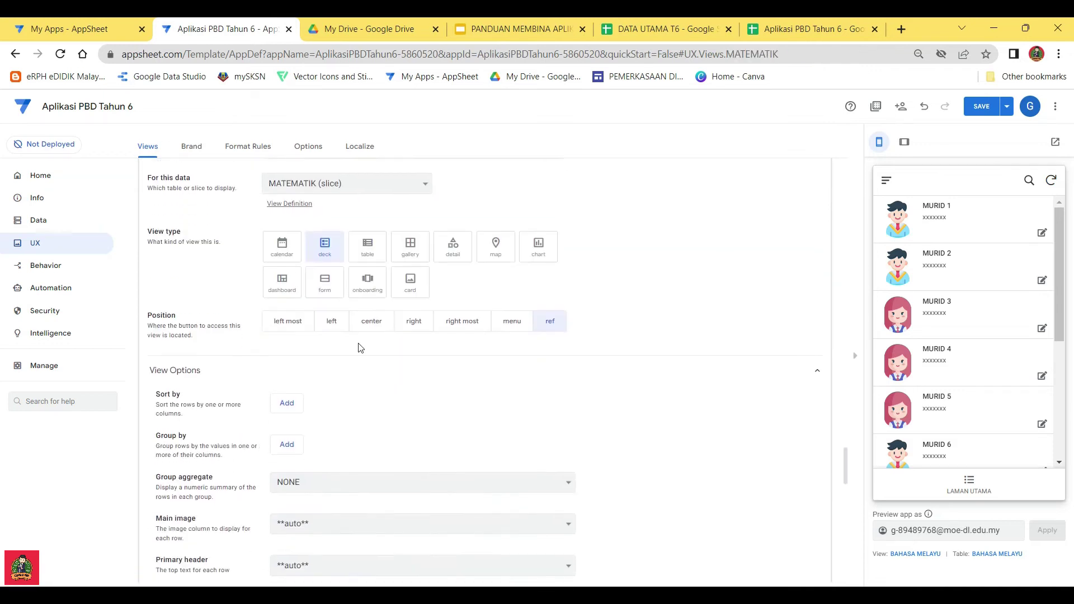
{"action": "left_click", "coordinate": [333, 430]}
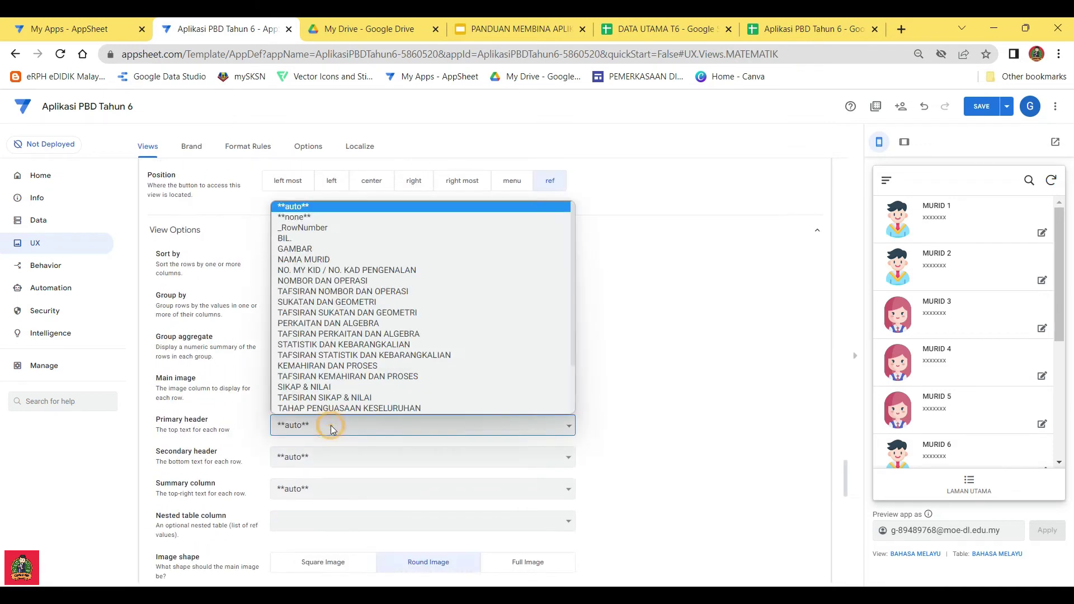
{"action": "left_click", "coordinate": [323, 260]}
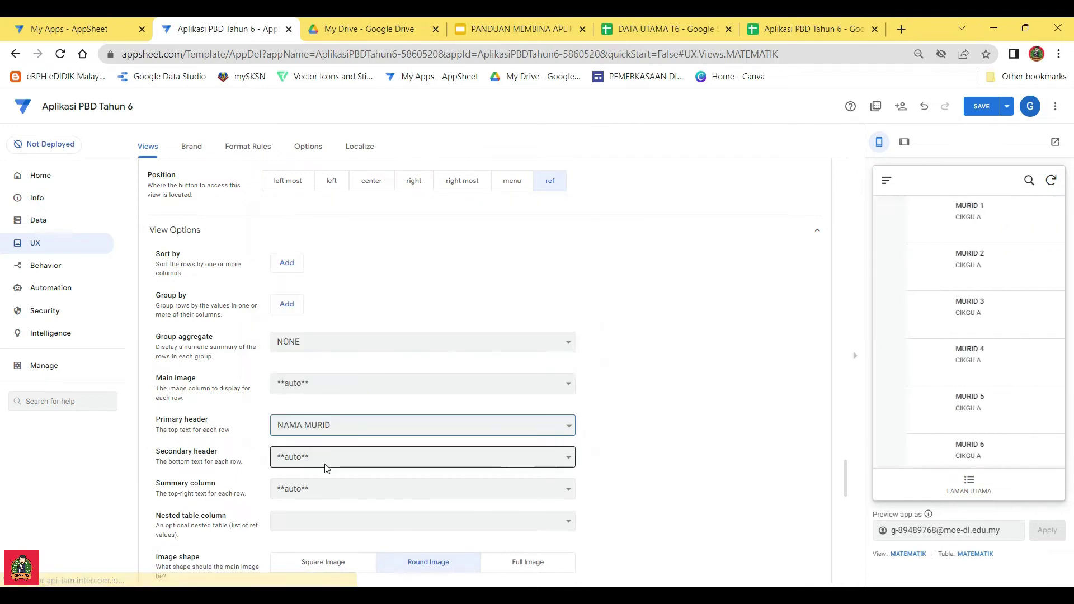
{"action": "left_click", "coordinate": [324, 456]}
{"action": "left_click", "coordinate": [320, 302]}
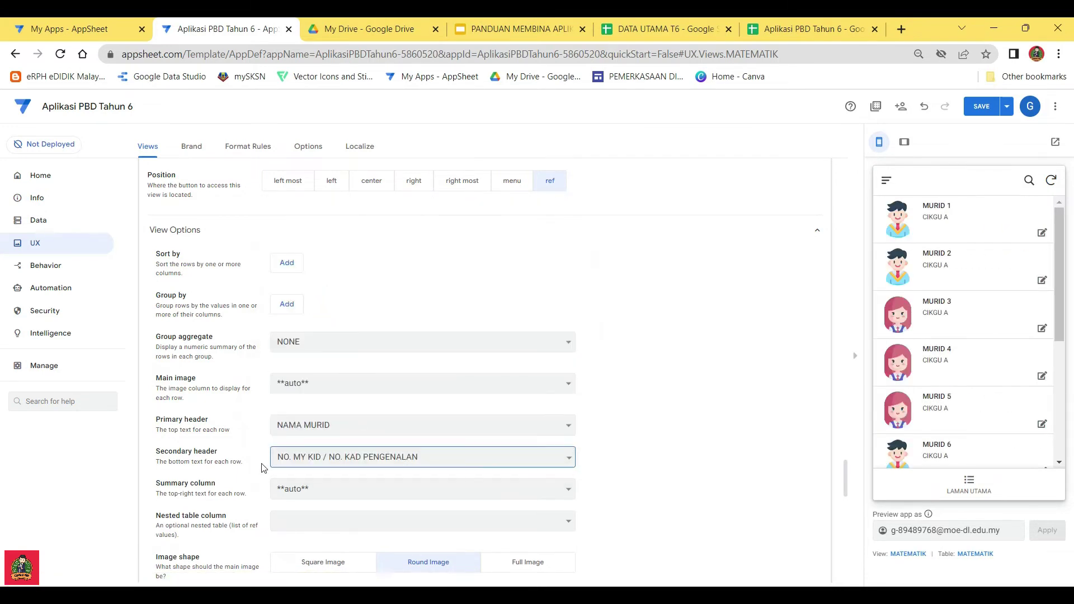
Open the PENDIDIKAN ISLAM view settings and change its view type to deck
{"action": "scroll", "coordinate": [302, 363], "scroll_direction": "down", "scroll_amount": 9}
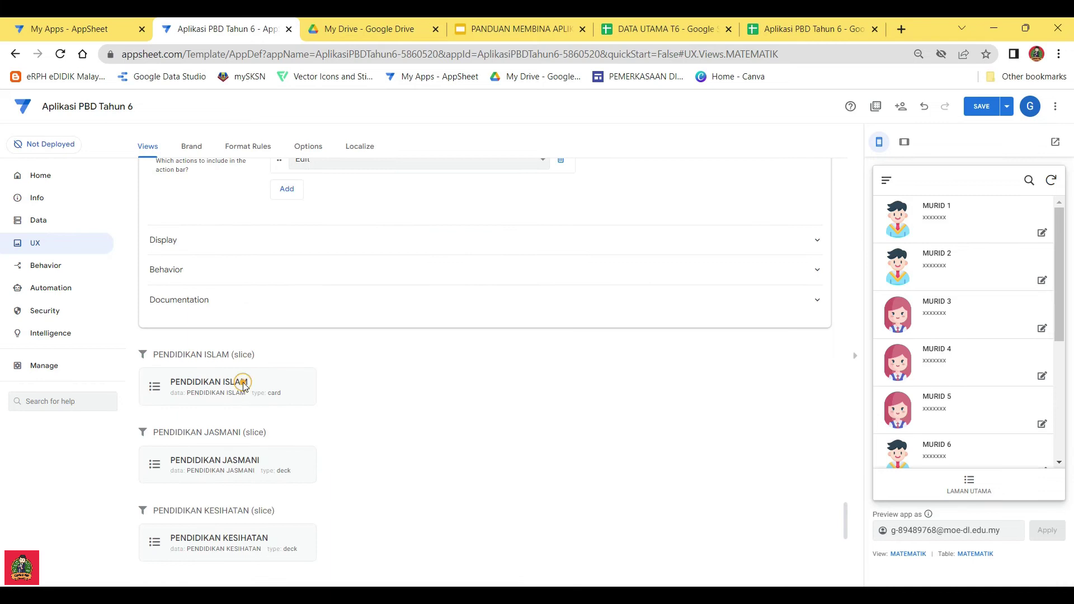
{"action": "left_click", "coordinate": [243, 384]}
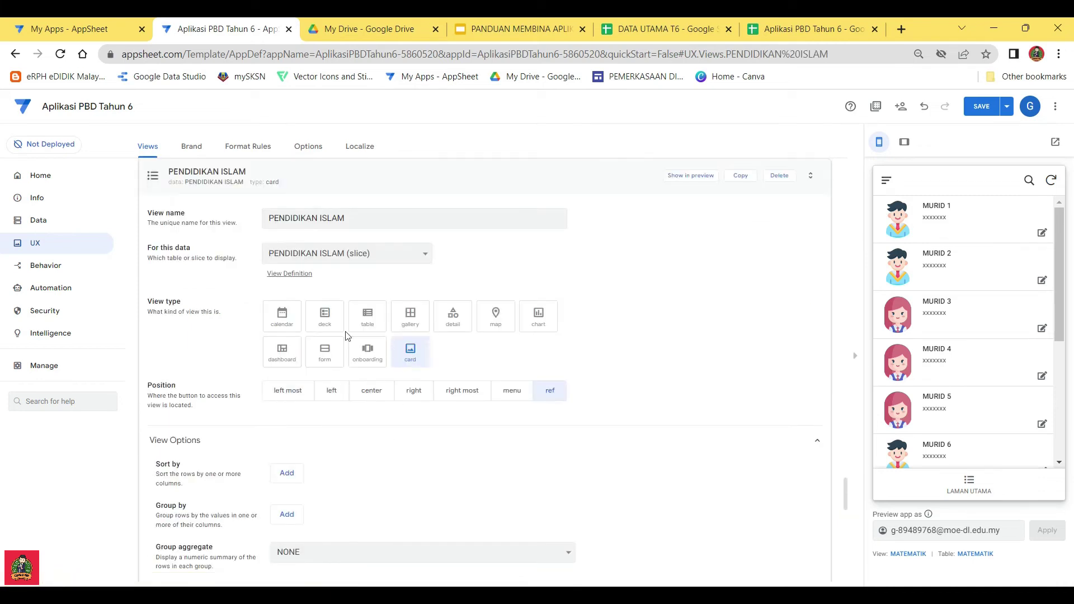
{"action": "left_click", "coordinate": [327, 318]}
Set the PENDIDIKAN ISLAM view's primary header to NAMA MURID and secondary header to NO. MY KID / NO. KAD PENGENALAN
{"action": "scroll", "coordinate": [339, 391], "scroll_direction": "down", "scroll_amount": 4}
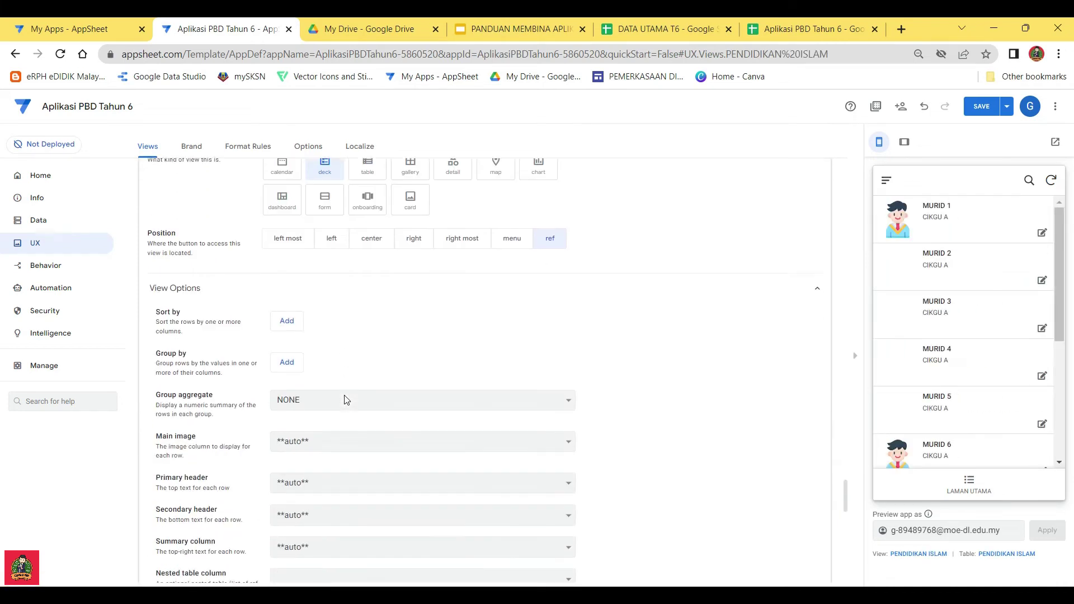
{"action": "left_click", "coordinate": [338, 423]}
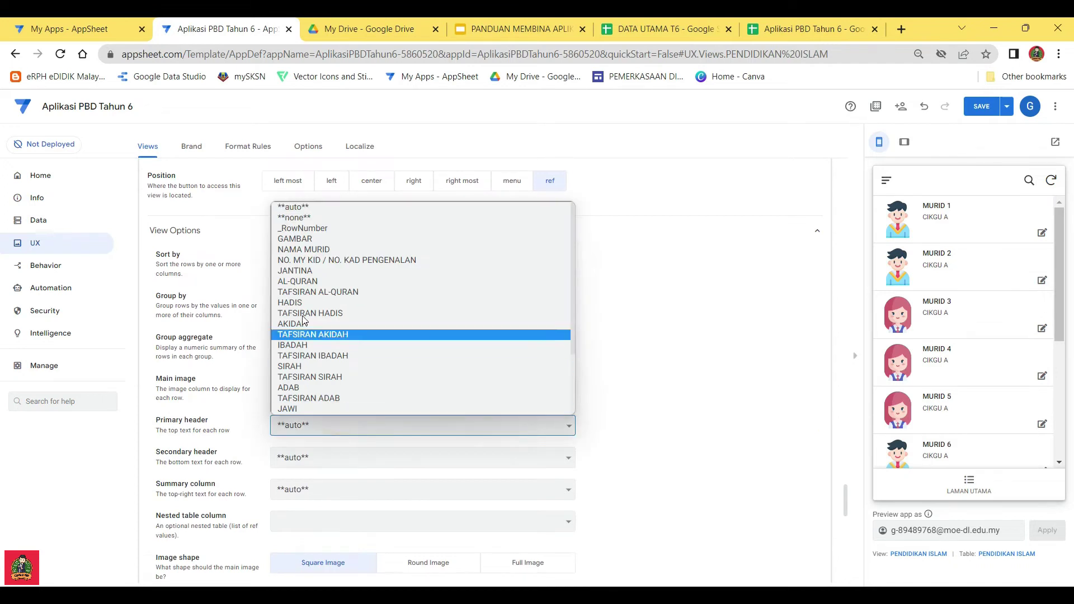
{"action": "left_click", "coordinate": [291, 252]}
{"action": "left_click", "coordinate": [307, 464]}
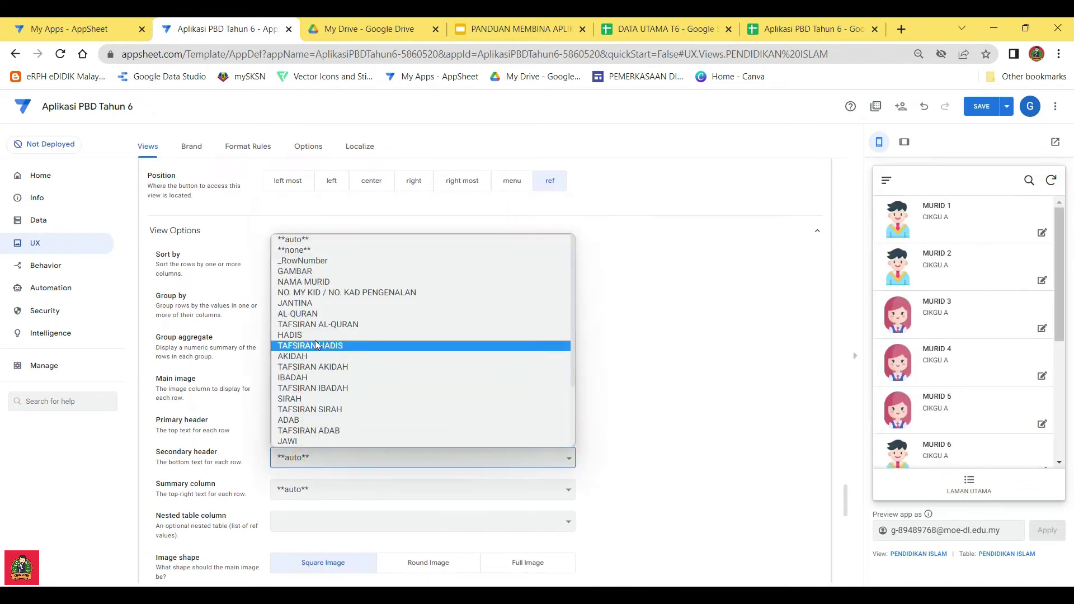
{"action": "left_click", "coordinate": [313, 289]}
Set the PENDIDIKAN ISLAM view's image shape to Round Image and add Edit as its action bar action
{"action": "scroll", "coordinate": [222, 456], "scroll_direction": "down", "scroll_amount": 2}
{"action": "scroll", "coordinate": [226, 456], "scroll_direction": "down", "scroll_amount": 5}
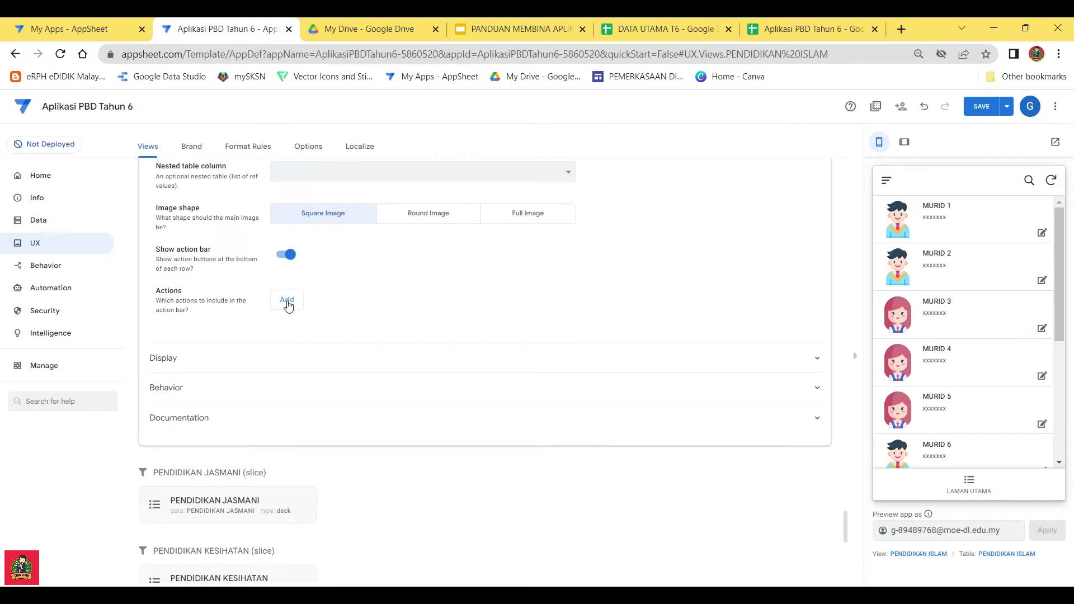
{"action": "scroll", "coordinate": [331, 312], "scroll_direction": "up", "scroll_amount": 4}
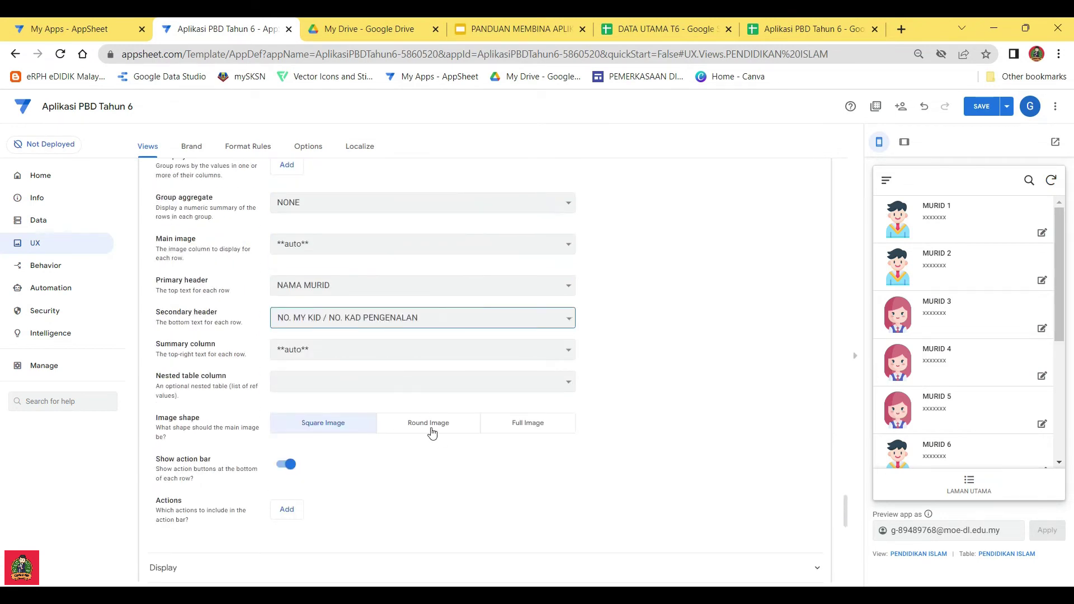
{"action": "left_click", "coordinate": [420, 423]}
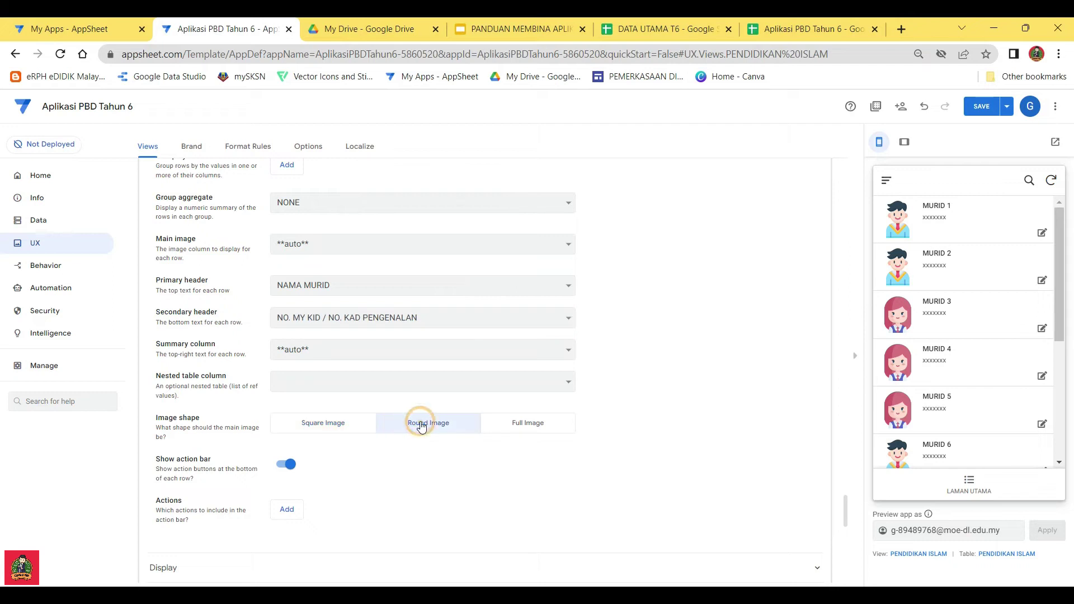
{"action": "scroll", "coordinate": [285, 431], "scroll_direction": "down", "scroll_amount": 1}
{"action": "left_click", "coordinate": [286, 440]}
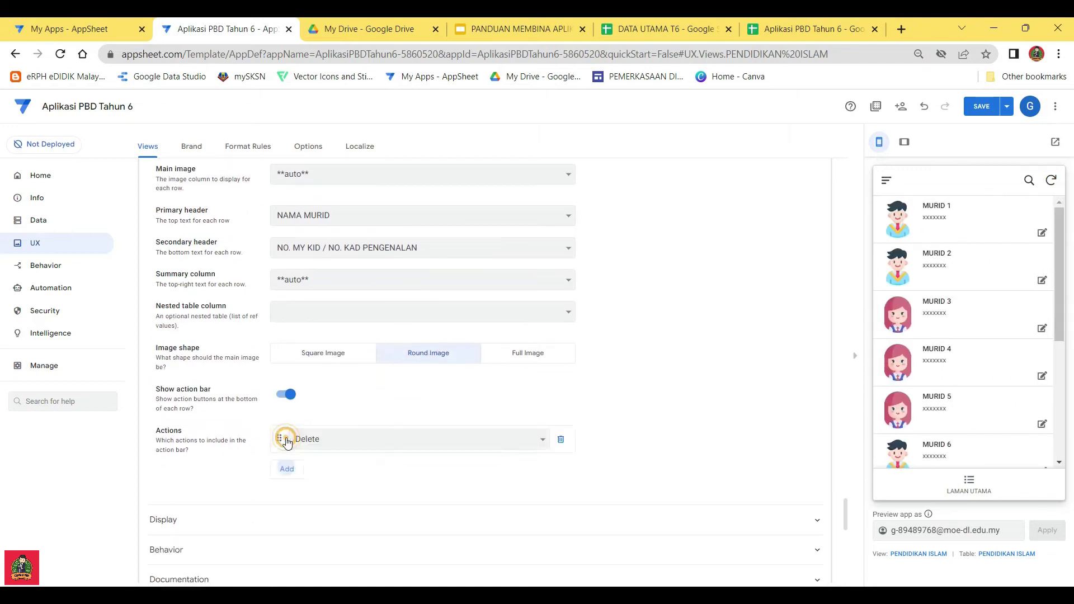
{"action": "left_click", "coordinate": [377, 444]}
{"action": "left_click", "coordinate": [321, 467]}
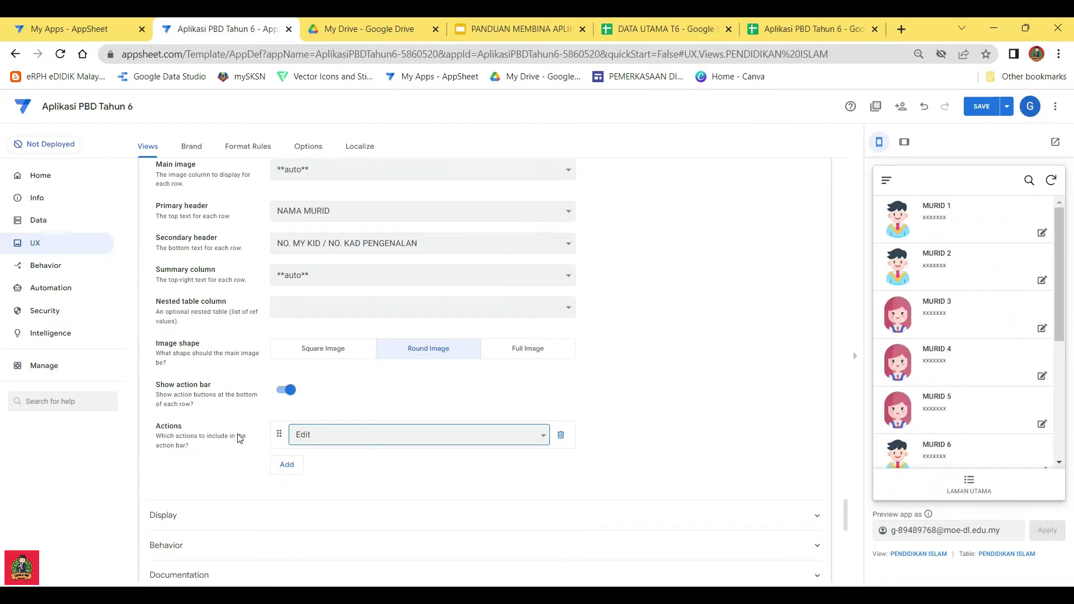
Set the PENDIDIKAN JASMANI view's primary header to NAMA MURID and secondary header to NO. MY KID / NO. KAD PENGENALAN
{"action": "scroll", "coordinate": [302, 418], "scroll_direction": "down", "scroll_amount": 4}
{"action": "left_click", "coordinate": [250, 460]}
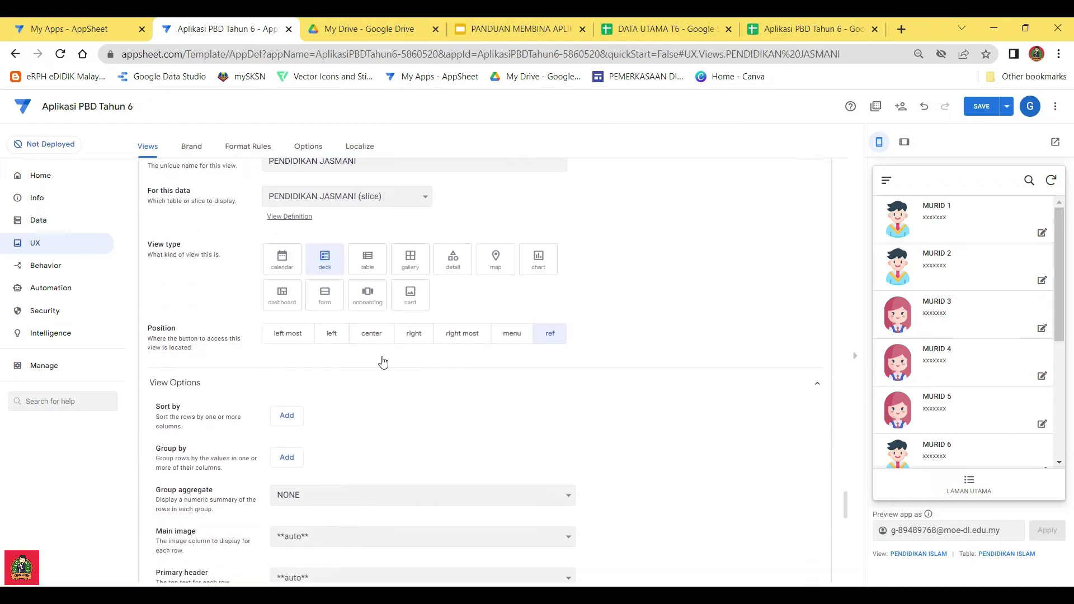
{"action": "scroll", "coordinate": [290, 414], "scroll_direction": "down", "scroll_amount": 3}
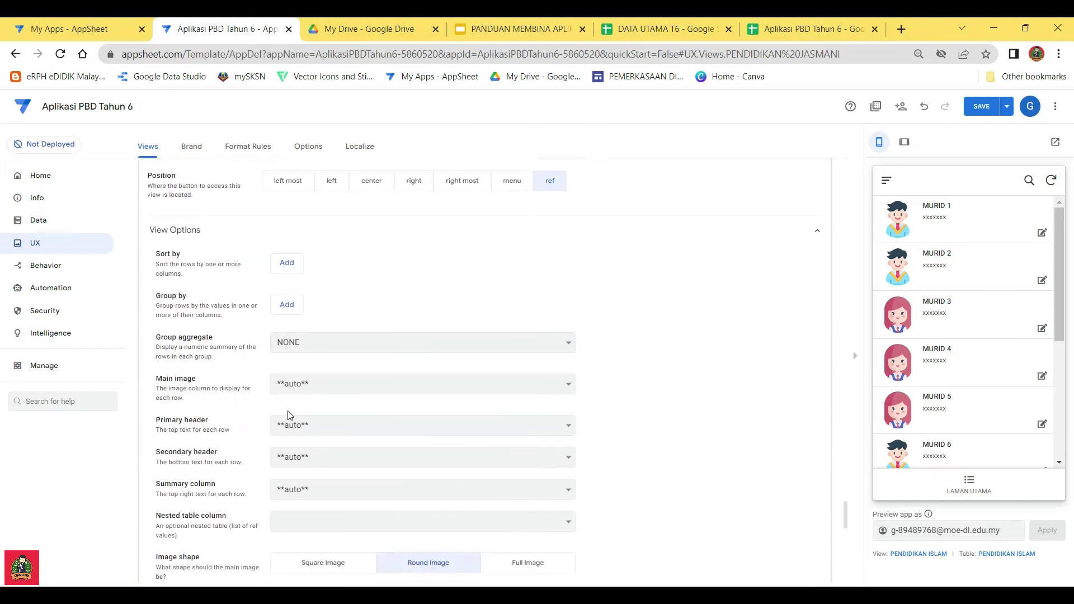
{"action": "left_click", "coordinate": [329, 431]}
{"action": "left_click", "coordinate": [311, 271]}
{"action": "left_click", "coordinate": [347, 454]}
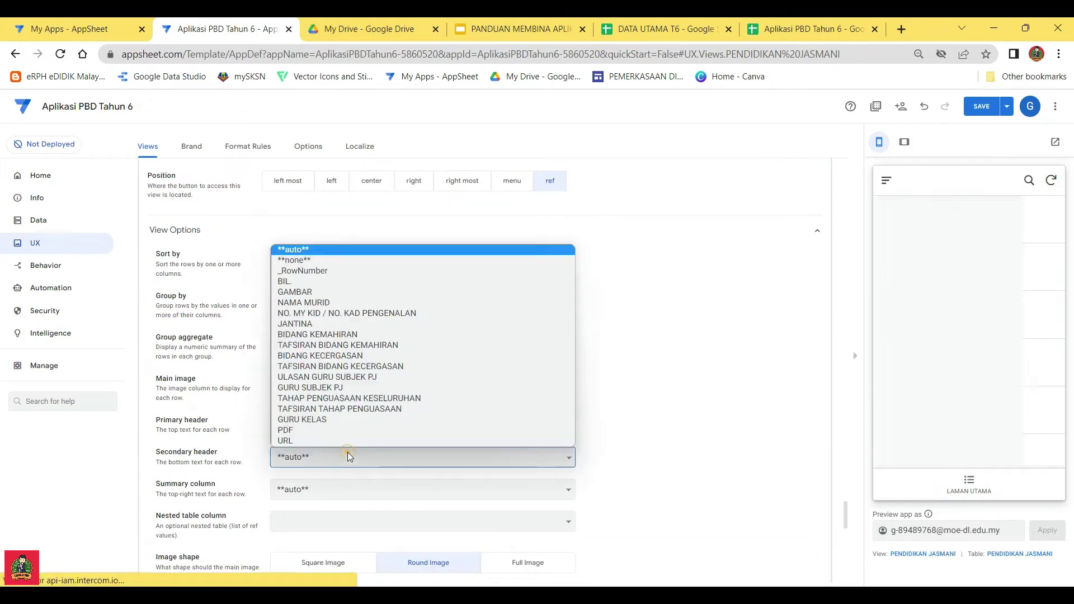
{"action": "left_click", "coordinate": [332, 313]}
{"action": "scroll", "coordinate": [427, 432], "scroll_direction": "down", "scroll_amount": 3}
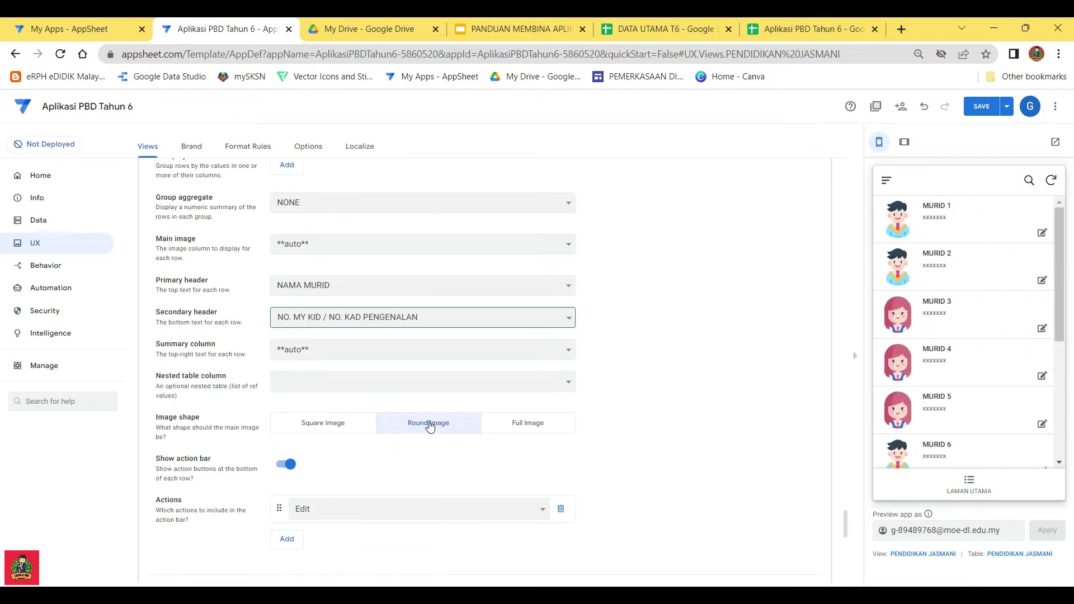
Set the PENDIDIKAN KESIHATAN view's primary header to NAMA MURID and secondary header to NO. MY KID / NO. KAD PENGENALAN
{"action": "scroll", "coordinate": [367, 488], "scroll_direction": "down", "scroll_amount": 5}
{"action": "left_click", "coordinate": [246, 458]}
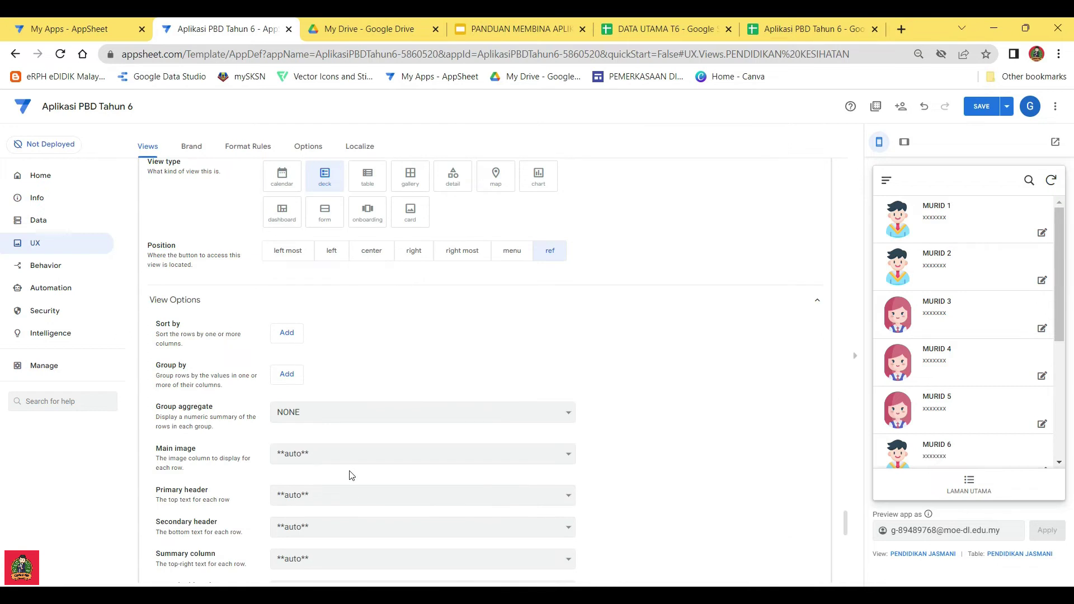
{"action": "left_click", "coordinate": [347, 495]}
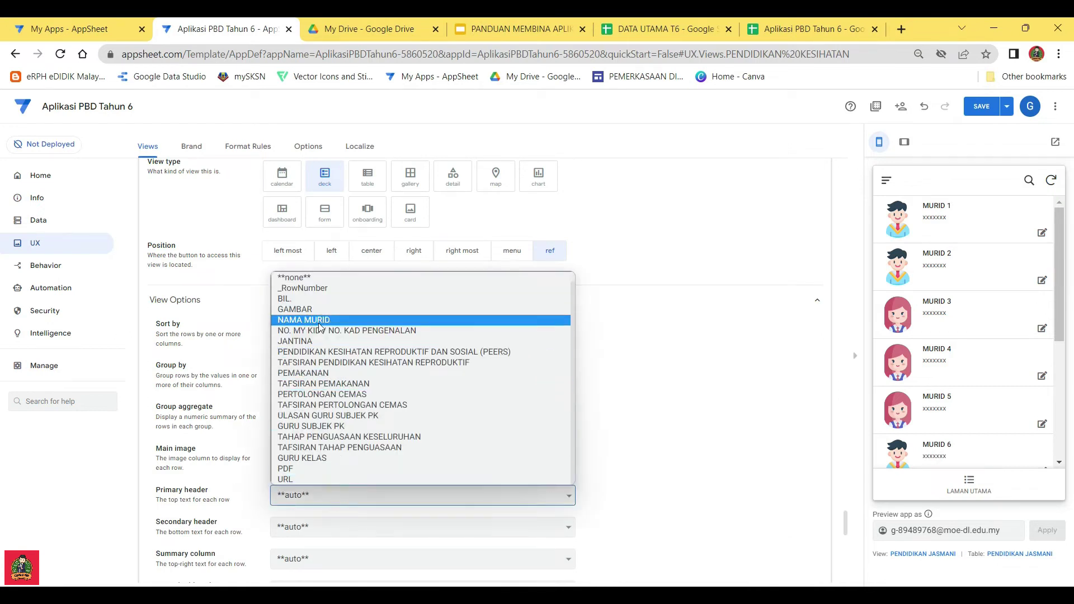
{"action": "left_click", "coordinate": [318, 324]}
{"action": "left_click", "coordinate": [329, 526]}
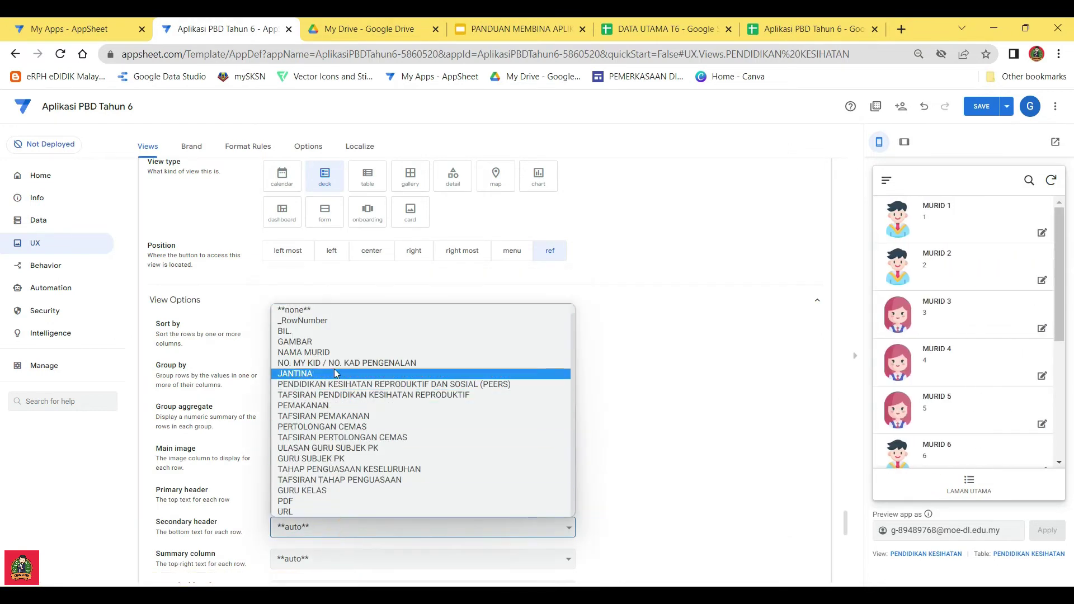
{"action": "left_click", "coordinate": [333, 360]}
{"action": "scroll", "coordinate": [275, 456], "scroll_direction": "down", "scroll_amount": 5}
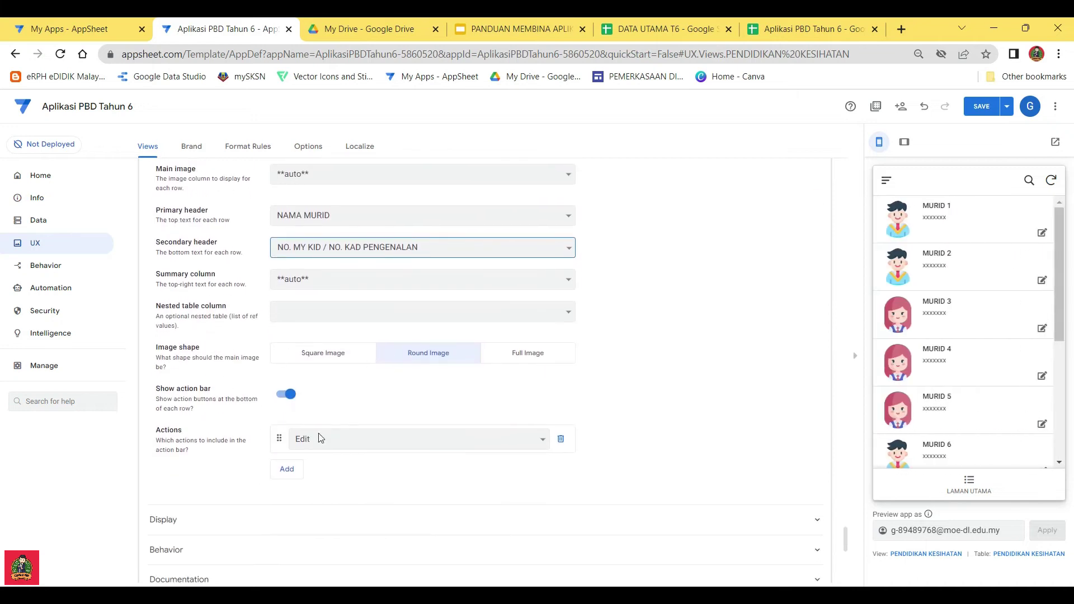
Open the PENDIDIKAN MORAL view settings and change its view type to deck
{"action": "scroll", "coordinate": [320, 438], "scroll_direction": "down", "scroll_amount": 4}
{"action": "left_click", "coordinate": [280, 460]}
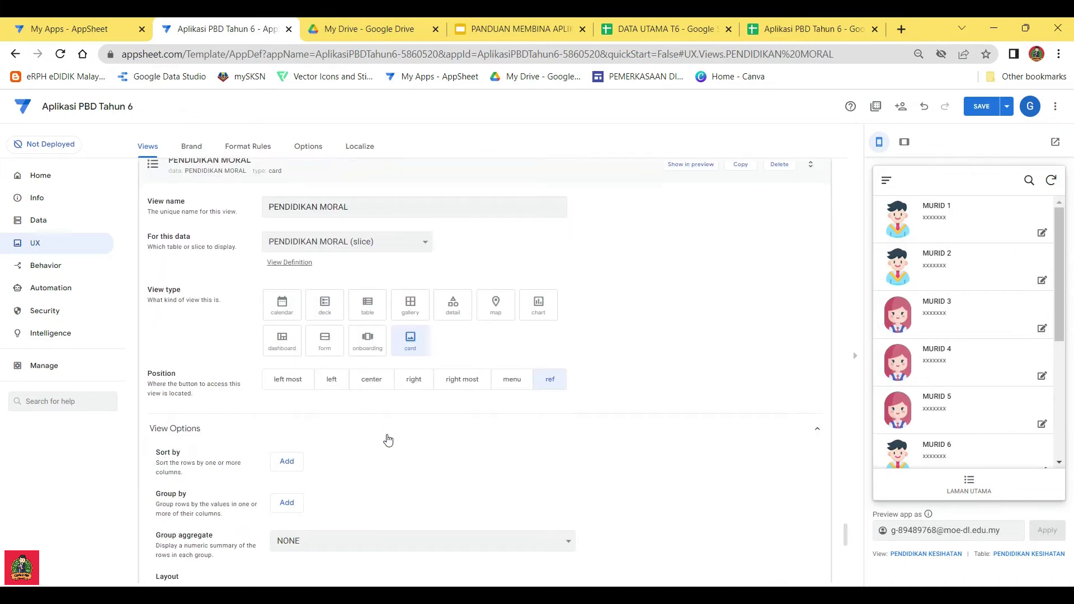
{"action": "scroll", "coordinate": [391, 256], "scroll_direction": "down", "scroll_amount": 2}
{"action": "left_click", "coordinate": [332, 187]}
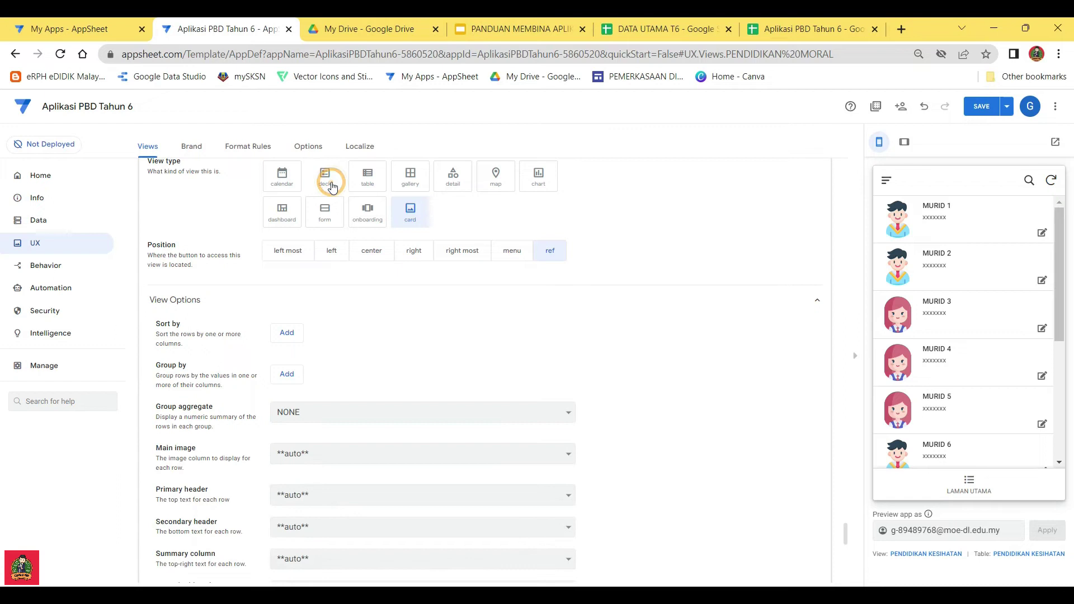
{"action": "scroll", "coordinate": [286, 386], "scroll_direction": "down", "scroll_amount": 1}
{"action": "scroll", "coordinate": [286, 386], "scroll_direction": "down", "scroll_amount": 2}
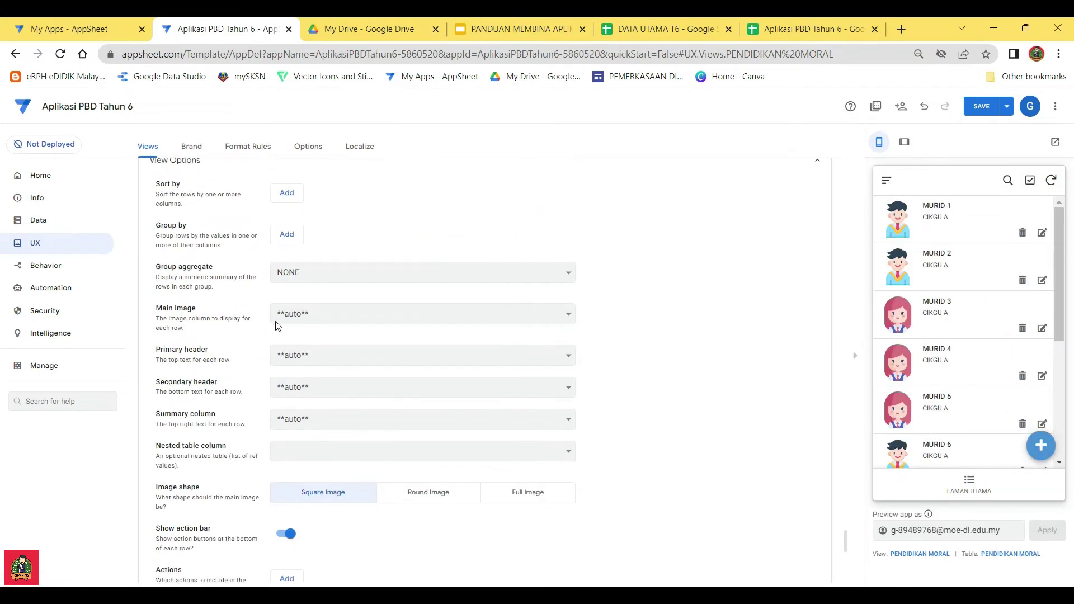
In the PENDIDIKAN MORAL view, set the primary header to NAMA MURID and the secondary header to NO. MY KID / NO. KAD PENGENALAN
{"action": "left_click", "coordinate": [334, 359]}
{"action": "left_click", "coordinate": [320, 415]}
{"action": "left_click", "coordinate": [335, 385]}
{"action": "left_click", "coordinate": [304, 224]}
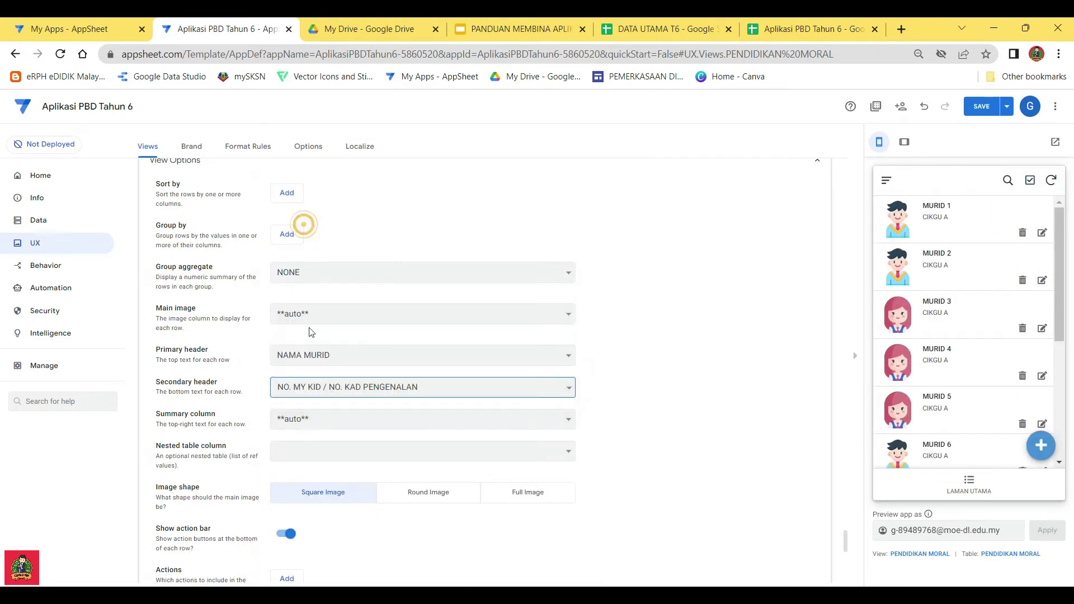
In the PENDIDIKAN MUZIK view, set the primary header to NAMA MURID and the secondary header to NO. MY KID / NO. KAD PENGENALAN
{"action": "scroll", "coordinate": [341, 367], "scroll_direction": "down", "scroll_amount": 6}
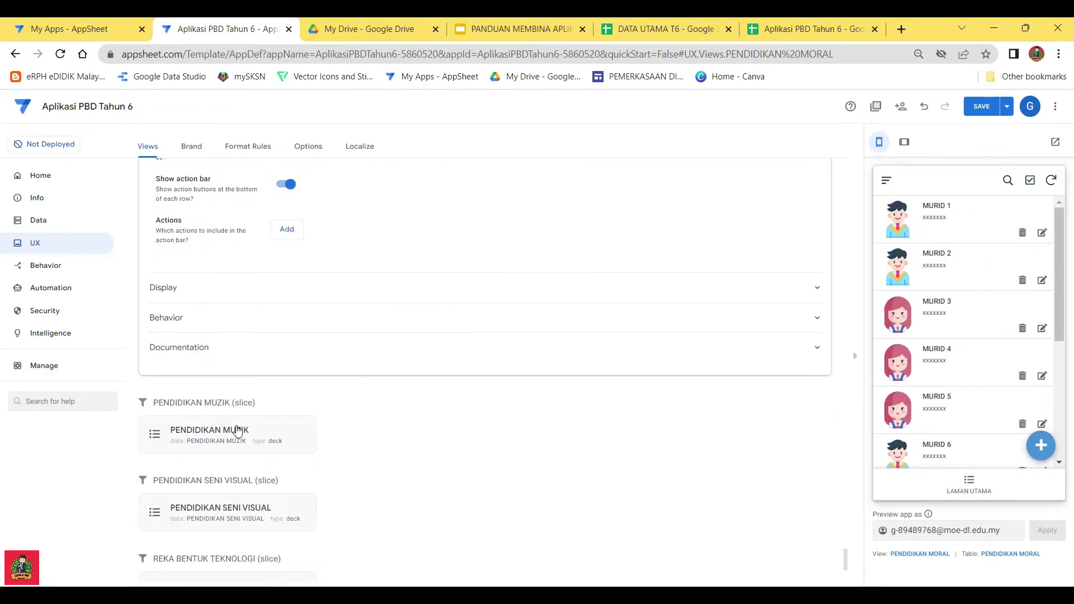
{"action": "left_click", "coordinate": [237, 429]}
{"action": "scroll", "coordinate": [367, 366], "scroll_direction": "down", "scroll_amount": 3}
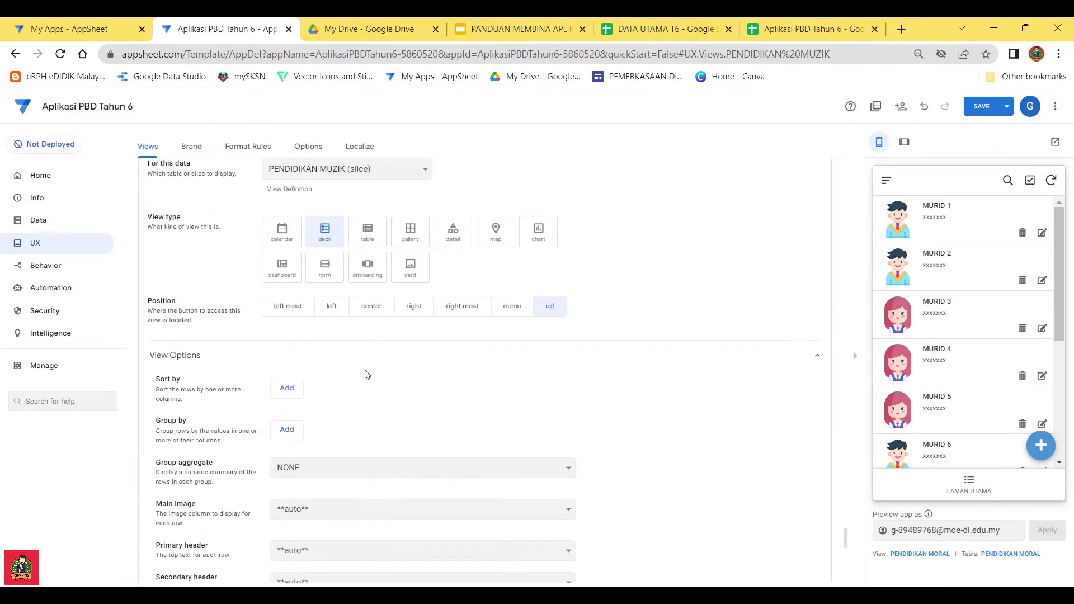
{"action": "scroll", "coordinate": [457, 407], "scroll_direction": "down", "scroll_amount": 3}
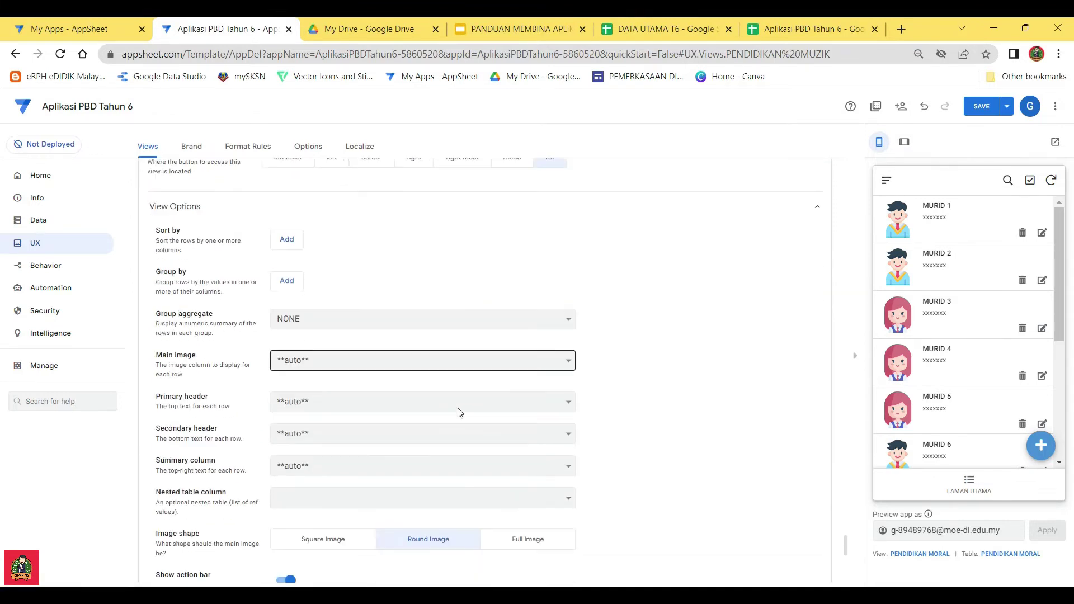
{"action": "left_click", "coordinate": [342, 355]}
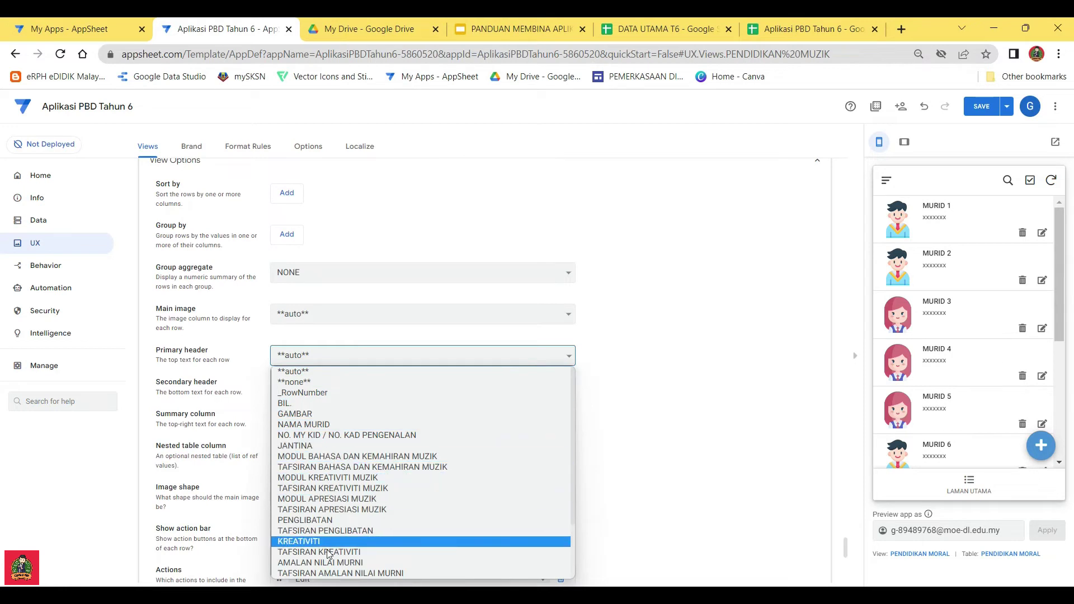
{"action": "left_click", "coordinate": [315, 424]}
{"action": "left_click", "coordinate": [315, 387]}
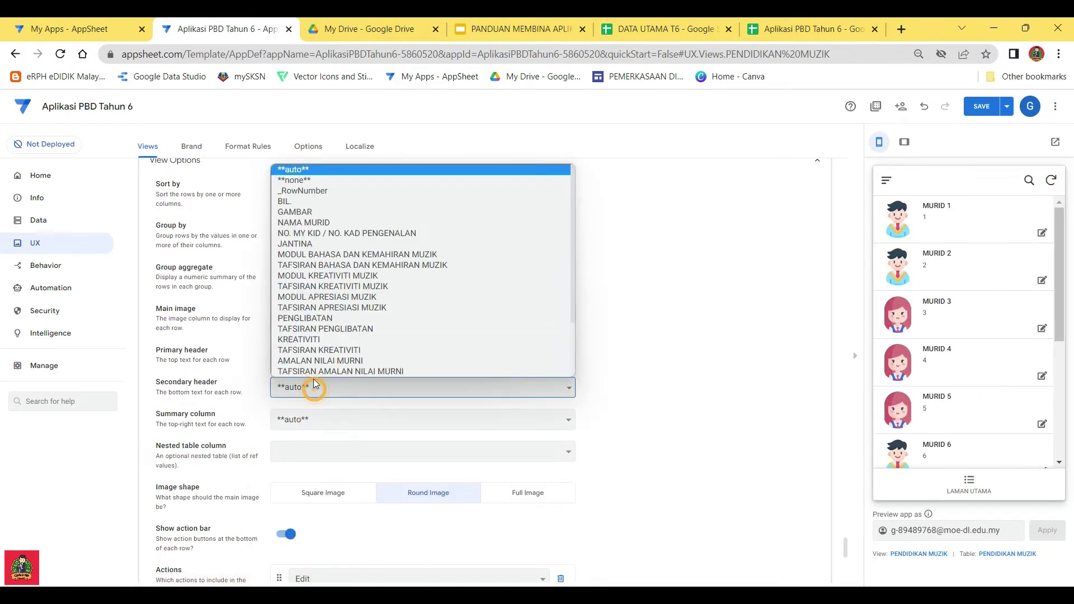
{"action": "left_click", "coordinate": [315, 231]}
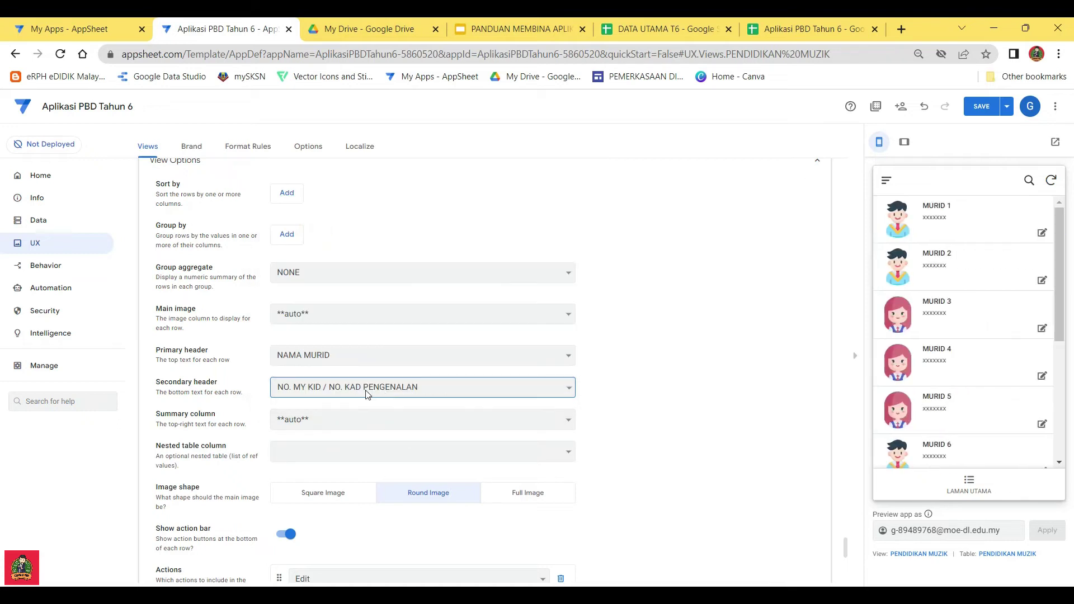
In the PENDIDIKAN SENI VISUAL view, set the primary header to NAMA MURID and the secondary header to NO. MY KID / NO. KAD PENGENALAN
{"action": "scroll", "coordinate": [347, 403], "scroll_direction": "down", "scroll_amount": 5}
{"action": "scroll", "coordinate": [299, 437], "scroll_direction": "down", "scroll_amount": 4}
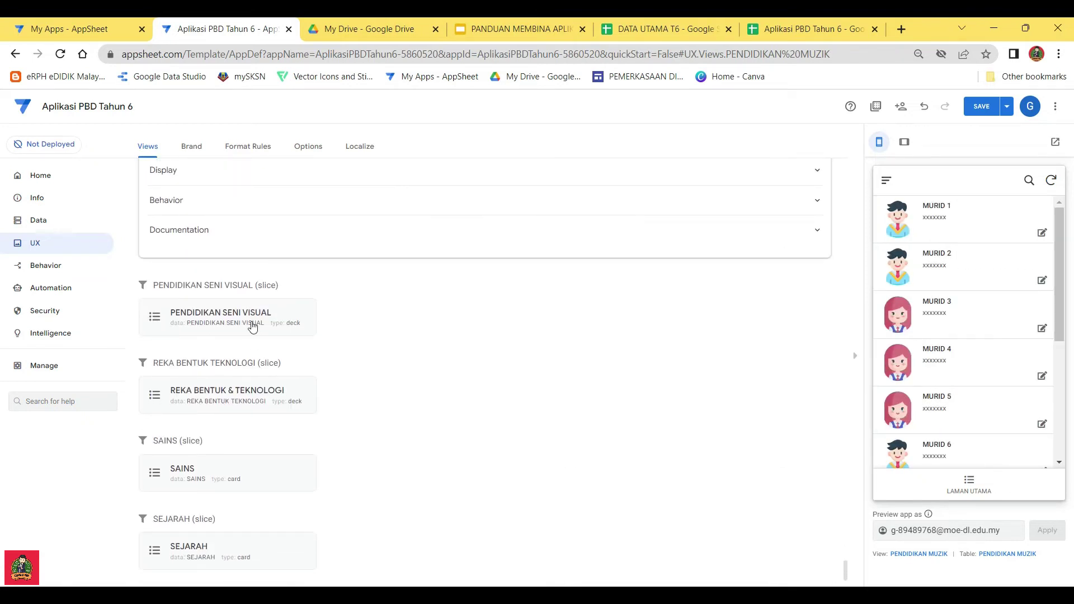
{"action": "left_click", "coordinate": [251, 317]}
{"action": "scroll", "coordinate": [343, 385], "scroll_direction": "down", "scroll_amount": 4}
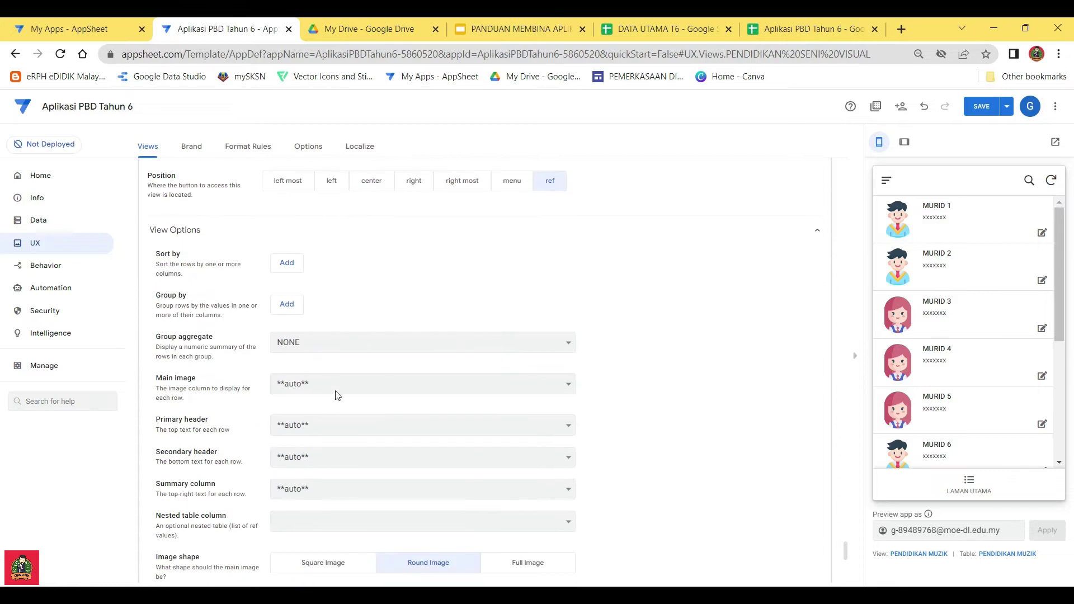
{"action": "left_click", "coordinate": [328, 435]}
{"action": "left_click", "coordinate": [336, 259]}
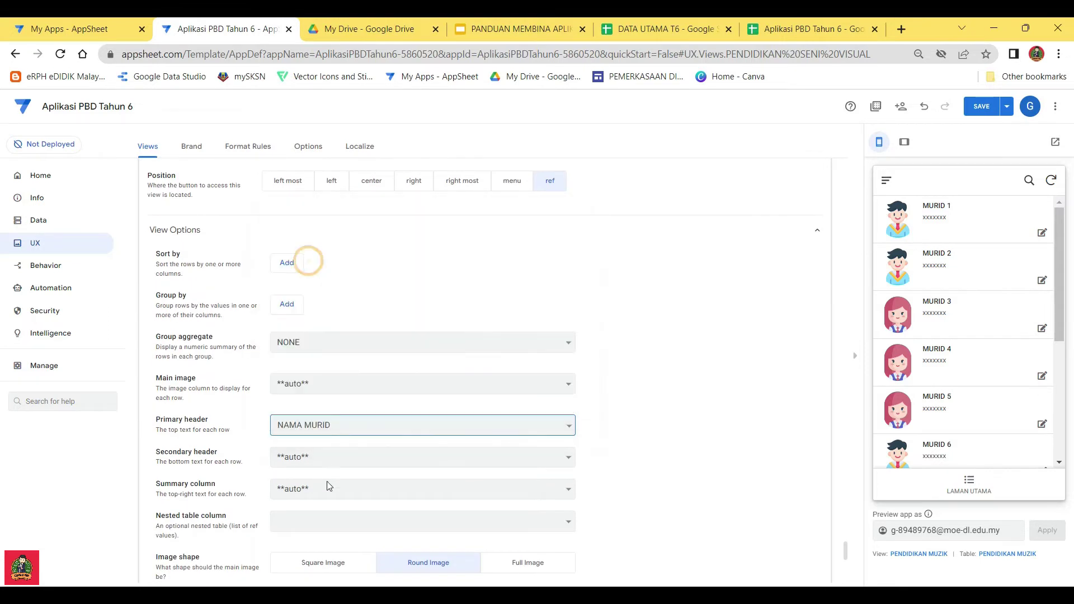
{"action": "left_click", "coordinate": [330, 466]}
{"action": "left_click", "coordinate": [352, 283]}
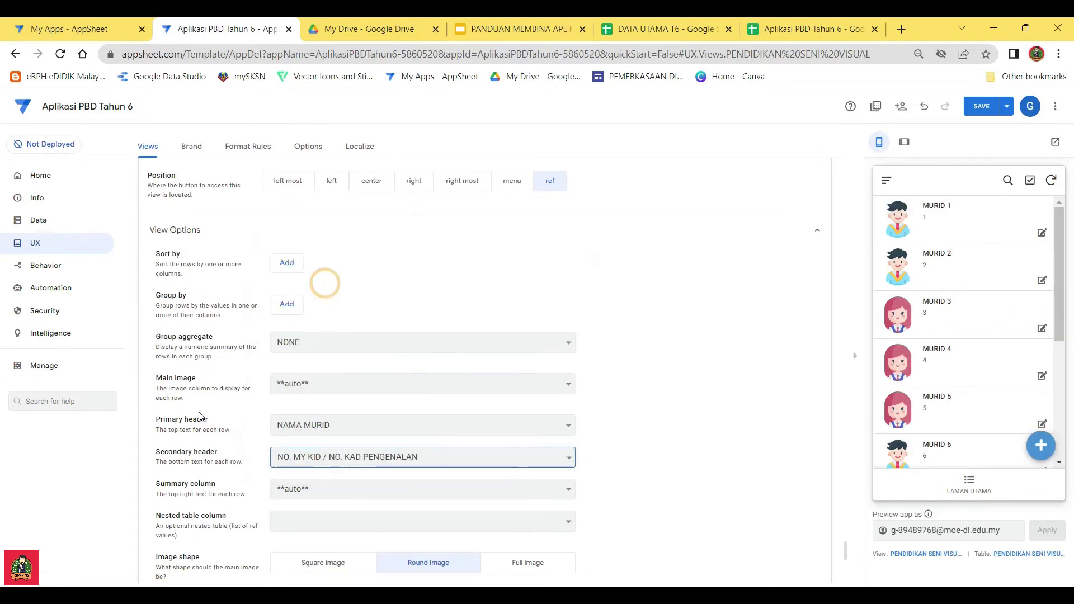
In the REKA BENTUK & TEKNOLOGI view, set the primary header to NAMA MURID and the secondary header to NO. MY KID / NO. KAD PENGENALAN
{"action": "scroll", "coordinate": [414, 421], "scroll_direction": "down", "scroll_amount": 3}
{"action": "scroll", "coordinate": [252, 419], "scroll_direction": "down", "scroll_amount": 3}
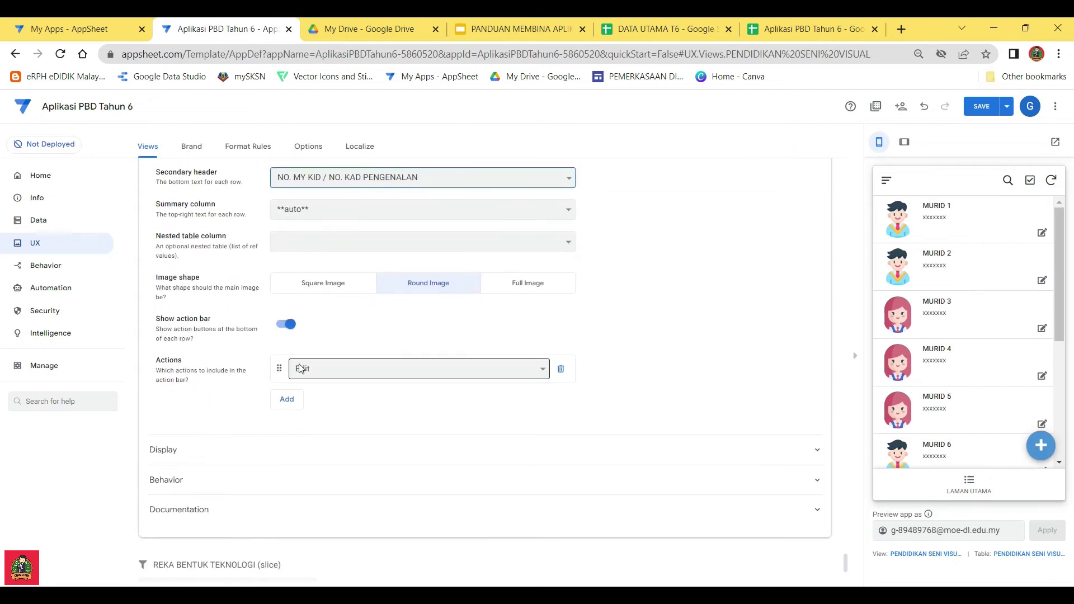
{"action": "scroll", "coordinate": [270, 384], "scroll_direction": "down", "scroll_amount": 4}
{"action": "left_click", "coordinate": [218, 361]}
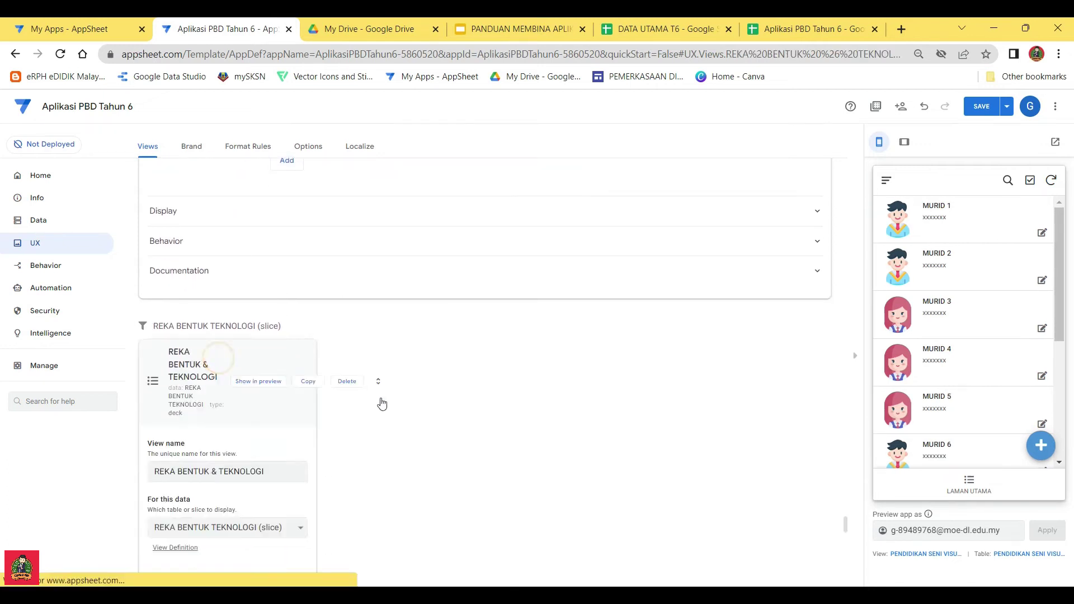
{"action": "scroll", "coordinate": [302, 341], "scroll_direction": "down", "scroll_amount": 4}
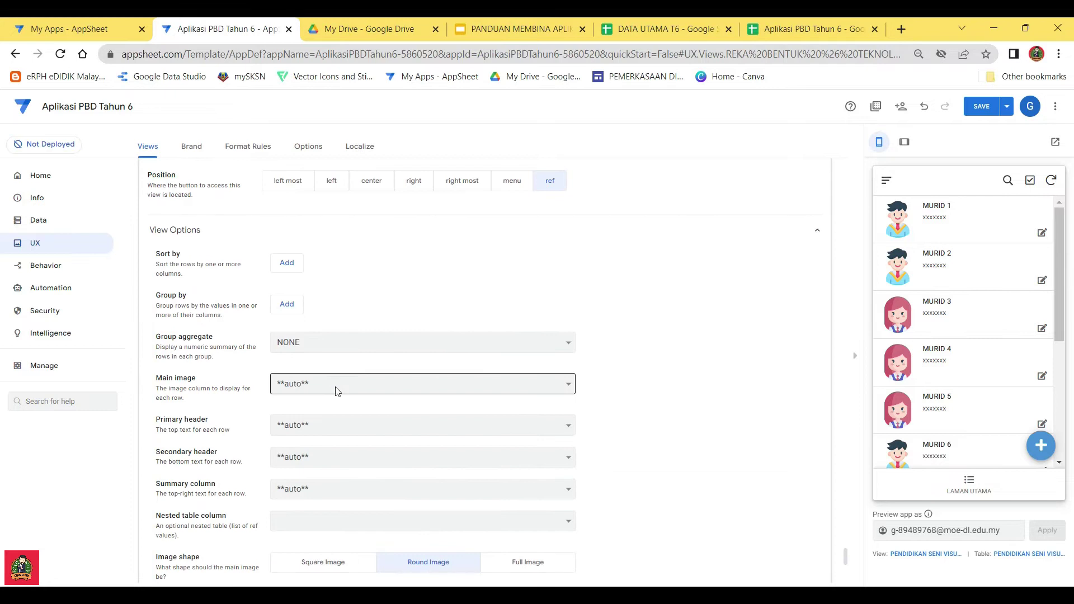
{"action": "left_click", "coordinate": [339, 422]}
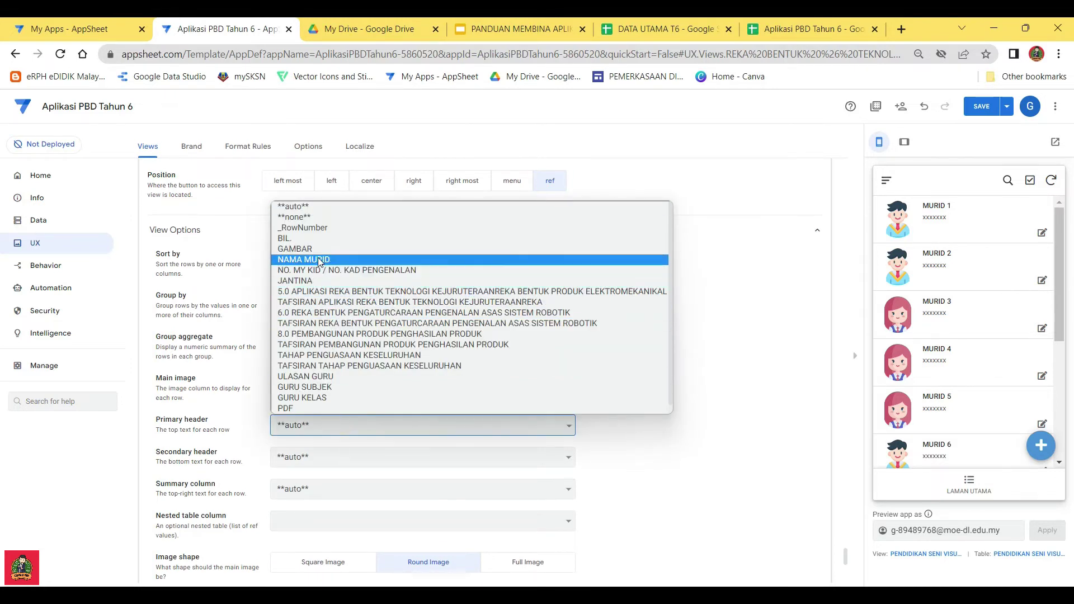
{"action": "left_click", "coordinate": [318, 258]}
{"action": "left_click", "coordinate": [331, 457]}
{"action": "left_click", "coordinate": [318, 303]}
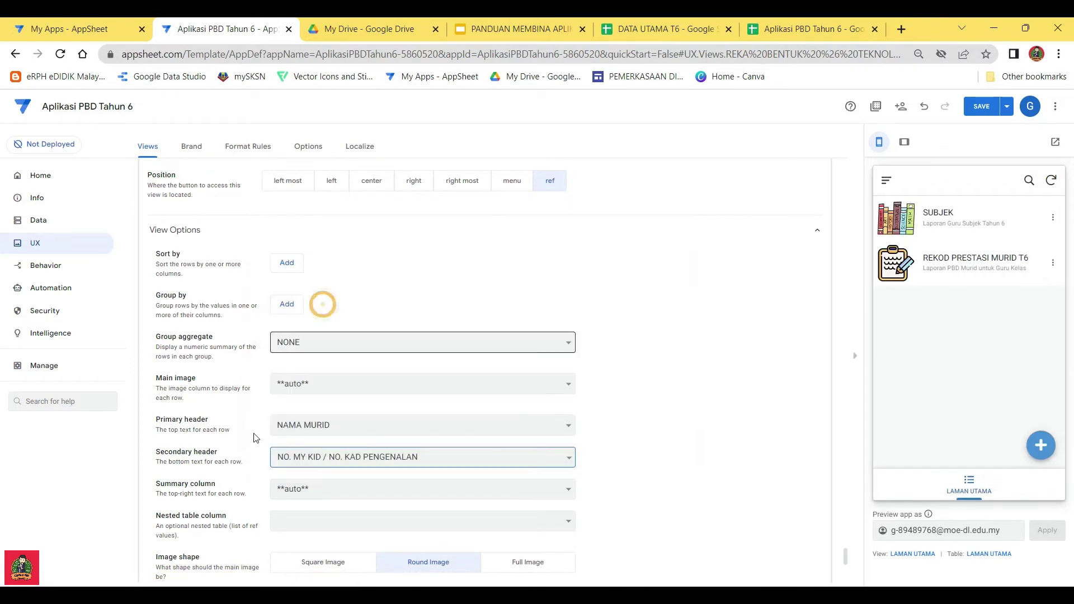
Open the SAINS view's settings and change its view type to deck
{"action": "scroll", "coordinate": [254, 437], "scroll_direction": "down", "scroll_amount": 4}
{"action": "scroll", "coordinate": [333, 451], "scroll_direction": "down", "scroll_amount": 5}
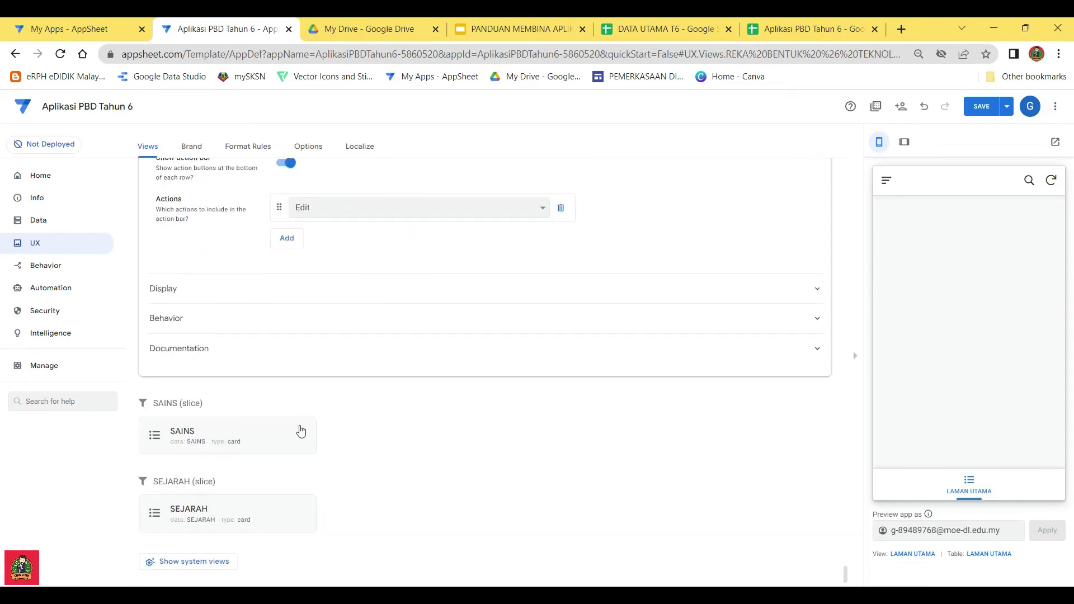
{"action": "left_click", "coordinate": [230, 436]}
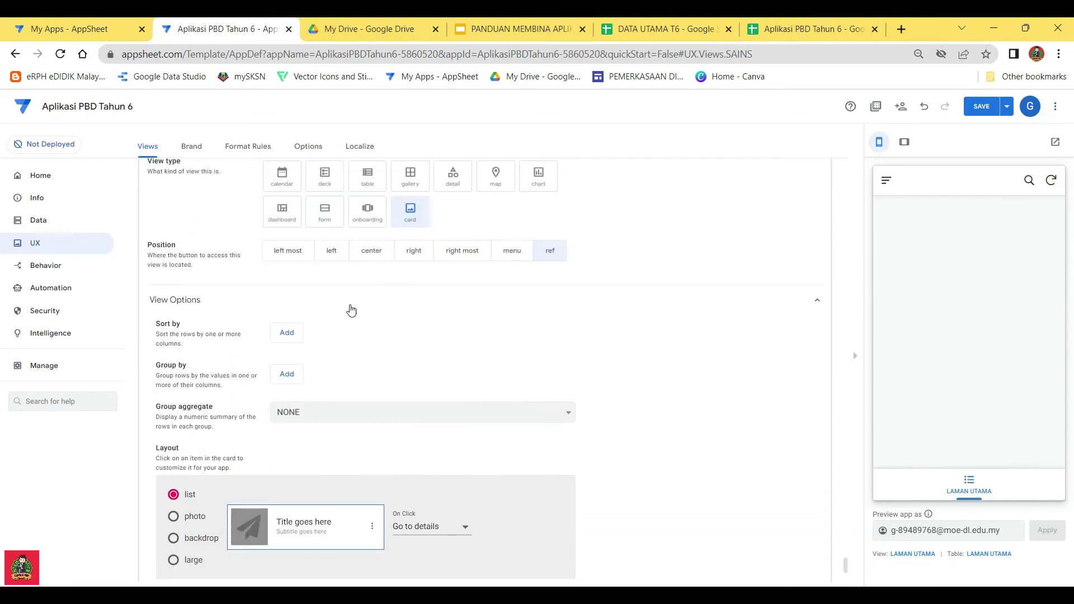
{"action": "left_click", "coordinate": [323, 178]}
In the SAINS view, set the primary header to NAMA MURID and the secondary header to NO. MY KID / NO. KAD PENGENALAN
{"action": "scroll", "coordinate": [291, 391], "scroll_direction": "down", "scroll_amount": 1}
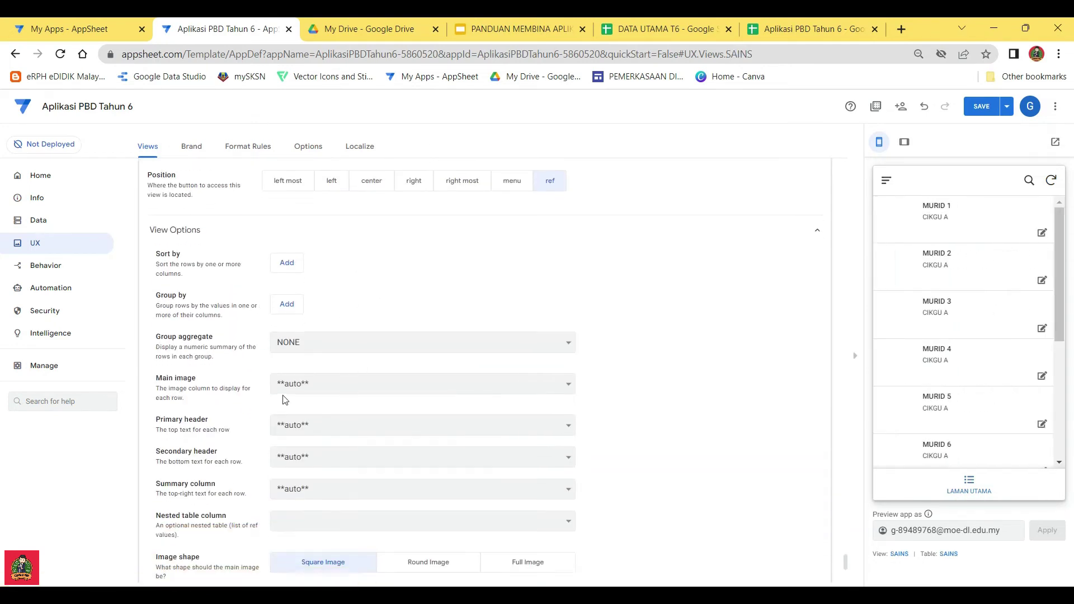
{"action": "left_click", "coordinate": [369, 436]}
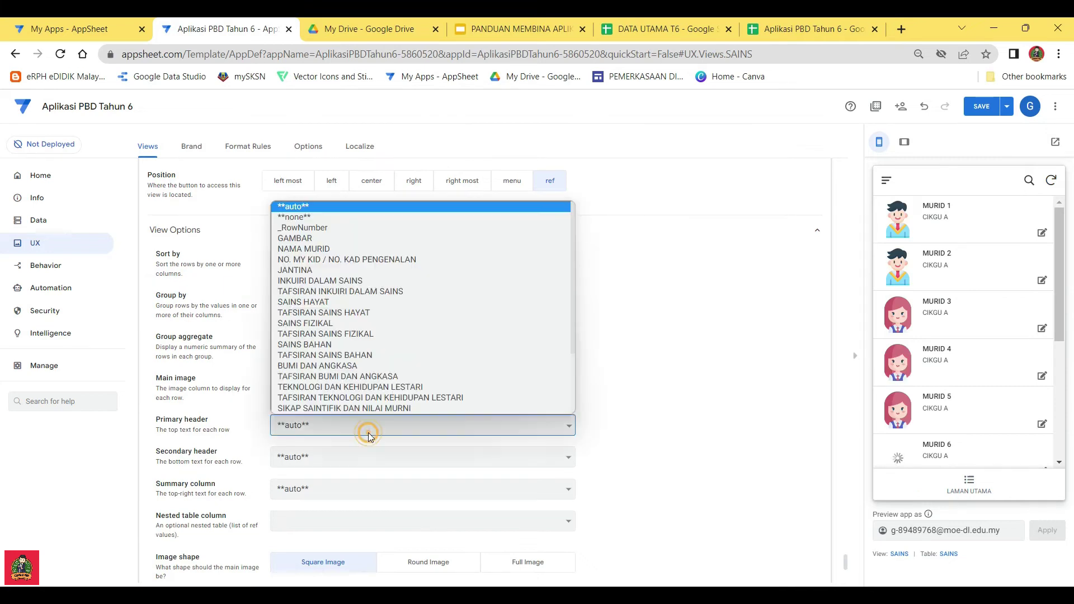
{"action": "left_click", "coordinate": [310, 227]}
{"action": "left_click", "coordinate": [367, 469]}
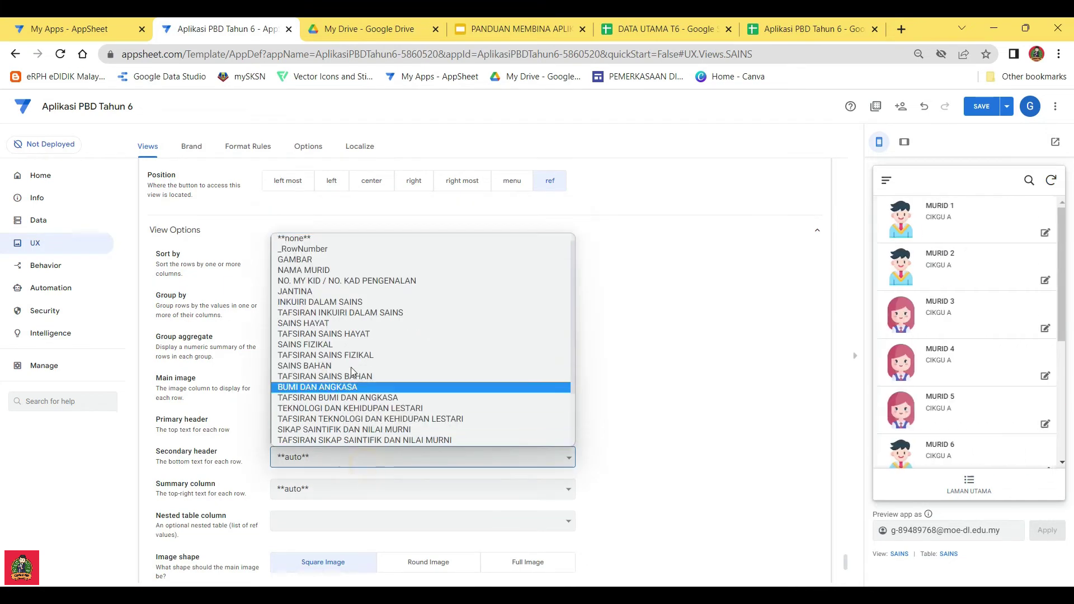
{"action": "left_click", "coordinate": [337, 282]}
Add an Edit action to the SAINS view's action bar
{"action": "scroll", "coordinate": [245, 409], "scroll_direction": "down", "scroll_amount": 5}
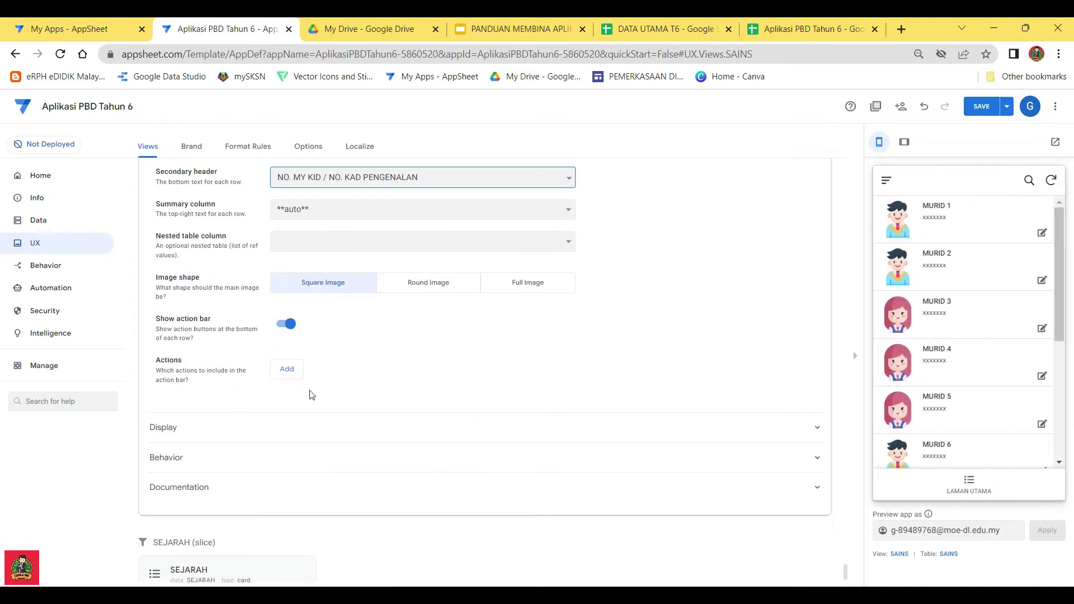
{"action": "left_click", "coordinate": [283, 370]}
{"action": "left_click", "coordinate": [317, 369]}
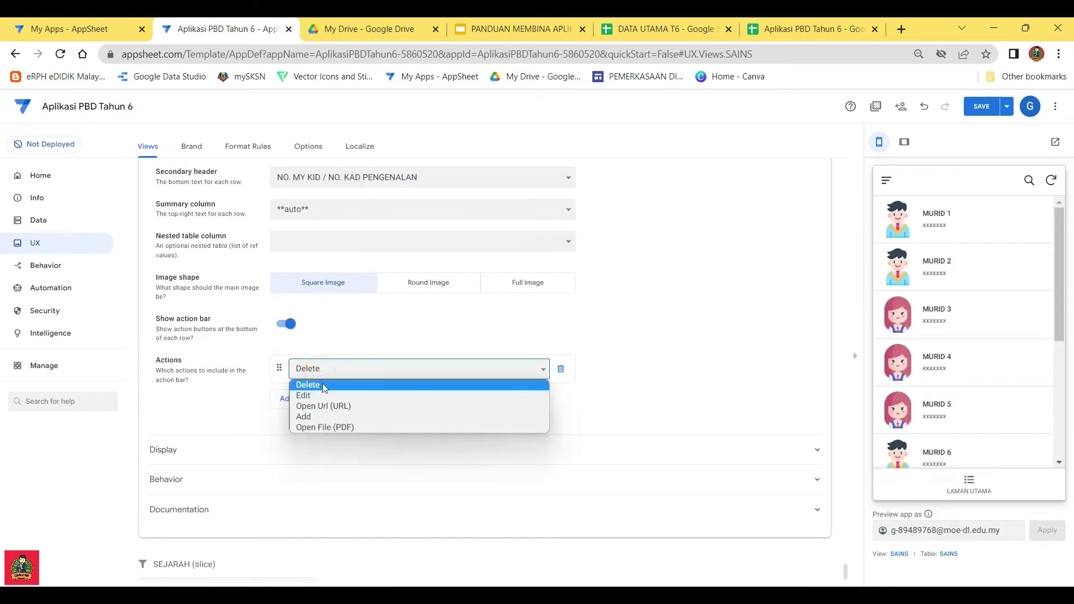
{"action": "left_click", "coordinate": [320, 399]}
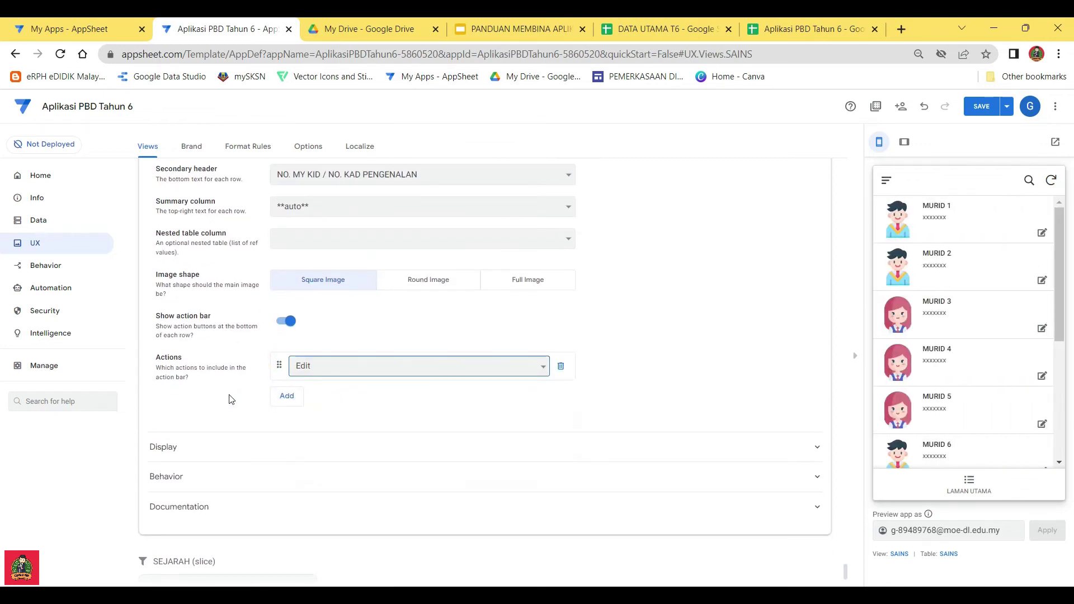
Open the SEJARAH view's settings and change its view type to deck
{"action": "scroll", "coordinate": [246, 481], "scroll_direction": "down", "scroll_amount": 2}
{"action": "left_click", "coordinate": [207, 513]}
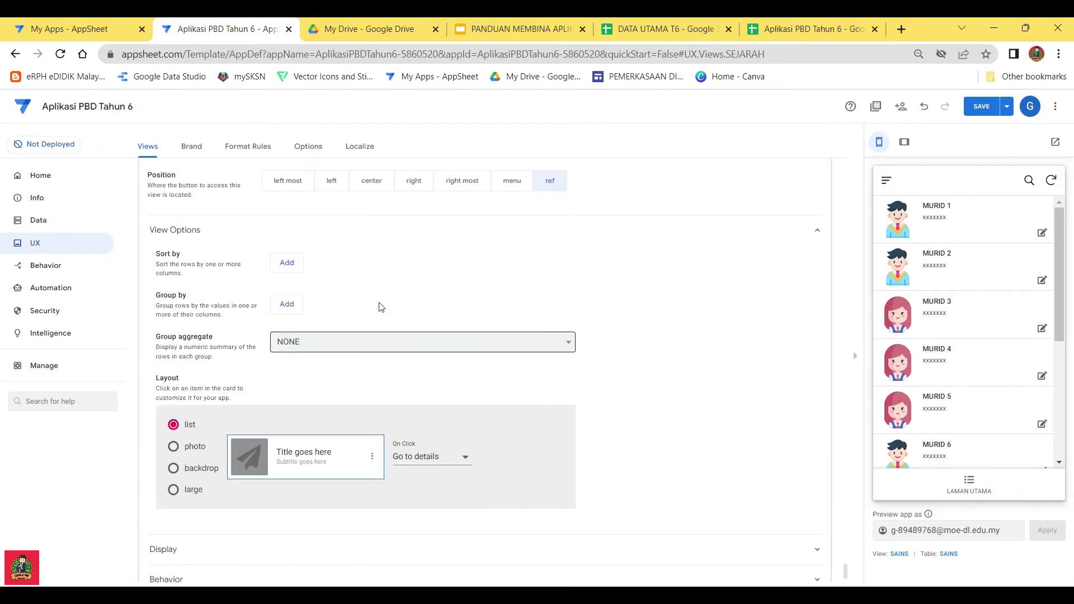
{"action": "left_click", "coordinate": [325, 245]}
In the SEJARAH view, set the primary header to NAMA MURID and the secondary header to NO. MY KID / NO. KAD PENGENALAN
{"action": "scroll", "coordinate": [336, 391], "scroll_direction": "down", "scroll_amount": 3}
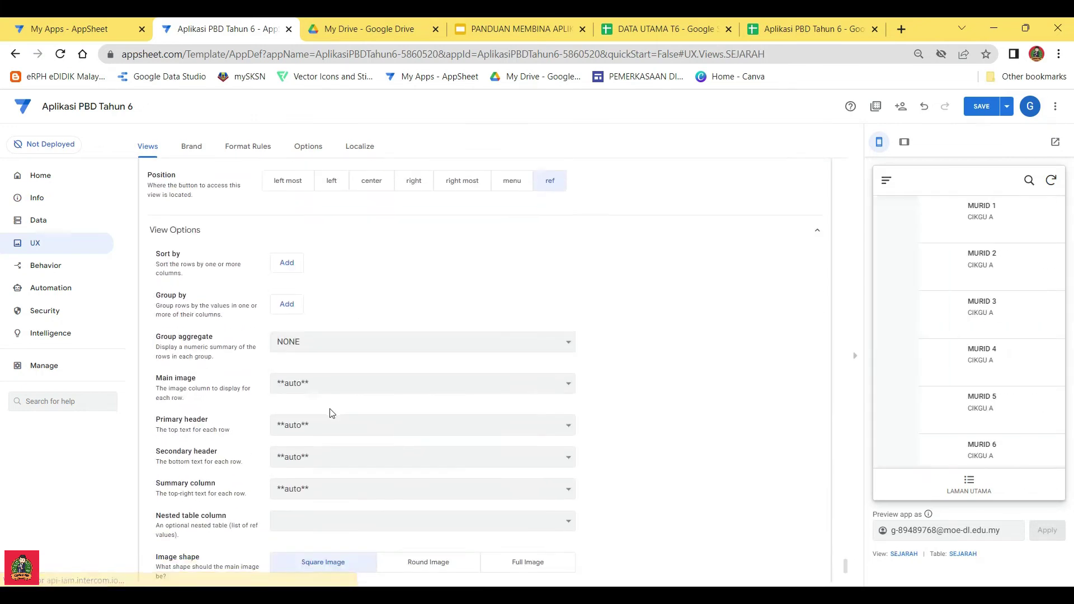
{"action": "left_click", "coordinate": [325, 425]}
{"action": "left_click", "coordinate": [304, 248]}
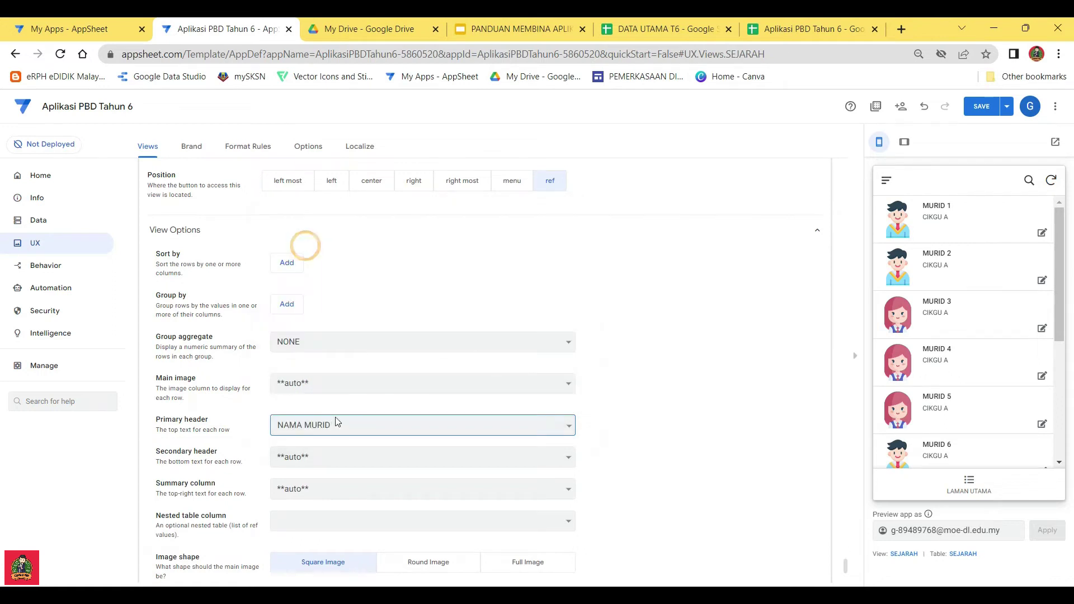
{"action": "scroll", "coordinate": [313, 416], "scroll_direction": "down", "scroll_amount": 1}
{"action": "left_click", "coordinate": [319, 392]}
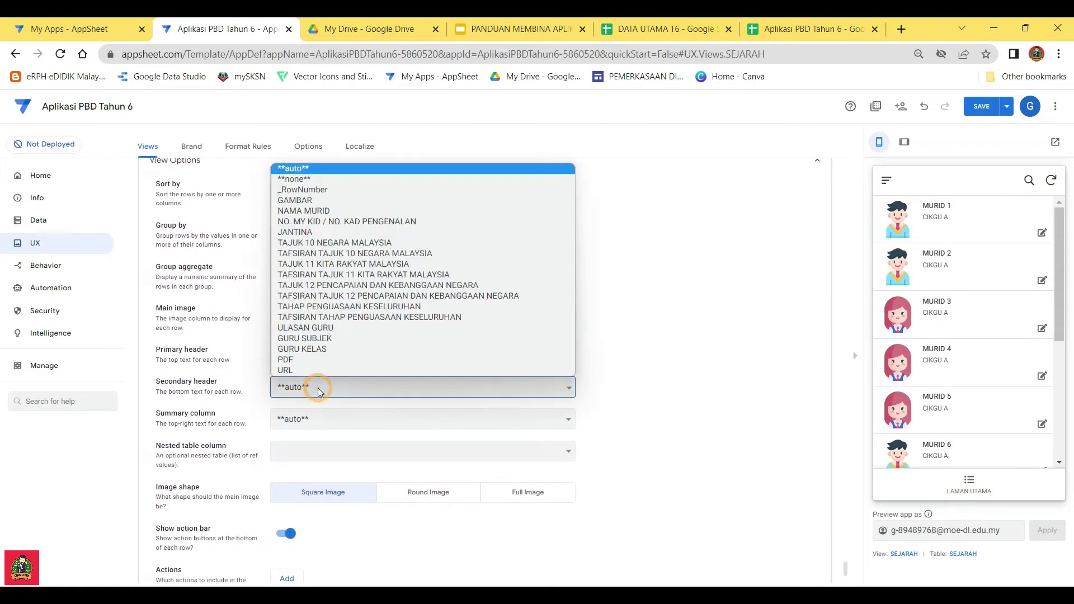
{"action": "left_click", "coordinate": [308, 227]}
Add an Edit action to the SEJARAH view's action bar
{"action": "scroll", "coordinate": [211, 419], "scroll_direction": "down", "scroll_amount": 1}
{"action": "scroll", "coordinate": [212, 419], "scroll_direction": "down", "scroll_amount": 3}
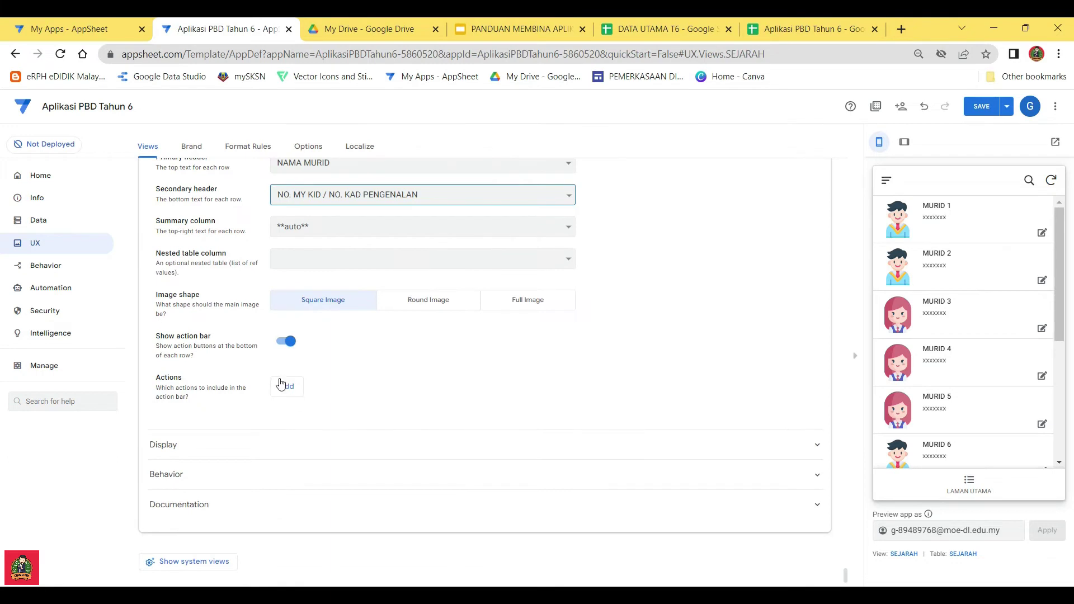
{"action": "left_click", "coordinate": [288, 396]}
{"action": "left_click", "coordinate": [329, 386]}
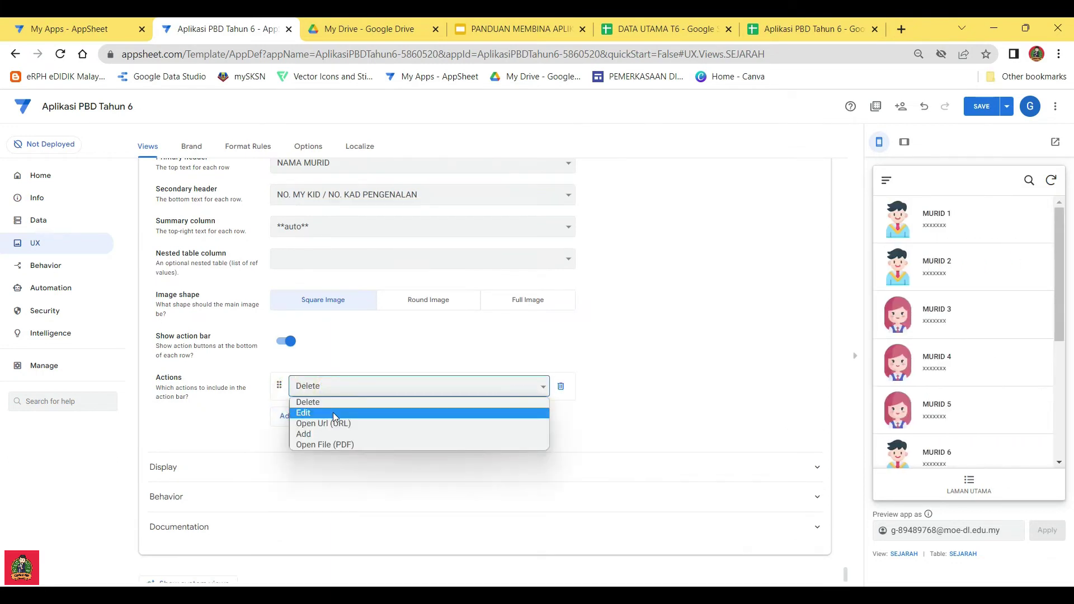
{"action": "left_click", "coordinate": [333, 415]}
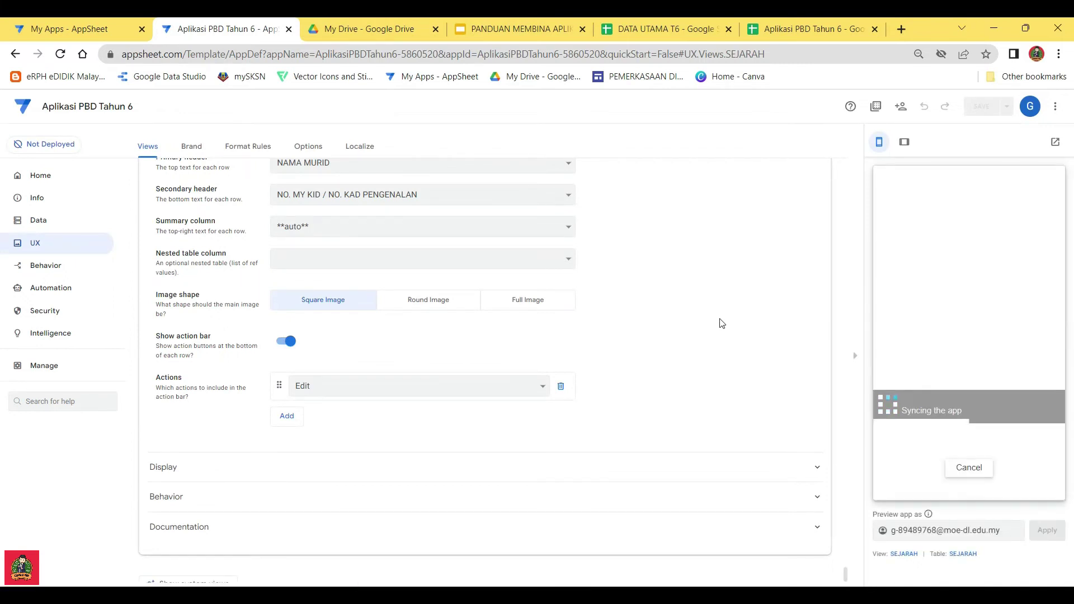
Collapse the expanded settings of the SEJARAH, SAINS and REKA BENTUK & TEKNOLOGI views
{"action": "scroll", "coordinate": [721, 323], "scroll_direction": "up", "scroll_amount": 9}
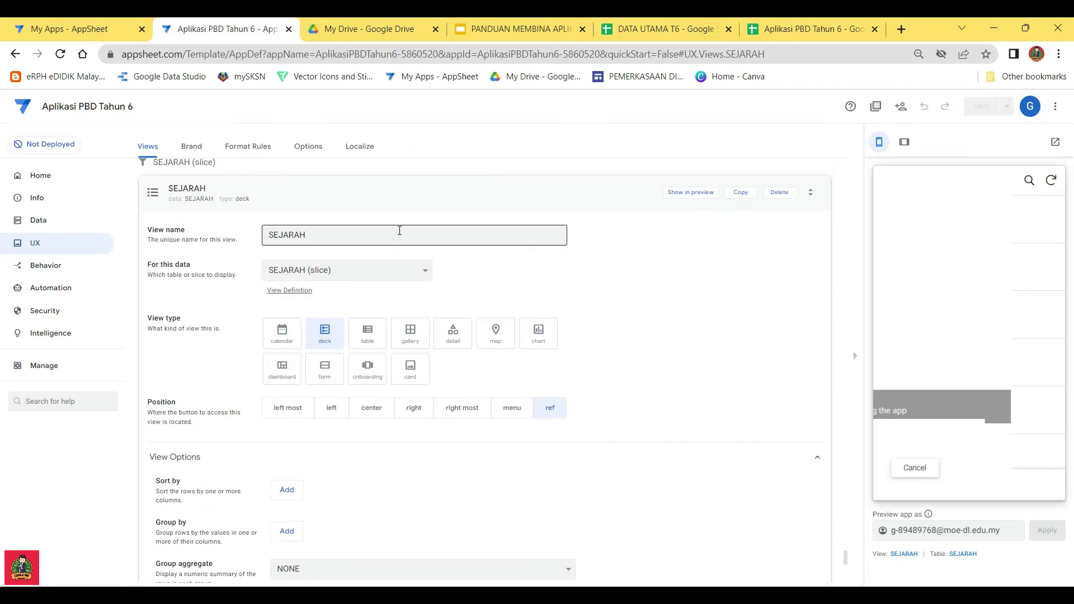
{"action": "scroll", "coordinate": [455, 287], "scroll_direction": "down", "scroll_amount": 10}
{"action": "scroll", "coordinate": [434, 309], "scroll_direction": "up", "scroll_amount": 7}
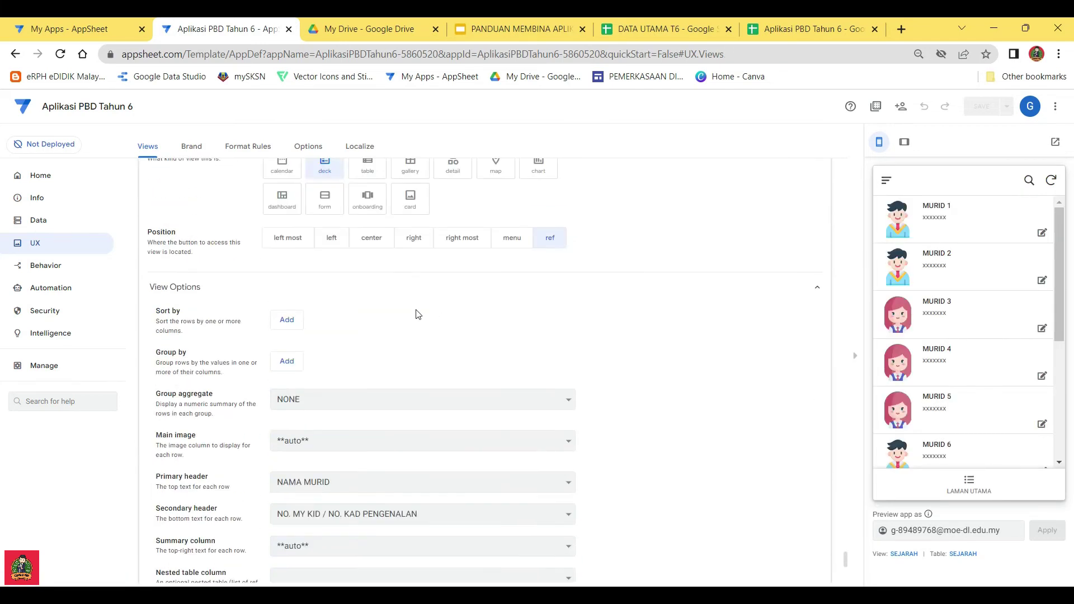
{"action": "scroll", "coordinate": [442, 279], "scroll_direction": "up", "scroll_amount": 4}
{"action": "scroll", "coordinate": [454, 259], "scroll_direction": "down", "scroll_amount": 18}
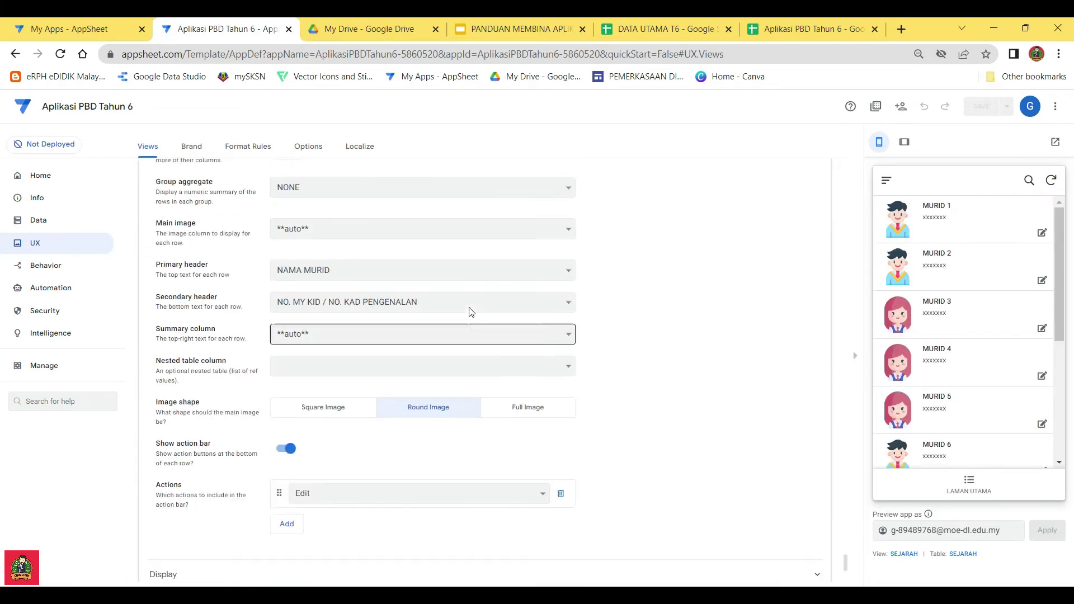
{"action": "scroll", "coordinate": [439, 313], "scroll_direction": "up", "scroll_amount": 4}
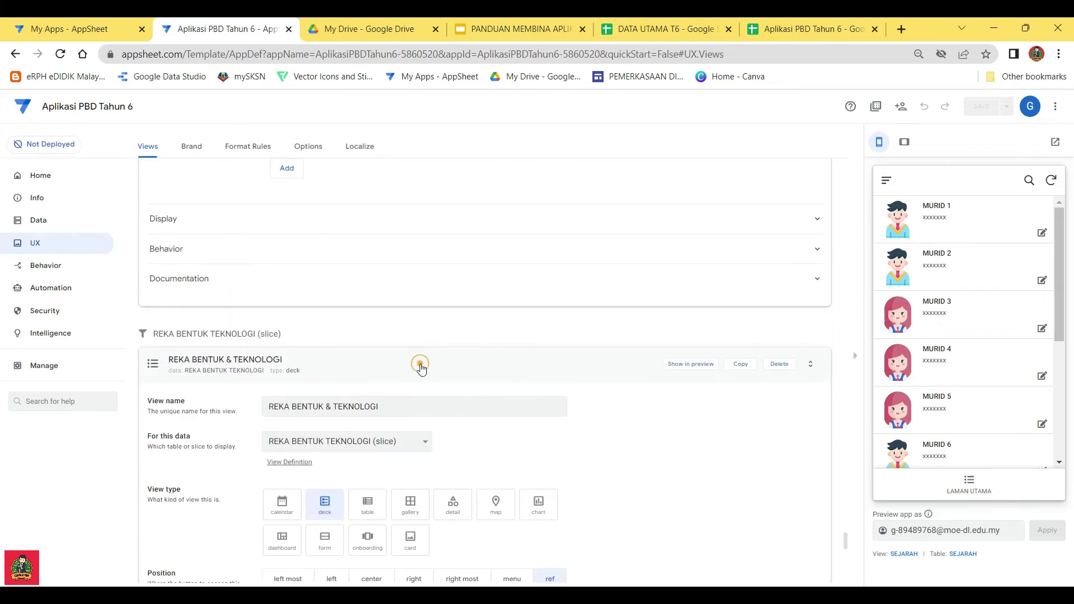
{"action": "scroll", "coordinate": [431, 360], "scroll_direction": "down", "scroll_amount": 10}
{"action": "scroll", "coordinate": [434, 343], "scroll_direction": "up", "scroll_amount": 2}
{"action": "scroll", "coordinate": [434, 376], "scroll_direction": "down", "scroll_amount": 10}
{"action": "scroll", "coordinate": [435, 377], "scroll_direction": "up", "scroll_amount": 2}
{"action": "scroll", "coordinate": [434, 369], "scroll_direction": "up", "scroll_amount": 2}
Collapse the expanded PENDIDIKAN MUZIK view and its neighbouring expanded views, working back toward PENDIDIKAN ISLAM
{"action": "left_click", "coordinate": [434, 357]}
{"action": "scroll", "coordinate": [432, 358], "scroll_direction": "up", "scroll_amount": 12}
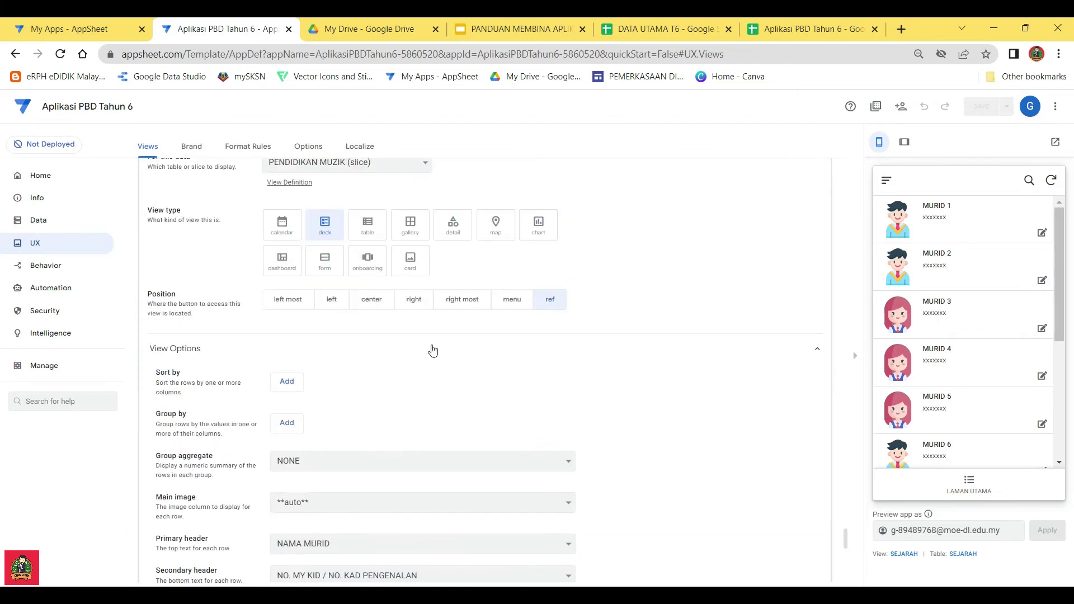
{"action": "scroll", "coordinate": [439, 341], "scroll_direction": "up", "scroll_amount": 3}
{"action": "left_click", "coordinate": [458, 239]}
{"action": "scroll", "coordinate": [438, 297], "scroll_direction": "up", "scroll_amount": 18}
{"action": "scroll", "coordinate": [438, 302], "scroll_direction": "up", "scroll_amount": 3}
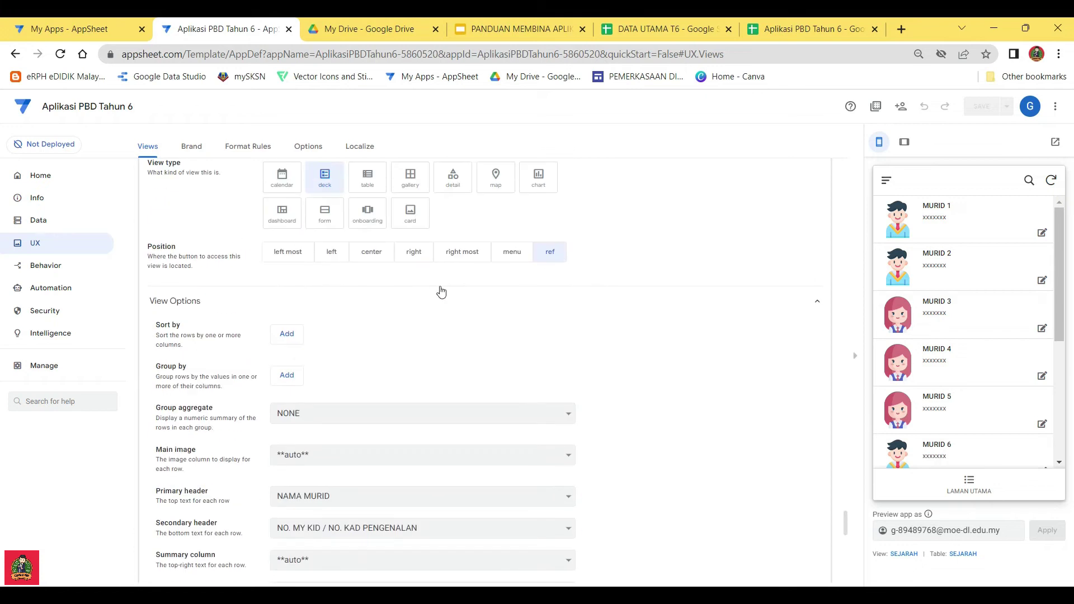
{"action": "scroll", "coordinate": [441, 292], "scroll_direction": "up", "scroll_amount": 4}
{"action": "left_click", "coordinate": [453, 253]}
{"action": "scroll", "coordinate": [454, 274], "scroll_direction": "up", "scroll_amount": 14}
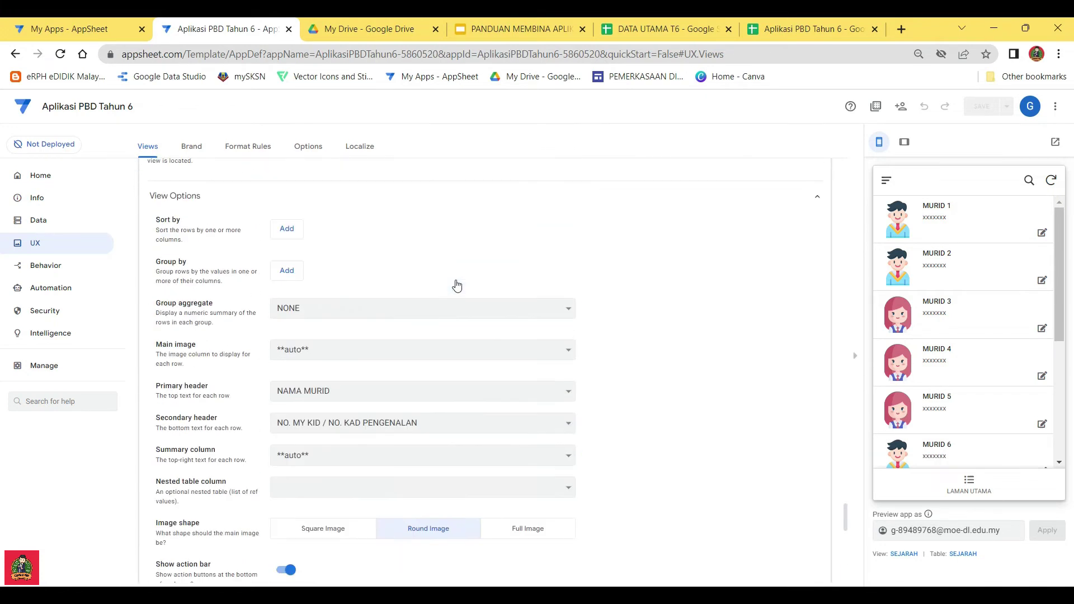
{"action": "left_click", "coordinate": [462, 185]}
{"action": "scroll", "coordinate": [425, 277], "scroll_direction": "up", "scroll_amount": 15}
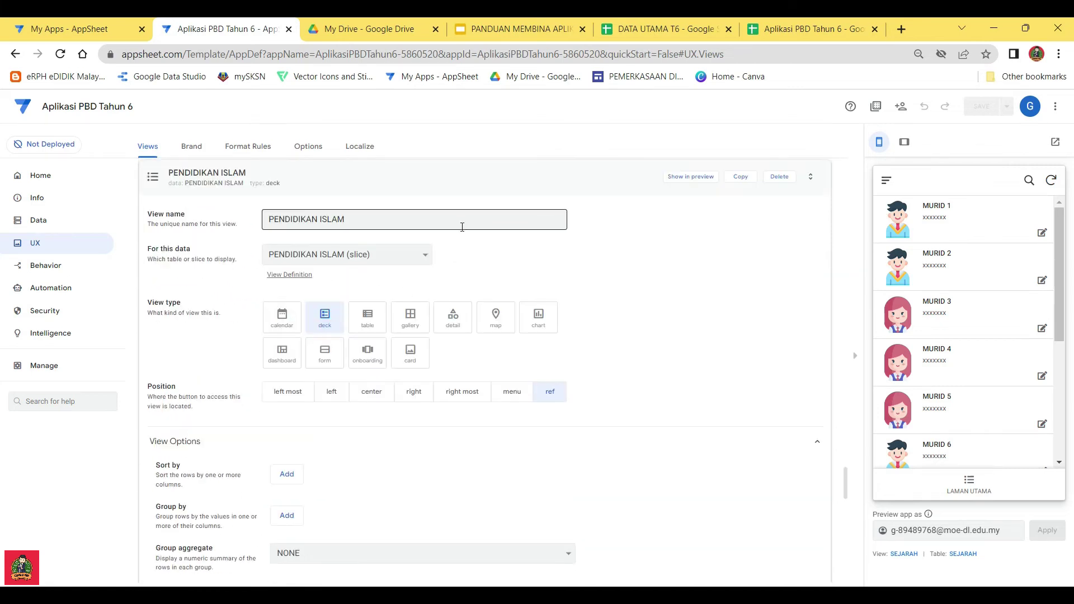
Collapse the PENDIDIKAN ISLAM, BAHASA MELAYU and remaining expanded subject views back to the start of the view list
{"action": "scroll", "coordinate": [472, 312], "scroll_direction": "up", "scroll_amount": 3}
{"action": "left_click", "coordinate": [472, 312]}
{"action": "left_click", "coordinate": [472, 312]}
{"action": "scroll", "coordinate": [474, 312], "scroll_direction": "up", "scroll_amount": 5}
{"action": "left_click", "coordinate": [474, 313]}
{"action": "scroll", "coordinate": [475, 316], "scroll_direction": "up", "scroll_amount": 5}
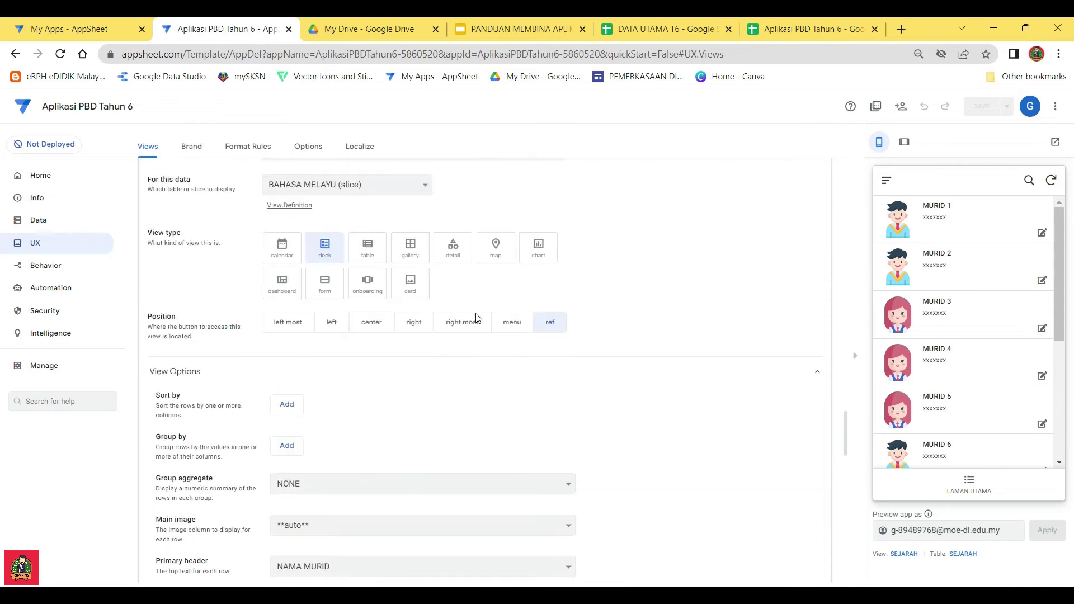
{"action": "scroll", "coordinate": [473, 302], "scroll_direction": "up", "scroll_amount": 4}
{"action": "left_click", "coordinate": [477, 312]}
{"action": "scroll", "coordinate": [474, 310], "scroll_direction": "up", "scroll_amount": 10}
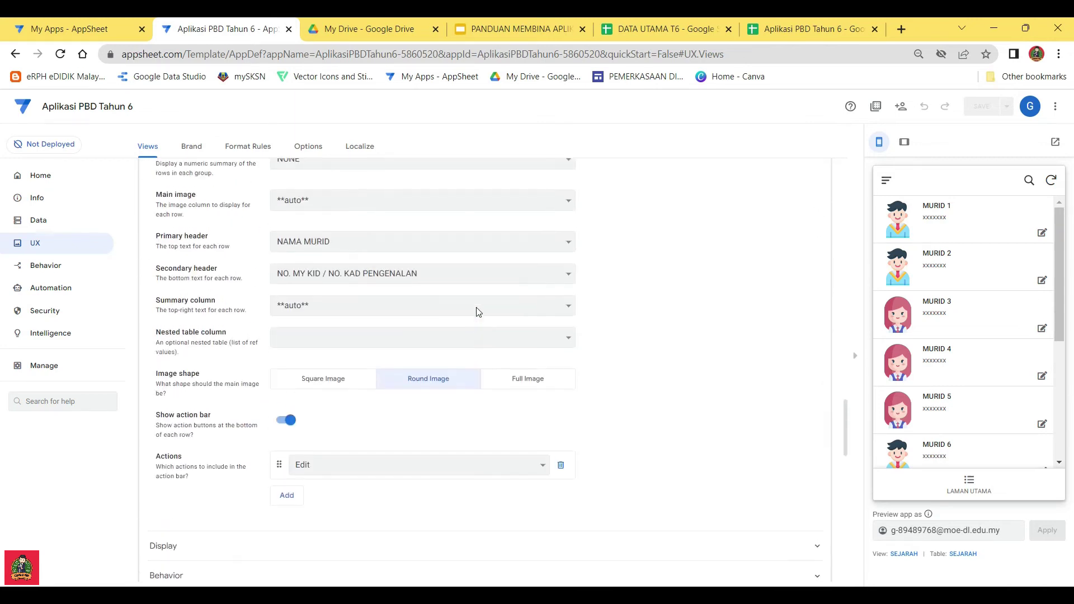
{"action": "left_click", "coordinate": [469, 386]}
{"action": "scroll", "coordinate": [462, 352], "scroll_direction": "up", "scroll_amount": 10}
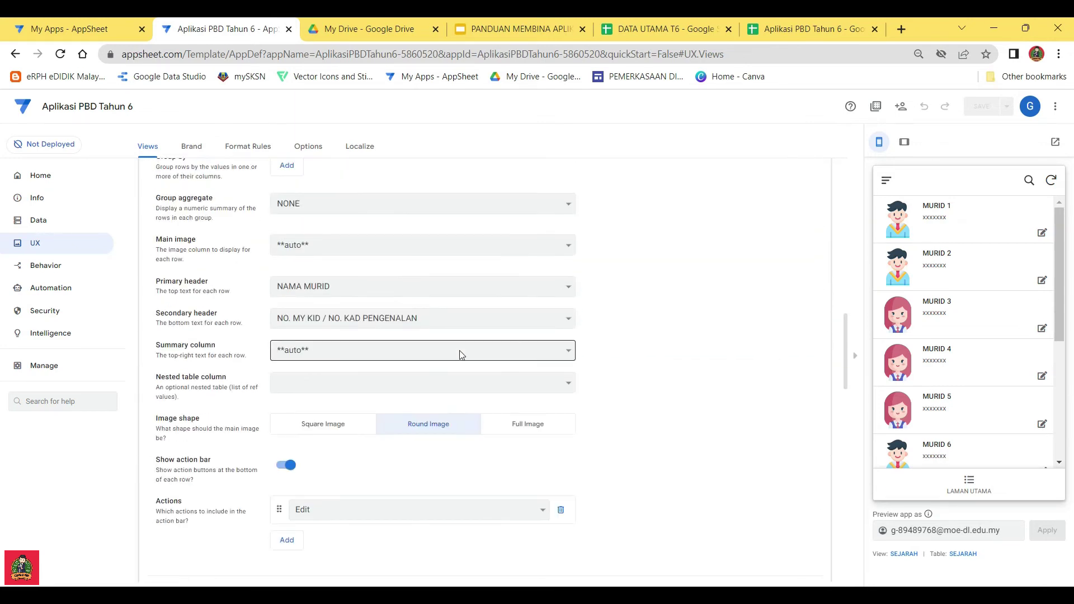
{"action": "scroll", "coordinate": [463, 330], "scroll_direction": "up", "scroll_amount": 3}
{"action": "left_click", "coordinate": [480, 455]}
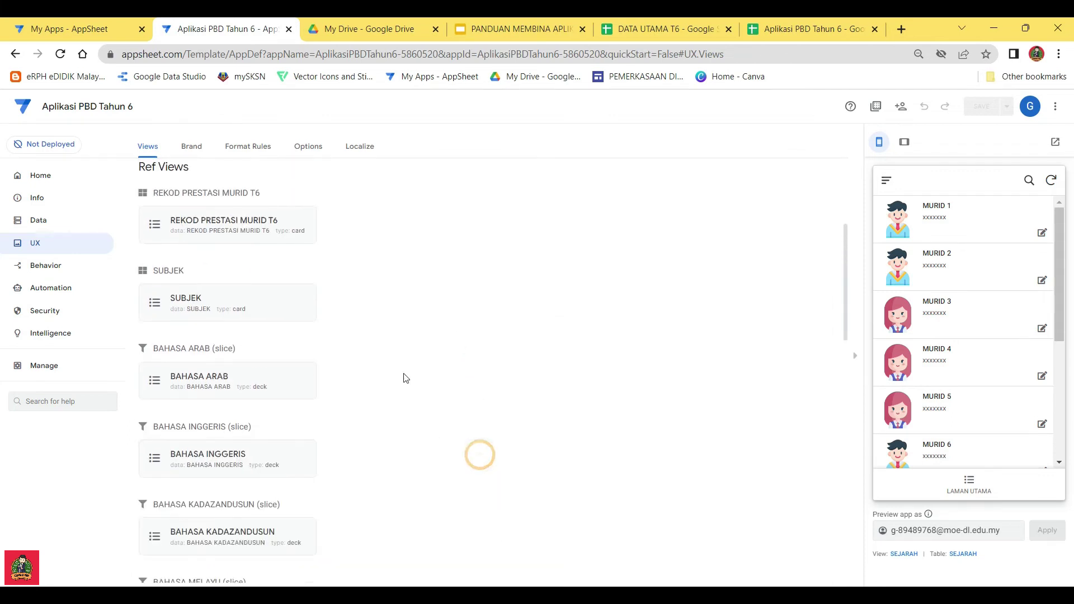
{"action": "scroll", "coordinate": [391, 370], "scroll_direction": "up", "scroll_amount": 5}
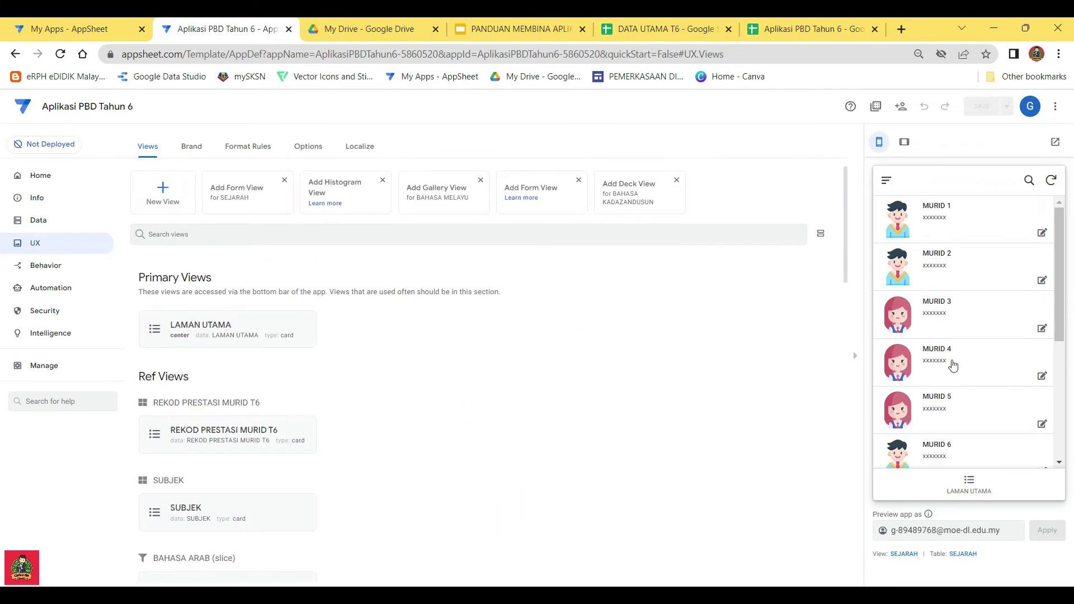
Open SUBJEK from LAMAN UTAMA in the app preview and look through the list of subjects
{"action": "left_click", "coordinate": [977, 489]}
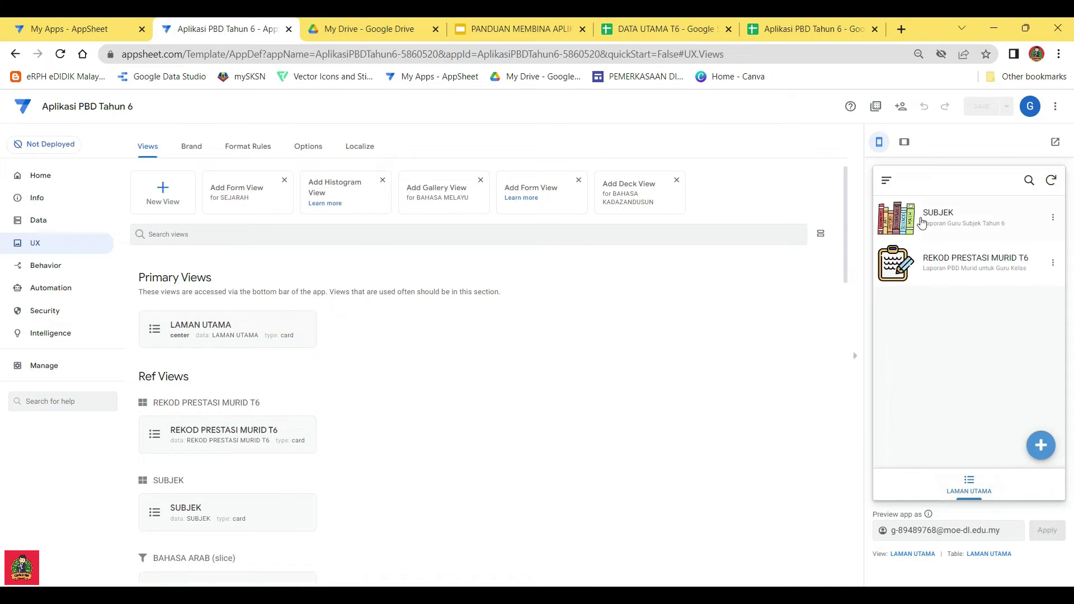
{"action": "left_click", "coordinate": [954, 221]}
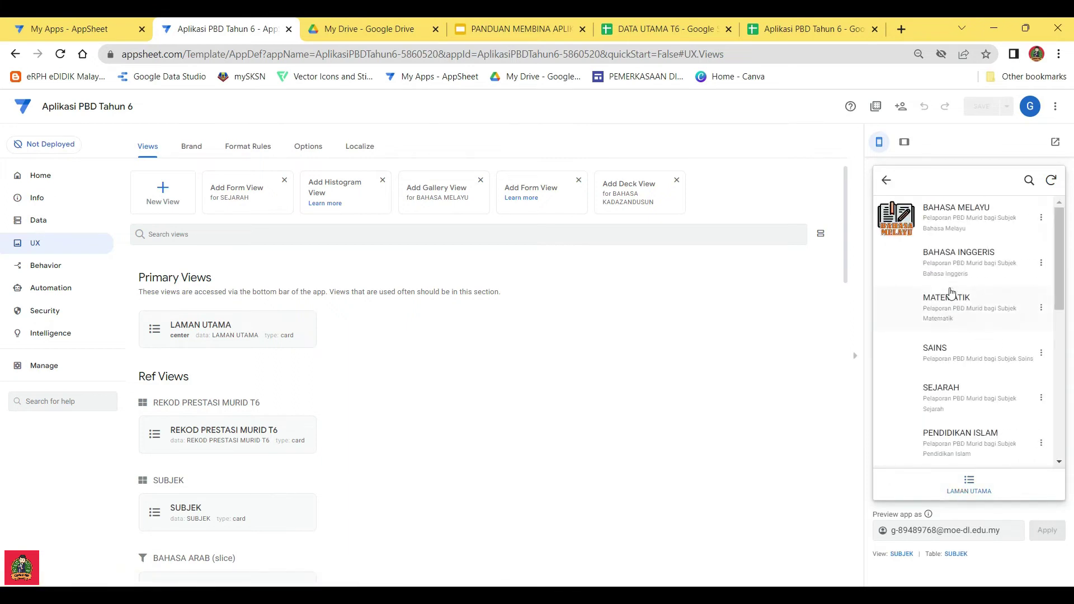
{"action": "scroll", "coordinate": [957, 267], "scroll_direction": "down", "scroll_amount": 7}
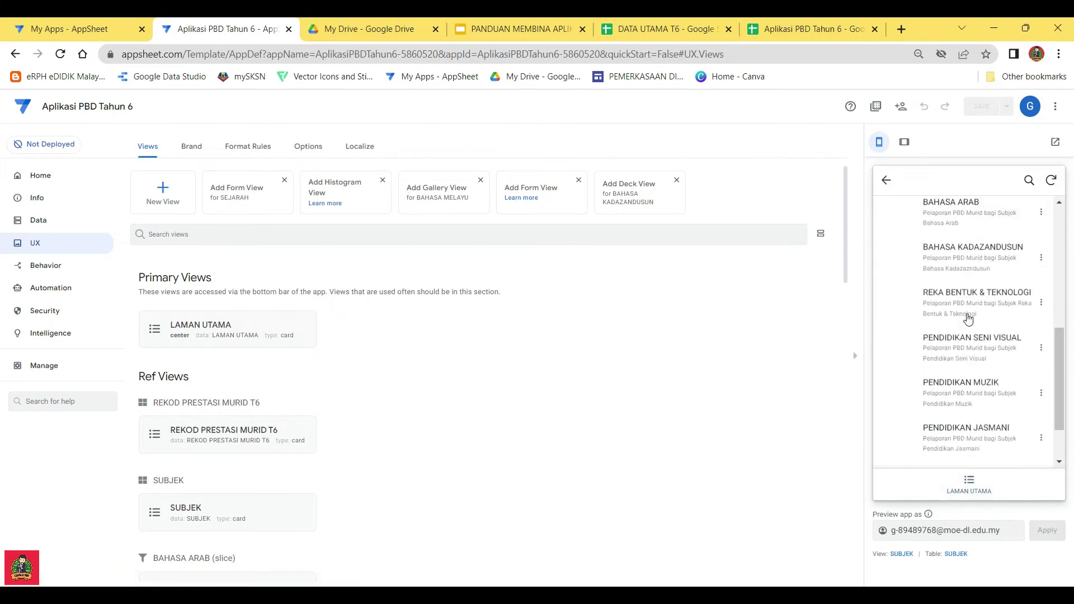
{"action": "scroll", "coordinate": [966, 408], "scroll_direction": "up", "scroll_amount": 6}
{"action": "scroll", "coordinate": [950, 302], "scroll_direction": "up", "scroll_amount": 1}
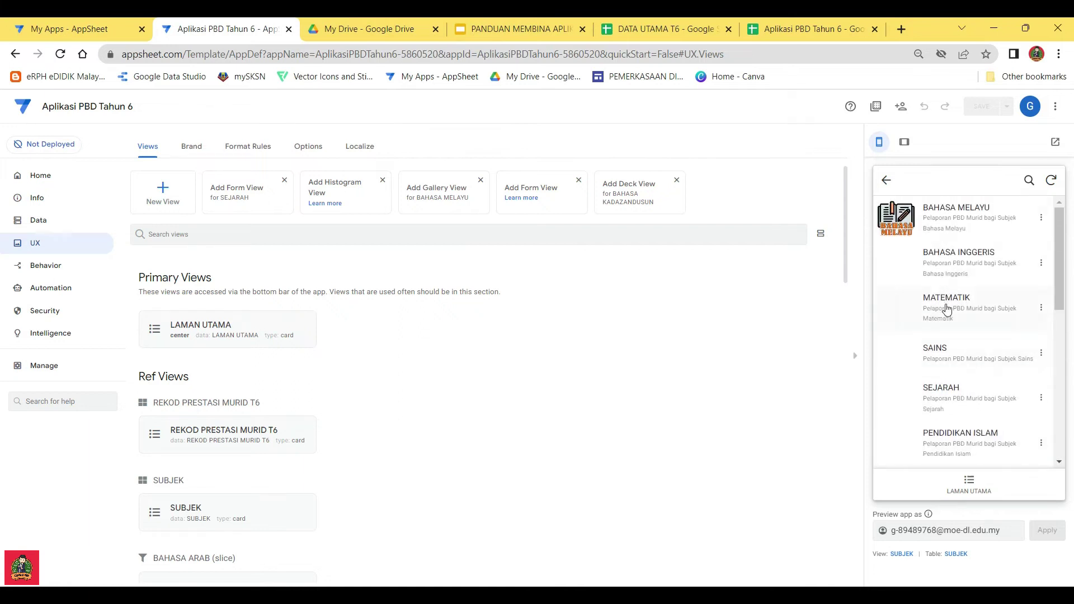
{"action": "left_click", "coordinate": [38, 222]}
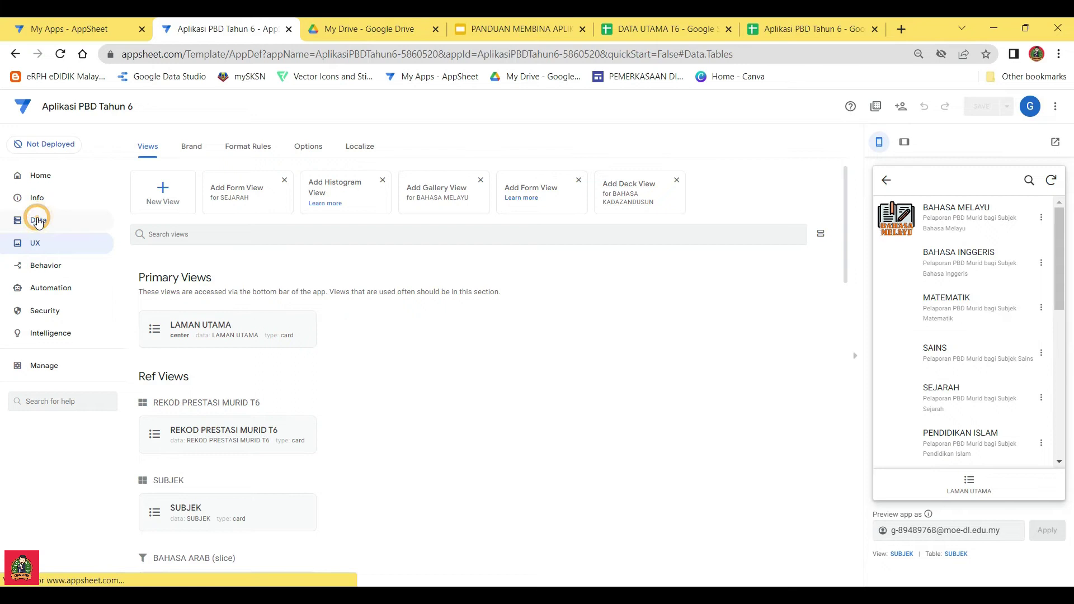
{"action": "left_click", "coordinate": [38, 243]}
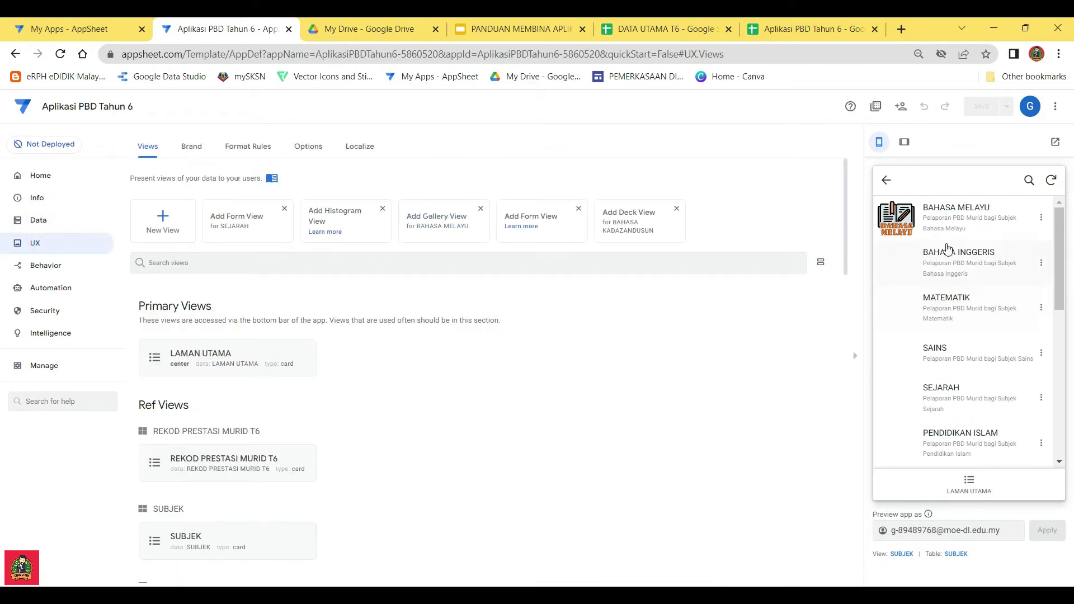
In the app preview, open BAHASA INGGERIS and bring up MURID 1's record for editing
{"action": "left_click", "coordinate": [963, 269]}
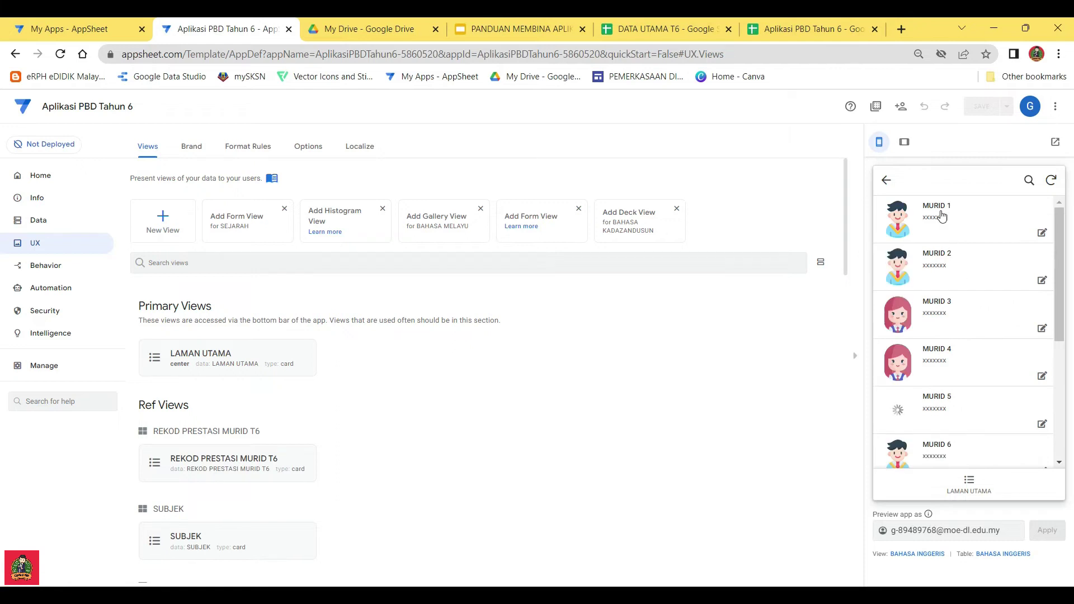
{"action": "left_click", "coordinate": [942, 217]}
{"action": "left_click", "coordinate": [1042, 447]}
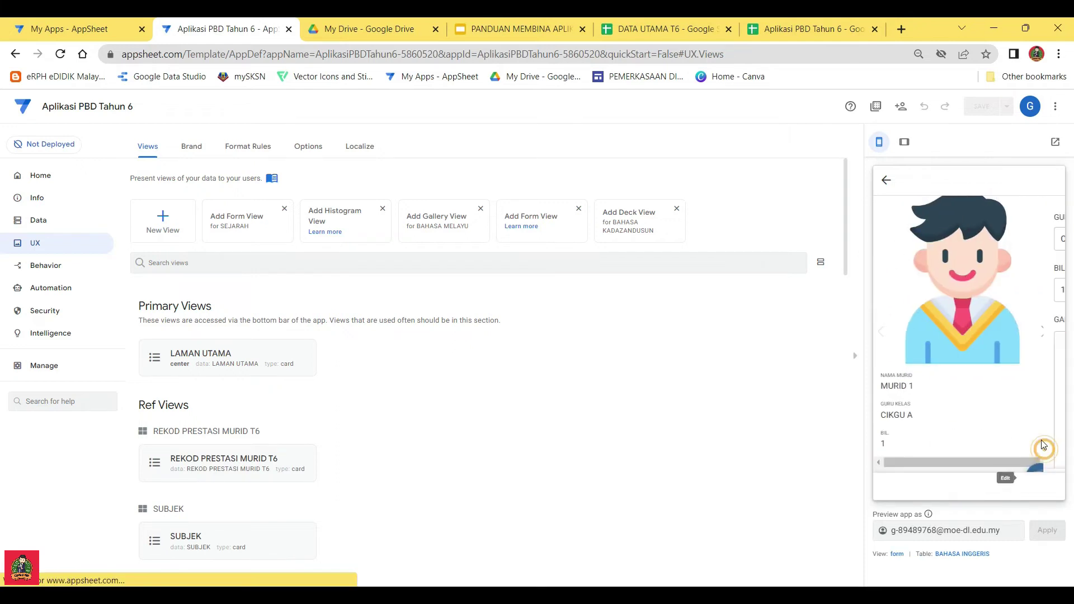
Examine which fields of MURID 1's BAHASA INGGERIS form can be edited, including GURU KELAS and BIL
{"action": "scroll", "coordinate": [953, 286], "scroll_direction": "down", "scroll_amount": 2}
{"action": "scroll", "coordinate": [953, 263], "scroll_direction": "up", "scroll_amount": 1}
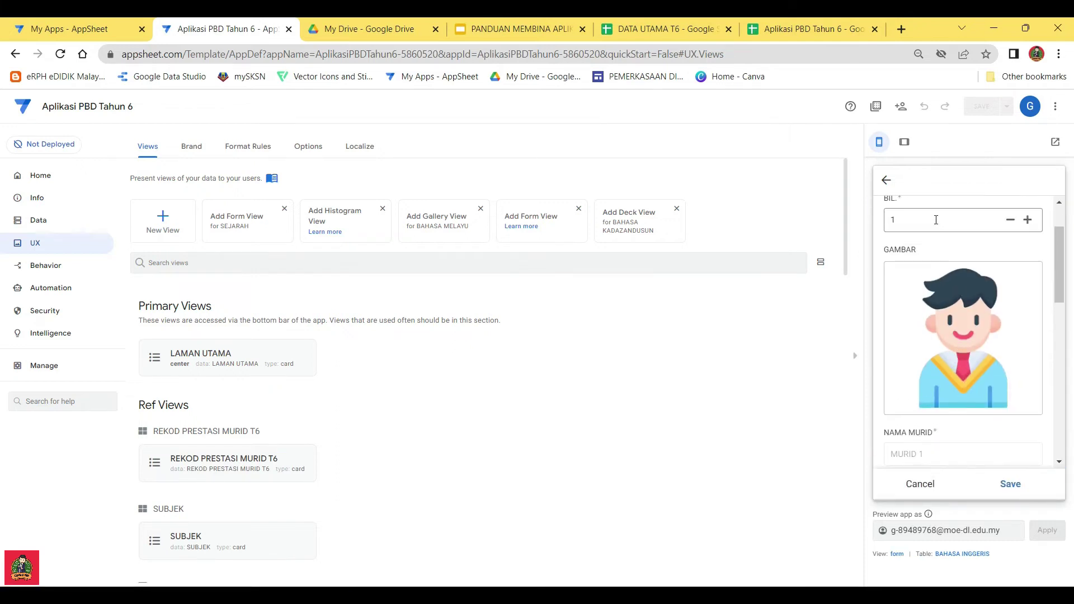
{"action": "scroll", "coordinate": [951, 232], "scroll_direction": "up", "scroll_amount": 1}
{"action": "scroll", "coordinate": [955, 272], "scroll_direction": "down", "scroll_amount": 2}
{"action": "scroll", "coordinate": [956, 273], "scroll_direction": "up", "scroll_amount": 2}
{"action": "left_click", "coordinate": [925, 239]}
{"action": "triple_click", "coordinate": [926, 239]}
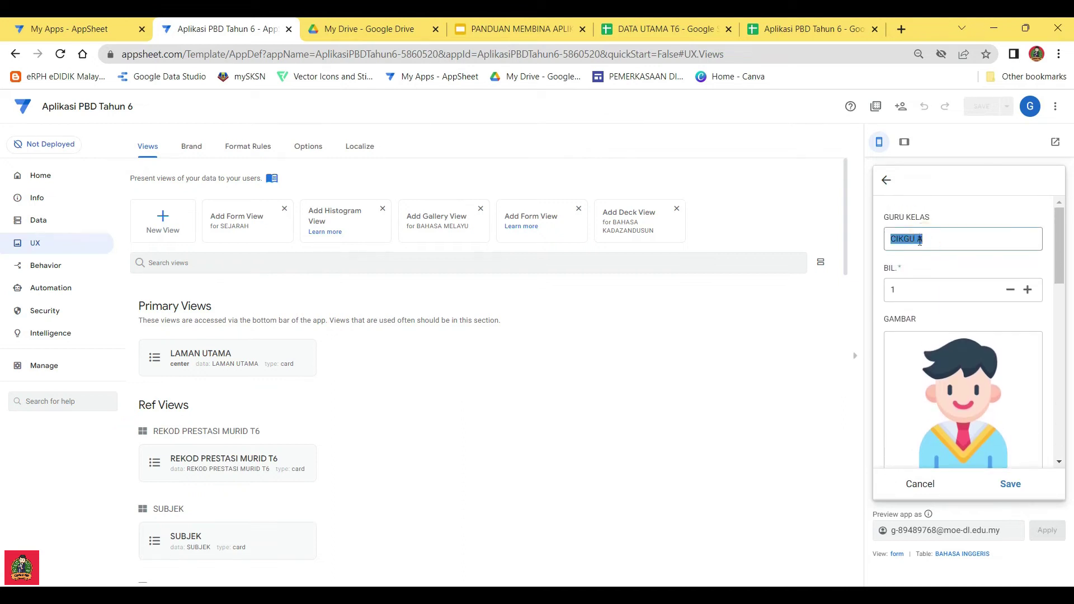
{"action": "left_click", "coordinate": [926, 246]}
{"action": "left_click", "coordinate": [925, 285]}
{"action": "scroll", "coordinate": [934, 296], "scroll_direction": "down", "scroll_amount": 6}
{"action": "scroll", "coordinate": [930, 287], "scroll_direction": "up", "scroll_amount": 1}
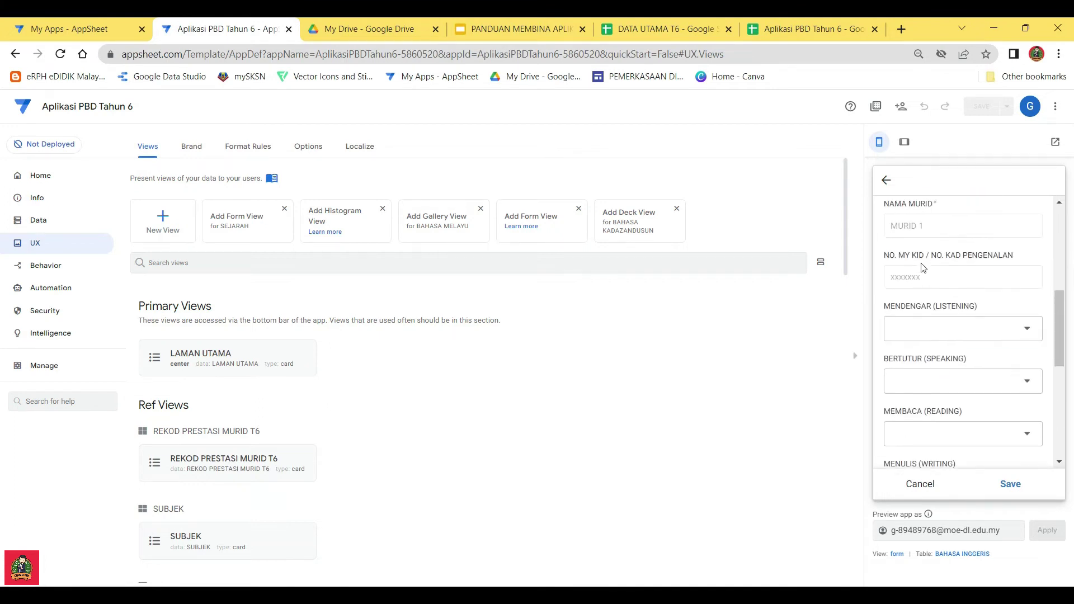
{"action": "scroll", "coordinate": [951, 282], "scroll_direction": "down", "scroll_amount": 2}
{"action": "scroll", "coordinate": [950, 277], "scroll_direction": "up", "scroll_amount": 8}
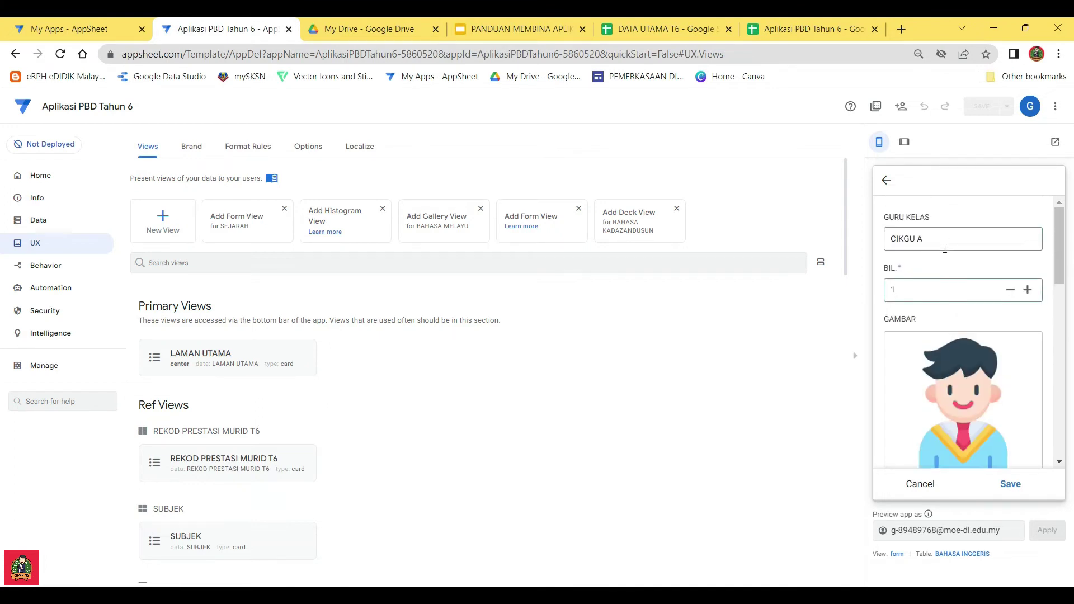
{"action": "scroll", "coordinate": [949, 302], "scroll_direction": "down", "scroll_amount": 3}
{"action": "scroll", "coordinate": [949, 302], "scroll_direction": "up", "scroll_amount": 3}
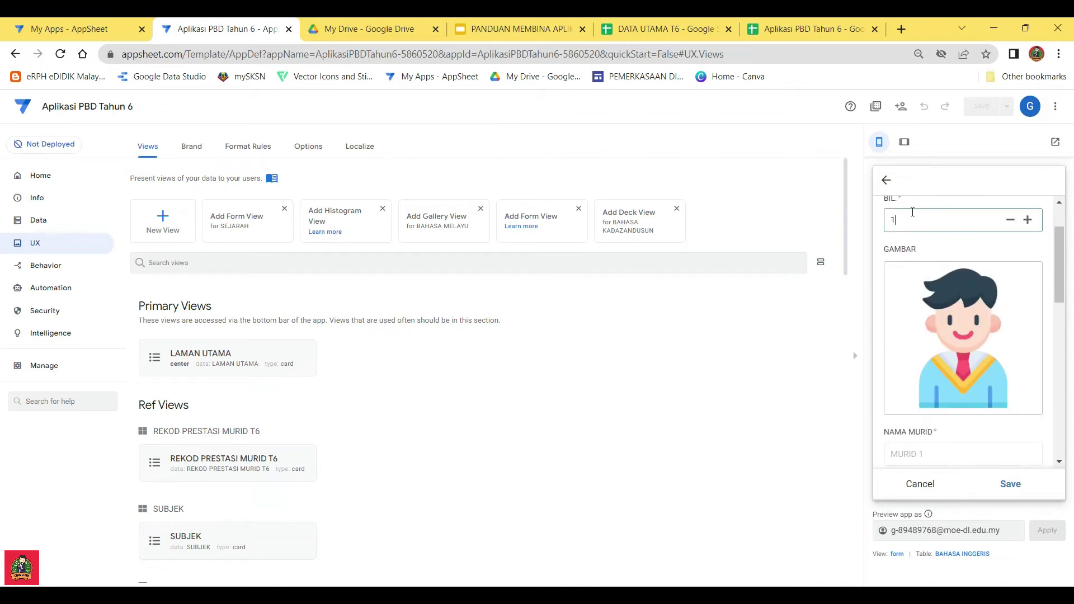
{"action": "scroll", "coordinate": [925, 252], "scroll_direction": "up", "scroll_amount": 1}
{"action": "scroll", "coordinate": [926, 252], "scroll_direction": "up", "scroll_amount": 1}
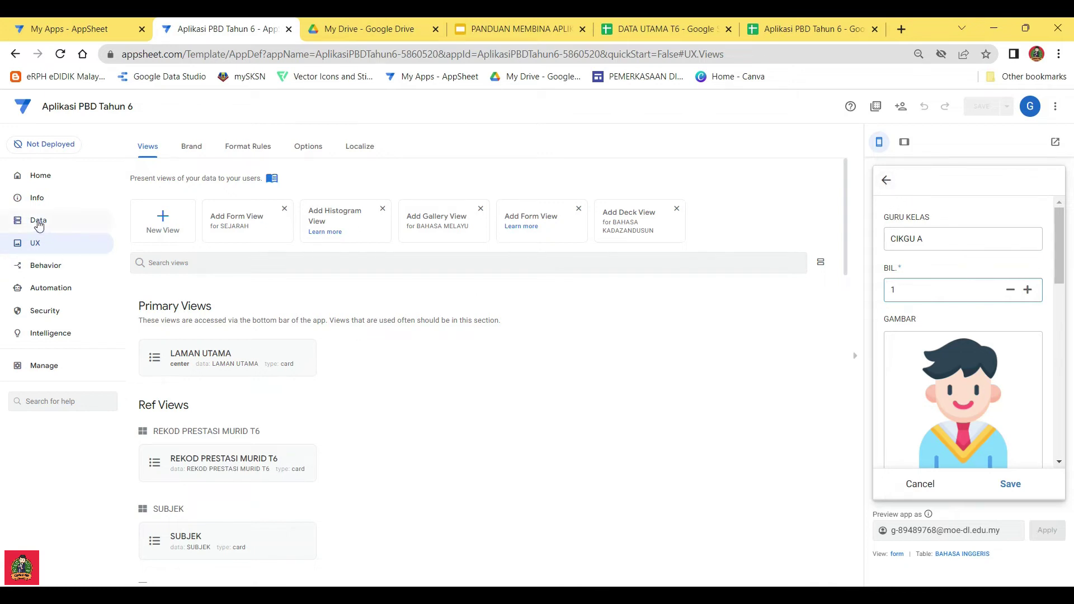
Cancel the record edit and return to the SUBJEK list in the app preview
{"action": "left_click", "coordinate": [918, 485]}
{"action": "left_click", "coordinate": [972, 482]}
{"action": "left_click", "coordinate": [935, 226]}
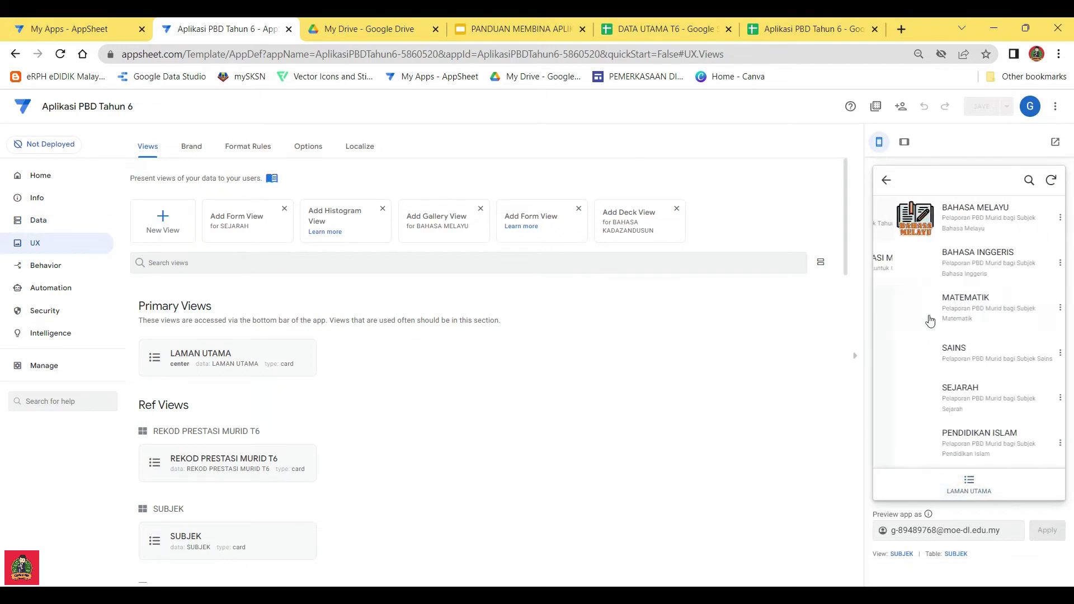
In the BI table's columns, make GURU KELAS and BIL. non-editable and save the app
{"action": "left_click", "coordinate": [36, 221]}
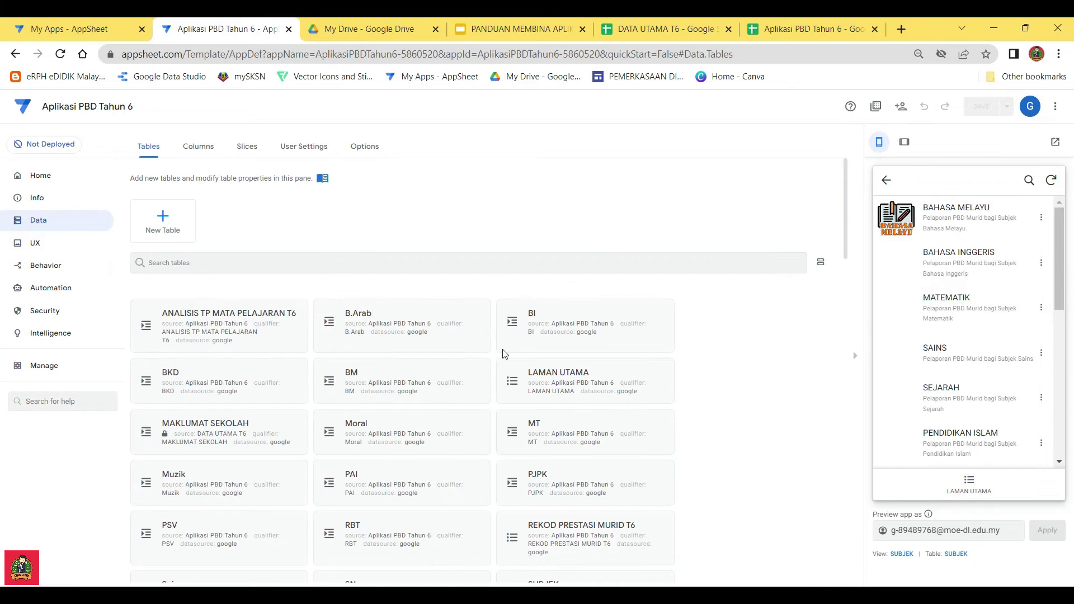
{"action": "left_click", "coordinate": [557, 314]}
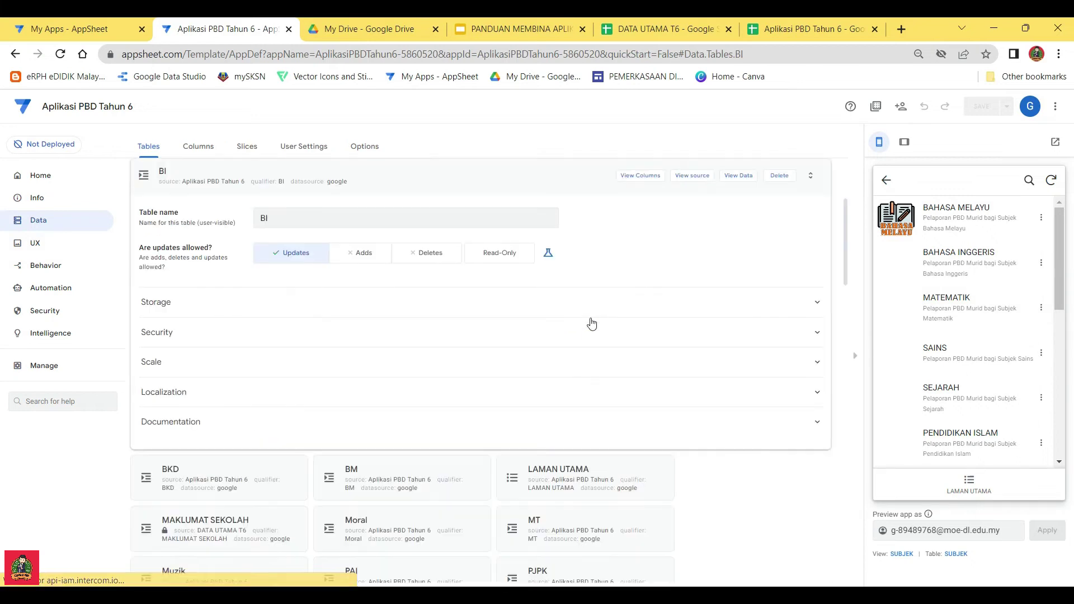
{"action": "left_click", "coordinate": [630, 177]}
{"action": "scroll", "coordinate": [200, 378], "scroll_direction": "down", "scroll_amount": 3}
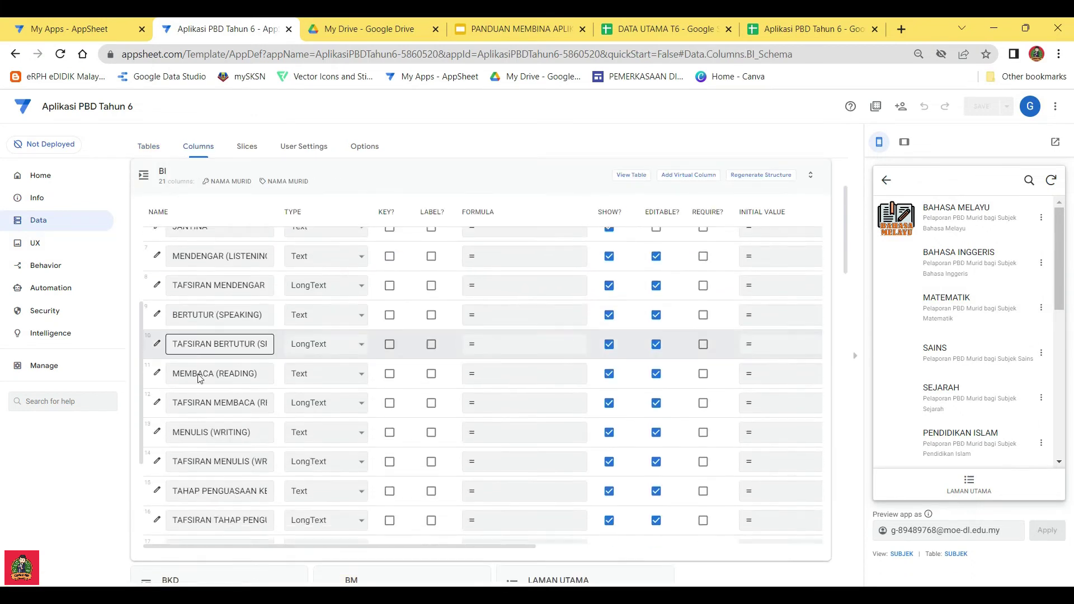
{"action": "scroll", "coordinate": [200, 379], "scroll_direction": "down", "scroll_amount": 5}
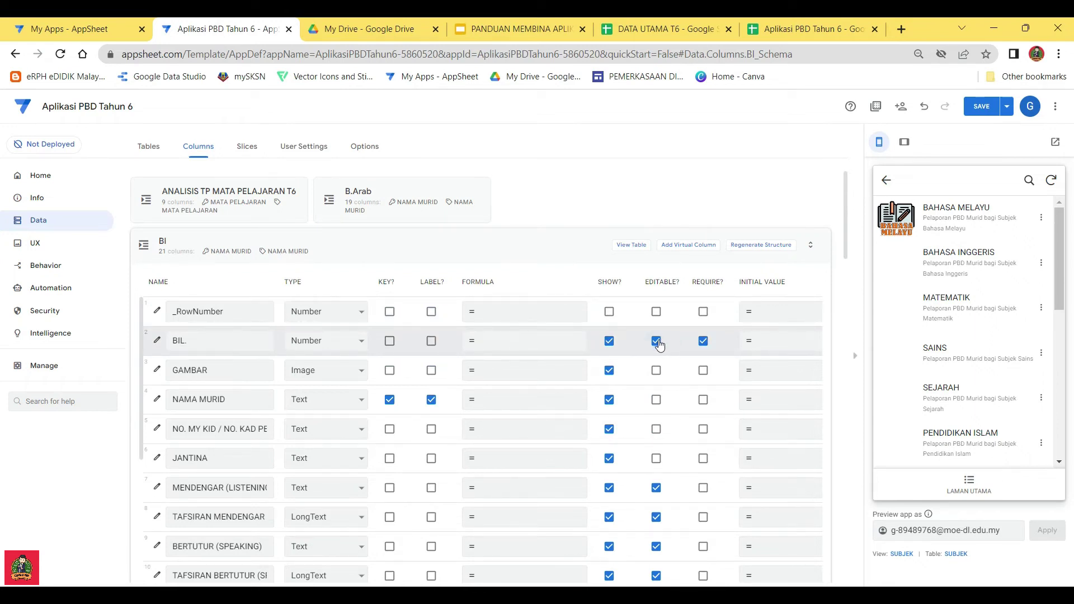
{"action": "left_click", "coordinate": [980, 106]}
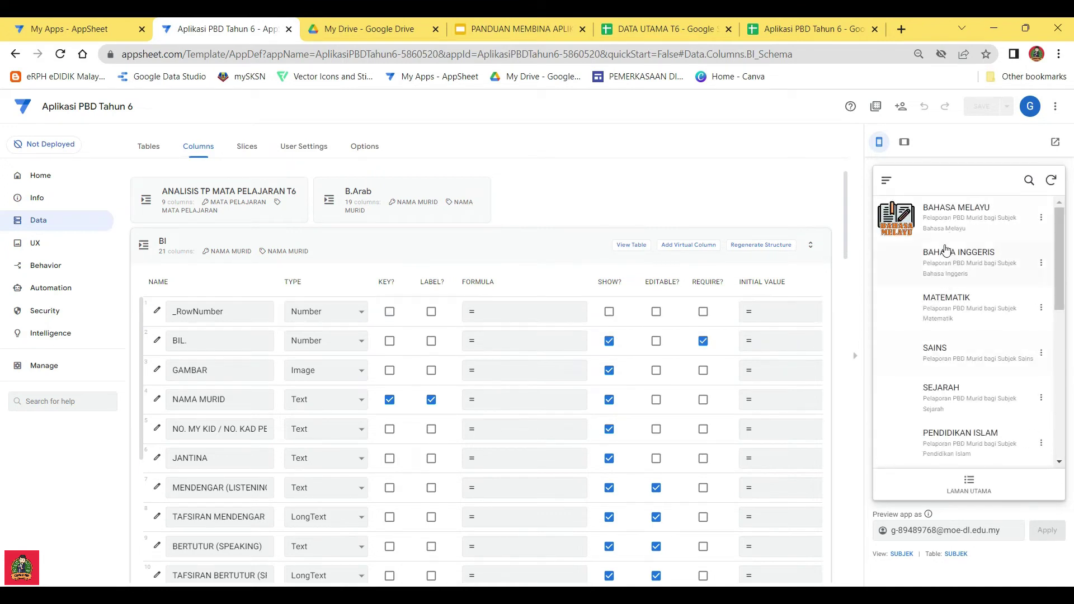
Check GURU KELAS and BIL. in MURID 1's BAHASA INGGERIS edit form in the app preview
{"action": "left_click", "coordinate": [966, 256]}
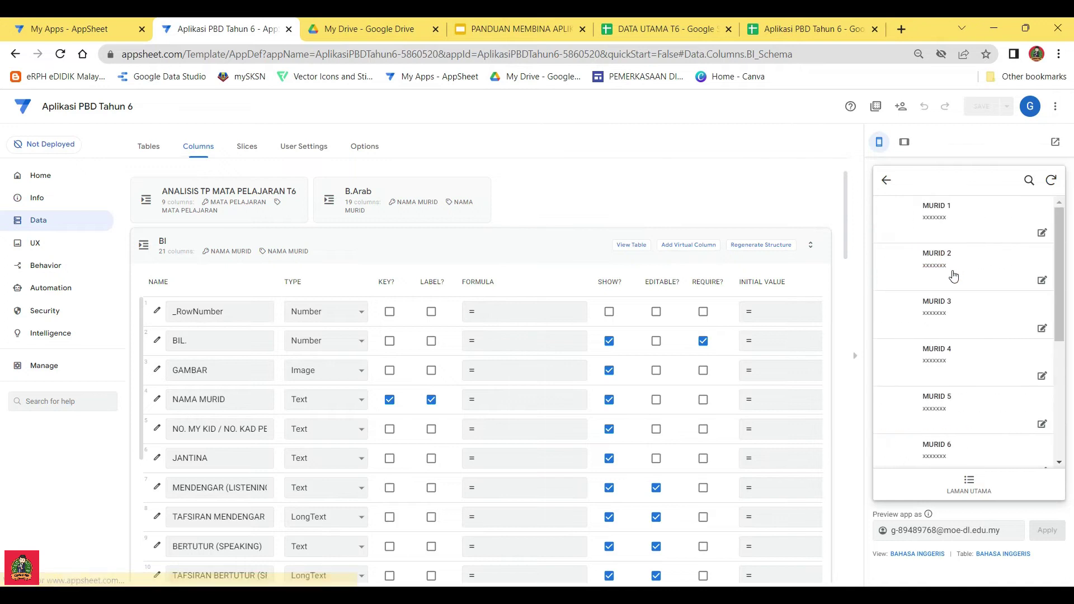
{"action": "left_click", "coordinate": [1040, 231]}
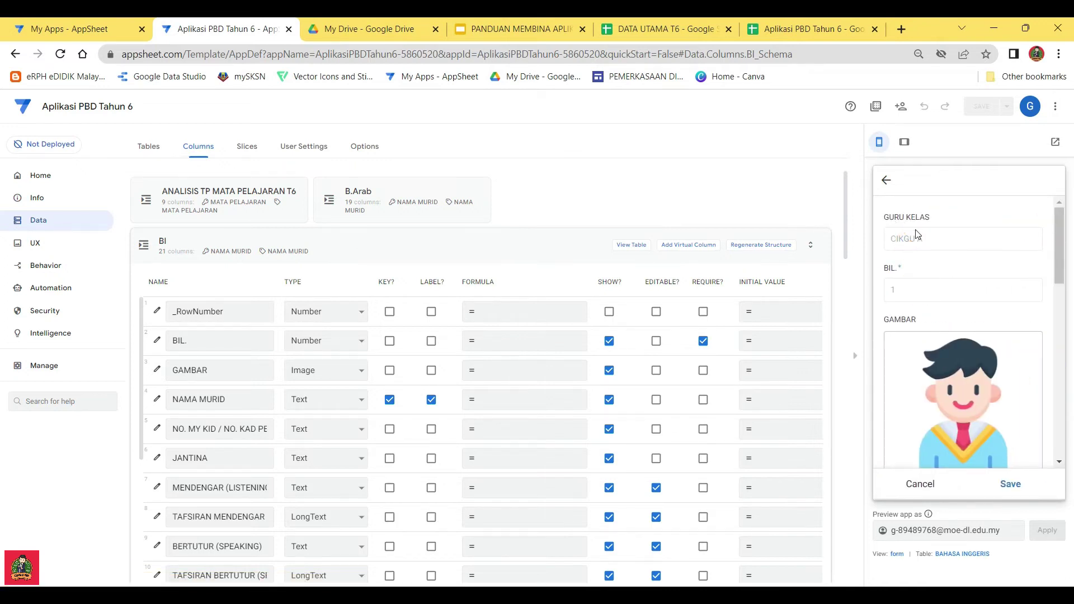
In MURID 1's BAHASA INGGERIS form, set MENDENGAR (LISTENING) to TP 2 and choose its description in TAFSIRAN MENDENGAR
{"action": "scroll", "coordinate": [923, 289], "scroll_direction": "down", "scroll_amount": 5}
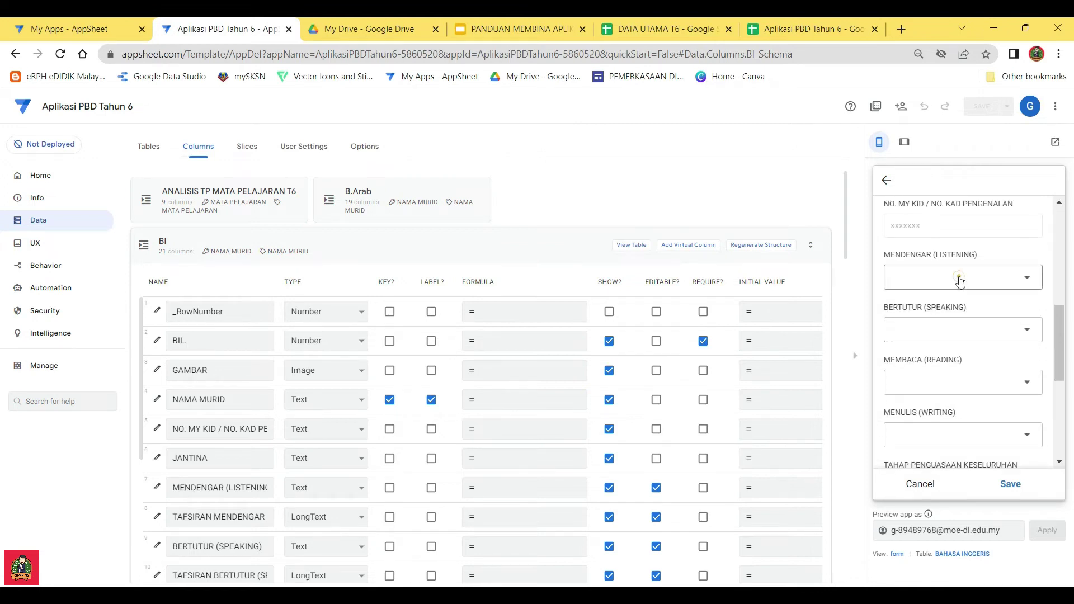
{"action": "left_click", "coordinate": [940, 277]}
{"action": "left_click", "coordinate": [907, 265]}
{"action": "left_click", "coordinate": [951, 329]}
{"action": "left_click", "coordinate": [909, 300]}
{"action": "scroll", "coordinate": [940, 307], "scroll_direction": "down", "scroll_amount": 3}
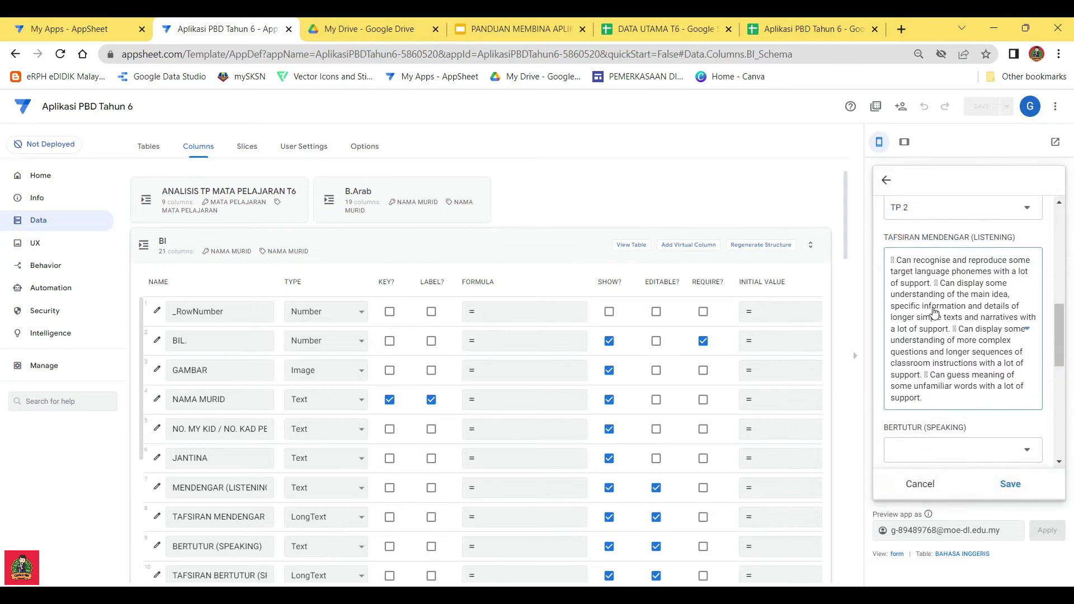
Set BERTUTUR (SPEAKING) to TP 3 and choose the matching speaking description
{"action": "left_click", "coordinate": [950, 375]}
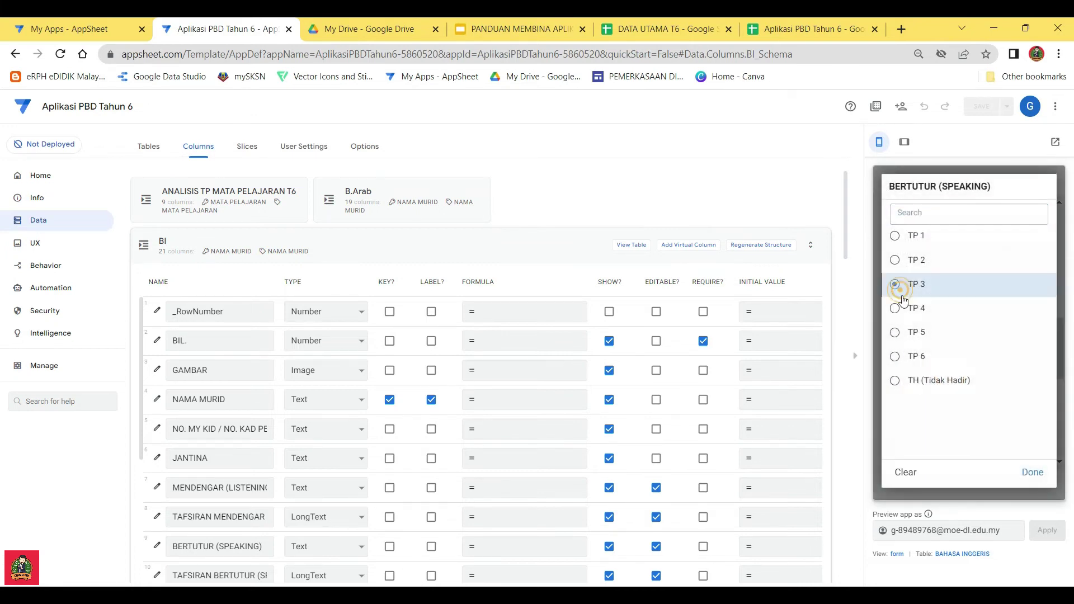
{"action": "left_click", "coordinate": [898, 288]}
{"action": "scroll", "coordinate": [933, 342], "scroll_direction": "down", "scroll_amount": 3}
{"action": "left_click", "coordinate": [938, 316]}
{"action": "left_click", "coordinate": [904, 287]}
Set MEMBACA (READING) to TP 3 and select the matching description in TAFSIRAN MEMBACA (READING)
{"action": "left_click", "coordinate": [936, 361]}
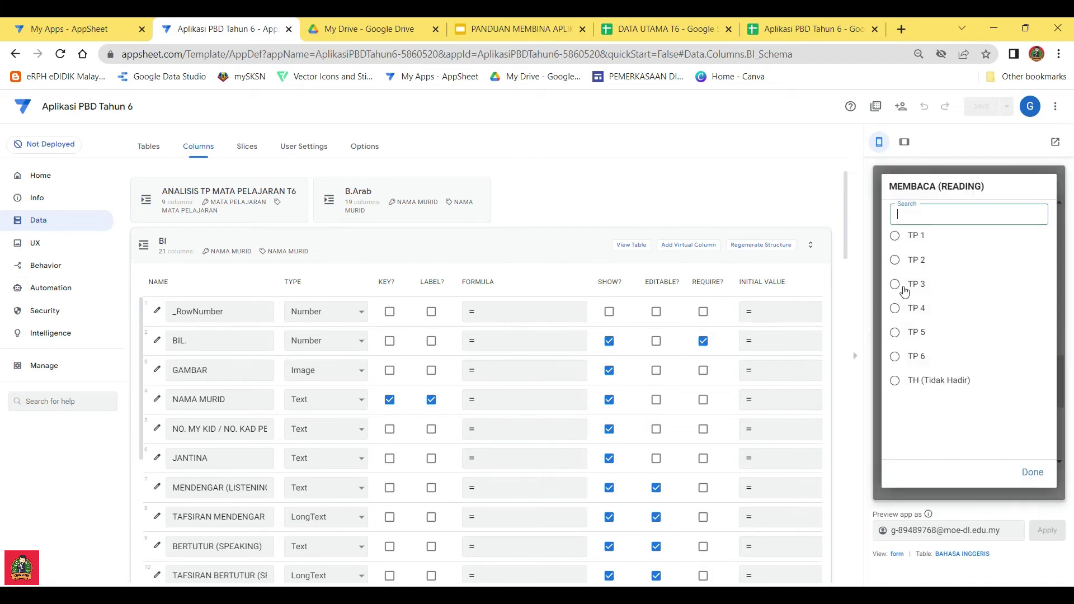
{"action": "left_click", "coordinate": [900, 288]}
{"action": "scroll", "coordinate": [927, 320], "scroll_direction": "down", "scroll_amount": 2}
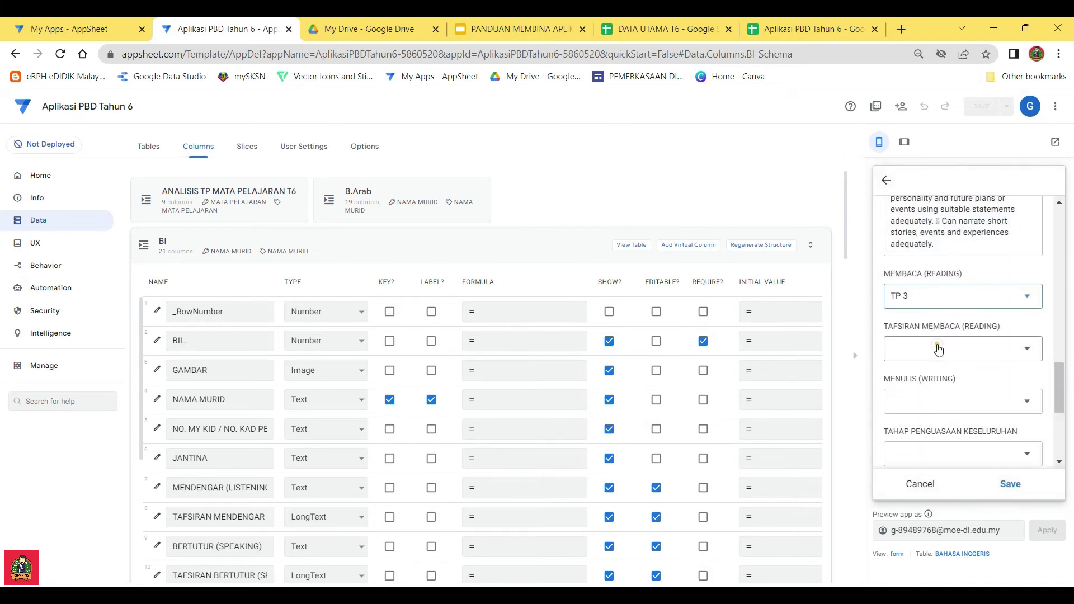
{"action": "left_click", "coordinate": [945, 348]}
{"action": "left_click", "coordinate": [899, 301]}
{"action": "scroll", "coordinate": [925, 373], "scroll_direction": "down", "scroll_amount": 2}
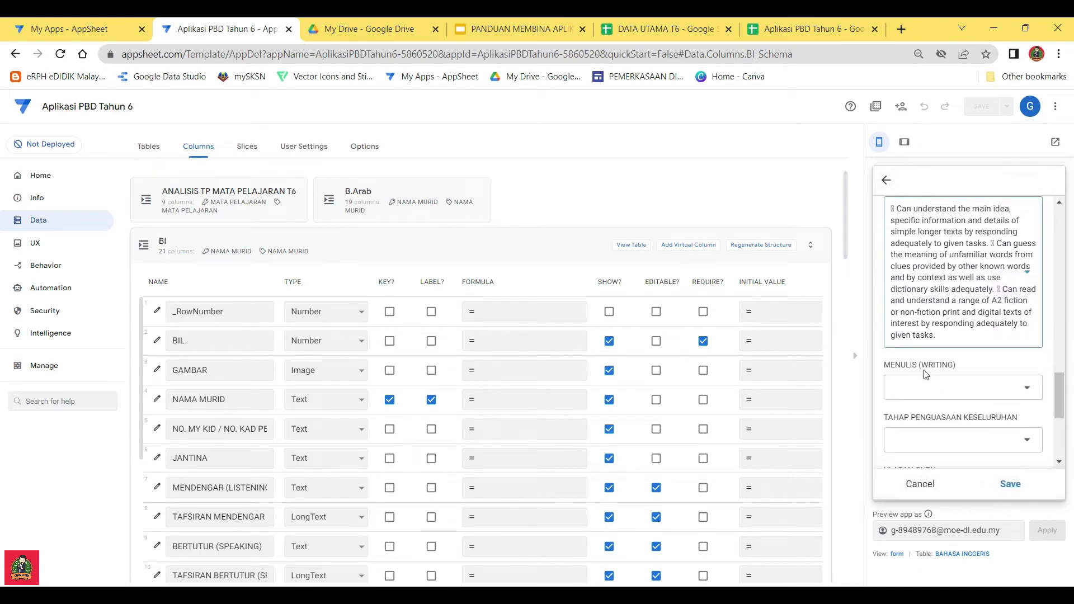
Select a TP level for MENULIS (WRITING) and choose the corresponding writing description
{"action": "left_click", "coordinate": [930, 320]}
{"action": "left_click", "coordinate": [913, 307]}
{"action": "scroll", "coordinate": [942, 349], "scroll_direction": "down", "scroll_amount": 1}
{"action": "left_click", "coordinate": [937, 335]}
{"action": "left_click", "coordinate": [951, 329]}
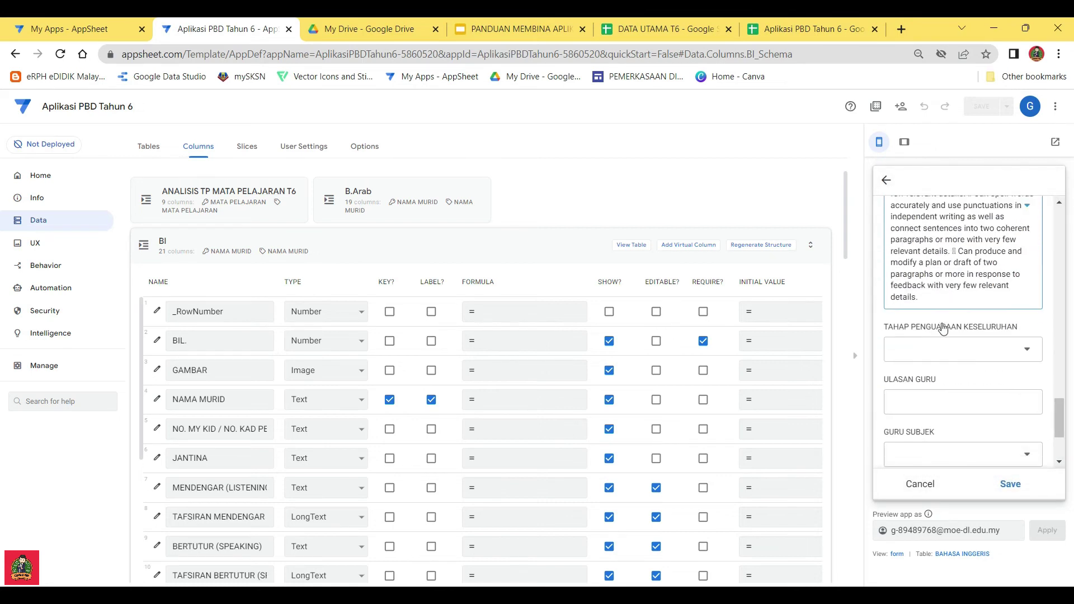
Set TAHAP PENGUASAAN KESELURUHAN to TP 4, choose its TAFSIRAN TAHAP PENGUASAAN description, and assign GURU SUBJEK 4 as the subject teacher
{"action": "left_click", "coordinate": [985, 356]}
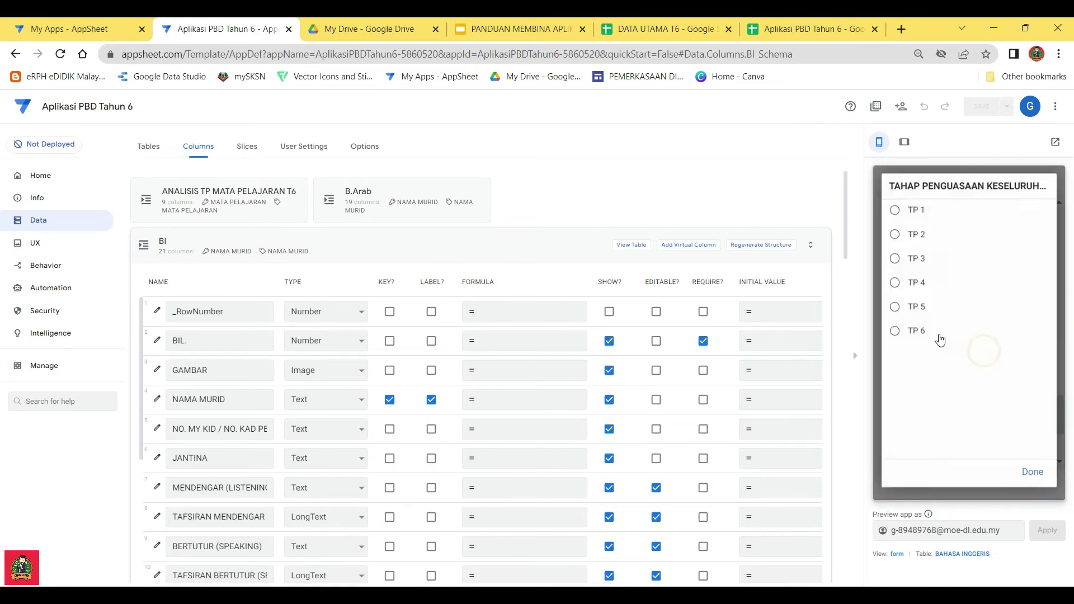
{"action": "left_click", "coordinate": [901, 285]}
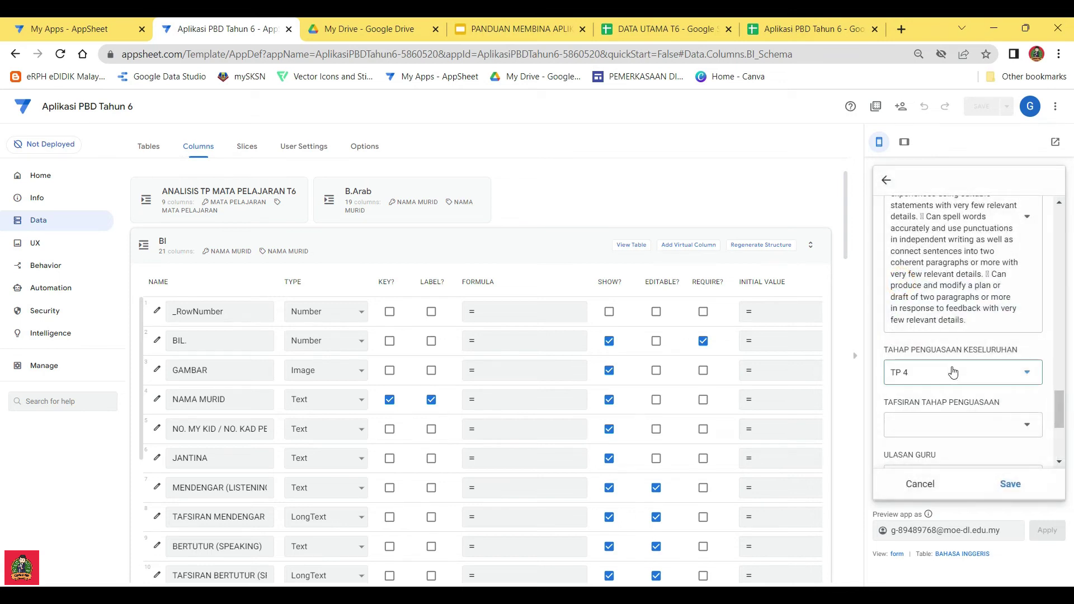
{"action": "scroll", "coordinate": [938, 396], "scroll_direction": "down", "scroll_amount": 2}
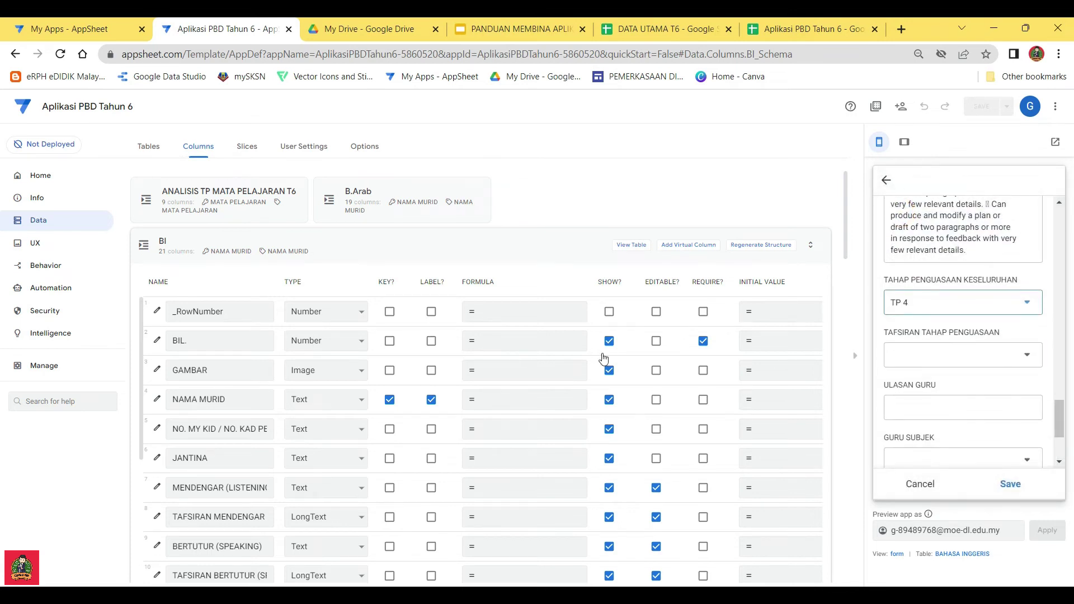
{"action": "left_click", "coordinate": [978, 356]}
{"action": "left_click", "coordinate": [926, 272]}
{"action": "scroll", "coordinate": [952, 338], "scroll_direction": "down", "scroll_amount": 2}
{"action": "left_click", "coordinate": [954, 327]}
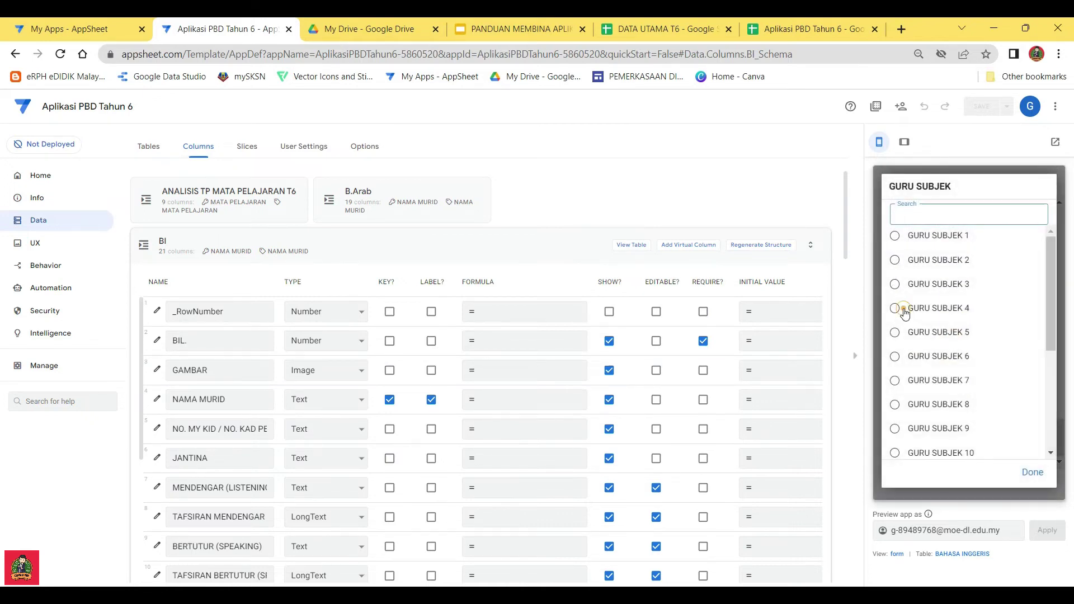
{"action": "left_click", "coordinate": [904, 312]}
Discard the edits to MURID 1's BAHASA INGGERIS record and return to the SUBJEK list
{"action": "scroll", "coordinate": [928, 336], "scroll_direction": "up", "scroll_amount": 10}
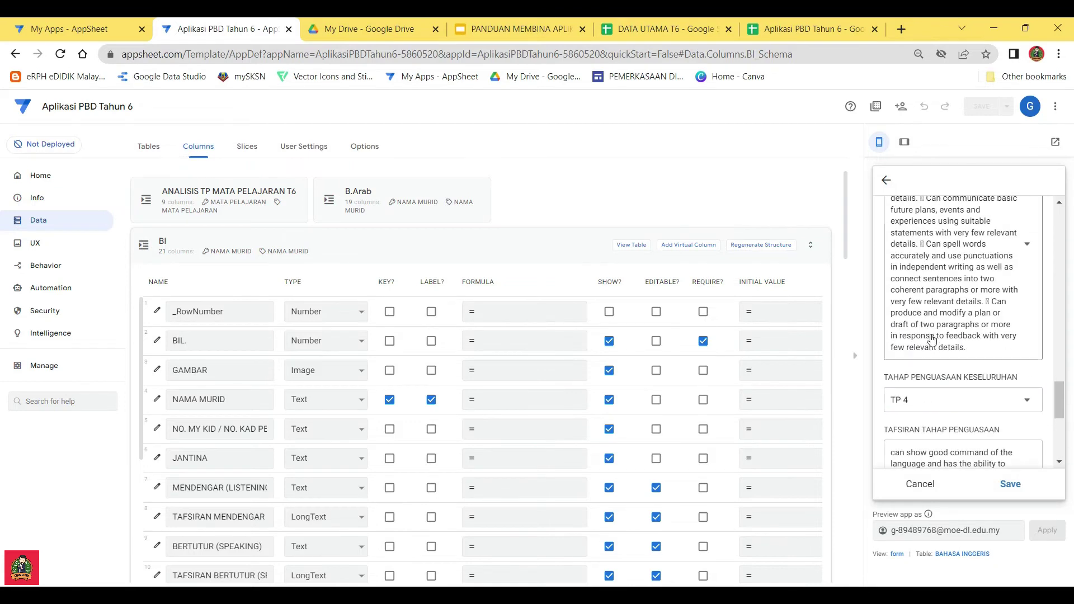
{"action": "left_click", "coordinate": [915, 484]}
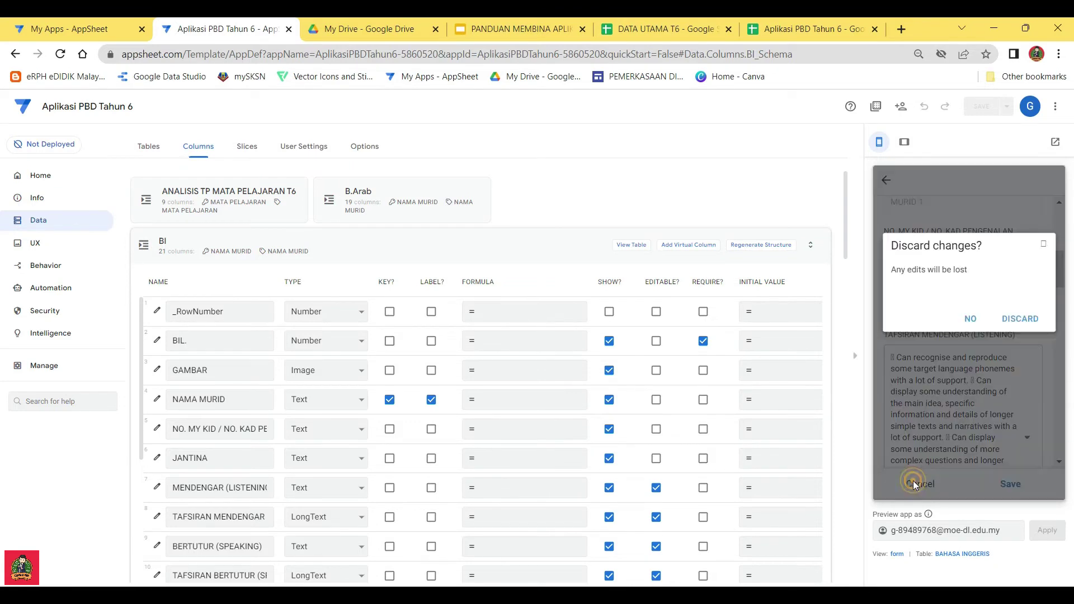
{"action": "left_click", "coordinate": [1015, 319]}
{"action": "left_click", "coordinate": [886, 180]}
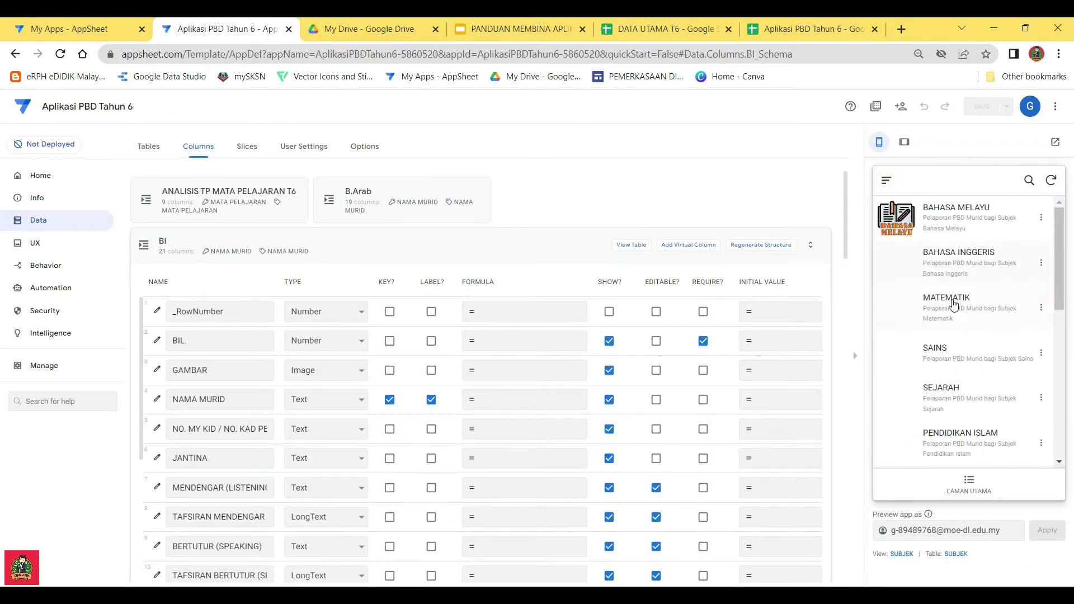
Open MURID 1's MATEMATIK edit form in the app preview and examine which student and teacher detail fields are editable
{"action": "left_click", "coordinate": [951, 304]}
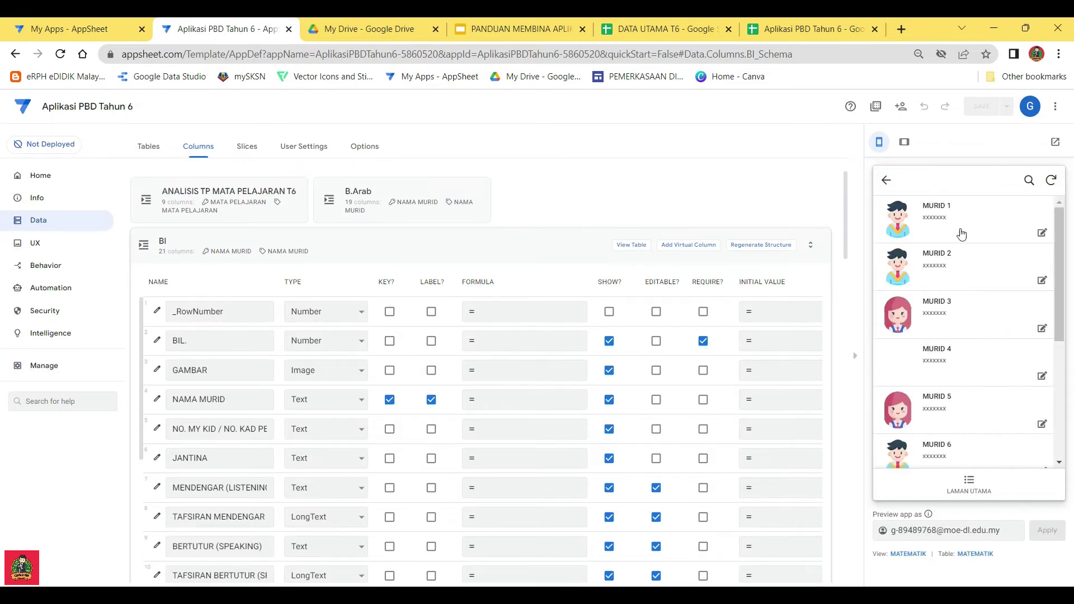
{"action": "left_click", "coordinate": [942, 209]}
{"action": "left_click", "coordinate": [1040, 446]}
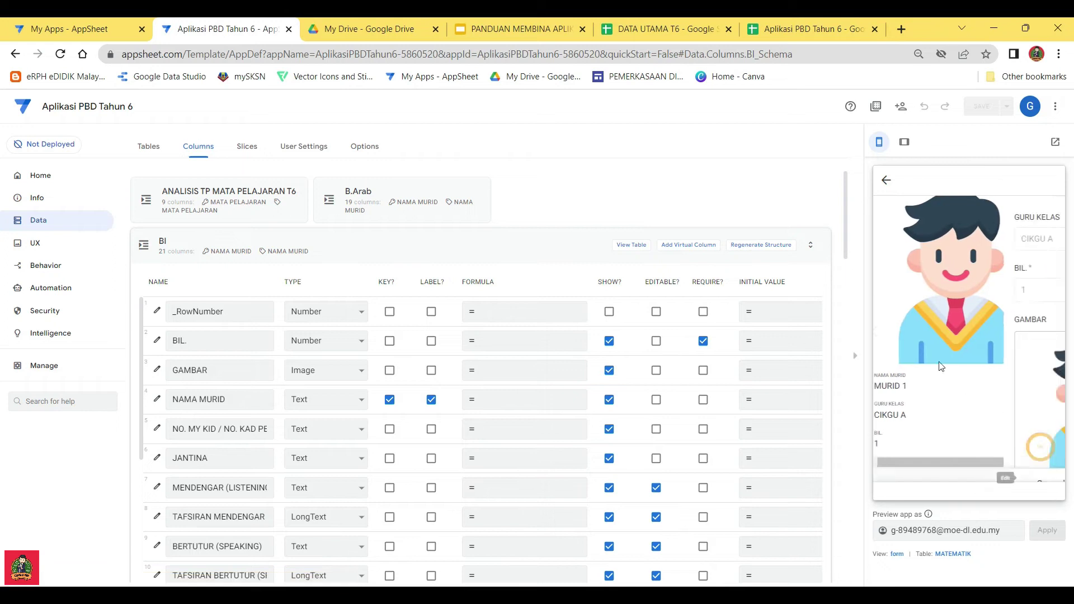
{"action": "scroll", "coordinate": [923, 251], "scroll_direction": "up", "scroll_amount": 1}
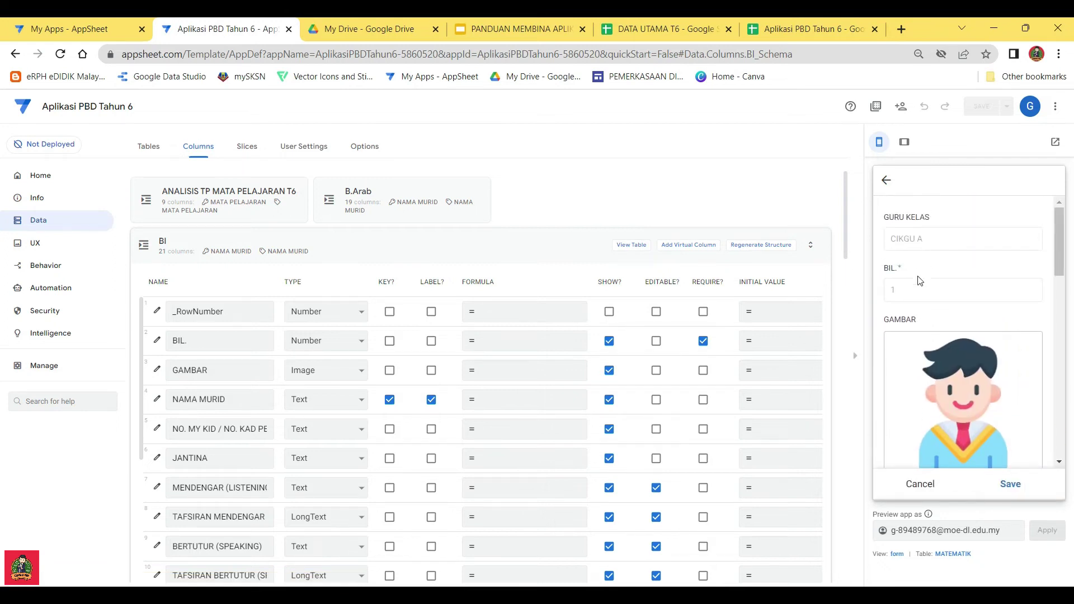
{"action": "scroll", "coordinate": [953, 296], "scroll_direction": "down", "scroll_amount": 2}
{"action": "scroll", "coordinate": [947, 286], "scroll_direction": "down", "scroll_amount": 1}
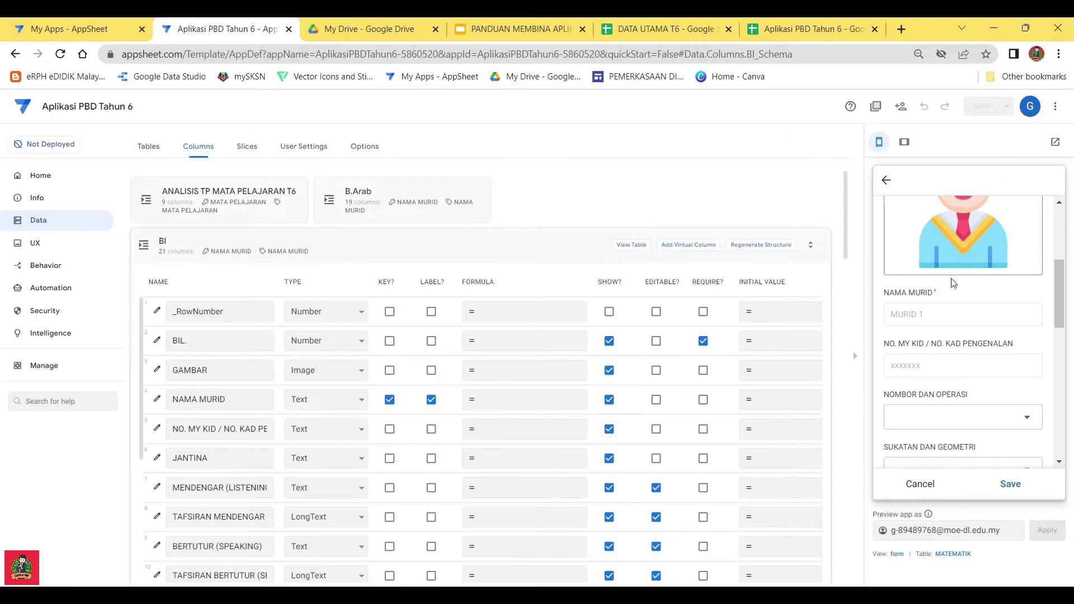
{"action": "scroll", "coordinate": [940, 274], "scroll_direction": "down", "scroll_amount": 1}
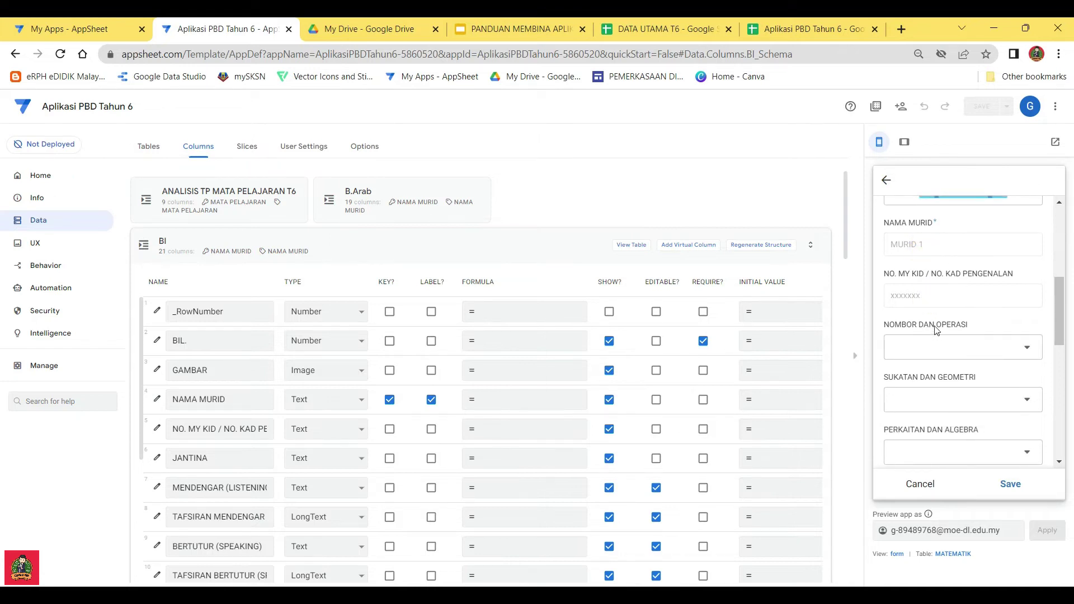
{"action": "scroll", "coordinate": [936, 330], "scroll_direction": "down", "scroll_amount": 1}
{"action": "scroll", "coordinate": [922, 268], "scroll_direction": "up", "scroll_amount": 1}
{"action": "scroll", "coordinate": [947, 283], "scroll_direction": "down", "scroll_amount": 1}
Select a TP level for NOMBOR DAN OPERASI and choose its corresponding description
{"action": "left_click", "coordinate": [945, 279]}
{"action": "left_click", "coordinate": [942, 281]}
{"action": "left_click", "coordinate": [947, 325]}
{"action": "left_click", "coordinate": [936, 327]}
{"action": "scroll", "coordinate": [949, 369], "scroll_direction": "down", "scroll_amount": 1}
Set SUKATAN DAN GEOMETRI to TP 5 and choose the description beginning "Menyelesaikan masalah harian yang rutin" in TAFSIRAN SUKATAN DAN GEOMETRI
{"action": "left_click", "coordinate": [941, 435]}
{"action": "left_click", "coordinate": [927, 335]}
{"action": "scroll", "coordinate": [966, 374], "scroll_direction": "down", "scroll_amount": 1}
{"action": "scroll", "coordinate": [966, 374], "scroll_direction": "down", "scroll_amount": 1}
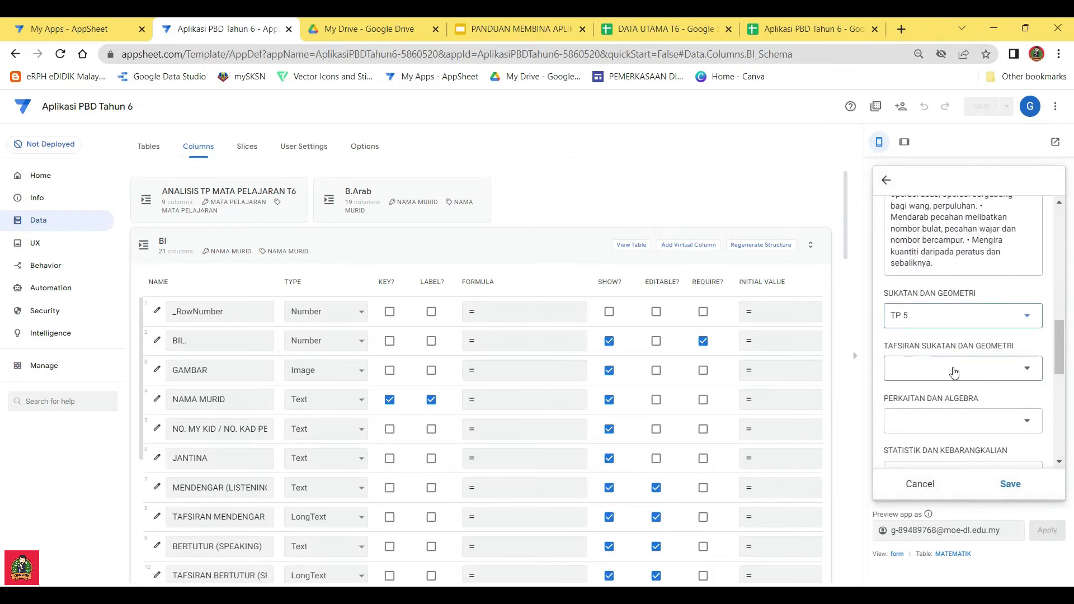
{"action": "left_click", "coordinate": [952, 371]}
{"action": "left_click", "coordinate": [910, 249]}
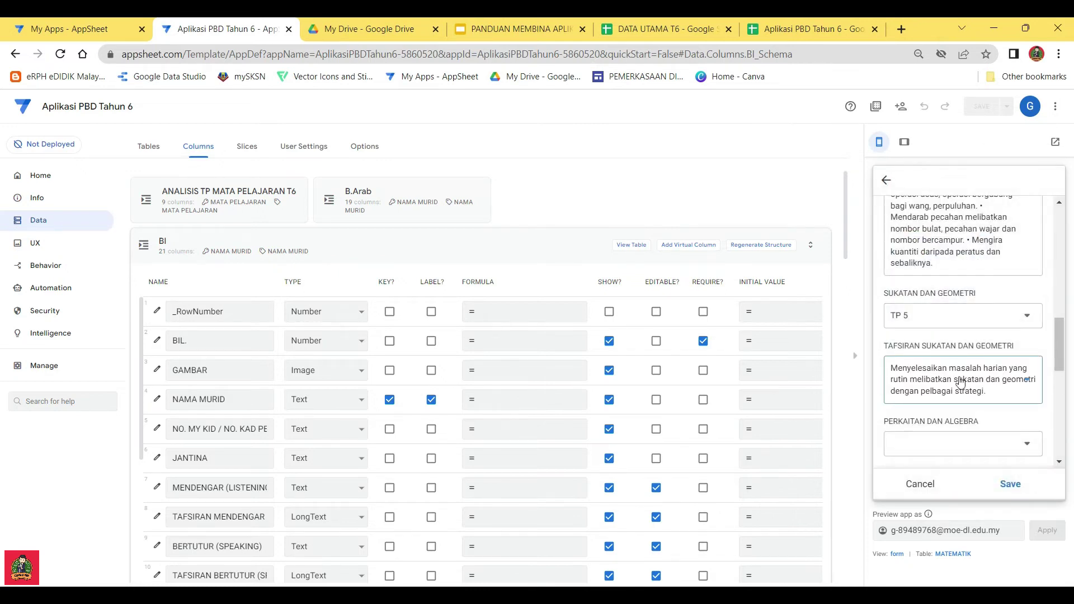
Select a TP level for PERKAITAN DAN ALGEBRA and choose its corresponding description
{"action": "scroll", "coordinate": [957, 374], "scroll_direction": "down", "scroll_amount": 1}
{"action": "left_click", "coordinate": [955, 306]}
{"action": "left_click", "coordinate": [902, 284]}
{"action": "scroll", "coordinate": [954, 302], "scroll_direction": "down", "scroll_amount": 1}
{"action": "left_click", "coordinate": [954, 297]}
{"action": "left_click", "coordinate": [898, 267]}
Set STATISTIK DAN KEBARANGKALIAN to TP 3 and choose the "Menentukan kewajaran jawapan" description in its TAFSIRAN field
{"action": "scroll", "coordinate": [957, 338], "scroll_direction": "down", "scroll_amount": 2}
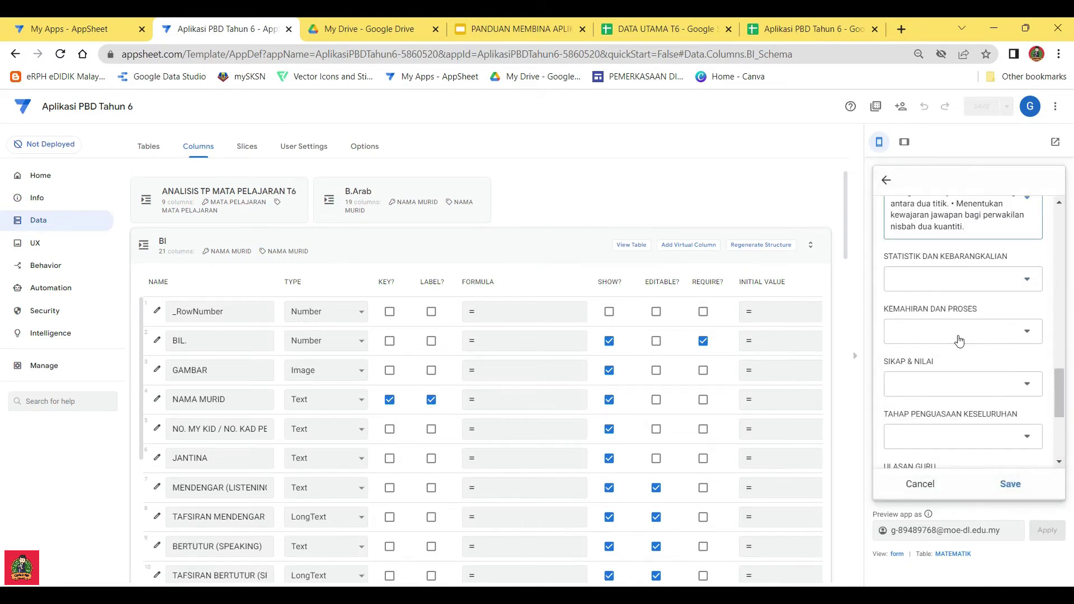
{"action": "left_click", "coordinate": [951, 269]}
{"action": "left_click", "coordinate": [906, 287]}
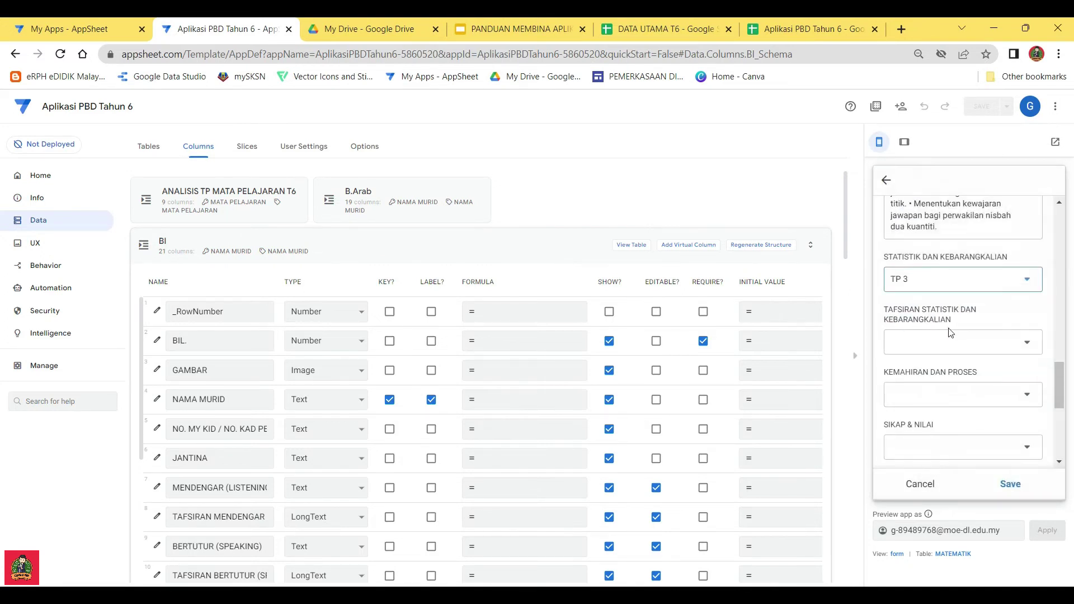
{"action": "left_click", "coordinate": [951, 338]}
{"action": "left_click", "coordinate": [922, 250]}
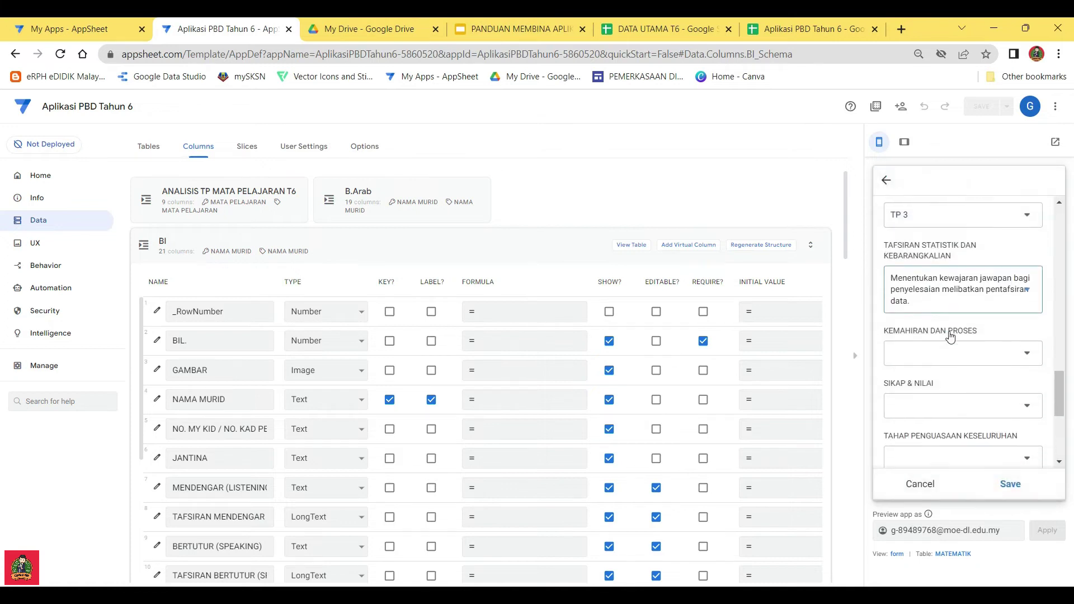
Set KEMAHIRAN DAN PROSES to TP 3 and choose its corresponding description
{"action": "scroll", "coordinate": [949, 333], "scroll_direction": "down", "scroll_amount": 1}
{"action": "left_click", "coordinate": [949, 282]}
{"action": "left_click", "coordinate": [902, 285]}
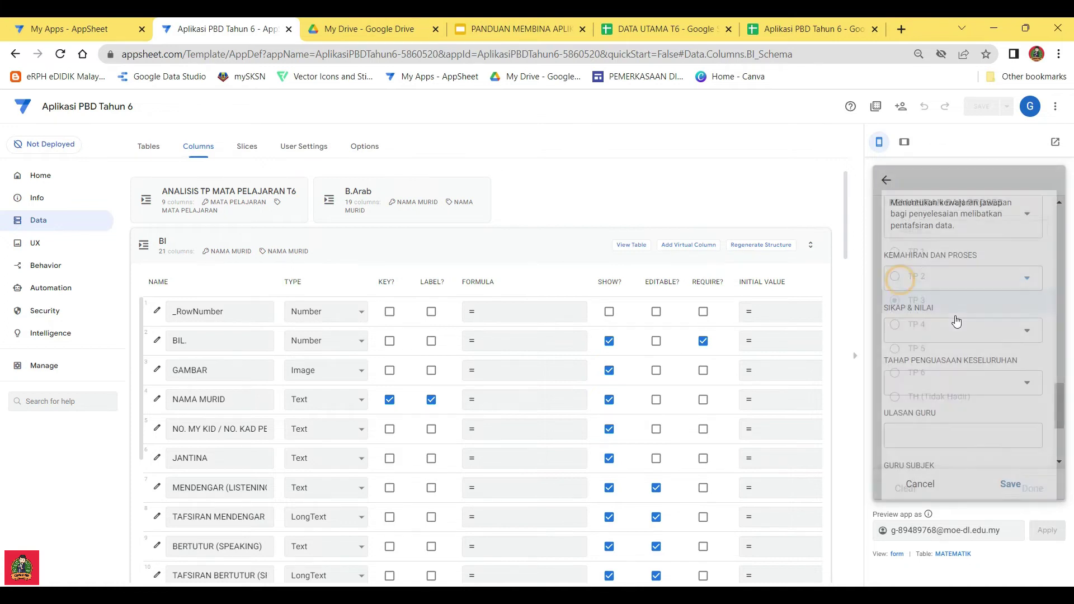
{"action": "left_click", "coordinate": [959, 331]}
{"action": "left_click", "coordinate": [904, 267]}
Set SIKAP & NILAI to TP 3 and choose its description in TAFSIRAN SIKAP & NILAI
{"action": "scroll", "coordinate": [950, 314], "scroll_direction": "down", "scroll_amount": 2}
{"action": "left_click", "coordinate": [954, 301]}
{"action": "left_click", "coordinate": [907, 285]}
{"action": "scroll", "coordinate": [945, 313], "scroll_direction": "down", "scroll_amount": 1}
{"action": "left_click", "coordinate": [932, 297]}
{"action": "left_click", "coordinate": [905, 259]}
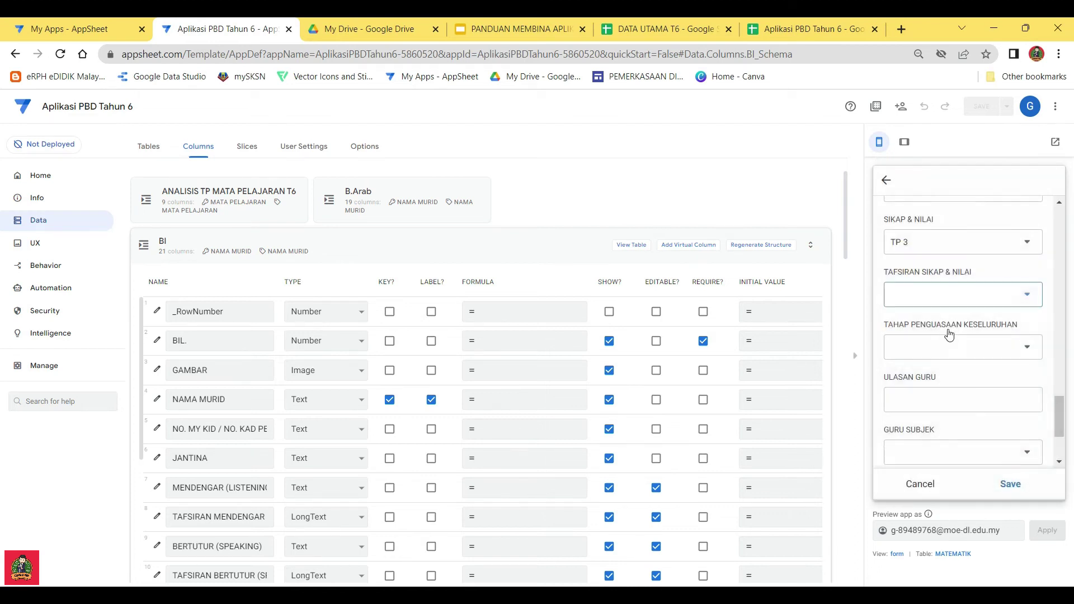
Select a TAHAP PENGUASAAN KESELURUHAN level with its description, and assign GURU SUBJEK 3 as the MATEMATIK subject teacher
{"action": "left_click", "coordinate": [951, 368]}
{"action": "left_click", "coordinate": [912, 290]}
{"action": "scroll", "coordinate": [951, 313], "scroll_direction": "down", "scroll_amount": 1}
{"action": "left_click", "coordinate": [949, 290]}
{"action": "left_click", "coordinate": [913, 269]}
{"action": "scroll", "coordinate": [956, 336], "scroll_direction": "down", "scroll_amount": 2}
{"action": "left_click", "coordinate": [958, 323]}
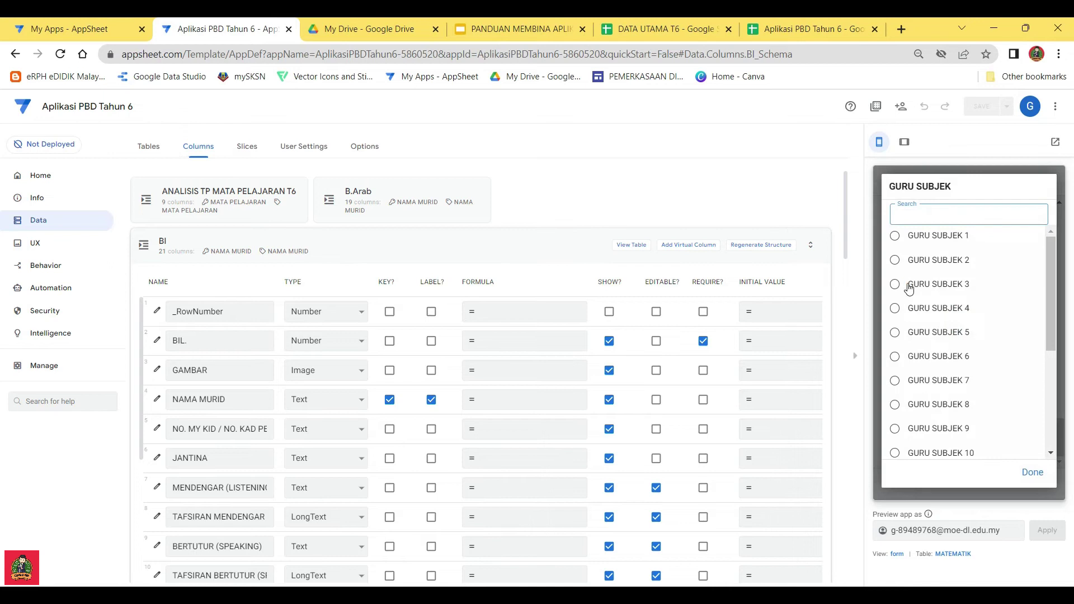
{"action": "left_click", "coordinate": [909, 286]}
Discard the edits to MURID 1's MATEMATIK record and return to the SUBJEK list
{"action": "left_click", "coordinate": [921, 486]}
{"action": "left_click", "coordinate": [1023, 316]}
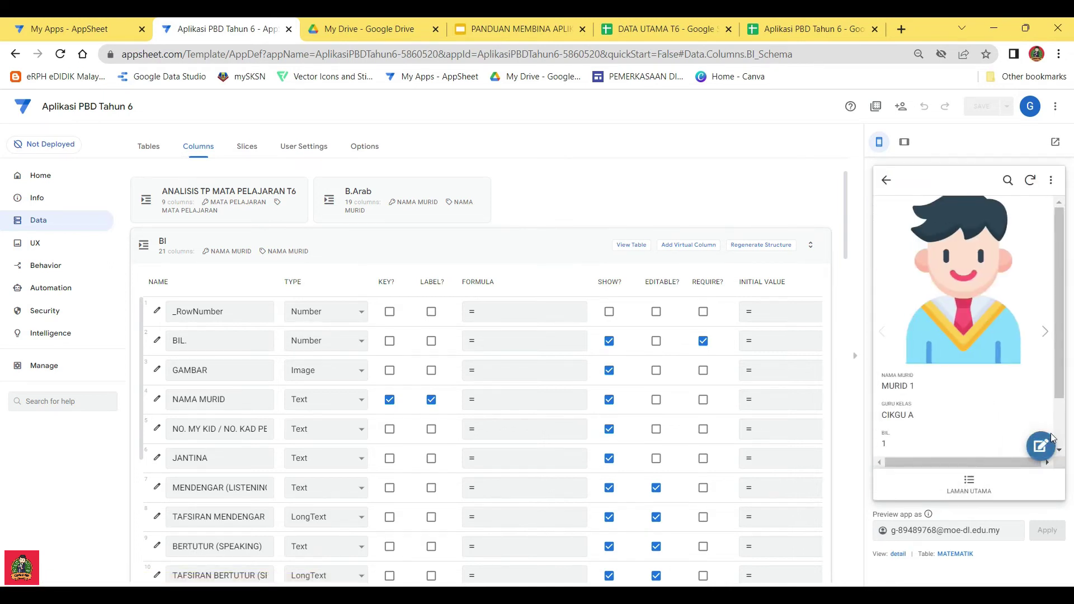
{"action": "left_click", "coordinate": [885, 180]}
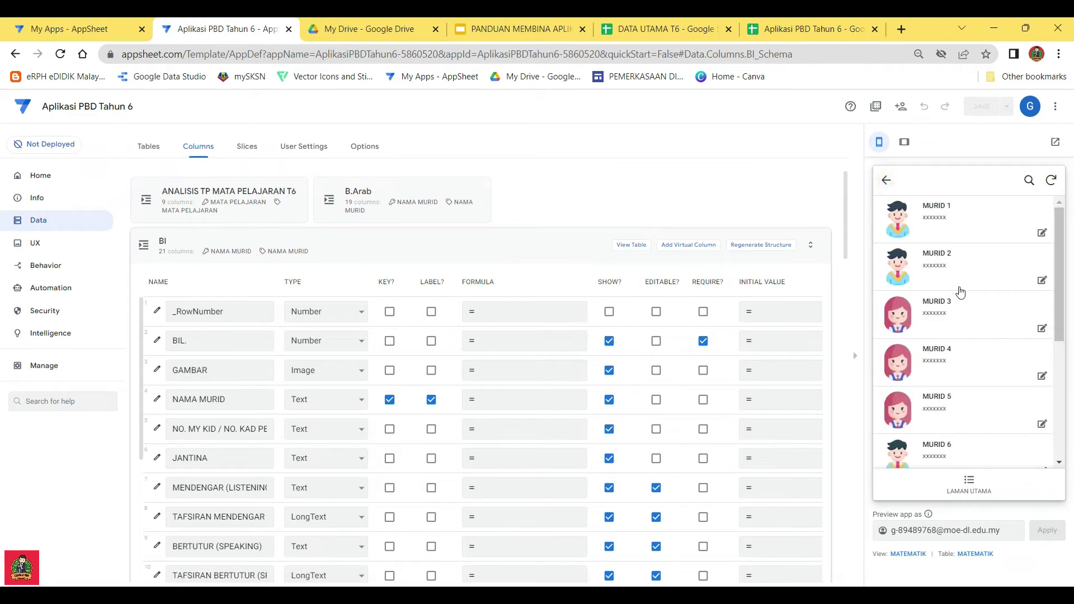
{"action": "left_click", "coordinate": [886, 180]}
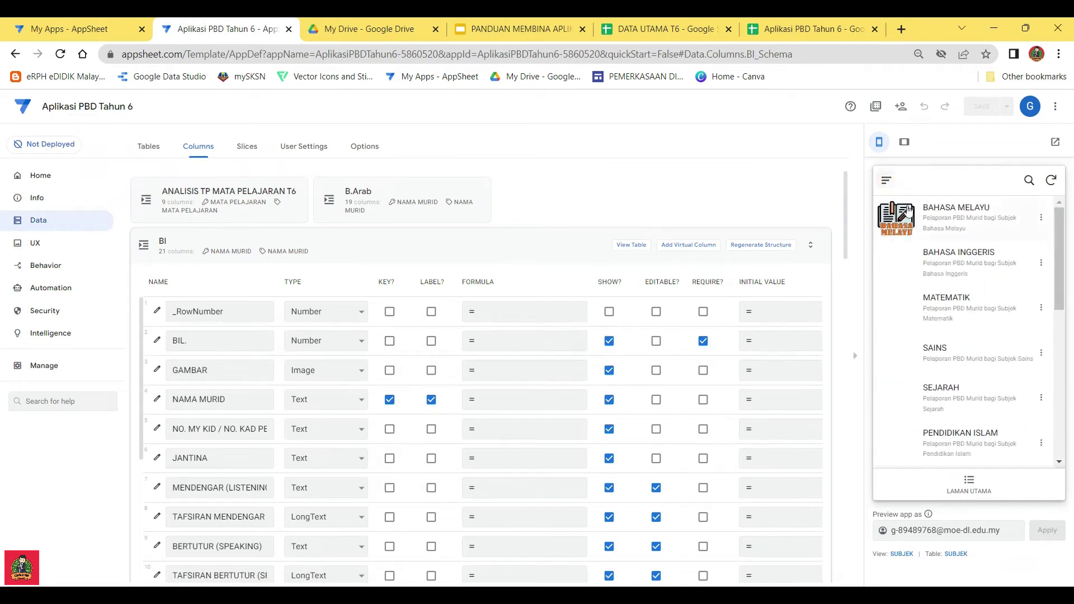
Examine MURID 1's PENDIDIKAN JASMANI detail view and edit form, checking which student detail fields are editable
{"action": "scroll", "coordinate": [982, 379], "scroll_direction": "down", "scroll_amount": 7}
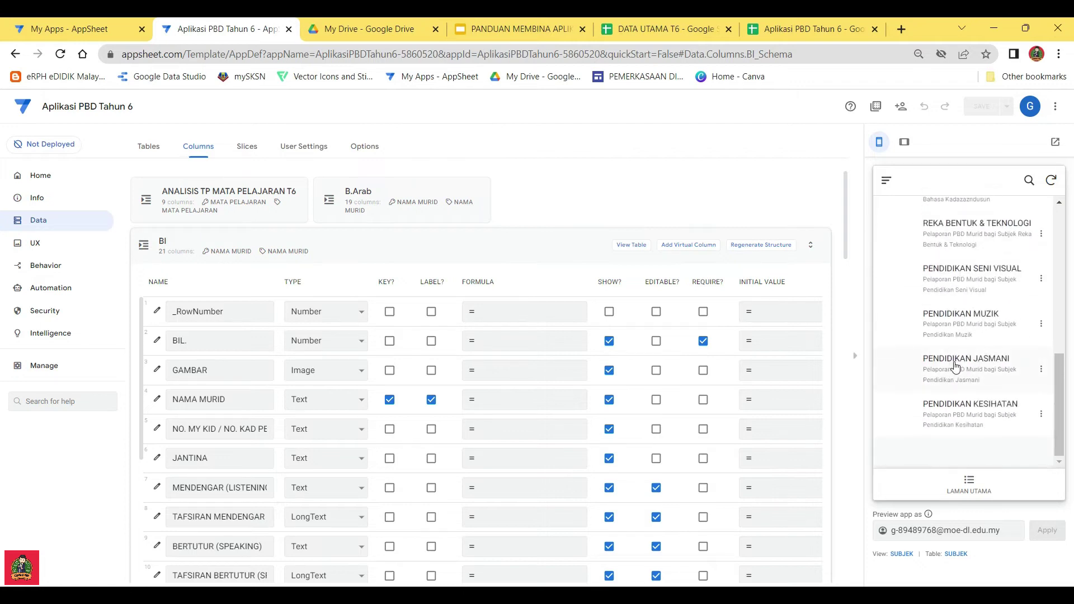
{"action": "left_click", "coordinate": [955, 367]}
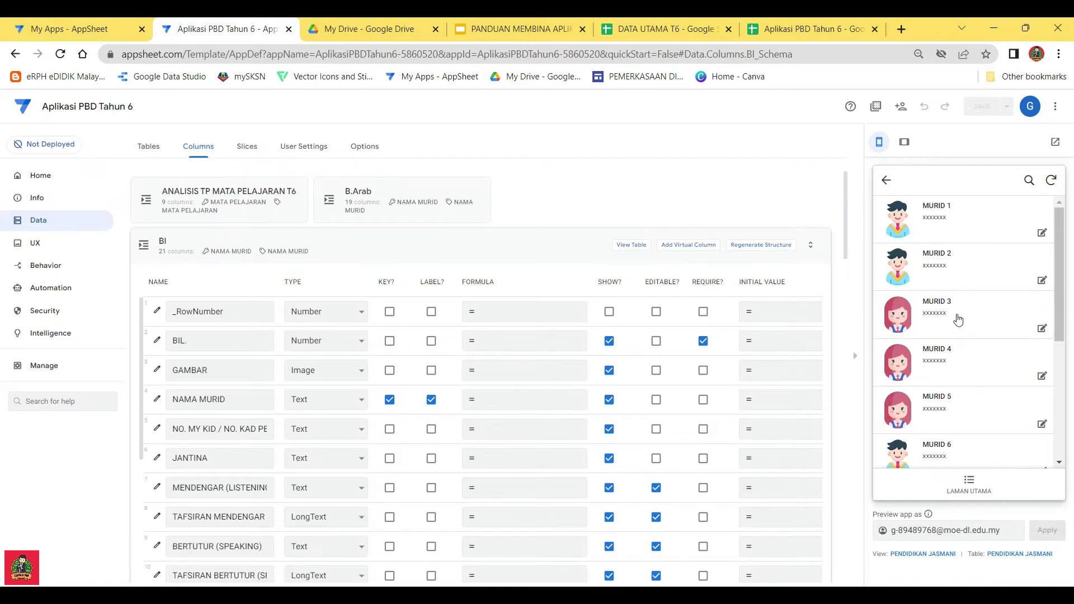
{"action": "left_click", "coordinate": [935, 211]}
{"action": "scroll", "coordinate": [978, 311], "scroll_direction": "down", "scroll_amount": 1}
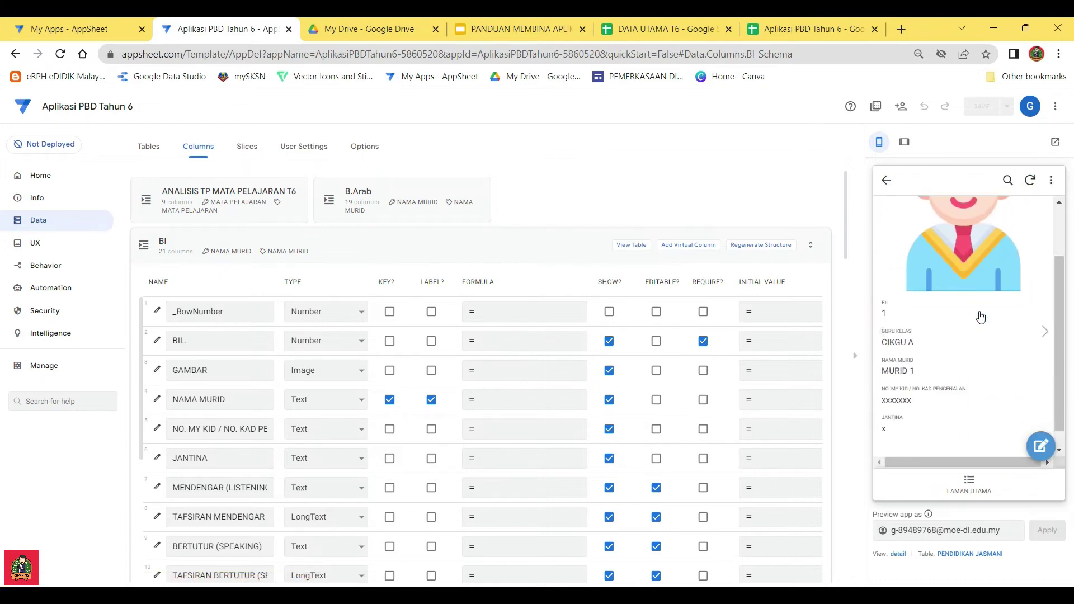
{"action": "left_click", "coordinate": [885, 179]}
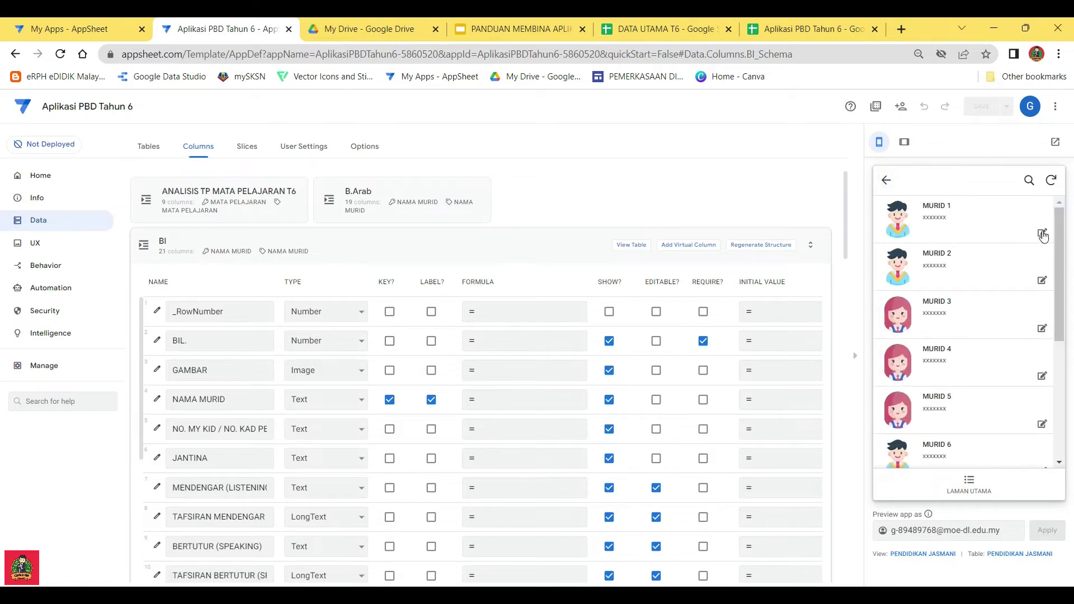
{"action": "left_click", "coordinate": [1041, 232]}
{"action": "scroll", "coordinate": [982, 302], "scroll_direction": "down", "scroll_amount": 5}
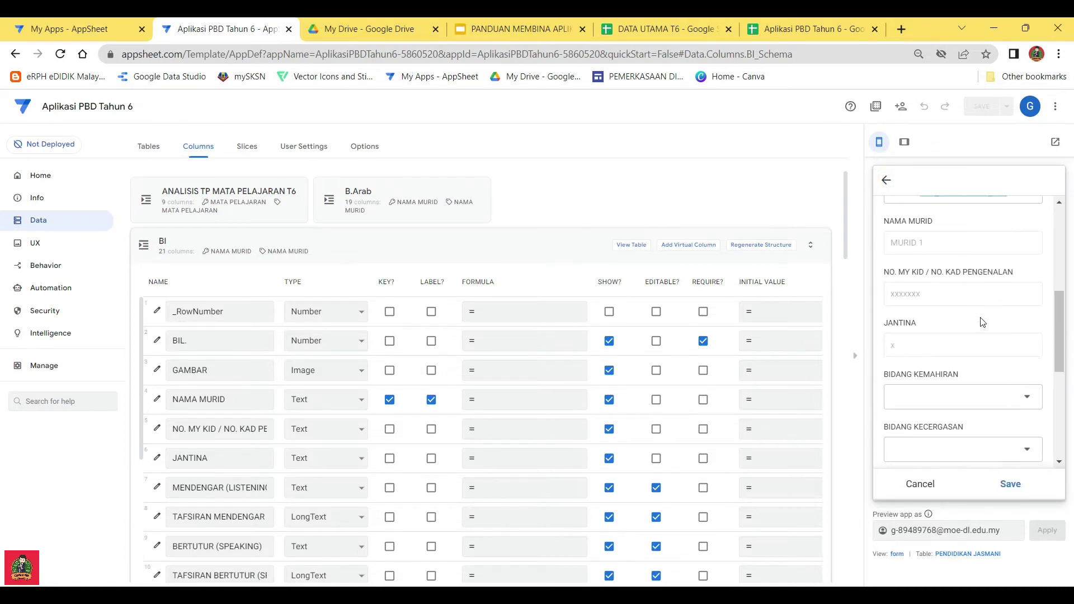
Set BIDANG KEMAHIRAN to TP 3 in the PENDIDIKAN JASMANI edit form and choose its description in TAFSIRAN BIDANG KEMAHIRAN
{"action": "scroll", "coordinate": [981, 327], "scroll_direction": "up", "scroll_amount": 5}
{"action": "scroll", "coordinate": [979, 324], "scroll_direction": "down", "scroll_amount": 6}
{"action": "scroll", "coordinate": [959, 238], "scroll_direction": "up", "scroll_amount": 7}
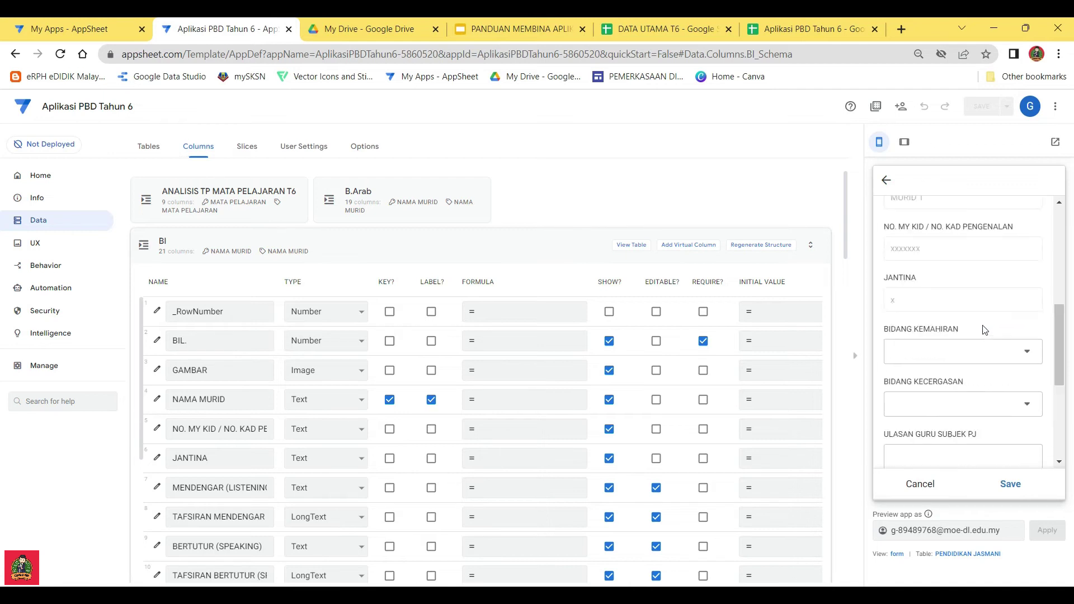
{"action": "scroll", "coordinate": [925, 288], "scroll_direction": "down", "scroll_amount": 6}
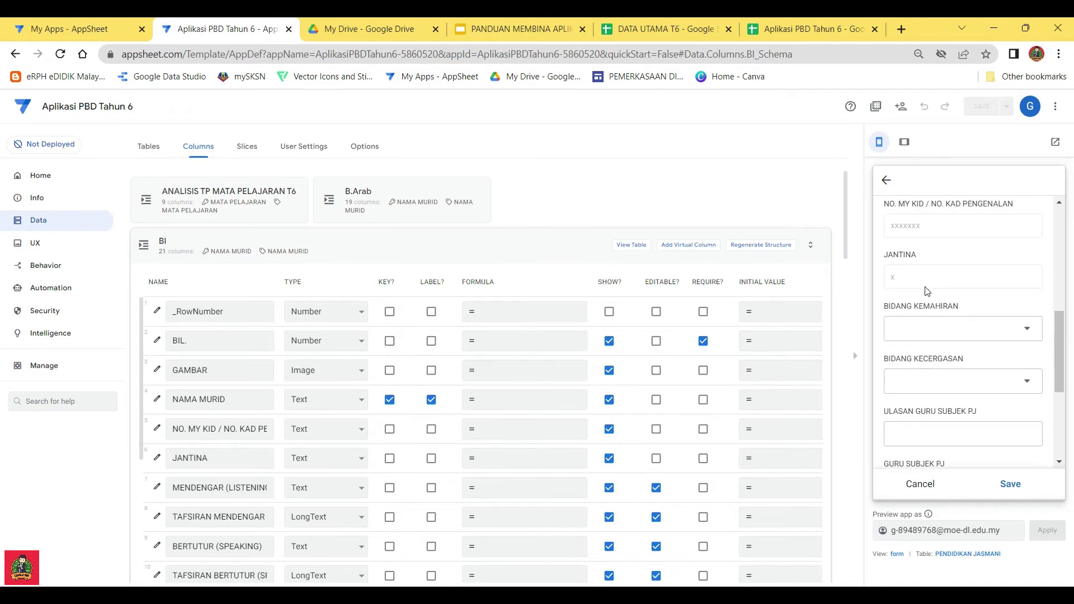
{"action": "scroll", "coordinate": [928, 283], "scroll_direction": "down", "scroll_amount": 2}
{"action": "left_click", "coordinate": [963, 269]}
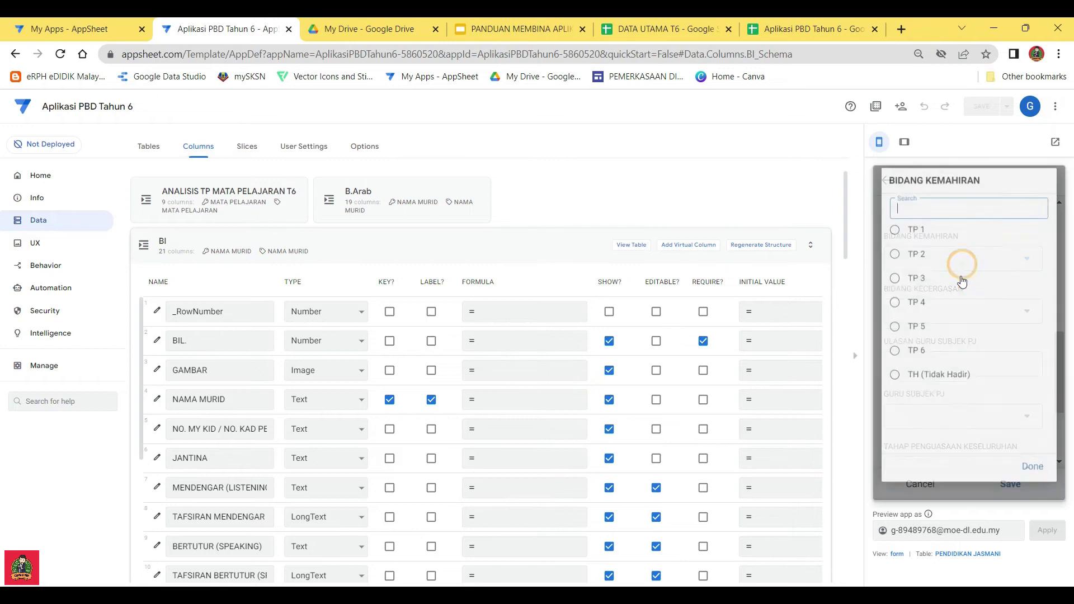
{"action": "left_click", "coordinate": [916, 283]}
{"action": "left_click", "coordinate": [956, 325]}
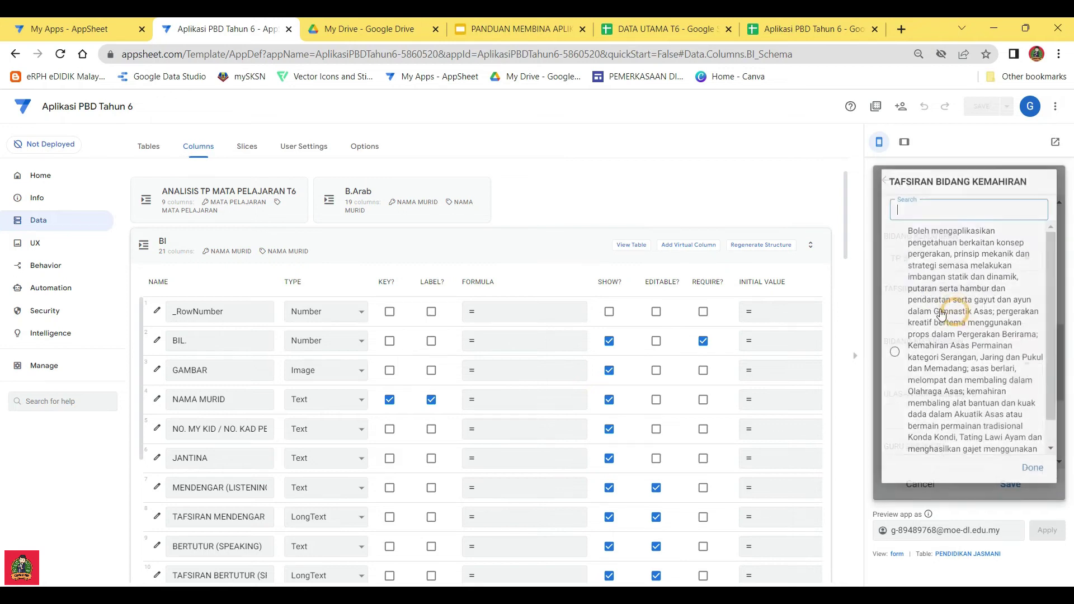
{"action": "left_click", "coordinate": [957, 318]}
{"action": "scroll", "coordinate": [957, 316], "scroll_direction": "down", "scroll_amount": 4}
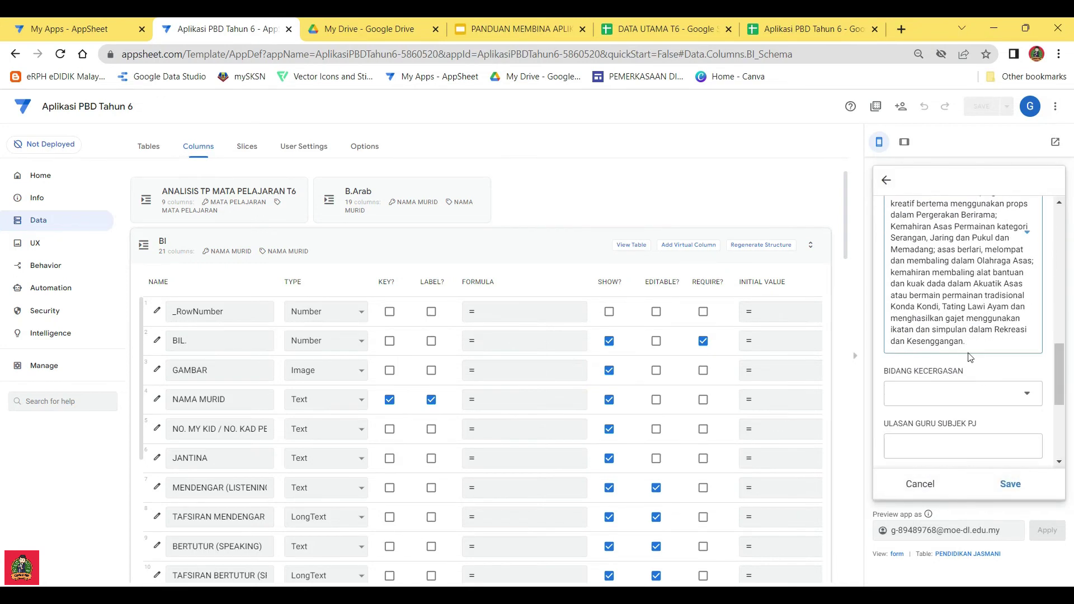
Select a BIDANG KECERGASAN level and choose its matching description
{"action": "left_click", "coordinate": [942, 302]}
{"action": "left_click", "coordinate": [919, 307]}
{"action": "scroll", "coordinate": [962, 324], "scroll_direction": "down", "scroll_amount": 2}
{"action": "left_click", "coordinate": [971, 331]}
{"action": "left_click", "coordinate": [926, 256]}
Assign GURU SUBJEK 5 as the PENDIDIKAN JASMANI subject teacher in GURU SUBJEK PJ
{"action": "scroll", "coordinate": [959, 347], "scroll_direction": "down", "scroll_amount": 2}
{"action": "left_click", "coordinate": [957, 352]}
{"action": "scroll", "coordinate": [965, 372], "scroll_direction": "down", "scroll_amount": 1}
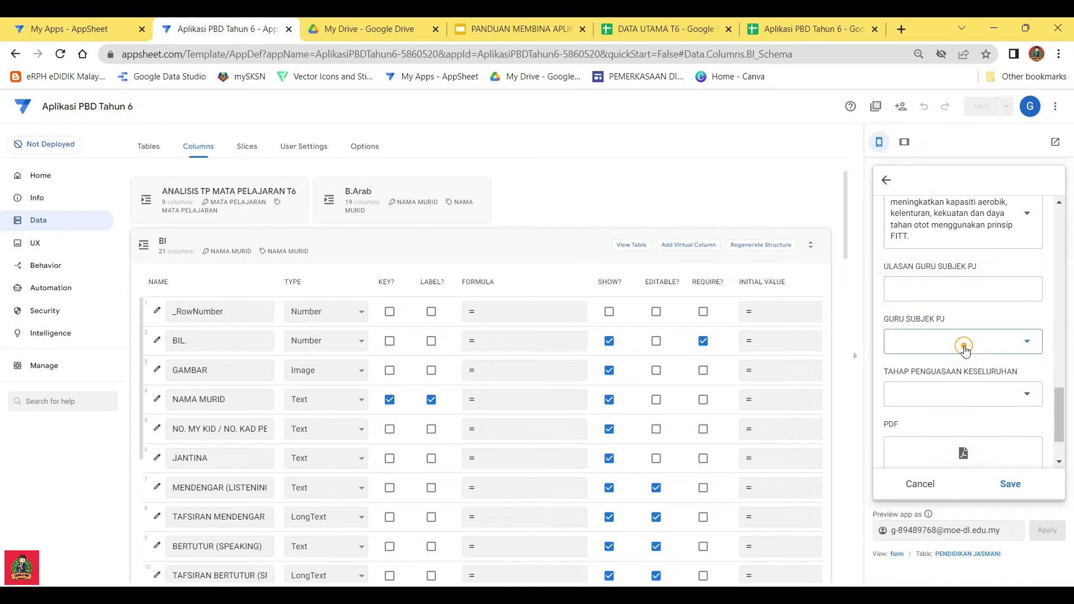
{"action": "left_click", "coordinate": [924, 338]}
{"action": "left_click", "coordinate": [921, 335]}
{"action": "scroll", "coordinate": [964, 335], "scroll_direction": "down", "scroll_amount": 2}
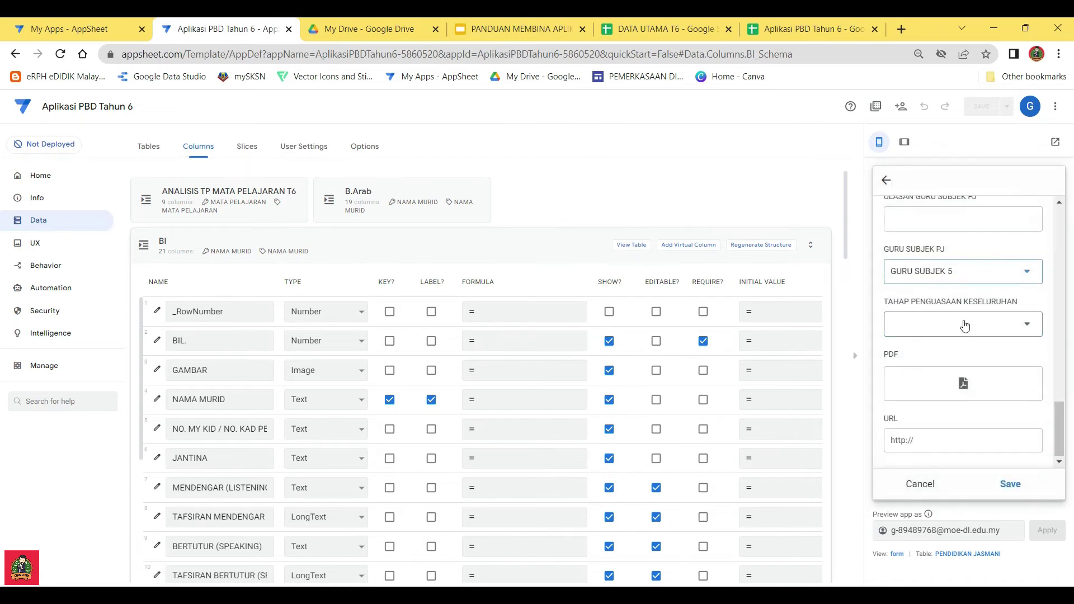
Set TAHAP PENGUASAAN KESELURUHAN to TP 4 and choose its description in TAFSIRAN TAHAP PENGUASAAN
{"action": "left_click", "coordinate": [960, 326]}
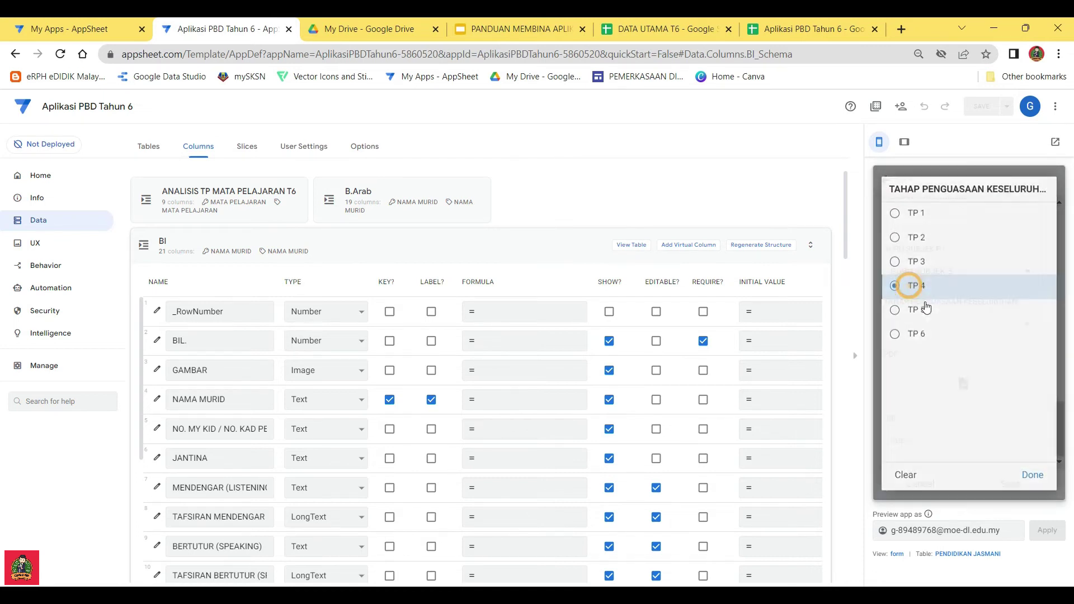
{"action": "left_click", "coordinate": [913, 283]}
{"action": "scroll", "coordinate": [957, 327], "scroll_direction": "down", "scroll_amount": 1}
{"action": "left_click", "coordinate": [956, 324]}
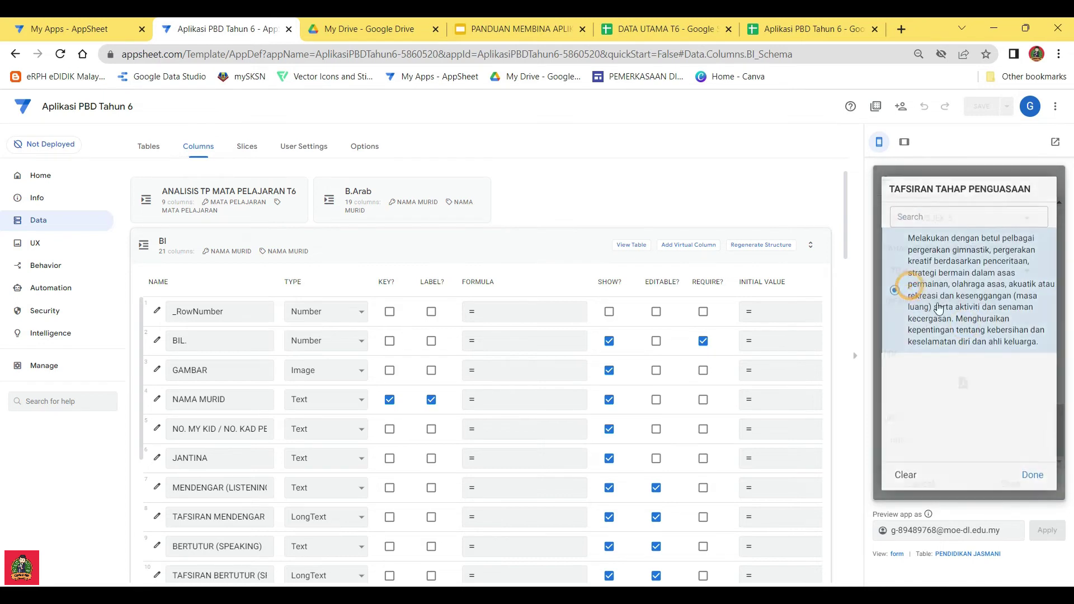
{"action": "left_click", "coordinate": [951, 309]}
{"action": "scroll", "coordinate": [950, 310], "scroll_direction": "down", "scroll_amount": 3}
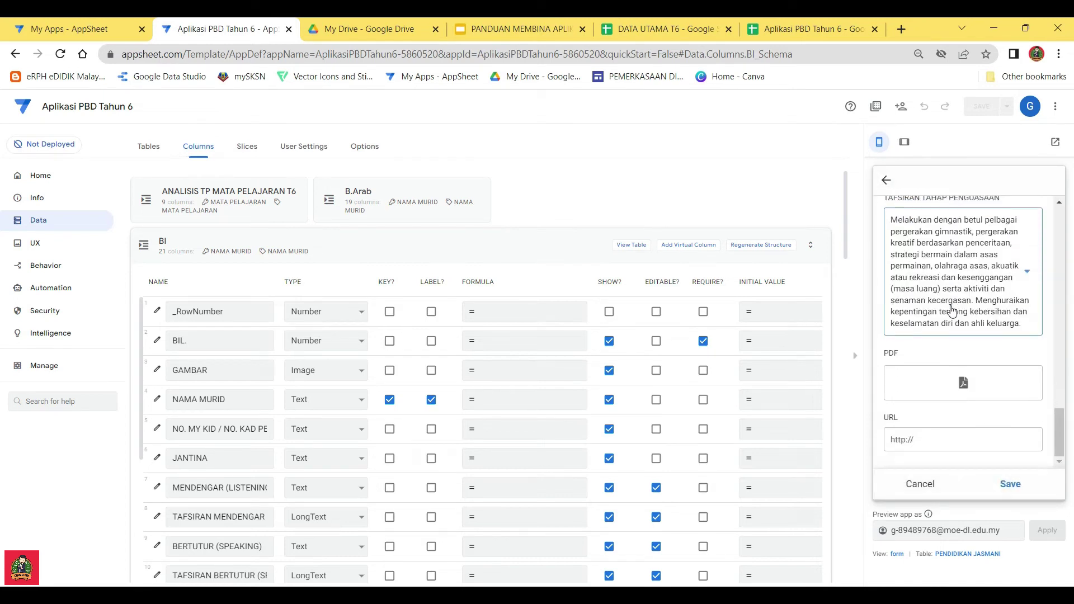
Discard the edits to the PENDIDIKAN JASMANI record and return to the SUBJEK list
{"action": "left_click", "coordinate": [907, 483]}
{"action": "left_click", "coordinate": [1019, 317]}
{"action": "left_click", "coordinate": [885, 180]}
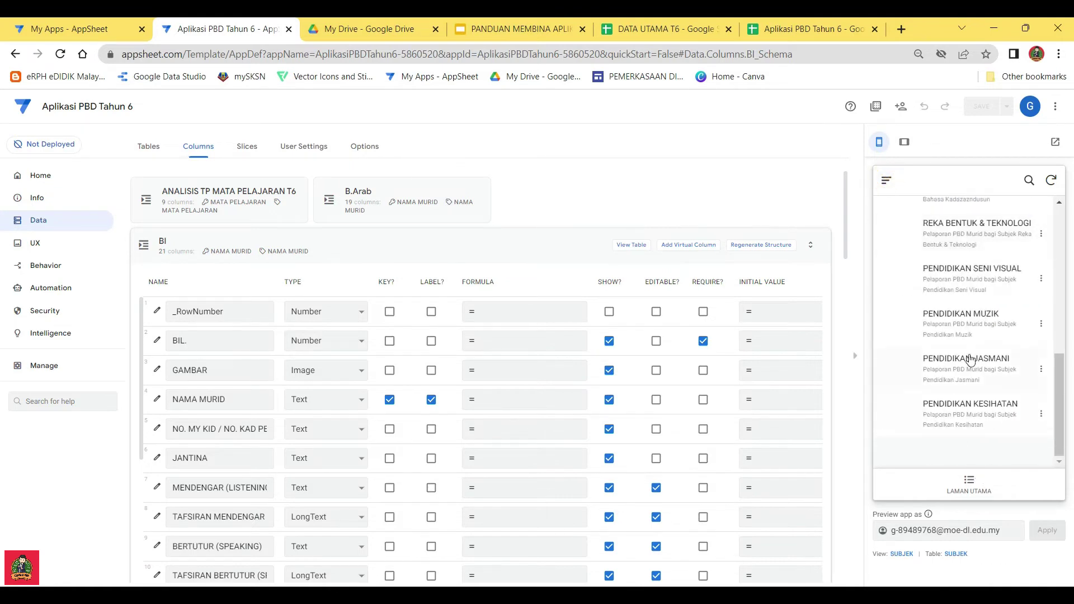
Collapse the BI column structure and examine which subjects in the previewed SUBJEK list have an icon image
{"action": "left_click", "coordinate": [503, 246]}
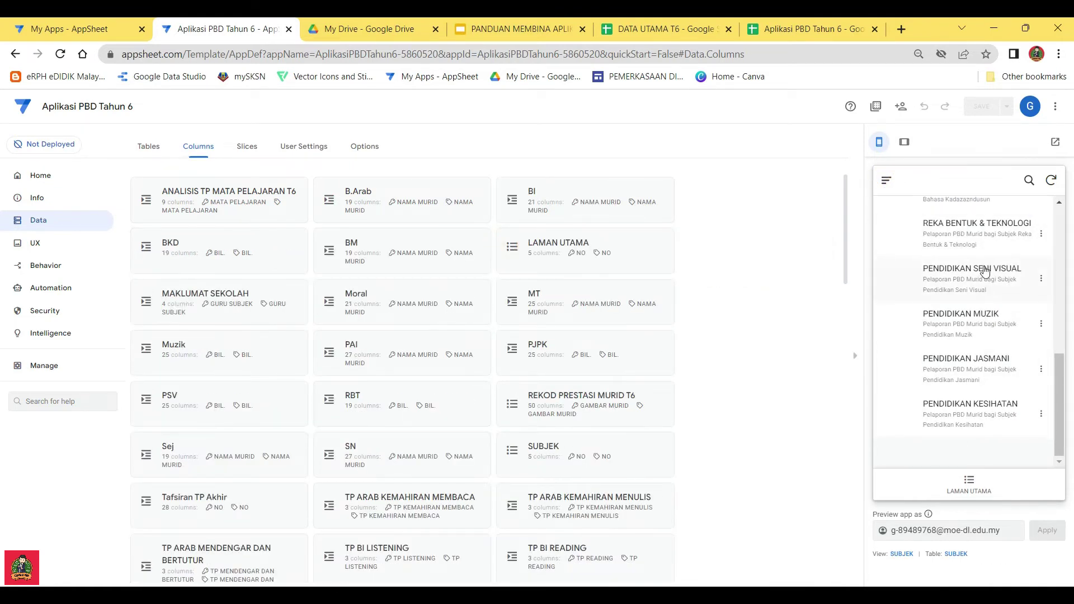
{"action": "scroll", "coordinate": [984, 272], "scroll_direction": "up", "scroll_amount": 10}
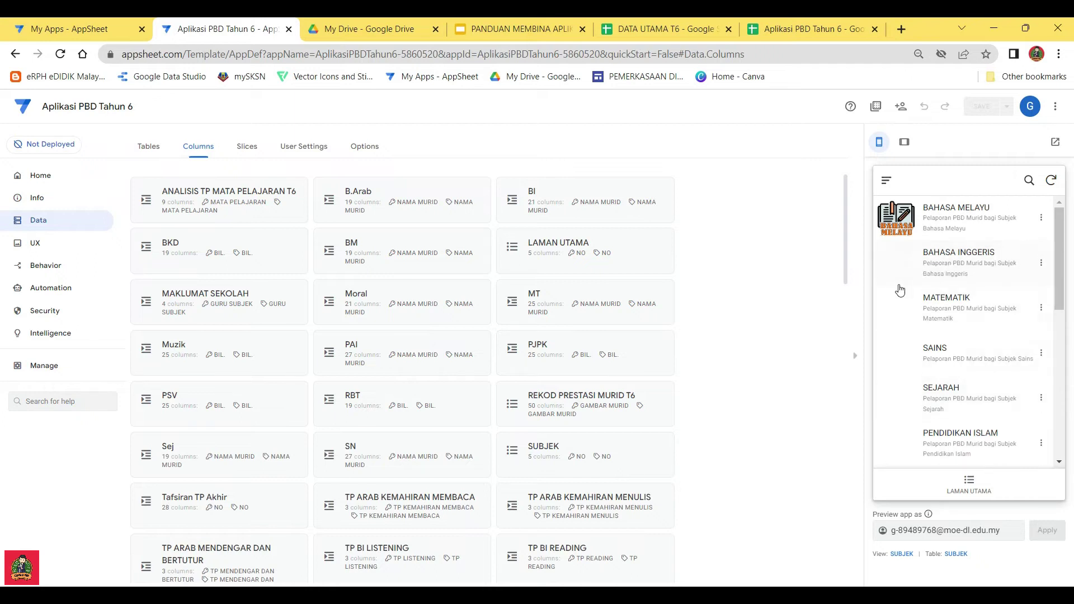
{"action": "scroll", "coordinate": [900, 361], "scroll_direction": "down", "scroll_amount": 8}
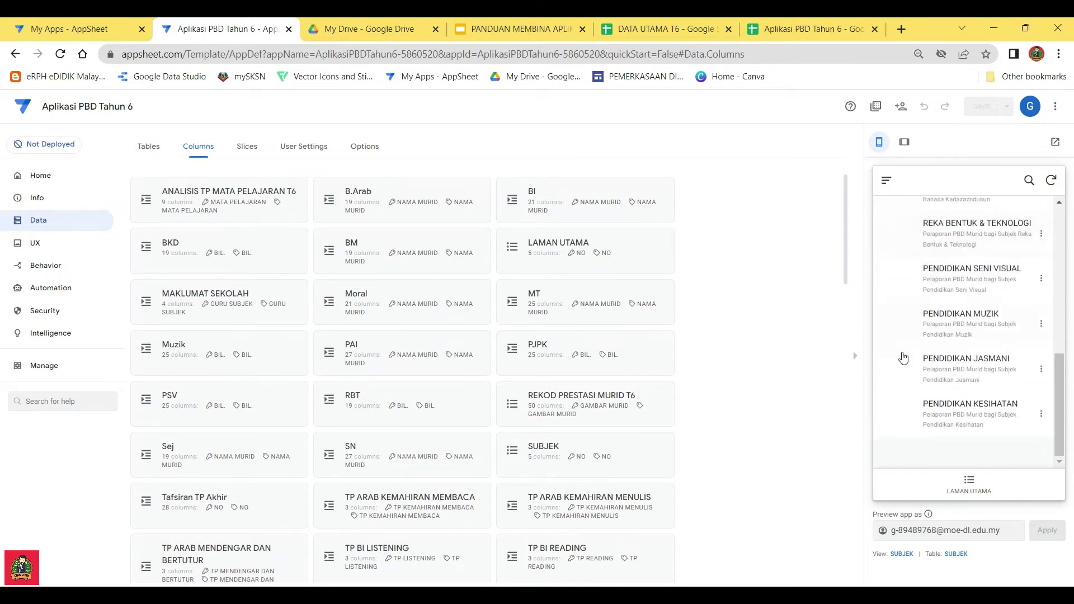
{"action": "scroll", "coordinate": [906, 357], "scroll_direction": "up", "scroll_amount": 6}
{"action": "scroll", "coordinate": [905, 356], "scroll_direction": "up", "scroll_amount": 2}
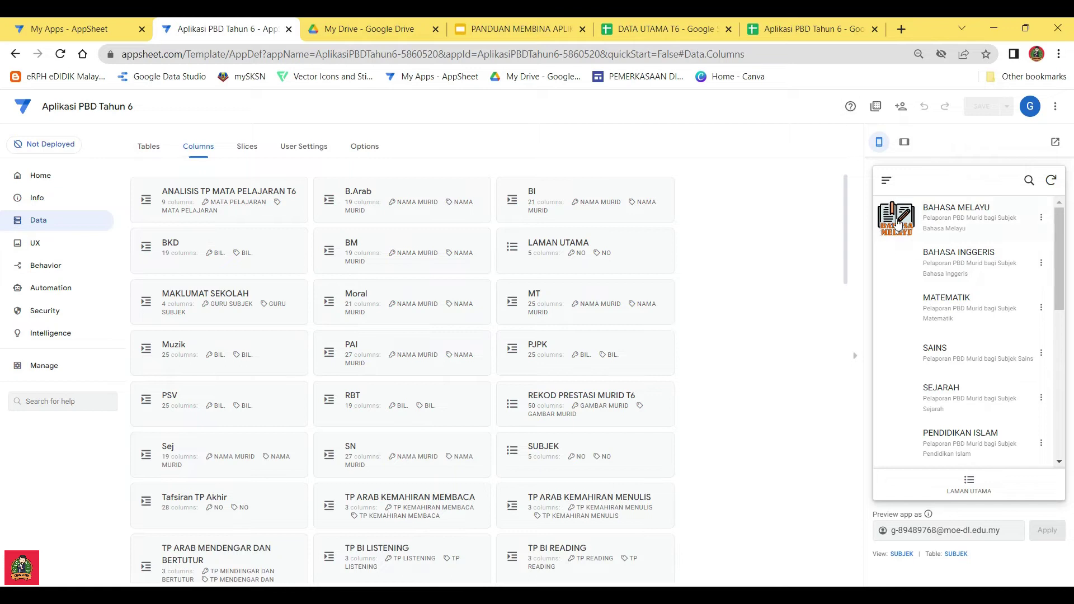
Open the Flaticon website in a new browser tab as a source of subject icons
{"action": "left_click", "coordinate": [902, 29]}
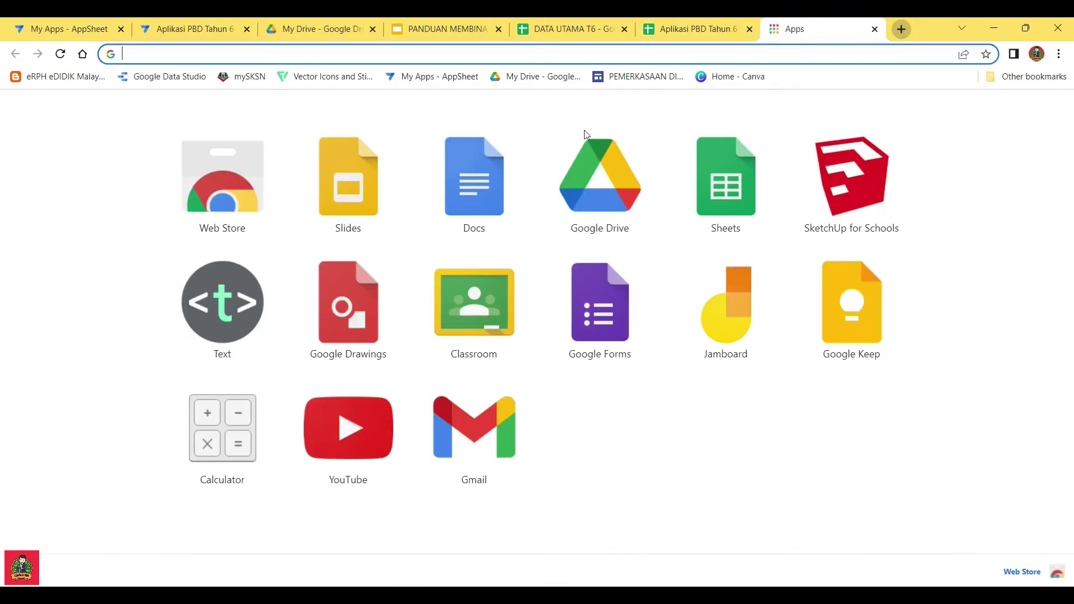
{"action": "left_click", "coordinate": [330, 76]}
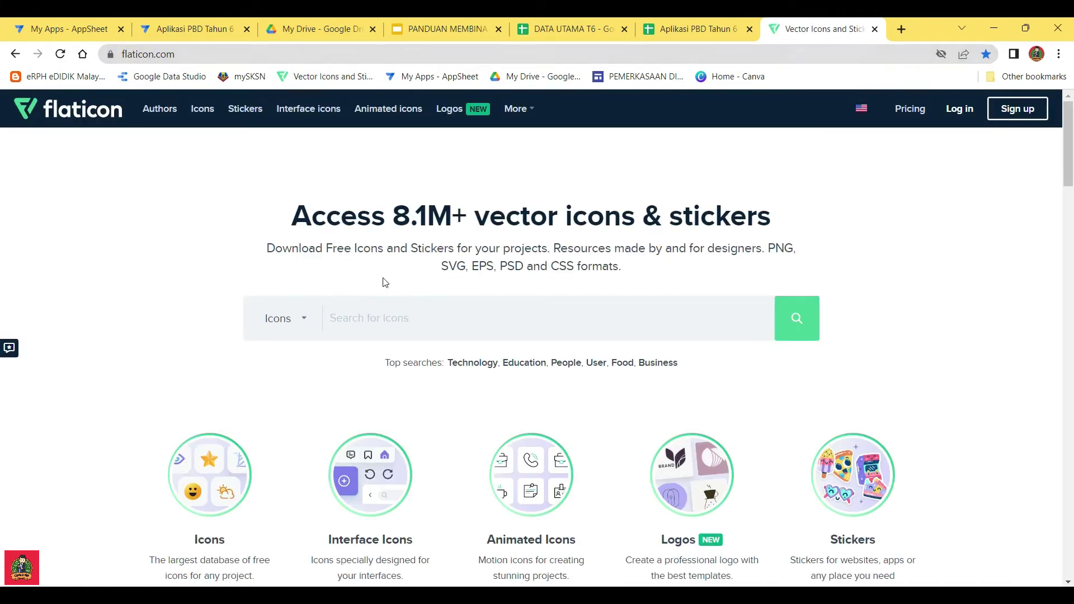
{"action": "left_click", "coordinate": [362, 318]}
{"action": "scroll", "coordinate": [467, 297], "scroll_direction": "down", "scroll_amount": 1}
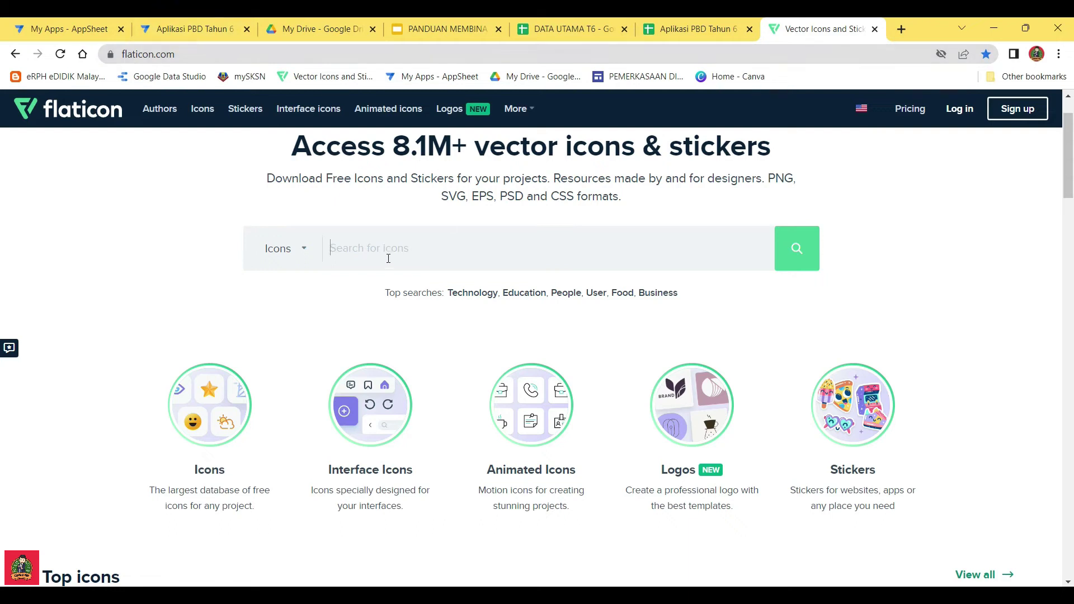
{"action": "left_click", "coordinate": [147, 34]}
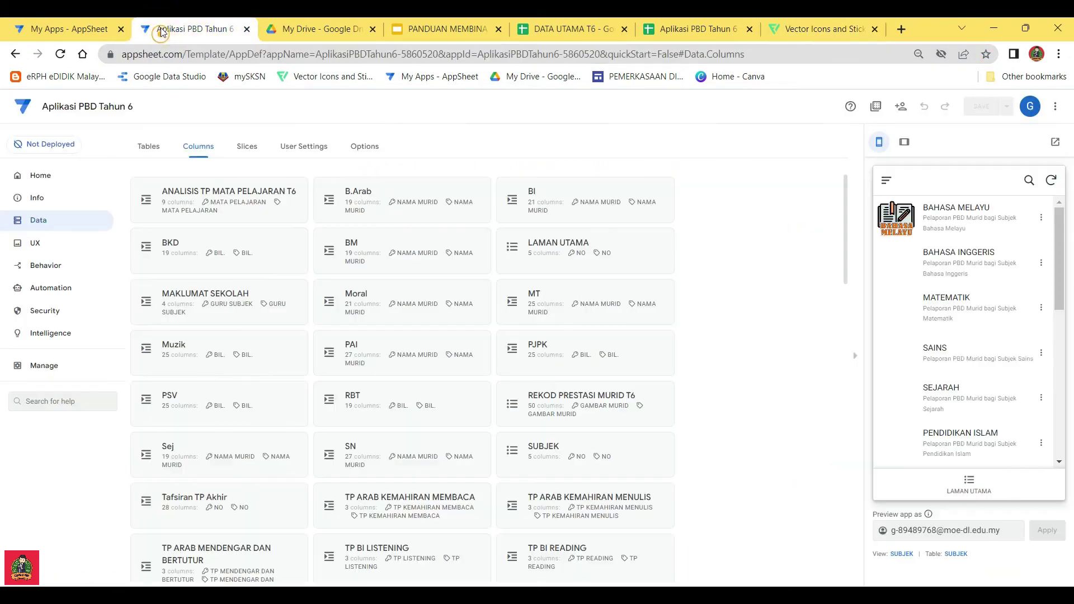
{"action": "left_click", "coordinate": [817, 31]}
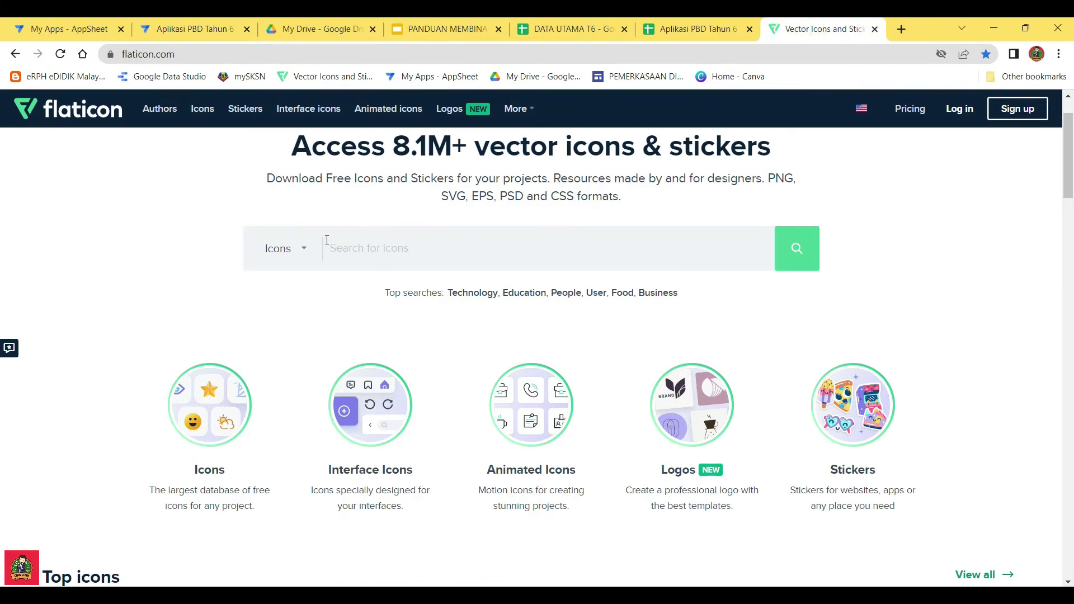
Search Flaticon for "book" icons and browse the results
{"action": "type", "text": "book"}
{"action": "left_click", "coordinate": [796, 249]}
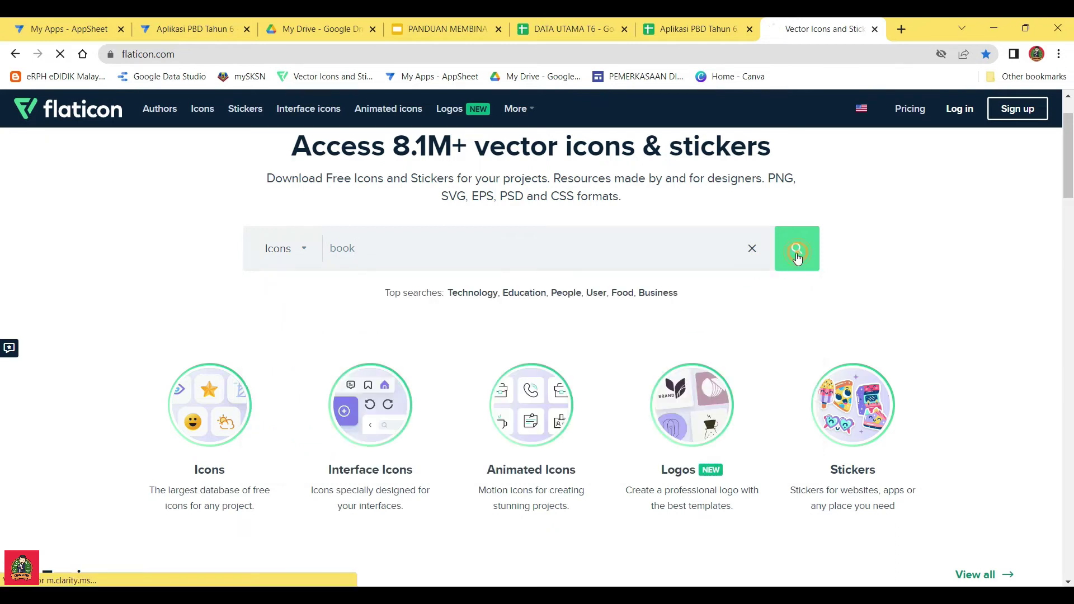
{"action": "scroll", "coordinate": [499, 389], "scroll_direction": "down", "scroll_amount": 3}
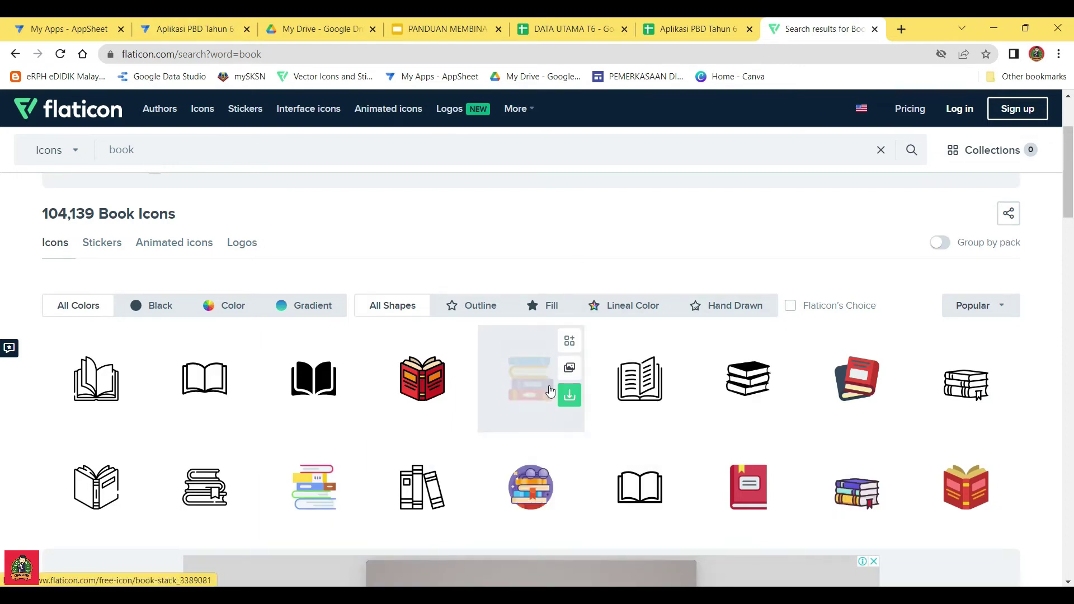
{"action": "scroll", "coordinate": [655, 323], "scroll_direction": "down", "scroll_amount": 2}
{"action": "scroll", "coordinate": [204, 403], "scroll_direction": "down", "scroll_amount": 7}
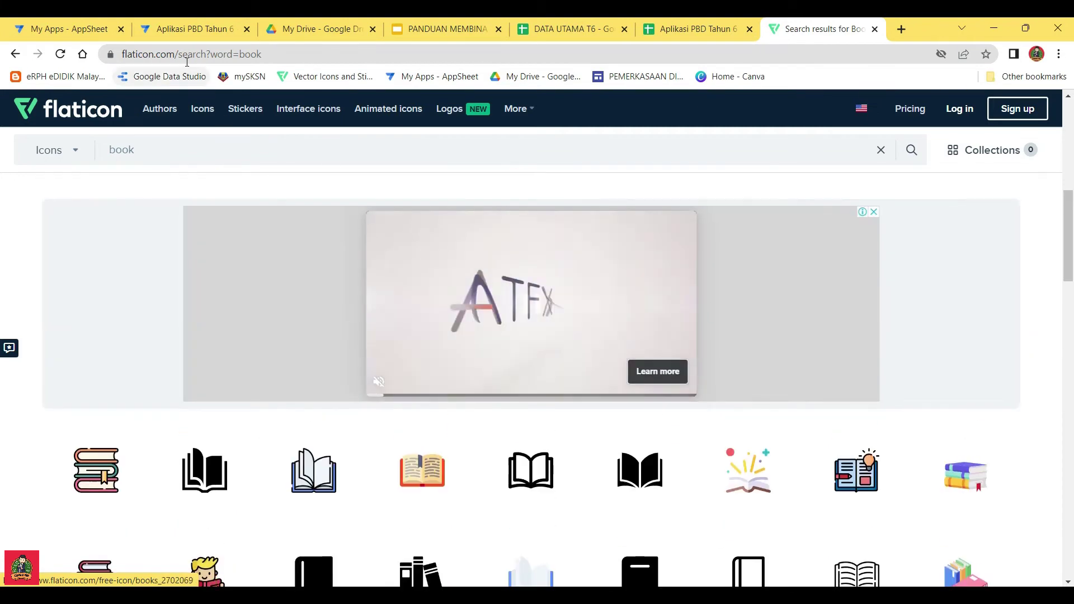
Switch back to AppSheet and check the row actions offered for BAHASA INGGERIS and BAHASA MELAYU in the SUBJEK preview
{"action": "left_click", "coordinate": [186, 28]}
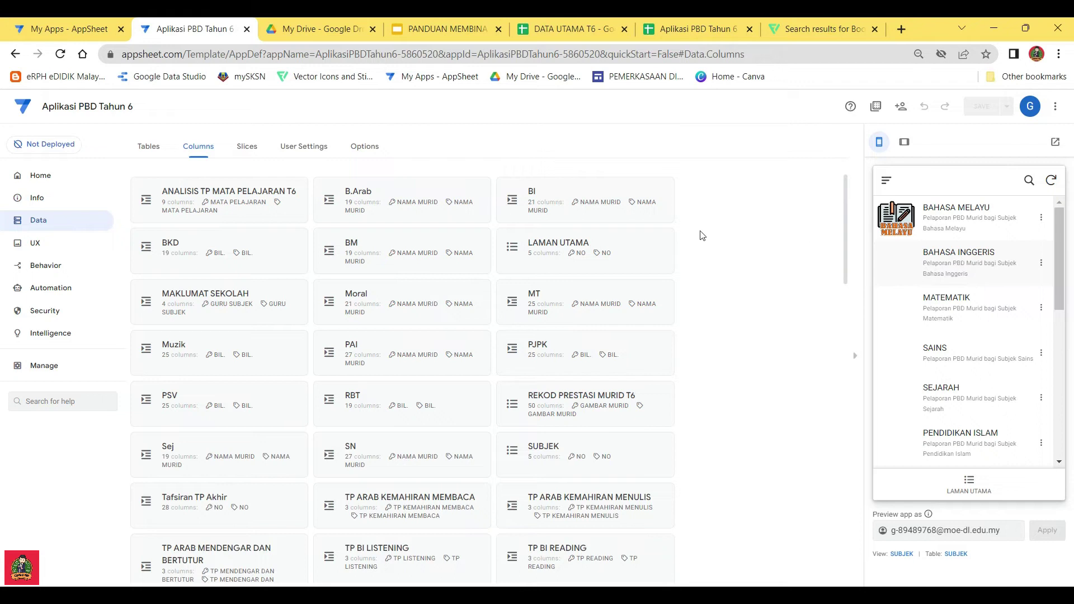
{"action": "left_click", "coordinate": [1041, 263]}
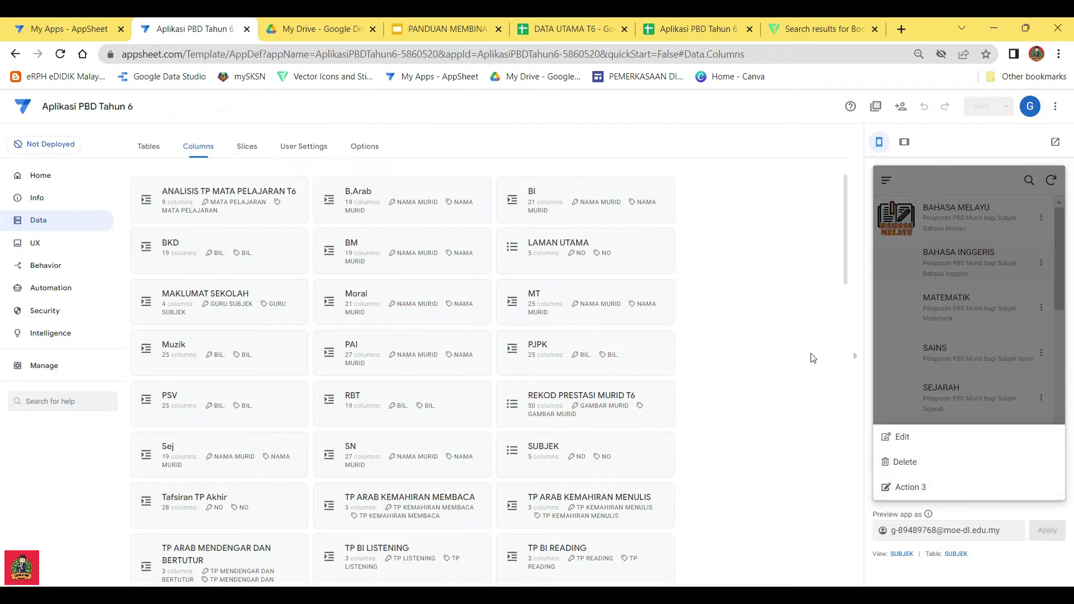
{"action": "left_click", "coordinate": [782, 356]}
{"action": "left_click", "coordinate": [919, 183]}
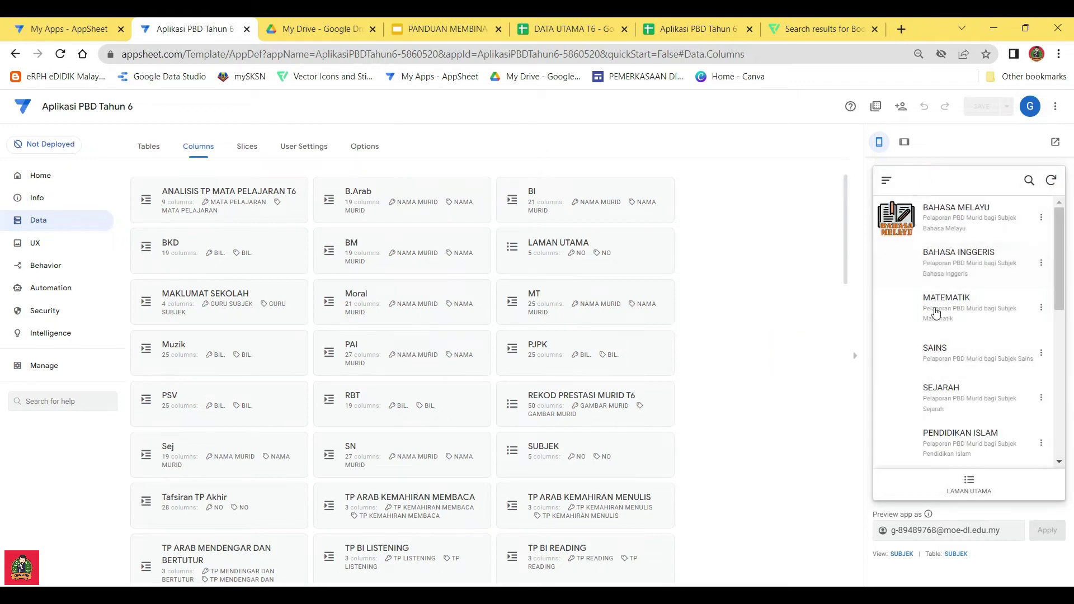
{"action": "left_click", "coordinate": [1040, 217]}
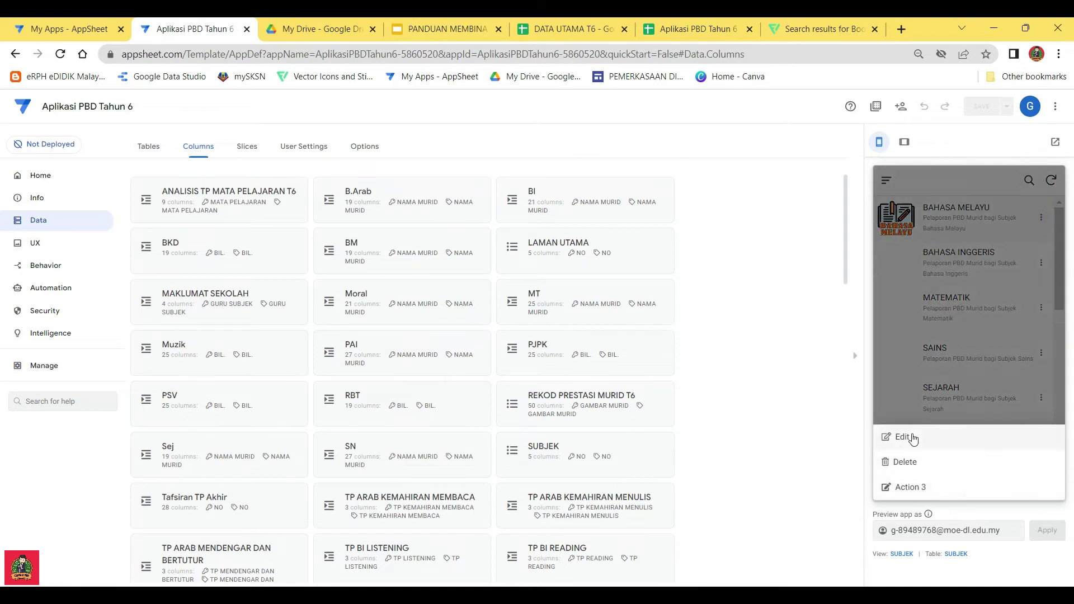
{"action": "left_click", "coordinate": [818, 343]}
{"action": "left_click", "coordinate": [958, 177]}
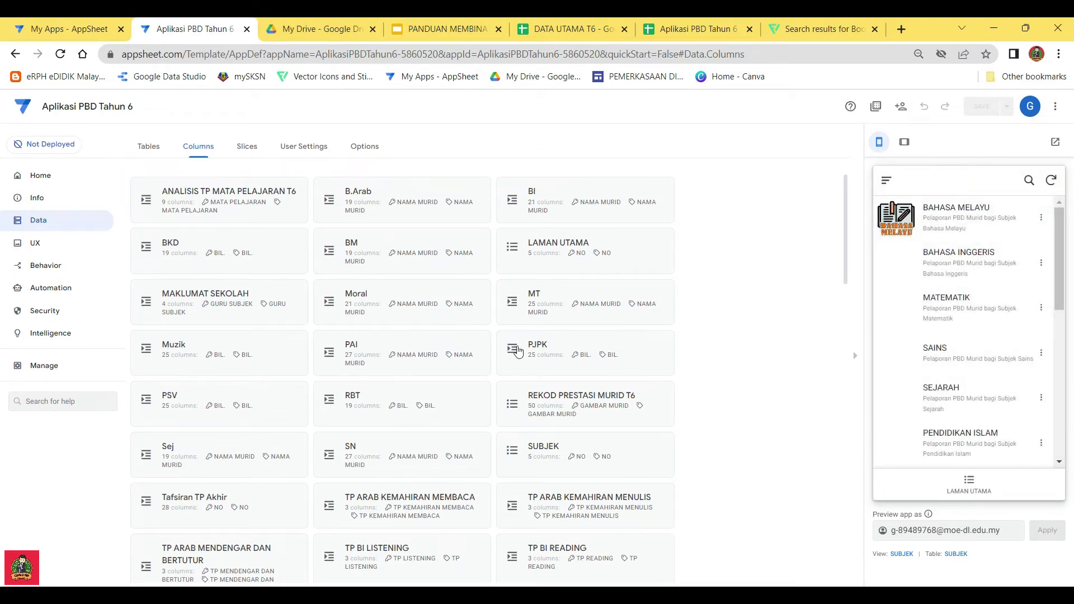
Set the SUBJEK table's allowed updates to Read-Only in its table settings
{"action": "scroll", "coordinate": [379, 427], "scroll_direction": "down", "scroll_amount": 2}
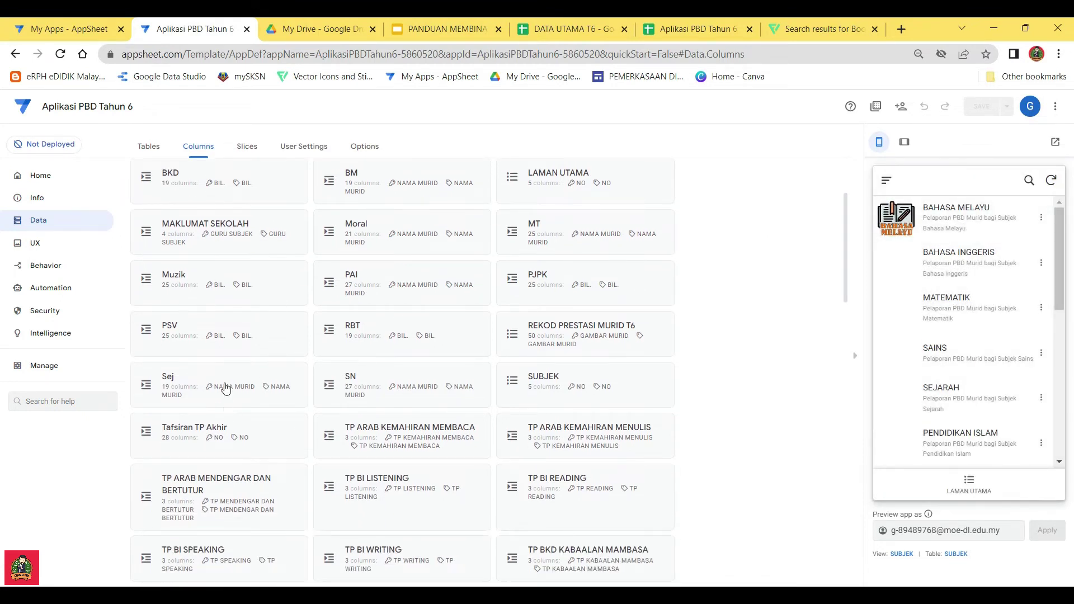
{"action": "left_click", "coordinate": [36, 223]}
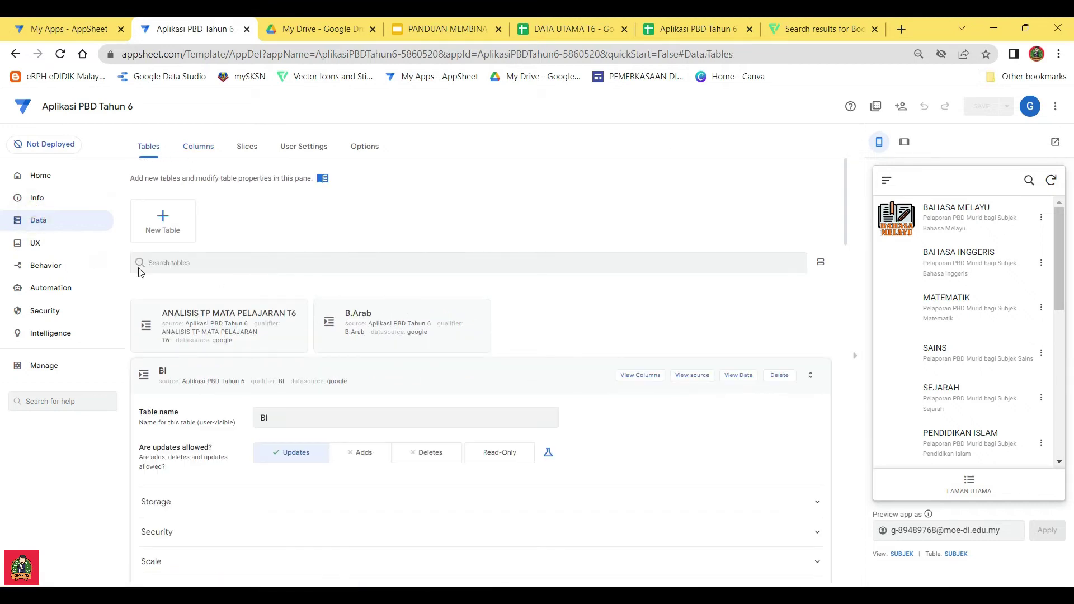
{"action": "left_click", "coordinate": [372, 383]}
{"action": "scroll", "coordinate": [414, 375], "scroll_direction": "down", "scroll_amount": 3}
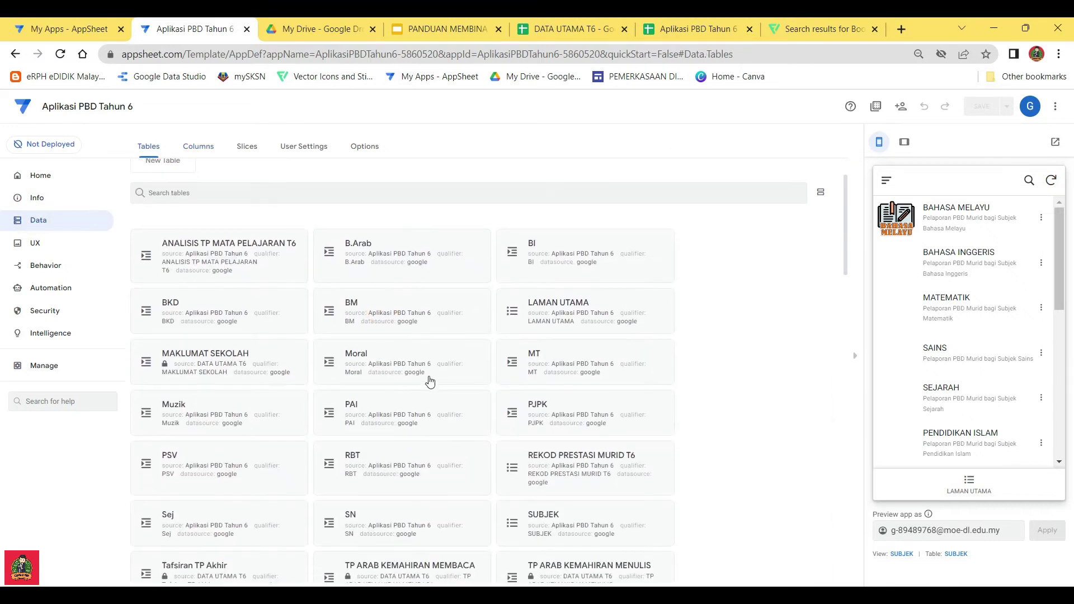
{"action": "scroll", "coordinate": [289, 375], "scroll_direction": "down", "scroll_amount": 2}
{"action": "scroll", "coordinate": [351, 372], "scroll_direction": "down", "scroll_amount": 1}
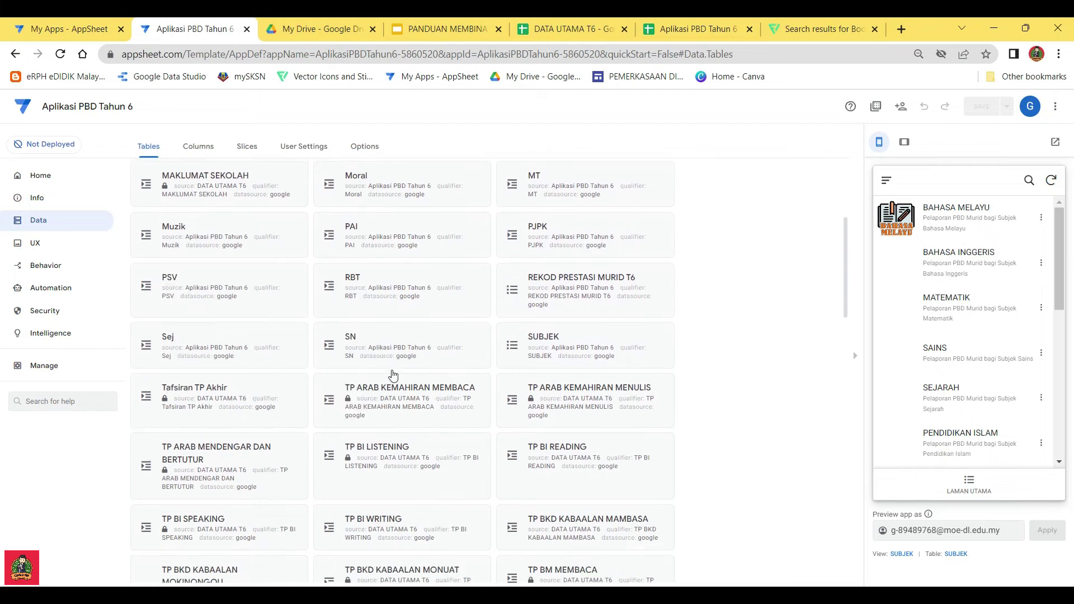
{"action": "scroll", "coordinate": [492, 380], "scroll_direction": "down", "scroll_amount": 1}
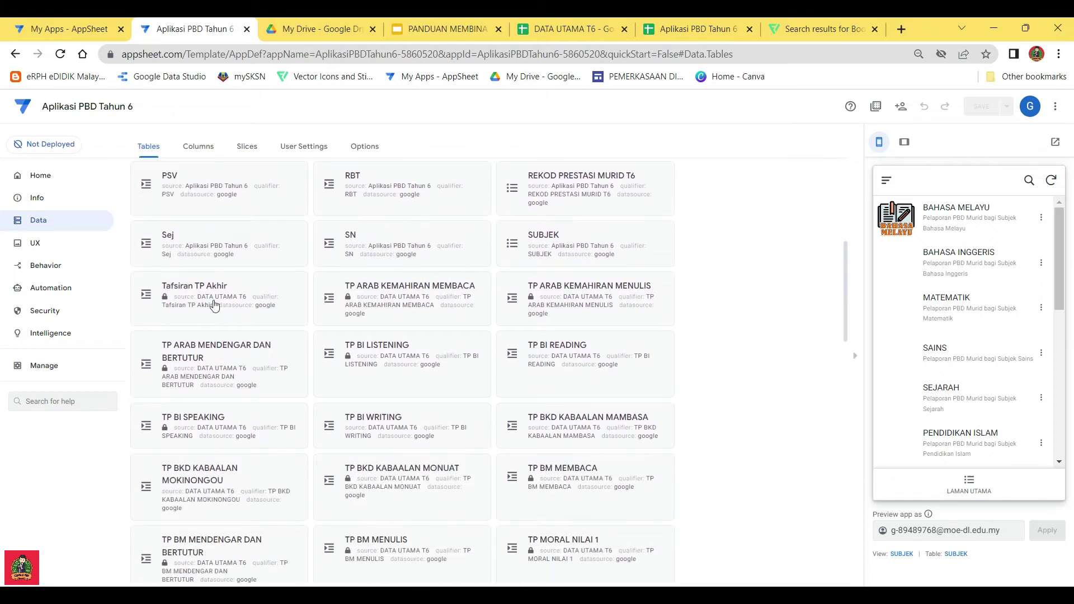
{"action": "left_click", "coordinate": [560, 239]}
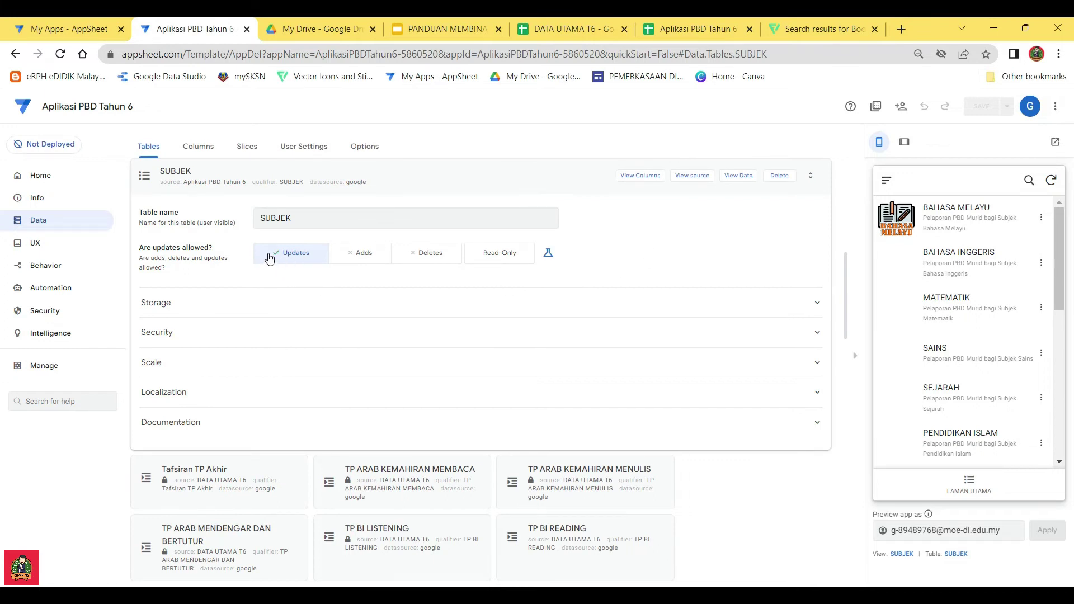
{"action": "left_click", "coordinate": [500, 254]}
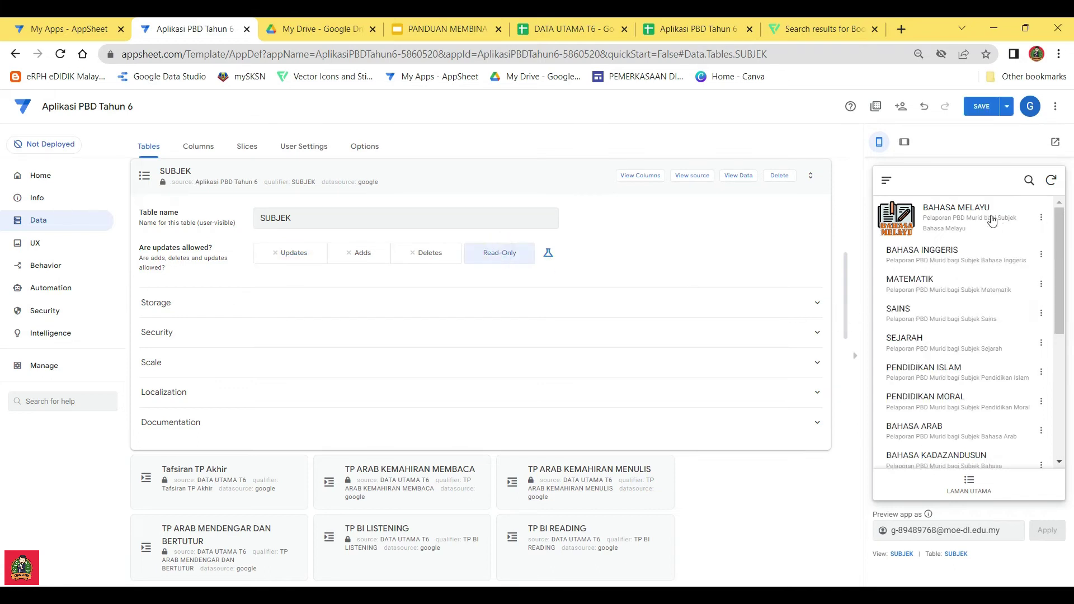
Save the app, then test the BAHASA MELAYU page and the row actions of BAHASA MELAYU and BAHASA INGGERIS in the preview
{"action": "left_click", "coordinate": [981, 107]}
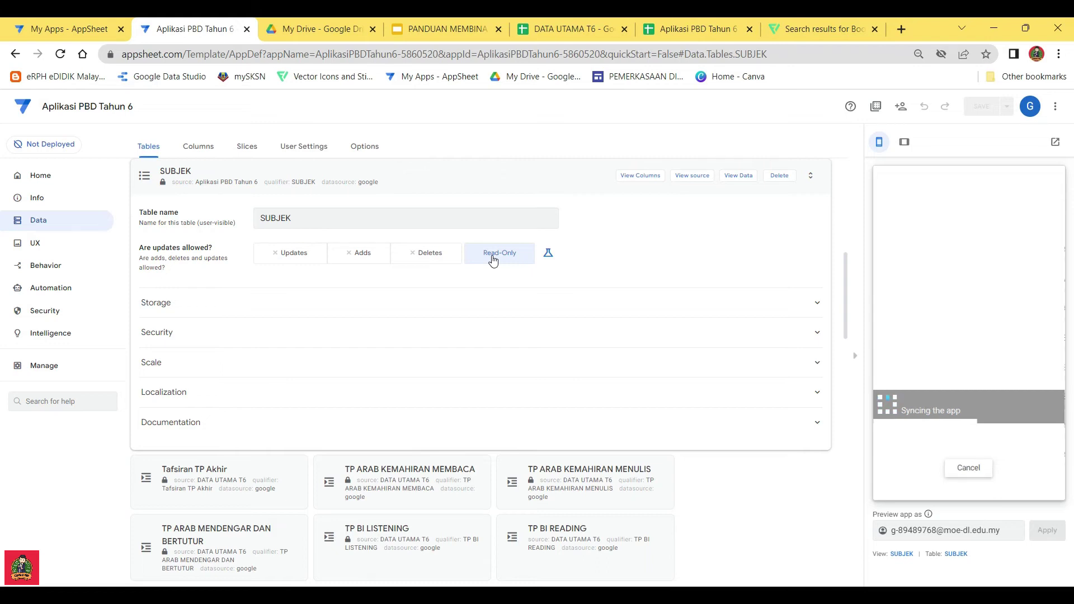
{"action": "left_click", "coordinate": [950, 218]}
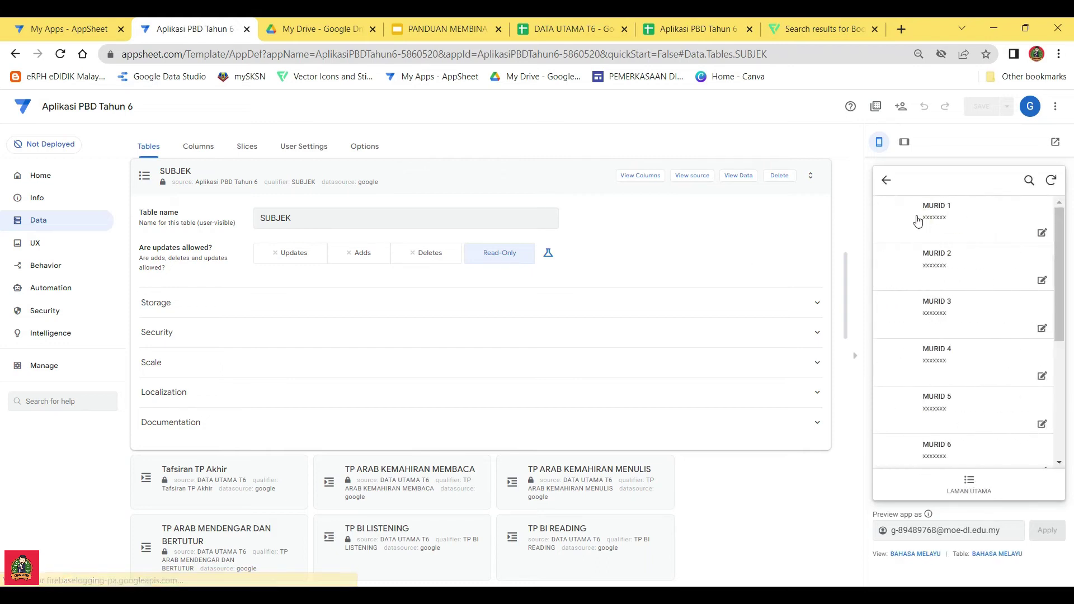
{"action": "left_click", "coordinate": [885, 179]}
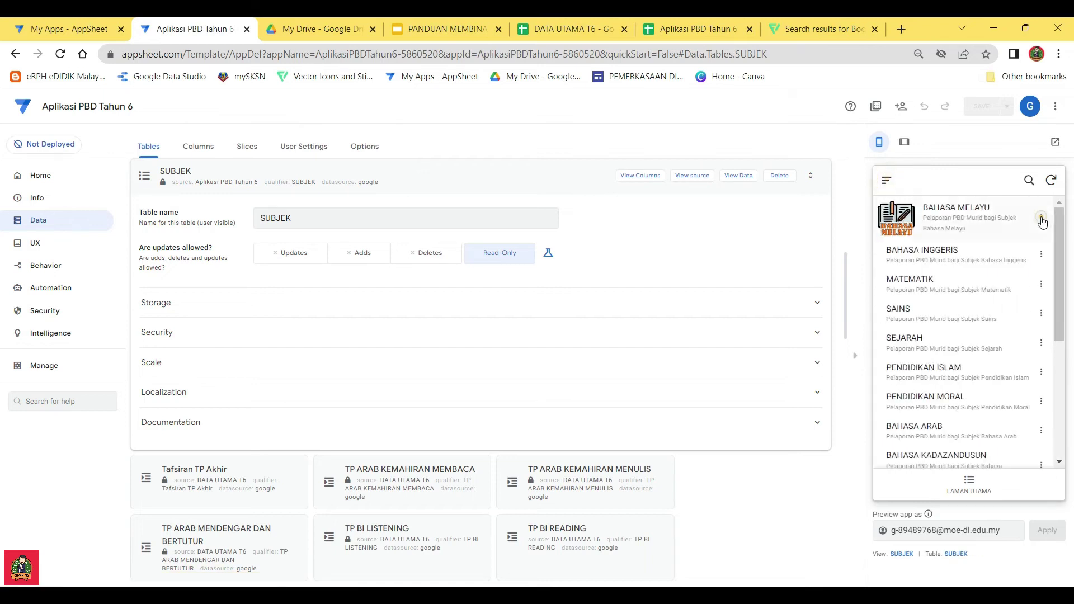
{"action": "left_click", "coordinate": [1041, 217]}
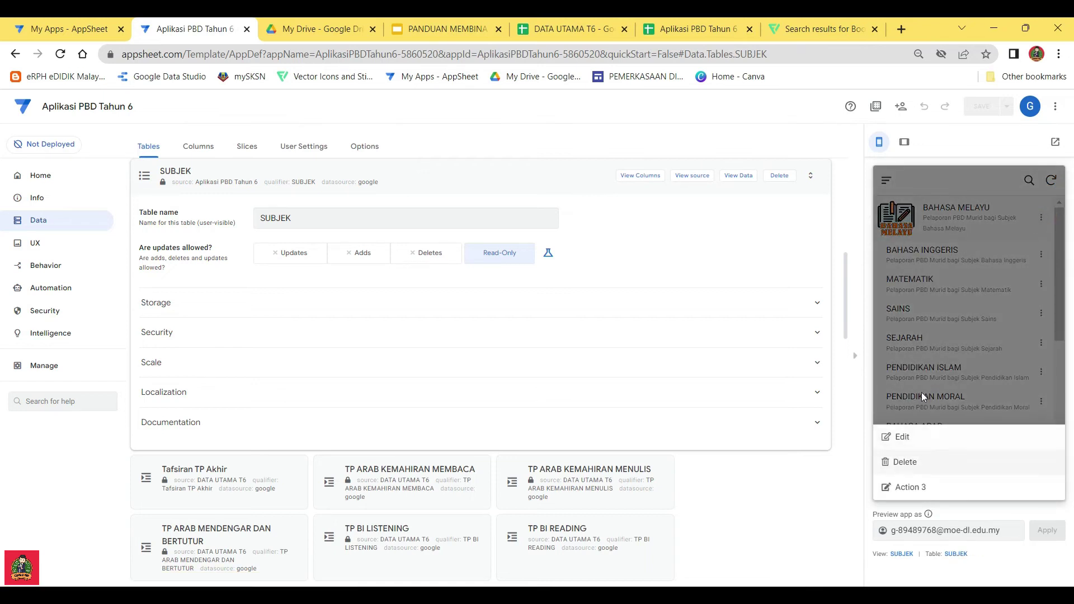
{"action": "left_click", "coordinate": [982, 216]}
{"action": "left_click", "coordinate": [1041, 254]}
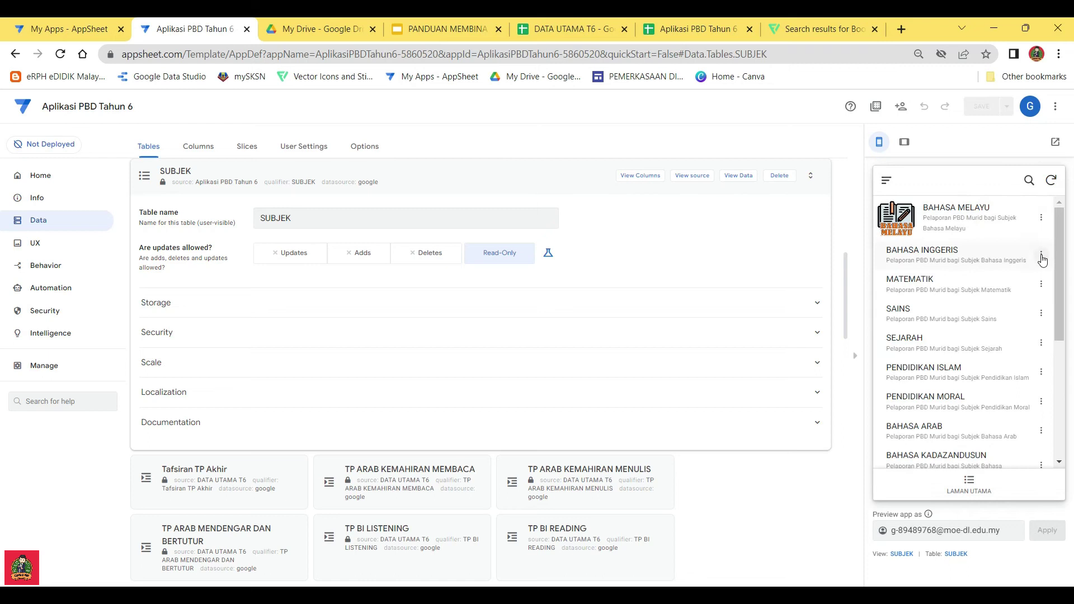
{"action": "left_click", "coordinate": [970, 223]}
Examine the SUBJEK view's settings, including the On Click options in its card layout
{"action": "left_click", "coordinate": [35, 244]}
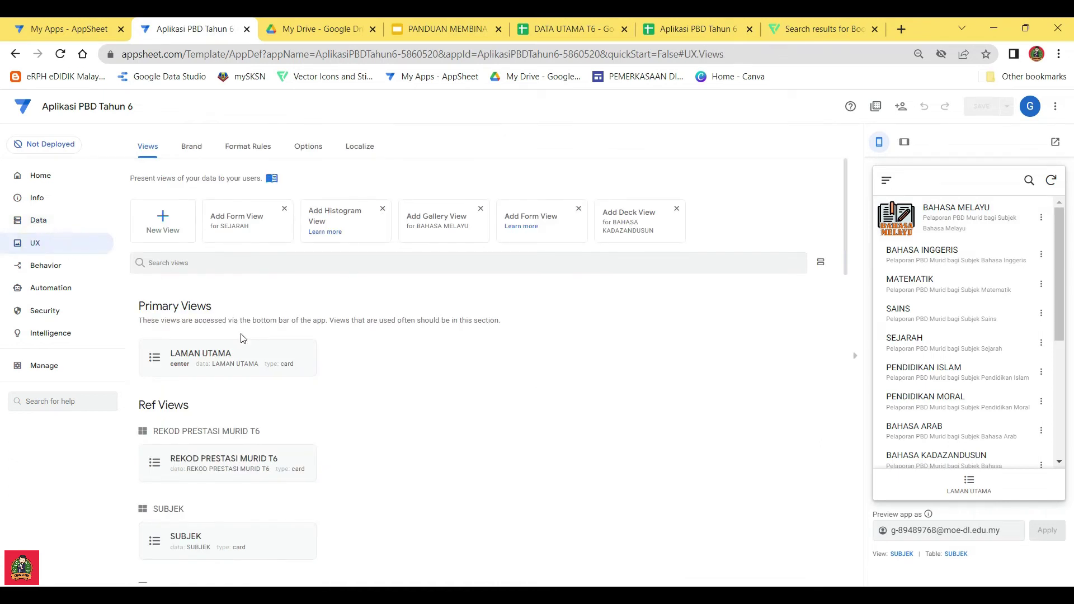
{"action": "scroll", "coordinate": [268, 442], "scroll_direction": "down", "scroll_amount": 3}
{"action": "left_click", "coordinate": [192, 401]}
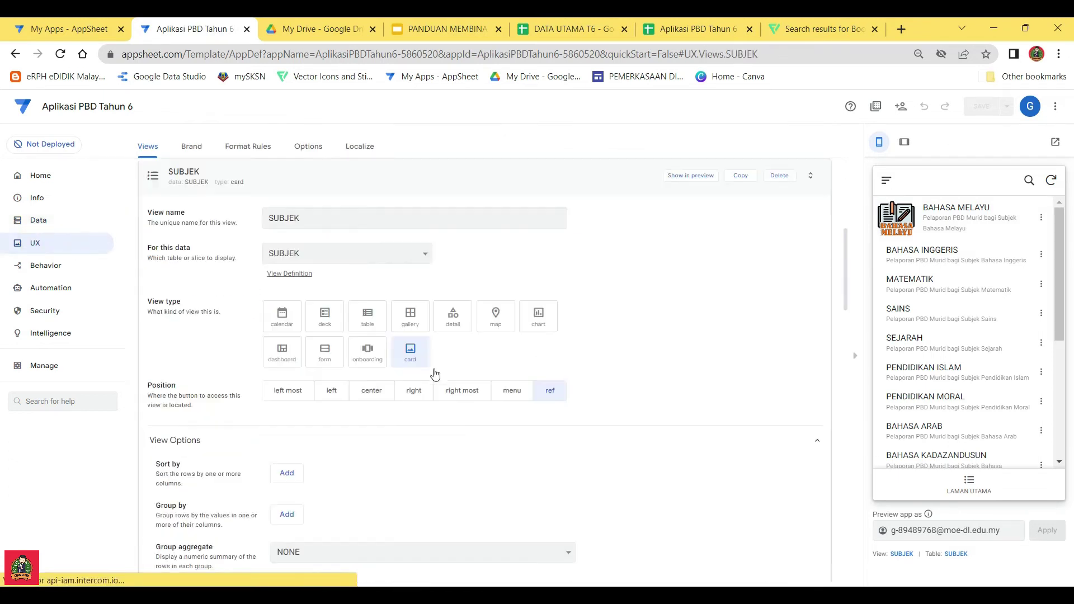
{"action": "scroll", "coordinate": [517, 396], "scroll_direction": "down", "scroll_amount": 5}
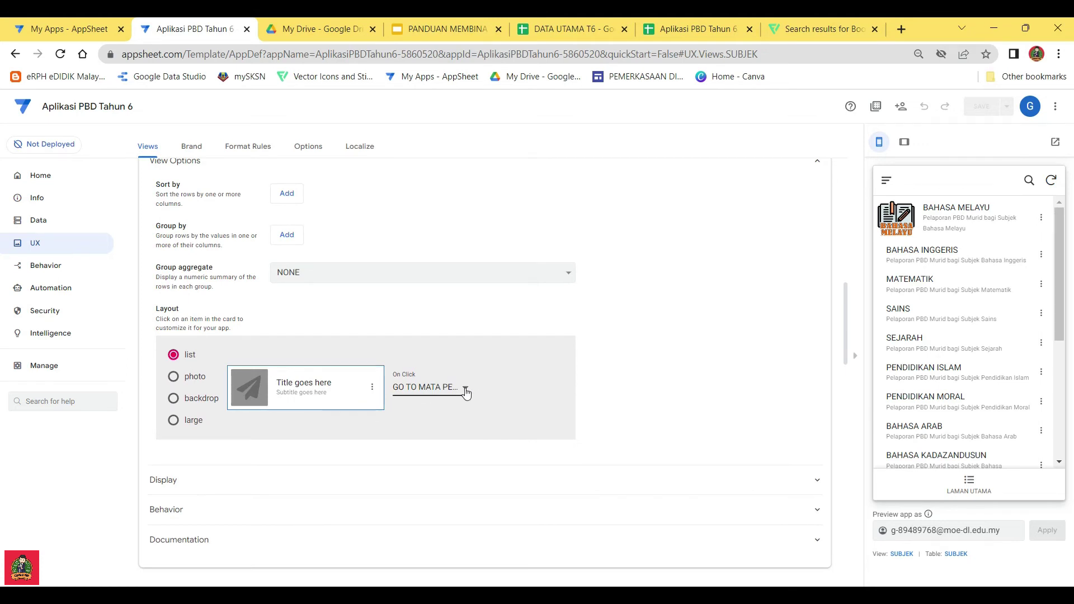
{"action": "left_click", "coordinate": [466, 393]}
{"action": "left_click", "coordinate": [669, 392]}
{"action": "scroll", "coordinate": [489, 403], "scroll_direction": "up", "scroll_amount": 4}
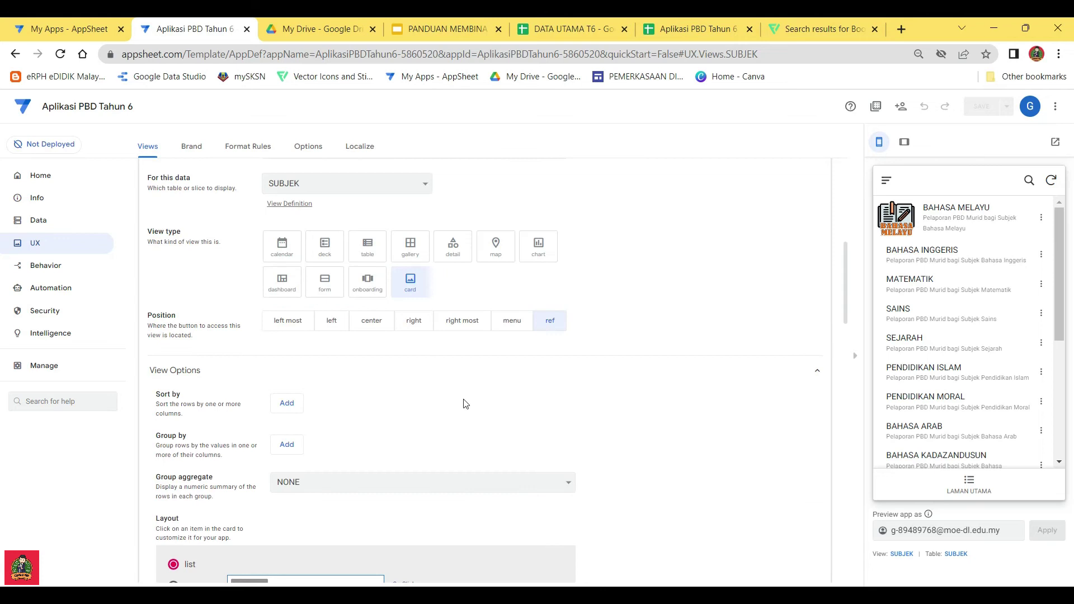
{"action": "scroll", "coordinate": [370, 425], "scroll_direction": "up", "scroll_amount": 3}
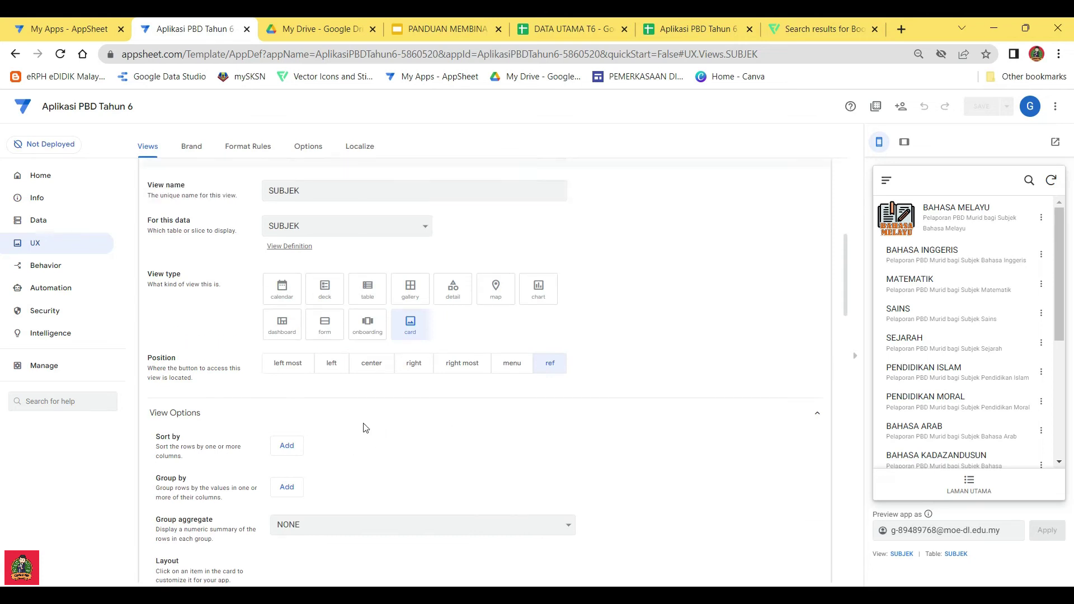
{"action": "scroll", "coordinate": [525, 410], "scroll_direction": "down", "scroll_amount": 9}
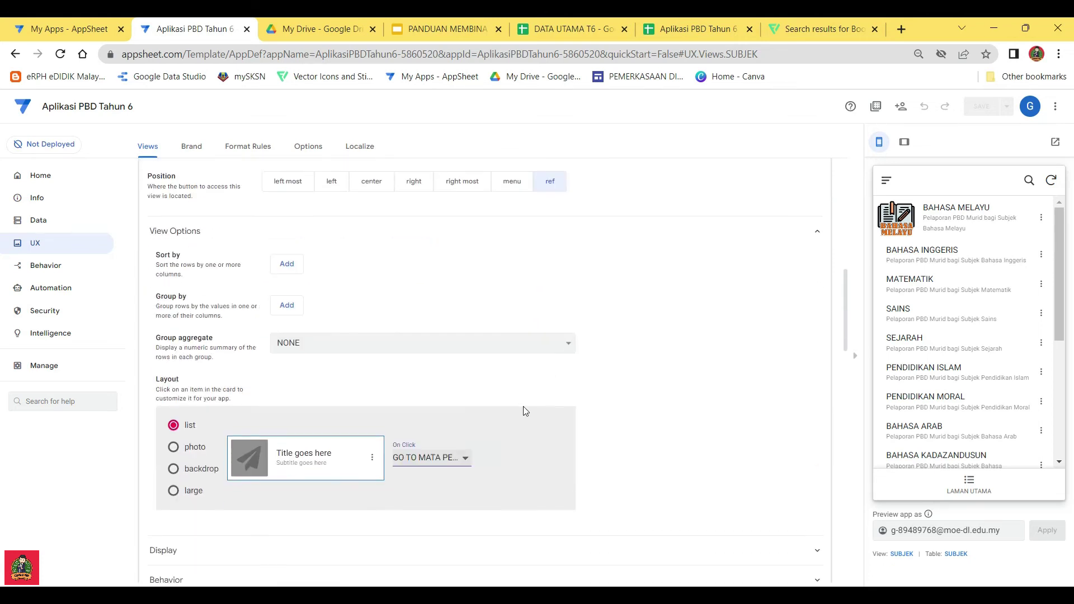
{"action": "scroll", "coordinate": [607, 371], "scroll_direction": "up", "scroll_amount": 11}
{"action": "scroll", "coordinate": [607, 371], "scroll_direction": "up", "scroll_amount": 4}
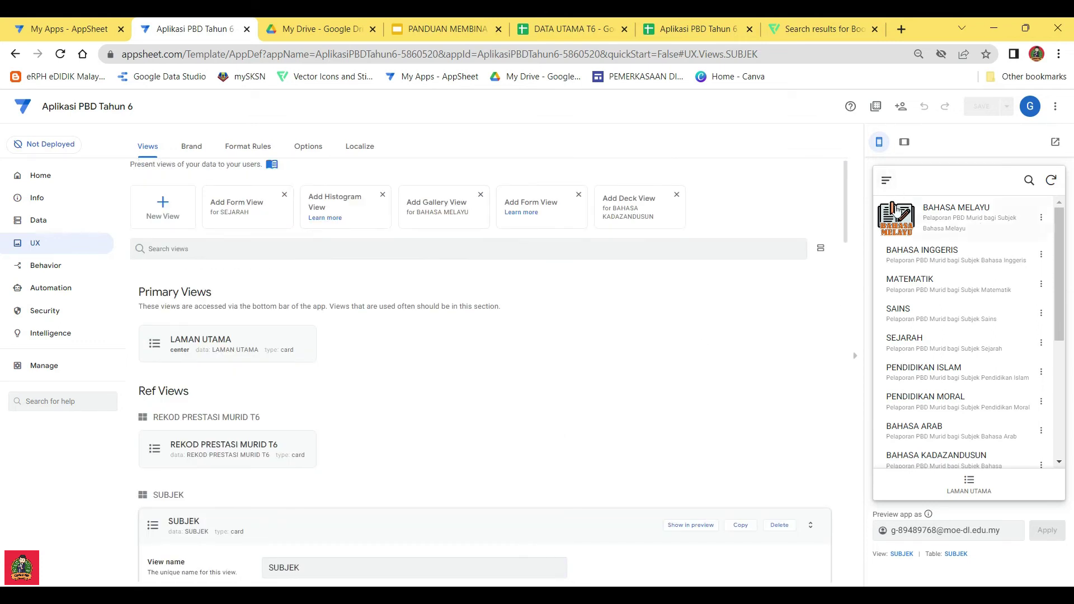
Compare the row actions offered in the SUBJEK preview with the action slots in the view's card layout
{"action": "left_click", "coordinate": [1041, 255]}
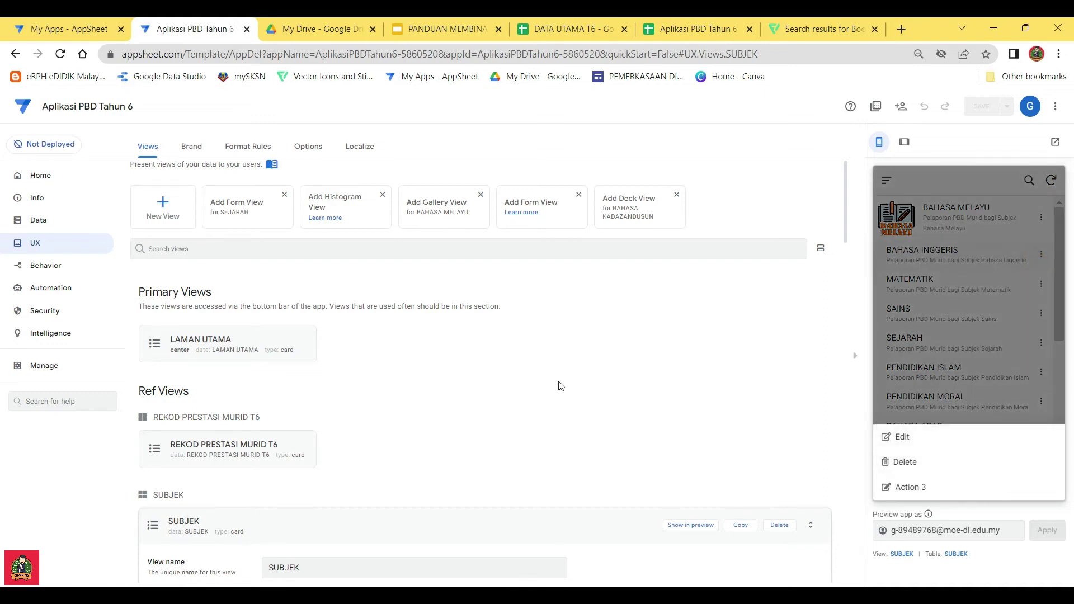
{"action": "left_click", "coordinate": [916, 169]}
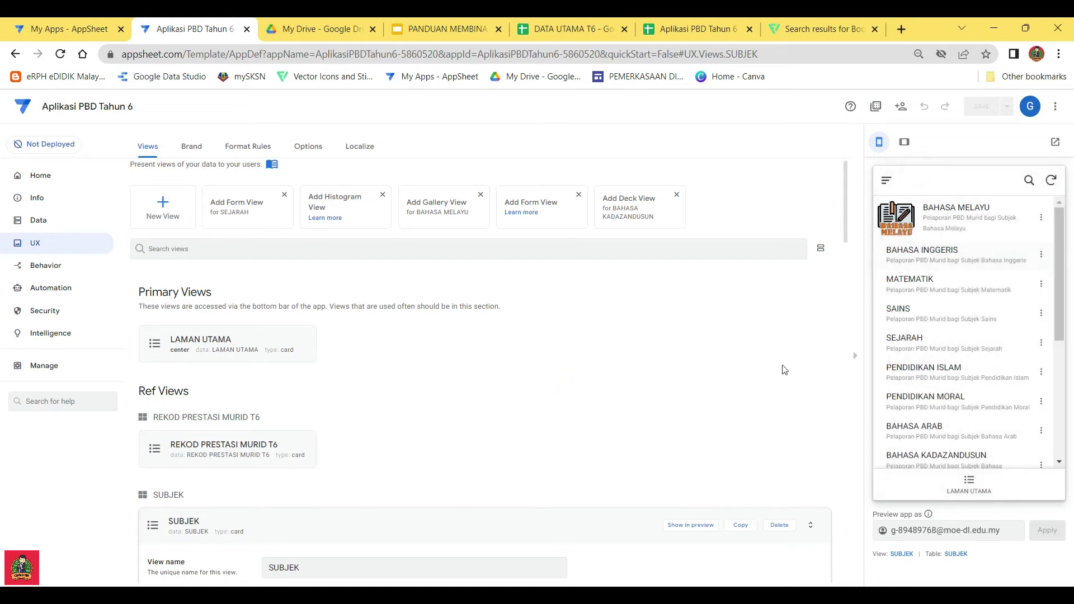
{"action": "scroll", "coordinate": [507, 441], "scroll_direction": "down", "scroll_amount": 7}
{"action": "scroll", "coordinate": [549, 426], "scroll_direction": "down", "scroll_amount": 5}
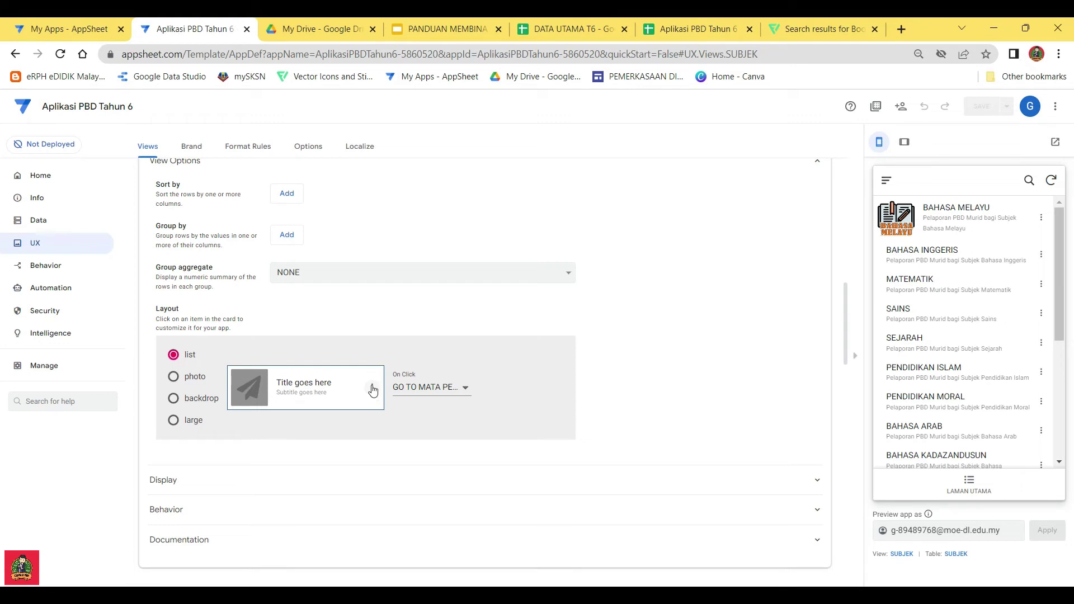
{"action": "left_click", "coordinate": [372, 388]}
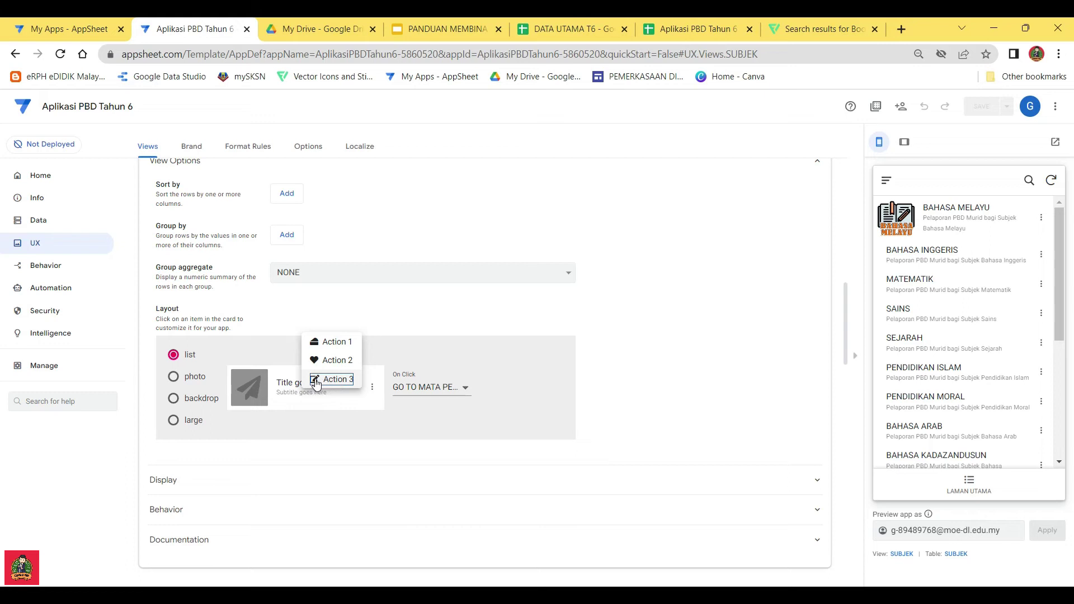
{"action": "left_click", "coordinate": [1041, 218]}
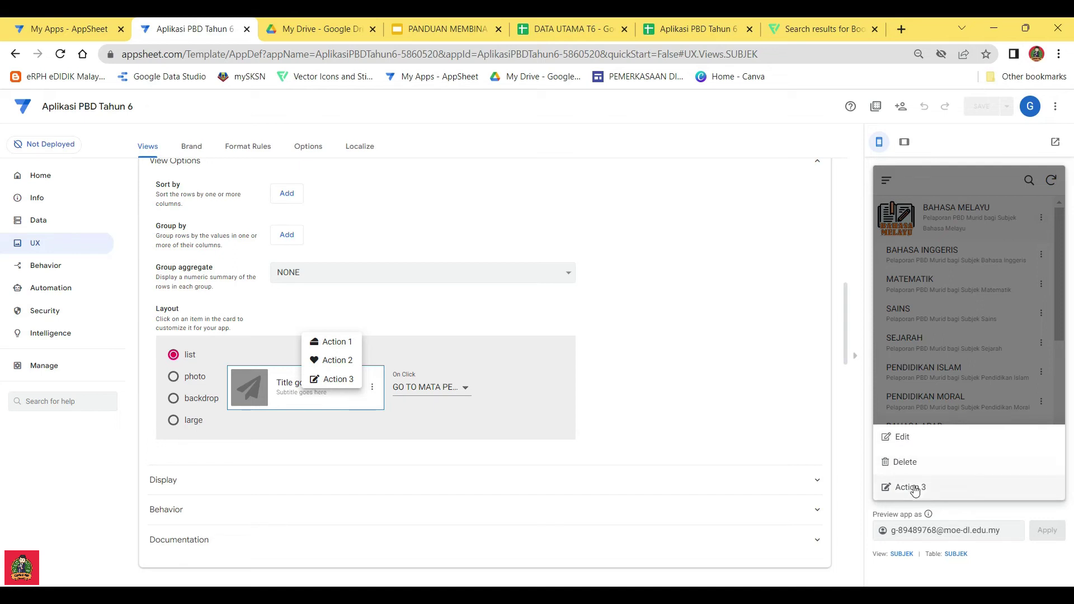
Set the On Click behavior of Action 1 and Action 2 to None in the SUBJEK card layout
{"action": "left_click", "coordinate": [340, 342]}
{"action": "left_click", "coordinate": [341, 346]}
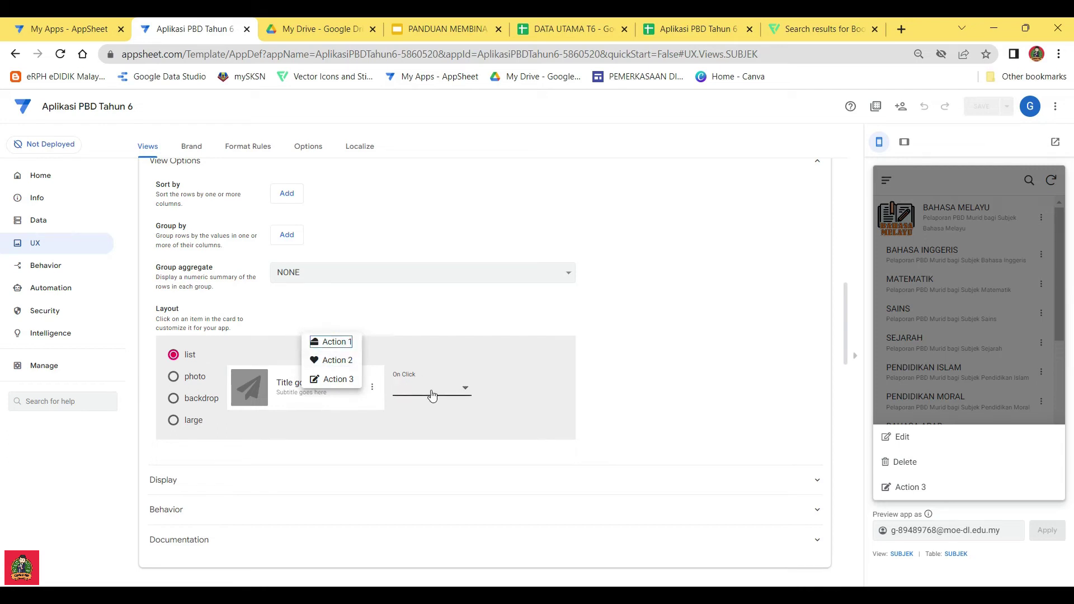
{"action": "left_click", "coordinate": [453, 388]}
{"action": "left_click", "coordinate": [421, 389]}
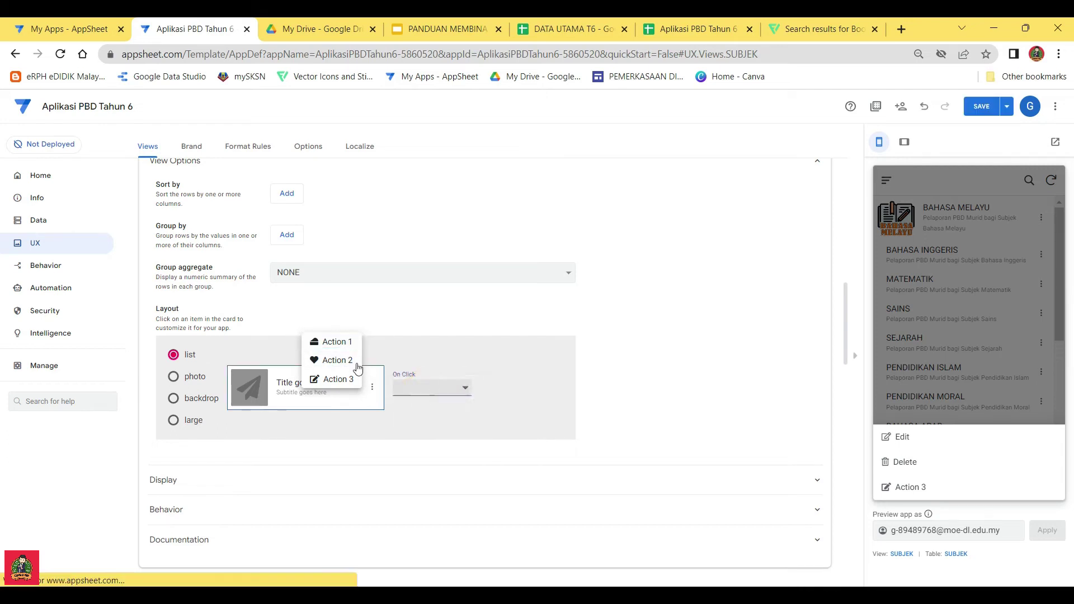
{"action": "left_click", "coordinate": [334, 360]}
{"action": "left_click", "coordinate": [457, 389]}
{"action": "left_click", "coordinate": [420, 389]}
Set Action 3's On Click behavior to None in the SUBJEK card layout and save the app
{"action": "left_click", "coordinate": [337, 379]}
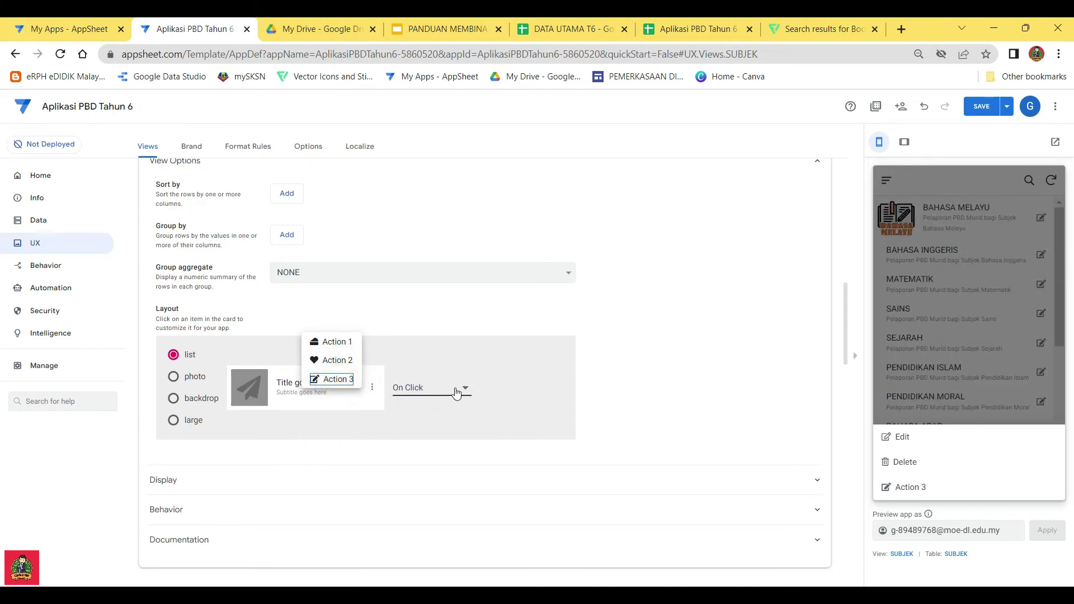
{"action": "left_click", "coordinate": [559, 398]}
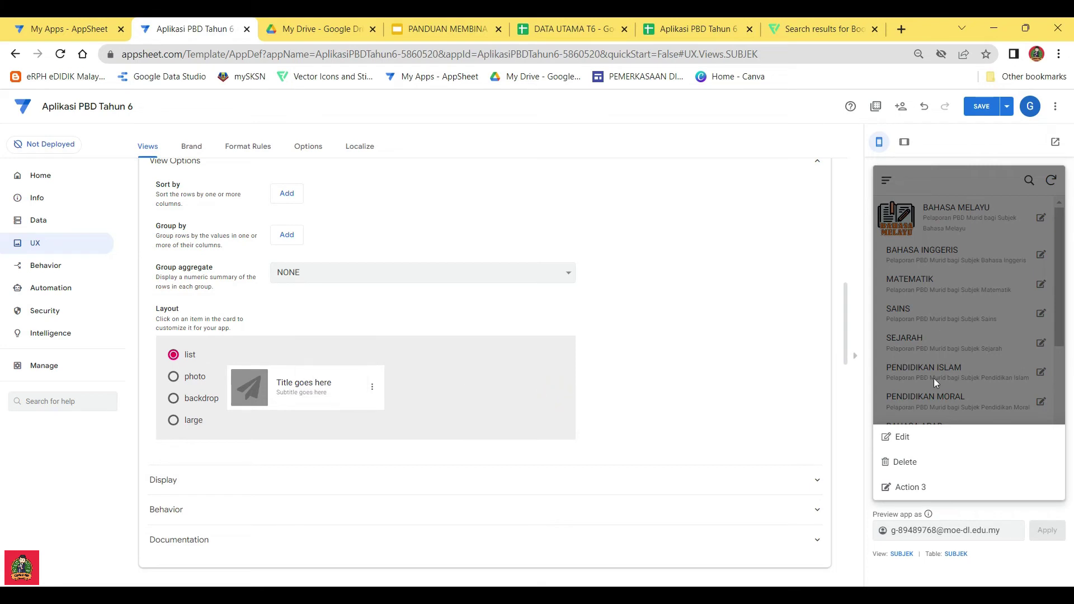
{"action": "left_click", "coordinate": [356, 391]}
{"action": "left_click", "coordinate": [352, 386]}
{"action": "left_click", "coordinate": [438, 391]}
{"action": "left_click", "coordinate": [414, 391]}
{"action": "left_click", "coordinate": [636, 398]}
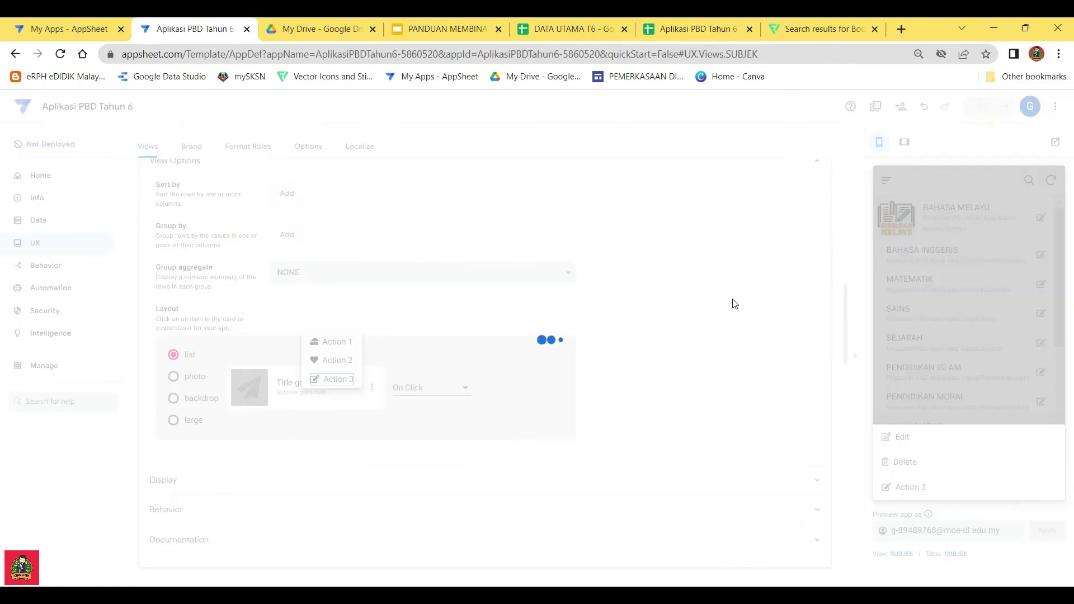
Test the BAHASA MELAYU and BAHASA INGGERIS rows and their edit icons in the preview, returning to the subject list each time
{"action": "left_click", "coordinate": [899, 216]}
{"action": "left_click", "coordinate": [881, 179]}
{"action": "left_click", "coordinate": [978, 488]}
{"action": "left_click", "coordinate": [957, 224]}
{"action": "left_click", "coordinate": [969, 220]}
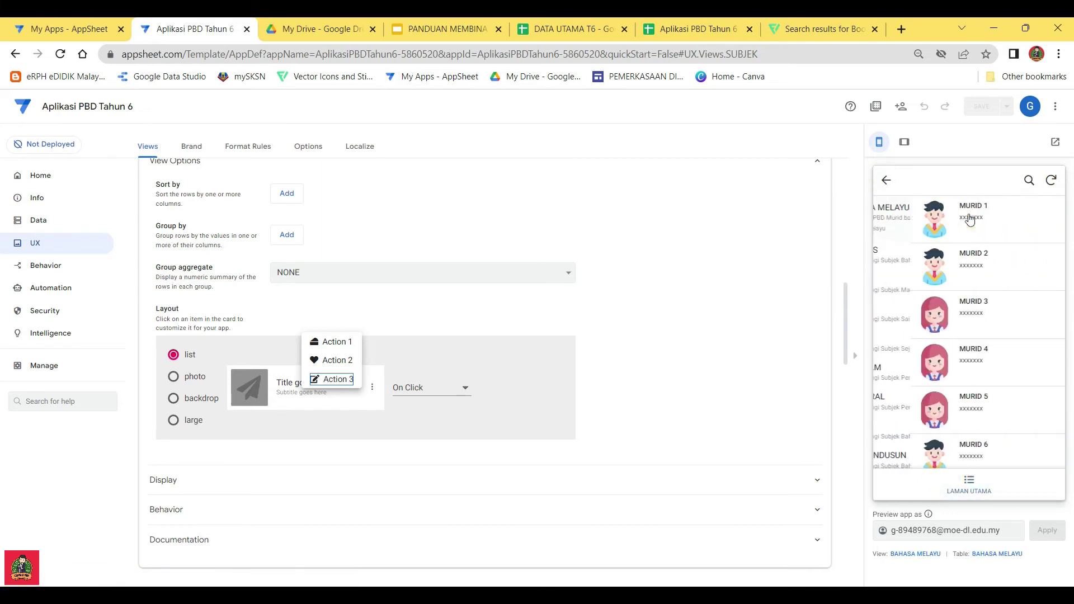
{"action": "left_click", "coordinate": [883, 182]}
{"action": "left_click", "coordinate": [1036, 219]}
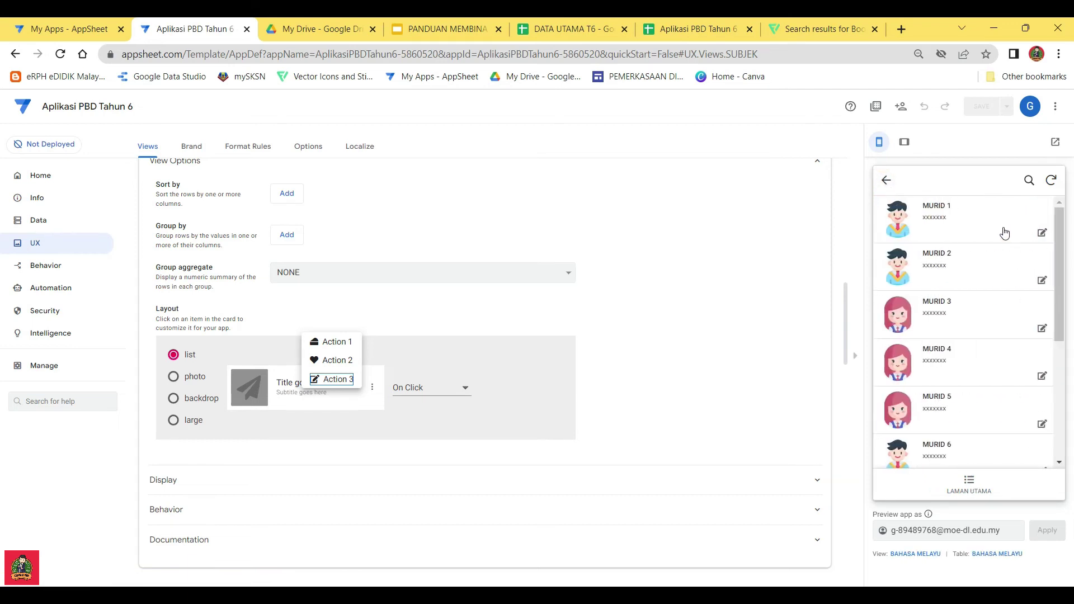
{"action": "left_click", "coordinate": [886, 180]}
{"action": "left_click", "coordinate": [1037, 260]}
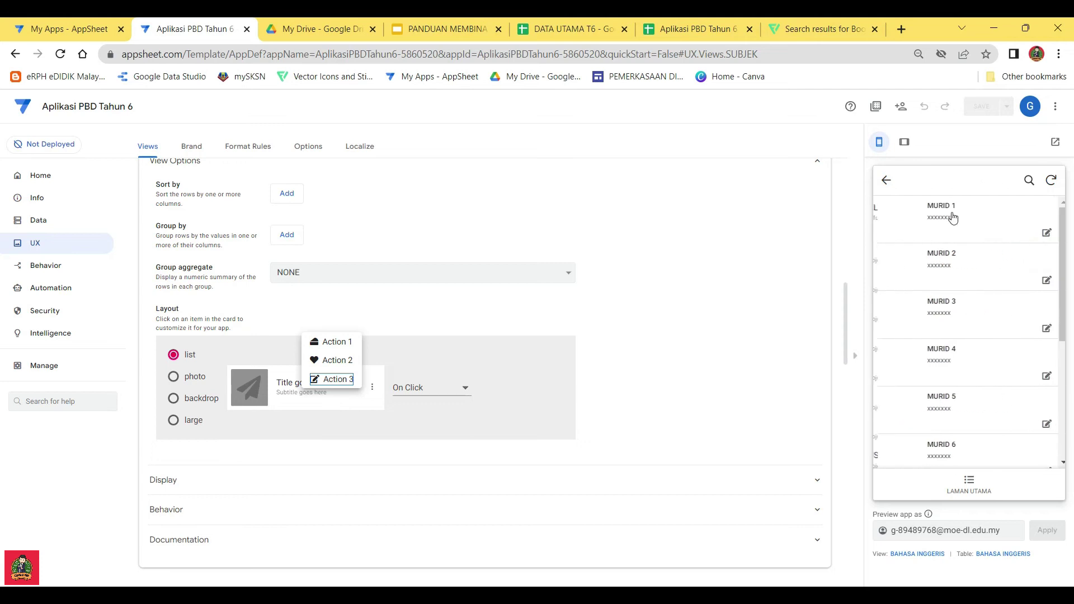
{"action": "left_click", "coordinate": [886, 180]}
{"action": "left_click", "coordinate": [941, 252]}
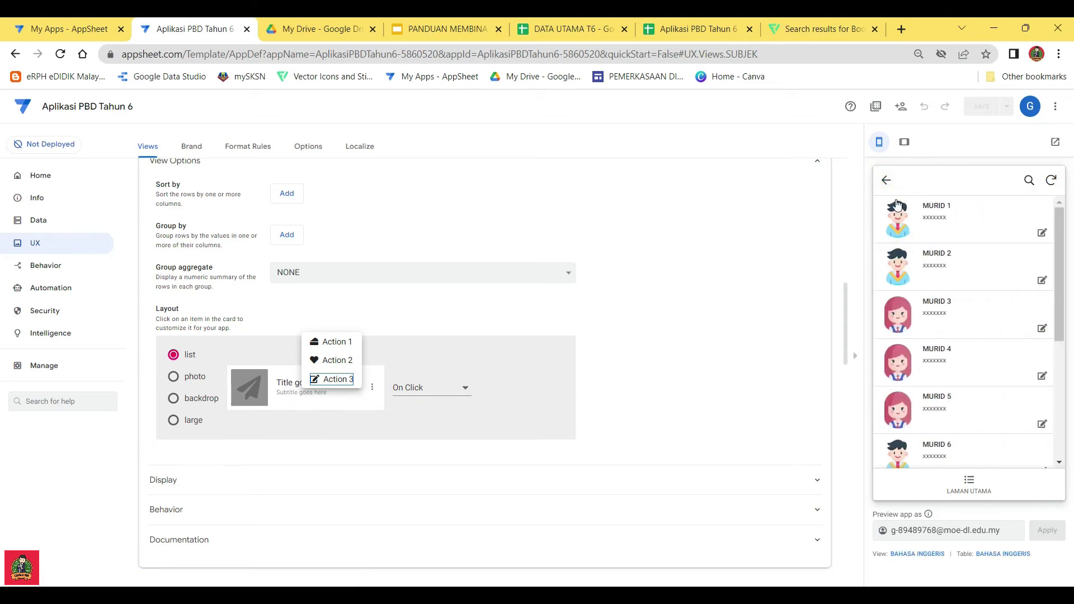
{"action": "left_click", "coordinate": [886, 179]}
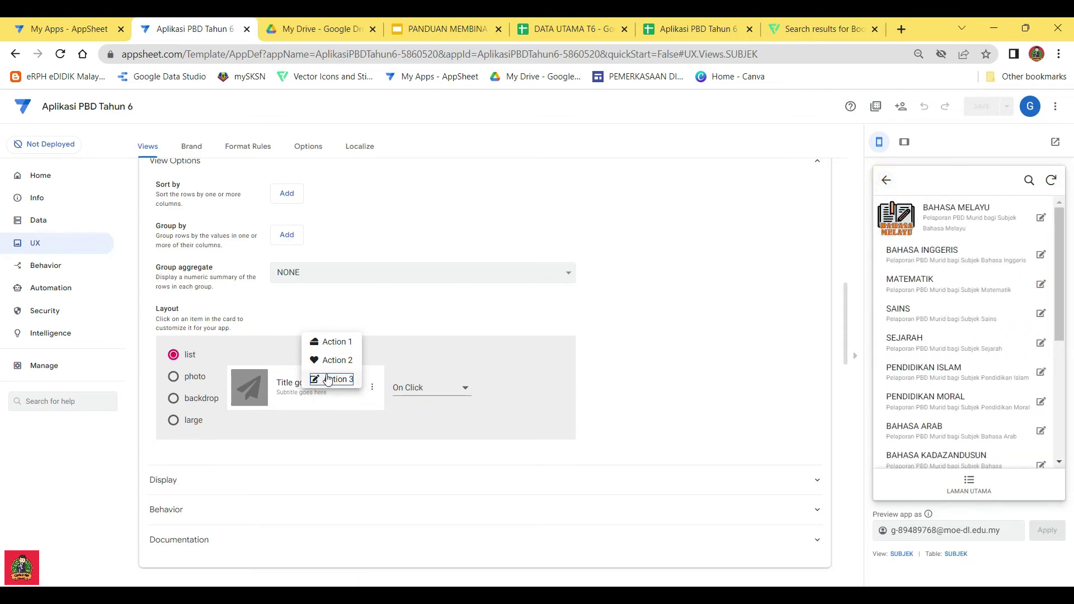
Check the On Click options offered for Action 3 in the SUBJEK card layout and keep None
{"action": "left_click", "coordinate": [466, 392]}
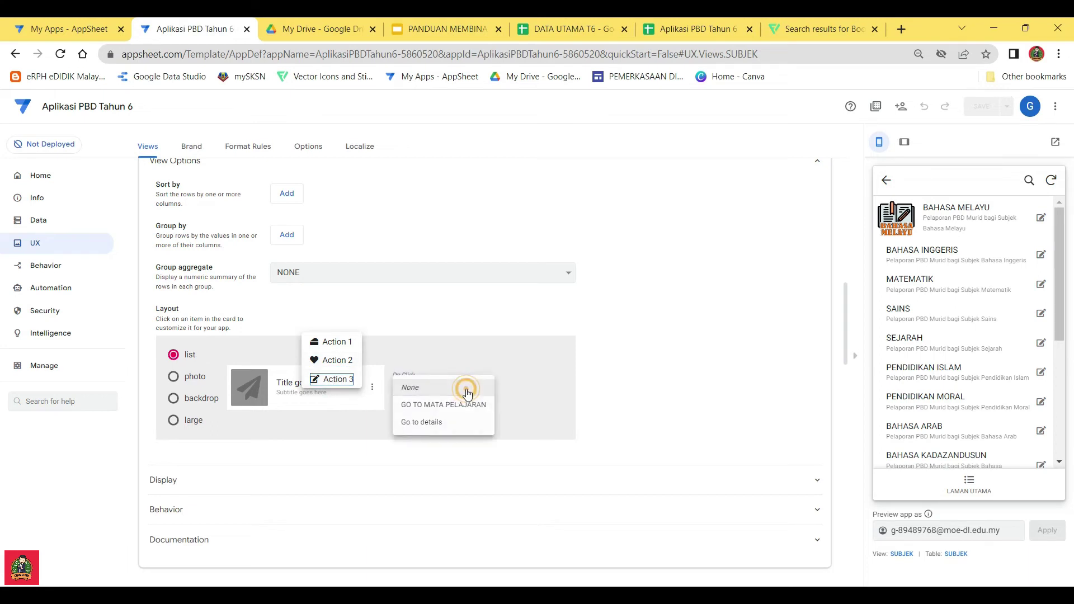
{"action": "left_click", "coordinate": [439, 390]}
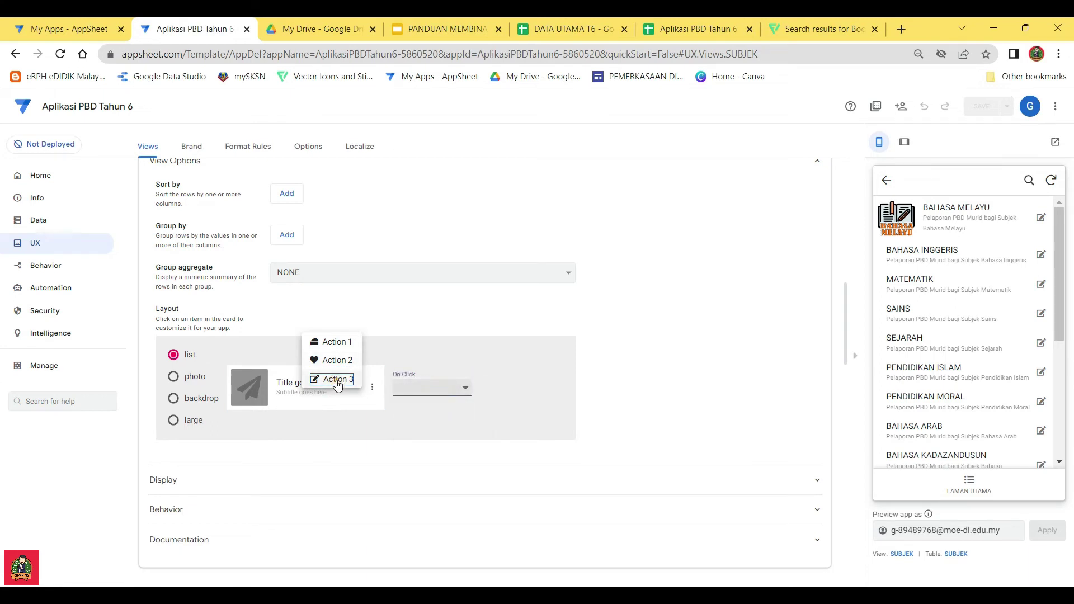
{"action": "left_click", "coordinate": [565, 398]}
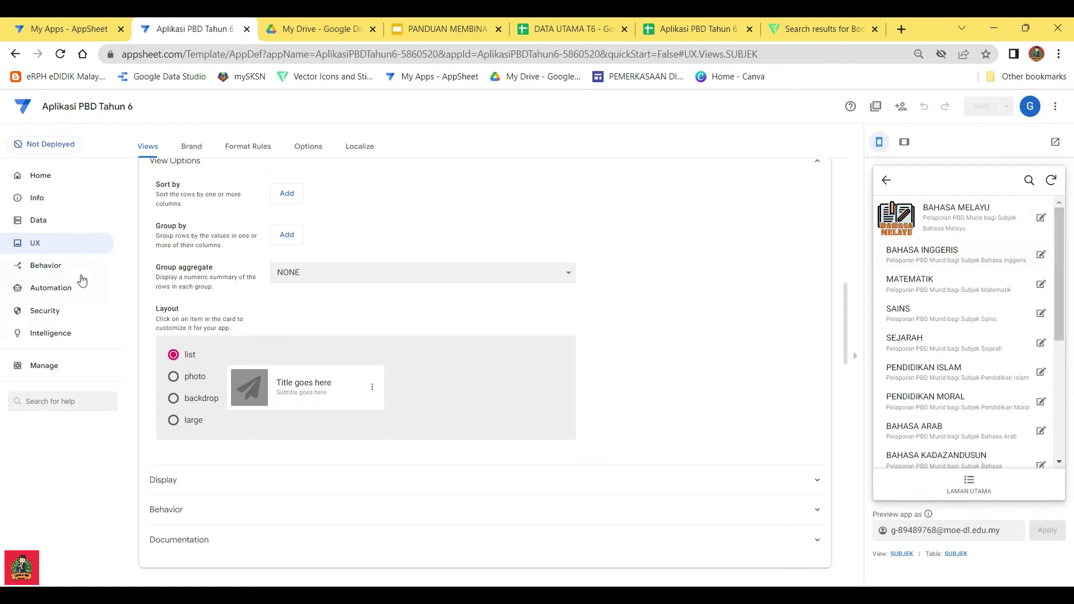
Allow Updates and Adds on the SUBJEK table, save the app, and test the BAHASA MELAYU row's edit icon in the preview
{"action": "left_click", "coordinate": [46, 228]}
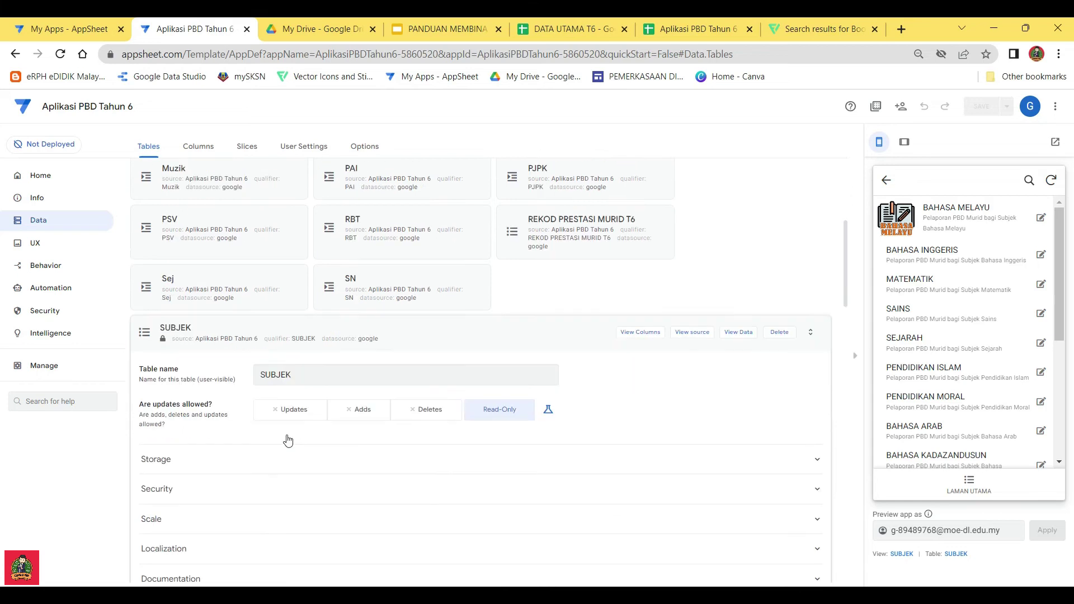
{"action": "left_click", "coordinate": [286, 367]}
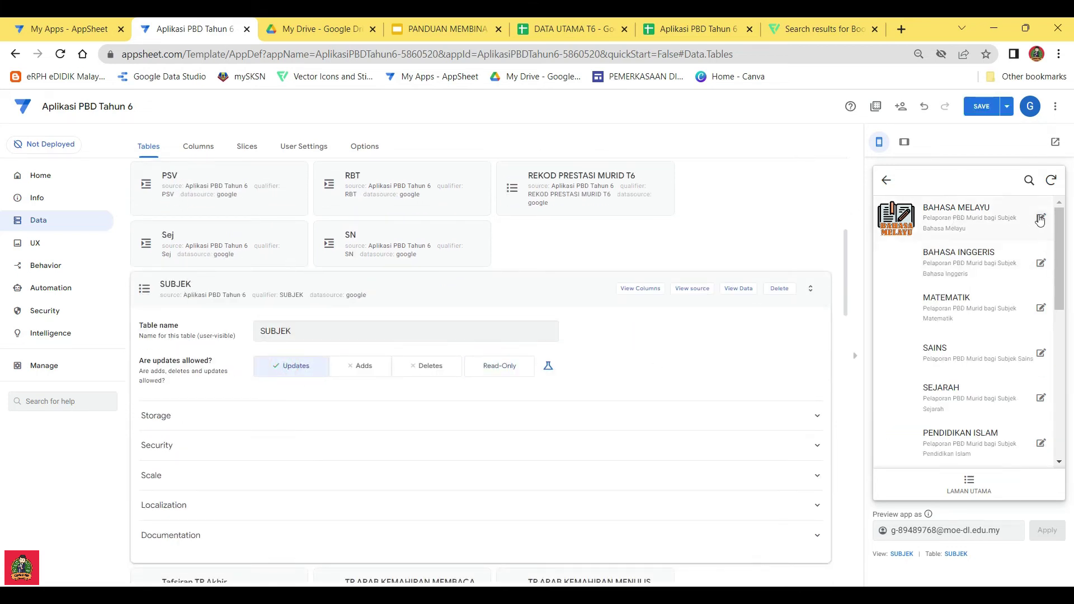
{"action": "left_click", "coordinate": [358, 368]}
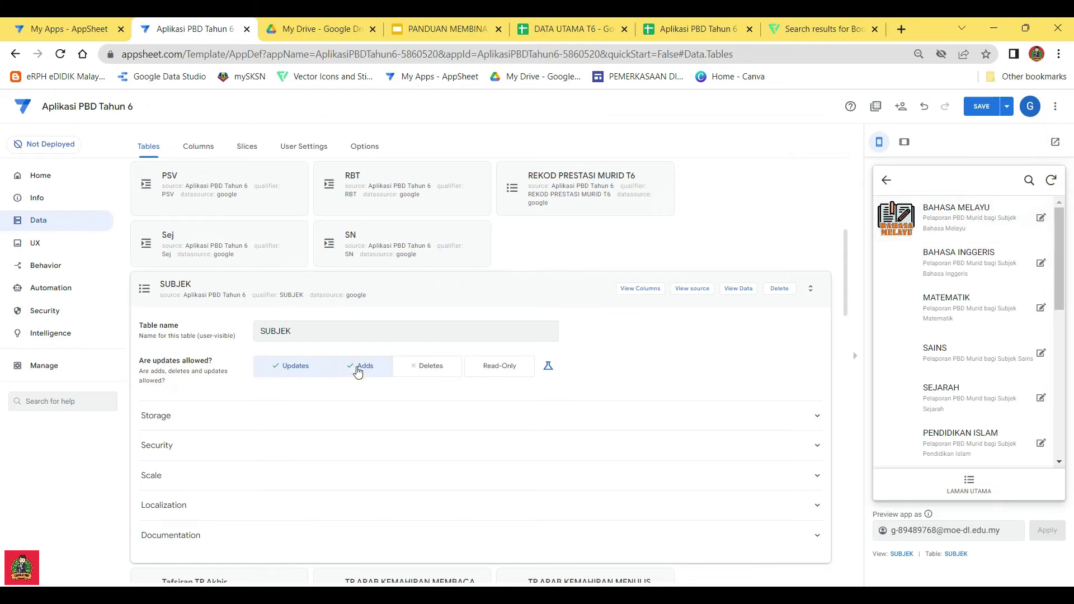
{"action": "left_click", "coordinate": [982, 107]}
{"action": "left_click", "coordinate": [1043, 218]}
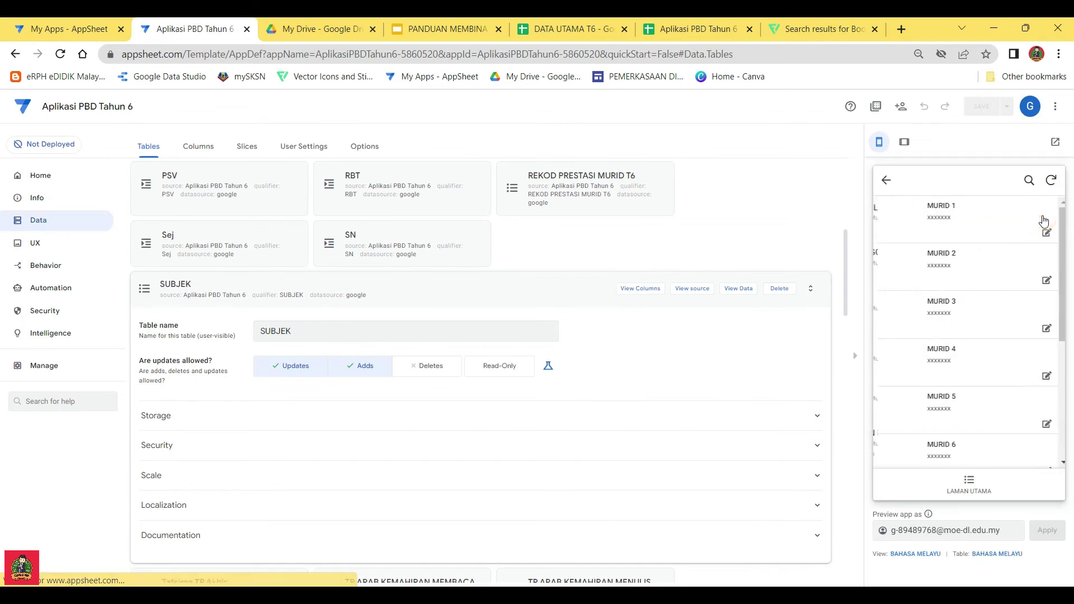
{"action": "left_click", "coordinate": [885, 180]}
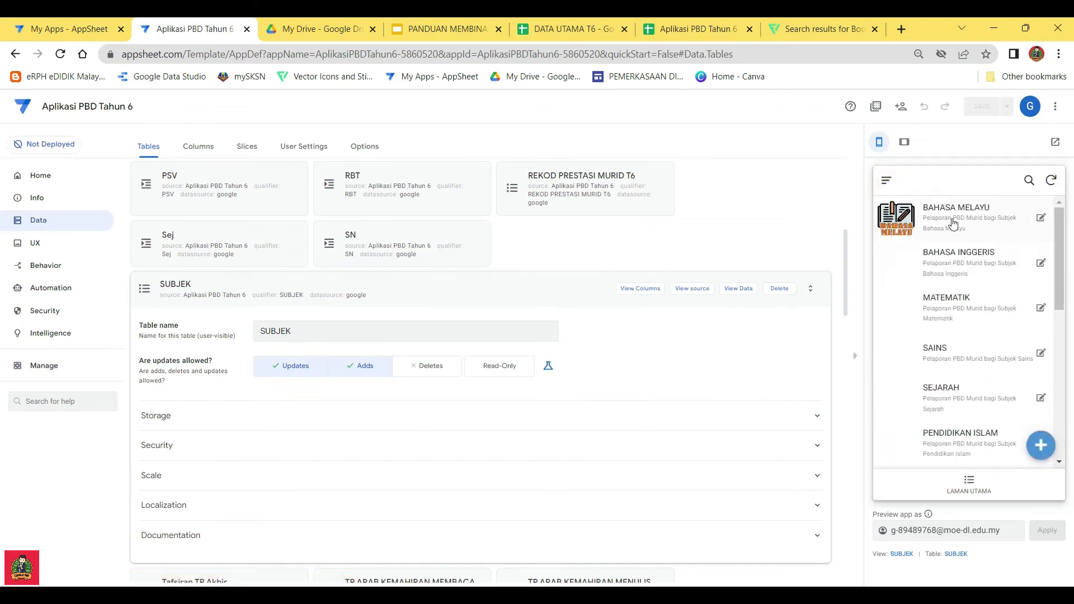
Set Action 3's On Click behavior to Edit in the SUBJEK card layout and save the app
{"action": "left_click", "coordinate": [26, 243]}
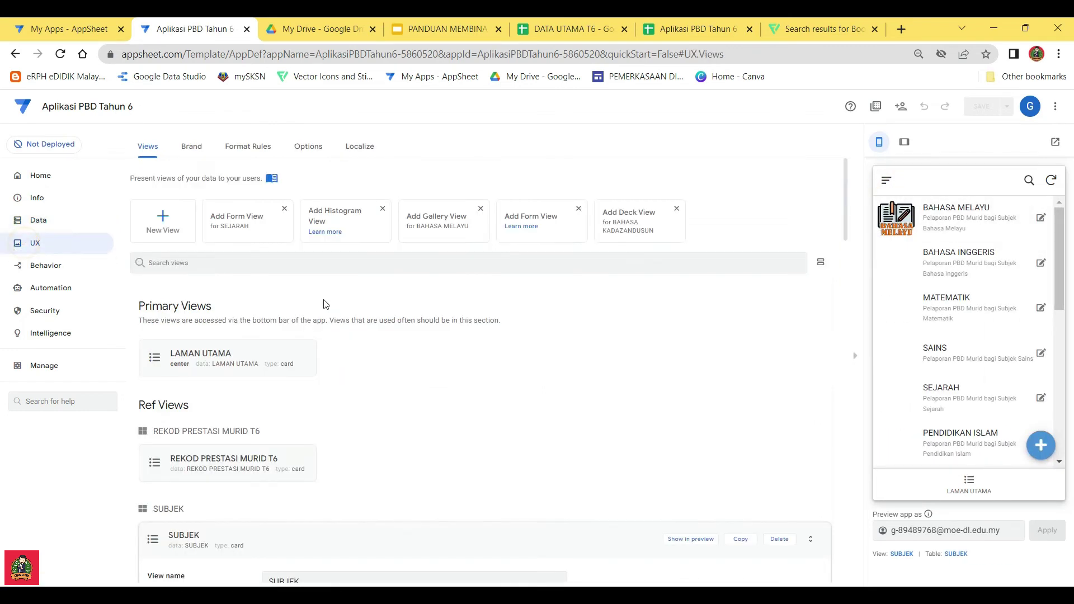
{"action": "scroll", "coordinate": [406, 446], "scroll_direction": "down", "scroll_amount": 13}
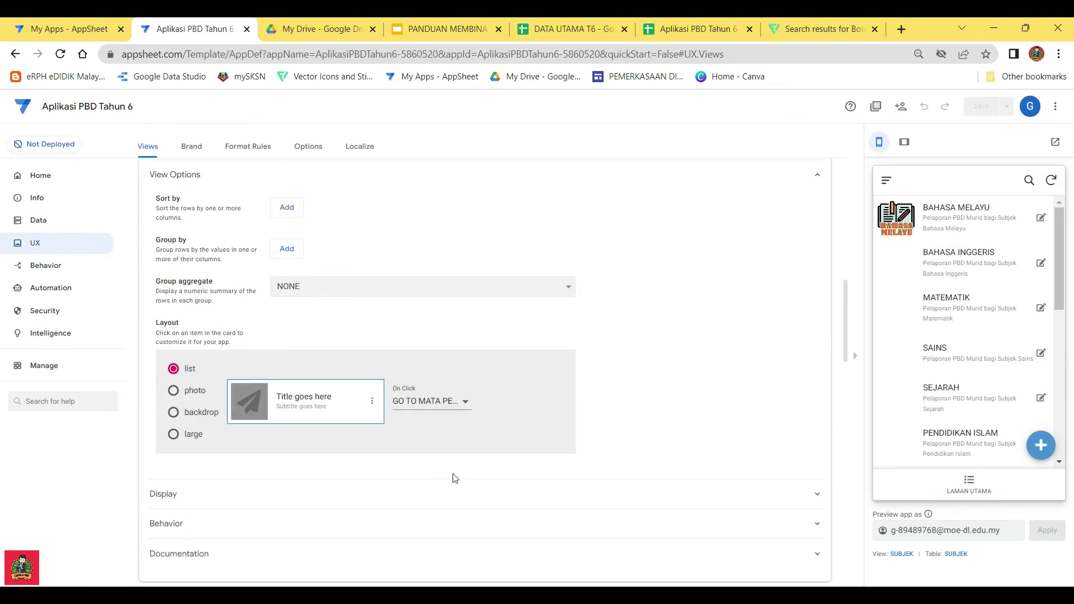
{"action": "left_click", "coordinate": [372, 401]}
{"action": "left_click", "coordinate": [335, 393]}
{"action": "left_click", "coordinate": [428, 403]}
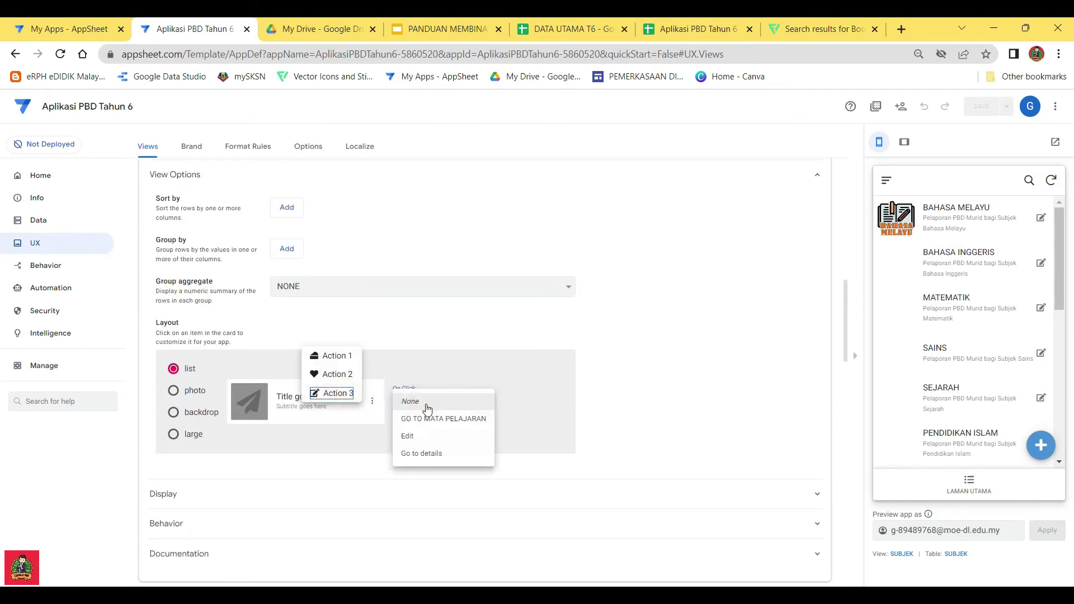
{"action": "left_click", "coordinate": [407, 438]}
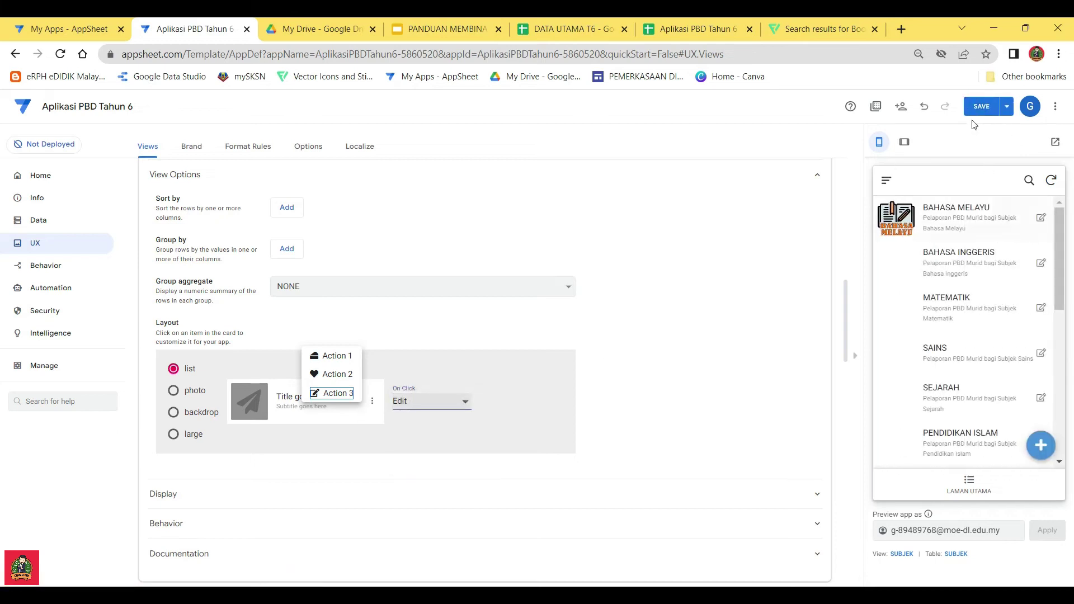
{"action": "left_click", "coordinate": [981, 106]}
Test the BAHASA MELAYU row in the preview, then reopen the SUBJEK list from LAMAN UTAMA
{"action": "left_click", "coordinate": [905, 218]}
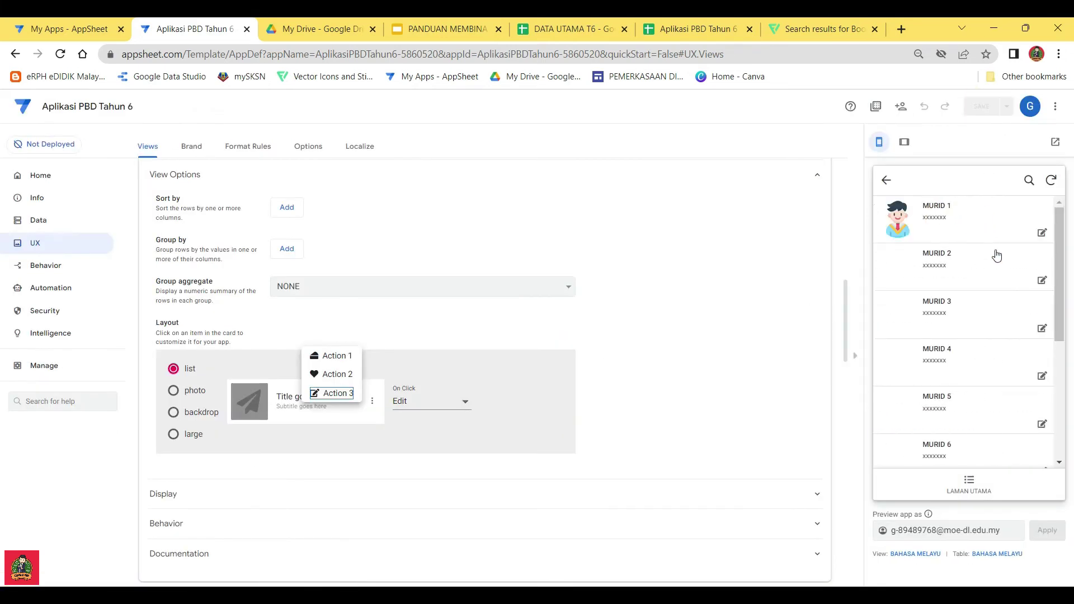
{"action": "left_click", "coordinate": [888, 182]}
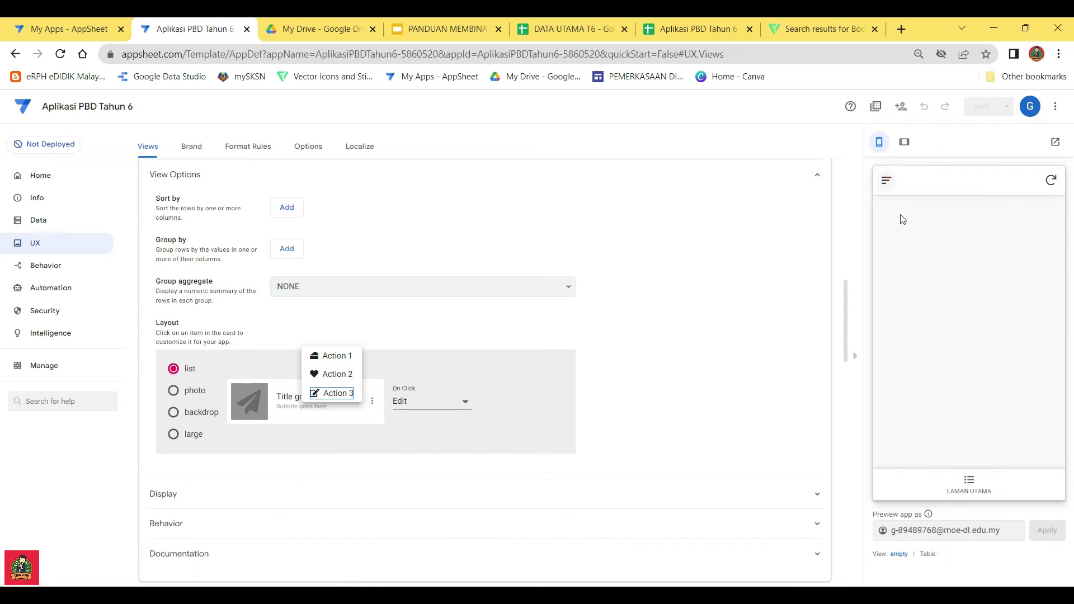
{"action": "left_click", "coordinate": [972, 486]}
{"action": "left_click", "coordinate": [1053, 218]}
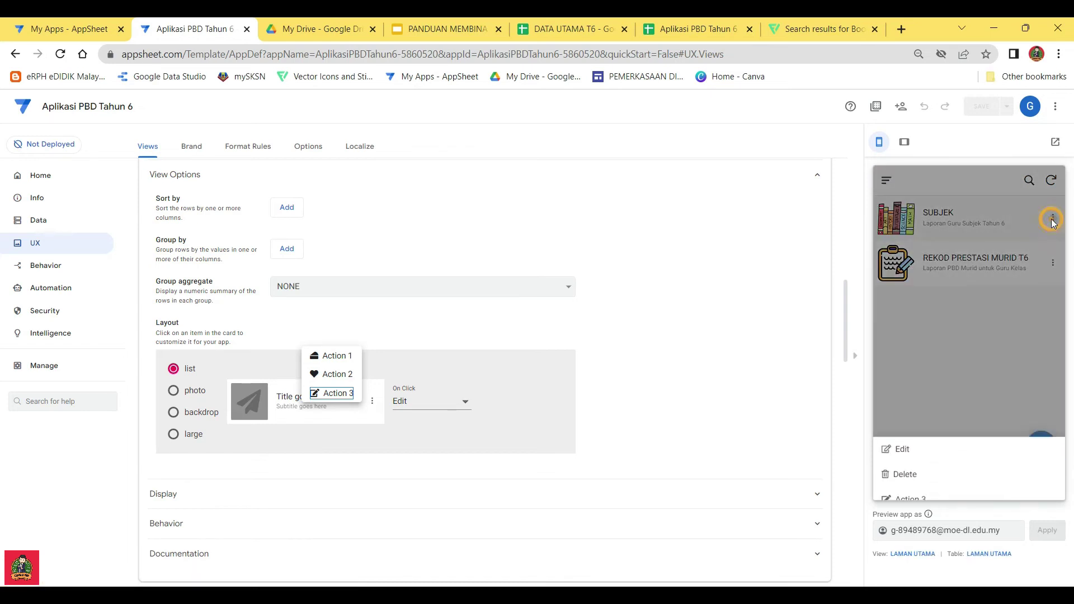
{"action": "left_click", "coordinate": [954, 357]}
{"action": "left_click", "coordinate": [946, 229]}
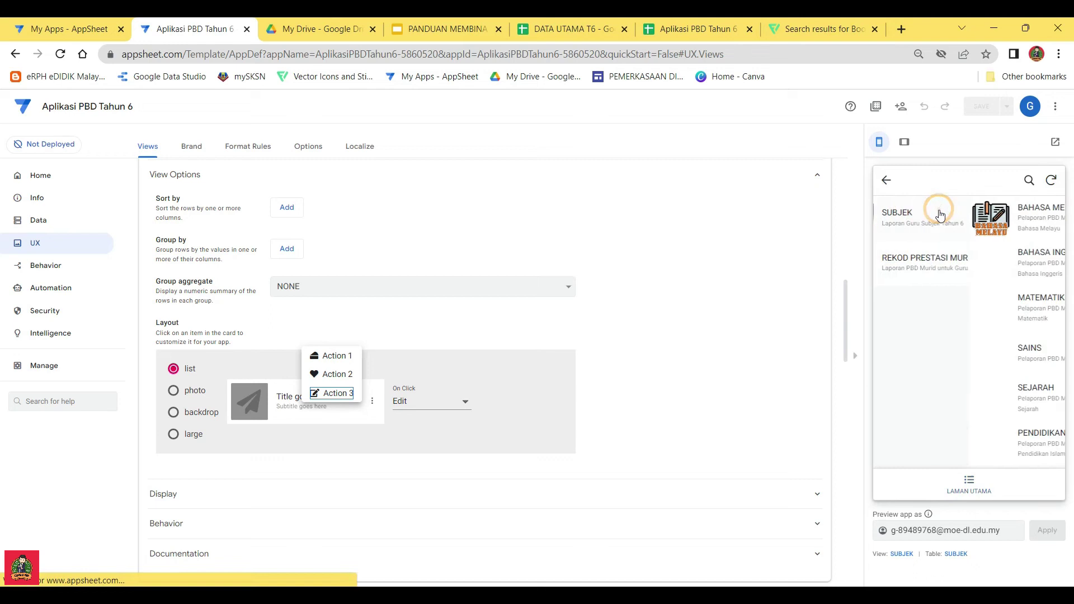
Check the BAHASA MELAYU edit form and its pupil list in the preview, then look over the subject list
{"action": "left_click", "coordinate": [1040, 218]}
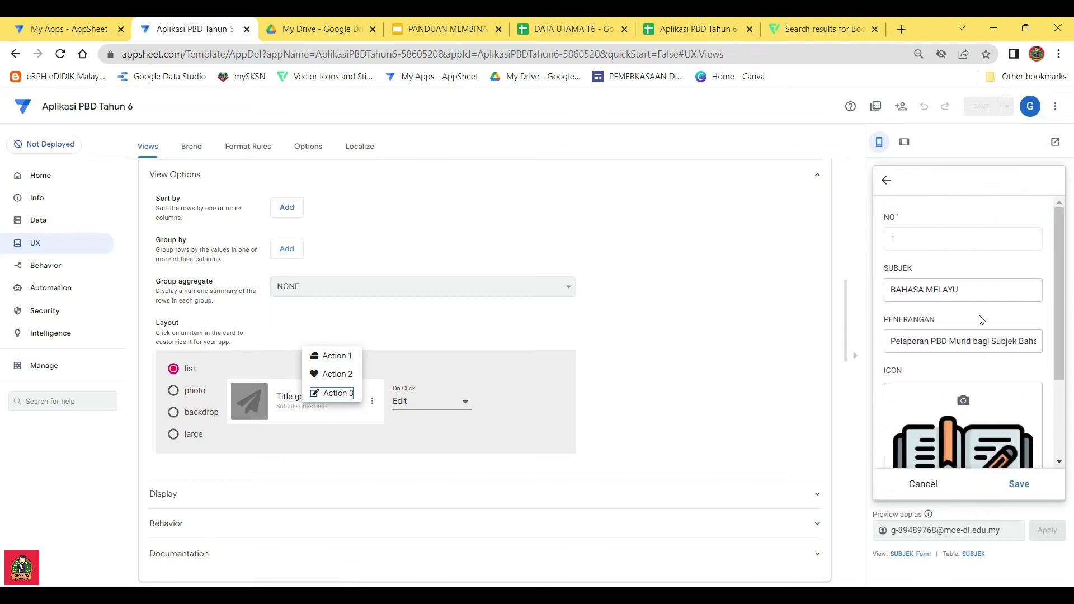
{"action": "left_click", "coordinate": [886, 179]}
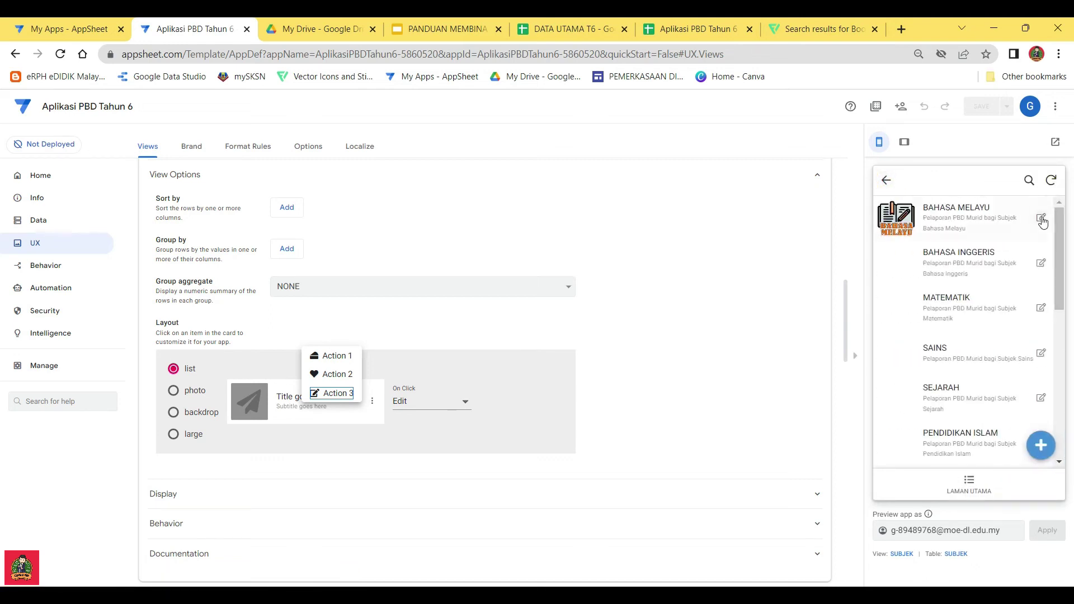
{"action": "left_click", "coordinate": [1042, 218]}
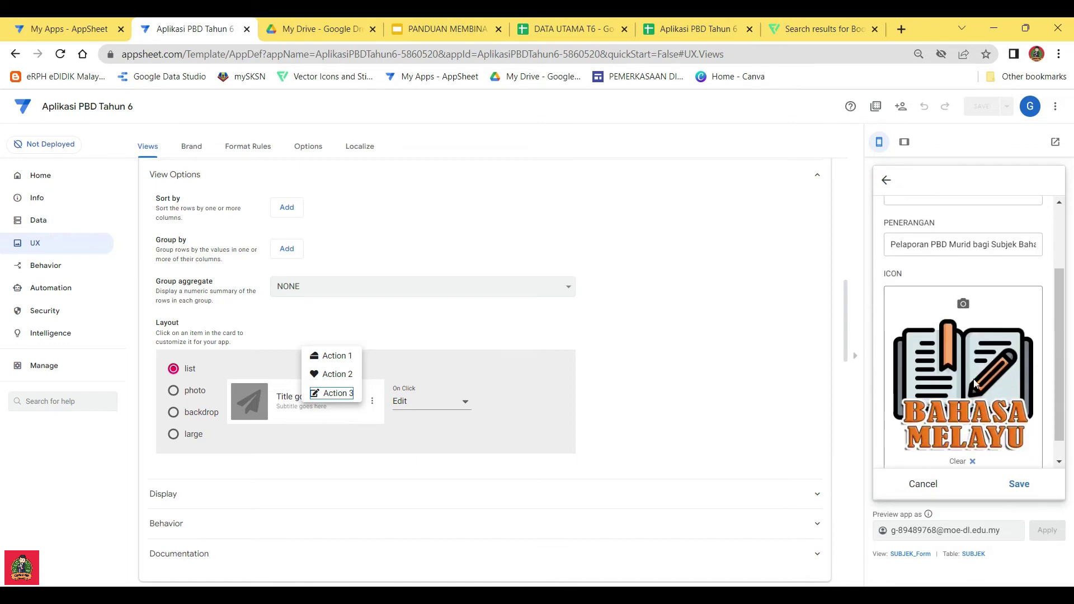
{"action": "left_click", "coordinate": [885, 180]}
{"action": "left_click", "coordinate": [893, 209]}
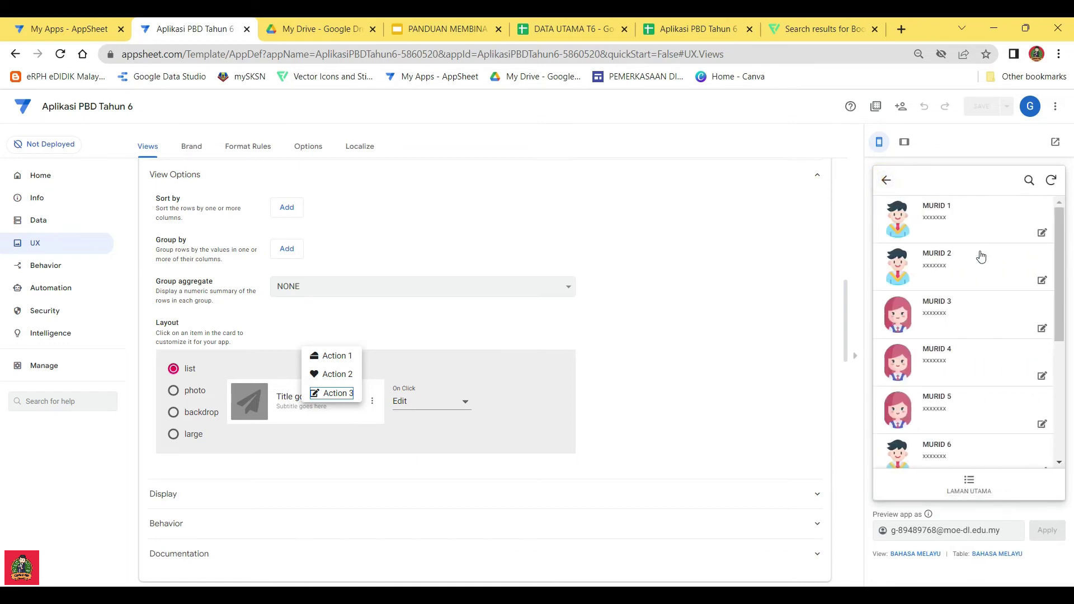
{"action": "left_click", "coordinate": [884, 180]}
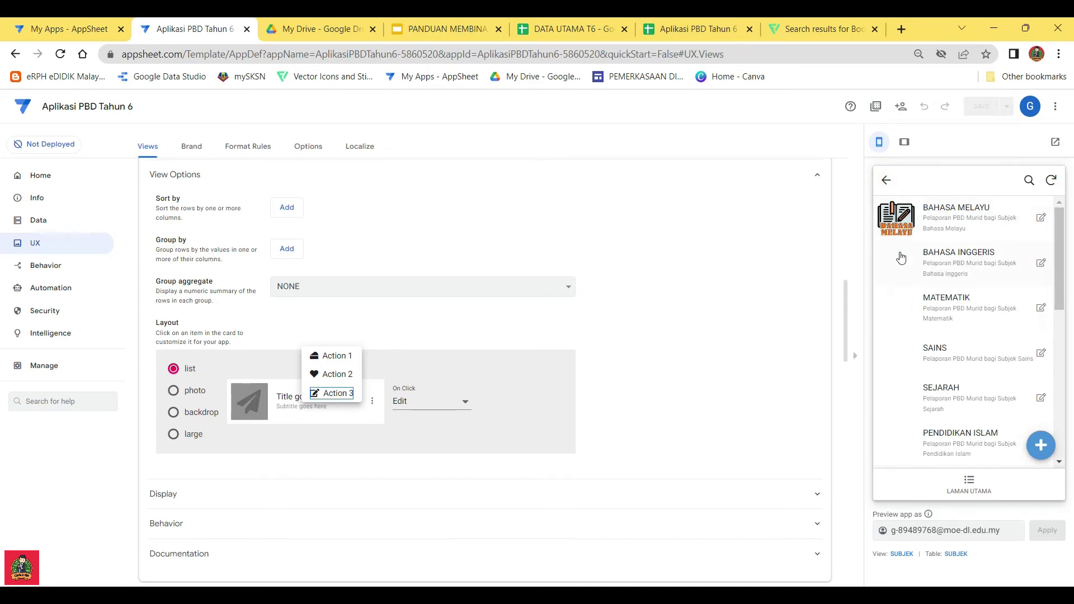
{"action": "scroll", "coordinate": [921, 390], "scroll_direction": "down", "scroll_amount": 5}
{"action": "scroll", "coordinate": [909, 280], "scroll_direction": "up", "scroll_amount": 5}
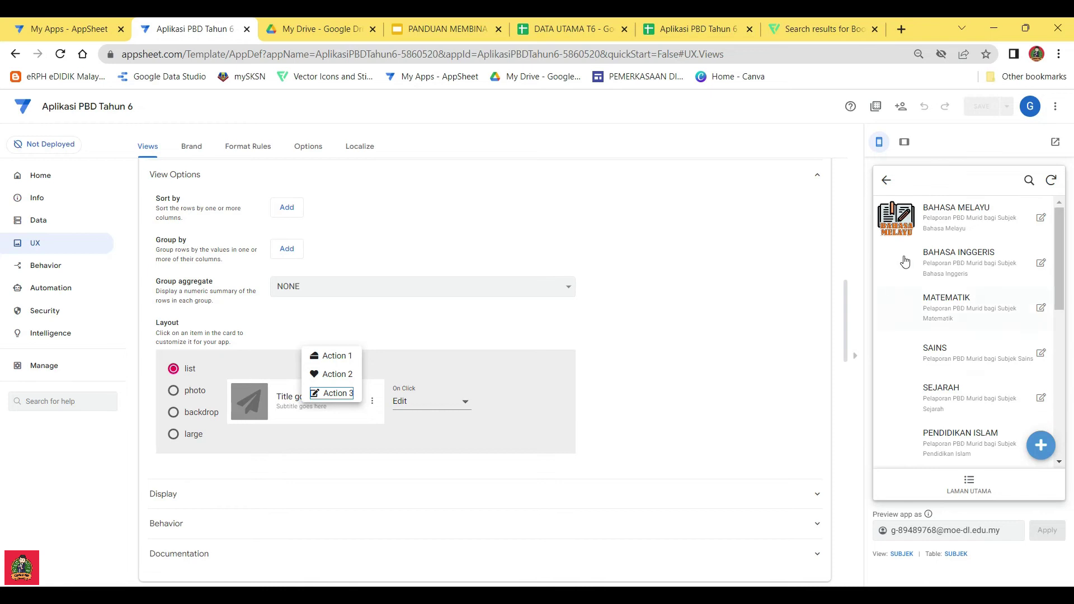
Edit the BAHASA INGGERIS record and browse for its icon image in the LOGO folder inside Pictures > Koleksi Grafik Photoshop
{"action": "left_click", "coordinate": [1041, 265]}
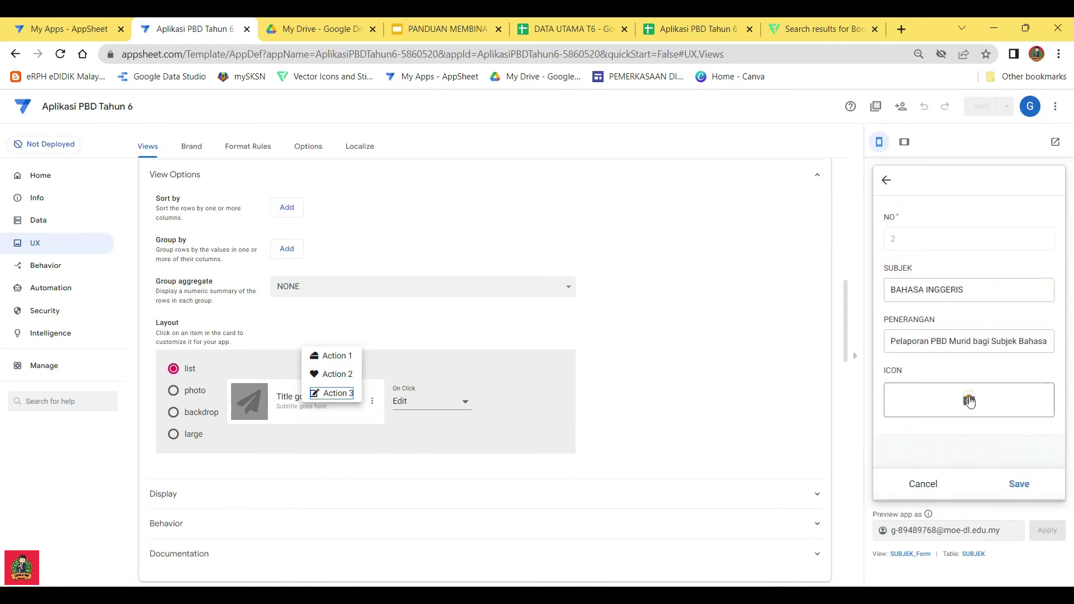
{"action": "left_click", "coordinate": [969, 401]}
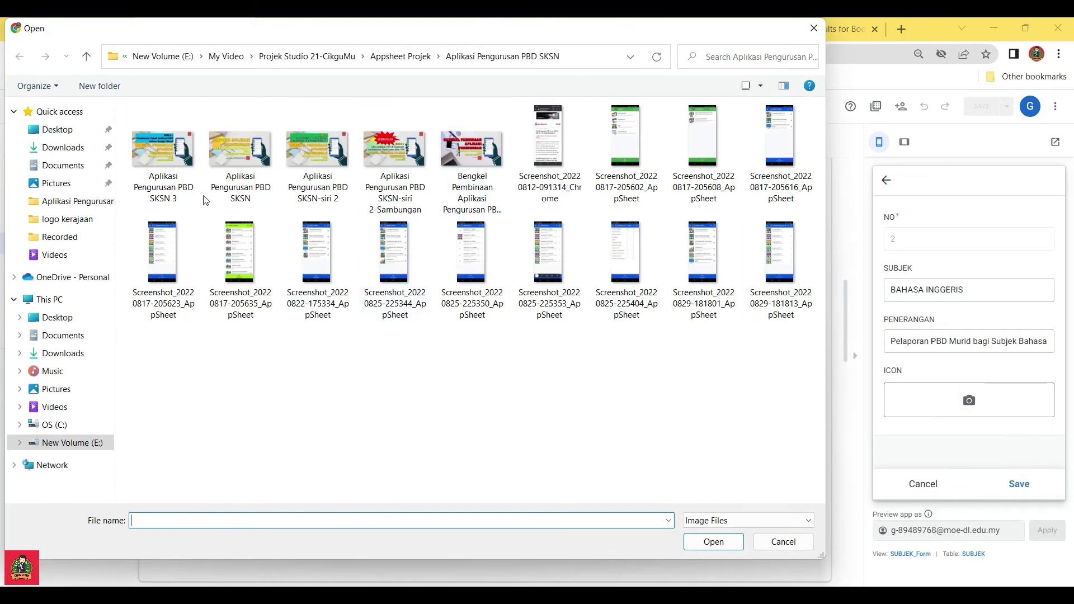
{"action": "left_click", "coordinate": [58, 182]}
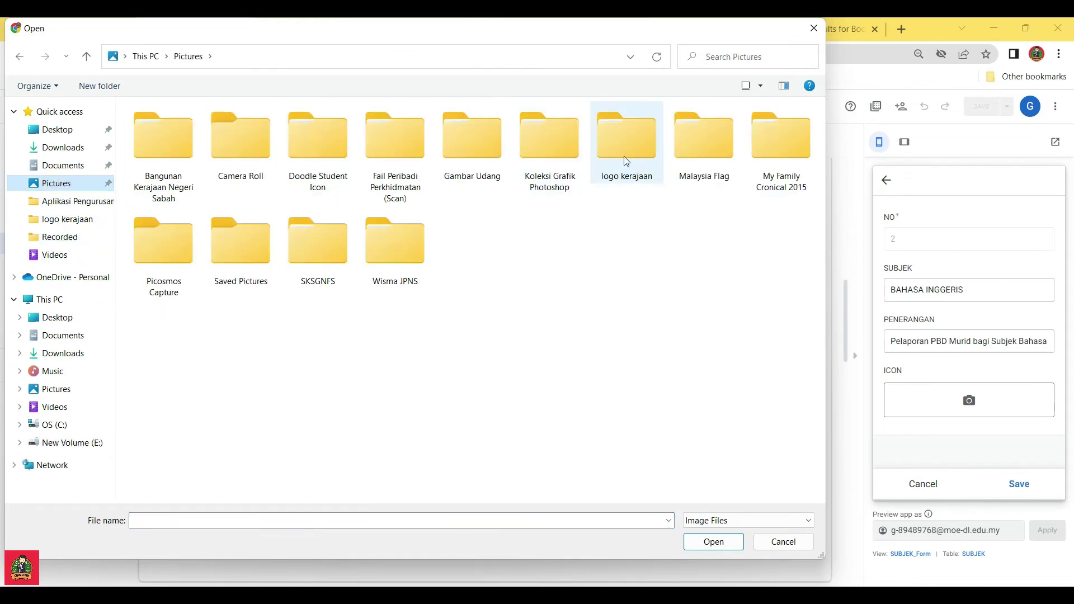
{"action": "double_click", "coordinate": [541, 152]}
{"action": "scroll", "coordinate": [461, 317], "scroll_direction": "down", "scroll_amount": 5}
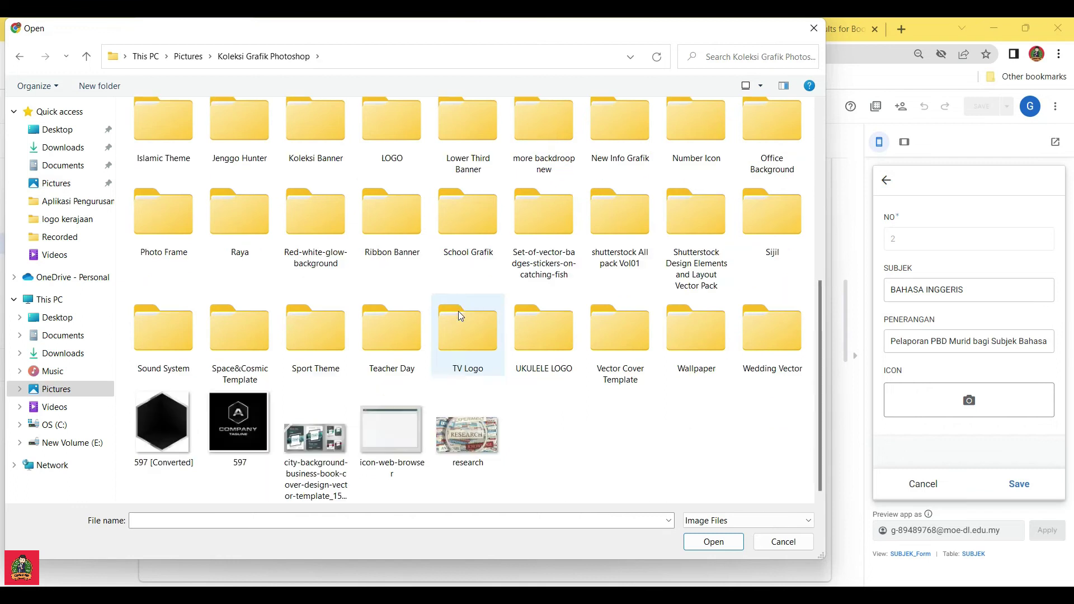
{"action": "scroll", "coordinate": [546, 341], "scroll_direction": "up", "scroll_amount": 2}
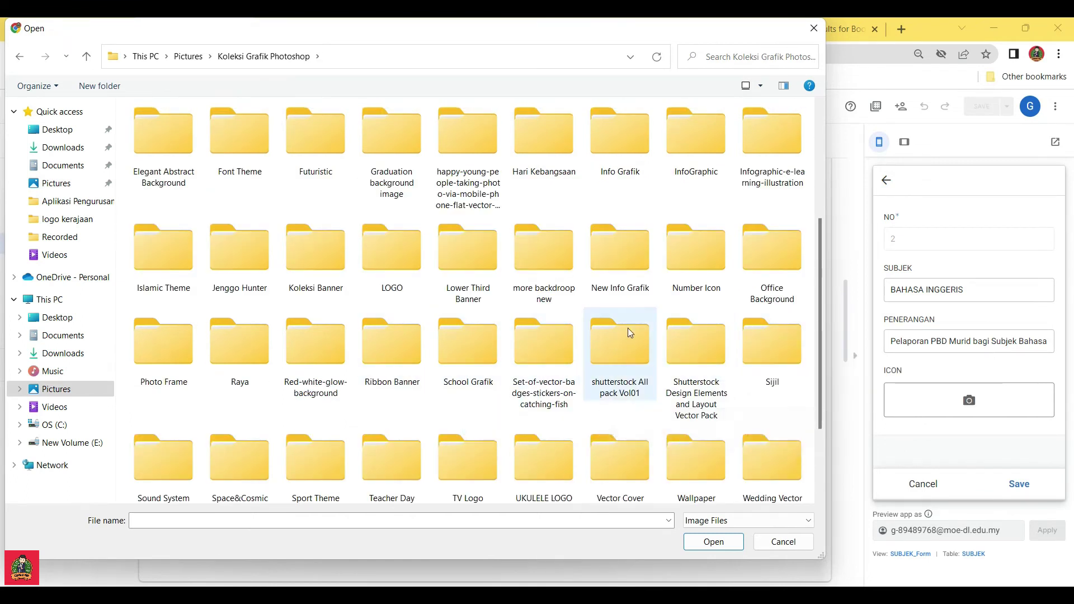
{"action": "double_click", "coordinate": [407, 247]}
{"action": "scroll", "coordinate": [513, 287], "scroll_direction": "down", "scroll_amount": 15}
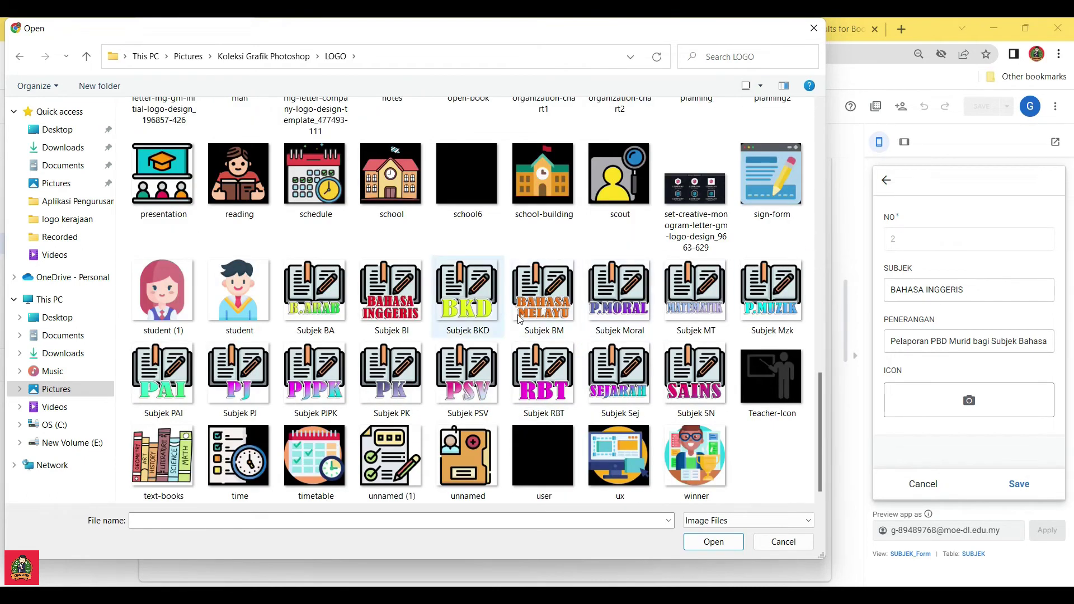
Use the Subjek BI image as the BAHASA INGGERIS icon and save the record
{"action": "left_click", "coordinate": [398, 292]}
{"action": "left_click", "coordinate": [714, 542]}
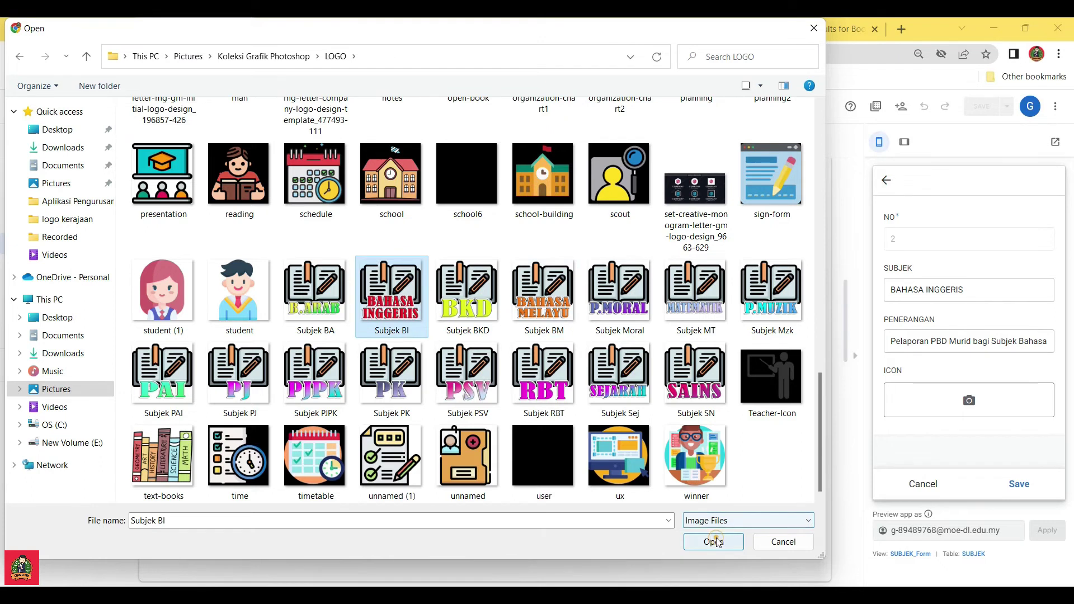
{"action": "scroll", "coordinate": [945, 402], "scroll_direction": "down", "scroll_amount": 2}
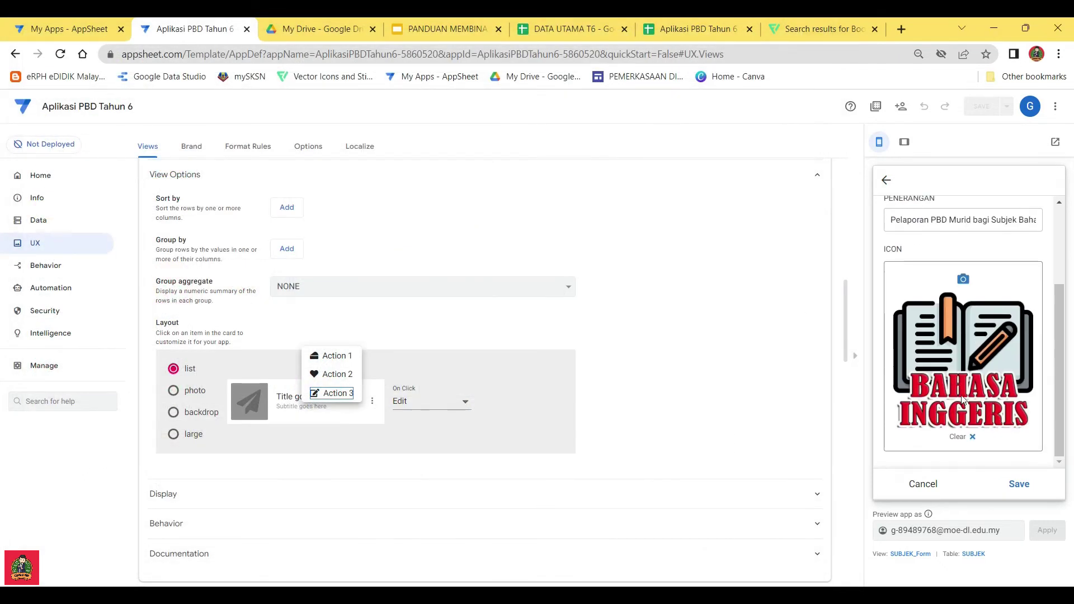
{"action": "left_click", "coordinate": [1018, 484]}
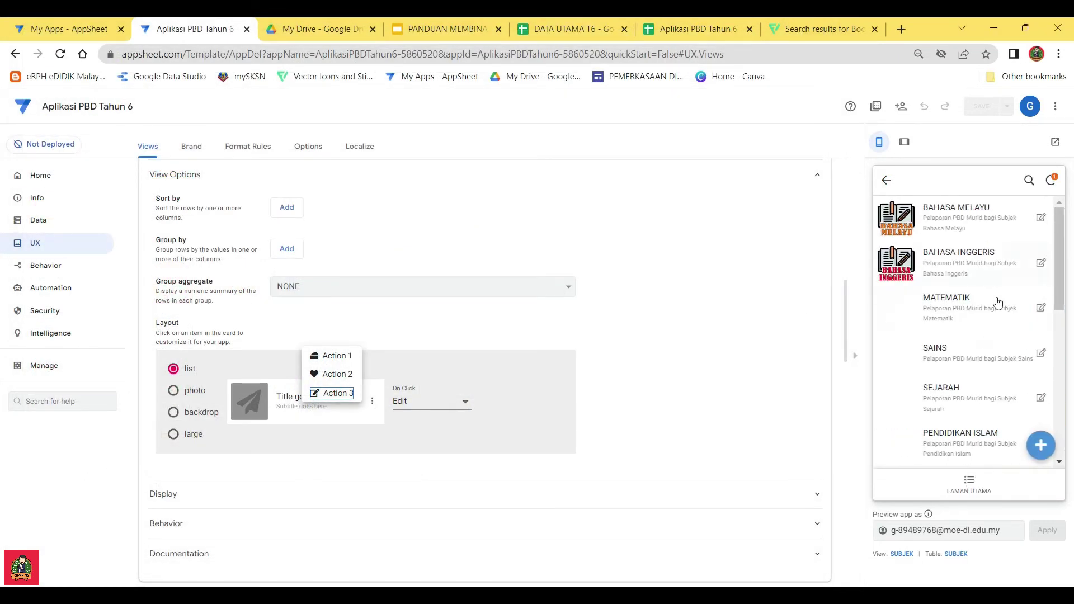
Add the matching icon images to the MATEMATIK record and the remaining subject records in the preview
{"action": "left_click", "coordinate": [1043, 305]}
{"action": "left_click", "coordinate": [968, 401]}
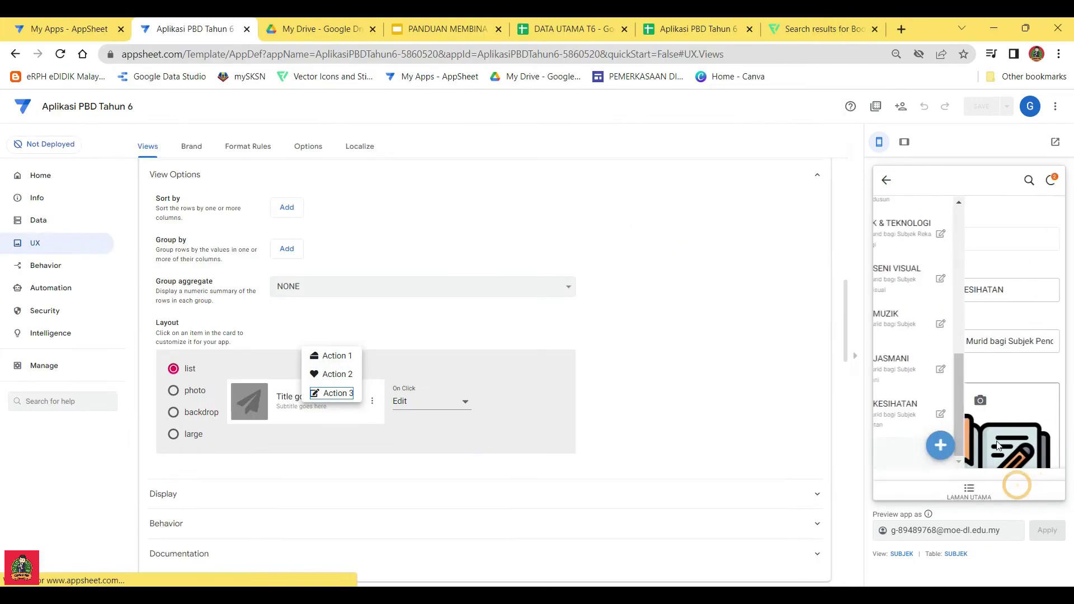
Review the icons in the preview's subject list and sync the pending changes
{"action": "scroll", "coordinate": [947, 313], "scroll_direction": "up", "scroll_amount": 8}
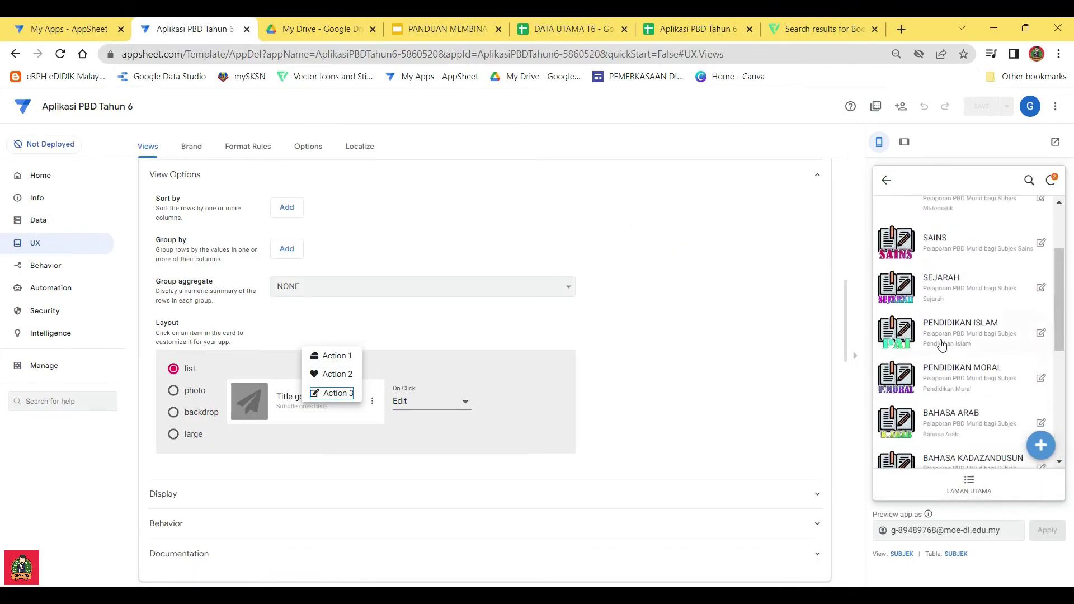
{"action": "scroll", "coordinate": [958, 289], "scroll_direction": "down", "scroll_amount": 3}
{"action": "scroll", "coordinate": [1006, 227], "scroll_direction": "up", "scroll_amount": 3}
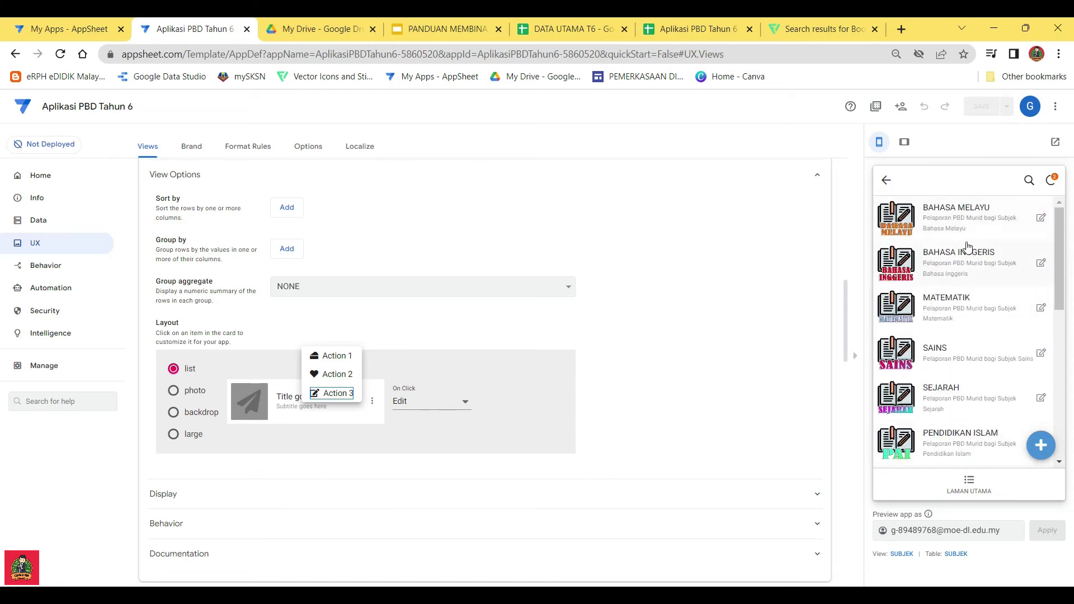
{"action": "scroll", "coordinate": [984, 319], "scroll_direction": "down", "scroll_amount": 2}
{"action": "scroll", "coordinate": [971, 307], "scroll_direction": "up", "scroll_amount": 2}
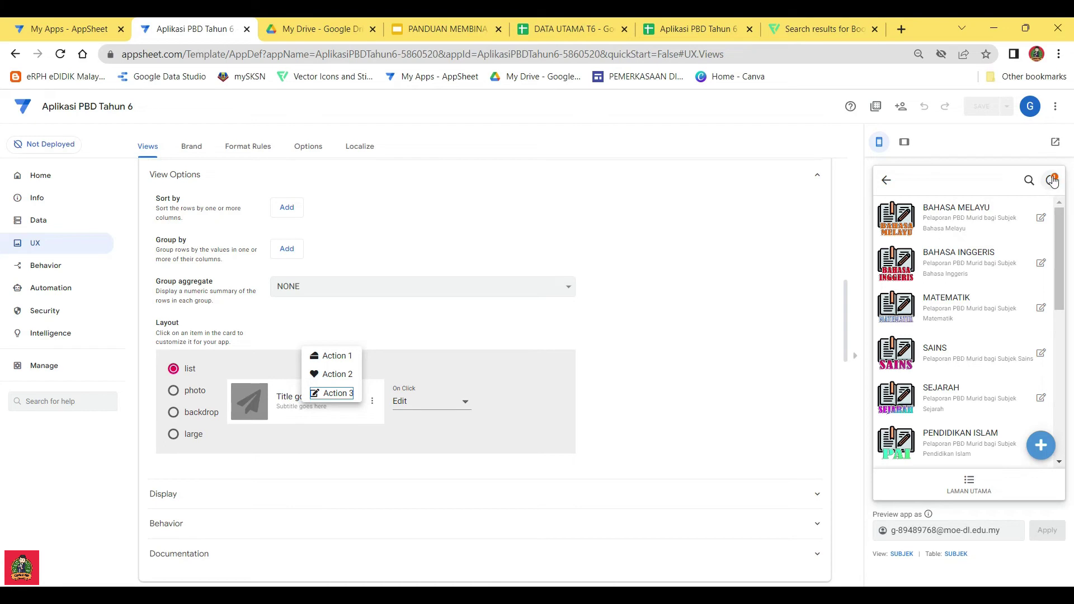
{"action": "left_click", "coordinate": [1051, 179]}
{"action": "left_click_drag", "start_coordinate": [1055, 285], "coordinate": [1055, 335]}
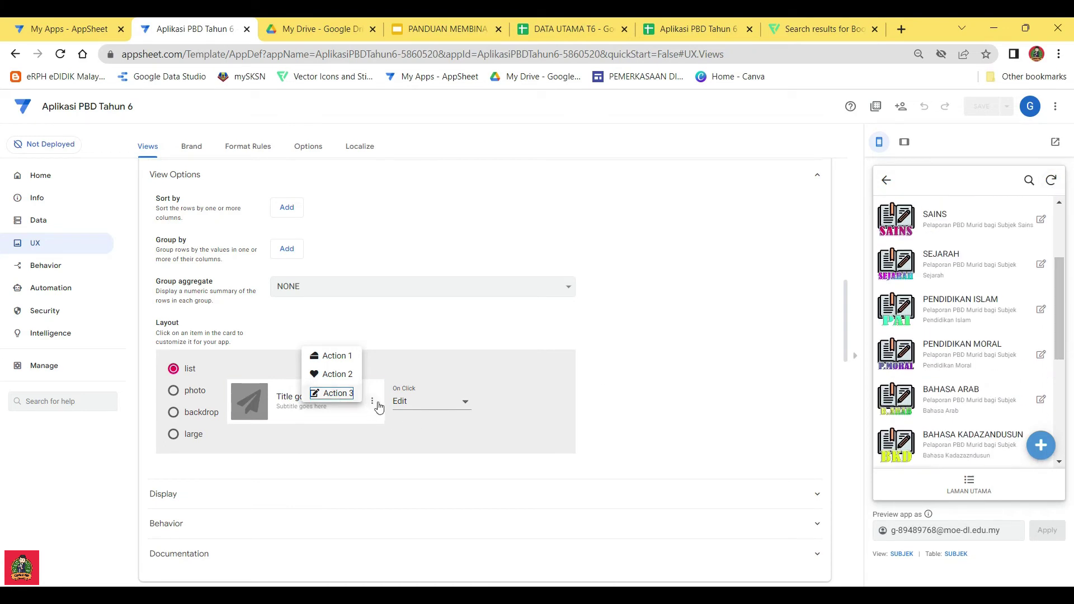
Set Action 3's On Click behavior back to None in the SUBJEK card layout
{"action": "left_click", "coordinate": [442, 454]}
{"action": "left_click", "coordinate": [372, 402]}
{"action": "left_click", "coordinate": [336, 392]}
{"action": "left_click", "coordinate": [431, 407]}
{"action": "left_click", "coordinate": [422, 373]}
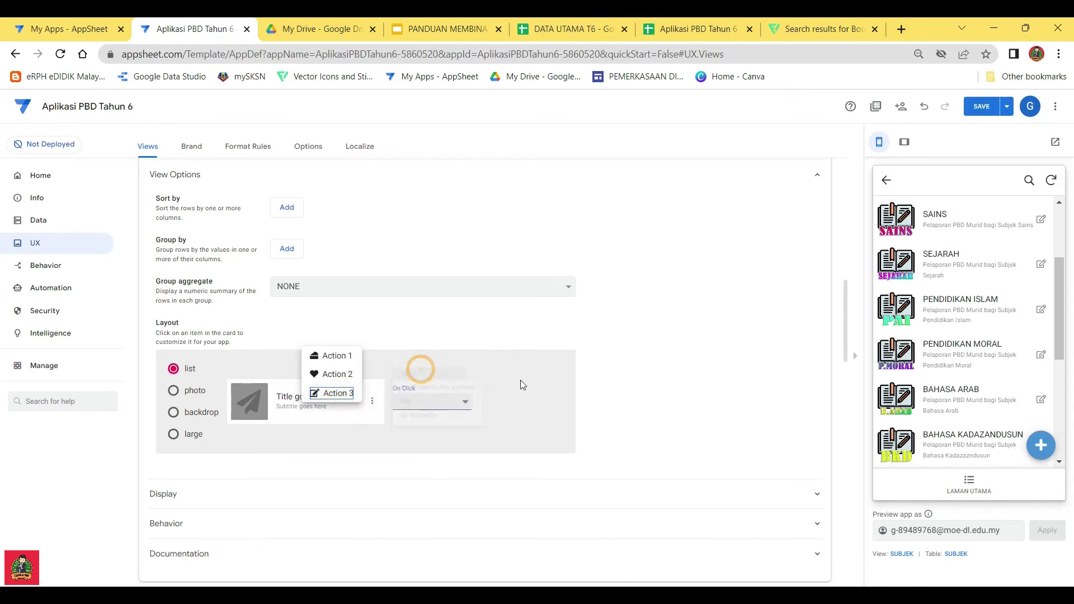
Make the SUBJEK table Read-Only, save the app, and collapse the table's settings
{"action": "left_click", "coordinate": [36, 225]}
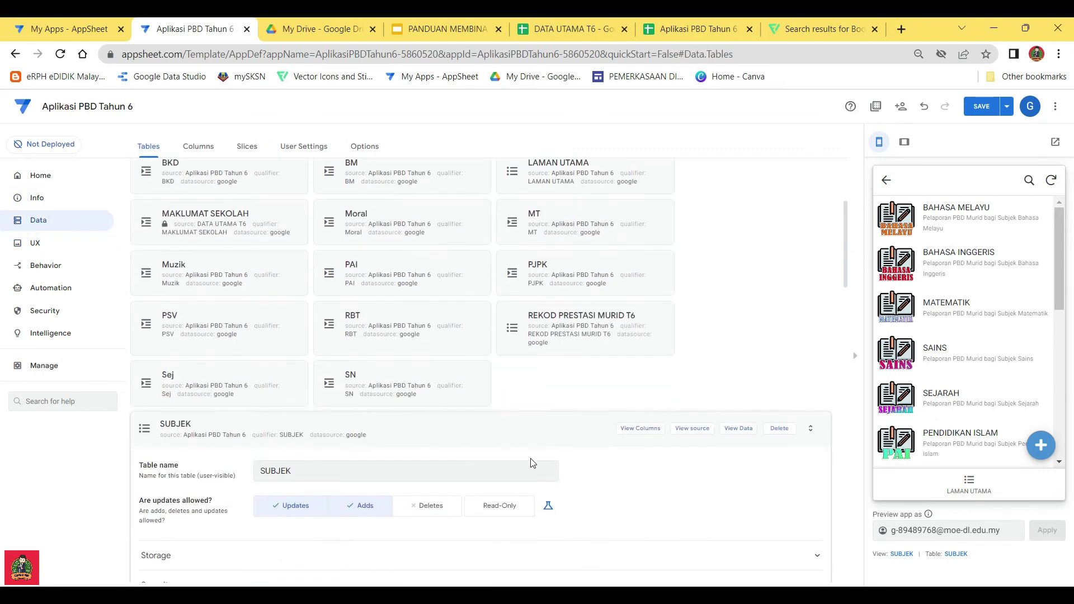
{"action": "left_click", "coordinate": [497, 438]}
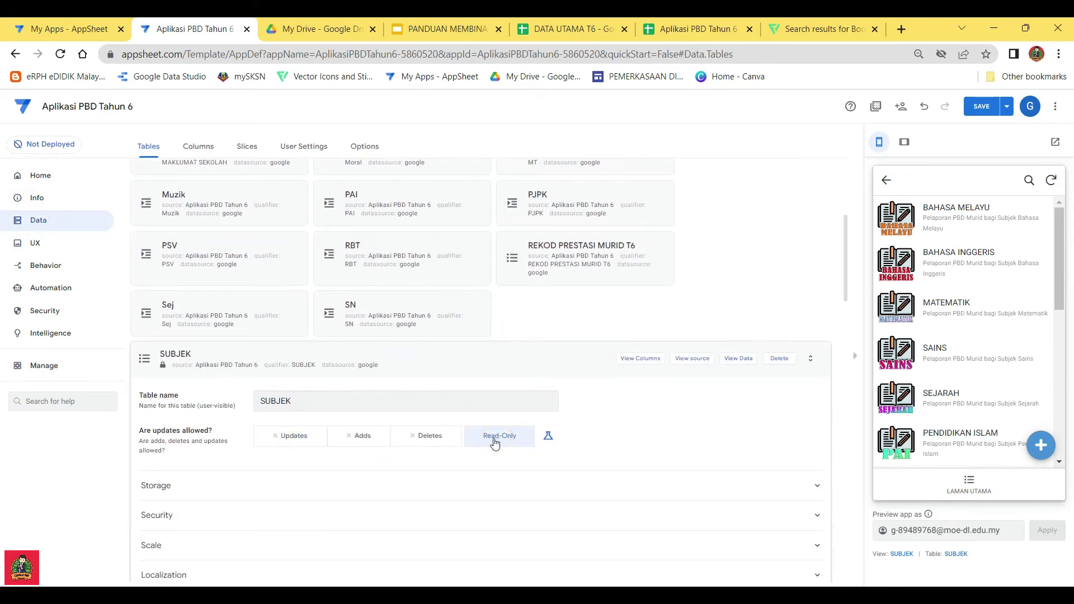
{"action": "left_click", "coordinate": [981, 105]}
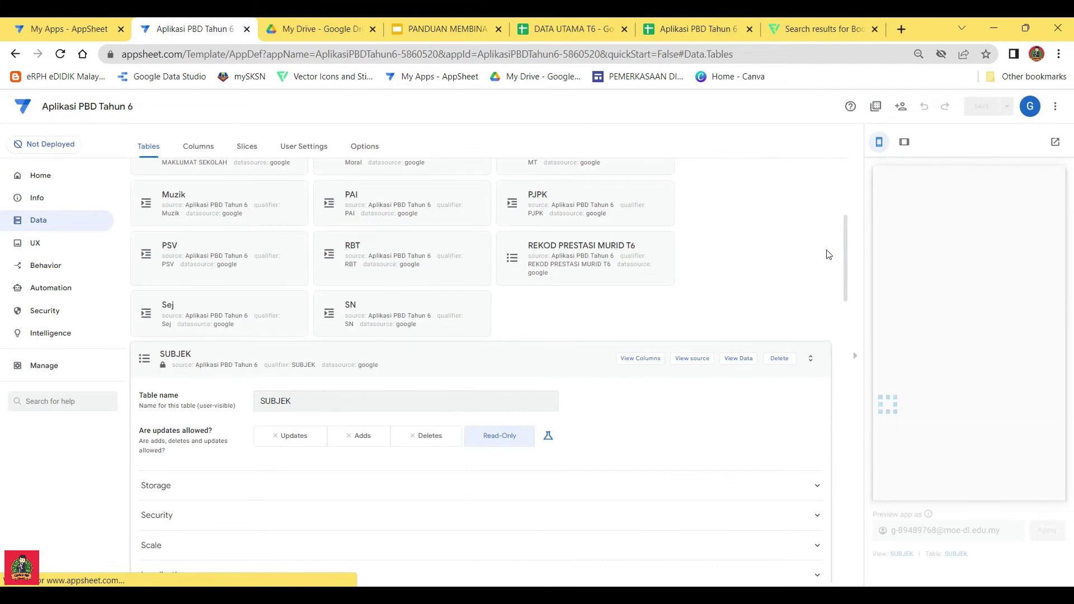
{"action": "left_click", "coordinate": [537, 360]}
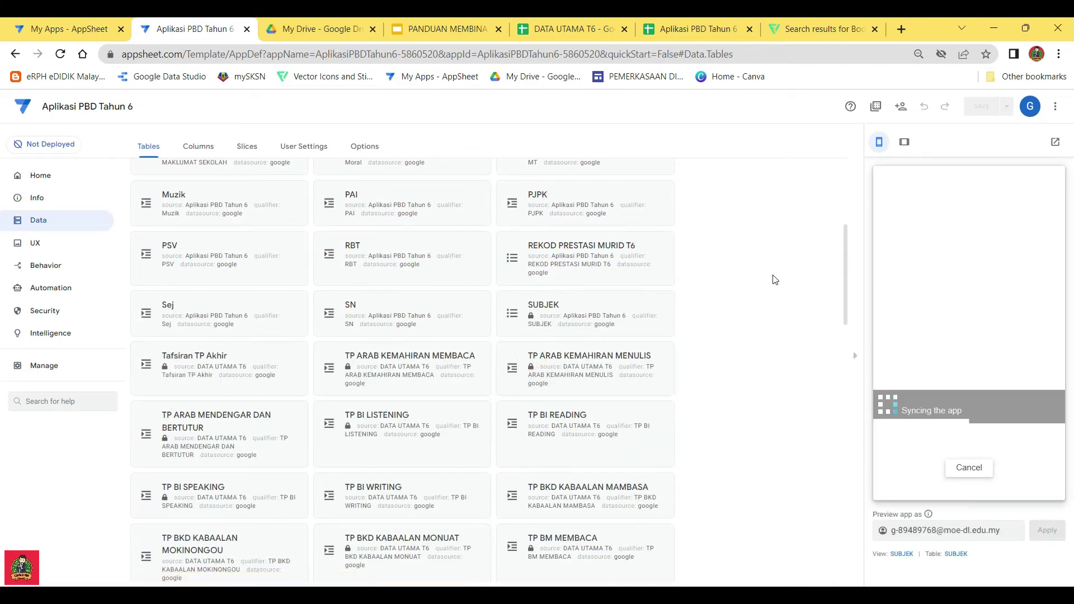
Review the full subject list in the preview with the SUBJEK table set to Read-Only
{"action": "scroll", "coordinate": [976, 380], "scroll_direction": "down", "scroll_amount": 7}
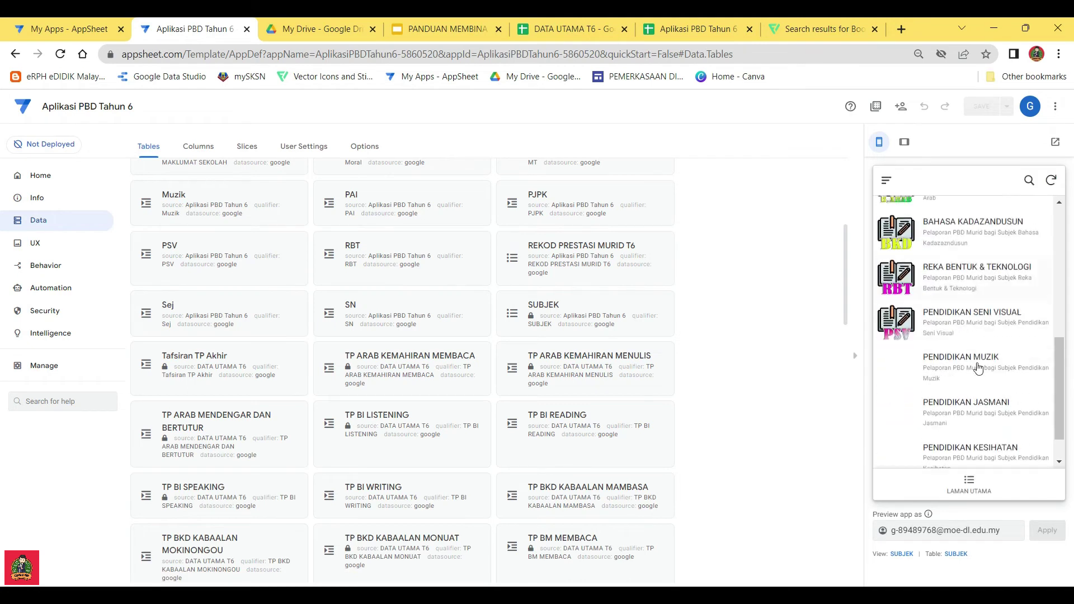
{"action": "scroll", "coordinate": [978, 392], "scroll_direction": "up", "scroll_amount": 3}
{"action": "scroll", "coordinate": [976, 364], "scroll_direction": "up", "scroll_amount": 5}
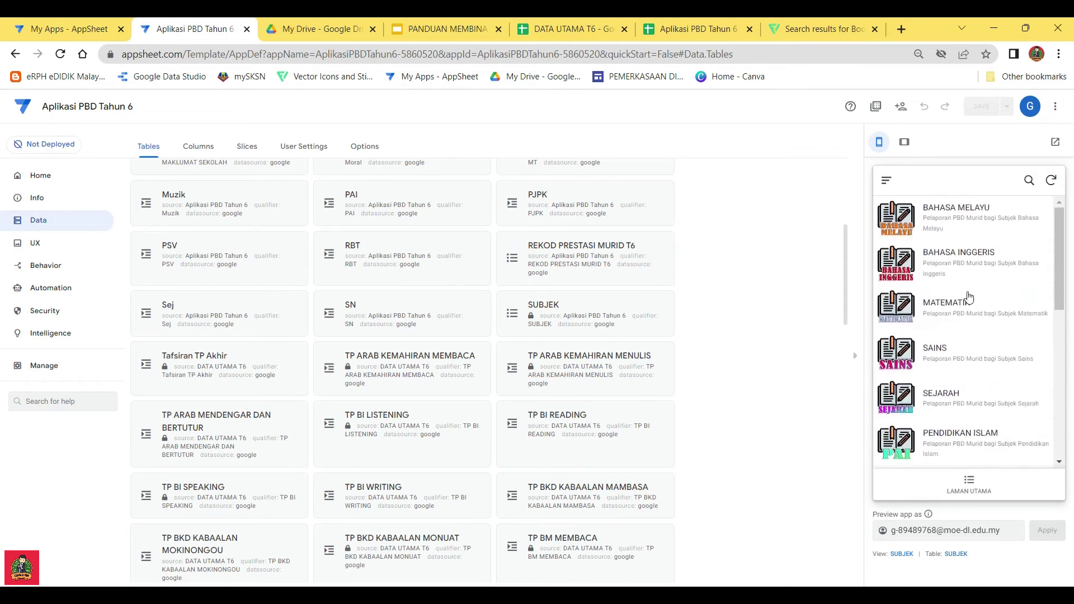
Check the pupil lists for BAHASA MELAYU, BAHASA INGGERIS and MATEMATIK in the app preview
{"action": "left_click", "coordinate": [952, 211]}
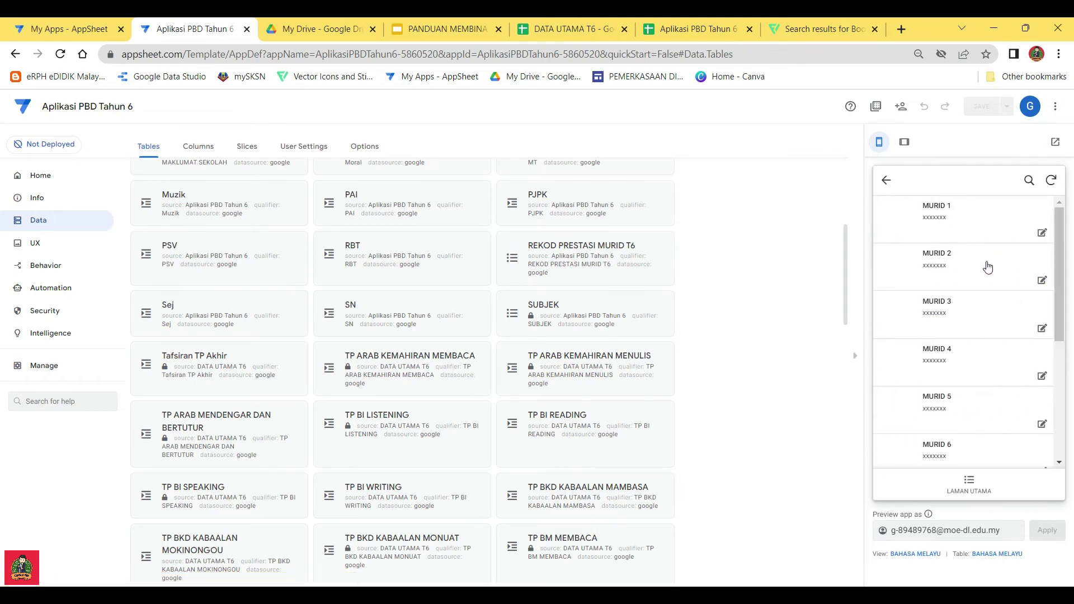
{"action": "left_click", "coordinate": [886, 179]}
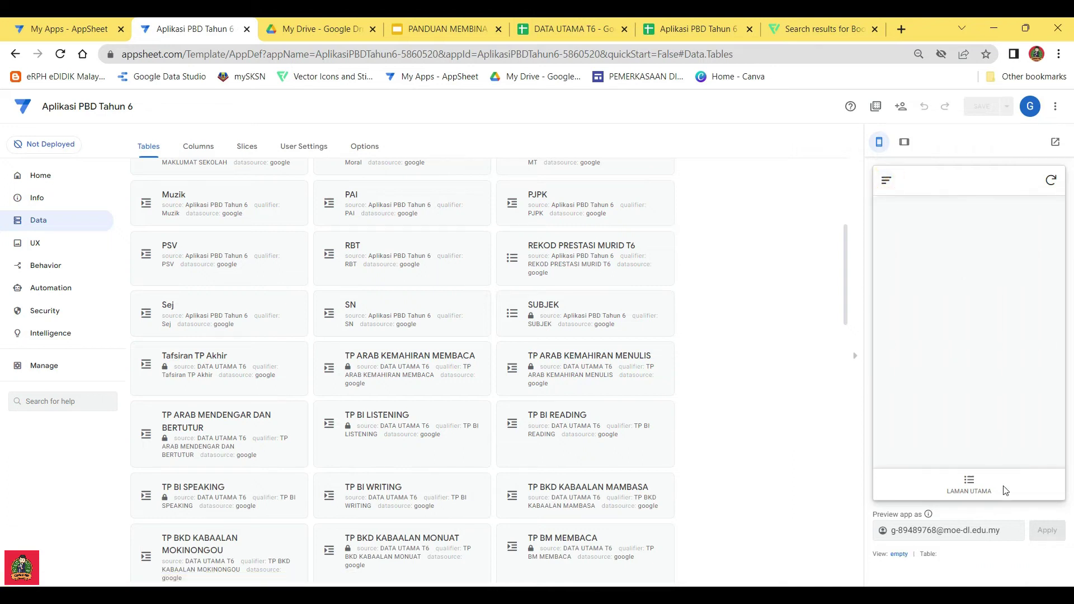
{"action": "left_click", "coordinate": [969, 482]}
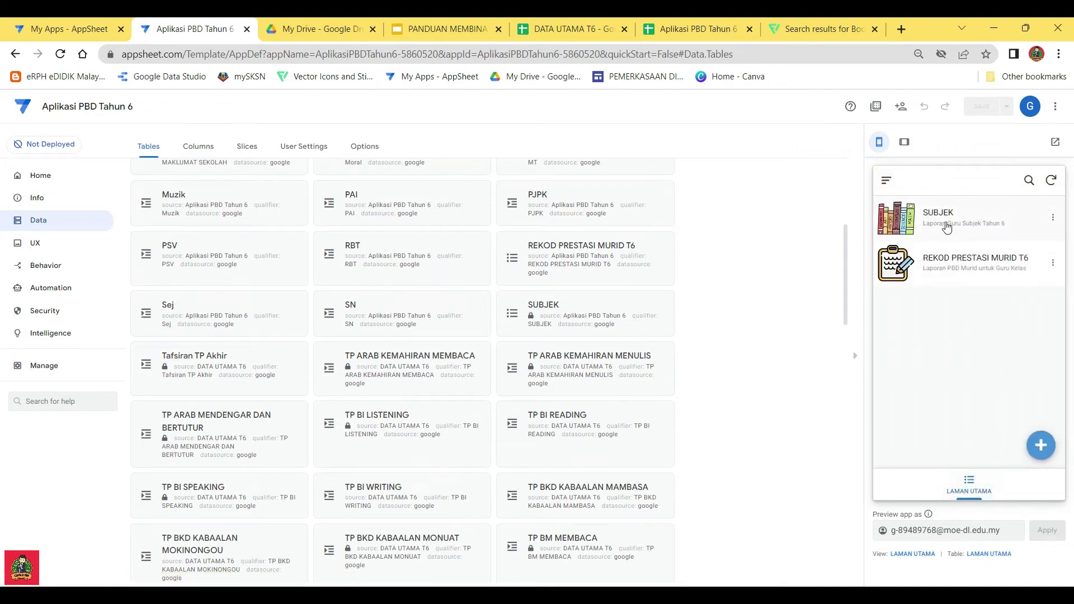
{"action": "left_click", "coordinate": [946, 226]}
{"action": "left_click", "coordinate": [950, 269]}
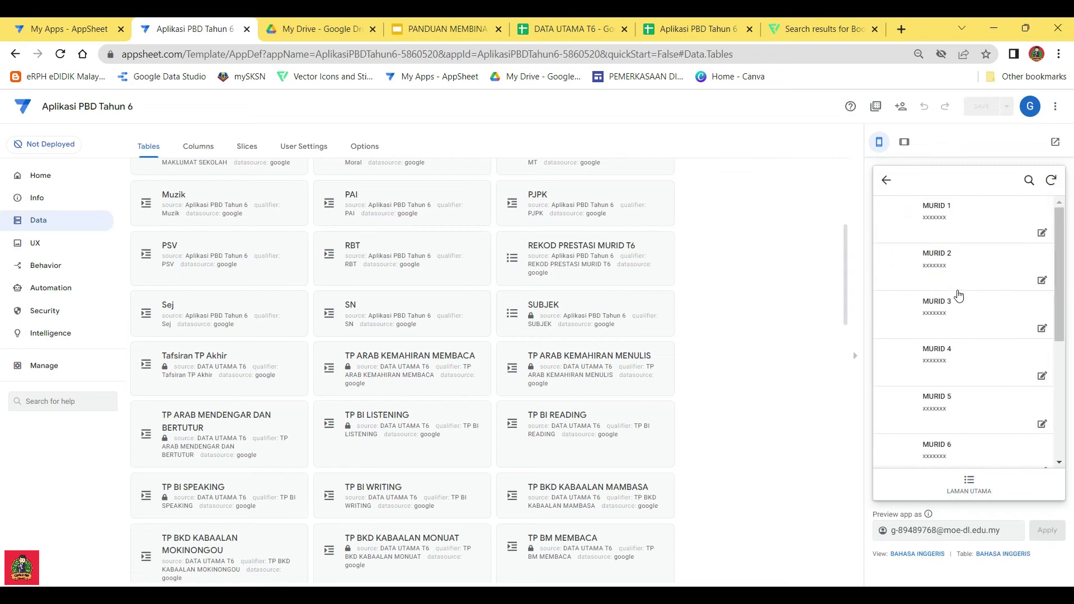
{"action": "left_click", "coordinate": [963, 491]}
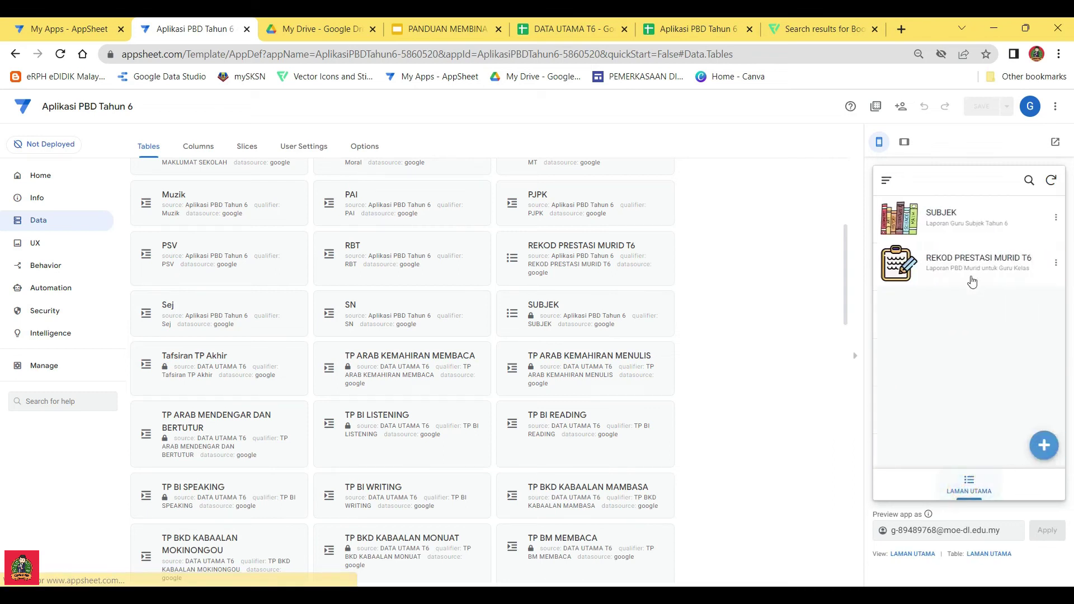
{"action": "left_click", "coordinate": [947, 213]}
{"action": "left_click", "coordinate": [962, 314]}
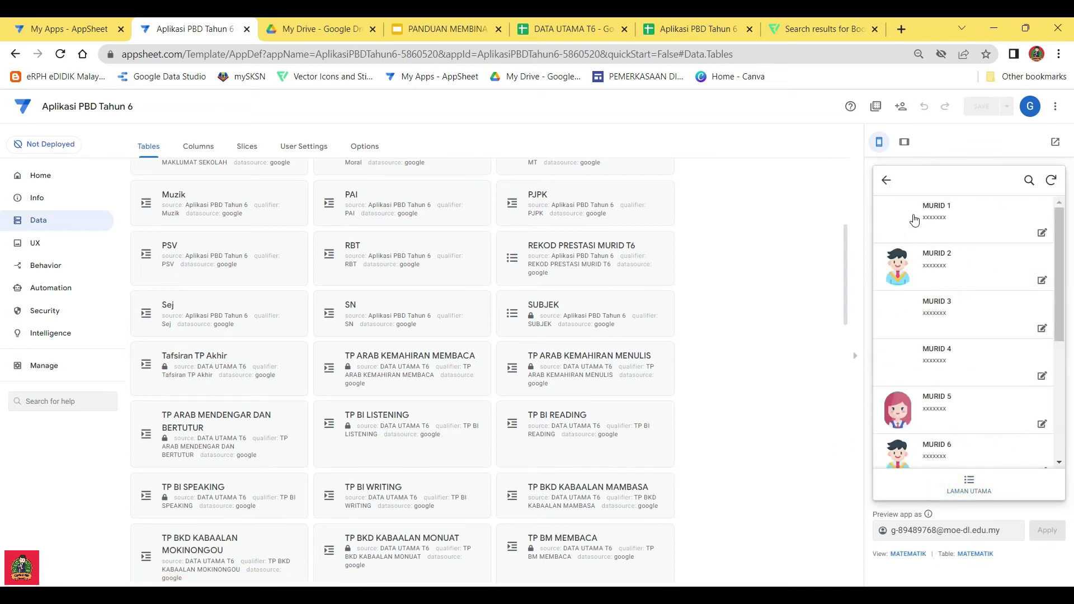
{"action": "left_click", "coordinate": [885, 180]}
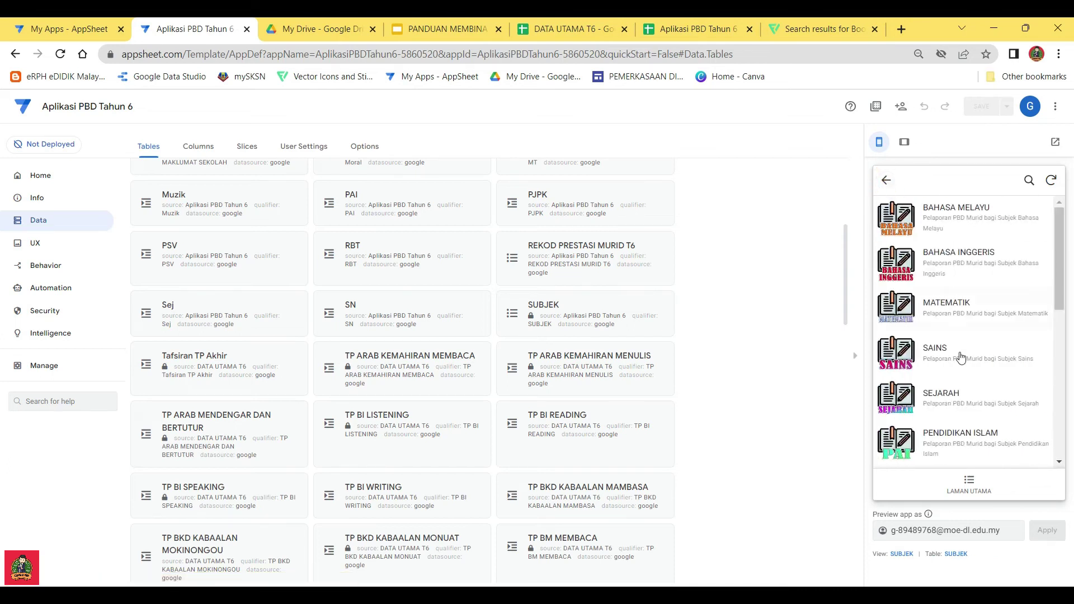
Check the pupil lists for SAINS, SEJARAH and PENDIDIKAN ISLAM in the preview, finishing at LAMAN UTAMA
{"action": "left_click", "coordinate": [962, 361]}
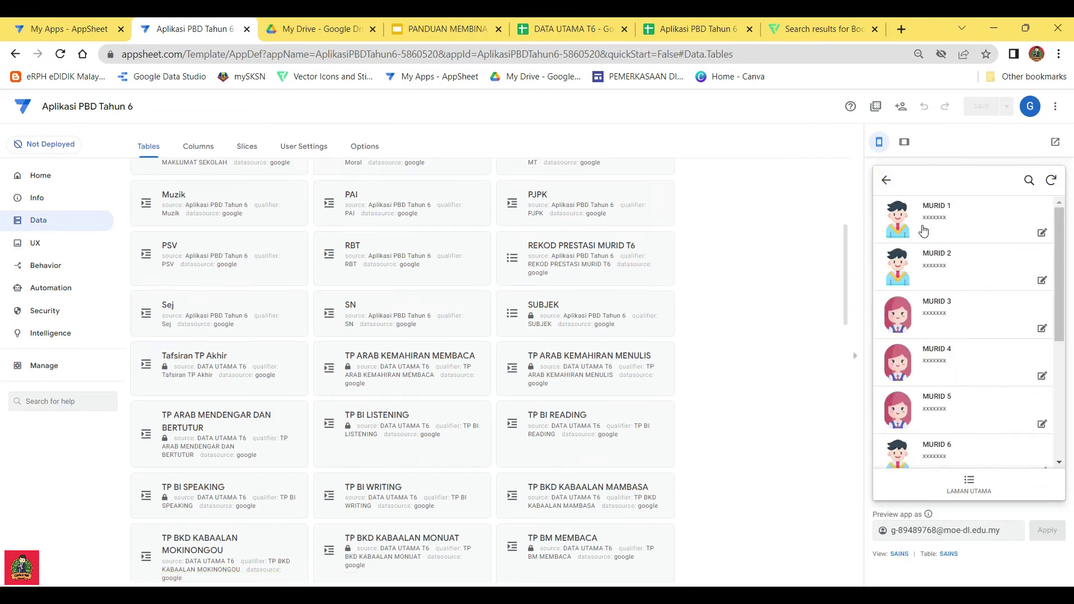
{"action": "left_click", "coordinate": [887, 181]}
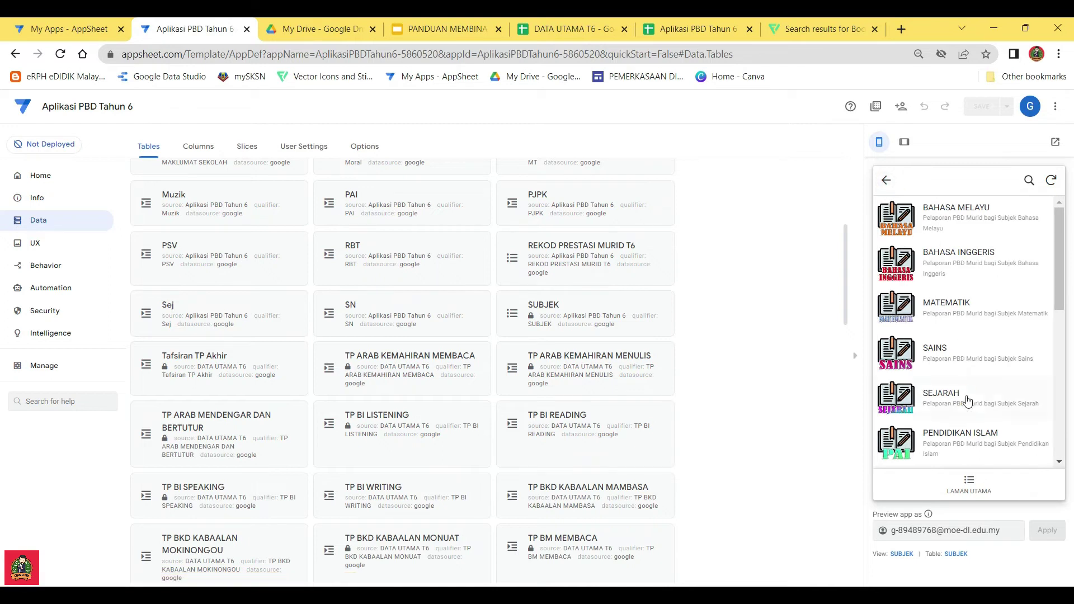
{"action": "left_click", "coordinate": [965, 400]}
{"action": "left_click", "coordinate": [886, 180]}
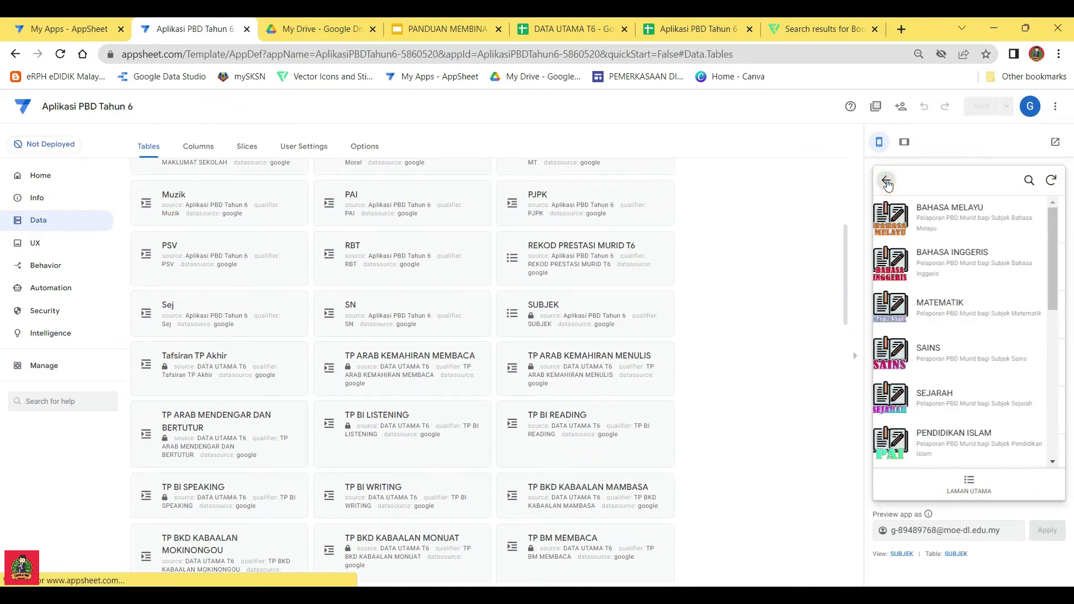
{"action": "left_click", "coordinate": [958, 438]}
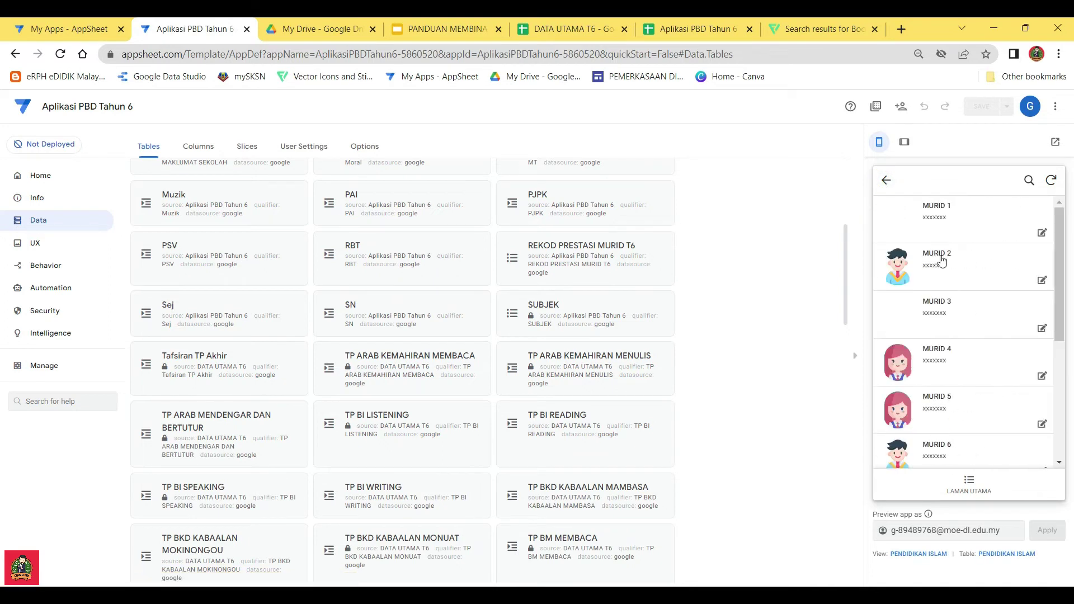
{"action": "left_click", "coordinate": [885, 180]}
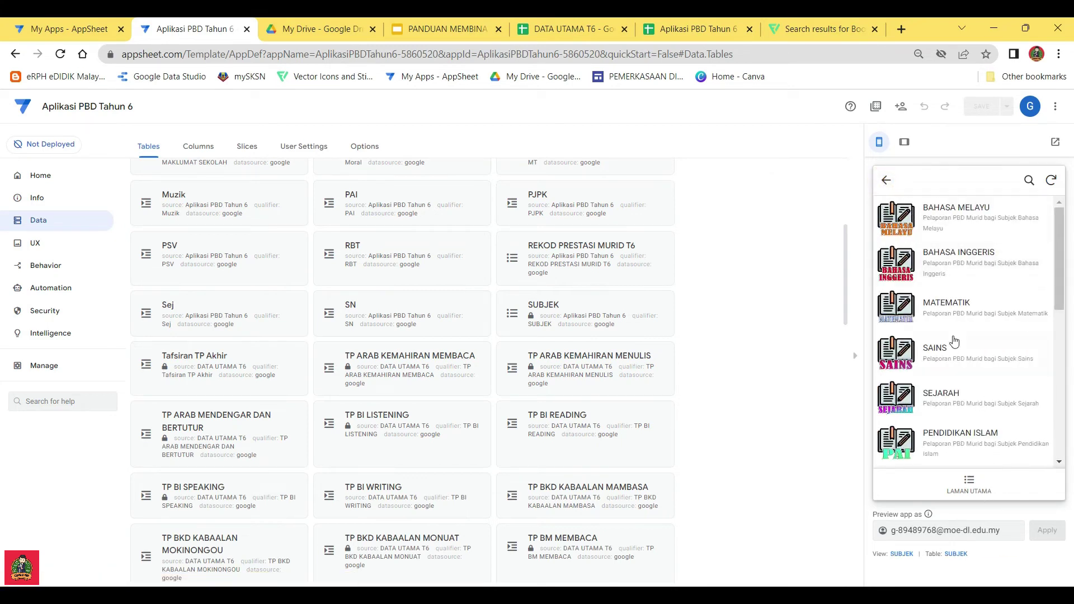
{"action": "left_click", "coordinate": [974, 490]}
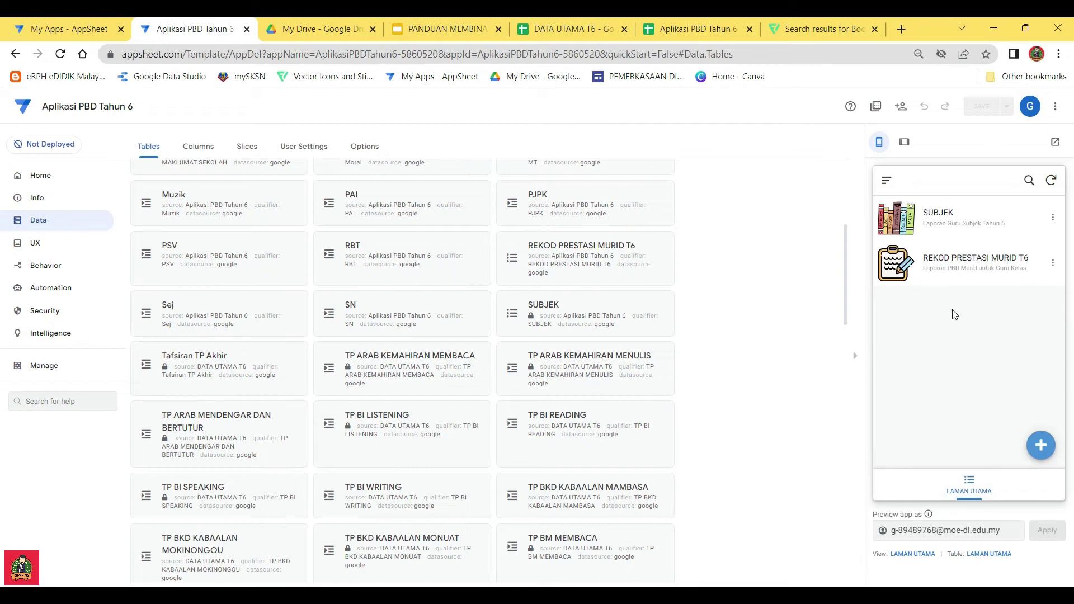
Switch to the Aplikasi PBD Tahun 6 spreadsheet and show the ANALISIS TP MATA PELAJARAN T6 sheet
{"action": "left_click", "coordinate": [676, 32]}
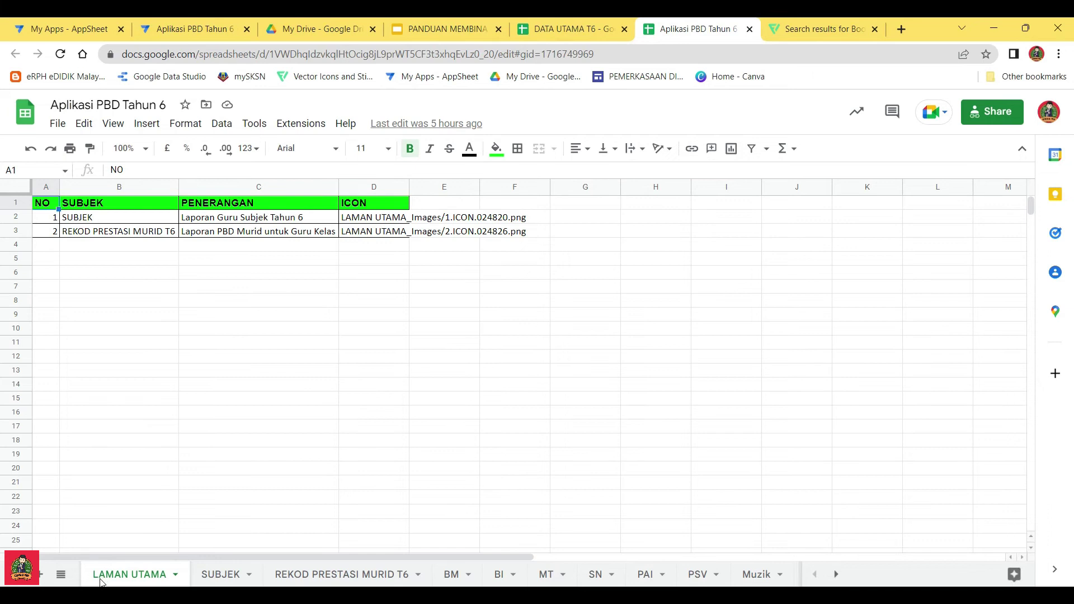
{"action": "left_click", "coordinate": [61, 575]}
{"action": "left_click_drag", "start_coordinate": [256, 414], "coordinate": [251, 538]}
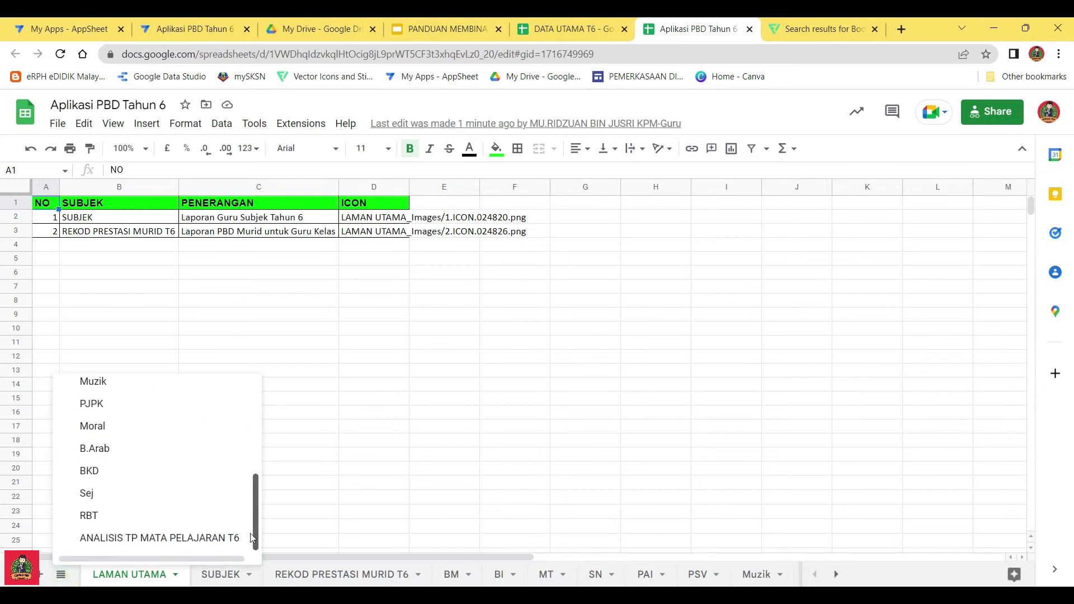
{"action": "left_click", "coordinate": [249, 538]}
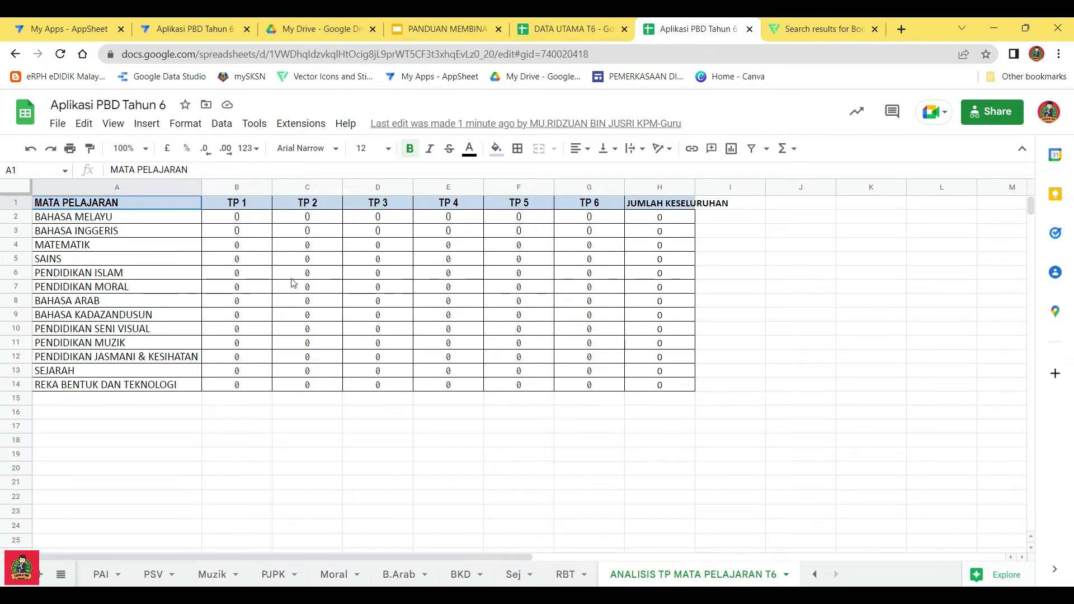
Examine the TAANG KOINABASAN POIMBIDA' column and its TAFSIRAN column for the pupils on the BKD sheet
{"action": "left_click", "coordinate": [461, 576]}
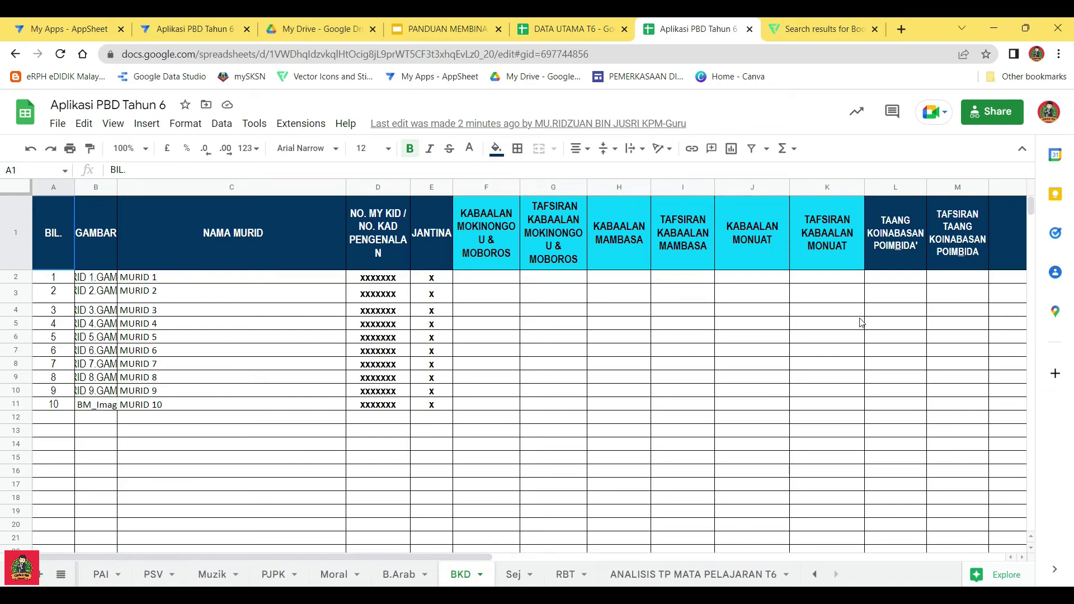
{"action": "left_click", "coordinate": [906, 278]}
{"action": "left_click", "coordinate": [969, 282]}
{"action": "left_click", "coordinate": [894, 281]}
{"action": "left_click", "coordinate": [958, 282]}
{"action": "left_click", "coordinate": [891, 282]}
{"action": "left_click", "coordinate": [952, 283]}
{"action": "left_click", "coordinate": [884, 282]}
{"action": "left_click", "coordinate": [959, 282]}
{"action": "left_click", "coordinate": [901, 280]}
{"action": "left_click", "coordinate": [964, 281]}
{"action": "left_click", "coordinate": [891, 280]}
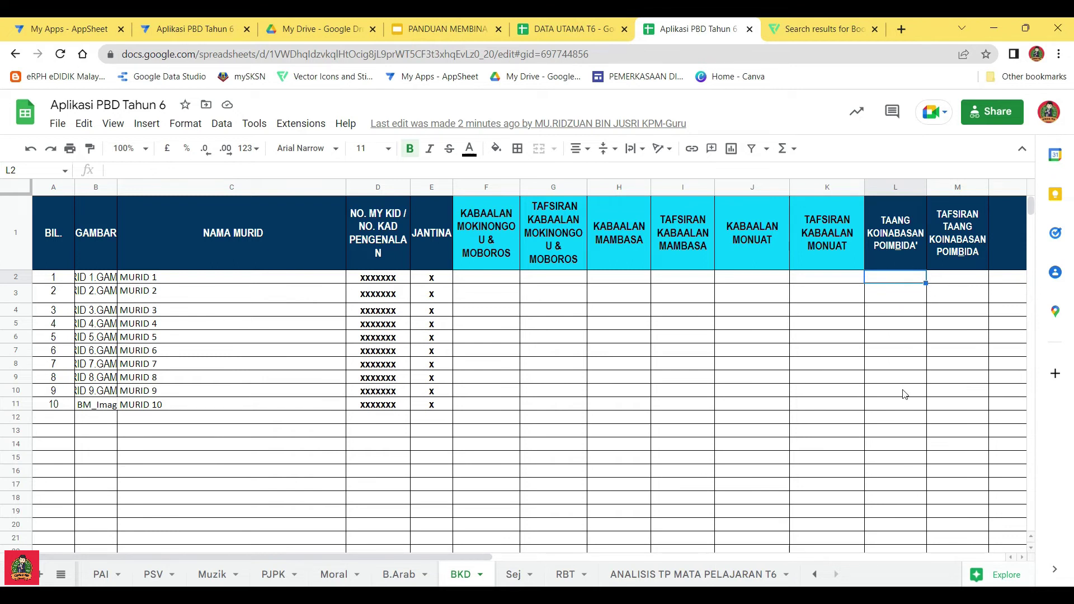
{"action": "left_click", "coordinate": [898, 404]}
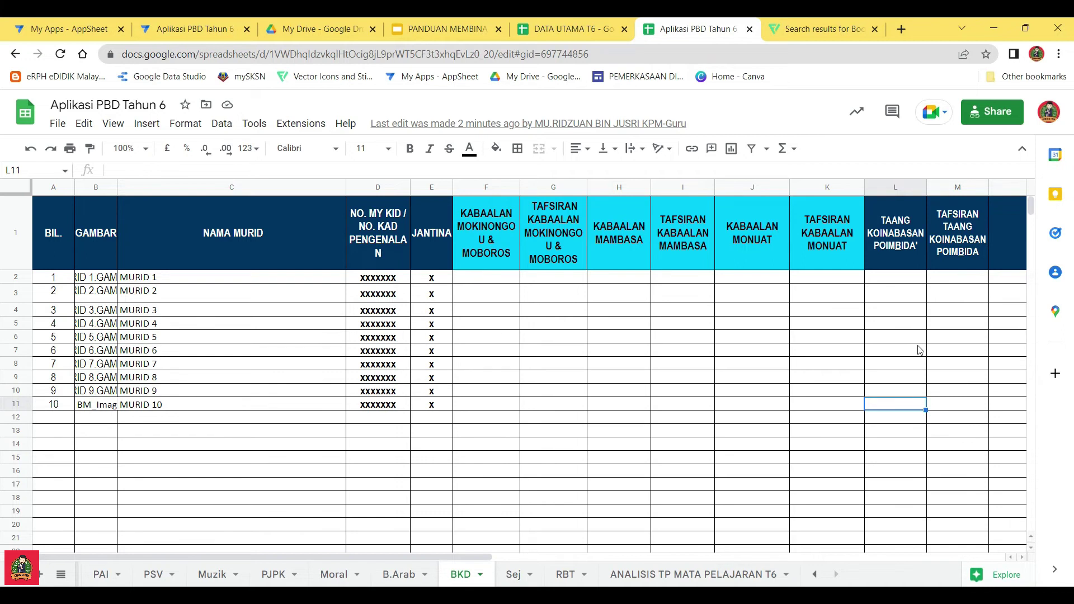
Go back to the ANALISIS TP MATA PELAJARAN T6 sheet and inspect the BAHASA MELAYU formula under TP 1
{"action": "left_click", "coordinate": [675, 576]}
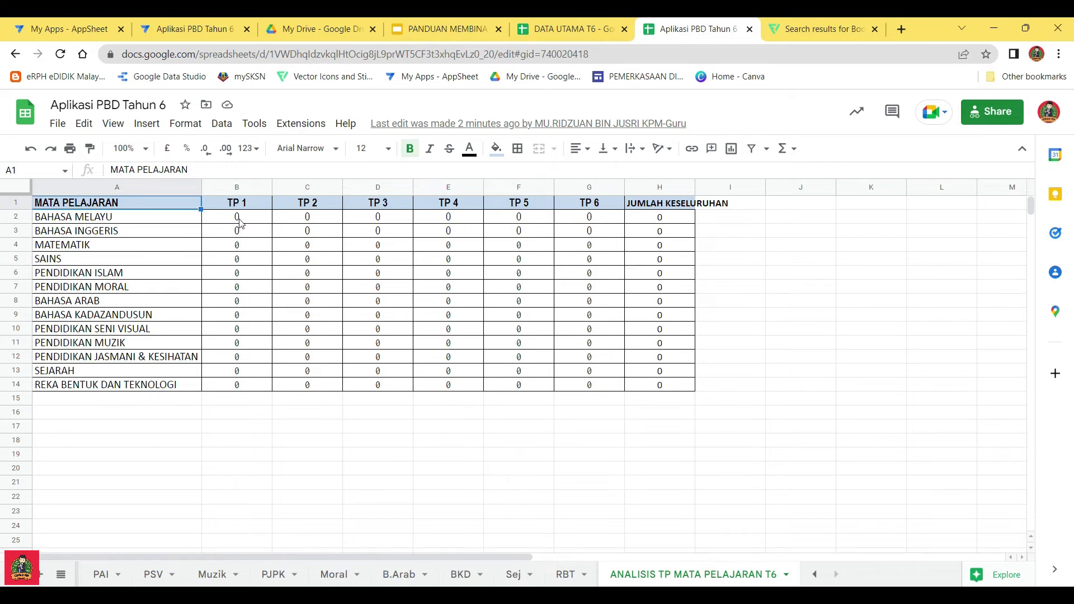
{"action": "left_click", "coordinate": [132, 148]}
{"action": "left_click", "coordinate": [132, 264]}
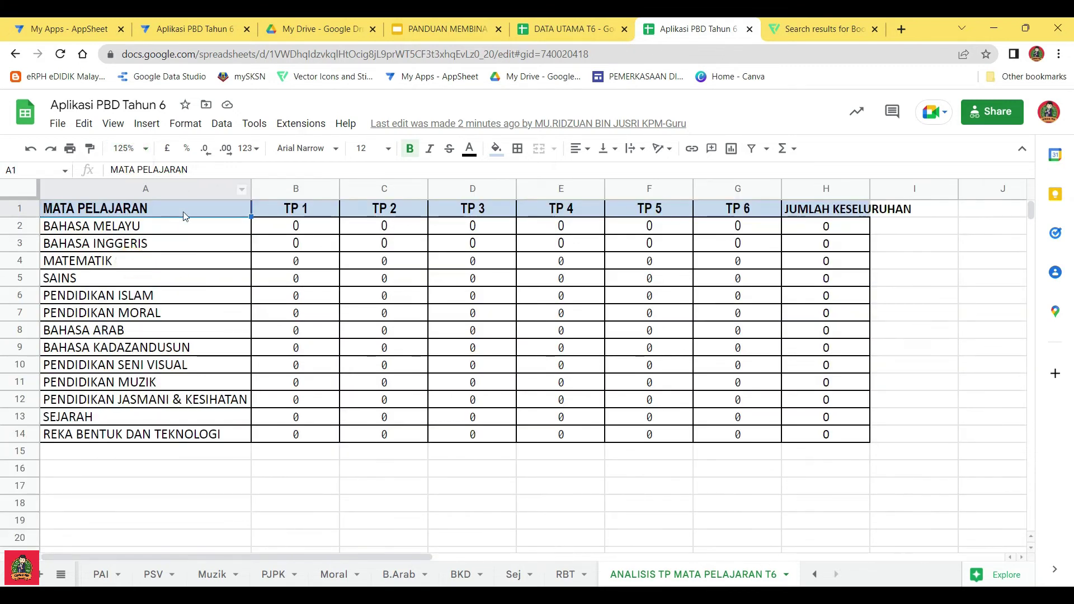
{"action": "left_click", "coordinate": [128, 149]}
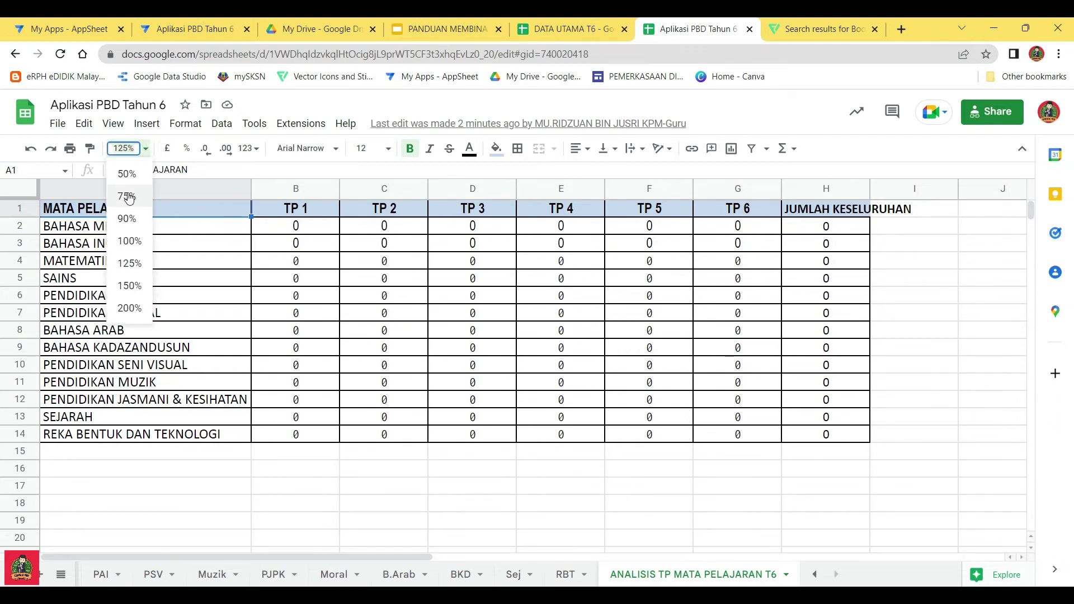
{"action": "left_click", "coordinate": [129, 241]}
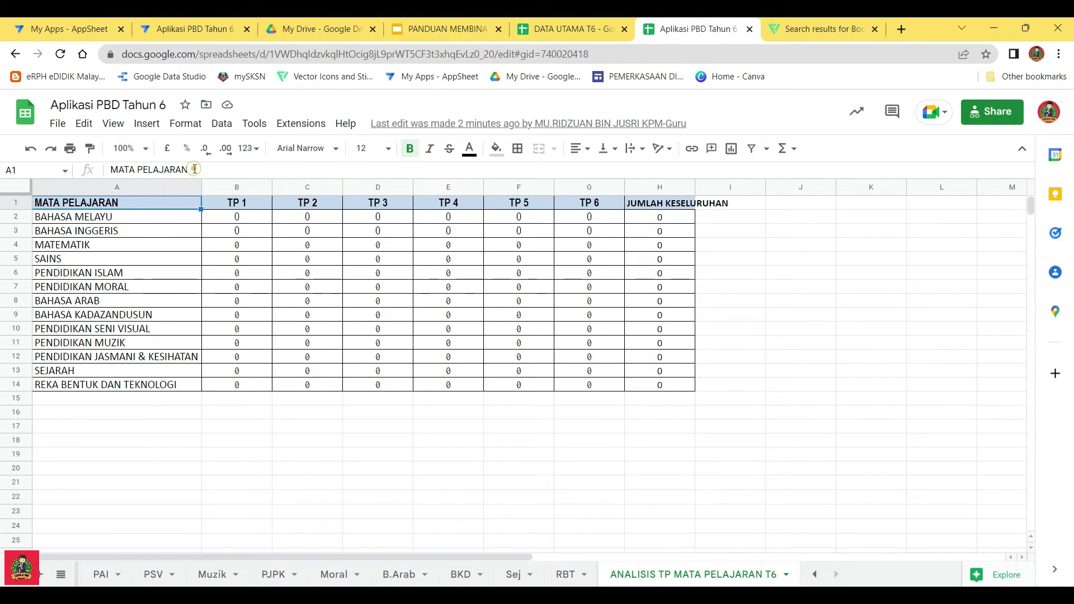
{"action": "left_click_drag", "start_coordinate": [194, 169], "coordinate": [112, 171]}
{"action": "left_click", "coordinate": [294, 400]}
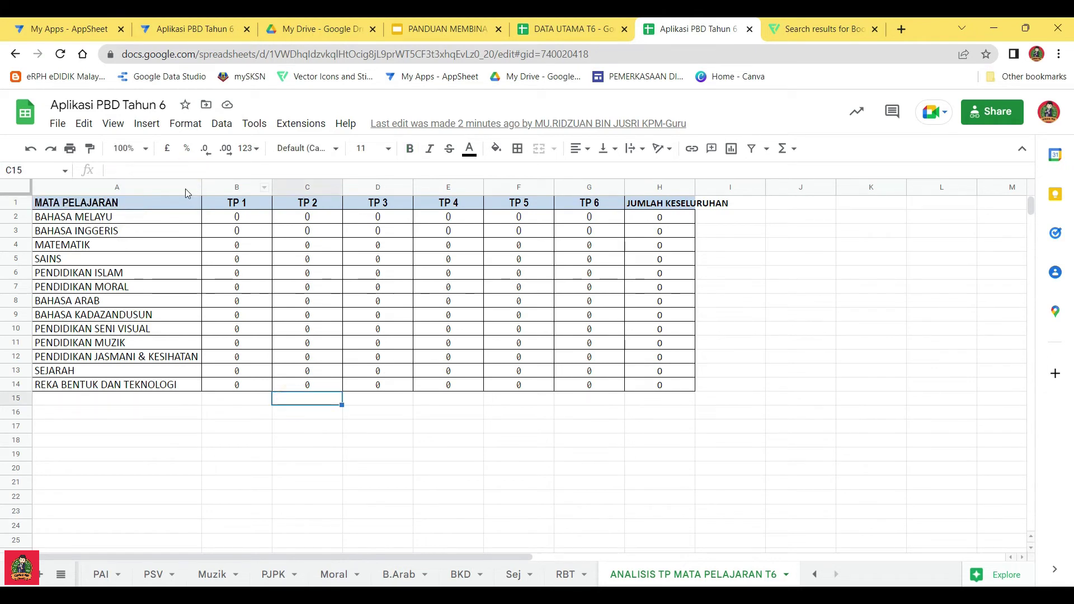
{"action": "left_click", "coordinate": [238, 221]}
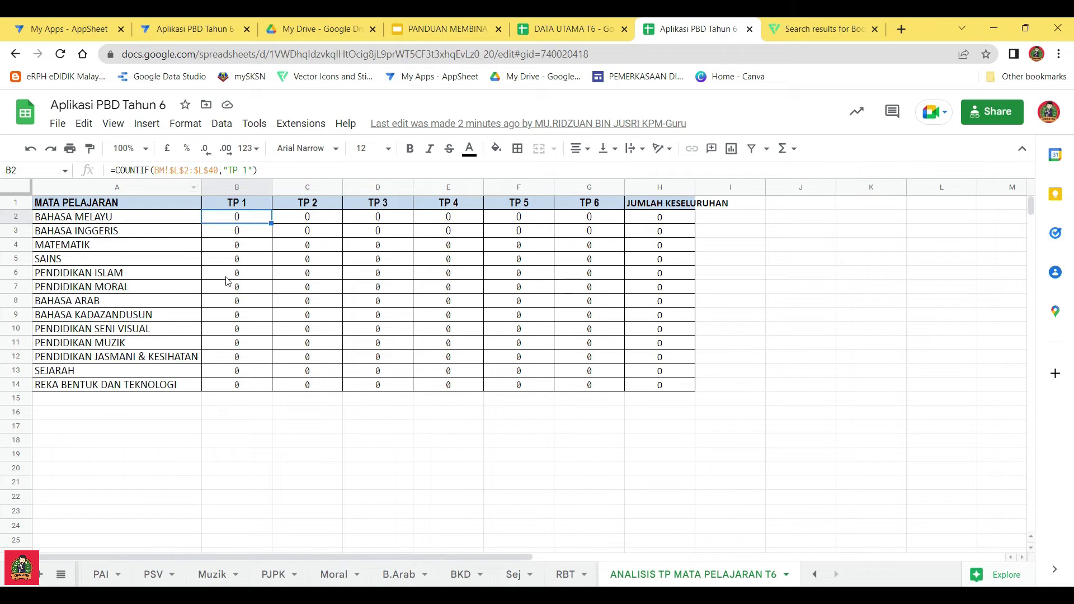
Locate cell L2 in the TAHAP PENGUASAAN KESELURUHAN column of the BM sheet
{"action": "left_click", "coordinate": [63, 575]}
{"action": "scroll", "coordinate": [115, 496], "scroll_direction": "up", "scroll_amount": 6}
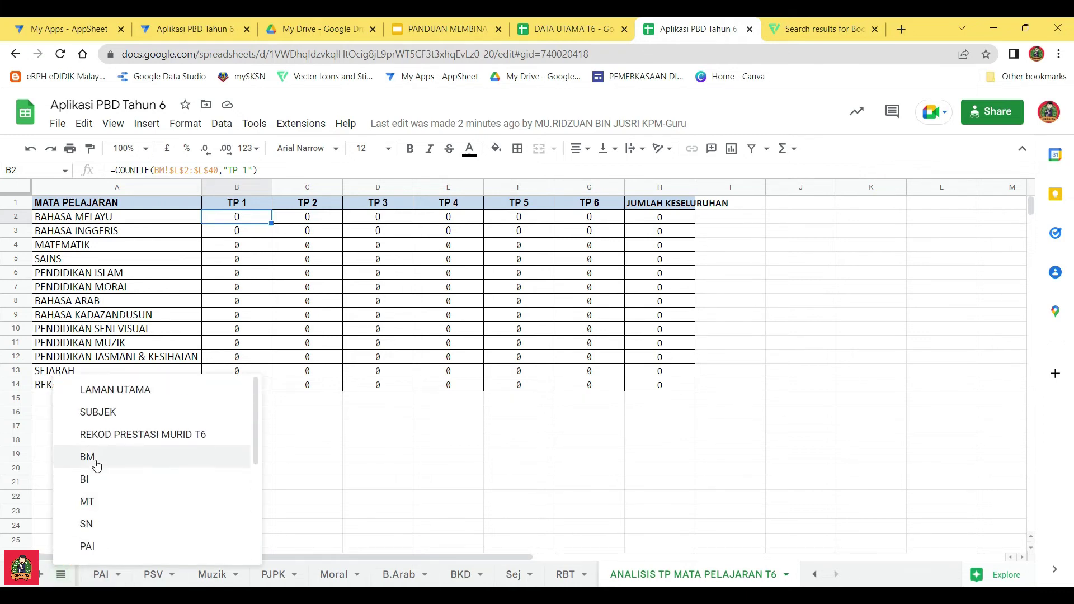
{"action": "left_click", "coordinate": [89, 457]}
{"action": "left_click_drag", "start_coordinate": [557, 558], "coordinate": [815, 562]}
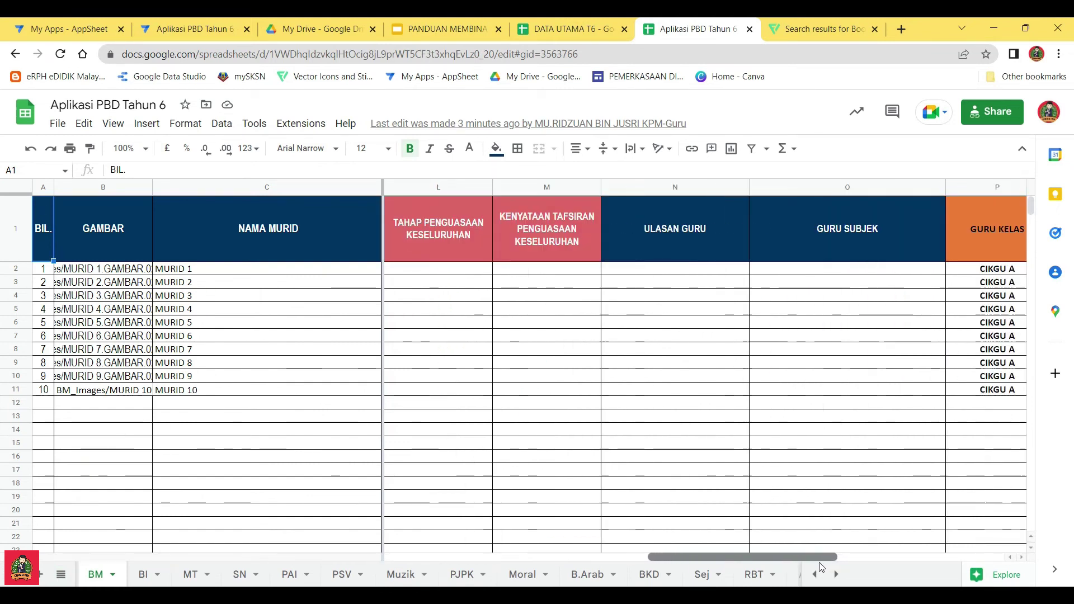
{"action": "left_click", "coordinate": [451, 187]}
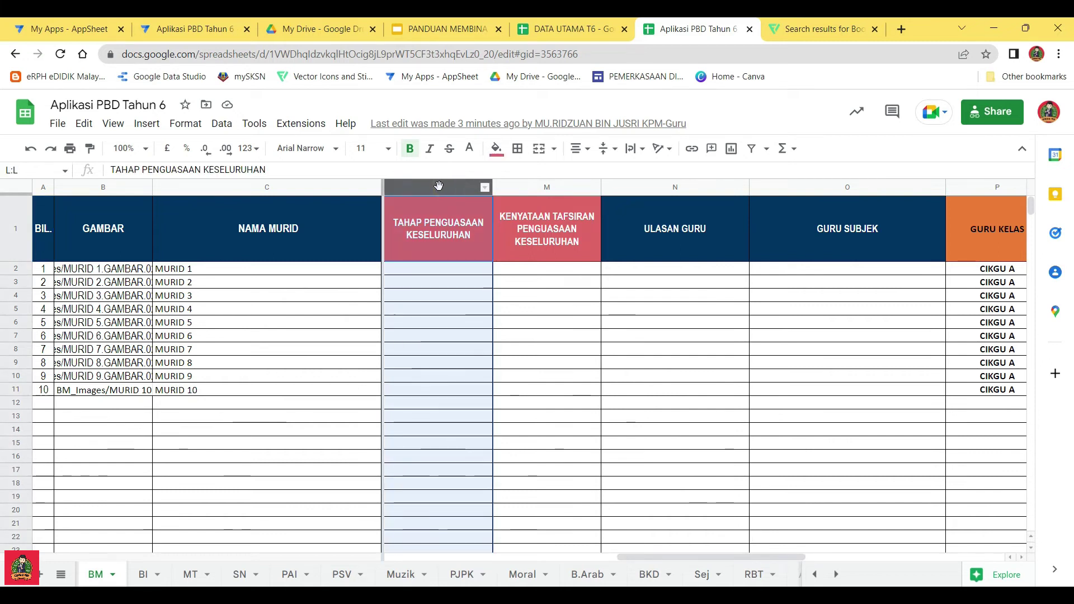
{"action": "left_click", "coordinate": [17, 269]}
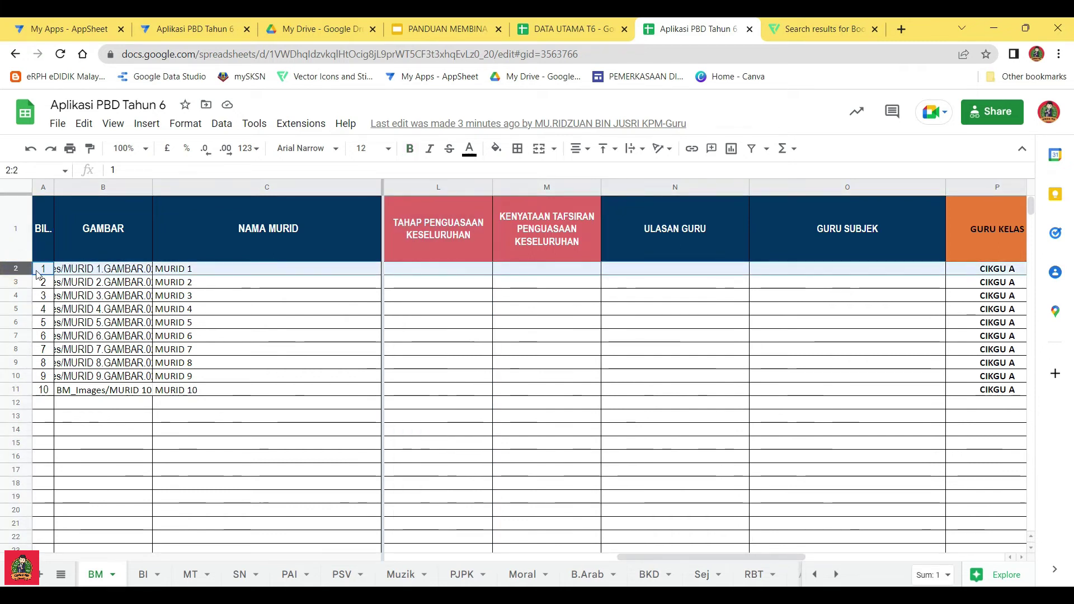
{"action": "left_click", "coordinate": [415, 270]}
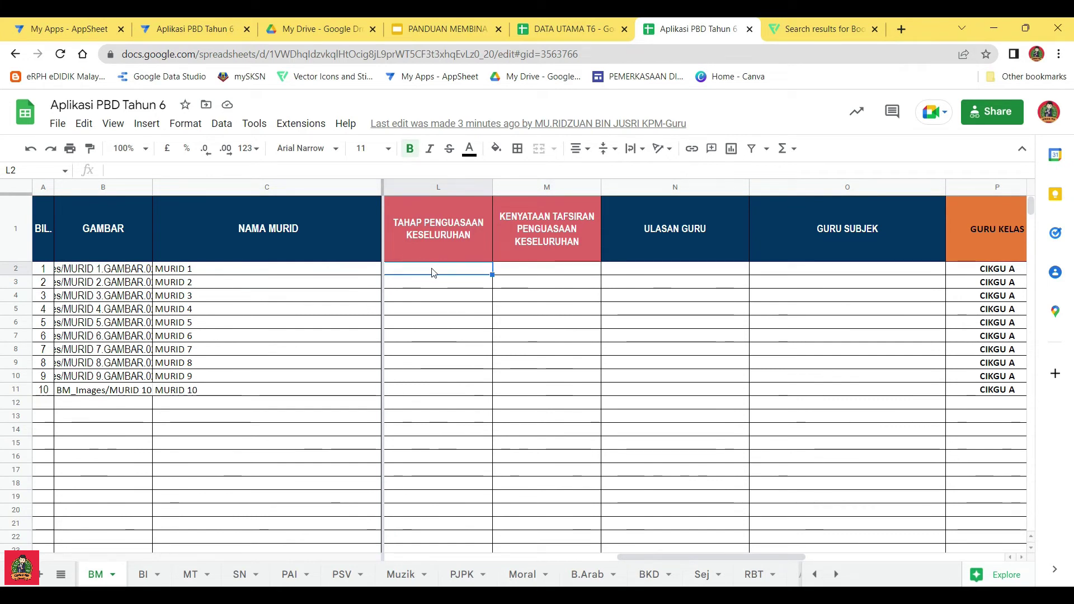
{"action": "left_click", "coordinate": [8, 169]}
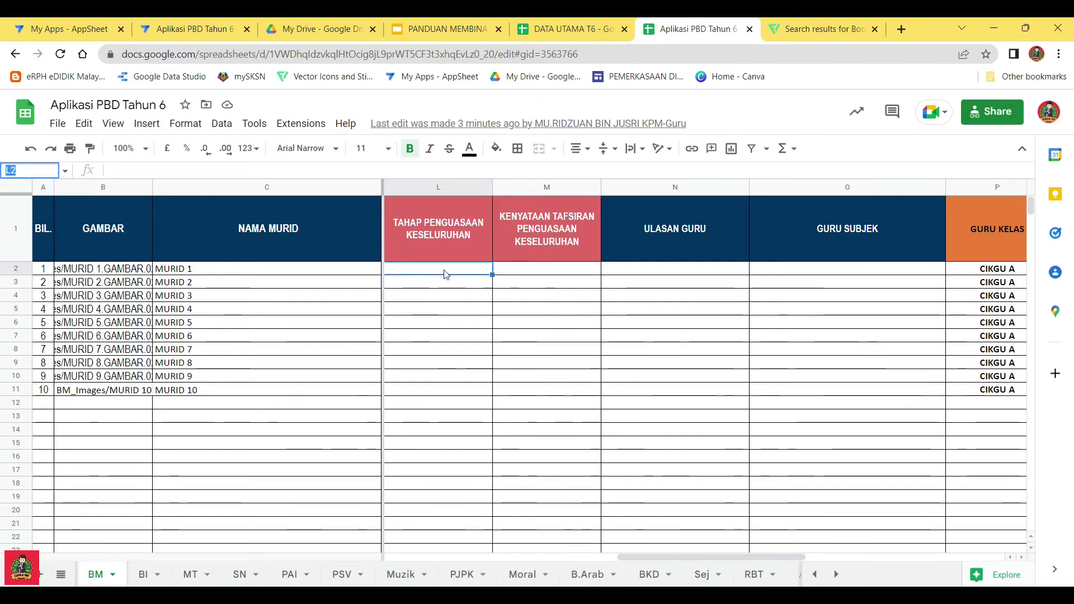
Return to the ANALISIS TP MATA PELAJARAN T6 sheet and inspect the range in the BAHASA MELAYU formula under TP 1
{"action": "left_click", "coordinate": [61, 575]}
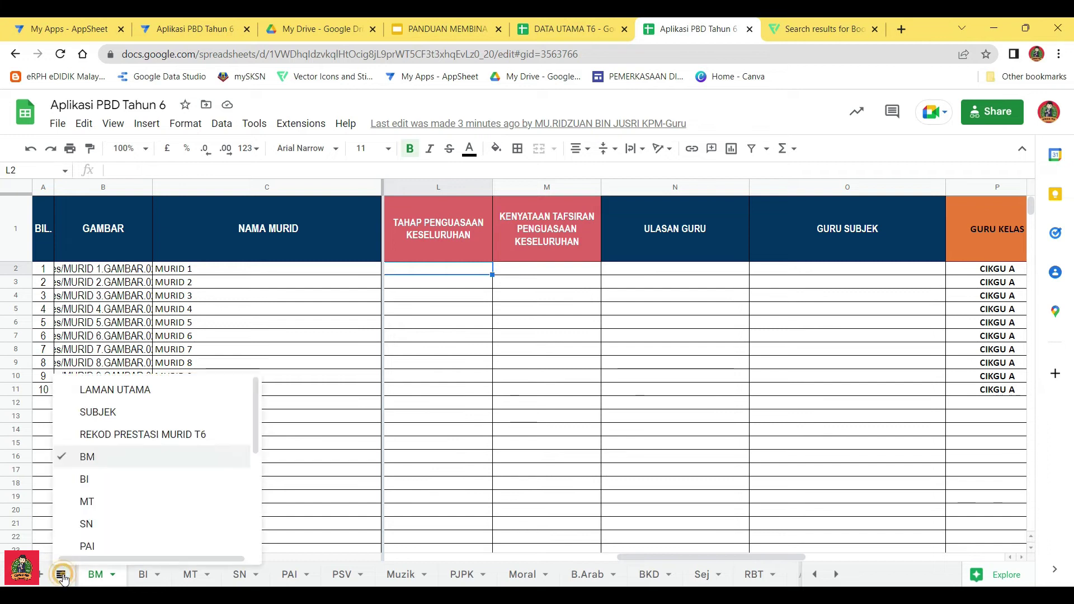
{"action": "scroll", "coordinate": [112, 520], "scroll_direction": "down", "scroll_amount": 4}
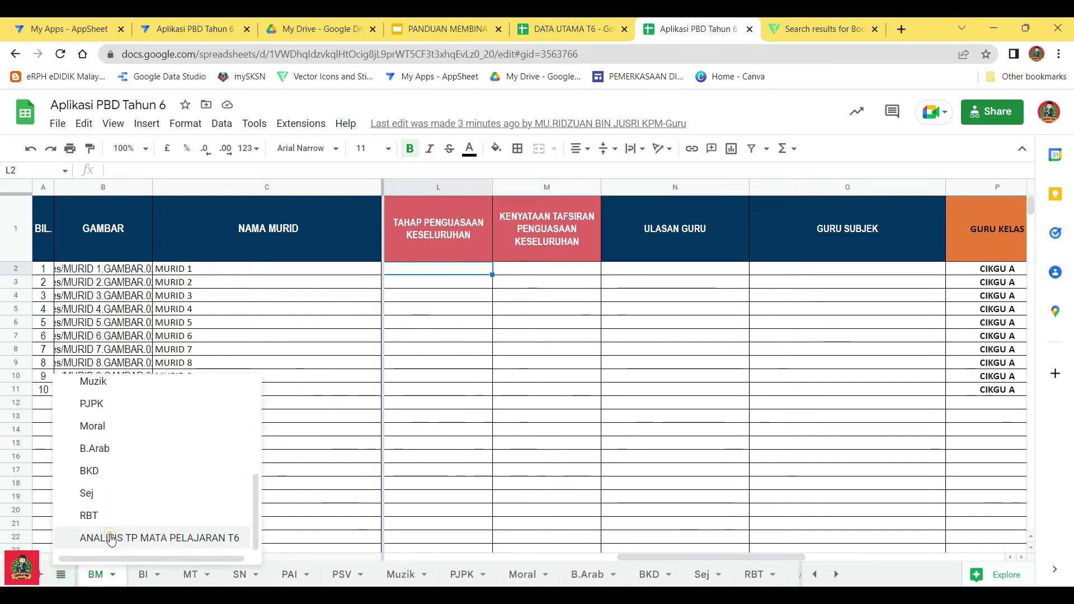
{"action": "left_click", "coordinate": [111, 539]}
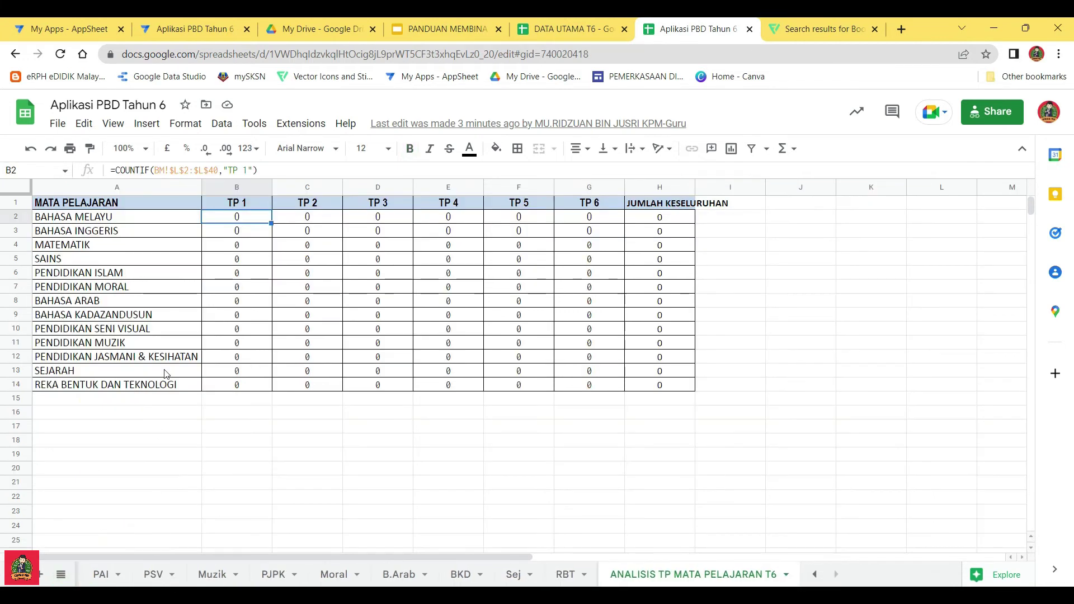
{"action": "double_click", "coordinate": [212, 170]}
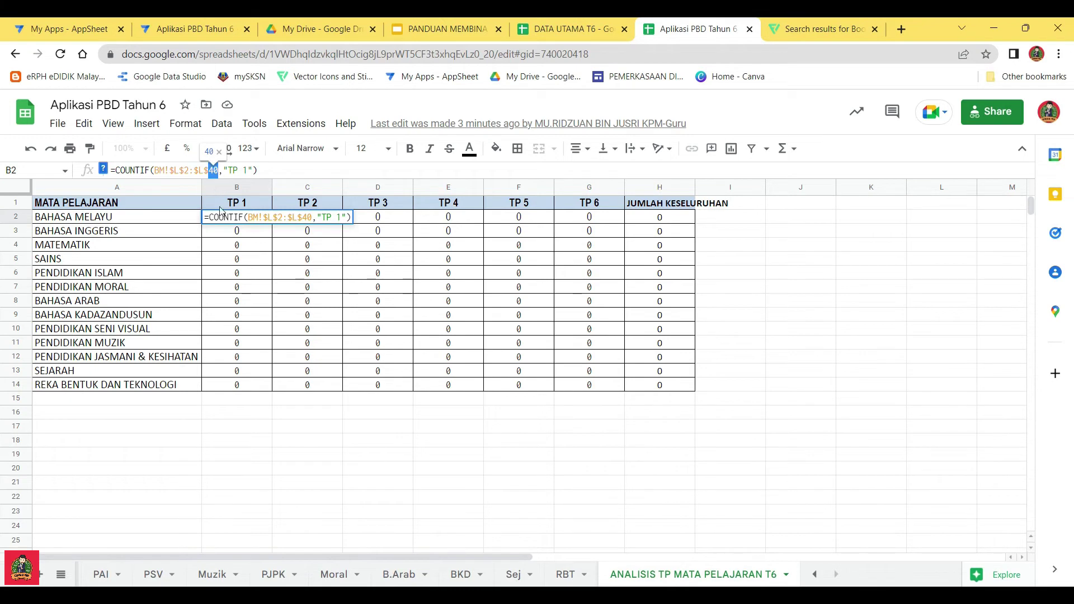
{"action": "left_click", "coordinate": [307, 452]}
{"action": "left_click", "coordinate": [238, 221]}
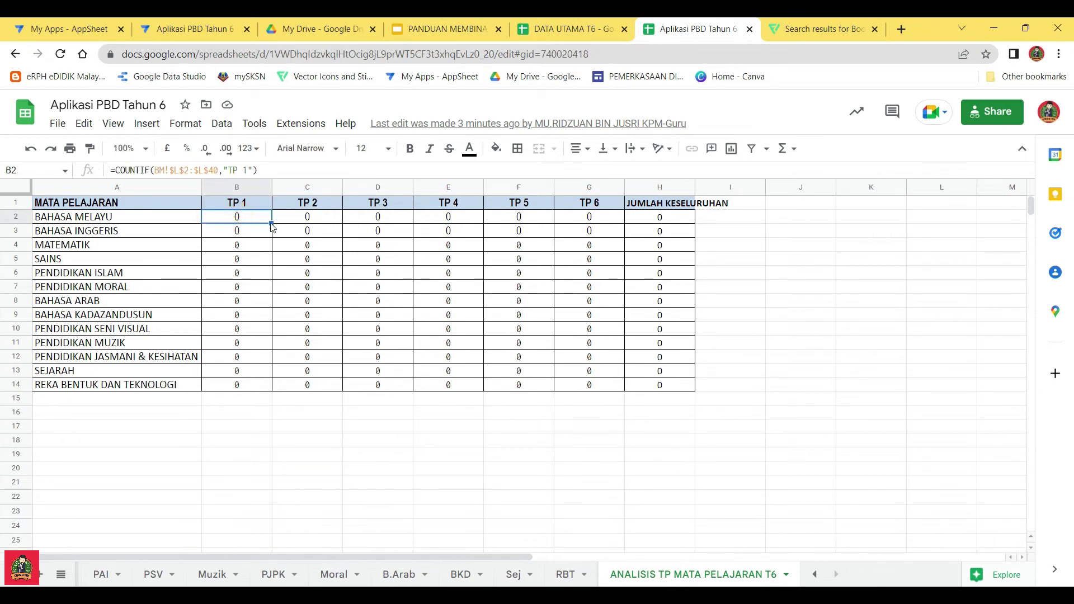
Inspect the BAHASA MELAYU formulas from TP 2 through TP 6
{"action": "left_click", "coordinate": [305, 221]}
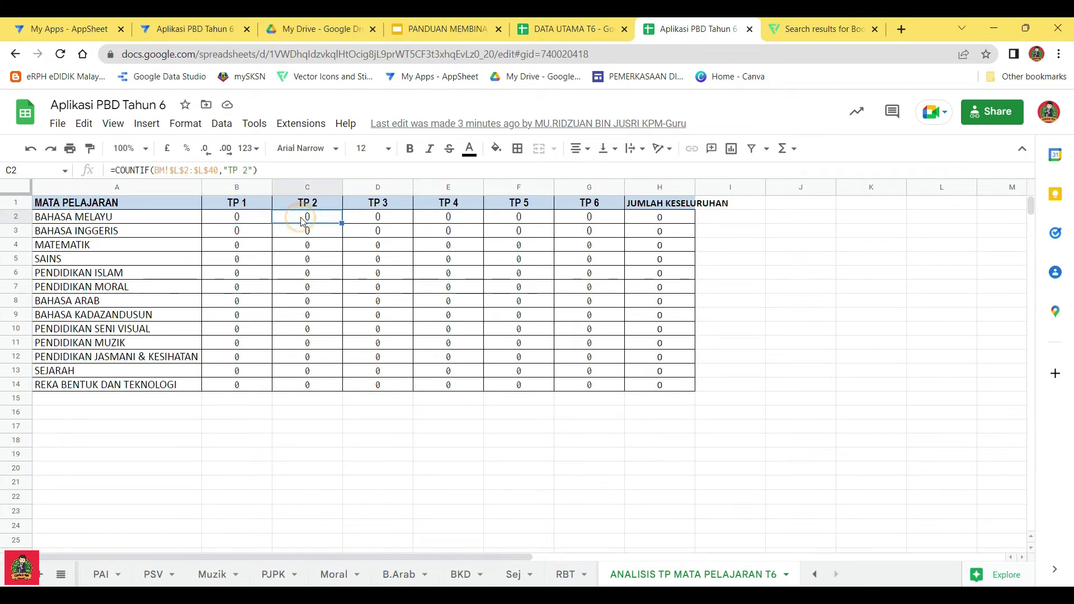
{"action": "left_click", "coordinate": [366, 221]}
{"action": "left_click", "coordinate": [450, 221]}
{"action": "left_click", "coordinate": [512, 221]}
{"action": "left_click", "coordinate": [596, 220]}
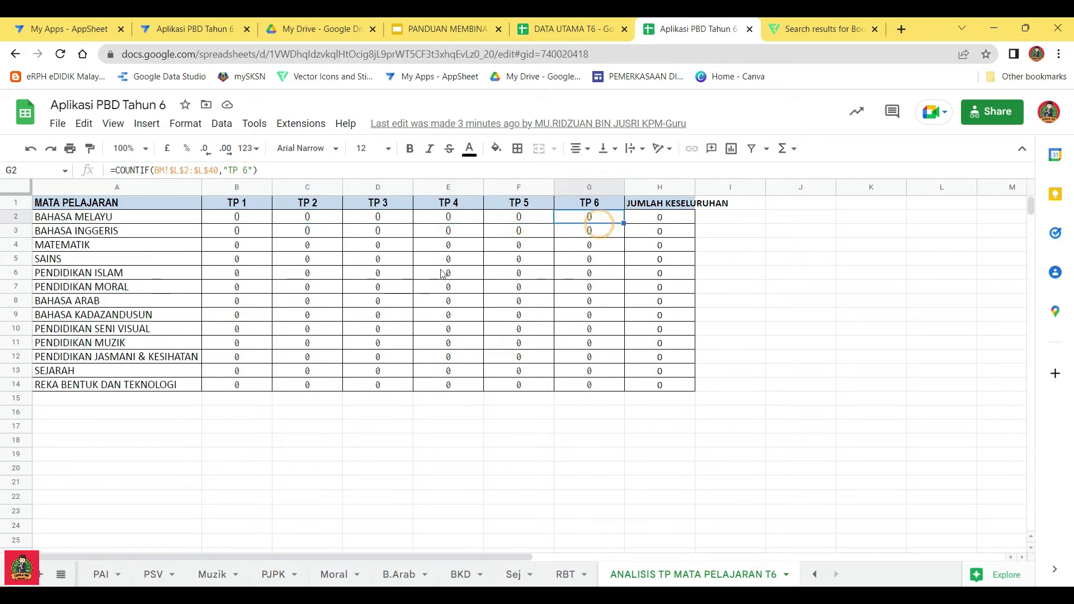
Compare the TP 1 formulas of SAINS, MATEMATIK, BAHASA INGGERIS and BAHASA MELAYU, checking the starting row of the BAHASA INGGERIS range
{"action": "left_click", "coordinate": [235, 261]}
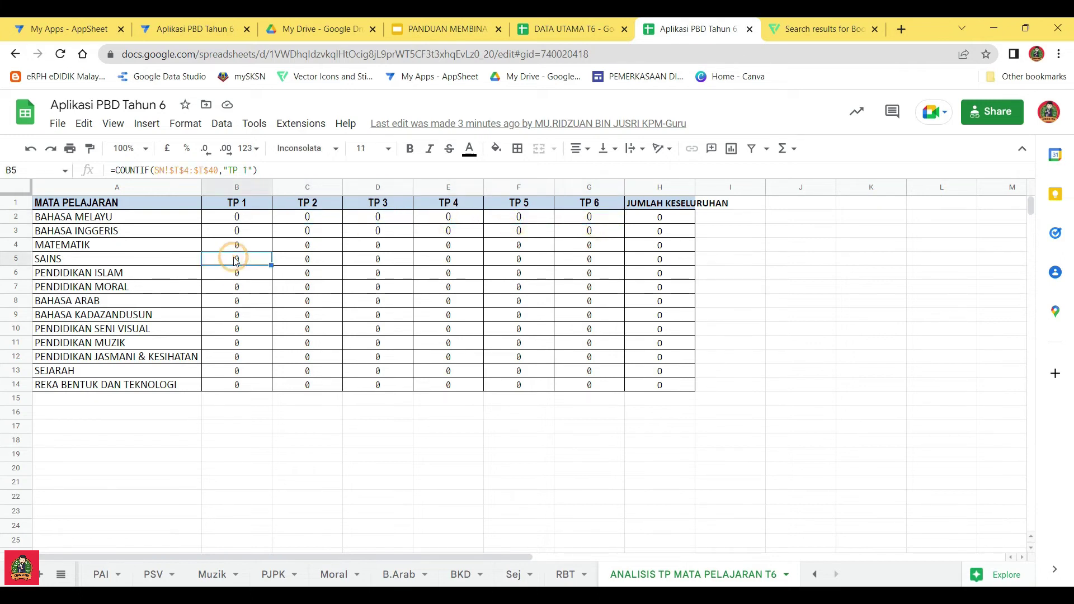
{"action": "left_click", "coordinate": [302, 260]}
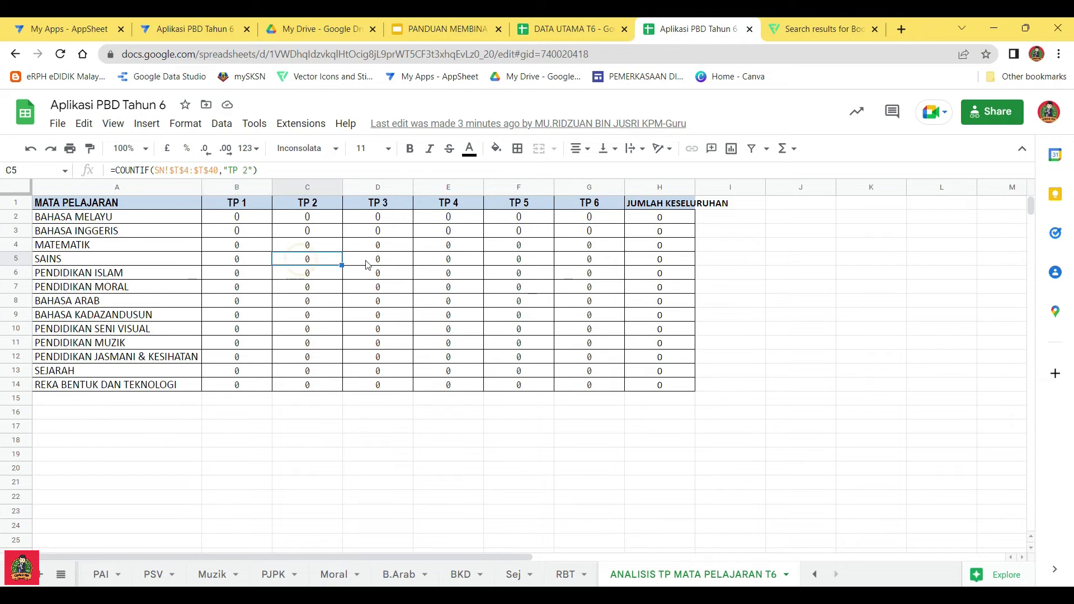
{"action": "left_click", "coordinate": [238, 247]}
{"action": "left_click", "coordinate": [240, 231]}
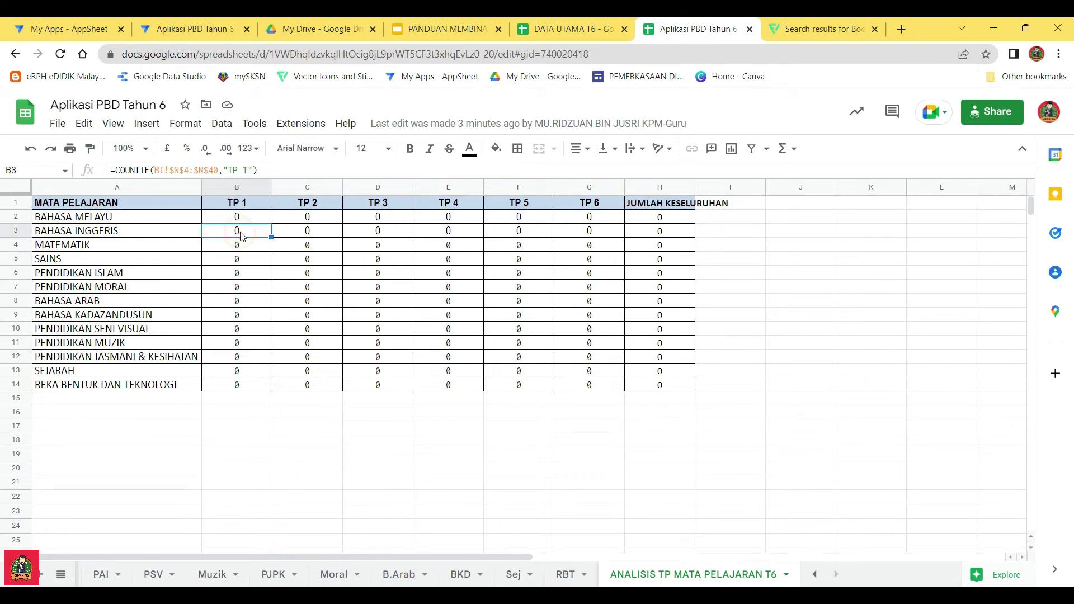
{"action": "left_click", "coordinate": [235, 215]}
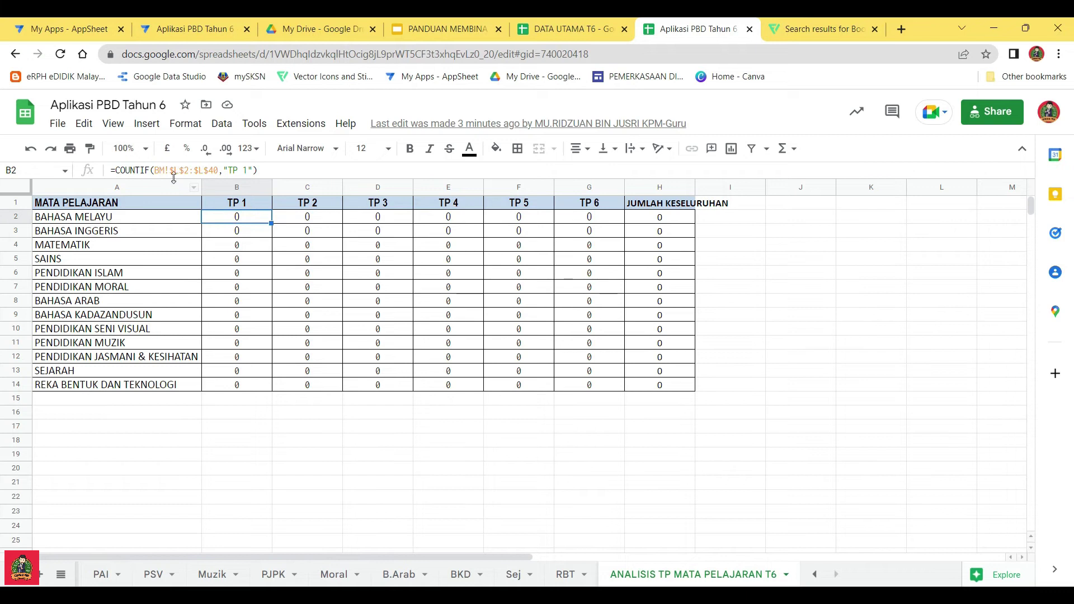
{"action": "left_click", "coordinate": [221, 235]}
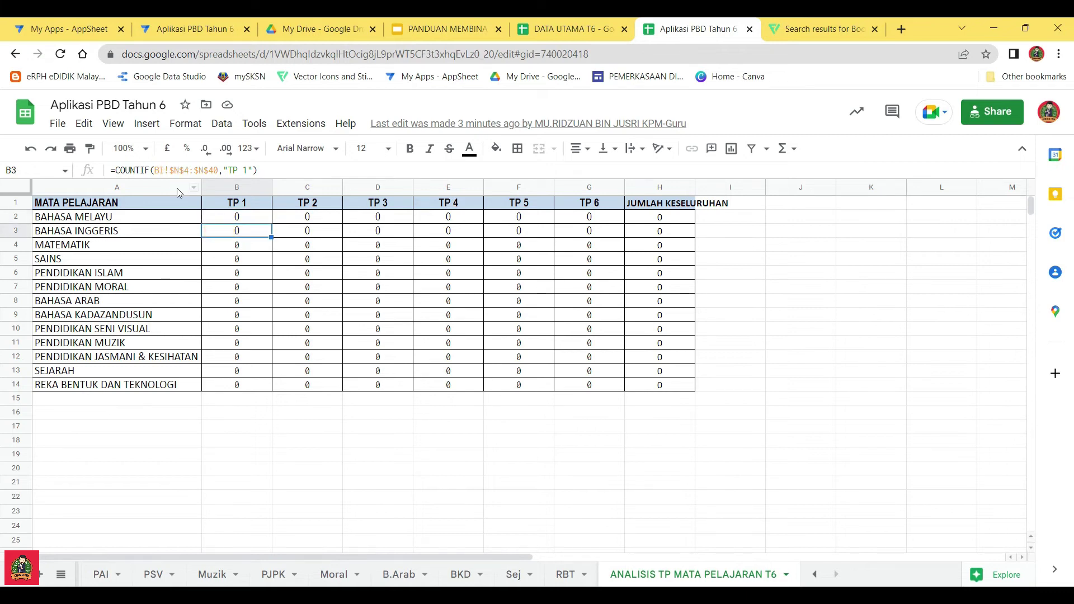
{"action": "left_click", "coordinate": [188, 171]}
{"action": "double_click", "coordinate": [187, 171]}
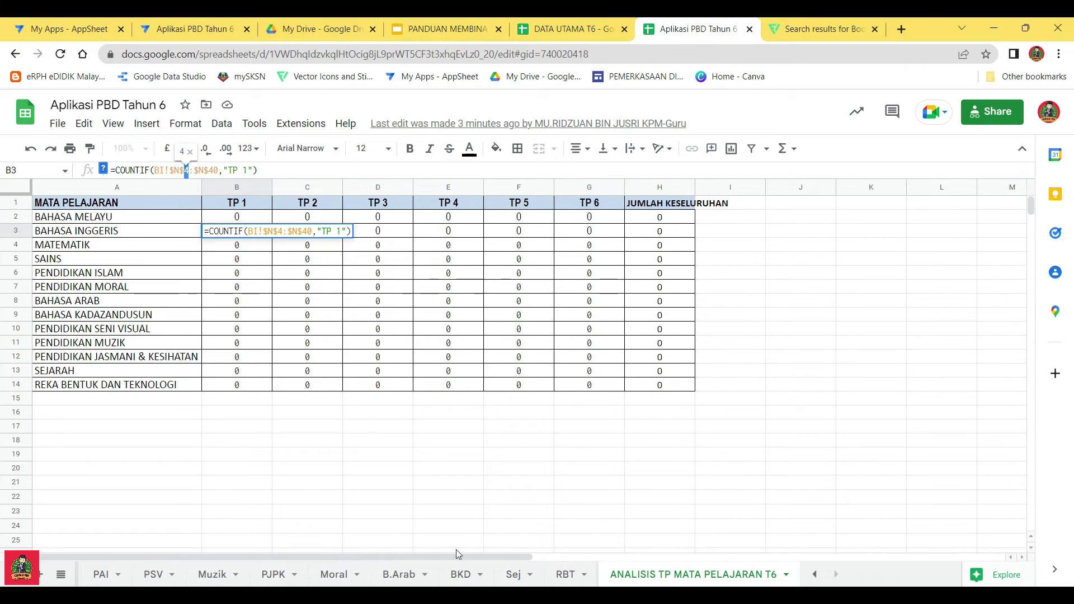
Locate the first pupil's cell N2 in the TAHAP PENGUASAAN KESELURUHAN column of the BI sheet
{"action": "left_click", "coordinate": [61, 575]}
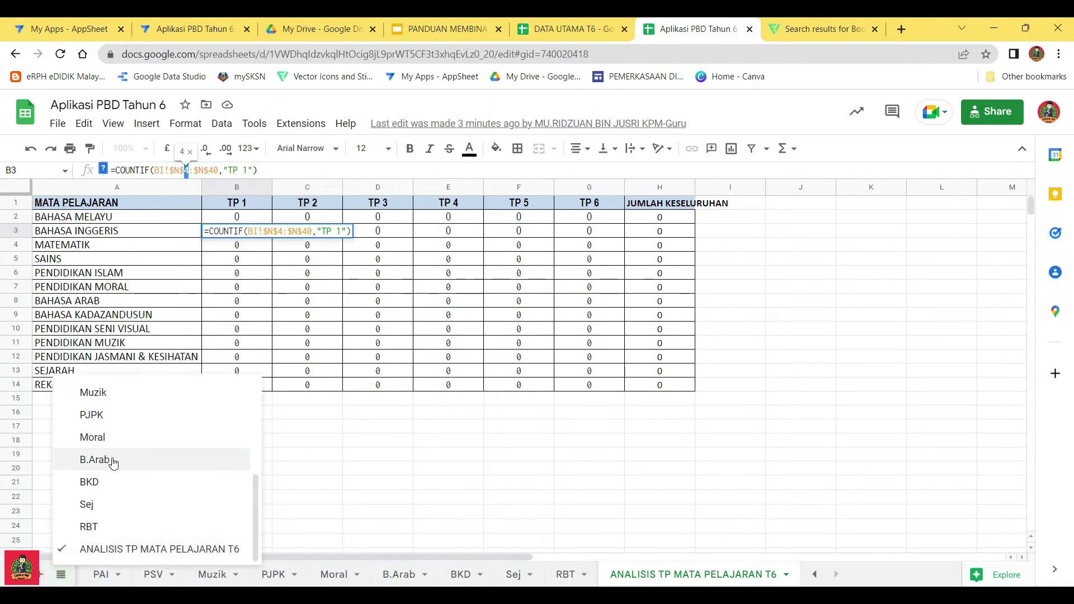
{"action": "scroll", "coordinate": [103, 531], "scroll_direction": "up", "scroll_amount": 4}
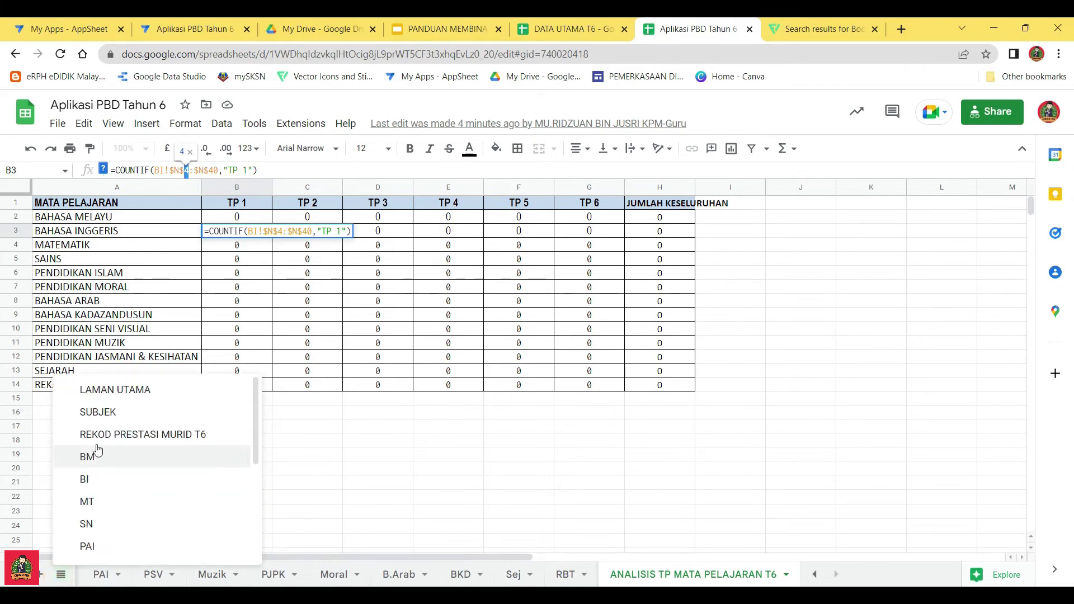
{"action": "left_click", "coordinate": [95, 484]}
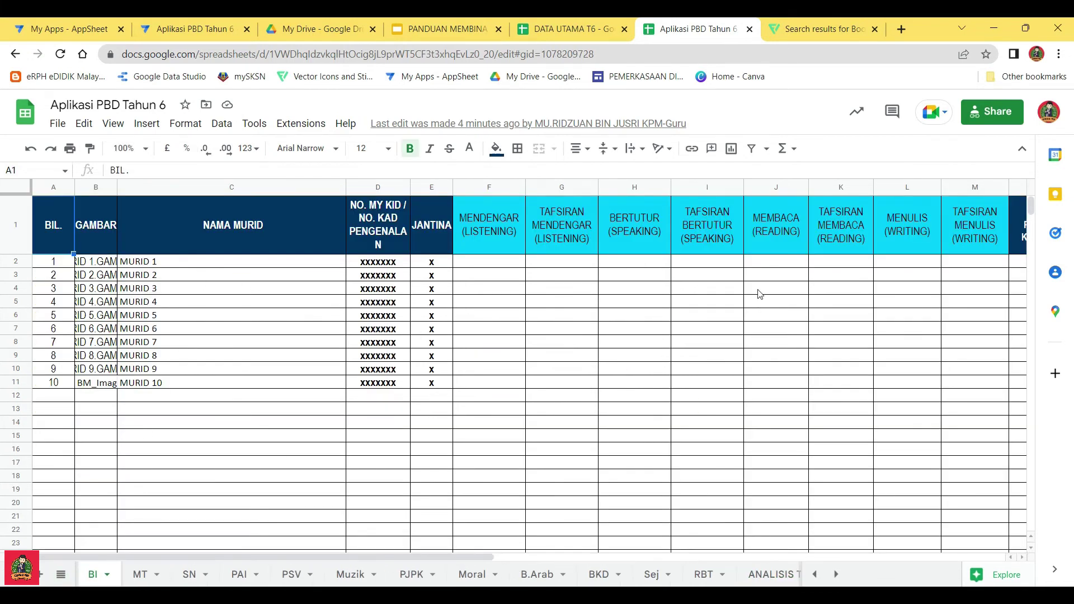
{"action": "left_click_drag", "start_coordinate": [482, 555], "coordinate": [699, 234]}
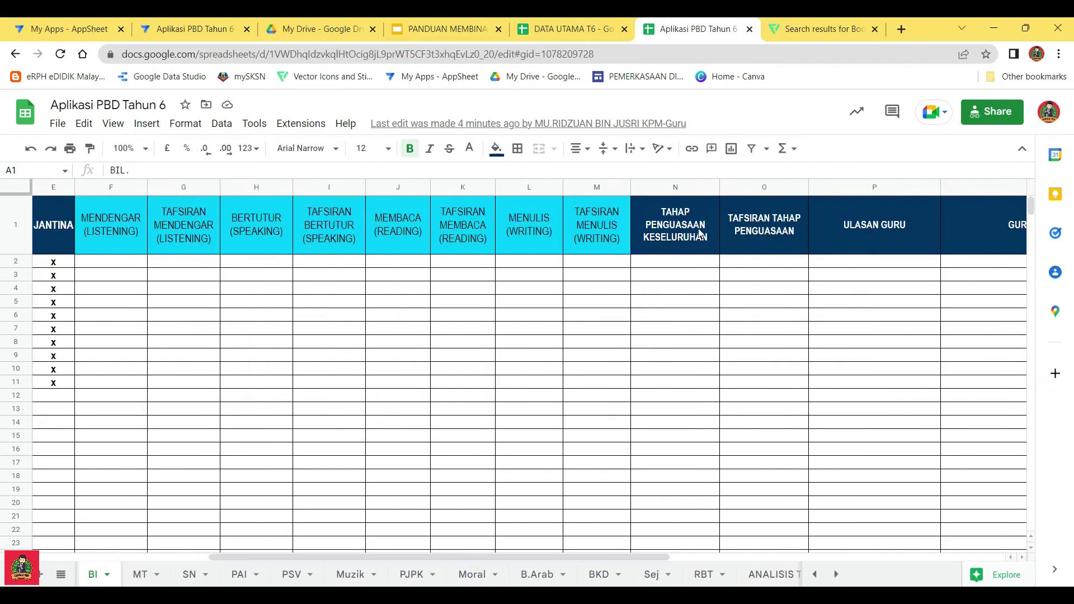
{"action": "left_click", "coordinate": [675, 260]}
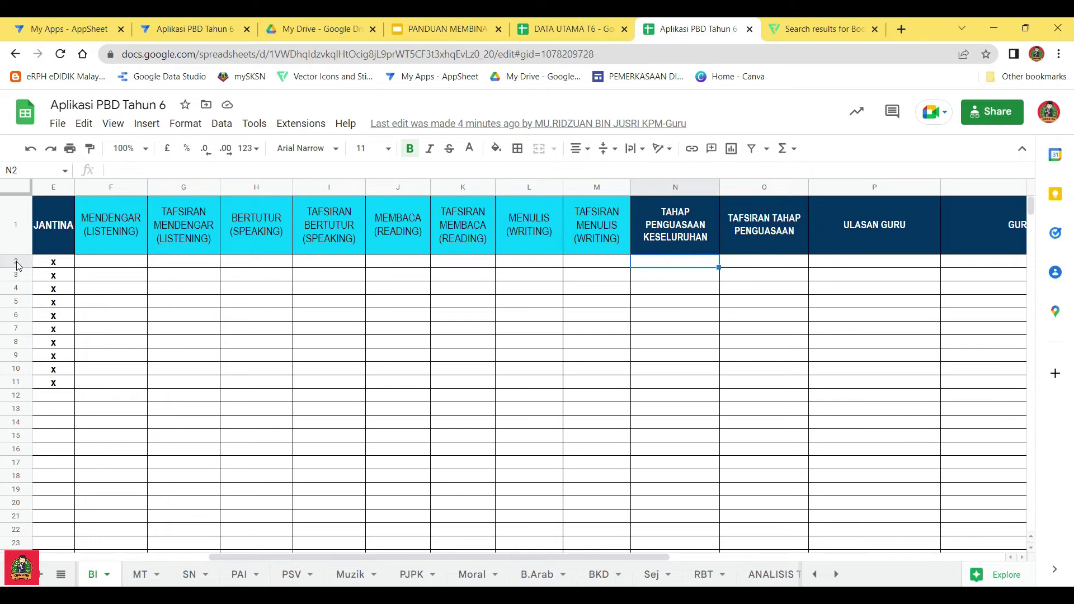
Check which row holds the first pupil on the MT, SN and PAI sheets
{"action": "left_click", "coordinate": [141, 575]}
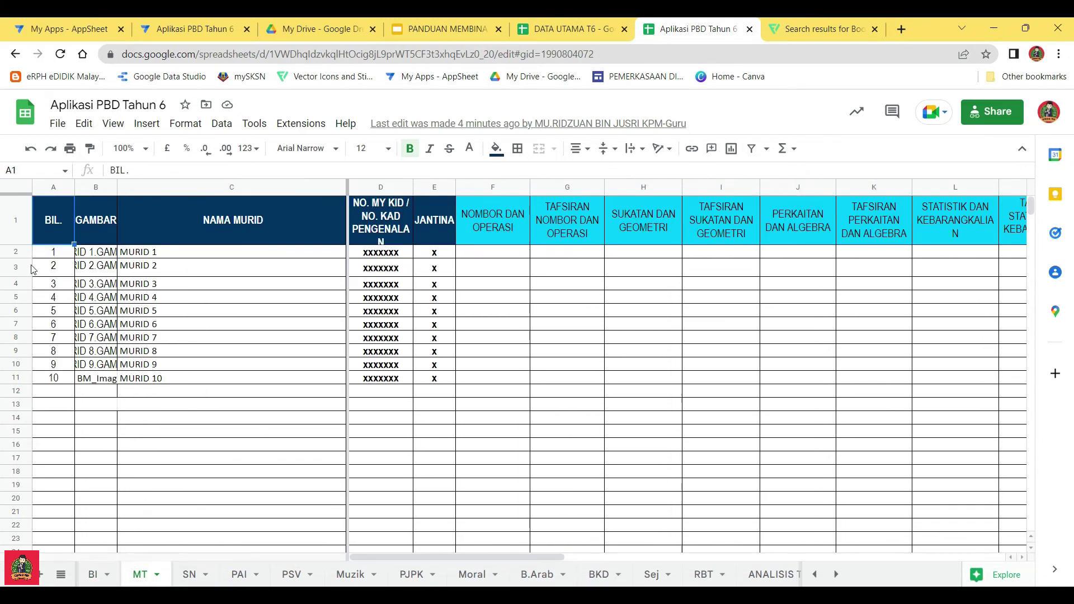
{"action": "left_click", "coordinate": [191, 575]}
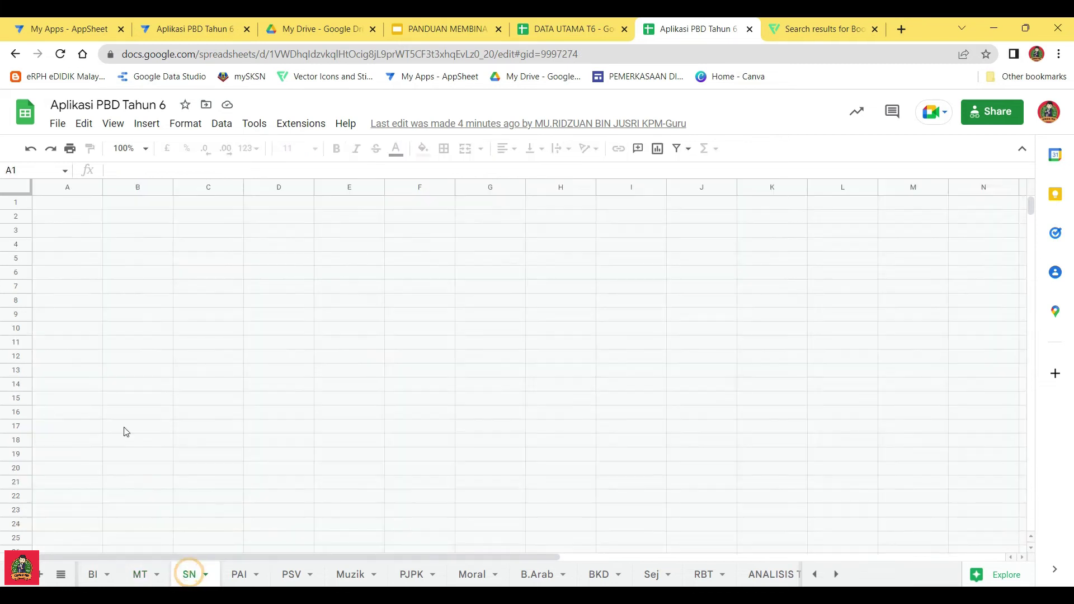
{"action": "left_click", "coordinate": [13, 246]}
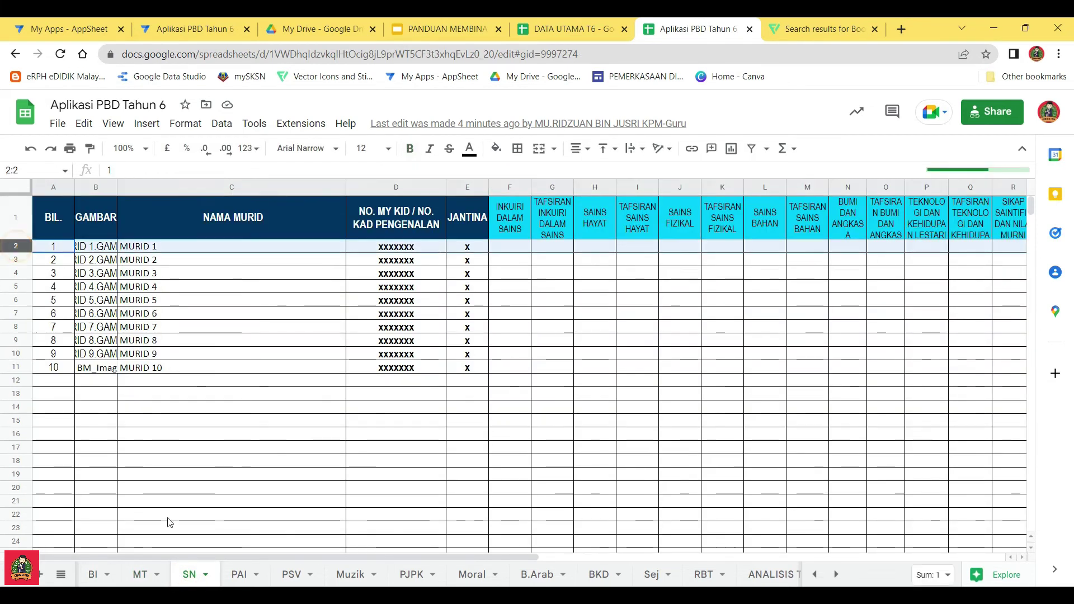
{"action": "left_click", "coordinate": [237, 574]}
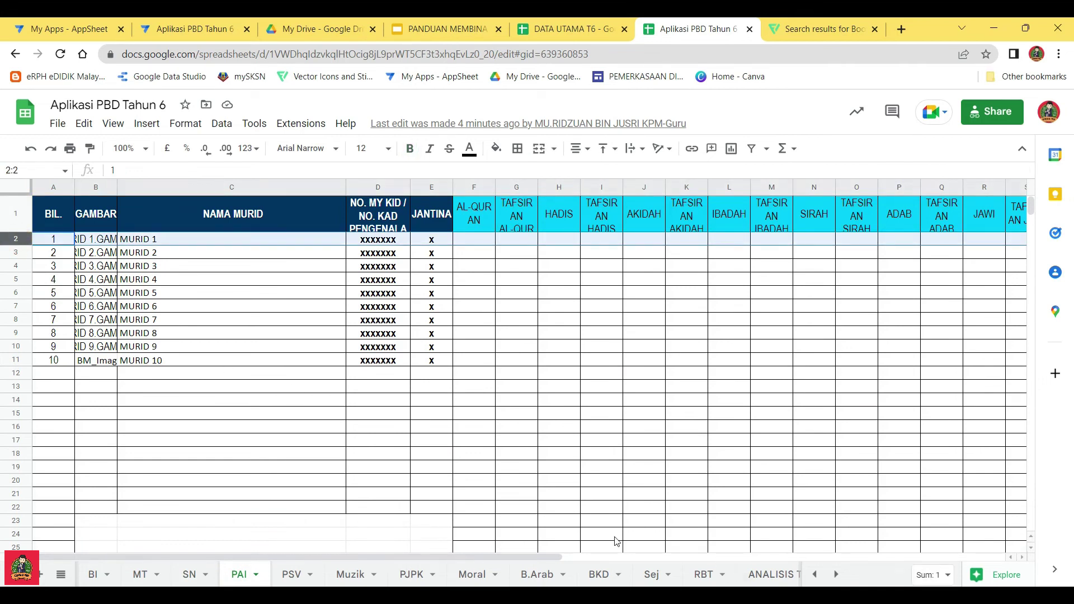
On the ANALISIS TP MATA PELAJARAN T6 sheet, set the BAHASA INGGERIS TP 1 formula's range to BI!$N$2:$N$40
{"action": "left_click", "coordinate": [766, 575]}
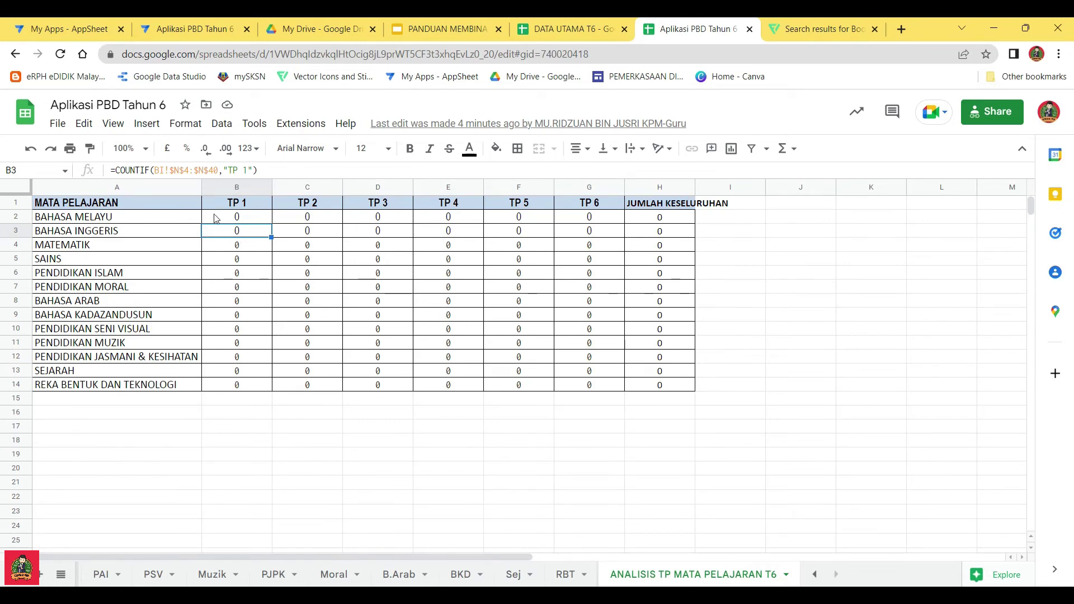
{"action": "left_click", "coordinate": [189, 169]}
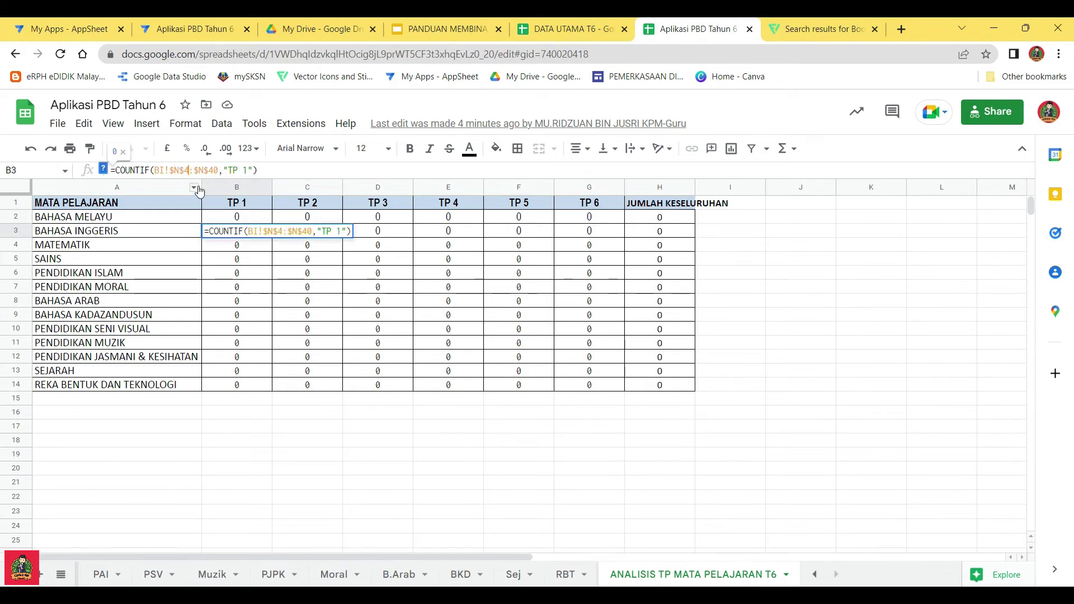
{"action": "key", "text": "BackSpace"}
{"action": "type", "text": "2"}
{"action": "key", "text": "Return"}
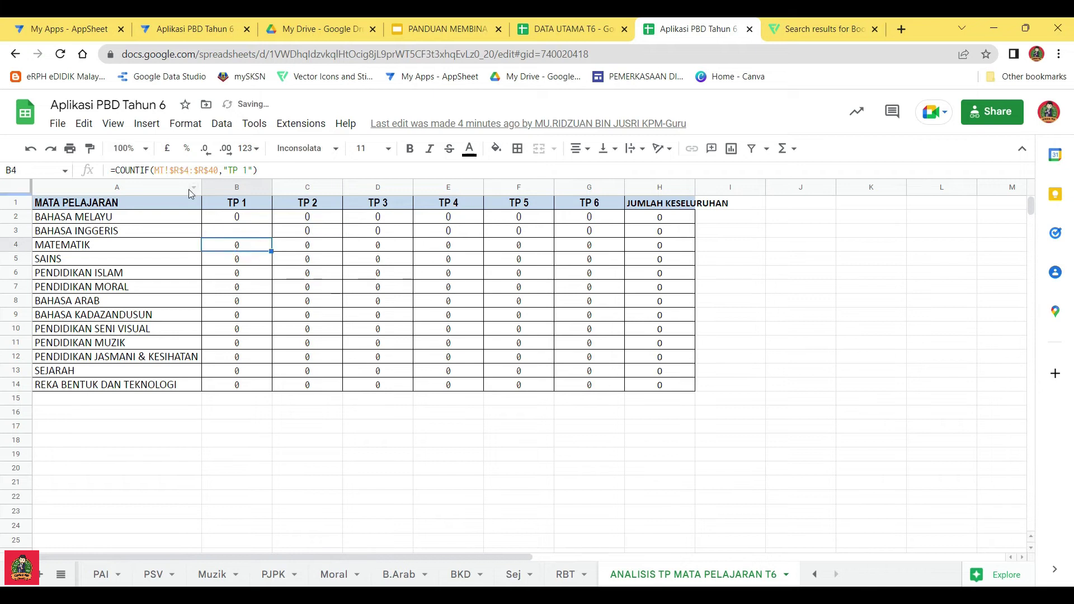
Set the range in the MATEMATIK formula under TP 1 to MT!$R$2:$R$40
{"action": "left_click", "coordinate": [188, 171]}
{"action": "key", "text": "BackSpace"}
{"action": "type", "text": "2"}
{"action": "key", "text": "Return"}
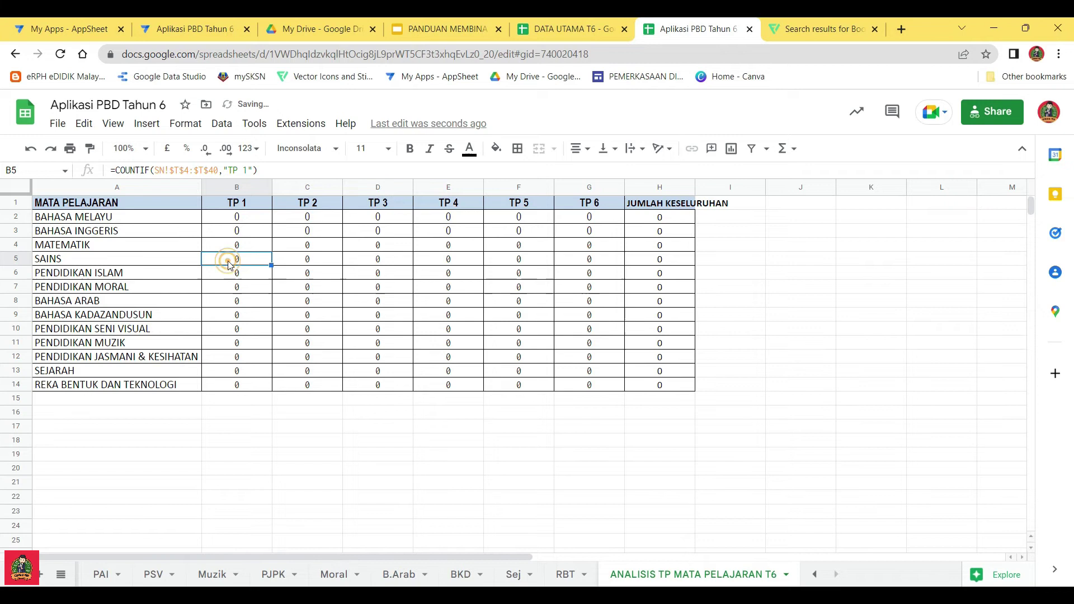
Set the range in the SAINS formula under TP 1 to SN!$T$2:$T$40
{"action": "left_click", "coordinate": [190, 170]}
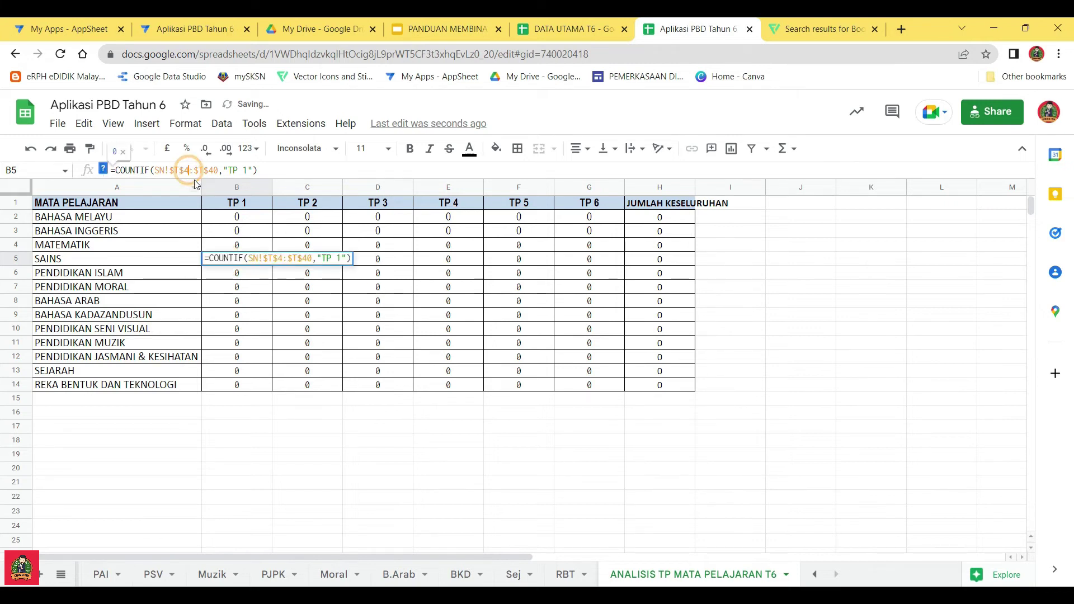
{"action": "key", "text": "BackSpace"}
{"action": "type", "text": "2"}
{"action": "key", "text": "Return"}
Set the range in the PENDIDIKAN ISLAM formula under TP 1 to PAI!$T$2:$T$40
{"action": "left_click", "coordinate": [194, 170]}
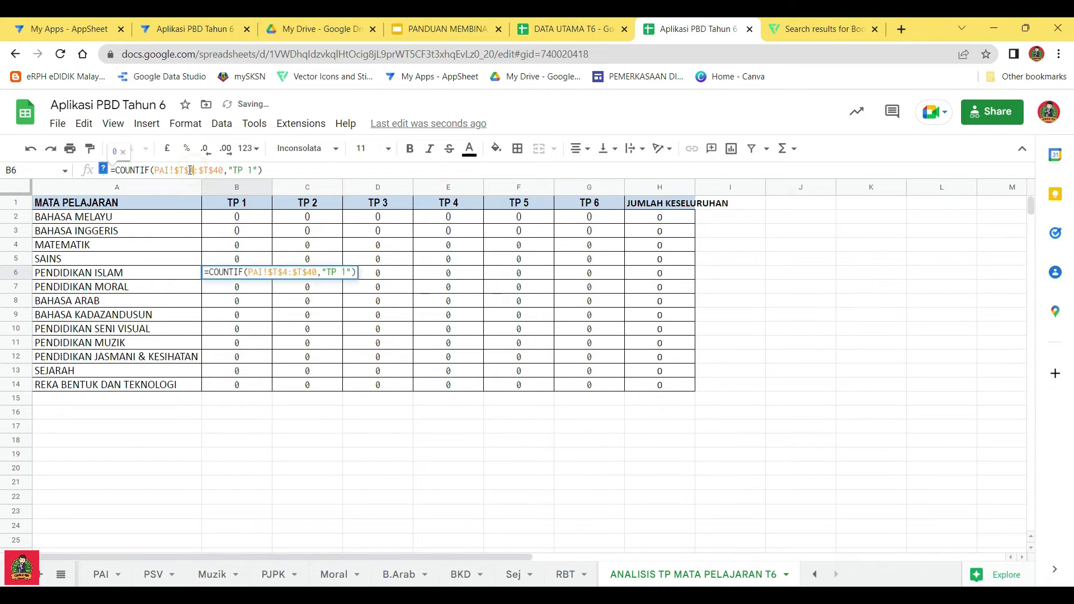
{"action": "key", "text": "BackSpace"}
{"action": "type", "text": "2"}
{"action": "key", "text": "Return"}
Make the range in the PENDIDIKAN MORAL formula under TP 1 start at row 2
{"action": "left_click", "coordinate": [205, 171]}
{"action": "key", "text": "BackSpace"}
{"action": "type", "text": "2"}
{"action": "key", "text": "Return"}
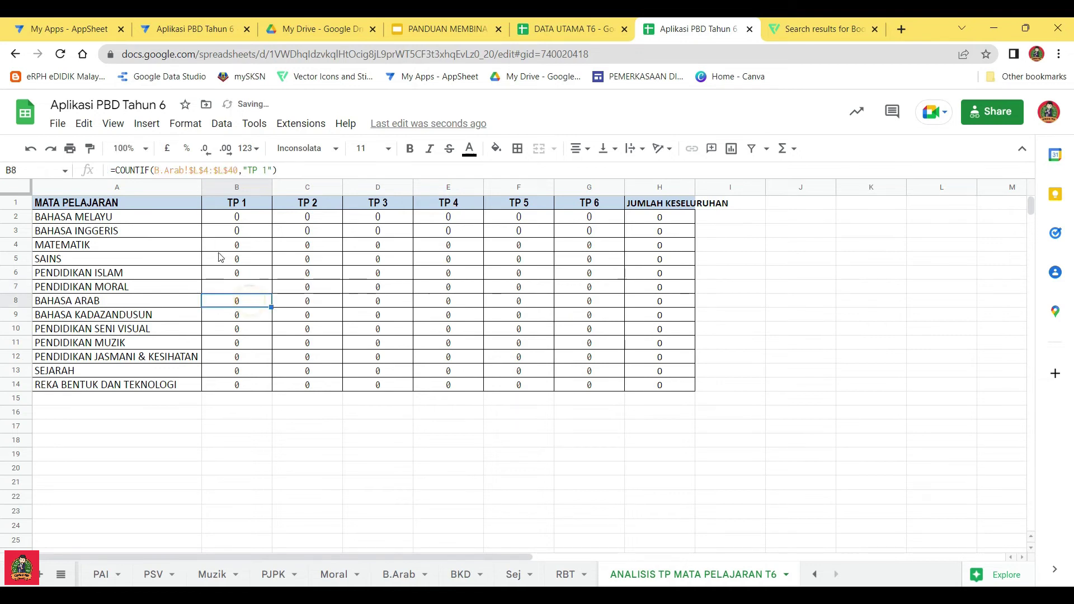
Set the range in the BAHASA ARAB formula under TP 1 to B.Arab!$L$2:$L$40
{"action": "left_click", "coordinate": [207, 170]}
{"action": "key", "text": "BackSpace"}
{"action": "type", "text": "2"}
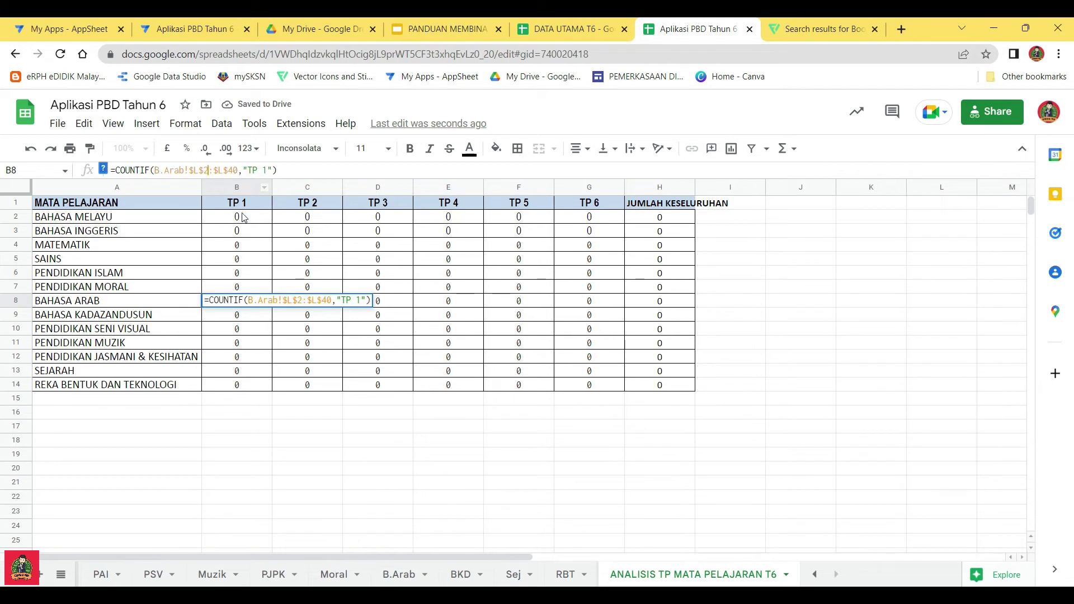
{"action": "left_click", "coordinate": [255, 315]}
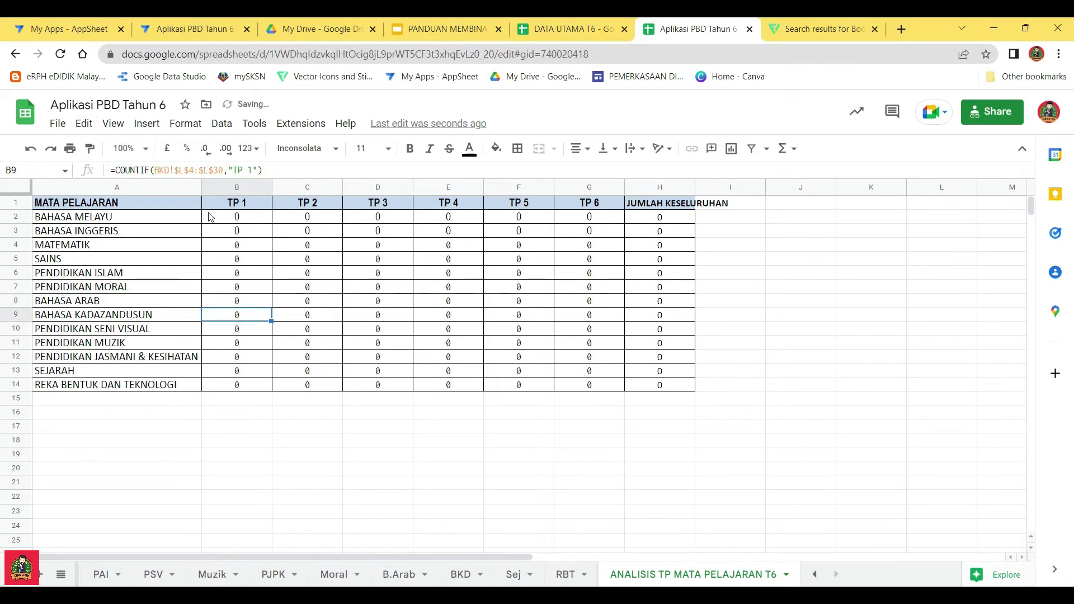
Set the range in the BAHASA KADAZANDUSUN formula under TP 1 to BKD!$L$2:$L$40
{"action": "left_click", "coordinate": [197, 170]}
{"action": "key", "text": "BackSpace"}
{"action": "type", "text": "2"}
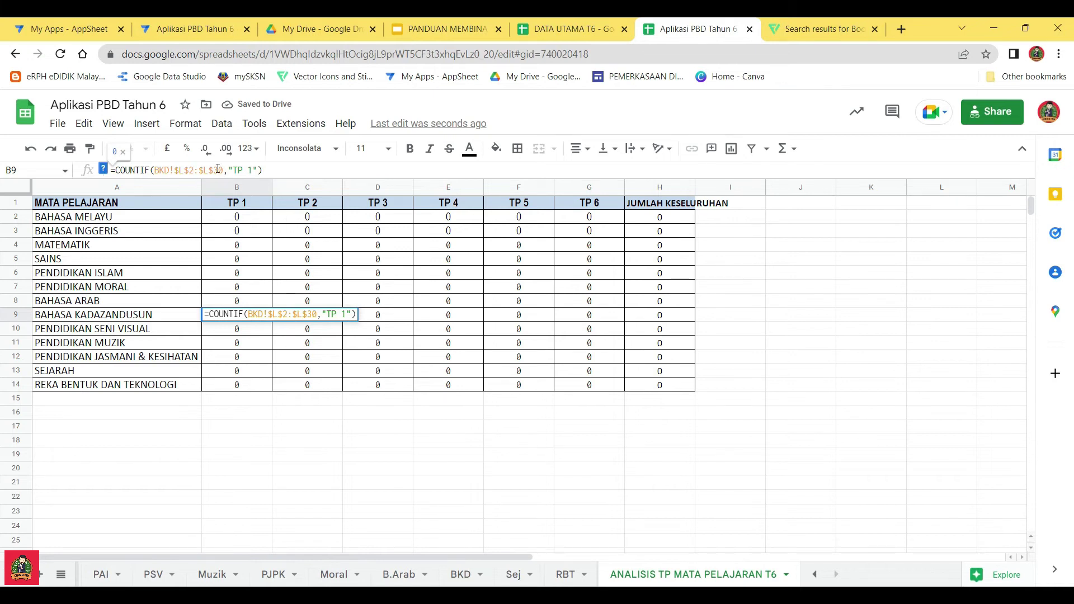
{"action": "key", "text": "BackSpace"}
{"action": "type", "text": "4"}
{"action": "left_click", "coordinate": [244, 330]}
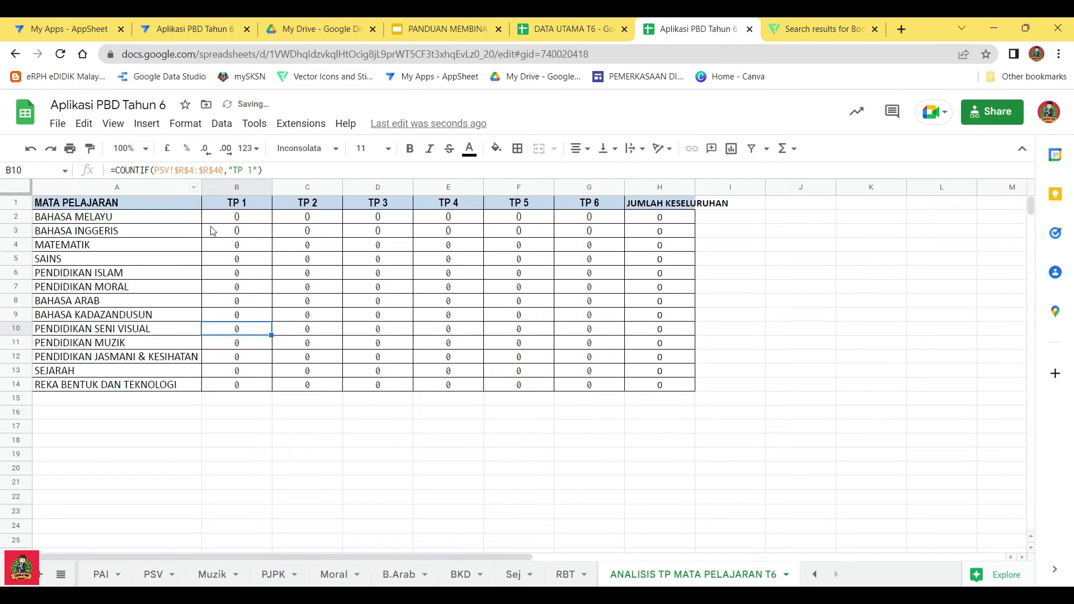
Adjust the starting row of the PSV range in the PENDIDIKAN SENI VISUAL formula under TP 1 to match the subjects above
{"action": "left_click", "coordinate": [196, 170]}
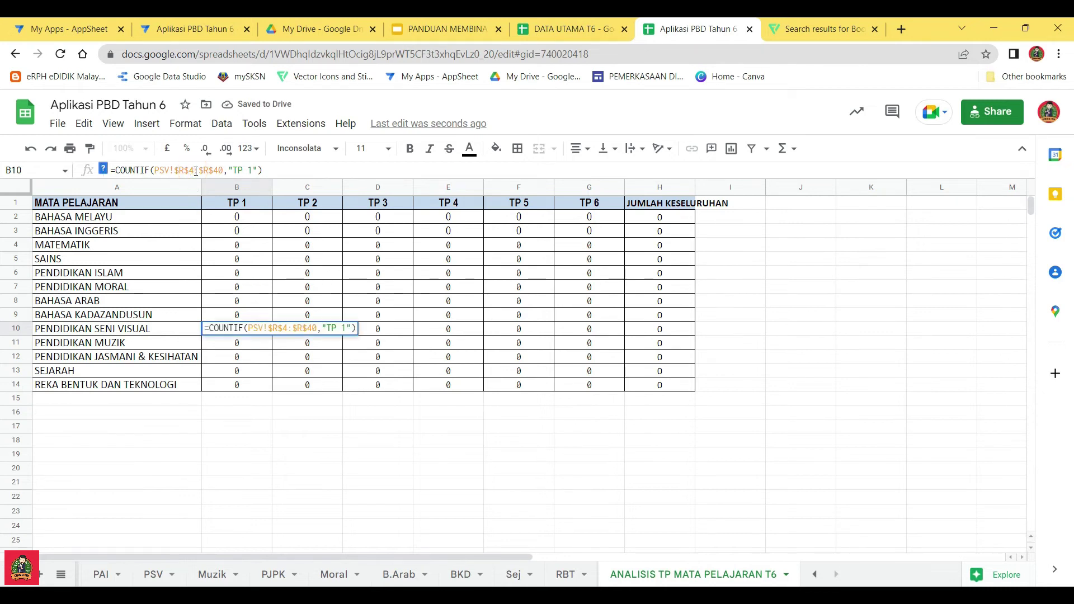
{"action": "key", "text": "BackSpace"}
{"action": "type", "text": "4"}
{"action": "key", "text": "Return"}
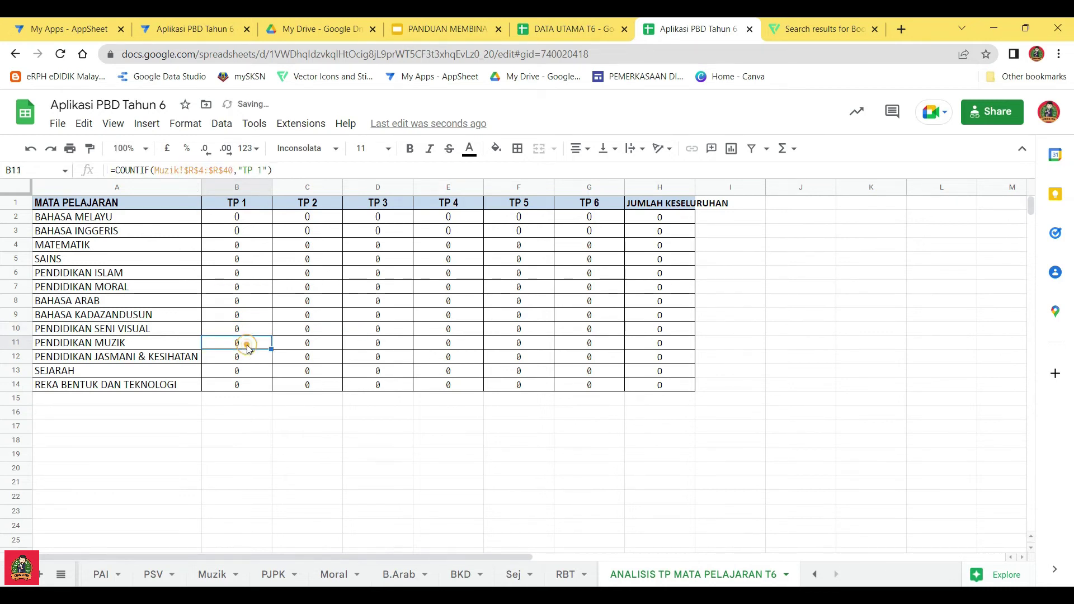
Set the range in the PENDIDIKAN MUZIK formula under TP 1 to Muzik!$R$2:$R$40
{"action": "left_click", "coordinate": [204, 169]}
{"action": "key", "text": "BackSpace"}
{"action": "type", "text": "2"}
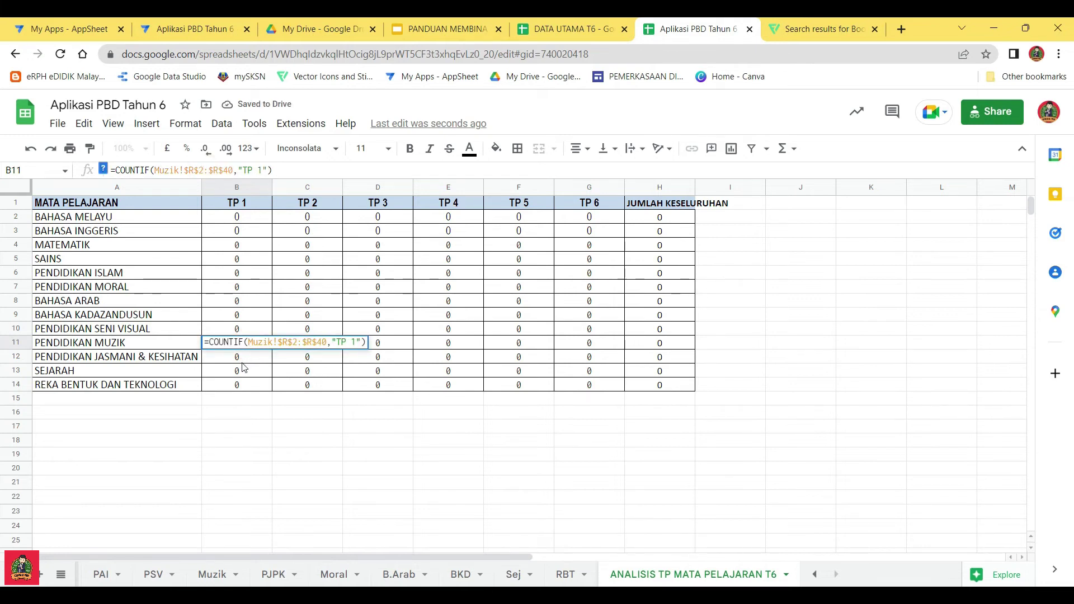
{"action": "key", "text": "Return"}
Make the range in the PENDIDIKAN JASMANI & KESIHATAN formula under TP 1 start at row 2
{"action": "left_click", "coordinate": [199, 169]}
{"action": "key", "text": "BackSpace"}
{"action": "type", "text": "2"}
{"action": "key", "text": "Return"}
Set the TP 1 formula ranges to Sej!$L$2:$L$40 for SEJARAH and RBT!$L$2:$L$40 for REKA BENTUK DAN TEKNOLOGI
{"action": "left_click", "coordinate": [196, 169]}
{"action": "key", "text": "BackSpace"}
{"action": "type", "text": "2:$L$40,\"TP 1\")"}
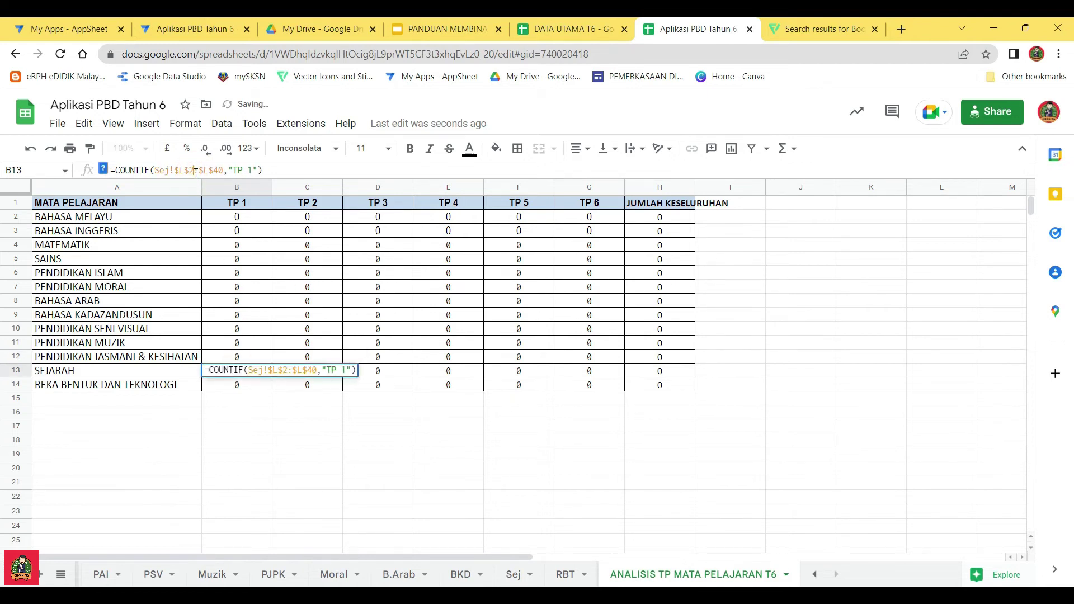
{"action": "left_click", "coordinate": [244, 384]}
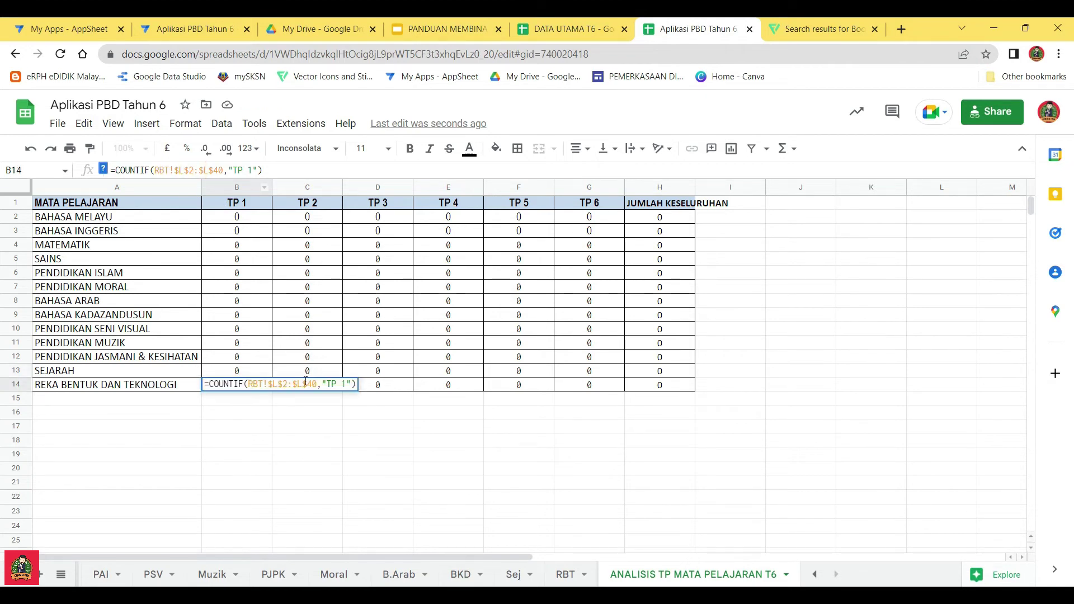
{"action": "left_click", "coordinate": [313, 452]}
Examine the TP 2 formulas of the subjects from BAHASA MELAYU down to BAHASA KADAZANDUSUN
{"action": "left_click", "coordinate": [313, 219]}
{"action": "left_click", "coordinate": [316, 230]}
{"action": "left_click", "coordinate": [313, 240]}
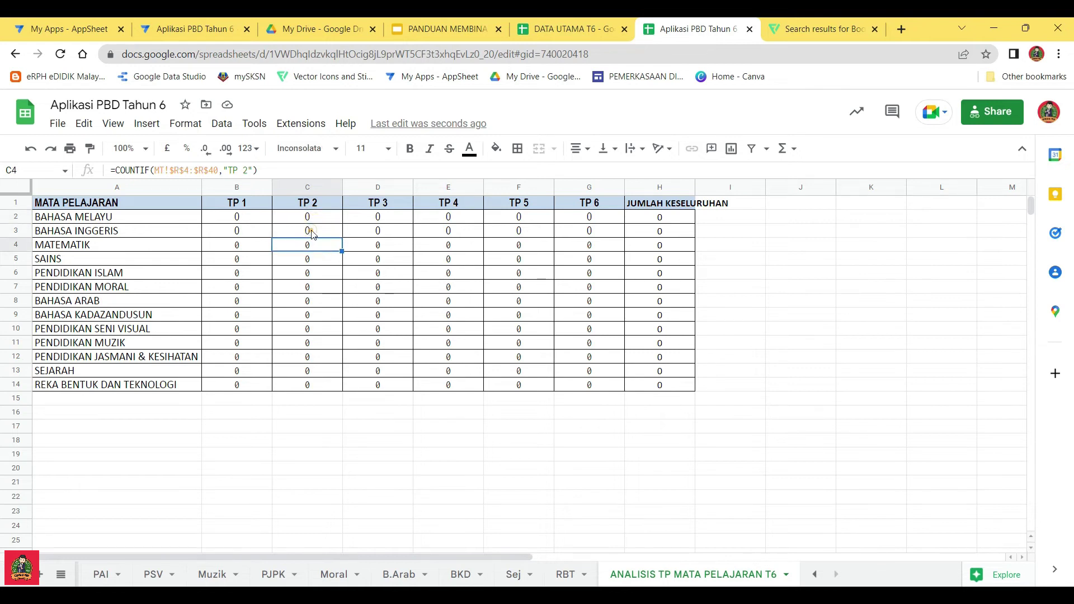
{"action": "left_click", "coordinate": [312, 257]}
{"action": "left_click", "coordinate": [316, 272]}
{"action": "left_click", "coordinate": [324, 285]}
{"action": "left_click", "coordinate": [327, 302]}
{"action": "left_click", "coordinate": [331, 314]}
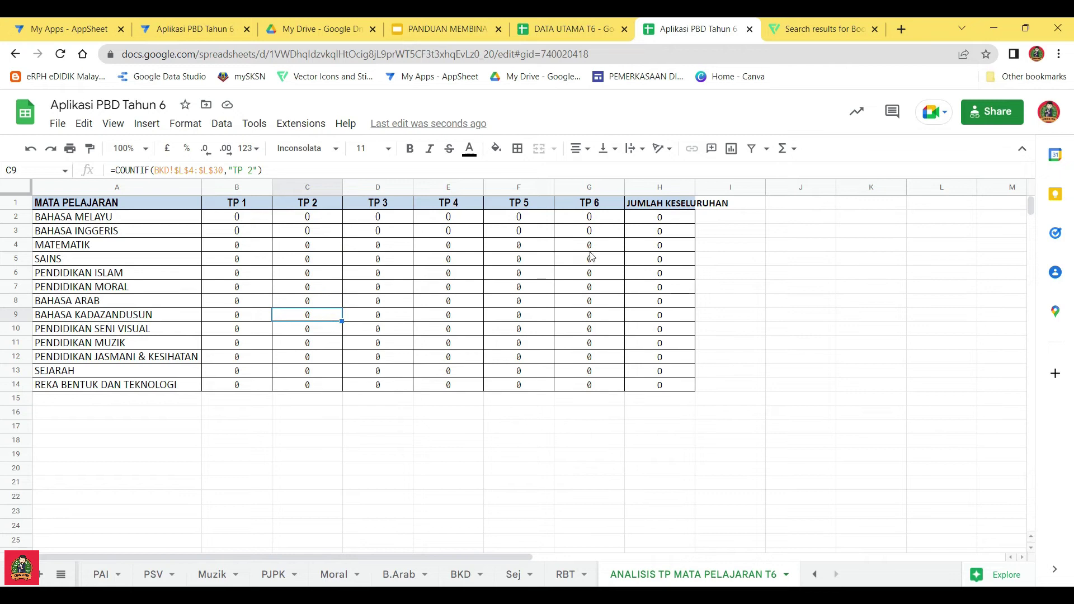
Widen the JUMLAH KESELURUHAN column so its heading fits inside the cell
{"action": "left_click", "coordinate": [674, 221]}
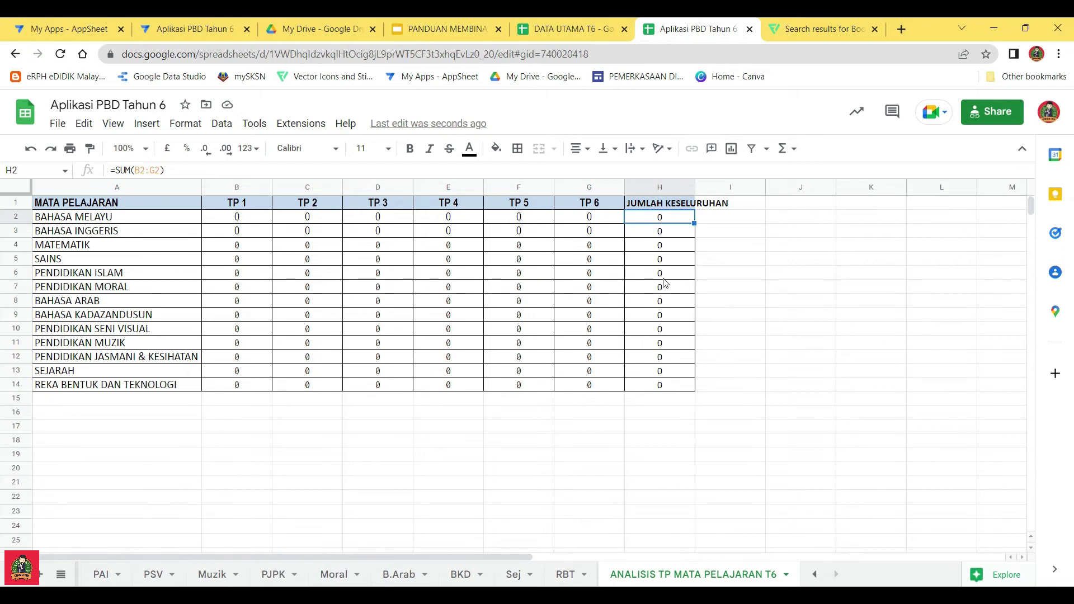
{"action": "left_click_drag", "start_coordinate": [695, 186], "coordinate": [735, 186]}
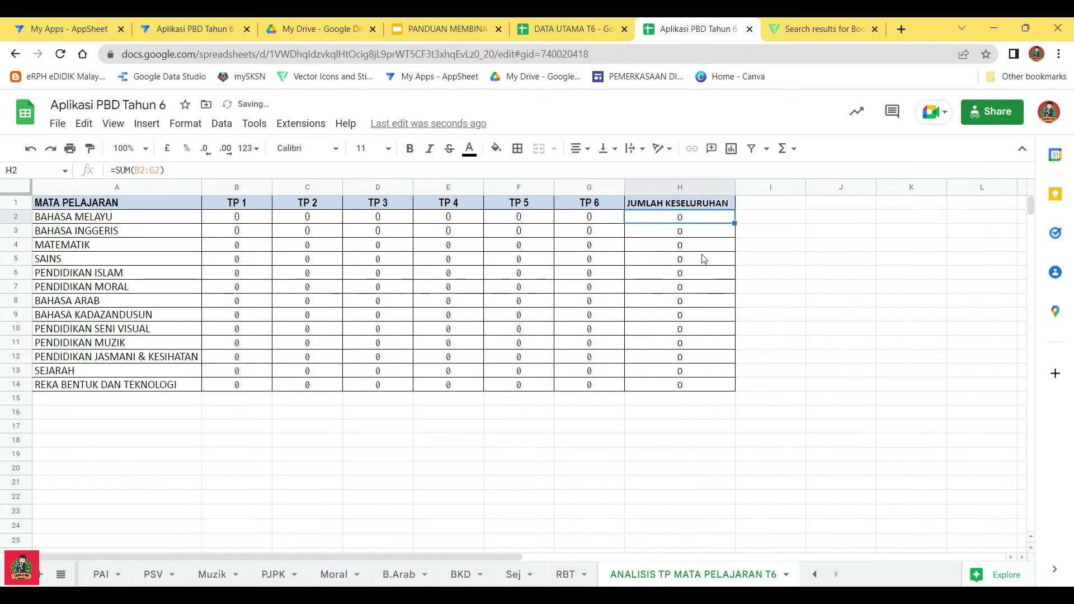
{"action": "left_click", "coordinate": [698, 409]}
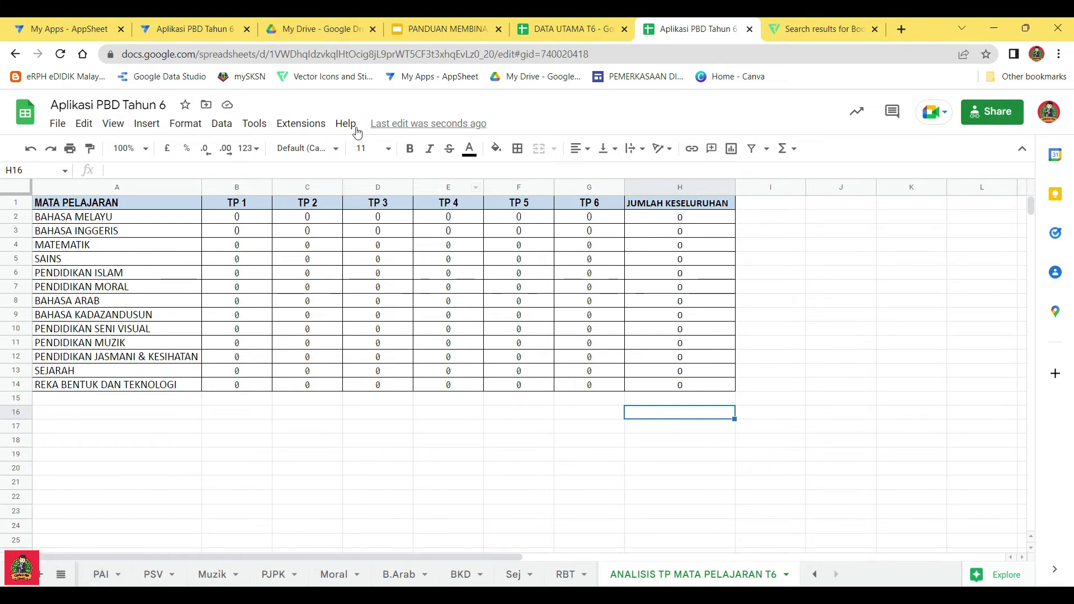
Copy the name of the ANALISIS TP MATA PELAJARAN T6 sheet without changing it
{"action": "left_click", "coordinate": [186, 27]}
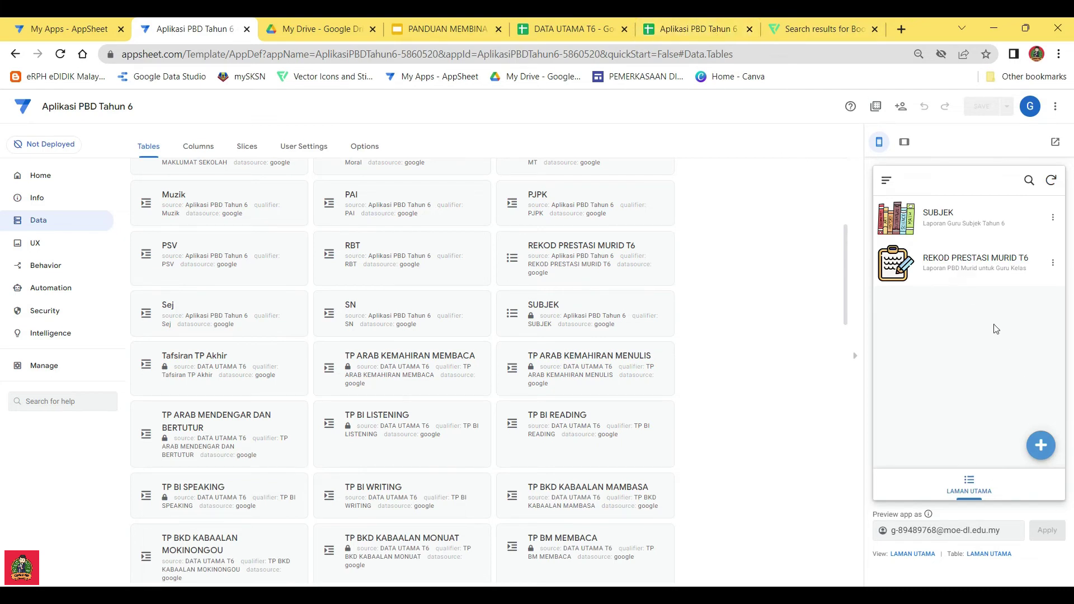
{"action": "left_click", "coordinate": [703, 29]}
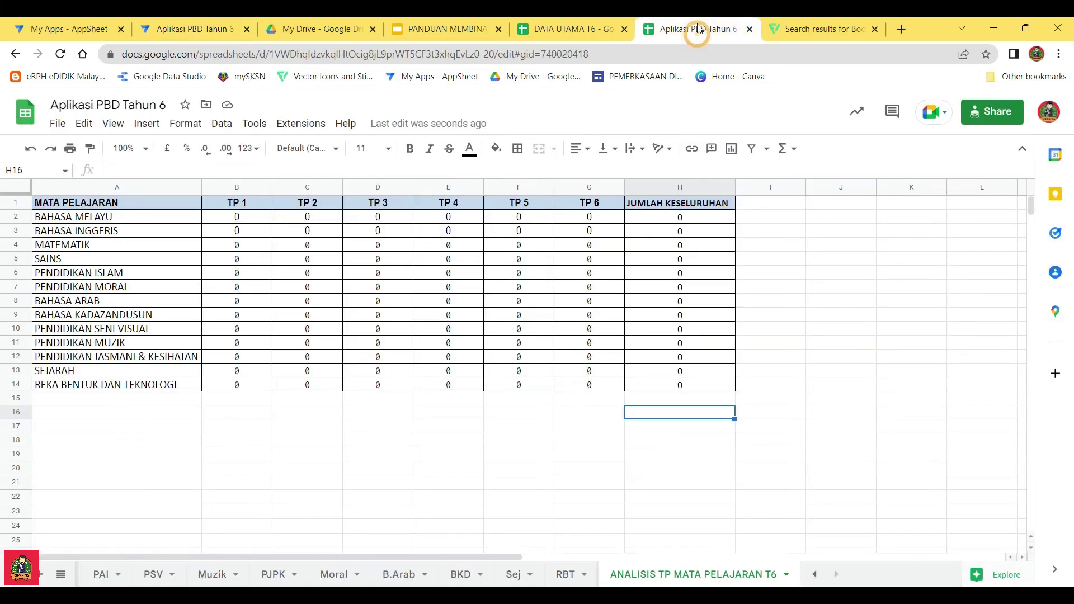
{"action": "double_click", "coordinate": [641, 576]}
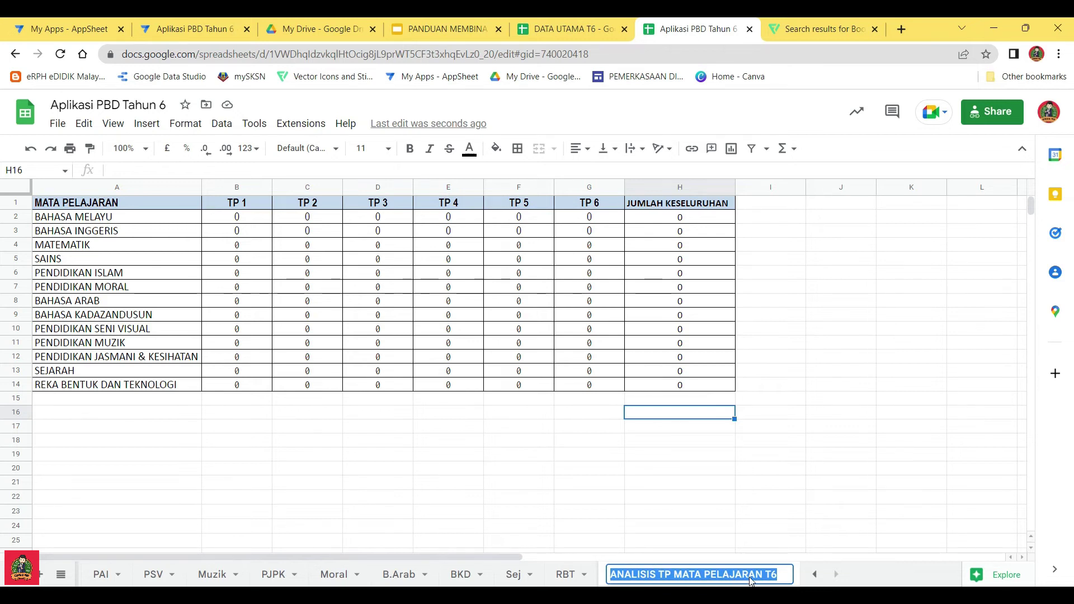
{"action": "left_click", "coordinate": [780, 502]}
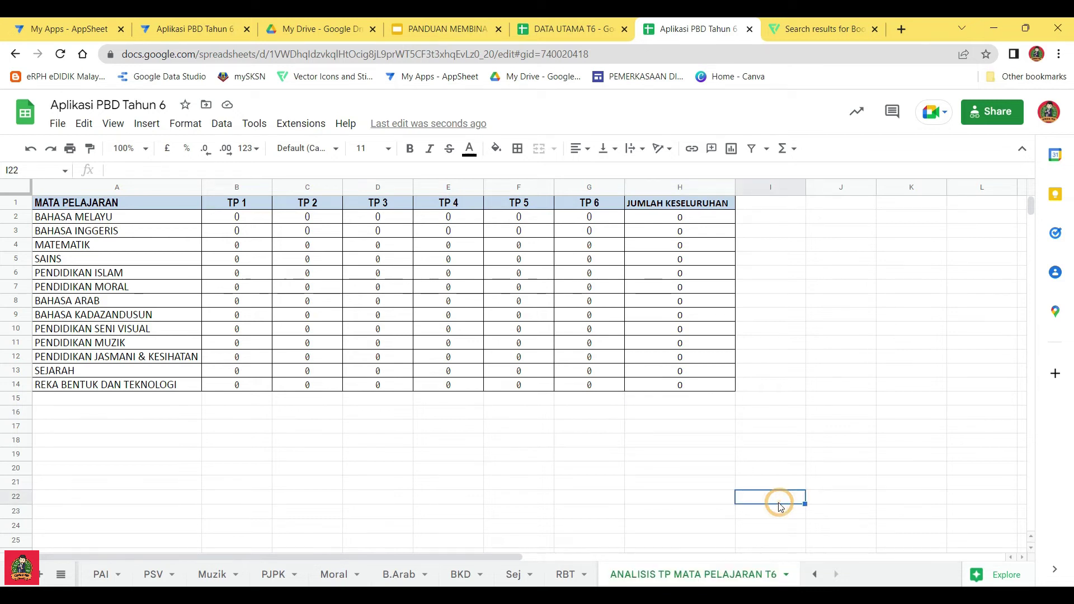
In the LAMAN UTAMA sheet, add a row with NO 3 and SUBJEK ANALISIS TP MATA PELAJARAN T6
{"action": "left_click", "coordinate": [58, 579]}
{"action": "scroll", "coordinate": [99, 479], "scroll_direction": "up", "scroll_amount": 5}
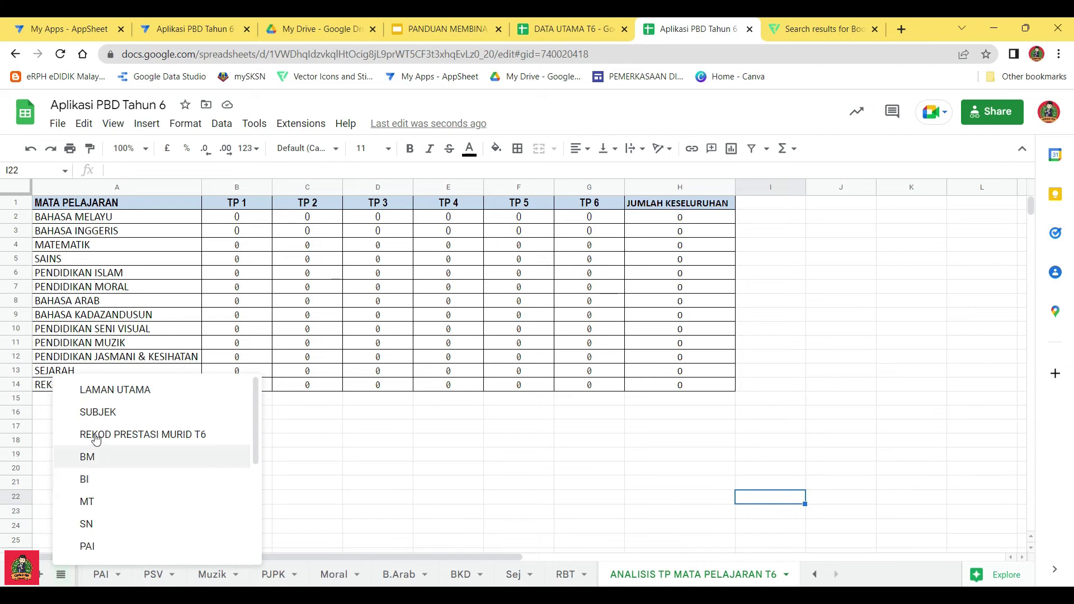
{"action": "left_click", "coordinate": [96, 390]}
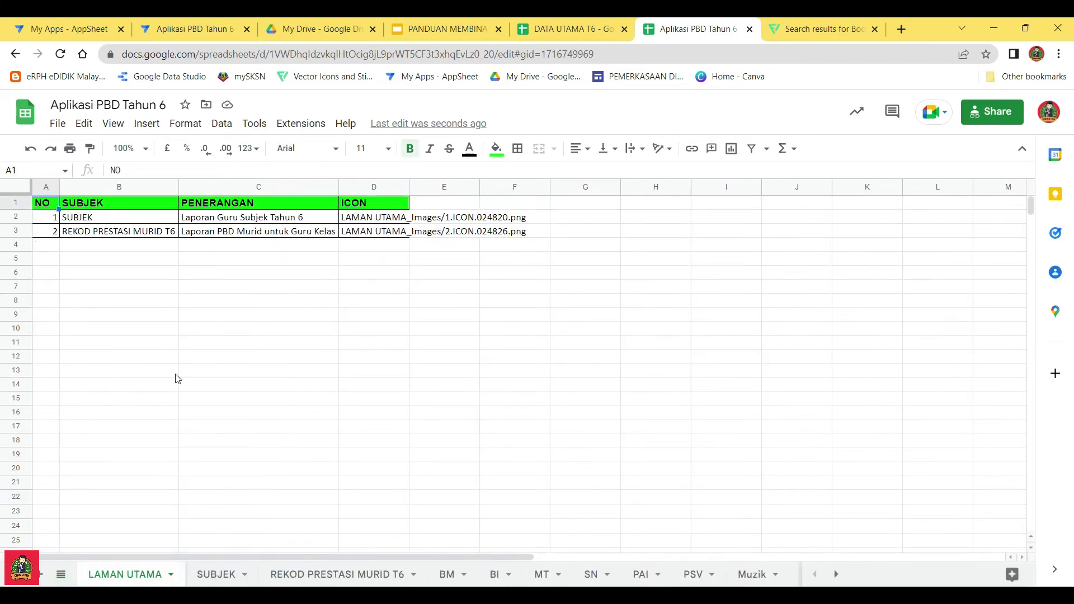
{"action": "left_click", "coordinate": [49, 247]}
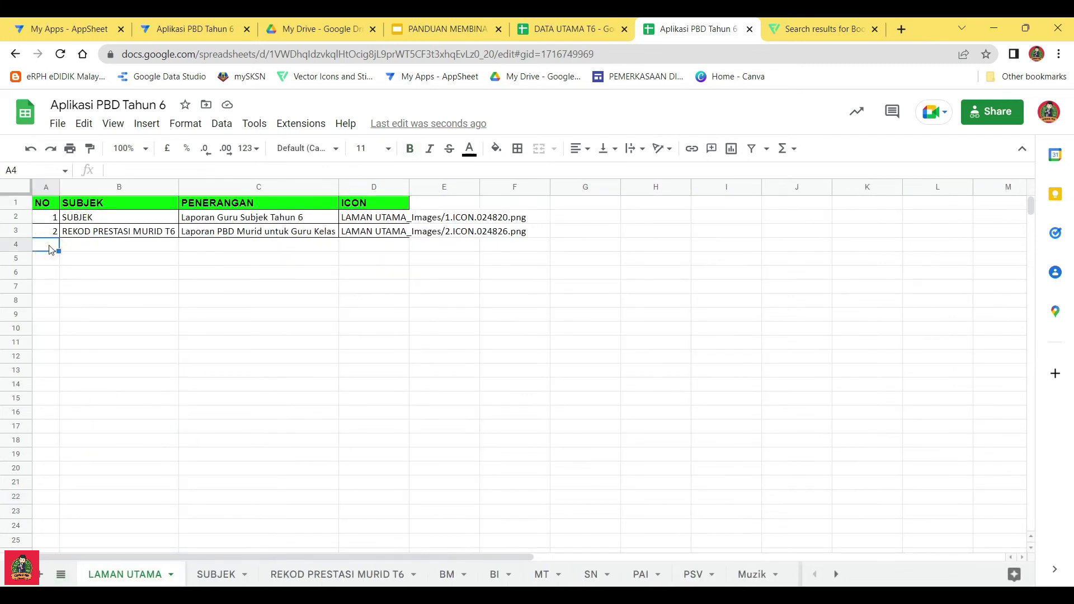
{"action": "type", "text": "3"}
{"action": "left_click", "coordinate": [88, 248]}
{"action": "left_click", "coordinate": [112, 172]}
{"action": "type", "text": "ANALISIS TP MATA PELAJARAN T6"}
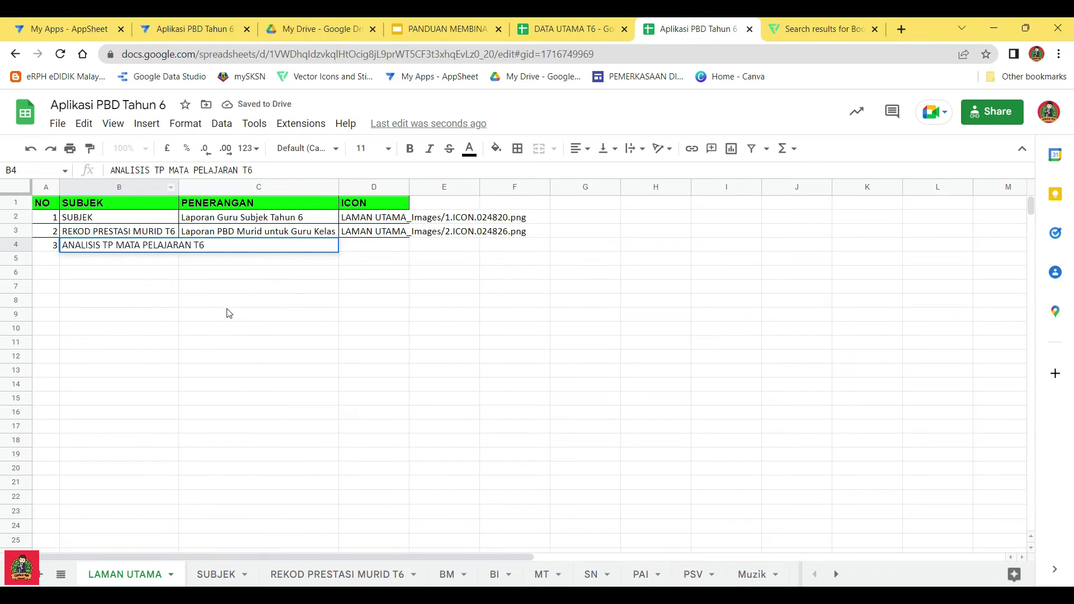
{"action": "left_click", "coordinate": [227, 313]}
Enter "Laporan Analisis Mata Pelajaran Bagi Semua Subjek bagi Kelas Tahun 6" as the PENERANGAN of row NO 3
{"action": "left_click", "coordinate": [202, 247]}
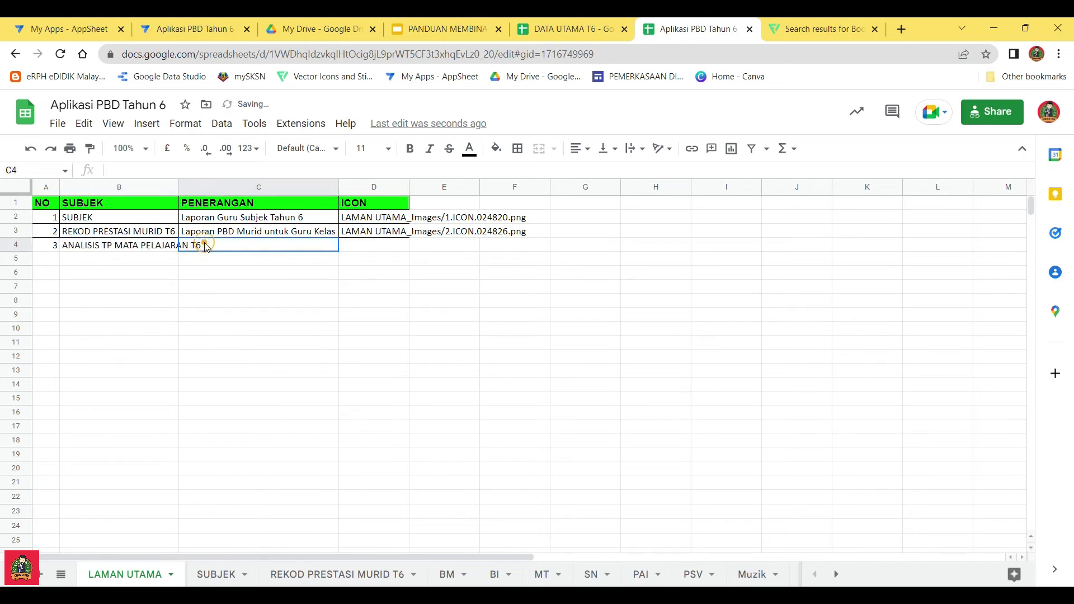
{"action": "left_click", "coordinate": [125, 171]}
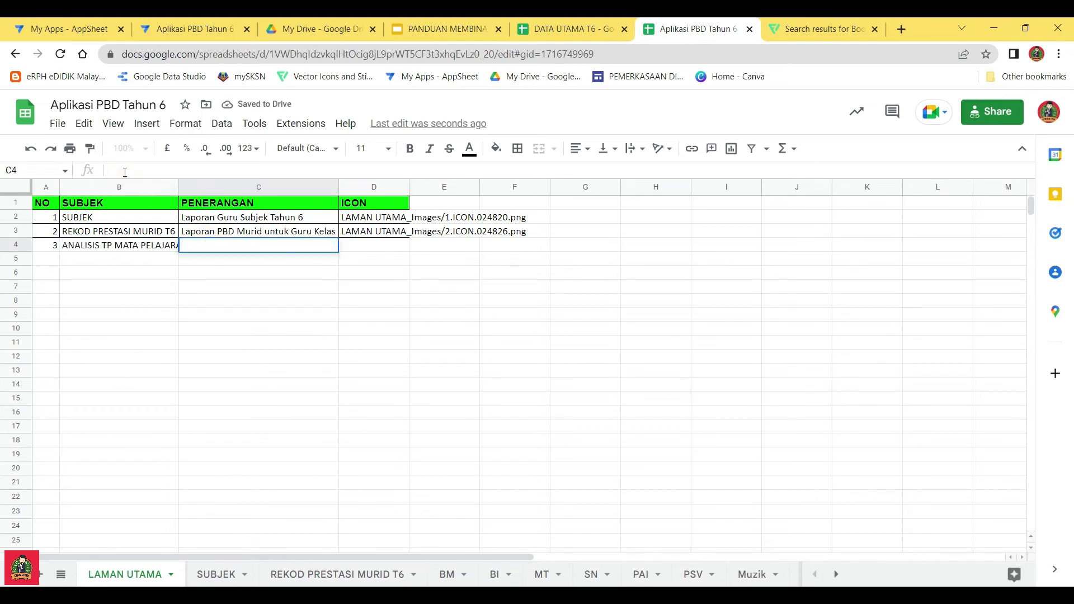
{"action": "type", "text": "Laporan Analisis Mat"}
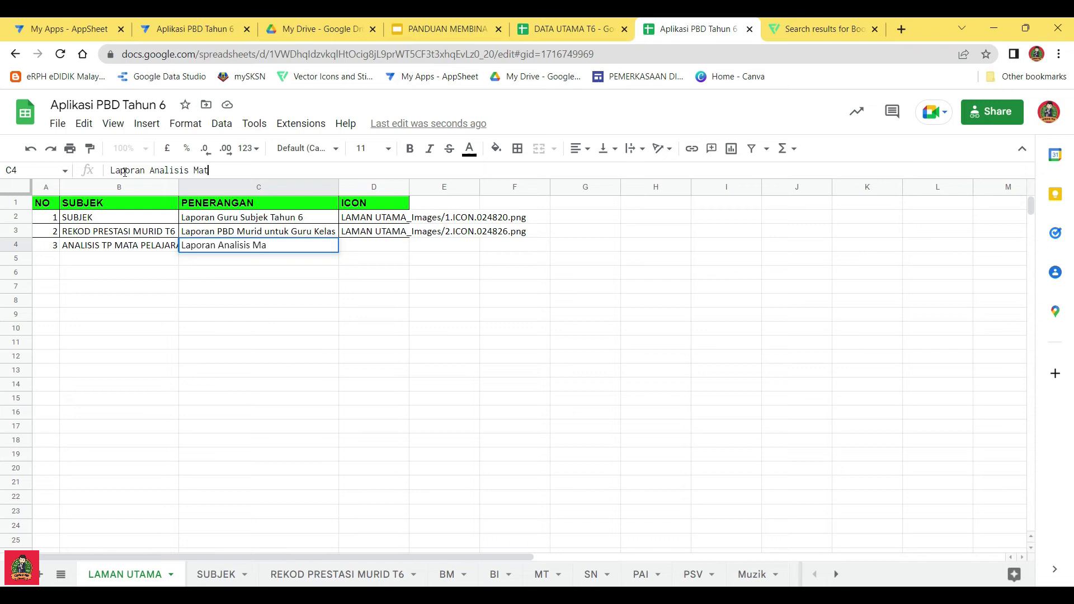
{"action": "type", "text": "a Pelajaran Bagi"}
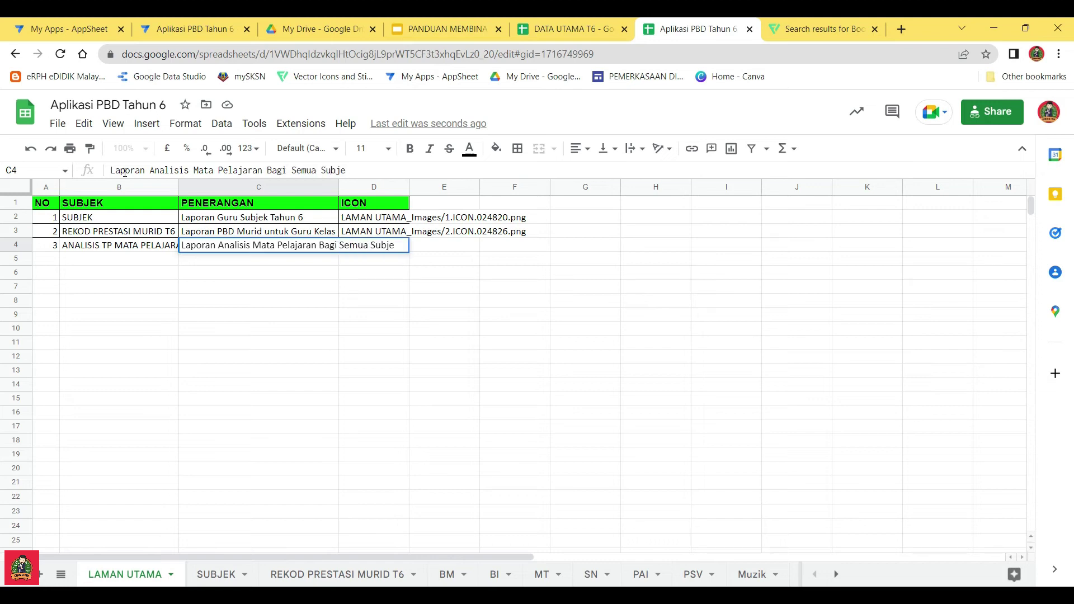
{"action": "type", "text": "Semua Subjek bagi Kelas Tah"}
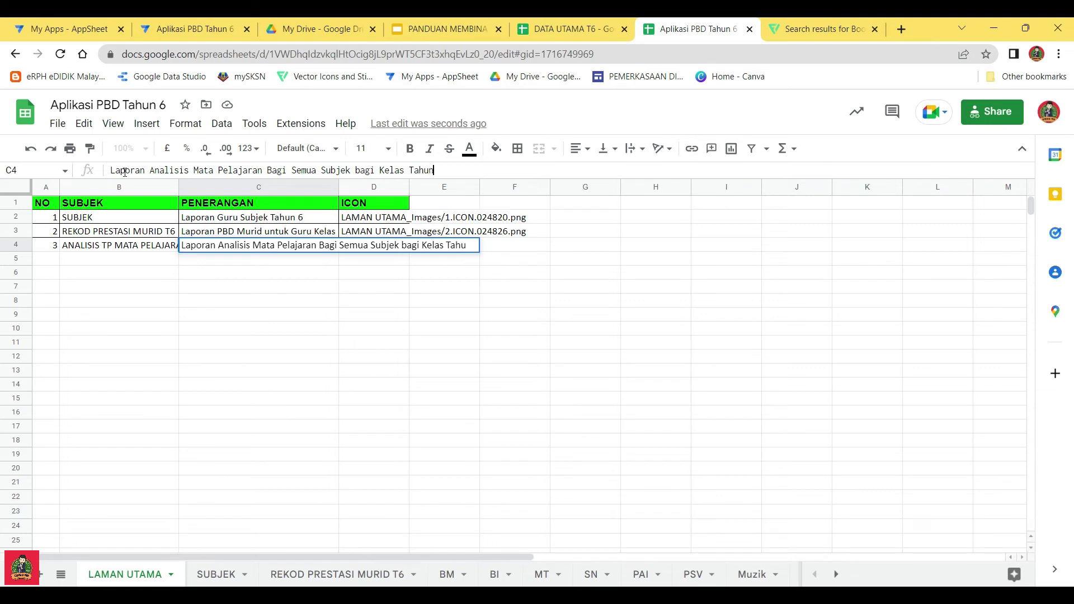
{"action": "type", "text": "un 6"}
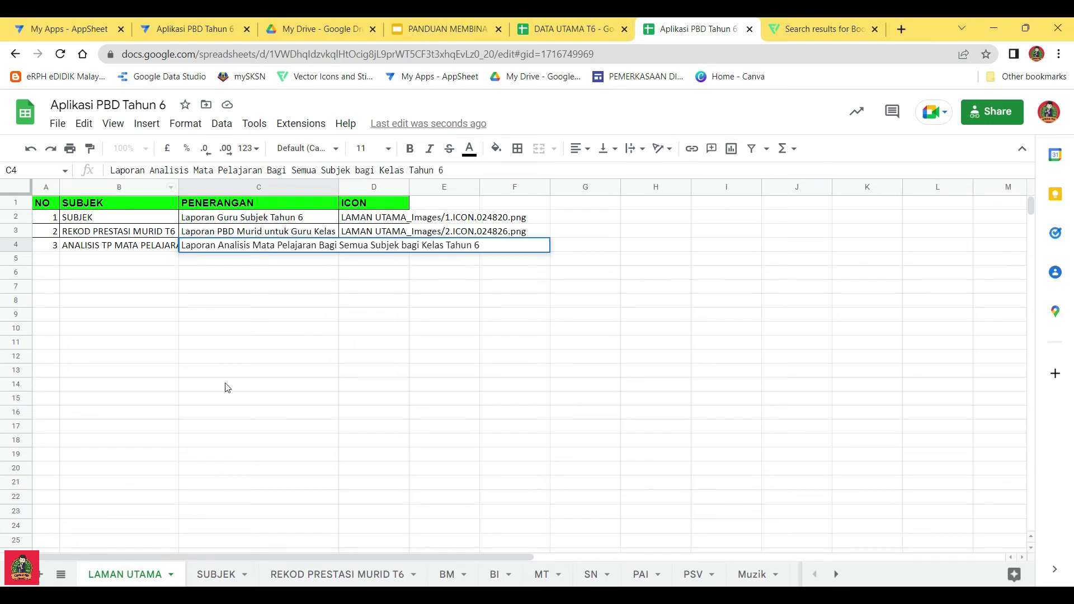
{"action": "left_click", "coordinate": [415, 359]}
{"action": "left_click", "coordinate": [369, 251]}
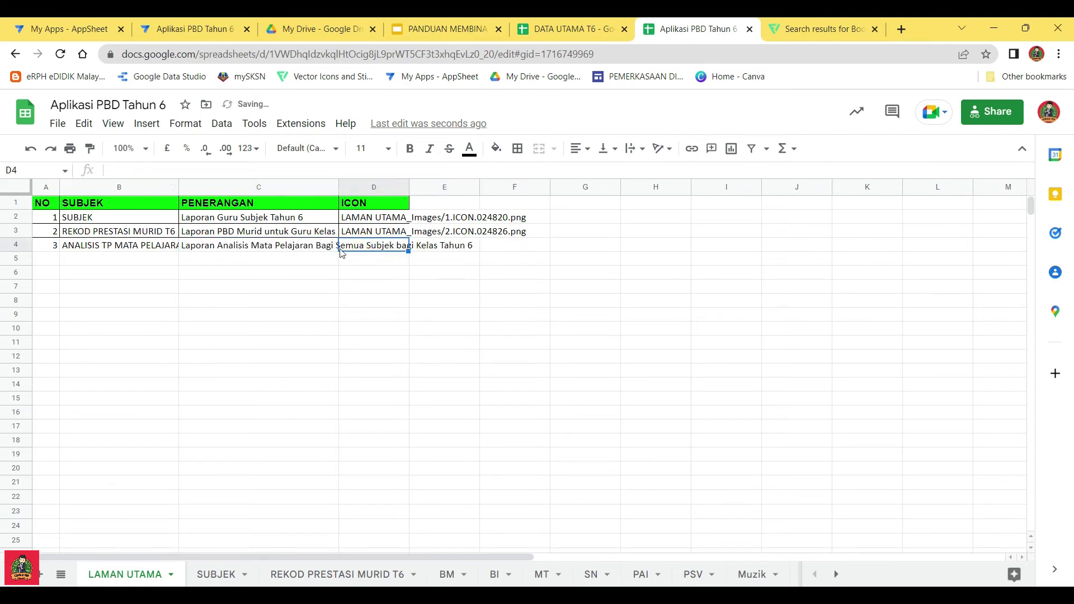
{"action": "left_click", "coordinate": [398, 314]}
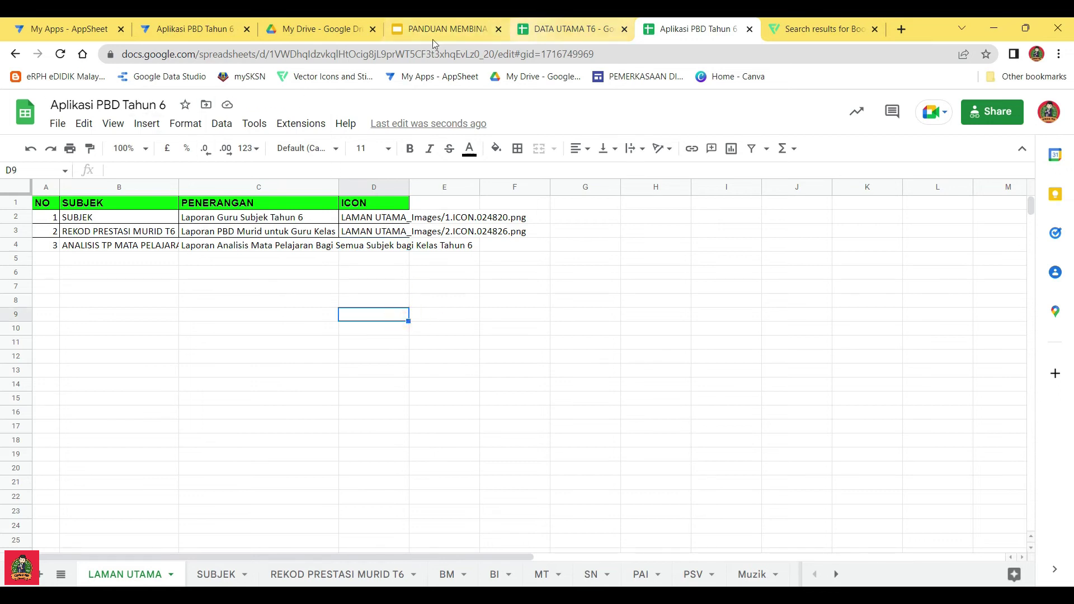
Switch to the AppSheet editor, reload it, and test opening the ANALISIS TP MATA PELAJARAN T6 entry in the app preview
{"action": "left_click", "coordinate": [224, 29]}
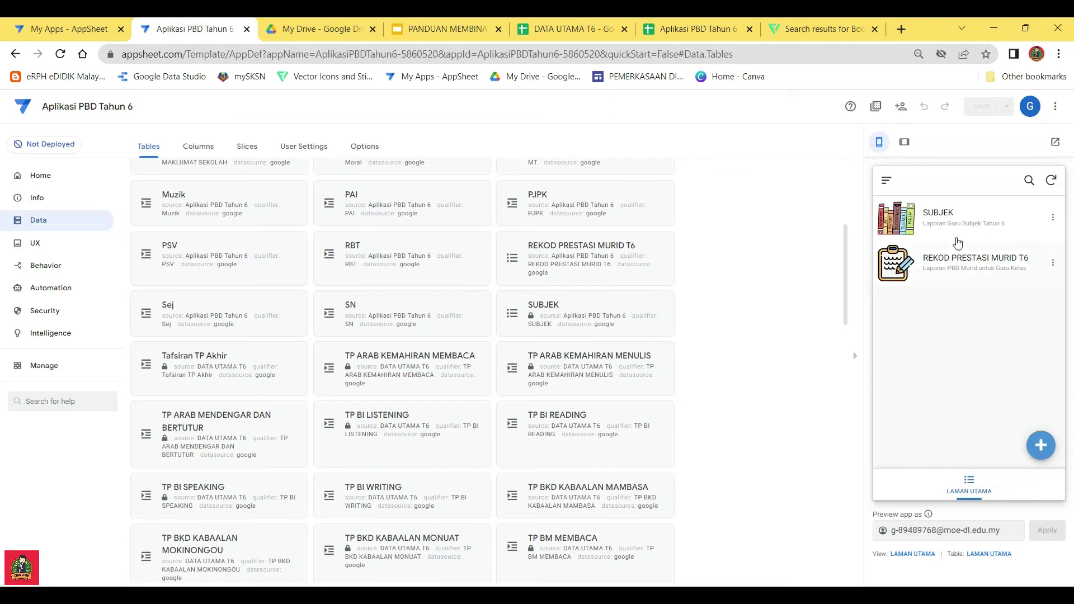
{"action": "left_click", "coordinate": [60, 54]}
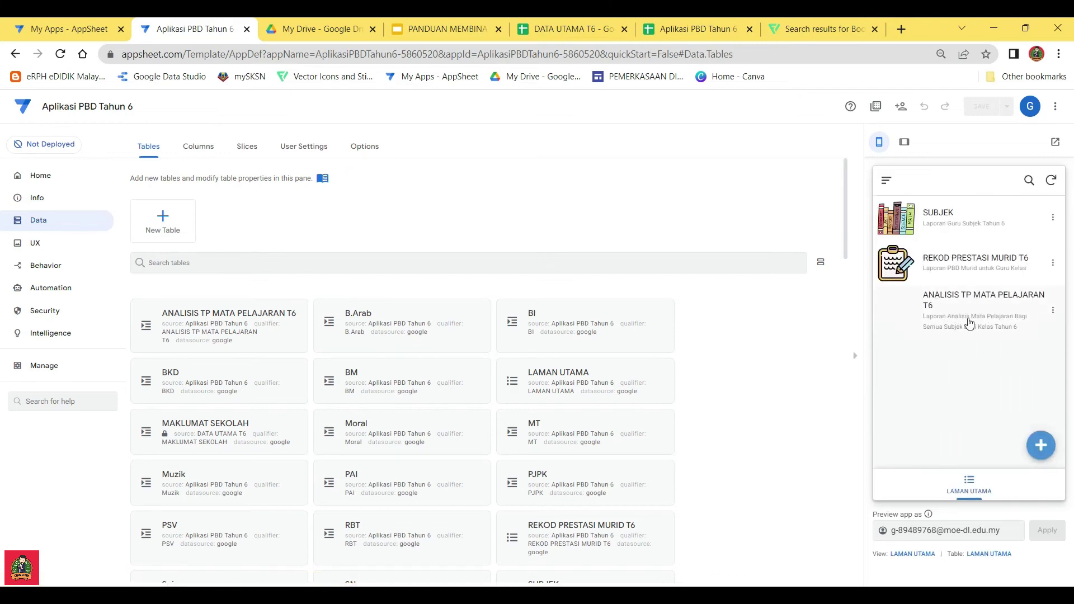
{"action": "left_click", "coordinate": [939, 300]}
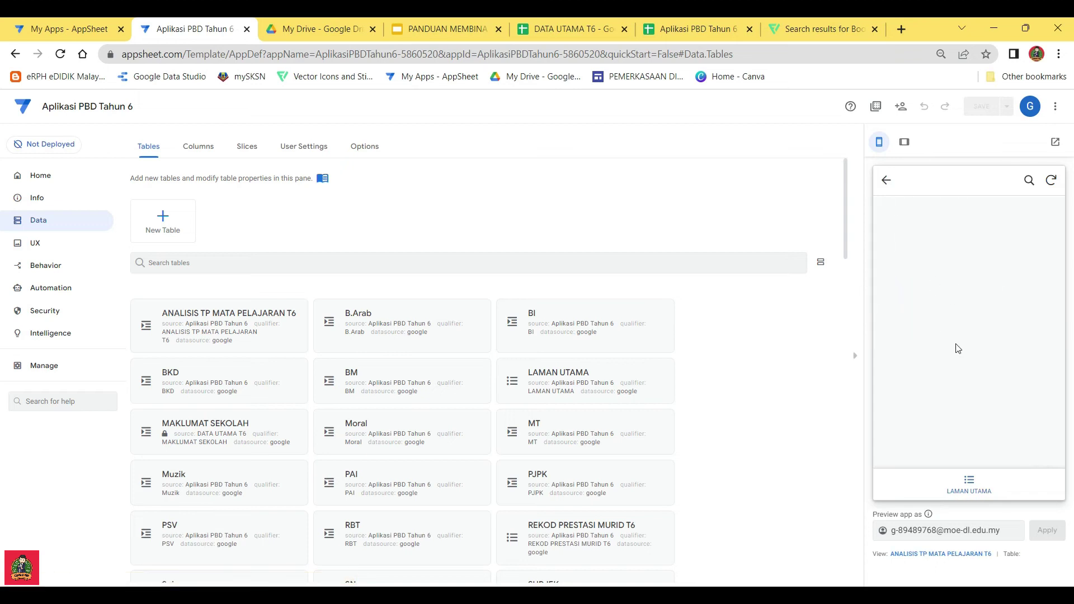
{"action": "left_click", "coordinate": [886, 180]}
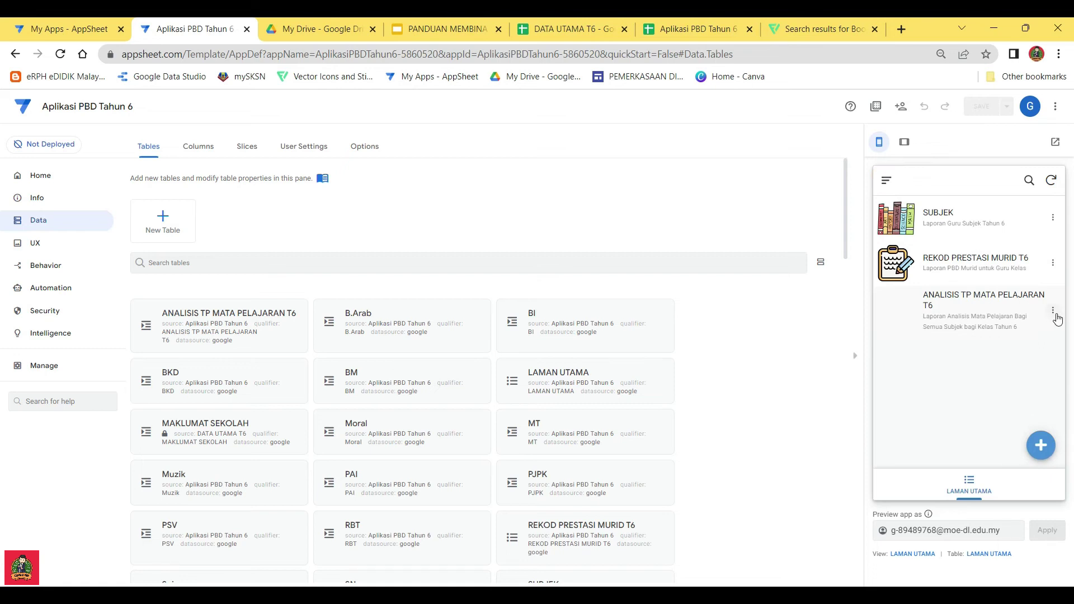
Edit the ANALISIS TP MATA PELAJARAN T6 entry in the preview, upload the "analysis" image as its ICON, and save the form
{"action": "left_click", "coordinate": [1054, 312]}
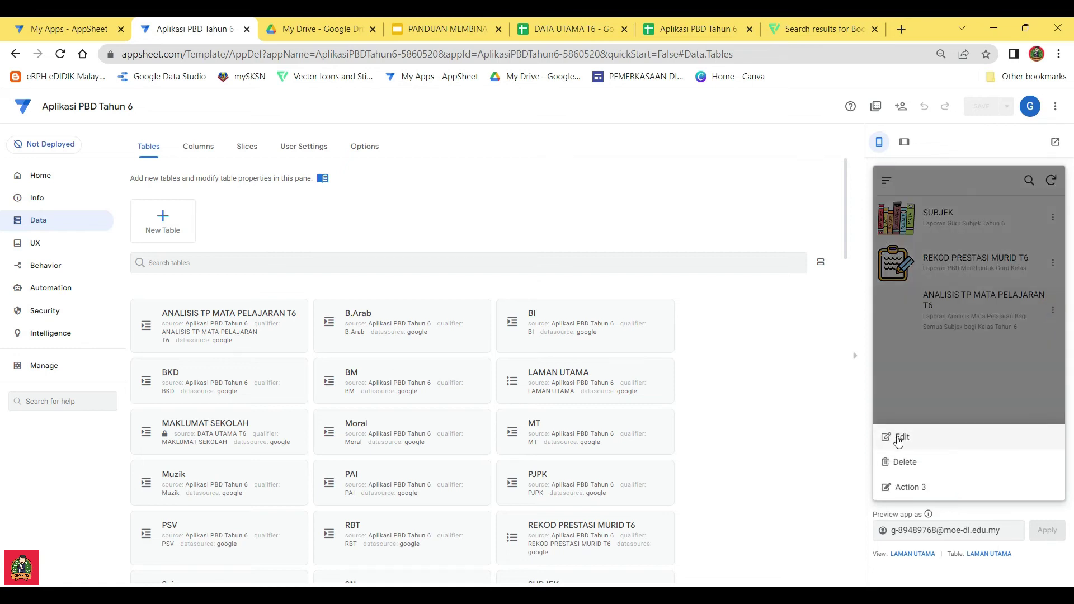
{"action": "left_click", "coordinate": [898, 440]}
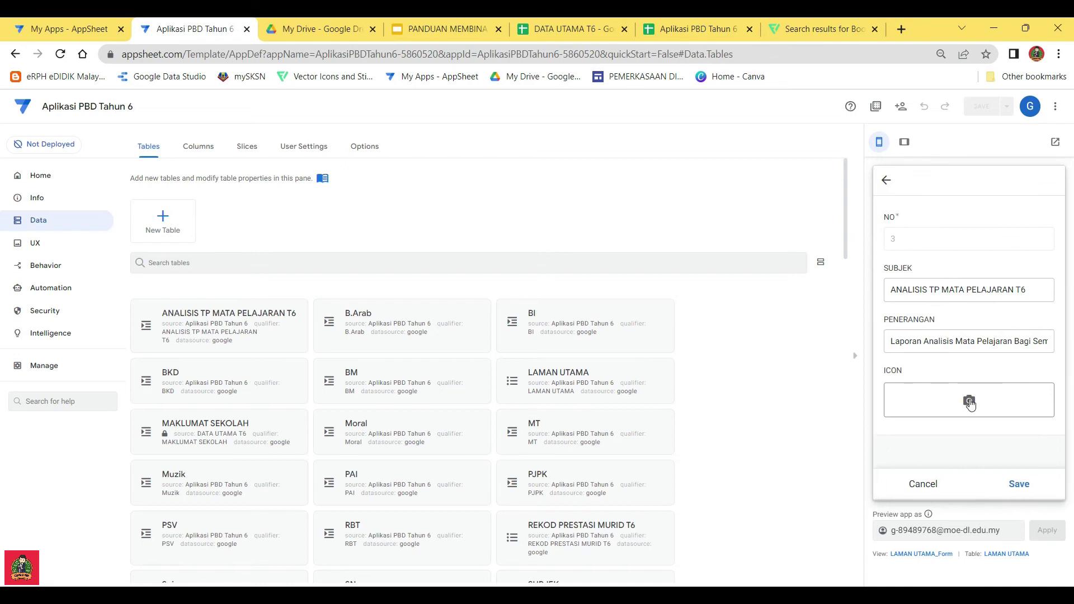
{"action": "left_click", "coordinate": [969, 401]}
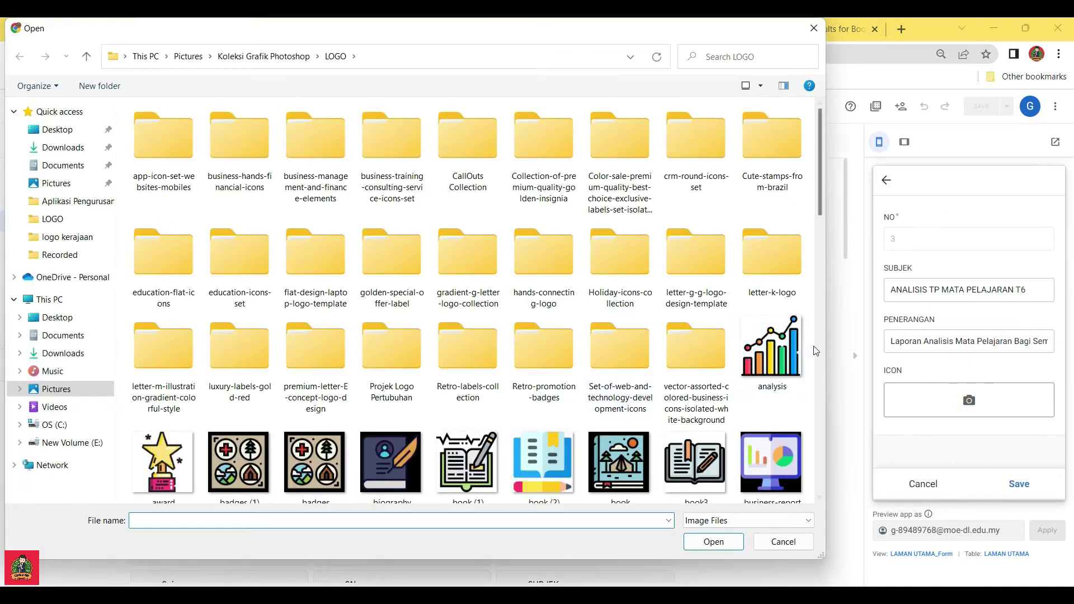
{"action": "left_click", "coordinate": [782, 358]}
{"action": "scroll", "coordinate": [766, 280], "scroll_direction": "down", "scroll_amount": 2}
{"action": "scroll", "coordinate": [758, 238], "scroll_direction": "up", "scroll_amount": 2}
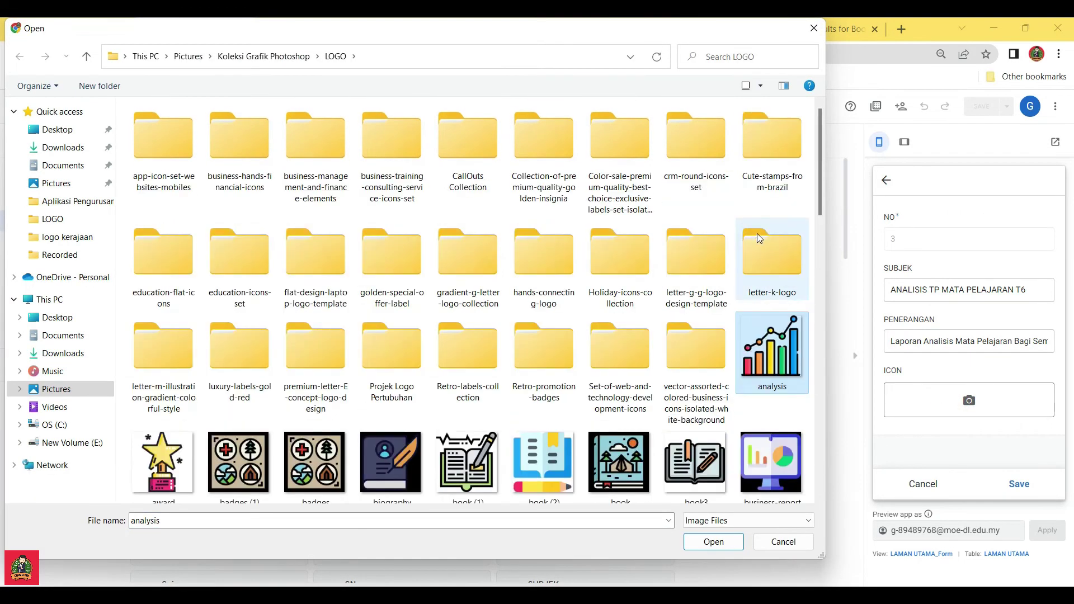
{"action": "left_click", "coordinate": [713, 541]}
{"action": "left_click", "coordinate": [1018, 484]}
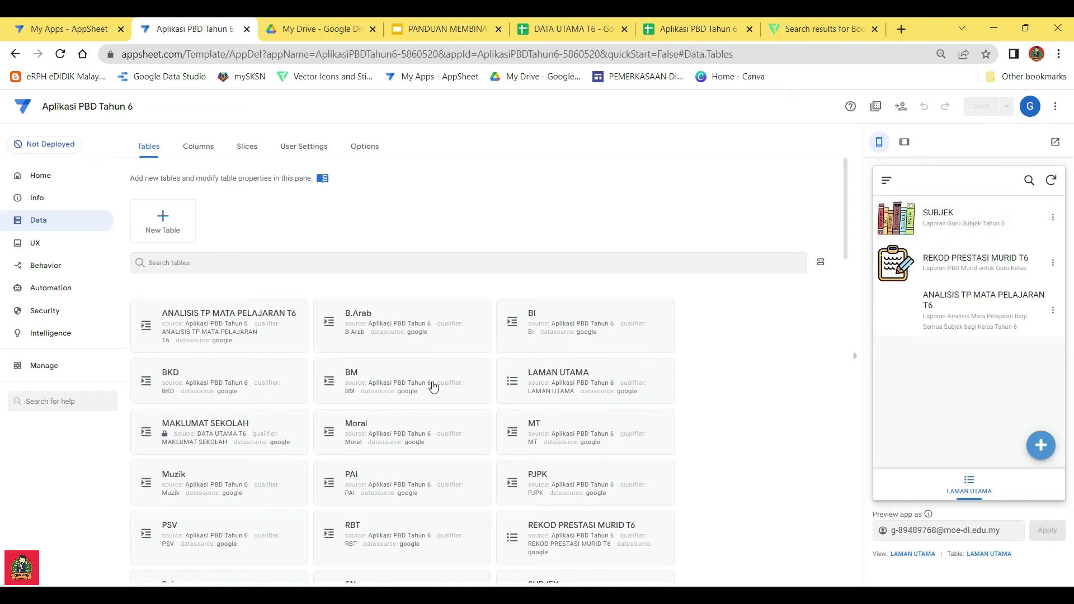
Make the ANALISIS TP MATA PELAJARAN T6 table read-only
{"action": "left_click", "coordinate": [234, 318]}
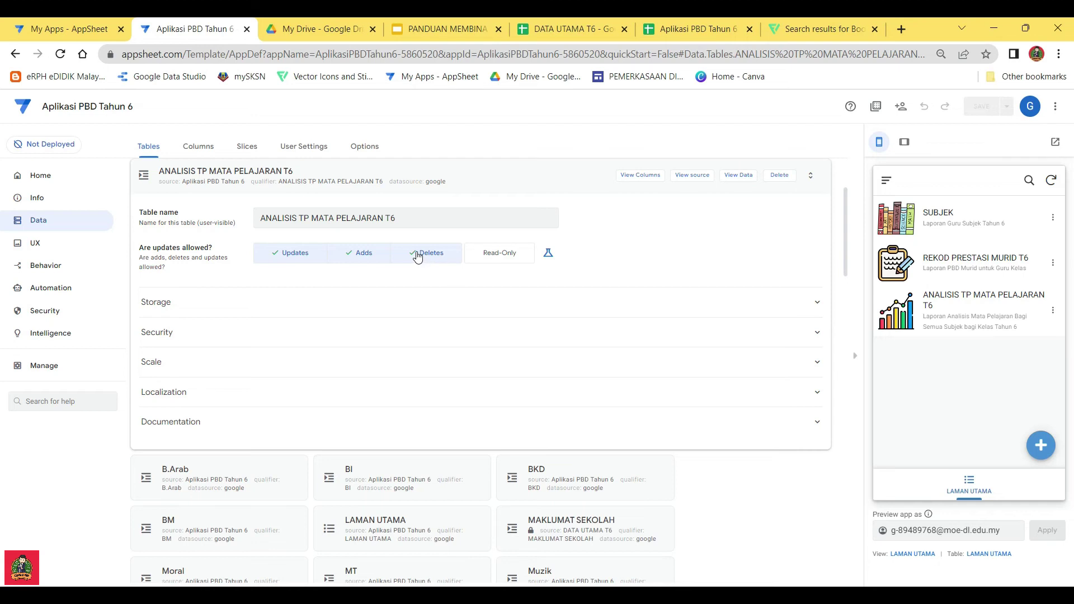
{"action": "left_click", "coordinate": [499, 258]}
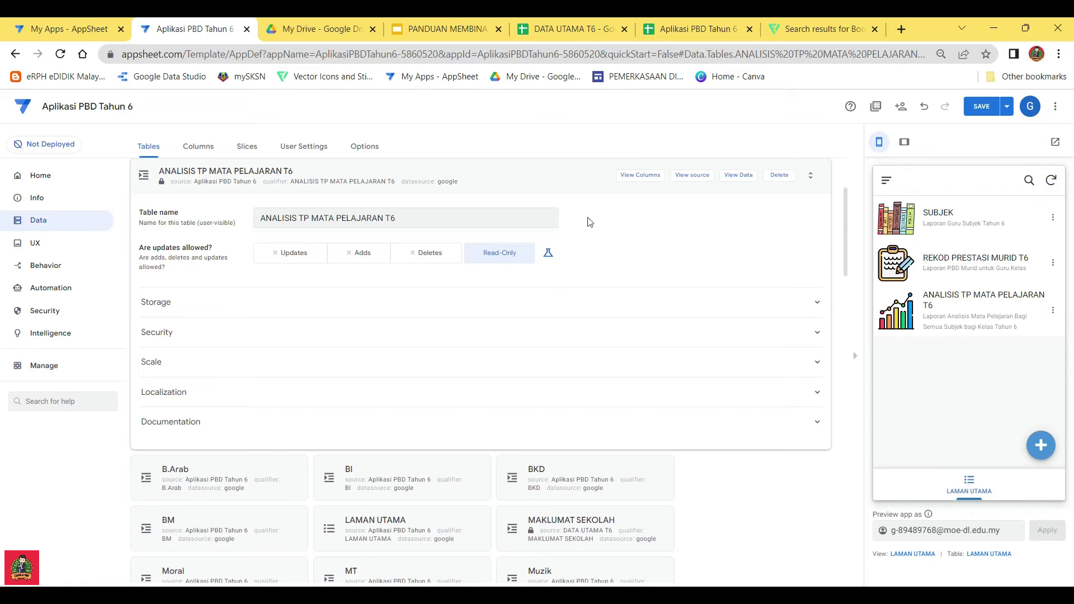
Make the LAMAN UTAMA table read-only and save the app
{"action": "left_click", "coordinate": [513, 173]}
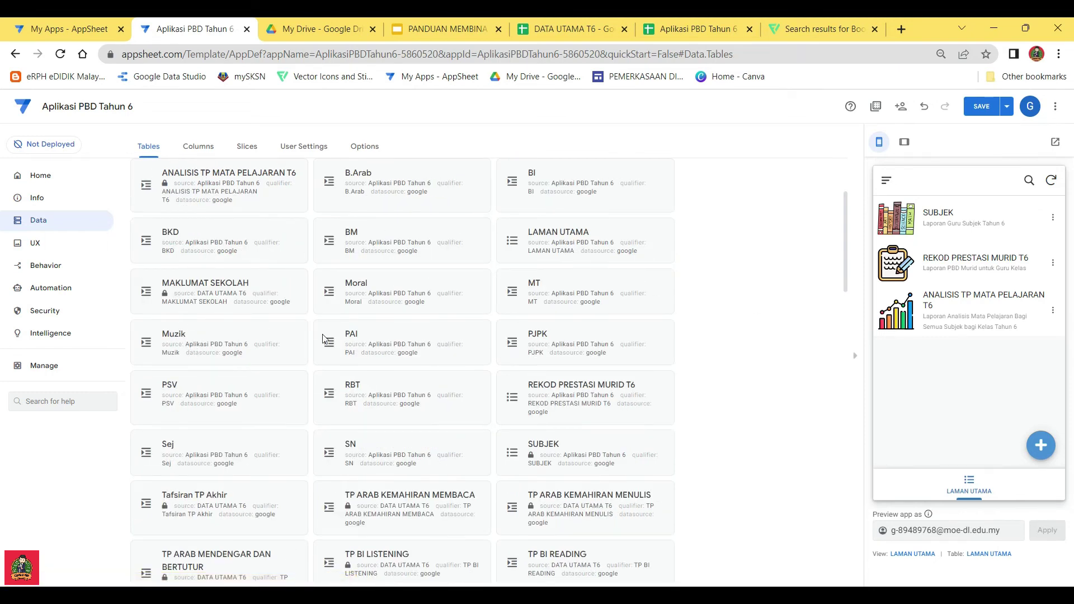
{"action": "scroll", "coordinate": [232, 459], "scroll_direction": "down", "scroll_amount": 1}
{"action": "scroll", "coordinate": [232, 459], "scroll_direction": "down", "scroll_amount": 1}
{"action": "scroll", "coordinate": [398, 456], "scroll_direction": "up", "scroll_amount": 3}
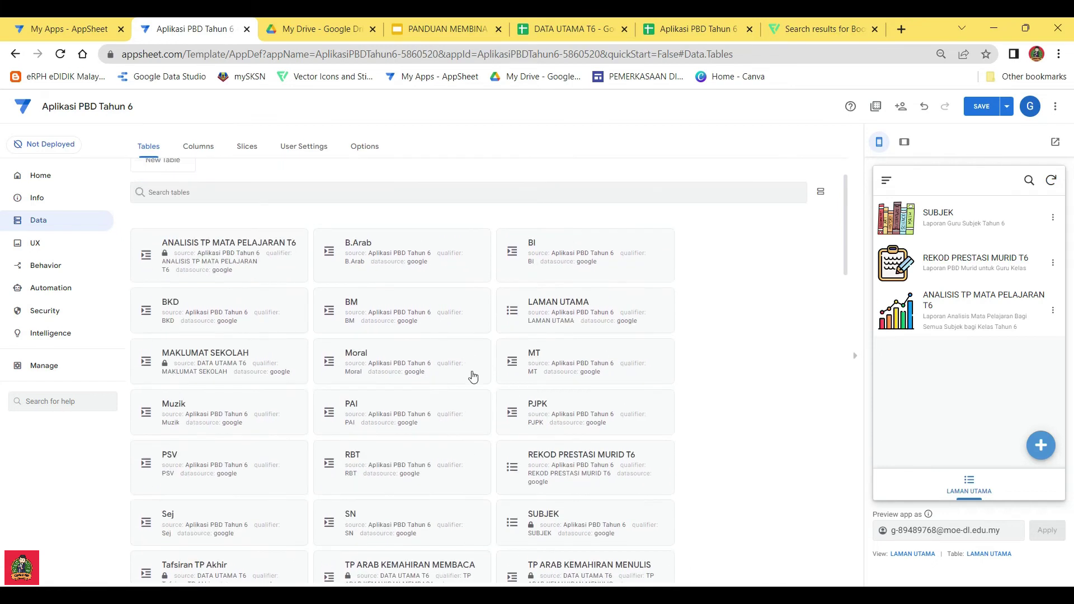
{"action": "left_click", "coordinate": [553, 309]}
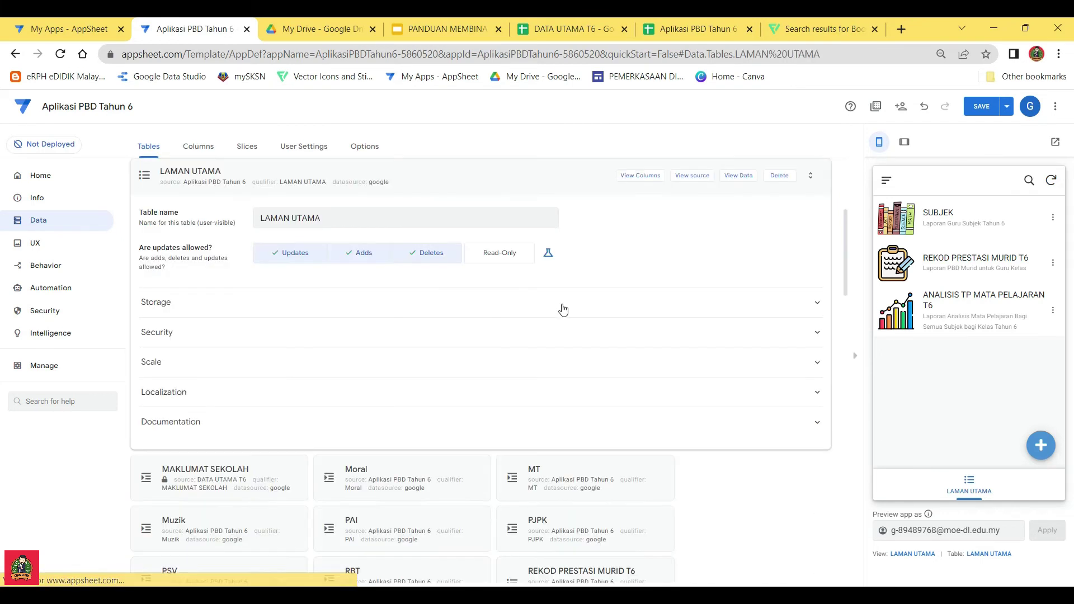
{"action": "left_click", "coordinate": [494, 255]}
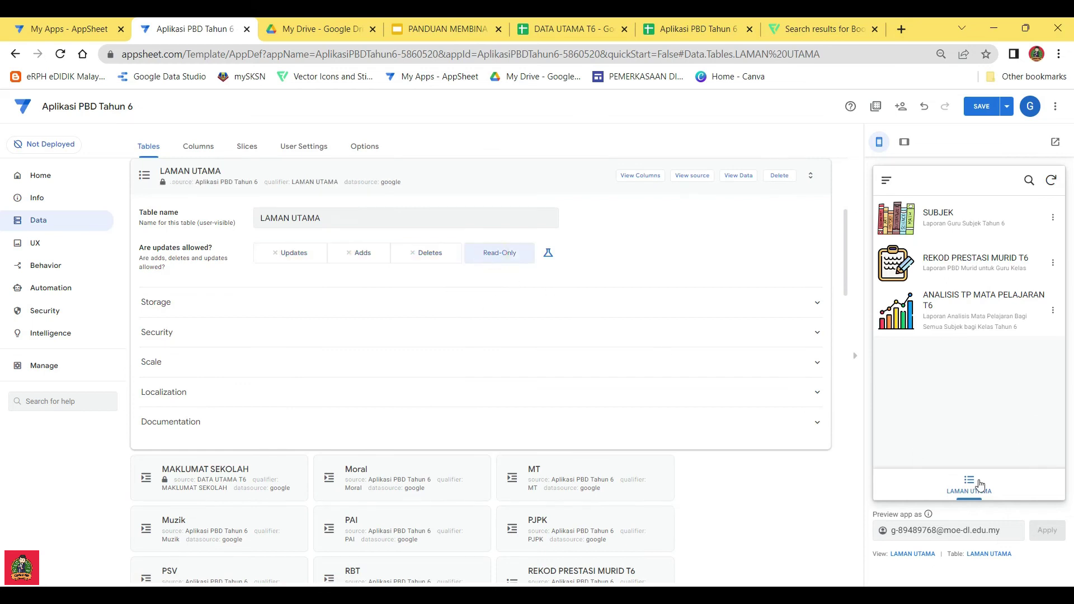
{"action": "left_click", "coordinate": [977, 110]}
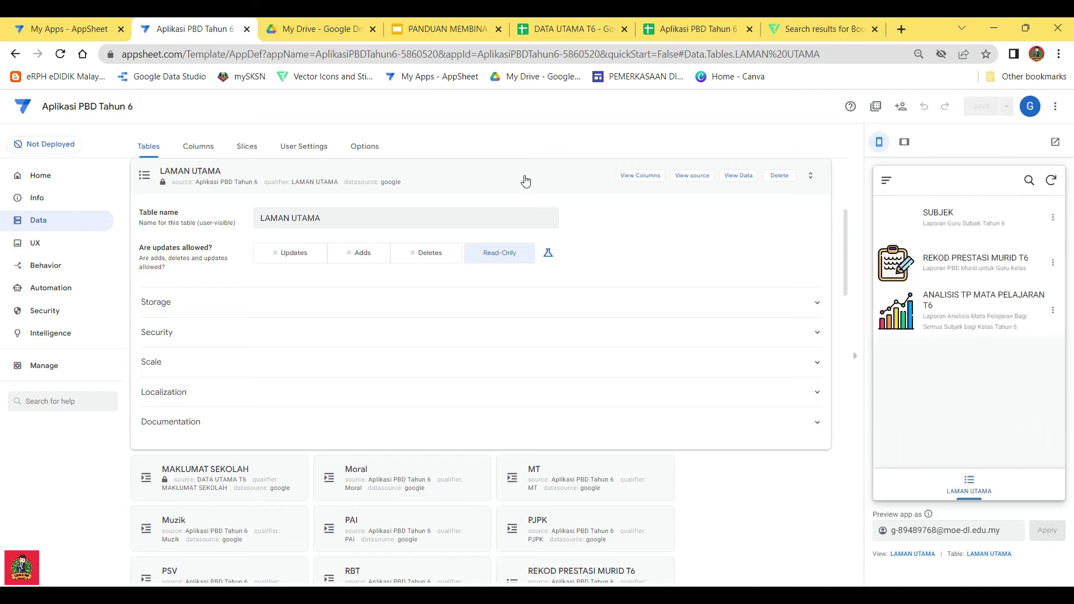
Test opening the ANALISIS TP MATA PELAJARAN T6 entry in the app preview and return to the main page
{"action": "left_click", "coordinate": [945, 315]}
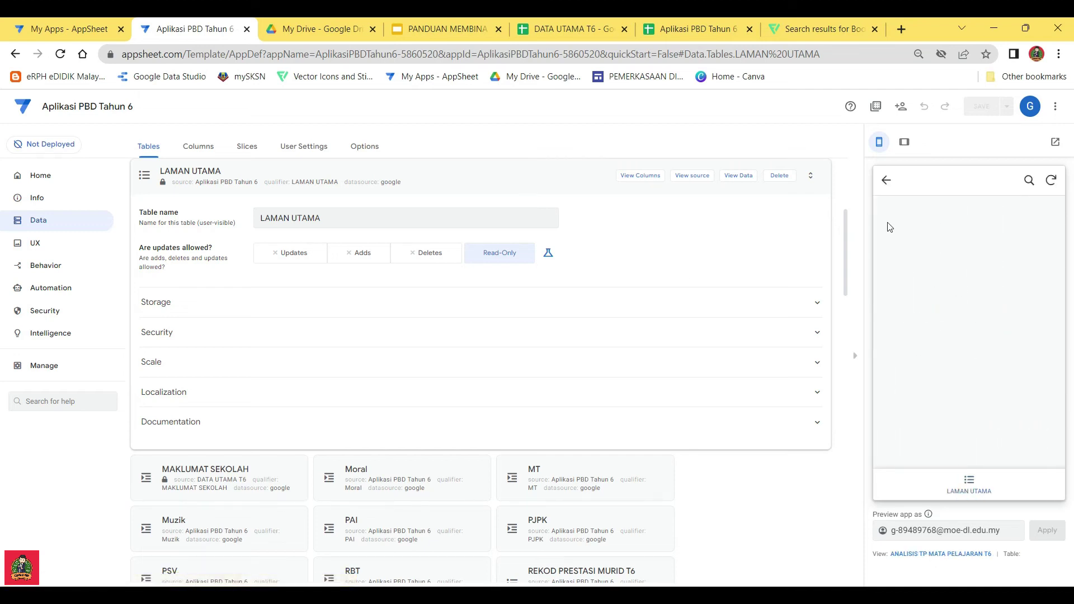
{"action": "left_click", "coordinate": [884, 183]}
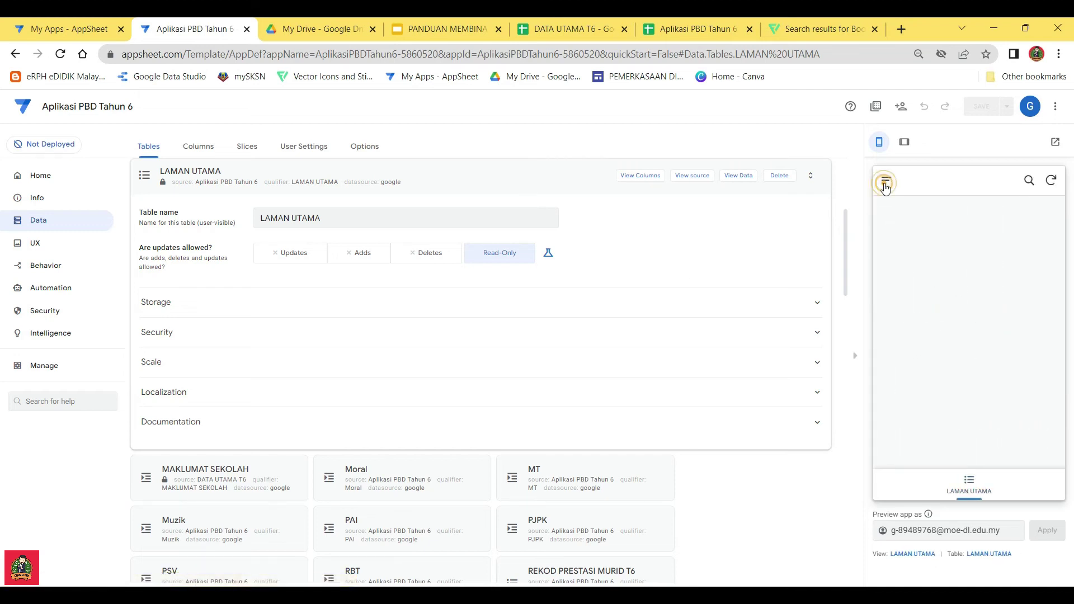
{"action": "left_click", "coordinate": [423, 174]}
Create a table-type view named "ANALISIS TP MATA PELAJARAN T6" that displays the ANALISIS TP MATA PELAJARAN T6 data
{"action": "left_click", "coordinate": [31, 246]}
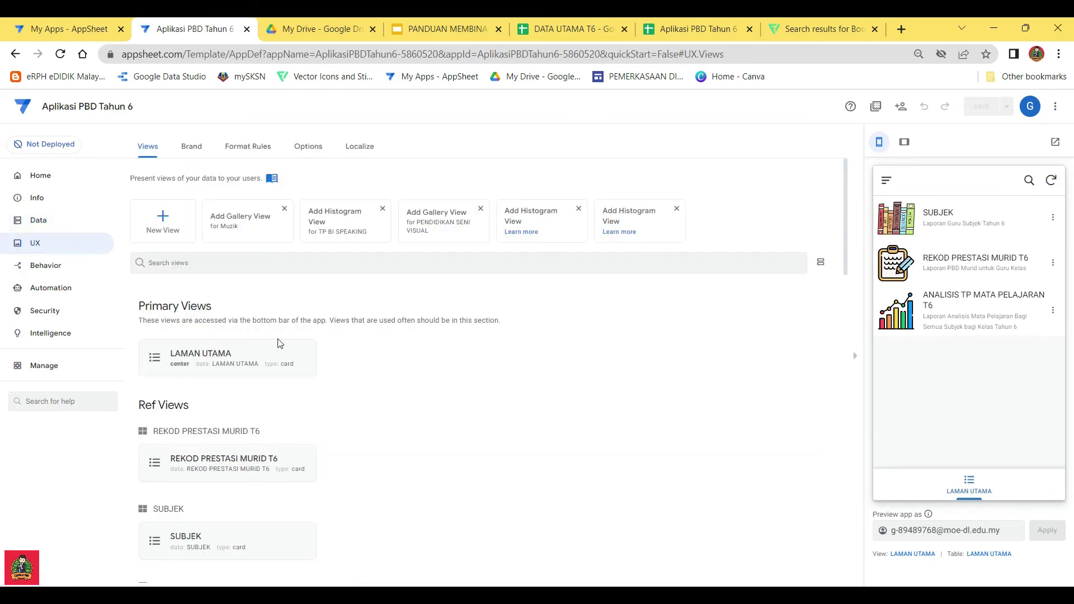
{"action": "left_click", "coordinate": [163, 220]}
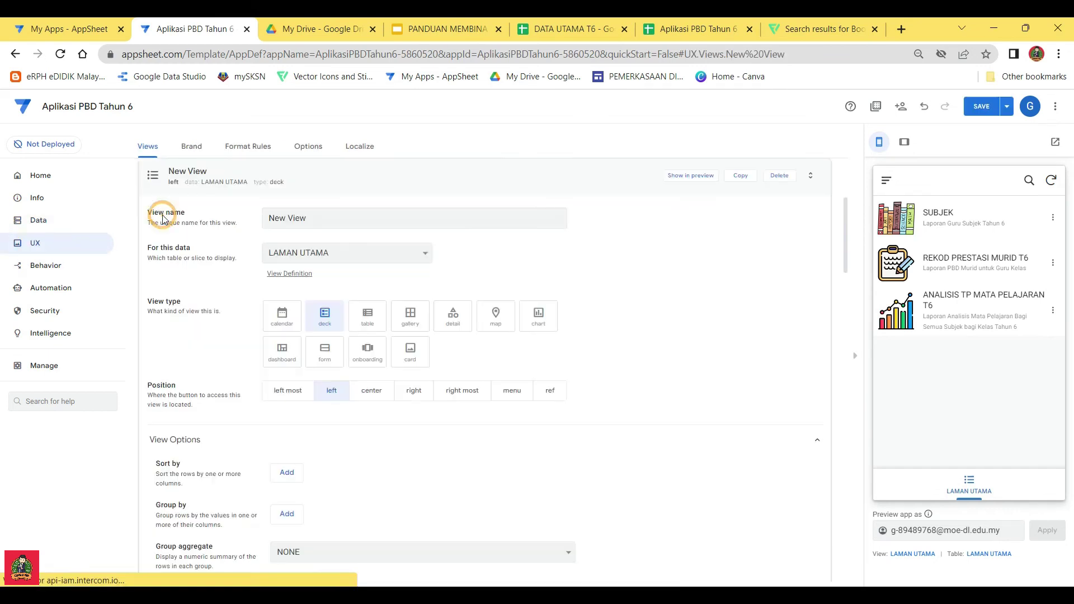
{"action": "left_click", "coordinate": [366, 254]}
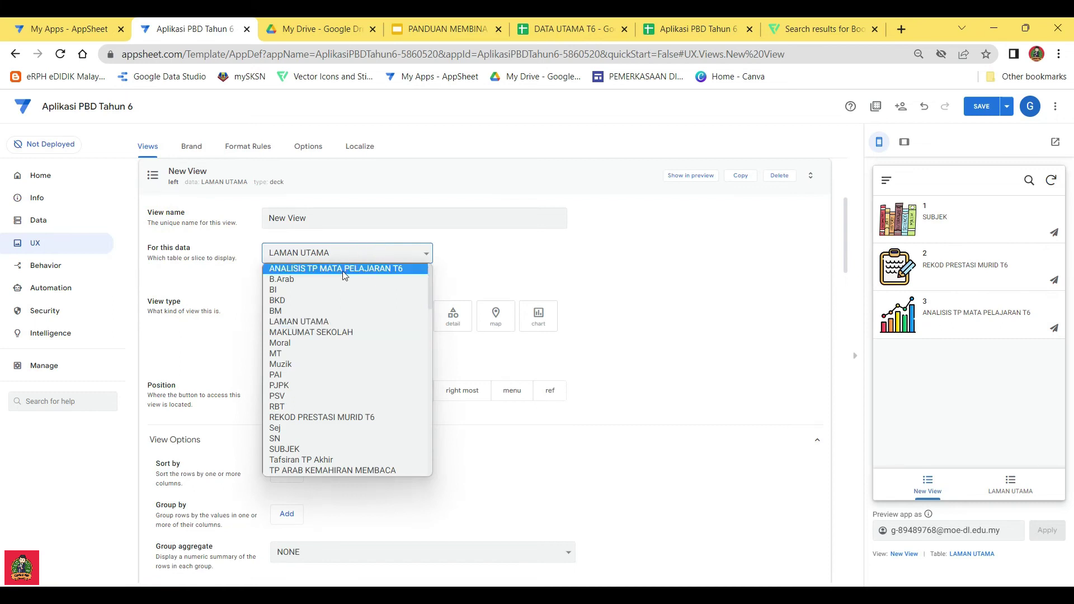
{"action": "left_click", "coordinate": [343, 270]}
{"action": "left_click", "coordinate": [311, 219]}
{"action": "triple_click", "coordinate": [312, 218]}
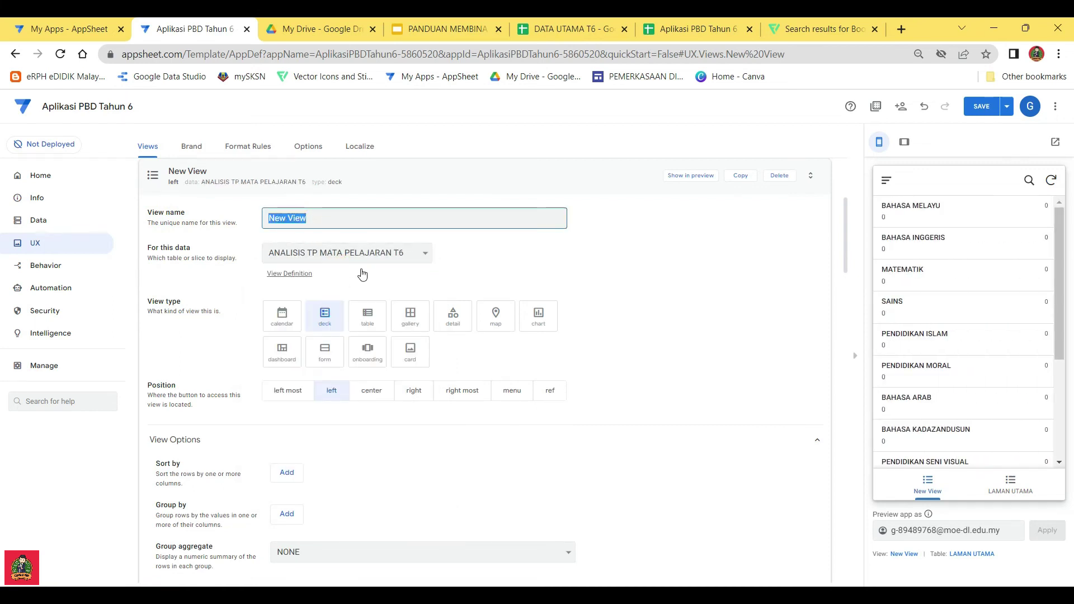
{"action": "type", "text": "A"}
{"action": "type", "text": "ANALISIS TP MATA PELAJARAN T6"}
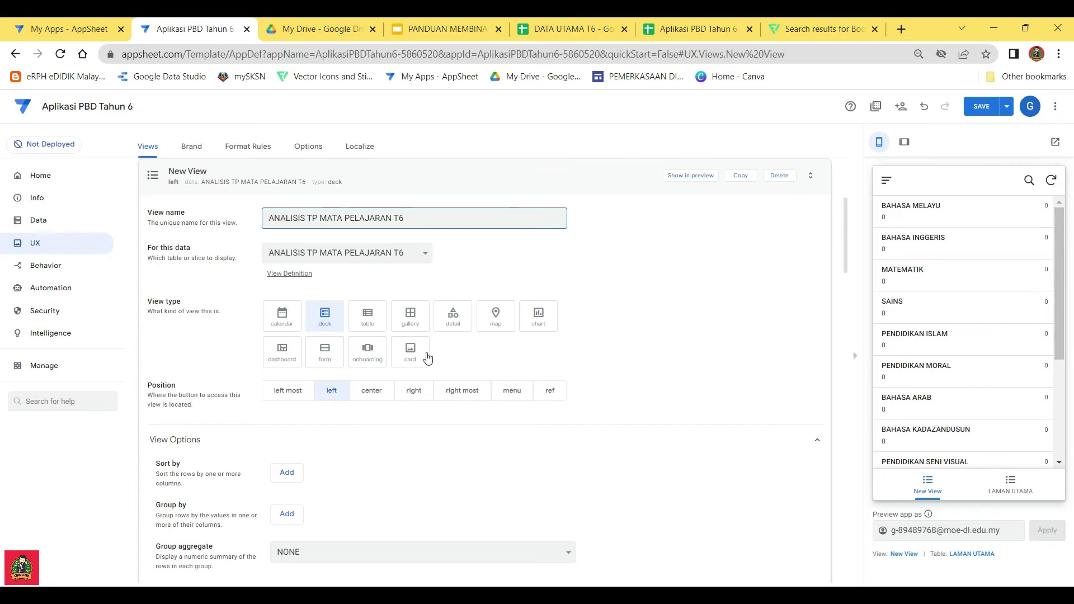
{"action": "left_click", "coordinate": [364, 323]}
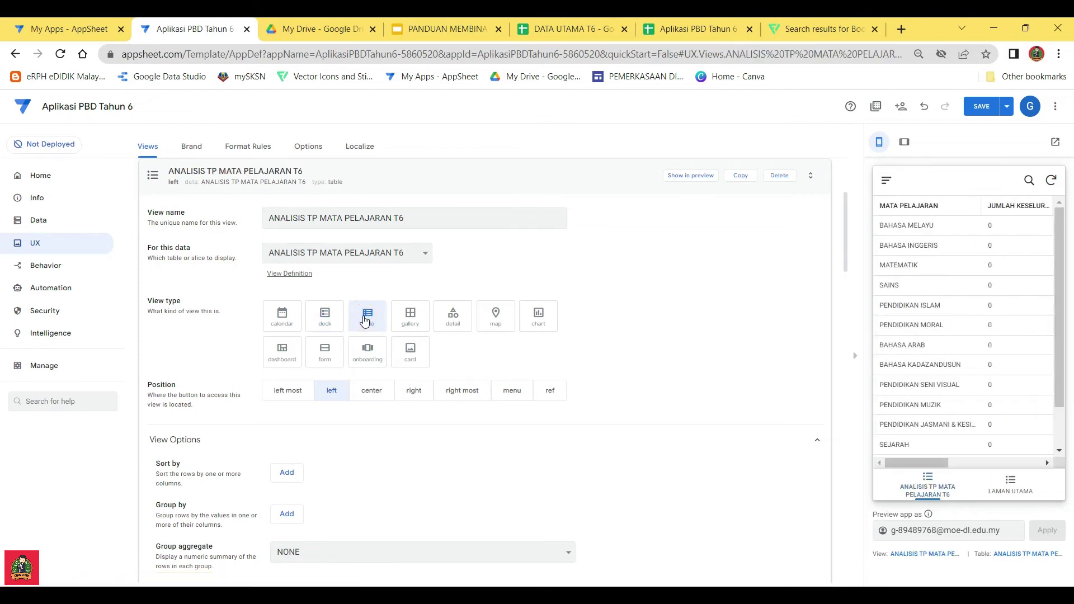
{"action": "left_click_drag", "start_coordinate": [918, 463], "coordinate": [949, 484]}
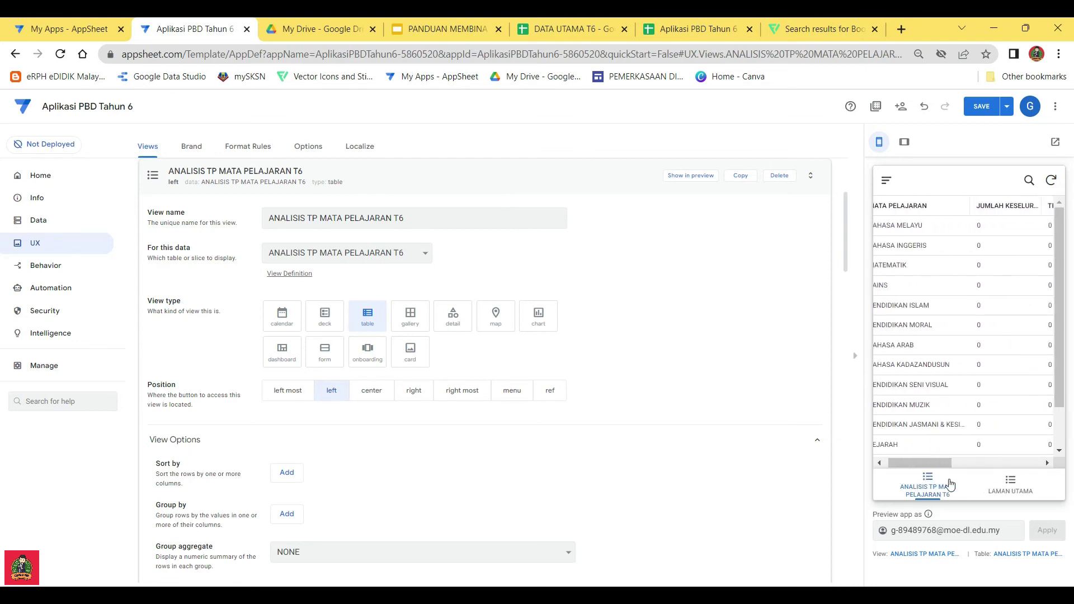
{"action": "scroll", "coordinate": [392, 419], "scroll_direction": "down", "scroll_amount": 4}
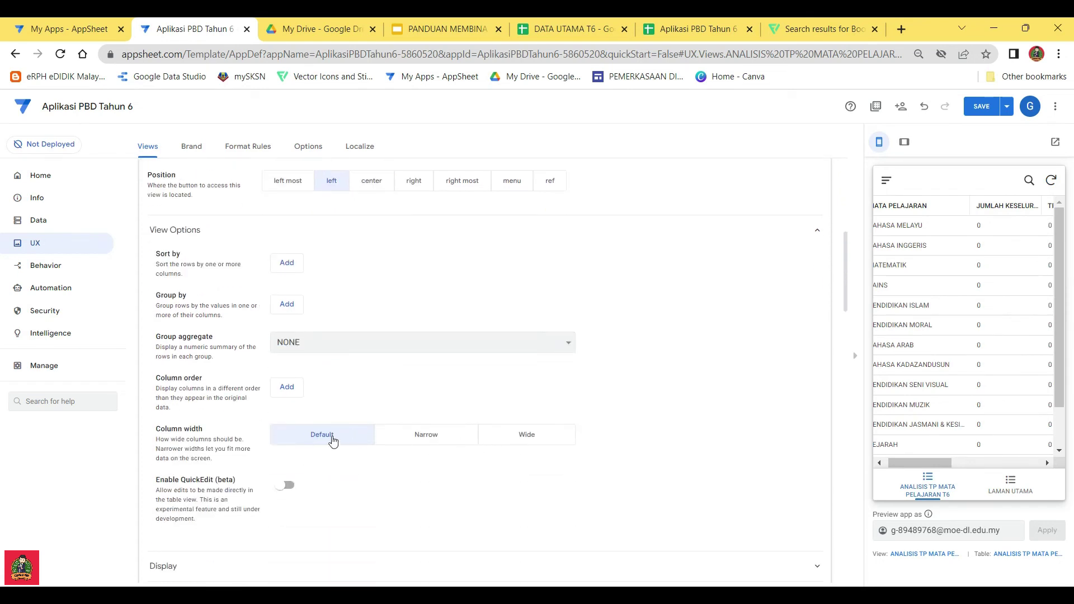
{"action": "scroll", "coordinate": [422, 391], "scroll_direction": "up", "scroll_amount": 3}
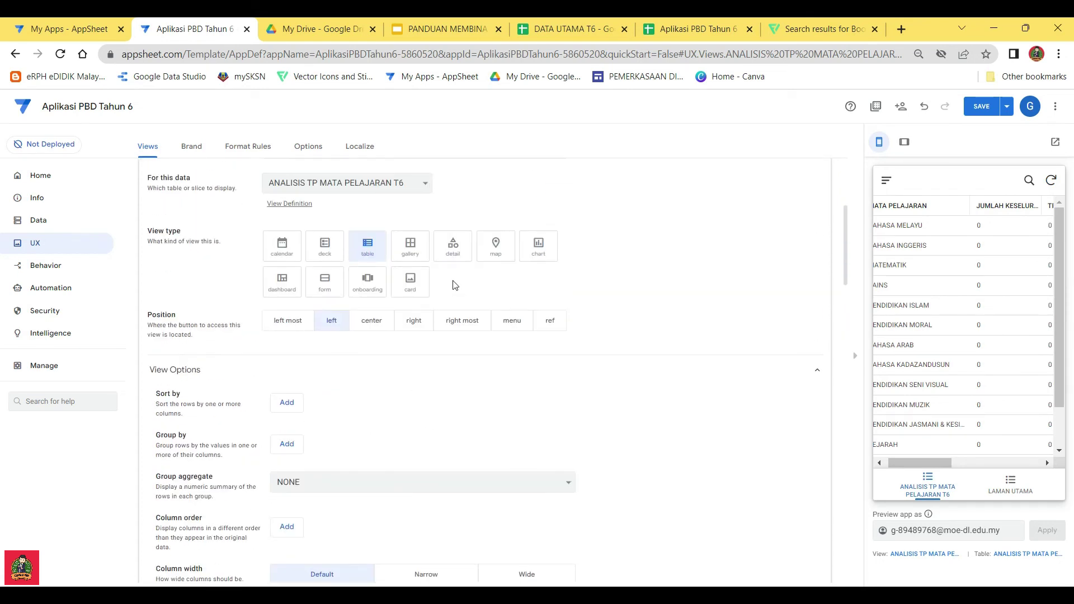
Try the chart type for the new view, look at its data in the preview, and return to the table type
{"action": "left_click", "coordinate": [534, 255]}
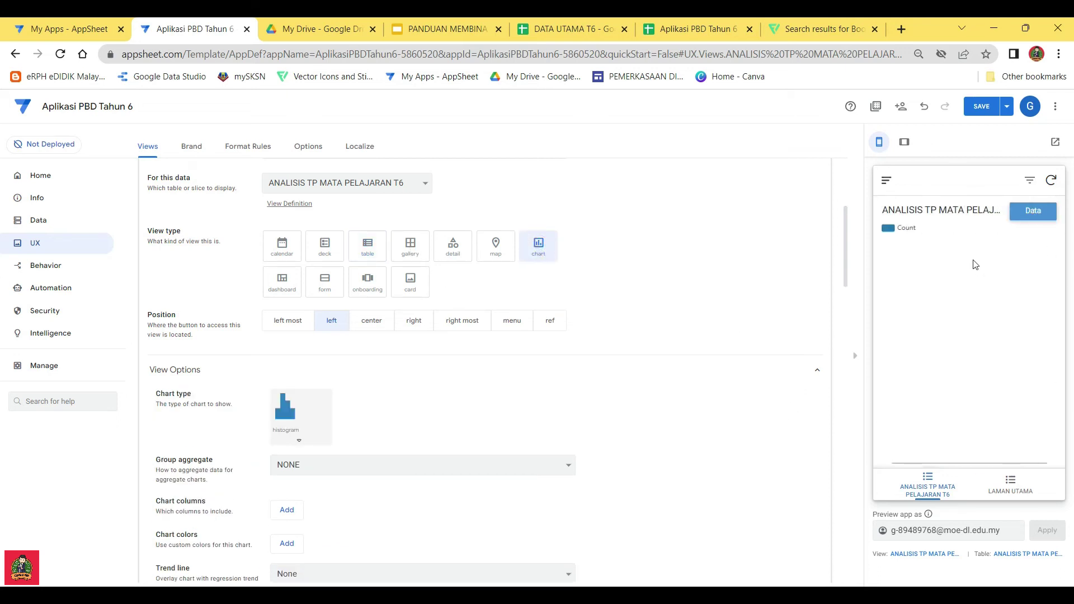
{"action": "left_click", "coordinate": [1033, 217]}
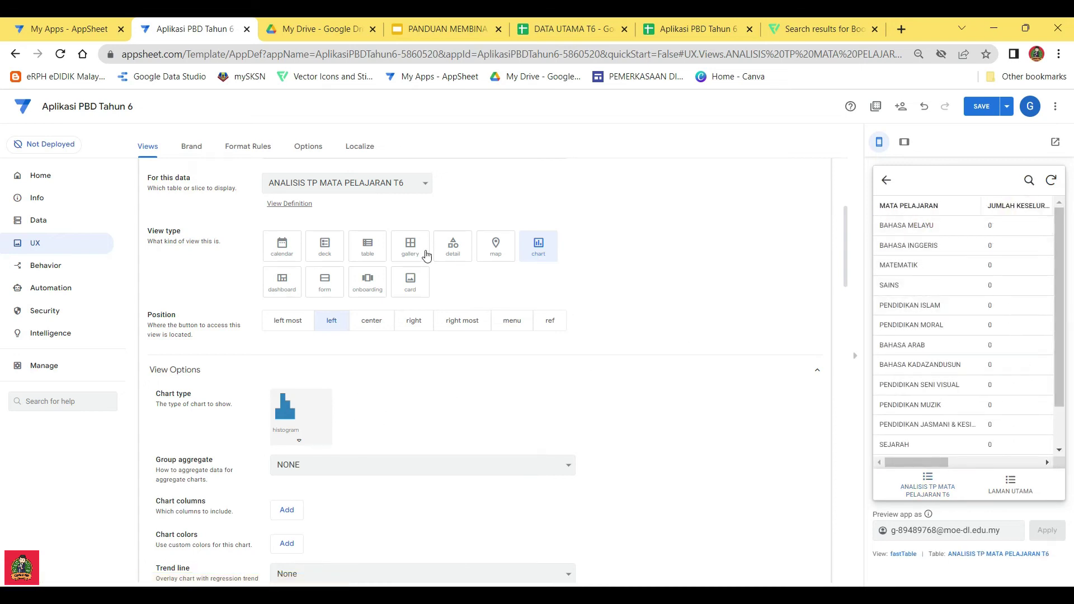
{"action": "left_click", "coordinate": [368, 246]}
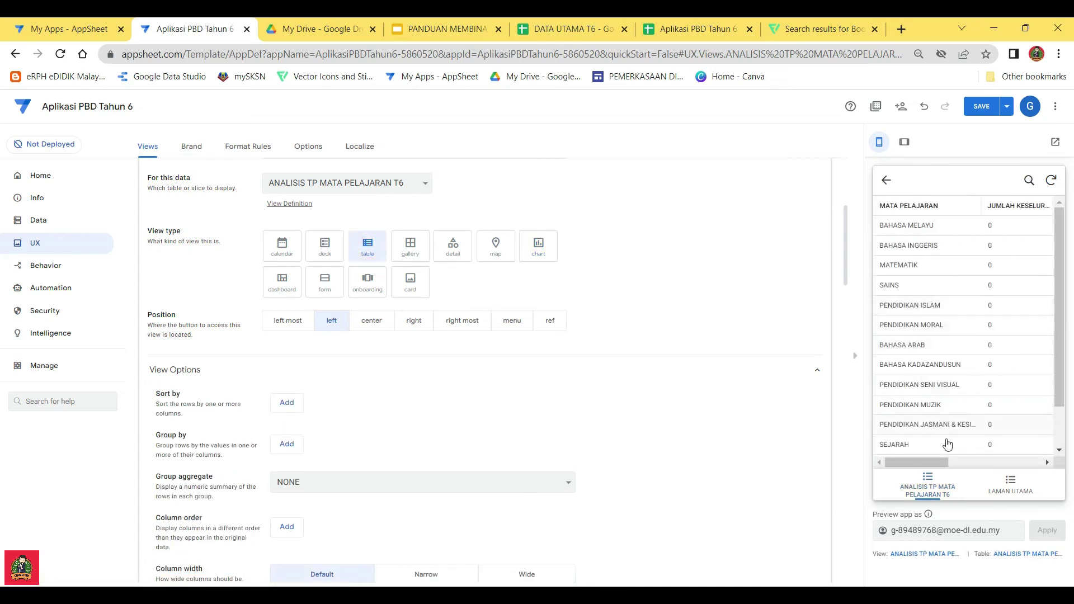
Examine the table view's layout in the preview and its view and display options
{"action": "mouse_move", "coordinate": [920, 461]}
{"action": "left_mouse_down"}
{"action": "mouse_move", "coordinate": [1024, 470]}
{"action": "mouse_move", "coordinate": [910, 461]}
{"action": "left_mouse_up"}
{"action": "scroll", "coordinate": [257, 454], "scroll_direction": "down", "scroll_amount": 3}
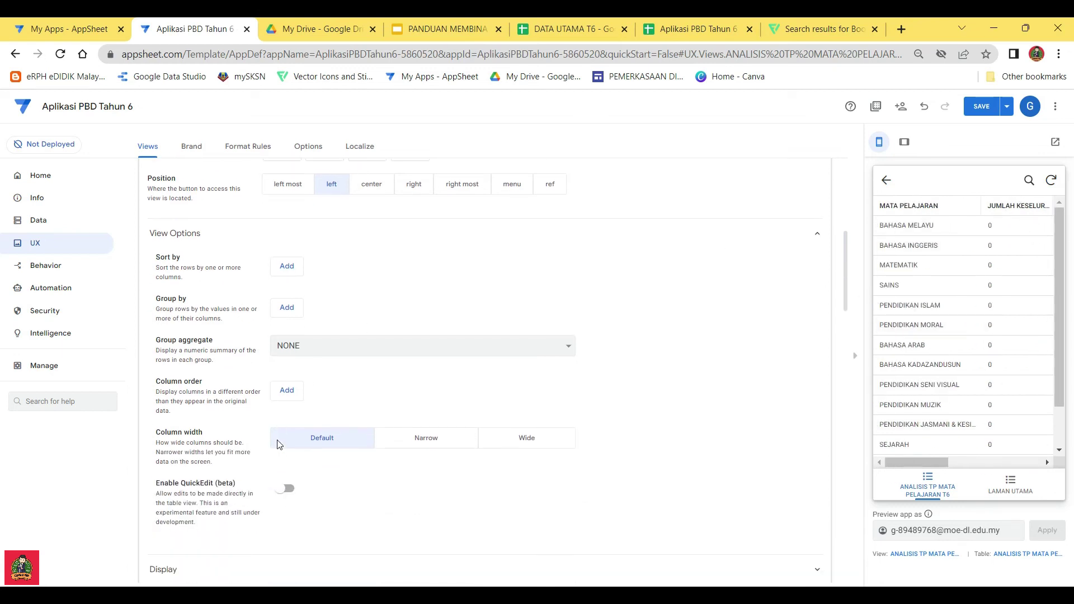
{"action": "scroll", "coordinate": [335, 358], "scroll_direction": "up", "scroll_amount": 4}
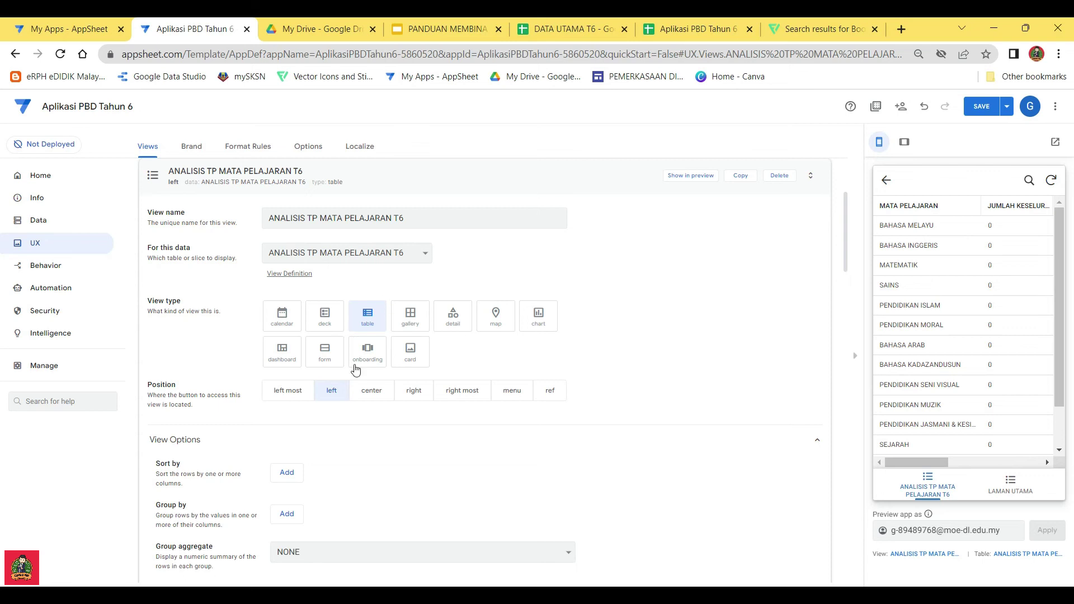
{"action": "scroll", "coordinate": [356, 369], "scroll_direction": "down", "scroll_amount": 7}
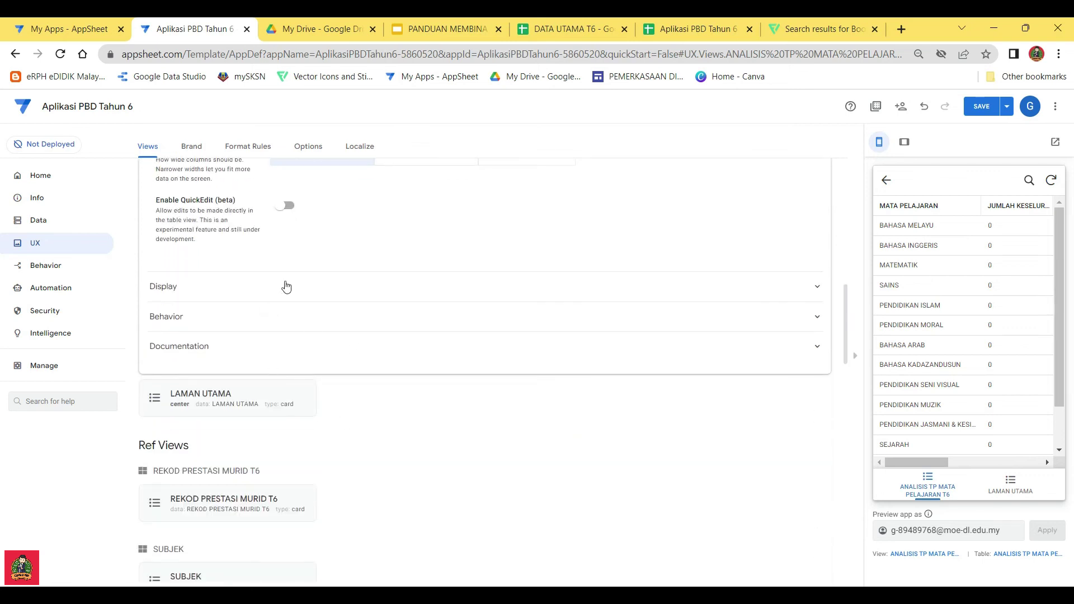
{"action": "left_click", "coordinate": [286, 286]}
{"action": "scroll", "coordinate": [265, 465], "scroll_direction": "down", "scroll_amount": 3}
{"action": "scroll", "coordinate": [278, 444], "scroll_direction": "up", "scroll_amount": 7}
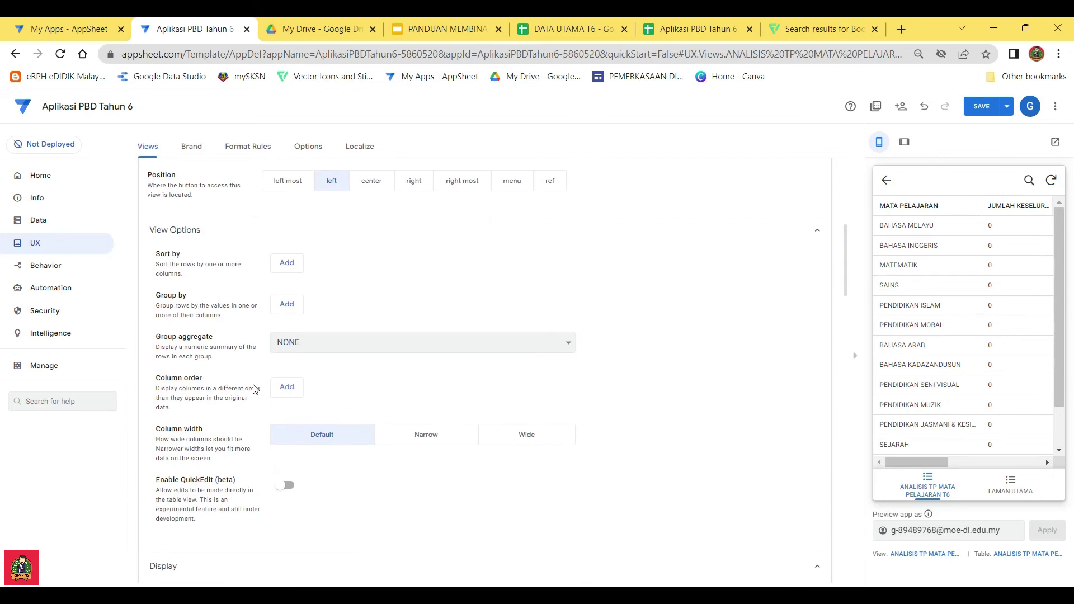
Start the view's column order with MATA PELAJARAN, TP 1 and TP 2, and check the columns in the preview
{"action": "left_click", "coordinate": [286, 388]}
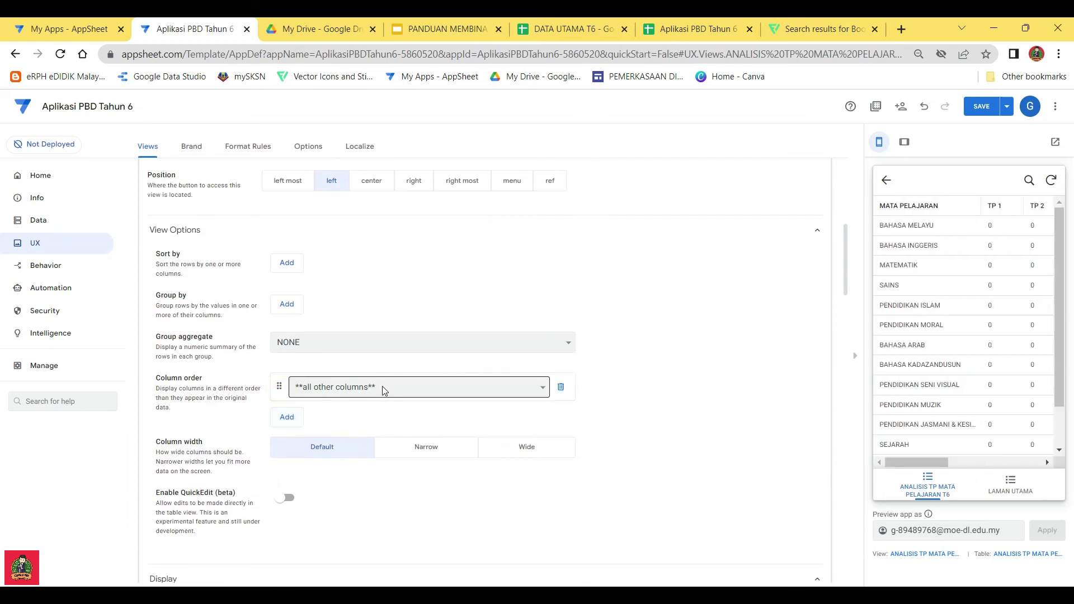
{"action": "left_click", "coordinate": [449, 390]}
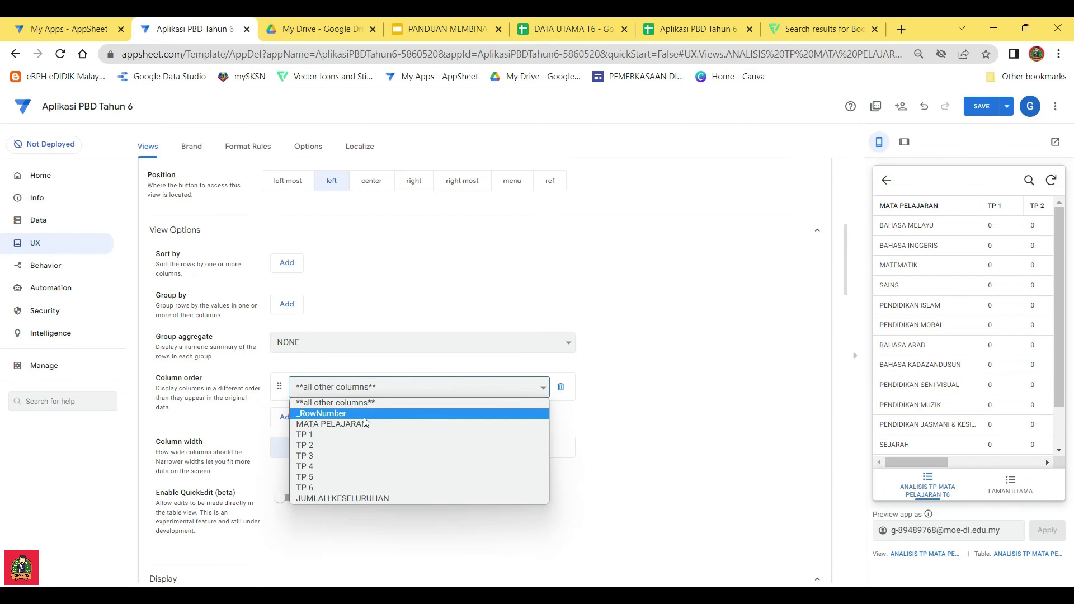
{"action": "left_click", "coordinate": [336, 424]}
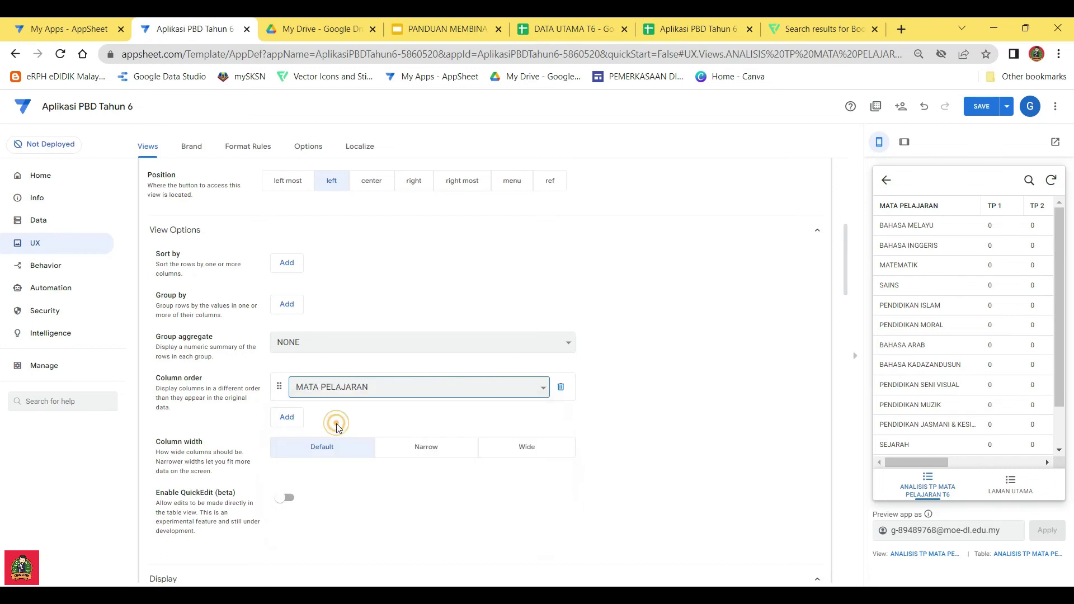
{"action": "left_click", "coordinate": [288, 421]}
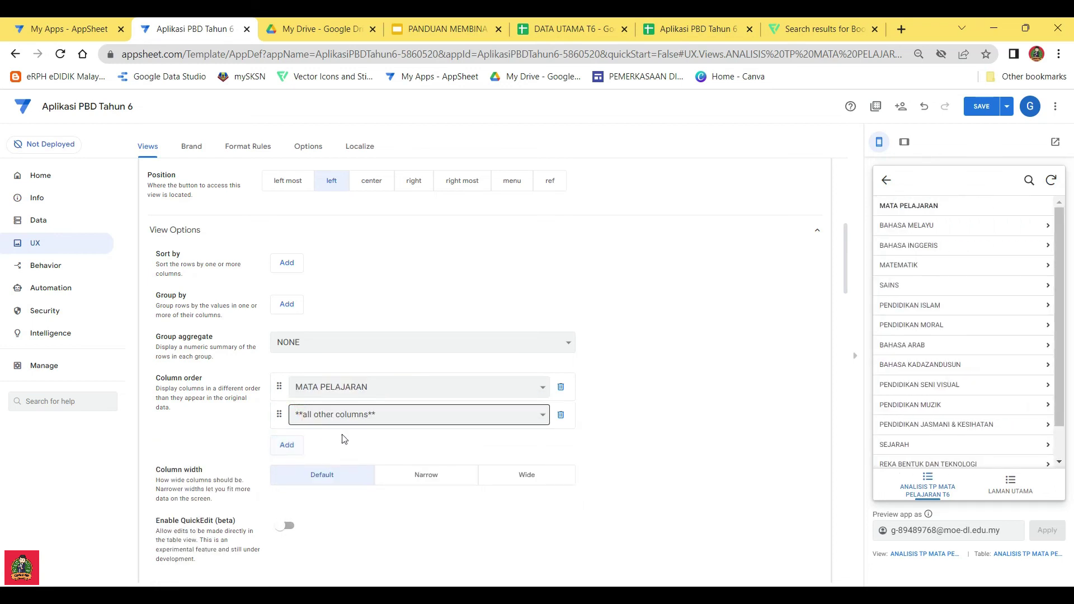
{"action": "left_click", "coordinate": [360, 413]}
{"action": "left_click", "coordinate": [330, 452]}
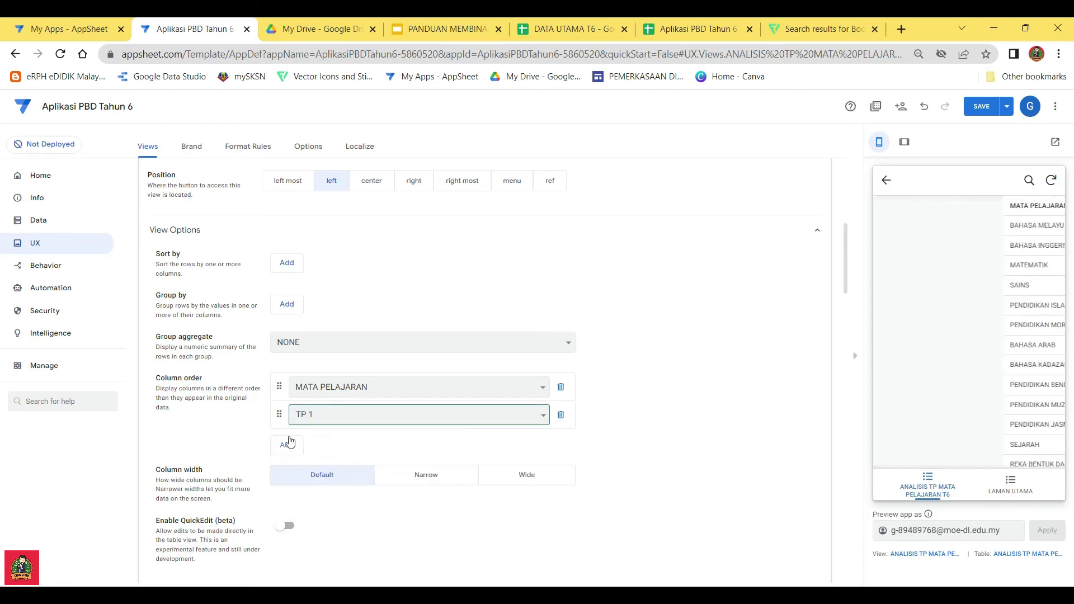
{"action": "left_click", "coordinate": [348, 446]}
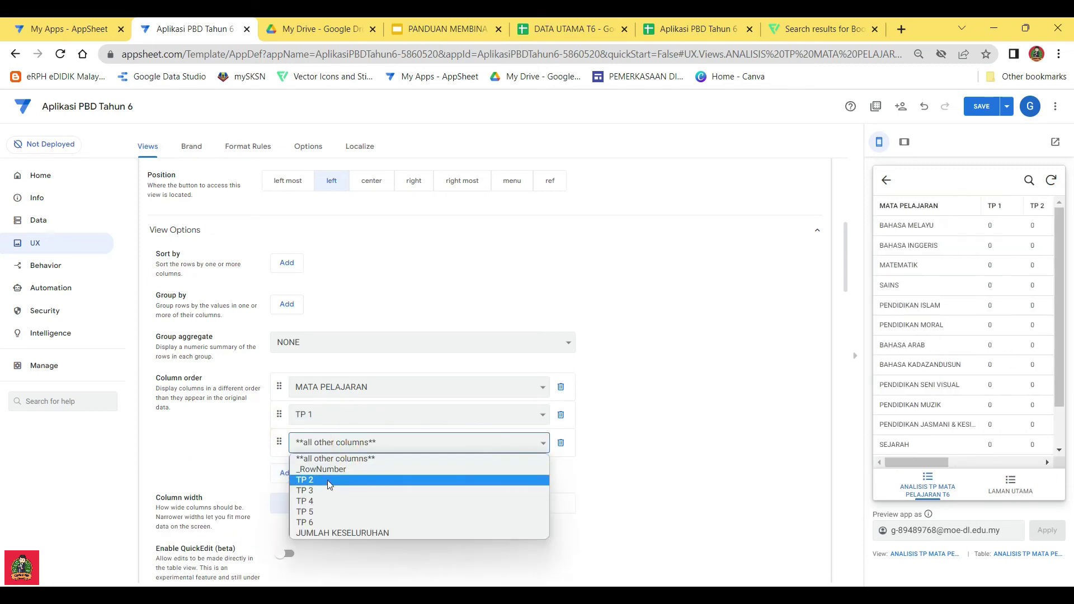
{"action": "left_click", "coordinate": [327, 479]}
{"action": "left_click", "coordinate": [1001, 464]}
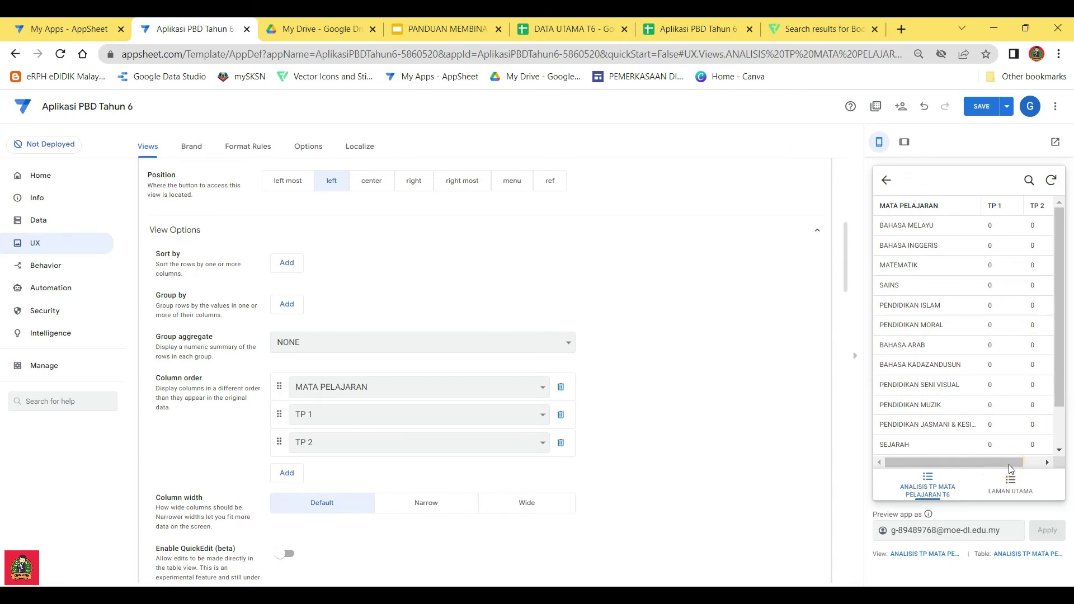
{"action": "scroll", "coordinate": [1065, 391], "scroll_direction": "down", "scroll_amount": 2}
{"action": "scroll", "coordinate": [1008, 454], "scroll_direction": "up", "scroll_amount": 2}
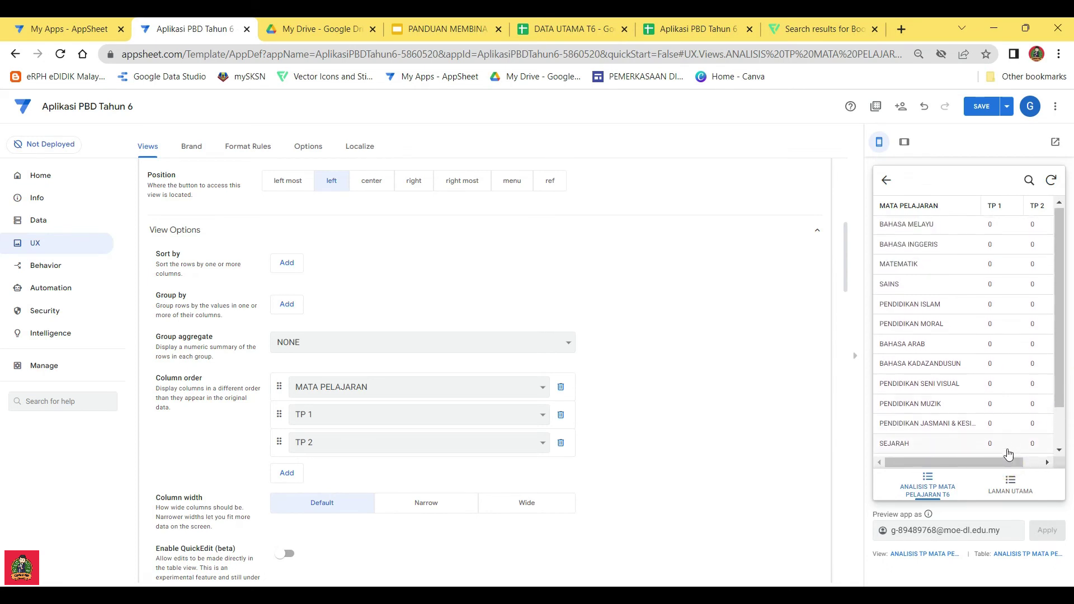
Extend the view's column order with TP 3, TP 4, TP 5 and TP 6 after TP 2
{"action": "left_click", "coordinate": [290, 476]}
{"action": "left_click", "coordinate": [342, 471]}
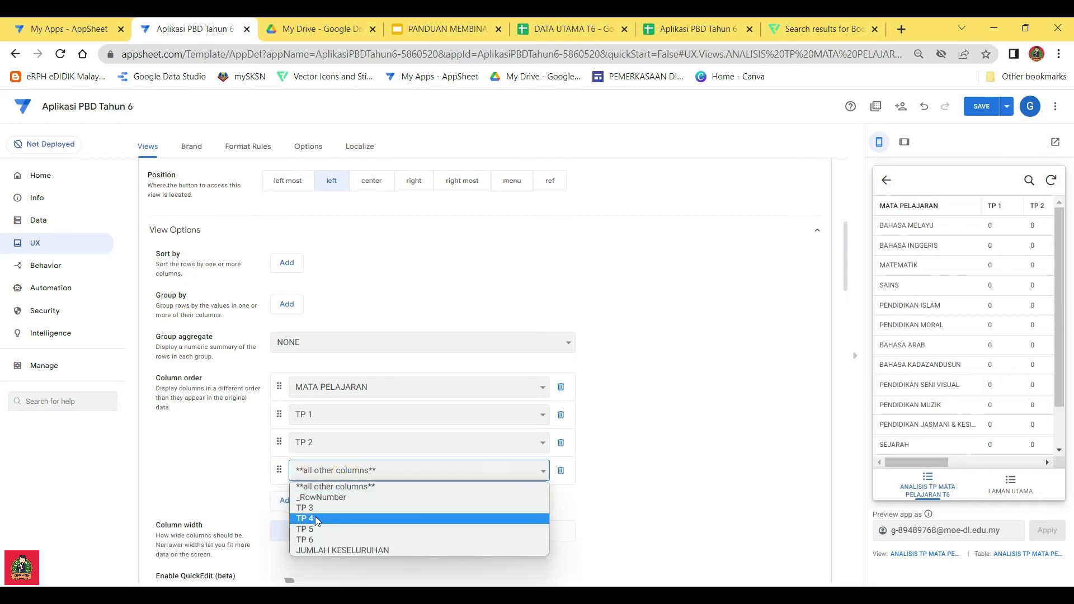
{"action": "left_click", "coordinate": [304, 507]}
{"action": "left_click", "coordinate": [284, 500]}
{"action": "left_click", "coordinate": [335, 496]}
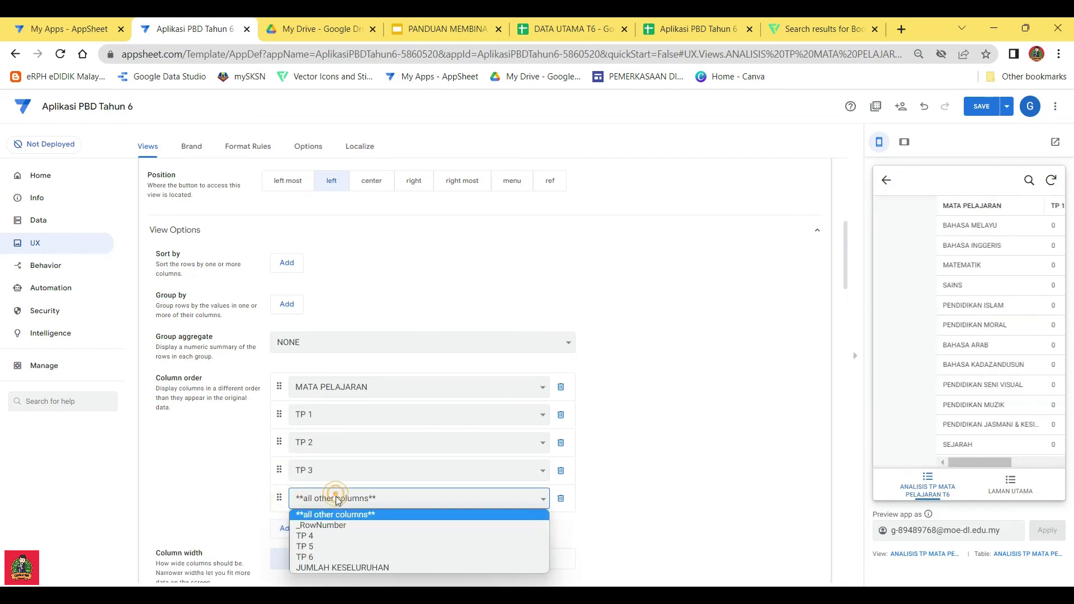
{"action": "left_click", "coordinate": [314, 536]}
{"action": "left_click", "coordinate": [285, 527]}
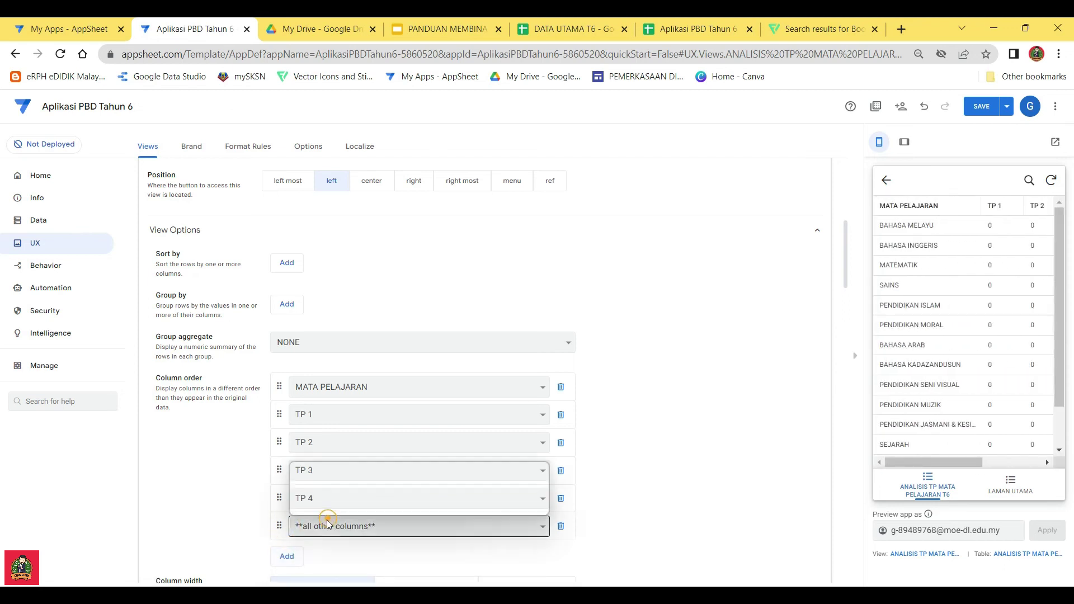
{"action": "left_click", "coordinate": [328, 524]}
{"action": "left_click", "coordinate": [311, 493]}
{"action": "left_click", "coordinate": [287, 556]}
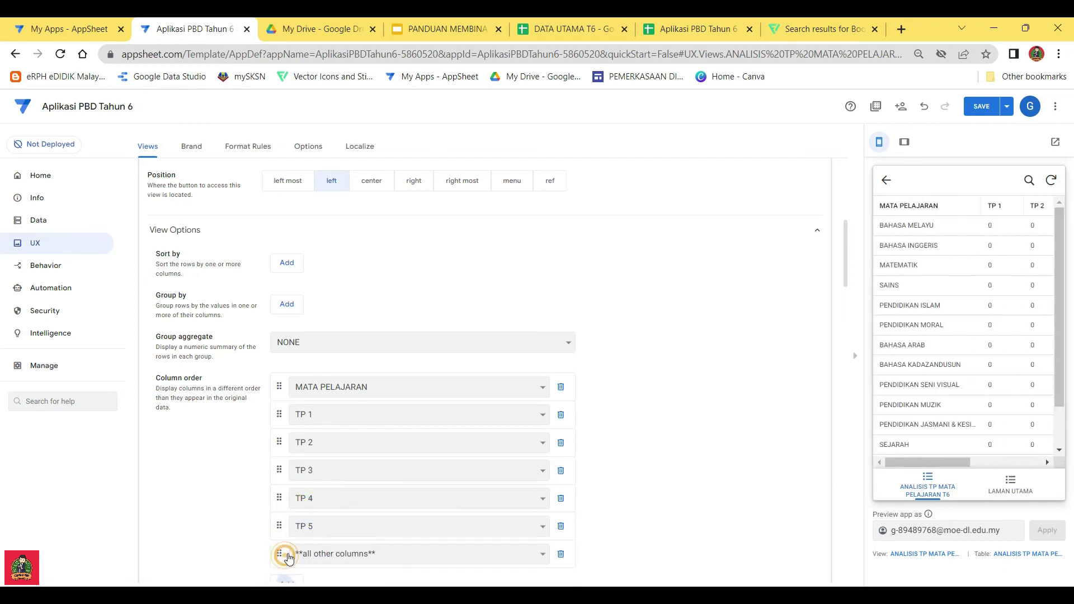
{"action": "left_click", "coordinate": [307, 554]}
{"action": "left_click", "coordinate": [305, 526]}
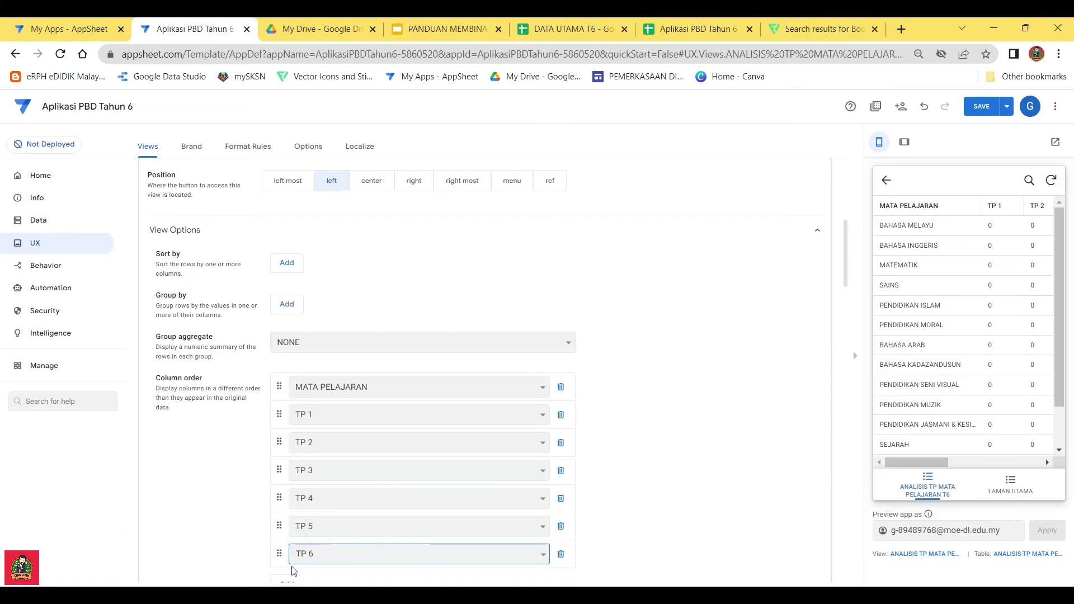
Finish the column order with JUMLAH KESELURUHAN and check the table's columns in the preview
{"action": "scroll", "coordinate": [303, 571], "scroll_direction": "down", "scroll_amount": 3}
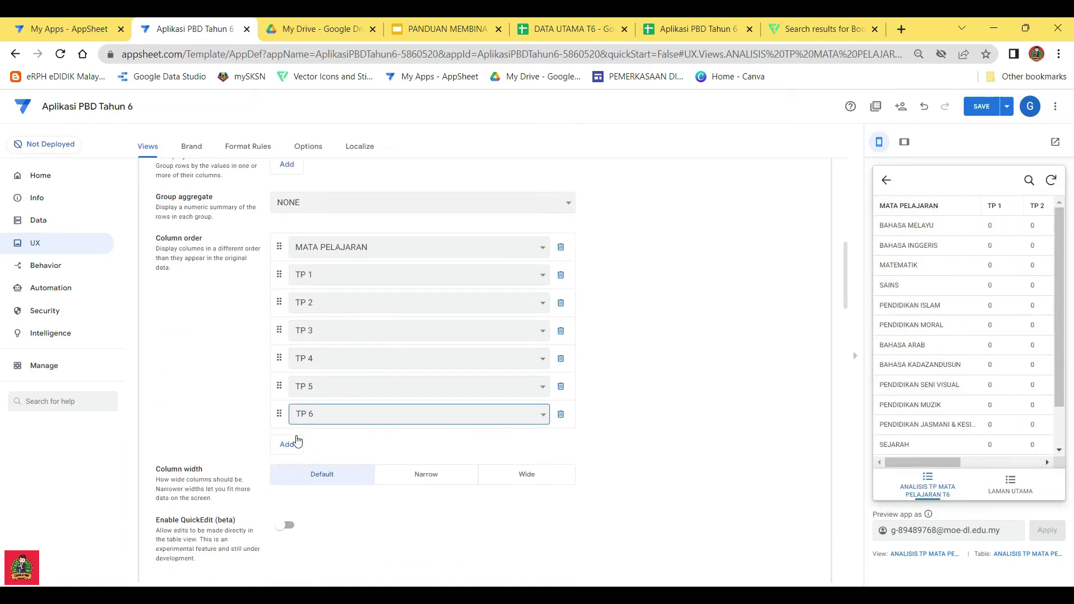
{"action": "left_click", "coordinate": [287, 442]}
{"action": "left_click", "coordinate": [322, 445]}
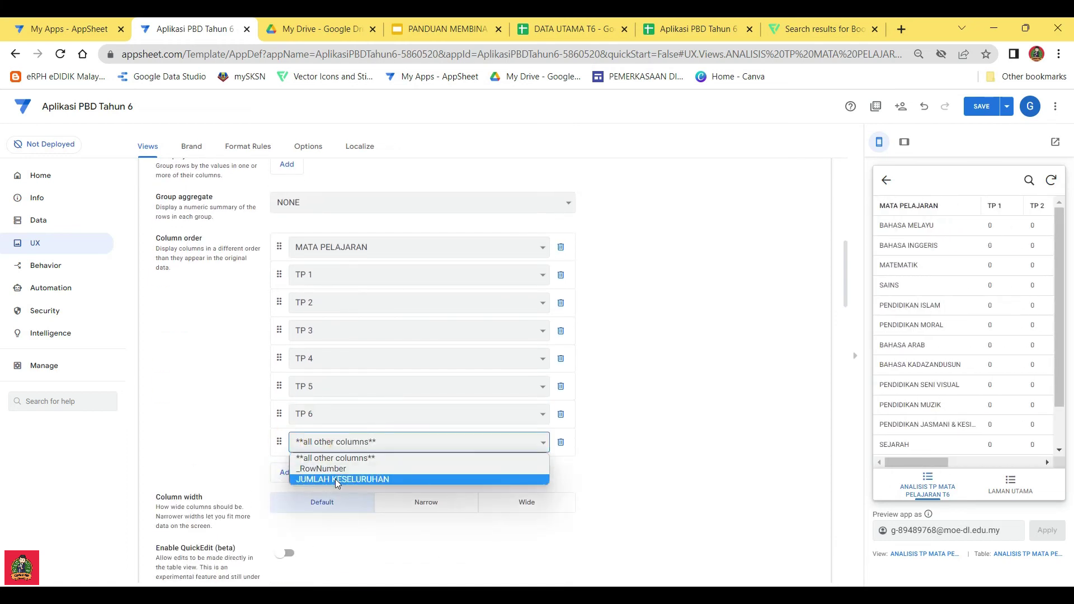
{"action": "left_click", "coordinate": [334, 478]}
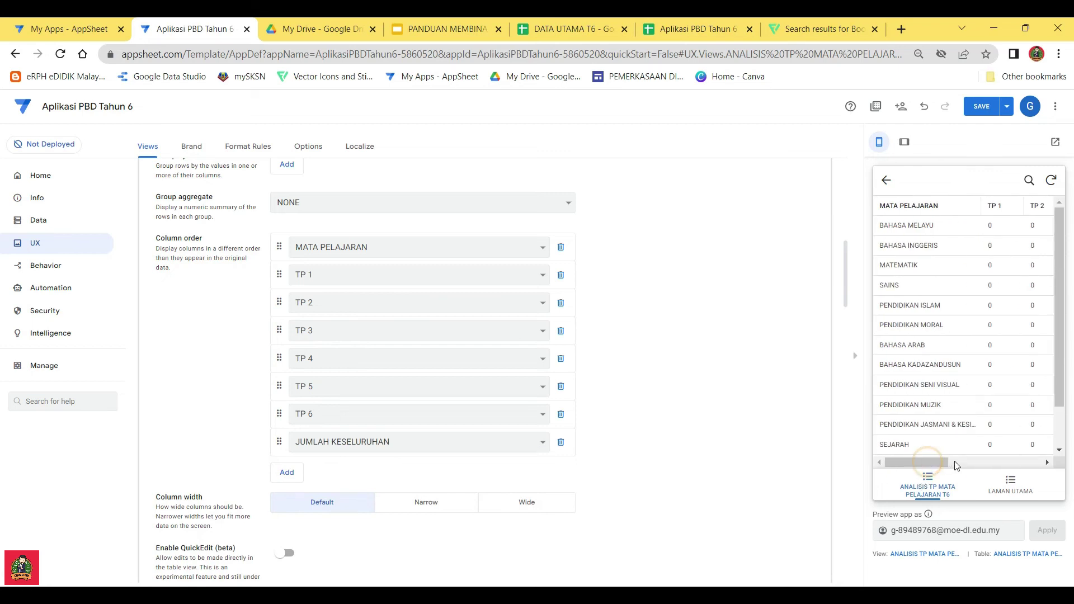
{"action": "left_click_drag", "start_coordinate": [933, 461], "coordinate": [900, 460]}
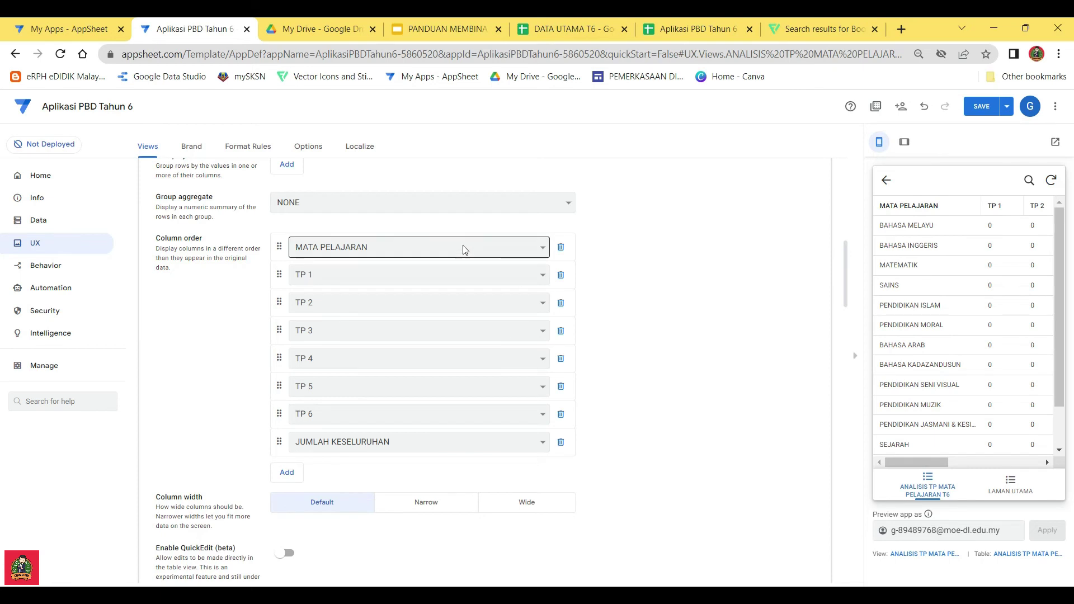
Save the app and collapse the ANALISIS TP MATA PELAJARAN T6 view's settings to return to the list of views
{"action": "left_click", "coordinate": [983, 106]}
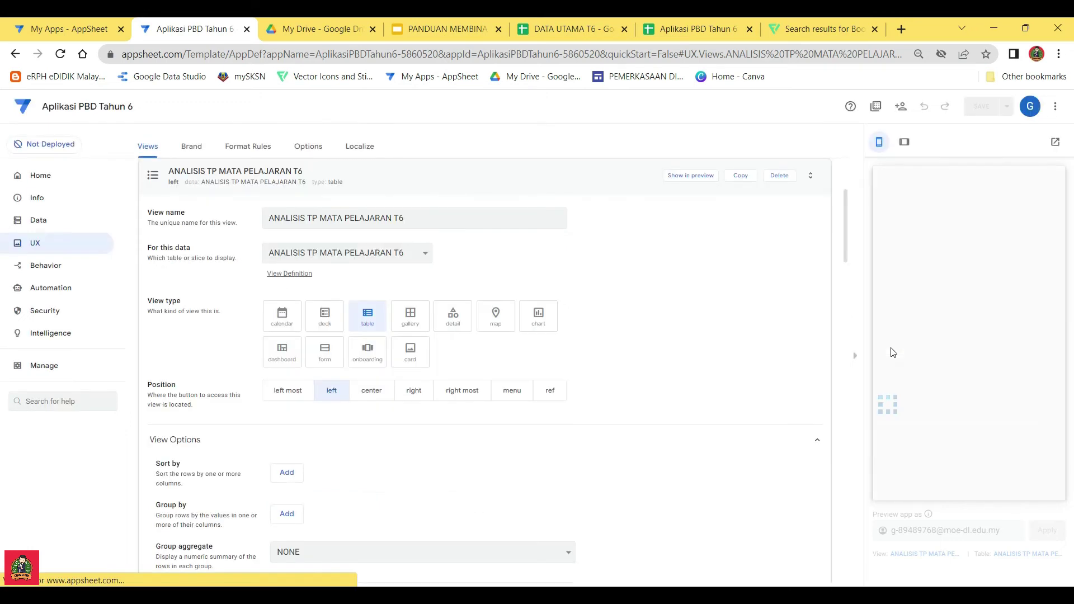
{"action": "left_click", "coordinate": [518, 182]}
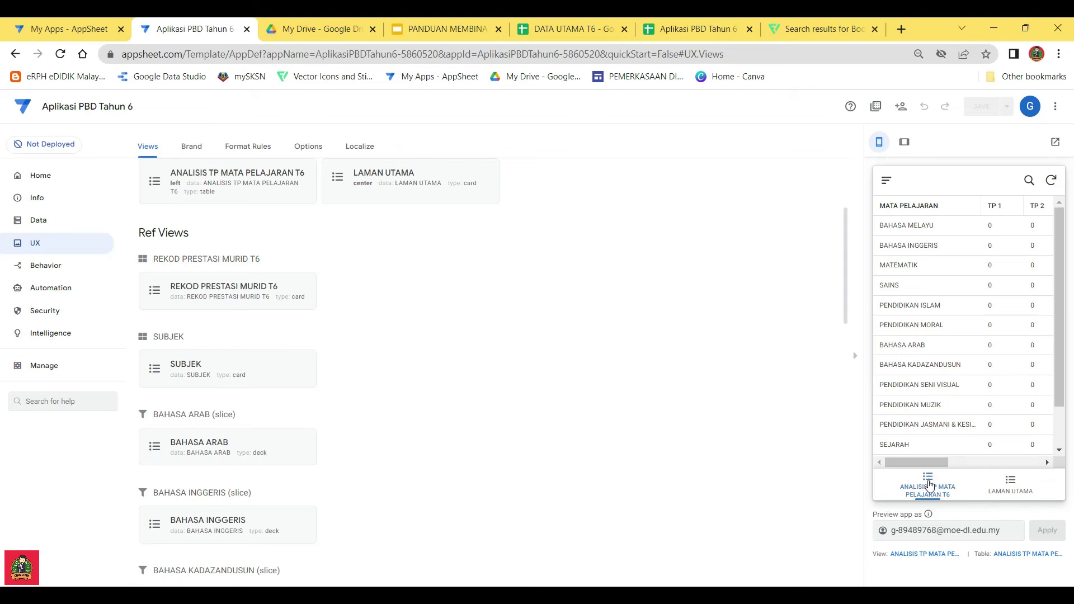
{"action": "scroll", "coordinate": [524, 355], "scroll_direction": "up", "scroll_amount": 3}
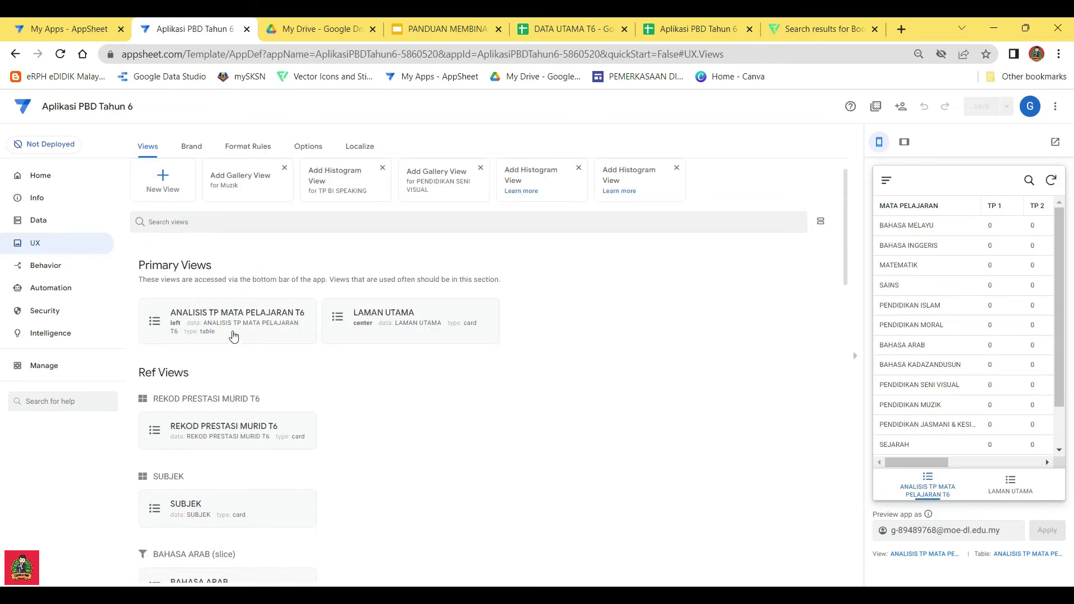
Set the position of the ANALISIS TP MATA PELAJARAN T6 view to ref and save the app
{"action": "left_click", "coordinate": [250, 311]}
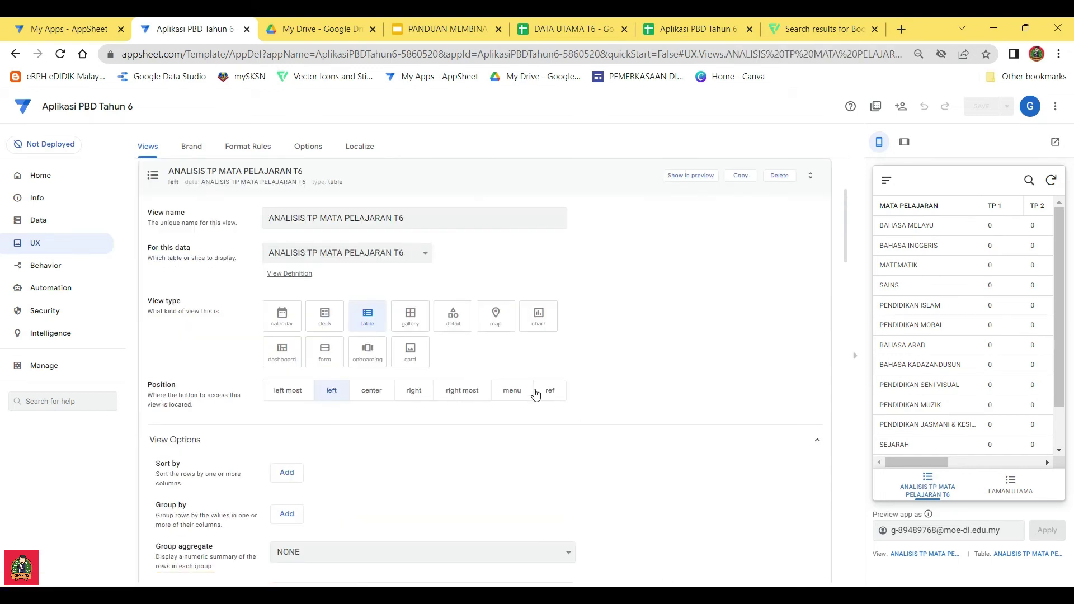
{"action": "left_click", "coordinate": [538, 393]}
{"action": "left_click", "coordinate": [982, 106]}
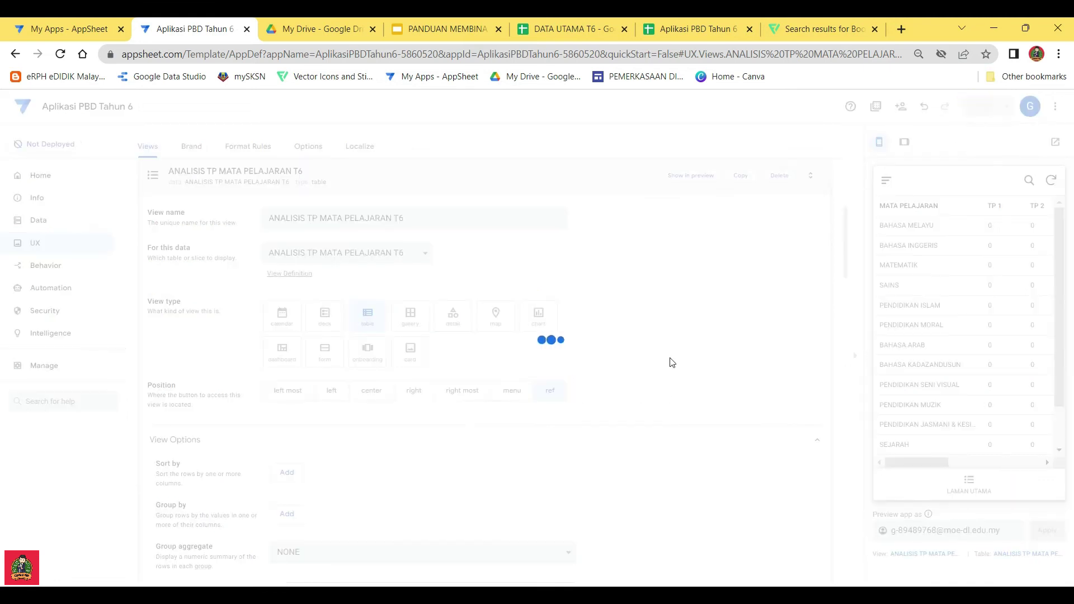
{"action": "left_click", "coordinate": [516, 173]}
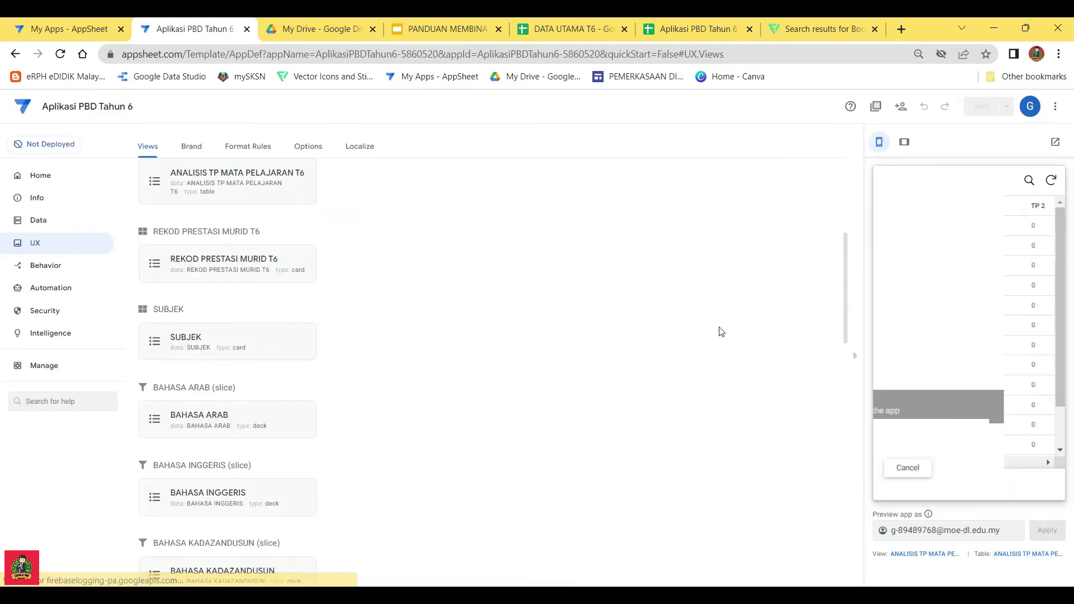
Examine the SUBJEK, REKOD PRESTASI MURID T6 and ANALISIS TP MATA PELAJARAN T6 pages from LAMAN UTAMA in the app preview
{"action": "left_click", "coordinate": [968, 487]}
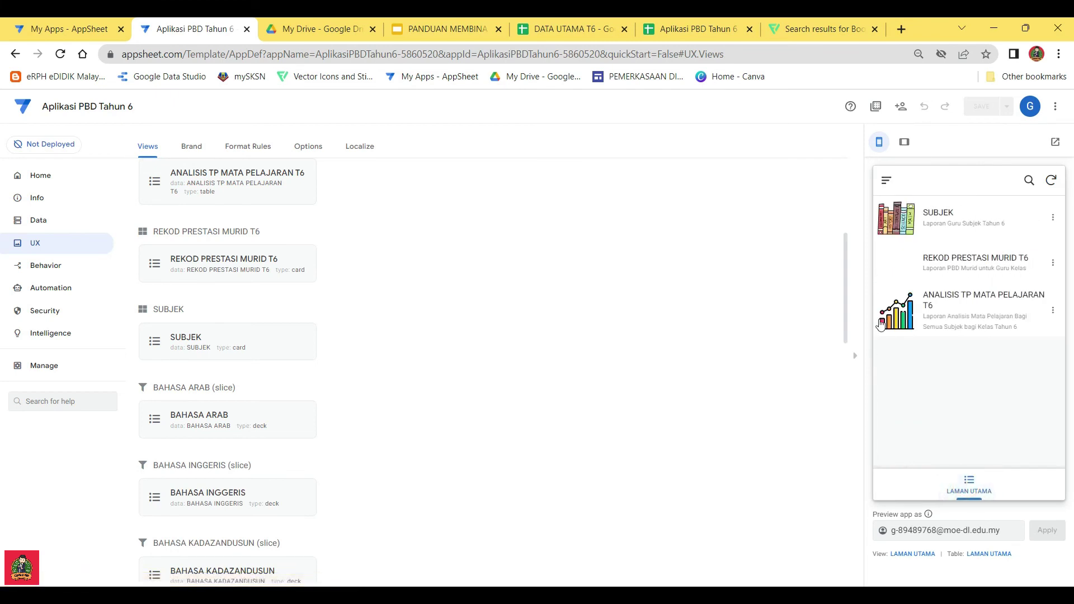
{"action": "scroll", "coordinate": [662, 314], "scroll_direction": "up", "scroll_amount": 2}
{"action": "scroll", "coordinate": [662, 314], "scroll_direction": "up", "scroll_amount": 4}
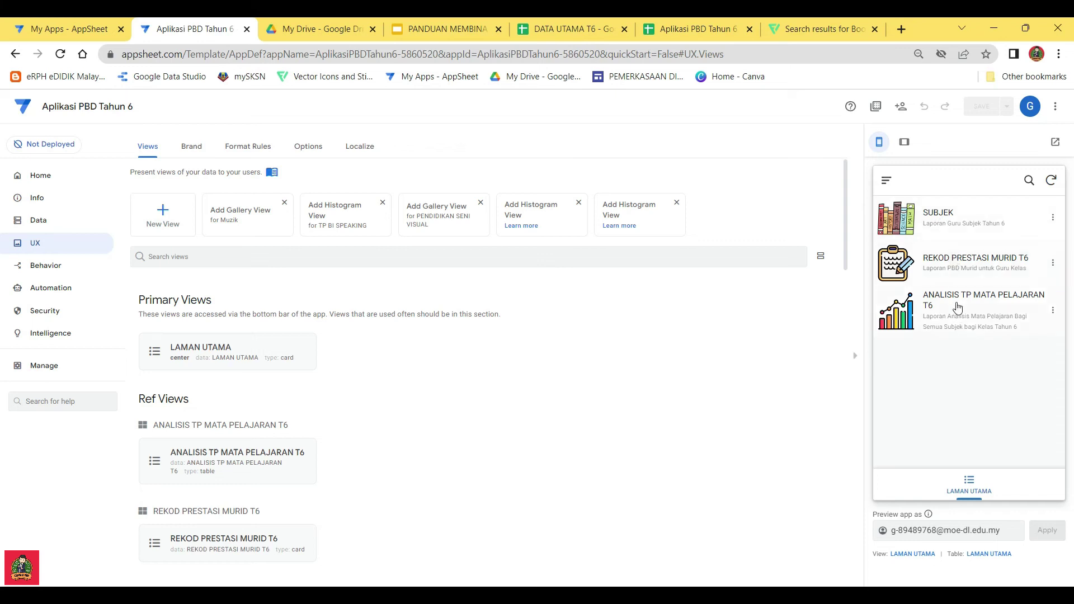
{"action": "left_click", "coordinate": [933, 217]}
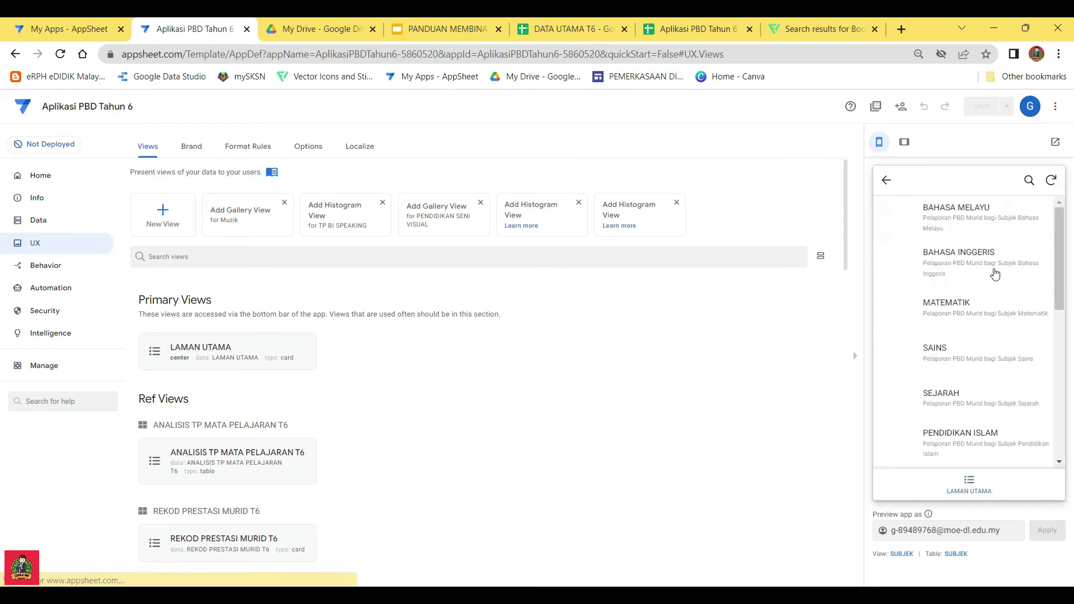
{"action": "scroll", "coordinate": [982, 330], "scroll_direction": "down", "scroll_amount": 3}
{"action": "scroll", "coordinate": [984, 339], "scroll_direction": "up", "scroll_amount": 3}
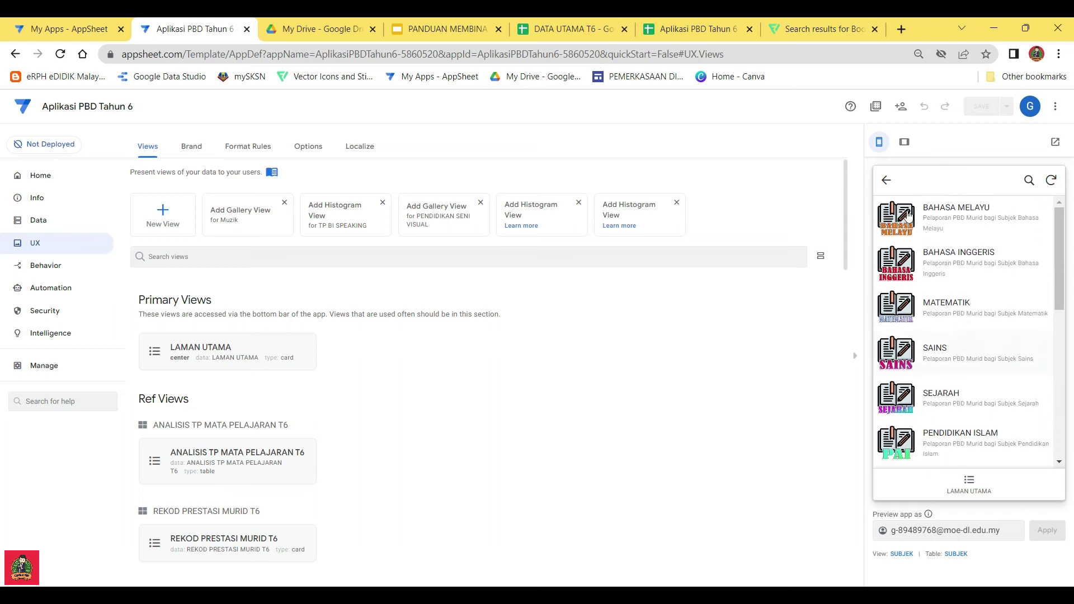
{"action": "left_click", "coordinate": [886, 180]}
{"action": "left_click", "coordinate": [964, 266]}
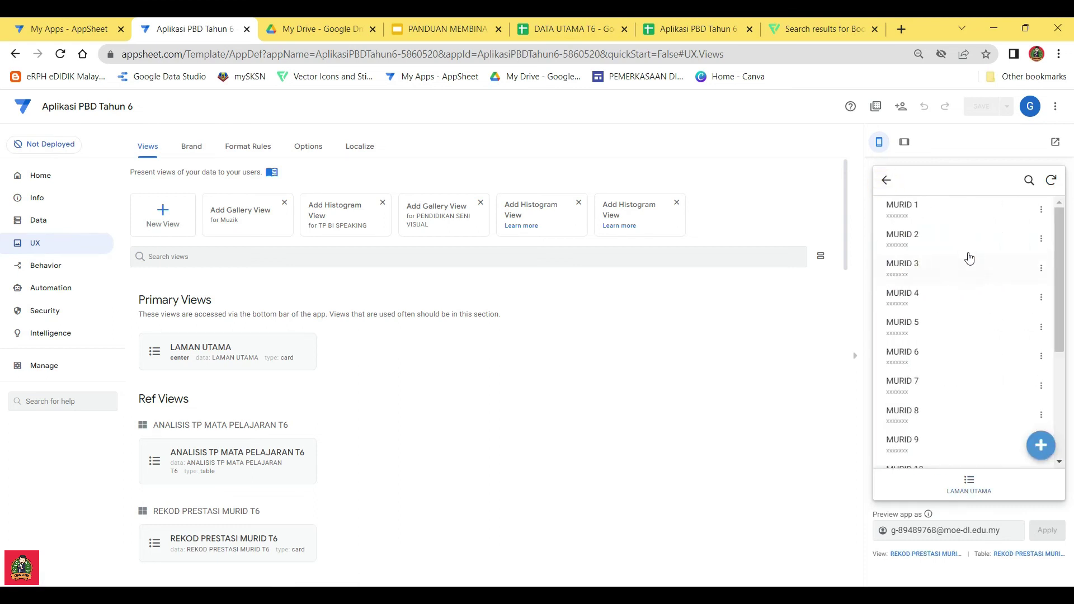
{"action": "scroll", "coordinate": [958, 336], "scroll_direction": "down", "scroll_amount": 3}
{"action": "scroll", "coordinate": [958, 351], "scroll_direction": "up", "scroll_amount": 3}
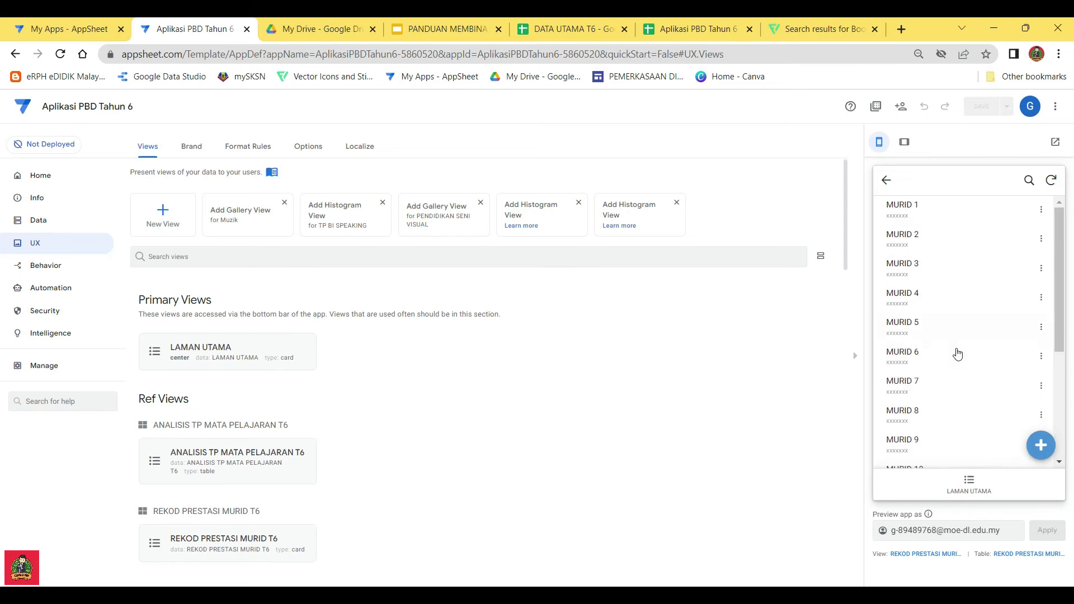
{"action": "left_click", "coordinate": [886, 180]}
{"action": "left_click", "coordinate": [965, 305]}
{"action": "scroll", "coordinate": [976, 324], "scroll_direction": "down", "scroll_amount": 3}
{"action": "scroll", "coordinate": [951, 280], "scroll_direction": "up", "scroll_amount": 3}
{"action": "left_click", "coordinate": [885, 179]}
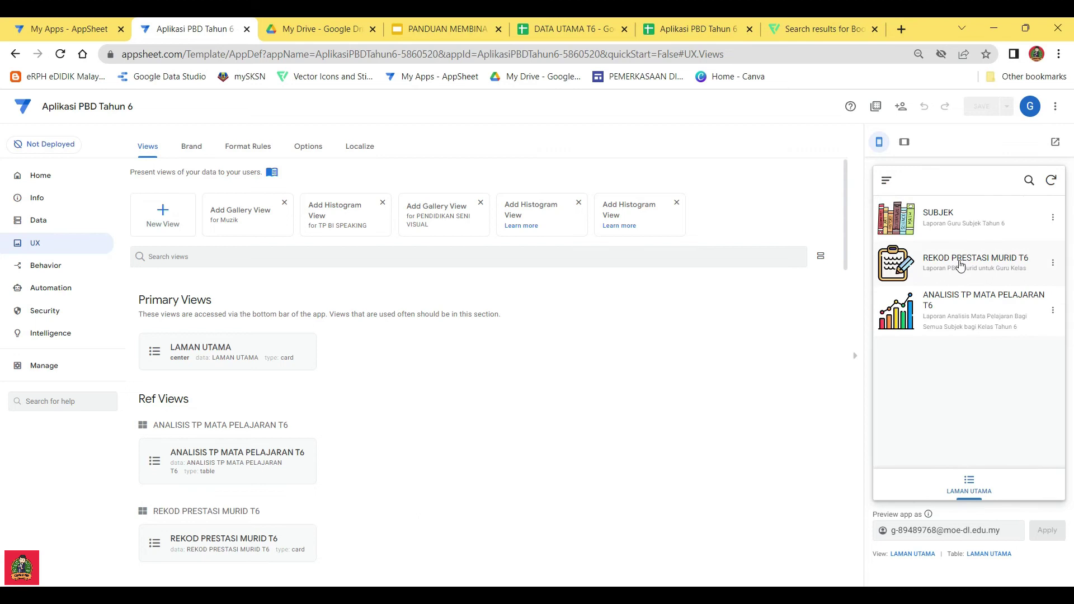
Change the REKOD PRESTASI MURID T6 view to the deck type with round images
{"action": "left_click", "coordinate": [967, 271]}
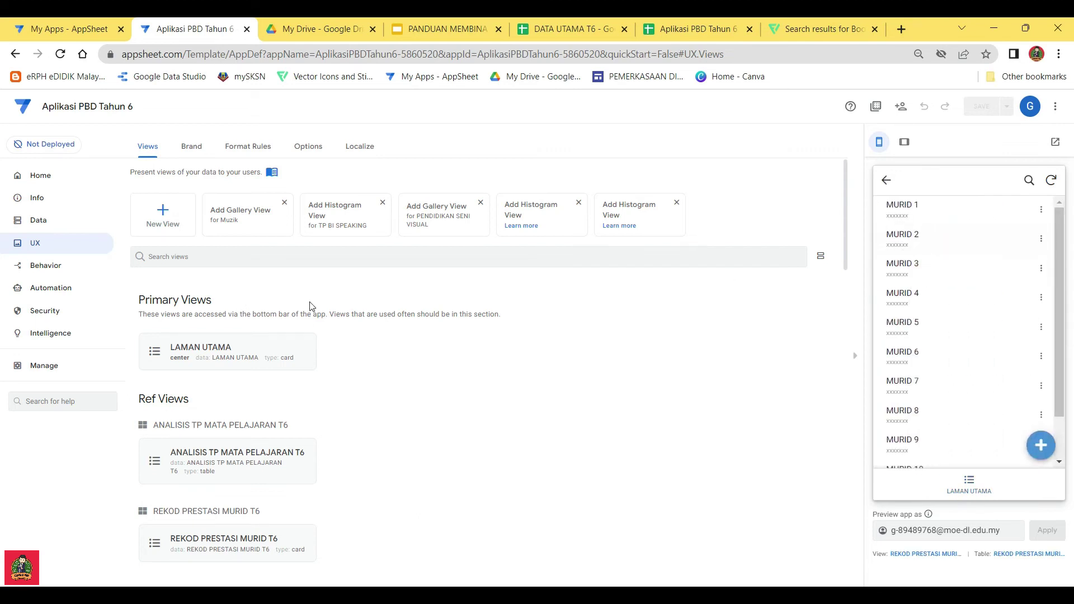
{"action": "scroll", "coordinate": [296, 445], "scroll_direction": "down", "scroll_amount": 3}
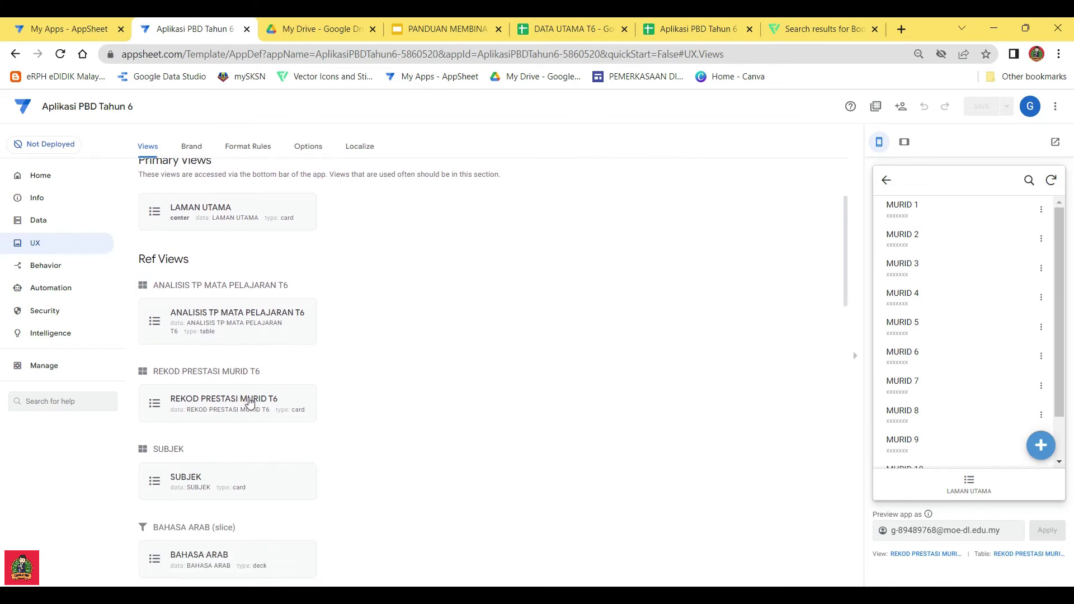
{"action": "left_click", "coordinate": [250, 403]}
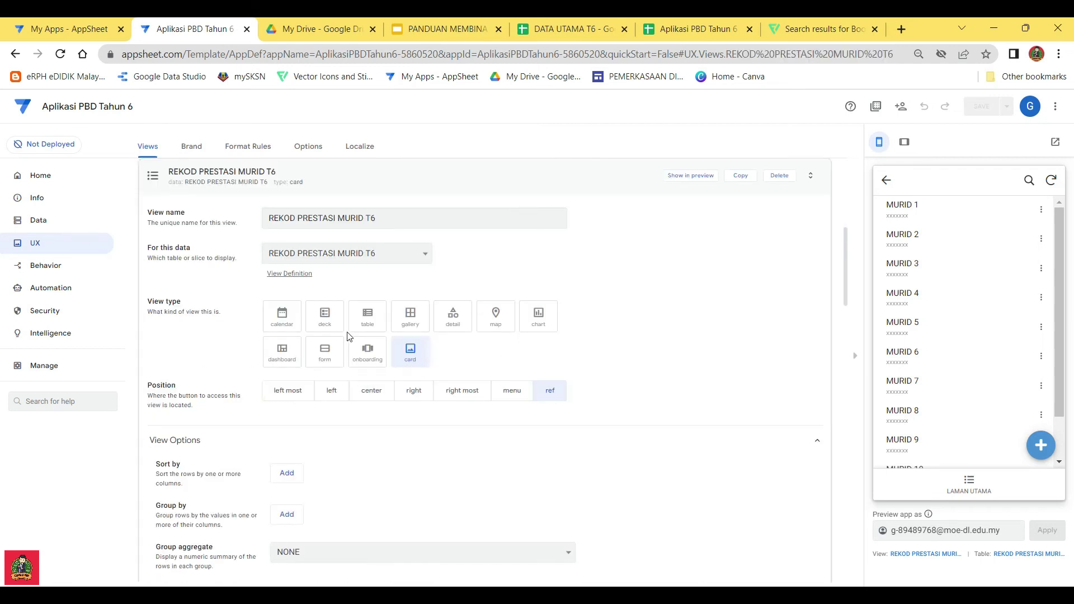
{"action": "left_click", "coordinate": [324, 317]}
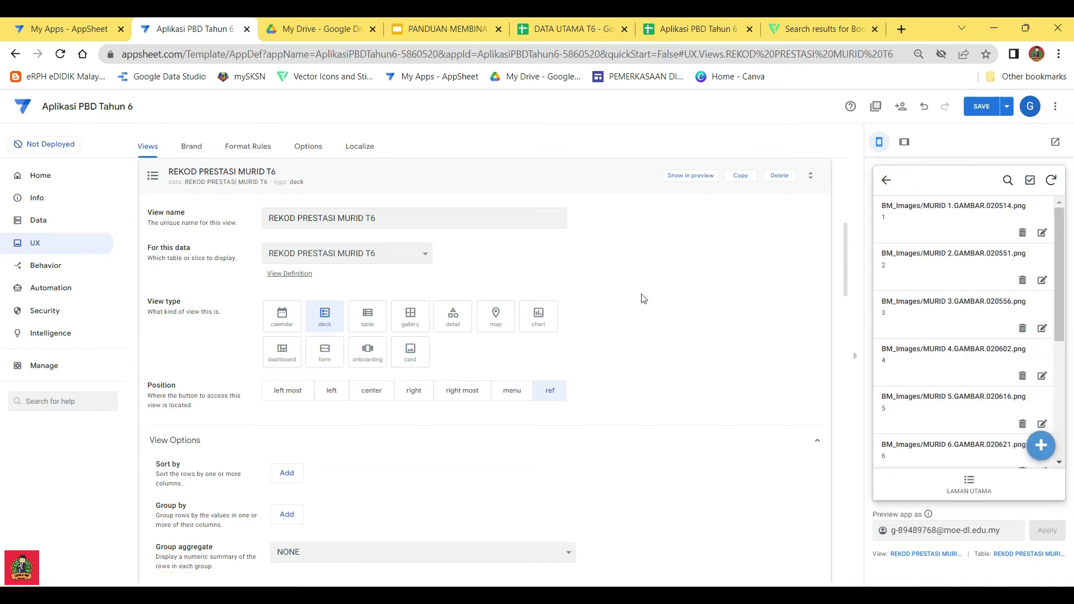
{"action": "scroll", "coordinate": [407, 441], "scroll_direction": "down", "scroll_amount": 4}
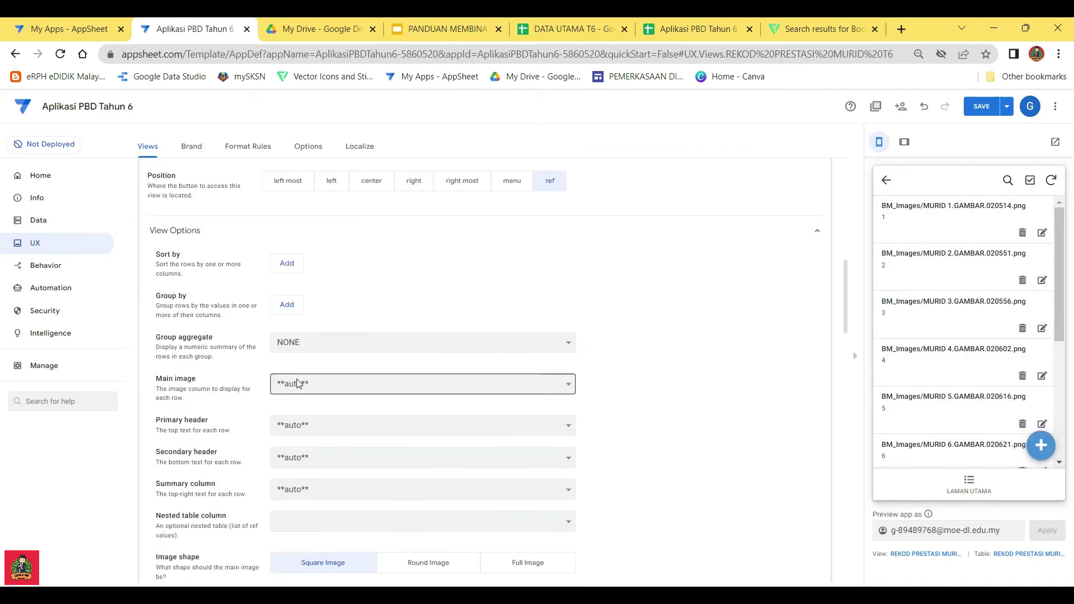
{"action": "scroll", "coordinate": [403, 446], "scroll_direction": "down", "scroll_amount": 1}
{"action": "left_click", "coordinate": [435, 494]}
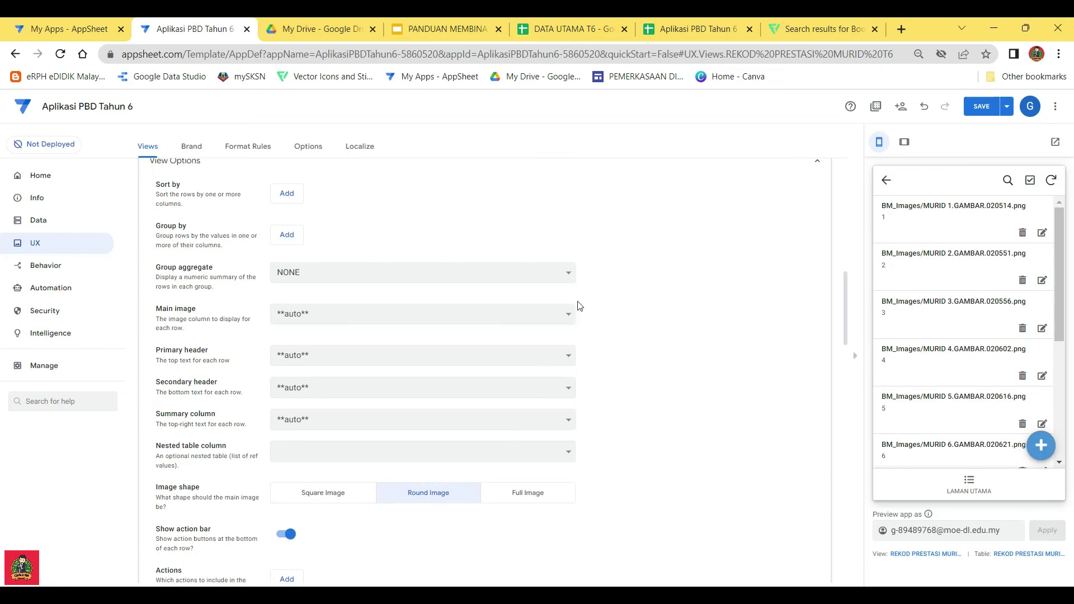
Add Edit as the only action in the REKOD PRESTASI MURID T6 view's action bar
{"action": "scroll", "coordinate": [574, 338], "scroll_direction": "up", "scroll_amount": 3}
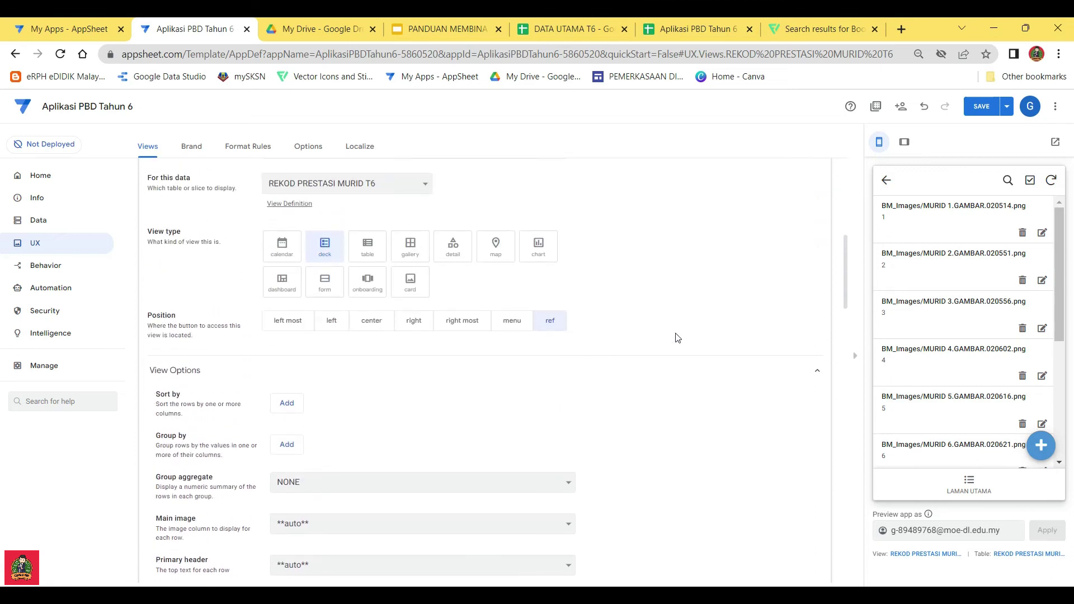
{"action": "scroll", "coordinate": [391, 405], "scroll_direction": "down", "scroll_amount": 4}
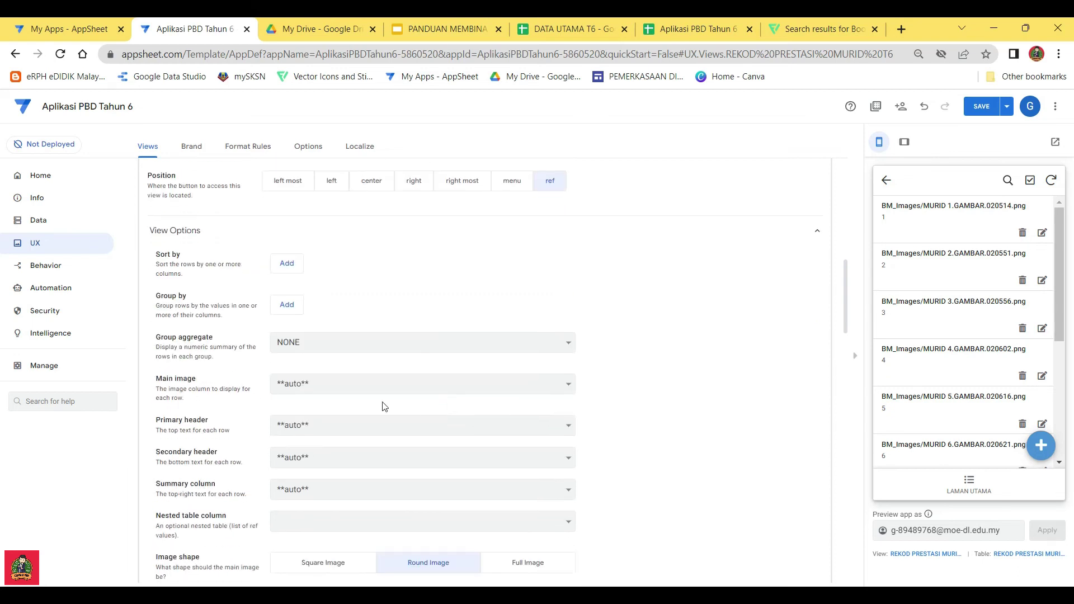
{"action": "scroll", "coordinate": [419, 381], "scroll_direction": "up", "scroll_amount": 5}
{"action": "scroll", "coordinate": [508, 406], "scroll_direction": "down", "scroll_amount": 6}
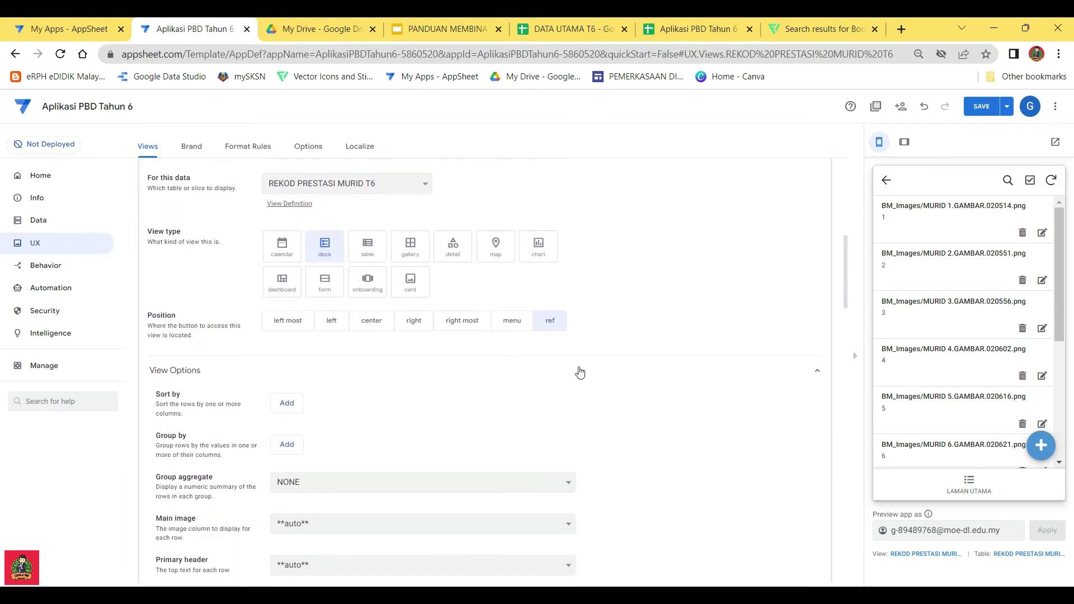
{"action": "scroll", "coordinate": [380, 467], "scroll_direction": "down", "scroll_amount": 1}
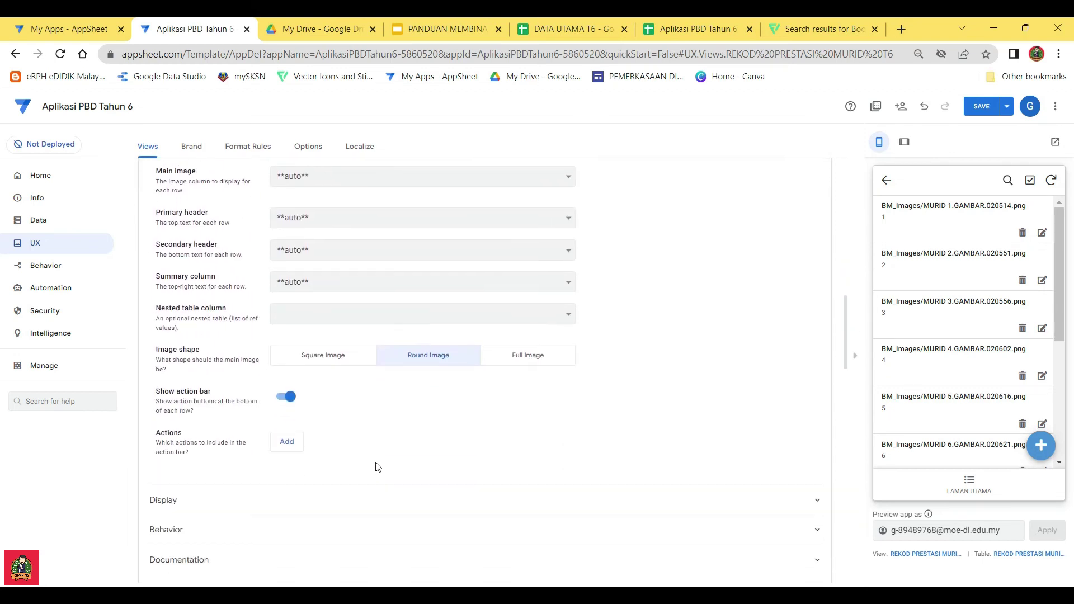
{"action": "left_click", "coordinate": [290, 444]}
{"action": "left_click", "coordinate": [330, 439]}
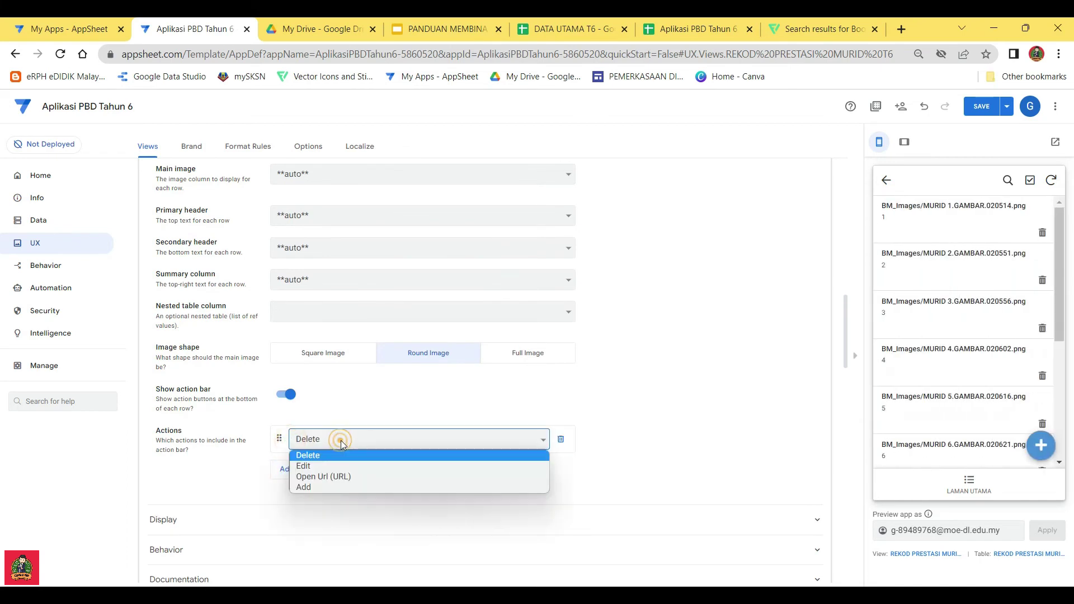
{"action": "left_click", "coordinate": [328, 466]}
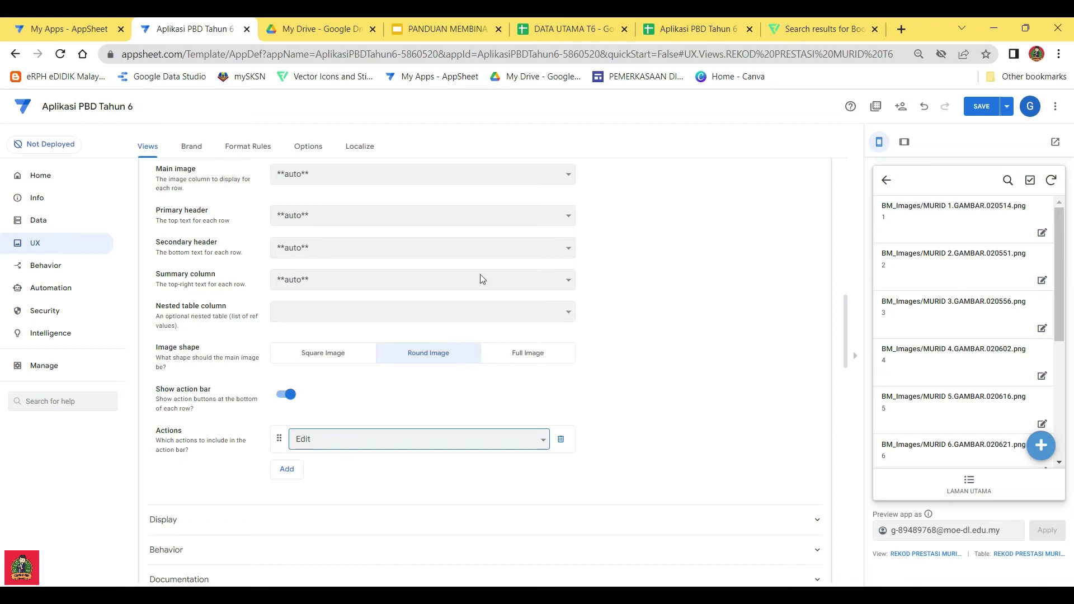
Set the view's primary header to NAMA MURID and secondary header to NO. MY KID / NO. SURAT BERANAK, and save the app
{"action": "scroll", "coordinate": [319, 278], "scroll_direction": "up", "scroll_amount": 3}
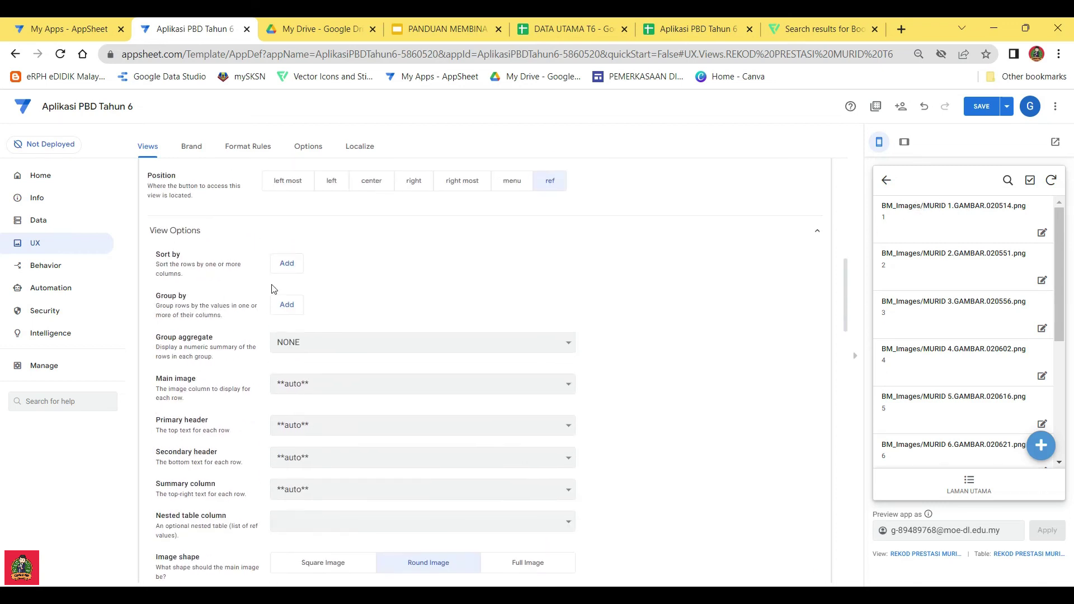
{"action": "left_click", "coordinate": [322, 428]}
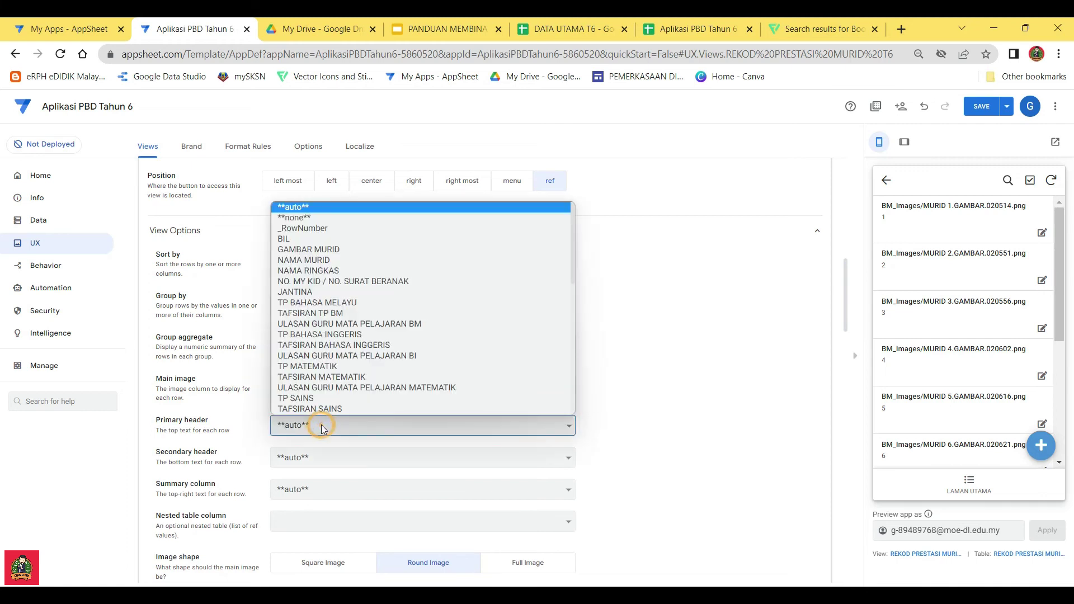
{"action": "left_click", "coordinate": [321, 257]}
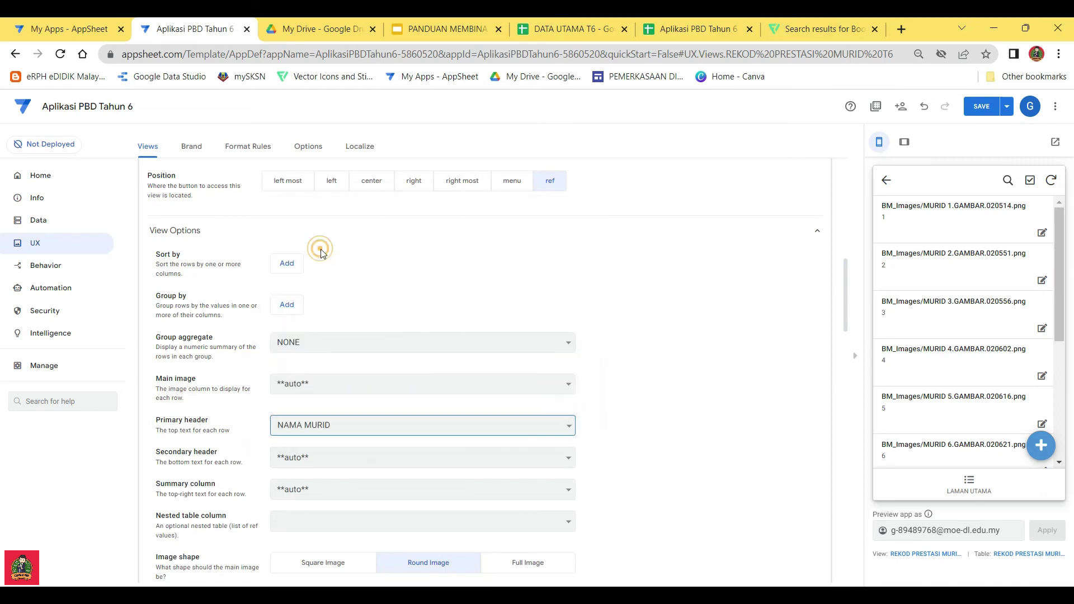
{"action": "left_click", "coordinate": [303, 466]}
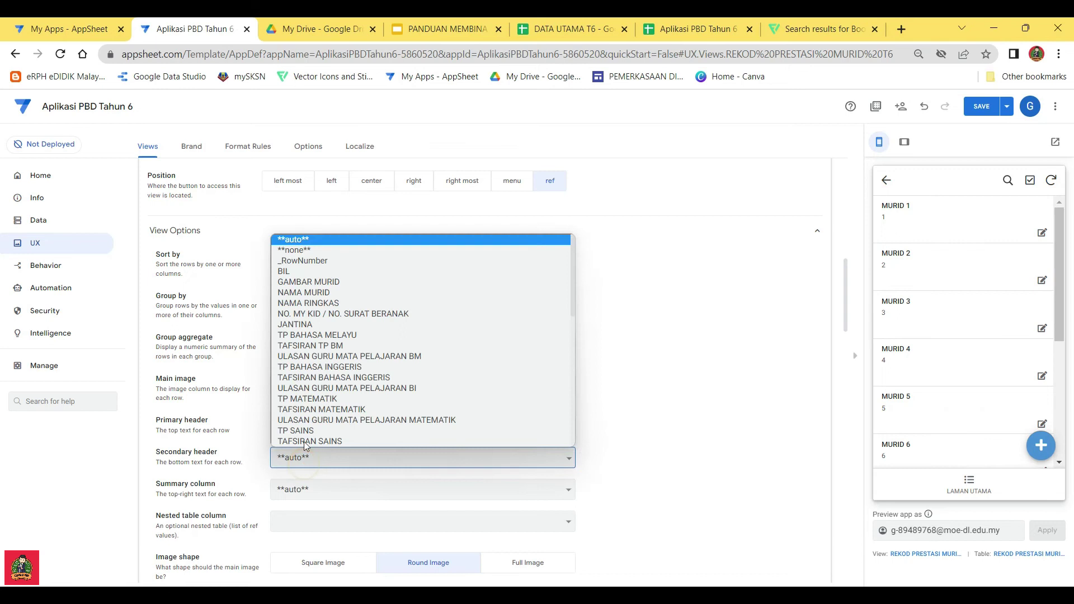
{"action": "left_click", "coordinate": [309, 292]}
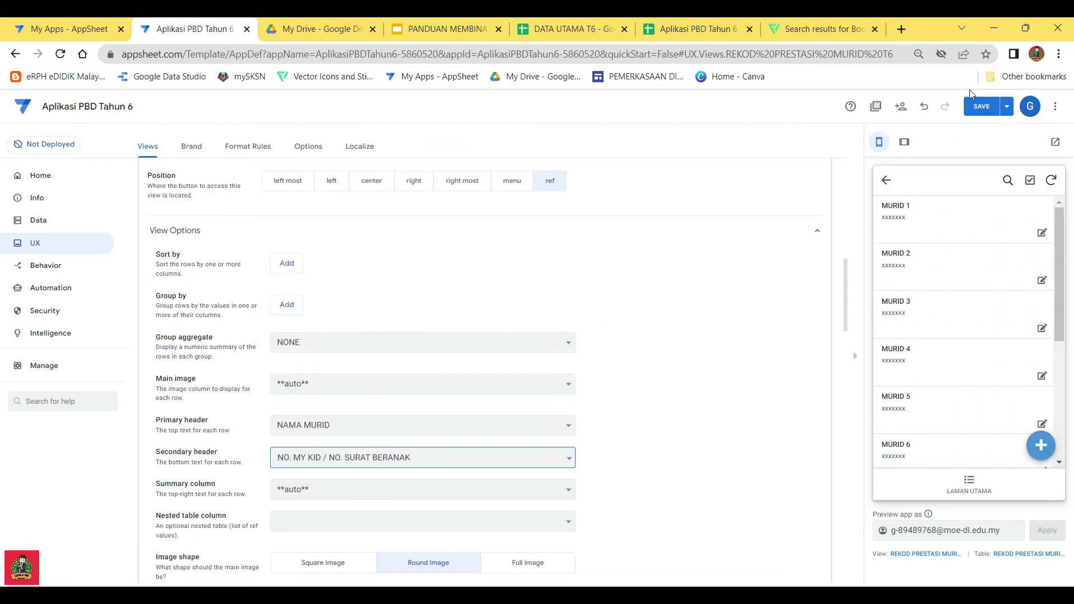
{"action": "left_click", "coordinate": [981, 109]}
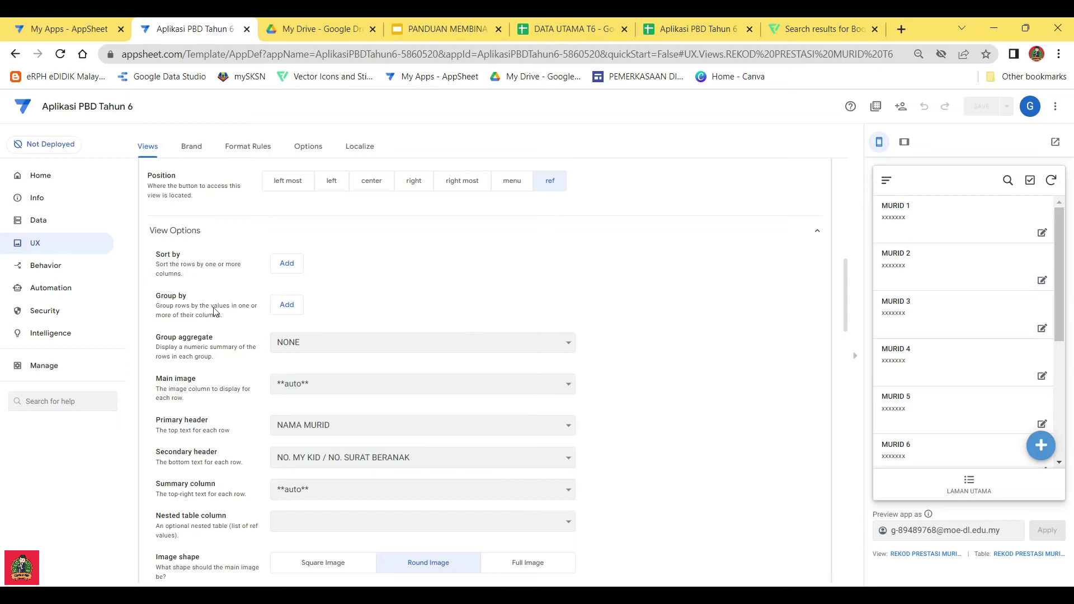
Set the GAMBAR MURID column of the REKOD PRESTASI MURID T6 table to the Image type
{"action": "left_click", "coordinate": [38, 221]}
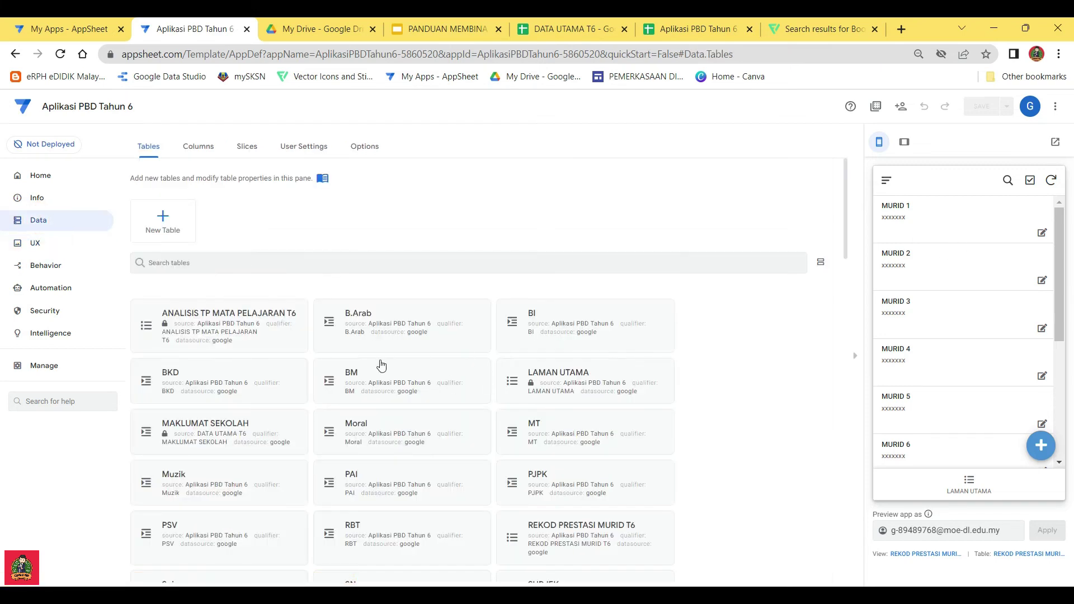
{"action": "scroll", "coordinate": [423, 360], "scroll_direction": "down", "scroll_amount": 4}
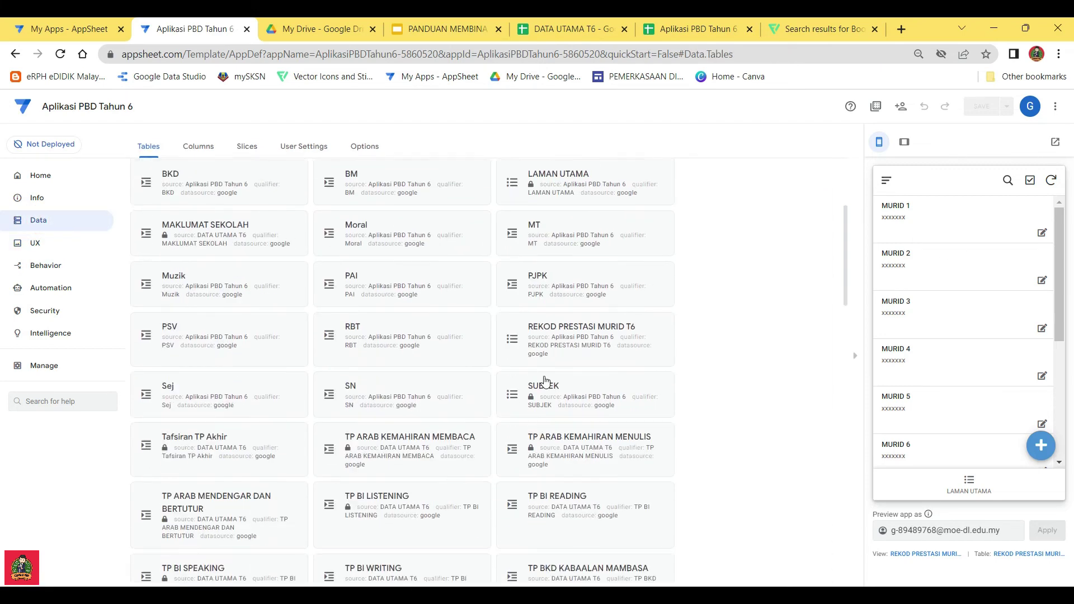
{"action": "left_click", "coordinate": [587, 317]}
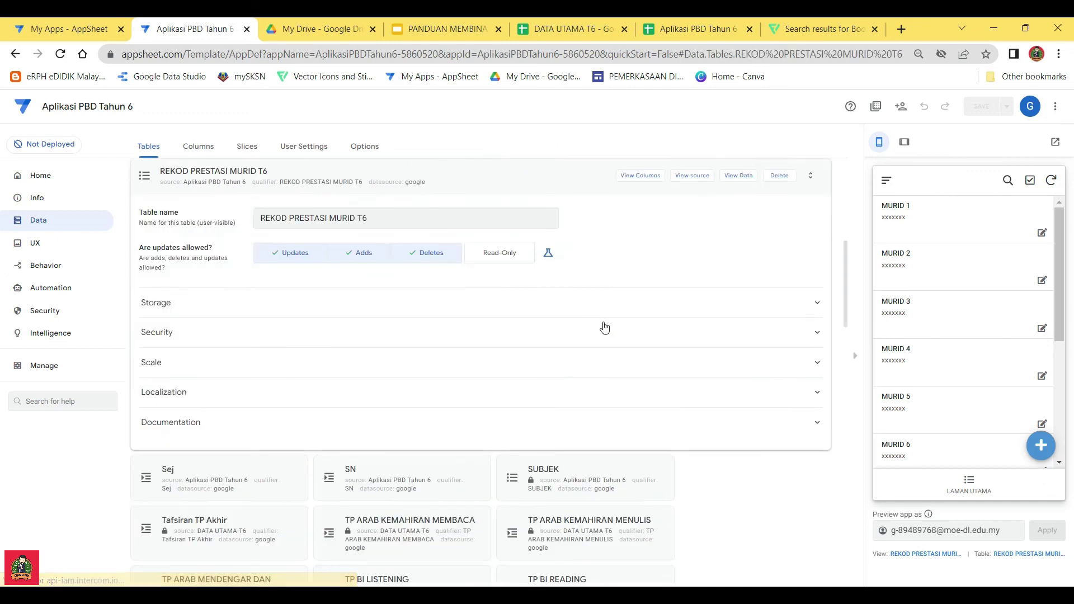
{"action": "left_click", "coordinate": [640, 175]}
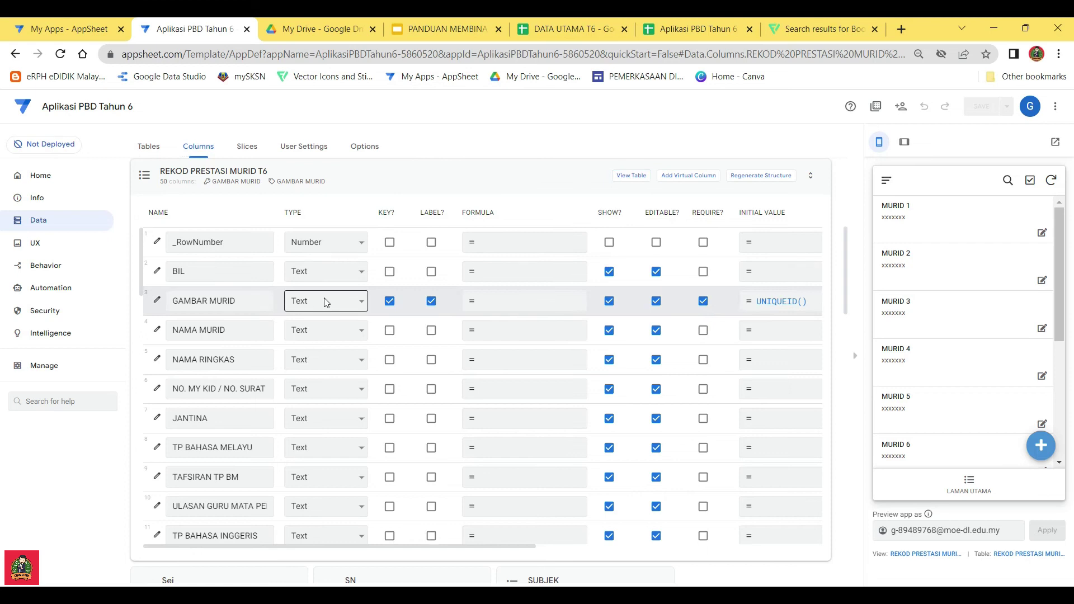
{"action": "left_click", "coordinate": [324, 300]}
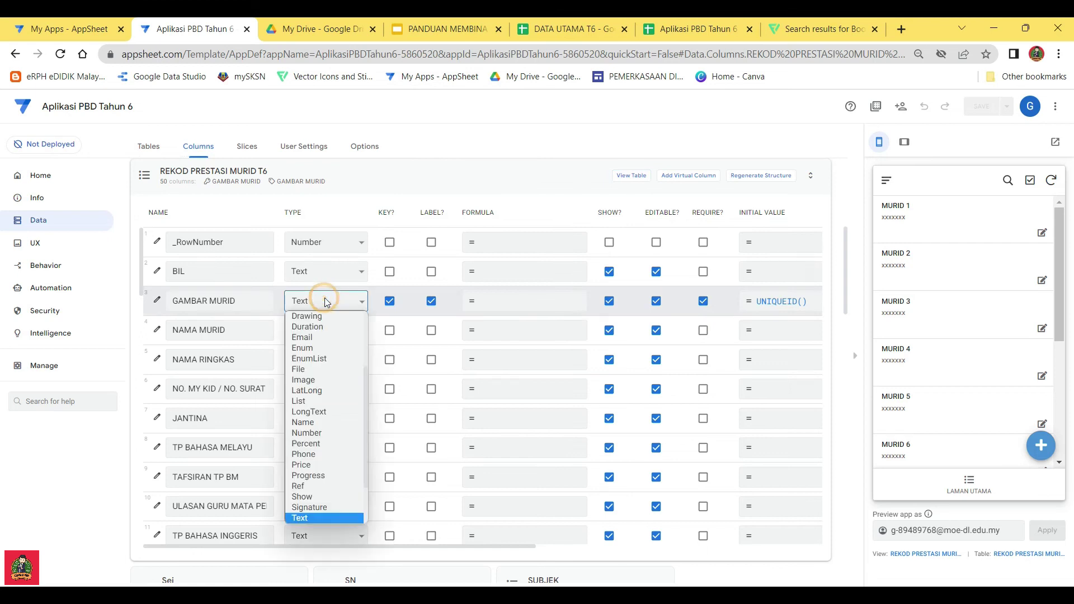
{"action": "left_click", "coordinate": [313, 379]}
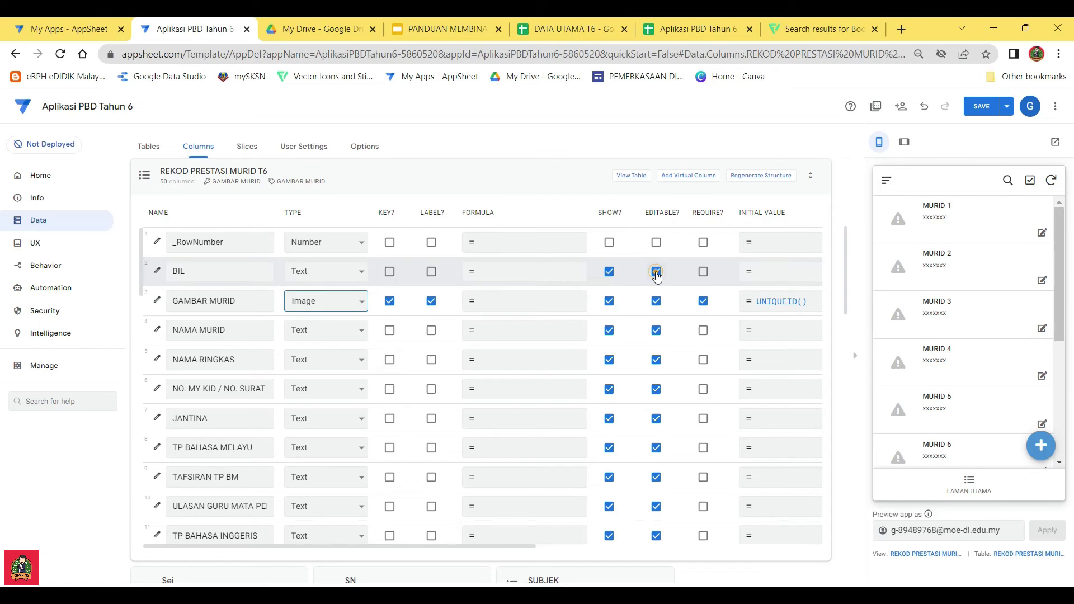
Make the REKOD PRESTASI MURID T6 columns from BIL through GURU KELAS non-editable, and make GAMBAR MURID not required
{"action": "left_click", "coordinate": [656, 300]}
{"action": "left_click", "coordinate": [703, 301]}
{"action": "left_click", "coordinate": [655, 362]}
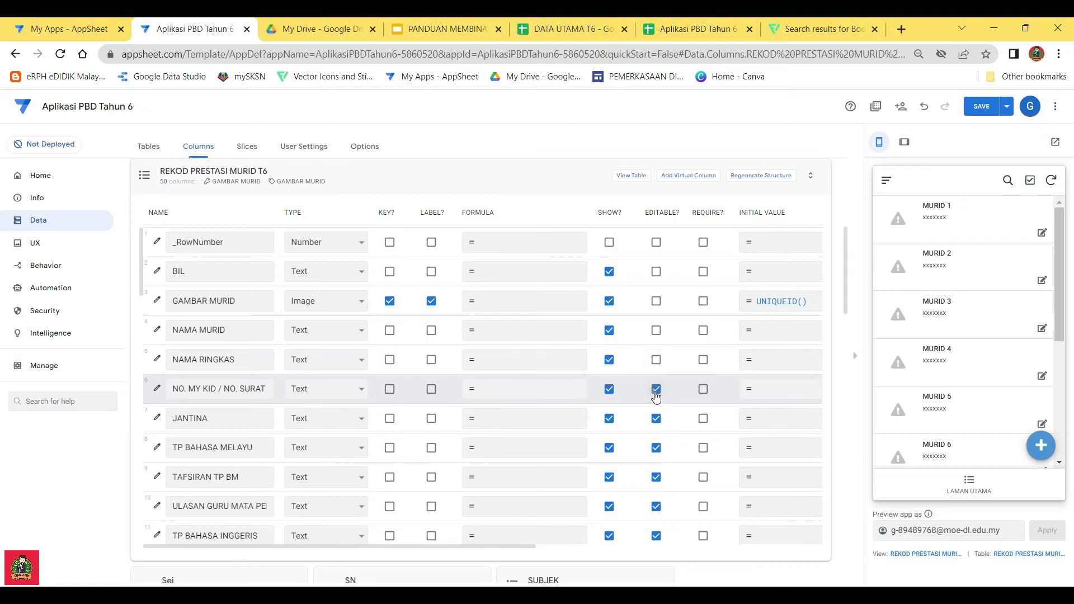
{"action": "left_click", "coordinate": [656, 394]}
{"action": "left_click", "coordinate": [656, 419]}
{"action": "left_click", "coordinate": [656, 447]}
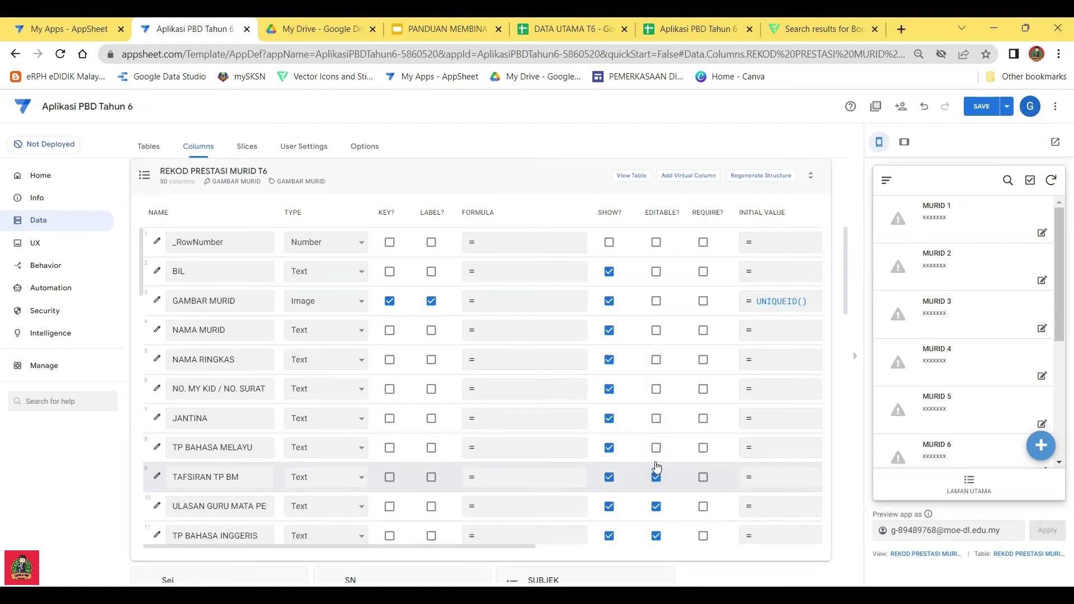
{"action": "scroll", "coordinate": [658, 467], "scroll_direction": "down", "scroll_amount": 3}
{"action": "left_click", "coordinate": [656, 337]}
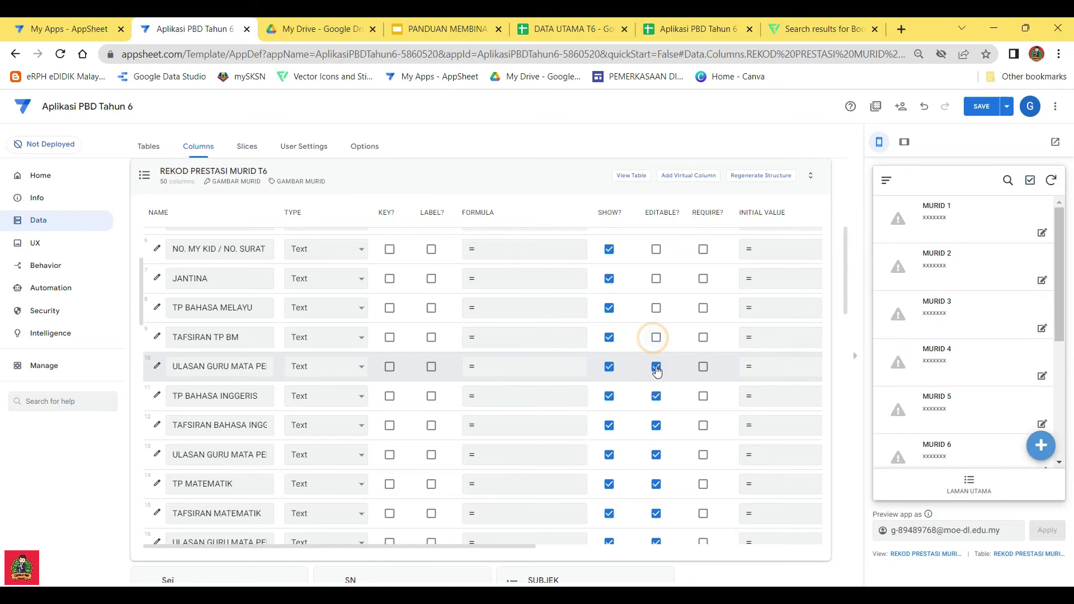
{"action": "left_click", "coordinate": [656, 366]}
{"action": "left_click", "coordinate": [656, 397]}
{"action": "left_click", "coordinate": [656, 425]}
{"action": "left_click", "coordinate": [656, 454]}
{"action": "scroll", "coordinate": [655, 481], "scroll_direction": "down", "scroll_amount": 3}
{"action": "left_click", "coordinate": [655, 373]}
{"action": "left_click", "coordinate": [655, 403]}
{"action": "left_click", "coordinate": [656, 343]}
{"action": "left_click", "coordinate": [656, 432]}
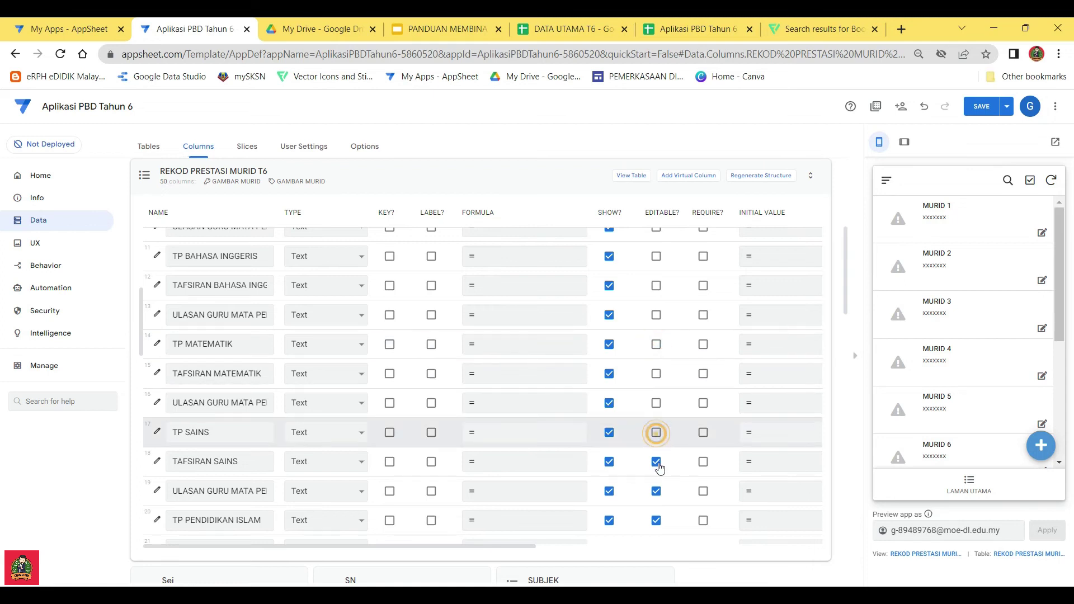
{"action": "left_click", "coordinate": [656, 462]}
{"action": "scroll", "coordinate": [656, 459], "scroll_direction": "down", "scroll_amount": 2}
{"action": "left_click", "coordinate": [656, 351]}
{"action": "left_click", "coordinate": [656, 380]}
{"action": "left_click", "coordinate": [656, 410]}
{"action": "left_click", "coordinate": [656, 439]}
{"action": "left_click", "coordinate": [657, 469]}
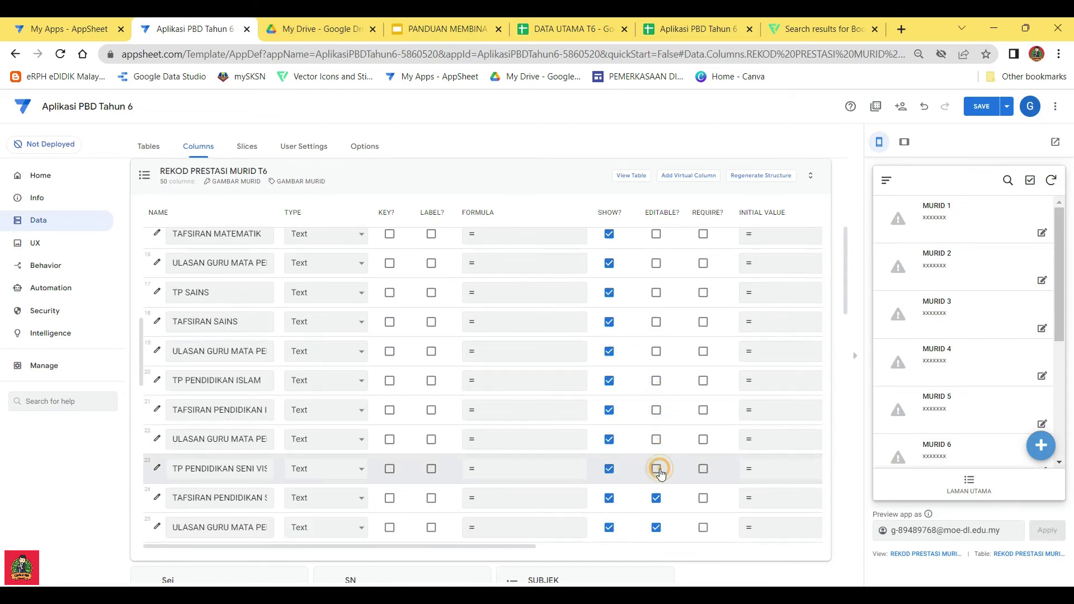
{"action": "scroll", "coordinate": [657, 465], "scroll_direction": "down", "scroll_amount": 2}
{"action": "left_click", "coordinate": [655, 361]}
{"action": "left_click", "coordinate": [656, 387]}
{"action": "left_click", "coordinate": [656, 417]}
{"action": "left_click", "coordinate": [656, 447]}
{"action": "left_click", "coordinate": [656, 475]}
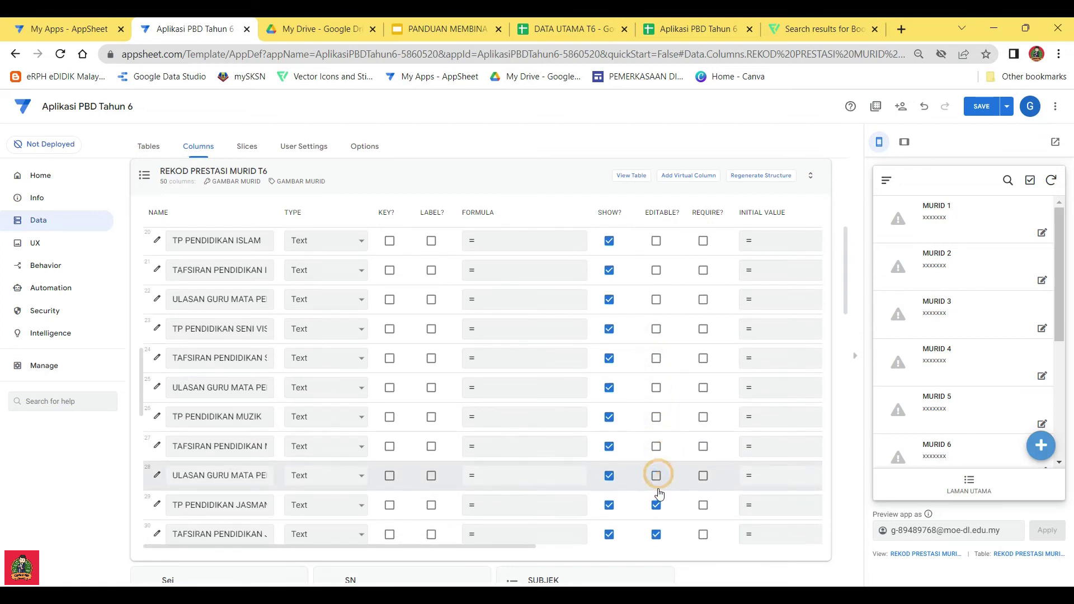
{"action": "scroll", "coordinate": [656, 481], "scroll_direction": "down", "scroll_amount": 2}
{"action": "left_click", "coordinate": [656, 365]}
{"action": "left_click", "coordinate": [656, 394]}
{"action": "left_click", "coordinate": [656, 423]}
{"action": "left_click", "coordinate": [656, 453]}
{"action": "left_click", "coordinate": [655, 482]}
{"action": "scroll", "coordinate": [659, 482], "scroll_direction": "down", "scroll_amount": 2}
{"action": "left_click", "coordinate": [656, 372]}
{"action": "left_click", "coordinate": [656, 401]}
{"action": "left_click", "coordinate": [656, 431]}
{"action": "left_click", "coordinate": [656, 460]}
{"action": "left_click", "coordinate": [656, 489]}
{"action": "scroll", "coordinate": [657, 487], "scroll_direction": "down", "scroll_amount": 3}
{"action": "left_click", "coordinate": [656, 310]}
{"action": "left_click", "coordinate": [656, 338]}
{"action": "left_click", "coordinate": [656, 368]}
{"action": "left_click", "coordinate": [656, 397]}
{"action": "left_click", "coordinate": [656, 426]}
{"action": "left_click", "coordinate": [656, 456]}
{"action": "left_click", "coordinate": [656, 485]}
{"action": "scroll", "coordinate": [659, 464], "scroll_direction": "down", "scroll_amount": 2}
{"action": "left_click", "coordinate": [656, 412]}
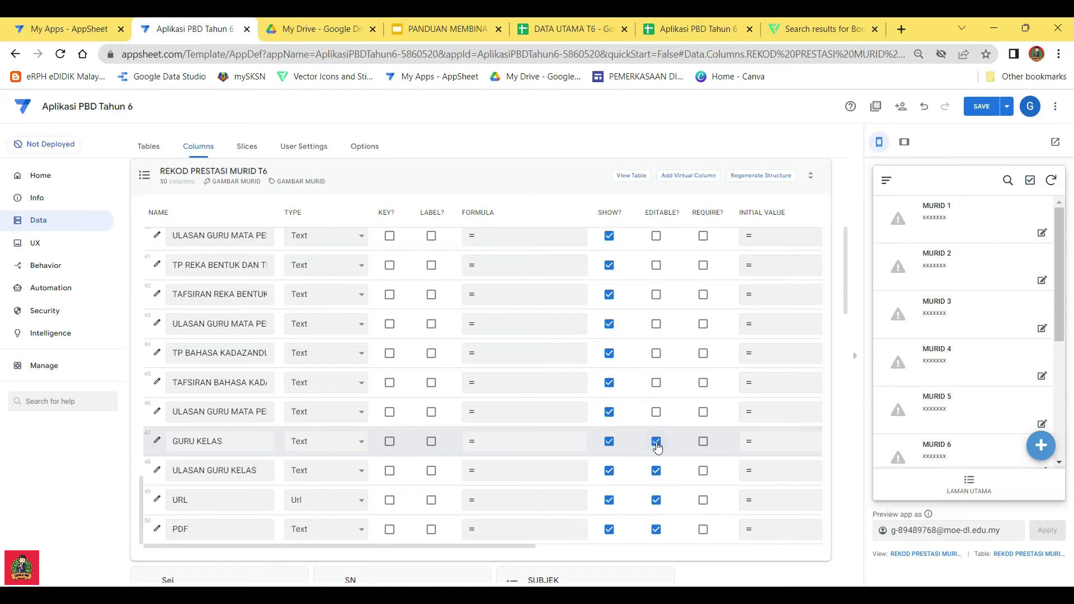
{"action": "left_click", "coordinate": [656, 443]}
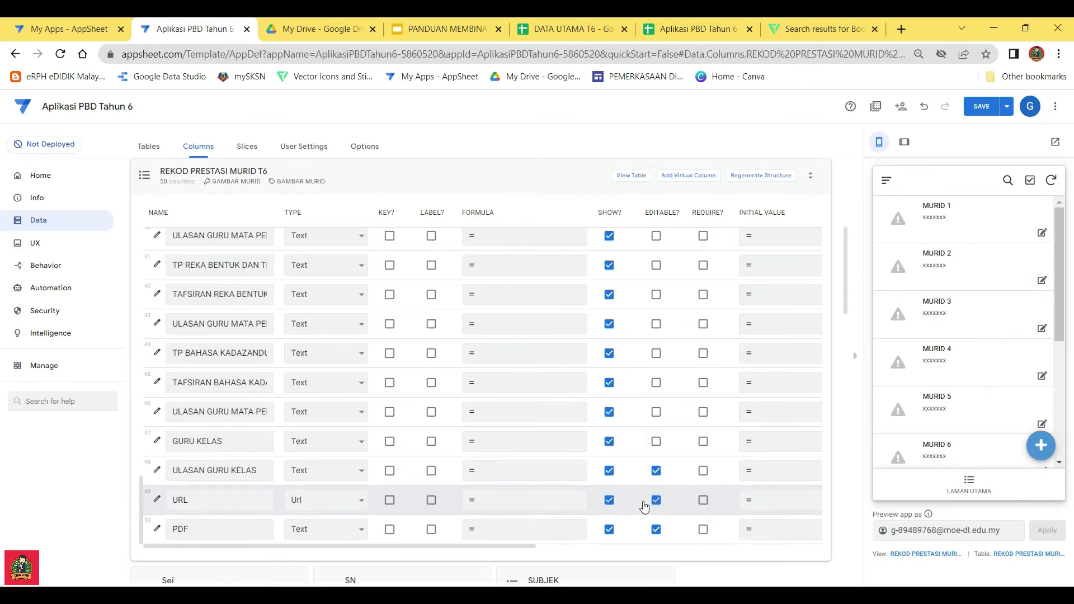
Review the edit settings across the table's columns and save the app
{"action": "scroll", "coordinate": [663, 446], "scroll_direction": "down", "scroll_amount": 1}
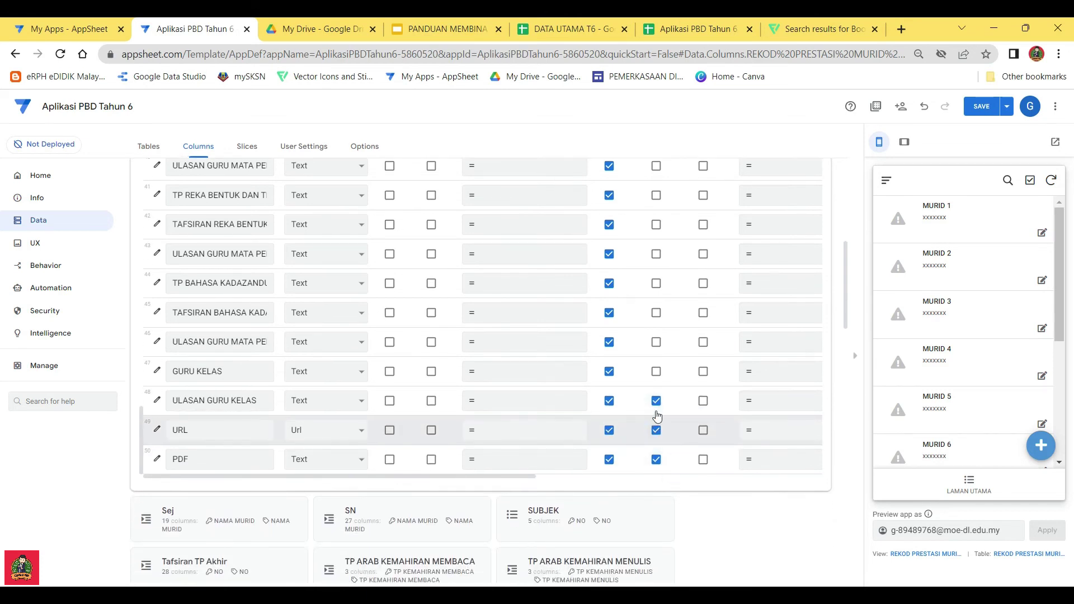
{"action": "scroll", "coordinate": [664, 423], "scroll_direction": "up", "scroll_amount": 1}
{"action": "scroll", "coordinate": [663, 423], "scroll_direction": "up", "scroll_amount": 13}
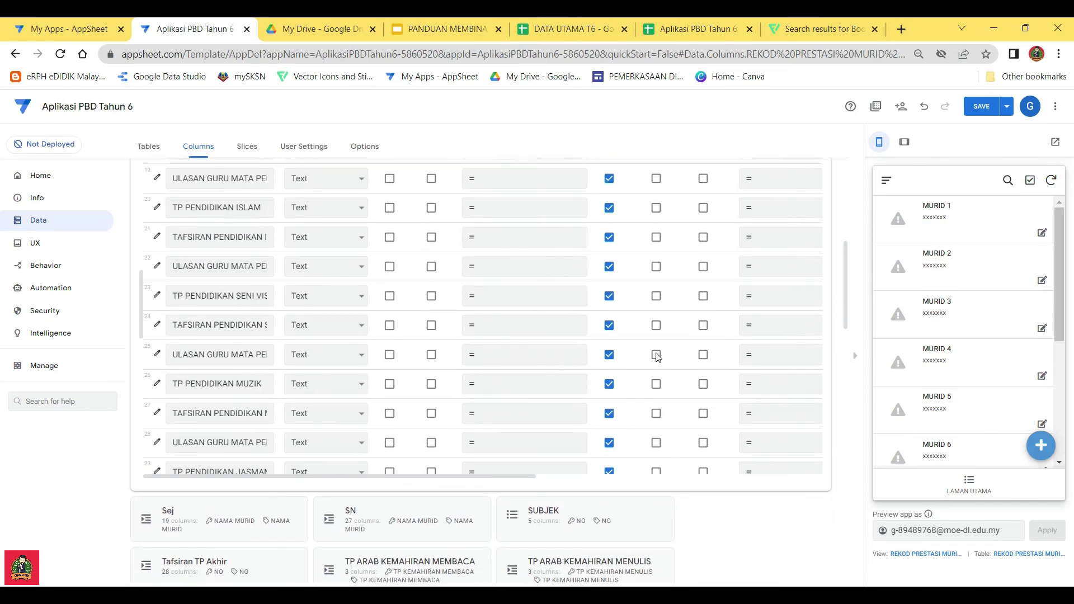
{"action": "scroll", "coordinate": [674, 238], "scroll_direction": "up", "scroll_amount": 3}
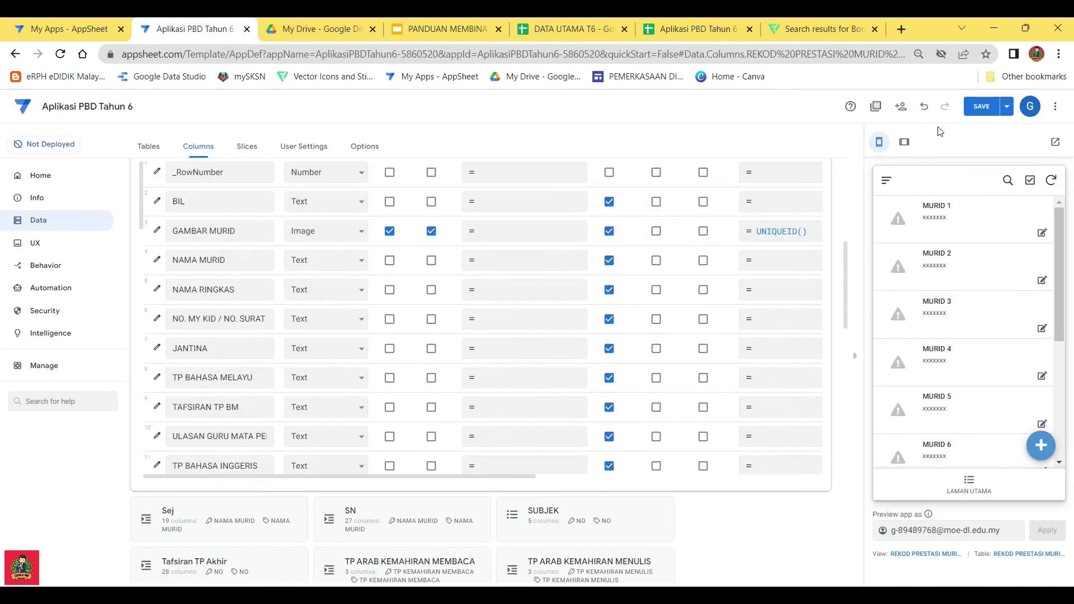
{"action": "left_click", "coordinate": [981, 106]}
Set the PDF column of the REKOD PRESTASI MURID T6 table to the File type and save the app
{"action": "scroll", "coordinate": [565, 334], "scroll_direction": "down", "scroll_amount": 13}
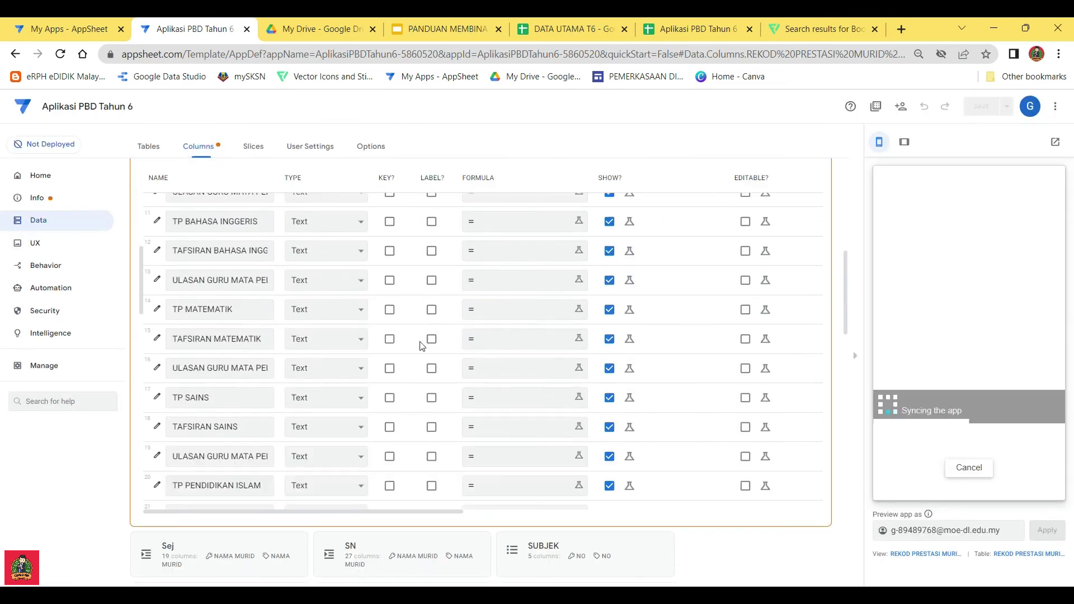
{"action": "scroll", "coordinate": [304, 380], "scroll_direction": "down", "scroll_amount": 9}
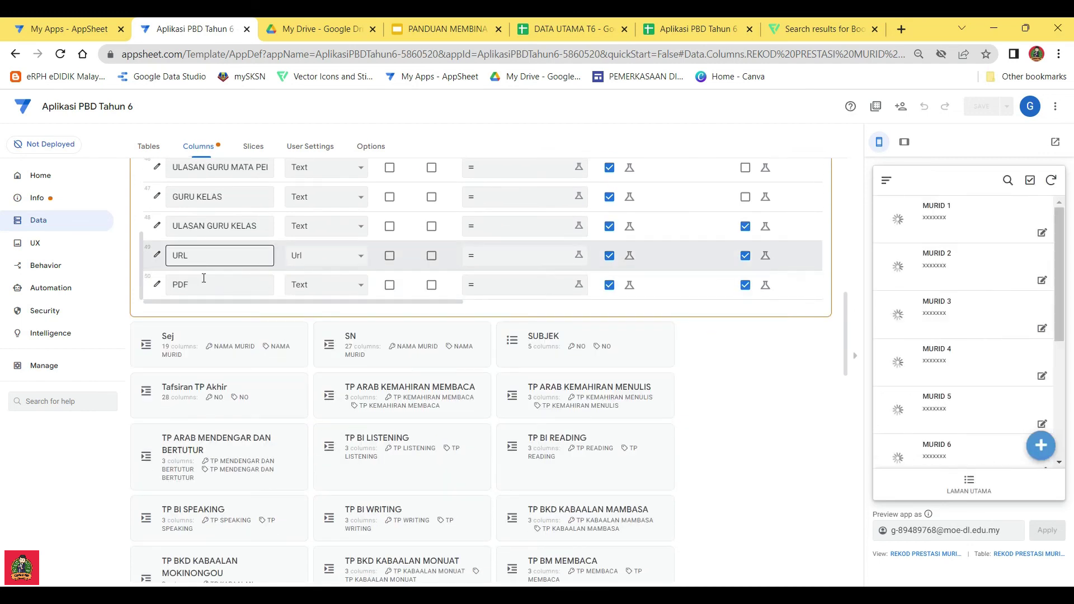
{"action": "left_click", "coordinate": [315, 285]}
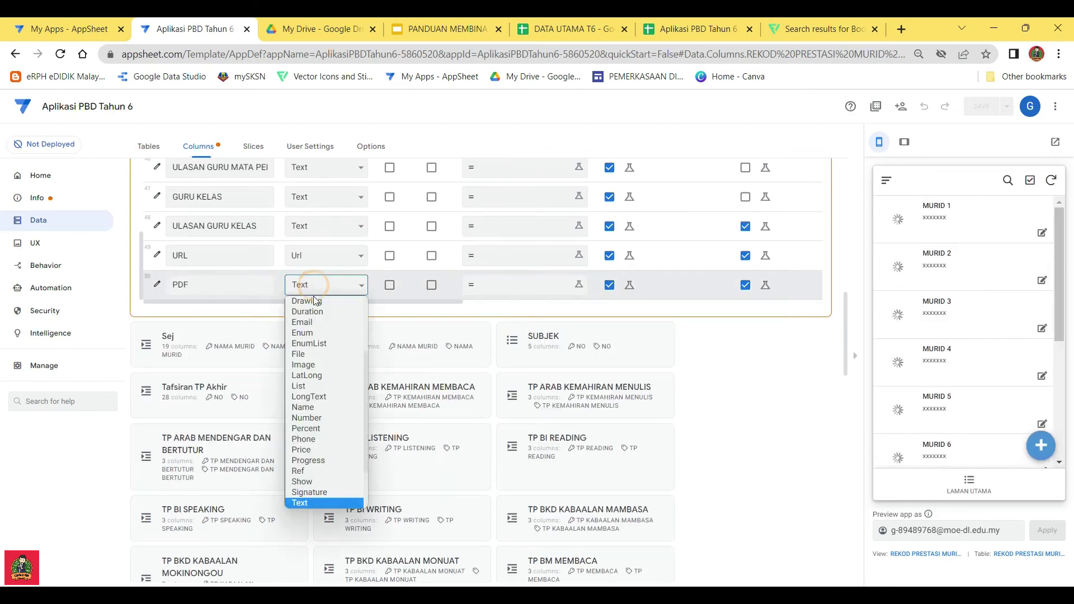
{"action": "left_click", "coordinate": [304, 353]}
{"action": "left_click", "coordinate": [982, 106]}
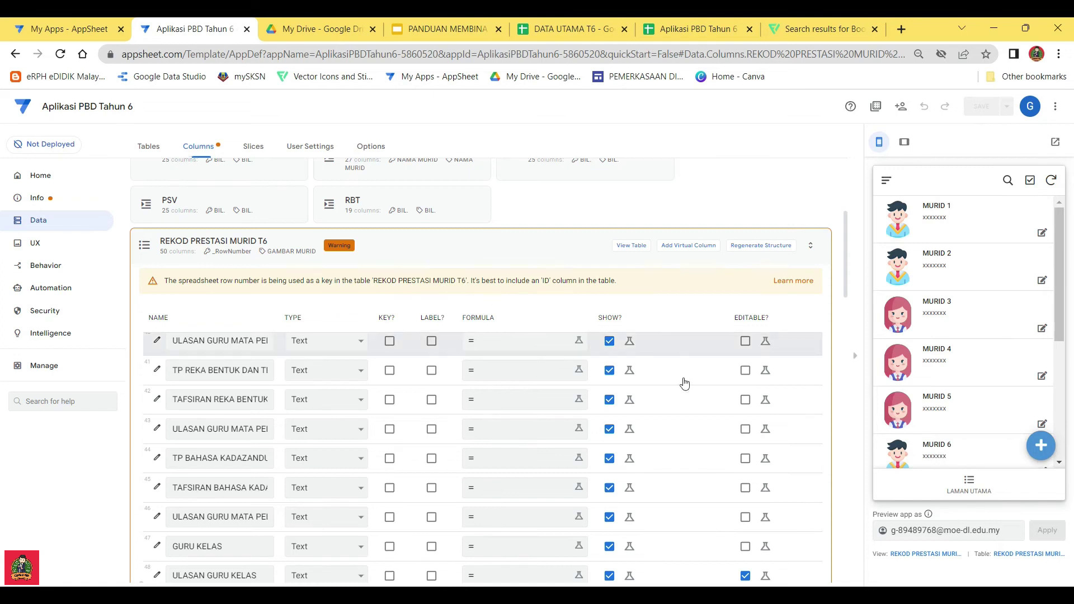
Make BIL the table's key instead of _RowNumber, try to make it non-editable and not required, and save the app
{"action": "scroll", "coordinate": [539, 343], "scroll_direction": "down", "scroll_amount": 3}
{"action": "scroll", "coordinate": [591, 341], "scroll_direction": "up", "scroll_amount": 10}
{"action": "scroll", "coordinate": [591, 341], "scroll_direction": "up", "scroll_amount": 10}
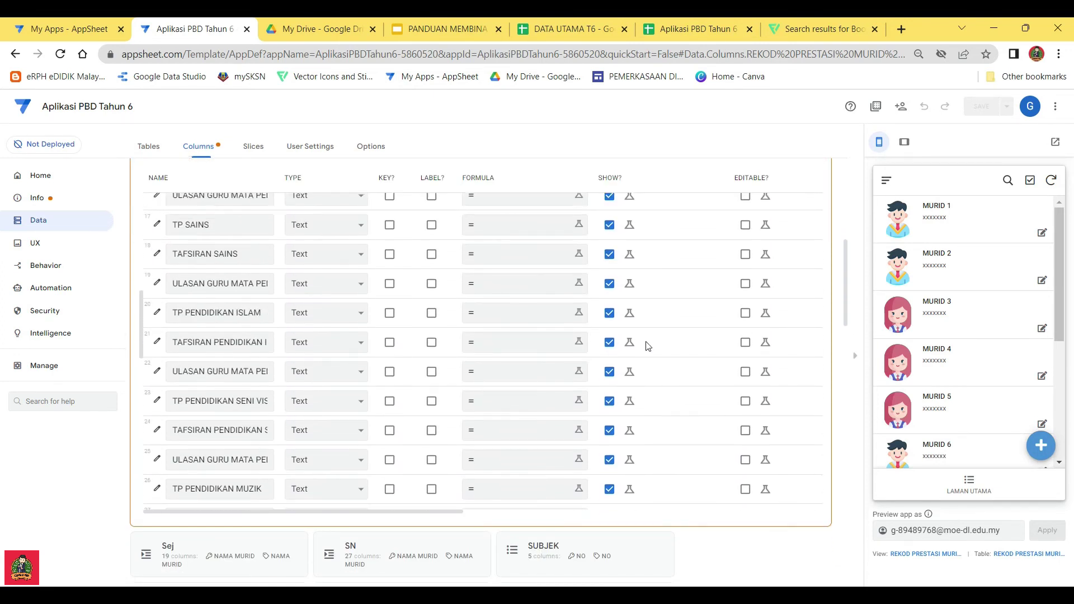
{"action": "scroll", "coordinate": [647, 358], "scroll_direction": "up", "scroll_amount": 4}
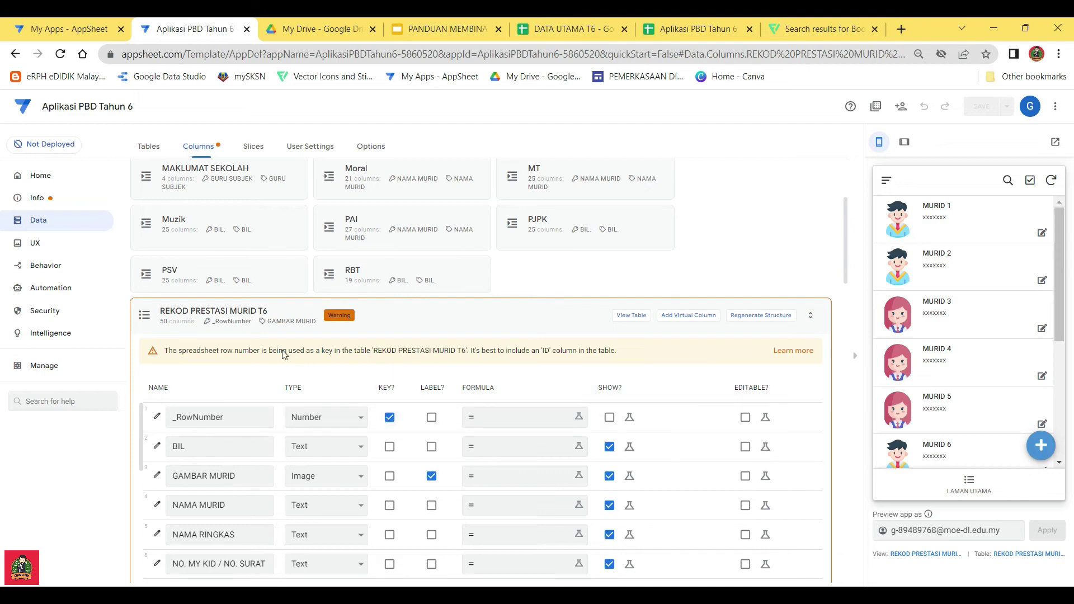
{"action": "left_click", "coordinate": [389, 446]}
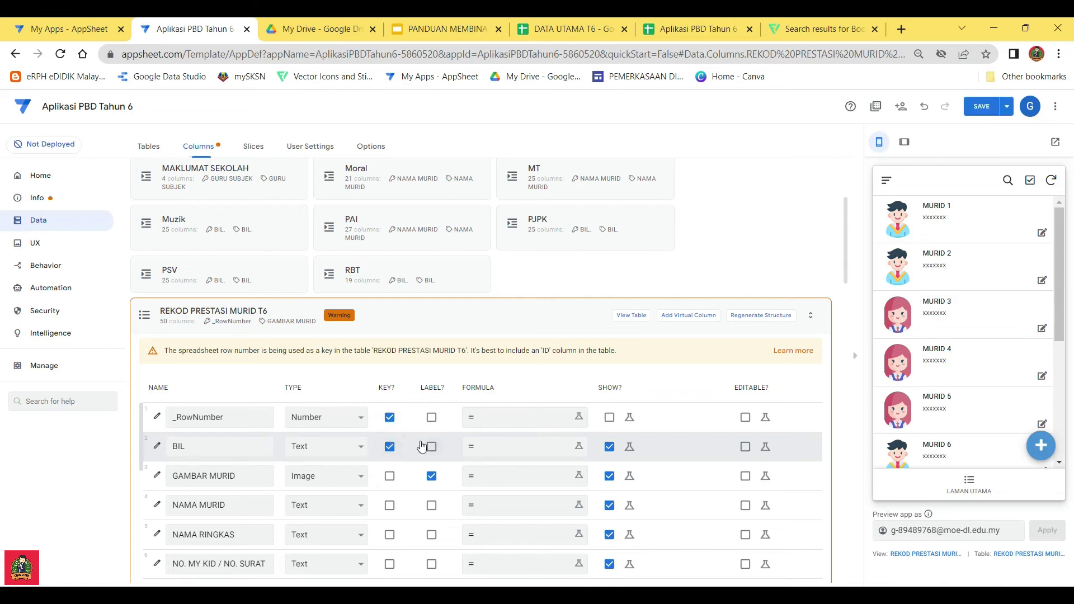
{"action": "left_click", "coordinate": [390, 417]}
{"action": "left_click", "coordinate": [981, 106]}
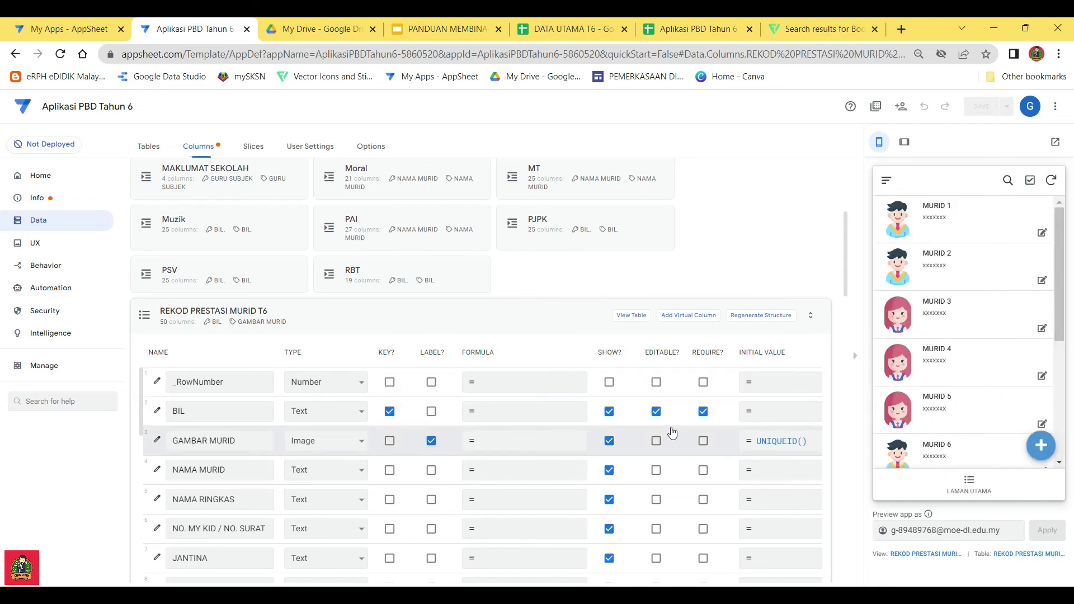
{"action": "left_click", "coordinate": [656, 411]}
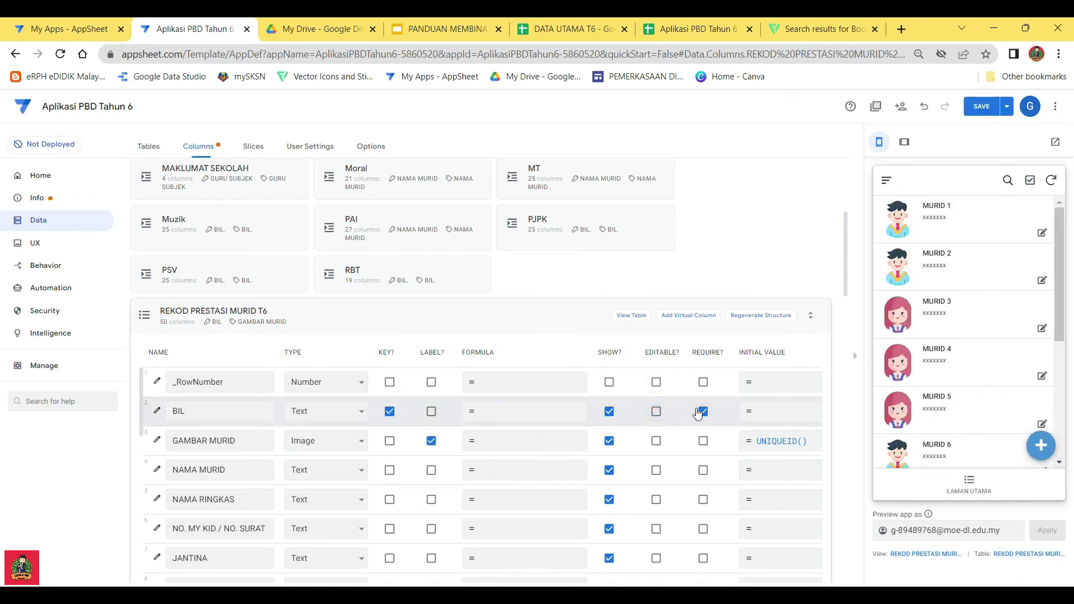
{"action": "left_click", "coordinate": [983, 106]}
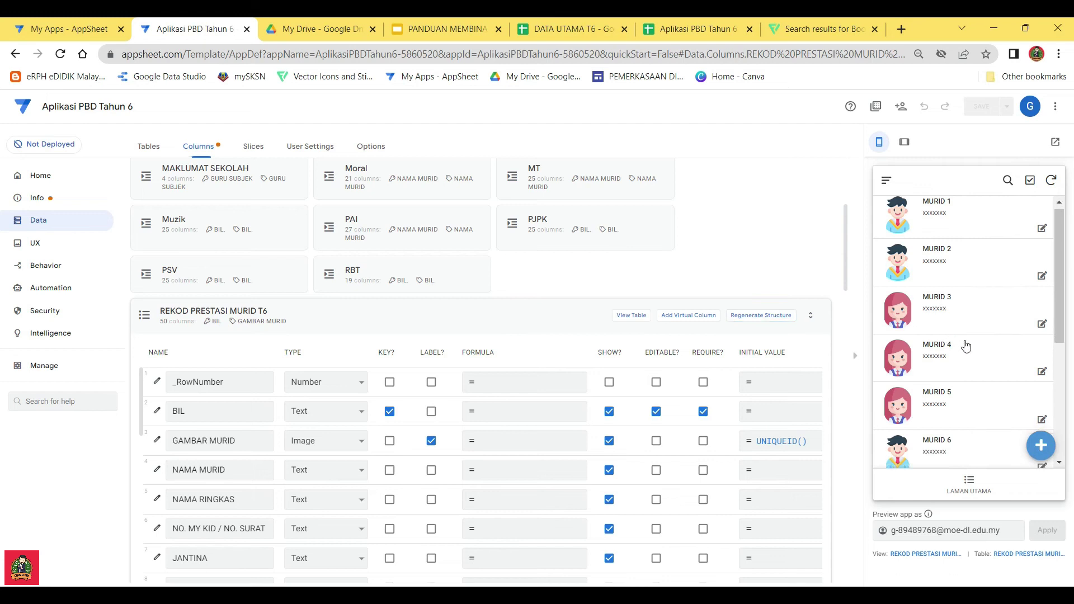
Examine the MURID 1 record and its edit form in the app preview, then collapse the table's column list
{"action": "scroll", "coordinate": [959, 364], "scroll_direction": "down", "scroll_amount": 4}
{"action": "scroll", "coordinate": [957, 390], "scroll_direction": "up", "scroll_amount": 5}
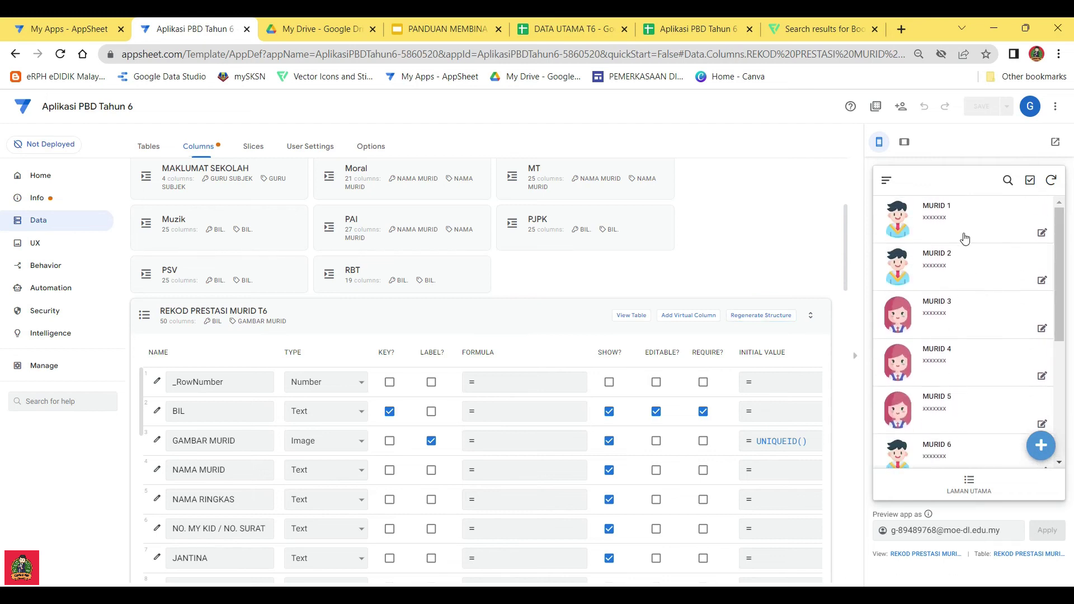
{"action": "left_click", "coordinate": [951, 215]}
{"action": "left_click", "coordinate": [1040, 445]}
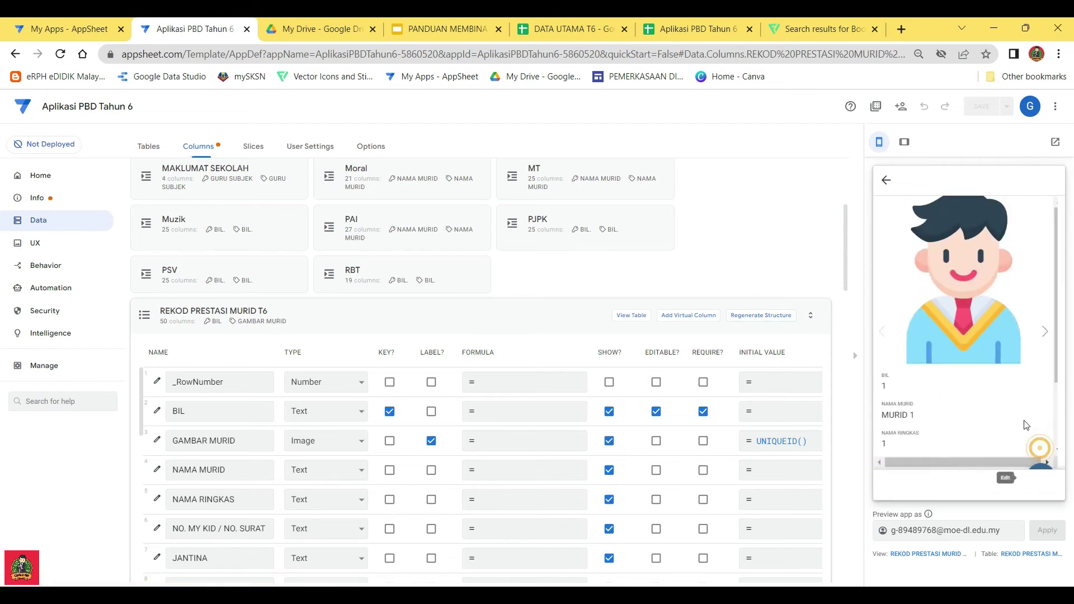
{"action": "scroll", "coordinate": [950, 296], "scroll_direction": "down", "scroll_amount": 8}
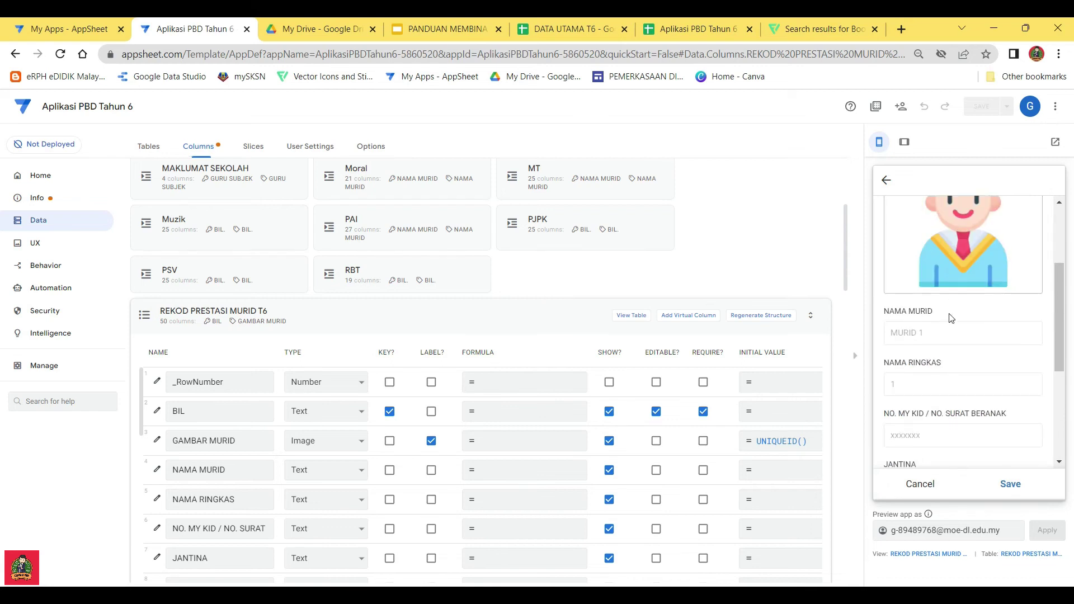
{"action": "scroll", "coordinate": [945, 314], "scroll_direction": "up", "scroll_amount": 3}
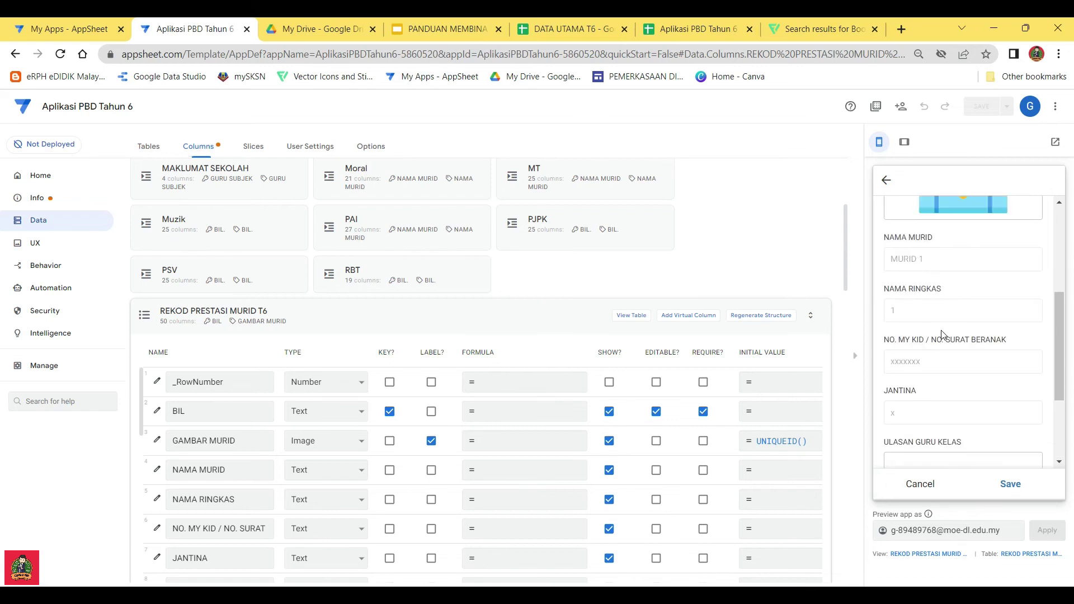
{"action": "scroll", "coordinate": [924, 290], "scroll_direction": "down", "scroll_amount": 1}
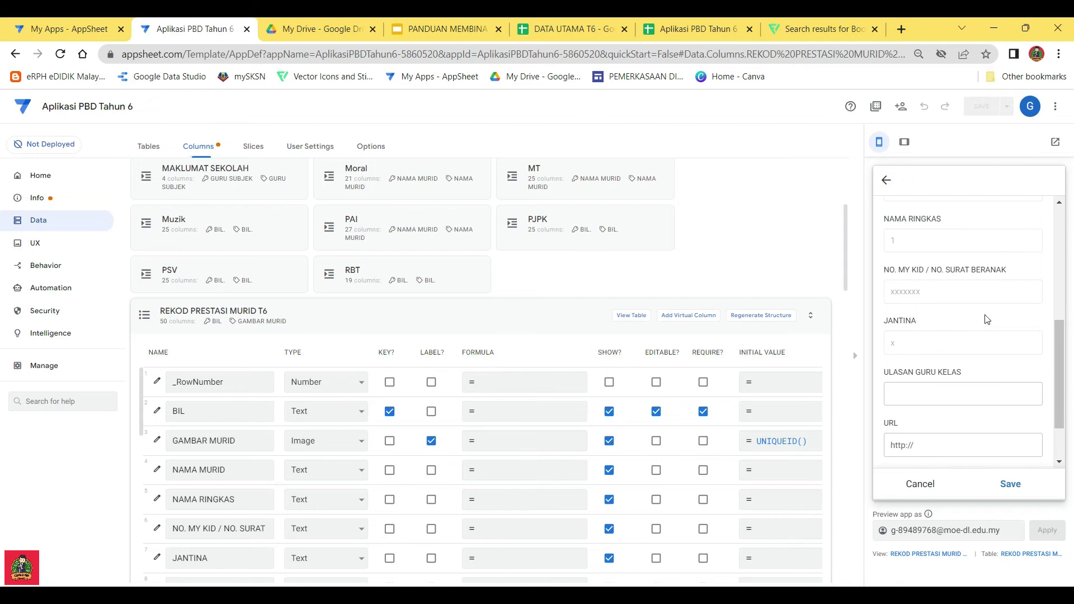
{"action": "scroll", "coordinate": [931, 357], "scroll_direction": "down", "scroll_amount": 1}
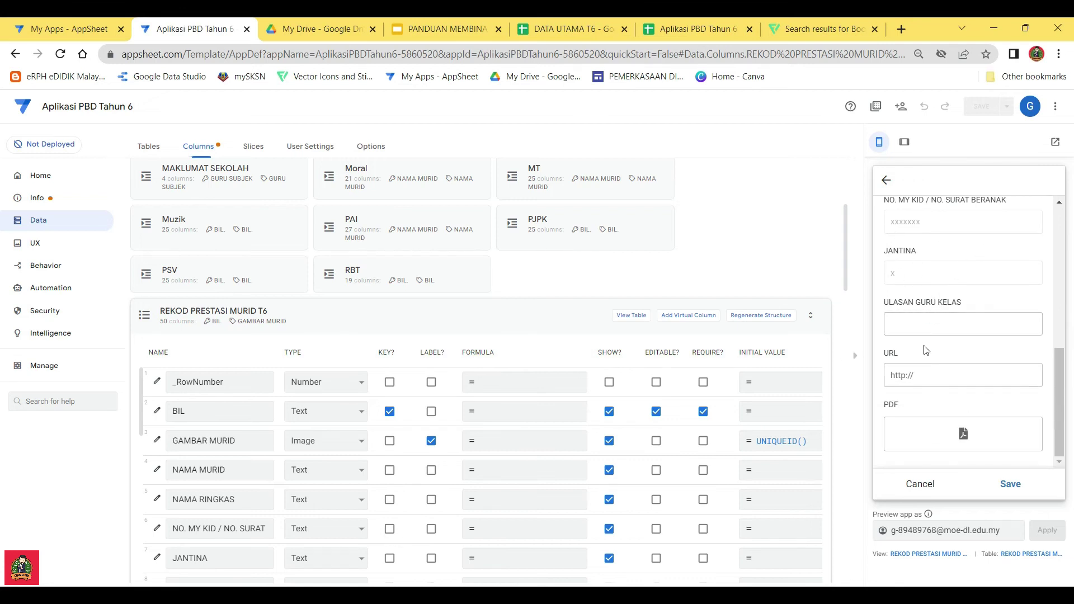
{"action": "scroll", "coordinate": [929, 358], "scroll_direction": "up", "scroll_amount": 5}
{"action": "scroll", "coordinate": [928, 373], "scroll_direction": "up", "scroll_amount": 2}
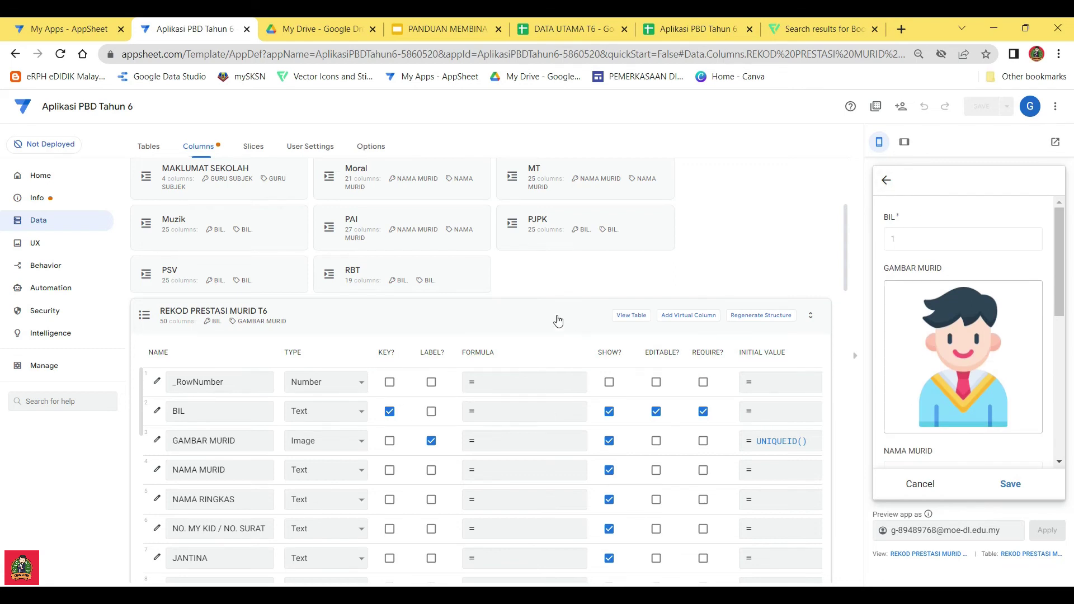
{"action": "left_click", "coordinate": [556, 318]}
{"action": "left_click", "coordinate": [888, 181]}
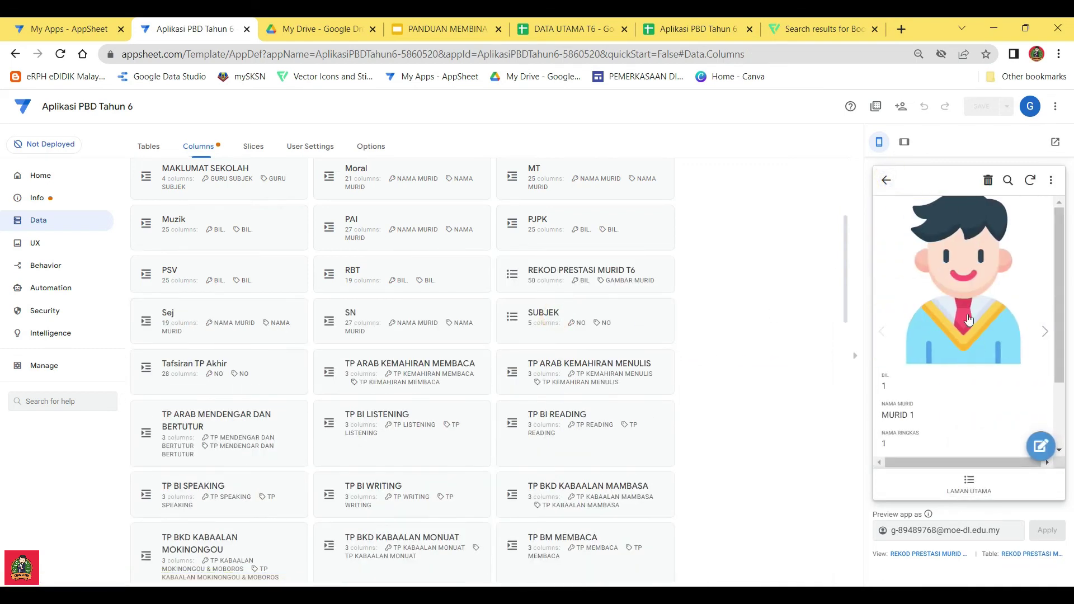
Check the REKOD PRESTASI MURID T6 and ANALISIS TP MATA PELAJARAN T6 views from LAMAN UTAMA in the preview
{"action": "left_click", "coordinate": [967, 491]}
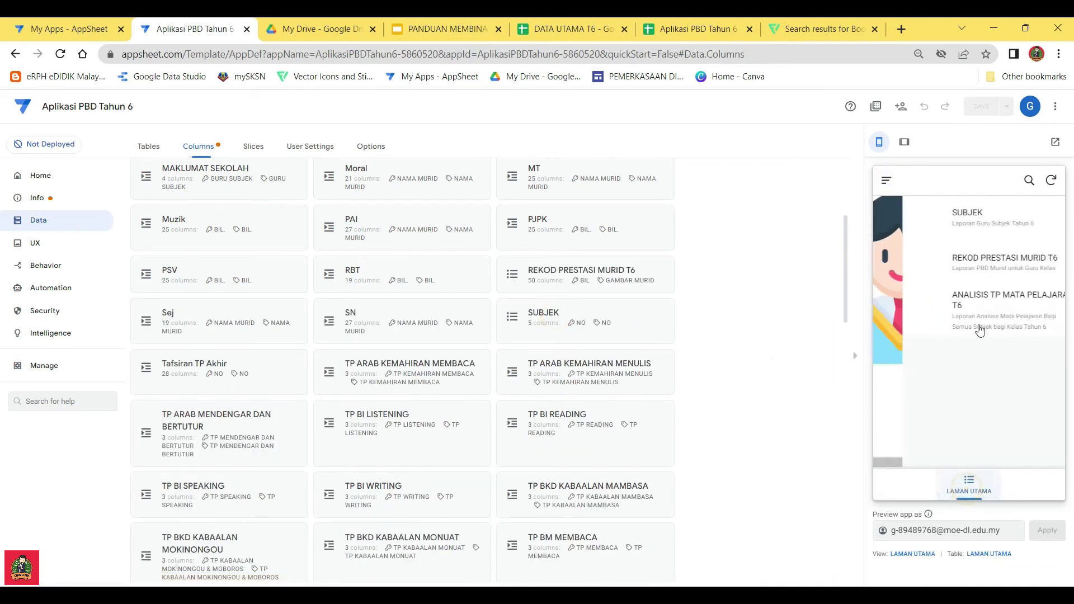
{"action": "left_click", "coordinate": [945, 263]}
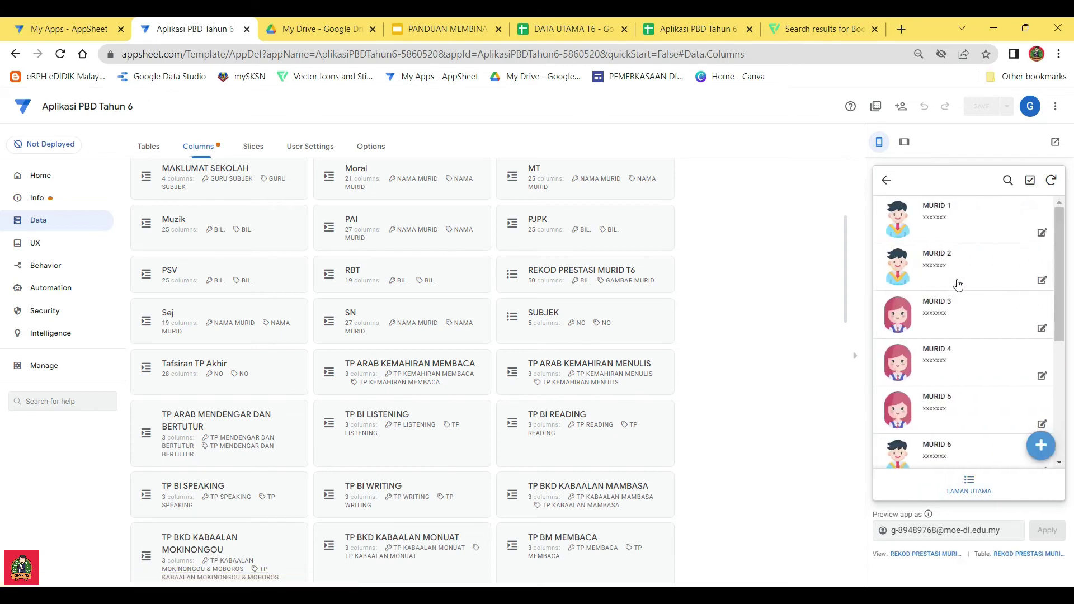
{"action": "left_click", "coordinate": [887, 182]}
{"action": "left_click", "coordinate": [897, 298]}
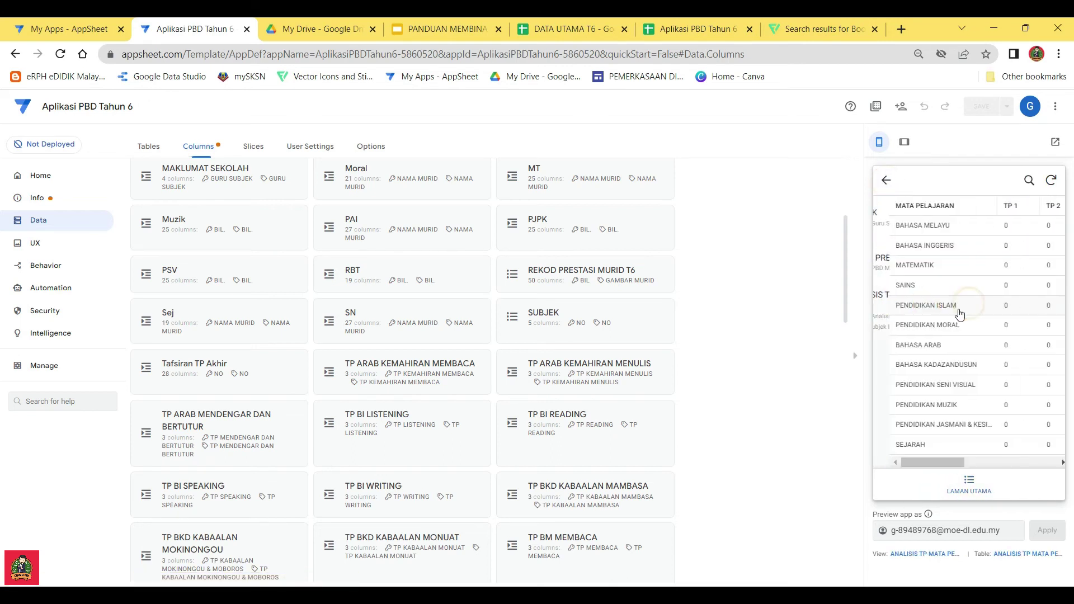
{"action": "left_click", "coordinate": [885, 183]}
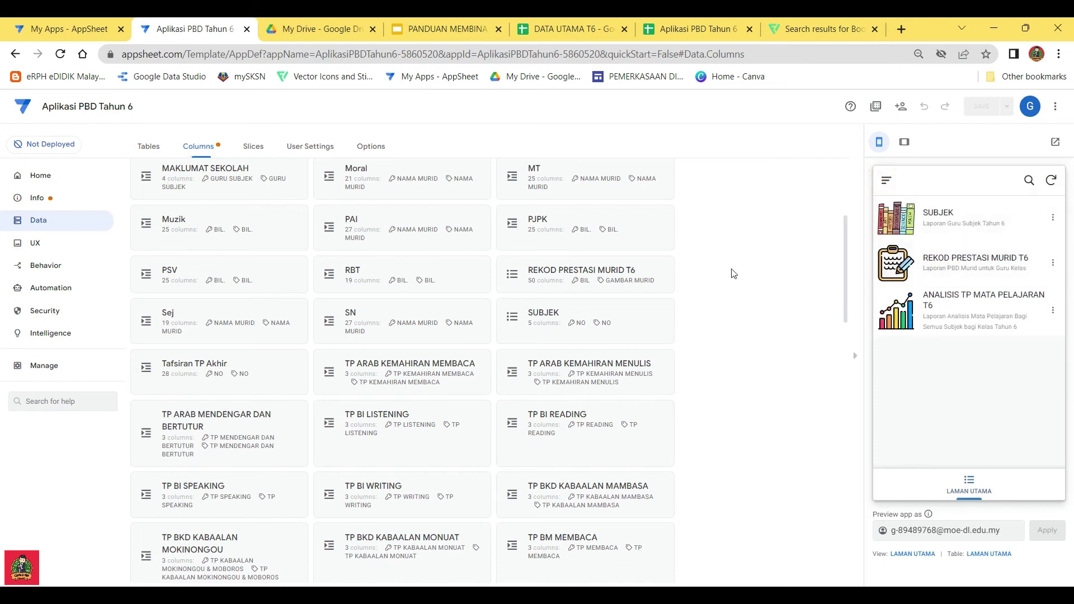
Switch to the Aplikasi PBD Tahun 6 spreadsheet and fill the TP BAHASA MELAYU formula in REKOD PRESTASI MURID T6 from G2 down to G11
{"action": "scroll", "coordinate": [727, 246], "scroll_direction": "up", "scroll_amount": 3}
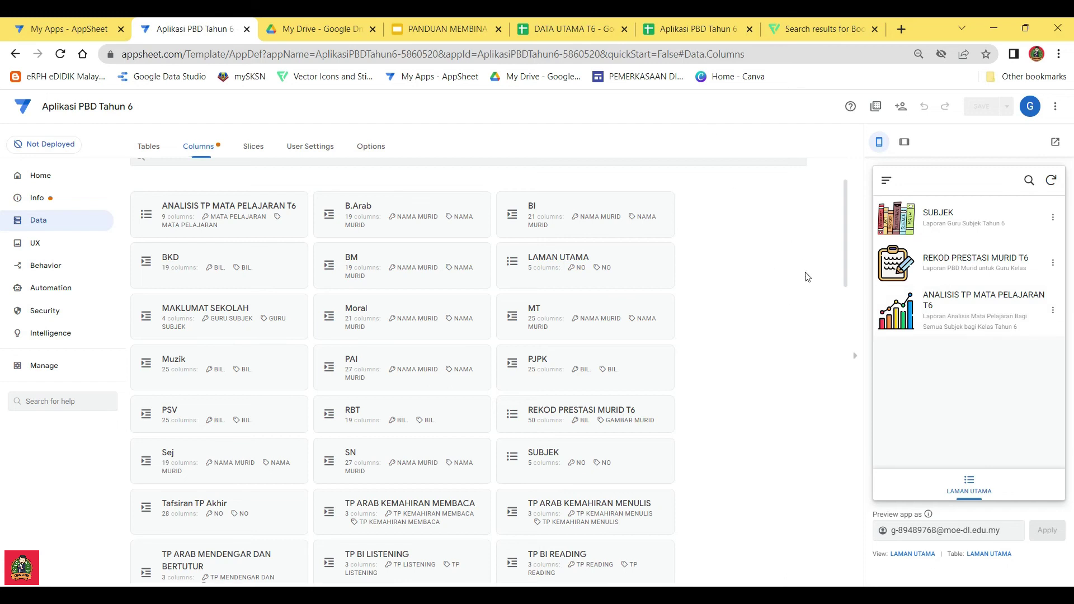
{"action": "left_click", "coordinate": [699, 31]}
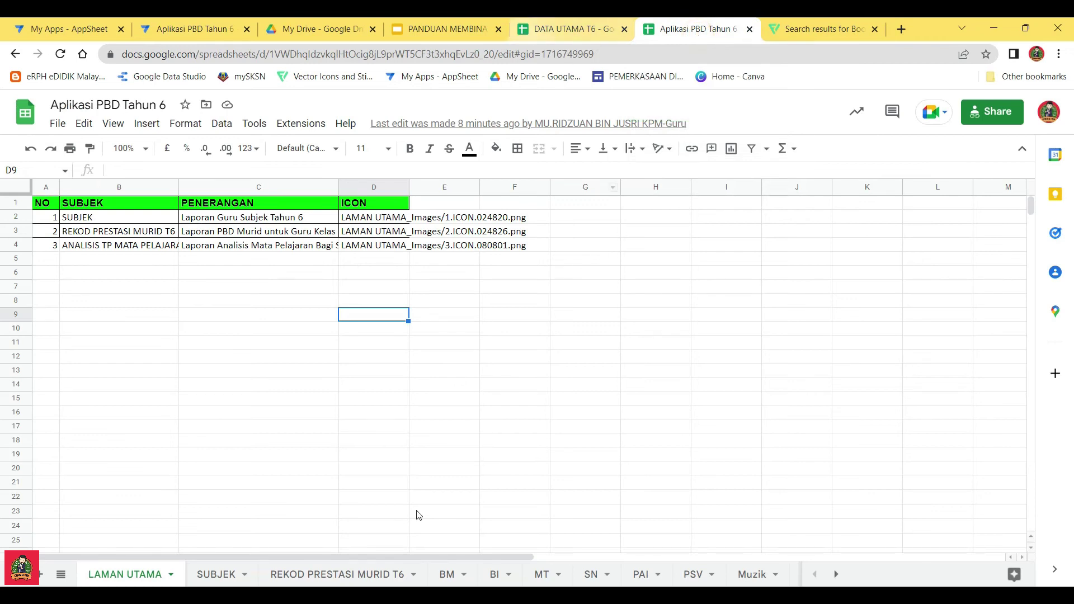
{"action": "left_click", "coordinate": [335, 574]}
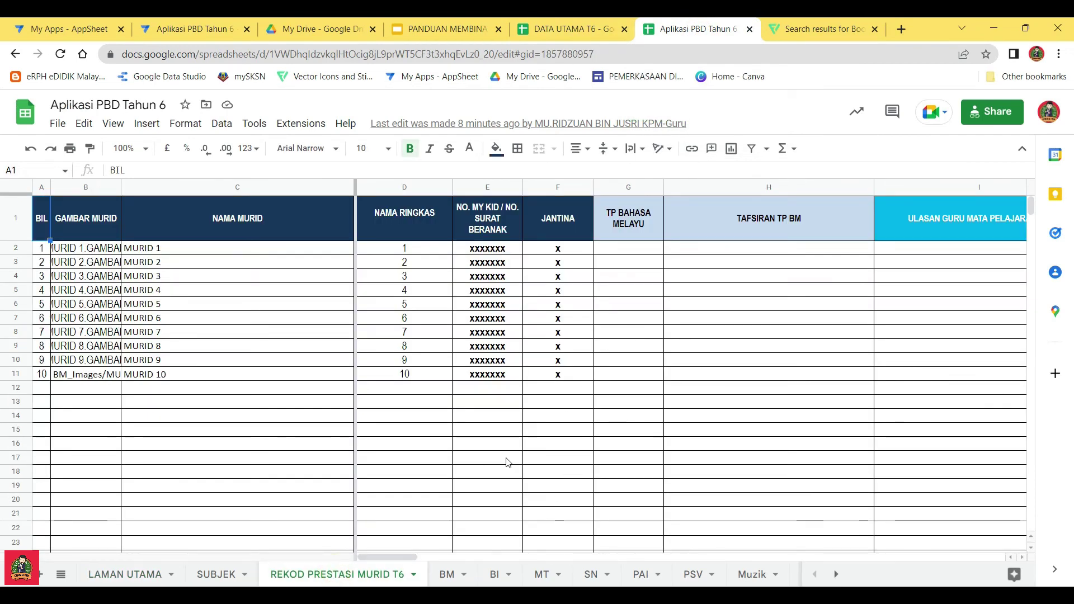
{"action": "mouse_move", "coordinate": [398, 557]}
{"action": "left_mouse_down"}
{"action": "mouse_move", "coordinate": [416, 558]}
{"action": "mouse_move", "coordinate": [397, 561]}
{"action": "left_mouse_up"}
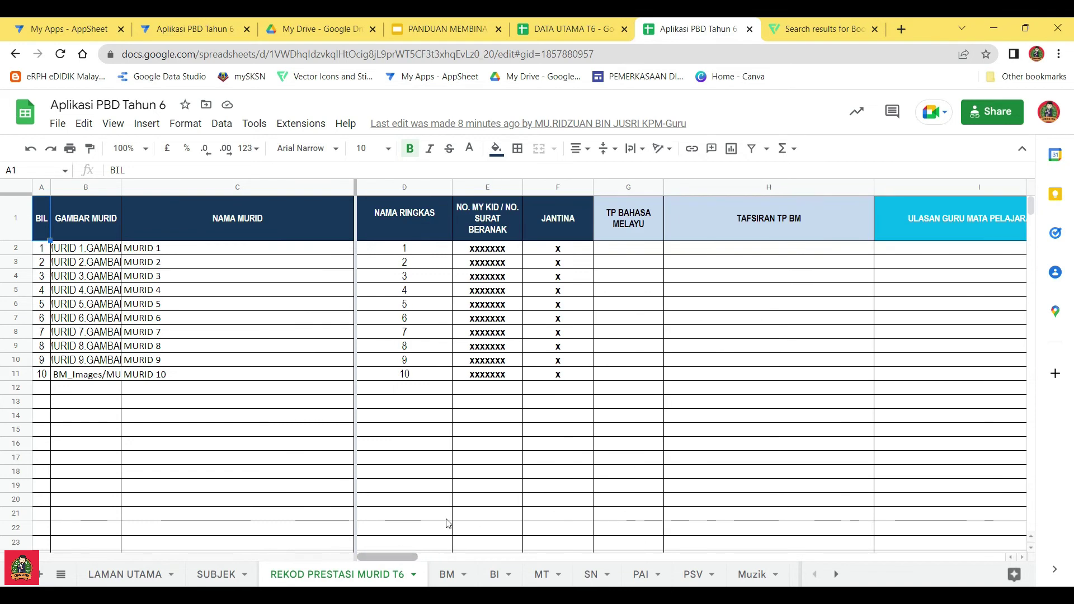
{"action": "left_click", "coordinate": [633, 249]}
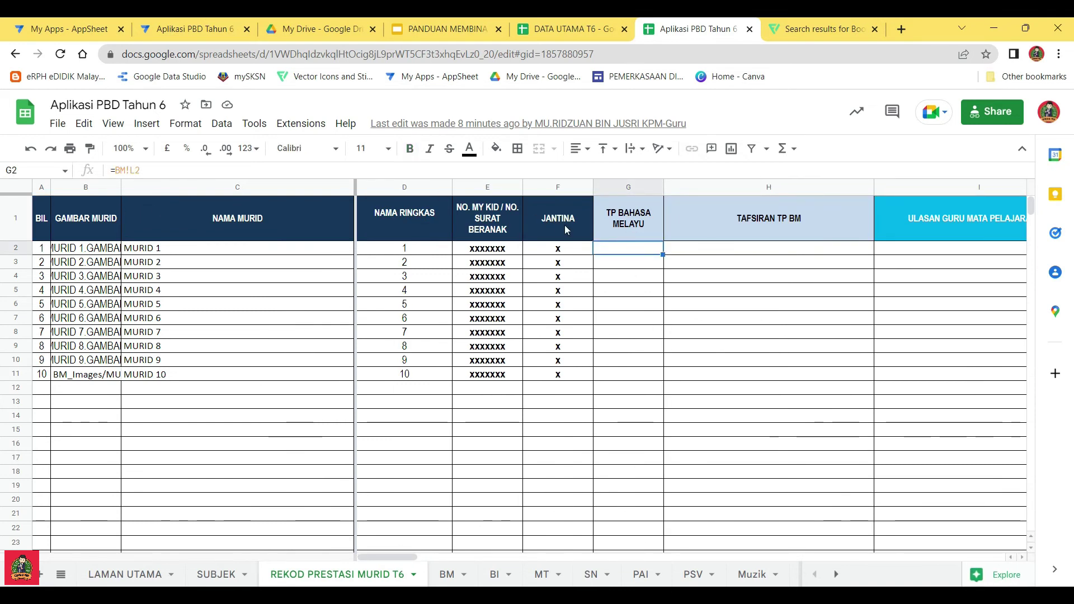
{"action": "left_click", "coordinate": [702, 249]}
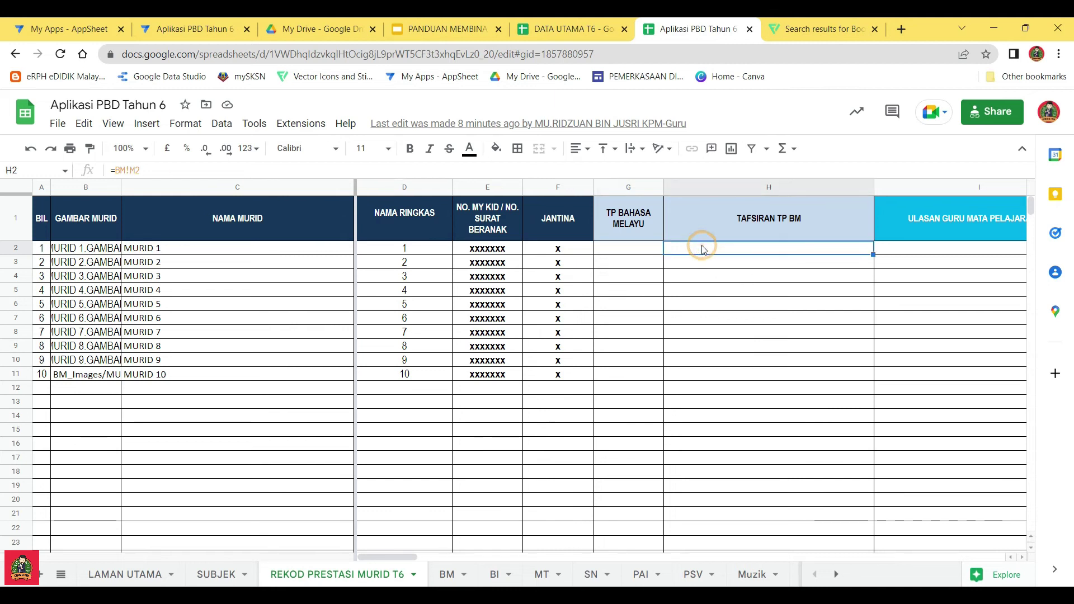
{"action": "left_click", "coordinate": [628, 259]}
{"action": "left_click", "coordinate": [626, 250]}
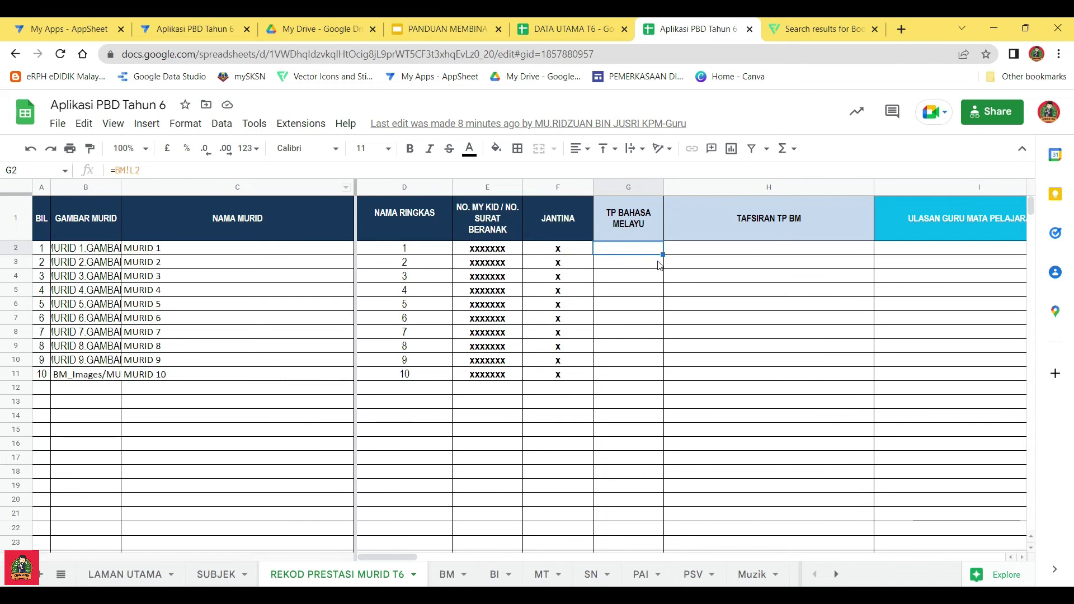
{"action": "left_click_drag", "start_coordinate": [663, 256], "coordinate": [662, 379]}
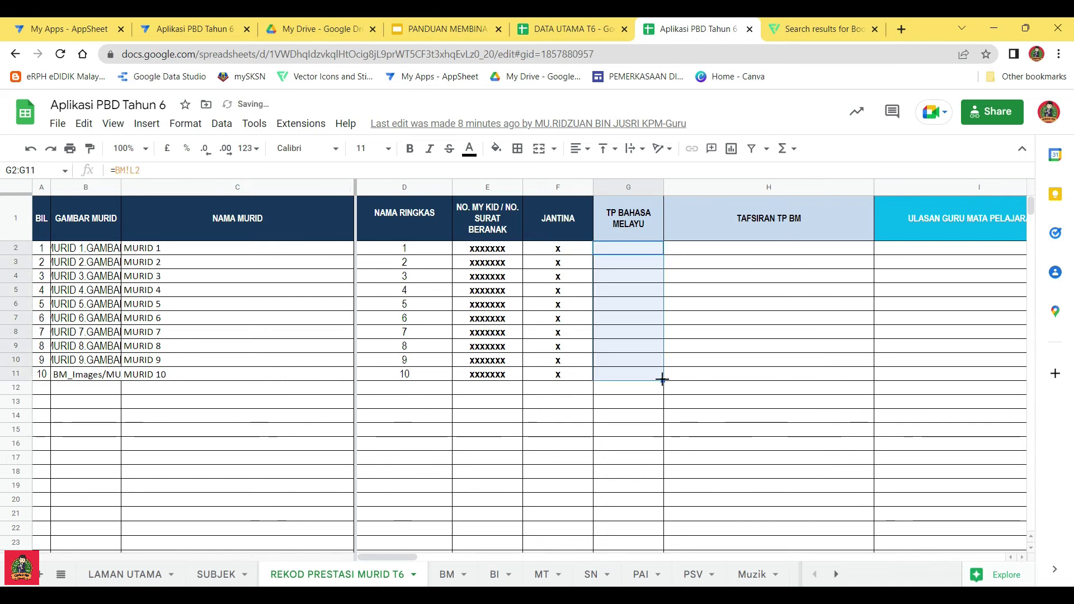
Fill the TAFSIRAN TP BM and ULASAN GURU MATA PELAJARAN BM formulas from H2 and I2 down to row 11
{"action": "left_click", "coordinate": [727, 248]}
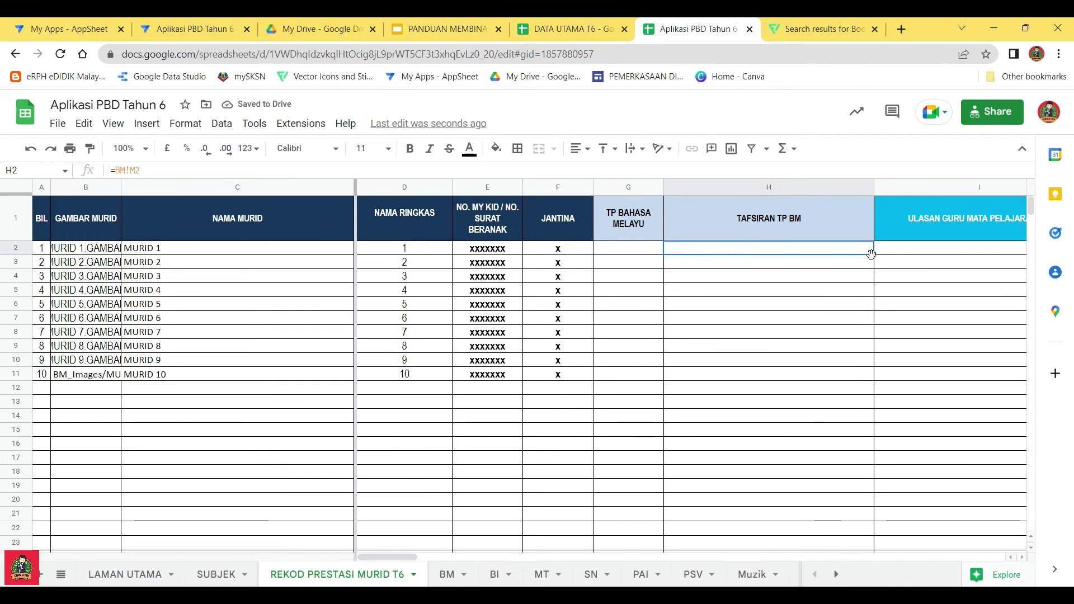
{"action": "left_click_drag", "start_coordinate": [873, 255], "coordinate": [871, 377]}
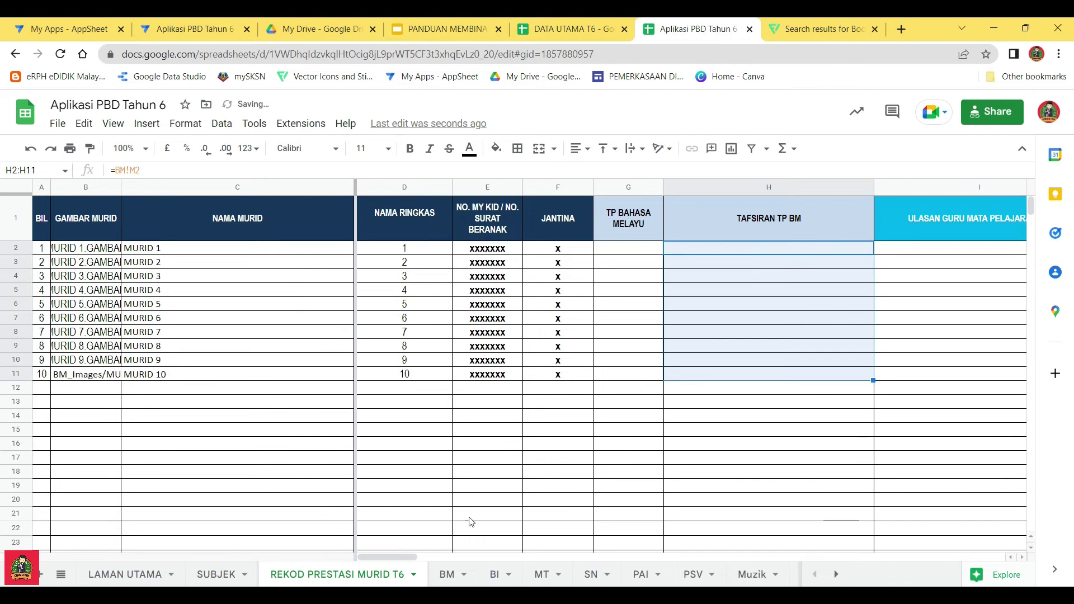
{"action": "left_click_drag", "start_coordinate": [406, 562], "coordinate": [447, 559]}
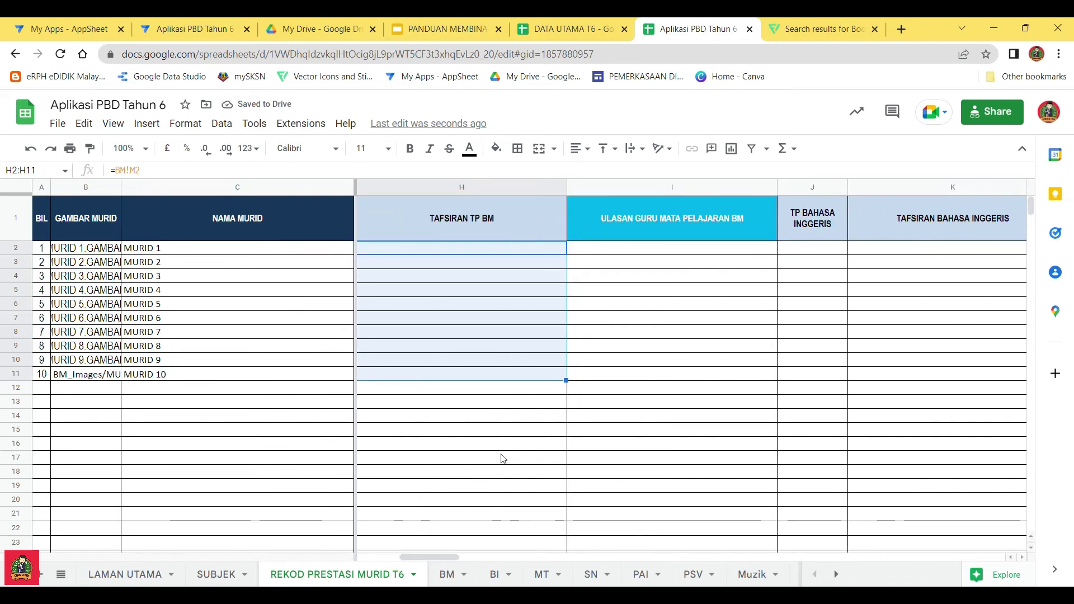
{"action": "left_click", "coordinate": [612, 249]}
{"action": "left_click_drag", "start_coordinate": [778, 255], "coordinate": [784, 380]}
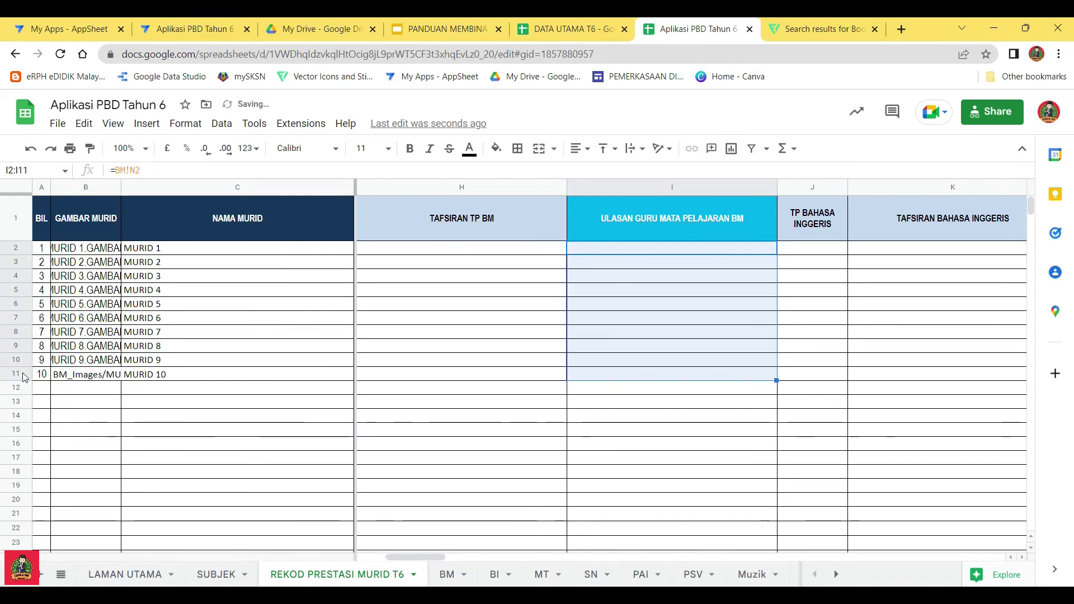
Shade the whole MURID 10 row (row 11) light green
{"action": "left_click", "coordinate": [16, 374]}
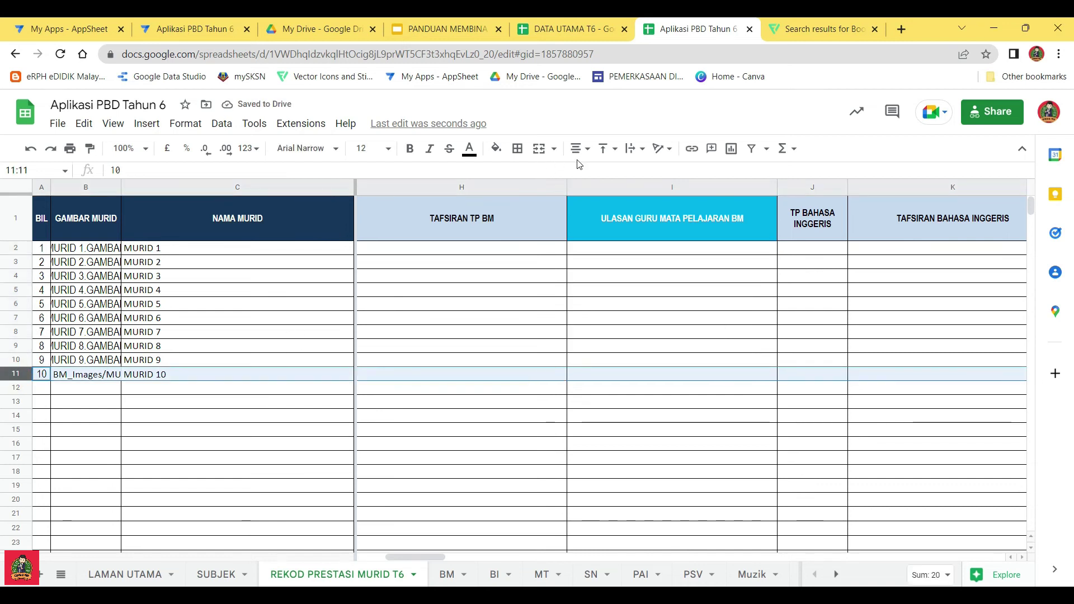
{"action": "left_click", "coordinate": [496, 148]}
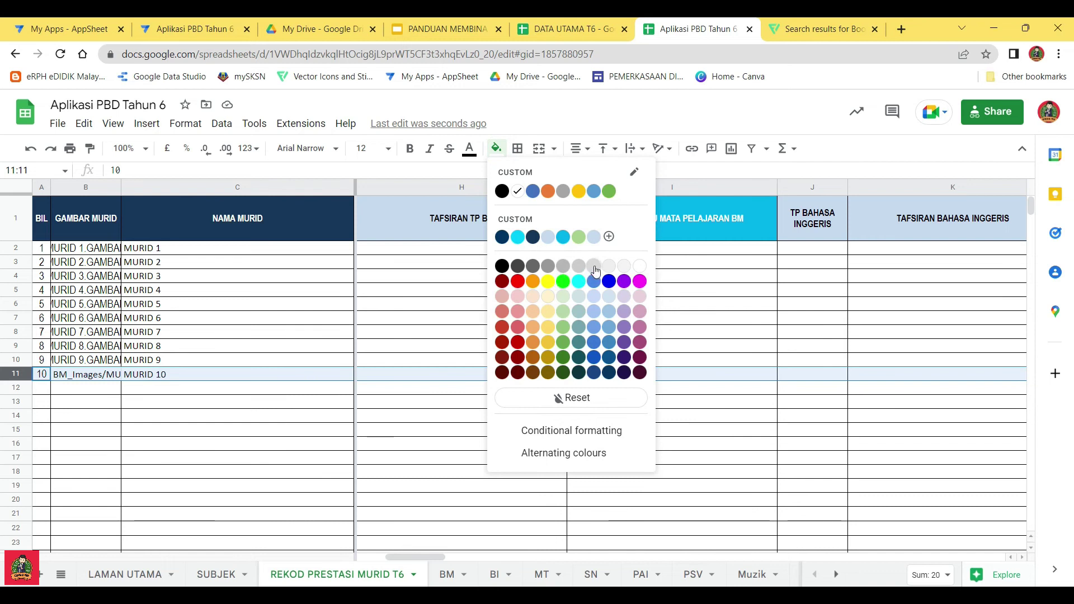
{"action": "left_click", "coordinate": [578, 237]}
{"action": "left_click", "coordinate": [692, 429]}
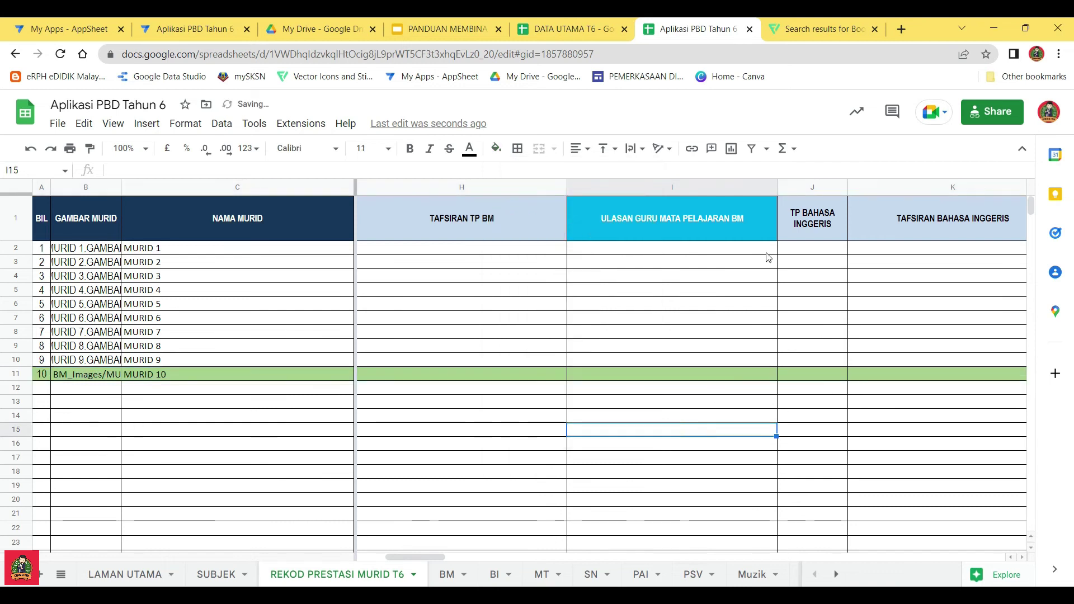
Fill the three Bahasa Inggeris formulas (TP, TAFSIRAN and ULASAN GURU) from J2, K2 and L2 down to row 11
{"action": "left_click", "coordinate": [822, 252]}
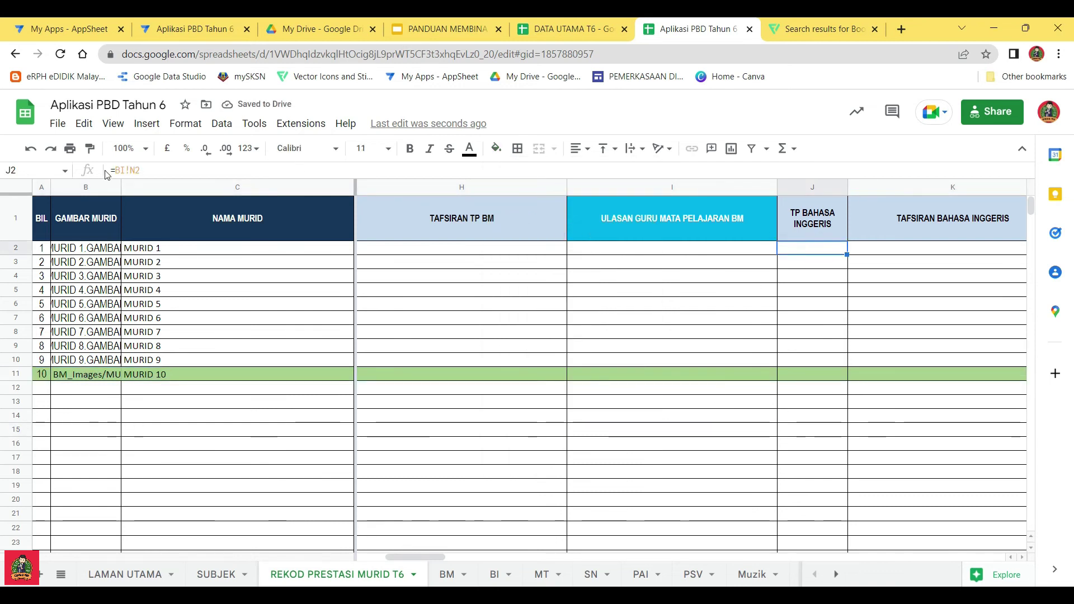
{"action": "left_click_drag", "start_coordinate": [846, 257], "coordinate": [844, 376]}
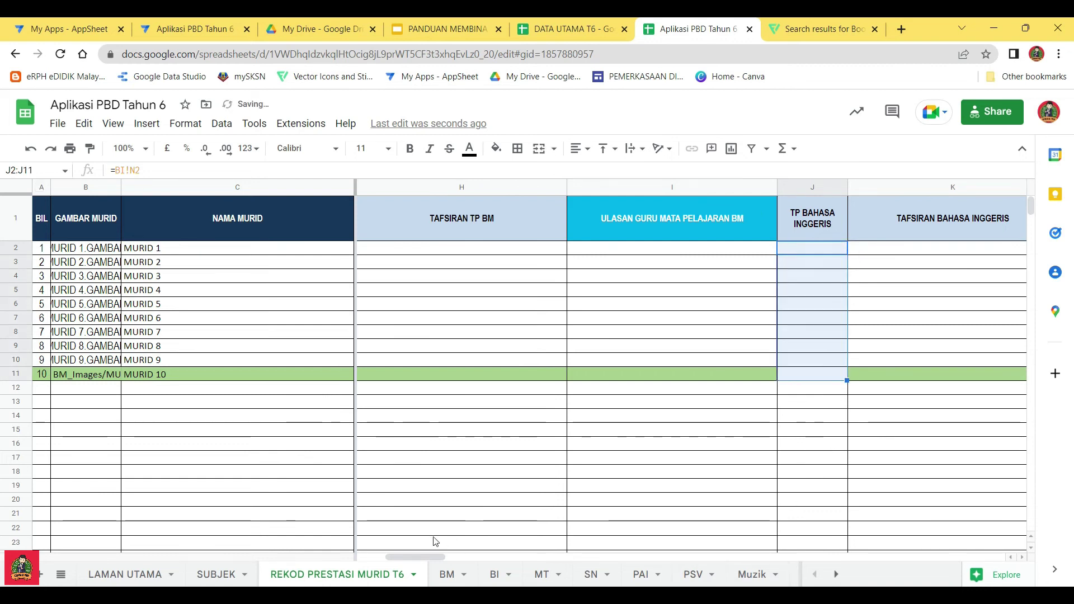
{"action": "left_click_drag", "start_coordinate": [434, 557], "coordinate": [472, 566]}
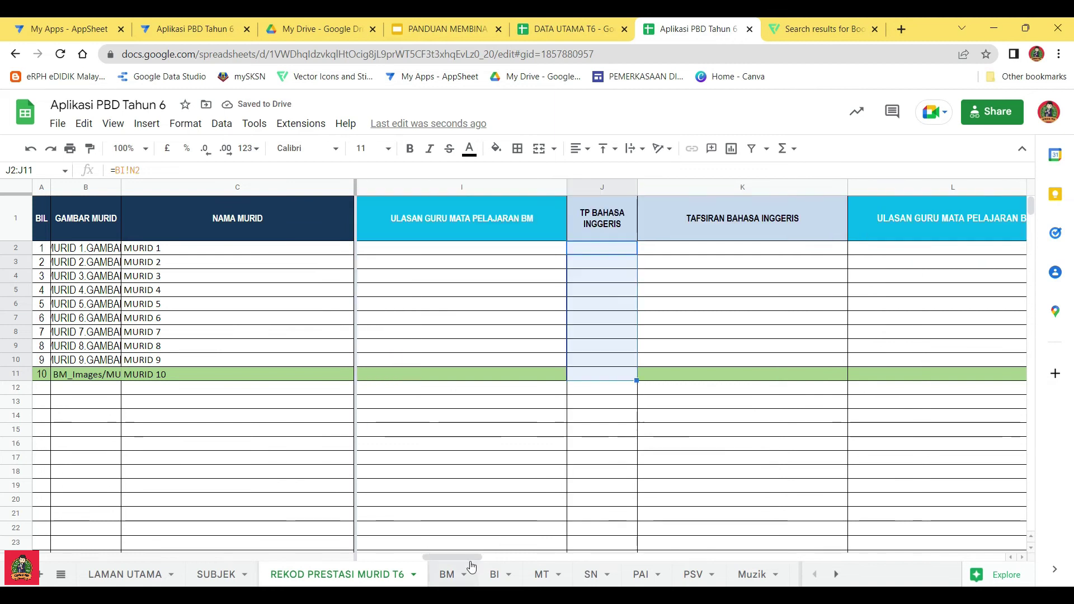
{"action": "left_click", "coordinate": [654, 248]}
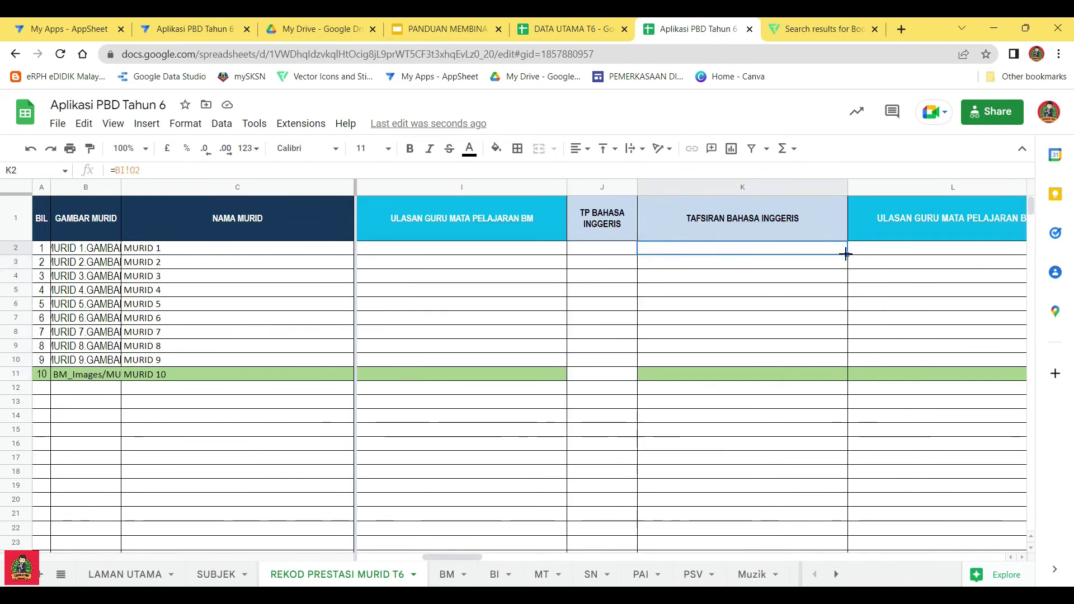
{"action": "left_click_drag", "start_coordinate": [847, 254], "coordinate": [845, 376]}
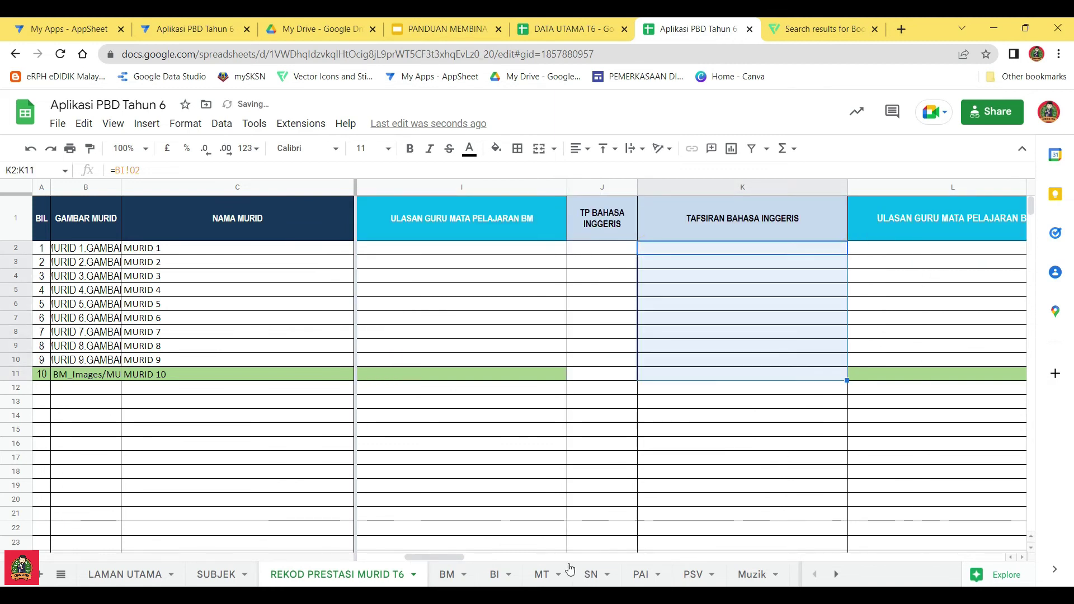
{"action": "left_click_drag", "start_coordinate": [434, 557], "coordinate": [486, 557]}
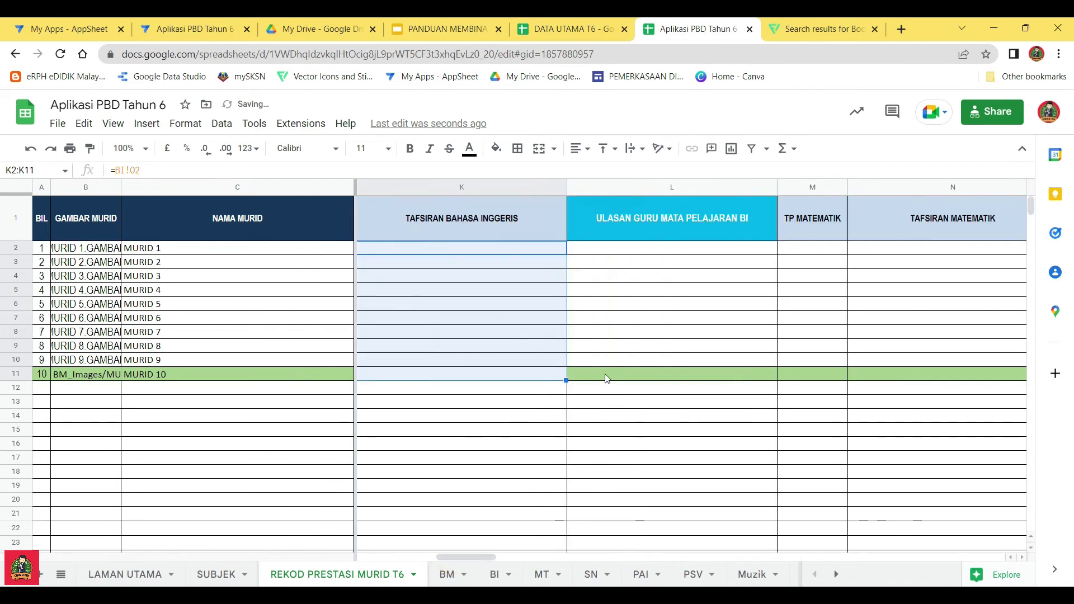
{"action": "left_click", "coordinate": [695, 250]}
{"action": "left_click_drag", "start_coordinate": [775, 255], "coordinate": [776, 374]}
{"action": "left_click", "coordinate": [746, 381]}
Fill the three Matematik formulas (TP, TAFSIRAN and ULASAN GURU) from M2, N2 and O2 down to row 11
{"action": "left_click", "coordinate": [822, 249]}
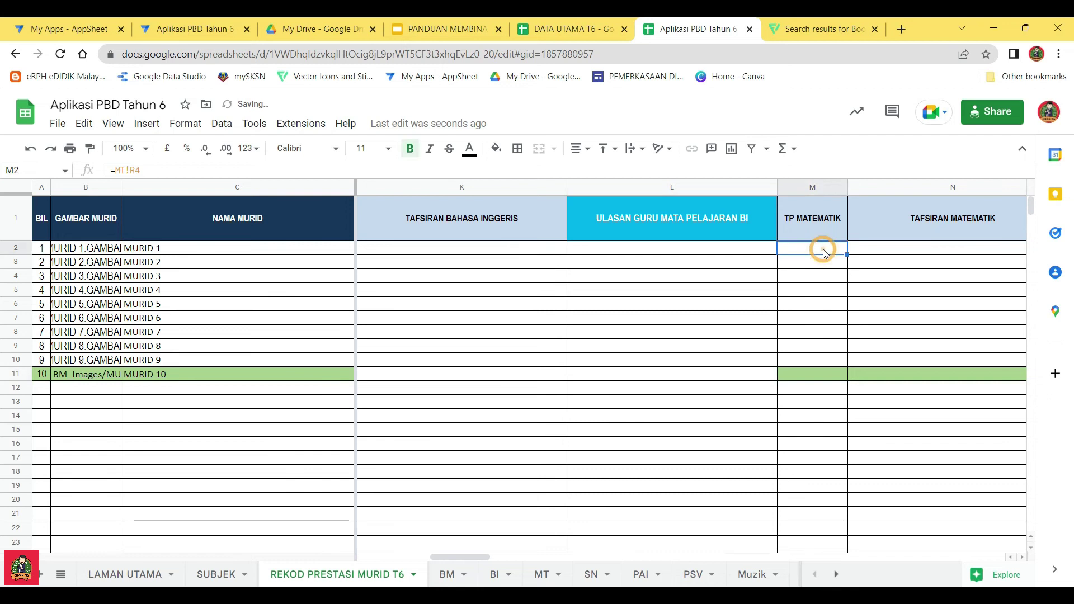
{"action": "left_click_drag", "start_coordinate": [846, 254], "coordinate": [844, 375]}
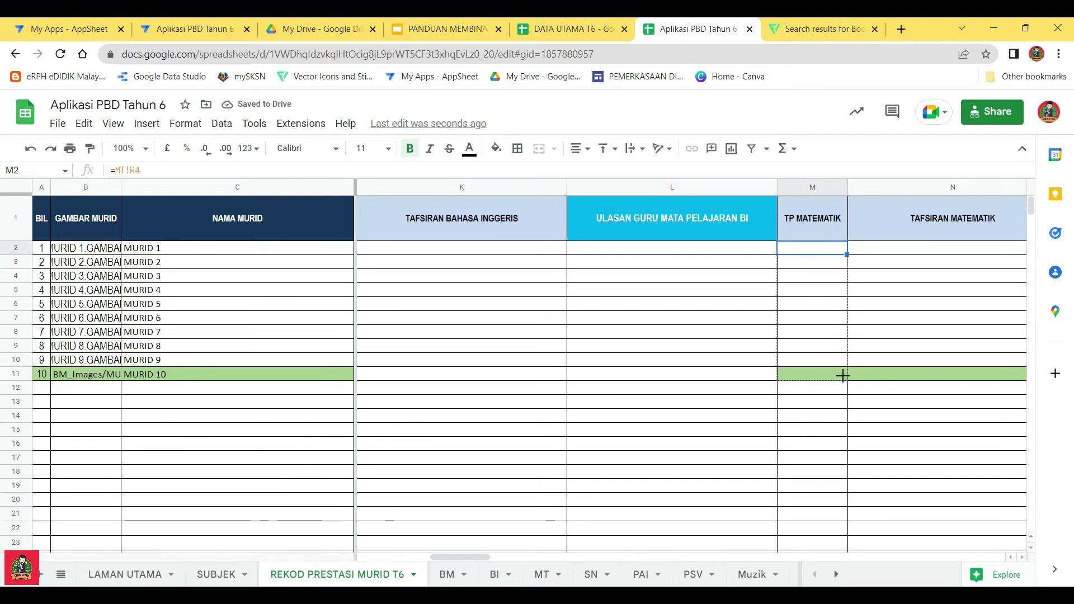
{"action": "left_click", "coordinate": [898, 248]}
{"action": "left_click_drag", "start_coordinate": [447, 558], "coordinate": [494, 559]}
{"action": "left_click_drag", "start_coordinate": [566, 255], "coordinate": [565, 375]}
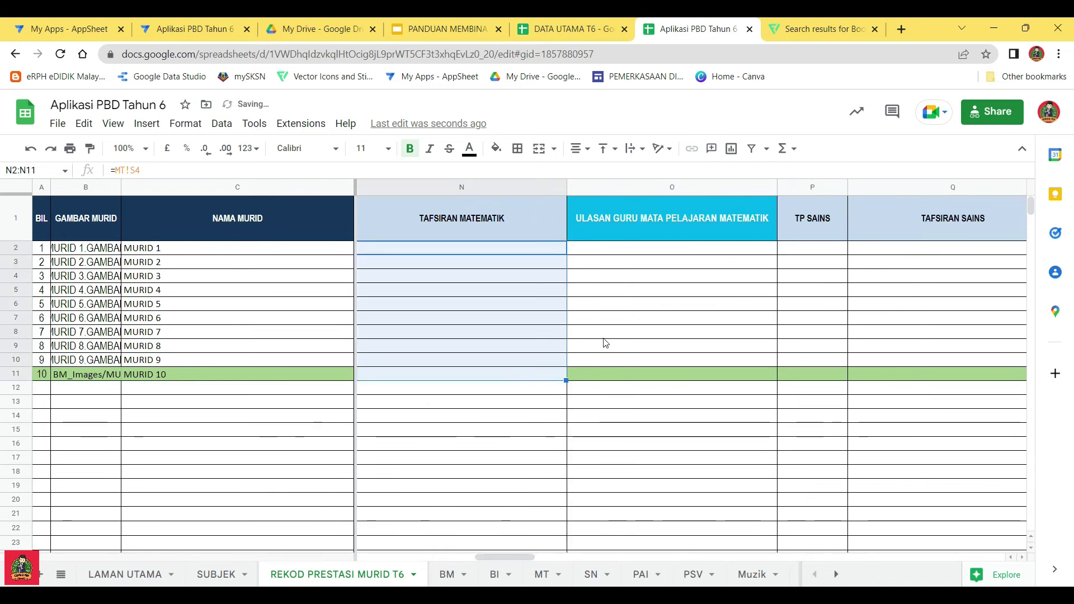
{"action": "left_click", "coordinate": [652, 251]}
{"action": "left_click_drag", "start_coordinate": [776, 254], "coordinate": [779, 379]}
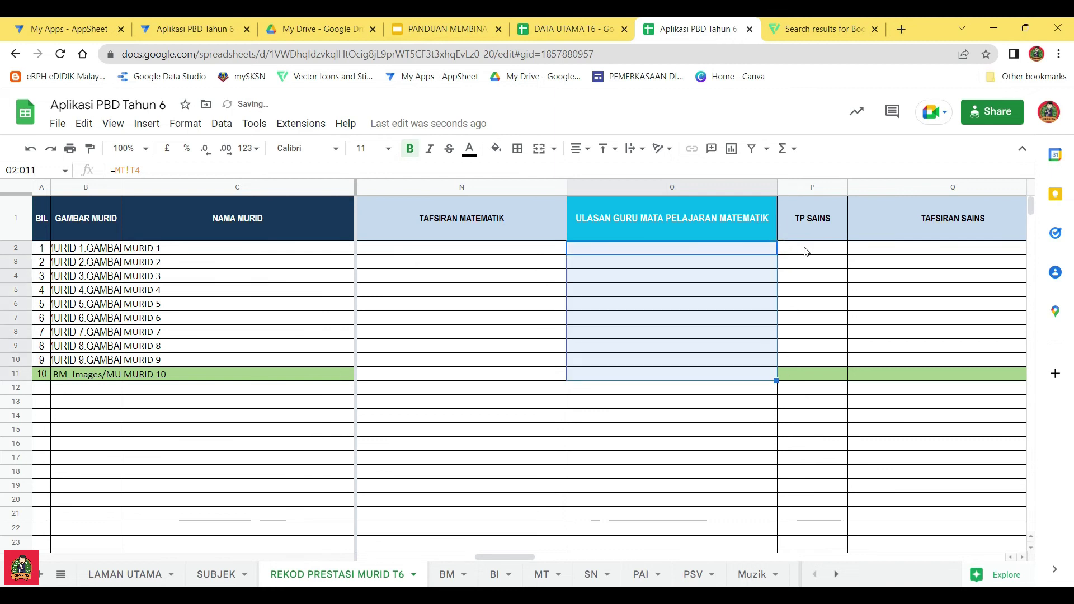
Link the TP SAINS cell P2 for MURID 1 to the overall mastery level on the SN sheet with =SN!T2
{"action": "left_click", "coordinate": [803, 248]}
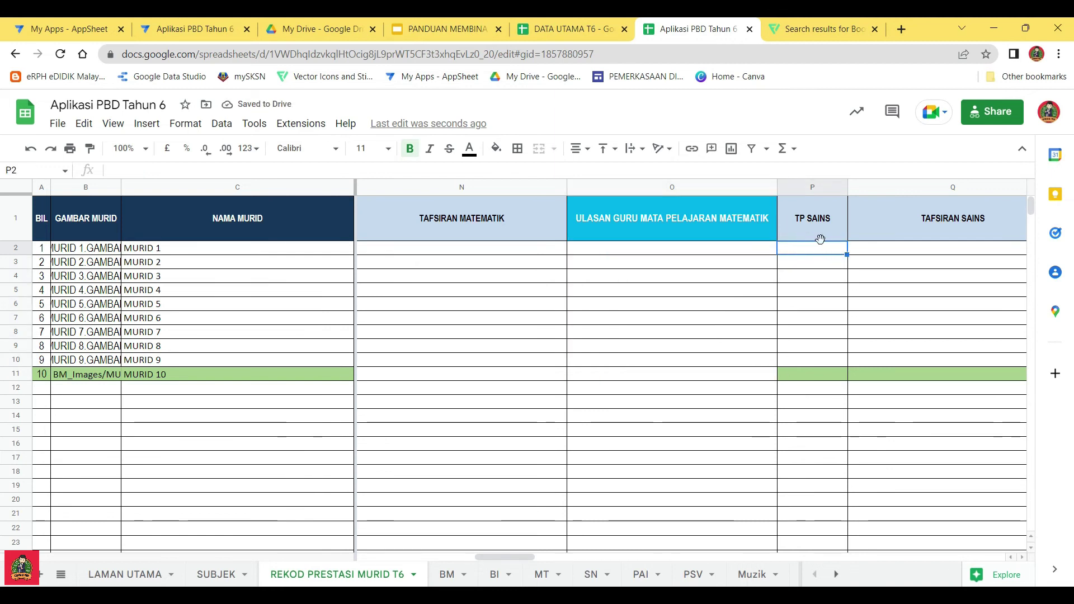
{"action": "left_click", "coordinate": [827, 263]}
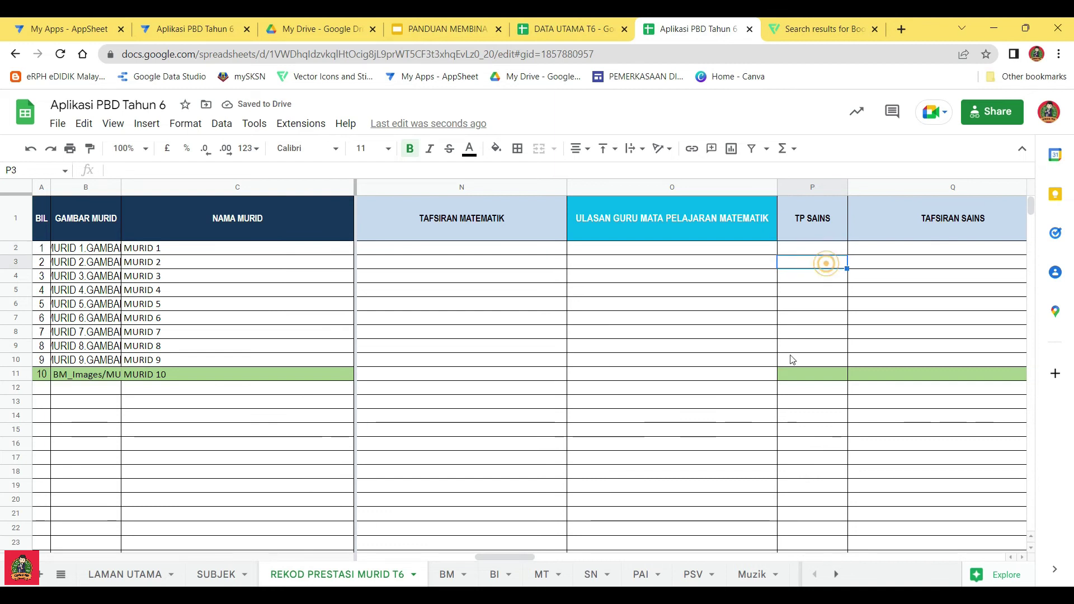
{"action": "left_click_drag", "start_coordinate": [522, 557], "coordinate": [545, 557]}
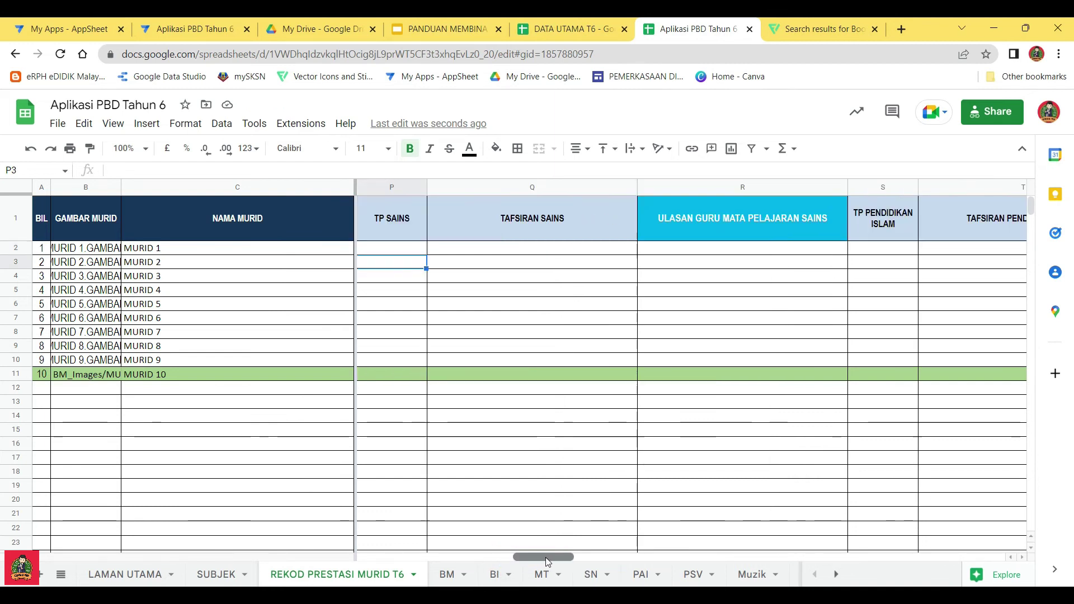
{"action": "left_click", "coordinate": [400, 252]}
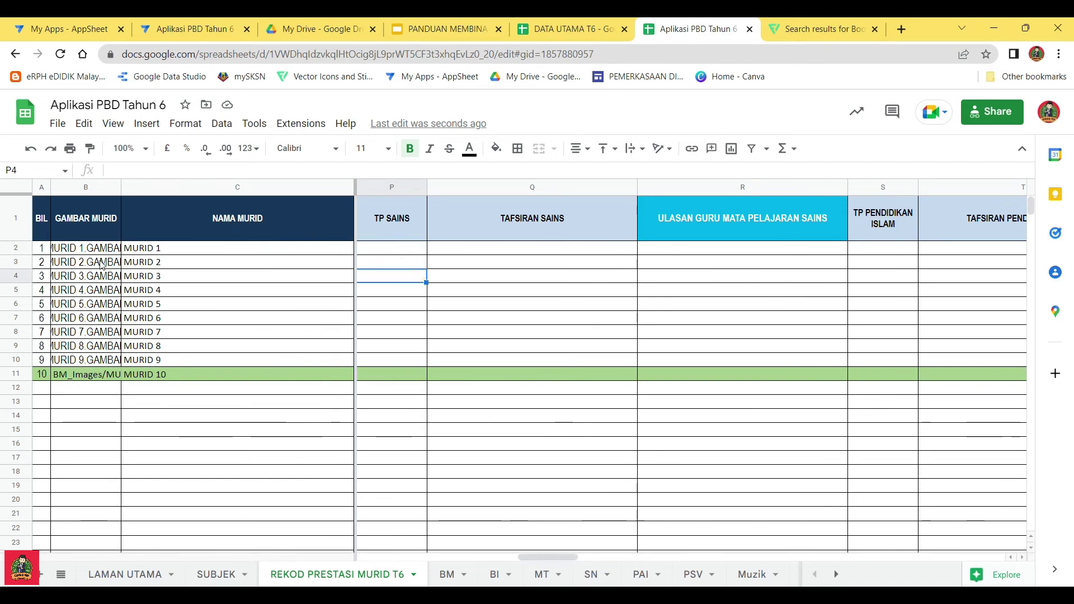
{"action": "left_click", "coordinate": [16, 249]}
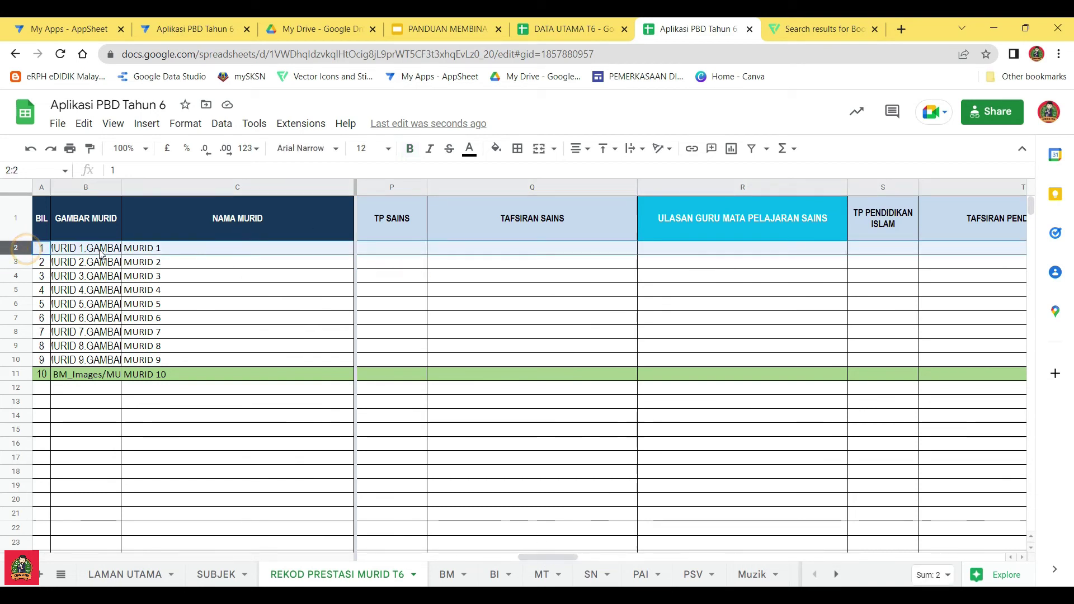
{"action": "left_click", "coordinate": [375, 253]}
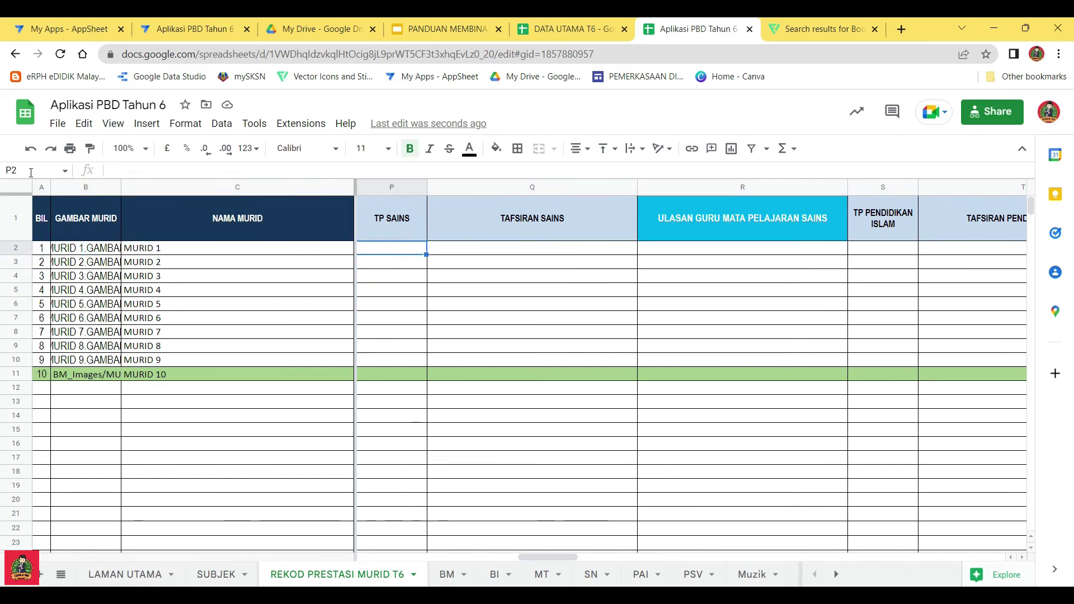
{"action": "left_click", "coordinate": [121, 171]}
{"action": "type", "text": "="}
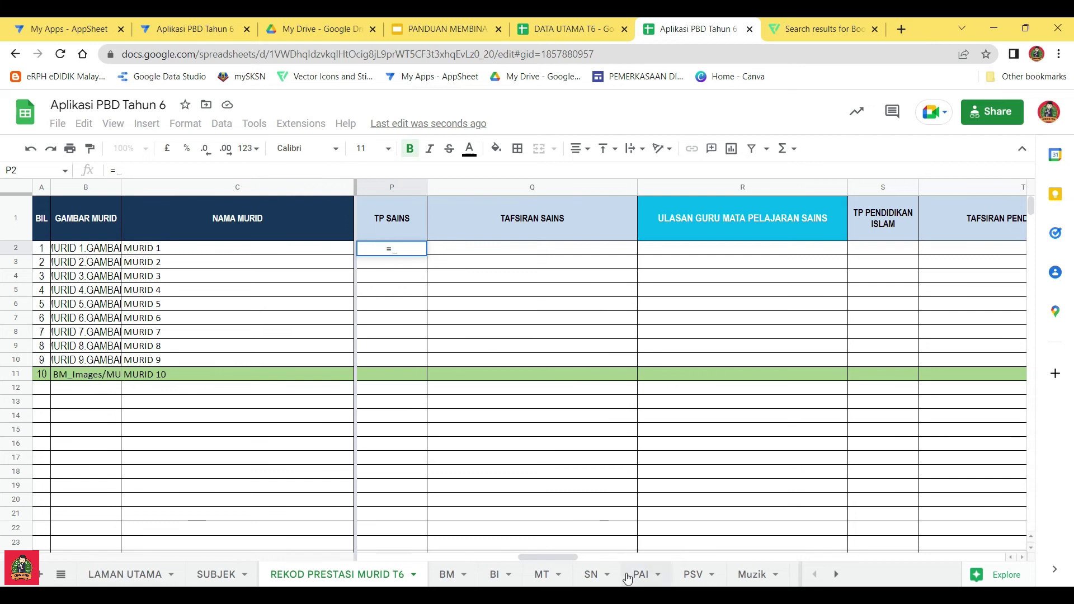
{"action": "left_click", "coordinate": [592, 575]}
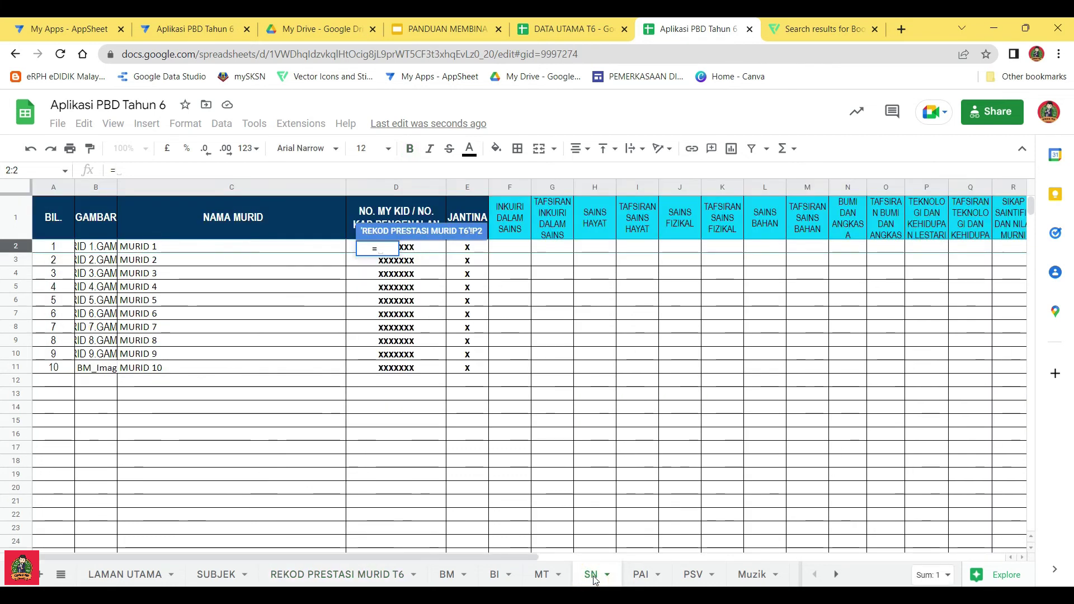
{"action": "left_click_drag", "start_coordinate": [518, 558], "coordinate": [739, 559]}
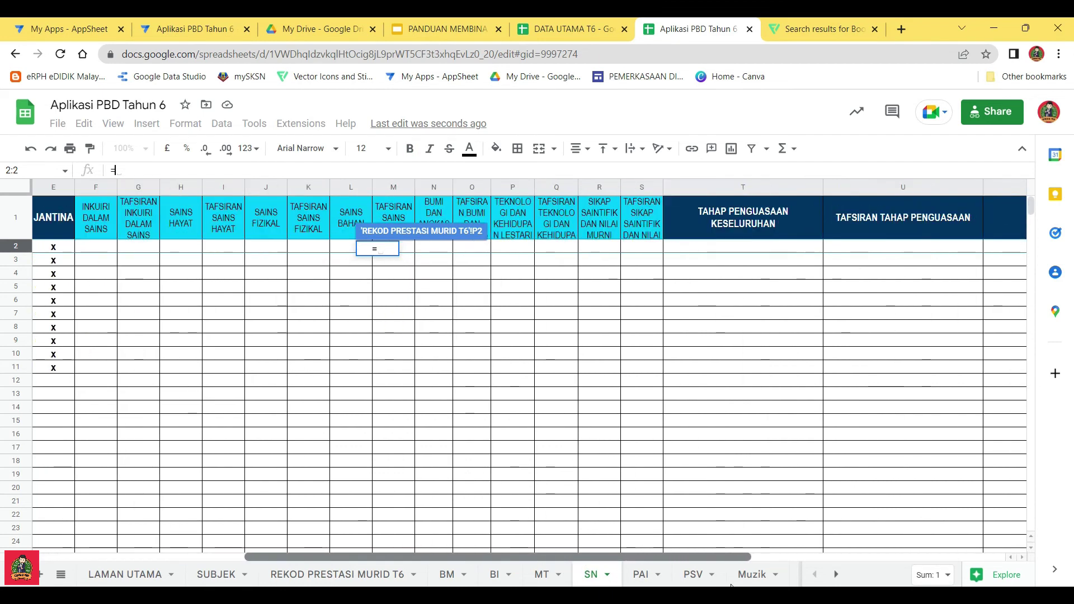
{"action": "left_click", "coordinate": [721, 250]}
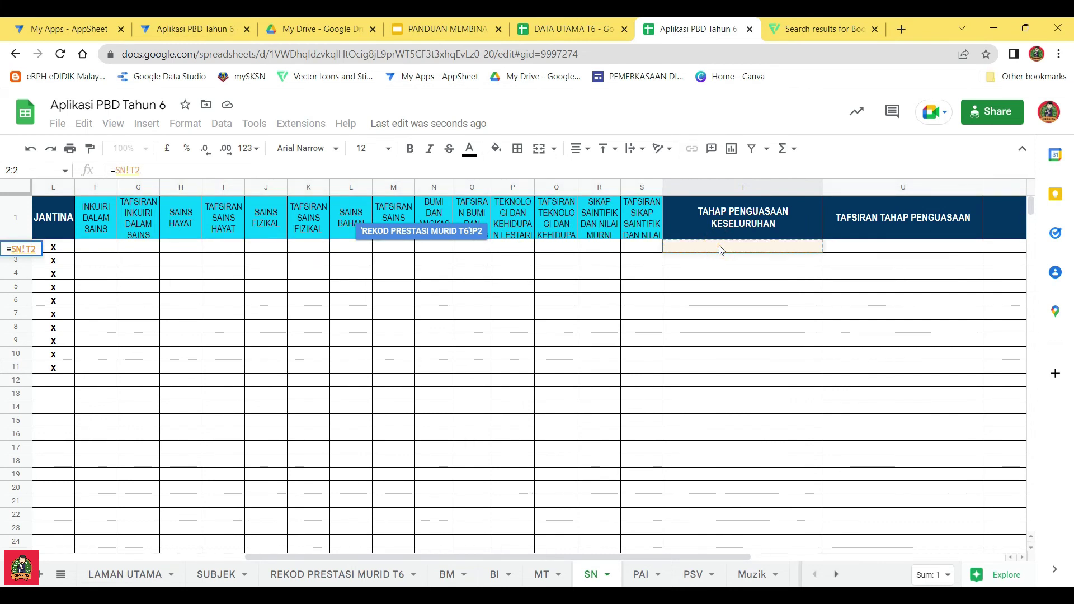
{"action": "key", "text": "Return"}
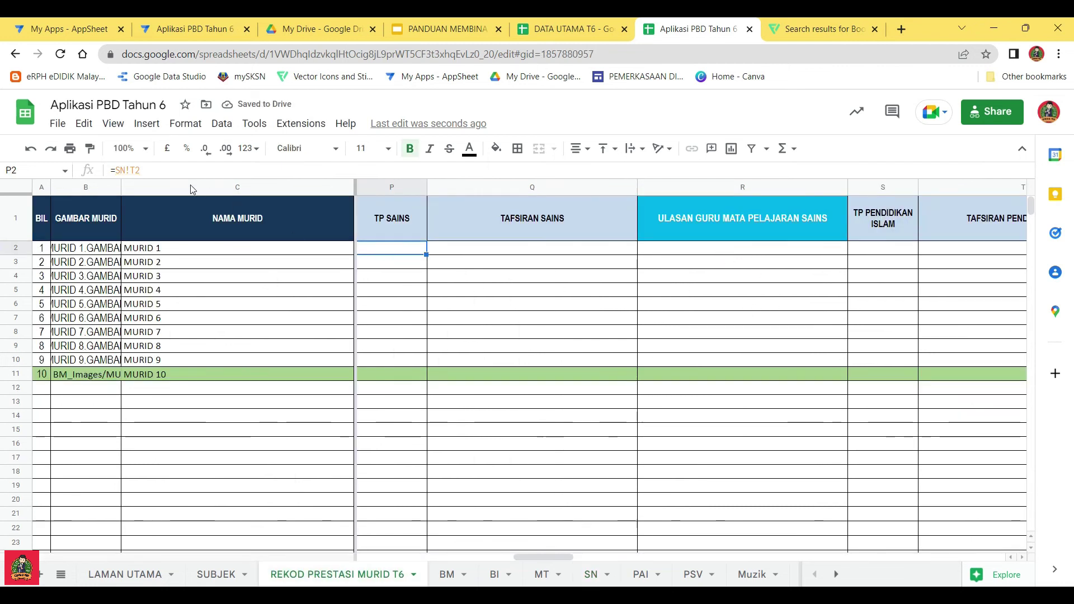
Check the pupil rows against the SN sheet and fill the TP SAINS formula from P2 down to row 11
{"action": "left_click", "coordinate": [151, 253]}
{"action": "left_click", "coordinate": [165, 374]}
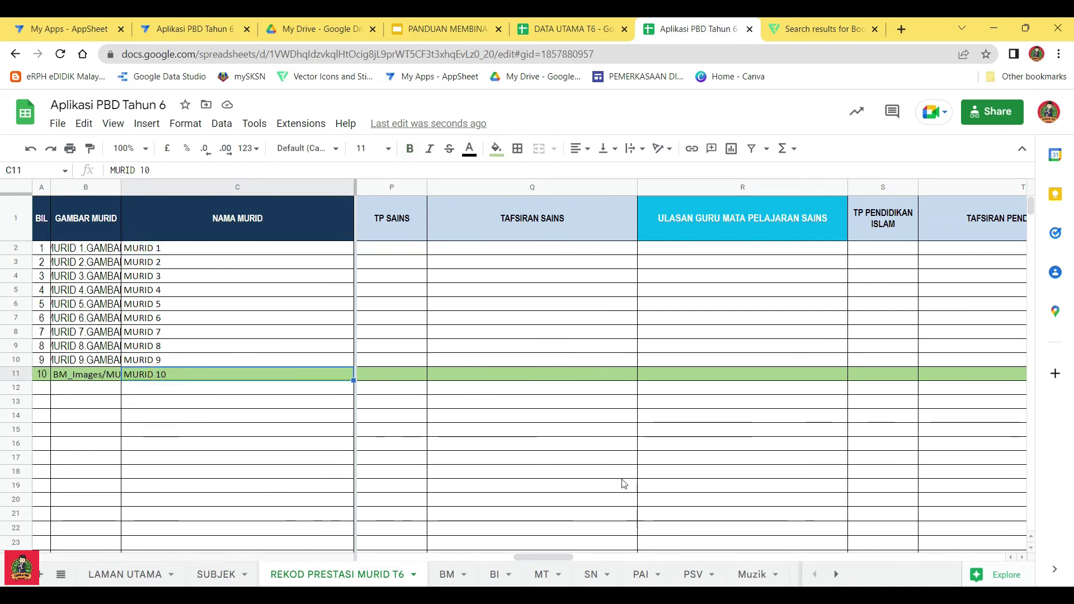
{"action": "left_click", "coordinate": [588, 575]}
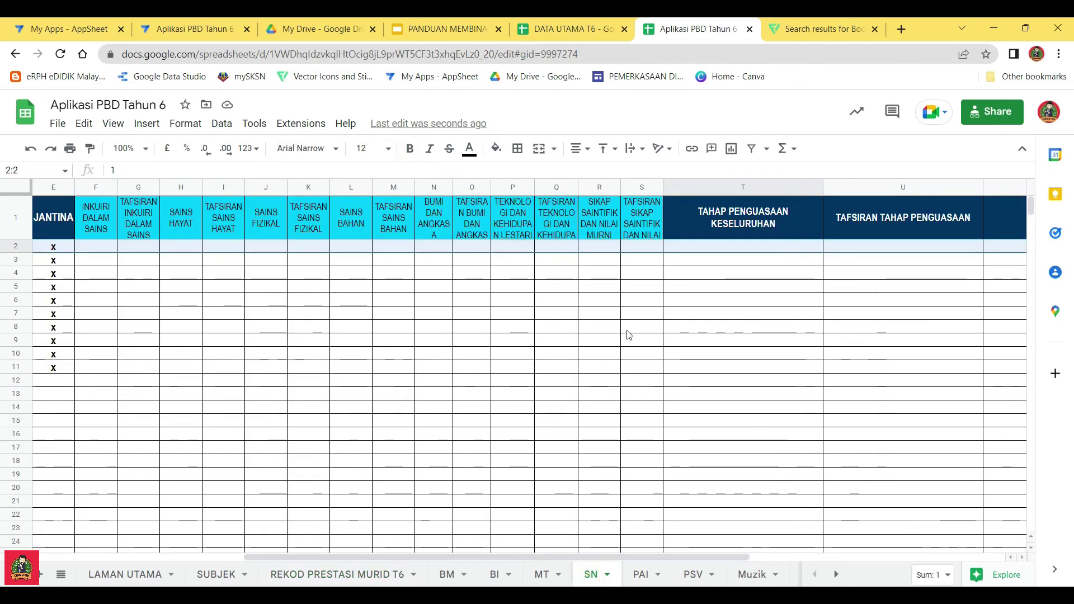
{"action": "left_click_drag", "start_coordinate": [629, 557], "coordinate": [411, 556]}
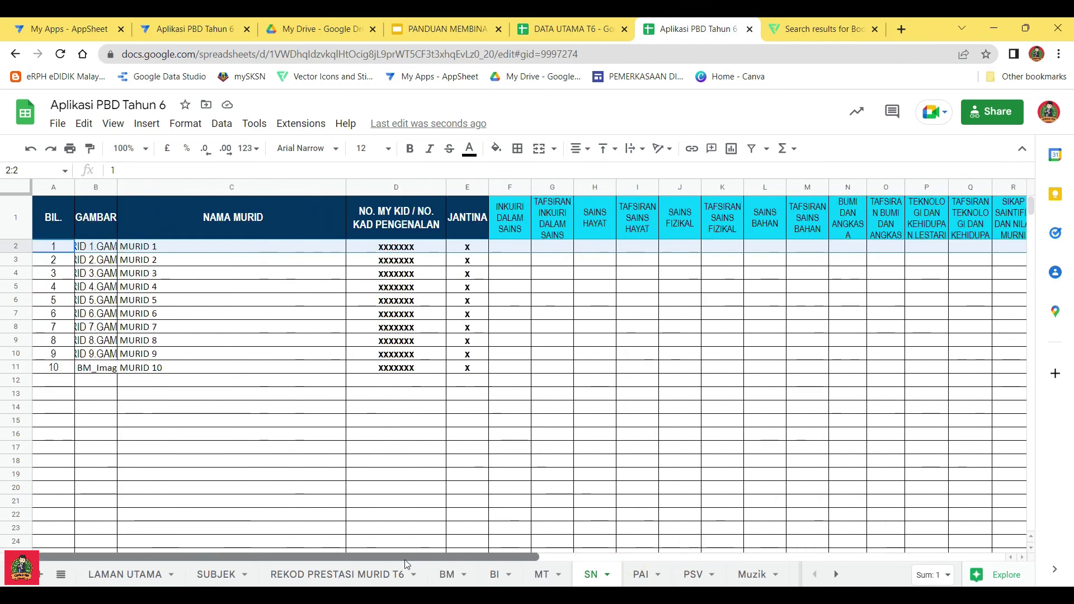
{"action": "left_click_drag", "start_coordinate": [488, 555], "coordinate": [666, 556]}
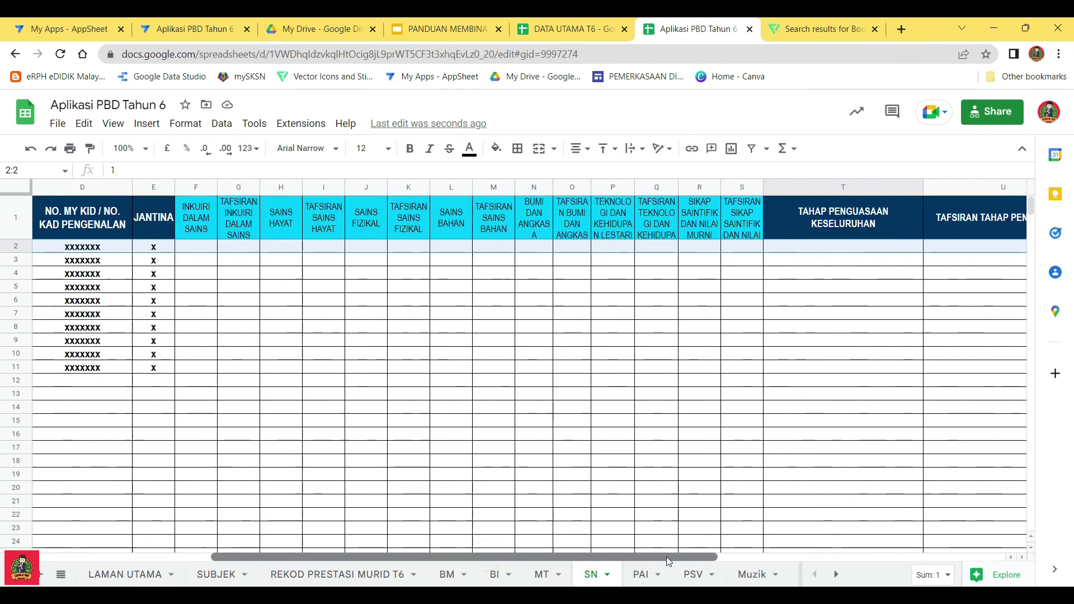
{"action": "left_click", "coordinate": [322, 581]}
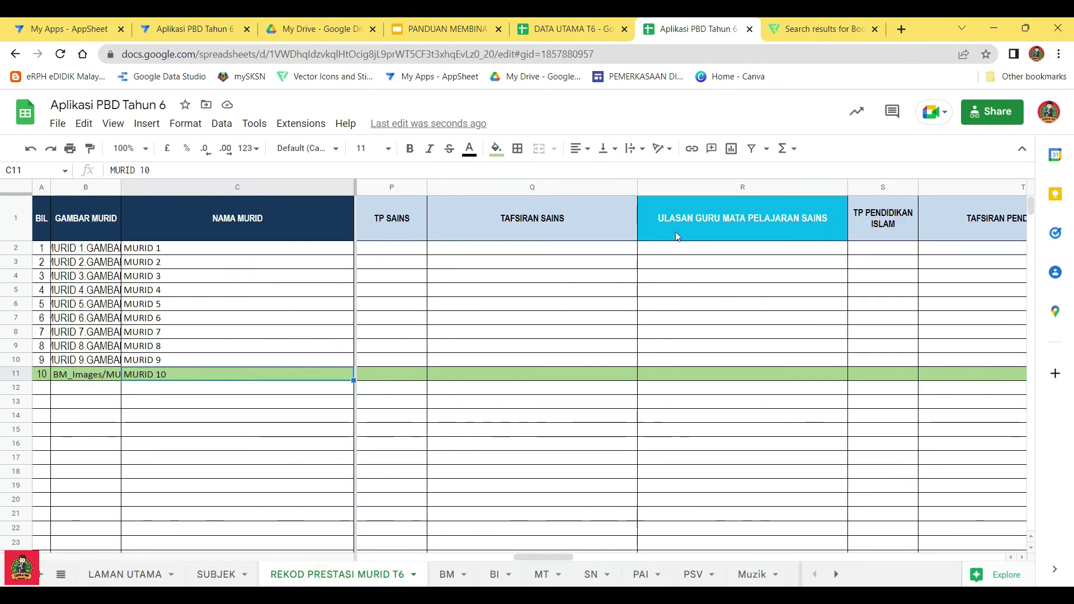
{"action": "left_click", "coordinate": [390, 249]}
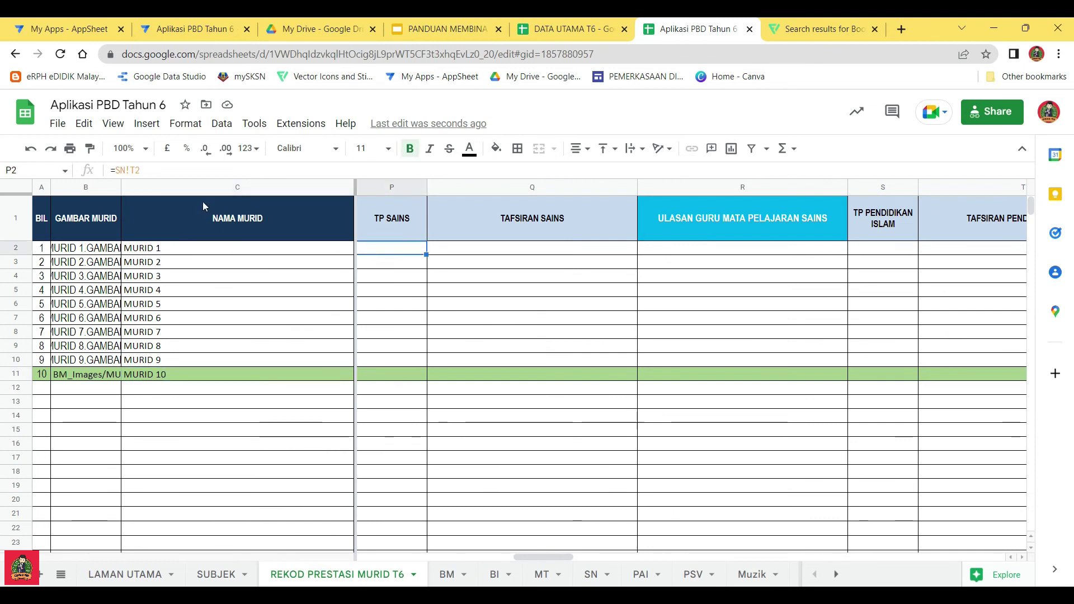
{"action": "left_click_drag", "start_coordinate": [425, 254], "coordinate": [425, 379]}
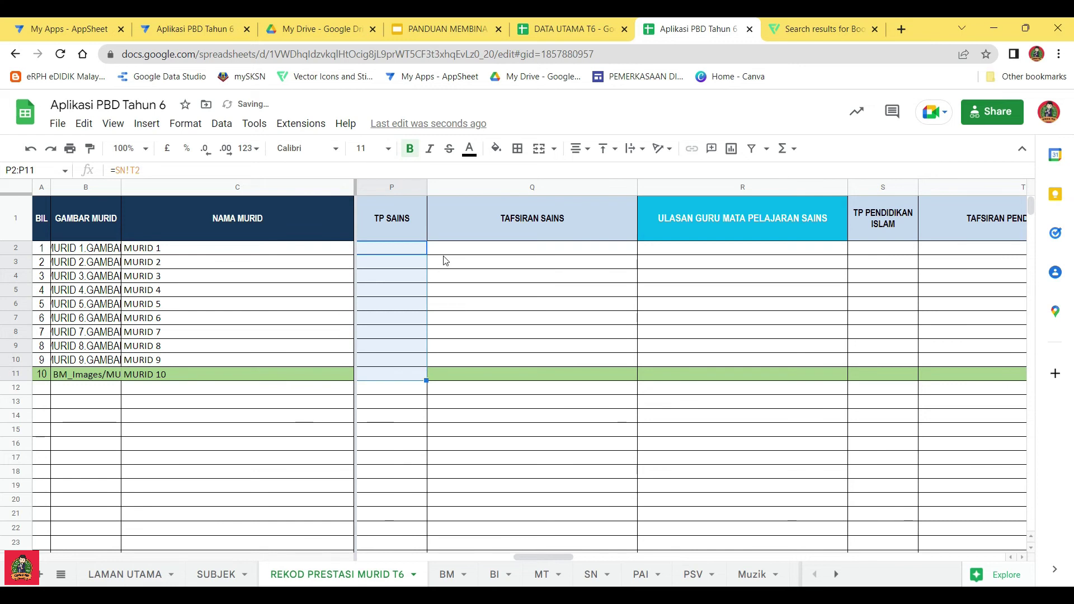
Compare the Sains column order in the record sheet with the TAHAP PENGUASAAN, TAFSIRAN and ULASAN GURU columns of the SN sheet
{"action": "left_click", "coordinate": [441, 253]}
{"action": "left_click", "coordinate": [379, 222]}
{"action": "left_click", "coordinate": [456, 221]}
{"action": "left_click", "coordinate": [359, 221]}
{"action": "left_click", "coordinate": [491, 221]}
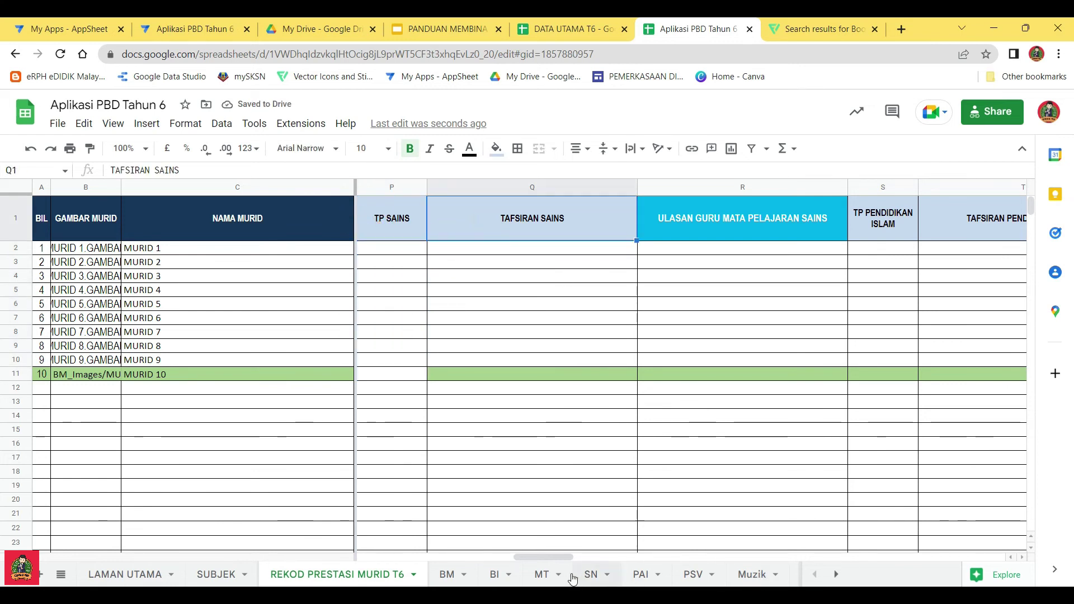
{"action": "left_click", "coordinate": [591, 576]}
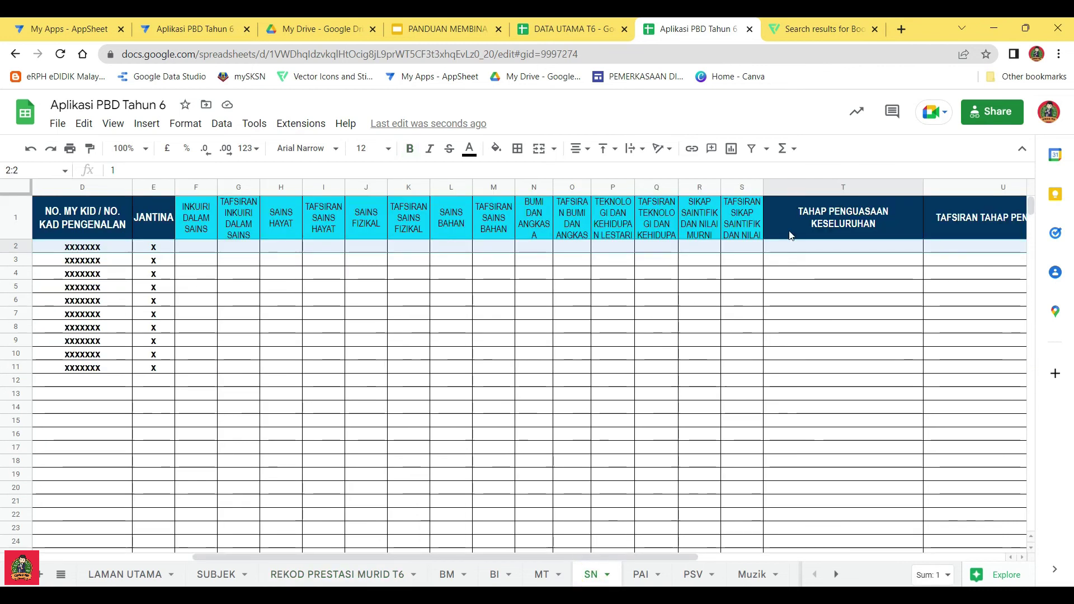
{"action": "left_click", "coordinate": [950, 222]}
{"action": "left_click_drag", "start_coordinate": [656, 556], "coordinate": [794, 555]}
{"action": "left_click", "coordinate": [707, 187]}
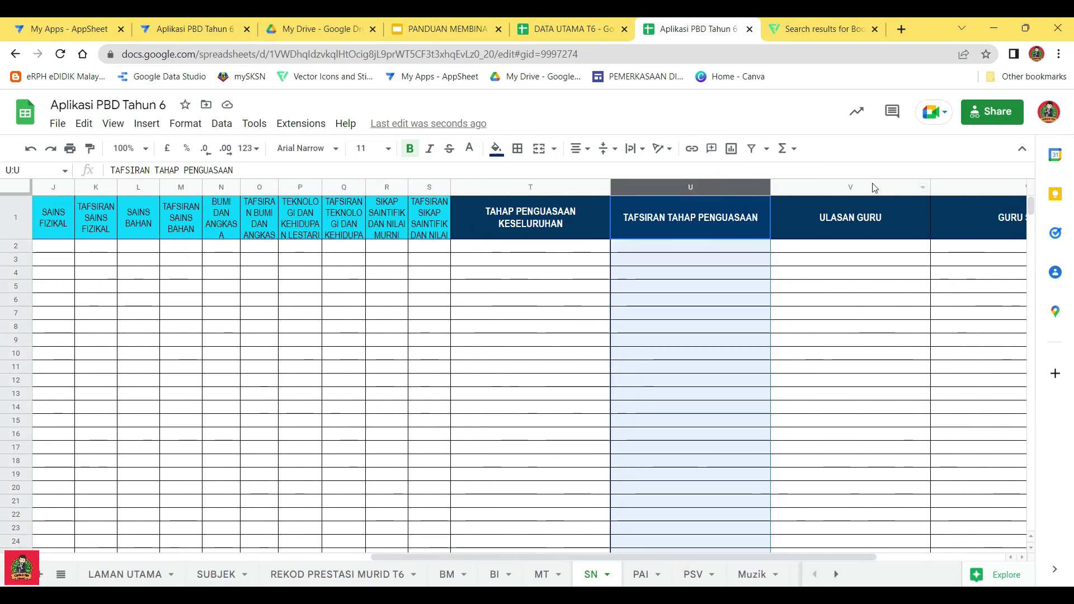
{"action": "left_click", "coordinate": [873, 187]}
{"action": "left_click", "coordinate": [559, 186]}
{"action": "left_click", "coordinate": [678, 187]}
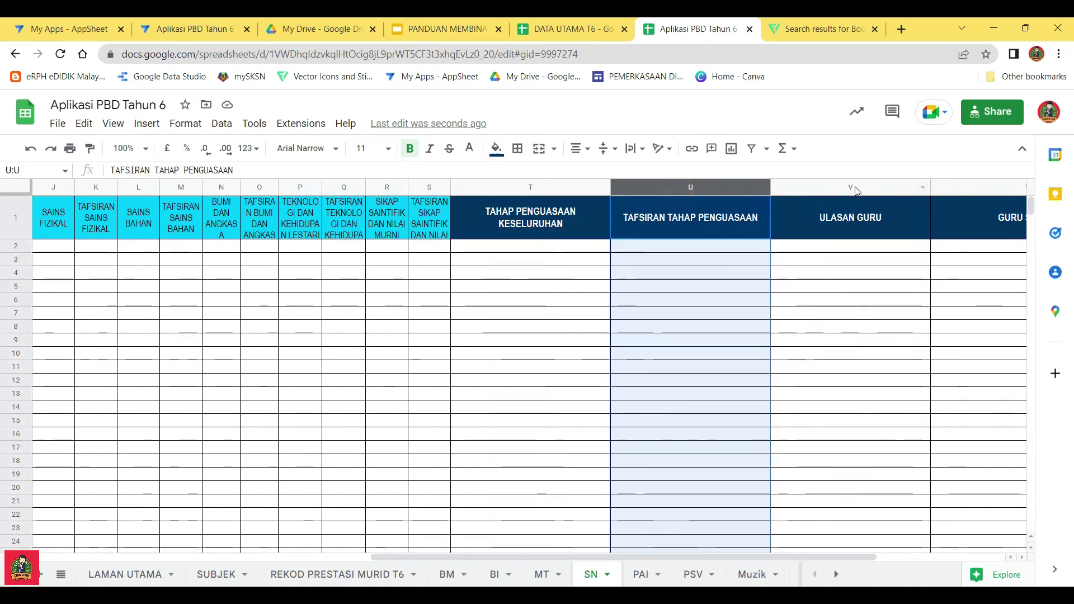
{"action": "left_click", "coordinate": [853, 187]}
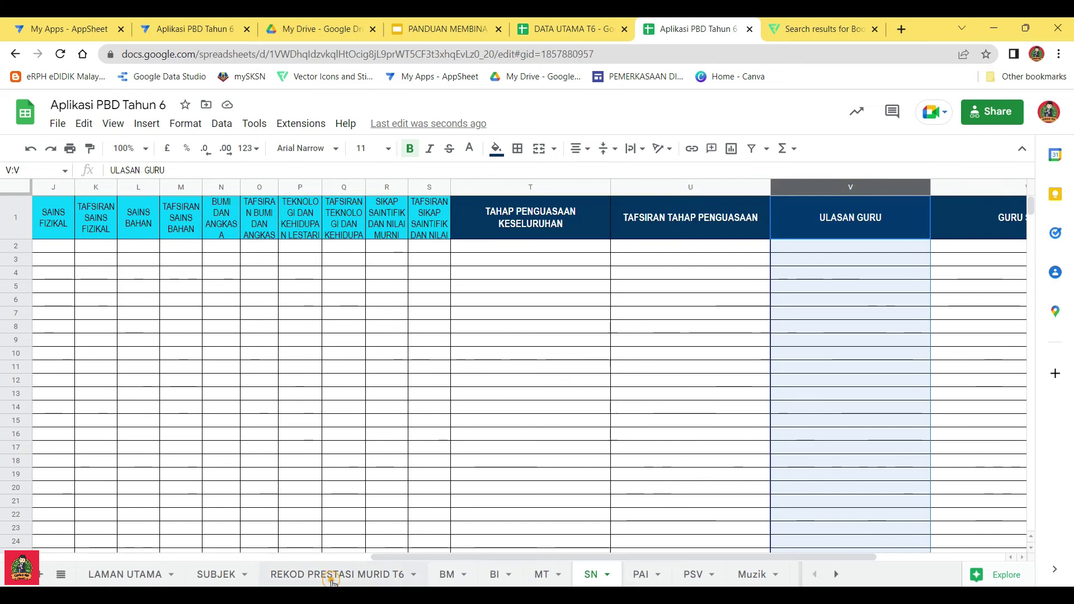
Copy the TP SAINS formula from P2 across to TAFSIRAN SAINS (Q2) and ULASAN GURU MATA PELAJARAN SAINS (R2) in the record sheet
{"action": "left_click", "coordinate": [331, 575]}
{"action": "left_click", "coordinate": [402, 255]}
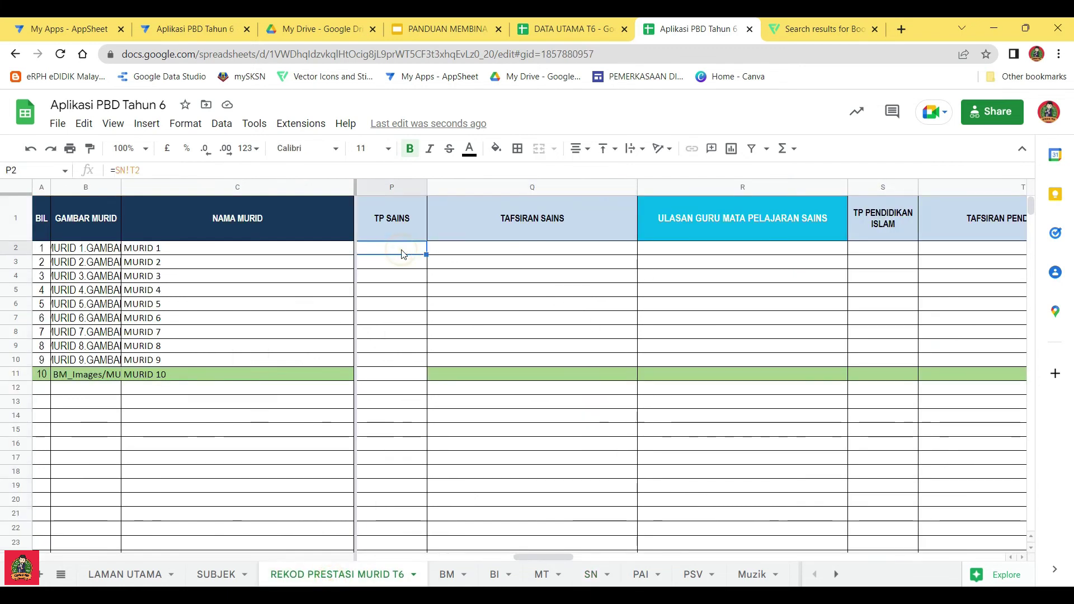
{"action": "left_click_drag", "start_coordinate": [426, 254], "coordinate": [770, 253]}
{"action": "left_click", "coordinate": [576, 254]}
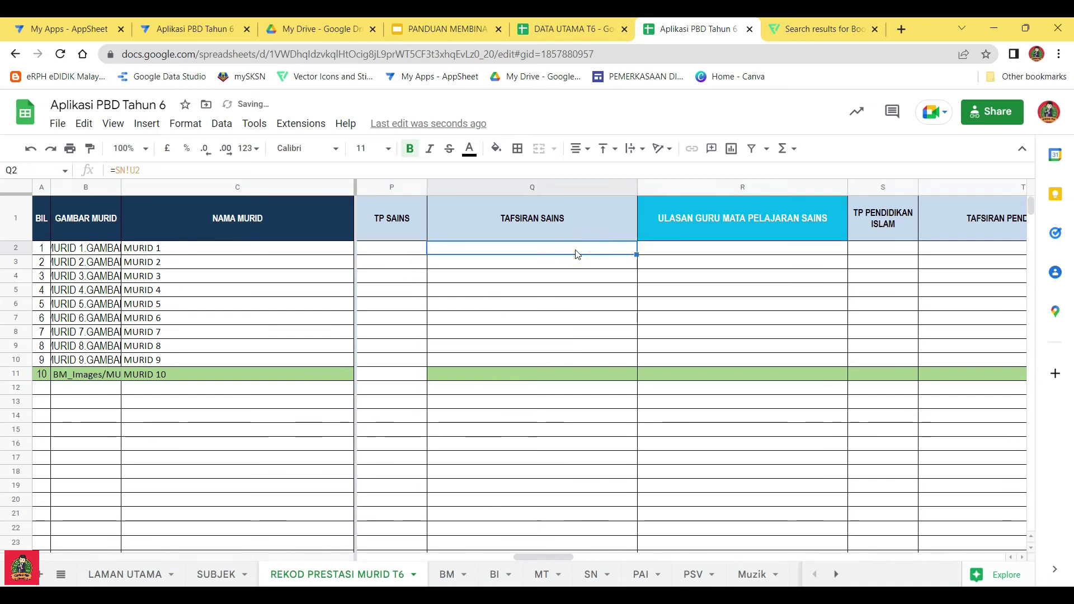
{"action": "left_click", "coordinate": [699, 253]}
Fill the TAFSIRAN SAINS and ULASAN GURU MATA PELAJARAN SAINS formulas from Q2 and R2 down to row 11
{"action": "left_click", "coordinate": [626, 254]}
{"action": "left_click_drag", "start_coordinate": [636, 255], "coordinate": [639, 378]}
{"action": "left_click", "coordinate": [728, 246]}
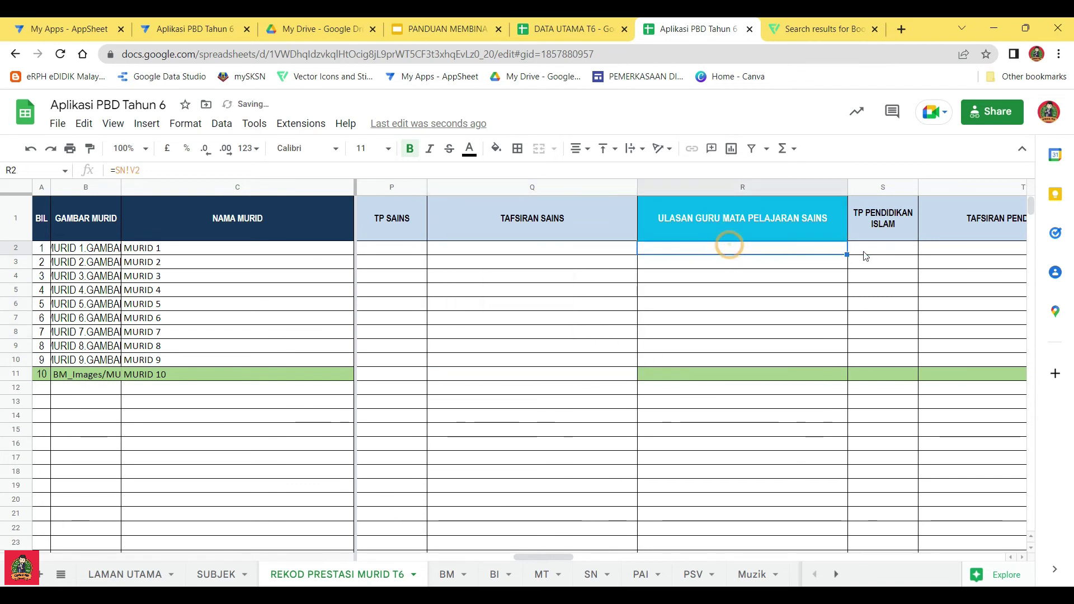
{"action": "left_click_drag", "start_coordinate": [846, 254], "coordinate": [847, 378]}
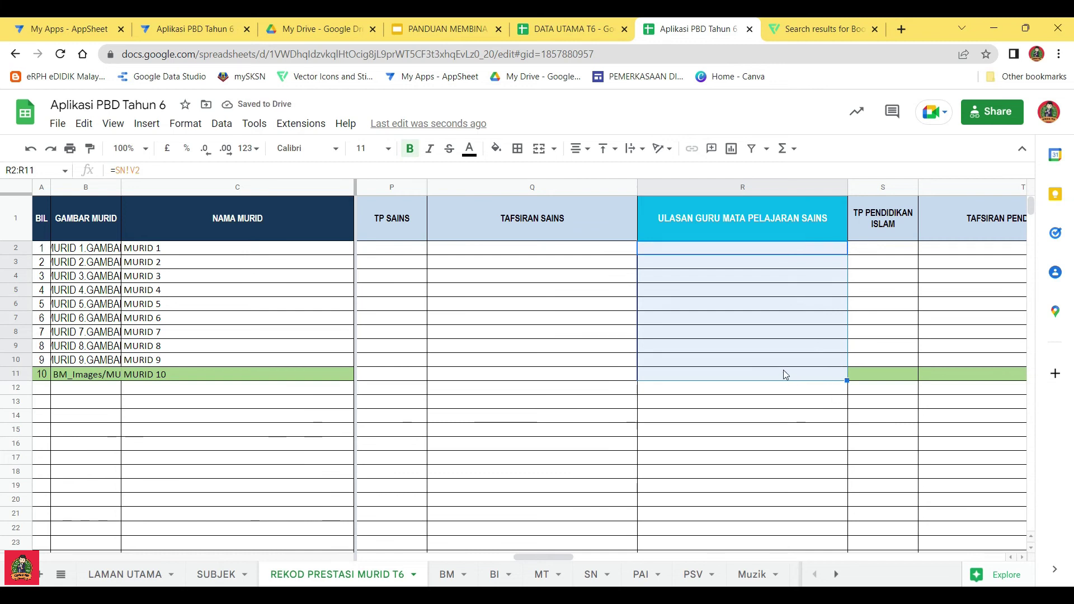
Shade the three Pendidikan Islam columns for all ten pupils (S2:U11) golden yellow
{"action": "left_click_drag", "start_coordinate": [558, 557], "coordinate": [602, 554]}
{"action": "left_click", "coordinate": [540, 253]}
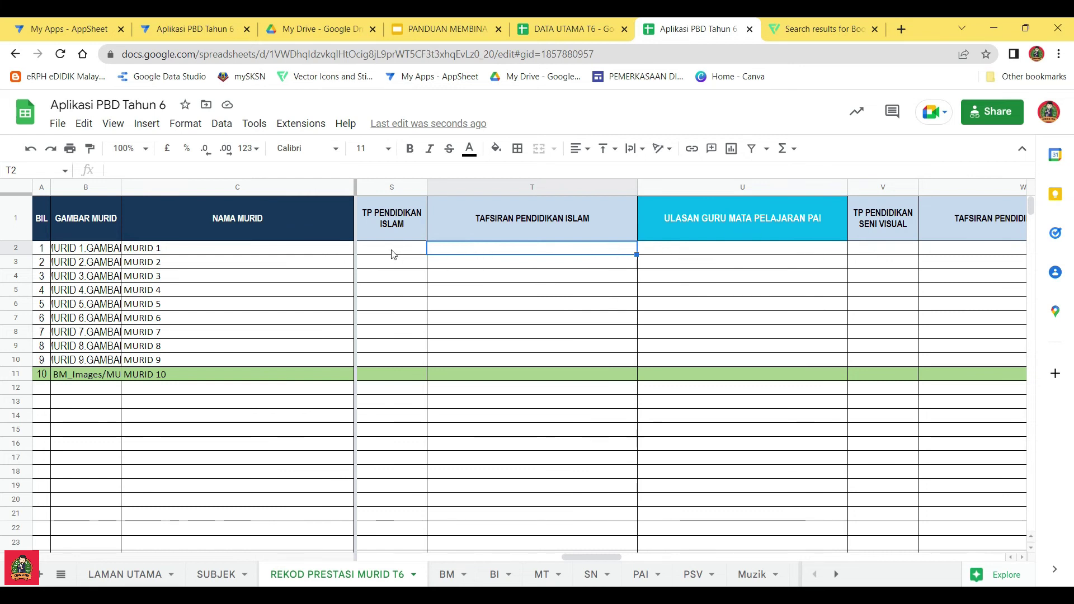
{"action": "left_click_drag", "start_coordinate": [390, 251], "coordinate": [812, 374]}
{"action": "left_click", "coordinate": [495, 148]}
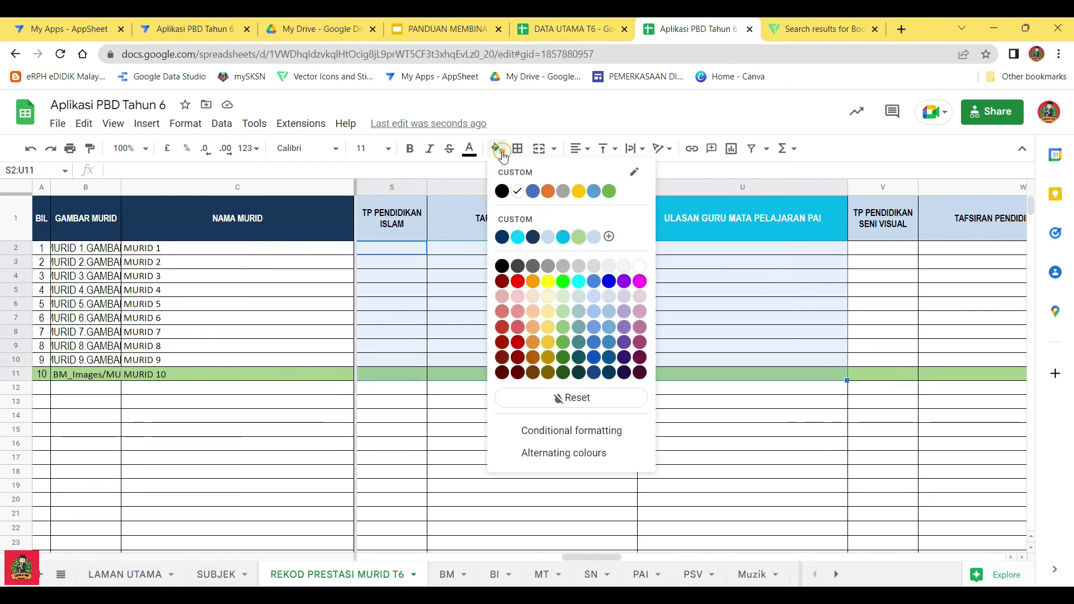
{"action": "left_click", "coordinate": [578, 192]}
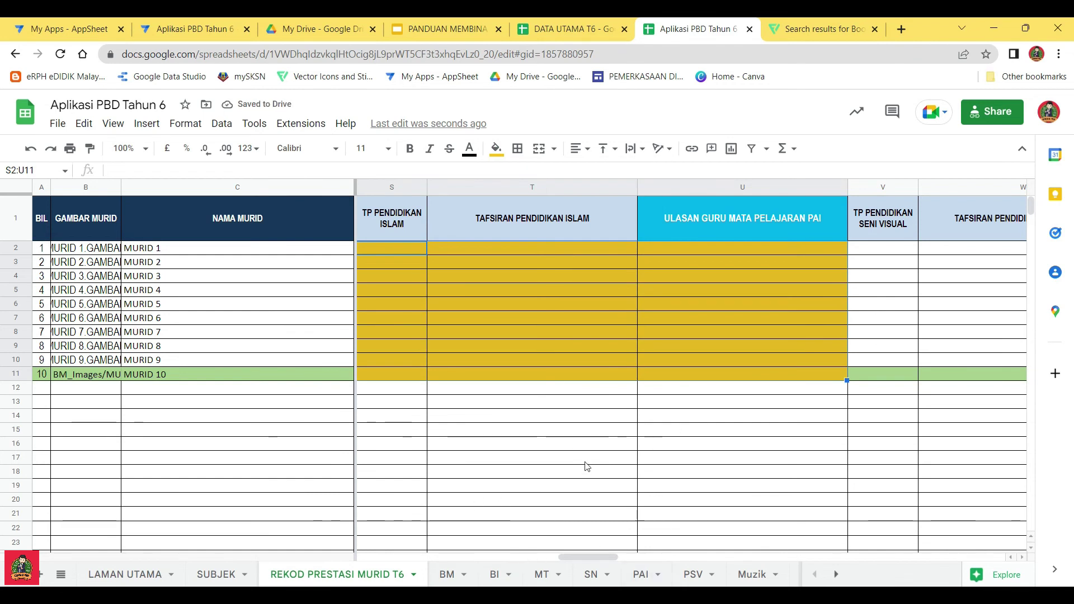
Link TP PENDIDIKAN SENI VISUAL (V2) in the record sheet to TAHAP PENGUASAAN KESELURUHAN of the PSV sheet with =PSV!R2
{"action": "left_click_drag", "start_coordinate": [574, 557], "coordinate": [627, 560]}
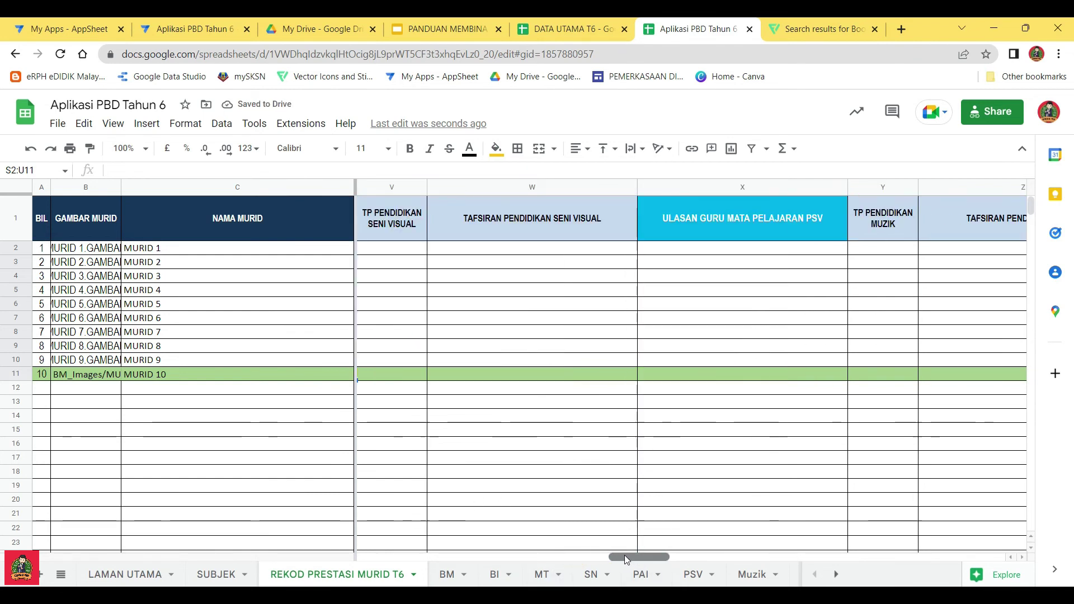
{"action": "left_click", "coordinate": [407, 252]}
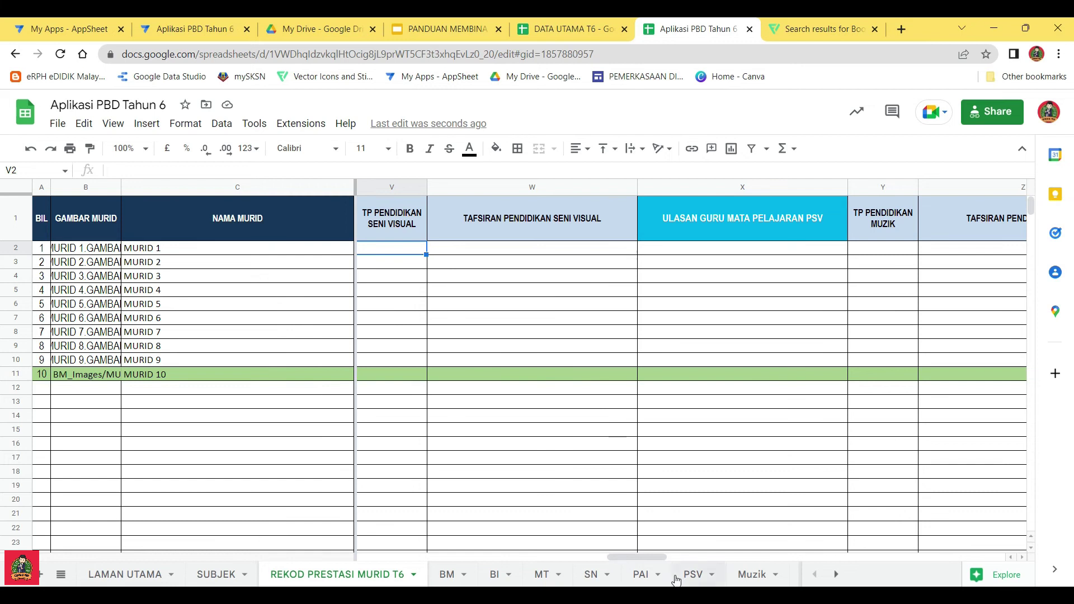
{"action": "left_click", "coordinate": [167, 168]}
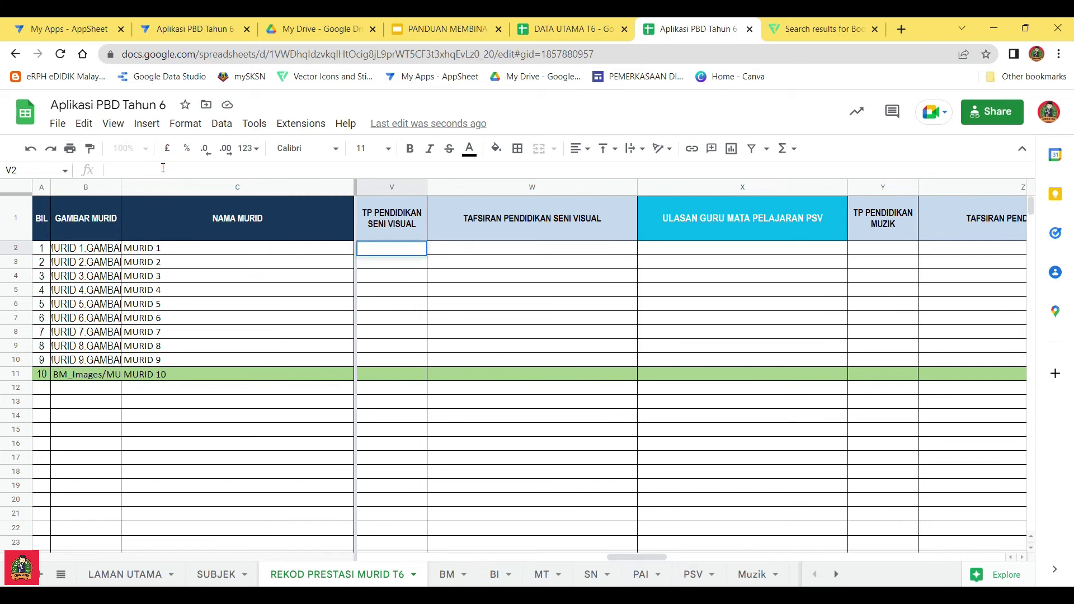
{"action": "type", "text": "="}
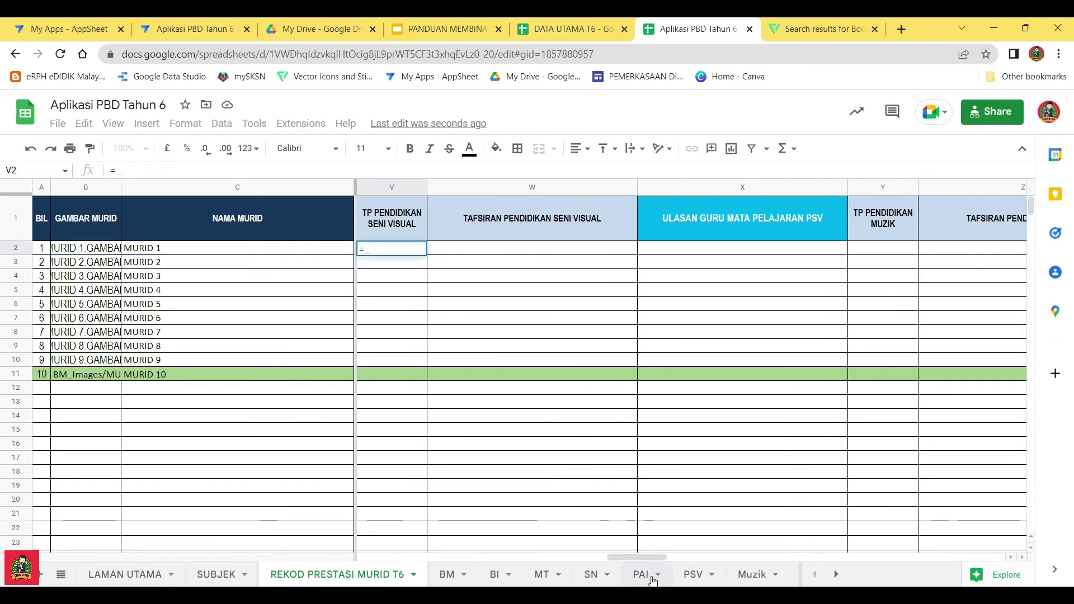
{"action": "left_click", "coordinate": [698, 576]}
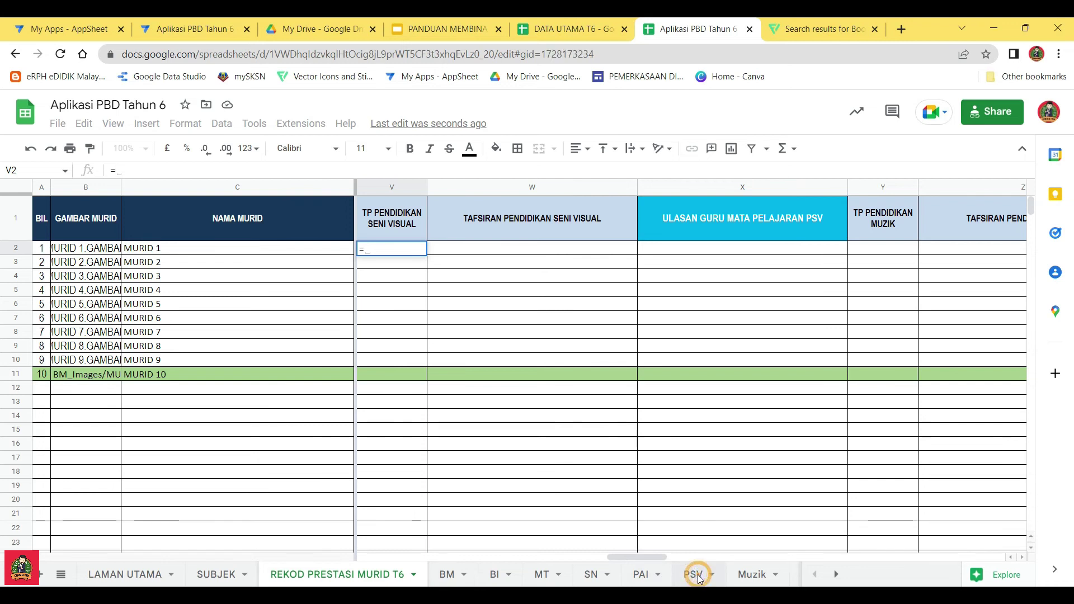
{"action": "left_click_drag", "start_coordinate": [479, 556], "coordinate": [797, 569]}
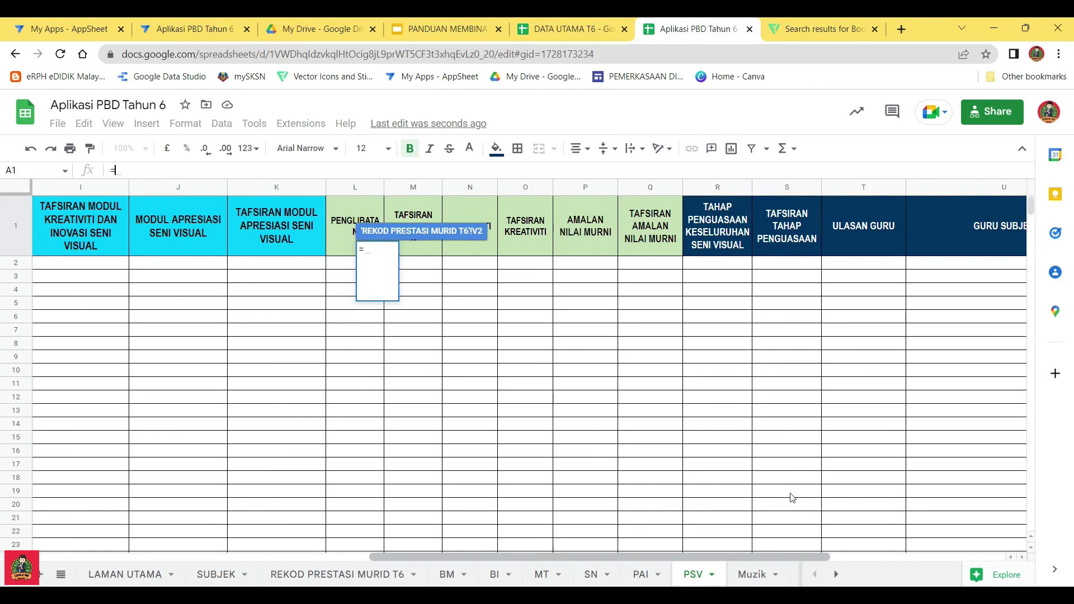
{"action": "left_click", "coordinate": [709, 264]}
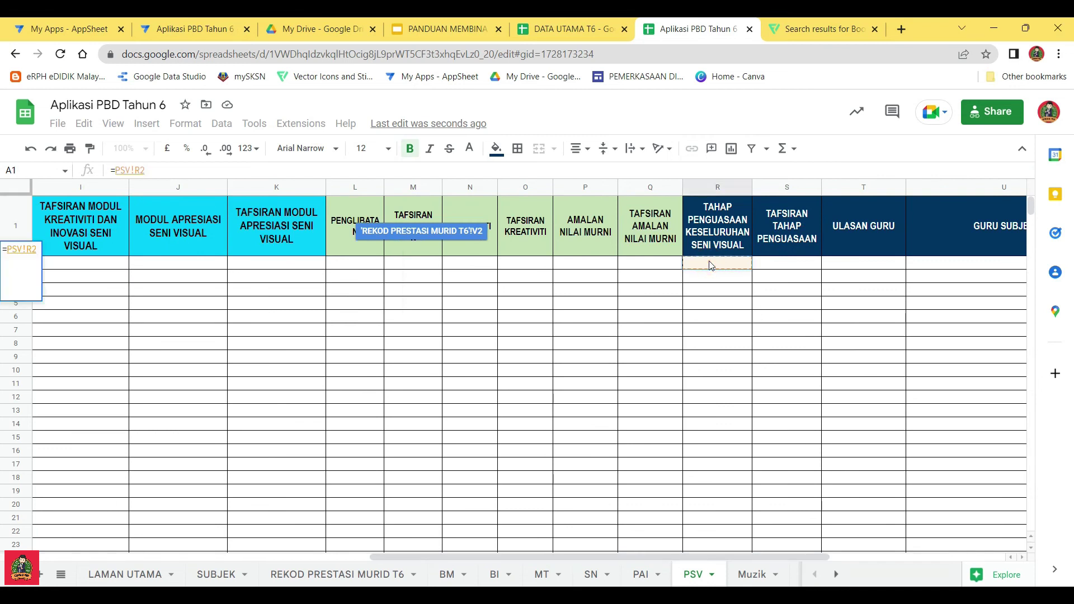
{"action": "key", "text": "Return"}
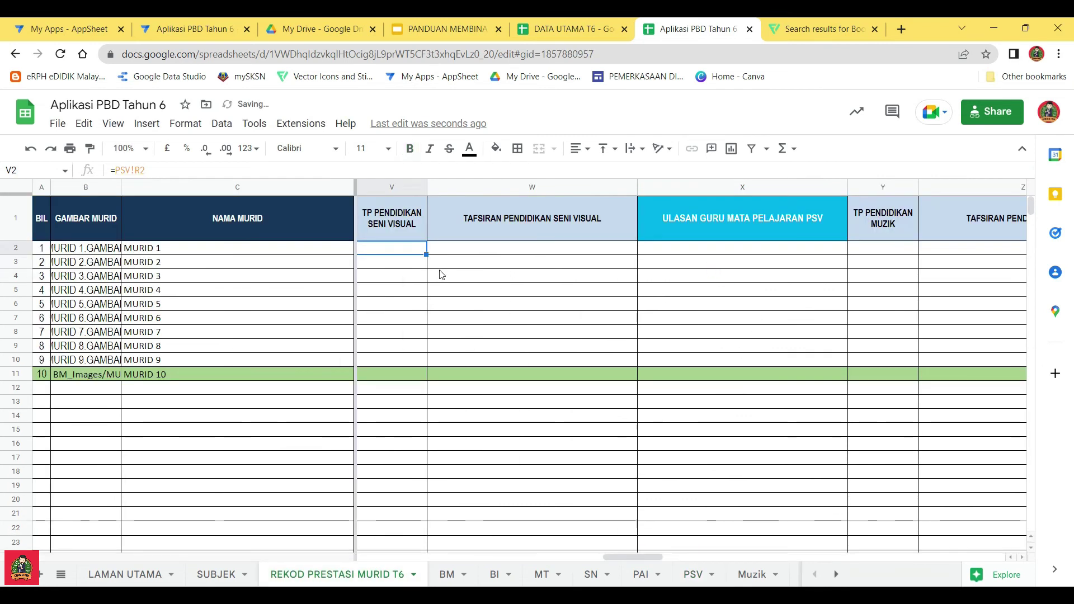
Copy the Seni Visual formula from V2 across to W2 and X2, and fill all three columns down to row 11
{"action": "left_click_drag", "start_coordinate": [425, 254], "coordinate": [828, 252]}
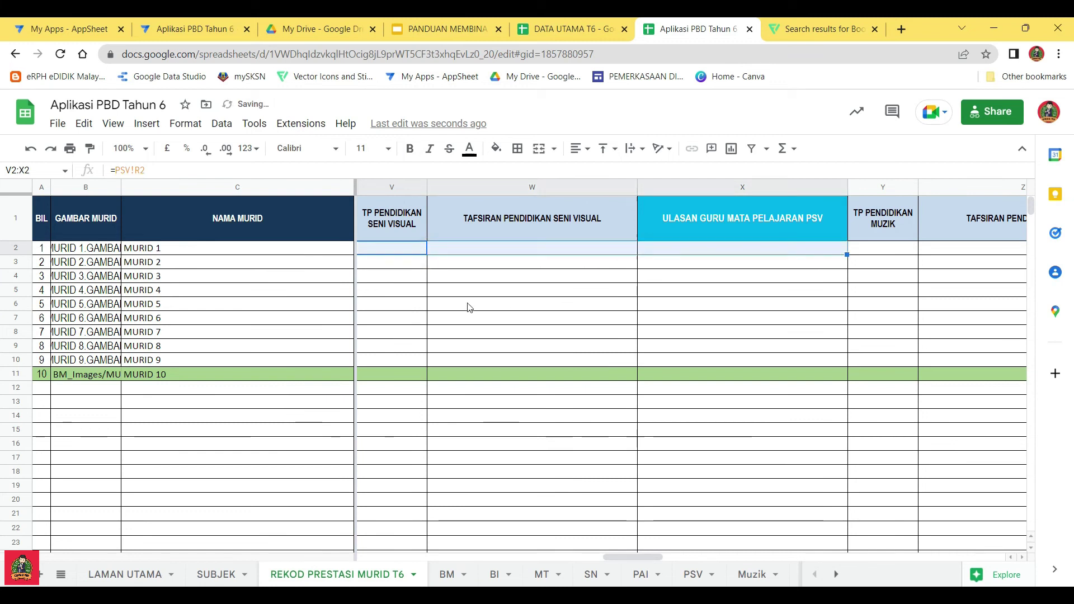
{"action": "left_click", "coordinate": [413, 250]}
{"action": "left_click_drag", "start_coordinate": [426, 254], "coordinate": [426, 372]}
{"action": "left_click", "coordinate": [503, 250]}
{"action": "left_click_drag", "start_coordinate": [636, 255], "coordinate": [639, 374]}
{"action": "left_click", "coordinate": [774, 250]}
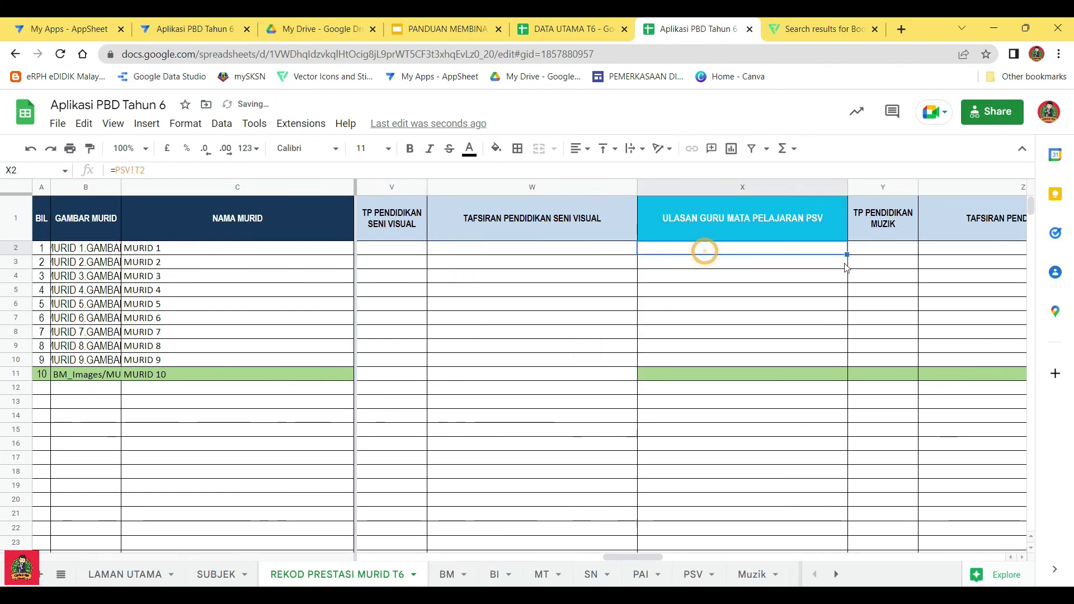
{"action": "left_click_drag", "start_coordinate": [846, 254], "coordinate": [847, 375]}
{"action": "left_click", "coordinate": [821, 374]}
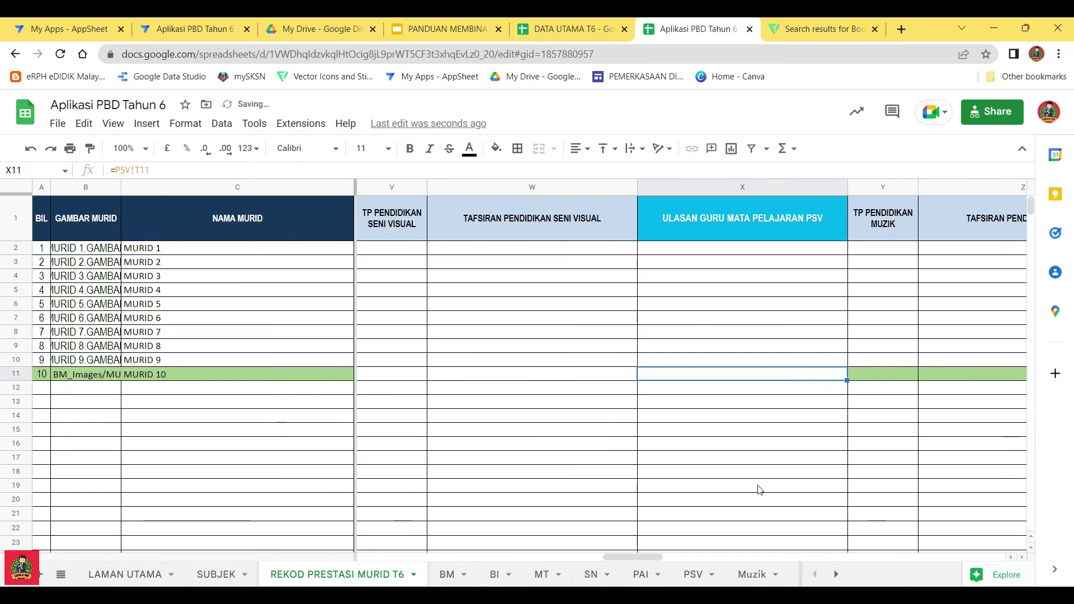
Move the PAI sheet to just after the PSV sheet and return to the REKOD PRESTASI MURID T6 sheet
{"action": "left_click_drag", "start_coordinate": [644, 564], "coordinate": [725, 579]}
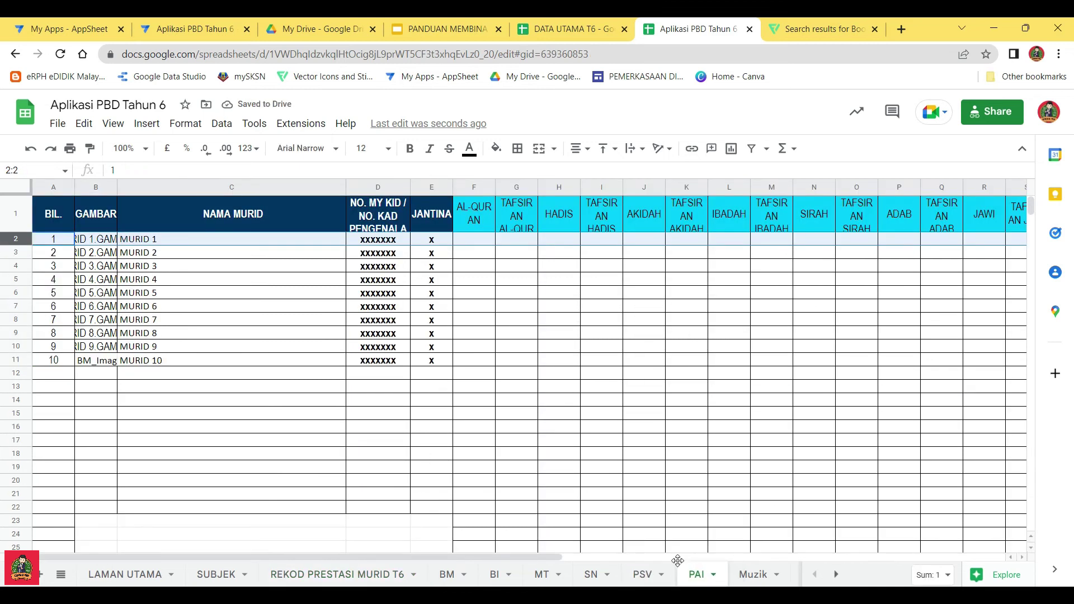
{"action": "left_click", "coordinate": [366, 576]}
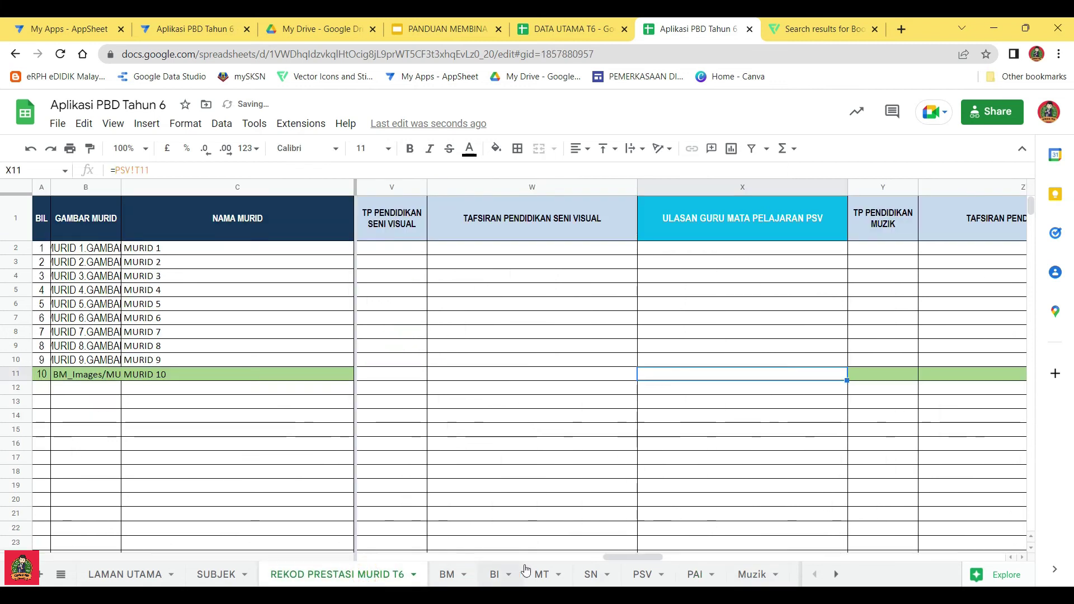
Link TP PENDIDIKAN MUZIK (Y2) in the record sheet to the TAHAP column of the Muzik sheet with =Muzik!R2
{"action": "left_click_drag", "start_coordinate": [621, 560], "coordinate": [671, 565]}
{"action": "left_click", "coordinate": [385, 250]}
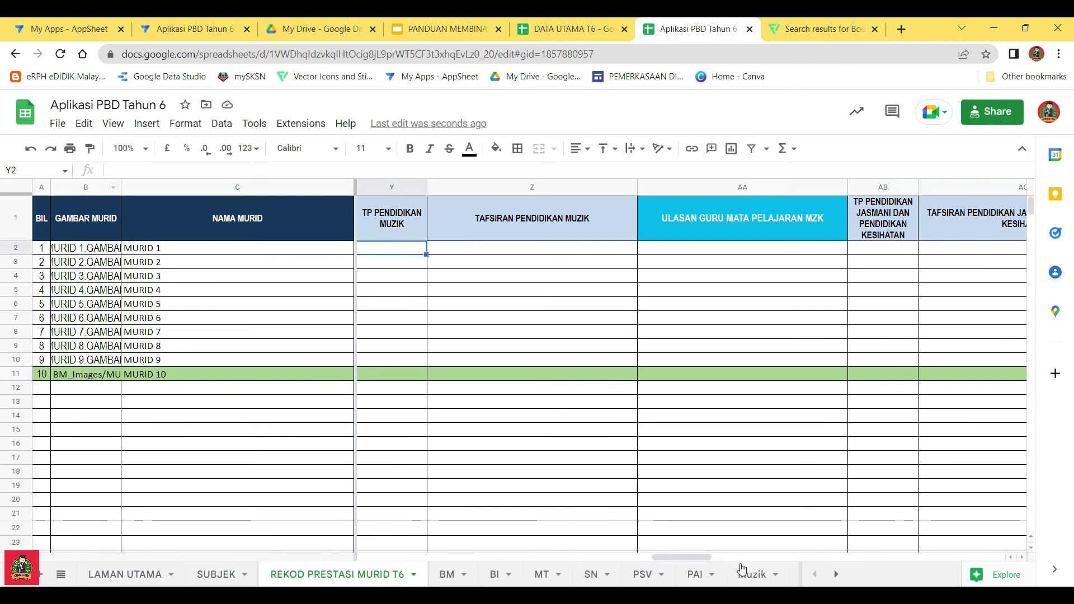
{"action": "left_click", "coordinate": [224, 172]}
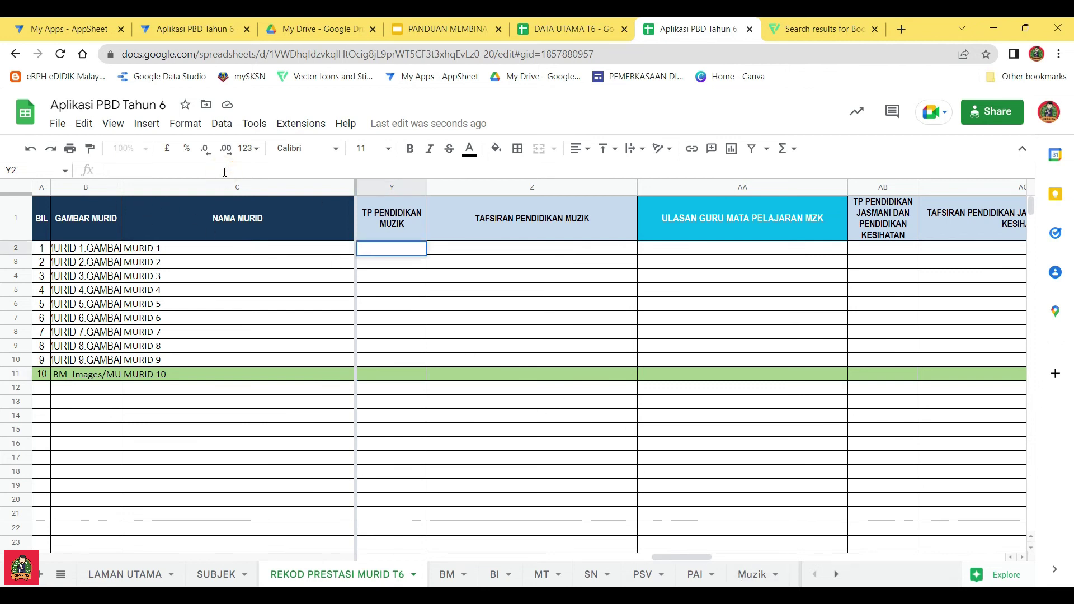
{"action": "type", "text": "="}
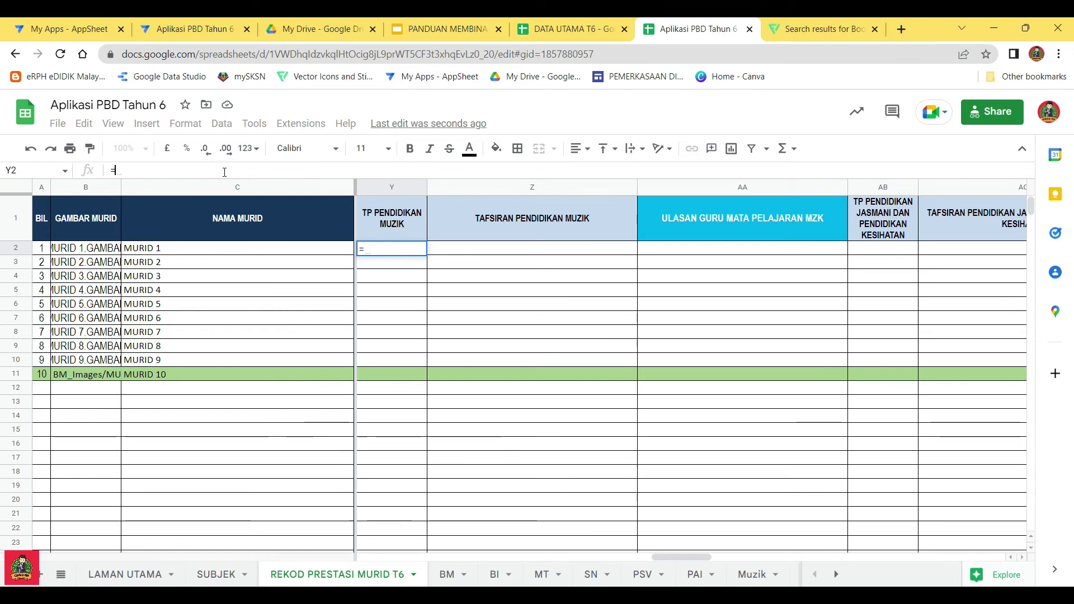
{"action": "left_click", "coordinate": [744, 577]}
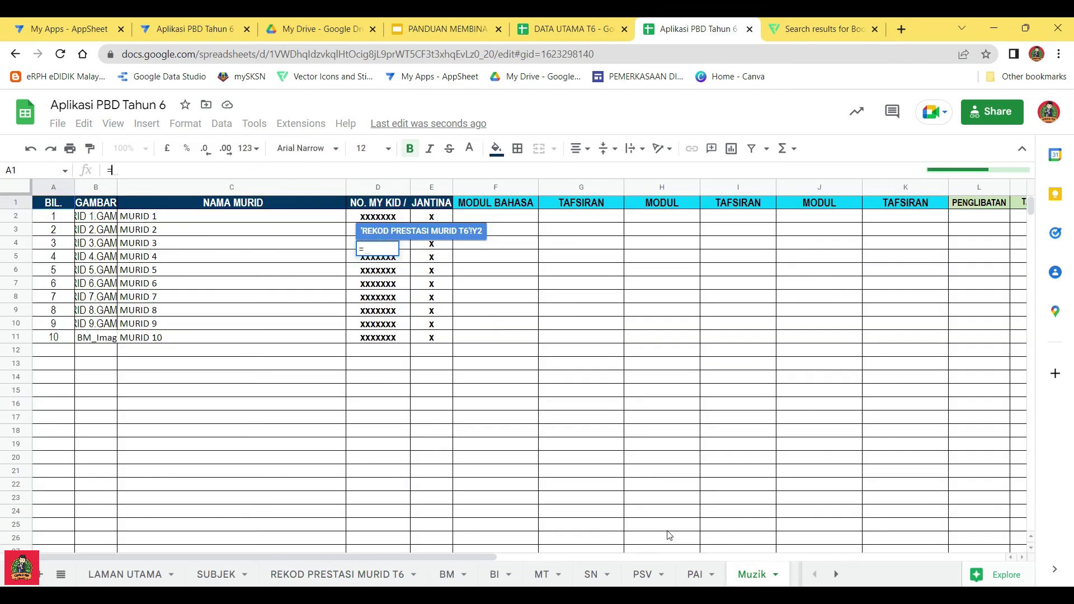
{"action": "left_click_drag", "start_coordinate": [481, 556], "coordinate": [786, 568]}
{"action": "left_click", "coordinate": [693, 218]}
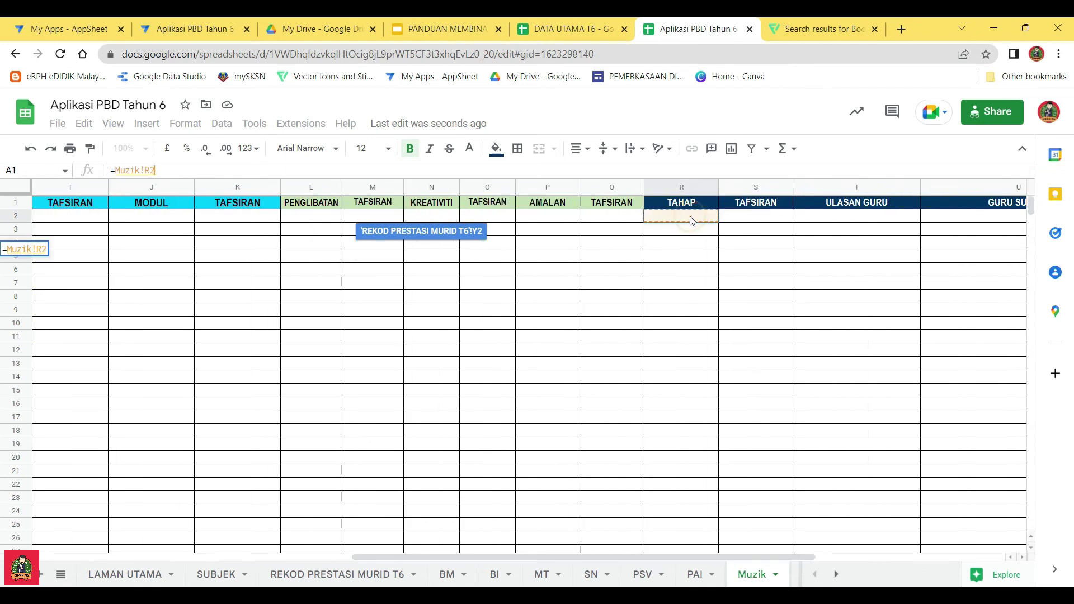
{"action": "key", "text": "Return"}
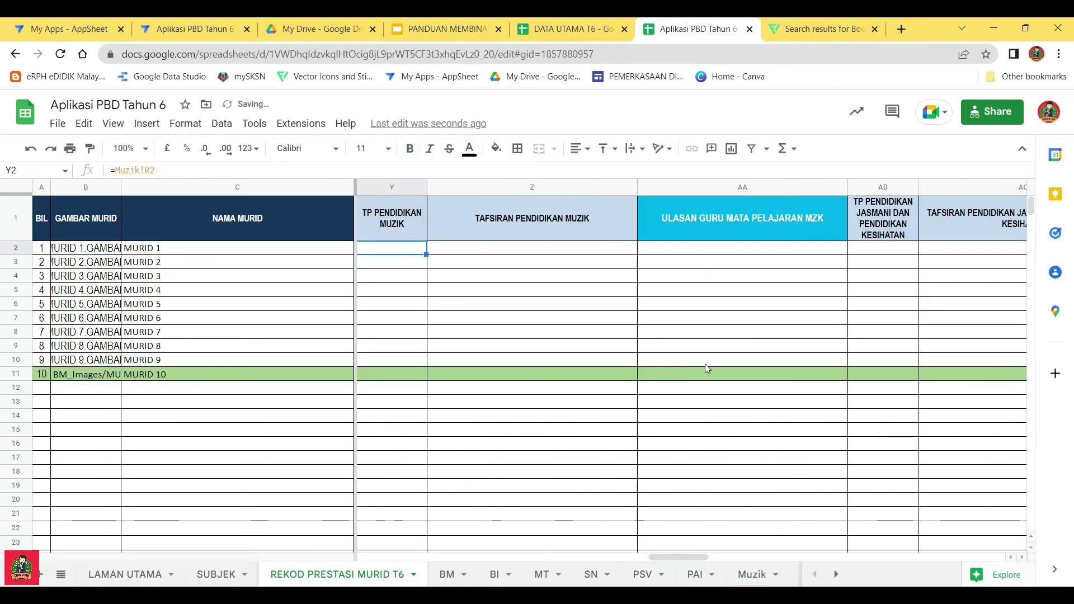
Copy the Muzik formula from Y2 across to Z2 and AA2, and fill all three columns down to row 11
{"action": "left_click_drag", "start_coordinate": [426, 255], "coordinate": [813, 254]}
{"action": "left_click", "coordinate": [391, 248]}
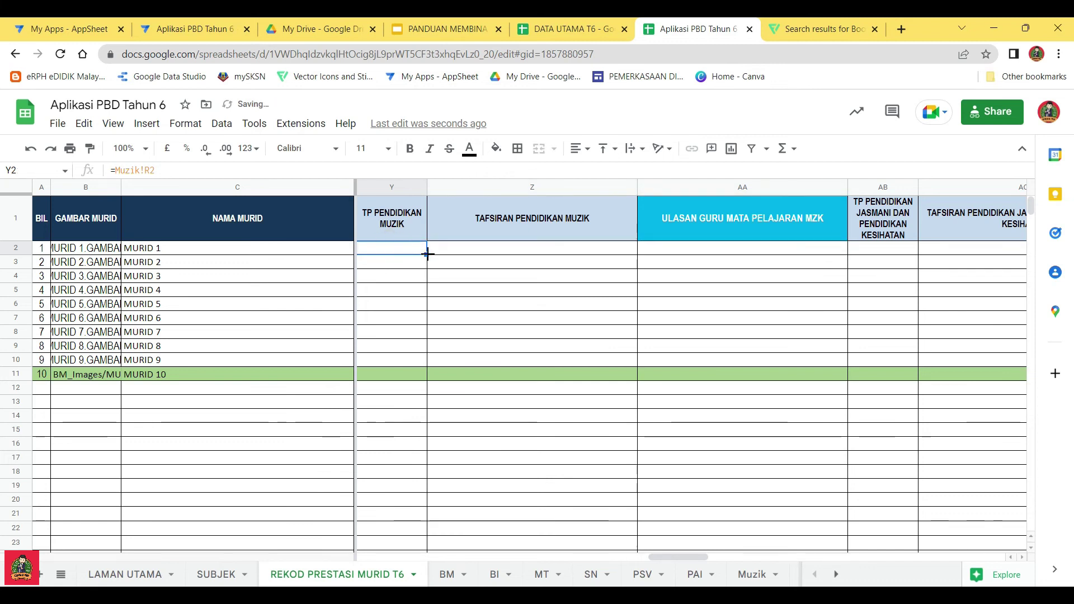
{"action": "left_click_drag", "start_coordinate": [426, 254], "coordinate": [419, 374]}
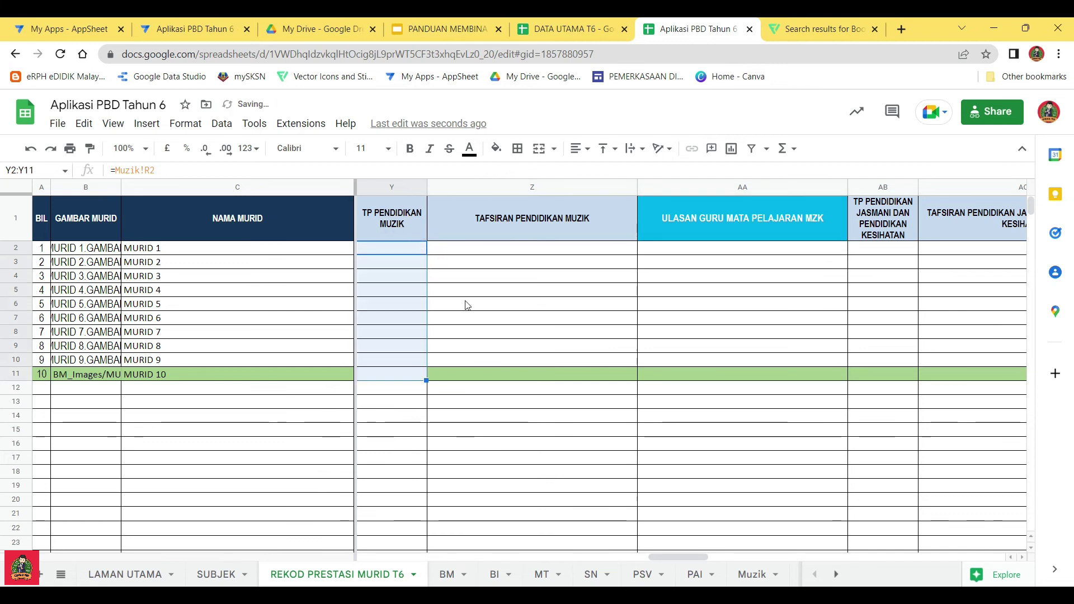
{"action": "left_click", "coordinate": [521, 251]}
{"action": "left_click_drag", "start_coordinate": [635, 252], "coordinate": [635, 378]}
{"action": "left_click", "coordinate": [689, 249]}
{"action": "left_click_drag", "start_coordinate": [846, 253], "coordinate": [842, 376]}
Link TP PENDIDIKAN JASMANI DAN PENDIDIKAN KESIHATAN (AB2) to TAHAP PENGUASAAN KESELURUHAN of the PJPK sheet with =PJPK!T2
{"action": "left_click_drag", "start_coordinate": [699, 558], "coordinate": [743, 558]}
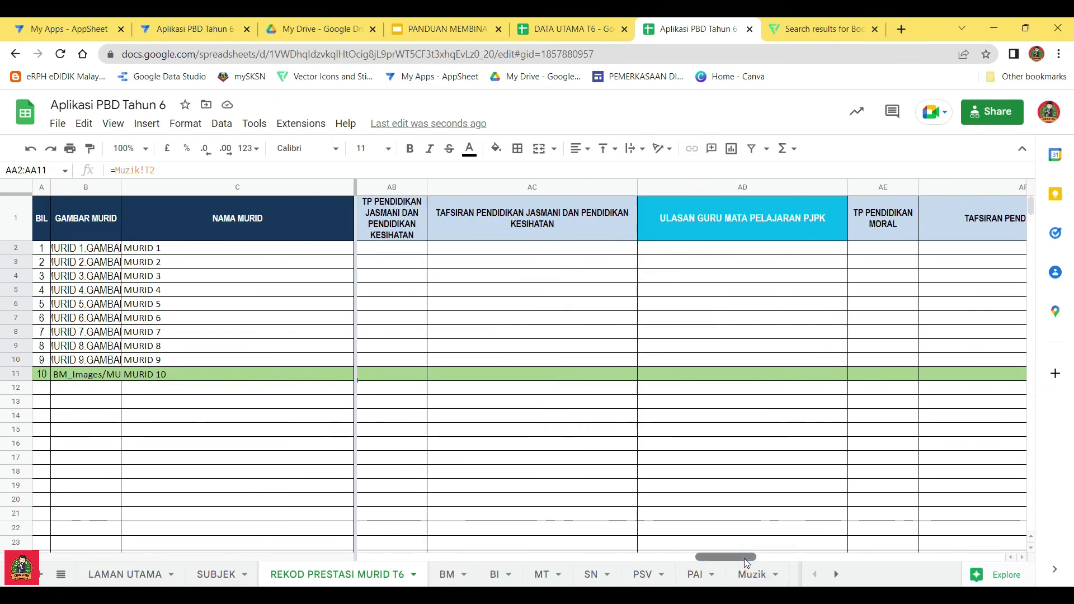
{"action": "left_click", "coordinate": [392, 249]}
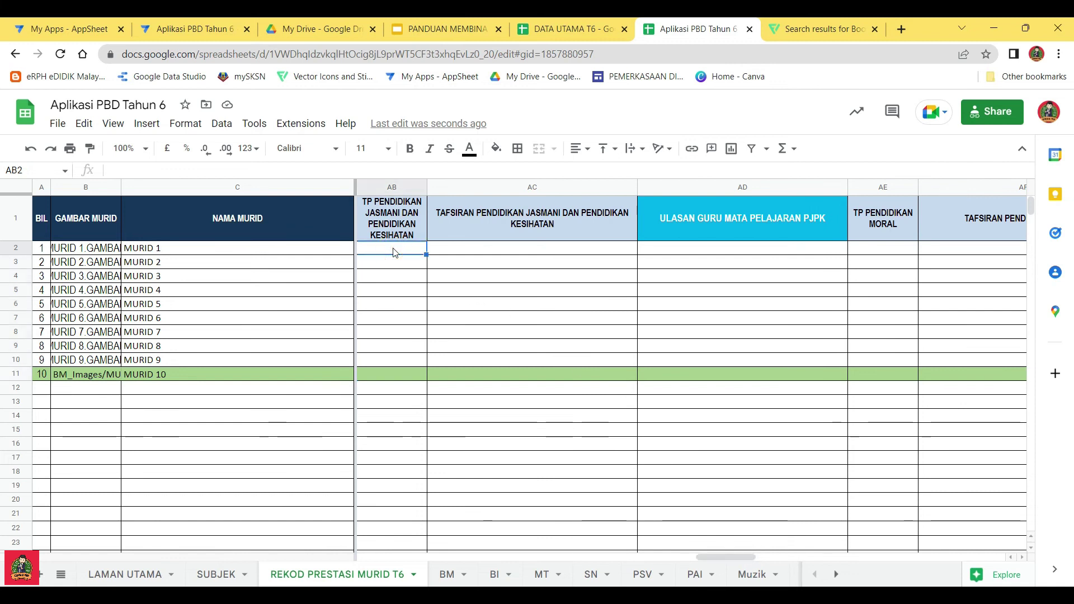
{"action": "left_click", "coordinate": [132, 172]}
{"action": "type", "text": "="}
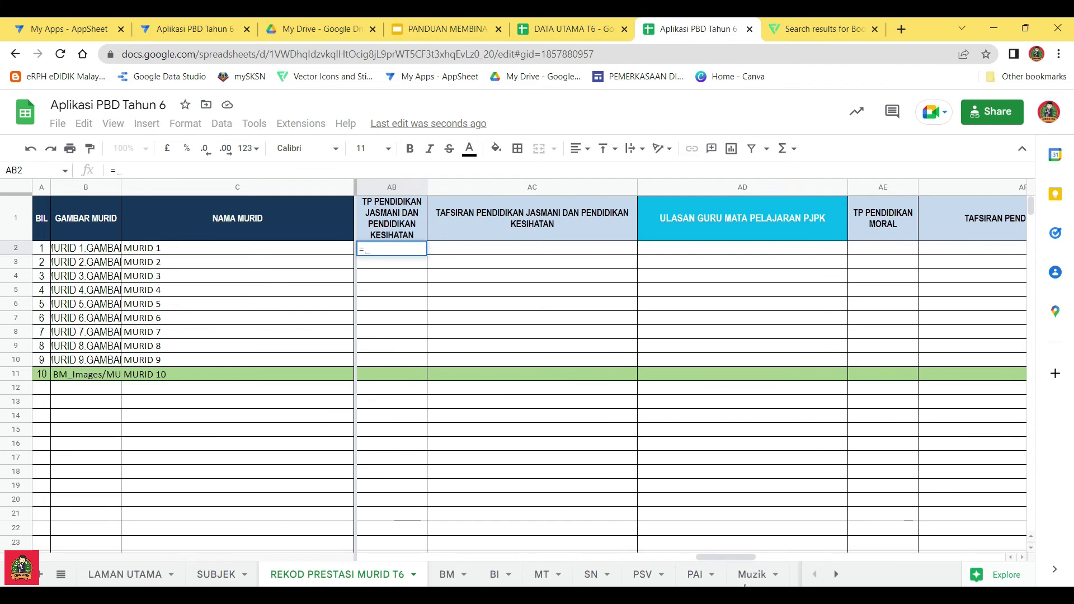
{"action": "left_click", "coordinate": [835, 574]}
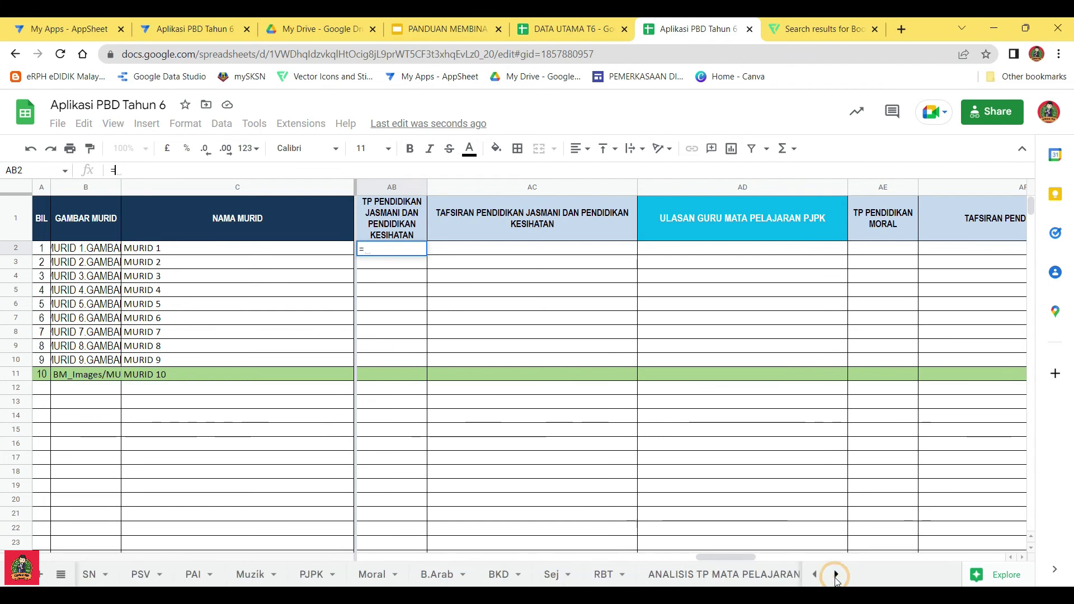
{"action": "left_click", "coordinate": [276, 574]}
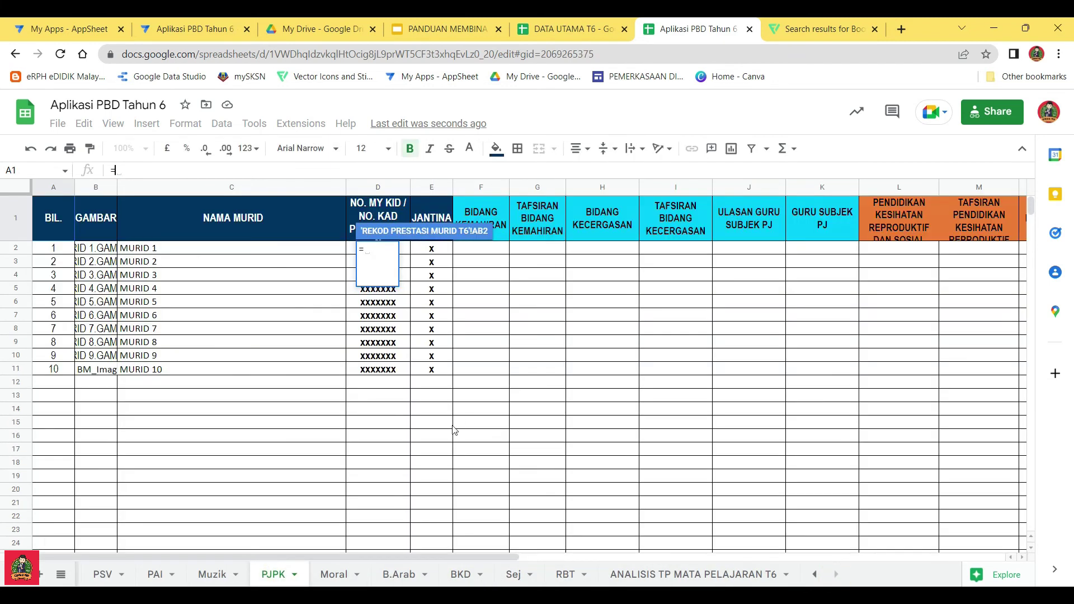
{"action": "left_click_drag", "start_coordinate": [456, 558], "coordinate": [850, 576]}
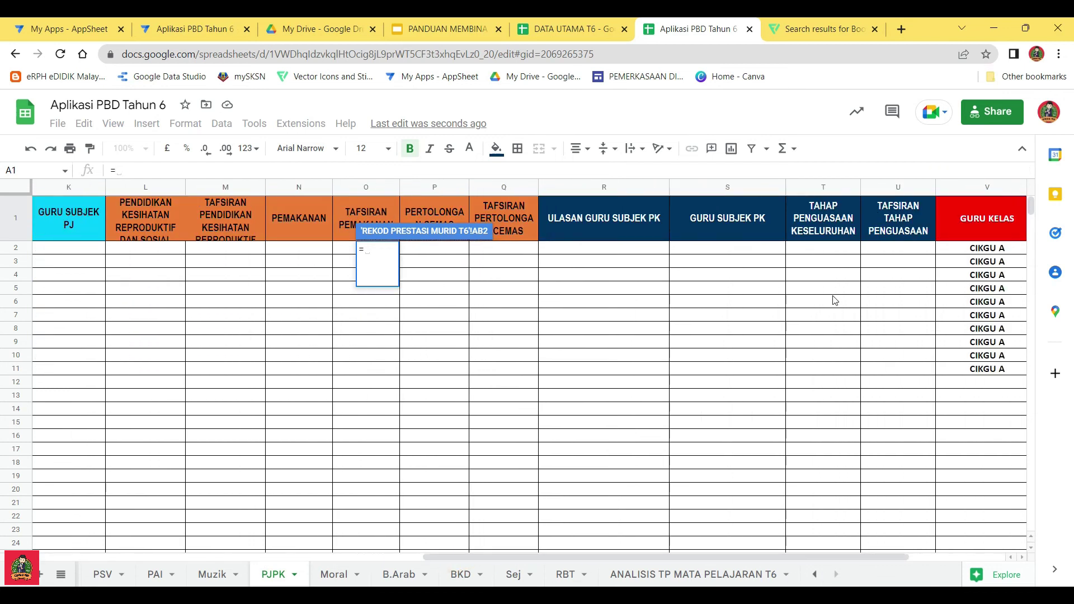
{"action": "left_click", "coordinate": [822, 252]}
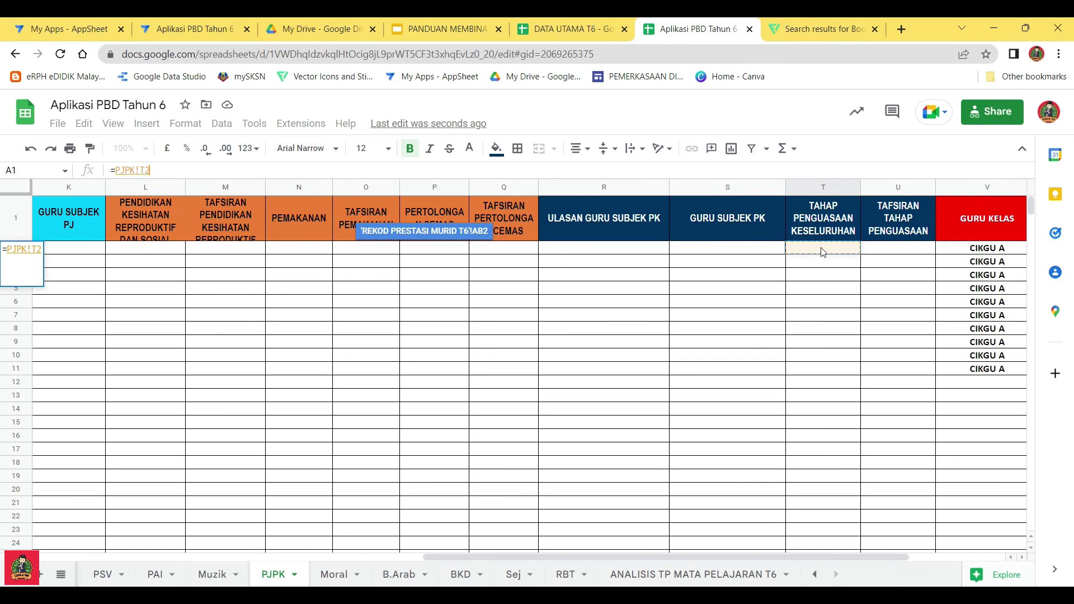
{"action": "key", "text": "Return"}
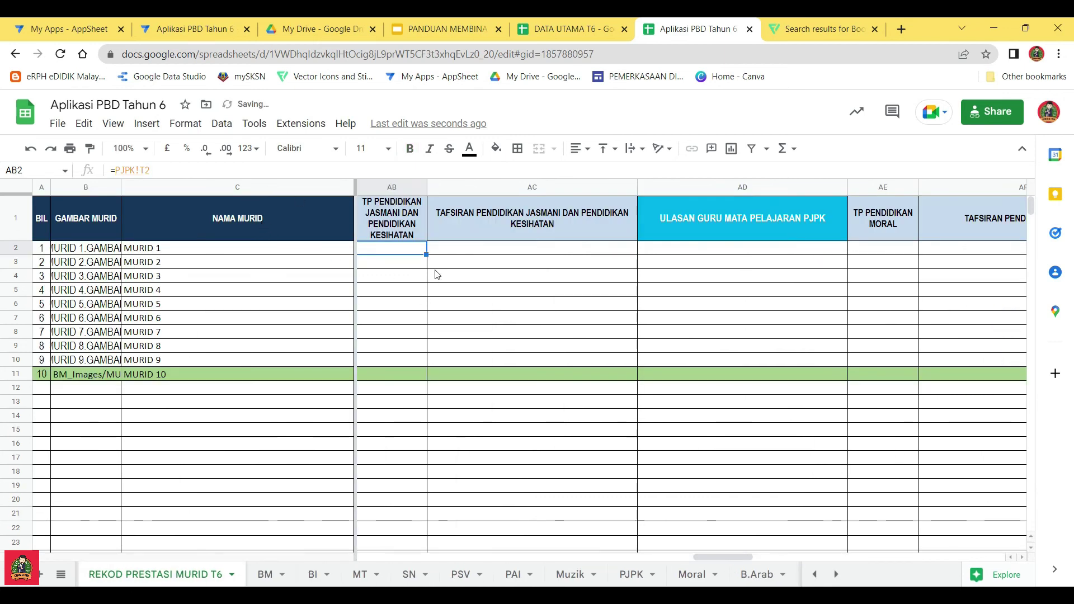
Check the order of the TAHAP PENGUASAAN KESELURUHAN and TAFSIRAN TAHAP PENGUASAAN columns in the PJPK sheet against the record sheet
{"action": "left_click", "coordinate": [501, 246]}
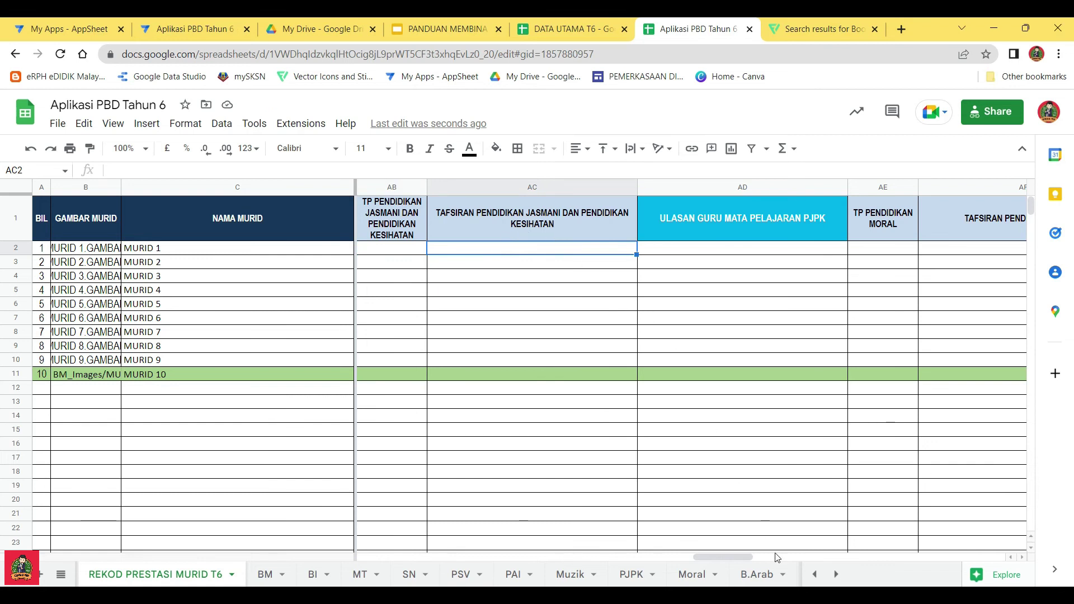
{"action": "left_click", "coordinate": [620, 575]}
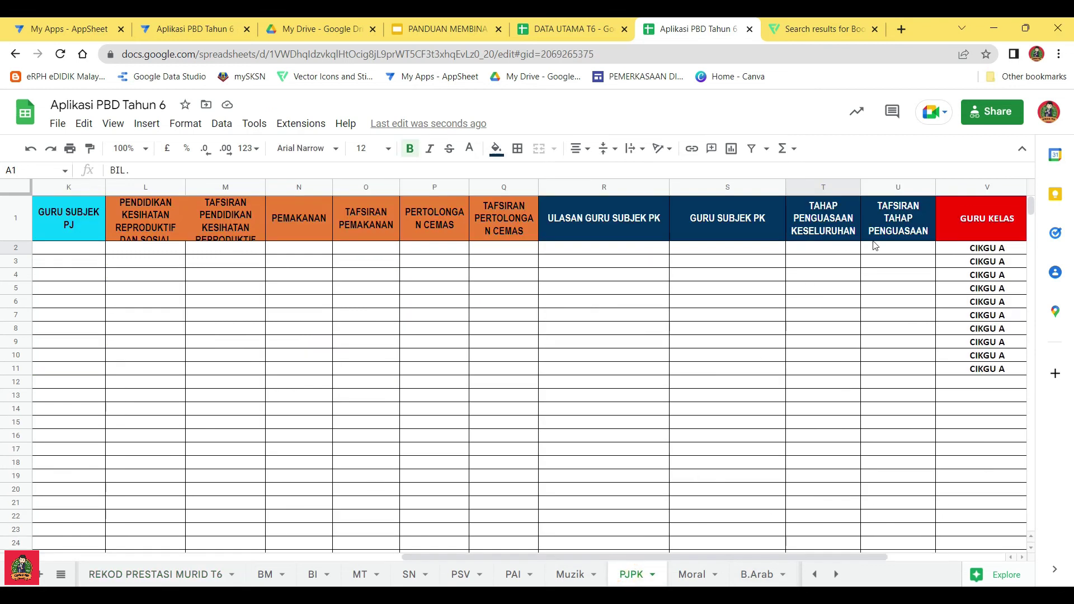
{"action": "left_click", "coordinate": [892, 250]}
{"action": "left_click", "coordinate": [827, 246]}
{"action": "left_click", "coordinate": [894, 247]}
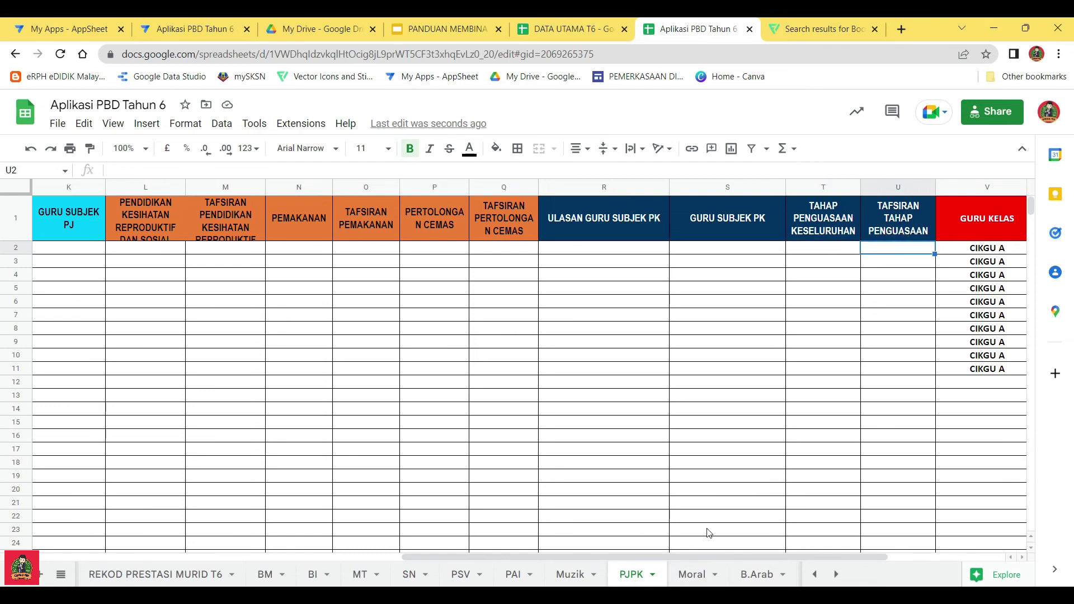
{"action": "left_click", "coordinate": [187, 581]}
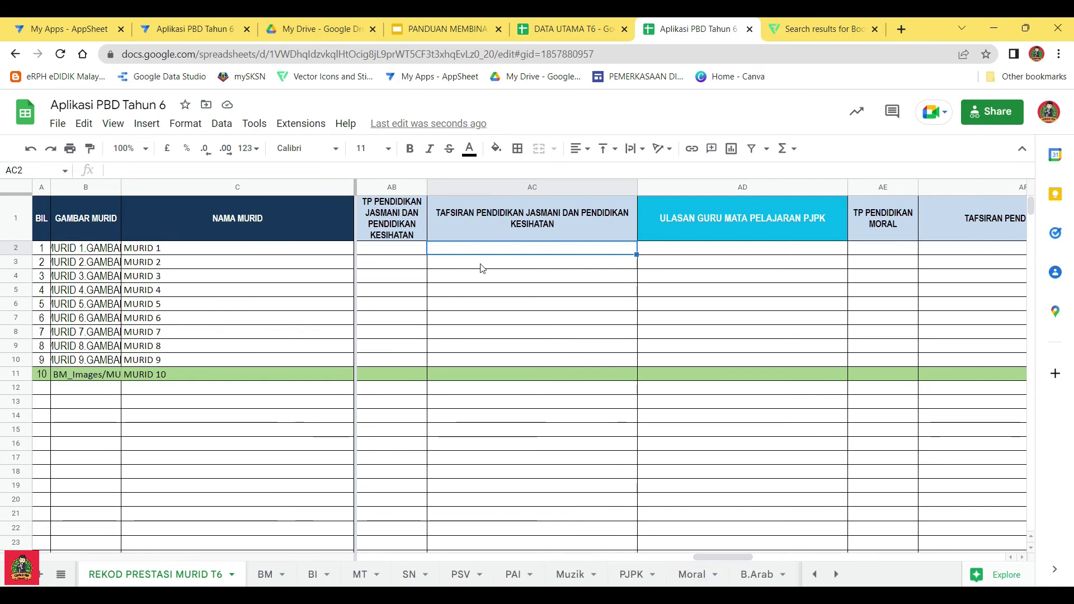
Copy the PJPK formula from AB2 across to TAFSIRAN (AC2) only, and fill both columns down to row 11
{"action": "left_click", "coordinate": [224, 170]}
{"action": "left_click_drag", "start_coordinate": [376, 252], "coordinate": [608, 264]}
{"action": "left_click", "coordinate": [601, 263]}
{"action": "left_click", "coordinate": [388, 249]}
{"action": "left_click_drag", "start_coordinate": [426, 255], "coordinate": [424, 375]}
{"action": "left_click", "coordinate": [470, 250]}
{"action": "left_click_drag", "start_coordinate": [636, 255], "coordinate": [641, 376]}
{"action": "left_click", "coordinate": [700, 249]}
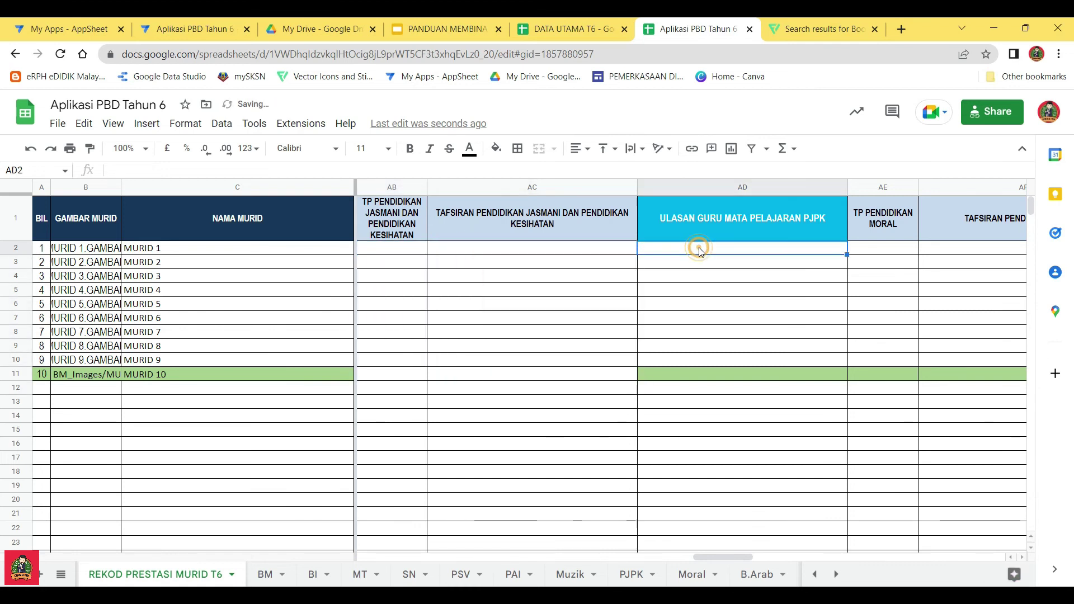
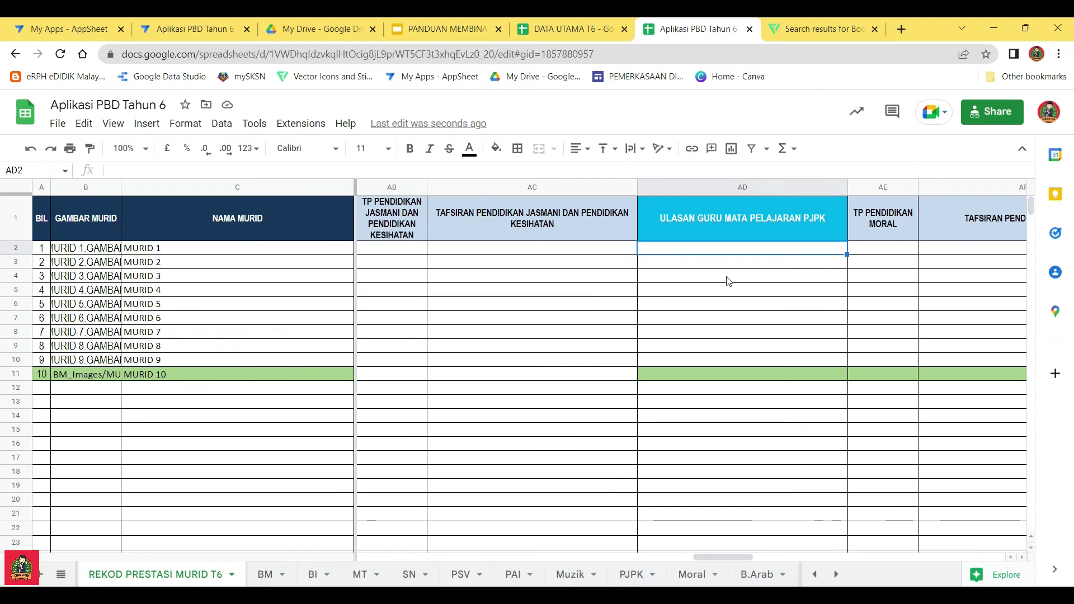
Link ULASAN GURU MATA PELAJARAN PJPK (AD2) to ULASAN GURU SUBJEK PJ of the PJPK sheet with =PJPK!J2, and fill it down to row 11
{"action": "left_click", "coordinate": [631, 574]}
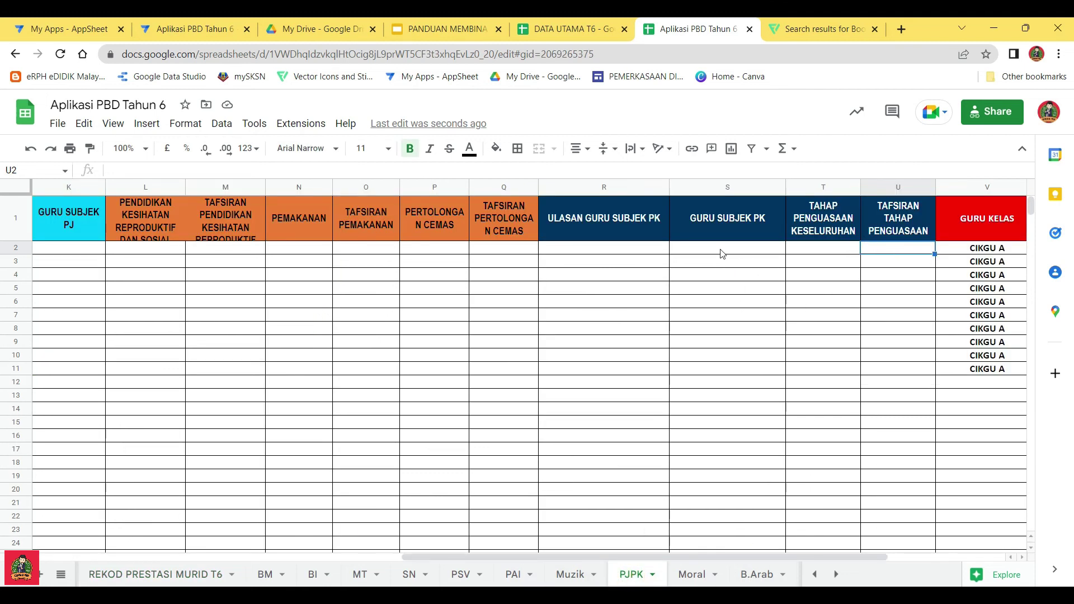
{"action": "left_click", "coordinate": [600, 255]}
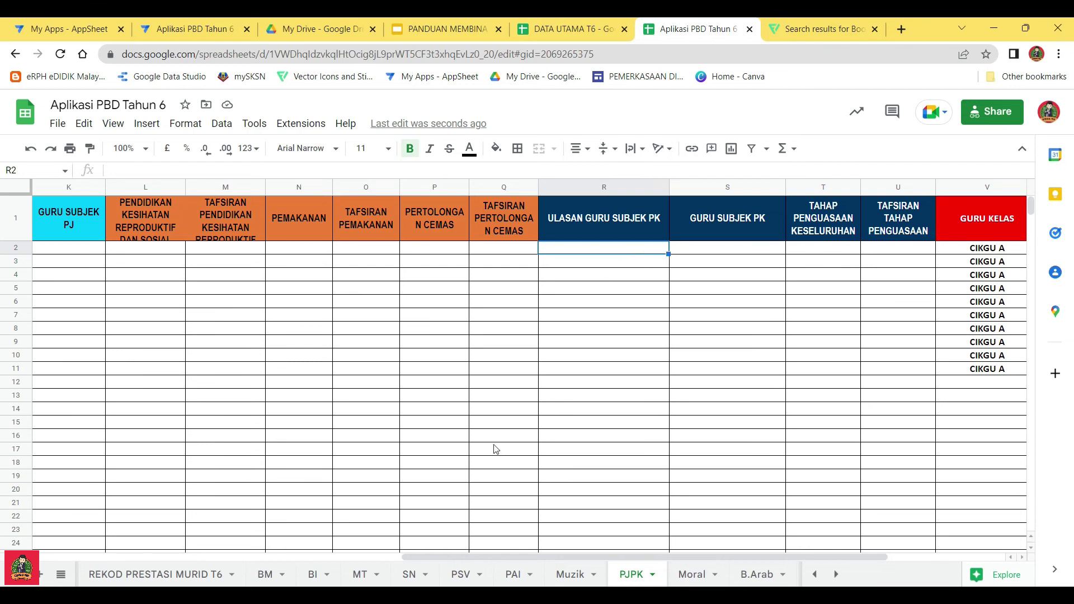
{"action": "left_click_drag", "start_coordinate": [545, 557], "coordinate": [348, 554]}
{"action": "left_click", "coordinate": [428, 253]}
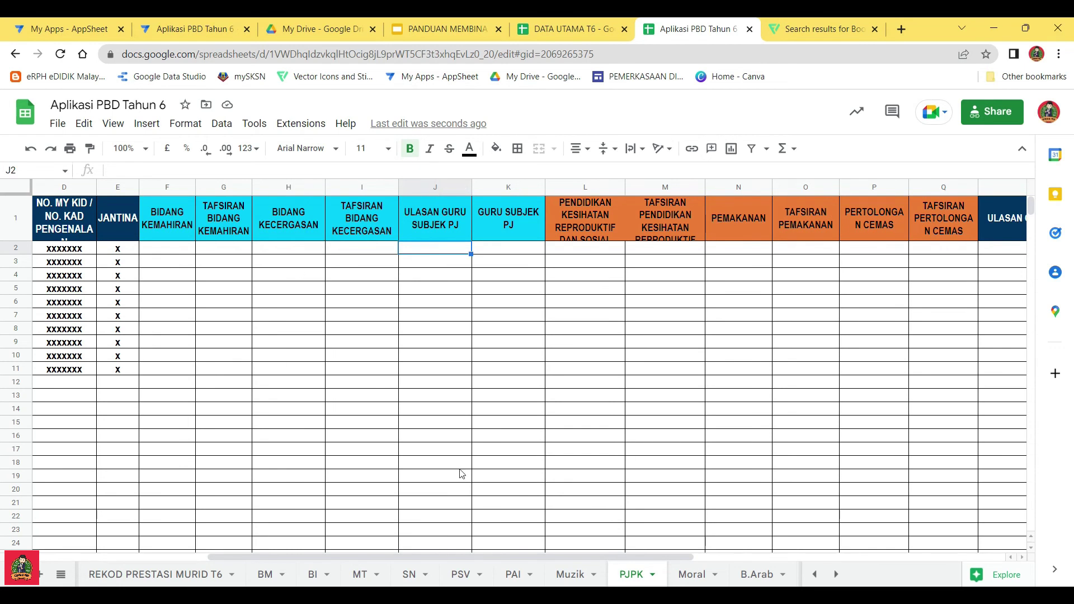
{"action": "left_click", "coordinate": [180, 576]}
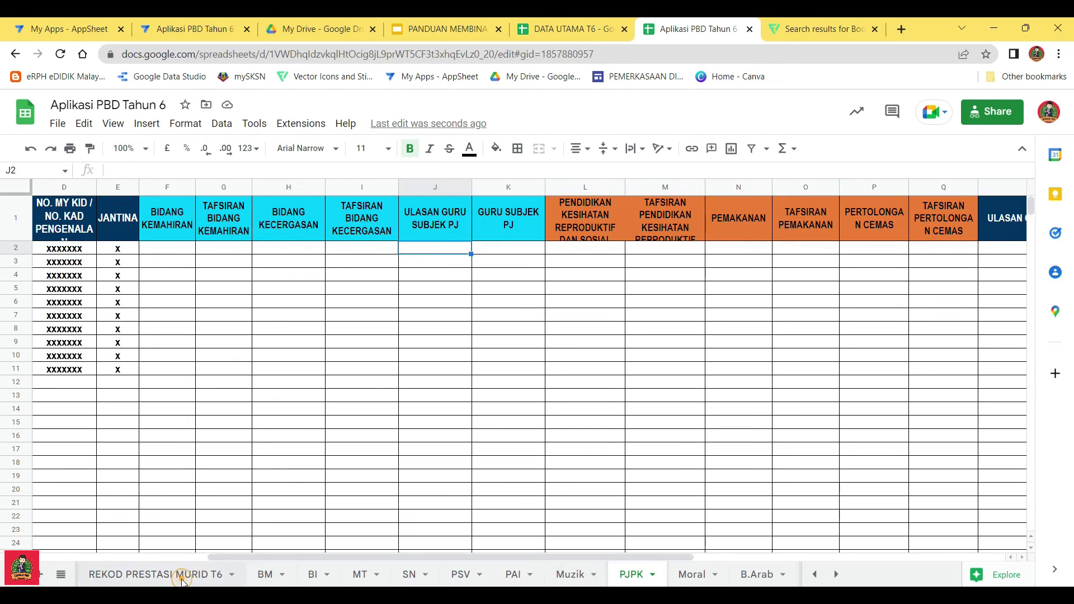
{"action": "left_click", "coordinate": [124, 168]}
{"action": "type", "text": "="}
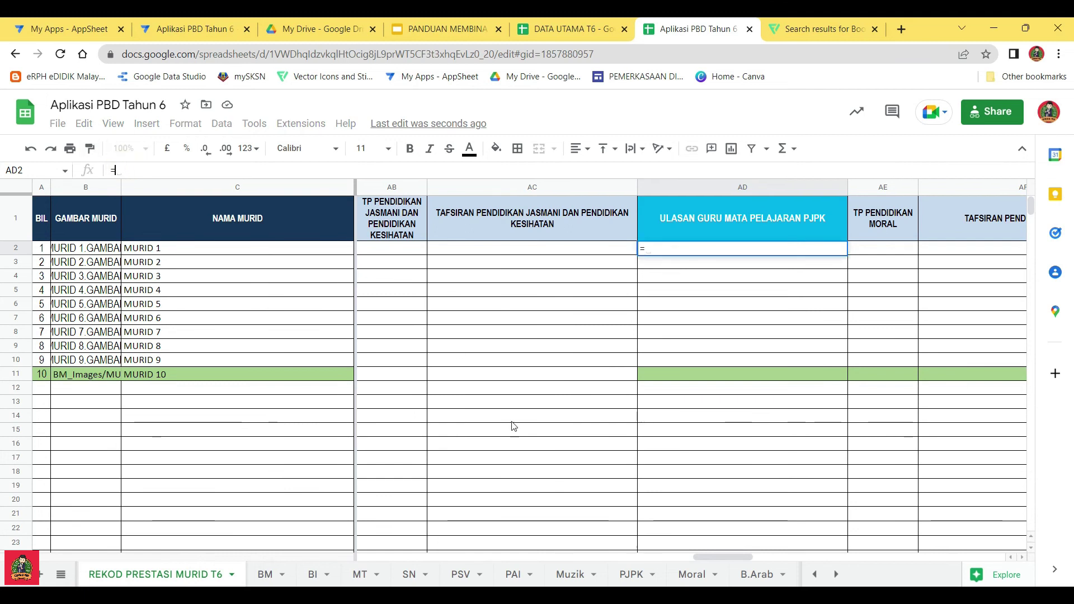
{"action": "left_click", "coordinate": [630, 575]}
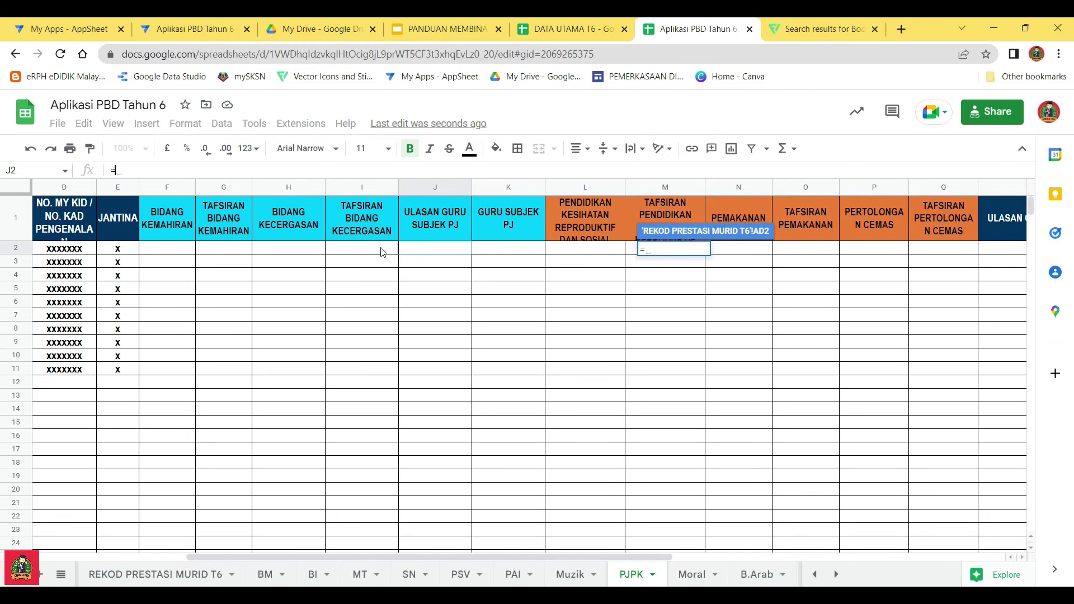
{"action": "left_click", "coordinate": [415, 252]}
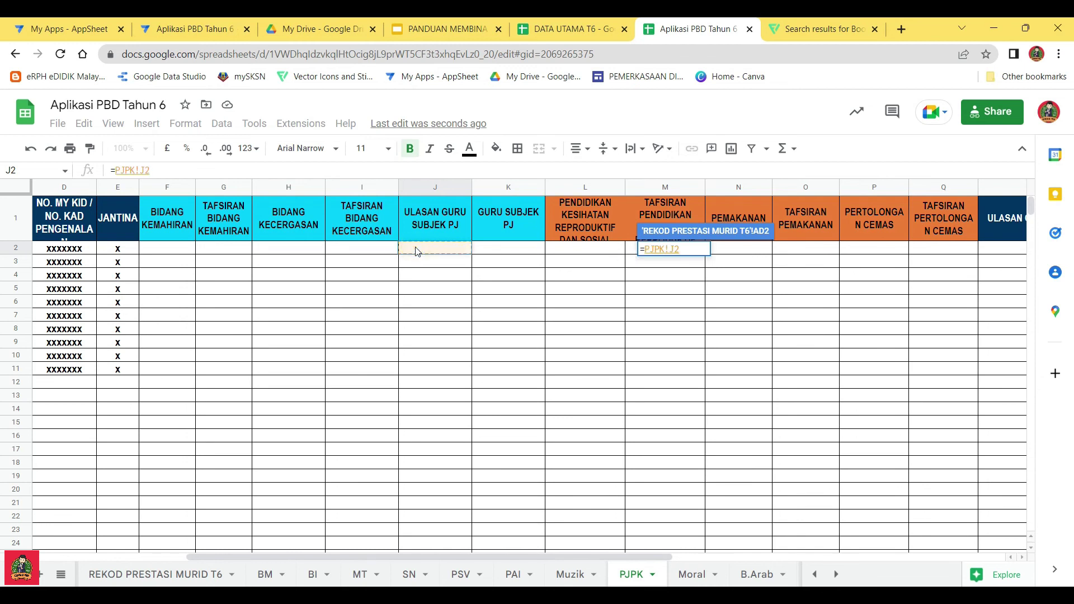
{"action": "key", "text": "Return"}
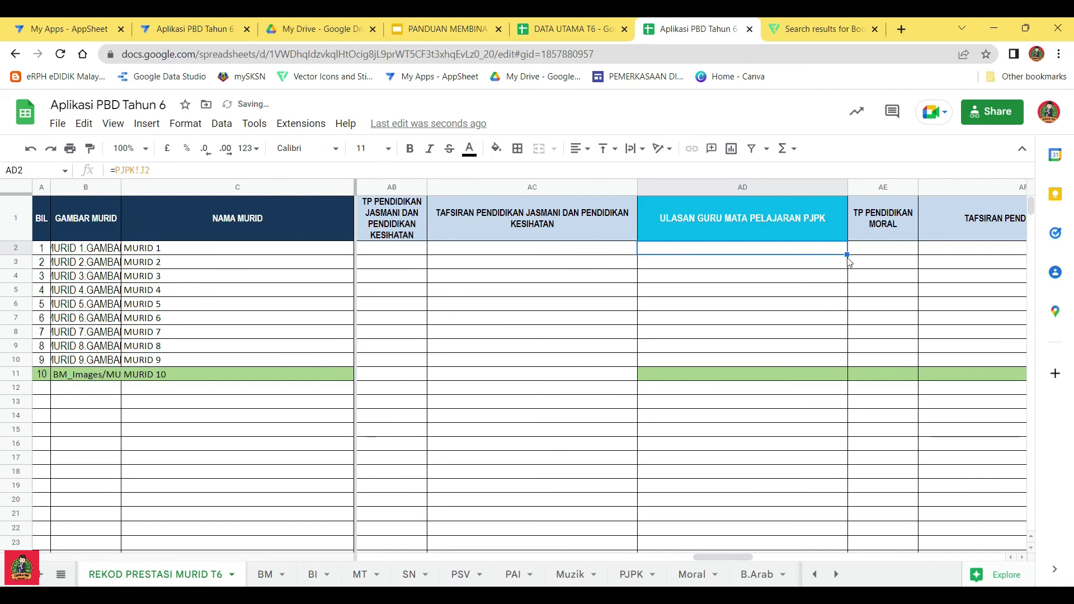
{"action": "left_click_drag", "start_coordinate": [849, 251], "coordinate": [848, 378]}
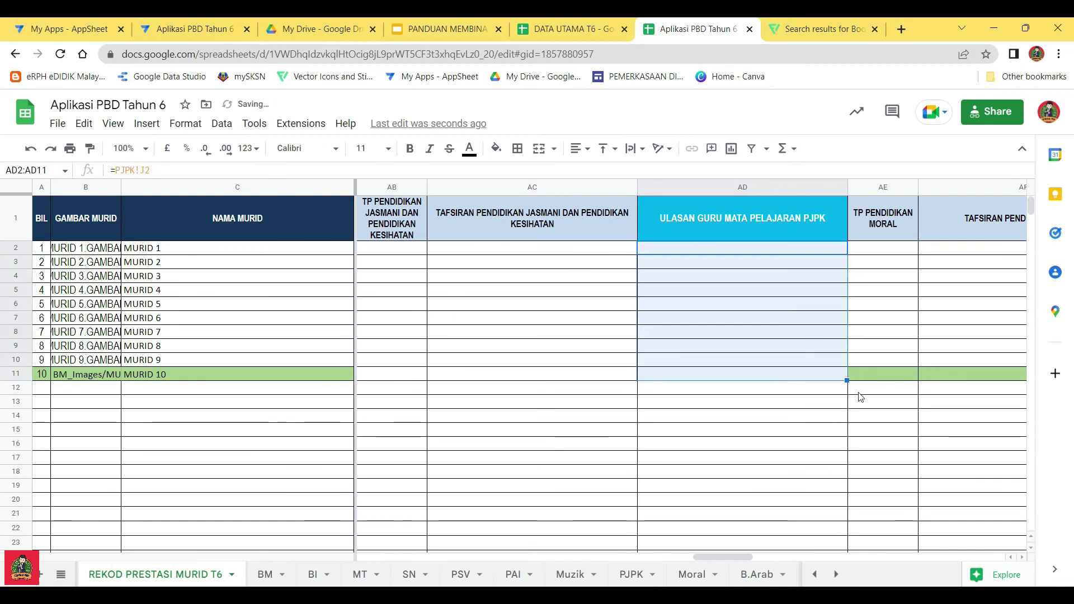
Shade the three Pendidikan Moral columns (AE2:AG11) with the golden yellow theme colour
{"action": "left_click_drag", "start_coordinate": [729, 554], "coordinate": [780, 553]}
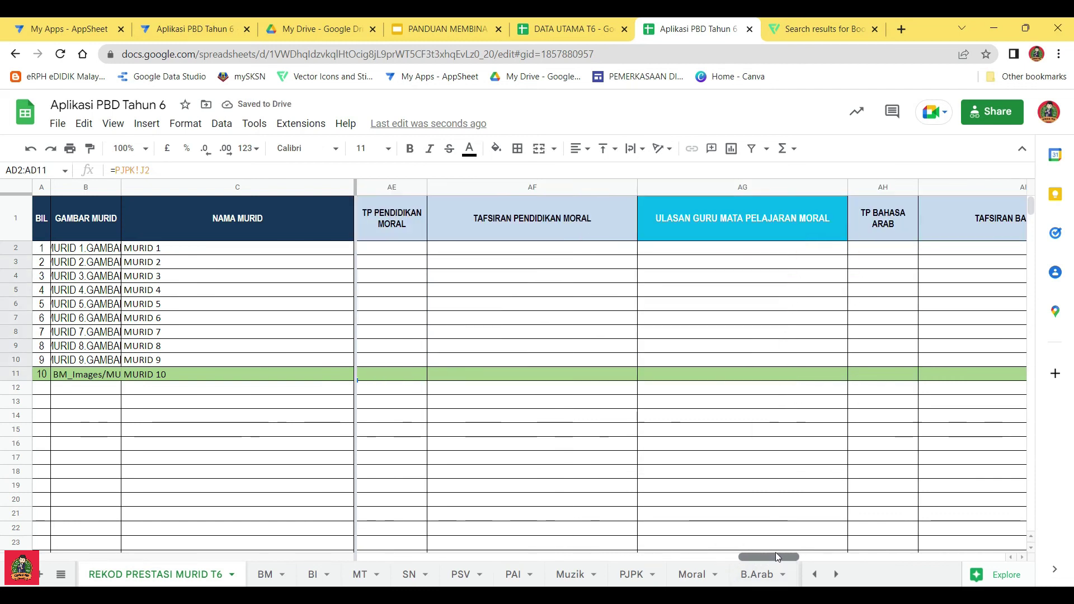
{"action": "left_click_drag", "start_coordinate": [392, 248], "coordinate": [788, 377]}
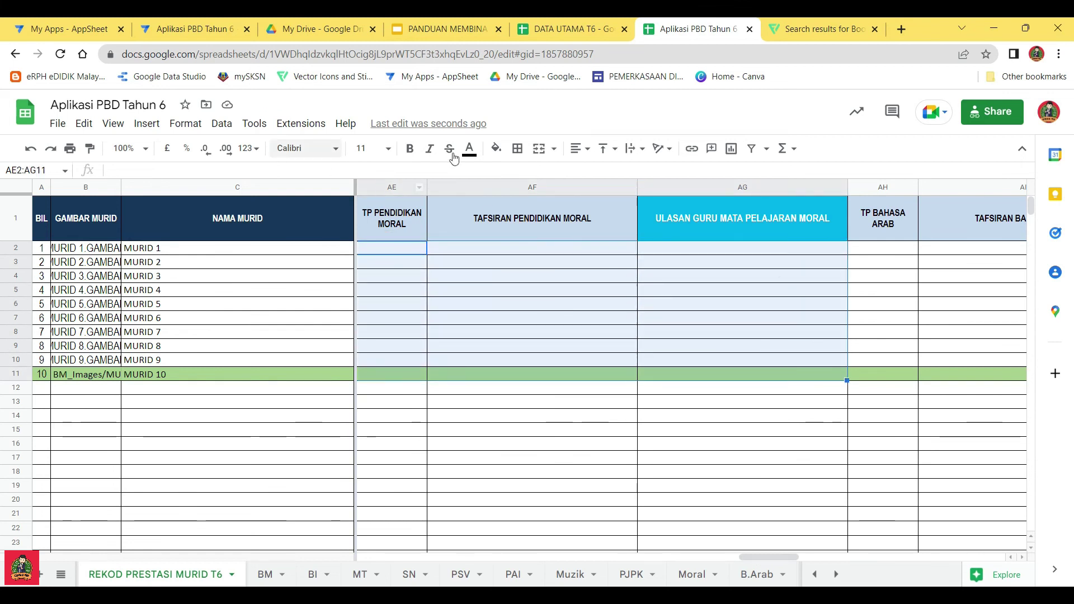
{"action": "left_click", "coordinate": [496, 148]}
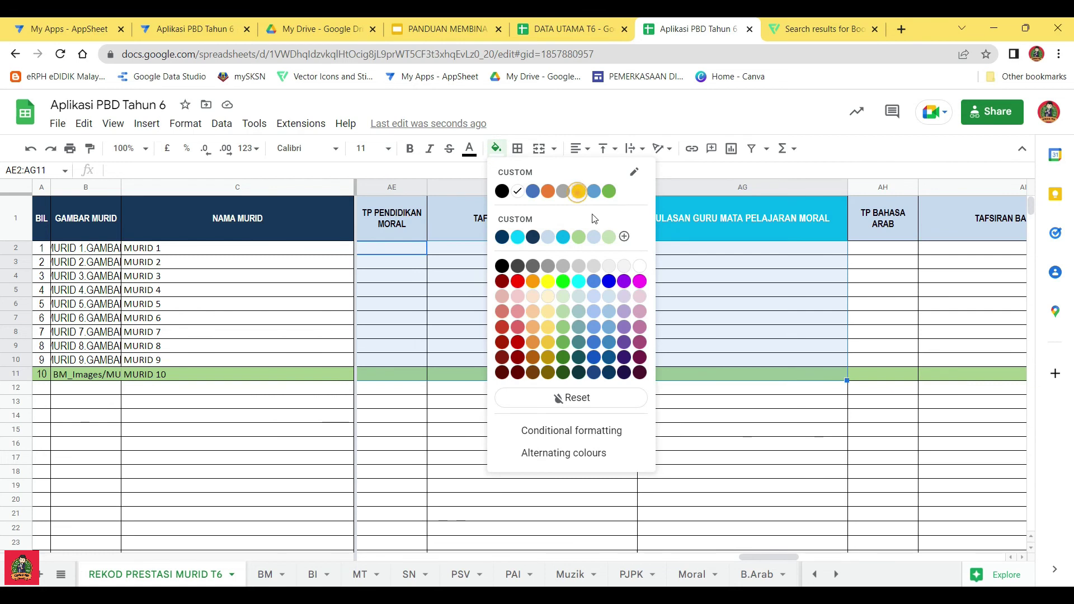
{"action": "left_click", "coordinate": [578, 191]}
{"action": "left_click", "coordinate": [719, 346]}
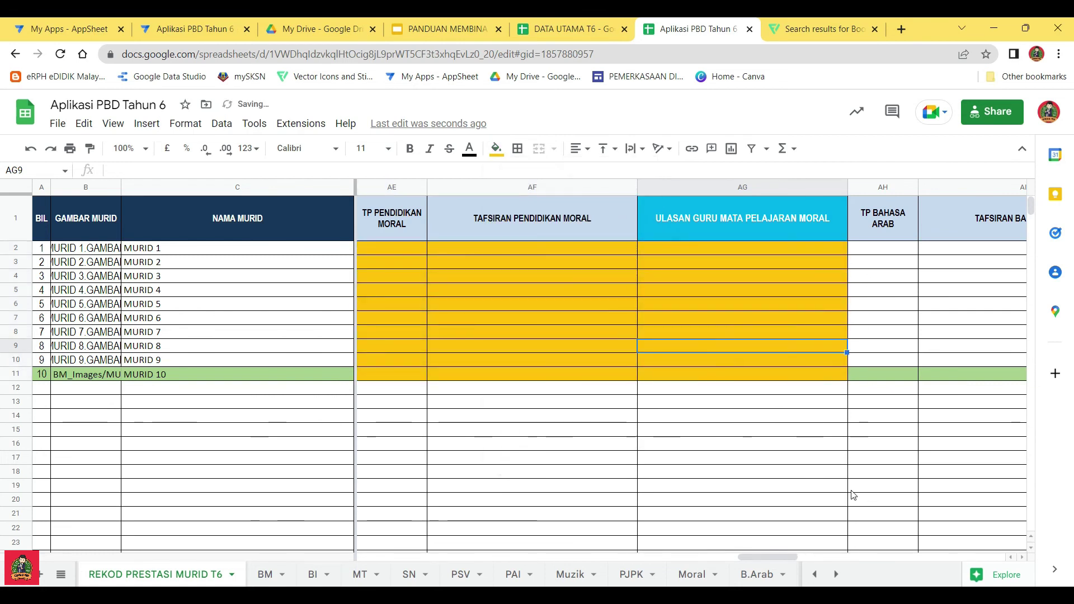
Shade the three Bahasa Arab columns (AH2:AJ11) with the same golden yellow fill
{"action": "left_click_drag", "start_coordinate": [754, 554], "coordinate": [790, 554]}
{"action": "left_click_drag", "start_coordinate": [606, 250], "coordinate": [951, 373]}
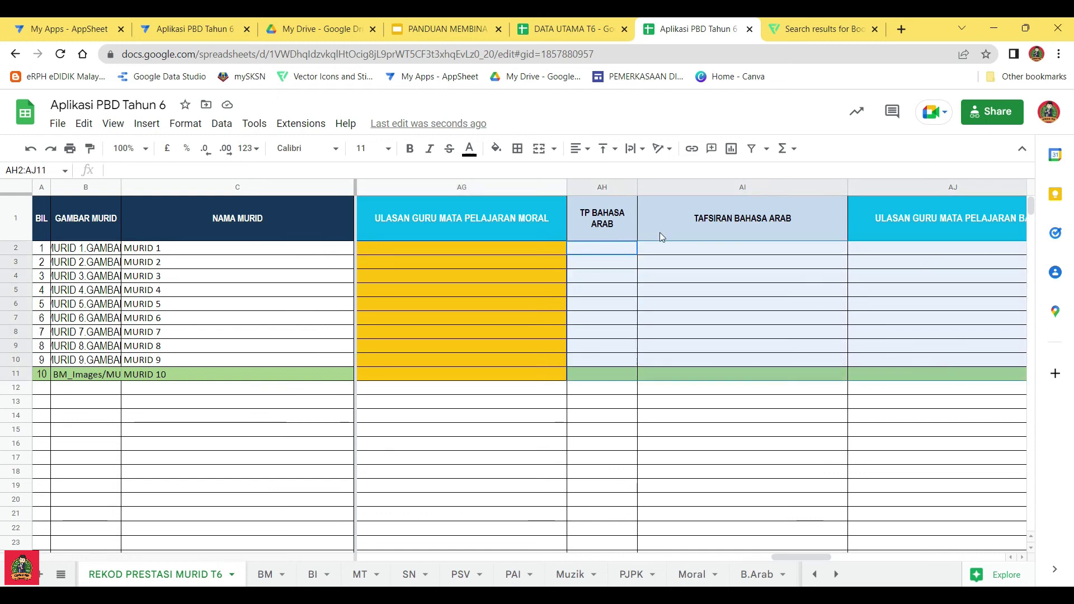
{"action": "left_click", "coordinate": [496, 149]}
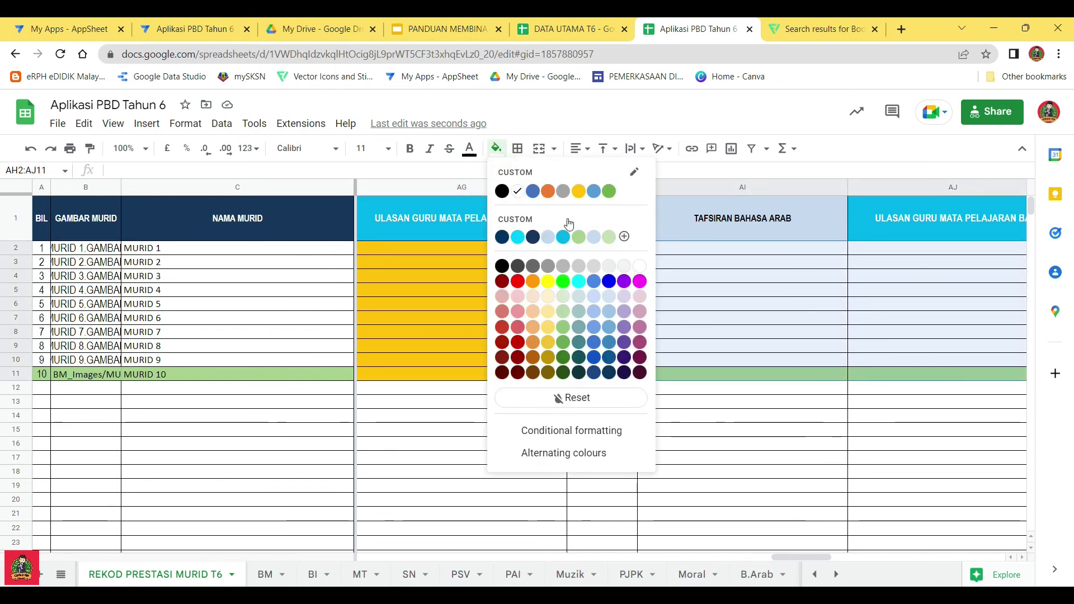
{"action": "left_click", "coordinate": [579, 191]}
Link TP SEJARAH (AK2) to TAHAP PENGUASAAN KESELURUHAN of the Sej sheet with =Sej!L2
{"action": "left_click_drag", "start_coordinate": [774, 562], "coordinate": [842, 564]}
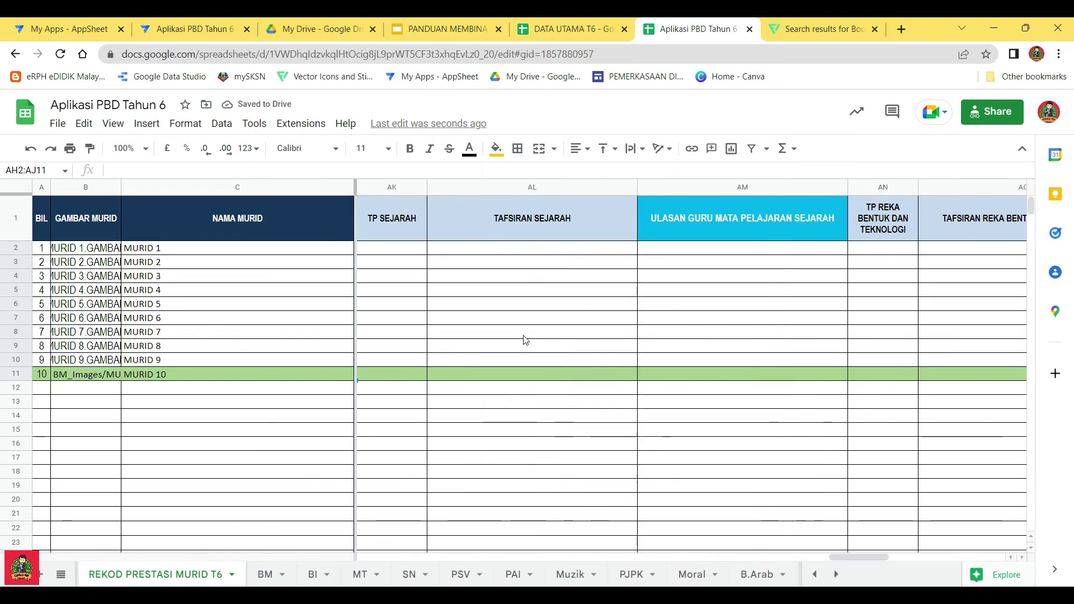
{"action": "left_click", "coordinate": [397, 250]}
{"action": "left_click", "coordinate": [199, 170]}
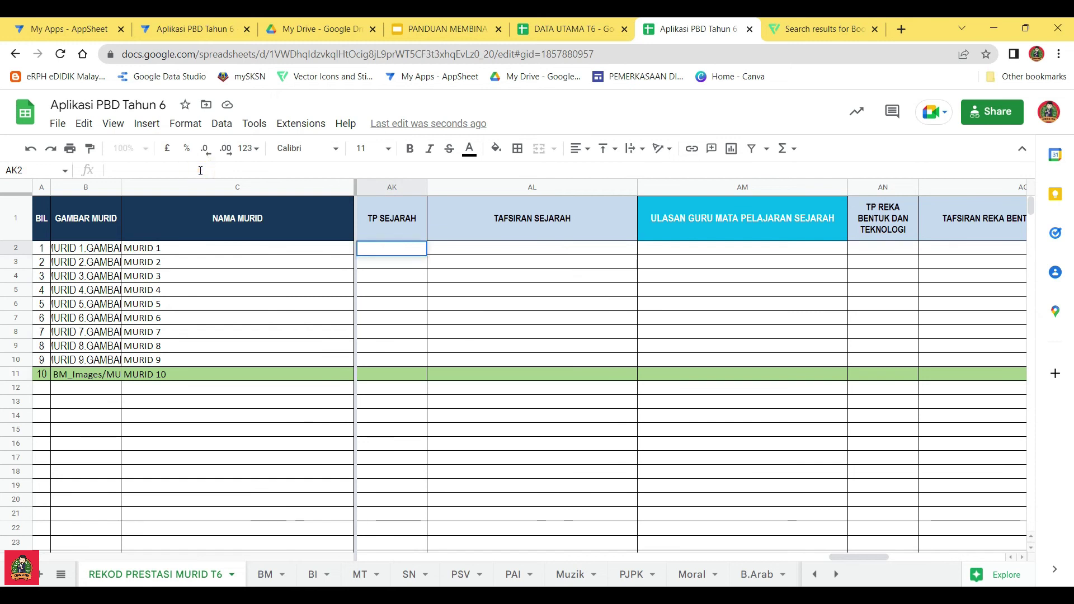
{"action": "type", "text": "="}
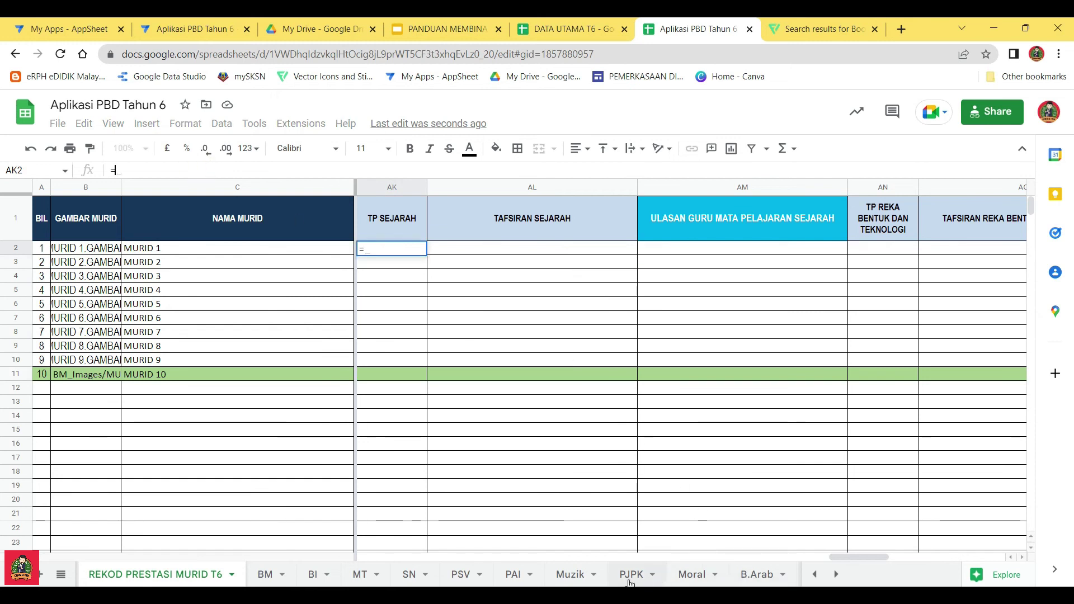
{"action": "left_click", "coordinate": [835, 573]}
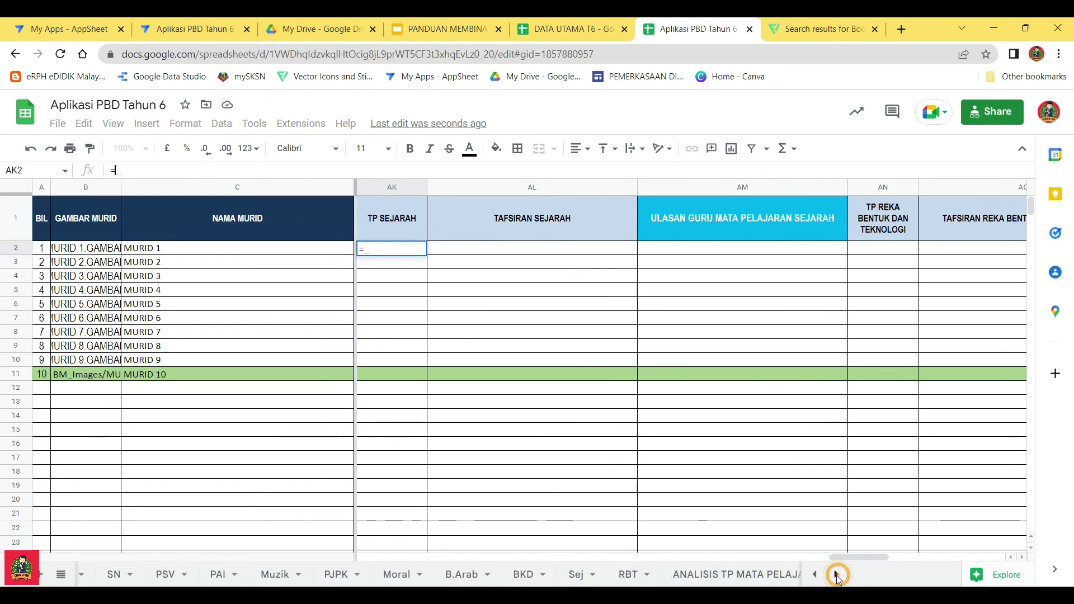
{"action": "left_click", "coordinate": [512, 574]}
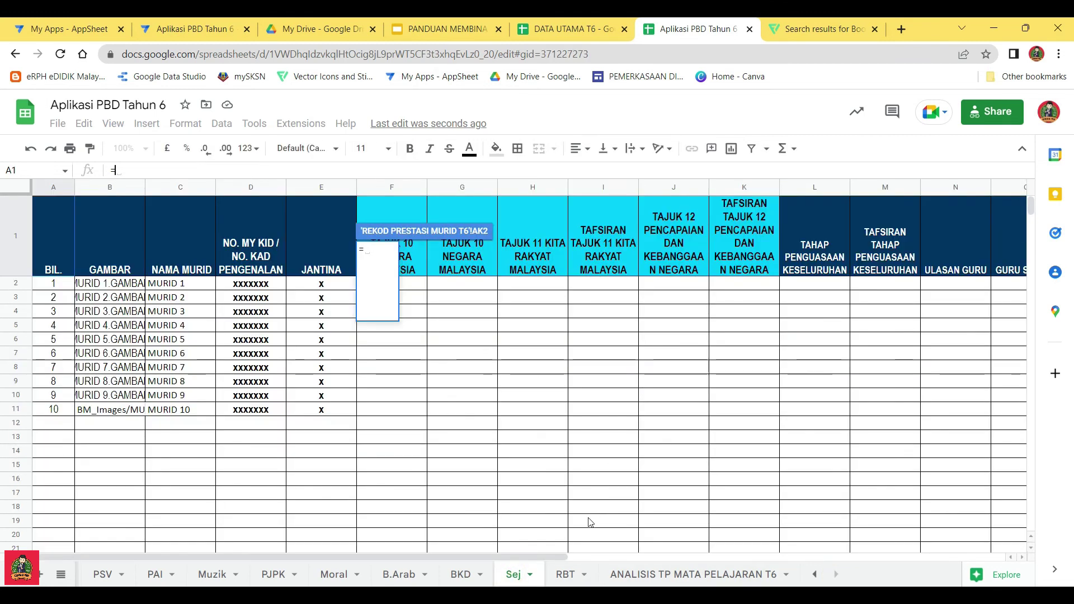
{"action": "left_click_drag", "start_coordinate": [547, 561], "coordinate": [602, 561]}
{"action": "left_click", "coordinate": [771, 284]}
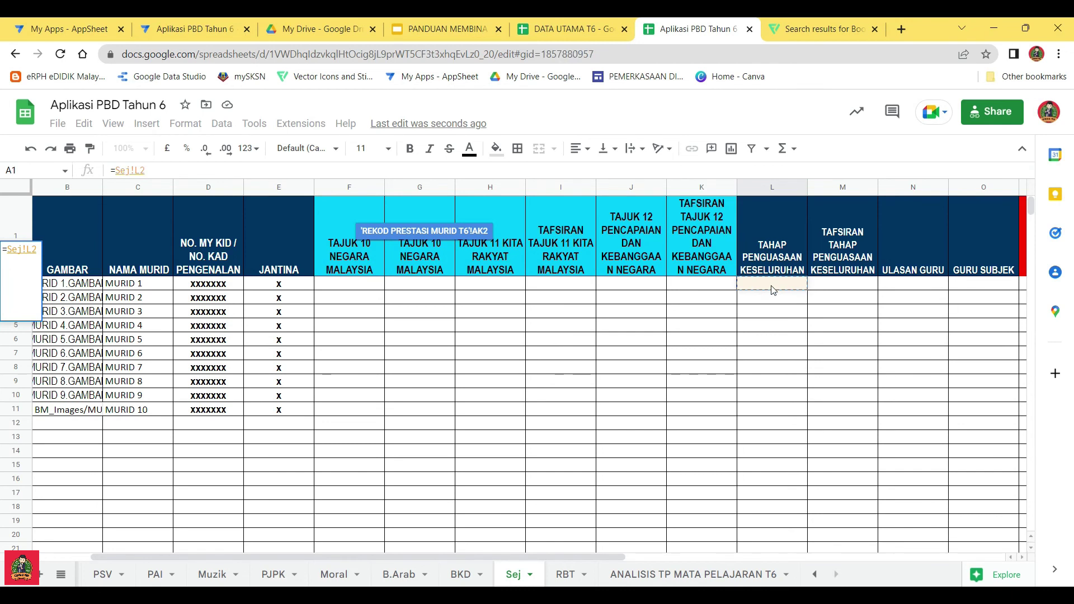
{"action": "key", "text": "Return"}
Copy the Sejarah formula from AK2 across to AL2 and AM2, and fill all three columns down to row 11
{"action": "left_click_drag", "start_coordinate": [425, 254], "coordinate": [805, 253]}
{"action": "left_click", "coordinate": [405, 254]}
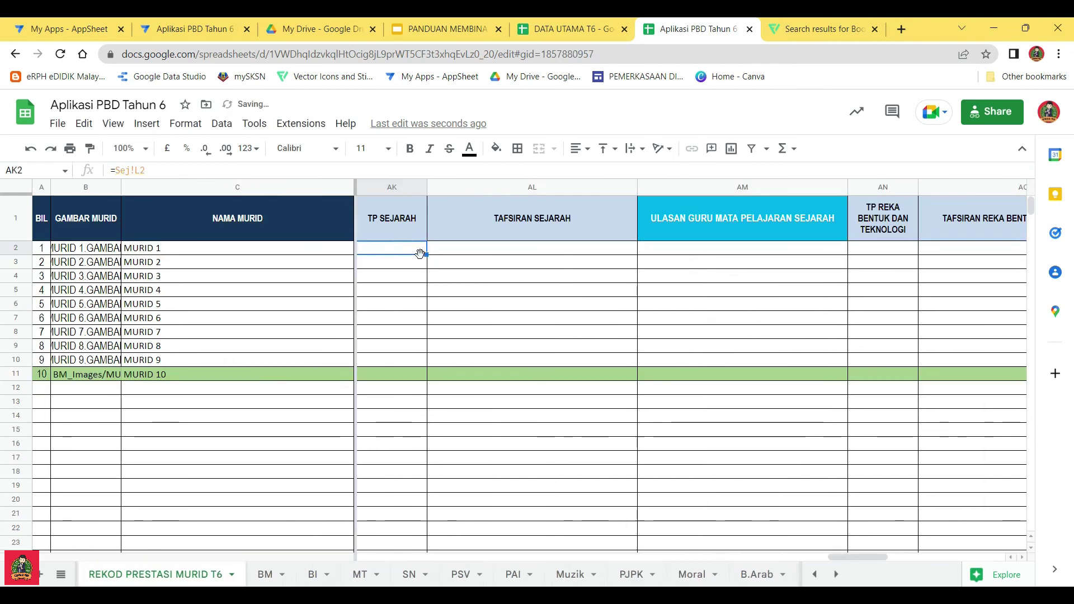
{"action": "left_click_drag", "start_coordinate": [426, 254], "coordinate": [425, 377]}
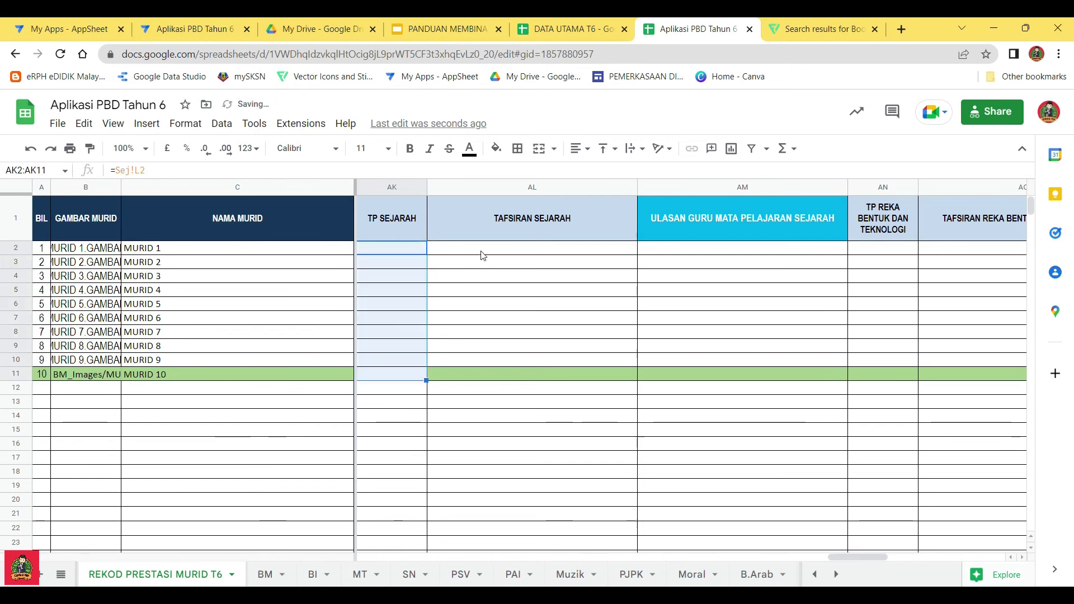
{"action": "left_click", "coordinate": [479, 249]}
{"action": "left_click_drag", "start_coordinate": [636, 255], "coordinate": [635, 373]}
{"action": "left_click", "coordinate": [703, 250]}
{"action": "left_click_drag", "start_coordinate": [846, 253], "coordinate": [845, 378]}
Link TP REKA BENTUK DAN TEKNOLOGI (AN2) to TAHAP PENGUASAAN KESELURUHAN of the RBT sheet with =RBT!L2
{"action": "left_click", "coordinate": [878, 248]}
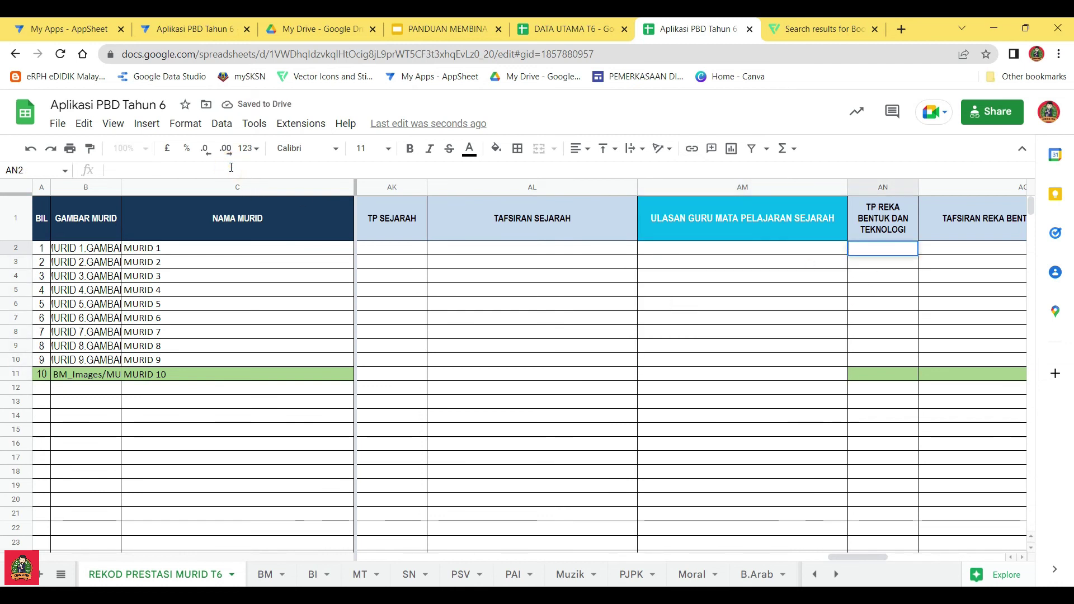
{"action": "type", "text": "="}
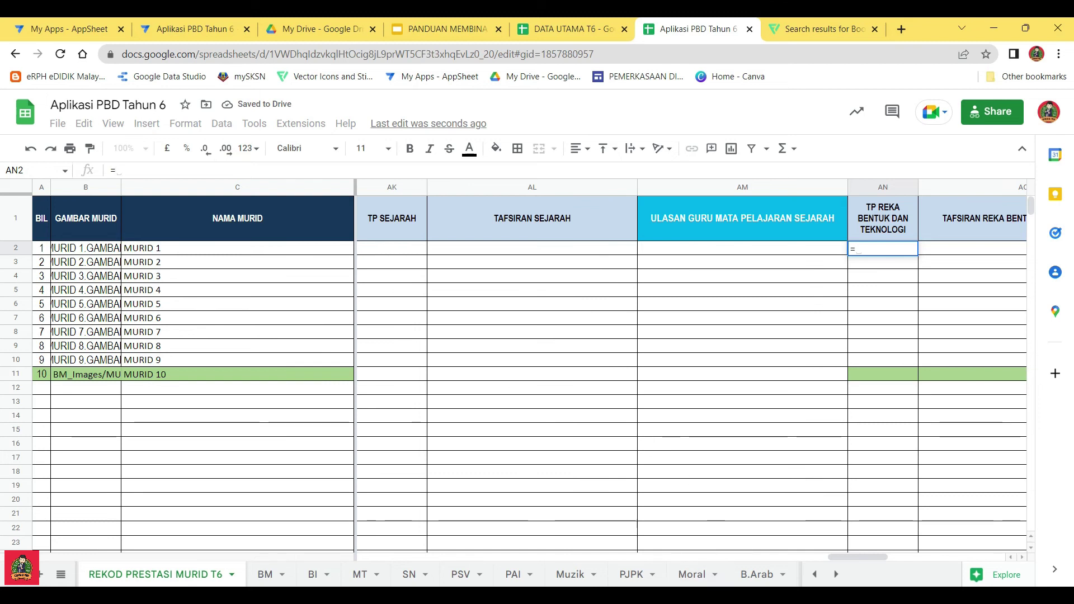
{"action": "left_click", "coordinate": [835, 575]}
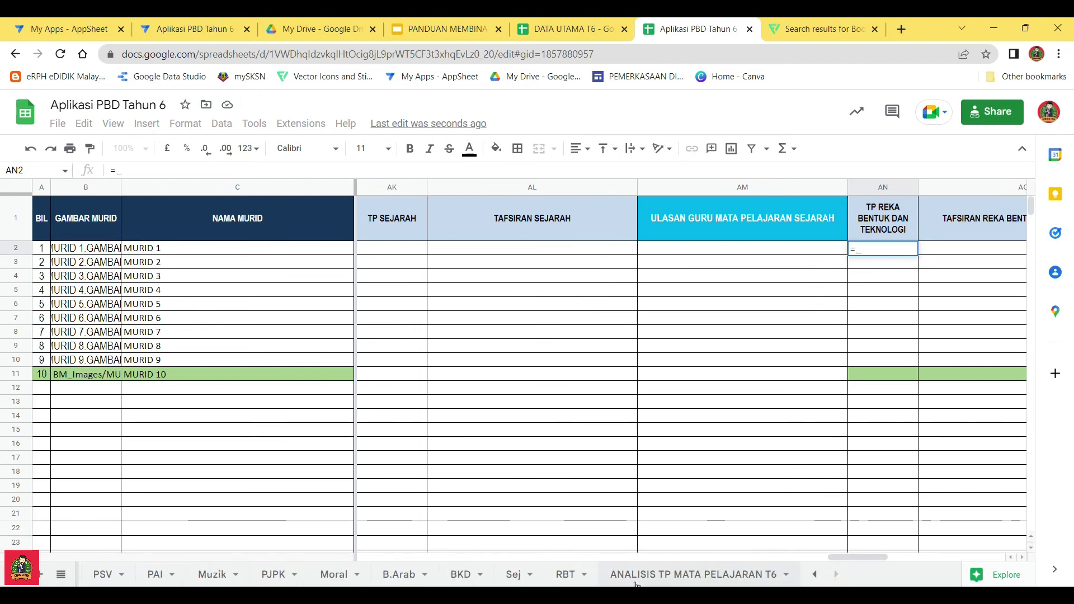
{"action": "left_click", "coordinate": [566, 575]}
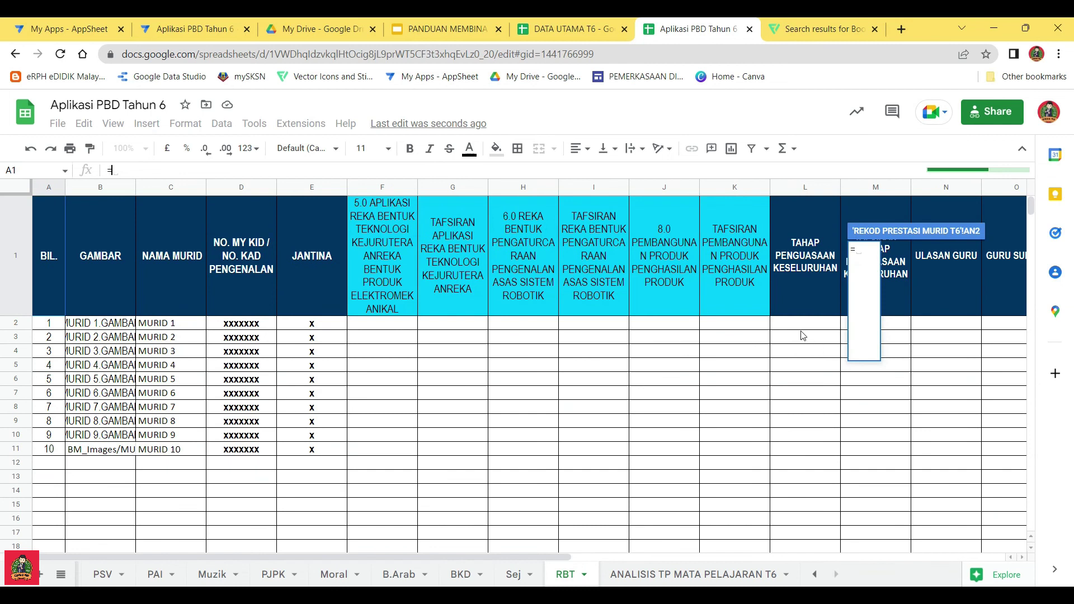
{"action": "left_click", "coordinate": [800, 324]}
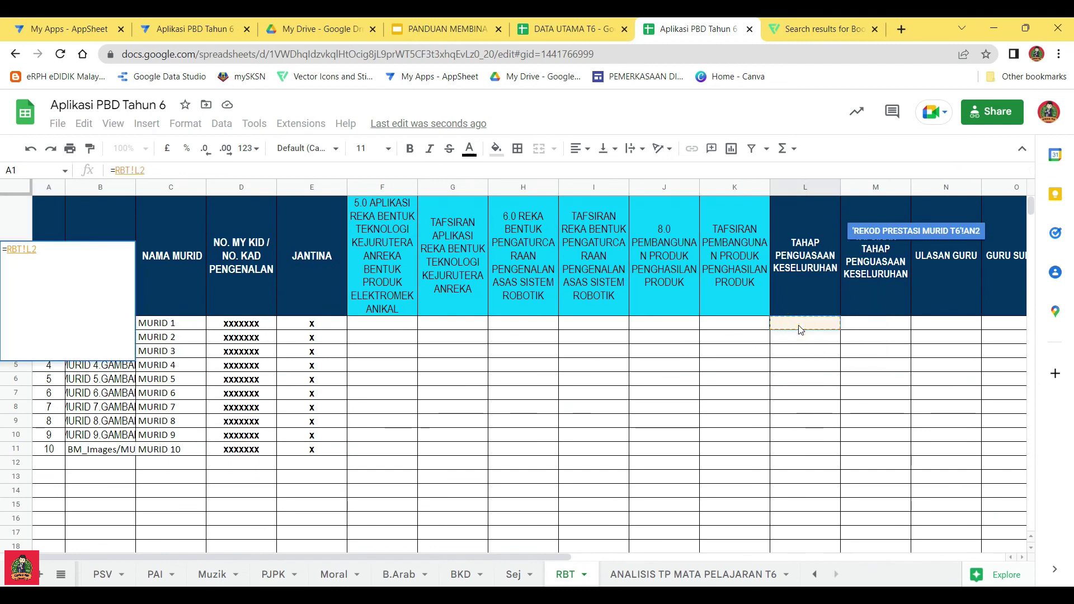
{"action": "key", "text": "Return"}
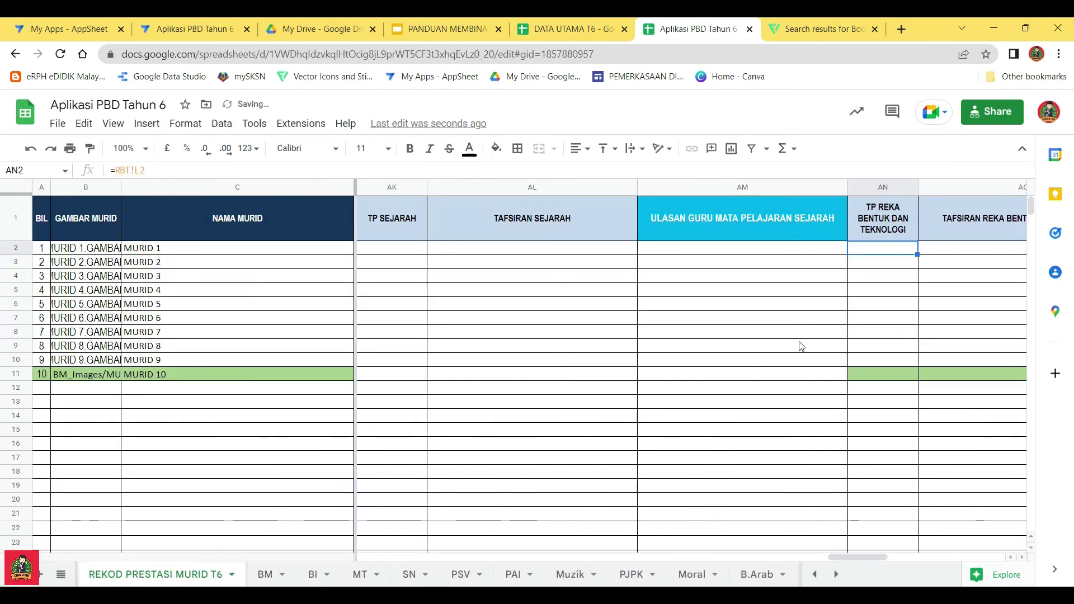
Copy the RBT formula from AN2 across to AO2 and AP2, and fill all three columns down to row 11
{"action": "left_click_drag", "start_coordinate": [878, 556], "coordinate": [920, 554]}
{"action": "left_click_drag", "start_coordinate": [637, 254], "coordinate": [634, 373]}
{"action": "left_click", "coordinate": [693, 250]}
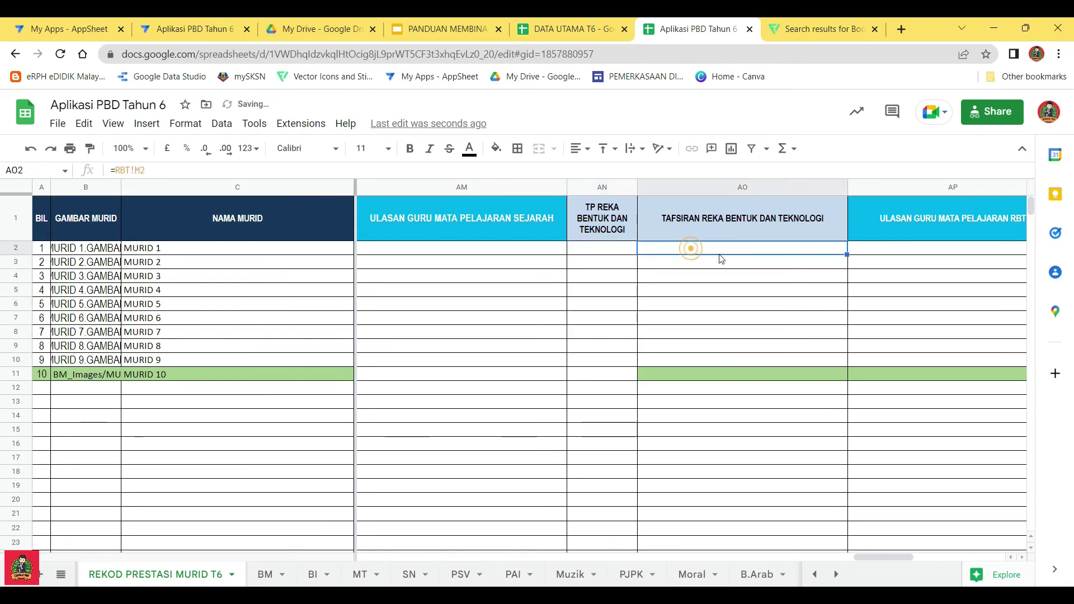
{"action": "left_click_drag", "start_coordinate": [846, 256], "coordinate": [843, 382]}
{"action": "left_click_drag", "start_coordinate": [873, 557], "coordinate": [920, 556]}
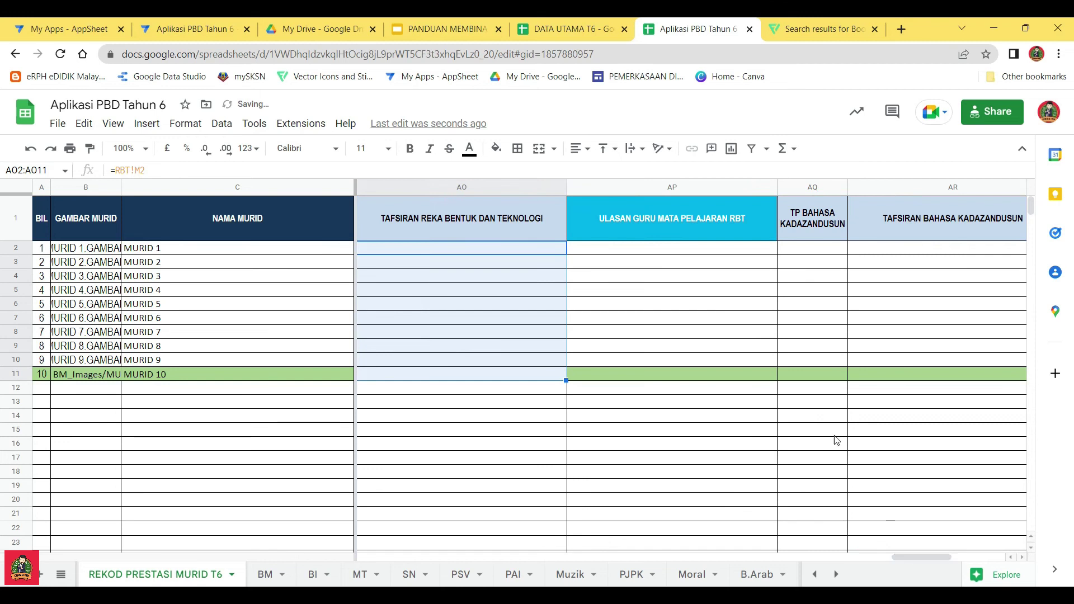
{"action": "left_click", "coordinate": [702, 251]}
{"action": "left_click_drag", "start_coordinate": [776, 255], "coordinate": [781, 374]}
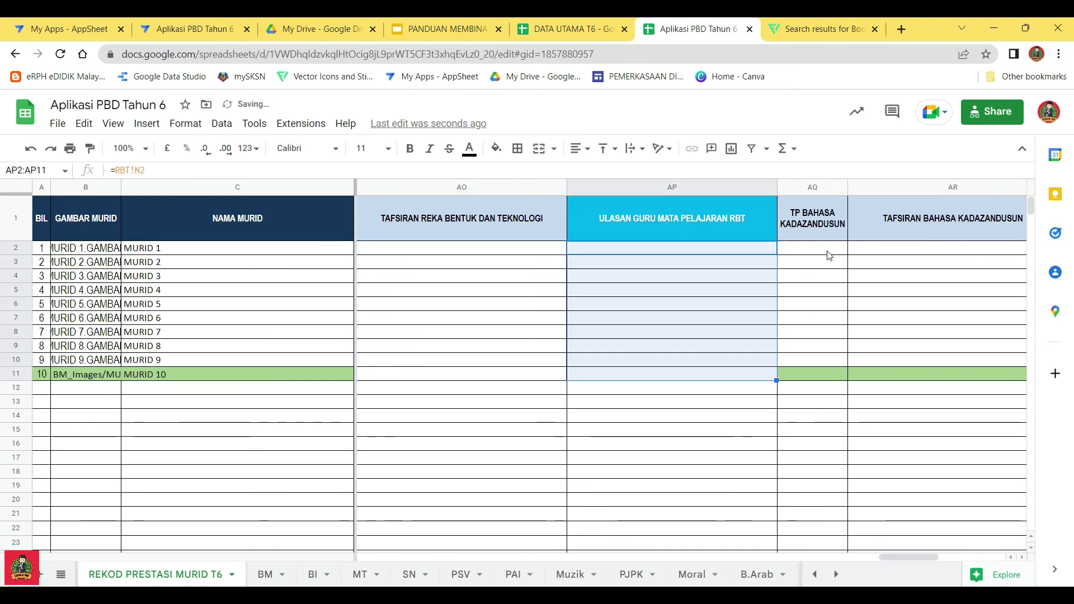
Shade the three Bahasa Kadazandusun columns (AQ2:AS11) golden yellow like the Moral and Bahasa Arab columns
{"action": "left_click_drag", "start_coordinate": [819, 249], "coordinate": [832, 373]}
{"action": "left_click", "coordinate": [496, 149]}
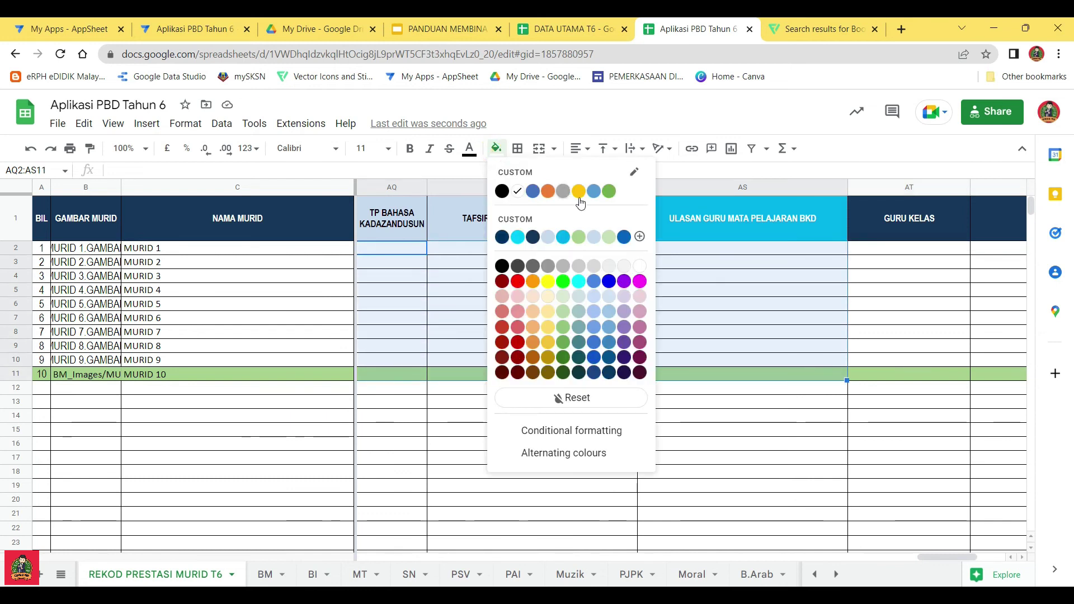
{"action": "left_click", "coordinate": [580, 190]}
Enter the class teacher CIKGU Z in the first GURU KELAS cell (AT2) and centre it
{"action": "left_click", "coordinate": [887, 248]}
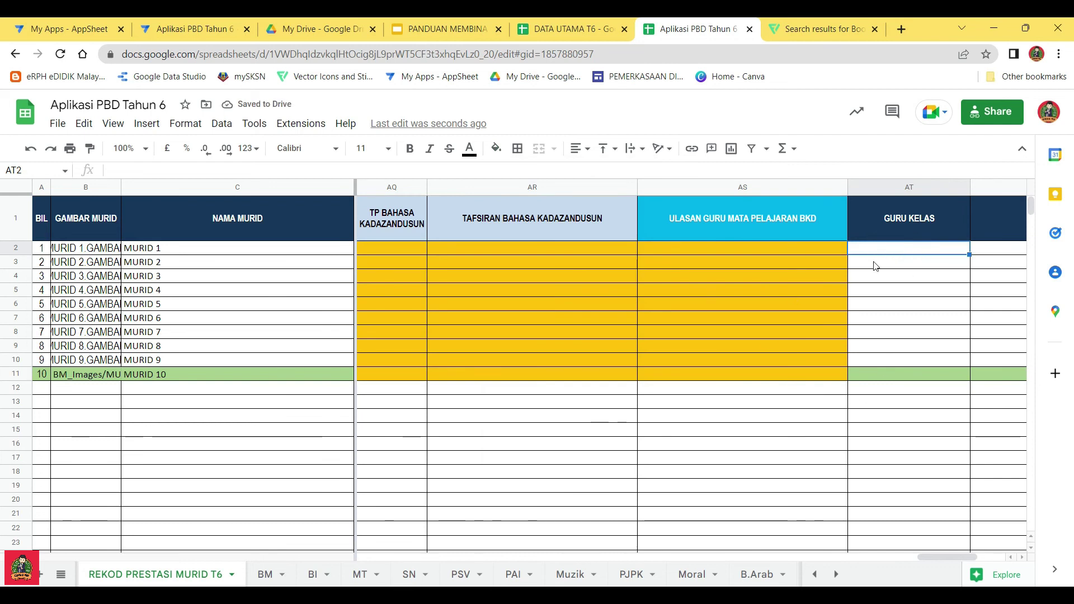
{"action": "type", "text": "CIKGU Z"}
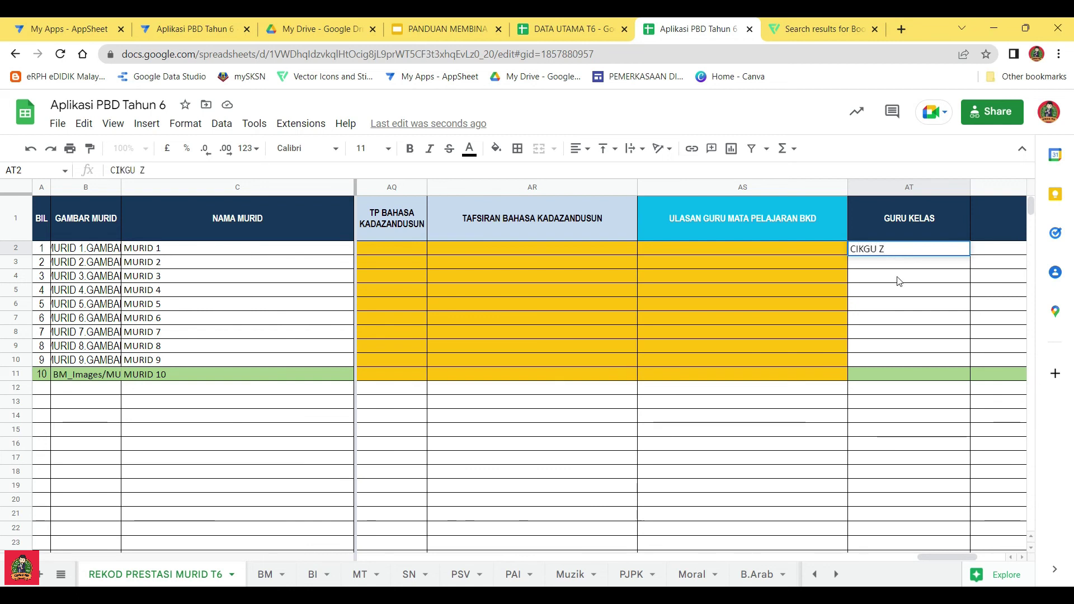
{"action": "left_click", "coordinate": [898, 277]}
{"action": "left_click", "coordinate": [888, 247]}
{"action": "left_click", "coordinate": [578, 148]}
{"action": "left_click", "coordinate": [594, 170]}
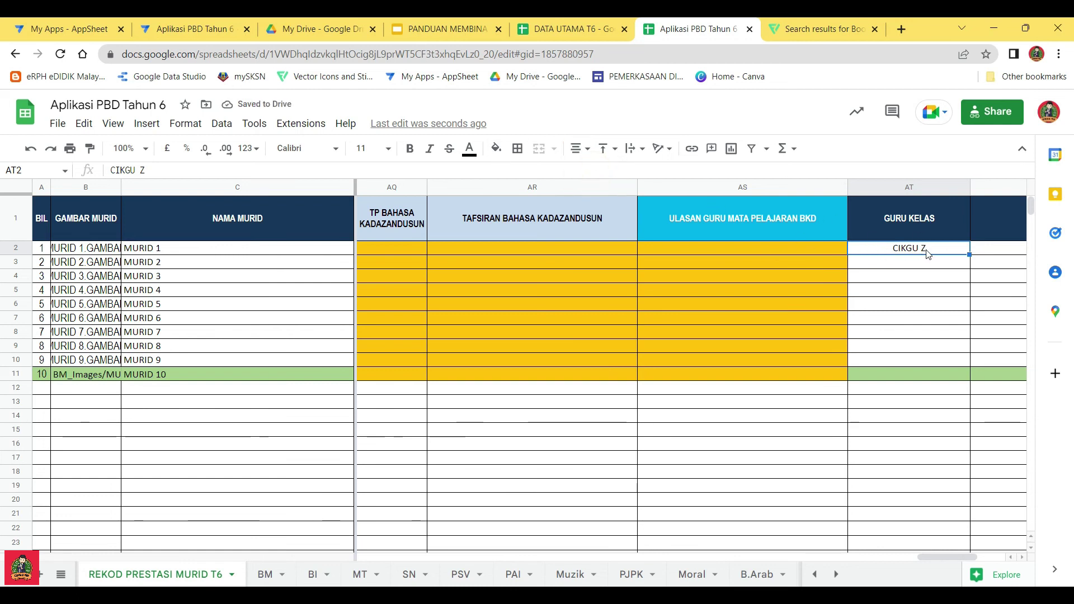
Check the class teacher in the BM sheet's GURU KELAS column and change AT2 of REKOD PRESTASI MURID T6 to CIKGU A
{"action": "left_click", "coordinate": [260, 575]}
{"action": "left_click", "coordinate": [1003, 271]}
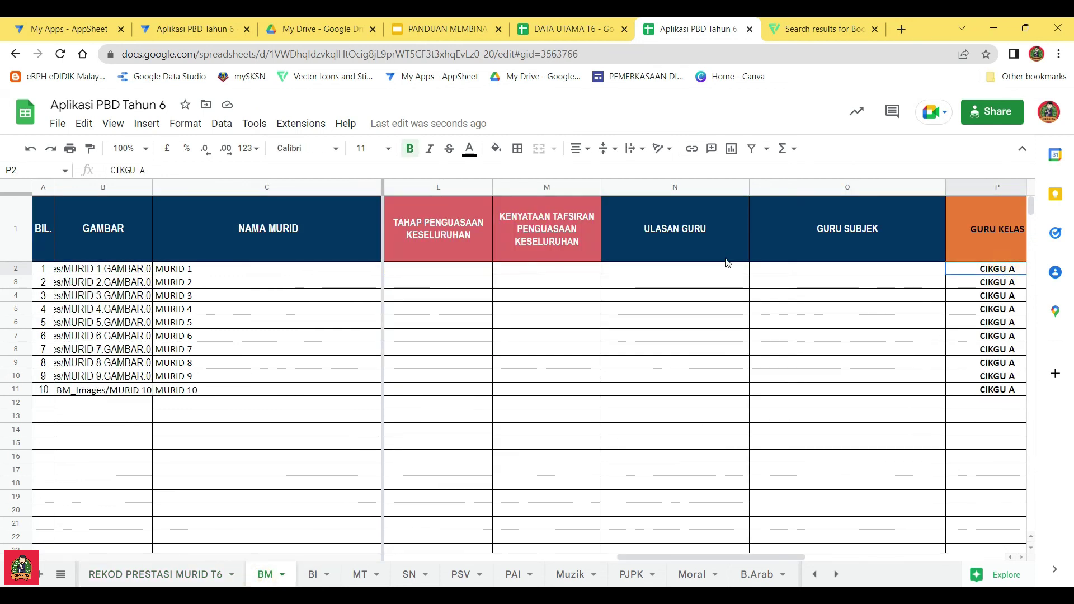
{"action": "left_click", "coordinate": [168, 575]}
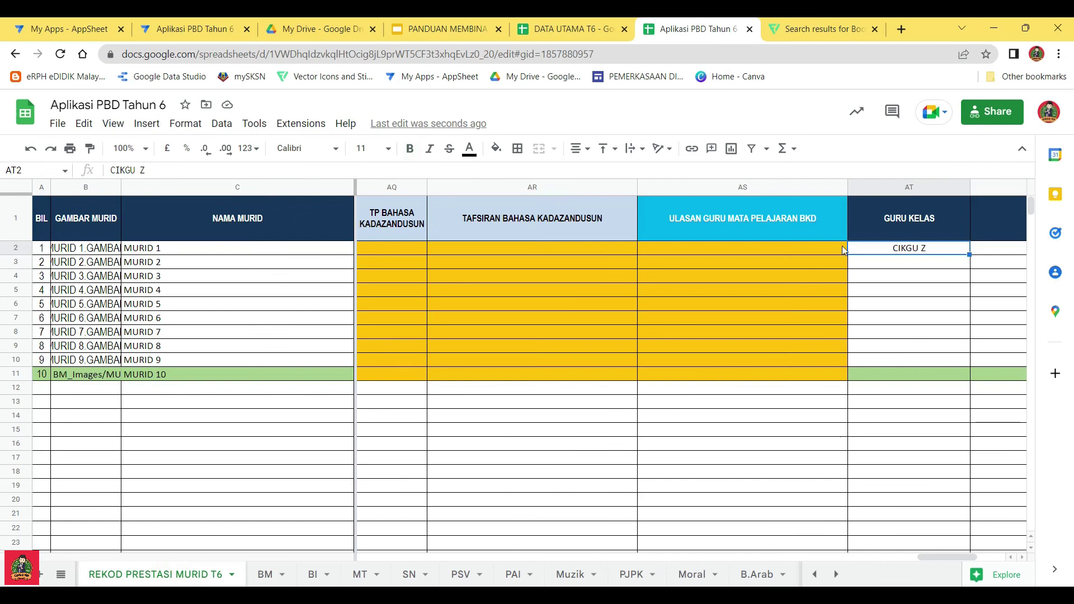
{"action": "left_click", "coordinate": [151, 169]}
{"action": "key", "text": "BackSpace"}
{"action": "type", "text": "A"}
{"action": "left_click", "coordinate": [944, 325]}
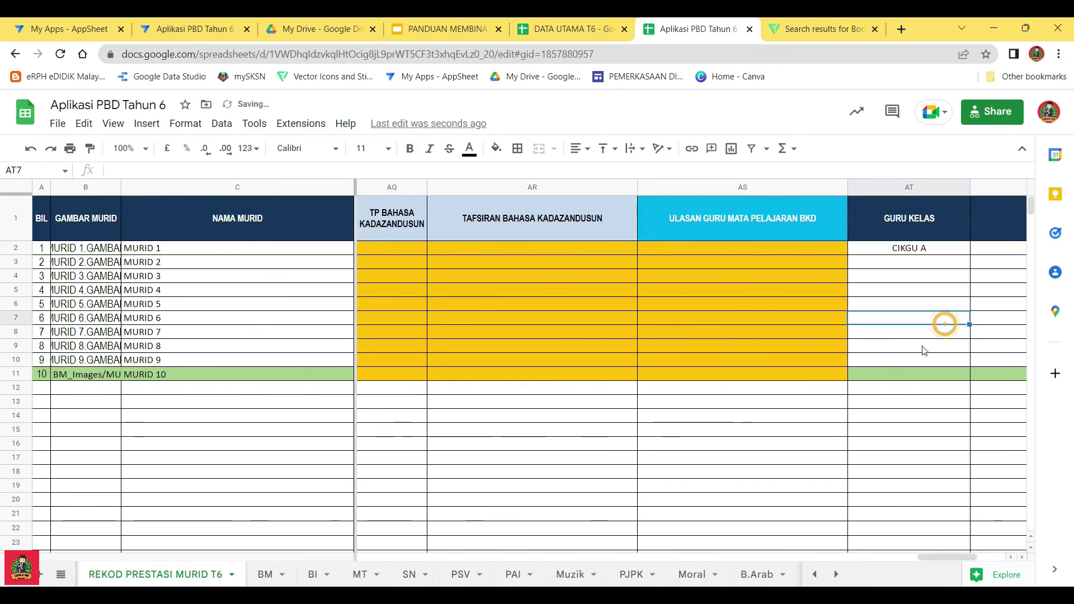
Fill the class teacher from AT2 down the GURU KELAS column to row 11
{"action": "left_click", "coordinate": [937, 248]}
{"action": "left_click_drag", "start_coordinate": [969, 254], "coordinate": [965, 374]}
{"action": "left_click_drag", "start_coordinate": [937, 555], "coordinate": [974, 556]}
{"action": "left_click", "coordinate": [608, 250]}
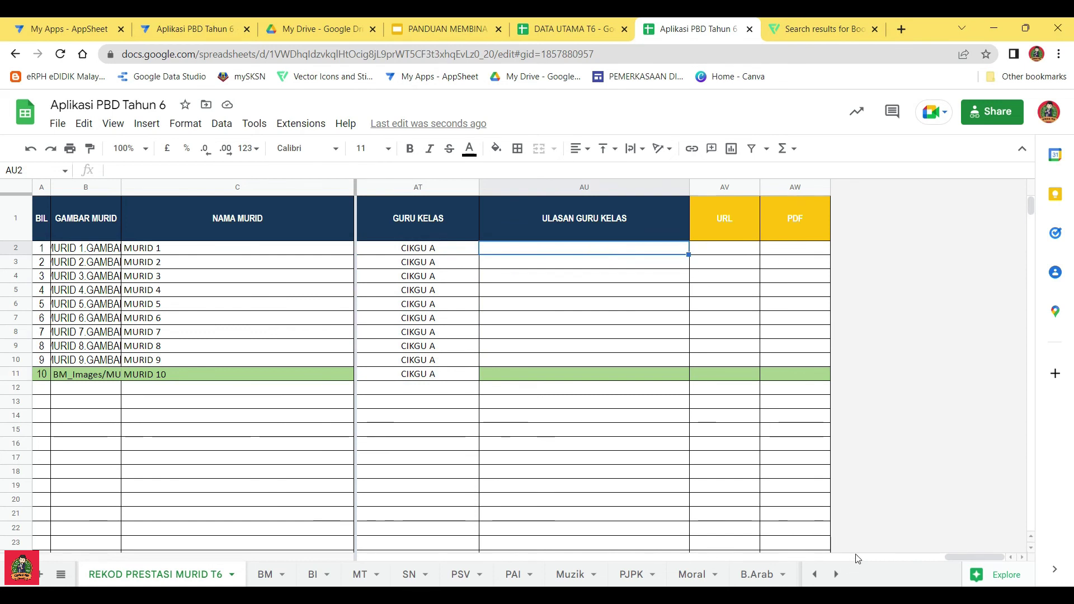
Clear the entries of MURID 6 to MURID 10 (A7:E11) in the PAI sheet
{"action": "left_click_drag", "start_coordinate": [958, 558], "coordinate": [576, 567]}
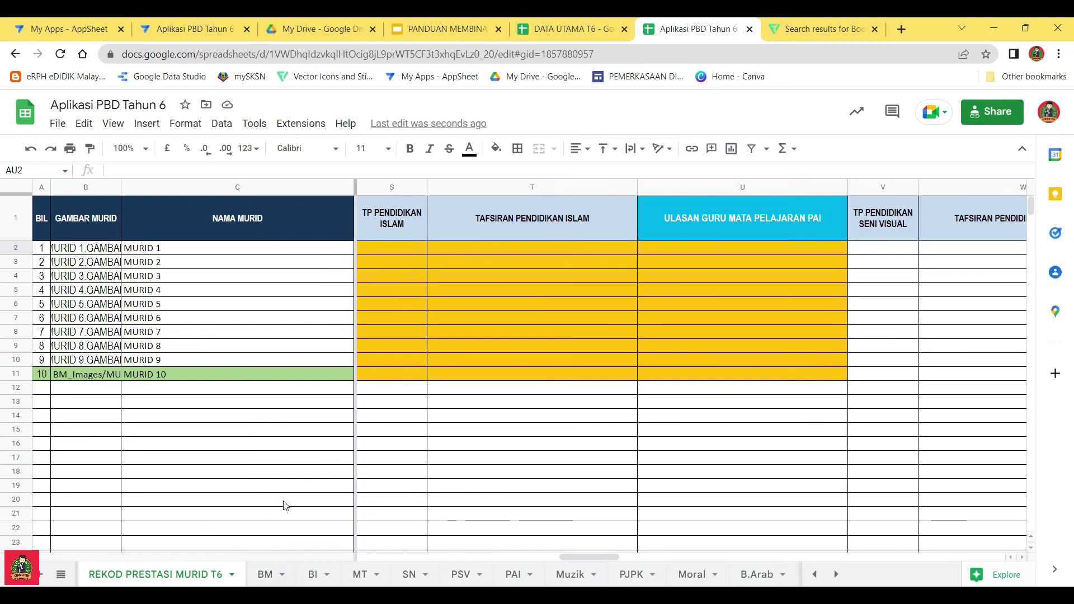
{"action": "left_click", "coordinate": [514, 576]}
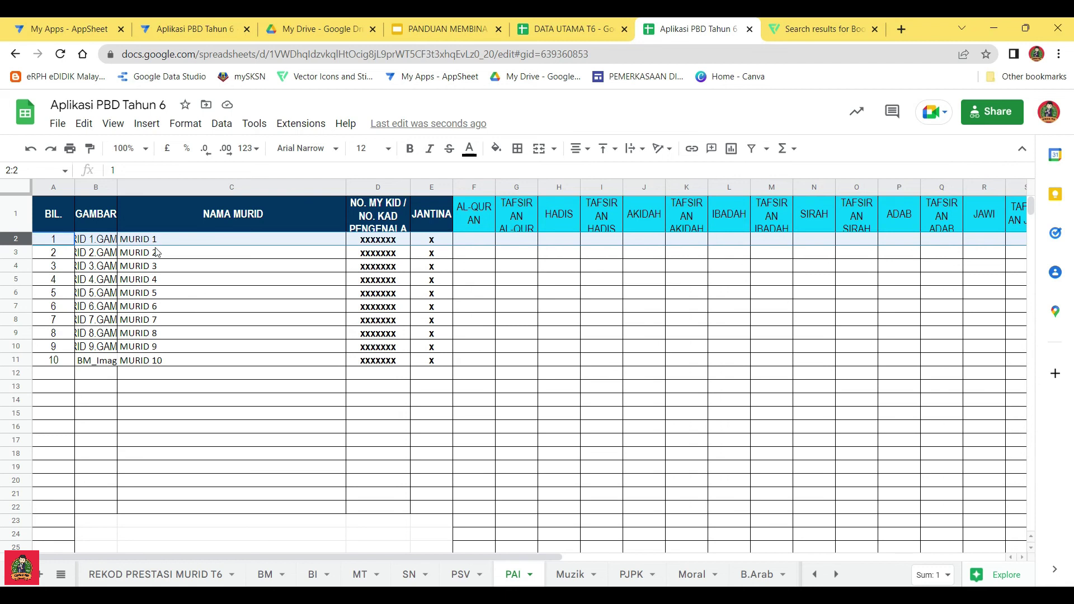
{"action": "left_click", "coordinate": [160, 297]}
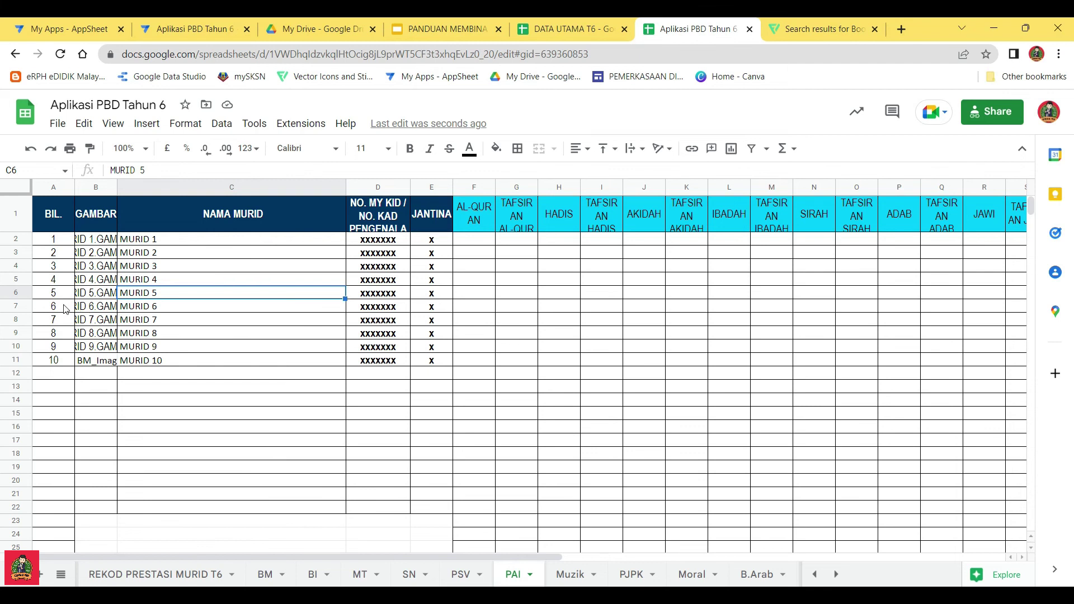
{"action": "left_click_drag", "start_coordinate": [60, 309], "coordinate": [444, 368]}
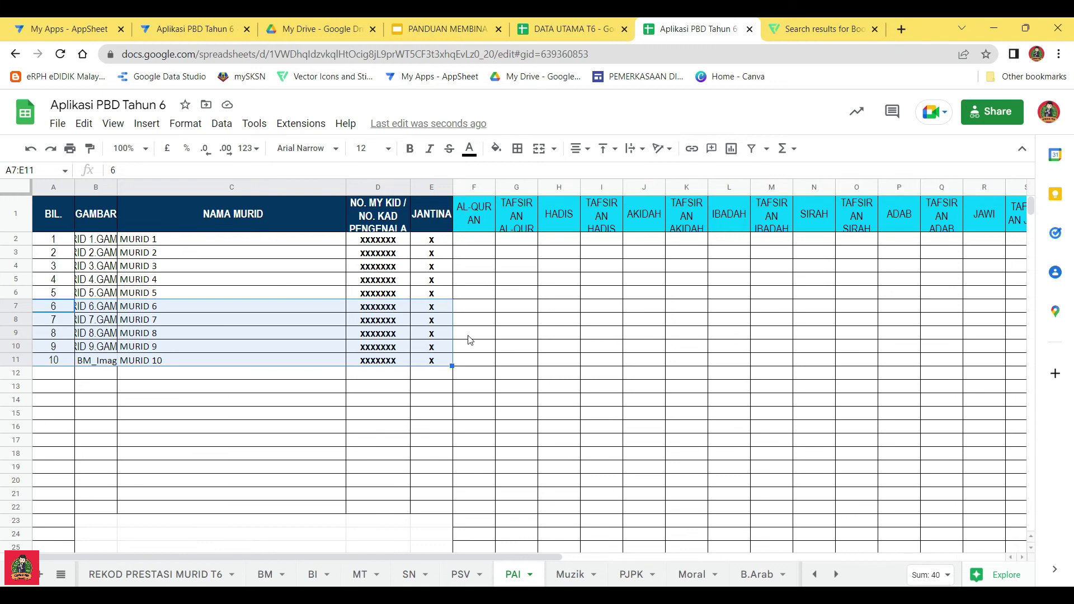
{"action": "key", "text": "Delete"}
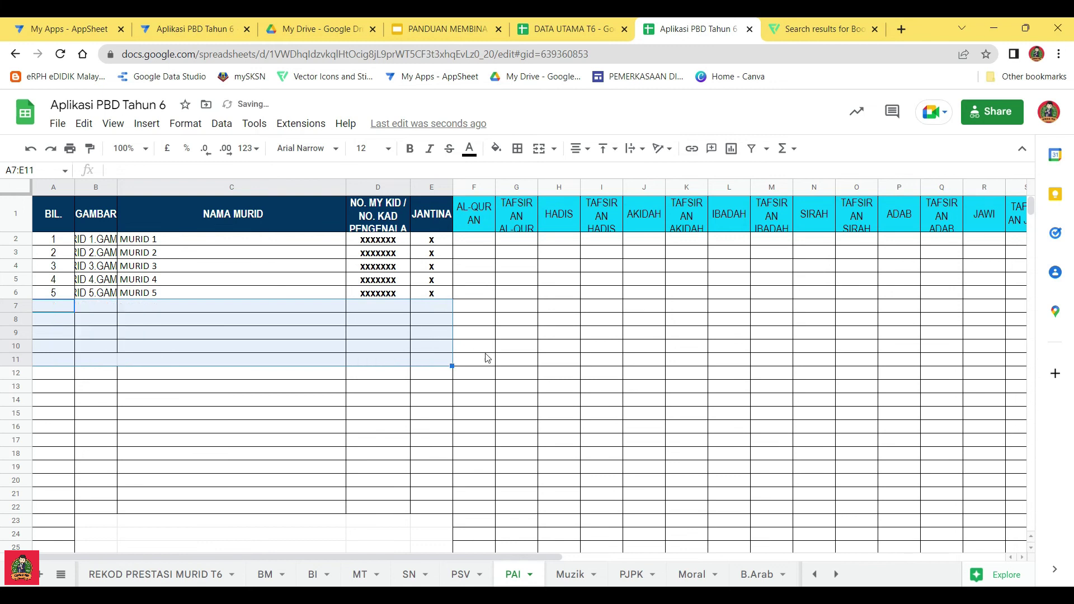
{"action": "left_click", "coordinate": [523, 402]}
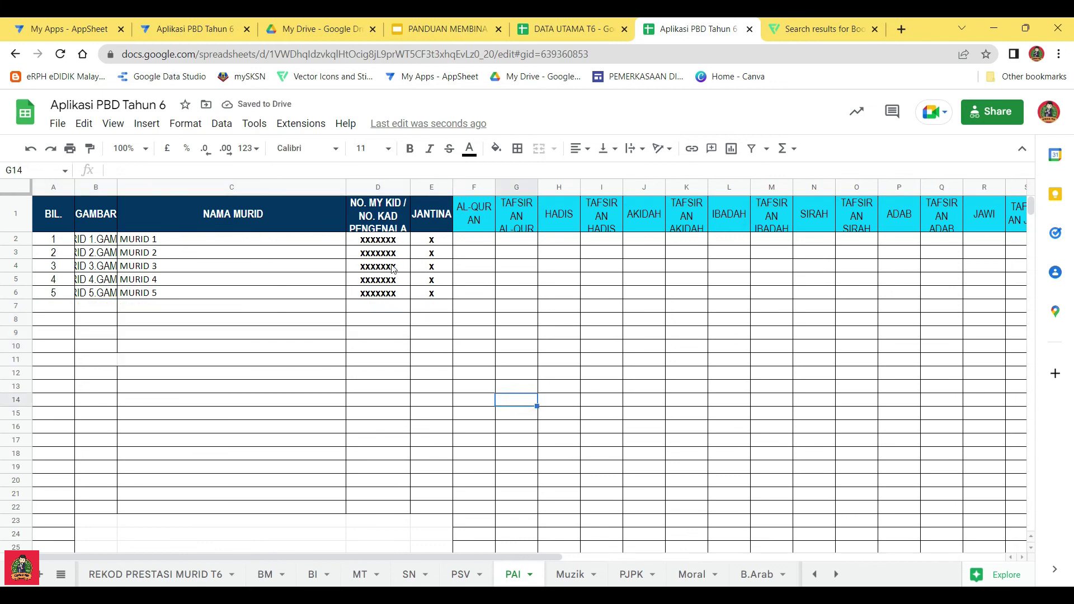
Clear the picture, name, identity number and gender of MURID 1 to MURID 5 (B2:E6) in the Moral sheet
{"action": "left_click", "coordinate": [694, 574]}
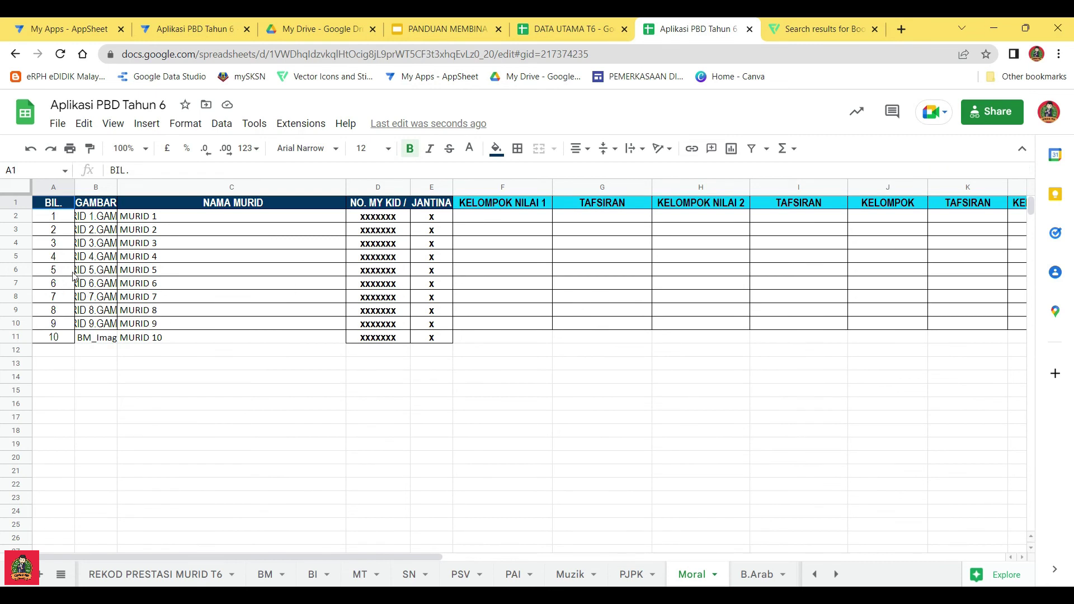
{"action": "left_click_drag", "start_coordinate": [55, 272], "coordinate": [430, 225]}
{"action": "left_click", "coordinate": [378, 244]}
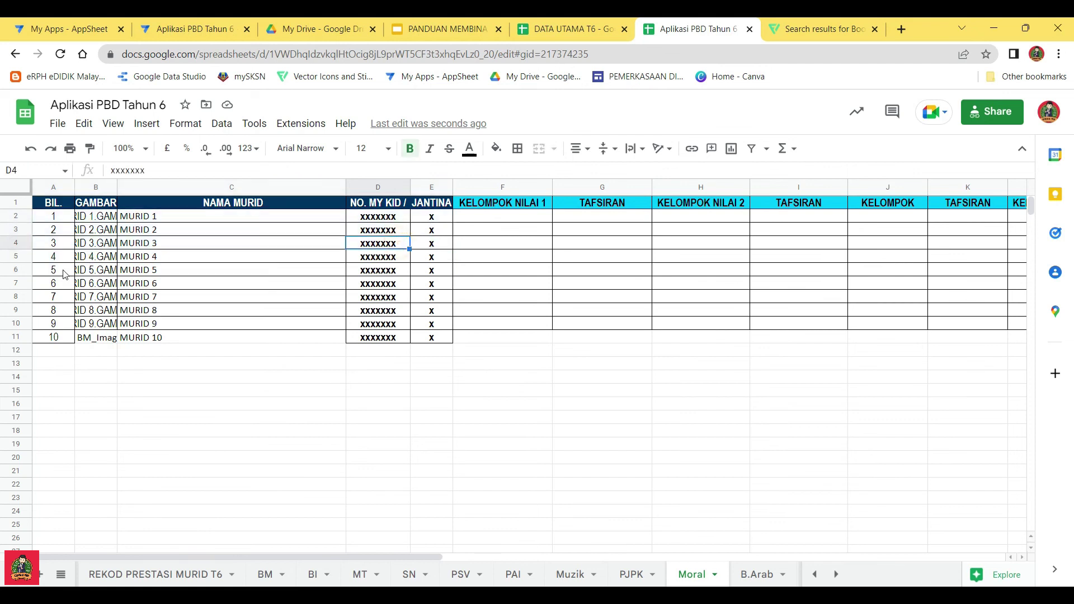
{"action": "left_click_drag", "start_coordinate": [87, 273], "coordinate": [429, 224]}
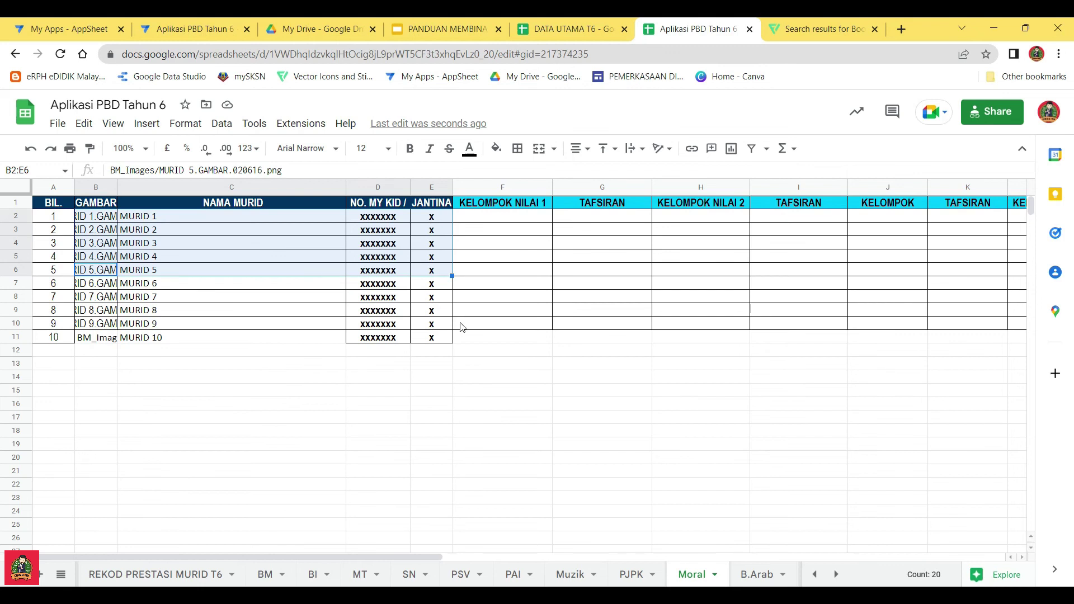
{"action": "key", "text": "Delete"}
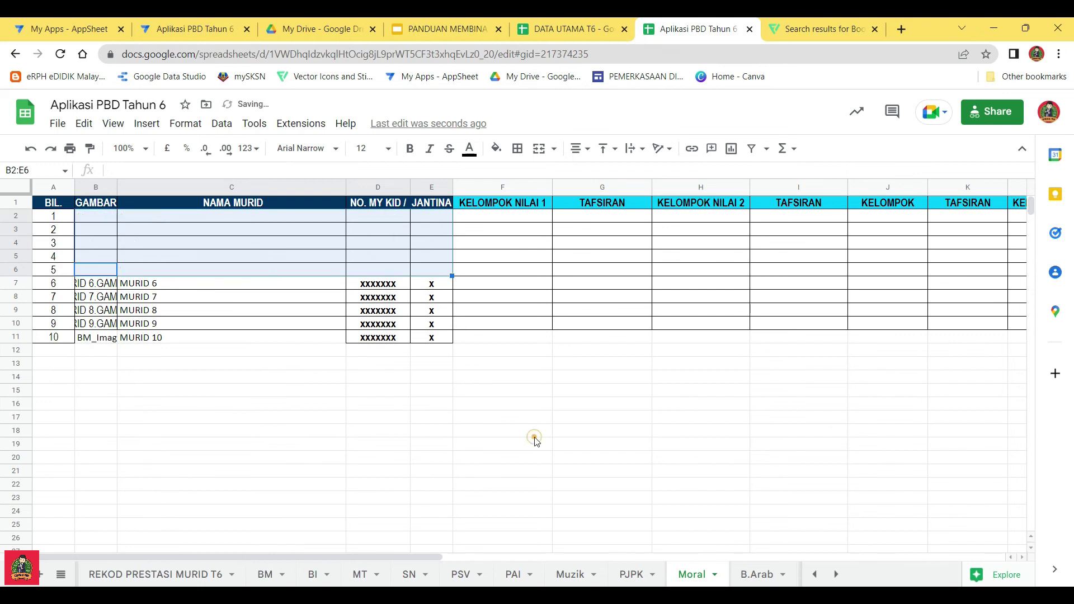
{"action": "left_click", "coordinate": [529, 432]}
Move the details of MURID 6 to MURID 10 up to B2 in the Moral sheet and clear the leftover numbers 6 to 10
{"action": "left_click_drag", "start_coordinate": [104, 289], "coordinate": [433, 343]}
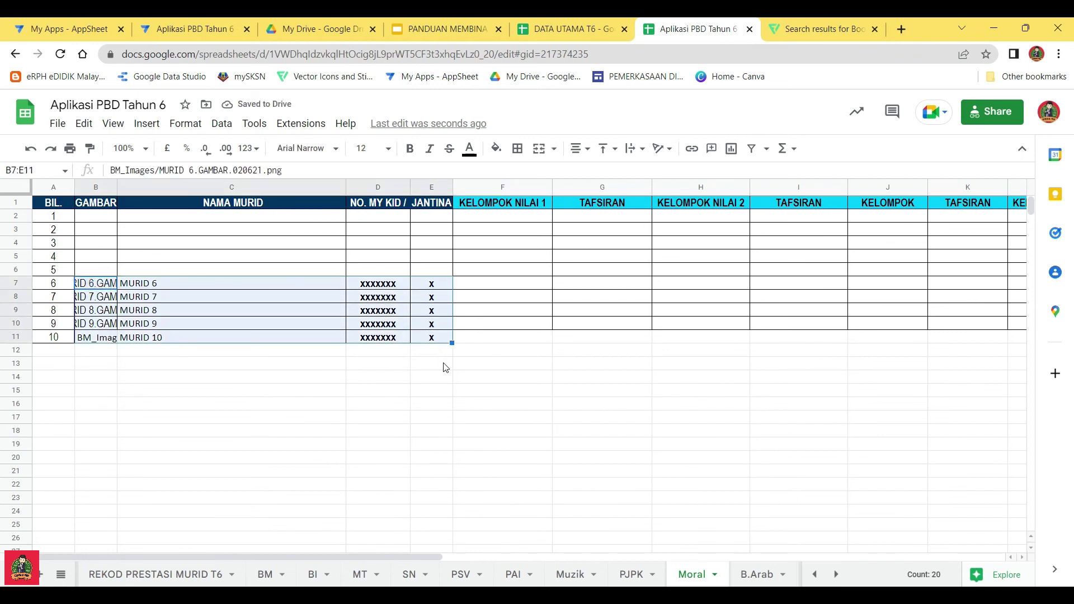
{"action": "left_click", "coordinate": [103, 219]}
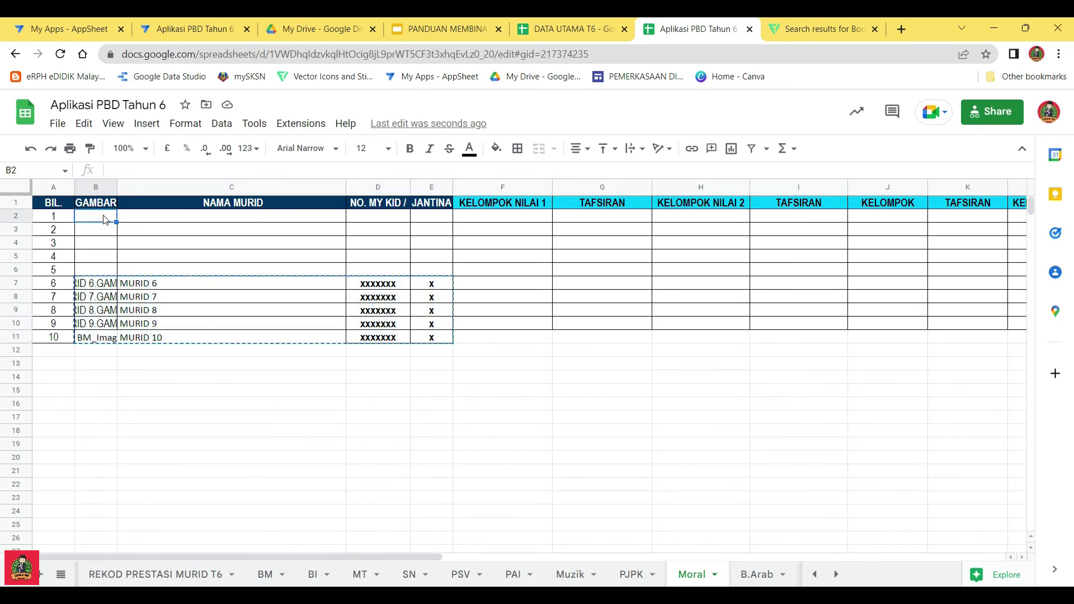
{"action": "key", "text": "ctrl+v"}
{"action": "left_click_drag", "start_coordinate": [48, 286], "coordinate": [81, 345]}
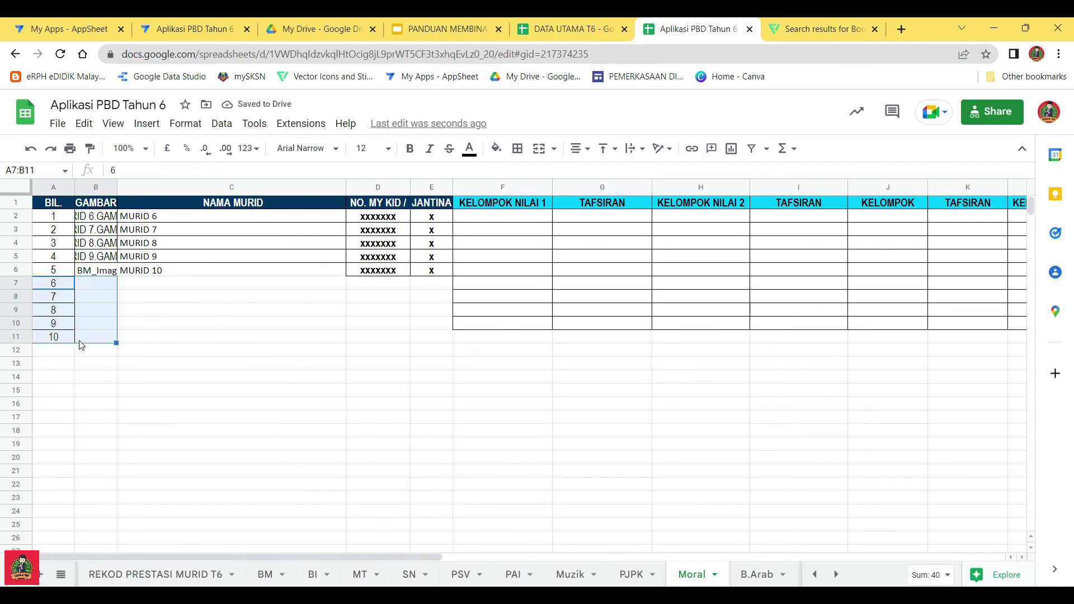
{"action": "key", "text": "Delete"}
{"action": "left_click", "coordinate": [281, 362]}
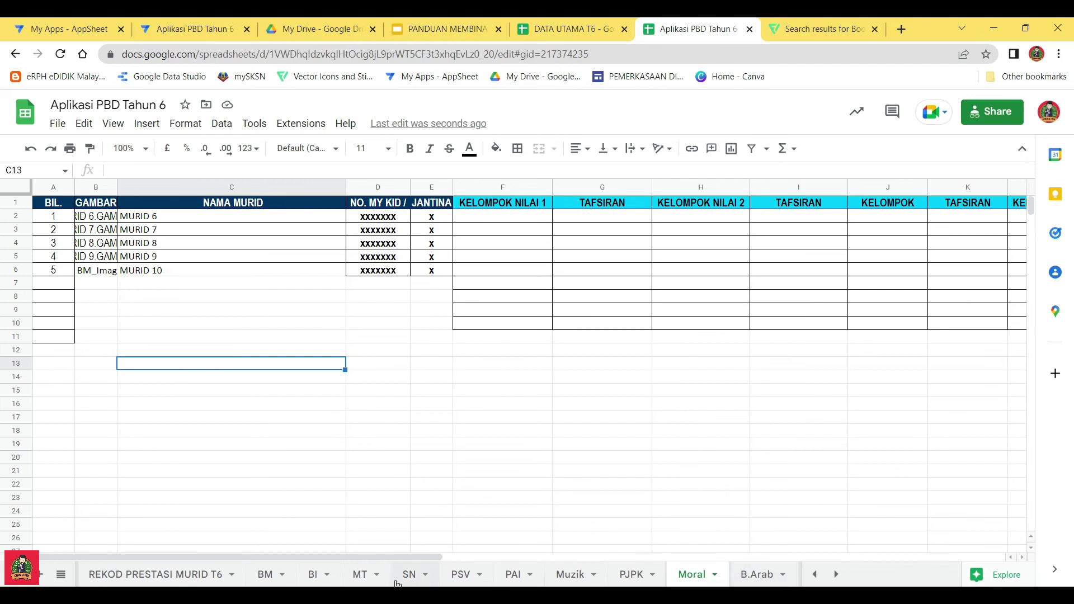
Copy the five pupil rows (A2:E6) from the PAI sheet to A2 of the B.Arab sheet
{"action": "left_click", "coordinate": [512, 576]}
{"action": "left_click_drag", "start_coordinate": [49, 239], "coordinate": [436, 298]}
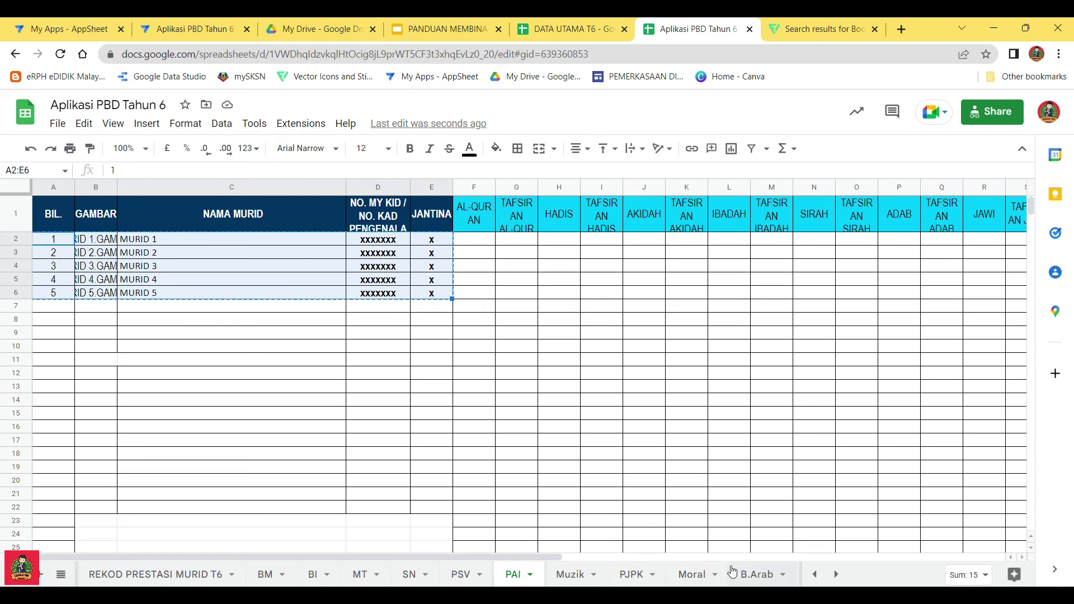
{"action": "left_click", "coordinate": [755, 574]}
{"action": "left_click", "coordinate": [61, 218]}
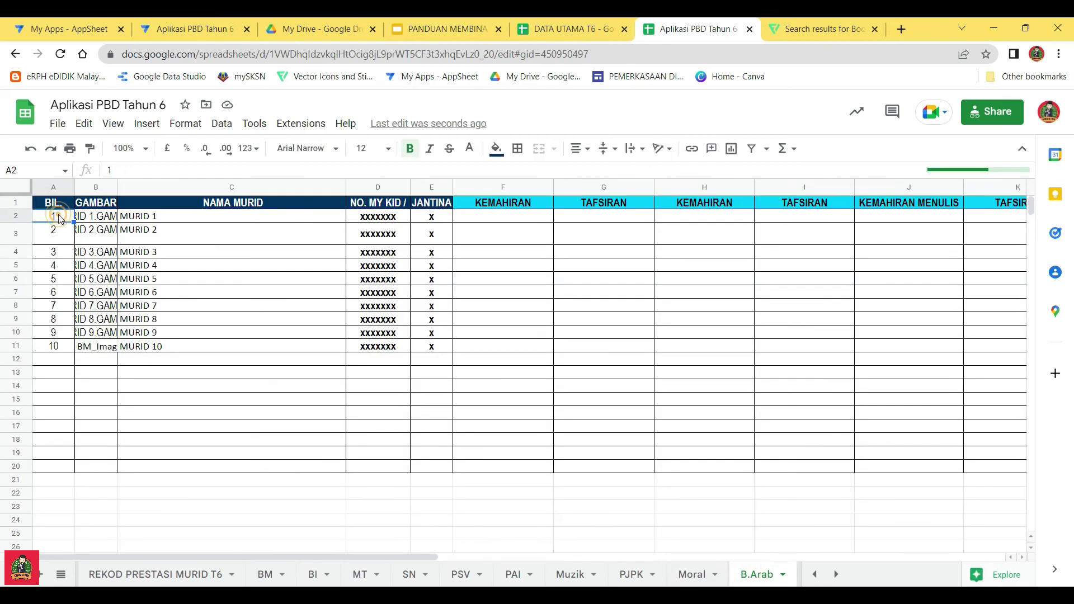
{"action": "key", "text": "ctrl+v"}
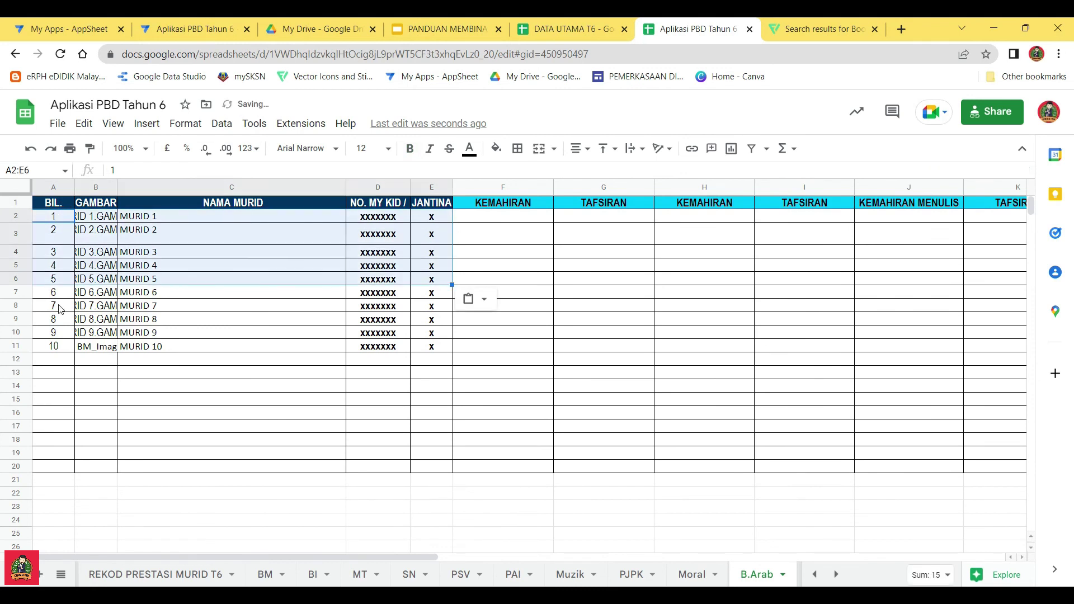
Clear the entries of MURID 6 to MURID 10 (A7:E11) in the B.Arab sheet
{"action": "left_click_drag", "start_coordinate": [52, 297], "coordinate": [435, 349]}
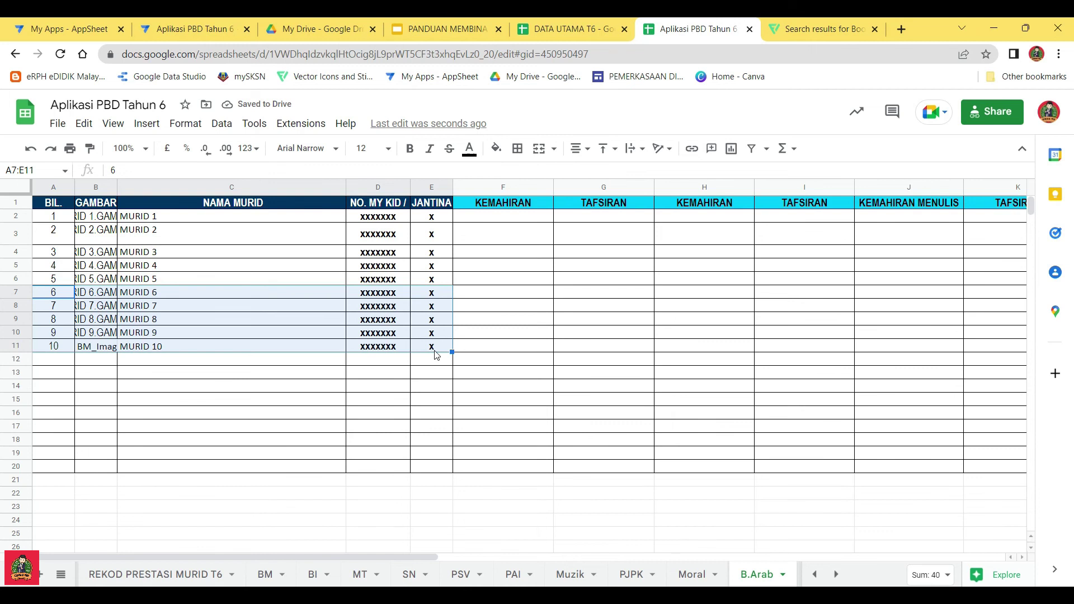
{"action": "key", "text": "Delete"}
{"action": "left_click", "coordinate": [548, 401]}
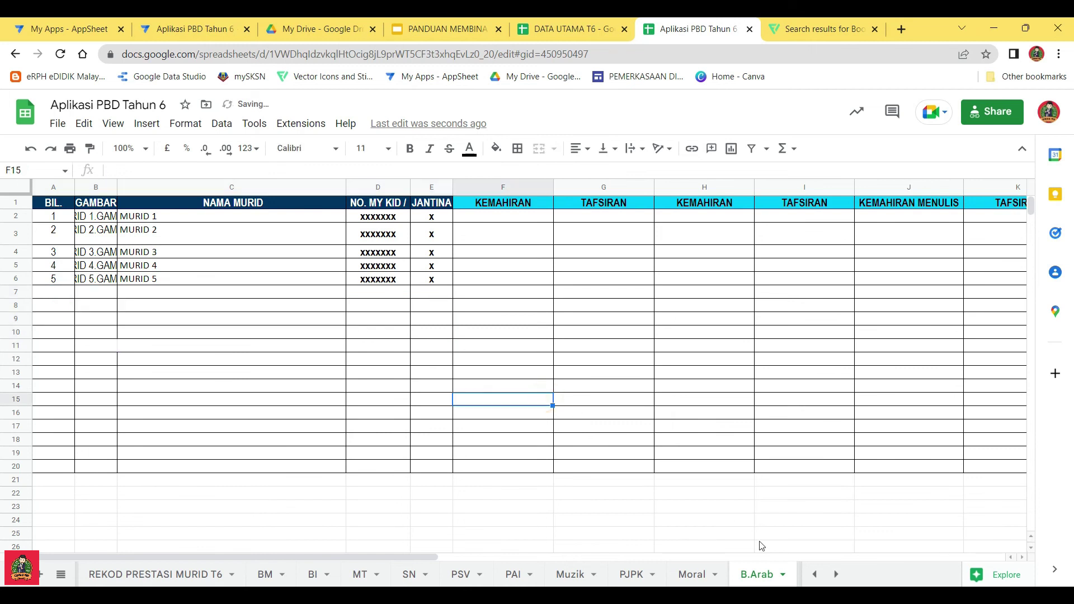
Copy the five pupil rows (A2:E6) from the Moral sheet to A2 of the BKD sheet
{"action": "left_click", "coordinate": [698, 576]}
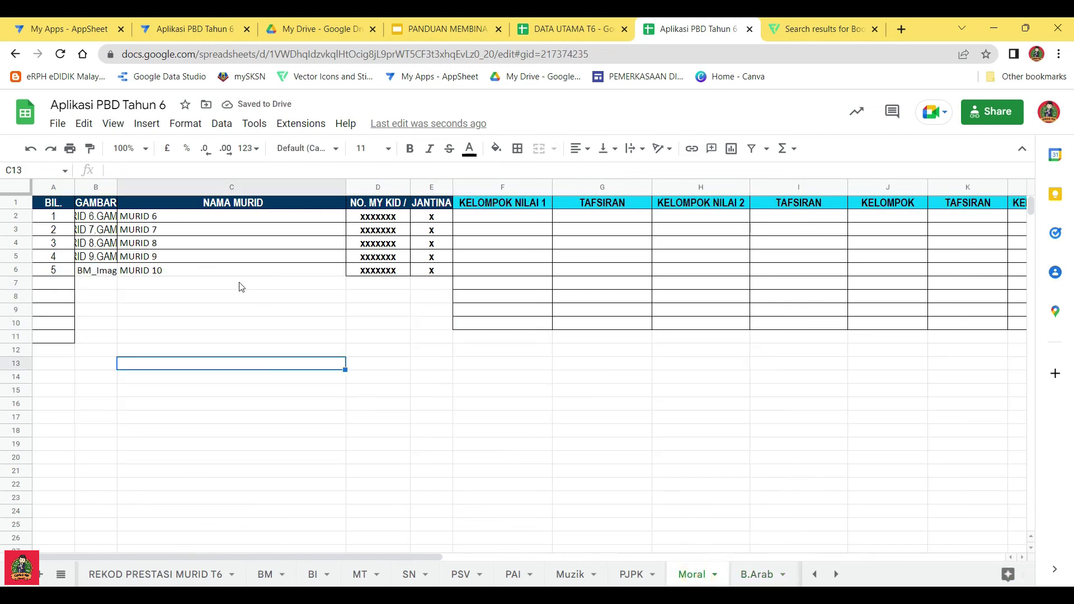
{"action": "left_click", "coordinate": [52, 217]}
{"action": "left_click_drag", "start_coordinate": [66, 223], "coordinate": [439, 276]}
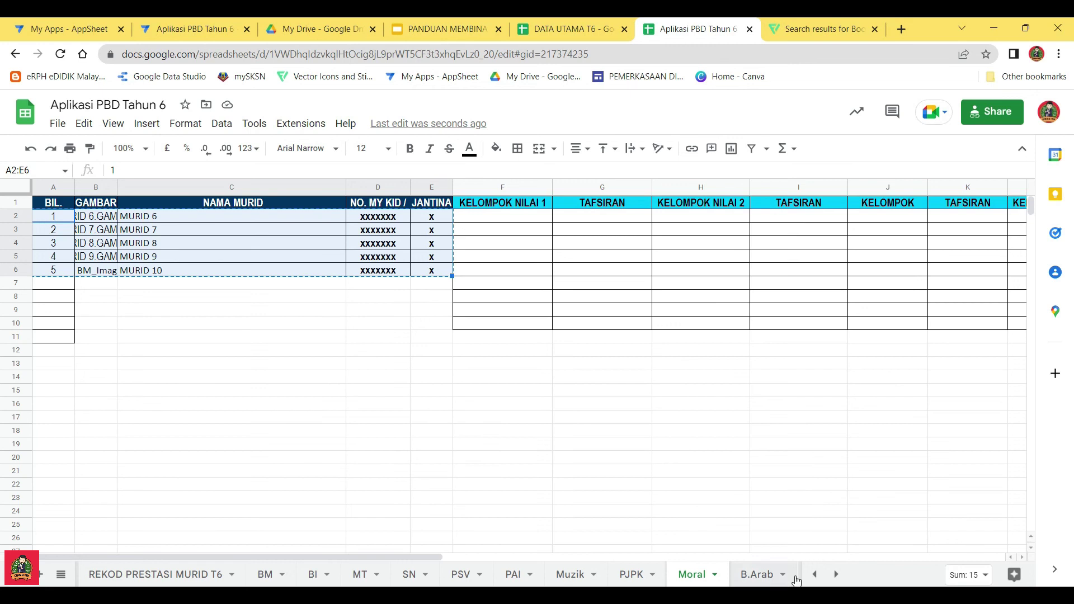
{"action": "left_click", "coordinate": [836, 574]}
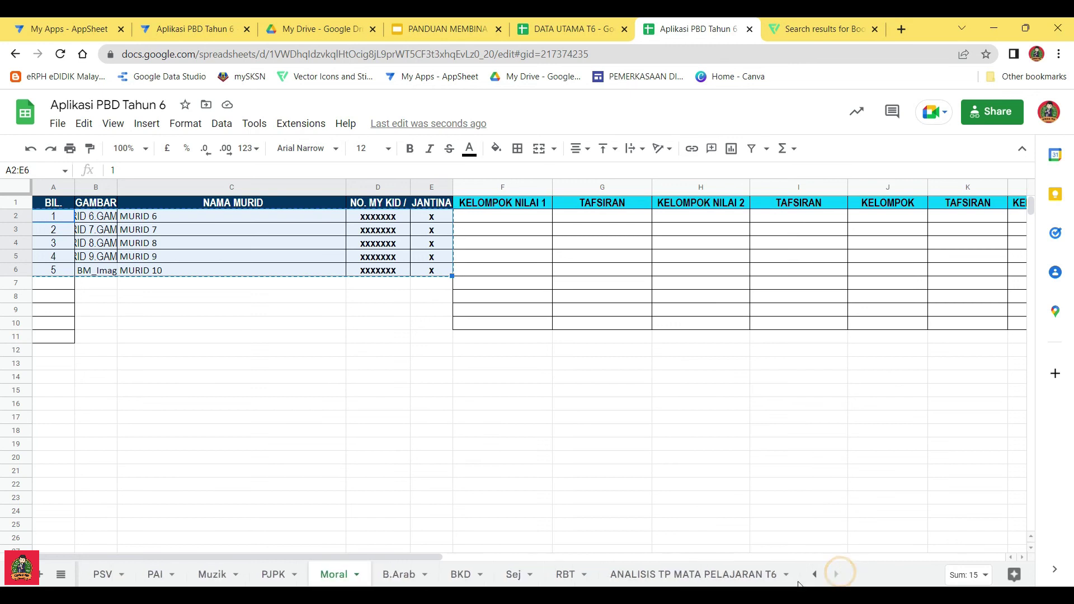
{"action": "left_click", "coordinate": [462, 576]}
{"action": "left_click", "coordinate": [53, 279]}
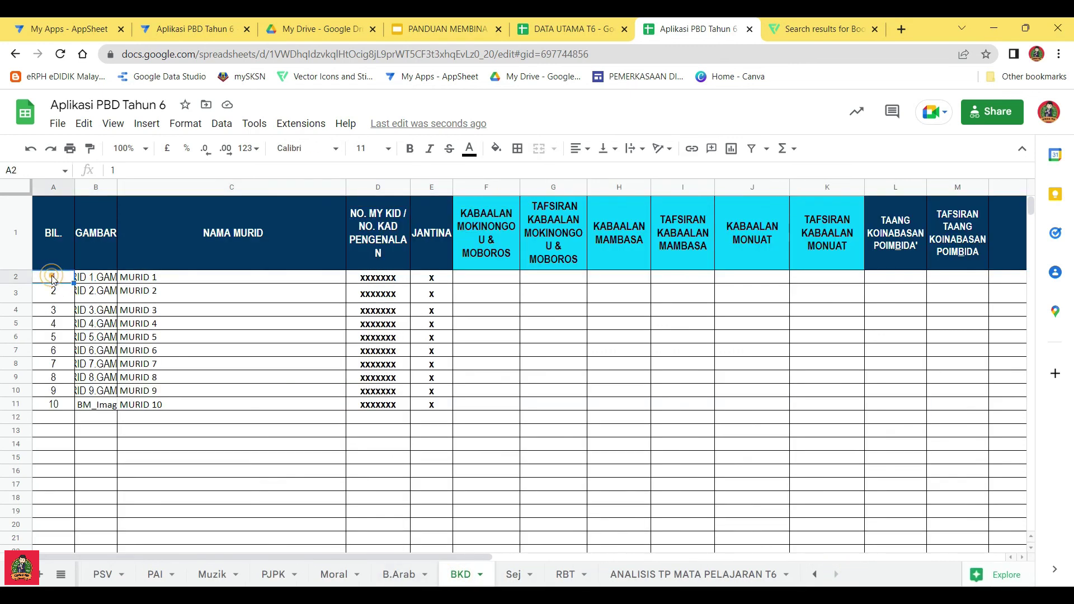
{"action": "key", "text": "ctrl+v"}
Clear the leftover pupil entries below row 6 in the BKD sheet, emptying rows 7 to 12 including the GURU KELAS column
{"action": "left_click_drag", "start_coordinate": [53, 353], "coordinate": [440, 411]}
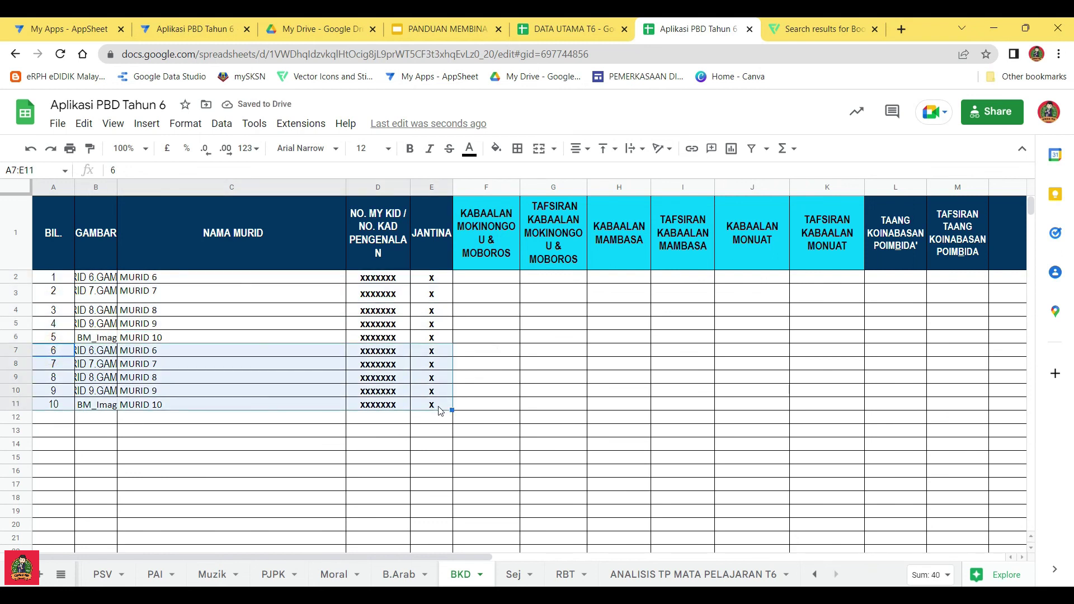
{"action": "key", "text": "Delete"}
{"action": "left_click_drag", "start_coordinate": [479, 557], "coordinate": [566, 561]}
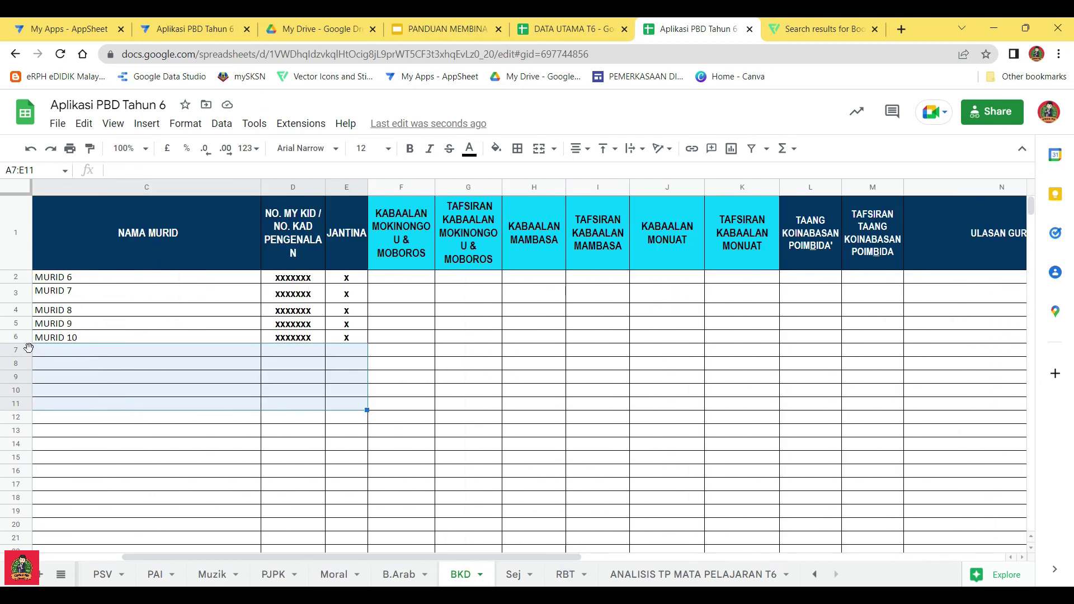
{"action": "left_click_drag", "start_coordinate": [19, 350], "coordinate": [8, 412]}
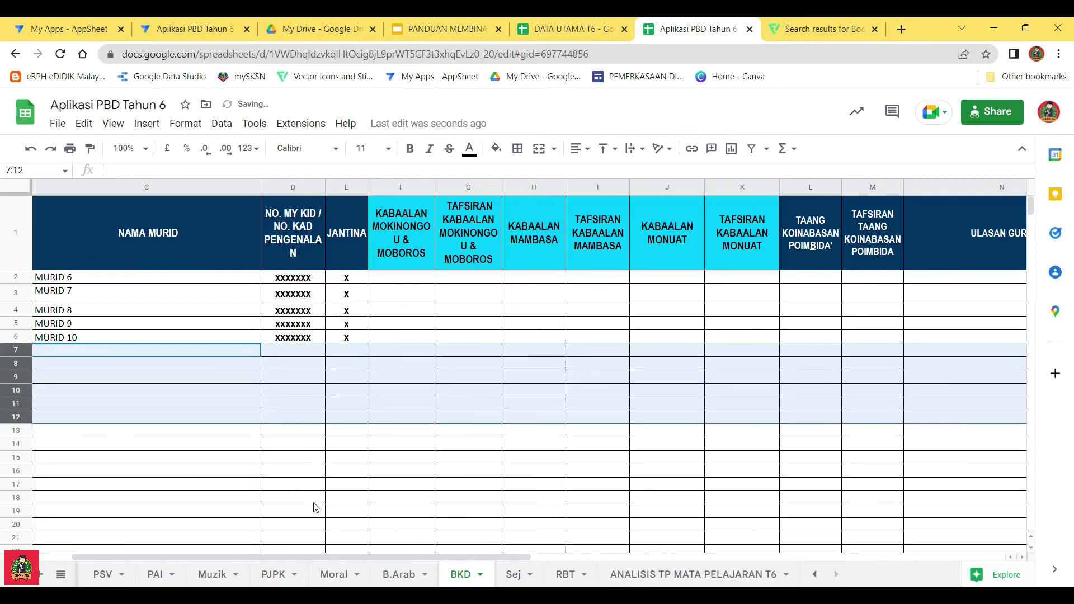
{"action": "left_click_drag", "start_coordinate": [371, 556], "coordinate": [666, 556]}
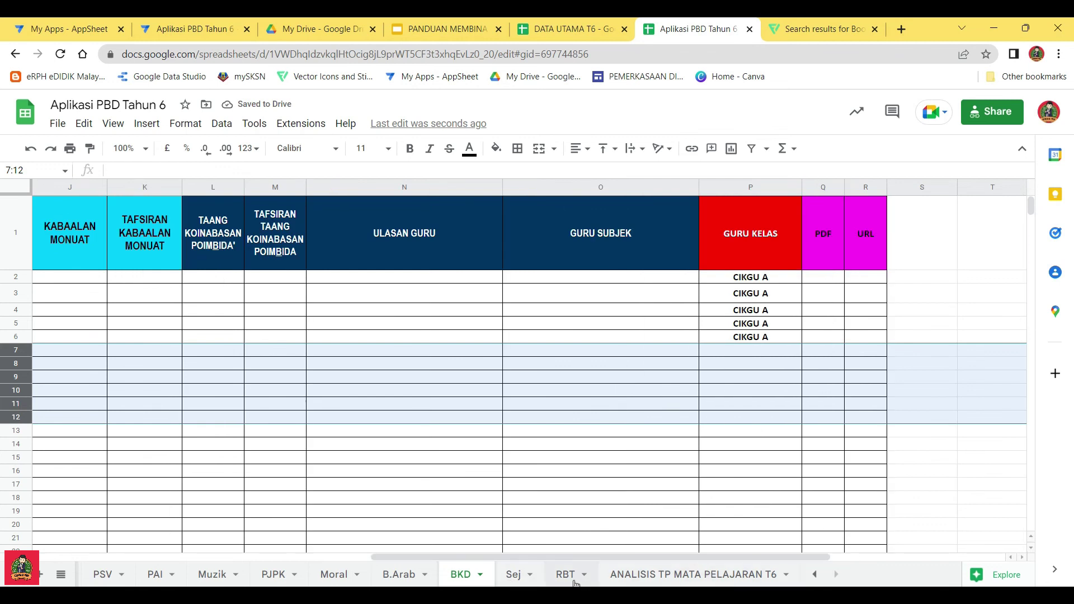
Clear the GURU KELAS entries in rows 7 to 11 (P7:P11) of the B.Arab sheet
{"action": "left_click", "coordinate": [392, 574]}
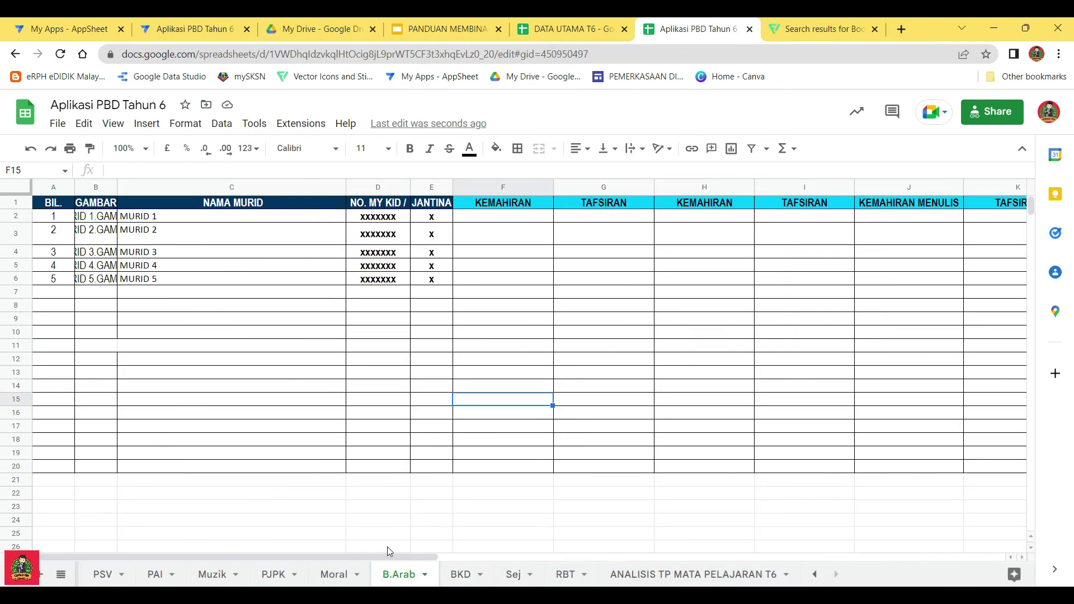
{"action": "left_click", "coordinate": [16, 292]}
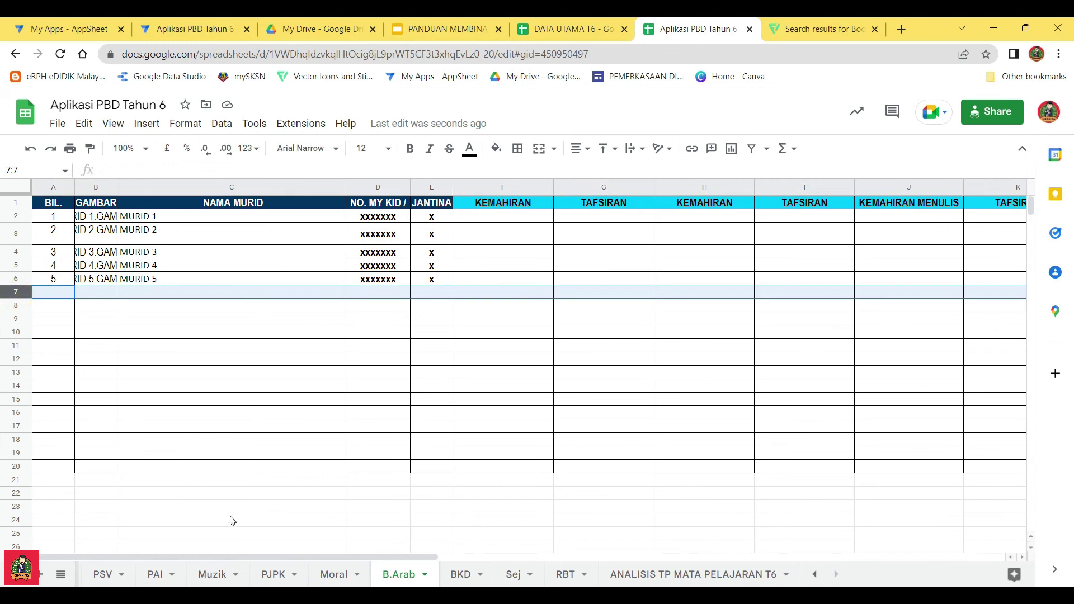
{"action": "left_click_drag", "start_coordinate": [250, 558], "coordinate": [662, 566]}
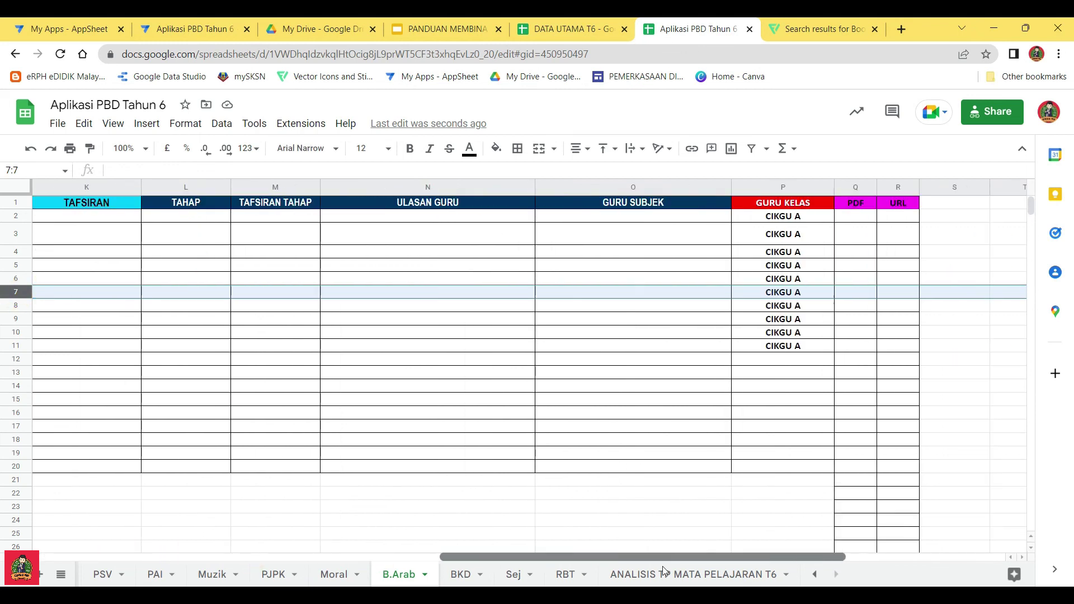
{"action": "left_click_drag", "start_coordinate": [768, 294], "coordinate": [778, 346]}
{"action": "key", "text": "Delete"}
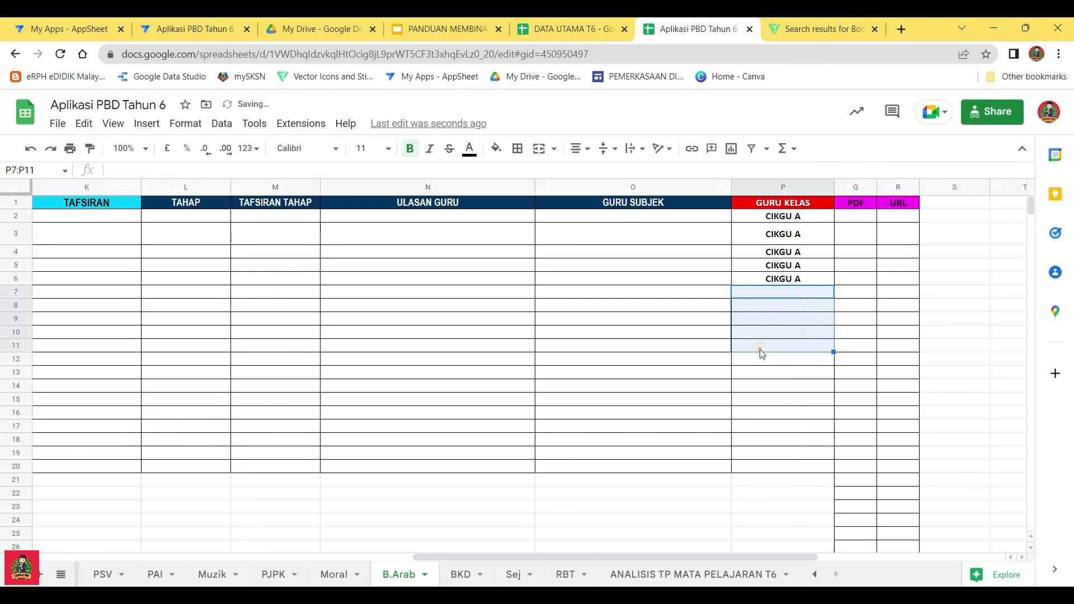
Clear the GURU KELAS entries in rows 7 to 11 (R7:R11) of the Moral sheet
{"action": "left_click", "coordinate": [563, 575]}
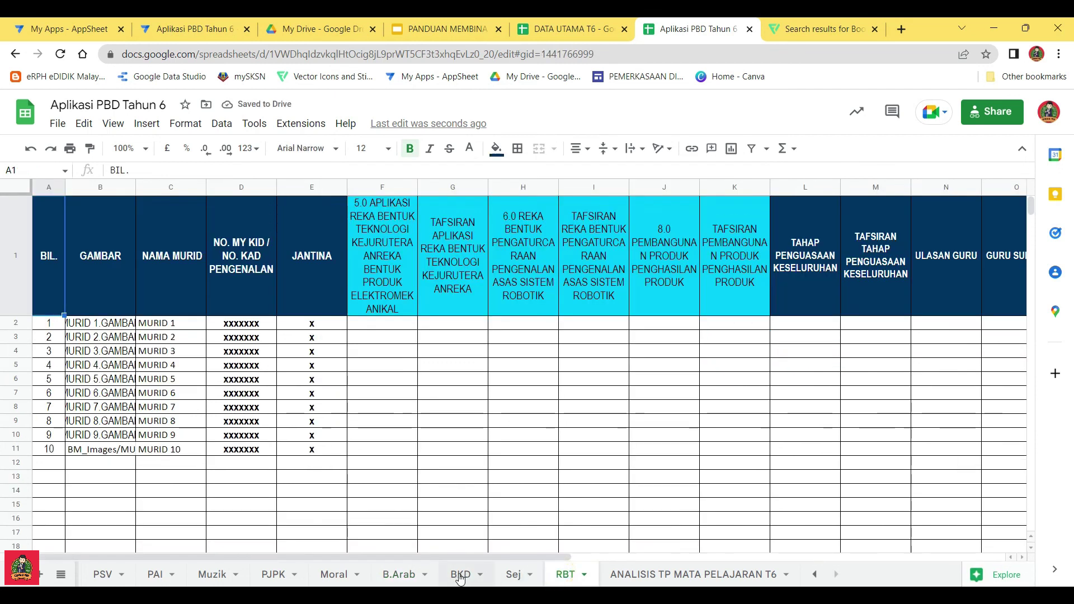
{"action": "left_click", "coordinate": [459, 576]}
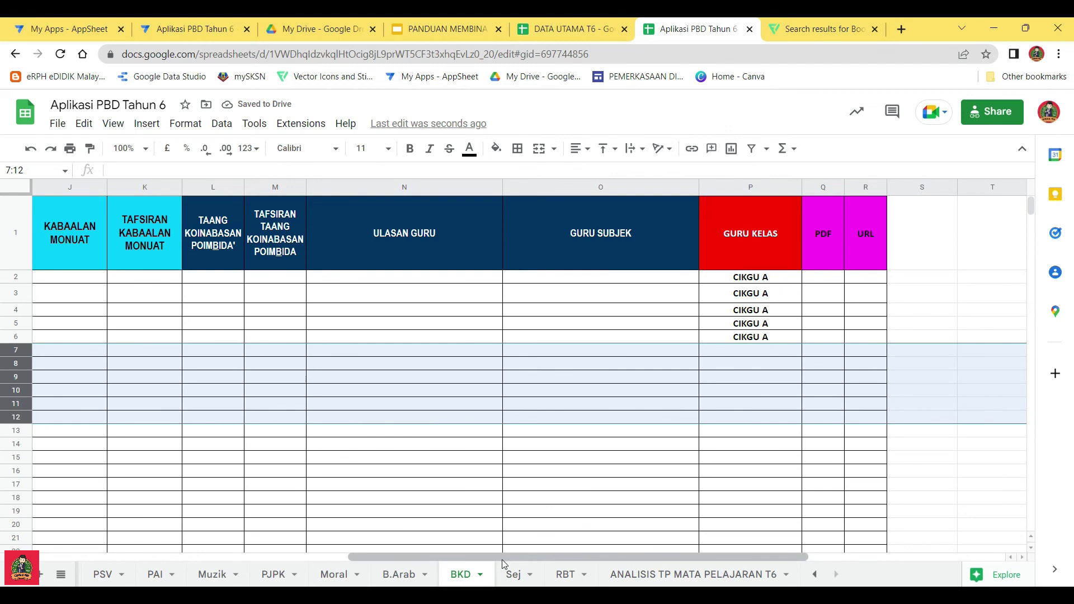
{"action": "left_click", "coordinate": [405, 573]}
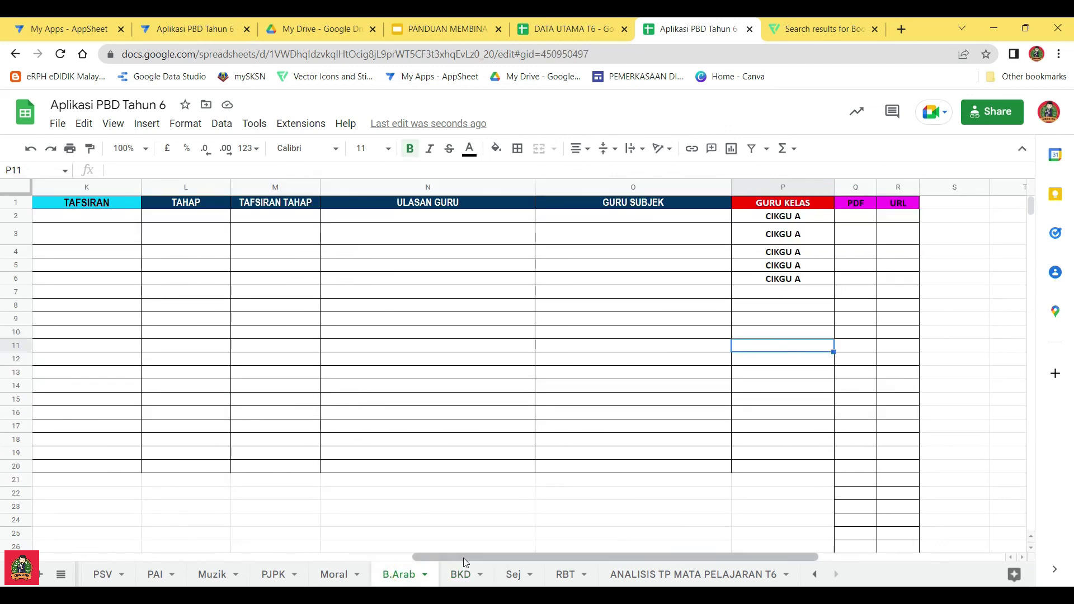
{"action": "left_click", "coordinate": [331, 576]}
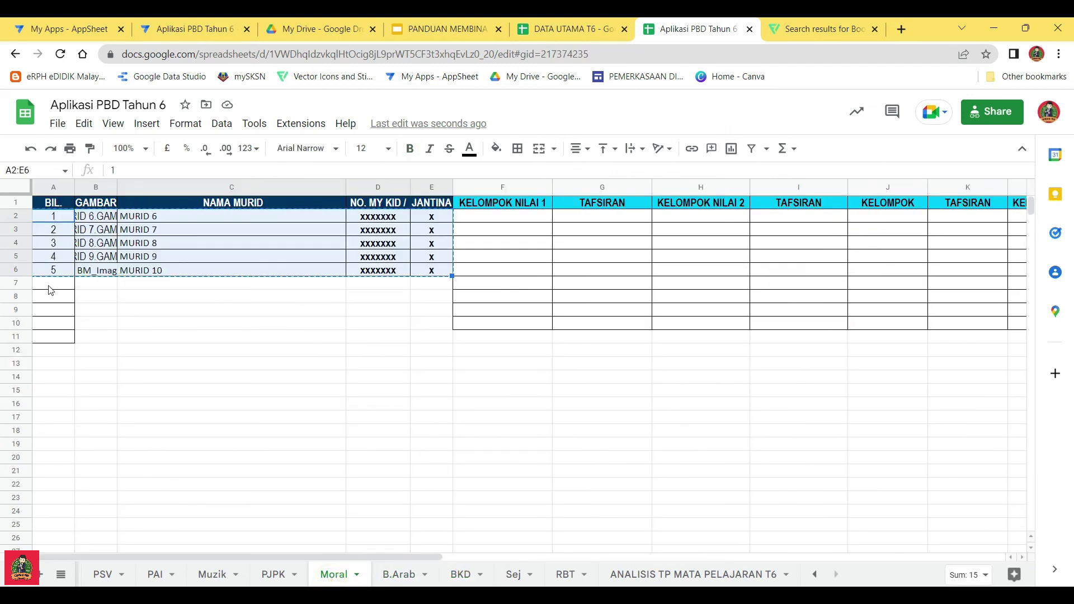
{"action": "left_click", "coordinate": [23, 283]}
{"action": "left_click_drag", "start_coordinate": [396, 553], "coordinate": [766, 340]}
{"action": "left_click_drag", "start_coordinate": [769, 287], "coordinate": [782, 341]}
{"action": "key", "text": "Delete"}
{"action": "left_click", "coordinate": [711, 391]}
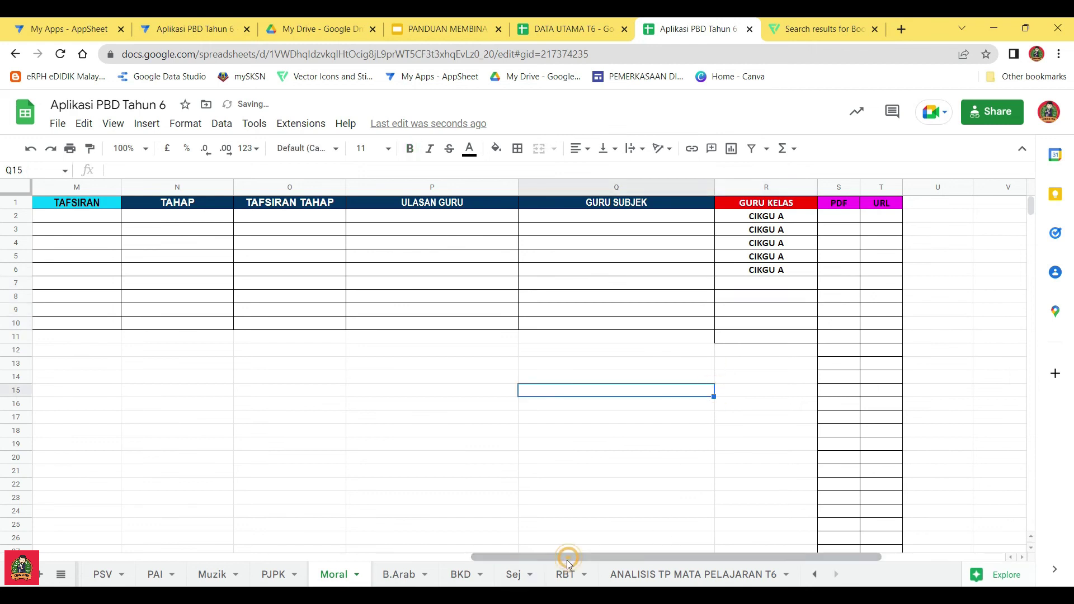
Clear the GURU KELAS entries in rows 7 to 11 (X7:X11) of the PAI sheet
{"action": "left_click", "coordinate": [155, 575]}
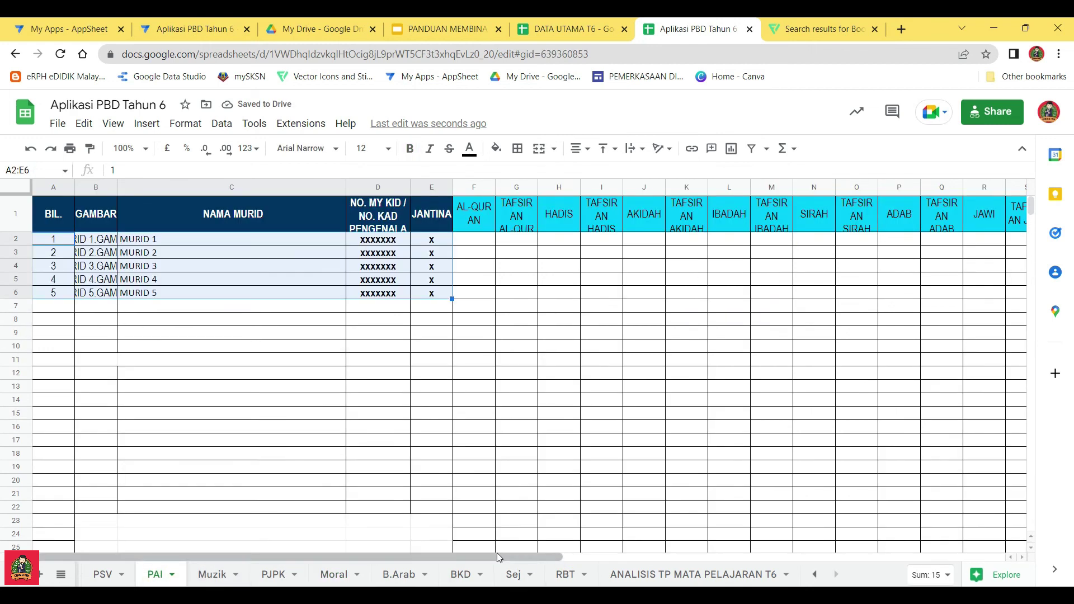
{"action": "left_click", "coordinate": [17, 307]}
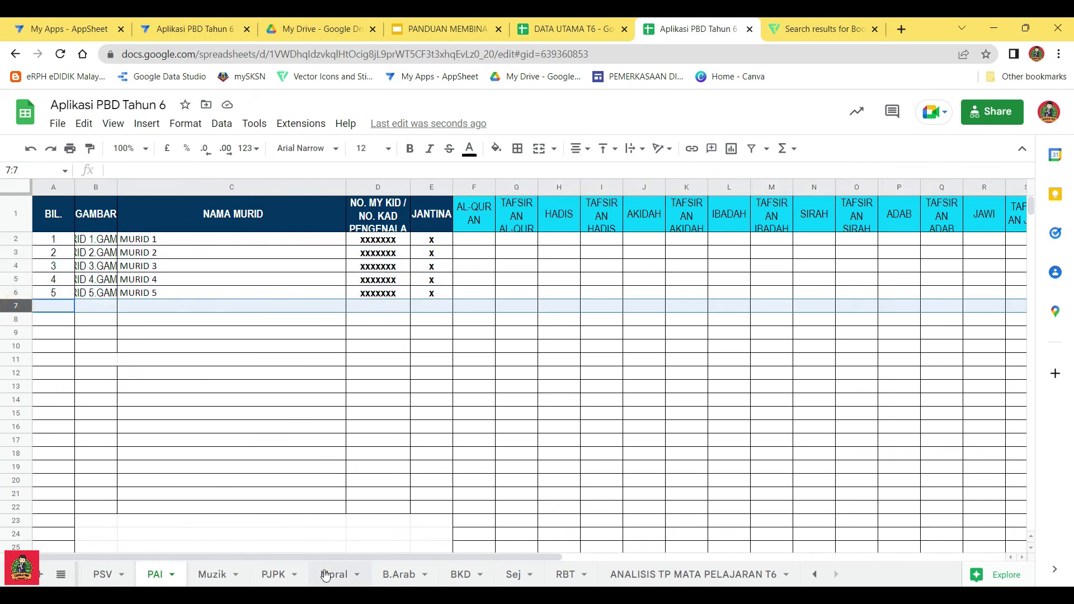
{"action": "left_click_drag", "start_coordinate": [347, 561], "coordinate": [787, 554]}
{"action": "left_click_drag", "start_coordinate": [854, 310], "coordinate": [862, 362]}
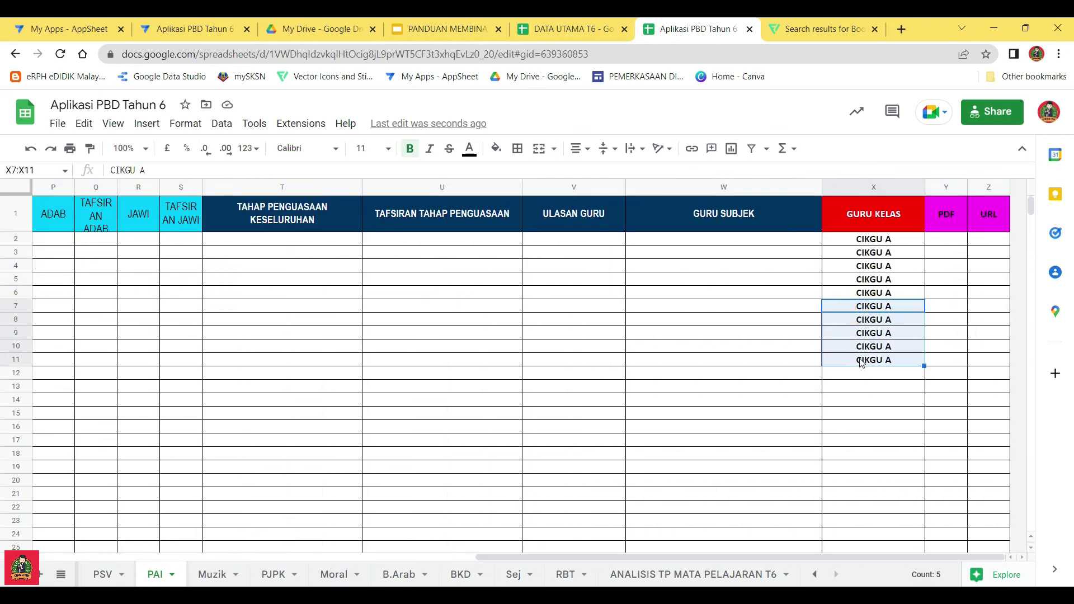
{"action": "key", "text": "Delete"}
{"action": "left_click", "coordinate": [849, 399]}
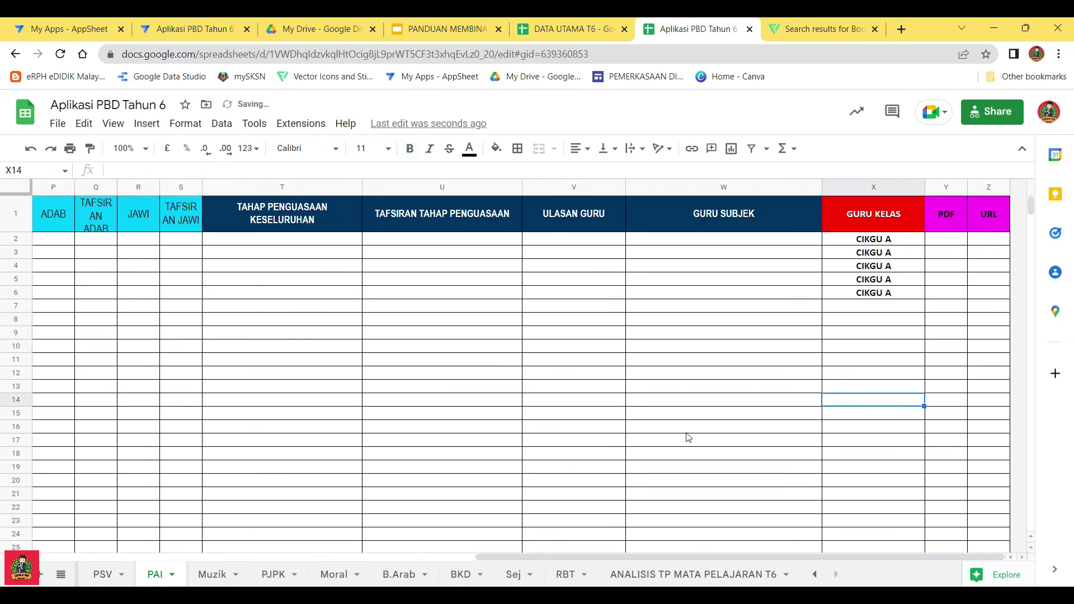
{"action": "left_click_drag", "start_coordinate": [716, 556], "coordinate": [348, 550]}
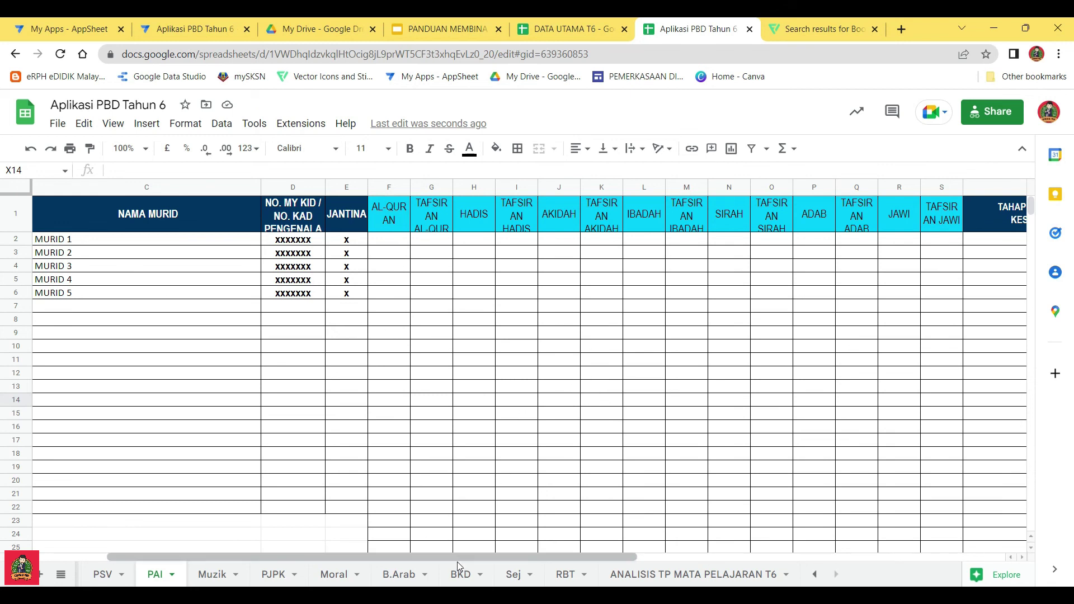
In the REKOD PRESTASI MURID T6 sheet, fill the Pendidikan Islam cells of MURID 1 to MURID 5 (S2:U6) with white
{"action": "left_click", "coordinate": [61, 574]}
{"action": "scroll", "coordinate": [112, 417], "scroll_direction": "up", "scroll_amount": 1}
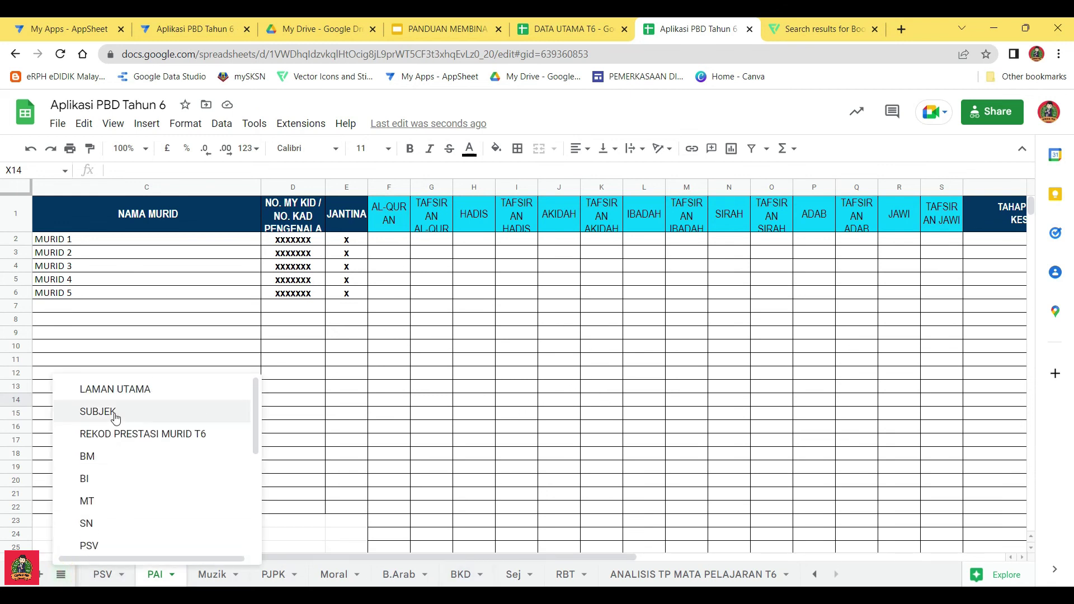
{"action": "left_click", "coordinate": [118, 436]}
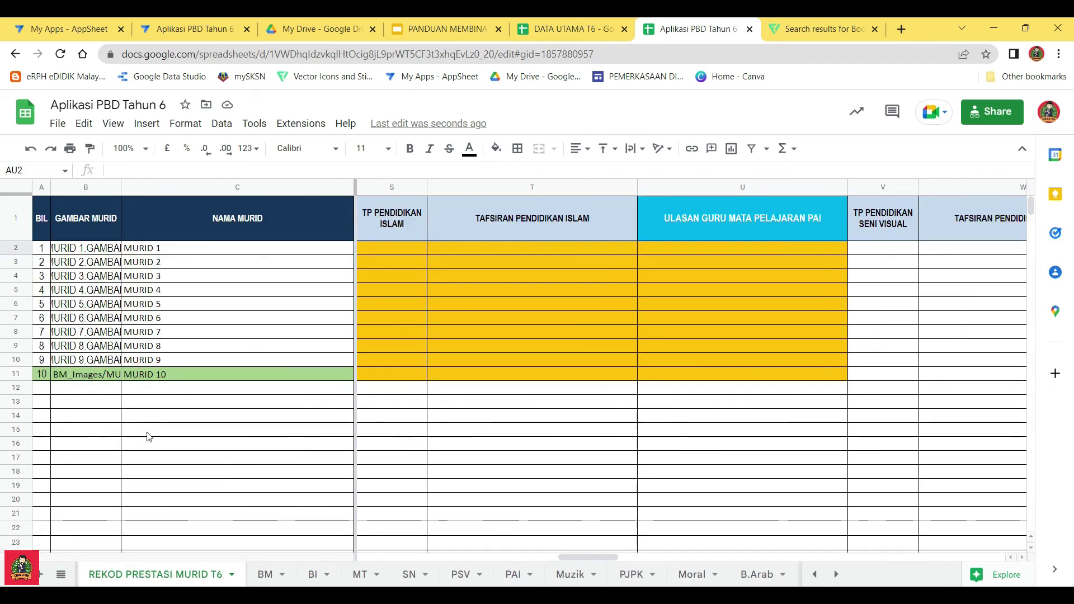
{"action": "left_click", "coordinate": [378, 247]}
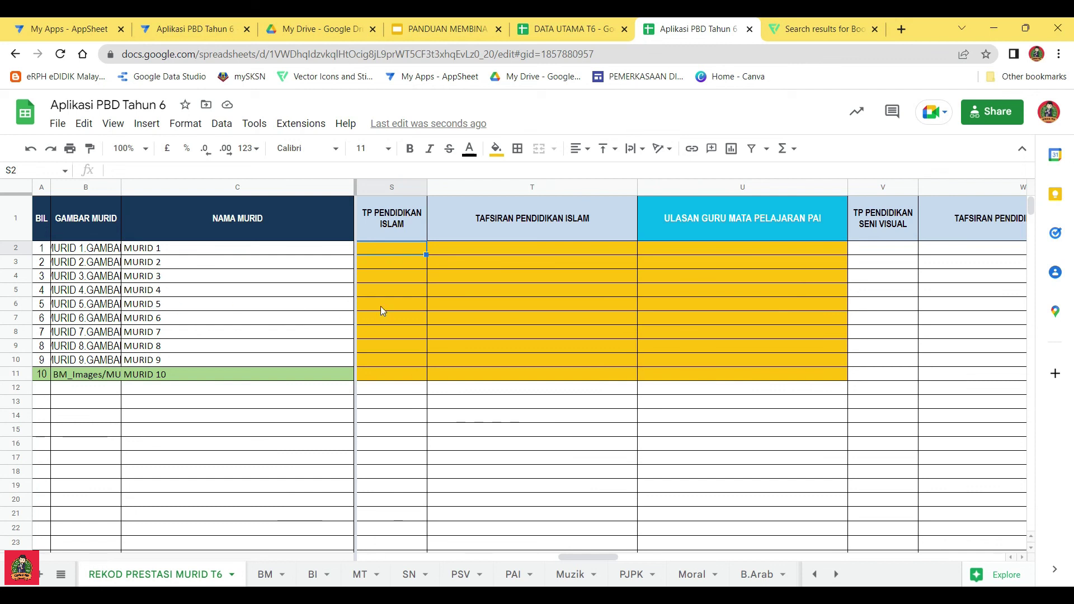
{"action": "left_click_drag", "start_coordinate": [381, 307], "coordinate": [792, 251]}
{"action": "left_click", "coordinate": [497, 148]}
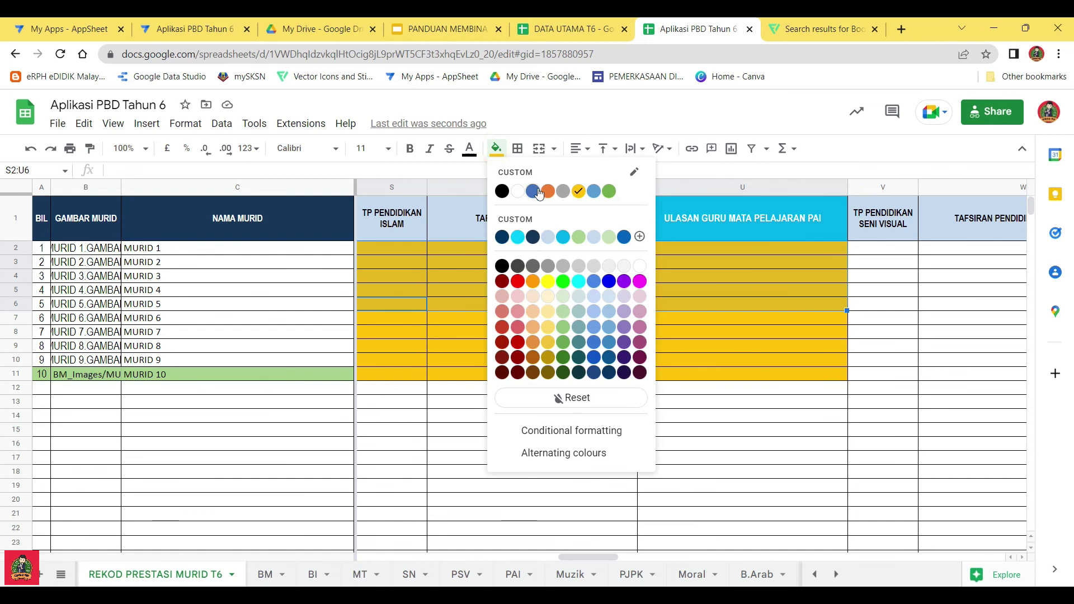
{"action": "left_click", "coordinate": [519, 197]}
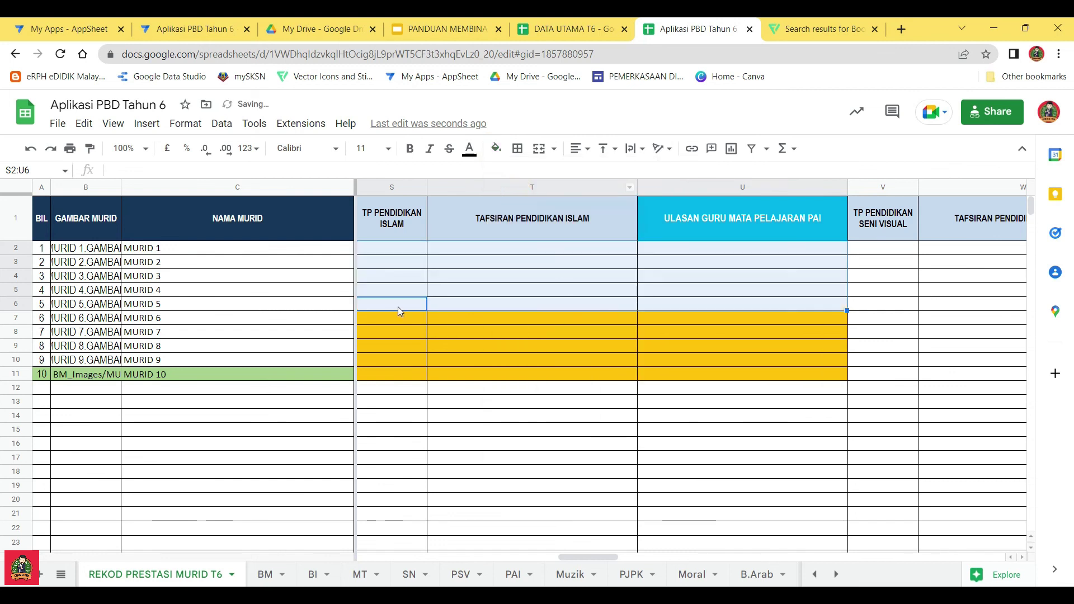
Enter "Tidak Berkenaan" in S7 under TP PENDIDIKAN ISLAM and fill it down to S11 for MURID 6 to MURID 10
{"action": "left_click_drag", "start_coordinate": [392, 317], "coordinate": [815, 378]}
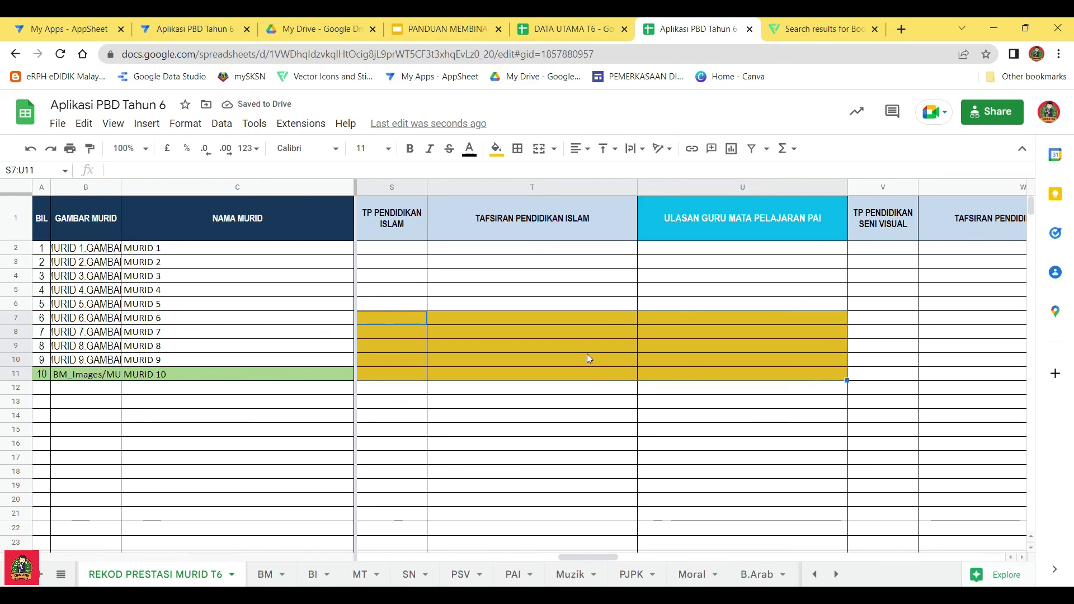
{"action": "left_click", "coordinate": [502, 320]}
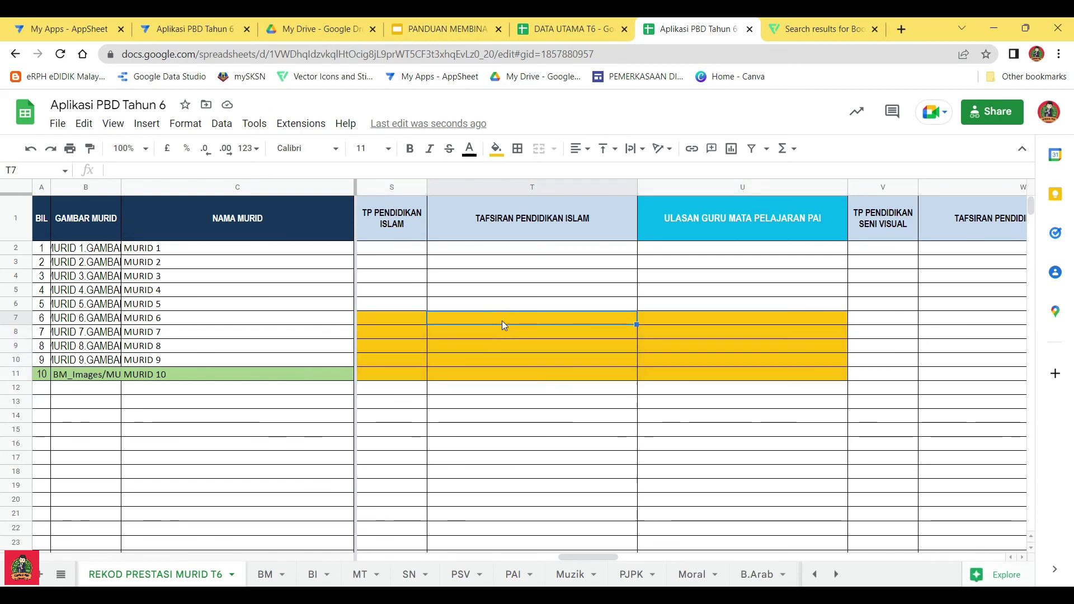
{"action": "left_click", "coordinate": [387, 317]}
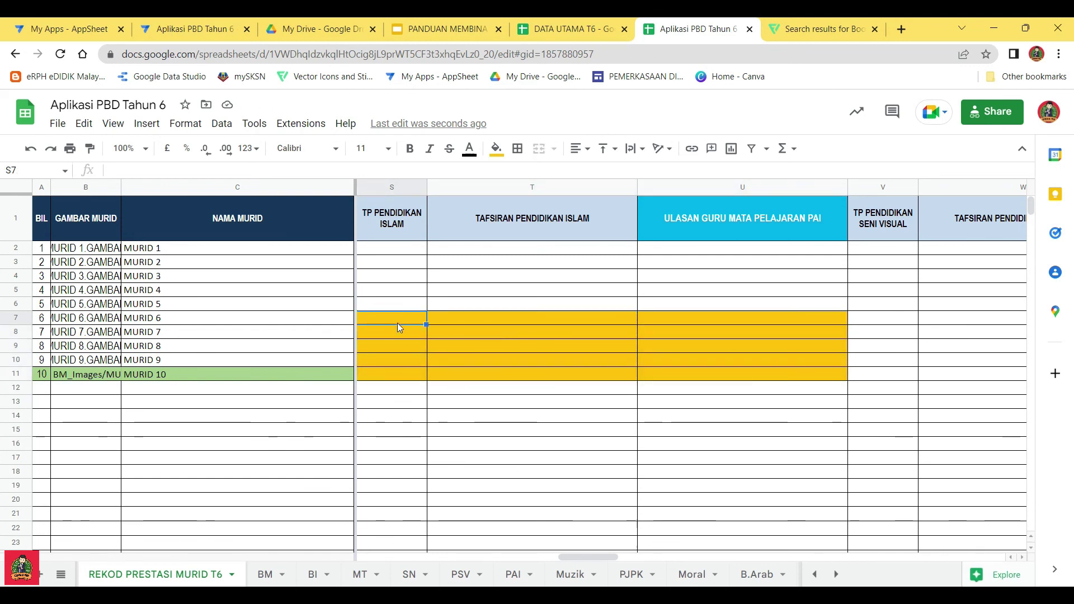
{"action": "type", "text": "Tida"}
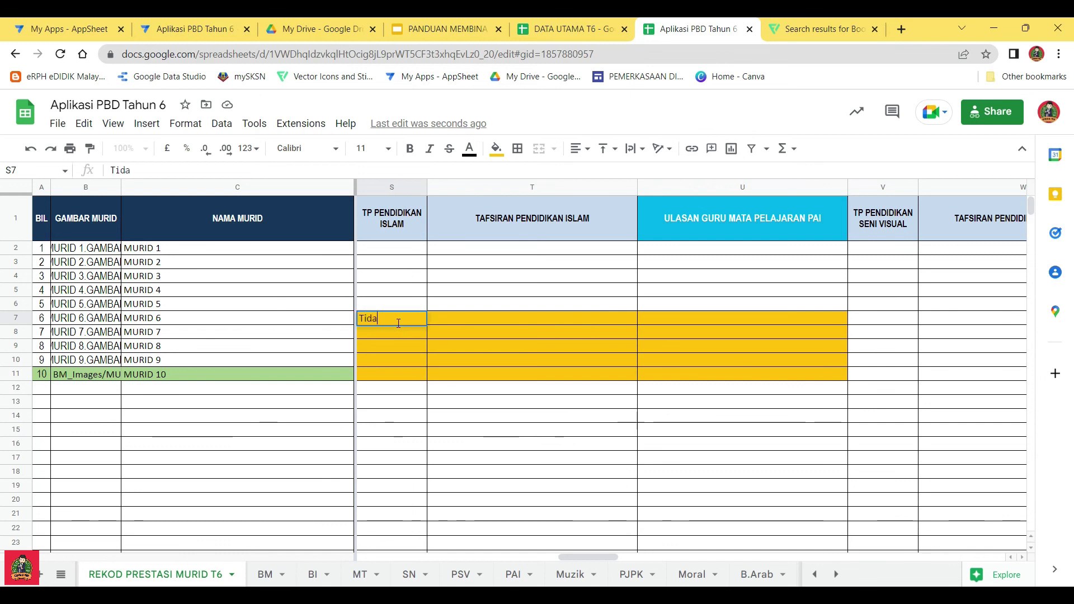
{"action": "type", "text": "k Berkenaan"}
{"action": "left_click", "coordinate": [411, 355]}
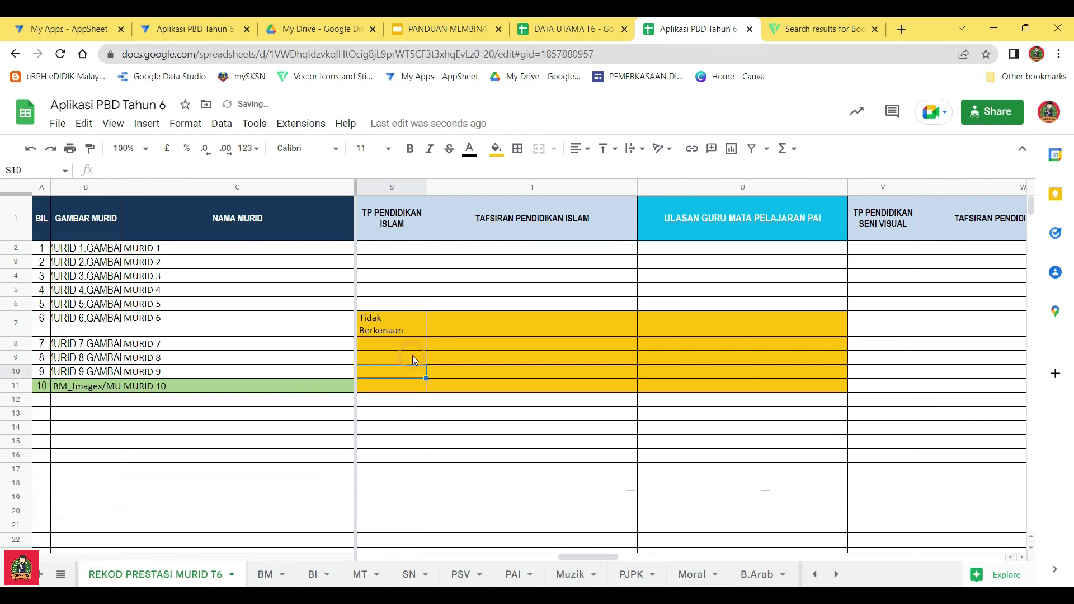
{"action": "left_click", "coordinate": [397, 319]}
{"action": "left_click_drag", "start_coordinate": [425, 333], "coordinate": [422, 385]}
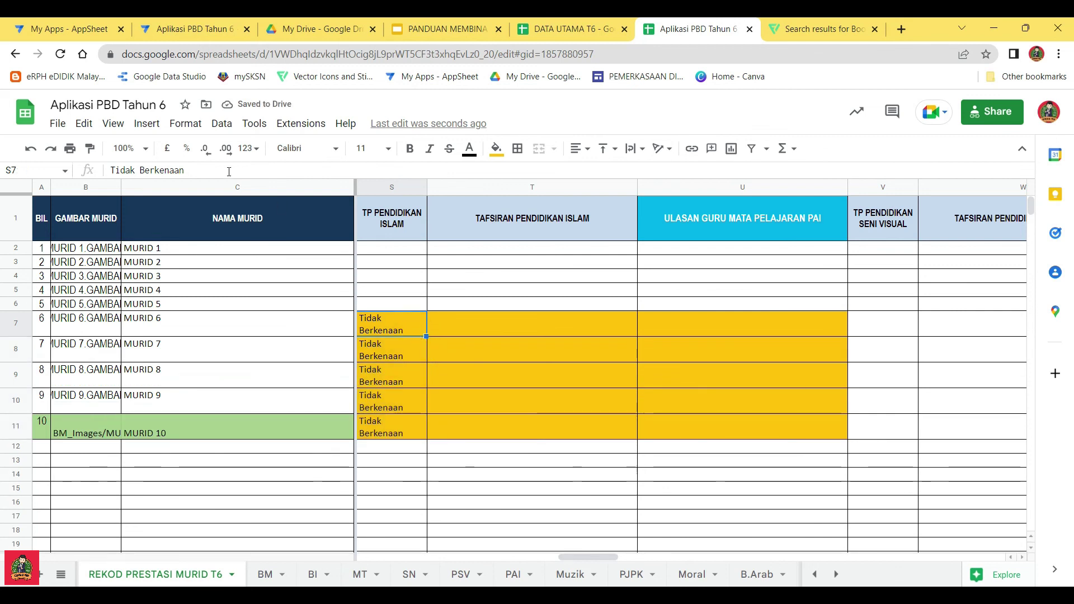
Try to paste "Tidak Berkenaan" from S7 directly into cell T7, and undo the paste
{"action": "double_click", "coordinate": [401, 327]}
{"action": "key", "text": "ctrl+c"}
{"action": "left_click_drag", "start_coordinate": [515, 322], "coordinate": [757, 418]}
{"action": "key", "text": "ctrl+v"}
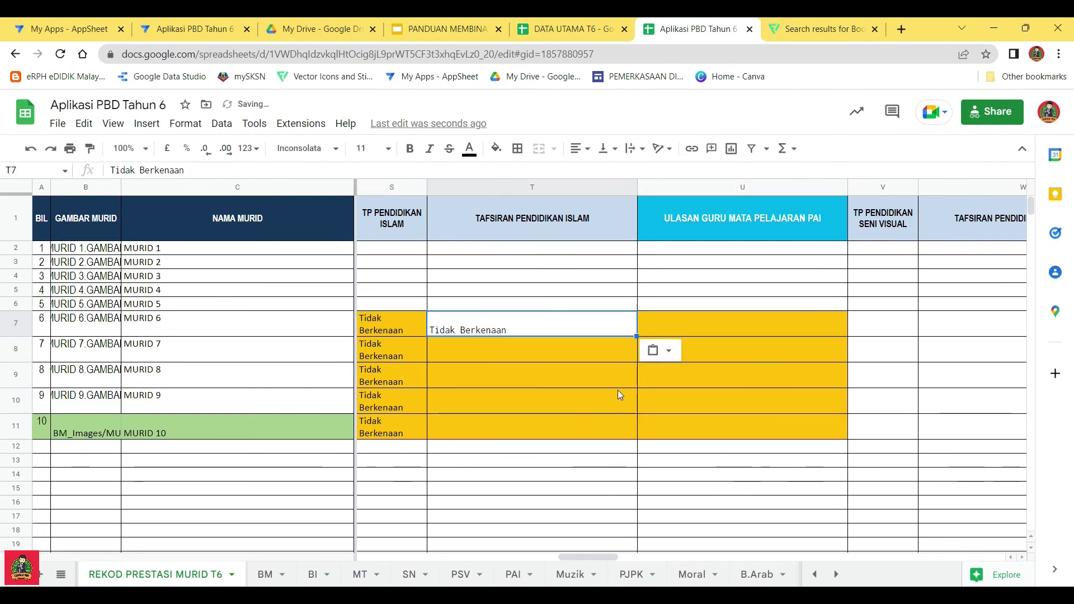
{"action": "left_click", "coordinate": [521, 328]}
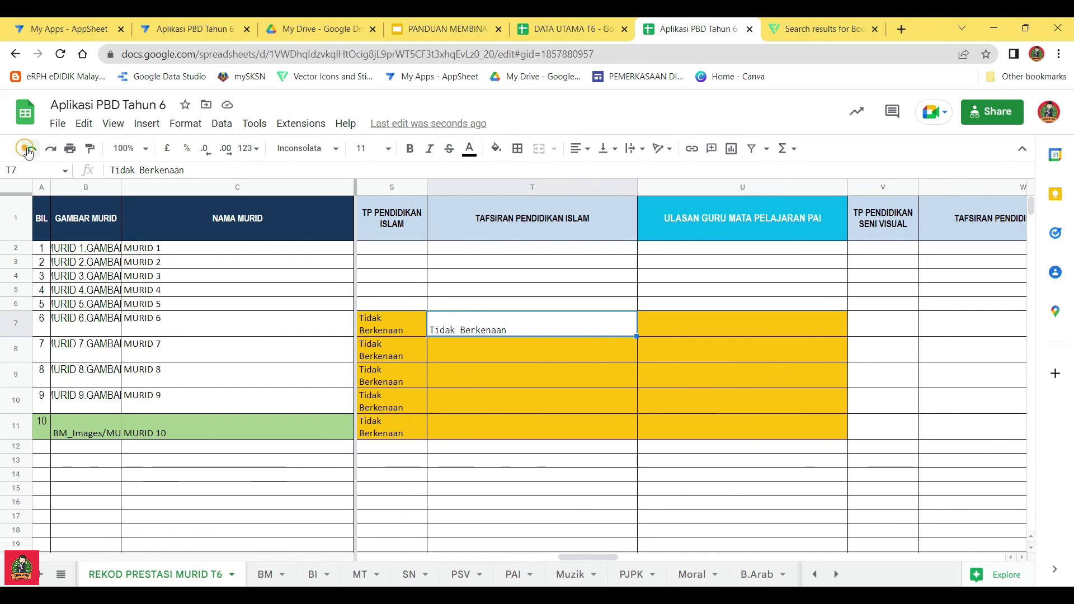
{"action": "left_click", "coordinate": [30, 148]}
Copy the text "Tidak Berkenaan" from S7 into T7 and U7 as cell content, keeping the orange fill
{"action": "left_click", "coordinate": [379, 321]}
{"action": "left_click_drag", "start_coordinate": [193, 174], "coordinate": [110, 175]}
{"action": "left_click", "coordinate": [517, 316]}
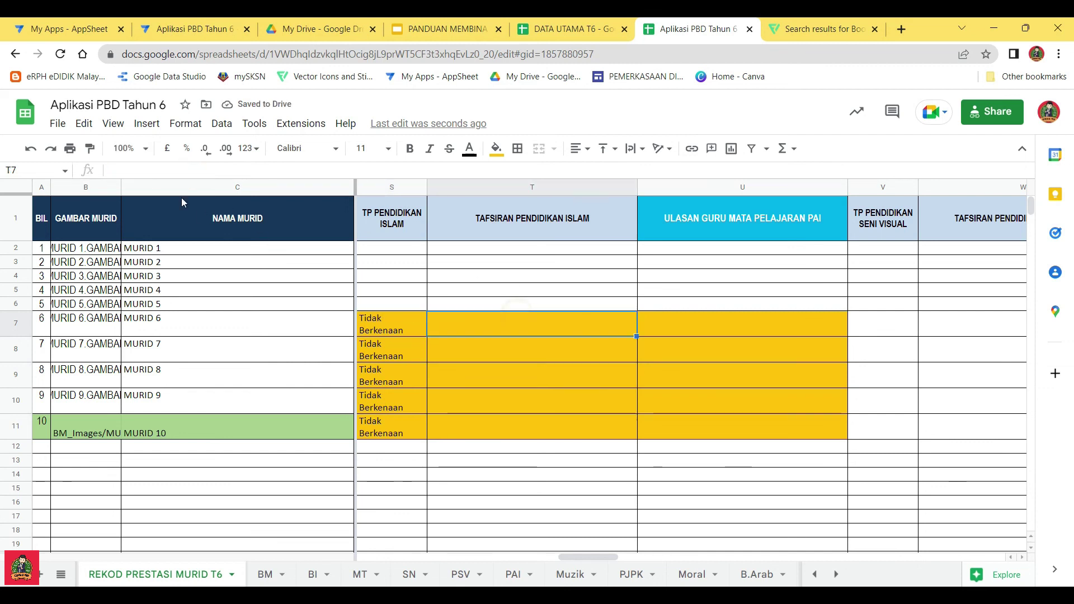
{"action": "left_click", "coordinate": [154, 174]}
{"action": "key", "text": "ctrl+v"}
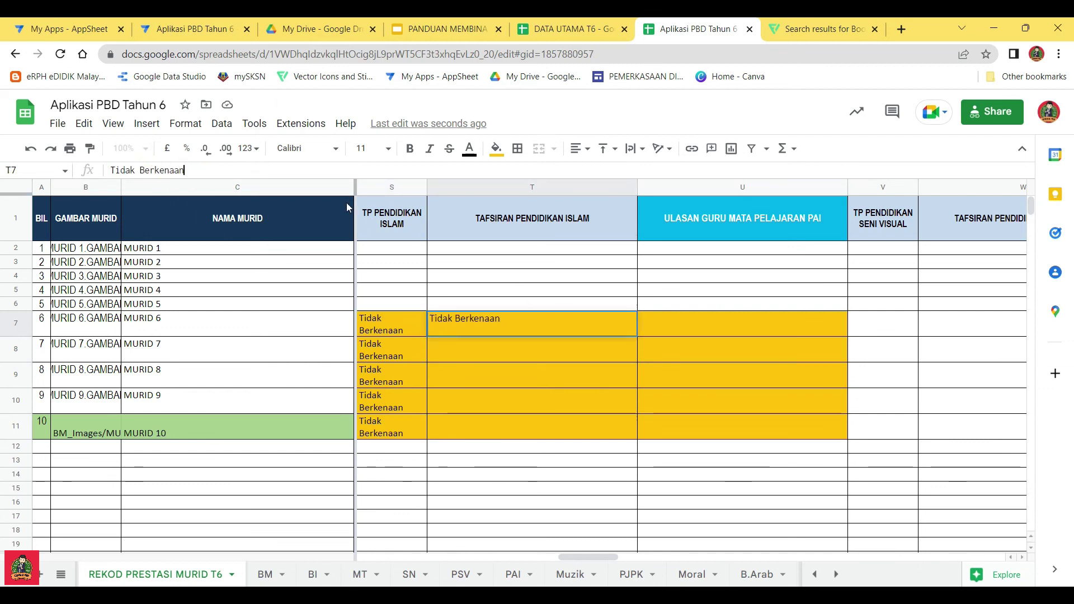
{"action": "left_click", "coordinate": [718, 319]}
{"action": "left_click", "coordinate": [159, 168]}
{"action": "key", "text": "ctrl+v"}
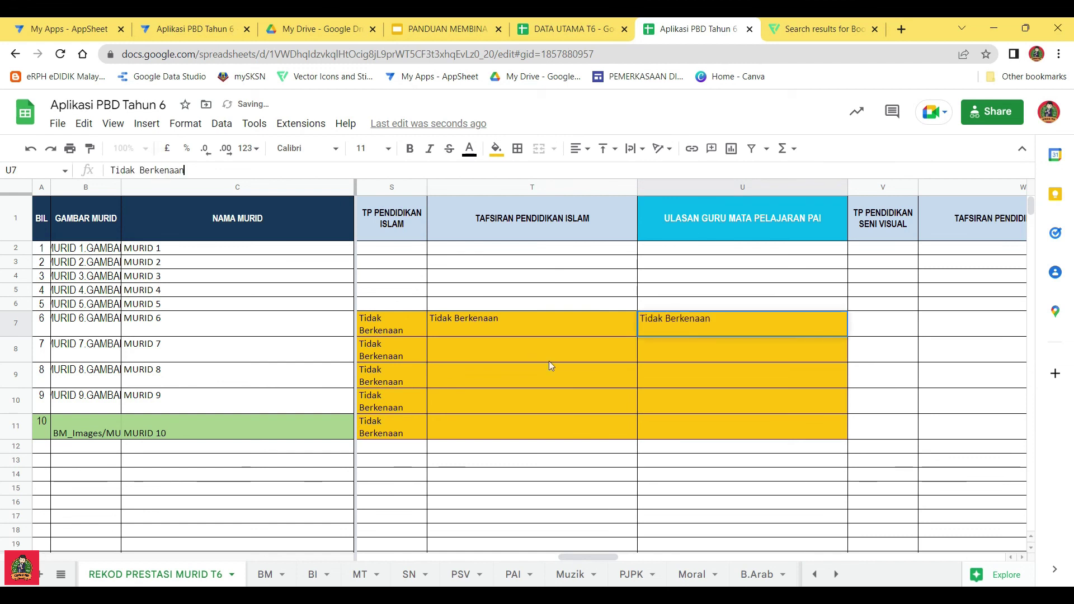
Fill "Tidak Berkenaan" down from T7 and U7 to row 11 in the TAFSIRAN PENDIDIKAN ISLAM and ULASAN GURU MATA PELAJARAN PAI columns
{"action": "left_click", "coordinate": [532, 330]}
{"action": "left_click_drag", "start_coordinate": [636, 336], "coordinate": [635, 425]}
{"action": "left_click", "coordinate": [666, 324]}
{"action": "left_click_drag", "start_coordinate": [847, 336], "coordinate": [846, 429]}
{"action": "left_click", "coordinate": [781, 416]}
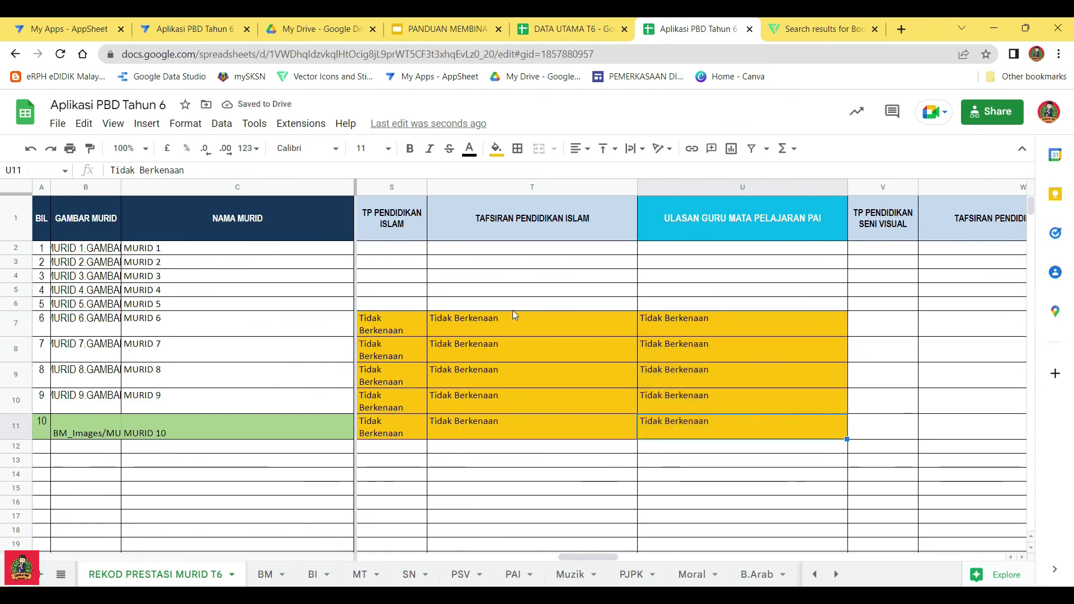
Link S2 under TP PENDIDIKAN ISLAM to the overall mastery level of the first pupil with the formula =PAI!T2
{"action": "left_click", "coordinate": [386, 247]}
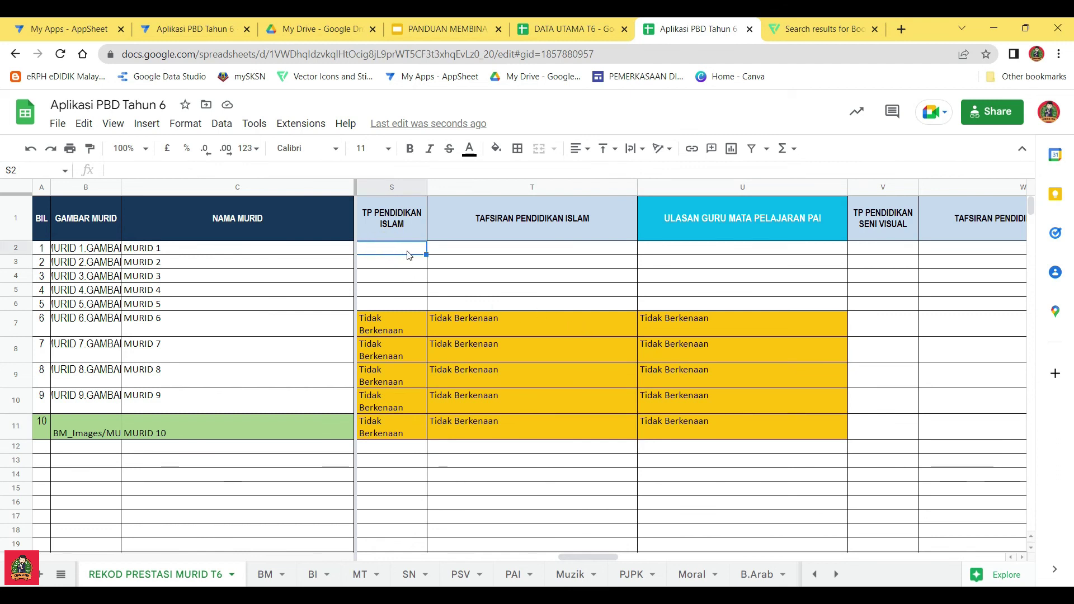
{"action": "left_click", "coordinate": [143, 168]}
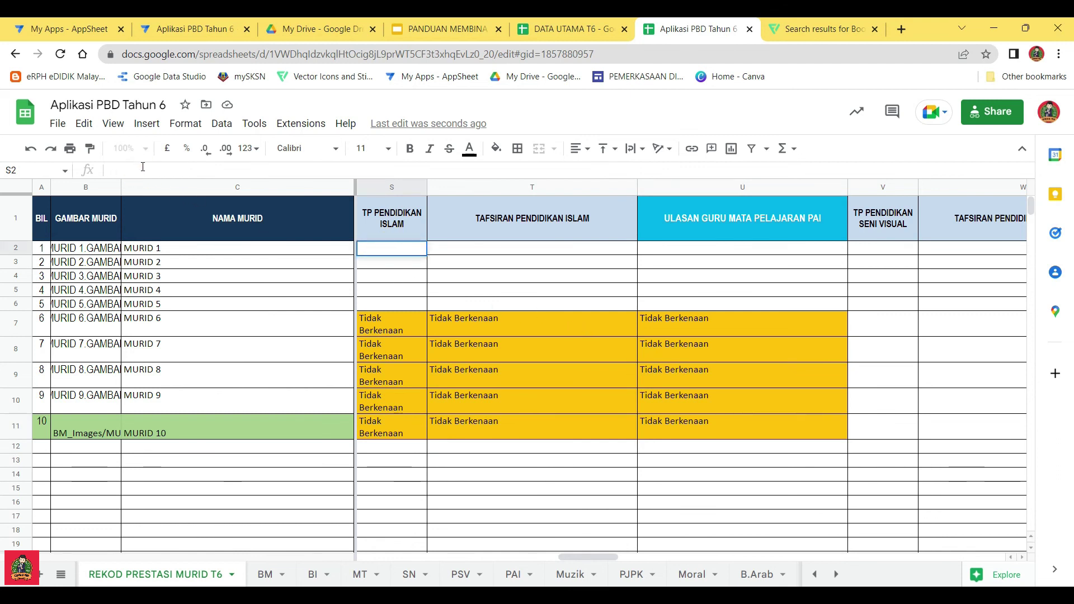
{"action": "type", "text": "="}
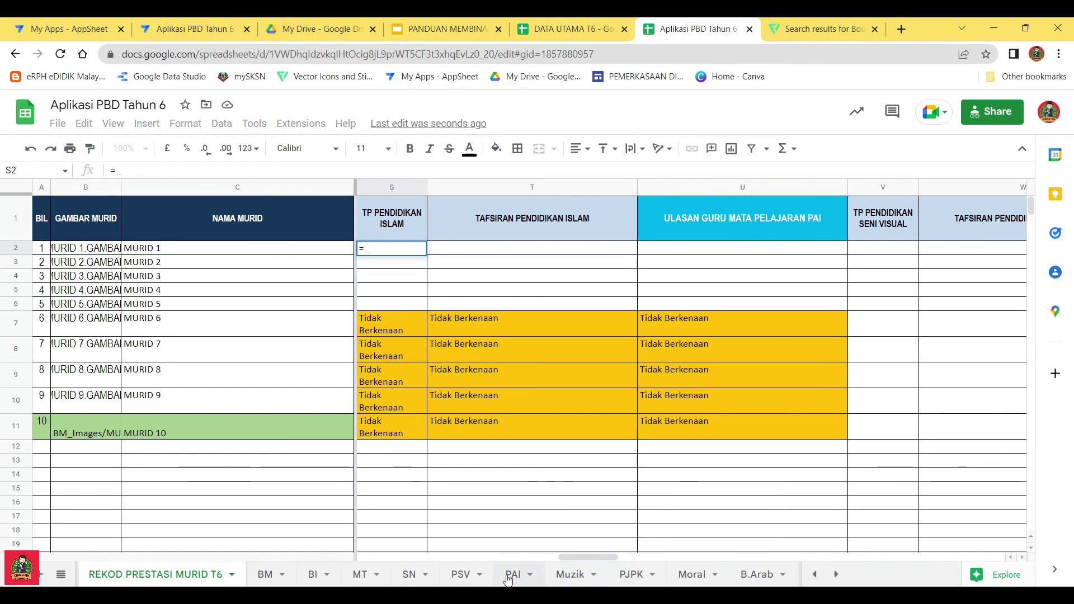
{"action": "left_click", "coordinate": [523, 564]}
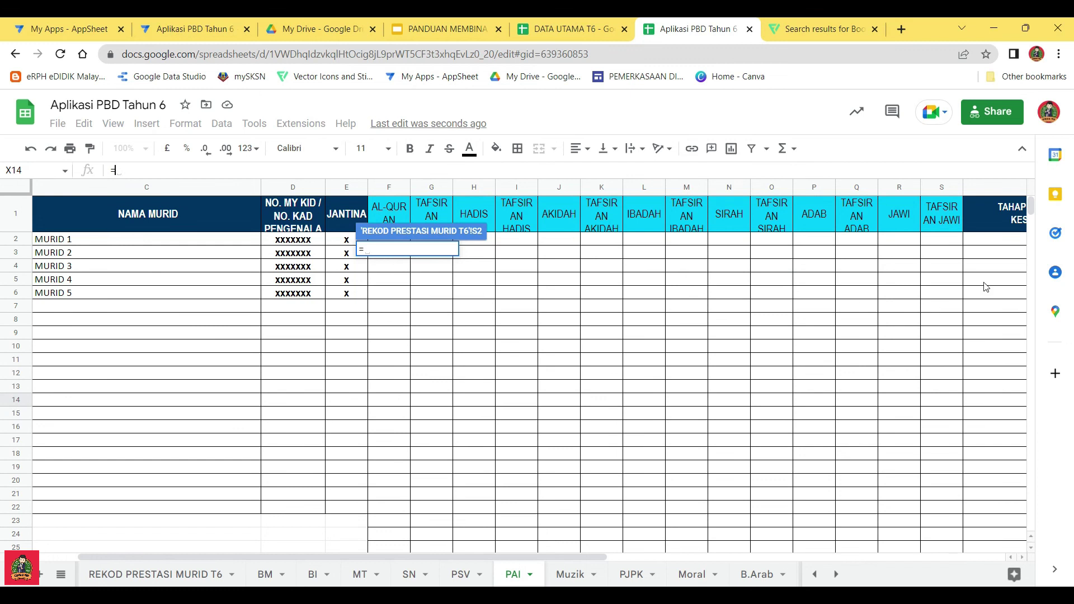
{"action": "left_click_drag", "start_coordinate": [590, 555], "coordinate": [814, 557]}
{"action": "left_click", "coordinate": [663, 240]}
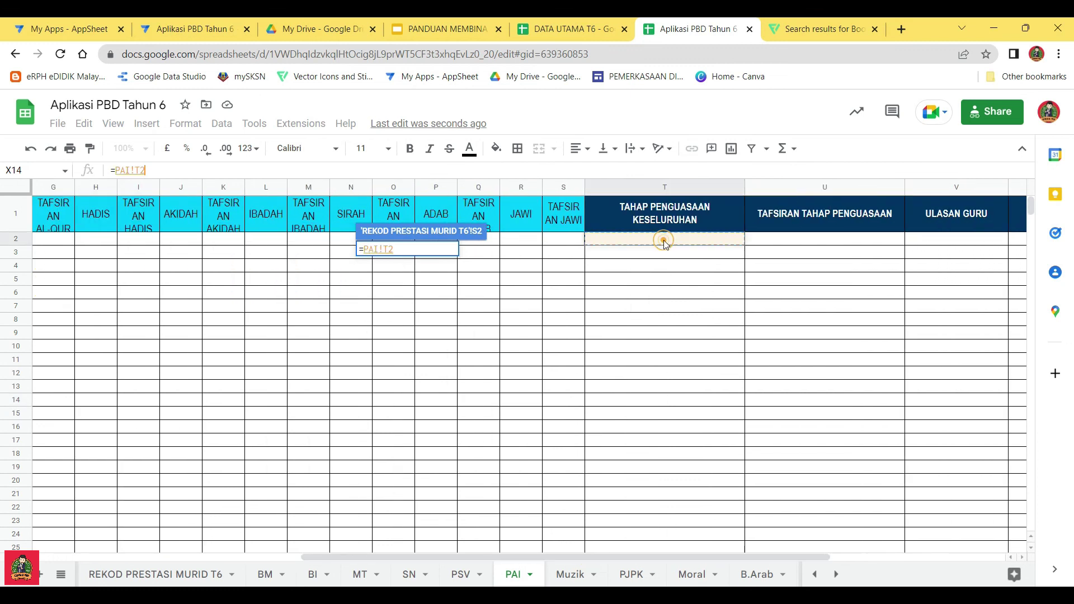
{"action": "key", "text": "Return"}
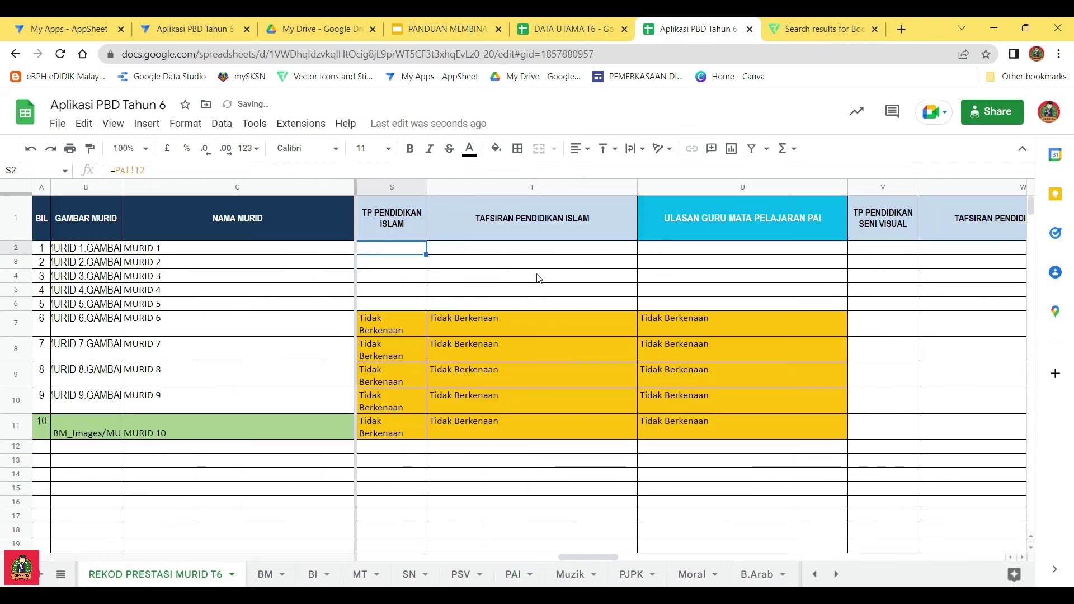
Fill the PAI link from S2 across to T2 and U2, and down to row 6 for MURID 1 to MURID 5
{"action": "left_click_drag", "start_coordinate": [427, 254], "coordinate": [427, 305]}
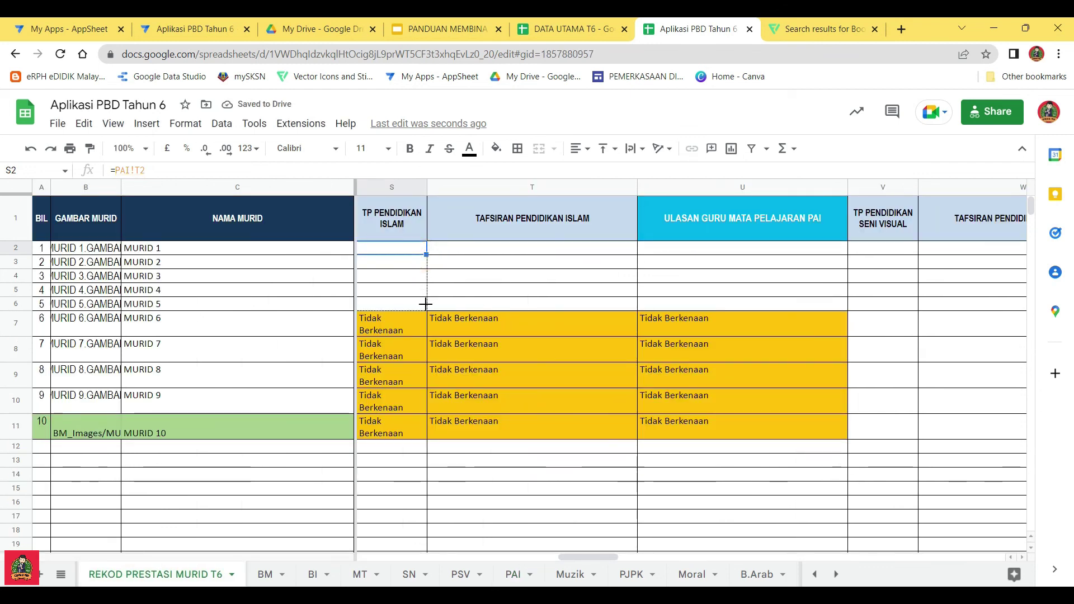
{"action": "left_click", "coordinate": [431, 246]}
{"action": "left_click", "coordinate": [422, 248]}
{"action": "left_click_drag", "start_coordinate": [426, 252], "coordinate": [727, 253]}
{"action": "left_click", "coordinate": [607, 252]}
{"action": "left_click_drag", "start_coordinate": [635, 253], "coordinate": [634, 308]}
{"action": "left_click", "coordinate": [671, 251]}
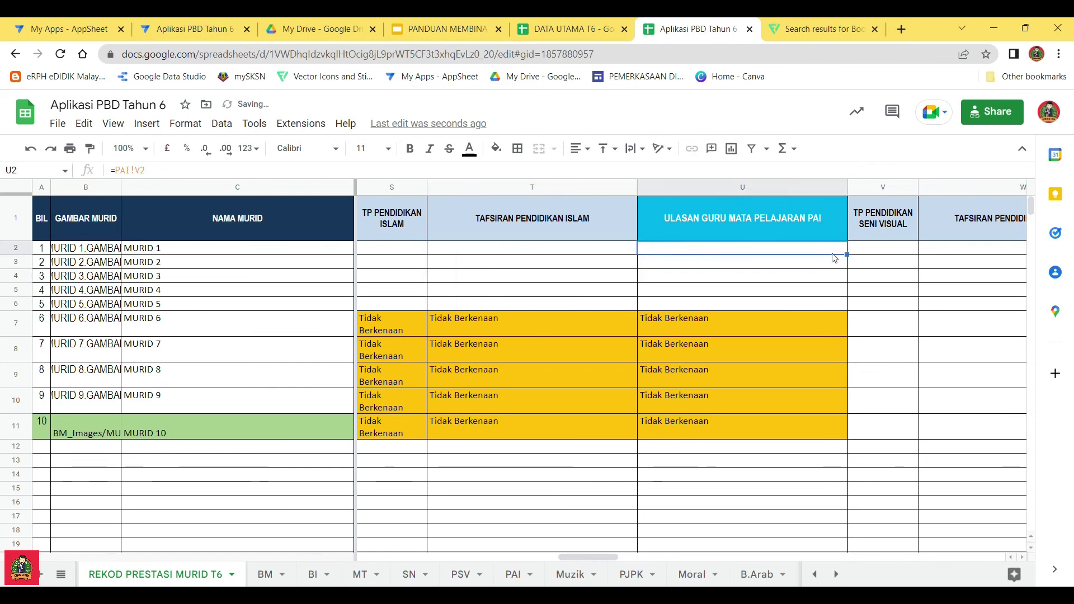
{"action": "left_click_drag", "start_coordinate": [845, 255], "coordinate": [845, 305]}
{"action": "left_click", "coordinate": [820, 300]}
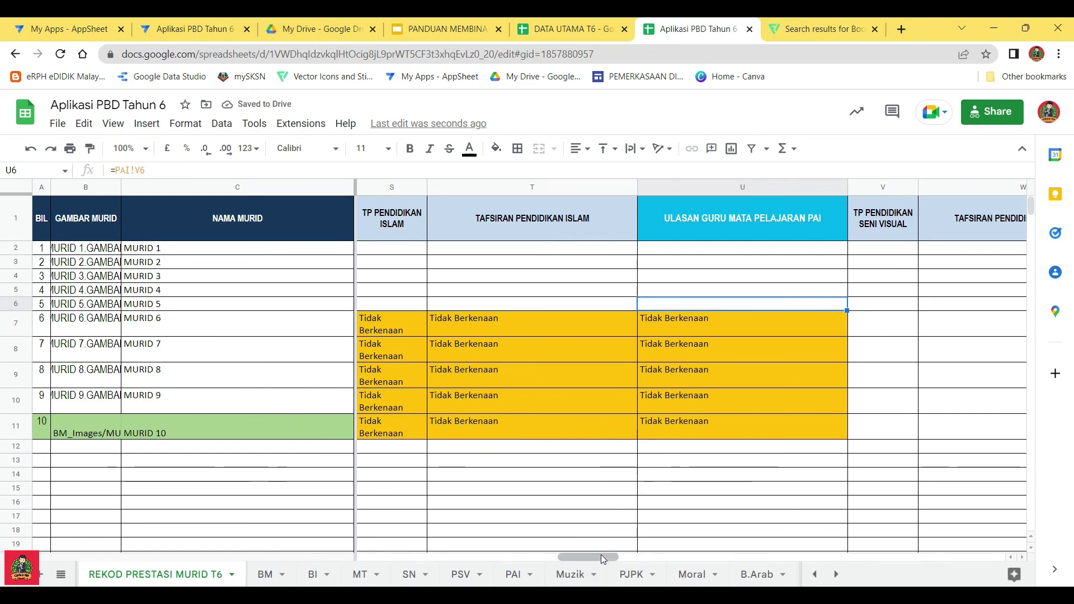
Check which pupils are listed in the Moral sheet against the PENDIDIKAN MORAL columns of REKOD PRESTASI MURID T6
{"action": "left_click", "coordinate": [691, 576]}
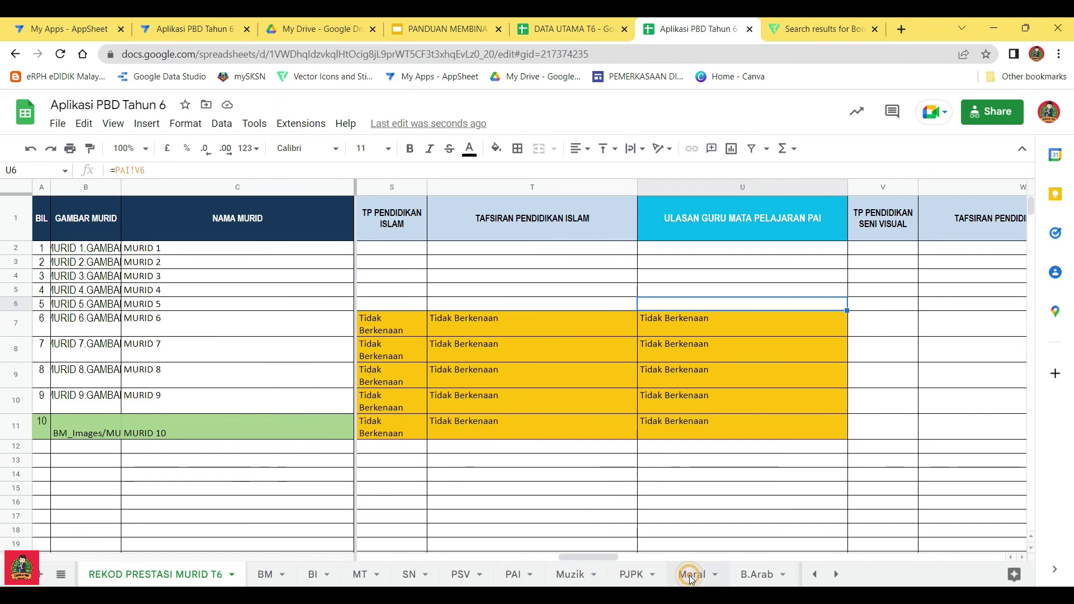
{"action": "left_click_drag", "start_coordinate": [673, 557], "coordinate": [234, 553]}
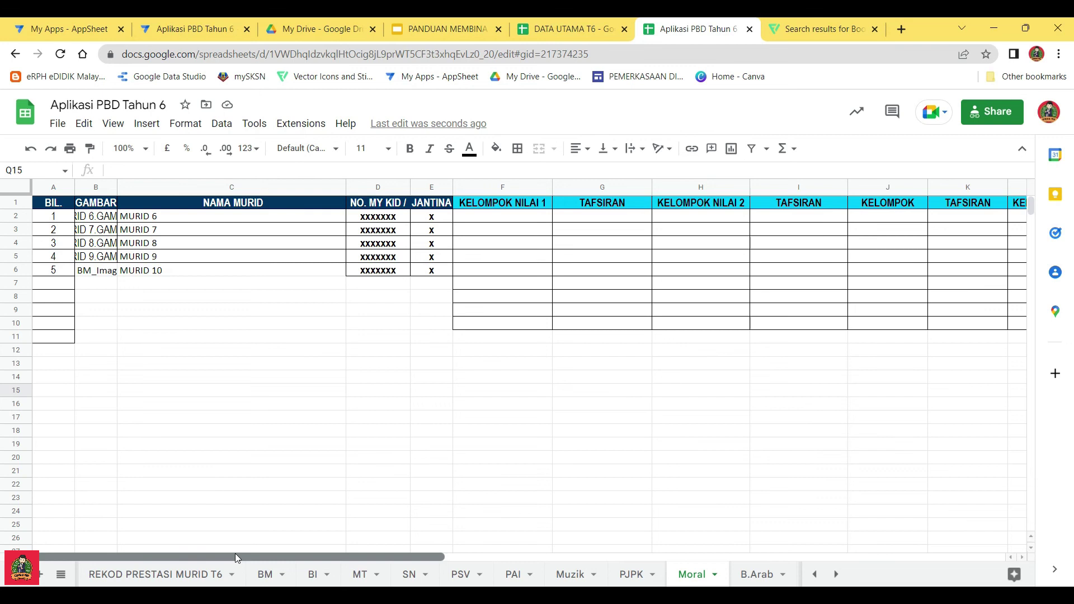
{"action": "left_click", "coordinate": [210, 576]}
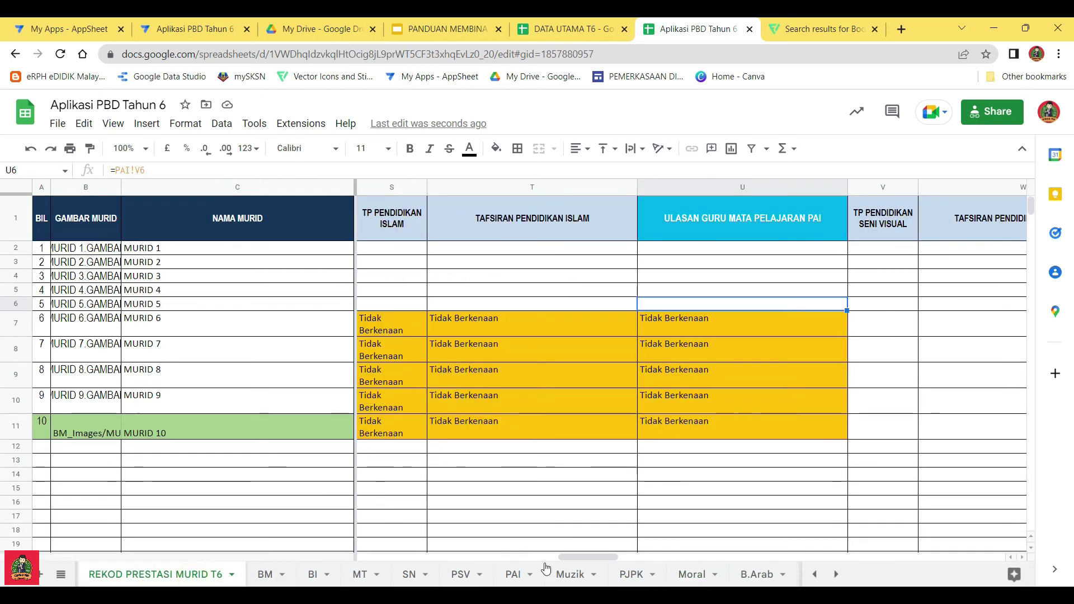
{"action": "left_click", "coordinate": [691, 576]}
{"action": "left_click", "coordinate": [157, 575]}
{"action": "left_click_drag", "start_coordinate": [583, 558], "coordinate": [770, 569]}
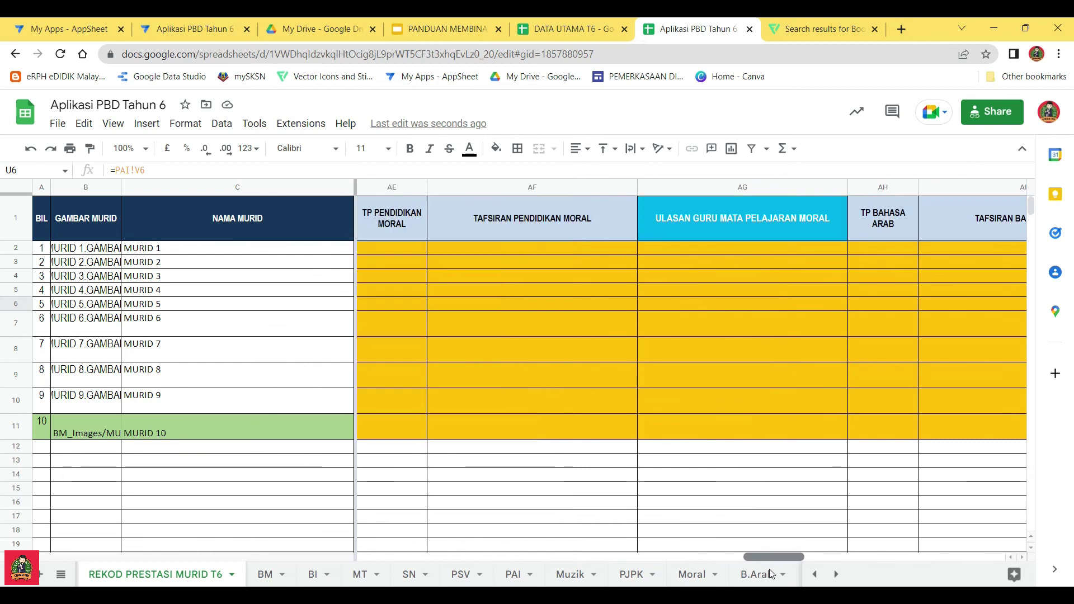
{"action": "left_click", "coordinate": [170, 327]}
{"action": "left_click", "coordinate": [8, 325]}
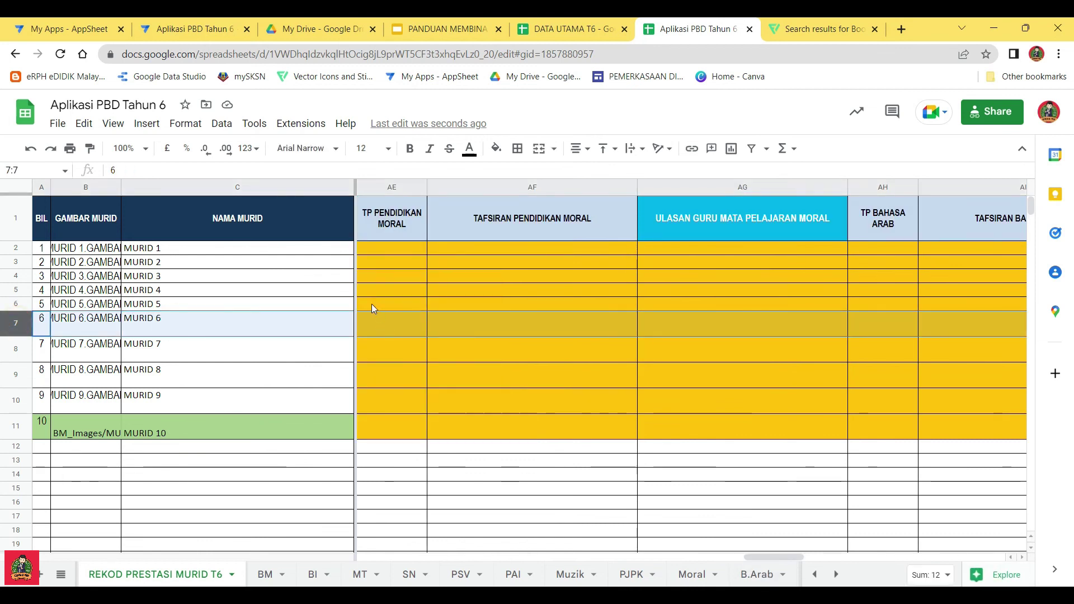
Change the fill of AE7:AG11, the PENDIDIKAN MORAL cells of MURID 6 to MURID 10, to white
{"action": "left_click_drag", "start_coordinate": [374, 304], "coordinate": [633, 317]}
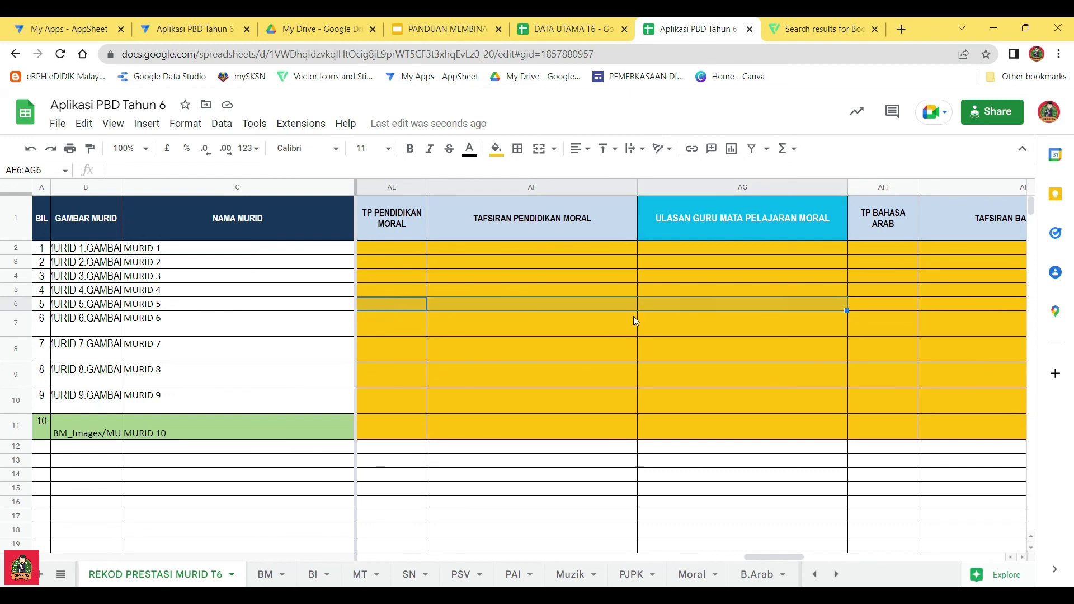
{"action": "left_click", "coordinate": [394, 324]}
{"action": "left_click_drag", "start_coordinate": [394, 325], "coordinate": [767, 421]}
{"action": "left_click", "coordinate": [496, 149]}
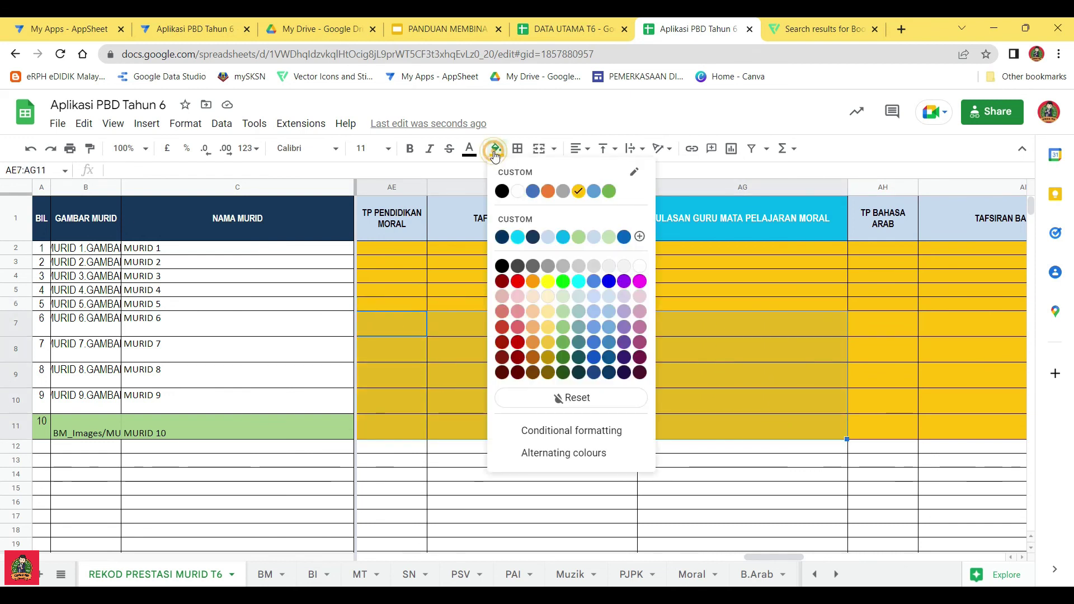
{"action": "left_click", "coordinate": [514, 187]}
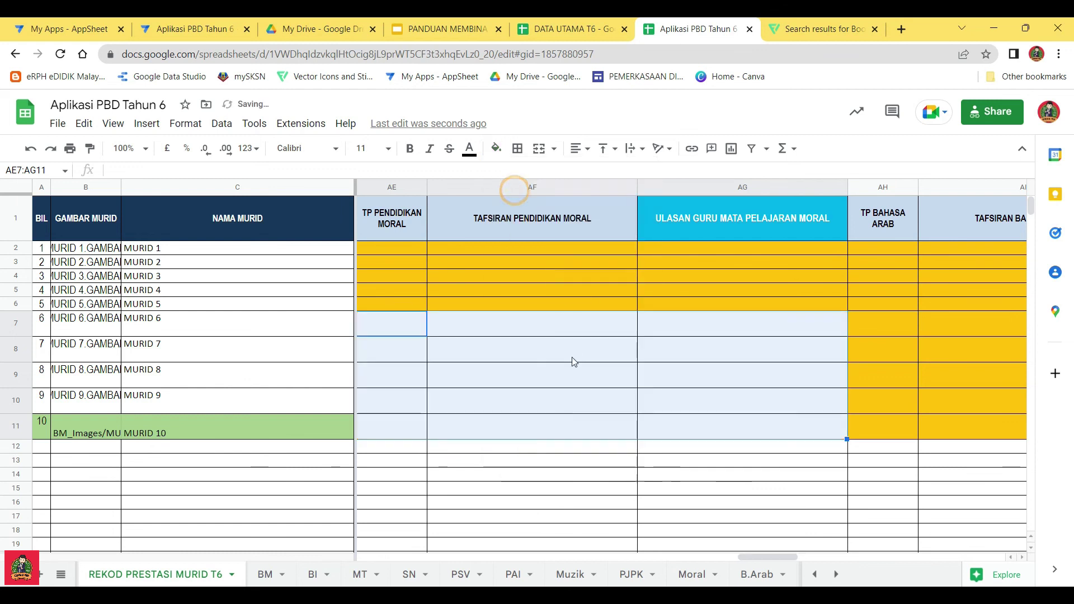
Enter "Tidak Berkenaan" in AE2, AF2 and AG2 of the PENDIDIKAN MORAL columns for MURID 1, keeping the orange fill
{"action": "left_click", "coordinate": [379, 248]}
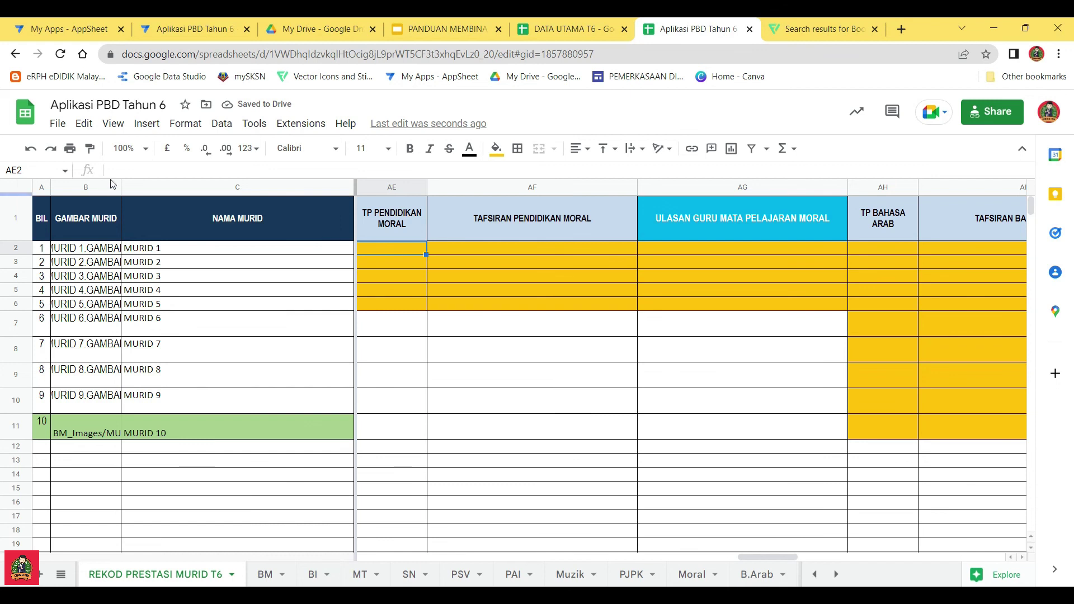
{"action": "left_click", "coordinate": [129, 170]}
{"action": "key", "text": "ctrl+v"}
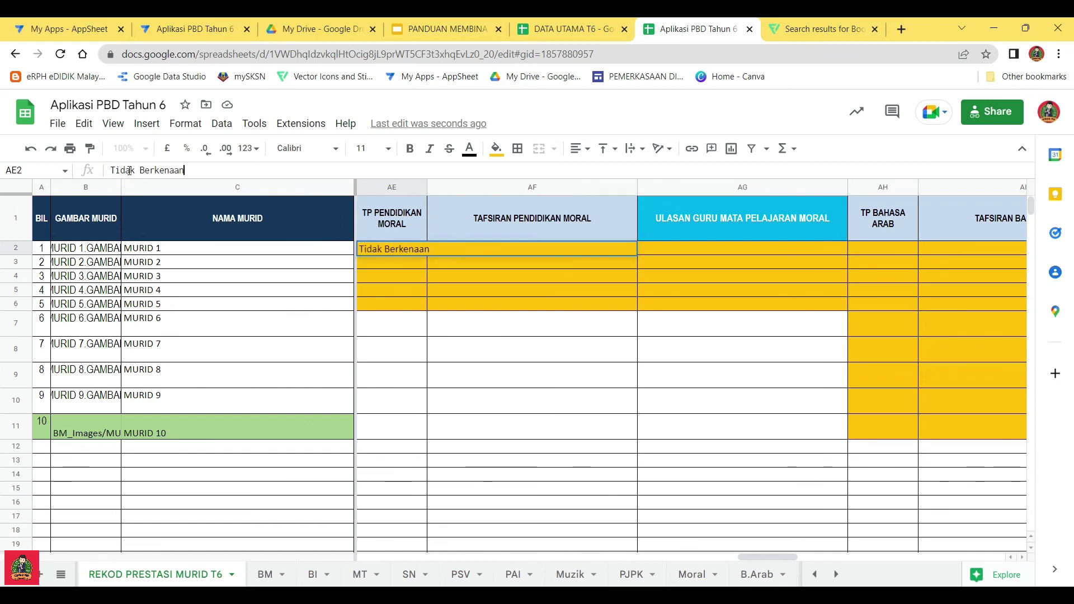
{"action": "left_click", "coordinate": [425, 360]}
{"action": "left_click", "coordinate": [449, 252]}
{"action": "key", "text": "ctrl+v"}
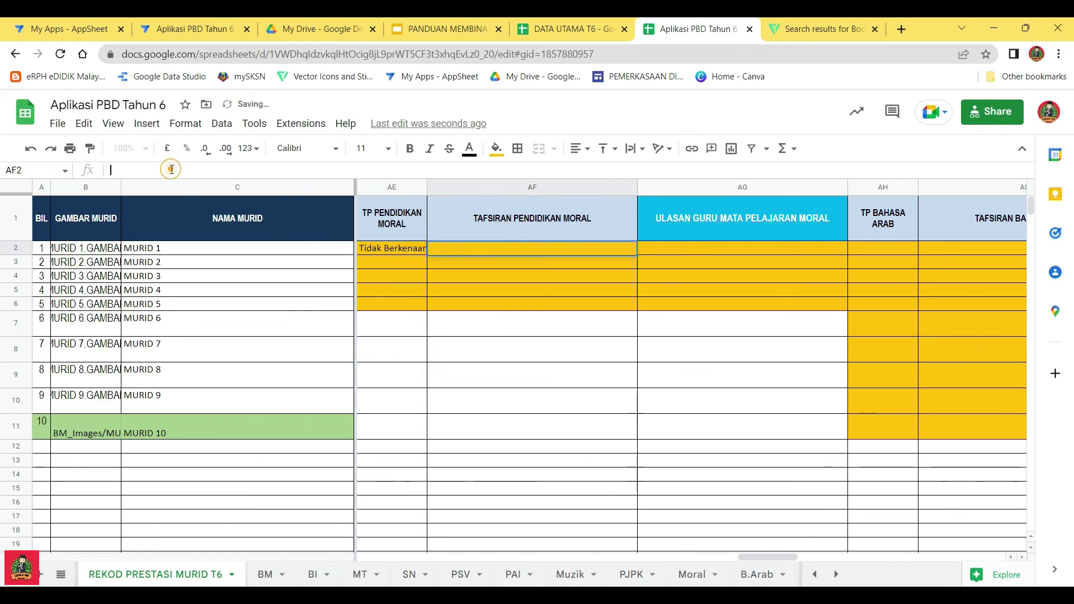
{"action": "left_click", "coordinate": [674, 248]}
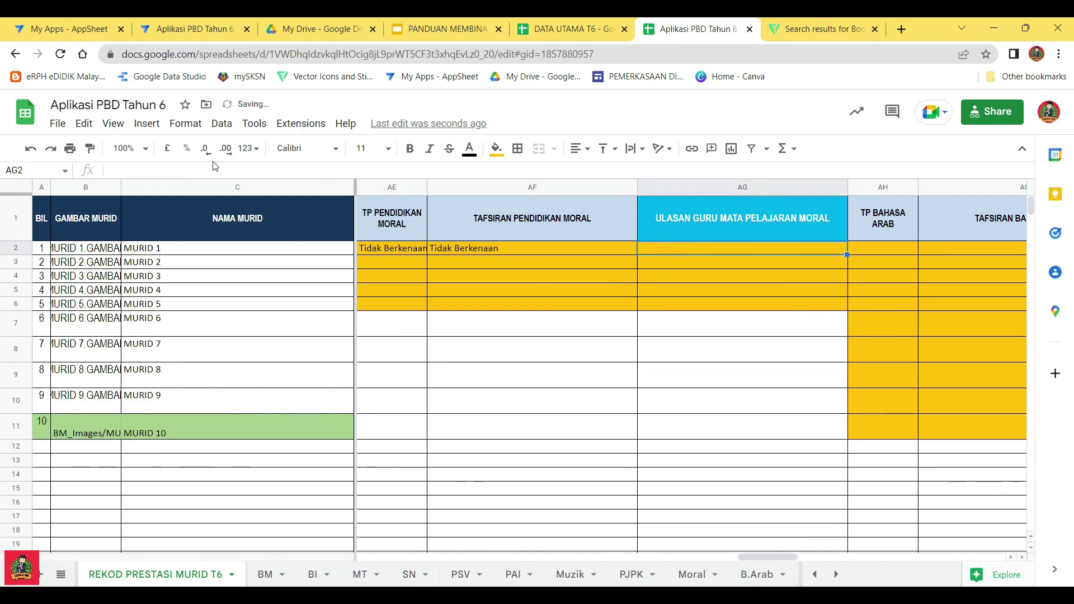
{"action": "type", "text": "Tidak Berkenaan"}
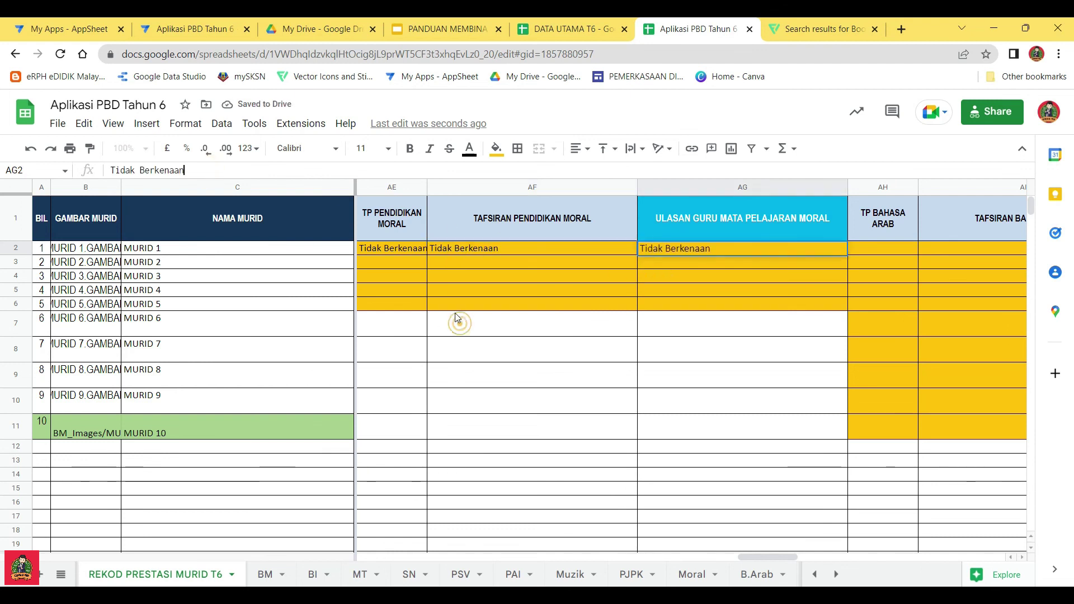
Fill "Tidak Berkenaan" down from AE2, AF2 and AG2 to row 6 for MURID 2 to MURID 5
{"action": "left_click", "coordinate": [405, 249]}
{"action": "left_click_drag", "start_coordinate": [428, 270], "coordinate": [427, 306]}
{"action": "left_click", "coordinate": [461, 247]}
{"action": "left_click_drag", "start_coordinate": [635, 255], "coordinate": [636, 307]}
{"action": "left_click", "coordinate": [701, 249]}
{"action": "left_click_drag", "start_coordinate": [848, 255], "coordinate": [850, 305]}
{"action": "left_click", "coordinate": [723, 324]}
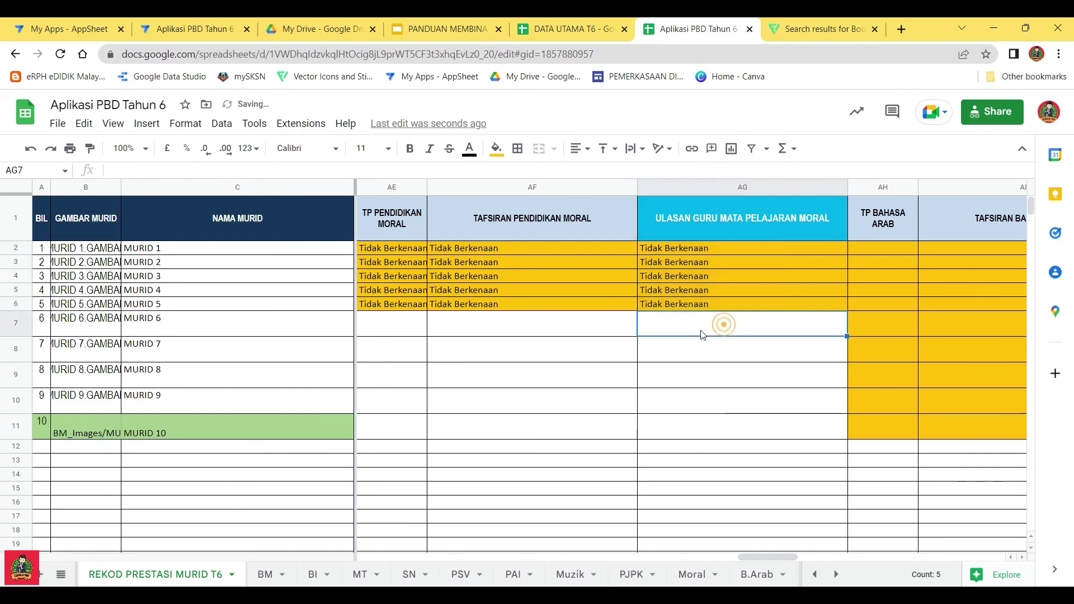
Link AE7 under TP PENDIDIKAN MORAL to the TAHAP result of MURID 6 with the formula =Moral!N2
{"action": "left_click", "coordinate": [393, 323]}
{"action": "left_click", "coordinate": [123, 171]}
{"action": "type", "text": "="}
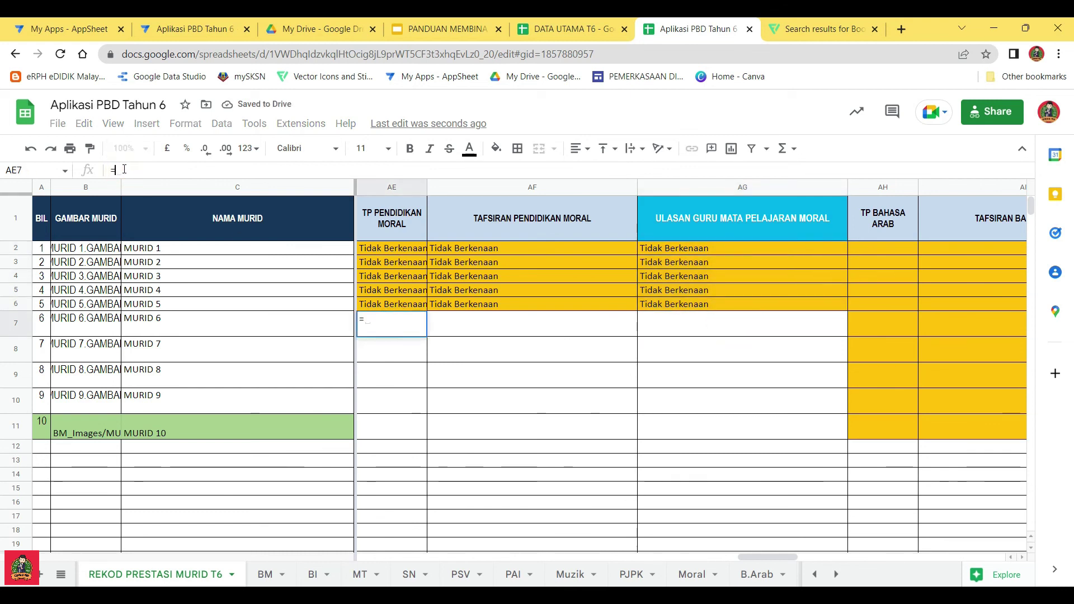
{"action": "left_click", "coordinate": [692, 574]}
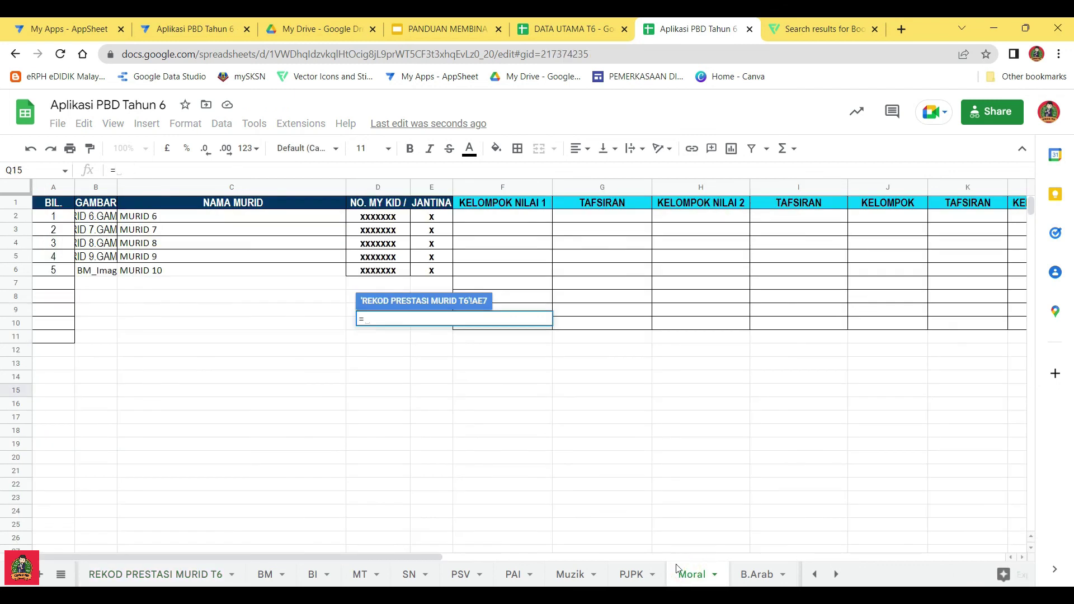
{"action": "left_click_drag", "start_coordinate": [470, 557], "coordinate": [708, 556]}
{"action": "left_click", "coordinate": [700, 221]}
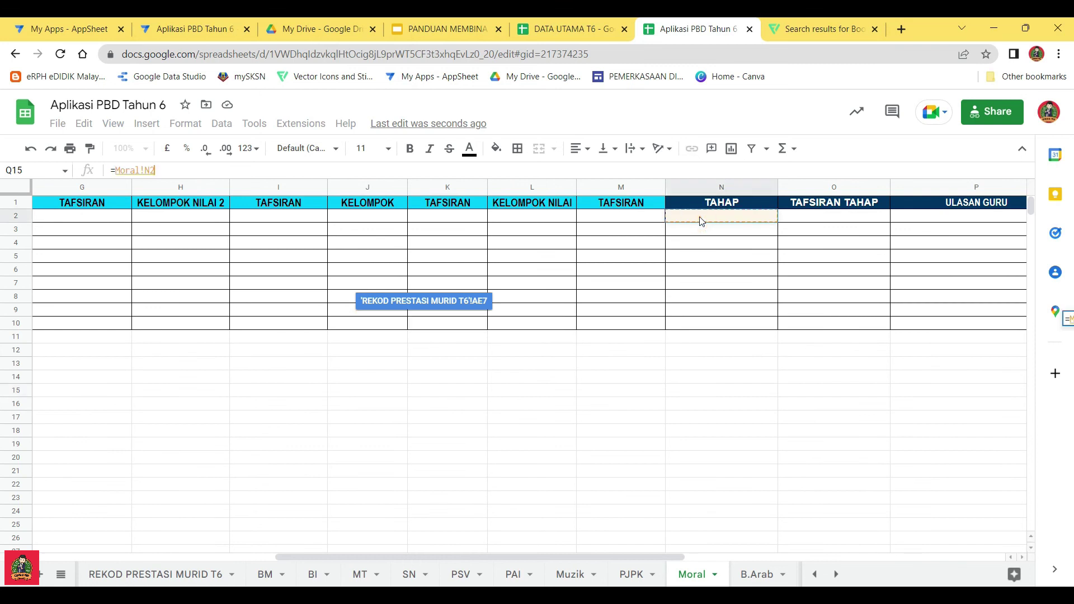
{"action": "key", "text": "Return"}
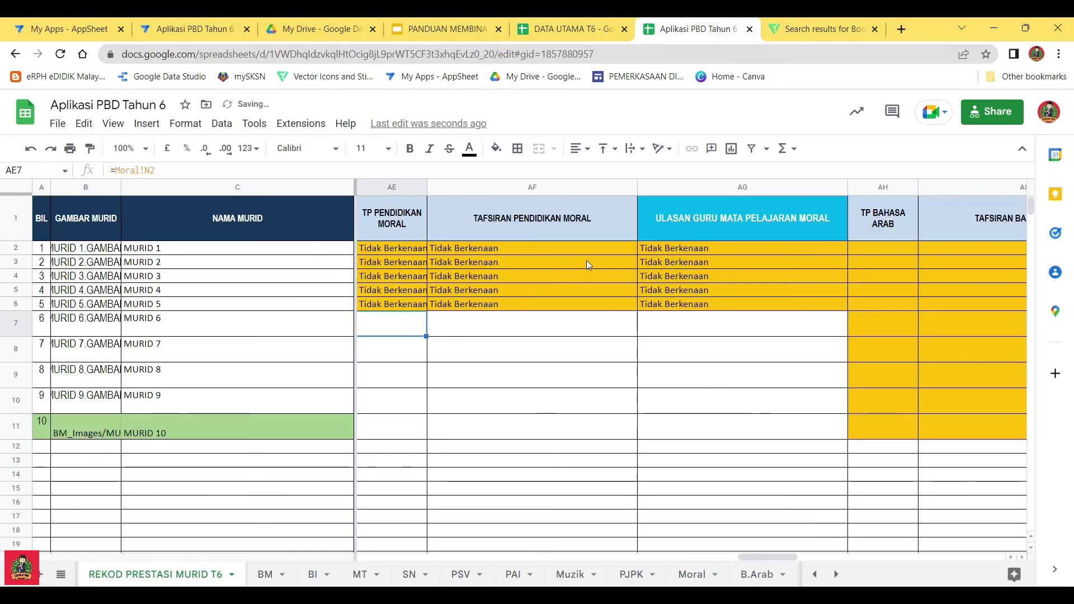
Fill the Moral link from AE7 across to AF7 and AG7, and down to row 11 for MURID 6 to MURID 10
{"action": "left_click_drag", "start_coordinate": [426, 335], "coordinate": [677, 330]}
{"action": "left_click", "coordinate": [408, 328]}
{"action": "left_click_drag", "start_coordinate": [426, 336], "coordinate": [419, 432]}
{"action": "left_click", "coordinate": [513, 327]}
{"action": "left_click_drag", "start_coordinate": [637, 338], "coordinate": [631, 437]}
{"action": "left_click", "coordinate": [700, 331]}
{"action": "left_click_drag", "start_coordinate": [846, 336], "coordinate": [844, 433]}
Change the fill of AH2:AJ6, the BAHASA ARAB cells of MURID 1 to MURID 5, to white
{"action": "left_click_drag", "start_coordinate": [747, 556], "coordinate": [790, 556]}
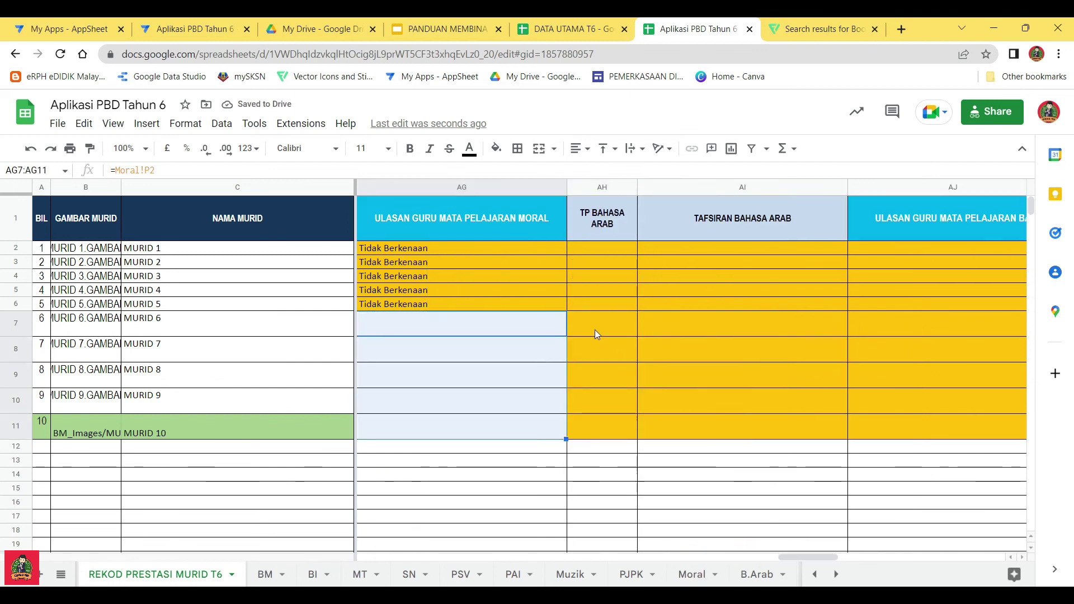
{"action": "left_click_drag", "start_coordinate": [626, 314], "coordinate": [915, 425]}
{"action": "left_click_drag", "start_coordinate": [601, 305], "coordinate": [955, 249]}
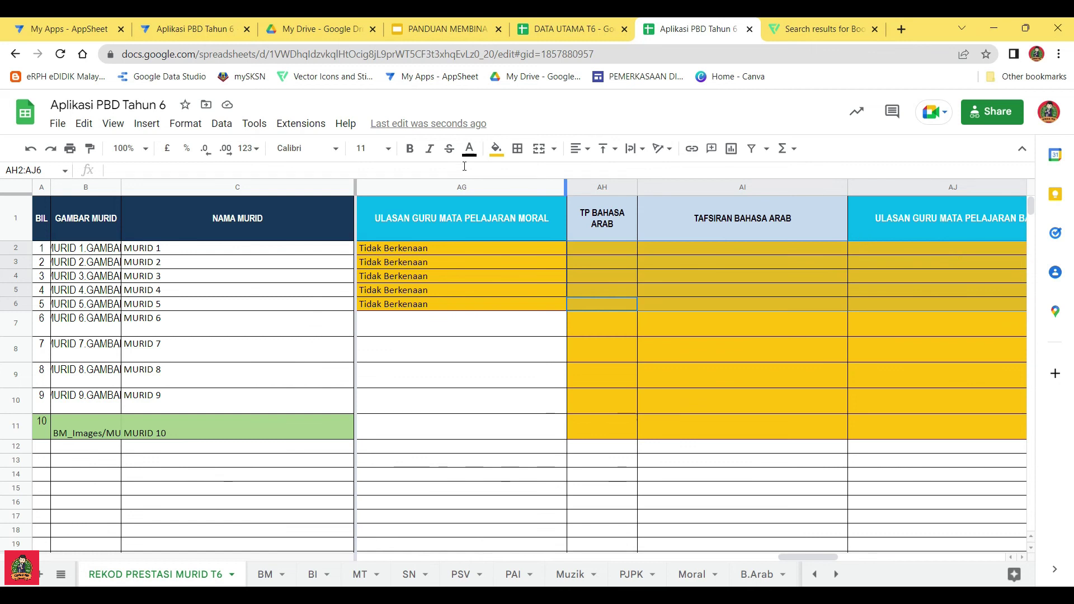
{"action": "left_click", "coordinate": [496, 148]}
{"action": "left_click", "coordinate": [517, 187]}
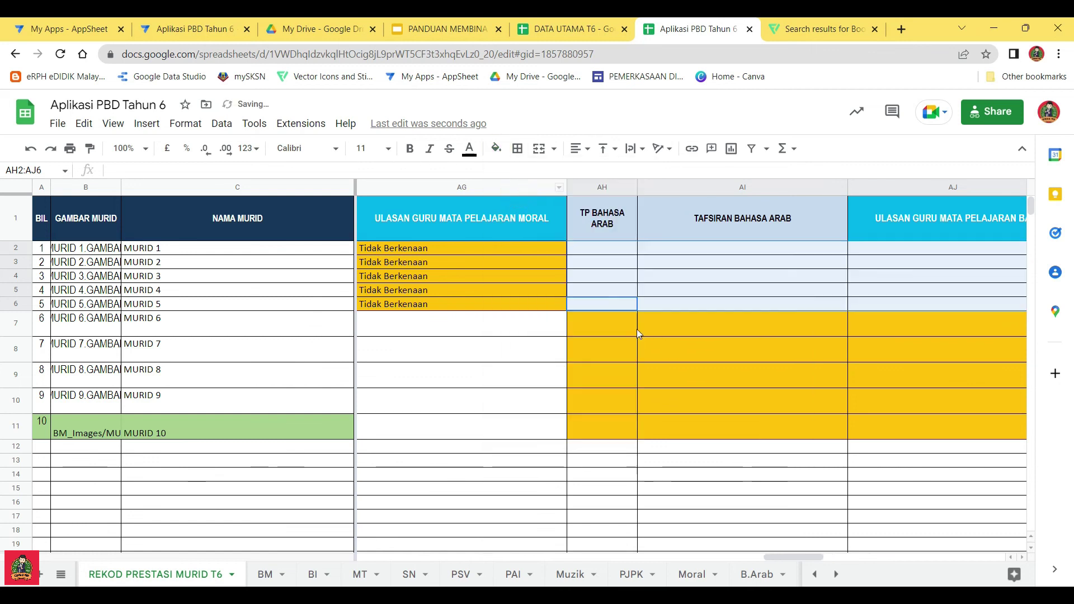
Enter "Tidak Berkenaan" in AH7, AI7 and AJ7 of the BAHASA ARAB columns for MURID 6, keeping the orange fill
{"action": "left_click", "coordinate": [609, 331]}
{"action": "left_click", "coordinate": [228, 171]}
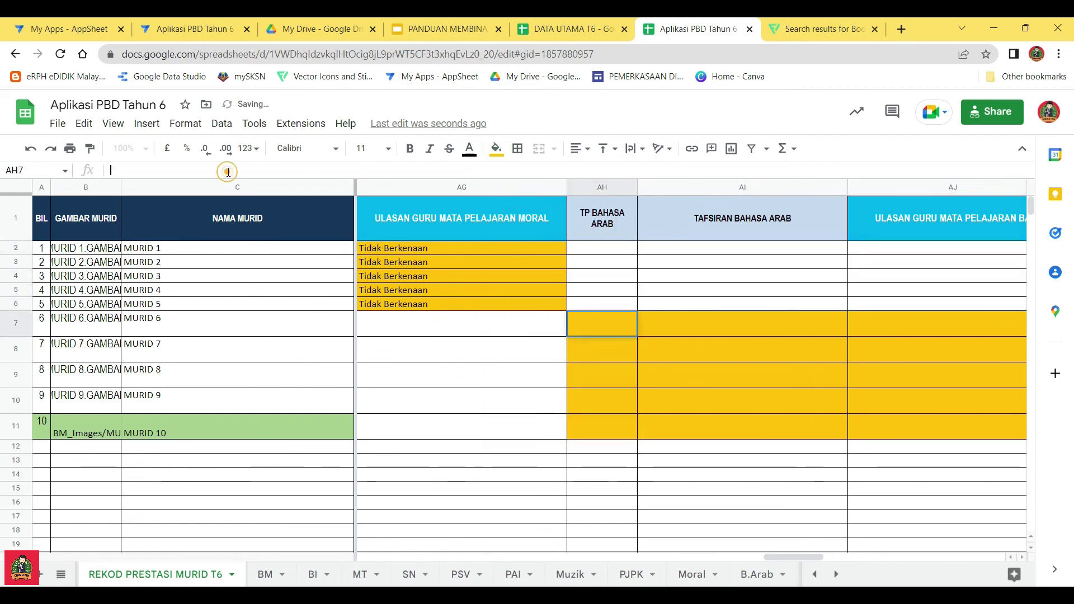
{"action": "type", "text": "Tidak Berkenaan"}
{"action": "left_click", "coordinate": [616, 329]}
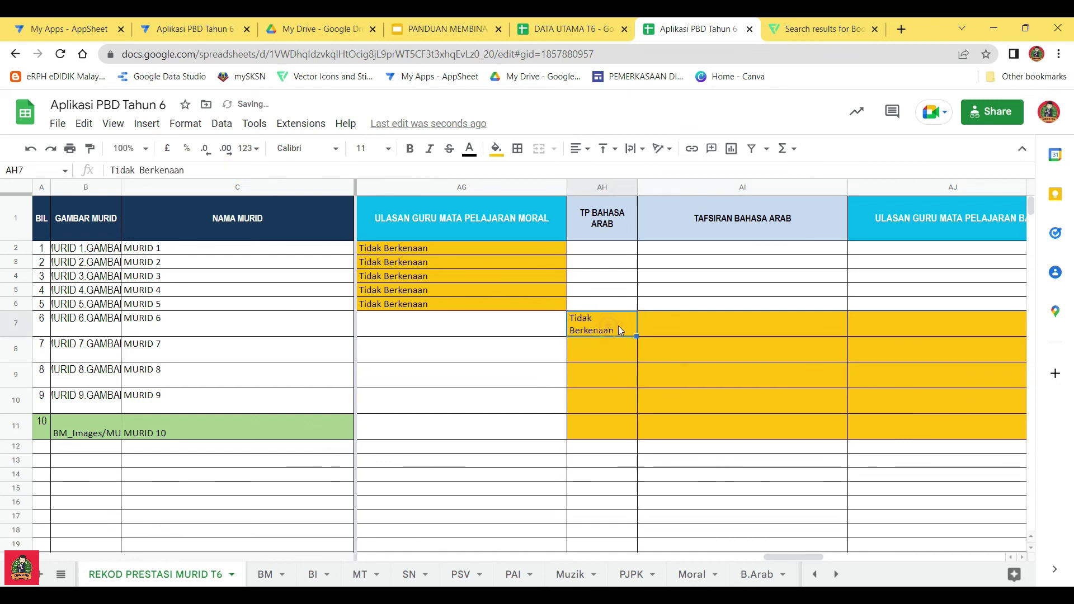
{"action": "left_click", "coordinate": [699, 329]}
{"action": "left_click", "coordinate": [217, 171]}
{"action": "type", "text": "Tidak Berkenaan"}
{"action": "left_click", "coordinate": [878, 326]}
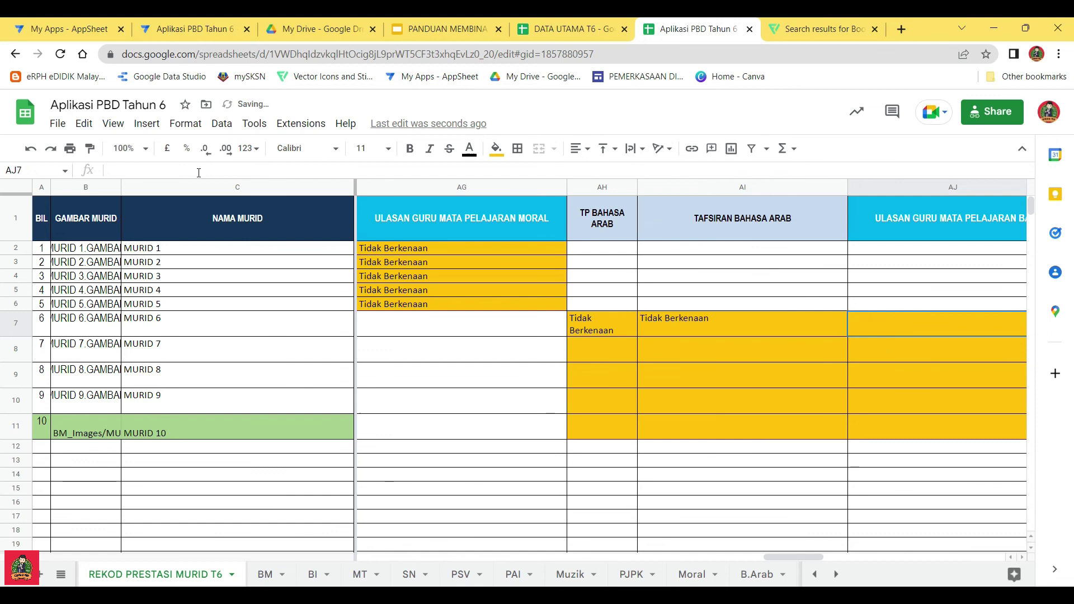
{"action": "left_click", "coordinate": [198, 172]}
{"action": "type", "text": "Tidak Berkenaan"}
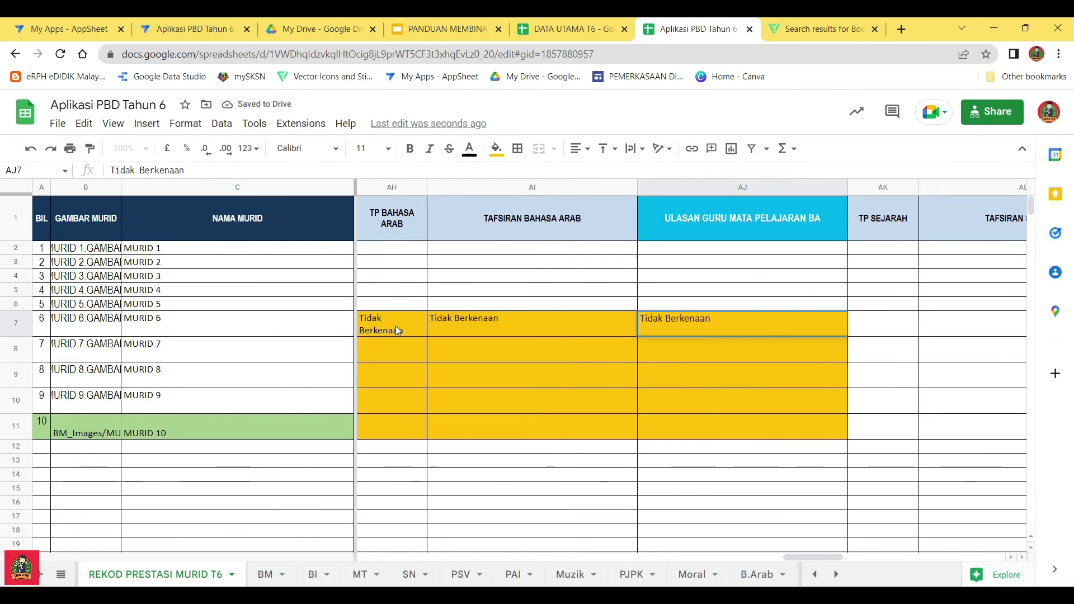
Fill "Tidak Berkenaan" from AH7, AI7 and AJ7 down to row 11 for MURID 7 to MURID 10
{"action": "left_click", "coordinate": [421, 334]}
{"action": "left_click_drag", "start_coordinate": [426, 340], "coordinate": [426, 434]}
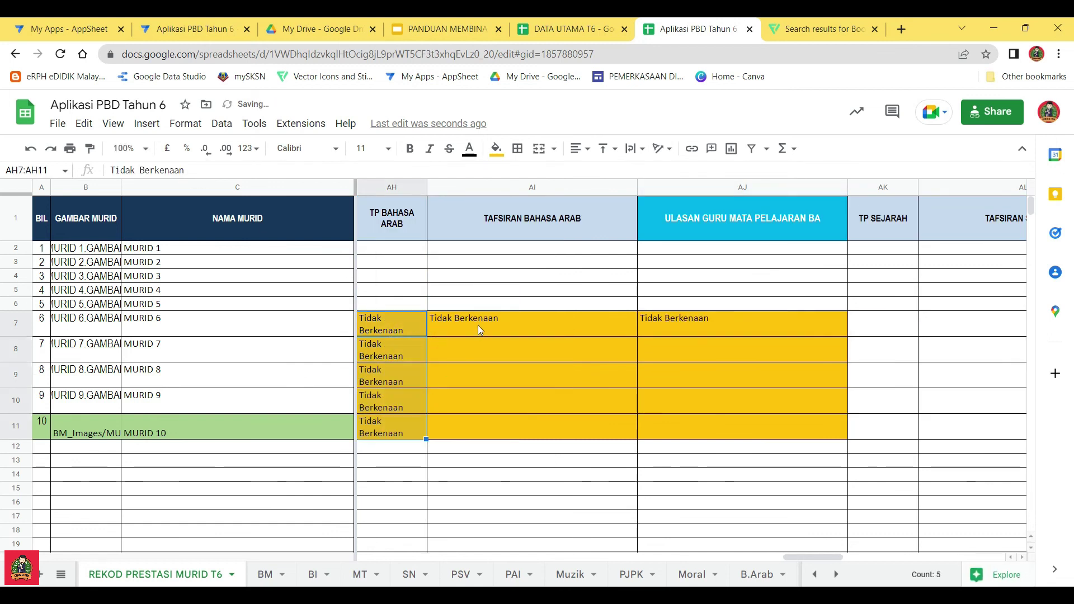
{"action": "left_click", "coordinate": [480, 328]}
{"action": "left_click_drag", "start_coordinate": [636, 334], "coordinate": [638, 433]}
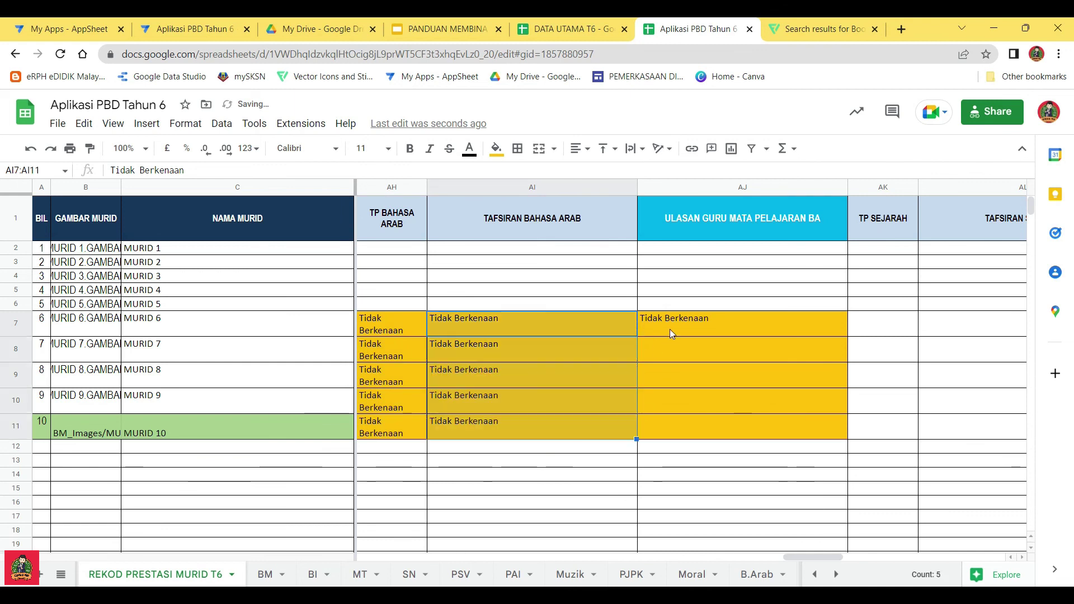
{"action": "left_click", "coordinate": [672, 327]}
{"action": "left_click_drag", "start_coordinate": [846, 337], "coordinate": [846, 434]}
Link AH2 under TP BAHASA ARAB to the TAHAP cell of the B.Arab sheet with the formula =B.Arab!L2
{"action": "left_click", "coordinate": [405, 253]}
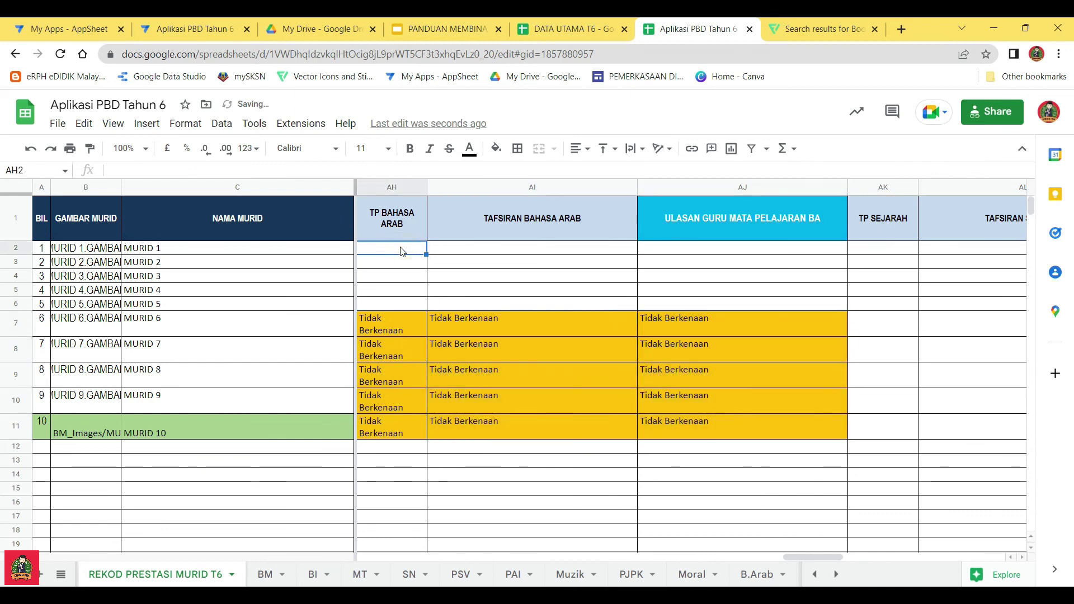
{"action": "left_click", "coordinate": [236, 170]}
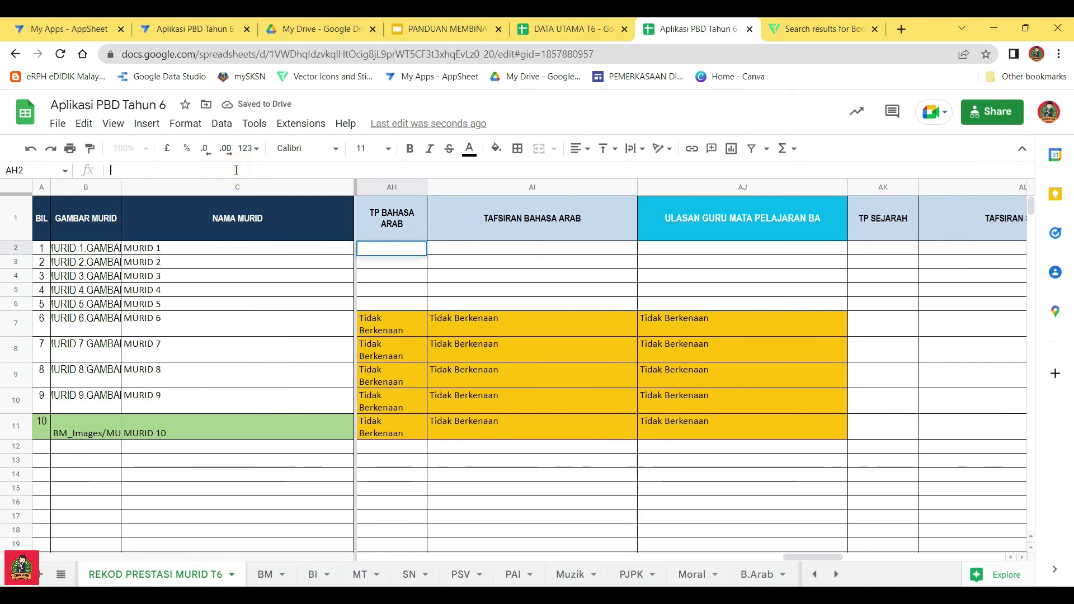
{"action": "type", "text": "="}
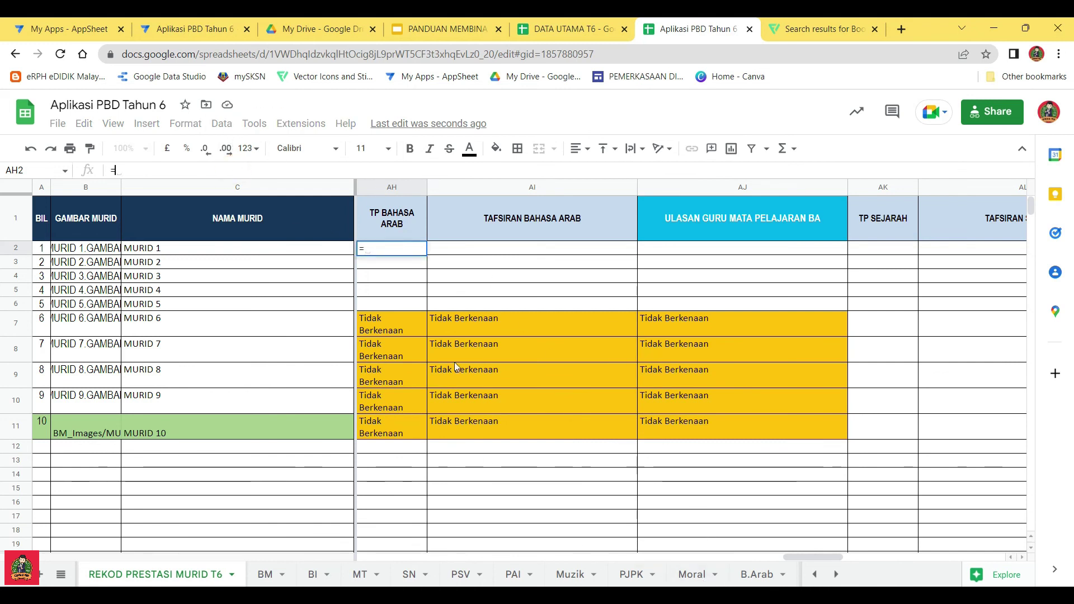
{"action": "left_click", "coordinate": [761, 579]}
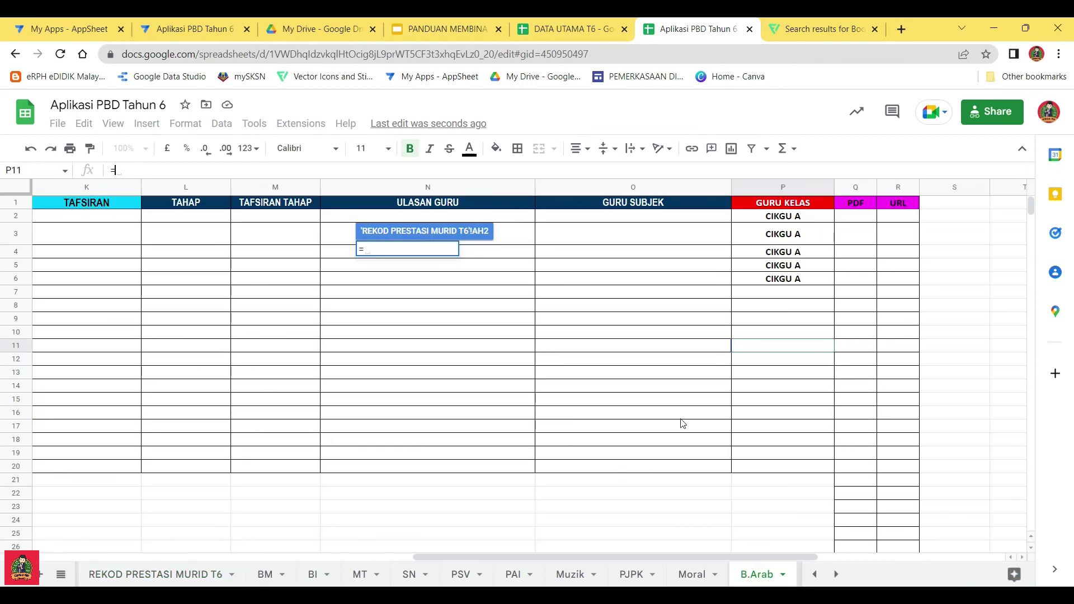
{"action": "left_click", "coordinate": [186, 217]}
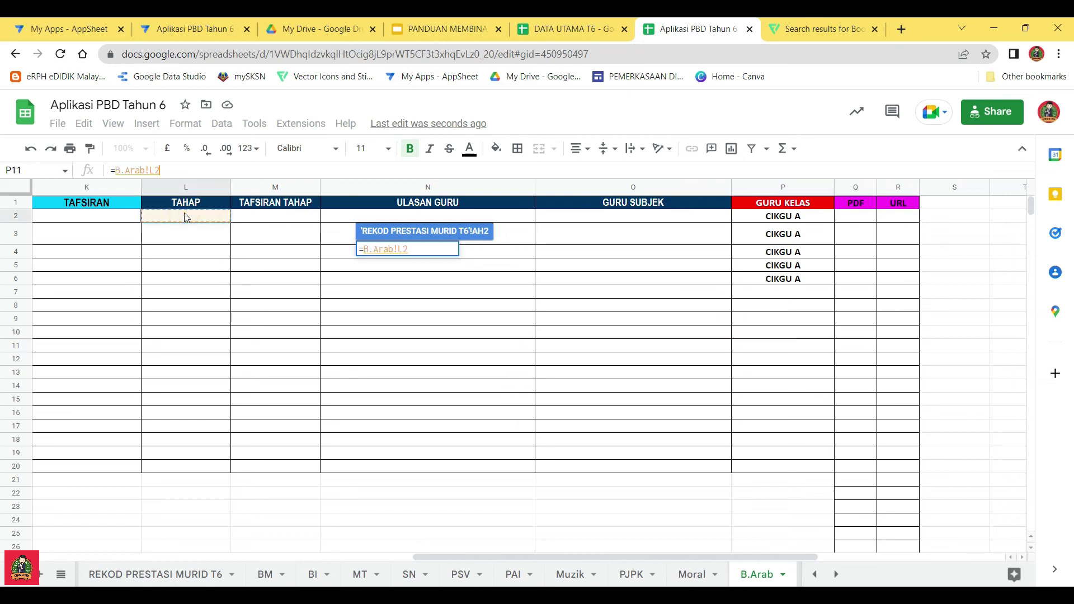
{"action": "key", "text": "Return"}
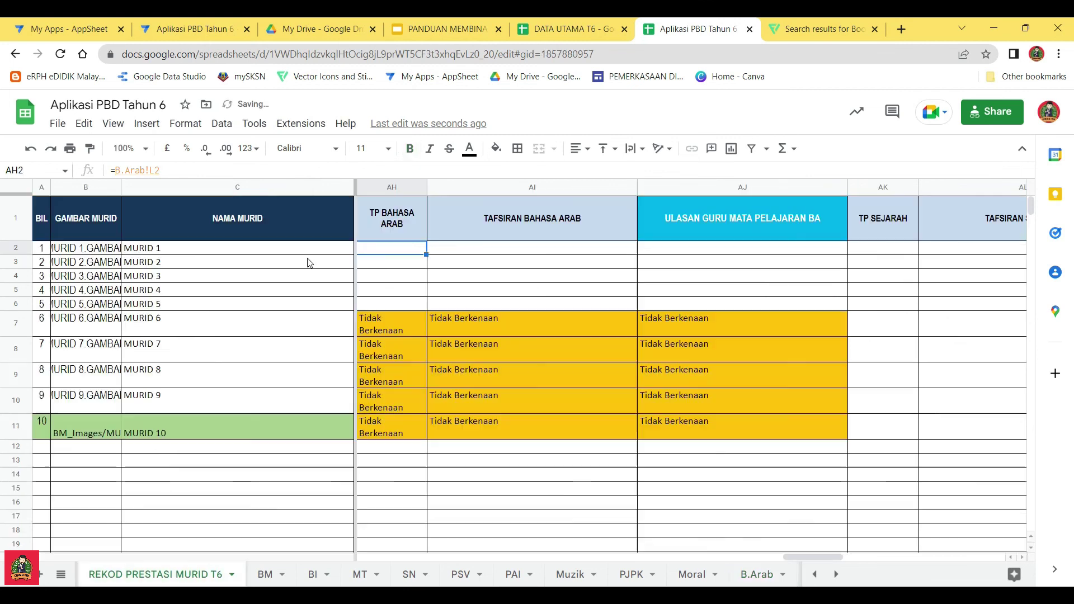
Fill the B.Arab link from AH2 across to AI2 and AJ2, and down to row 6 for MURID 1 to MURID 5
{"action": "left_click_drag", "start_coordinate": [426, 254], "coordinate": [750, 253]}
{"action": "left_click", "coordinate": [407, 253]}
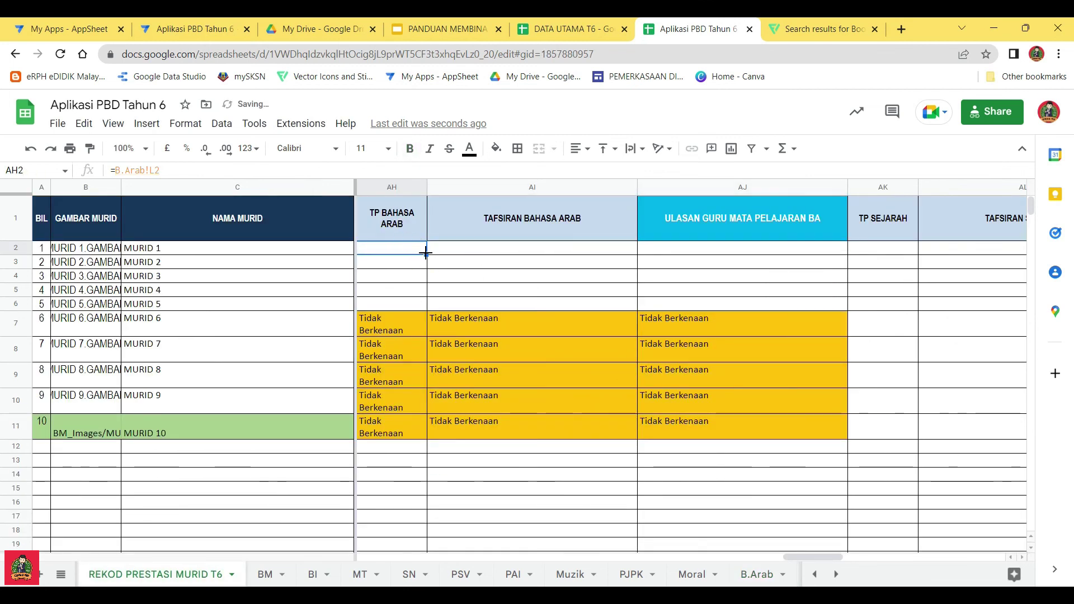
{"action": "left_click_drag", "start_coordinate": [427, 254], "coordinate": [429, 305]}
{"action": "left_click", "coordinate": [467, 250]}
{"action": "left_click_drag", "start_coordinate": [637, 254], "coordinate": [637, 308]}
{"action": "left_click", "coordinate": [677, 250]}
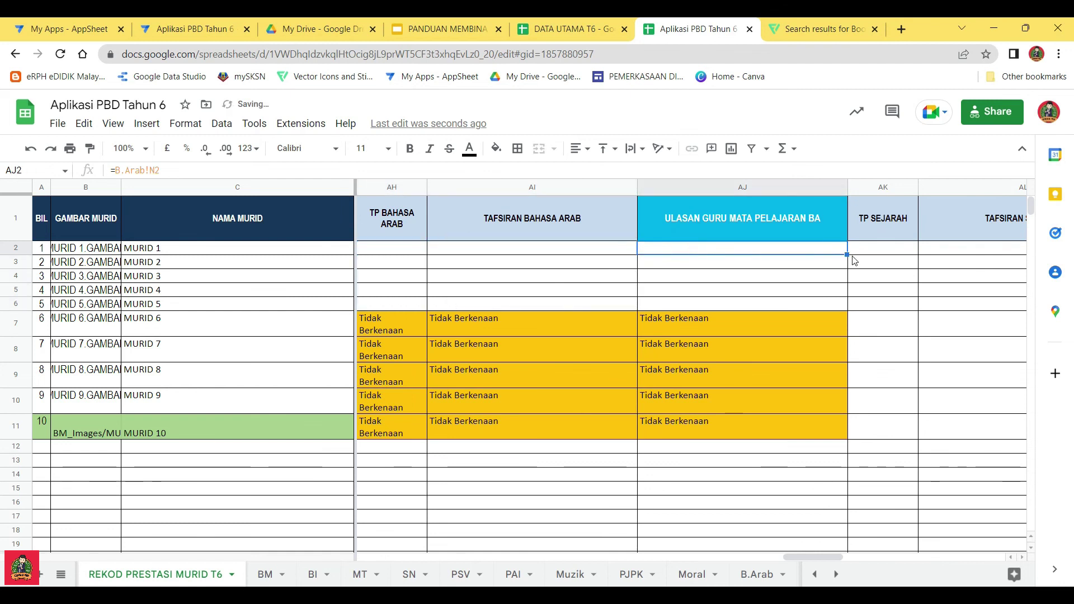
{"action": "left_click_drag", "start_coordinate": [846, 254], "coordinate": [846, 306]}
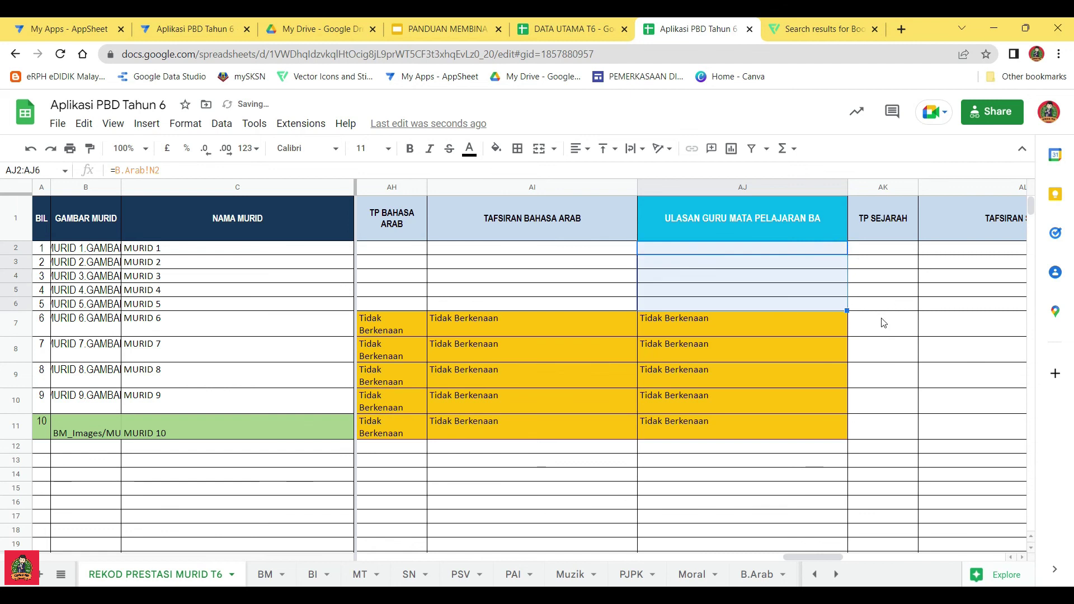
{"action": "left_click", "coordinate": [876, 310]}
Change the fill of AQ7:AS11, the BAHASA KADAZANDUSUN cells of MURID 6 to MURID 10, to white
{"action": "left_click_drag", "start_coordinate": [802, 557], "coordinate": [950, 574]}
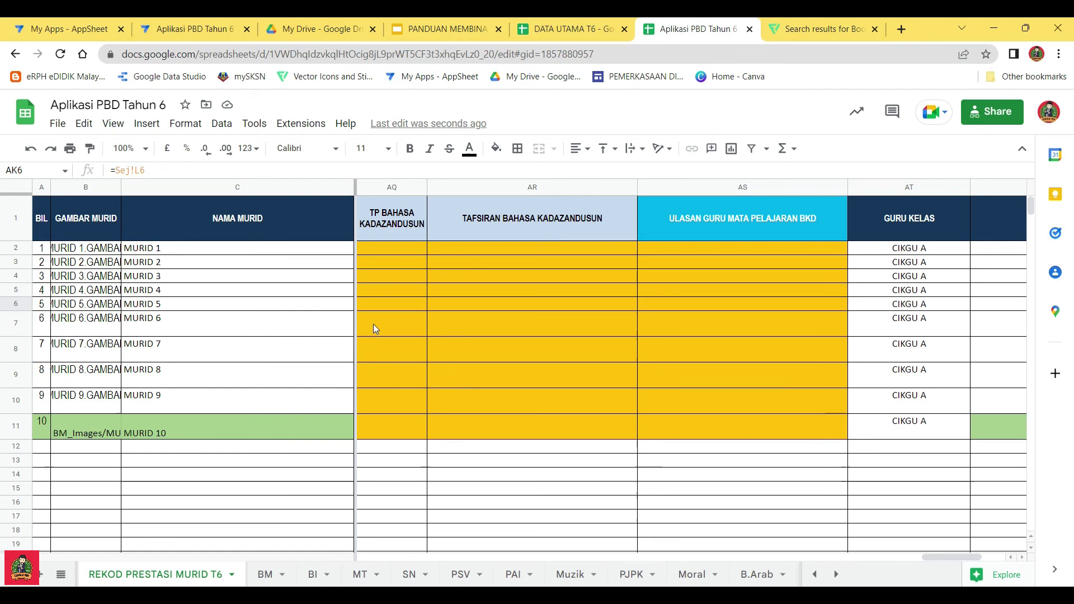
{"action": "mouse_move", "coordinate": [374, 324]}
{"action": "left_mouse_down"}
{"action": "mouse_move", "coordinate": [803, 335]}
{"action": "mouse_move", "coordinate": [800, 423]}
{"action": "left_mouse_up"}
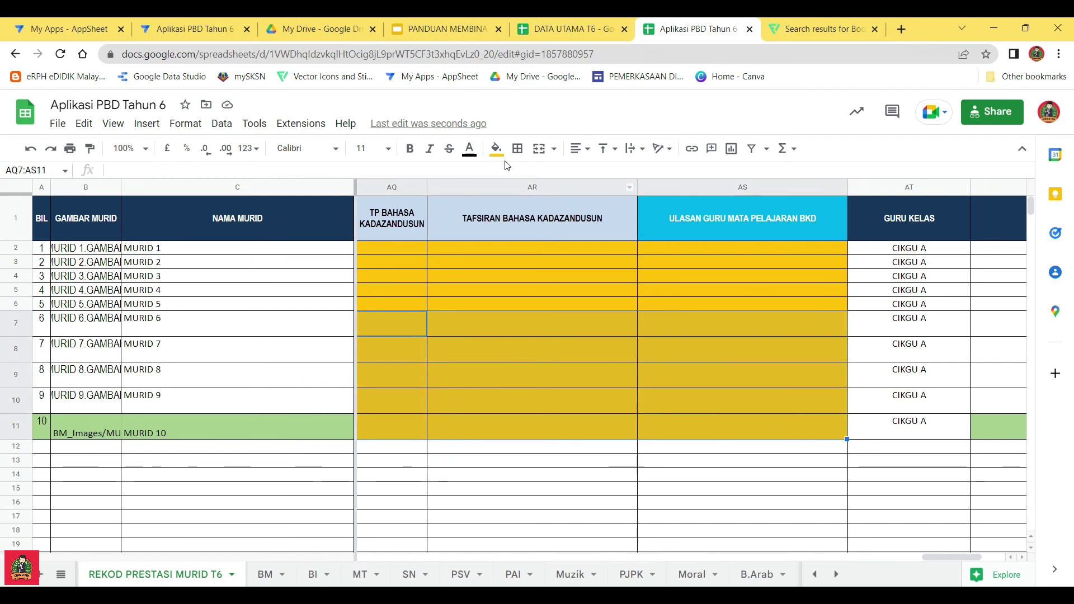
{"action": "left_click", "coordinate": [496, 148]}
{"action": "left_click", "coordinate": [534, 395]}
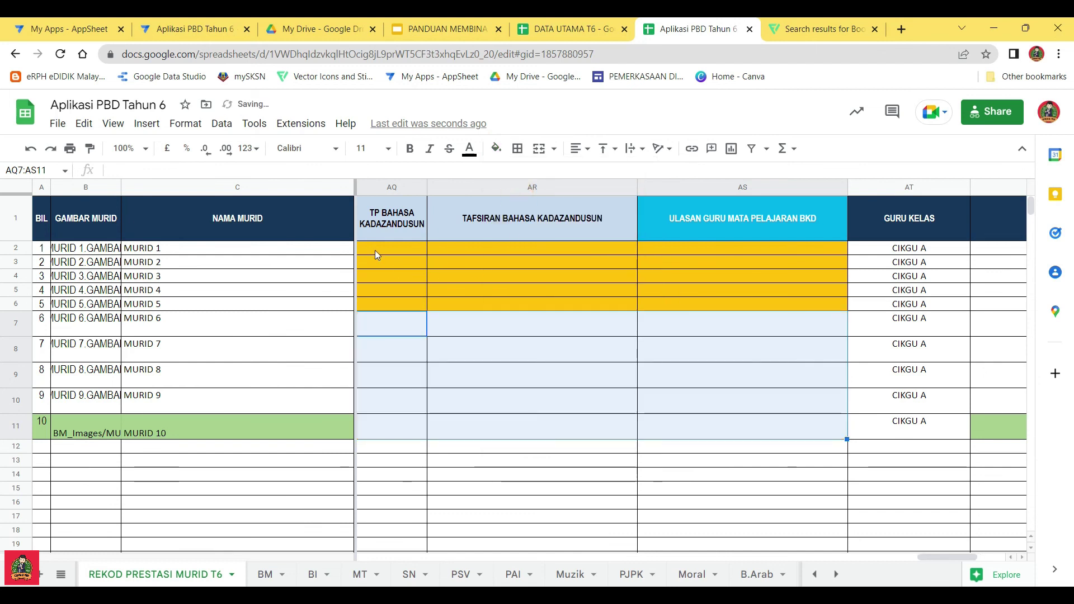
Enter "Tidak Berkenaan" in AQ2, AR2 and AS2 of the BAHASA KADAZANDUSUN columns for MURID 1
{"action": "left_click", "coordinate": [376, 251]}
{"action": "left_click", "coordinate": [252, 167]}
{"action": "type", "text": "Tidak Berkenaan"}
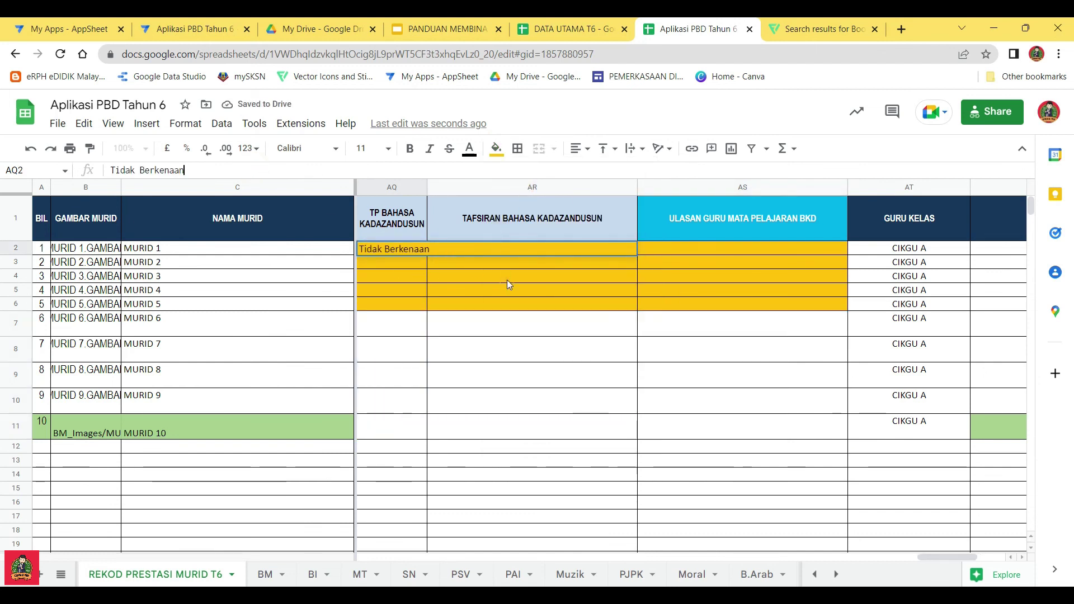
{"action": "left_click", "coordinate": [497, 247]}
{"action": "left_click", "coordinate": [210, 169]}
{"action": "type", "text": "Tidak Berkenaan"}
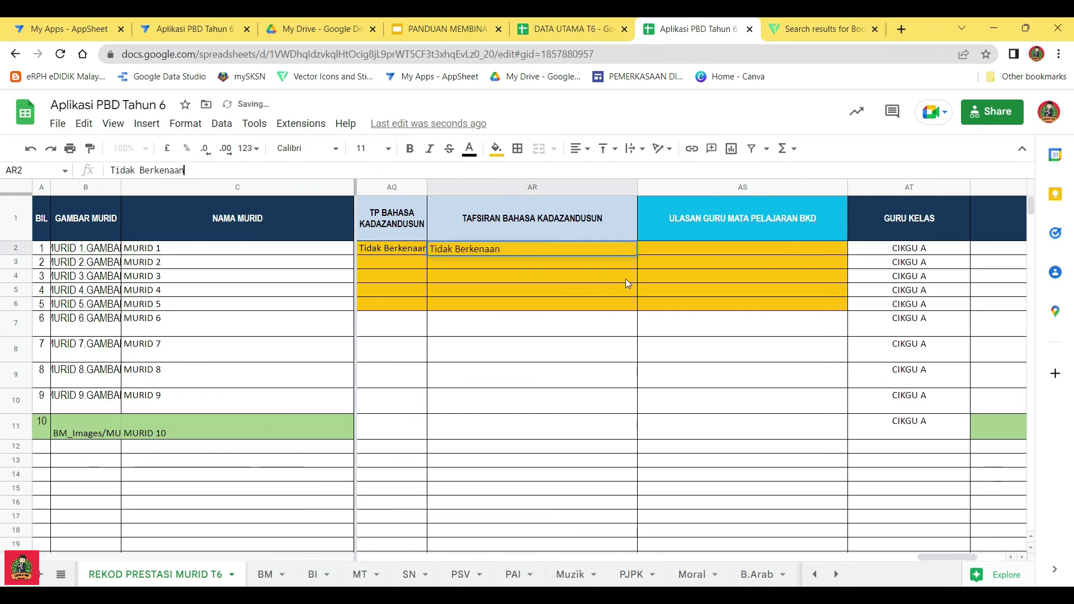
{"action": "left_click", "coordinate": [672, 248]}
{"action": "left_click", "coordinate": [203, 169]}
{"action": "type", "text": "Tidak Berkenaan"}
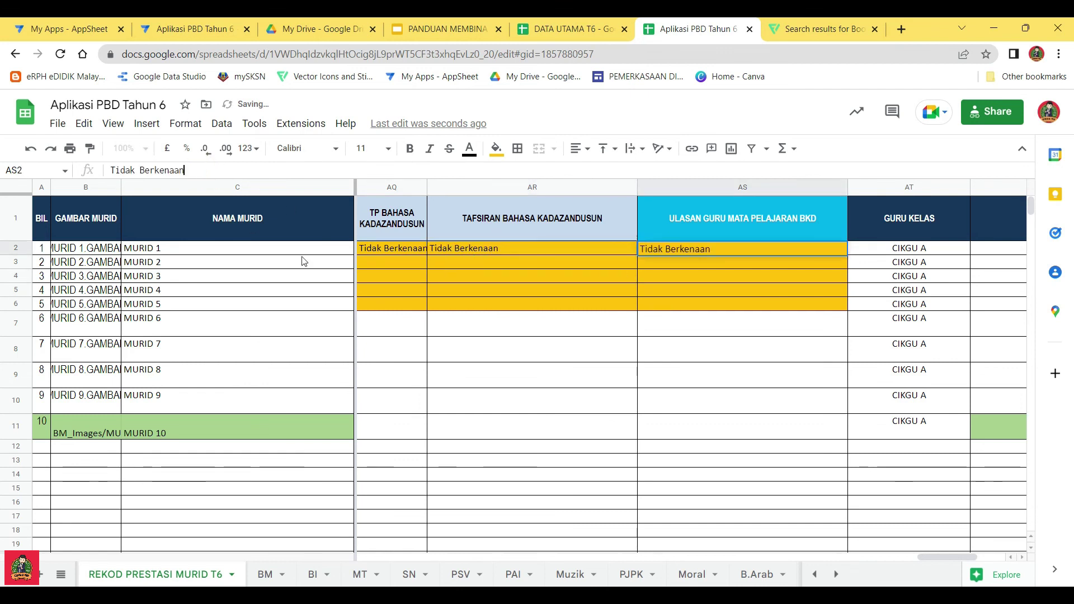
Fill "Tidak Berkenaan" from AQ2, AR2 and AS2 down to row 6 for MURID 2 to MURID 5
{"action": "left_click", "coordinate": [375, 300]}
{"action": "left_click", "coordinate": [410, 253]}
{"action": "left_click_drag", "start_coordinate": [426, 254], "coordinate": [426, 297]}
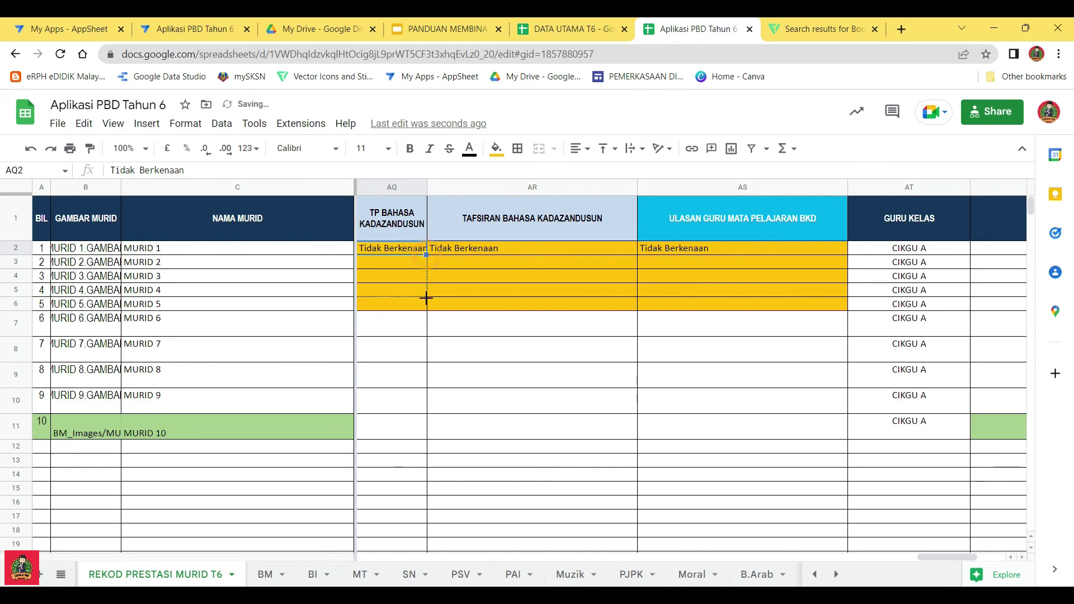
{"action": "left_click", "coordinate": [478, 246]}
{"action": "left_click_drag", "start_coordinate": [637, 255], "coordinate": [636, 306]}
{"action": "left_click", "coordinate": [661, 252]}
{"action": "left_click_drag", "start_coordinate": [846, 255], "coordinate": [848, 306]}
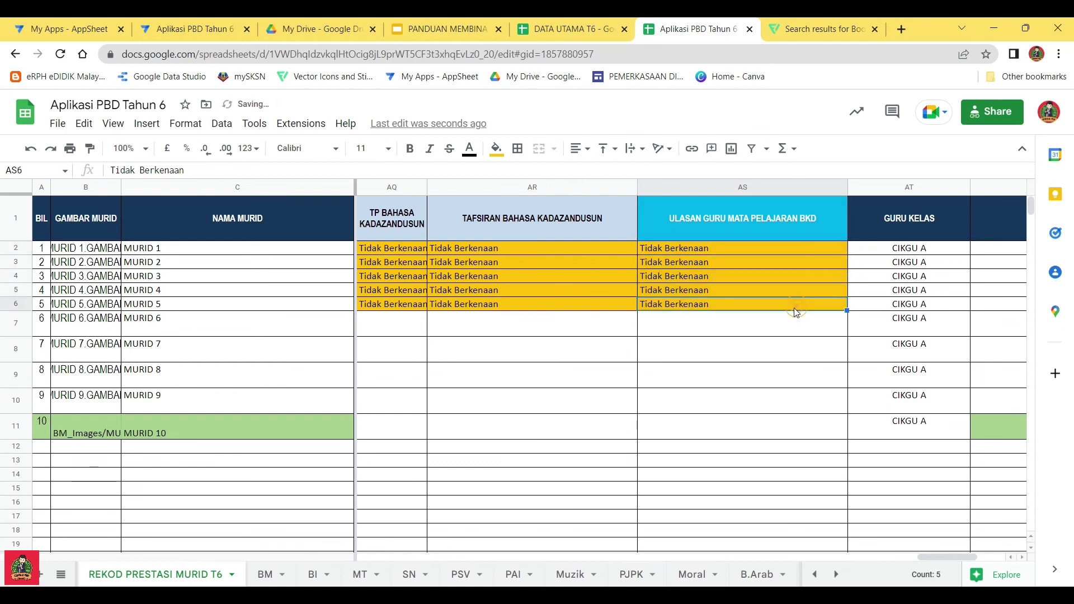
Link AQ7 under TP BAHASA KADAZANDUSUN for MURID 6 to the BKD sheet with the formula =BKD!L2
{"action": "left_click", "coordinate": [398, 330]}
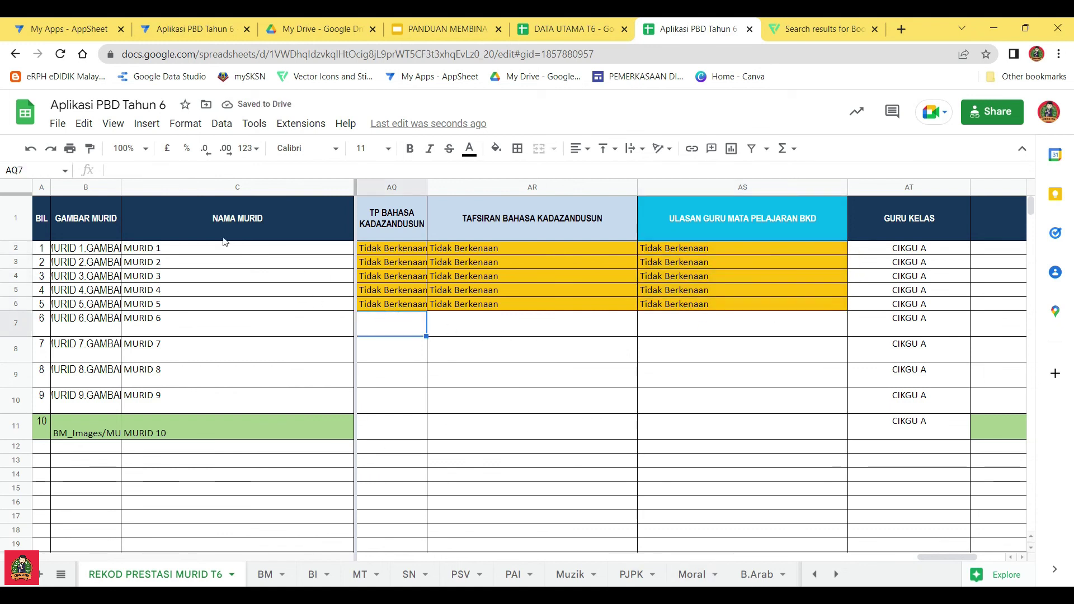
{"action": "left_click", "coordinate": [218, 171]}
{"action": "type", "text": "="}
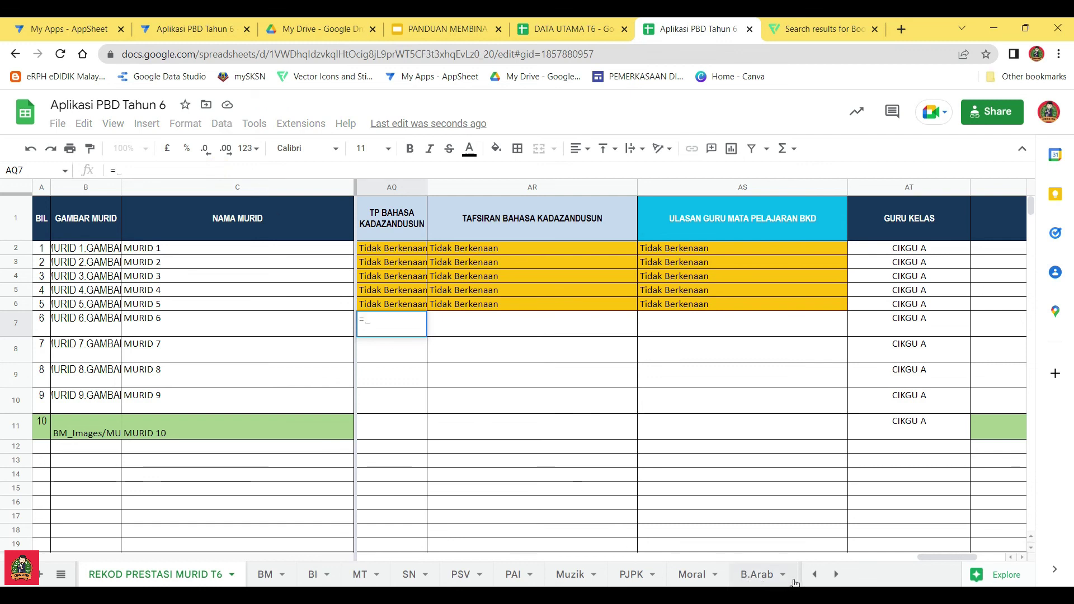
{"action": "left_click", "coordinate": [835, 575]}
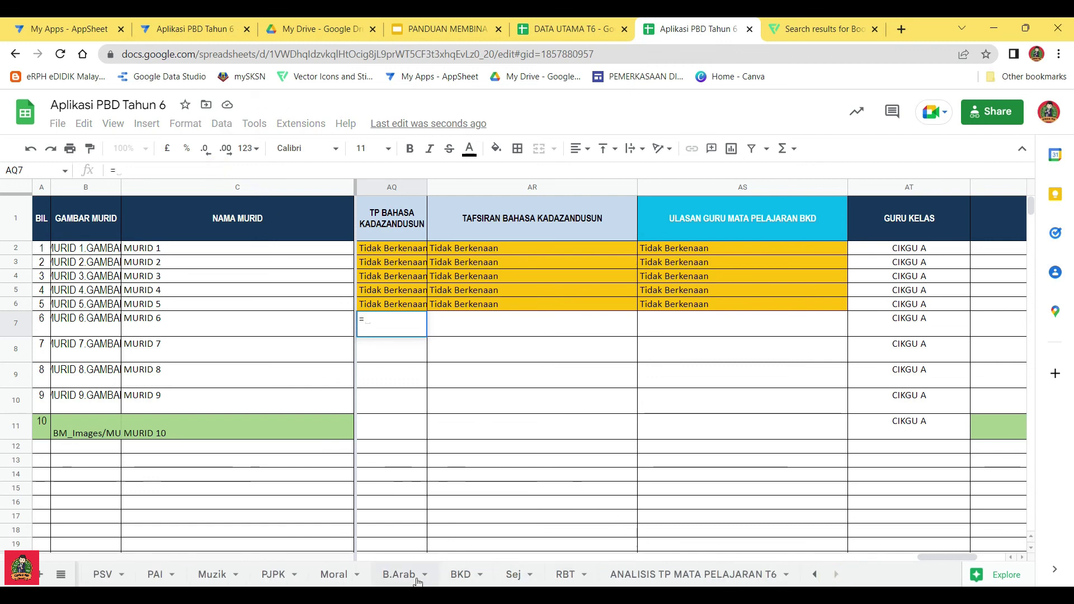
{"action": "left_click", "coordinate": [460, 576]}
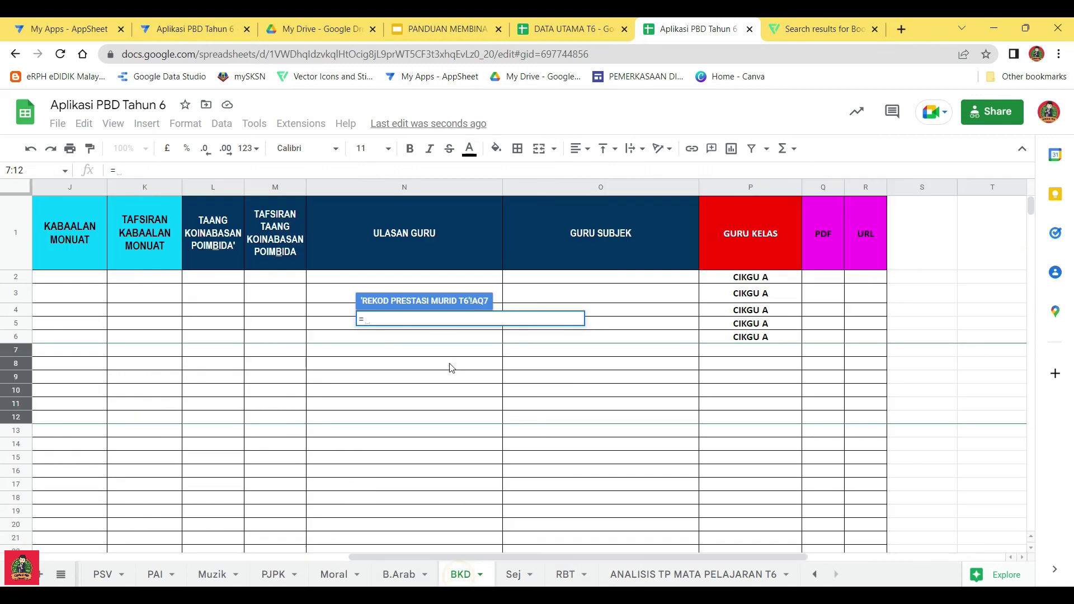
{"action": "left_click", "coordinate": [213, 278]}
{"action": "key", "text": "Return"}
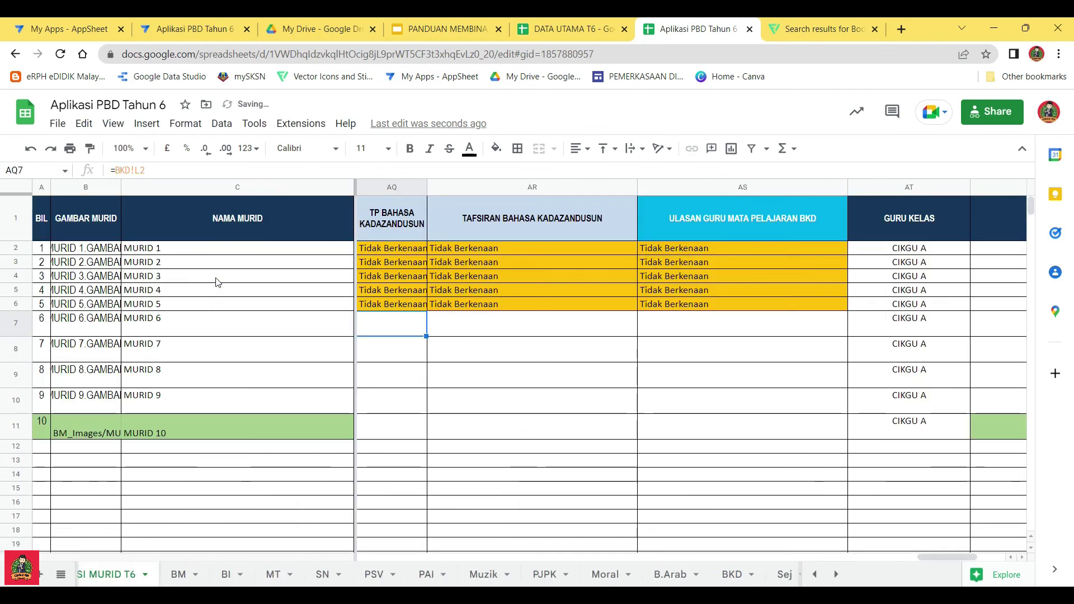
Fill the BKD link from AQ7 across to AR7 and AS7, and down to row 11, and check the copied formulas
{"action": "left_click_drag", "start_coordinate": [423, 362], "coordinate": [419, 434]}
{"action": "left_click", "coordinate": [402, 325]}
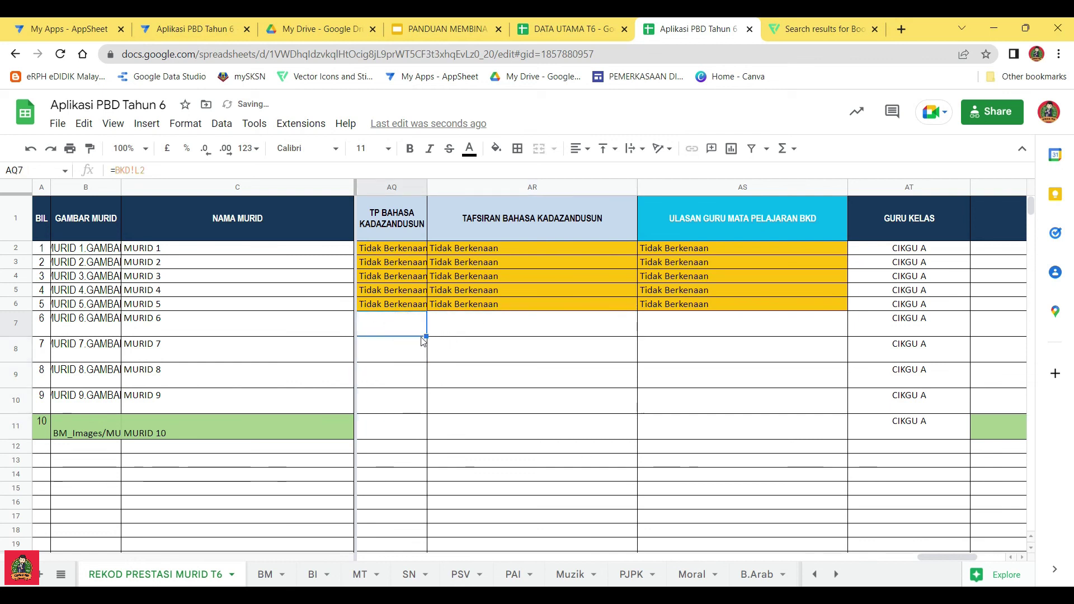
{"action": "left_click_drag", "start_coordinate": [427, 337], "coordinate": [712, 338]}
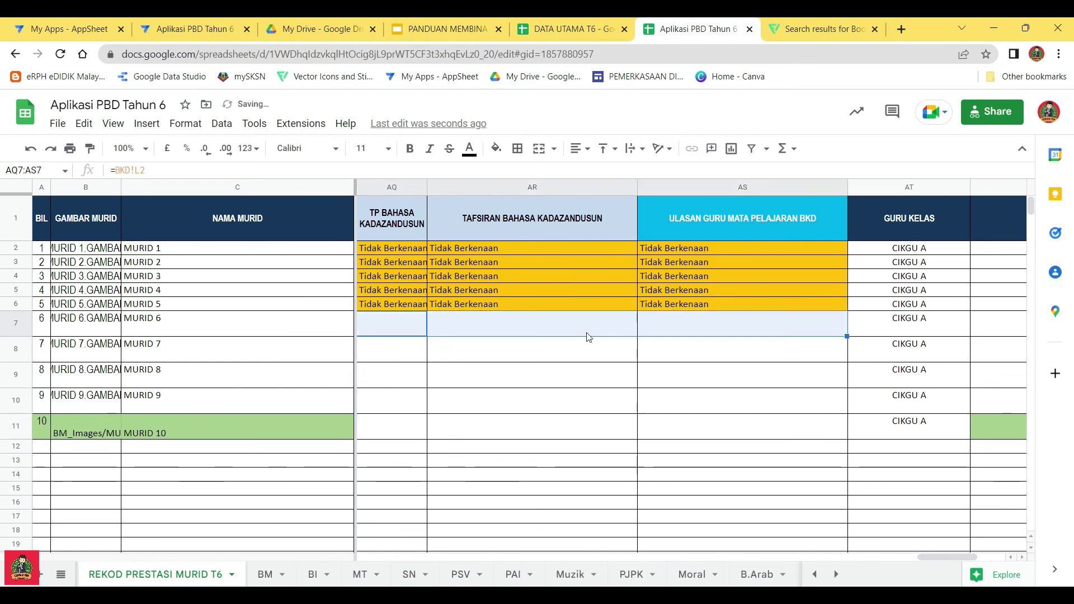
{"action": "left_click", "coordinate": [587, 336]}
{"action": "left_click_drag", "start_coordinate": [637, 336], "coordinate": [634, 428]}
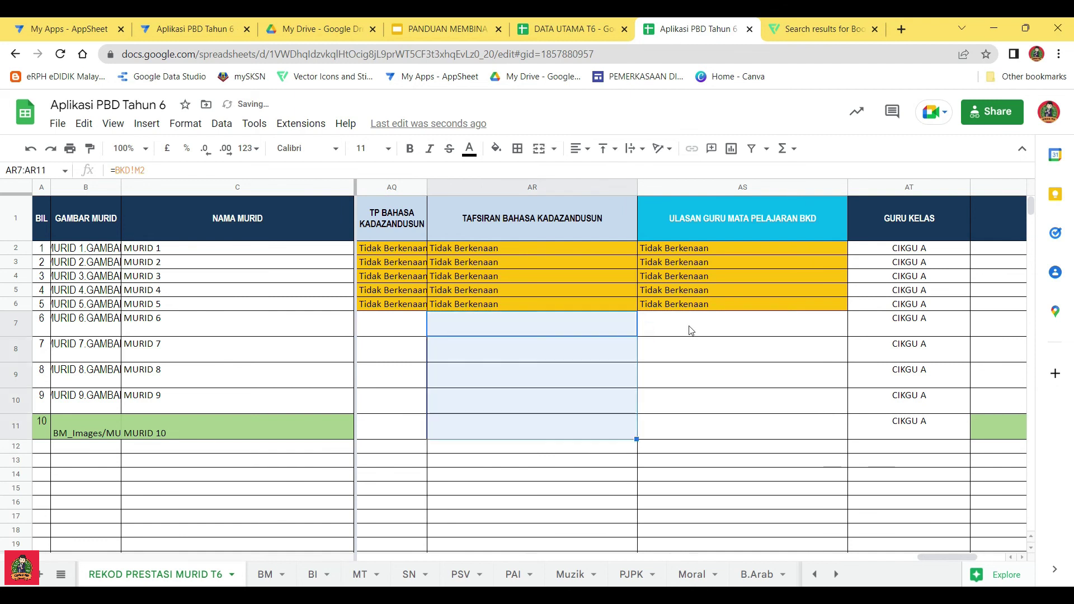
{"action": "left_click", "coordinate": [689, 326]}
{"action": "left_click_drag", "start_coordinate": [847, 336], "coordinate": [791, 434]}
{"action": "left_click", "coordinate": [785, 429]}
{"action": "left_click", "coordinate": [770, 403]}
{"action": "left_click", "coordinate": [763, 369]}
{"action": "left_click", "coordinate": [758, 344]}
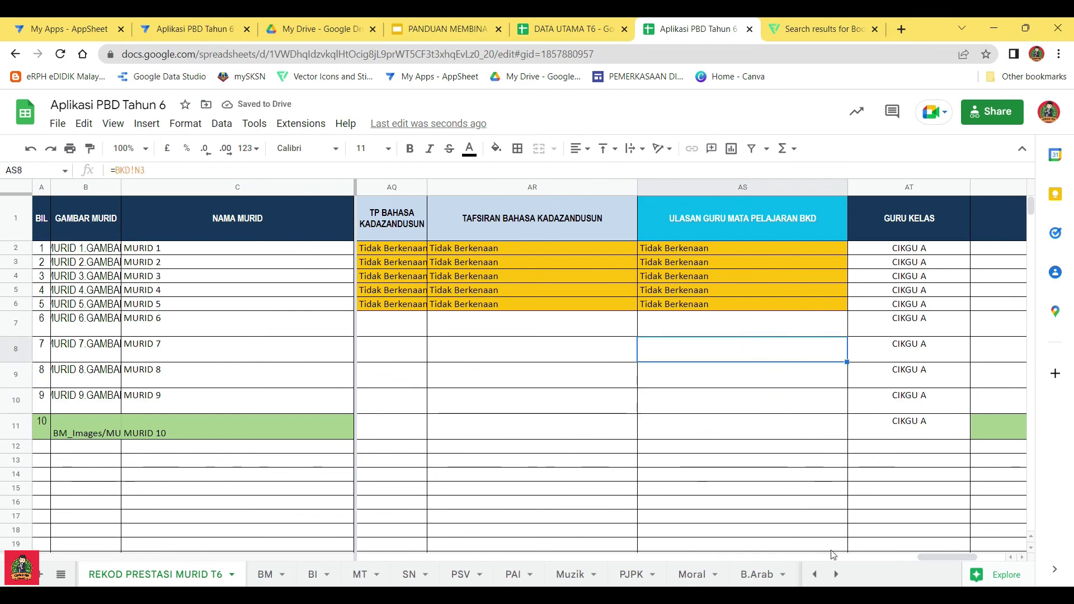
Switch to the Aplikasi PBD Tahun 6 editor in AppSheet and preview the SUBJEK and REKOD PRESTASI MURID T6 lists
{"action": "left_click_drag", "start_coordinate": [945, 556], "coordinate": [384, 571]}
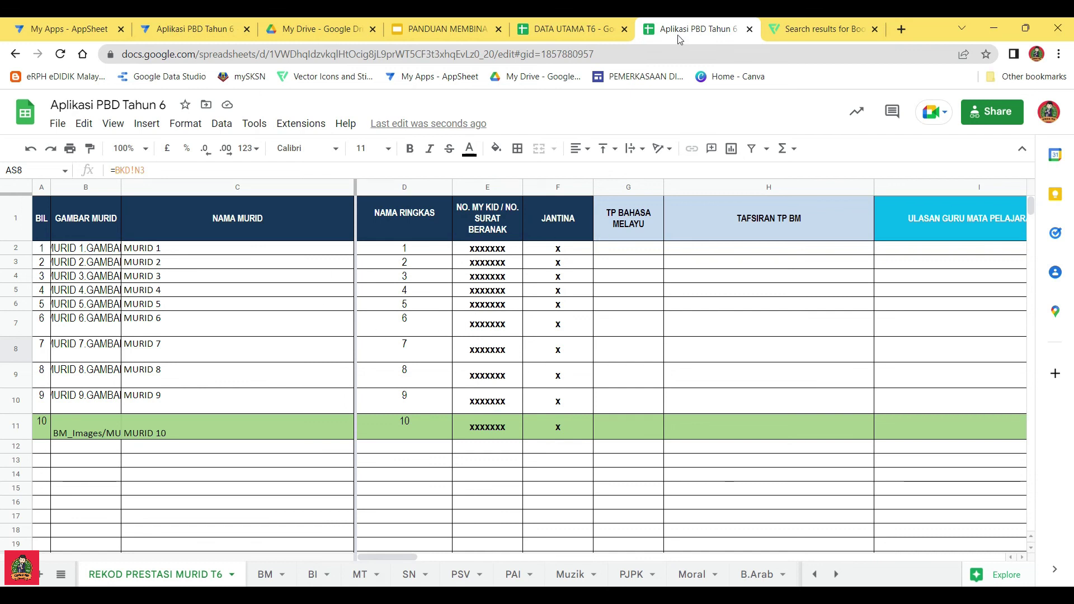
{"action": "left_click", "coordinate": [570, 29]}
{"action": "left_click", "coordinate": [173, 31]}
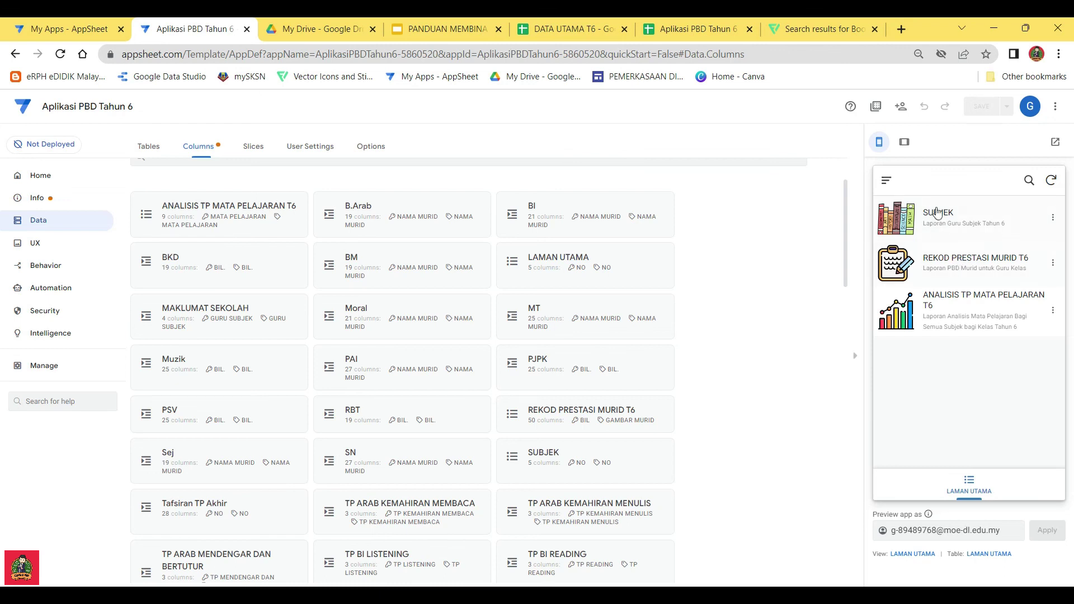
{"action": "left_click", "coordinate": [939, 223]}
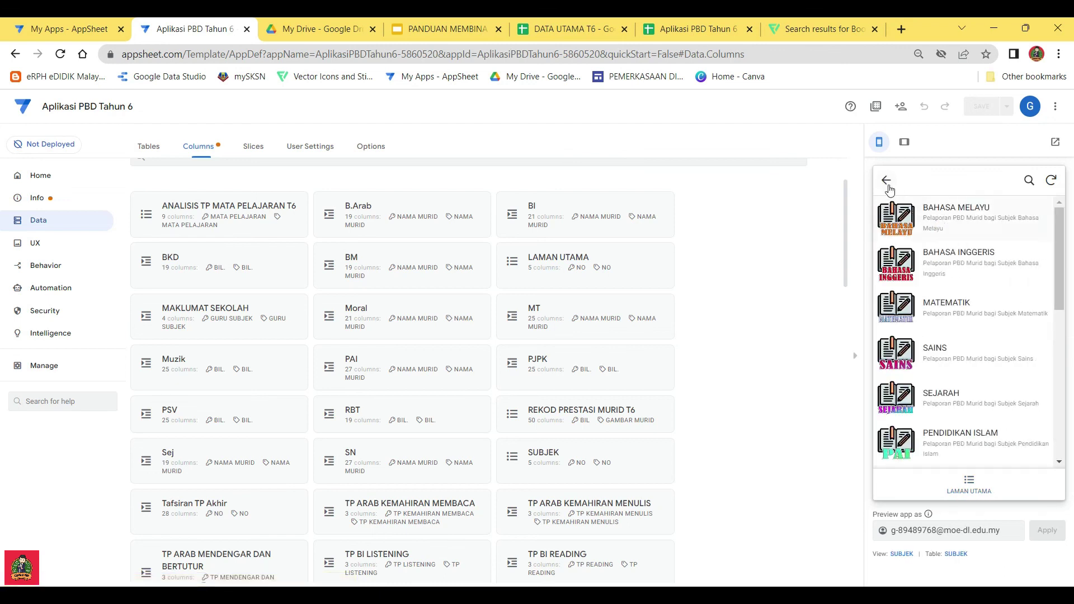
{"action": "left_click", "coordinate": [886, 180]}
{"action": "left_click", "coordinate": [949, 259]}
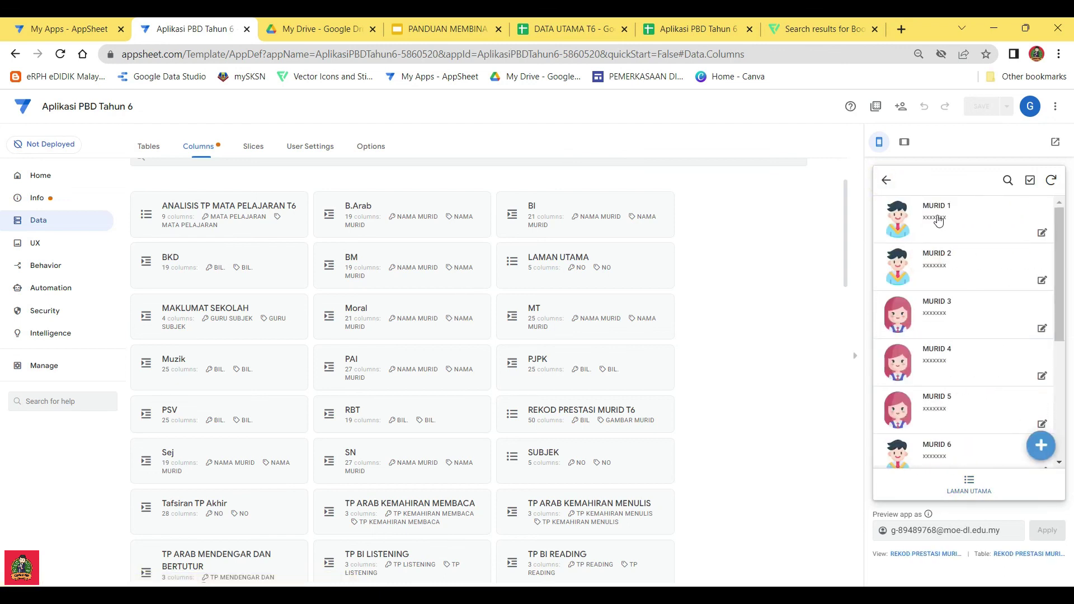
{"action": "scroll", "coordinate": [947, 269], "scroll_direction": "down", "scroll_amount": 5}
{"action": "scroll", "coordinate": [954, 287], "scroll_direction": "up", "scroll_amount": 5}
{"action": "left_click", "coordinate": [885, 181]}
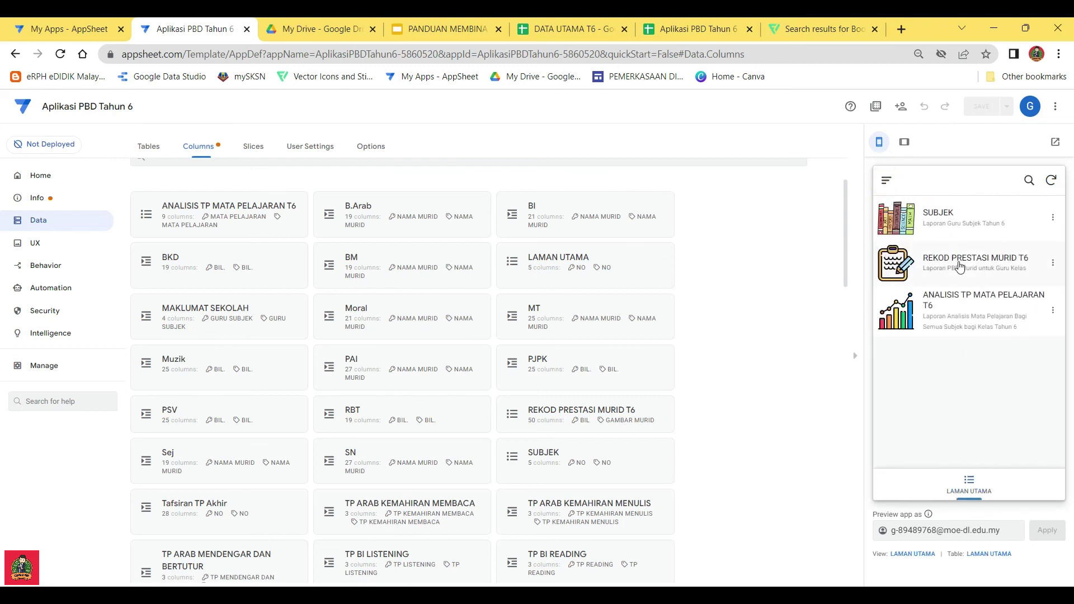
Open the MURID 1 record under REKOD PRESTASI MURID T6 in the app preview and review its details
{"action": "left_click", "coordinate": [959, 267]}
{"action": "left_click", "coordinate": [936, 216]}
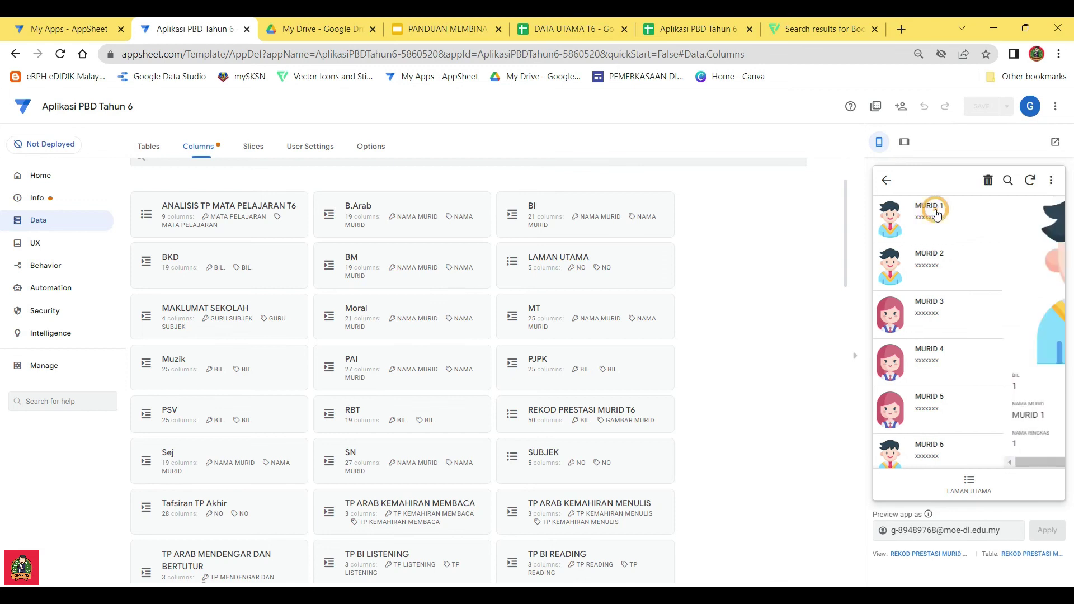
{"action": "scroll", "coordinate": [969, 298], "scroll_direction": "down", "scroll_amount": 2}
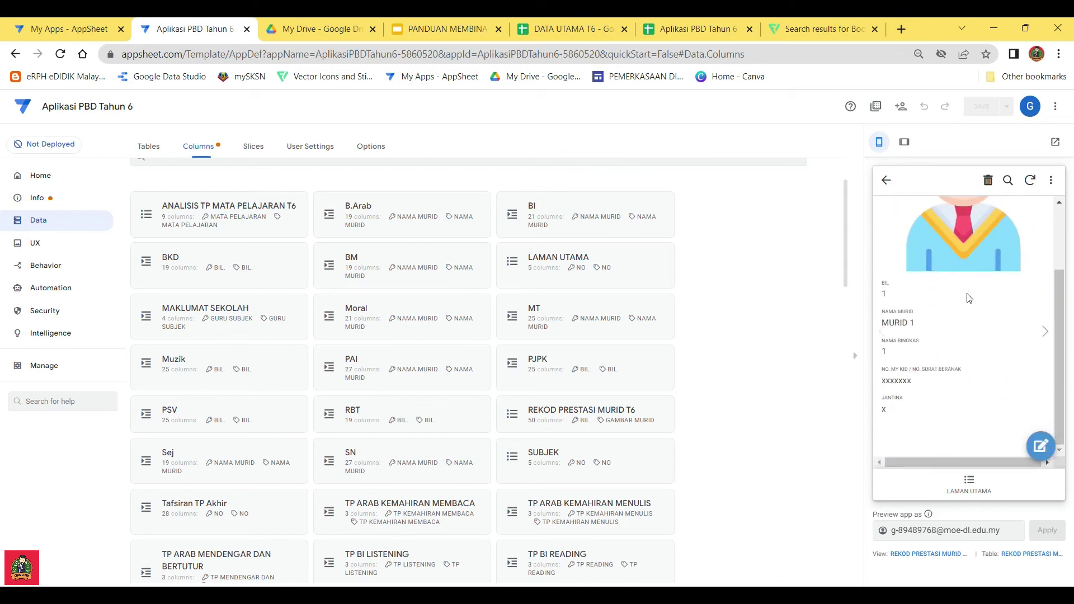
Open the MURID 1 record for editing in the app preview, examine the form's fields and leave without saving
{"action": "left_click", "coordinate": [1040, 444]}
{"action": "scroll", "coordinate": [973, 348], "scroll_direction": "down", "scroll_amount": 4}
{"action": "scroll", "coordinate": [973, 347], "scroll_direction": "up", "scroll_amount": 5}
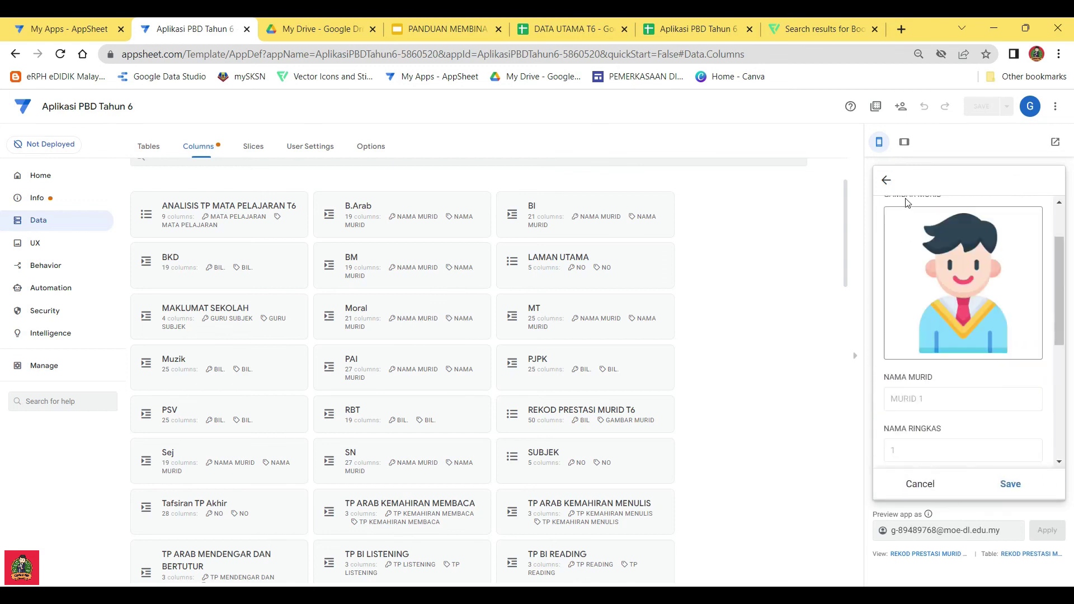
{"action": "left_click", "coordinate": [886, 180]}
{"action": "left_click", "coordinate": [883, 181]}
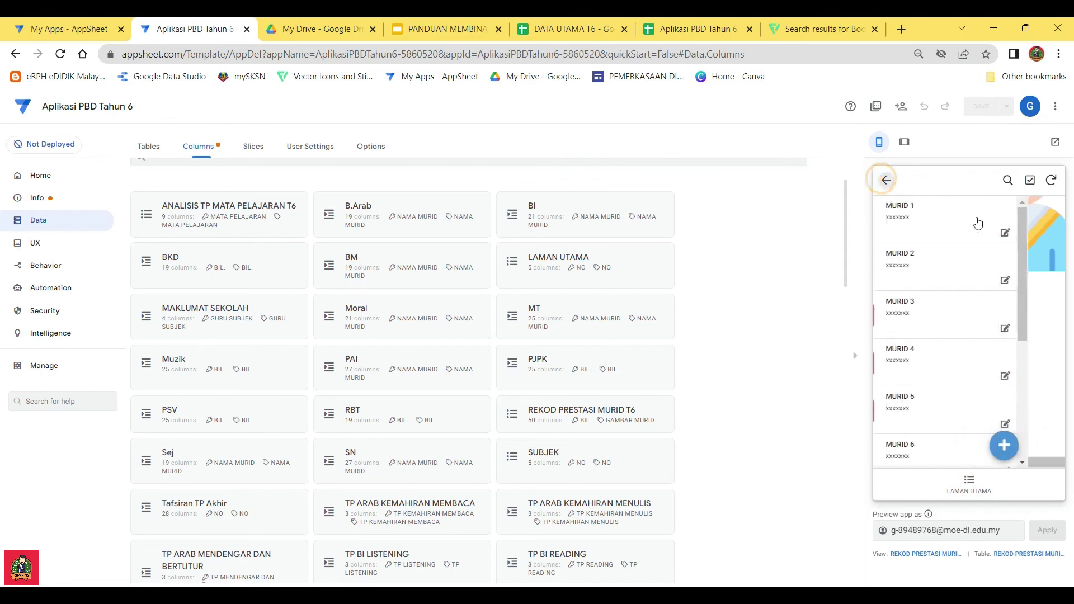
Look through the pupil list of REKOD PRESTASI MURID T6 and return to LAMAN UTAMA in the app preview
{"action": "scroll", "coordinate": [951, 323], "scroll_direction": "down", "scroll_amount": 5}
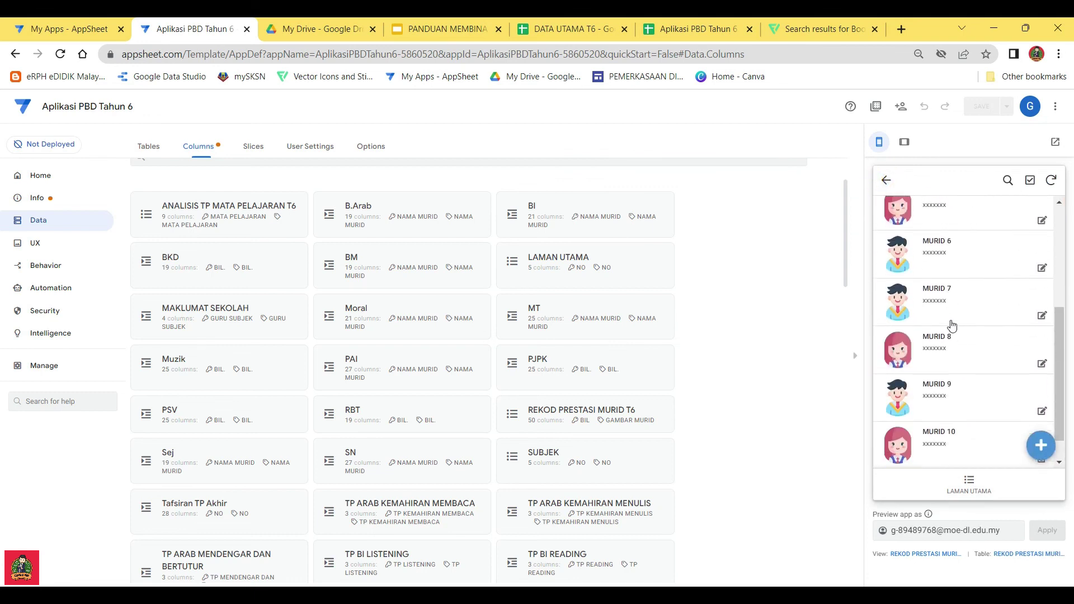
{"action": "scroll", "coordinate": [953, 327], "scroll_direction": "up", "scroll_amount": 5}
{"action": "scroll", "coordinate": [954, 324], "scroll_direction": "down", "scroll_amount": 1}
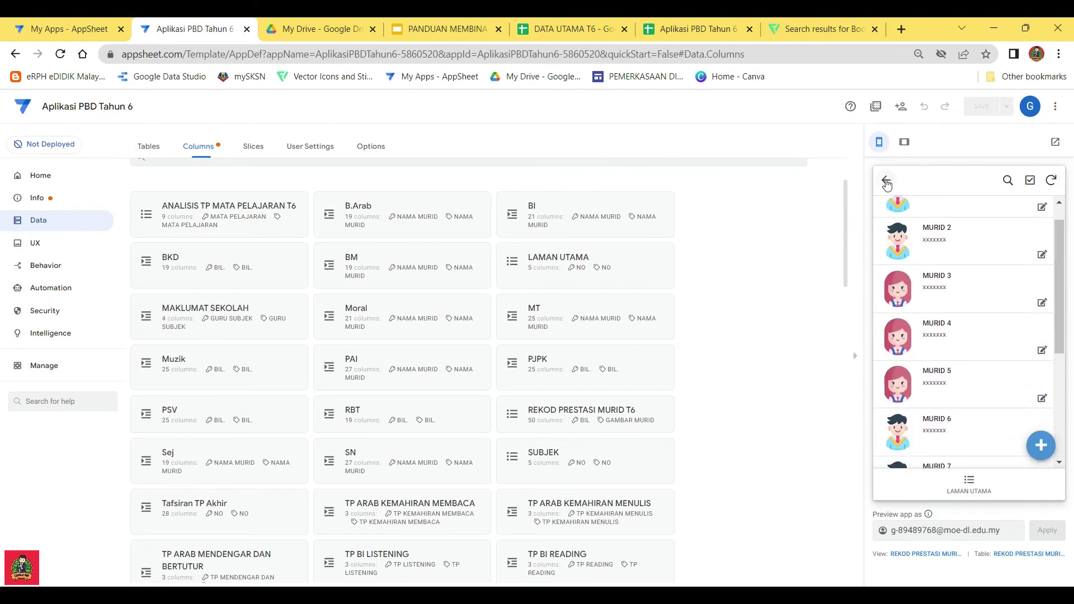
{"action": "left_click", "coordinate": [886, 182]}
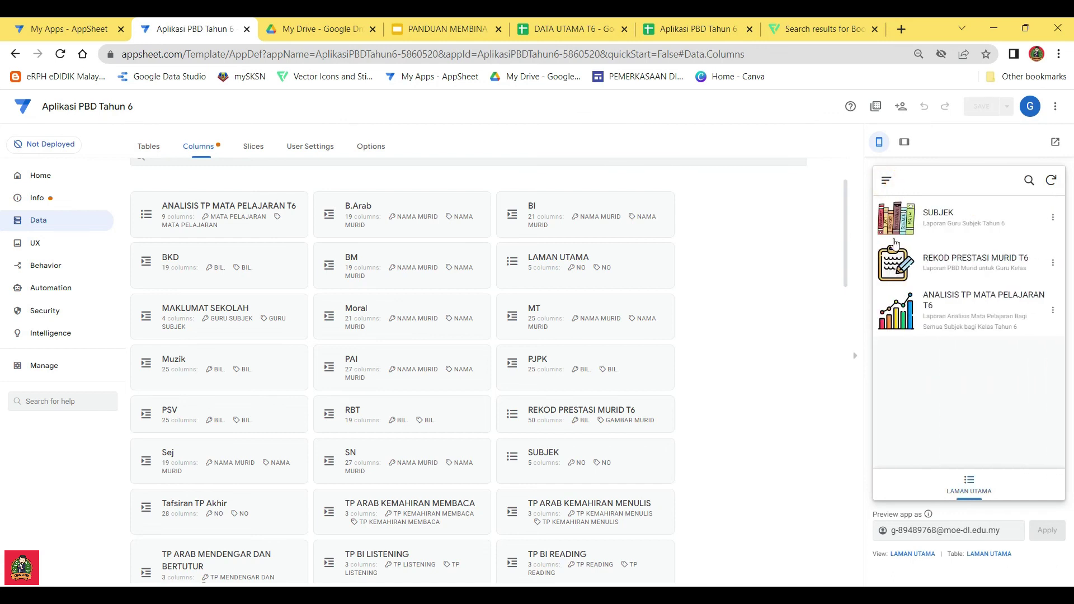
Open the PENDIDIKAN ISLAM pupil list under SUBJEK in the app preview and sync the app
{"action": "left_click", "coordinate": [940, 219]}
{"action": "scroll", "coordinate": [943, 349], "scroll_direction": "down", "scroll_amount": 3}
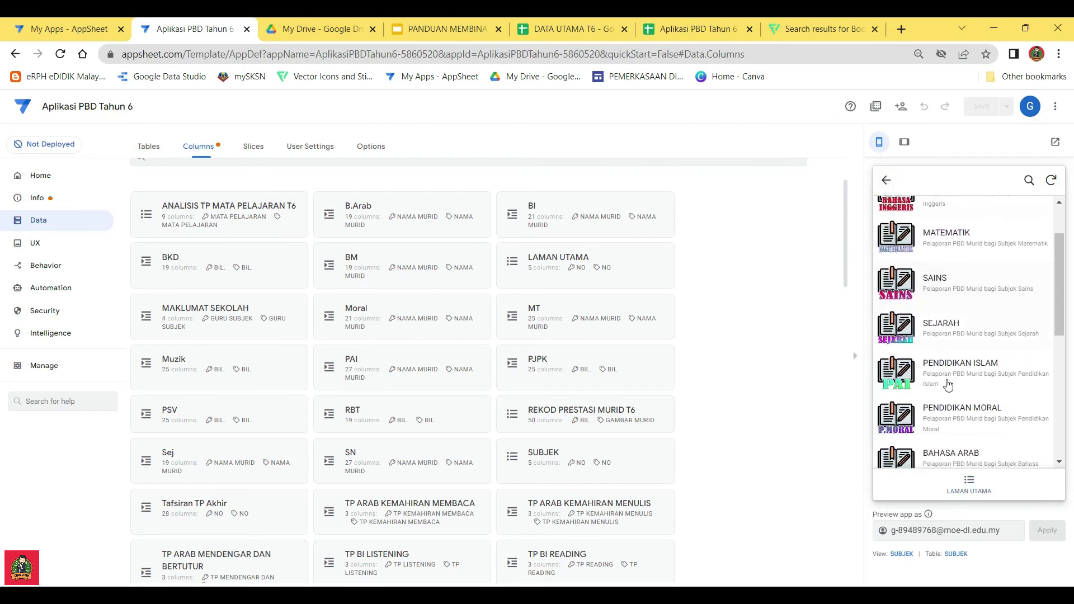
{"action": "left_click", "coordinate": [964, 302]}
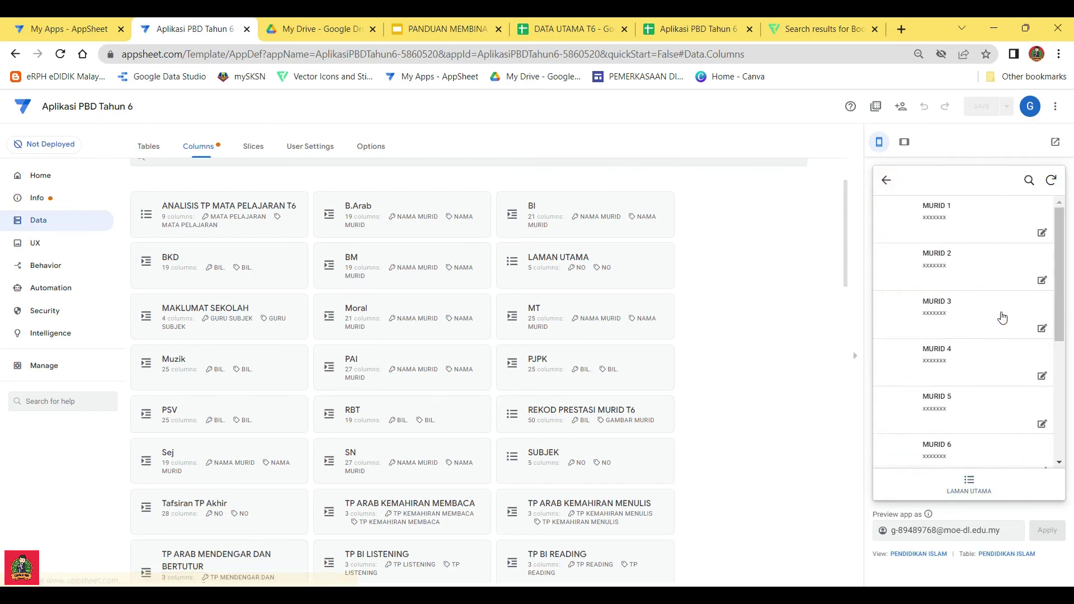
{"action": "left_click", "coordinate": [1051, 180]}
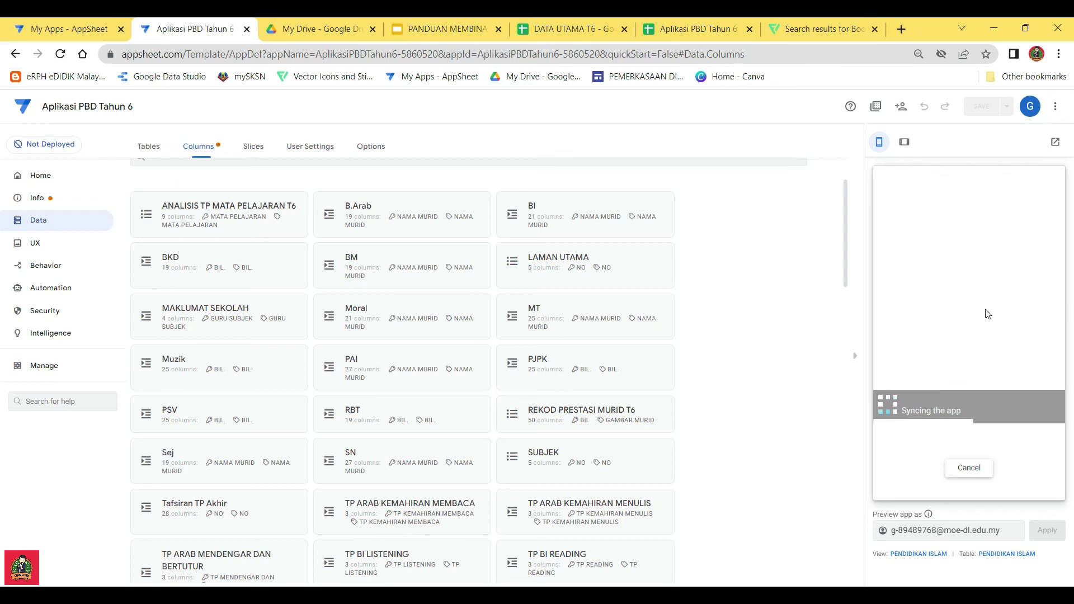
Switch to the Aplikasi PBD Tahun 6 spreadsheet, check the pupils on the PAI sheet, and return to the AppSheet editor
{"action": "left_click", "coordinate": [691, 29]}
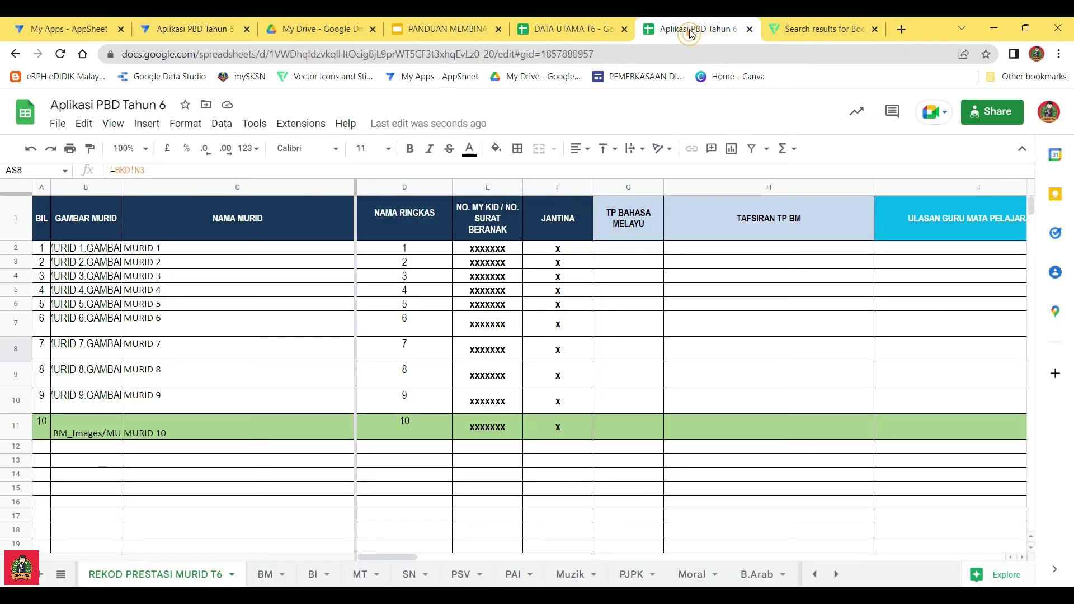
{"action": "left_click", "coordinate": [506, 576]}
{"action": "left_click_drag", "start_coordinate": [625, 559], "coordinate": [381, 558]}
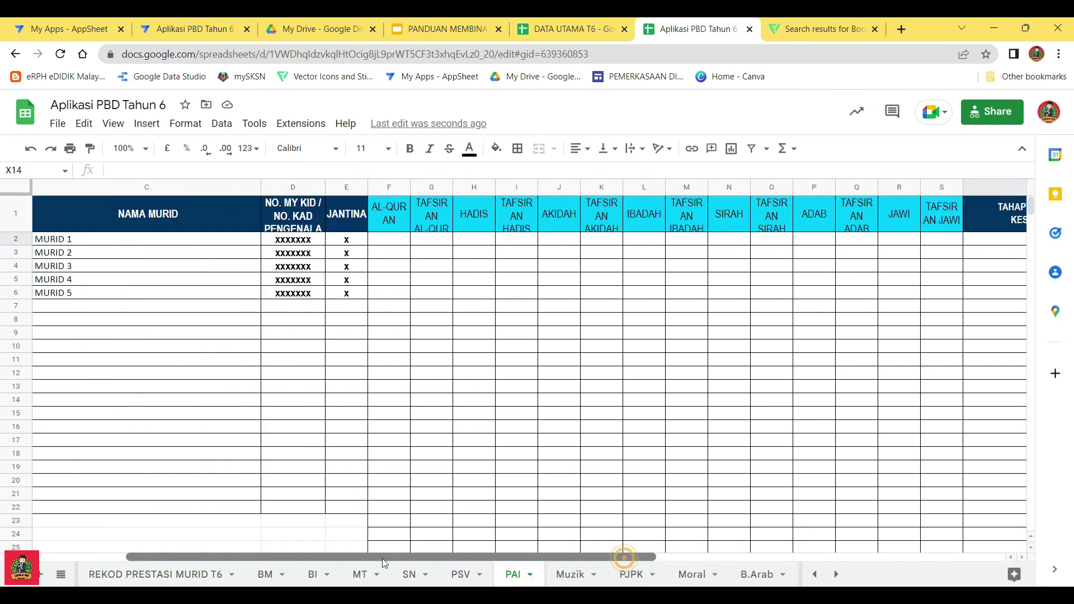
{"action": "left_click", "coordinate": [190, 29]}
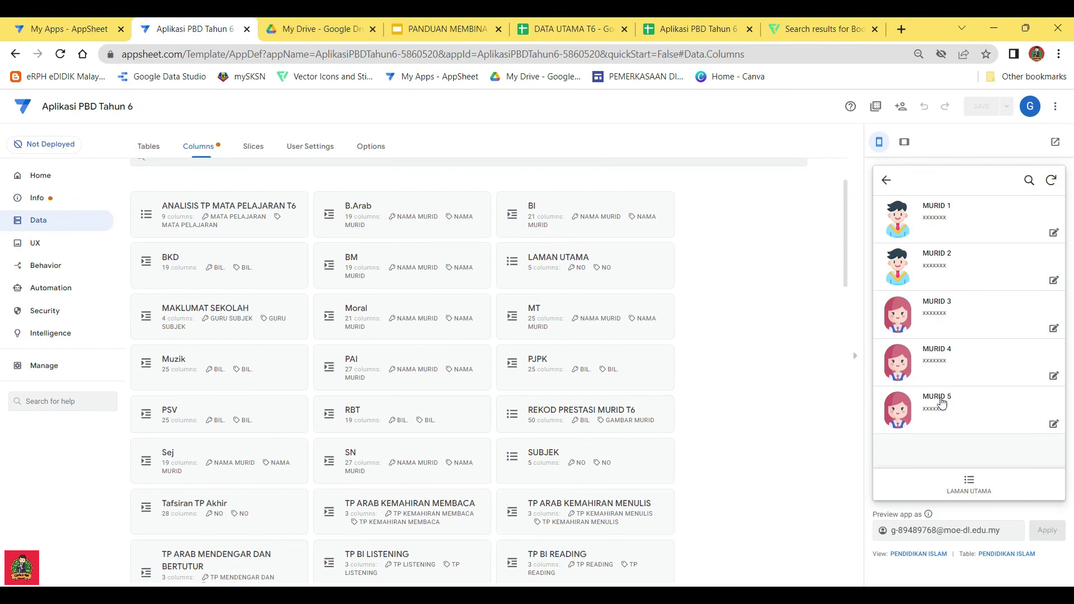
Preview the PENDIDIKAN MORAL pupil list under SUBJEK, then briefly revisit the PAI sheet in the spreadsheet and return to AppSheet
{"action": "left_click", "coordinate": [886, 179]}
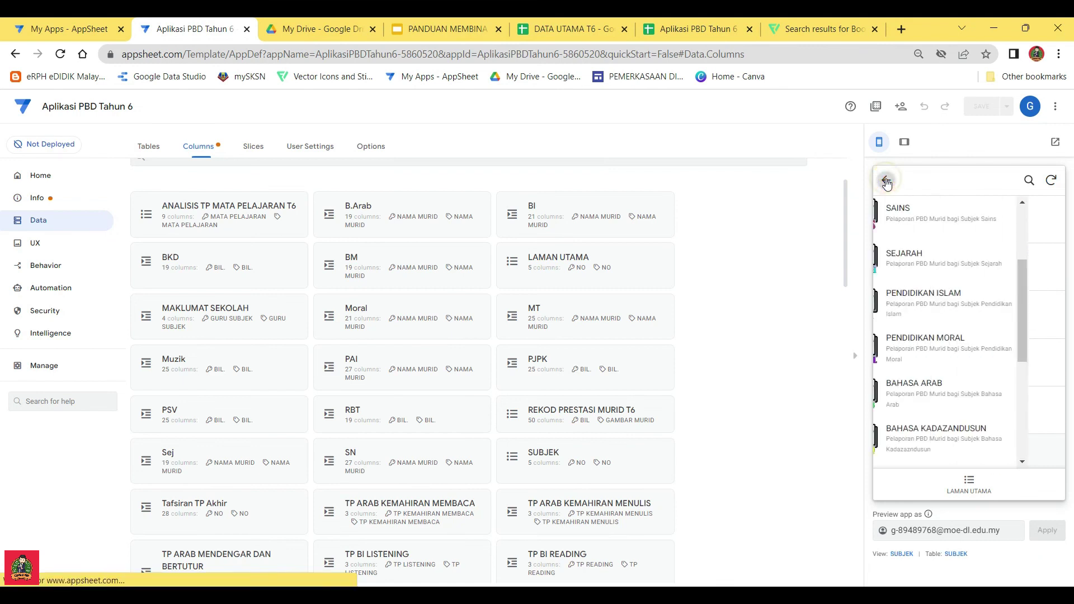
{"action": "left_click", "coordinate": [961, 343]}
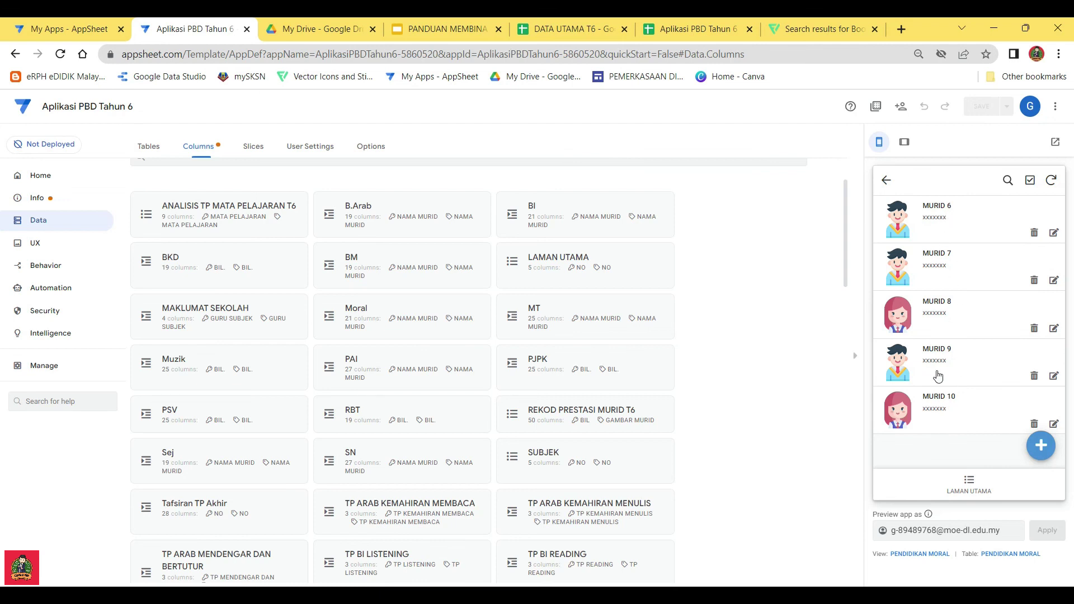
{"action": "left_click", "coordinate": [886, 179]}
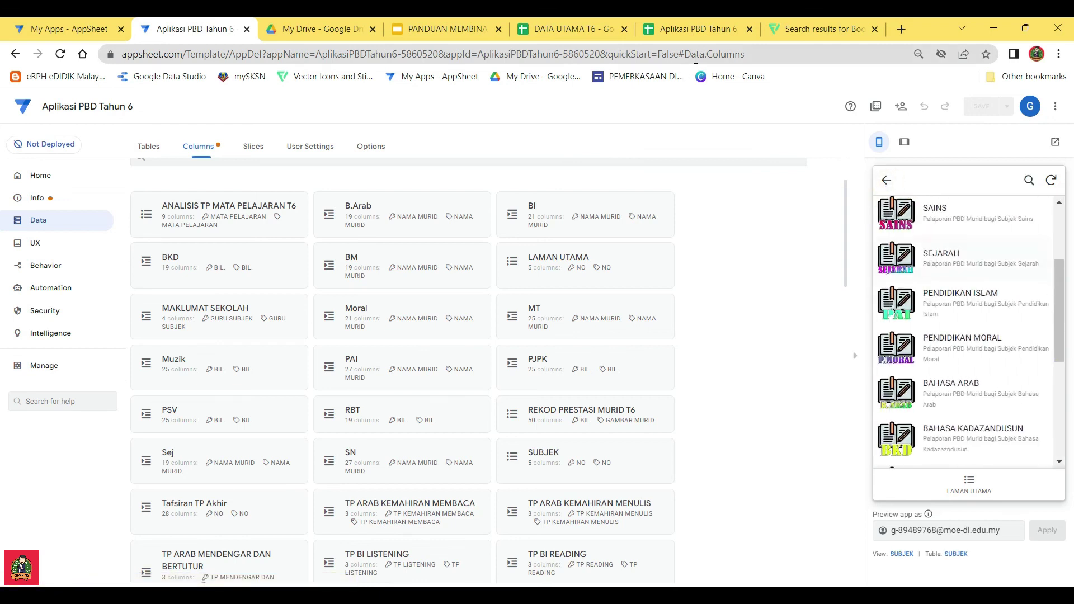
{"action": "left_click", "coordinate": [727, 29]}
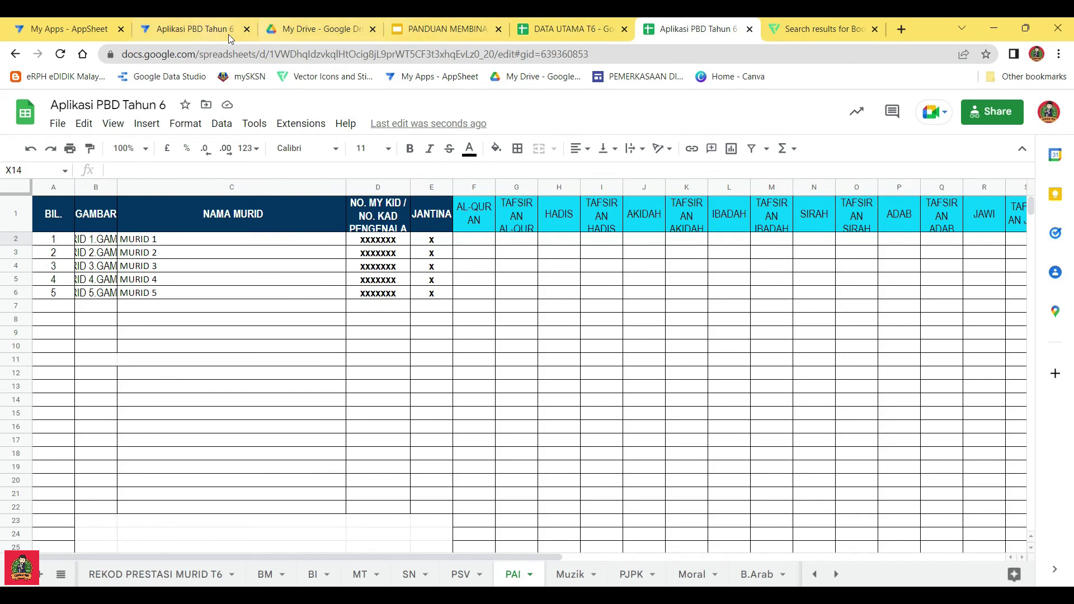
{"action": "left_click", "coordinate": [194, 21]}
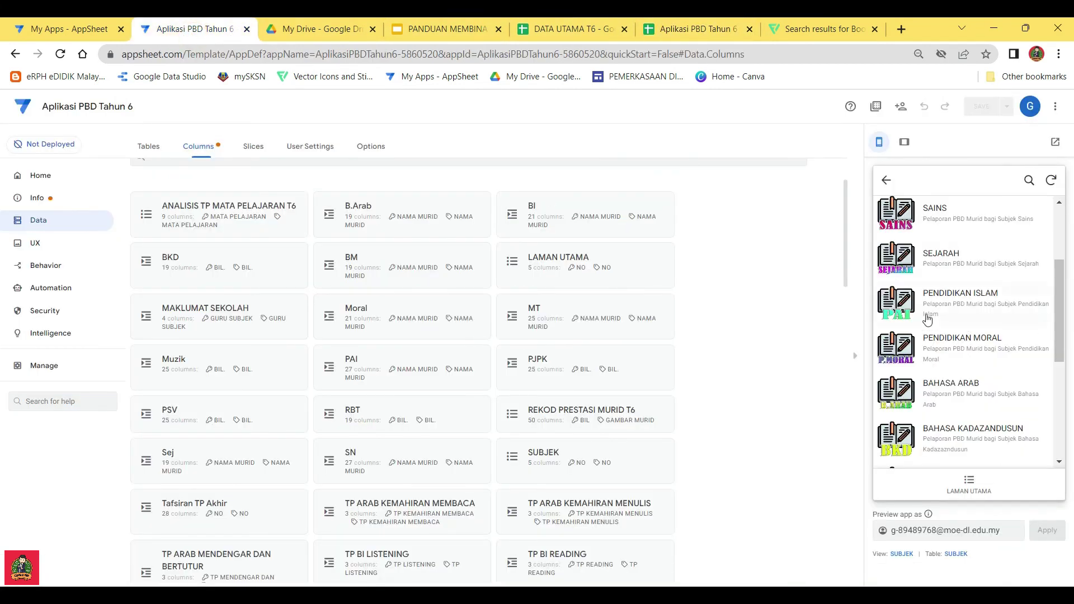
Preview the BAHASA ARAB and BAHASA KADAZANDUSUN pupil lists under SUBJEK and return to LAMAN UTAMA
{"action": "scroll", "coordinate": [967, 386], "scroll_direction": "down", "scroll_amount": 1}
{"action": "left_click", "coordinate": [958, 316]}
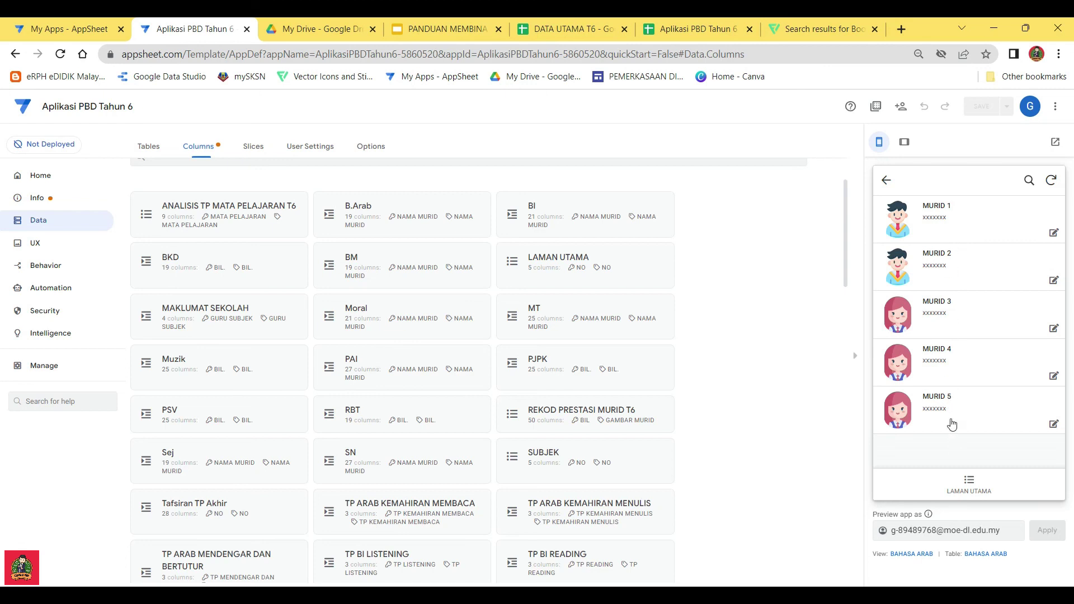
{"action": "left_click", "coordinate": [886, 180]}
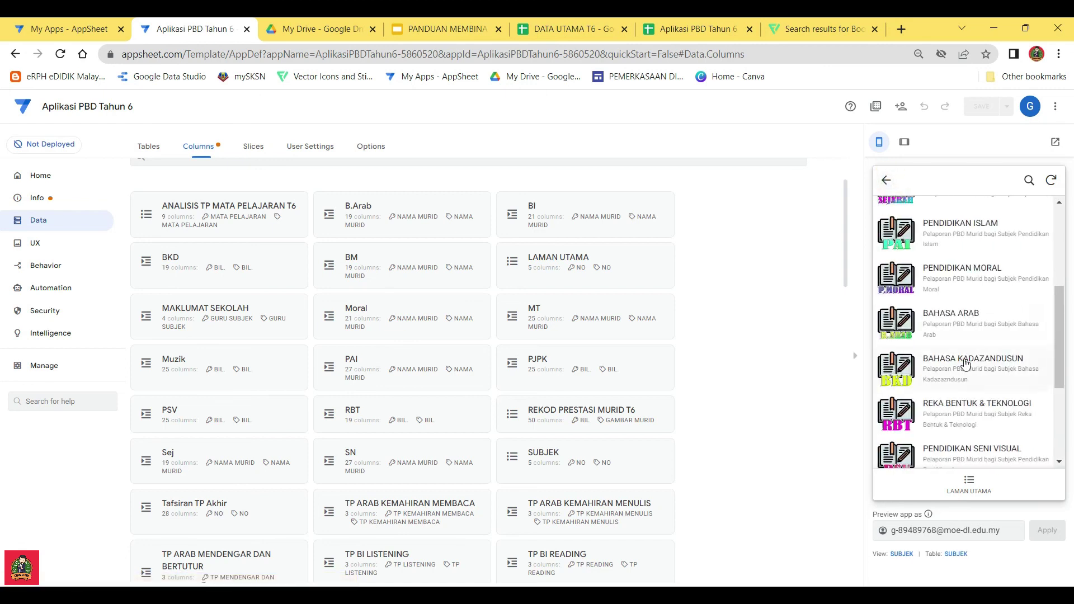
{"action": "left_click", "coordinate": [960, 361]}
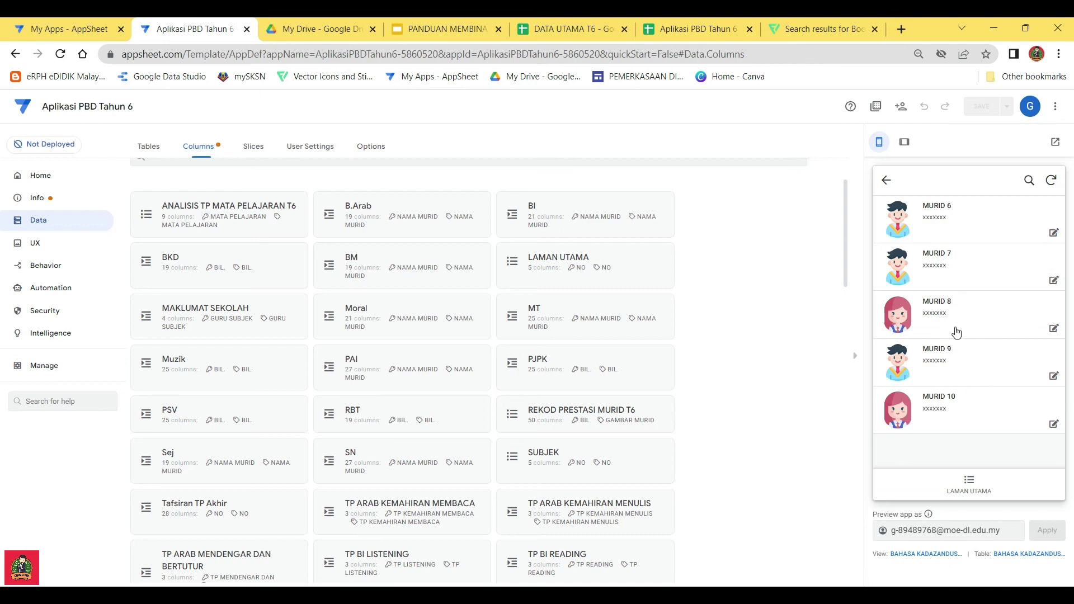
{"action": "left_click", "coordinate": [886, 180]}
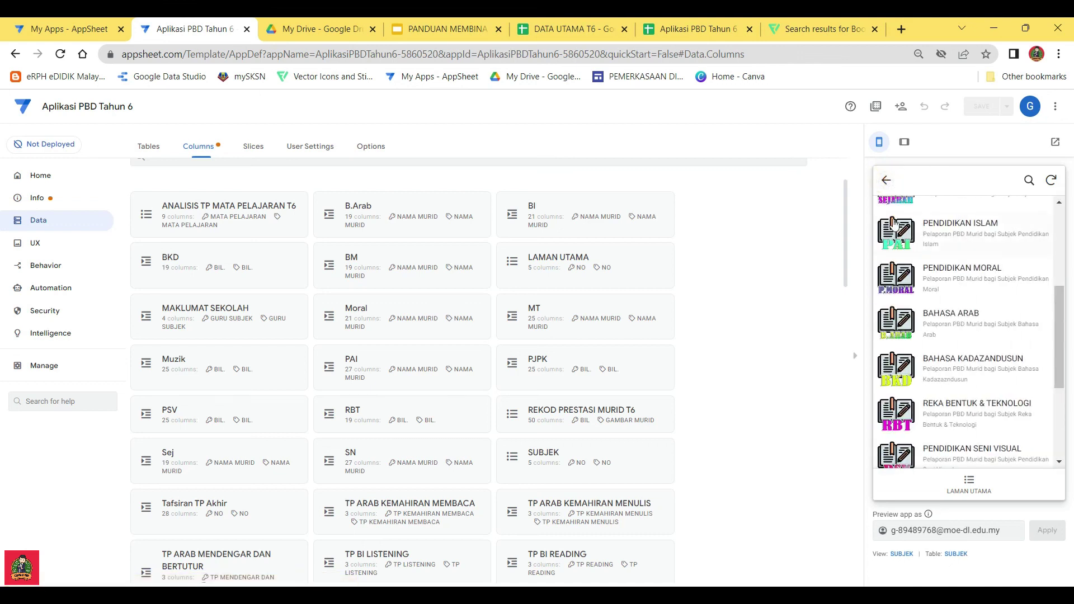
{"action": "left_click", "coordinate": [886, 180]}
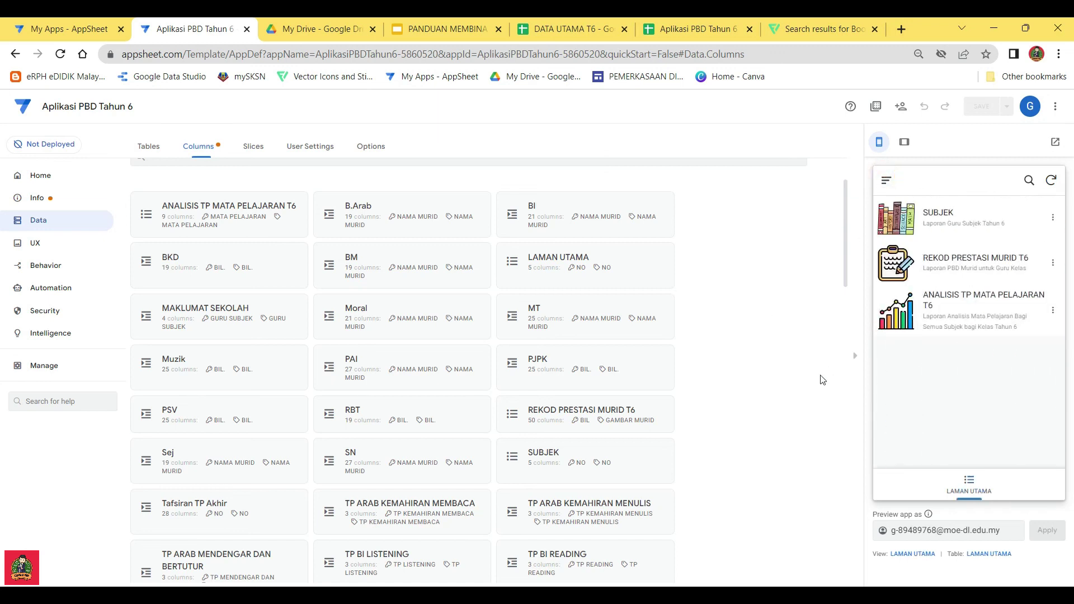
View the app's automation bots, return to the data tables and collapse the REKOD PRESTASI MURID T6 table settings
{"action": "scroll", "coordinate": [694, 364], "scroll_direction": "up", "scroll_amount": 2}
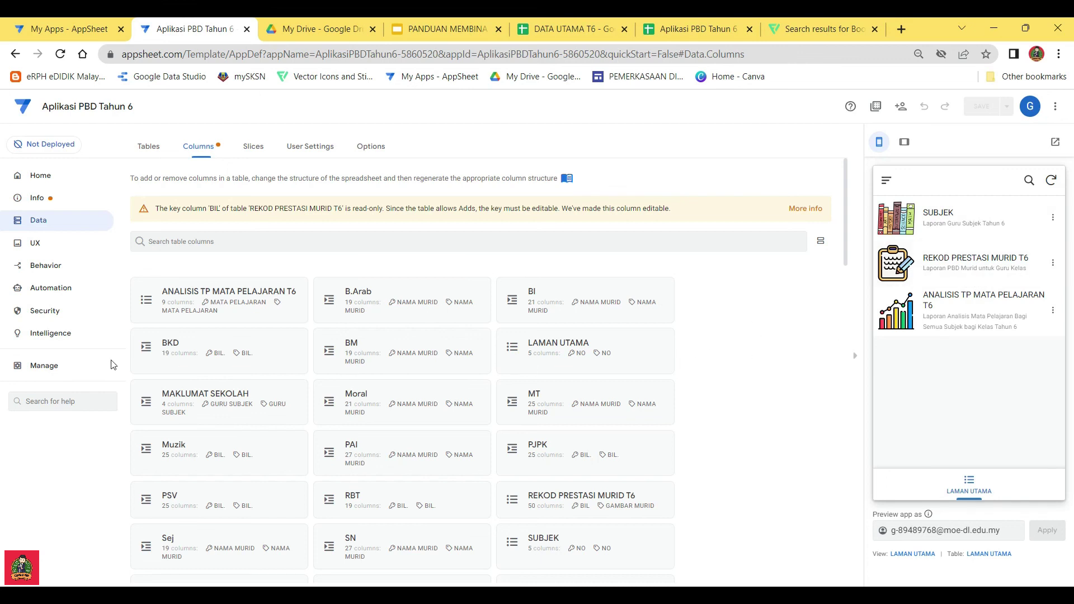
{"action": "left_click", "coordinate": [62, 287]}
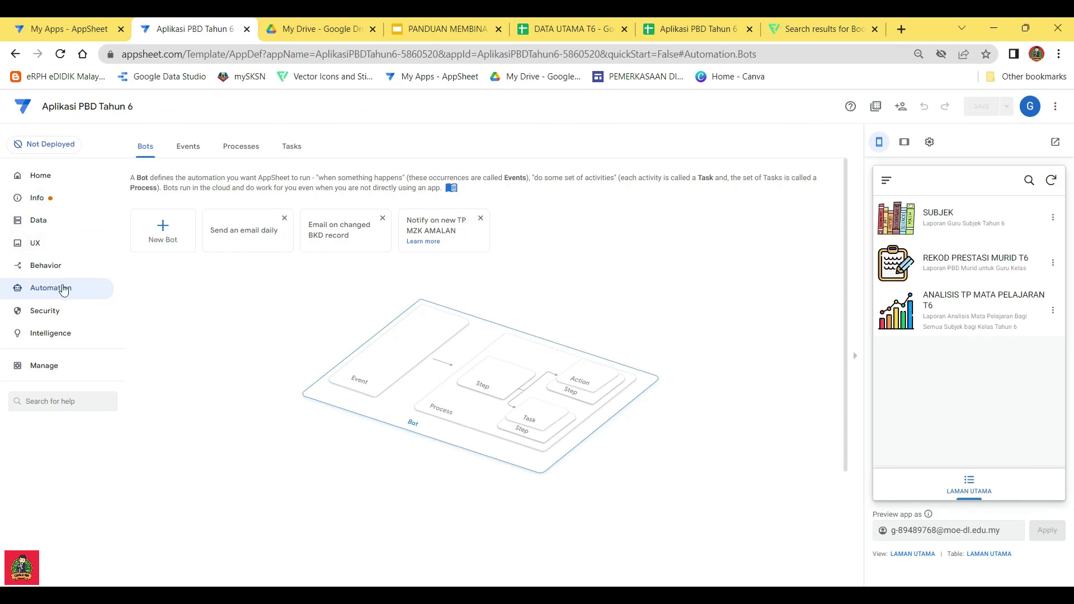
{"action": "left_click", "coordinate": [37, 222]}
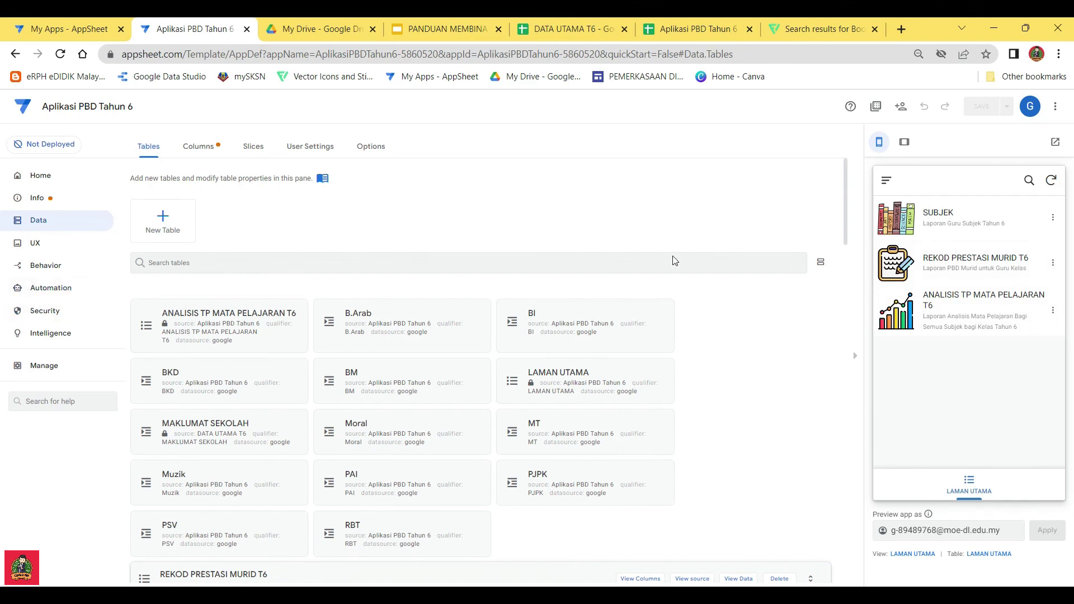
{"action": "scroll", "coordinate": [674, 331], "scroll_direction": "down", "scroll_amount": 5}
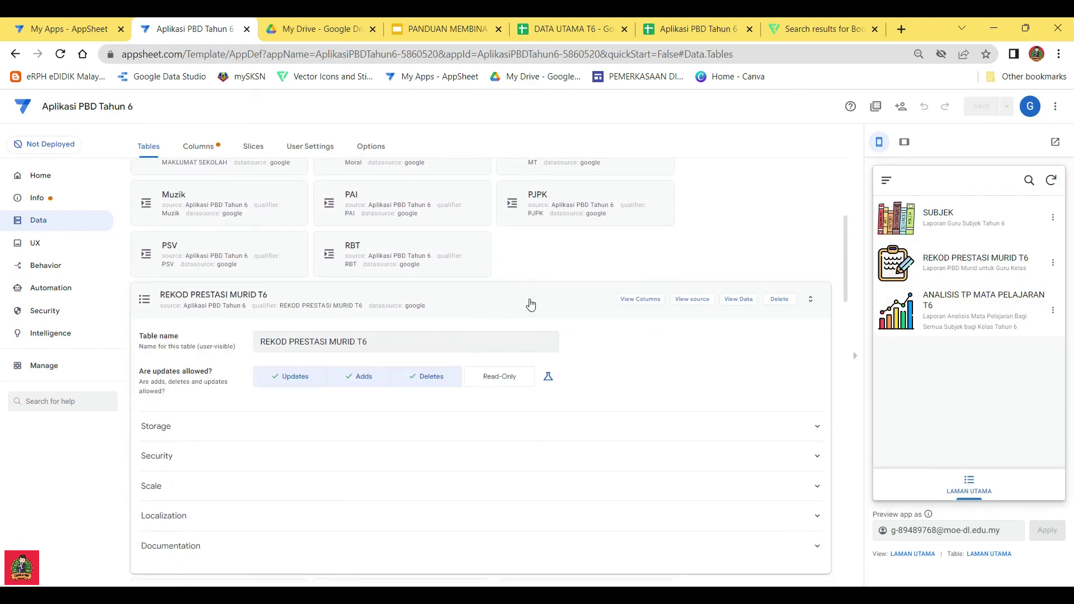
{"action": "left_click", "coordinate": [530, 304]}
{"action": "scroll", "coordinate": [749, 405], "scroll_direction": "up", "scroll_amount": 5}
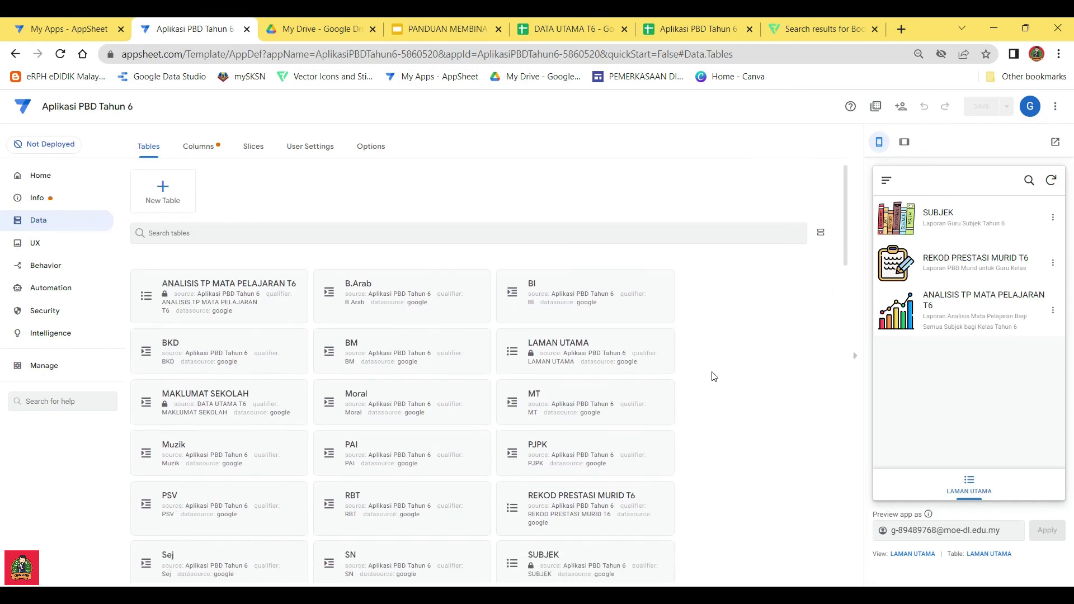